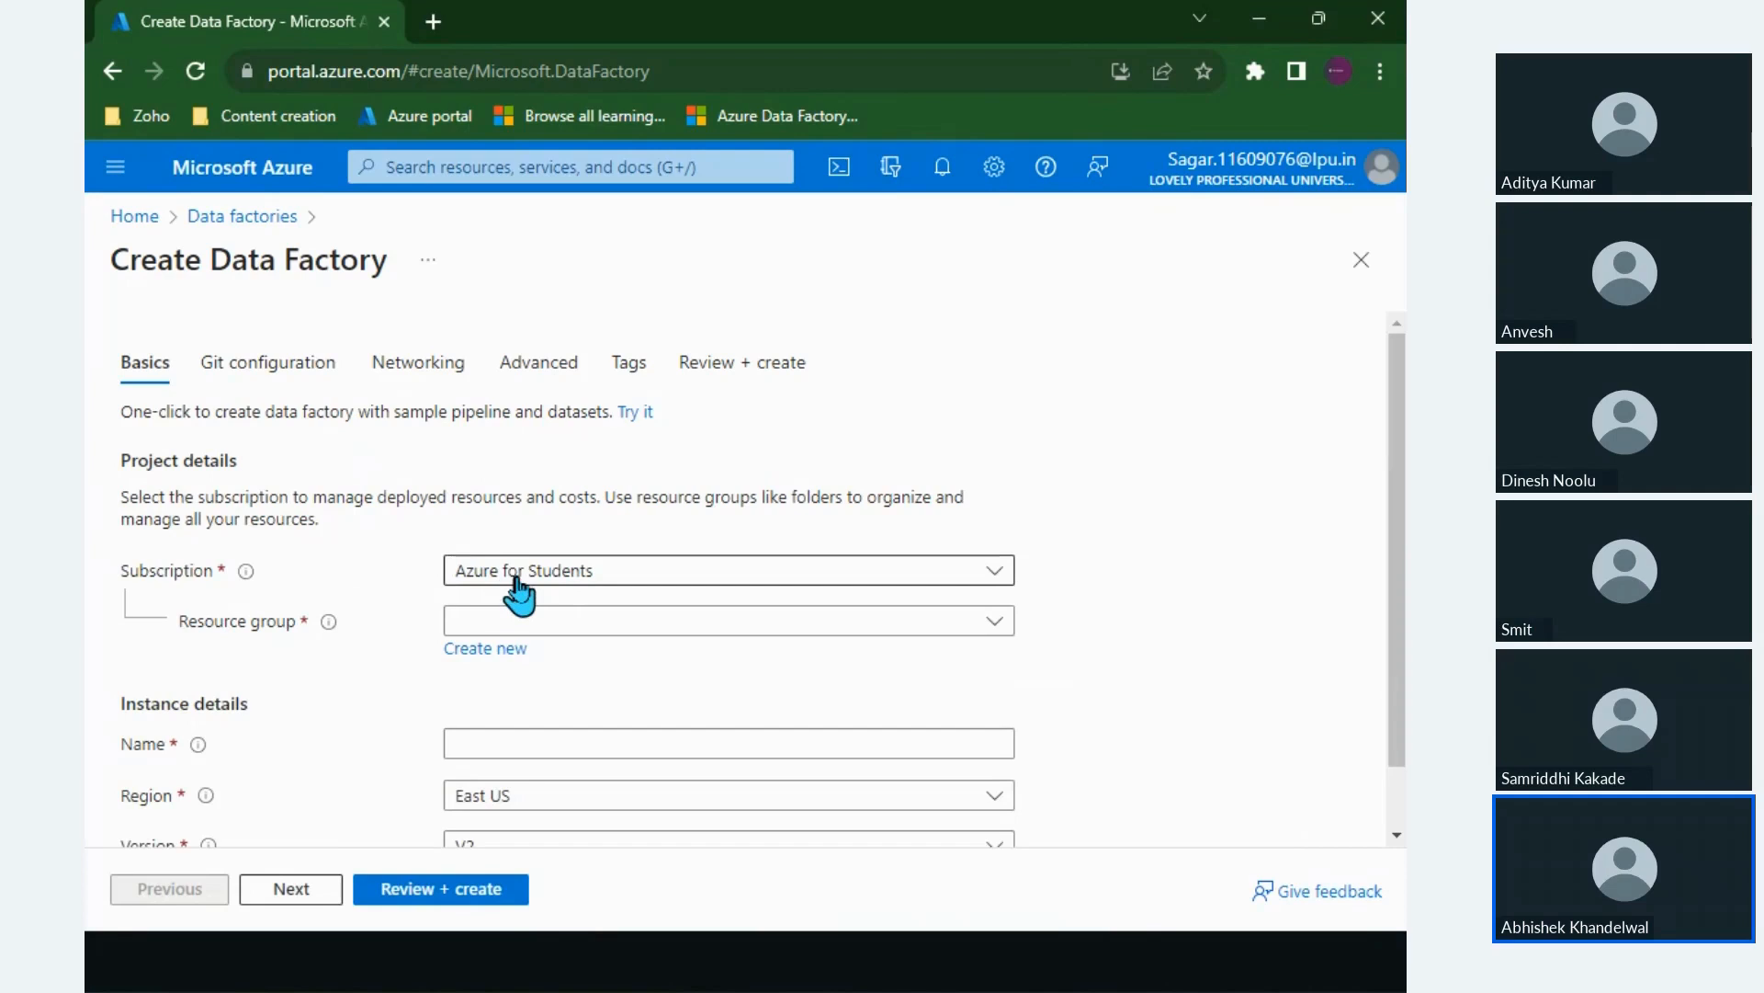
Step: Fill in the data factory basics with resource group theskilled_temp, name theskilledmodule5 and region Central India
left_click(602, 630)
left_click(551, 789)
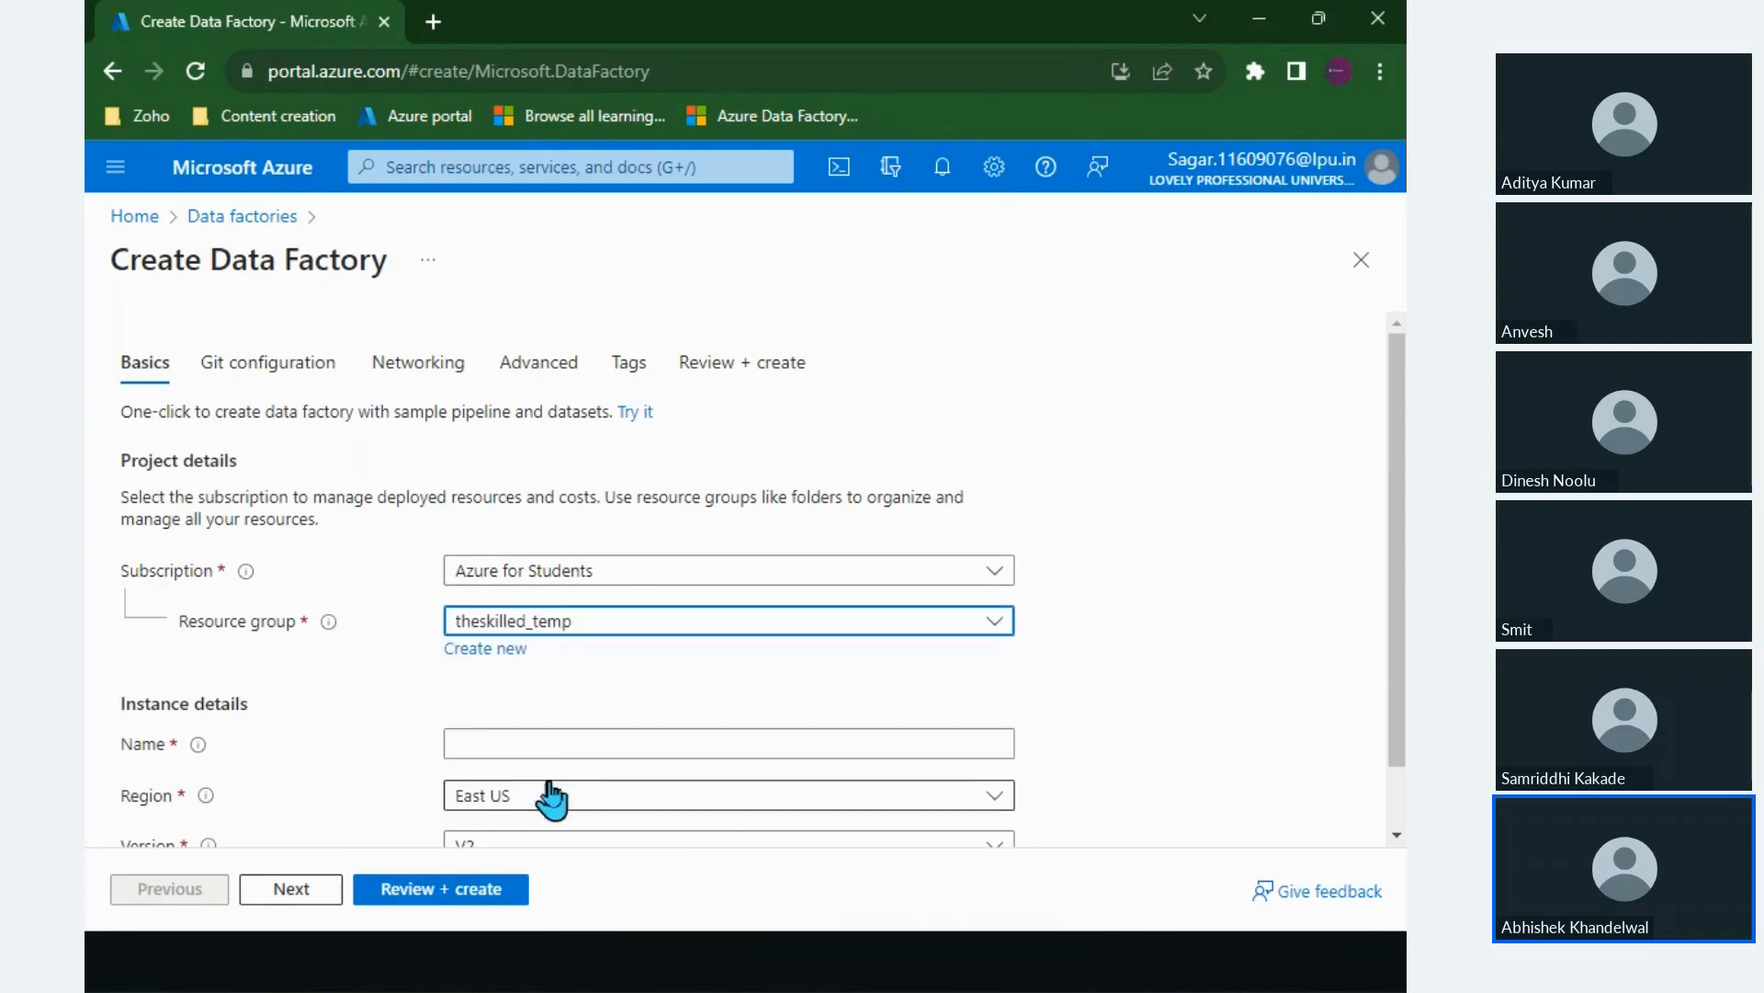
scroll(496, 735, "down", 1)
left_click(534, 664)
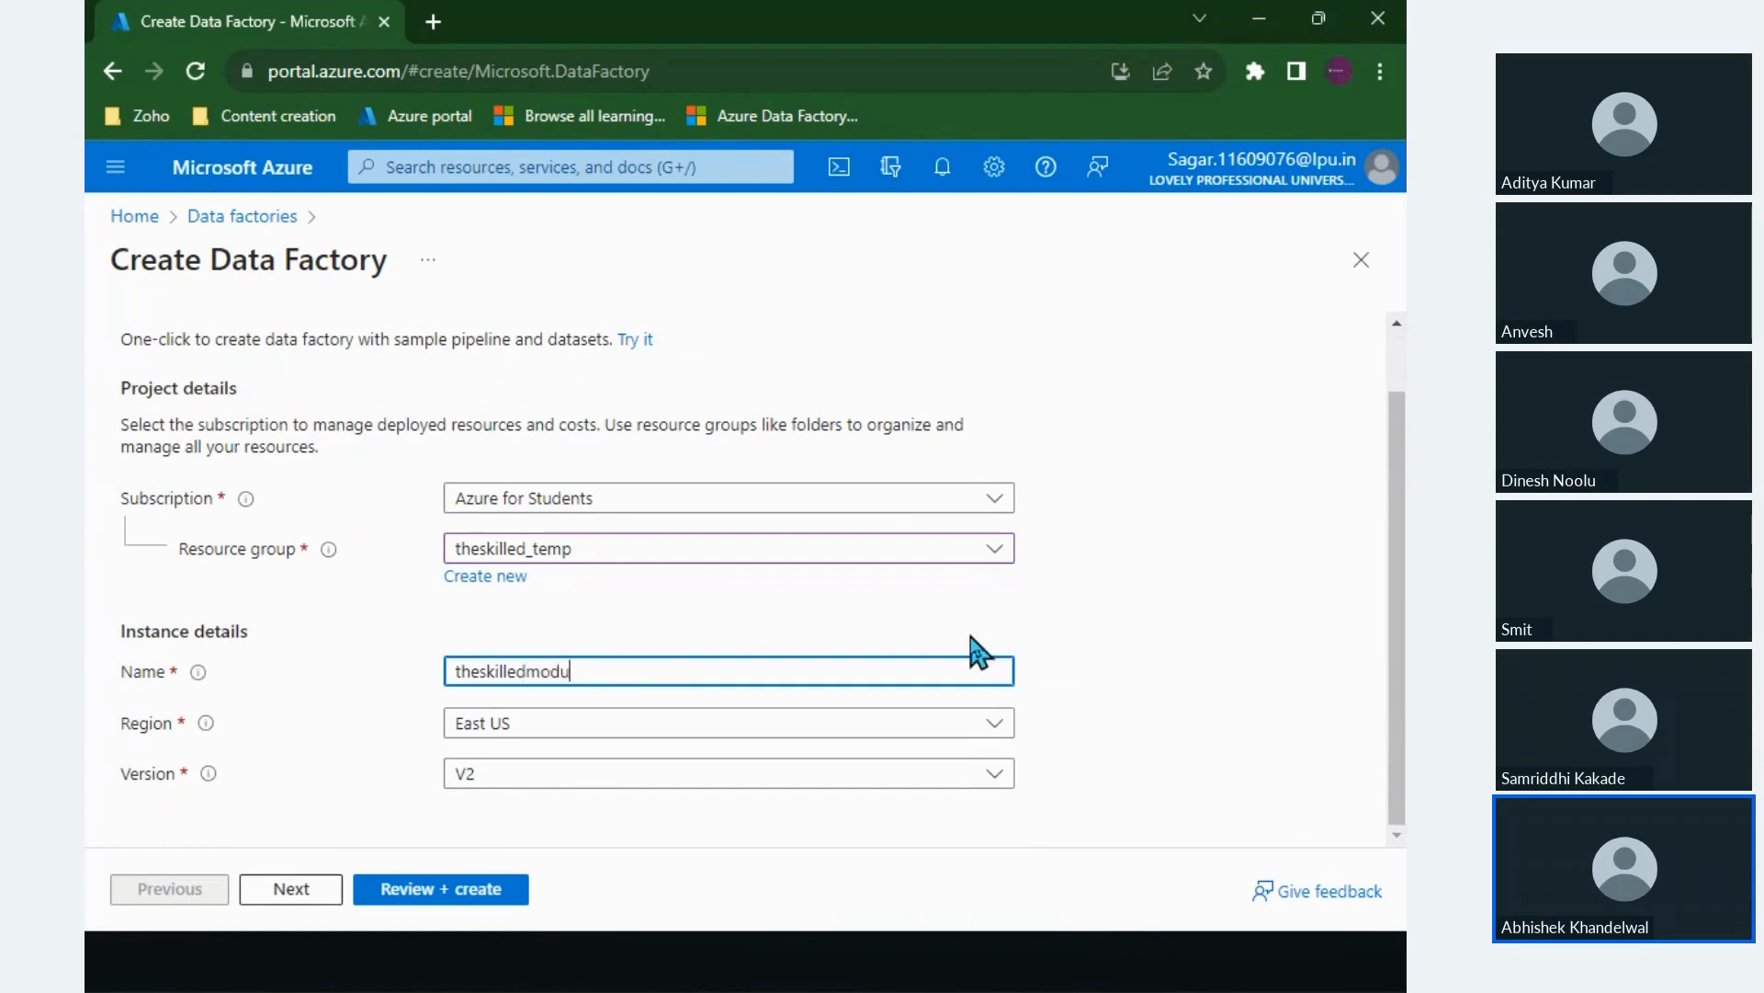
left_click(474, 726)
type("cen")
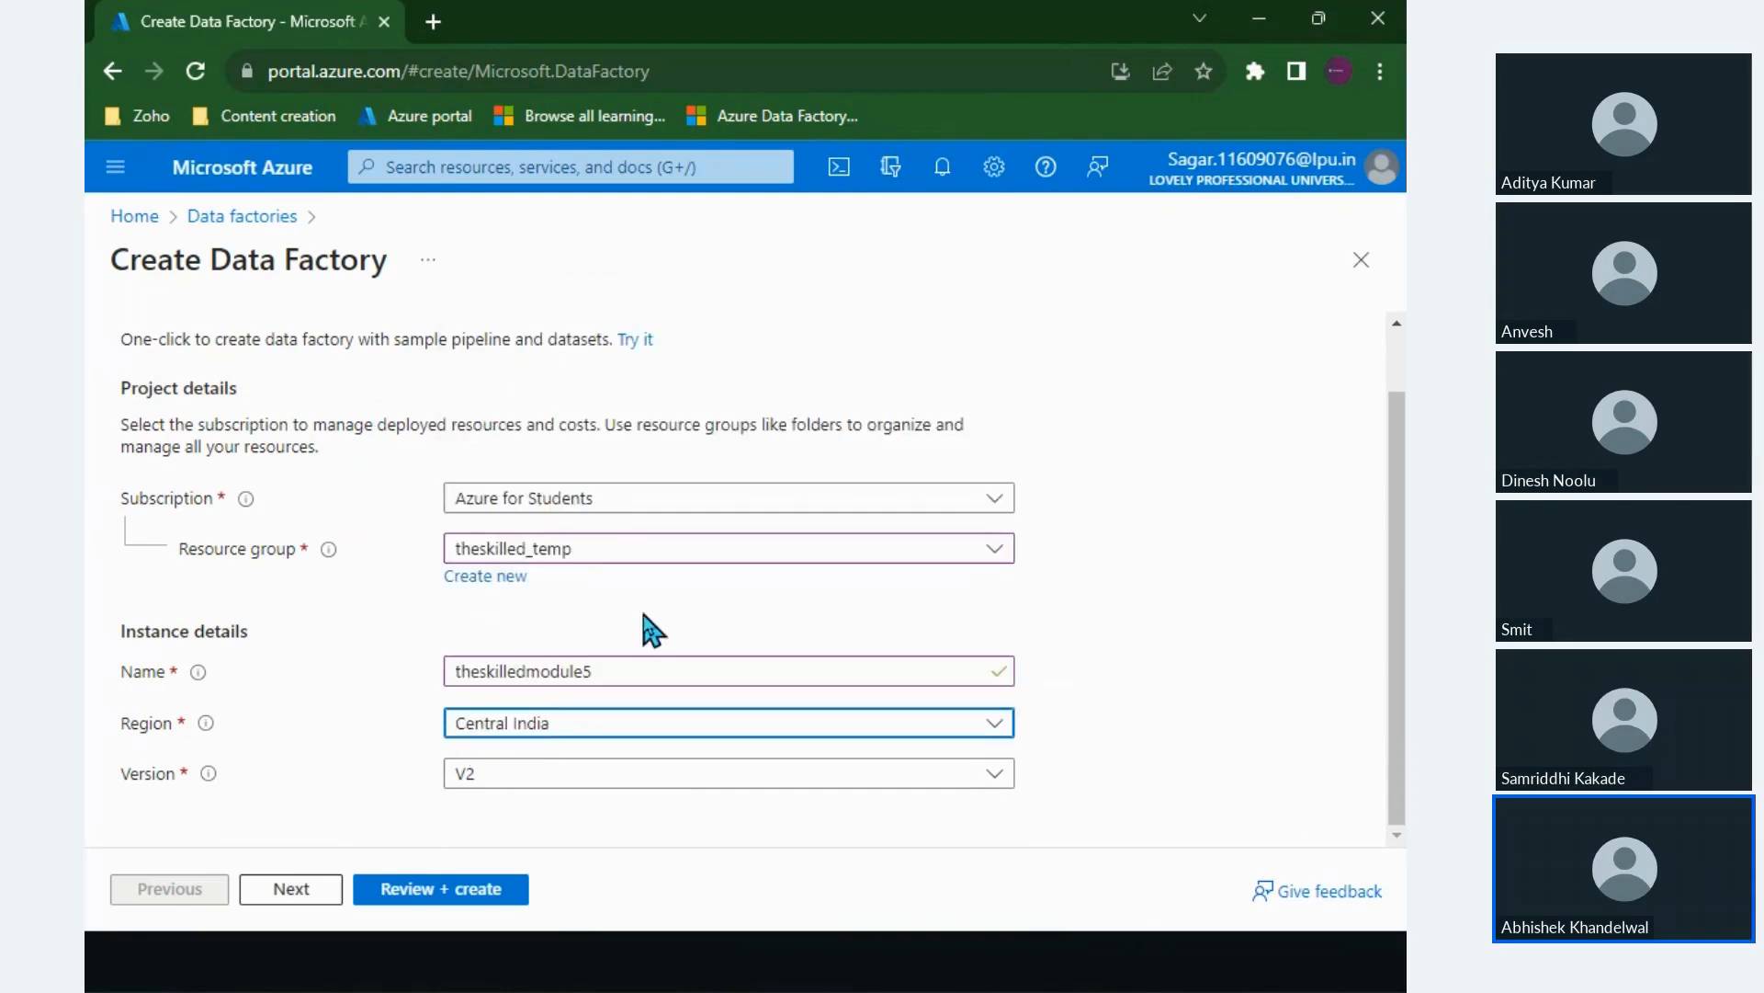
left_click(528, 339)
mouse_move(207, 777)
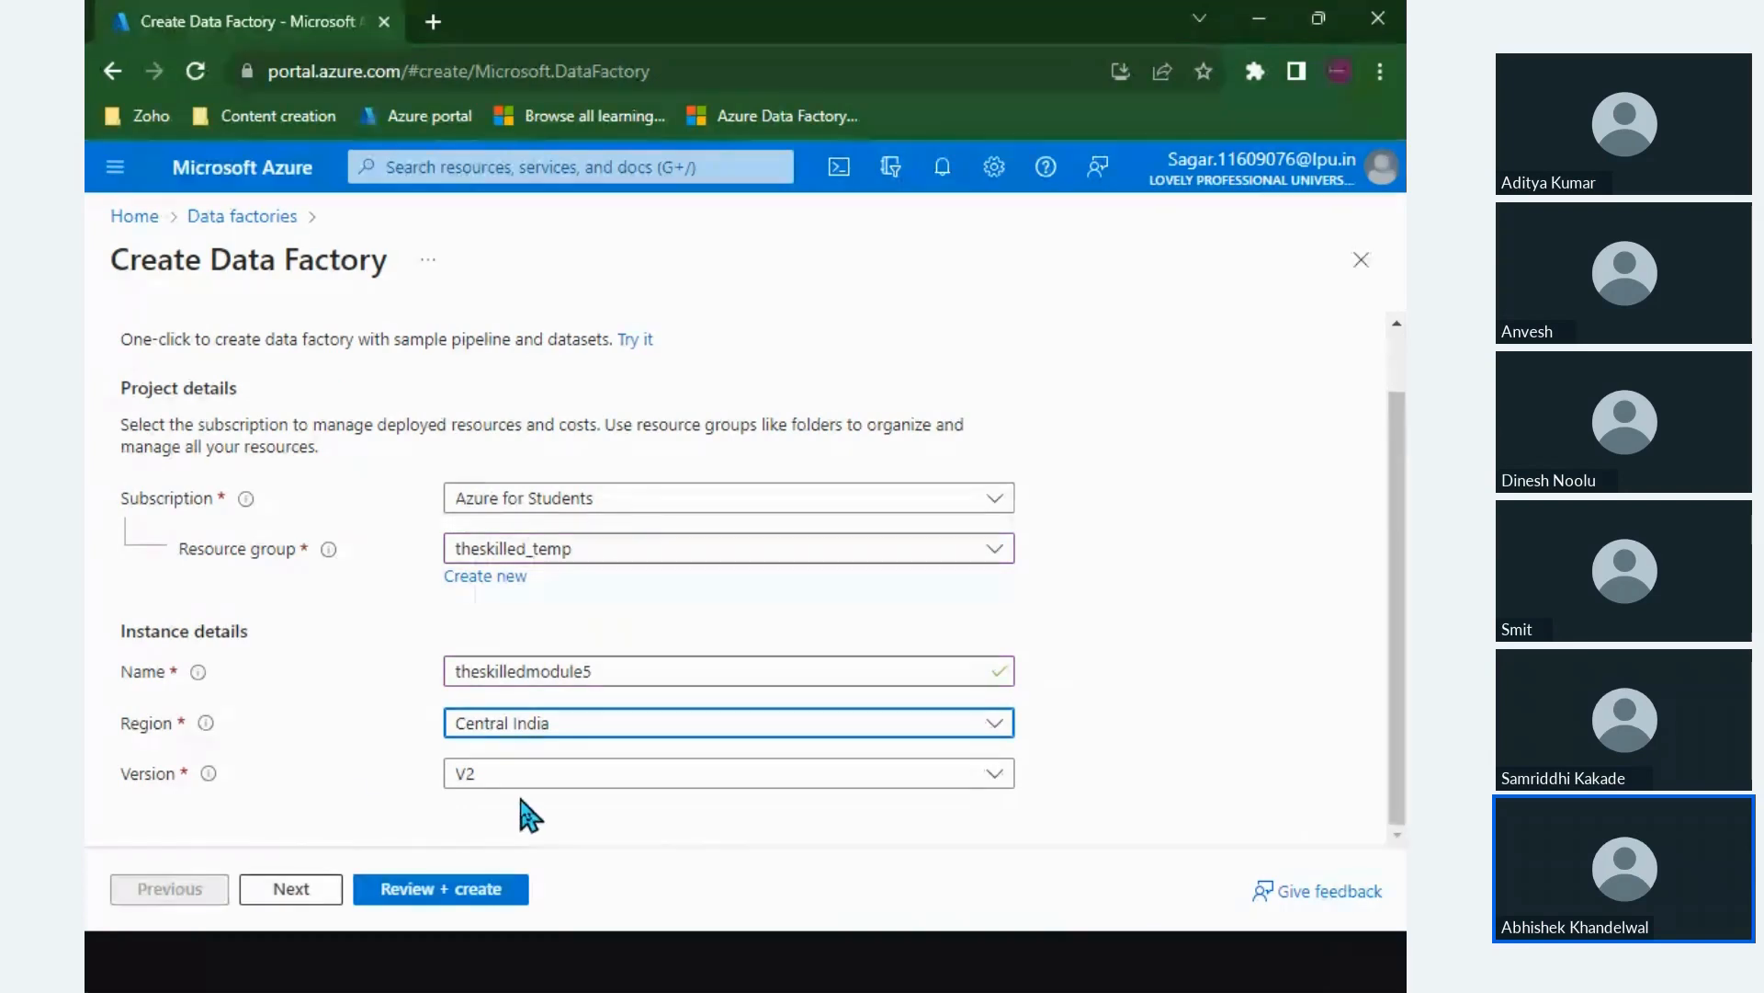
Step: Review the data factory's summary and terms, then its Git configuration, networking and advanced encryption settings
left_click(448, 889)
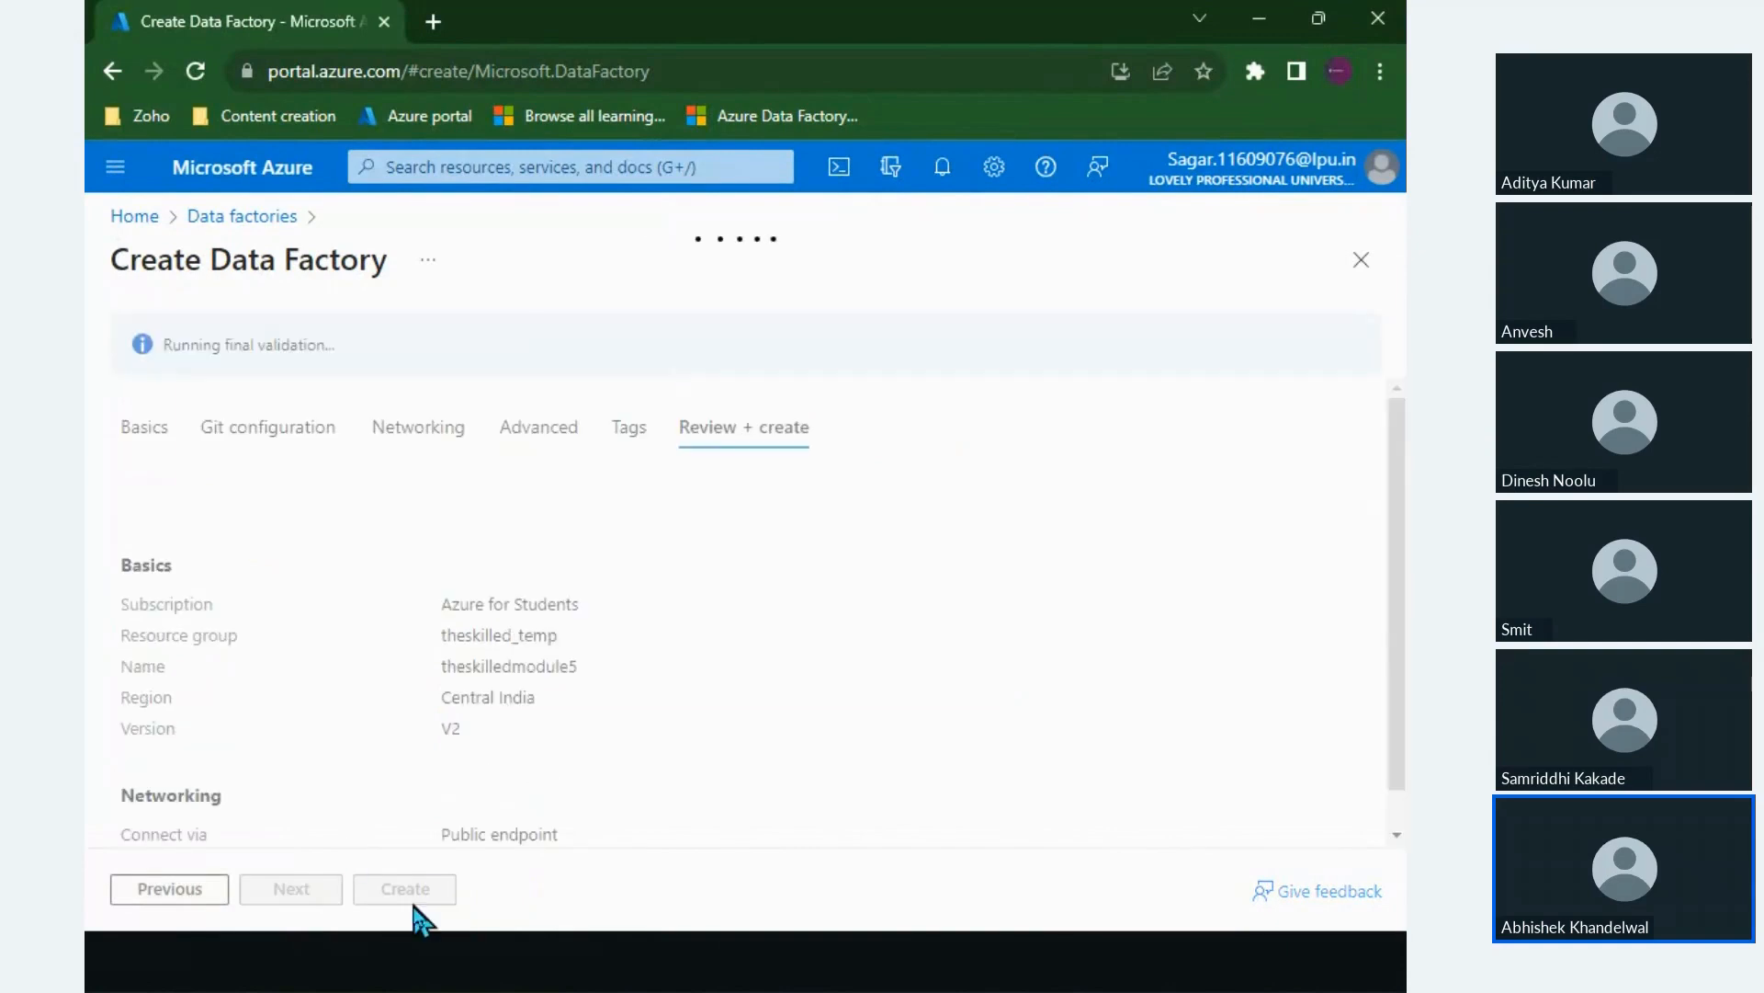
scroll(585, 655, "down", 3)
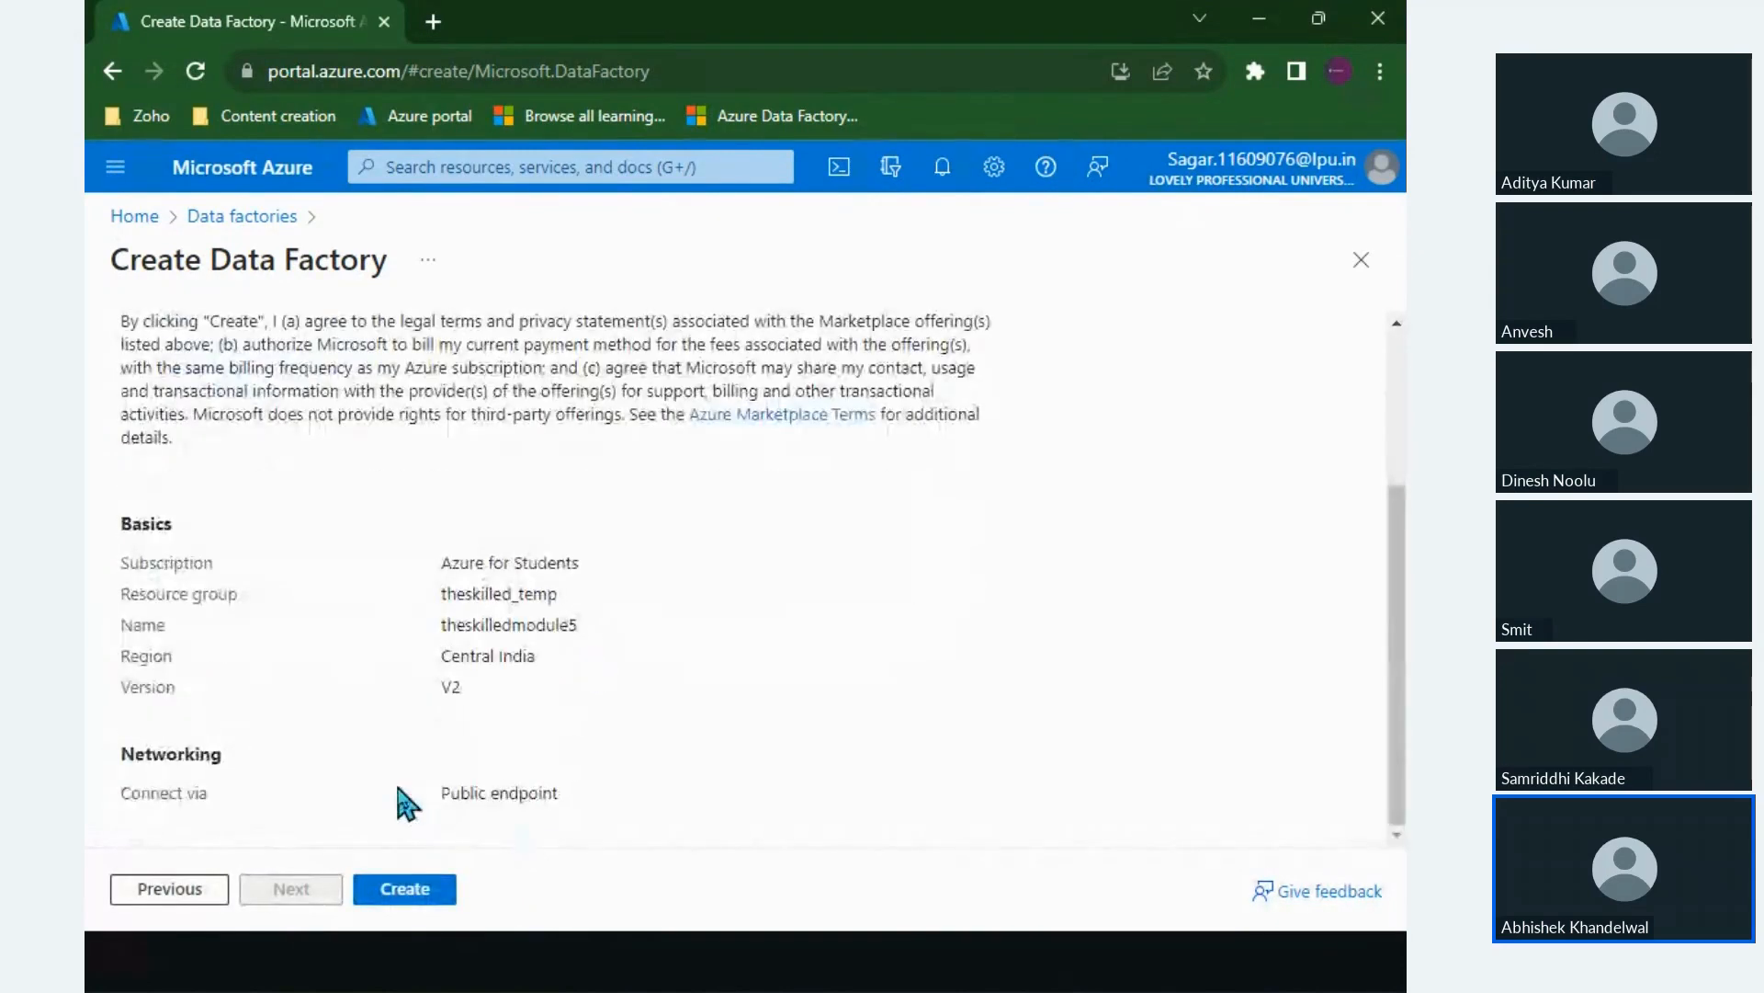
scroll(423, 661, "up", 3)
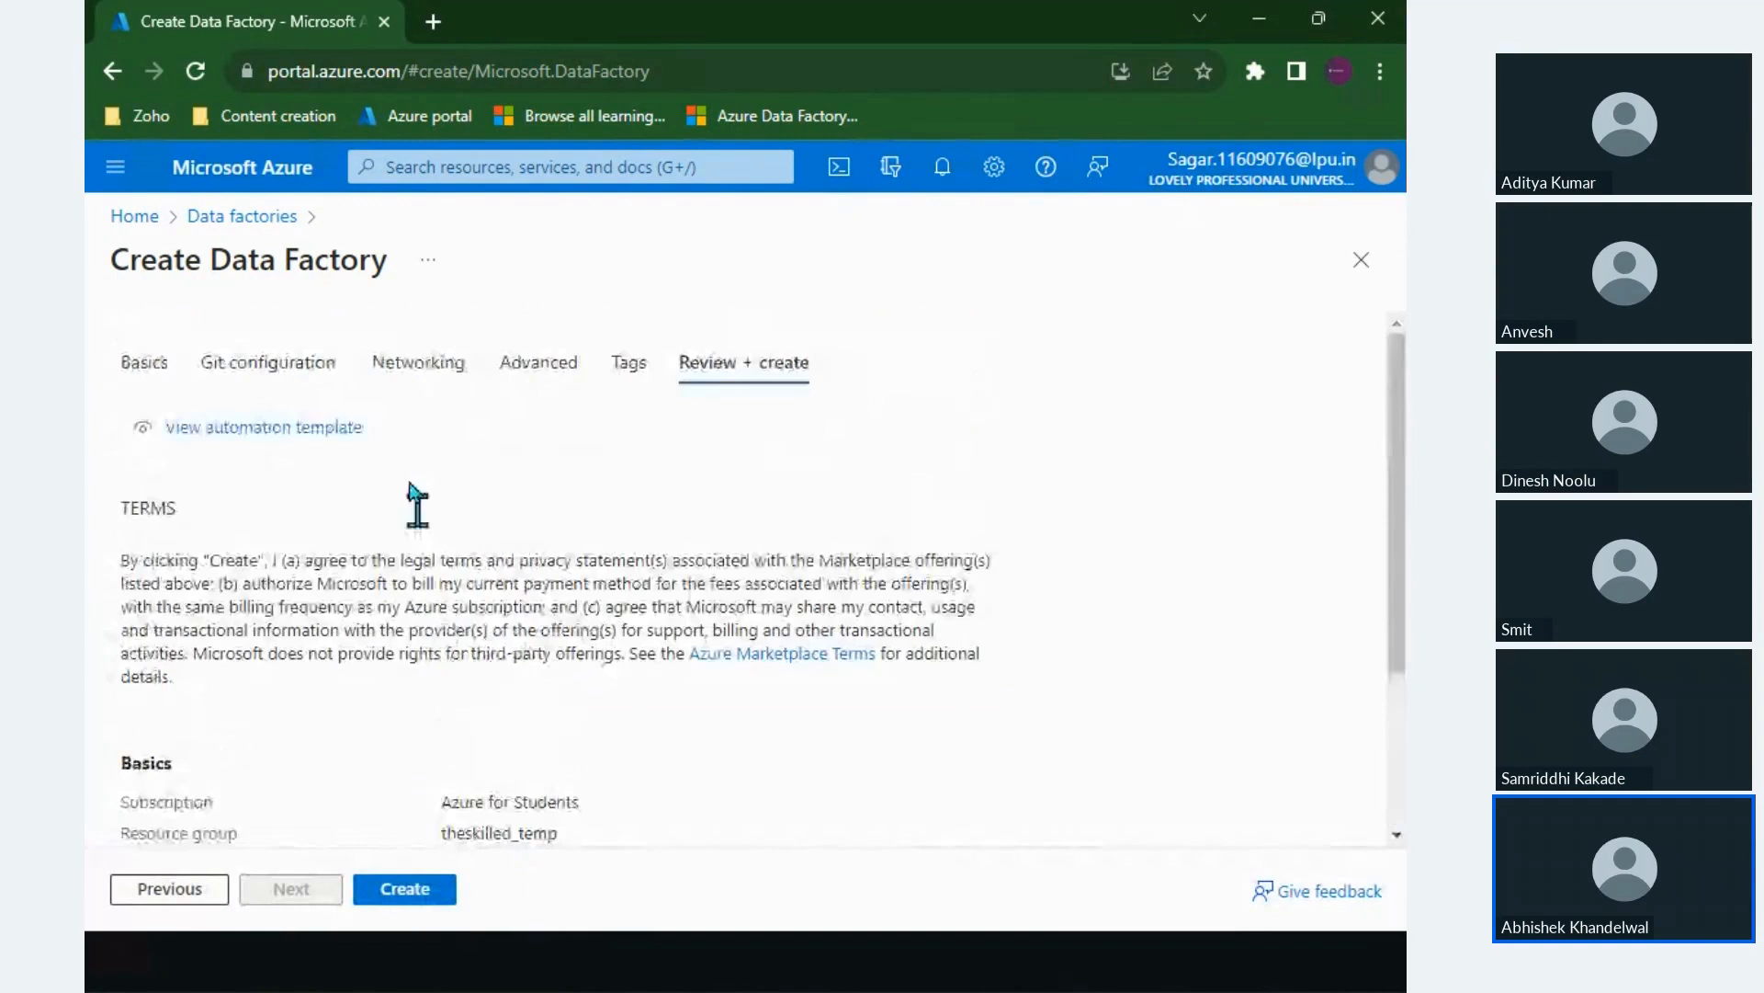
left_click(322, 353)
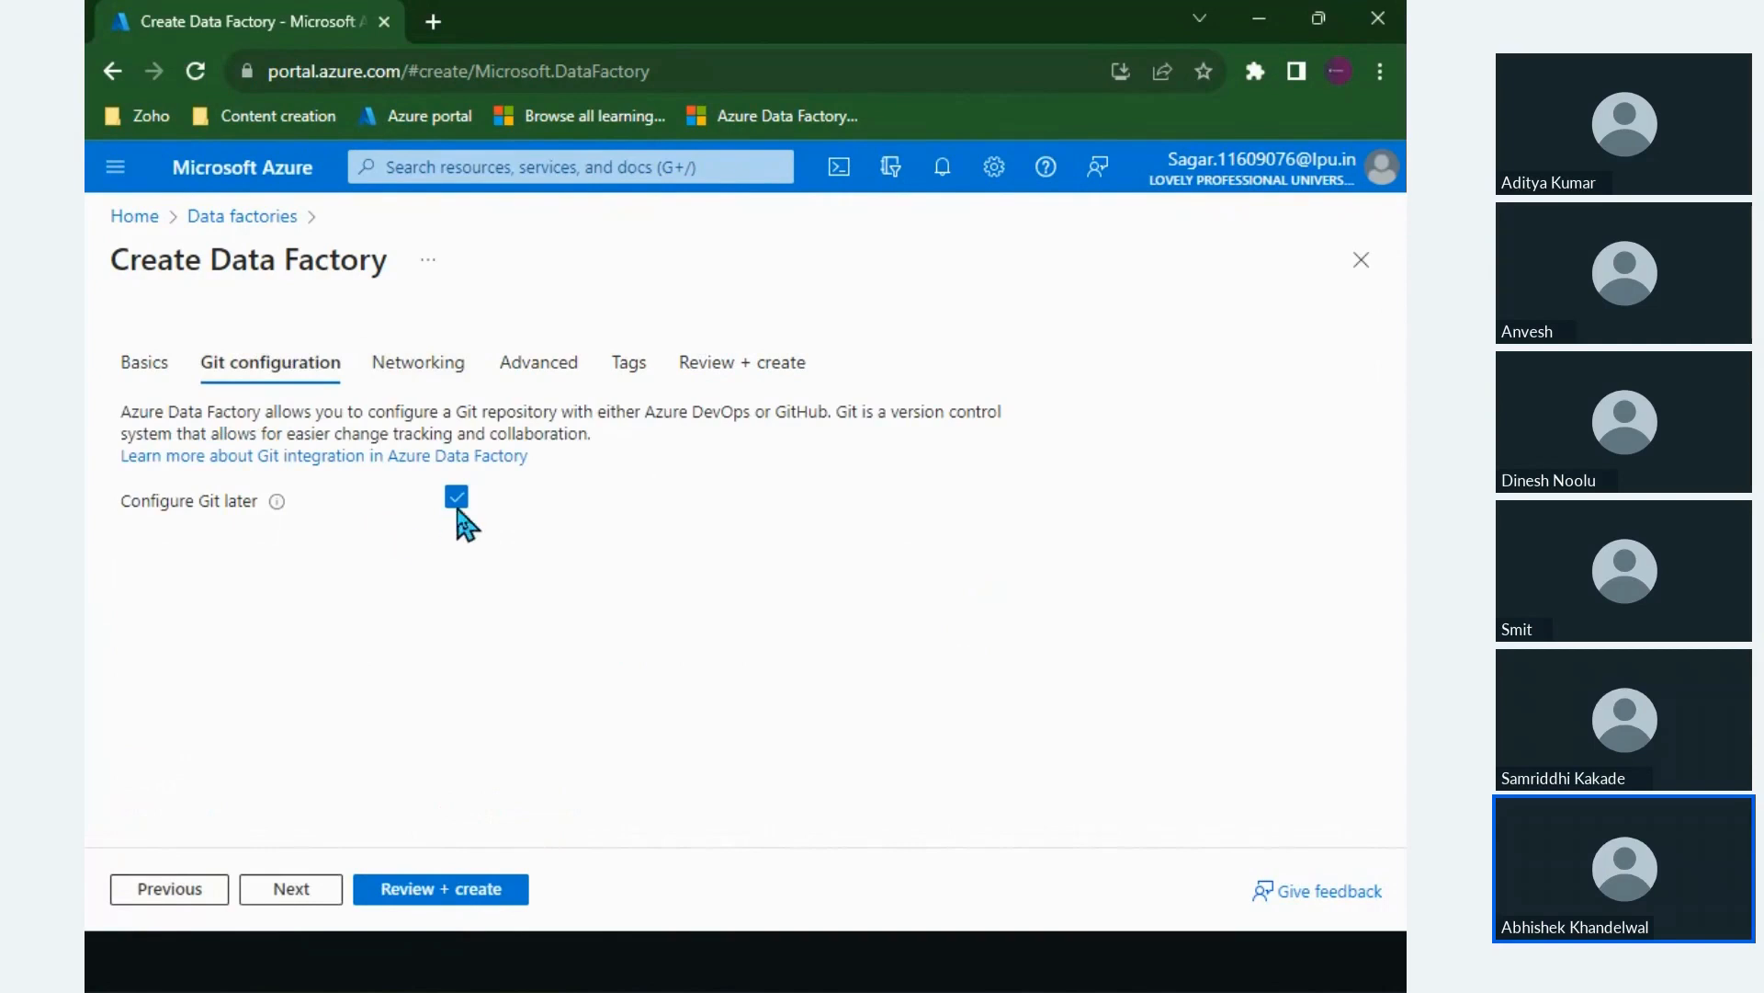
left_click(426, 375)
scroll(517, 726, "down", 3)
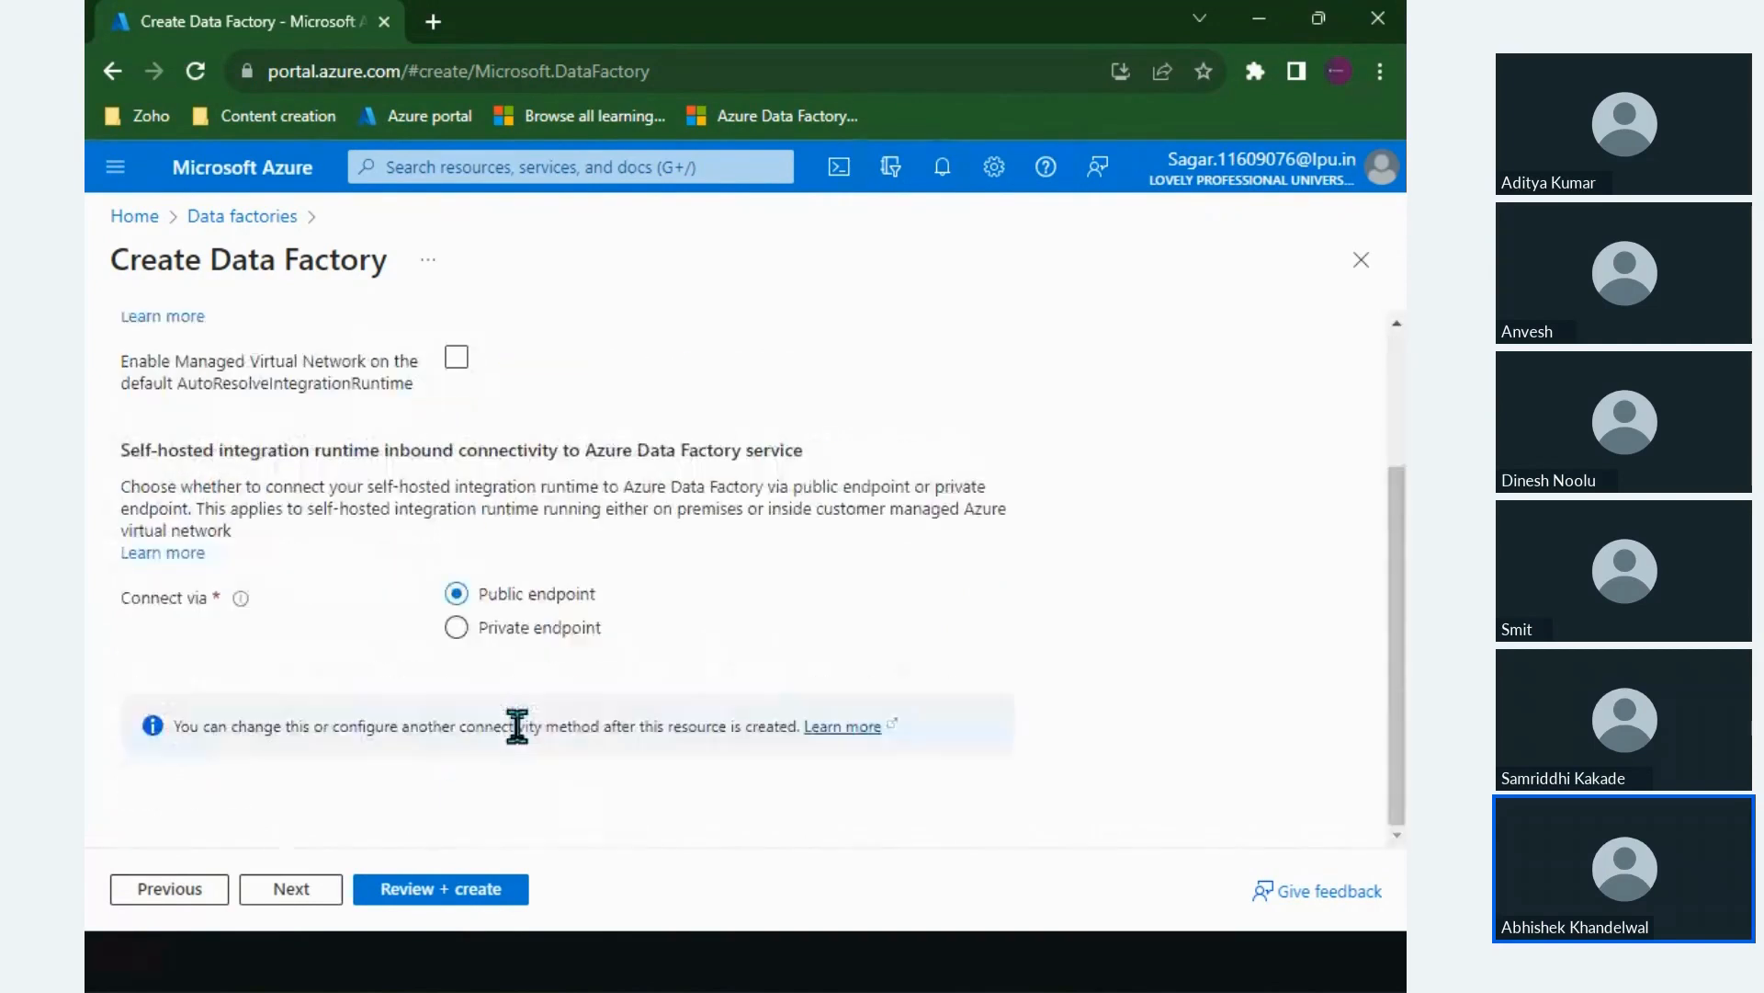
scroll(517, 726, "up", 3)
left_click(541, 370)
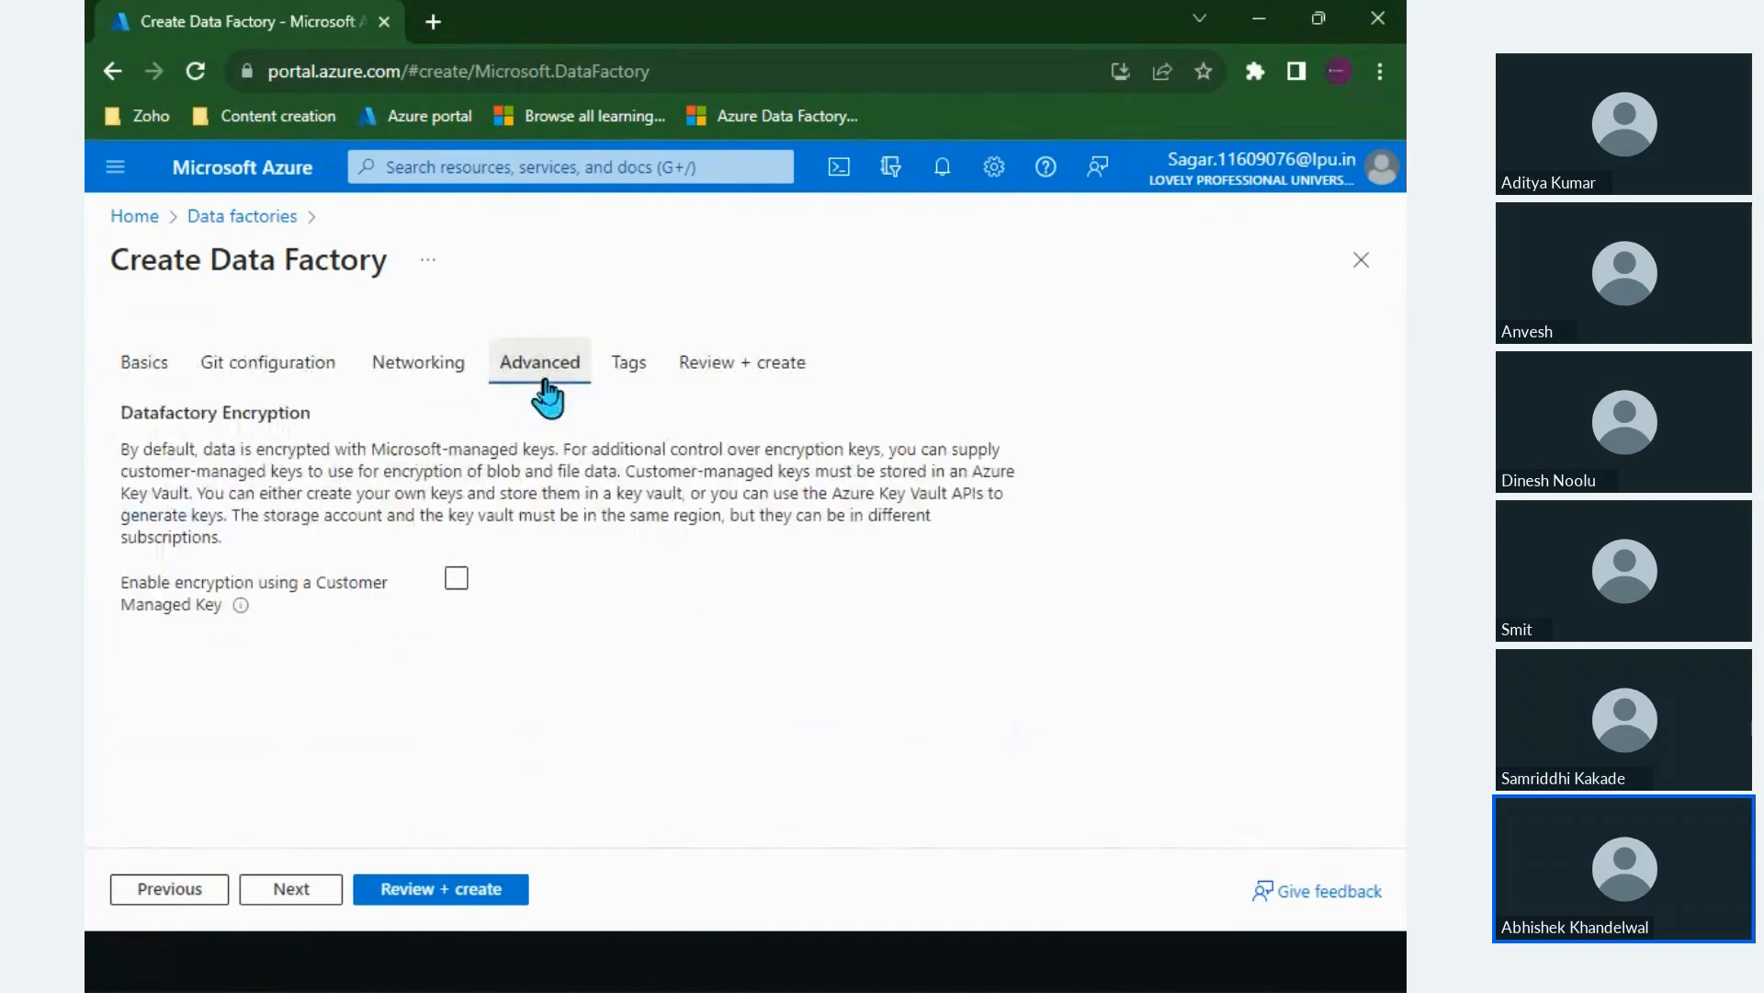
left_click_drag(694, 410, 736, 375)
Step: Validate and create the data factory, and open the deployed resource's overview
left_click(735, 367)
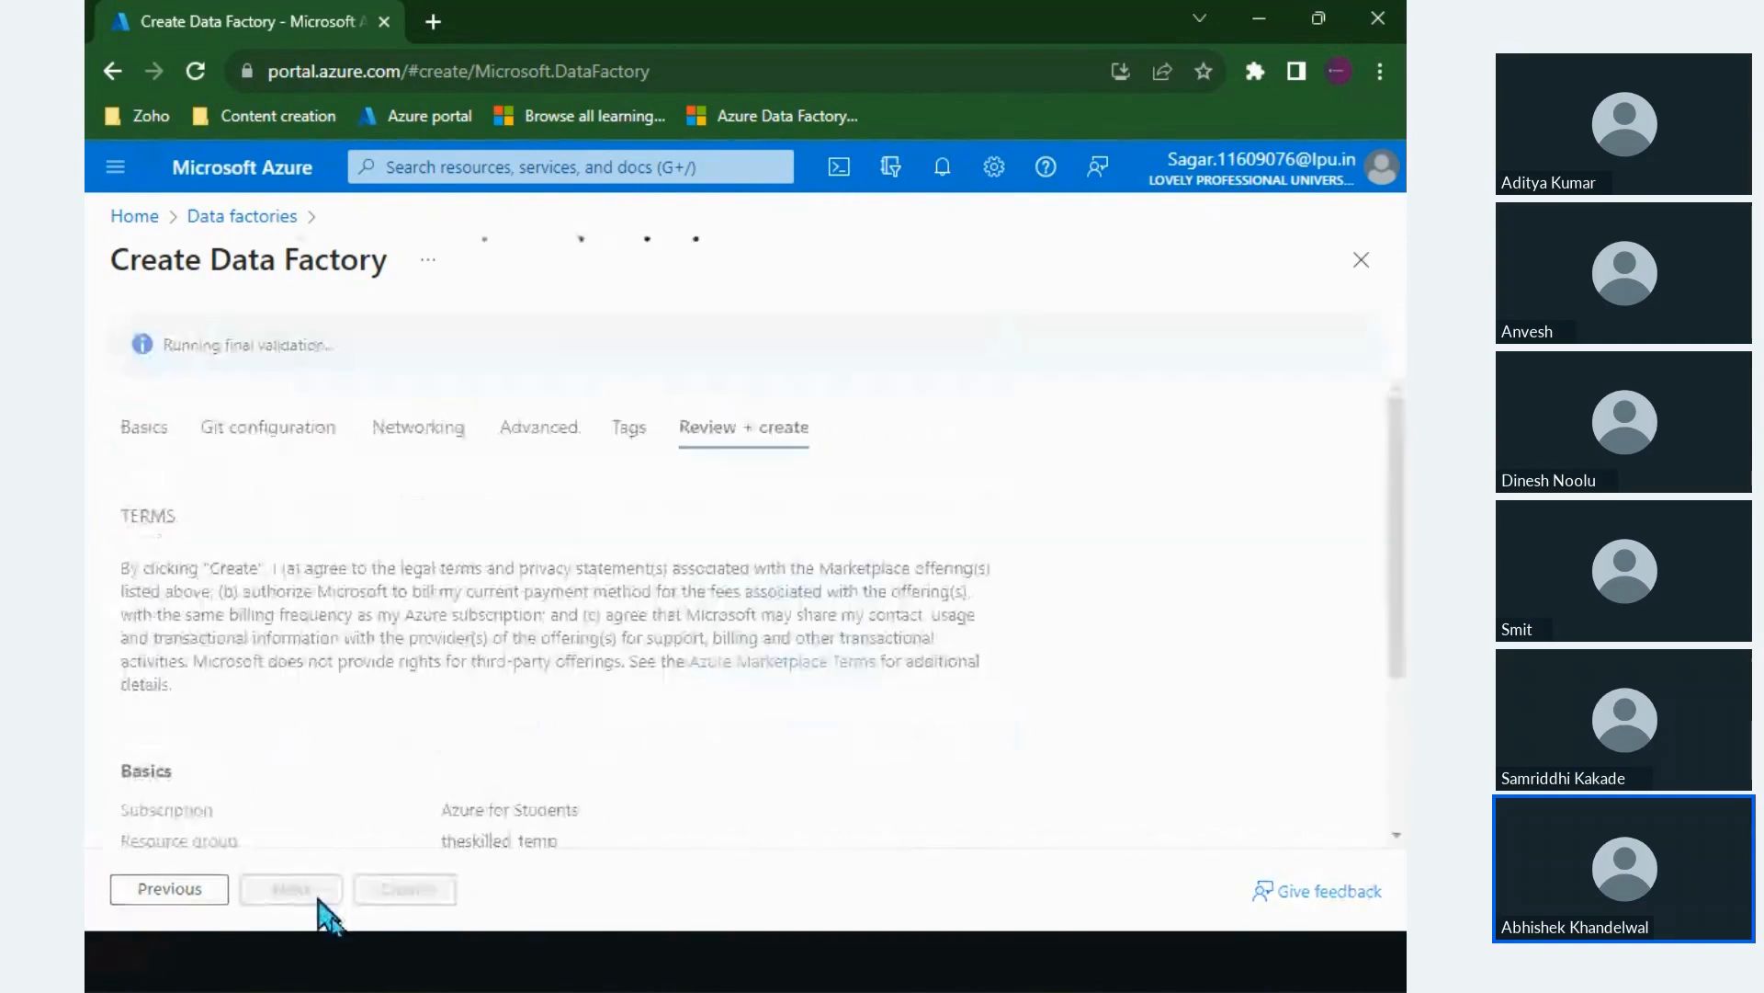
left_click(390, 884)
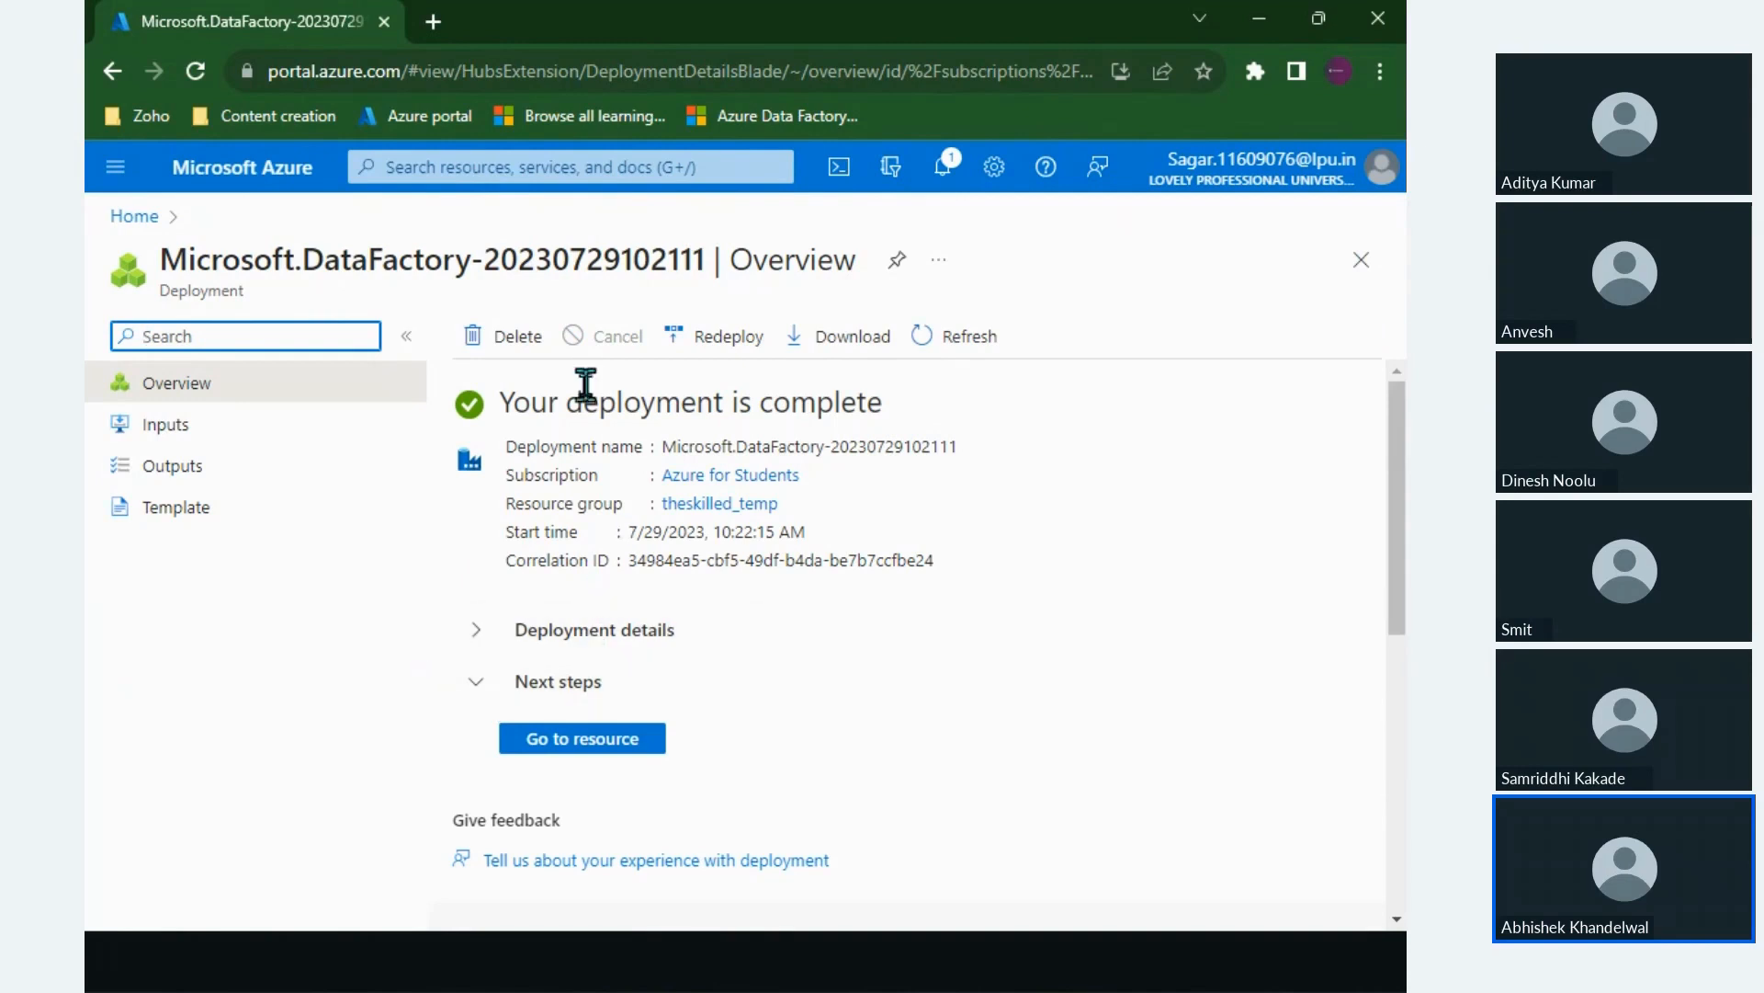
left_click(582, 741)
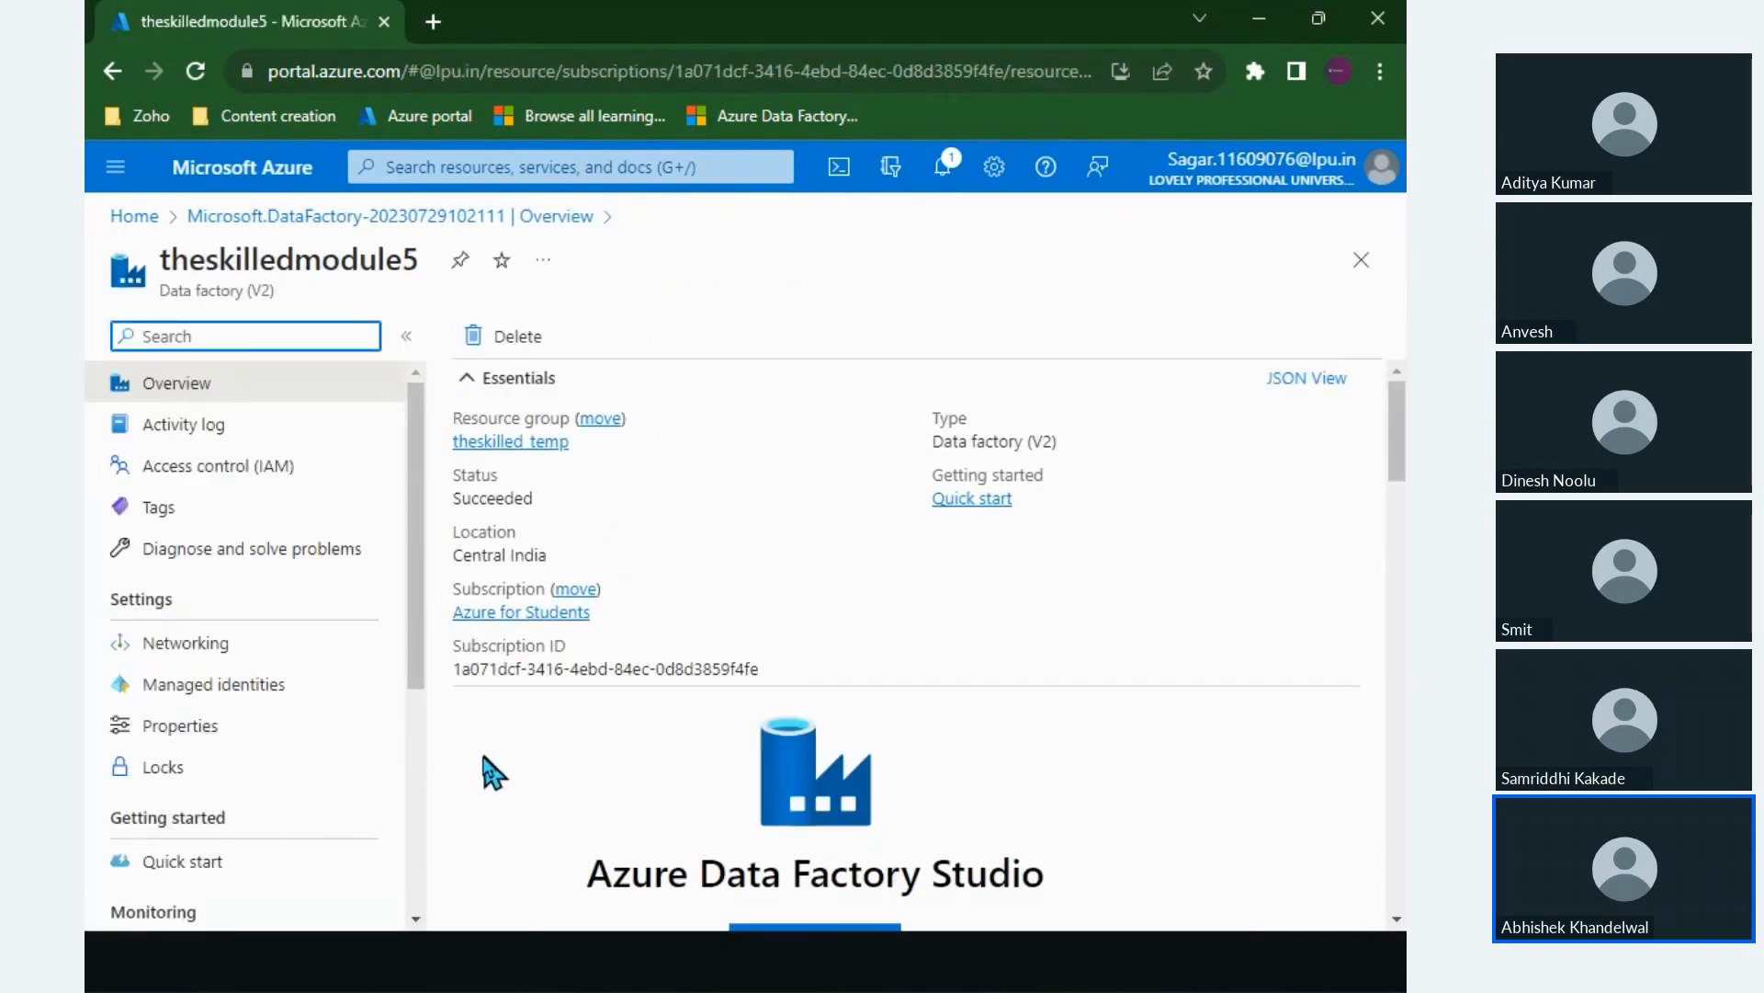
scroll(488, 768, "down", 1)
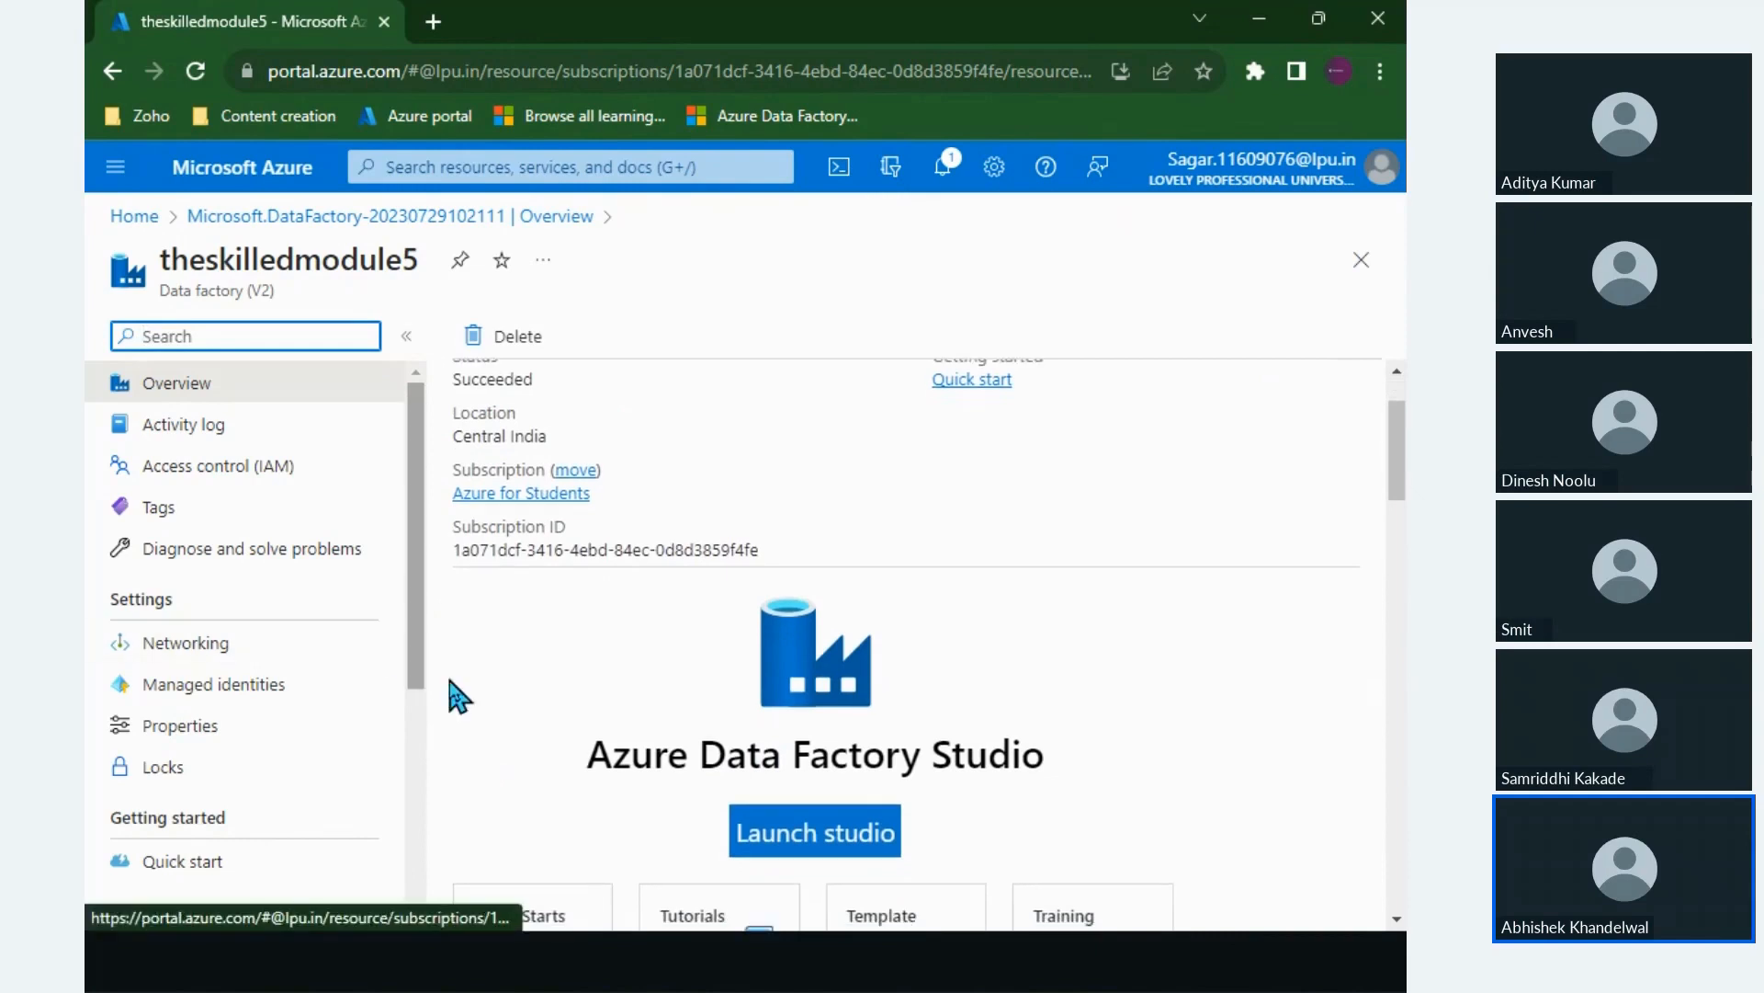
scroll(476, 703, "down", 1)
scroll(476, 703, "up", 2)
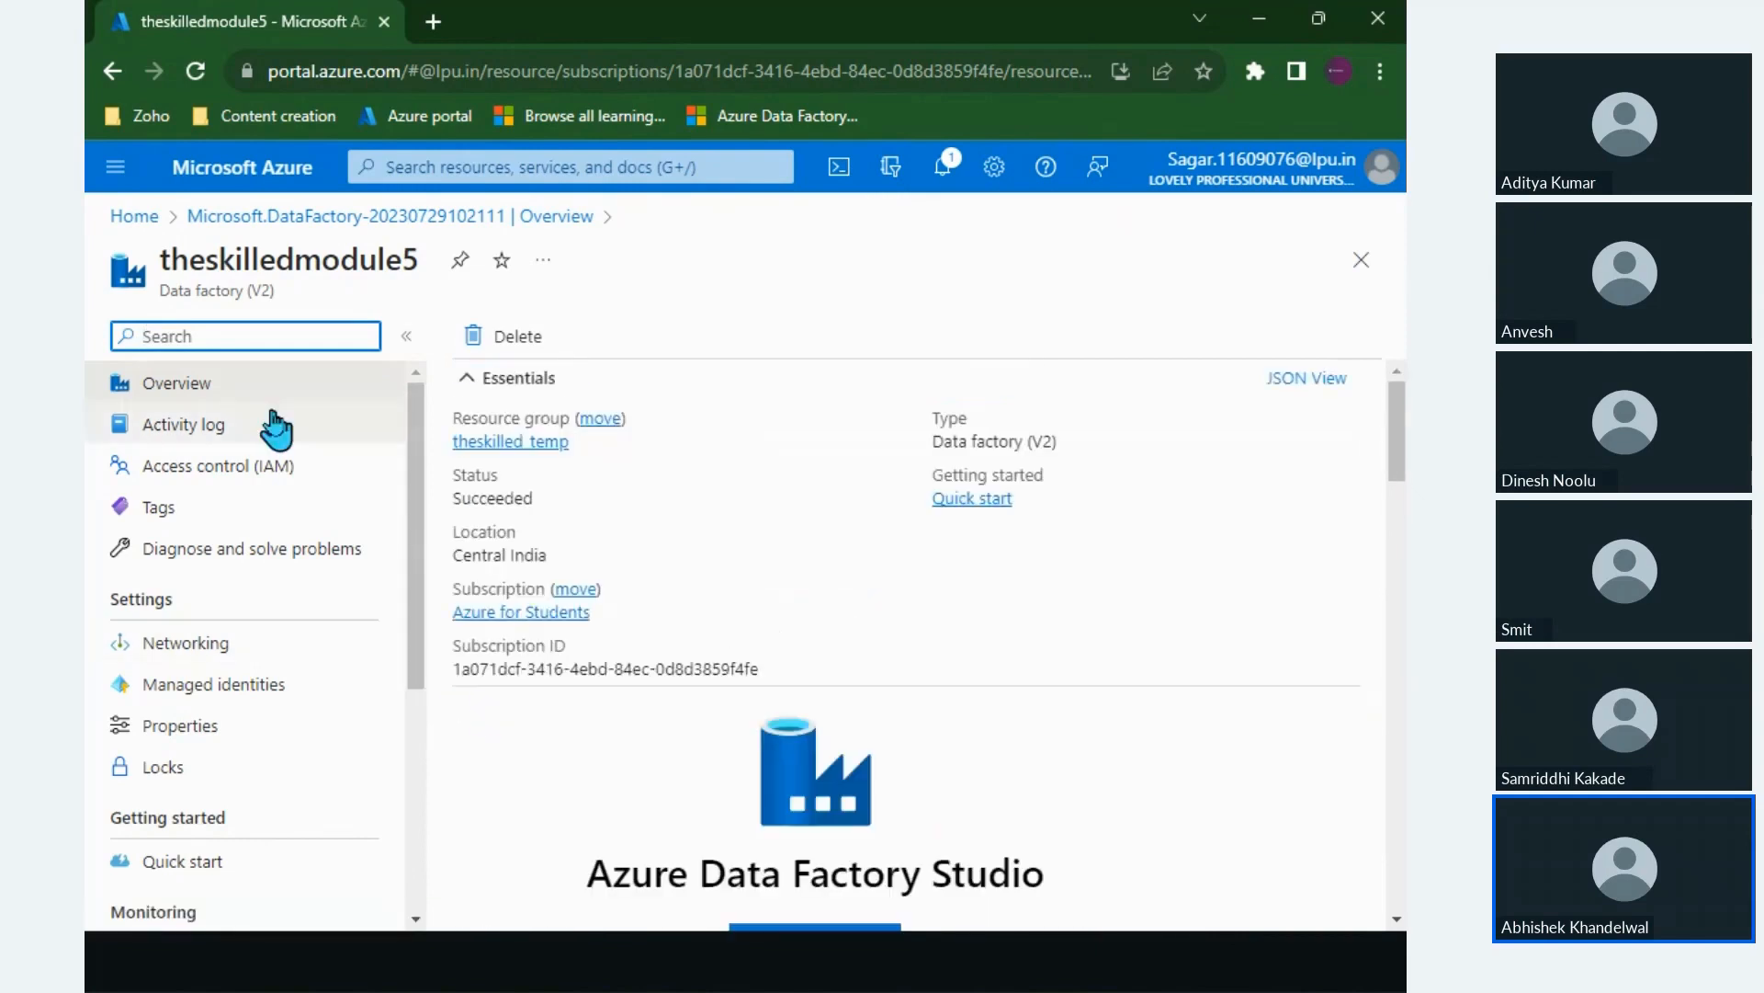
Step: Open theskilledmodule5 from the portal's list of data factories and launch Azure Data Factory Studio from its overview
left_click(197, 184)
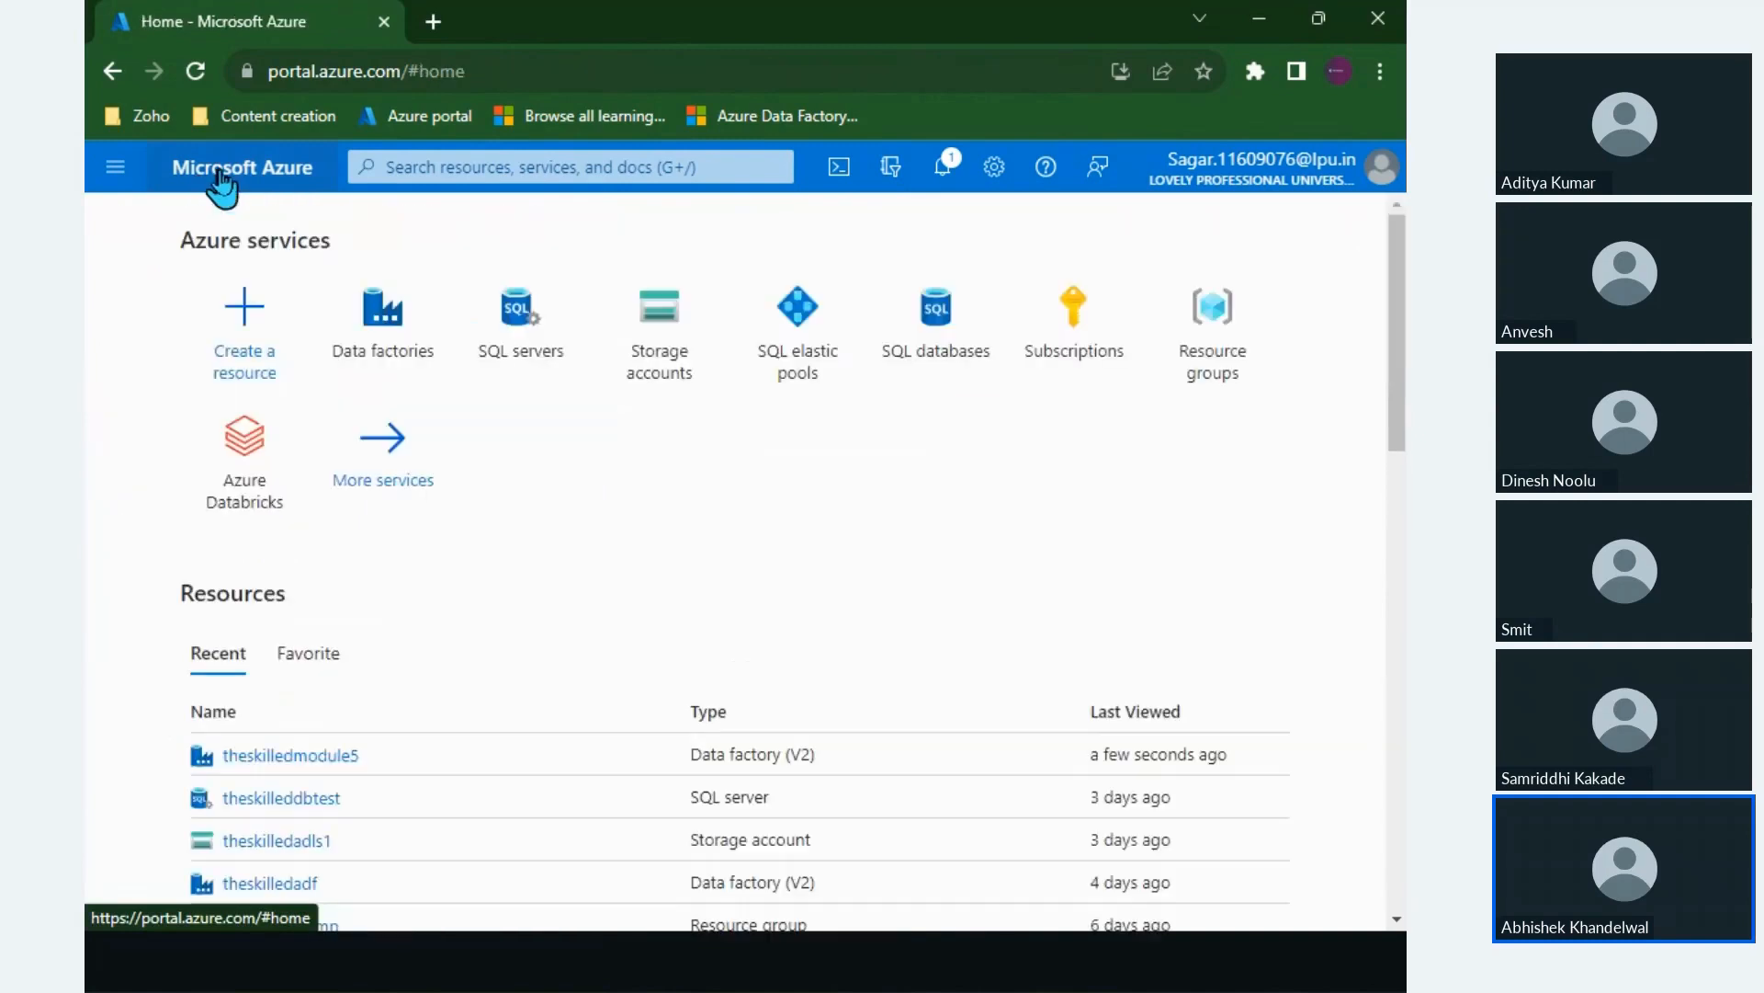
left_click(382, 361)
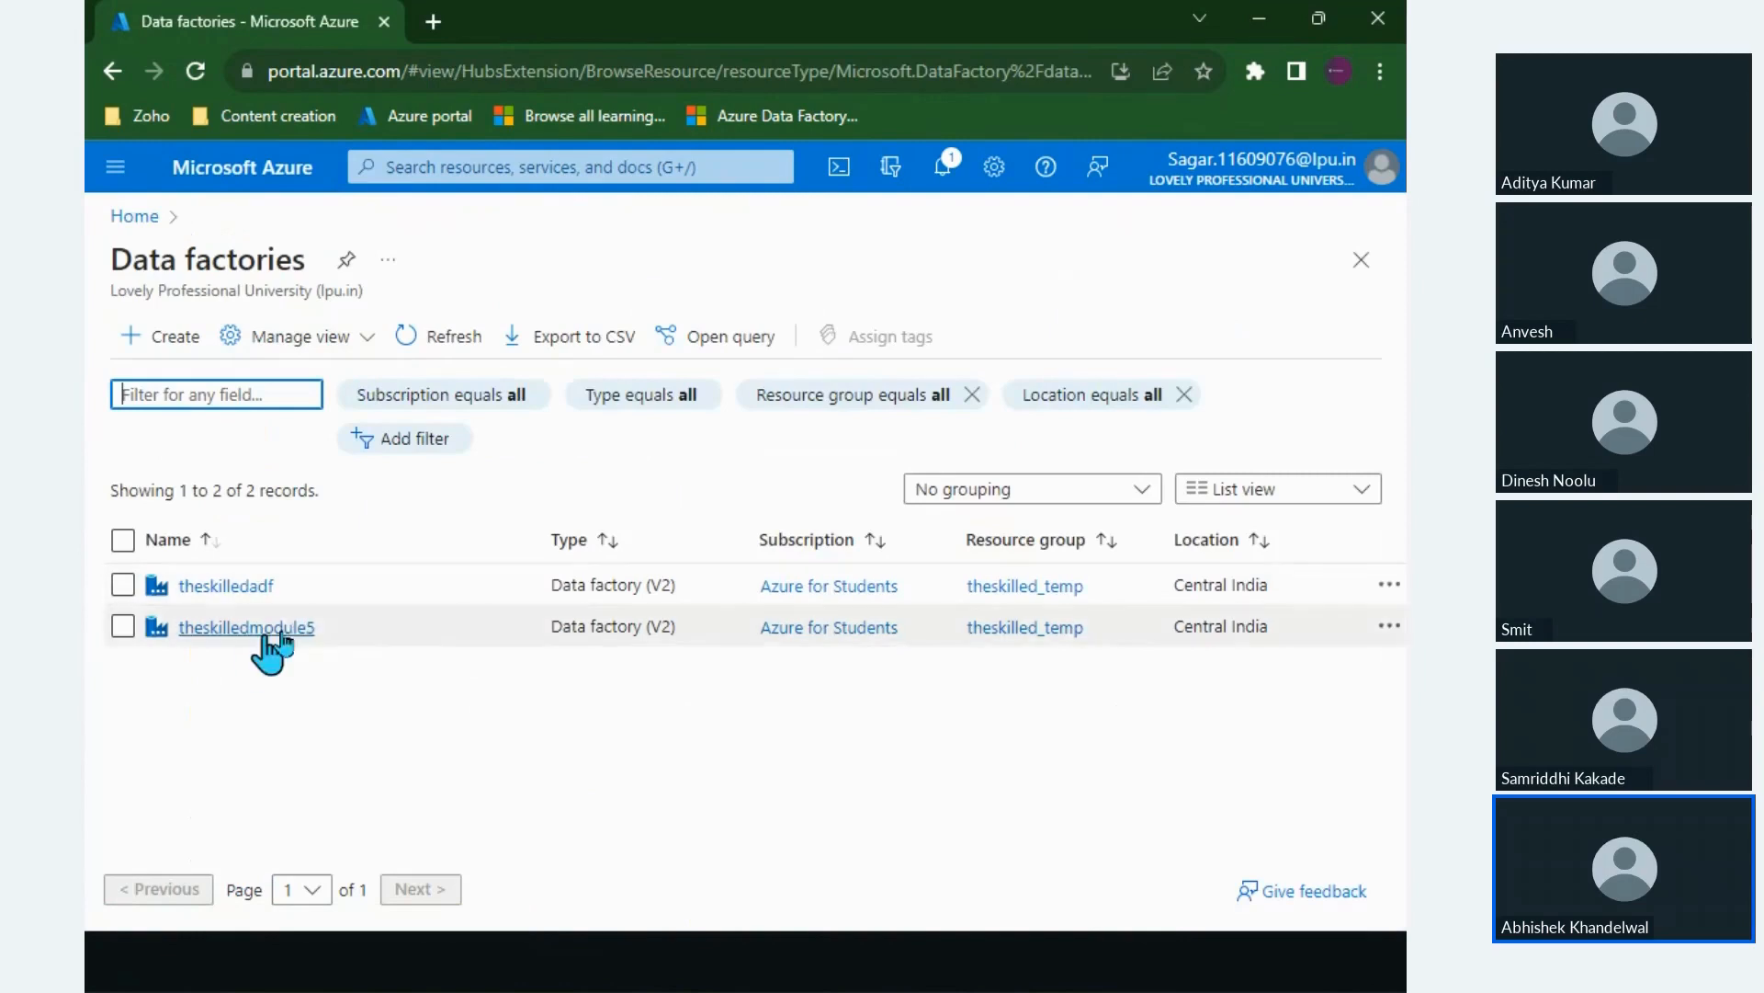
left_click(248, 627)
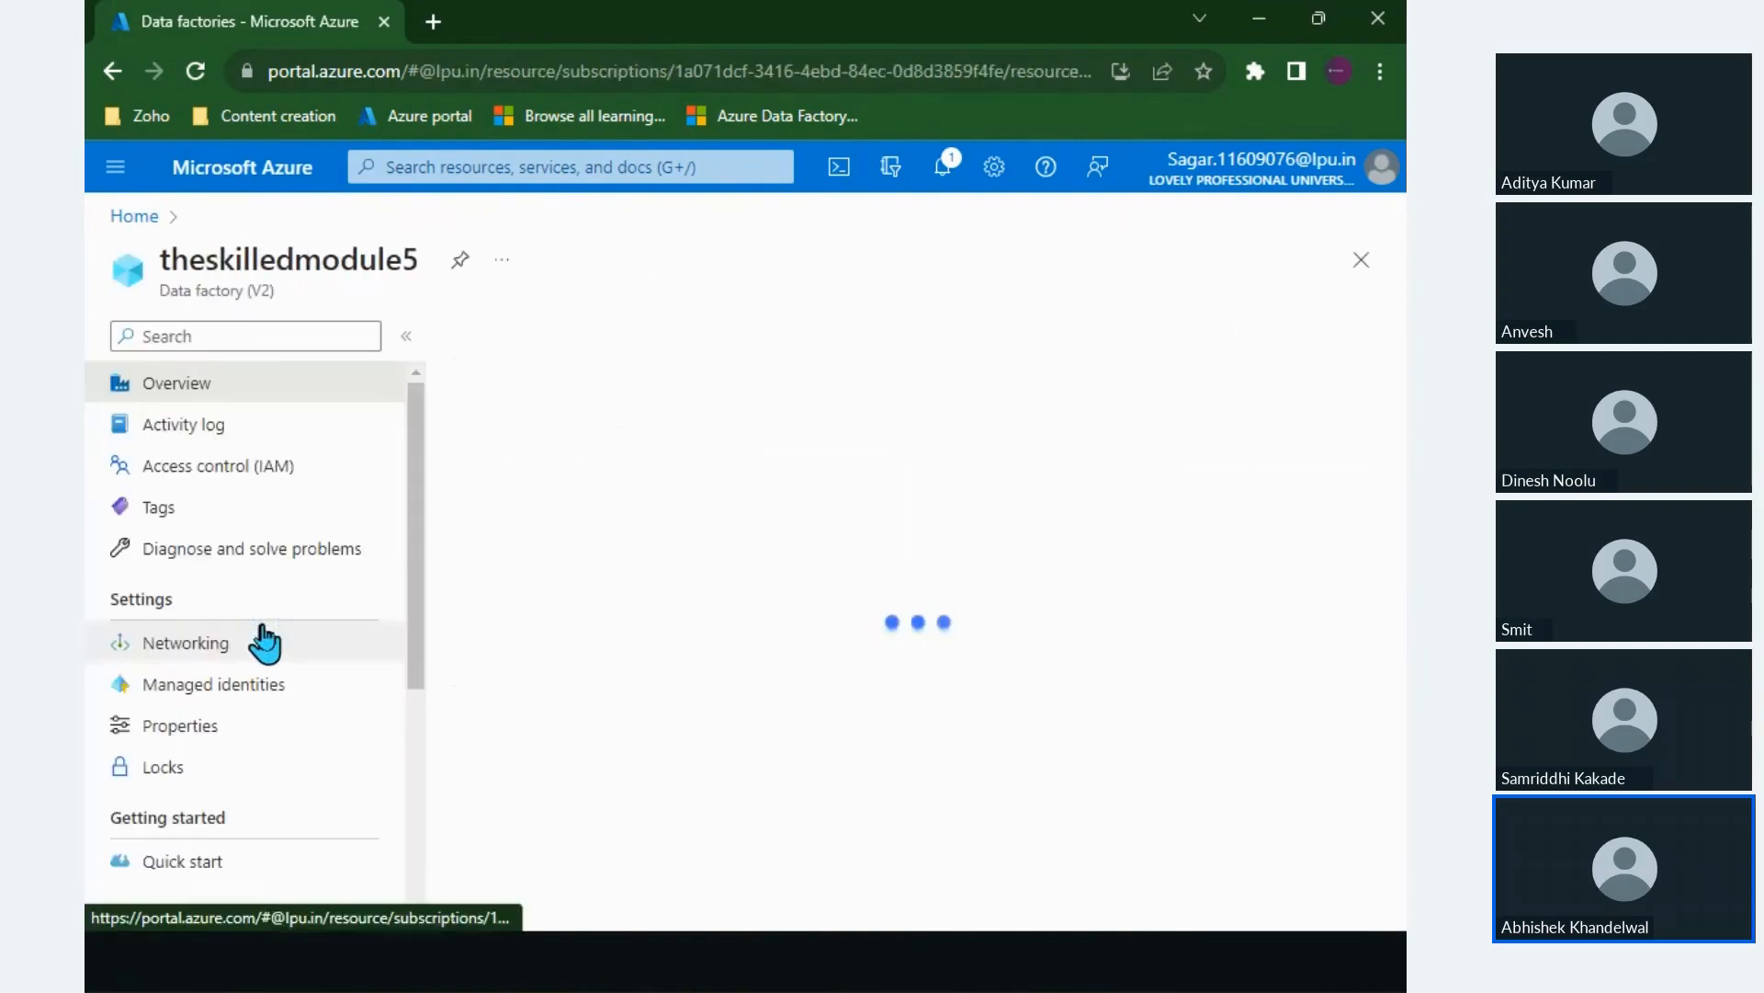
scroll(432, 579, "down", 4)
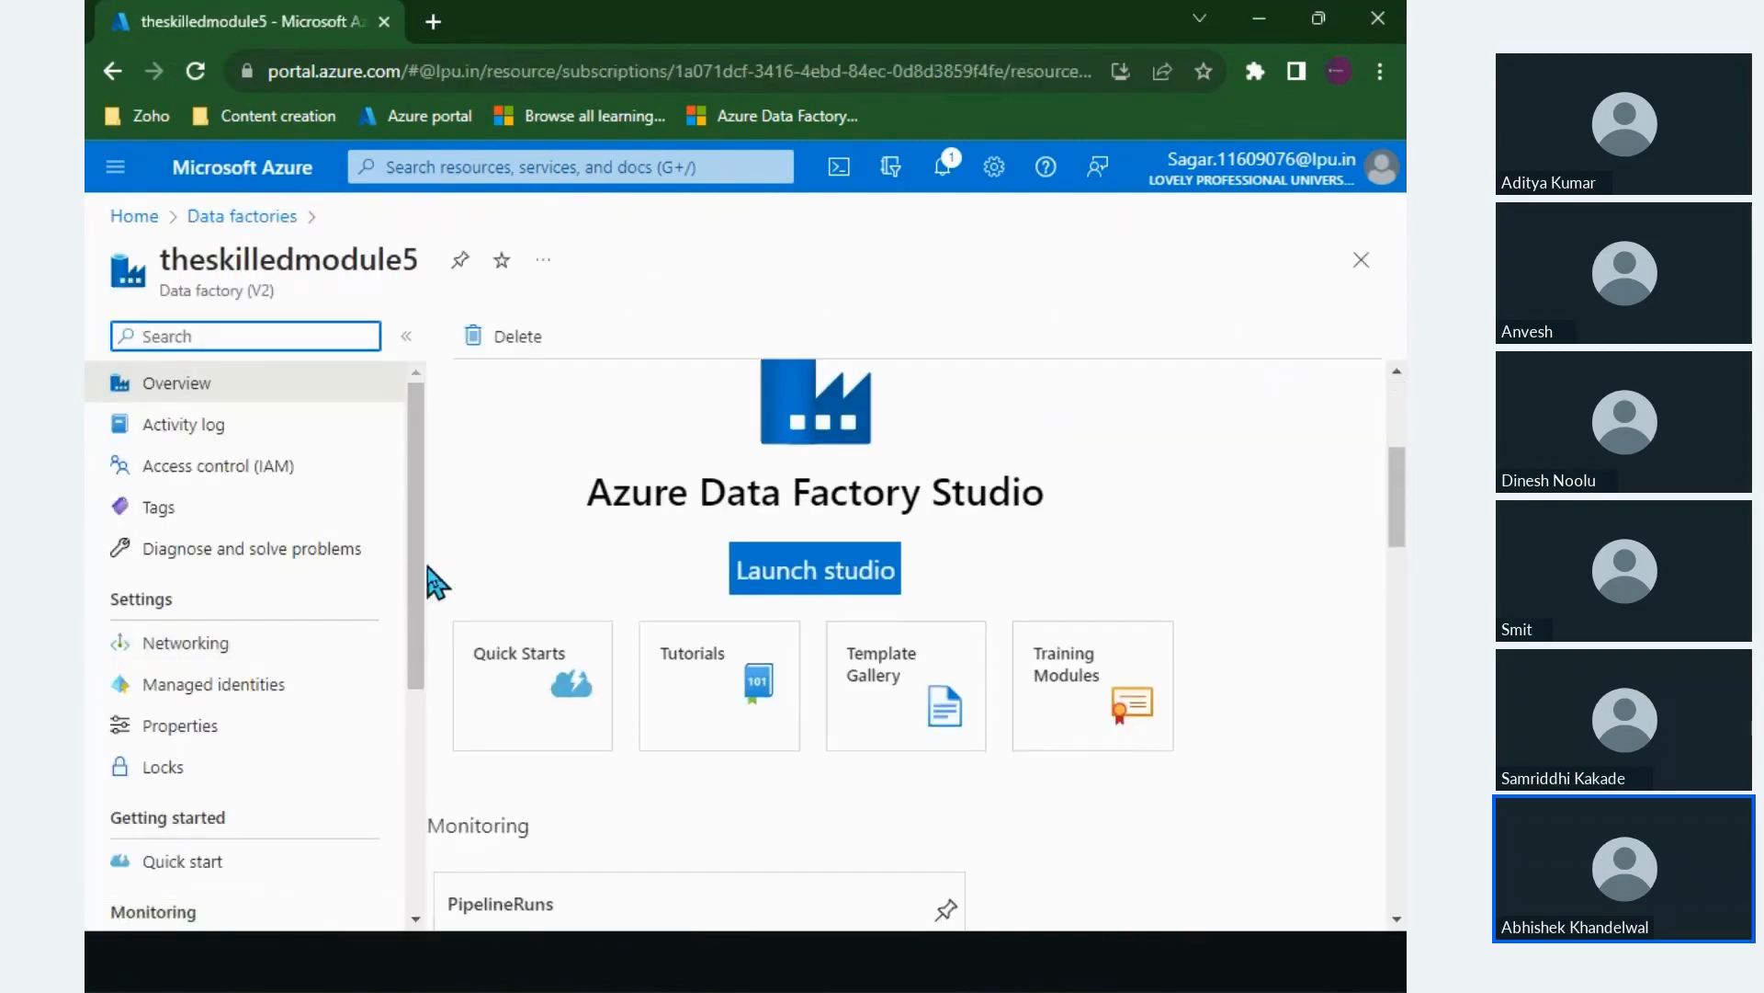
scroll(229, 660, "down", 4)
scroll(273, 542, "up", 5)
scroll(464, 611, "up", 2)
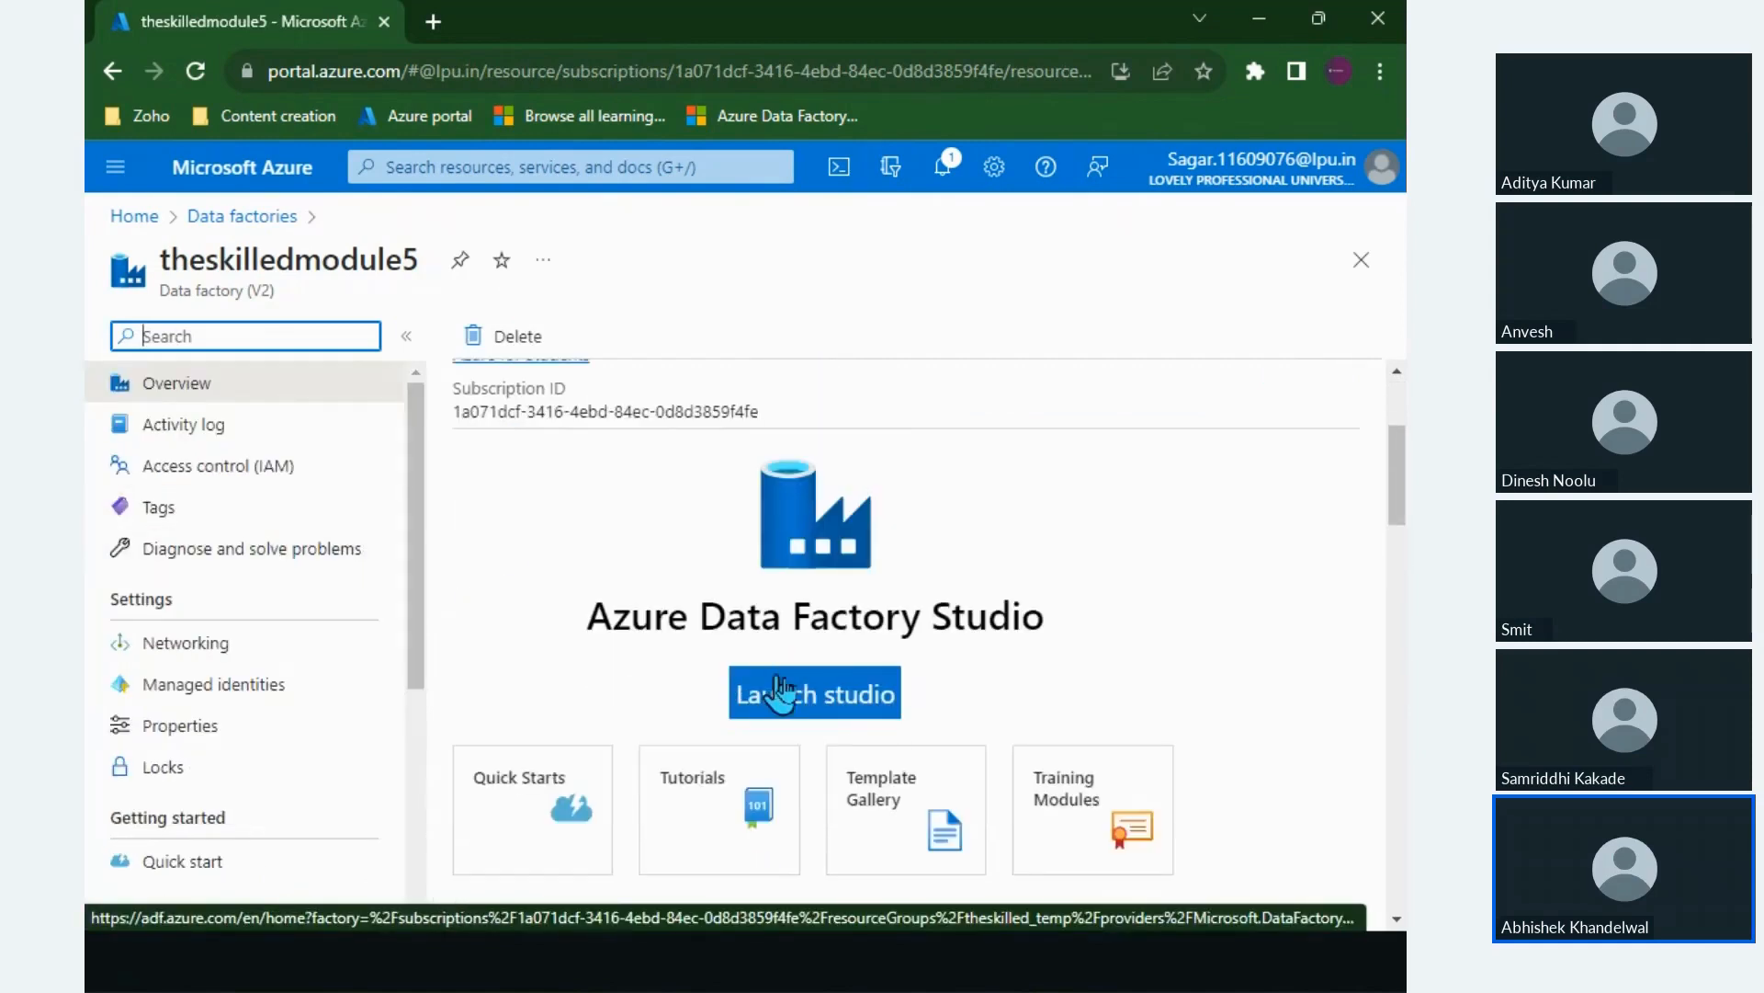
left_click(811, 705)
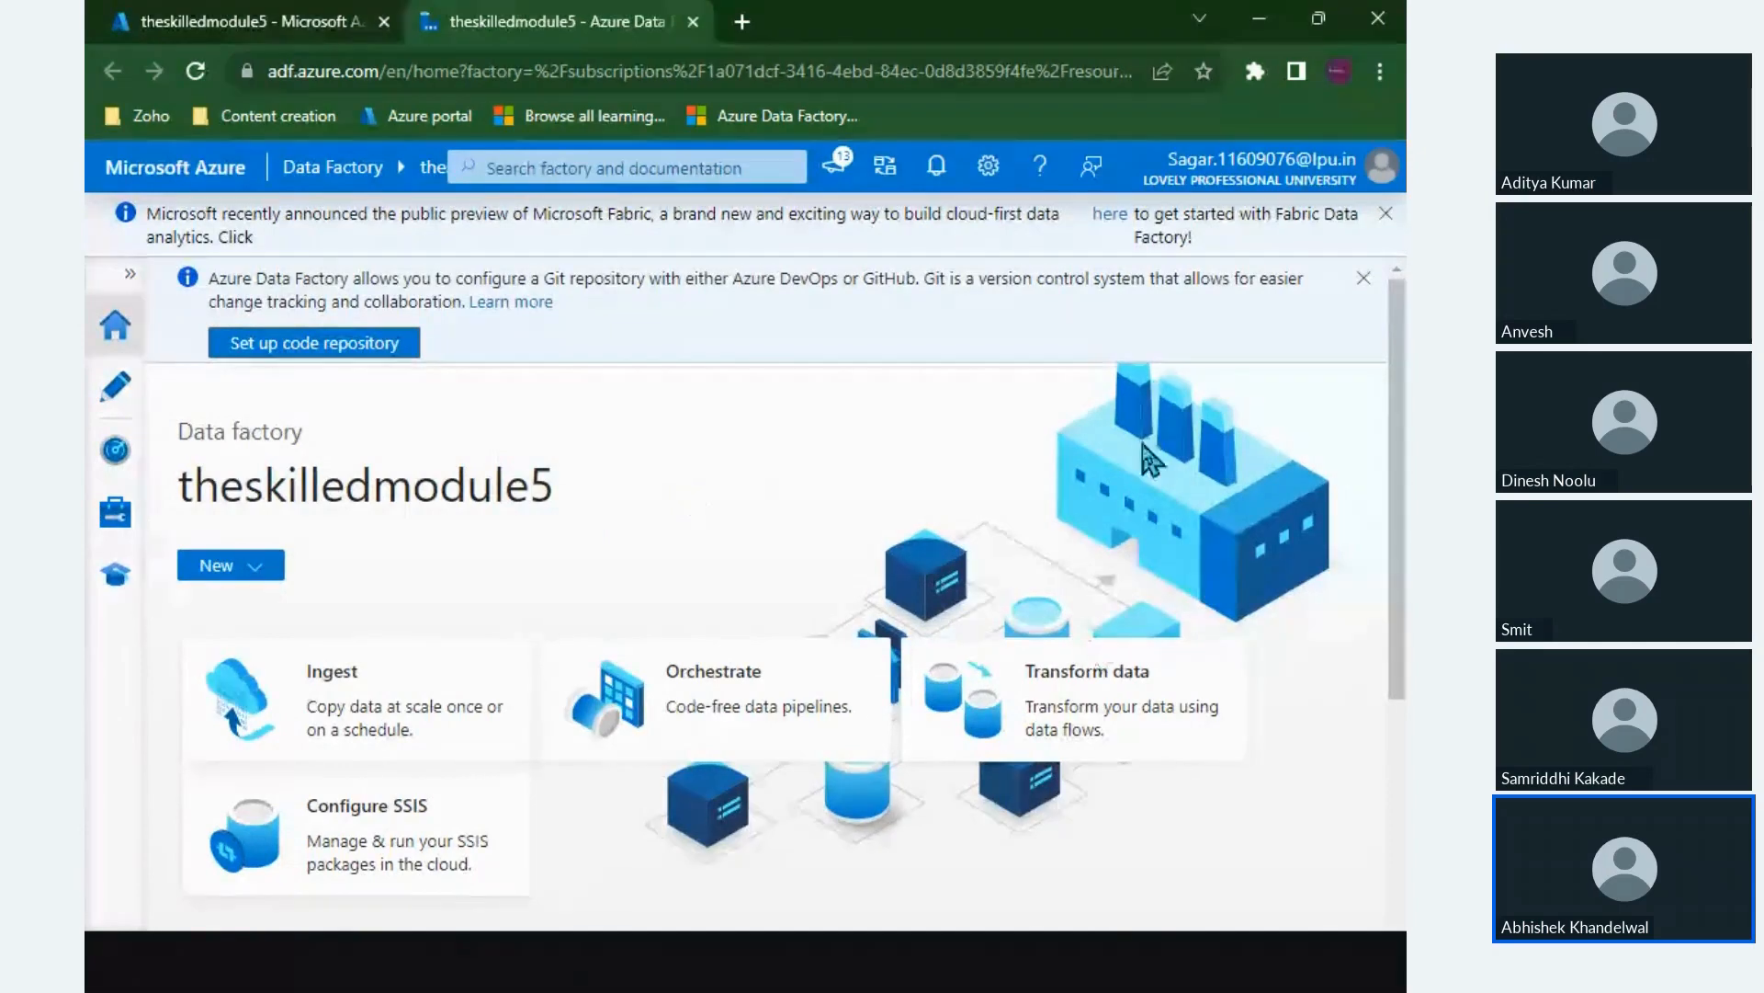
Step: Dismiss the Git repository and Microsoft Fabric notices on the Studio home page and look over the page
left_click(1365, 280)
left_click(1386, 214)
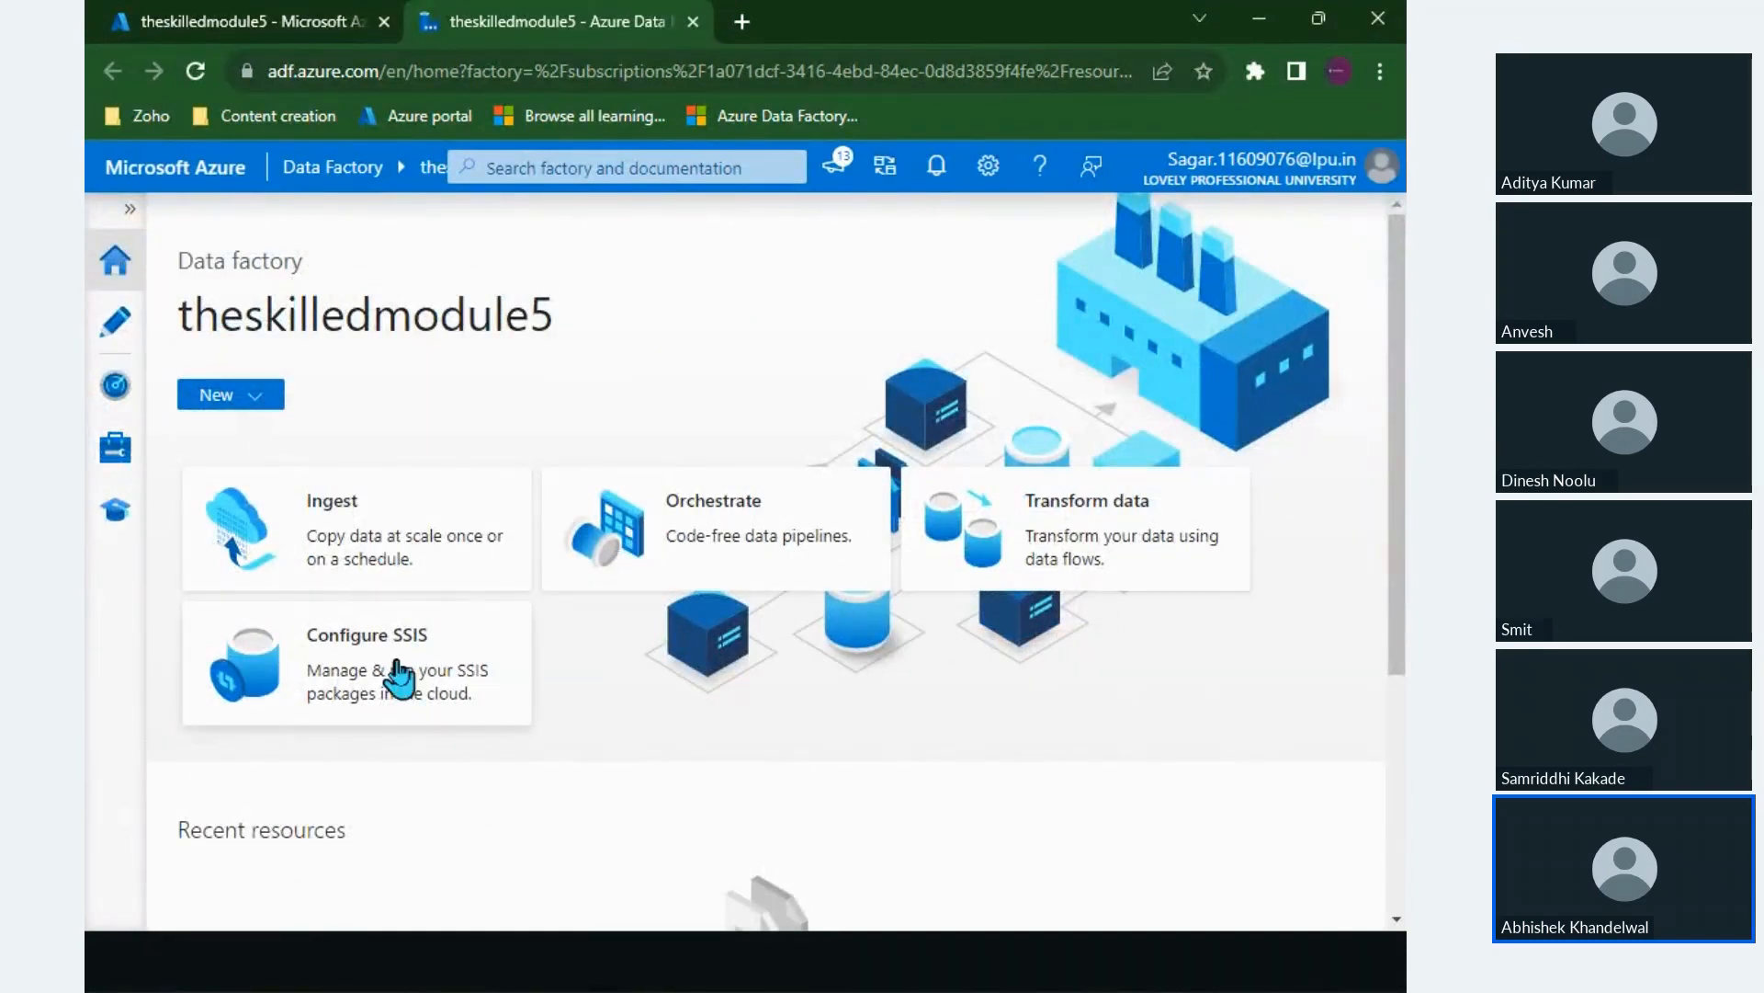
scroll(662, 662, "down", 2)
scroll(662, 662, "up", 2)
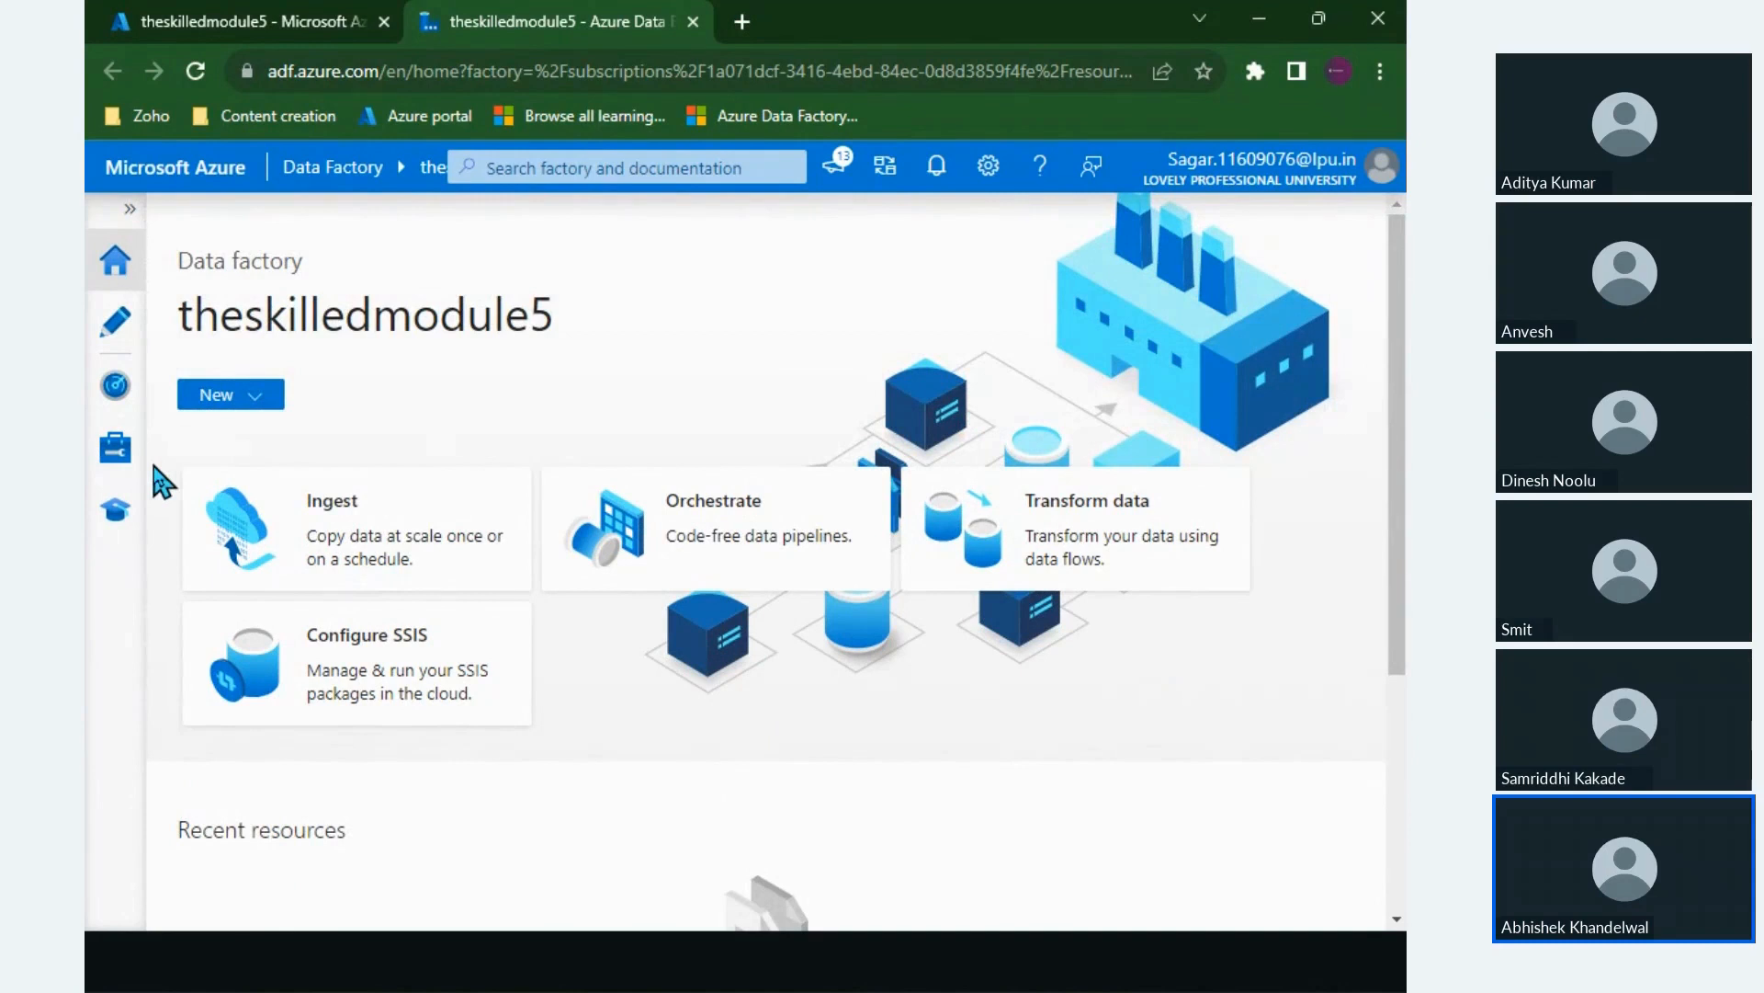
Step: Examine the Ingest option's Copy Data tool, including its task types and schedule choices, and leave without creating a task
left_click(343, 511)
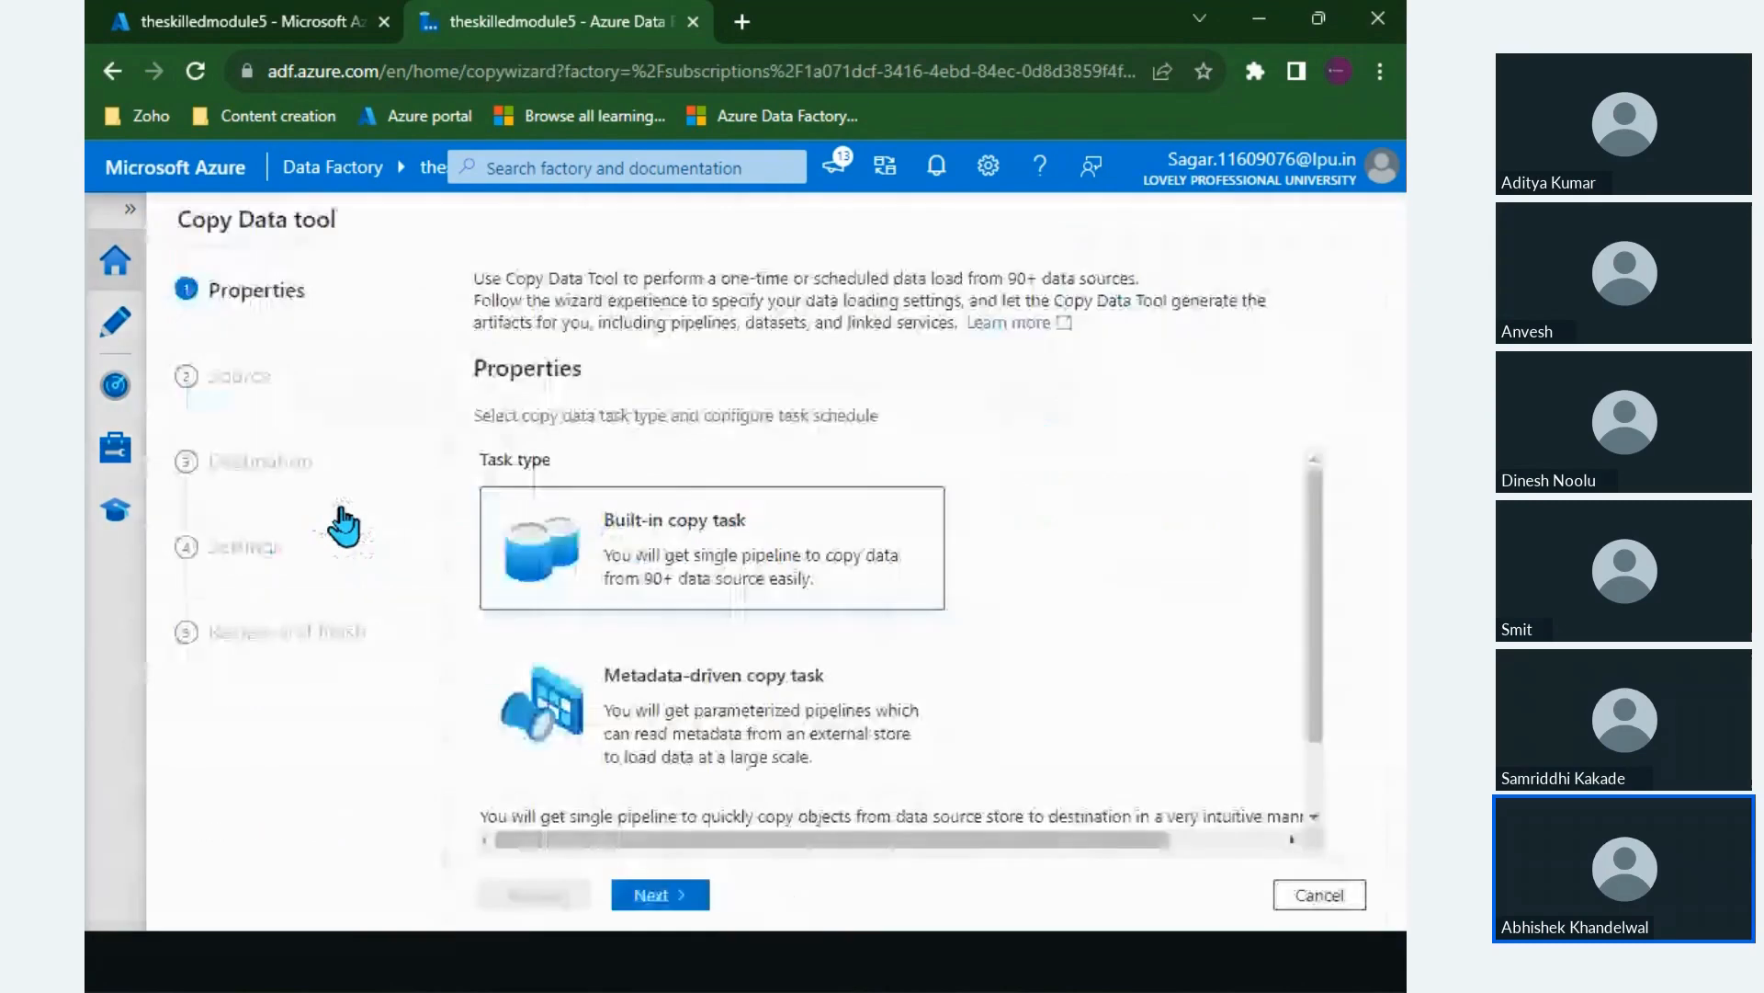
scroll(575, 575, "down", 2)
scroll(841, 620, "up", 2)
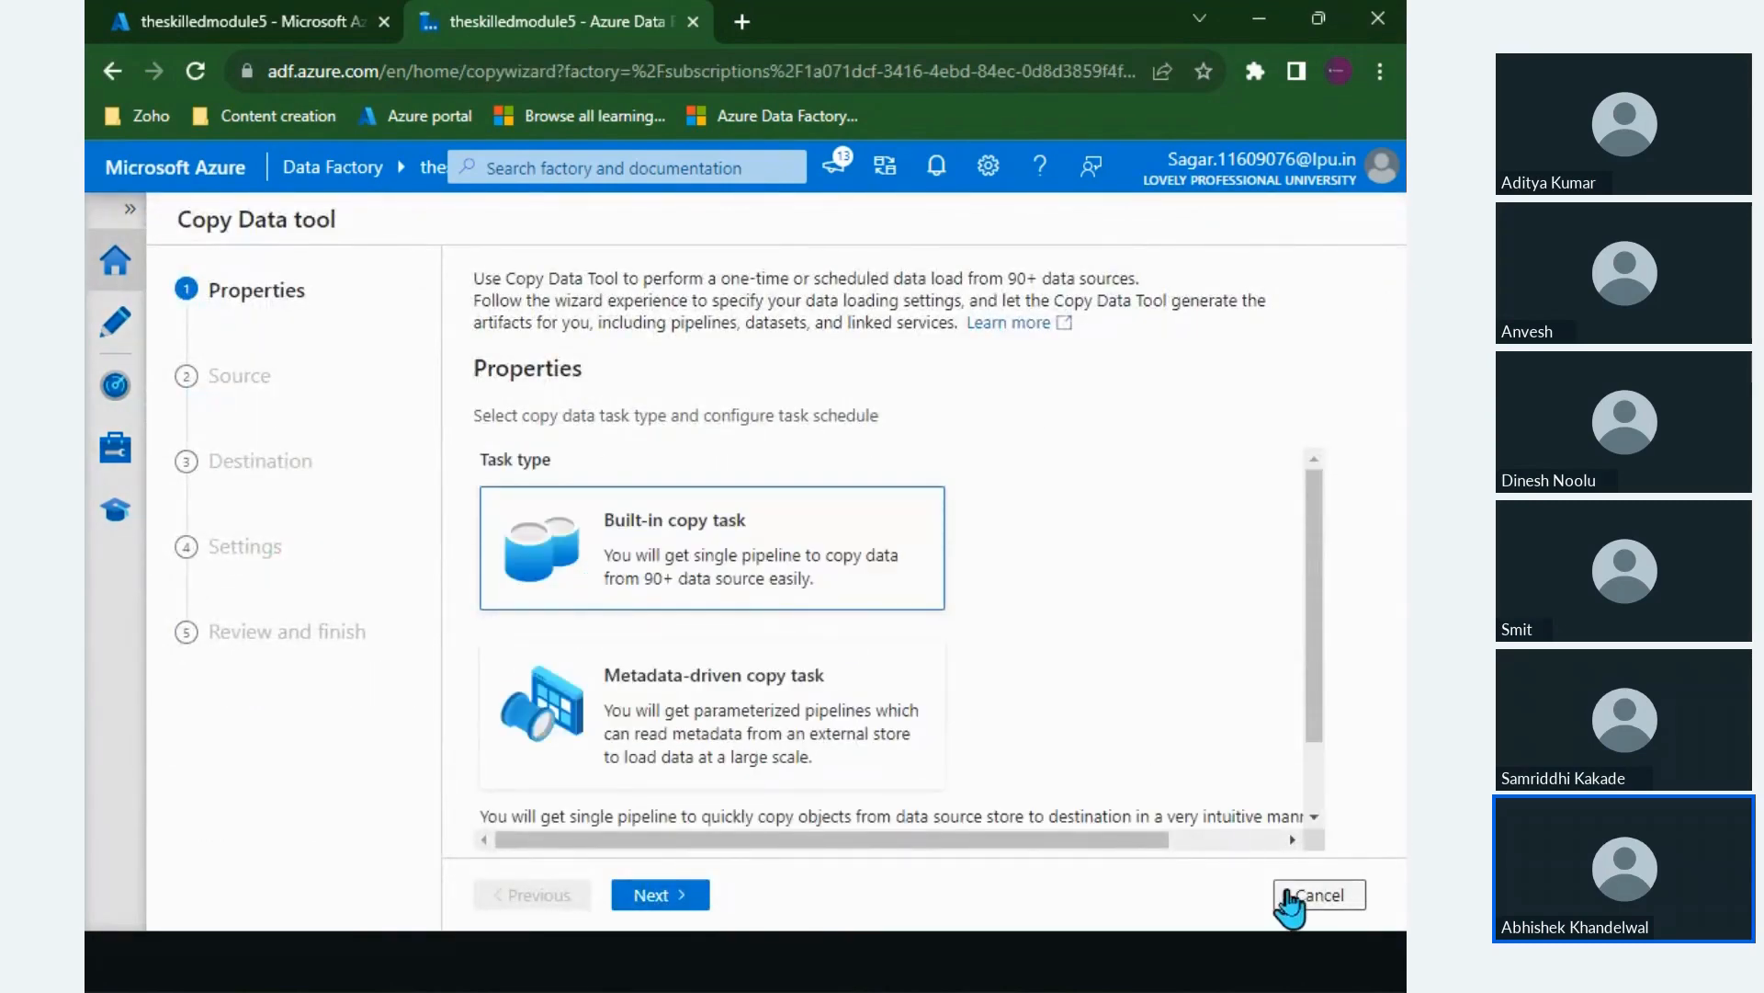
scroll(885, 677, "down", 2)
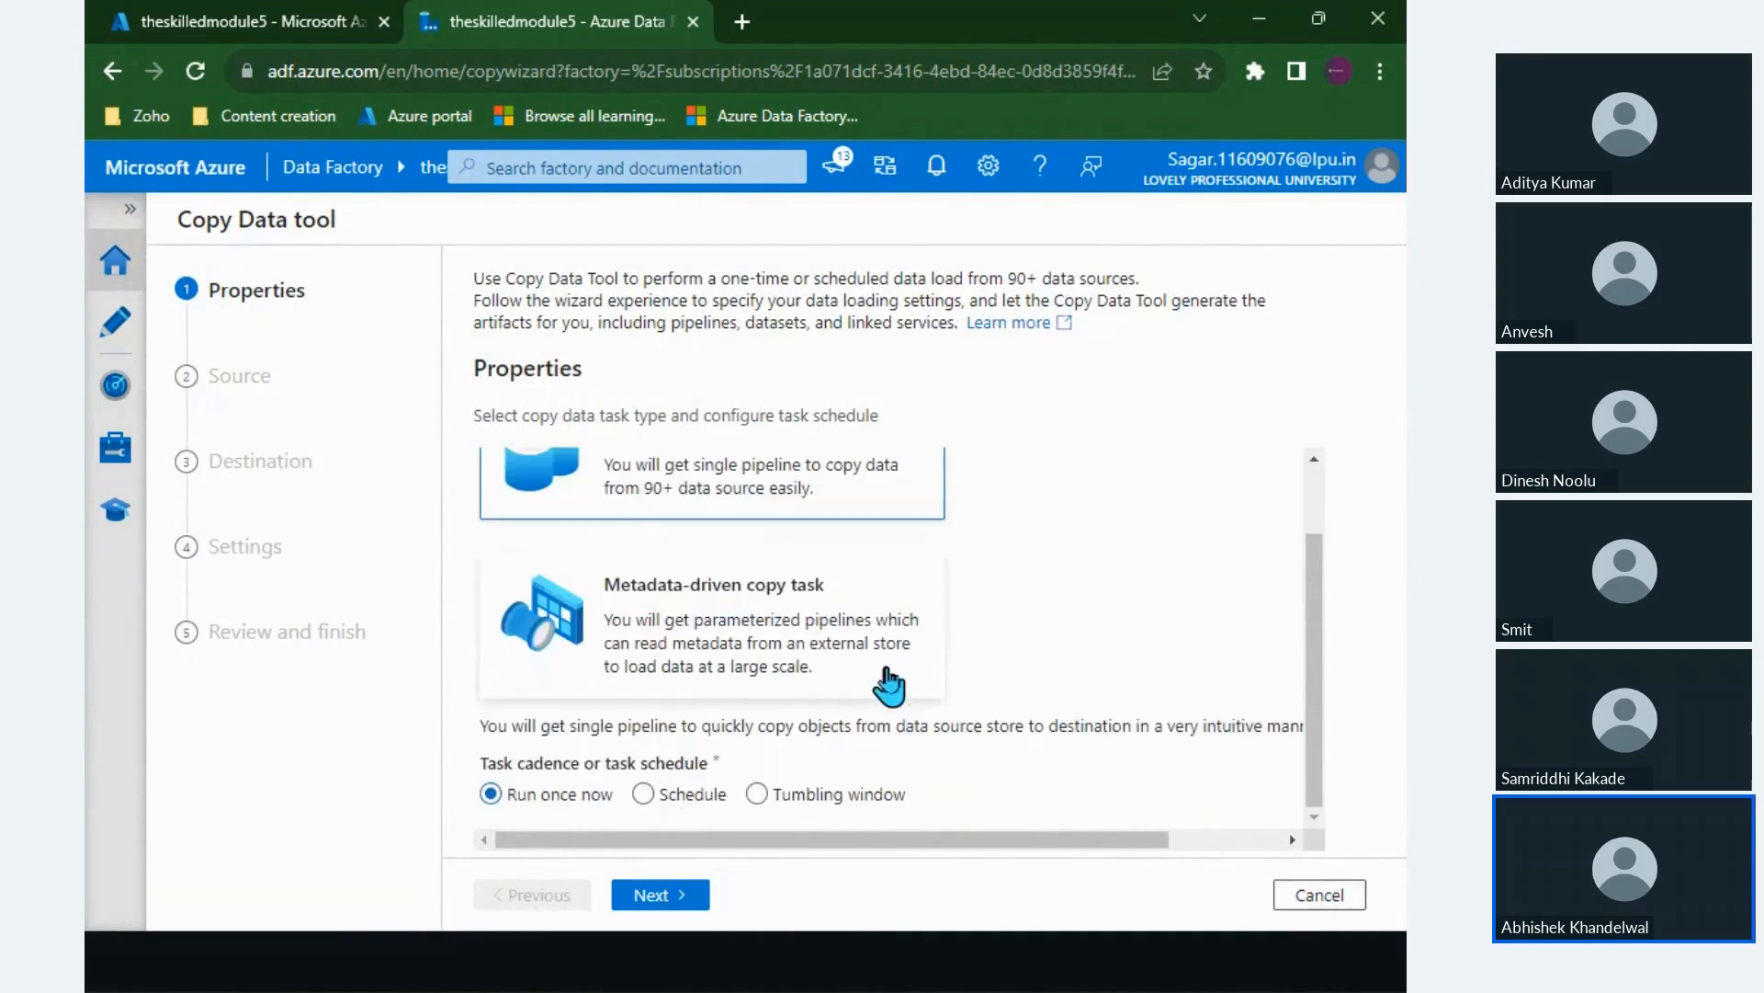
scroll(882, 677, "up", 2)
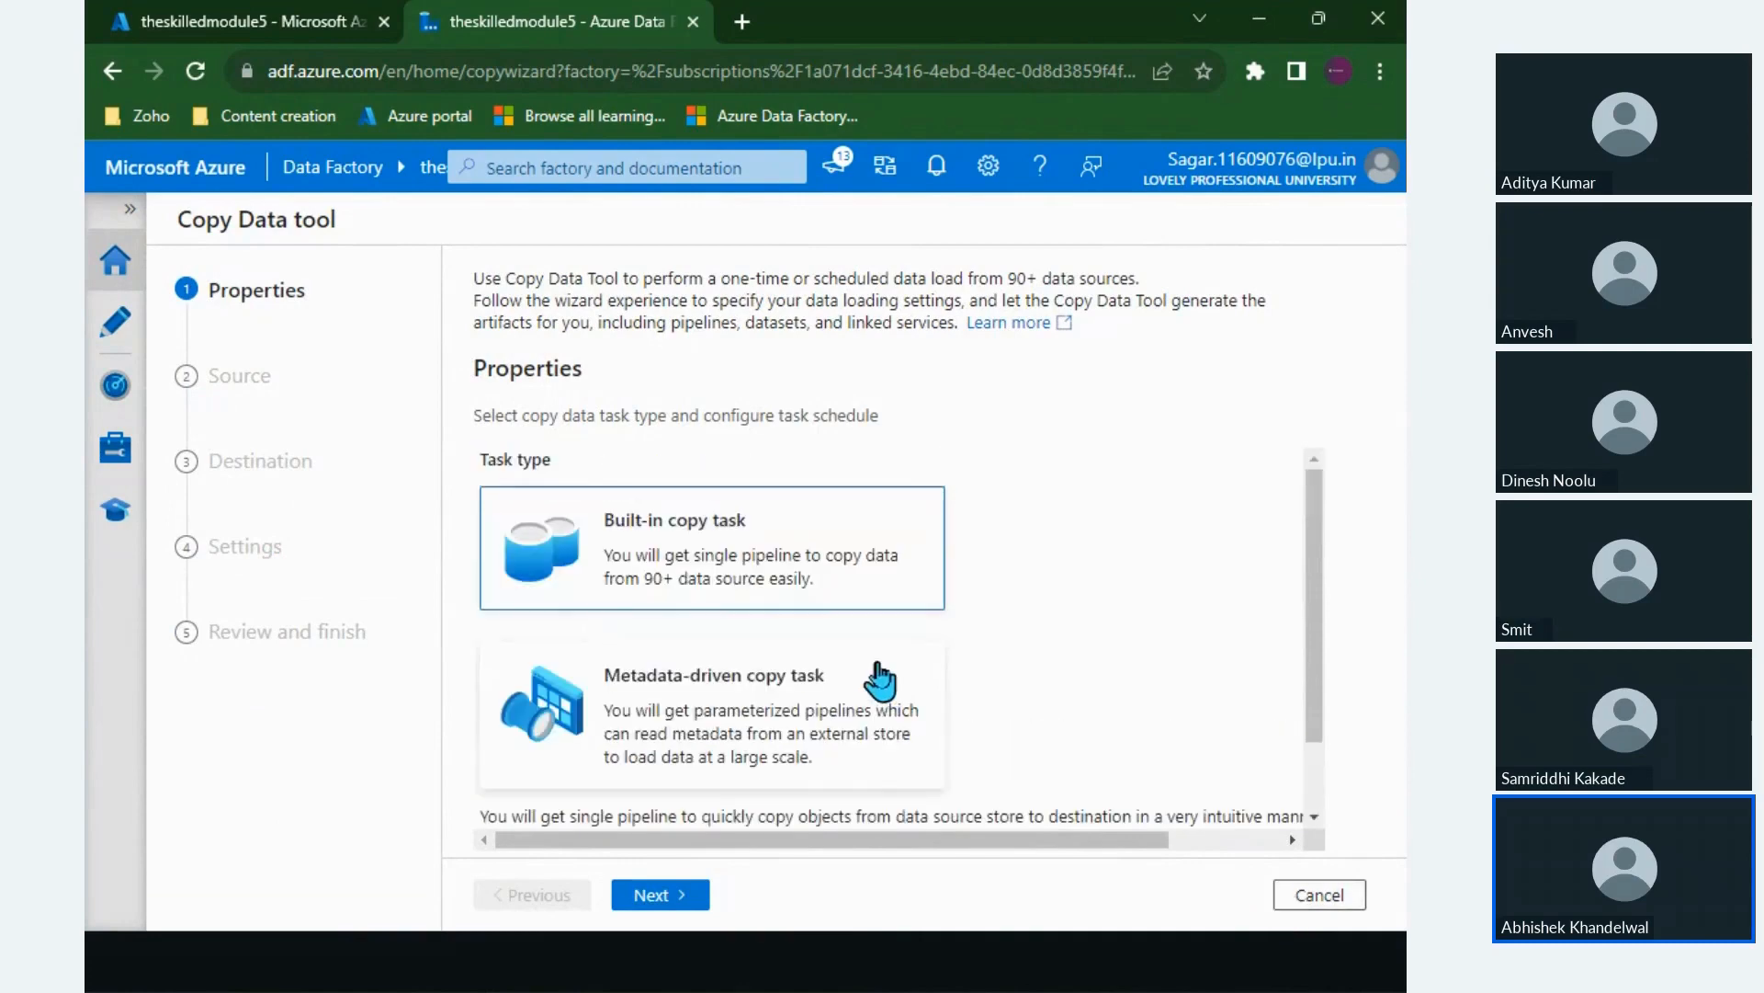
left_click(1291, 897)
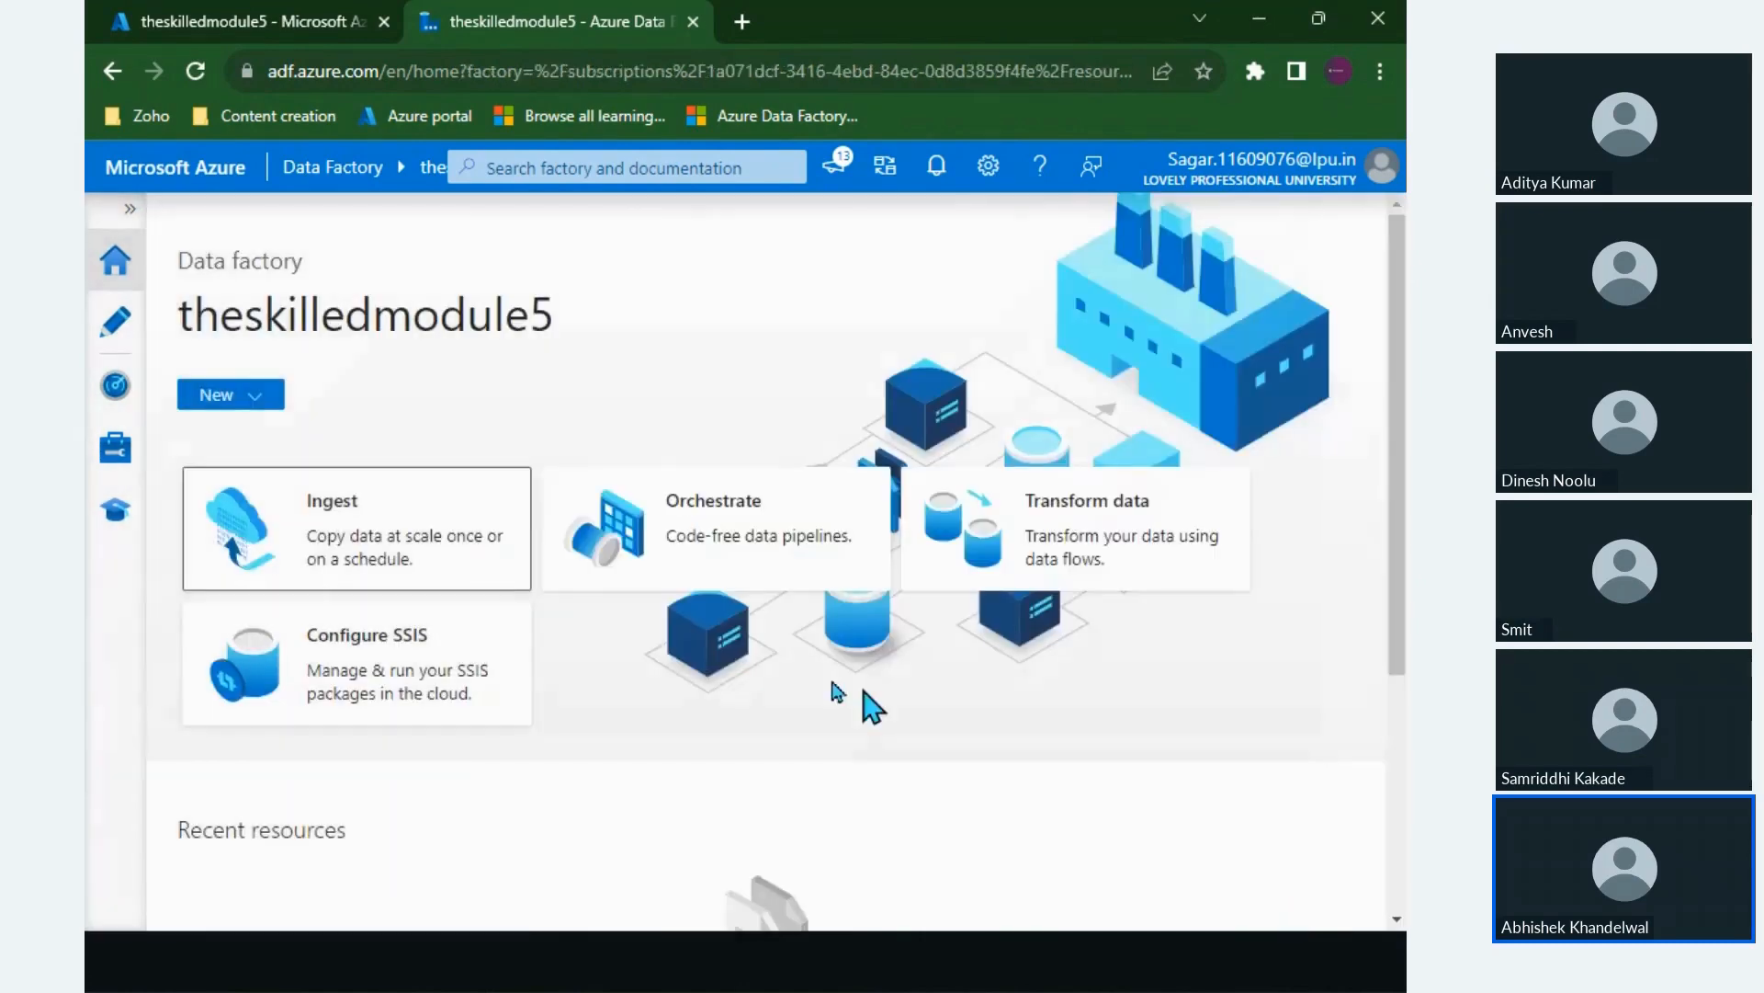
left_click(443, 548)
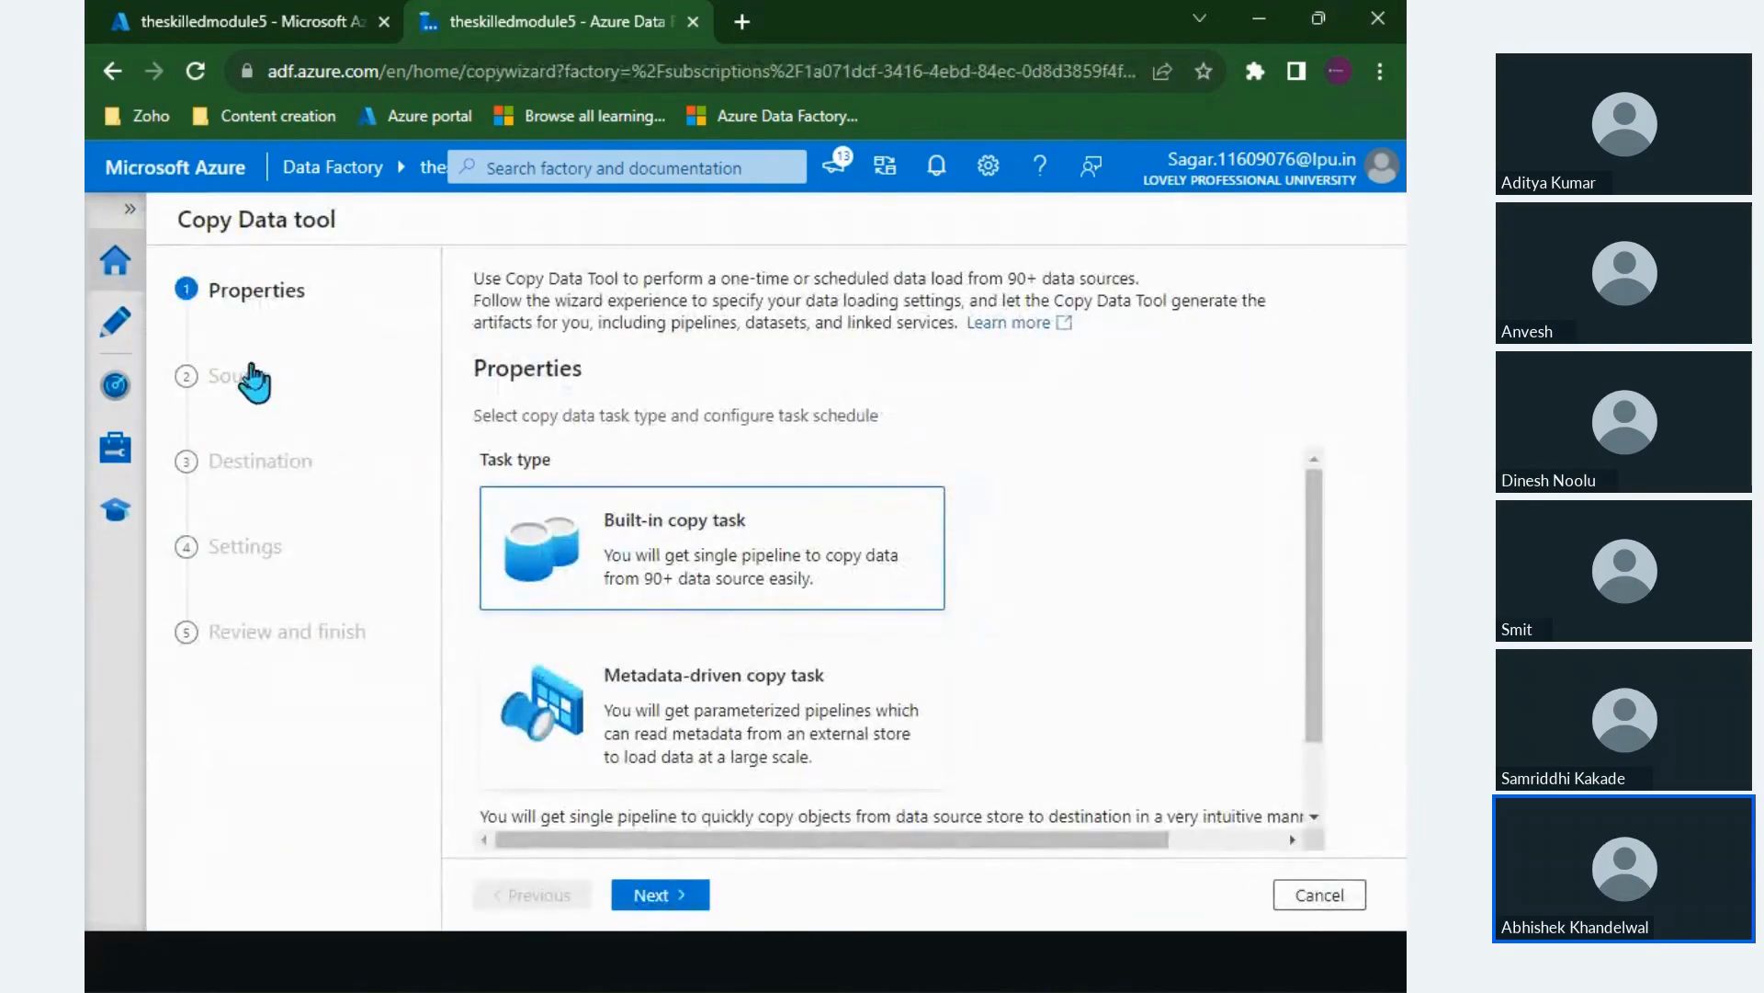
scroll(998, 646, "down", 1)
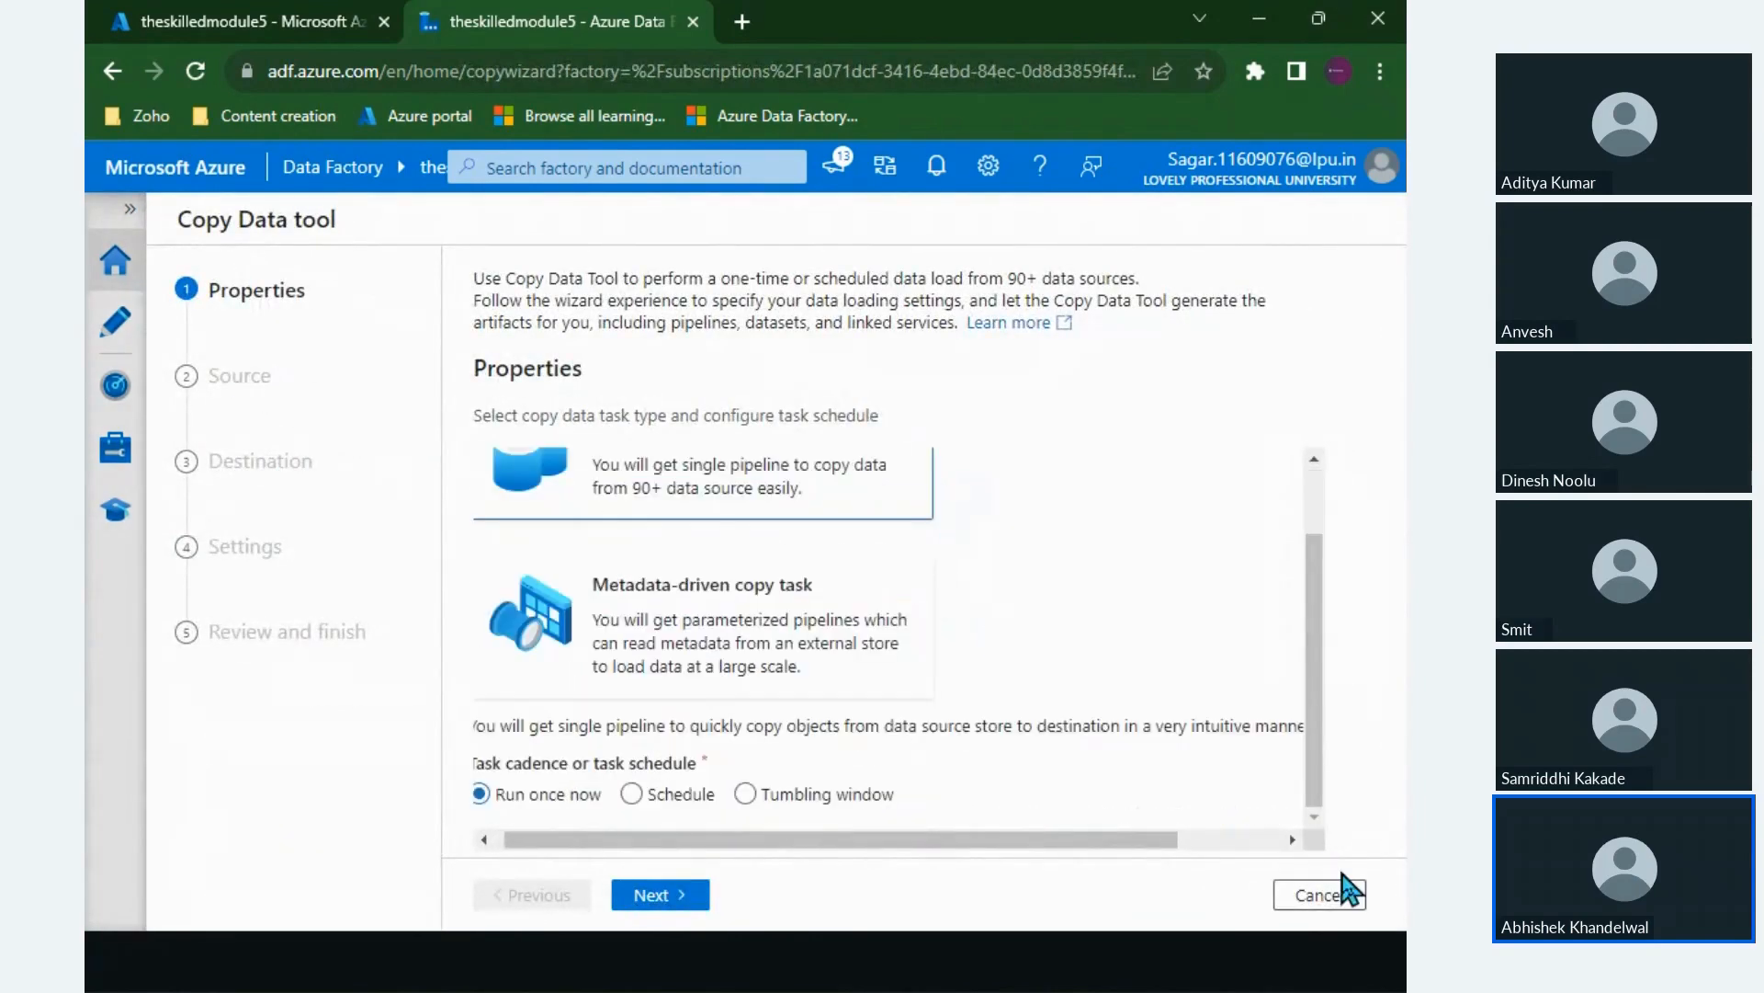
left_click(1324, 895)
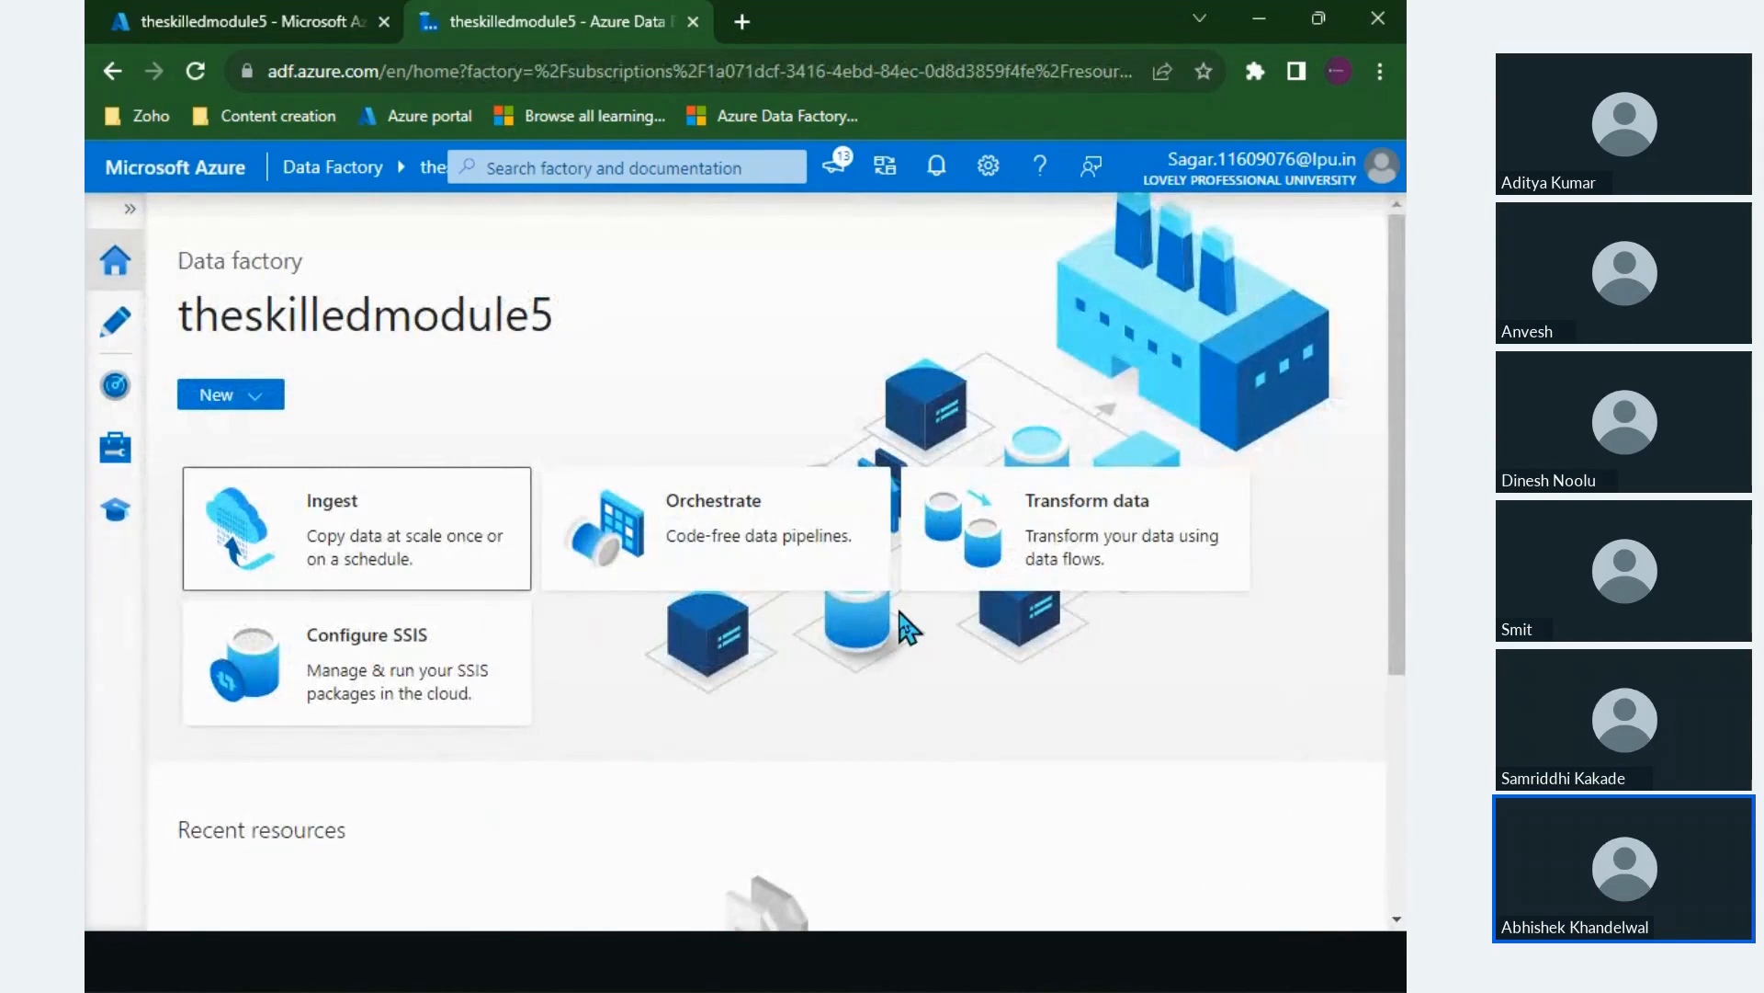
Step: Start a new pipeline with the Orchestrate option and hide its properties pane
left_click(767, 542)
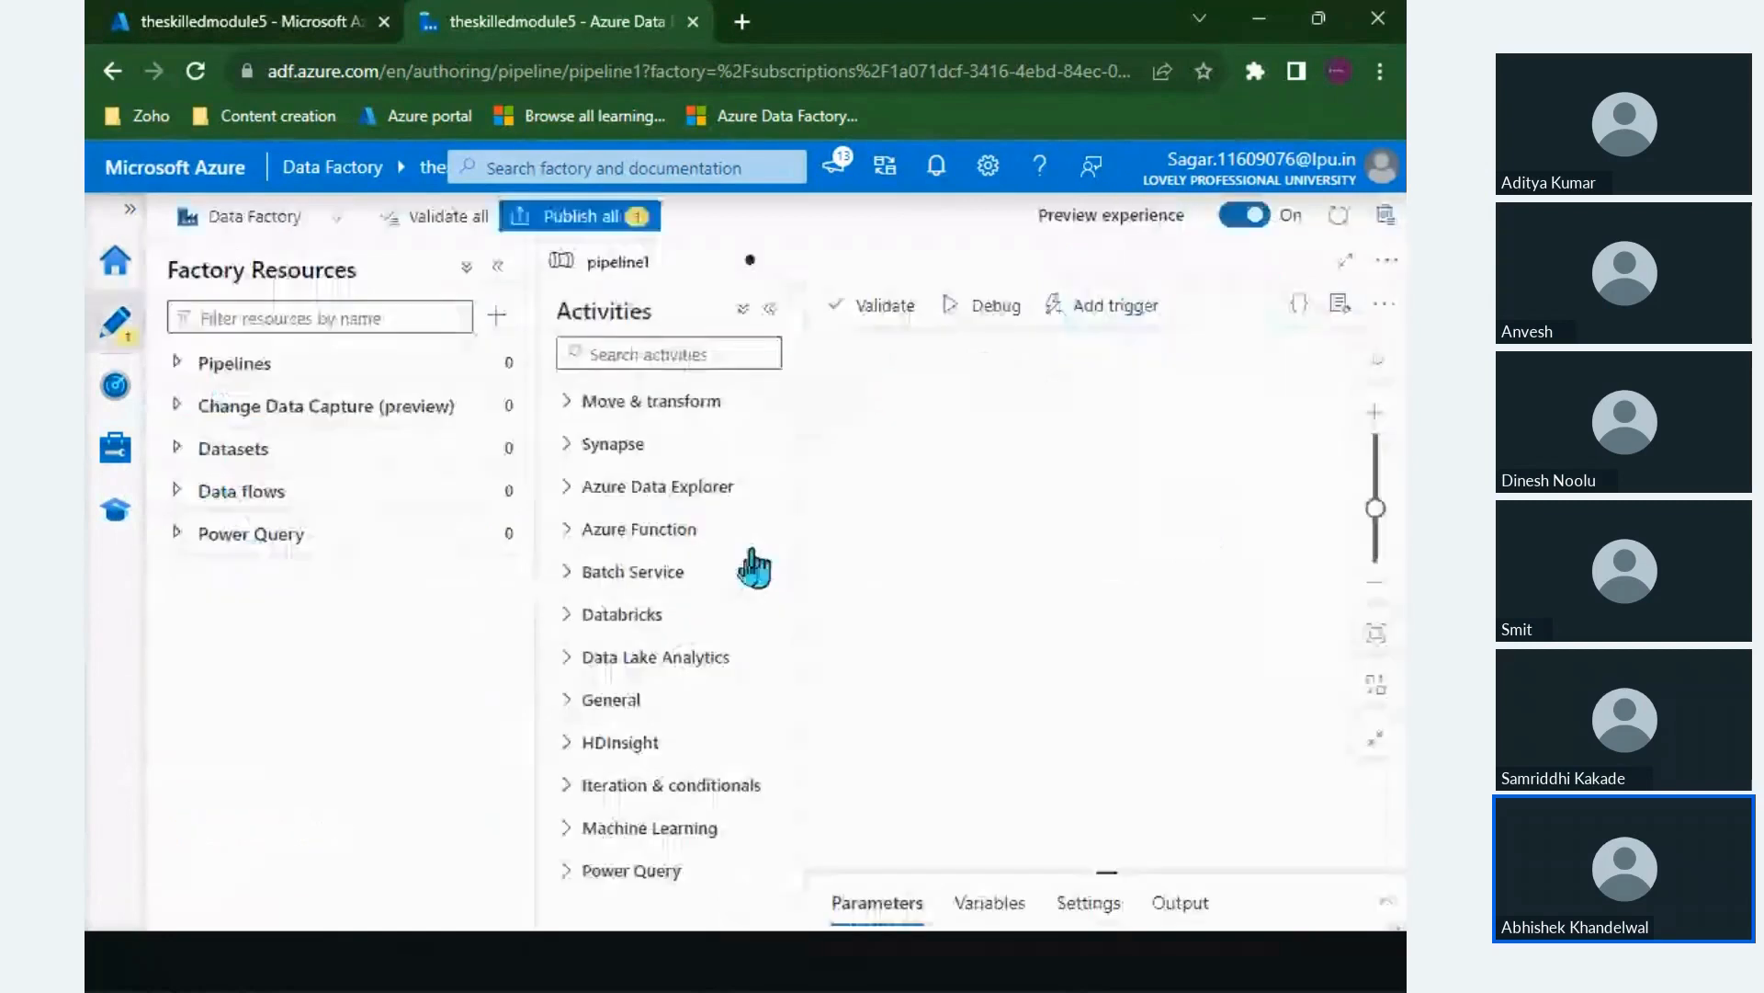
left_click(1341, 306)
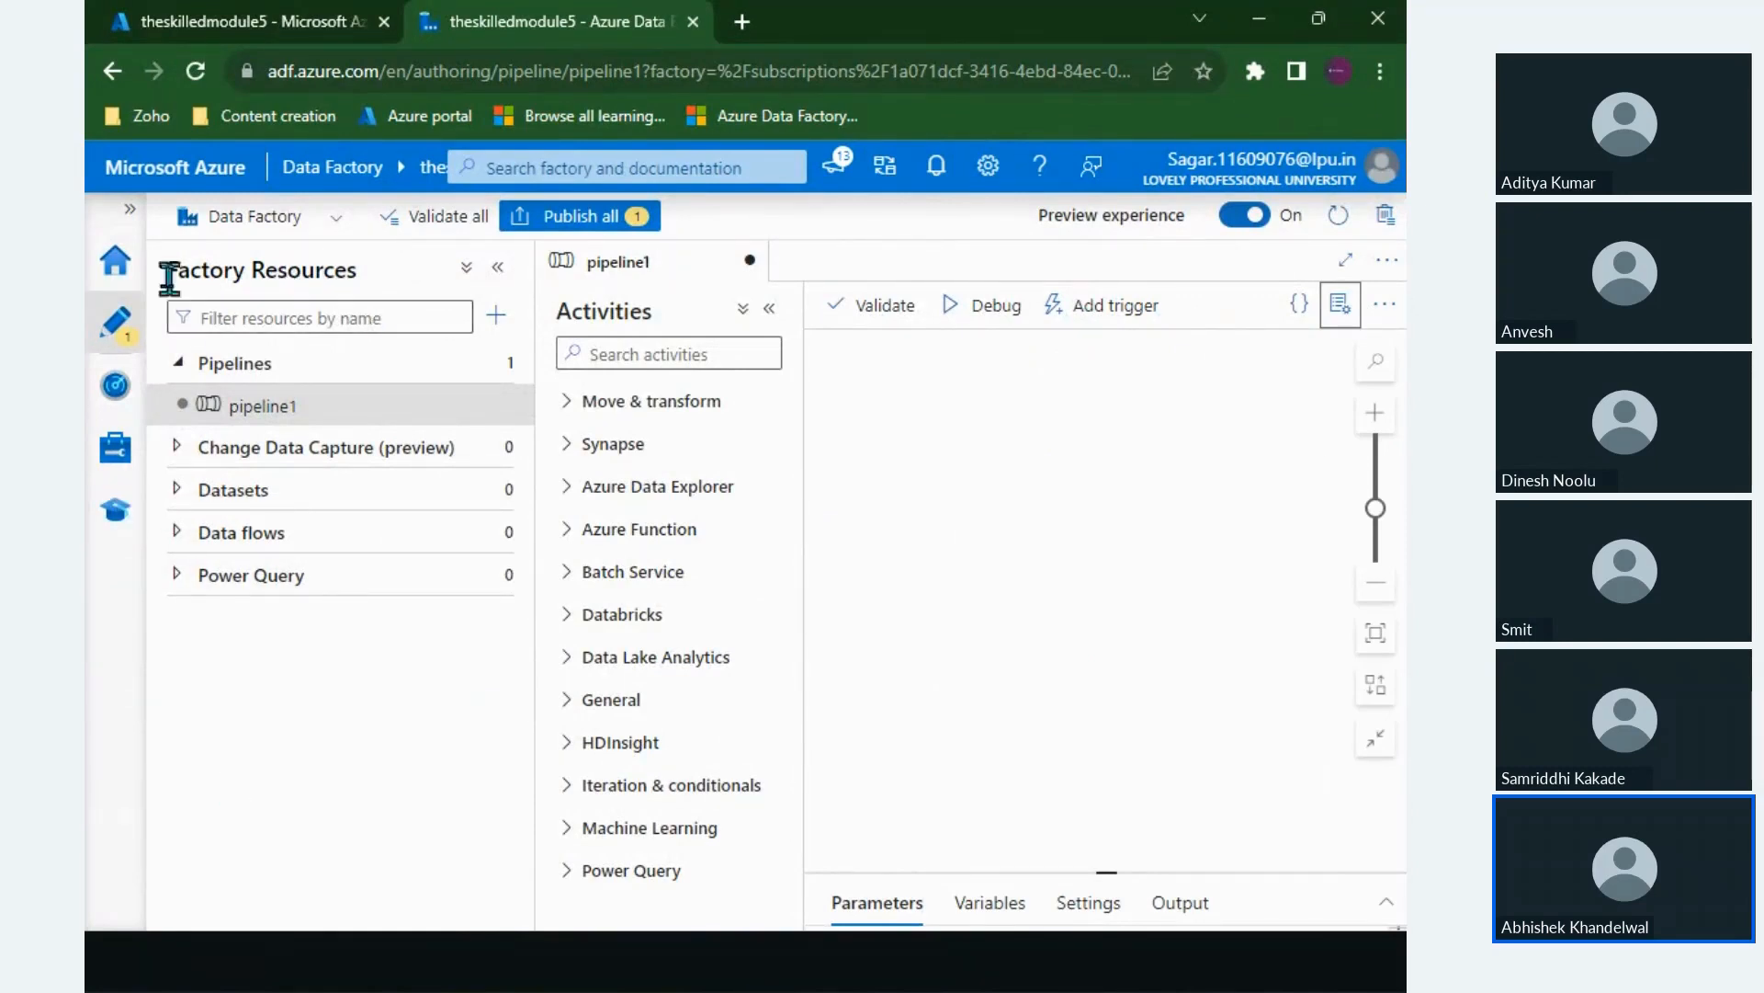
Step: Return to the Studio home page and expand the navigation so its section names show
left_click(118, 266)
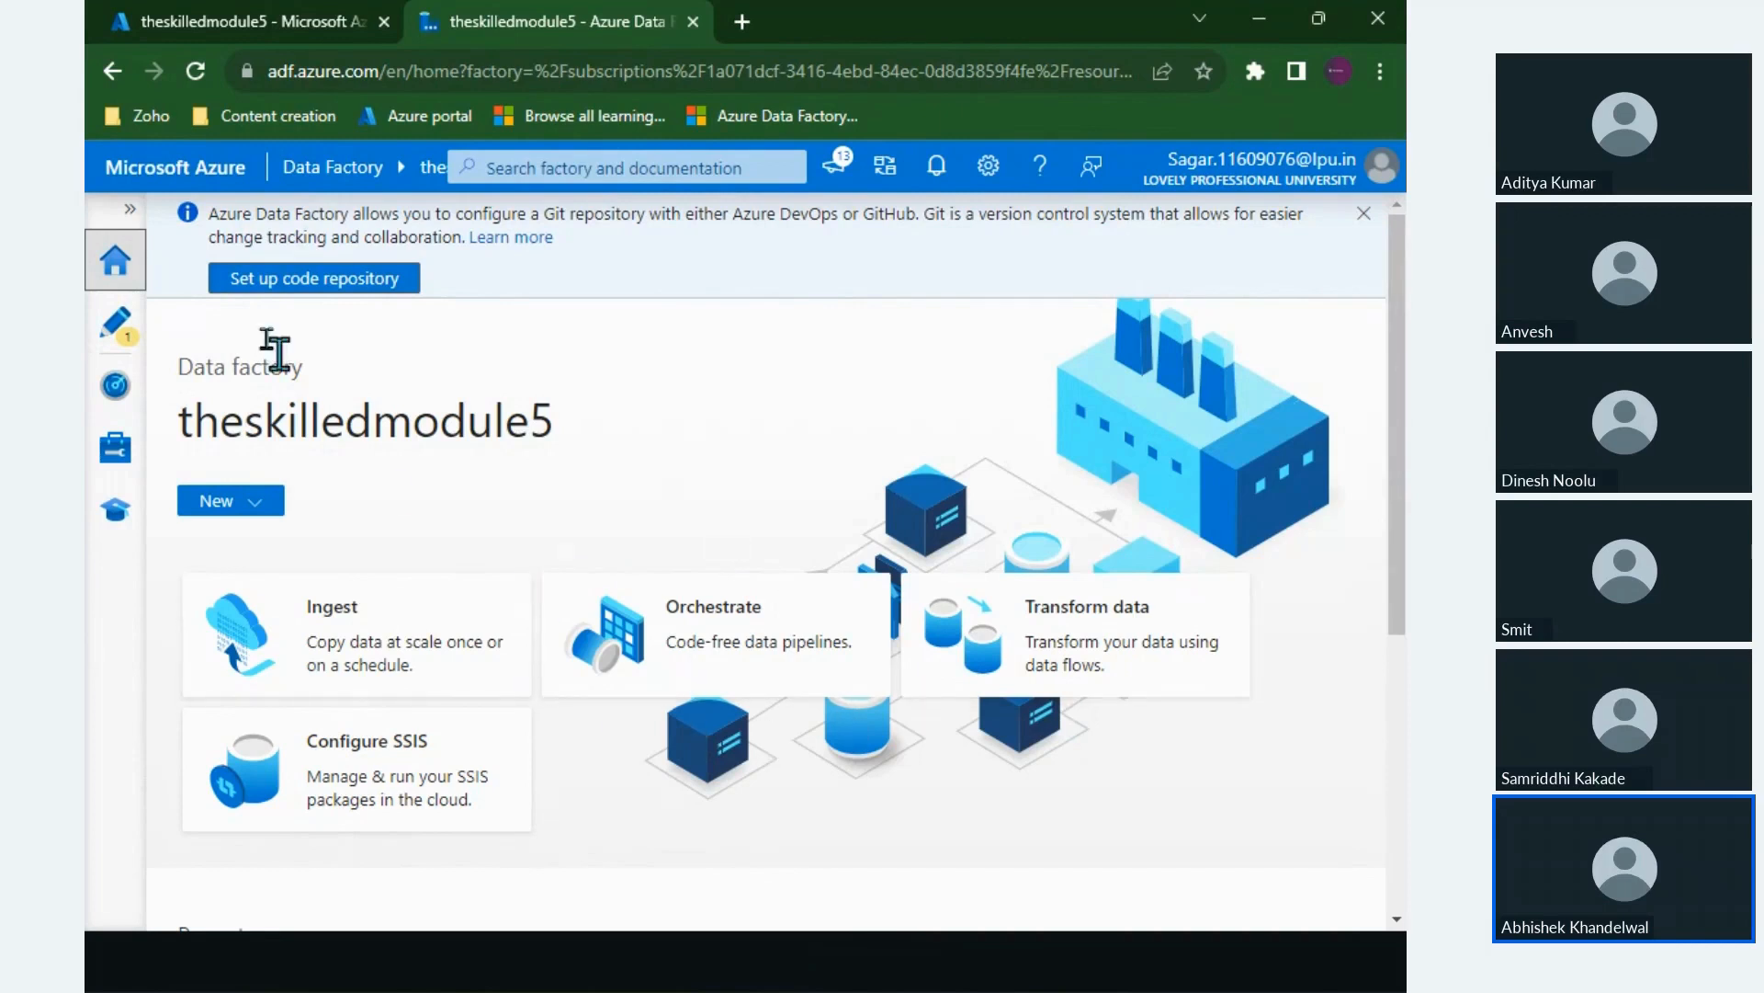
left_click(130, 210)
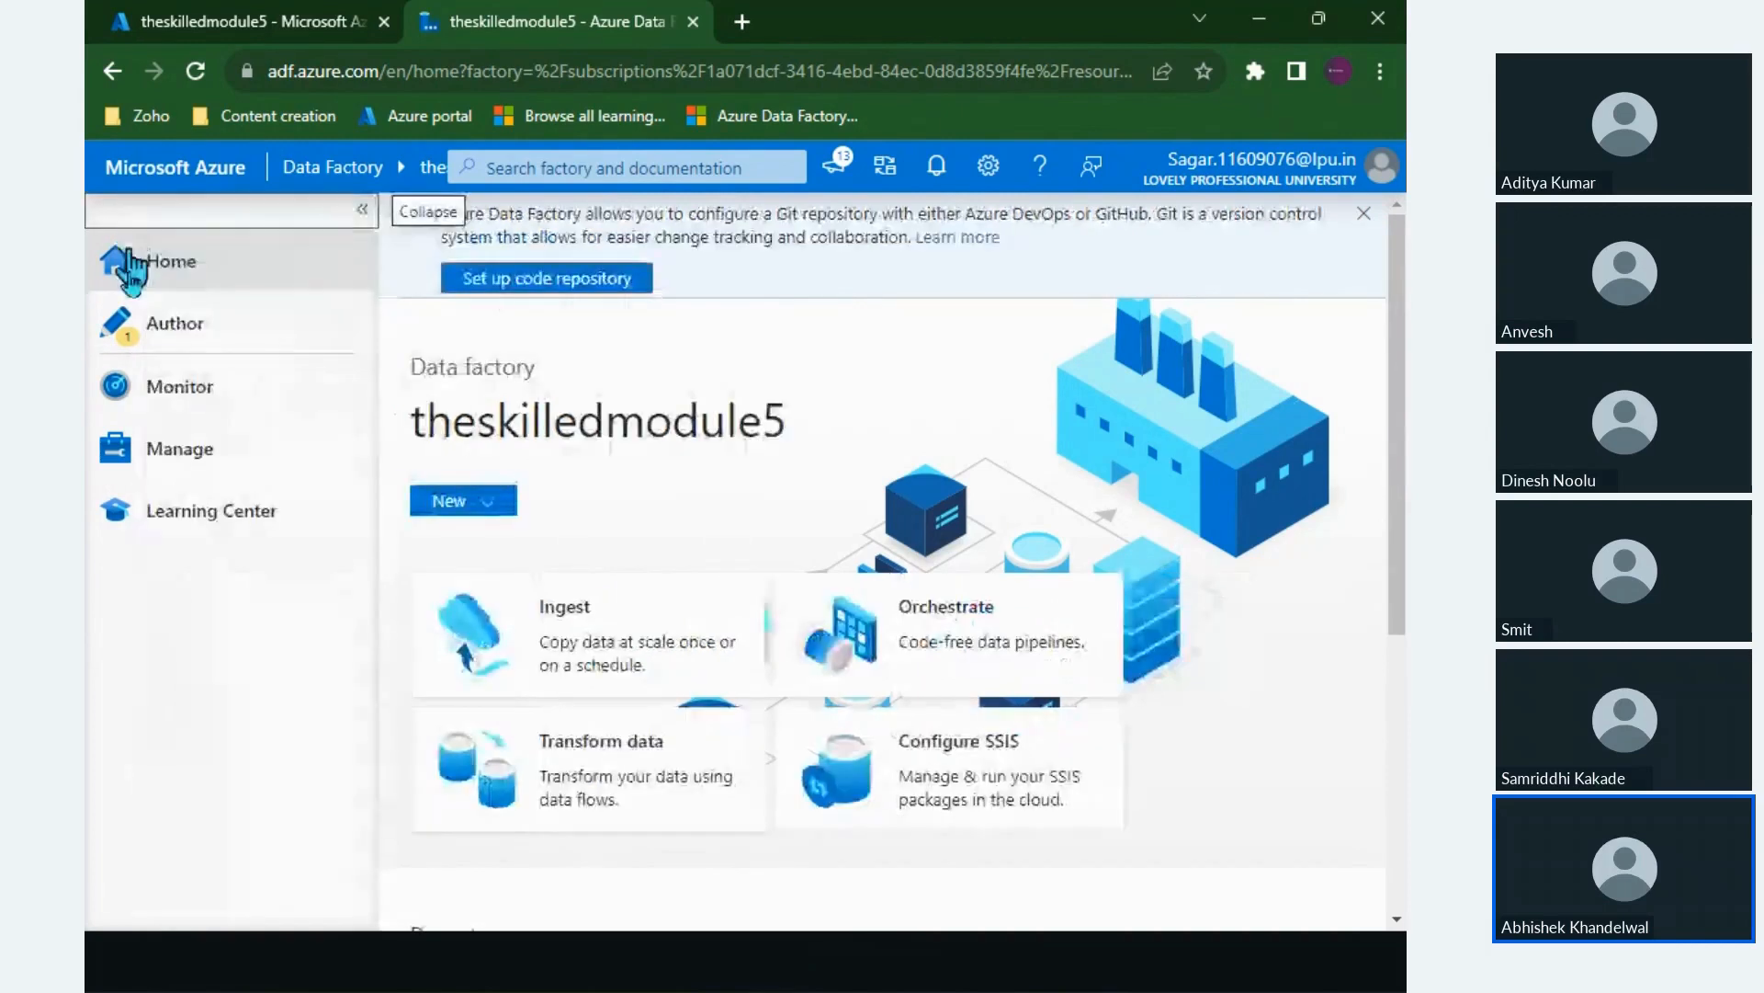
Step: Open the authoring view and enlarge its canvas by collapsing the navigation, hiding pipeline1's properties and narrowing Factory Resources
left_click(246, 337)
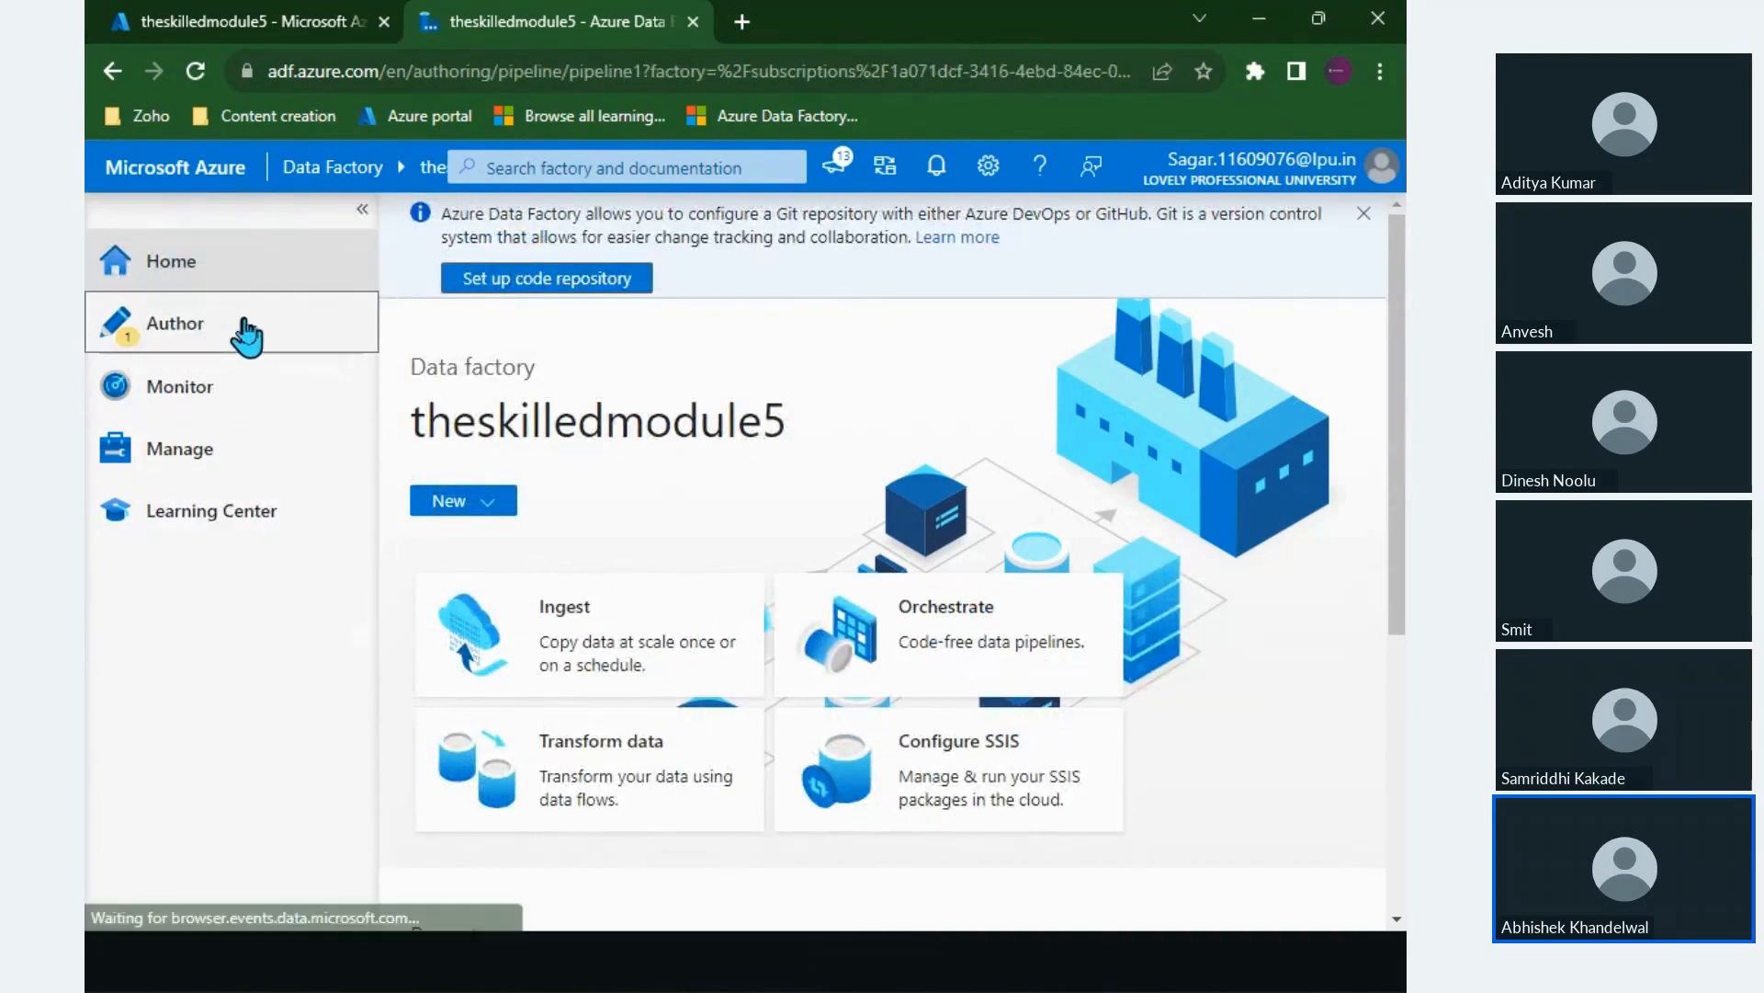
left_click(360, 213)
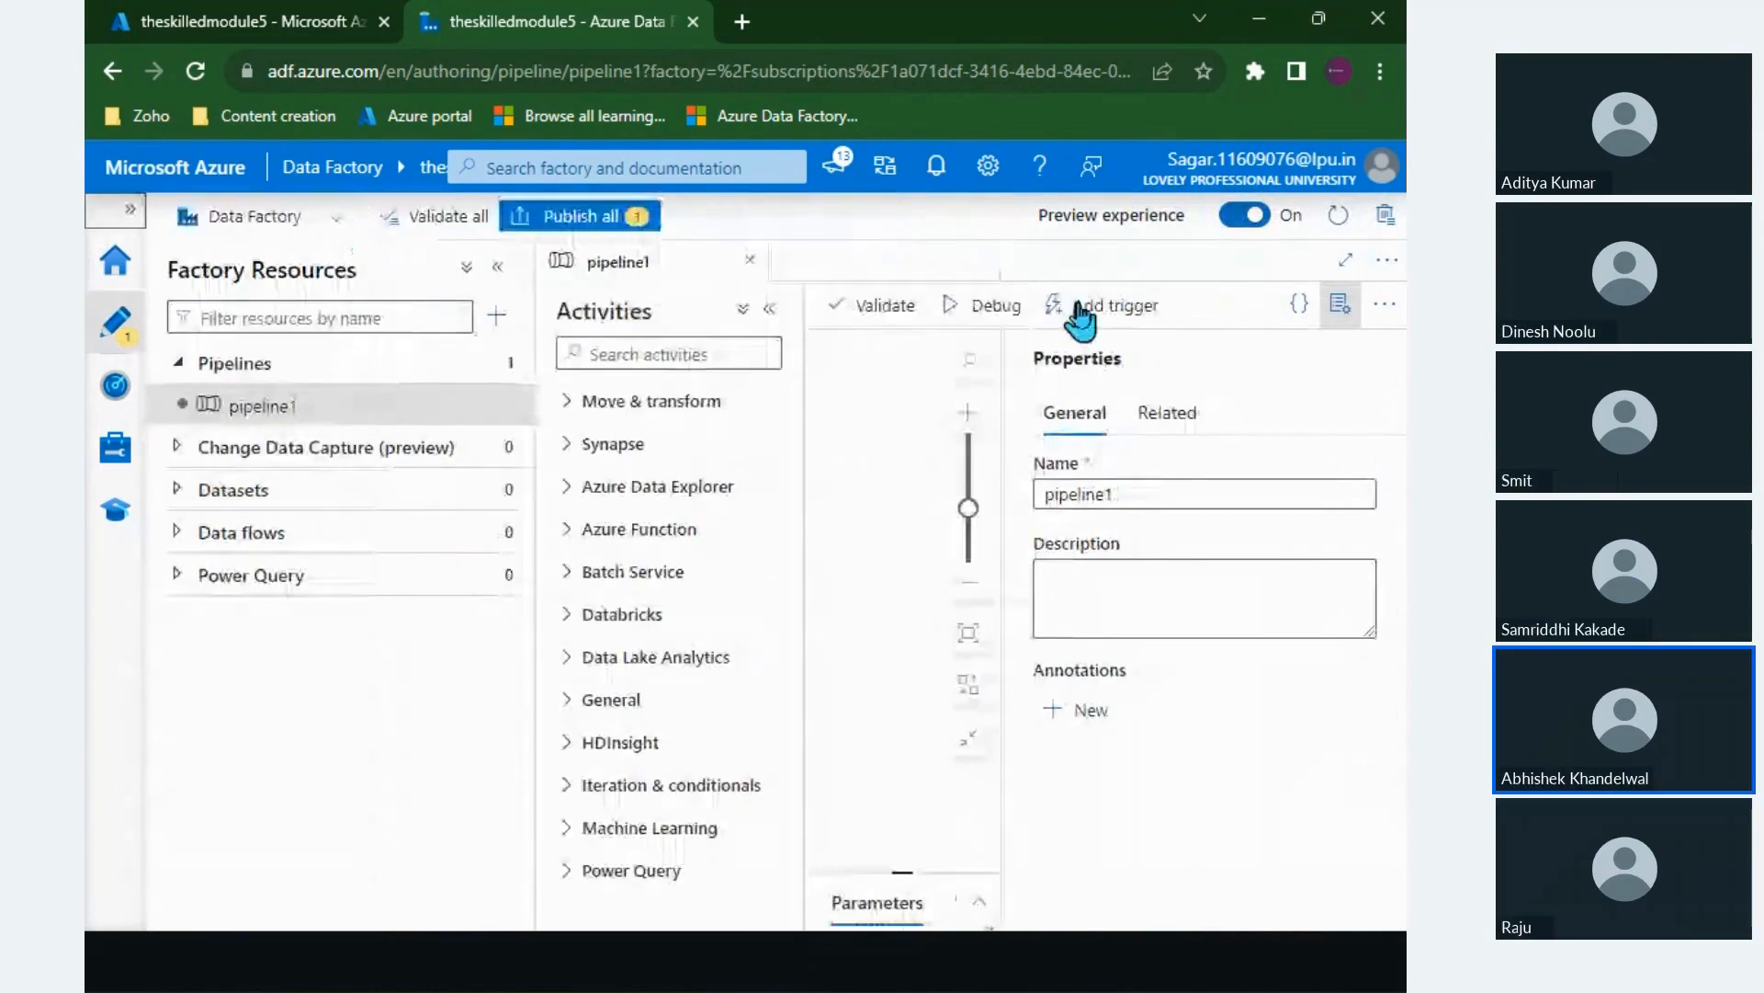
left_click(1338, 307)
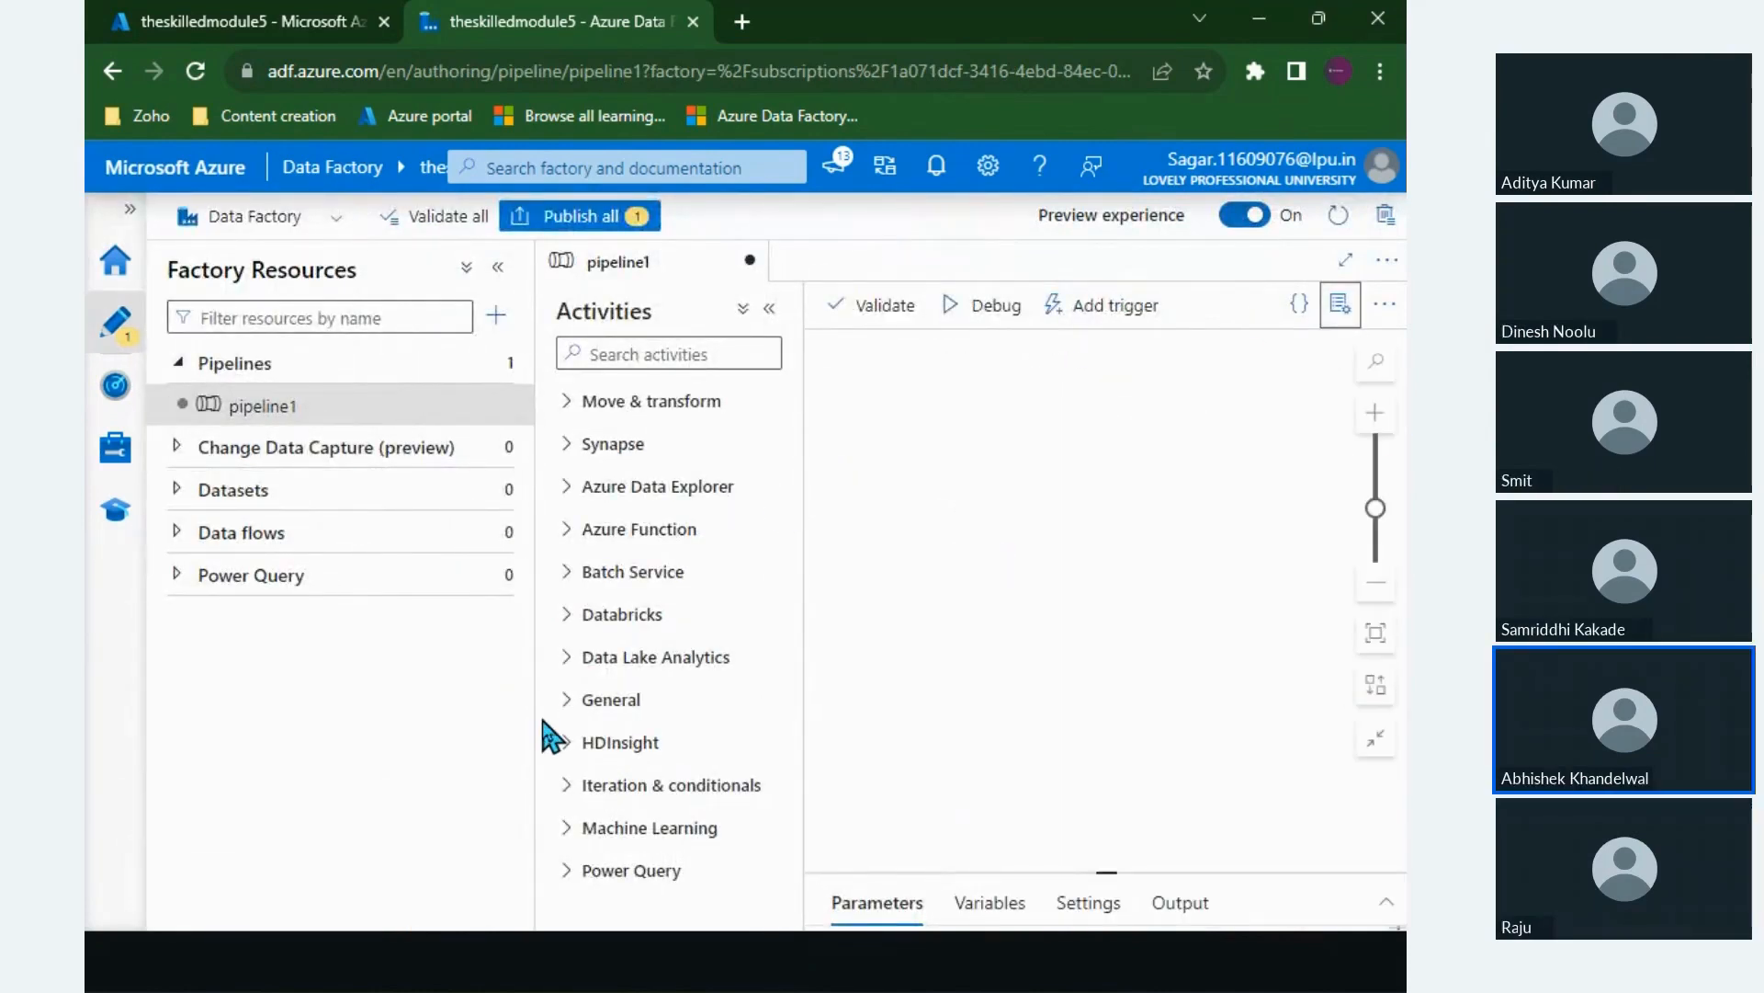
left_click_drag(543, 713, 402, 705)
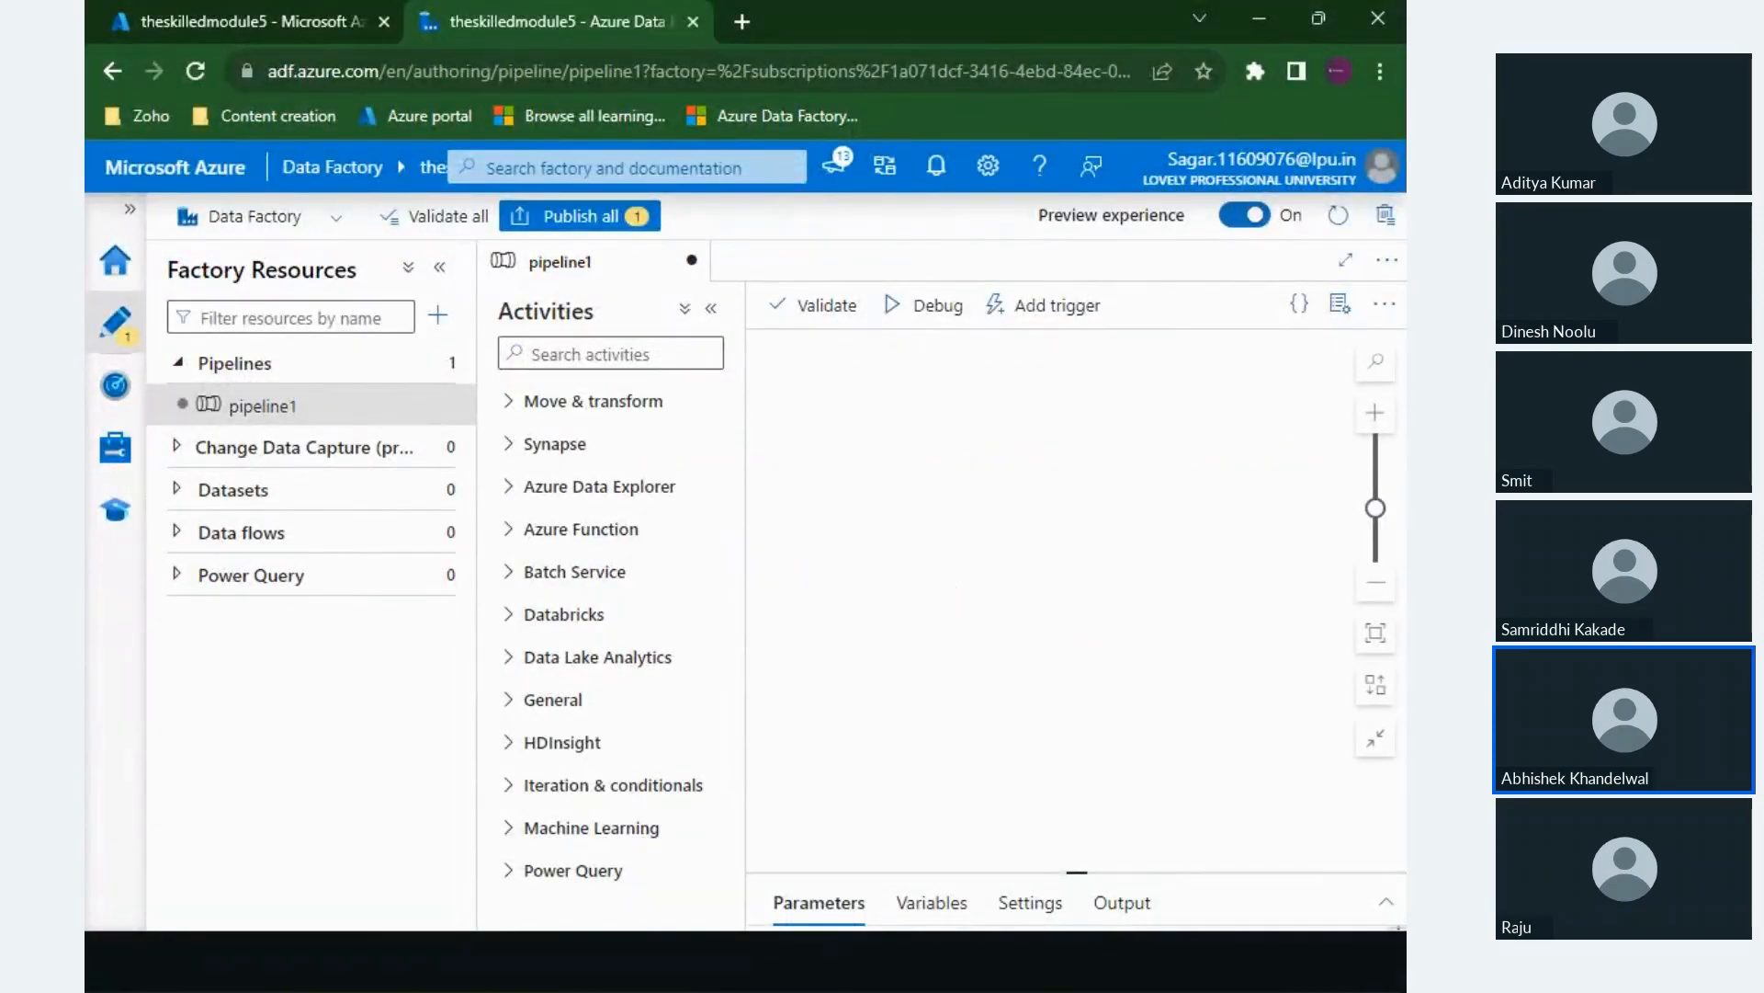
left_click_drag(783, 365, 792, 740)
mouse_move(783, 372)
left_mouse_down()
mouse_move(996, 363)
mouse_move(1303, 443)
mouse_move(860, 724)
mouse_move(809, 731)
left_mouse_up()
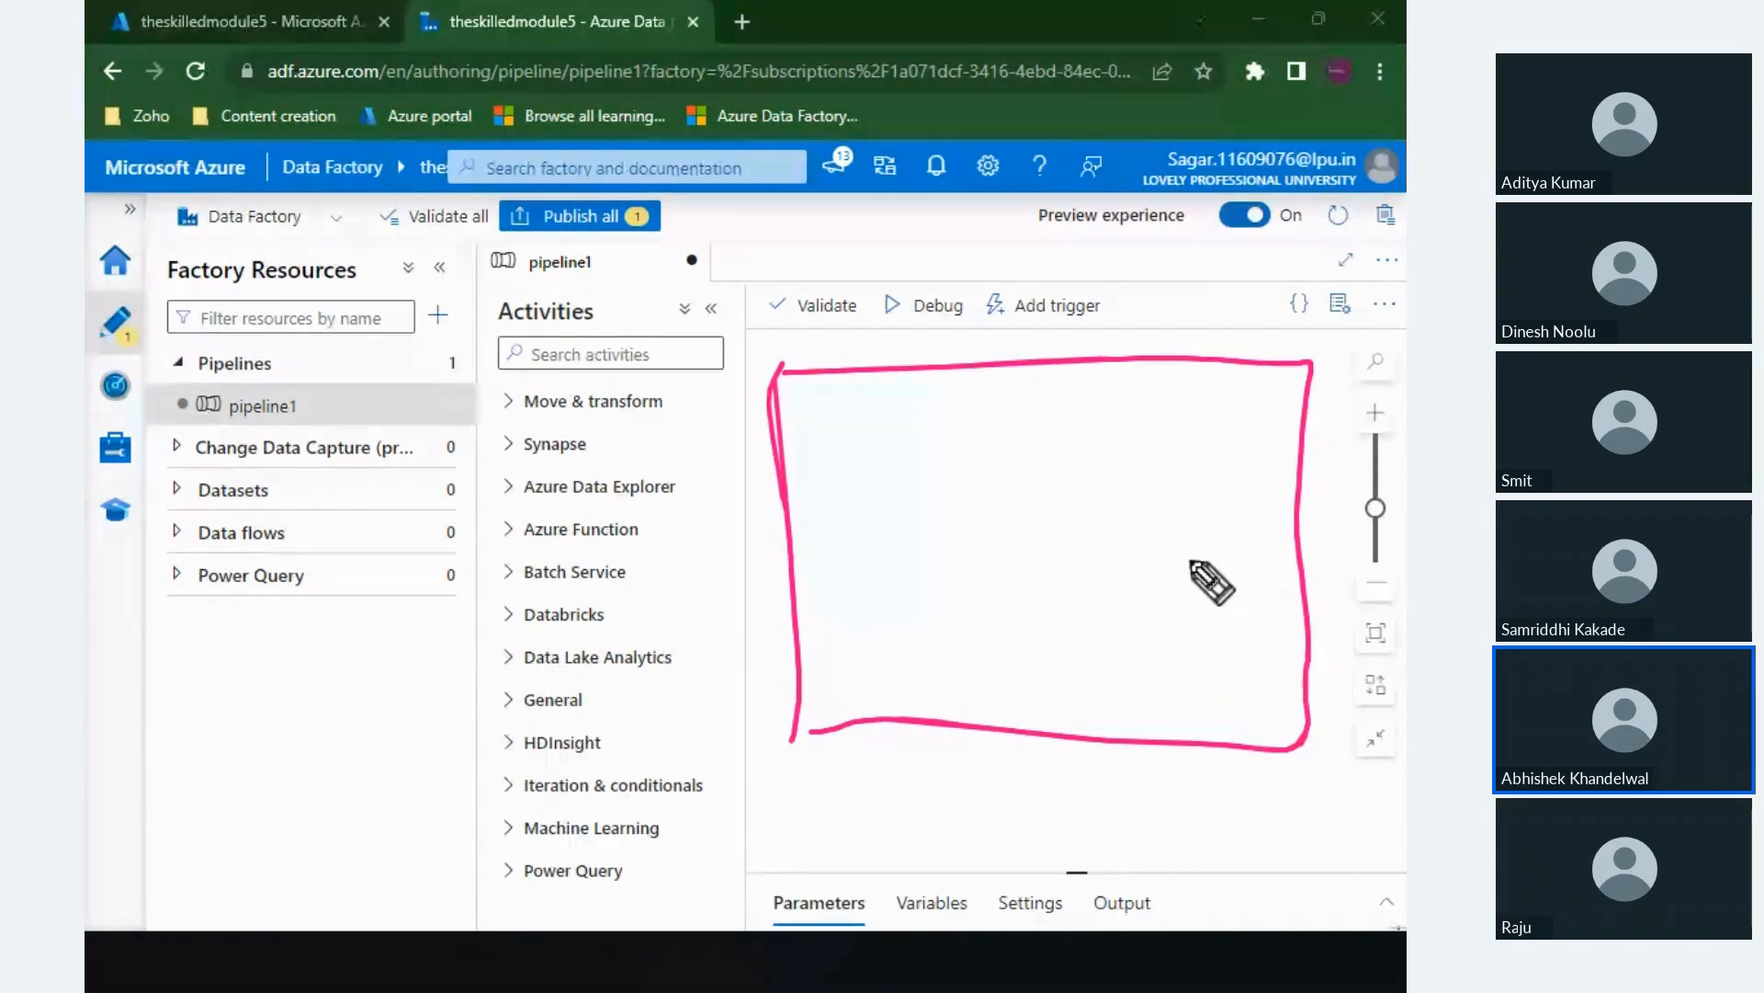
left_click_drag(614, 254, 565, 265)
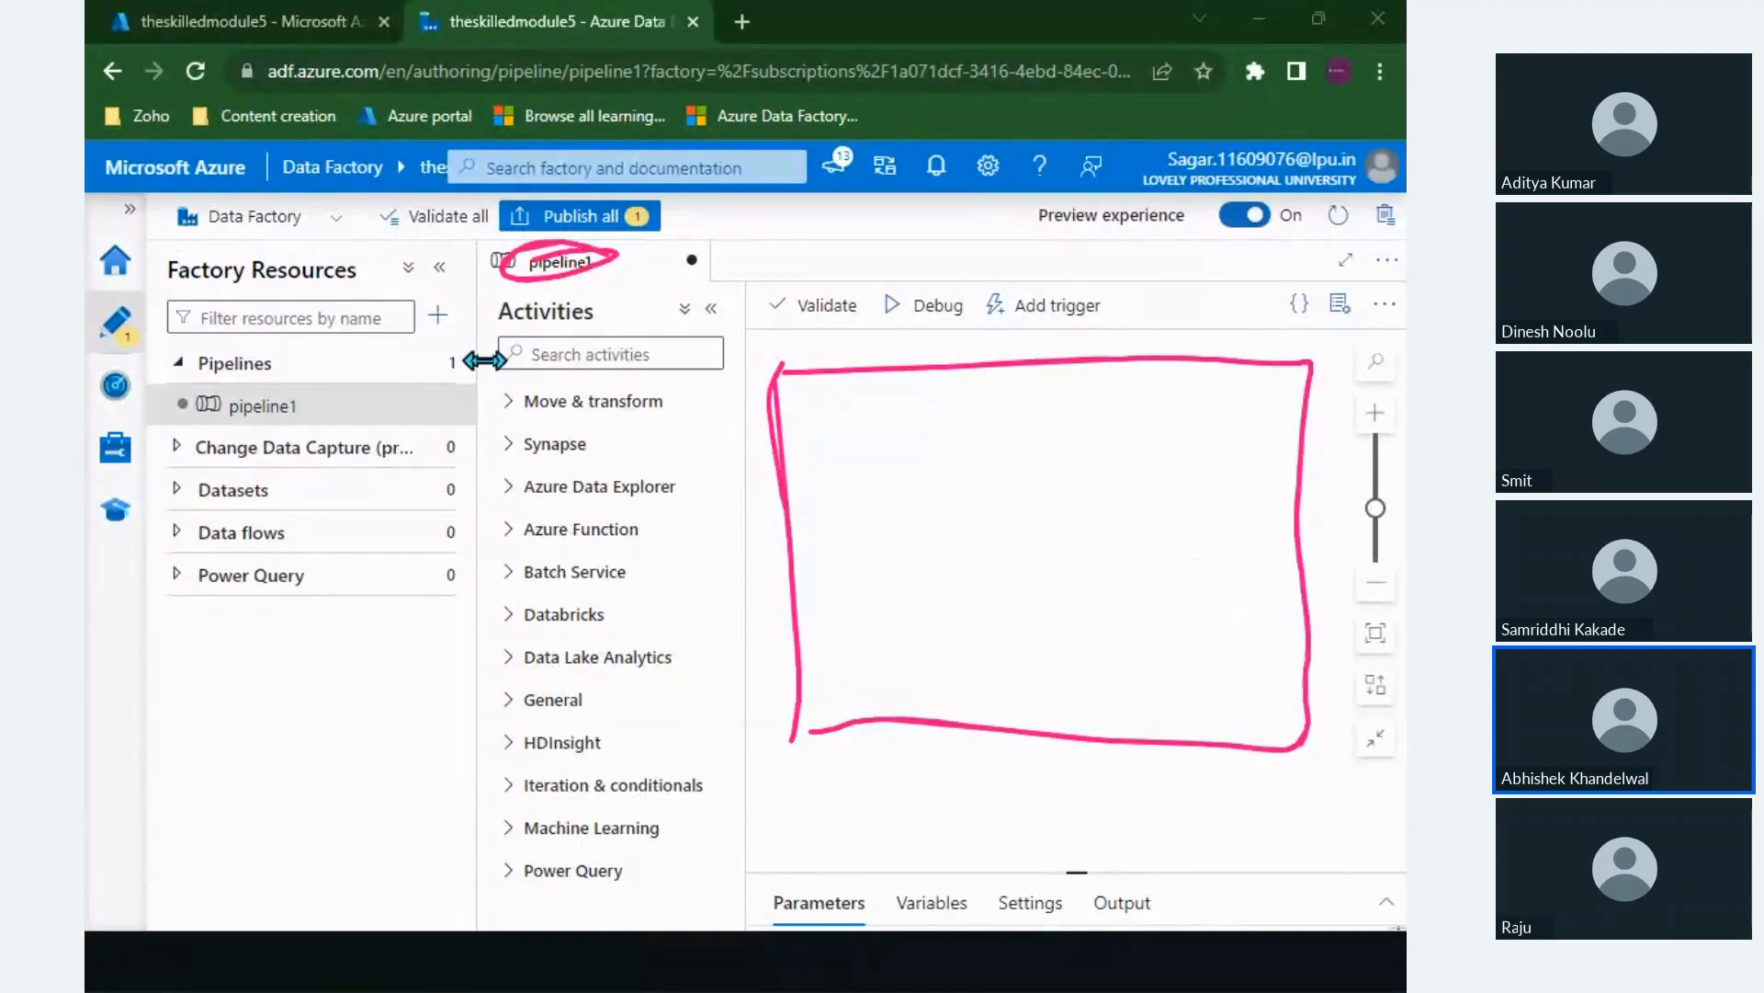
Step: Add a second blank pipeline to the factory and hide its properties pane
left_click(430, 361)
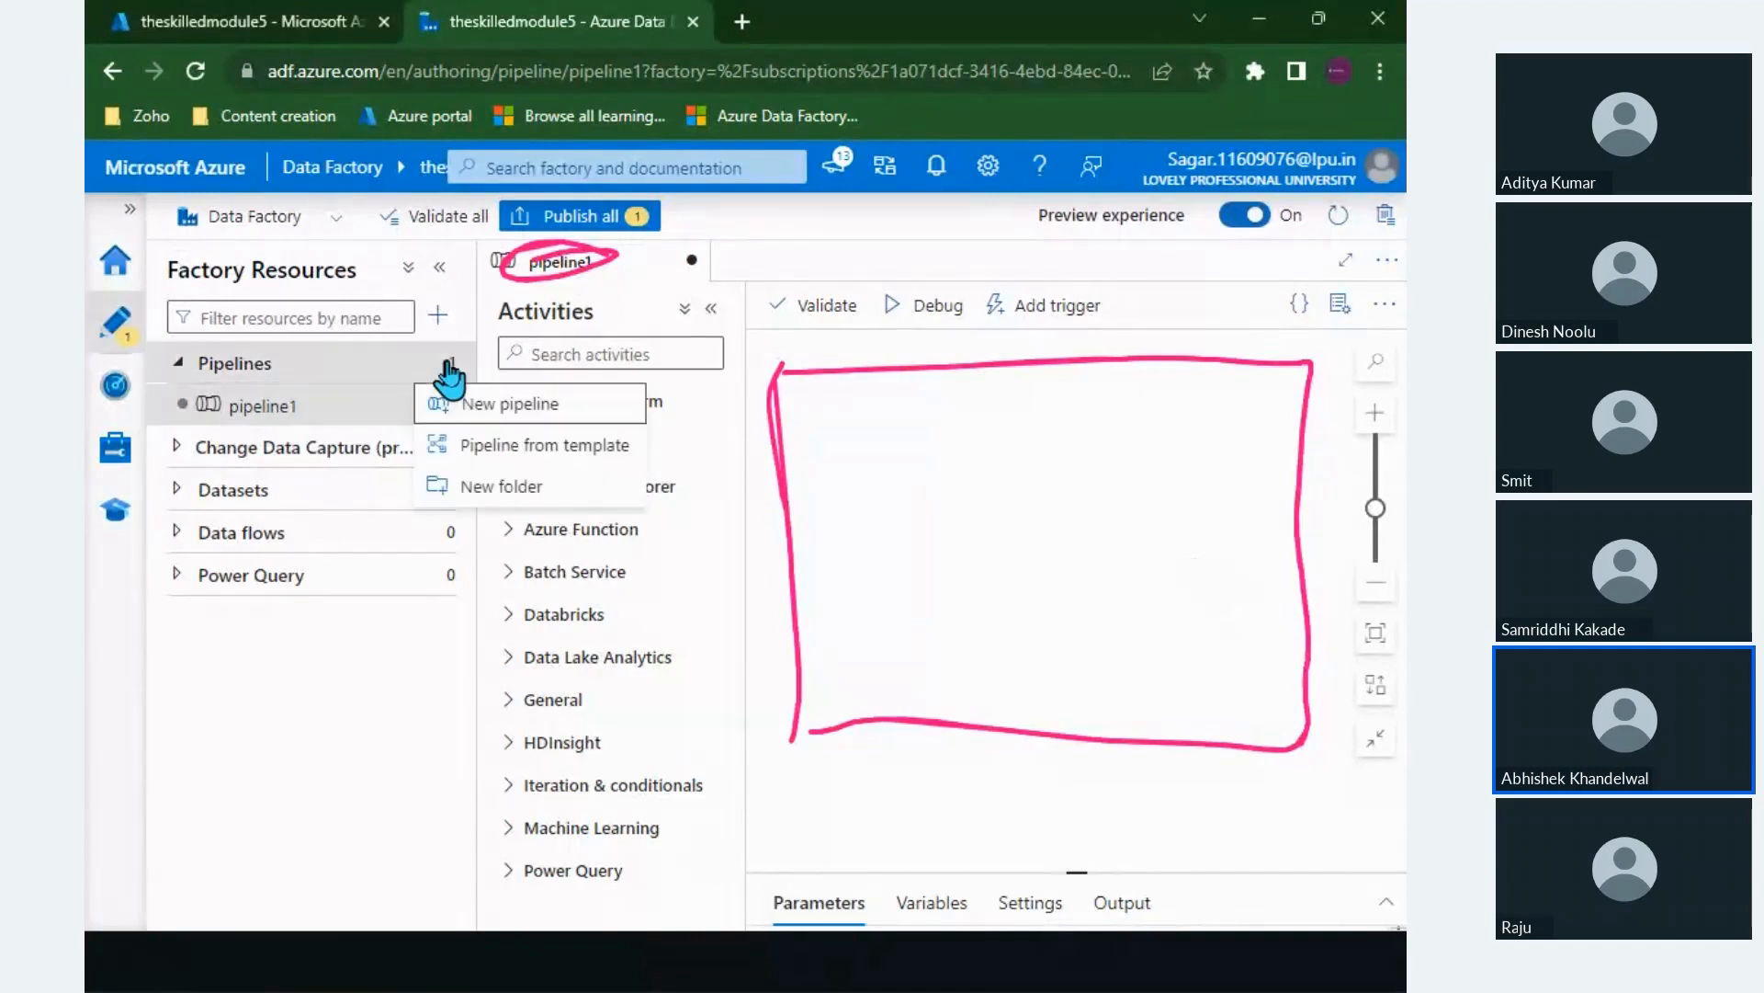
left_click(472, 415)
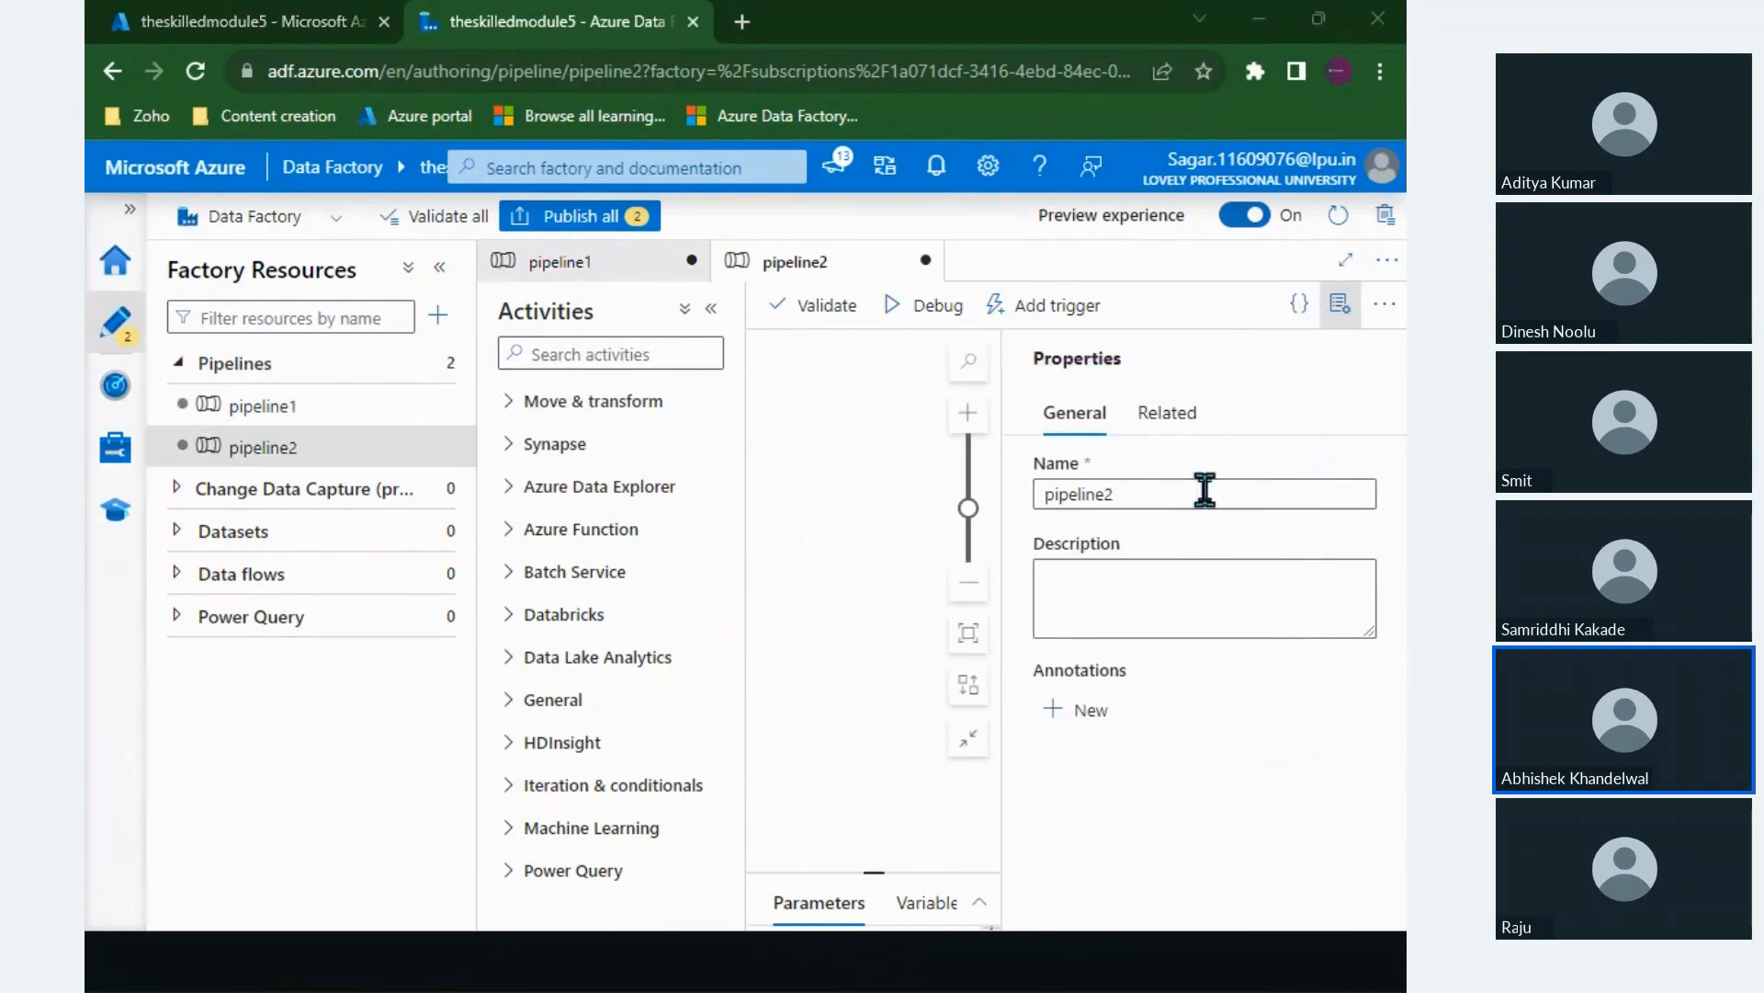
left_click(1340, 304)
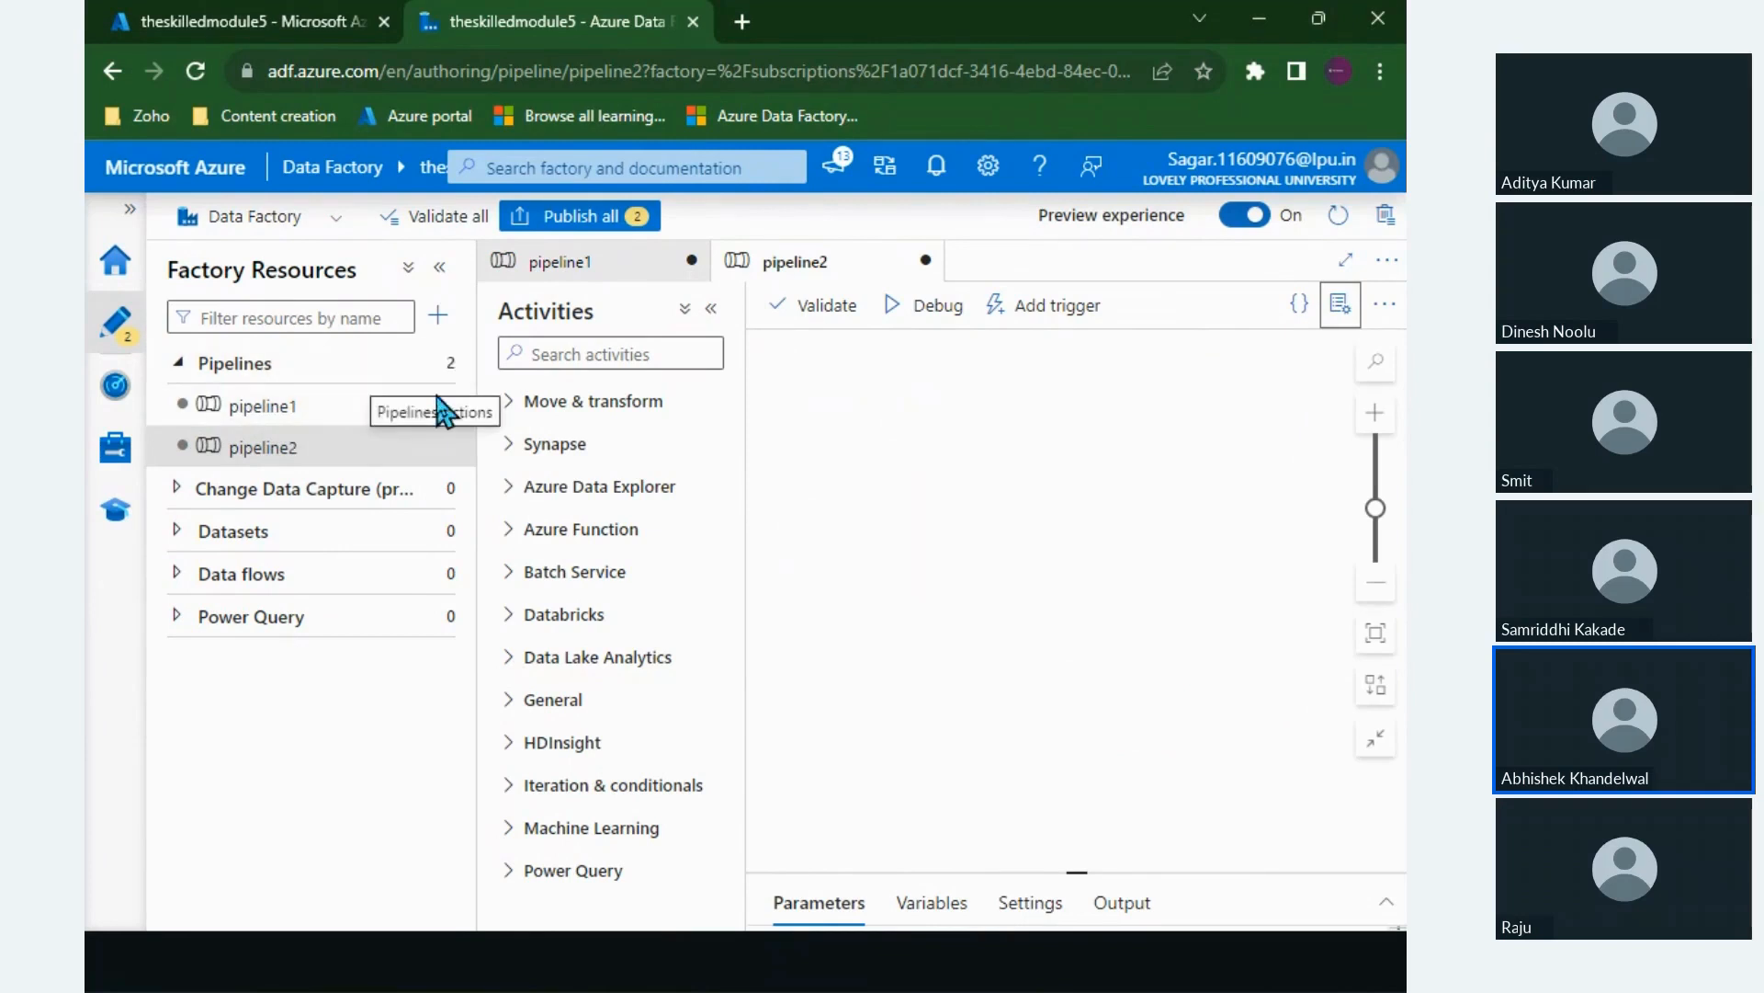
Step: Rename pipeline1 as Module5_1 in its properties and hide the properties pane again
left_click(283, 414)
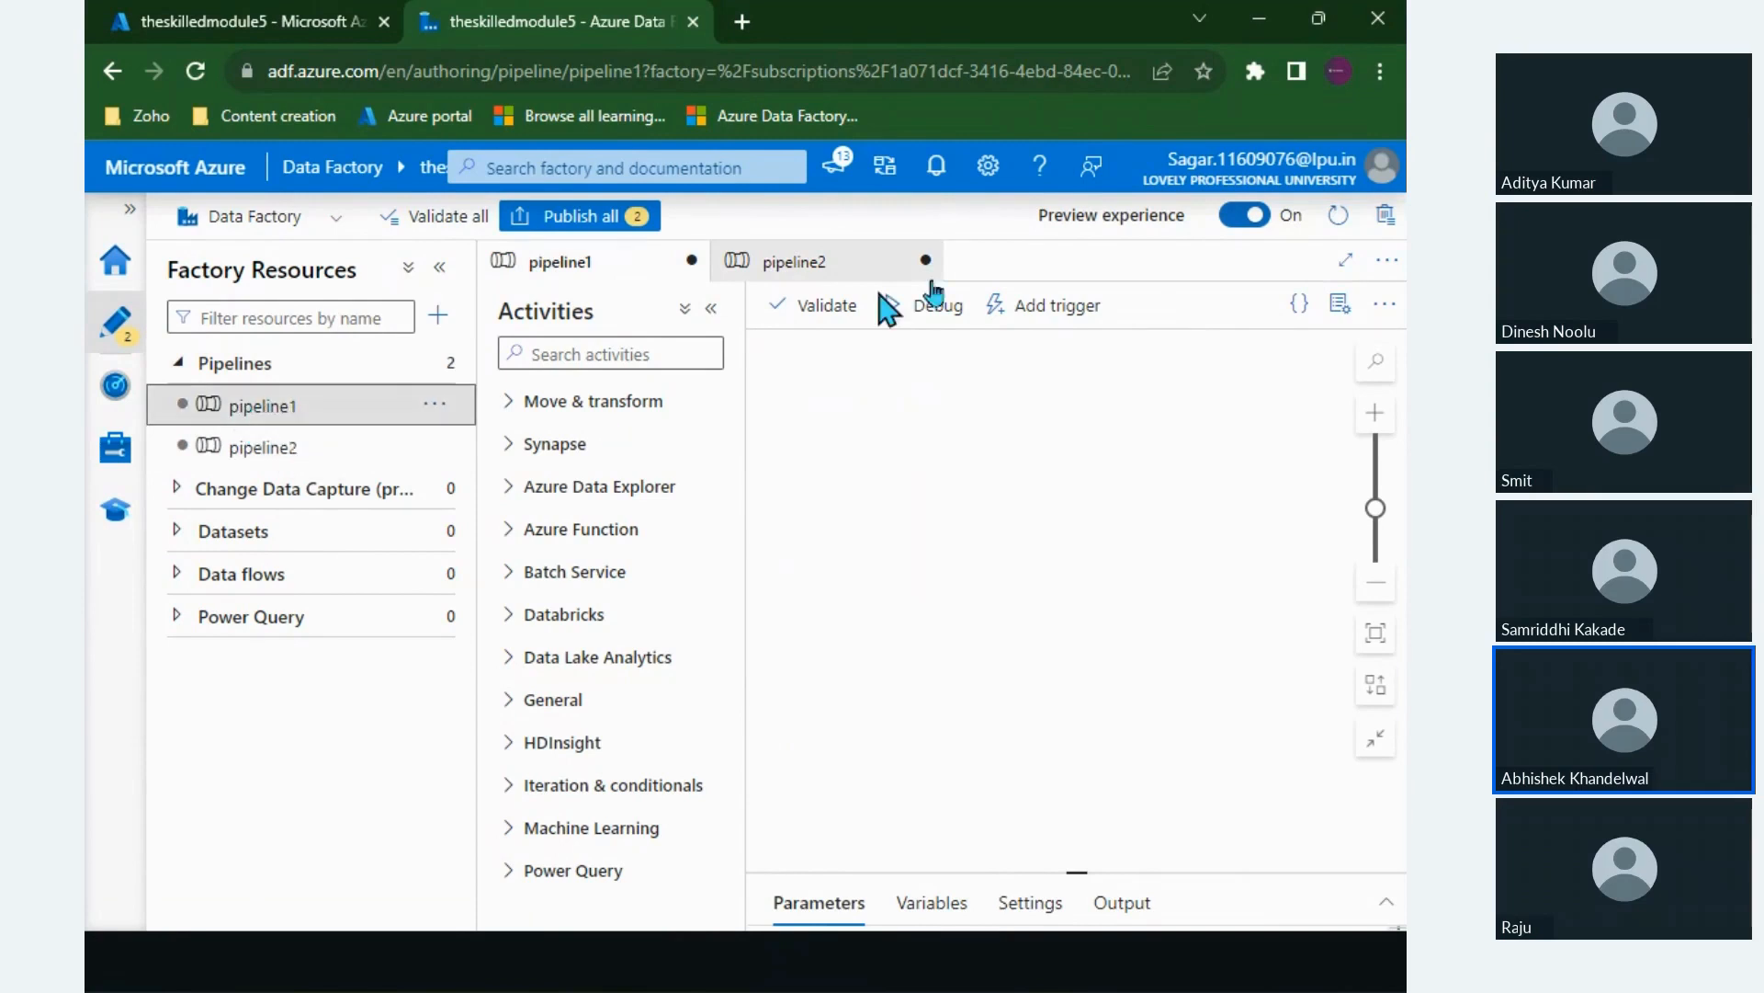
left_click(1338, 313)
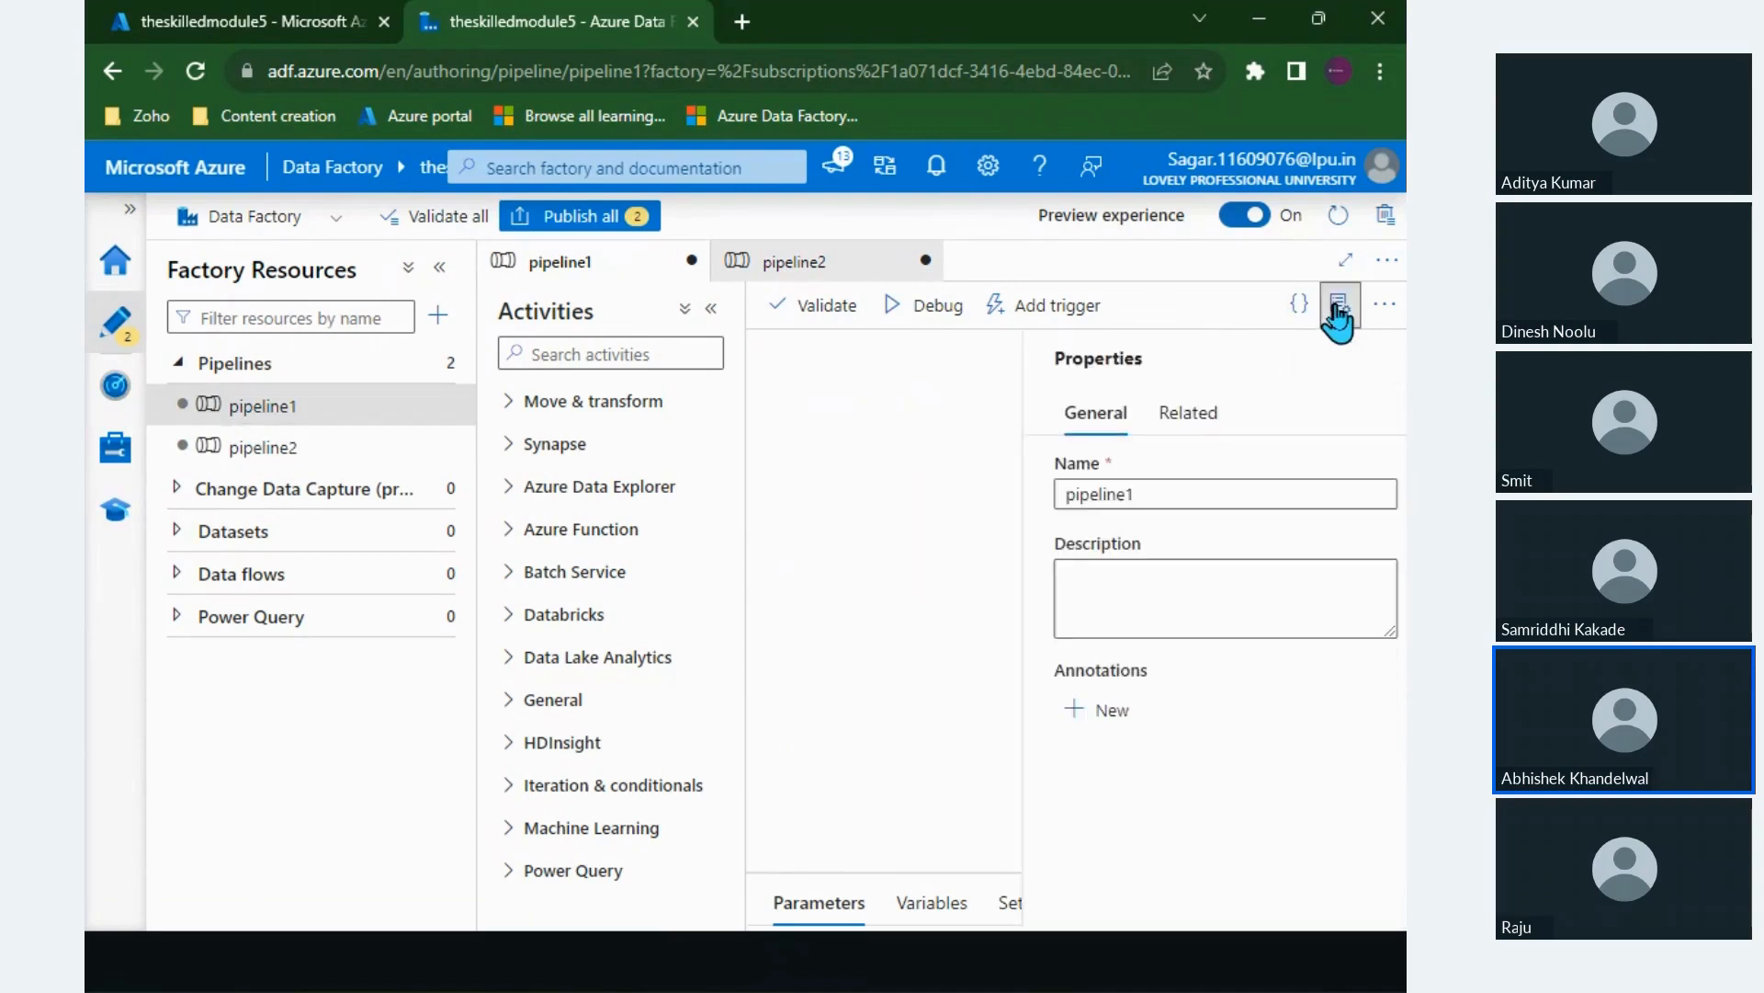
left_click_drag(1140, 494, 1011, 497)
double_click(1139, 492)
type("Module5_1")
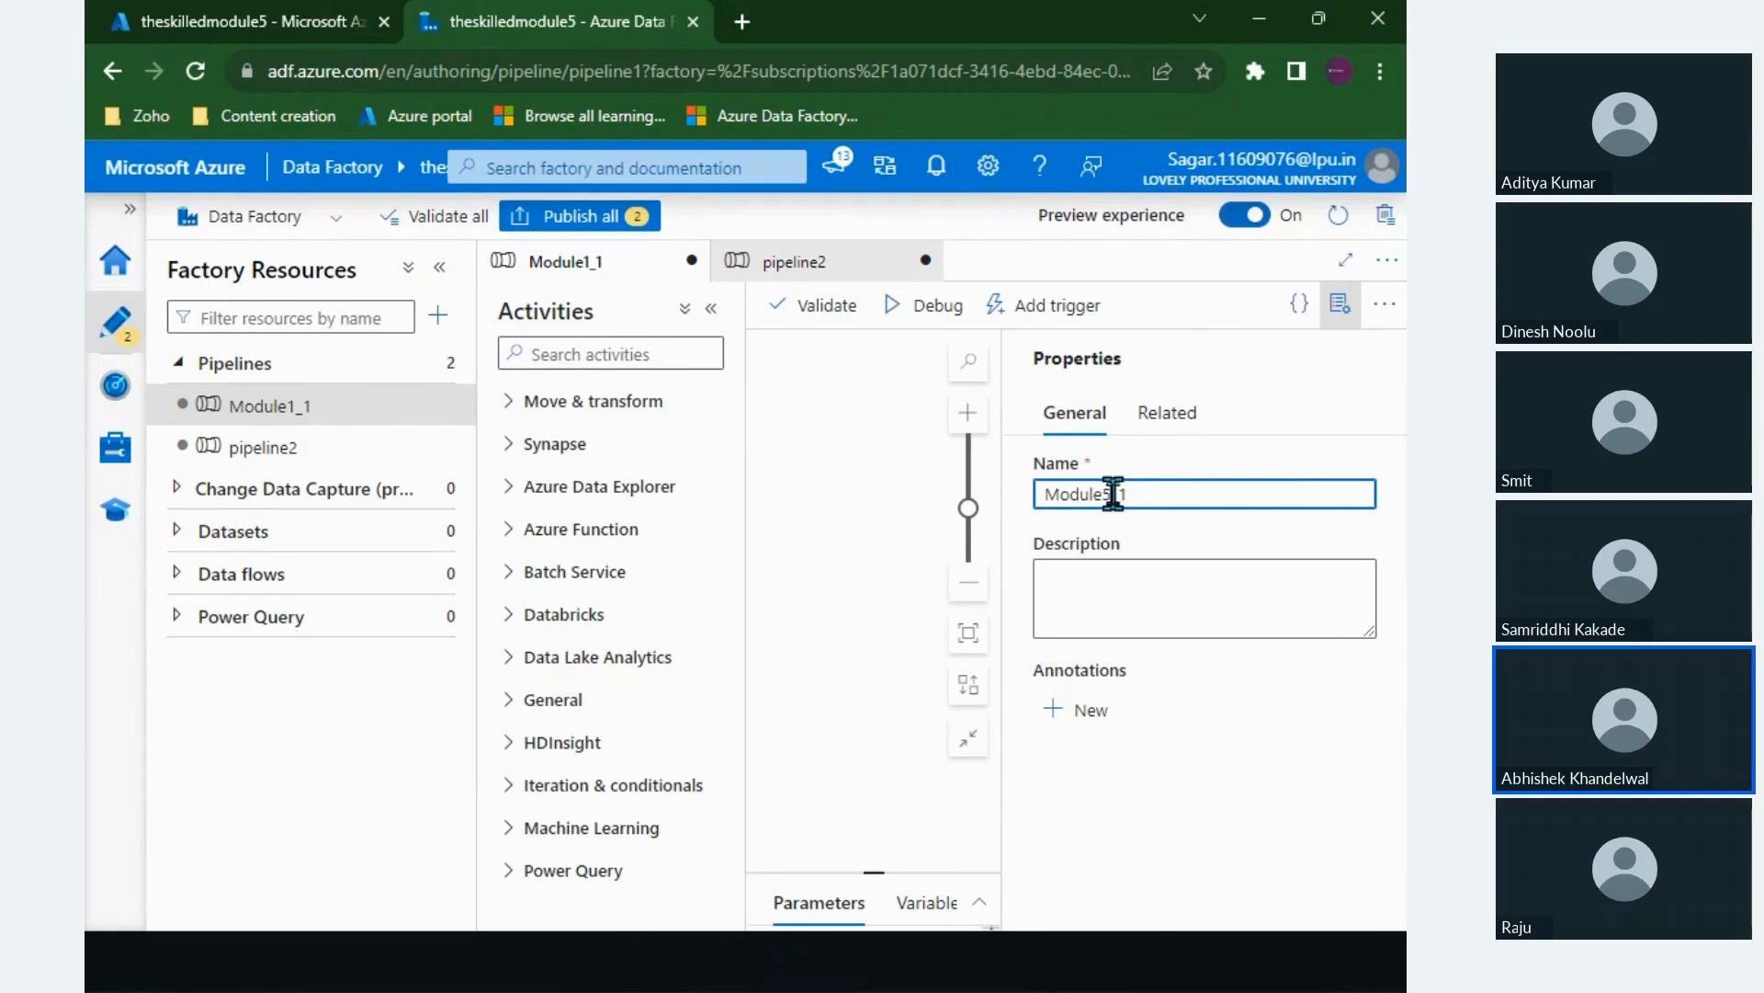
left_click(1340, 304)
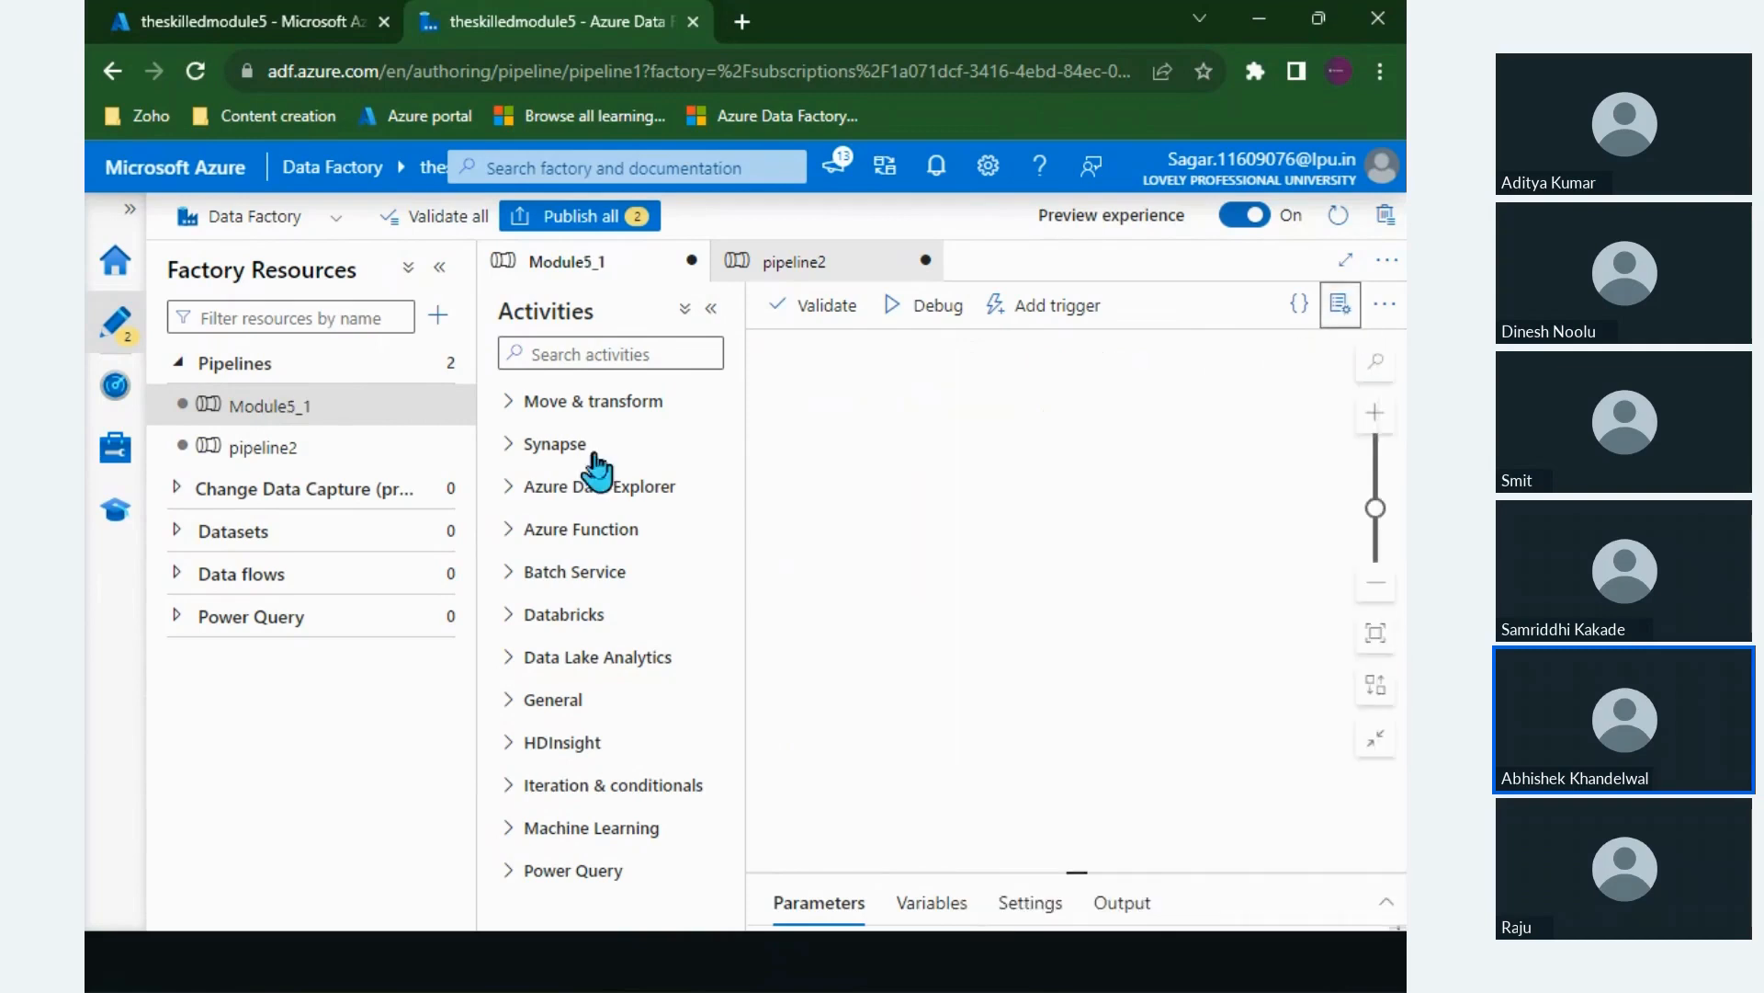
Step: Rename pipeline2 as Module5_2 in its properties and hide the properties pane again
left_click(352, 456)
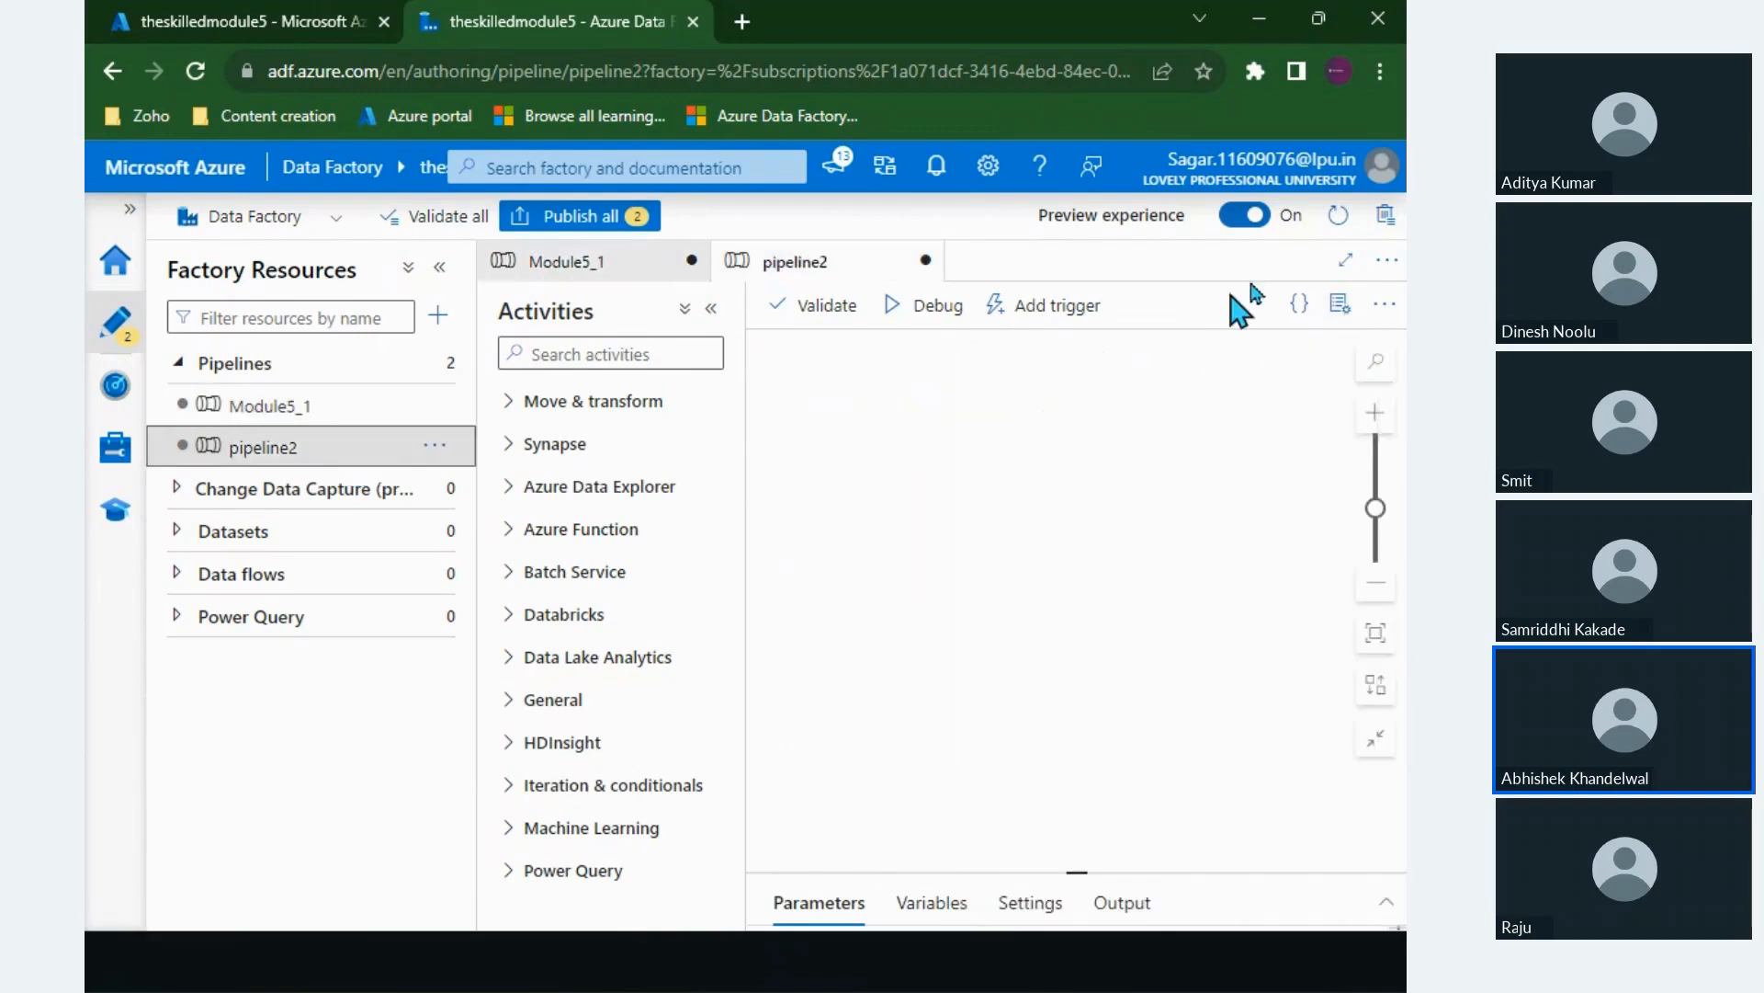
left_click(1338, 306)
left_click(1222, 489)
key("ctrl+a")
type("Module5_2")
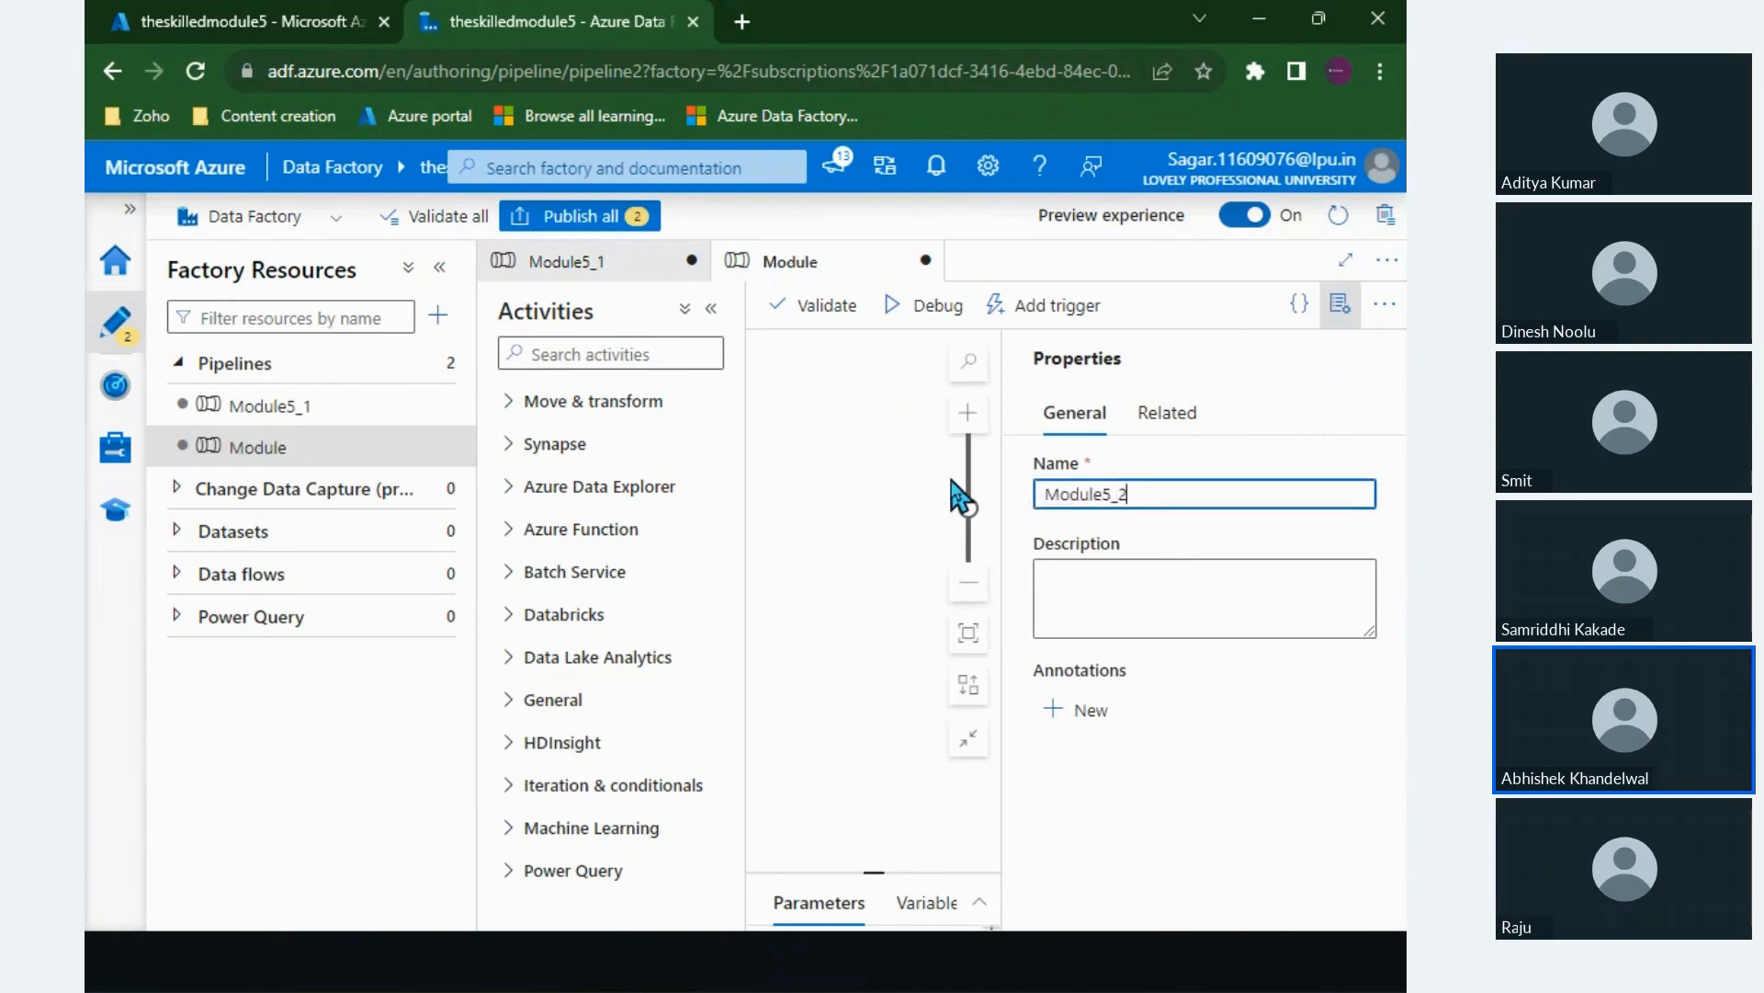
left_click(1368, 303)
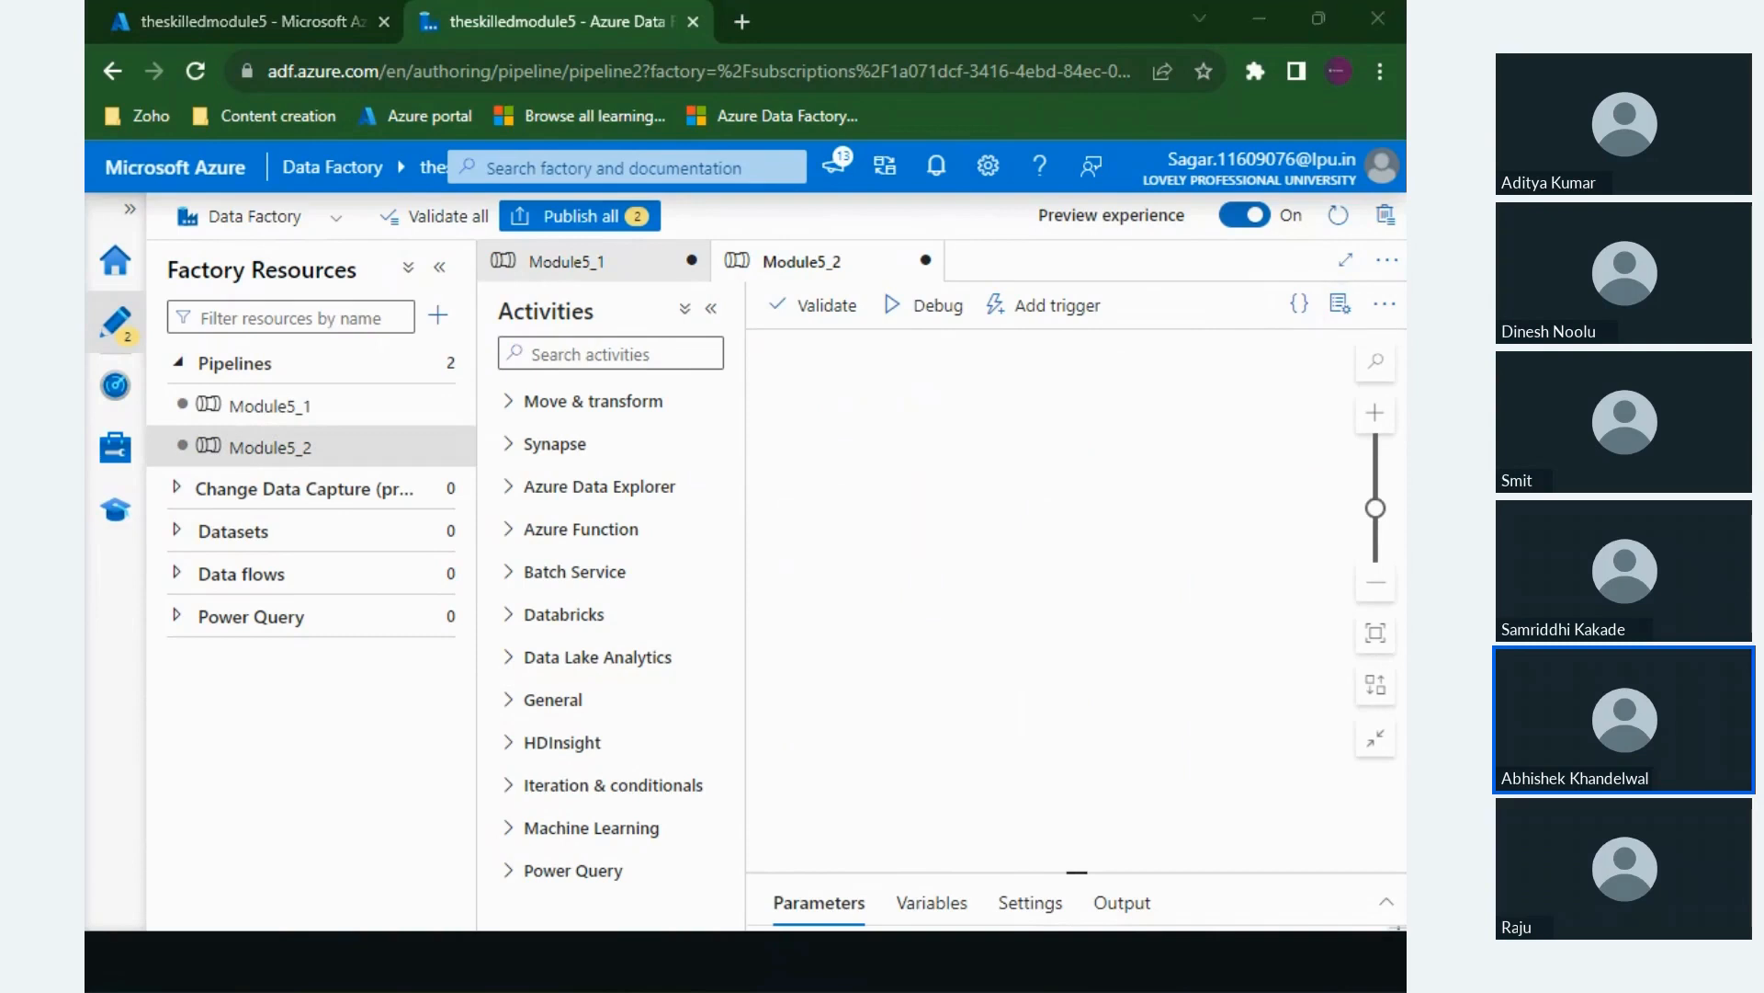
Step: Examine the activities offered under Move & transform, Synapse, Azure Data Explorer, Azure Function, Batch Service, Databricks and Power Query
mouse_move(479, 281)
left_mouse_down()
mouse_move(504, 709)
mouse_move(662, 922)
mouse_move(720, 776)
mouse_move(478, 294)
left_mouse_up()
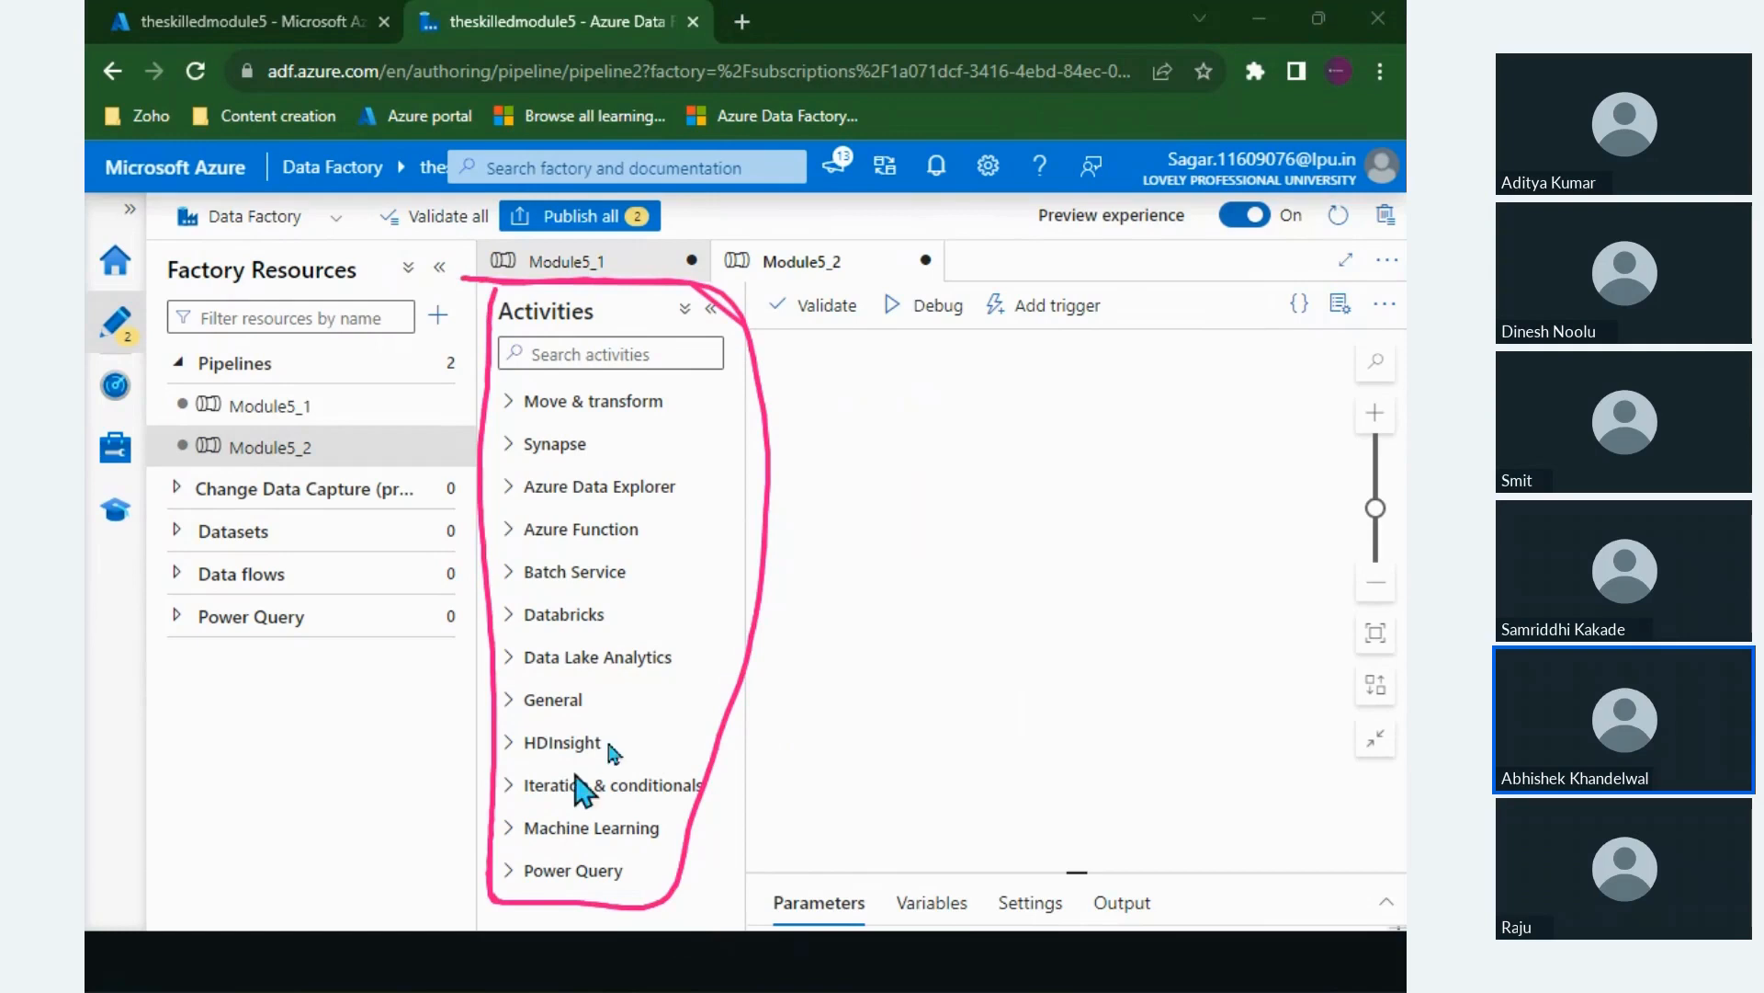
left_click(510, 405)
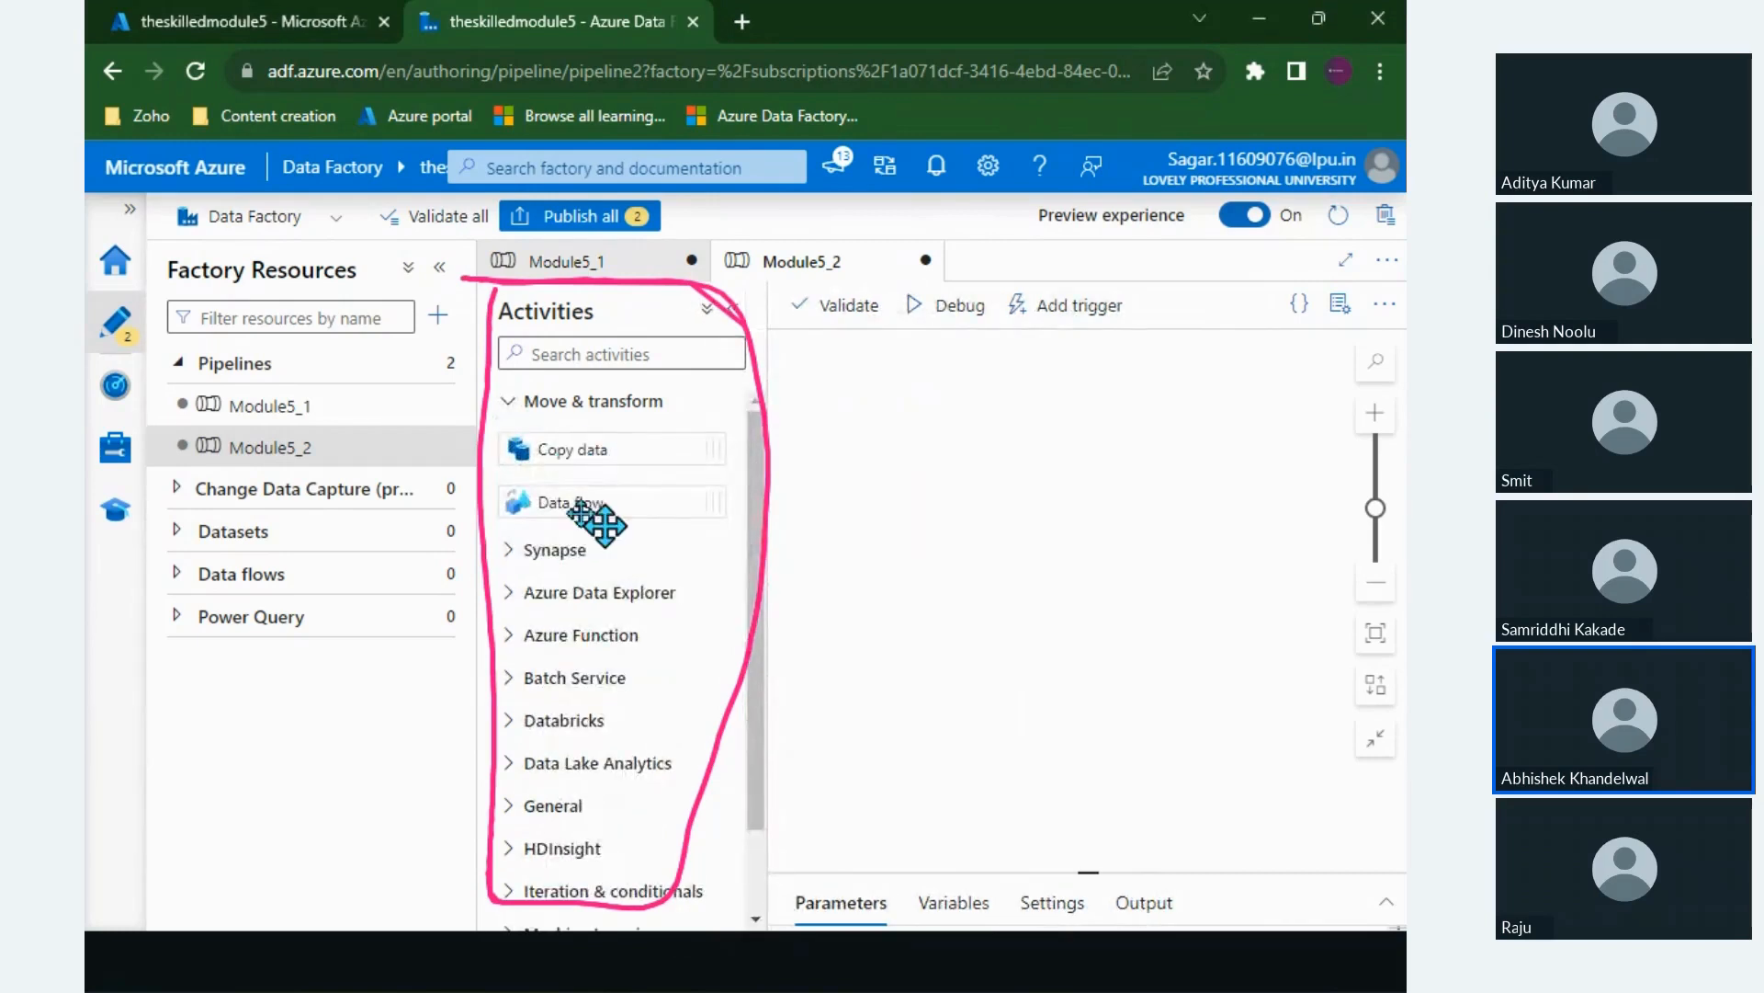
left_click(526, 550)
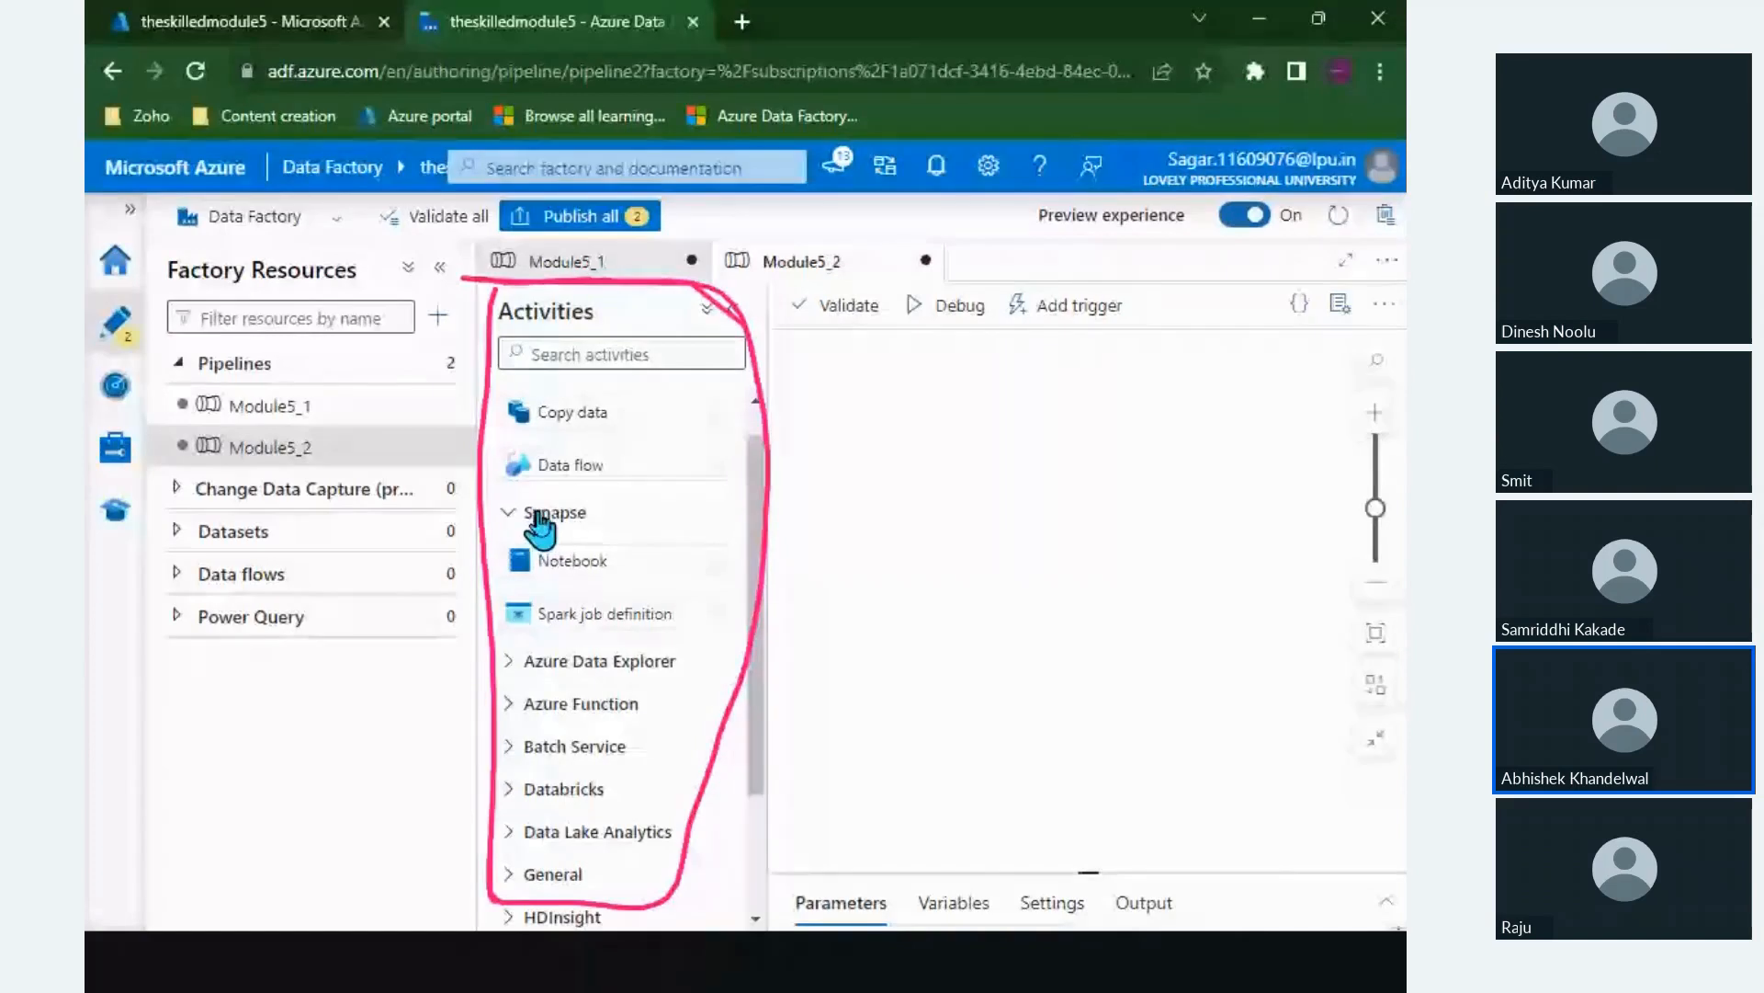
left_click(541, 516)
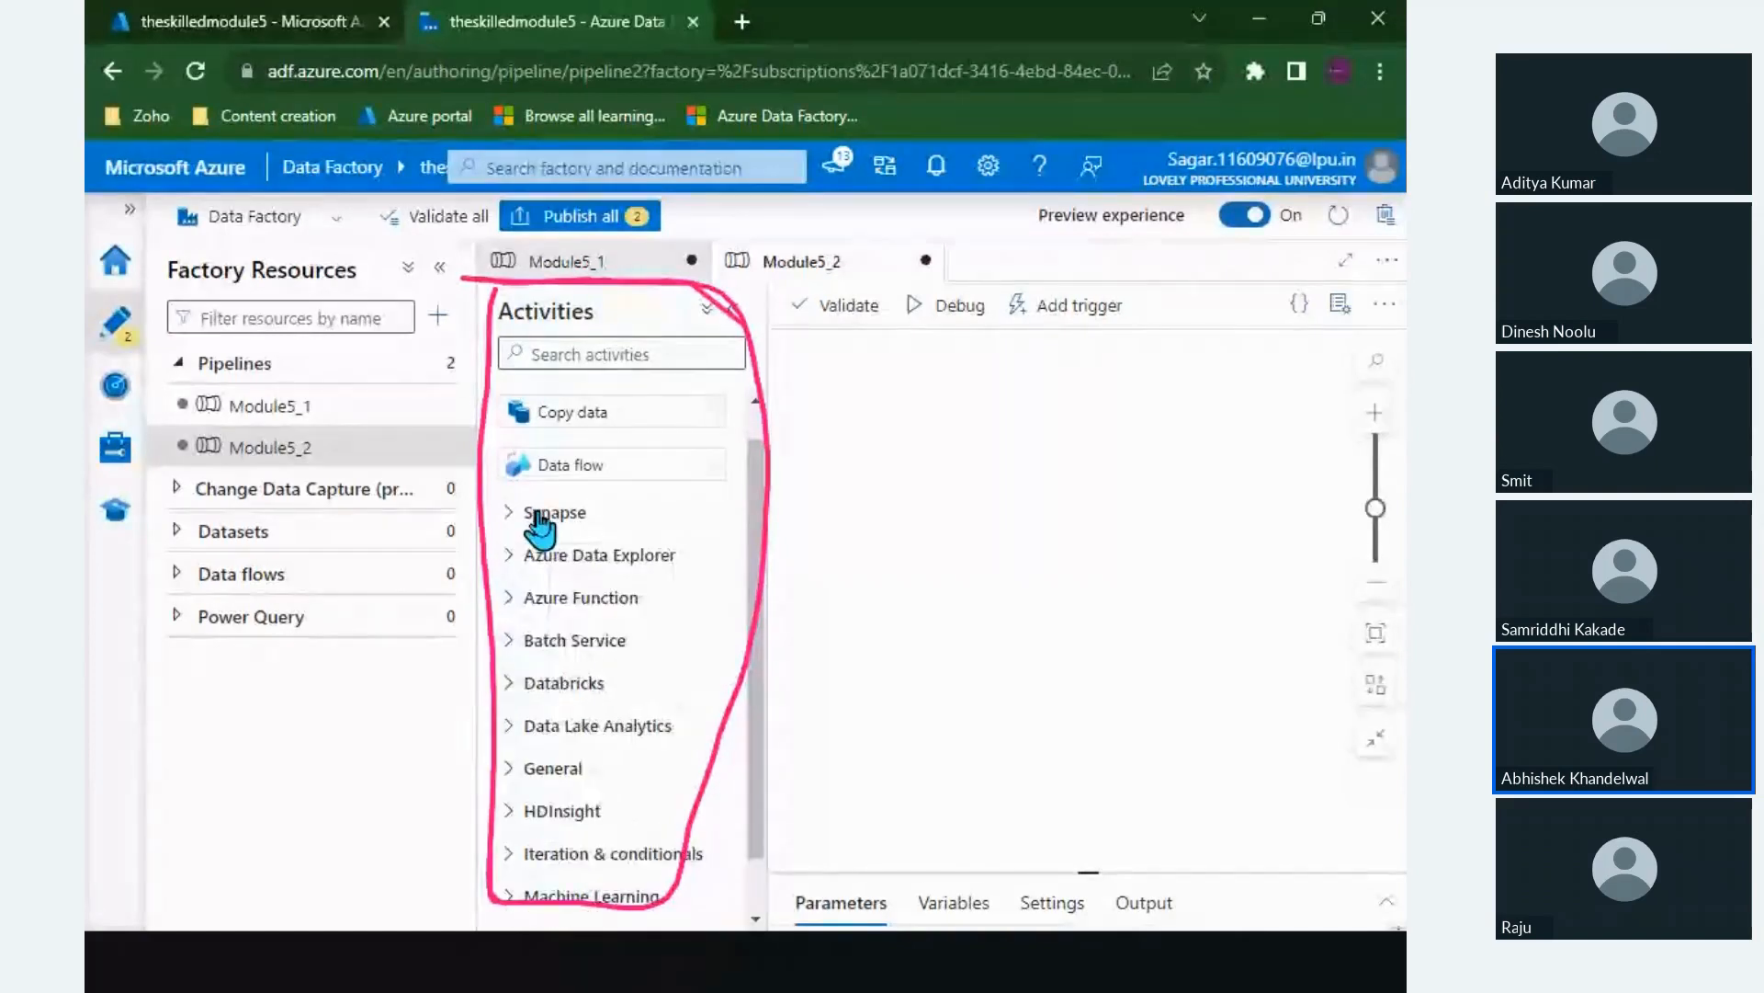
left_click(583, 563)
left_click(583, 562)
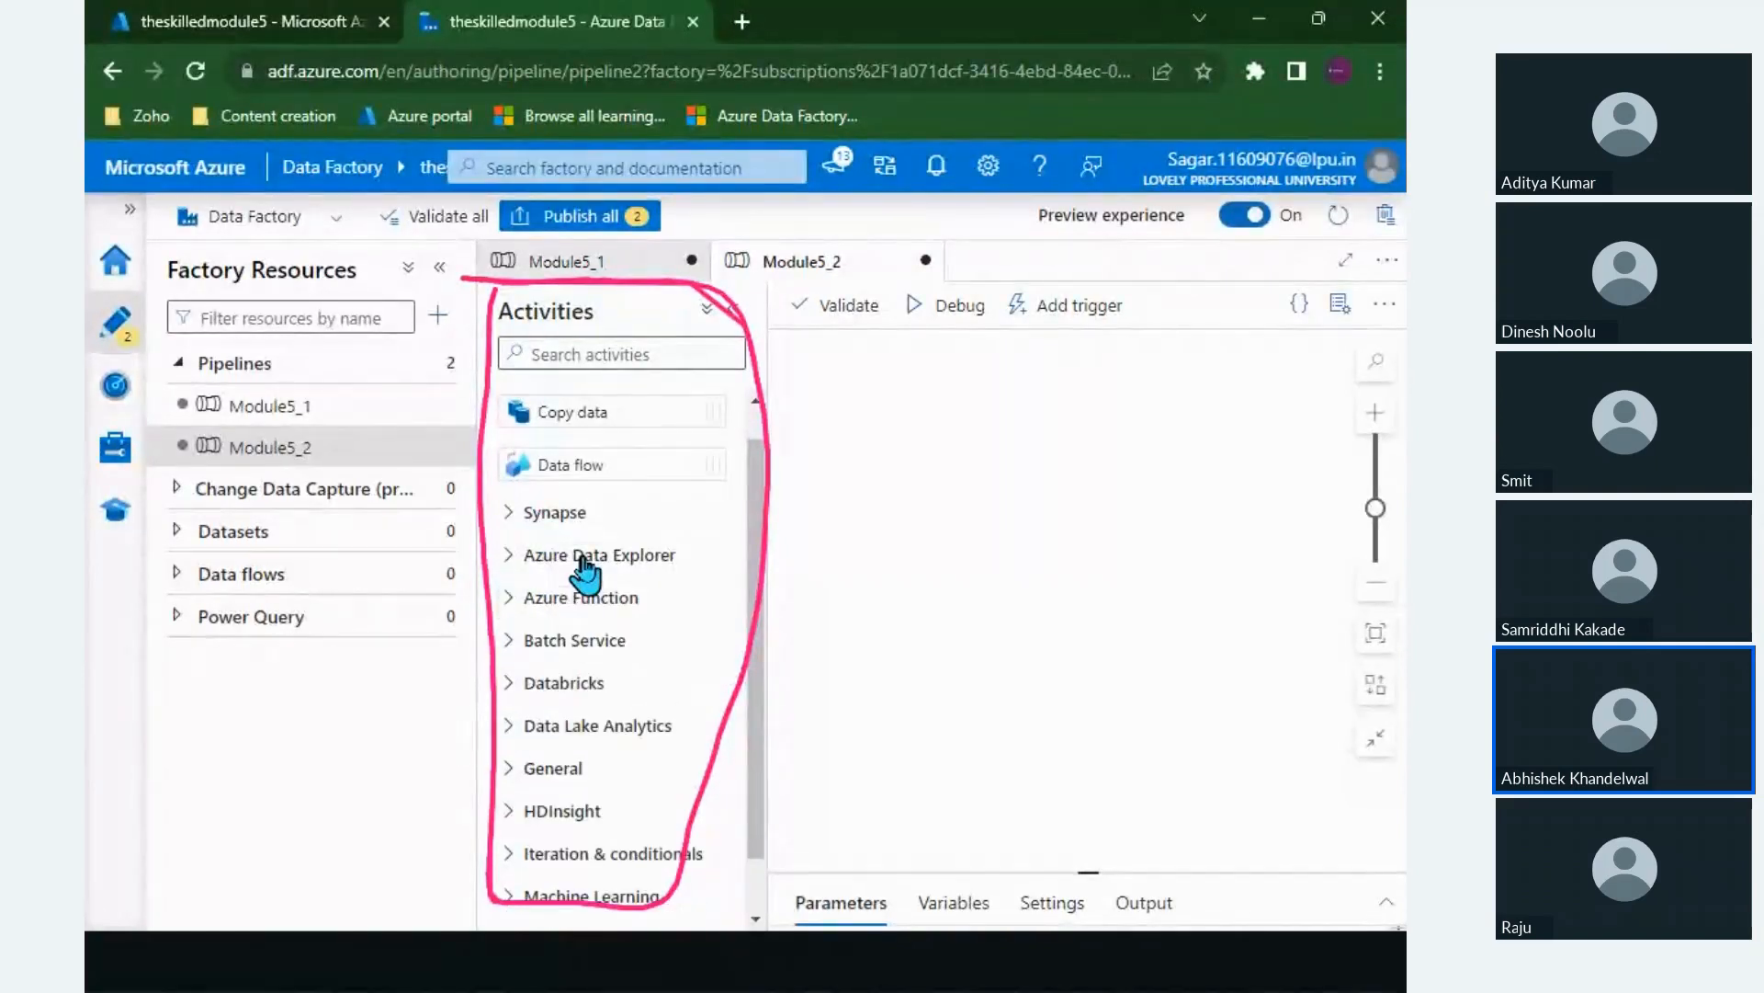
left_click(562, 607)
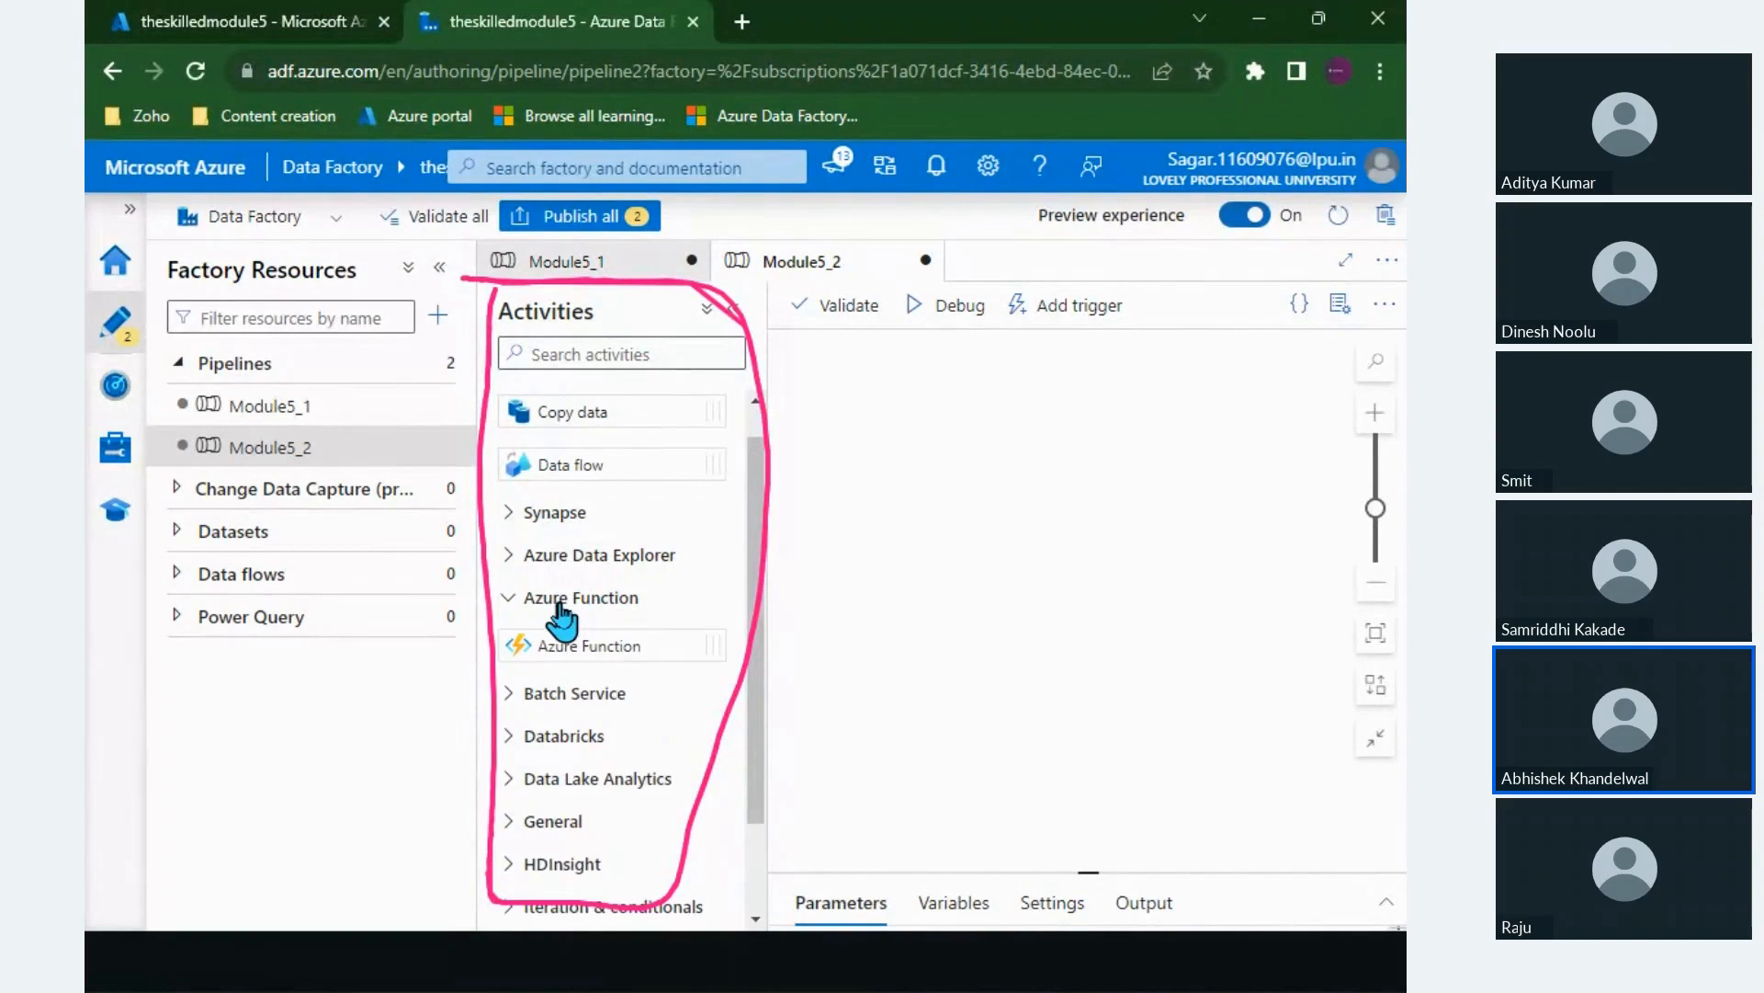
scroll(563, 616, "down", 1)
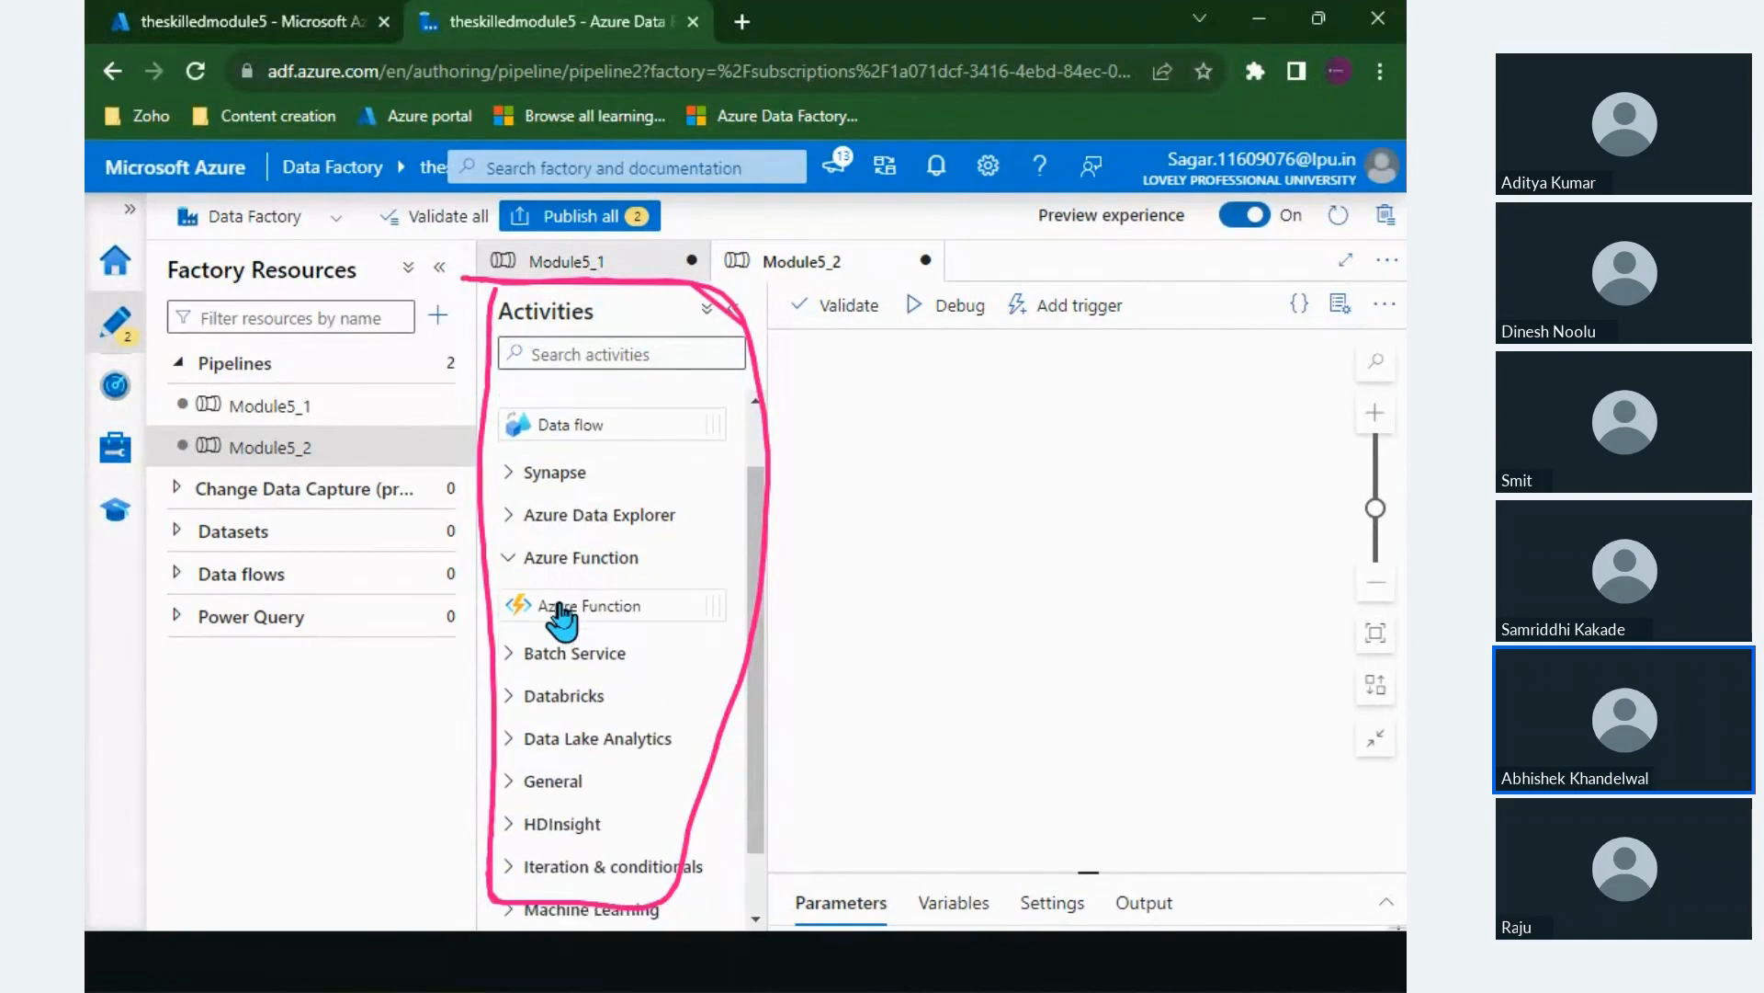
scroll(560, 669, "down", 1)
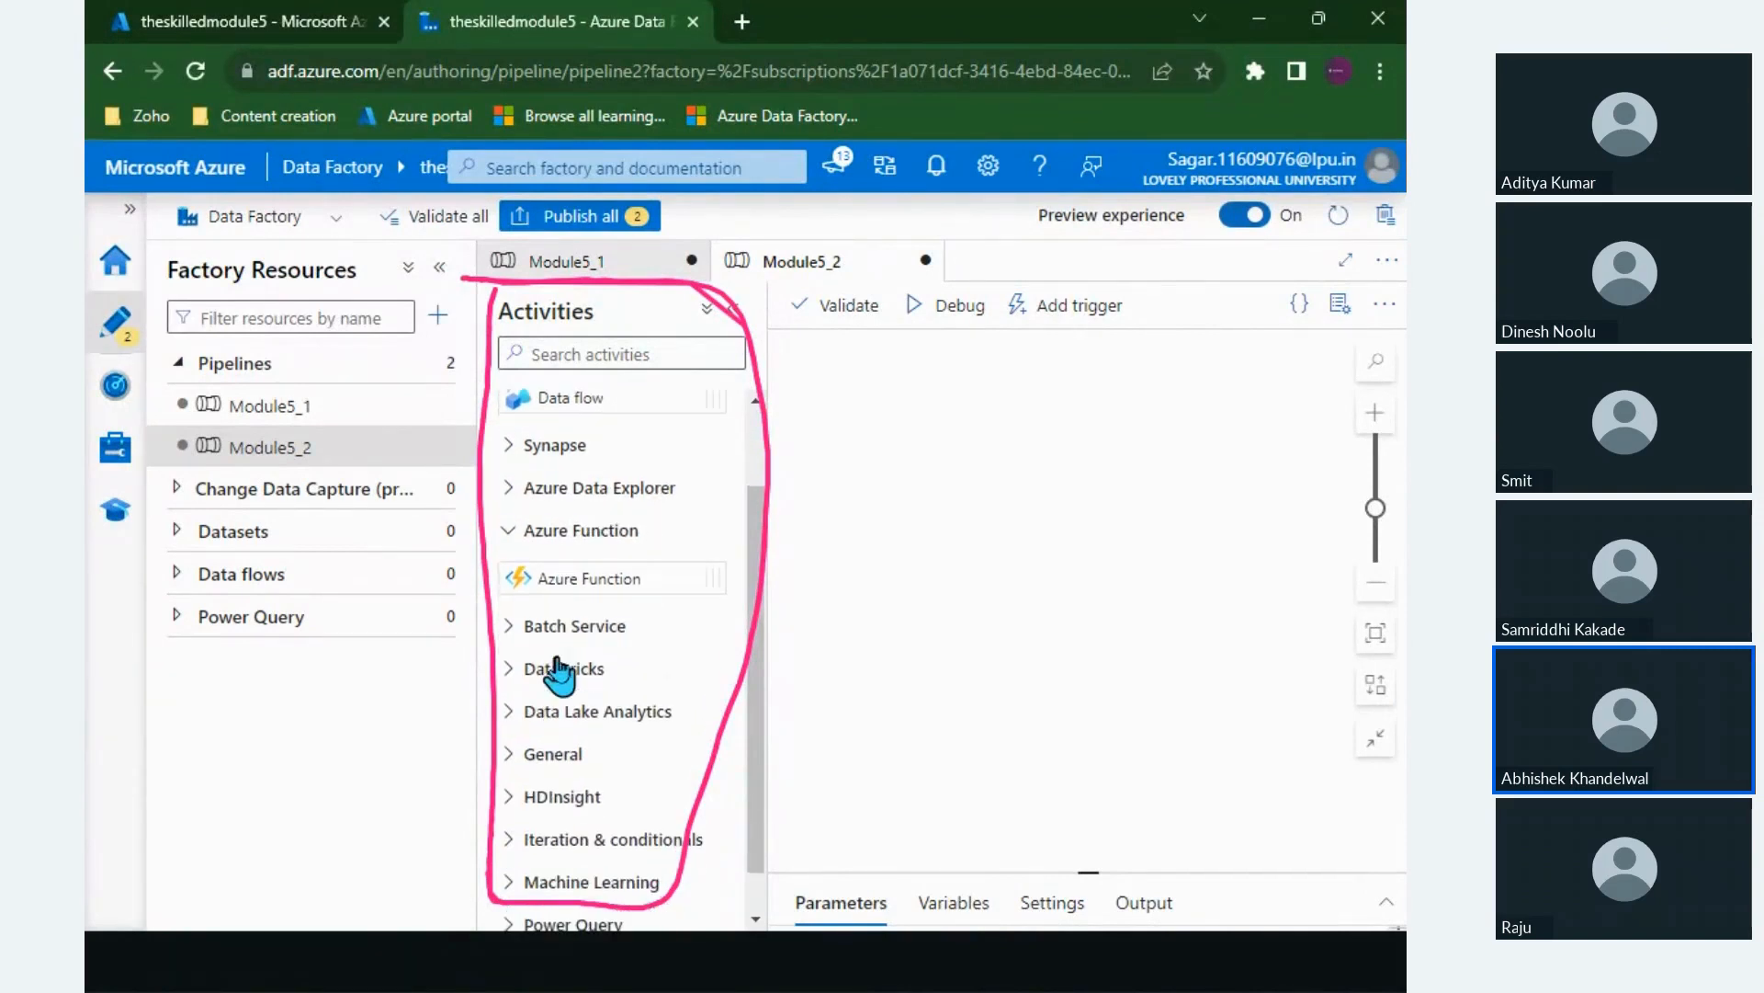
left_click(564, 629)
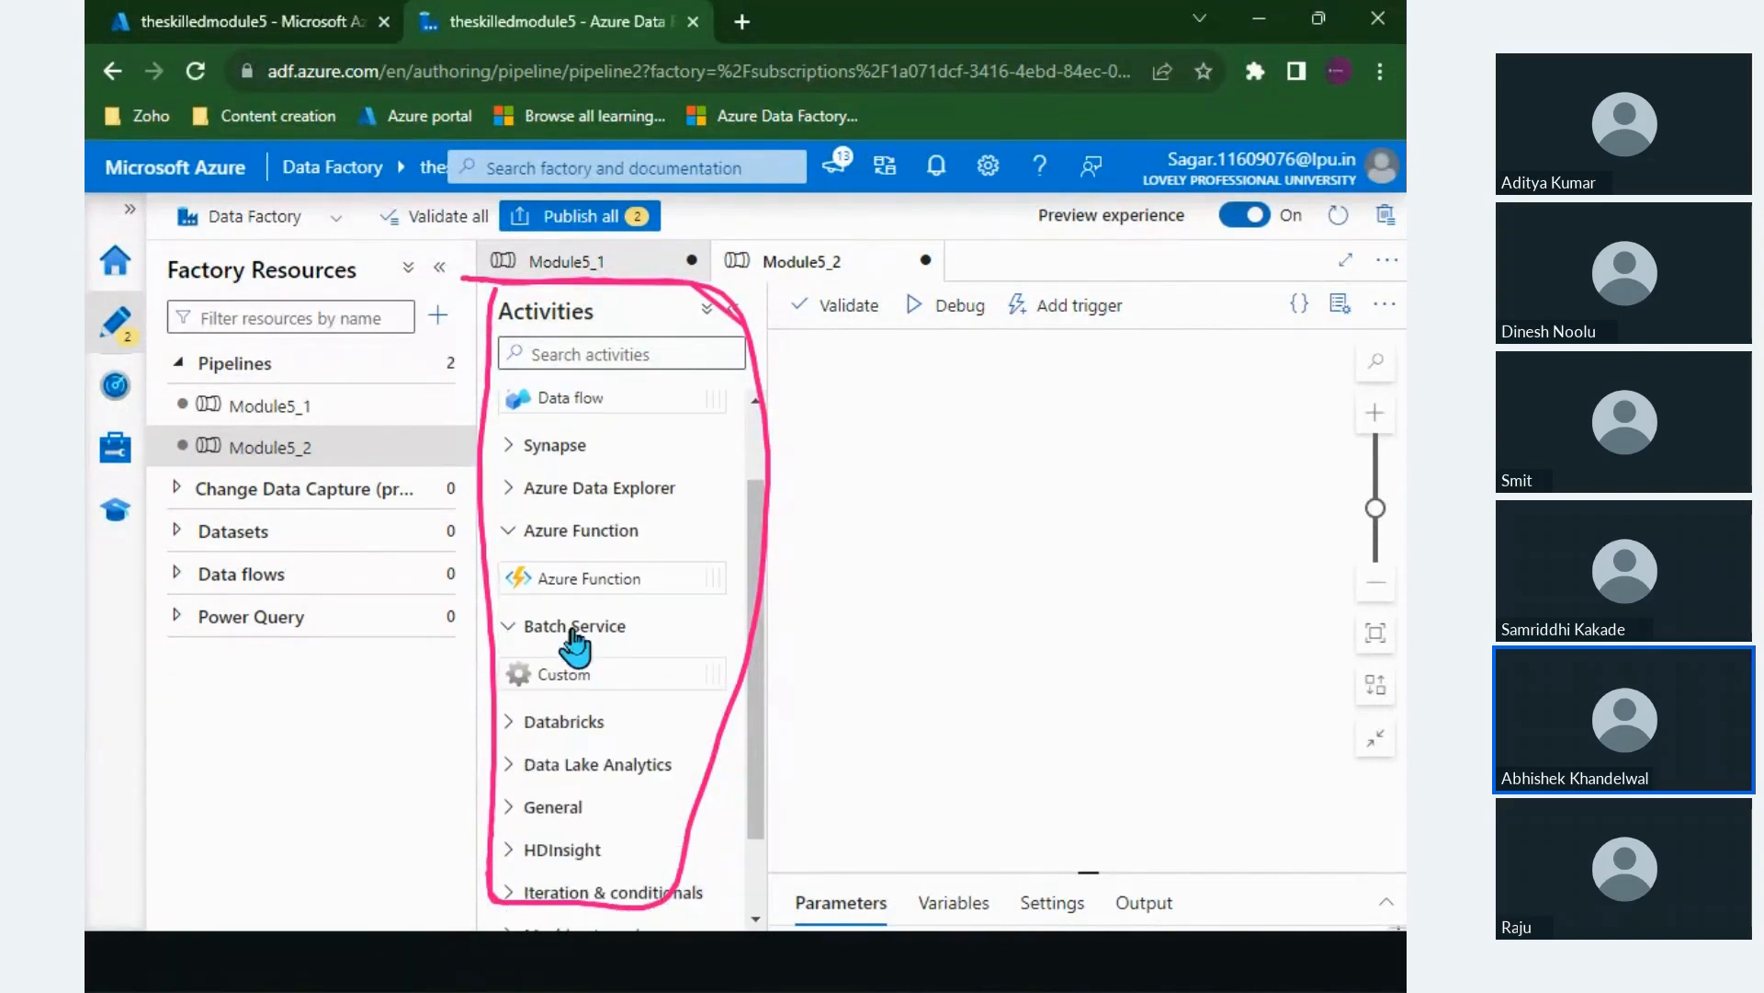
left_click(544, 735)
scroll(560, 790, "down", 5)
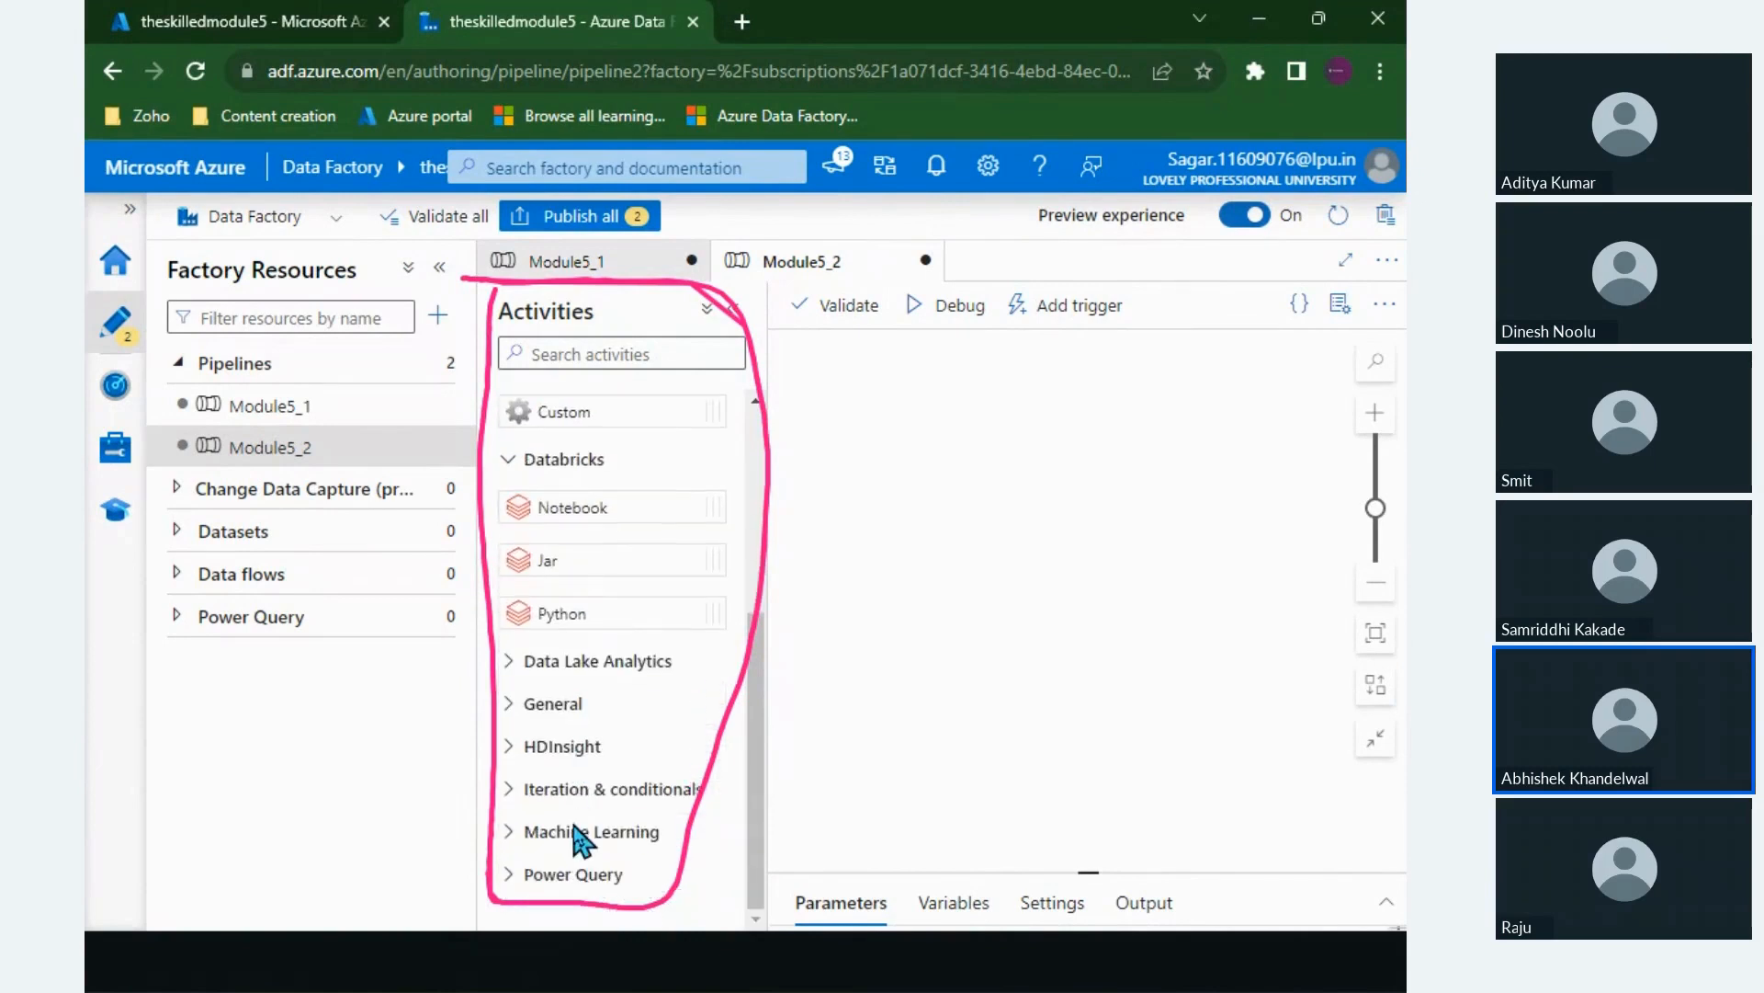
left_click(547, 882)
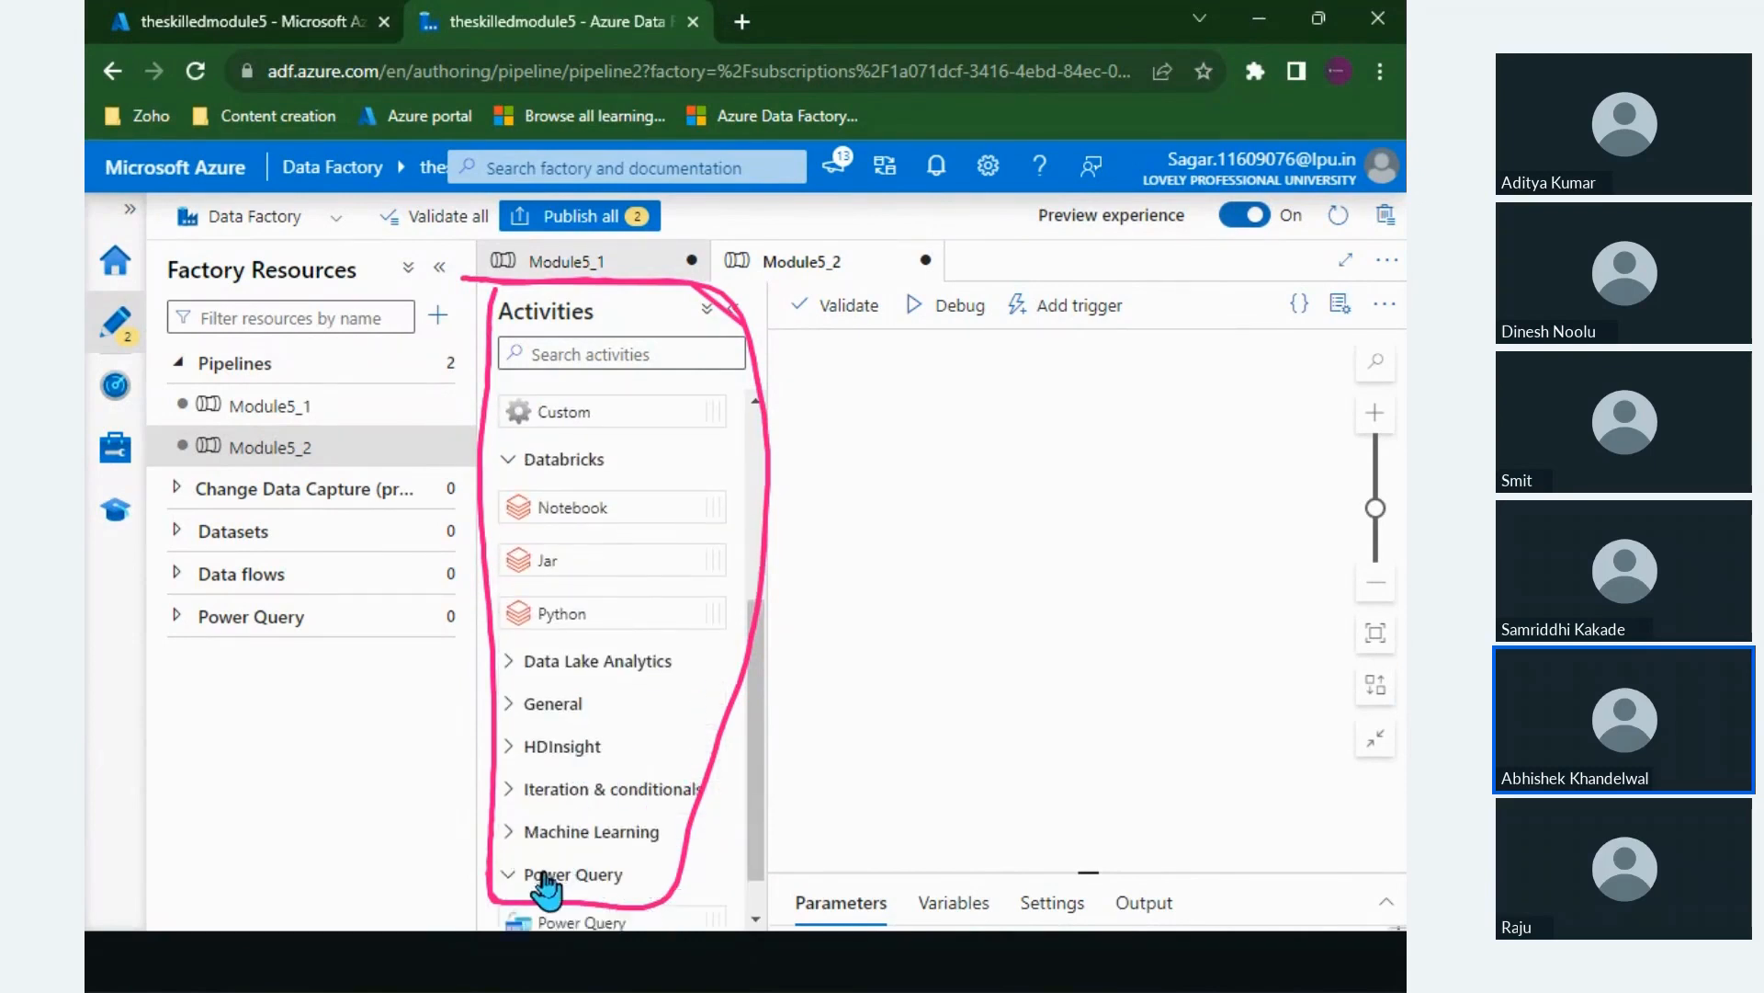
scroll(542, 896, "down", 1)
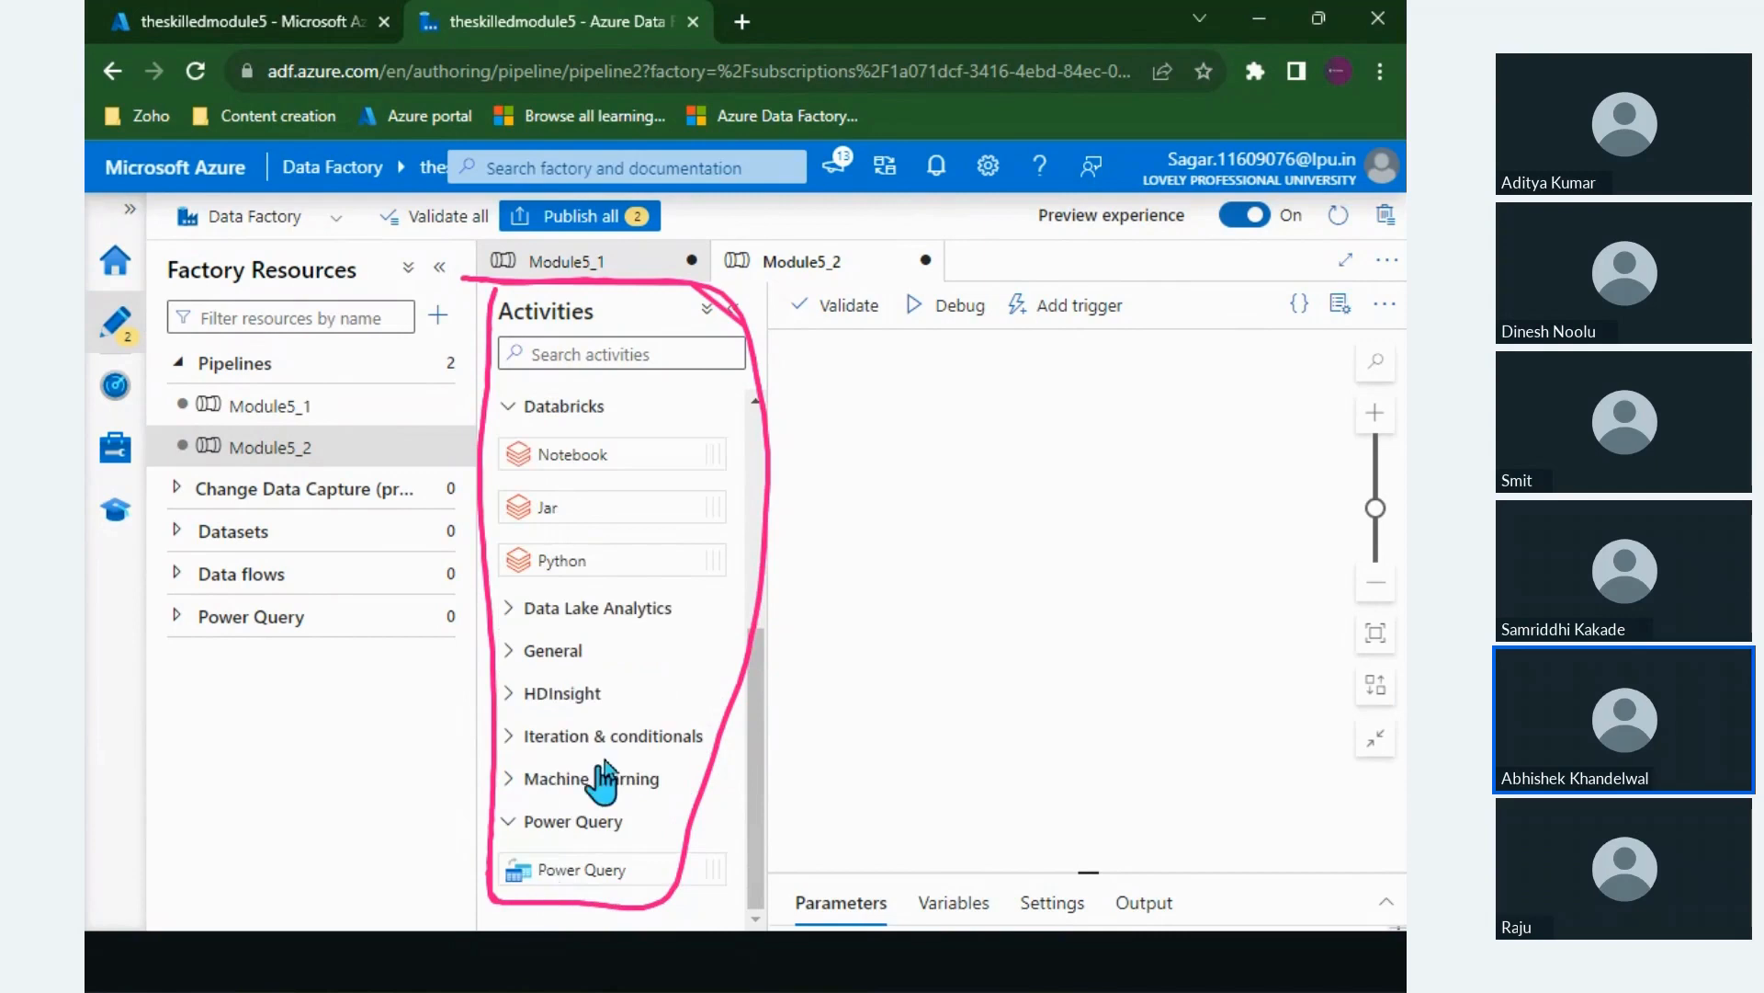
Step: Review the full list of General activities, from Append variable to Wait, and collapse the category again
left_click(551, 652)
scroll(549, 657, "down", 3)
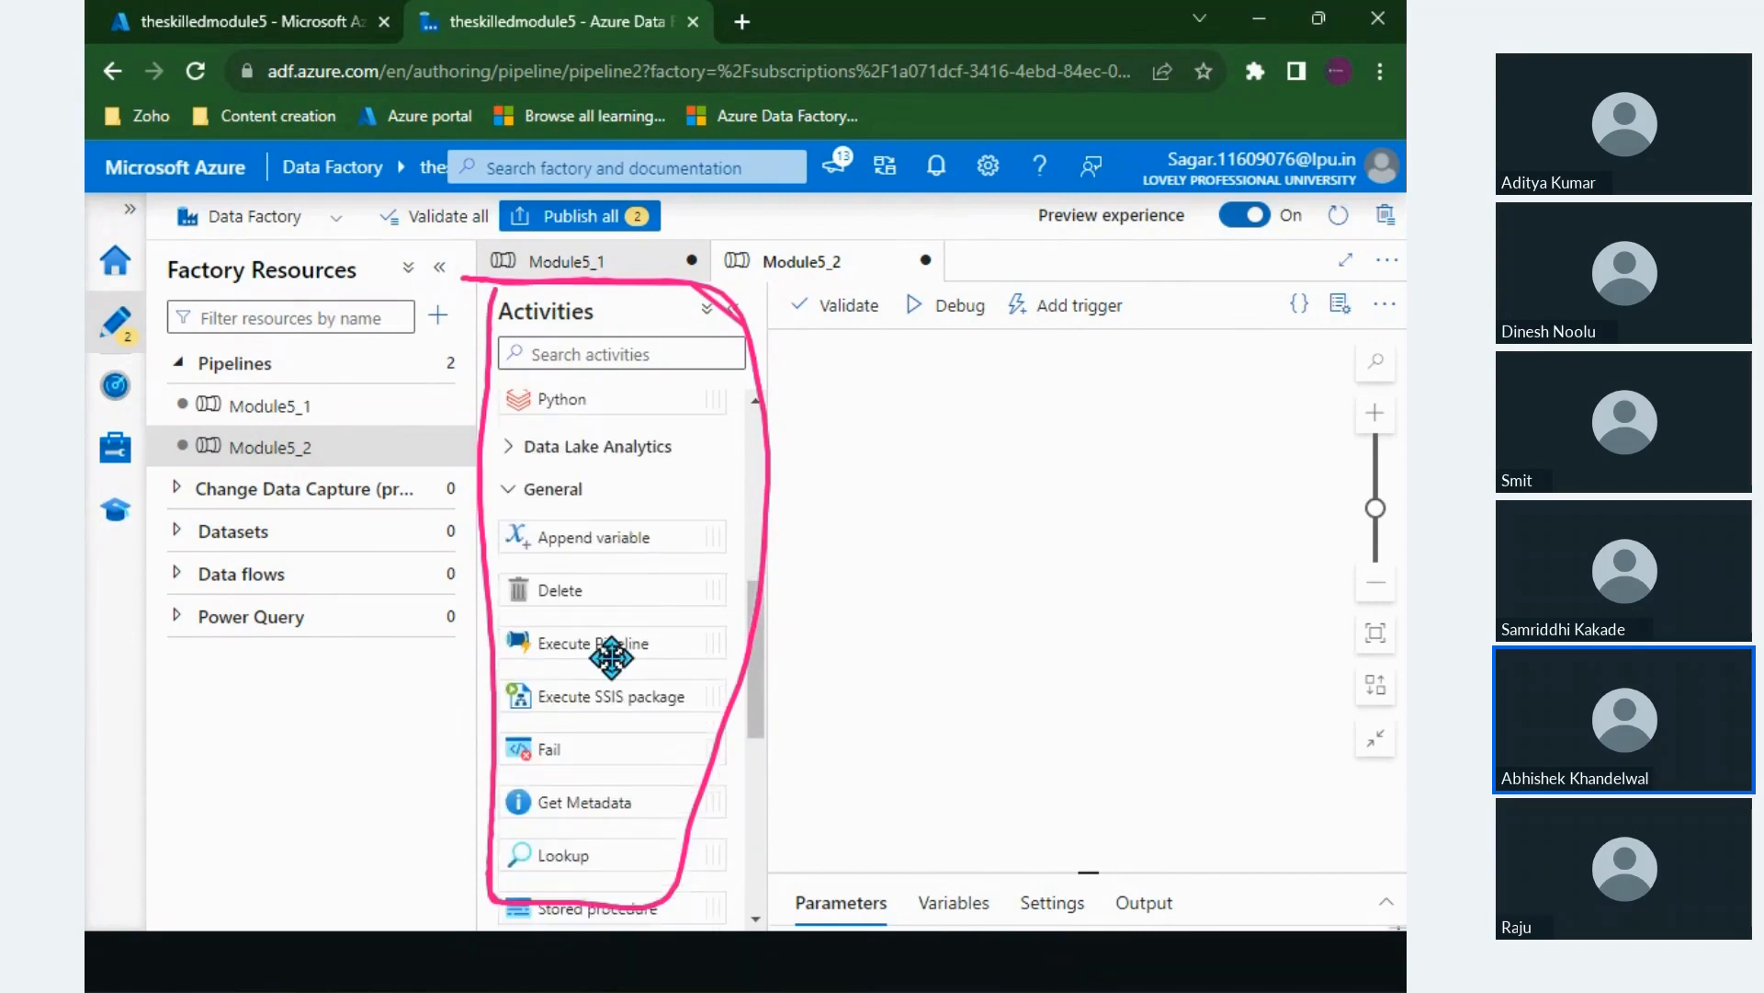
scroll(611, 658, "down", 2)
scroll(575, 790, "down", 8)
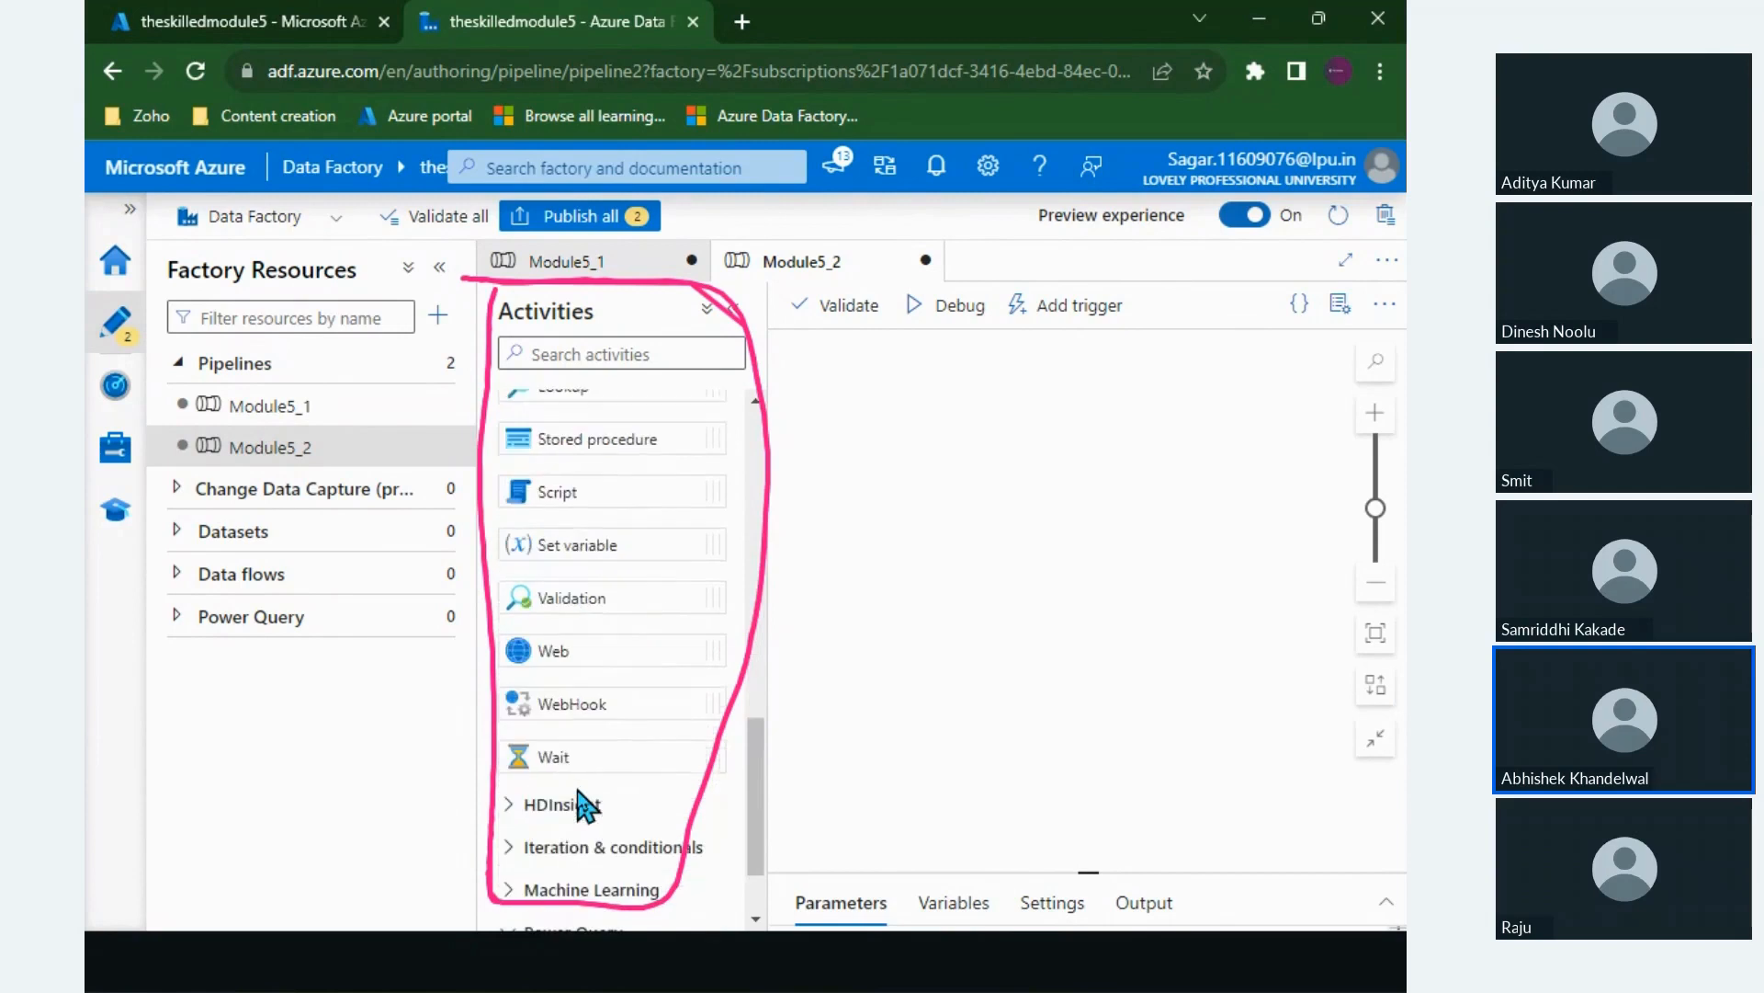
scroll(572, 753, "up", 5)
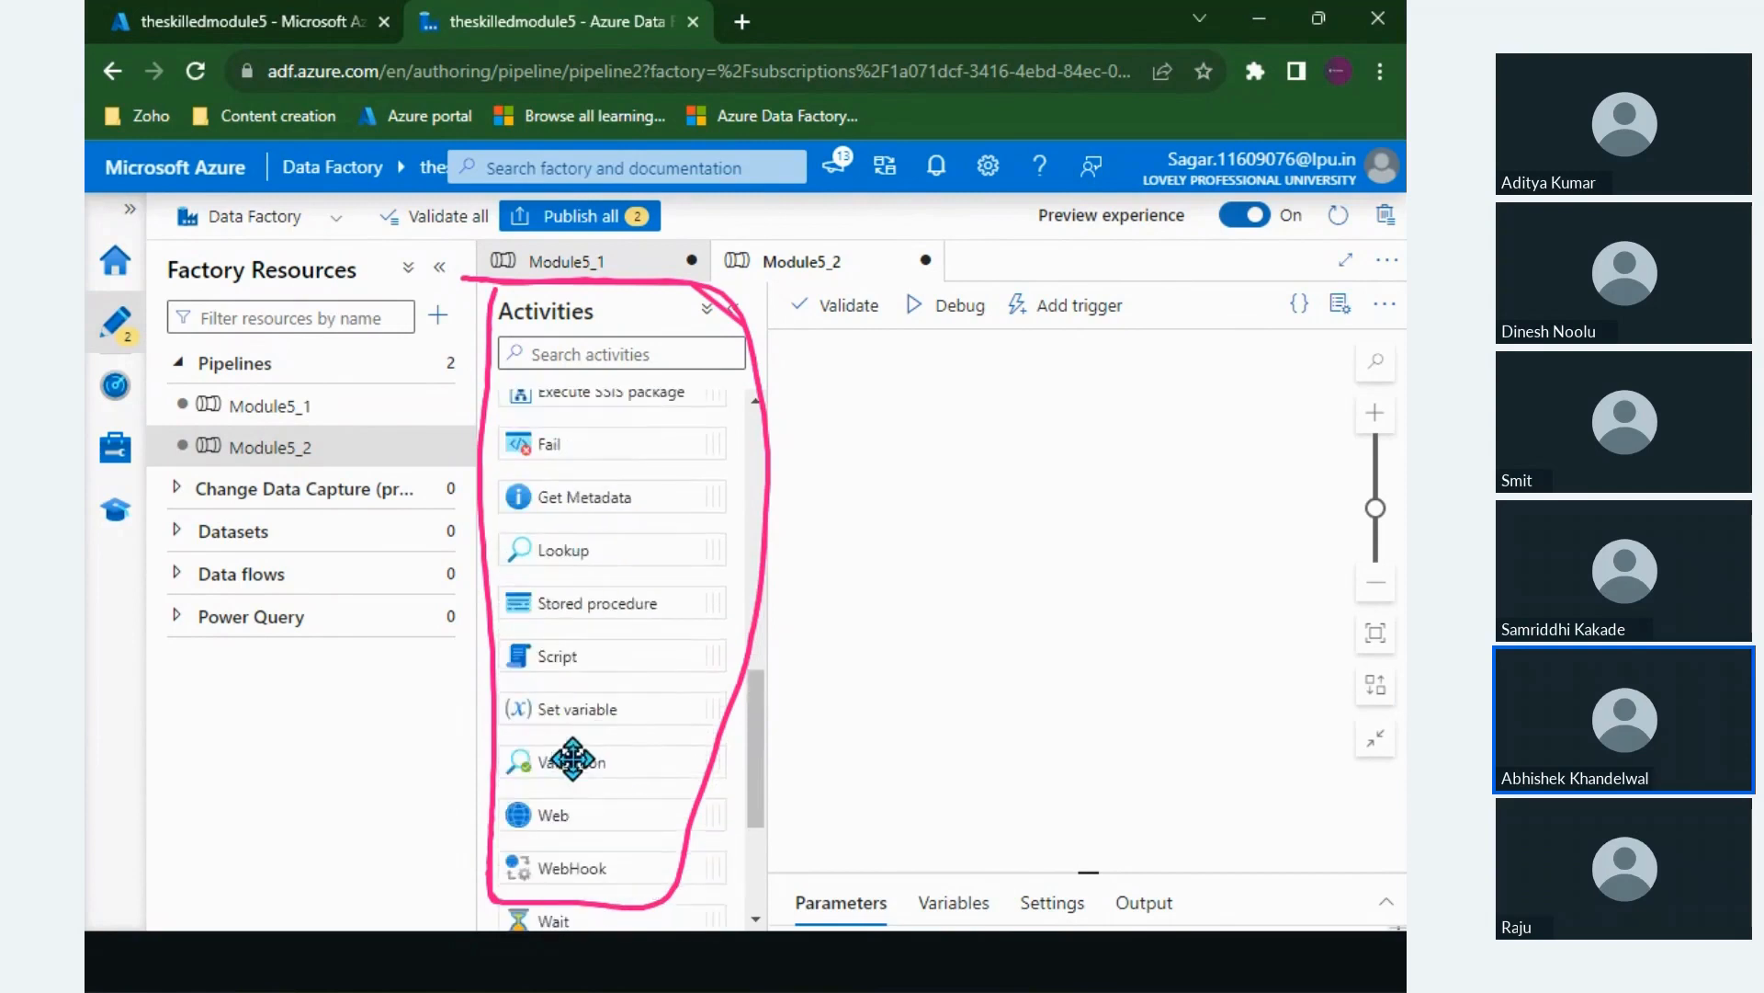
scroll(589, 512, "up", 2)
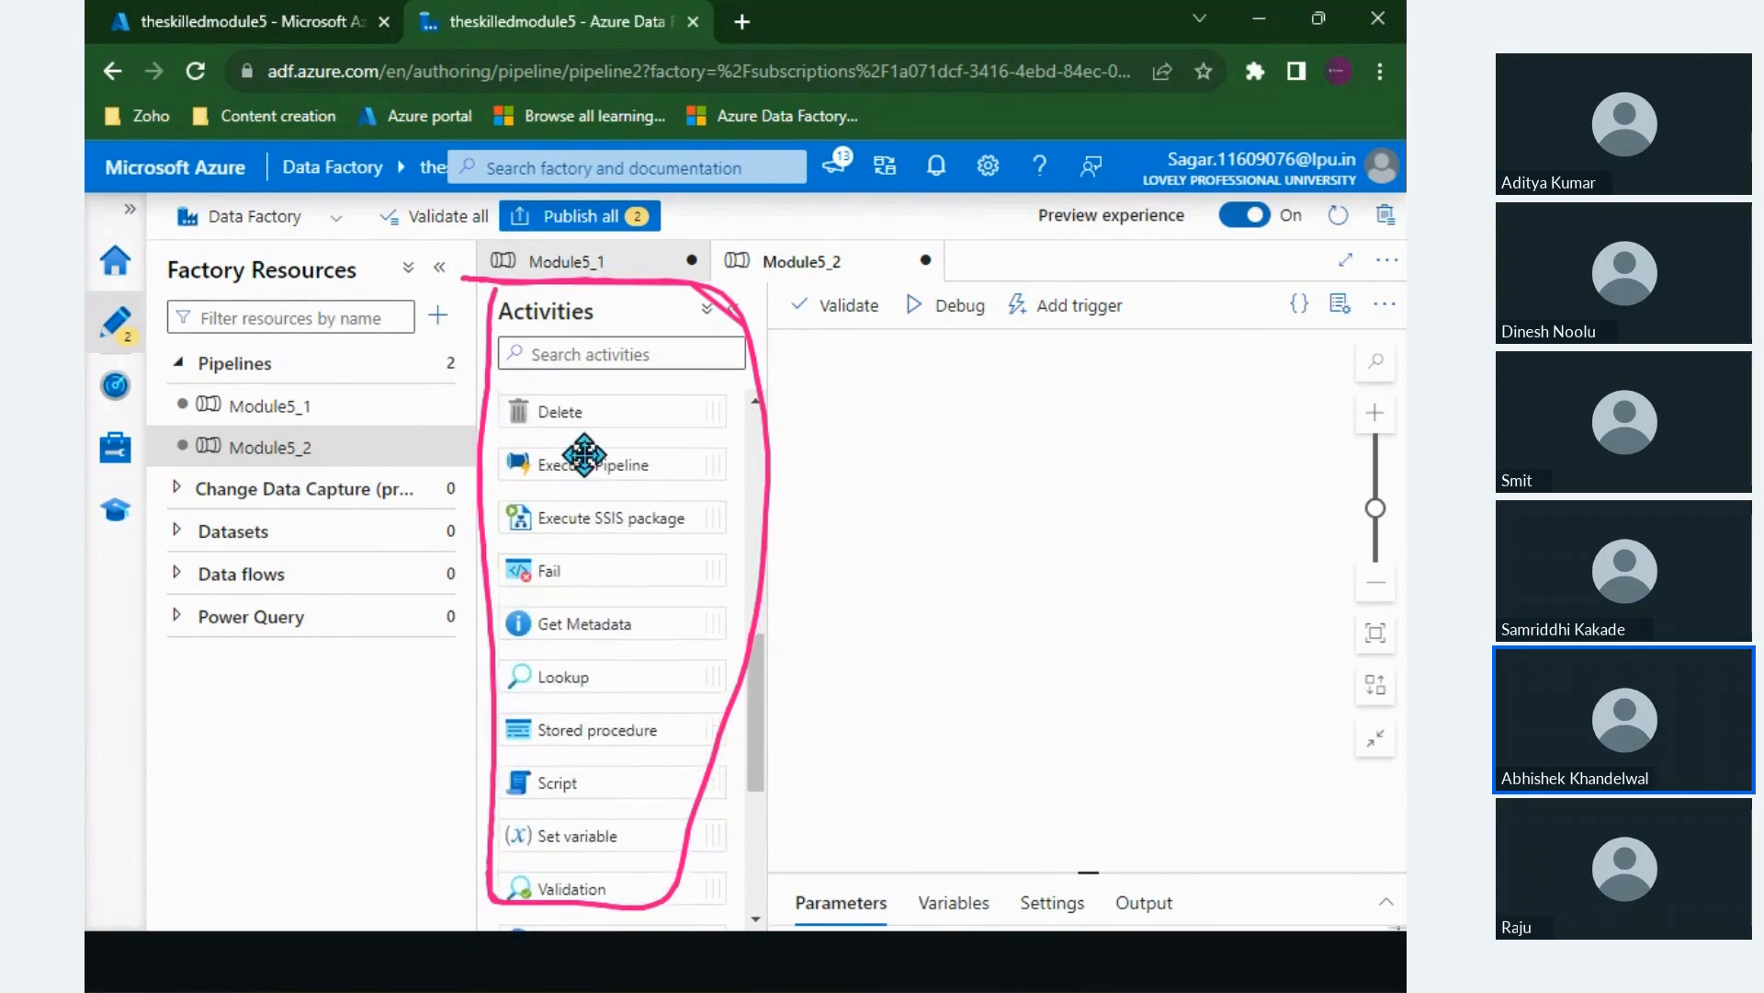
scroll(605, 516, "up", 3)
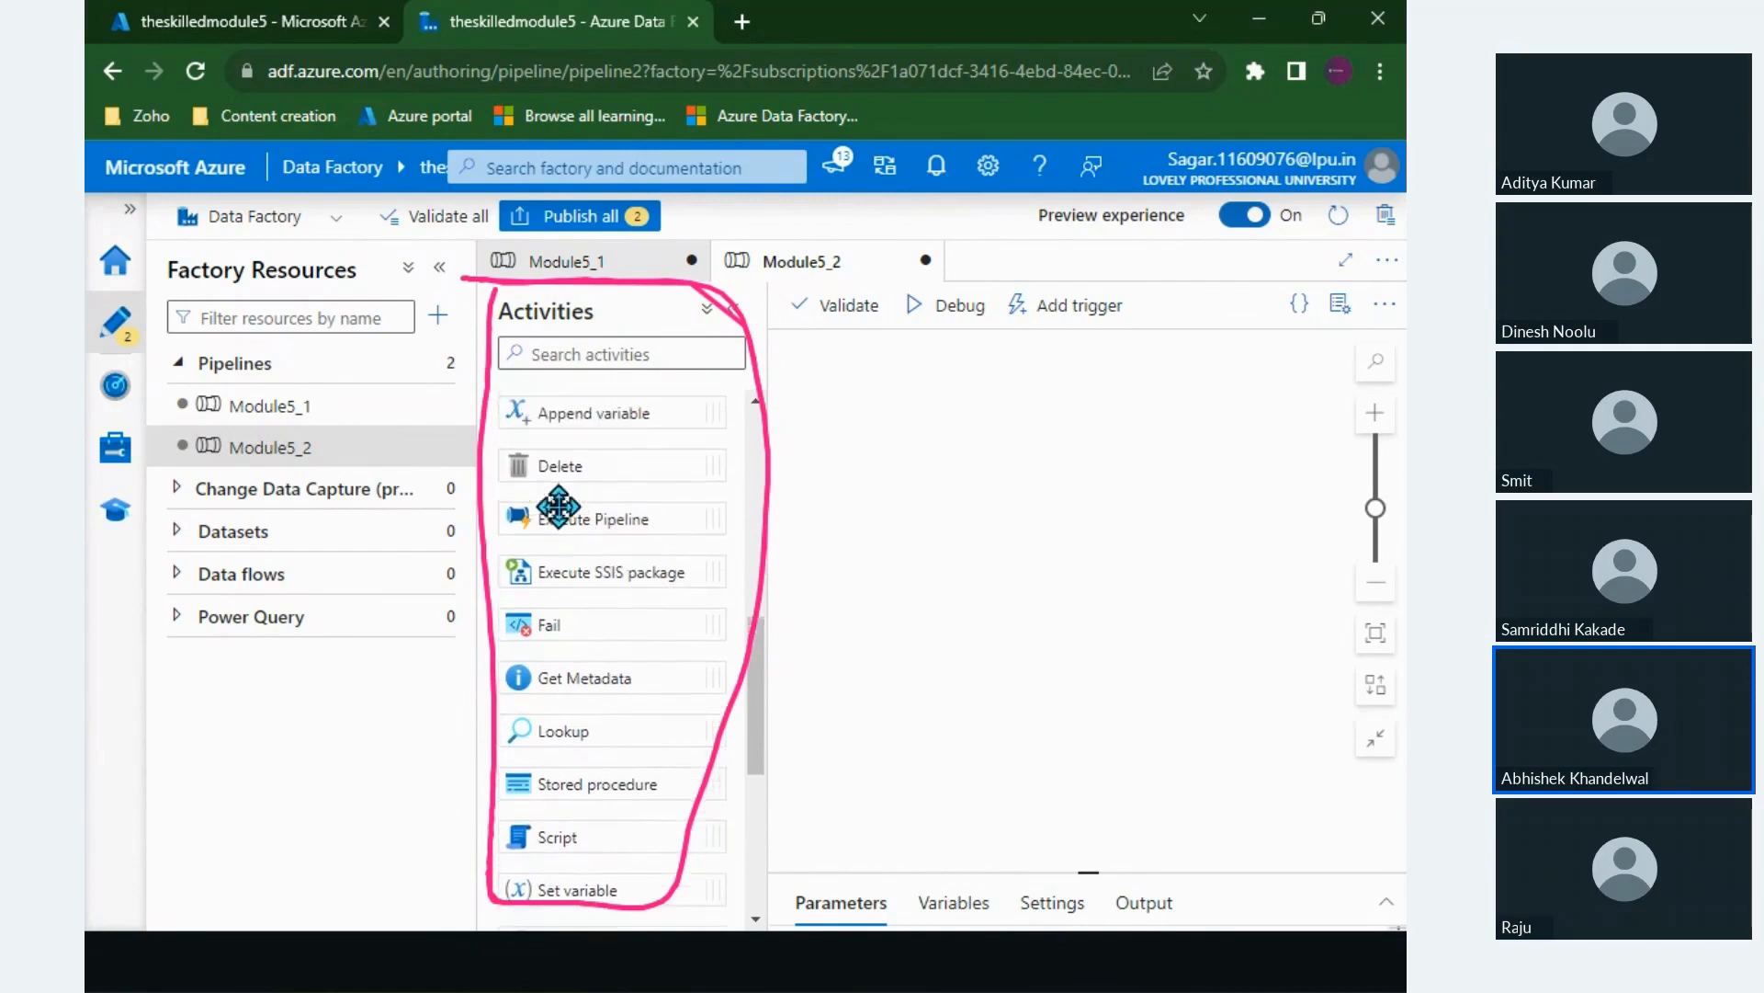
scroll(588, 524, "up", 1)
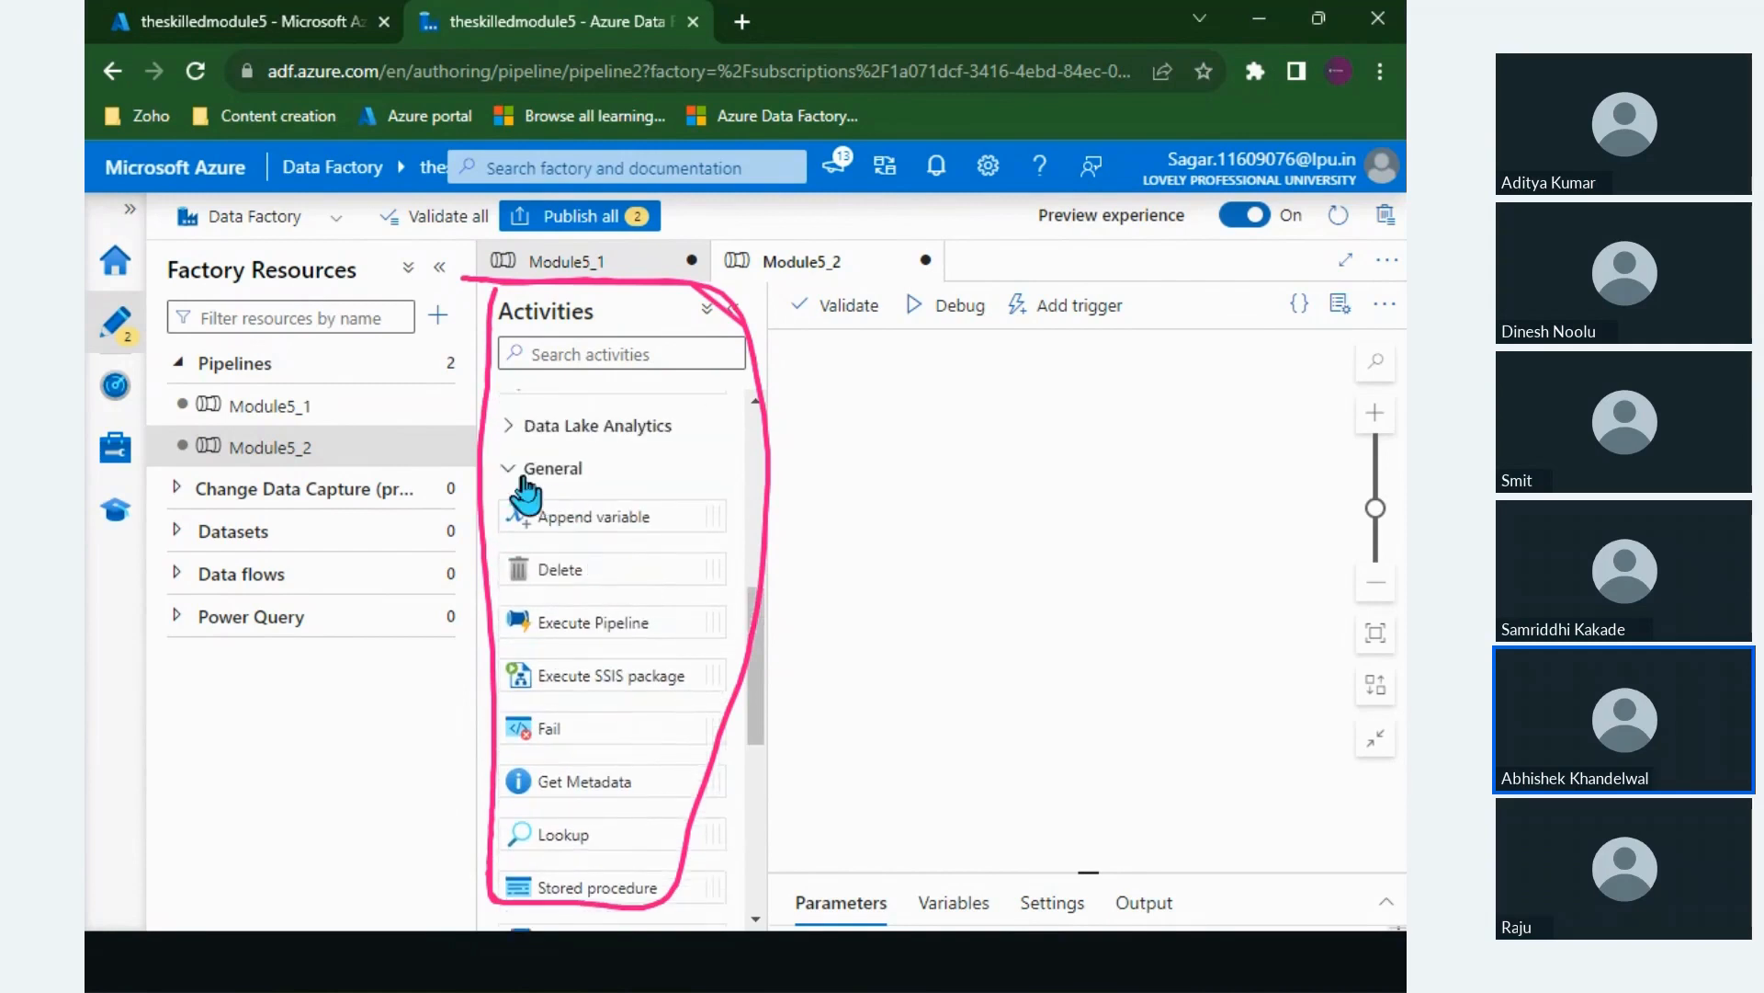
left_click(526, 467)
scroll(561, 620, "up", 3)
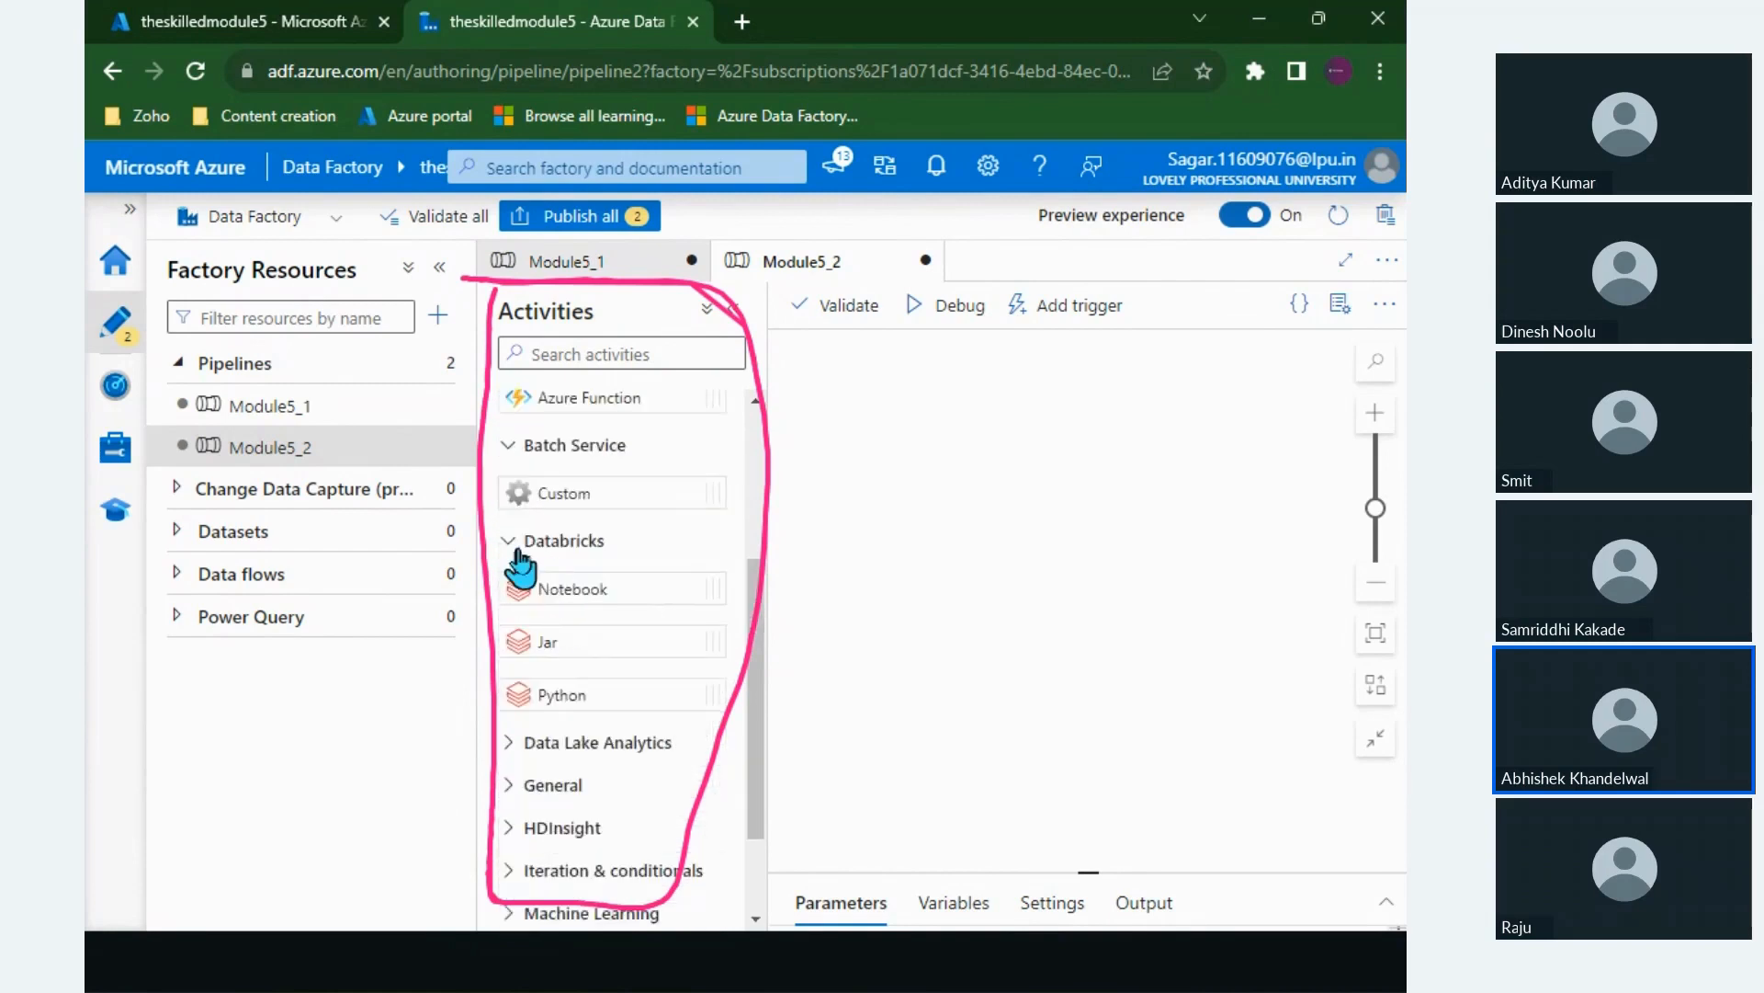
Step: Collapse the expanded activity categories from Databricks up to Move & transform
left_click(513, 549)
left_click(513, 467)
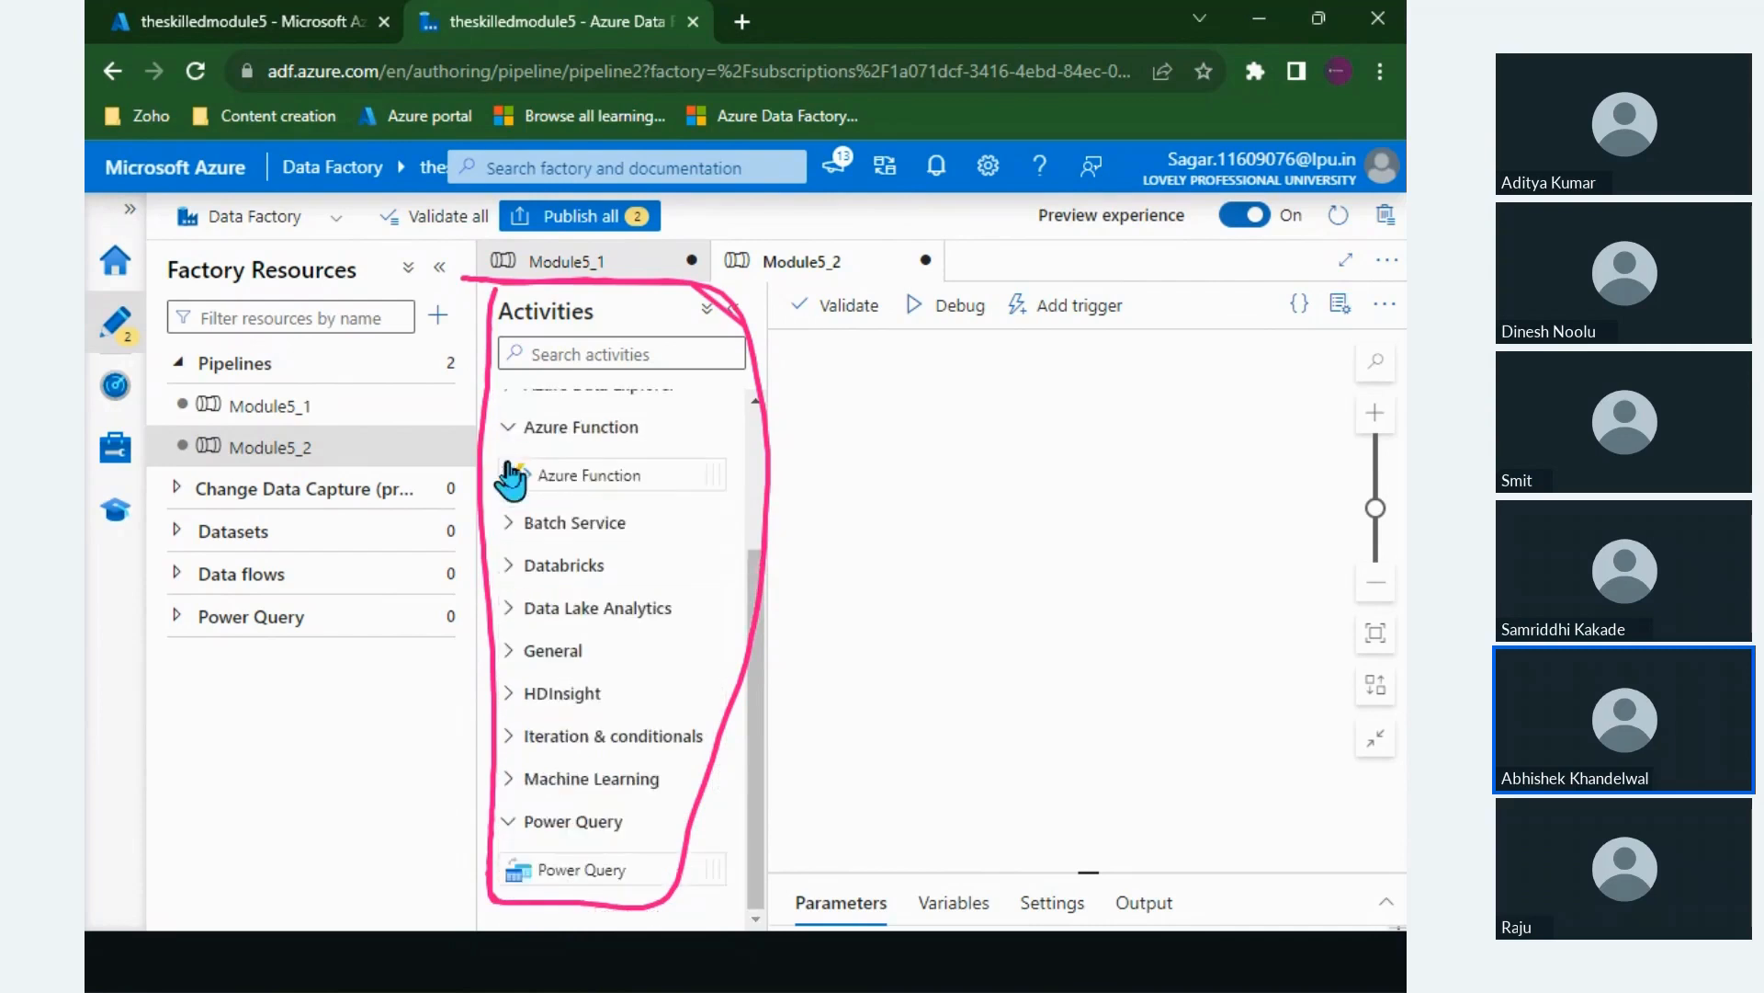
scroll(513, 487, "up", 2)
left_click(511, 585)
scroll(515, 515, "up", 1)
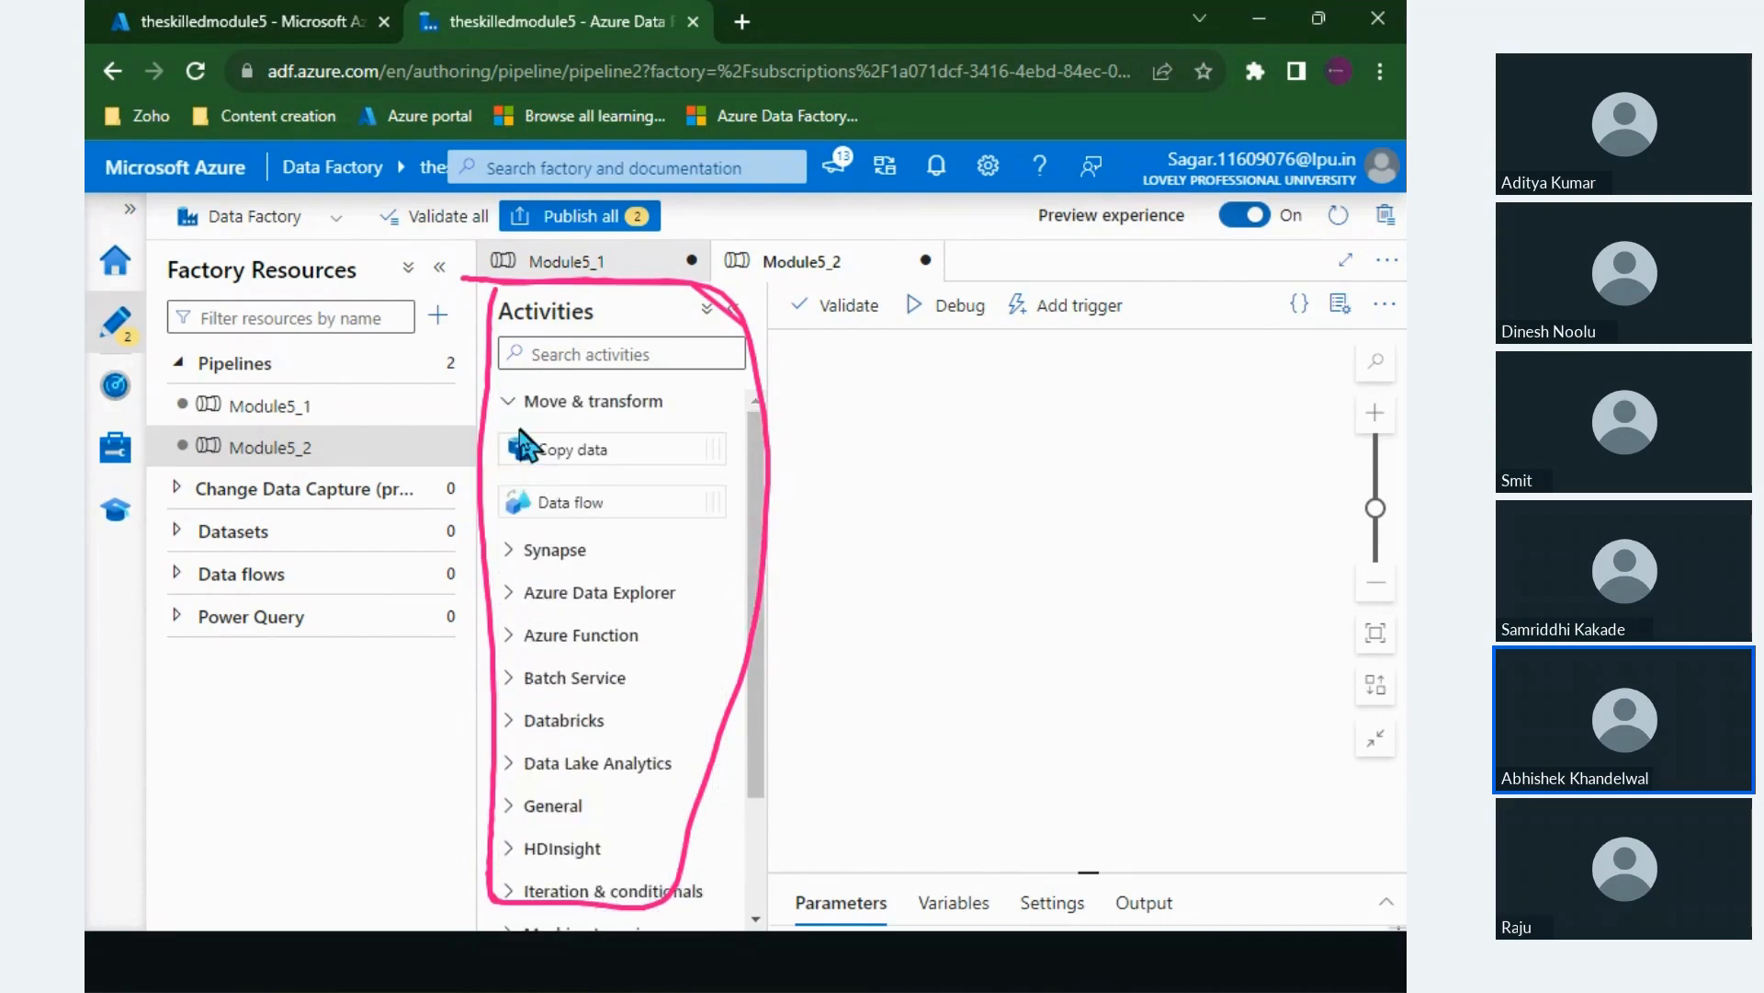
left_click(511, 402)
Step: Search the activities for "if" and replace that search with "for"
left_click(595, 354)
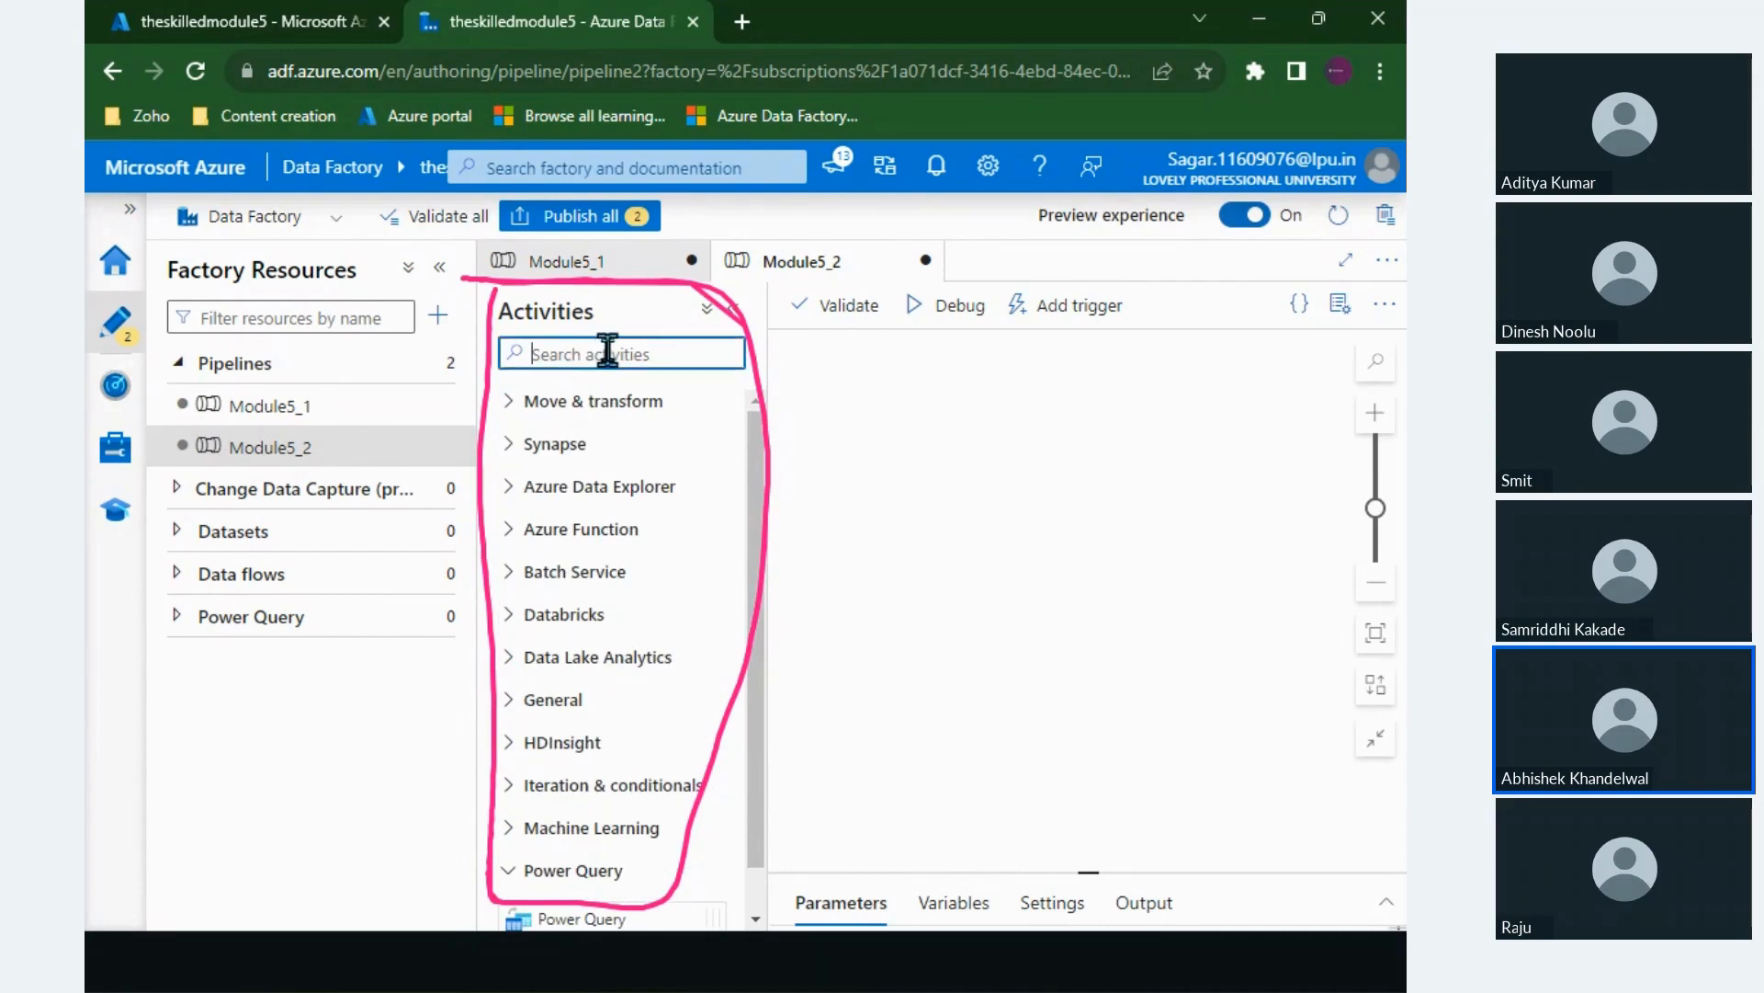
type("if")
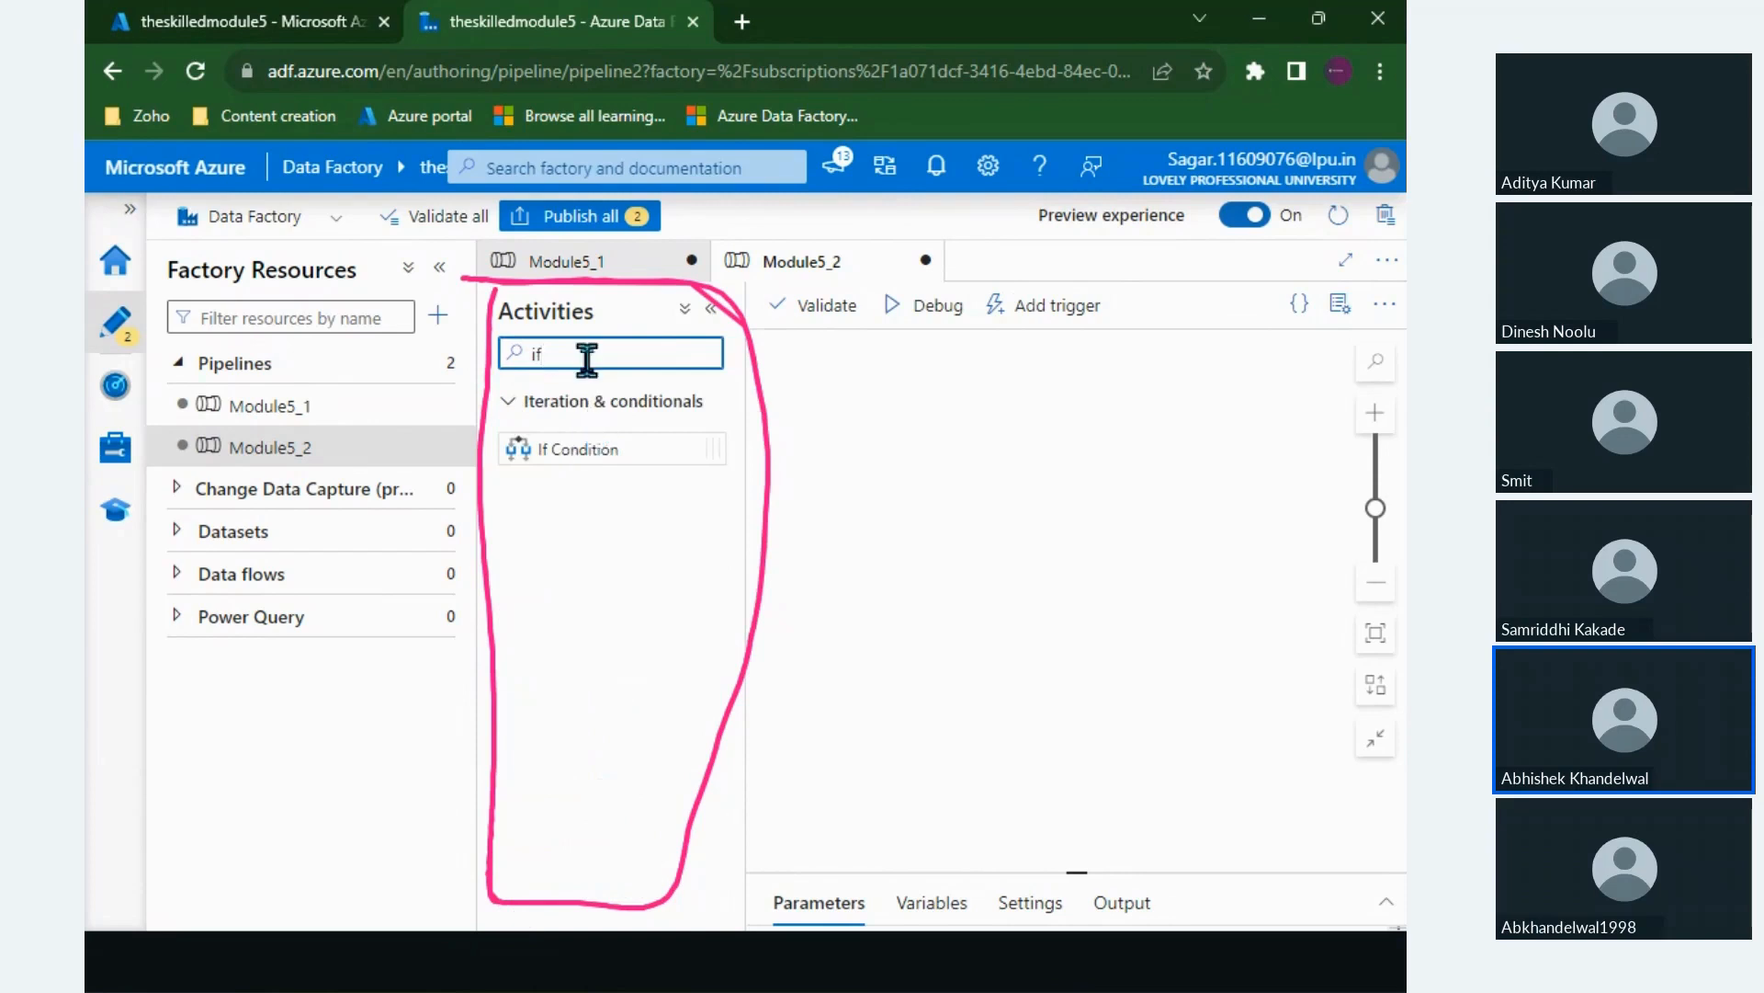
key("BackSpace")
key("BackSpace")
type("for")
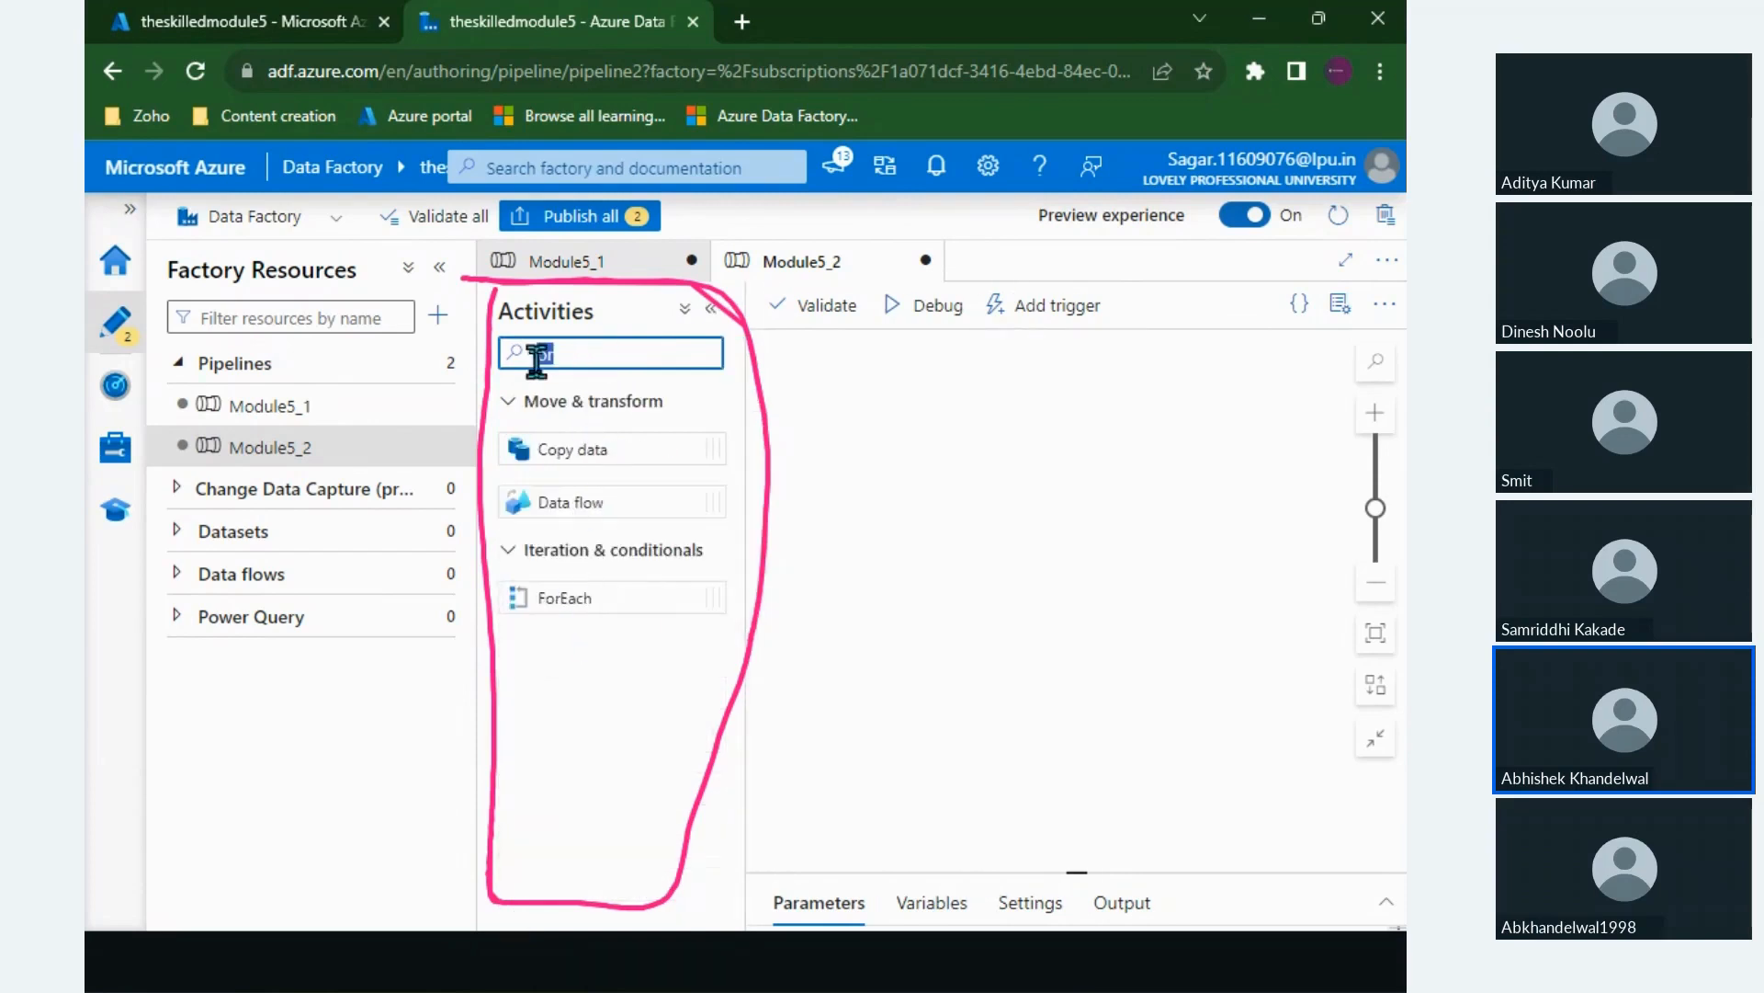
Step: Place a ForEach activity on the Module5_2 canvas and delete it again
left_click_drag(536, 598, 1055, 476)
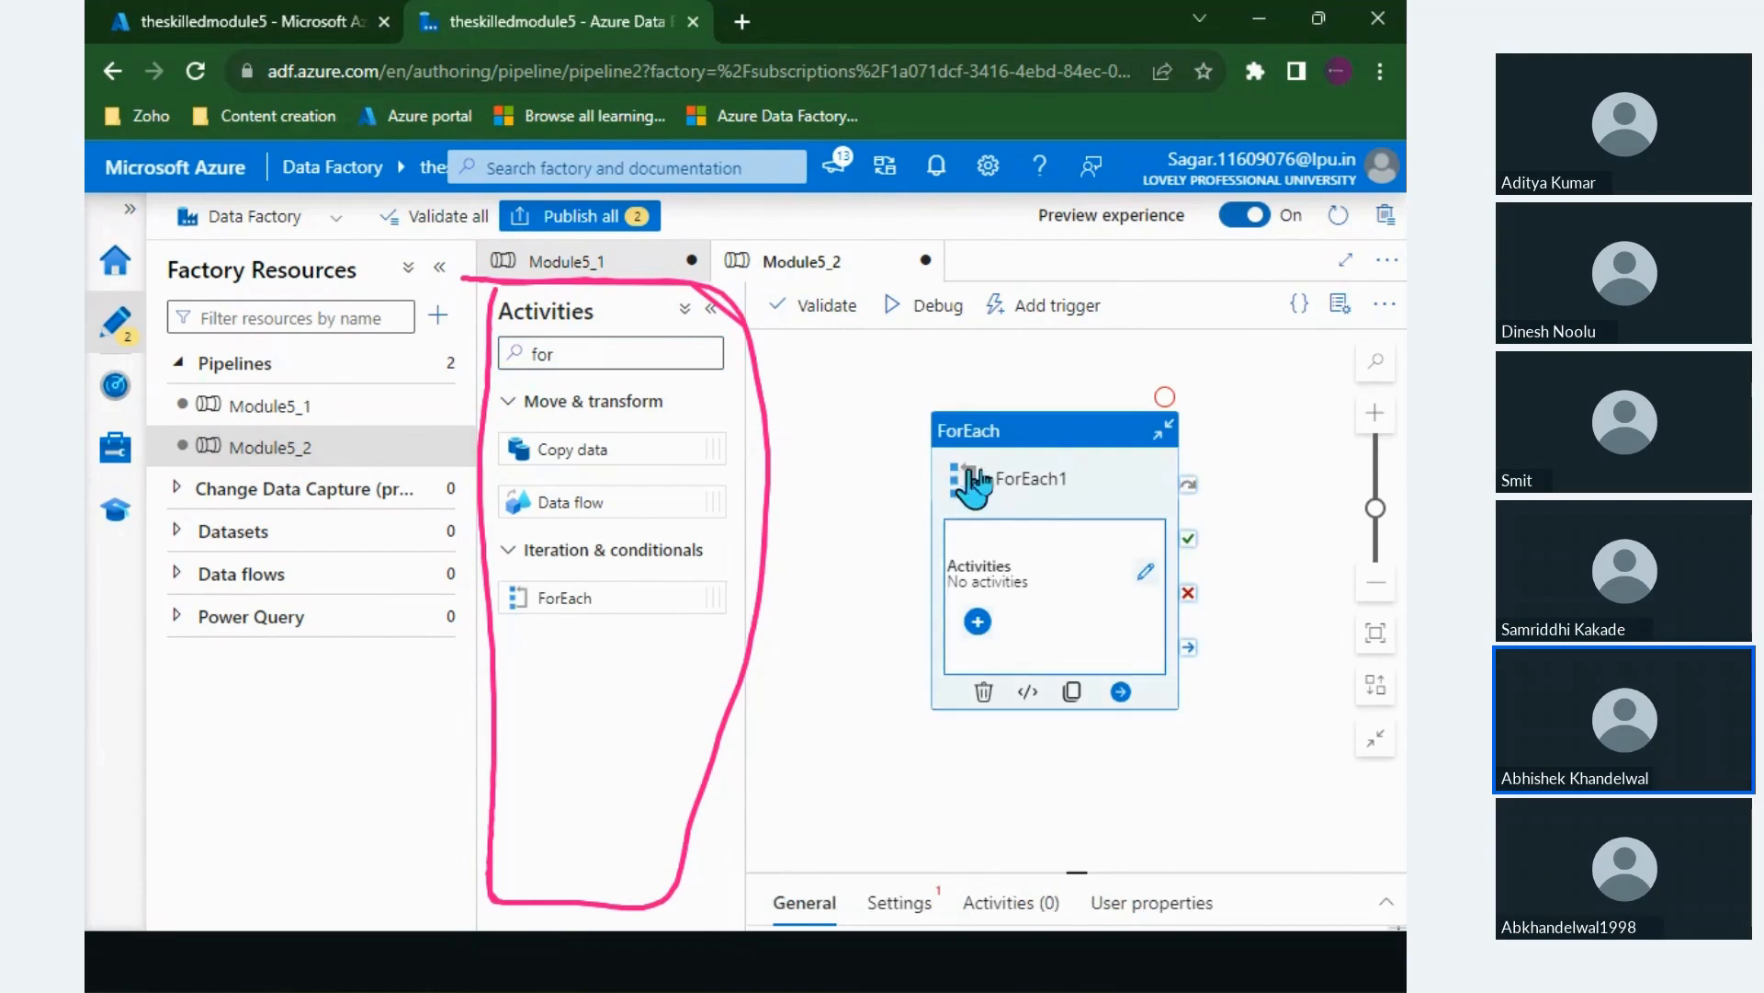
key("Delete")
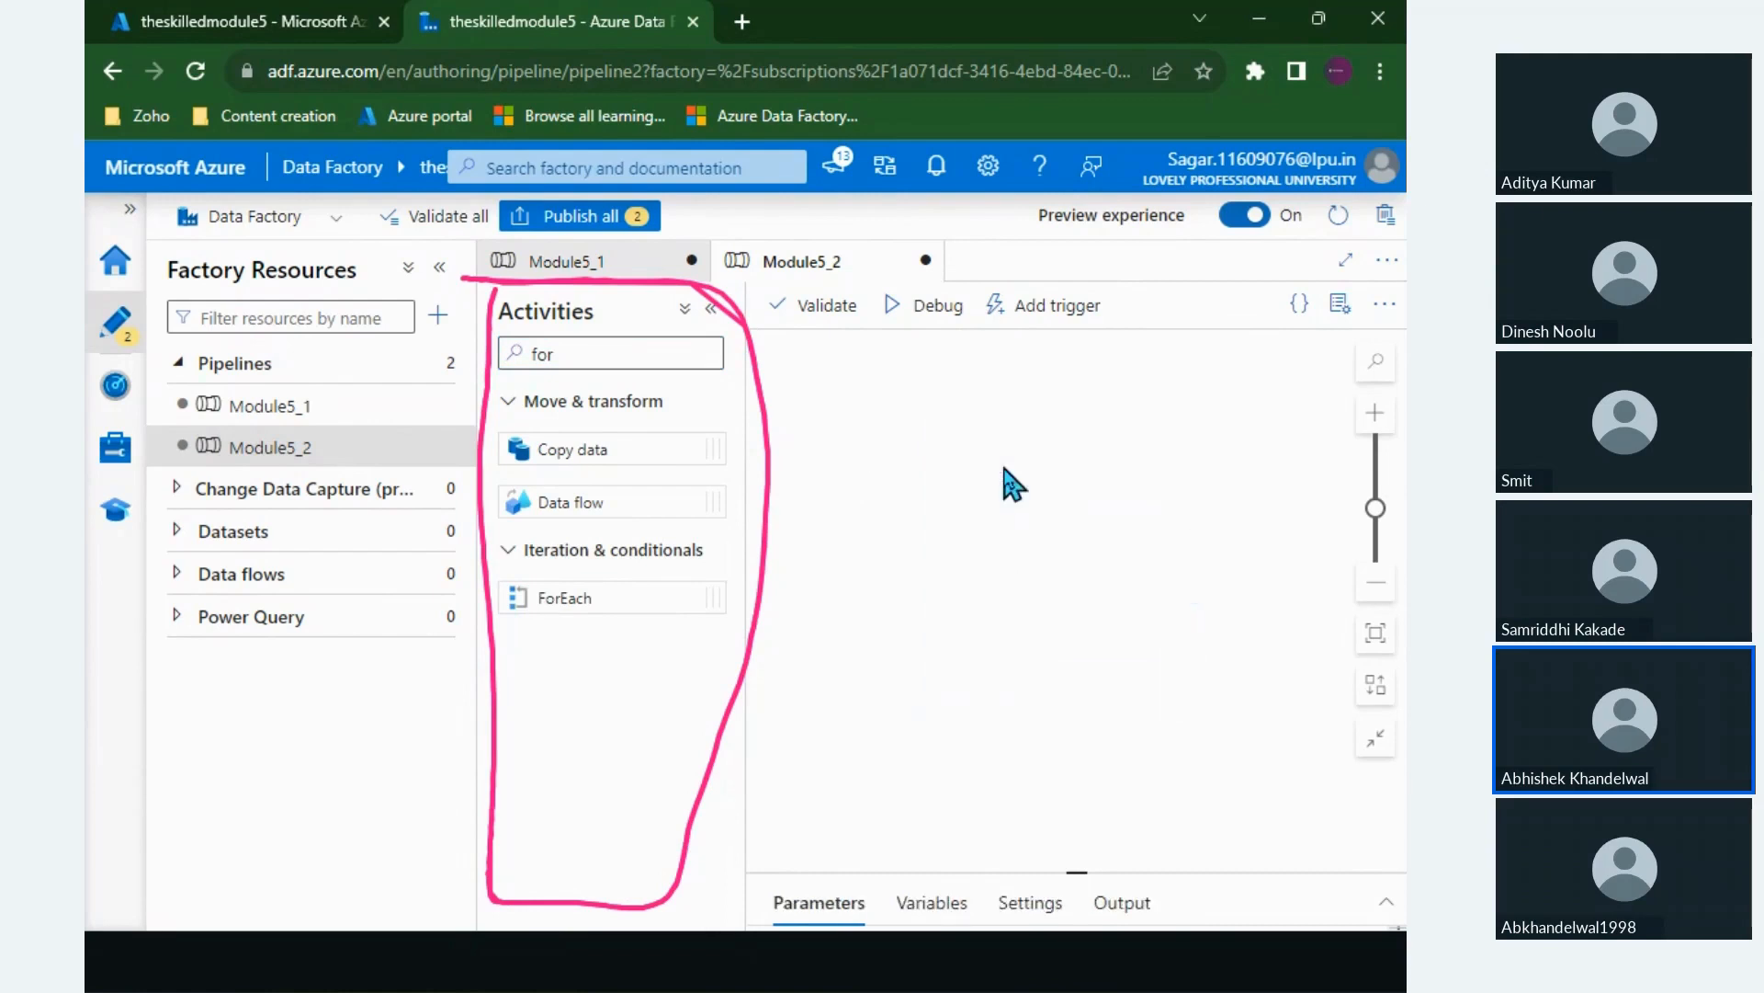
Step: Place two Copy data activities side by side in Module5_2 and connect the first to the second on success
left_click_drag(598, 450, 910, 523)
left_click_drag(618, 444, 1246, 513)
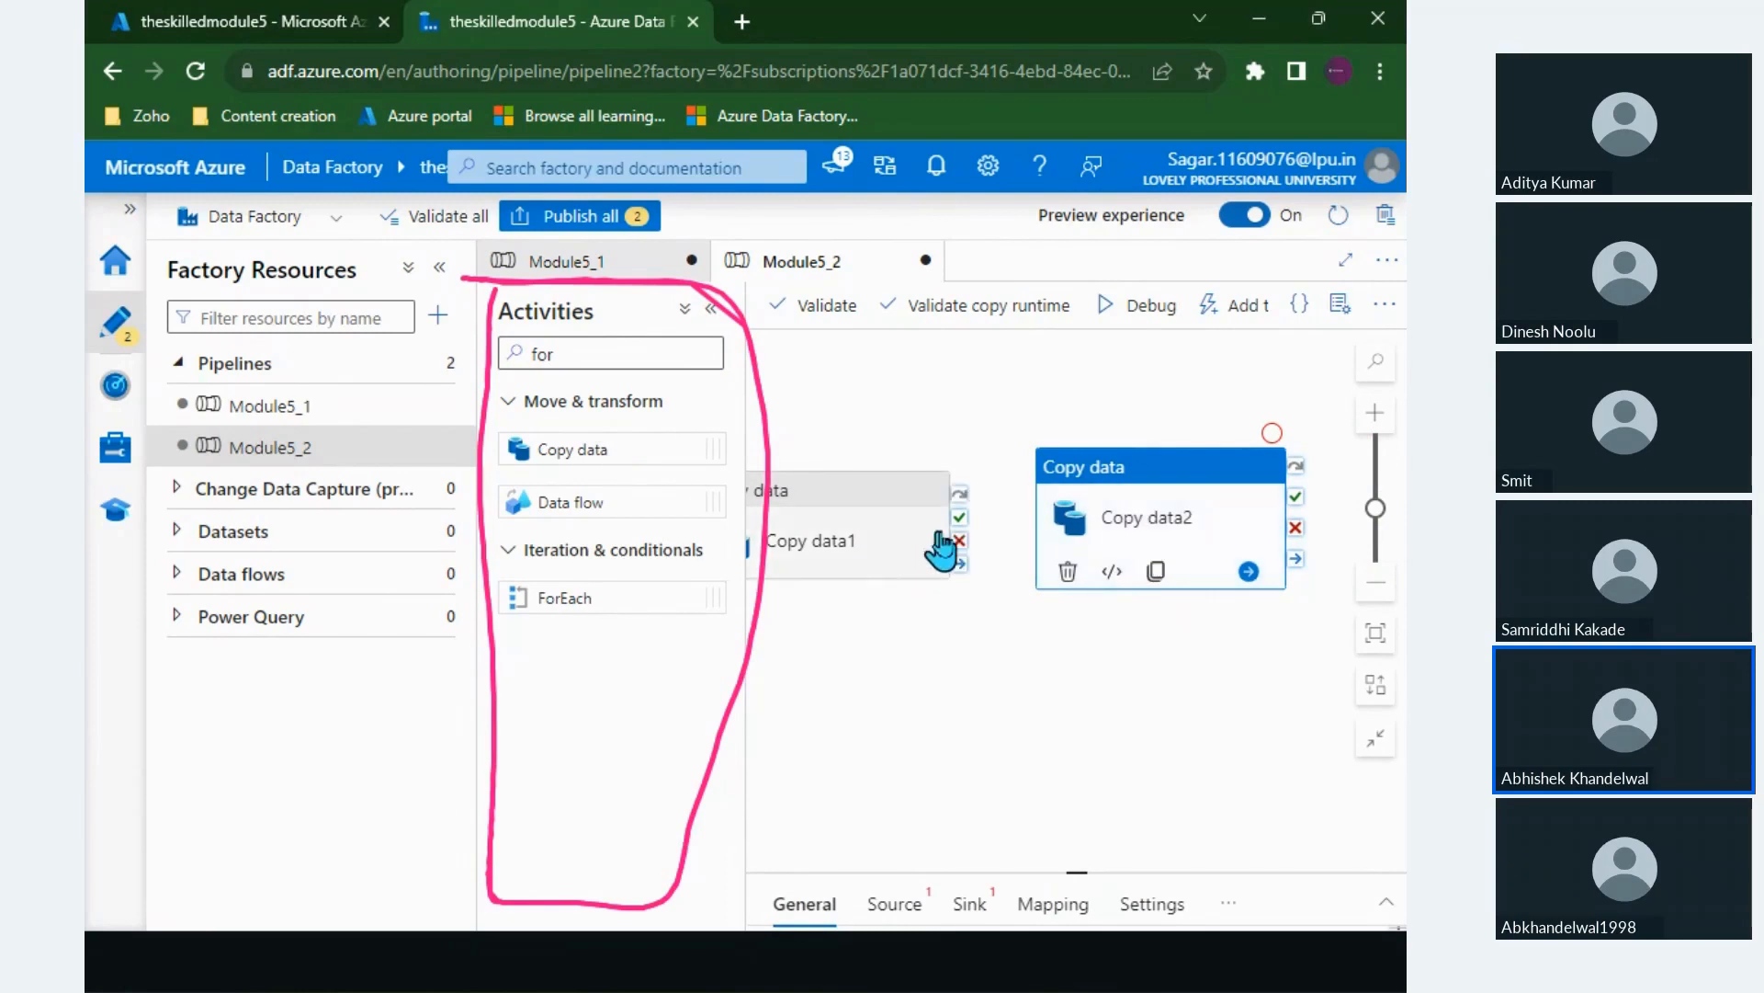
left_click_drag(962, 538, 1103, 533)
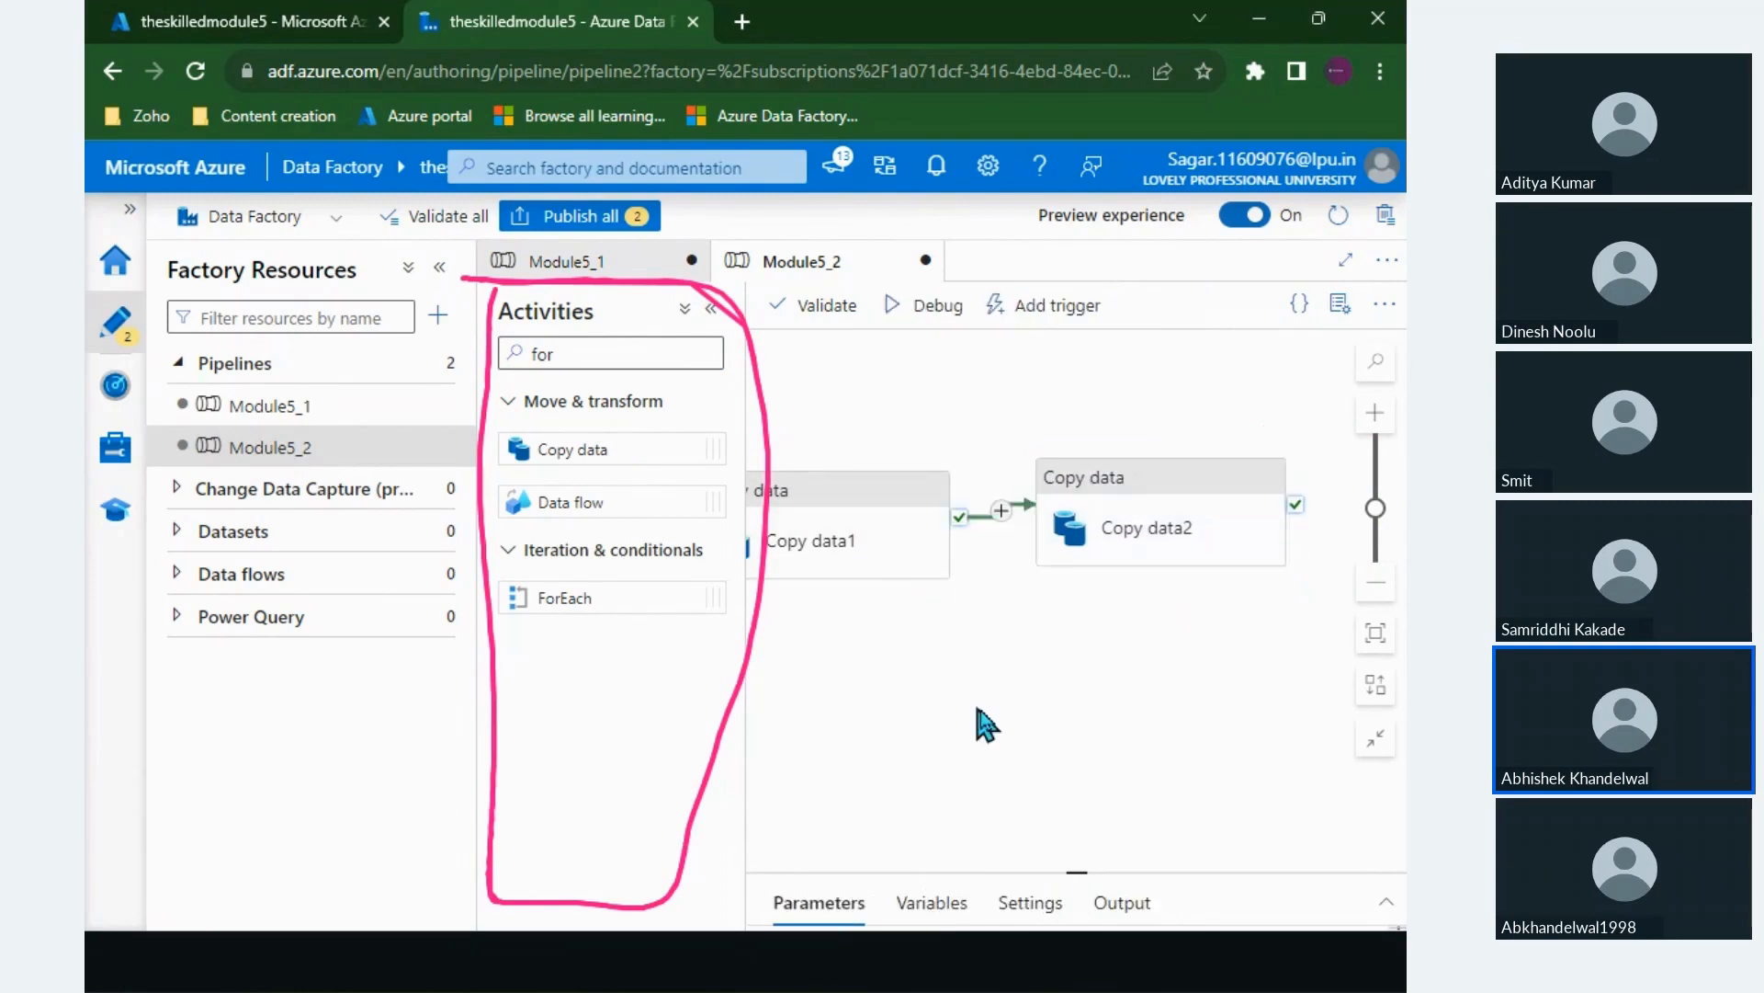
scroll(1023, 638, "up", 3)
scroll(1024, 638, "down", 3)
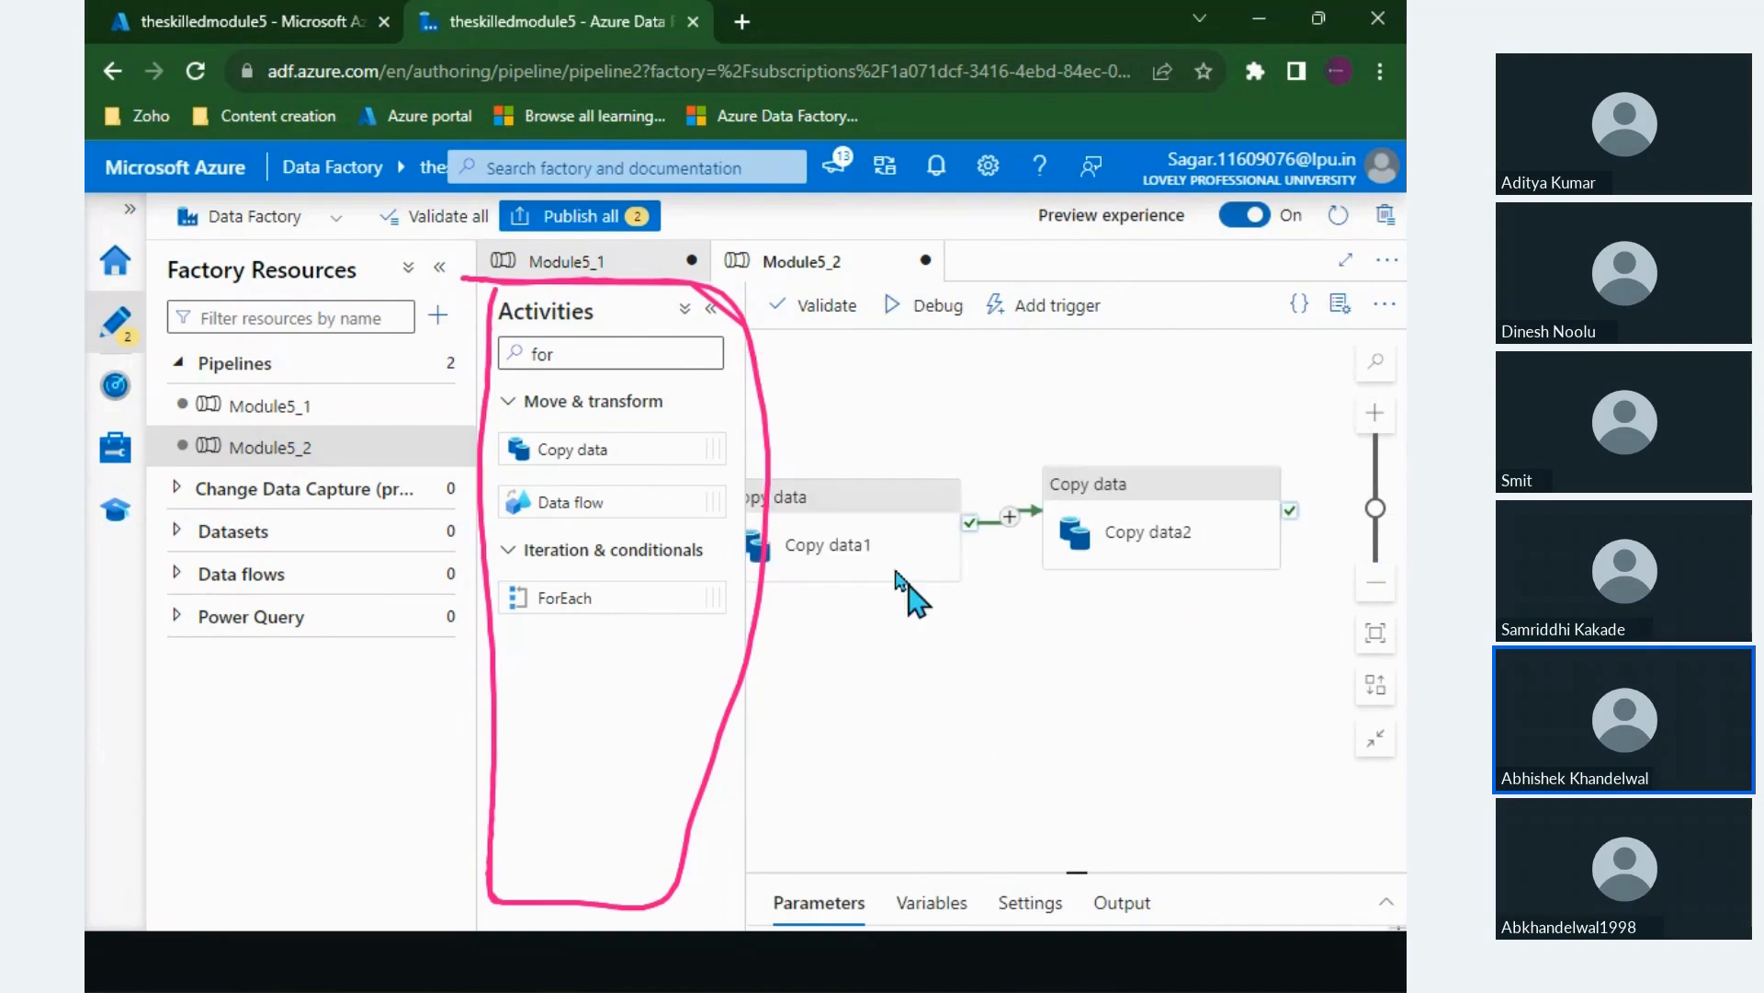
Step: Connect Copy data1 to Copy data2 with an On skip dependency and delete the success link between them
left_click(871, 551)
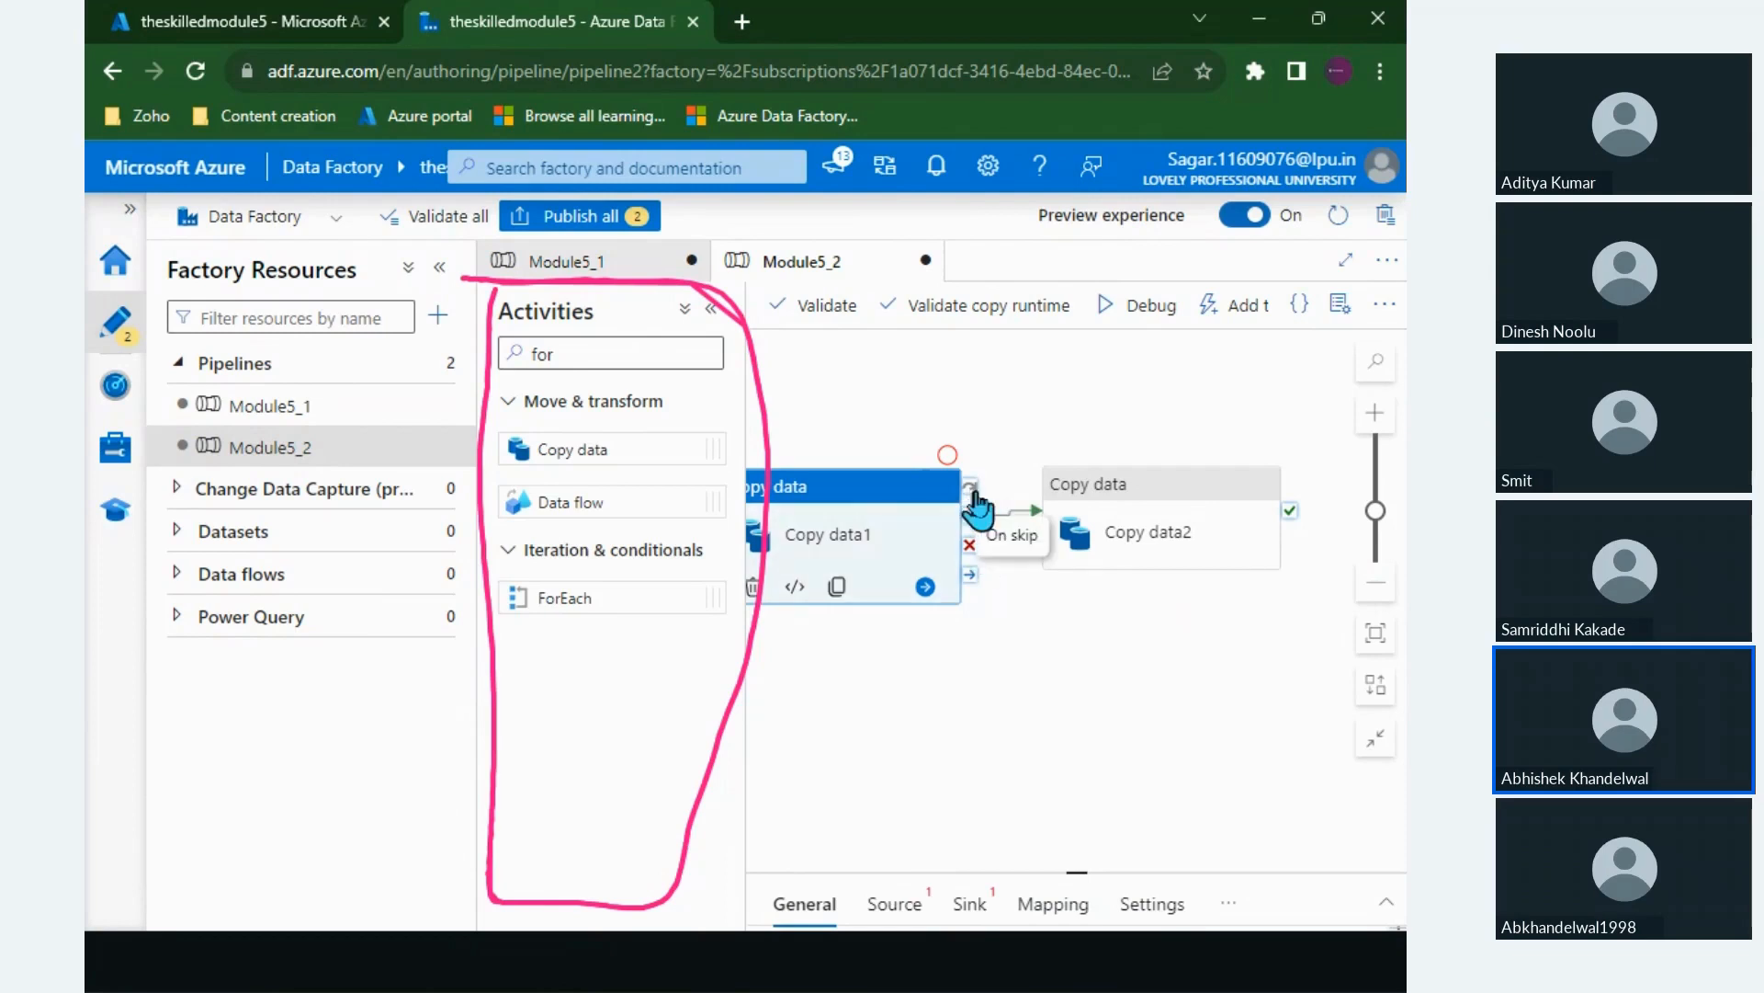
scroll(976, 503, "up", 3)
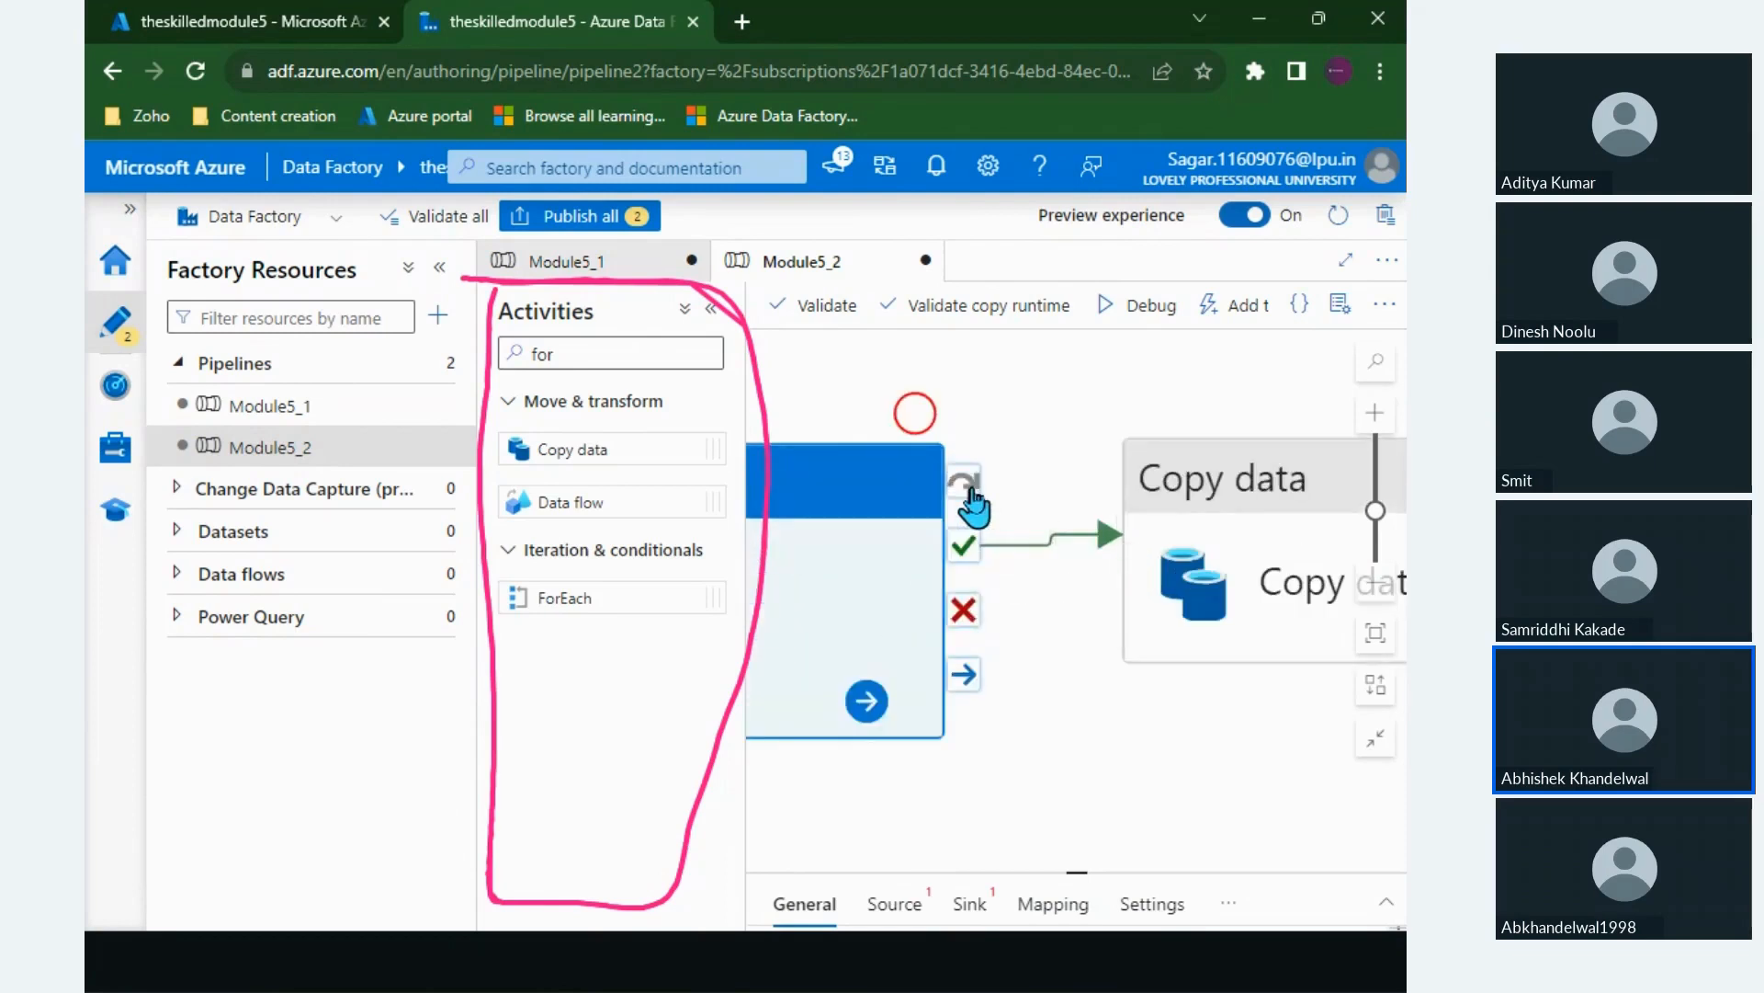
scroll(976, 504, "down", 2)
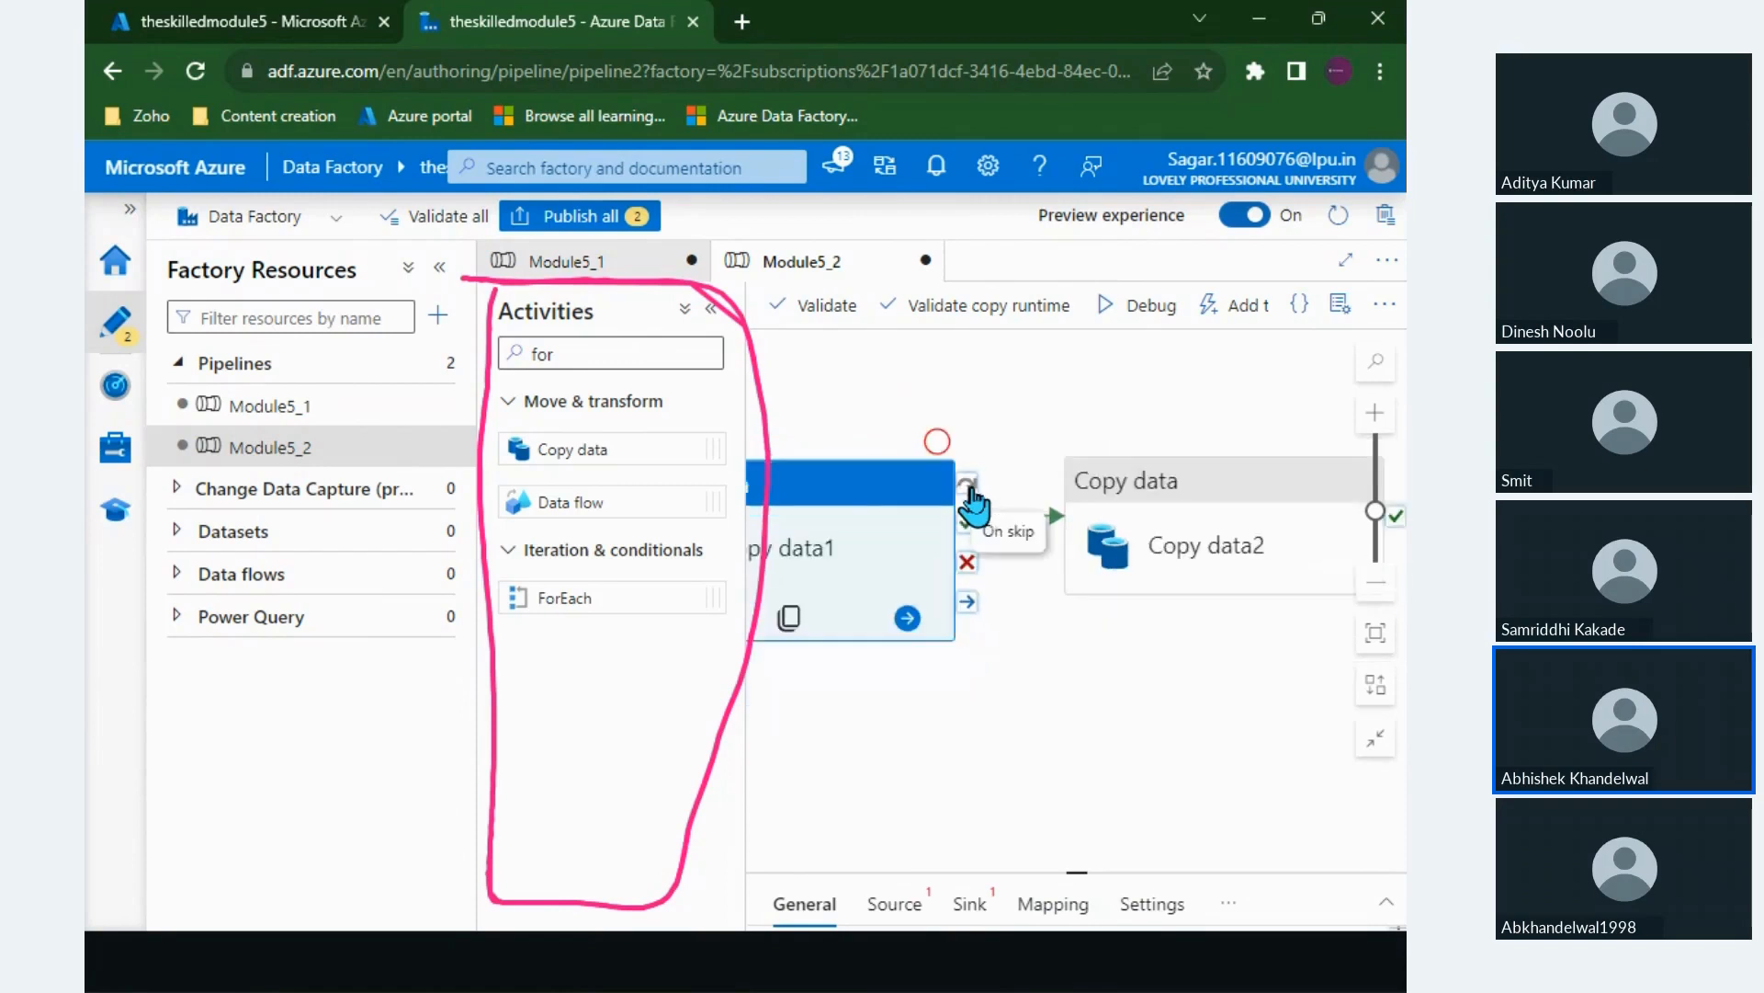
left_click_drag(967, 483, 1090, 496)
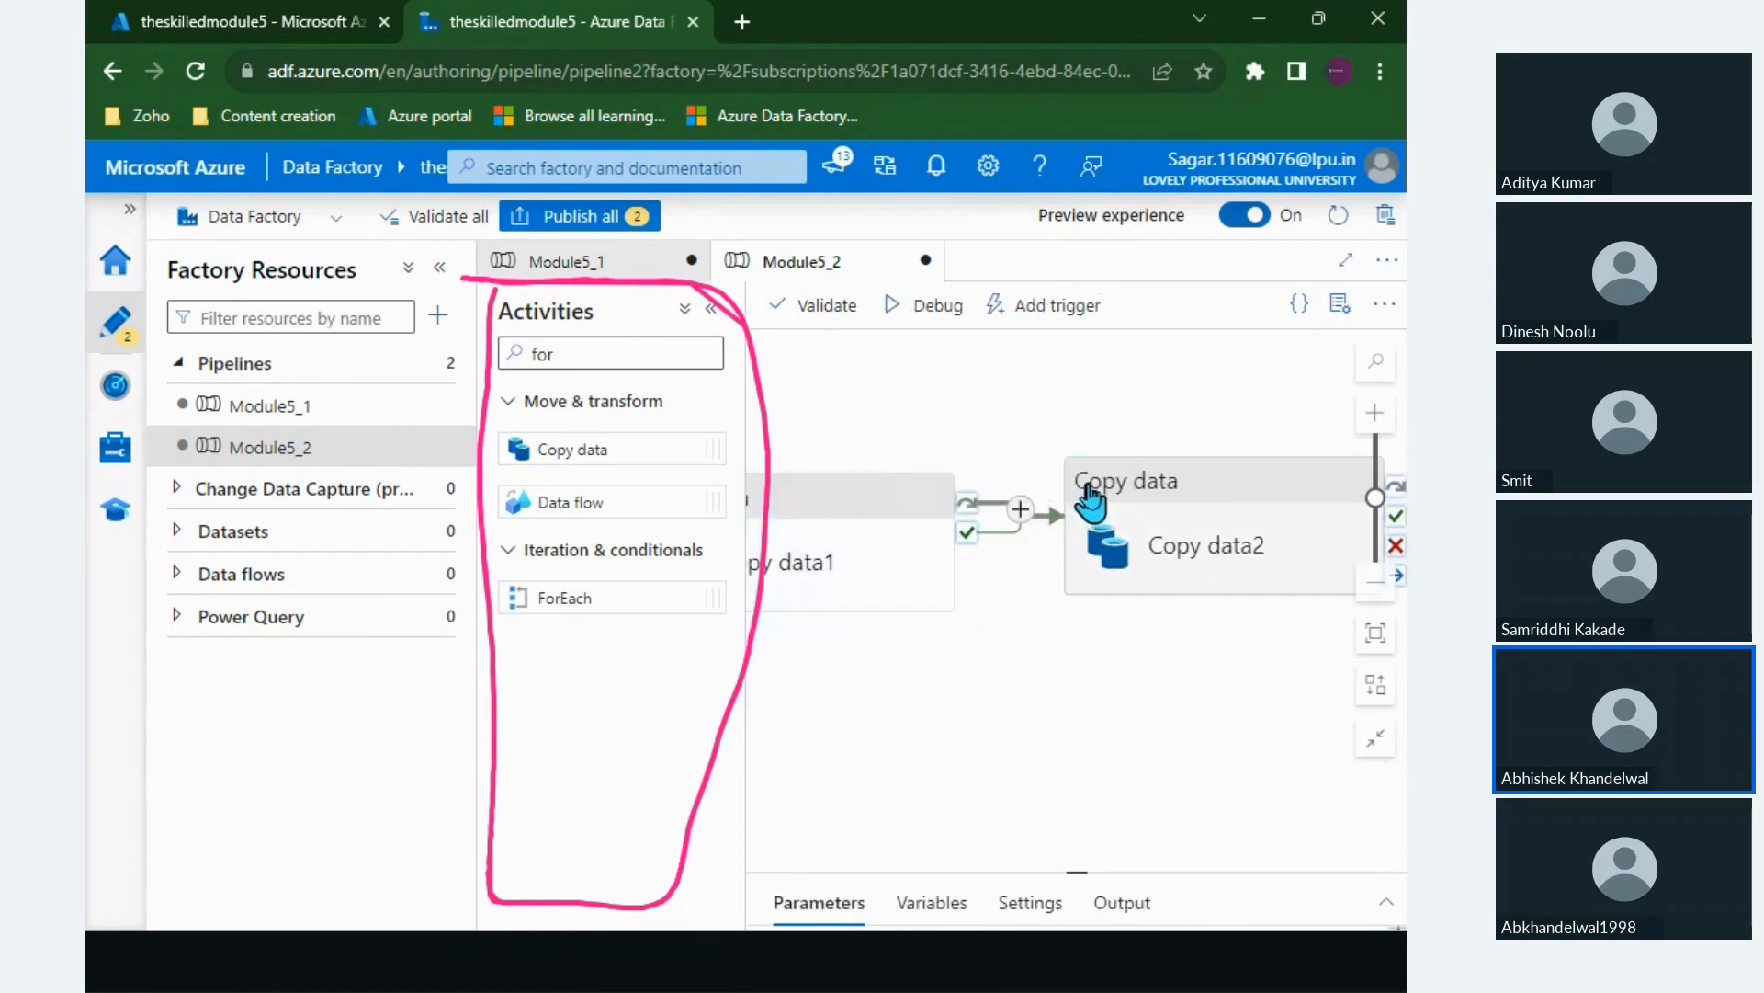
left_click(998, 533)
key("Delete")
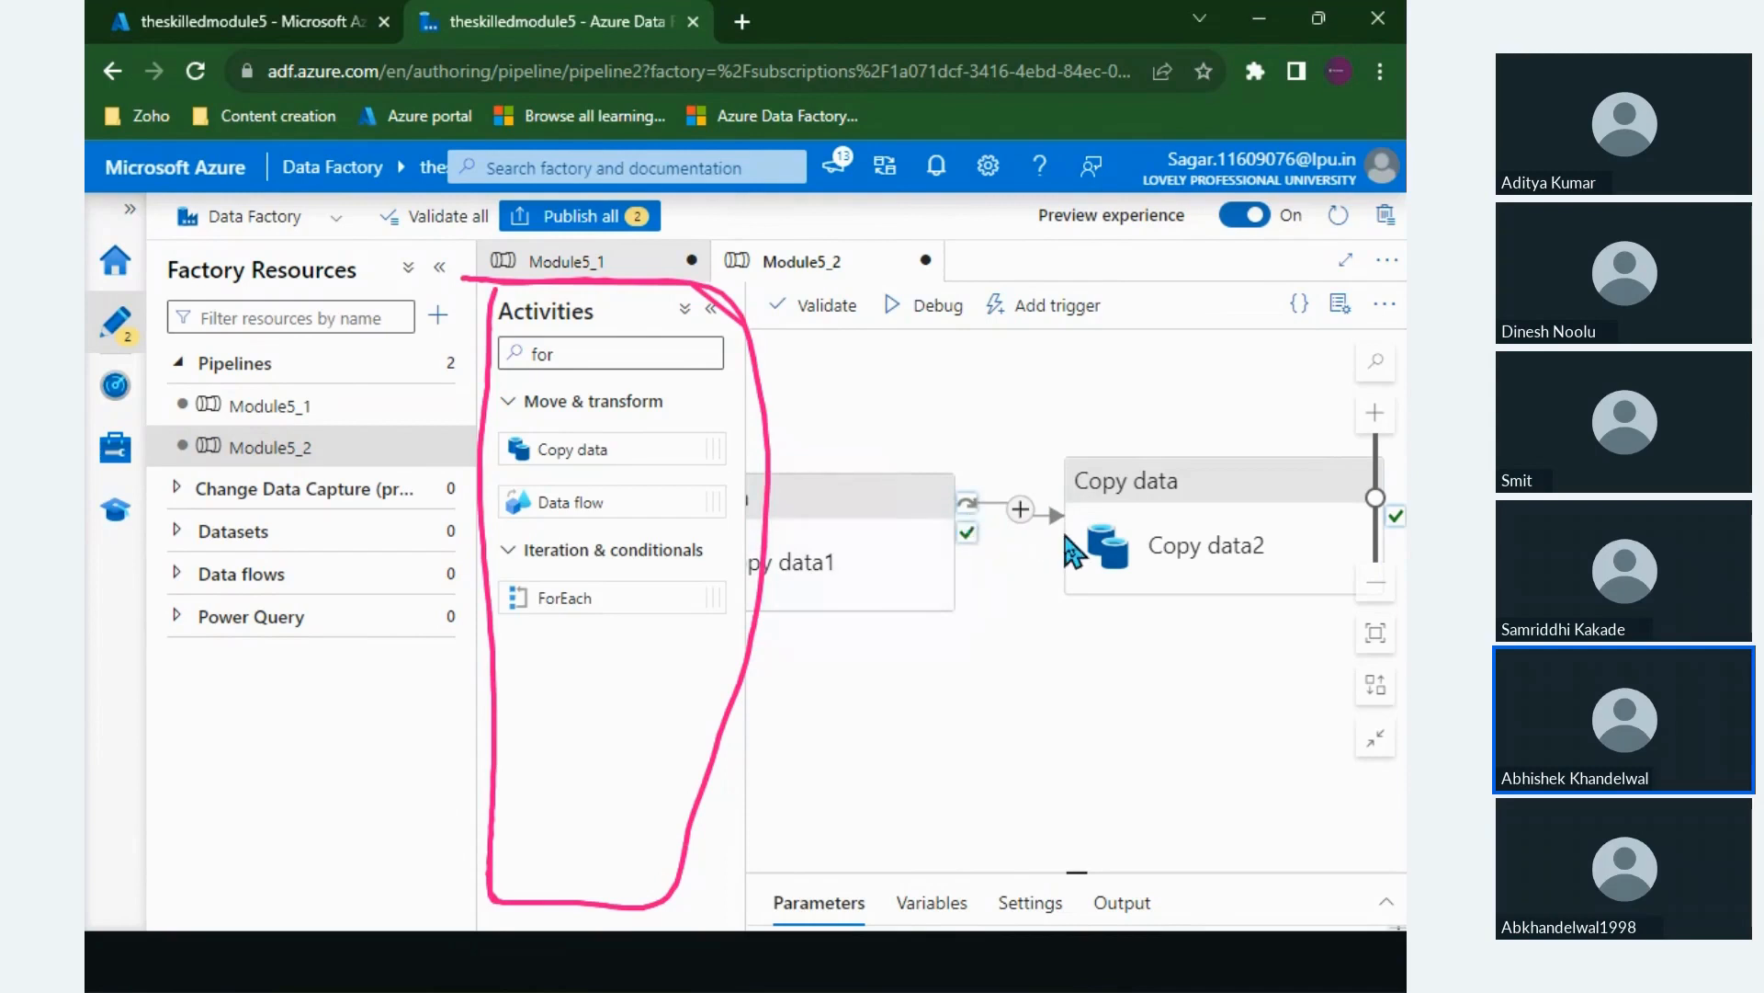
Step: Delete the On skip link and connect Copy data1 to Copy data2 with an On fail dependency
scroll(1071, 550, "up", 2)
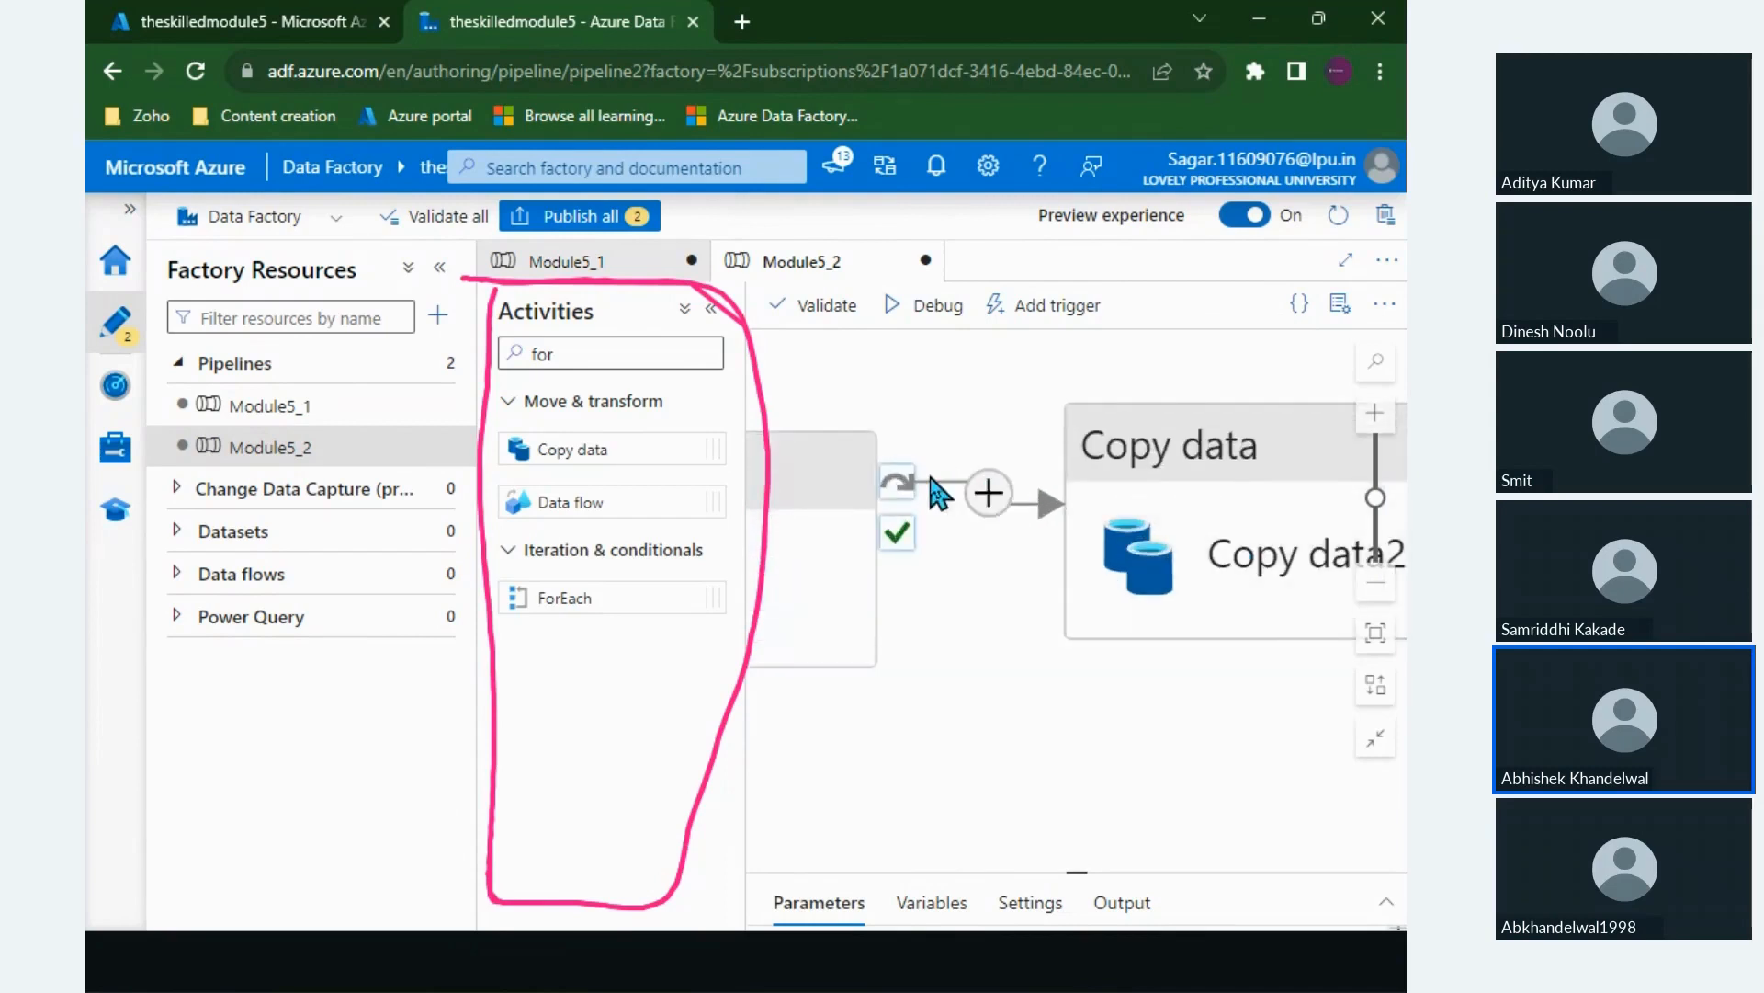
scroll(923, 505, "down", 2)
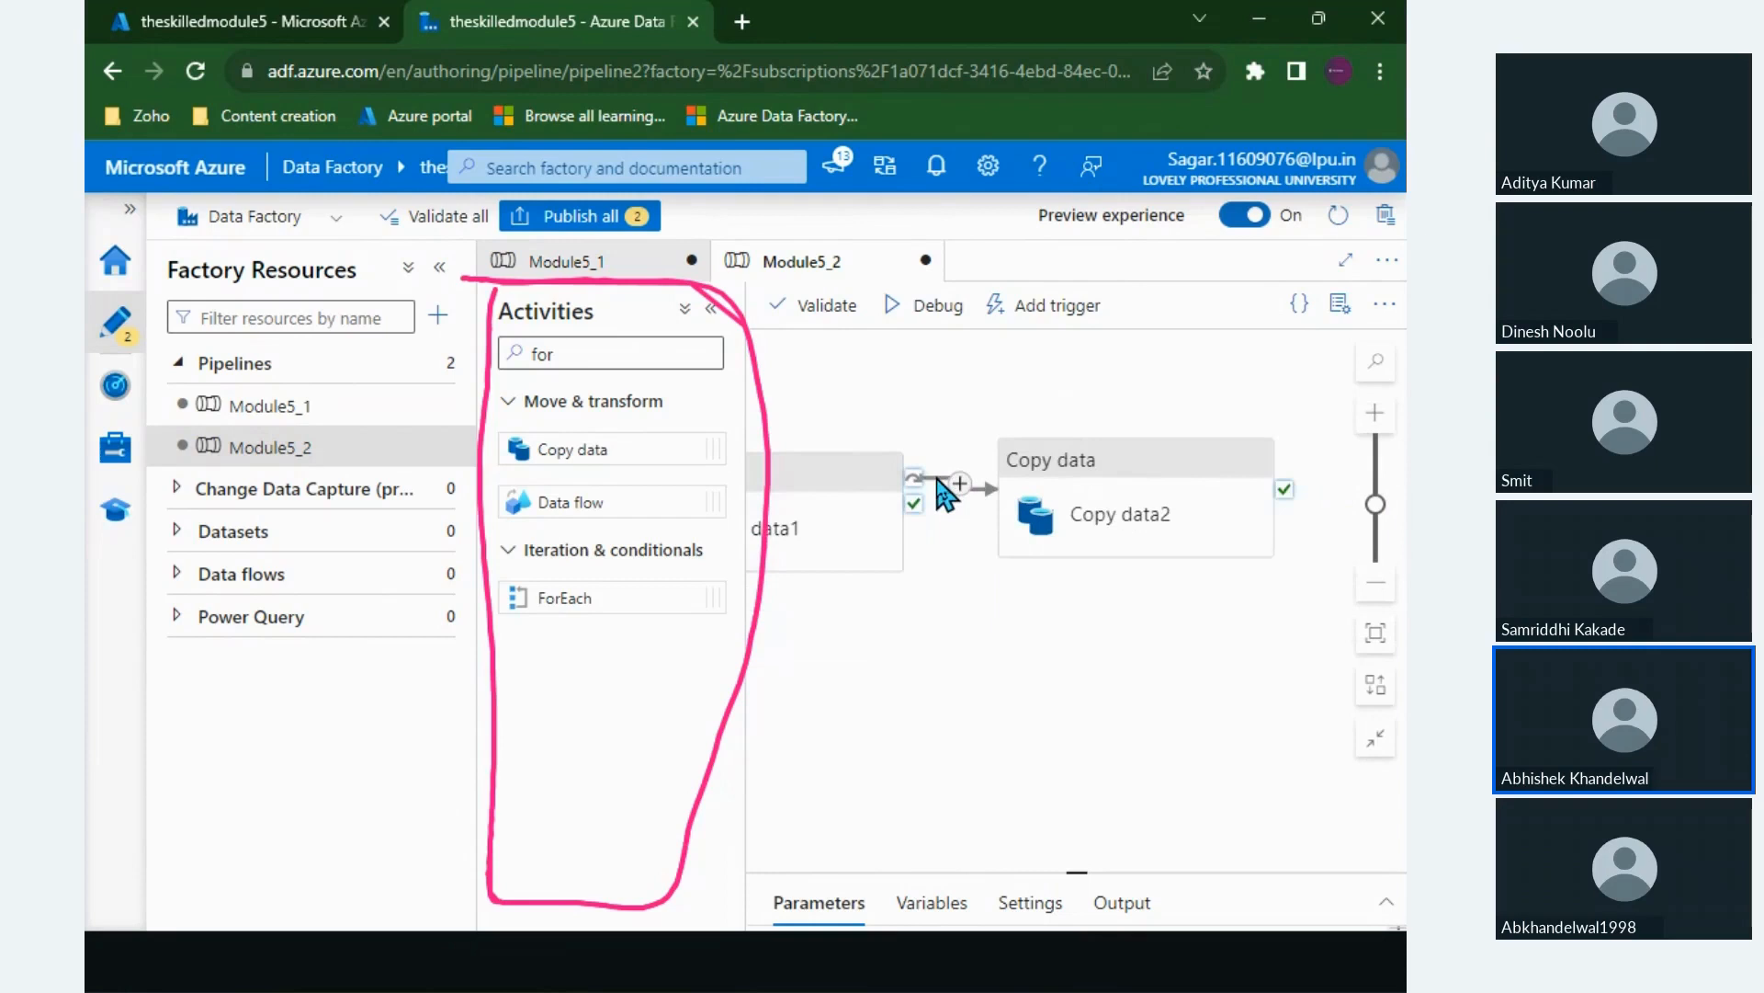
key("Delete")
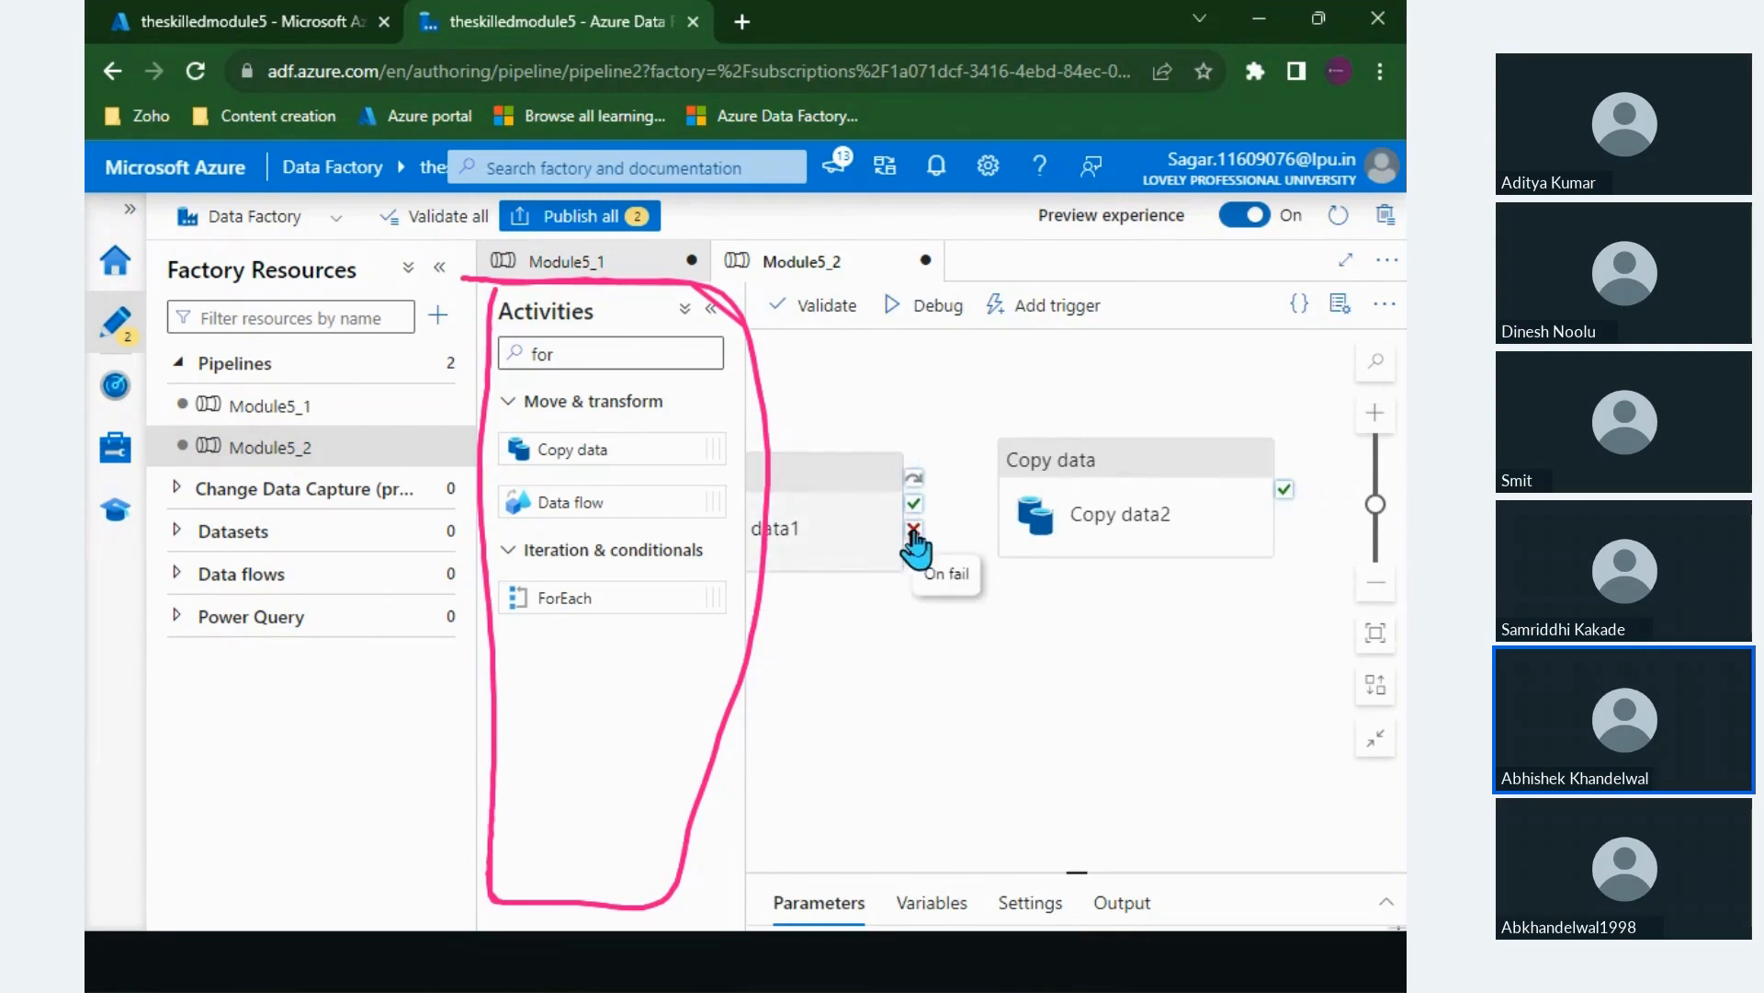
left_click_drag(915, 533, 1020, 515)
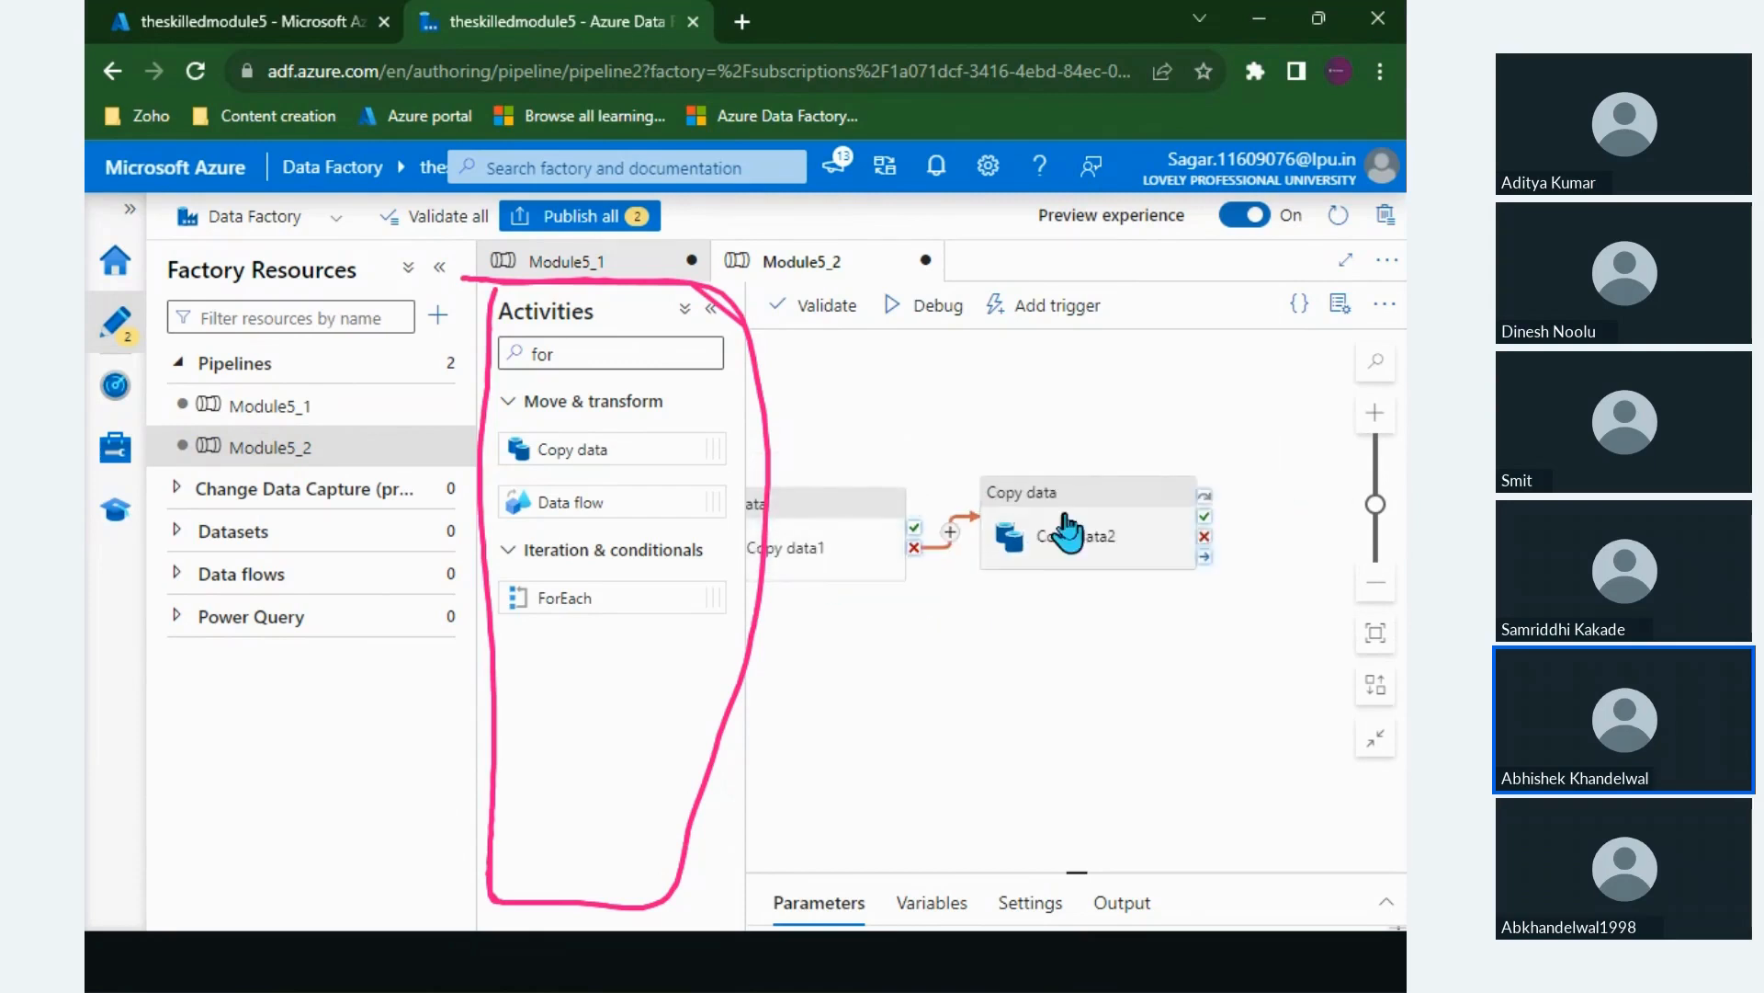
scroll(1011, 542, "up", 1)
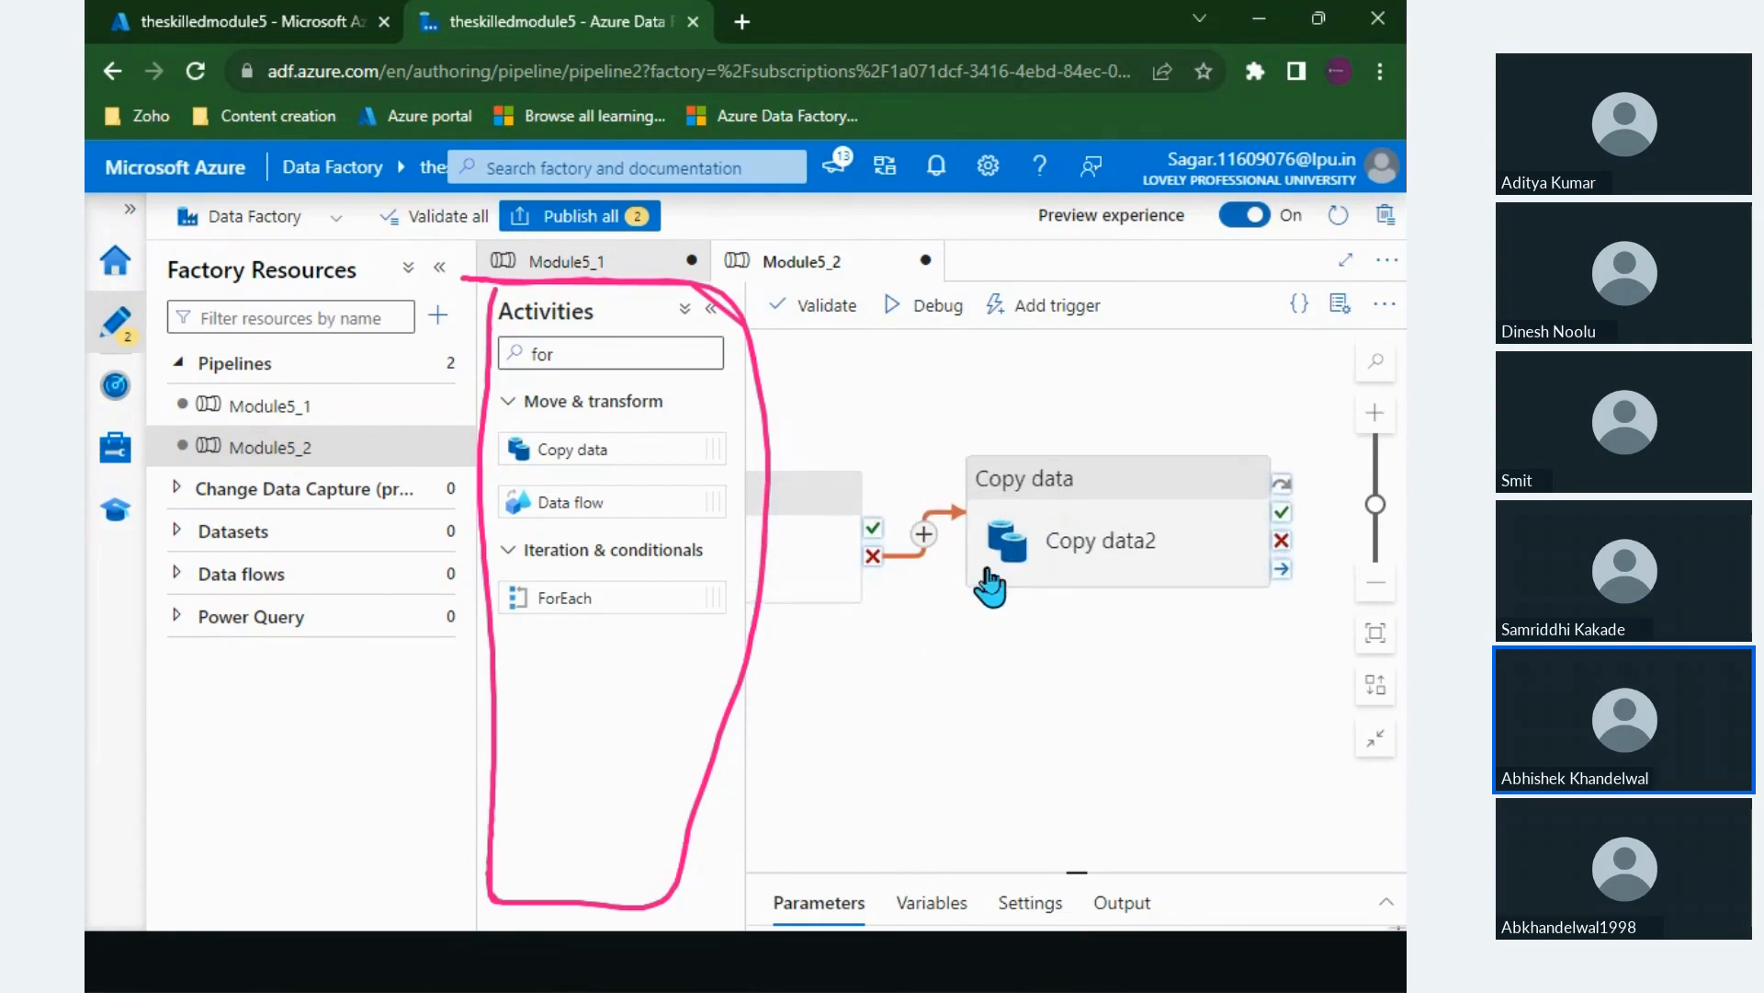
Step: Replace the On fail link between Copy data1 and Copy data2 with an On completion dependency
left_click(907, 564)
key("Delete")
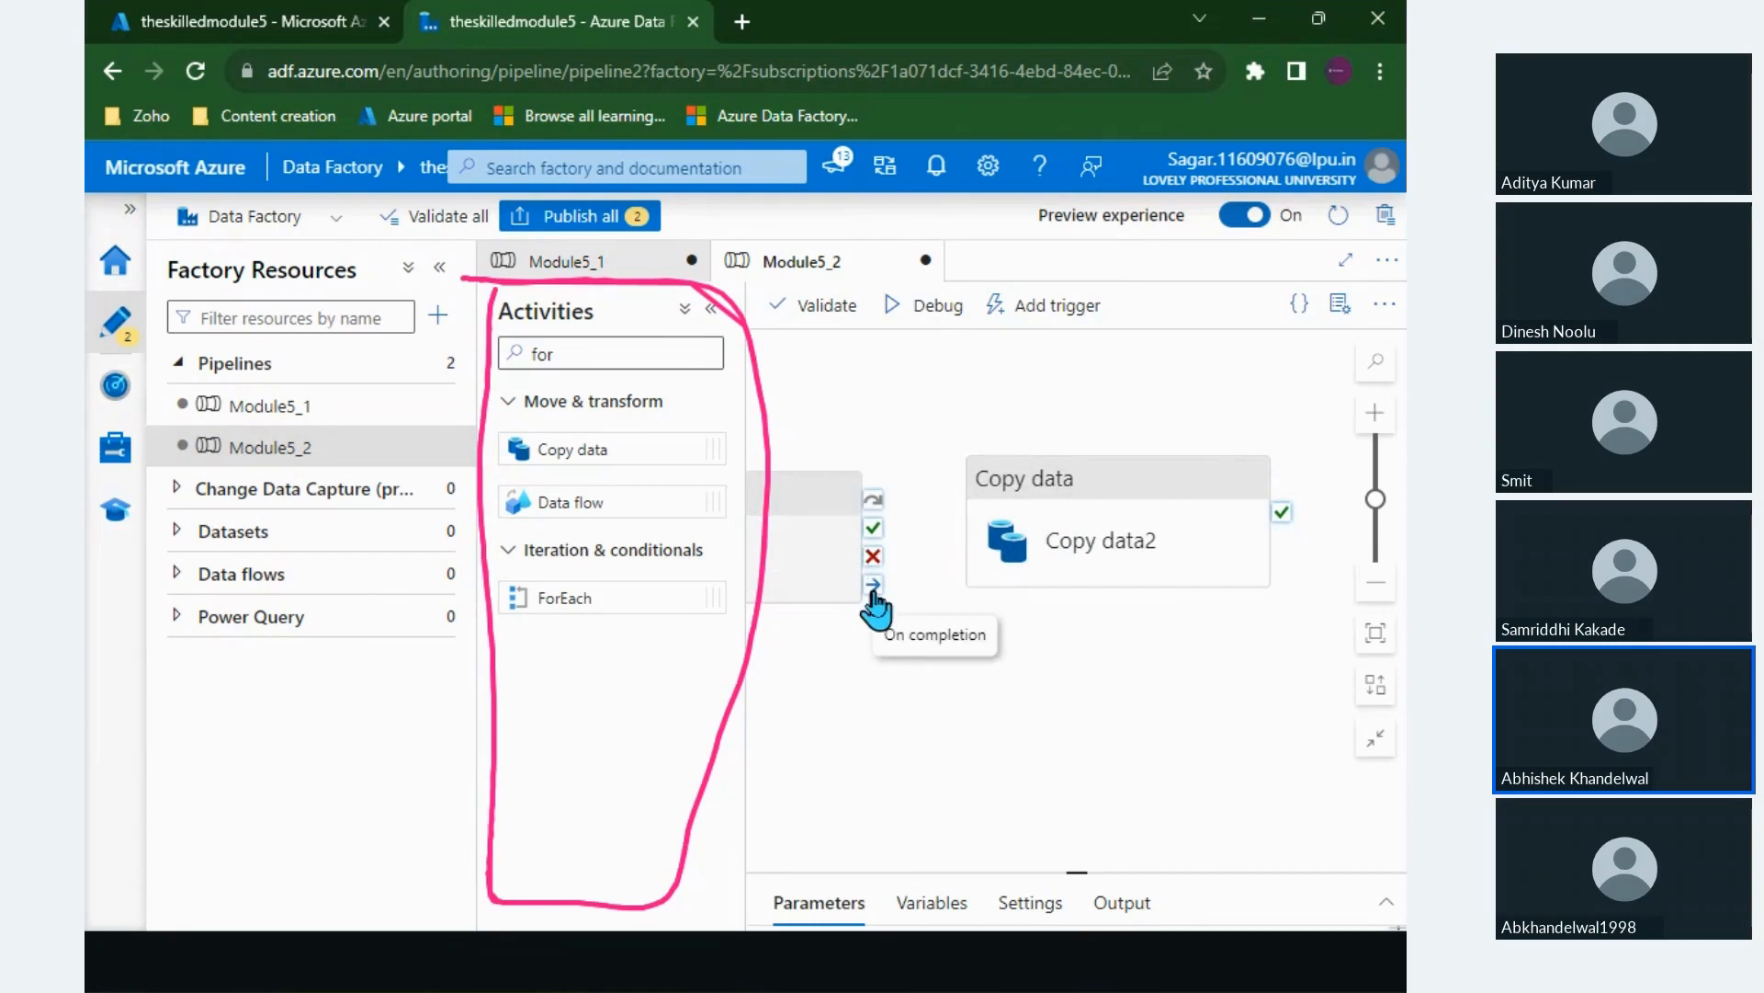
left_click_drag(873, 587, 976, 552)
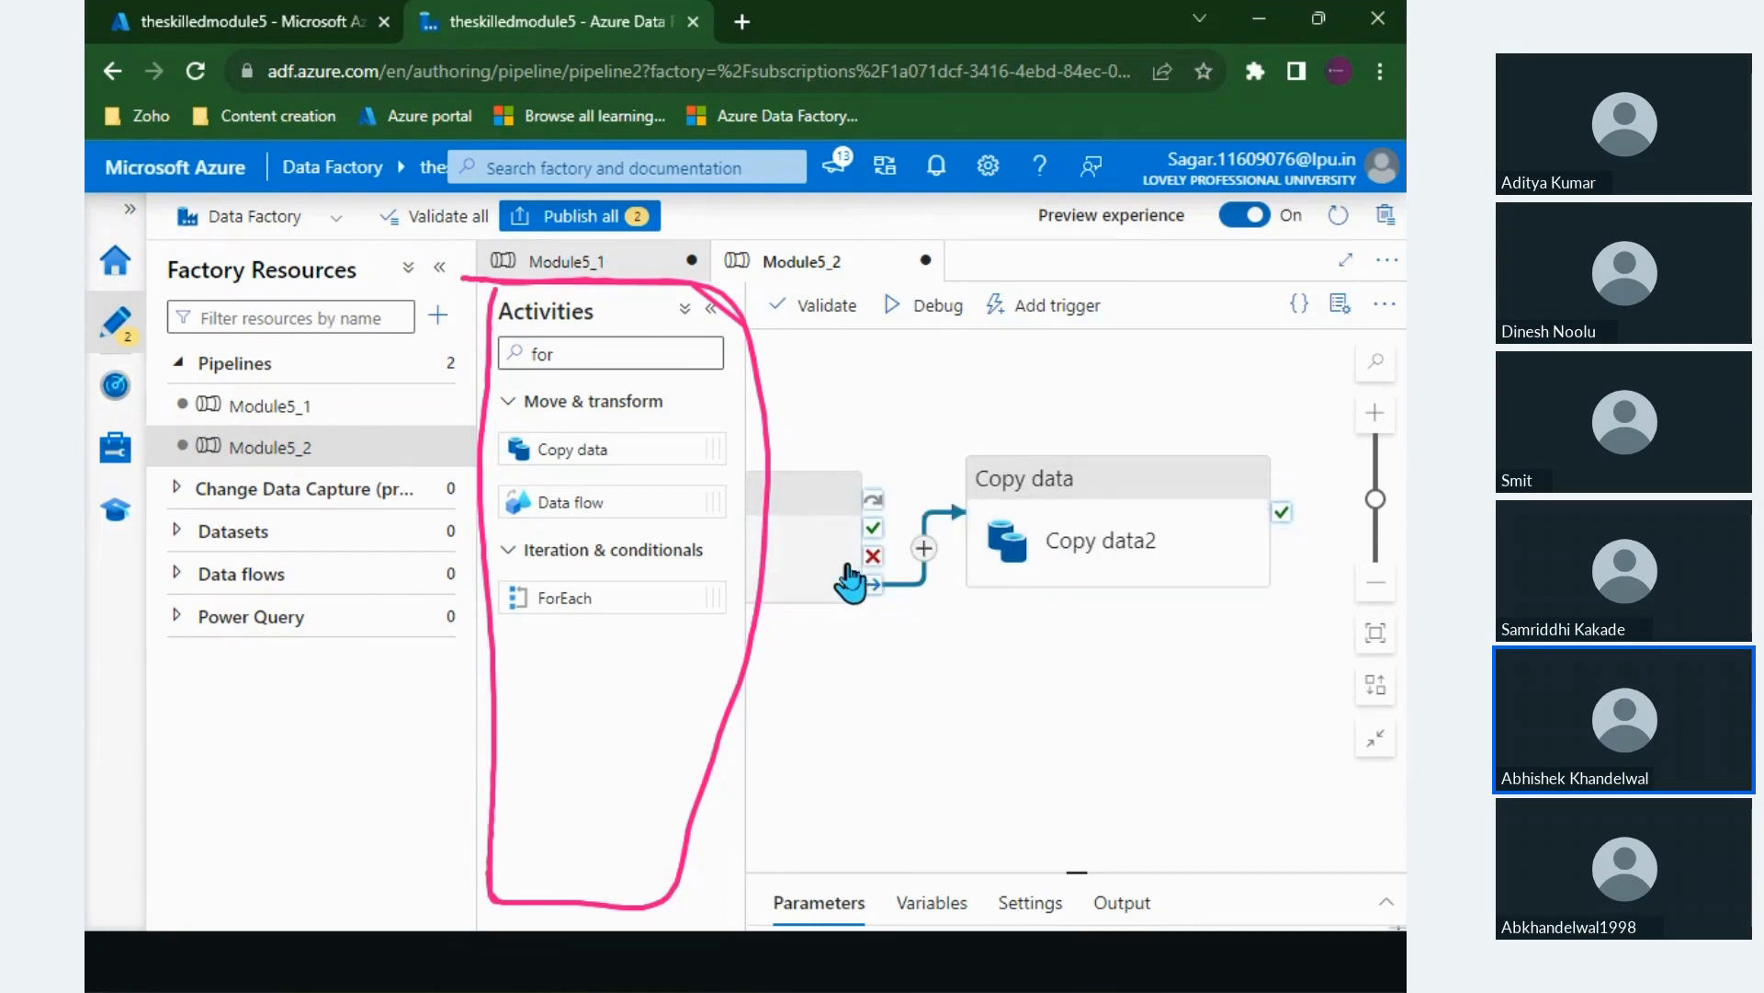
scroll(827, 544, "down", 3)
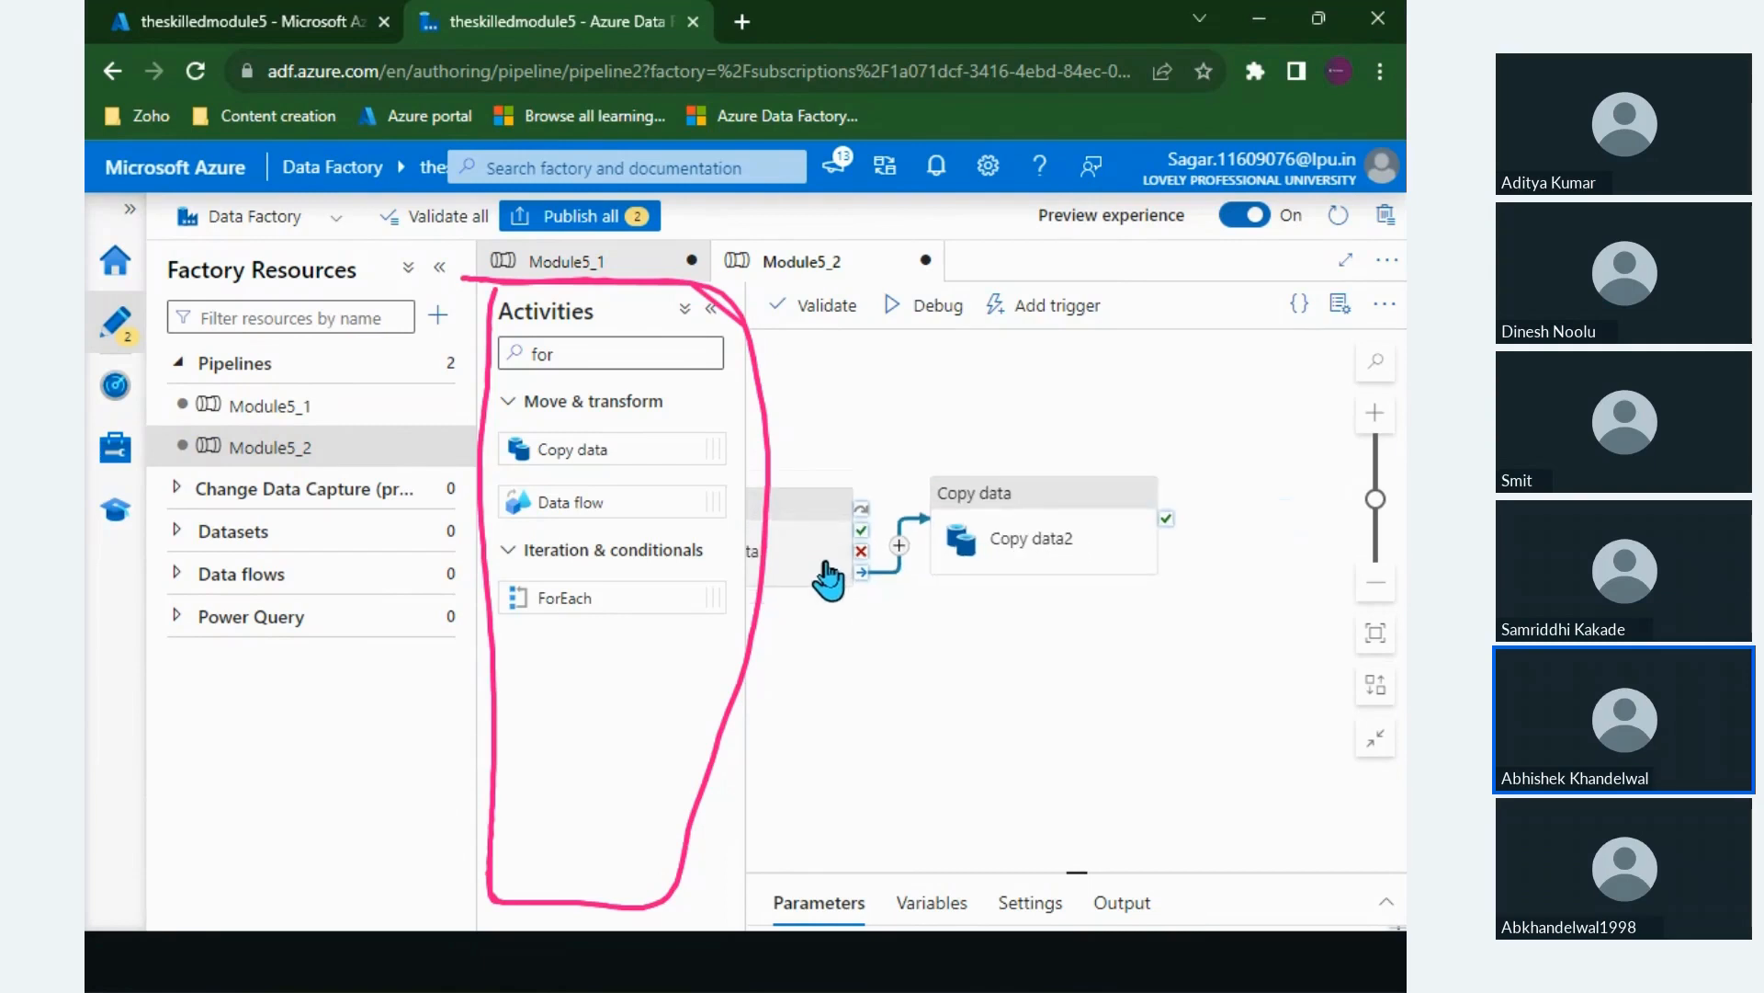
scroll(826, 563, "left", 1)
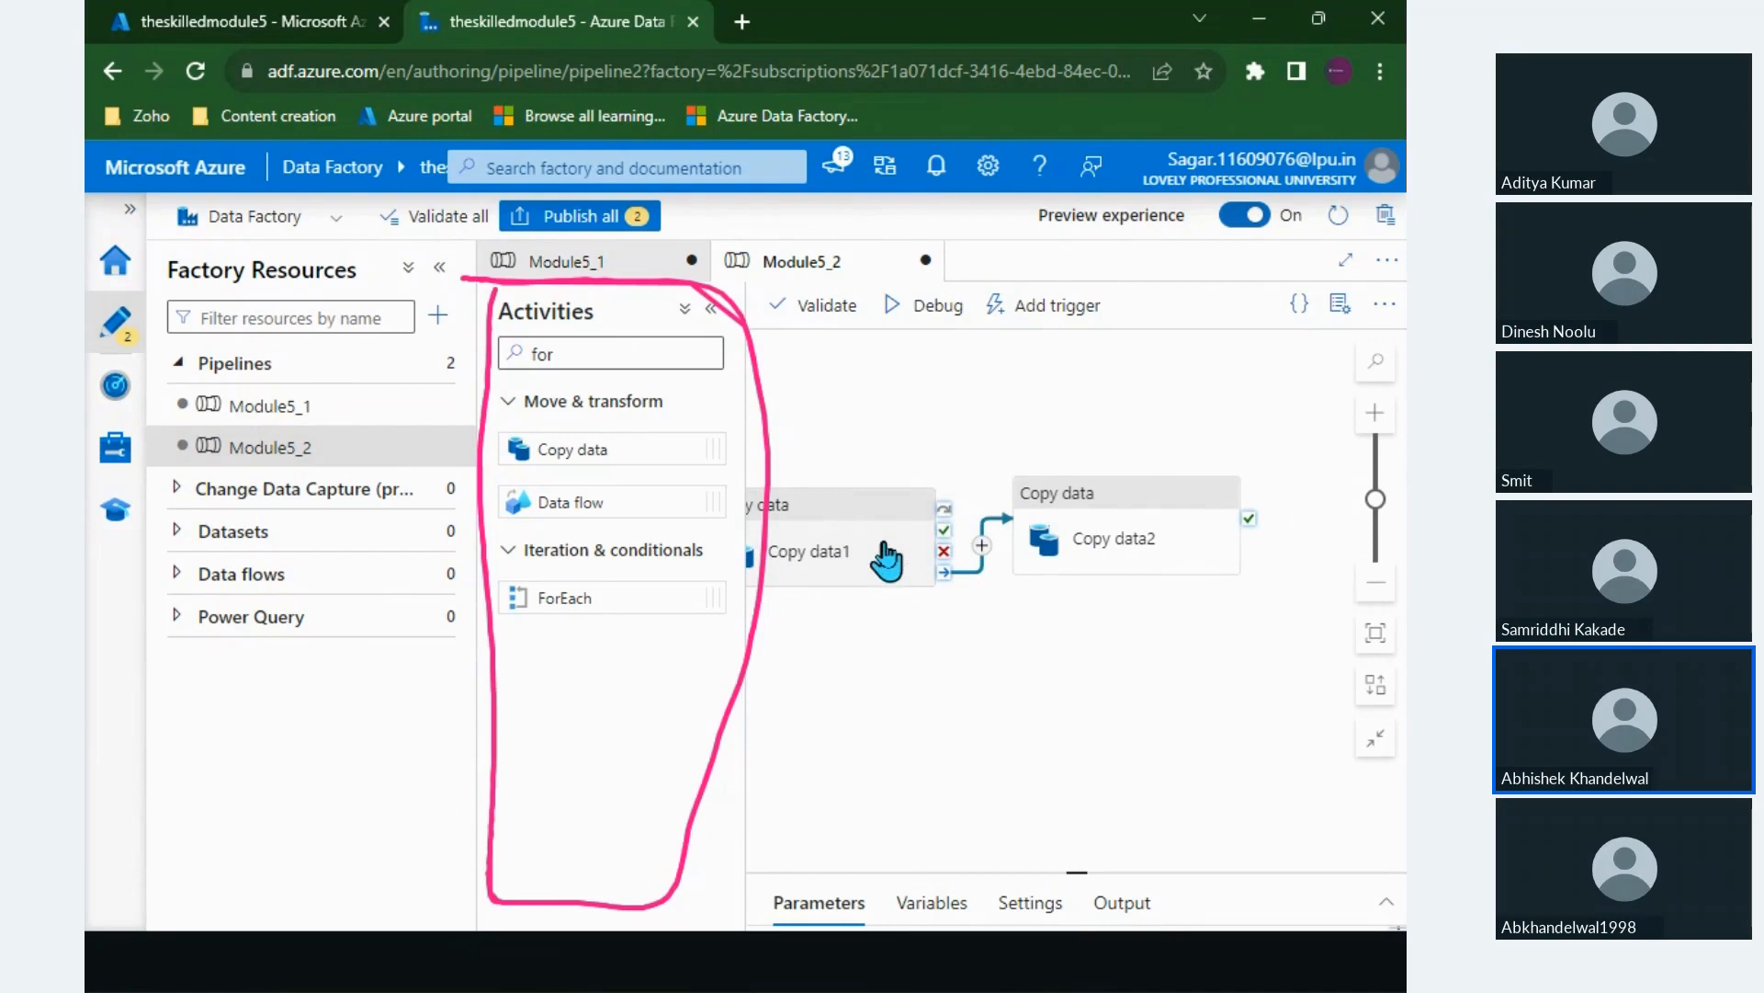
scroll(885, 557, "up", 2)
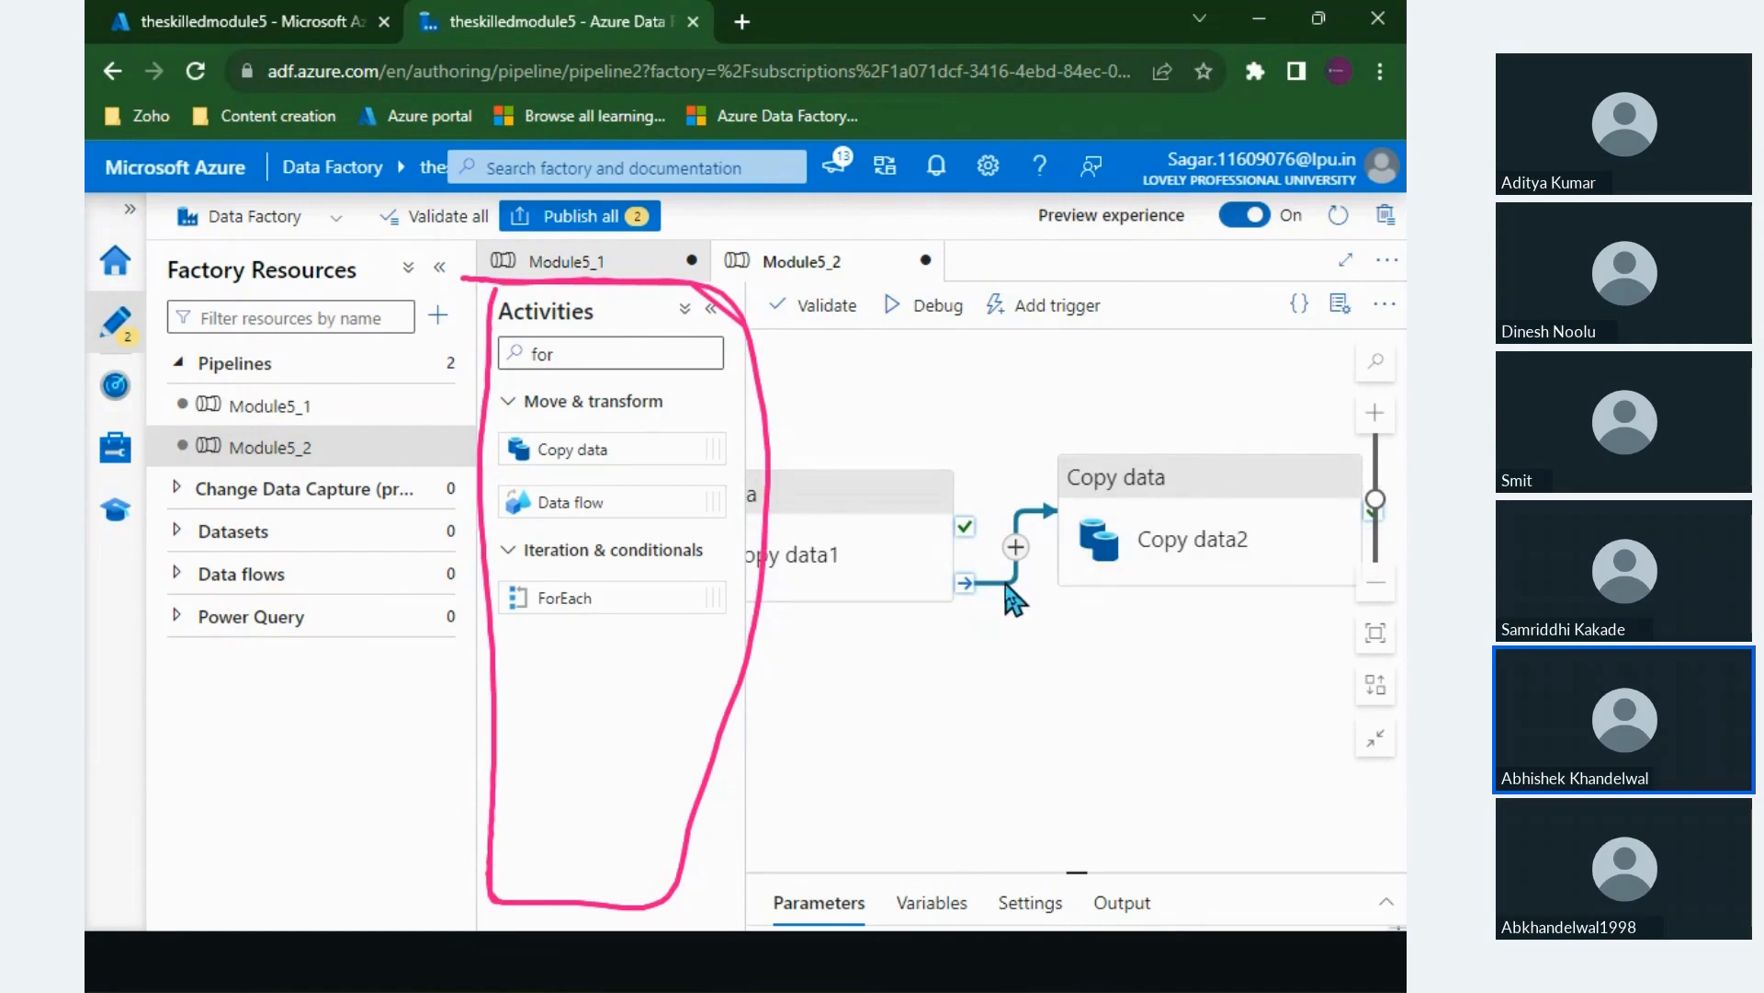
scroll(1158, 556, "down", 2)
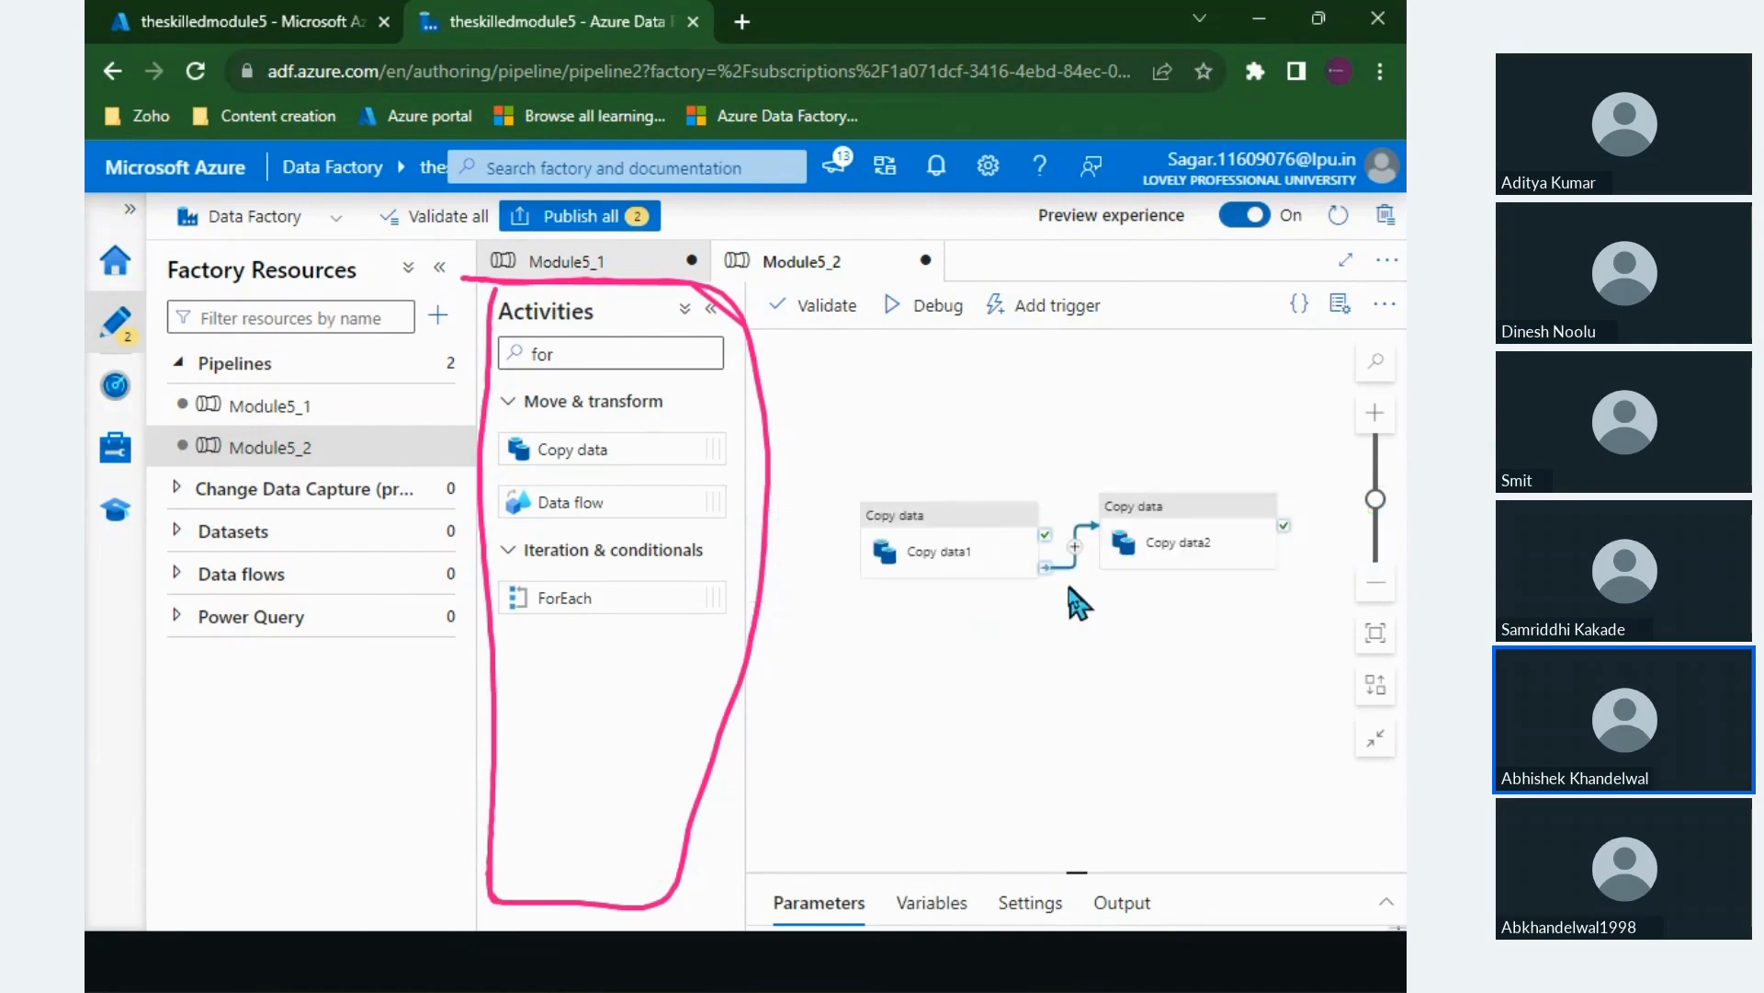
Step: Replace the On completion link between Copy data1 and Copy data2 with a success dependency
scroll(1072, 585, "up", 3)
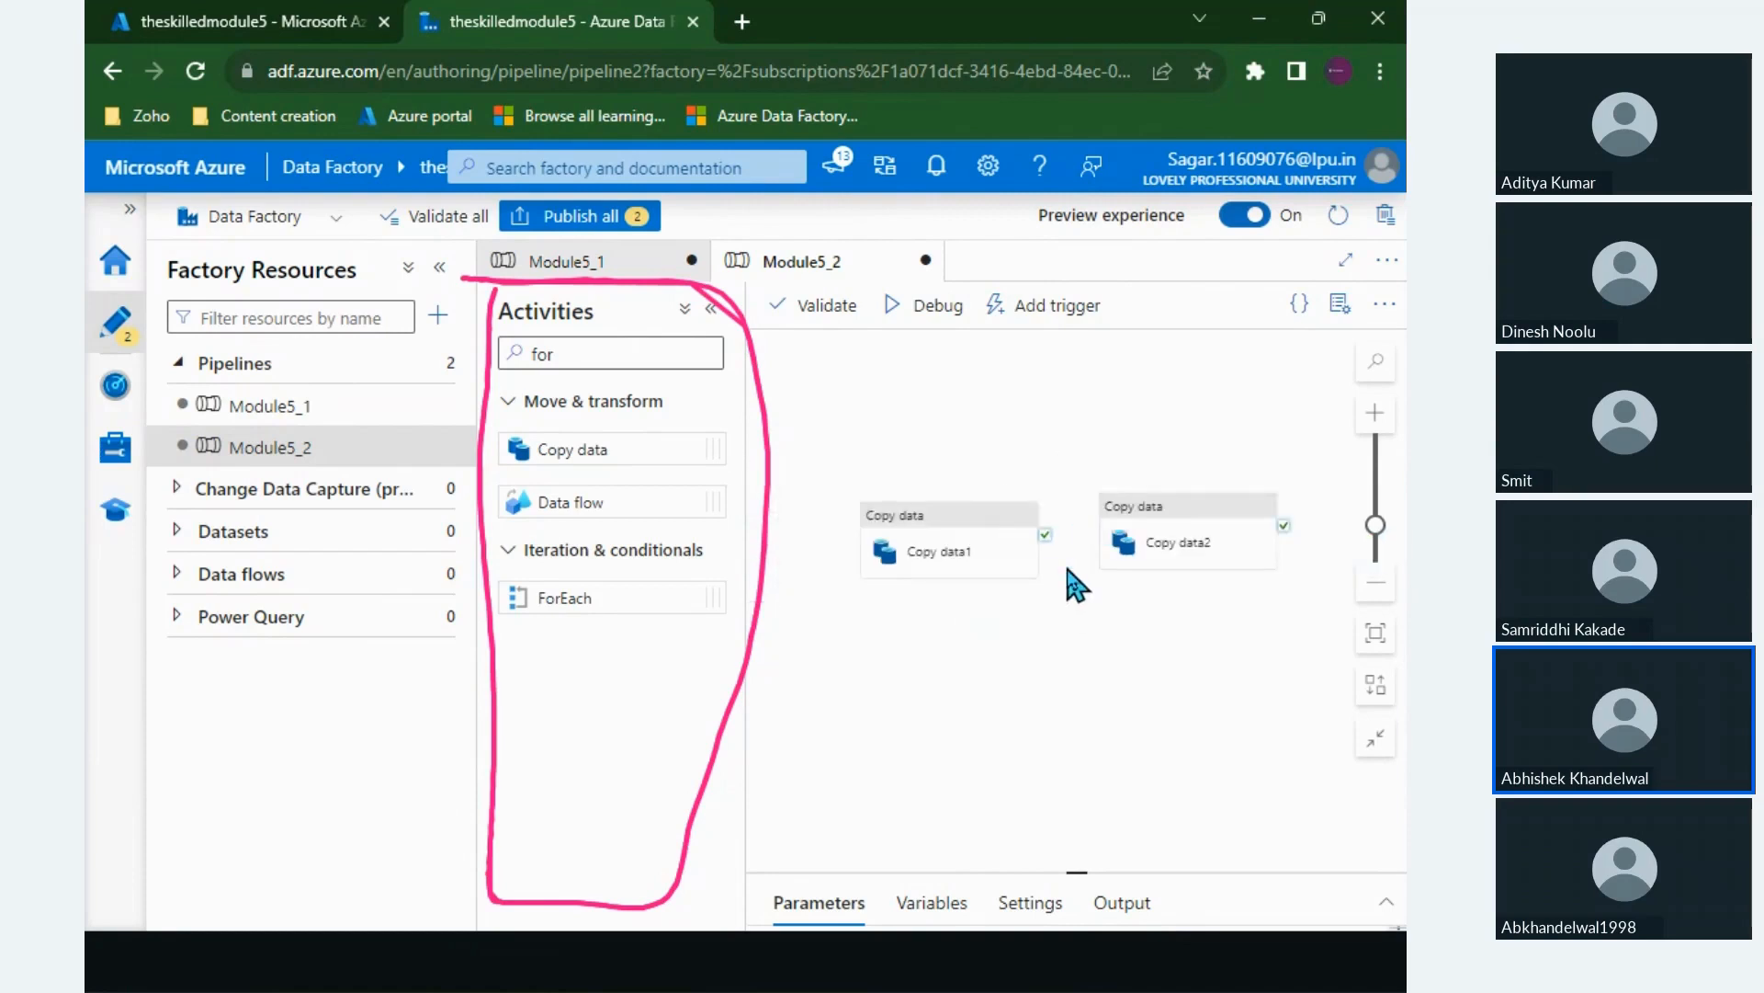
left_click_drag(1029, 511, 1162, 547)
scroll(1149, 579, "down", 2)
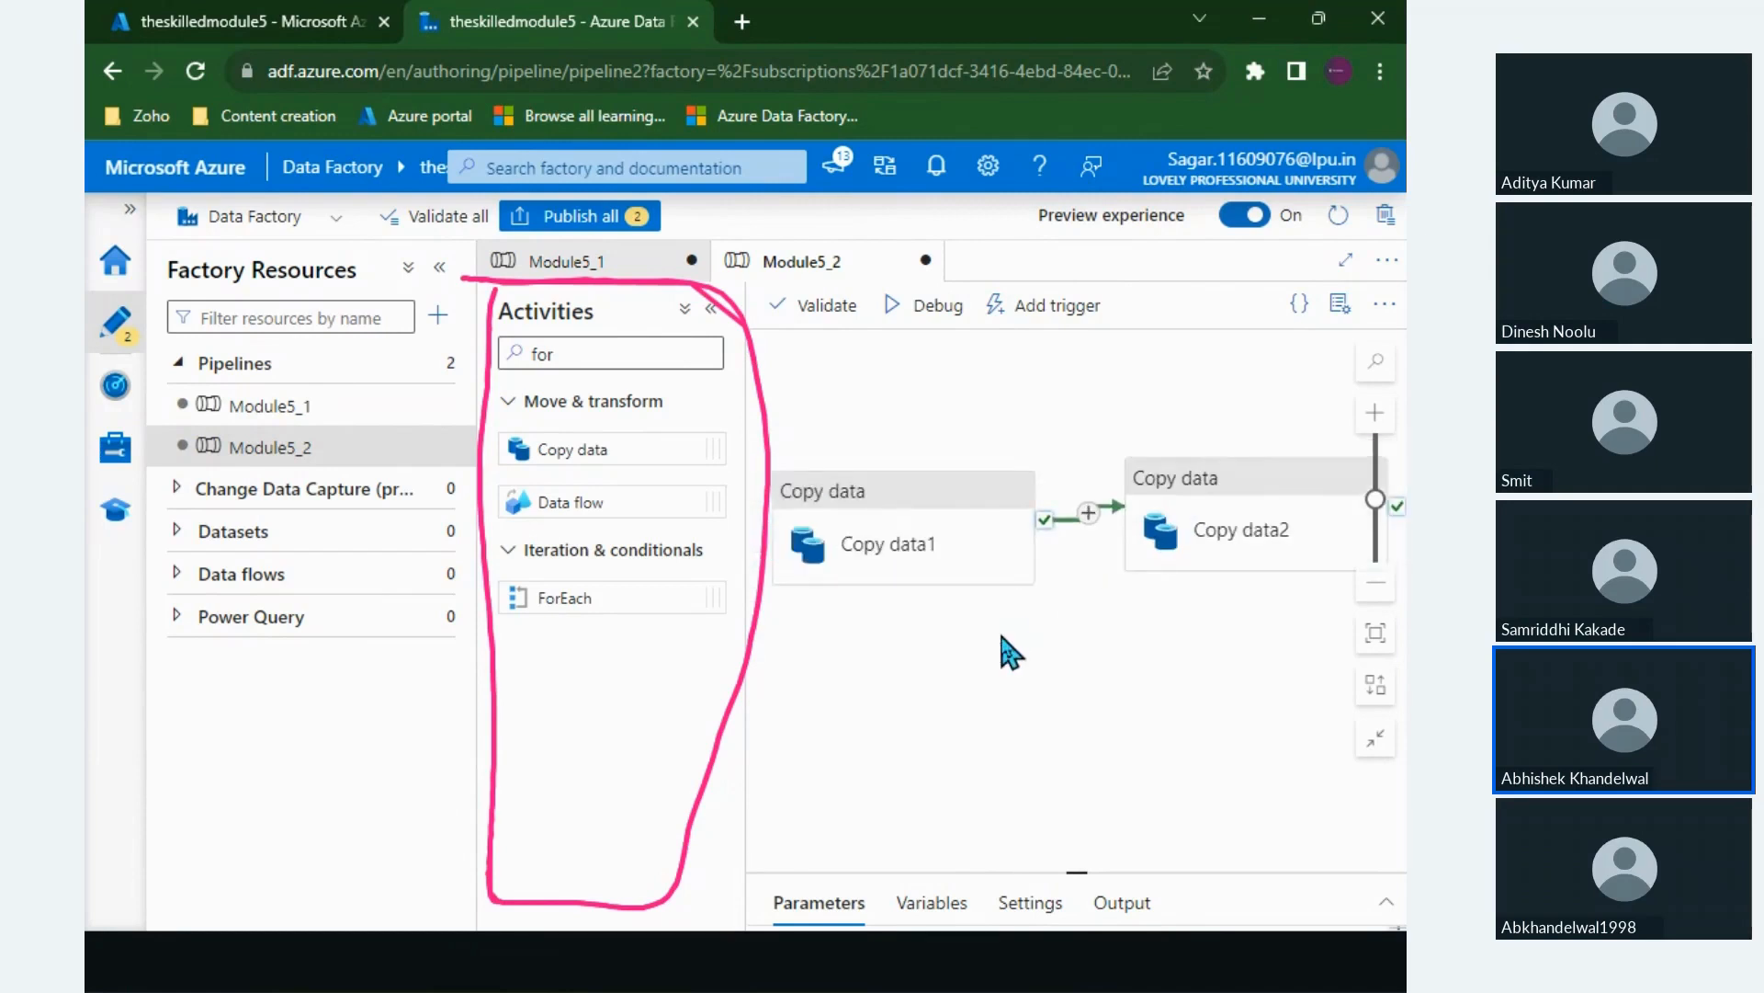
Step: Place two more Copy data activities below the existing pair and connect the first of them to the second on success
scroll(1016, 643, "down", 1)
left_click_drag(599, 450, 858, 670)
left_click_drag(624, 444, 1217, 681)
left_click_drag(1032, 685, 1166, 688)
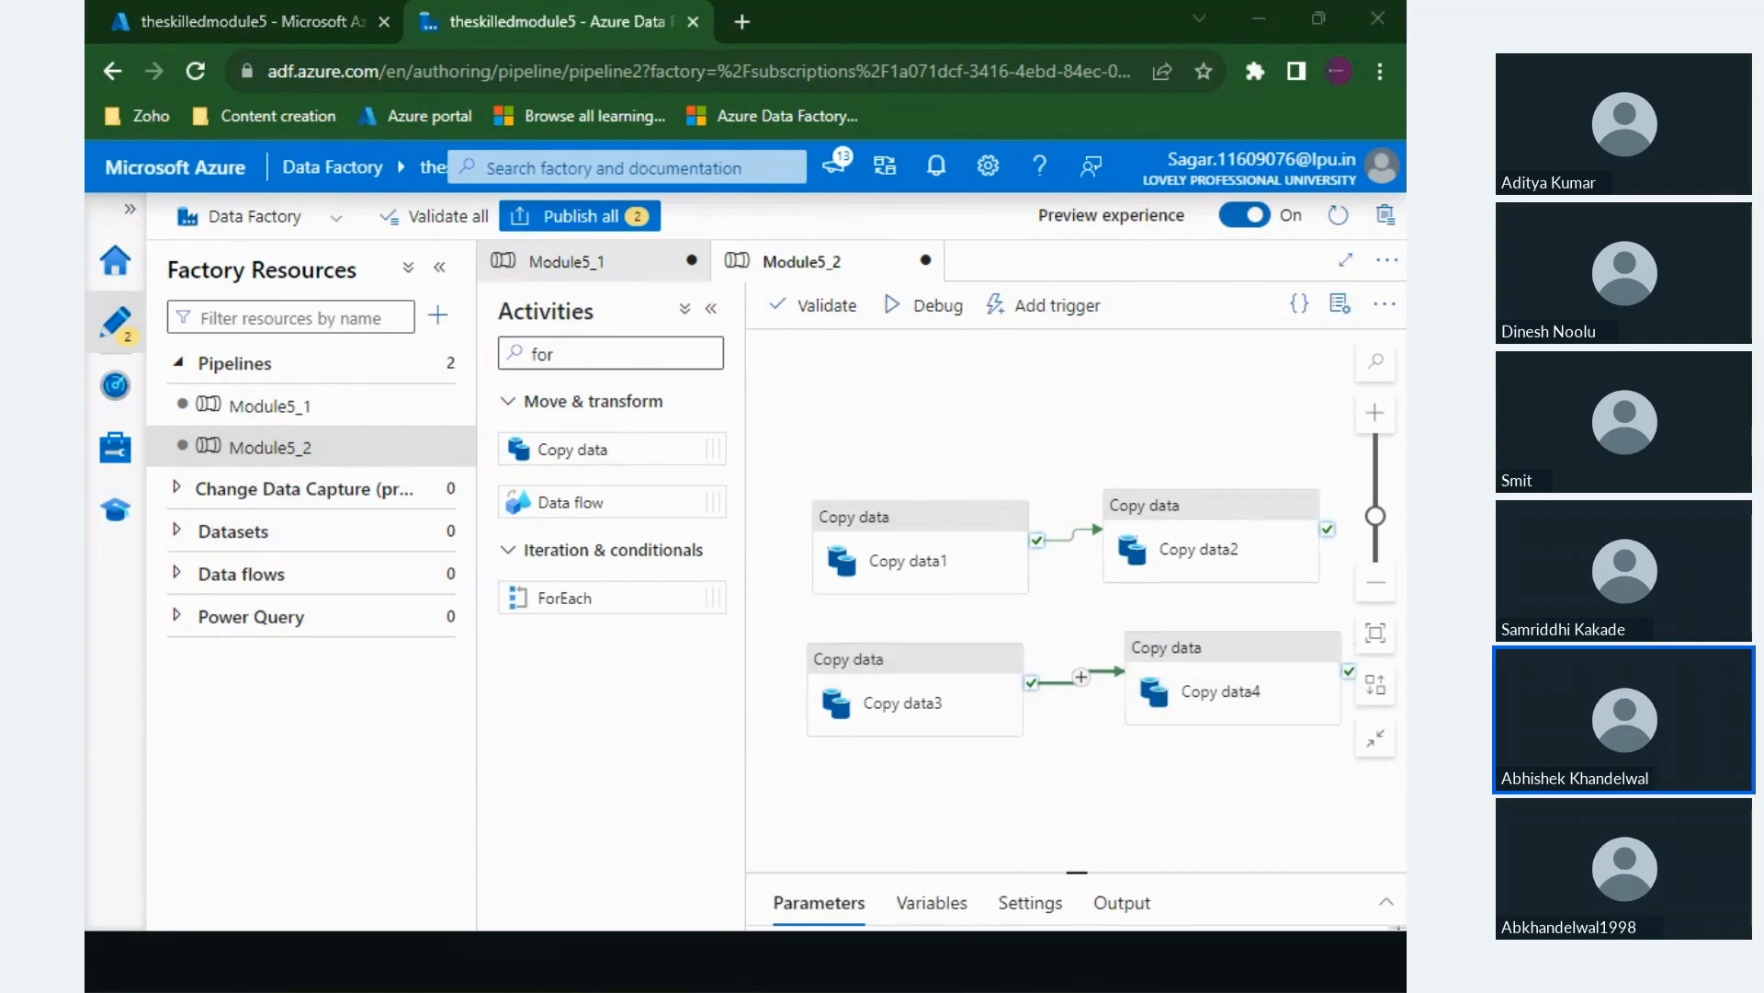
Step: Collapse the Factory Resources and Activities panes to give the connected Copy data activities more canvas space
mouse_move(800, 479)
left_mouse_down()
mouse_move(776, 552)
mouse_move(858, 842)
mouse_move(1056, 564)
mouse_move(802, 479)
left_mouse_up()
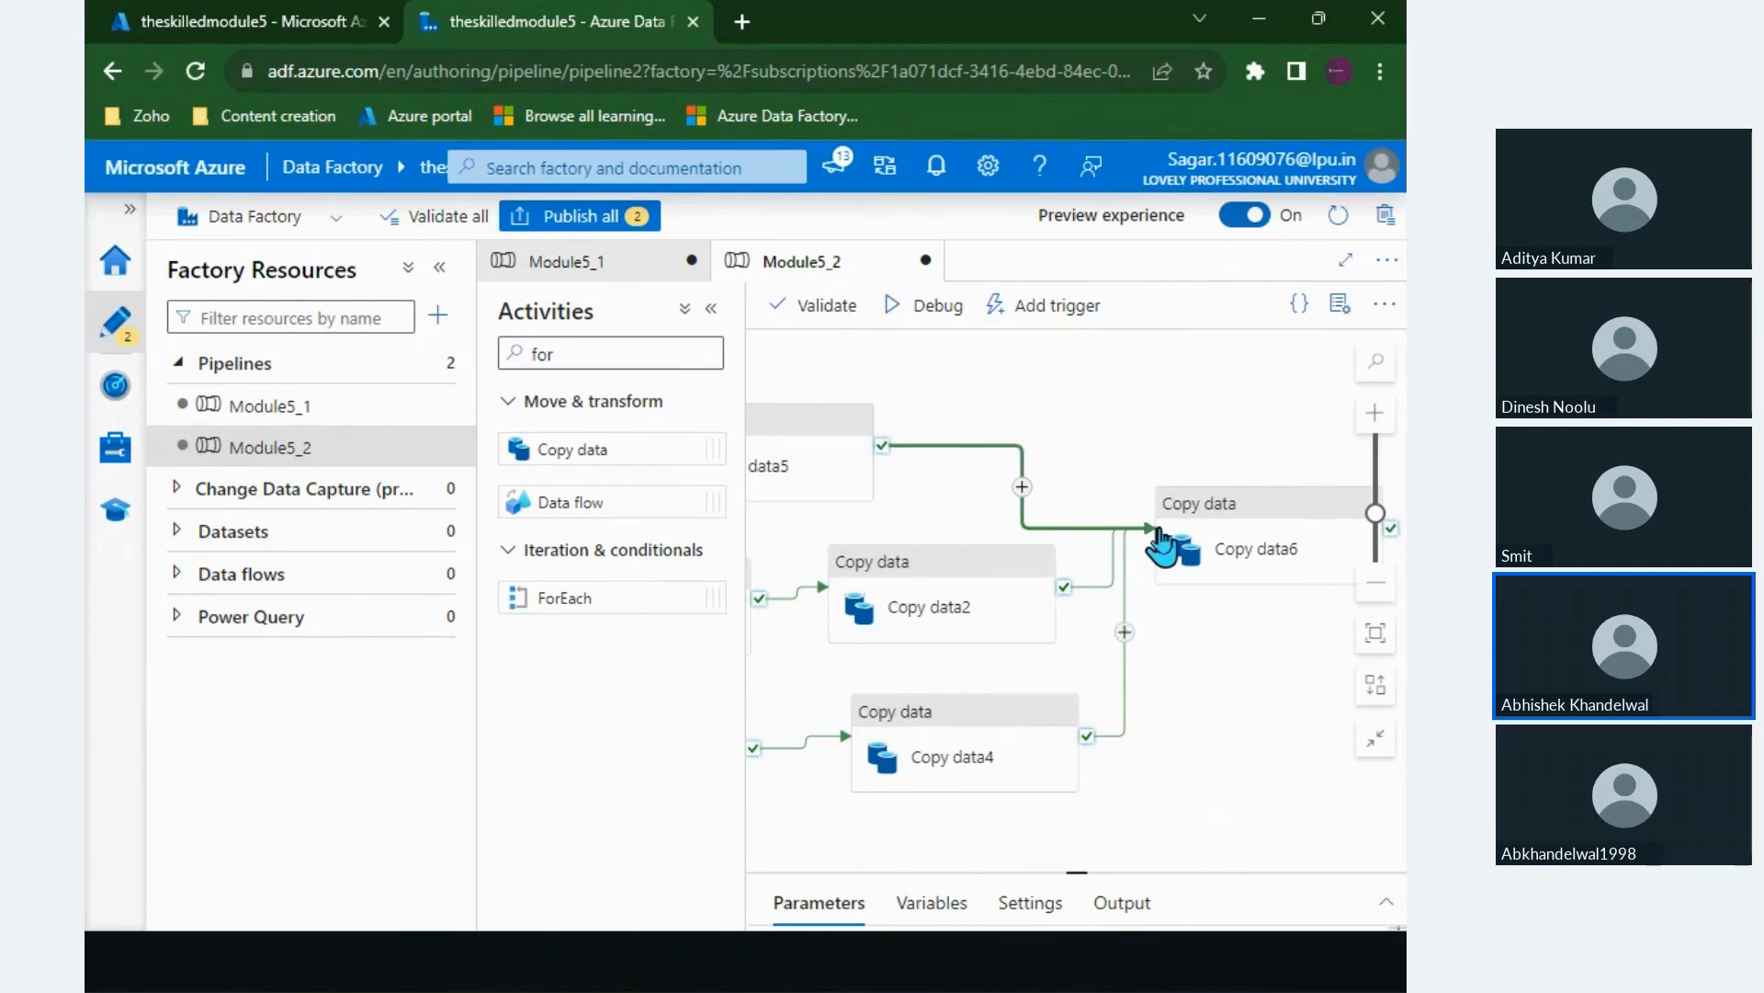
scroll(1204, 594, "down", 3)
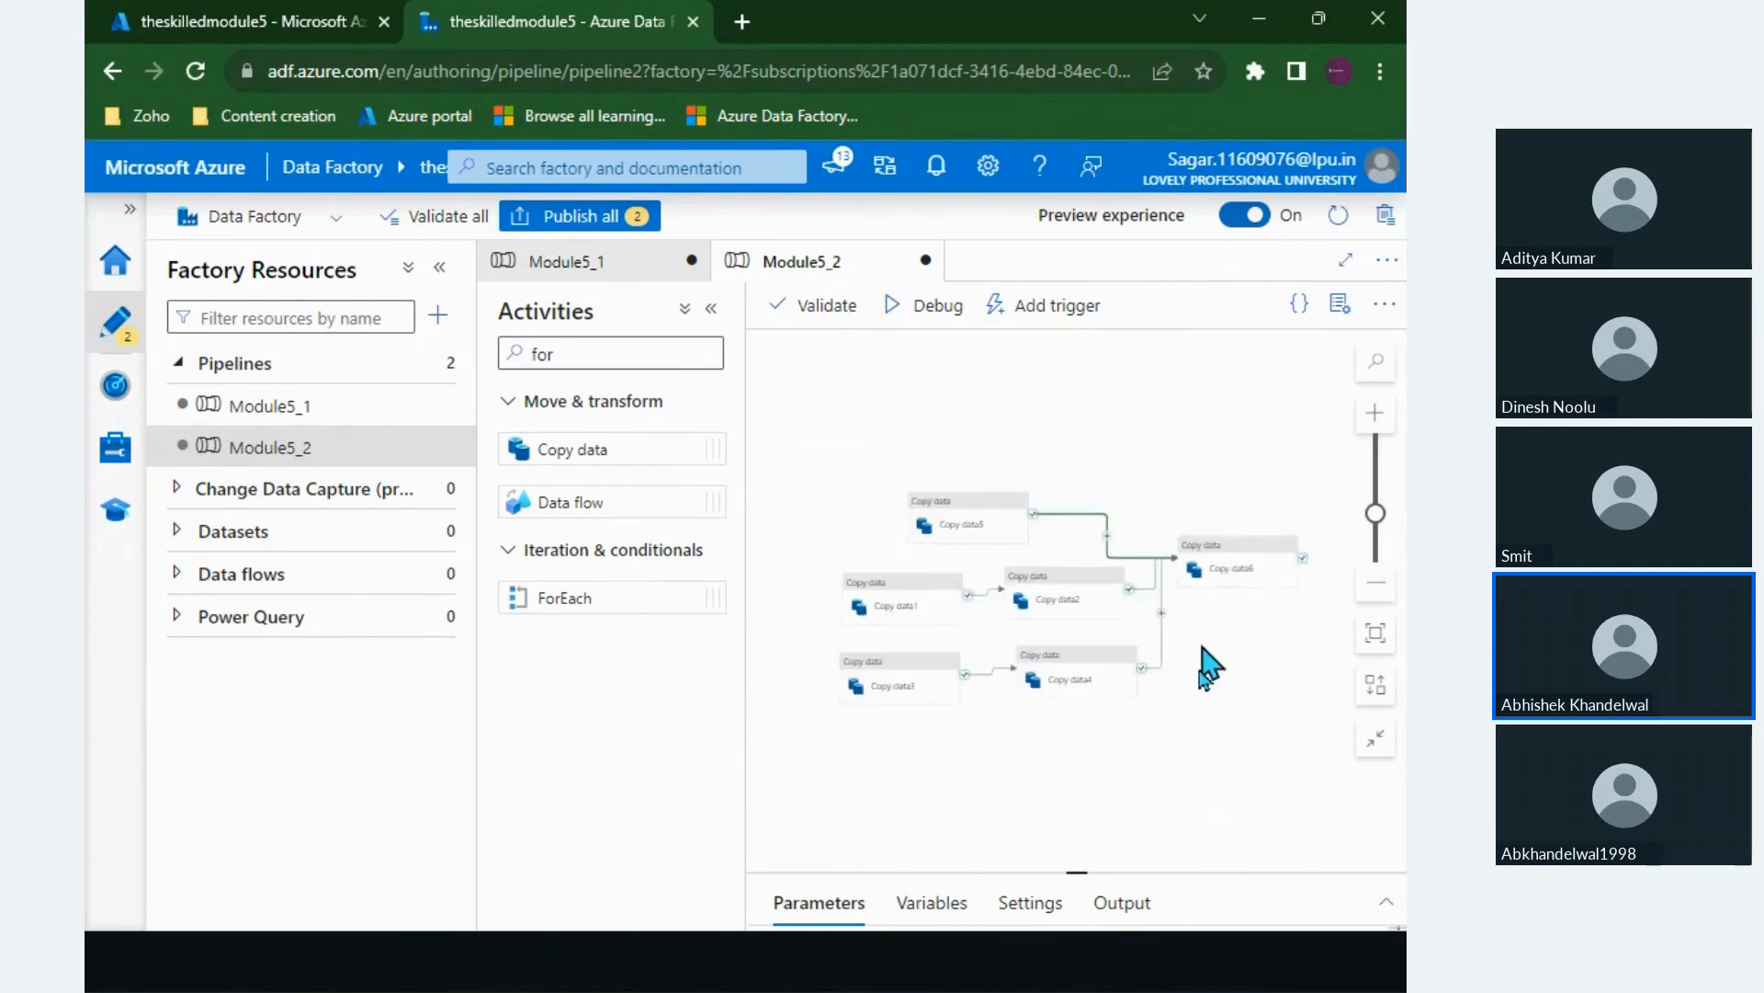
scroll(1071, 786, "up", 1)
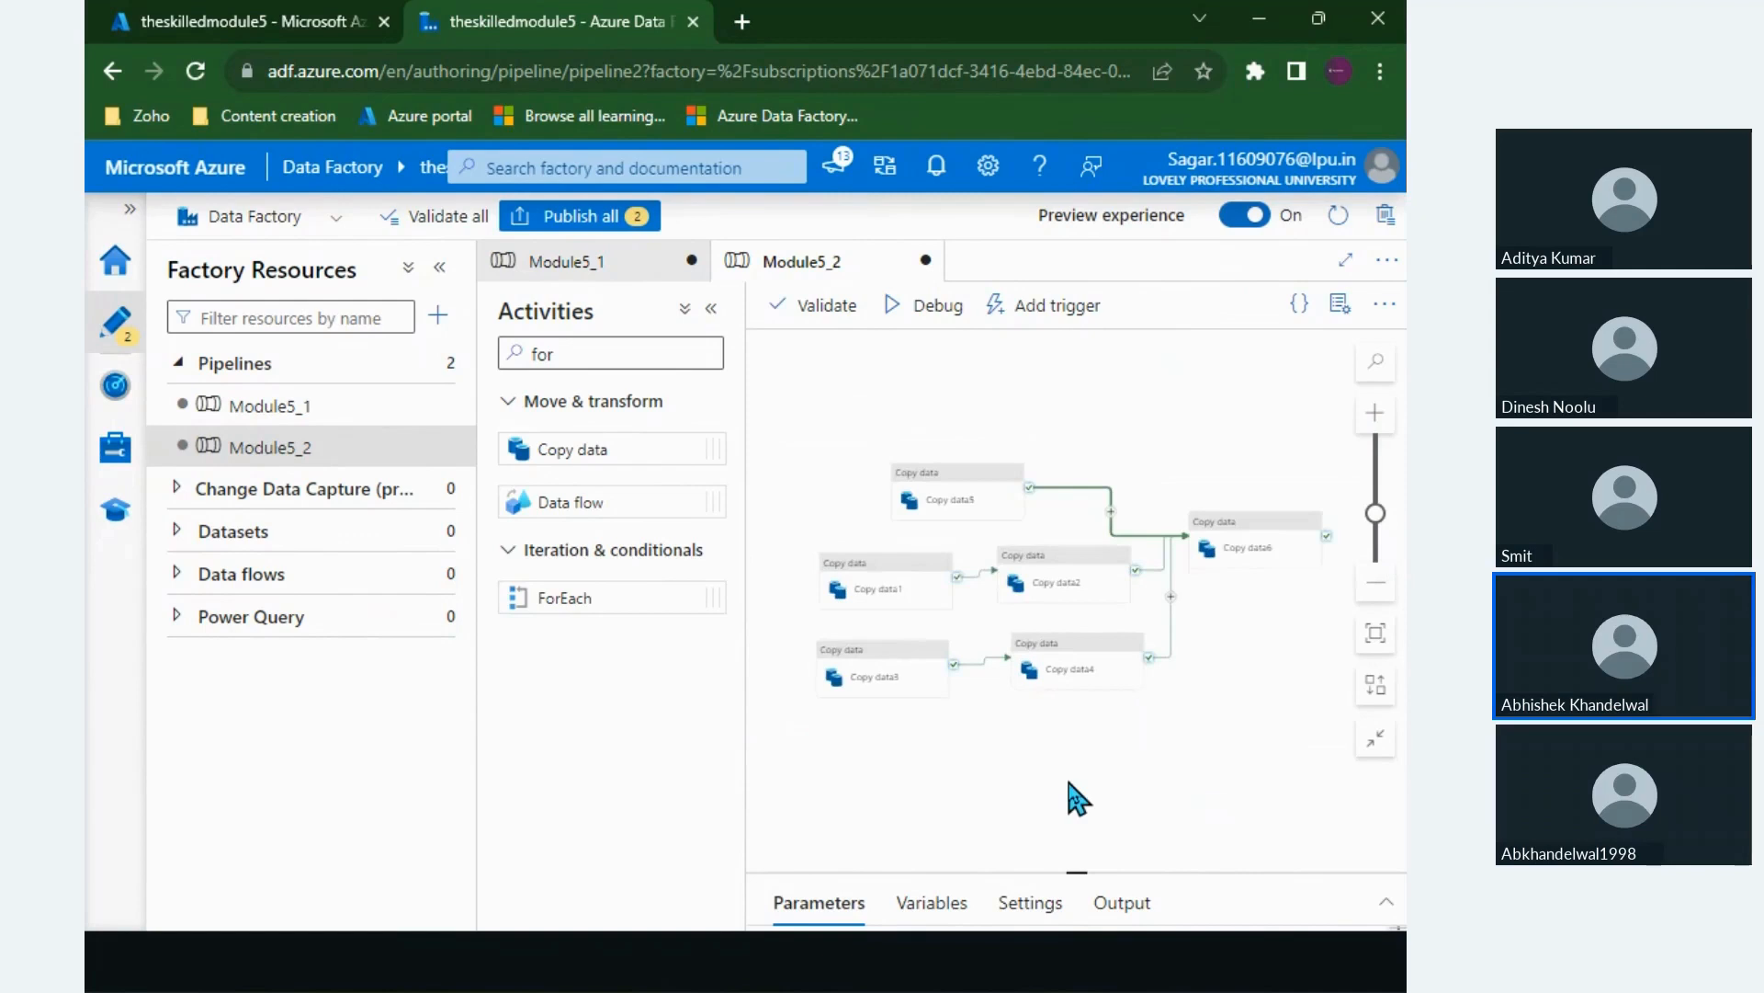
left_click(443, 269)
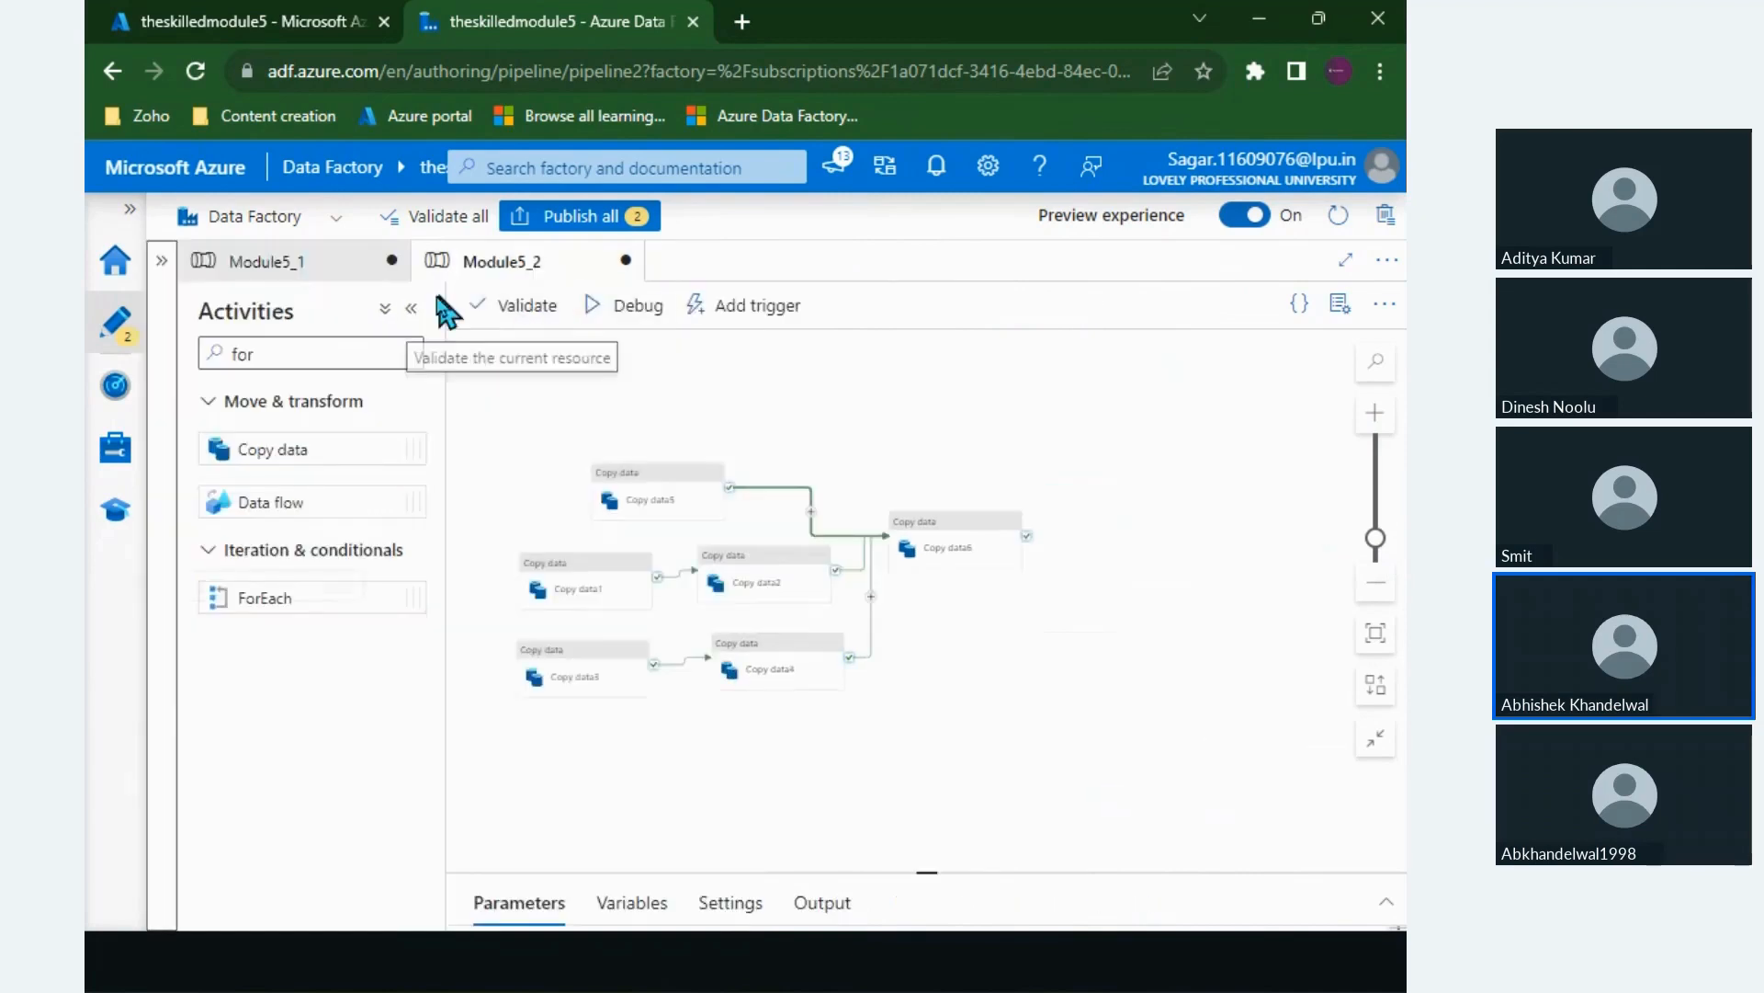
left_click(413, 308)
scroll(647, 522, "up", 1)
left_click_drag(709, 492, 1012, 346)
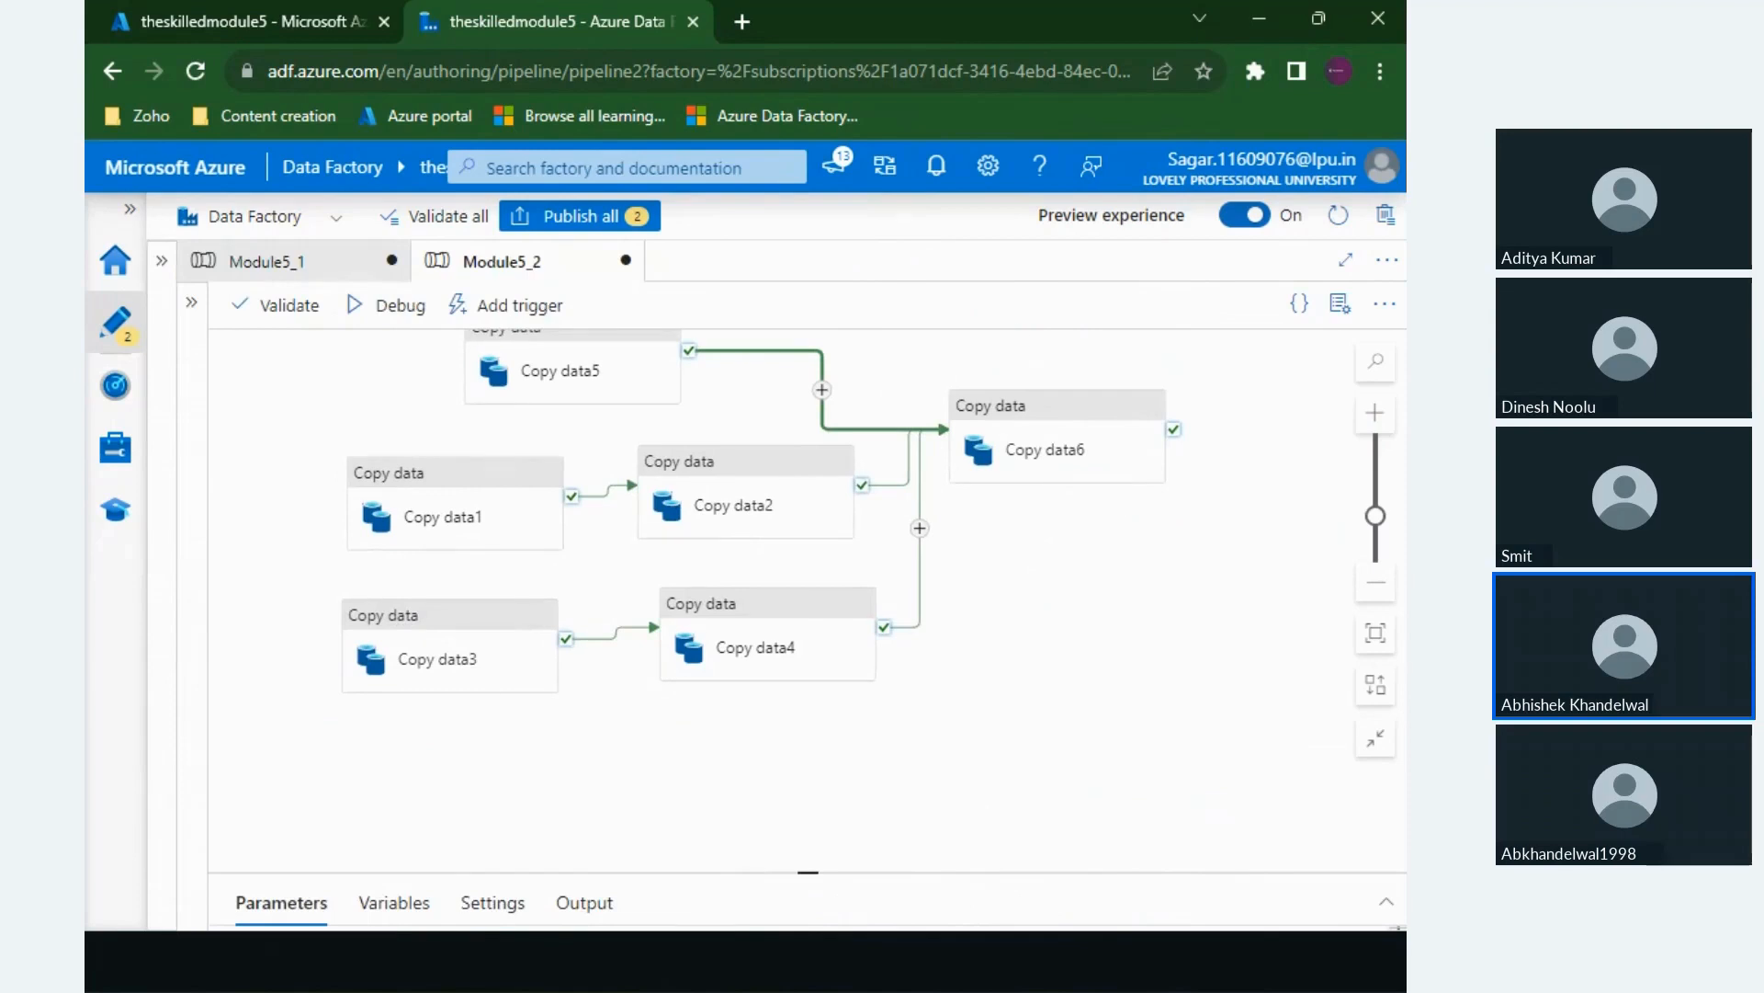
left_click_drag(398, 775, 396, 817)
mouse_move(484, 783)
left_mouse_down()
mouse_move(503, 806)
mouse_move(485, 838)
left_mouse_up()
mouse_move(590, 783)
left_mouse_down()
mouse_move(611, 809)
mouse_move(558, 862)
left_mouse_up()
left_click_drag(590, 782, 646, 776)
mouse_move(389, 742)
left_mouse_down()
mouse_move(464, 719)
mouse_move(729, 719)
mouse_move(740, 737)
mouse_move(696, 754)
left_mouse_up()
left_click_drag(796, 728, 879, 763)
mouse_move(486, 836)
left_mouse_down()
mouse_move(805, 835)
mouse_move(777, 880)
left_mouse_up()
left_click_drag(874, 800, 936, 838)
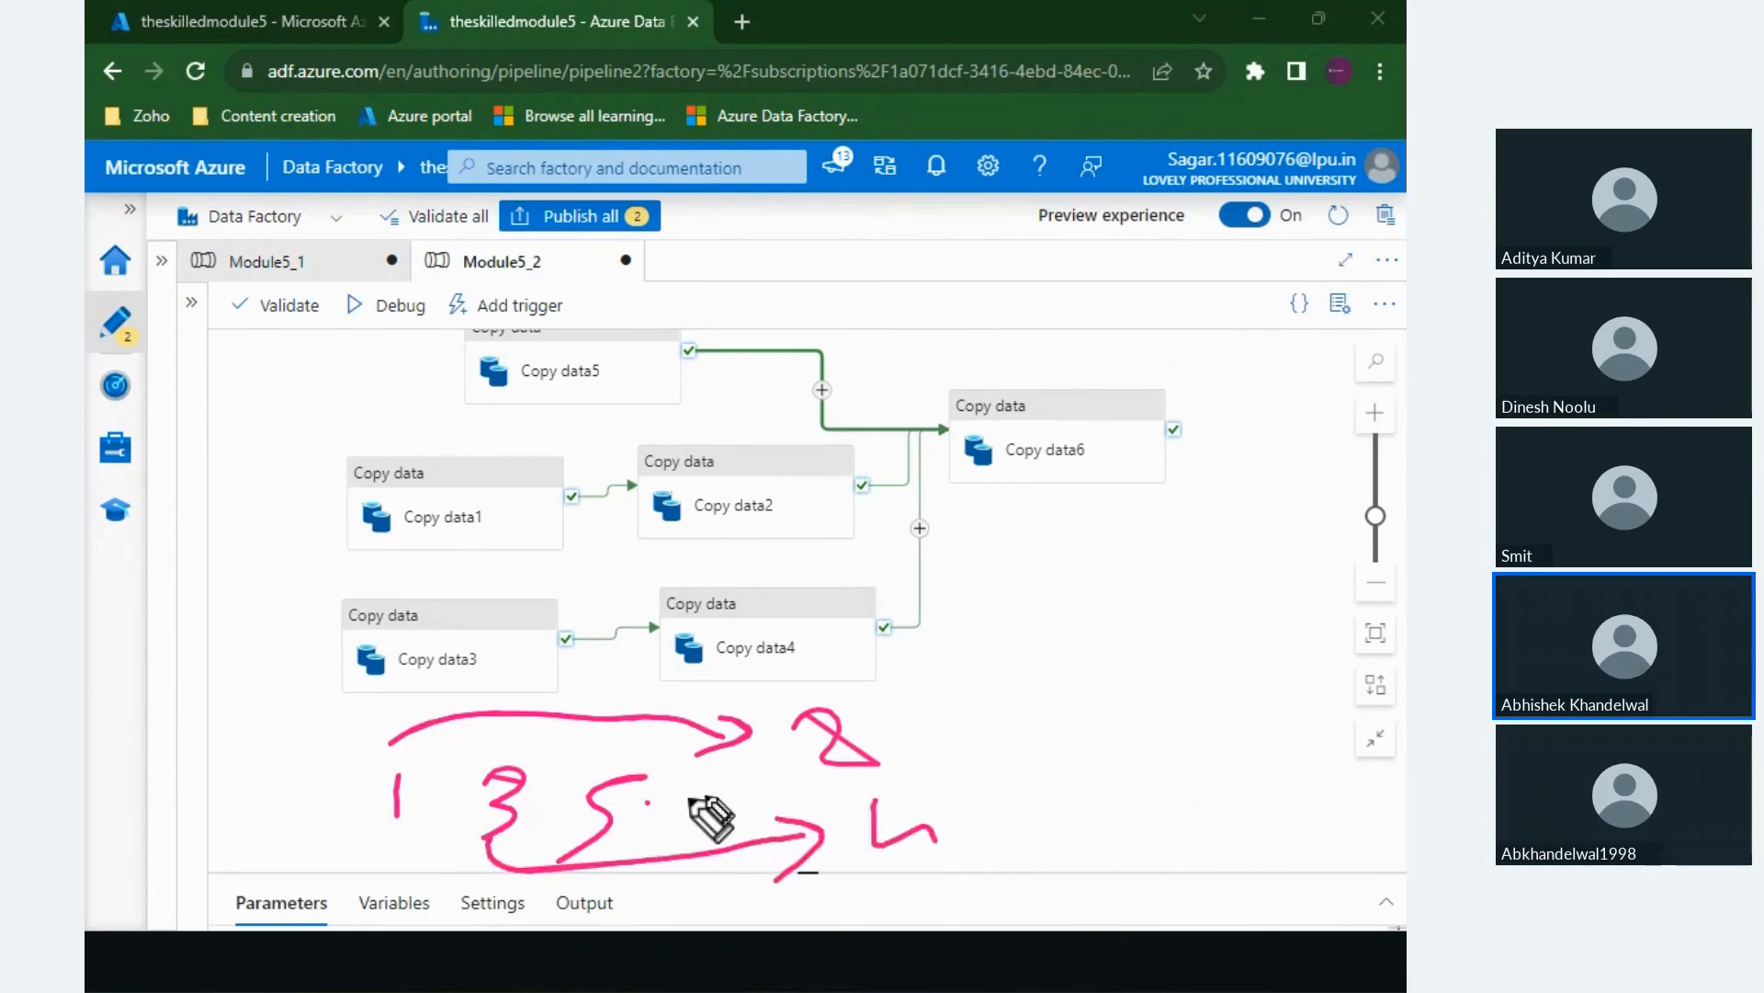
Step: Annotate the canvas with arrows from activities 2, 4 and 5 to a boxed 6, and clear the annotations
left_click_drag(649, 801, 956, 770)
left_click_drag(888, 736, 981, 730)
left_click_drag(953, 832, 1021, 817)
mouse_move(966, 714)
left_mouse_down()
mouse_move(1021, 730)
mouse_move(937, 806)
mouse_move(1026, 842)
left_mouse_up()
left_click_drag(1086, 736, 1104, 813)
mouse_move(1067, 740)
left_mouse_down()
mouse_move(1156, 716)
mouse_move(1108, 827)
left_mouse_up()
left_click_drag(1219, 755, 1170, 778)
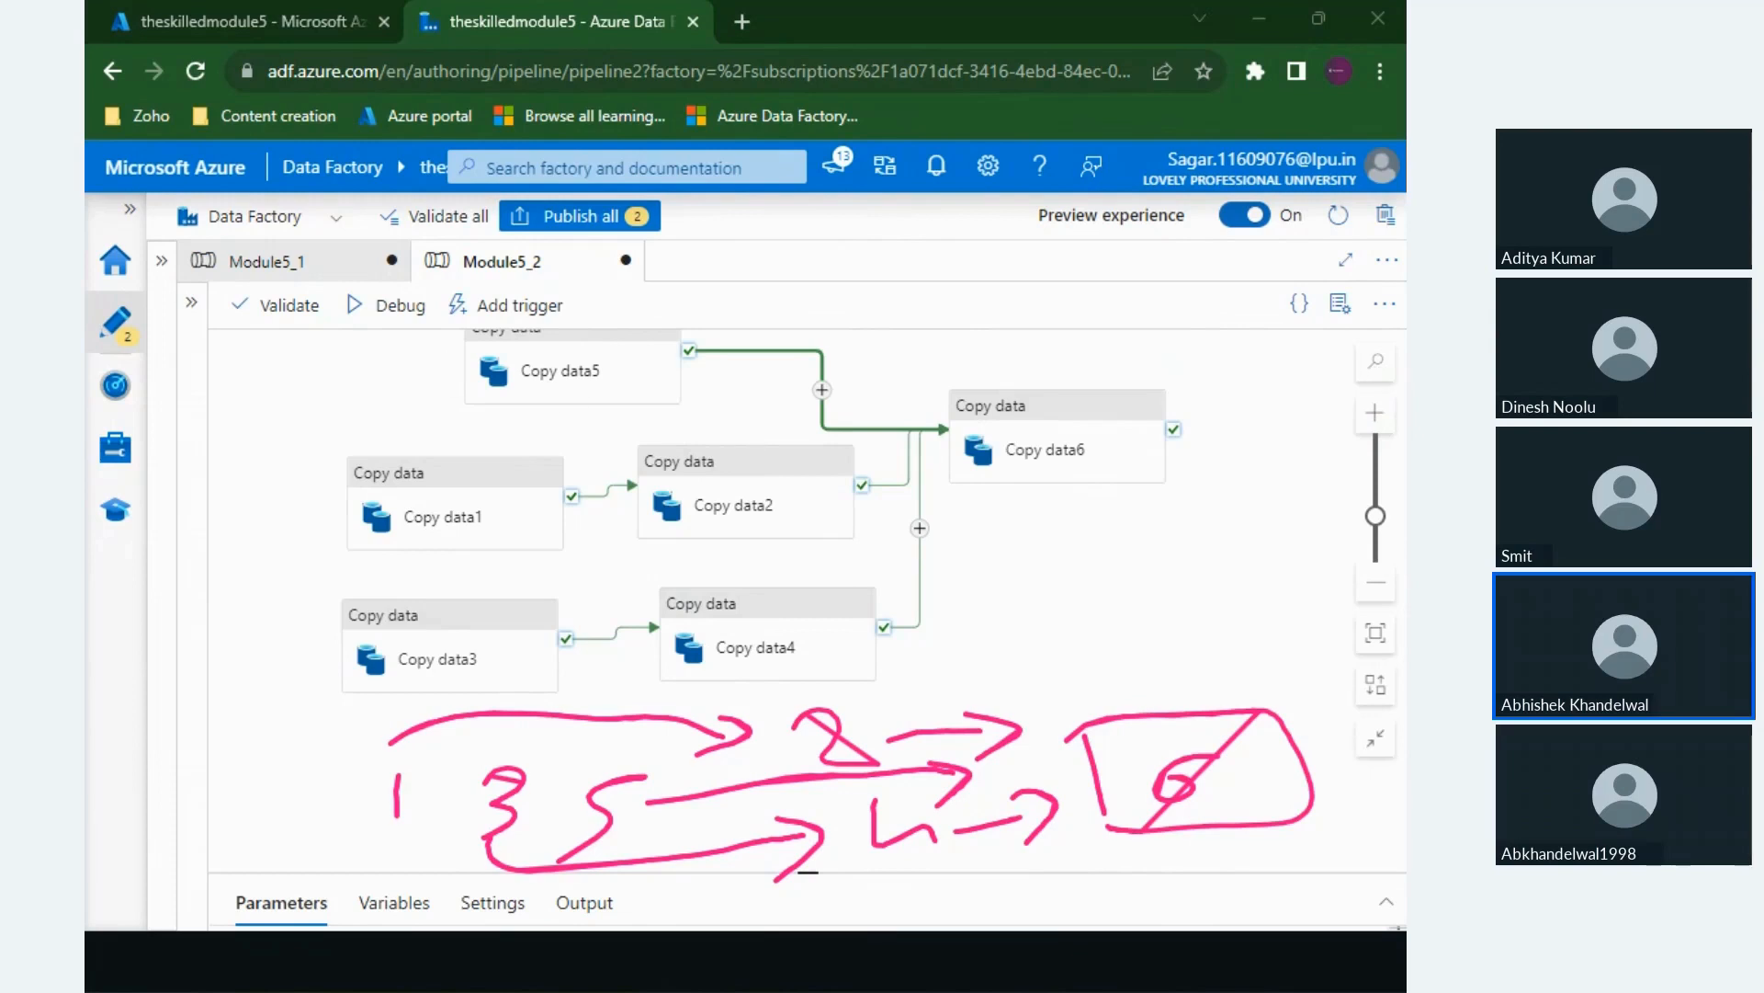
key("e")
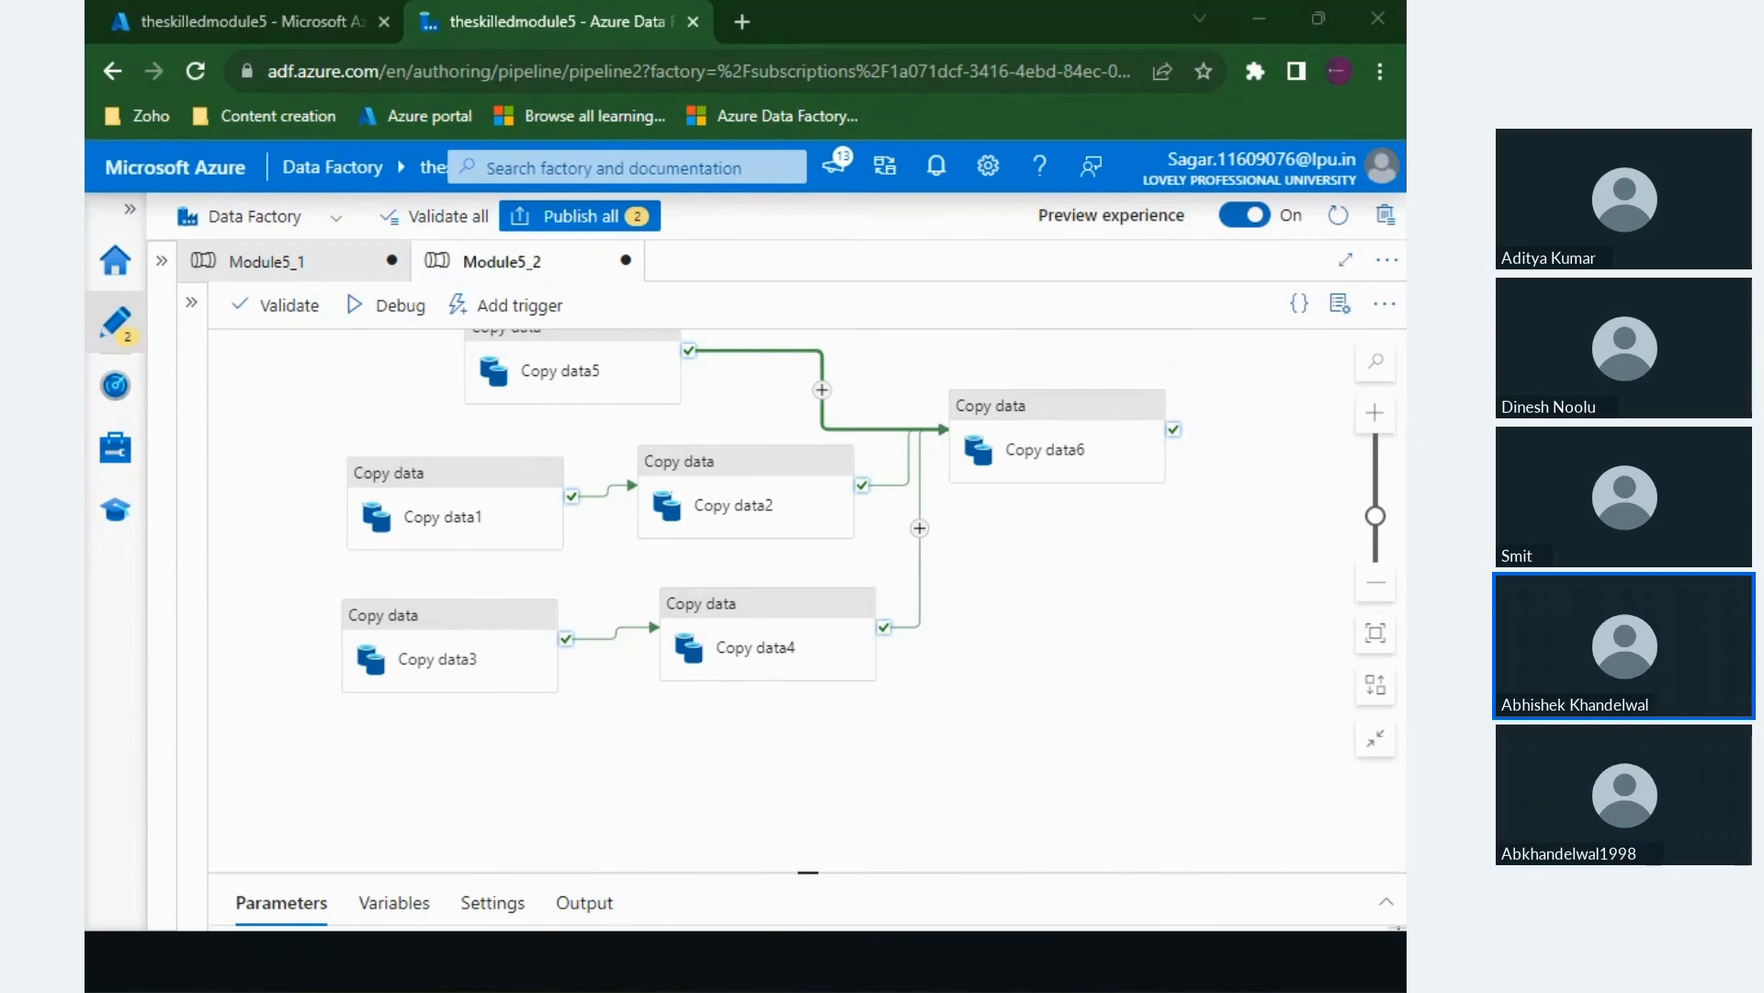
Step: Open Copy data5's properties, enlarge the pane below the canvas, and deselect the activity
scroll(677, 627, "up", 1)
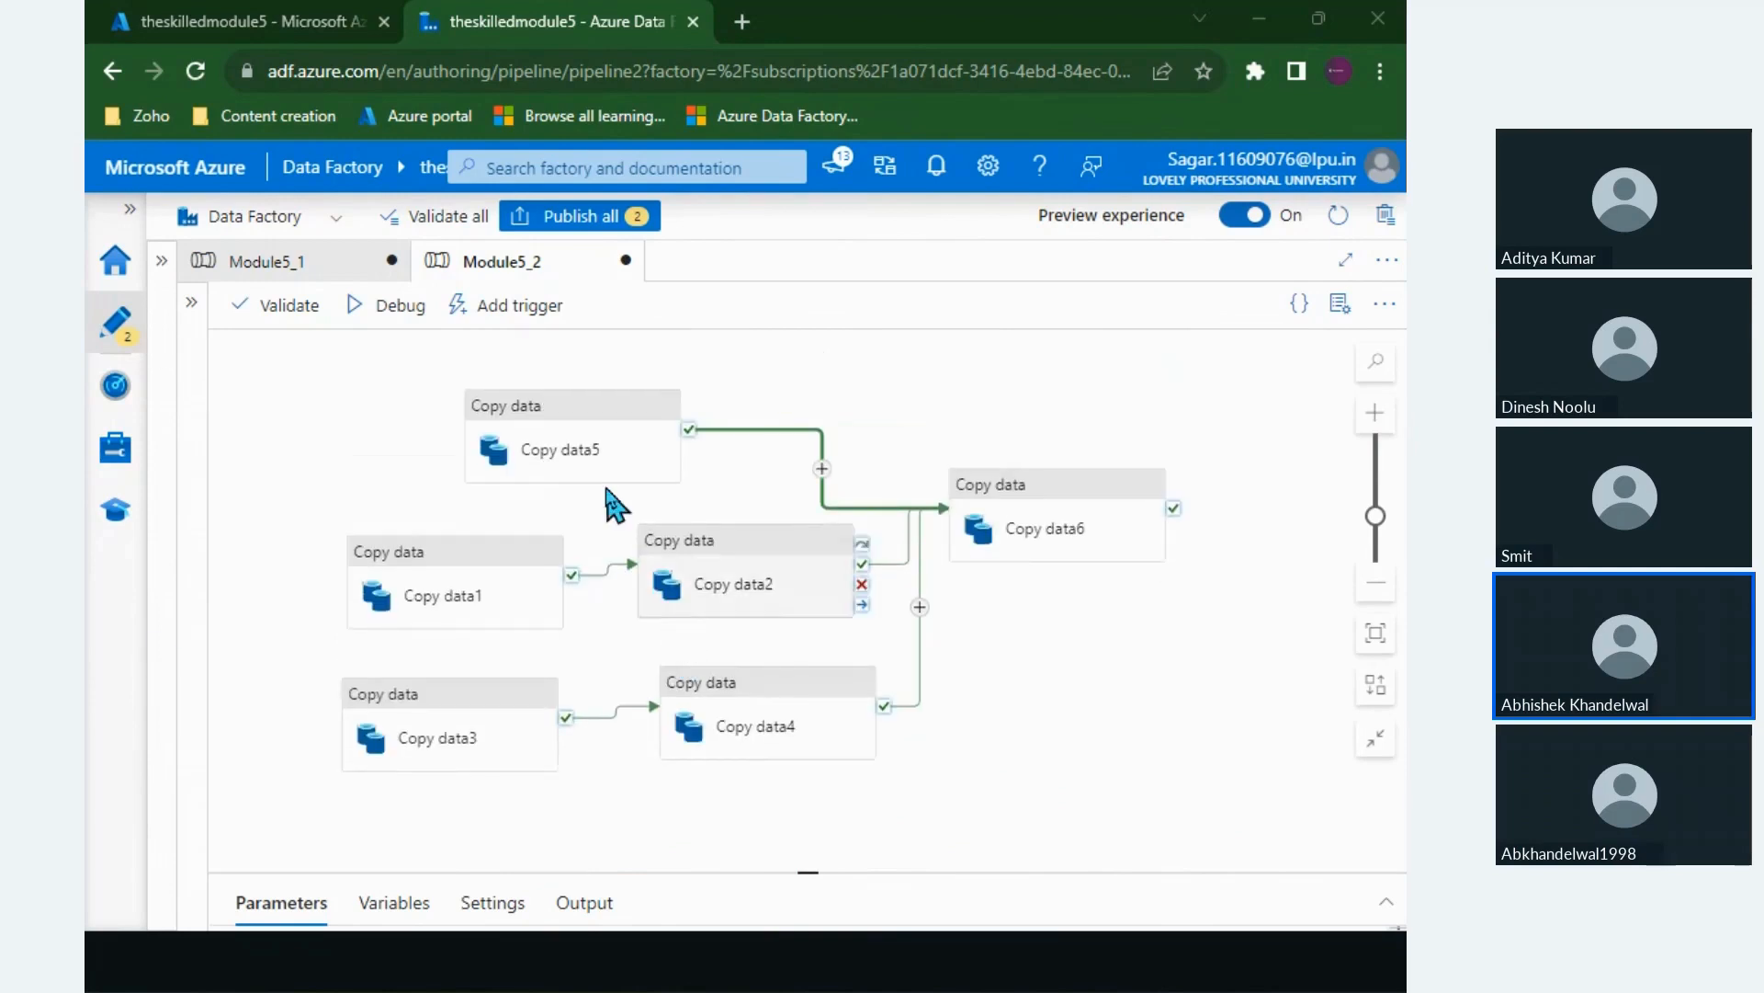
left_click(582, 461)
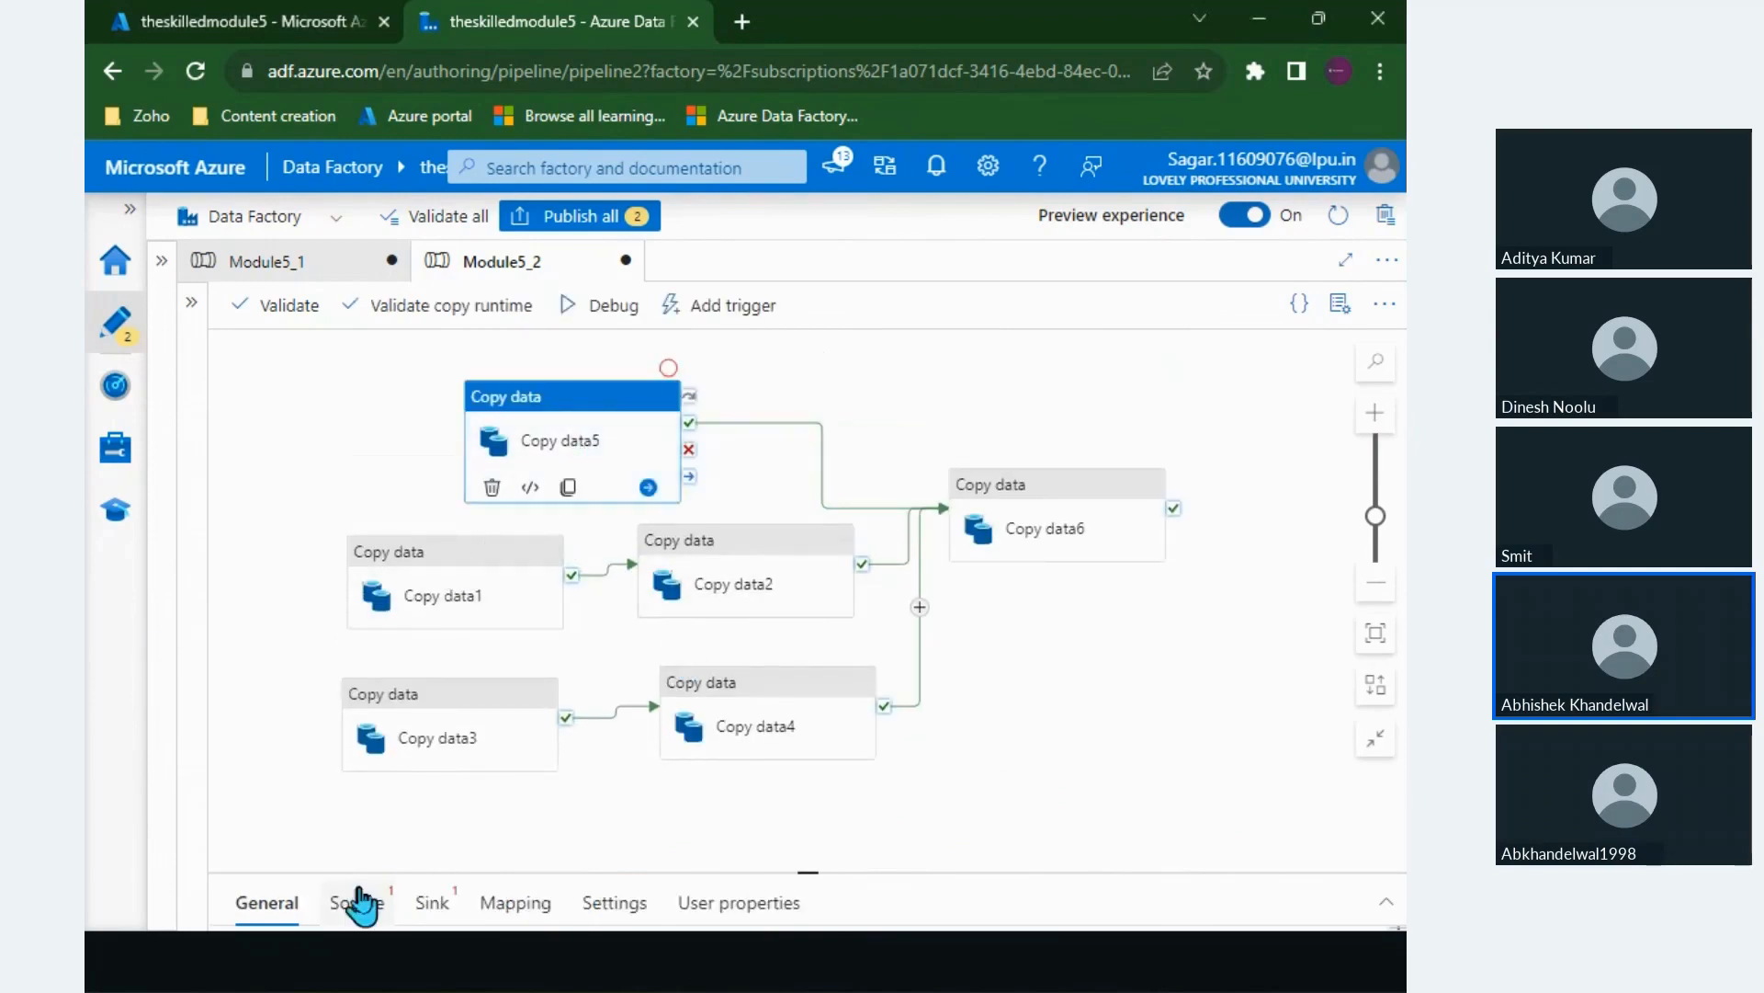
left_click_drag(810, 871, 810, 808)
left_click(370, 457)
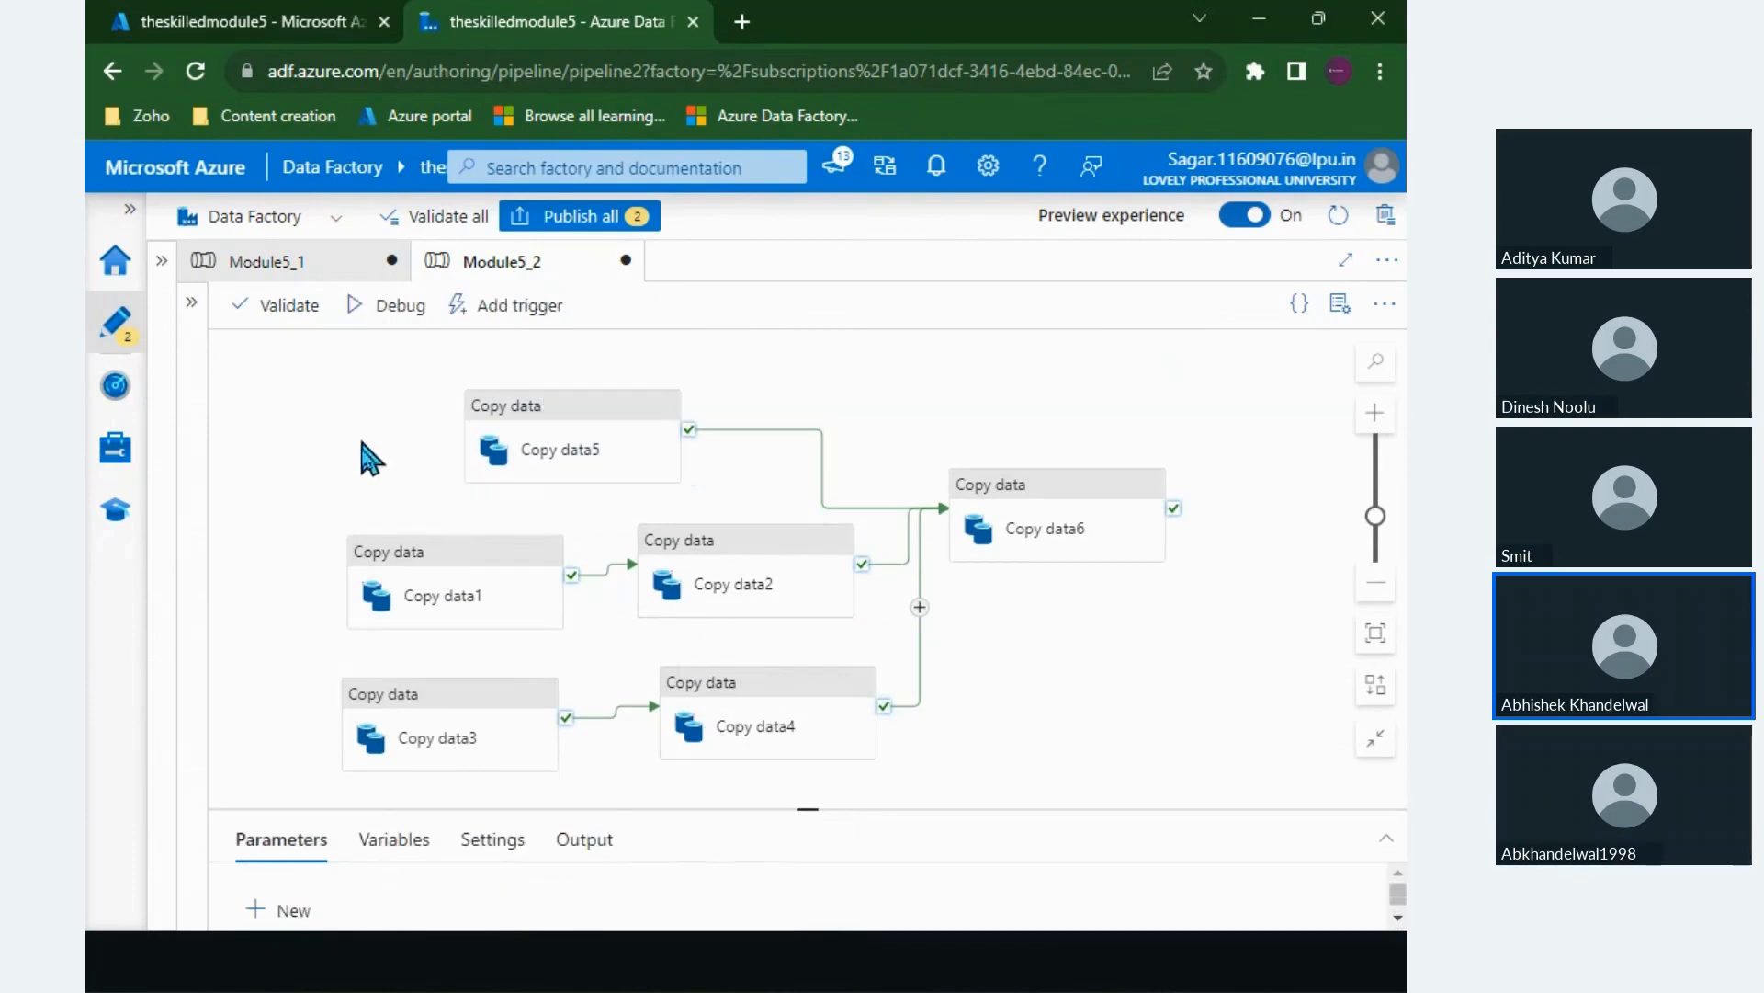
left_click_drag(356, 456, 360, 414)
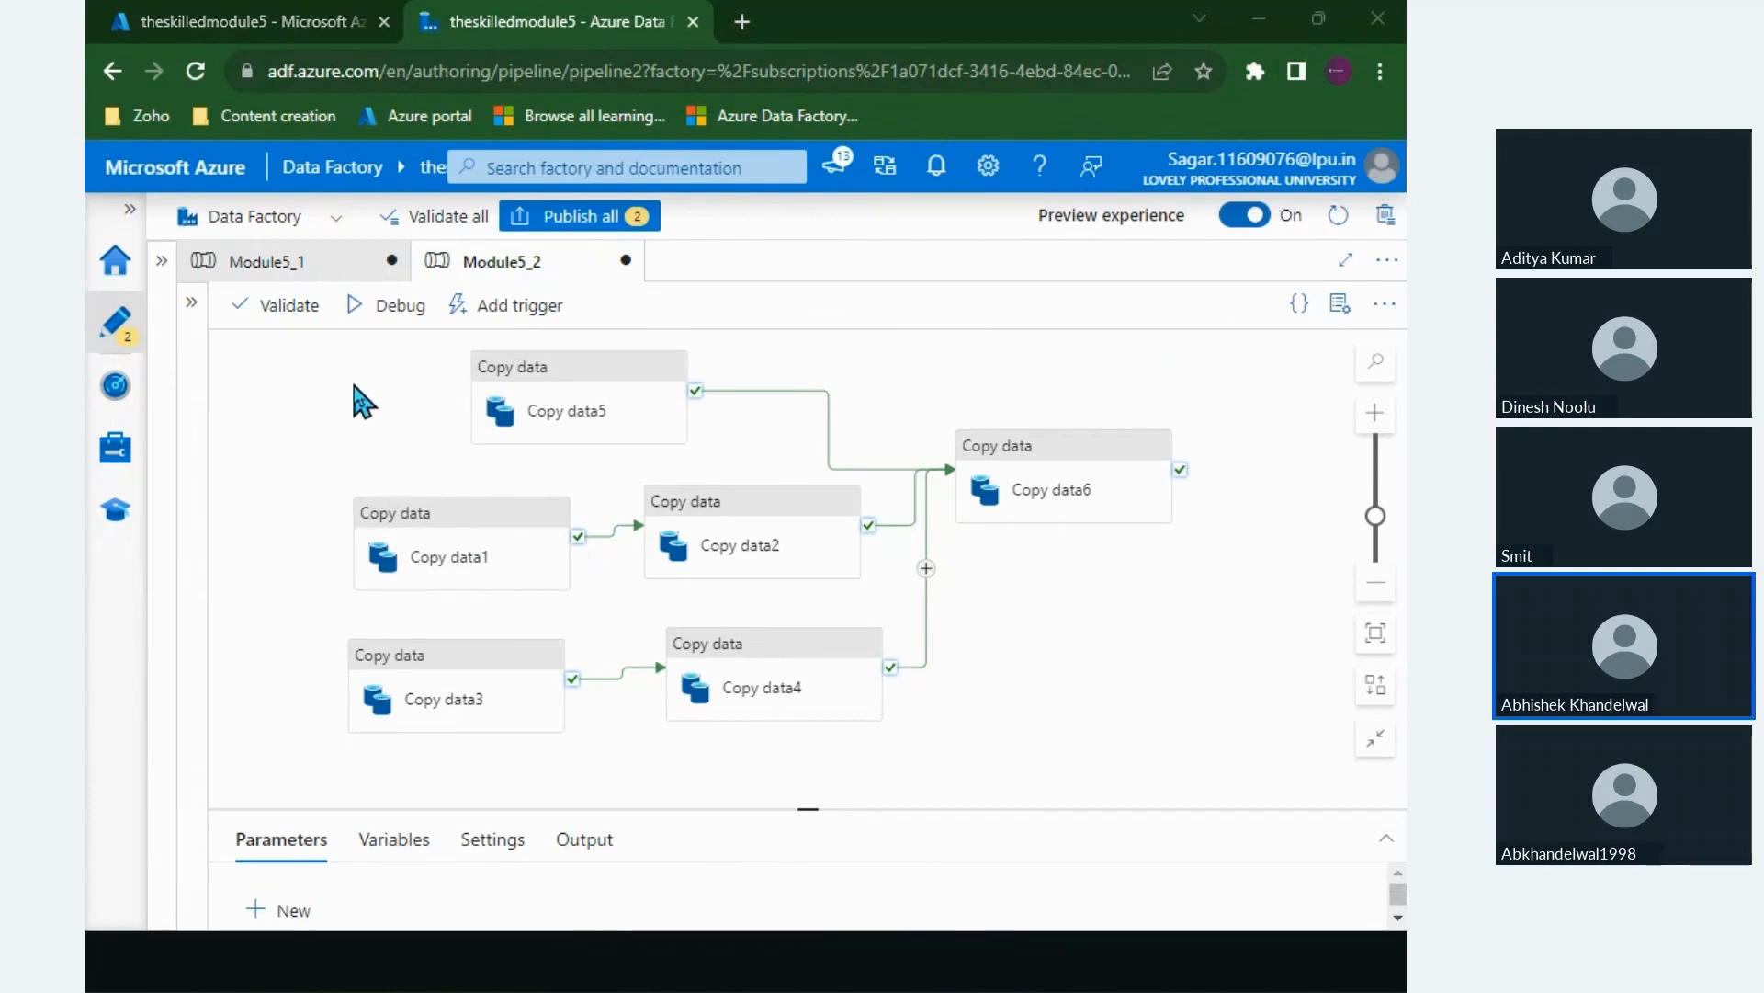
key("alt+Tab")
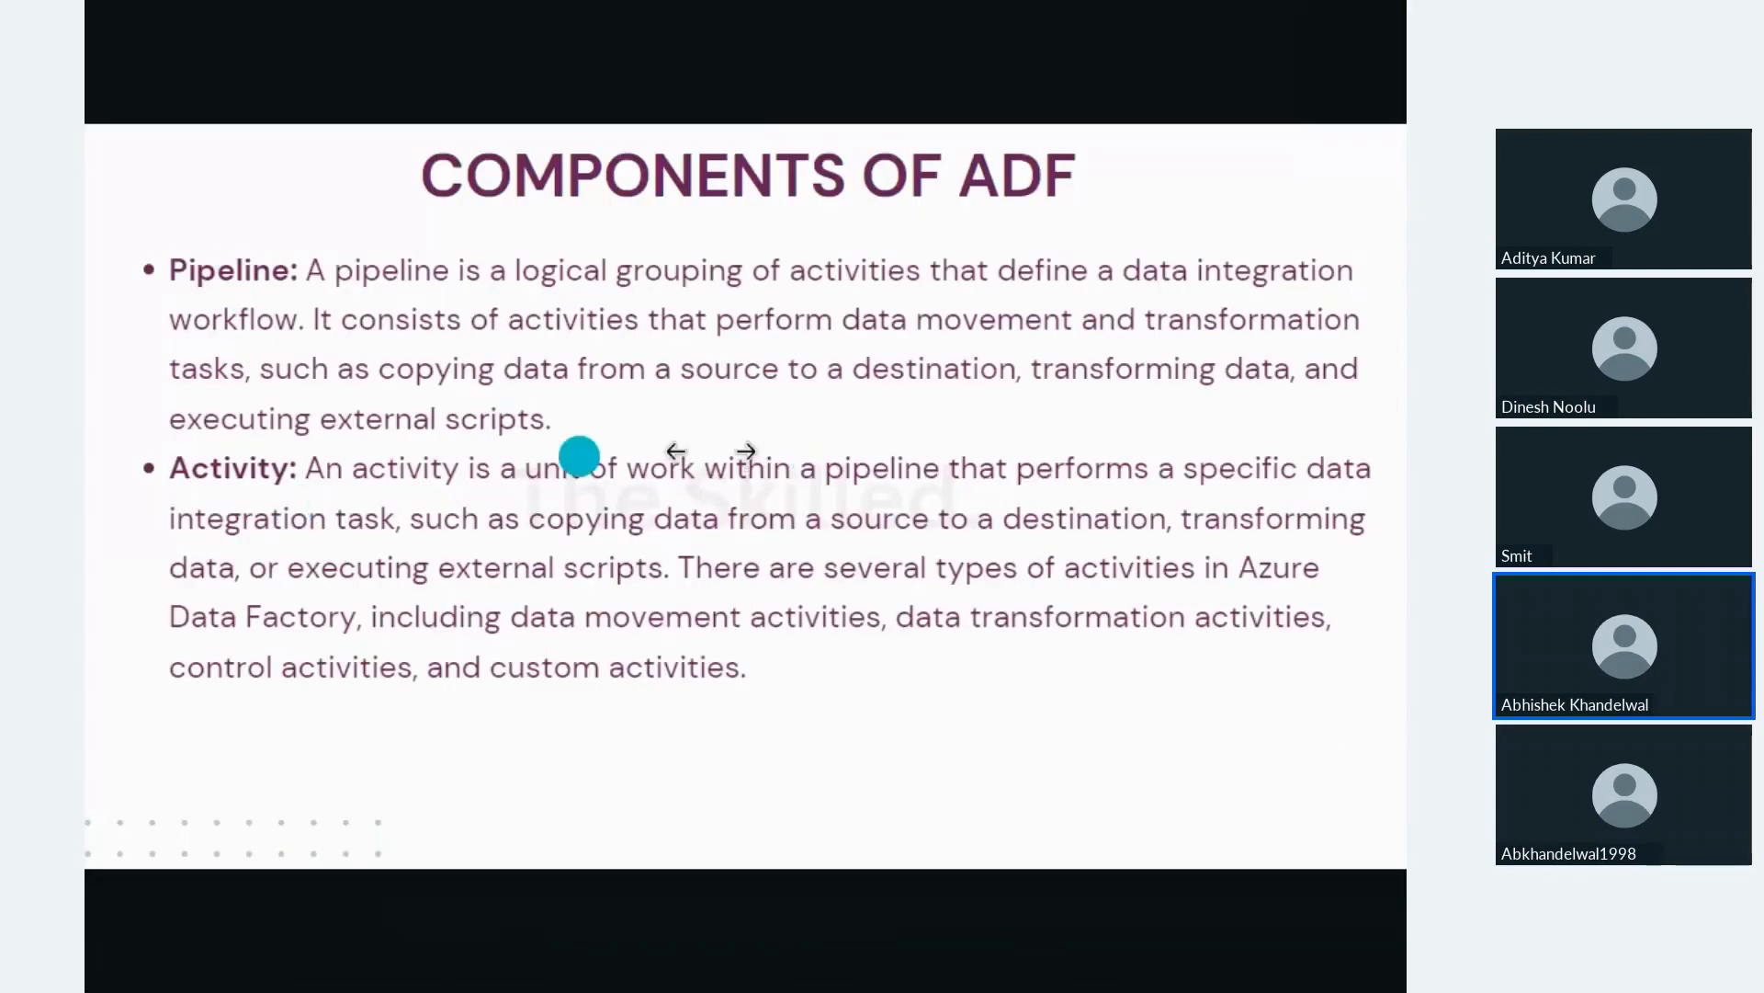
left_click(997, 571)
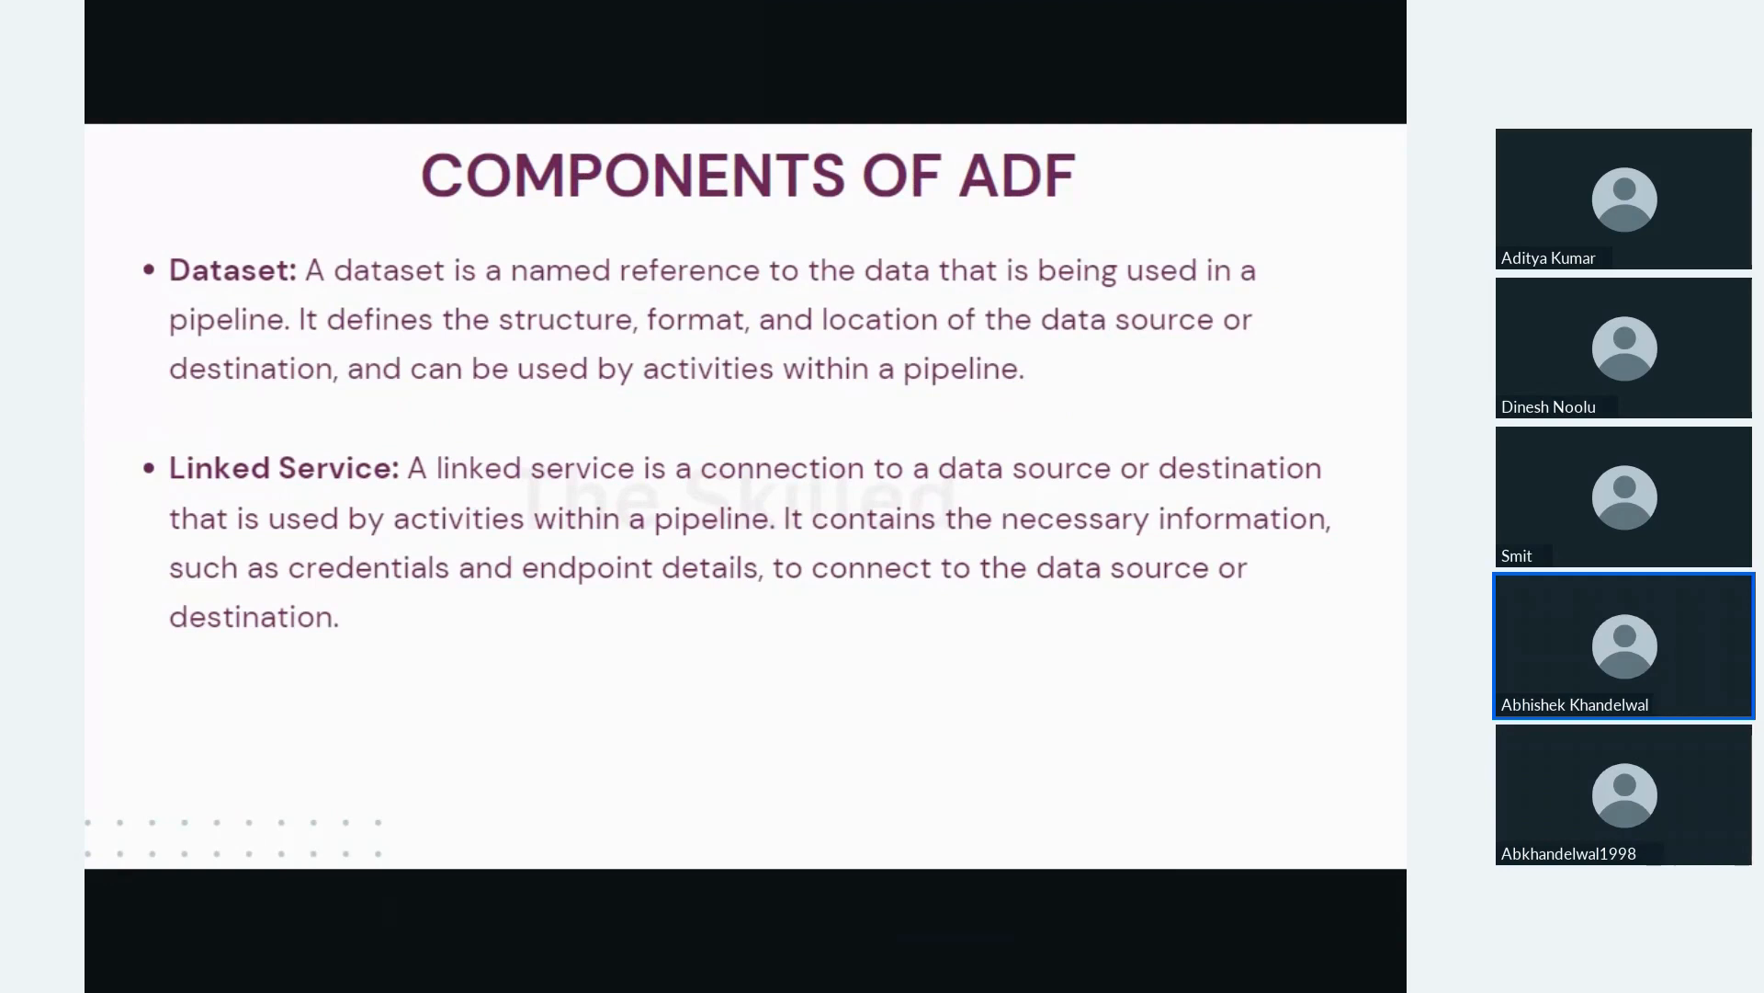
mouse_move(349, 288)
left_mouse_down()
mouse_move(342, 468)
mouse_move(562, 410)
mouse_move(343, 468)
left_mouse_up()
mouse_move(446, 211)
left_mouse_down()
mouse_move(434, 258)
mouse_move(391, 263)
mouse_move(526, 225)
mouse_move(529, 261)
mouse_move(621, 270)
left_mouse_up()
left_click_drag(363, 333, 551, 331)
left_click_drag(368, 390, 517, 391)
left_click_drag(347, 427, 530, 423)
left_click_drag(395, 294, 405, 455)
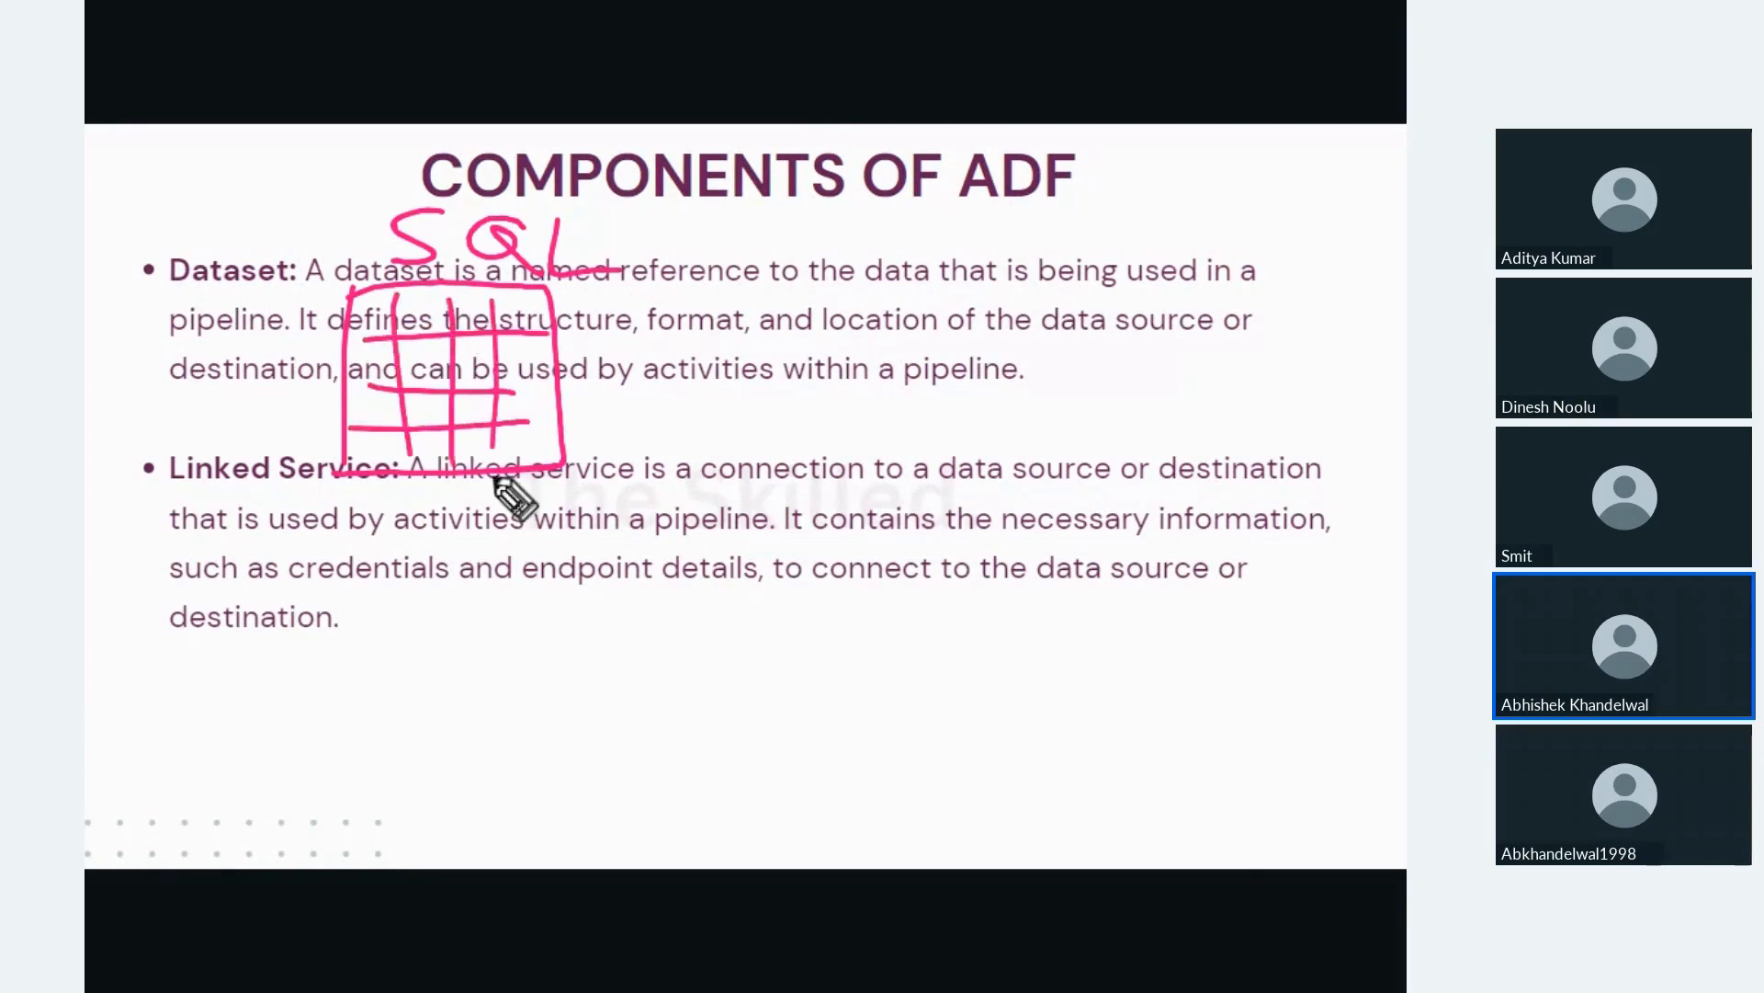
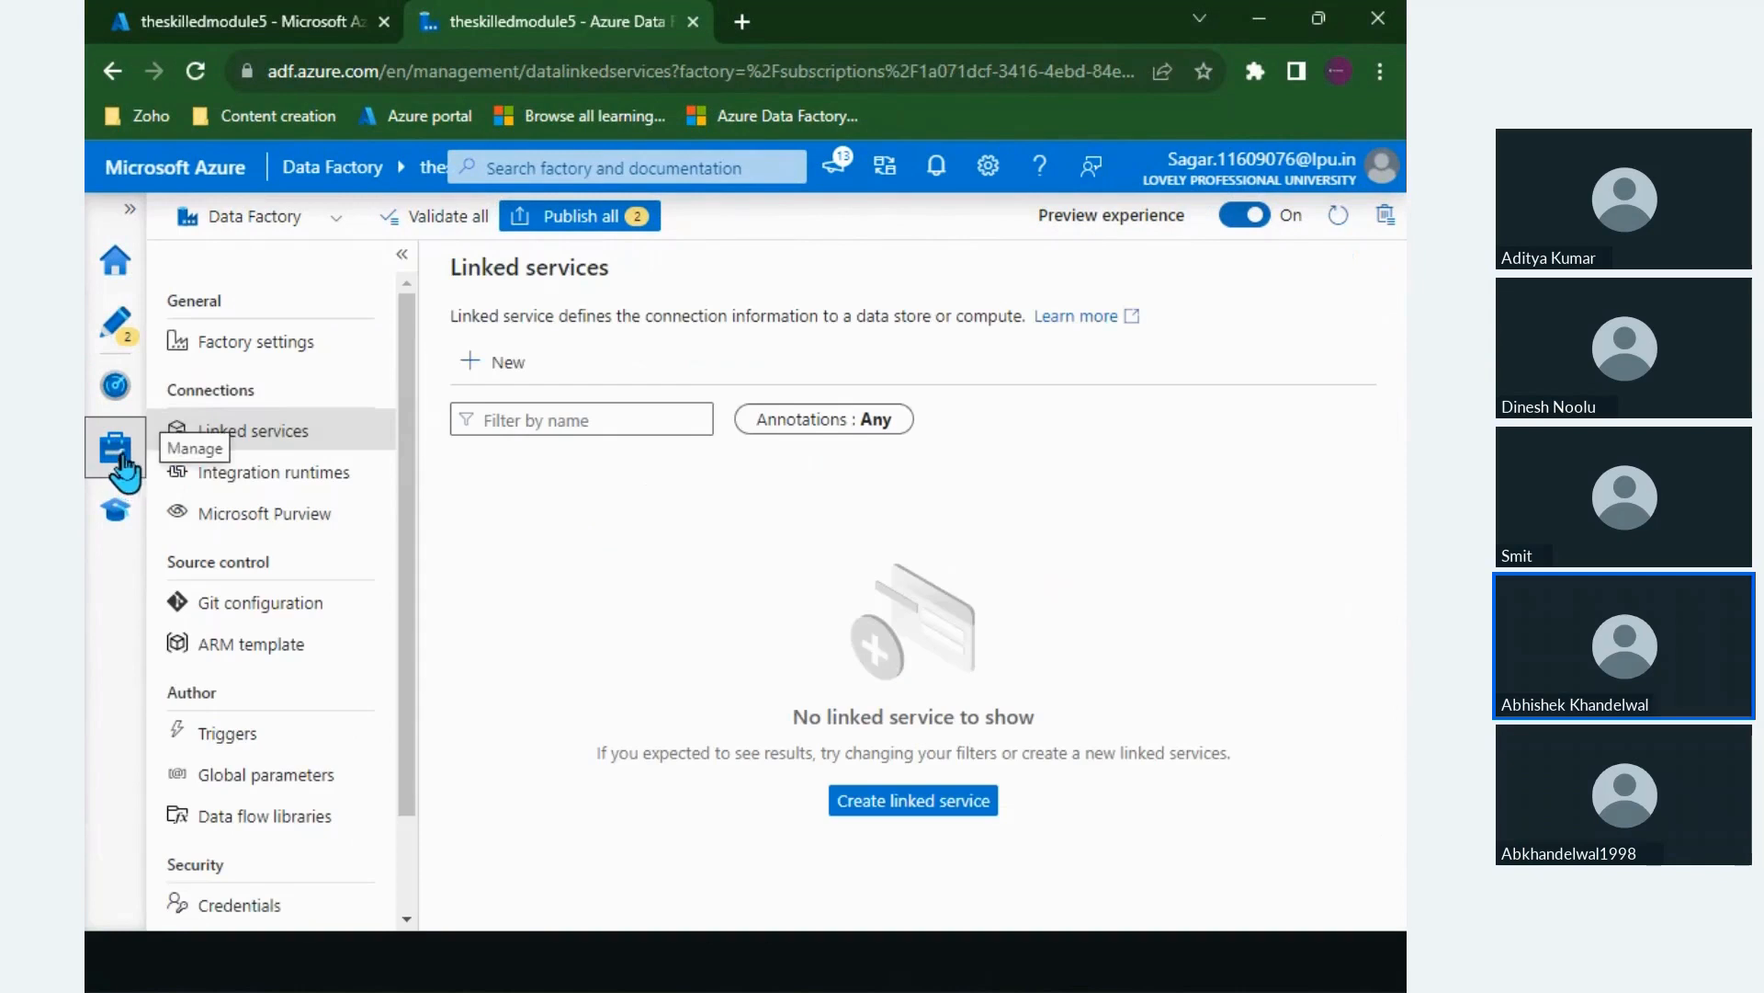
scroll(294, 733, "down", 2)
scroll(294, 733, "up", 2)
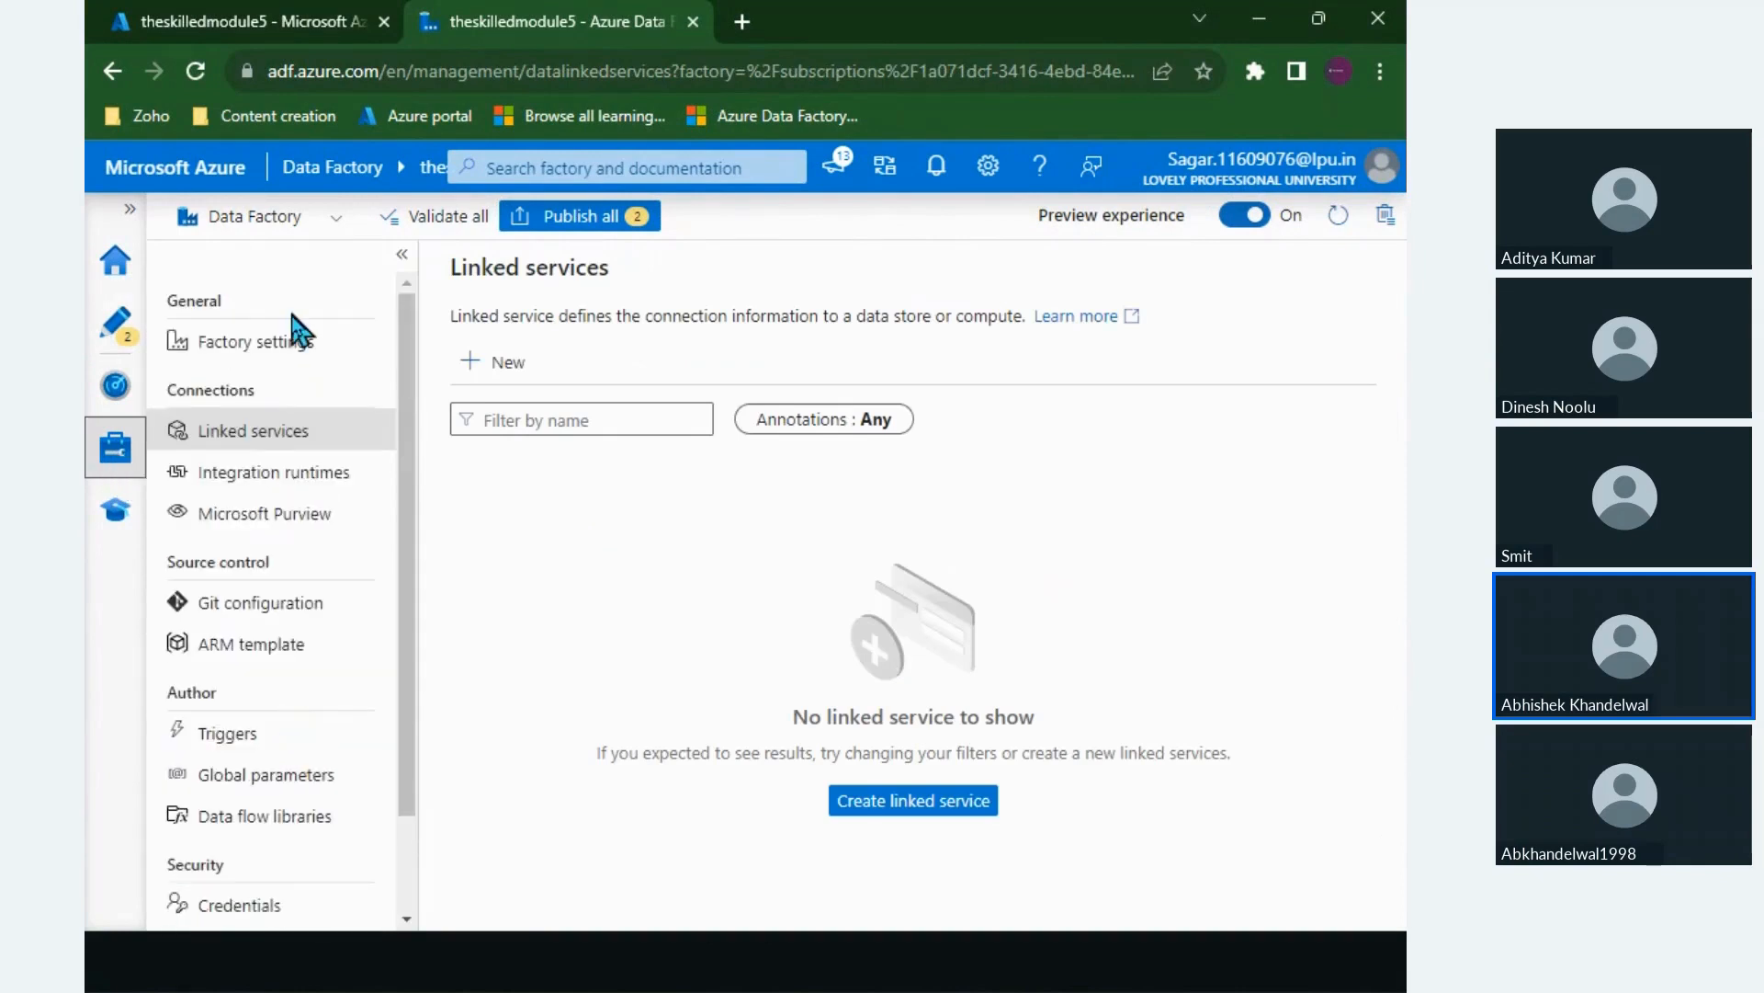
scroll(246, 654, "down", 2)
scroll(246, 654, "up", 2)
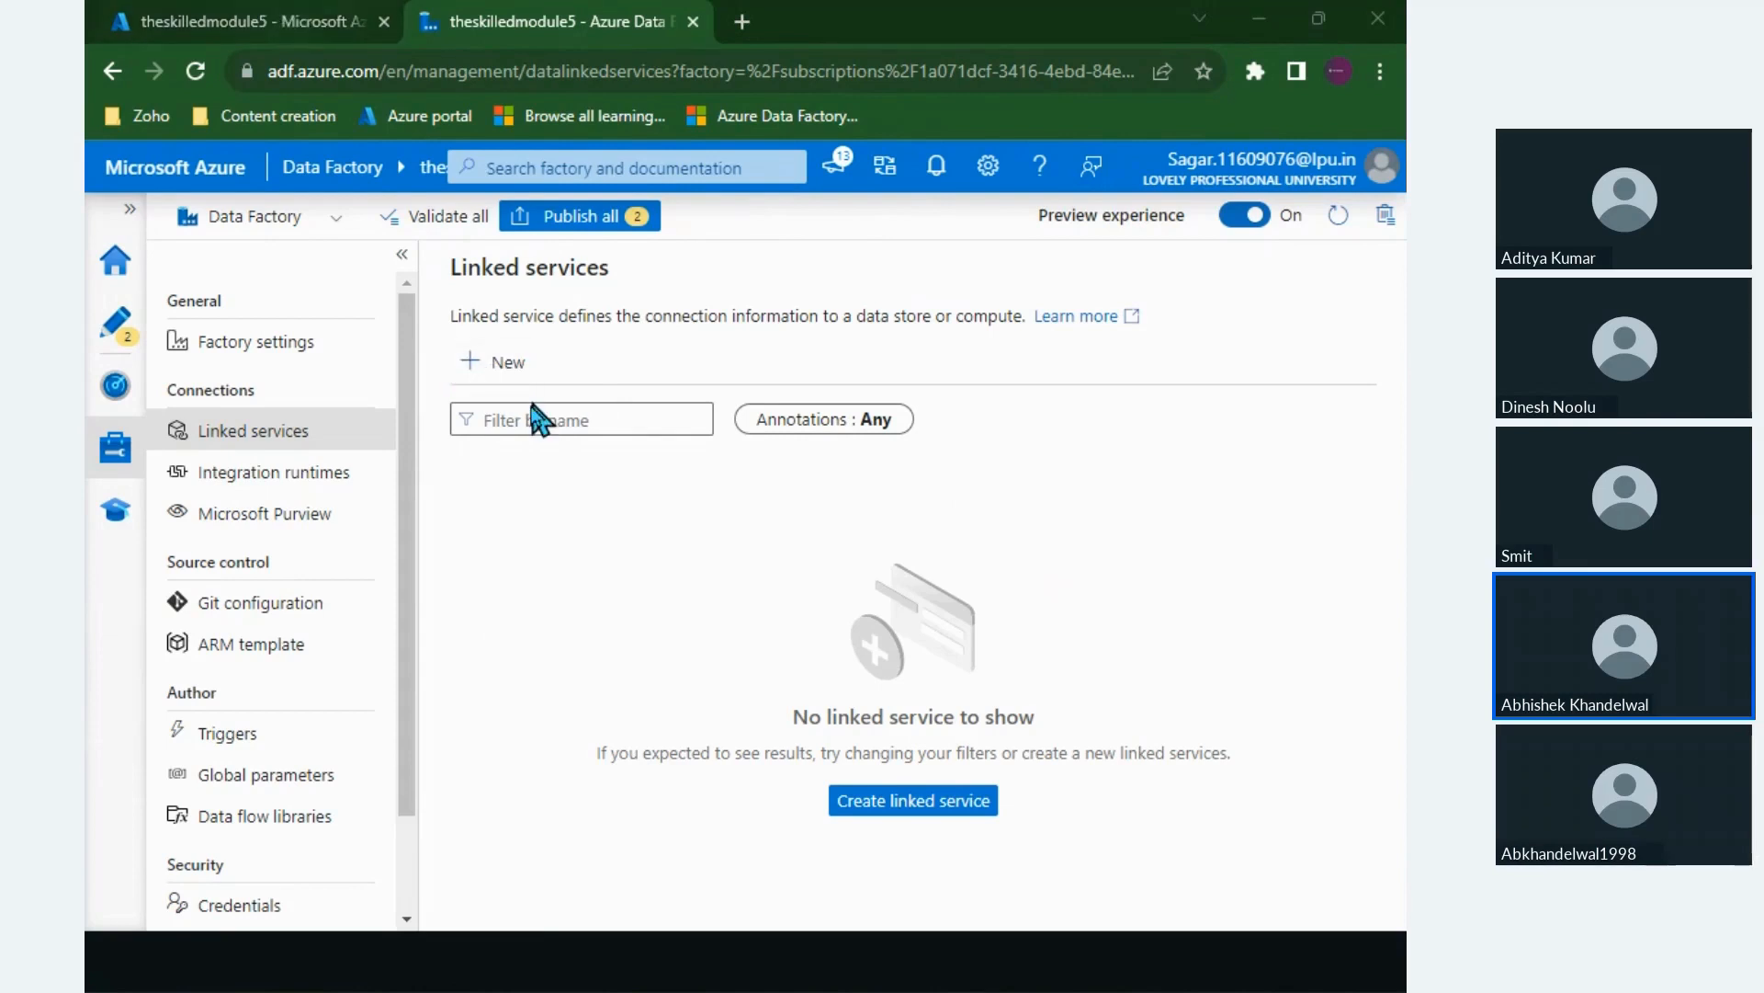
Step: Start a new linked service, search the data stores for "azure sql" and choose Azure SQL Database
left_click(496, 370)
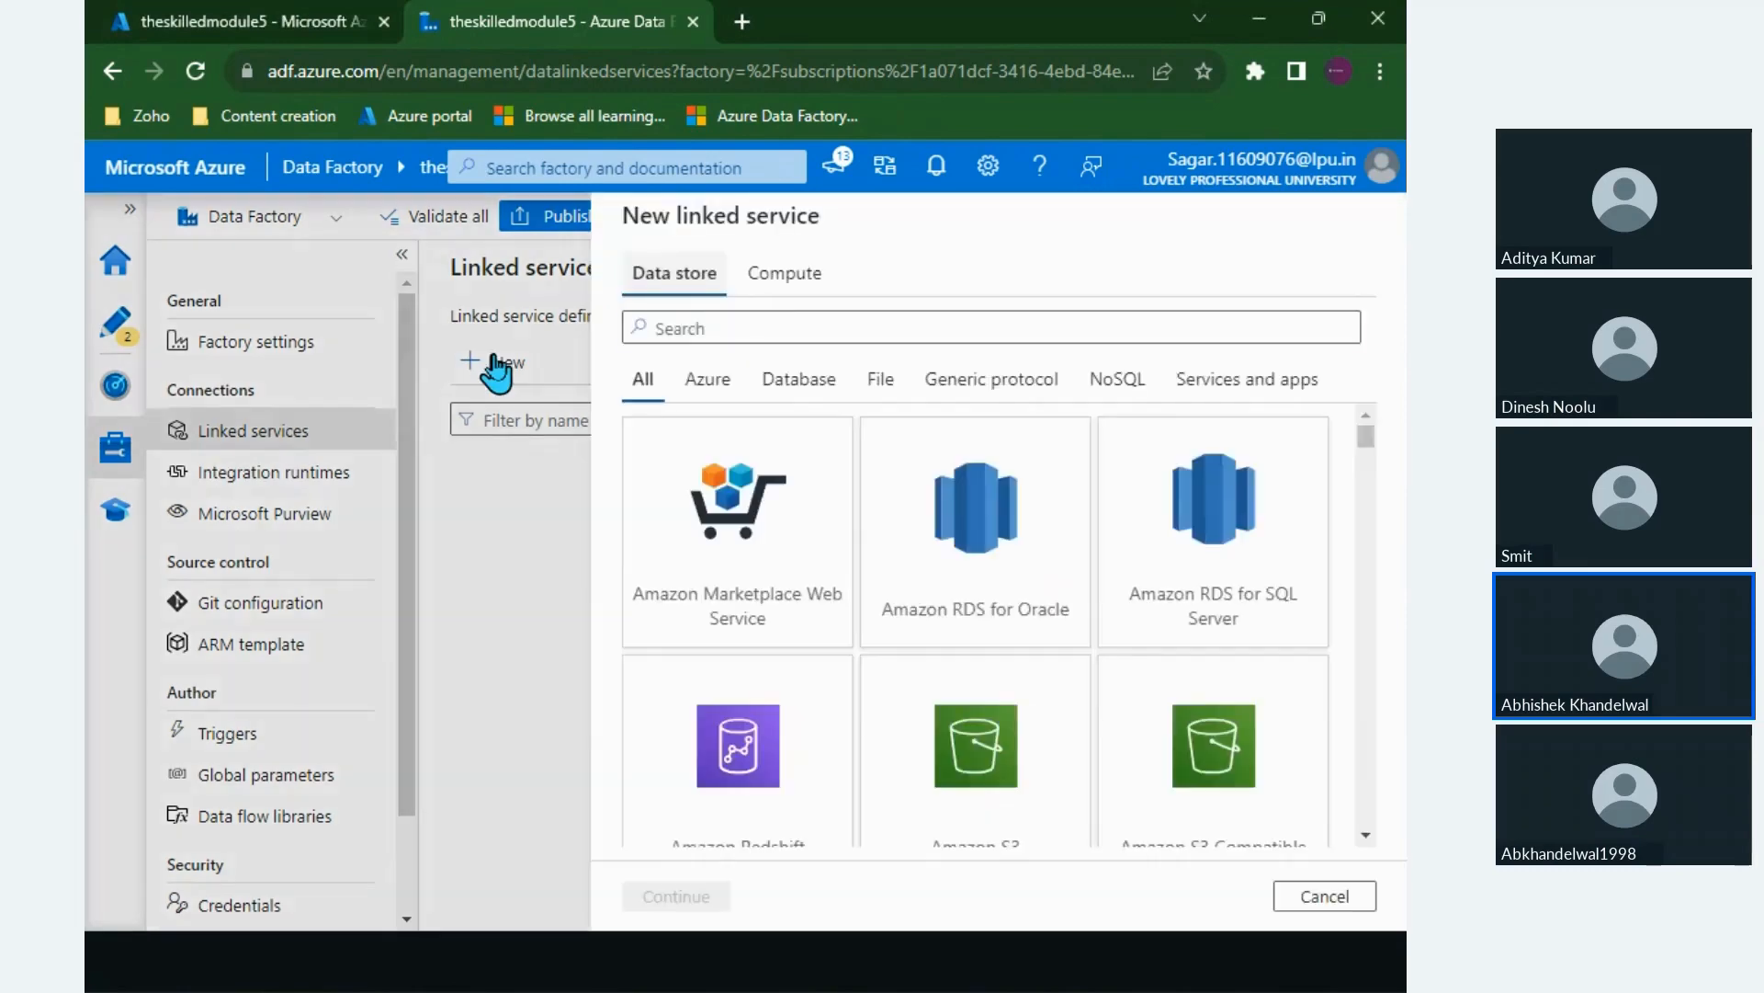
scroll(809, 604, "down", 15)
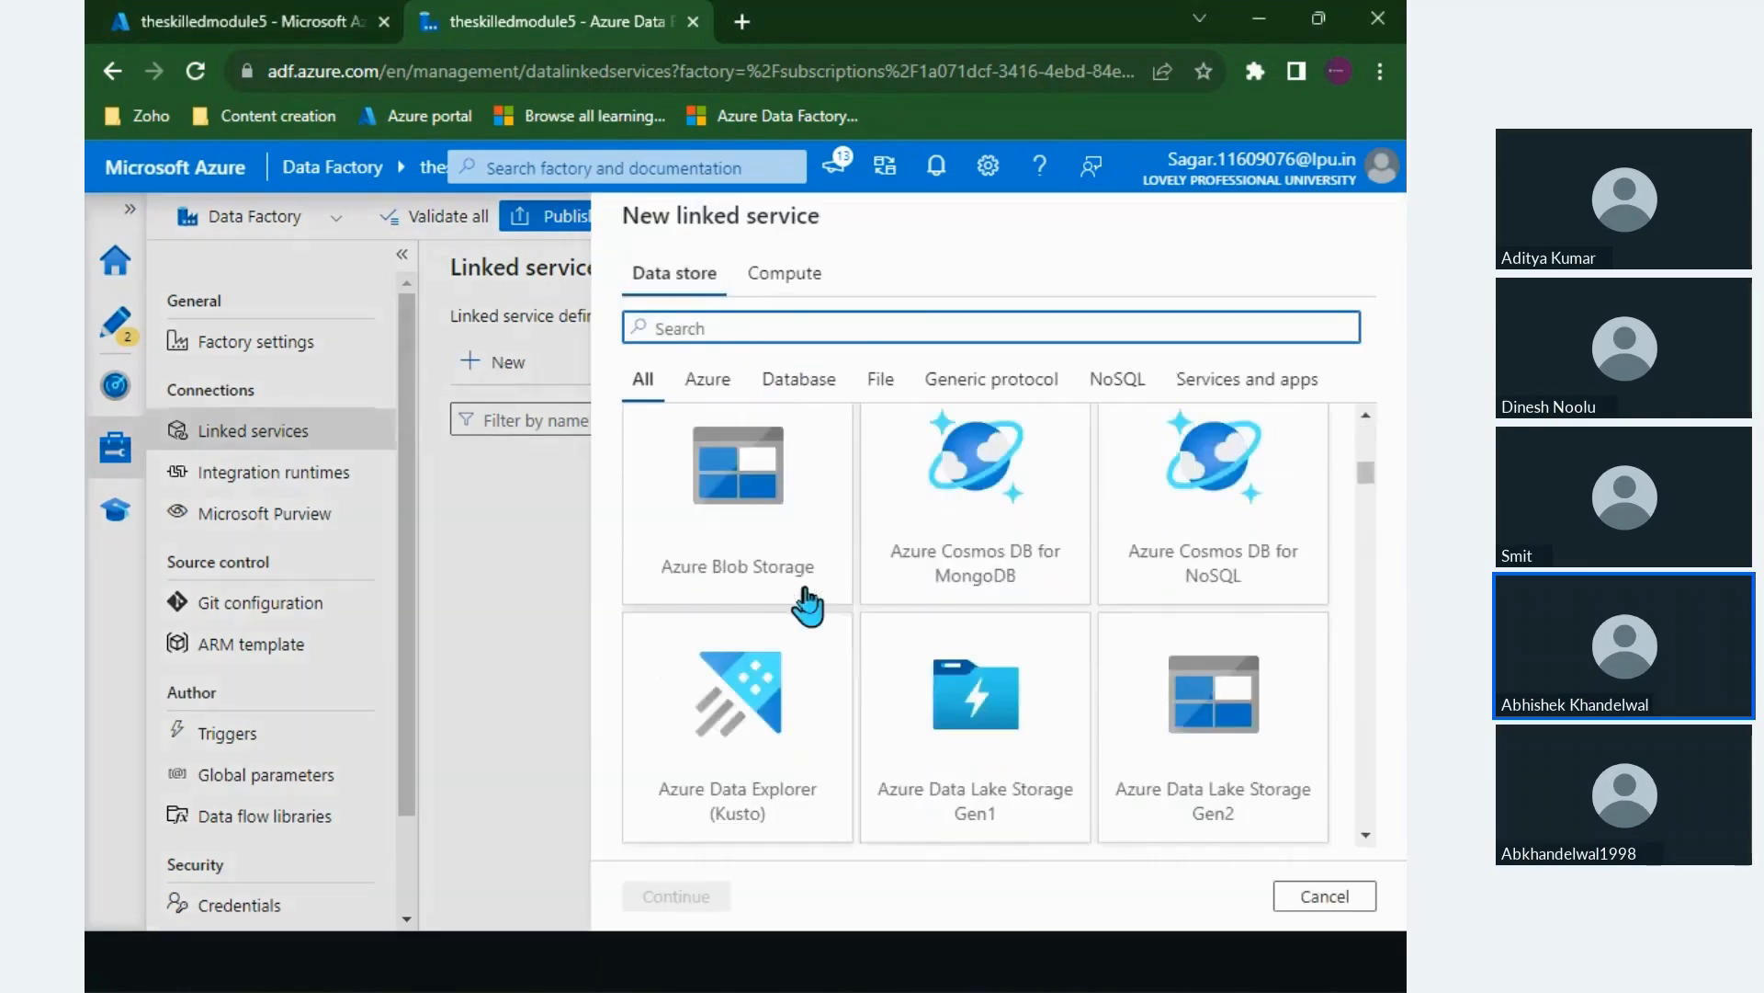
scroll(809, 604, "down", 3)
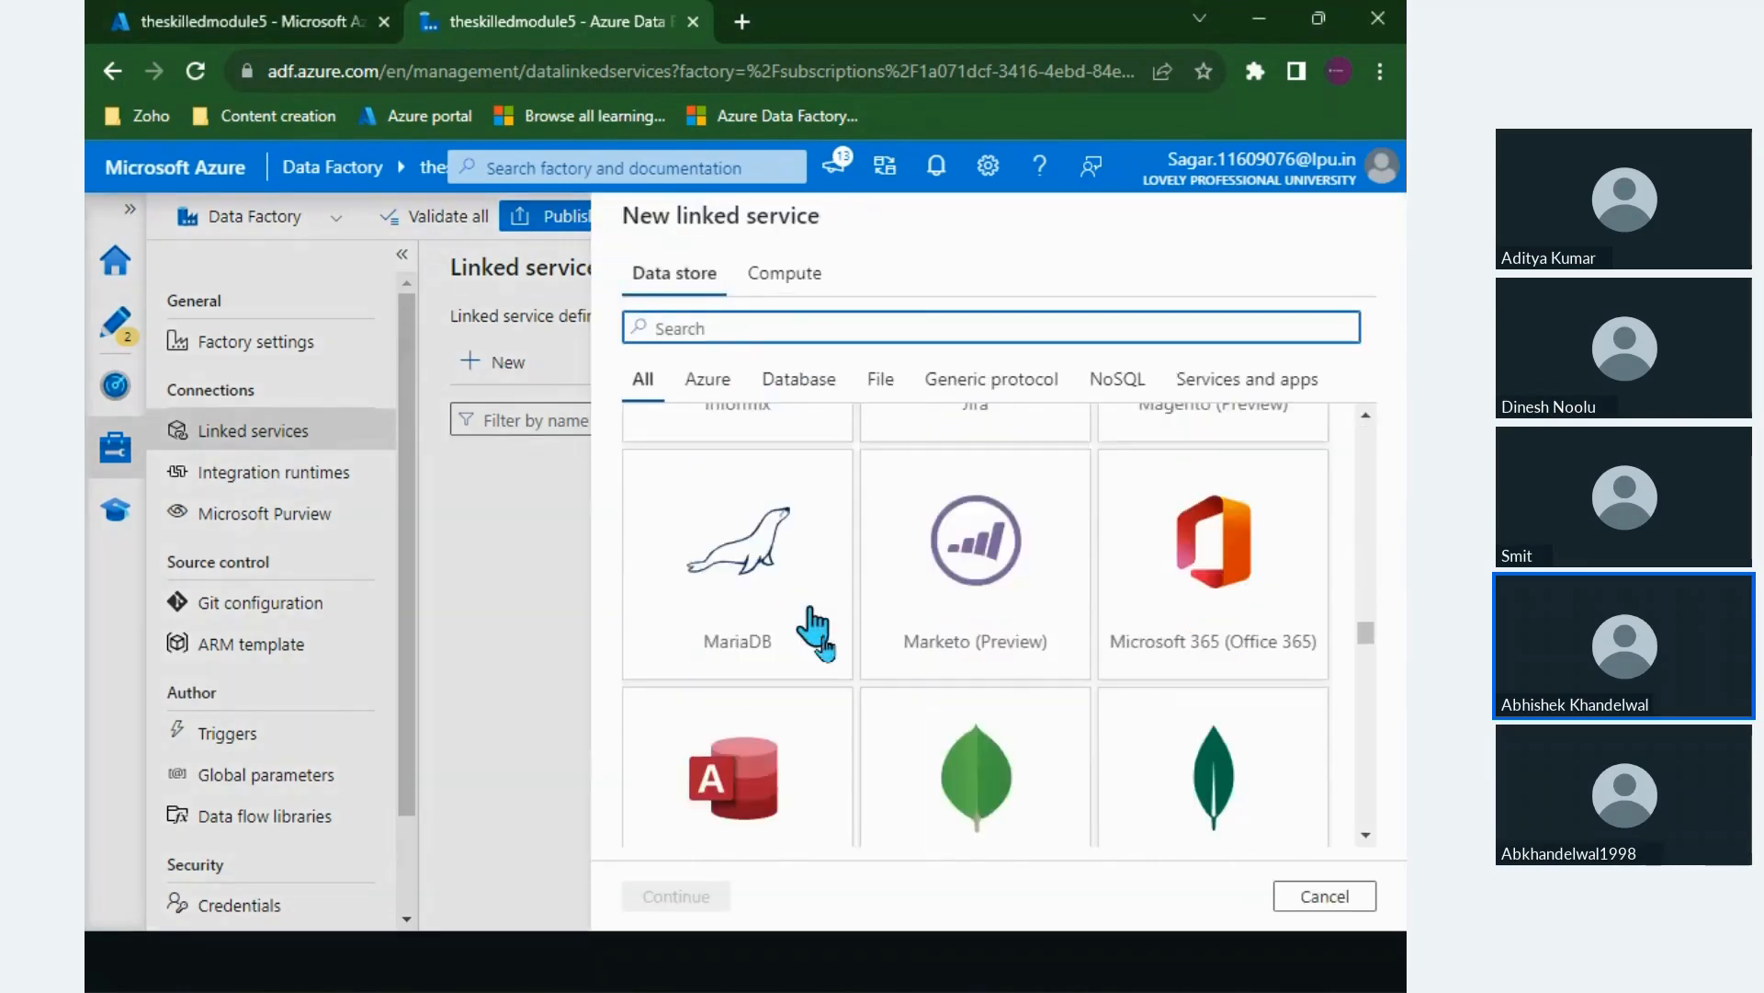
scroll(857, 683, "down", 15)
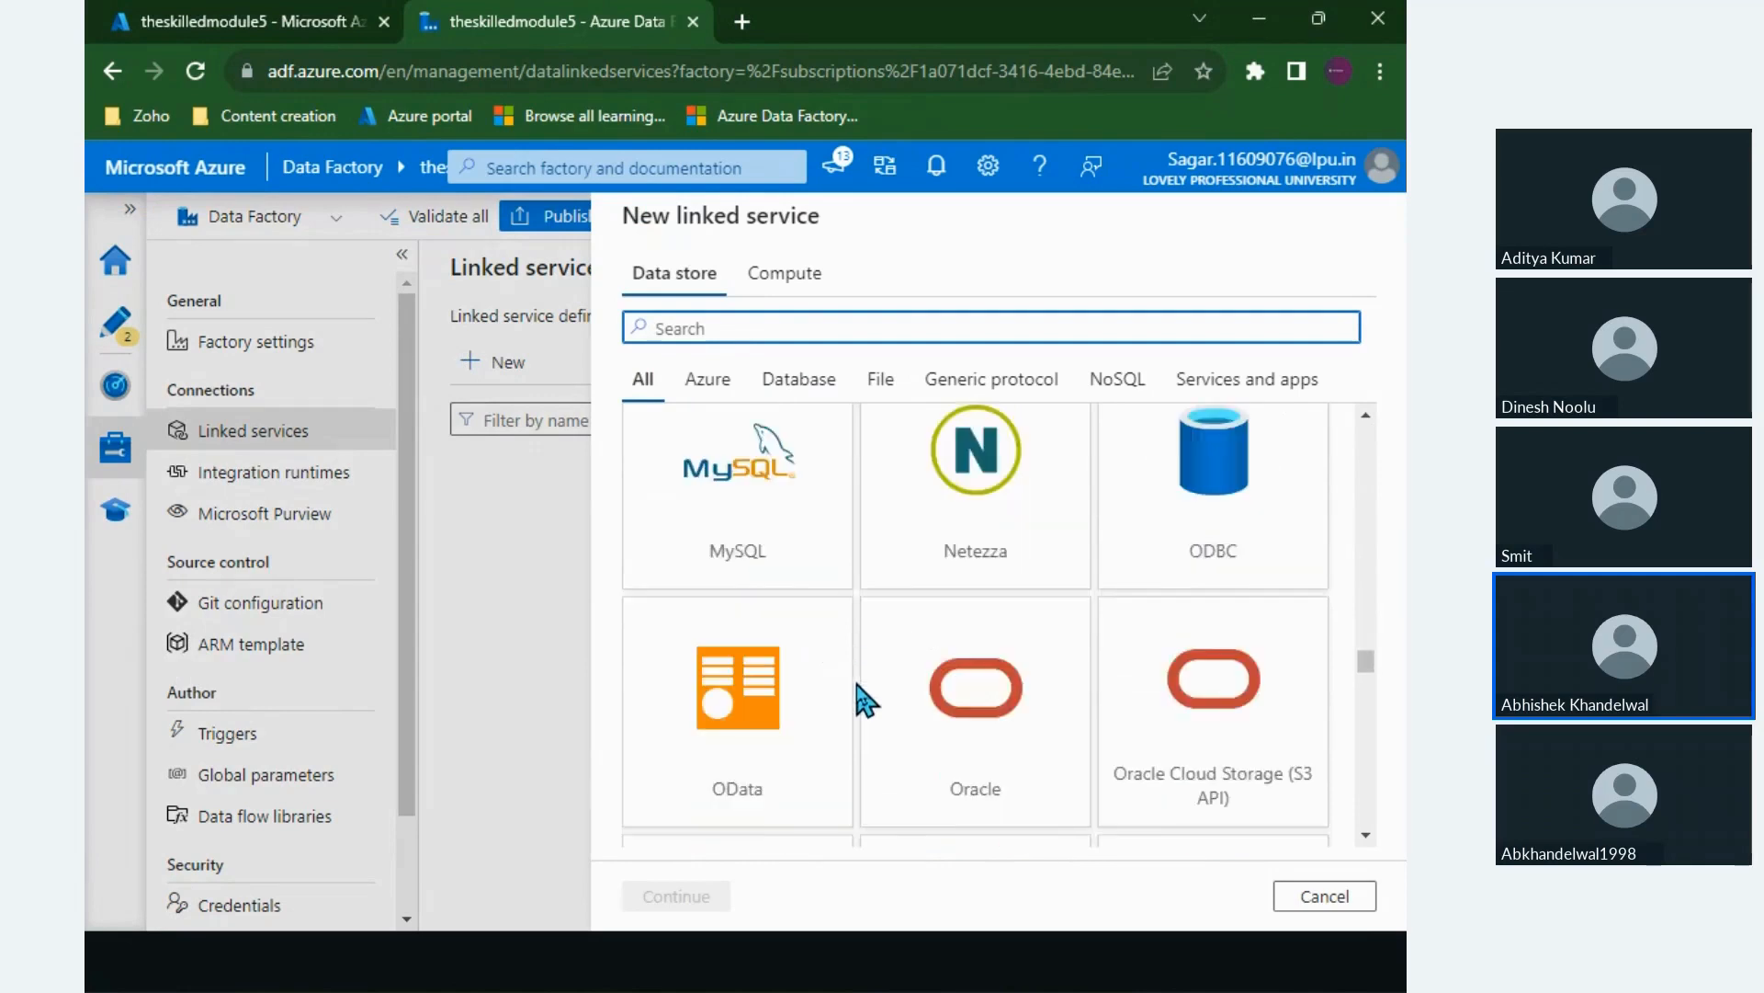
scroll(857, 684, "down", 10)
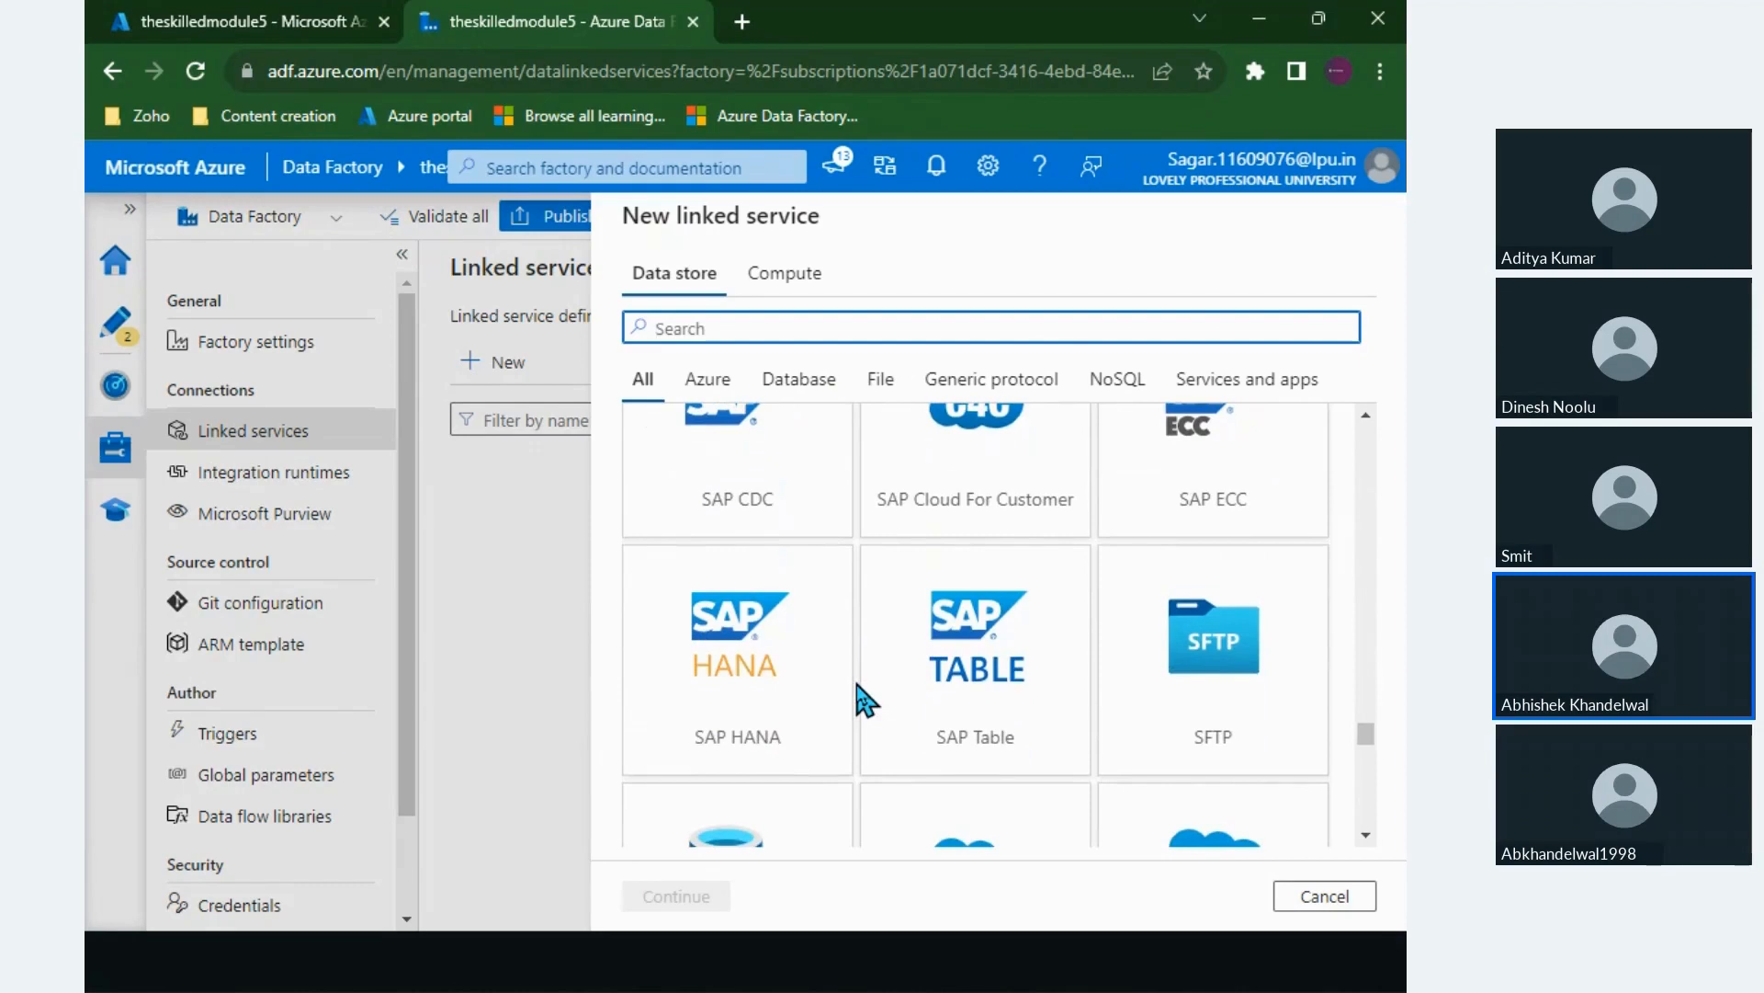
scroll(858, 698, "up", 20)
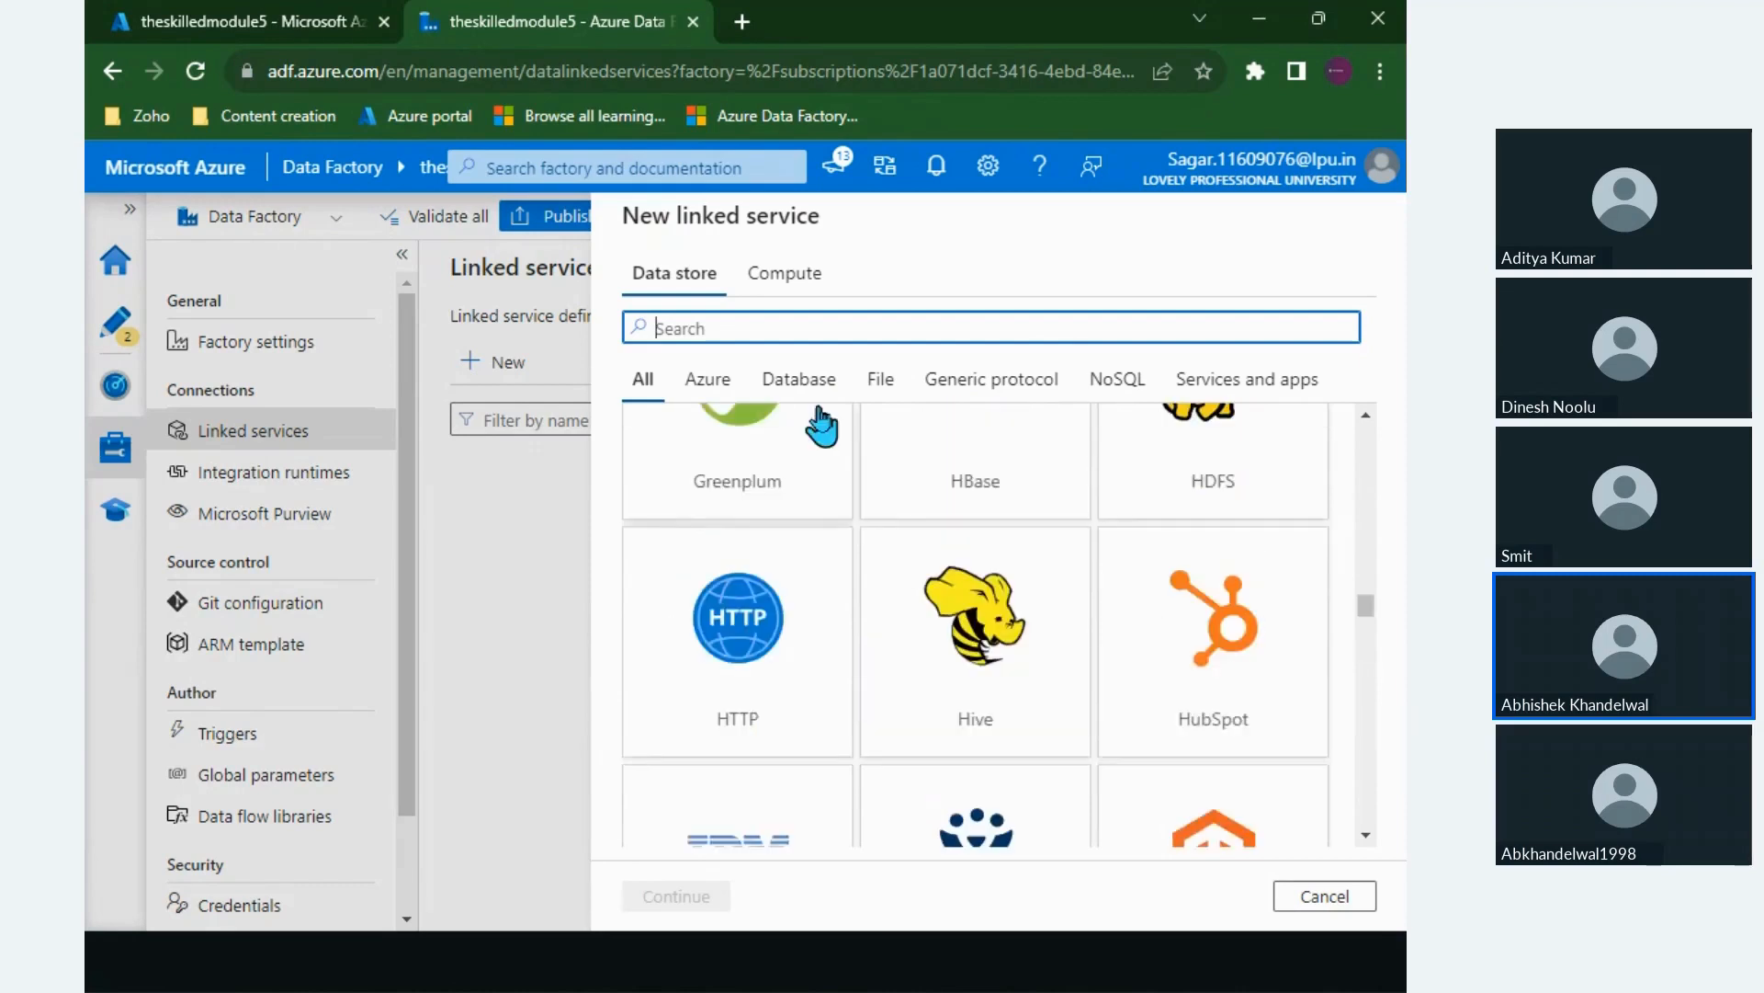
type("azure sql")
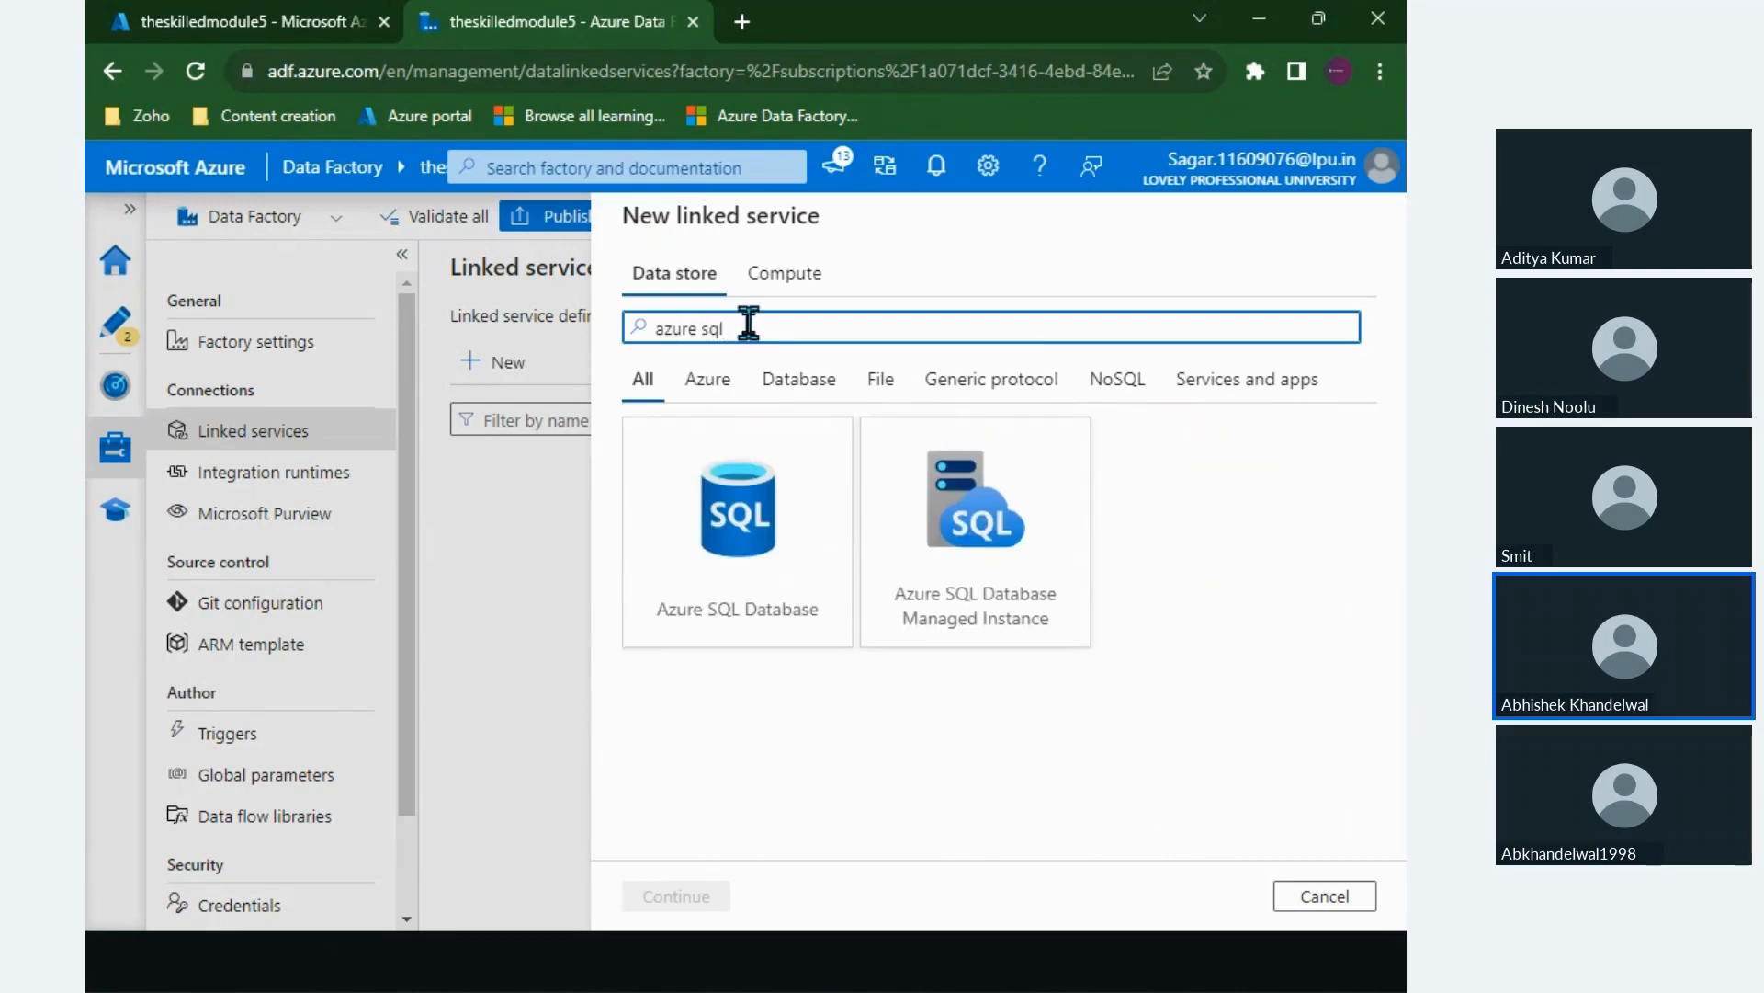
left_click(700, 561)
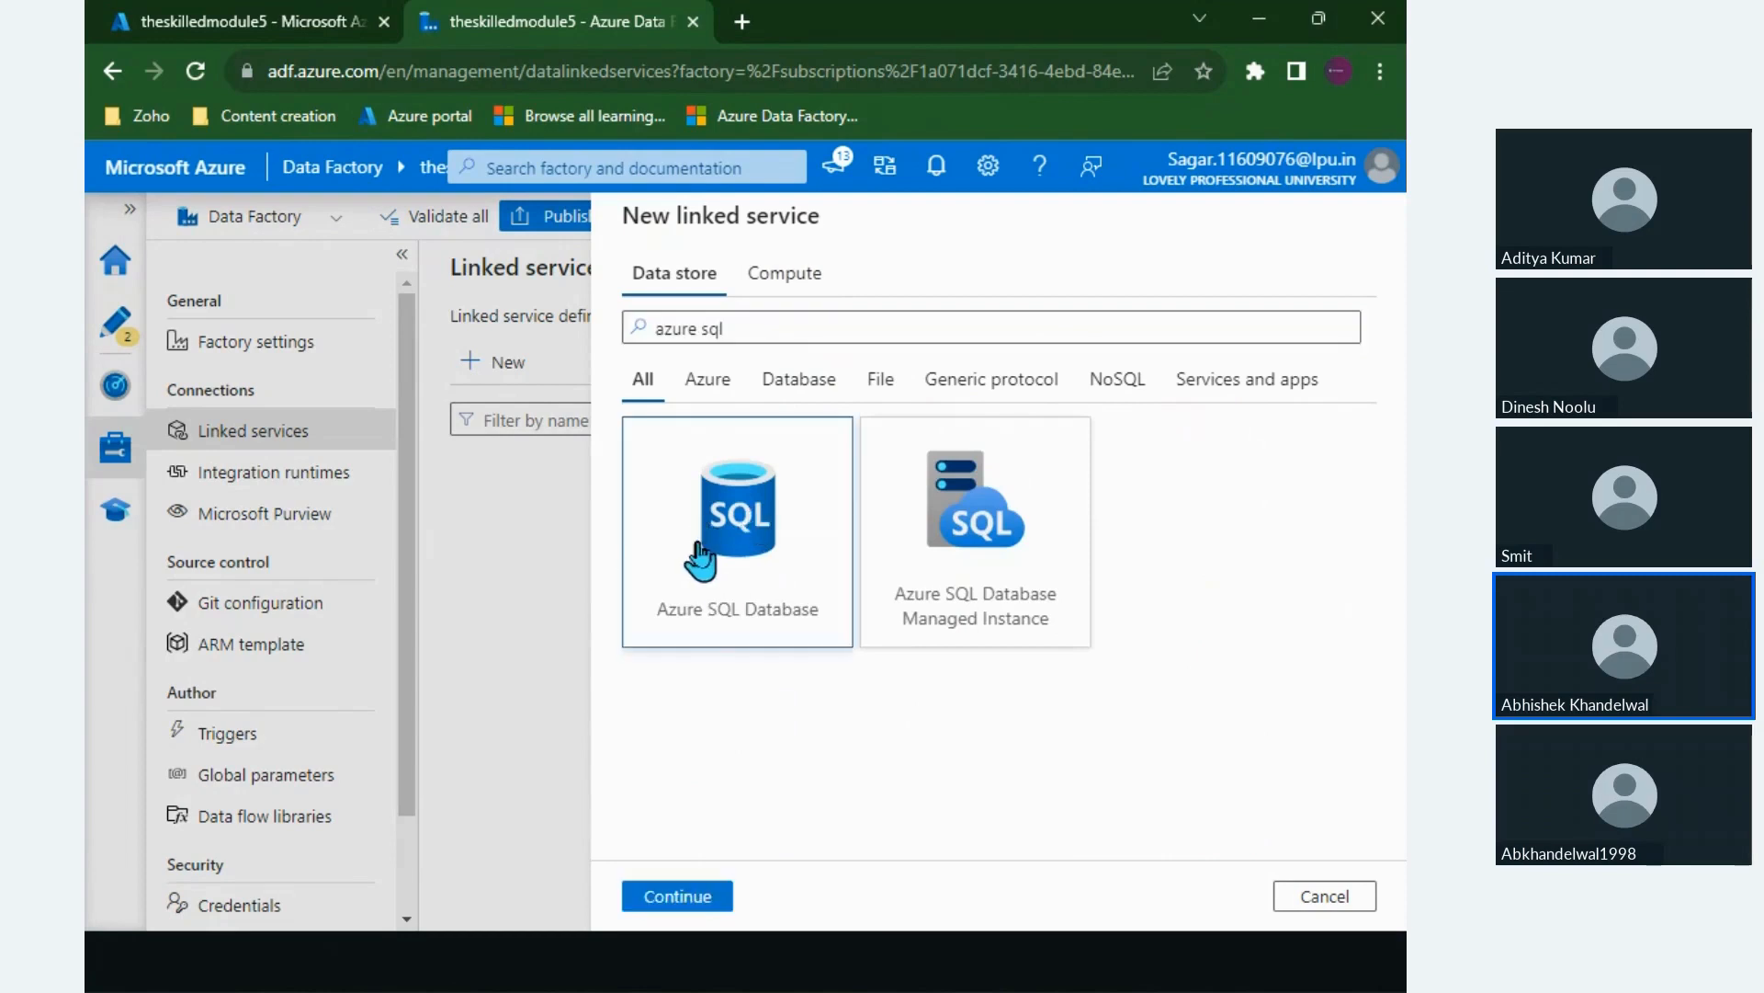
left_click(682, 896)
Step: Name the new Azure SQL Database linked service Ls_AzureDB
left_click_drag(866, 322, 627, 324)
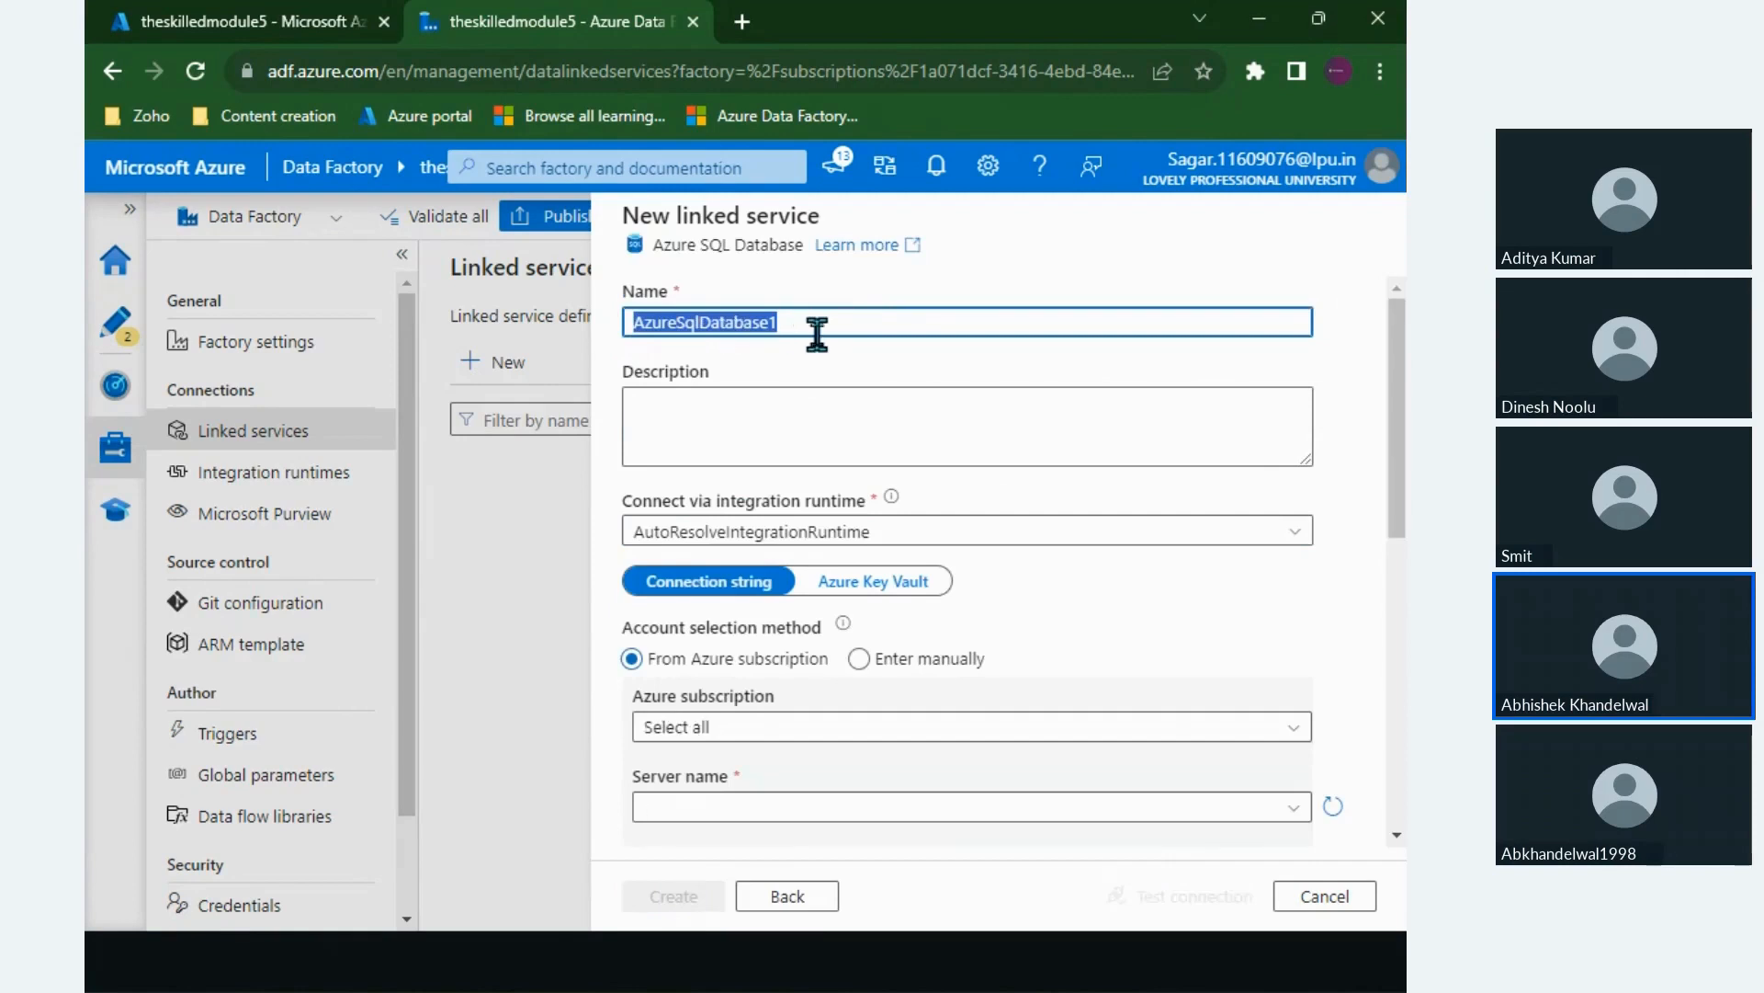
type("Ls-Azure")
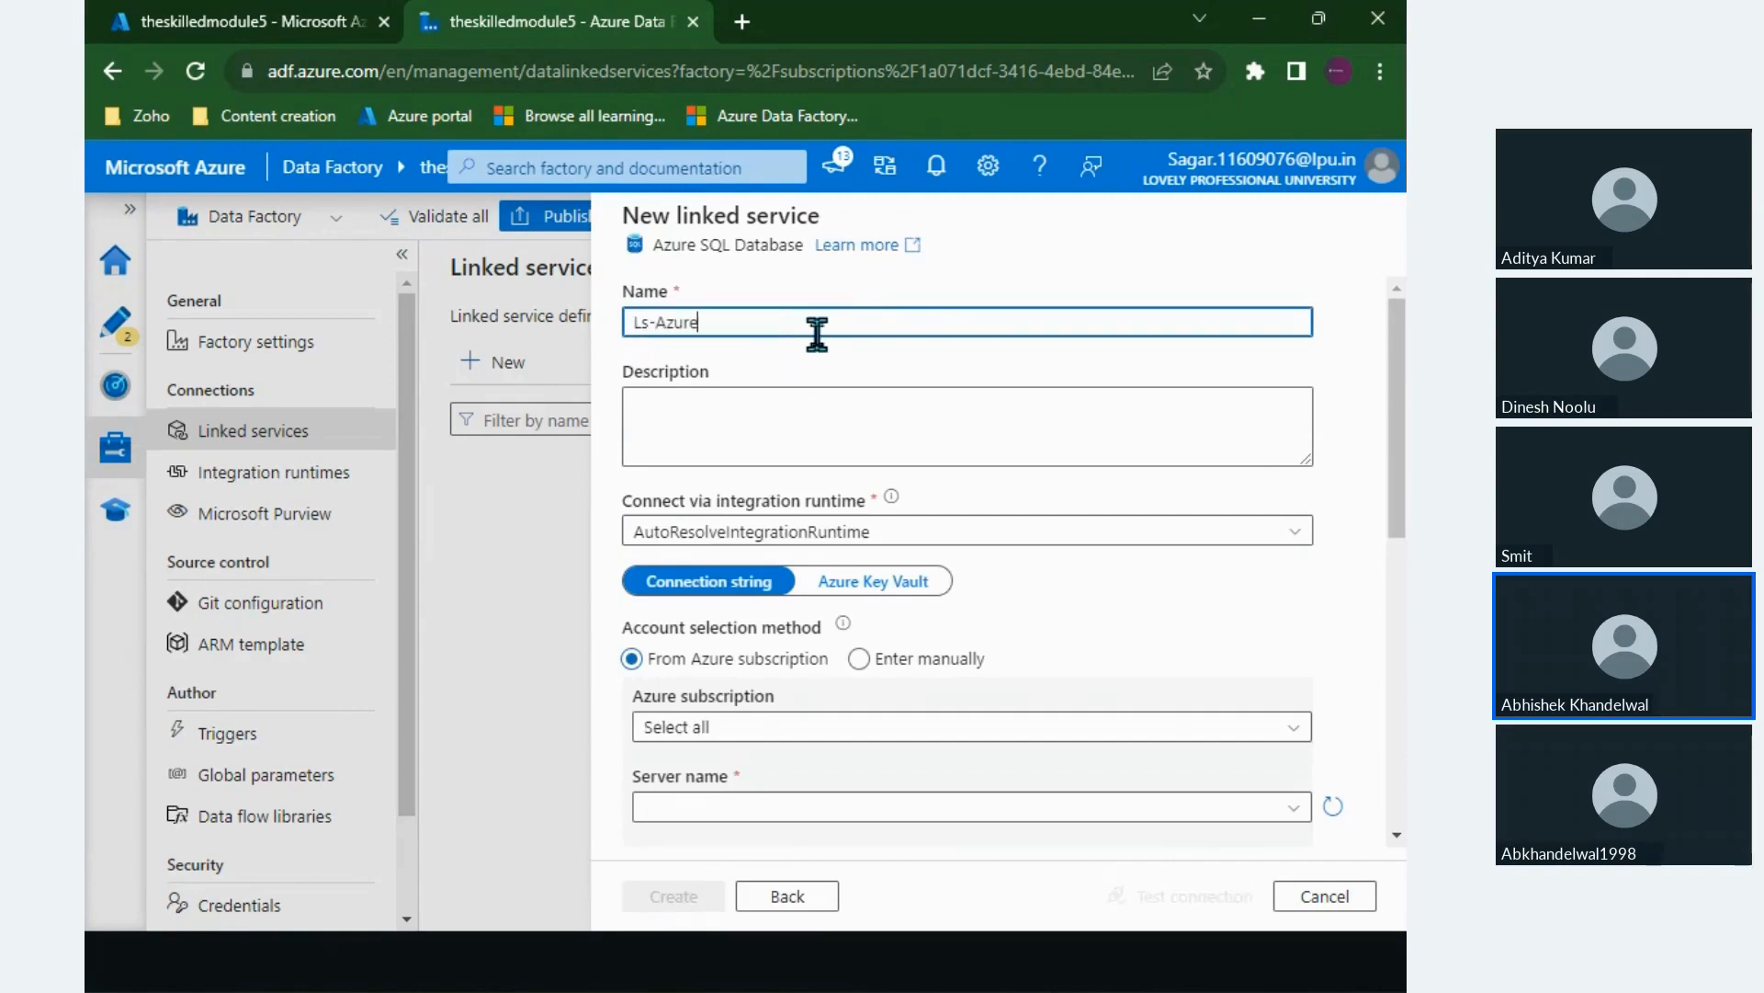
type("DB")
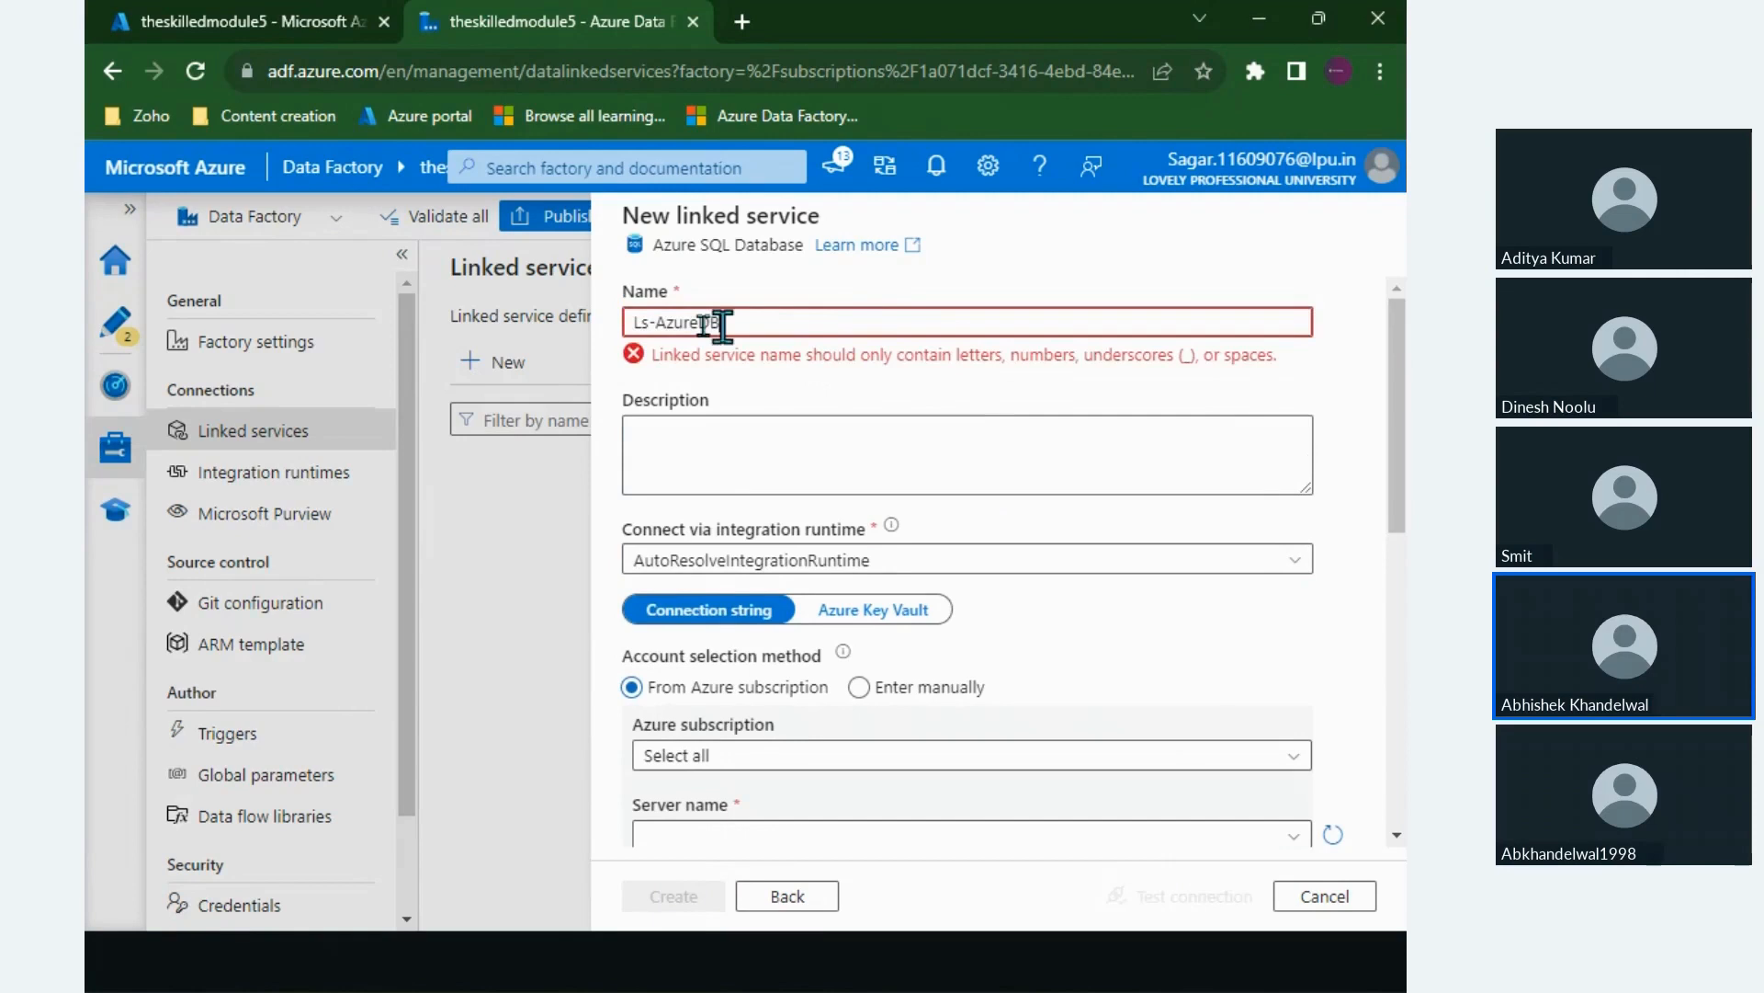
left_click(654, 322)
key("BackSpace")
type("_")
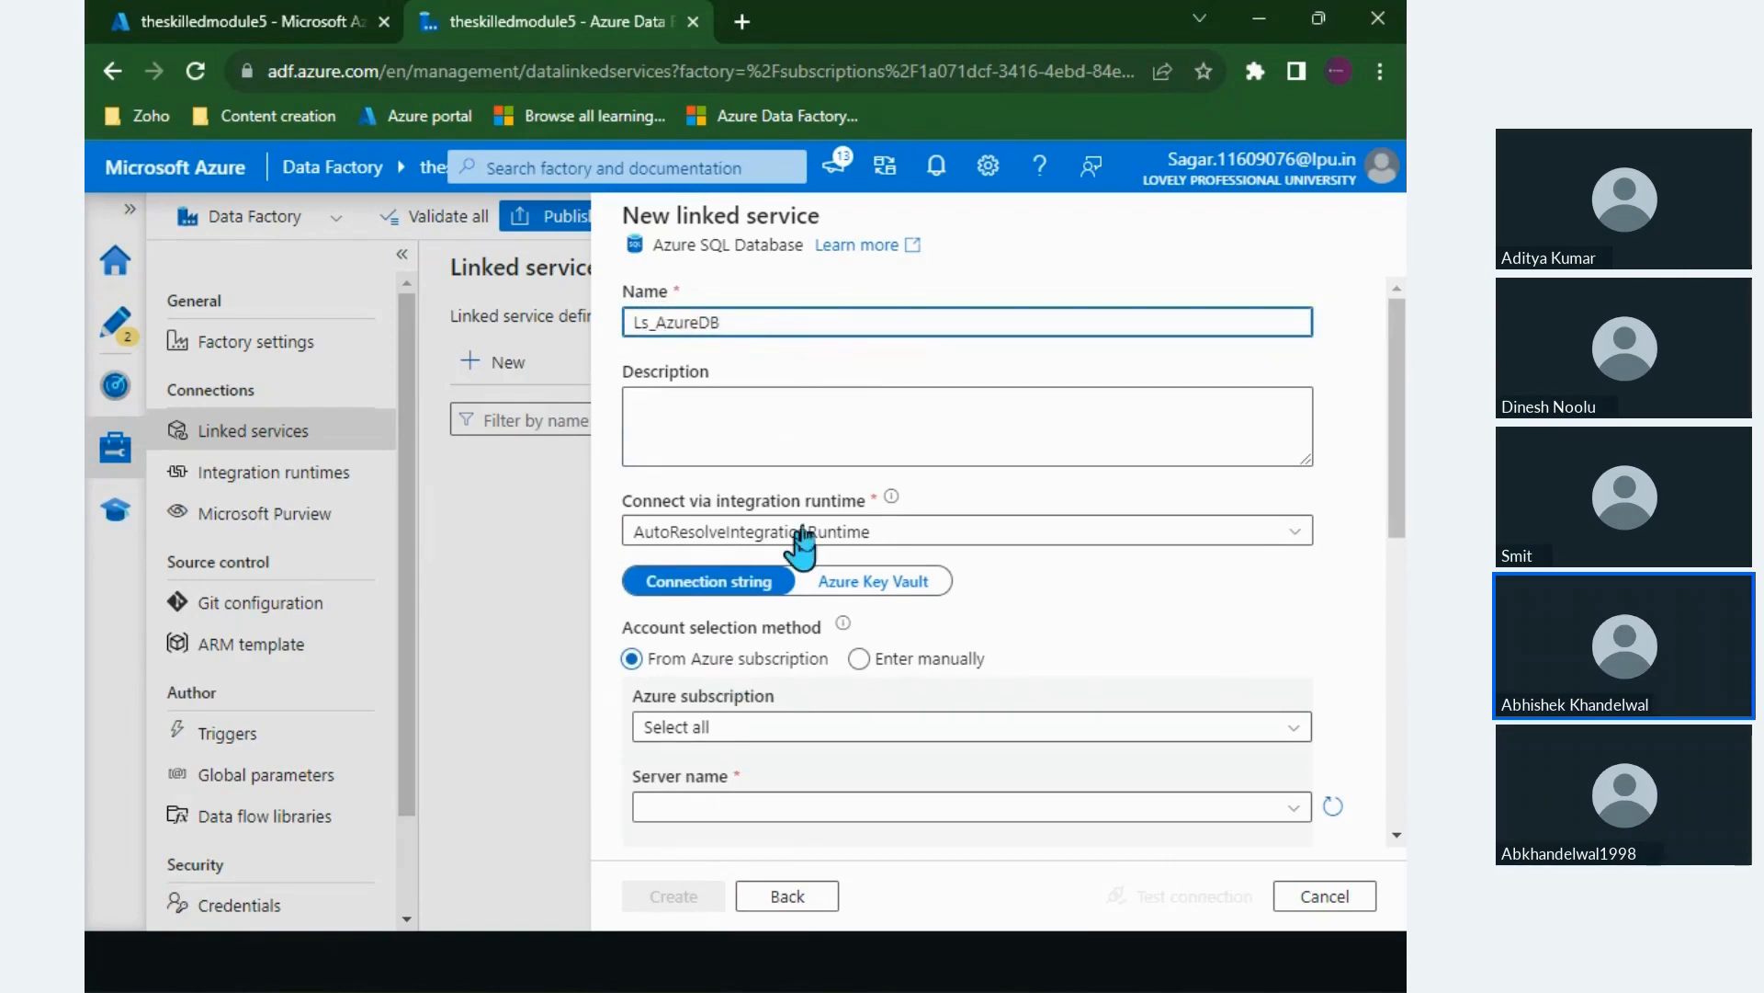
Step: Point the linked service to the Azure for Students subscription, server theskilleddbtest and database azuredbtest
scroll(804, 551, "down", 2)
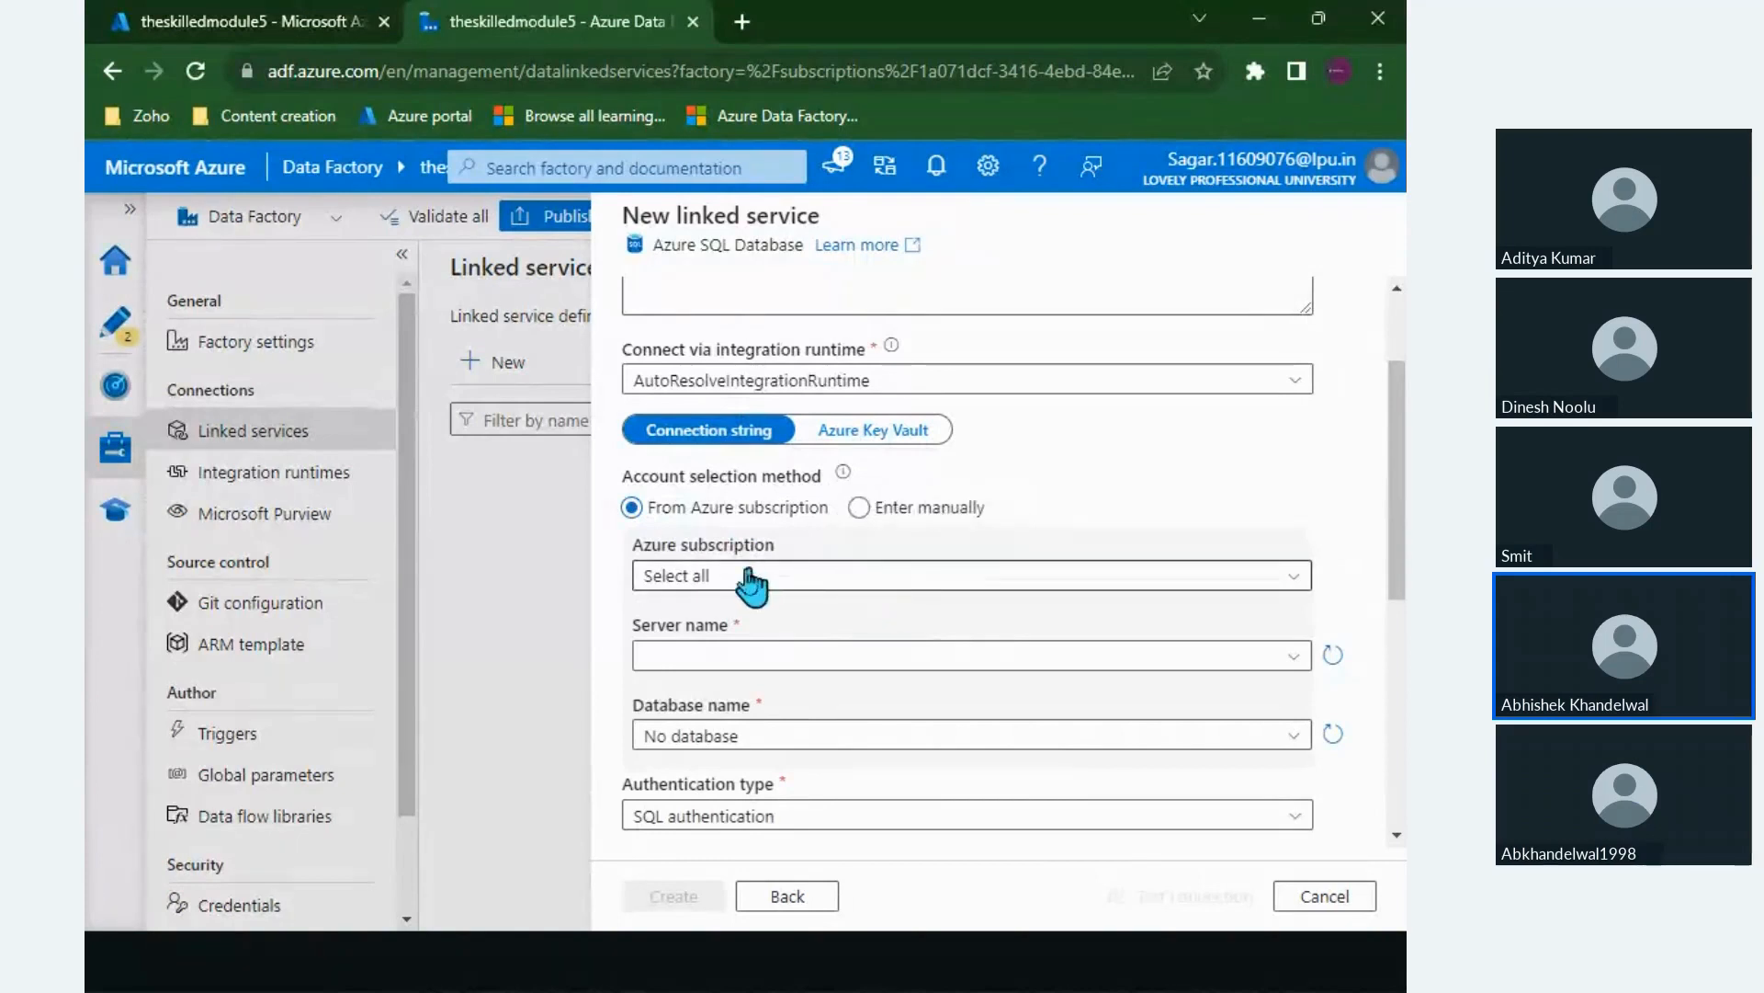
left_click(853, 583)
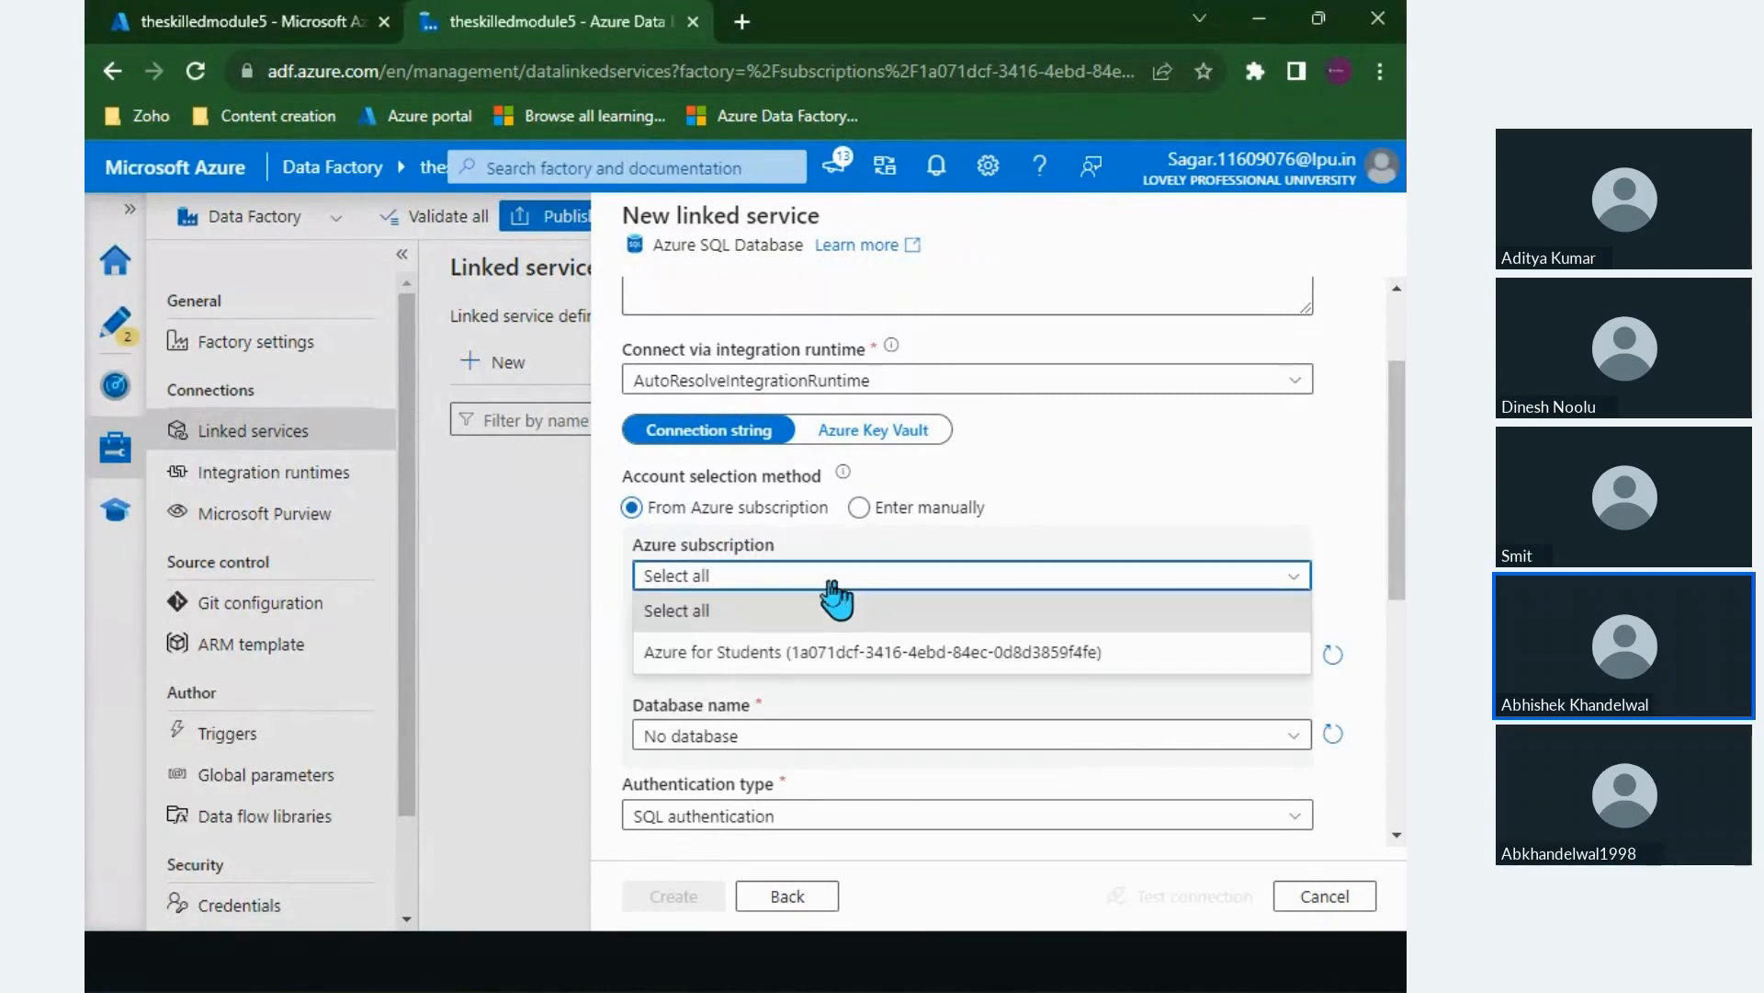
left_click(724, 650)
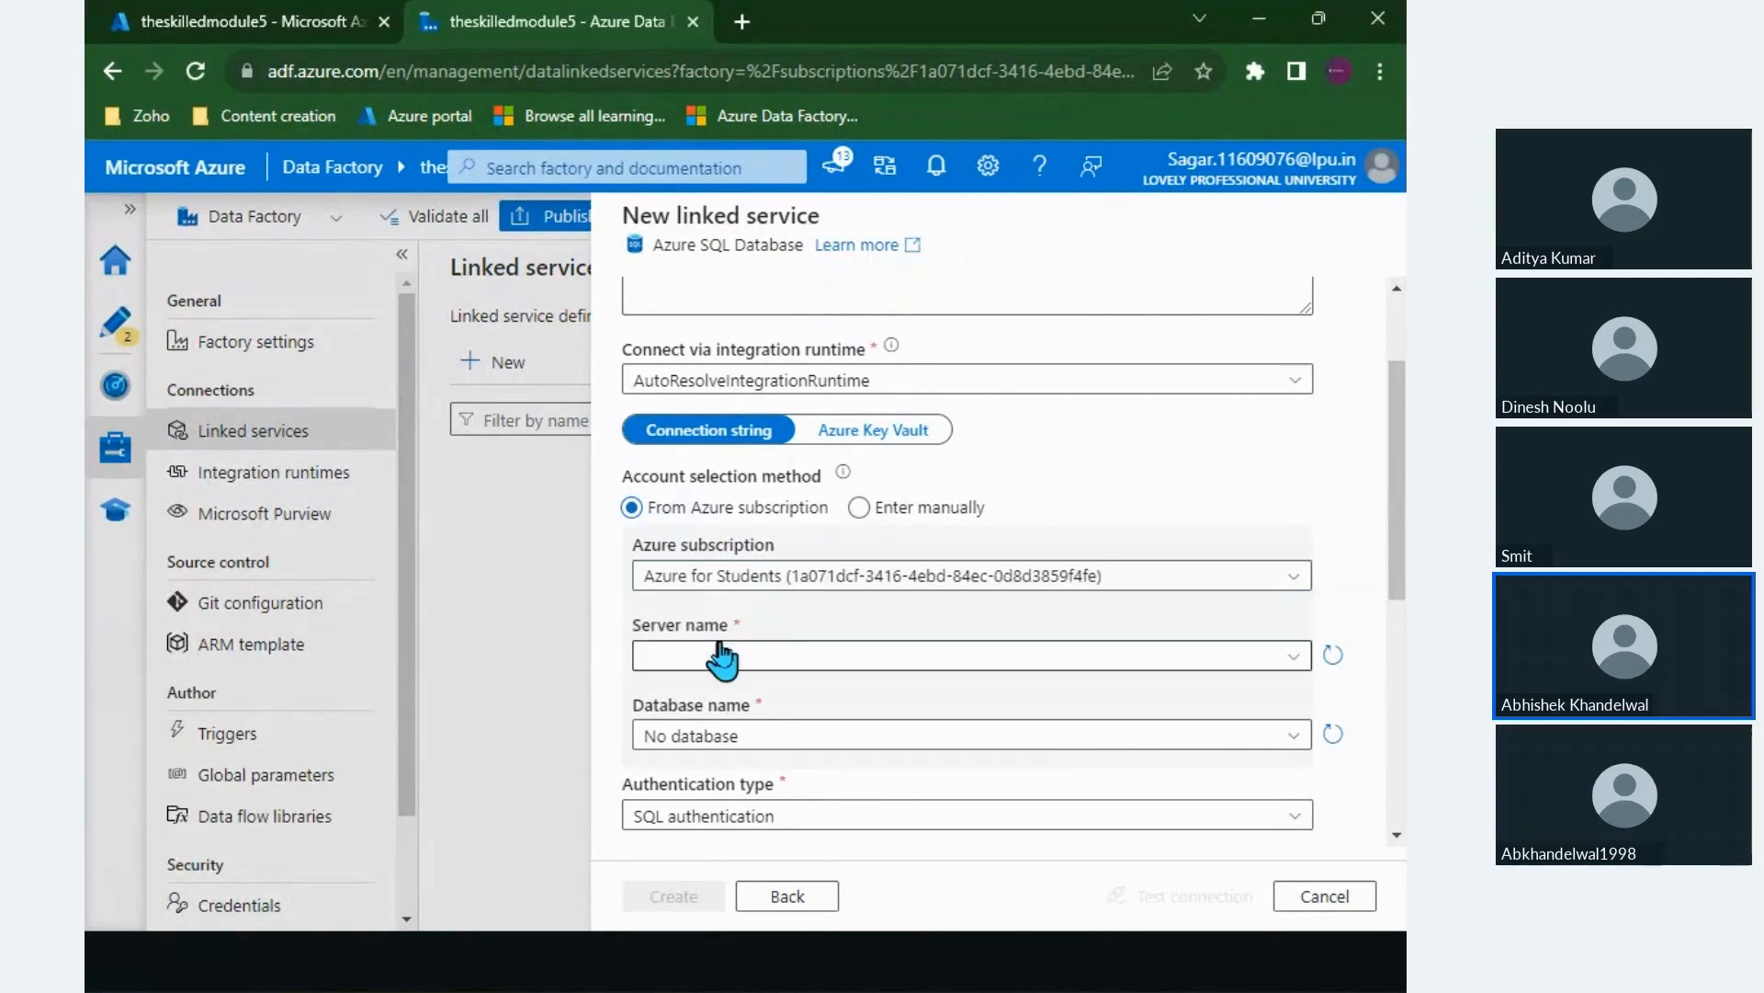
left_click(817, 668)
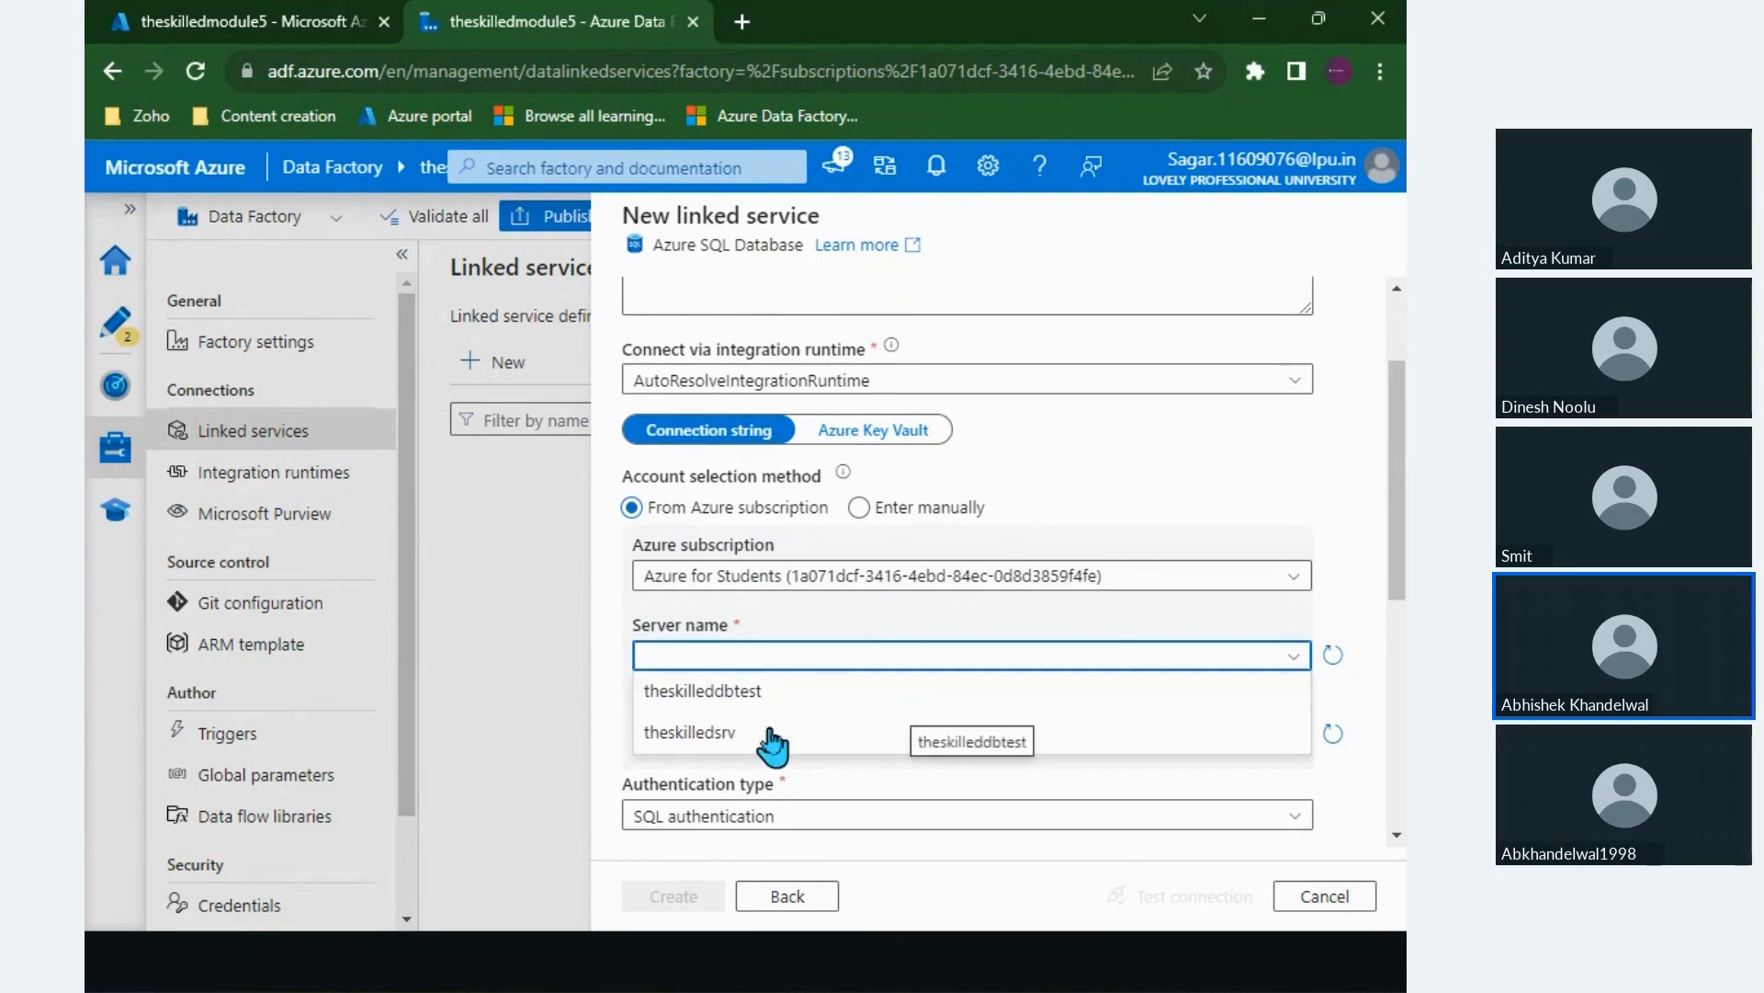
left_click(751, 704)
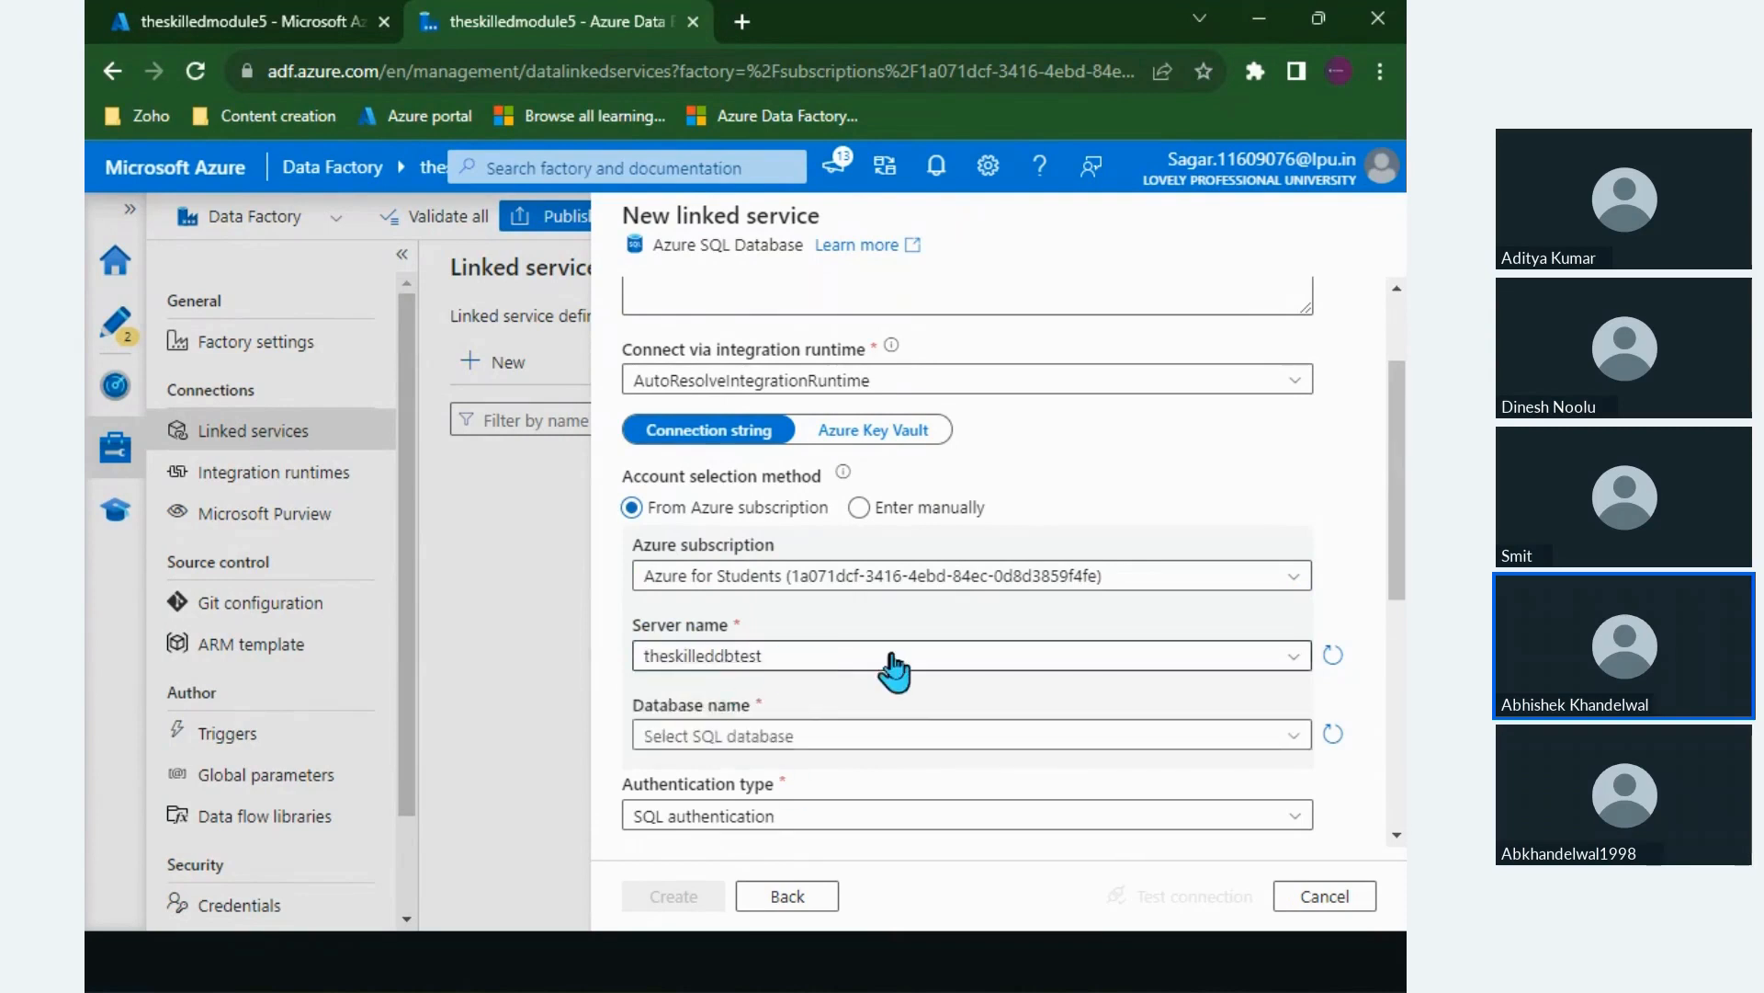
scroll(910, 691, "down", 1)
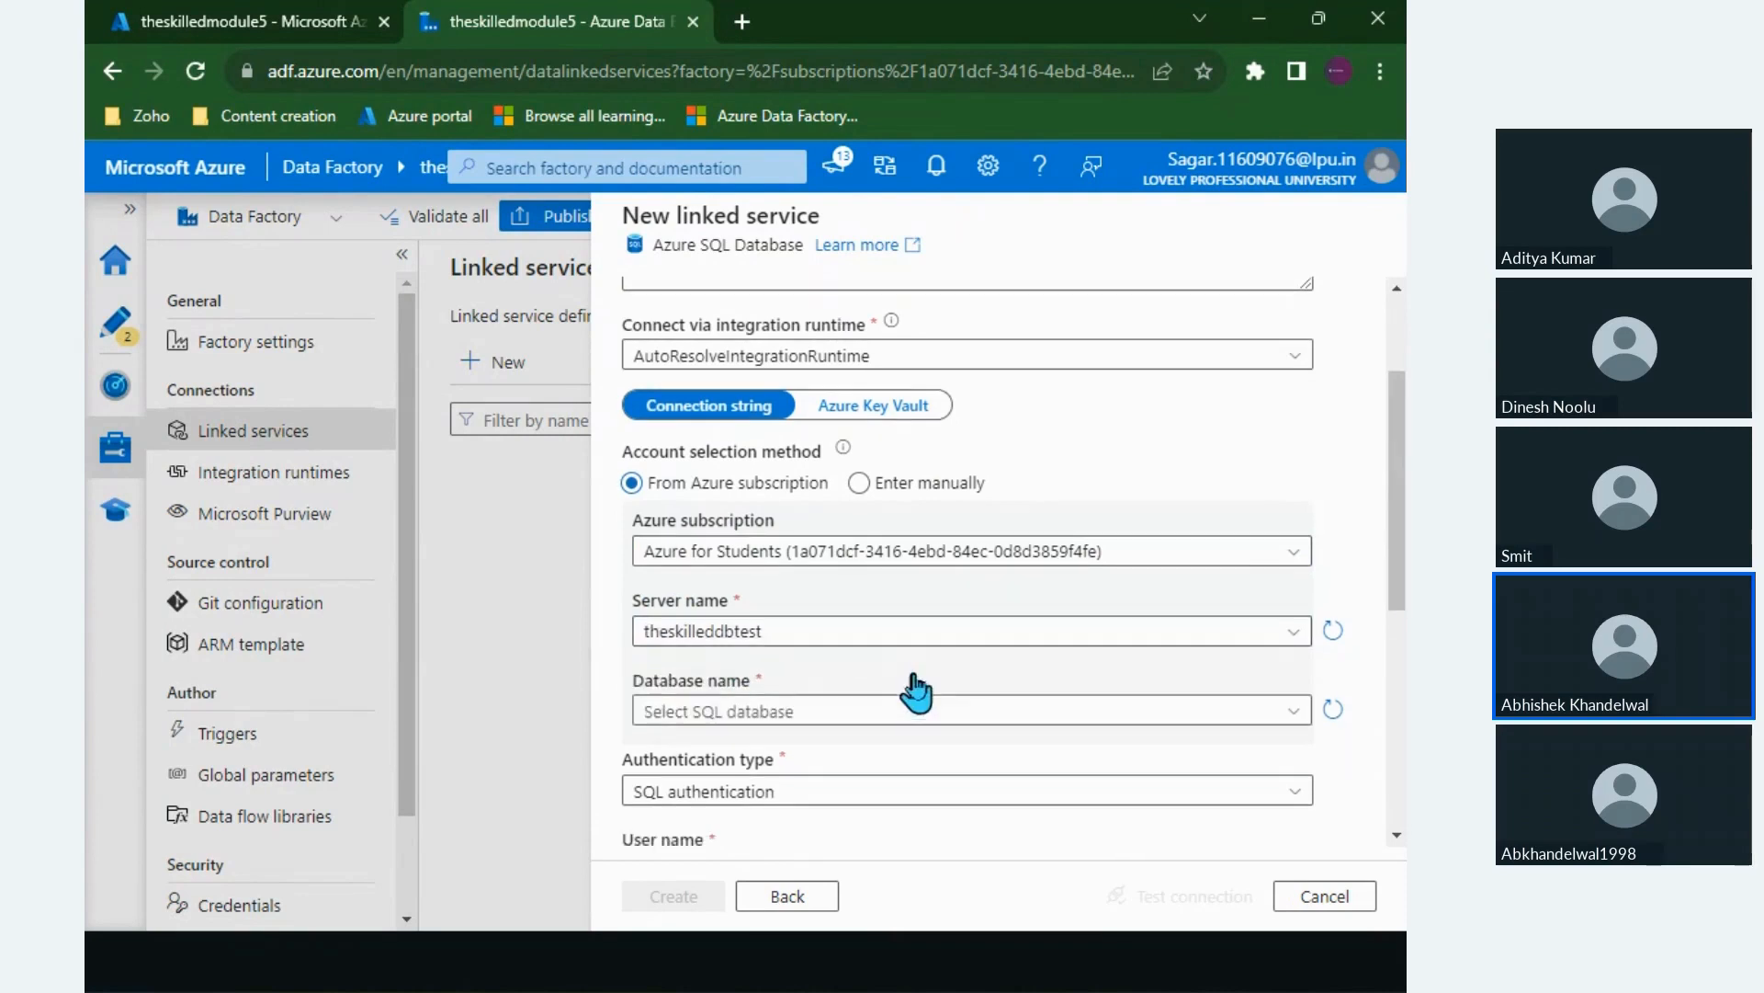
left_click(759, 715)
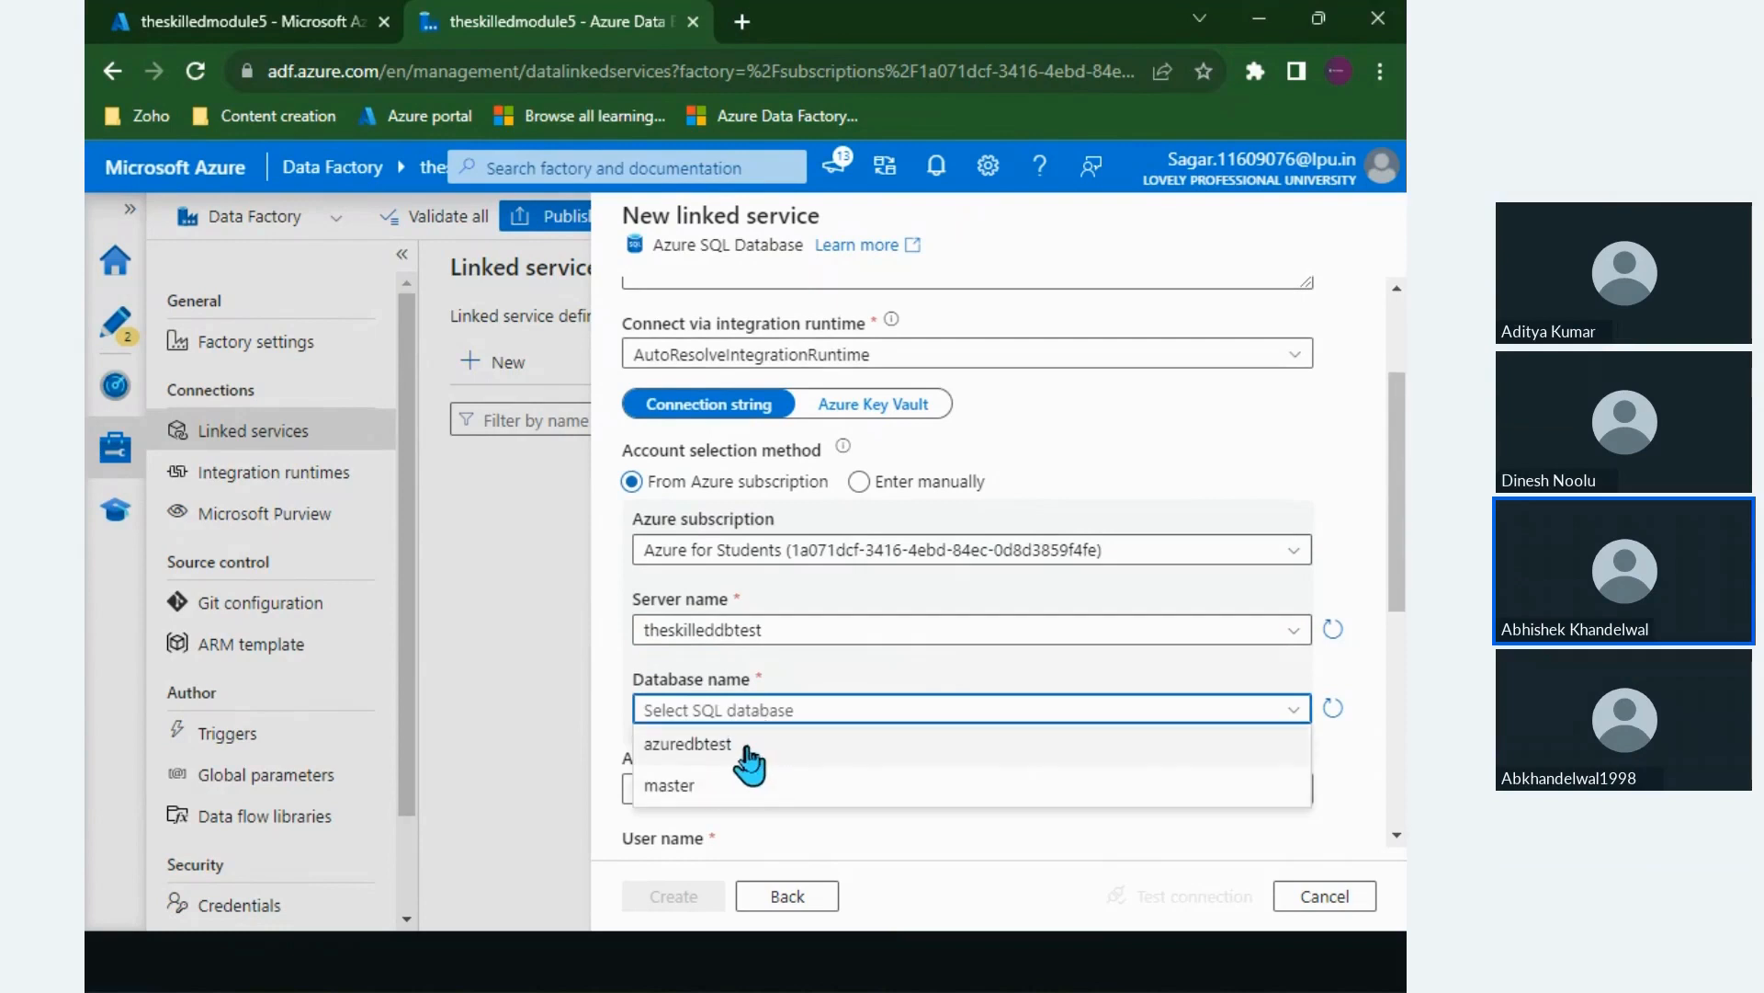
left_click(749, 749)
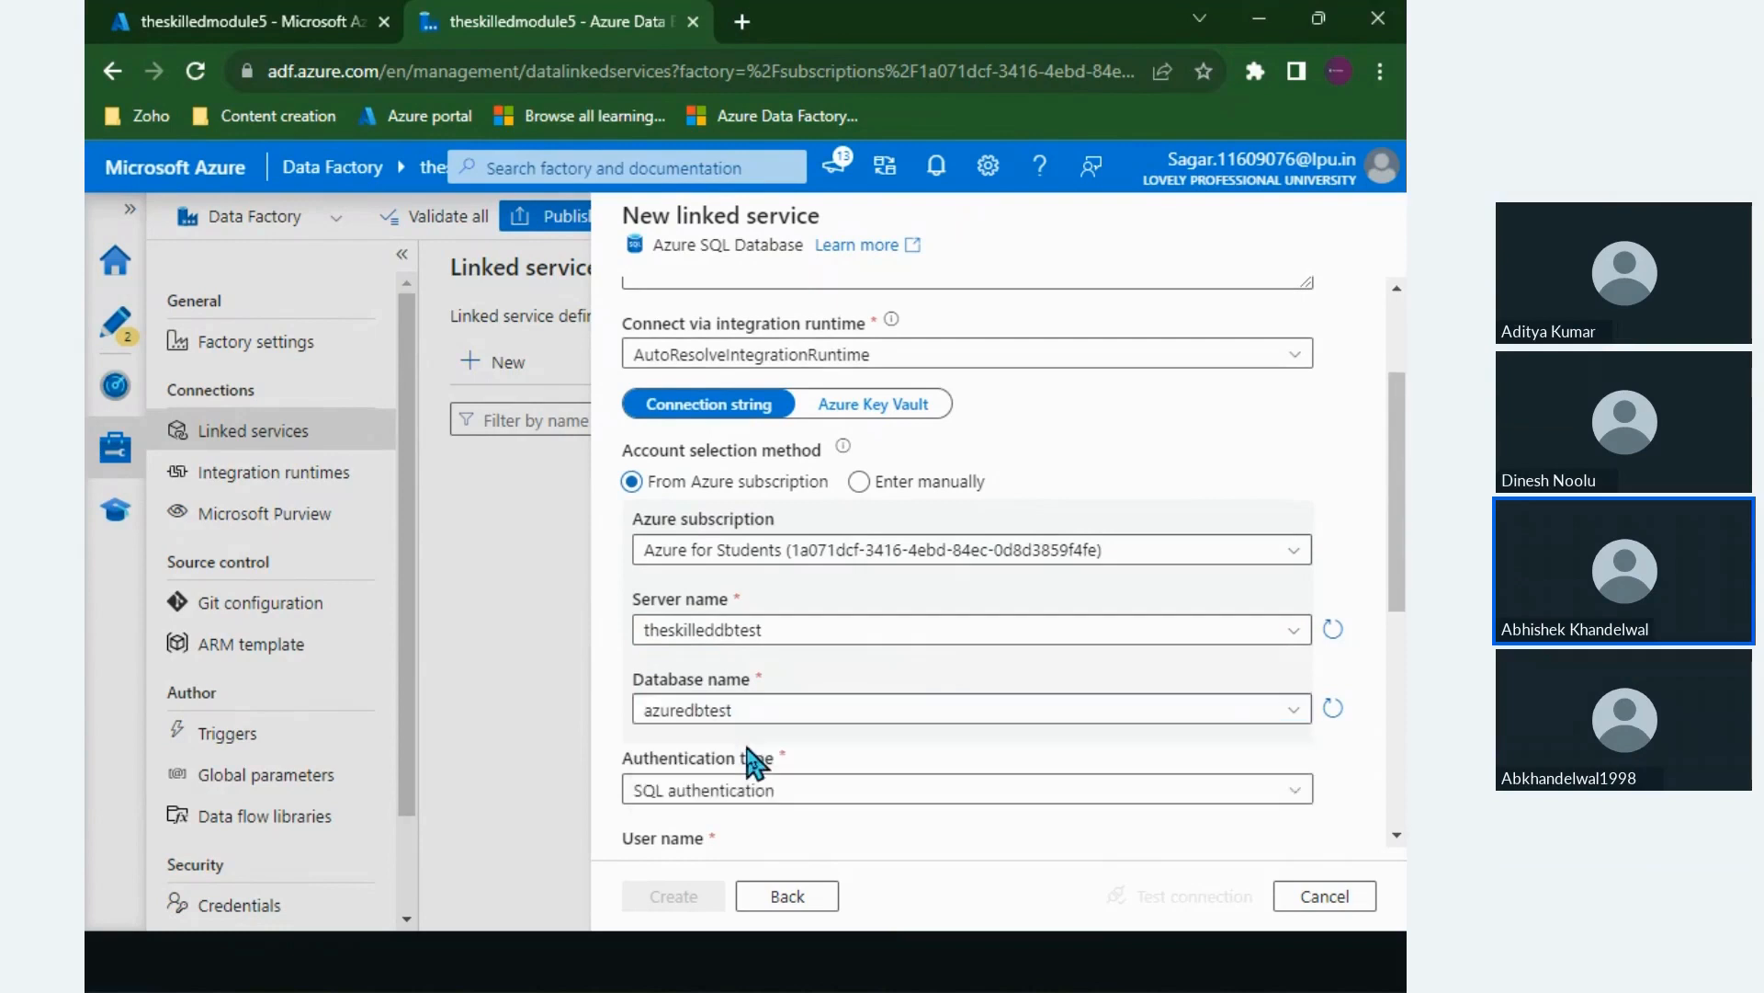
Step: Choose SQL authentication as the linked service's authentication type
scroll(749, 763, "down", 1)
scroll(884, 707, "down", 1)
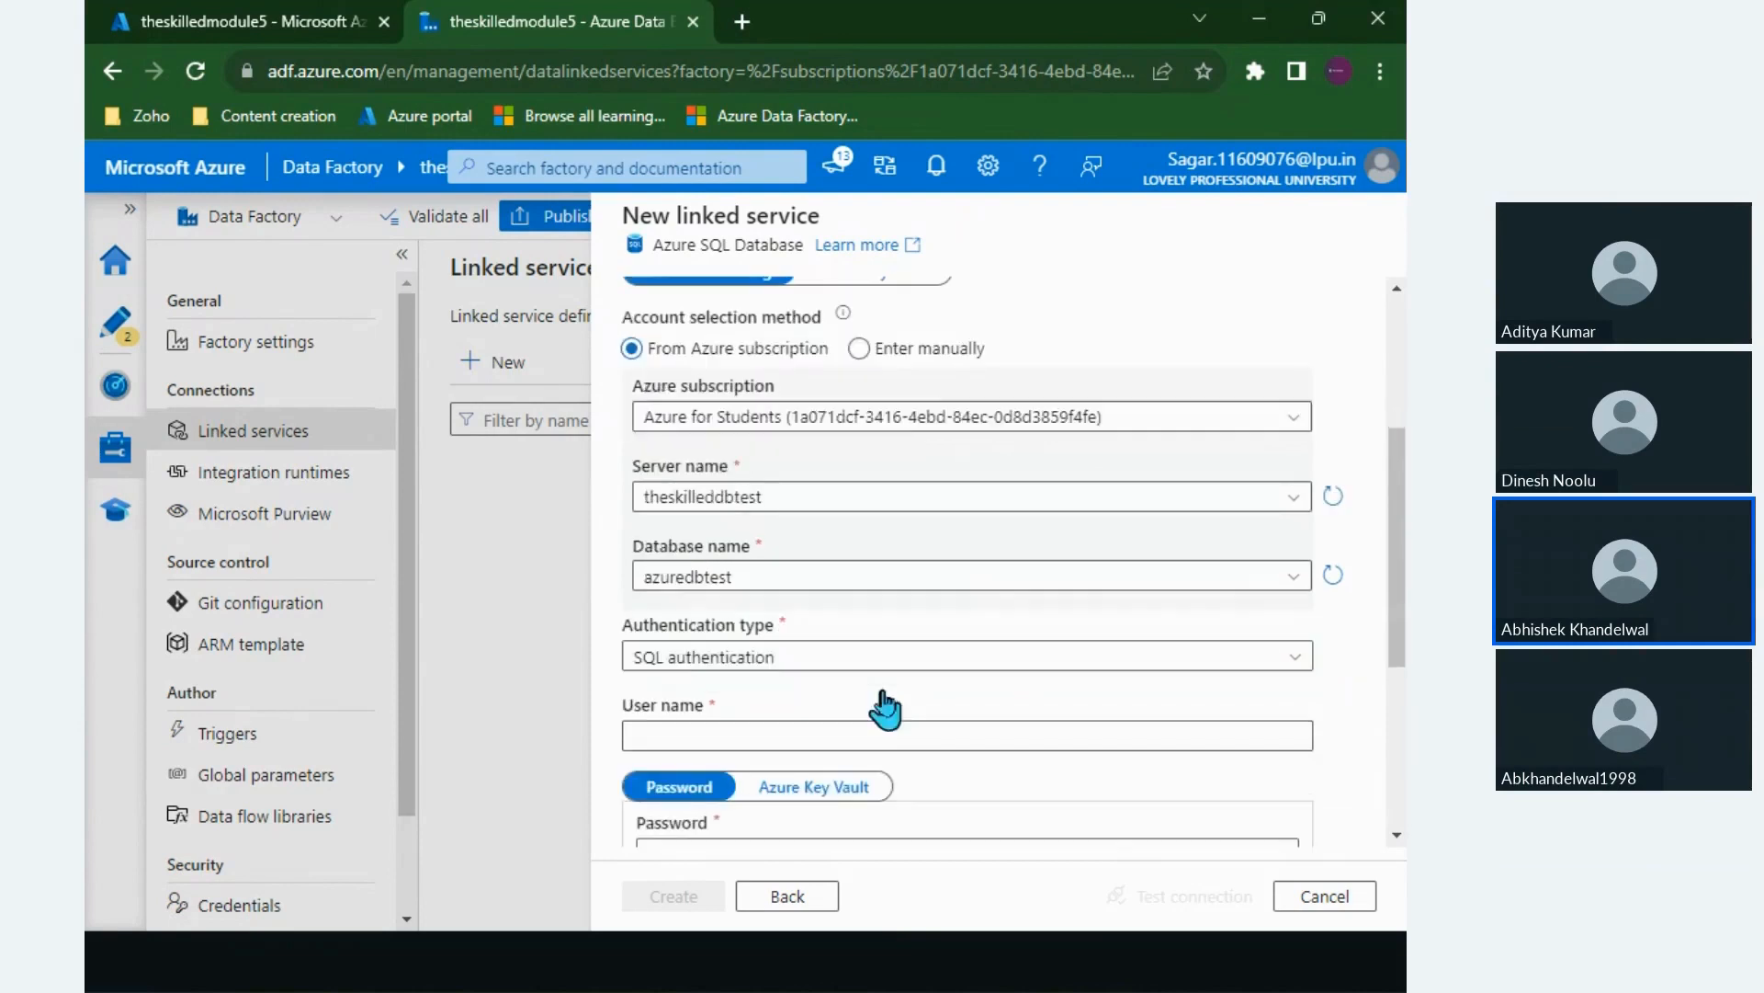
left_click(765, 656)
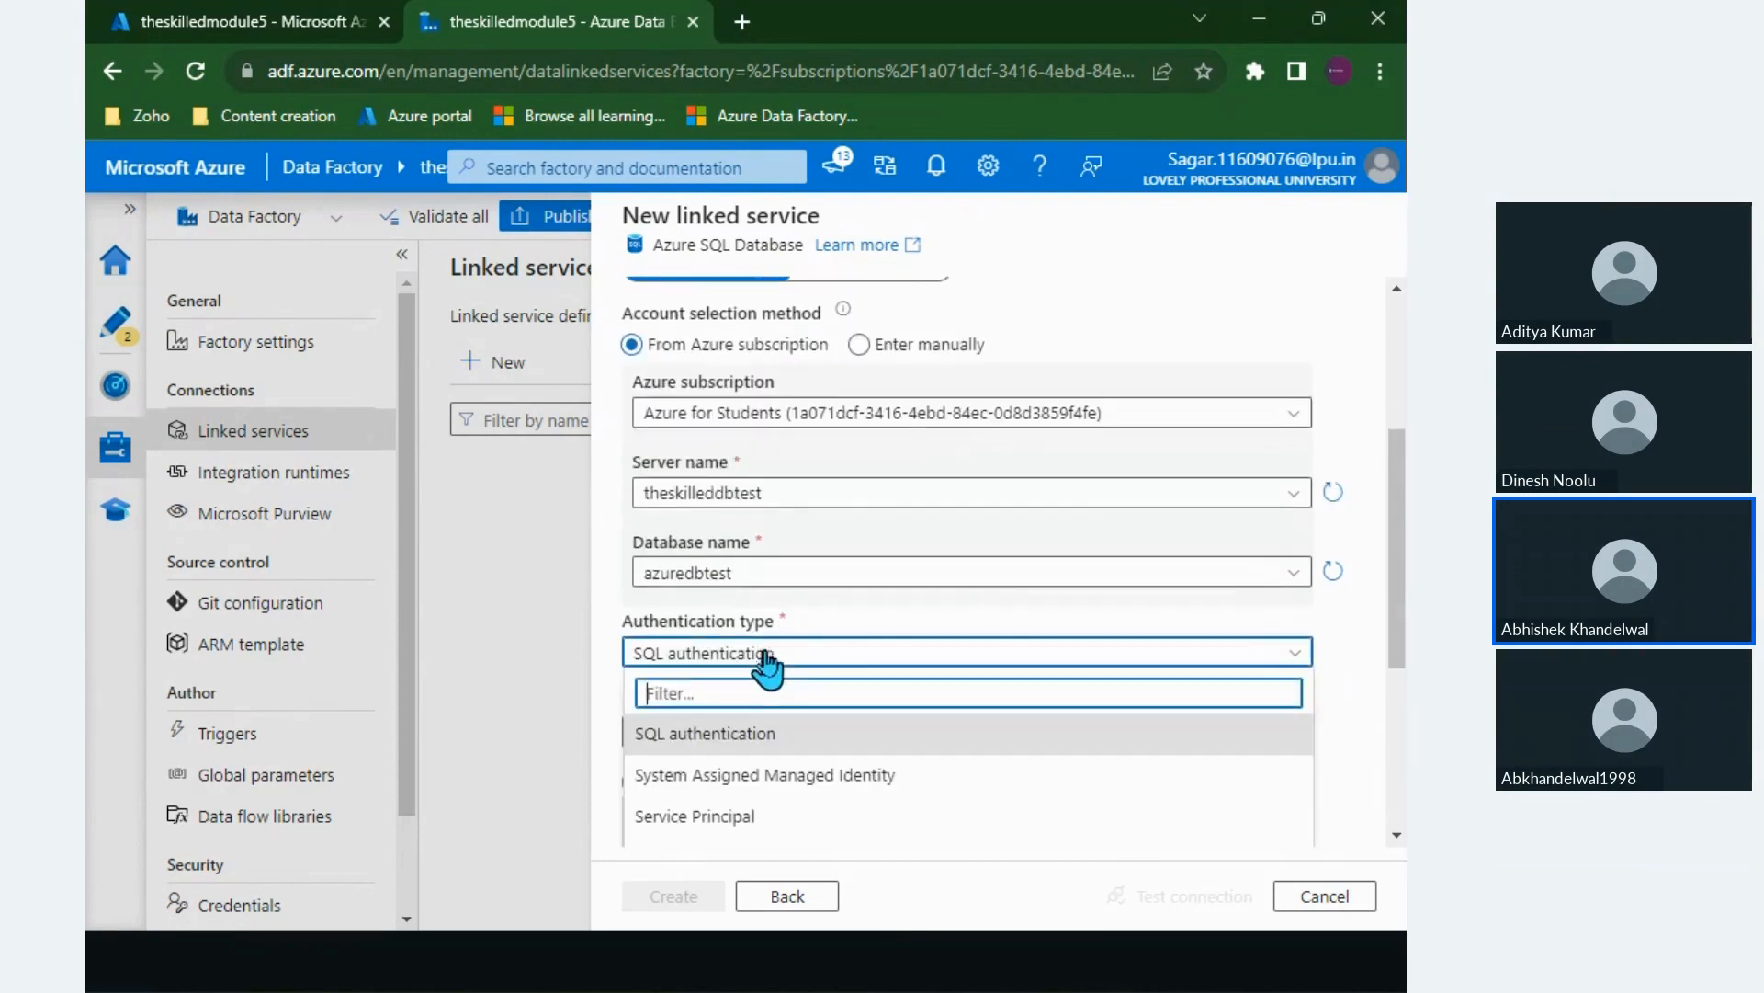
left_click(735, 736)
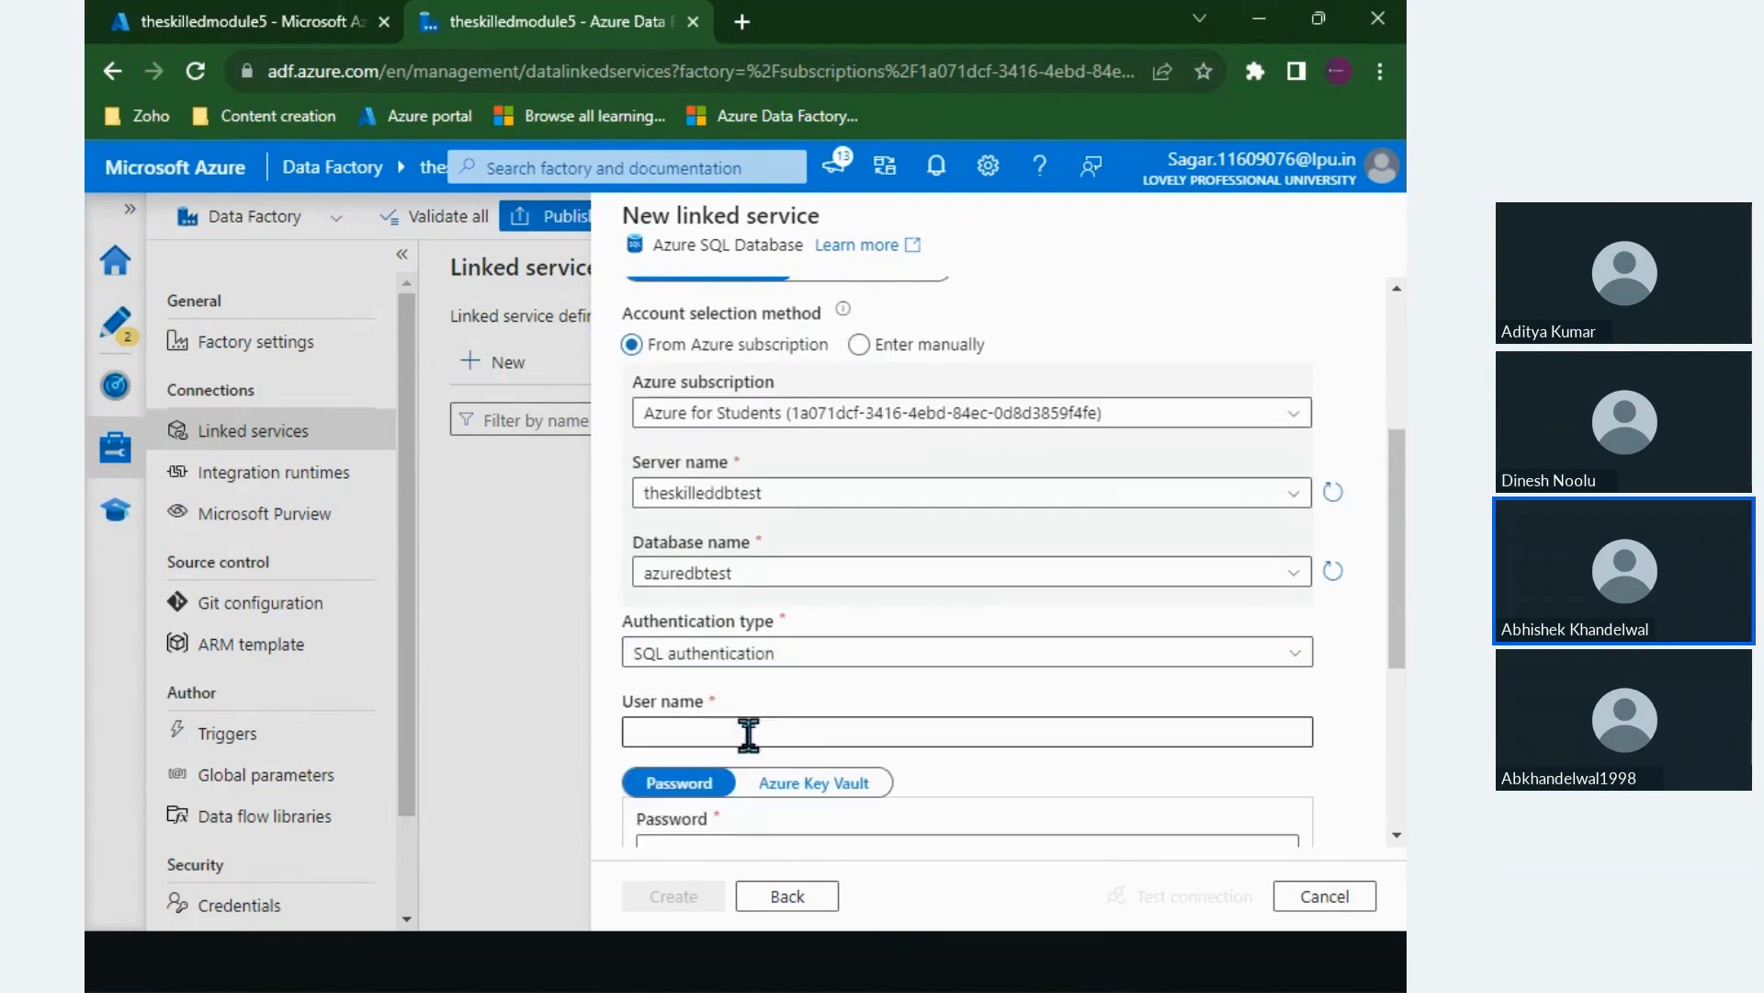
Step: Switch to the Azure portal and open the query editor of database azuredbtest on SQL server theskilleddbtest
left_click(749, 733)
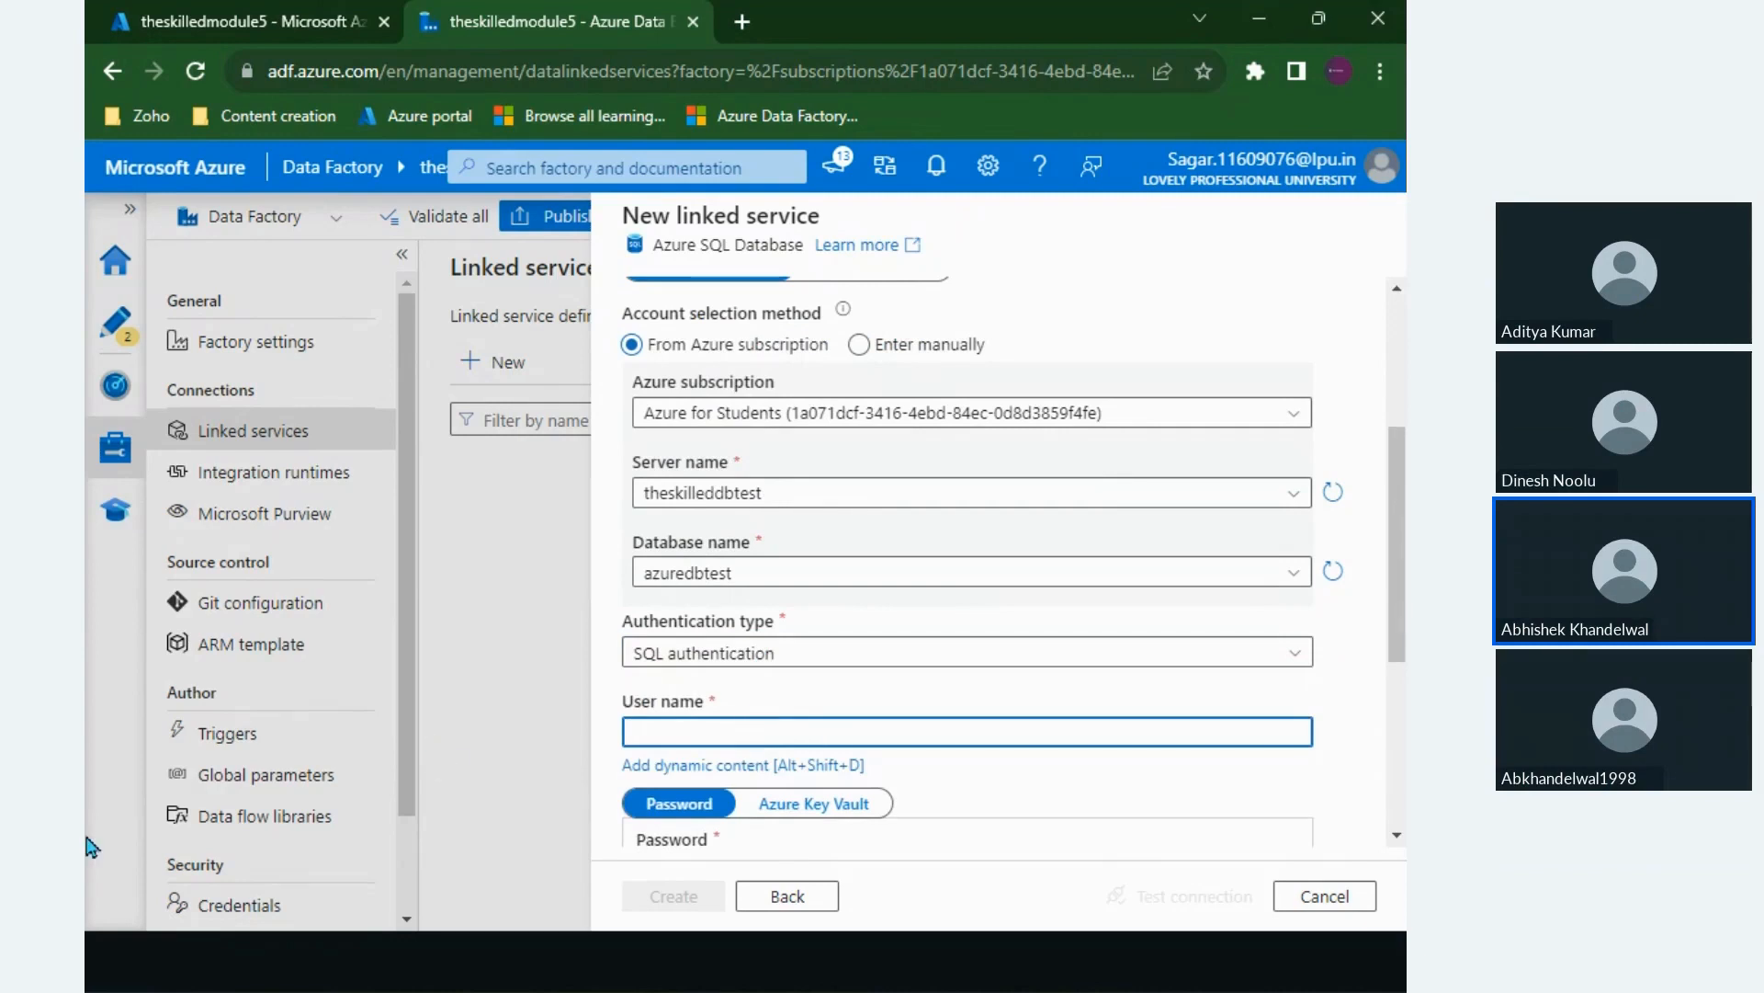
left_click(221, 27)
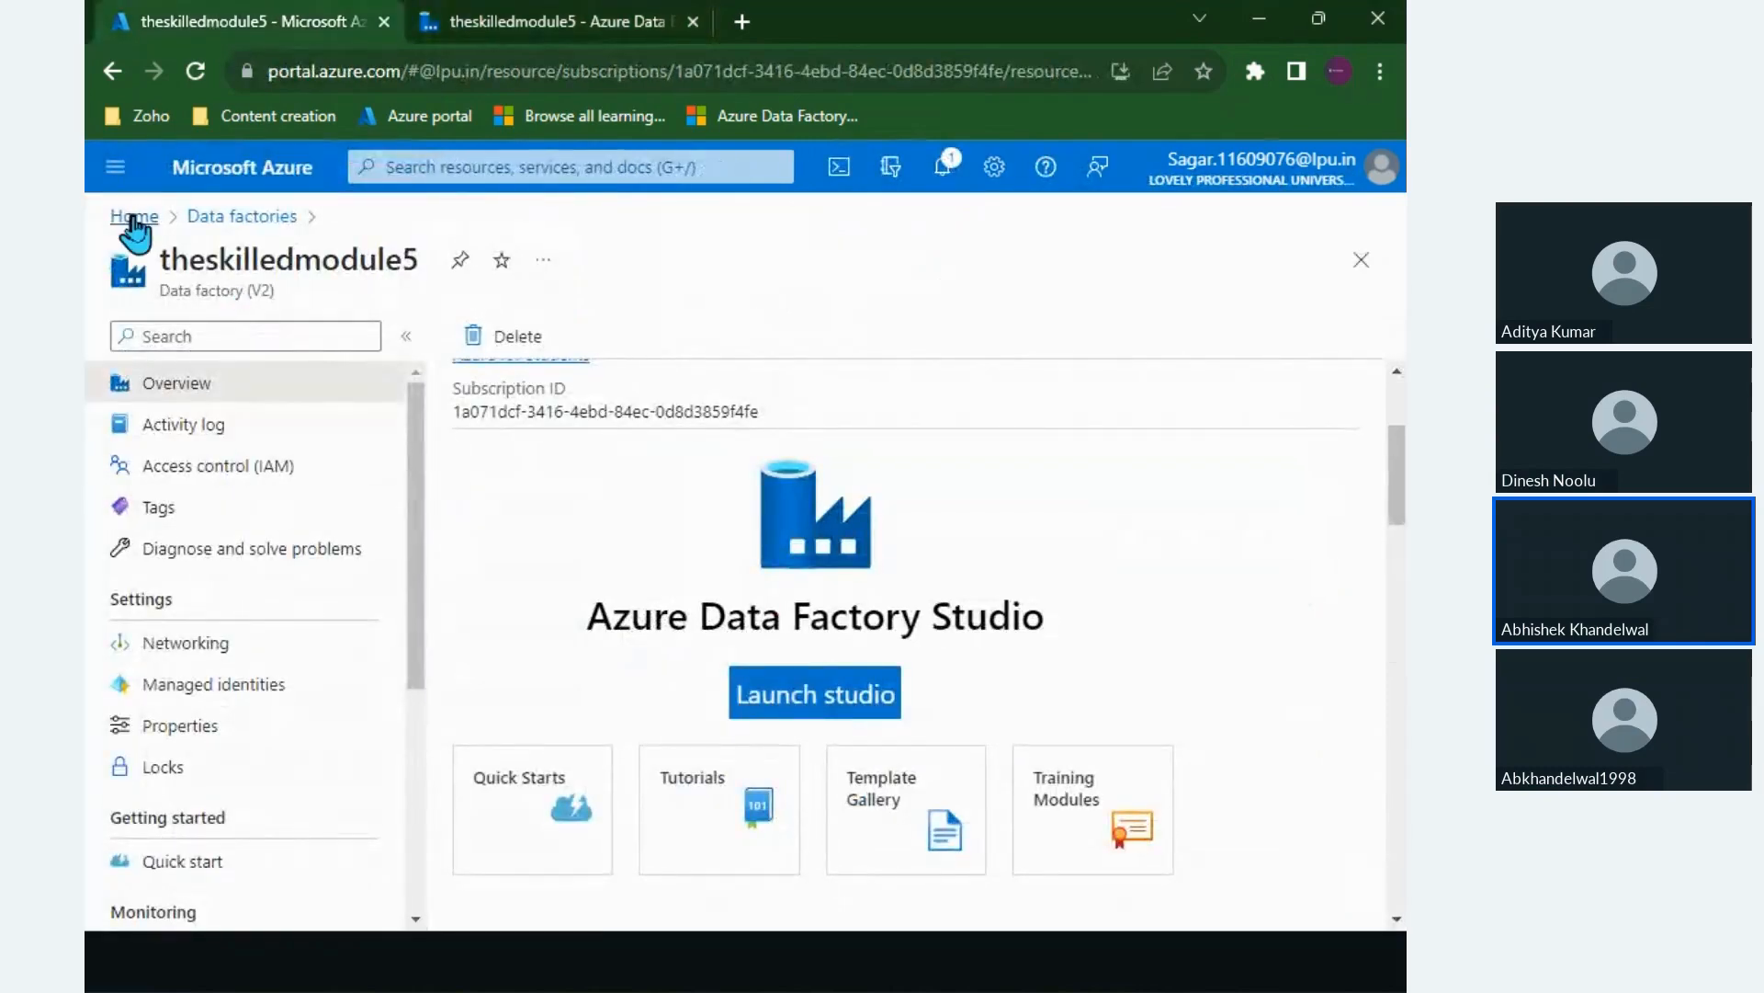
left_click(134, 216)
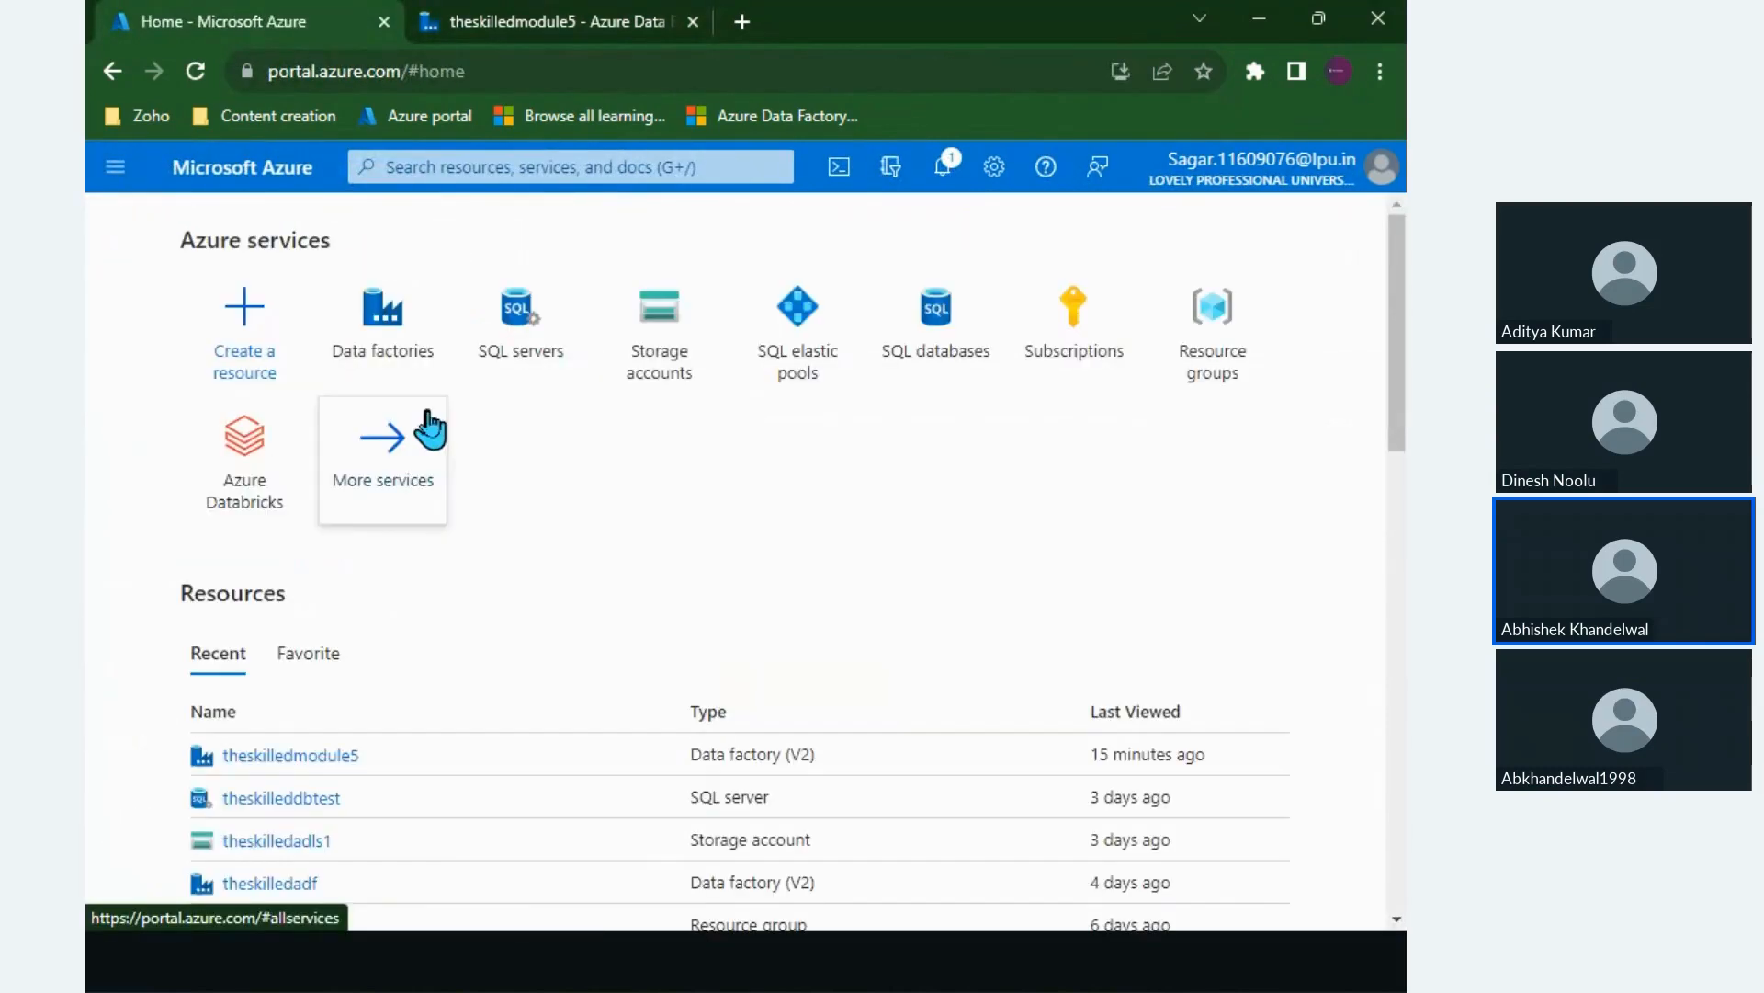
left_click(531, 354)
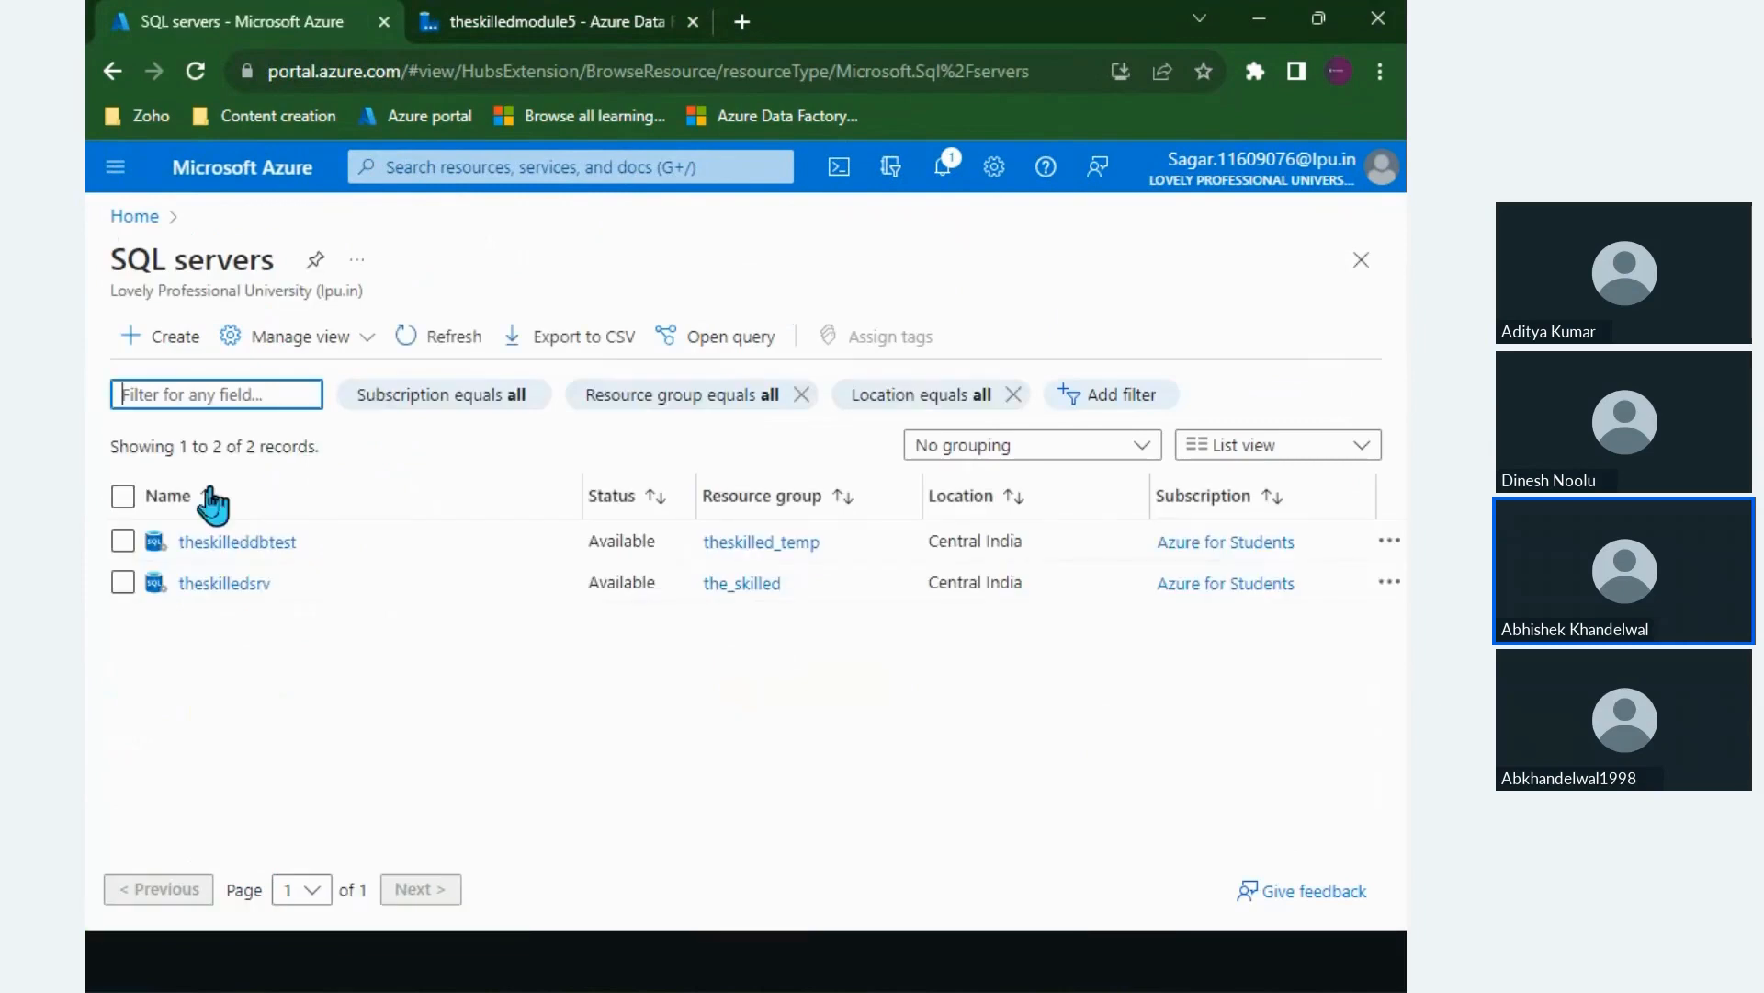
left_click(215, 542)
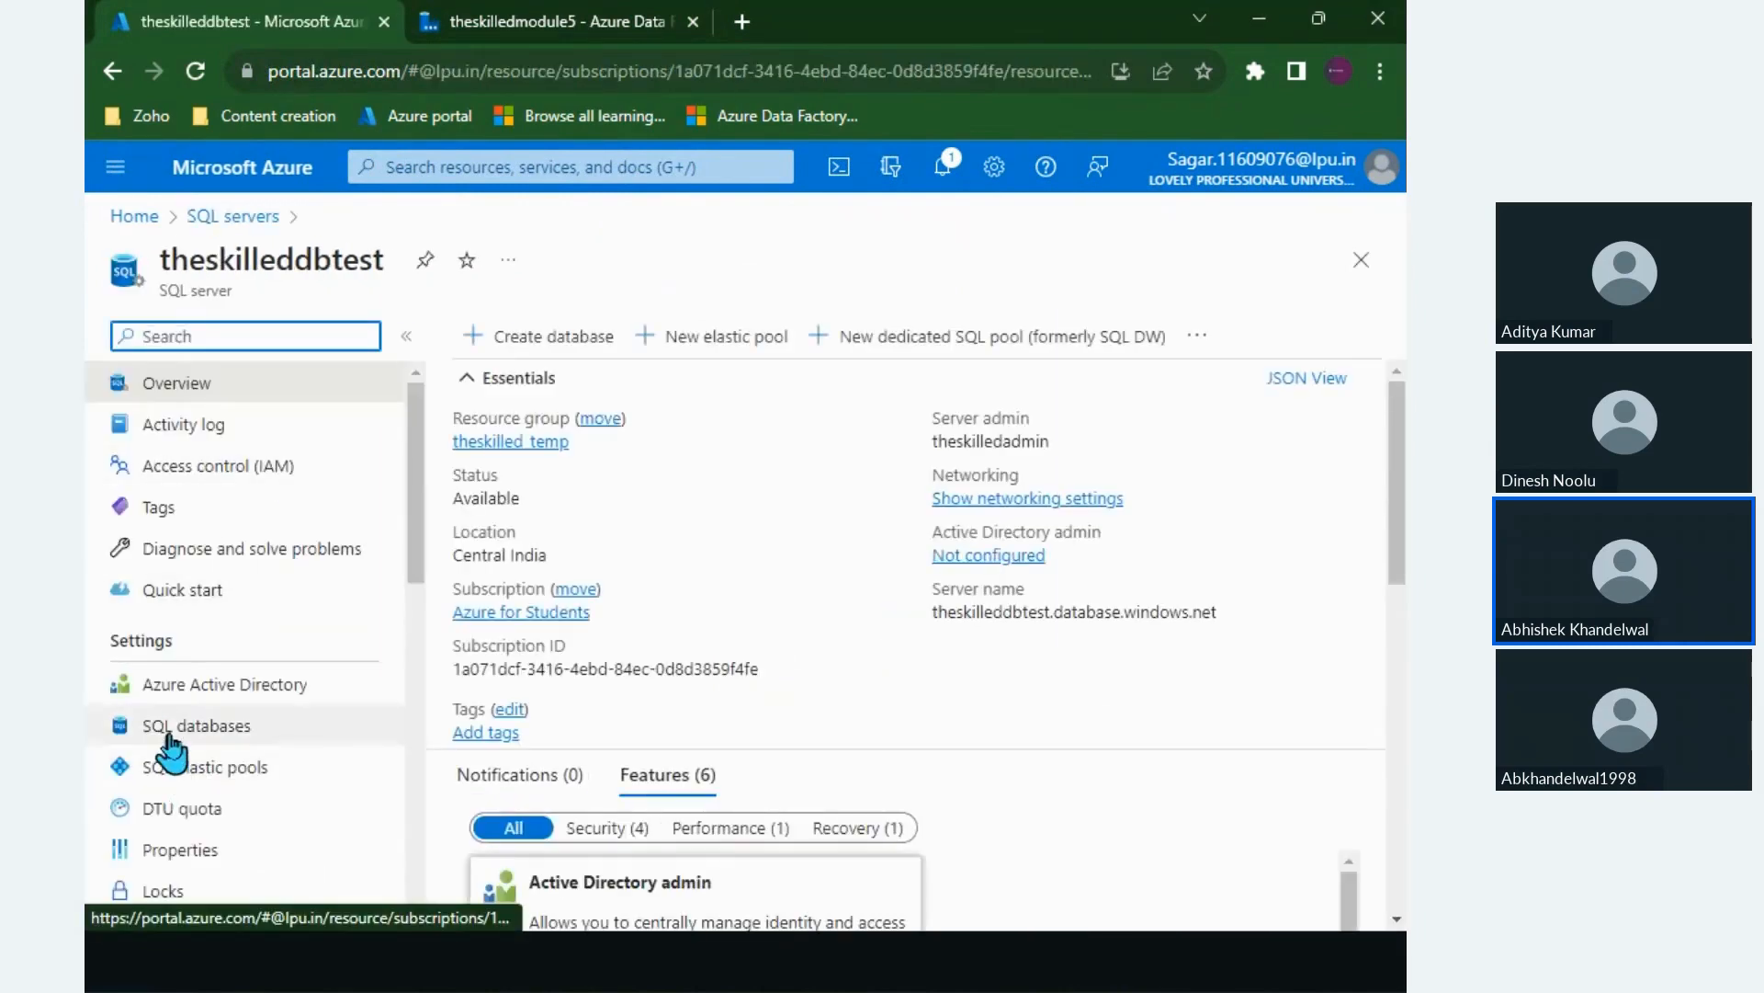
left_click(168, 732)
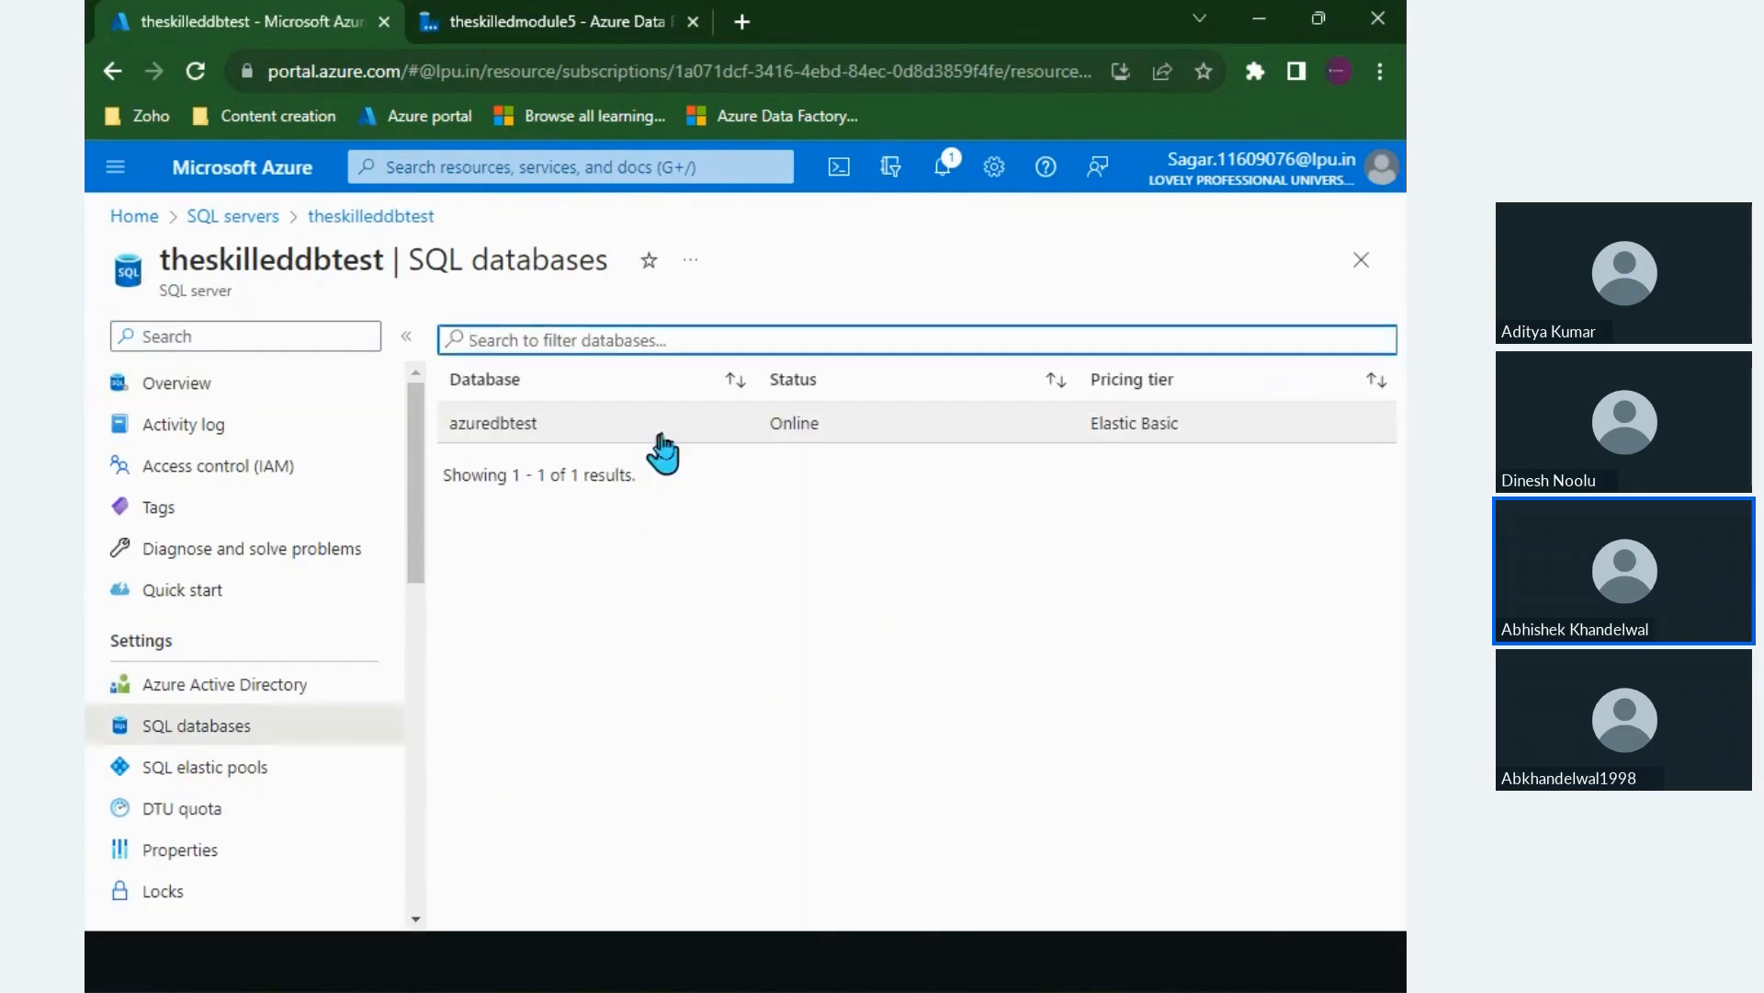
left_click(658, 430)
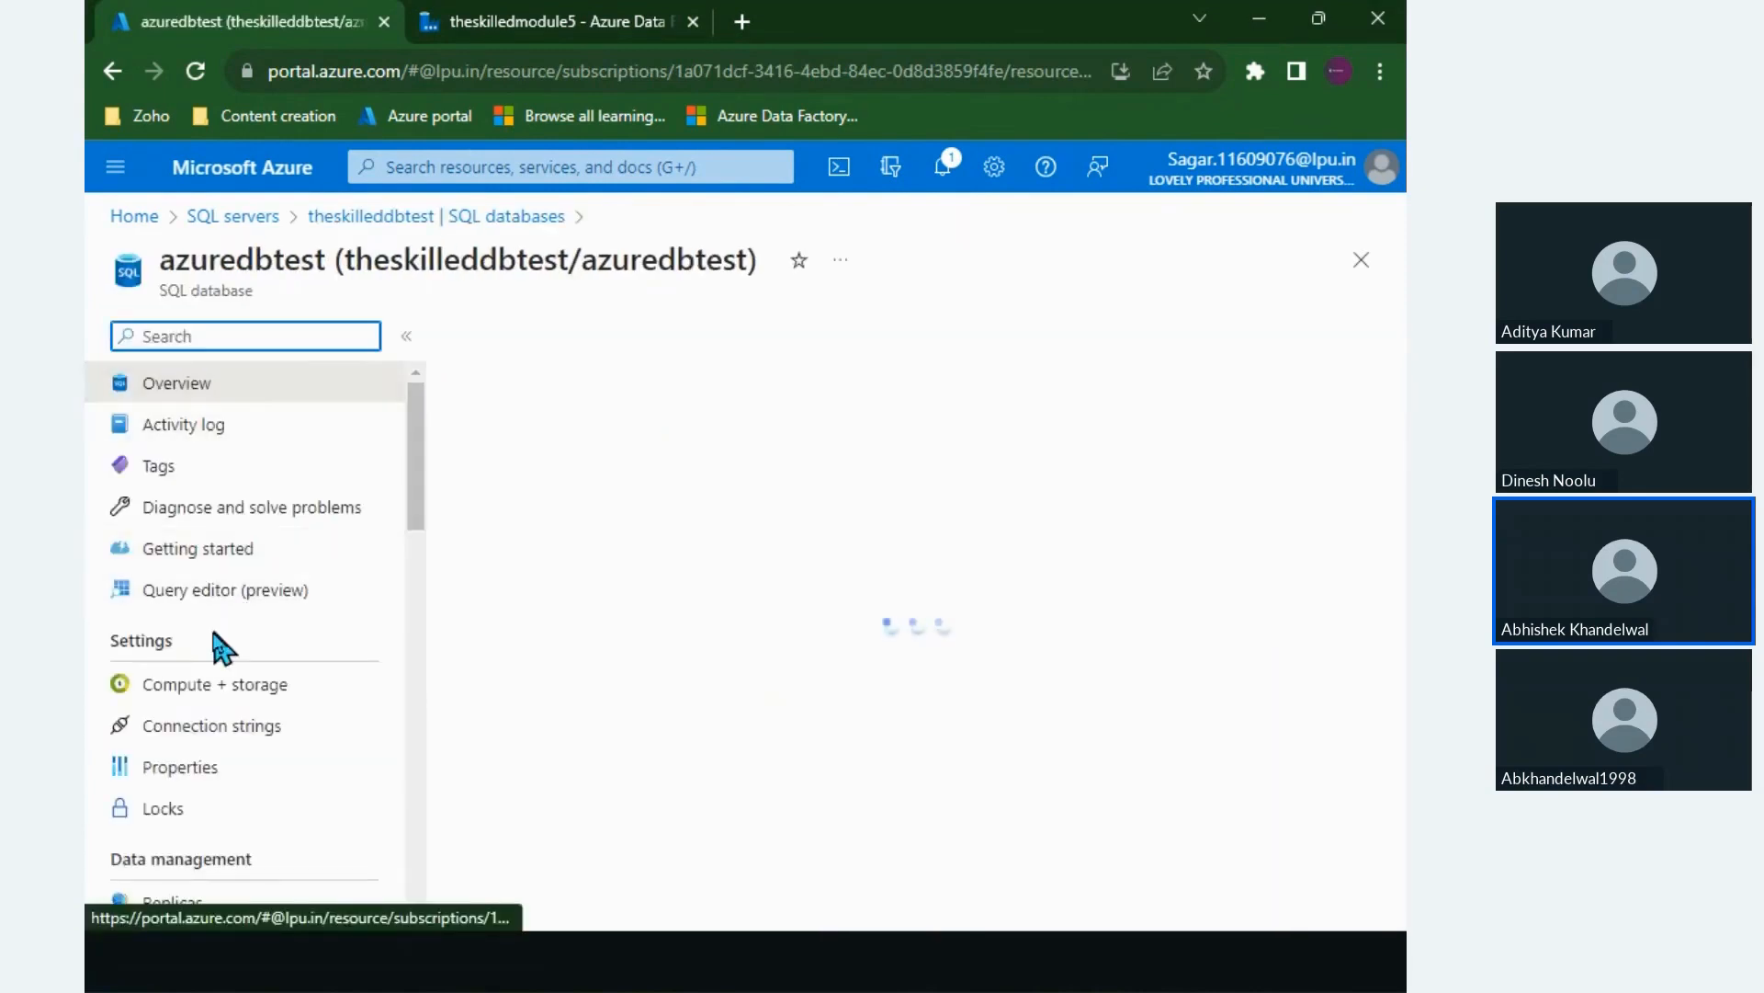
left_click(337, 589)
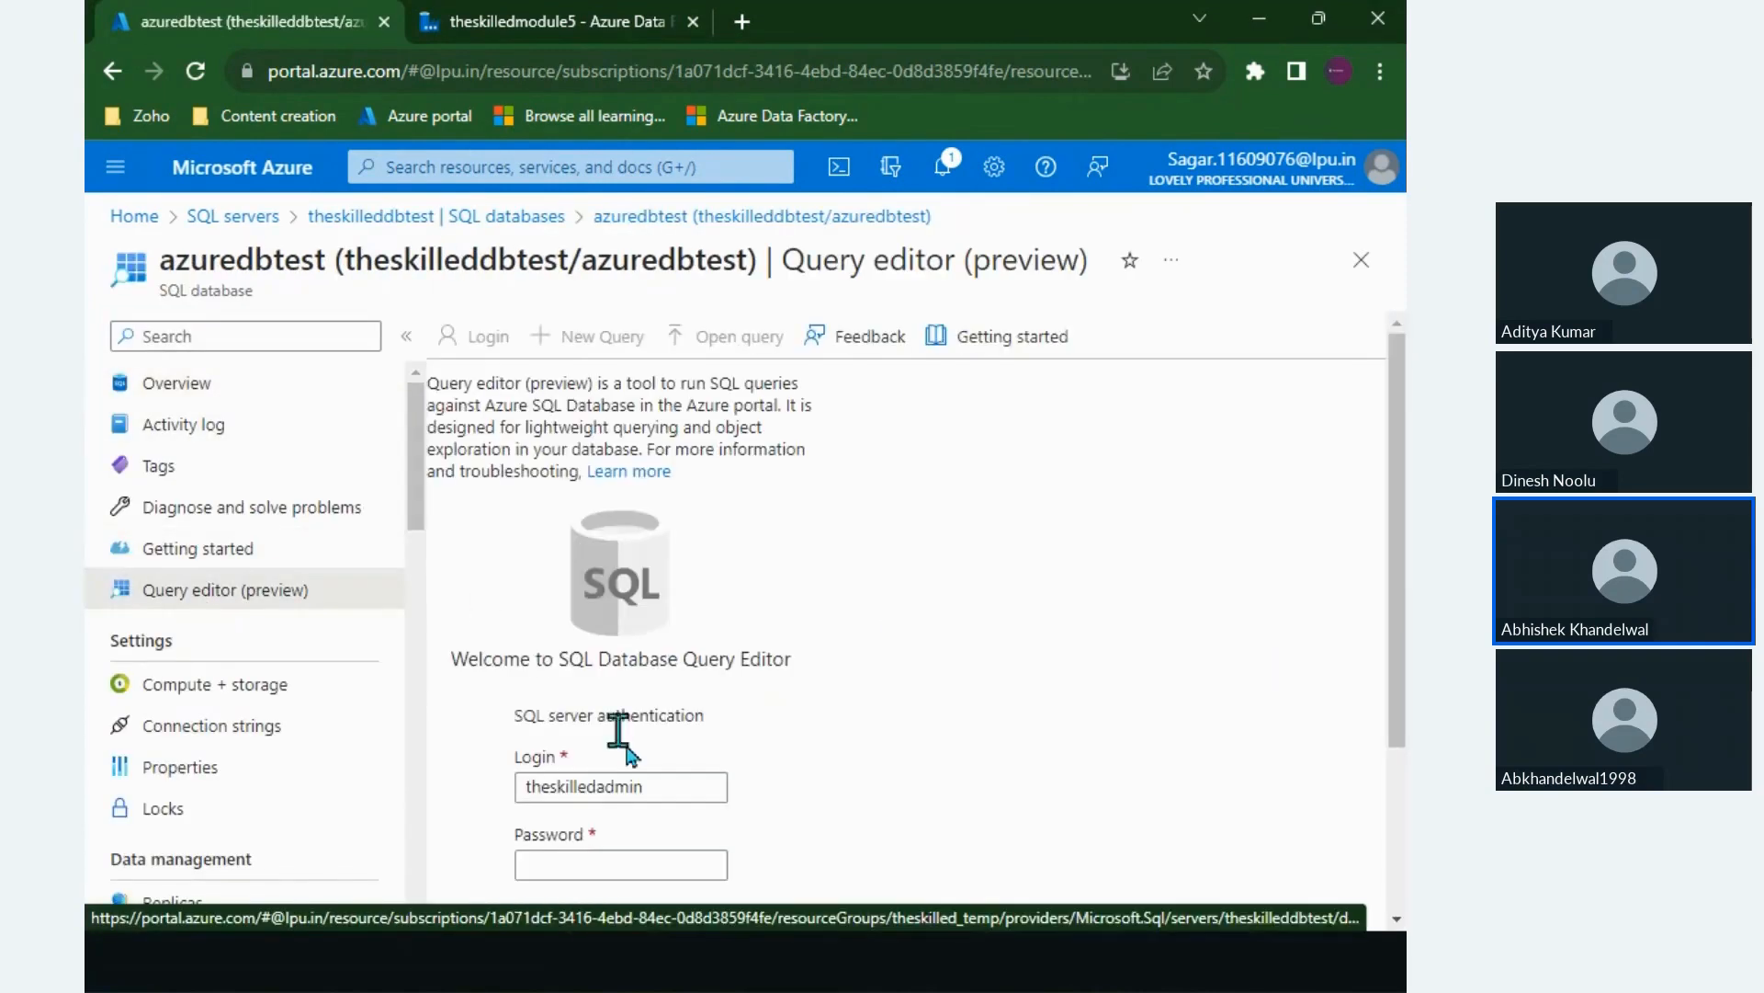
Step: Copy the login theskilledadmin from the query editor's sign-in form and paste it as the linked service's user name
double_click(618, 786)
key("ctrl+x")
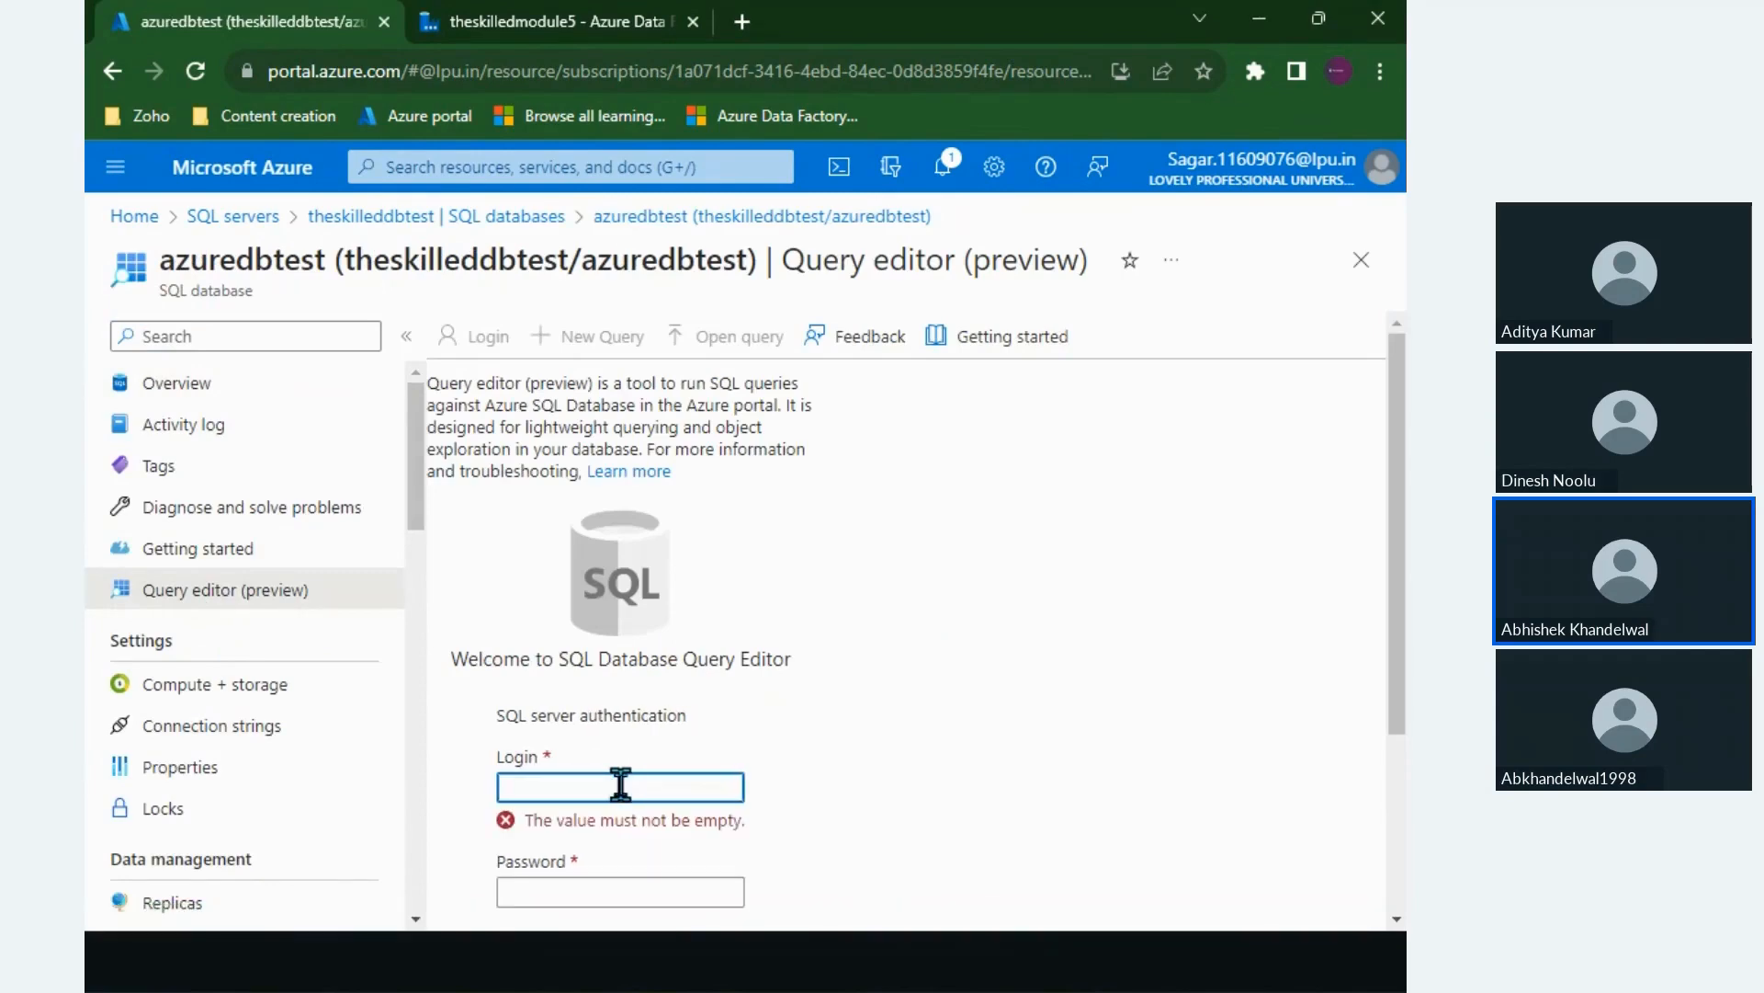
key("ctrl+z")
key("alt")
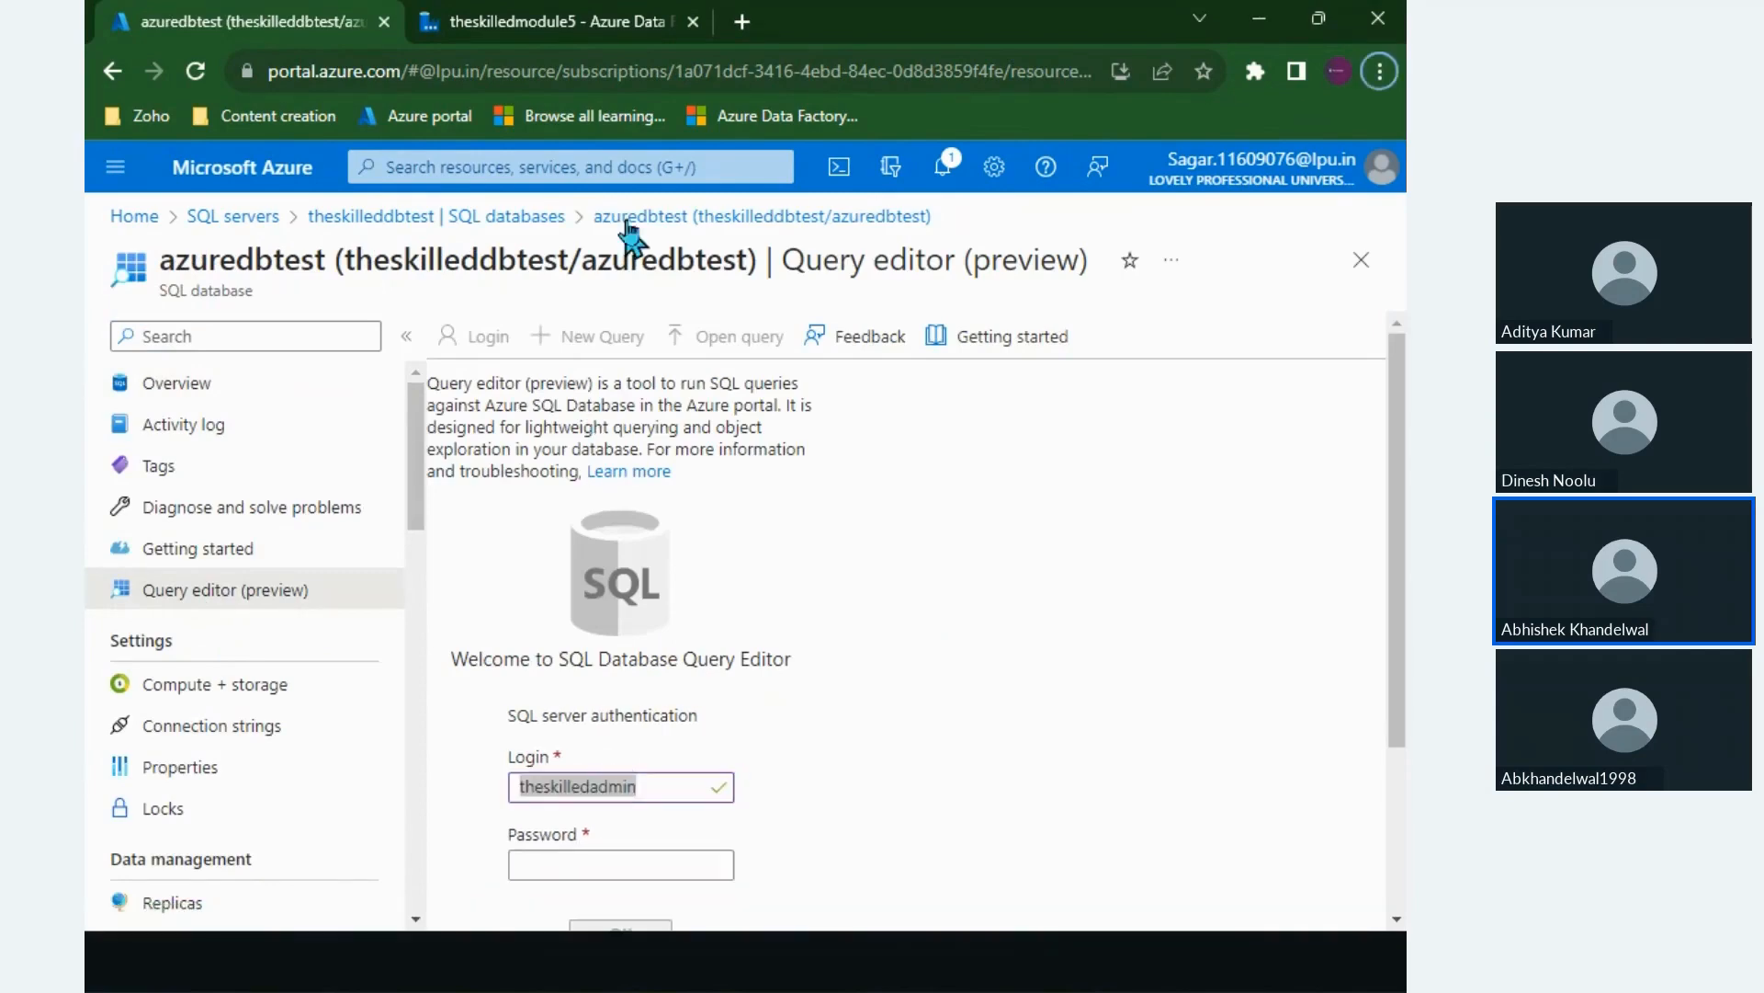
left_click(542, 21)
key("ctrl+v")
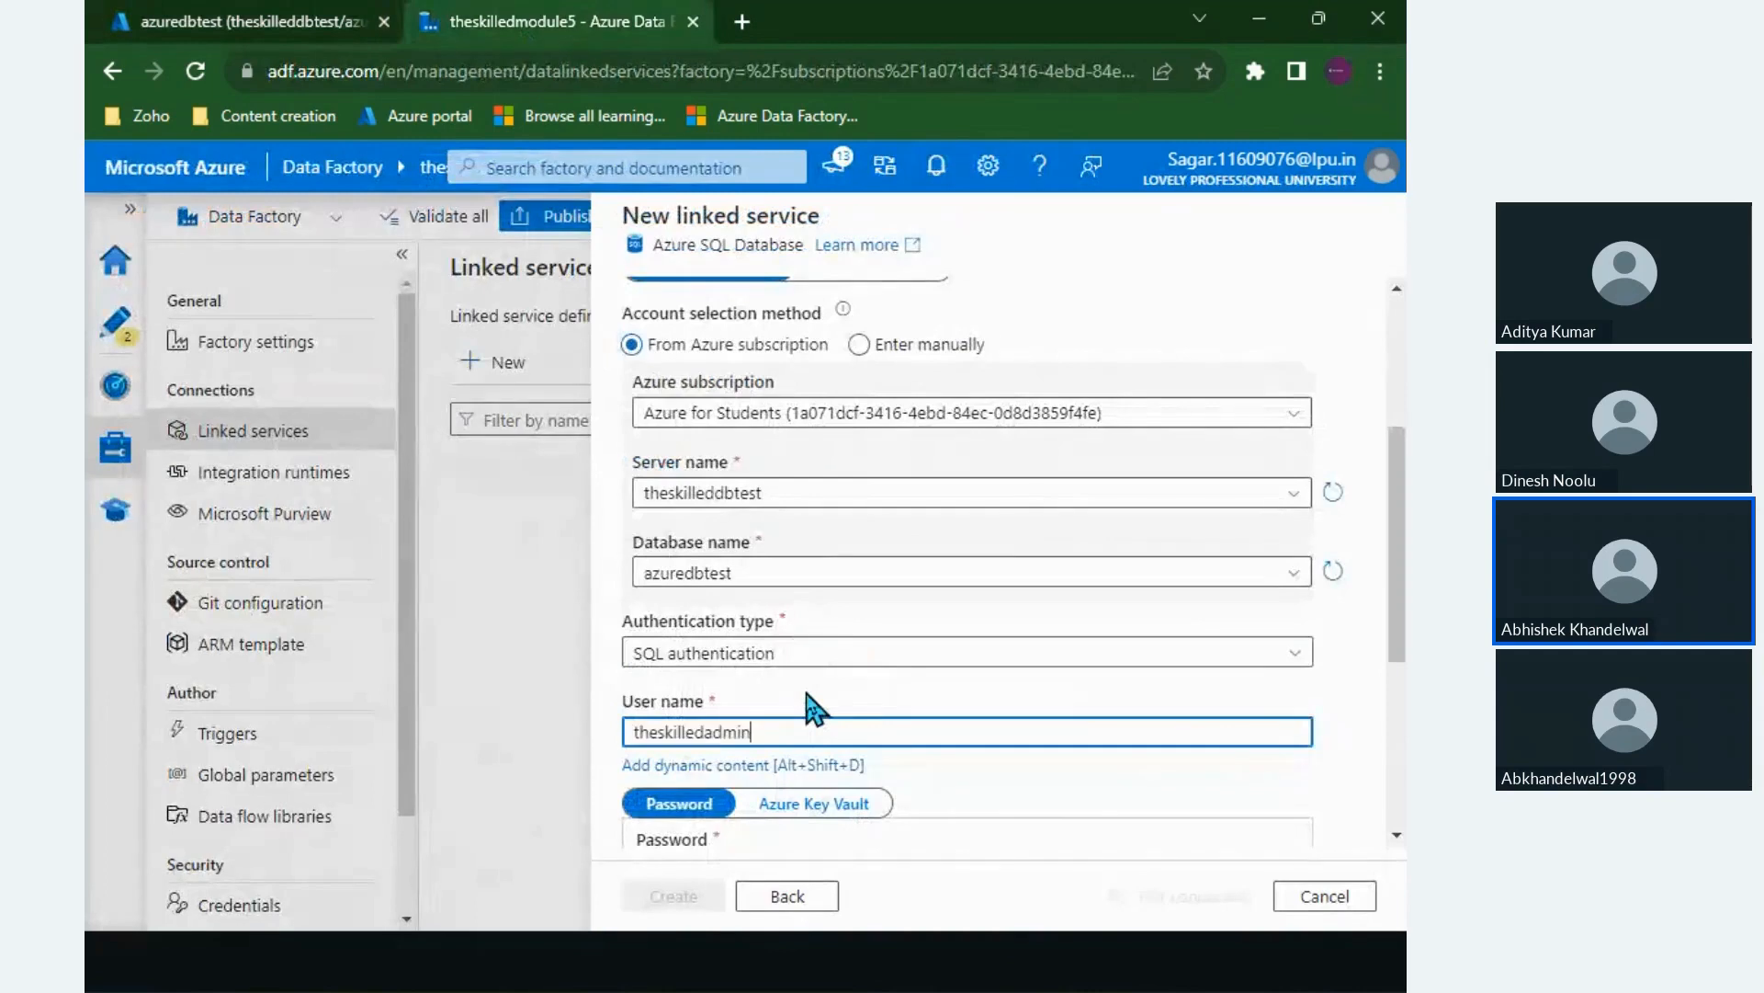
Step: Enter the SQL account's password for the linked service
scroll(809, 707, "down", 2)
left_click(732, 715)
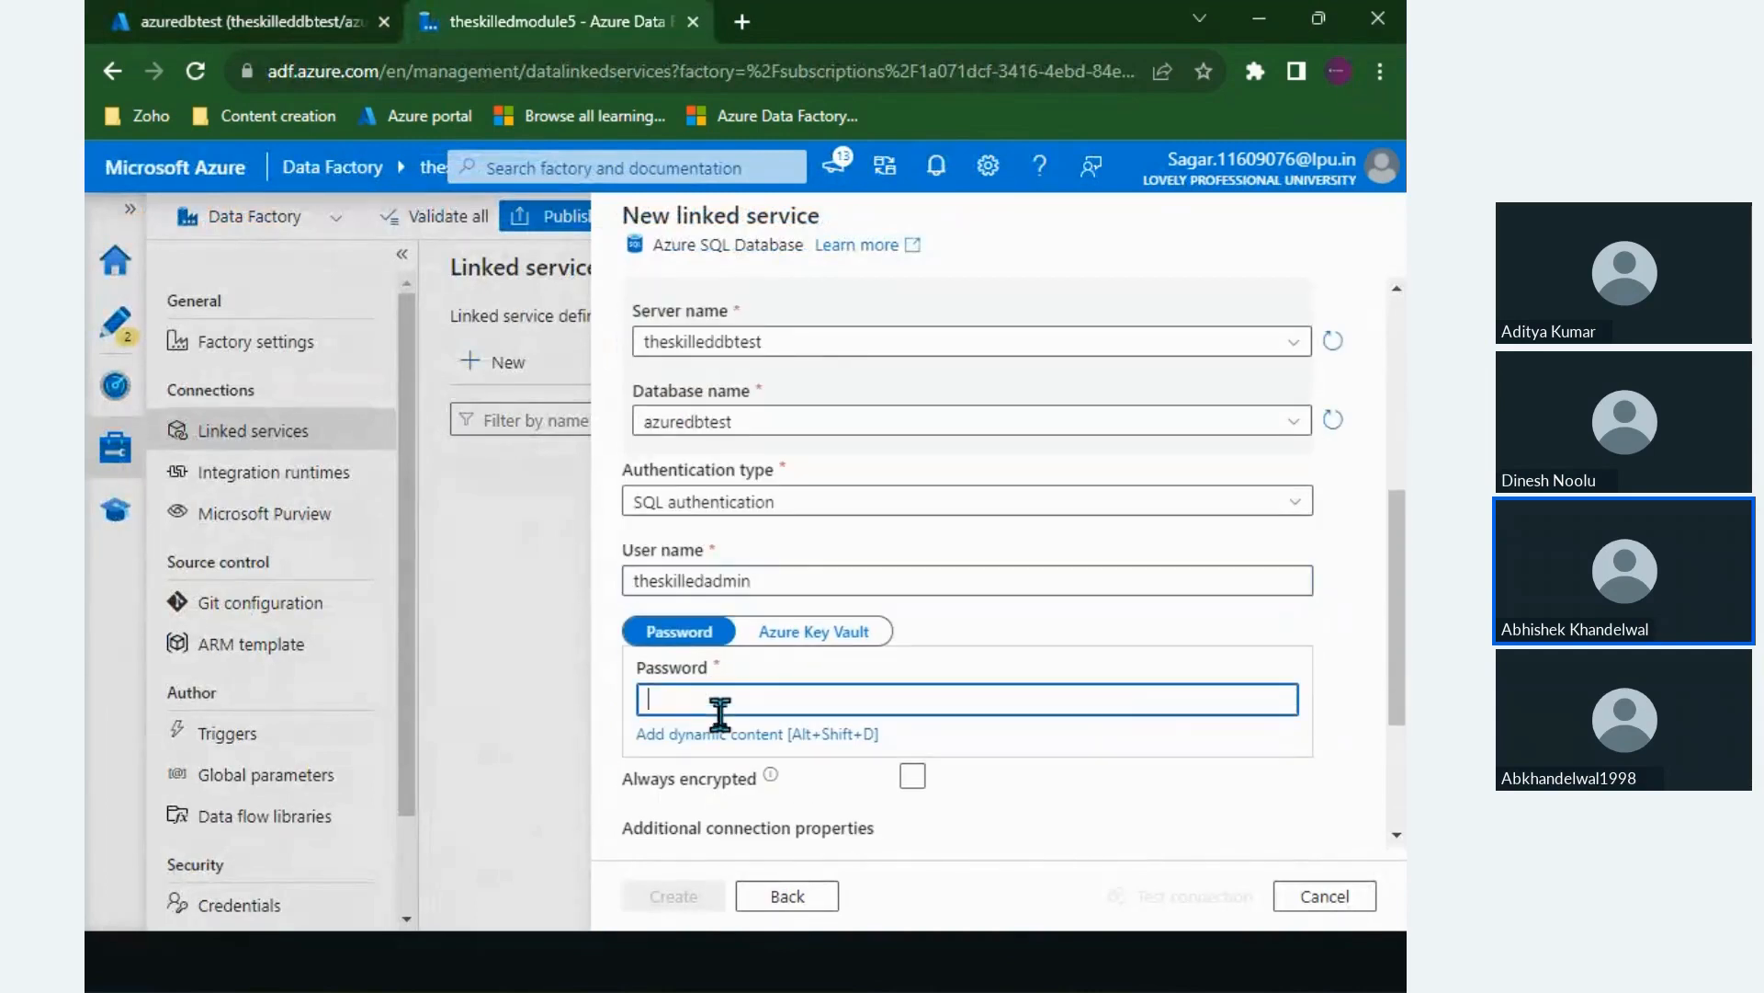
type("•")
key("BackSpace")
type("••••••••••••")
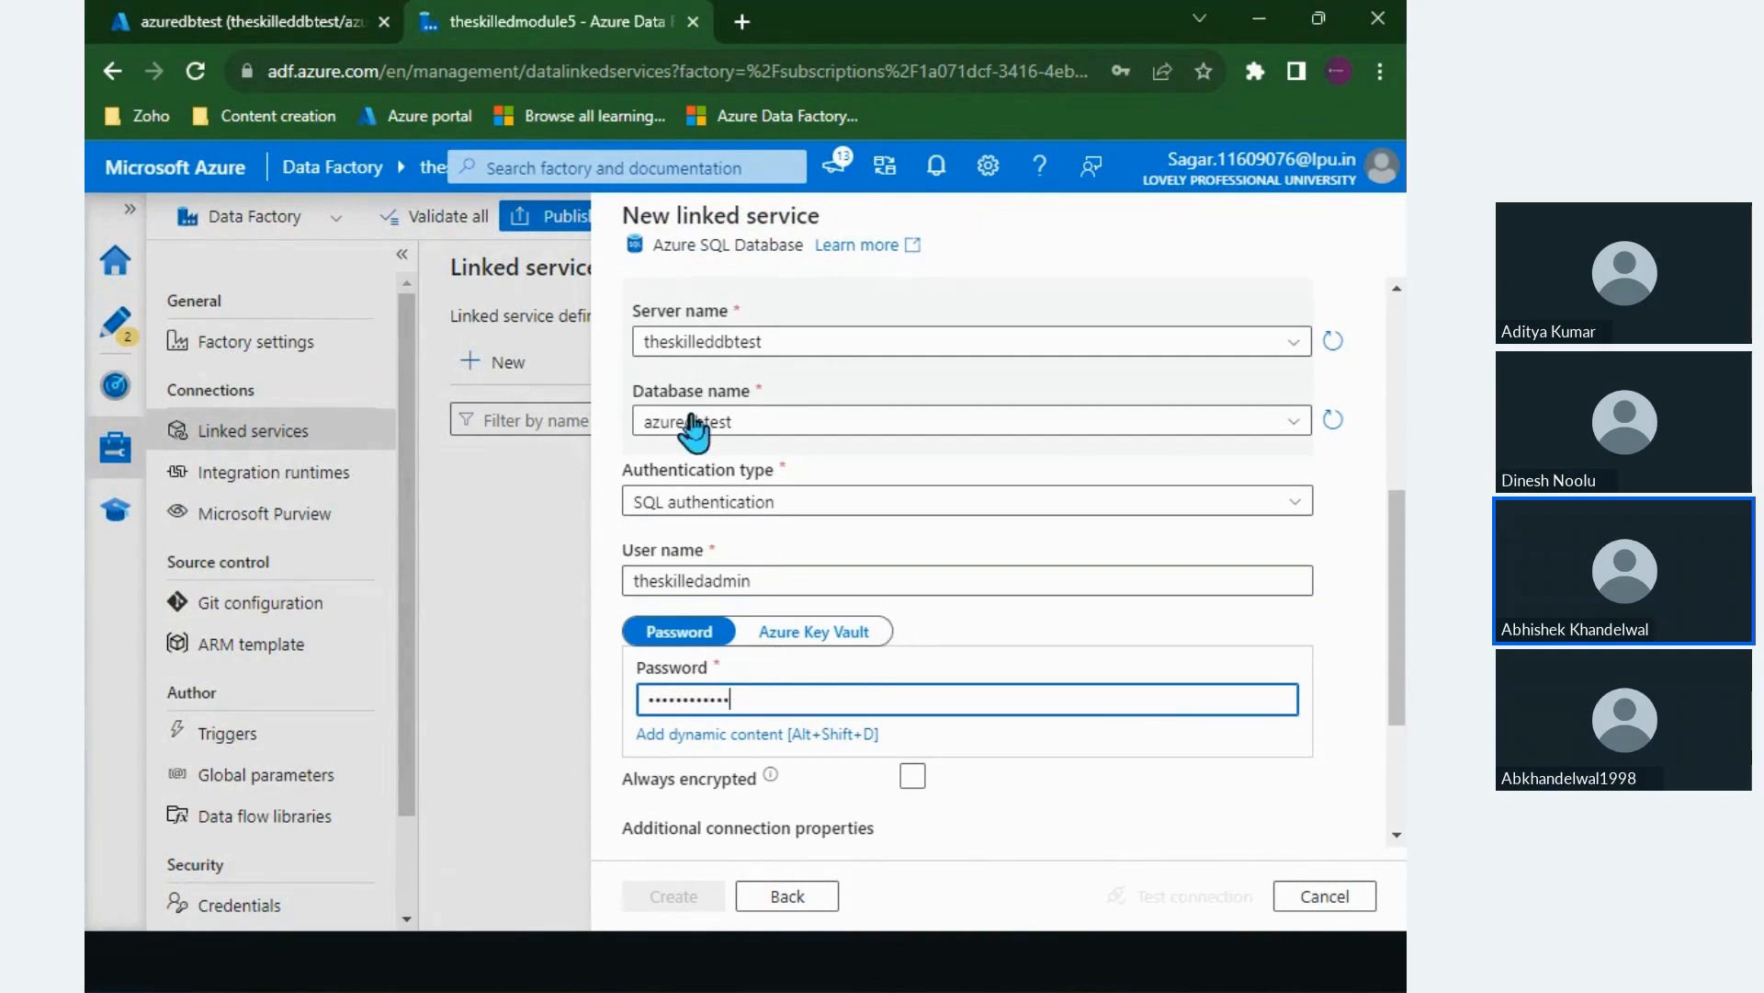
scroll(827, 630, "down", 3)
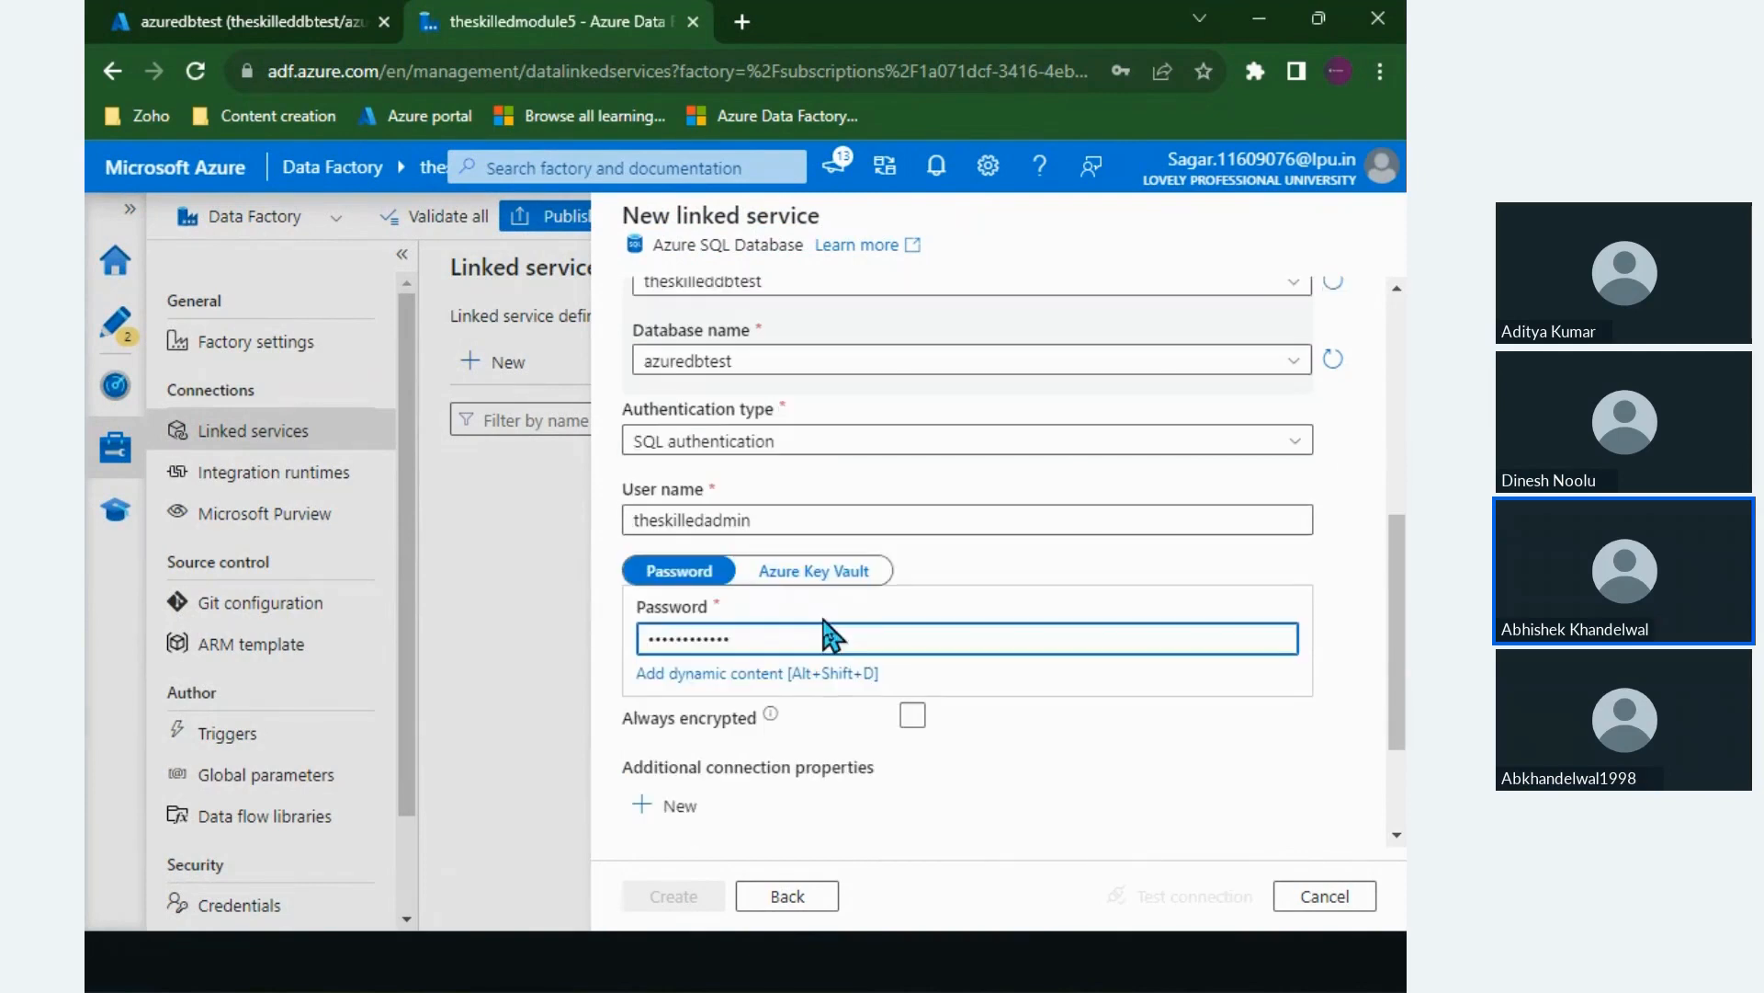
scroll(799, 657, "down", 1)
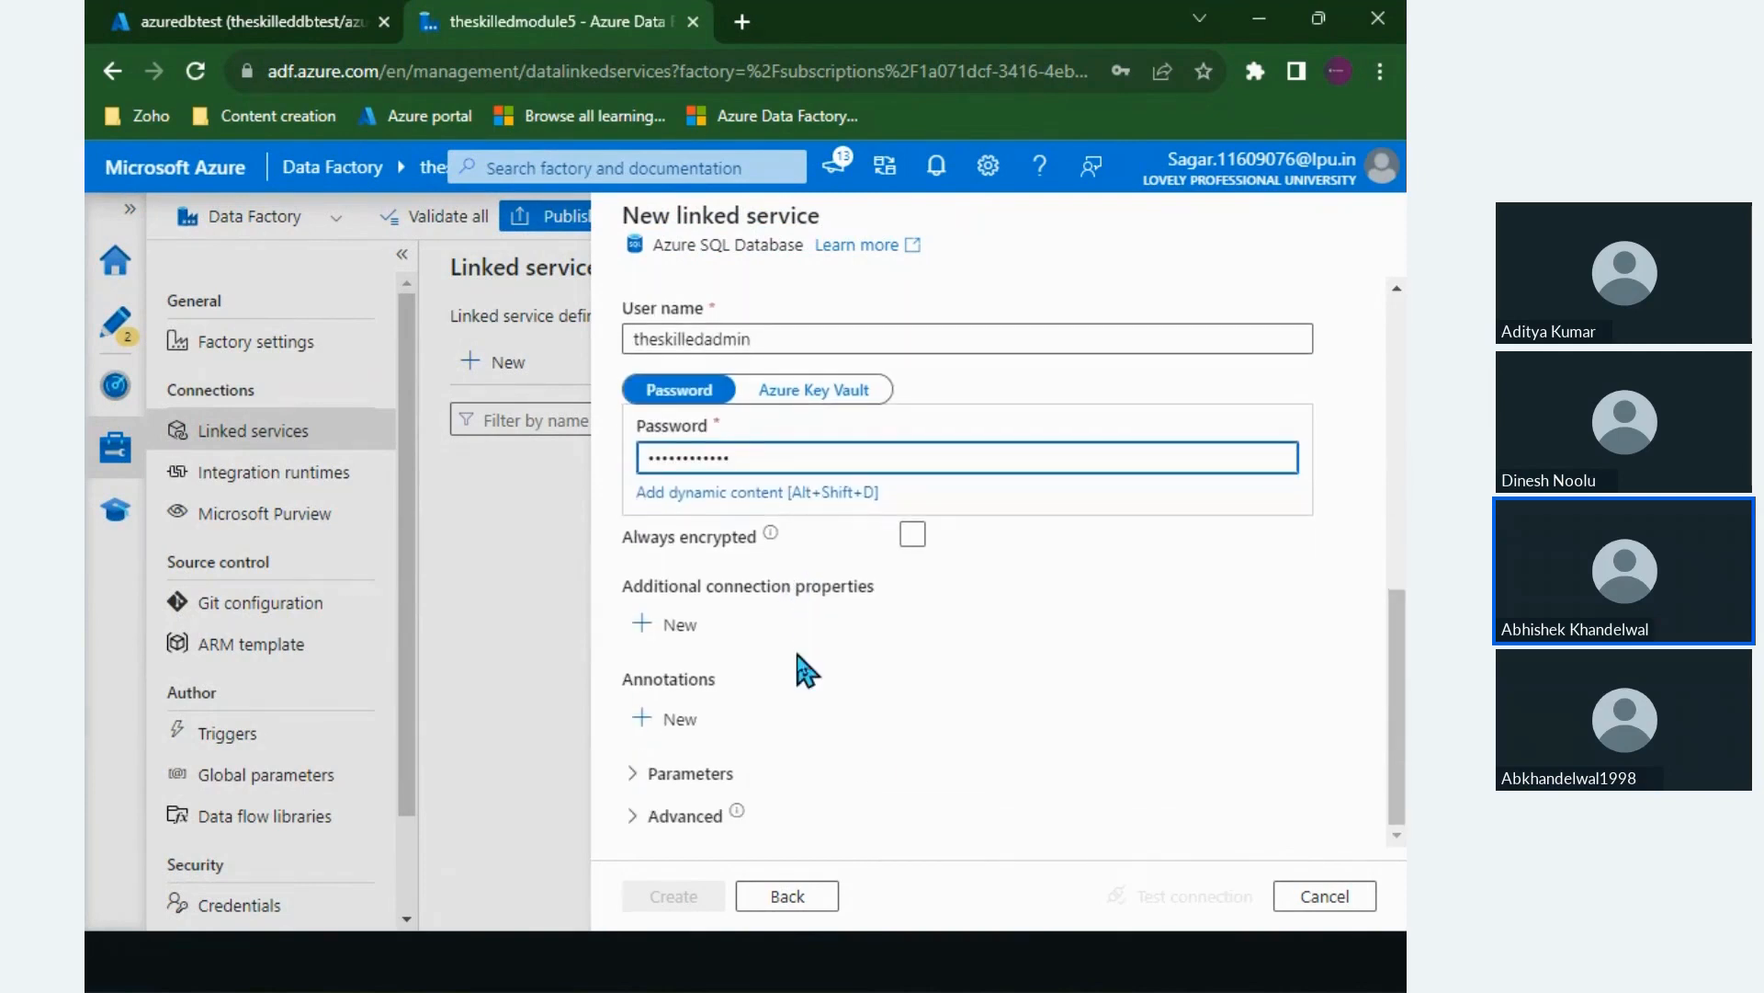
left_click(896, 819)
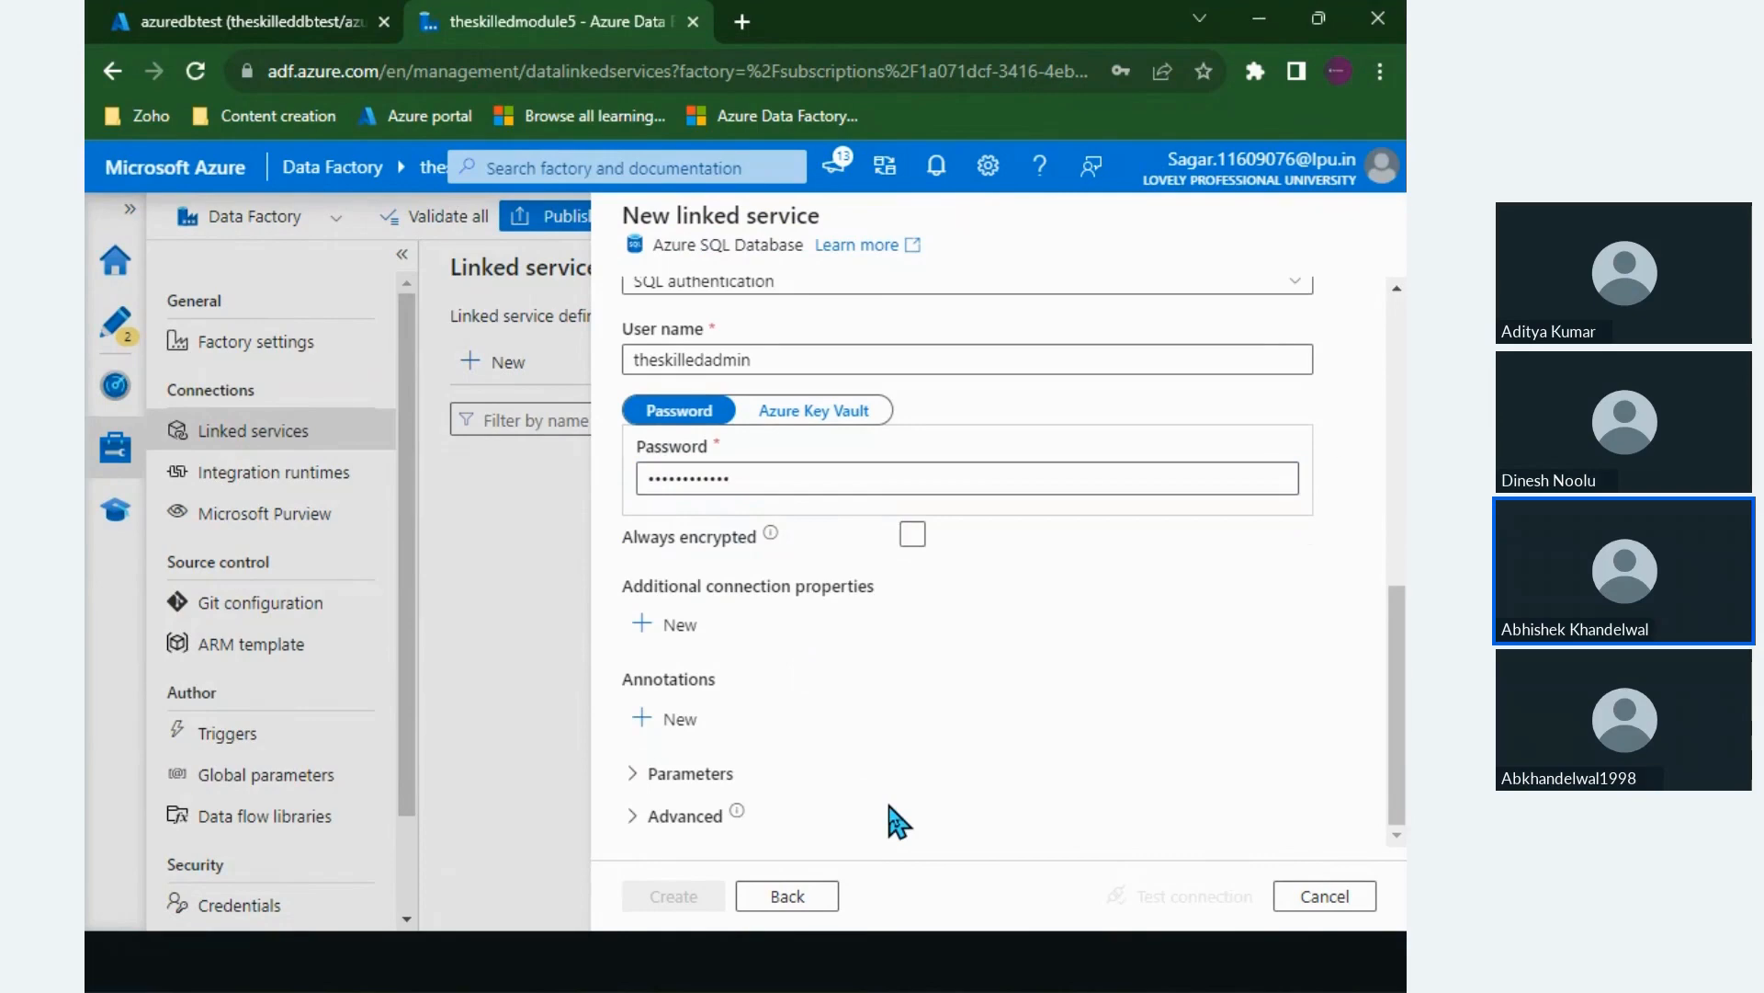
Step: Switch the account selection method to Enter manually and back to From Azure subscription, keeping server theskilleddbtest and database azuredbtest
scroll(896, 820, "up", 10)
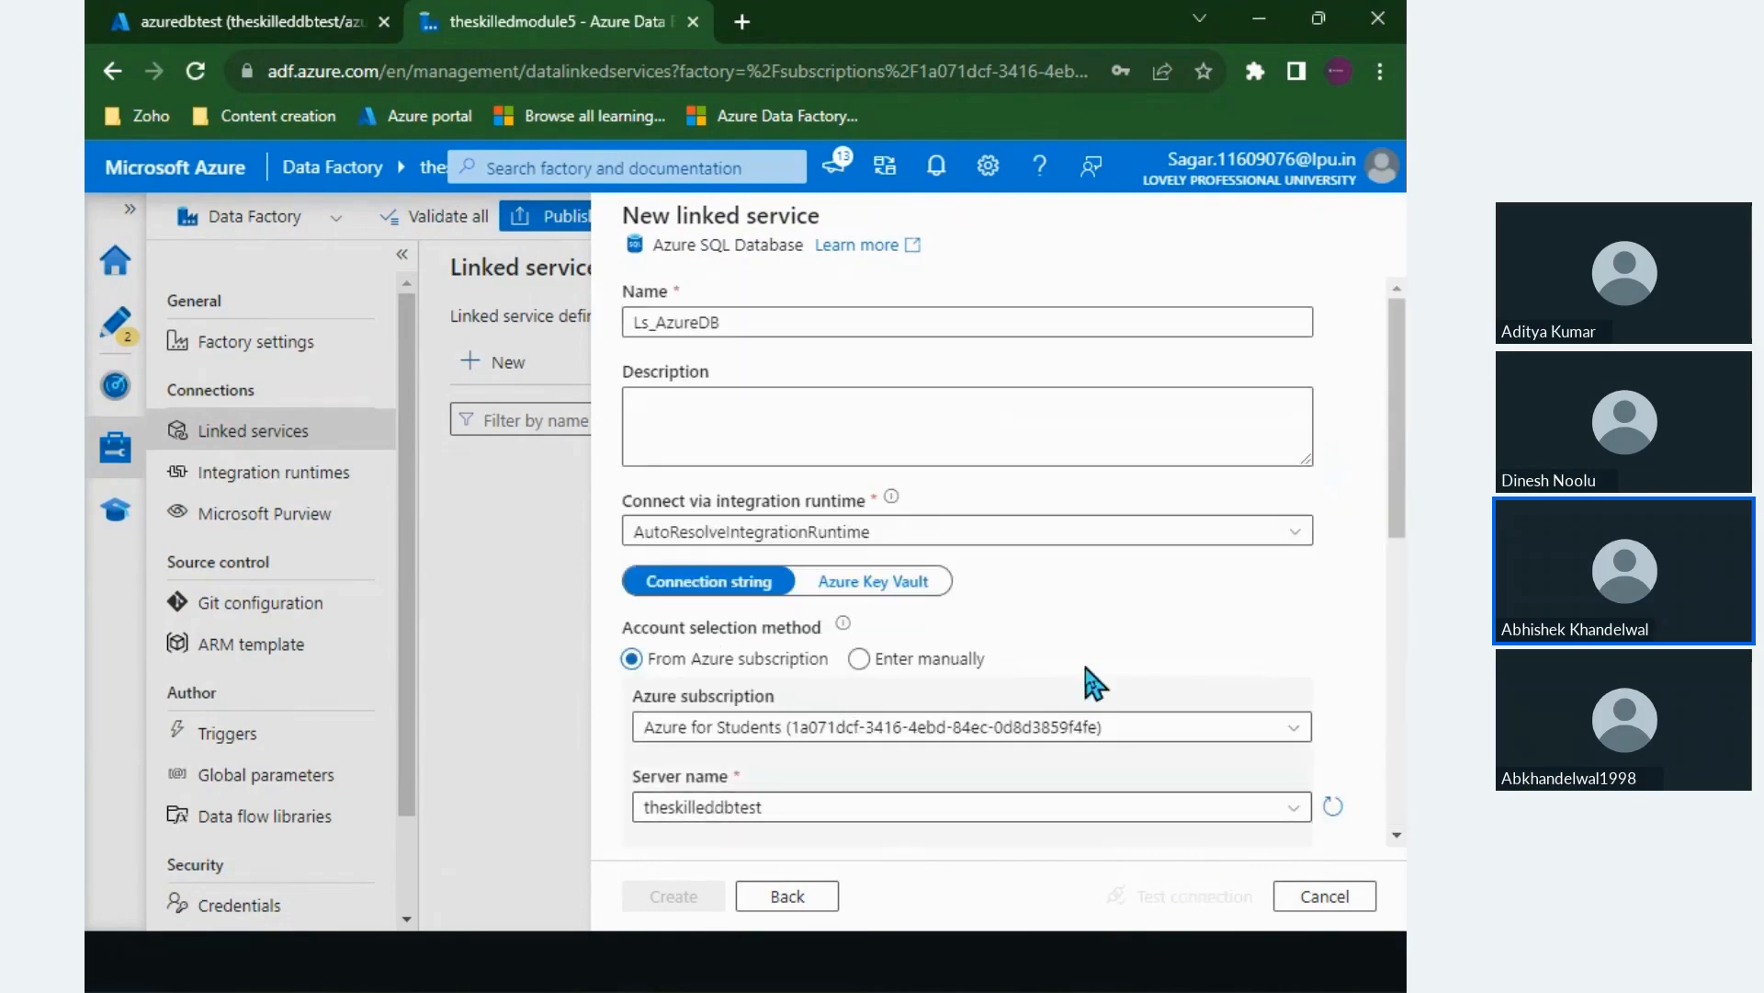
scroll(1086, 667, "down", 10)
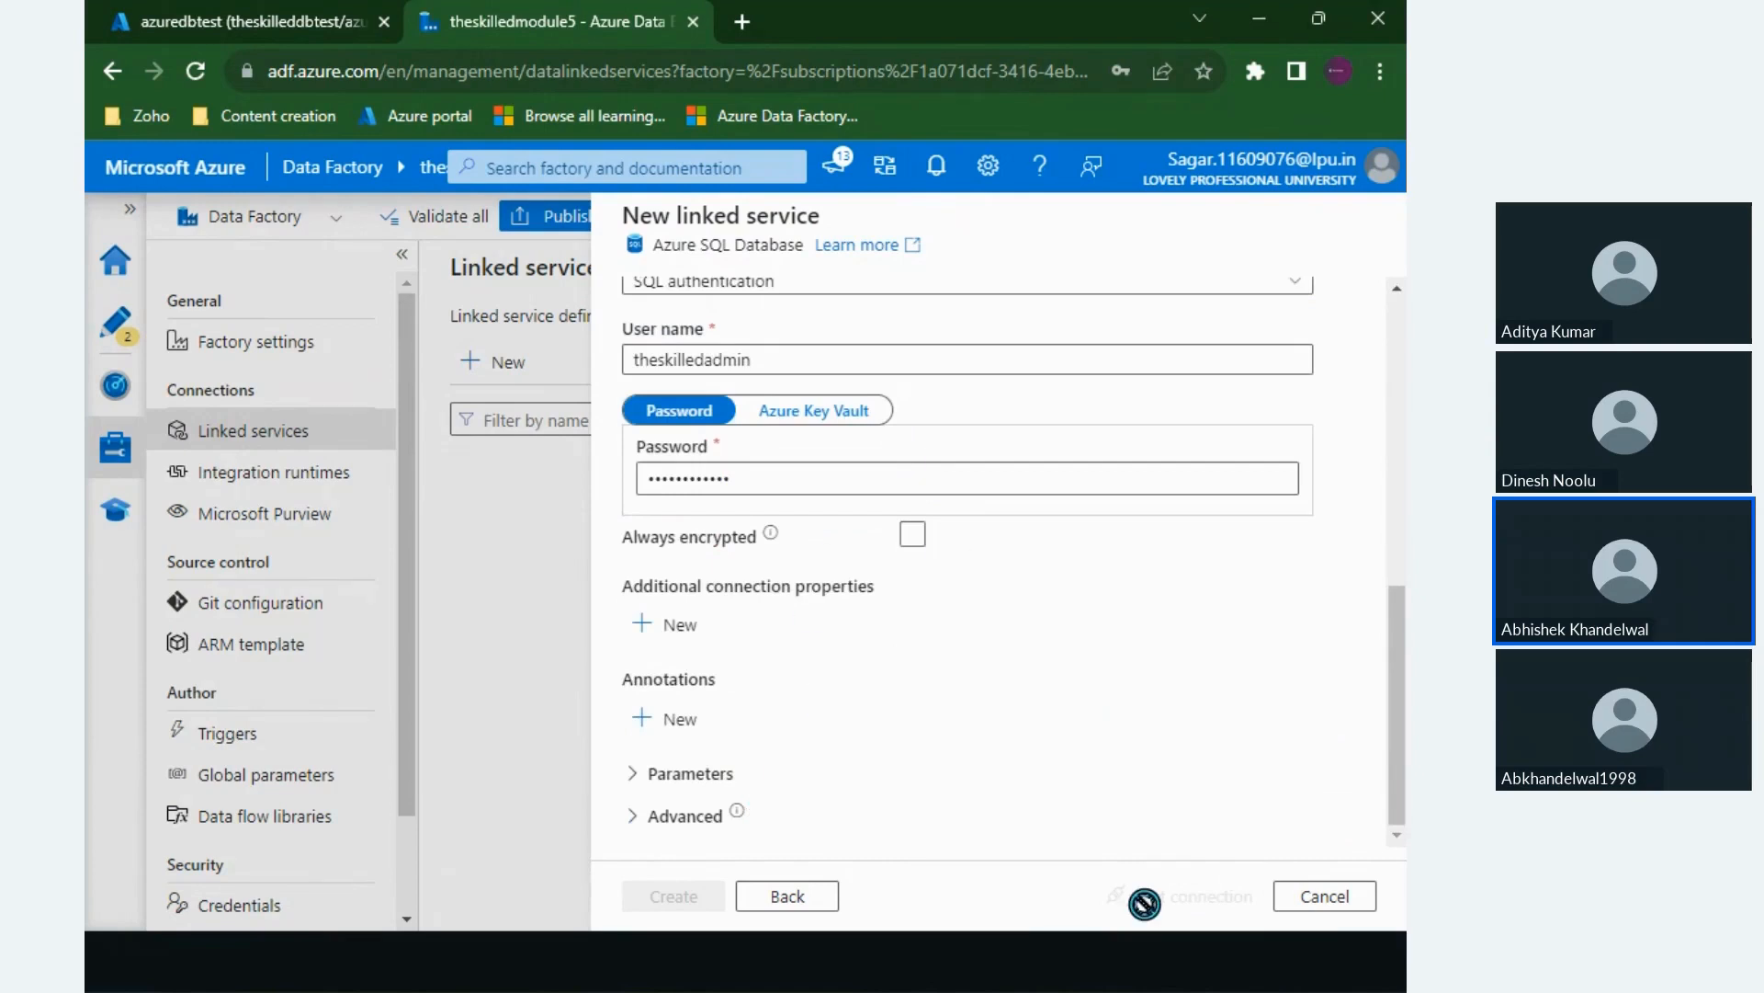
scroll(1017, 731, "up", 6)
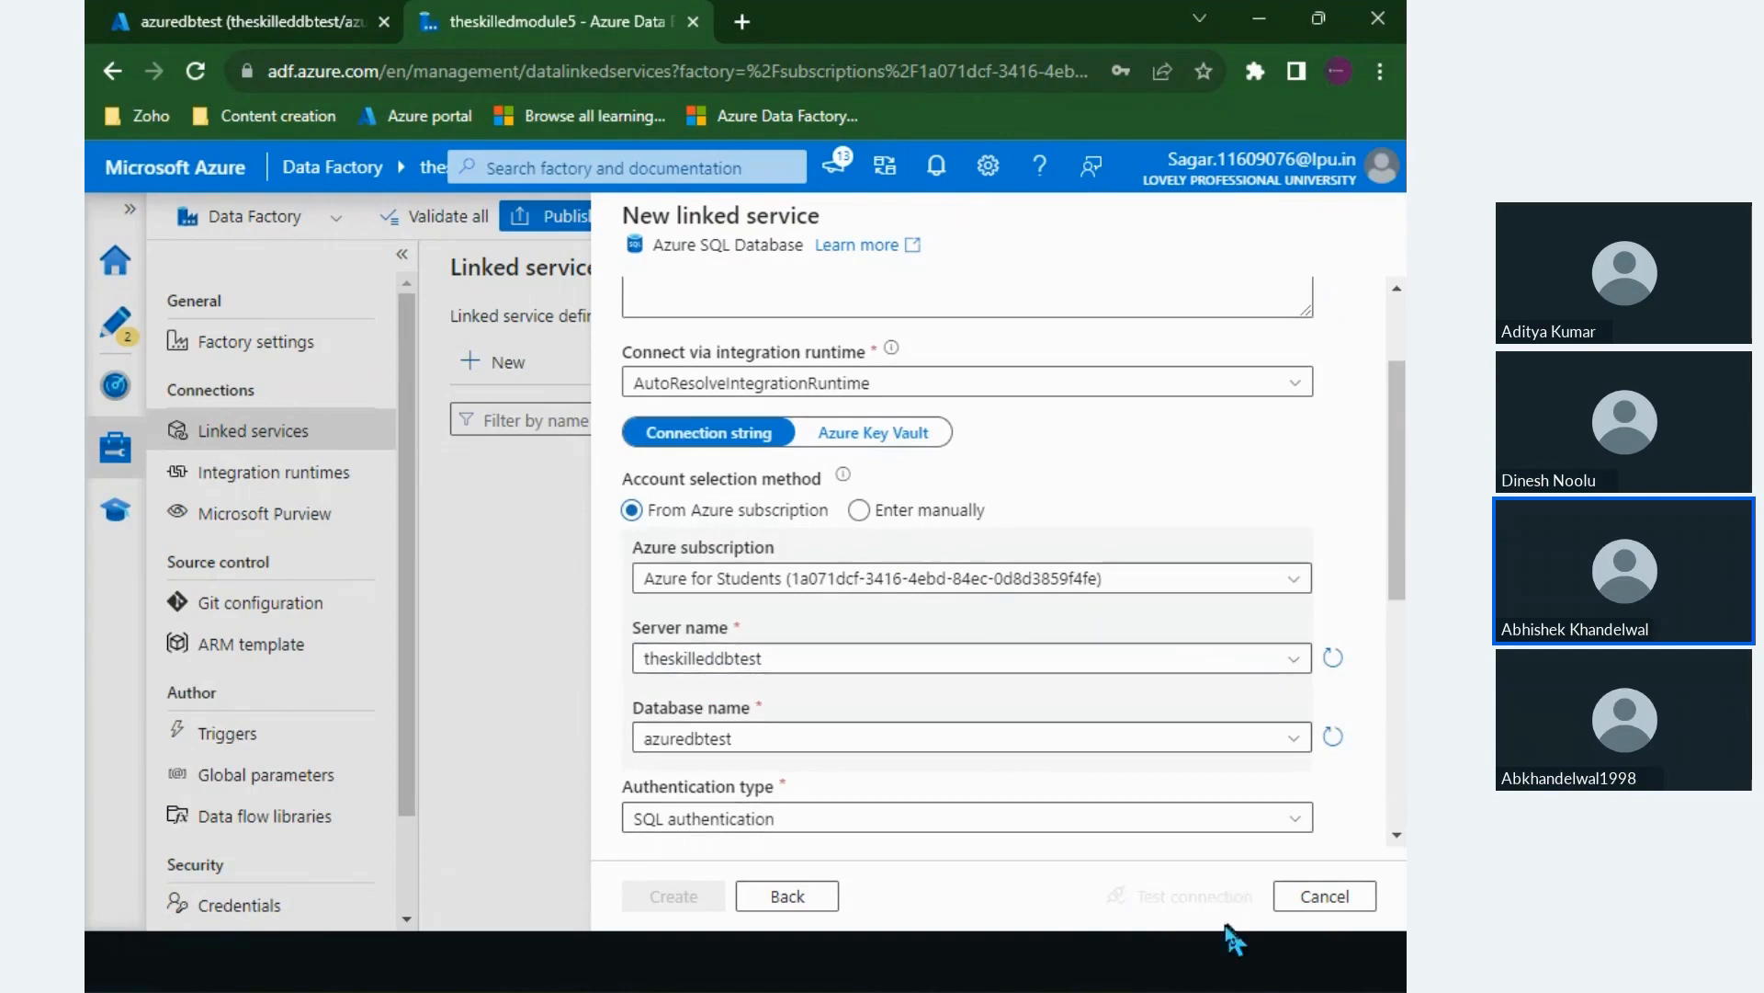
scroll(1030, 611, "up", 2)
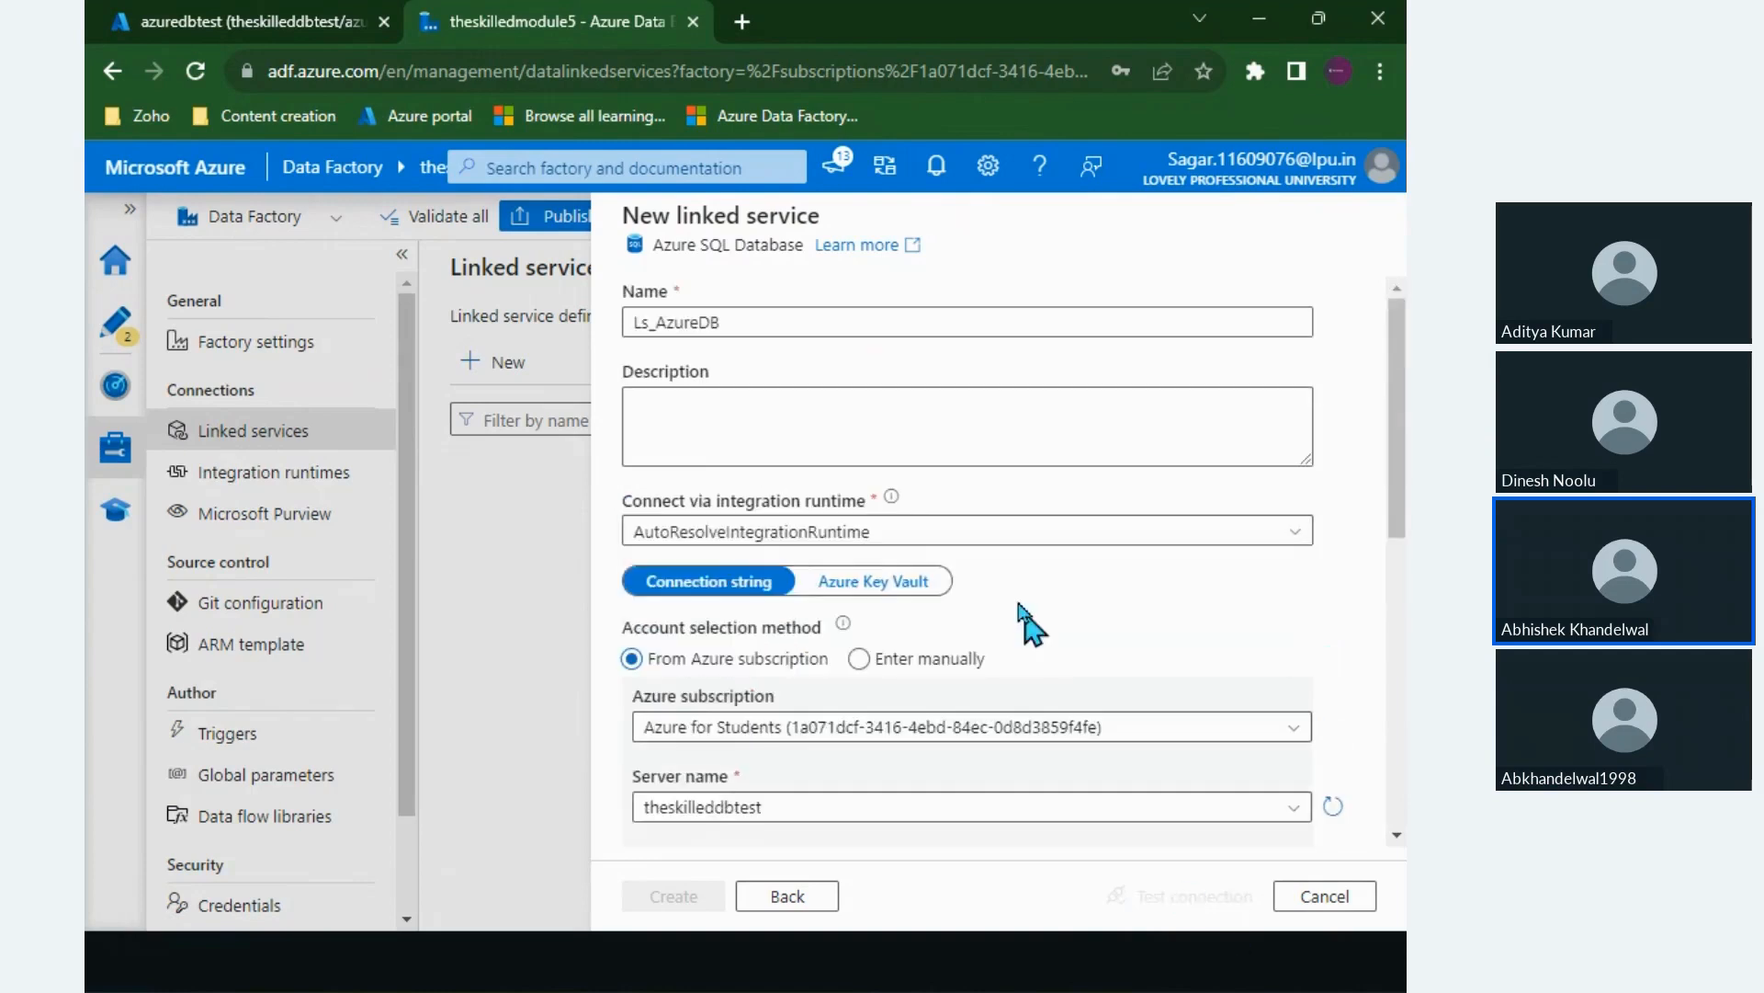
left_click(977, 537)
left_click(731, 604)
left_click(858, 658)
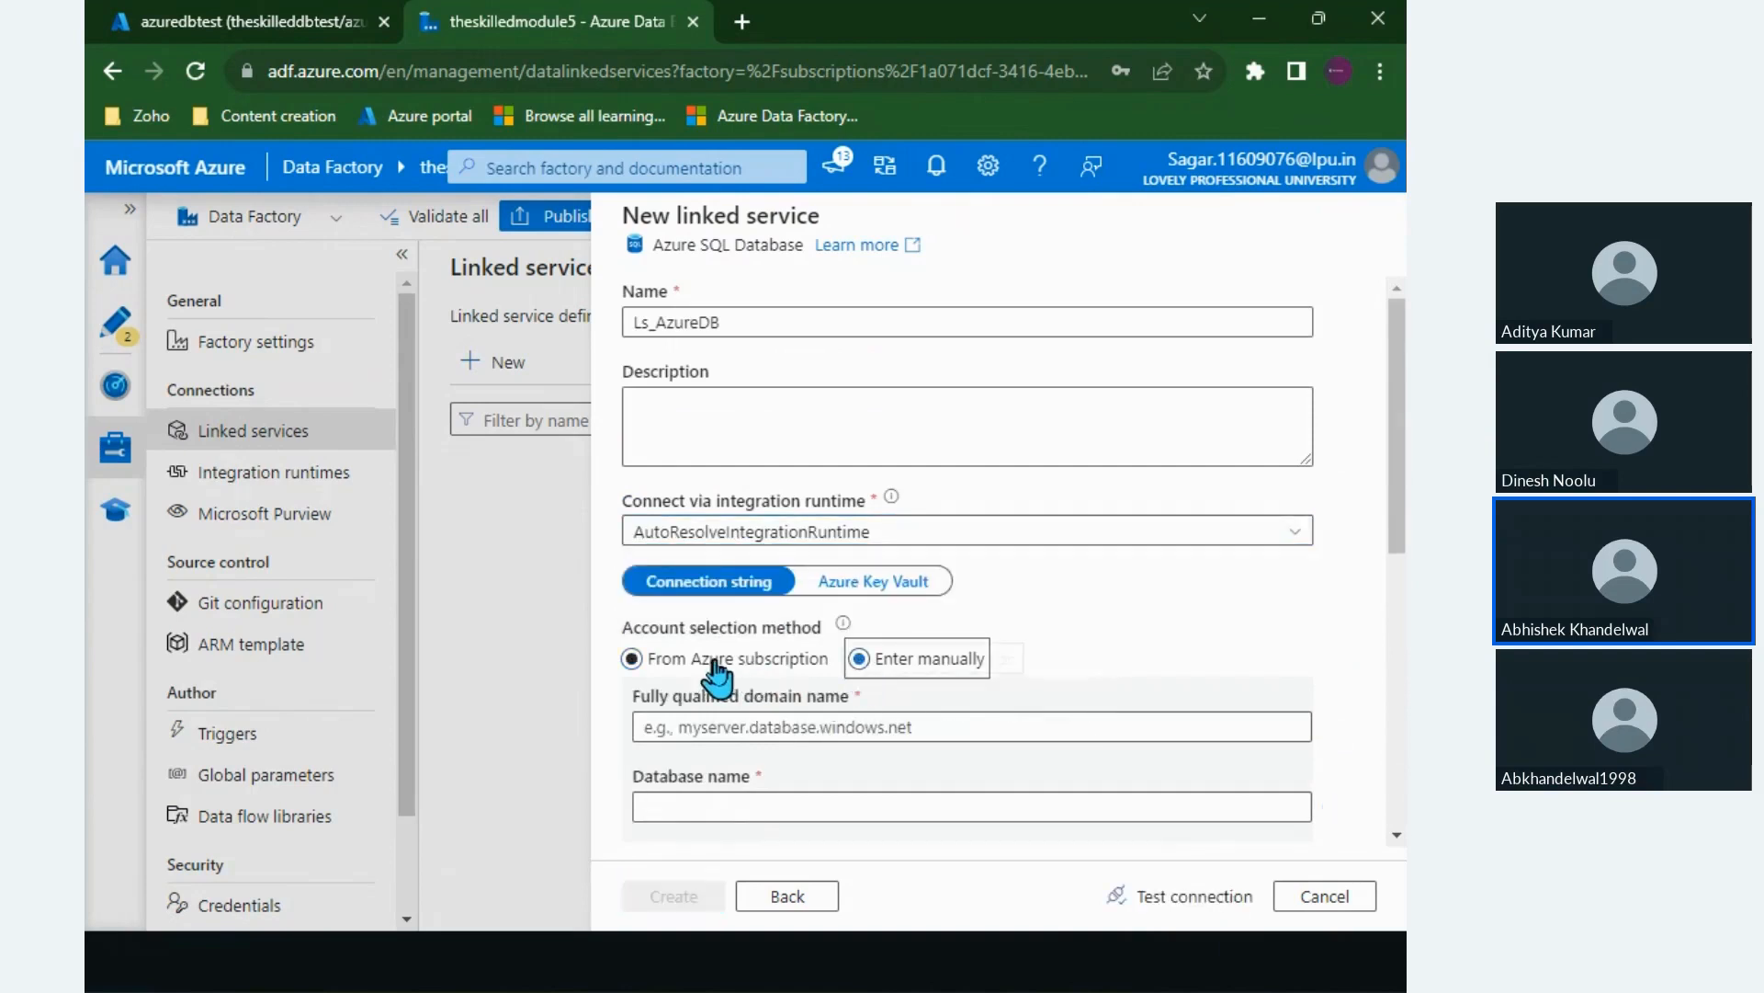
left_click(715, 662)
scroll(853, 733, "down", 4)
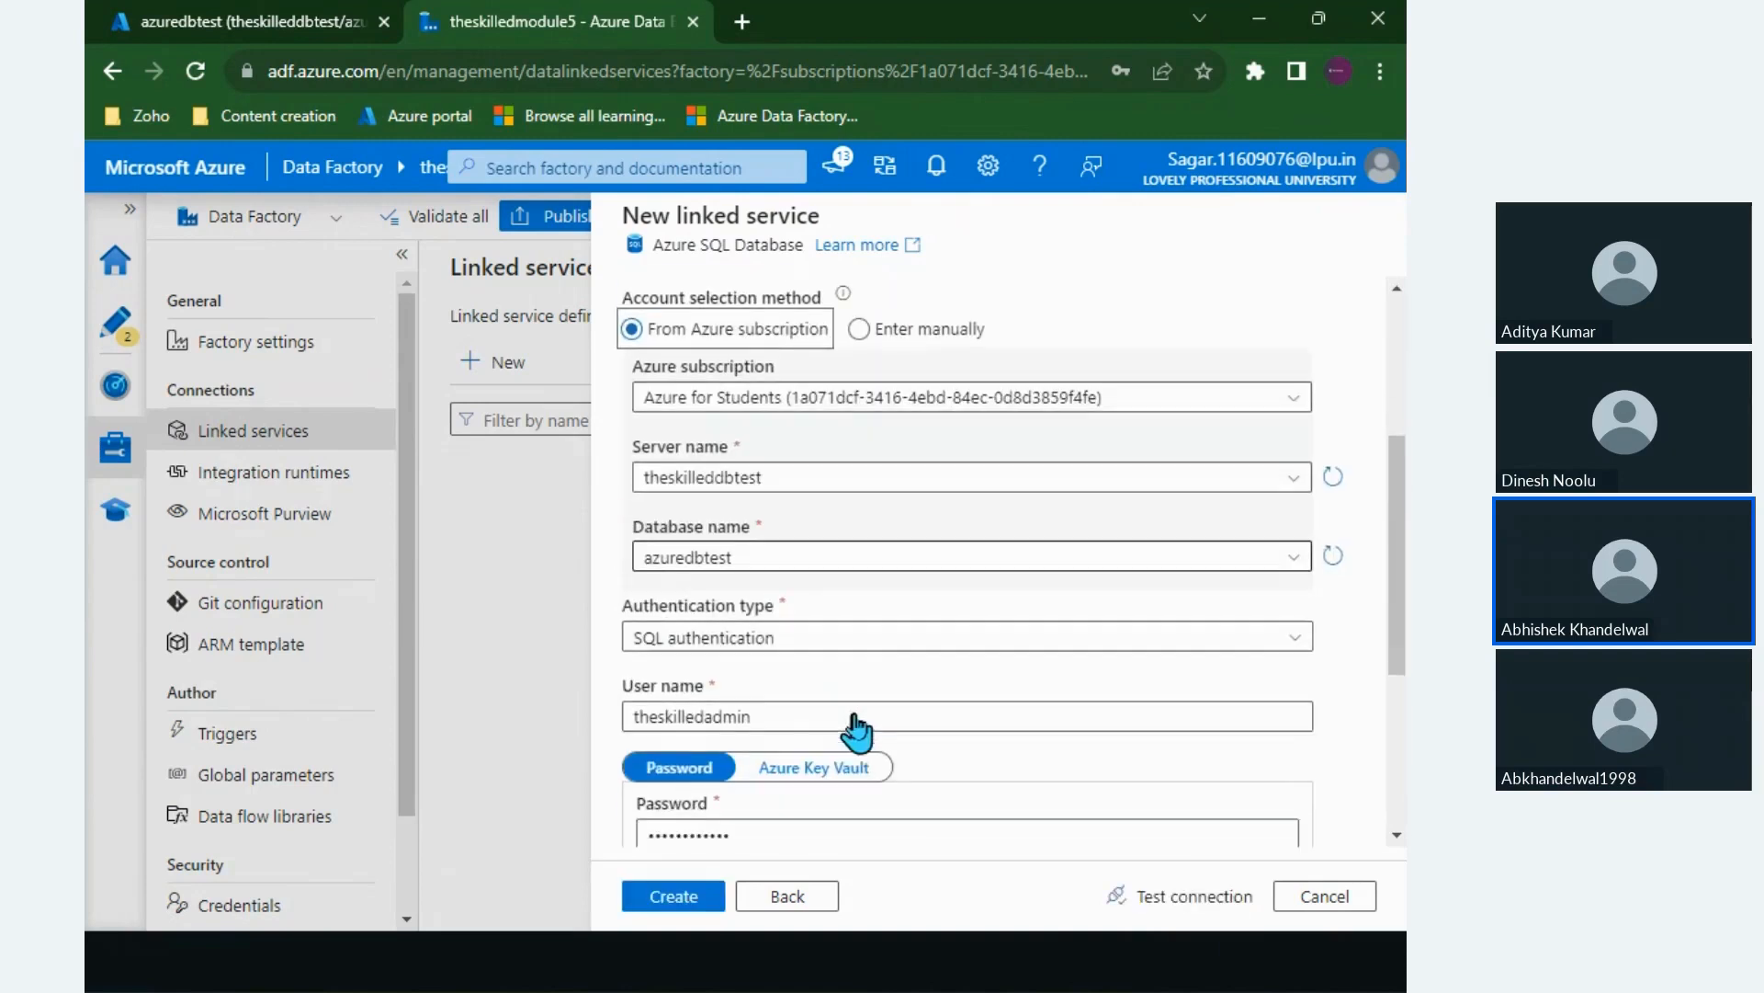
scroll(856, 731, "down", 4)
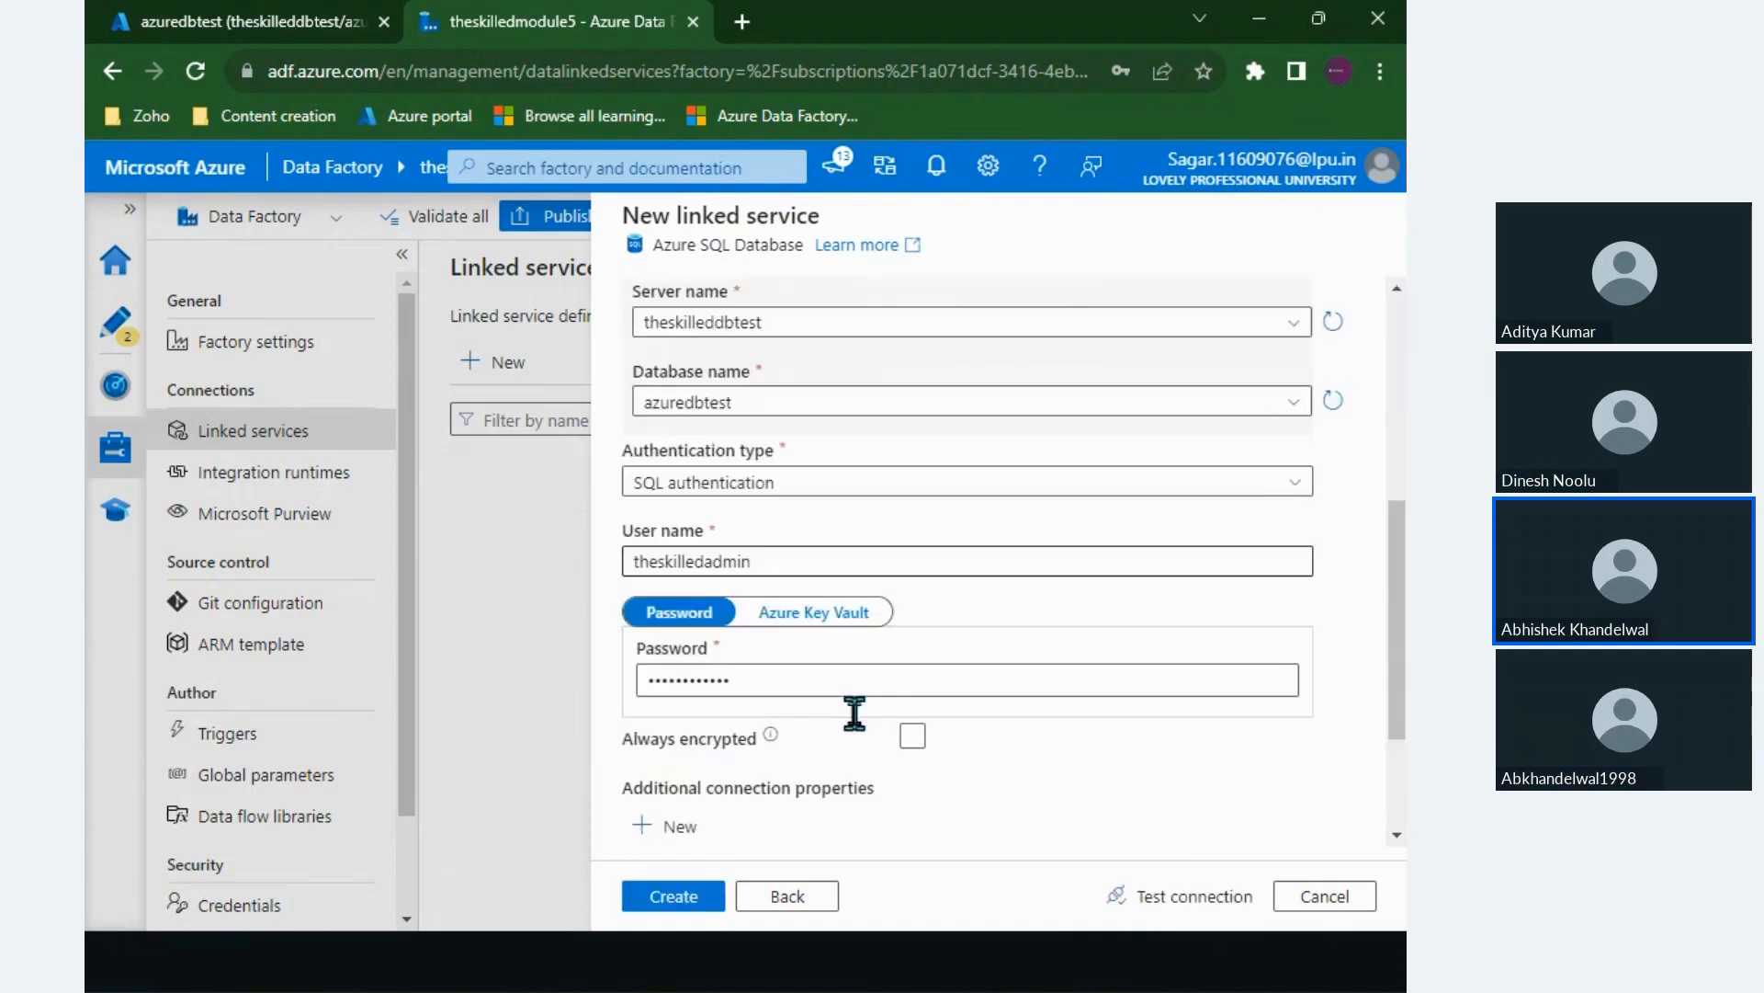
Step: Test the connection of the linked service Ls_AzureDB and create it
left_click(1217, 899)
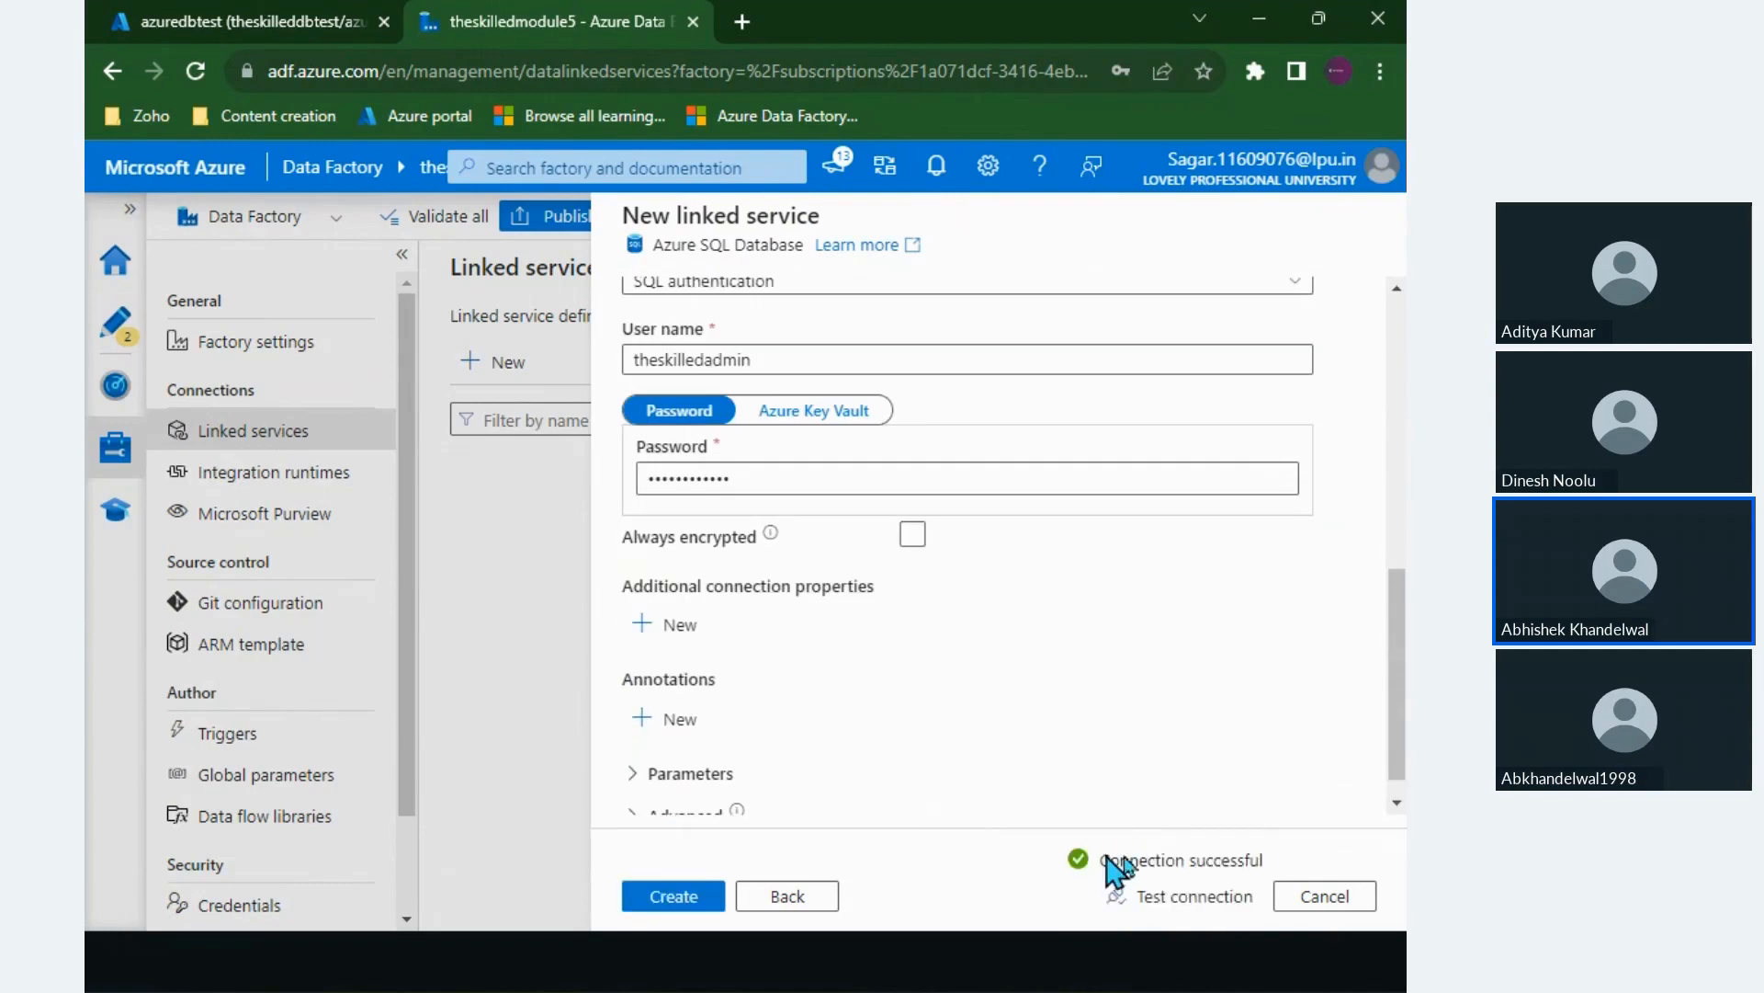
left_click_drag(1103, 855, 1257, 857)
left_click(1257, 858)
scroll(1071, 593, "up", 2)
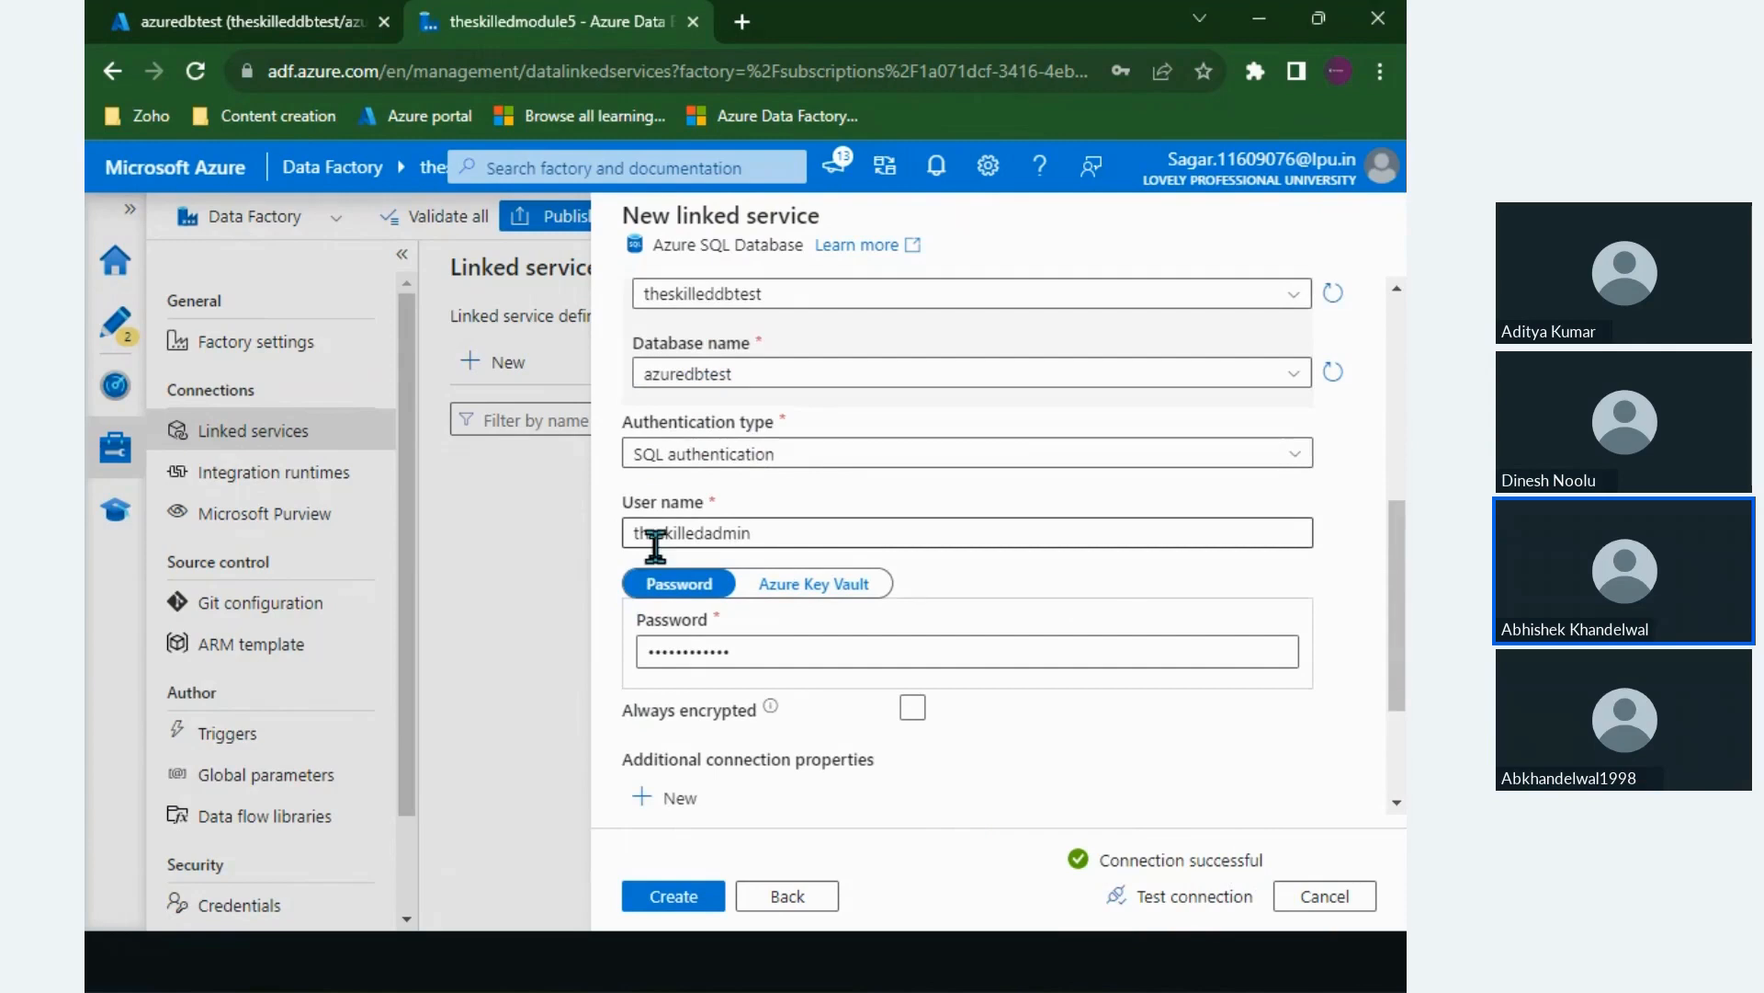
scroll(731, 401, "up", 1)
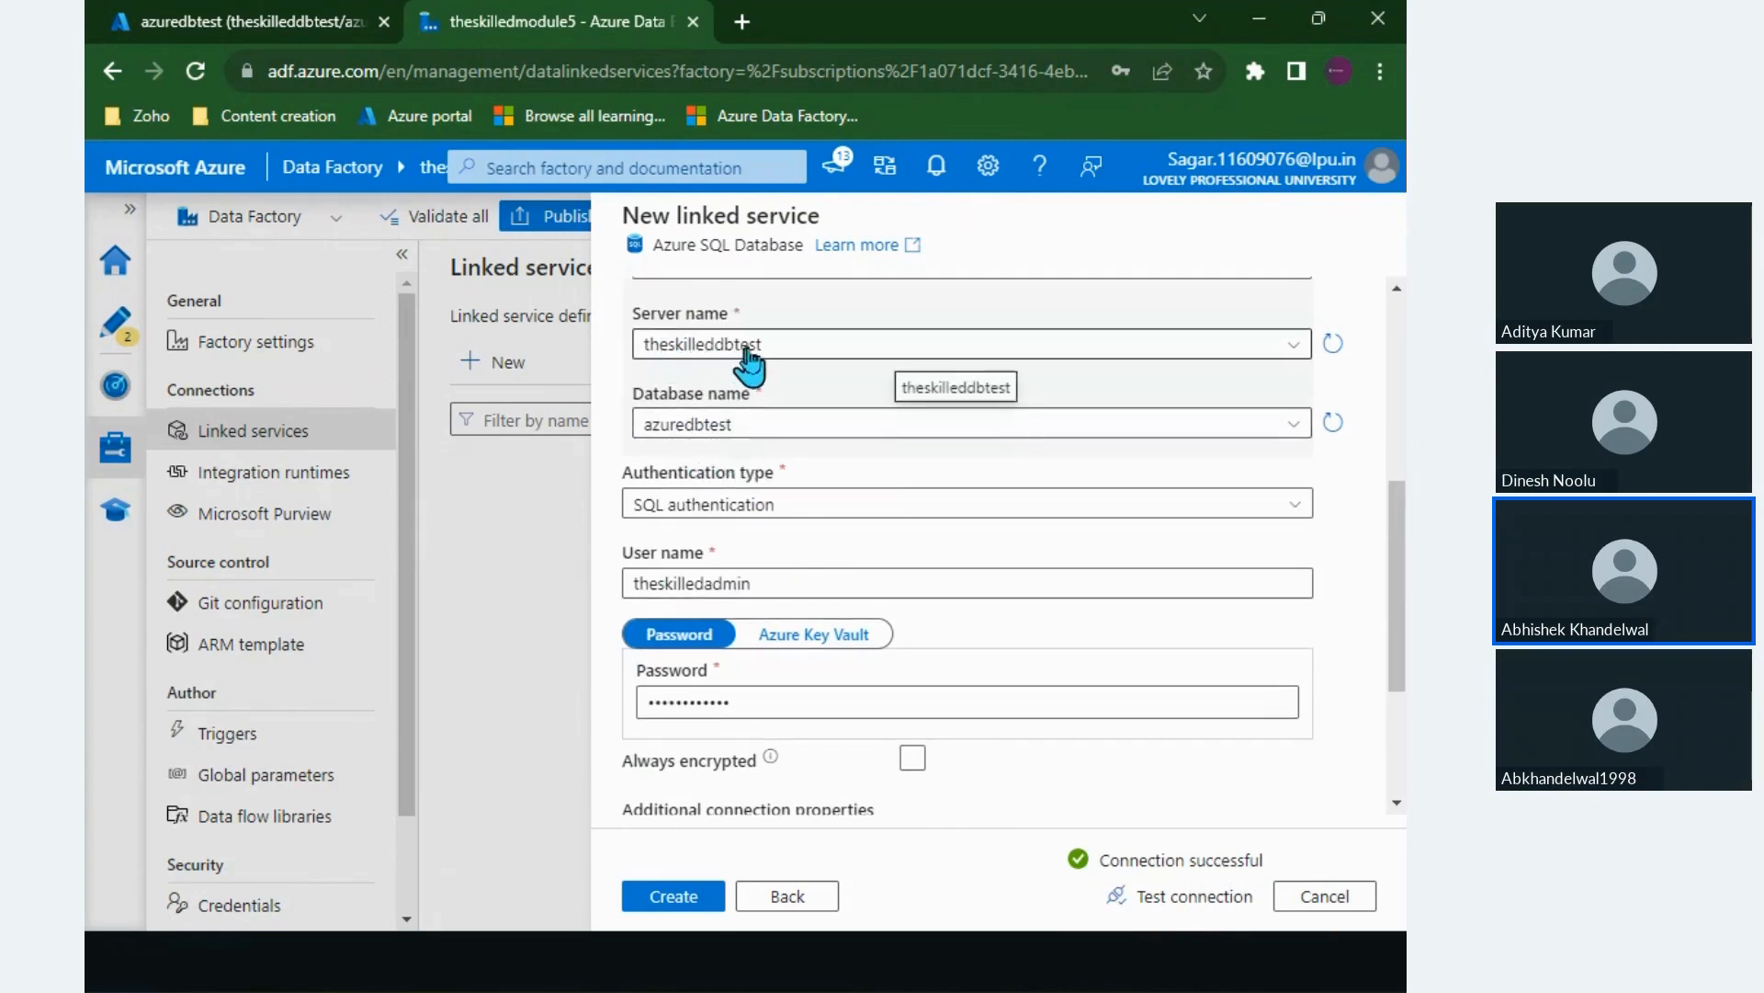
left_click(673, 896)
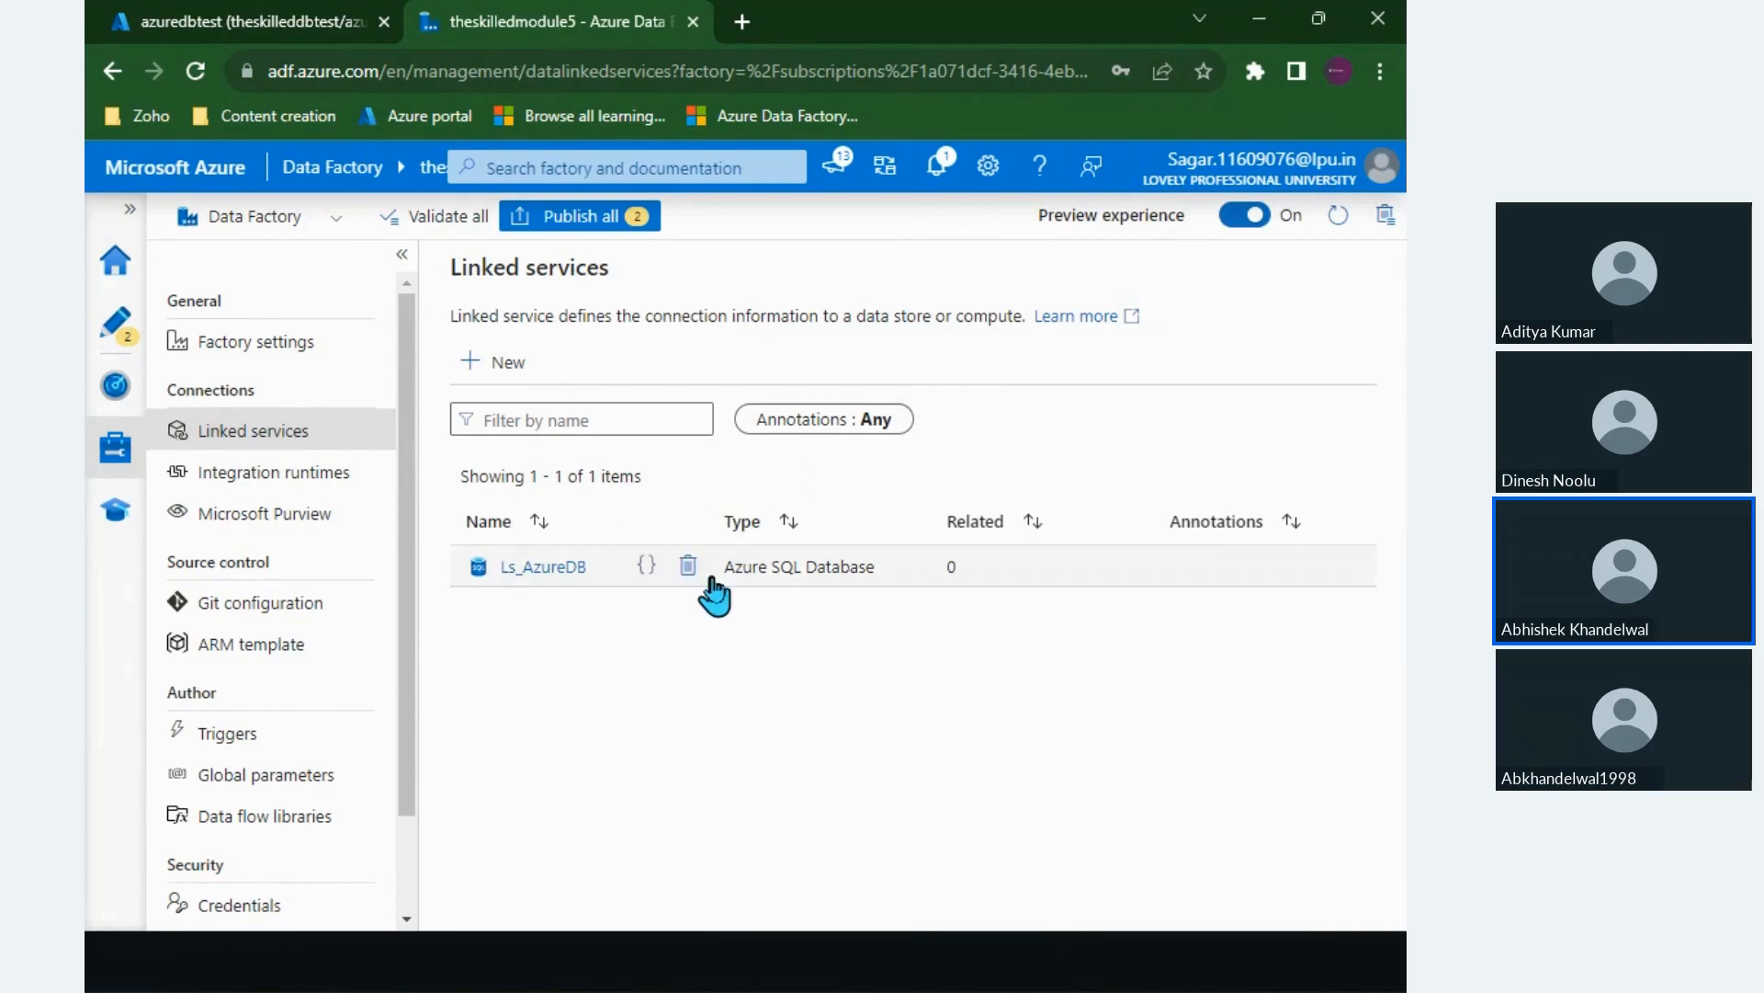
Step: Start a new Azure Data Lake Storage Gen2 linked service, searching the data stores for "azure data la", and name it LS_ADLS
left_click(479, 368)
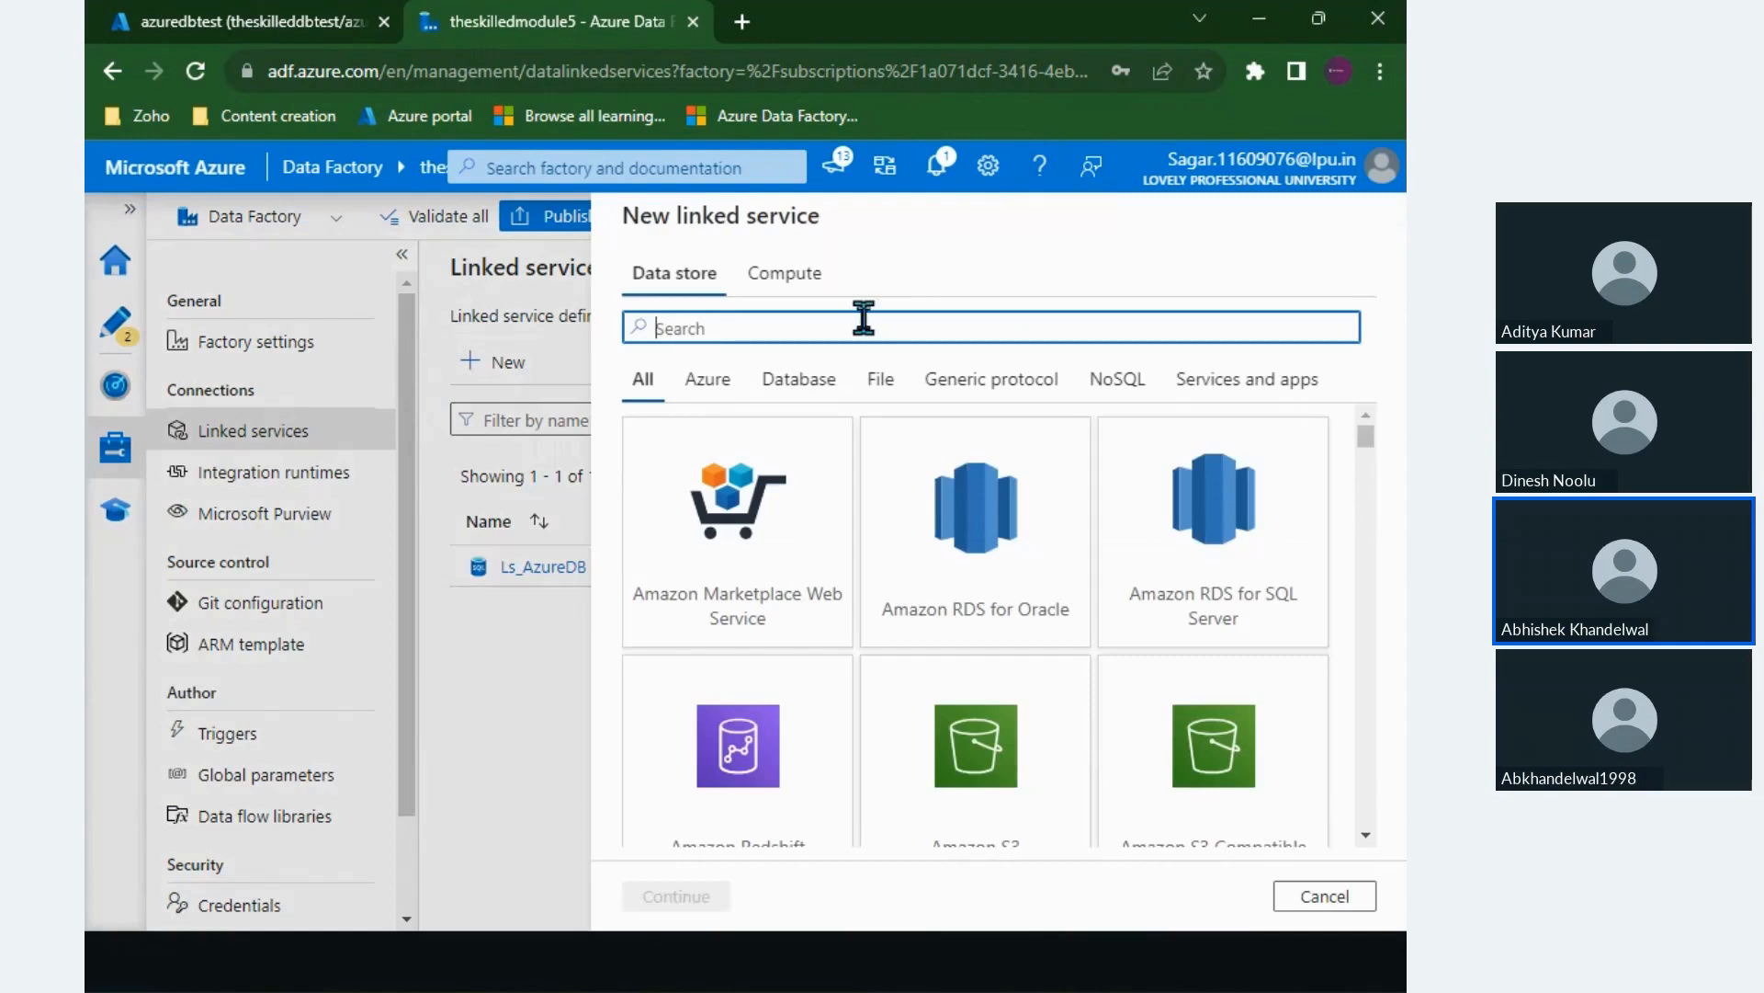
type("azure")
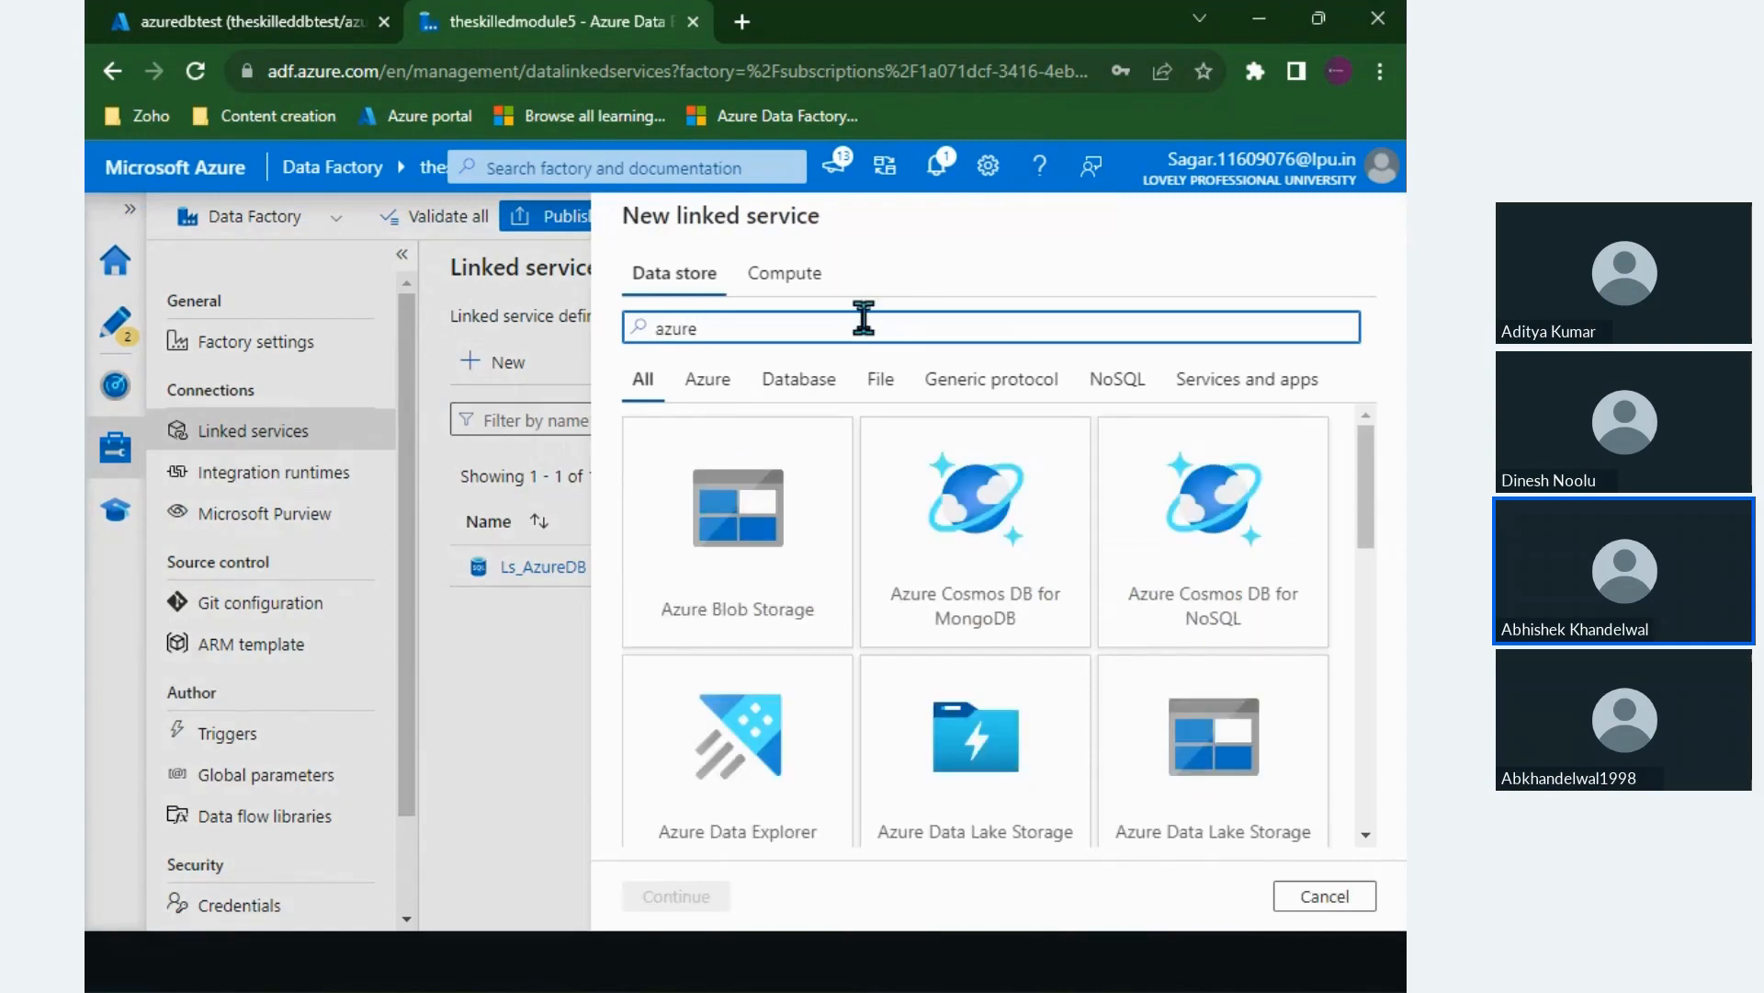
type(" data la")
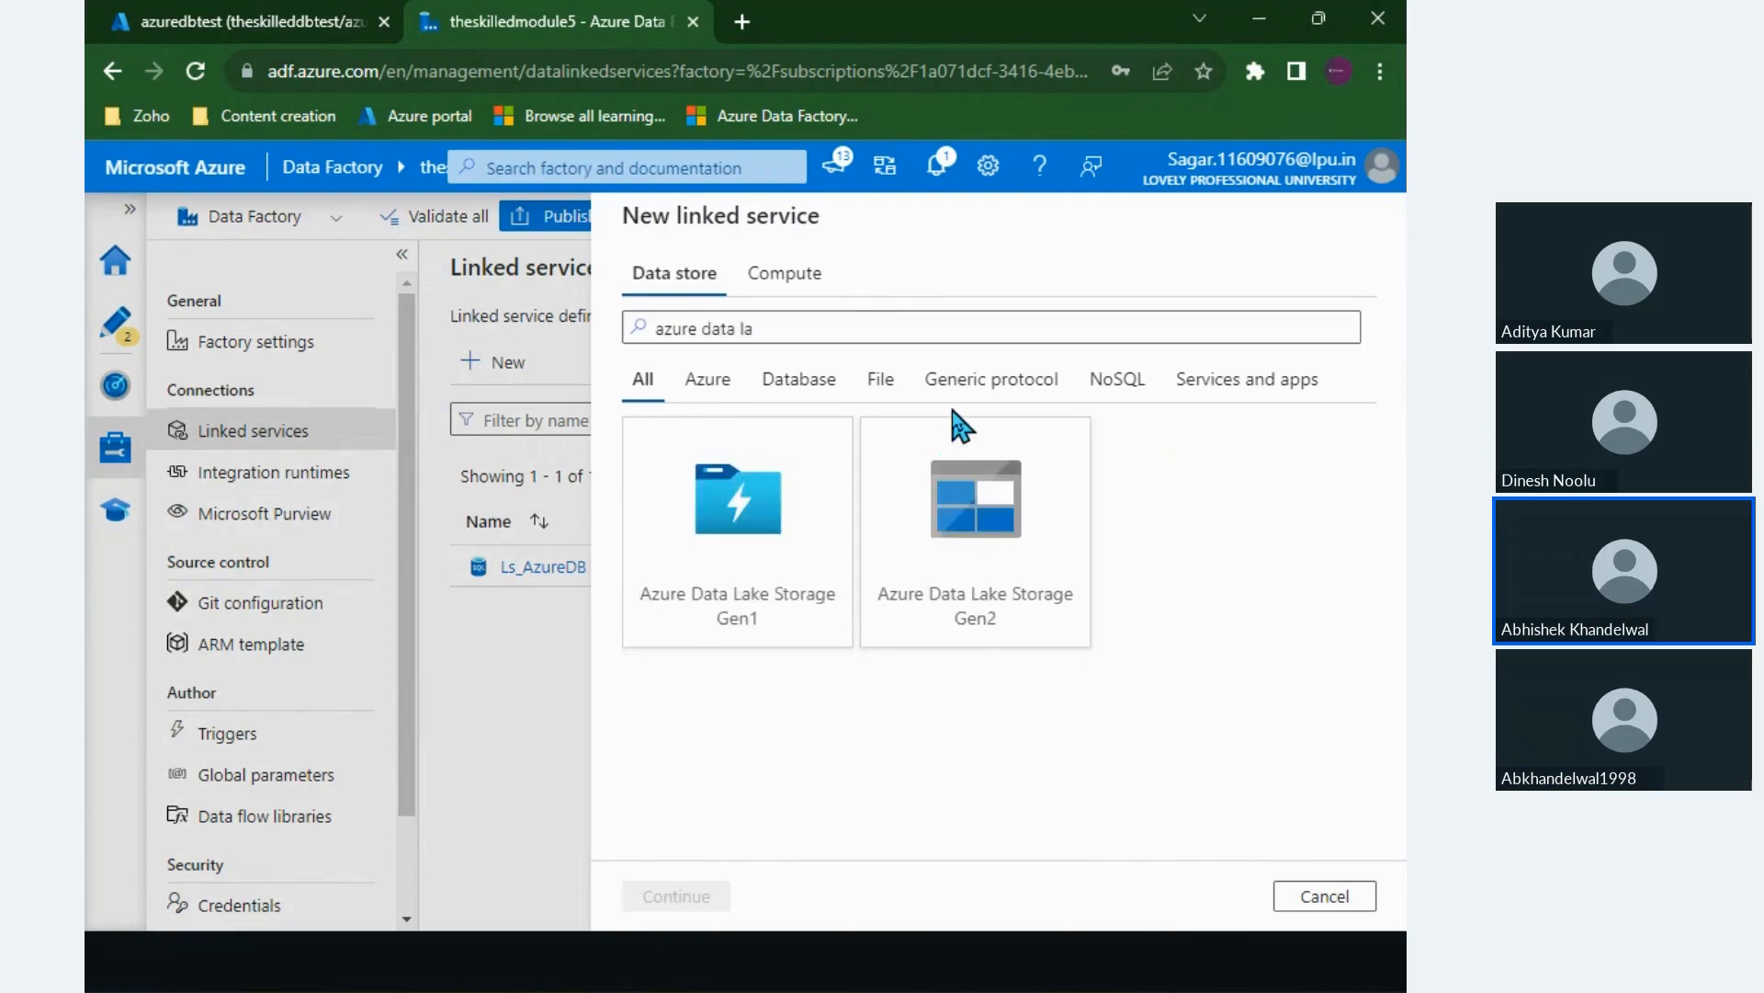
left_click(884, 627)
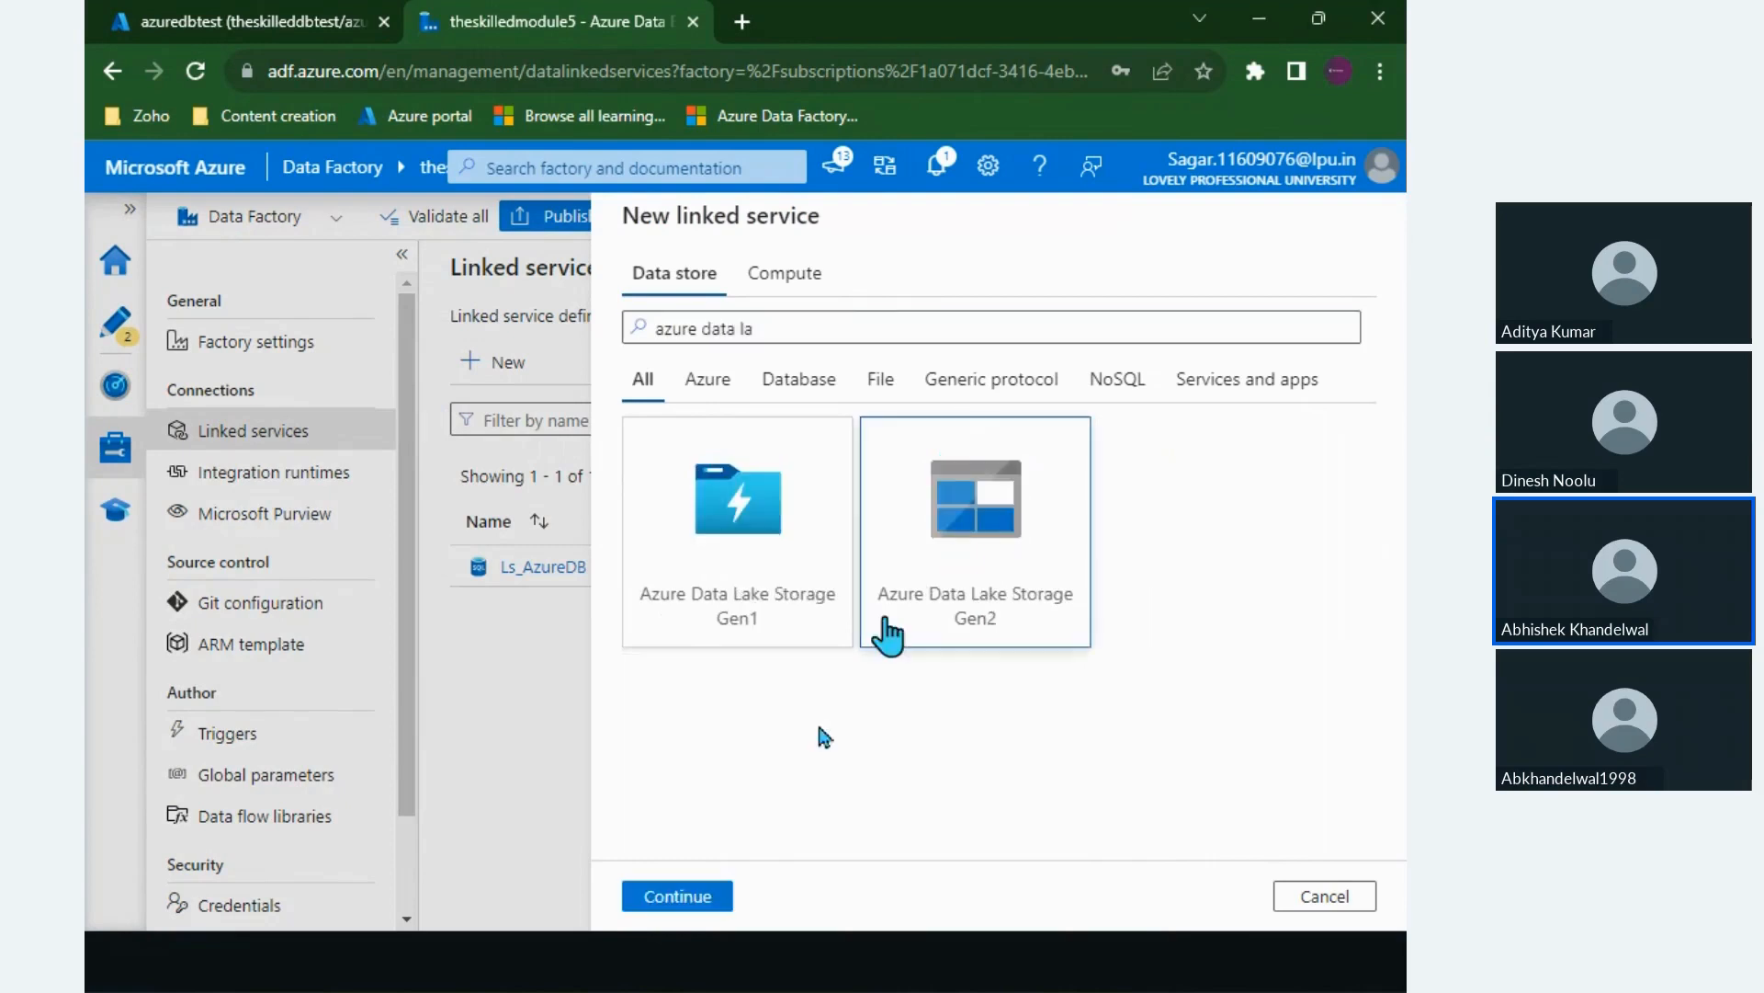
left_click(656, 910)
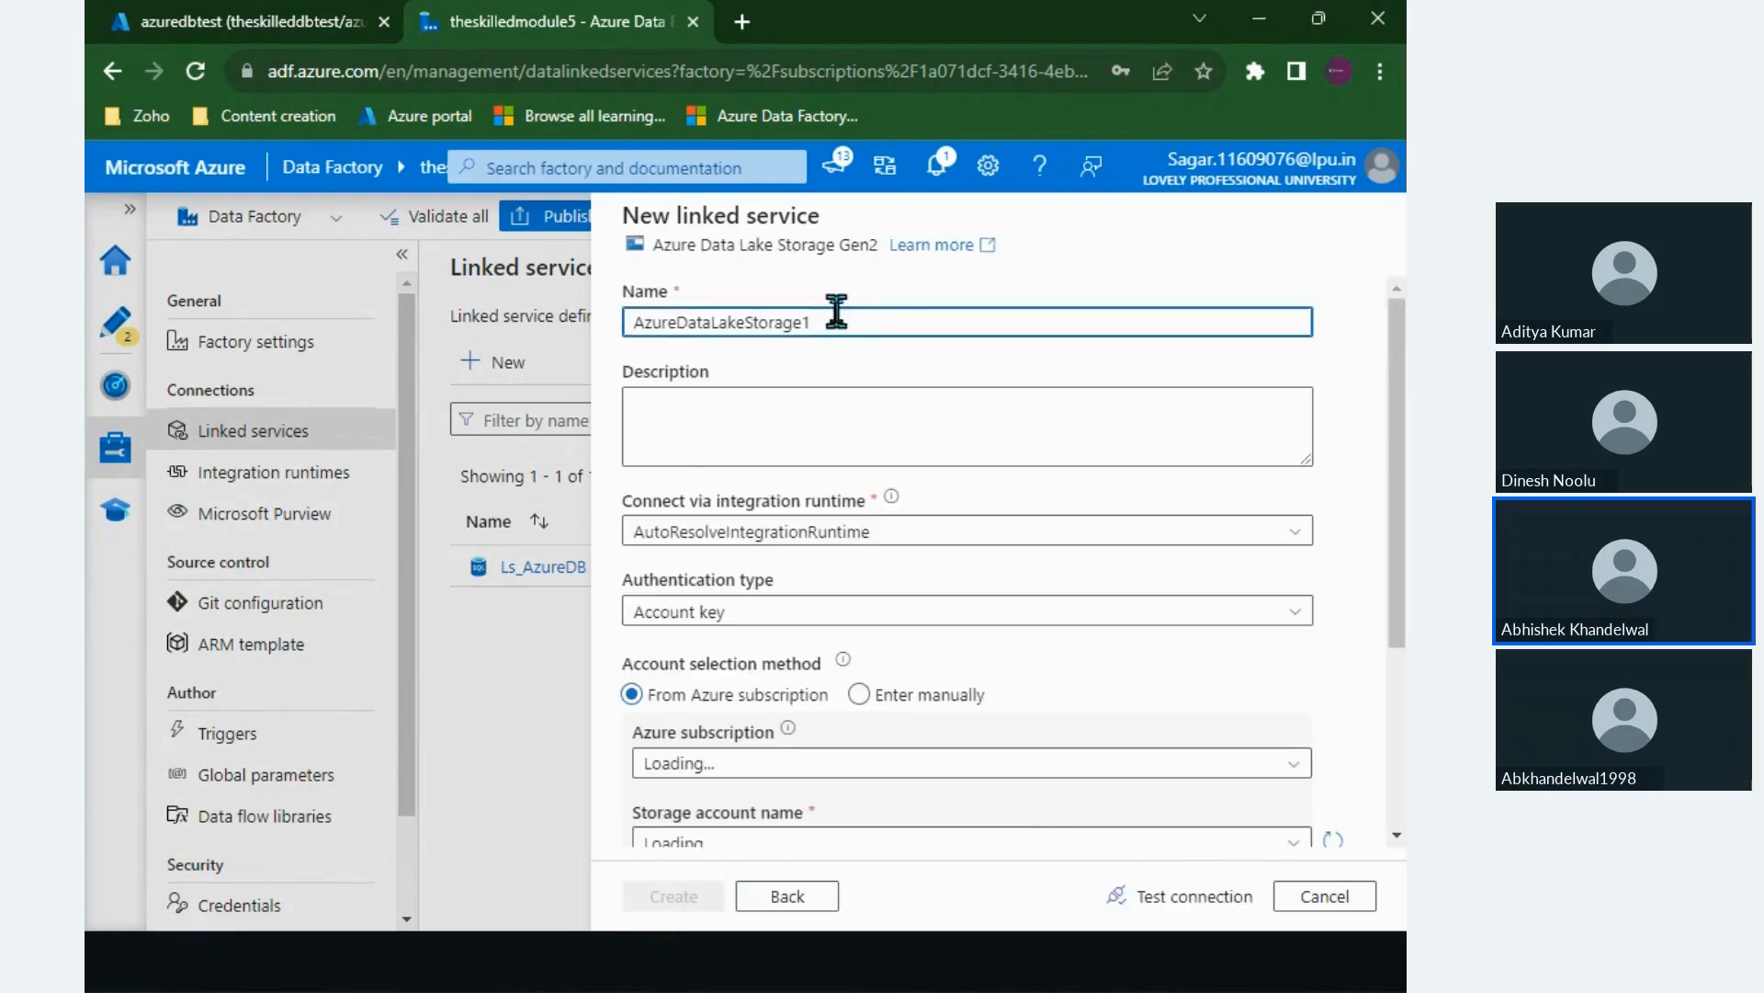
double_click(720, 320)
type("LS_ADLS")
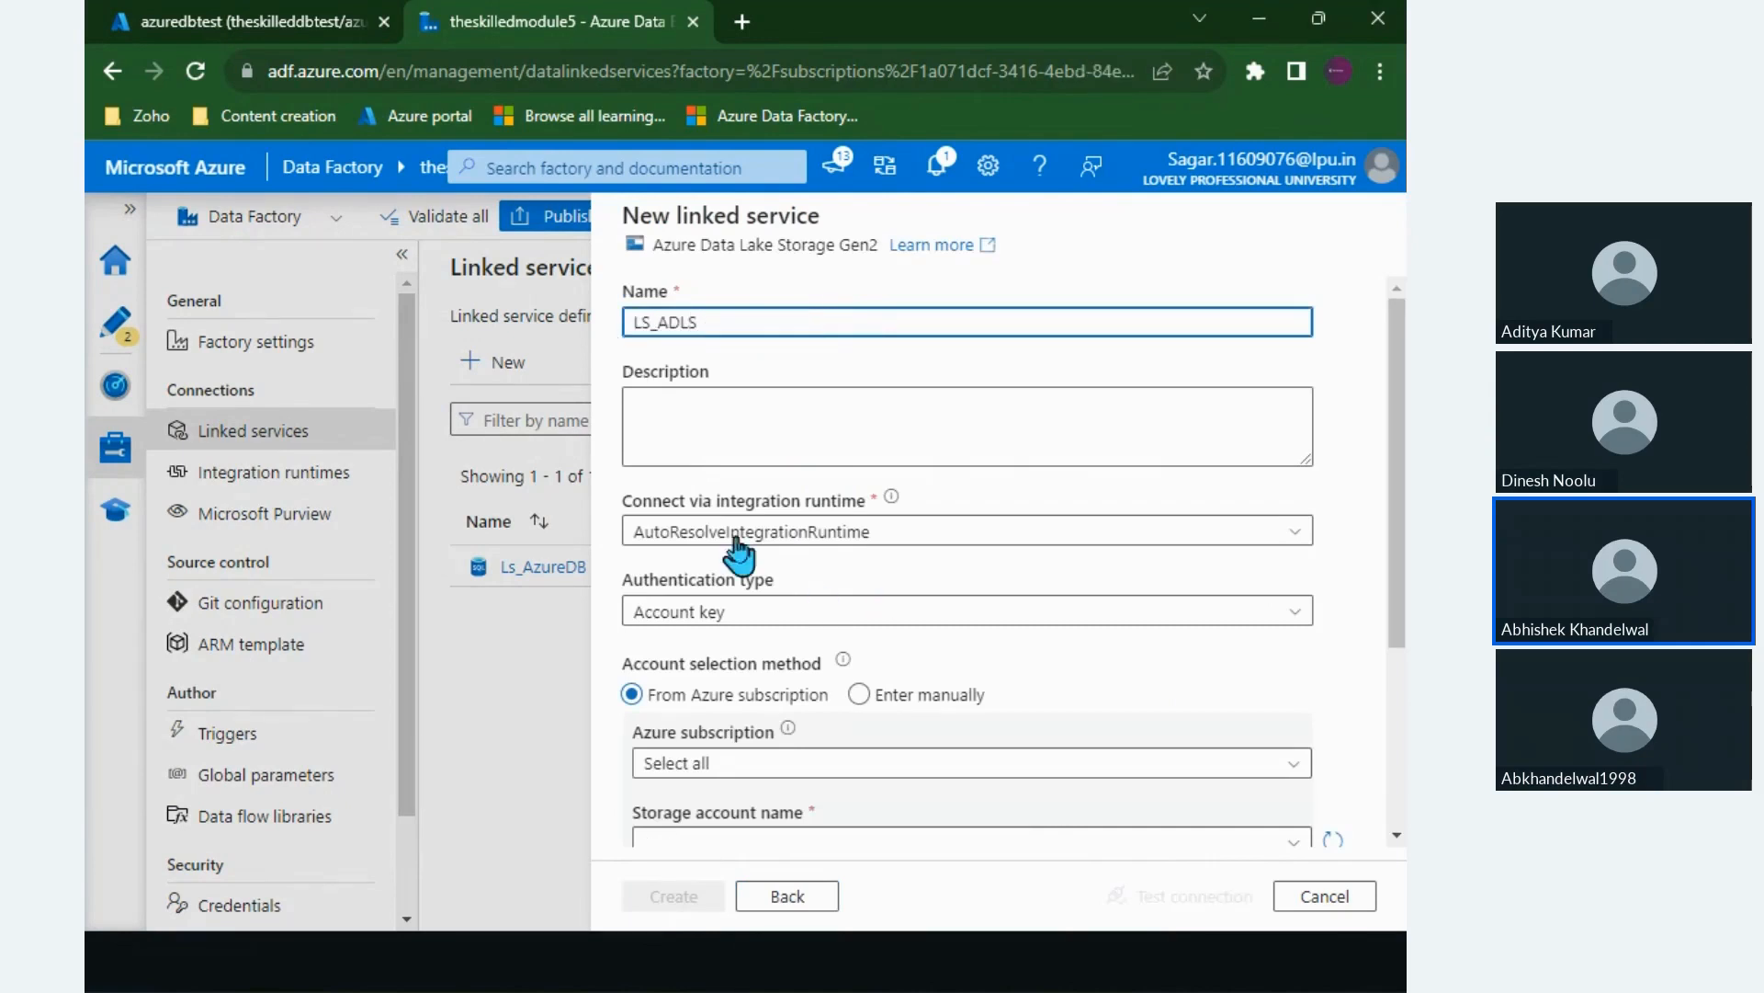
left_click_drag(637, 504, 829, 505)
left_click(829, 506)
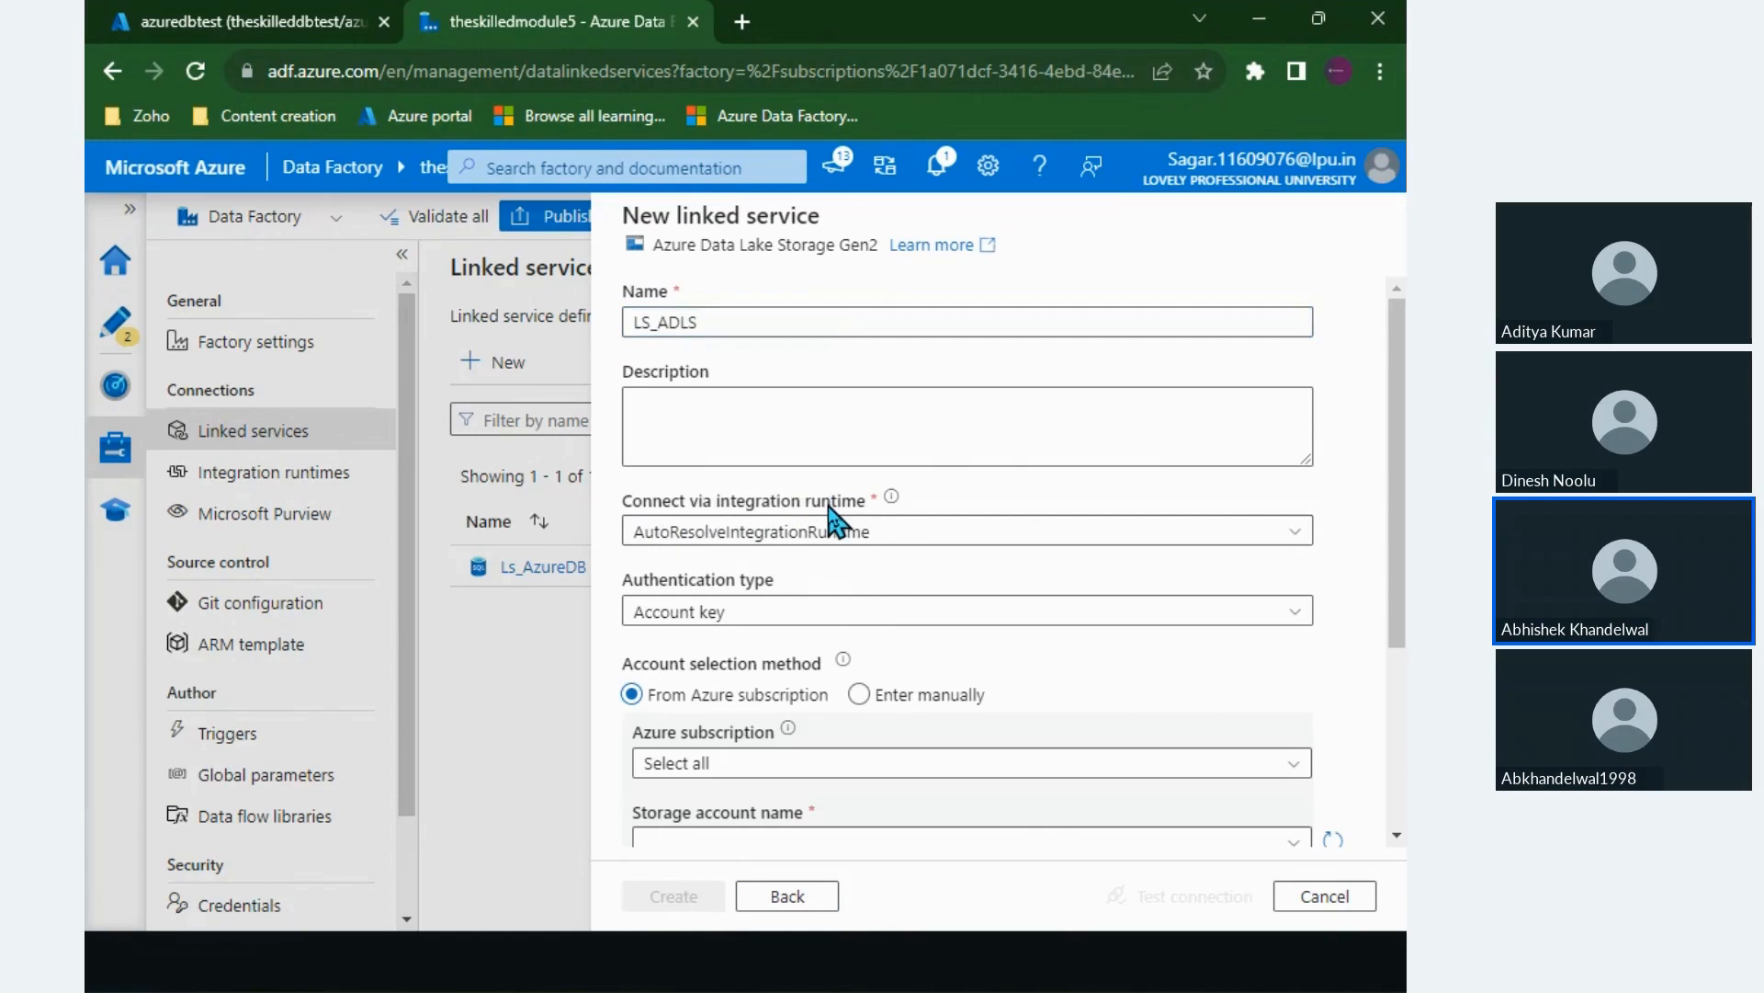
left_click_drag(829, 506, 654, 503)
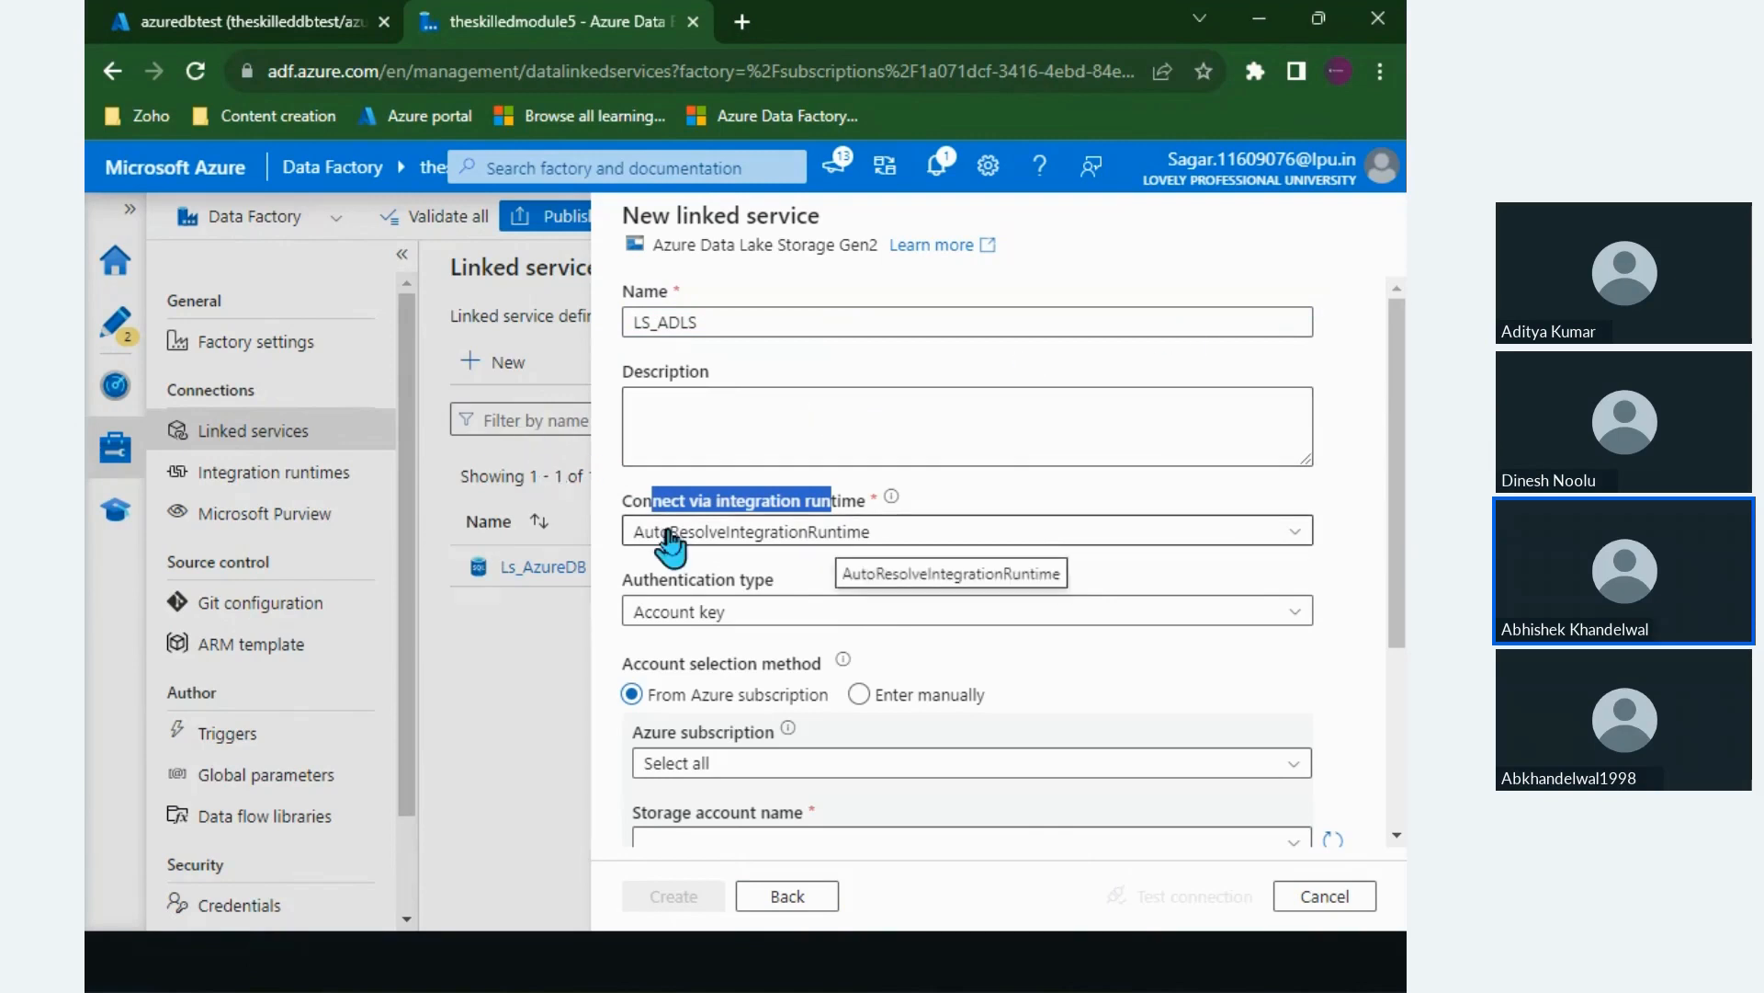
Step: Select the Azure for Students subscription and the storage account theskilledadls1 for the LS_ADLS linked service
double_click(725, 504)
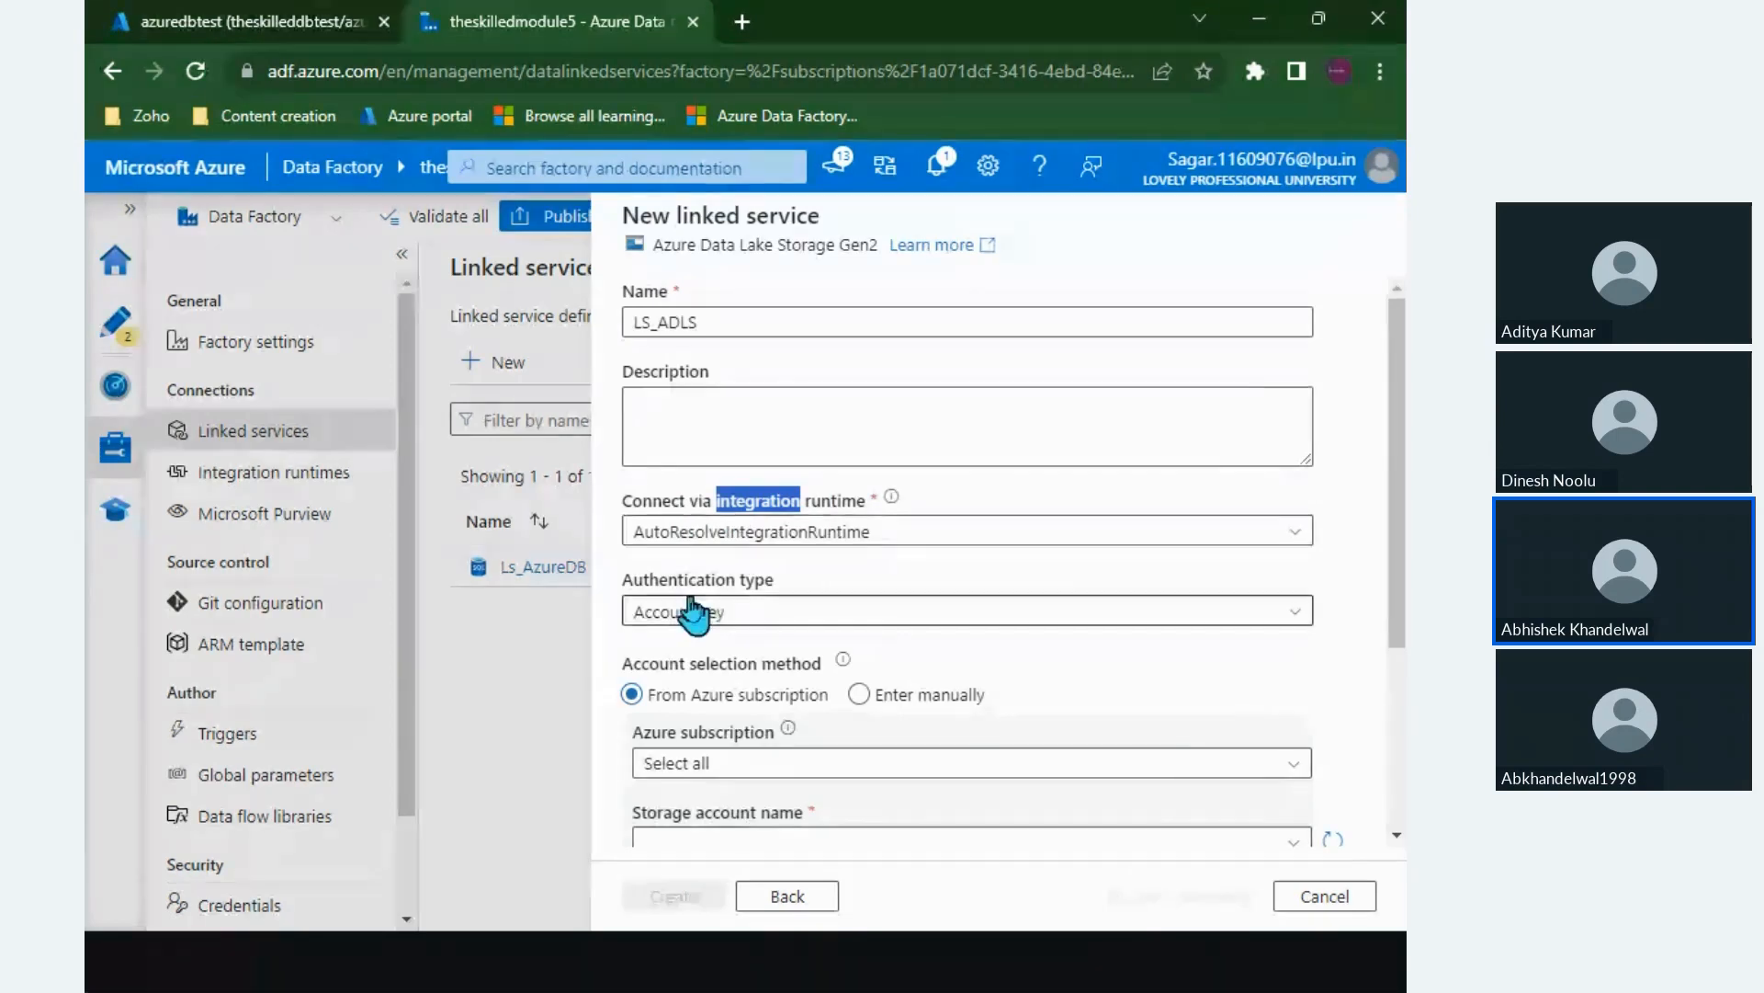
scroll(694, 613, "down", 2)
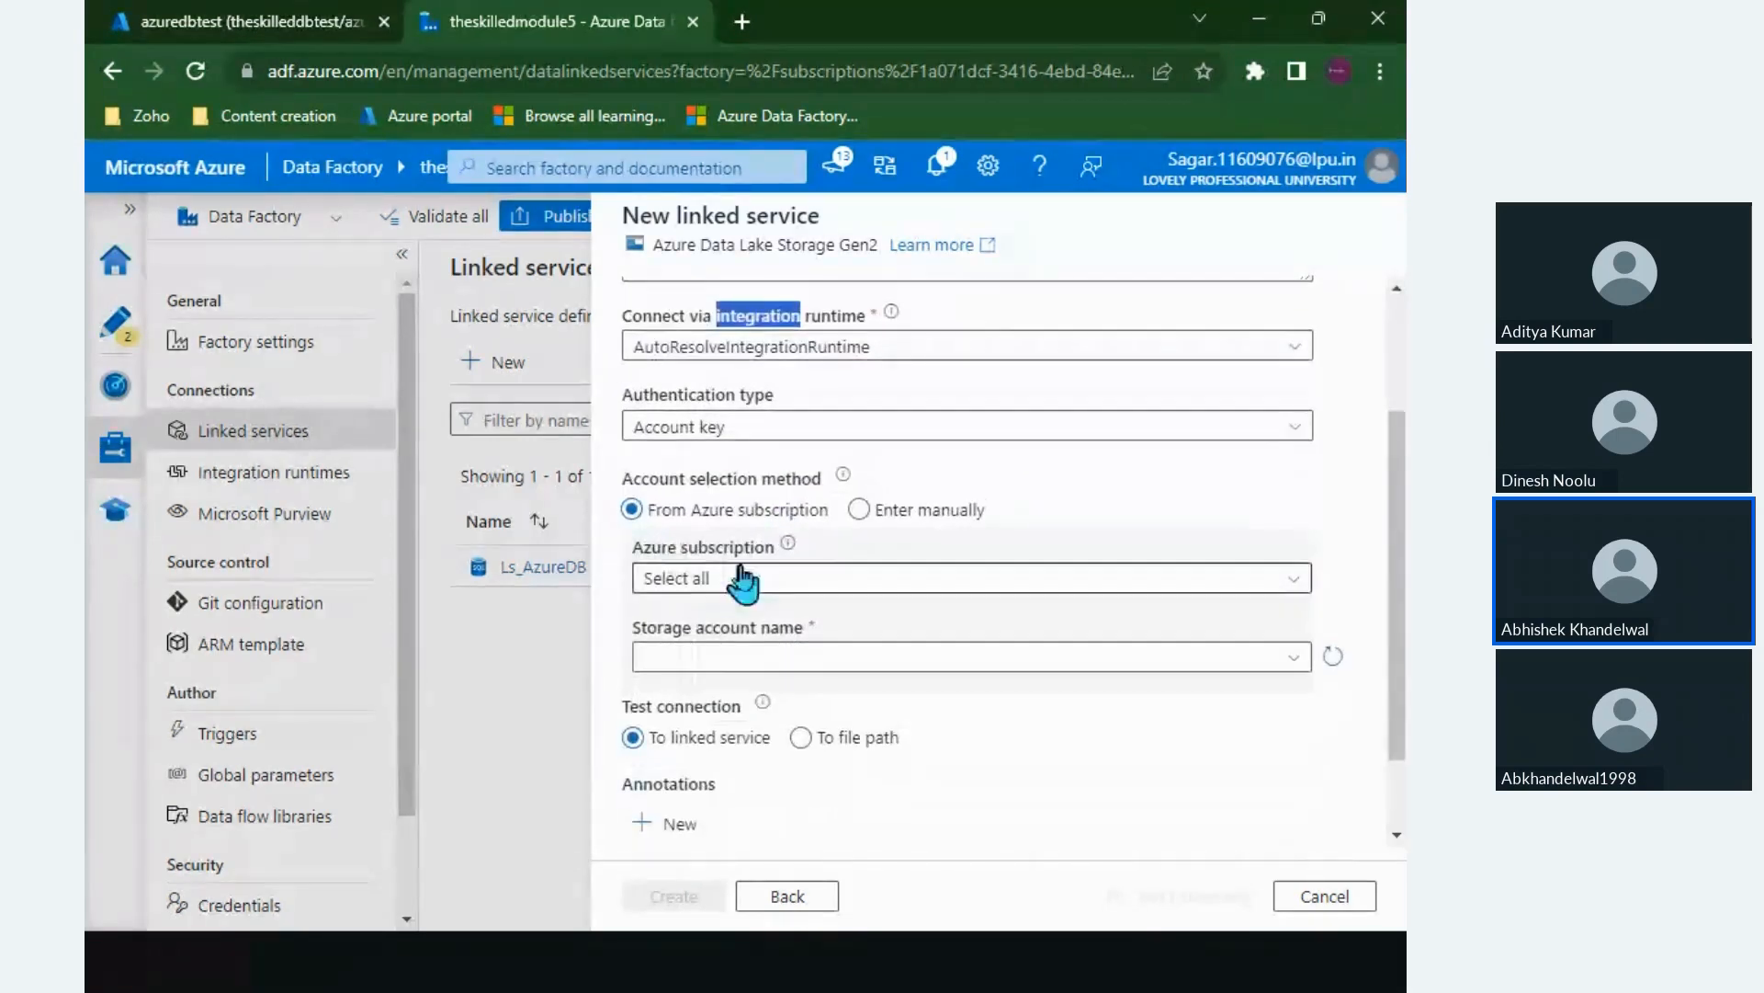
left_click(735, 577)
left_click(692, 654)
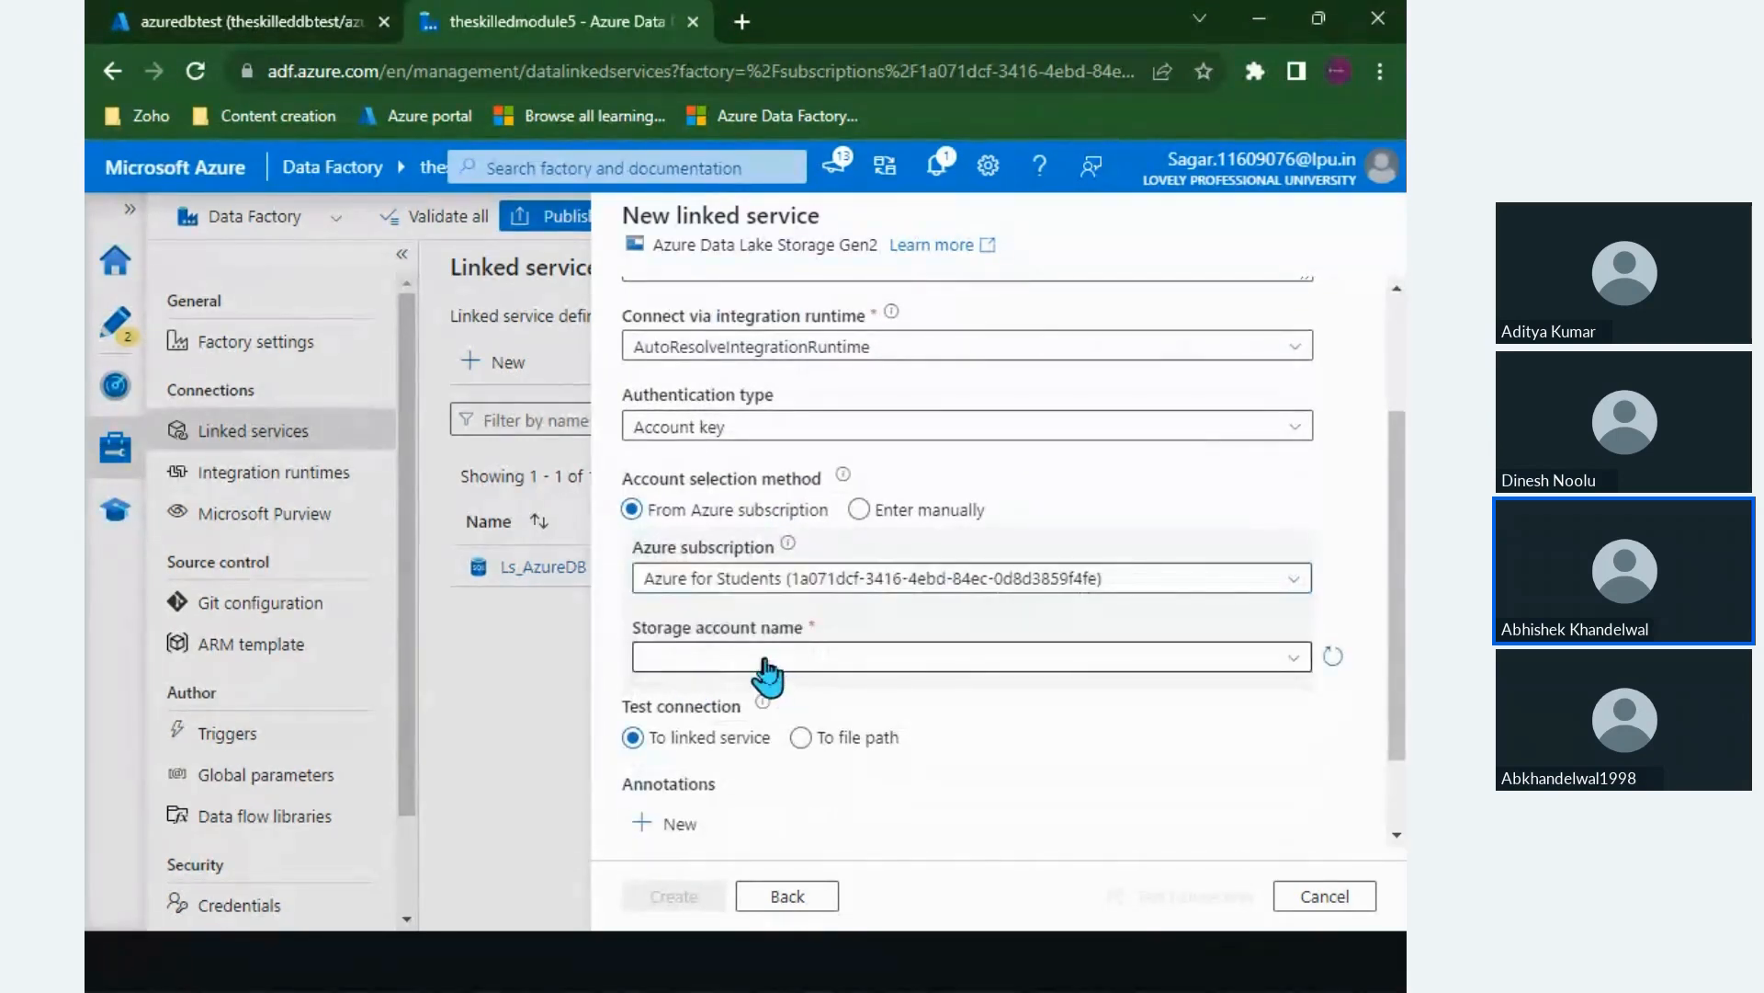
left_click(774, 660)
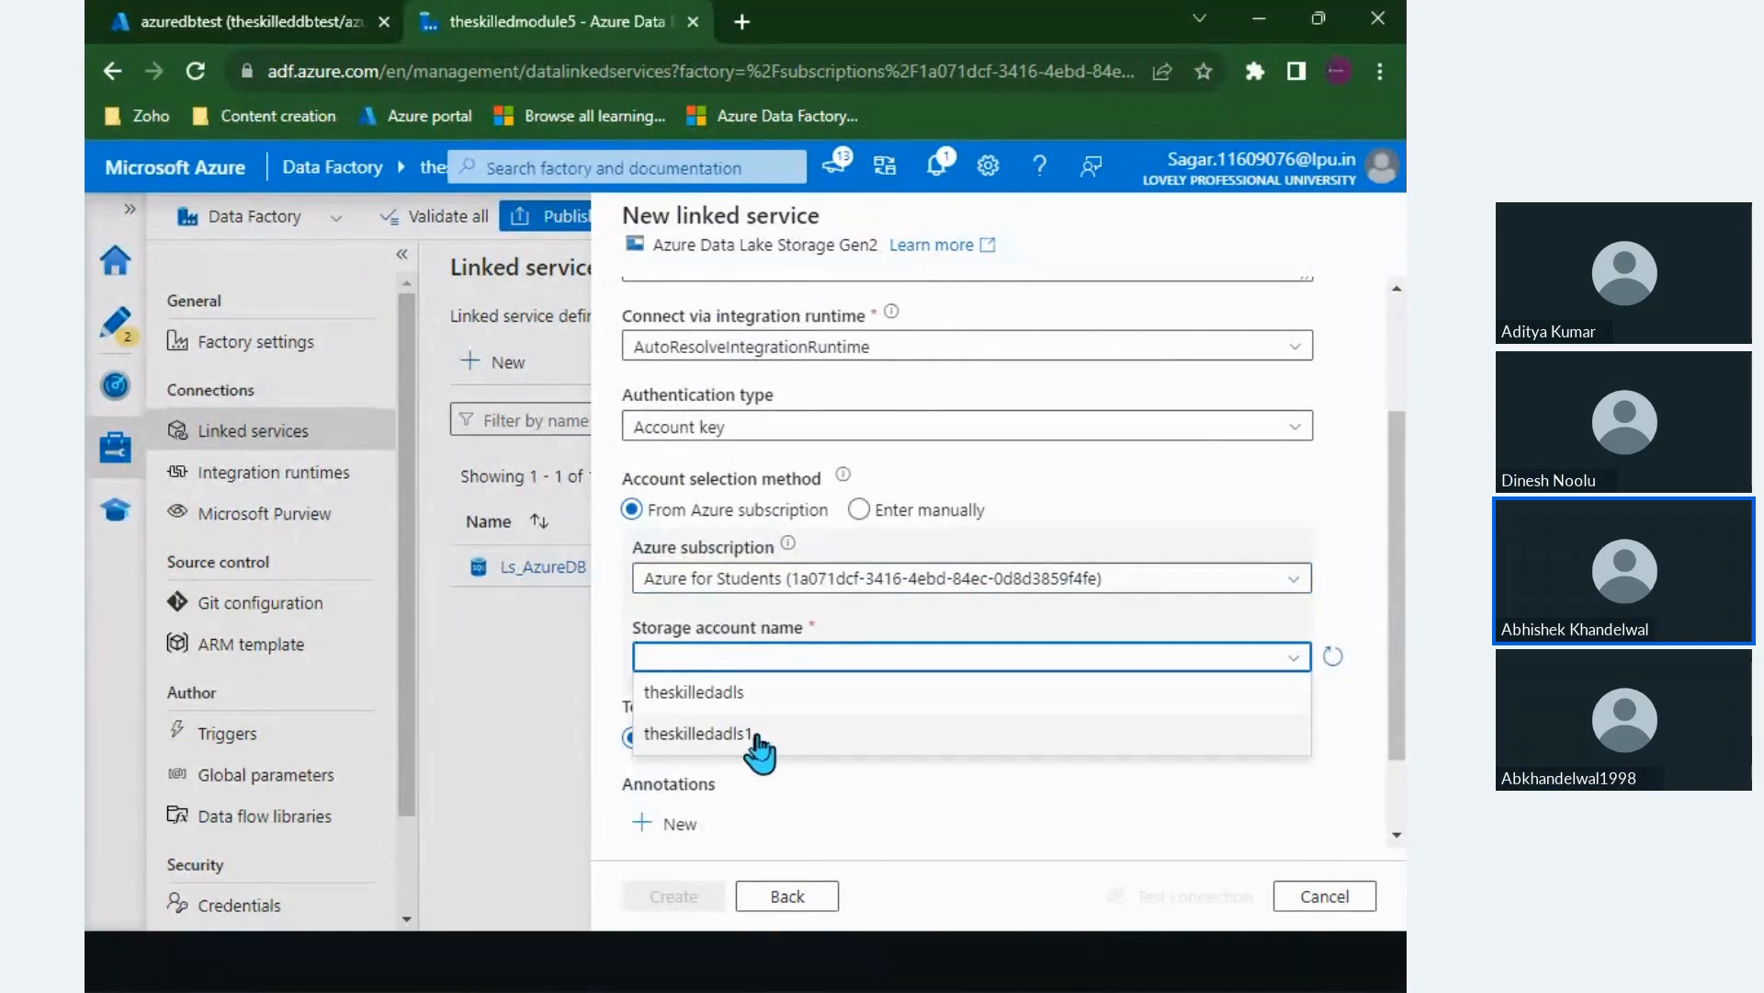
left_click(759, 735)
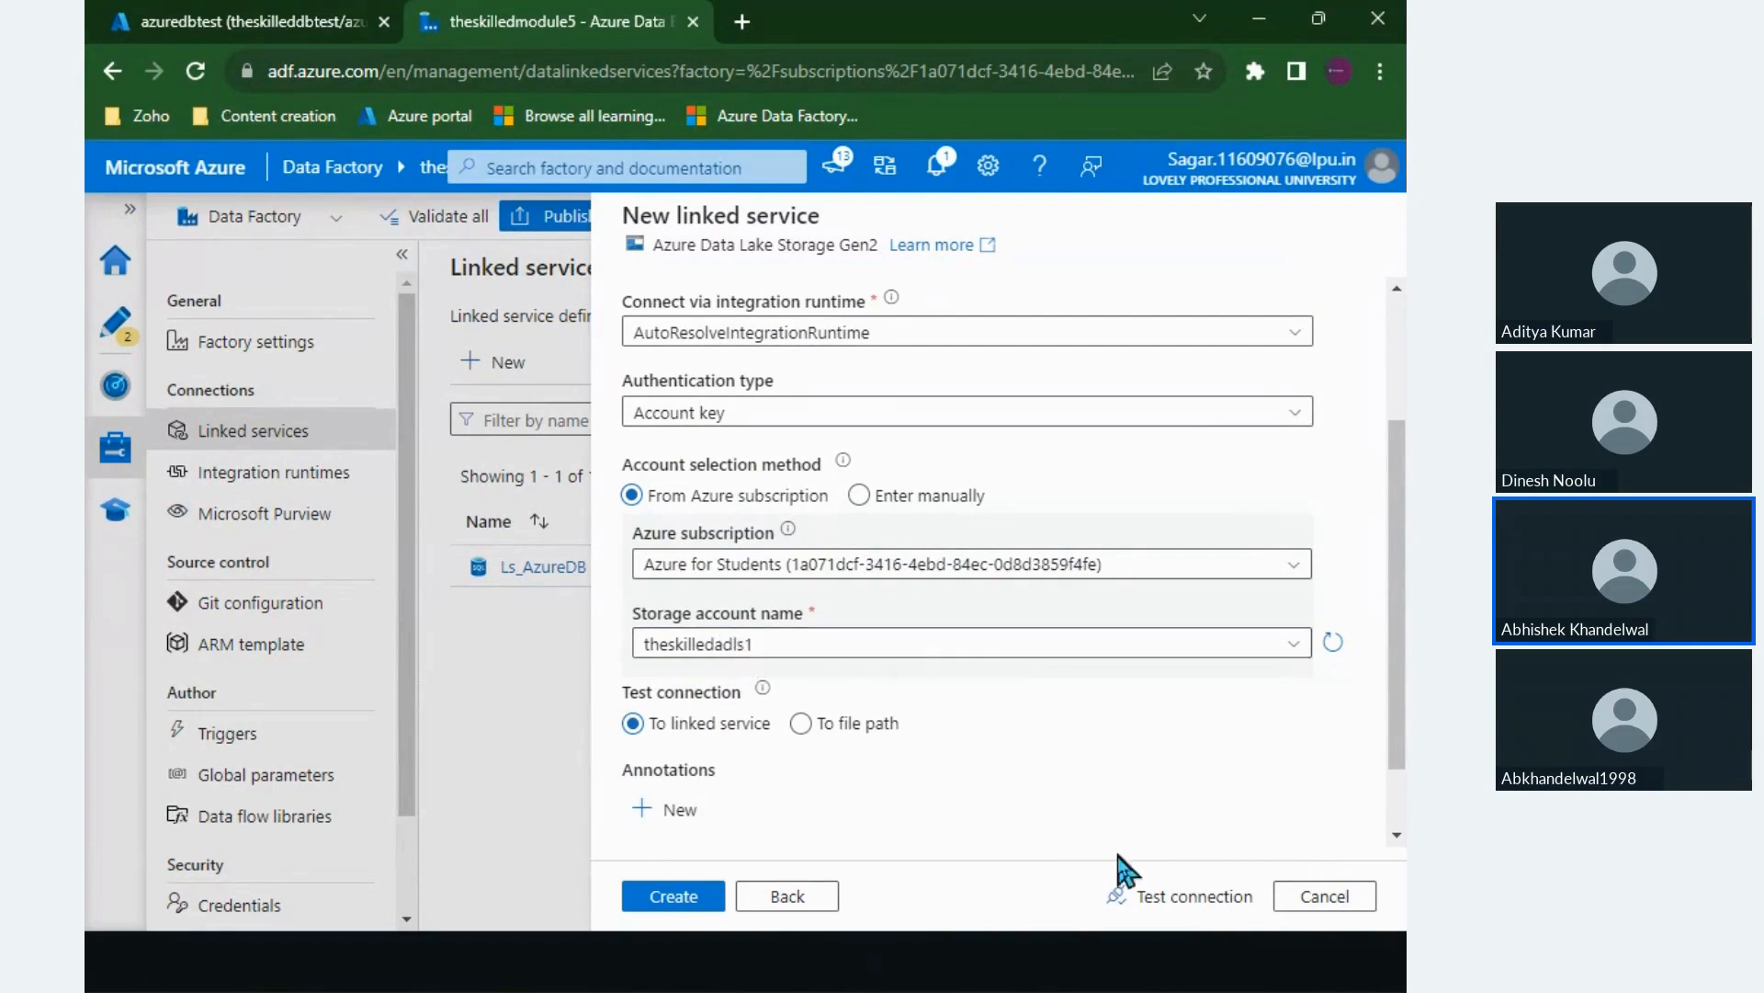
Step: Test the connection of the LS_ADLS linked service and create it
left_click(1131, 901)
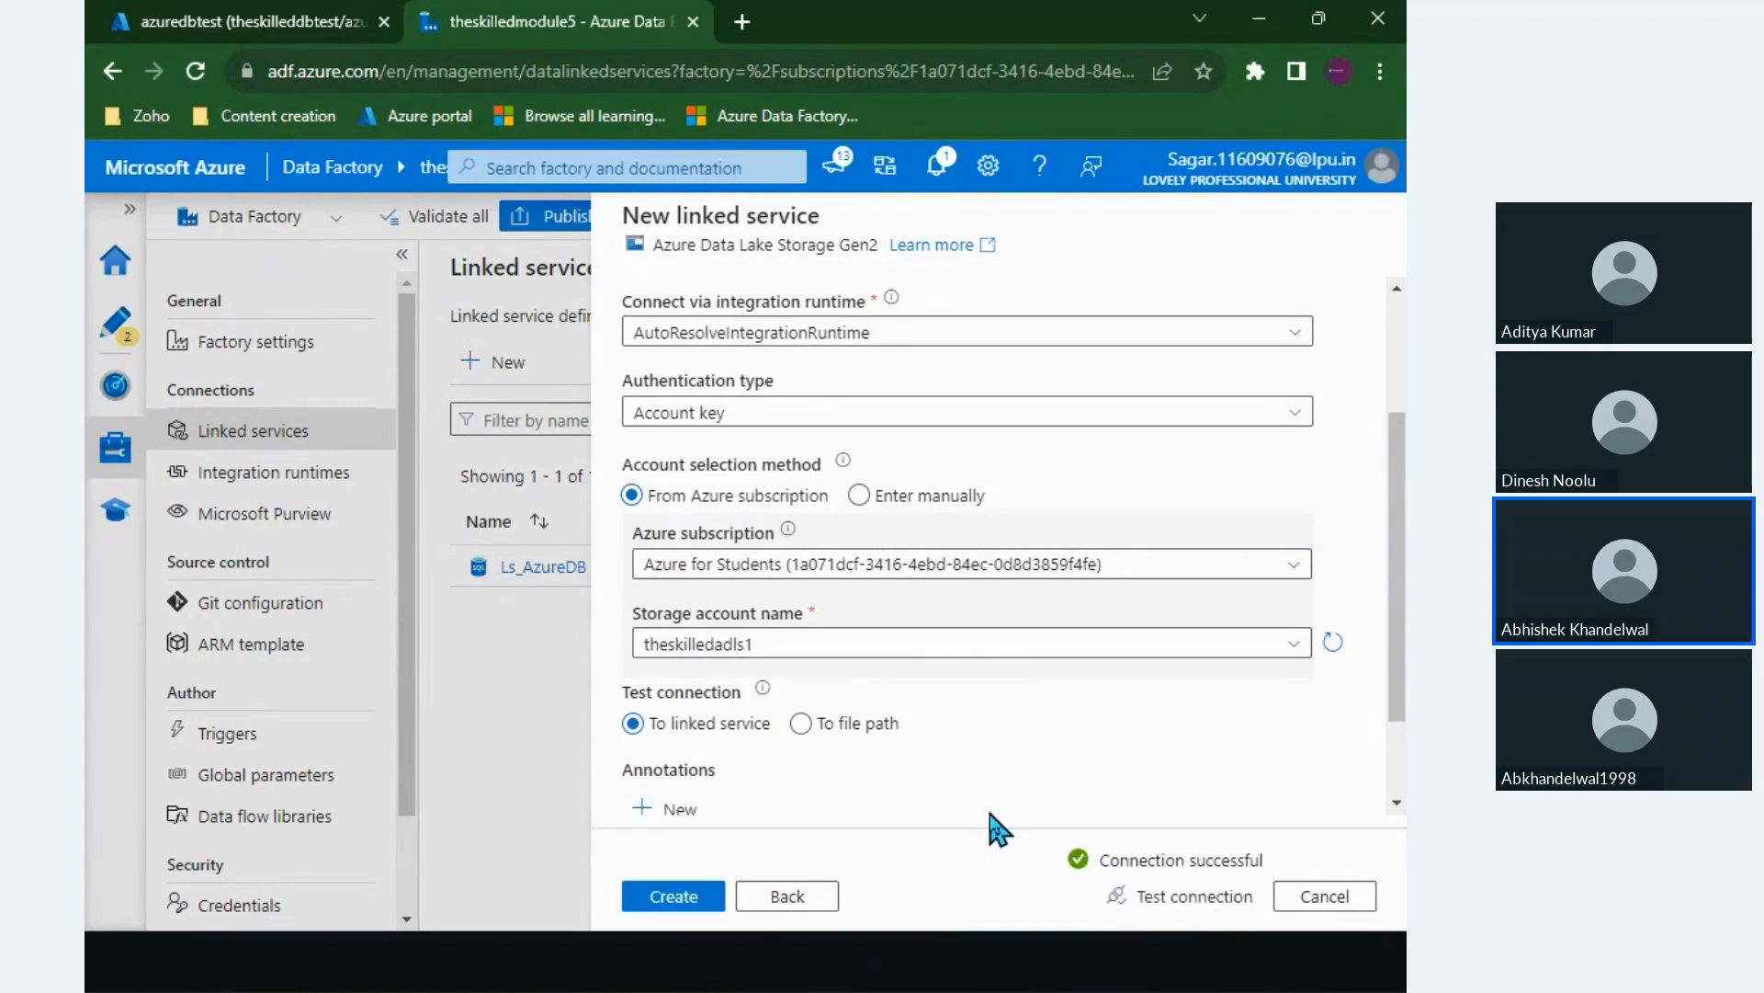
left_click_drag(1103, 859, 1262, 864)
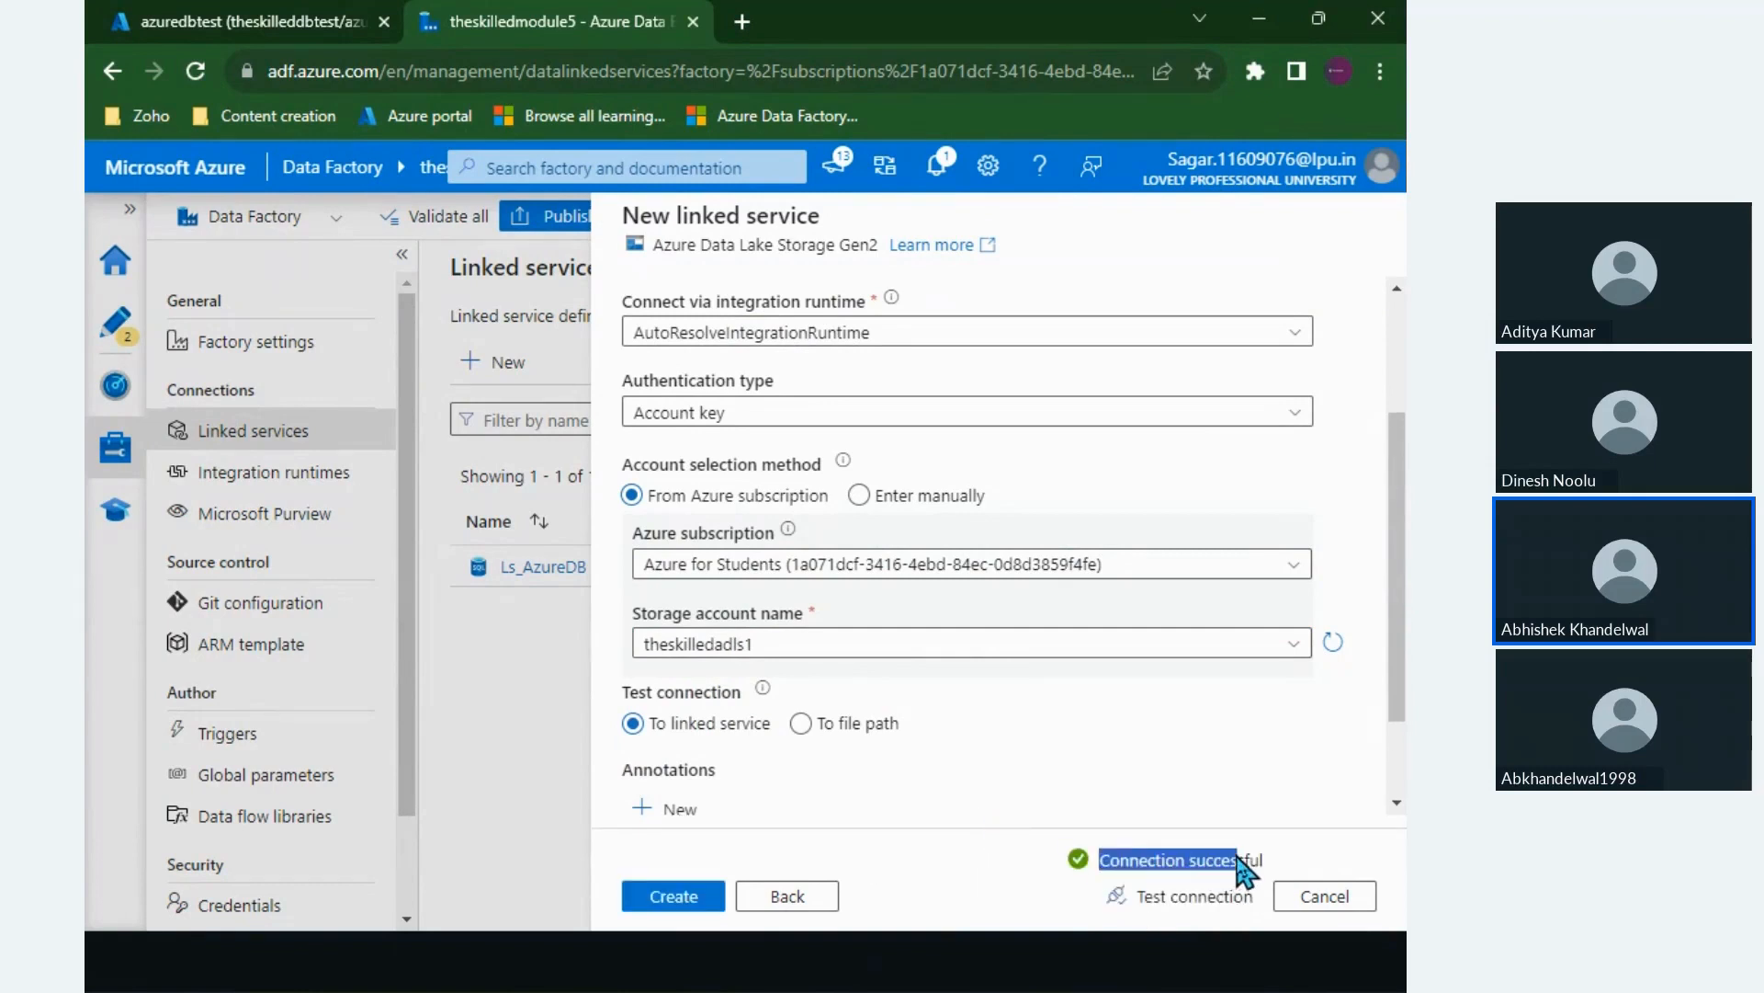
left_click(832, 805)
scroll(832, 805, "down", 1)
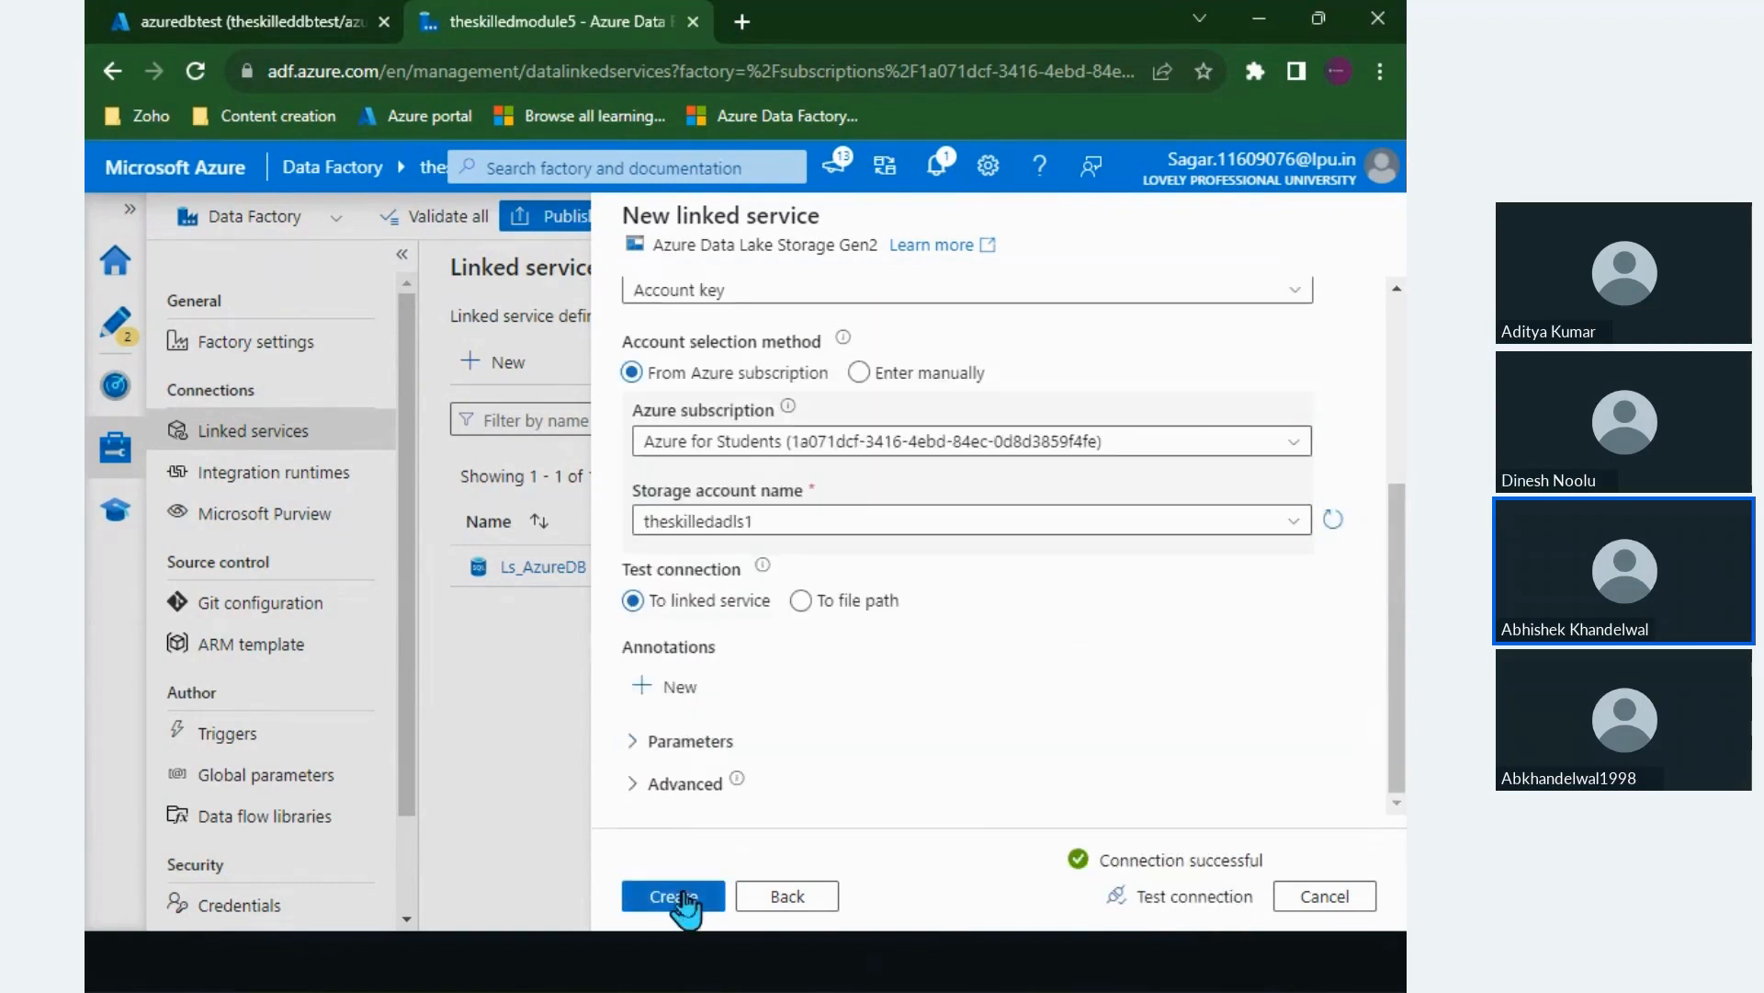
left_click(681, 896)
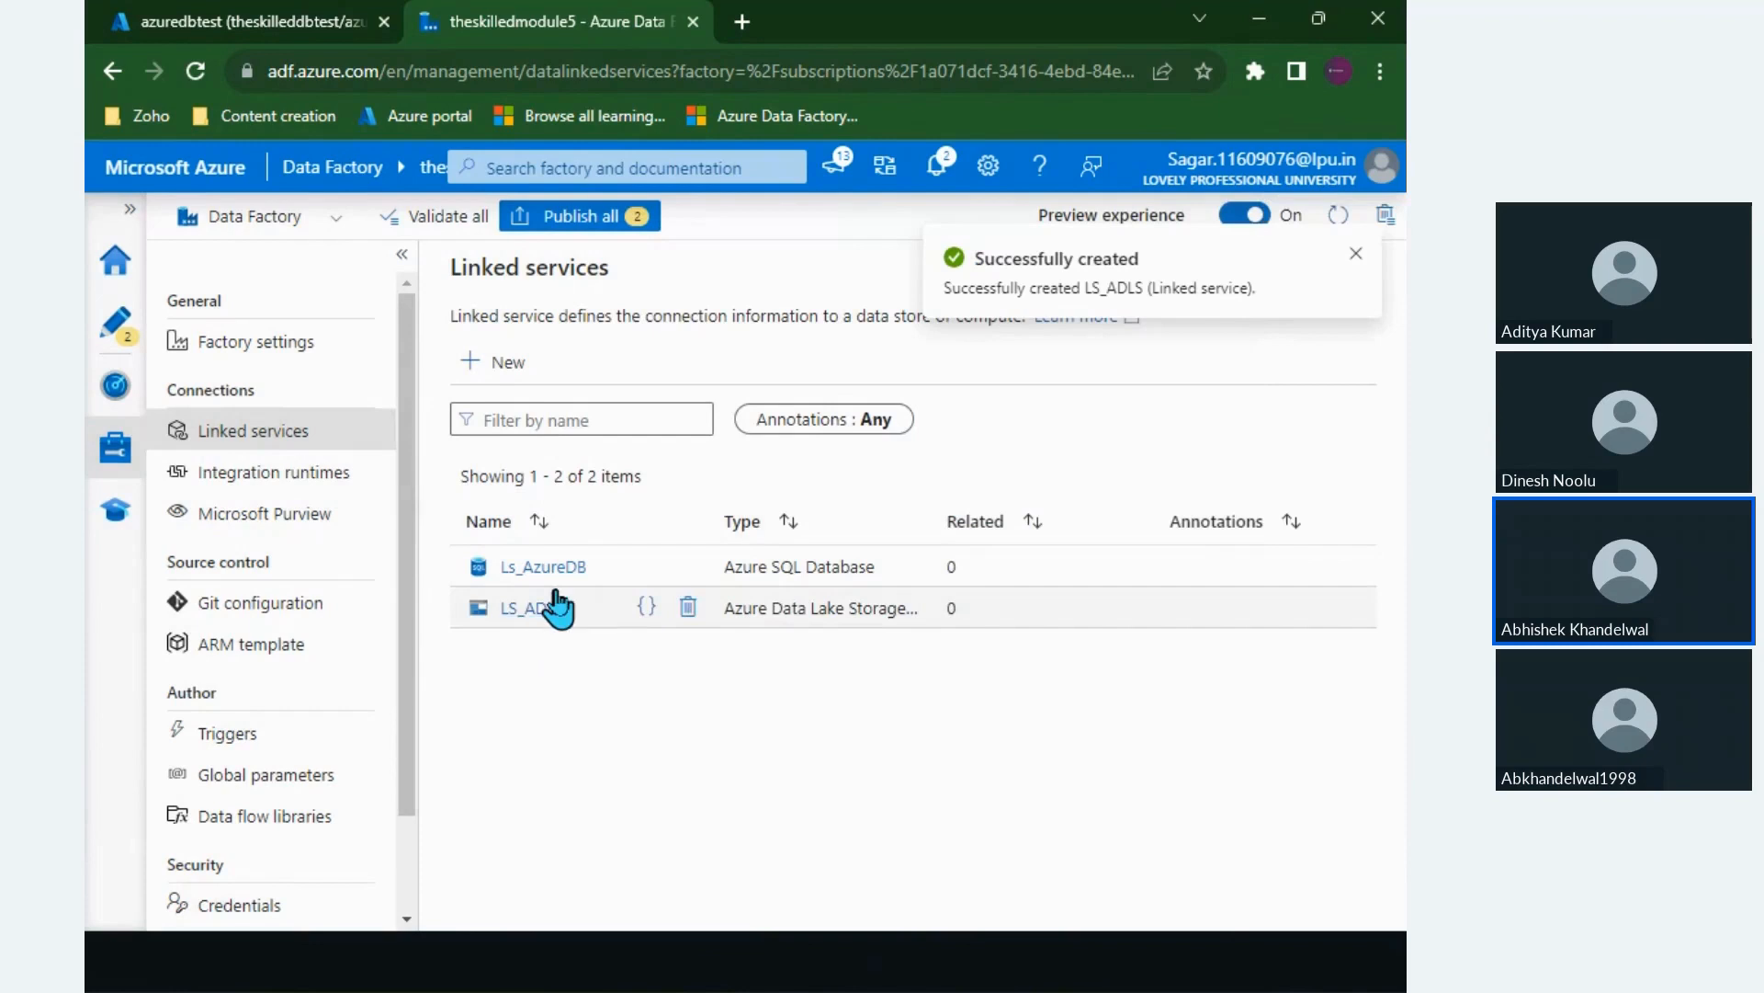
left_click_drag(755, 570, 850, 574)
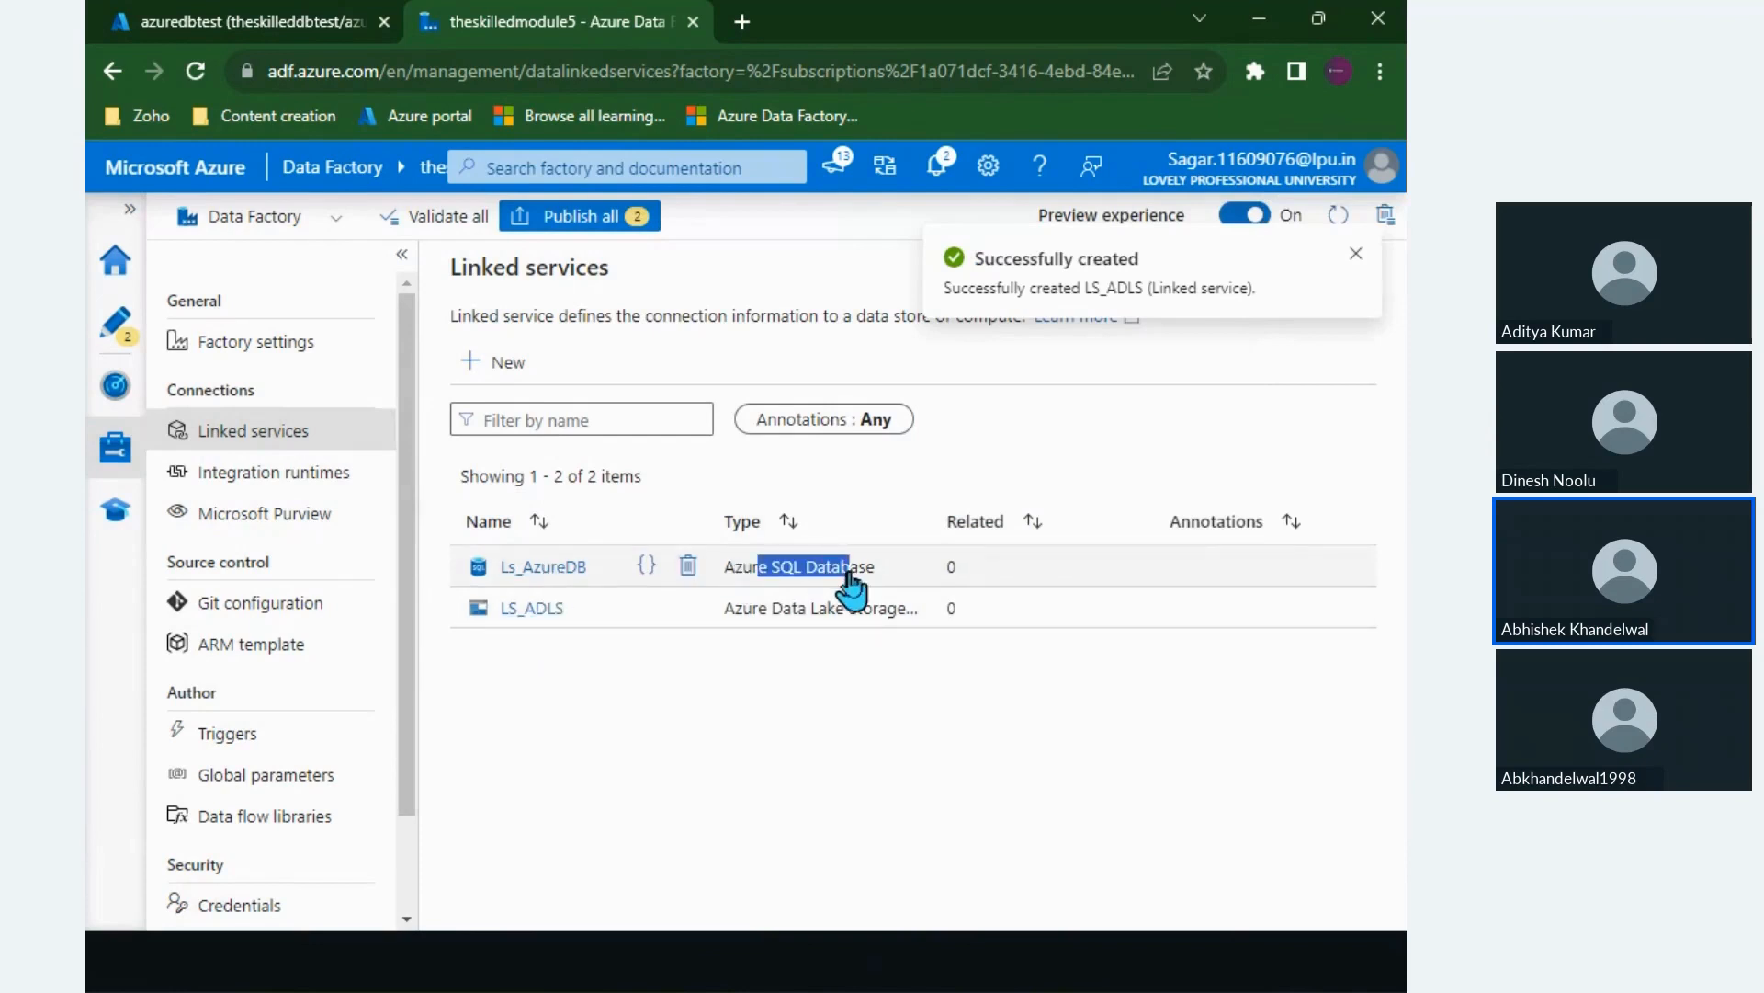
left_click(774, 714)
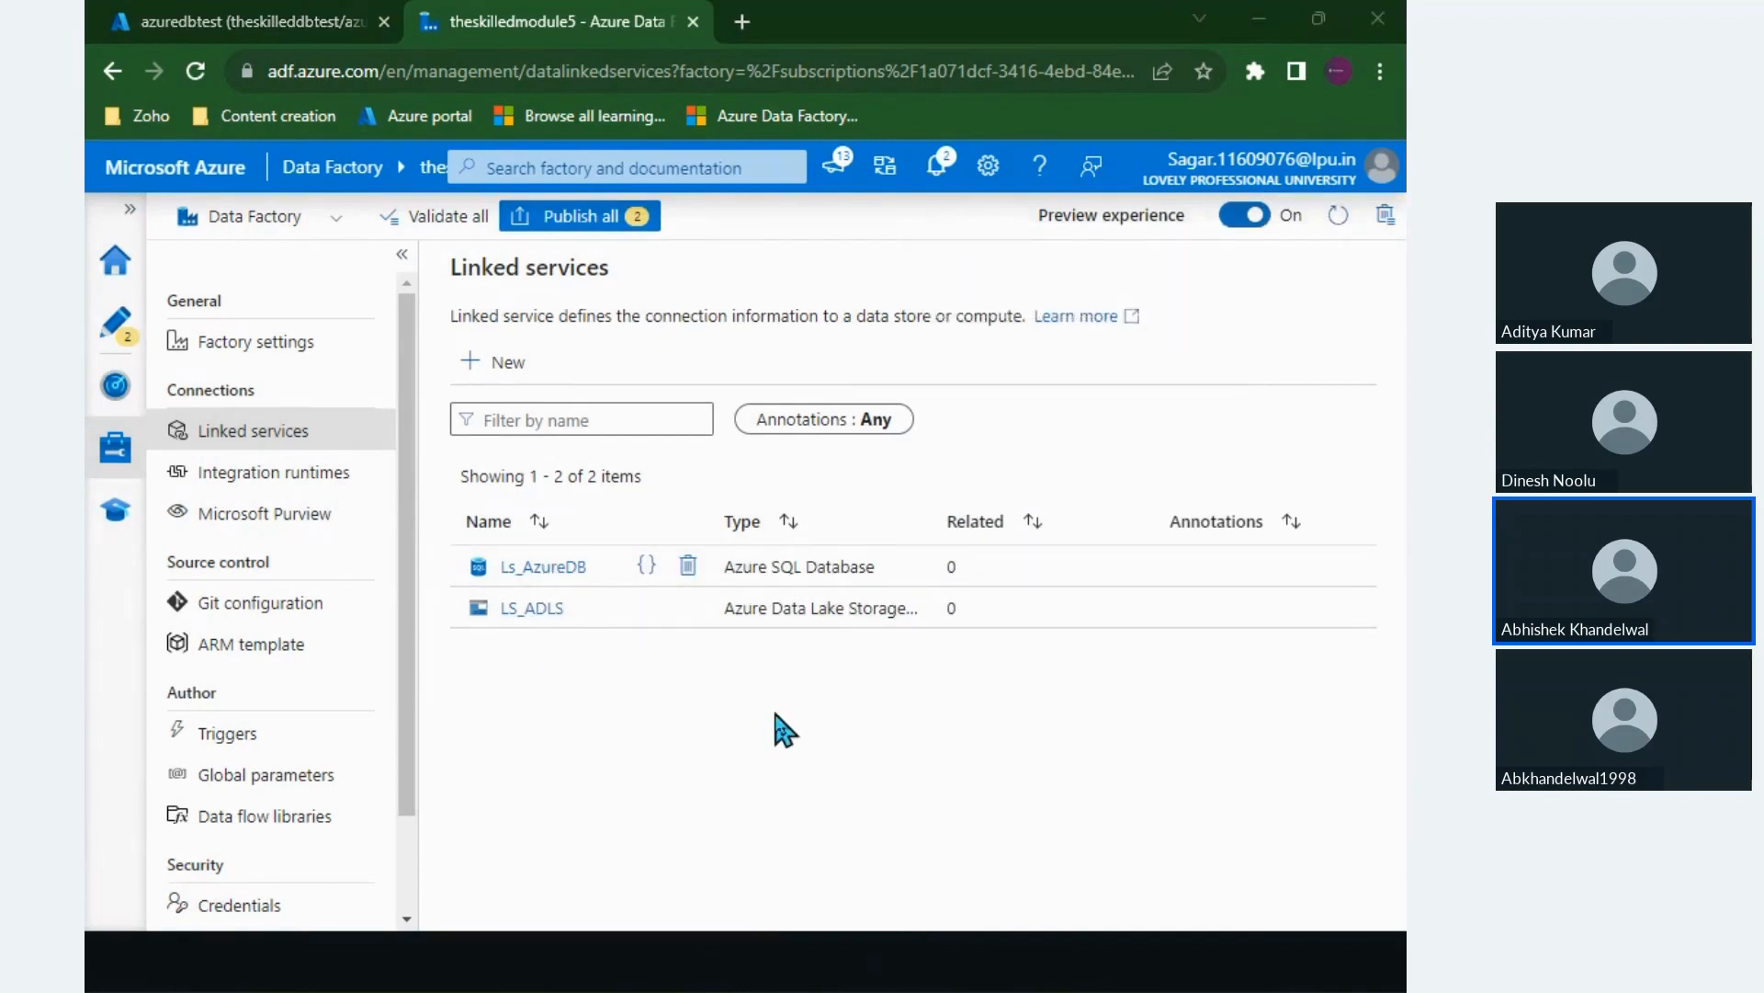
key("alt+Tab")
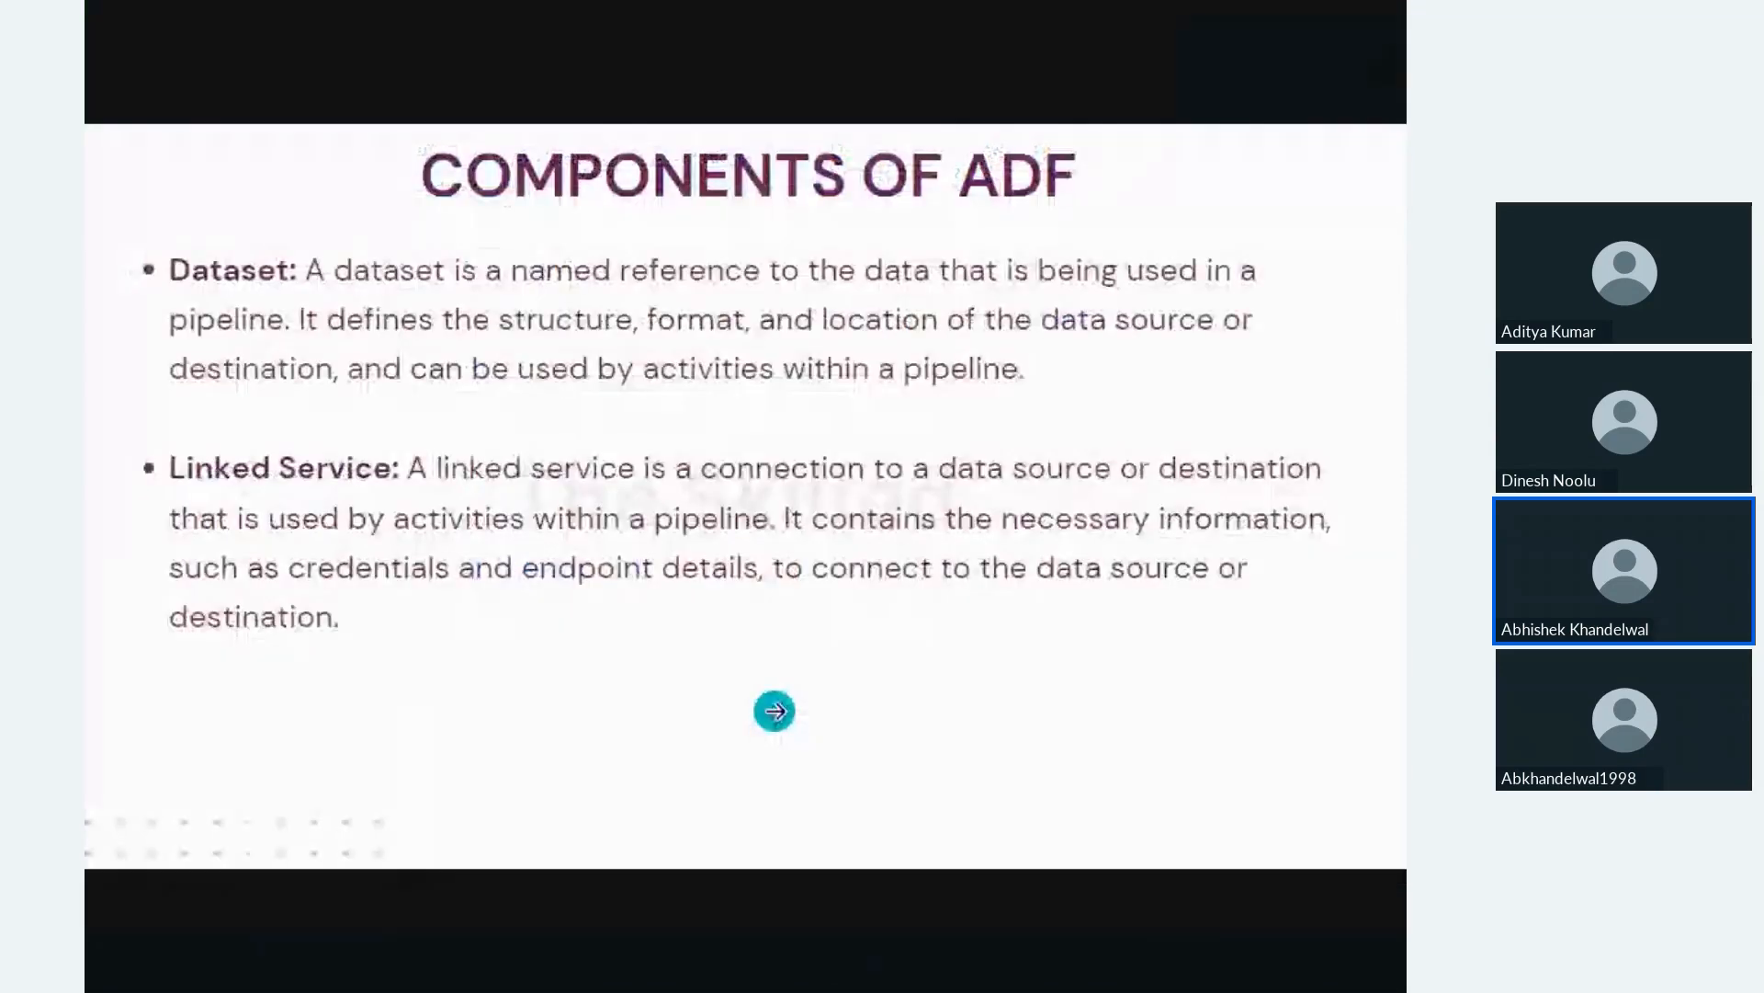
left_click(1142, 546)
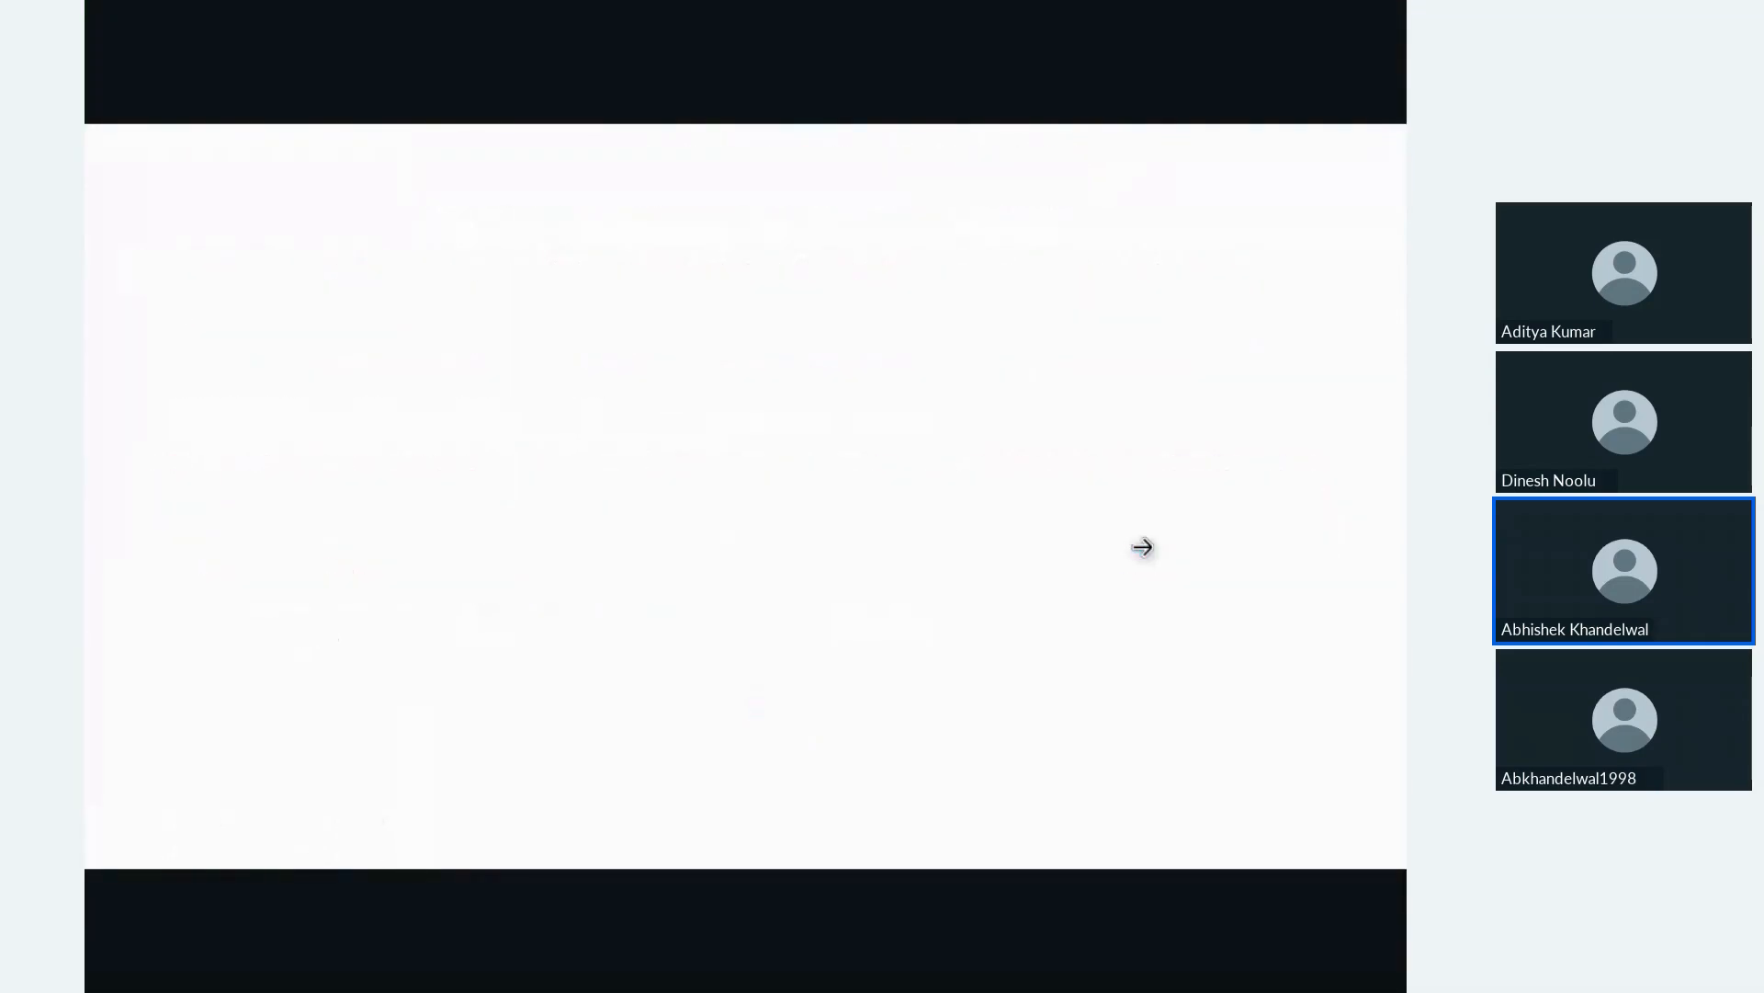
left_click(268, 507)
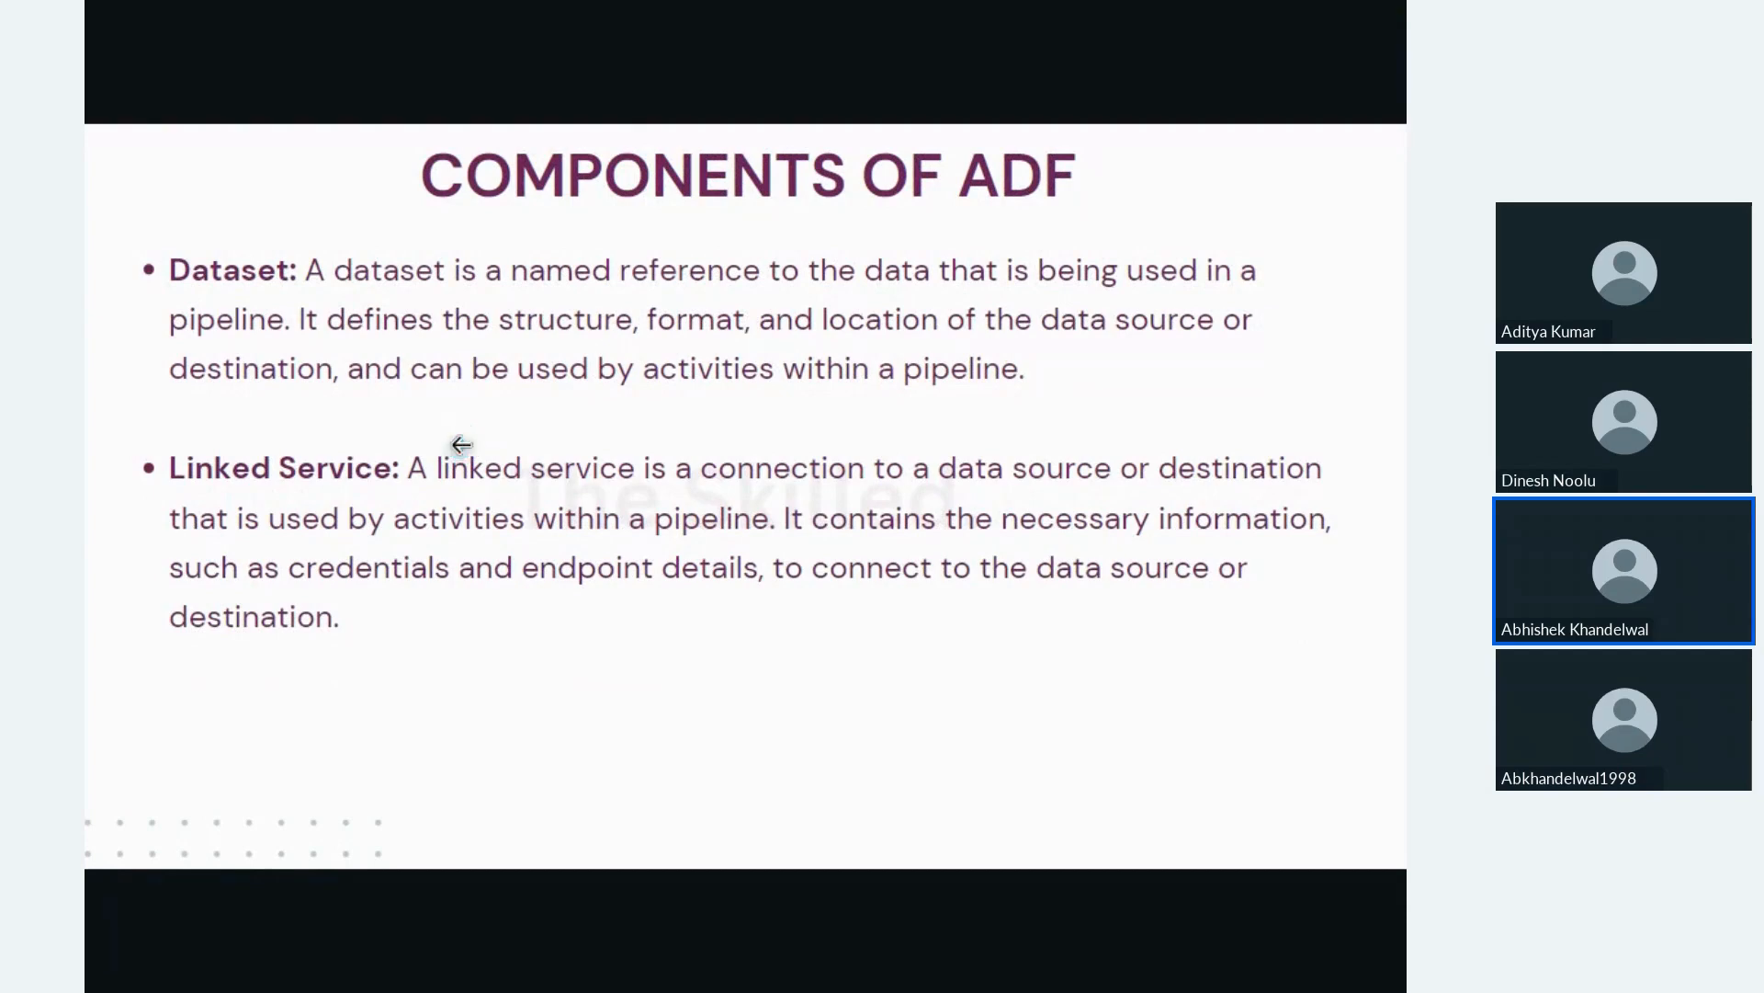
key("alt+Tab")
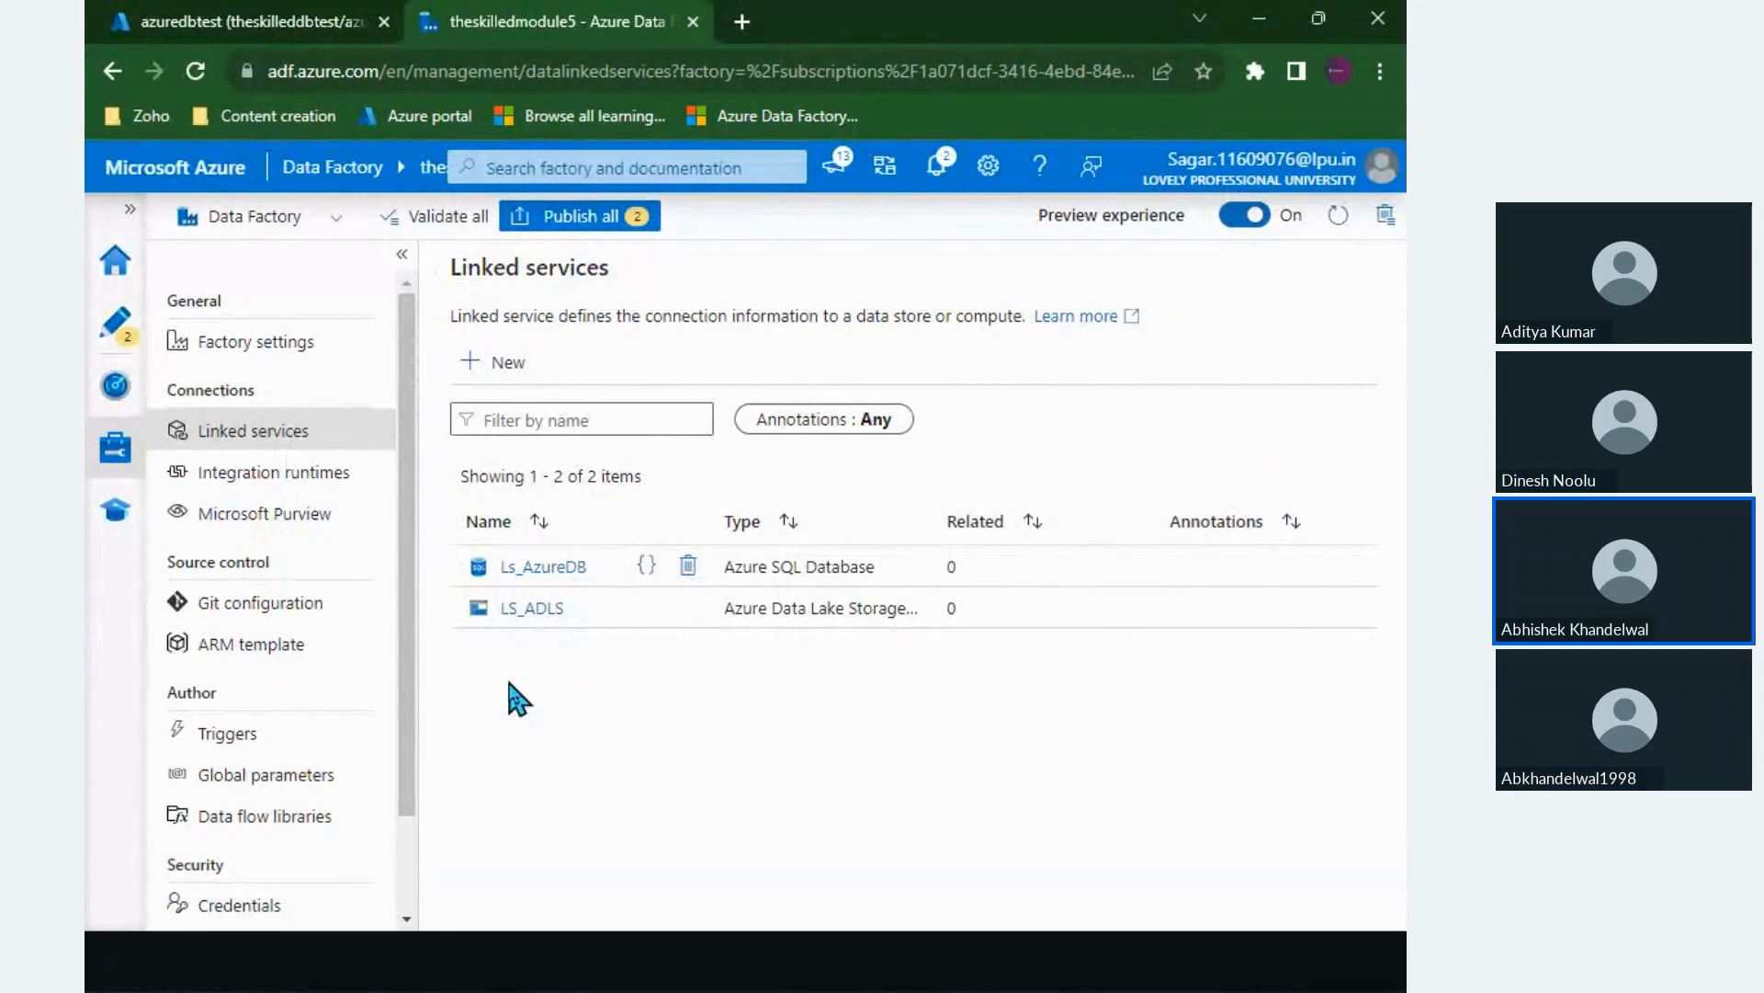
left_click_drag(412, 610, 405, 549)
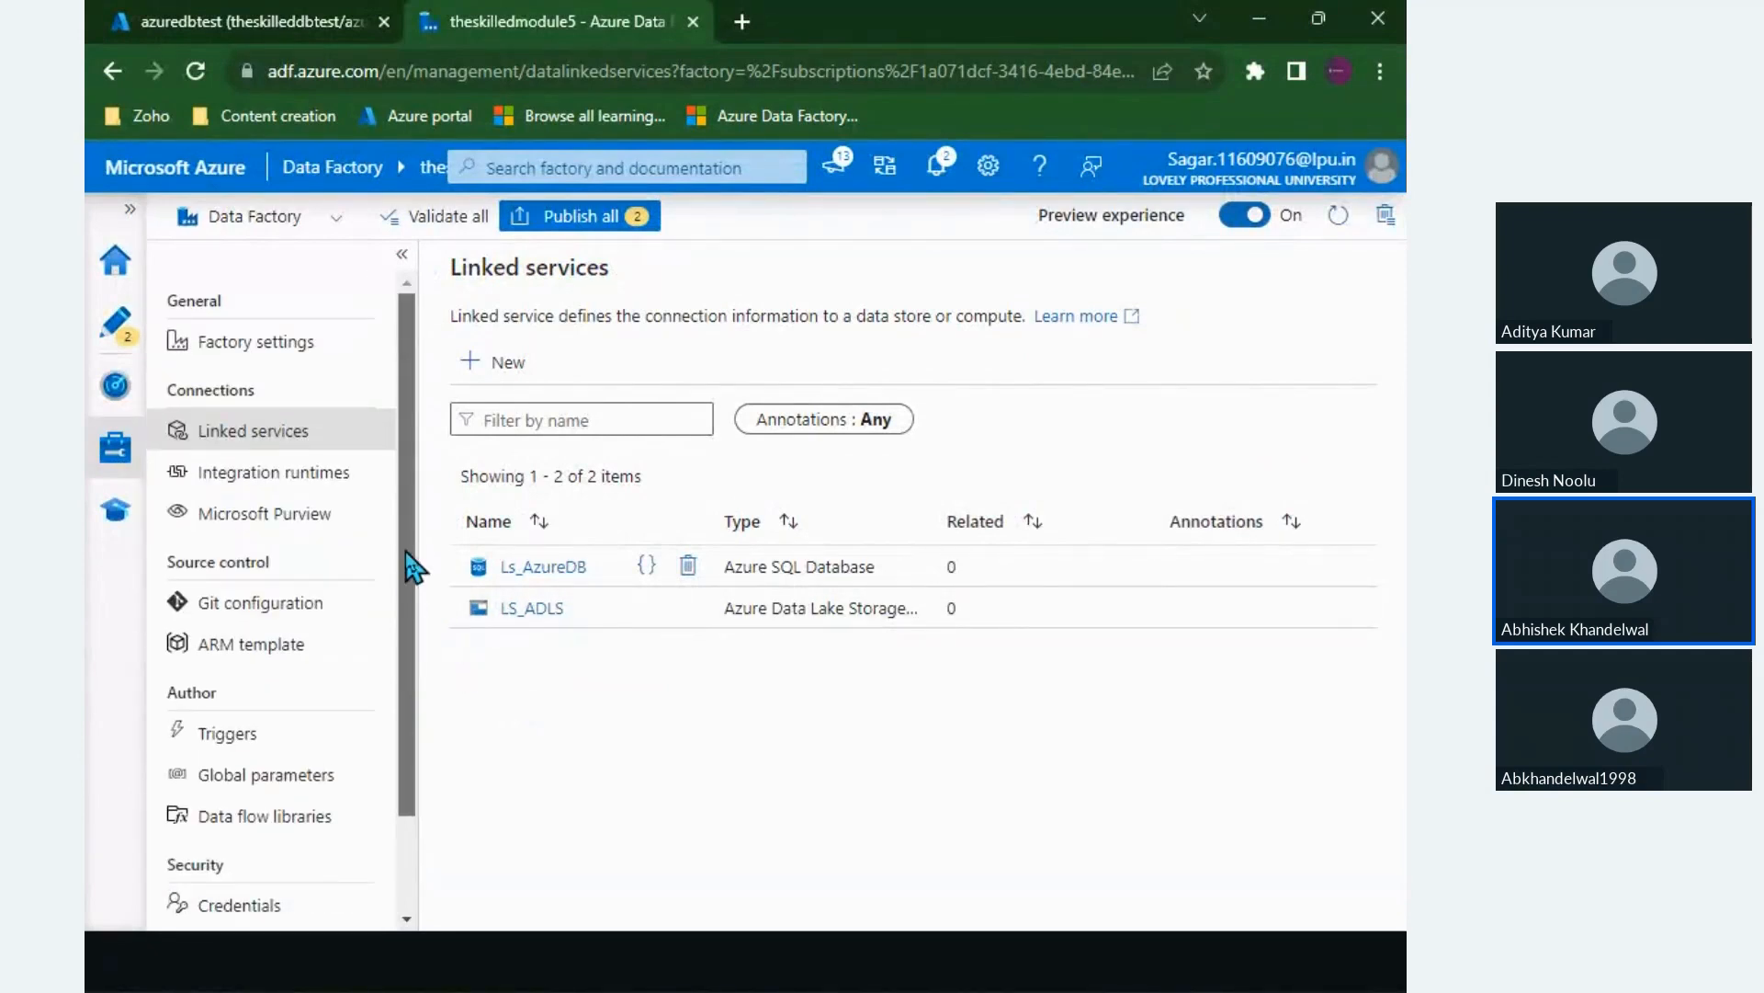
Step: Start a new dataset in the authoring area, searching the data stores for "azure sql" and choosing Azure SQL Database
left_click(116, 331)
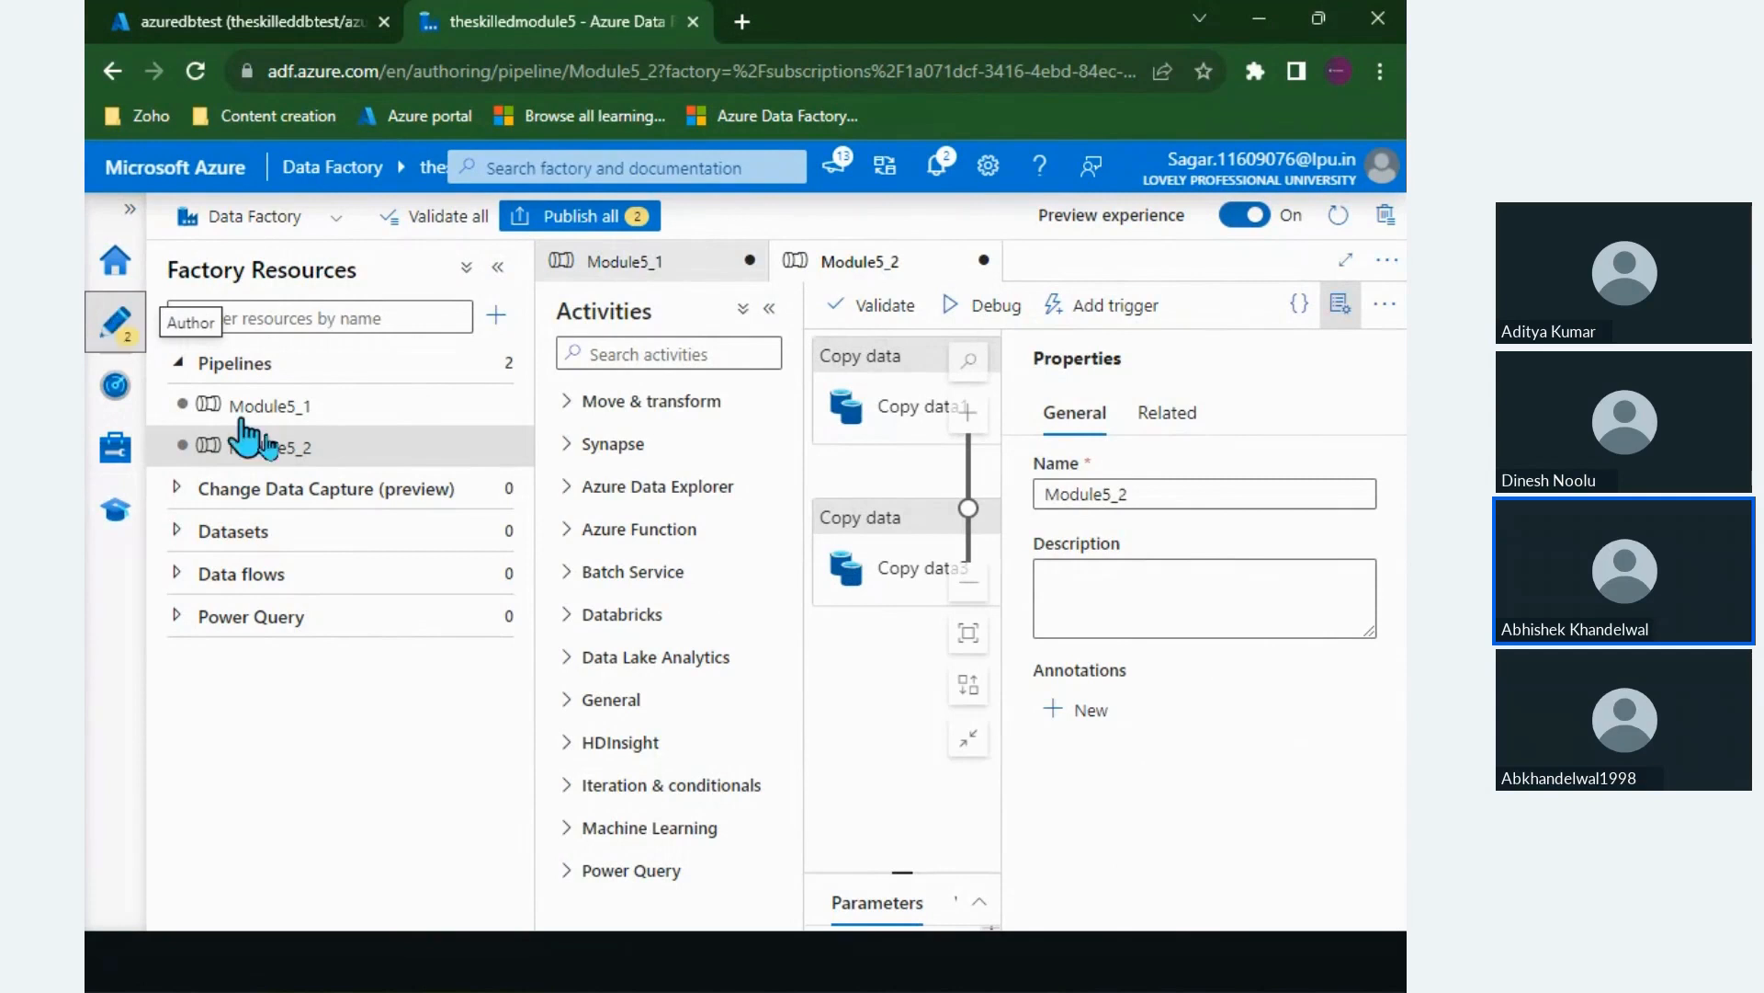
left_click(270, 536)
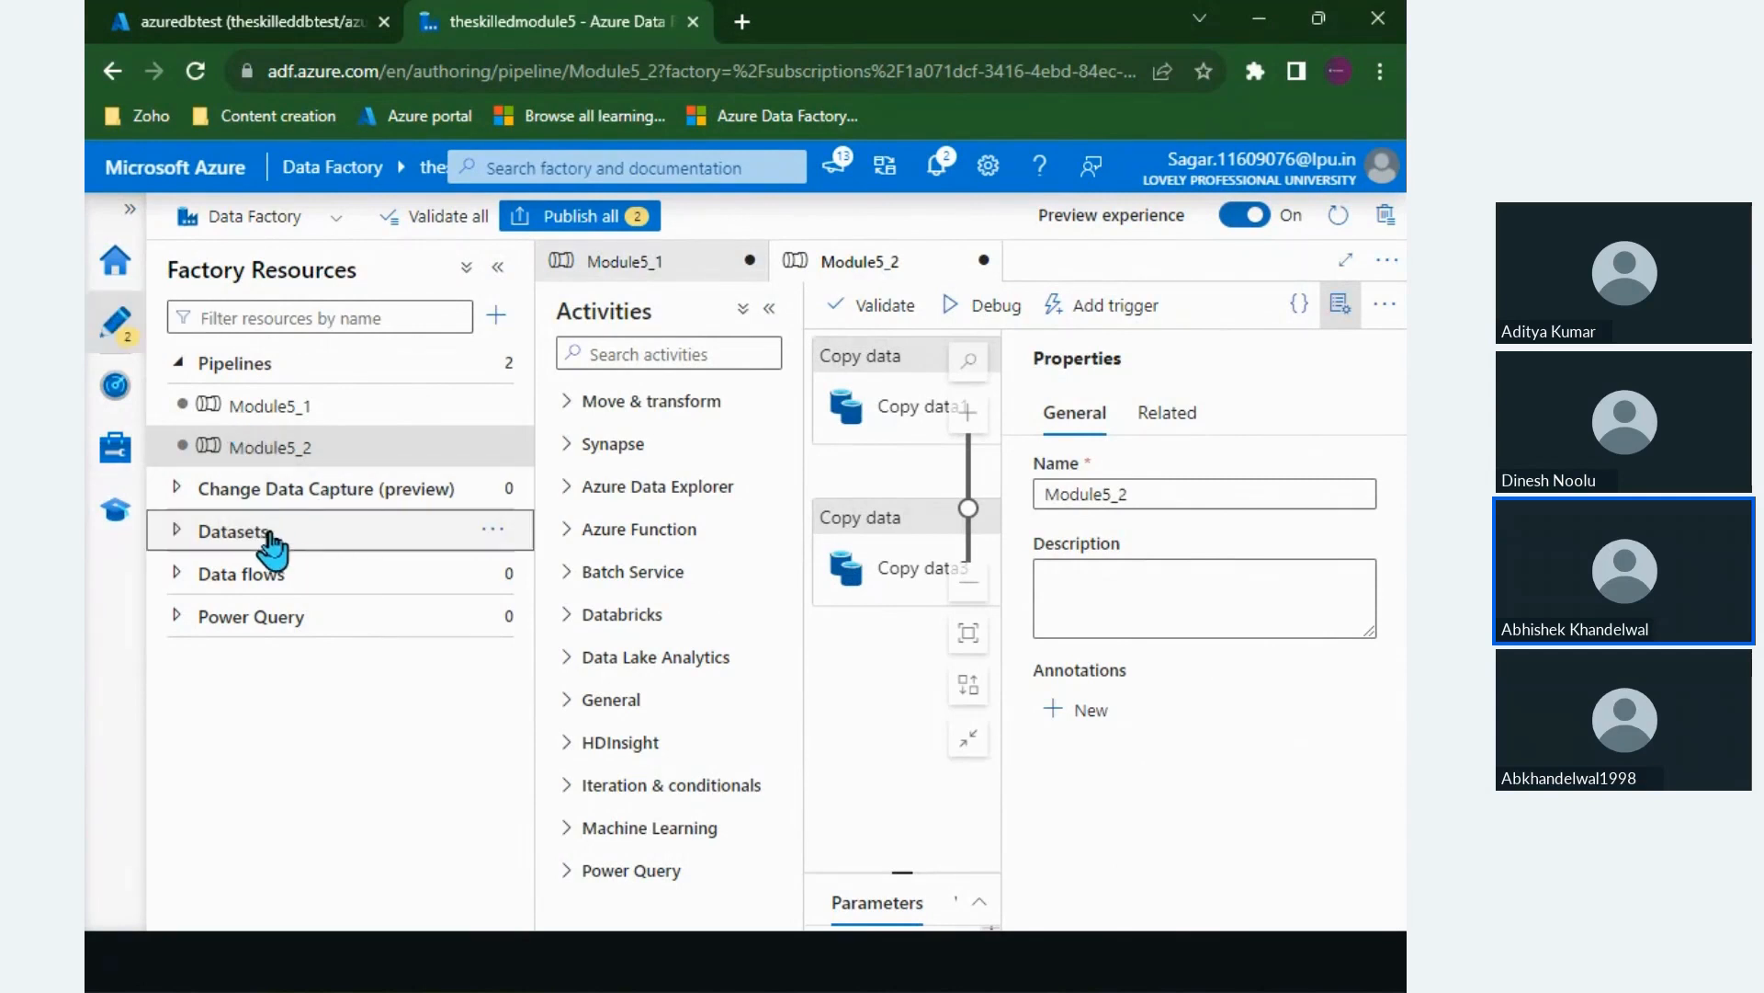
left_click(499, 533)
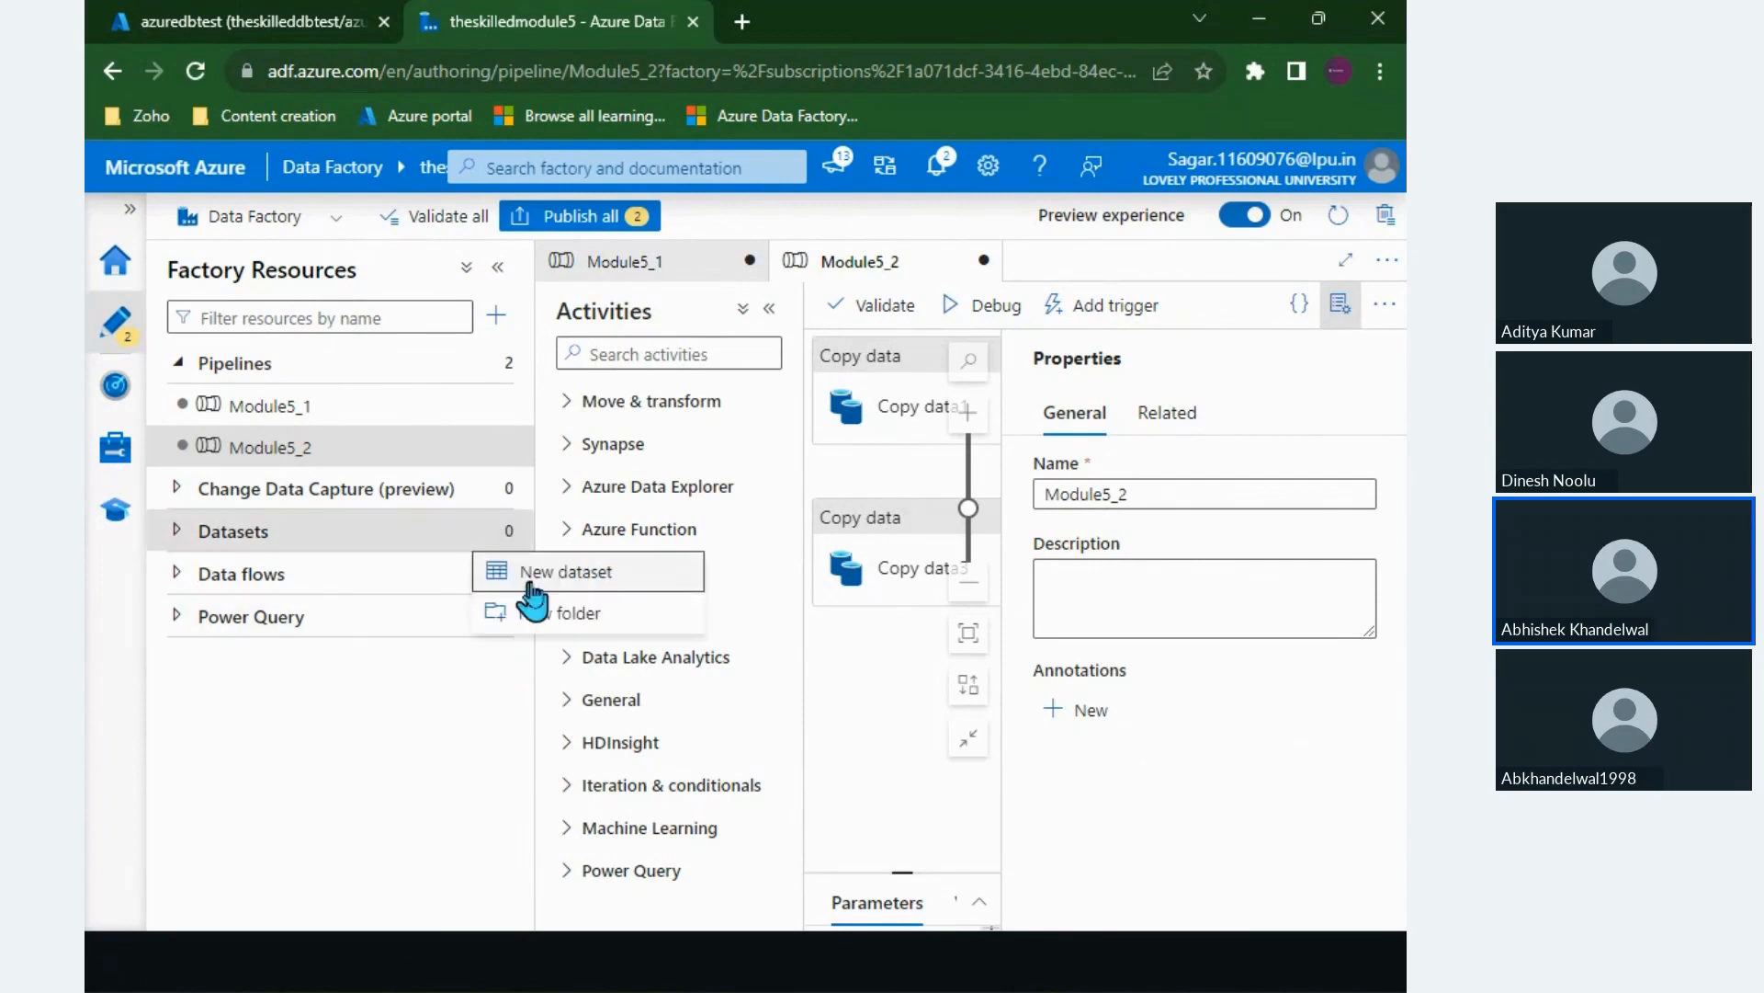
left_click(586, 574)
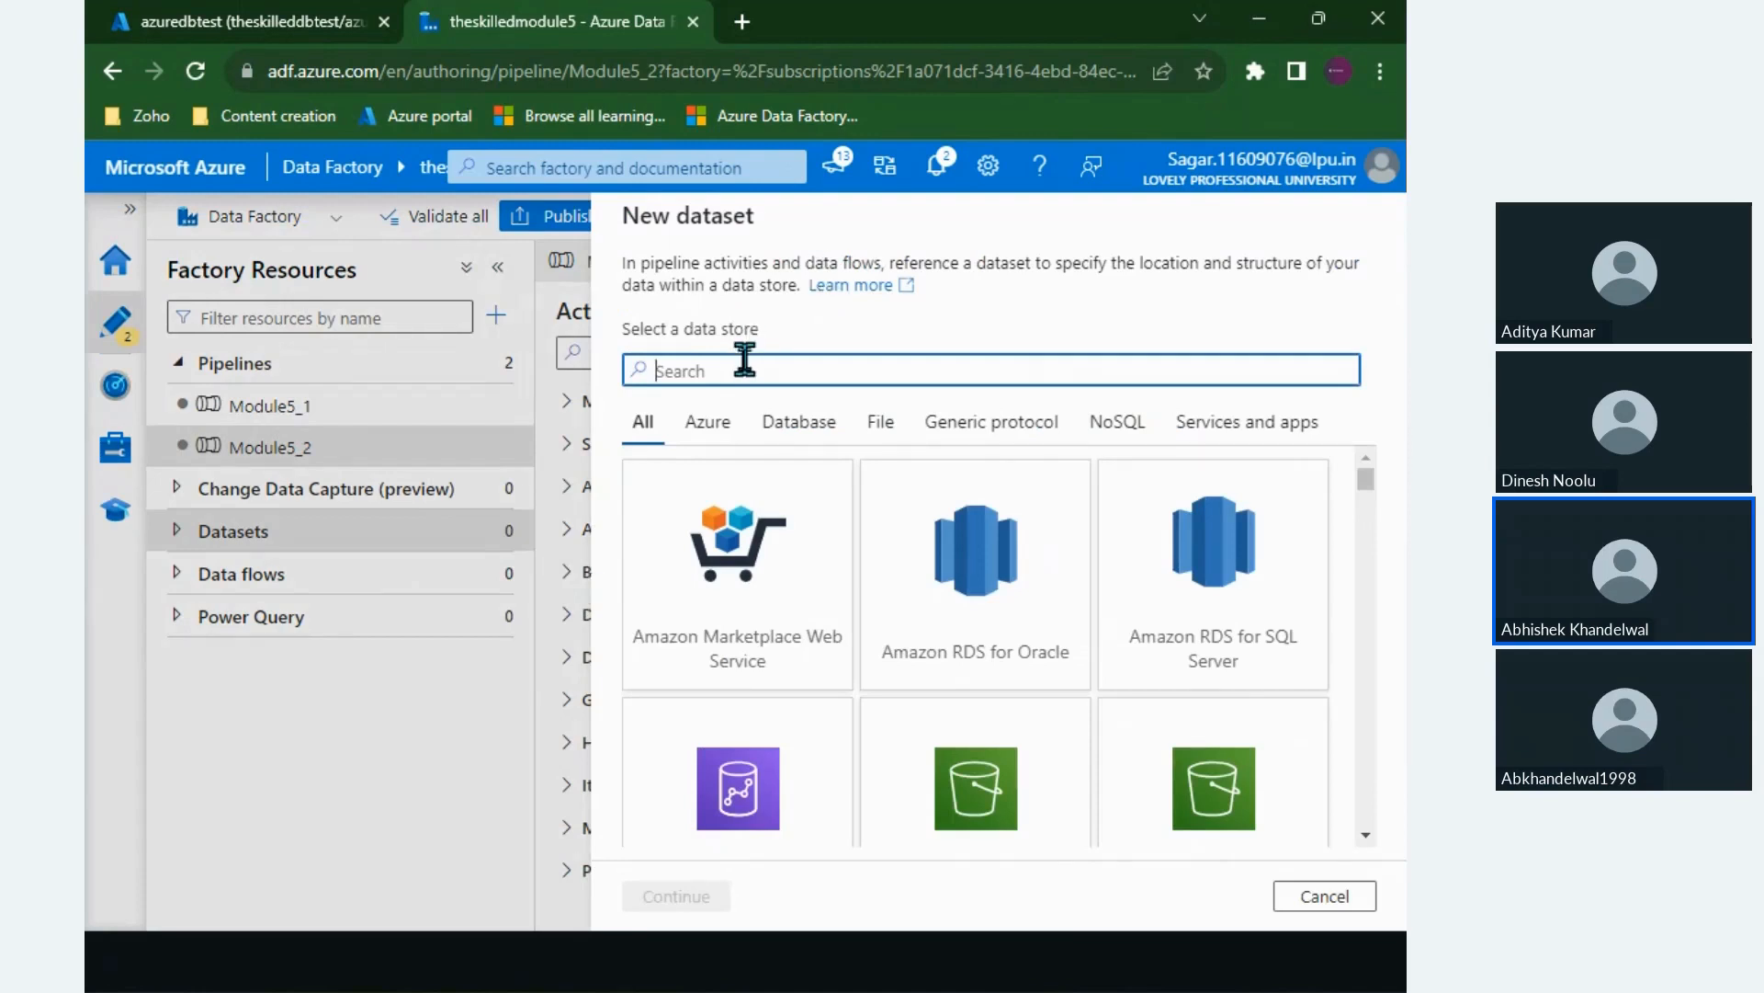
type("azure")
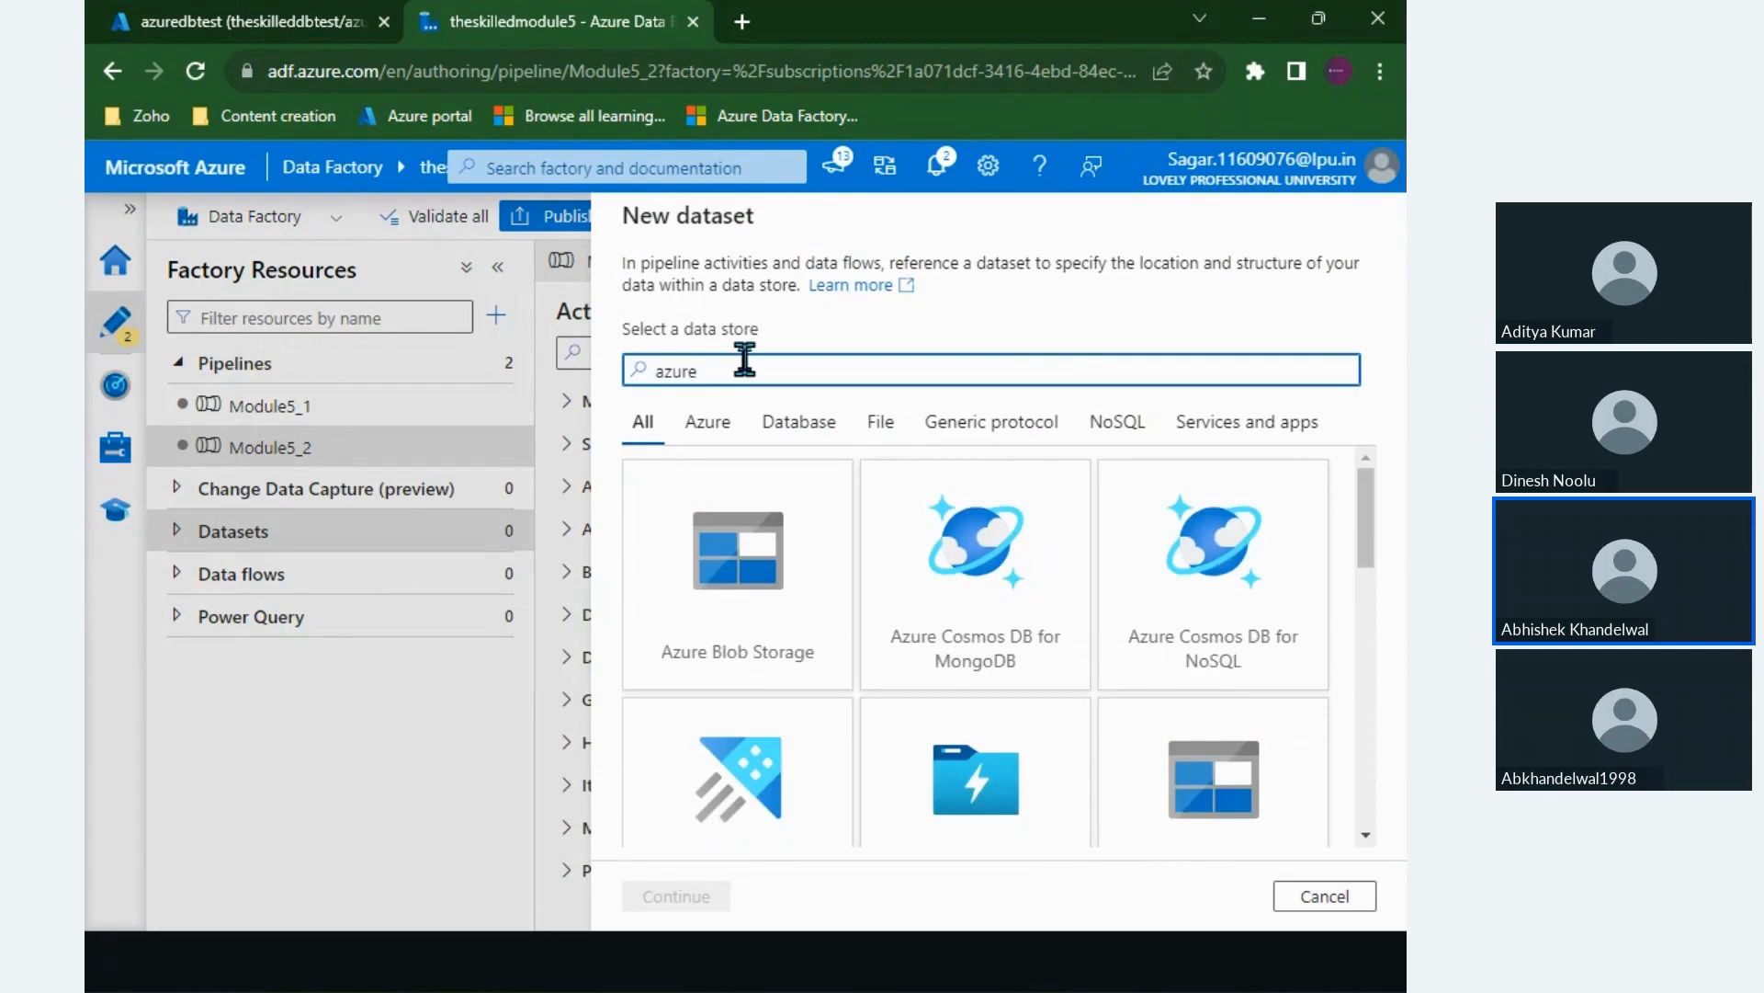
type(" sql")
left_click(735, 565)
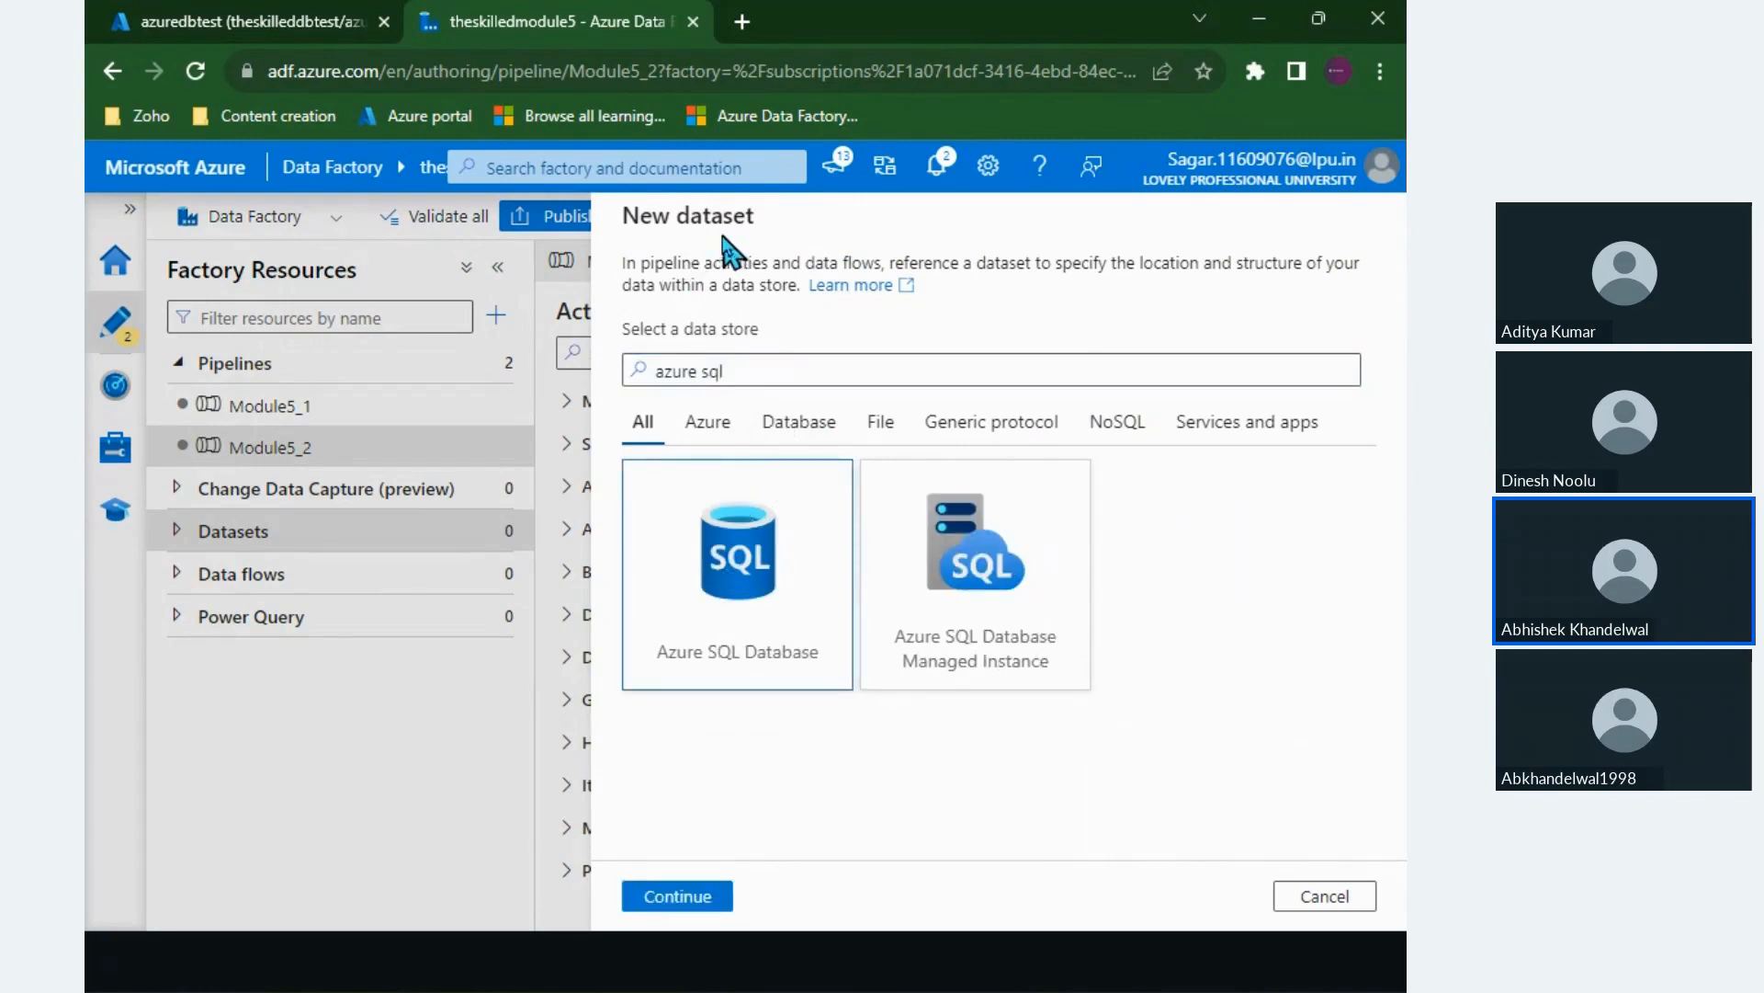
left_click(684, 893)
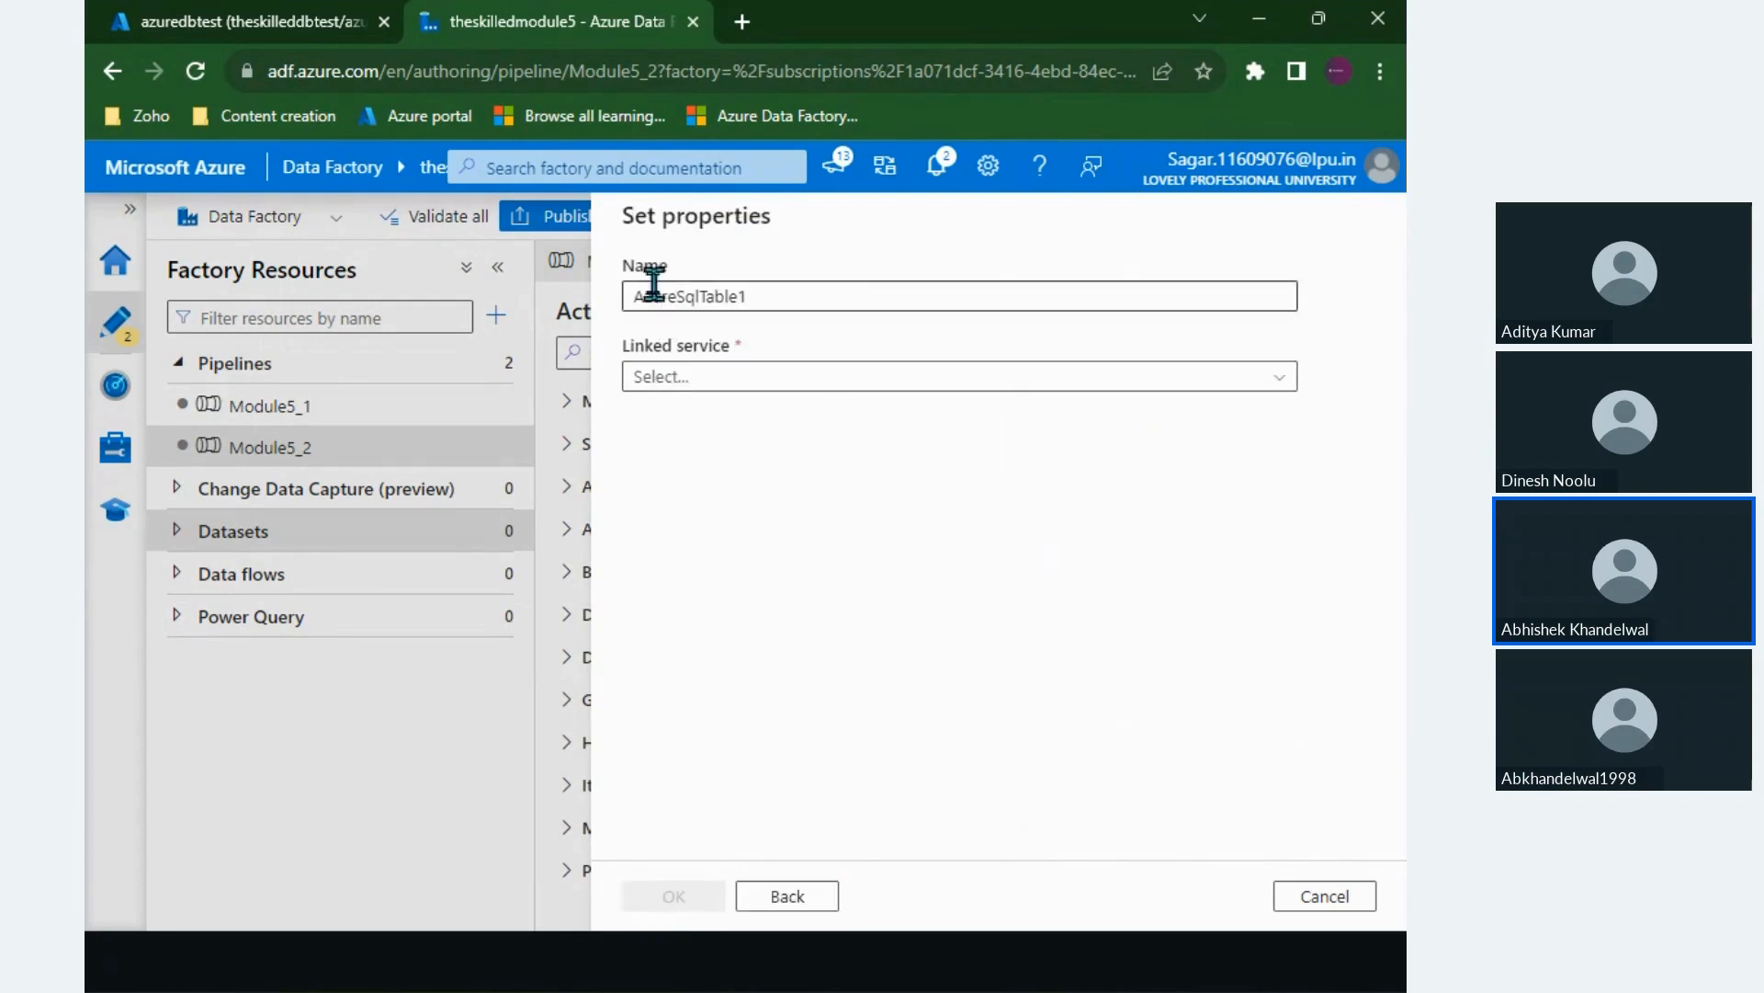
Step: Create the dataset with its default name, using linked service Ls_AzureDB and table dbo.EMPLYEE
double_click(653, 276)
left_click(755, 377)
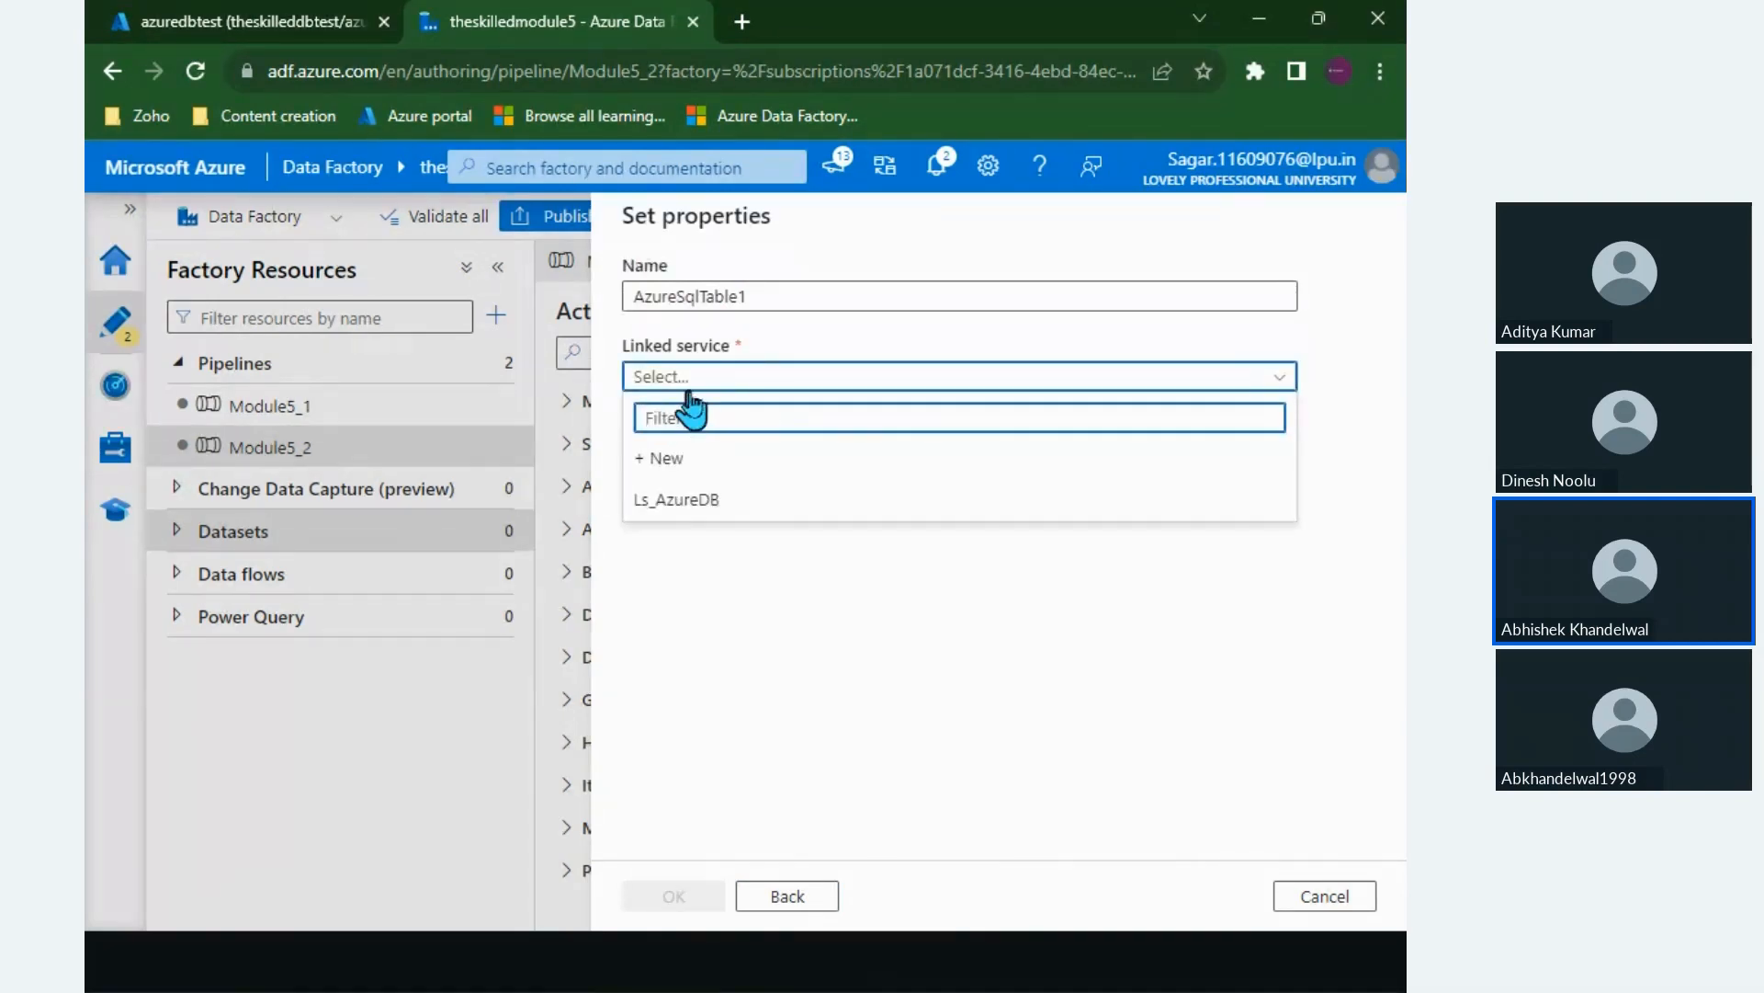
left_click(723, 505)
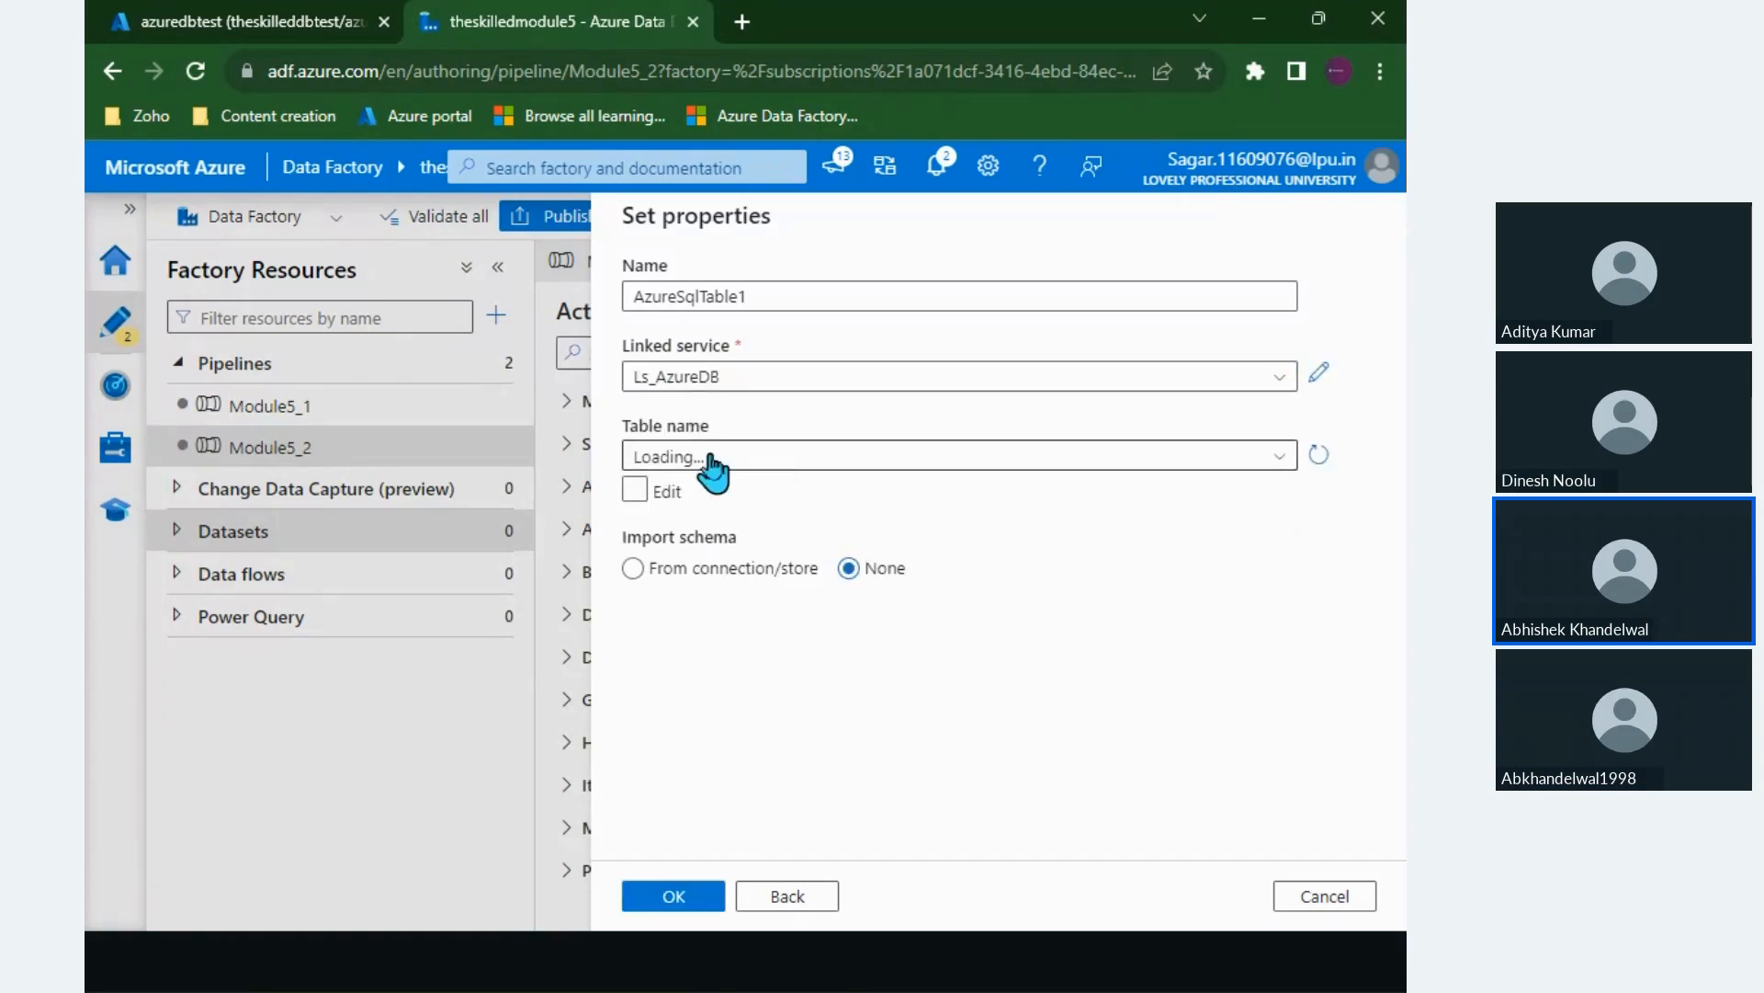
left_click_drag(634, 427, 747, 447)
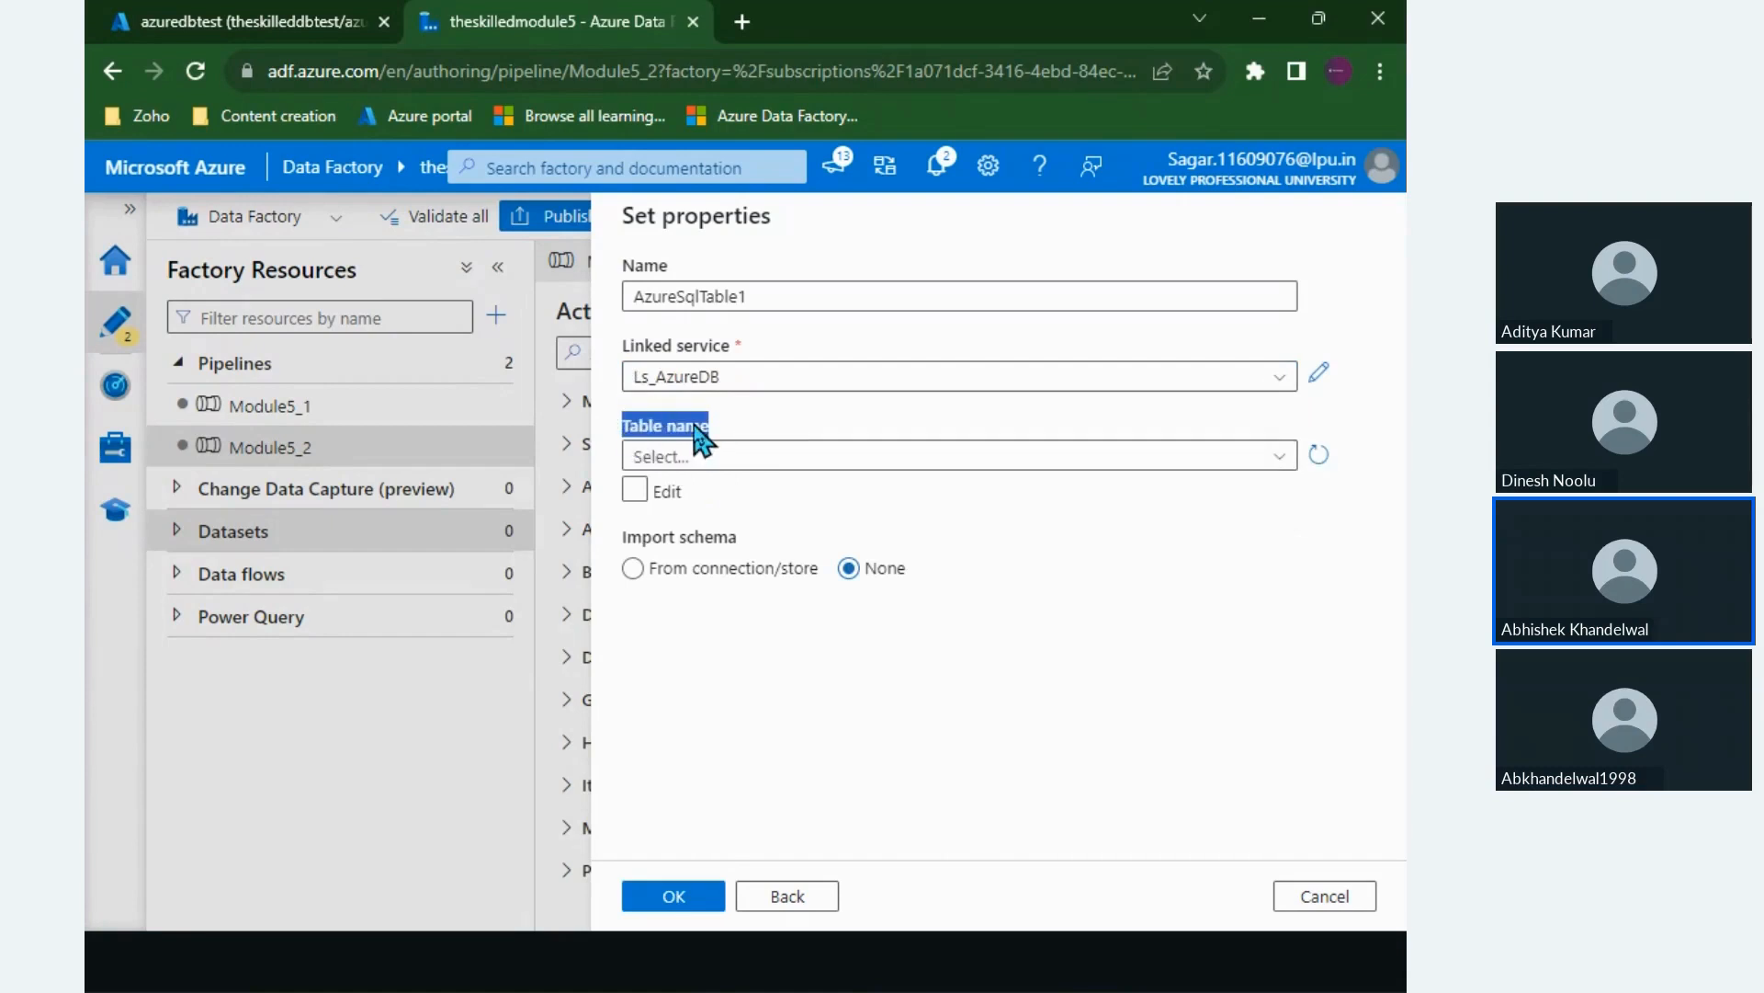
left_click(1174, 456)
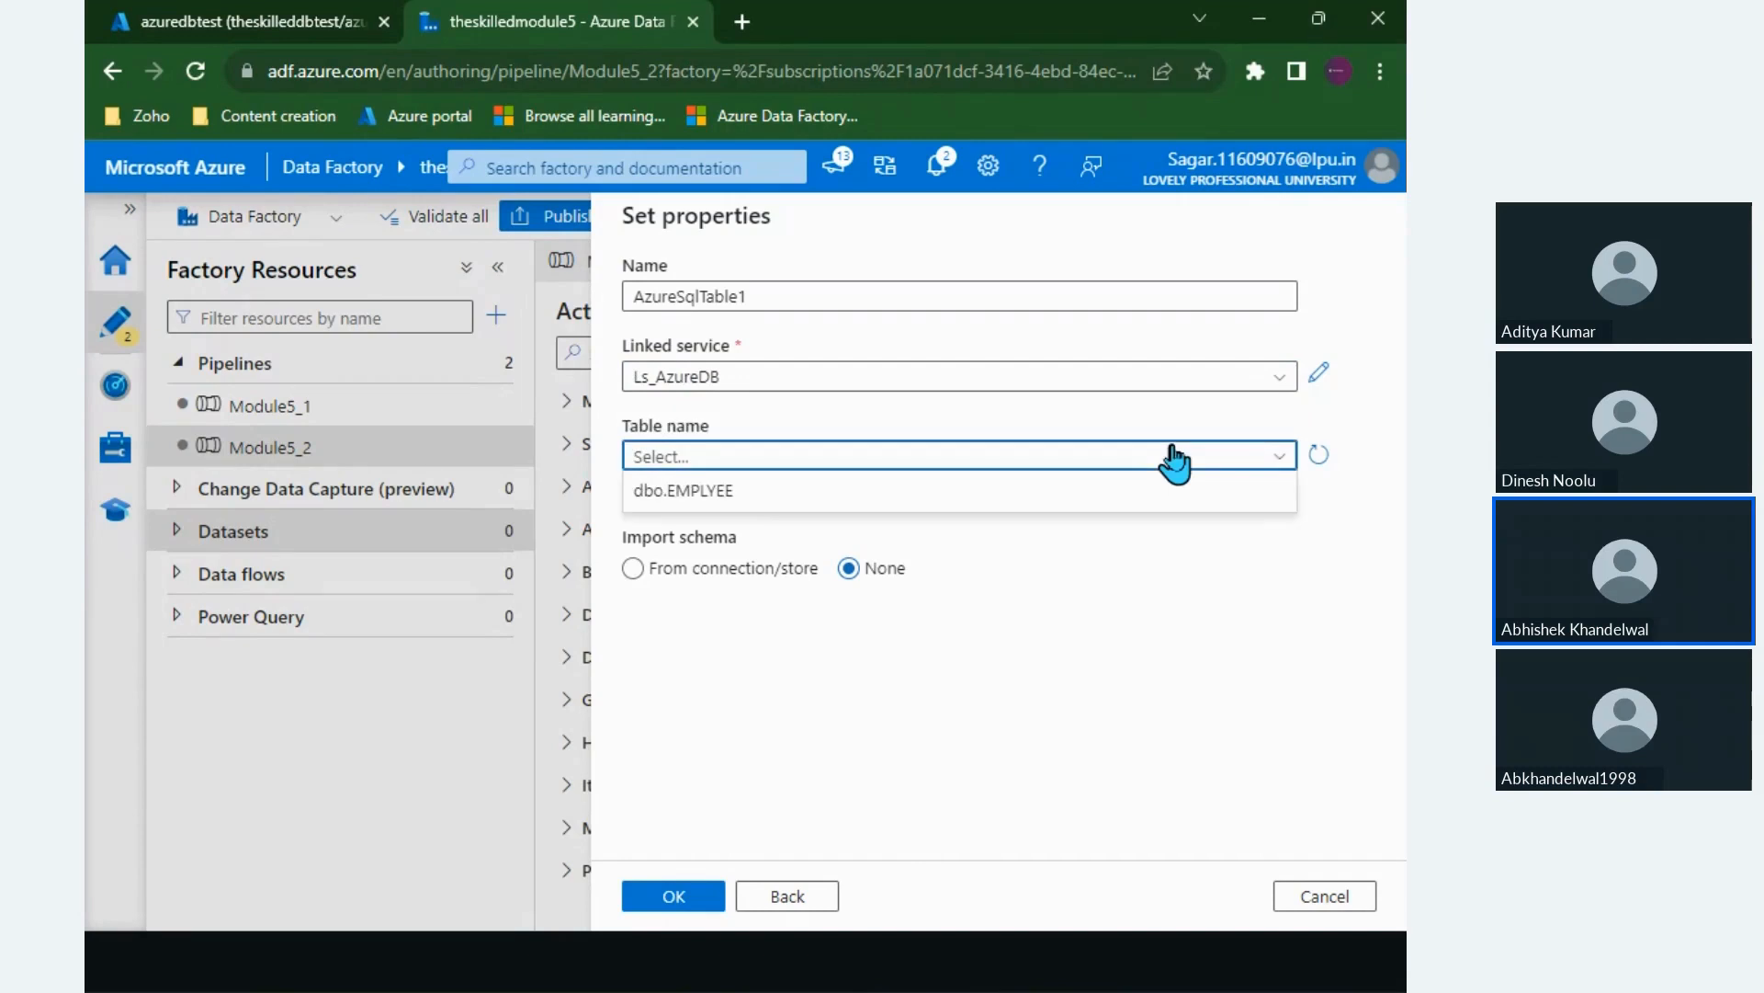
left_click(1009, 509)
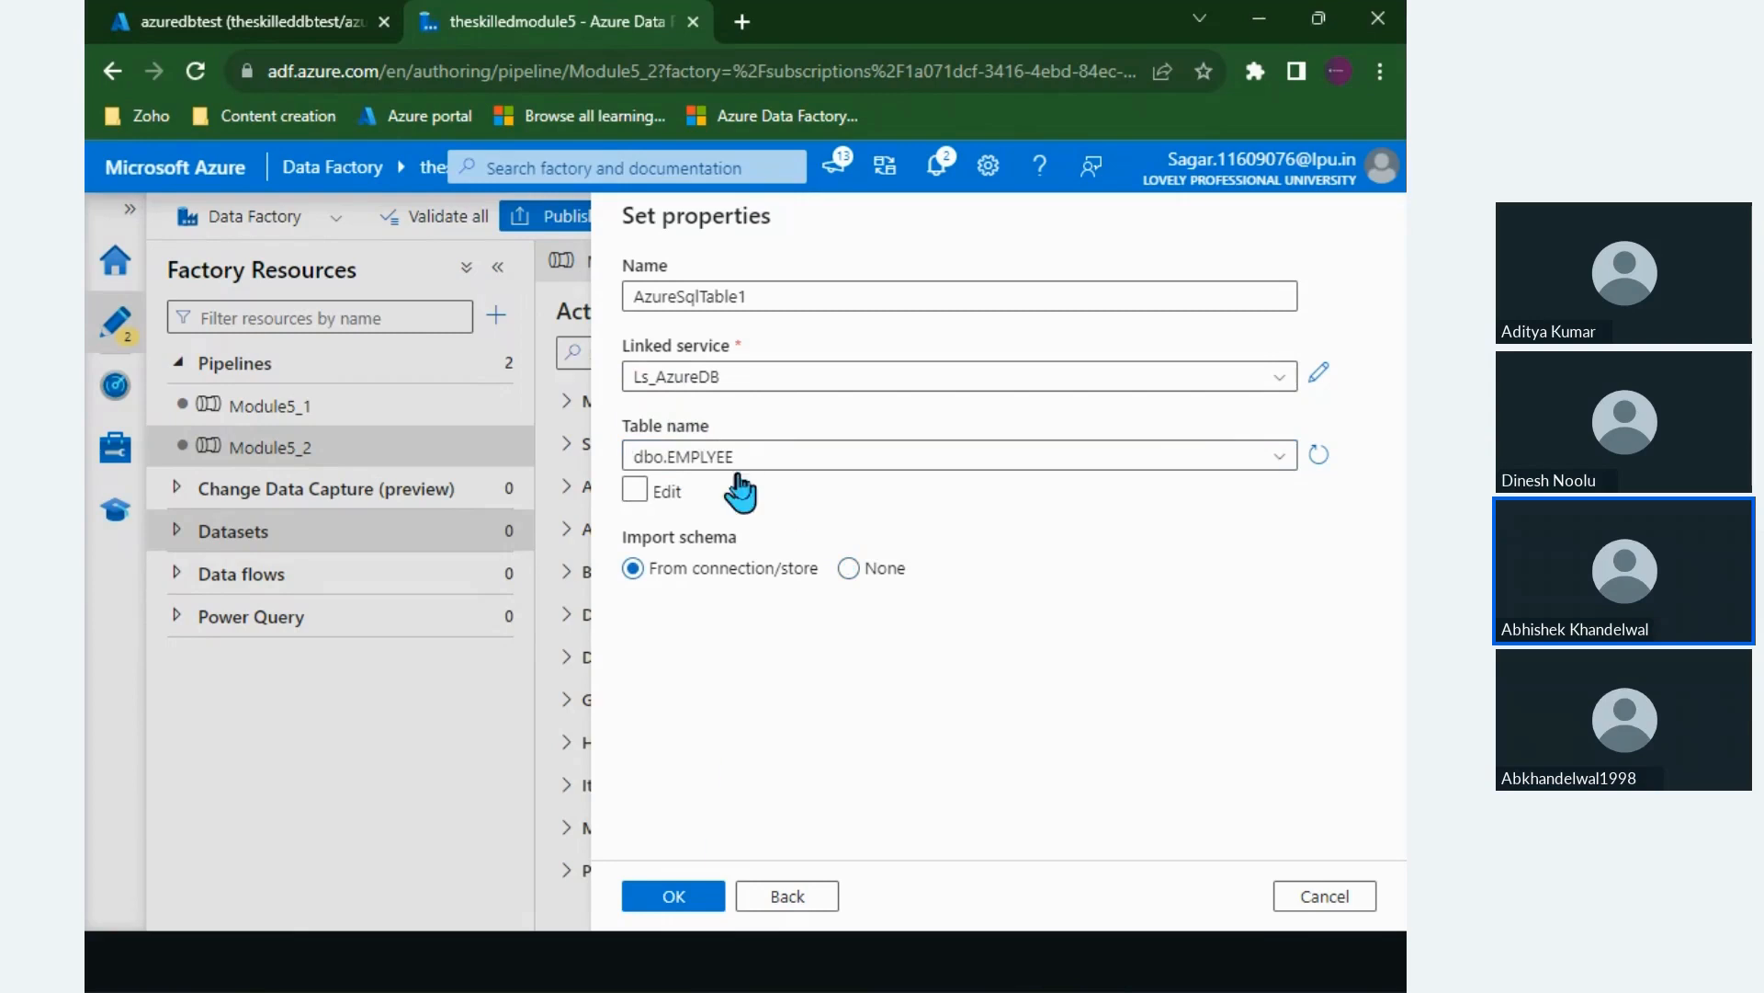
left_click(674, 896)
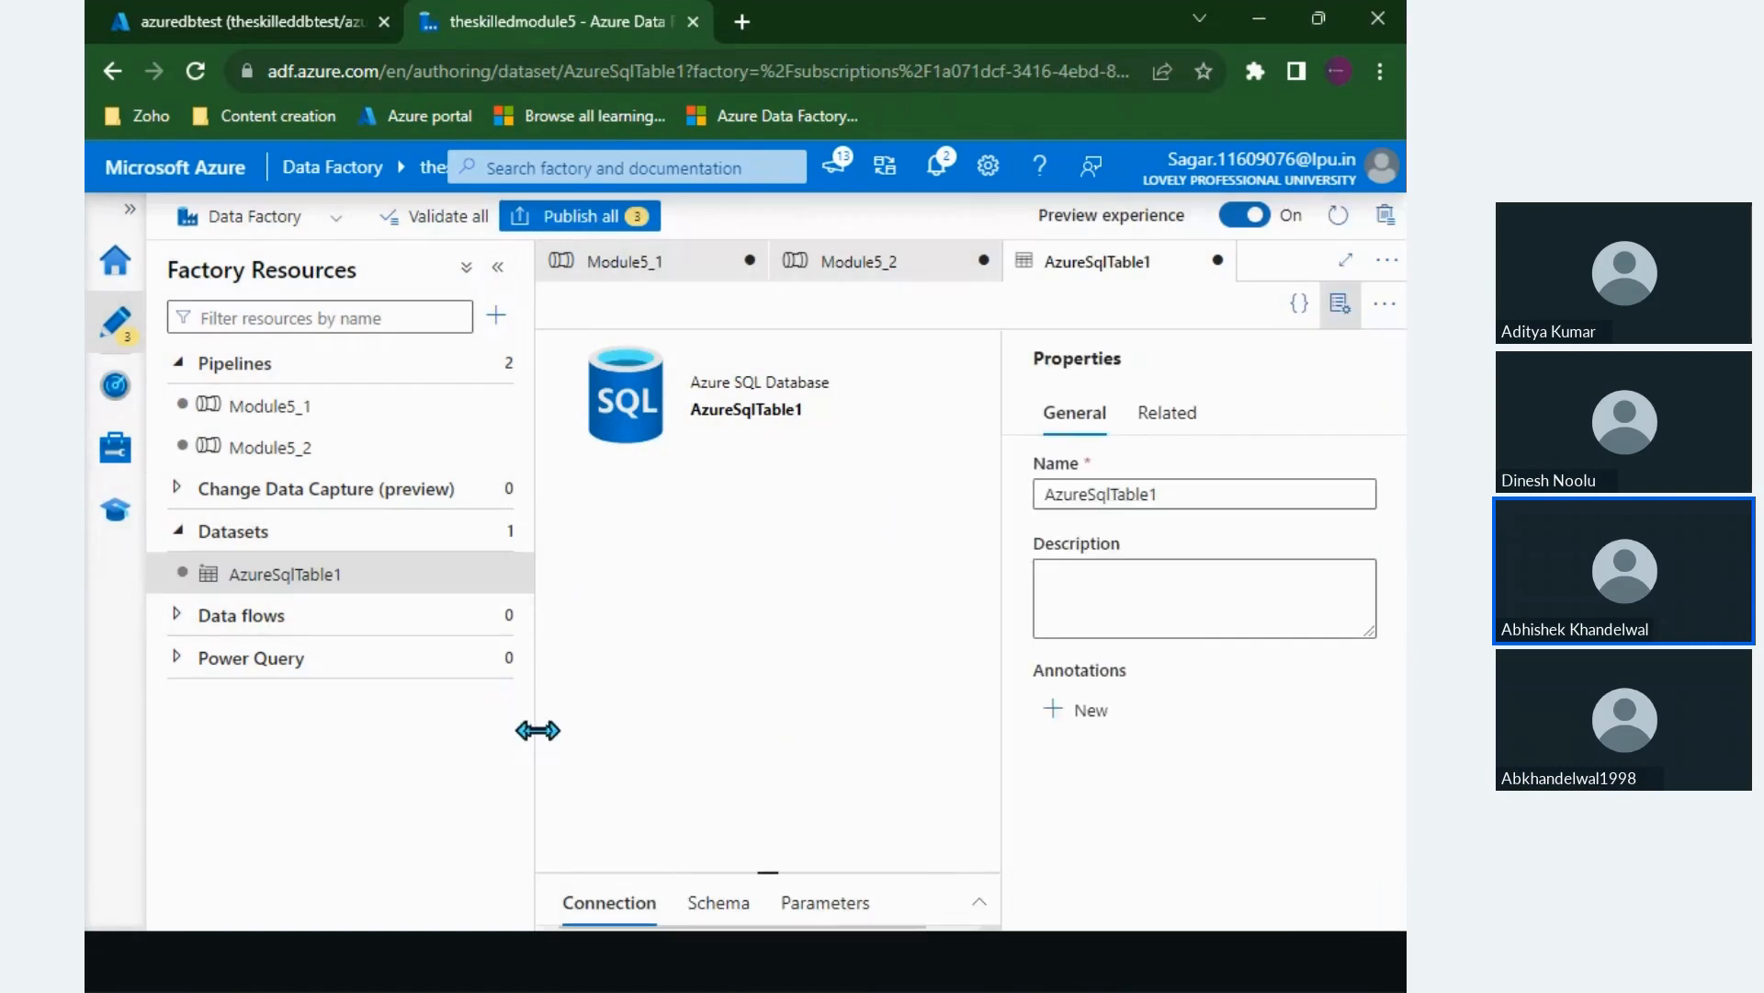
Step: Collapse the factory resources, expand the dataset's connection settings below its summary, and circle the linked service Ls_AzureDB
left_click_drag(535, 729, 355, 713)
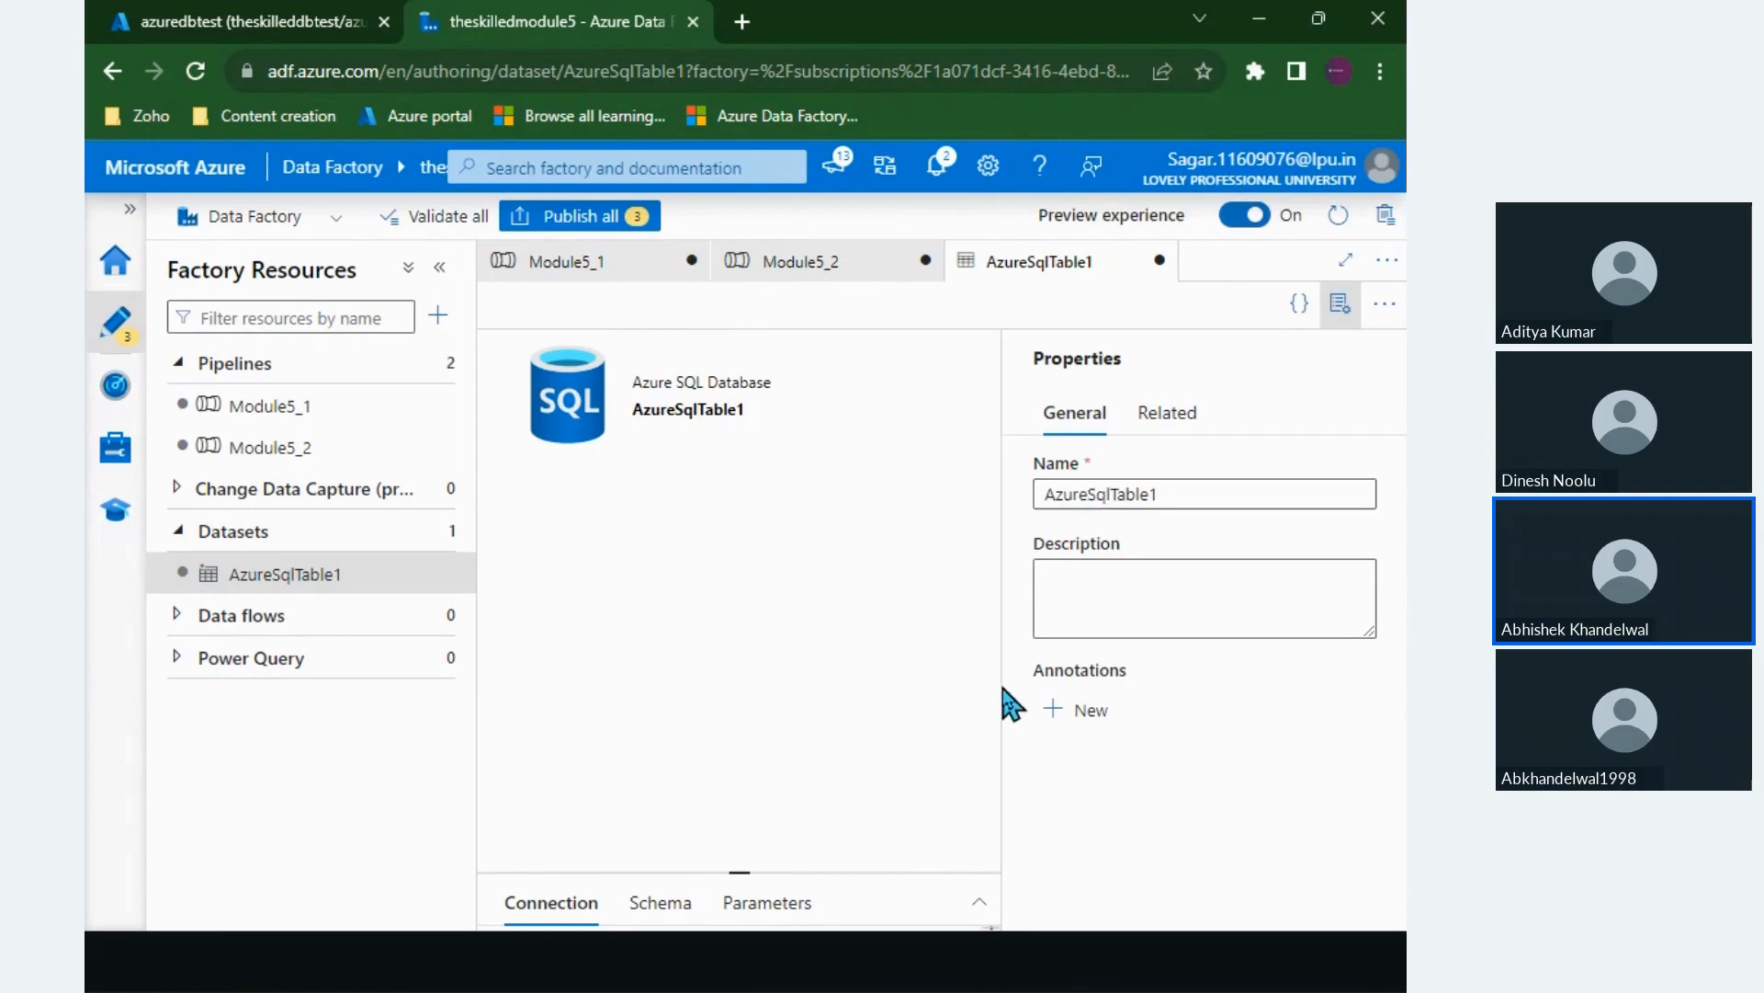
left_click(980, 901)
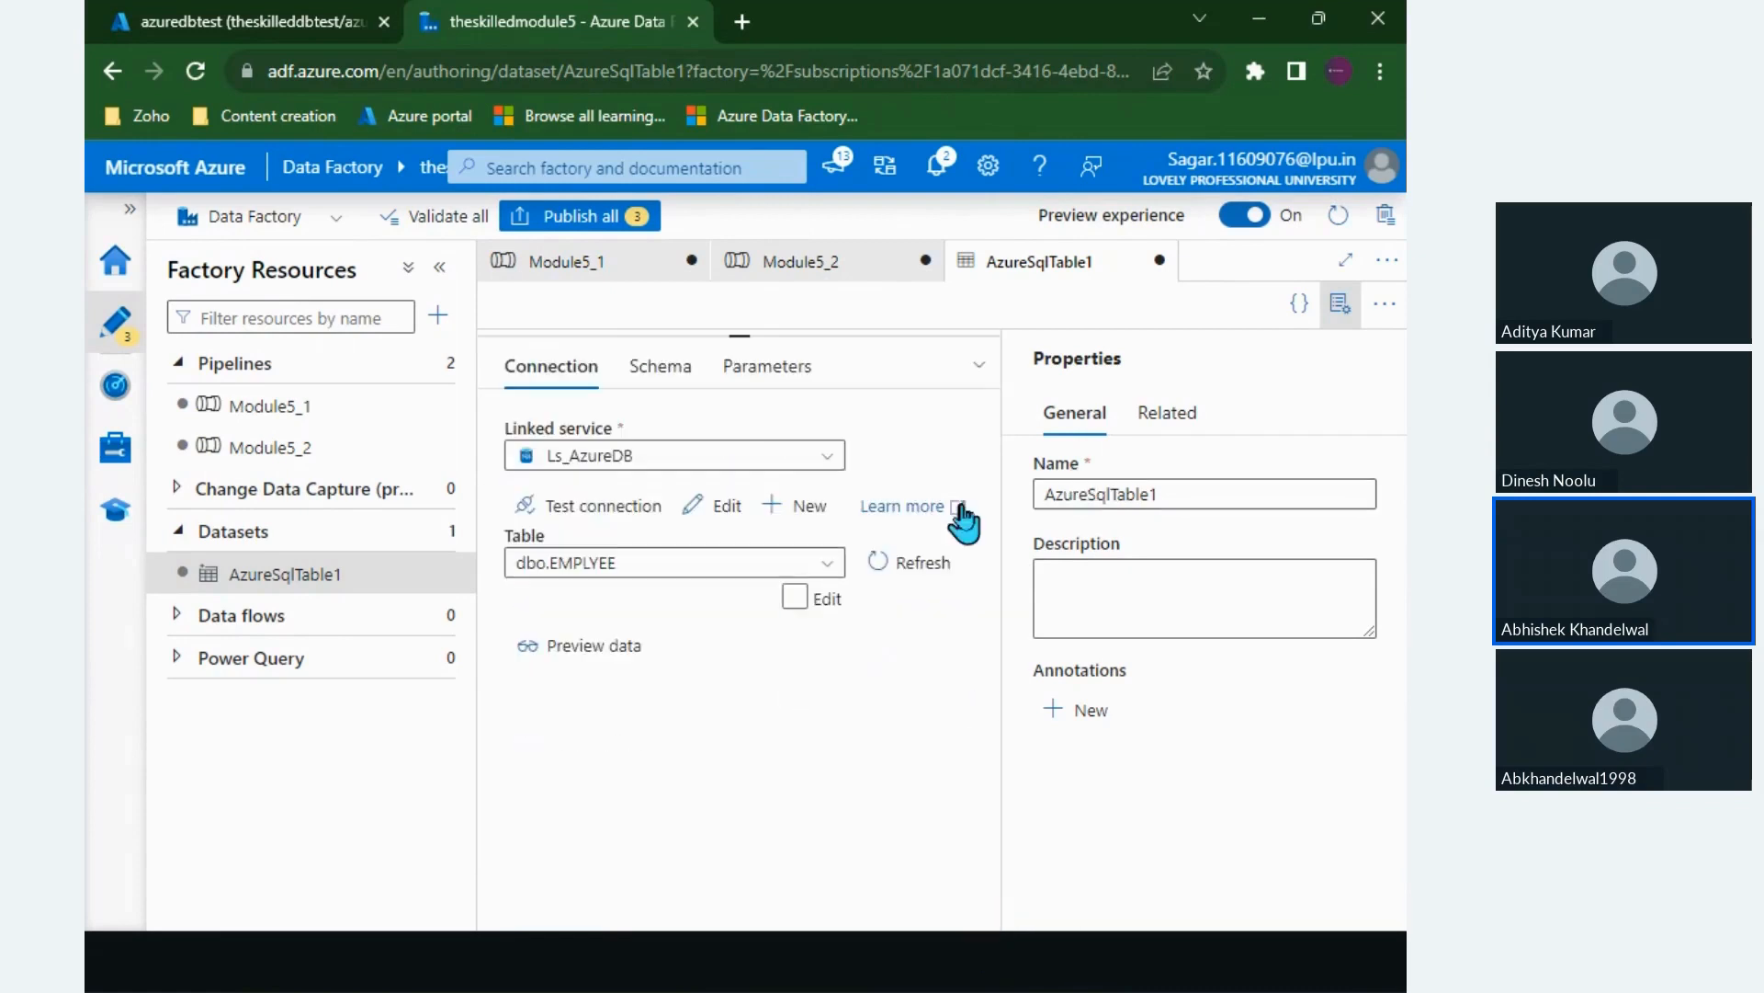
left_click(440, 266)
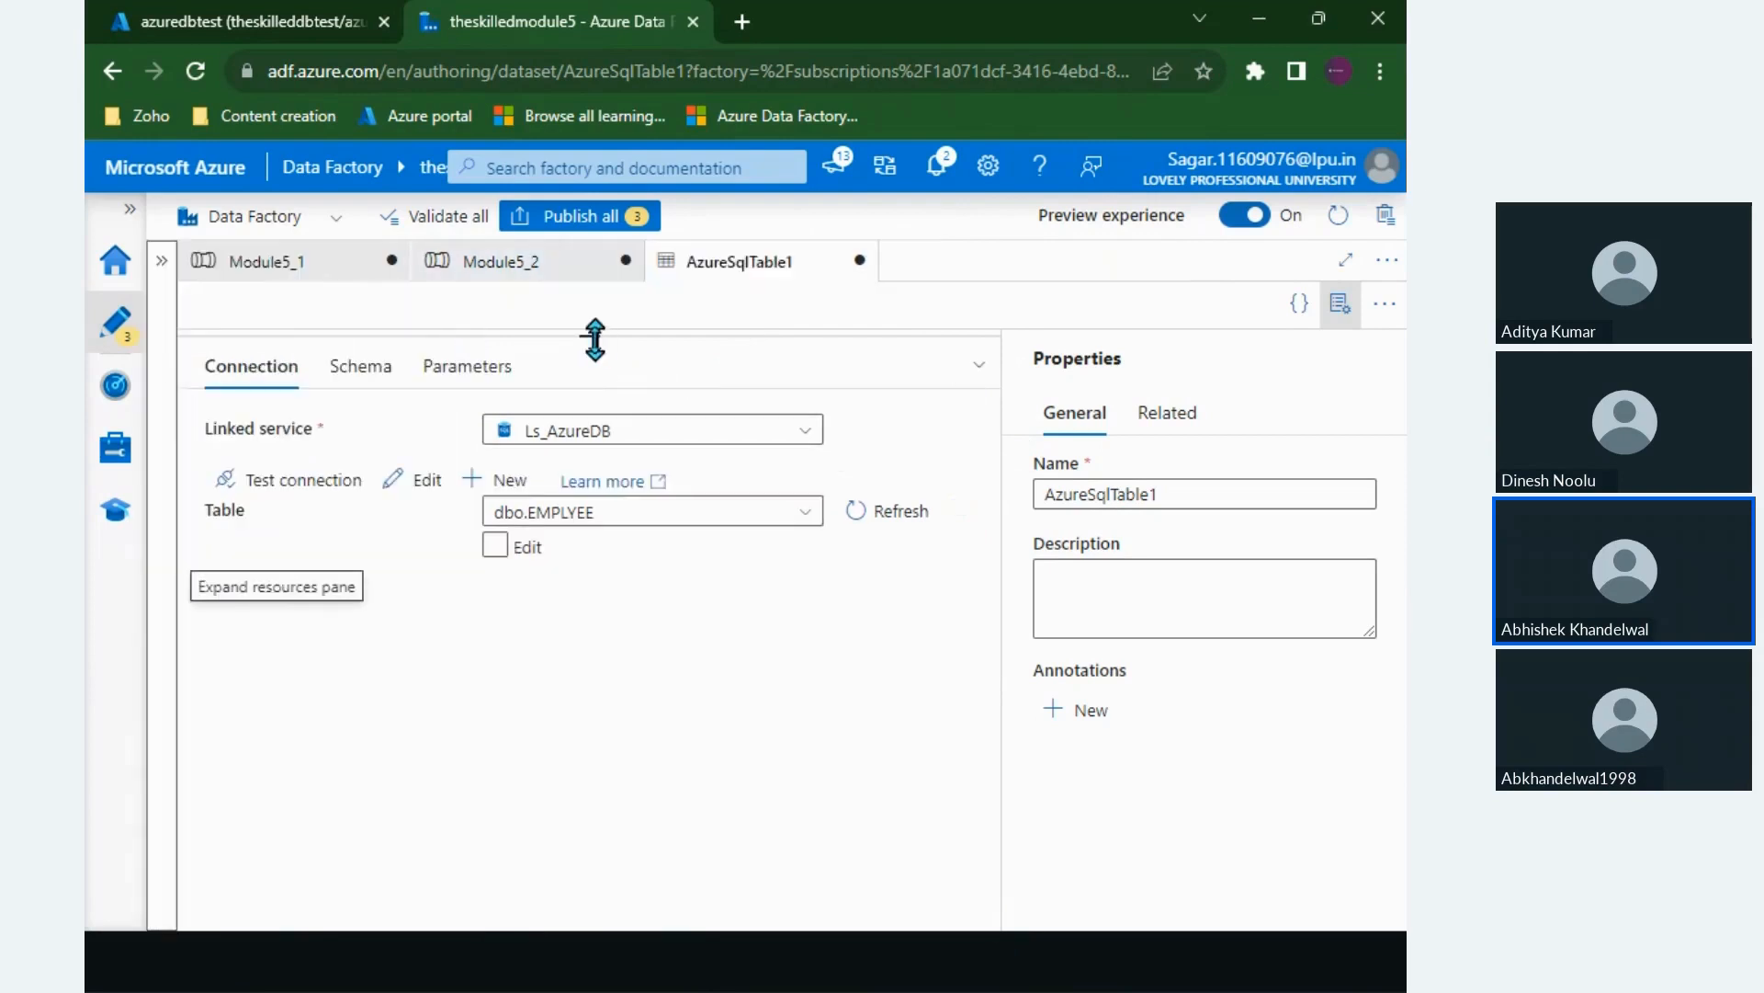
left_click_drag(594, 340, 590, 581)
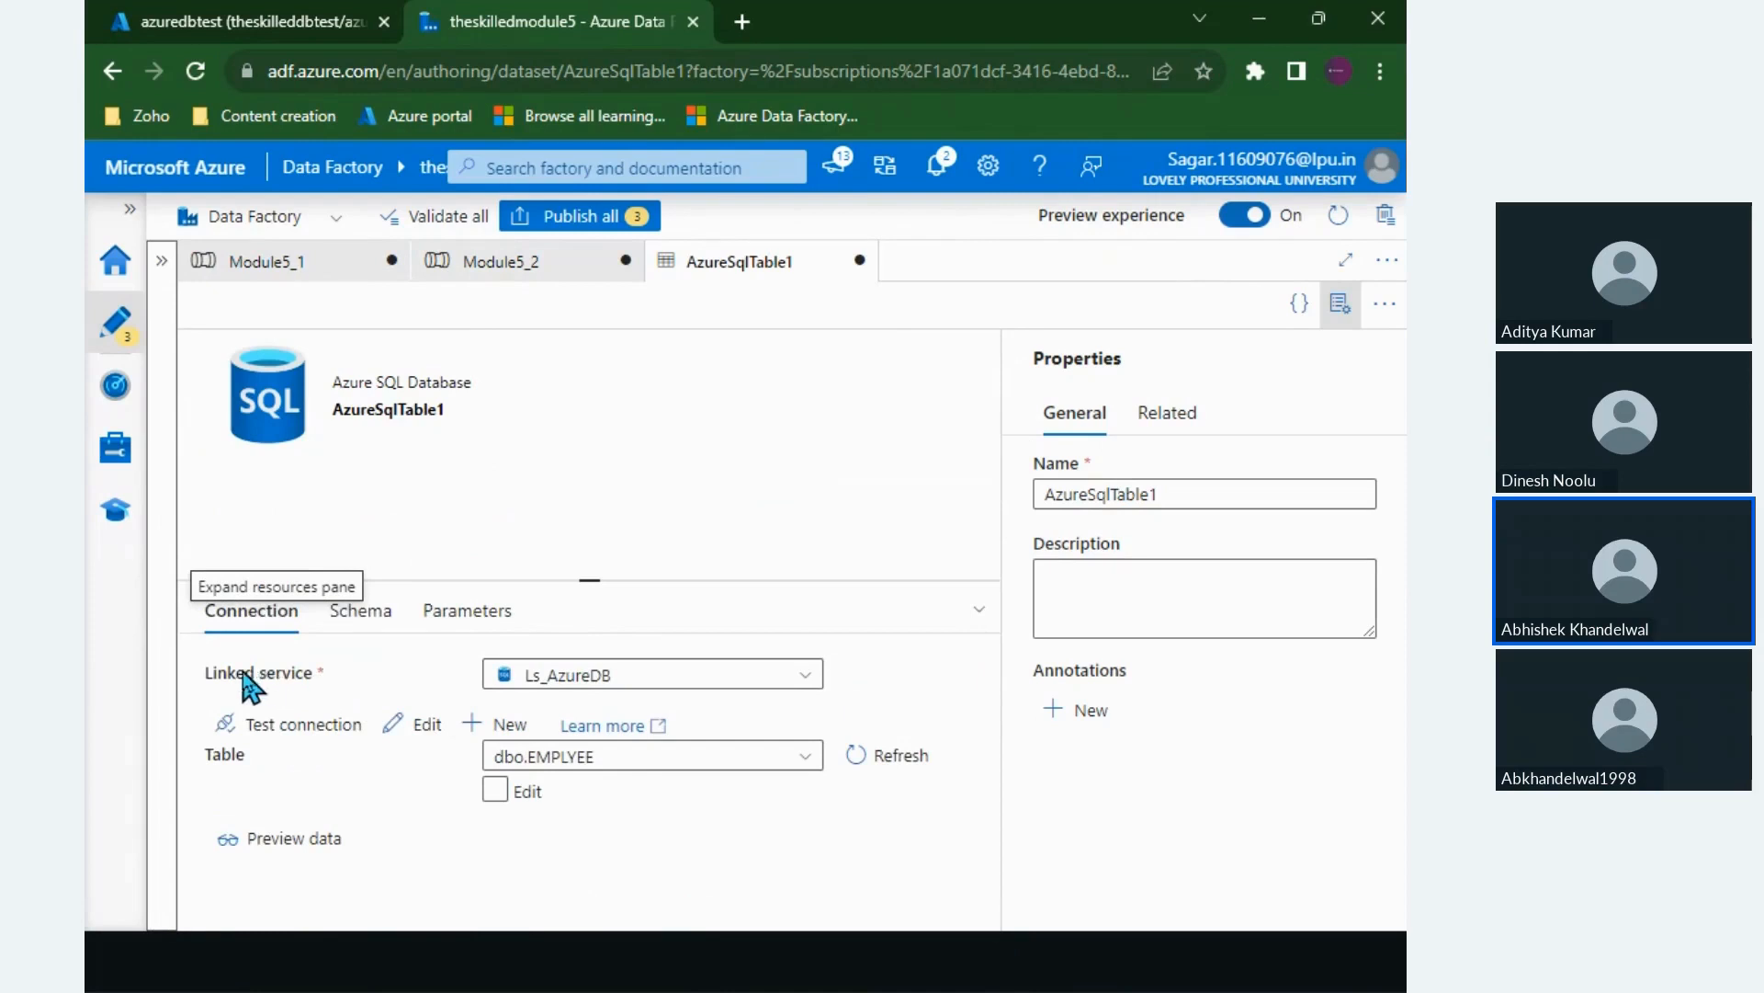
left_click_drag(241, 672, 295, 671)
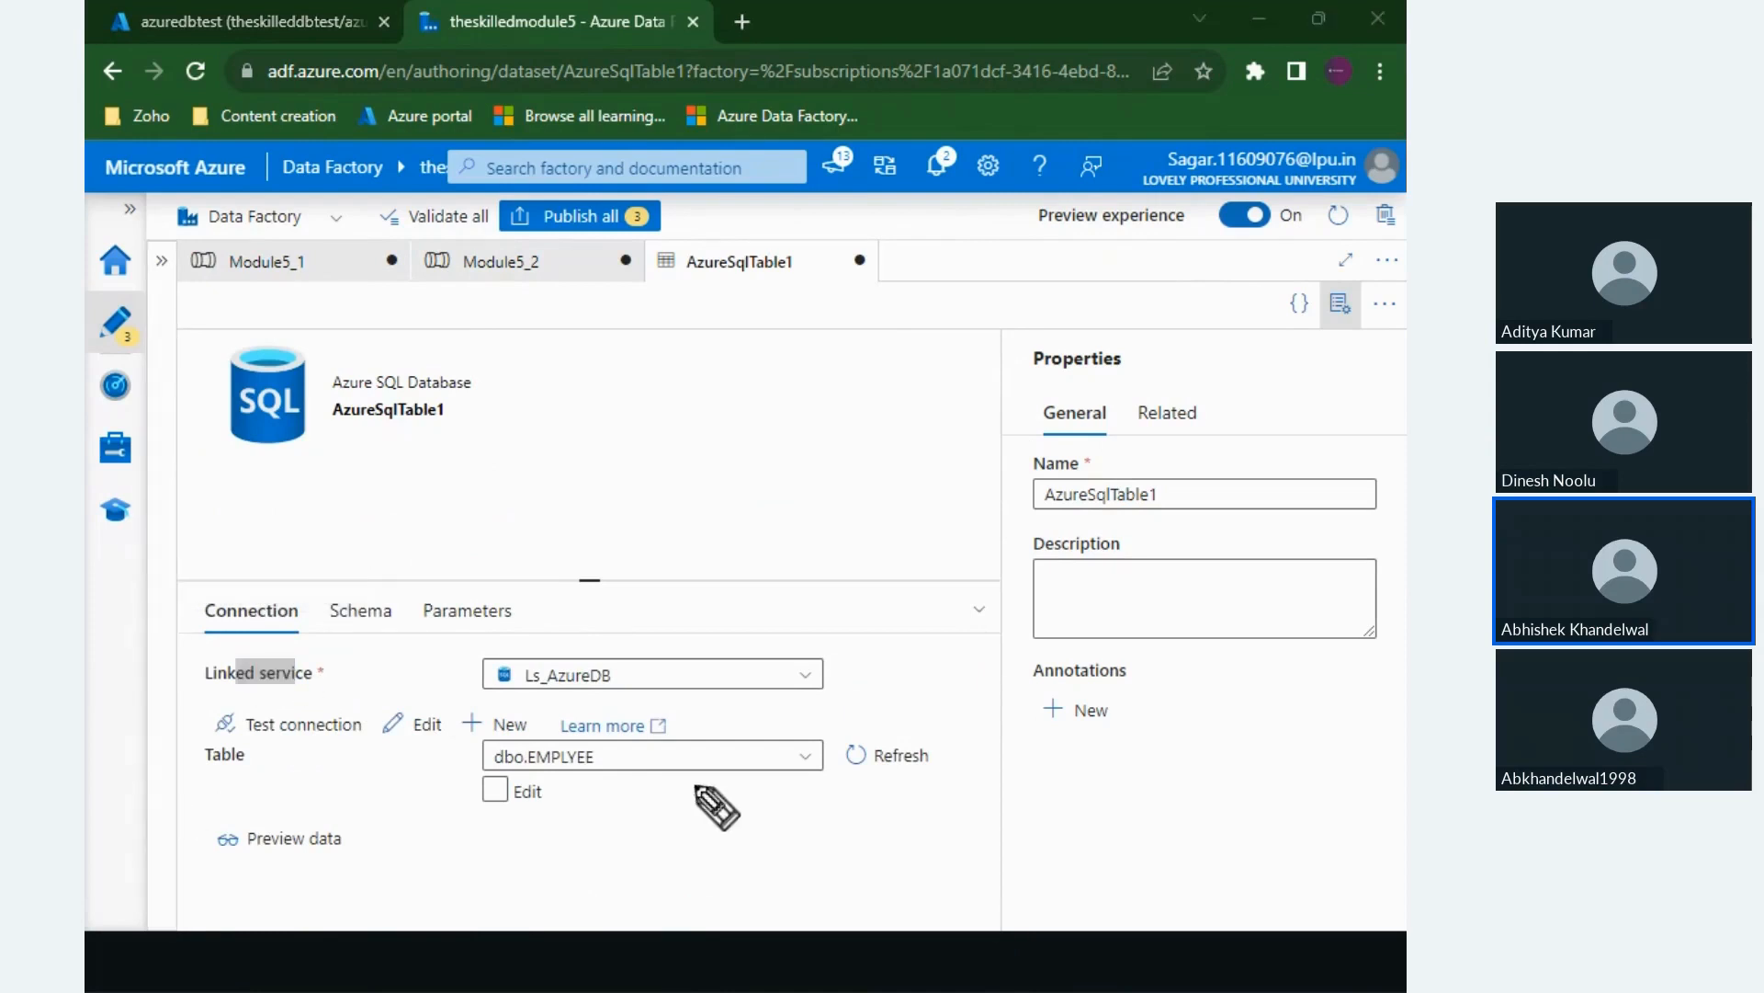
mouse_move(488, 707)
left_mouse_down()
mouse_move(602, 608)
mouse_move(499, 687)
left_mouse_up()
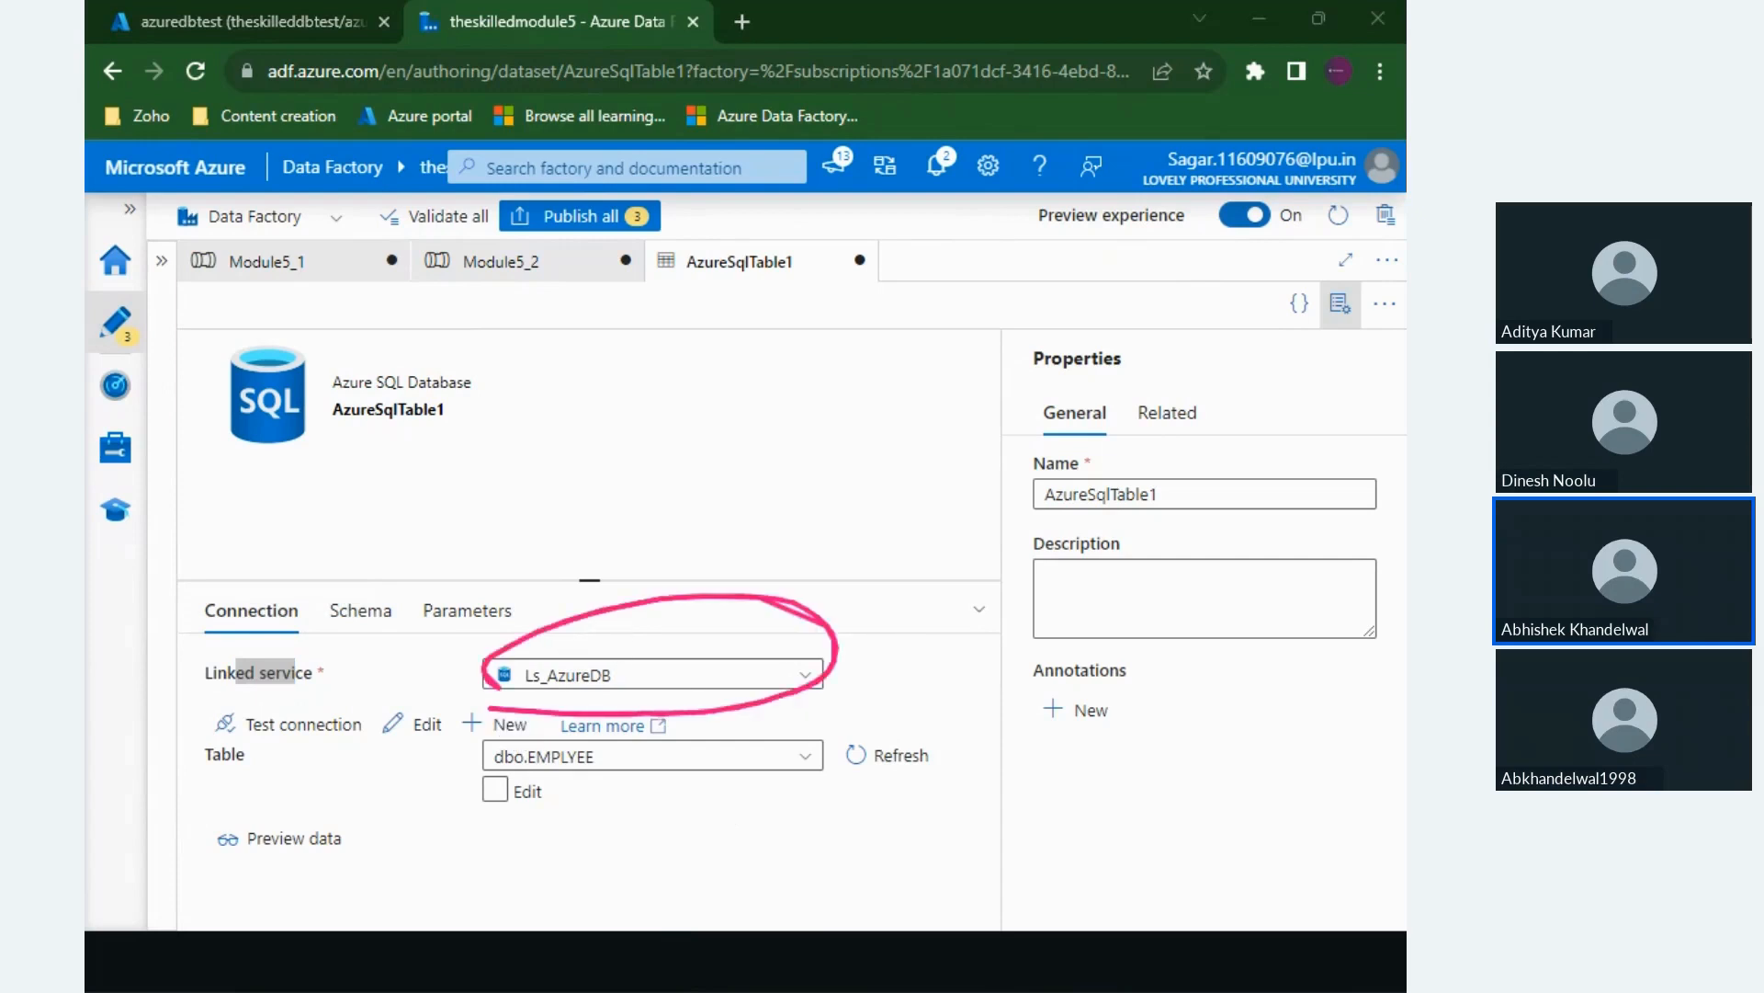
Step: Draw an arrow towards the dataset's table setting, then preview the data in dbo.EMPLYEE and close the preview
left_click_drag(196, 802, 356, 779)
left_click_drag(341, 759, 372, 799)
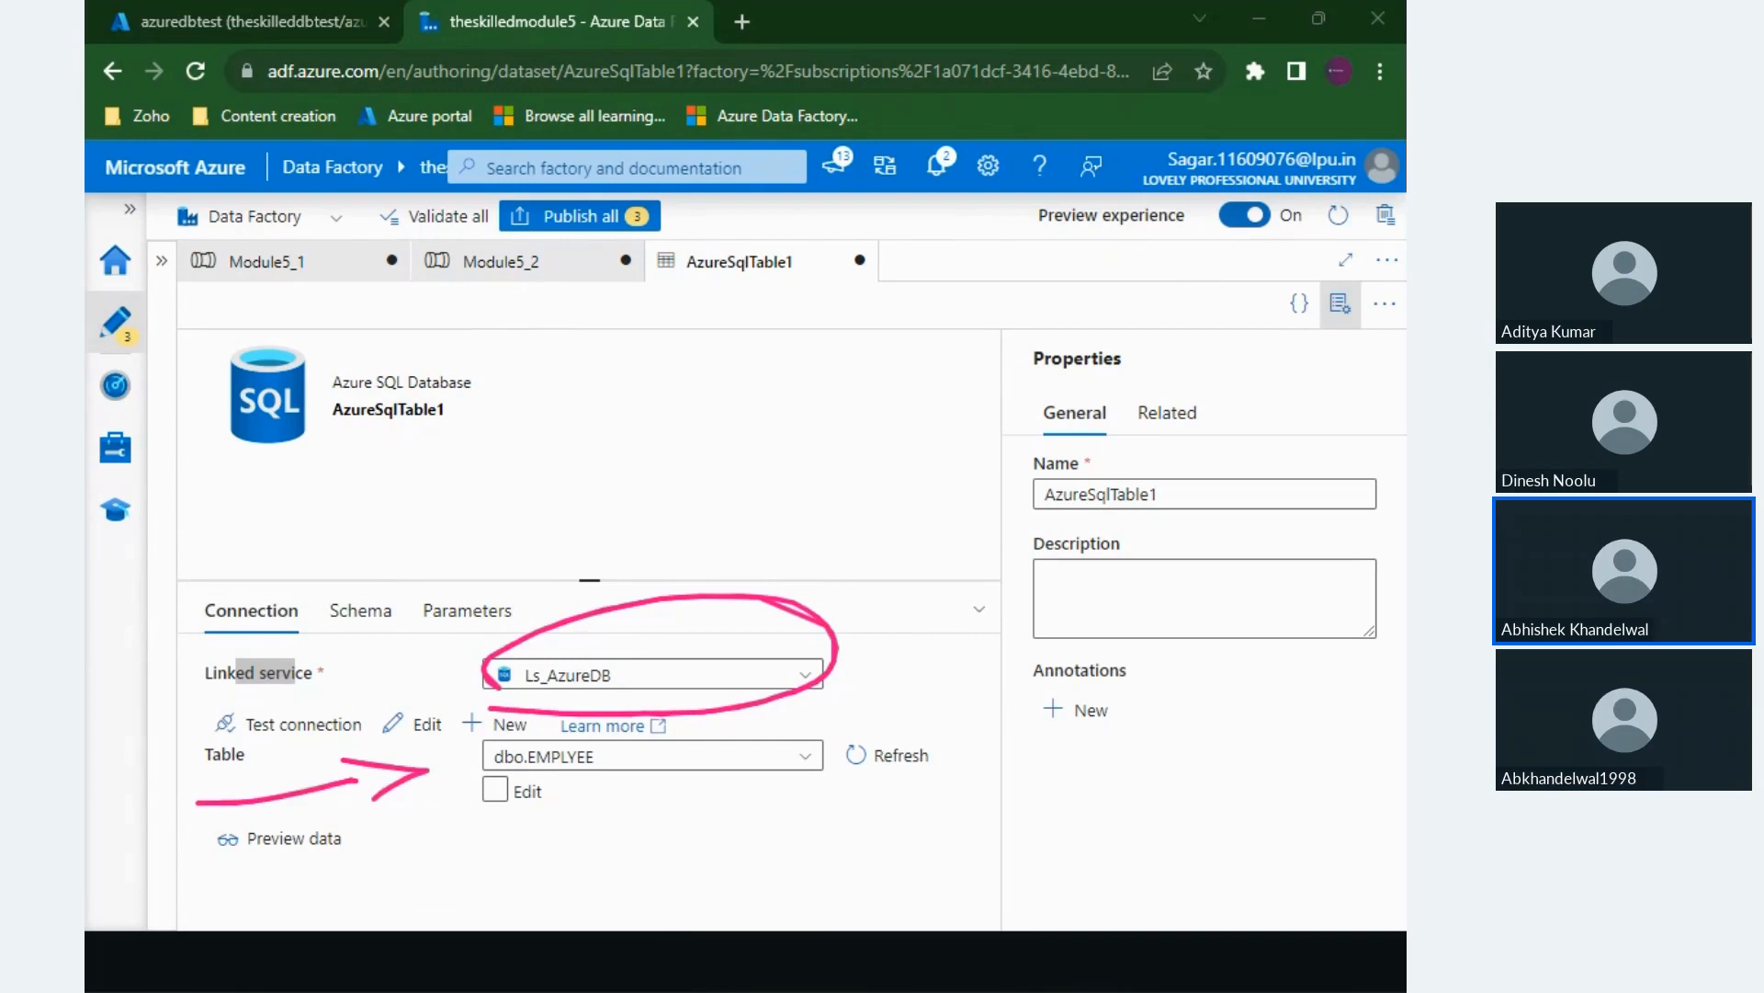
left_click(249, 852)
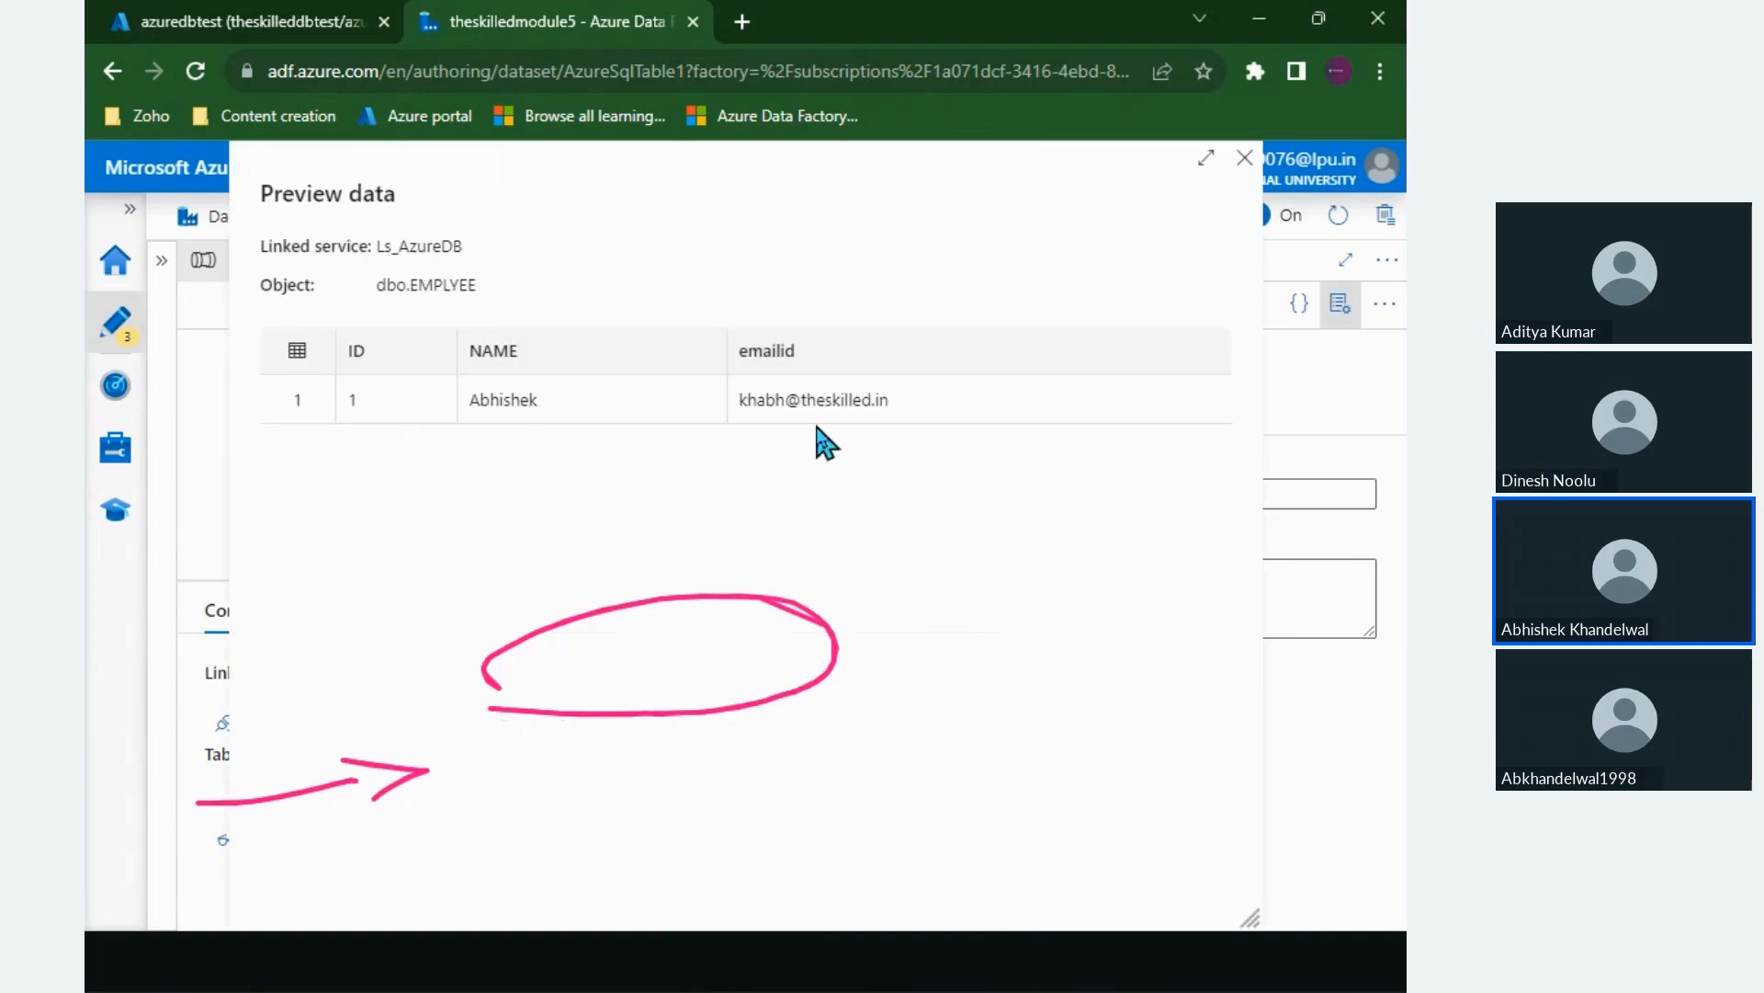
left_click_drag(941, 409, 325, 372)
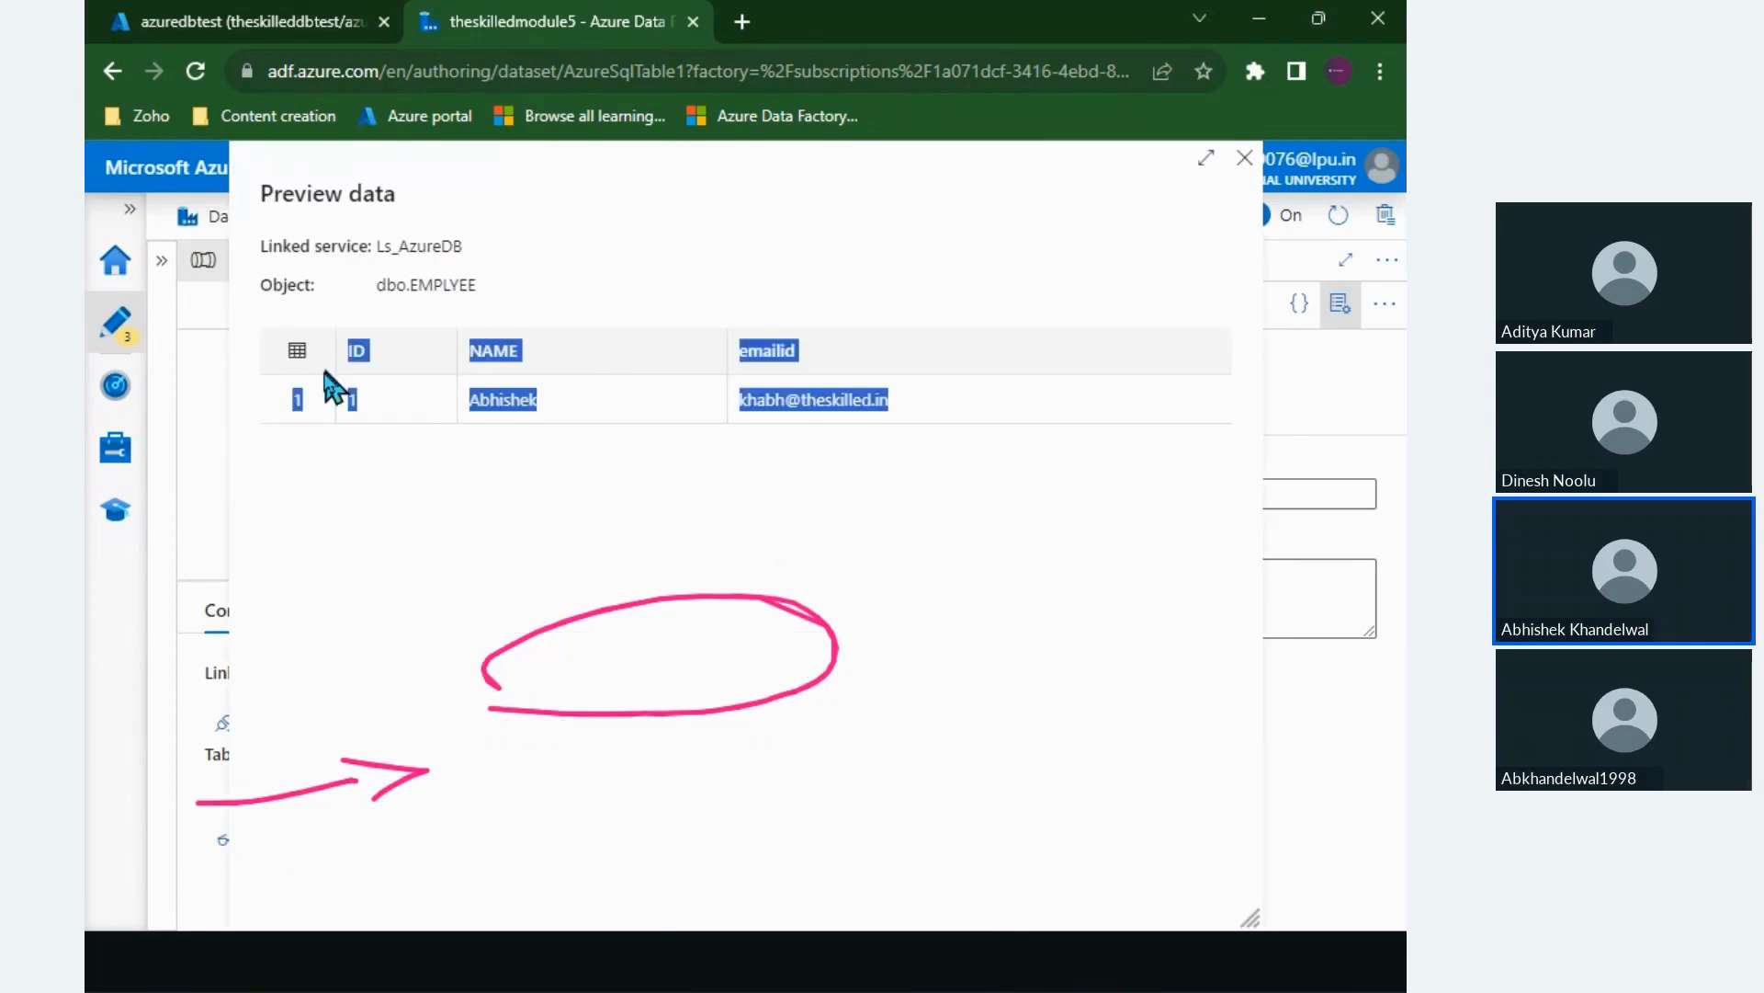
left_click(303, 397)
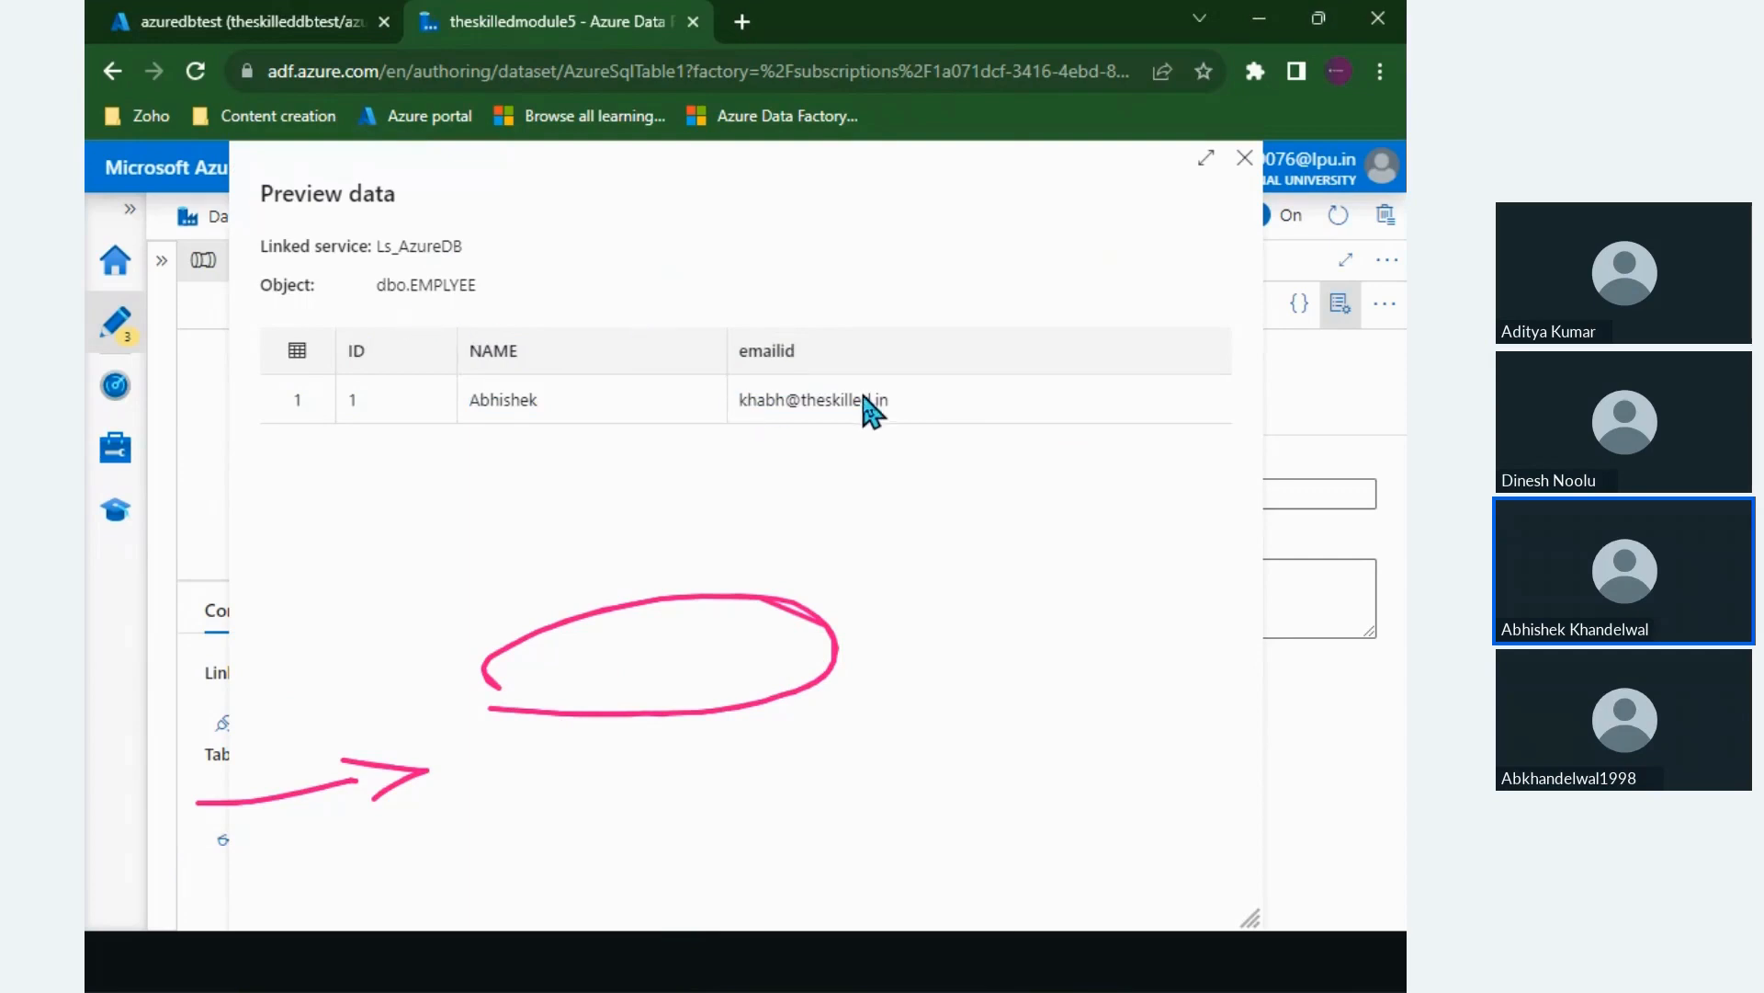
left_click(1245, 162)
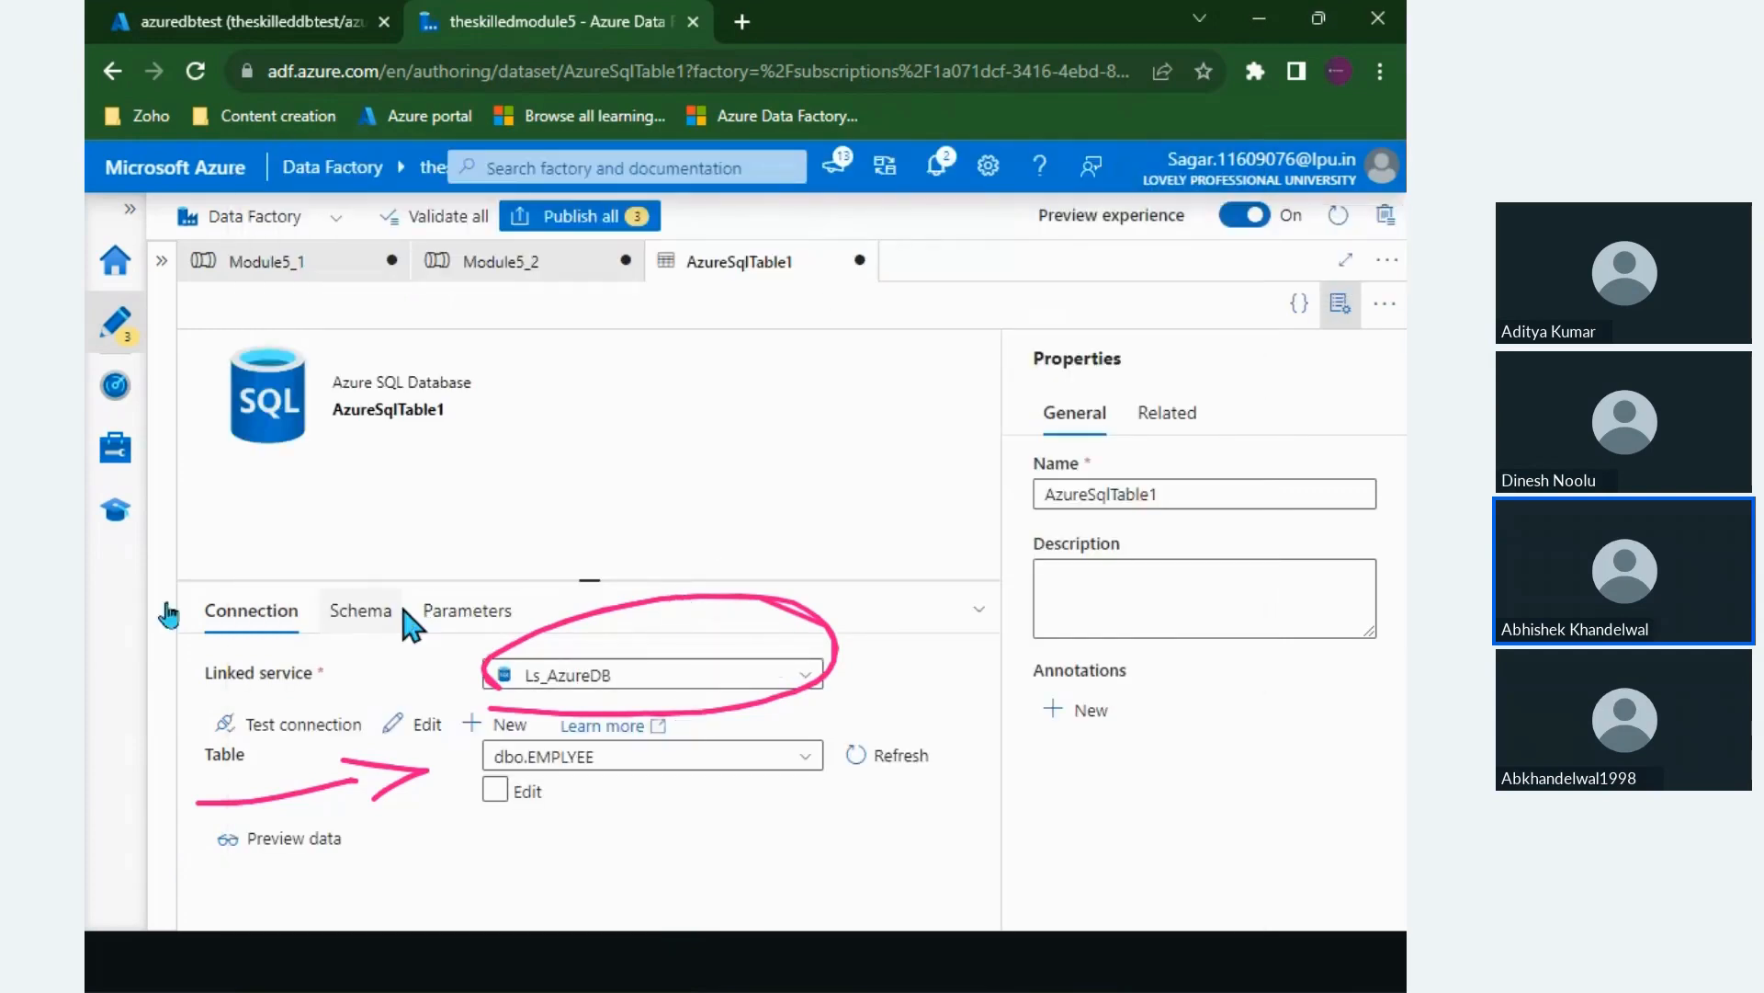
Step: Expand the factory resources and create a folder named HR under Datasets
left_click(161, 261)
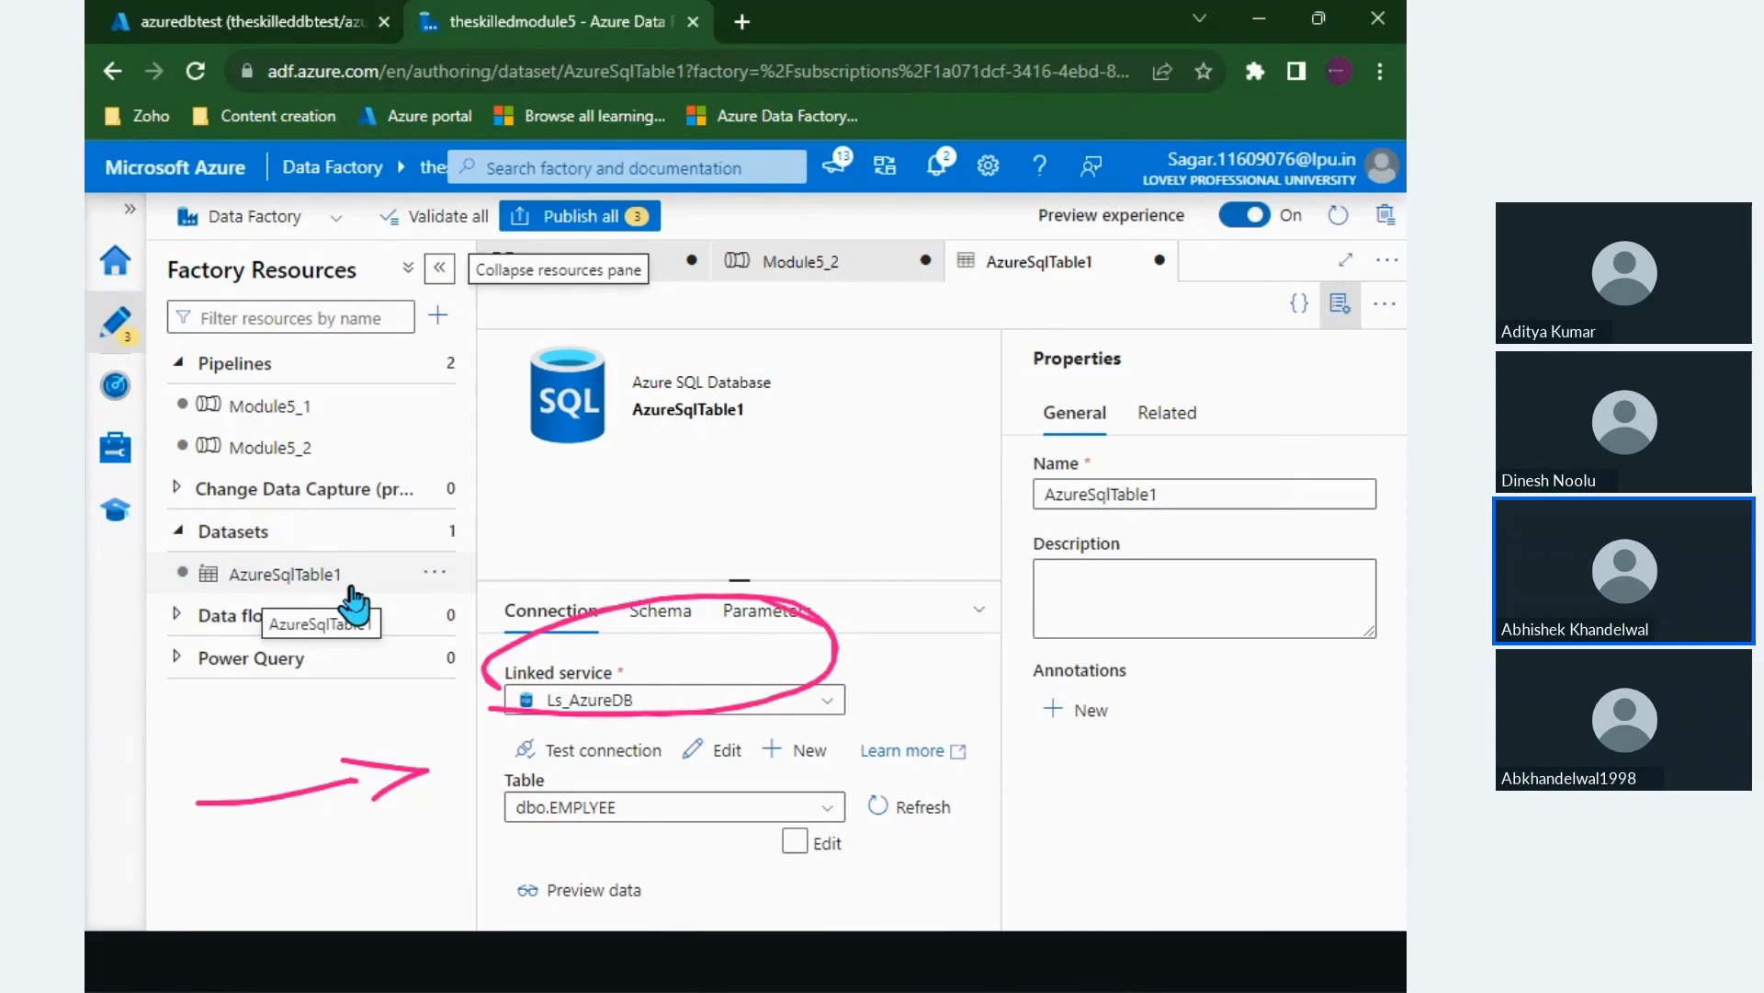
left_click(441, 581)
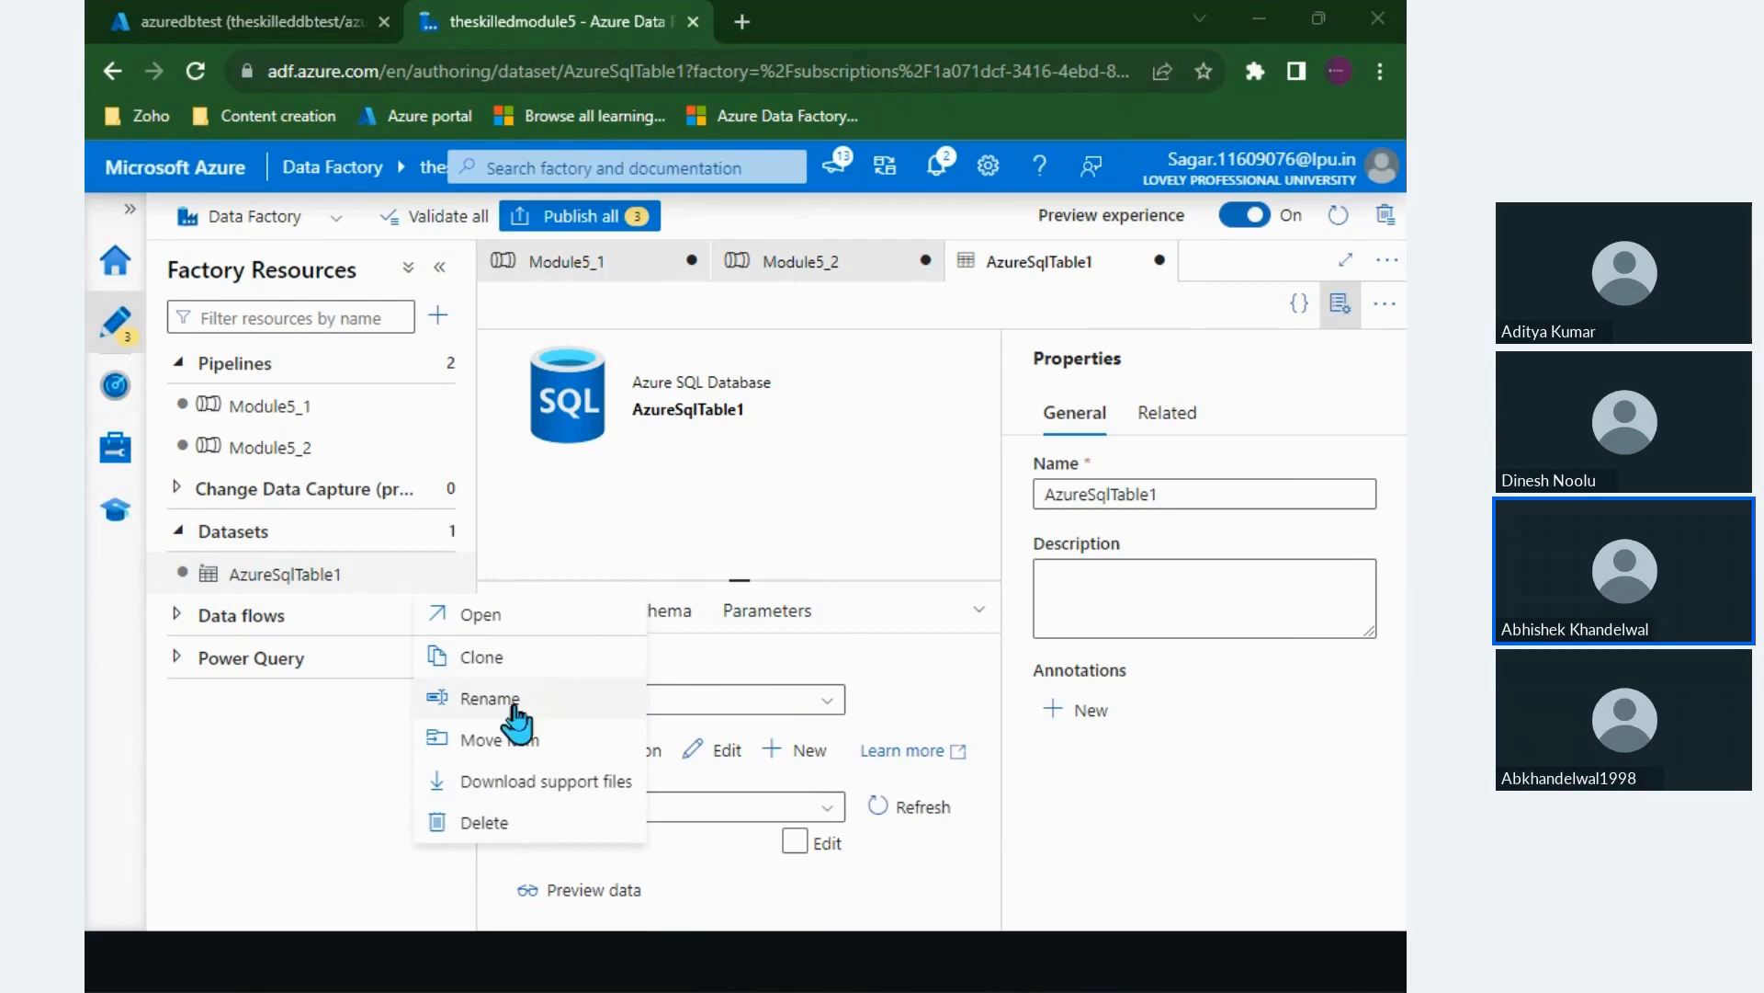
left_click(290, 769)
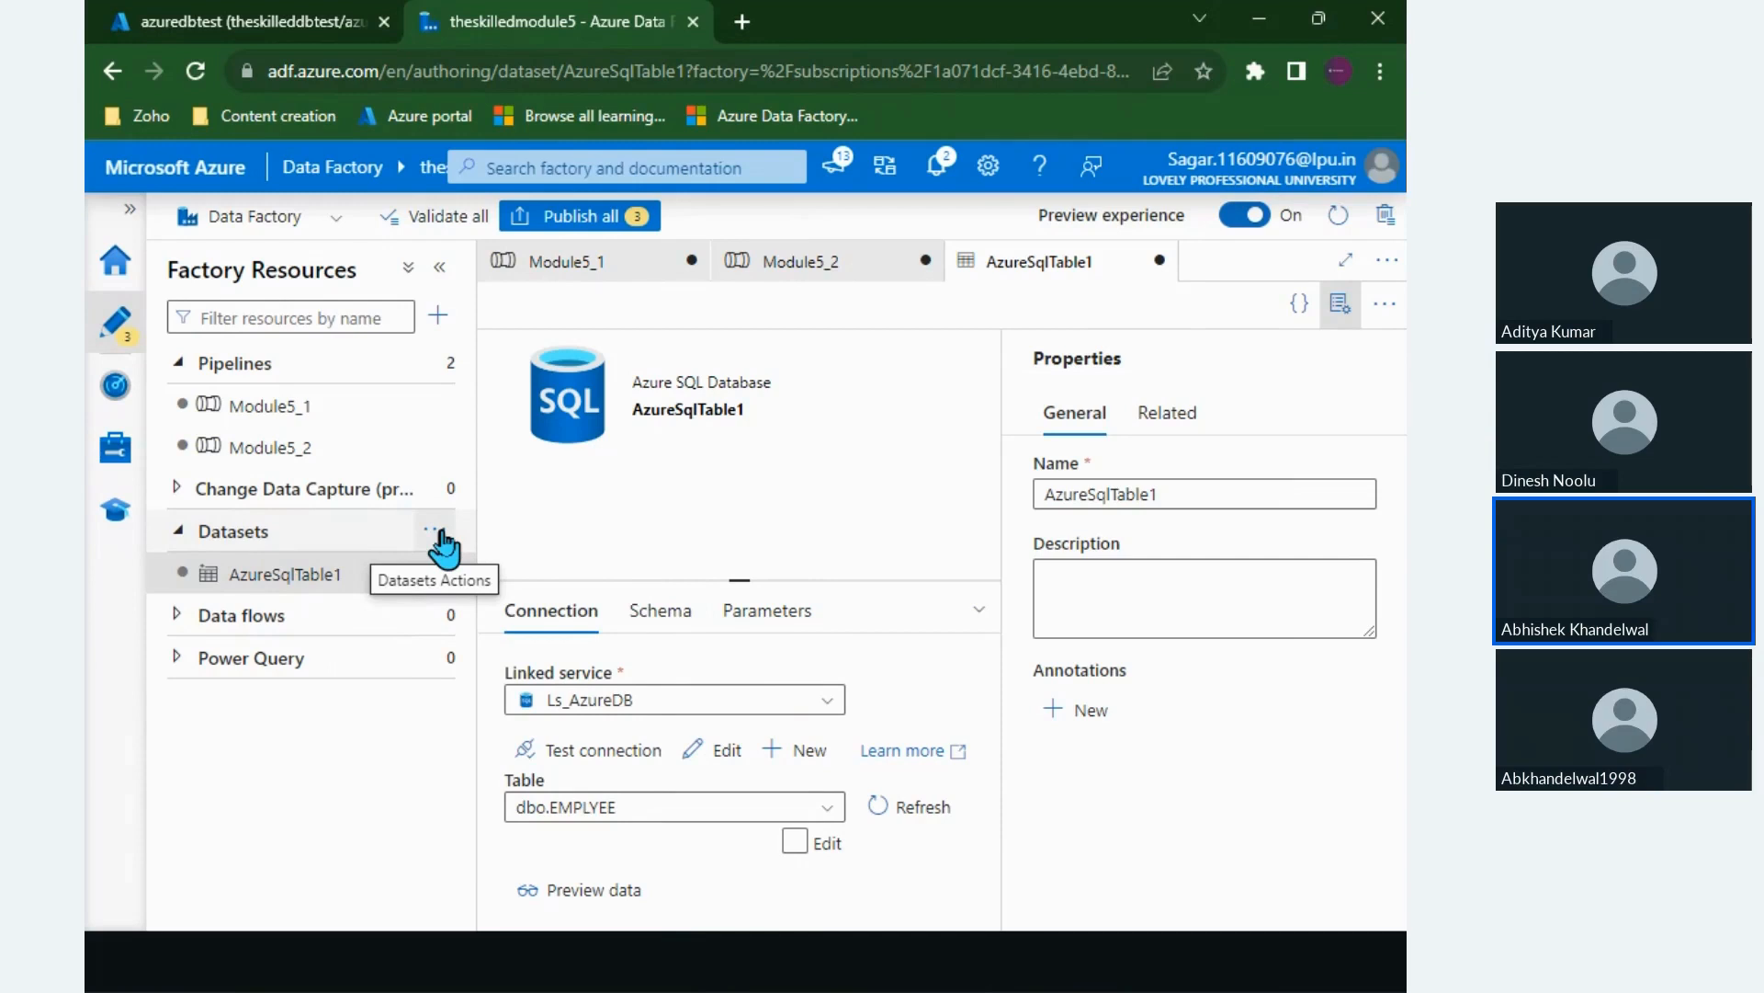
left_click(437, 535)
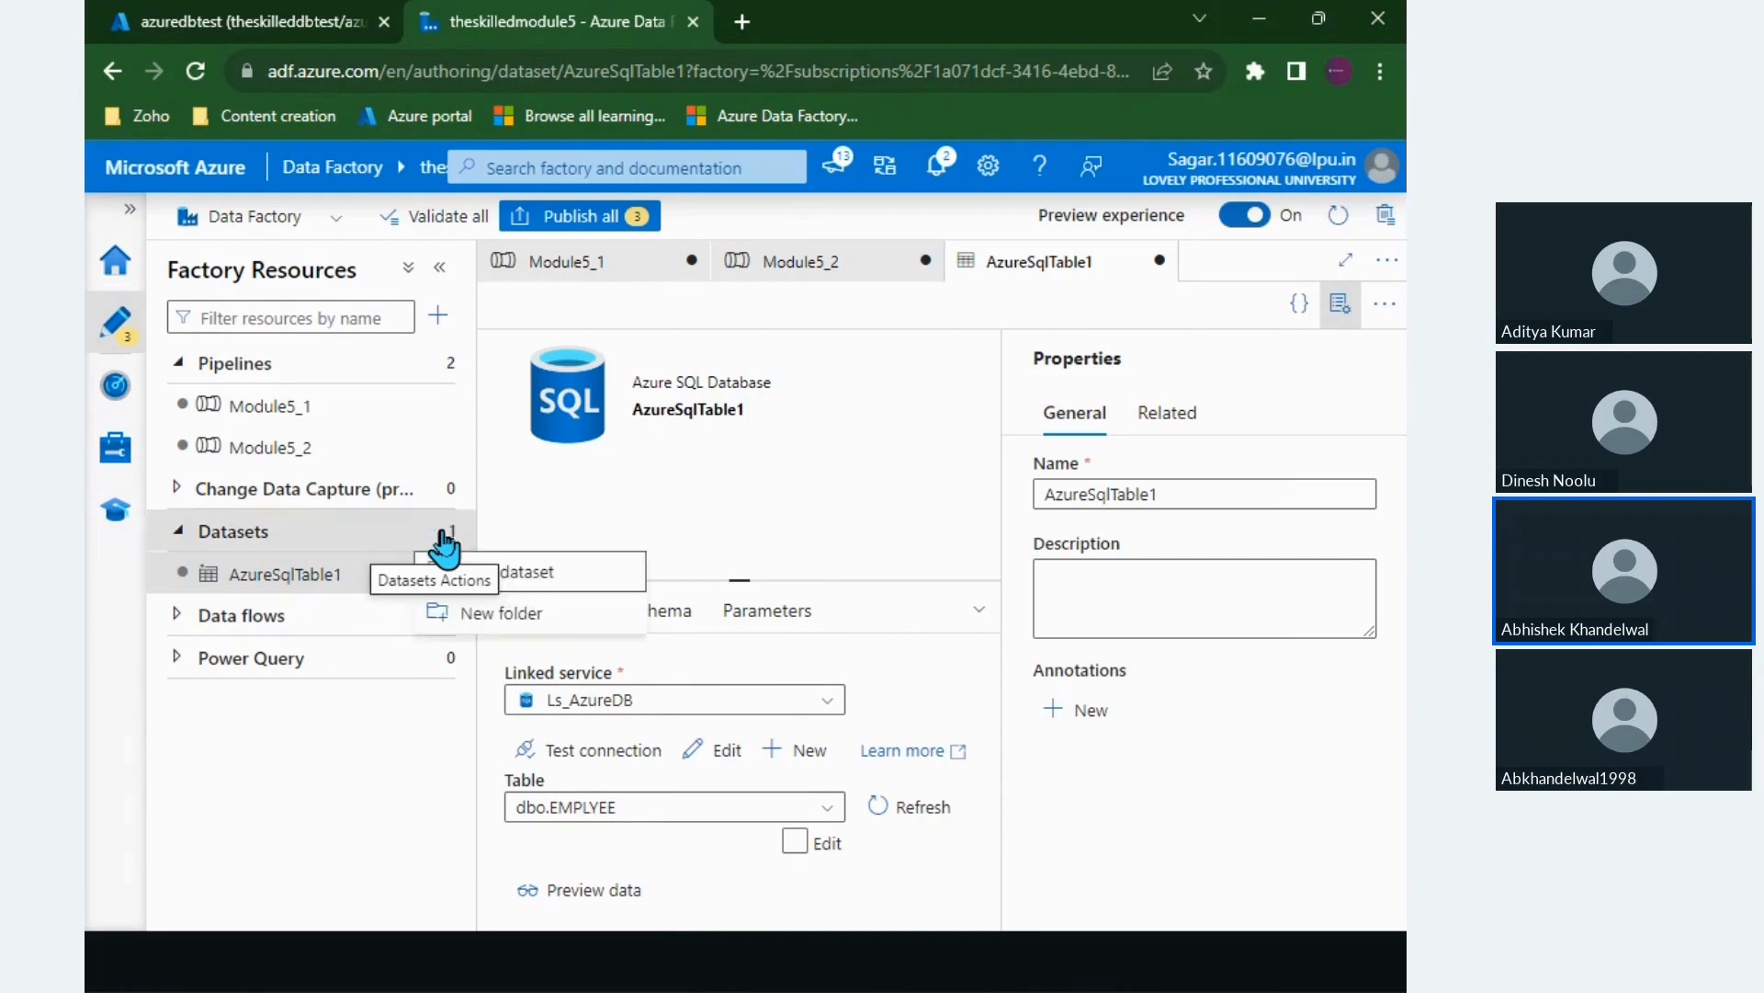
left_click(501, 614)
type("HR")
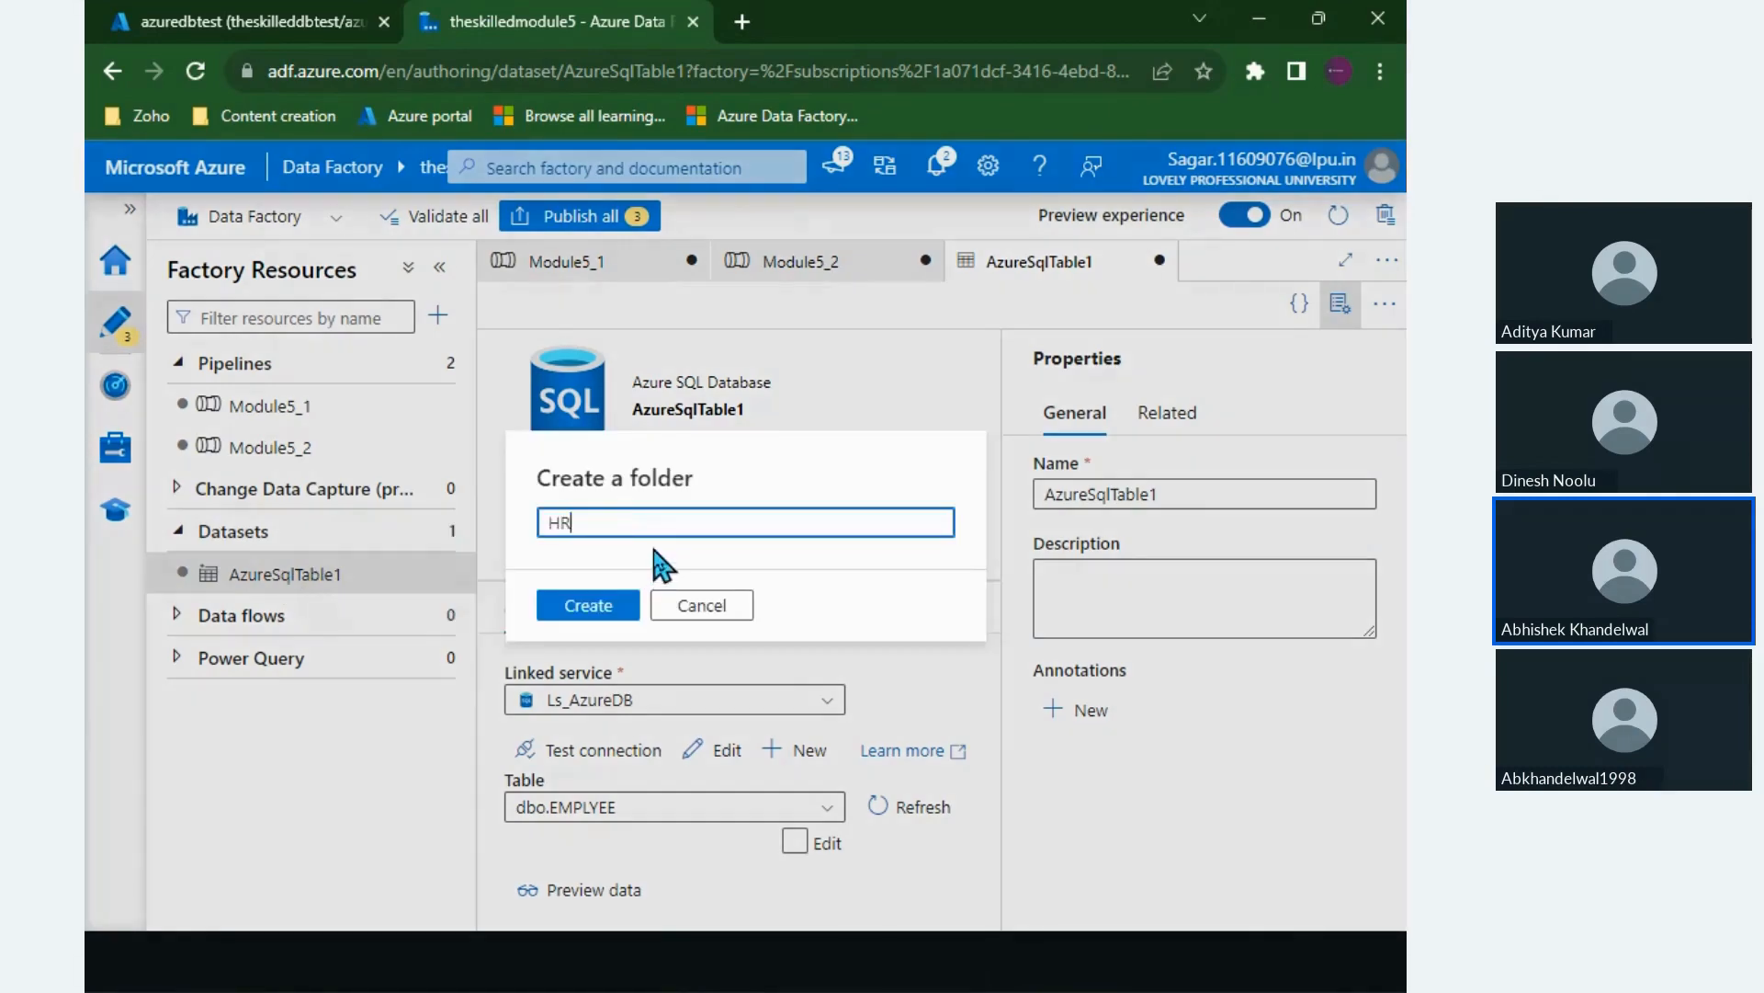
left_click(613, 606)
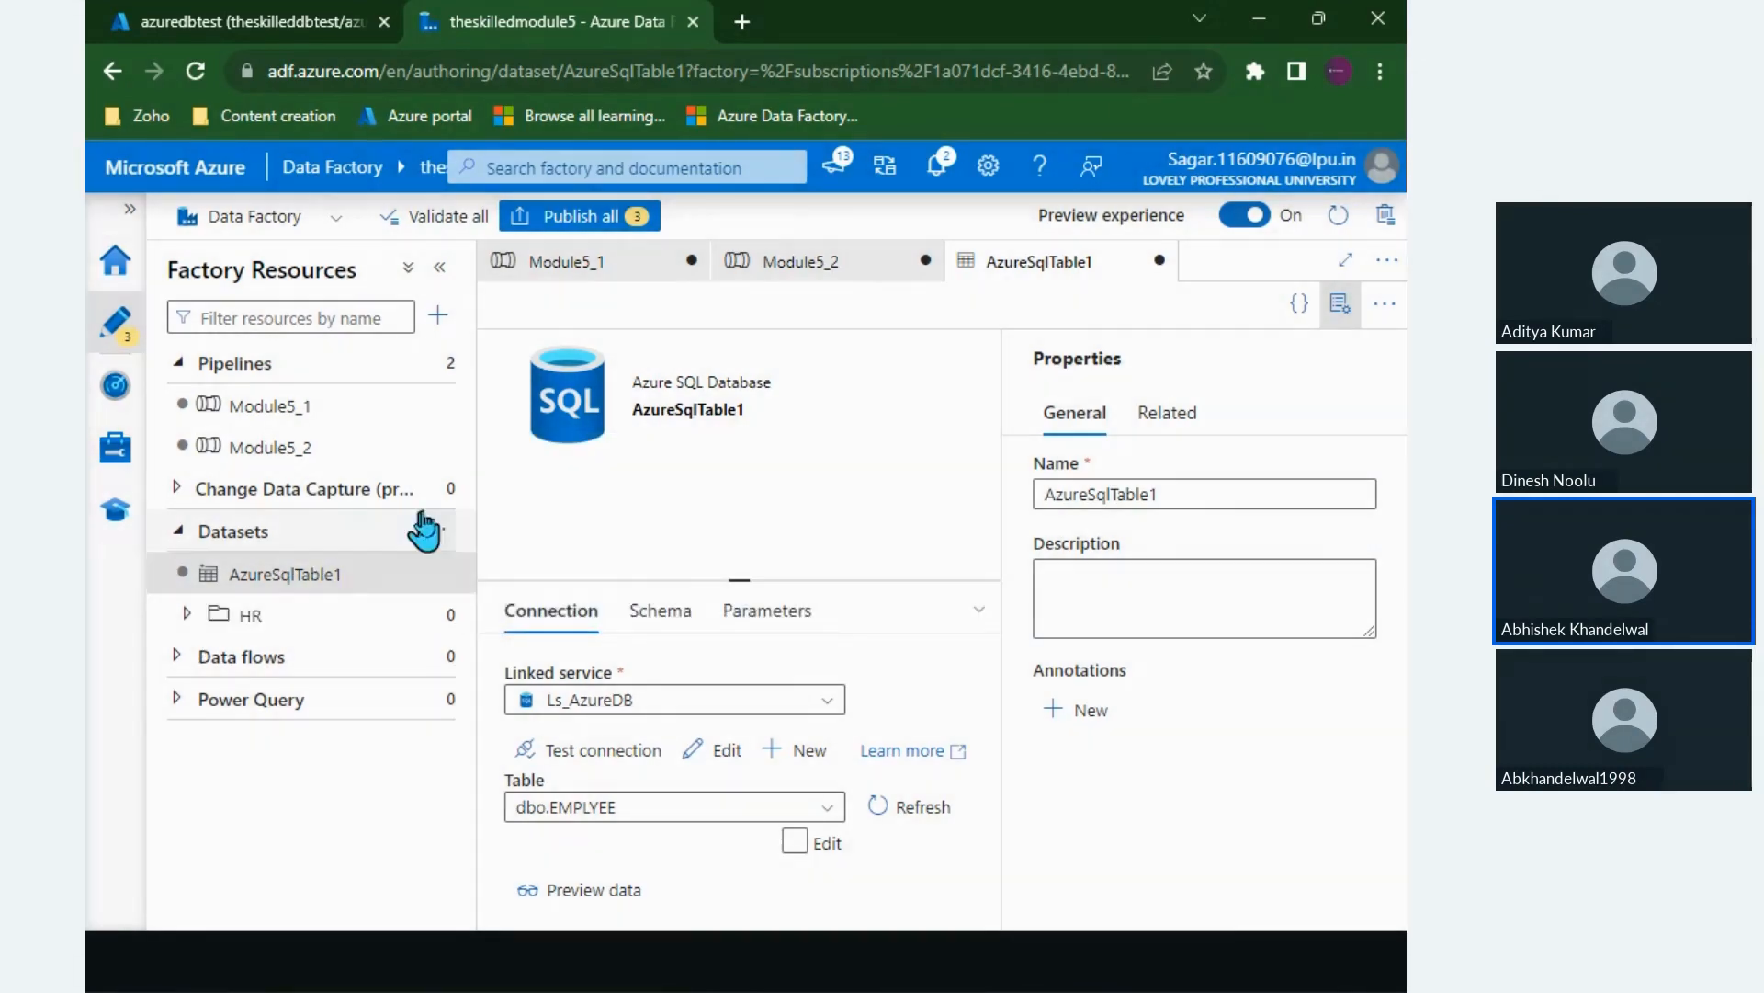
Step: Create a second folder under Datasets named Finance
left_click(437, 531)
left_click(512, 616)
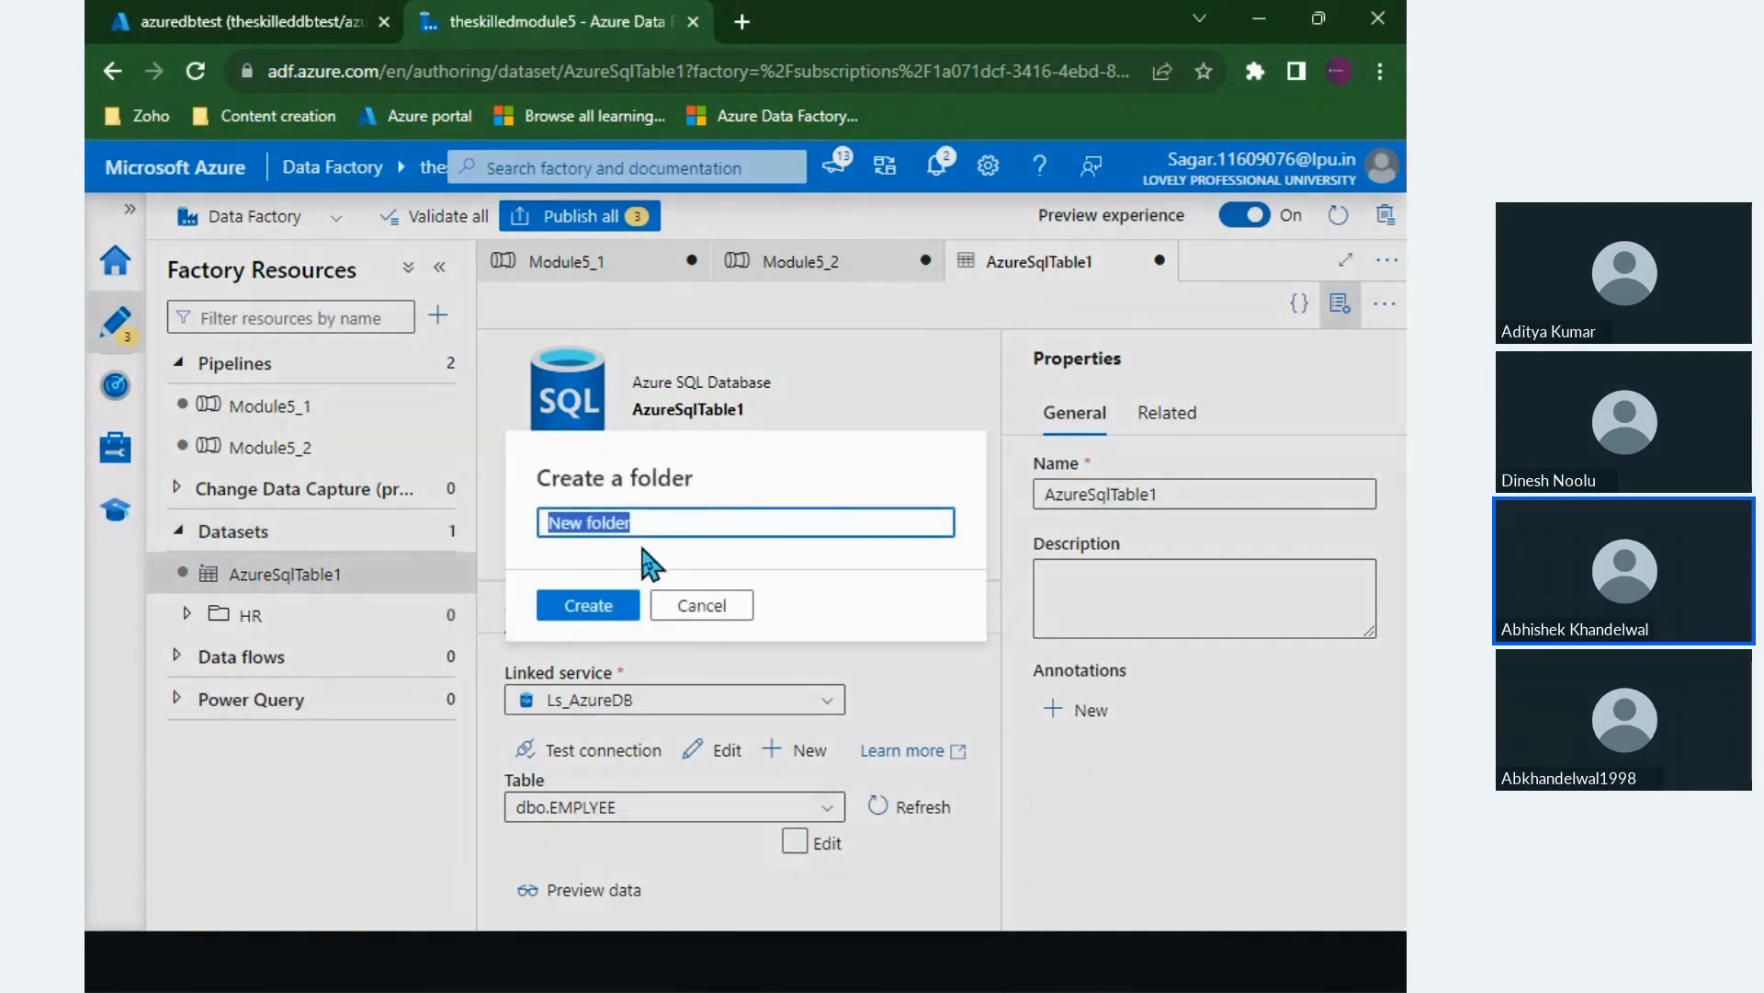
type("F")
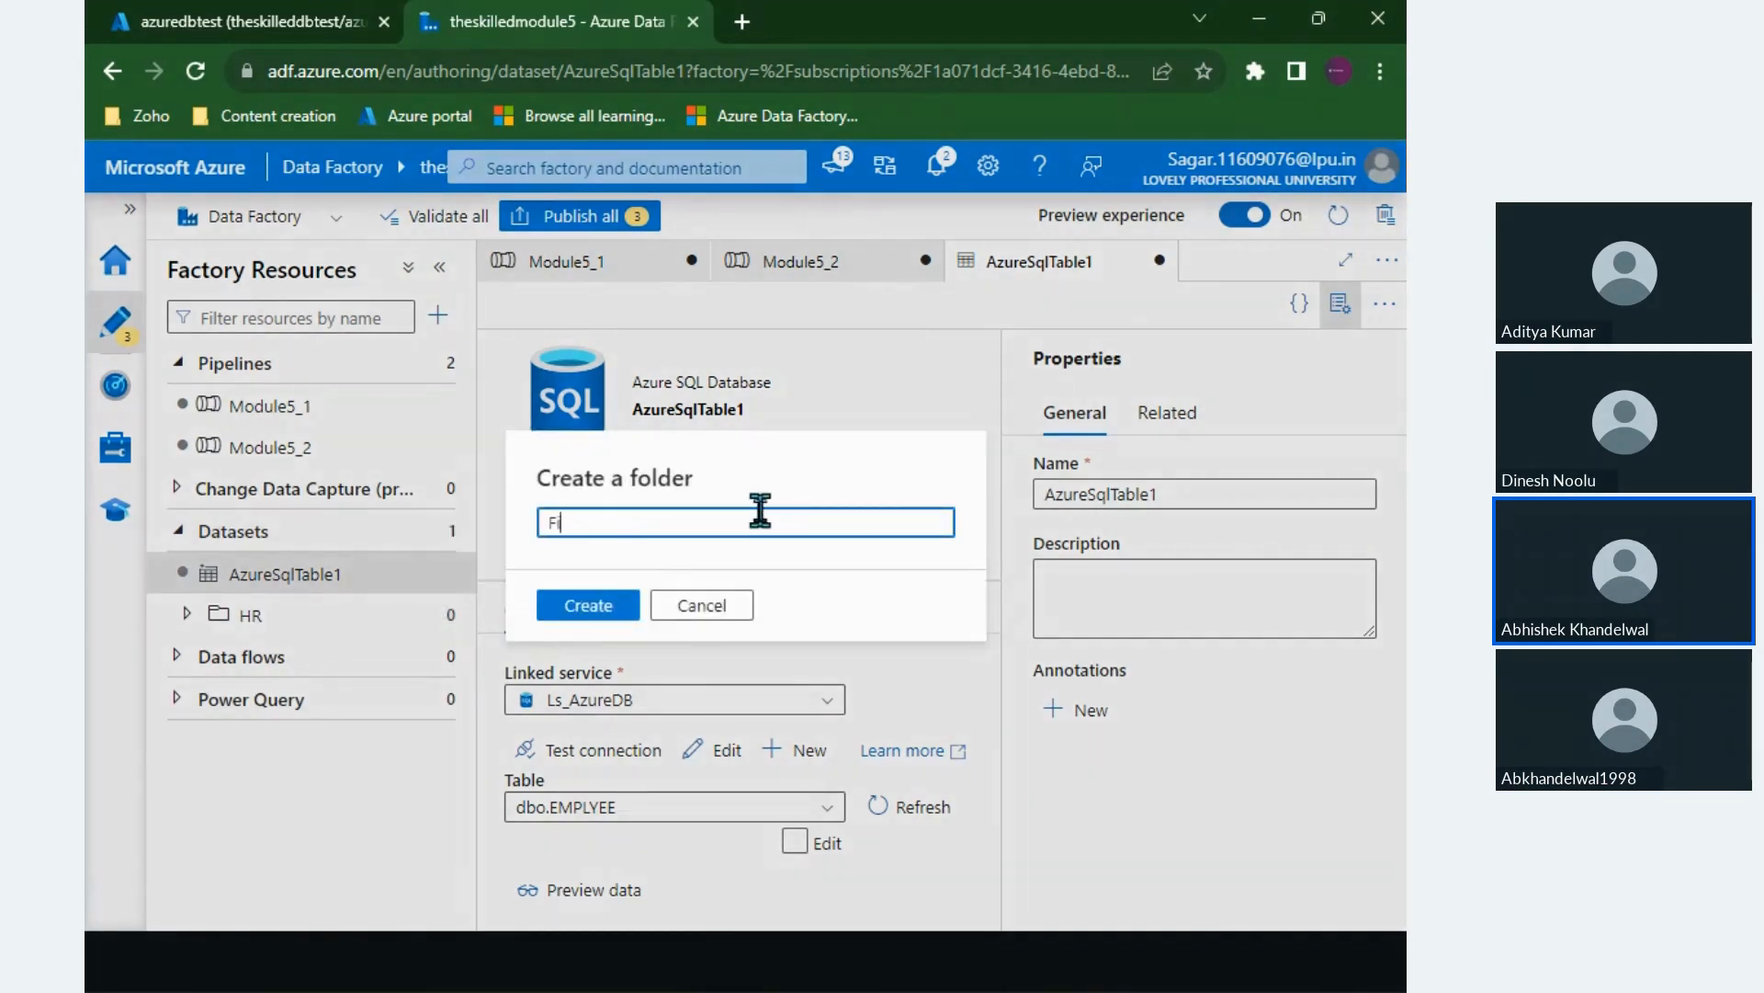
type("inance")
left_click(625, 604)
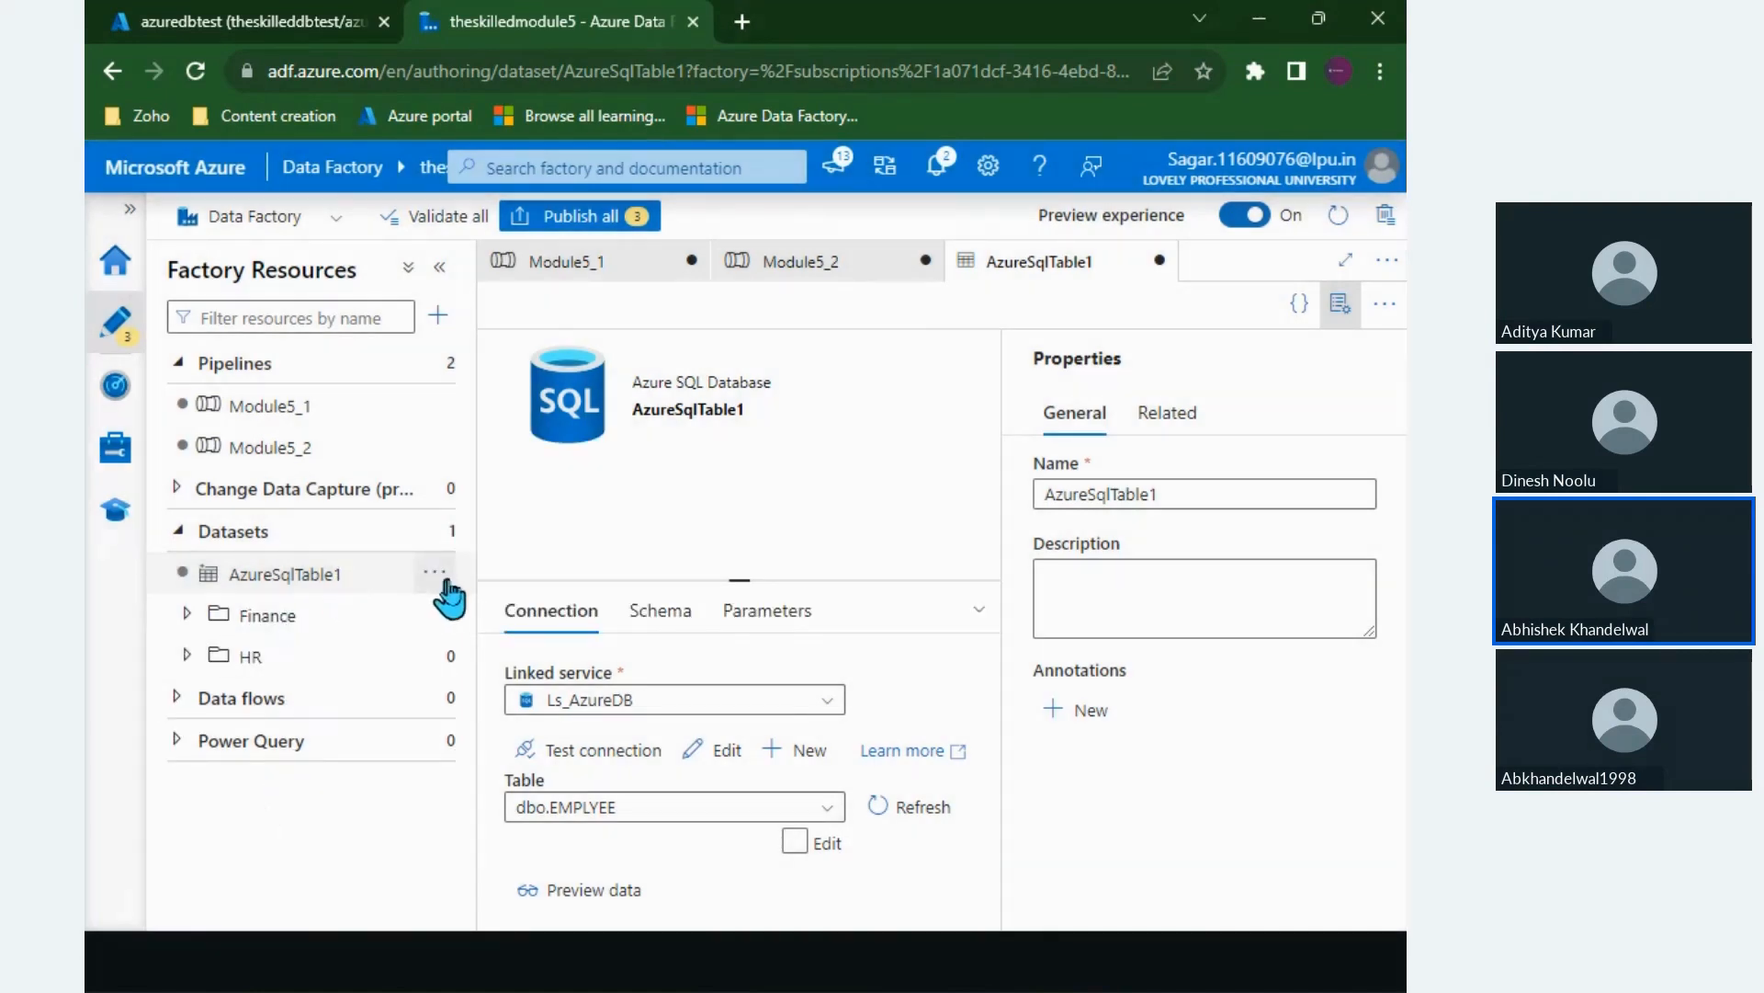
Step: Move the AzureSqlTable1 dataset into the Finance folder, and collapse and re-expand that folder
left_click(445, 577)
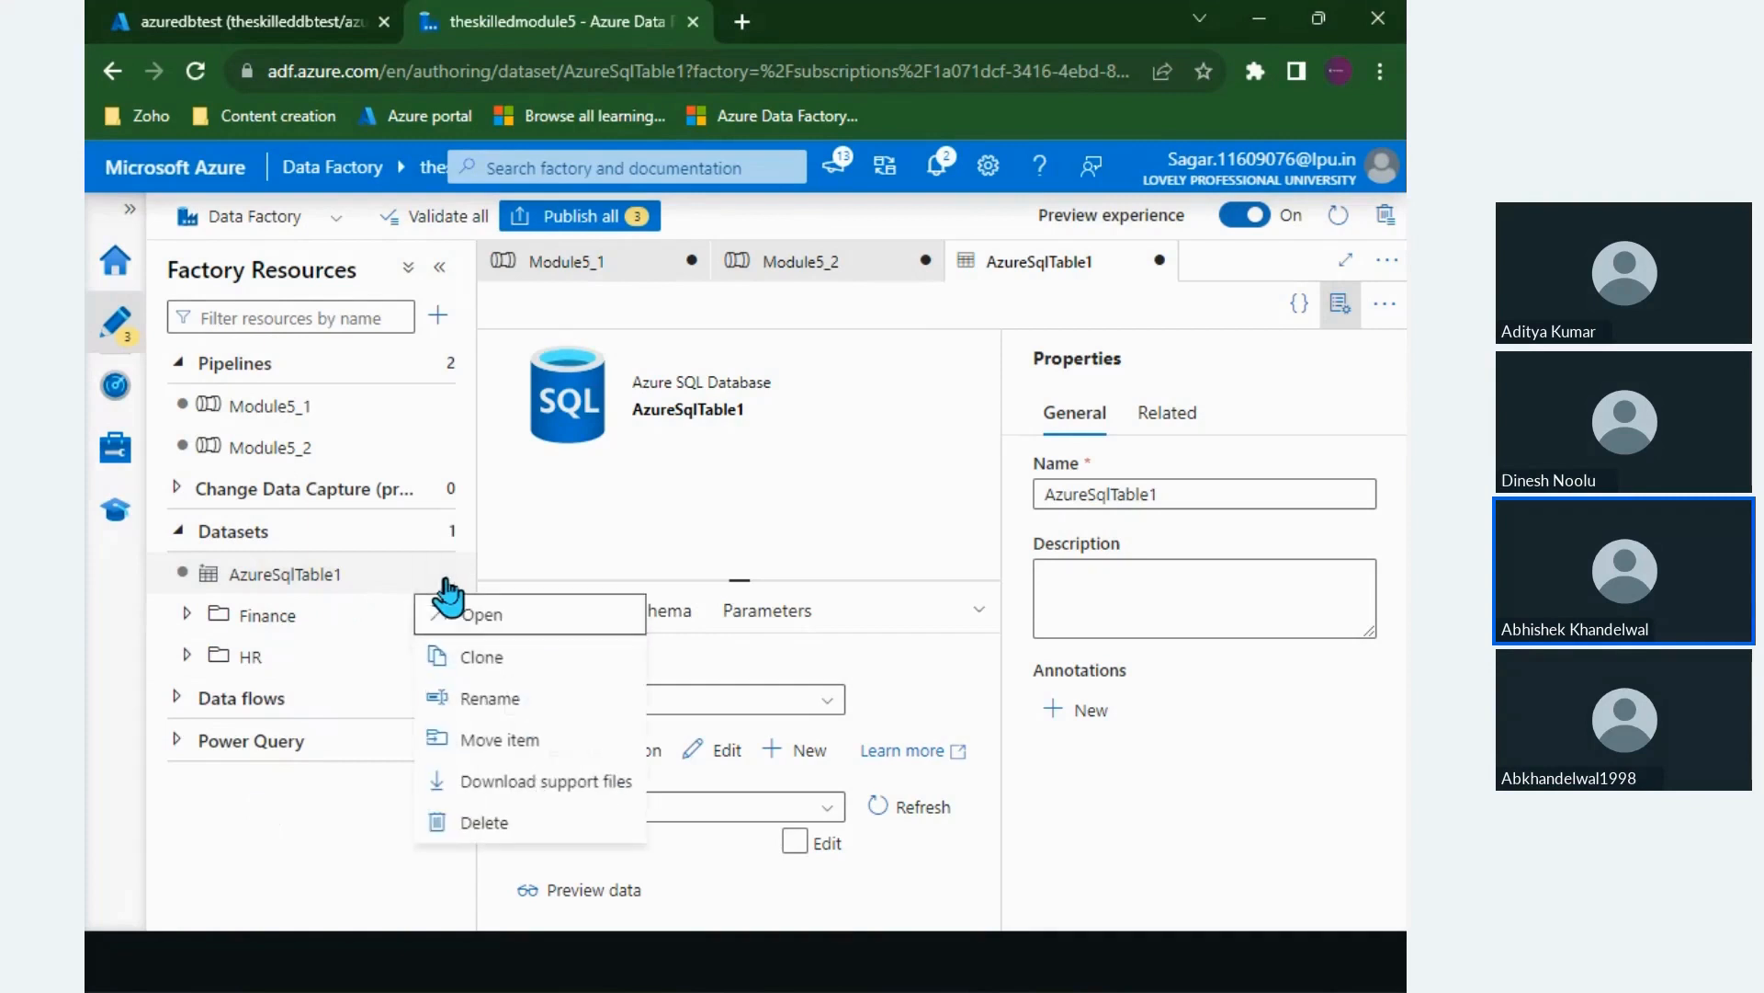
left_click(511, 741)
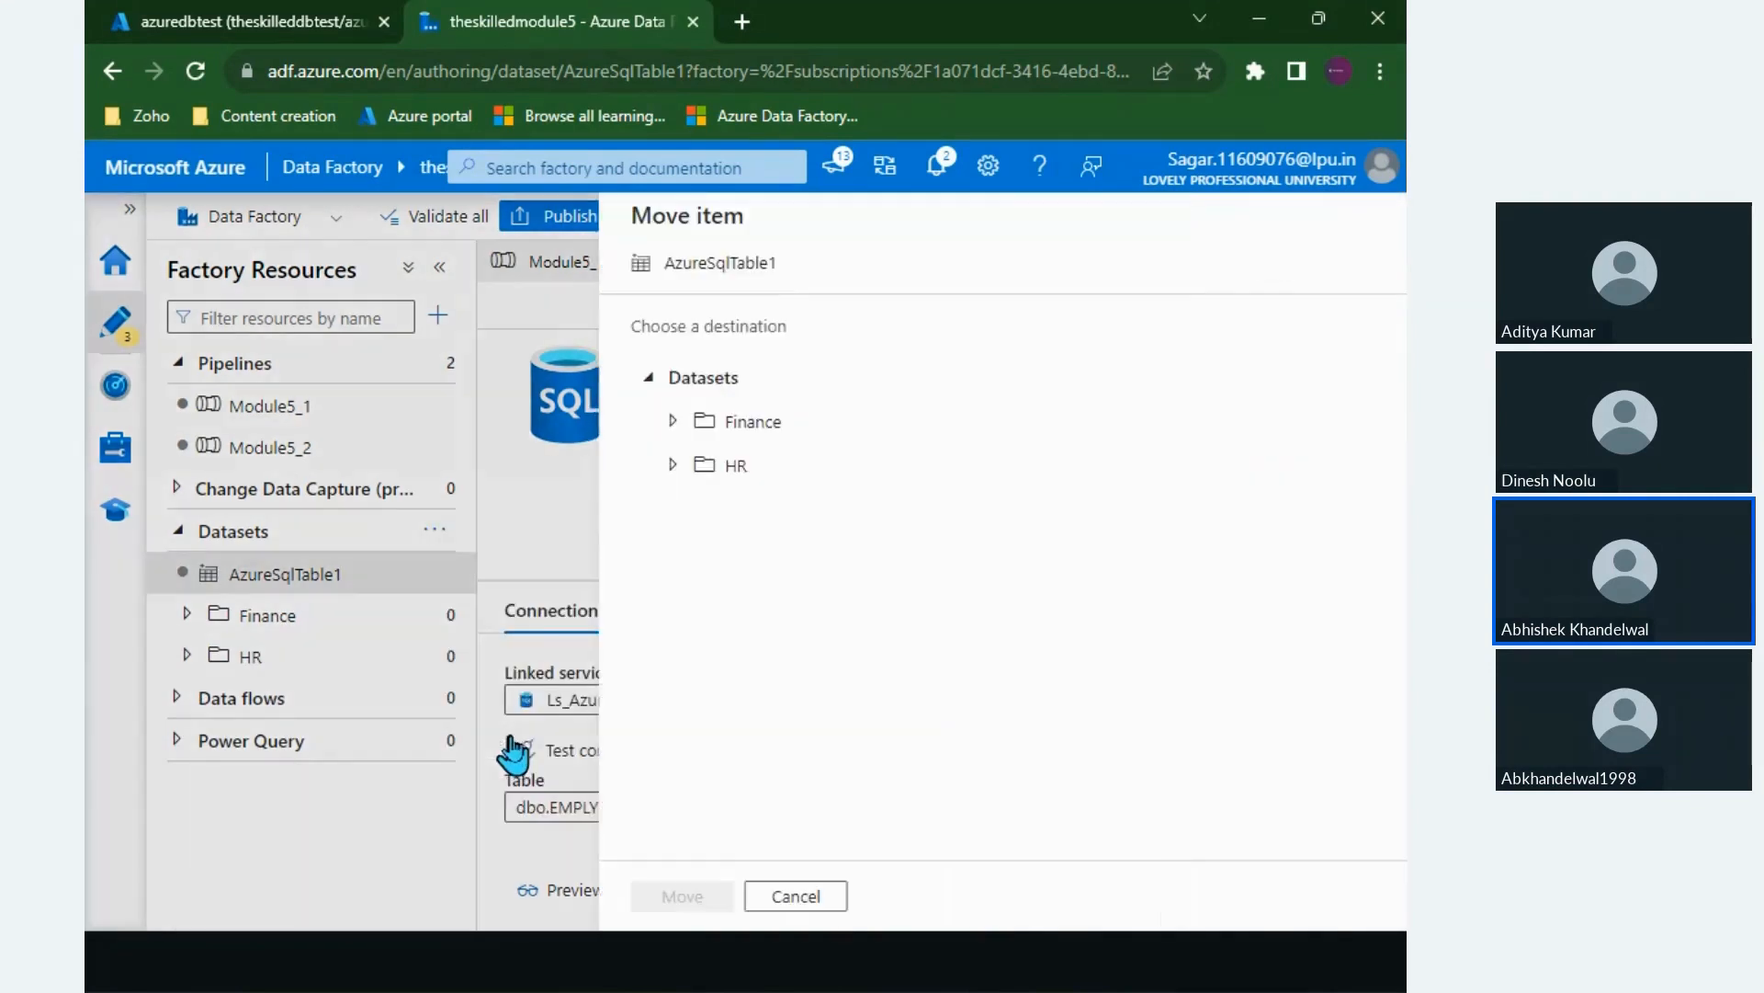
left_click(735, 427)
left_click(670, 907)
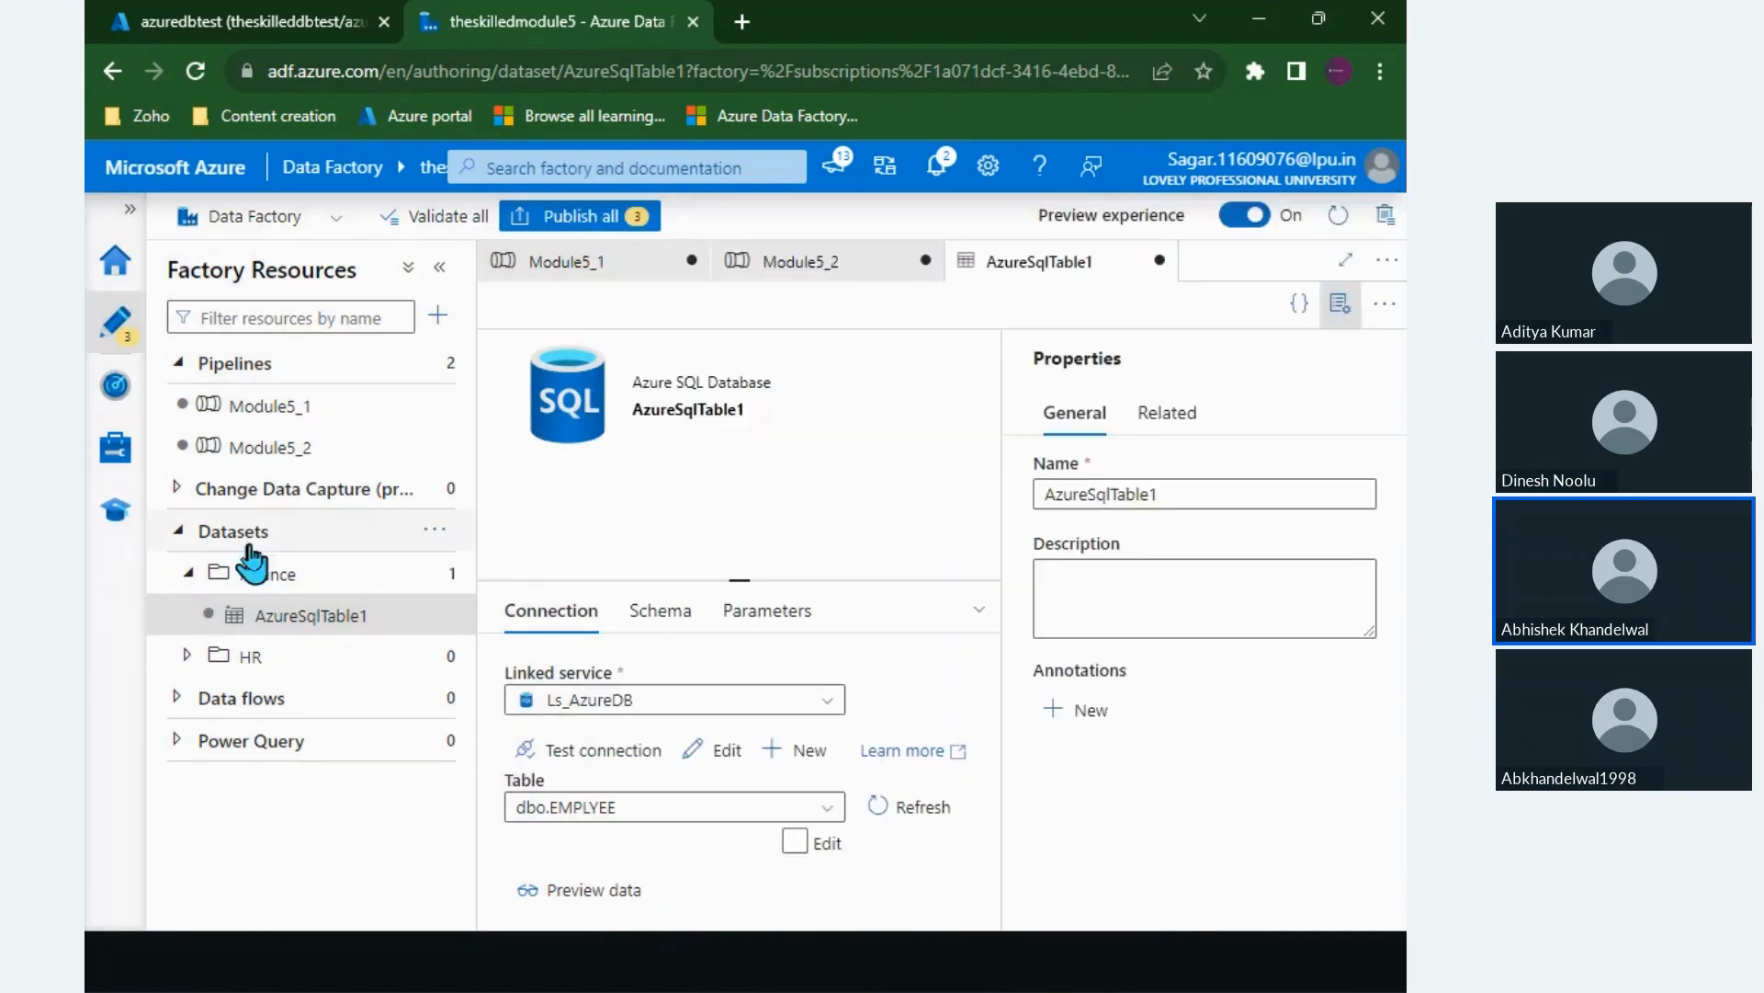
left_click(187, 572)
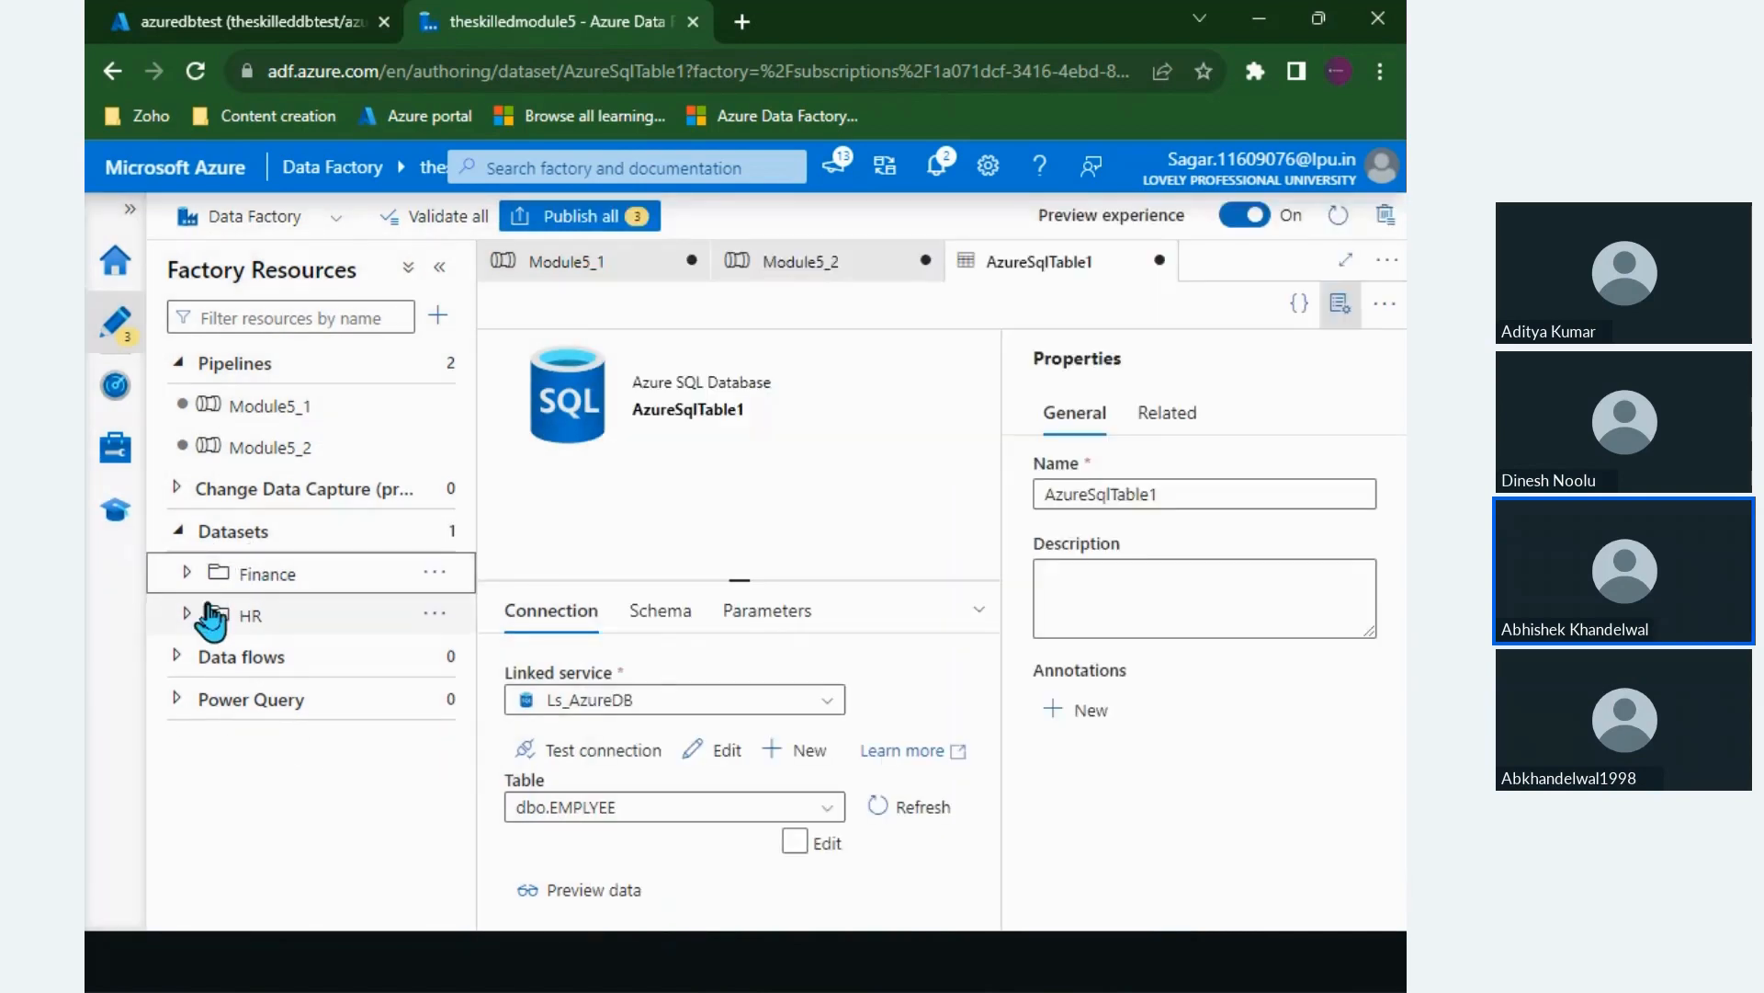
left_click(187, 574)
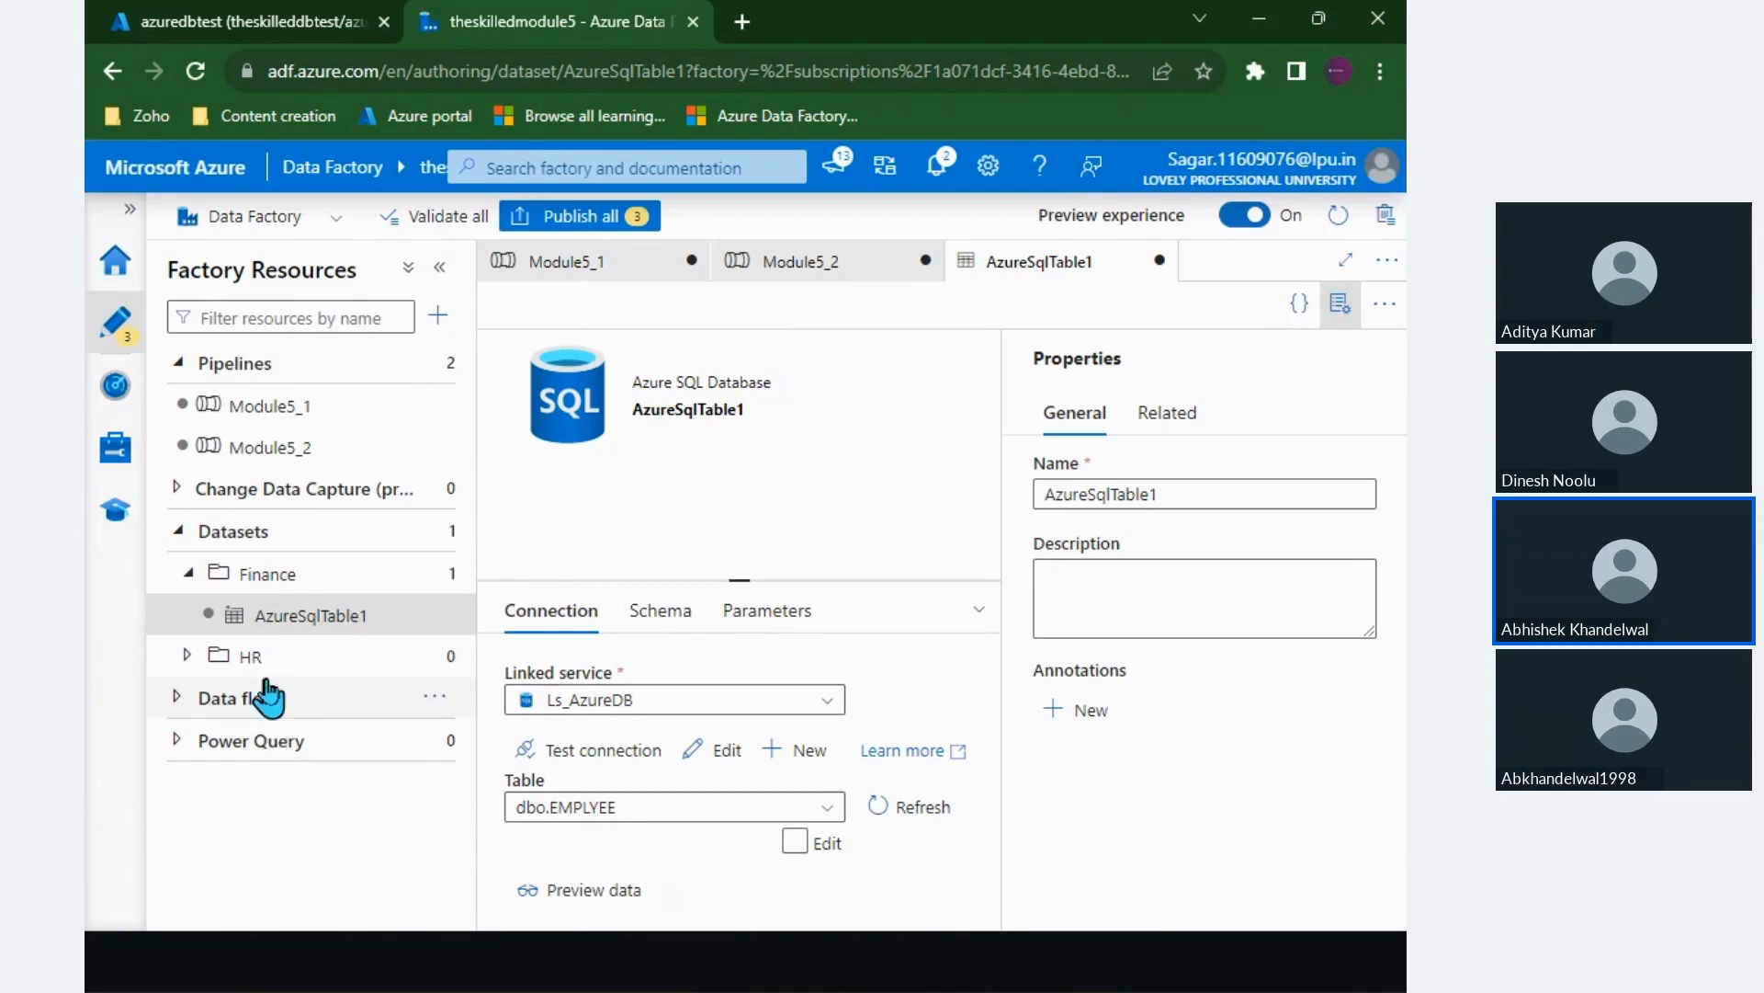
Step: Start a new dataset in the HR folder, searching the data stores for "azure dat" and choosing Azure Data Lake Storage Gen2
left_click(250, 656)
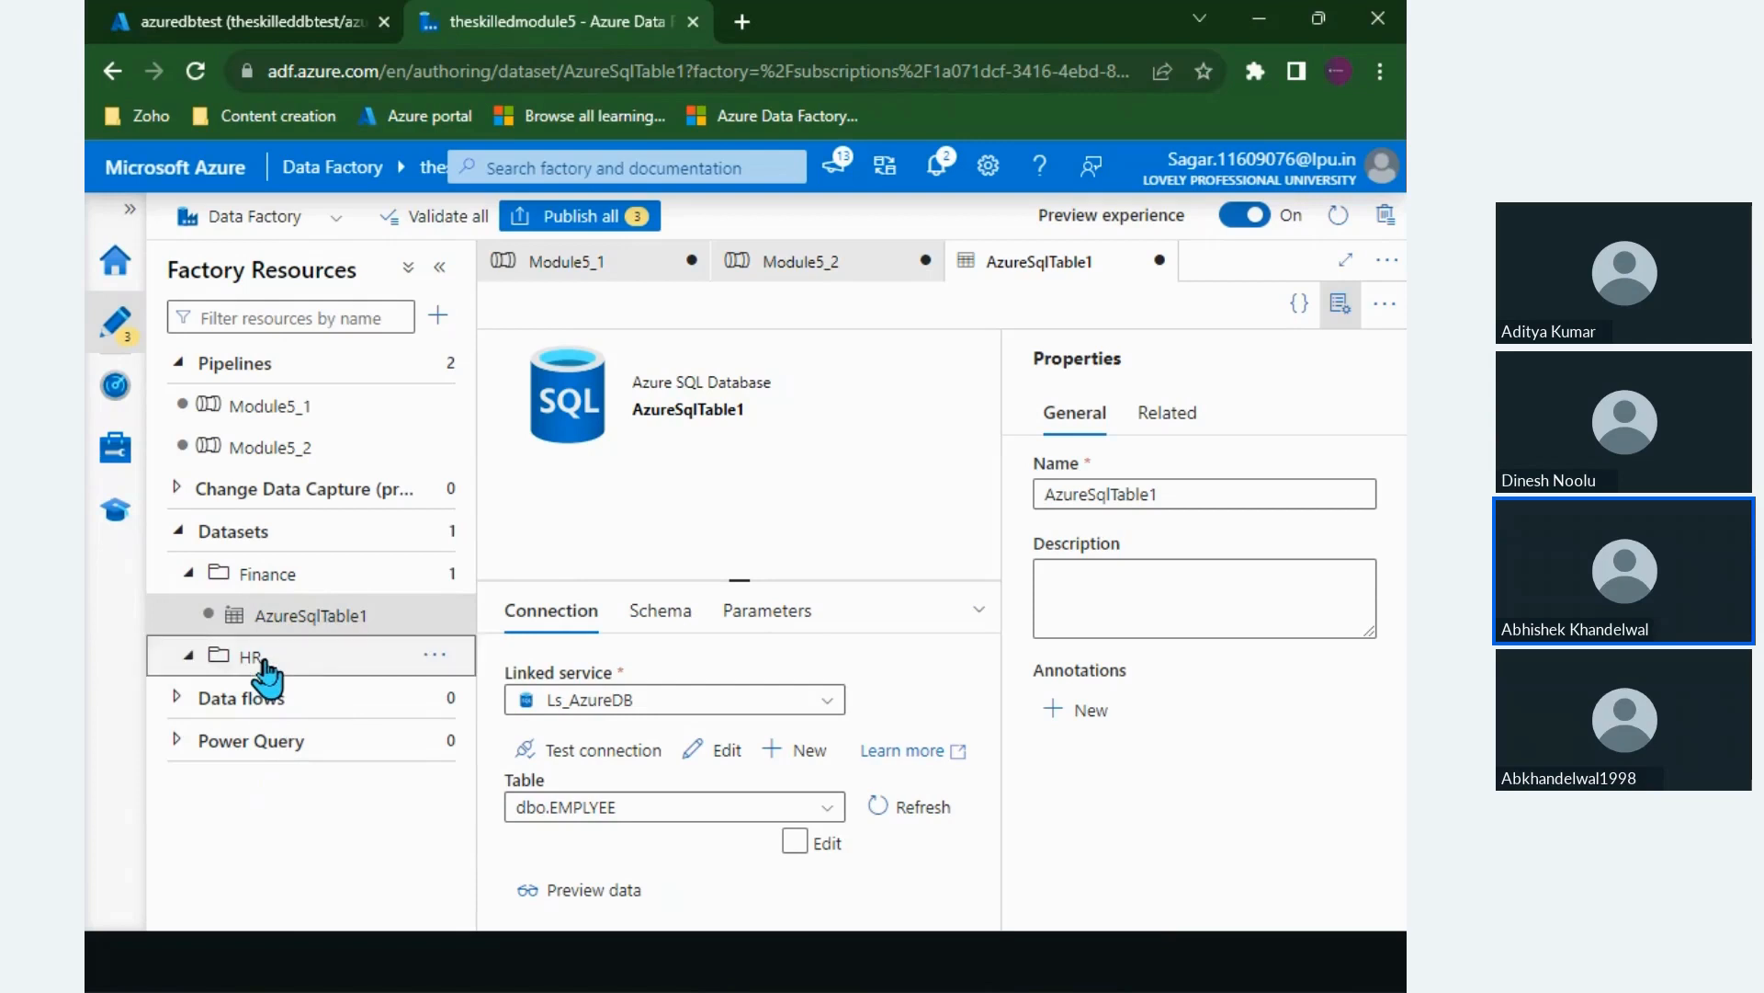
left_click(435, 656)
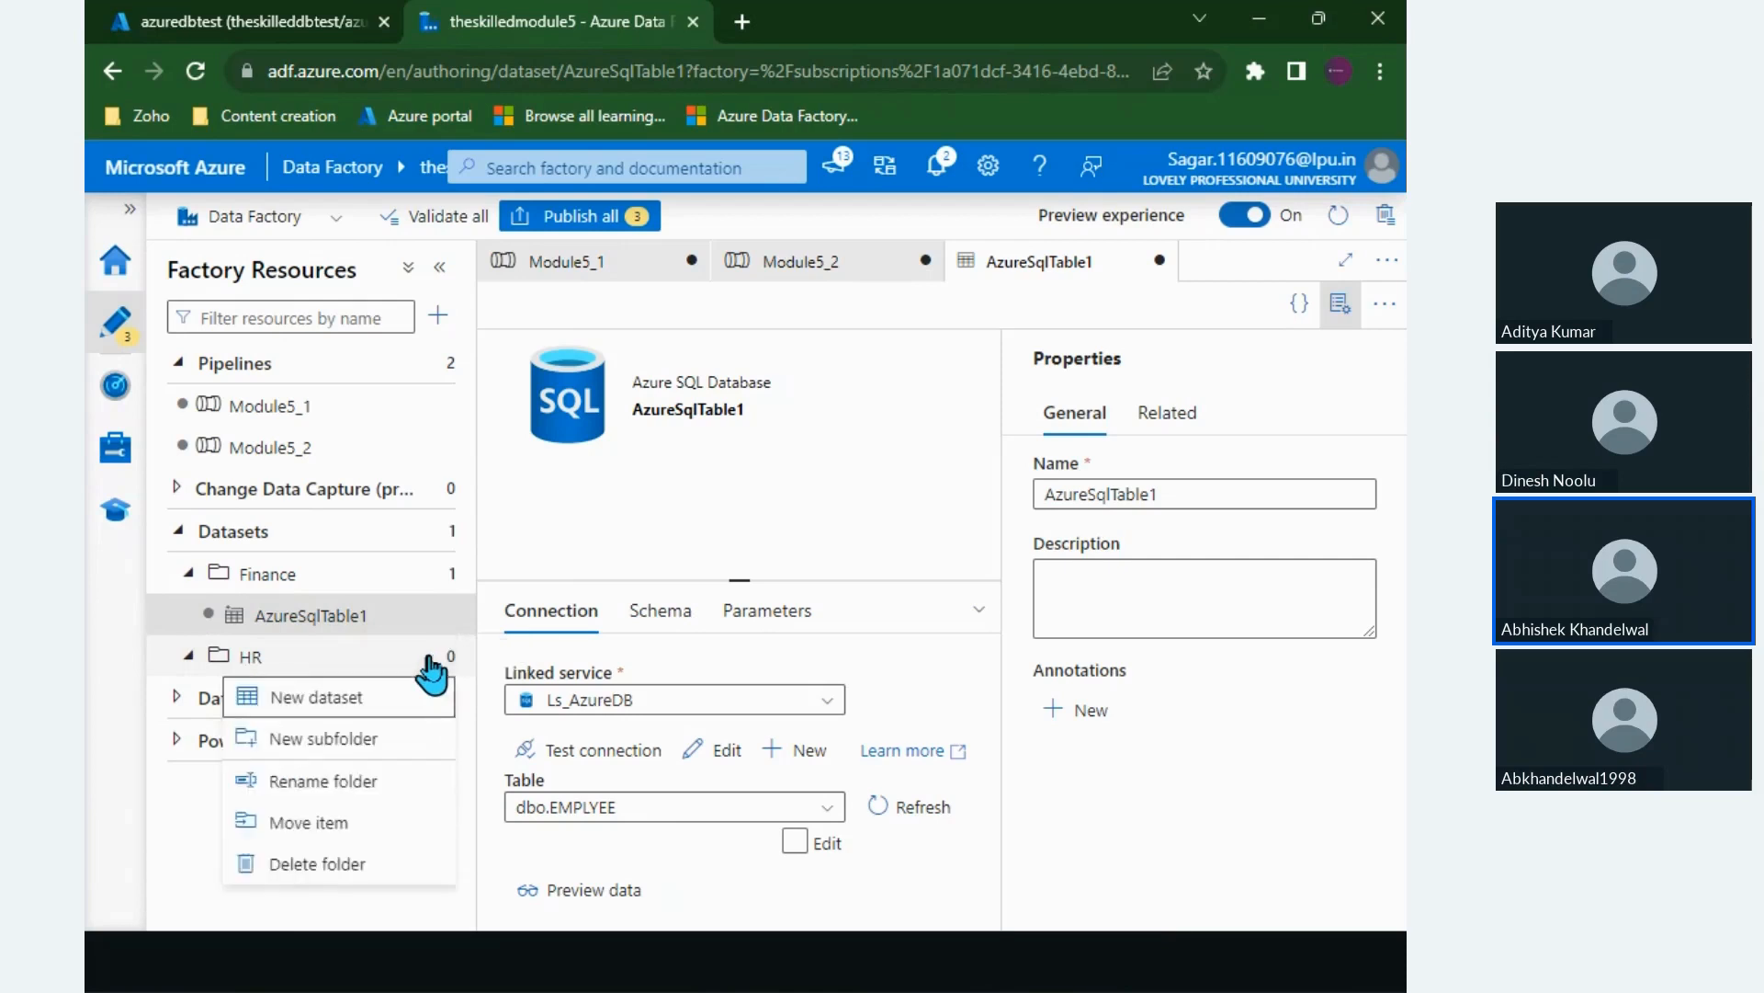
left_click(336, 700)
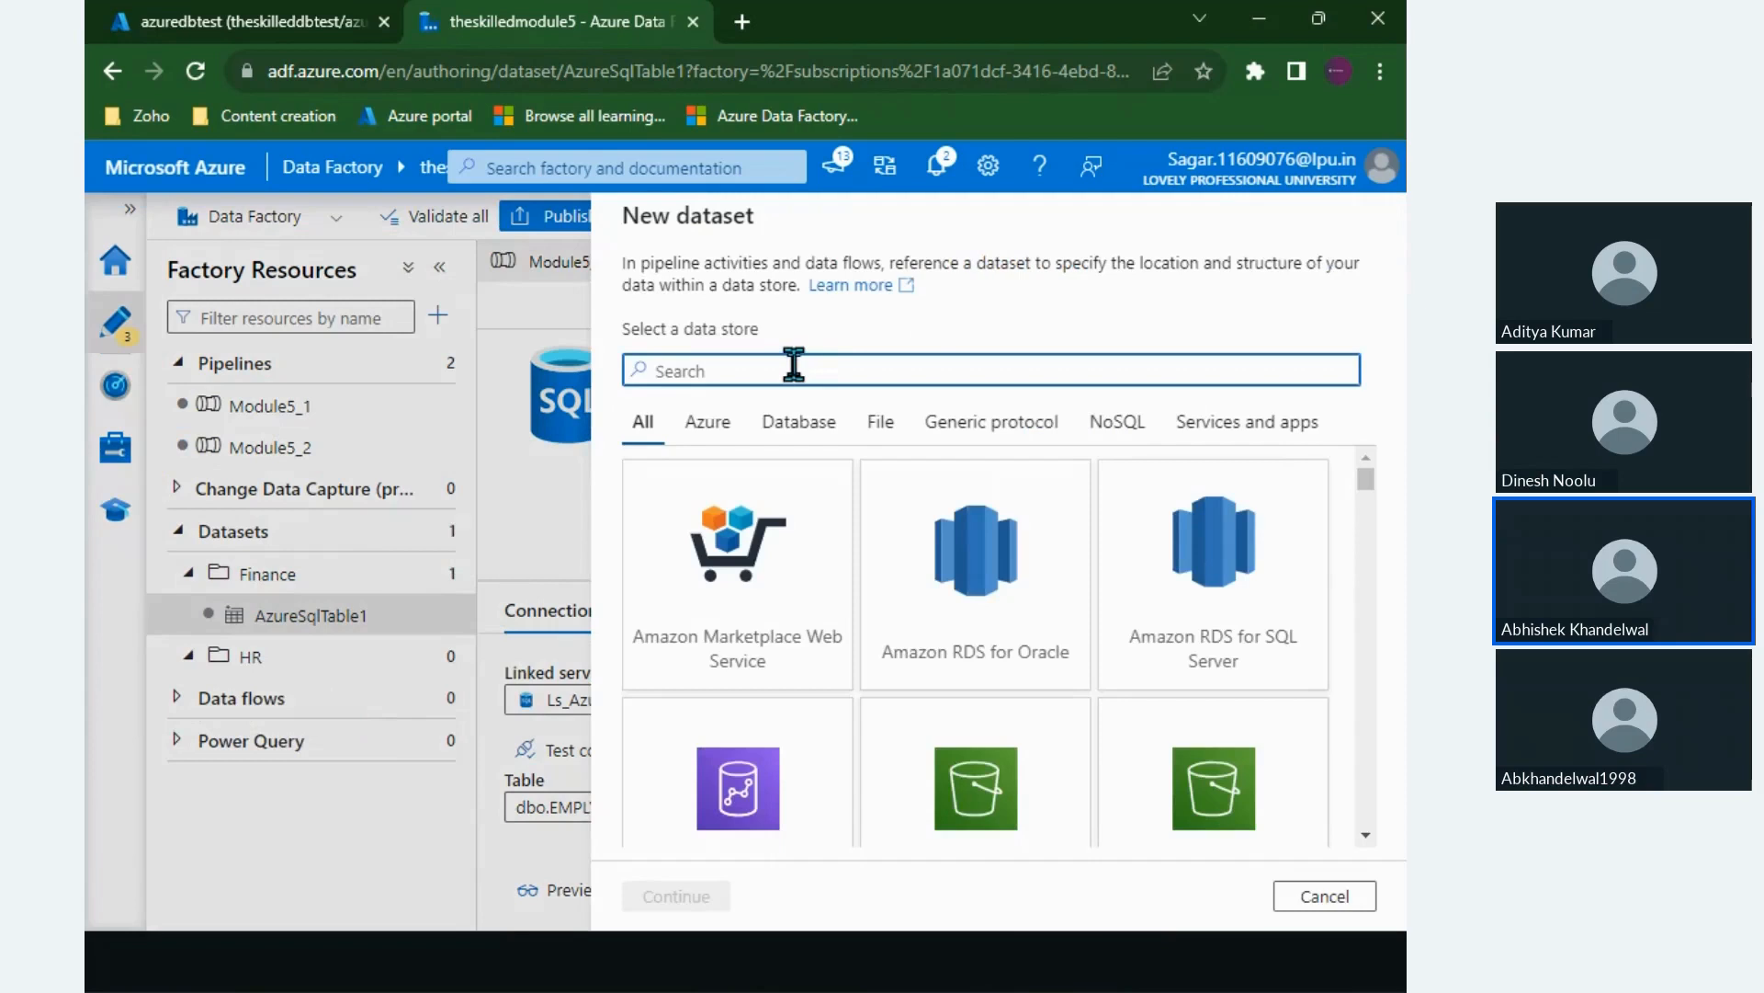
type("azure dat")
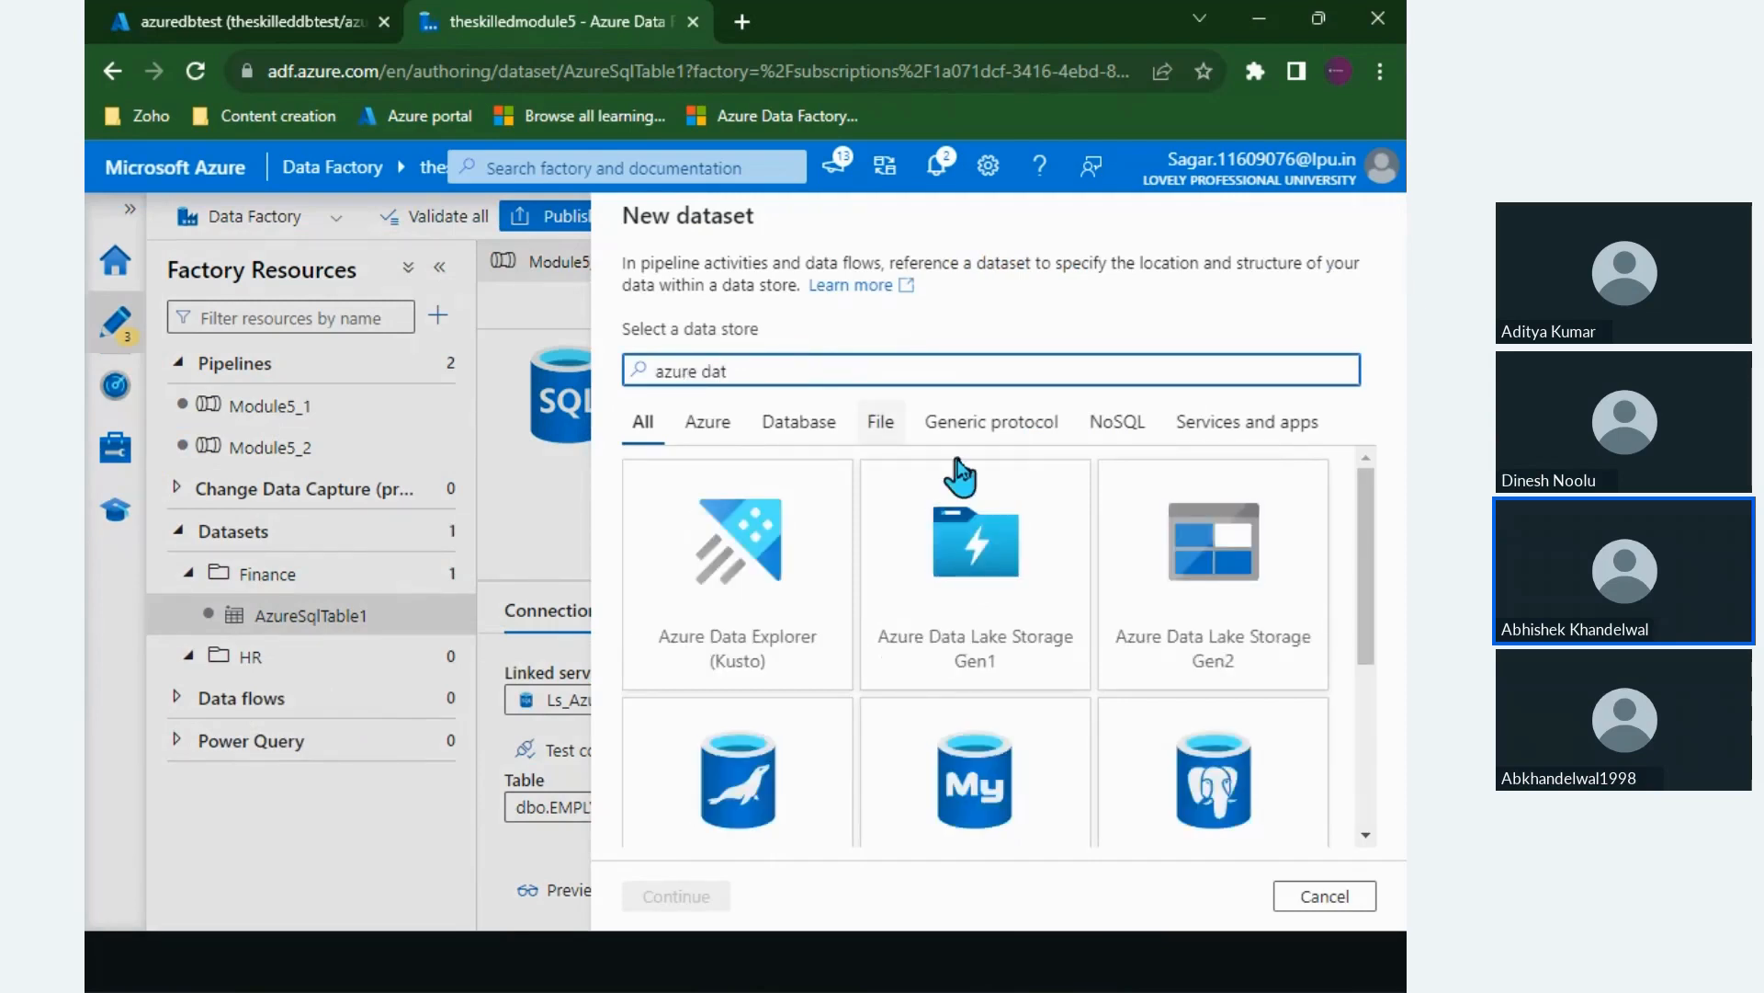
left_click(1296, 646)
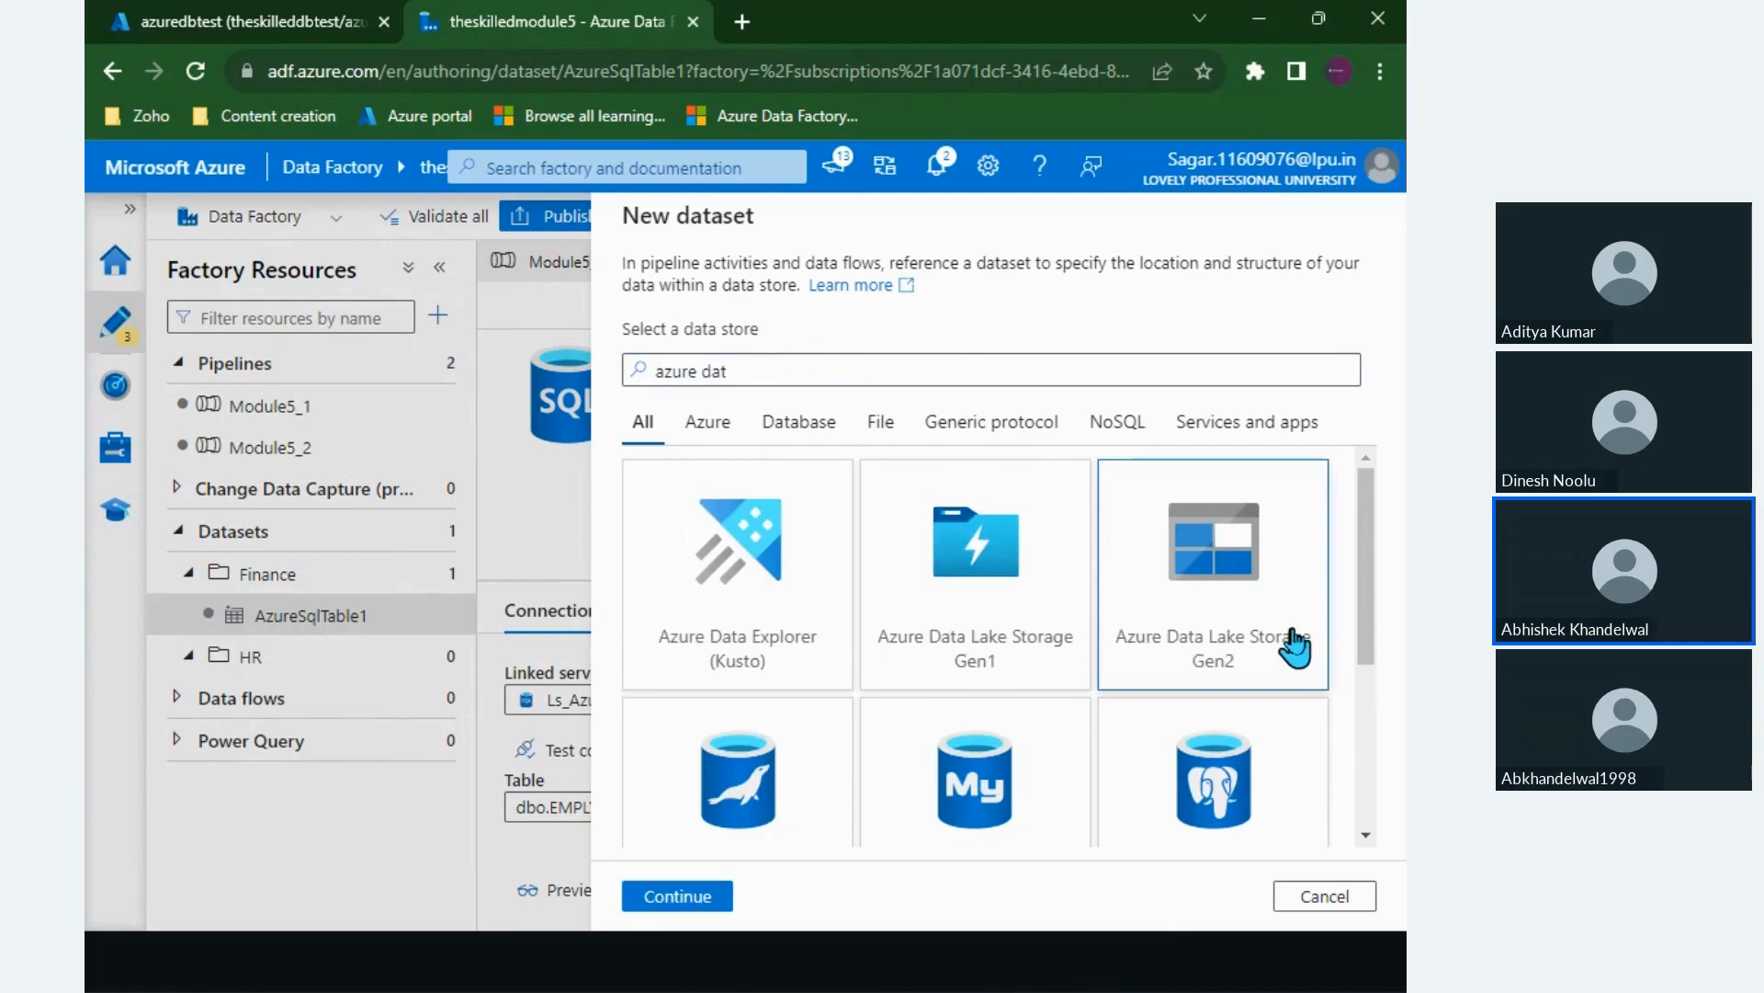
left_click(685, 896)
Step: Look through the available file formats and choose DelimitedText for the new dataset
scroll(919, 496, "down", 3)
scroll(898, 512, "up", 3)
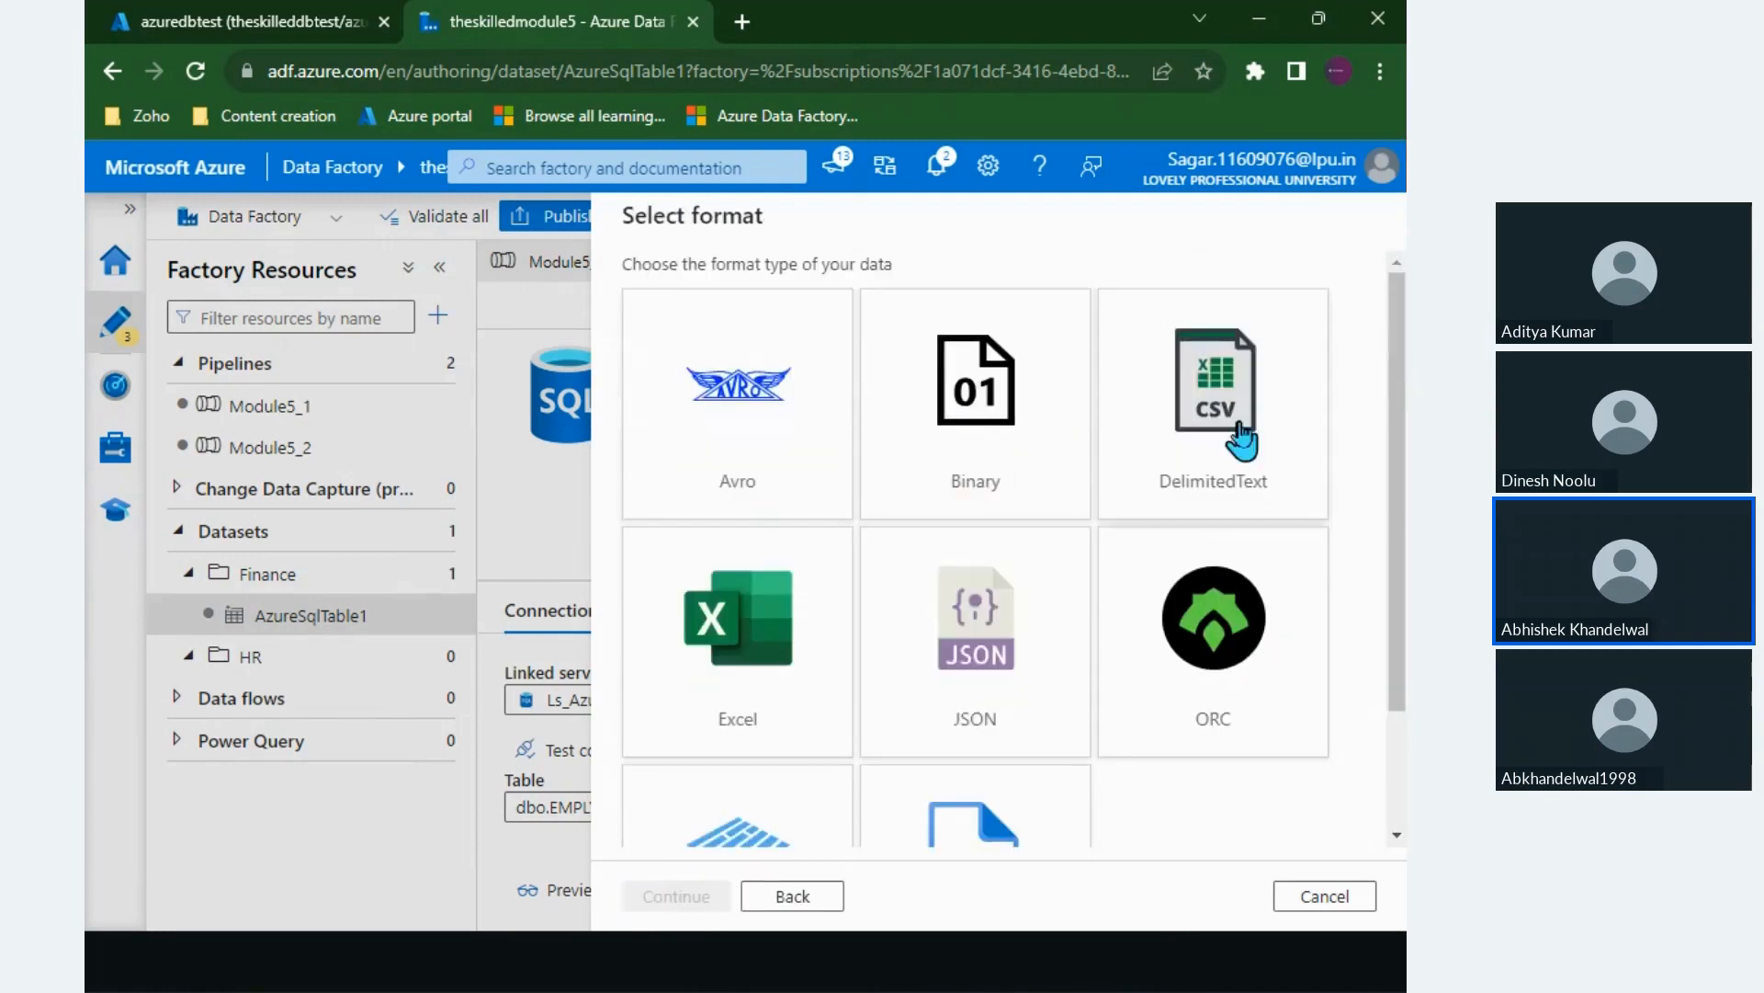
scroll(818, 699, "down", 2)
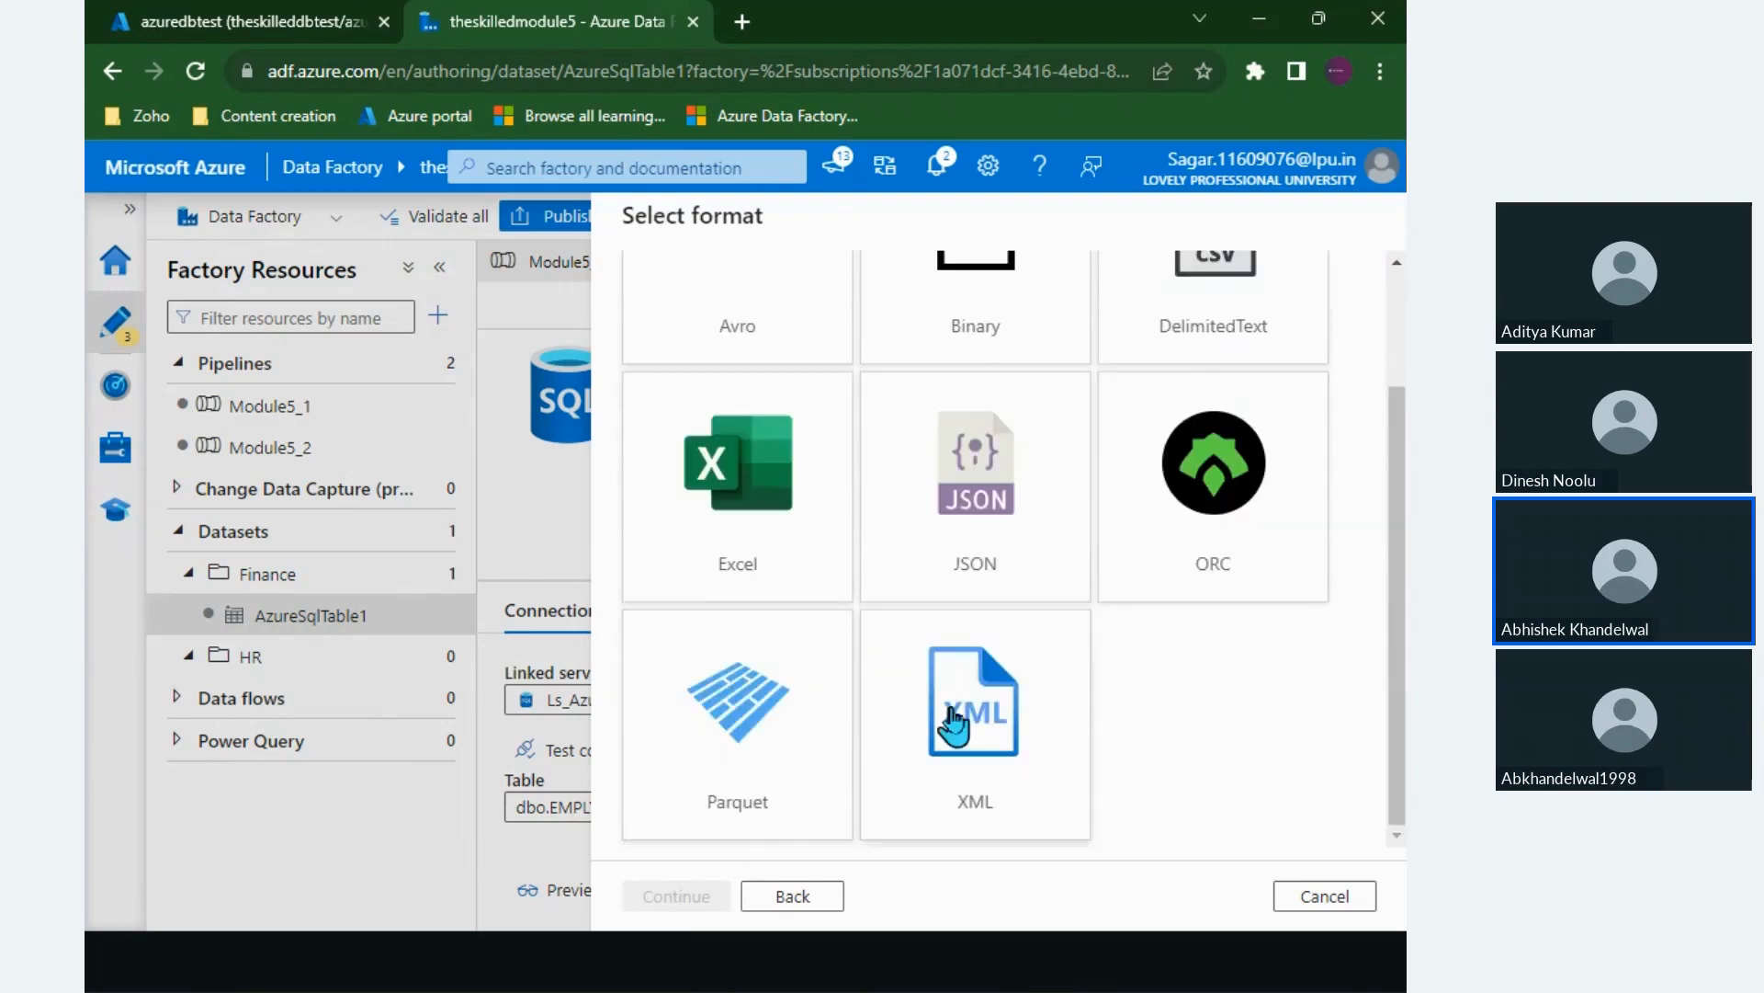
scroll(891, 552, "up", 2)
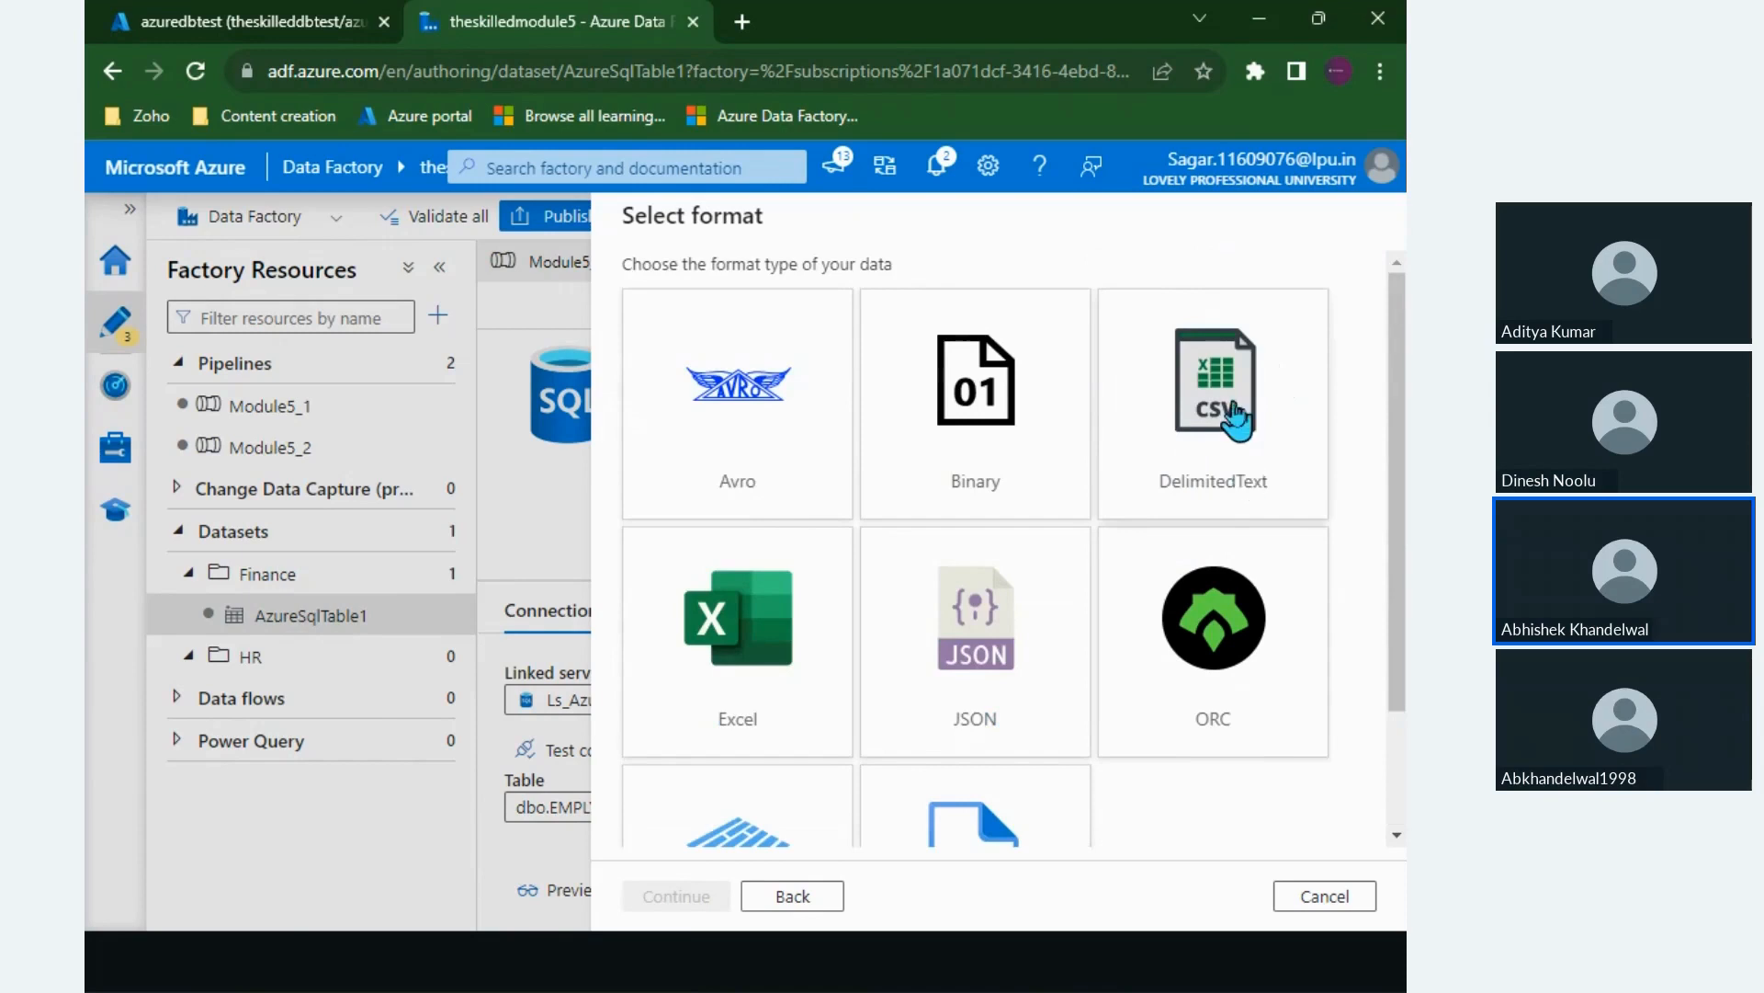
left_click(1234, 419)
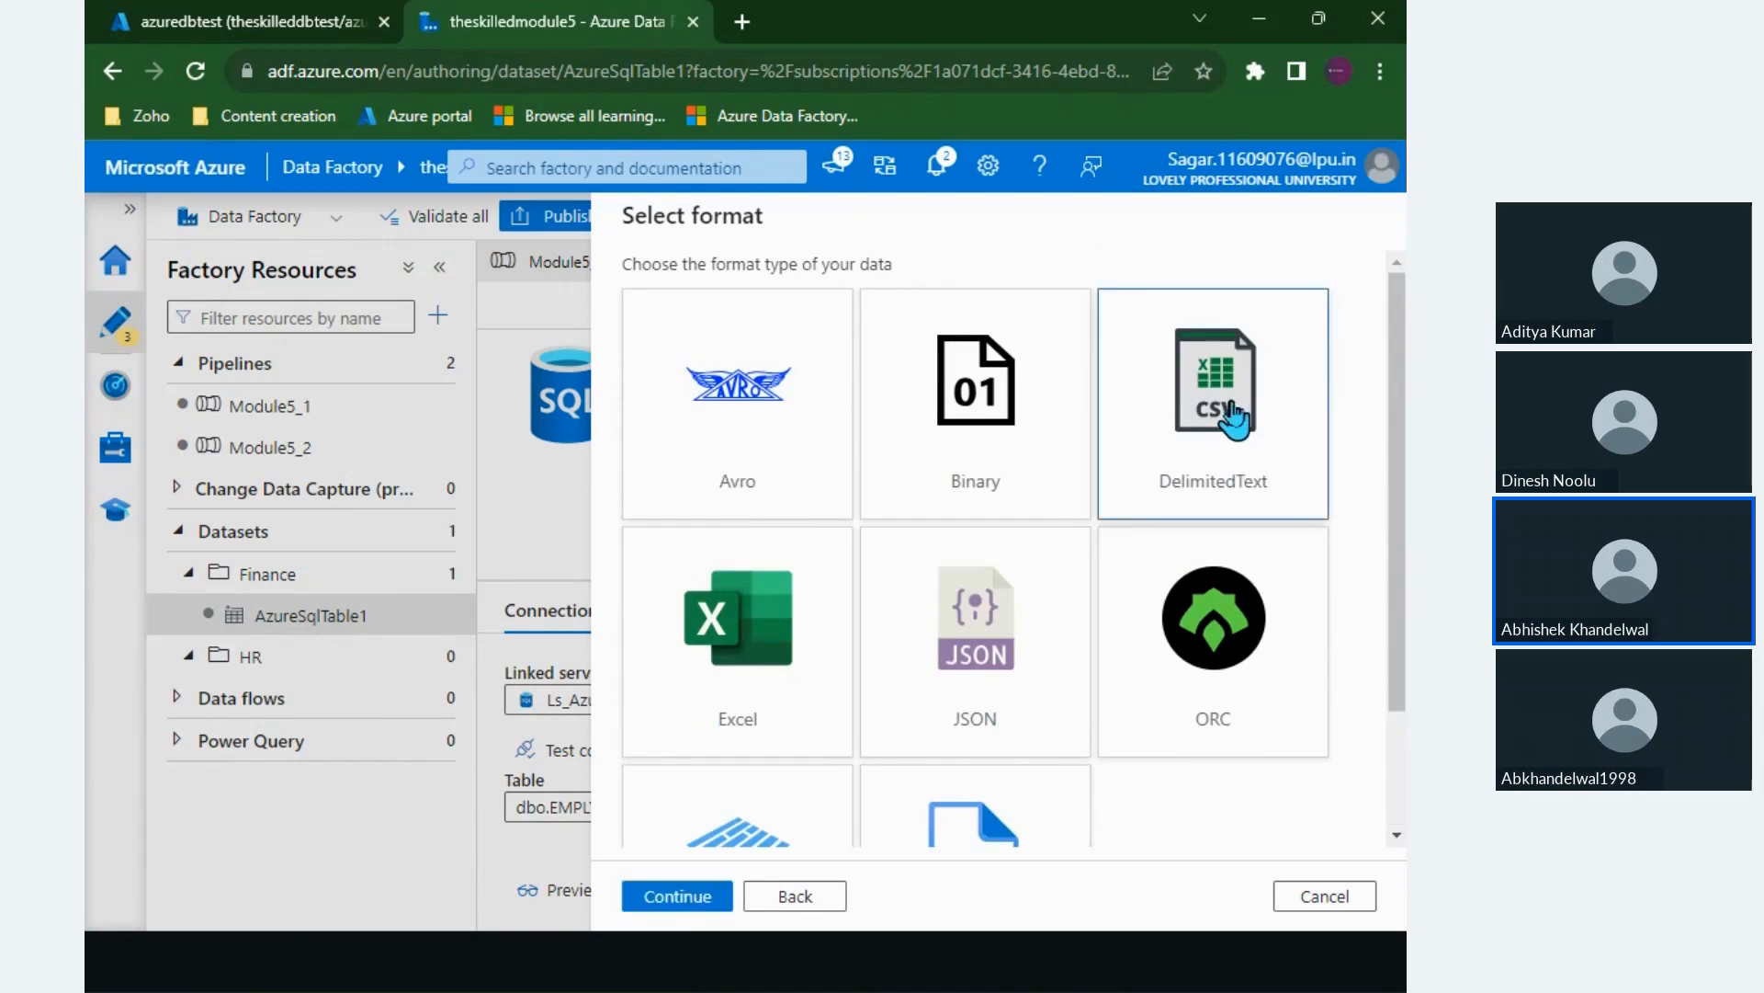
left_click(688, 899)
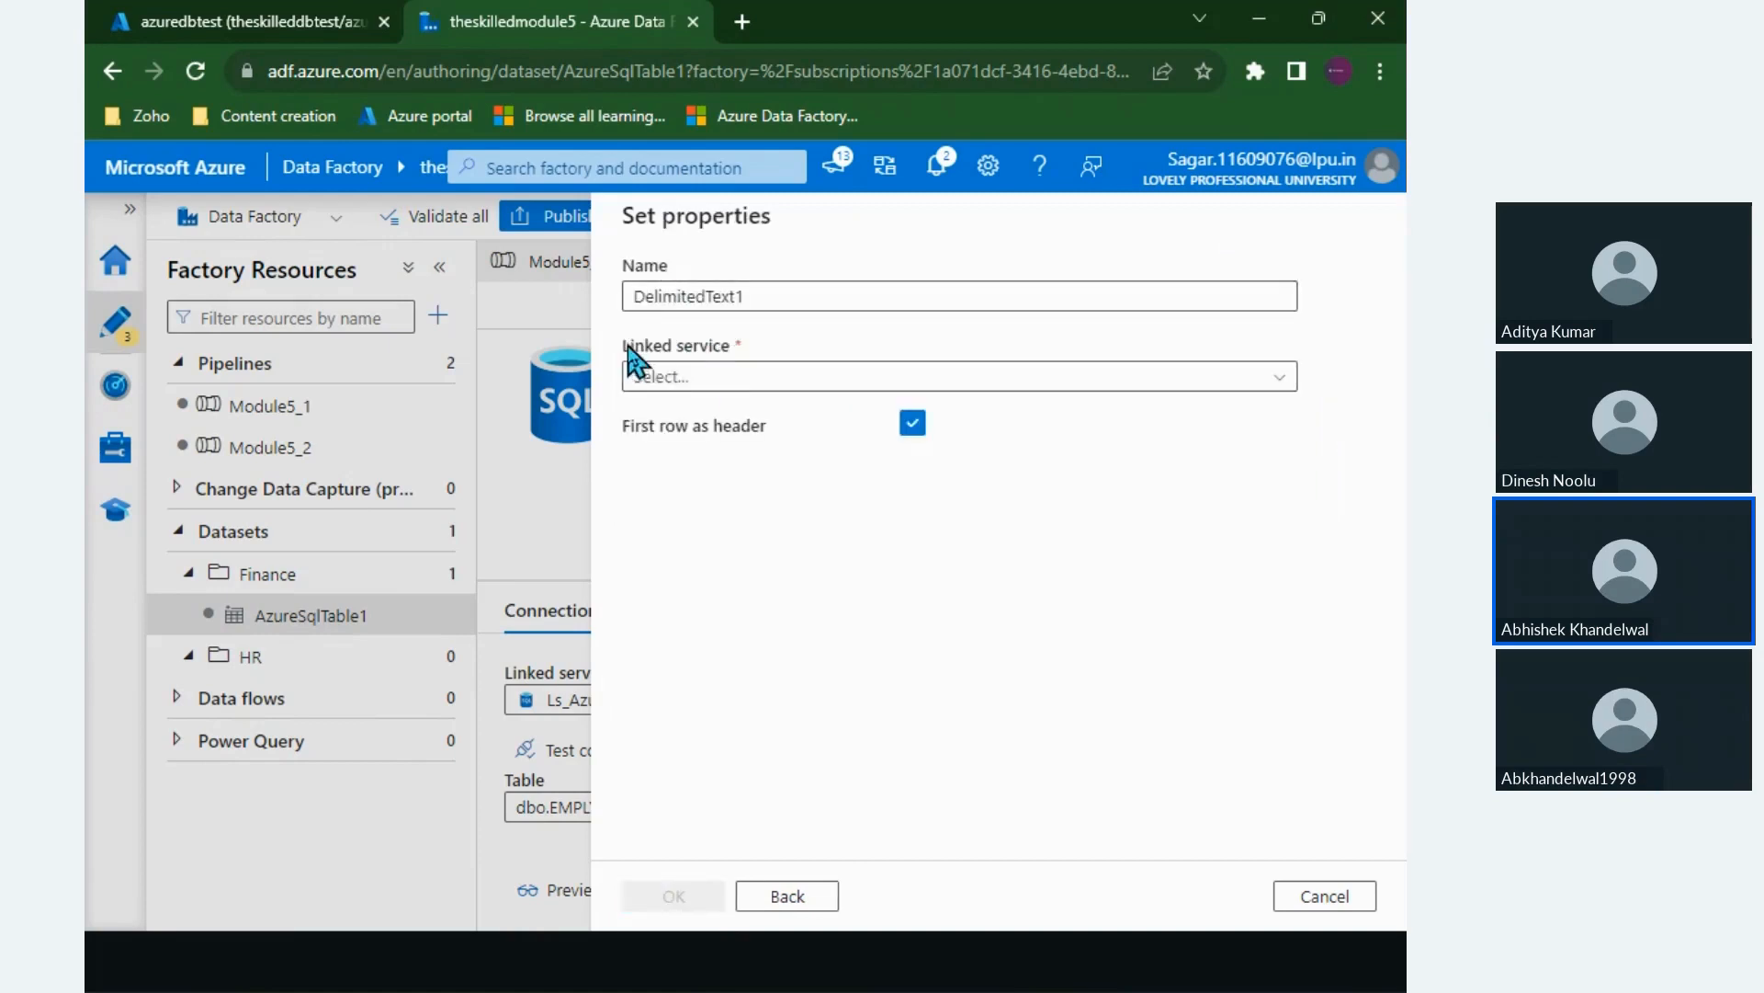
Step: Set the DelimitedText1 dataset's linked service to LS_ADLS
left_click(749, 377)
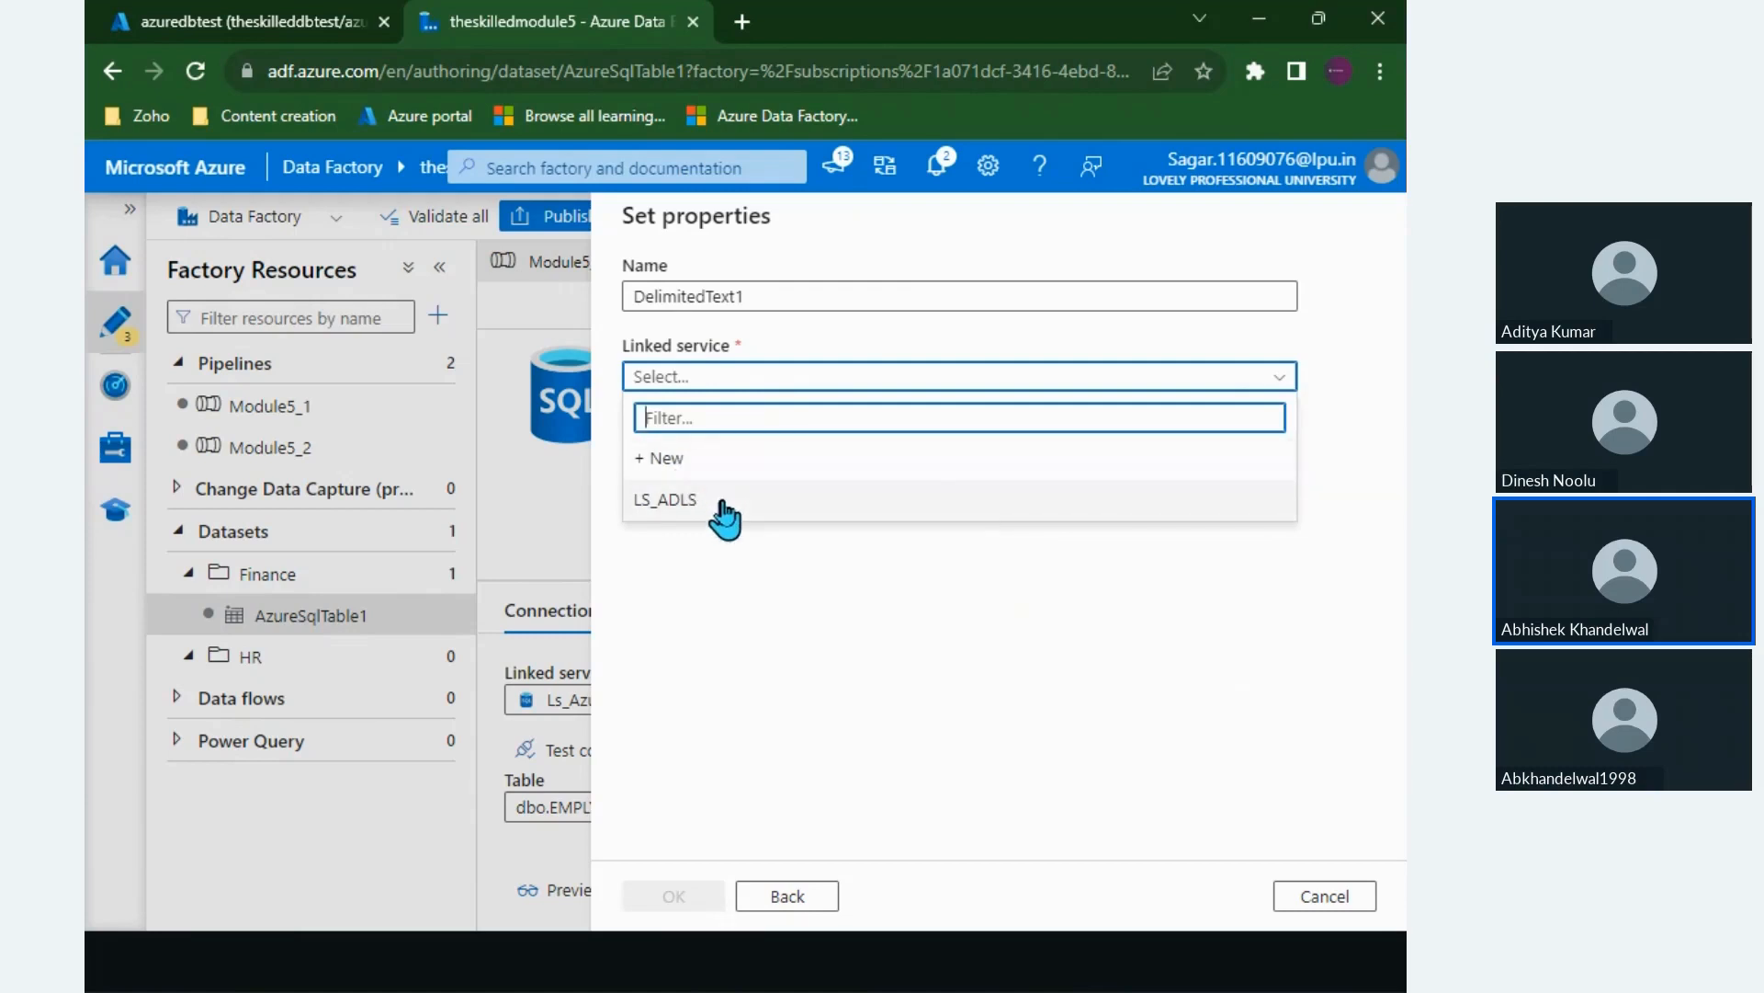
left_click(724, 504)
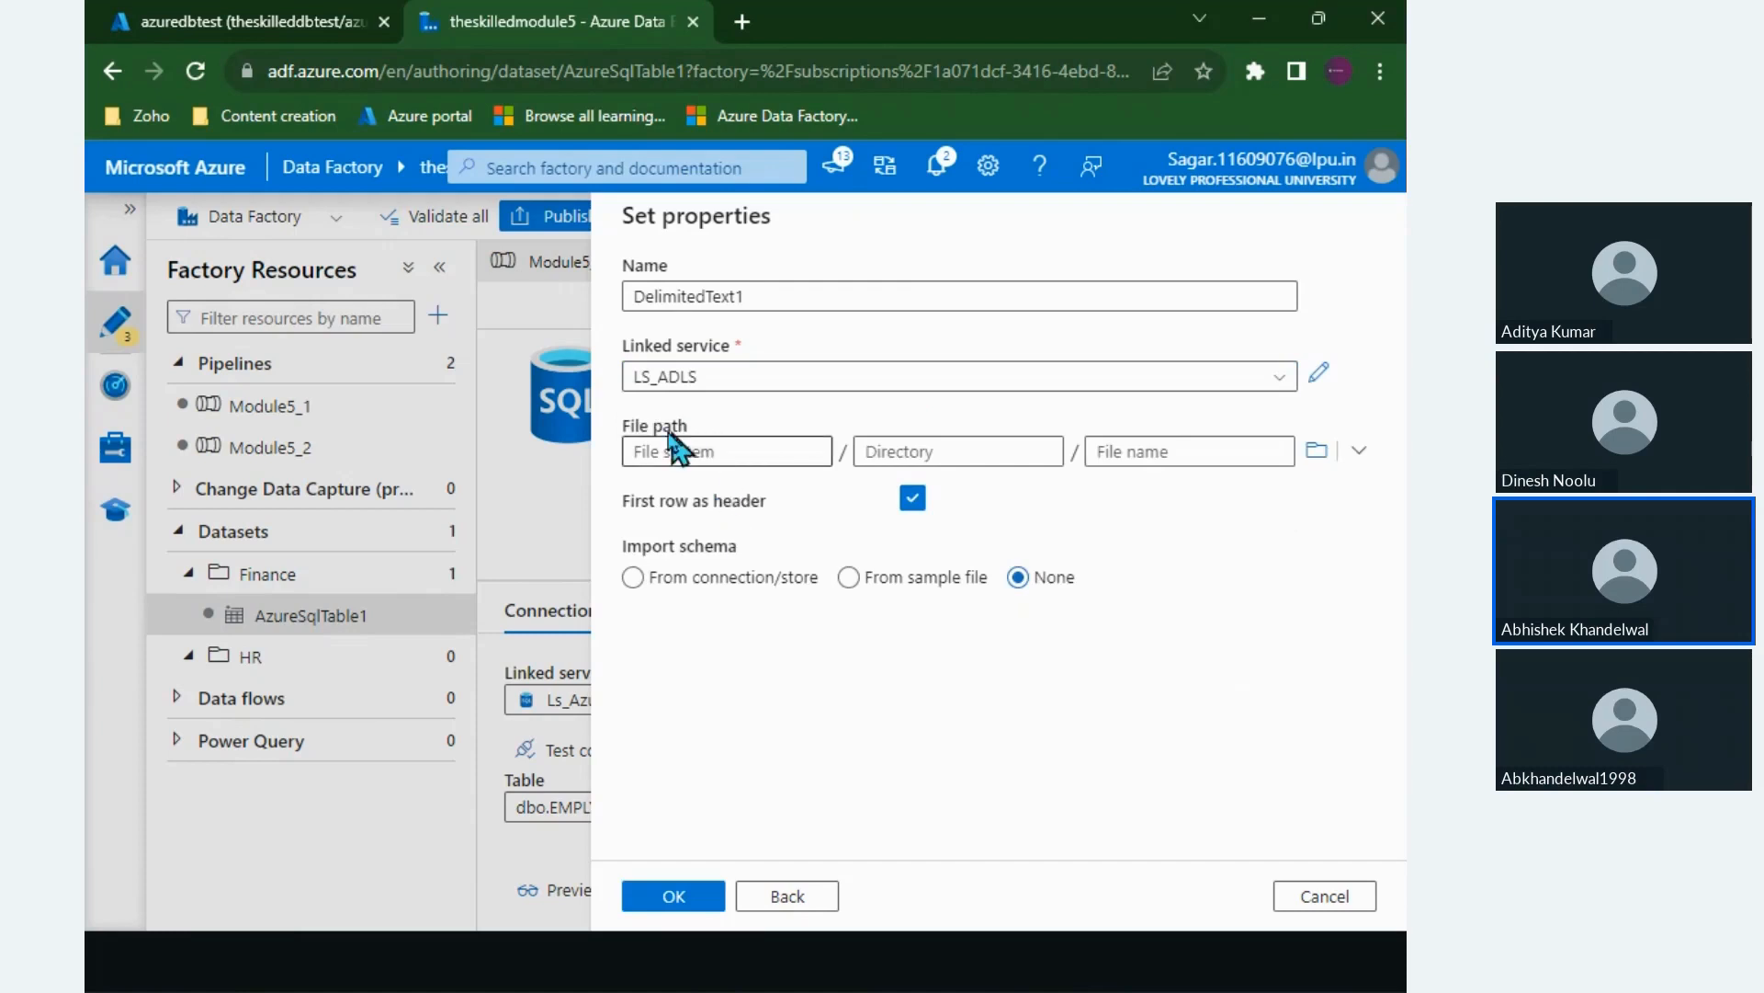
left_click_drag(632, 426, 684, 434)
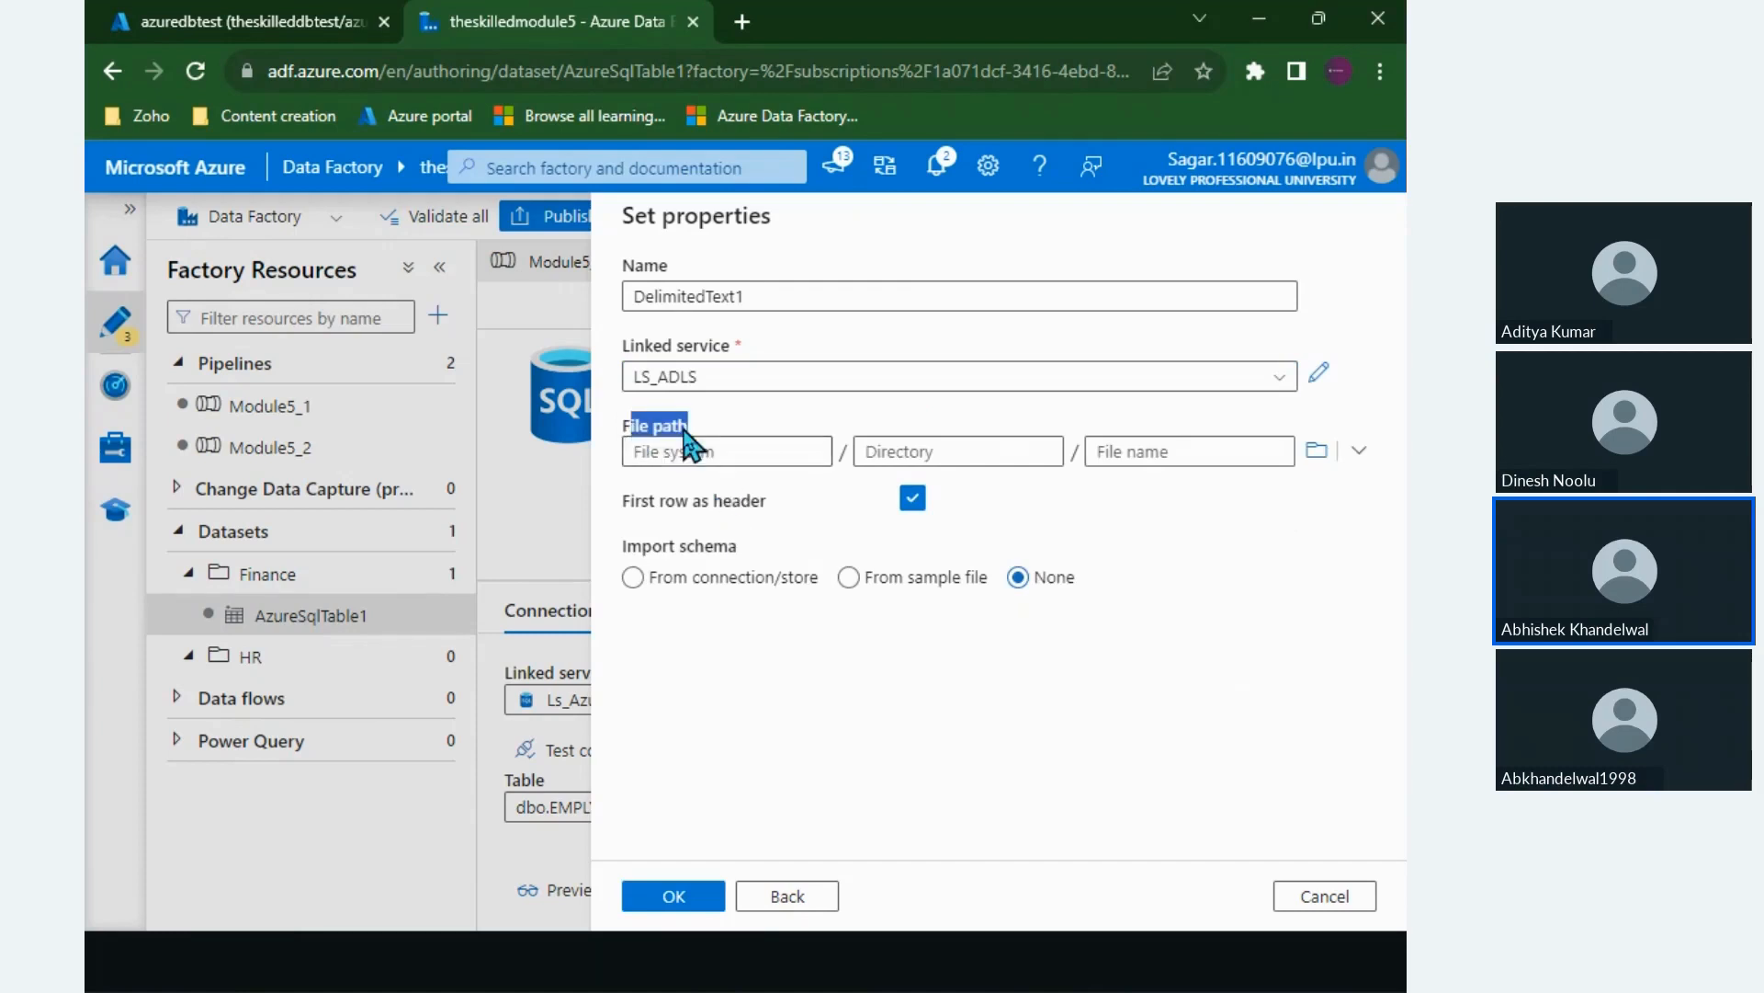
left_click(664, 428)
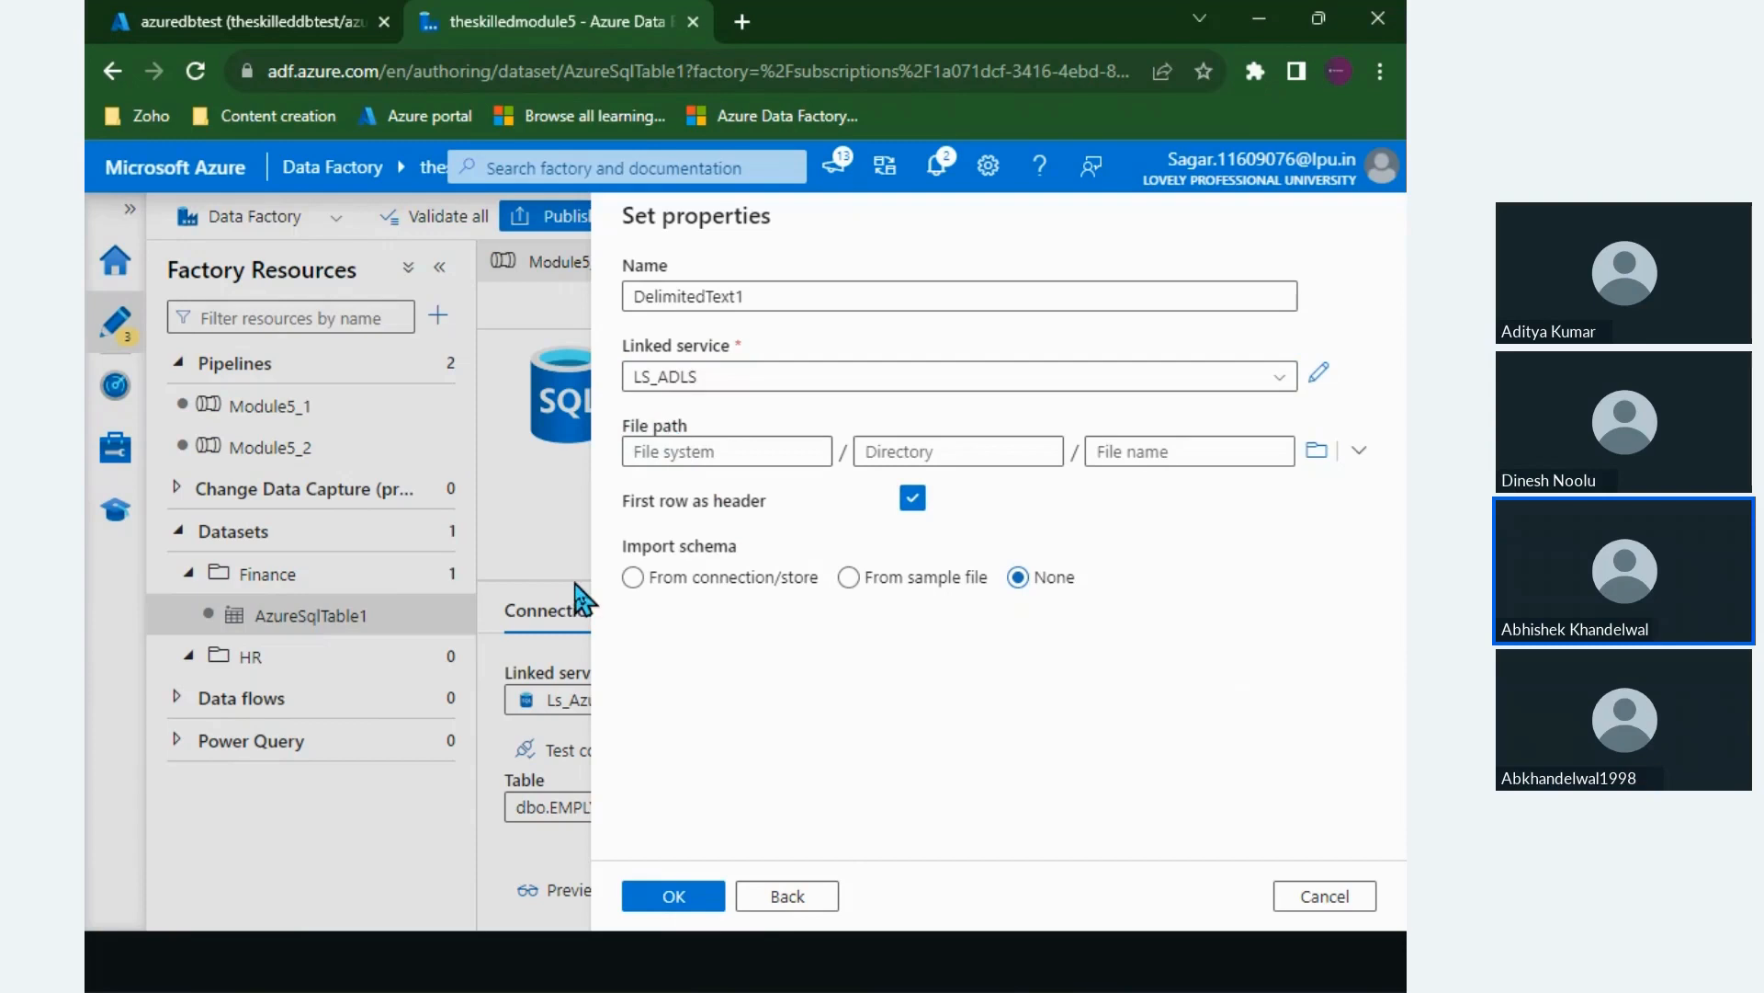
Step: Browse the storage for the dataset's file path and choose demo_stock_data.csv in the democaont container
left_click(708, 439)
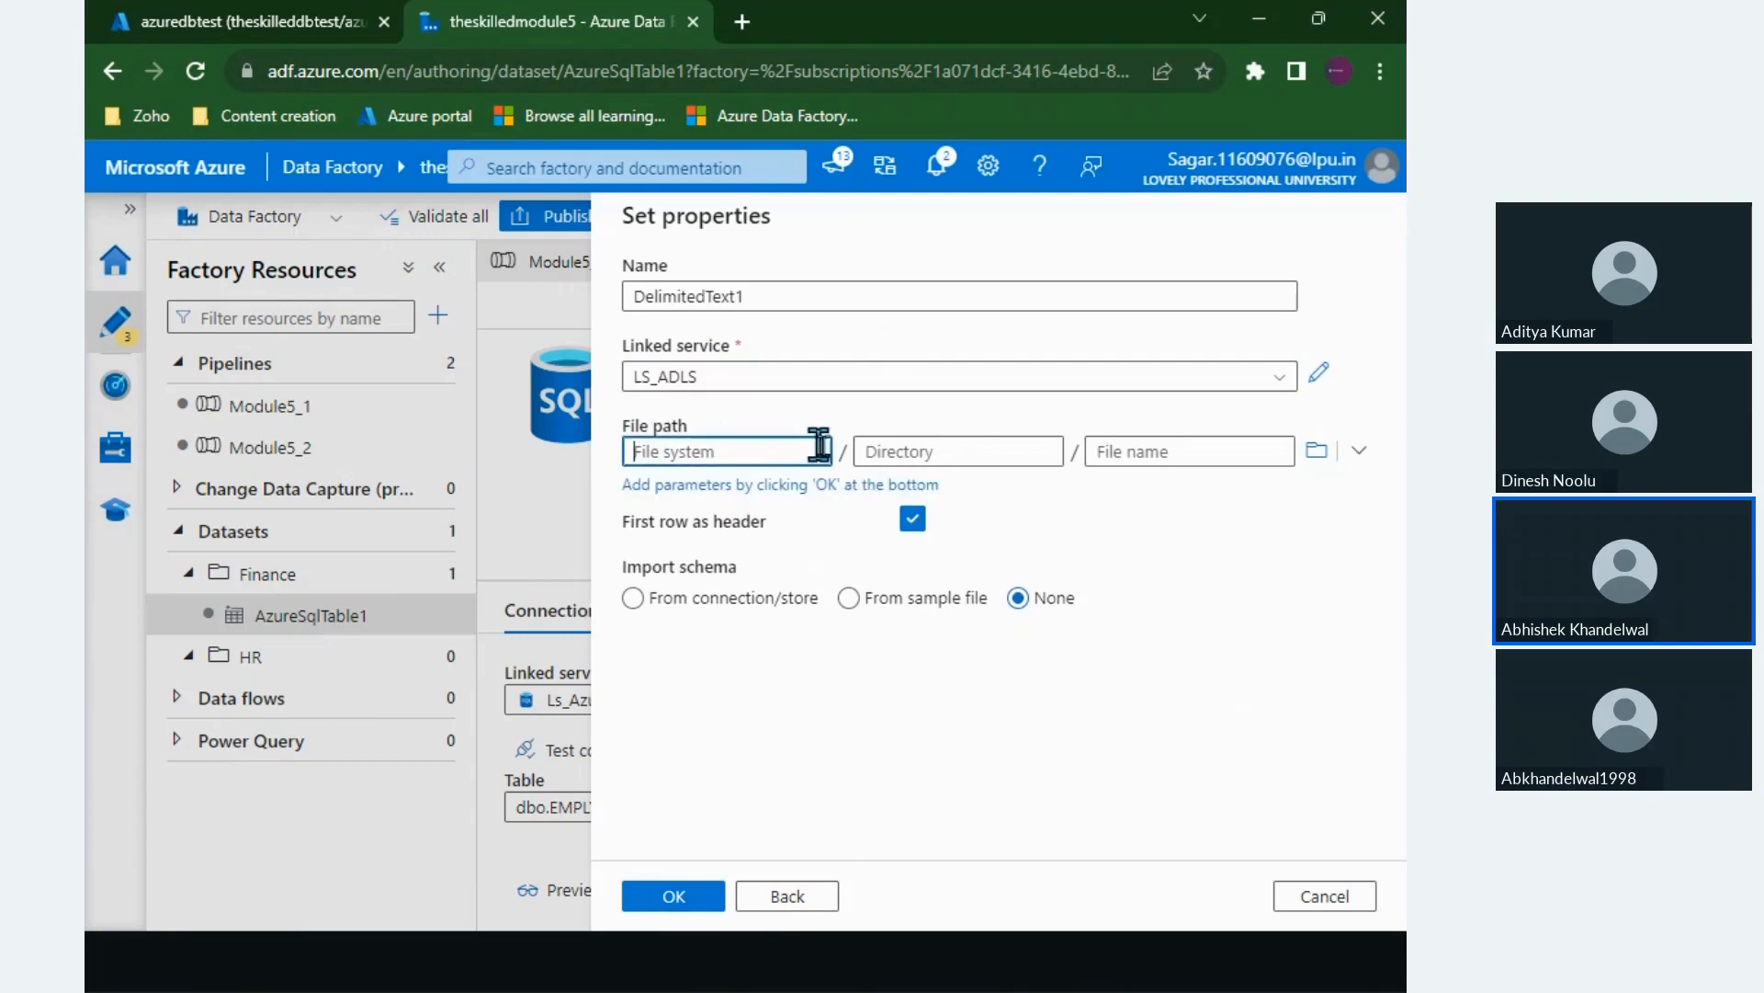
left_click(874, 450)
left_click(1144, 443)
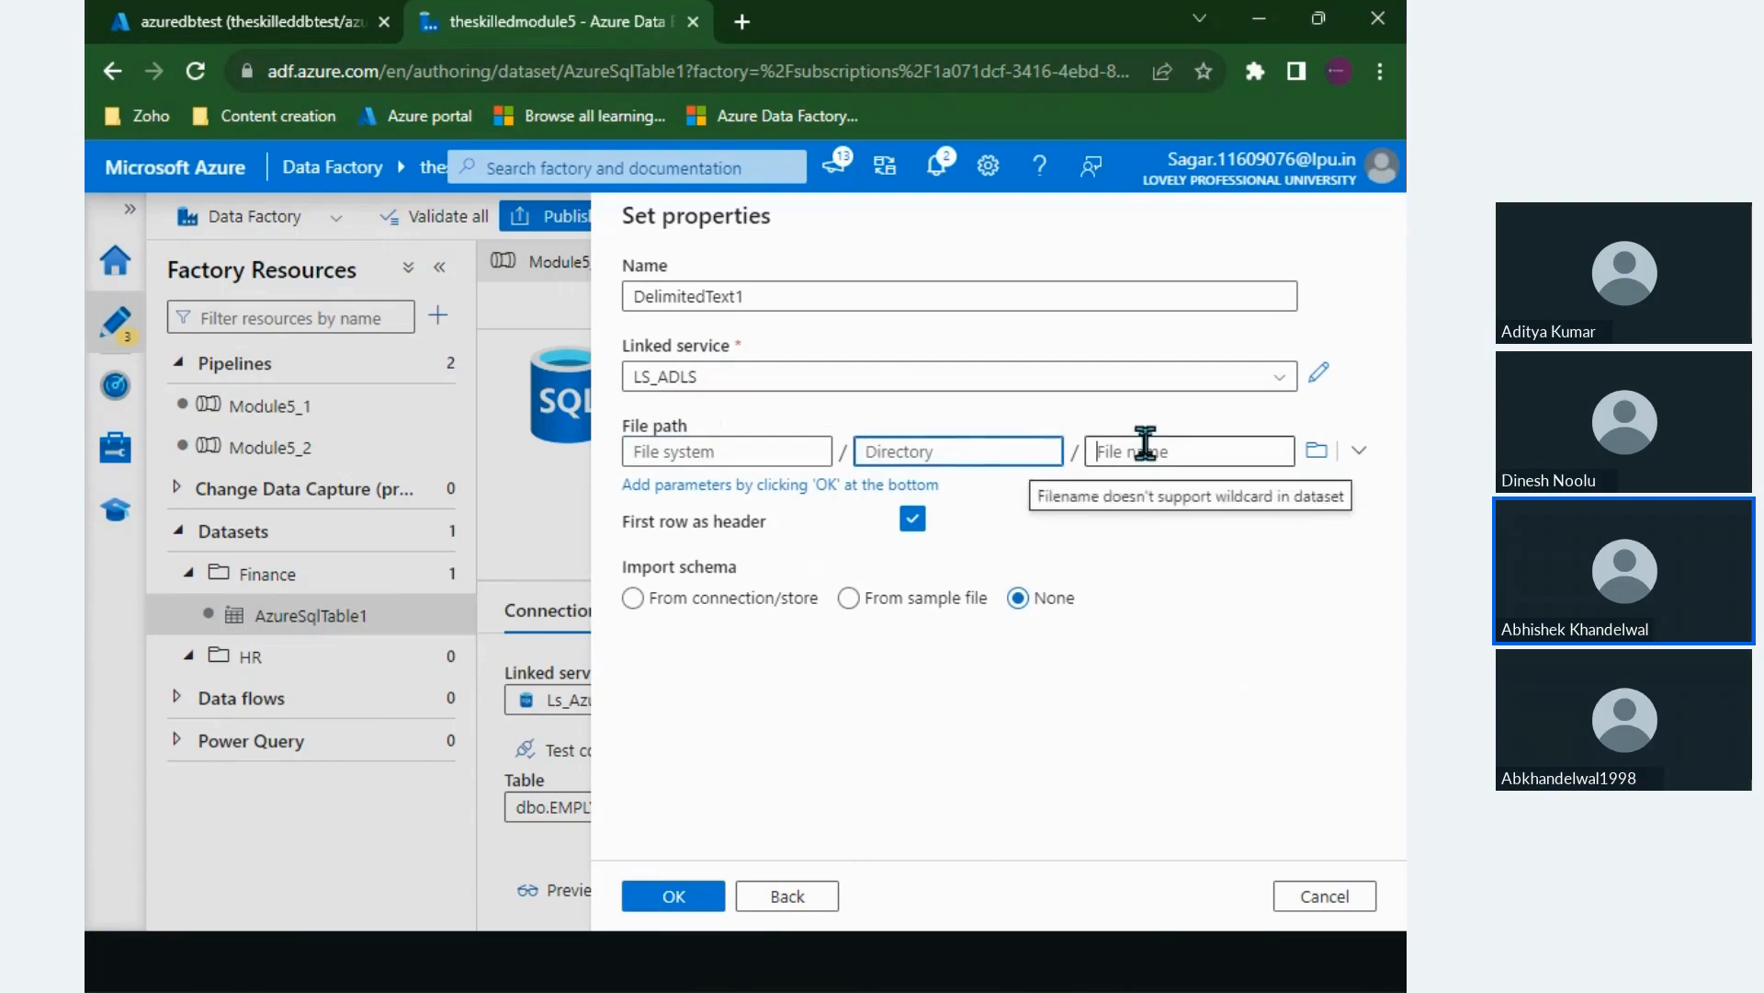
left_click(1314, 451)
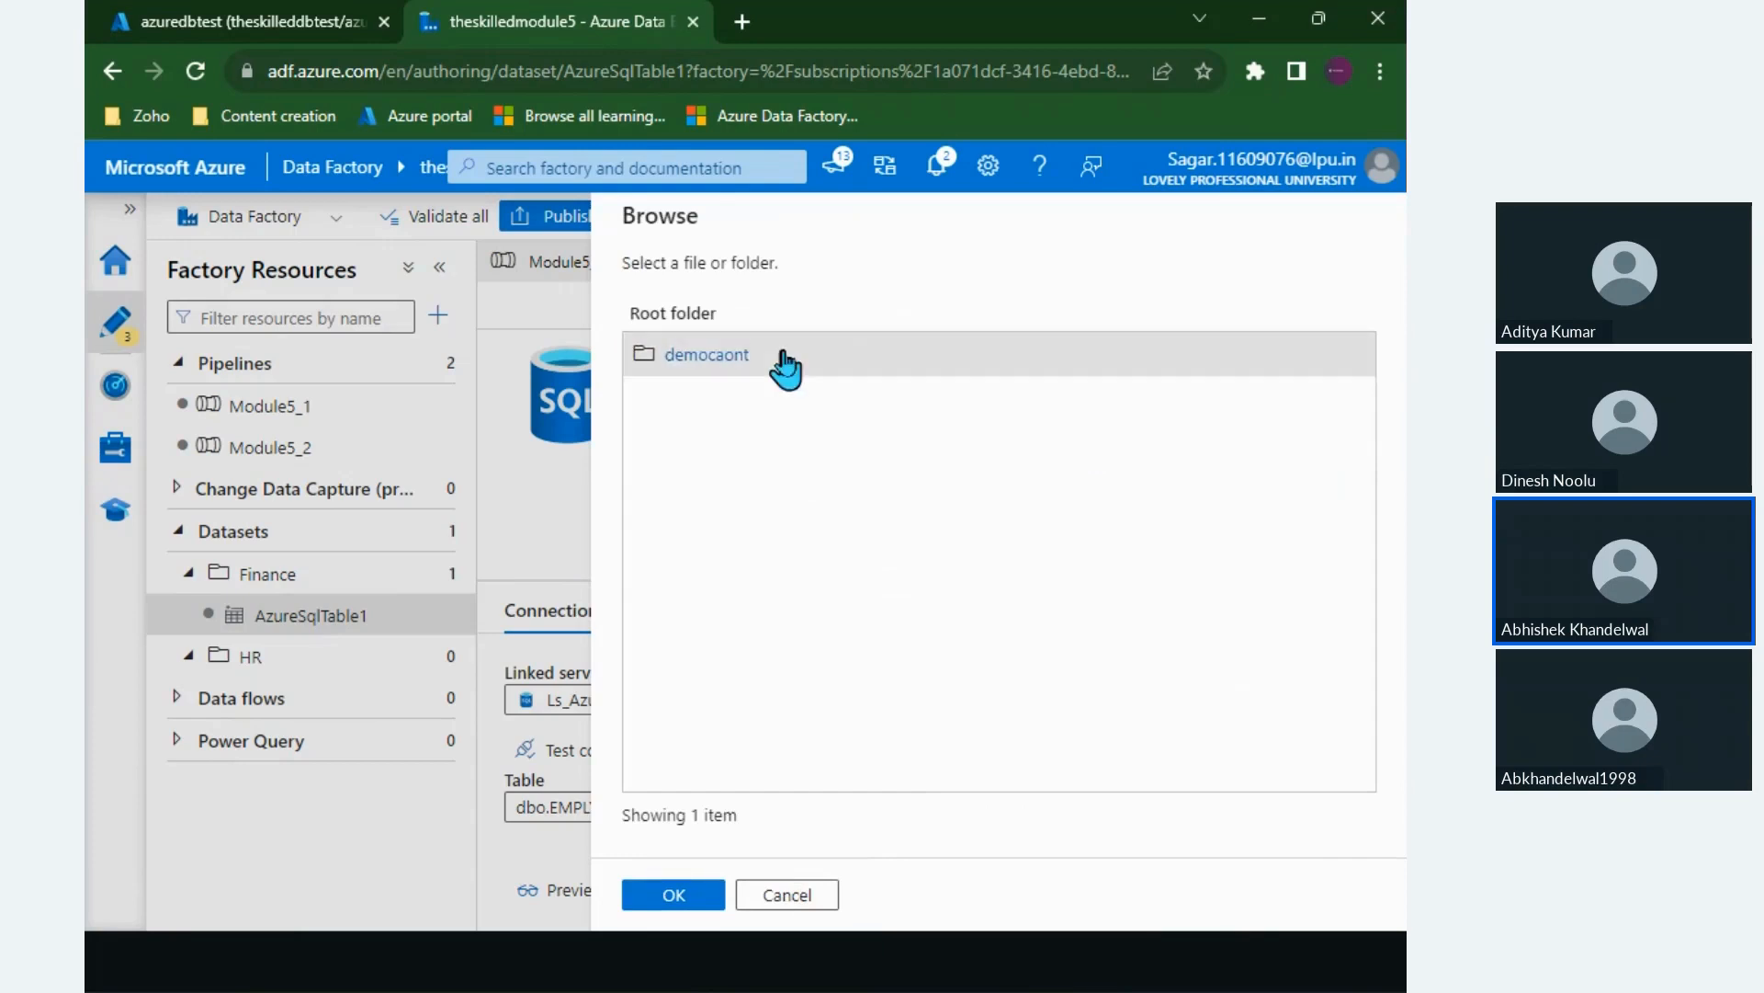
left_click(705, 354)
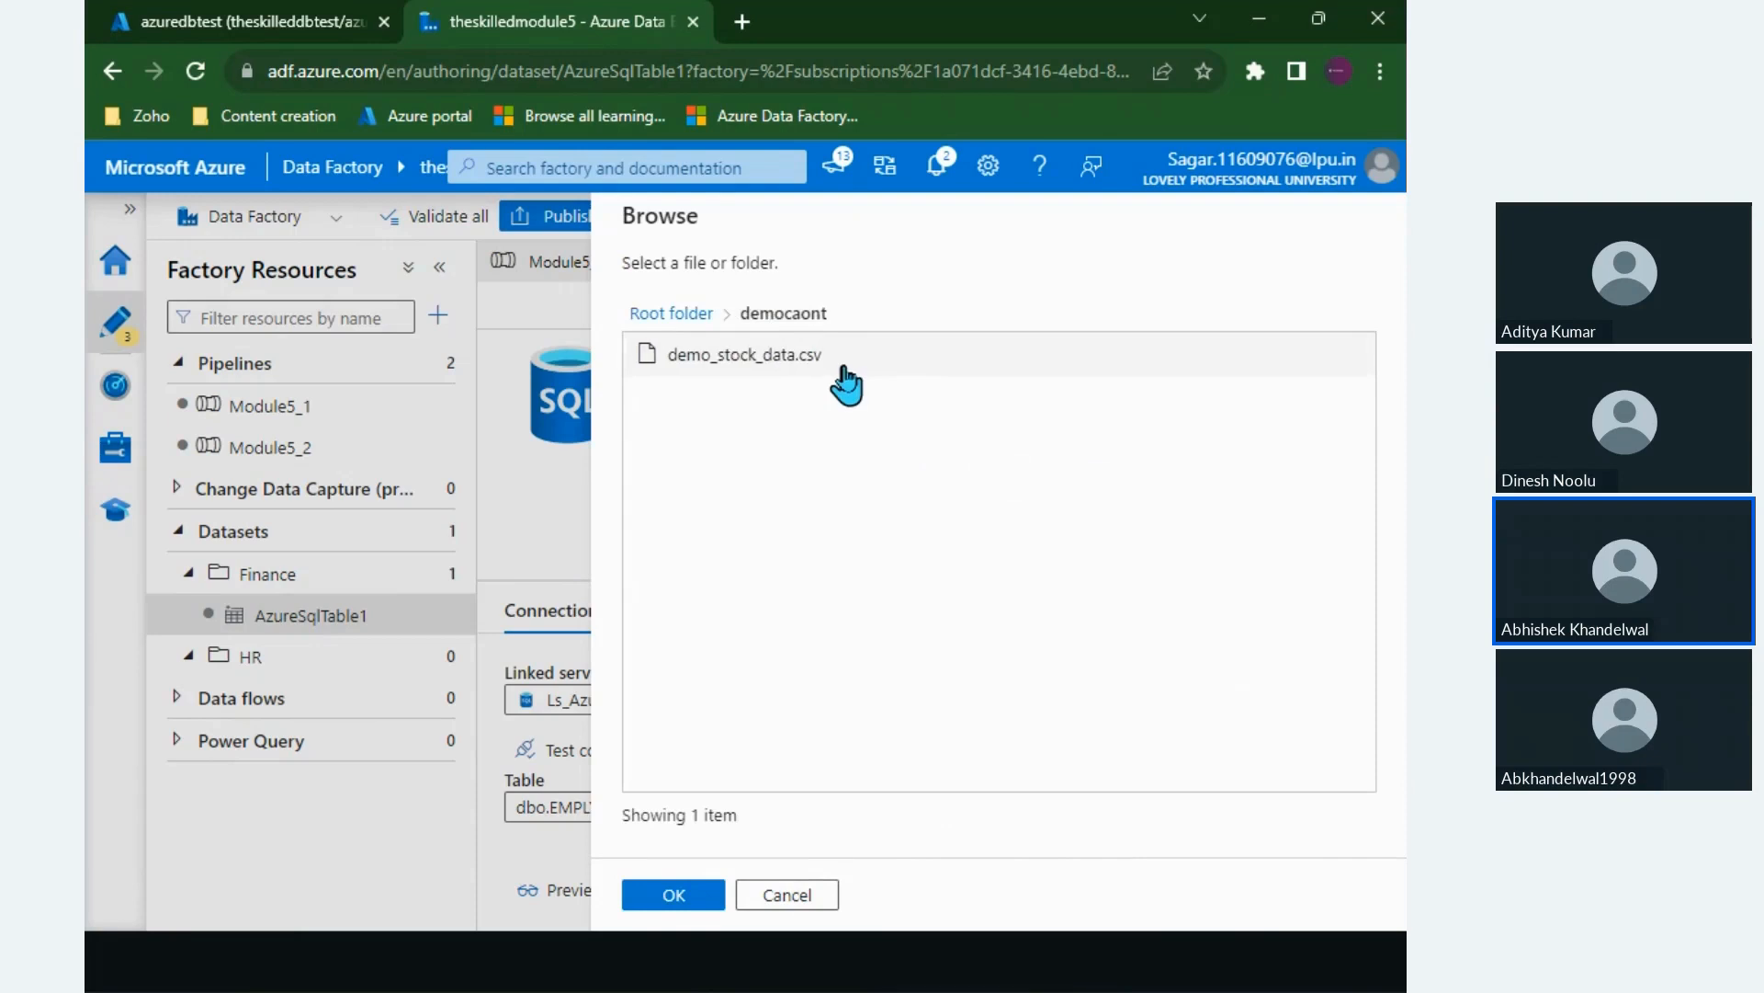
left_click(841, 383)
left_click(639, 905)
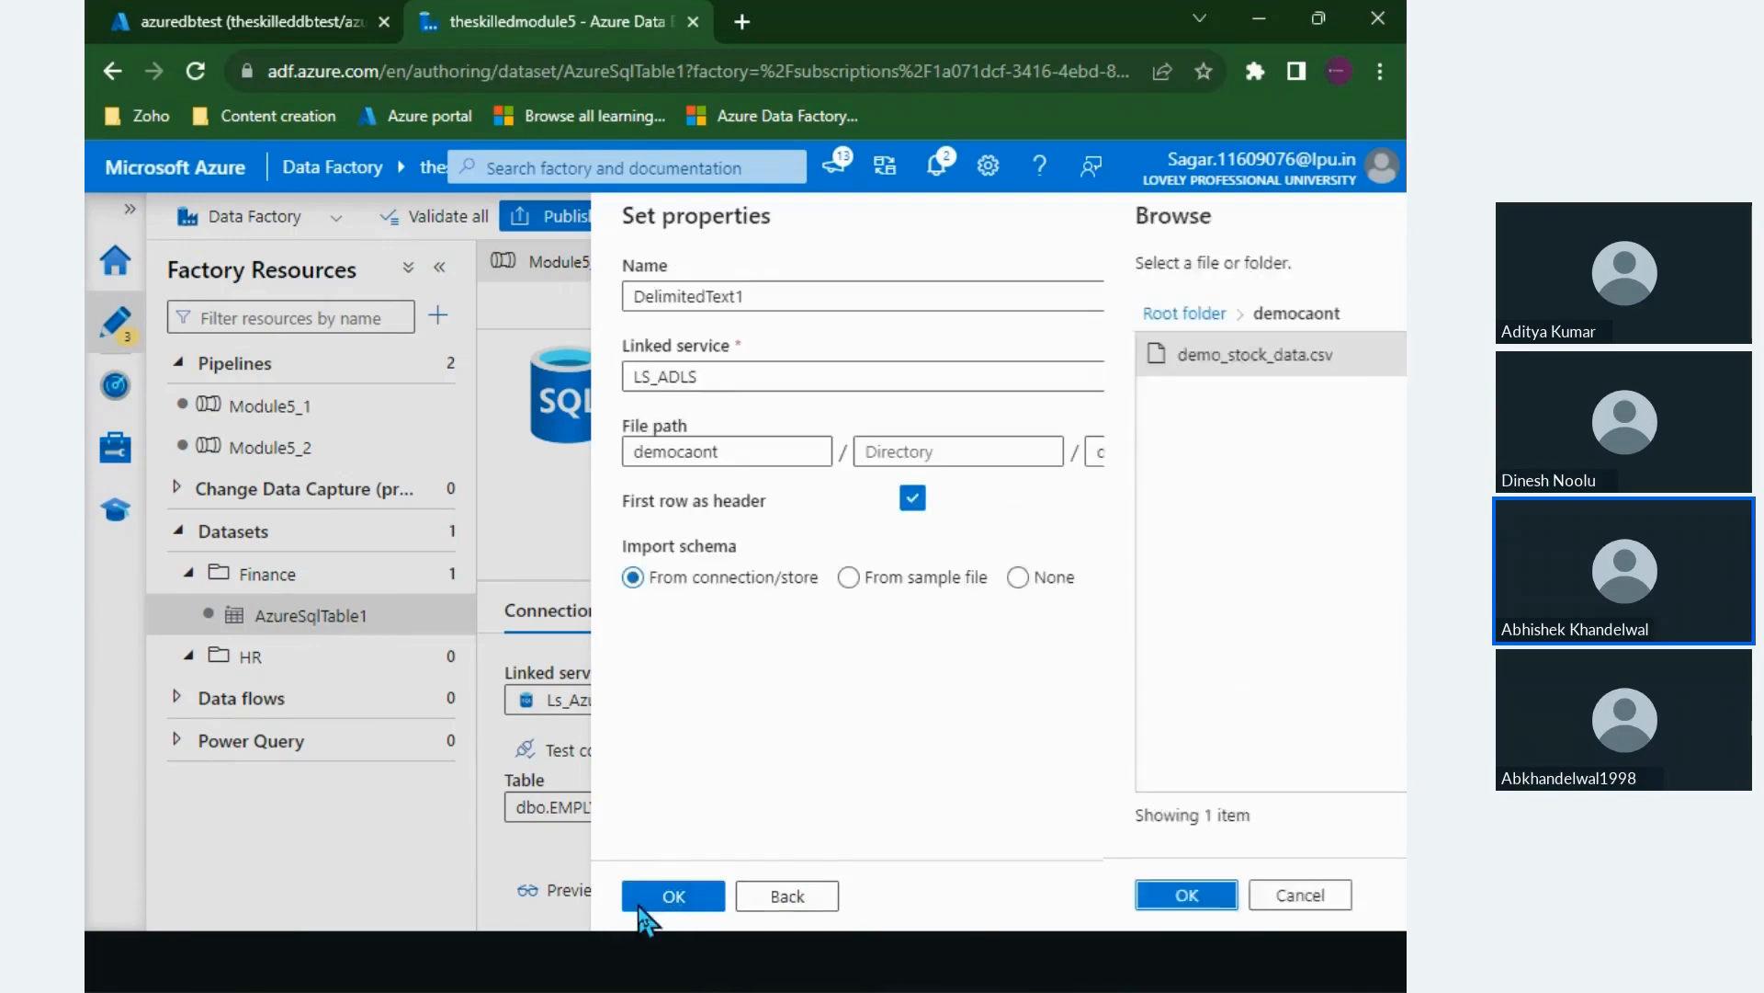
Step: Check the file path parts and create the dataset with the first row as header and the schema imported from the connection/store
left_click_drag(712, 444, 610, 465)
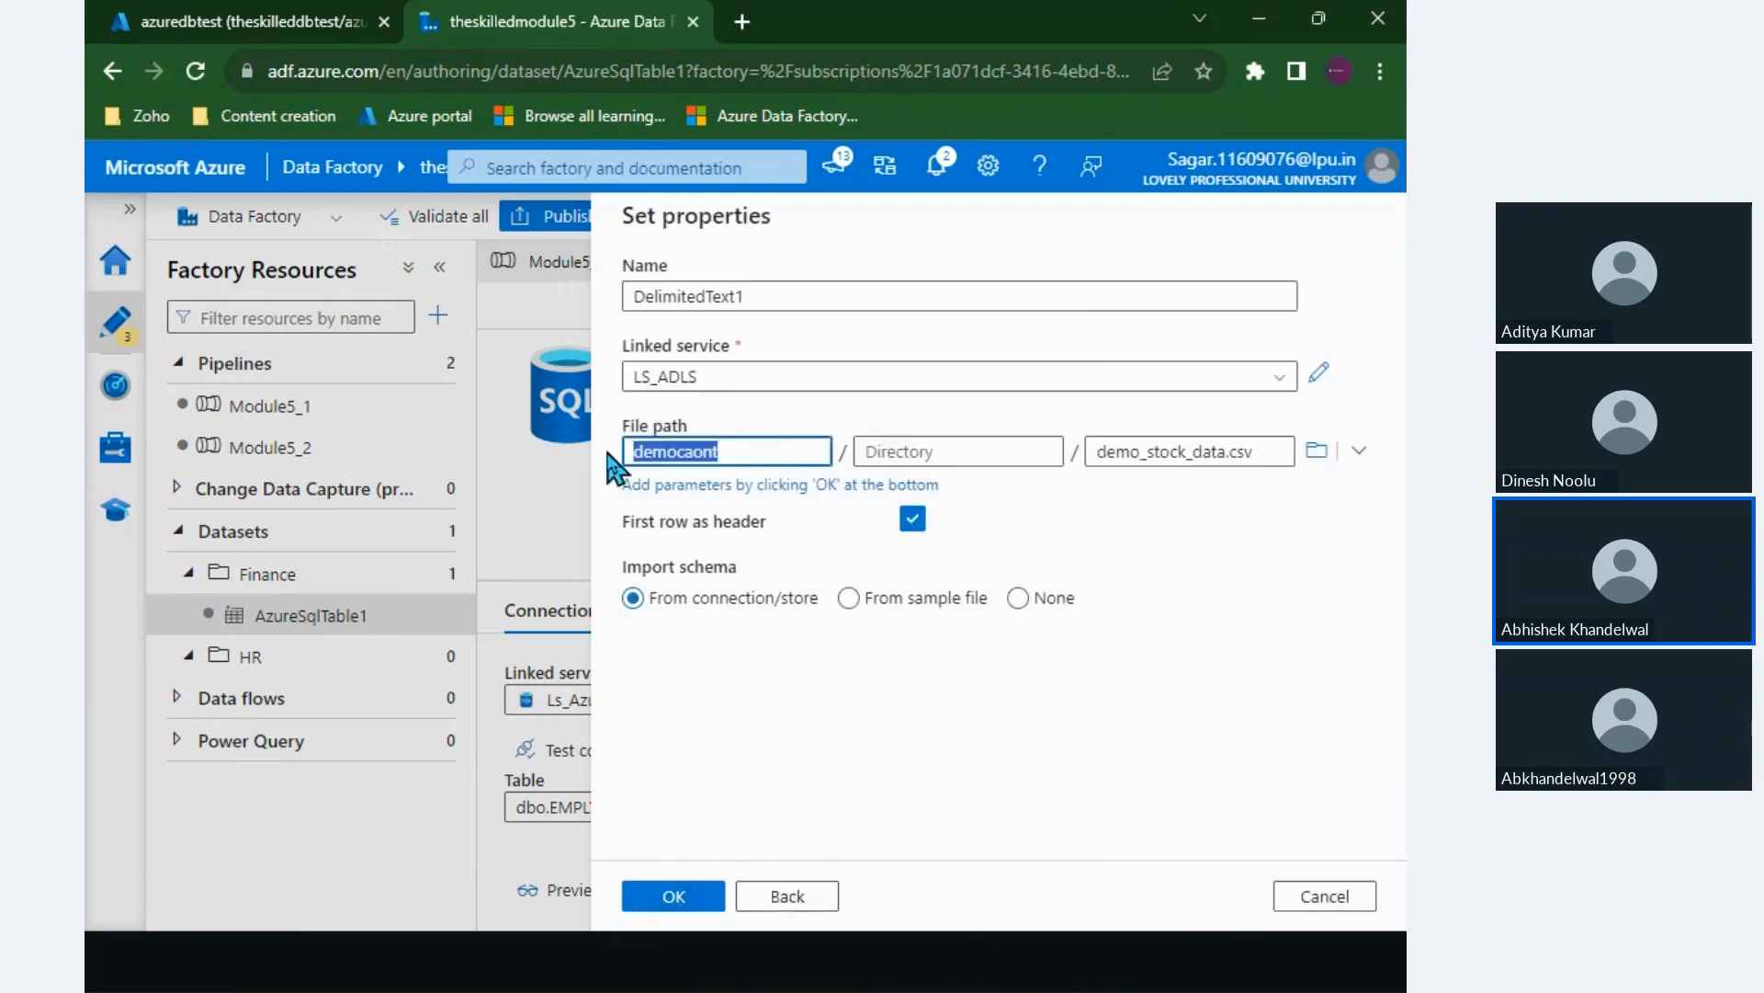
left_click(971, 454)
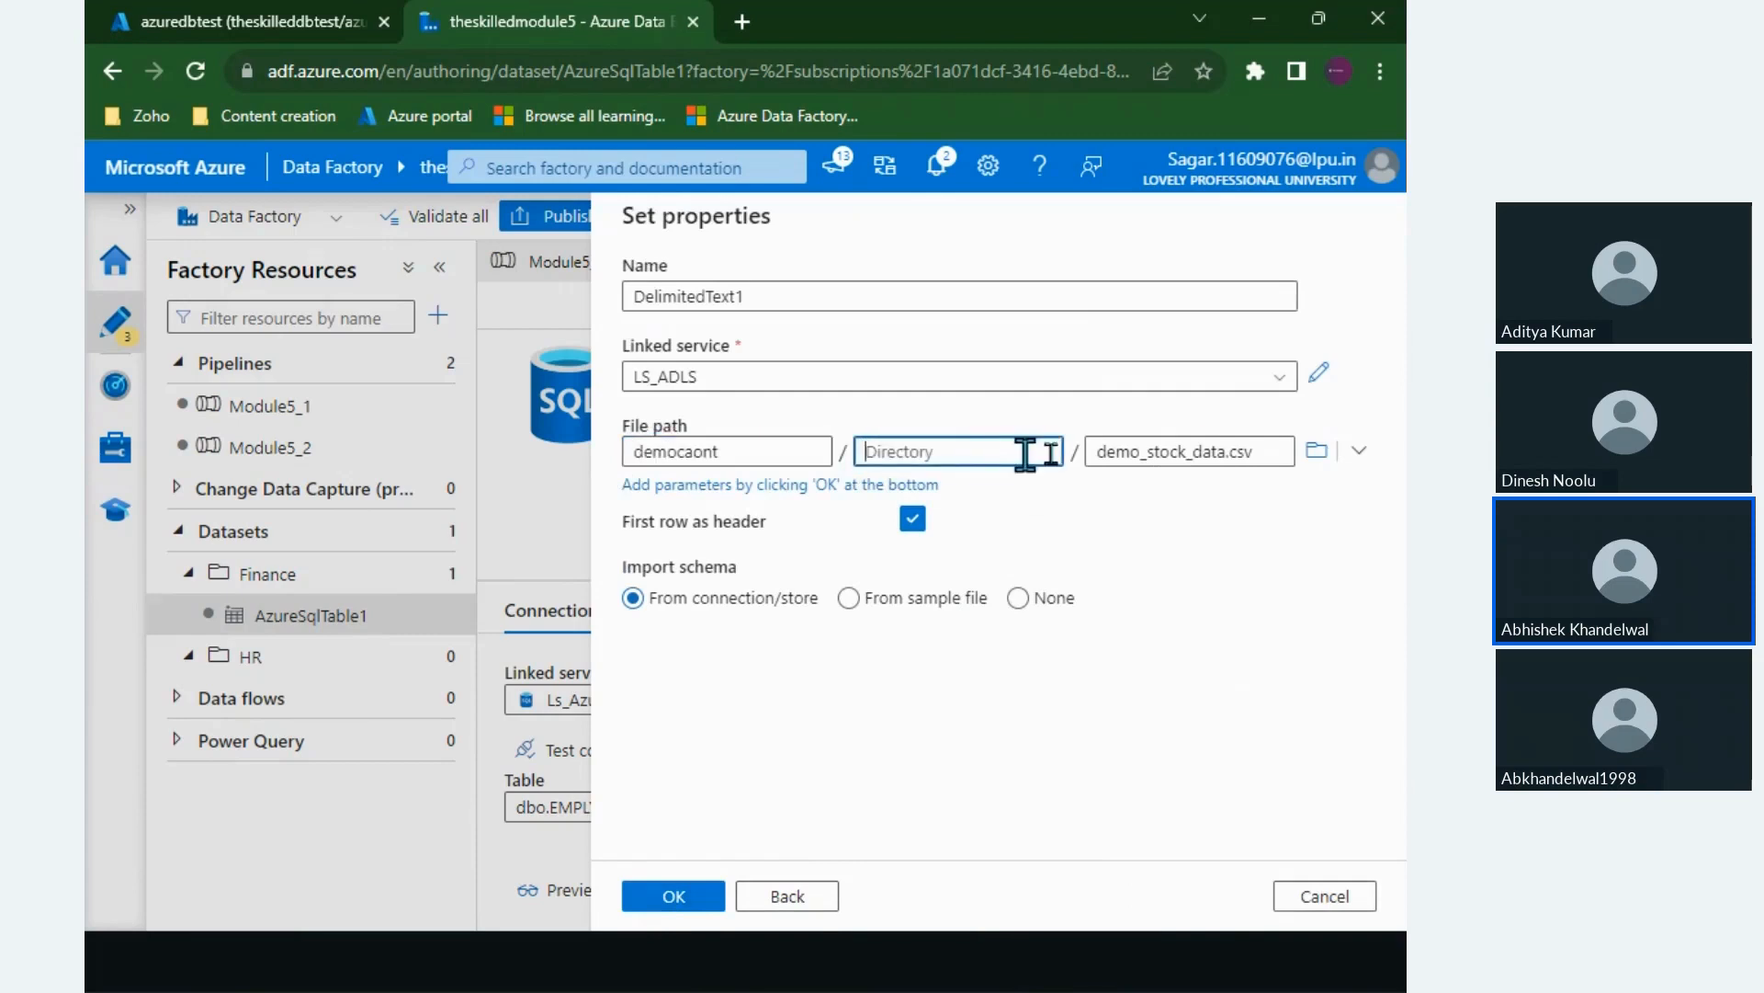
triple_click(1190, 453)
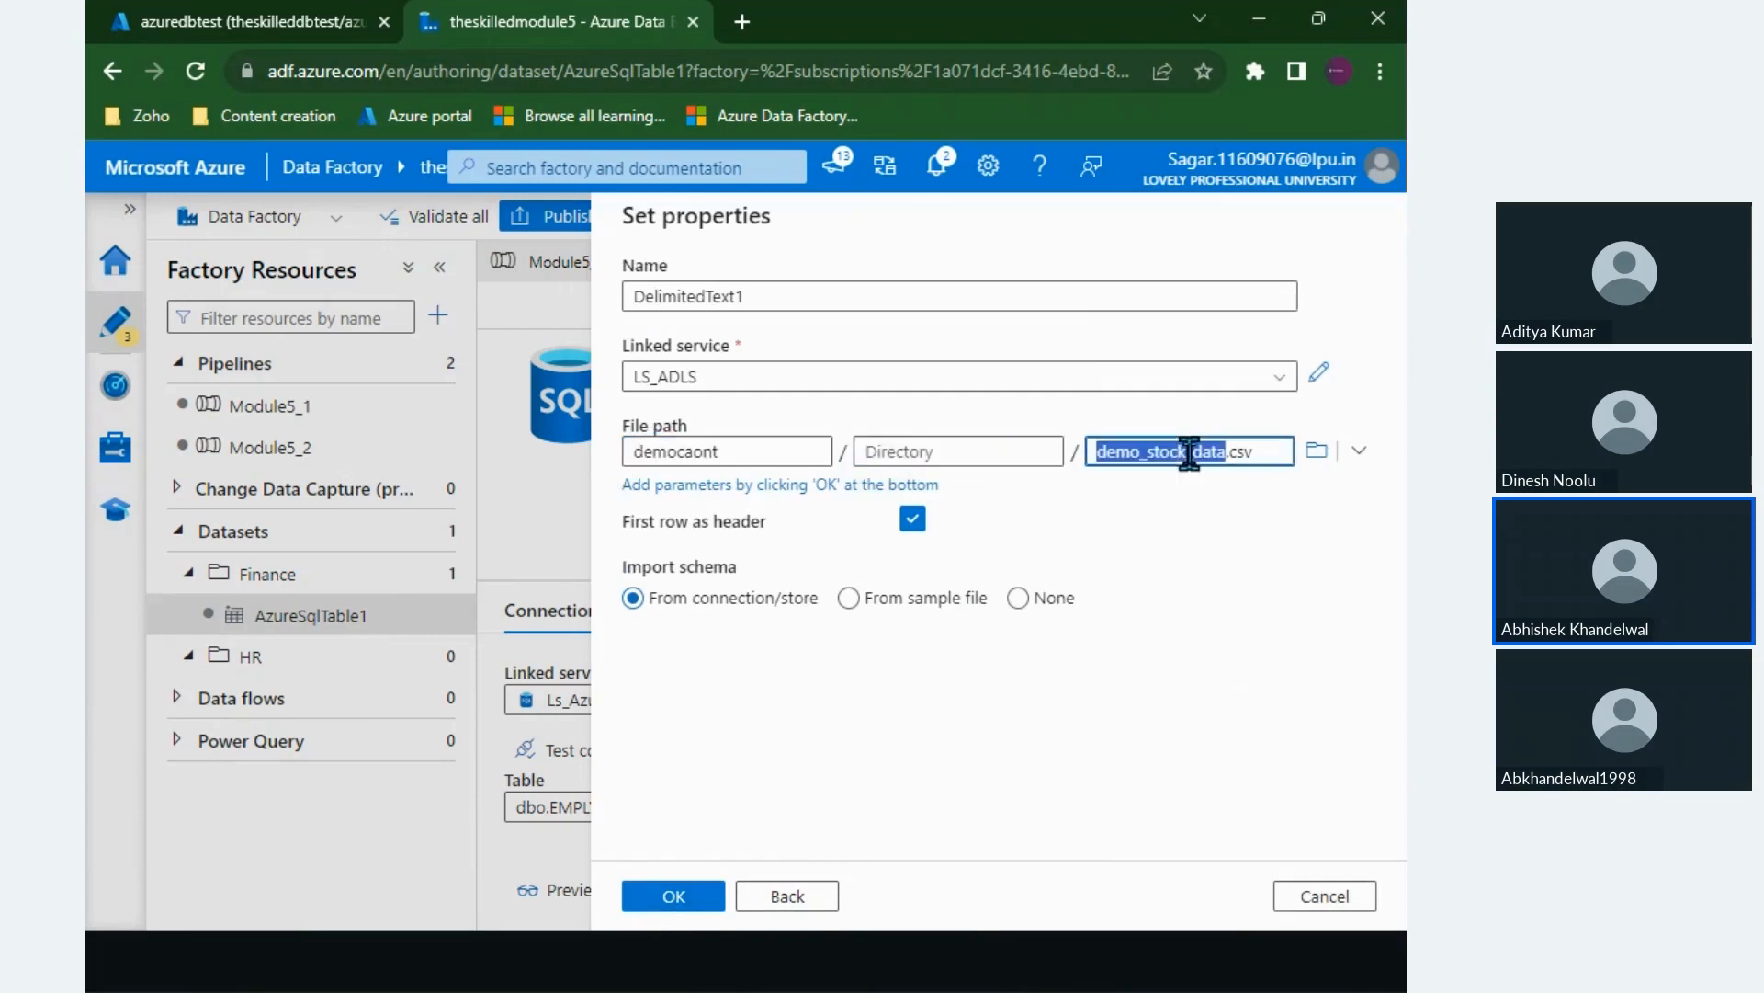
left_click(990, 739)
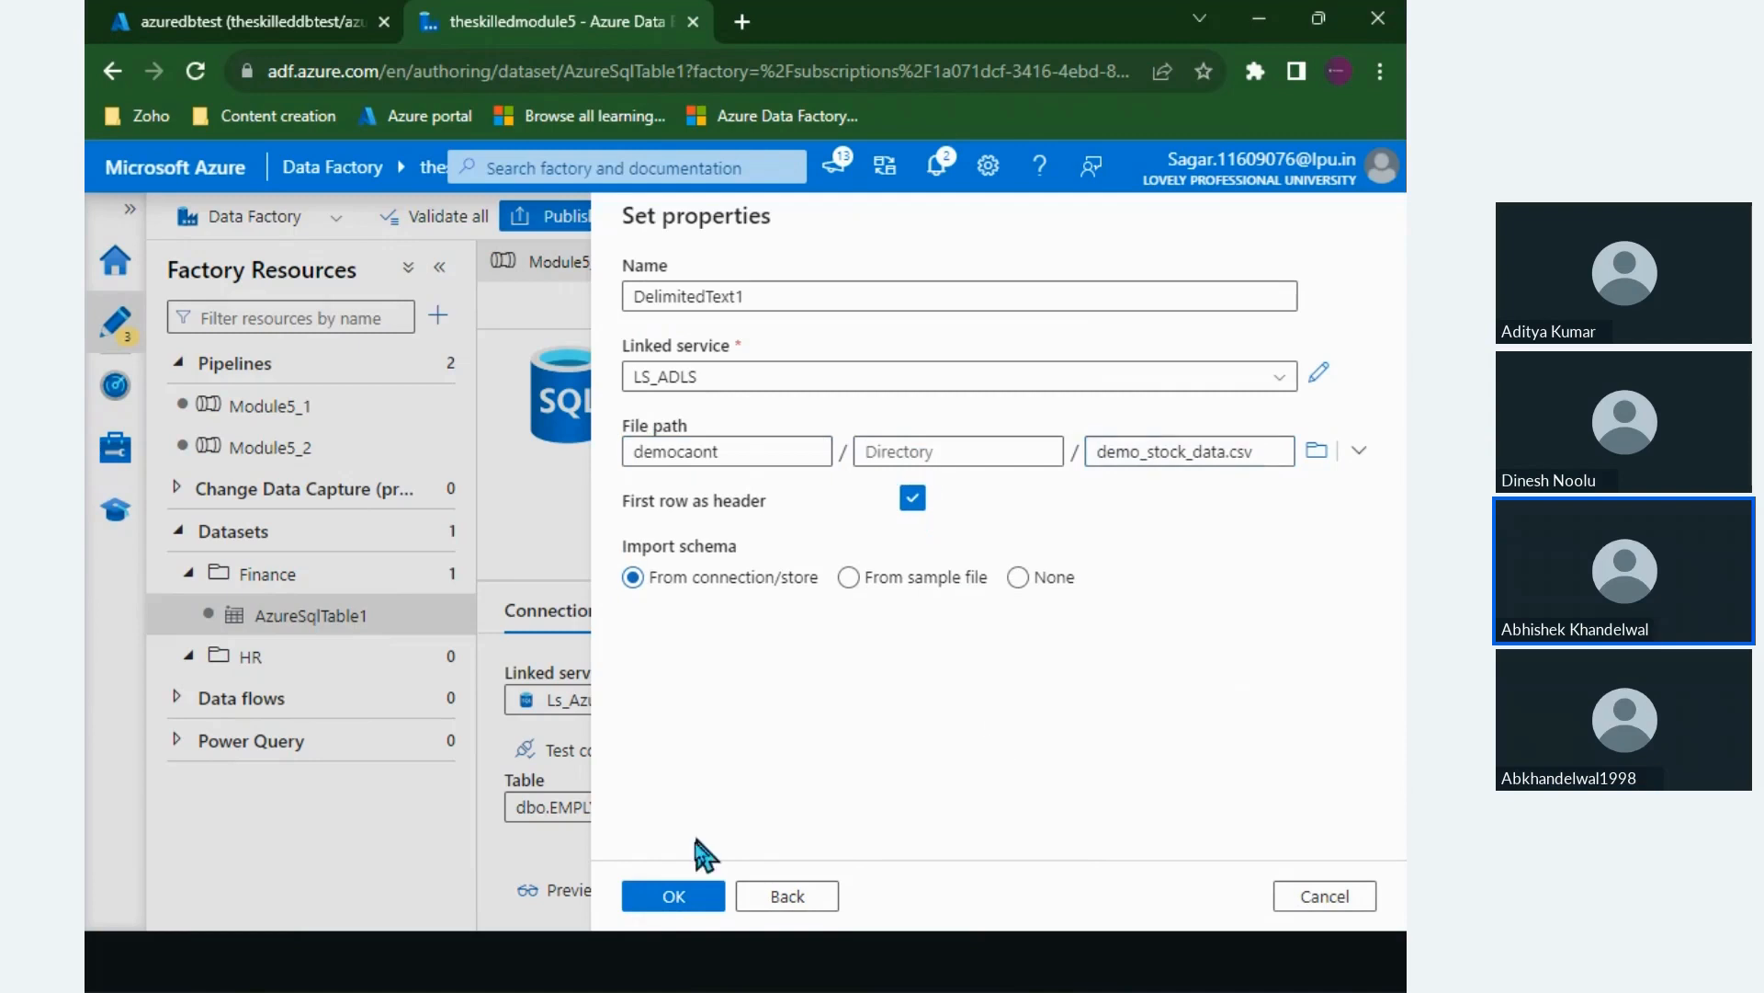
left_click(677, 896)
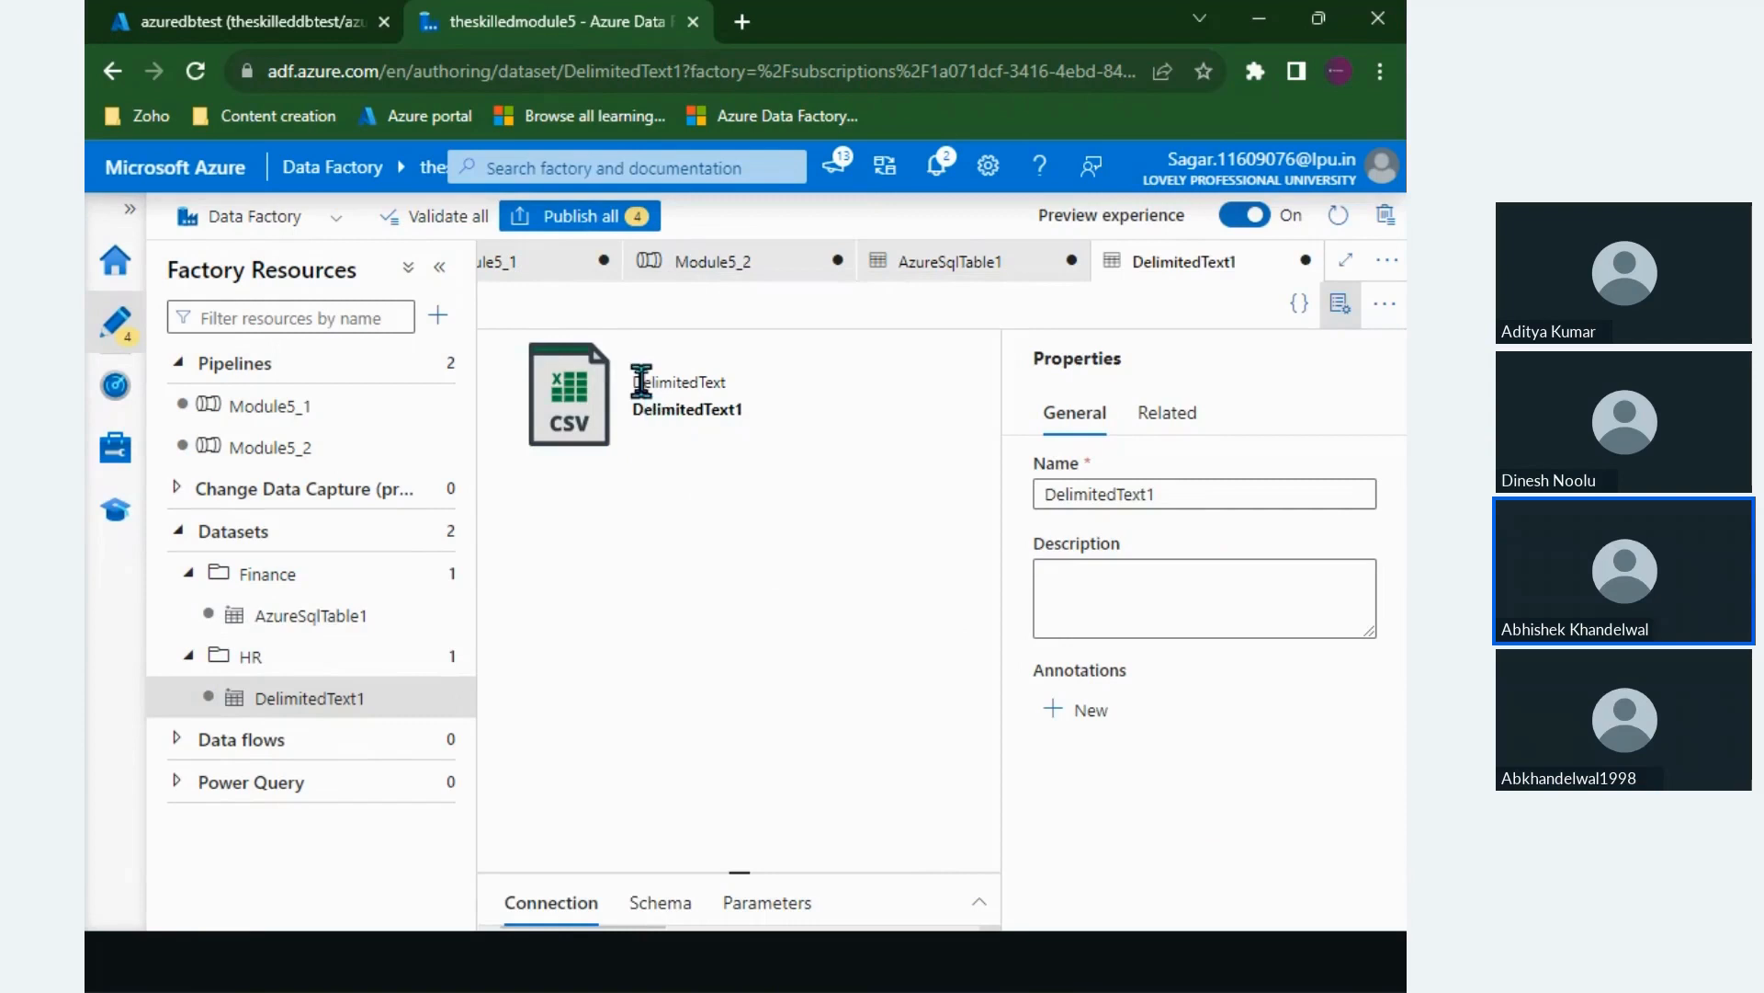
Step: Enlarge the dataset's connection settings and preview the data of demo_stock_data.csv, looking across its columns before closing the preview
left_click_drag(630, 377, 748, 441)
left_click(748, 441)
left_click_drag(744, 870, 811, 433)
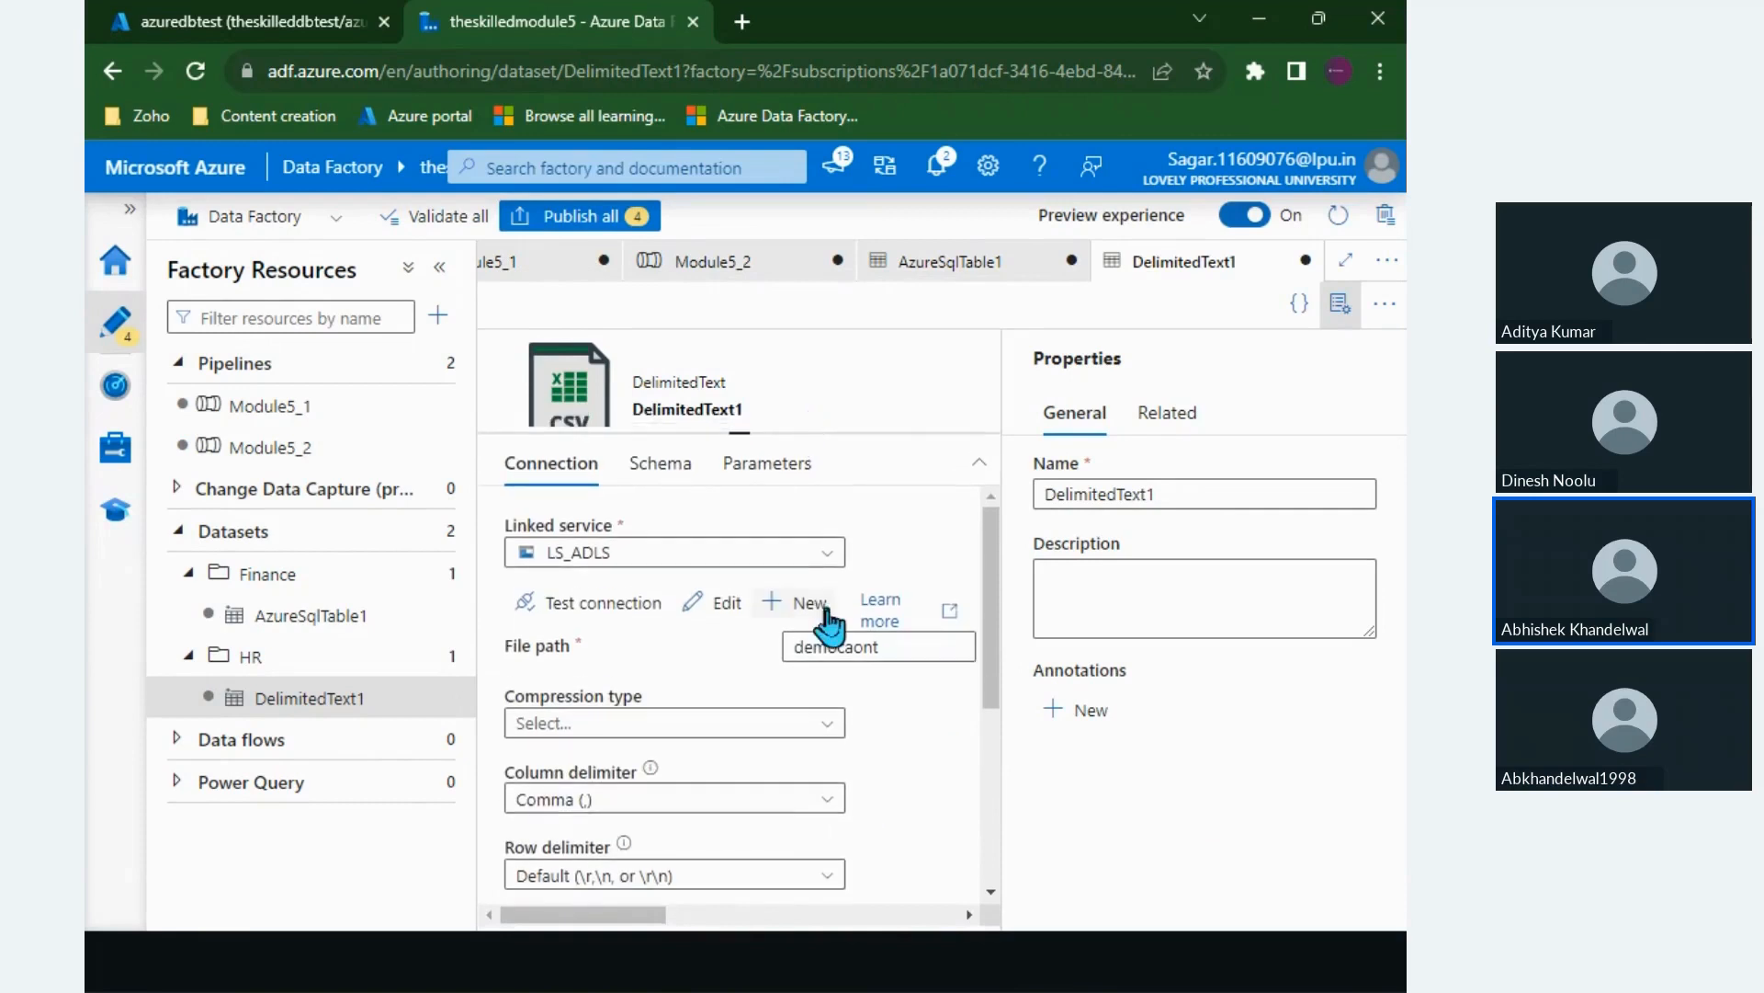
scroll(829, 625, "right", 3)
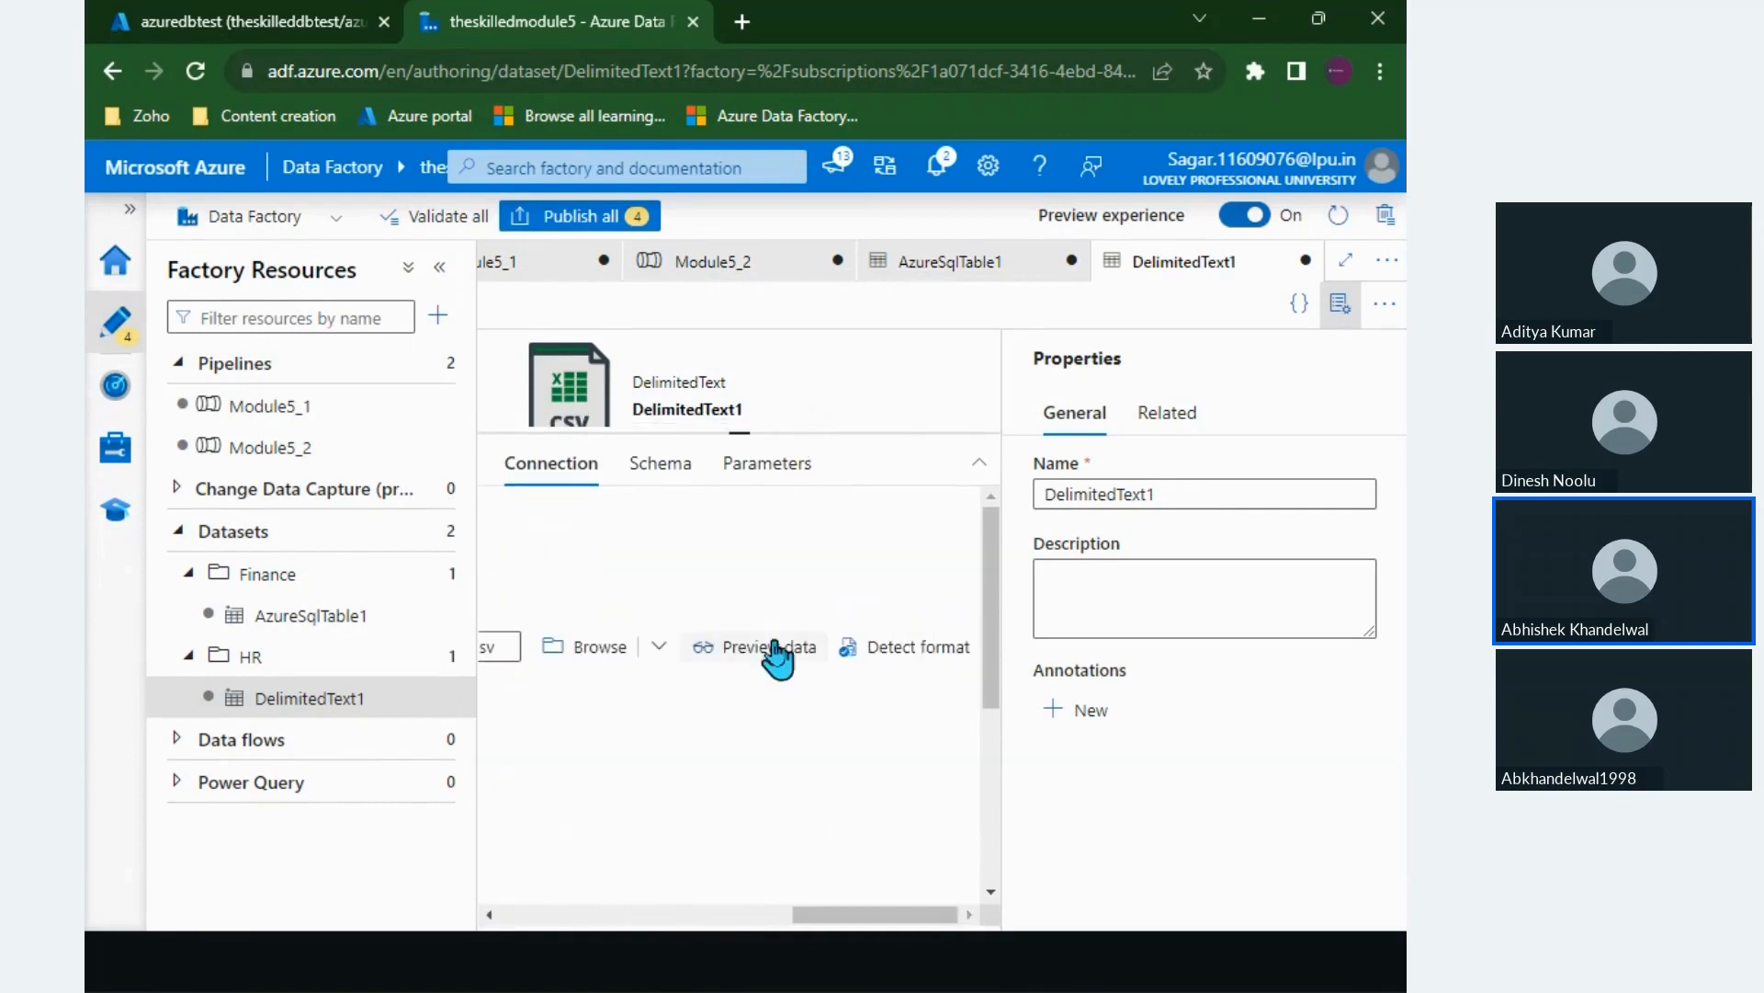
left_click(774, 654)
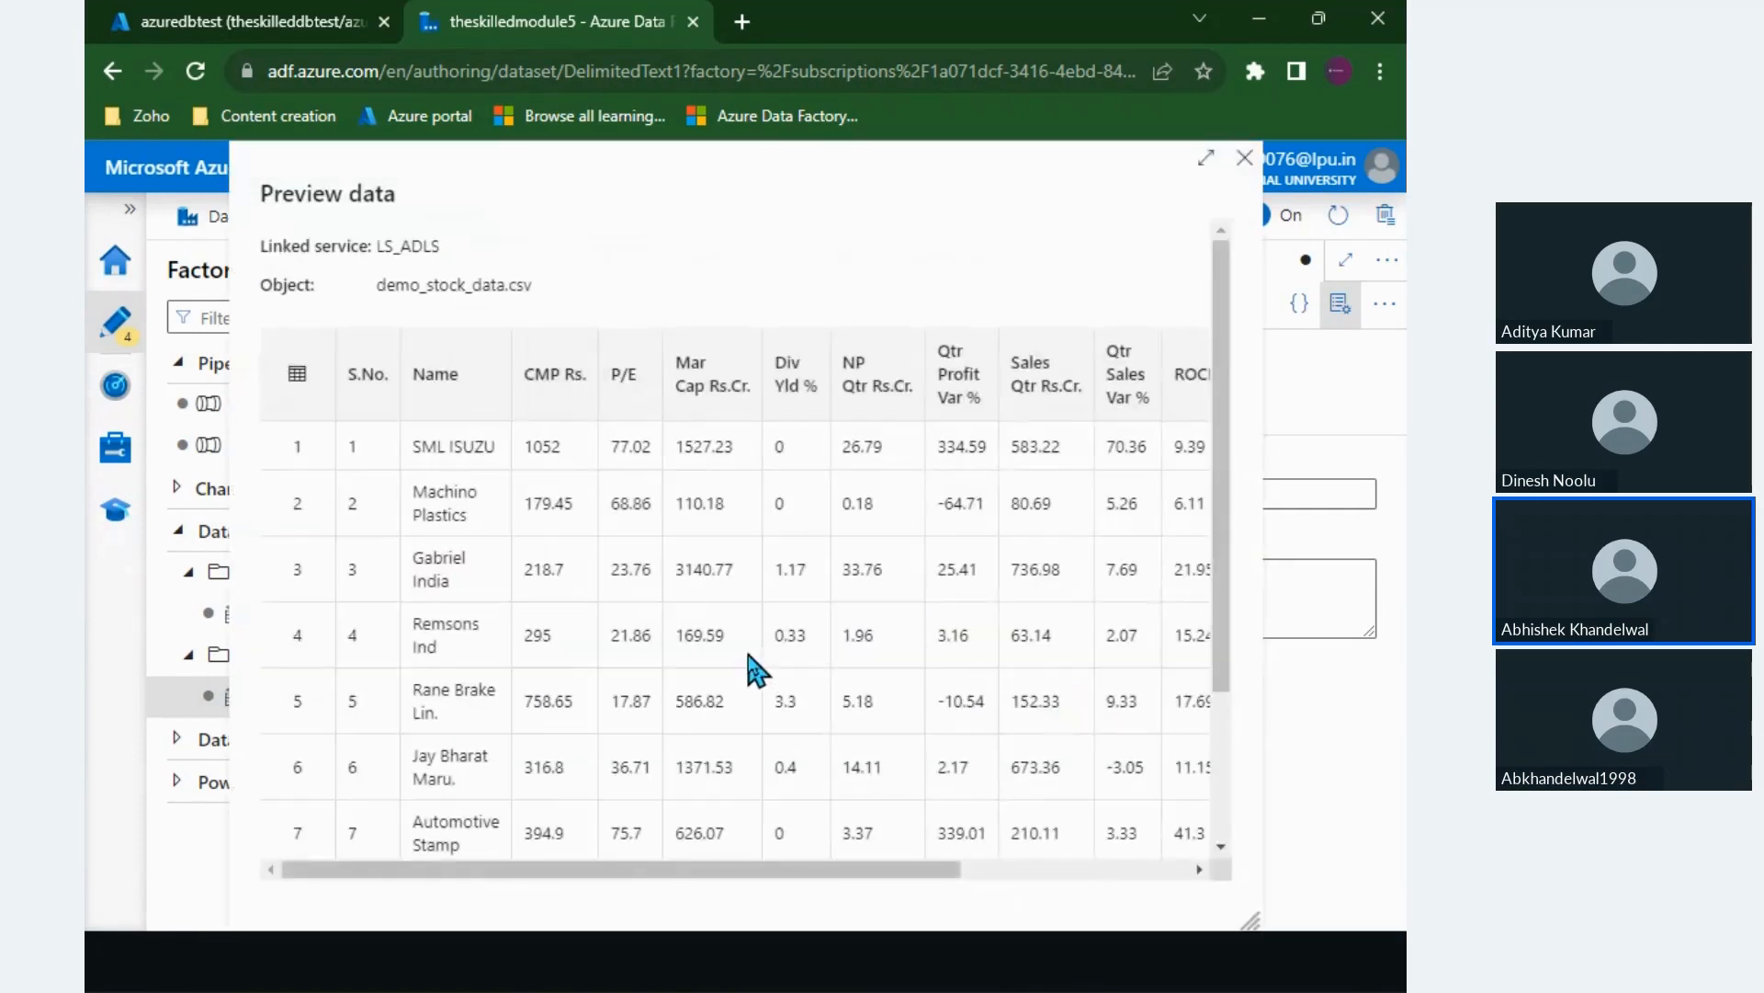
scroll(571, 660, "right", 3)
scroll(568, 652, "left", 3)
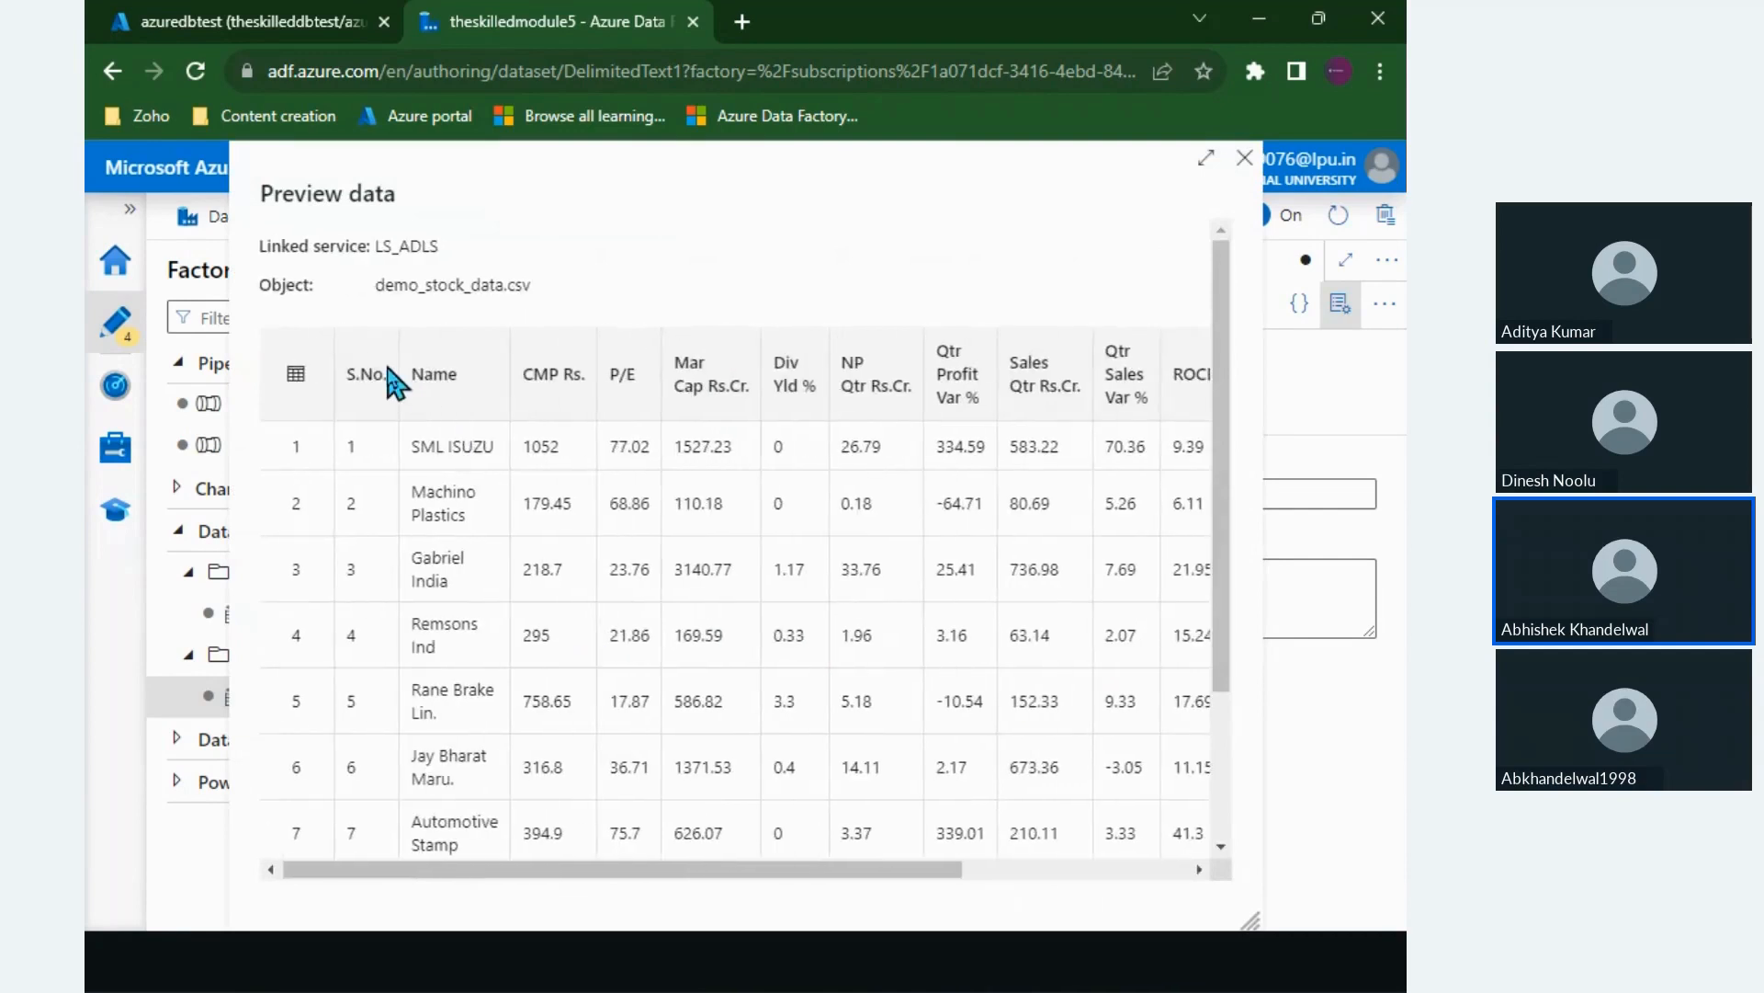
left_click_drag(387, 367, 825, 663)
left_click(825, 664)
scroll(825, 663, "right", 3)
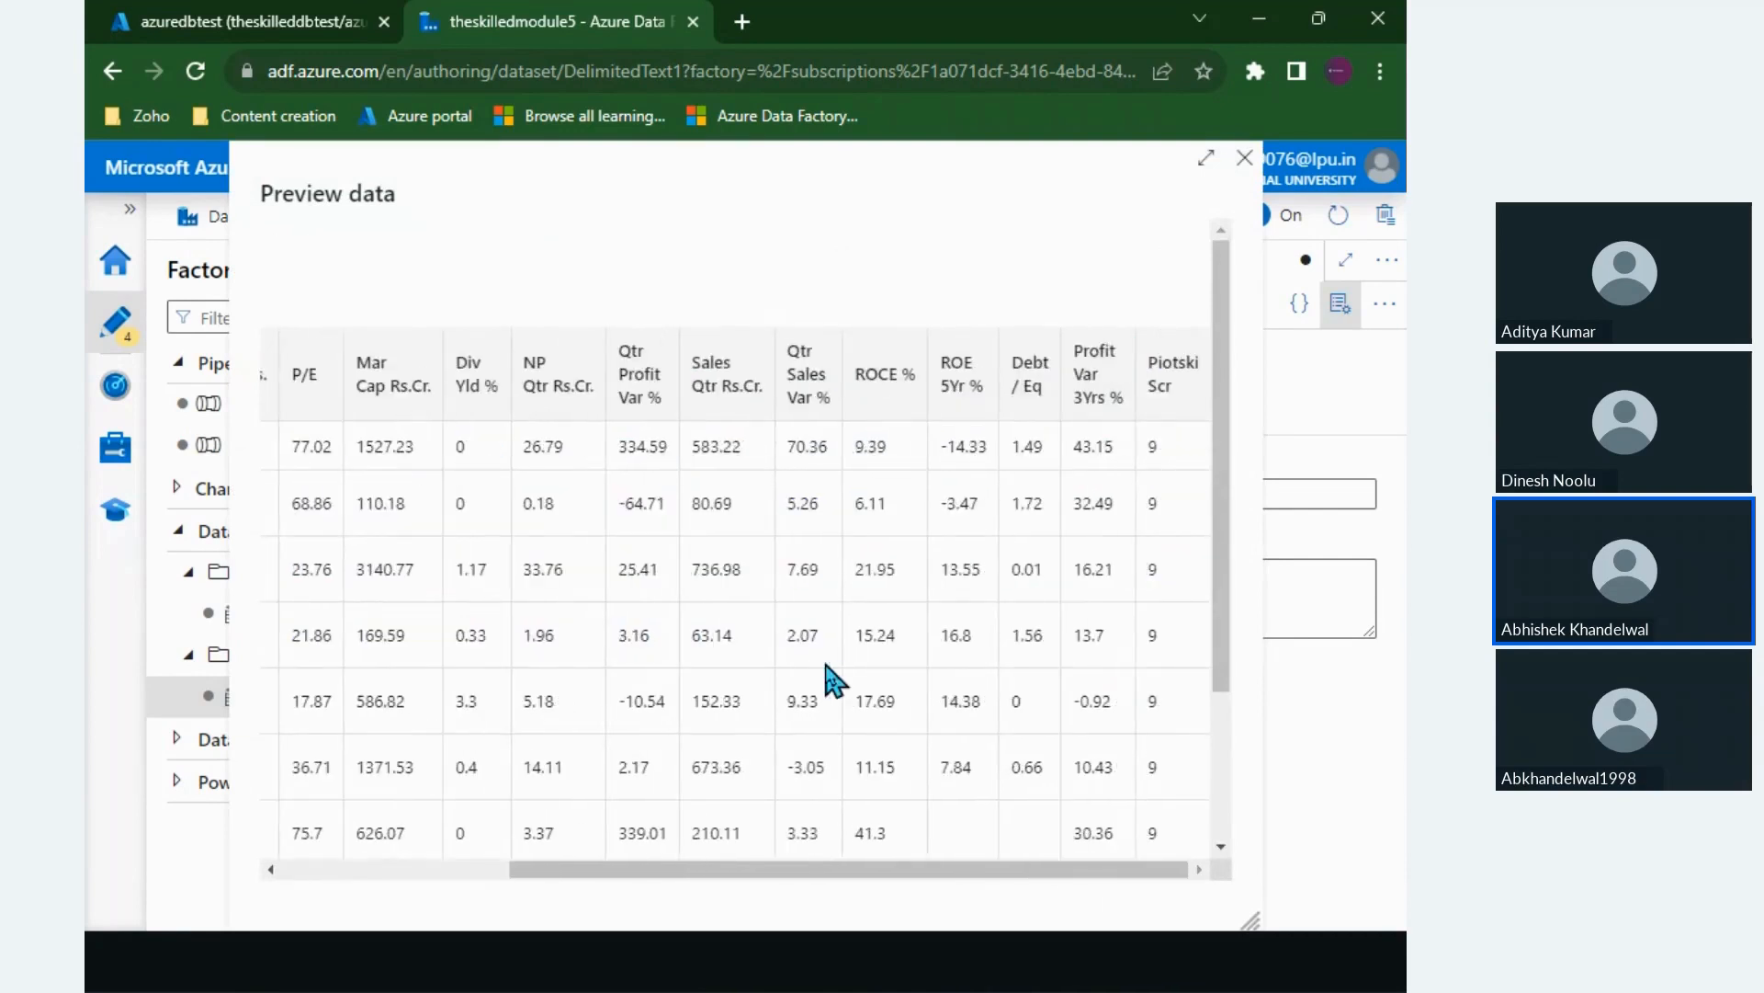
scroll(826, 663, "left", 3)
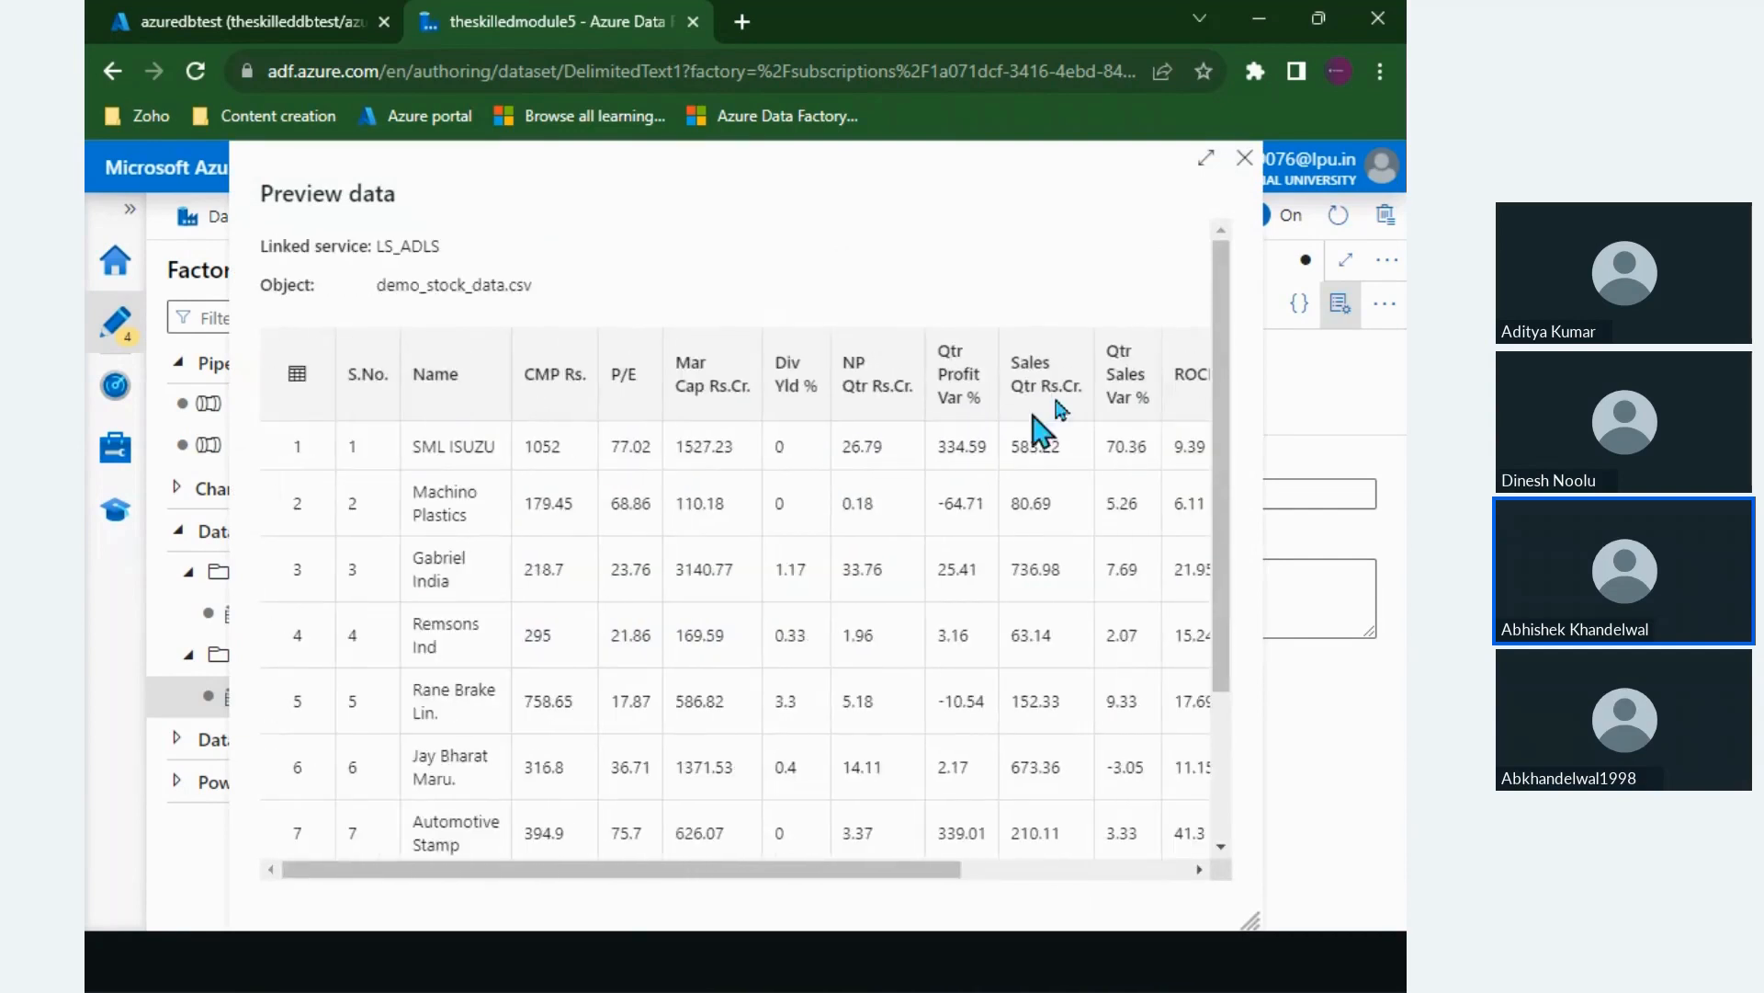
left_click(1246, 159)
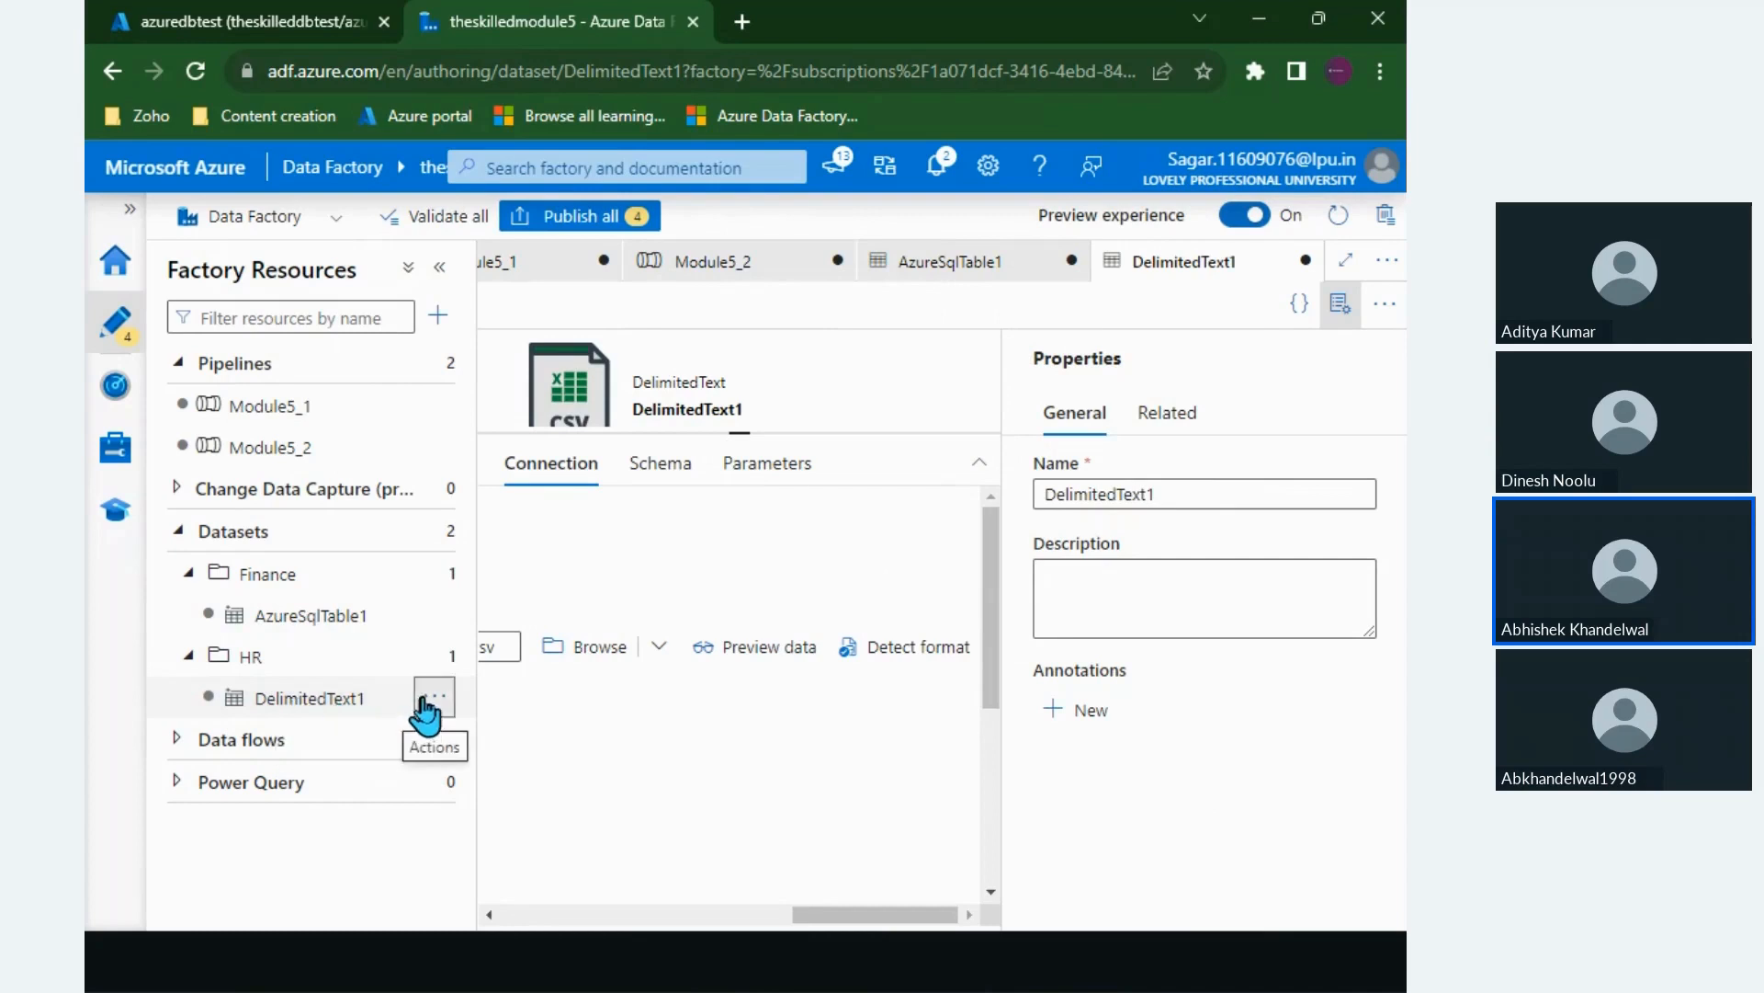
Step: Rename the DelimitedText1 dataset in the HR folder as Stock_adls_data
left_click(431, 699)
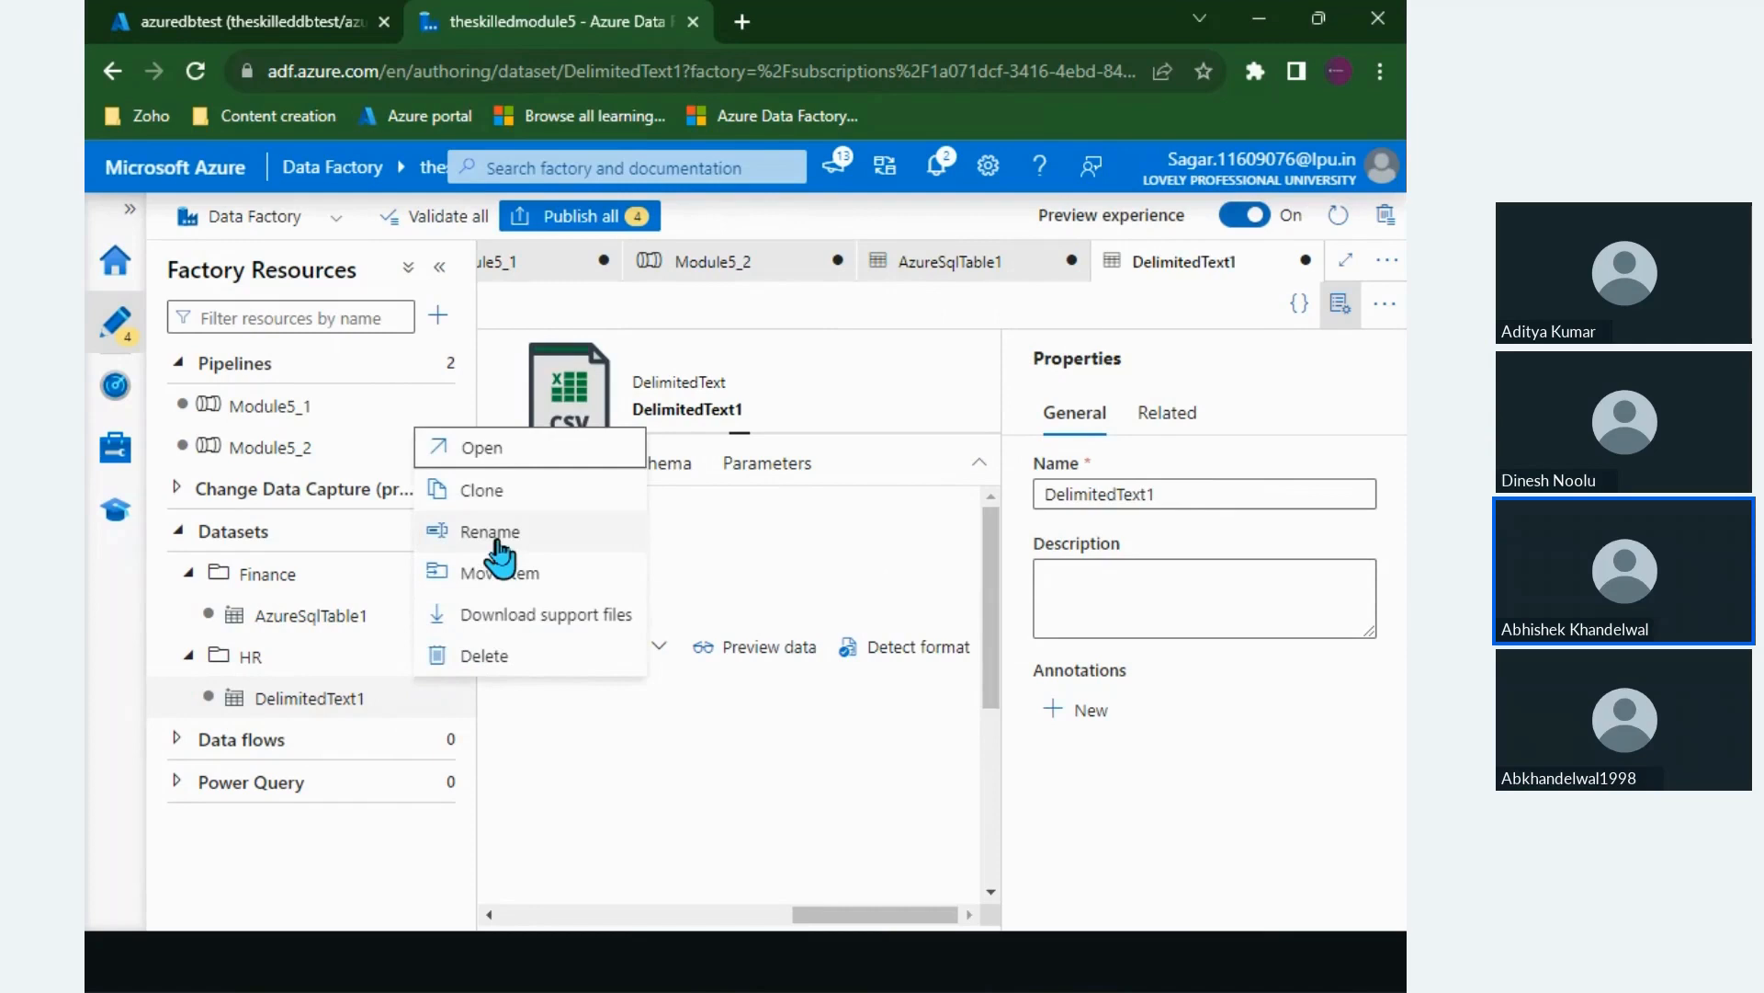
left_click(491, 533)
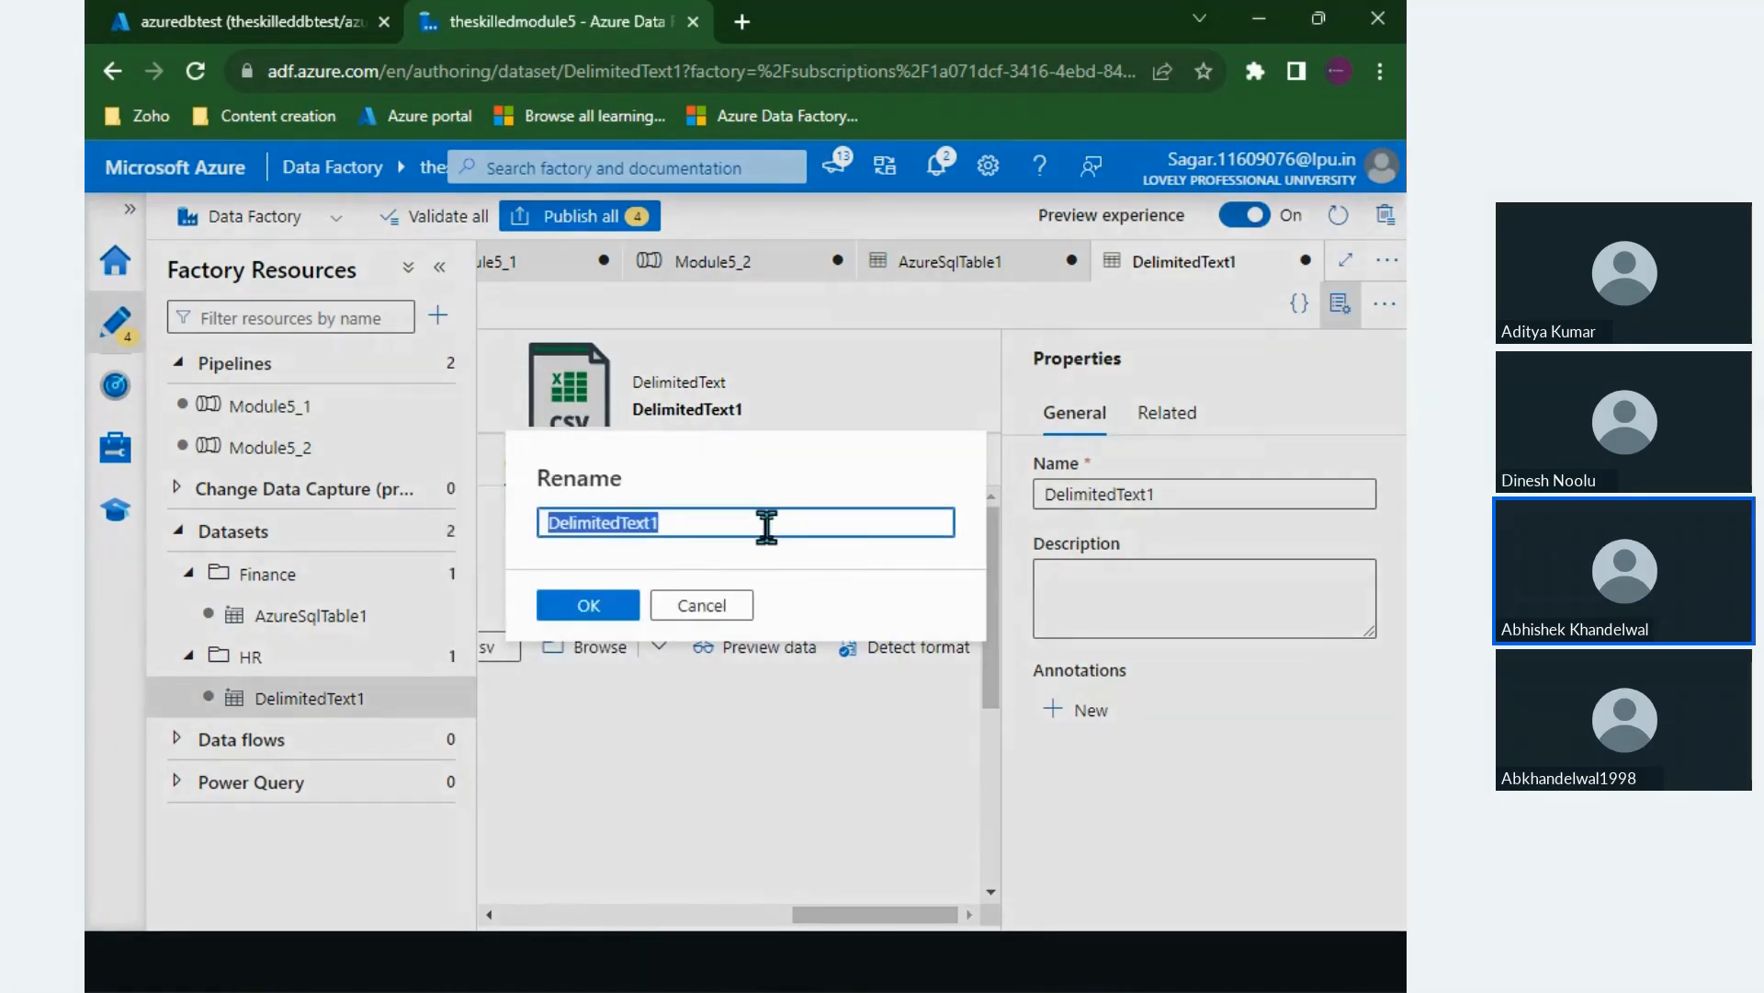
type("Stock")
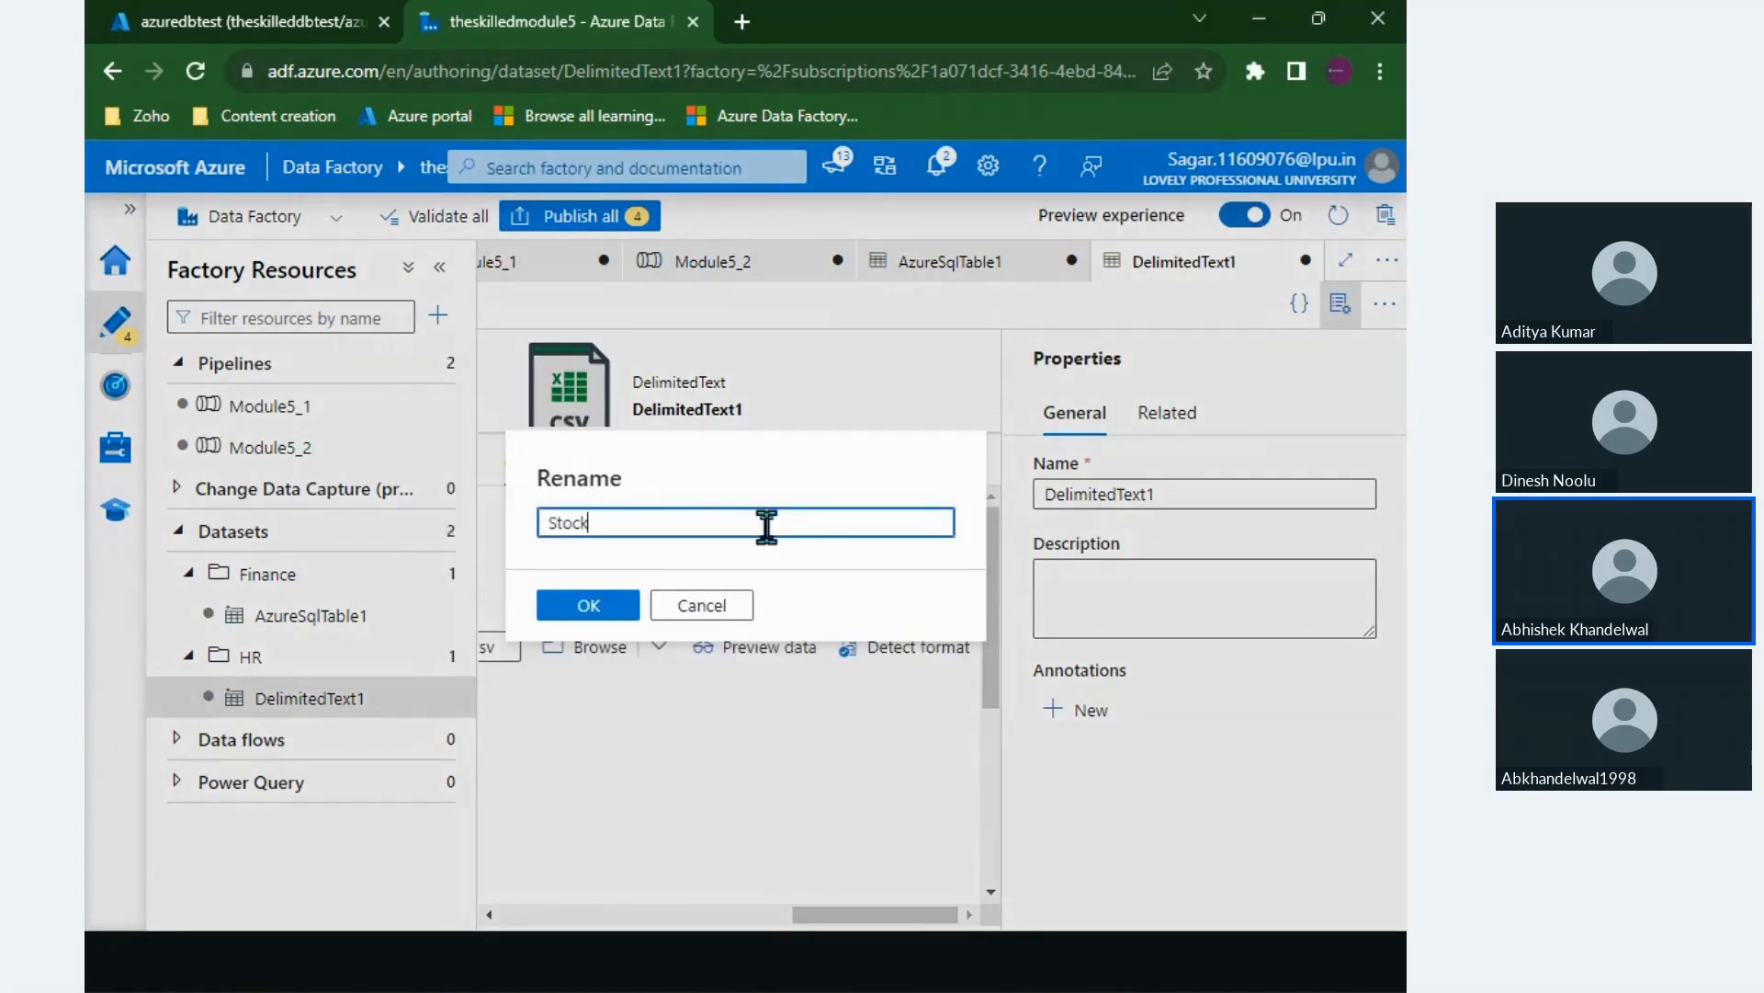
type("_adls_")
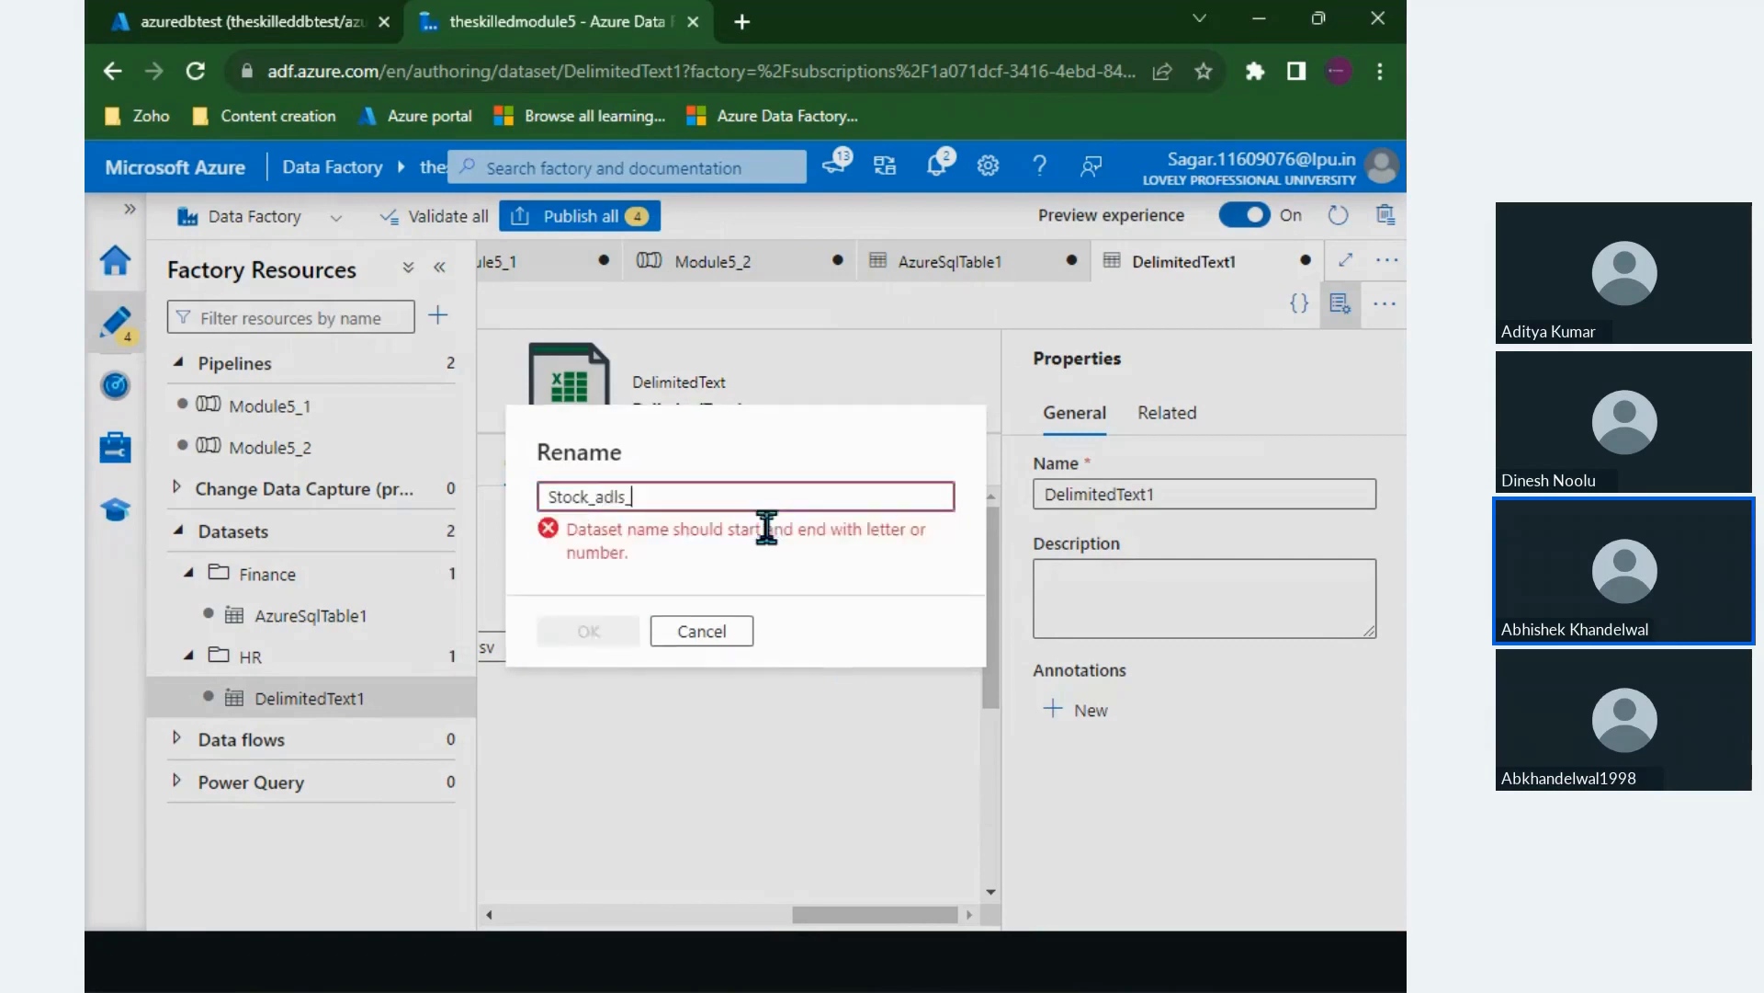
type("data")
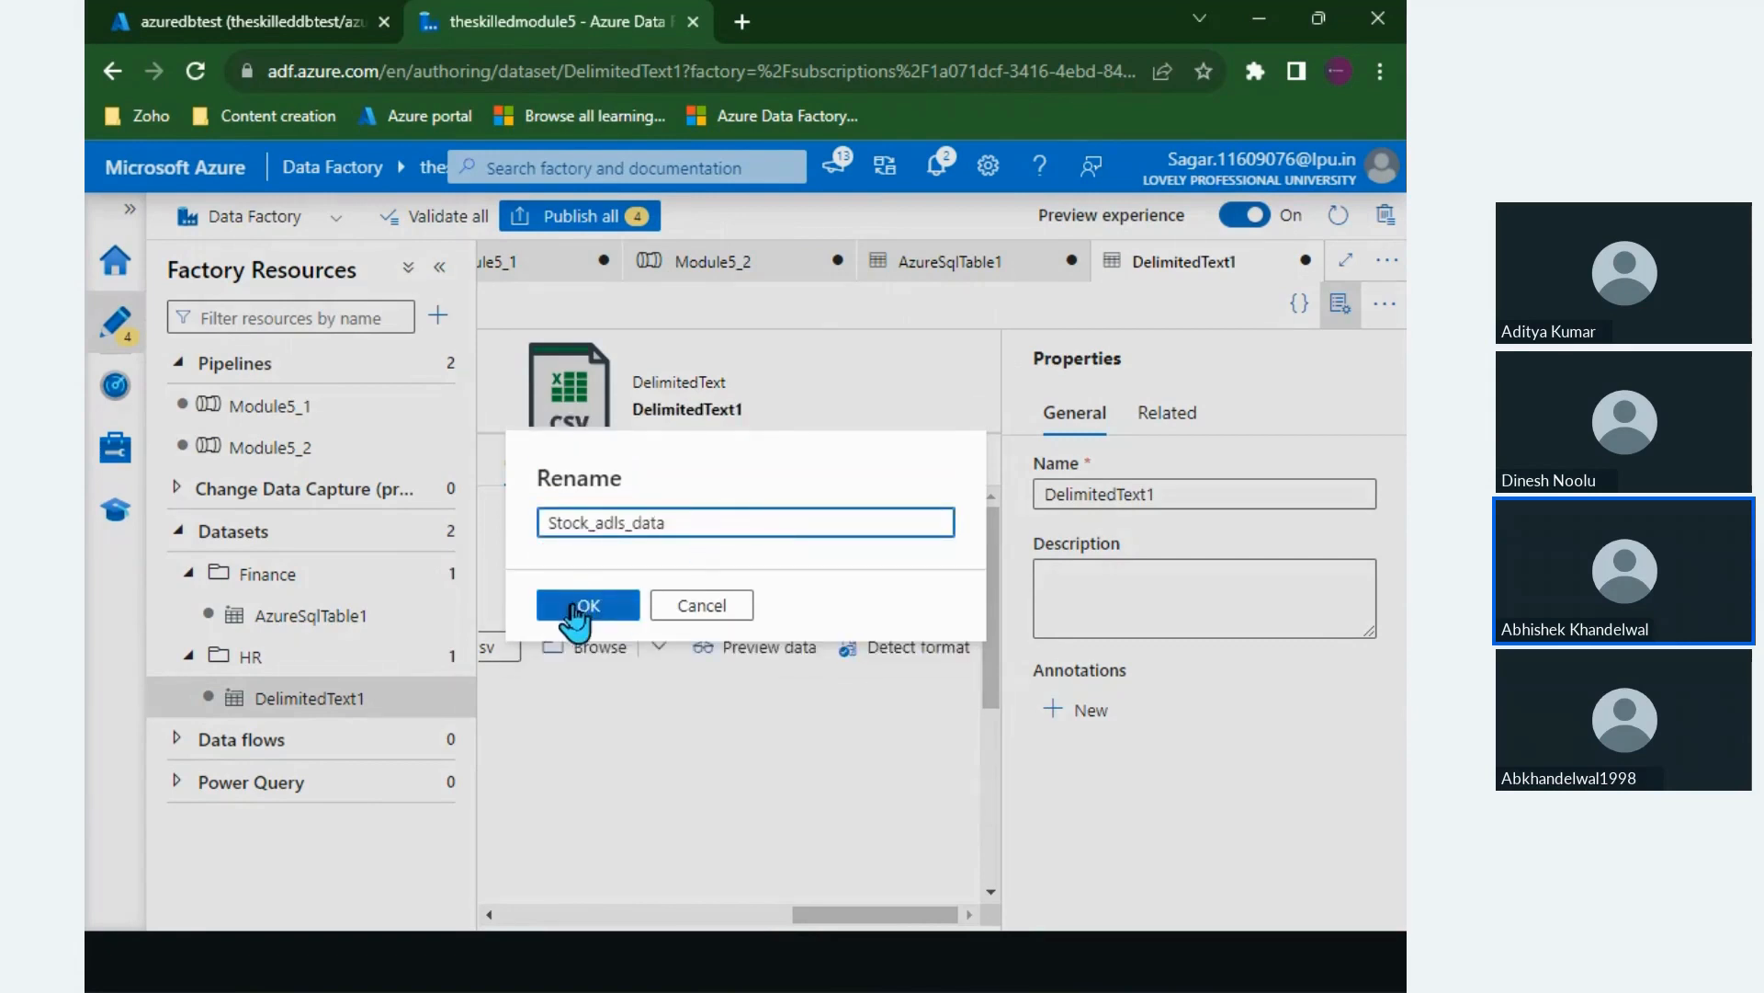
left_click(579, 606)
Step: Rename the AzureSqlTable1 dataset in the Finance folder as employe_db_table
left_click(436, 617)
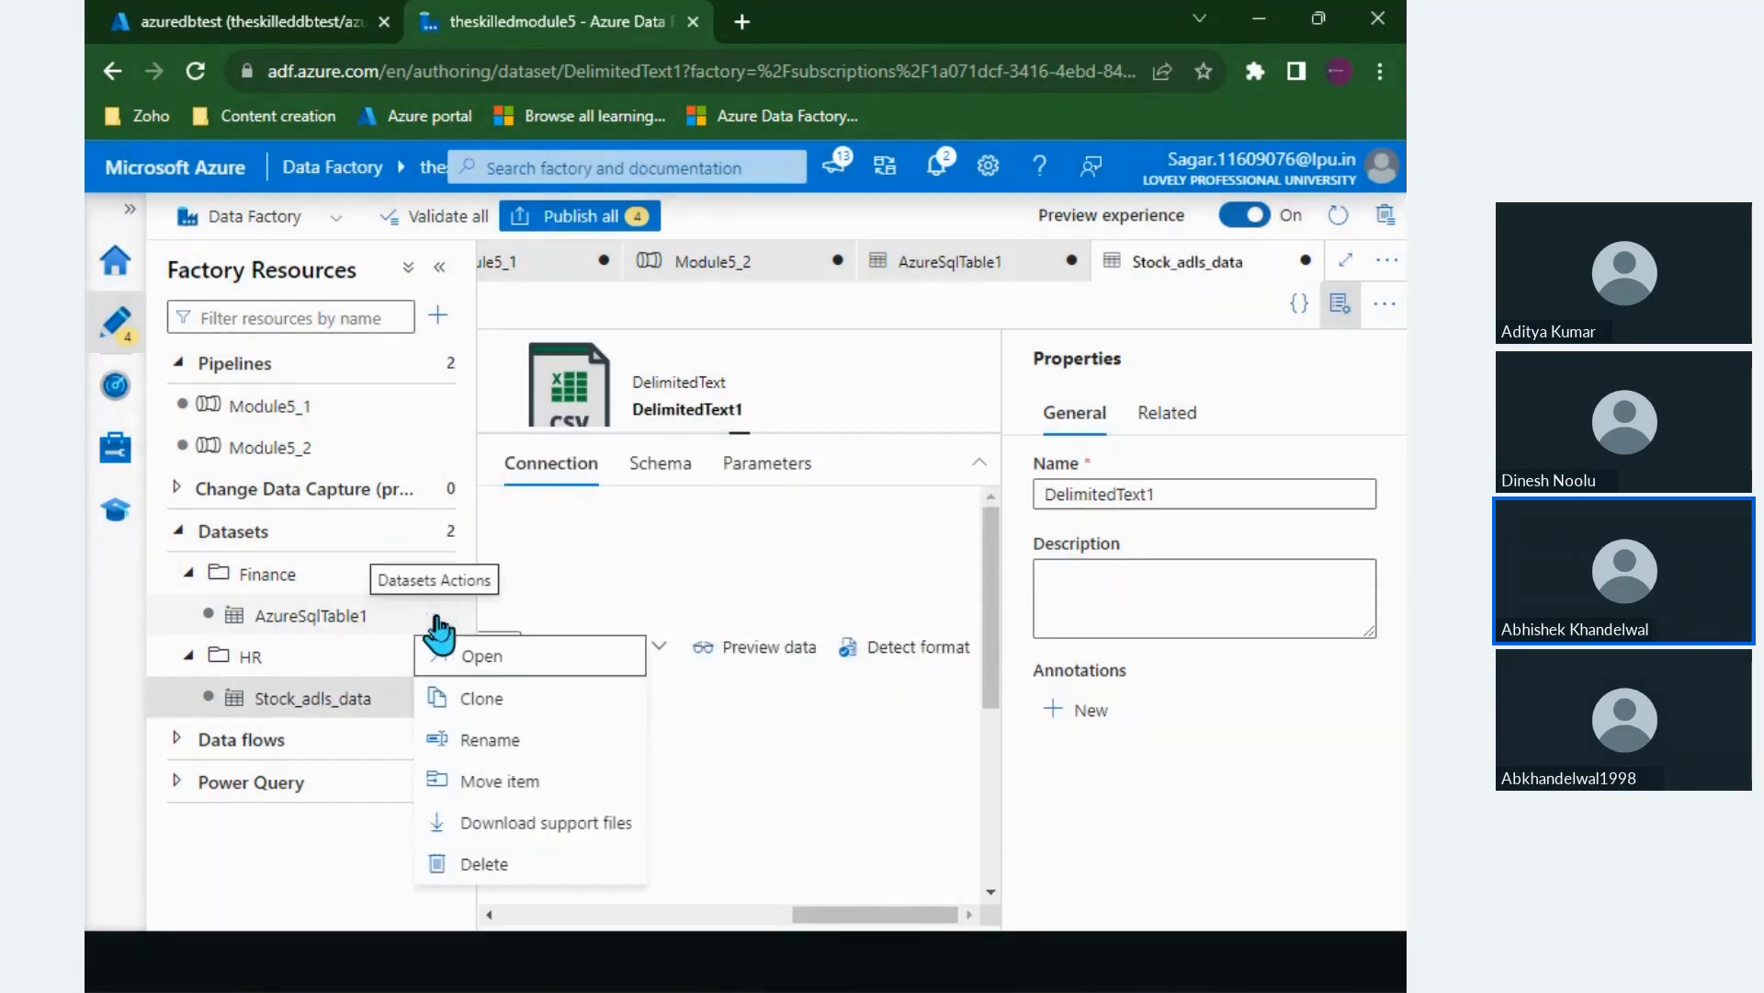
left_click(512, 741)
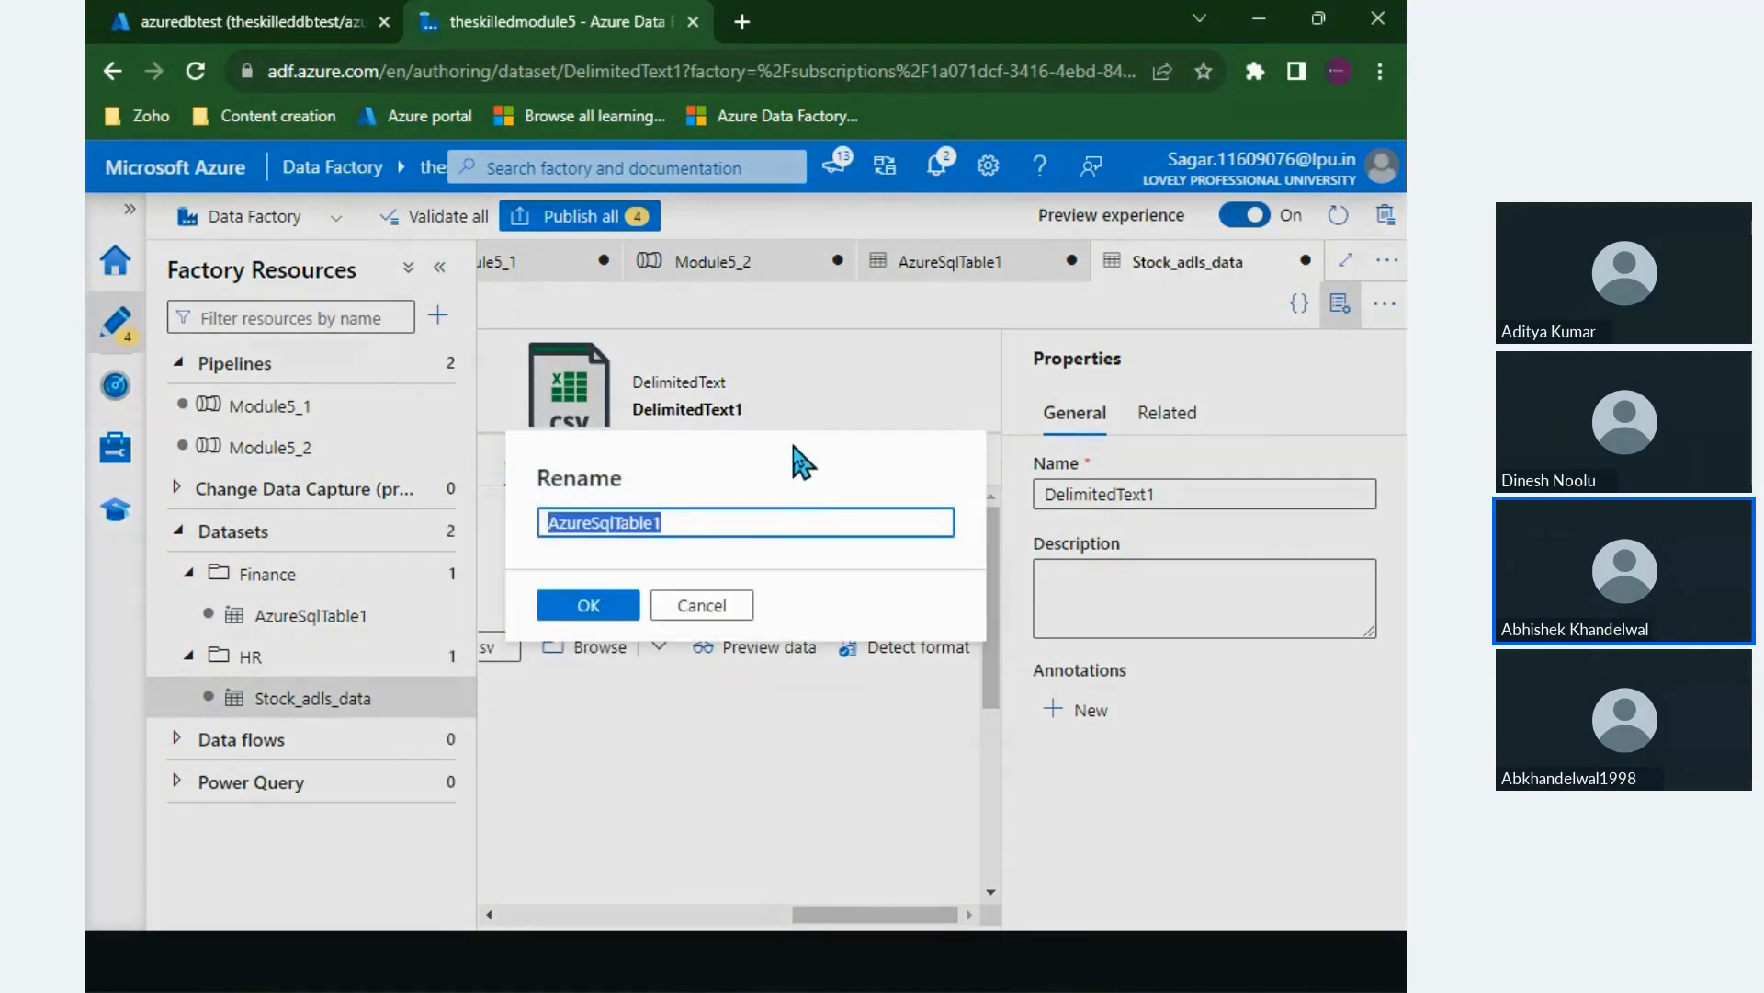
type("employe")
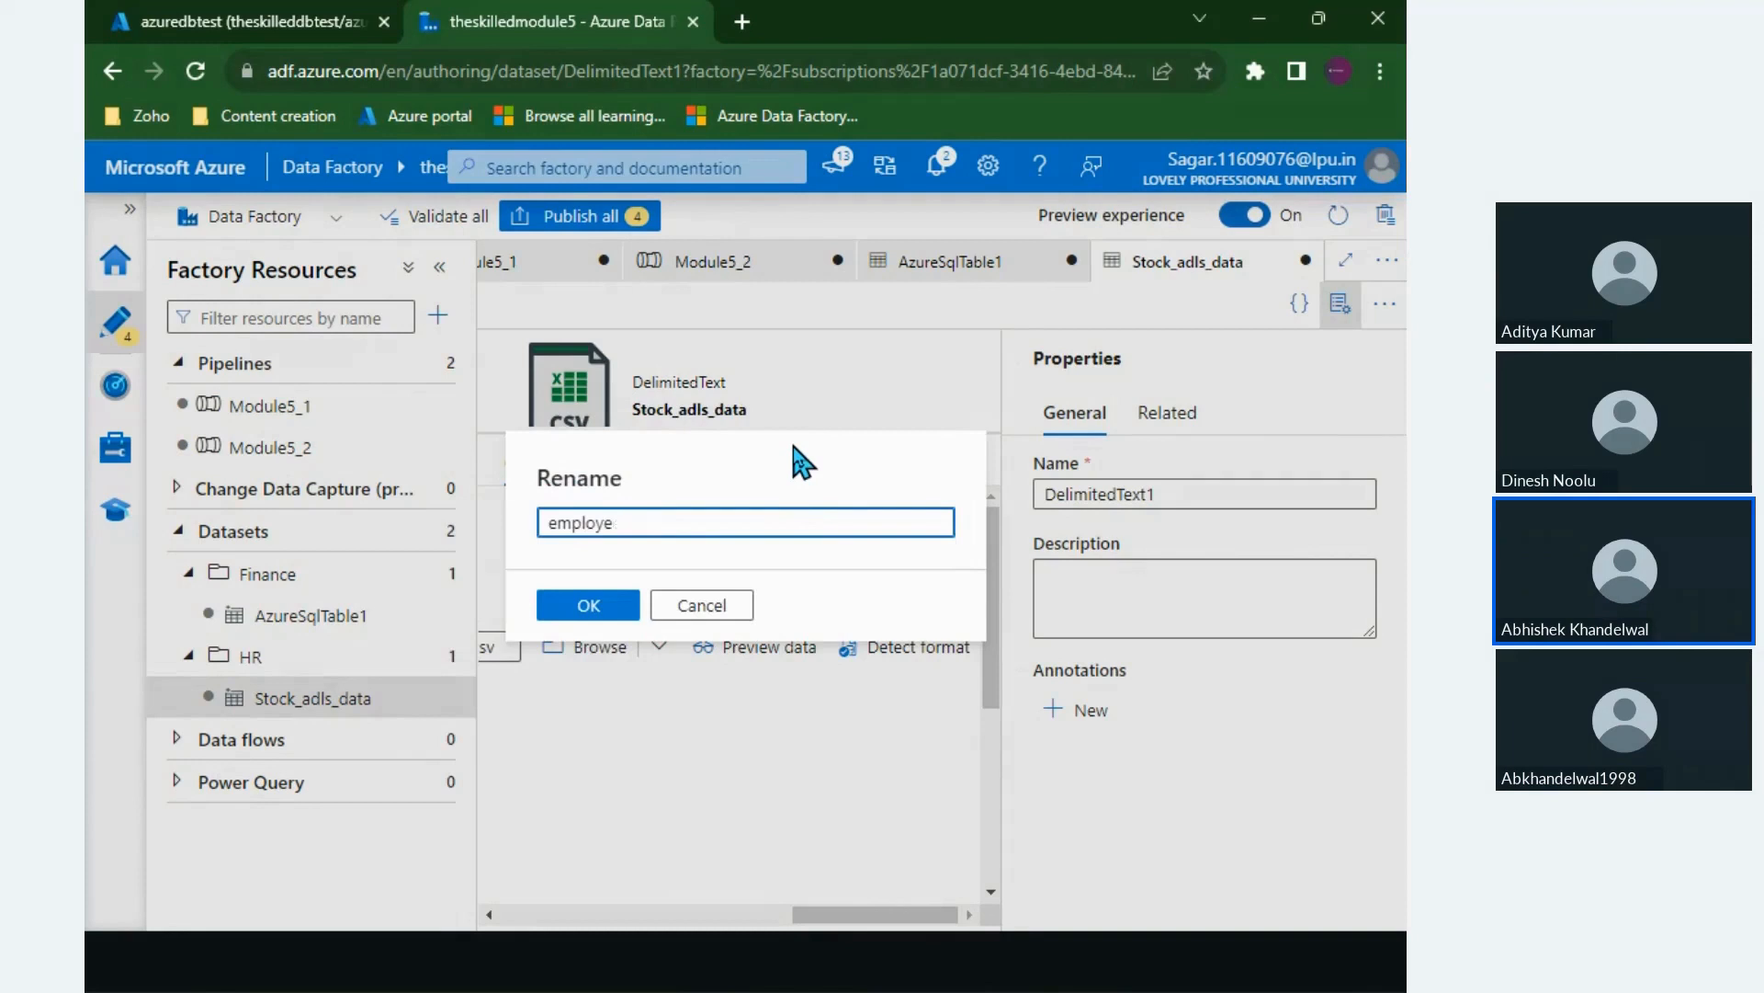
type("_db_table")
left_click(584, 603)
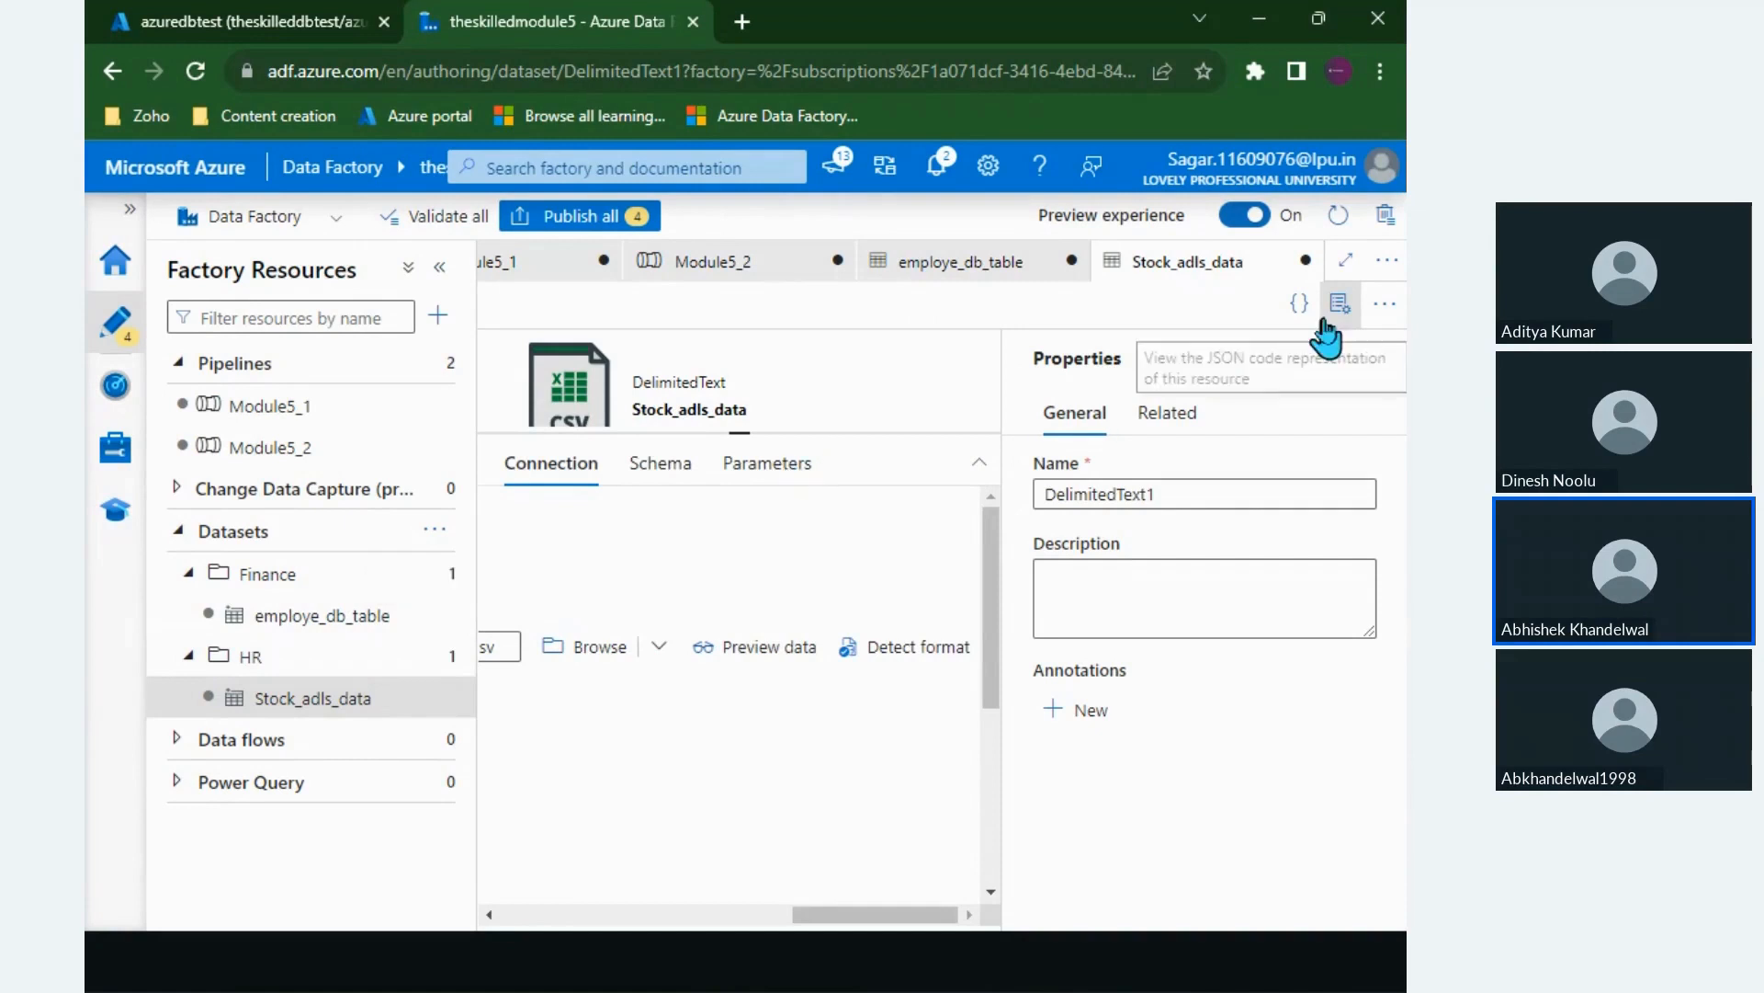
Step: Hide the Stock_adls_data dataset's properties and shrink its connection settings area to reveal the full dataset icon
left_click(1340, 303)
left_click_drag(942, 432, 919, 622)
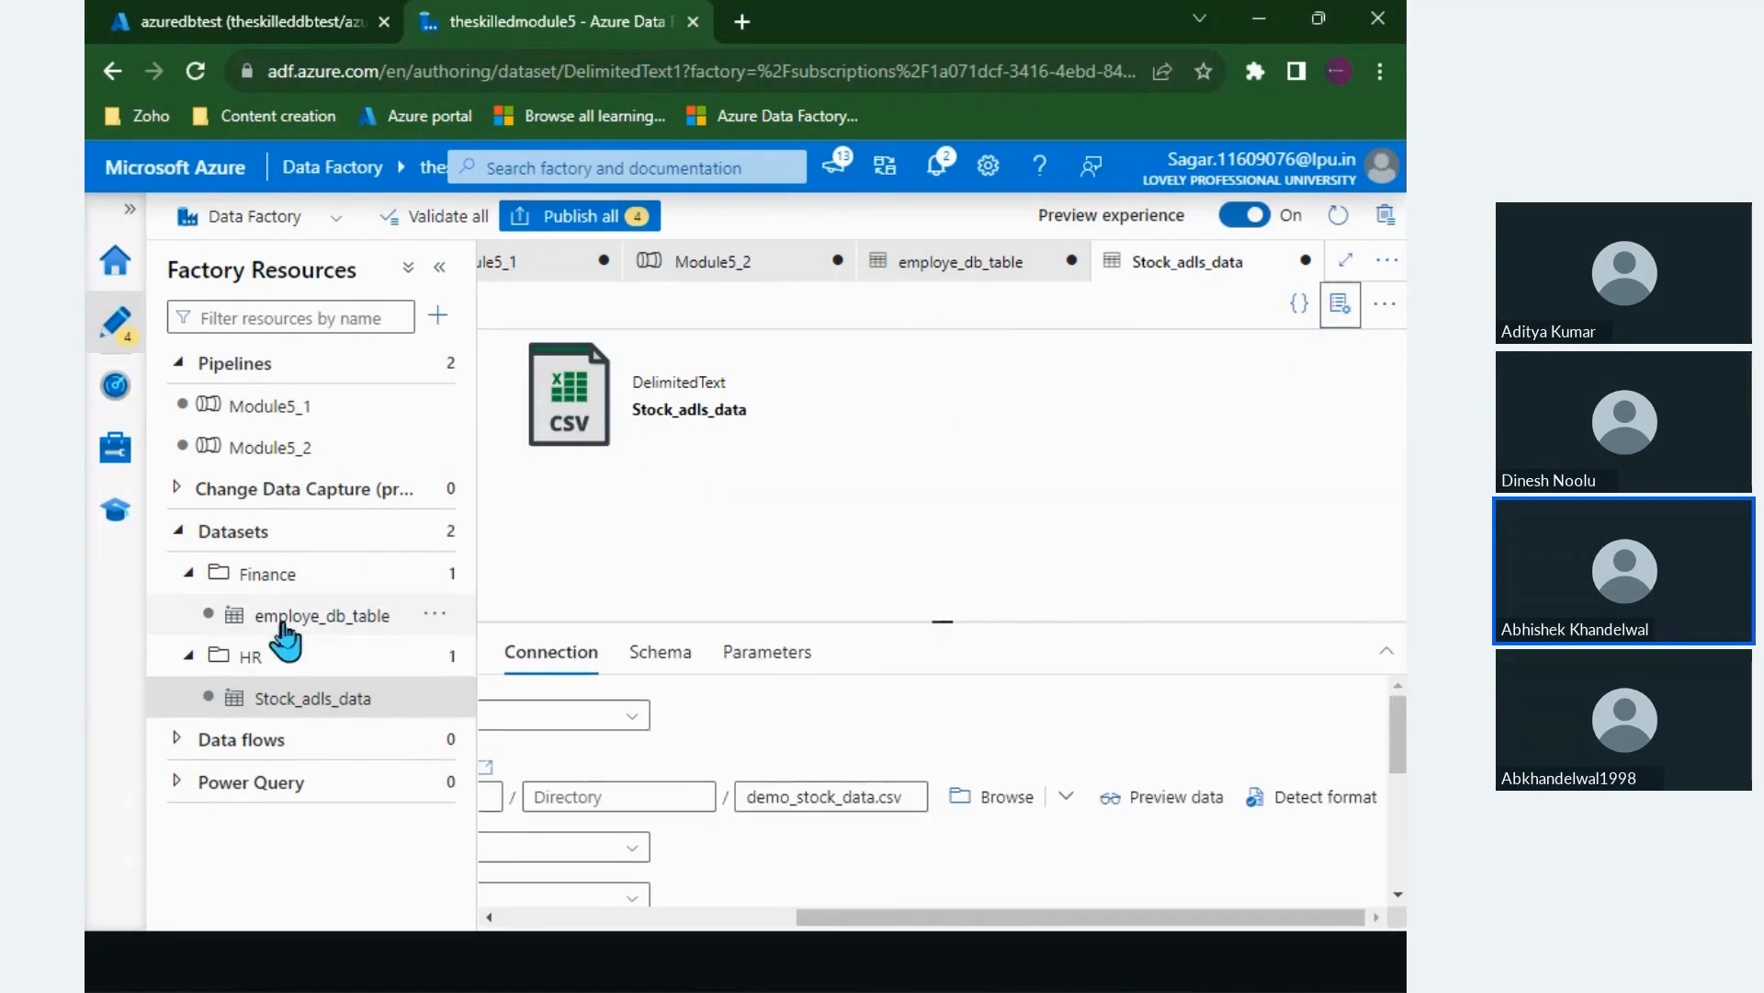
left_click_drag(657, 383, 717, 410)
left_click(717, 410)
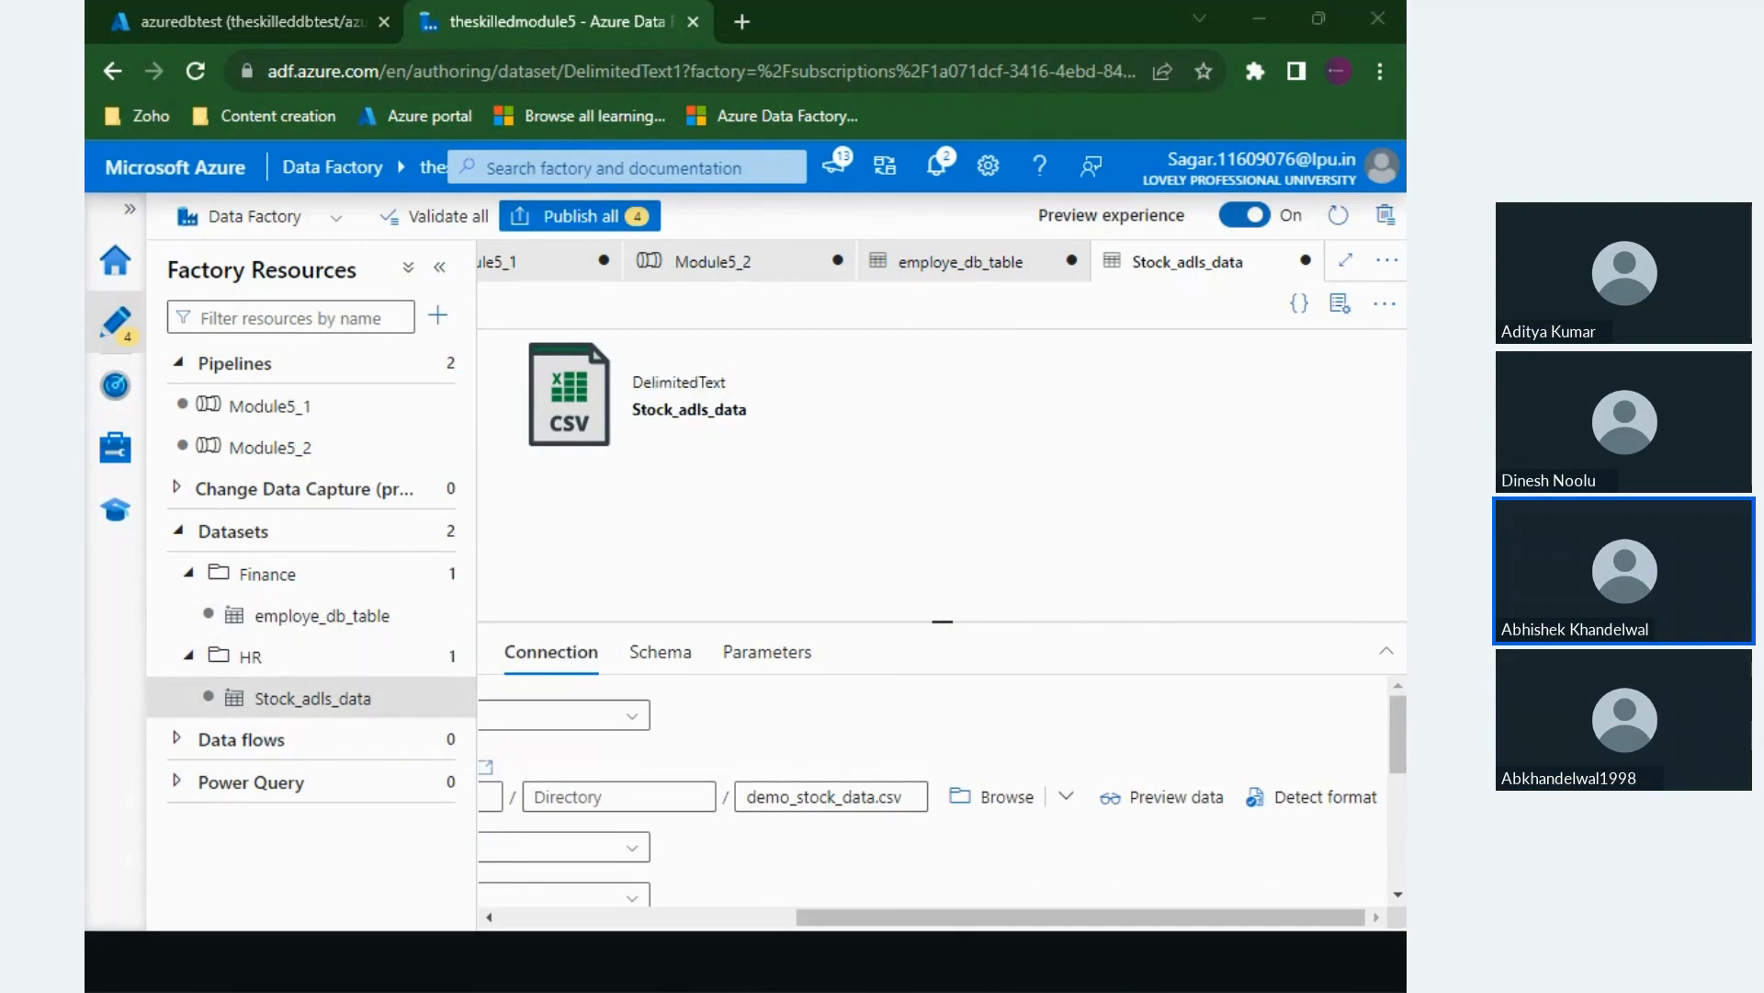
Step: Handwrite DS and ADF joined by a two-headed arrow, circle DS, and write LS above the arrow
left_click_drag(240, 391, 237, 505)
left_click_drag(397, 406, 312, 505)
mouse_move(779, 522)
left_mouse_down()
mouse_move(787, 453)
mouse_move(842, 496)
left_mouse_up()
mouse_move(772, 497)
left_mouse_down()
mouse_move(844, 473)
mouse_move(871, 512)
left_mouse_up()
mouse_move(856, 441)
left_mouse_down()
mouse_move(926, 453)
mouse_move(936, 479)
mouse_move(871, 510)
left_mouse_up()
mouse_move(960, 430)
left_mouse_down()
mouse_move(963, 500)
mouse_move(1000, 425)
left_mouse_up()
left_click_drag(960, 462, 1027, 461)
mouse_move(445, 480)
left_mouse_down()
mouse_move(646, 473)
mouse_move(614, 497)
left_mouse_up()
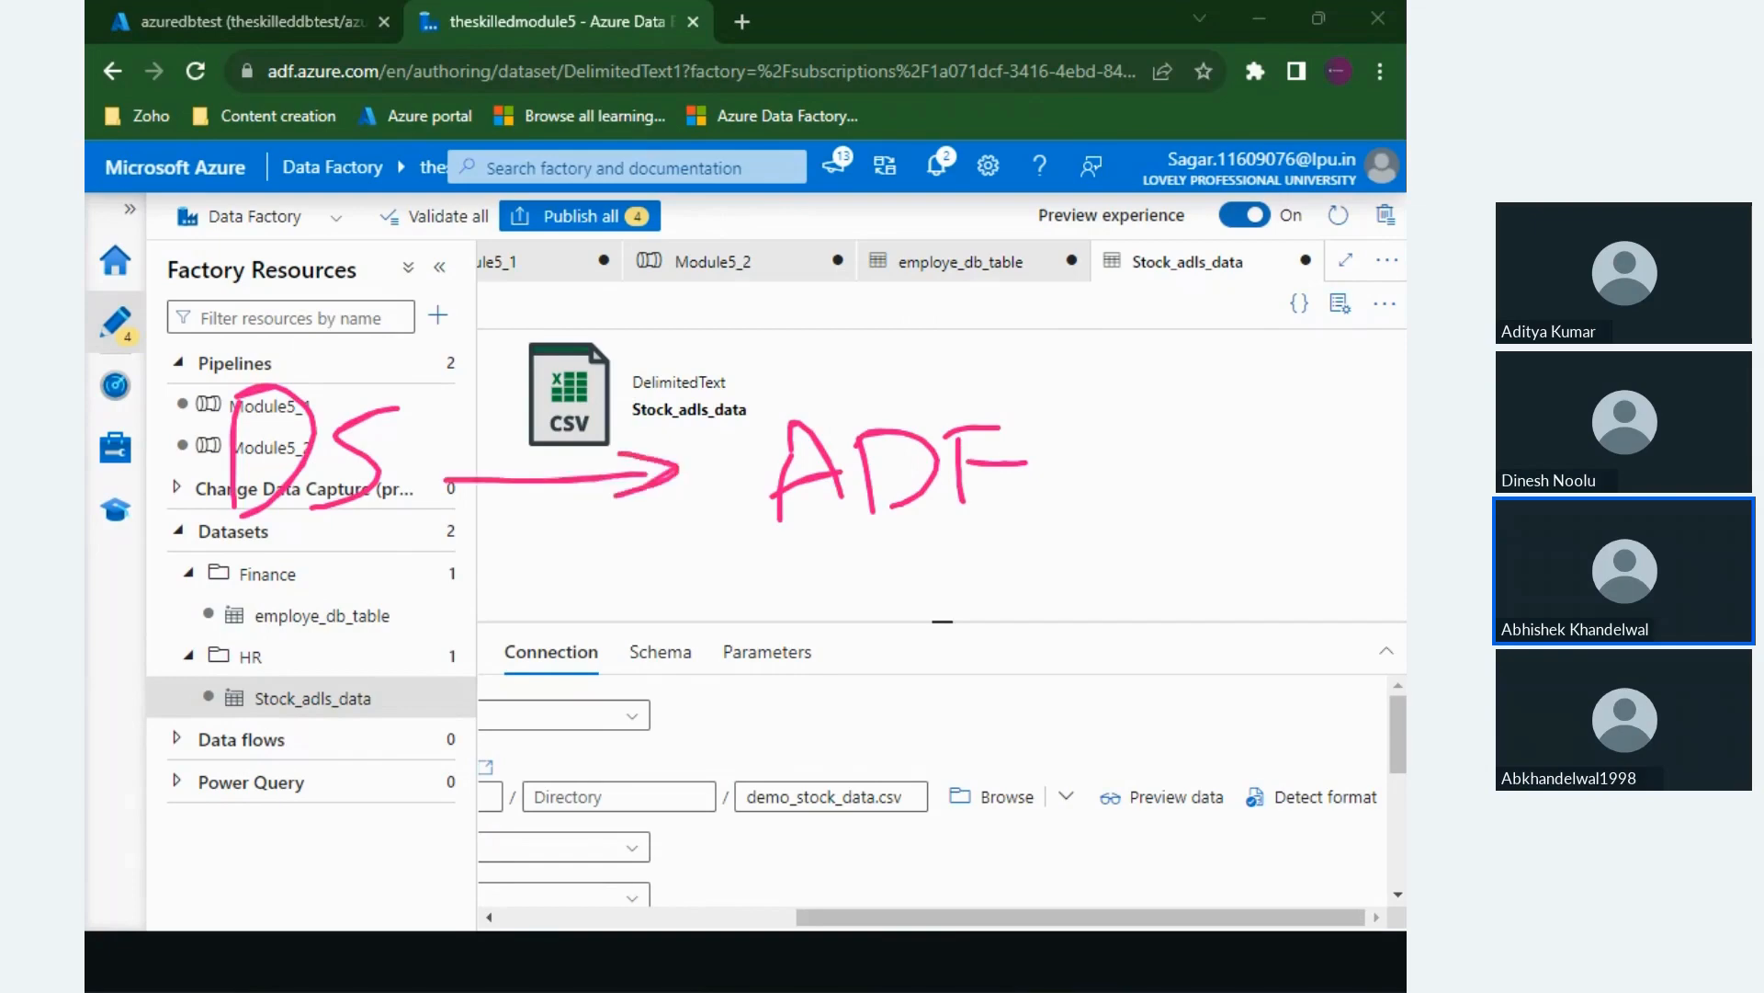
left_click_drag(483, 458, 487, 505)
left_click(517, 385)
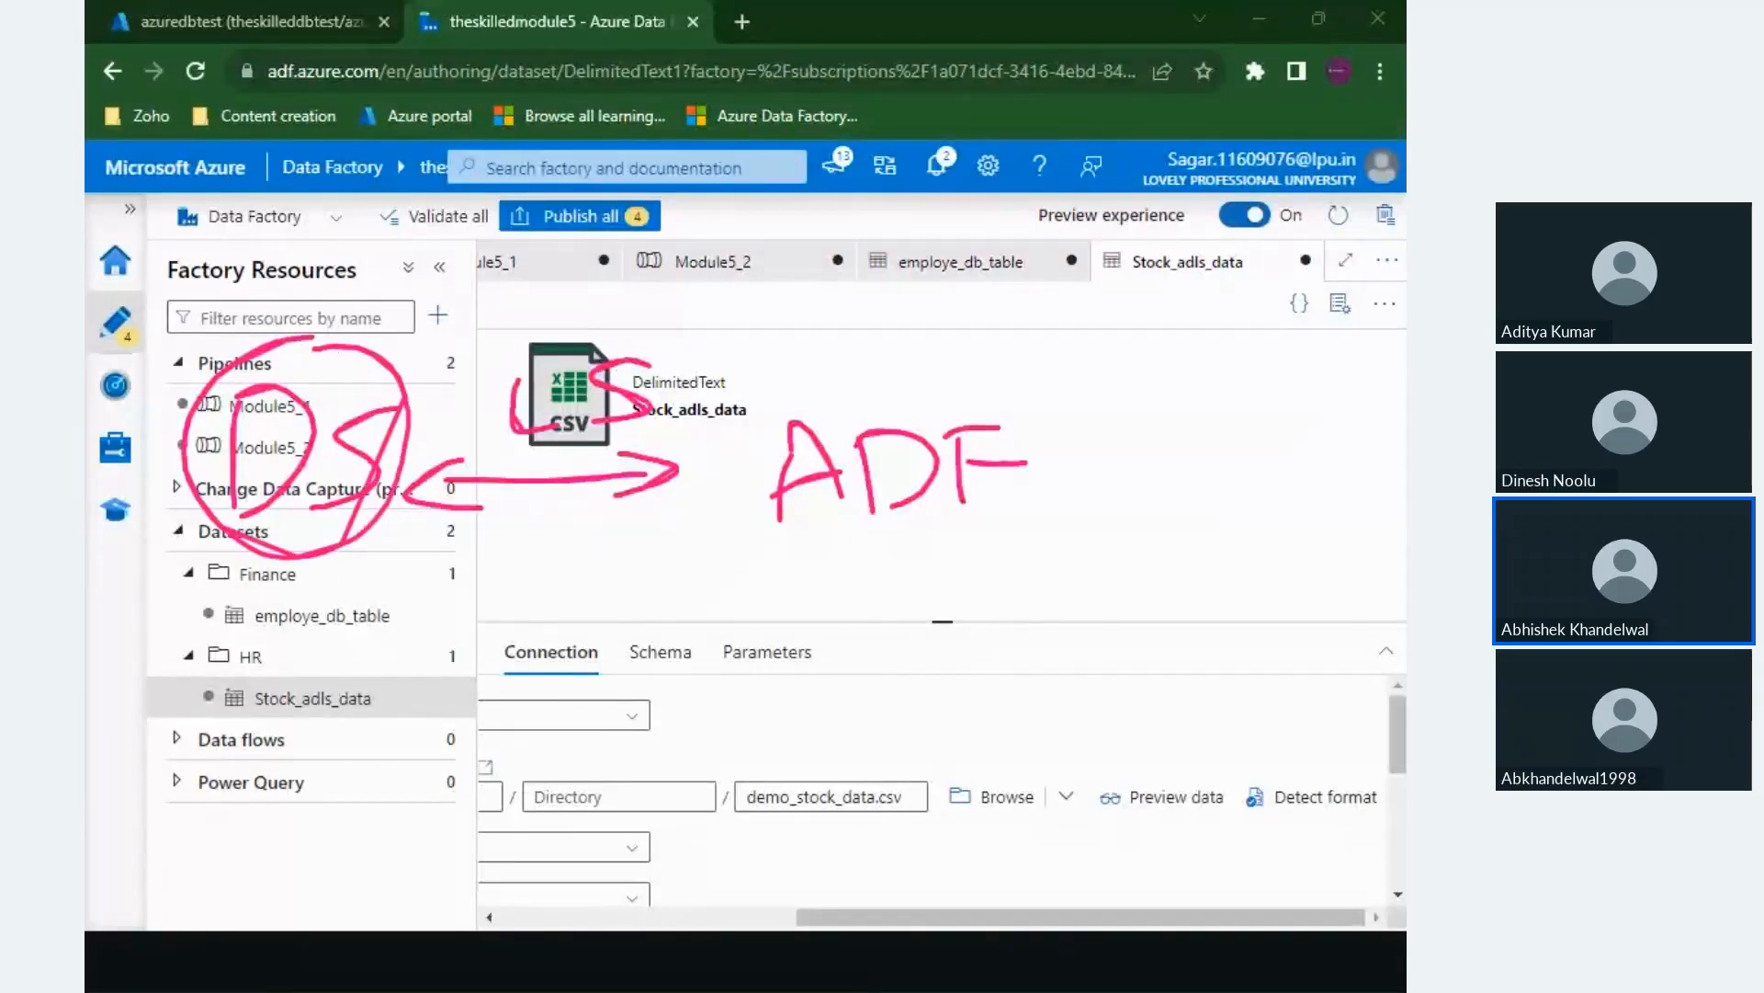
Step: Draw an arrow from LS to a handwritten DATA SET label and clear all the annotations
mouse_move(696, 362)
left_mouse_down()
mouse_move(893, 297)
mouse_move(864, 341)
left_mouse_up()
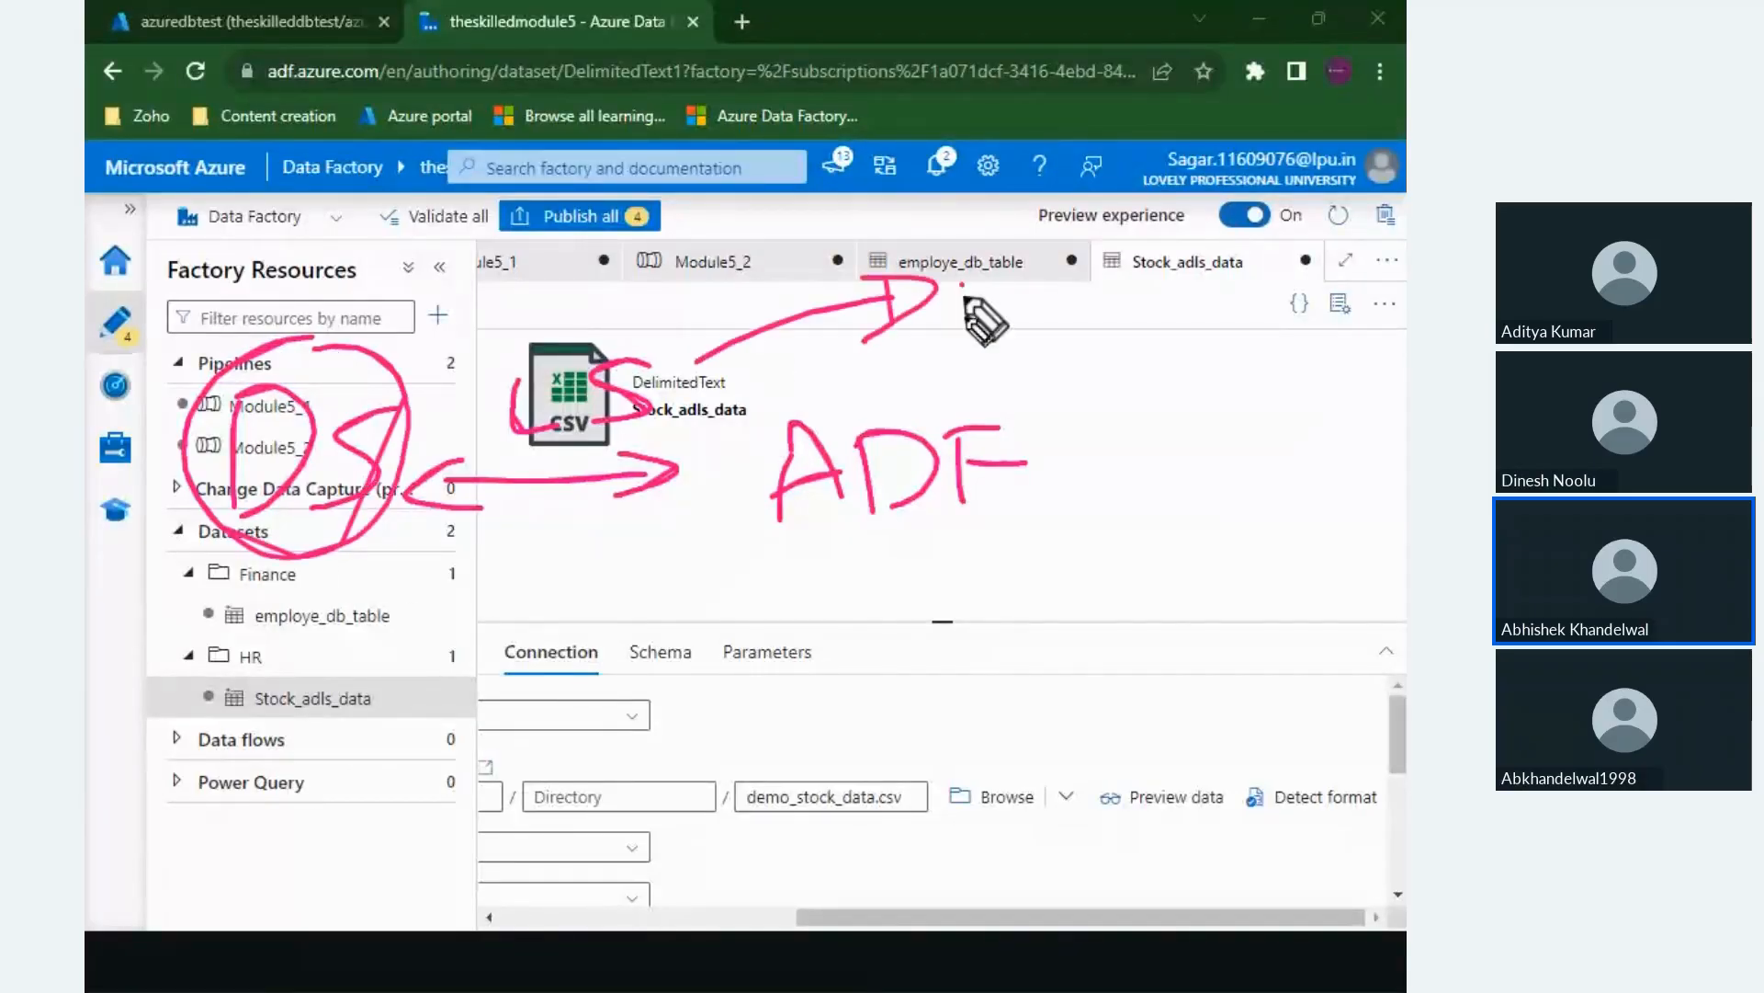
left_click_drag(963, 283, 966, 341)
left_click_drag(966, 282, 981, 342)
mouse_move(1086, 274)
left_mouse_down()
mouse_move(1071, 335)
mouse_move(1137, 324)
left_mouse_up()
left_click_drag(1078, 307, 1154, 301)
mouse_move(1185, 265)
left_mouse_down()
mouse_move(1186, 311)
mouse_move(1227, 252)
left_mouse_up()
mouse_move(1237, 262)
left_mouse_down()
mouse_move(1229, 296)
mouse_move(1277, 260)
left_mouse_up()
left_click_drag(1195, 296, 1309, 284)
mouse_move(1153, 360)
left_mouse_down()
mouse_move(1099, 416)
mouse_move(1236, 340)
mouse_move(1241, 375)
left_mouse_up()
mouse_move(1181, 412)
left_mouse_down()
mouse_move(1255, 403)
mouse_move(1347, 340)
left_mouse_up()
left_click_drag(1292, 352, 1288, 386)
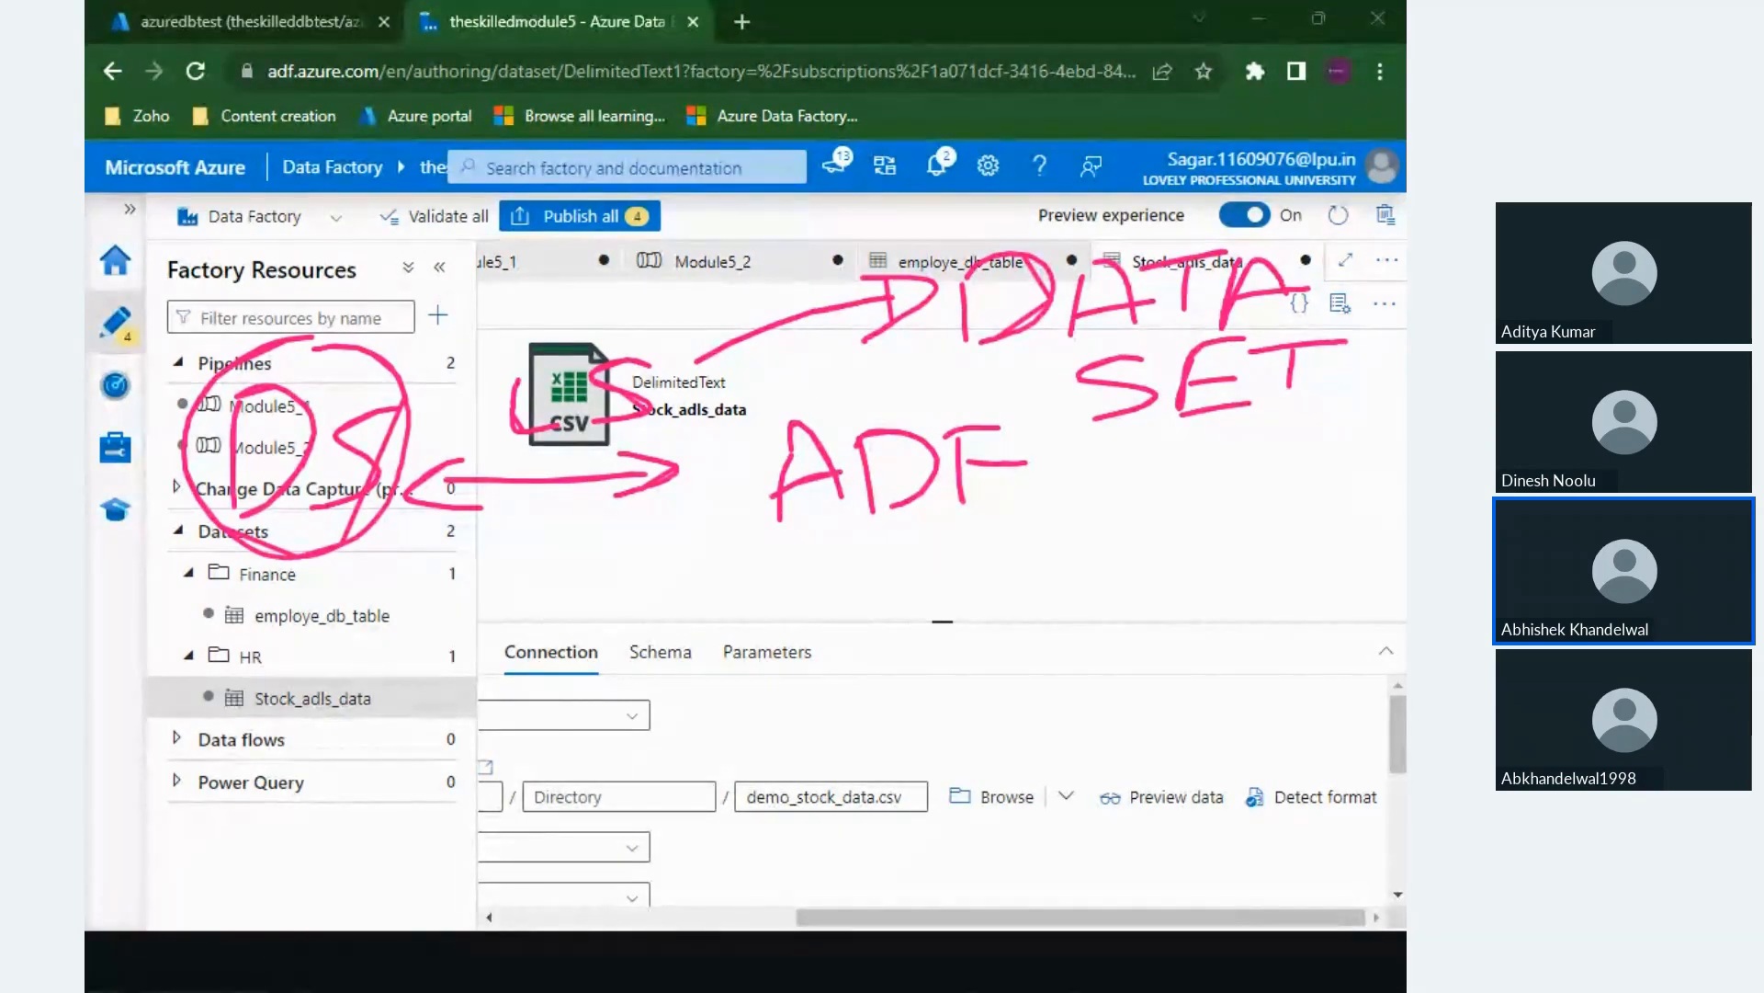
key("Escape")
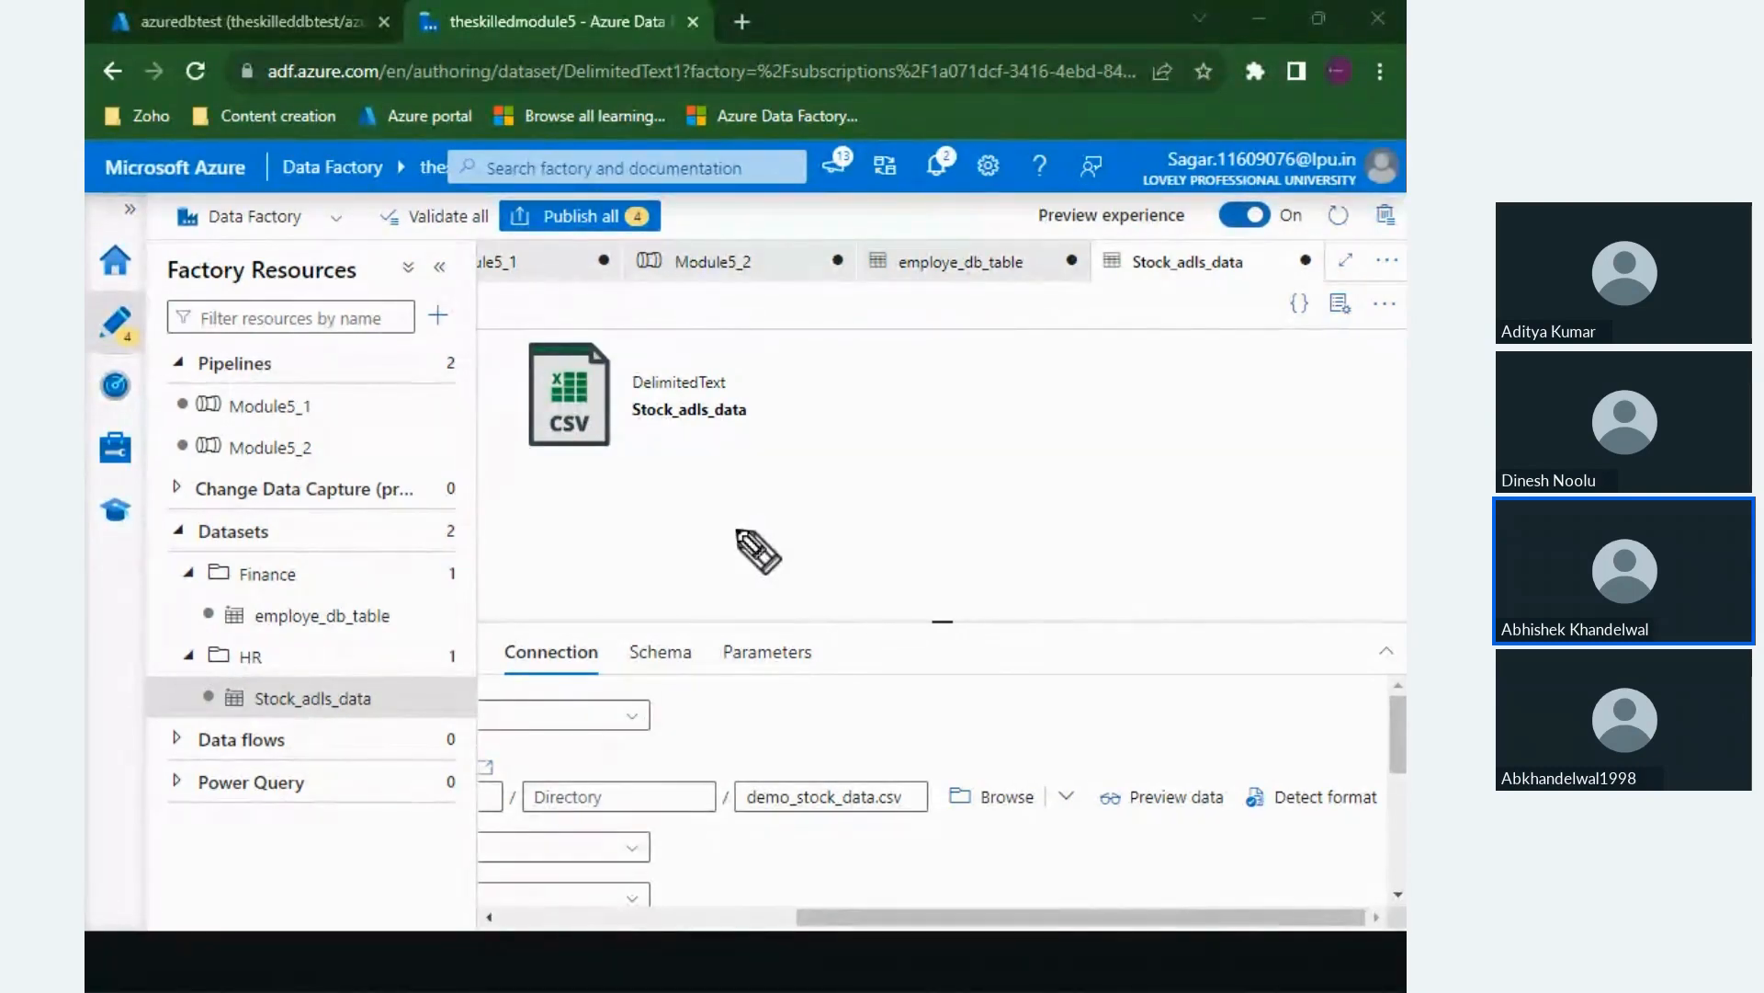
Step: Show the presentation slide on Trigger and Integration Runtimes and return to the data factory in the browser
key("alt+Tab")
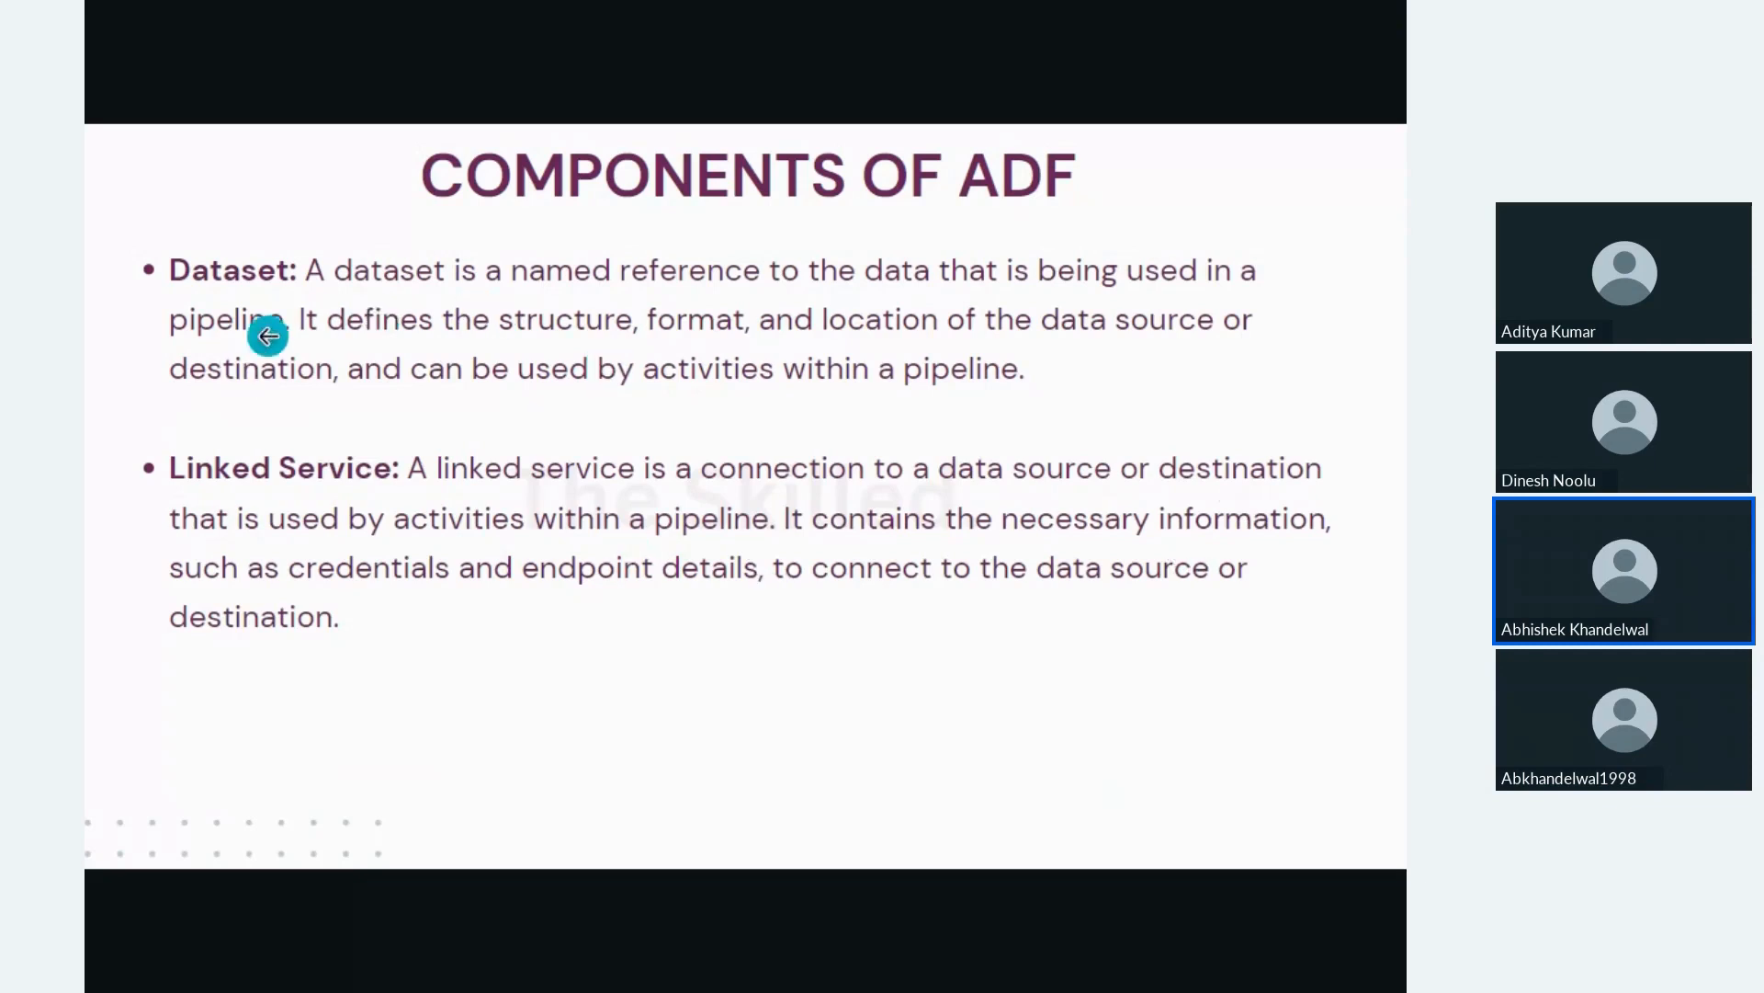
left_click(1234, 389)
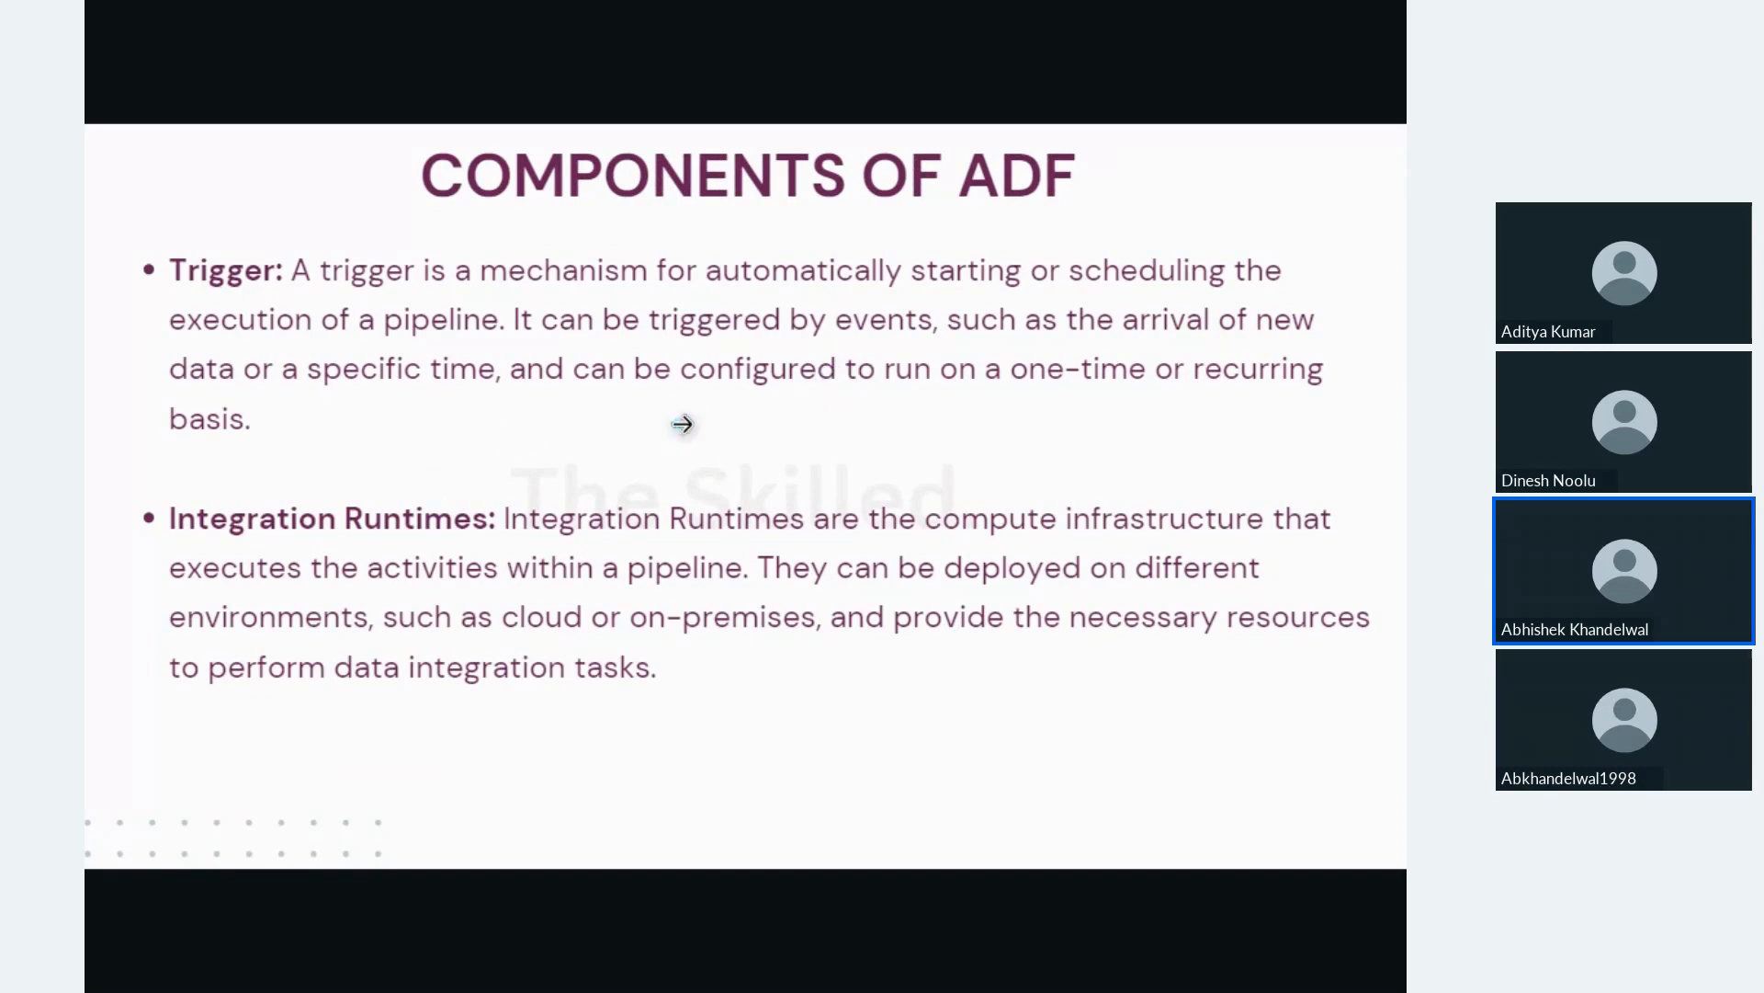
key("alt+Tab")
Step: Open the Module5_1 pipeline and hide its properties
left_click_drag(685, 277, 610, 278)
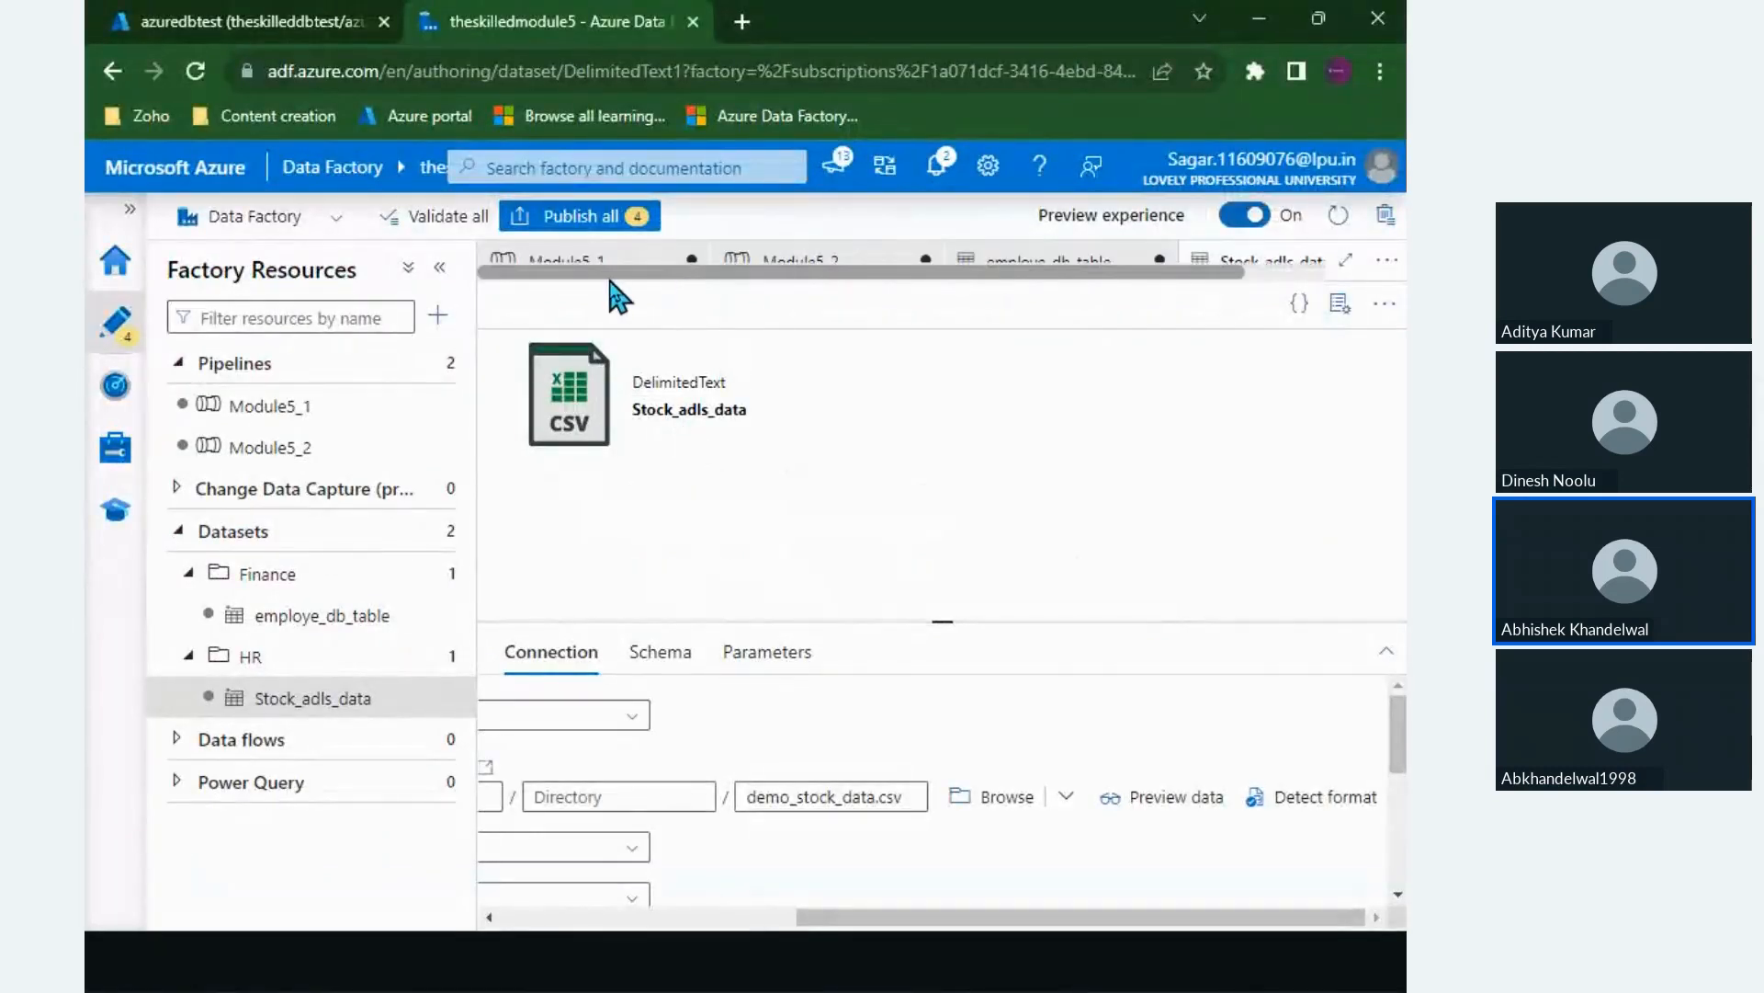
left_click(542, 267)
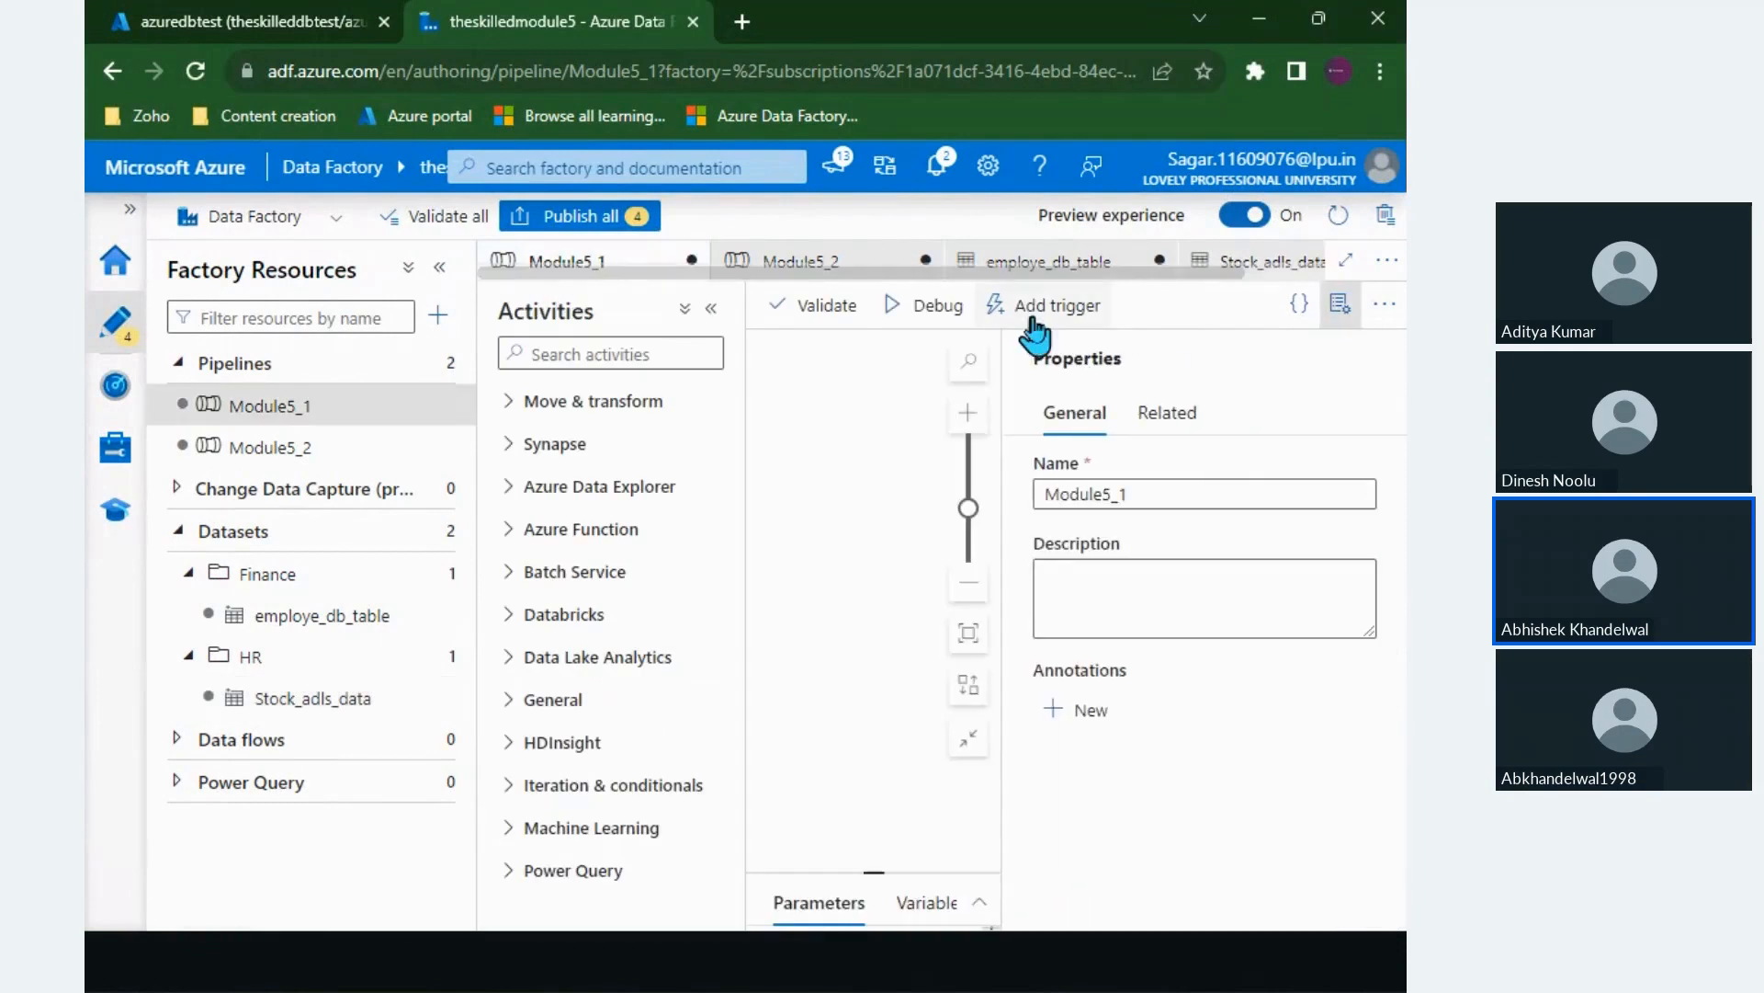
left_click(1340, 305)
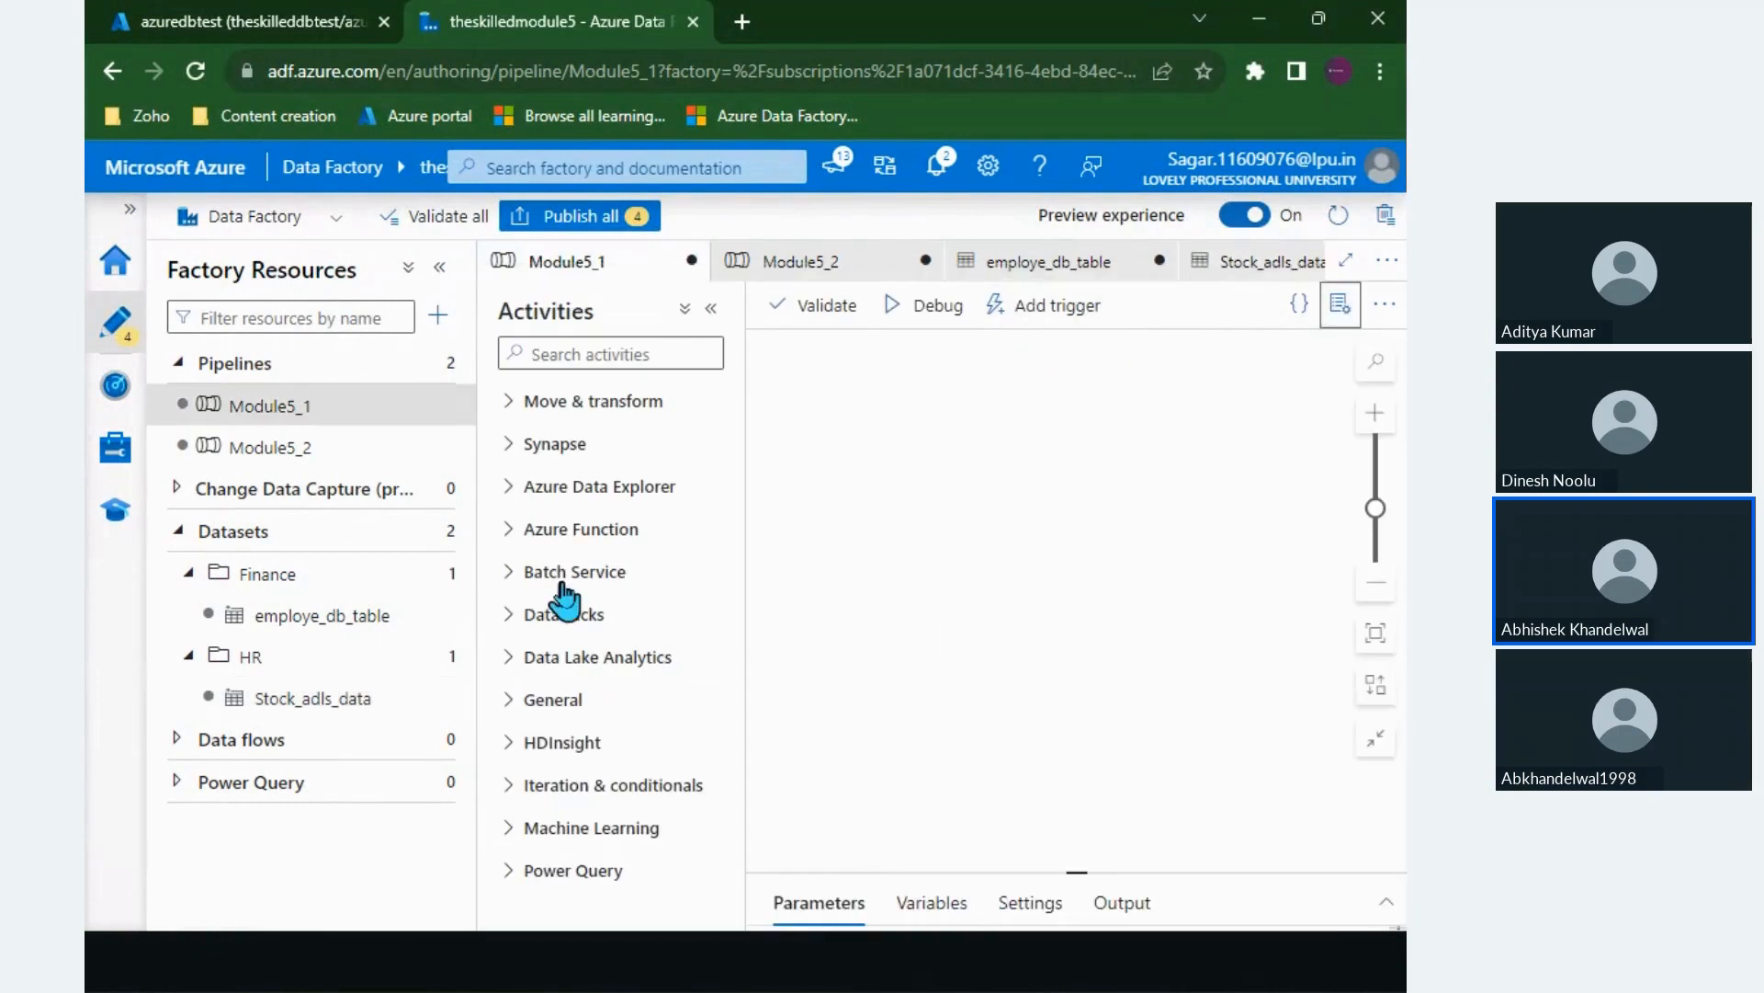
left_click(440, 267)
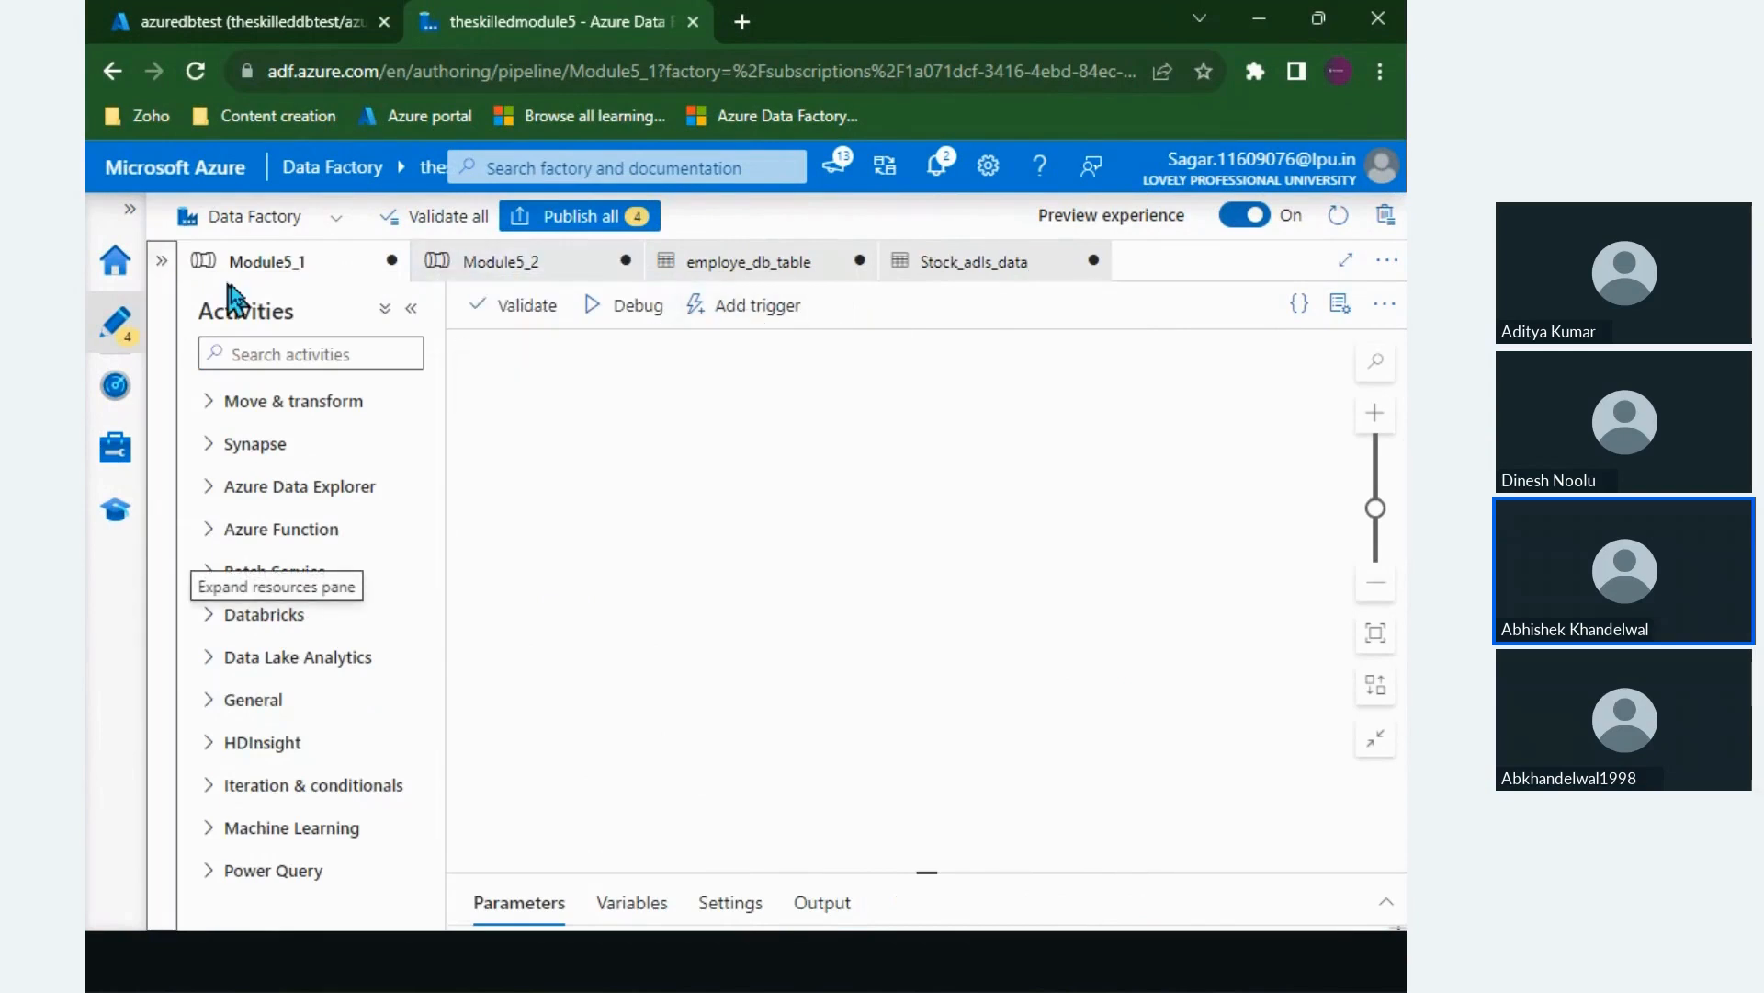
left_click(161, 264)
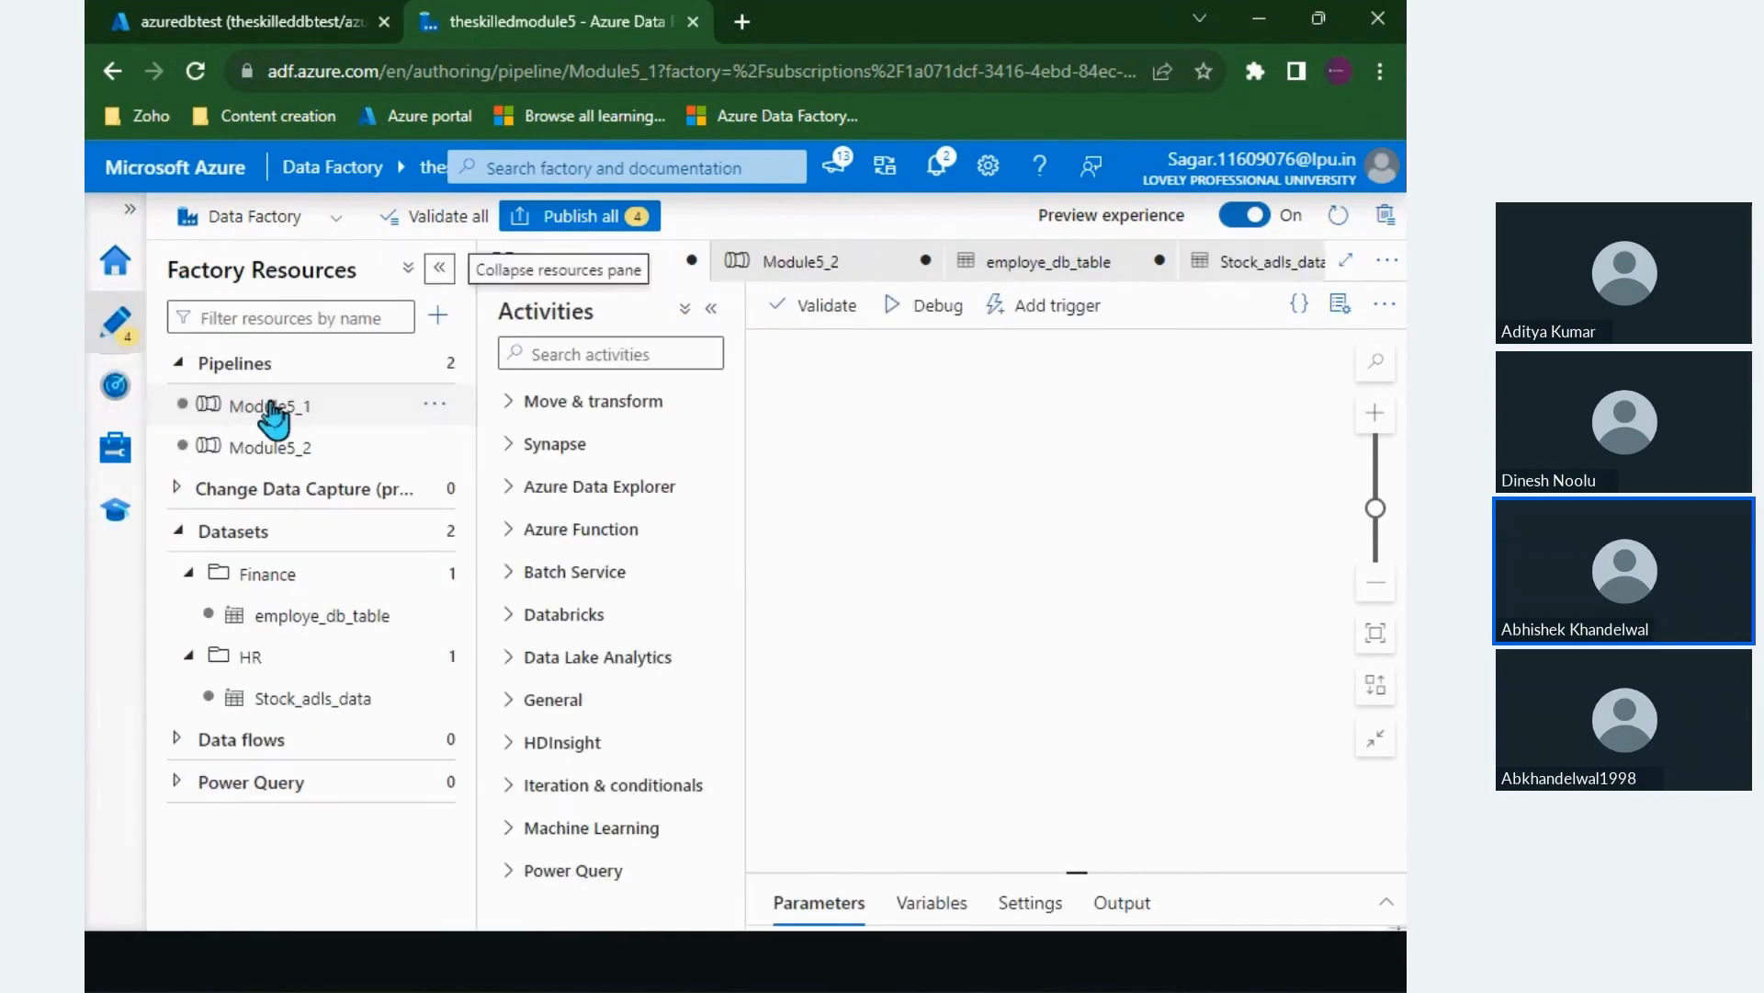
left_click(302, 415)
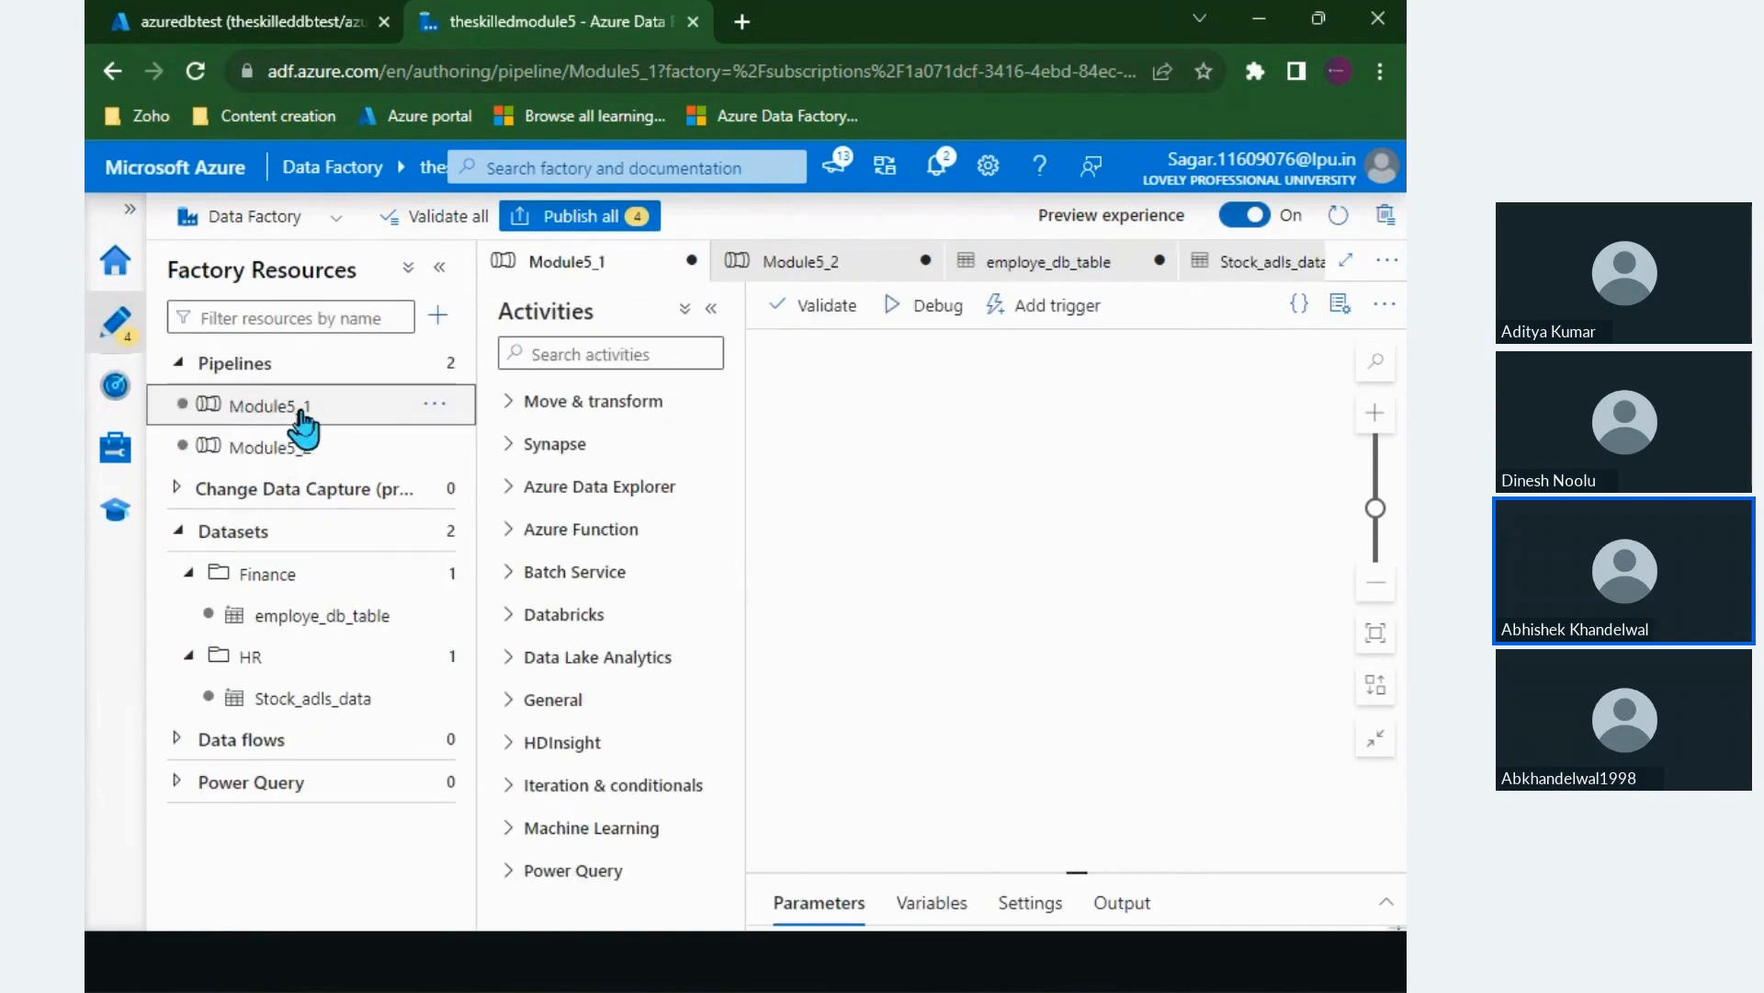
Step: Start a new trigger for the Module5_1 pipeline and name it trigger-daily
left_click(1022, 318)
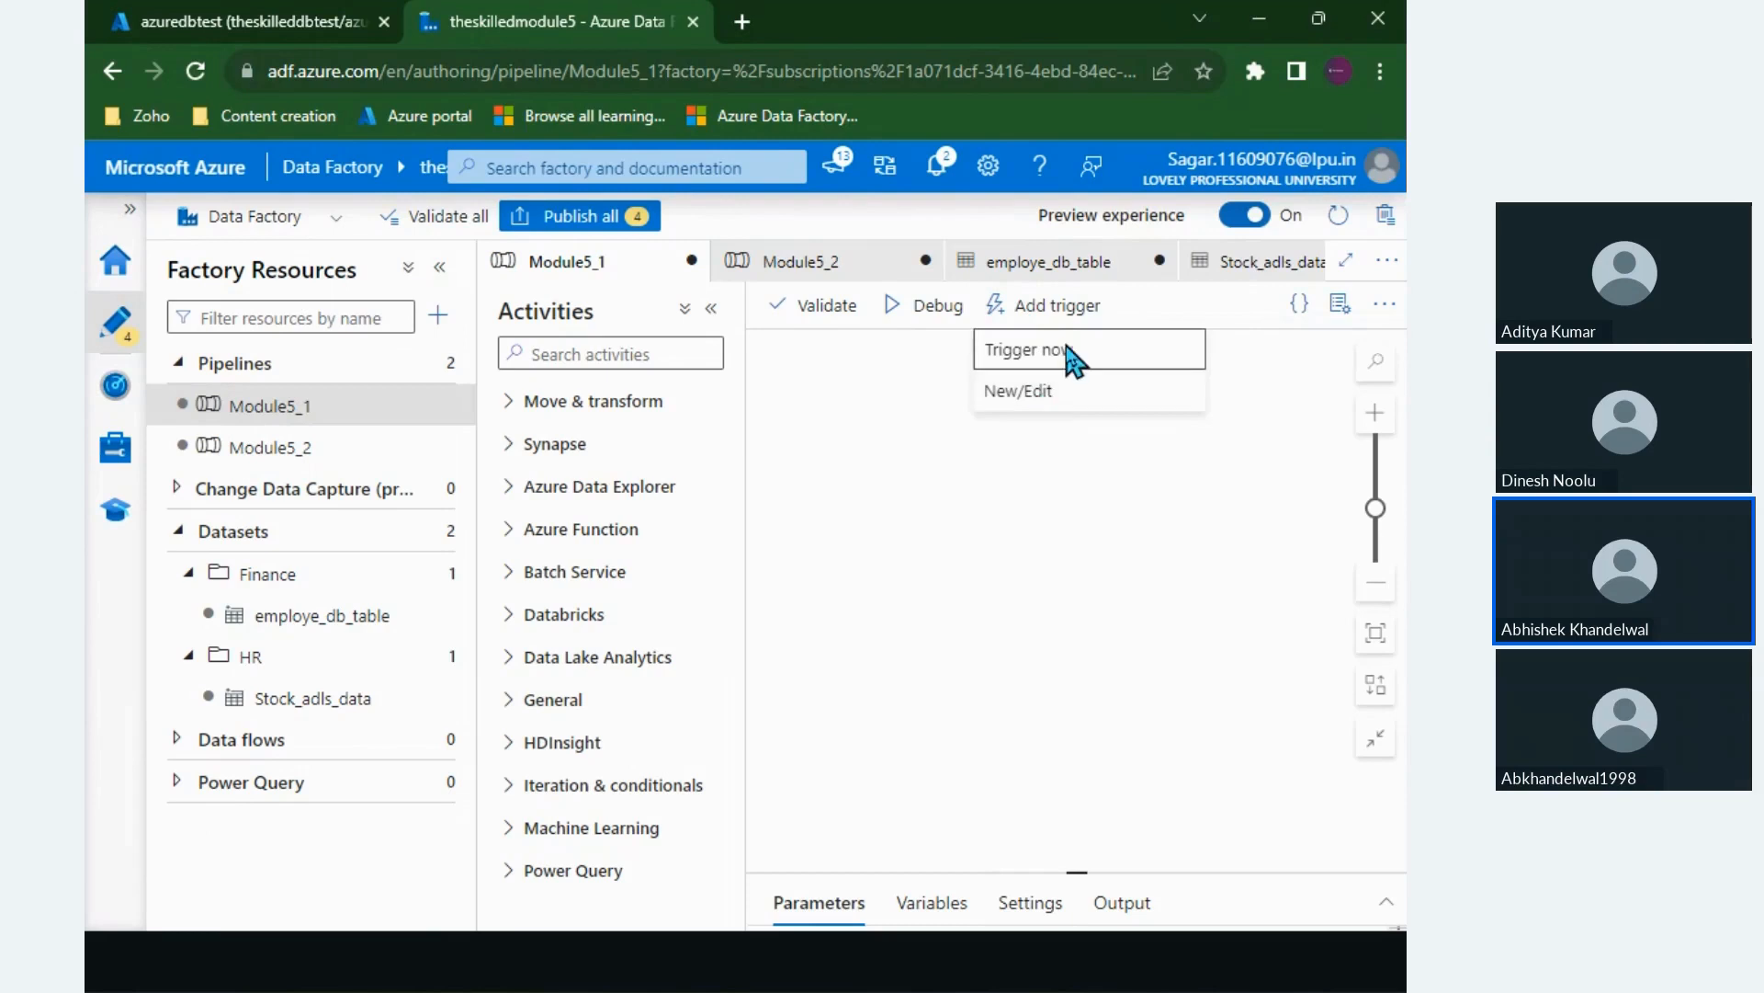
left_click(1046, 395)
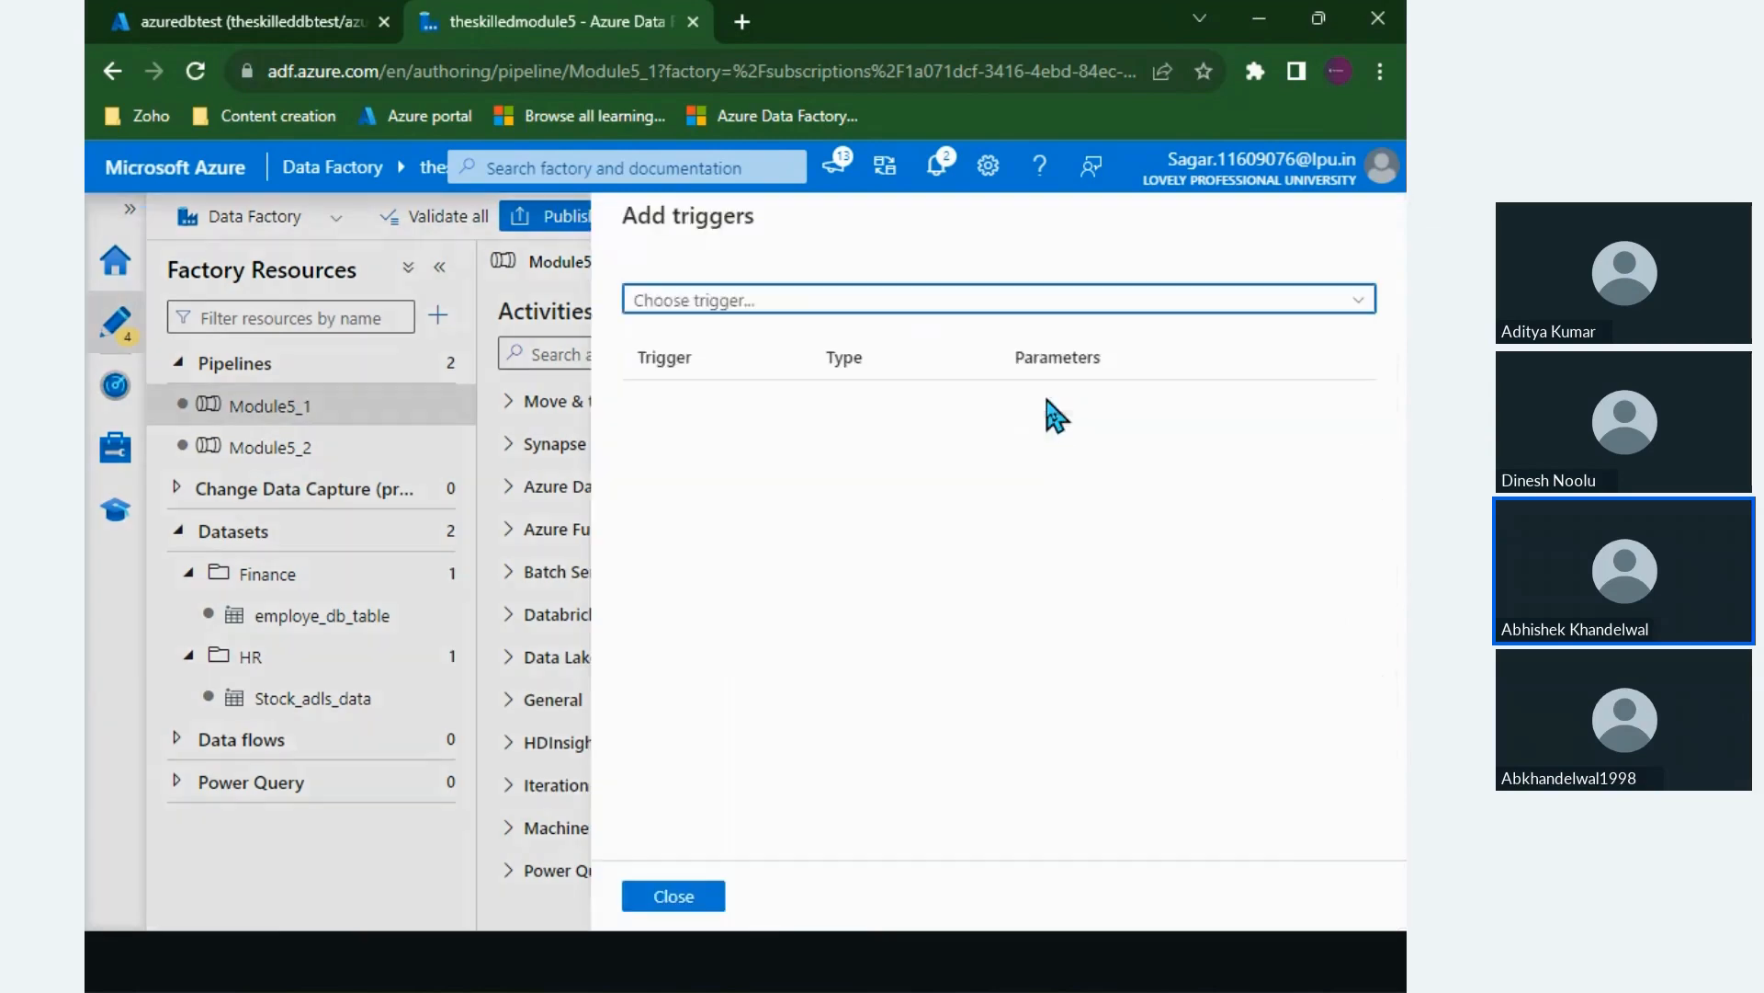
left_click(696, 301)
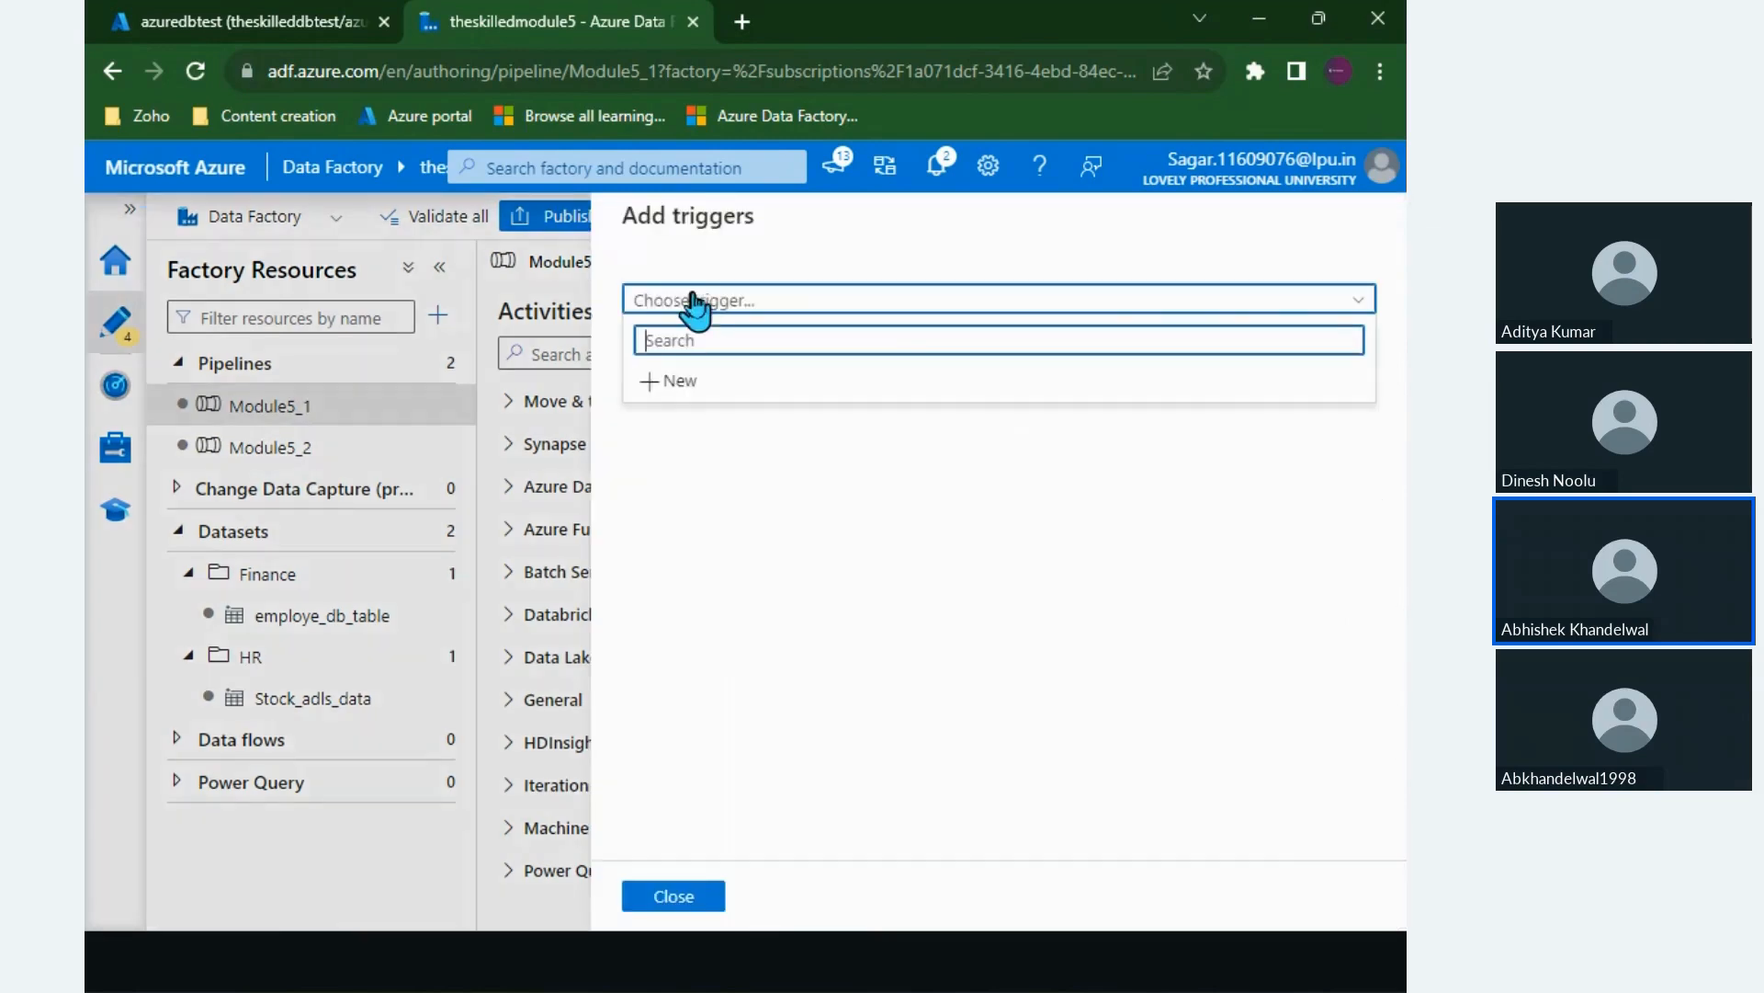
left_click(723, 397)
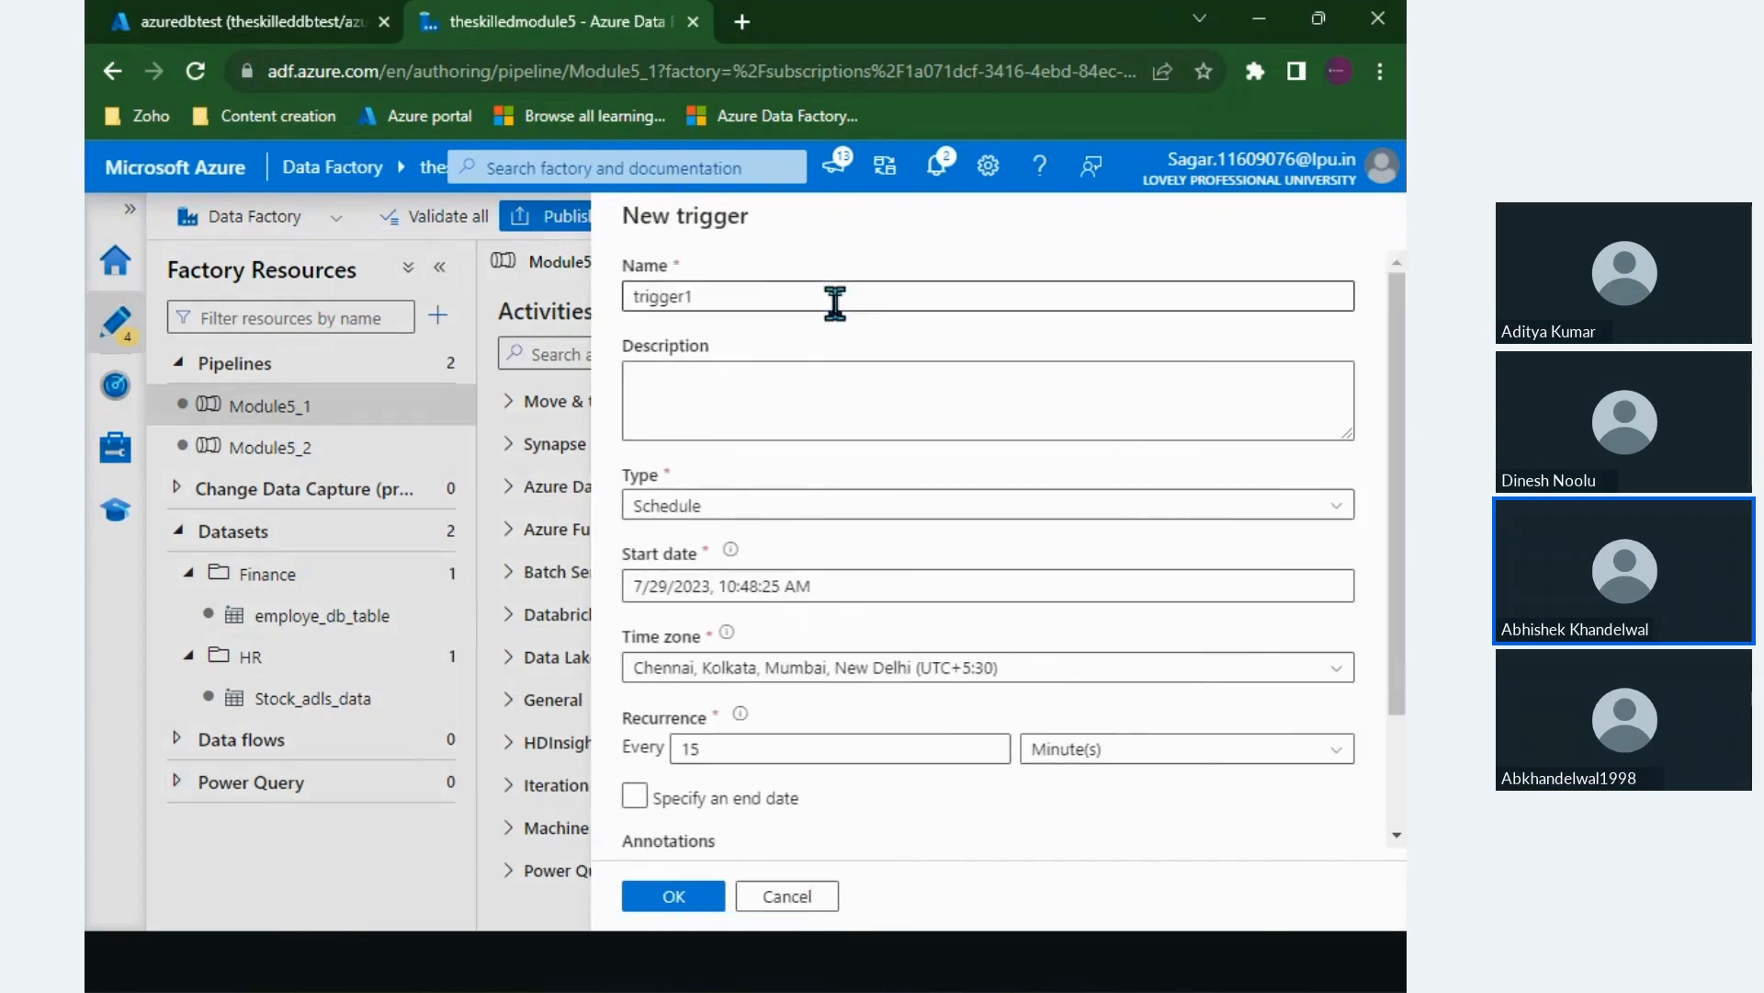
left_click_drag(740, 296, 596, 279)
type("tri")
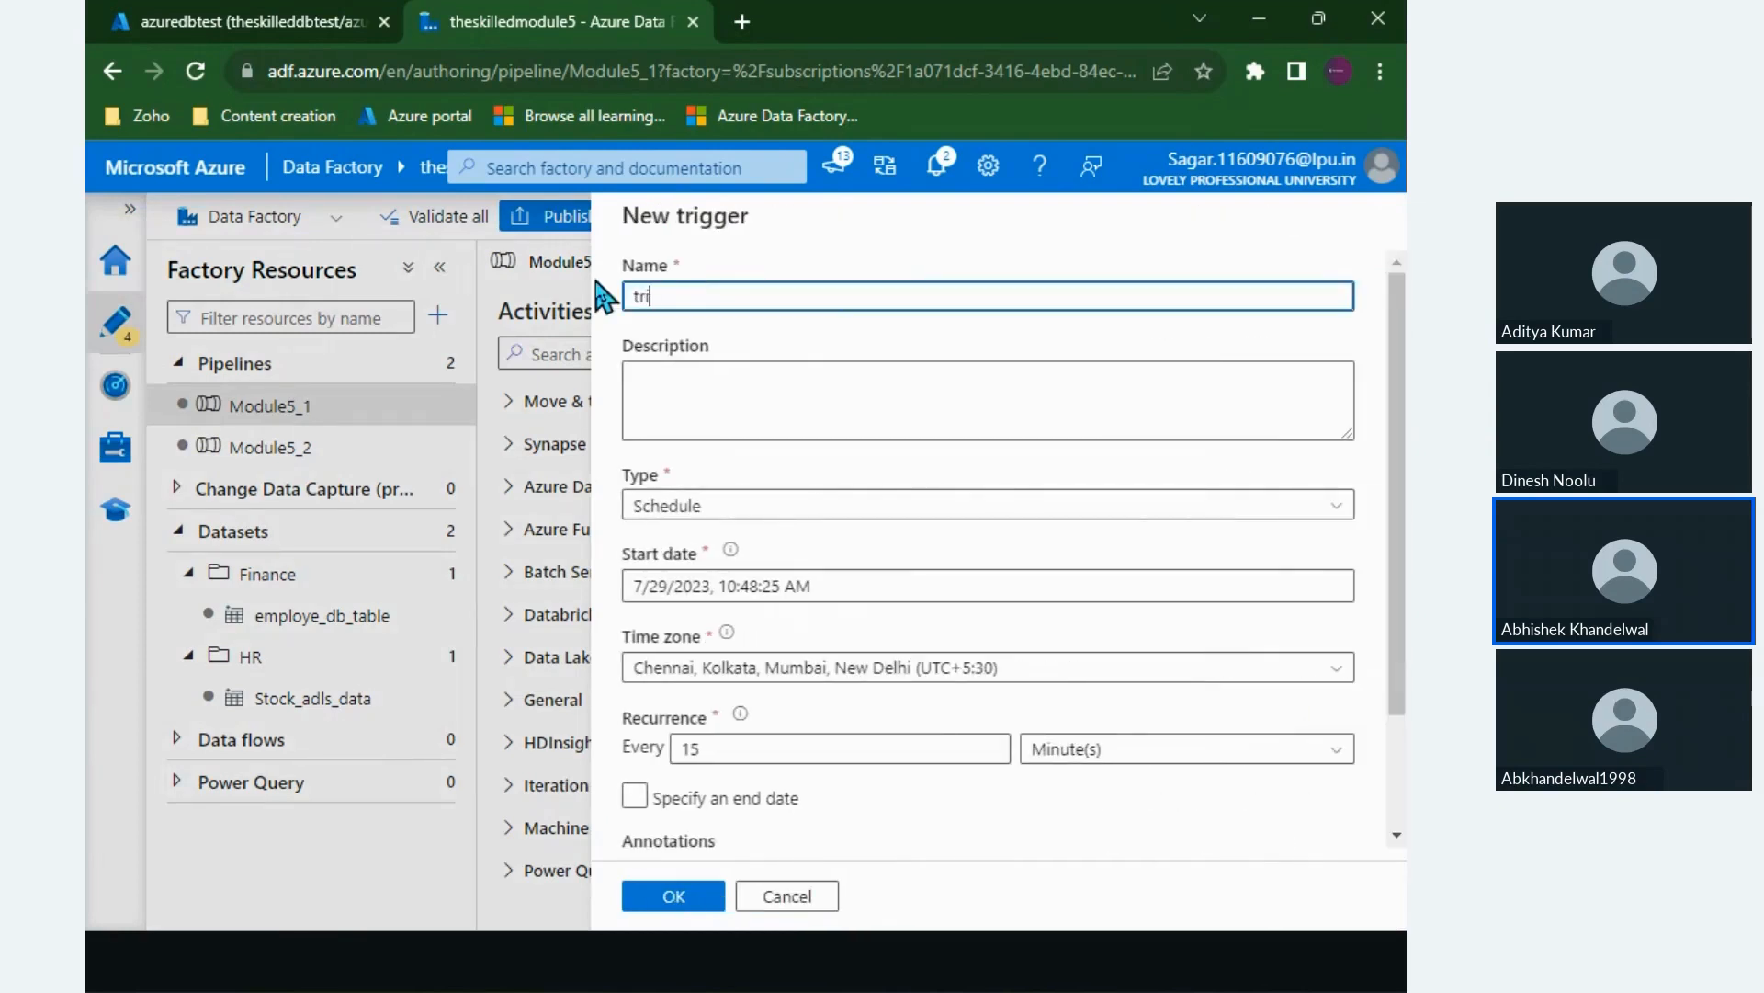
type("gger-daily")
Step: Select Schedule as the trigger type and set the start date to 7/30/2023, 5:18:25 AM
left_click(691, 504)
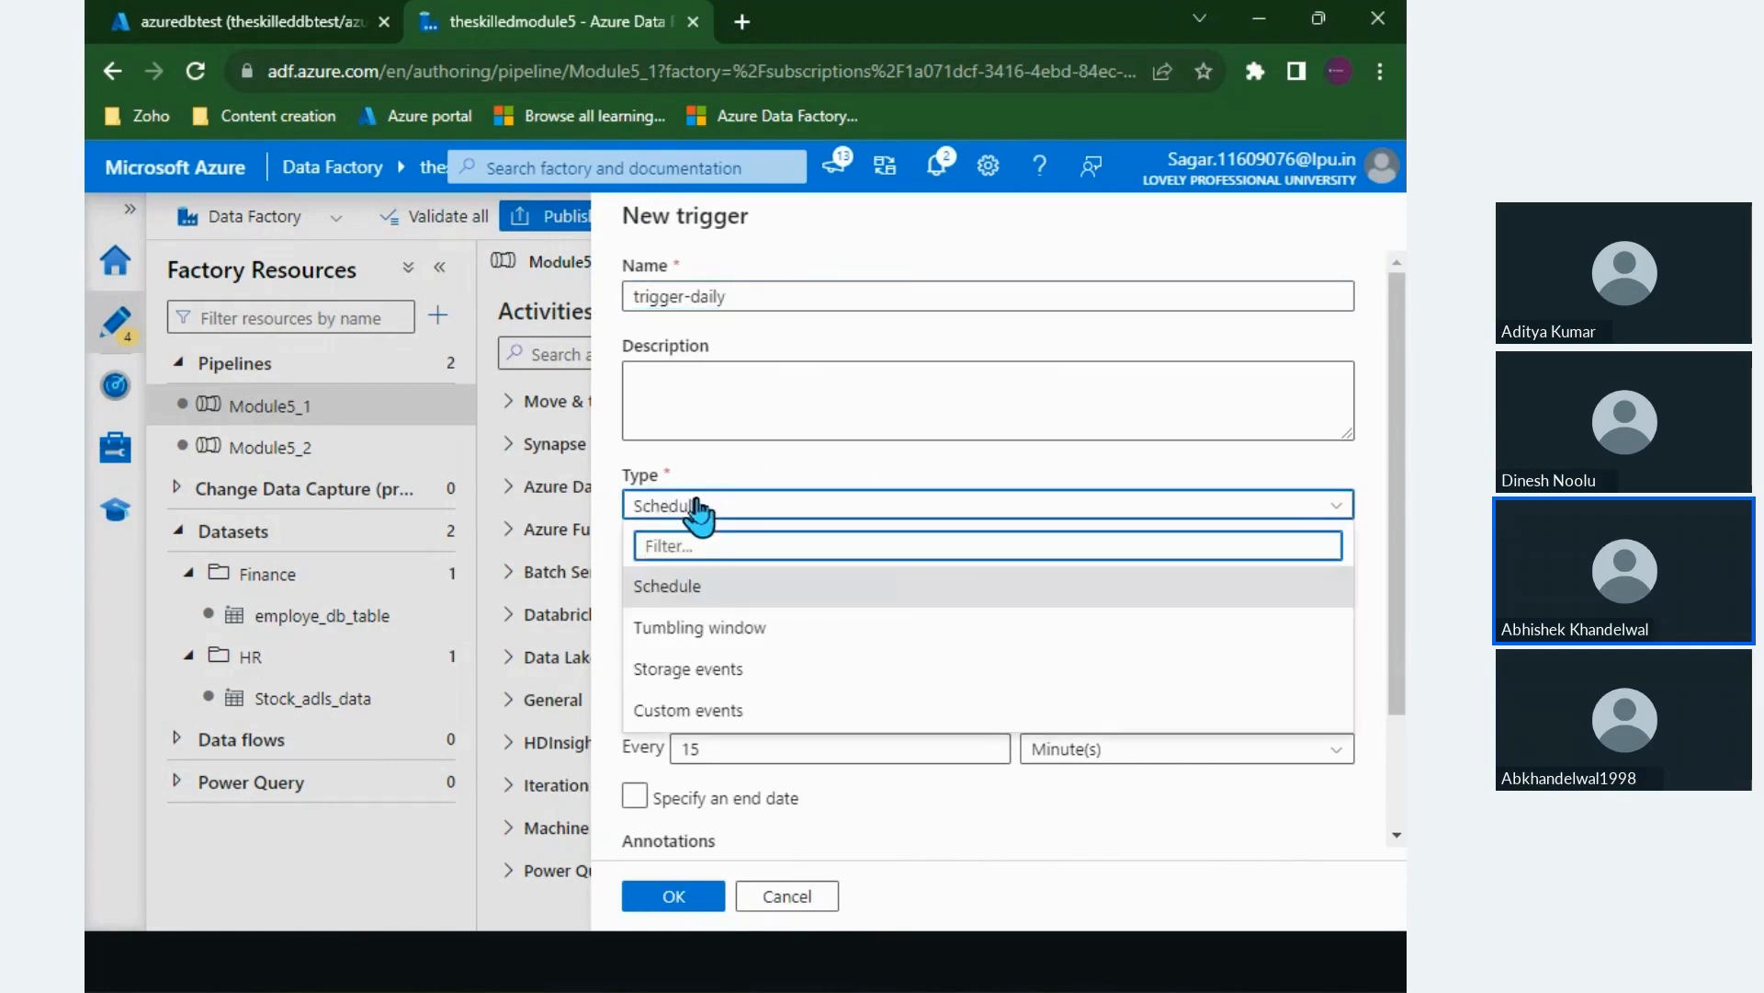
left_click(685, 589)
scroll(772, 551, "down", 1)
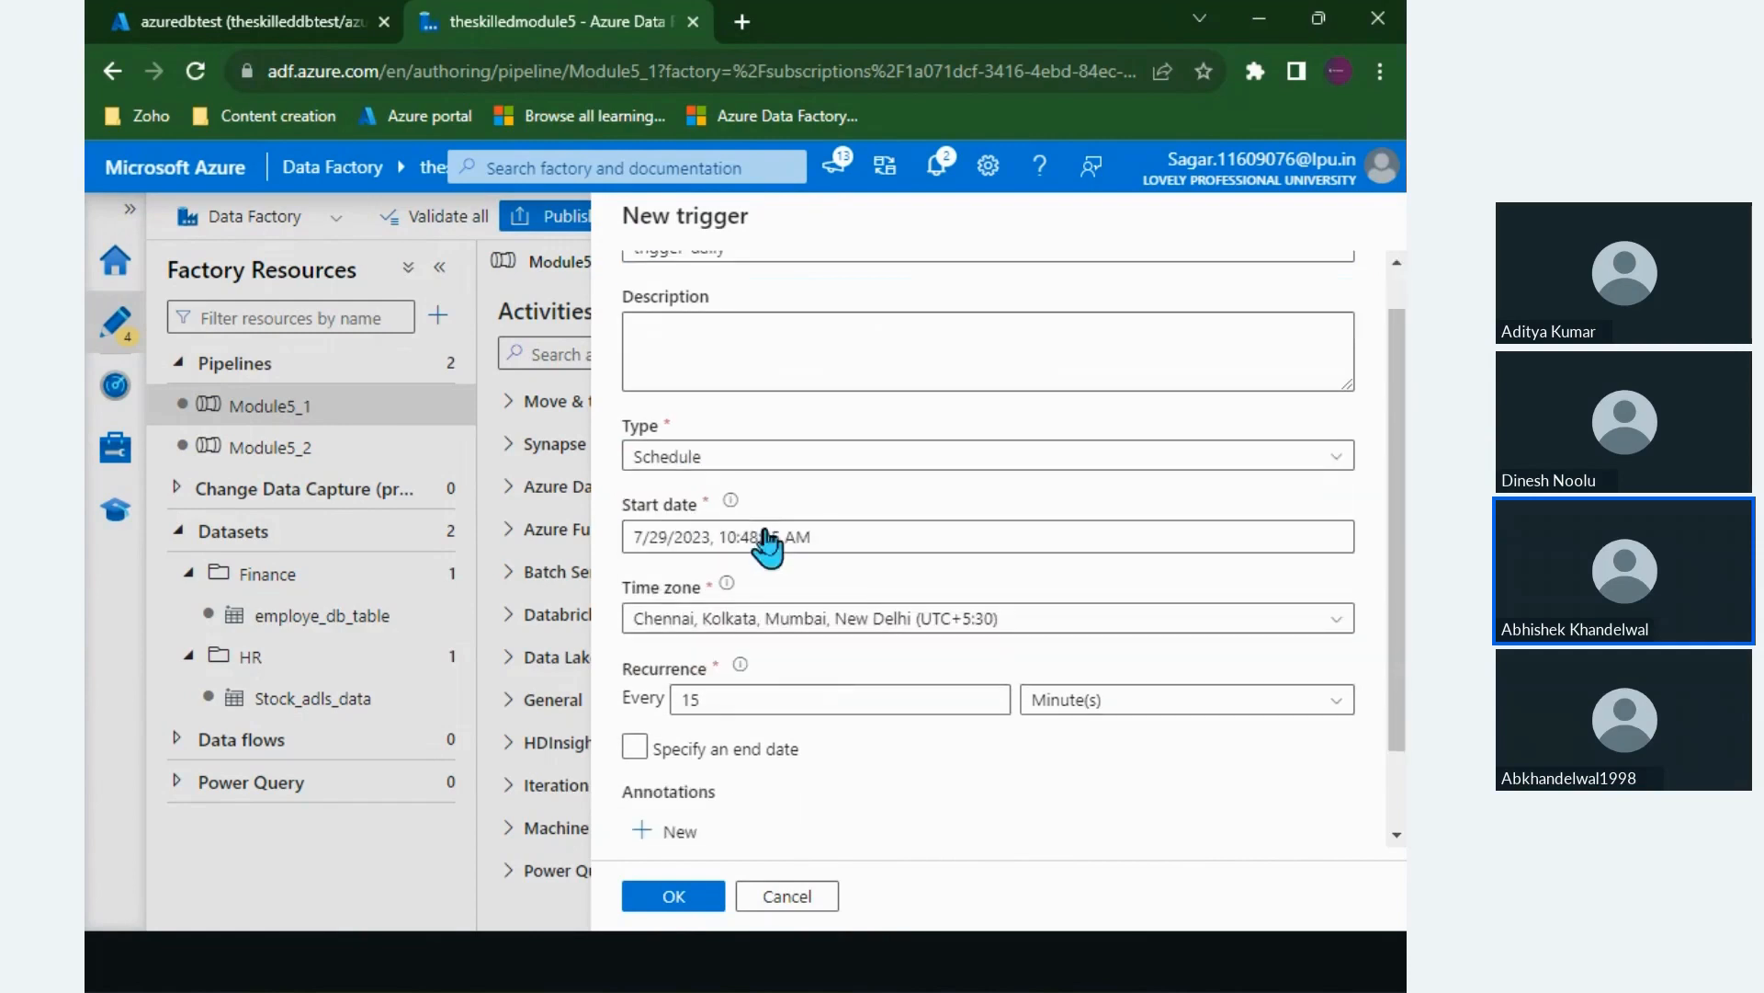
left_click(855, 531)
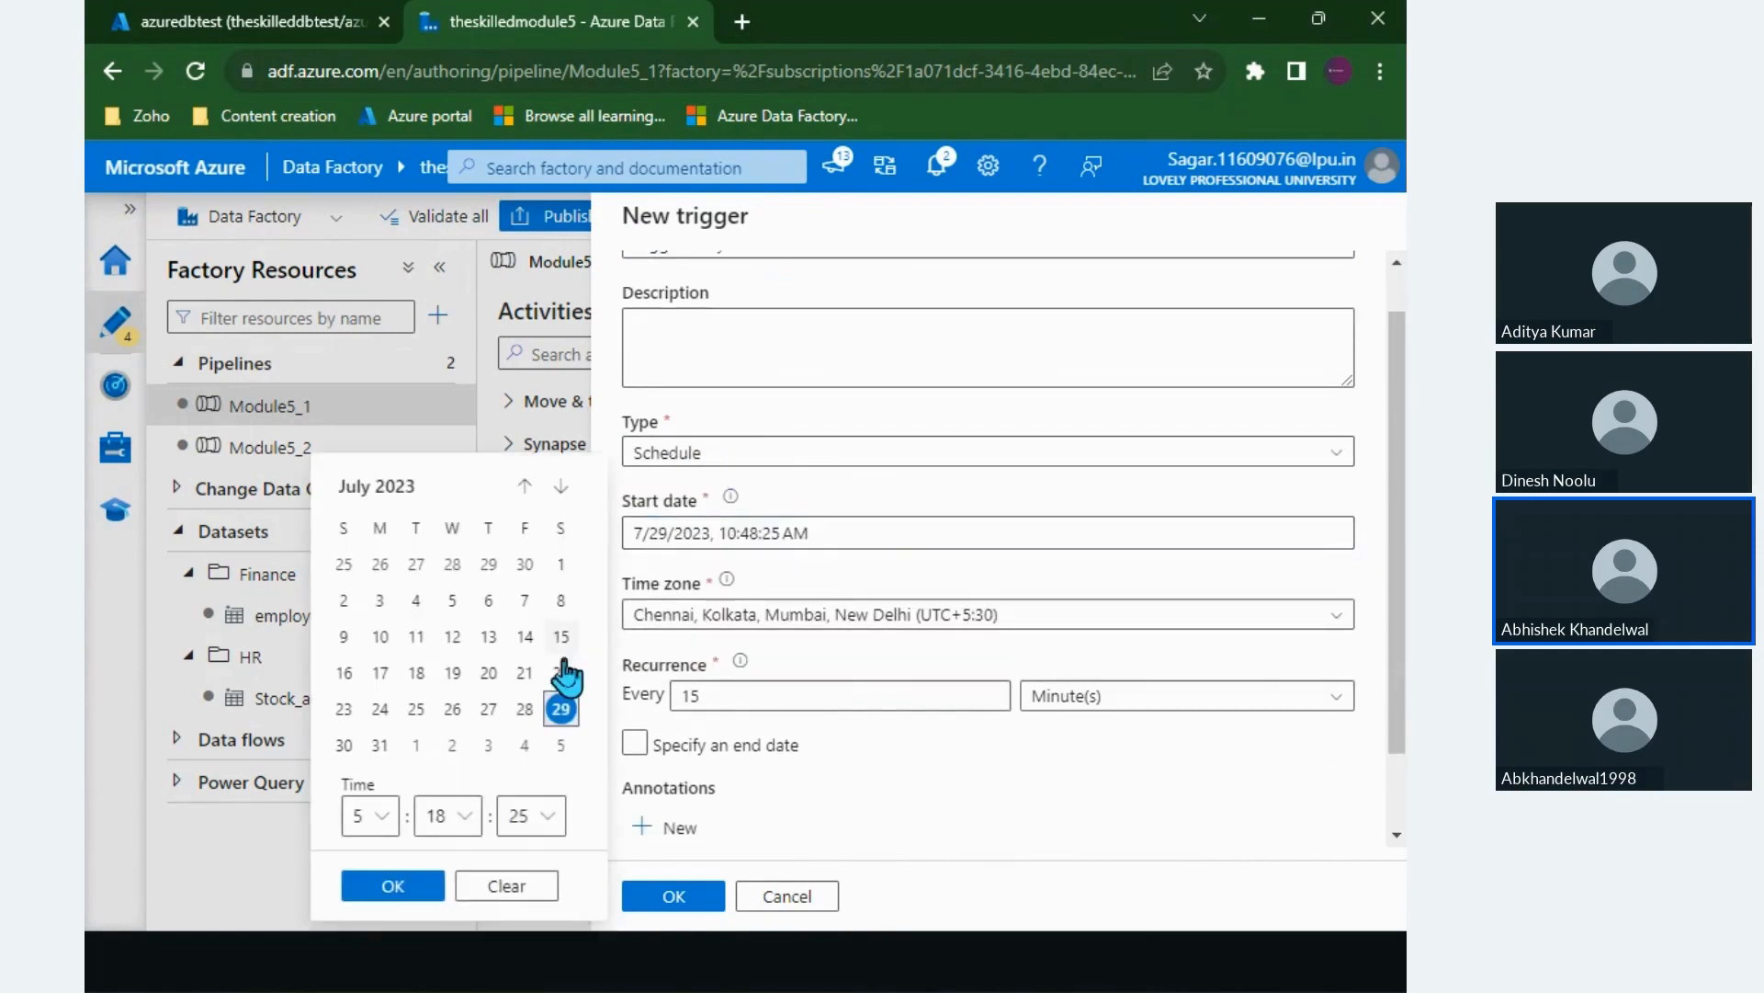
left_click(352, 749)
left_click(396, 886)
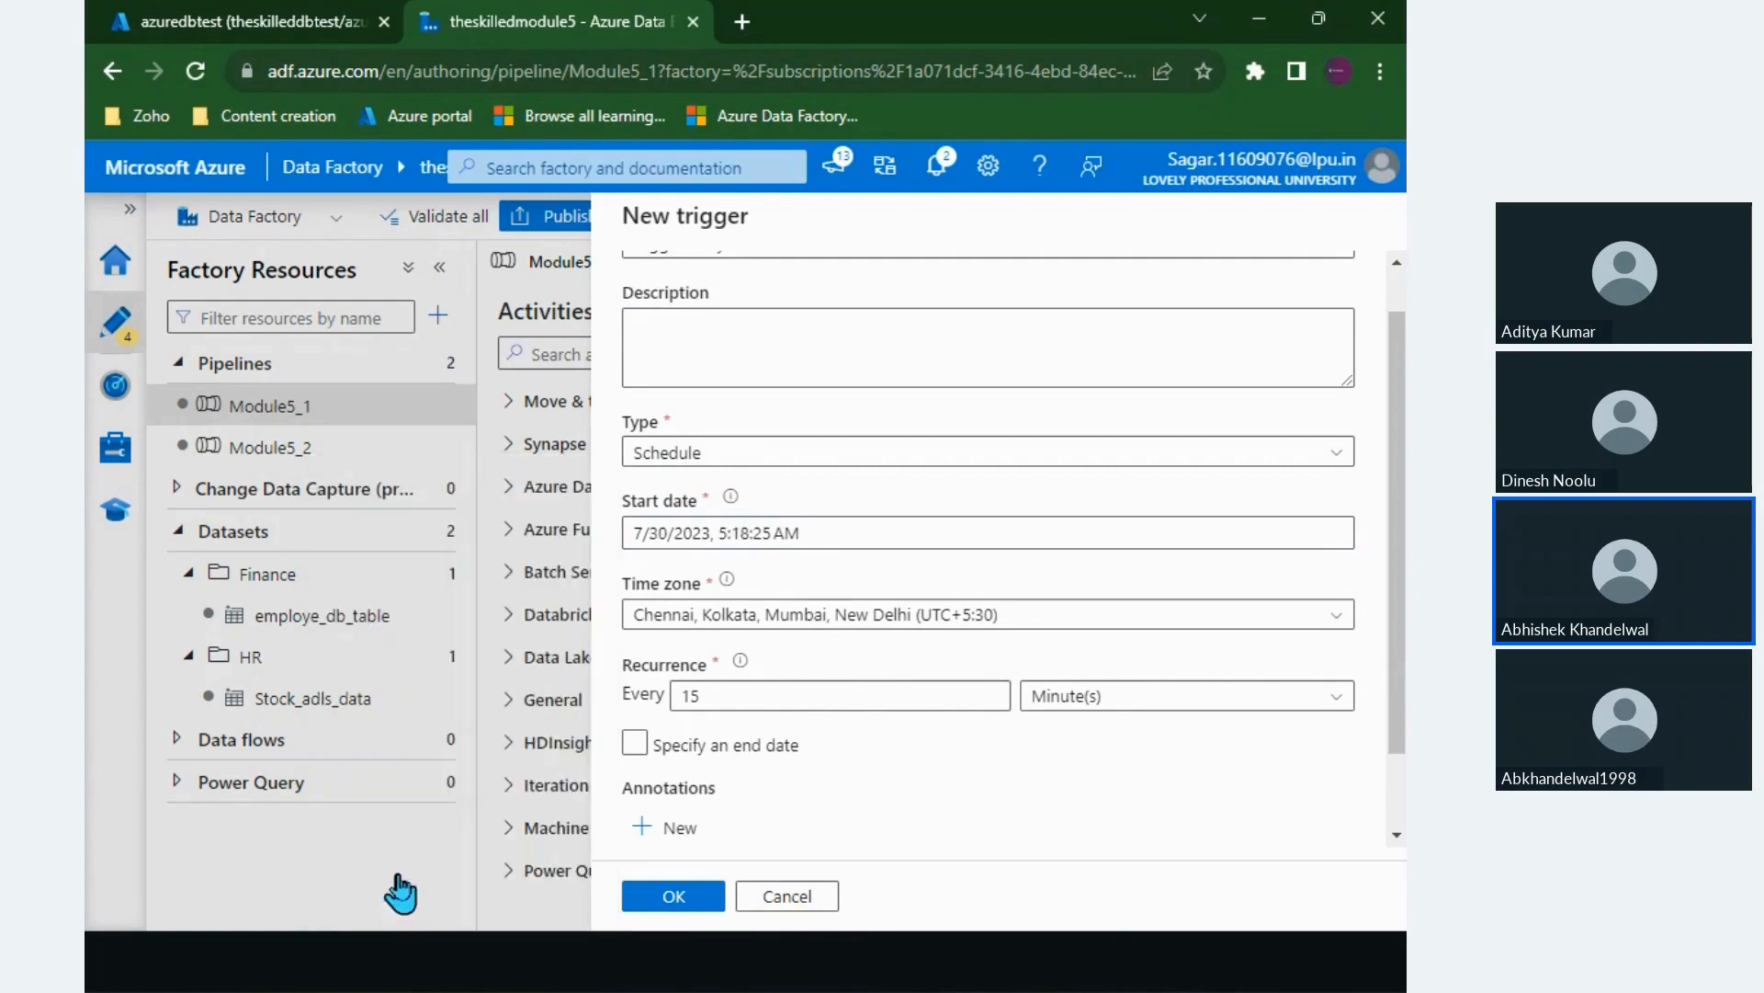
Step: Set the trigger's recurrence to every 1 day
scroll(827, 622, "down", 1)
left_click(1082, 633)
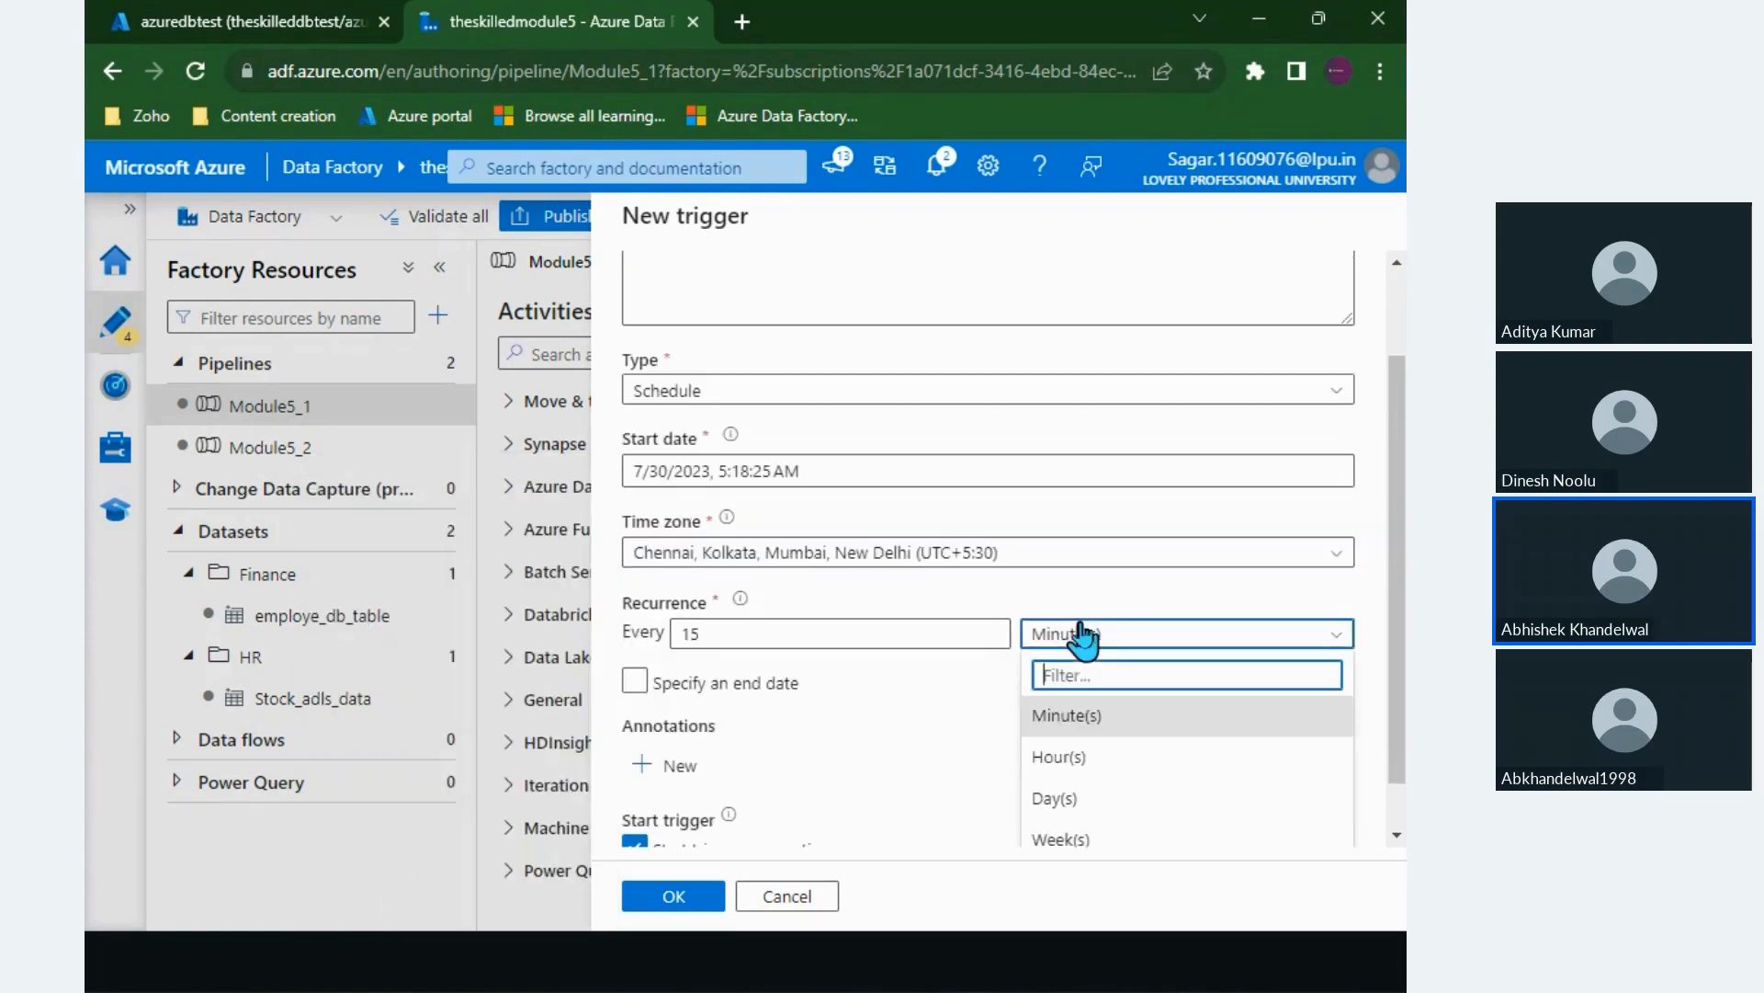
left_click(1070, 796)
left_click(818, 681)
left_click(797, 633)
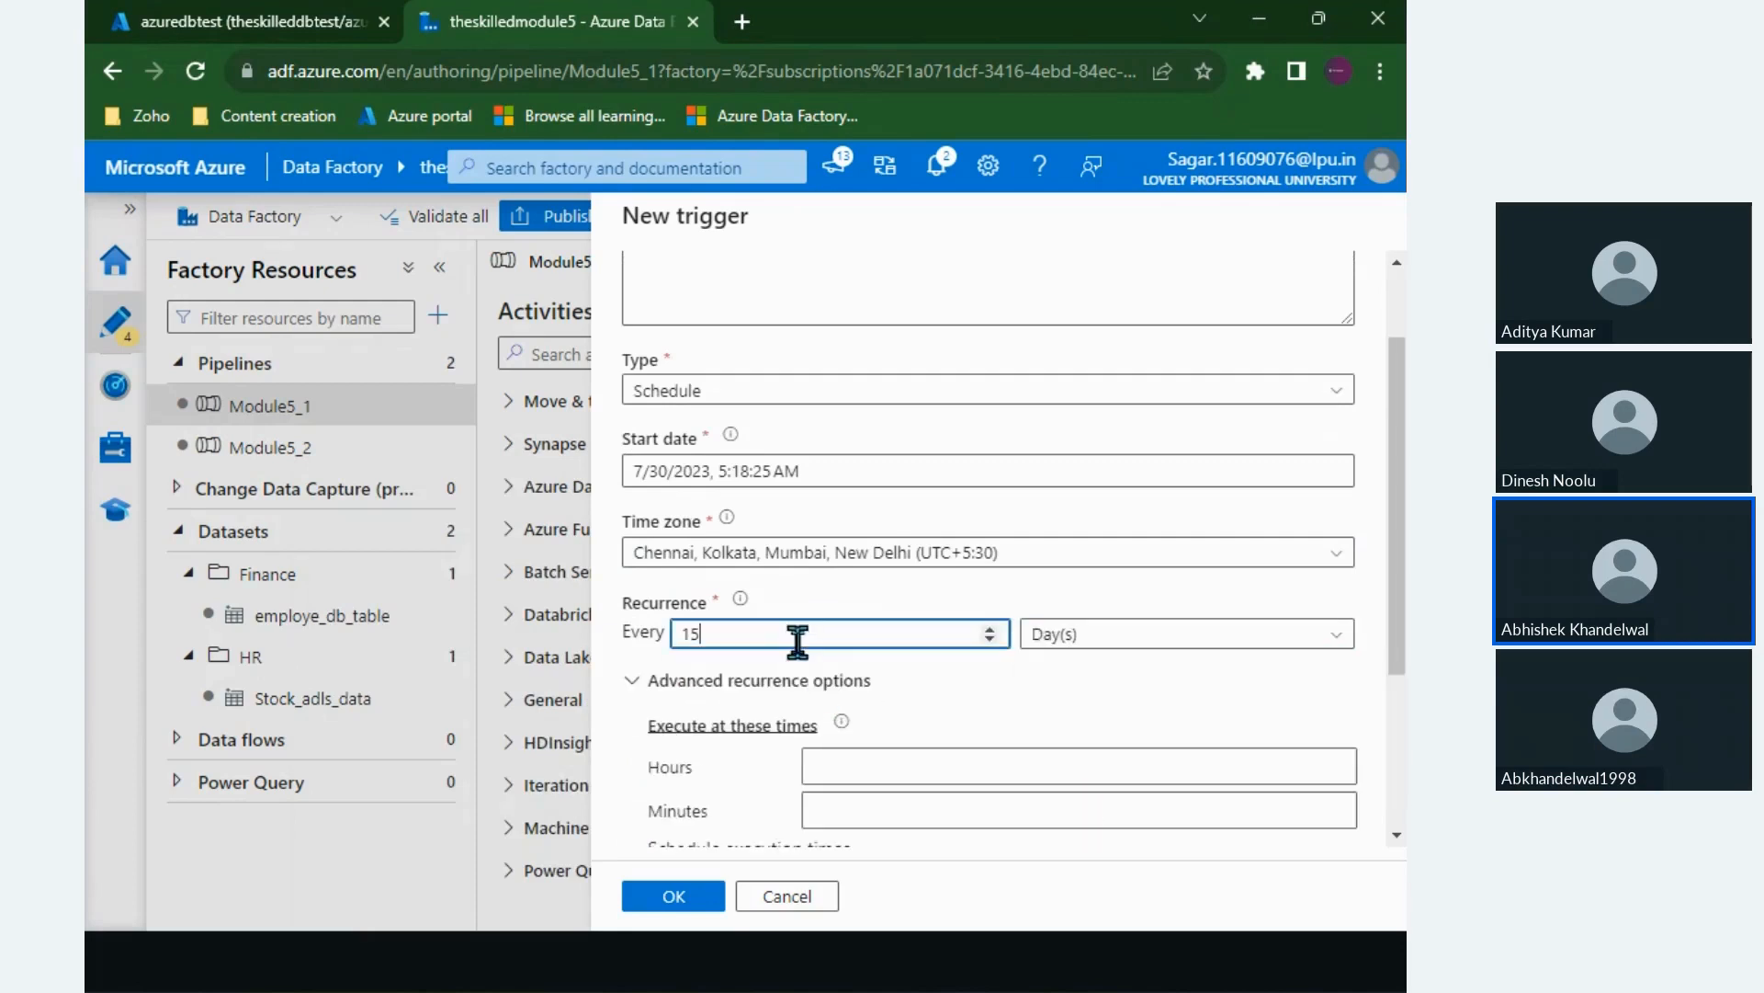
type("-6")
key("BackSpace")
type("10")
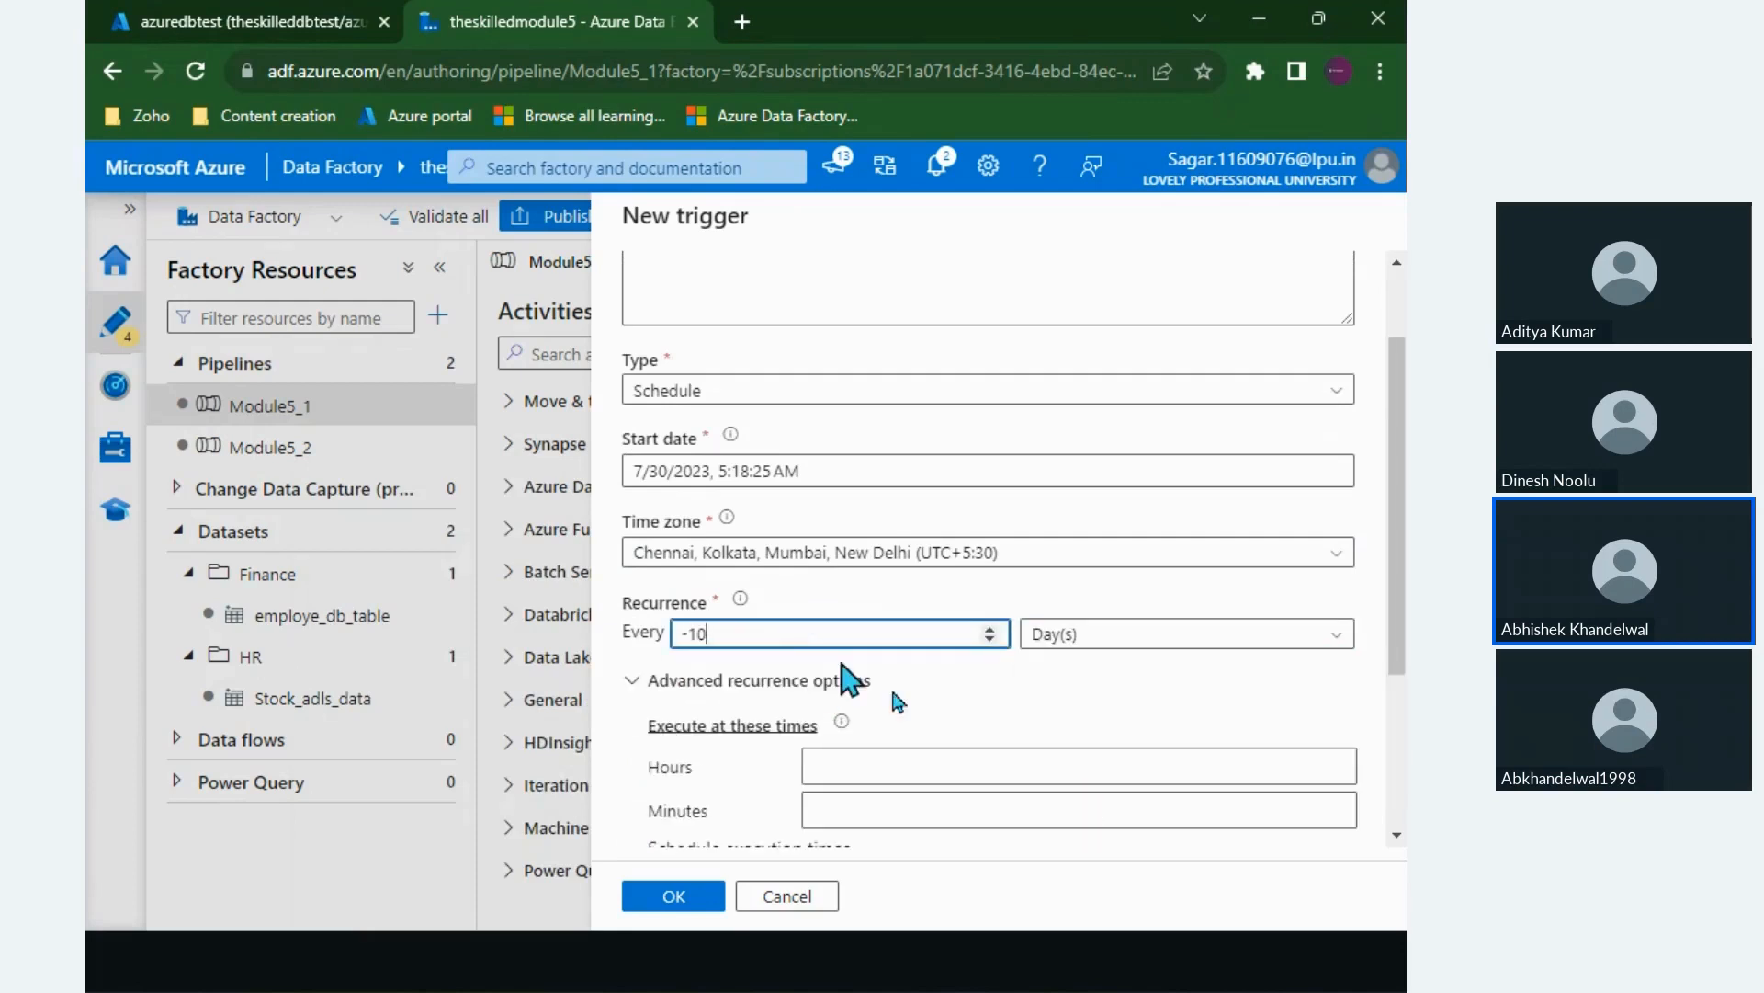
scroll(937, 709, "down", 1)
key("BackSpace")
key("BackSpace")
key("BackSpace")
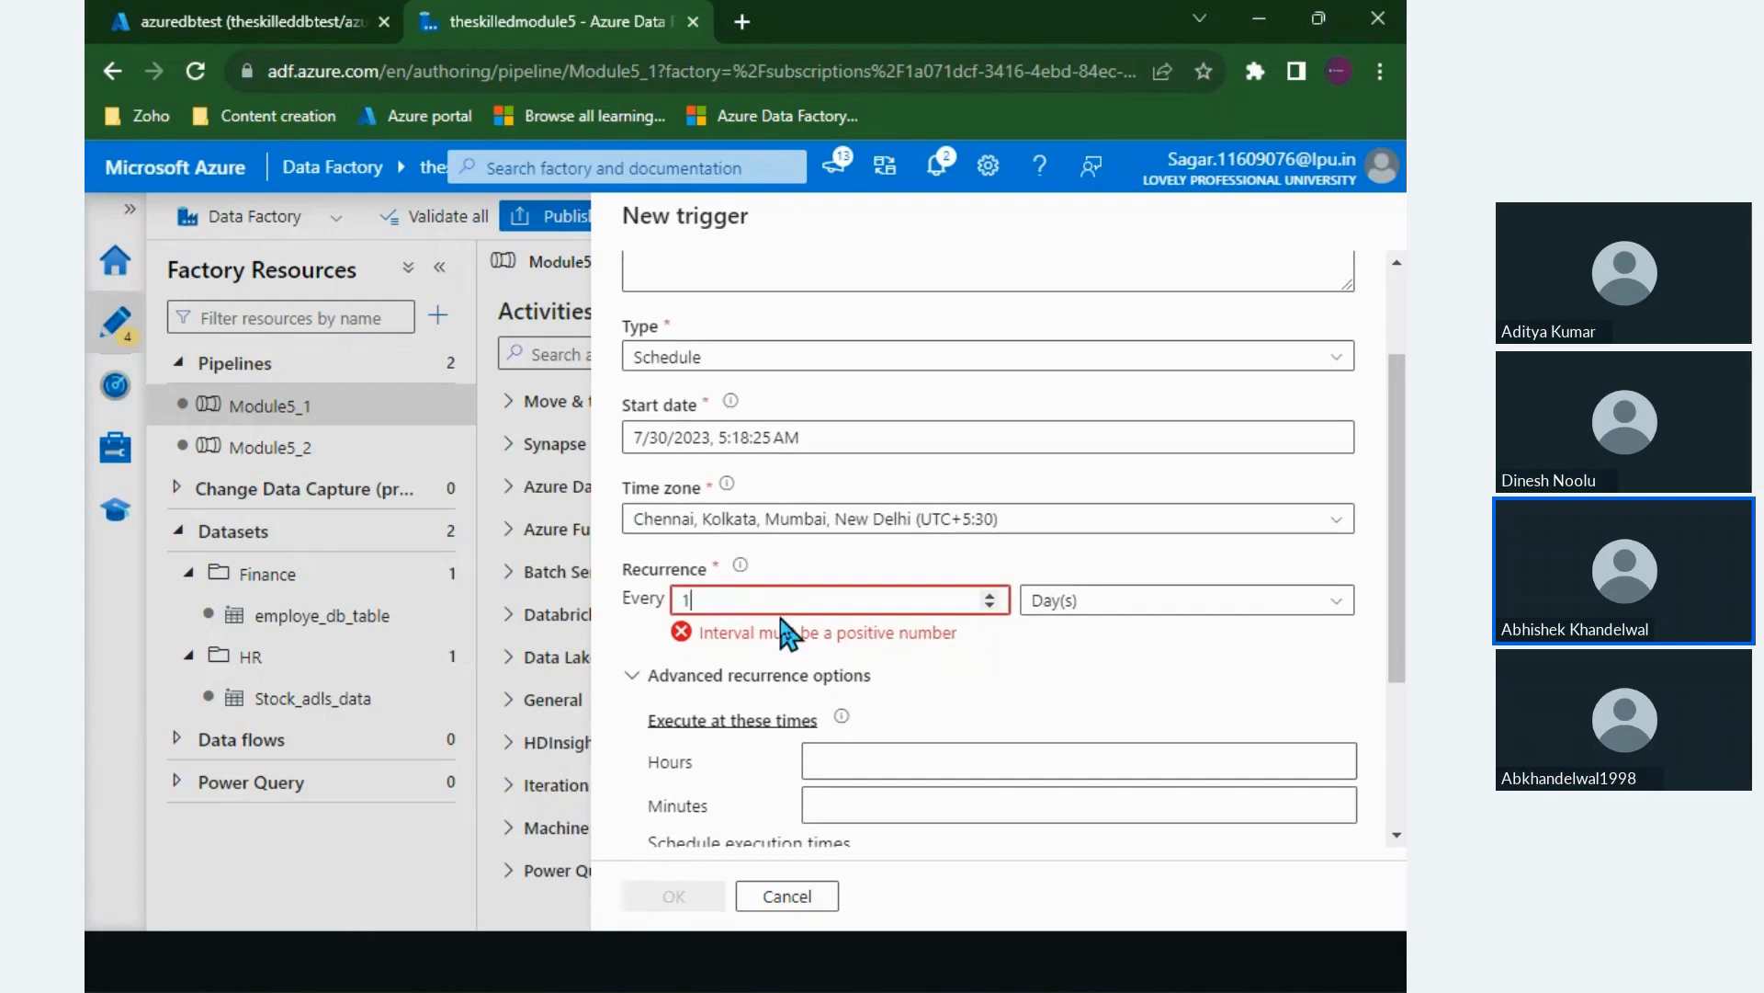
type("1")
Step: Set the trigger's execution time to hour 20 and minute 0 and review the recurrence settings
scroll(1018, 710, "down", 1)
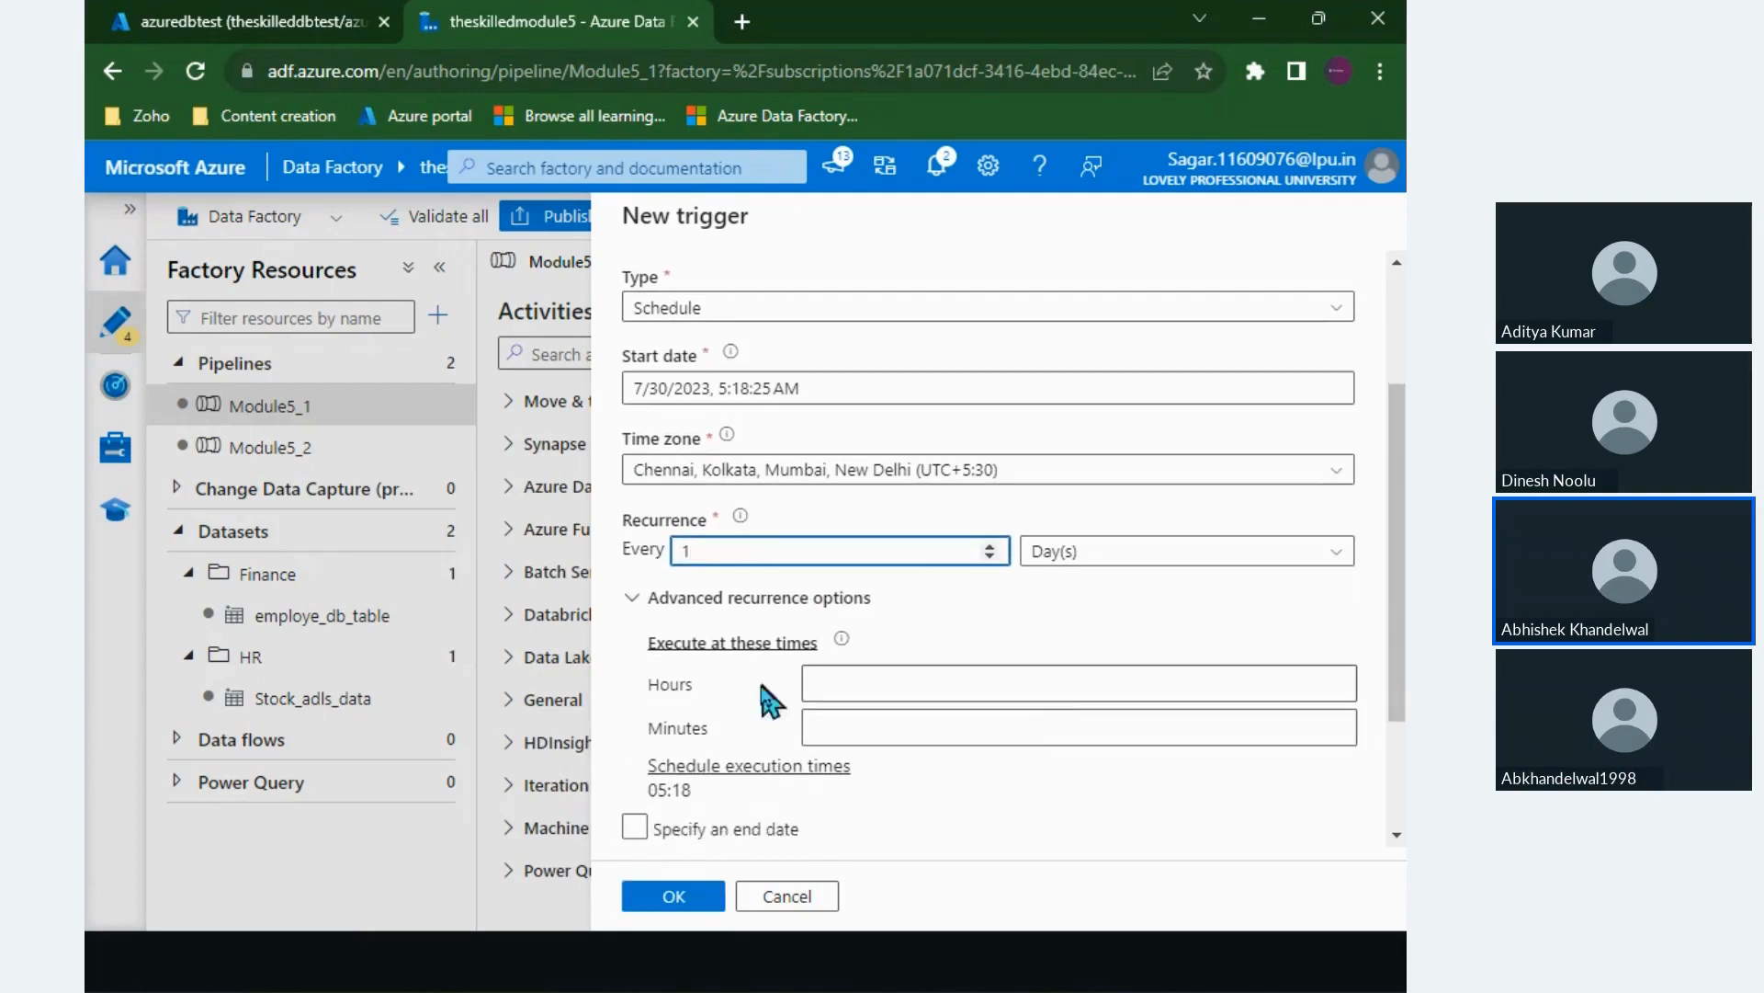
double_click(670, 685)
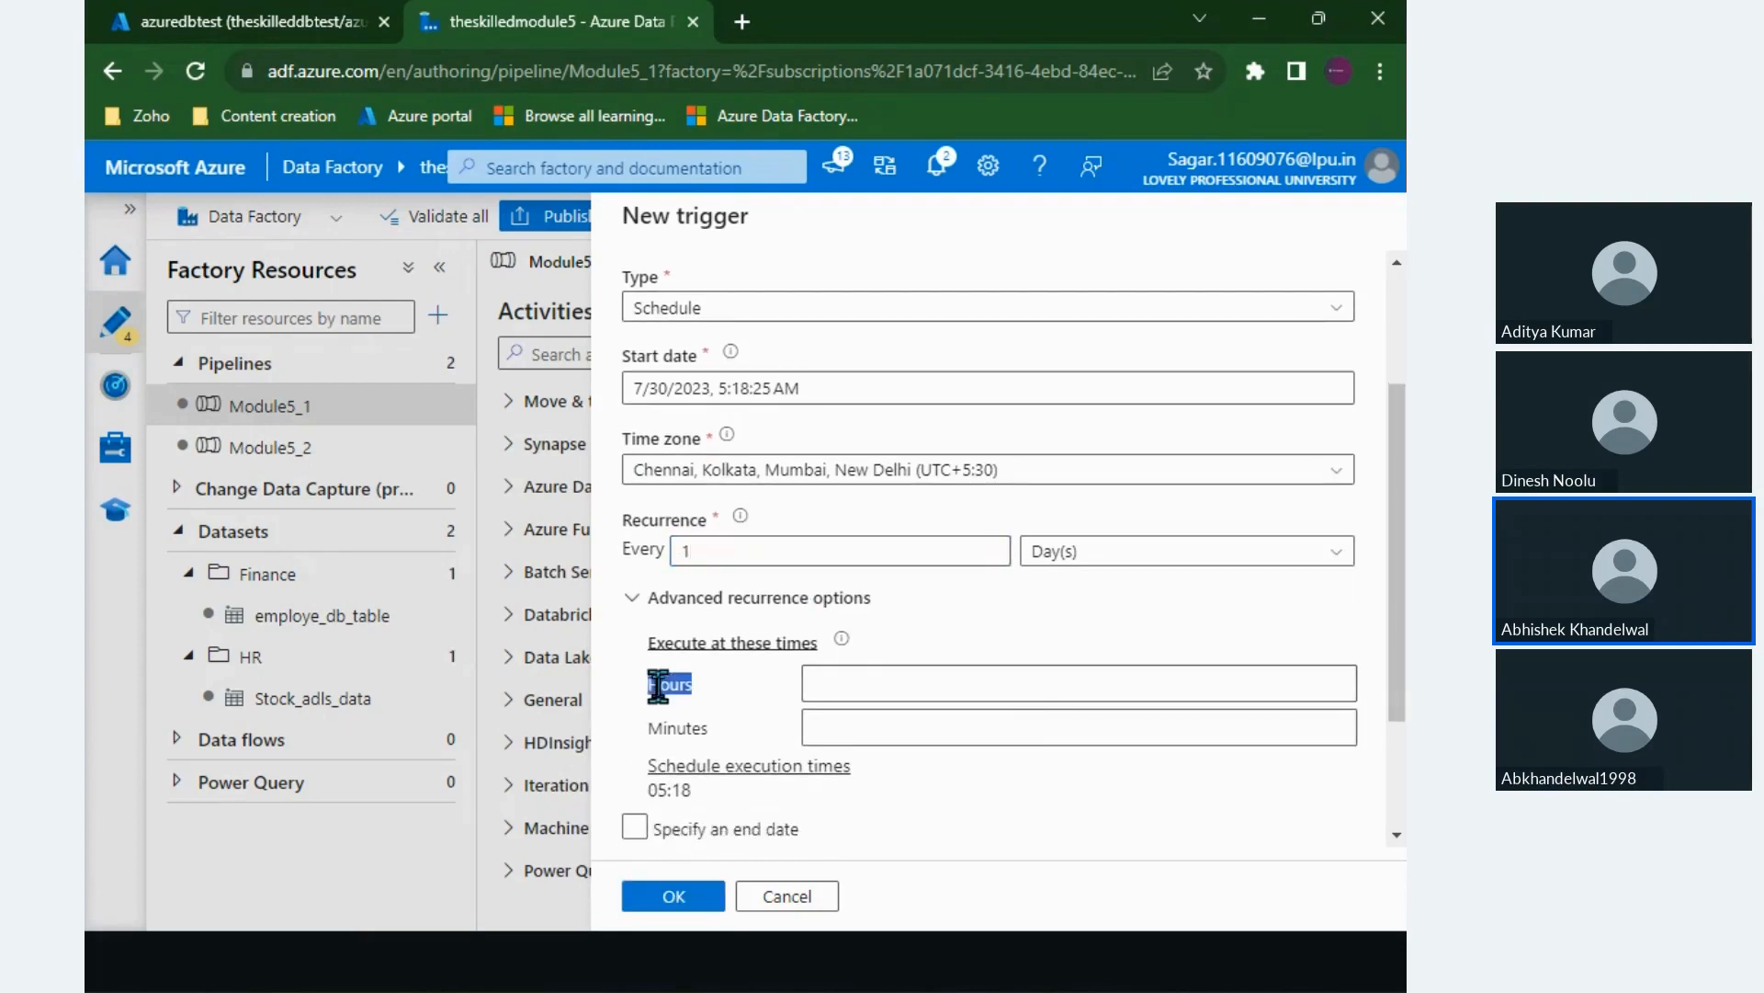
double_click(687, 730)
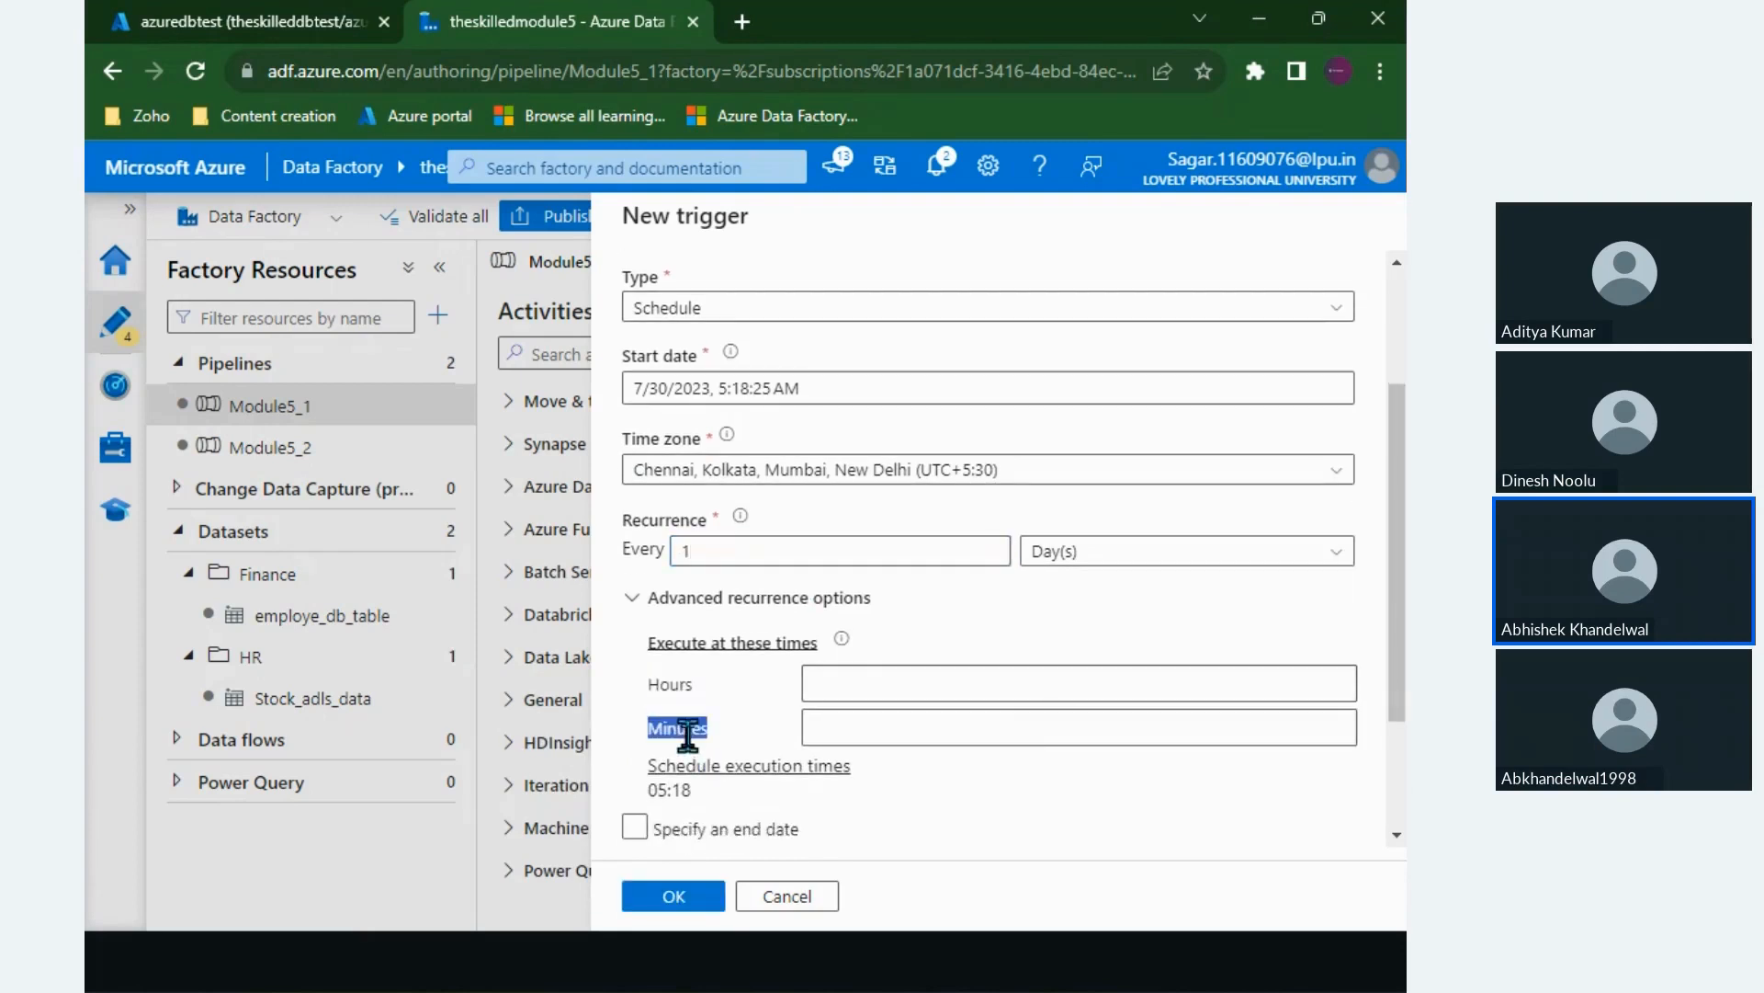
left_click(912, 676)
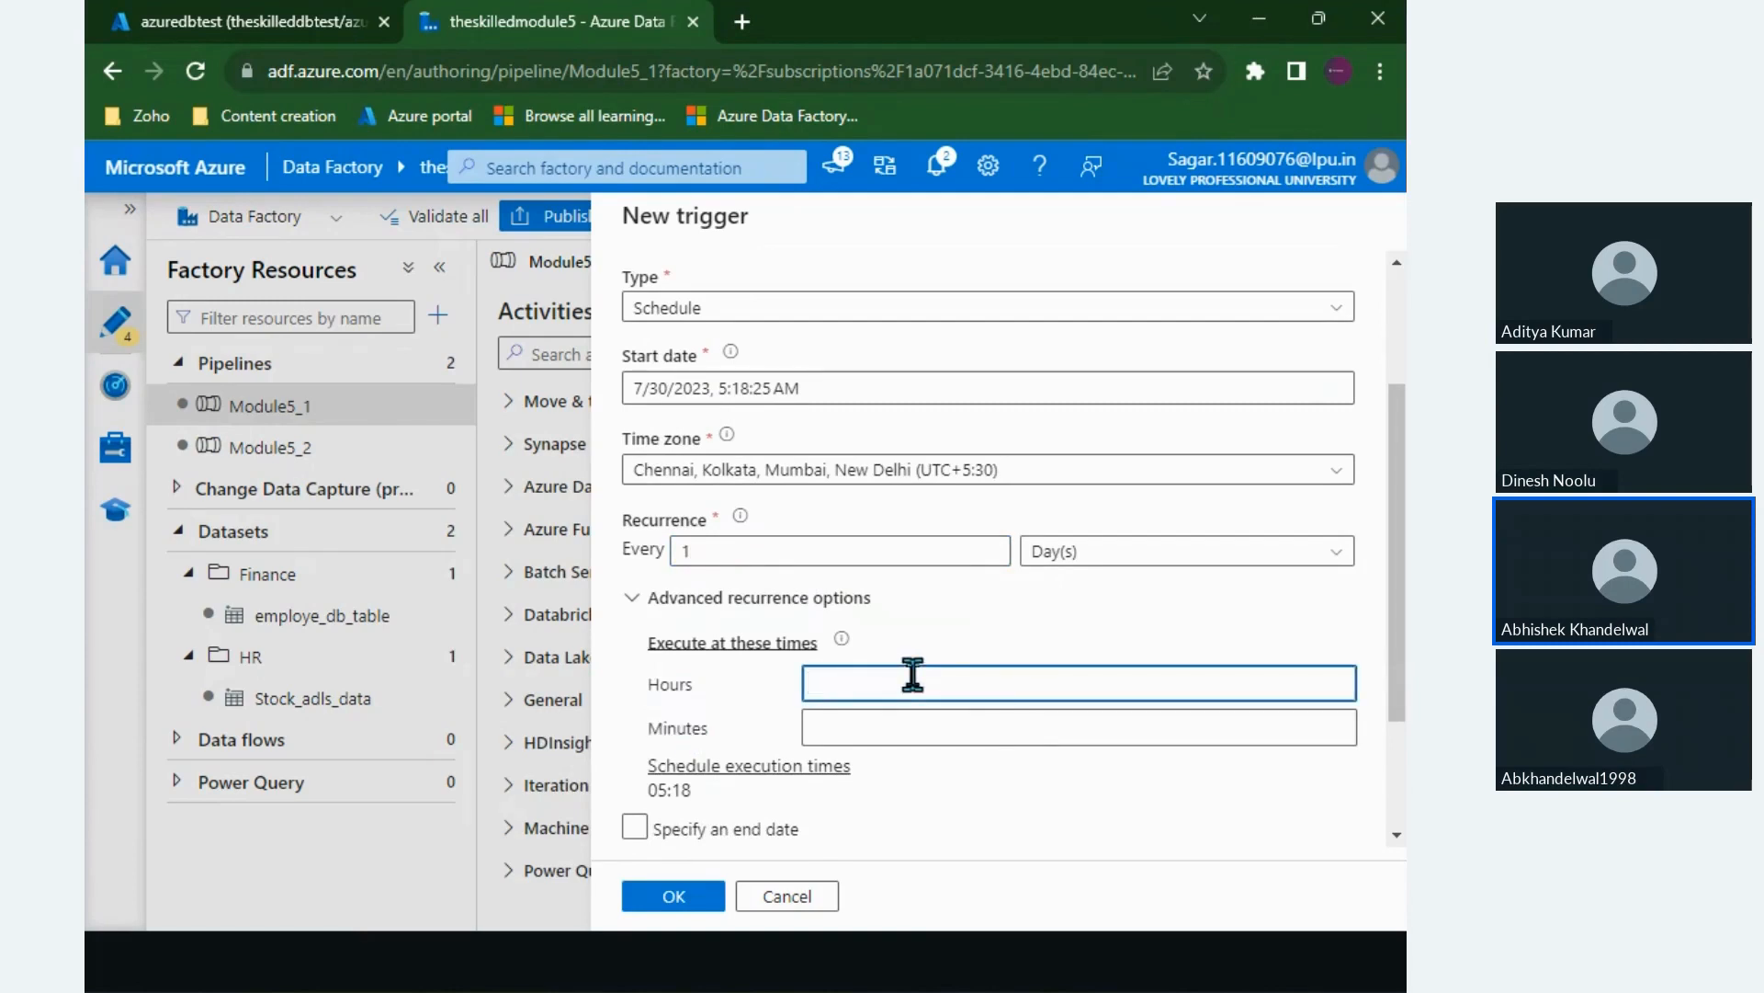
left_click(859, 738)
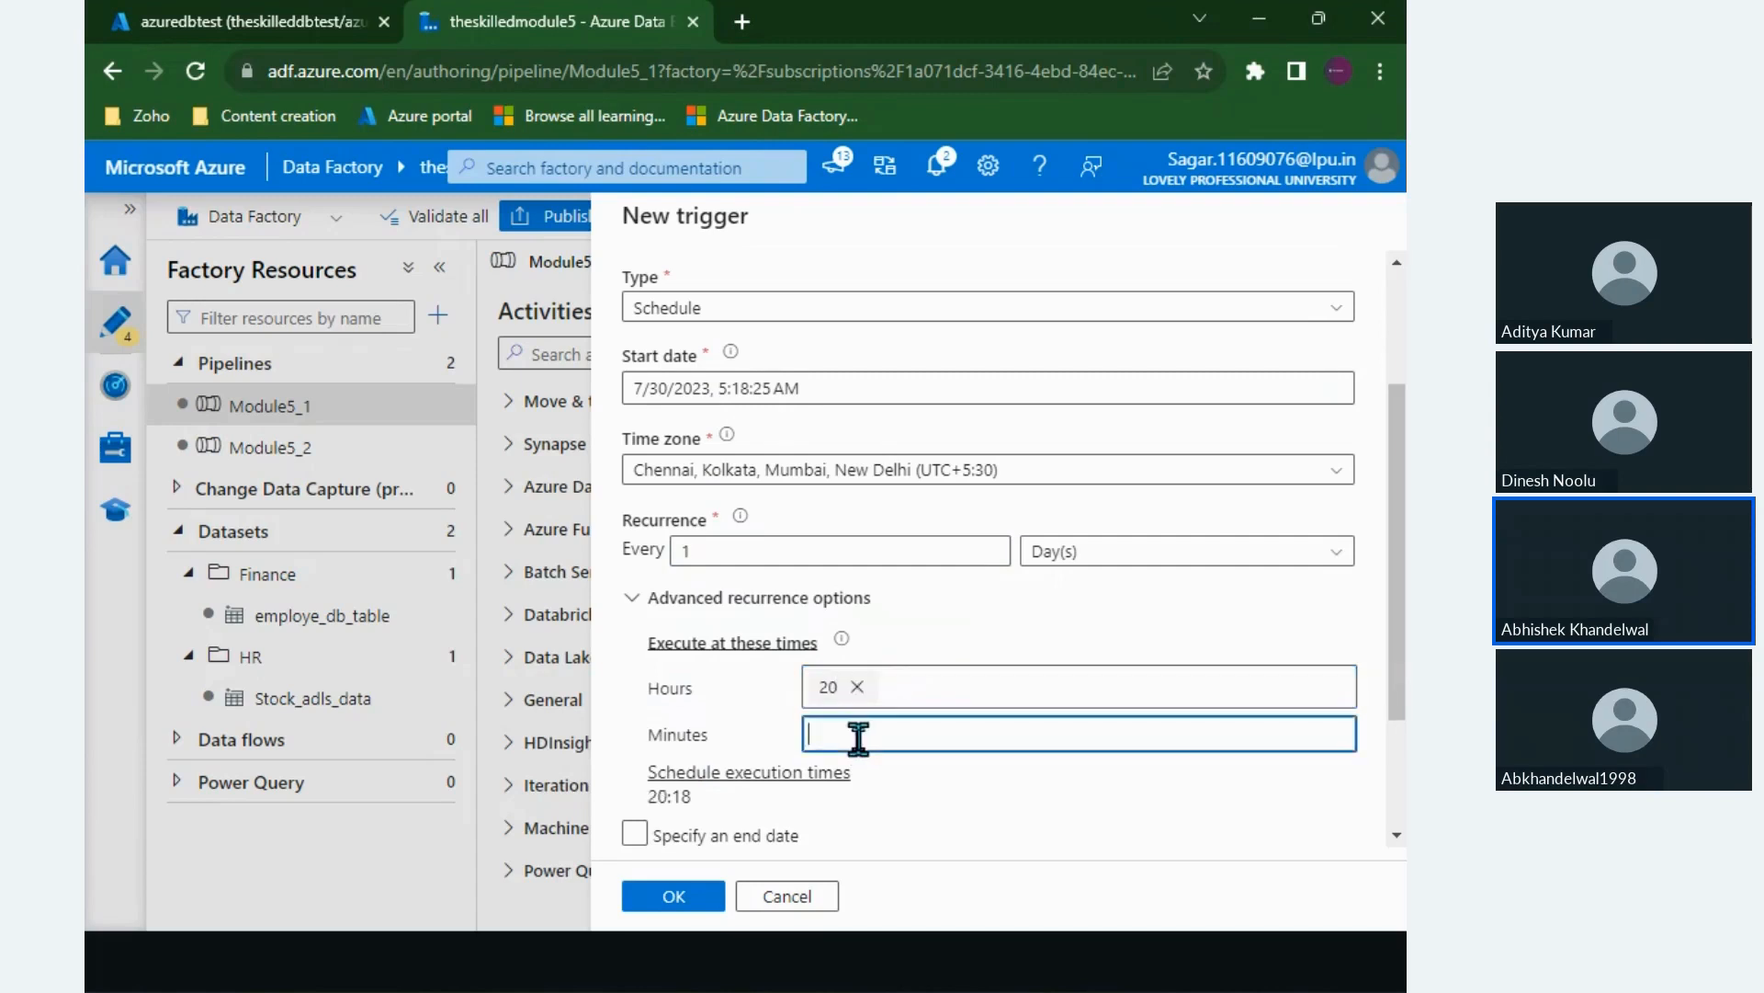
type("00")
key("Return")
scroll(1025, 680, "up", 1)
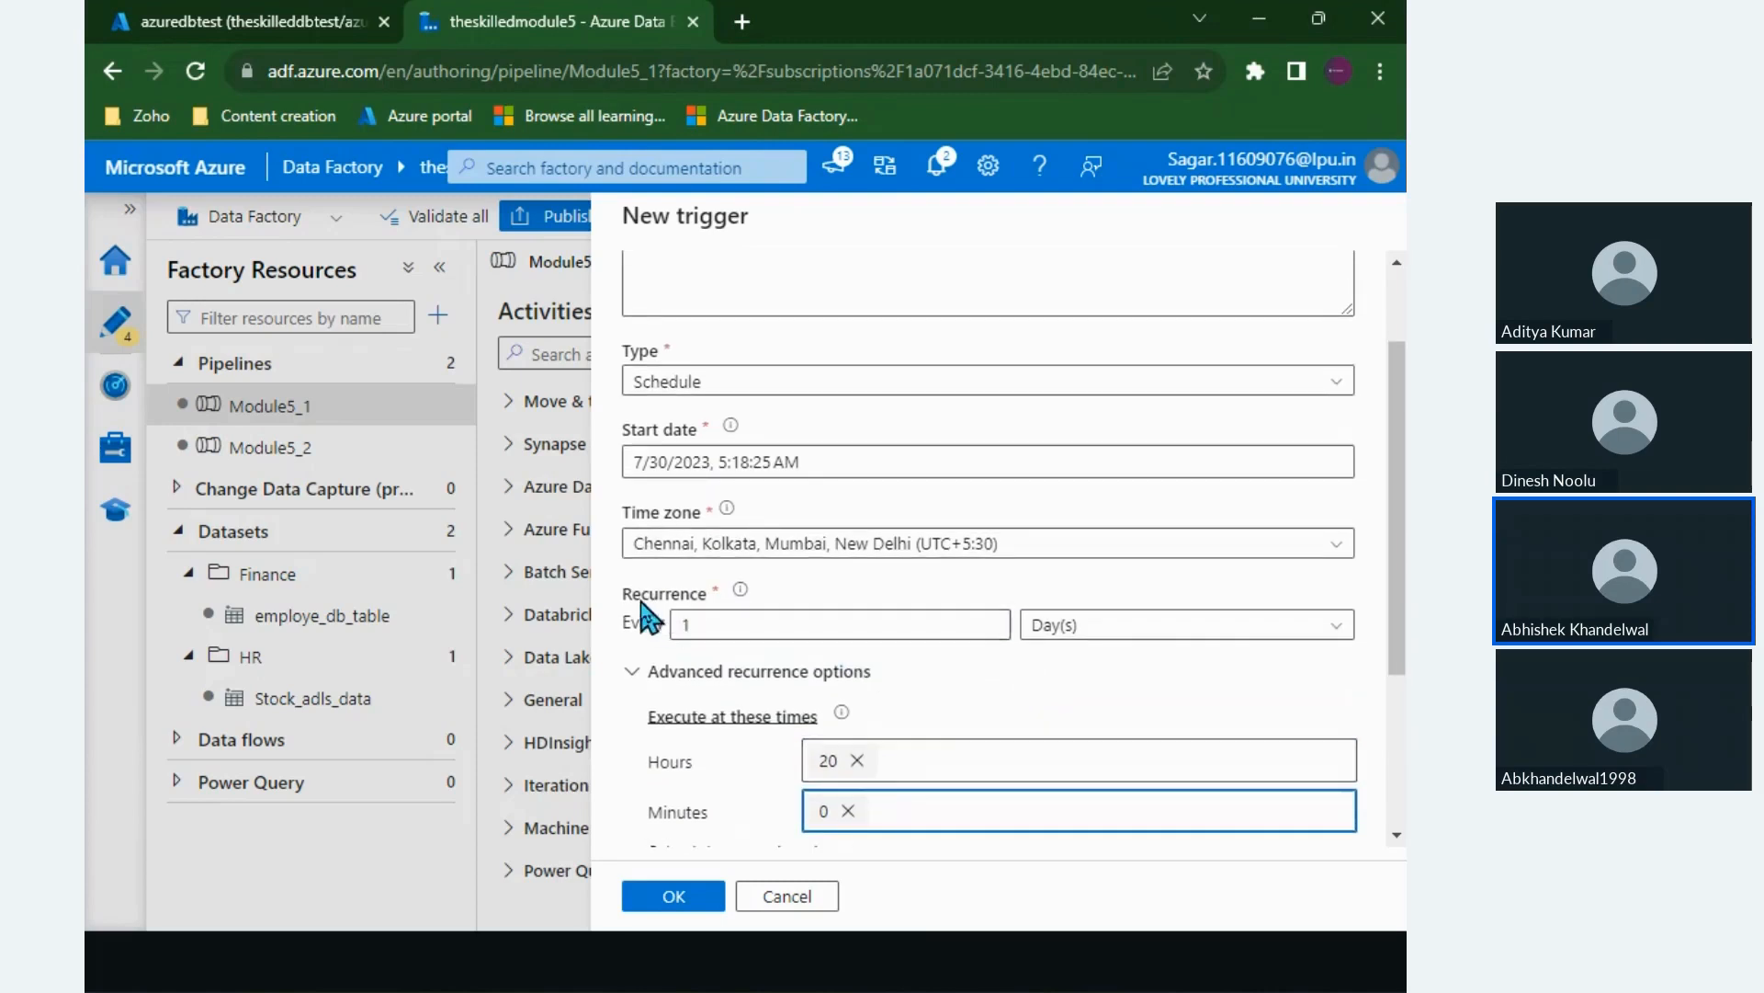
double_click(641, 601)
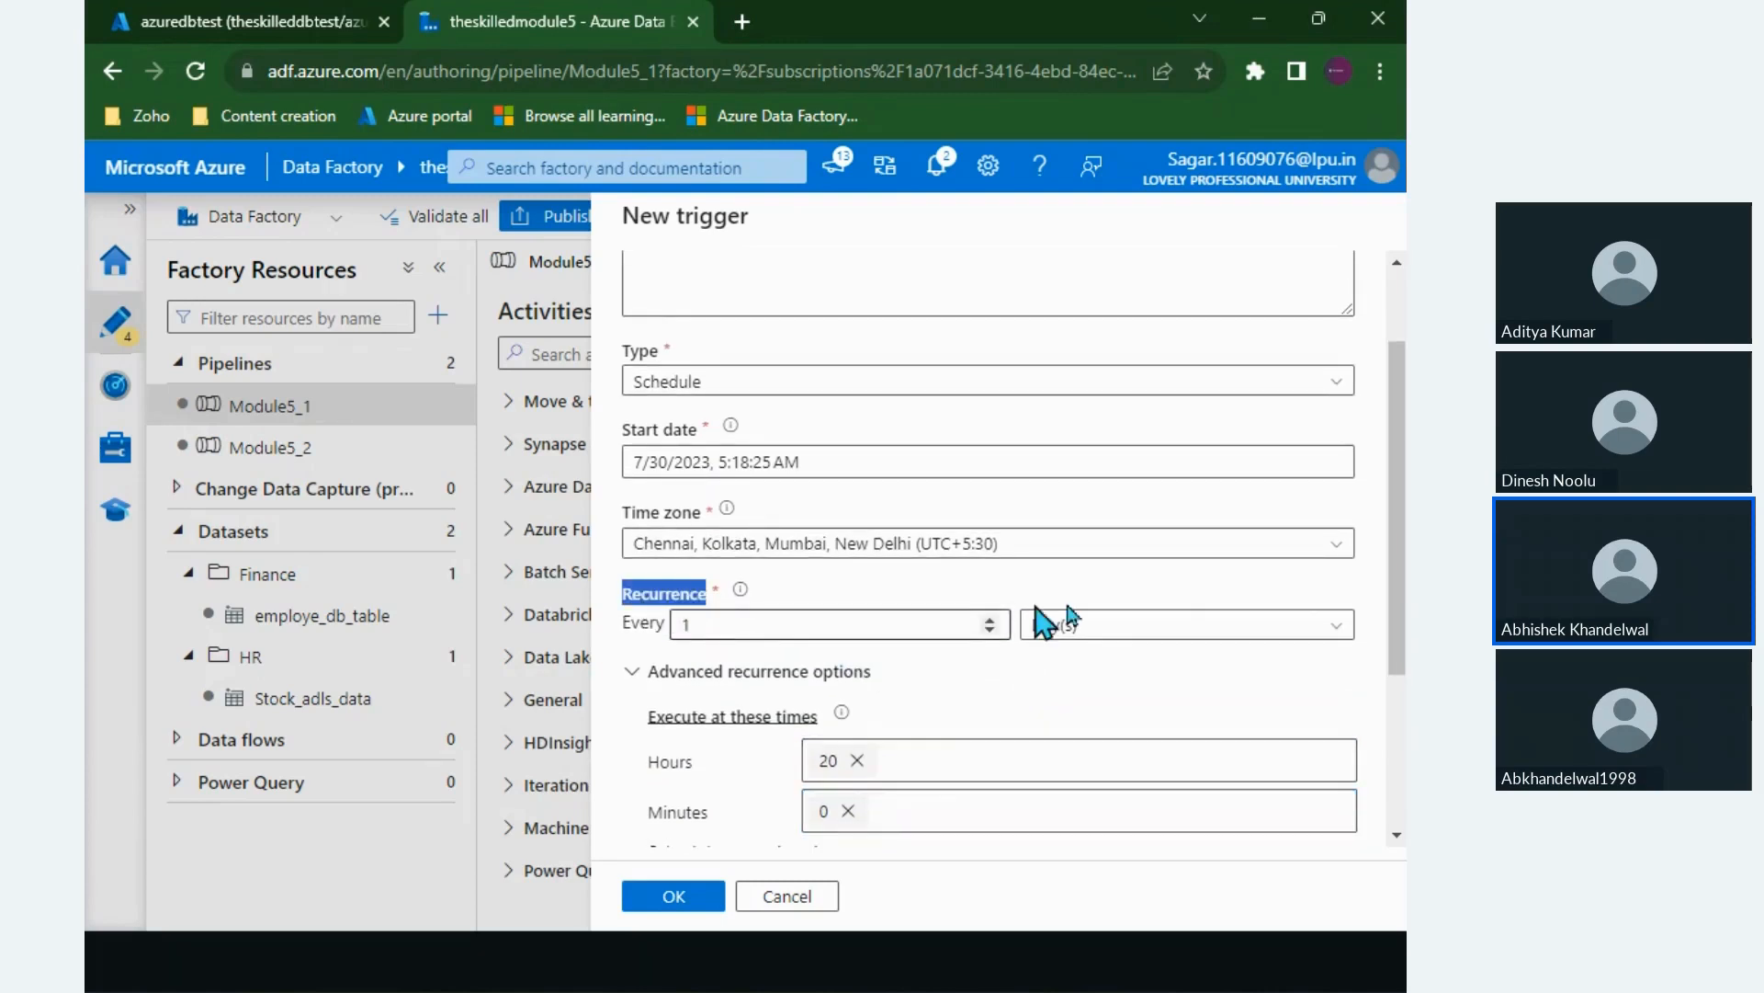
scroll(1137, 644, "down", 1)
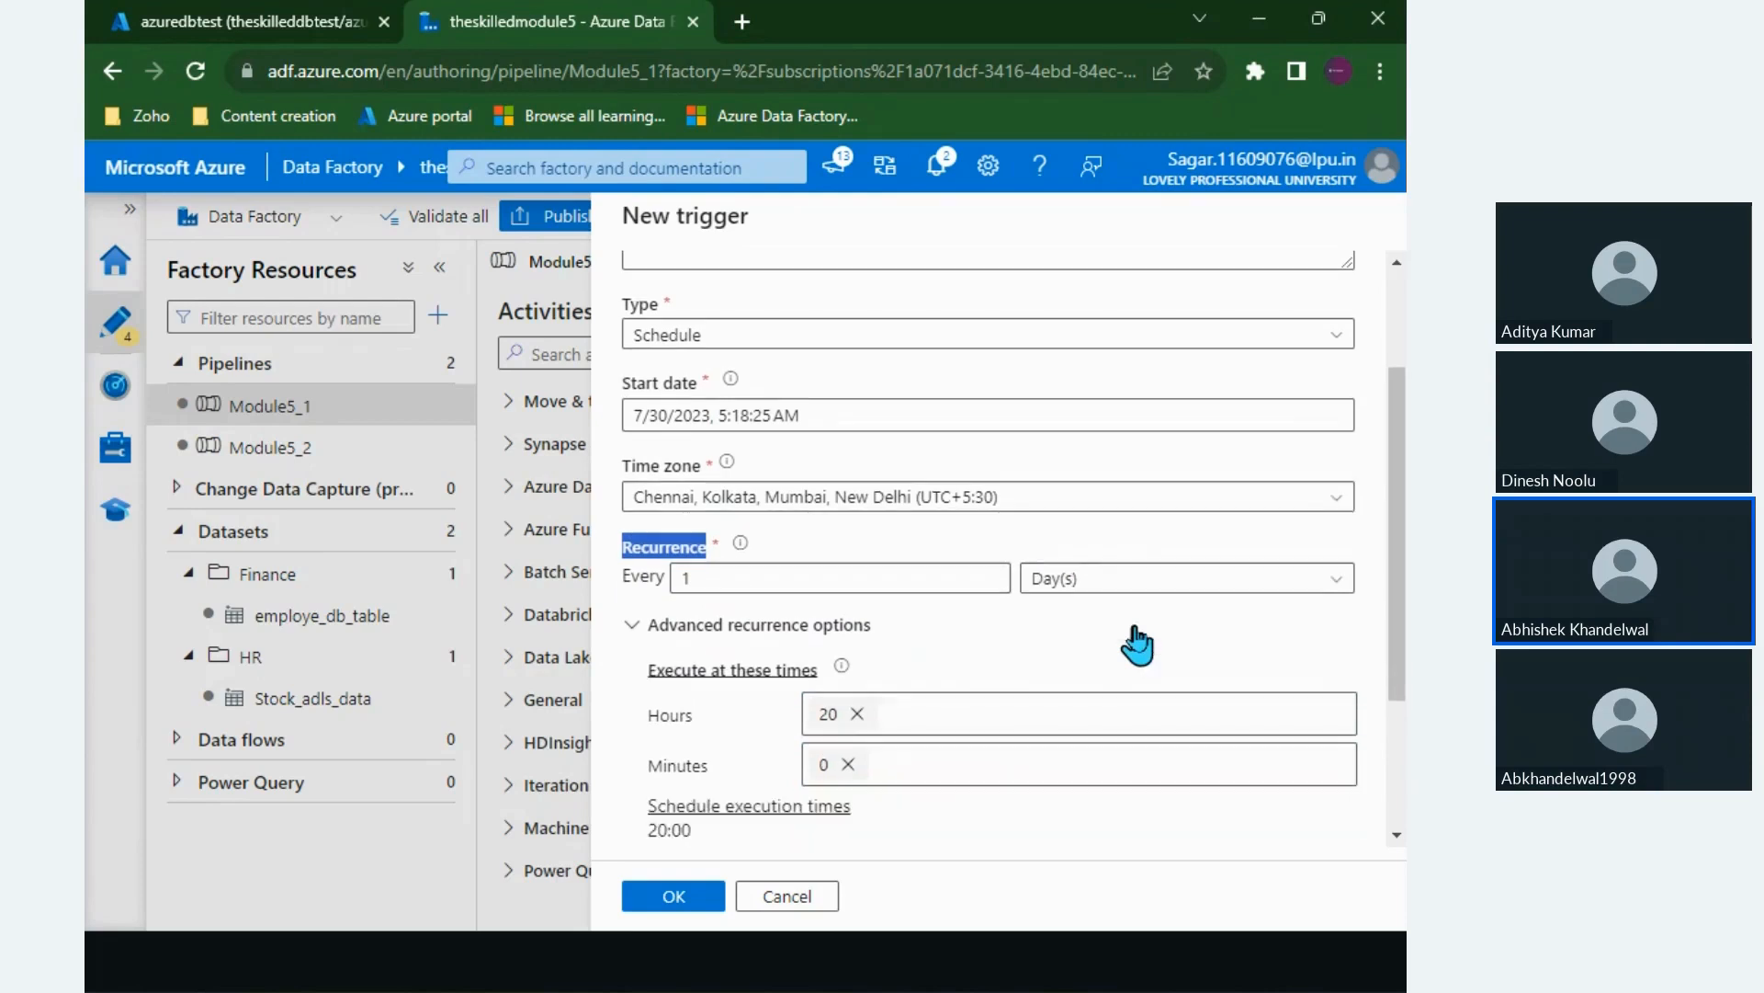
scroll(821, 765, "down", 2)
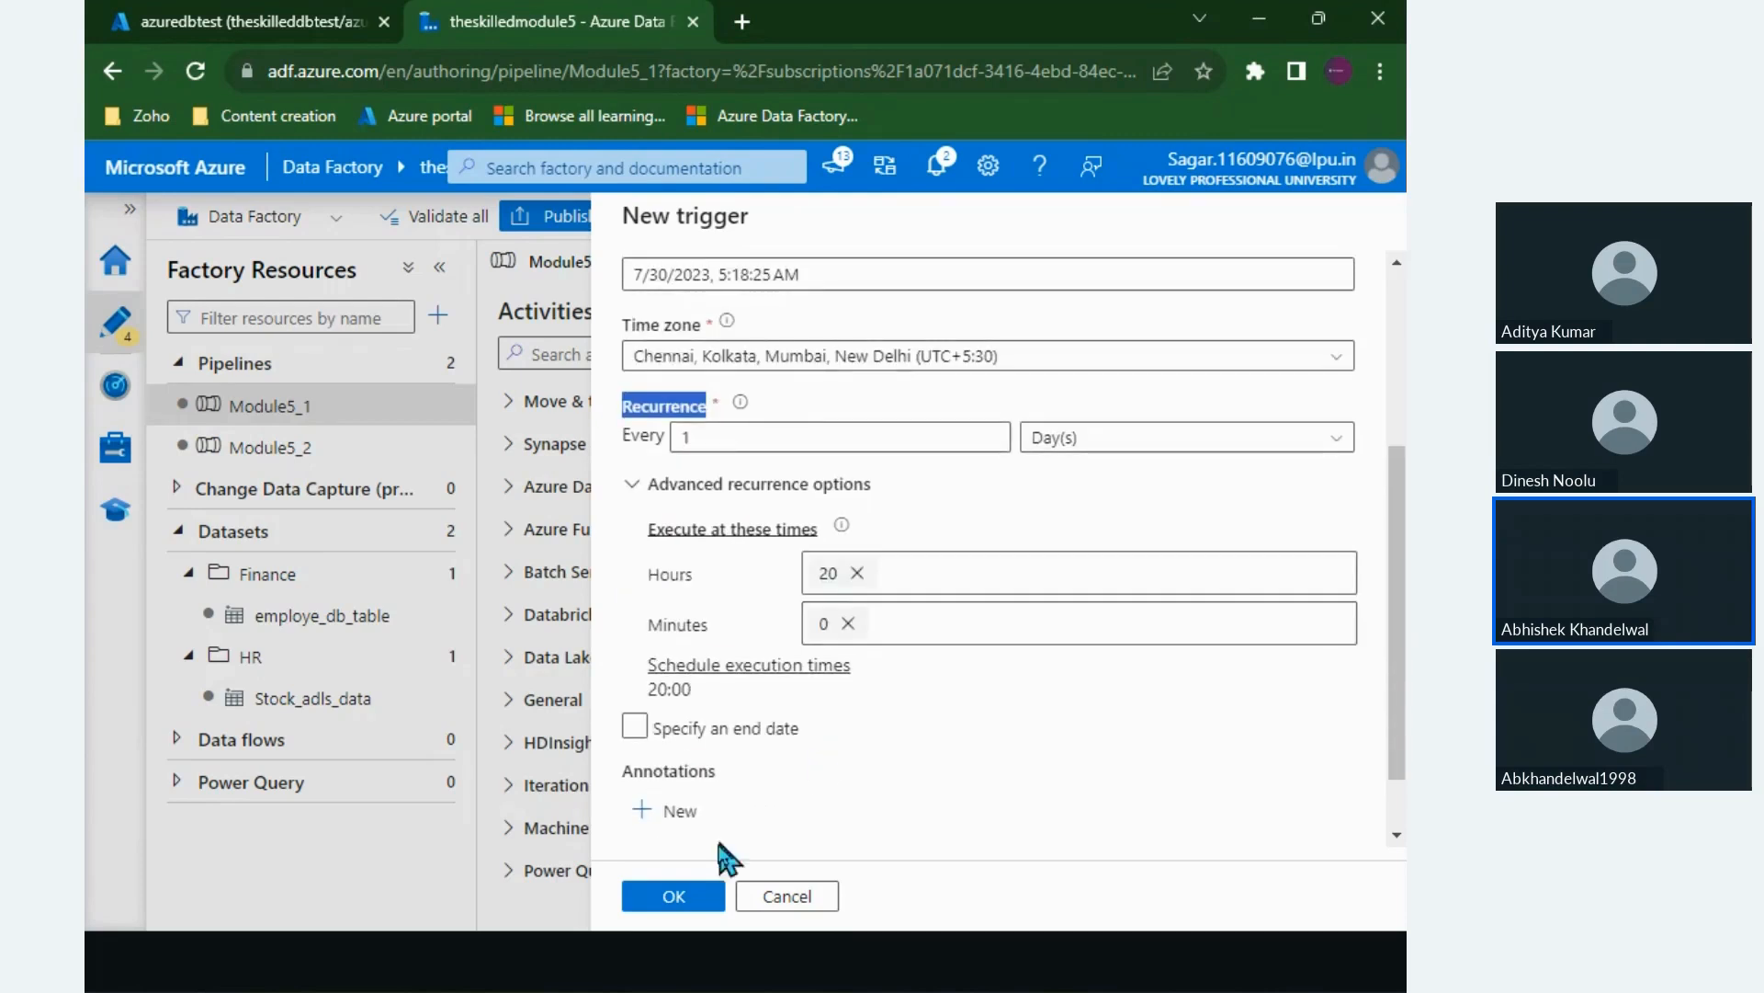
Step: Save trigger-daily on the Module5_1 pipeline without run parameters
left_click(691, 905)
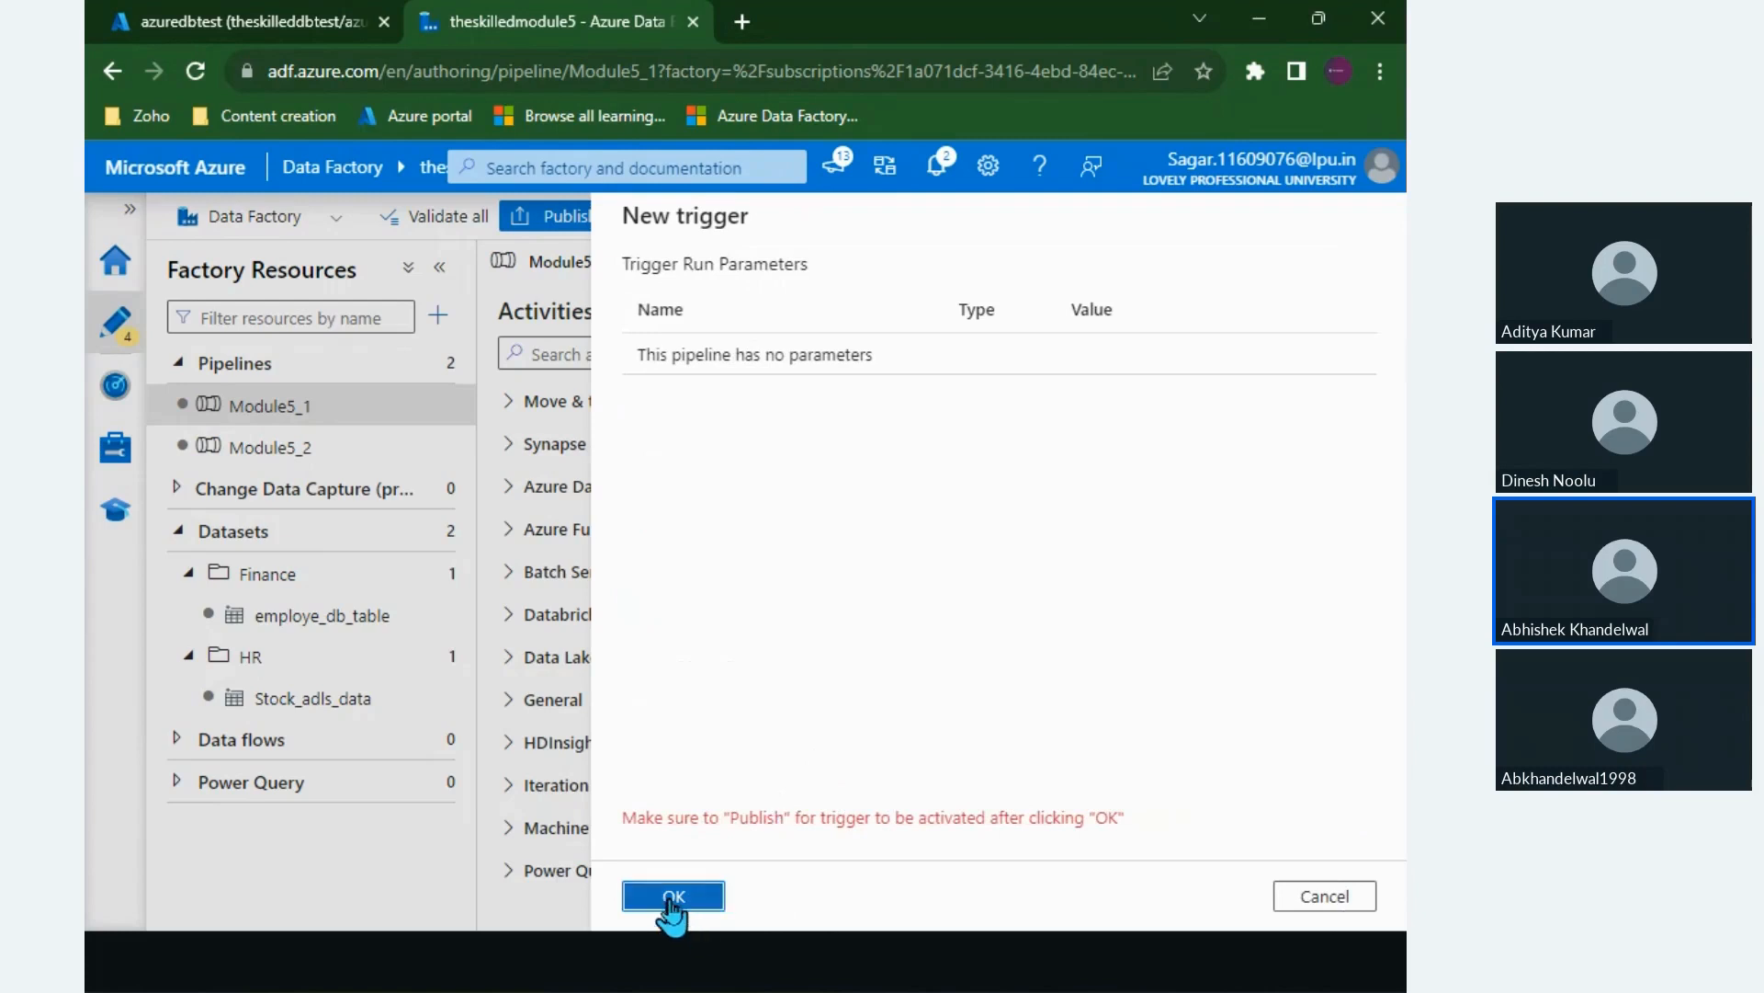
left_click(670, 901)
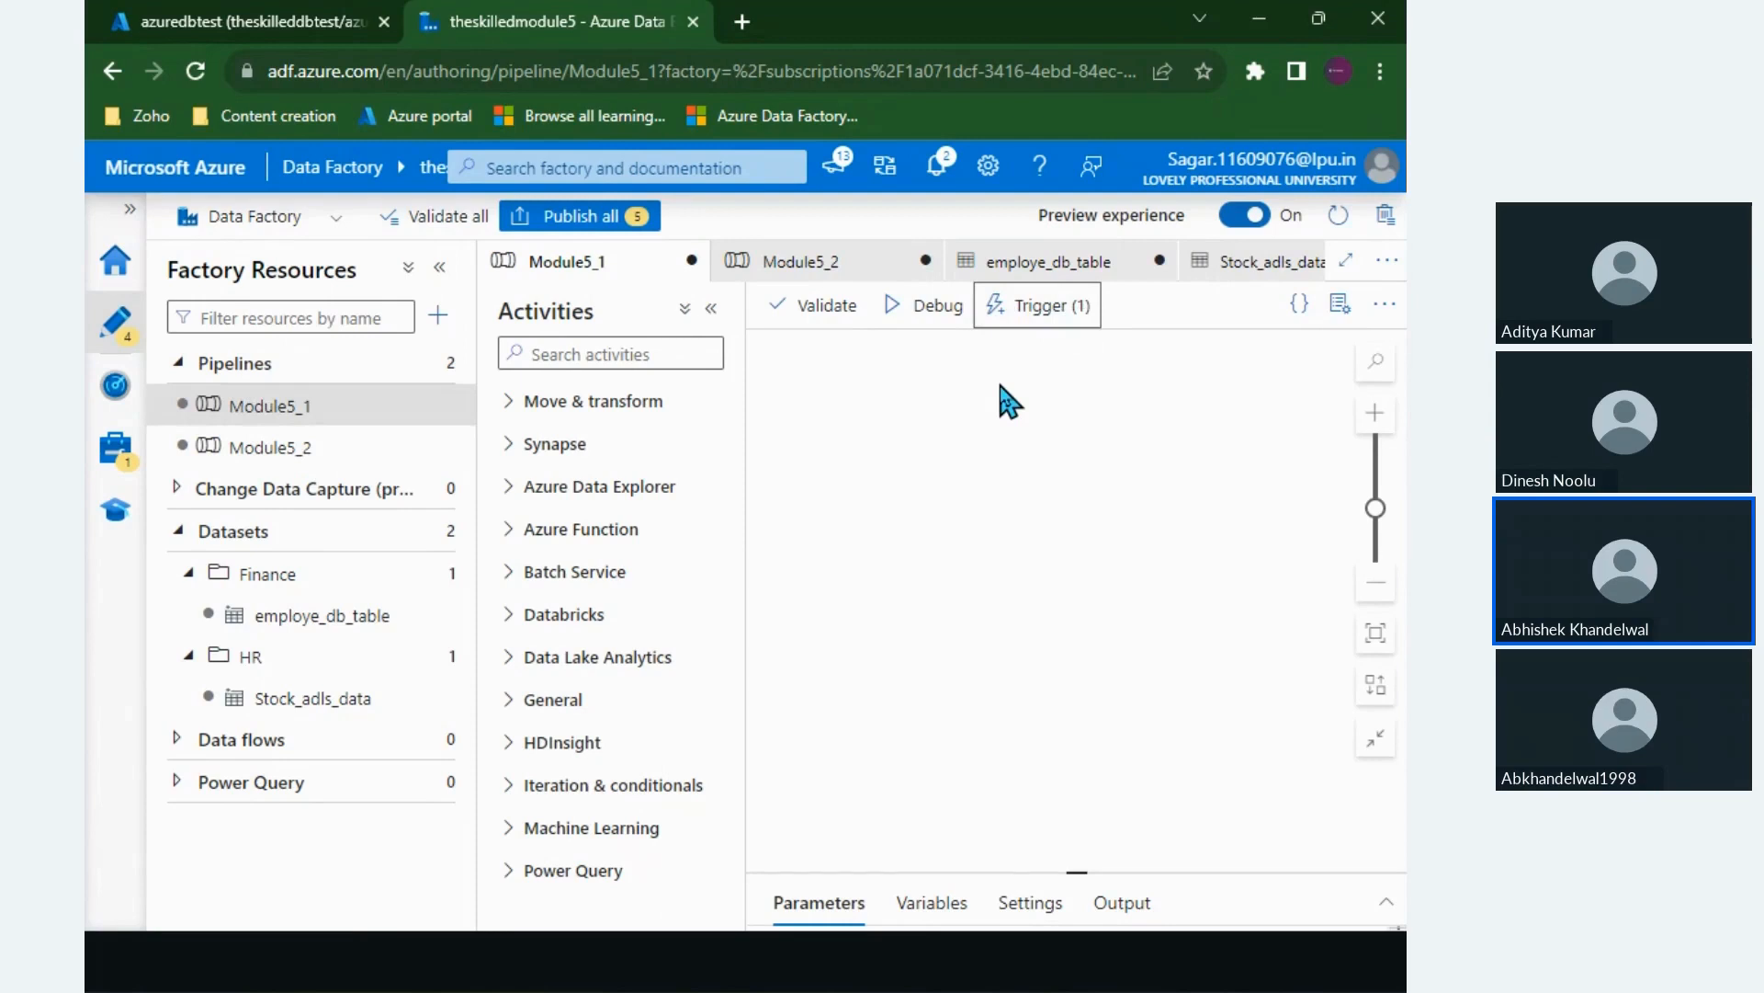
Step: Open the Module5_2 pipeline and attach the existing trigger-daily trigger to it with its current settings
left_click(290, 460)
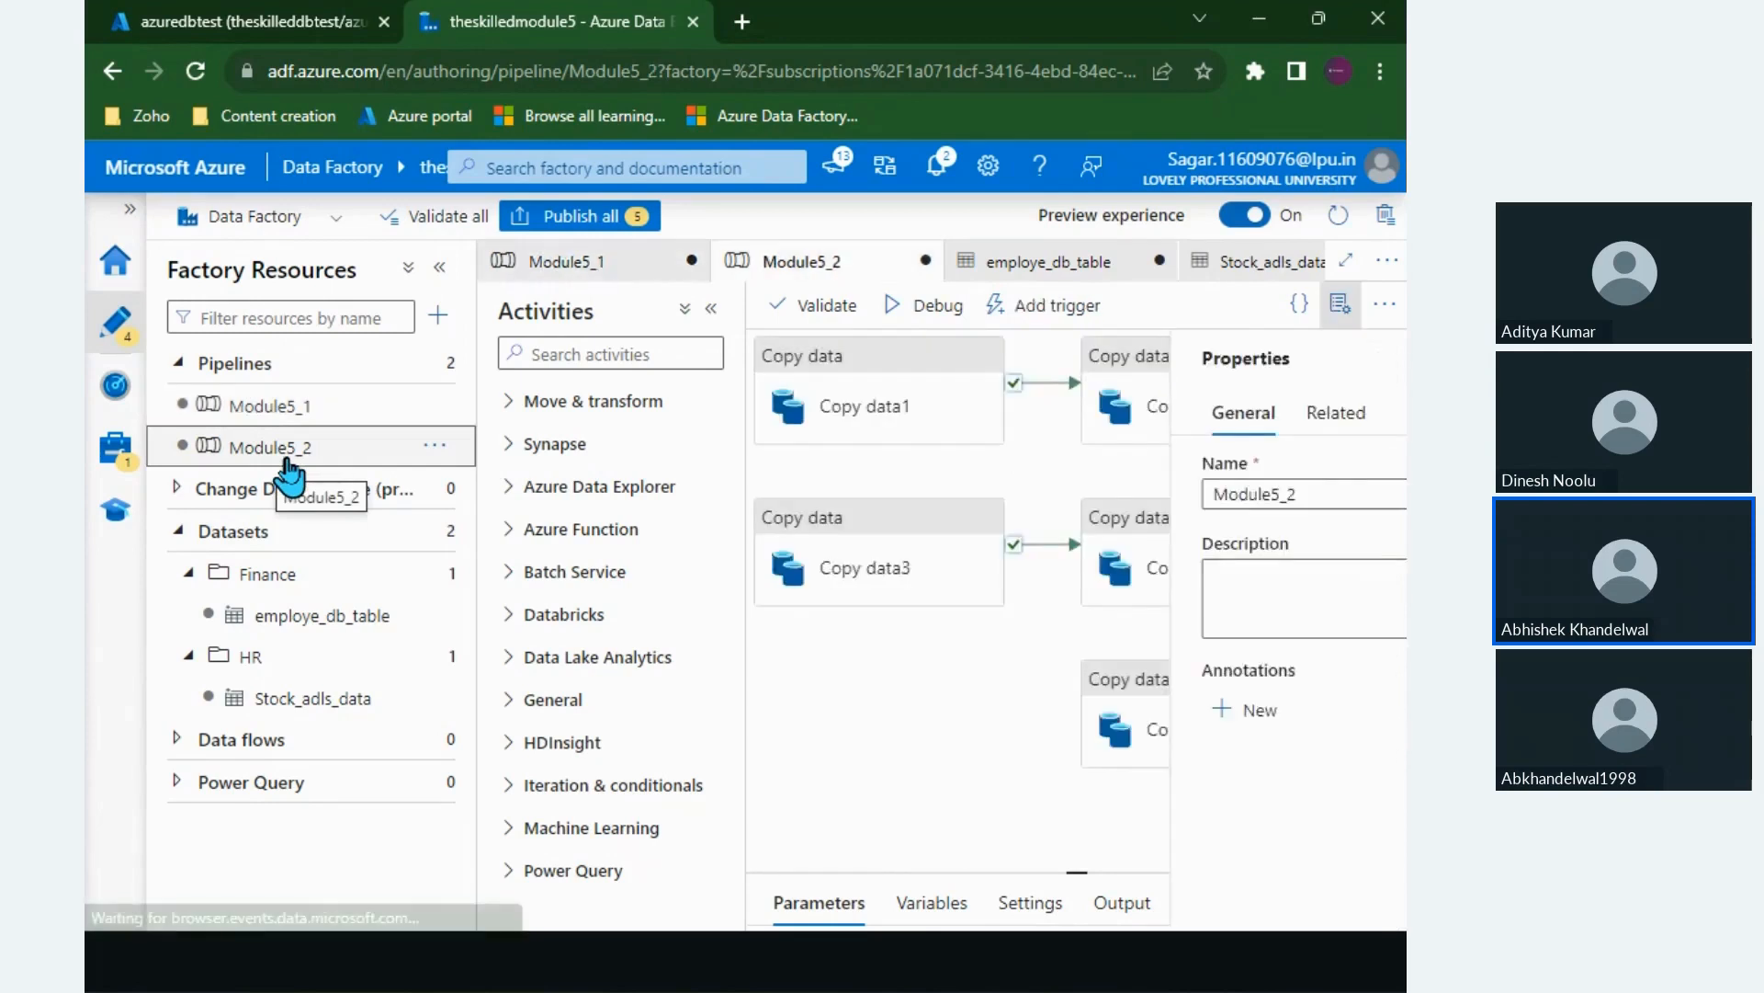
left_click(1342, 306)
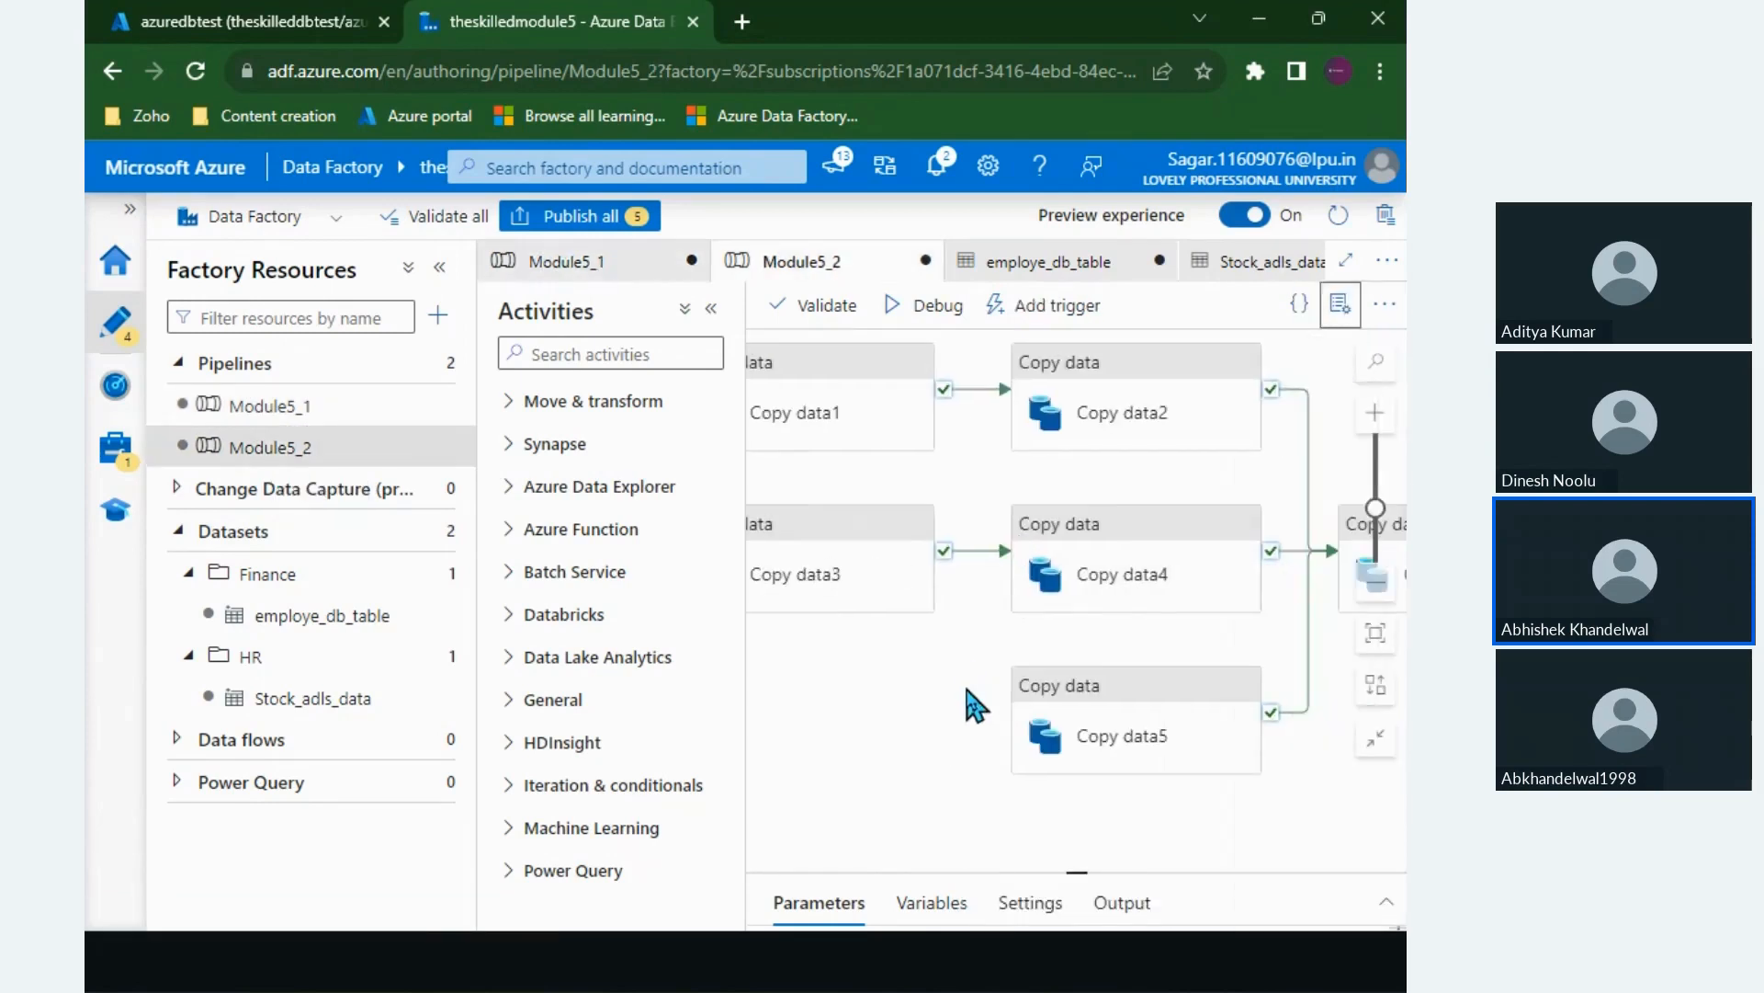
left_click(1052, 312)
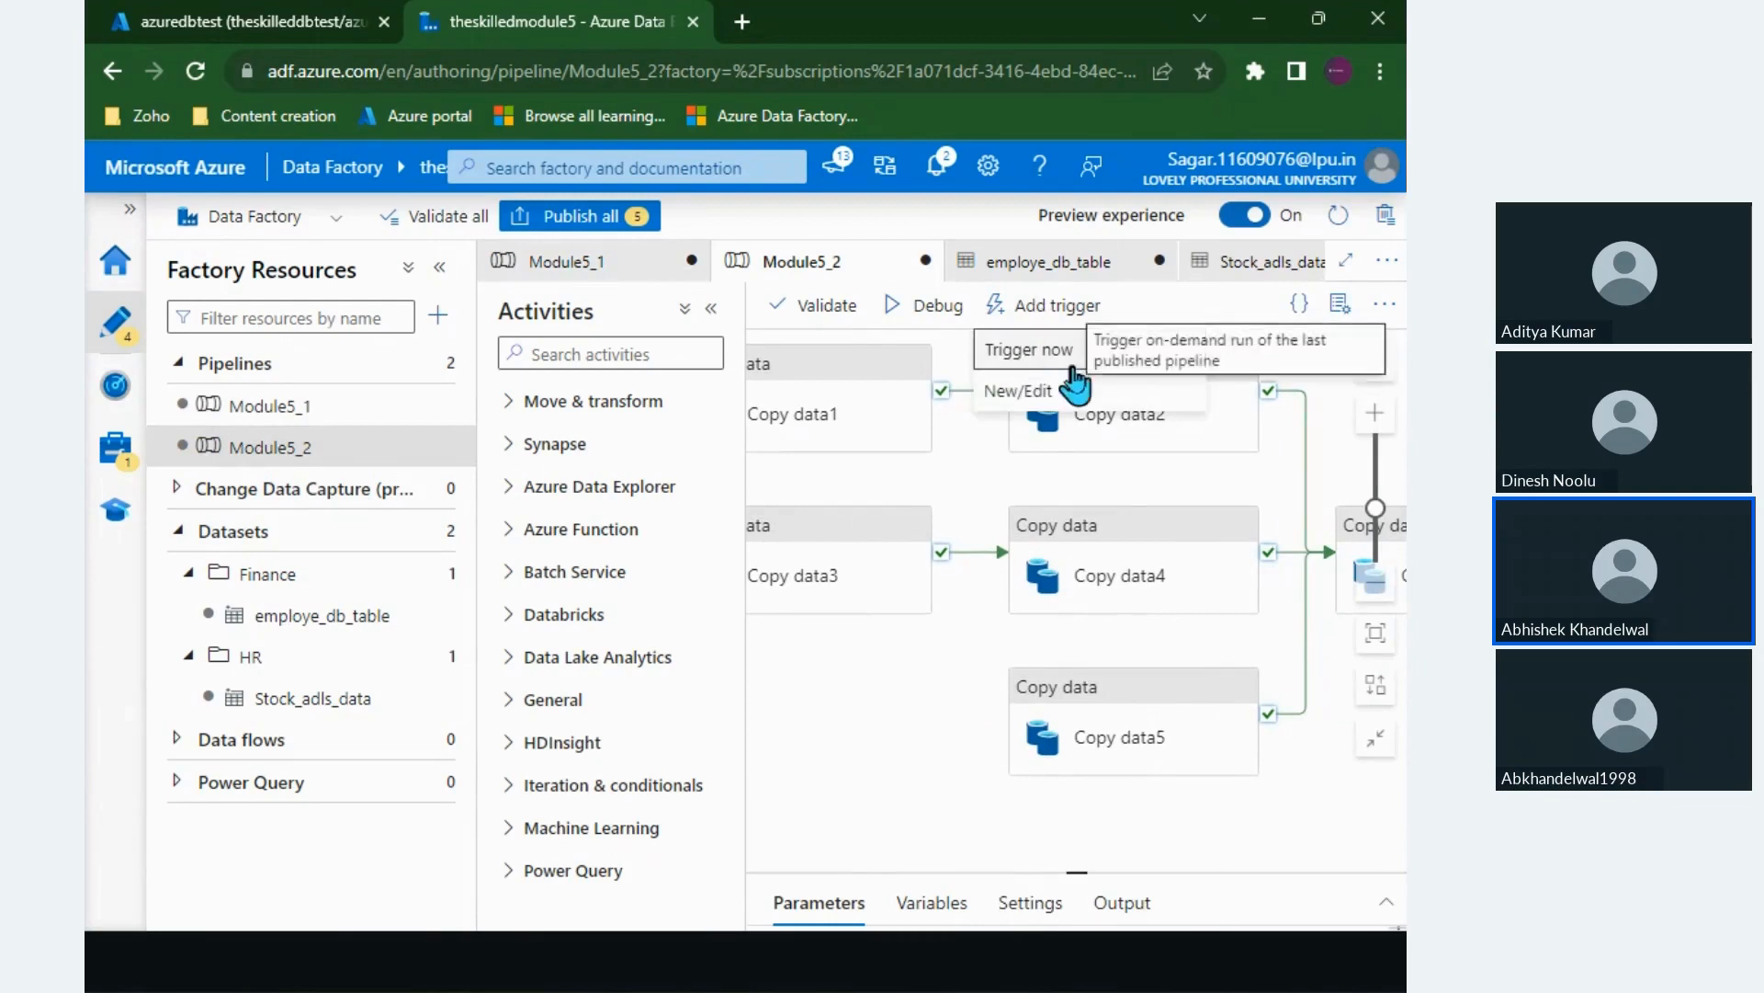
left_click(1033, 389)
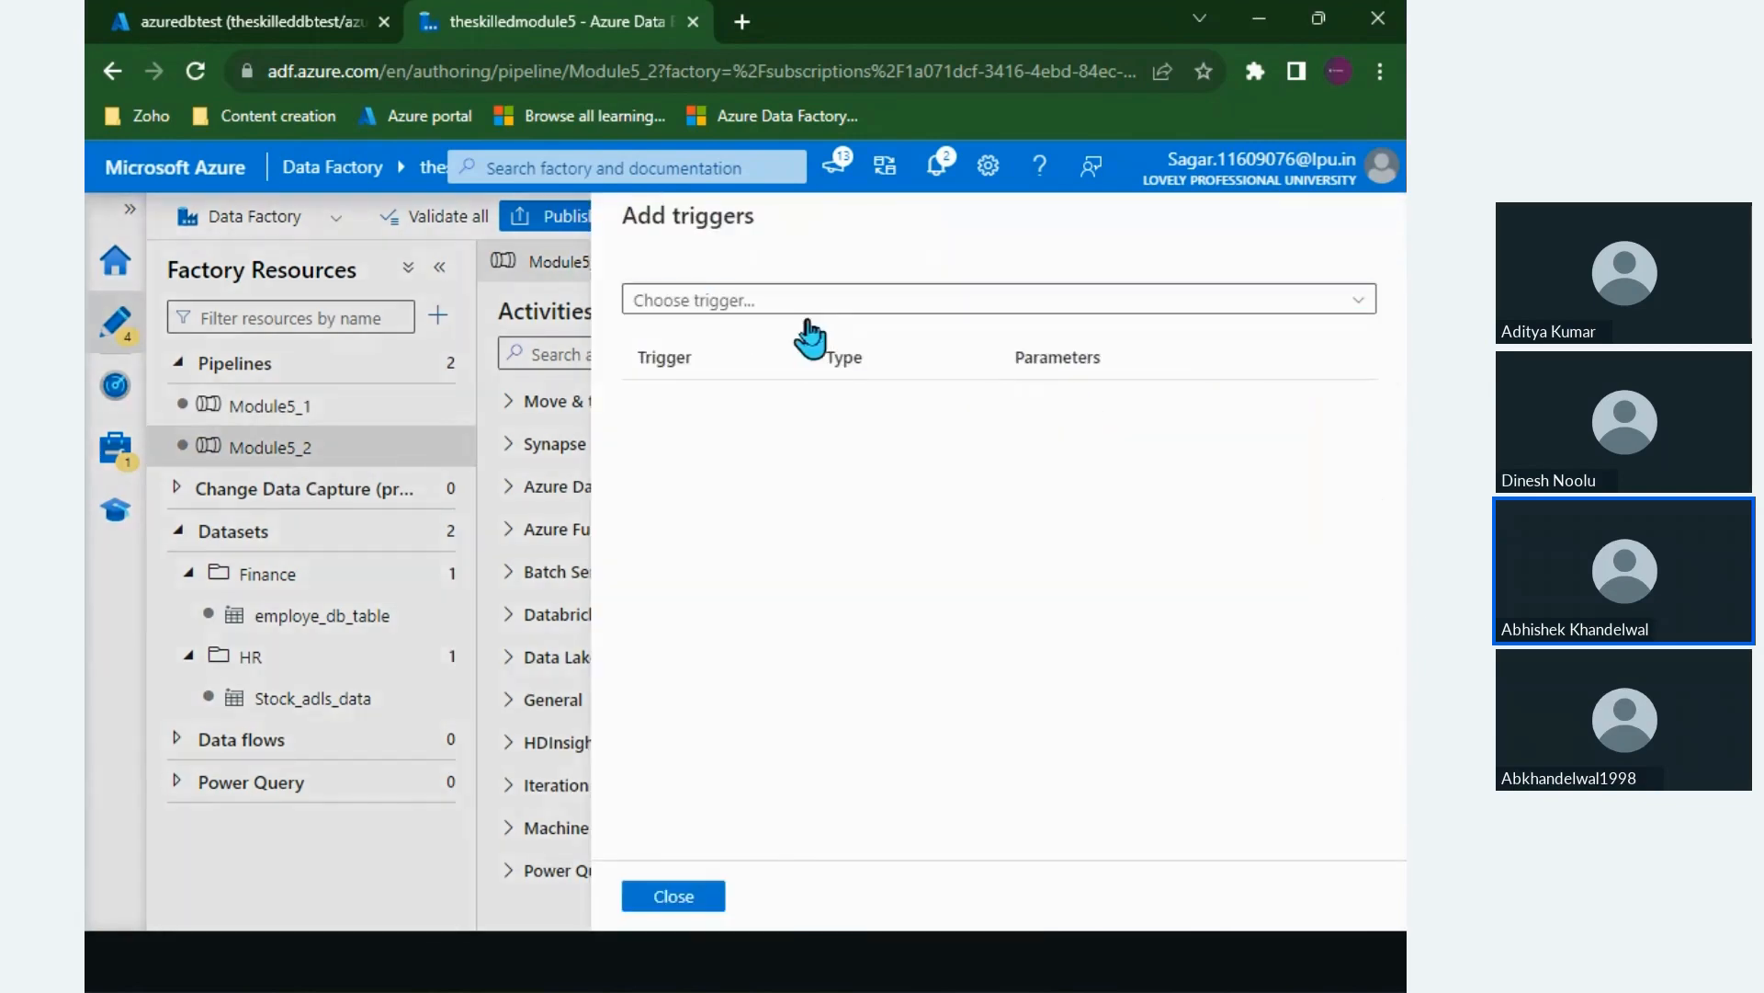
left_click(789, 308)
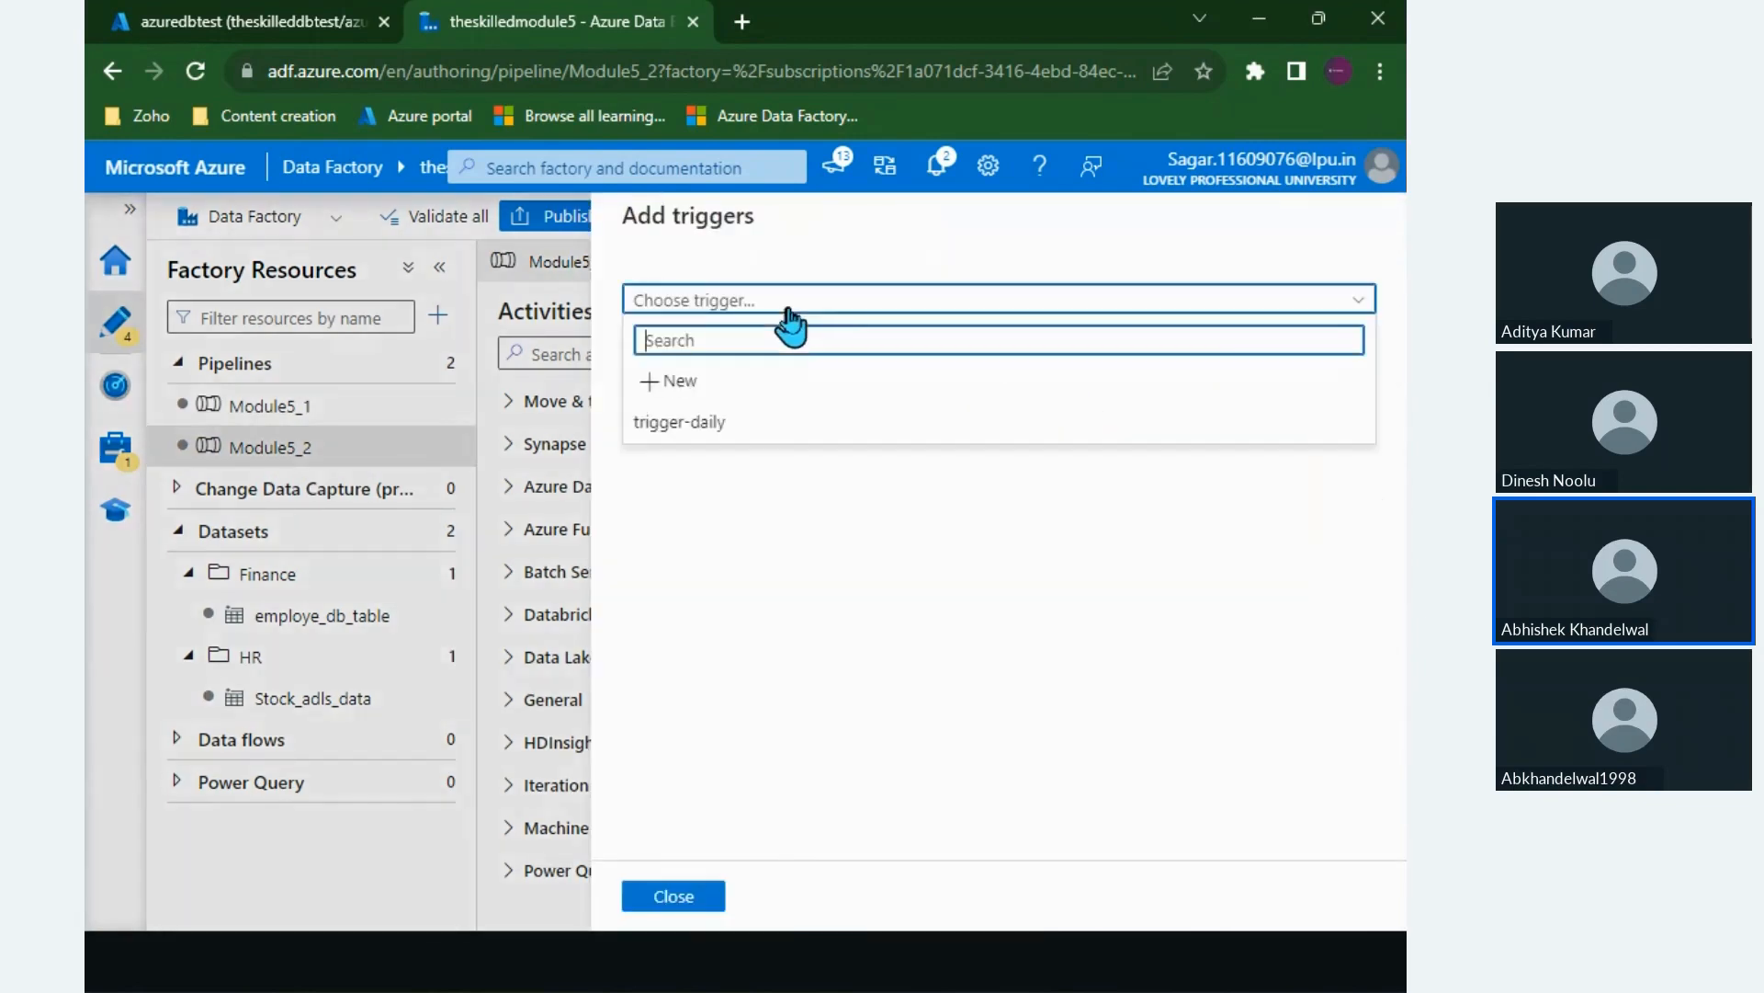
left_click(749, 424)
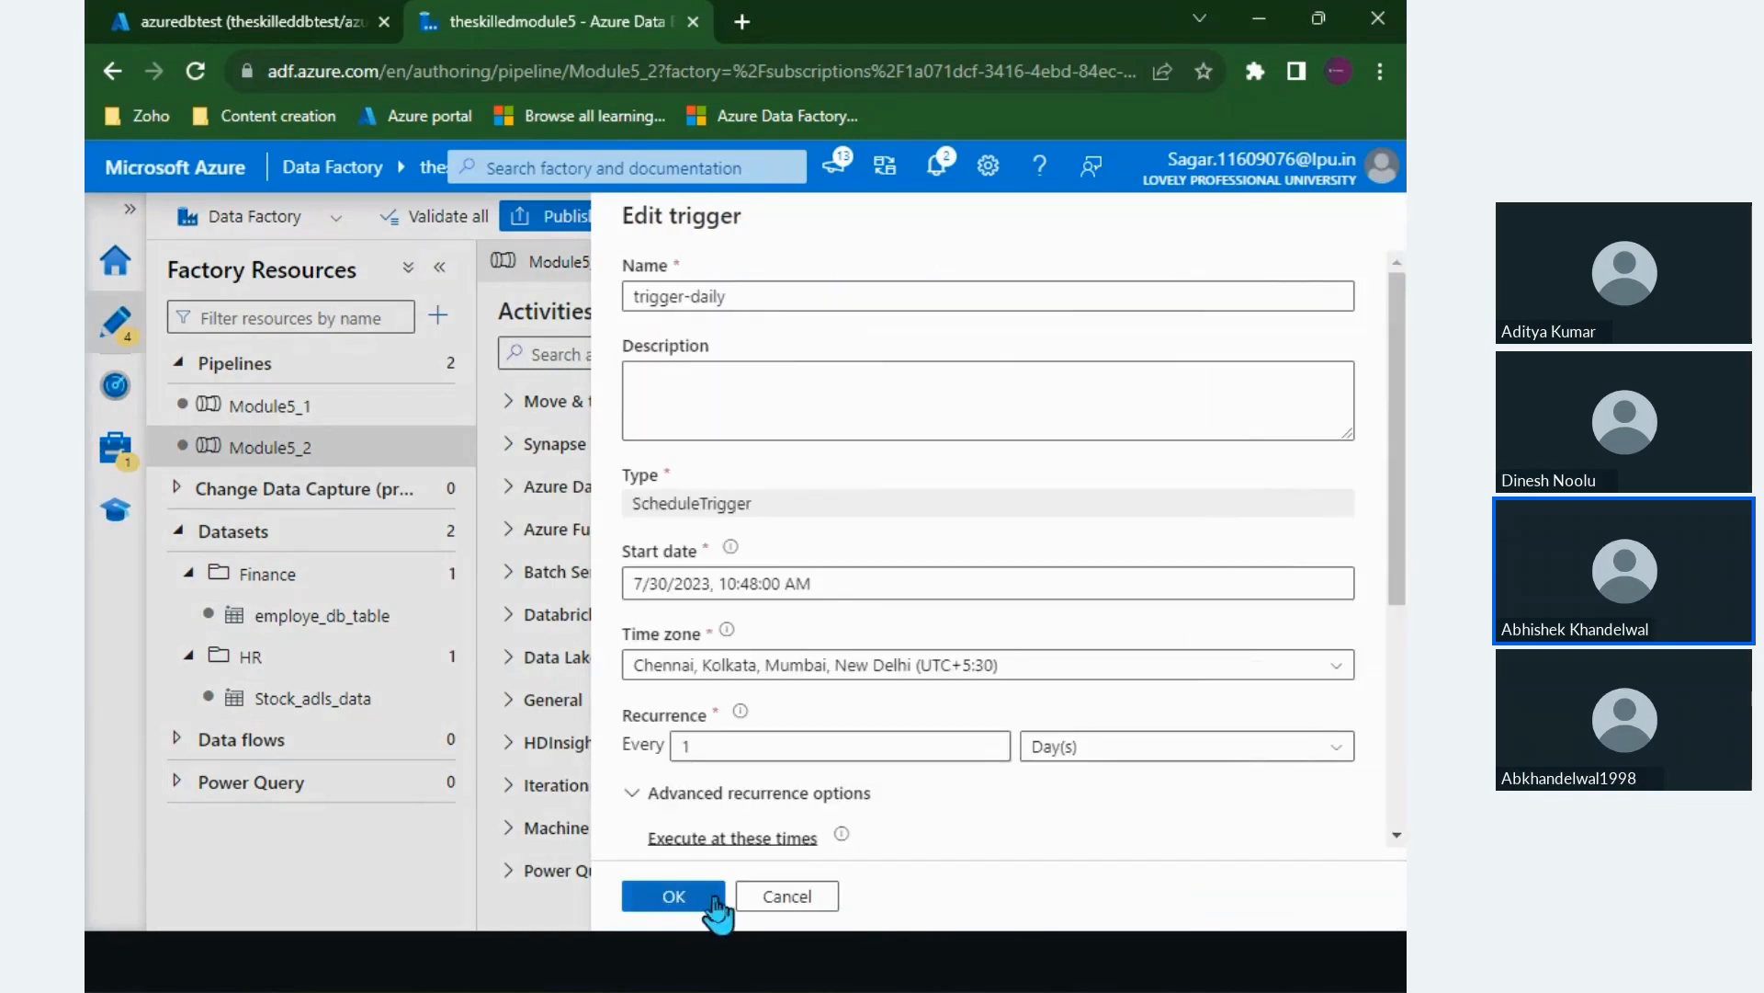
left_click(694, 897)
left_click(715, 900)
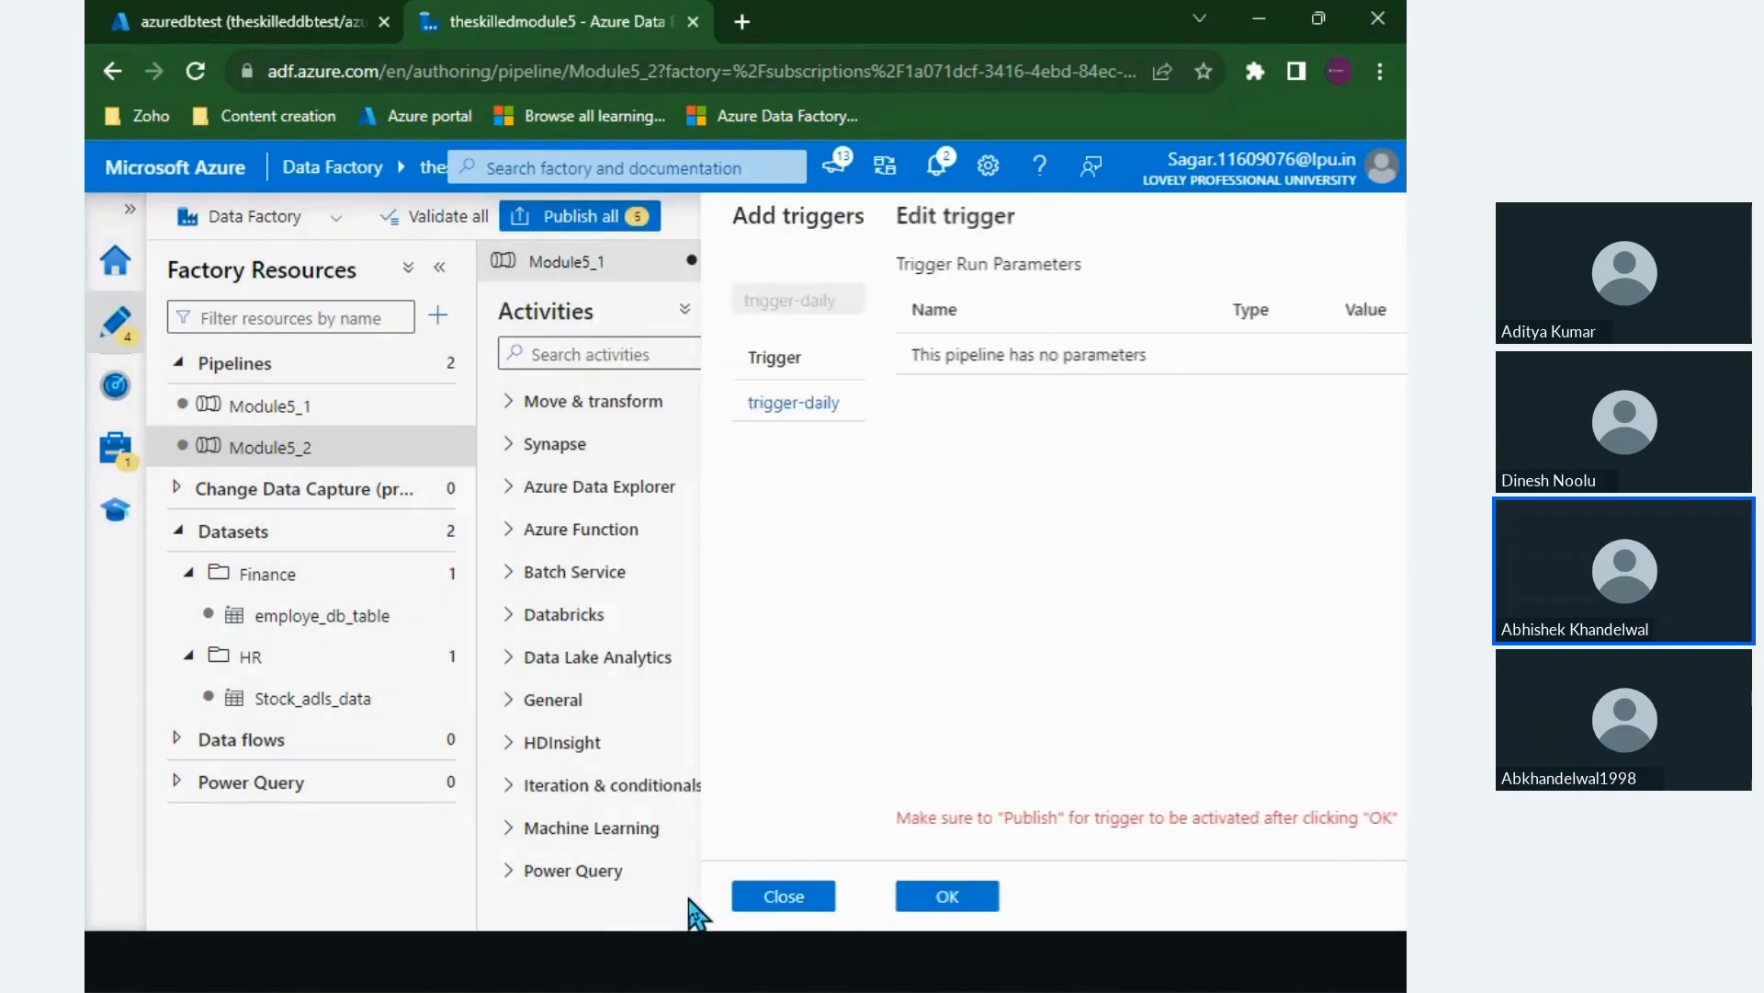
left_click(914, 898)
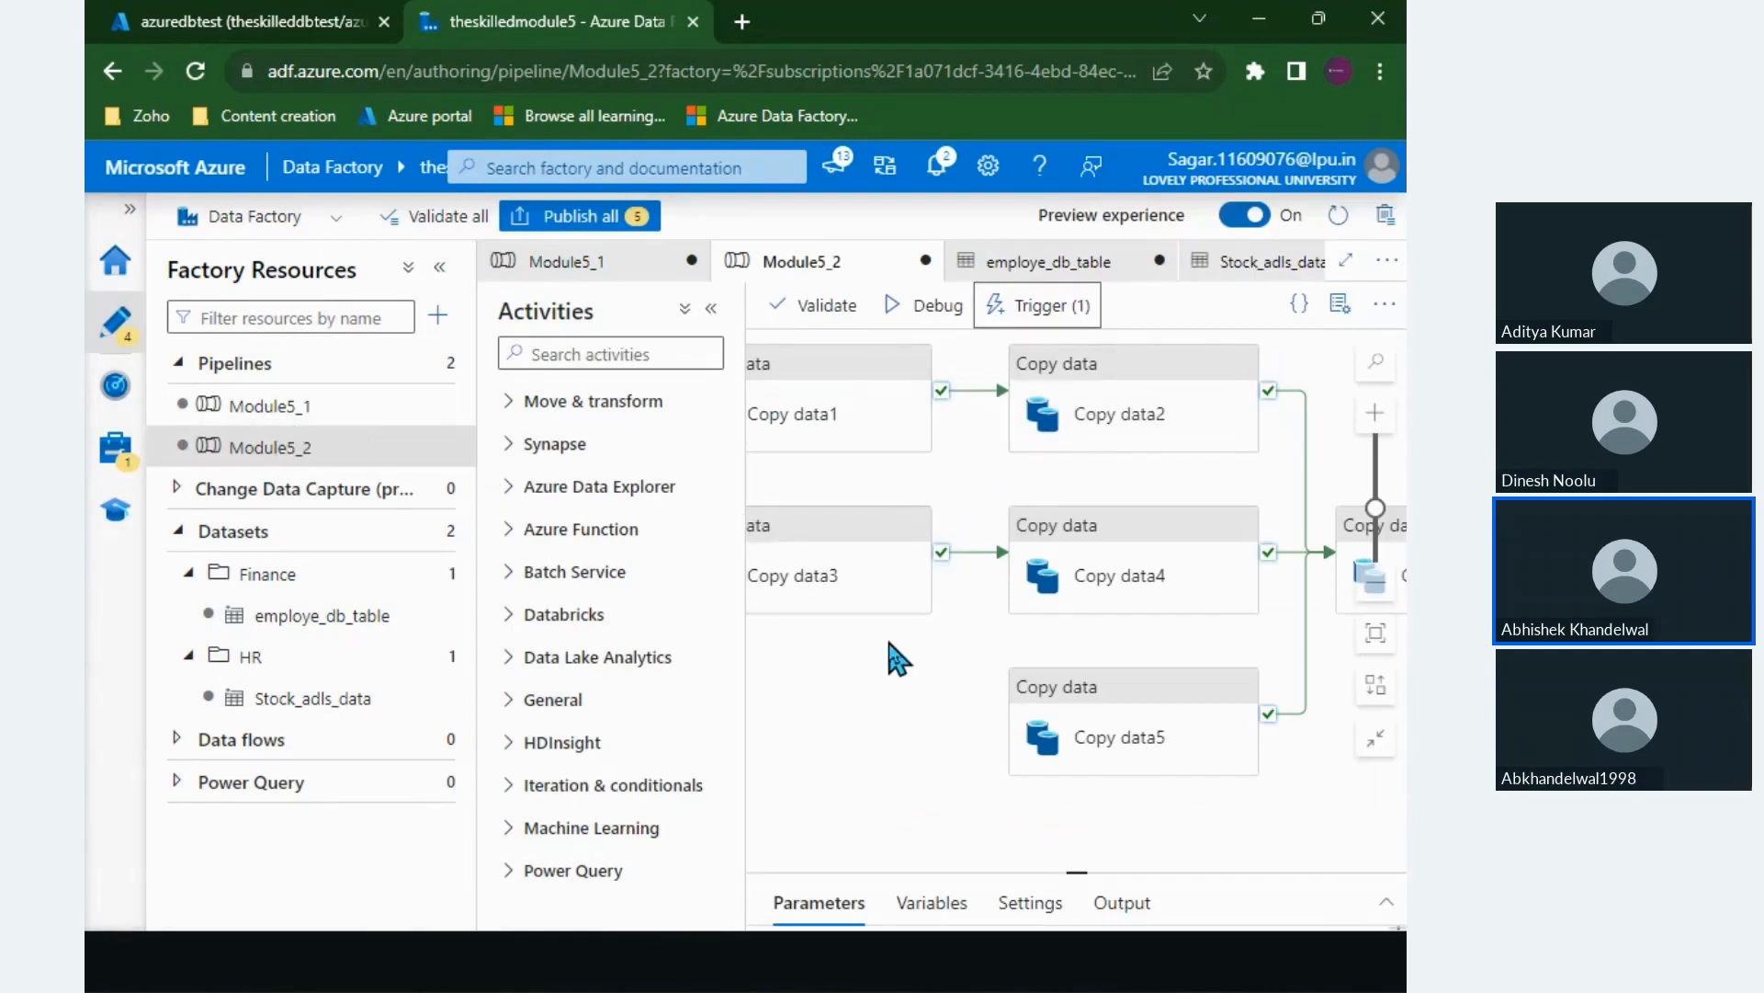
Step: Try to run the Module5_2 pipeline on demand and dismiss the run request
scroll(889, 642, "down", 3)
scroll(1150, 398, "up", 3)
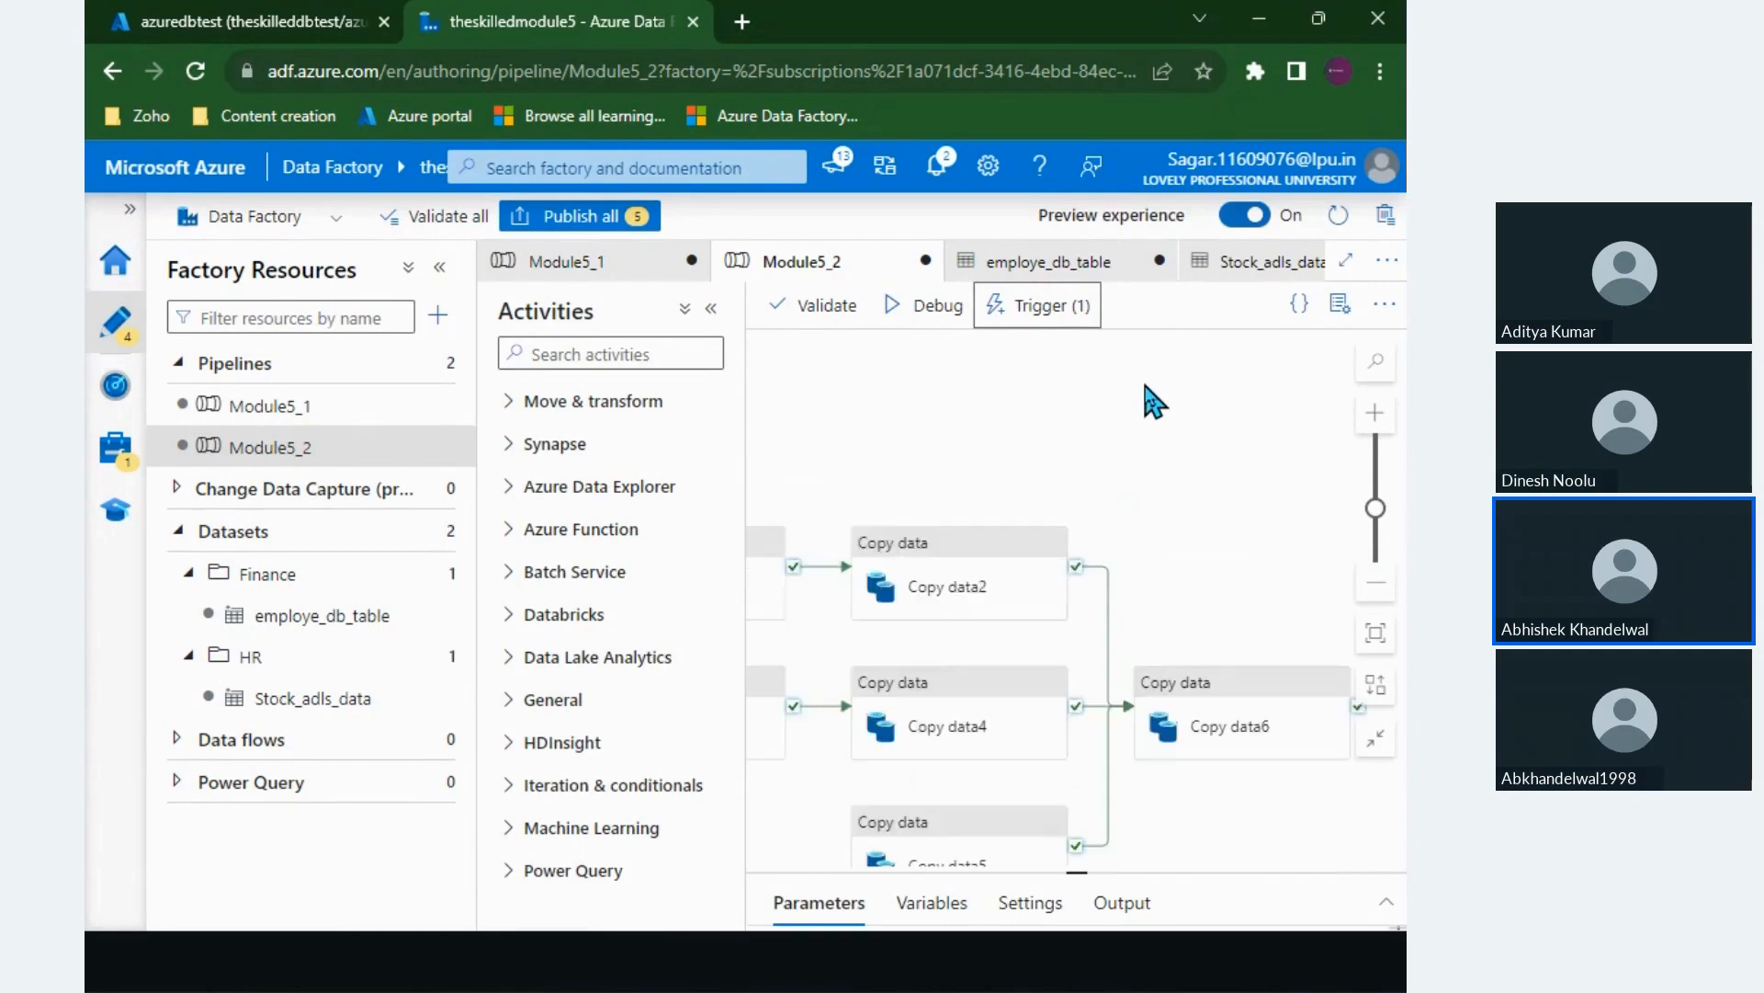
scroll(1066, 423, "down", 2)
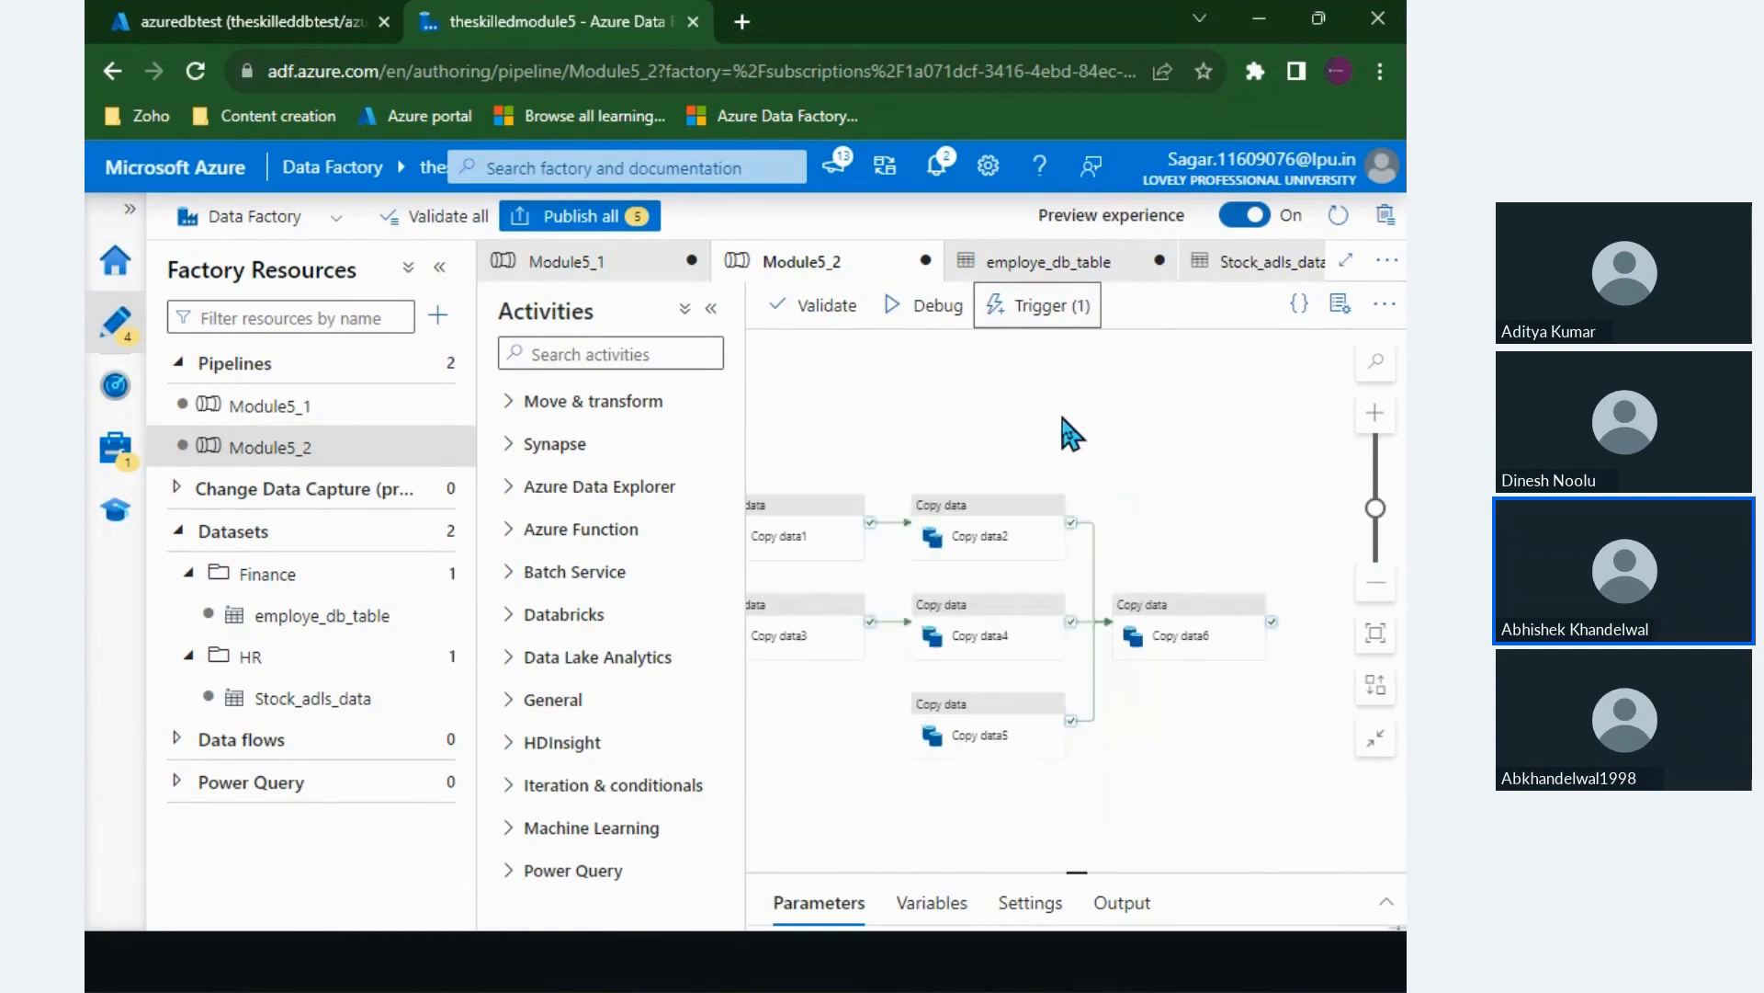
left_click_drag(923, 433, 1031, 414)
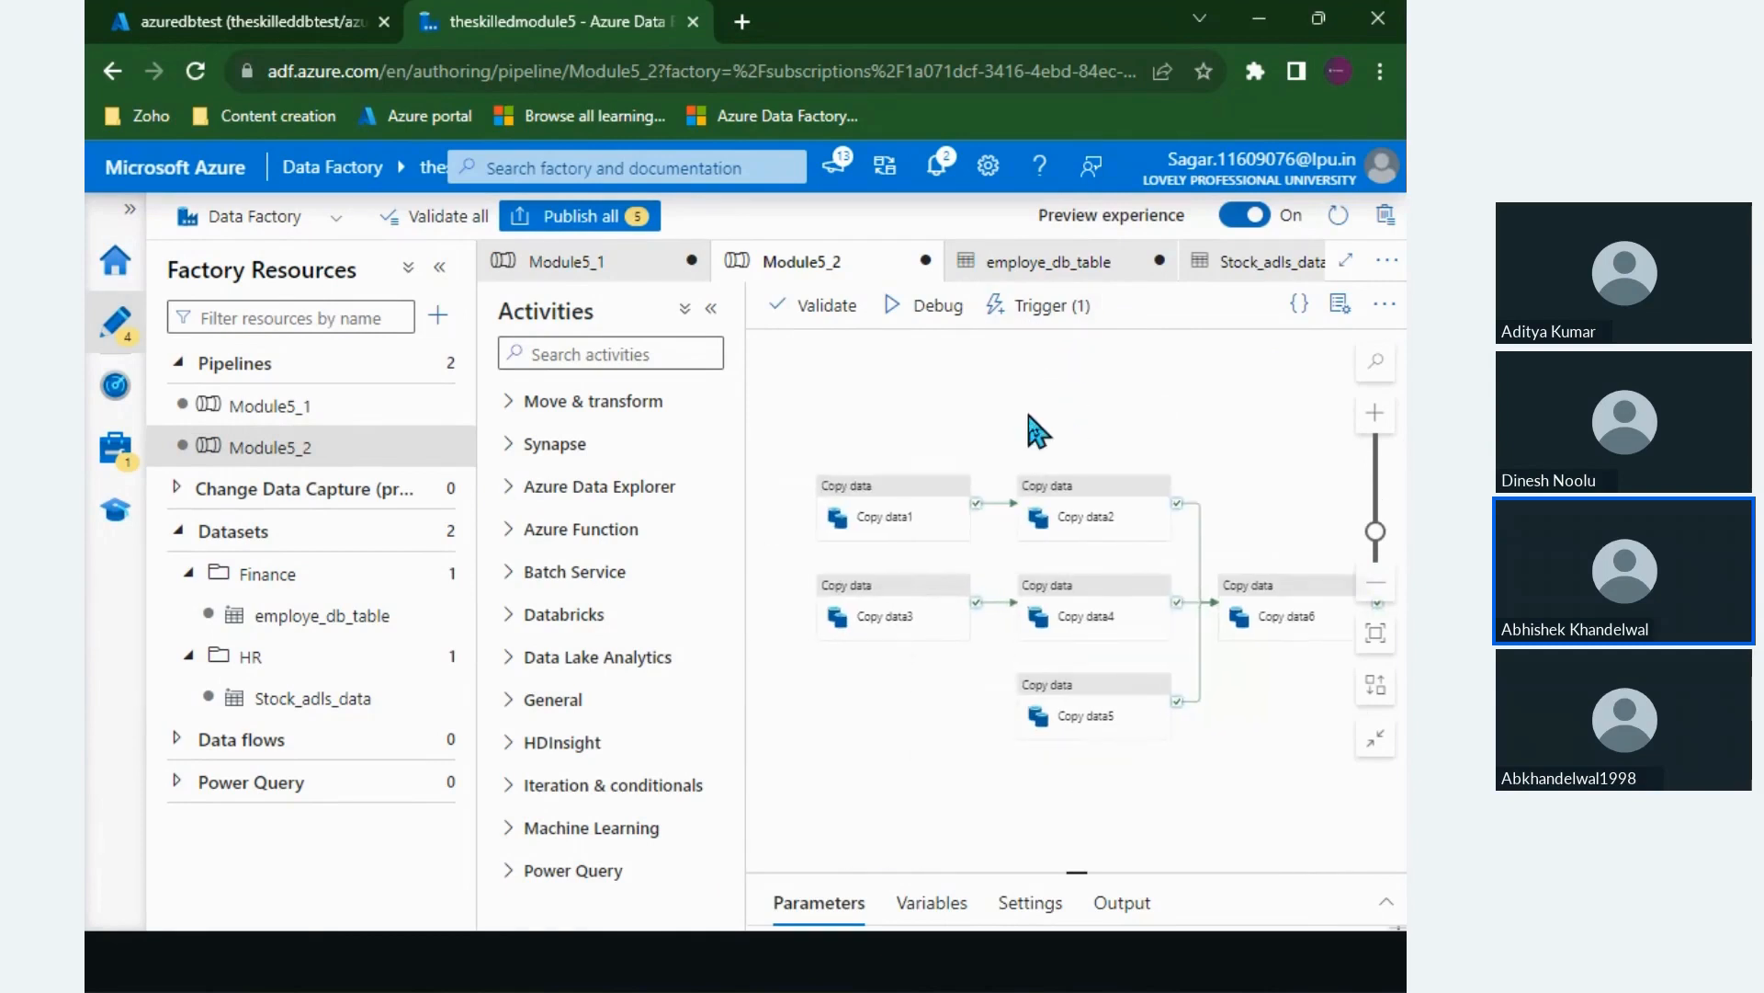
left_click(1010, 317)
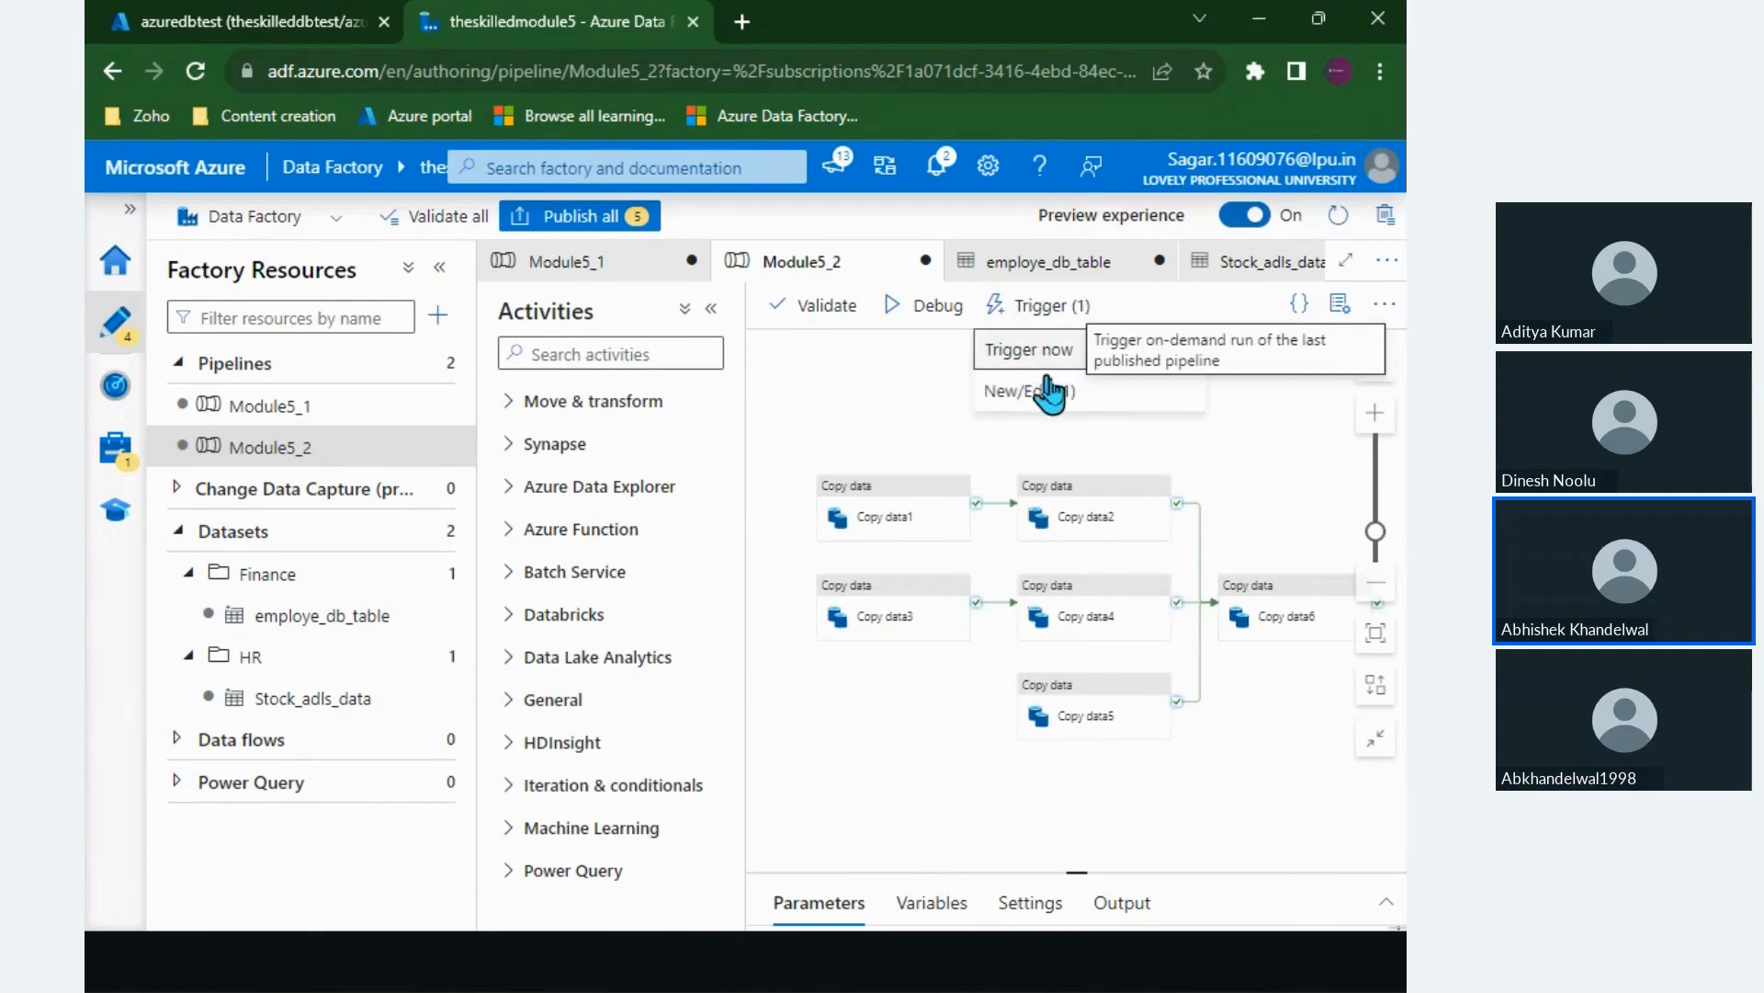
left_click(1064, 350)
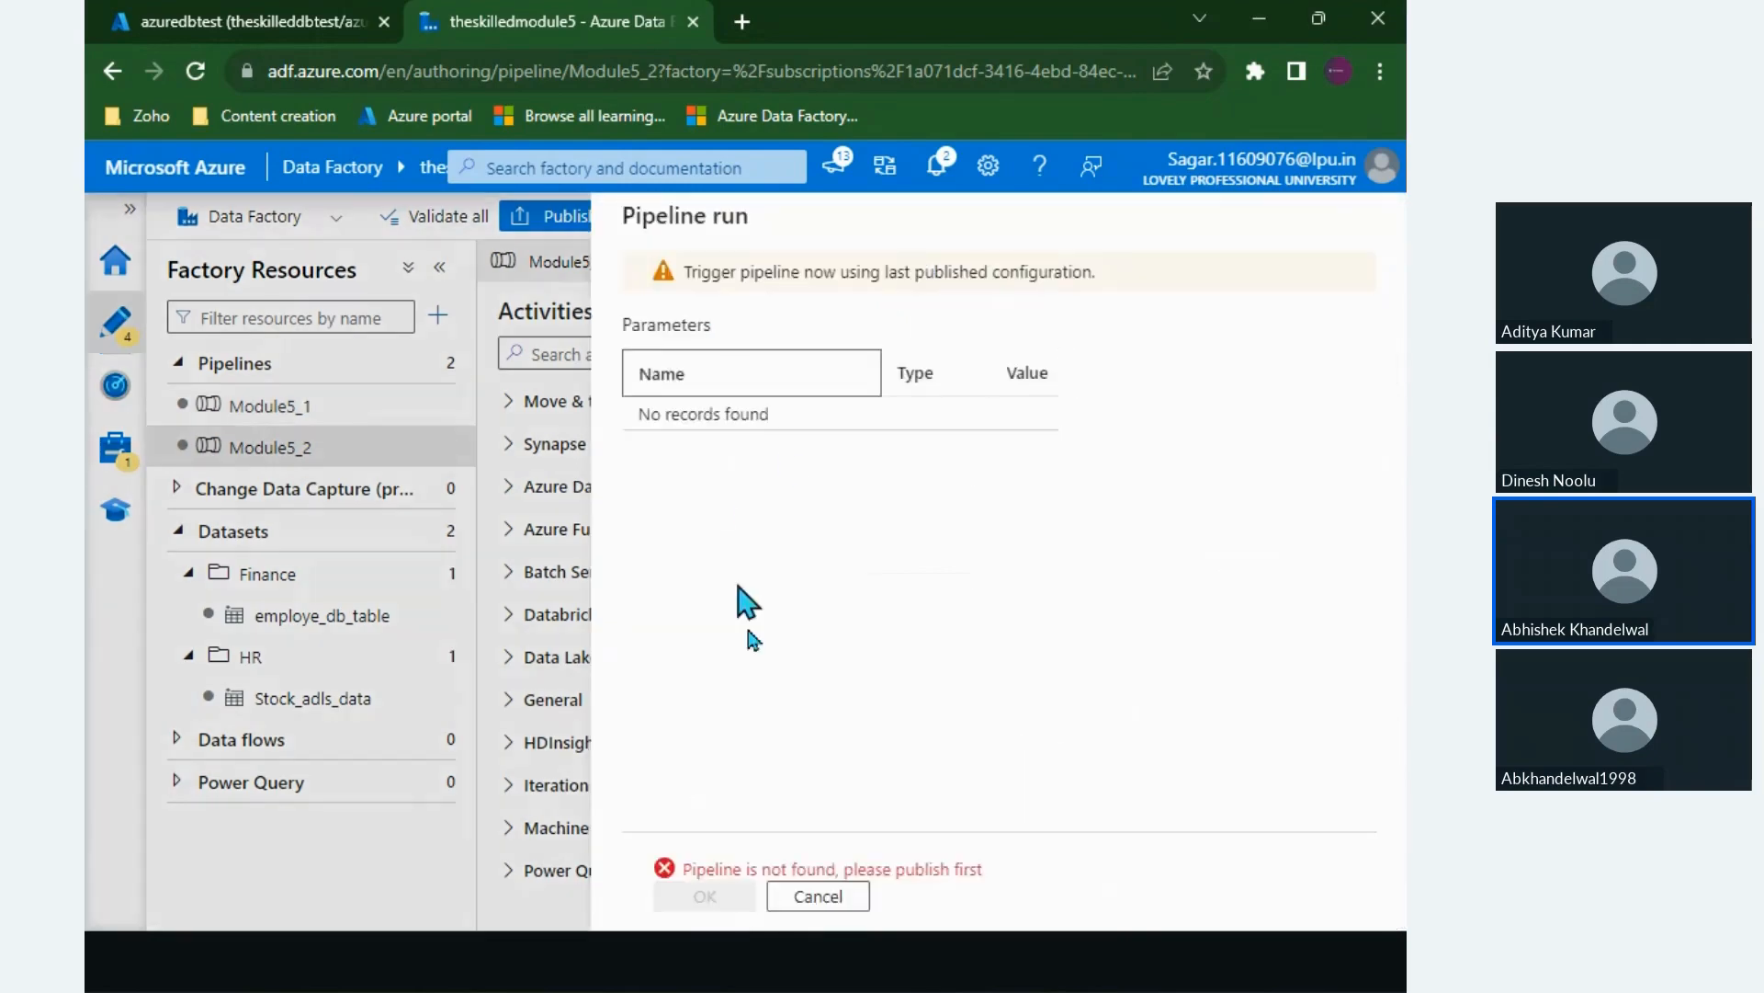
left_click(793, 901)
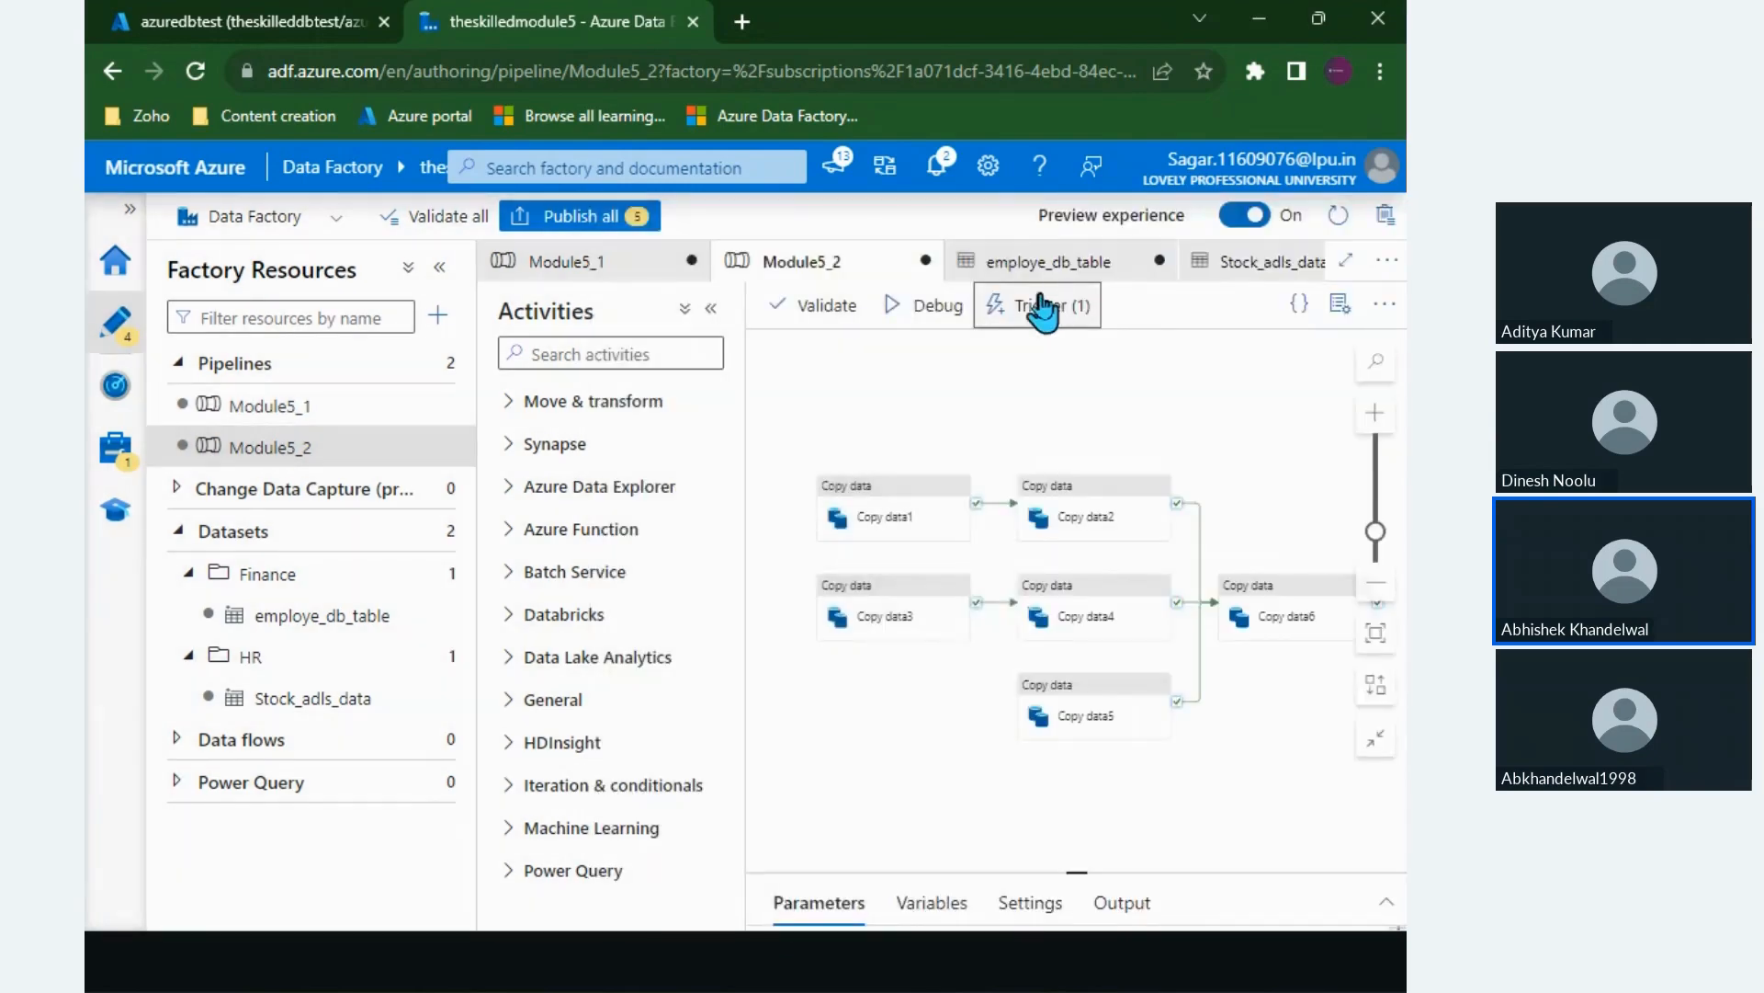
Step: Start another new trigger for the Module5_2 pipeline and show the available trigger types
left_click(1040, 305)
left_click(1037, 404)
left_click(691, 300)
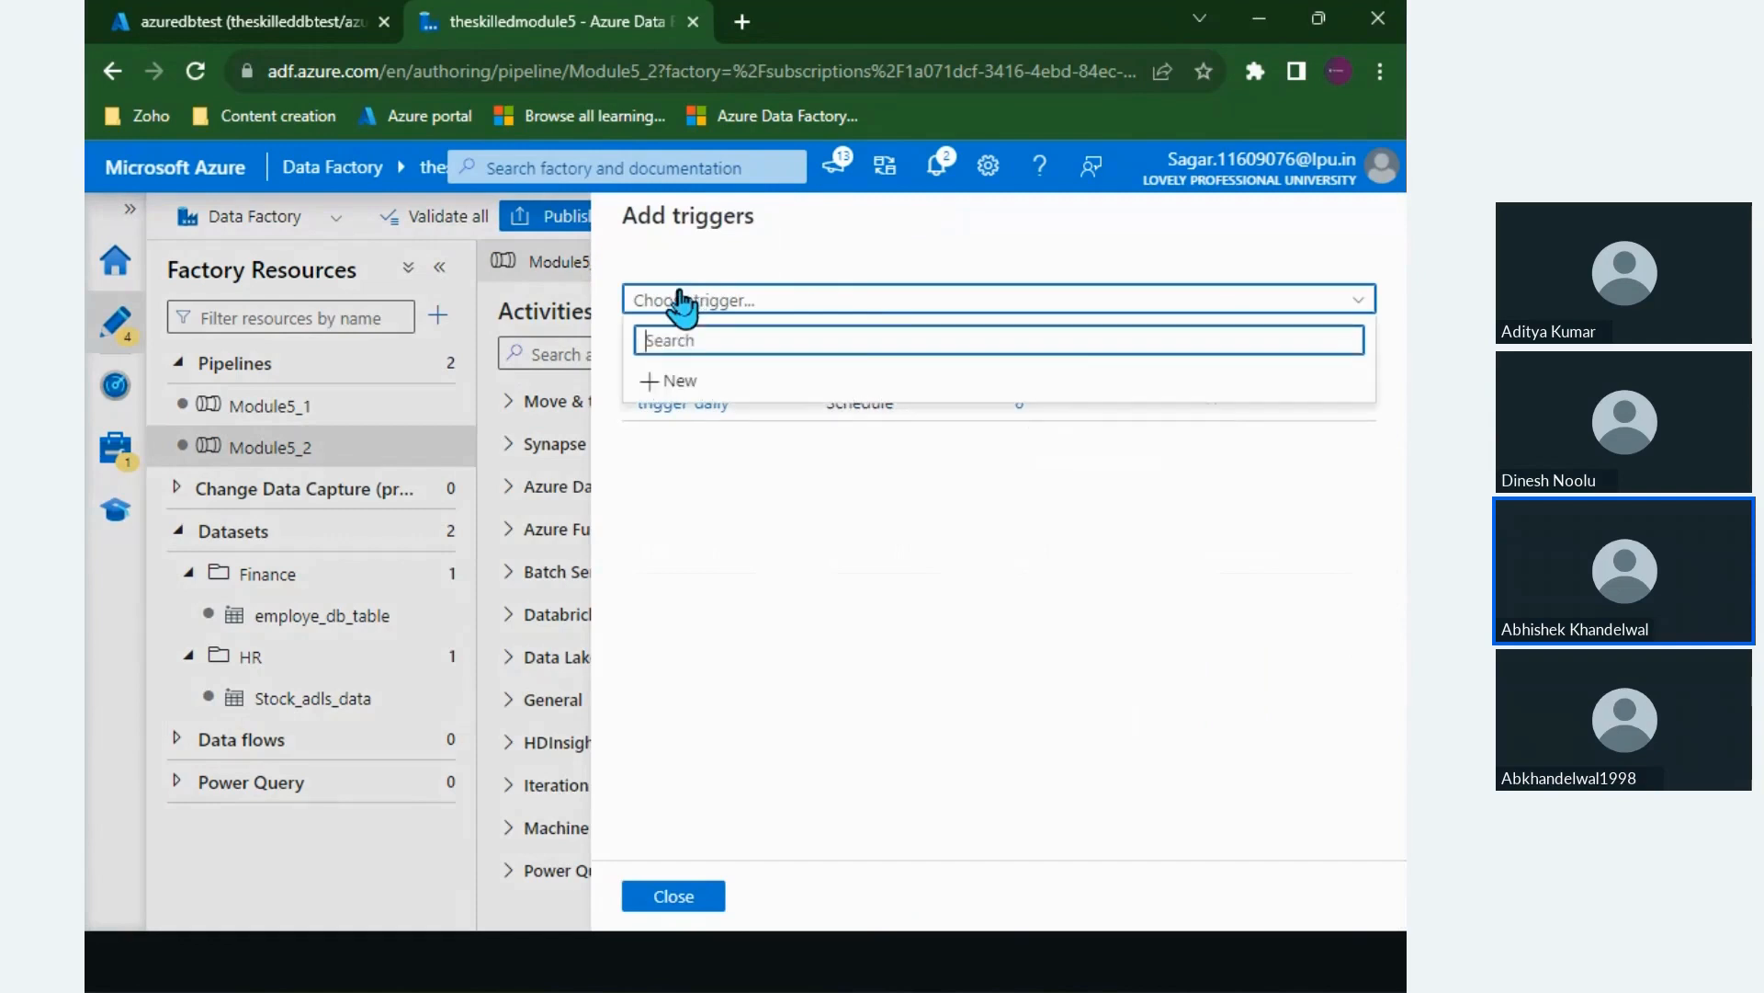
left_click(688, 381)
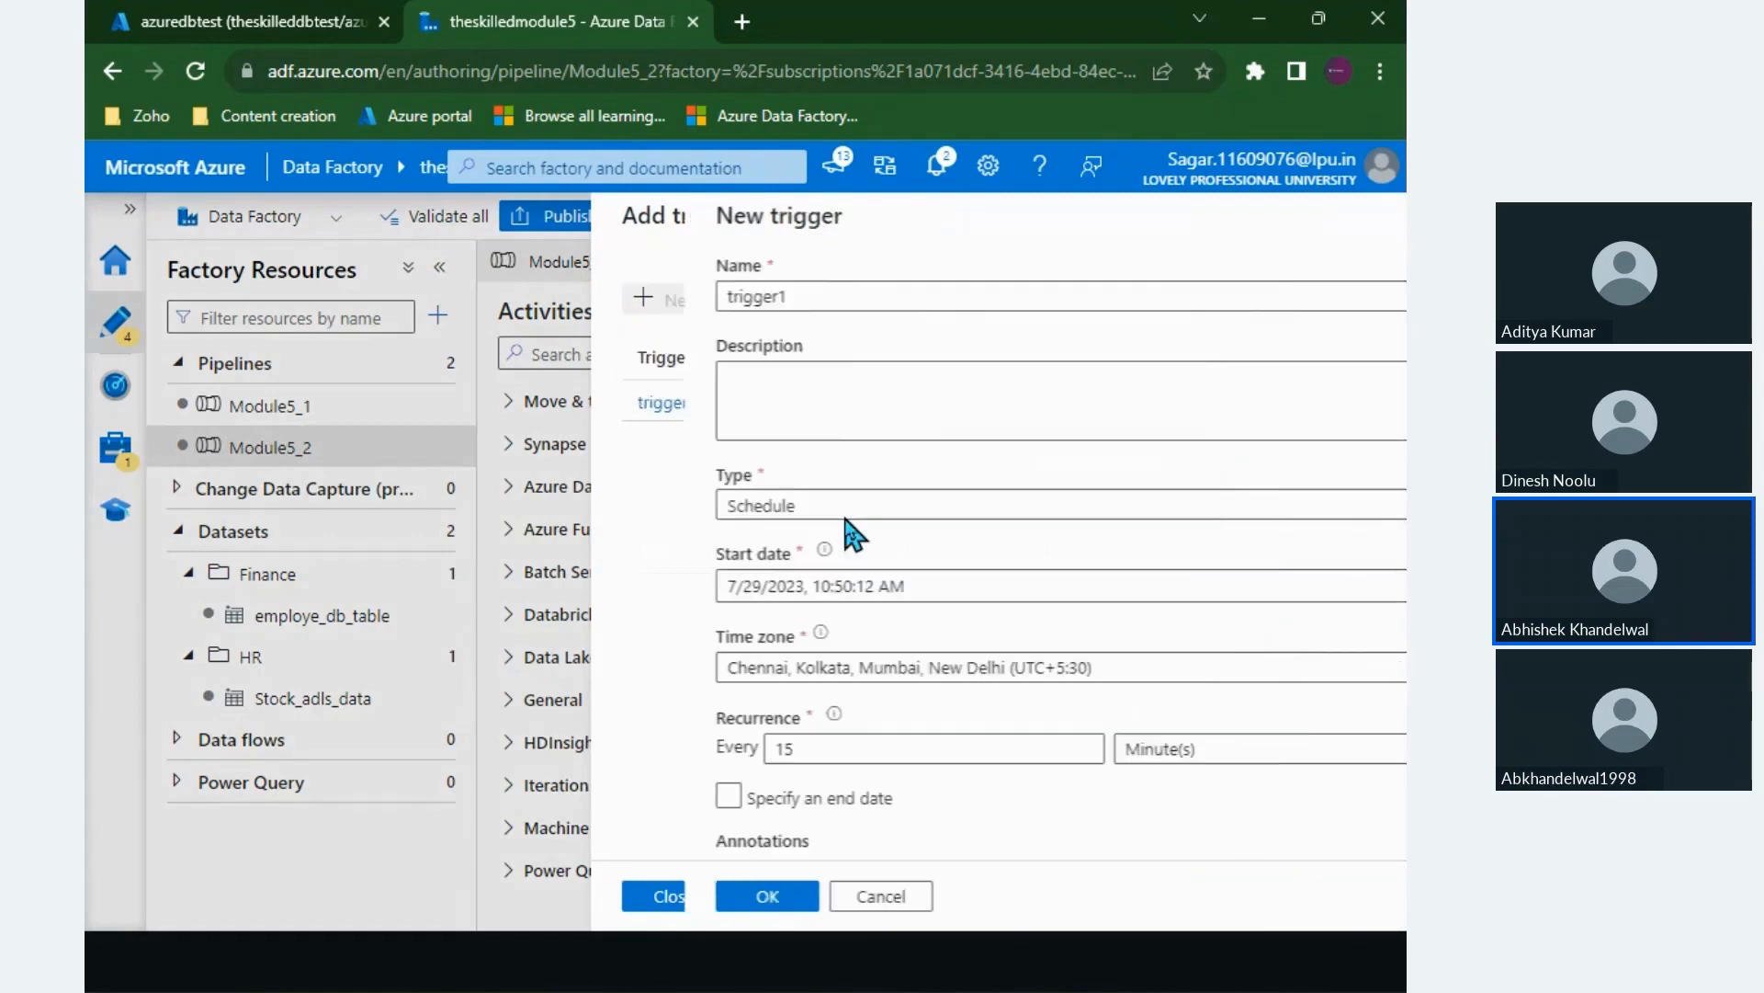
left_click(716, 515)
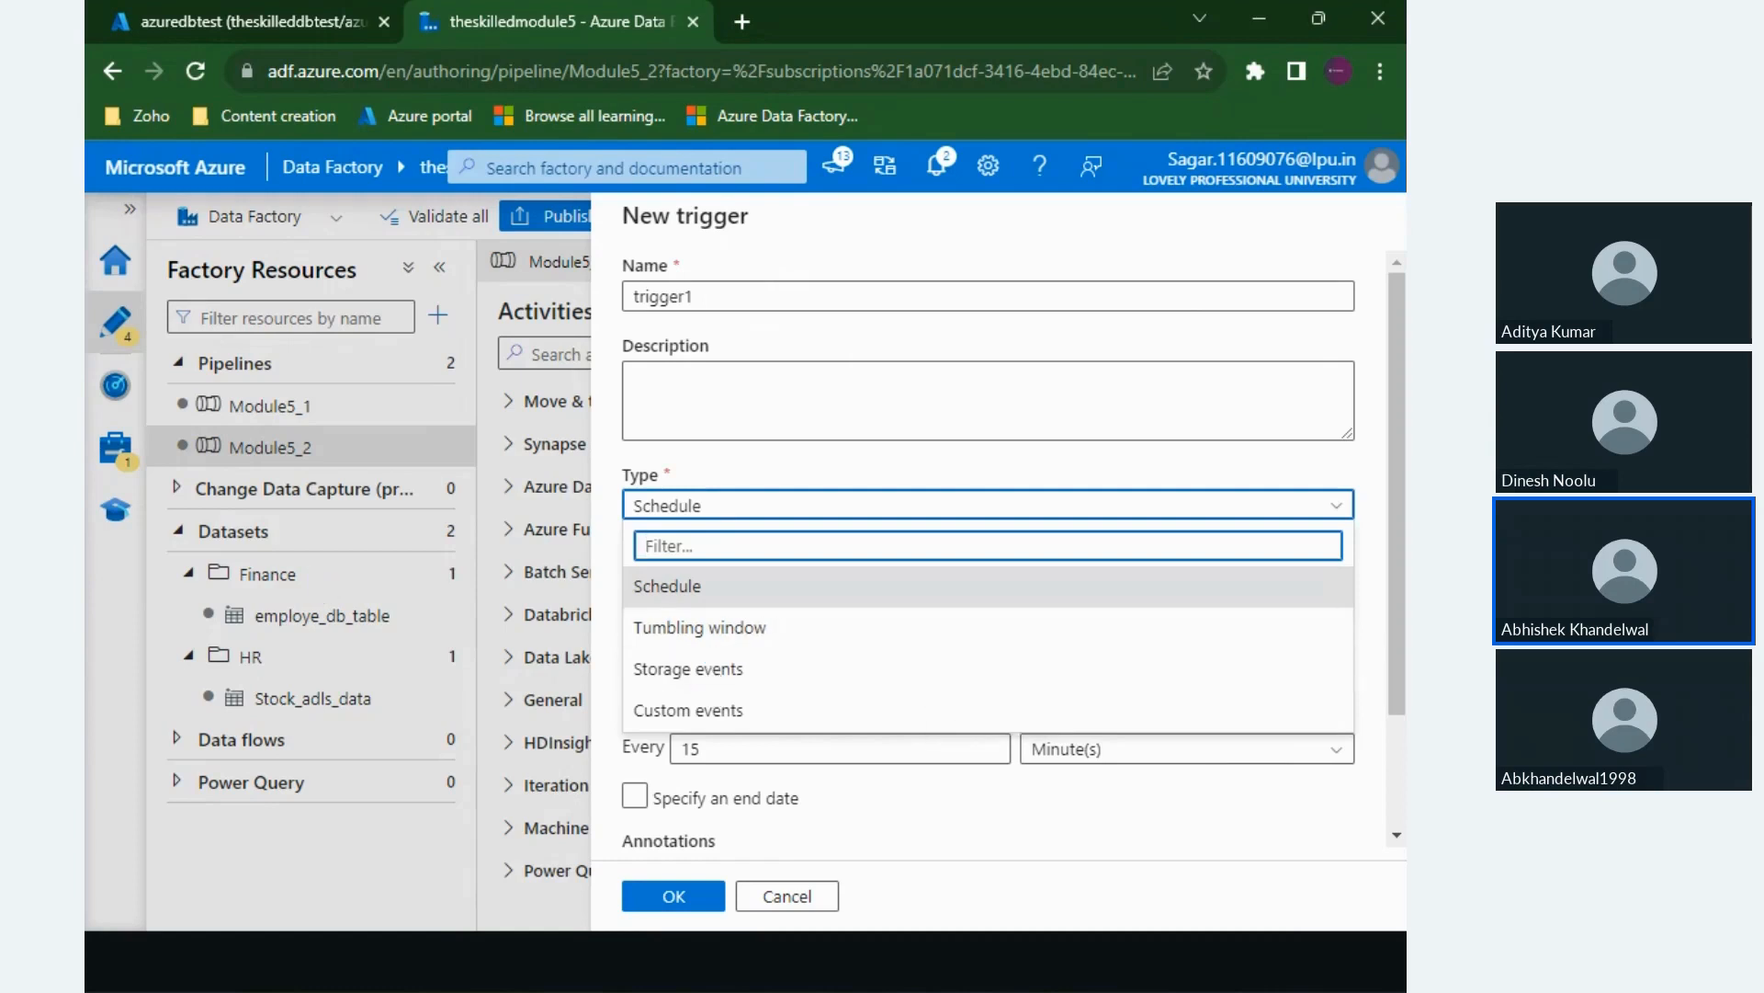
Step: Draw a freehand flow diagram over the trigger form: boxed ADLS, an arrow to ADF, and an arrow to SQL
mouse_move(276, 319)
left_mouse_down()
mouse_move(298, 520)
mouse_move(515, 292)
mouse_move(296, 496)
left_mouse_up()
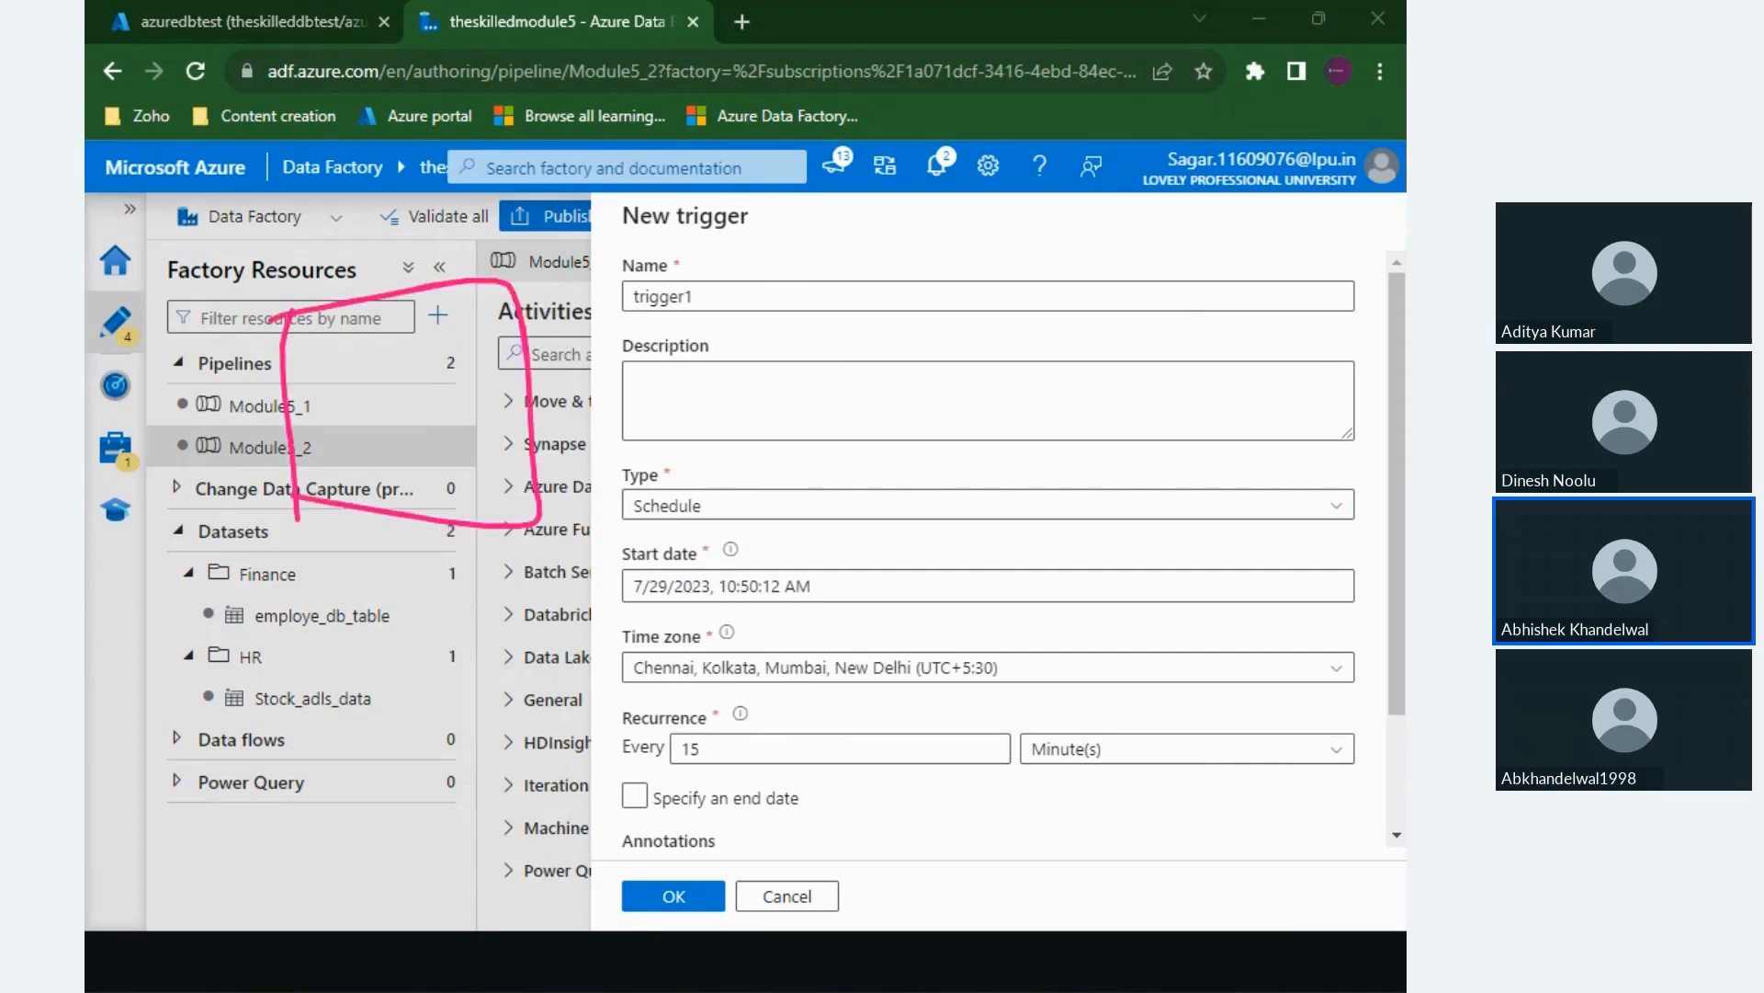
mouse_move(328, 430)
left_mouse_down()
mouse_move(402, 432)
mouse_move(432, 397)
mouse_move(418, 421)
left_mouse_up()
mouse_move(418, 368)
left_mouse_down()
mouse_move(441, 425)
mouse_move(386, 492)
mouse_move(413, 501)
left_mouse_up()
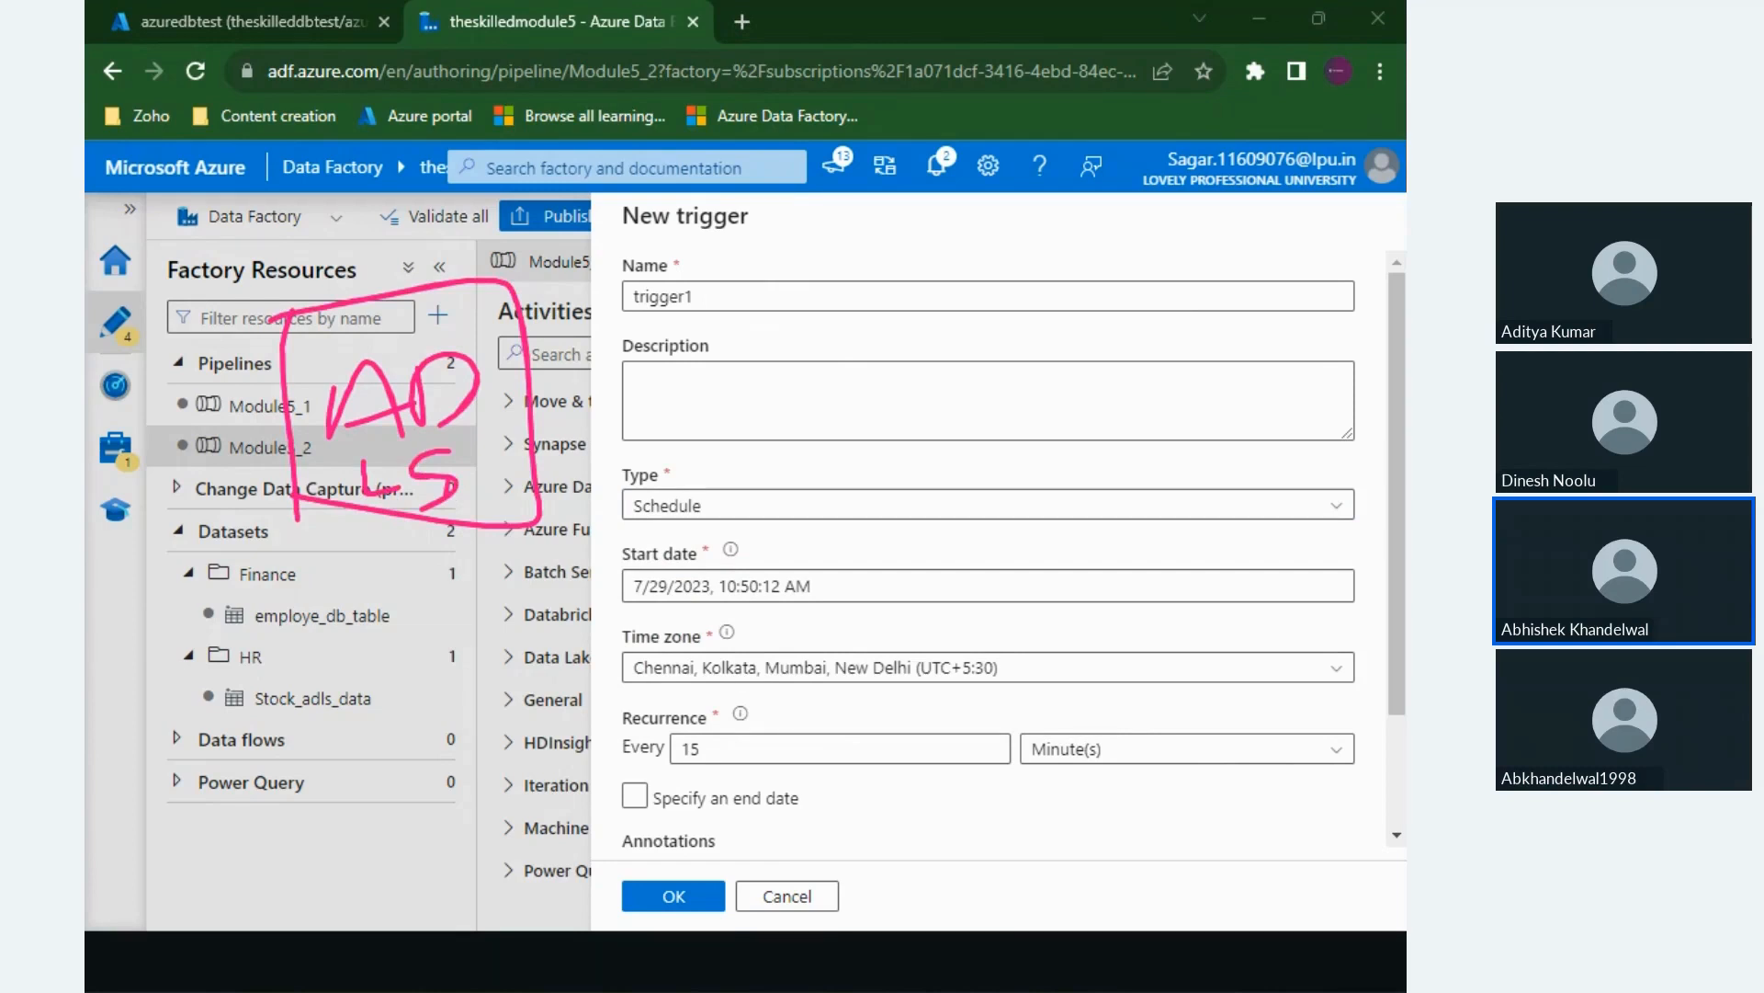
left_click_drag(570, 424, 827, 415)
mouse_move(791, 382)
left_mouse_down()
mouse_move(864, 405)
mouse_move(772, 501)
left_mouse_up()
mouse_move(952, 474)
left_mouse_down()
mouse_move(961, 390)
mouse_move(1037, 464)
mouse_move(1041, 421)
left_mouse_up()
left_click_drag(1048, 386, 1075, 460)
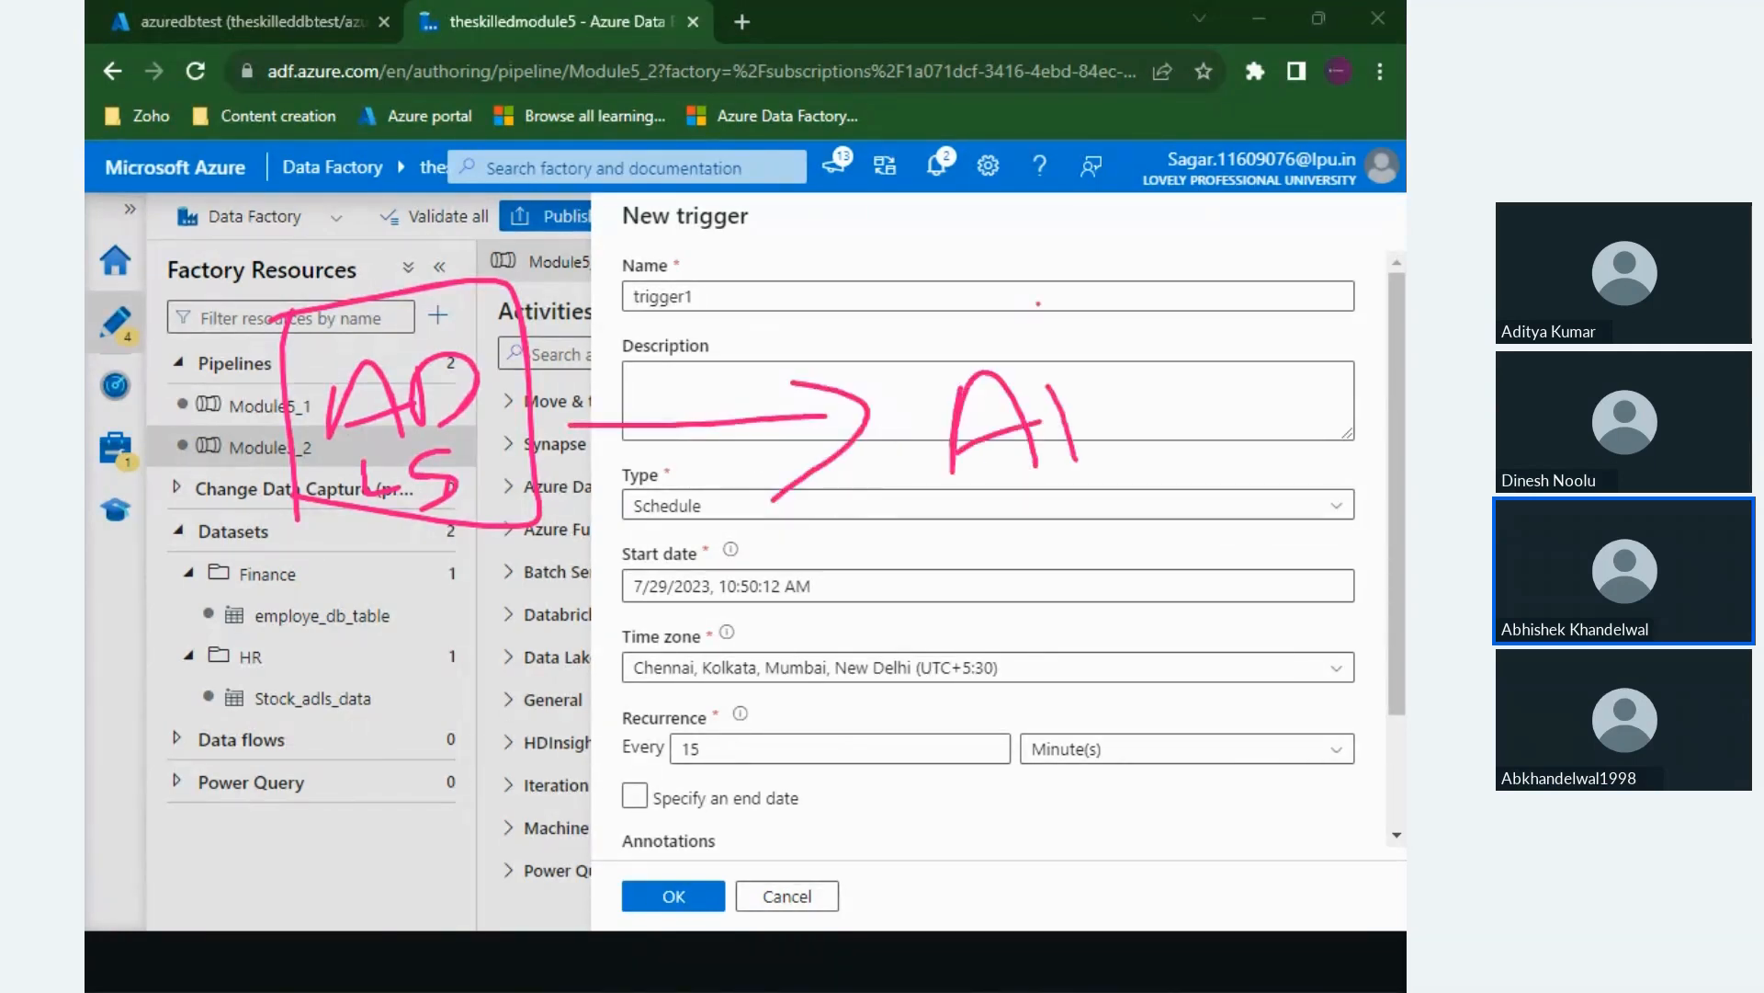
left_click_drag(1066, 376, 1089, 468)
left_click_drag(1167, 372, 1165, 446)
mouse_move(1162, 372)
left_mouse_down()
mouse_move(1224, 369)
mouse_move(1228, 416)
left_mouse_up()
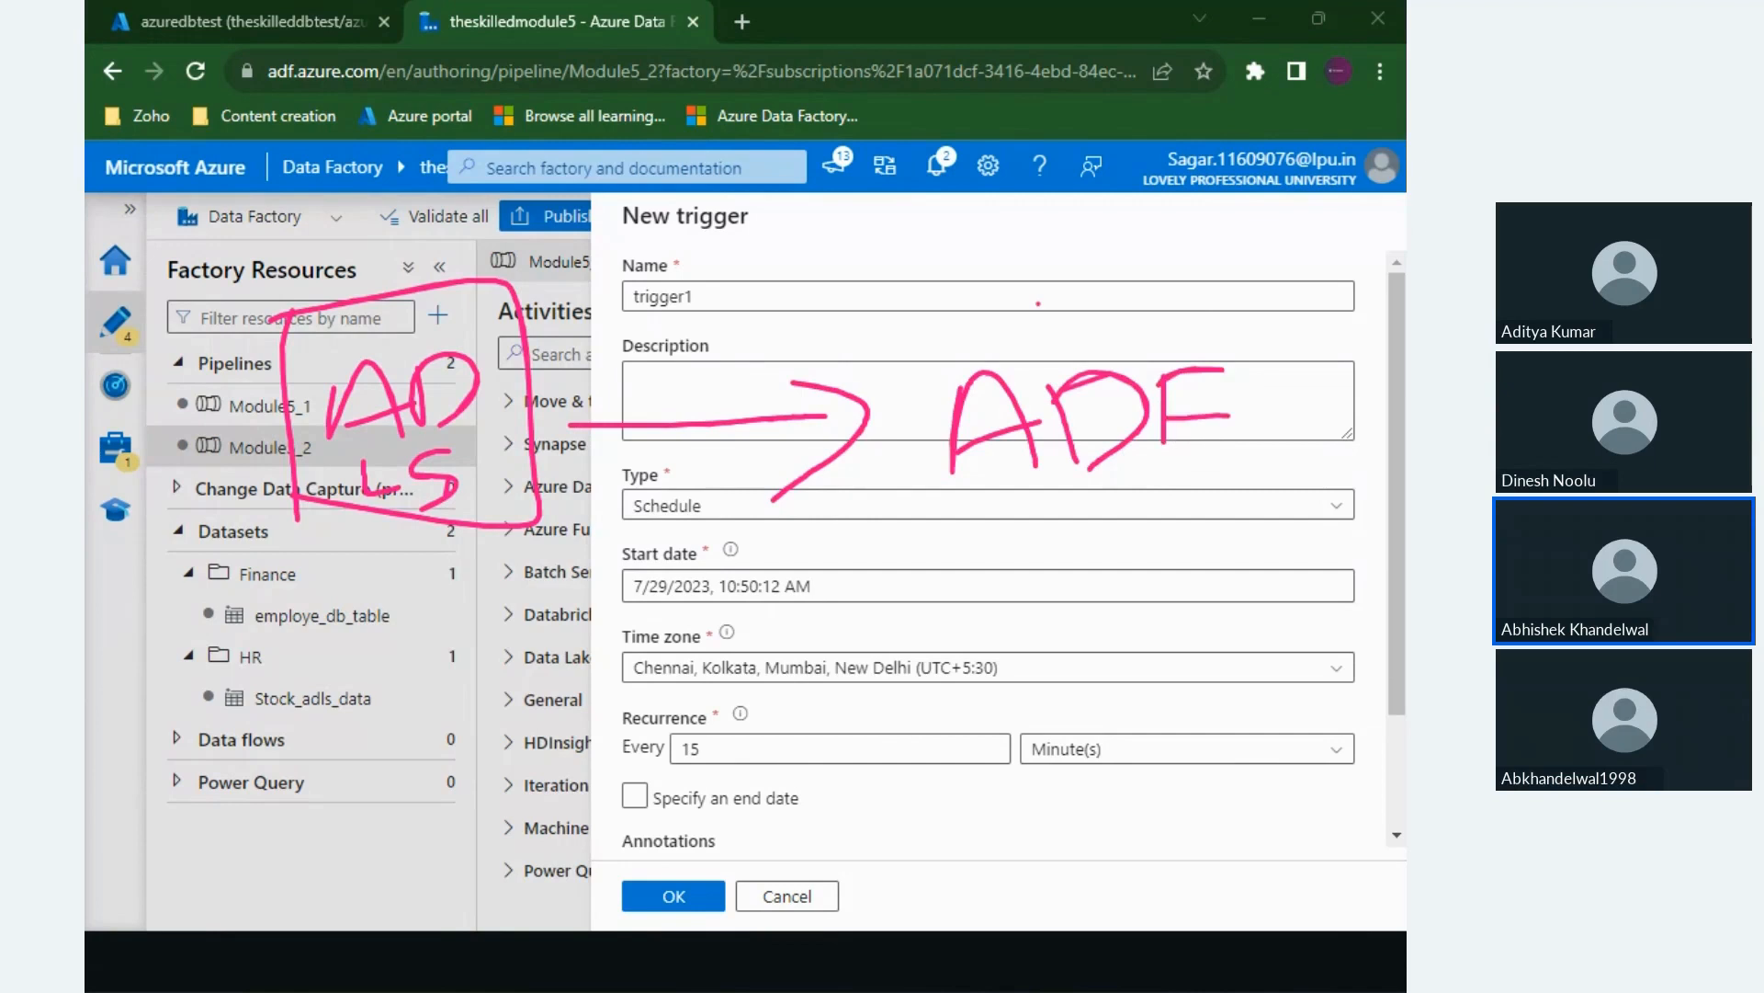
left_click_drag(1004, 624, 1011, 632)
left_click_drag(1043, 545, 1062, 673)
mouse_move(1094, 606)
left_mouse_down()
mouse_move(1063, 671)
mouse_move(924, 812)
left_mouse_up()
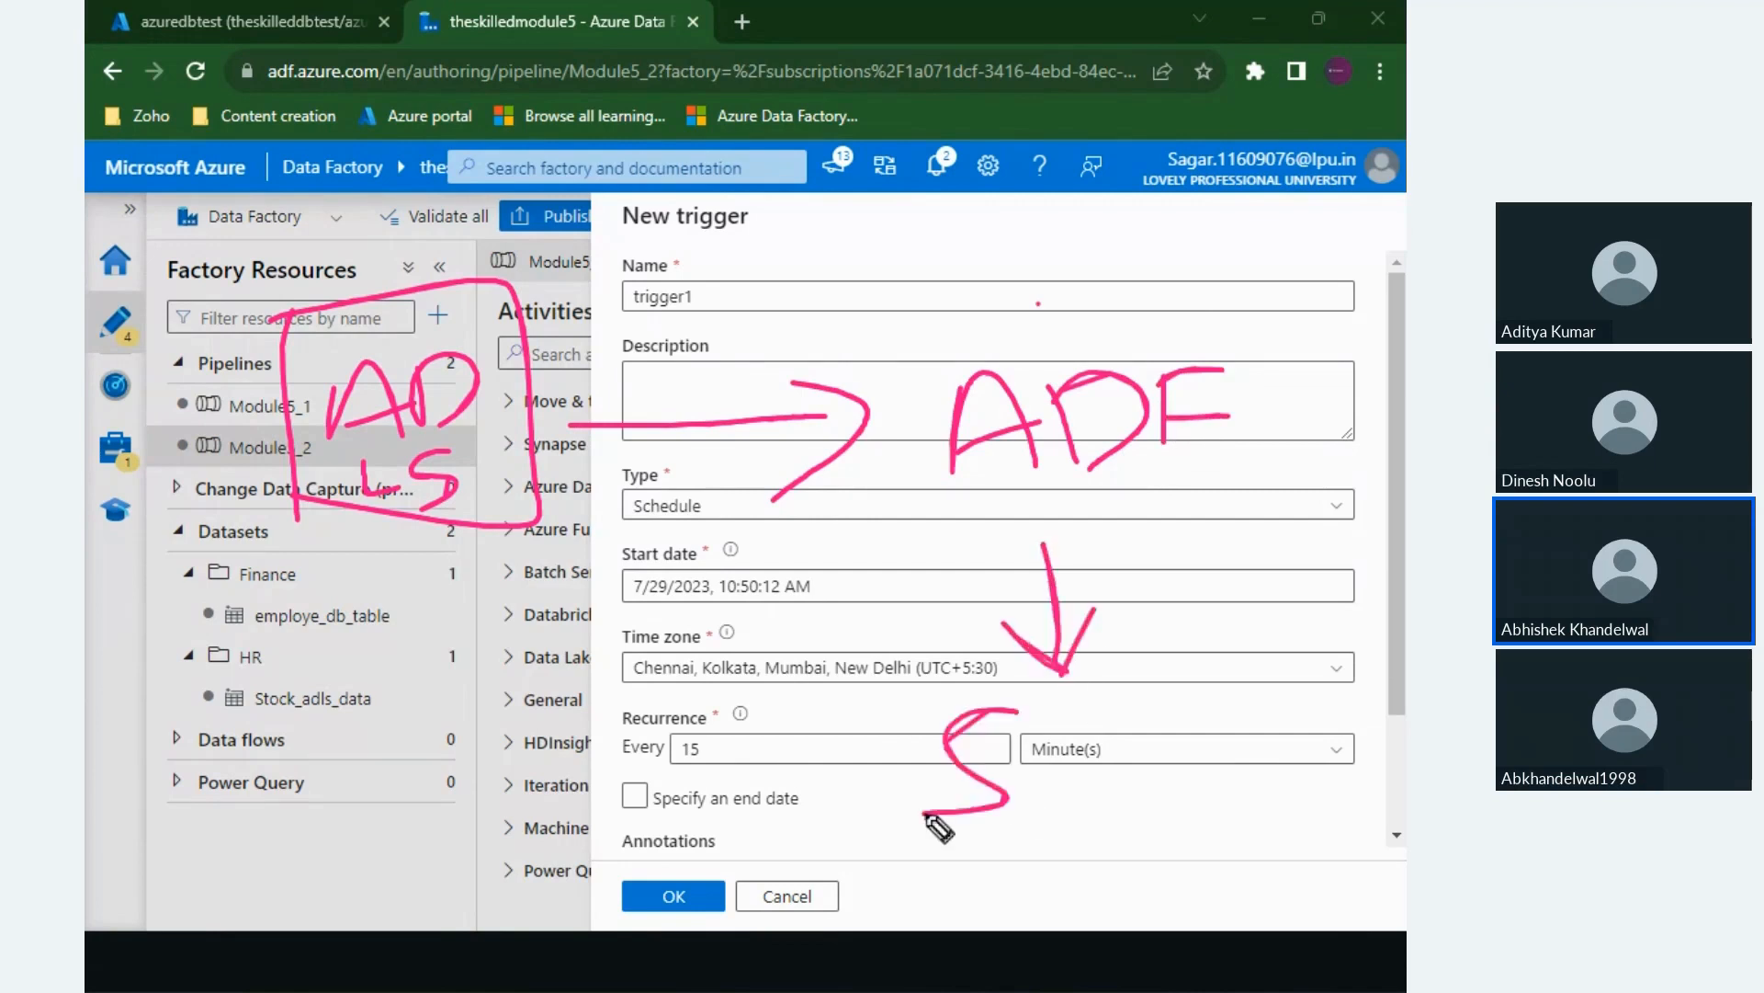
left_click_drag(1075, 726, 1071, 728)
left_click_drag(1090, 729, 1040, 794)
left_click_drag(1050, 734, 1140, 815)
mouse_move(1162, 713)
left_mouse_down()
mouse_move(1182, 796)
mouse_move(1229, 784)
left_mouse_up()
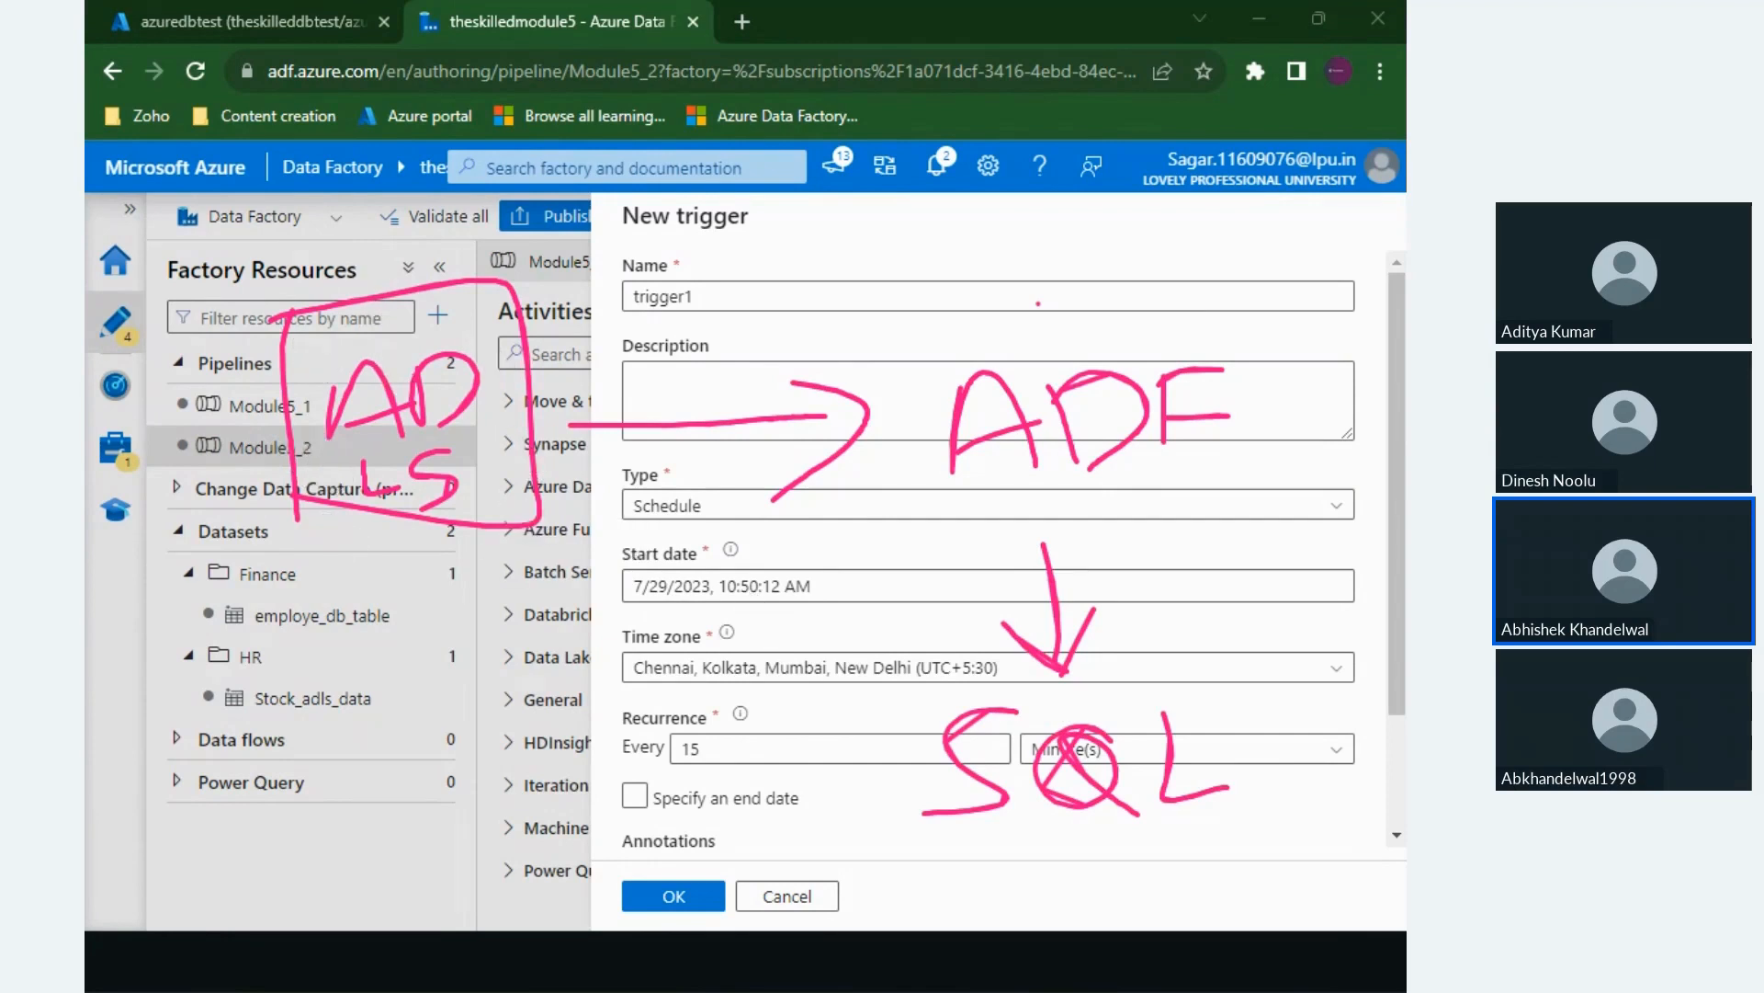
Step: Set the new trigger's type to Storage events and review its storage account, container and blob path options
left_click(677, 505)
left_click(721, 668)
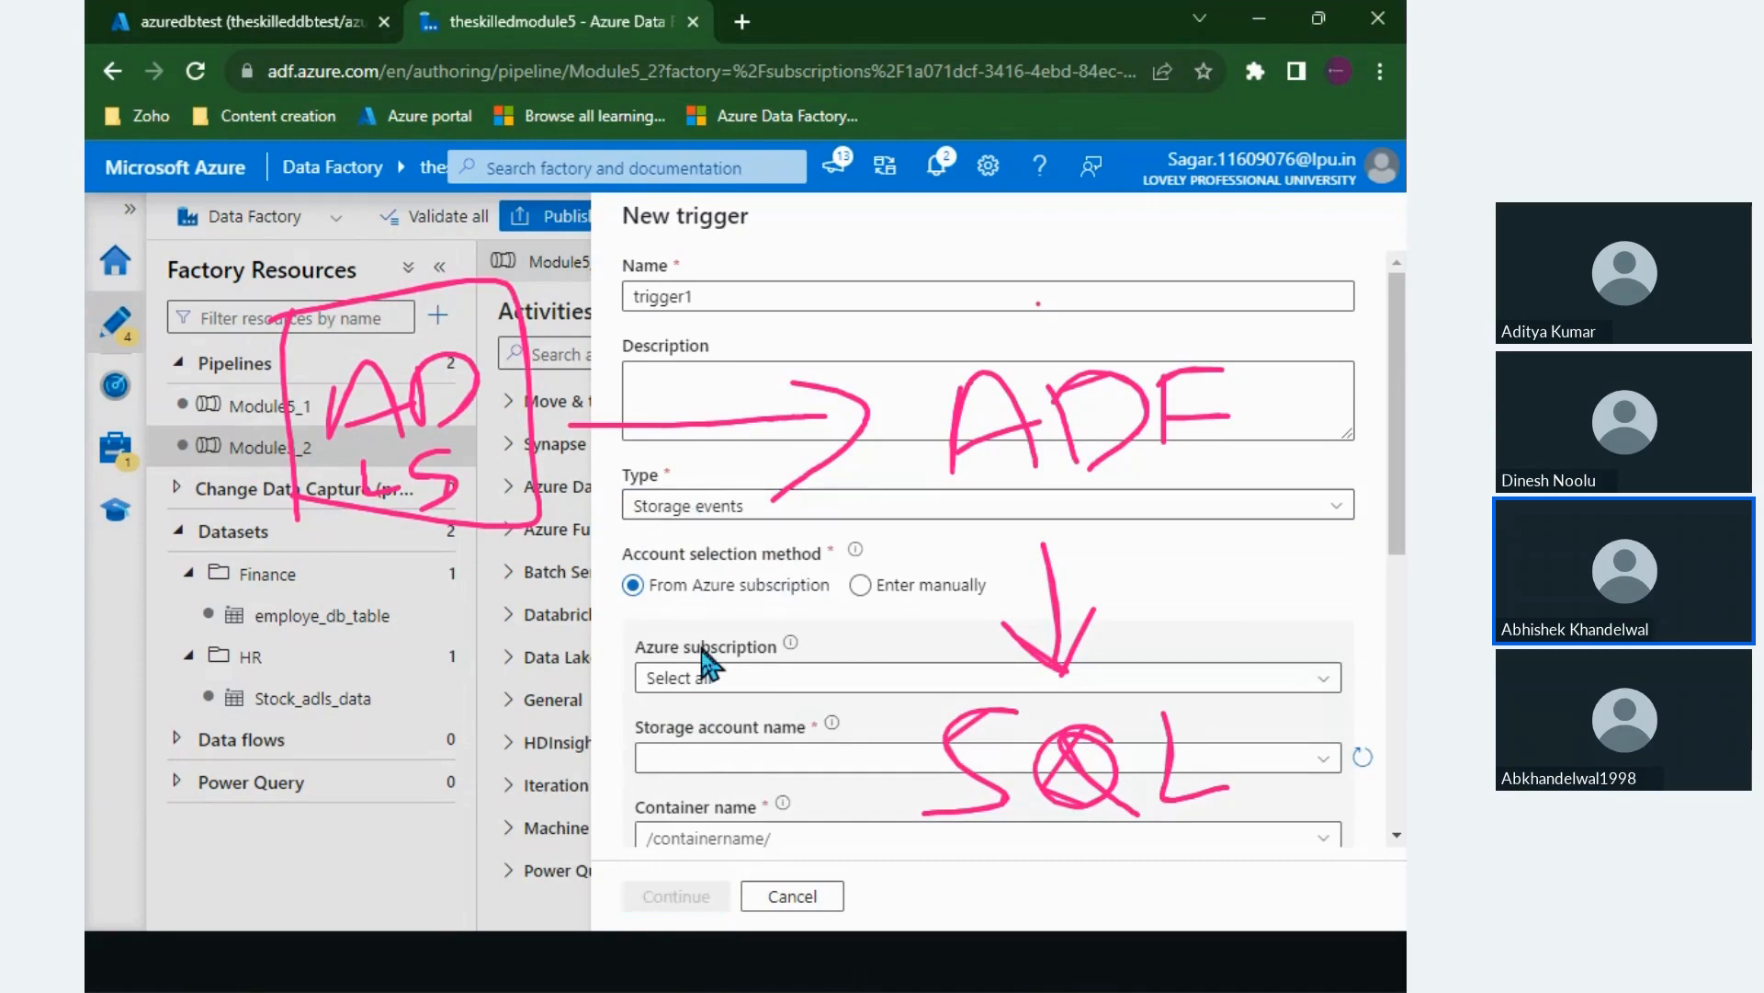
scroll(707, 664, "down", 1)
left_click(799, 781)
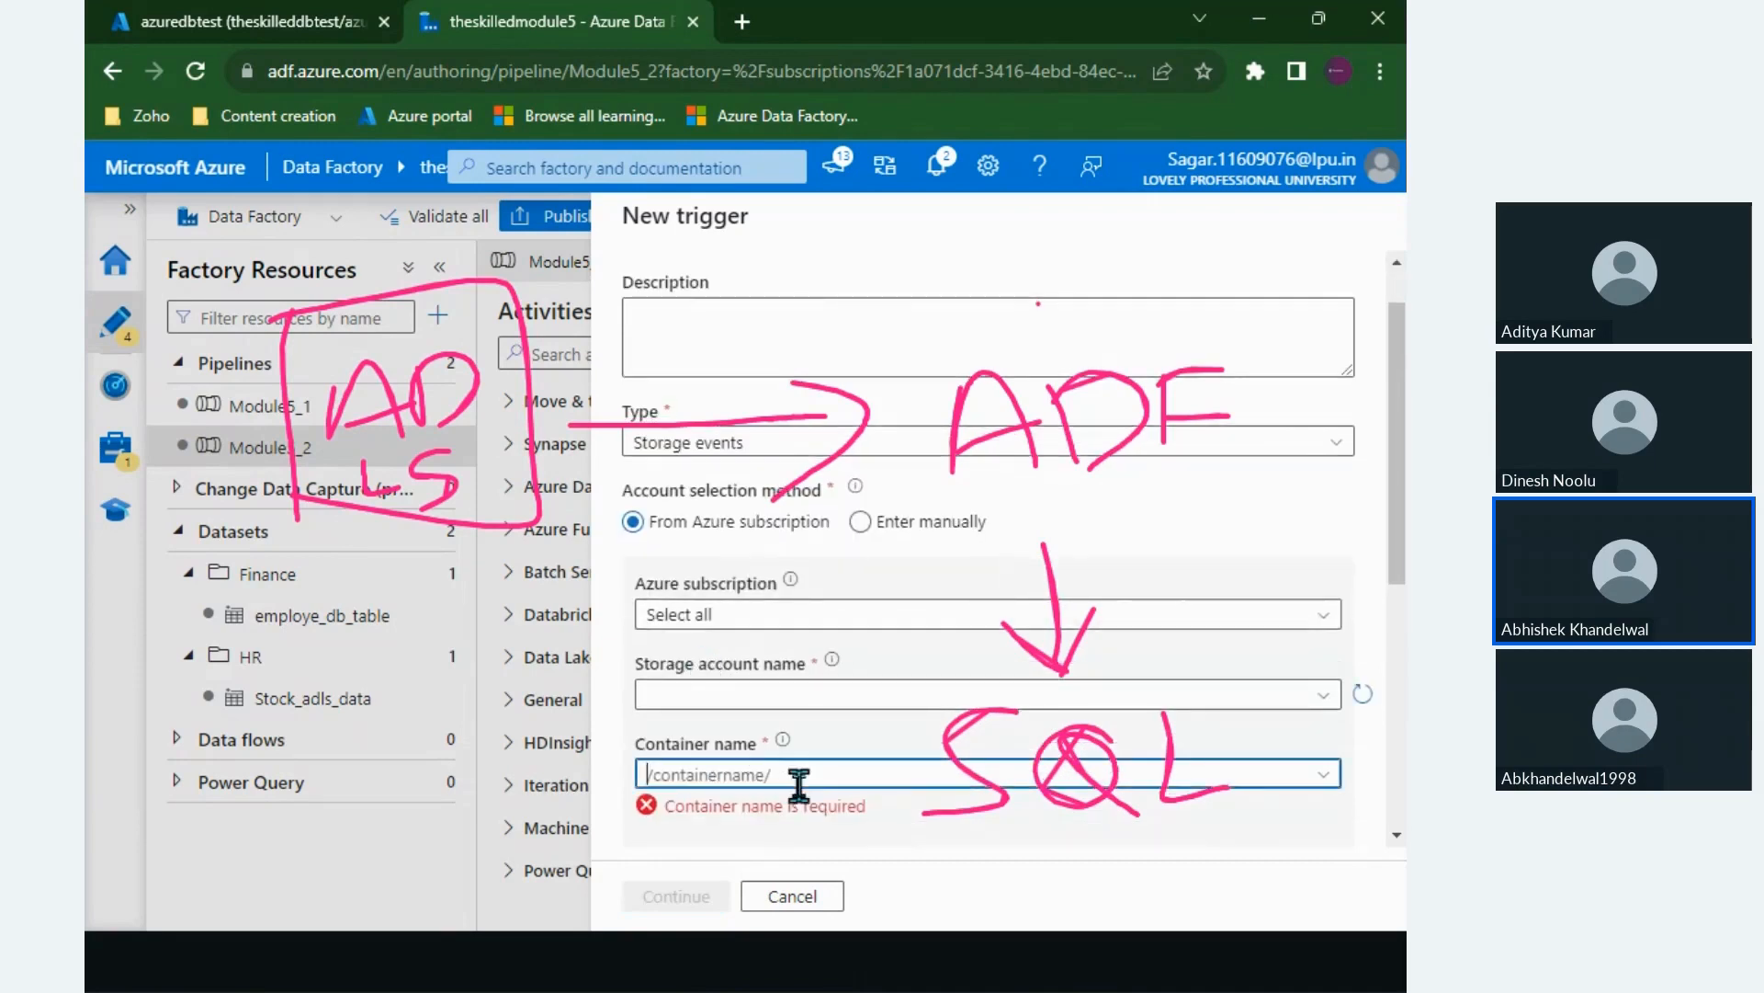
scroll(798, 781, "down", 3)
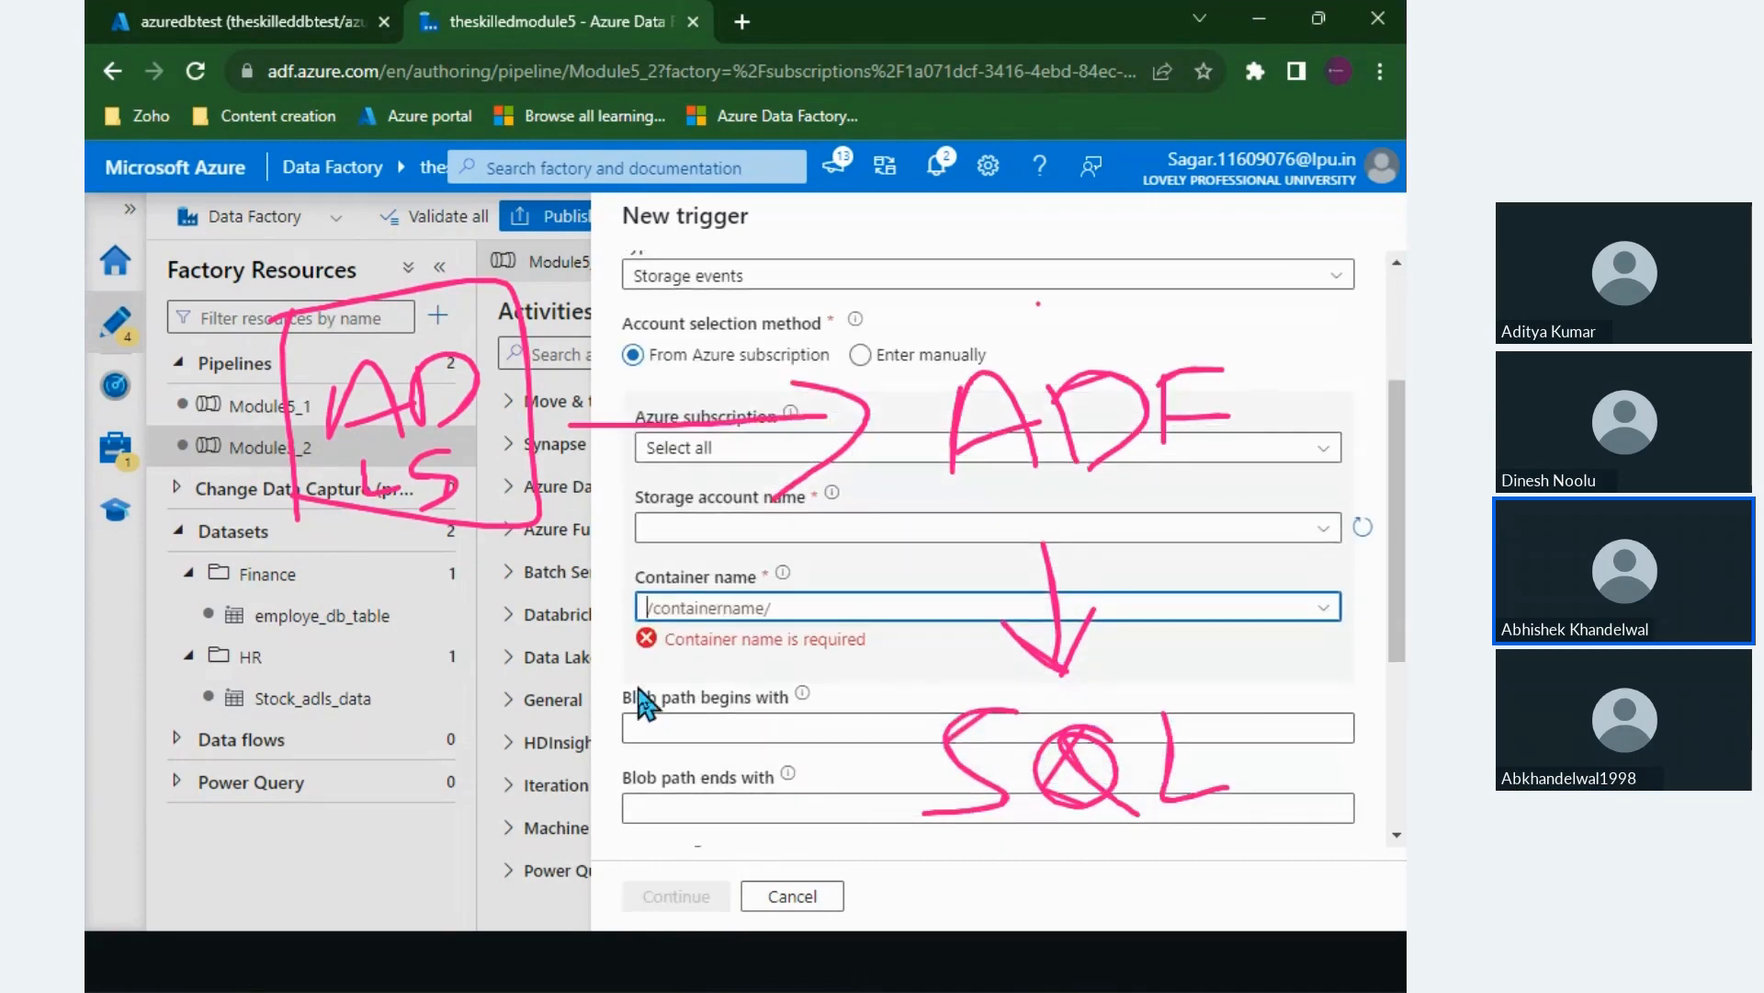
left_click(638, 690)
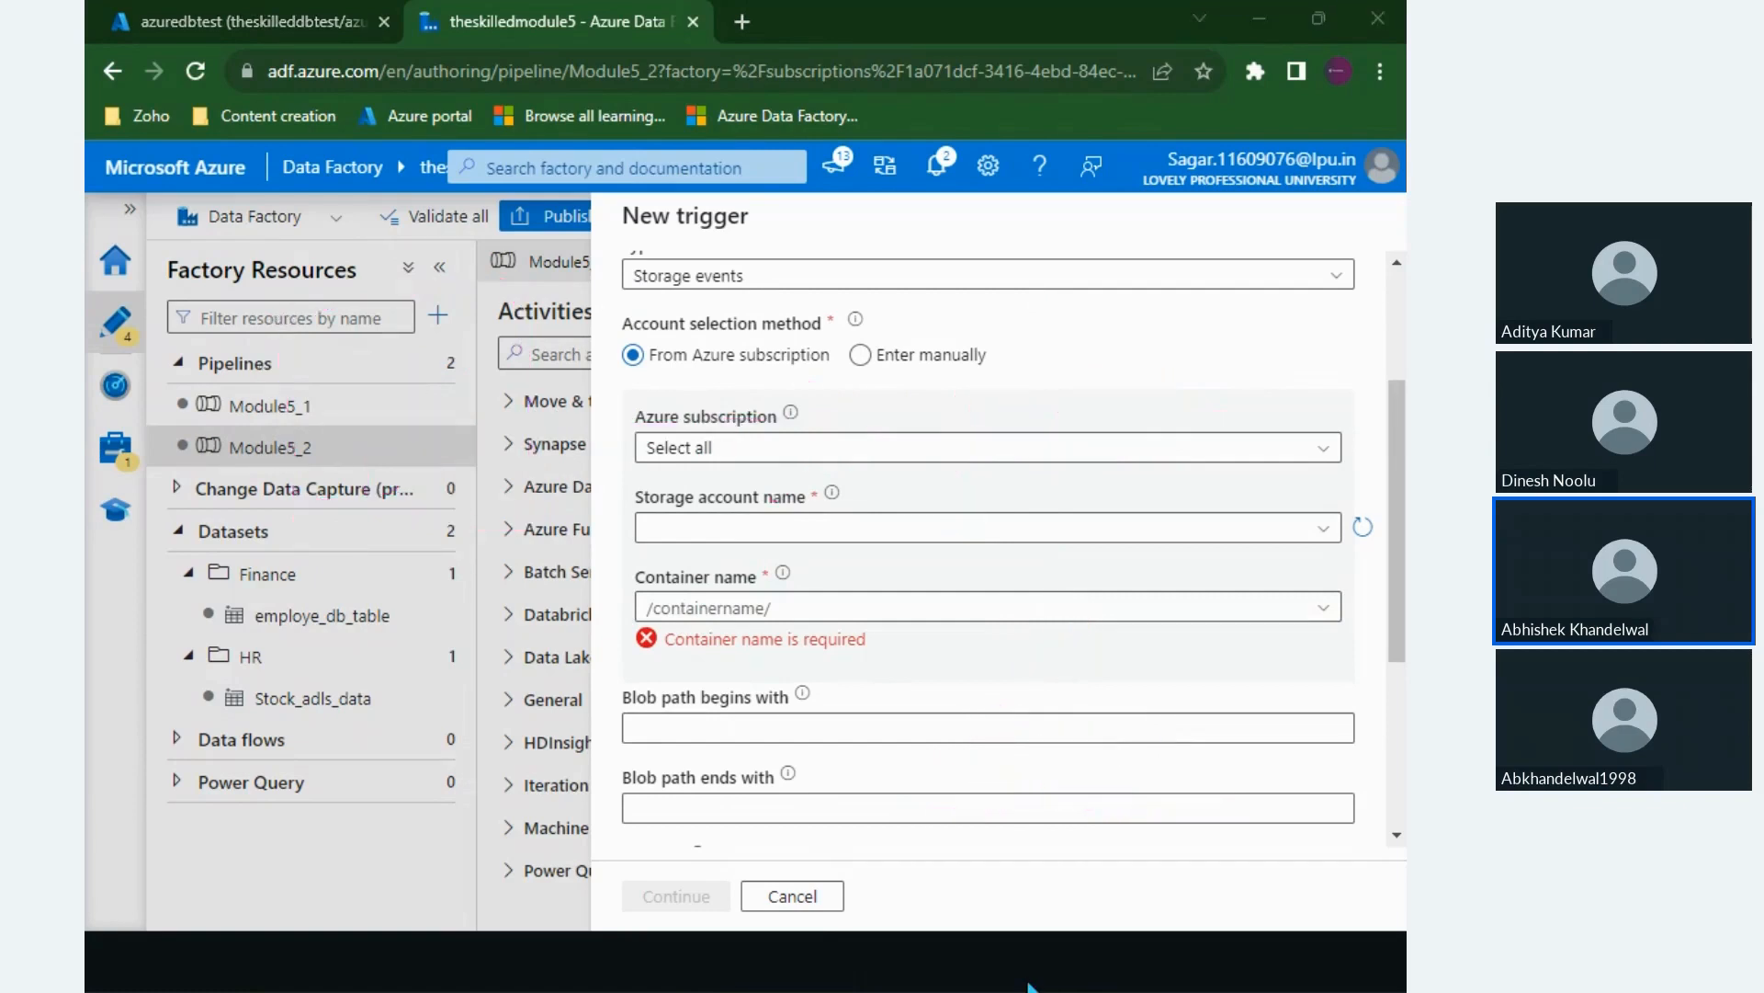
Step: Change the new trigger's type to Custom events, review its options, and discard the trigger, returning to the Module5_2 pipeline
left_click(792, 280)
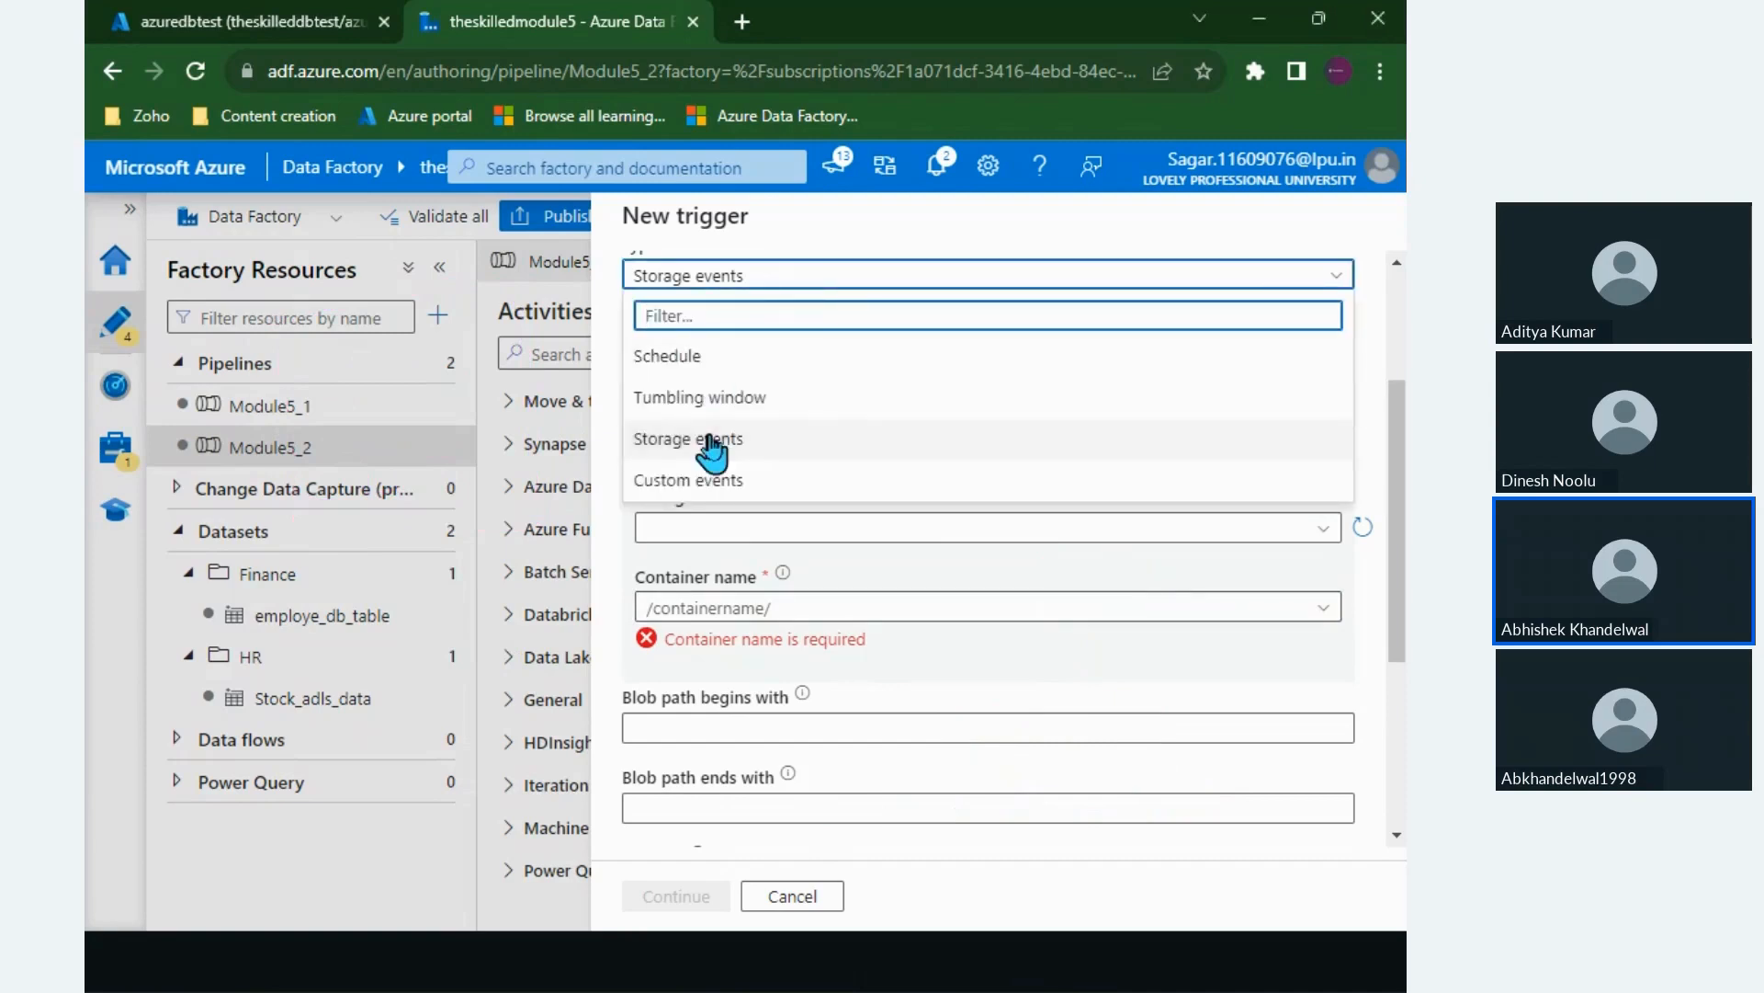
left_click(703, 479)
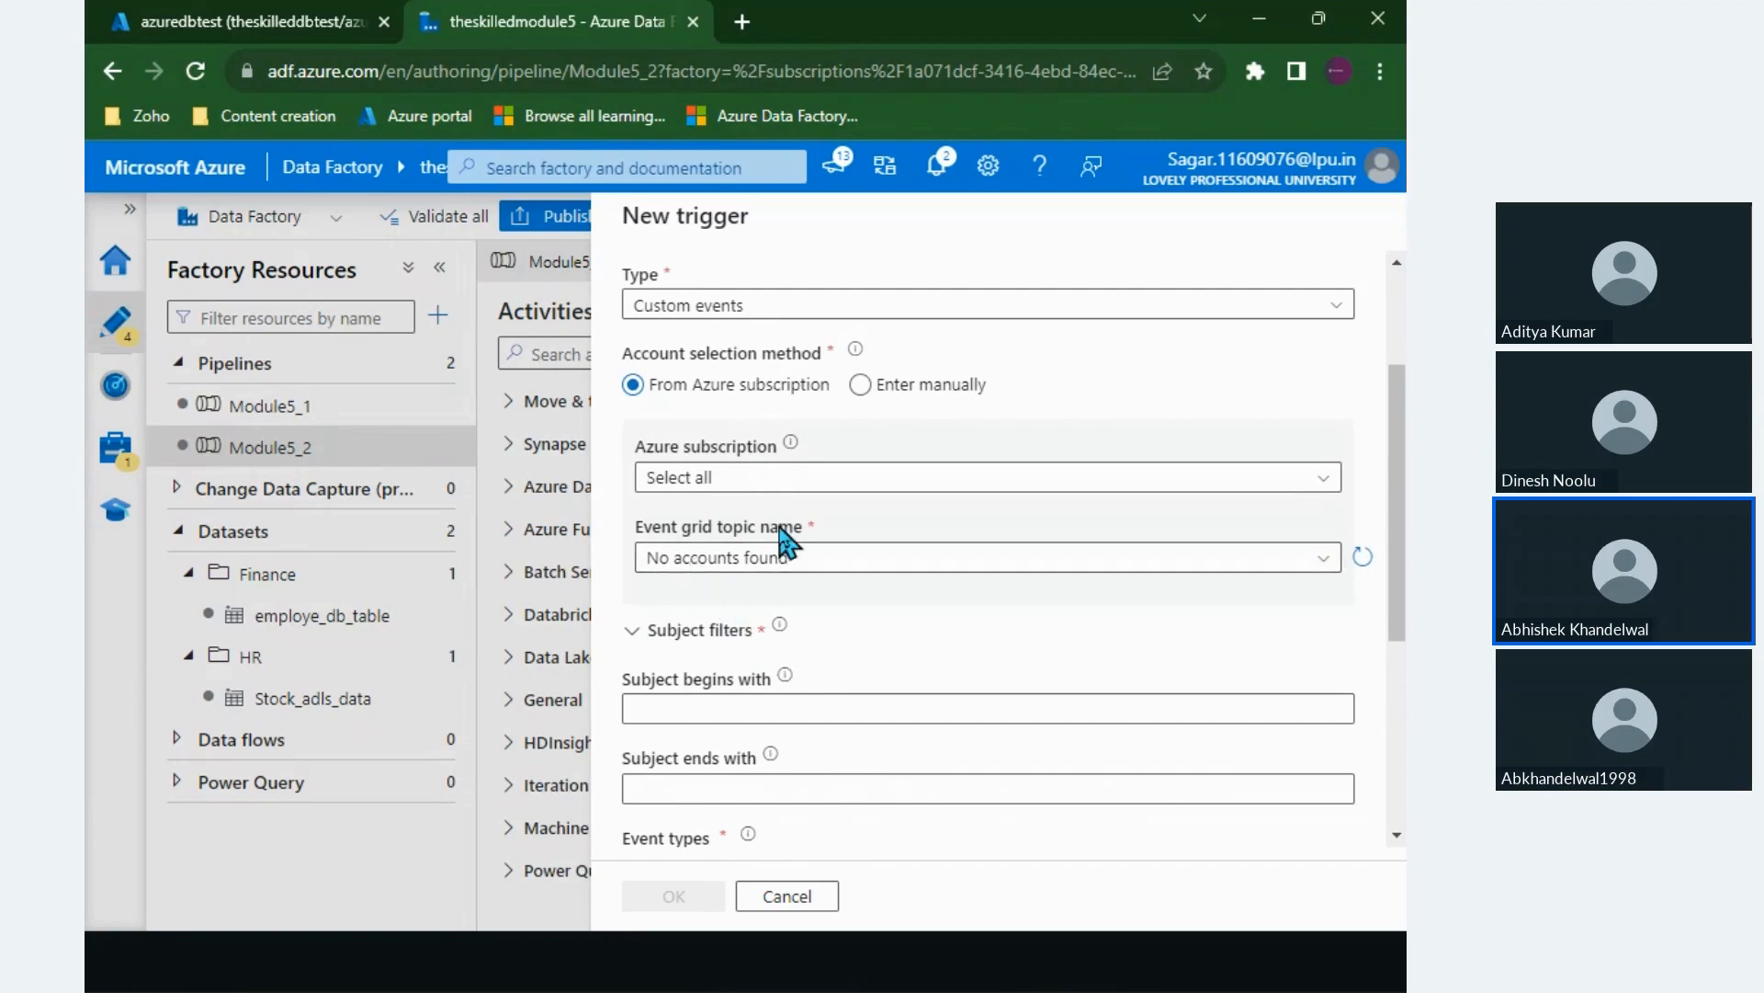
scroll(787, 543, "up", 1)
left_click(797, 381)
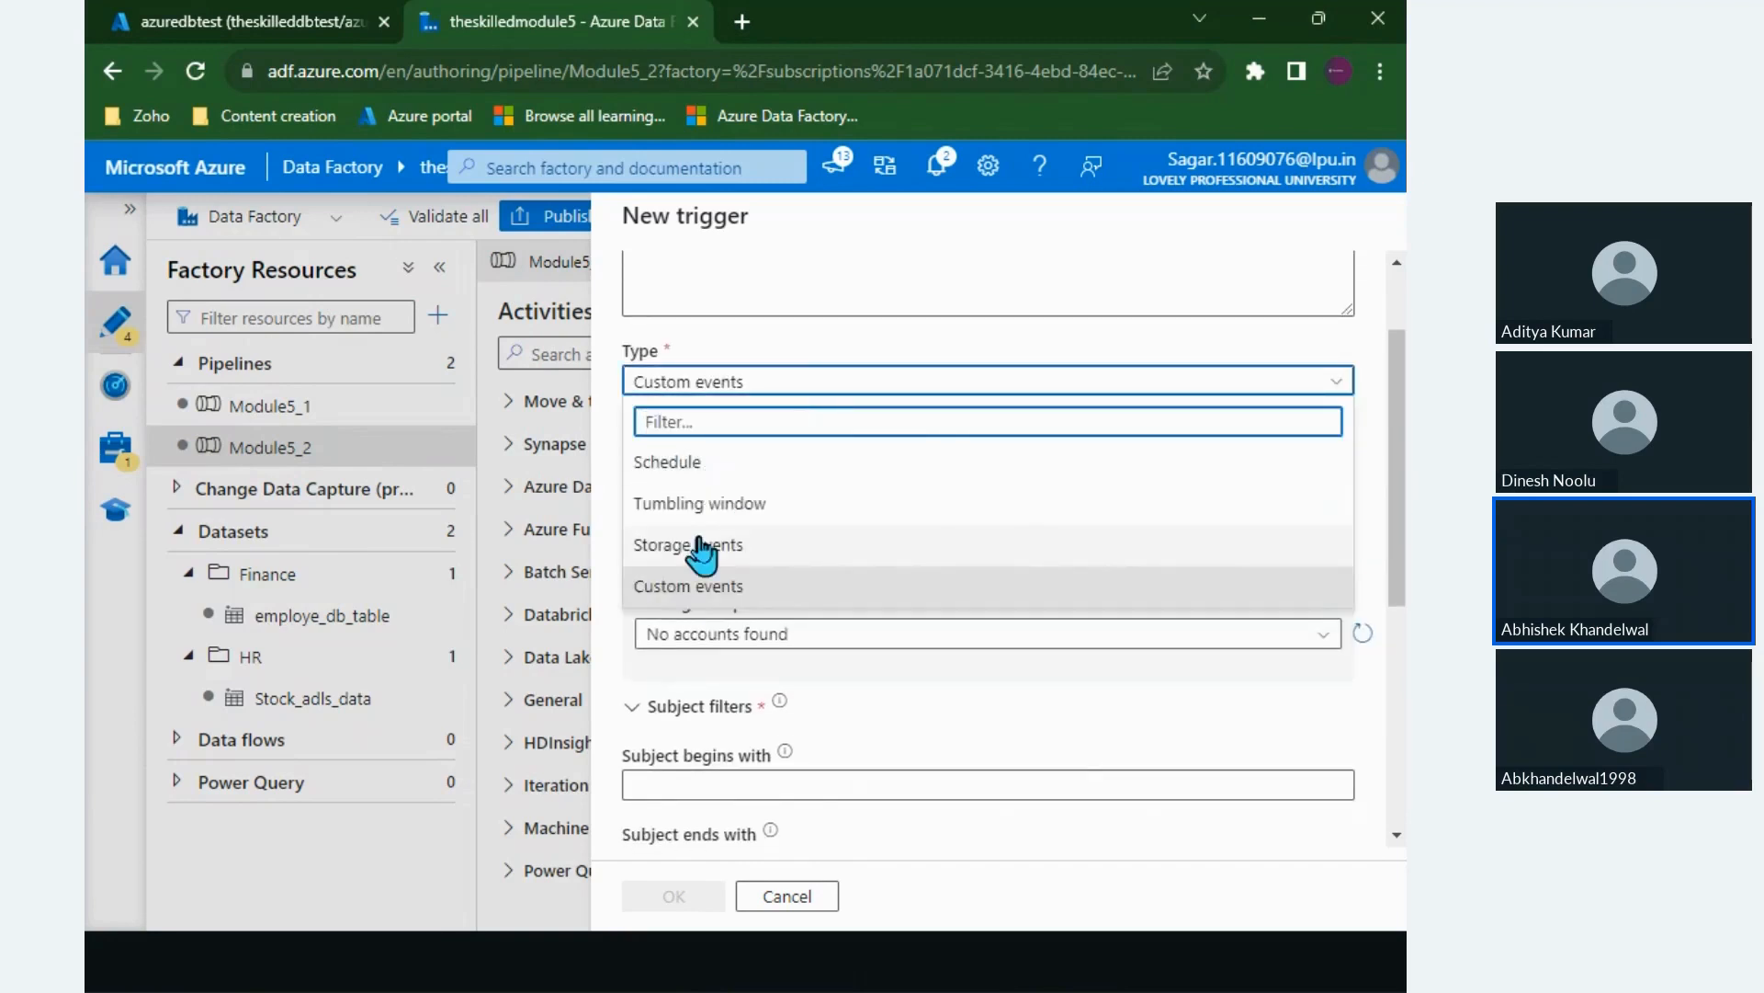
left_click(737, 386)
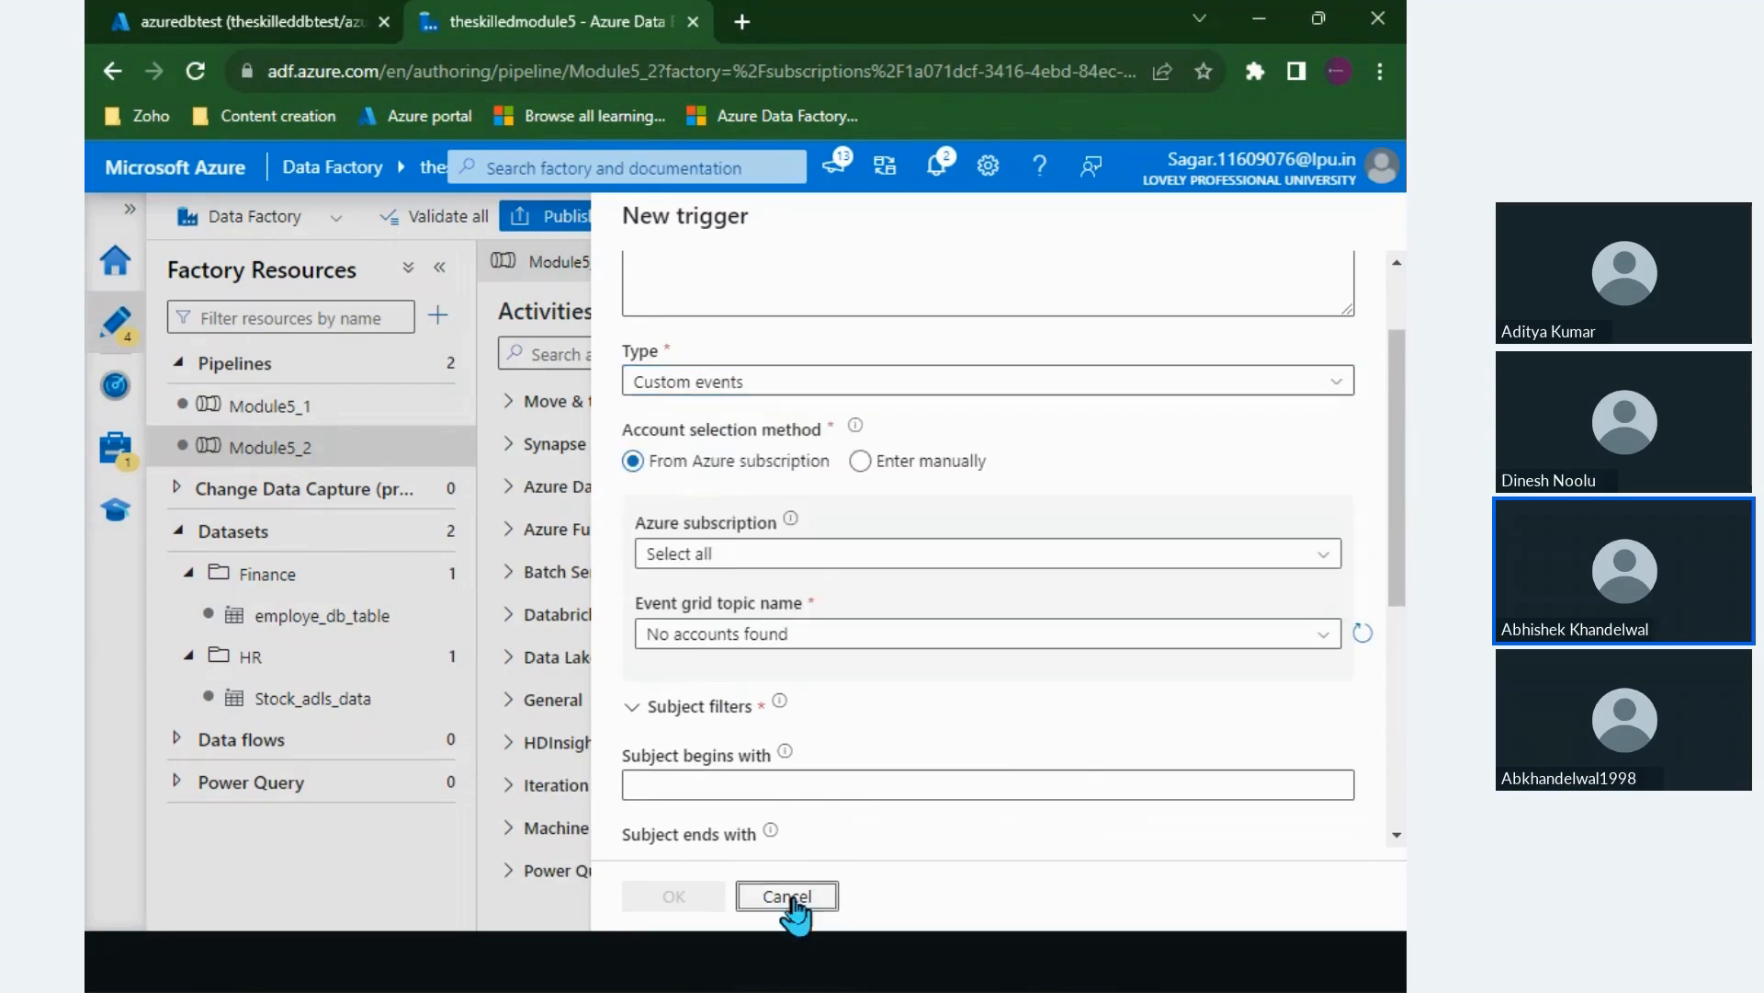
left_click(786, 896)
left_click(632, 614)
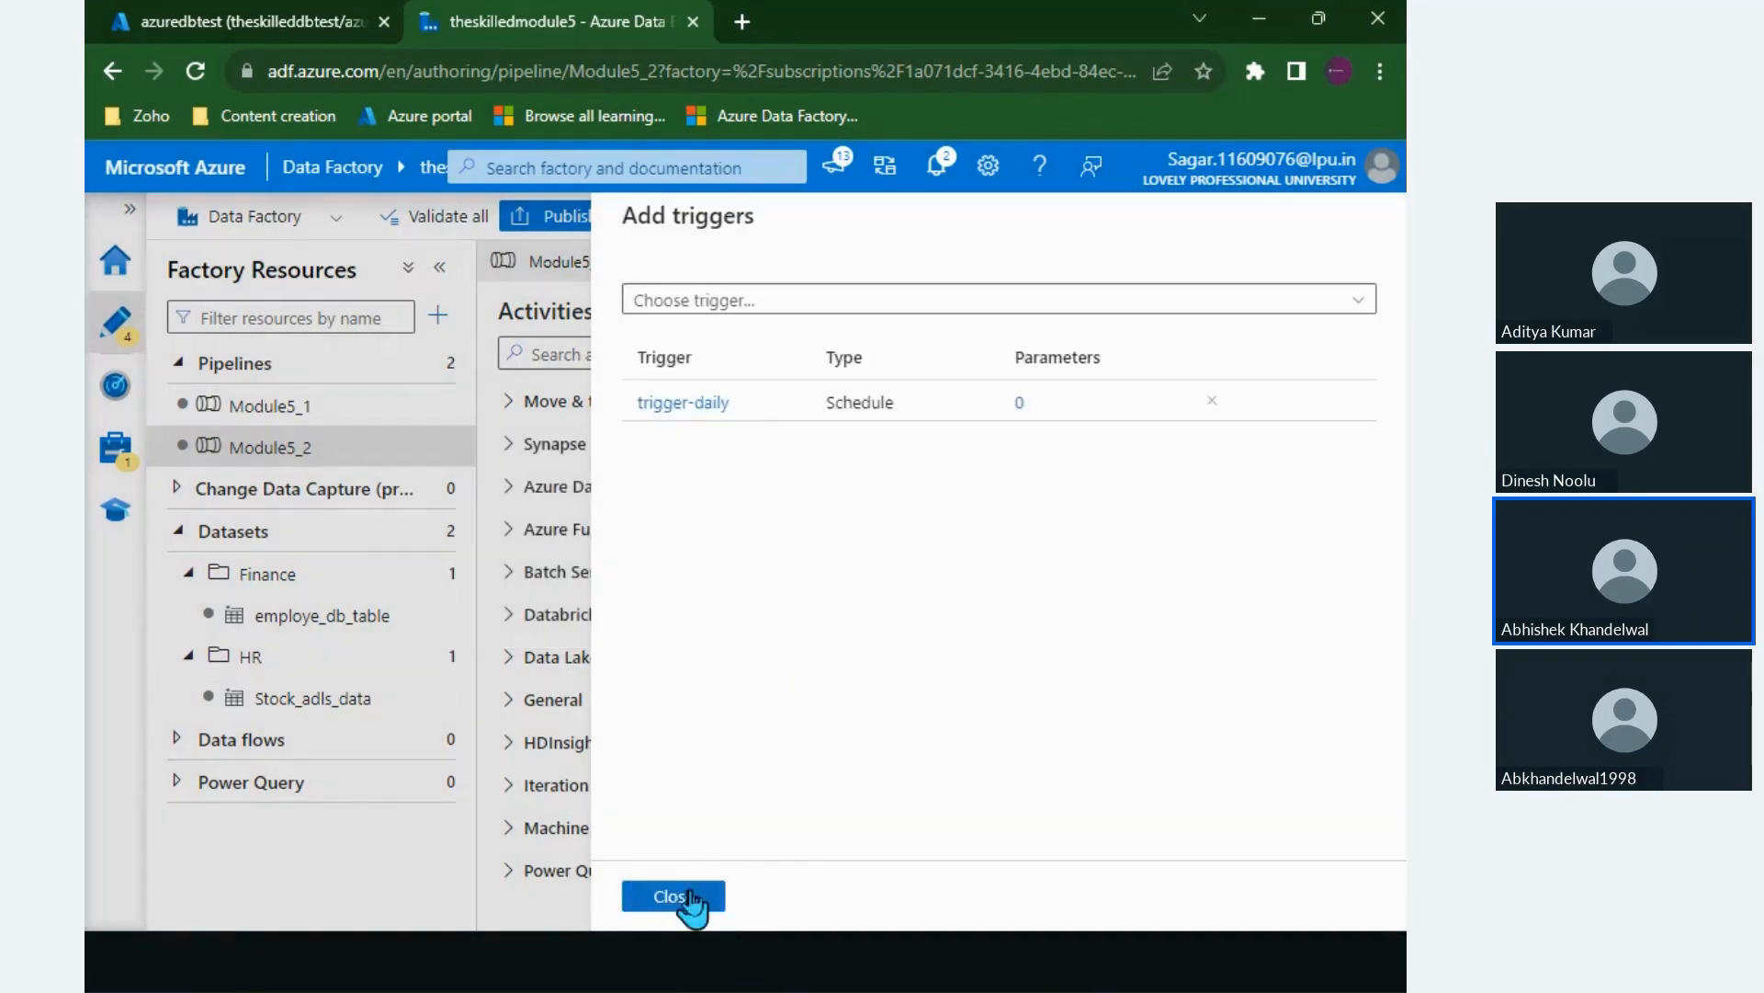
left_click(691, 899)
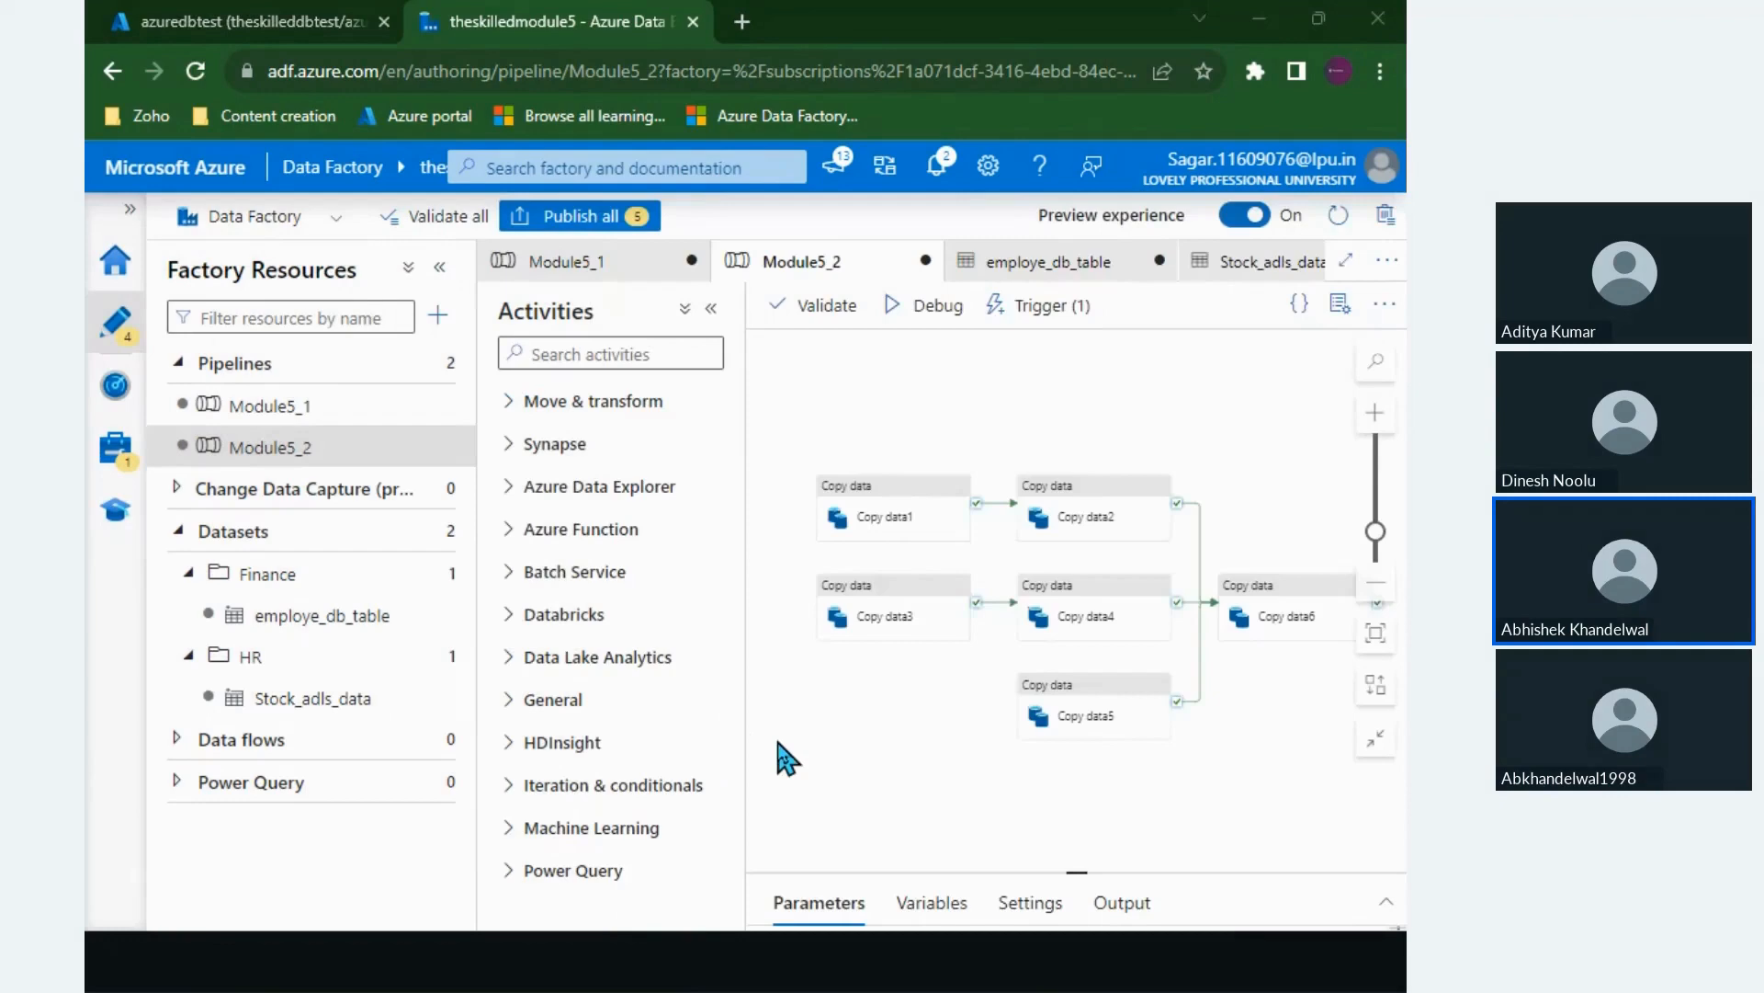
Step: Switch to the Components of ADF slide and handwrite ADF over its text
key("alt+Tab")
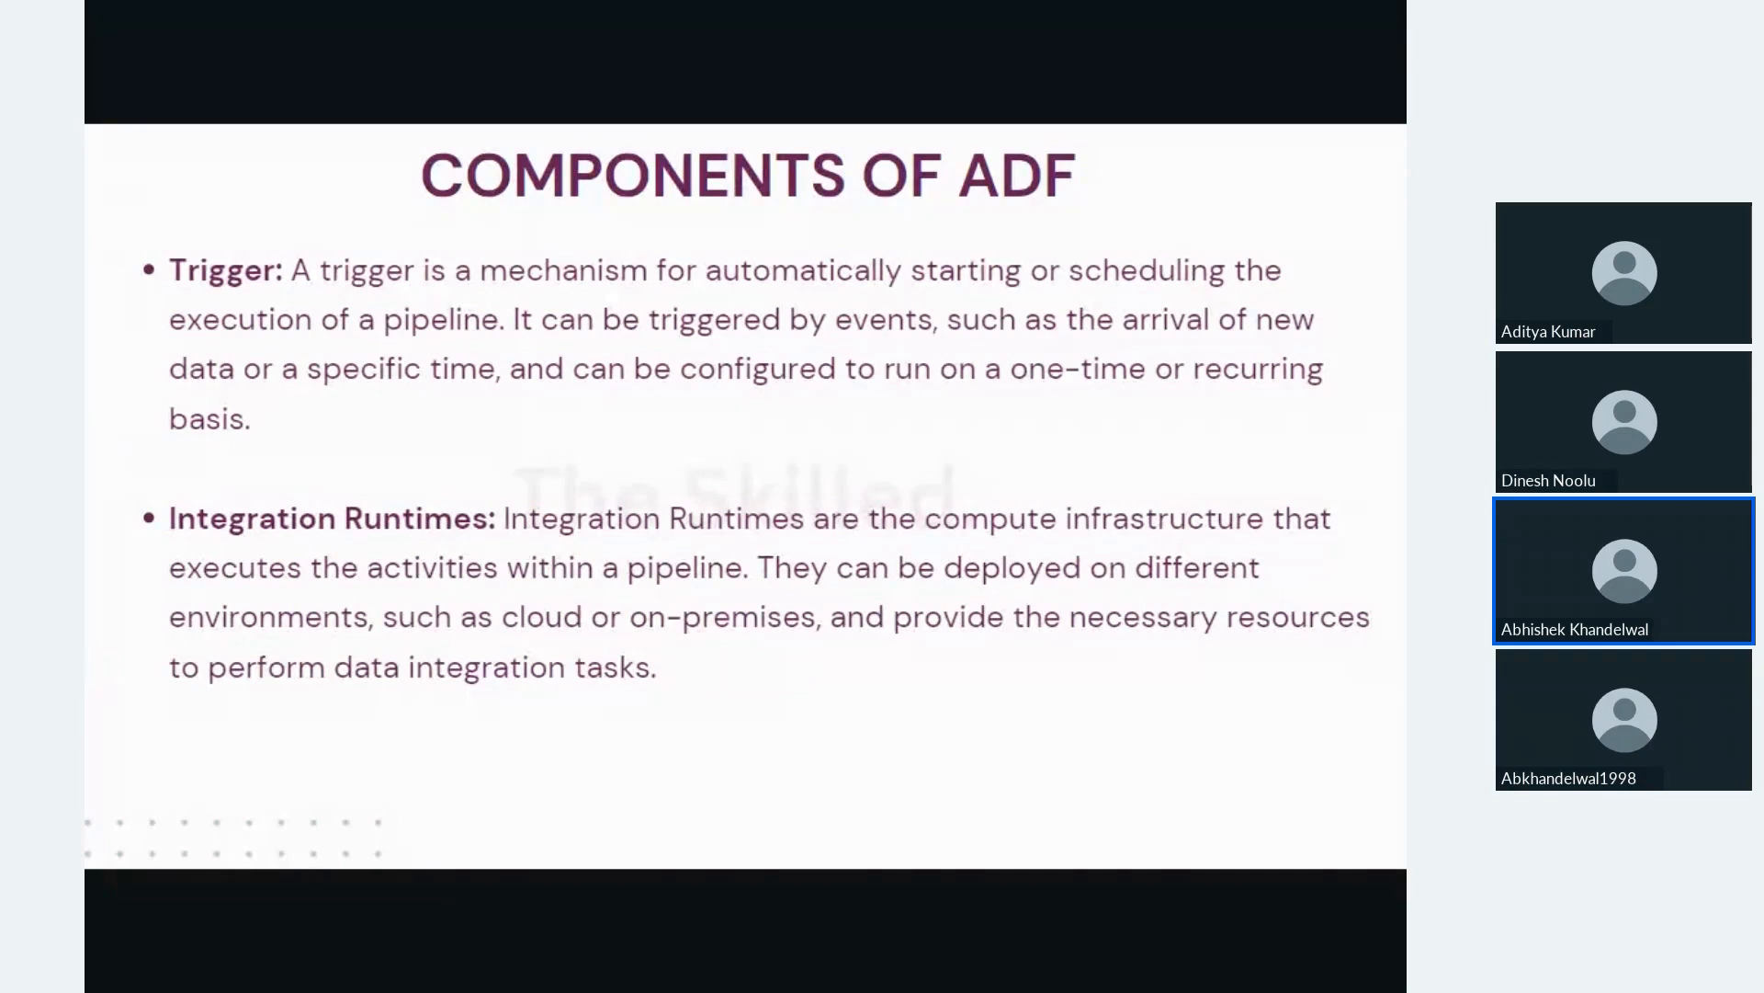
left_click_drag(970, 367, 970, 500)
left_click_drag(991, 347, 1018, 445)
left_click_drag(956, 448, 1066, 418)
left_click_drag(1066, 377, 1093, 476)
mouse_move(1204, 372)
left_mouse_down()
mouse_move(1209, 454)
mouse_move(1270, 364)
left_mouse_up()
left_click_drag(1209, 406, 1268, 402)
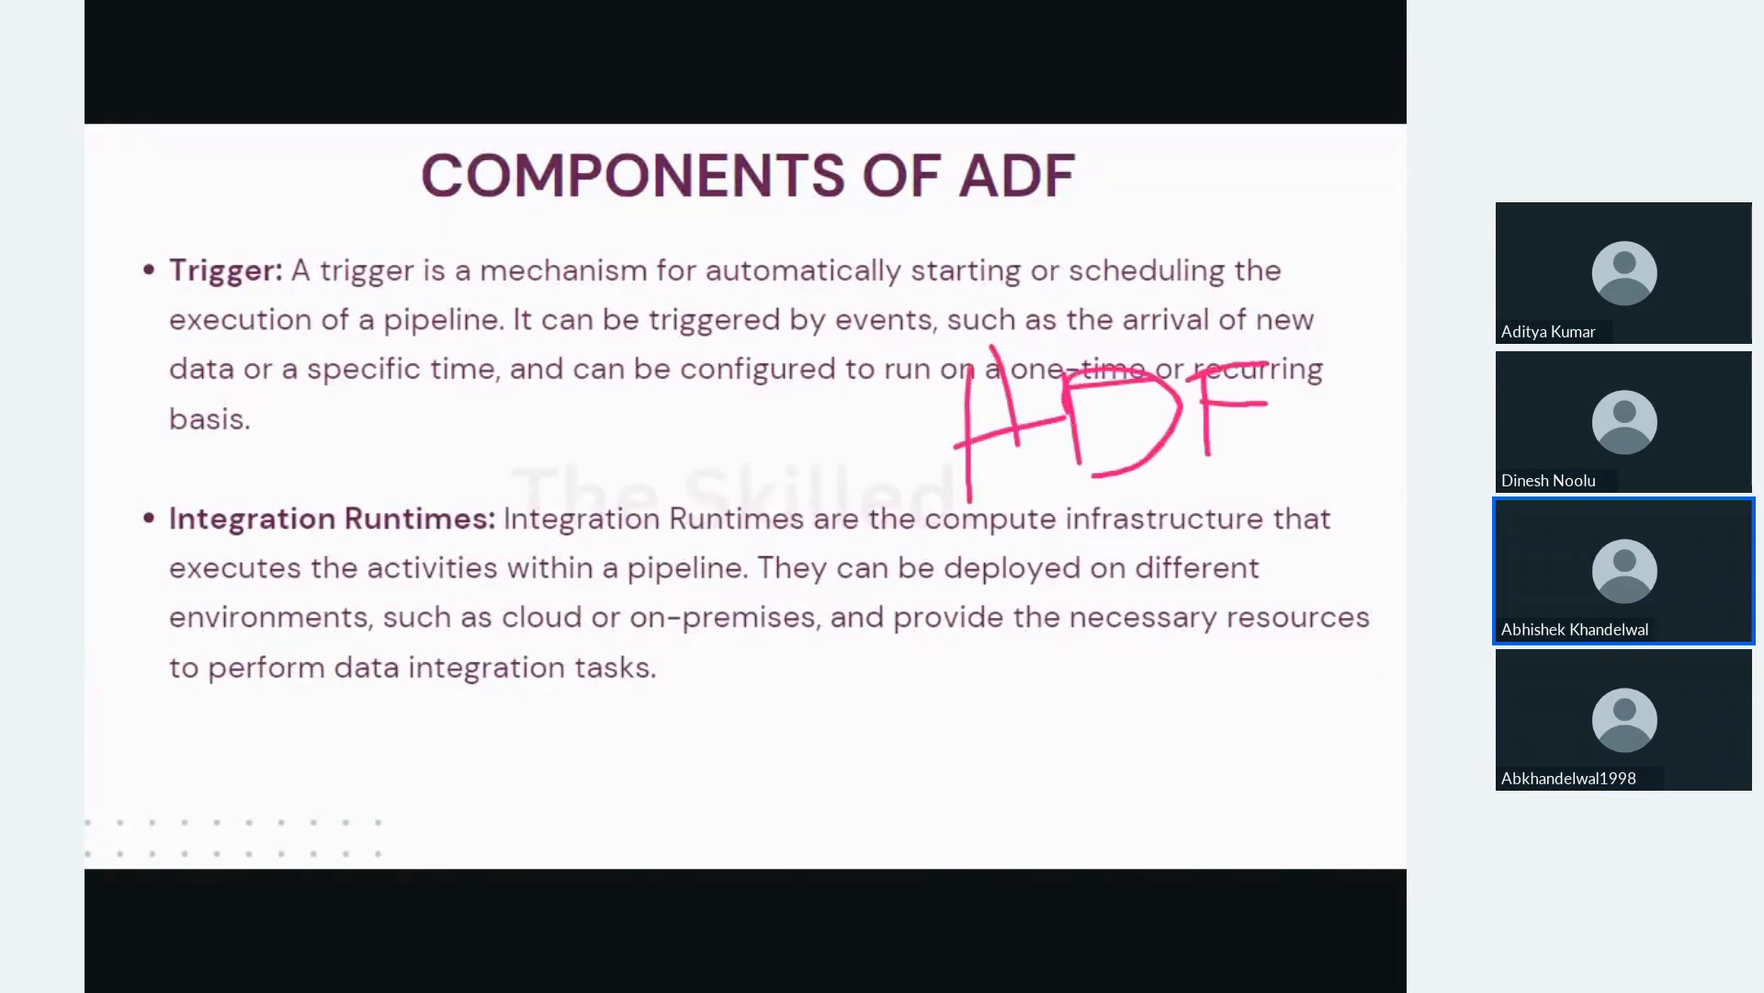
Step: Extend the slide sketch with DS joined to ADF by a double-headed arrow labelled LS, and a downward arrow to IR
left_click_drag(134, 426, 138, 567)
mouse_move(142, 404)
left_mouse_down()
mouse_move(236, 421)
mouse_move(158, 542)
left_mouse_up()
left_click_drag(354, 415, 271, 535)
left_click_drag(684, 459, 802, 451)
mouse_move(763, 414)
left_mouse_down()
mouse_move(807, 458)
mouse_move(750, 492)
left_mouse_up()
mouse_move(468, 443)
left_mouse_down()
mouse_move(422, 522)
mouse_move(516, 523)
left_mouse_up()
mouse_move(562, 359)
left_mouse_down()
mouse_move(548, 427)
mouse_move(606, 426)
left_mouse_up()
left_click_drag(698, 345, 636, 426)
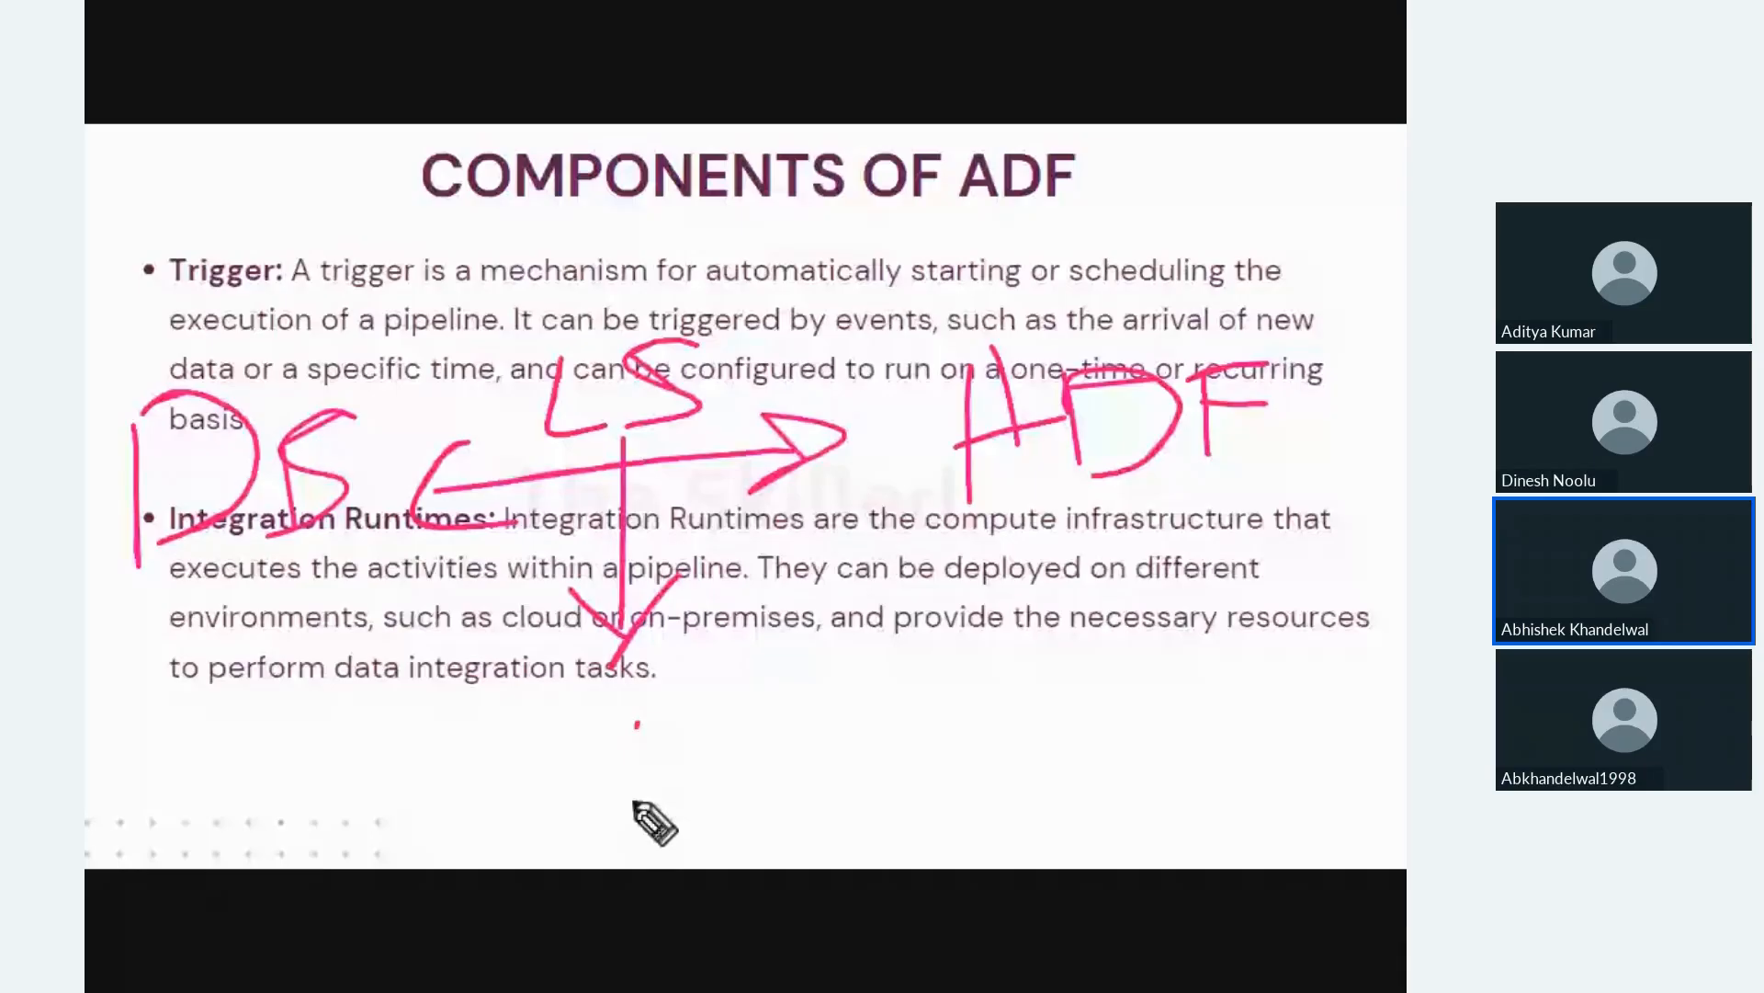
left_click_drag(634, 801, 634, 809)
left_click_drag(584, 736, 713, 716)
left_click_drag(607, 811, 713, 799)
left_click_drag(749, 724, 766, 786)
left_click_drag(749, 726, 859, 810)
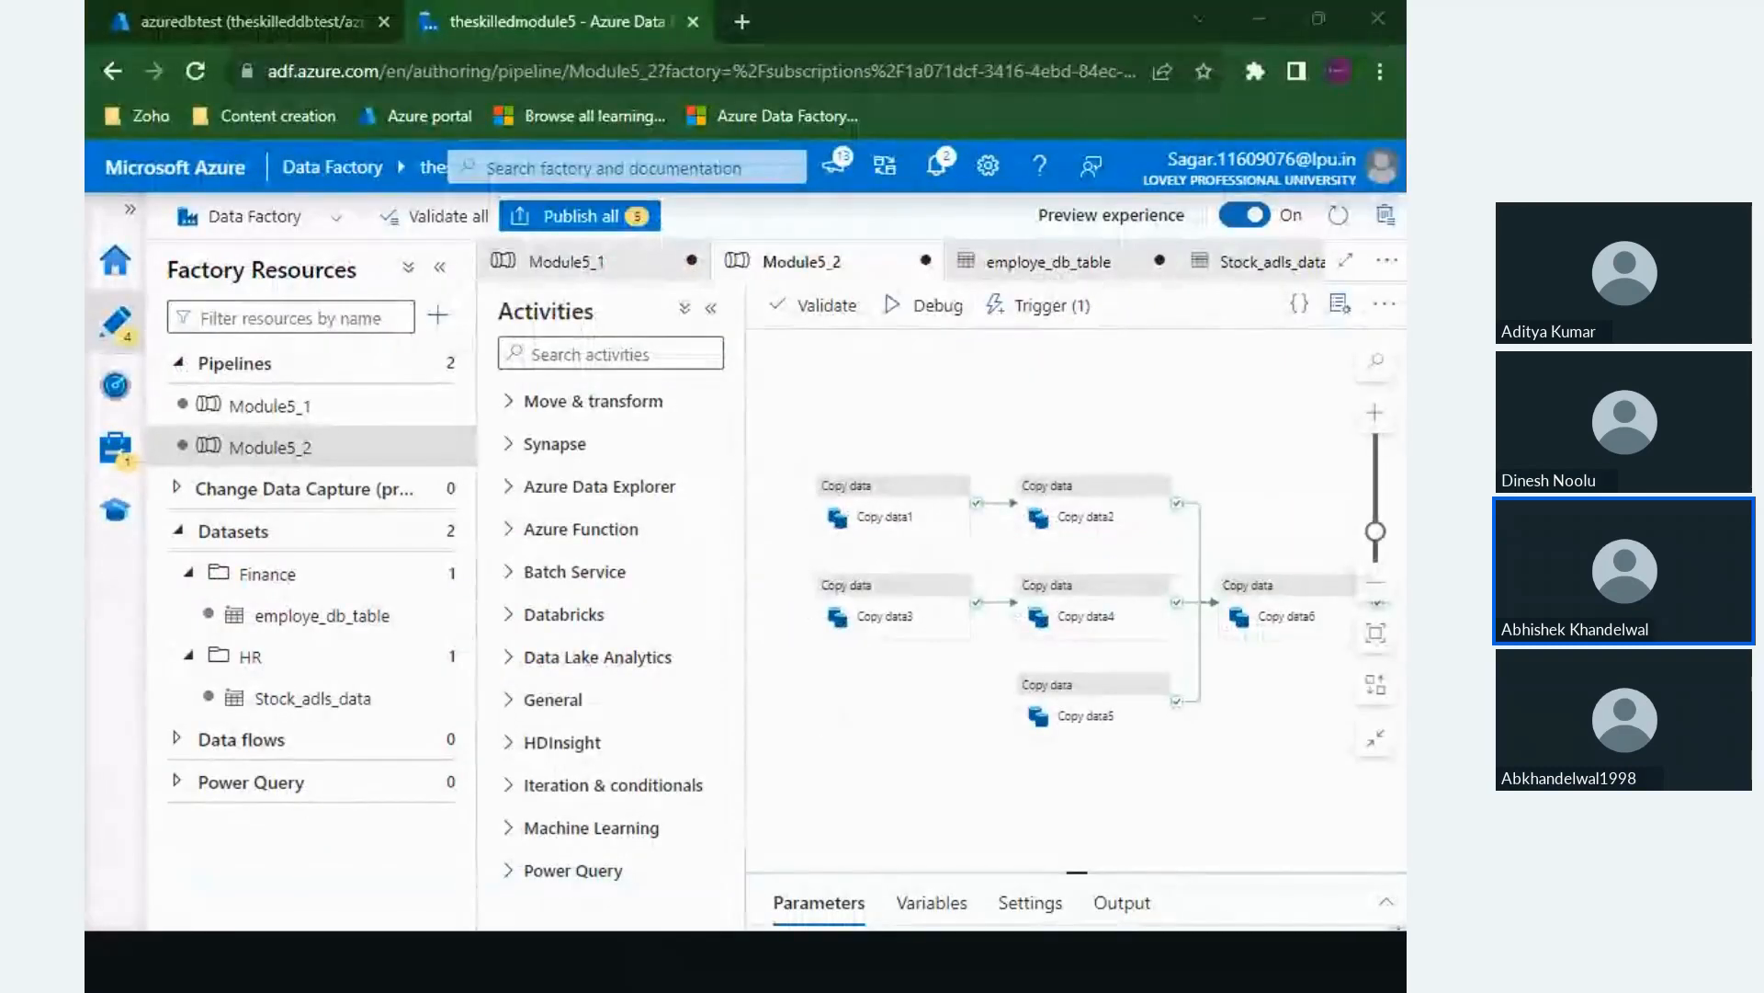
Step: Switch to the data factory, open the Ls_AzureDB linked service for editing, and show its available integration runtimes
left_click(115, 448)
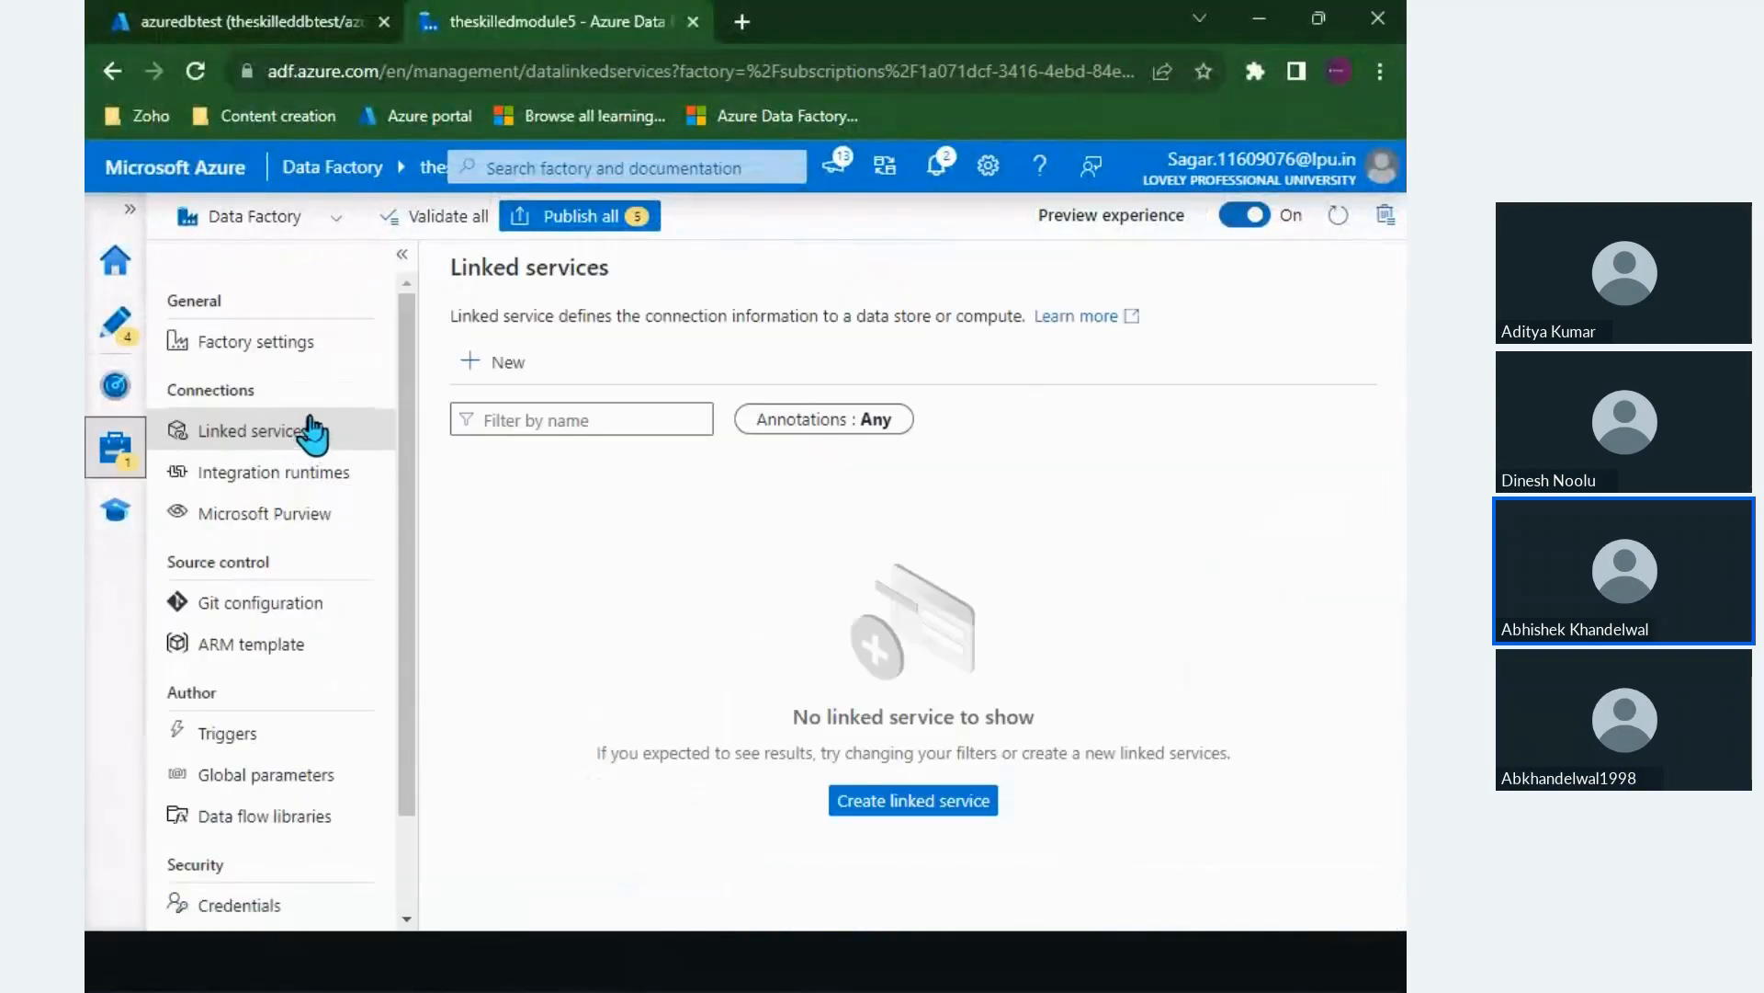
left_click(546, 568)
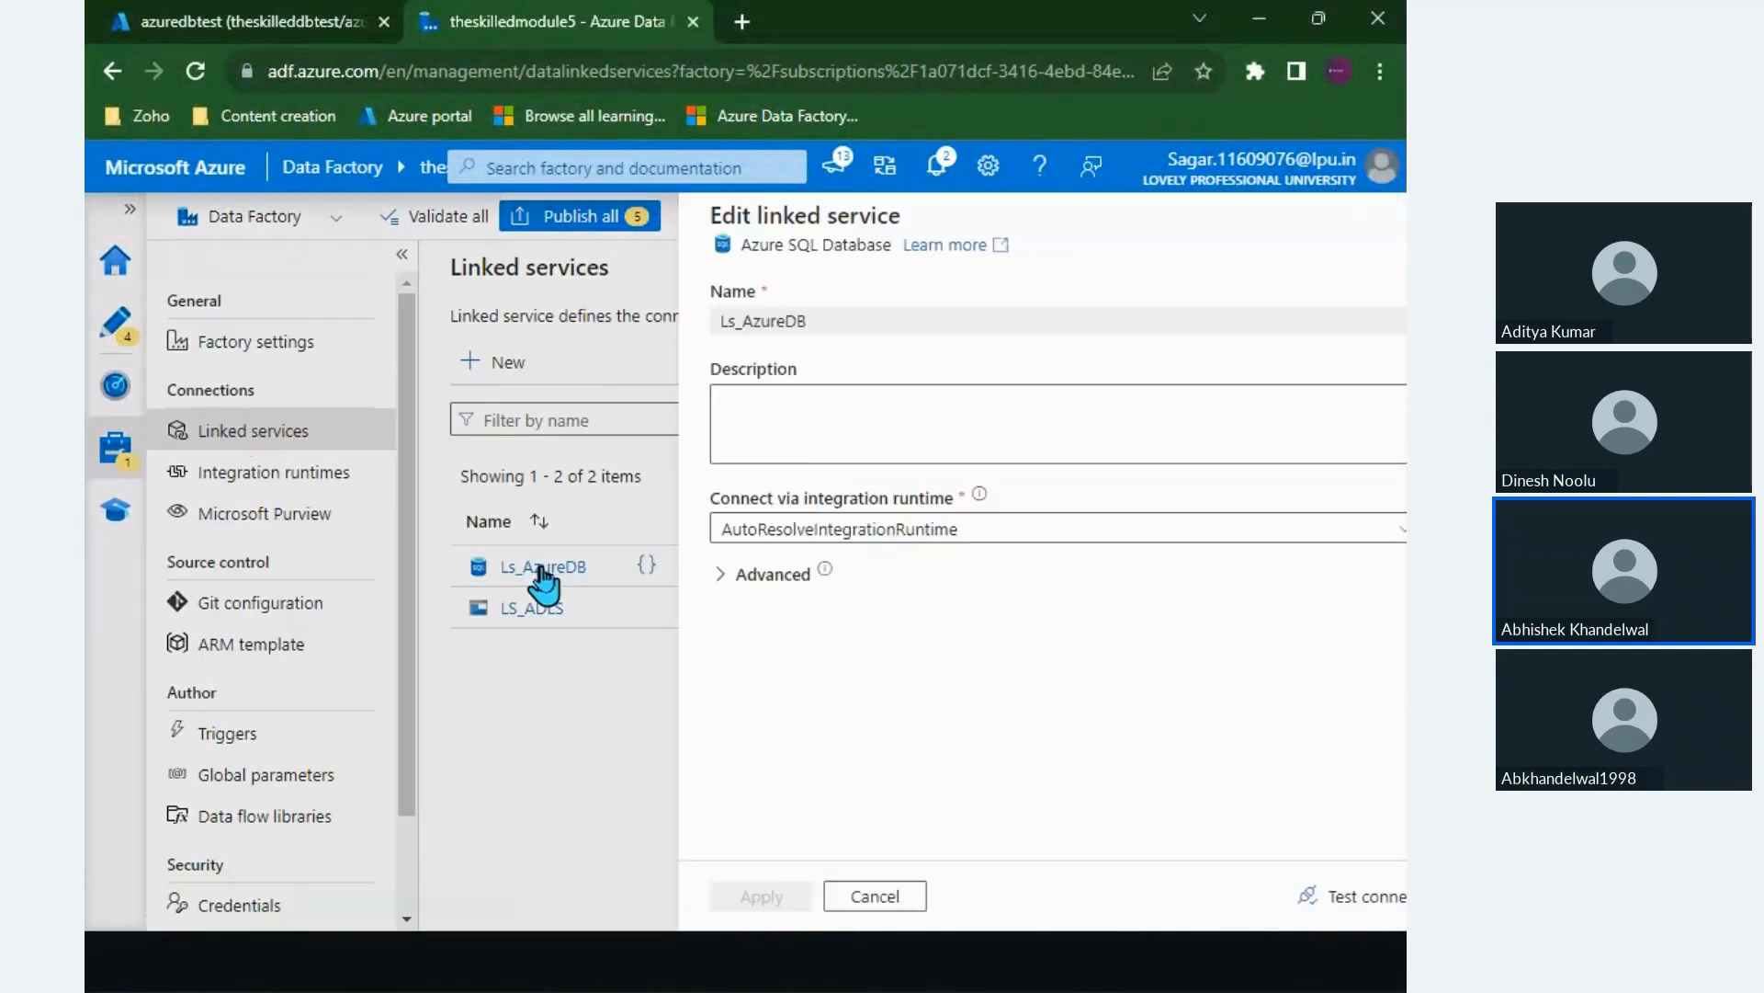
left_click_drag(646, 501, 808, 504)
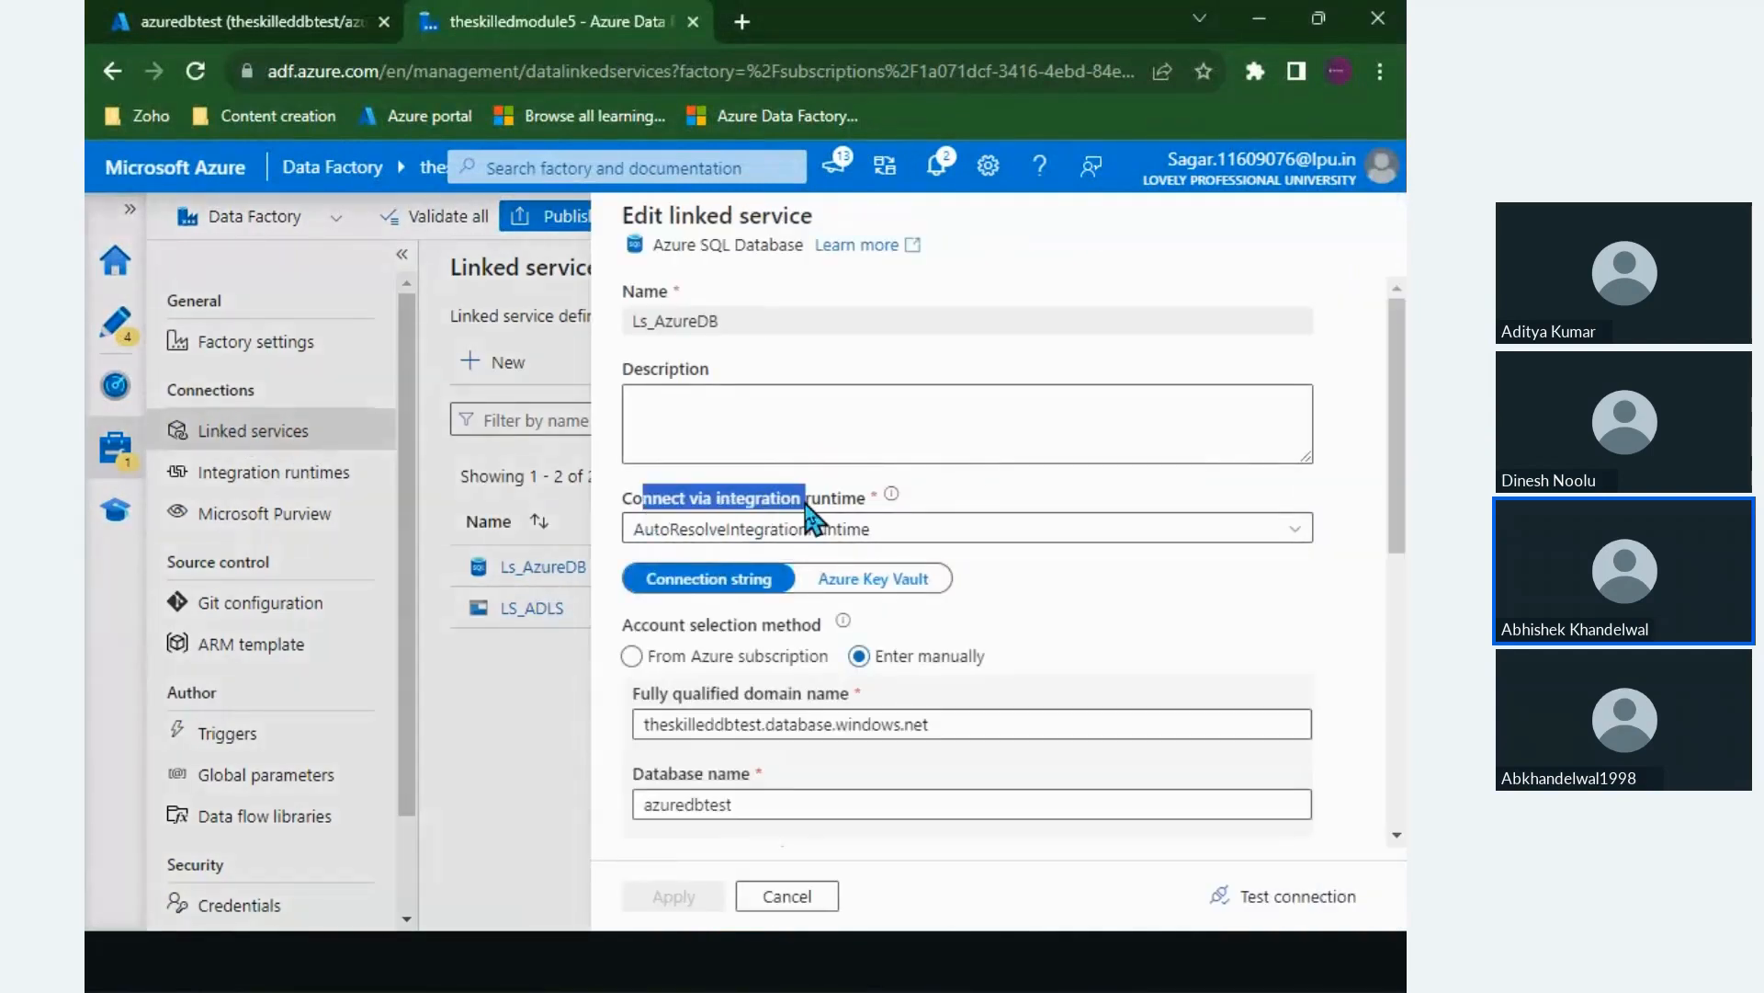
left_click(808, 505)
triple_click(813, 501)
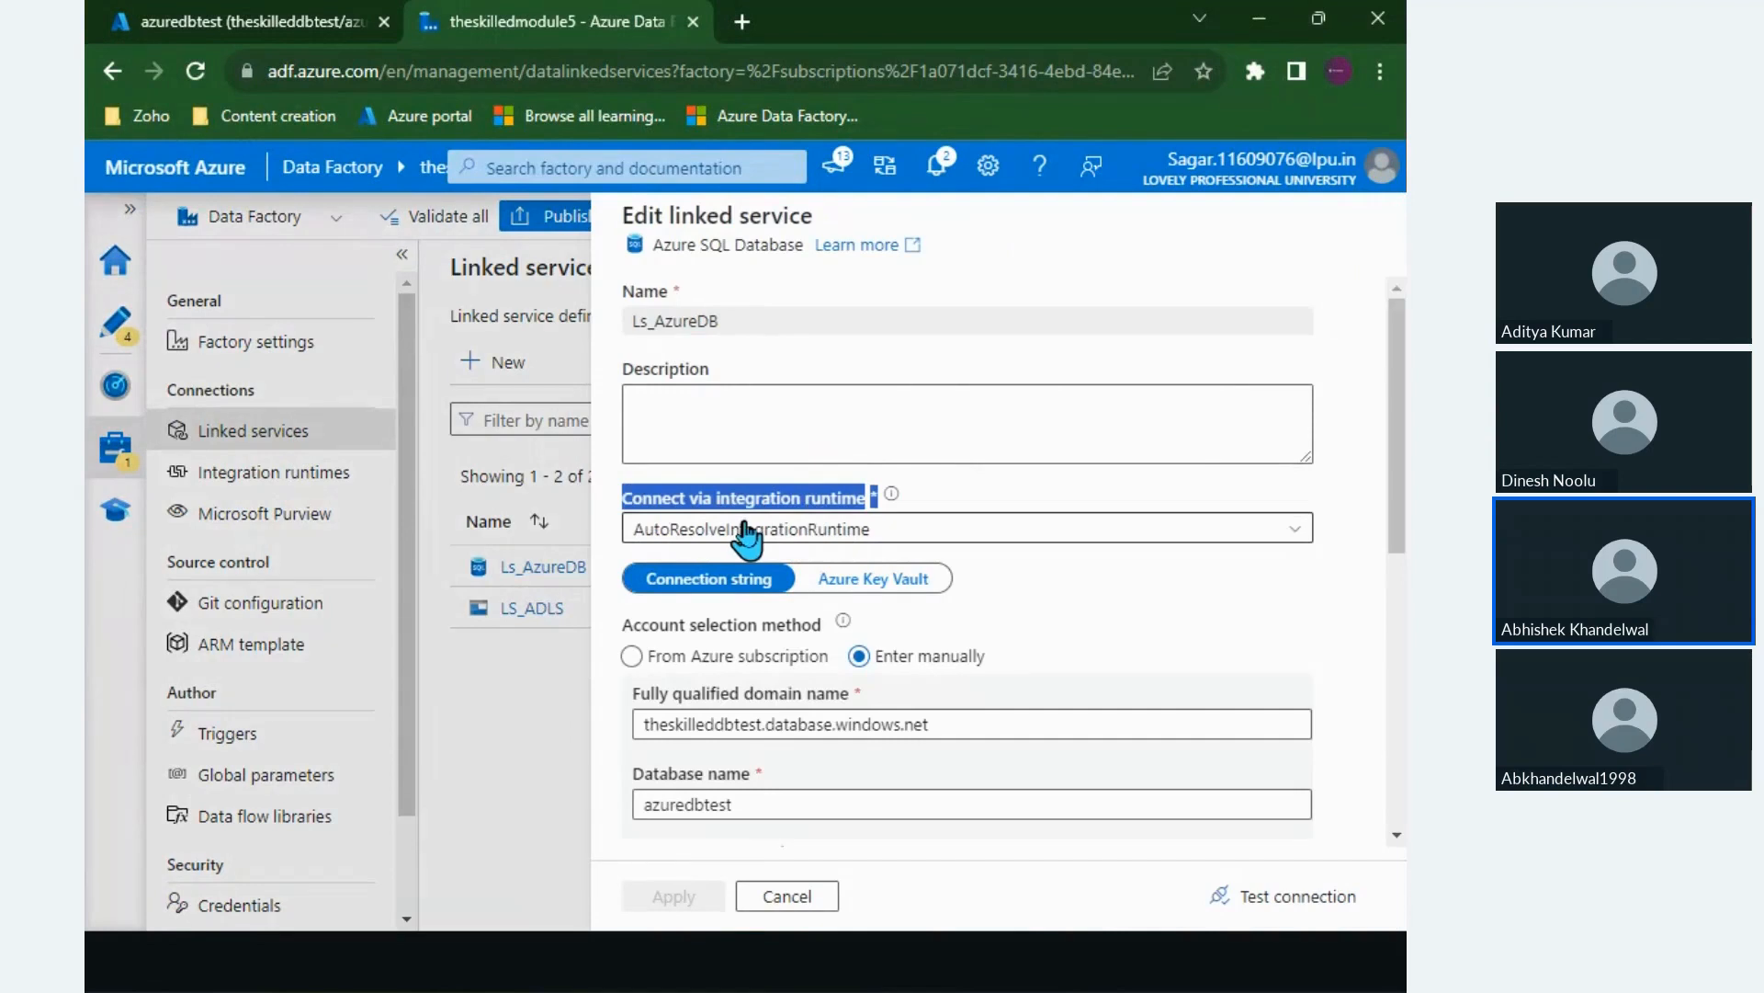
scroll(770, 540, "down", 1)
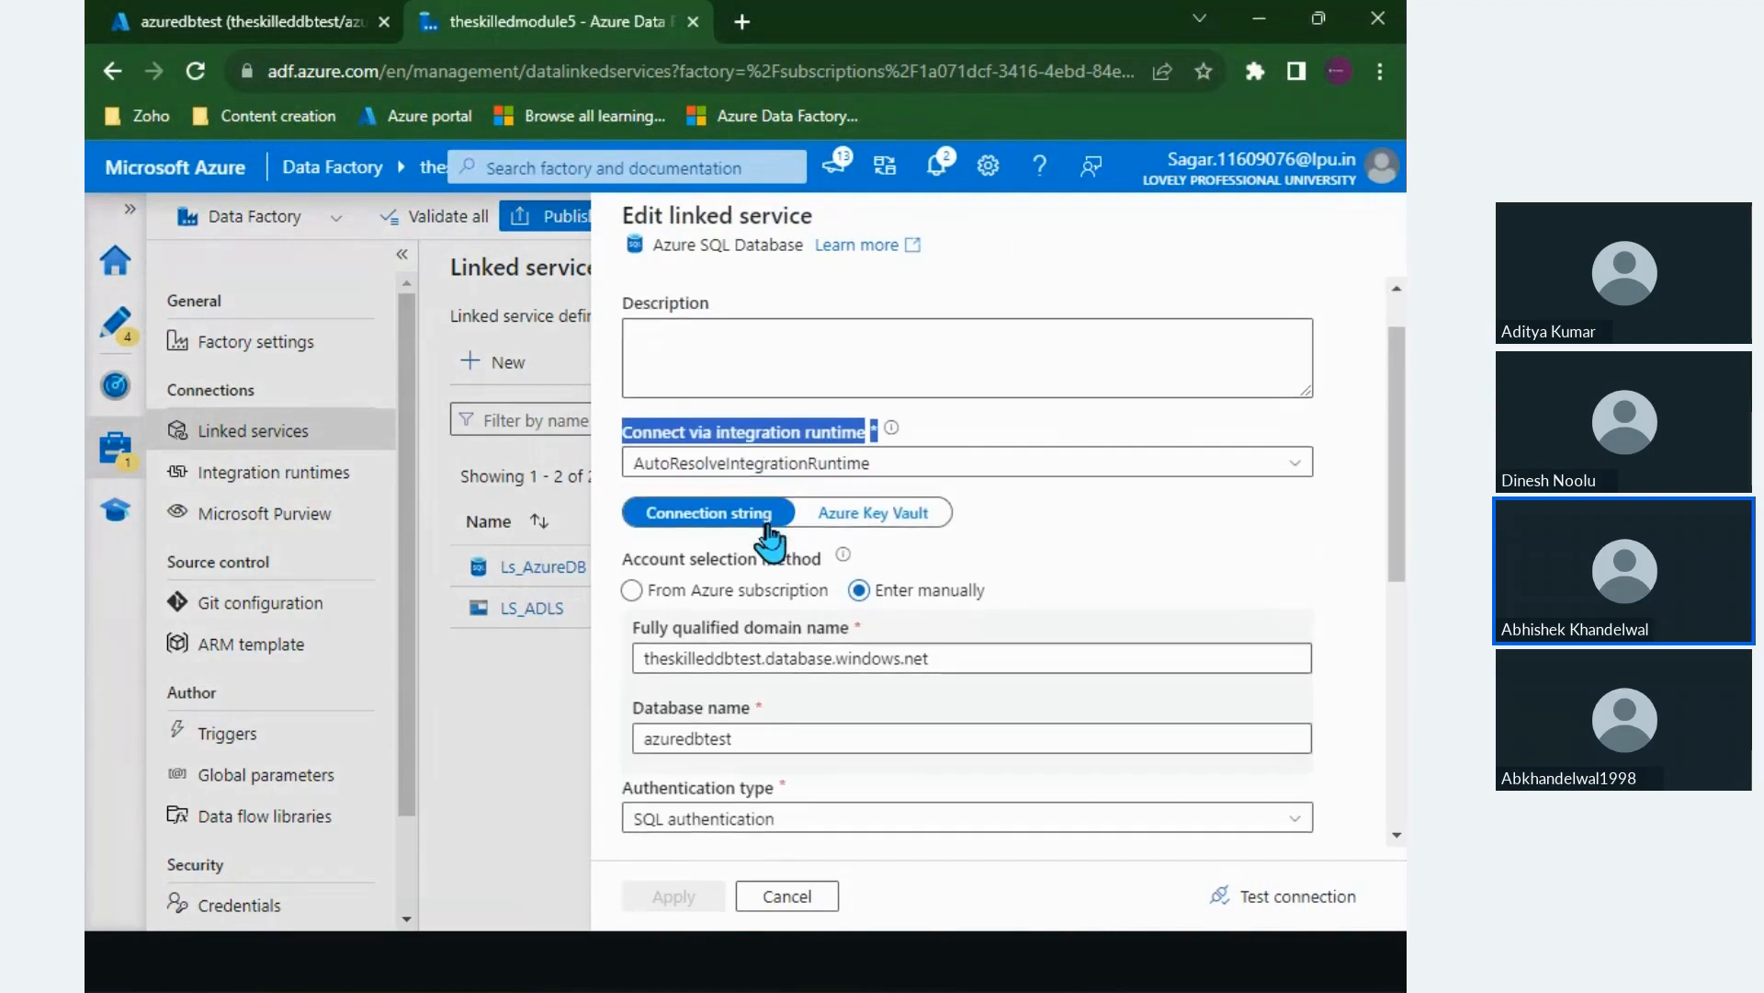
left_click(839, 469)
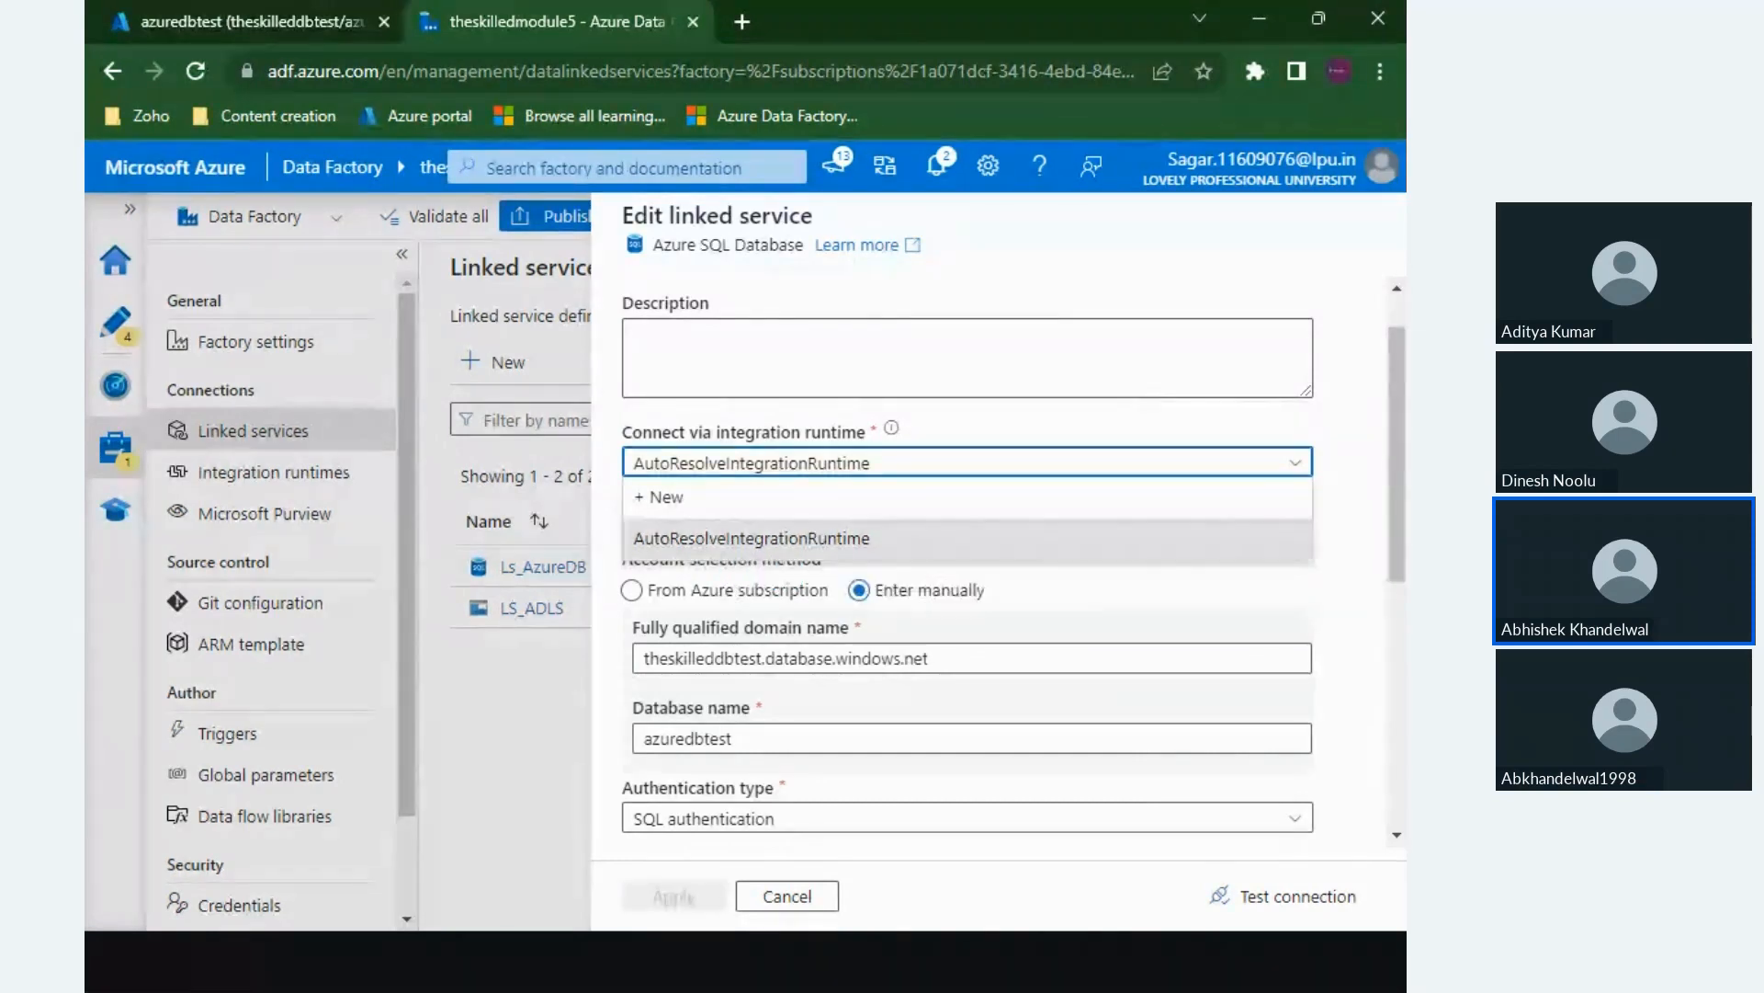
Step: Draw a freehand box containing two D shapes, with a triangle beneath it, over the linked service page
key("alt+Tab")
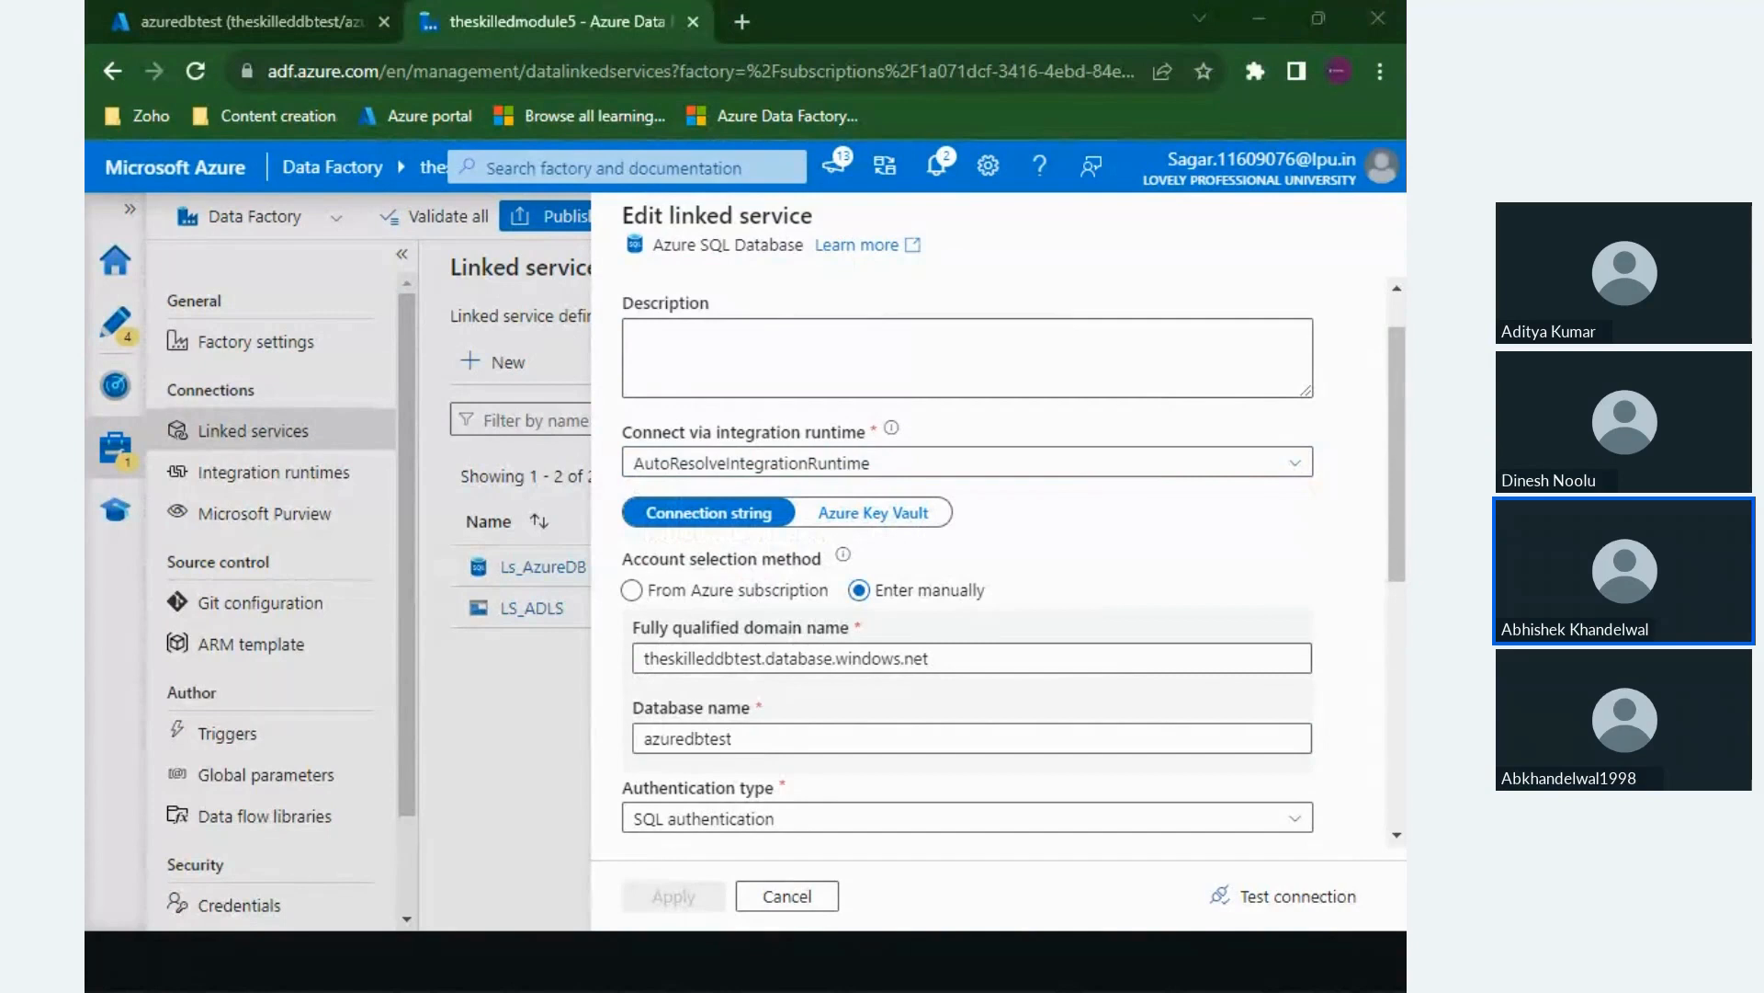
mouse_move(236, 377)
left_mouse_down()
mouse_move(246, 551)
mouse_move(304, 351)
mouse_move(542, 464)
mouse_move(244, 531)
left_mouse_up()
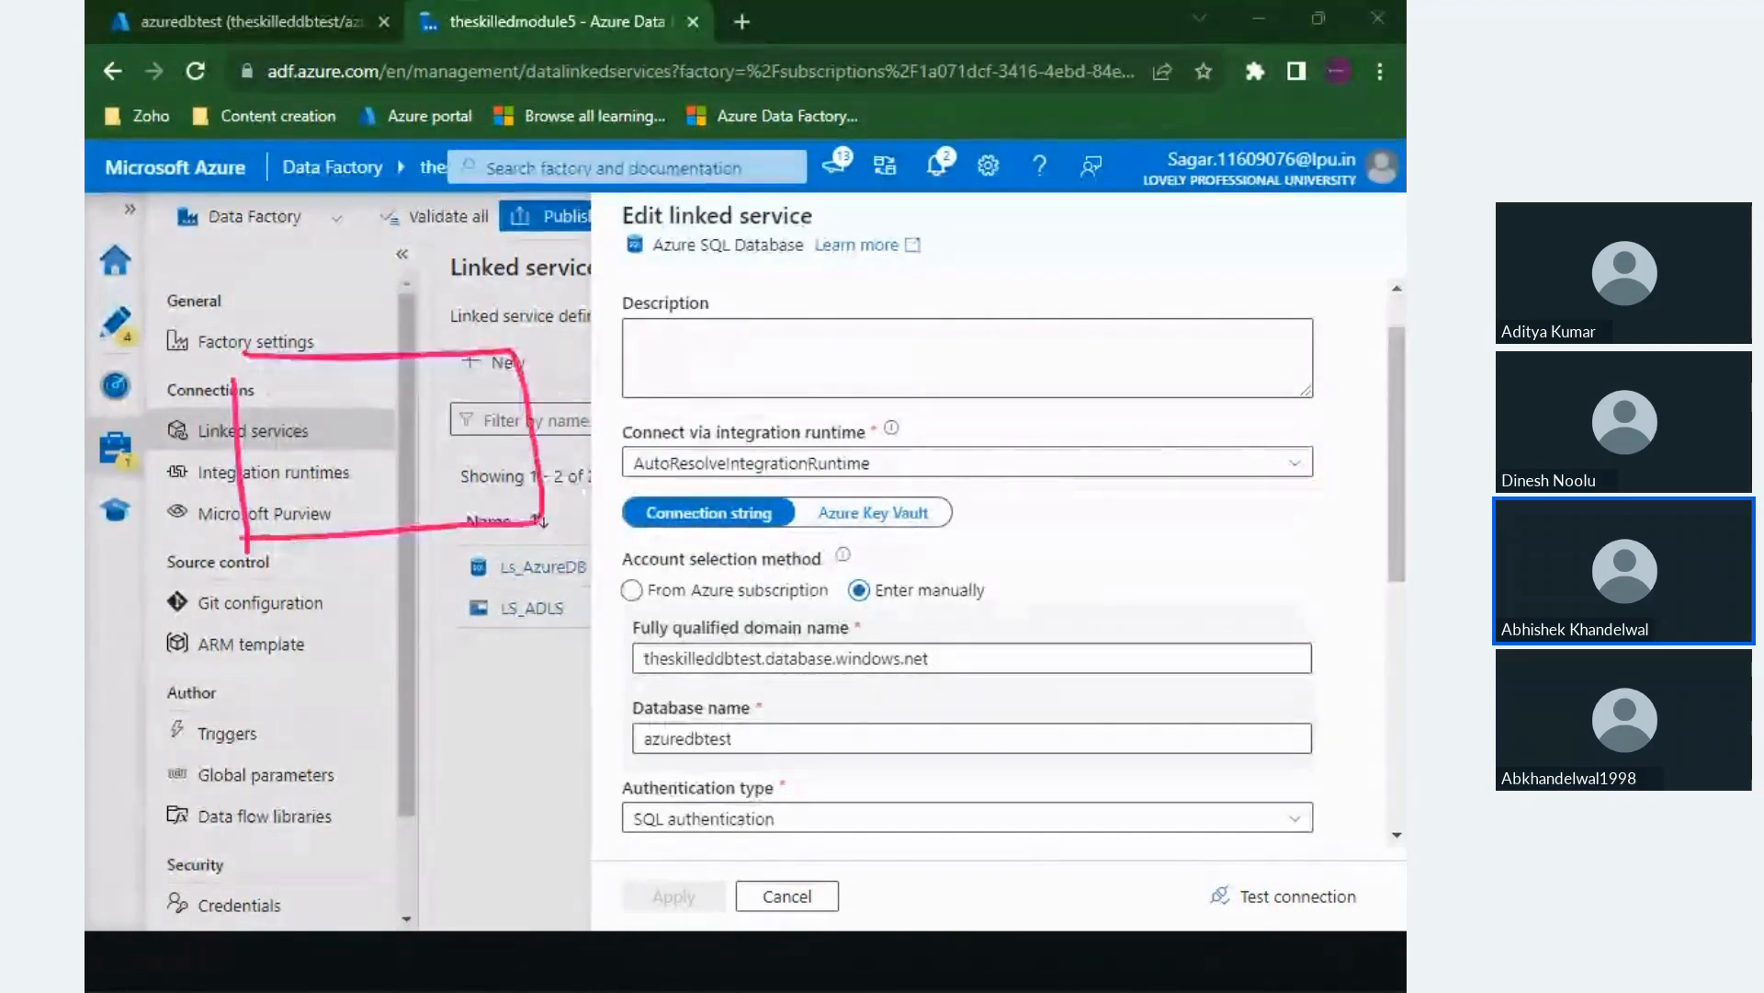
left_click_drag(370, 555, 382, 561)
mouse_move(285, 425)
left_mouse_down()
mouse_move(286, 467)
mouse_move(342, 423)
mouse_move(298, 473)
left_mouse_up()
left_click_drag(391, 422, 397, 467)
left_click_drag(390, 420, 402, 473)
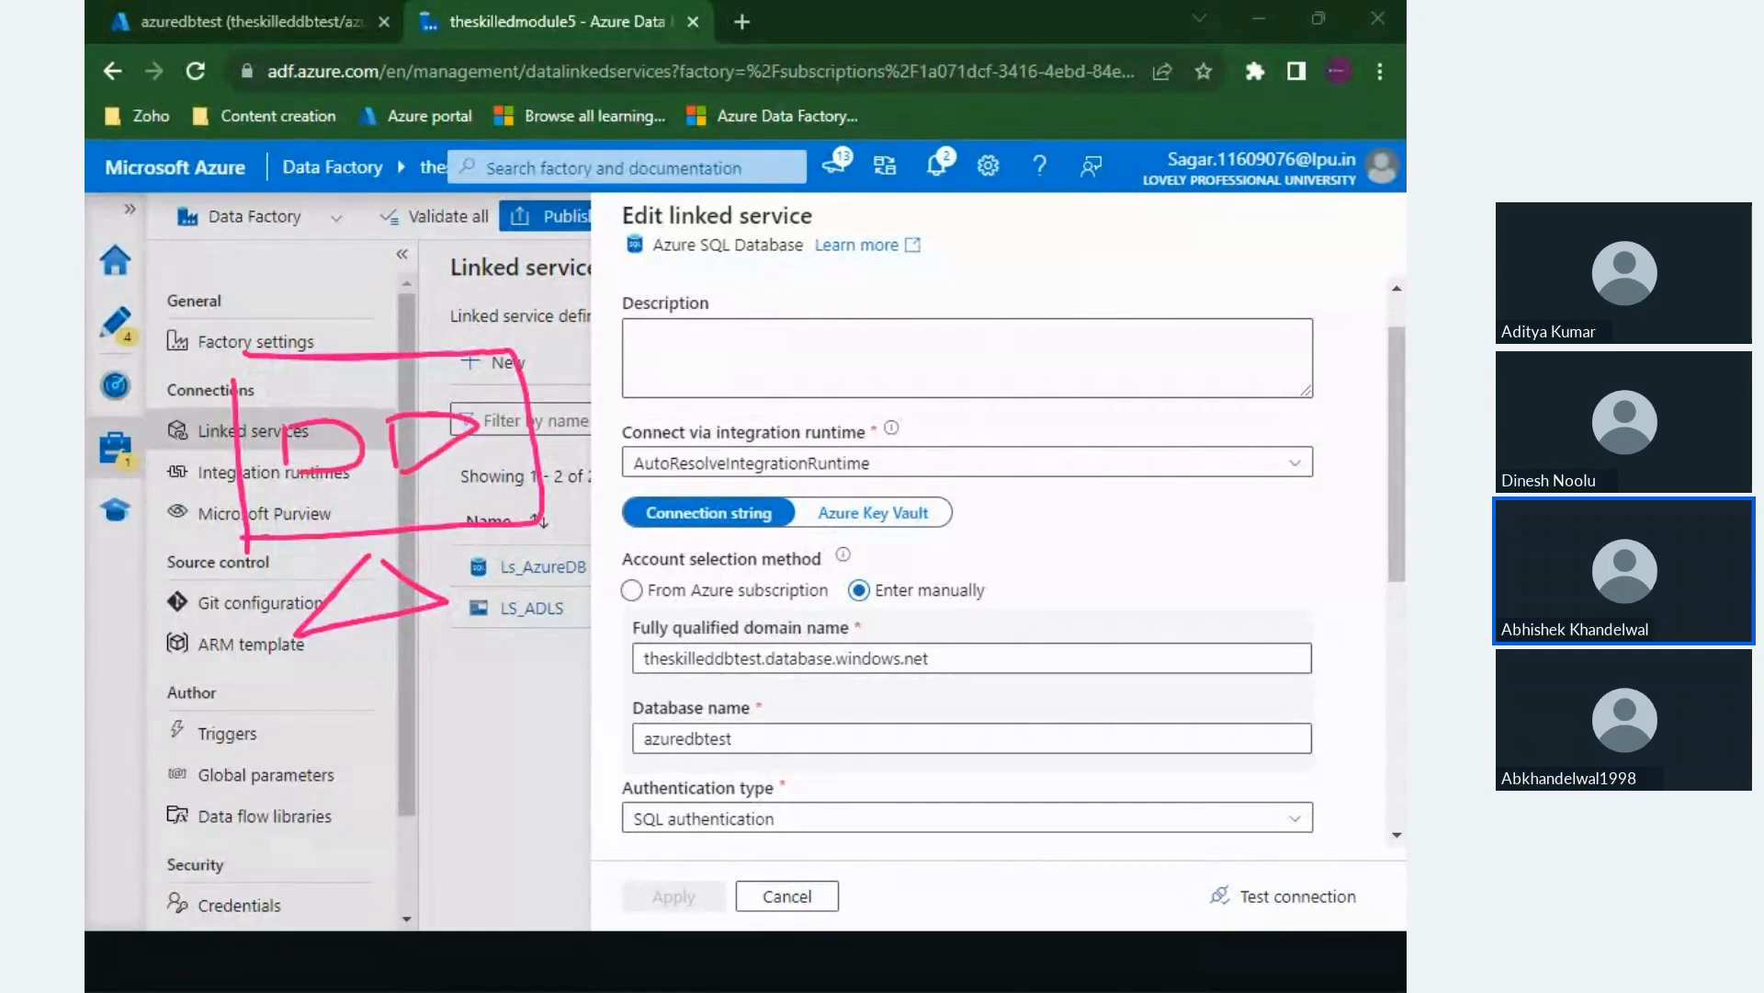
Step: Handwrite ADF over the linked service form, with a downward arrow pointing to AZSQL
mouse_move(1002, 313)
left_mouse_down()
mouse_move(976, 416)
mouse_move(1041, 407)
left_mouse_up()
mouse_move(974, 381)
left_mouse_down()
mouse_move(1098, 345)
mouse_move(1087, 429)
left_mouse_up()
left_click_drag(1090, 354, 1074, 415)
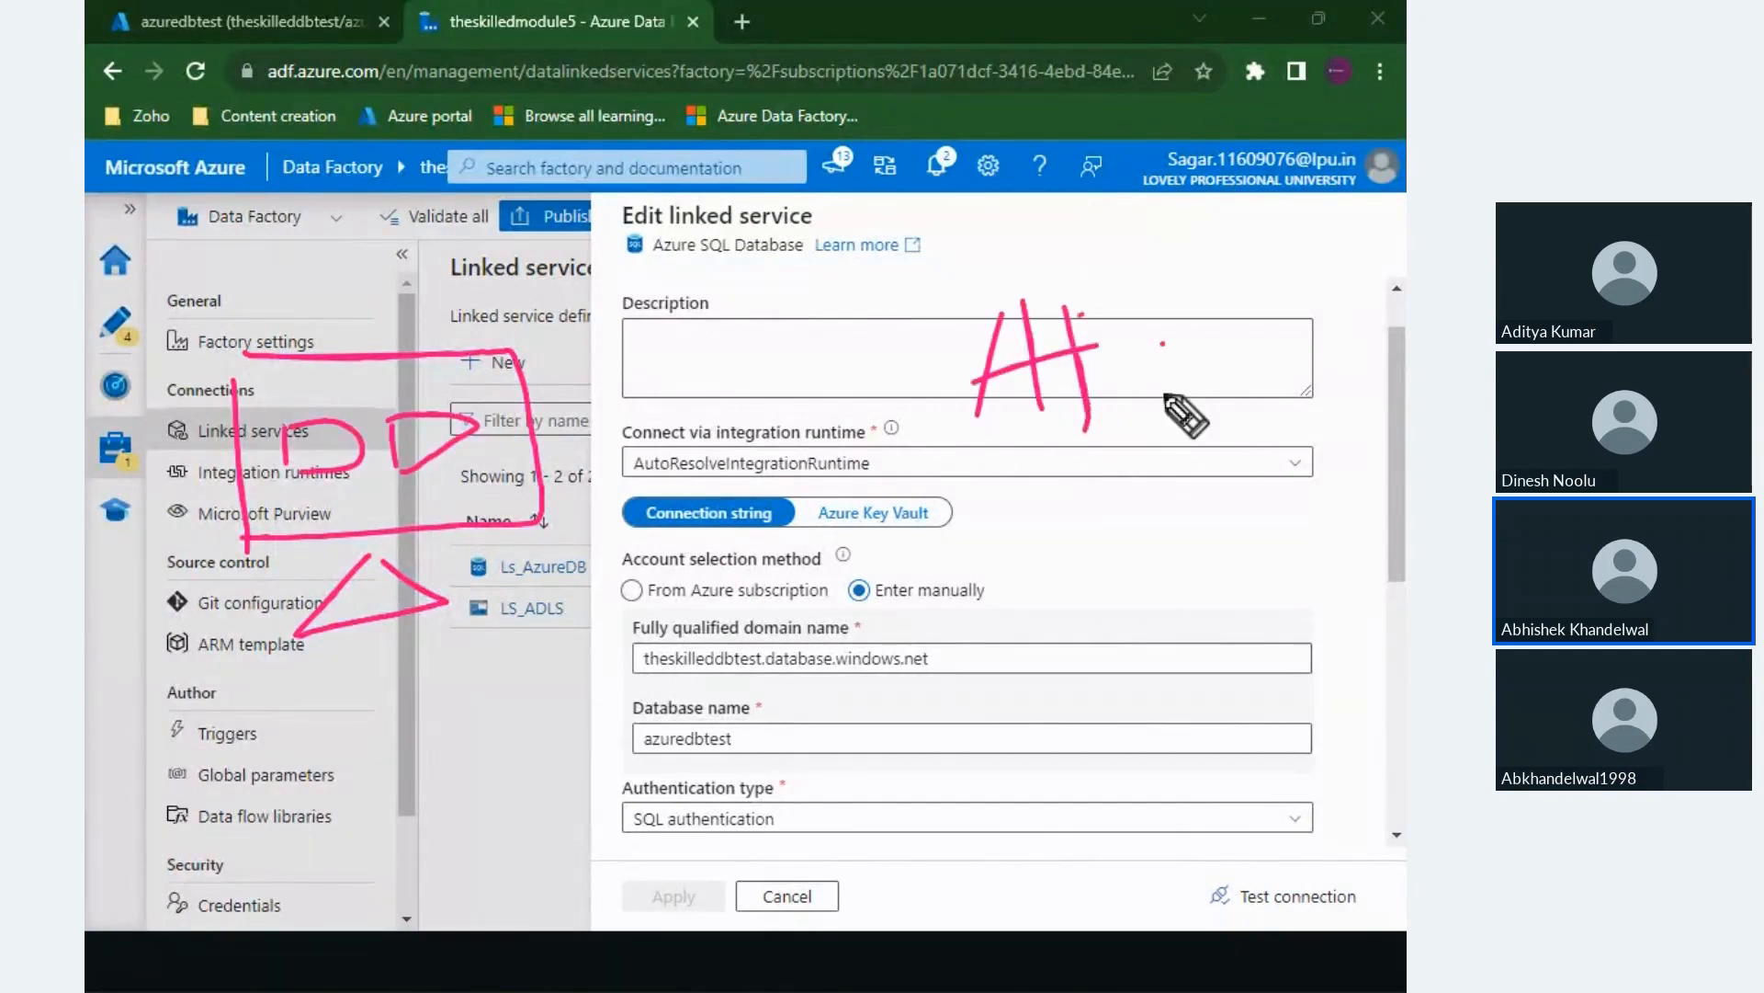
left_click_drag(1081, 317, 1085, 404)
left_click_drag(1166, 320, 1165, 397)
left_click_drag(1163, 319, 1247, 313)
left_click_drag(1159, 372, 1246, 360)
left_click_drag(1127, 477, 1129, 654)
left_click_drag(1064, 620, 1131, 654)
left_click_drag(1037, 746, 981, 842)
mouse_move(1141, 757)
left_mouse_down()
mouse_move(1098, 807)
mouse_move(1144, 757)
left_mouse_up()
left_click_drag(1148, 796, 1183, 822)
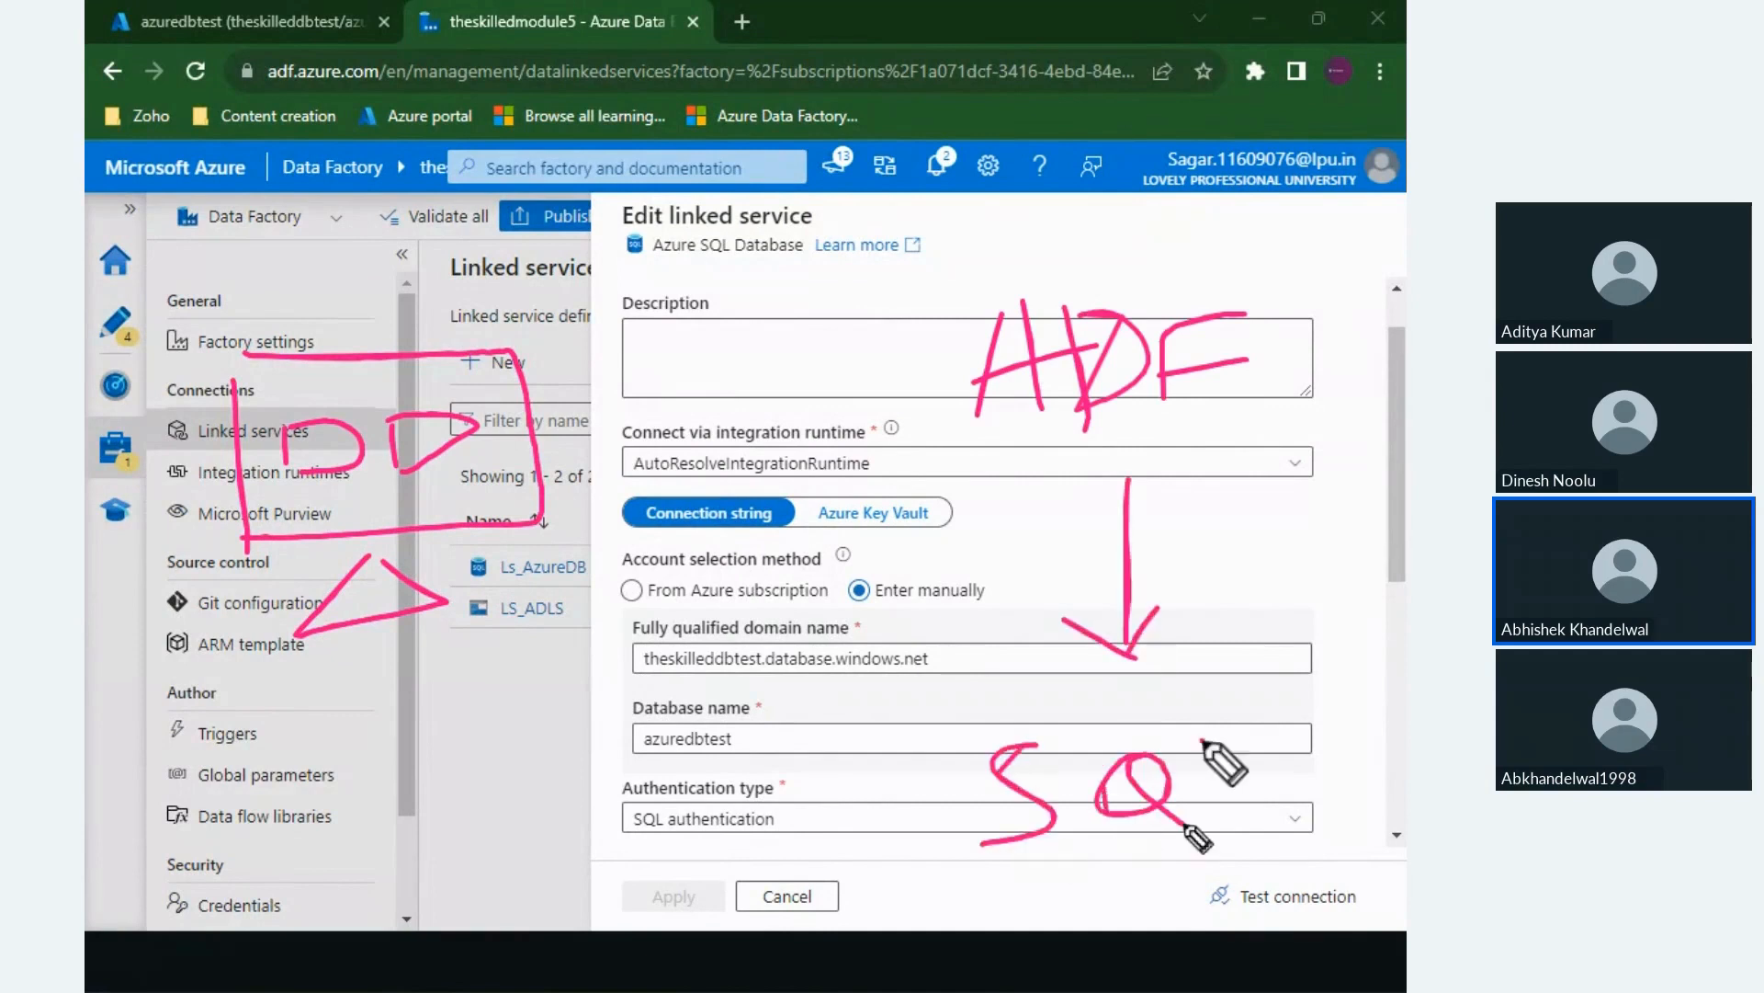
left_click_drag(1200, 741, 1269, 803)
left_click_drag(852, 832, 896, 809)
left_click_drag(859, 802, 965, 827)
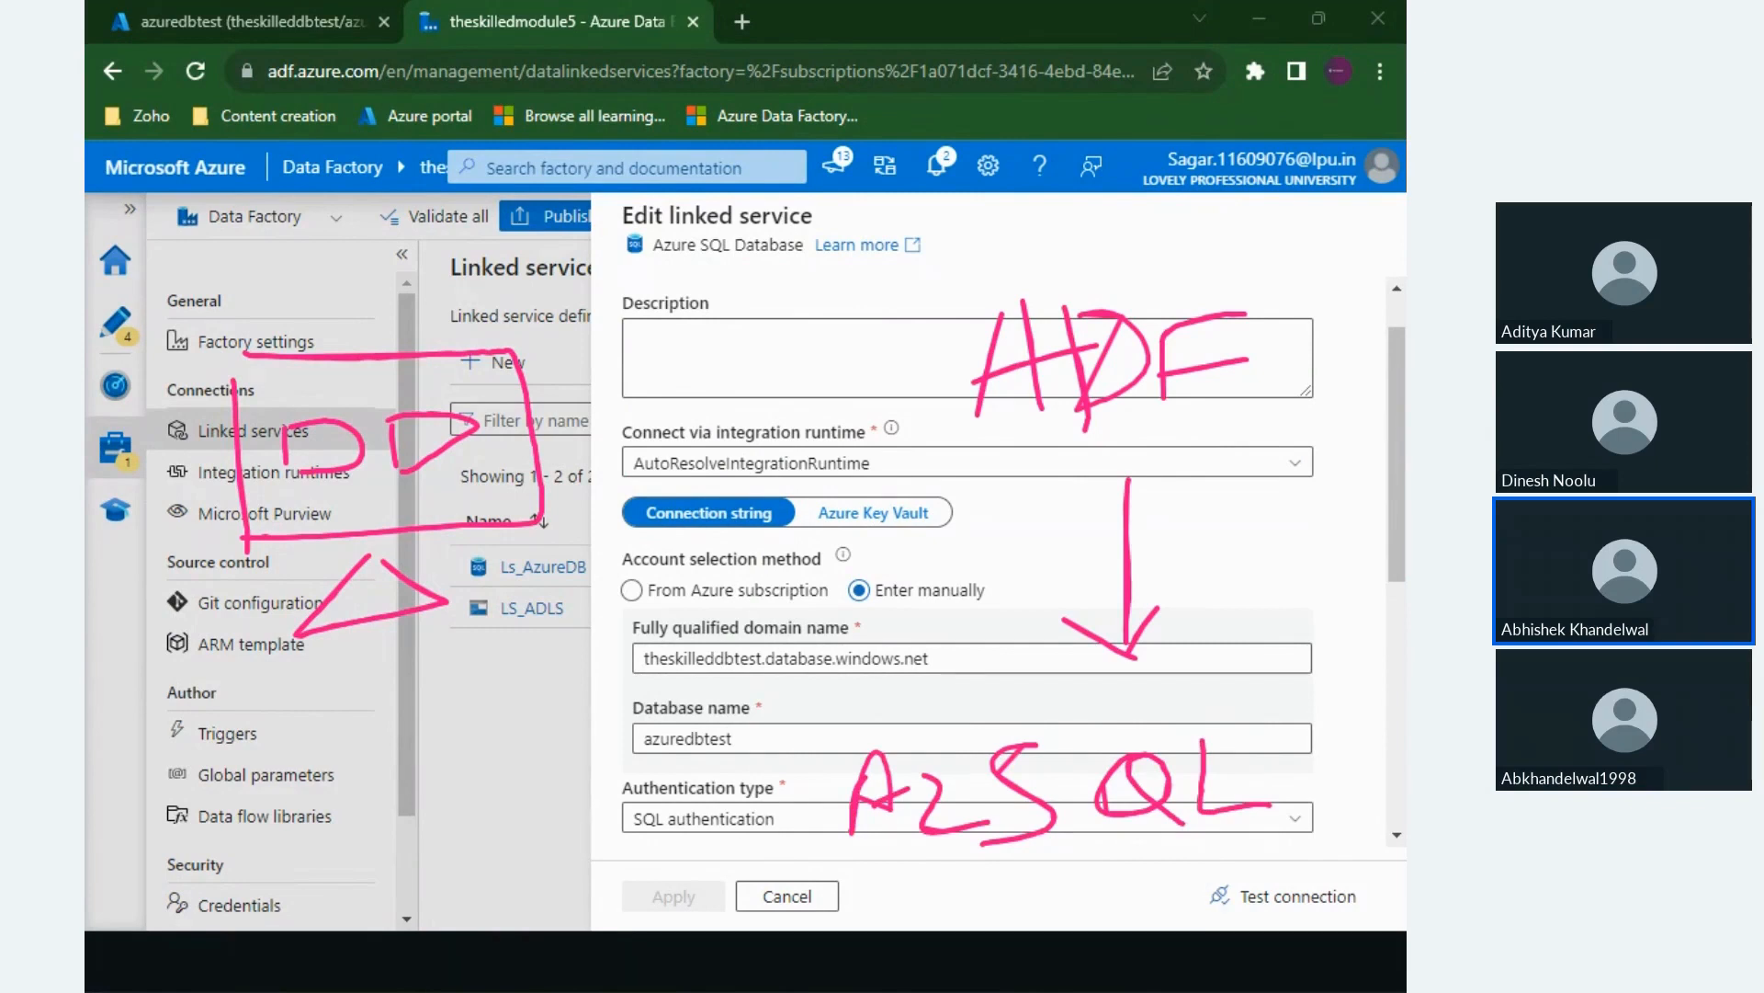
Step: Box the handwritten ADF, connect it to the DD box with a double-headed arrow, and return to the linked service form
left_click(930, 285)
mouse_move(930, 285)
left_mouse_down()
mouse_move(937, 448)
mouse_move(820, 396)
left_mouse_up()
left_click_drag(618, 401, 665, 467)
left_click_drag(776, 359, 792, 448)
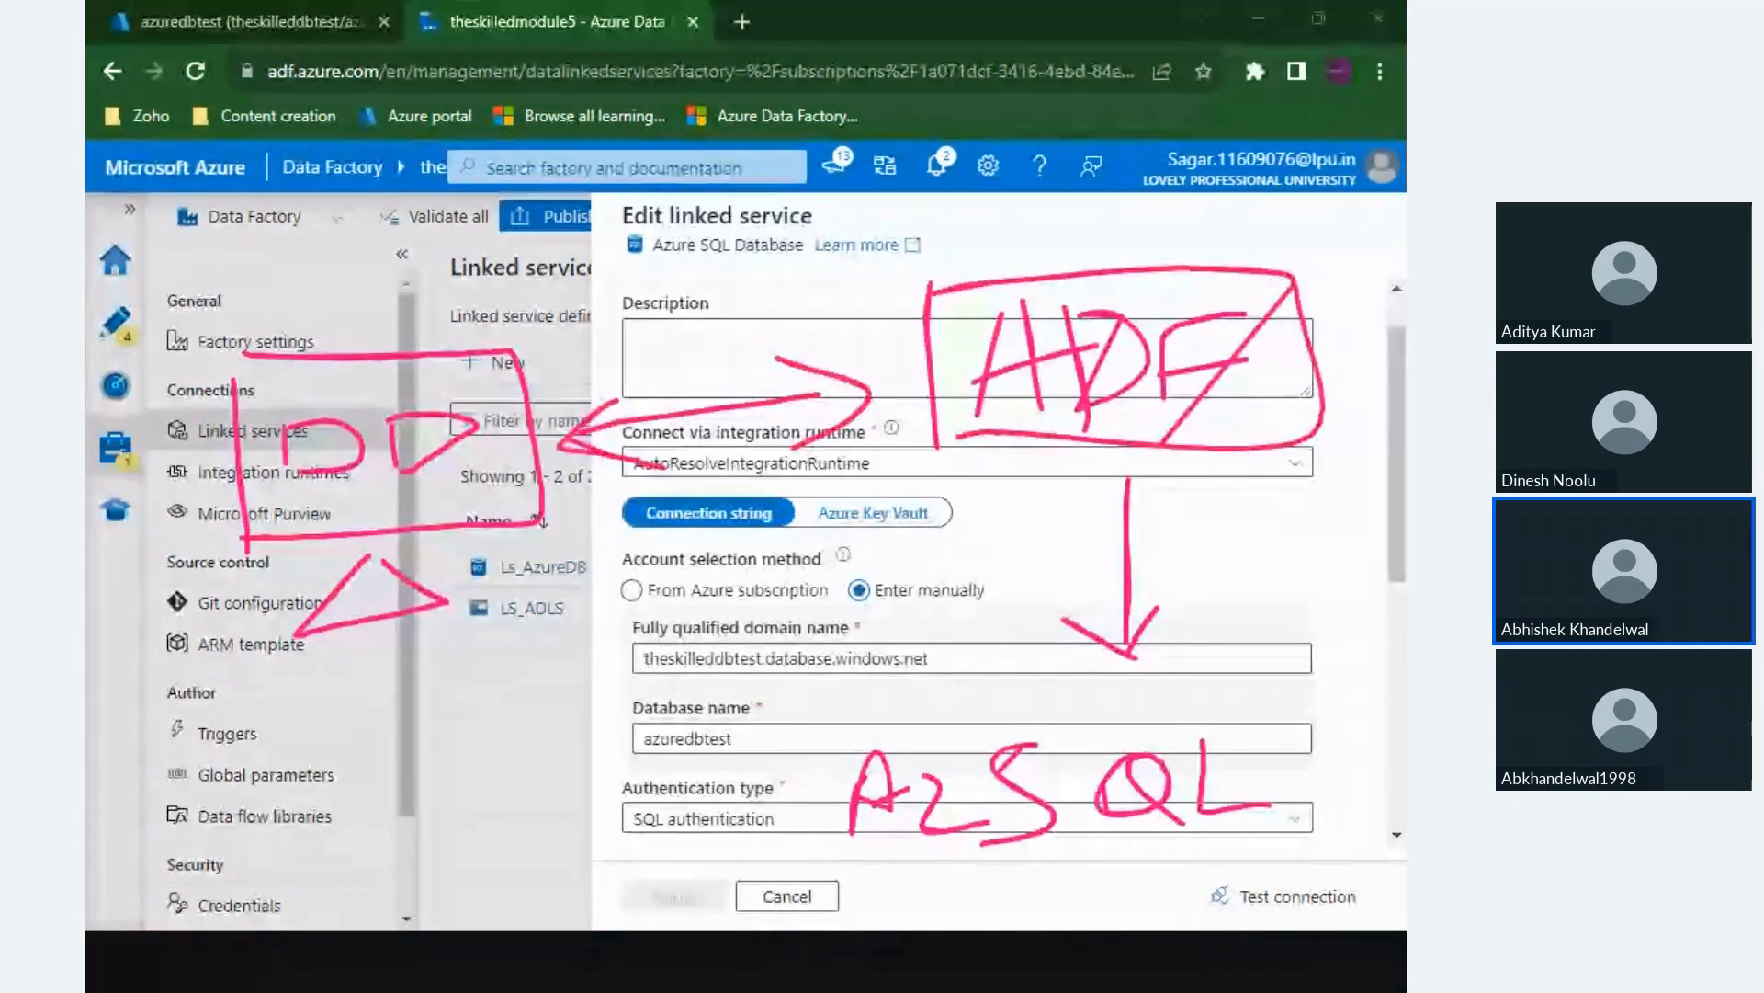
left_click_drag(373, 225, 382, 339)
left_click_drag(333, 302, 424, 282)
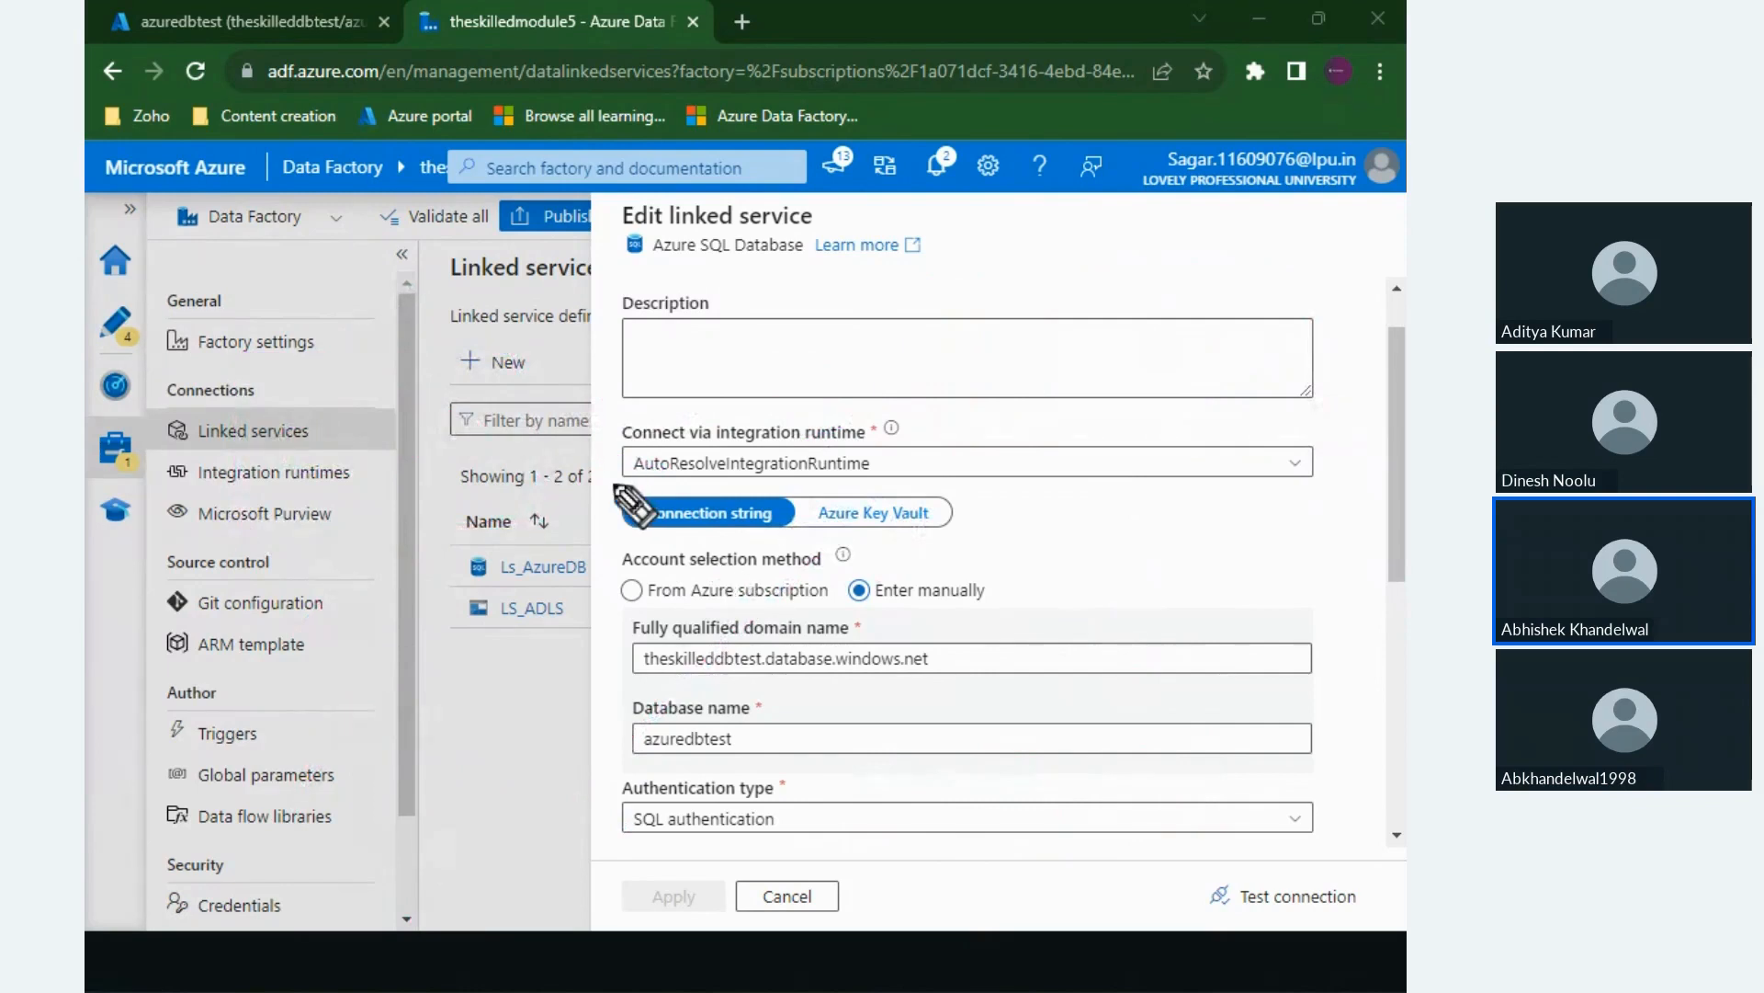
mouse_move(616, 489)
left_mouse_down()
mouse_move(987, 443)
mouse_move(585, 428)
mouse_move(611, 491)
left_mouse_up()
key("alt+Tab")
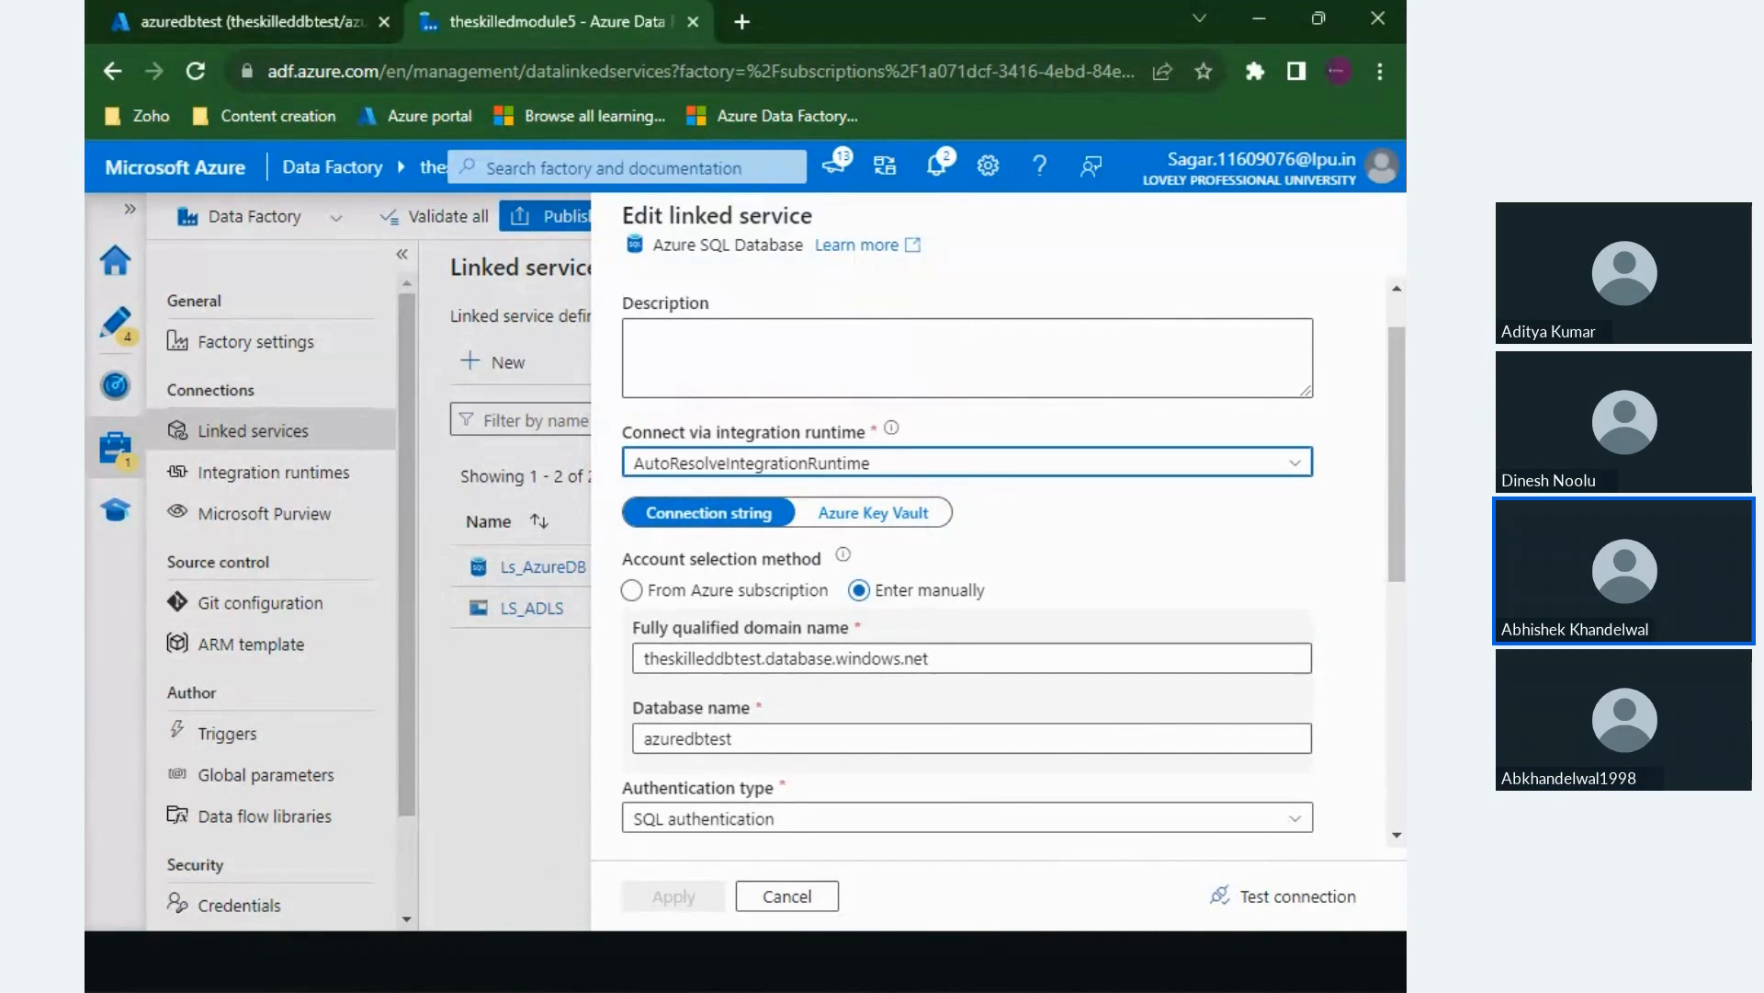
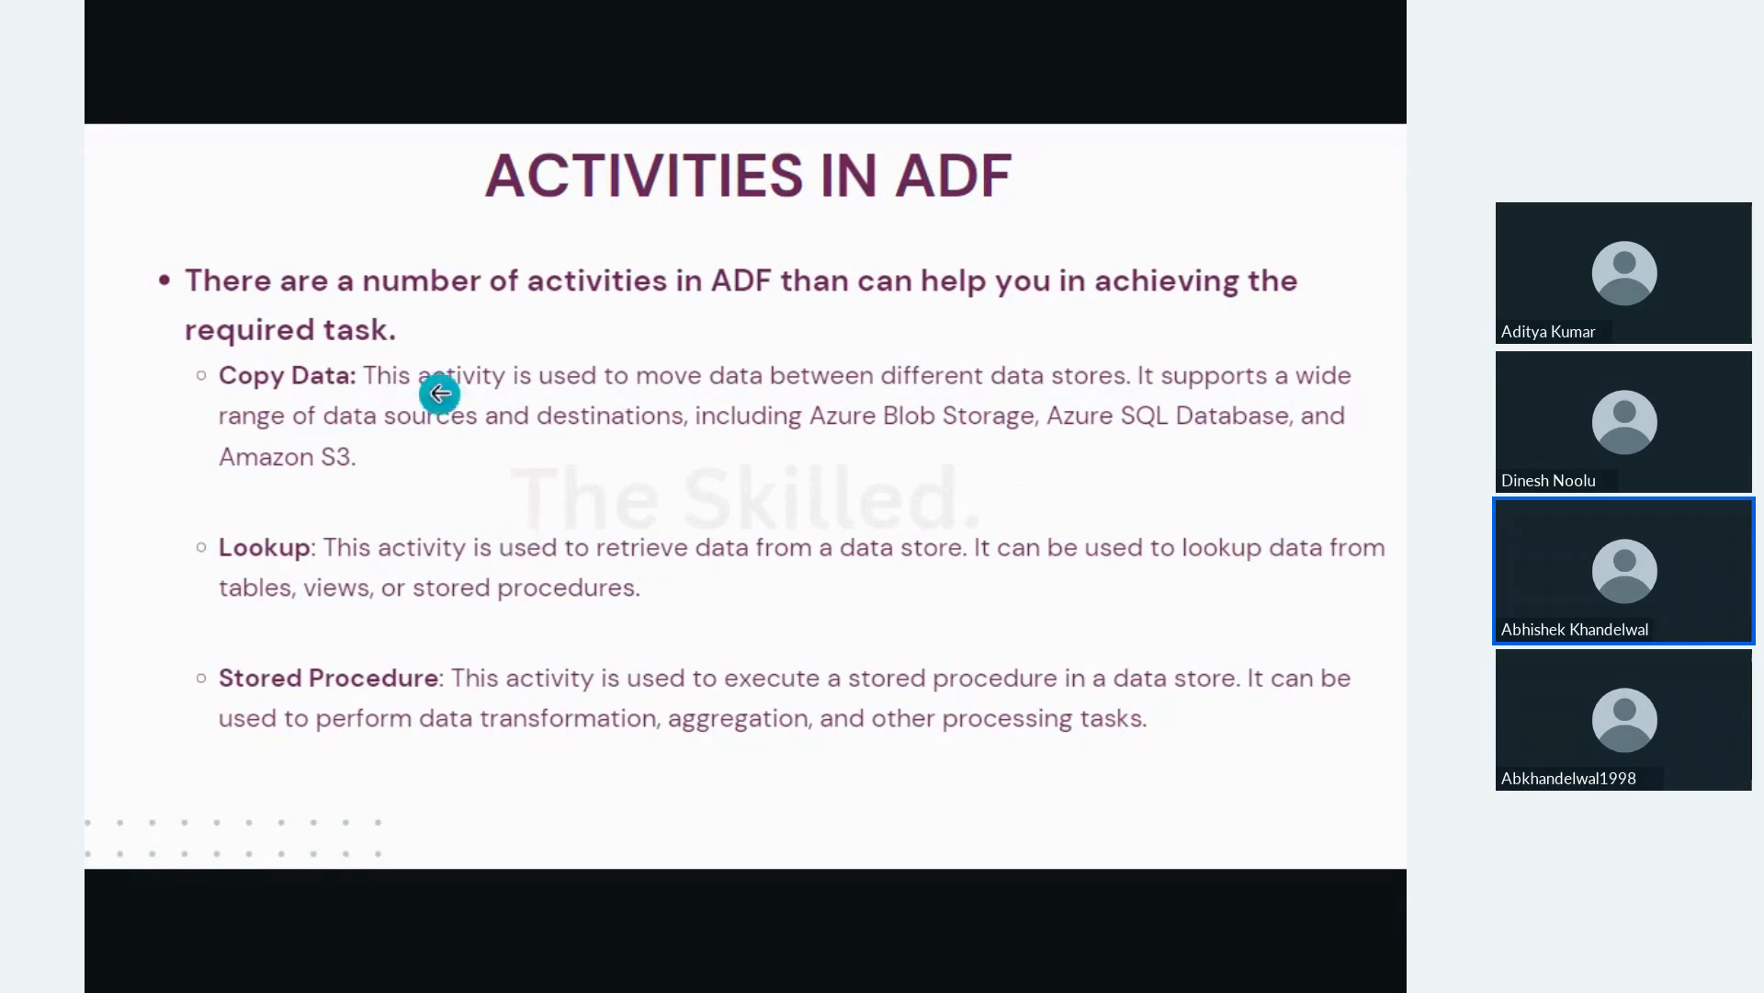
Step: Page through the Activities in ADF slides covering Copy Data through Execute Pipeline
left_click(1274, 543)
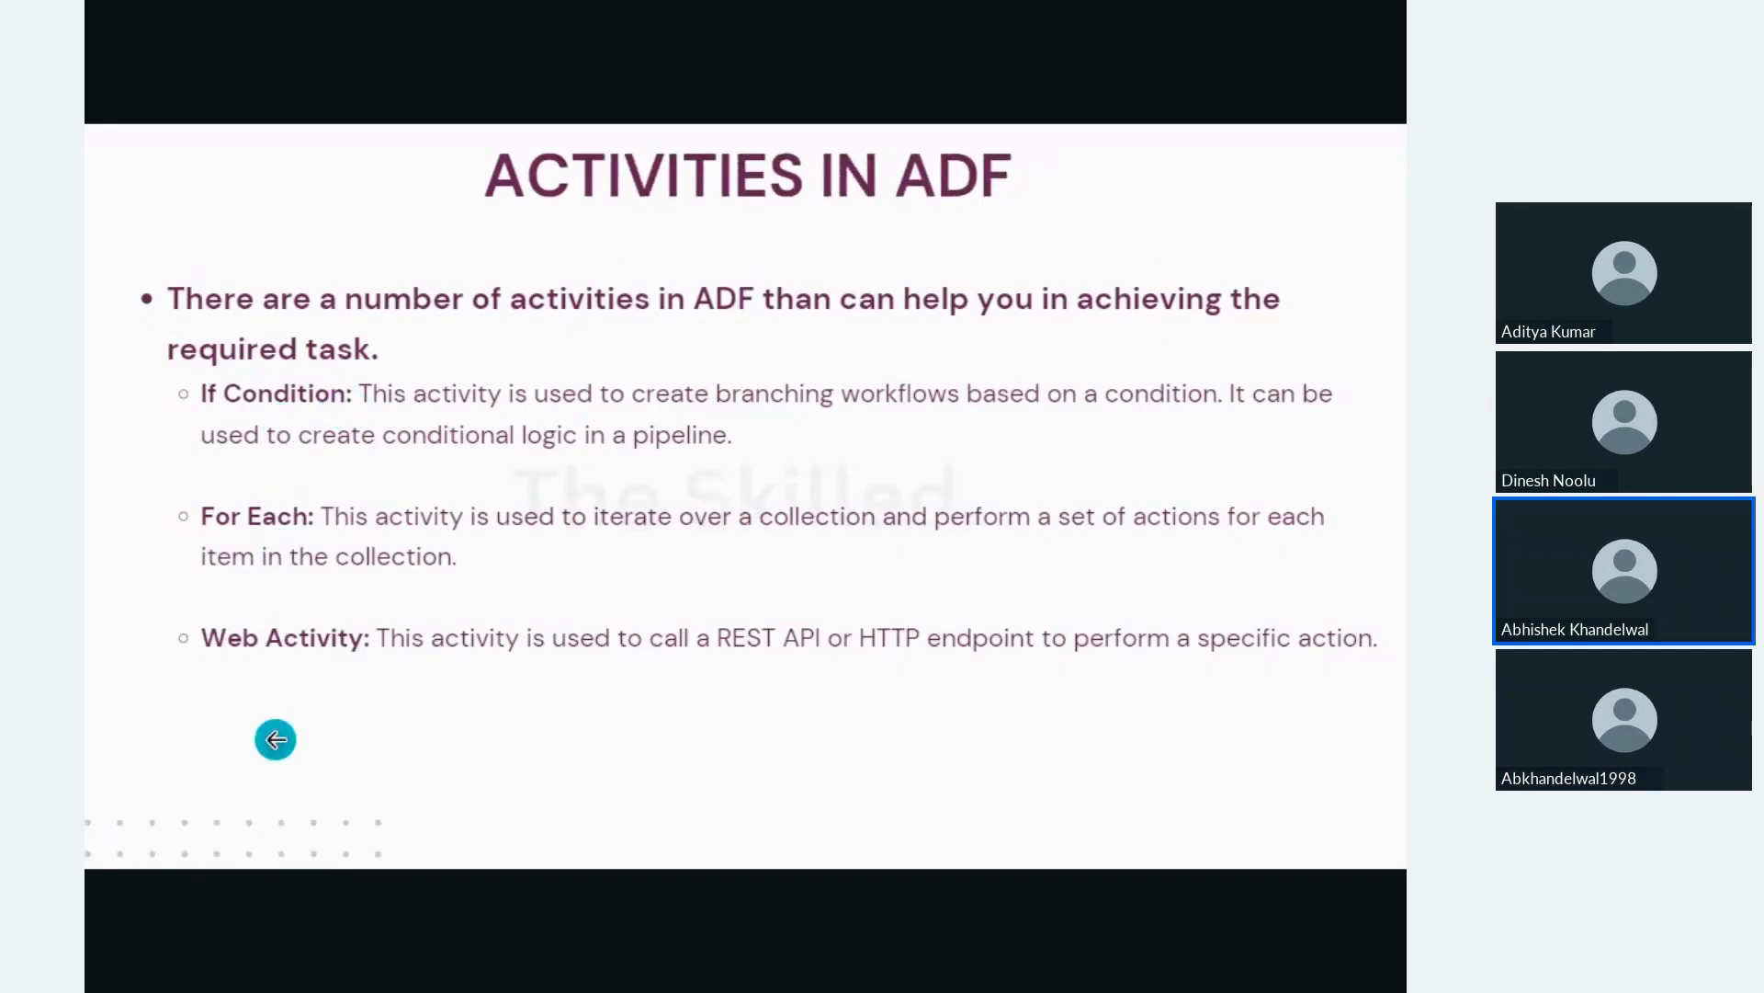
left_click(1253, 555)
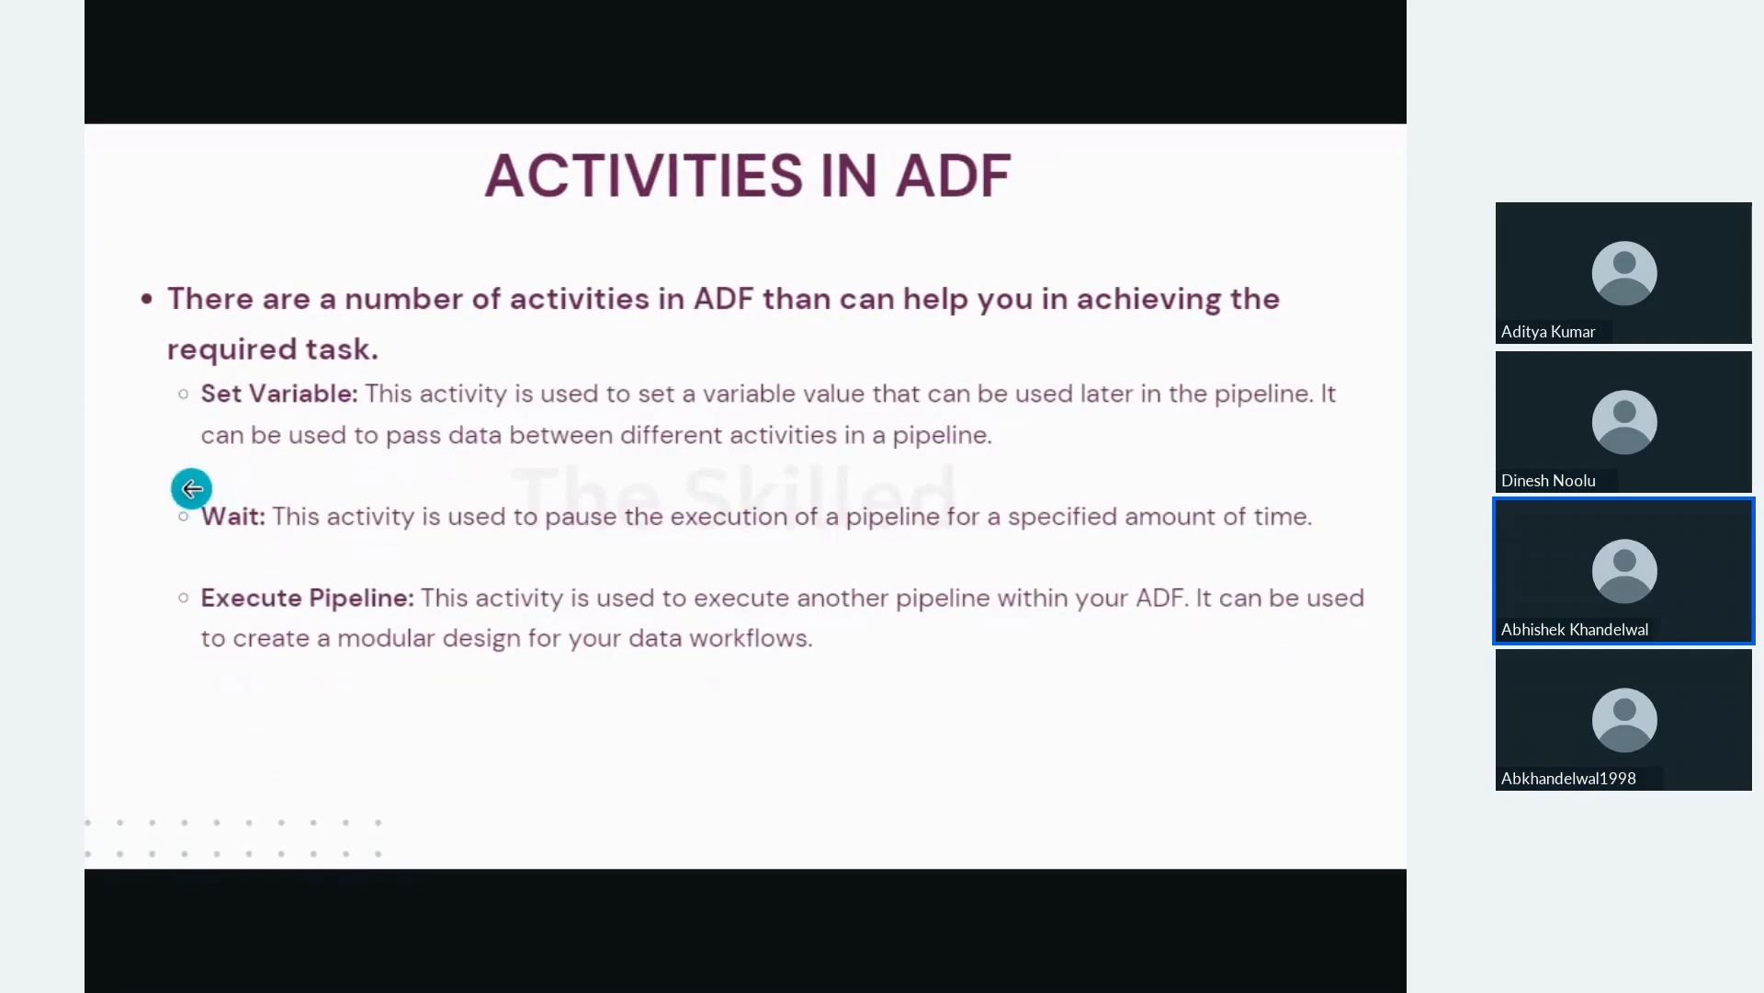
left_click(191, 488)
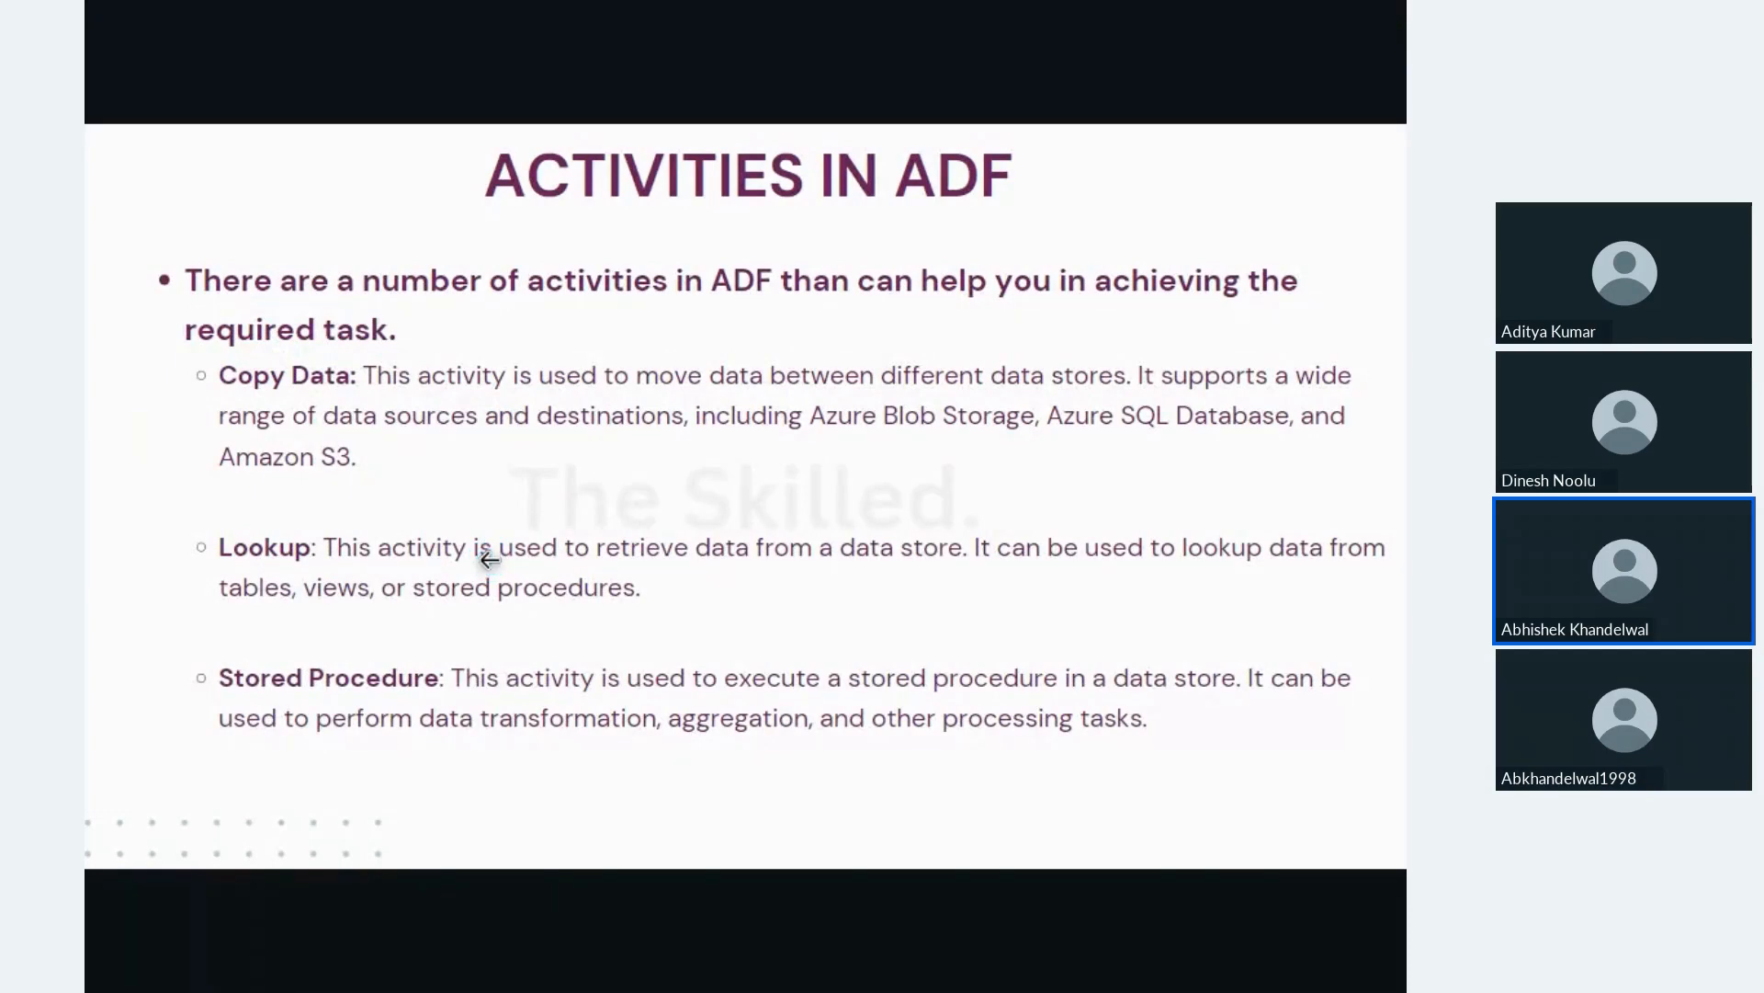
Step: Return to the data factory, discard the Ls_AzureDB edit, and reopen the Module5_2 pipeline with its properties and activities panes collapsed
key("alt+Tab")
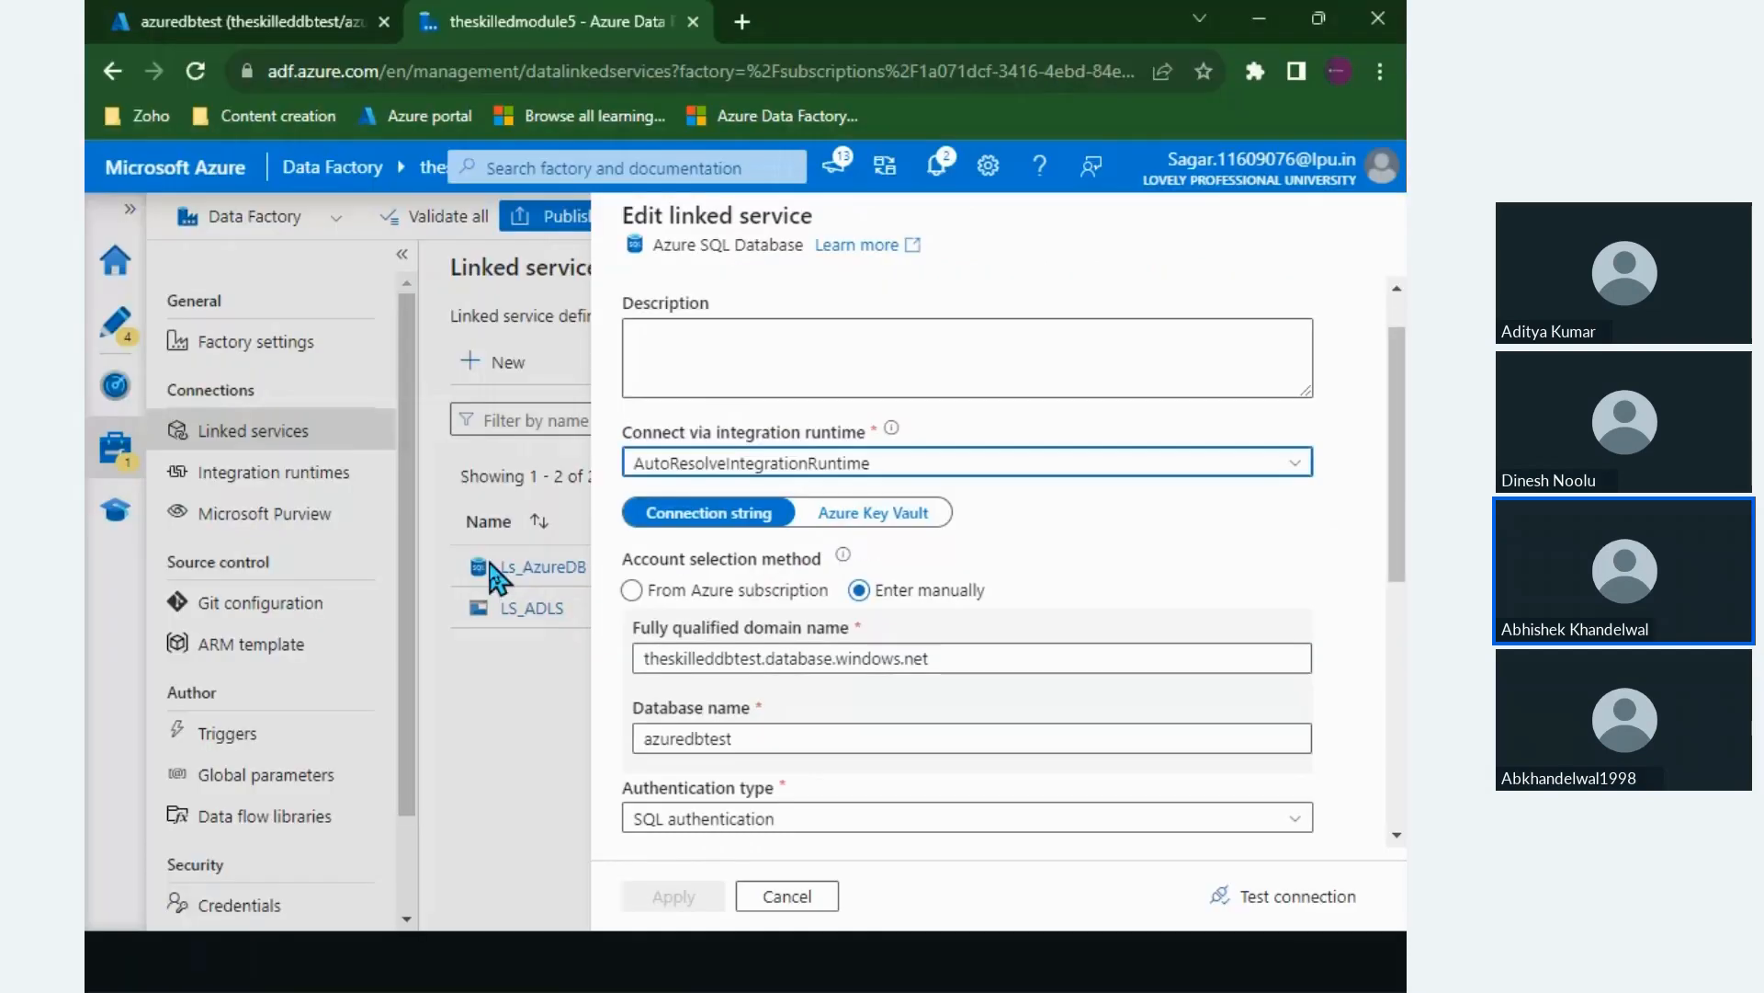
left_click(788, 899)
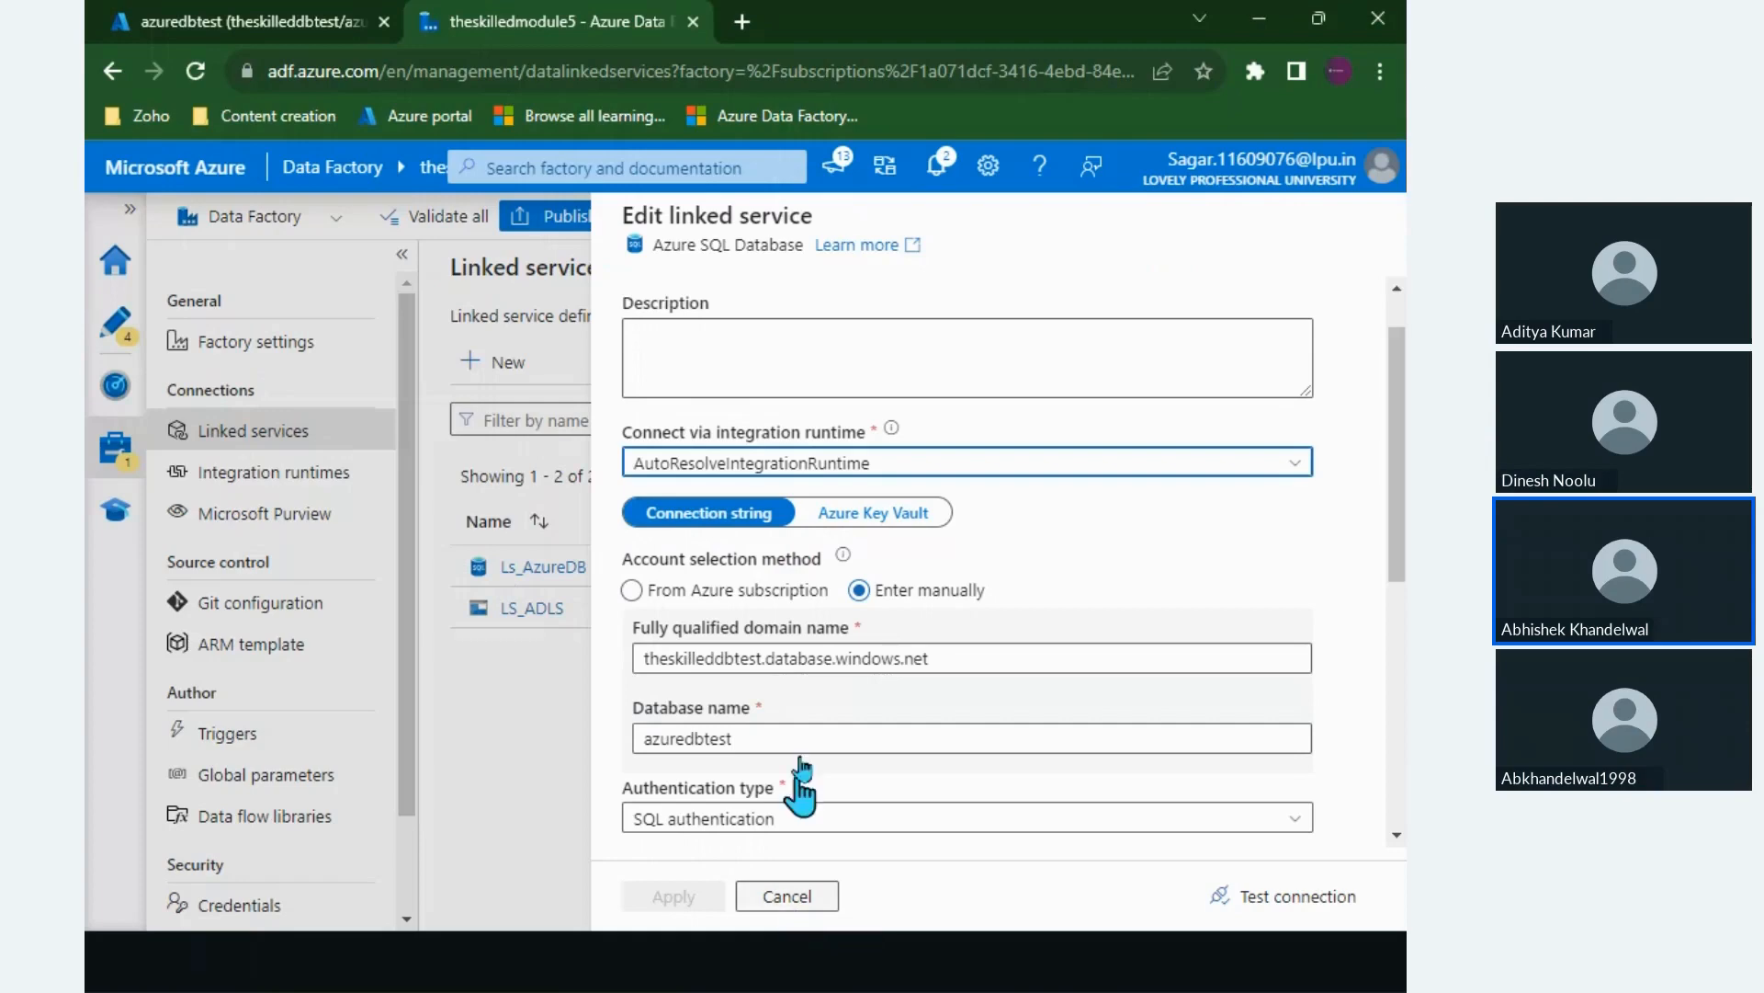
left_click(108, 338)
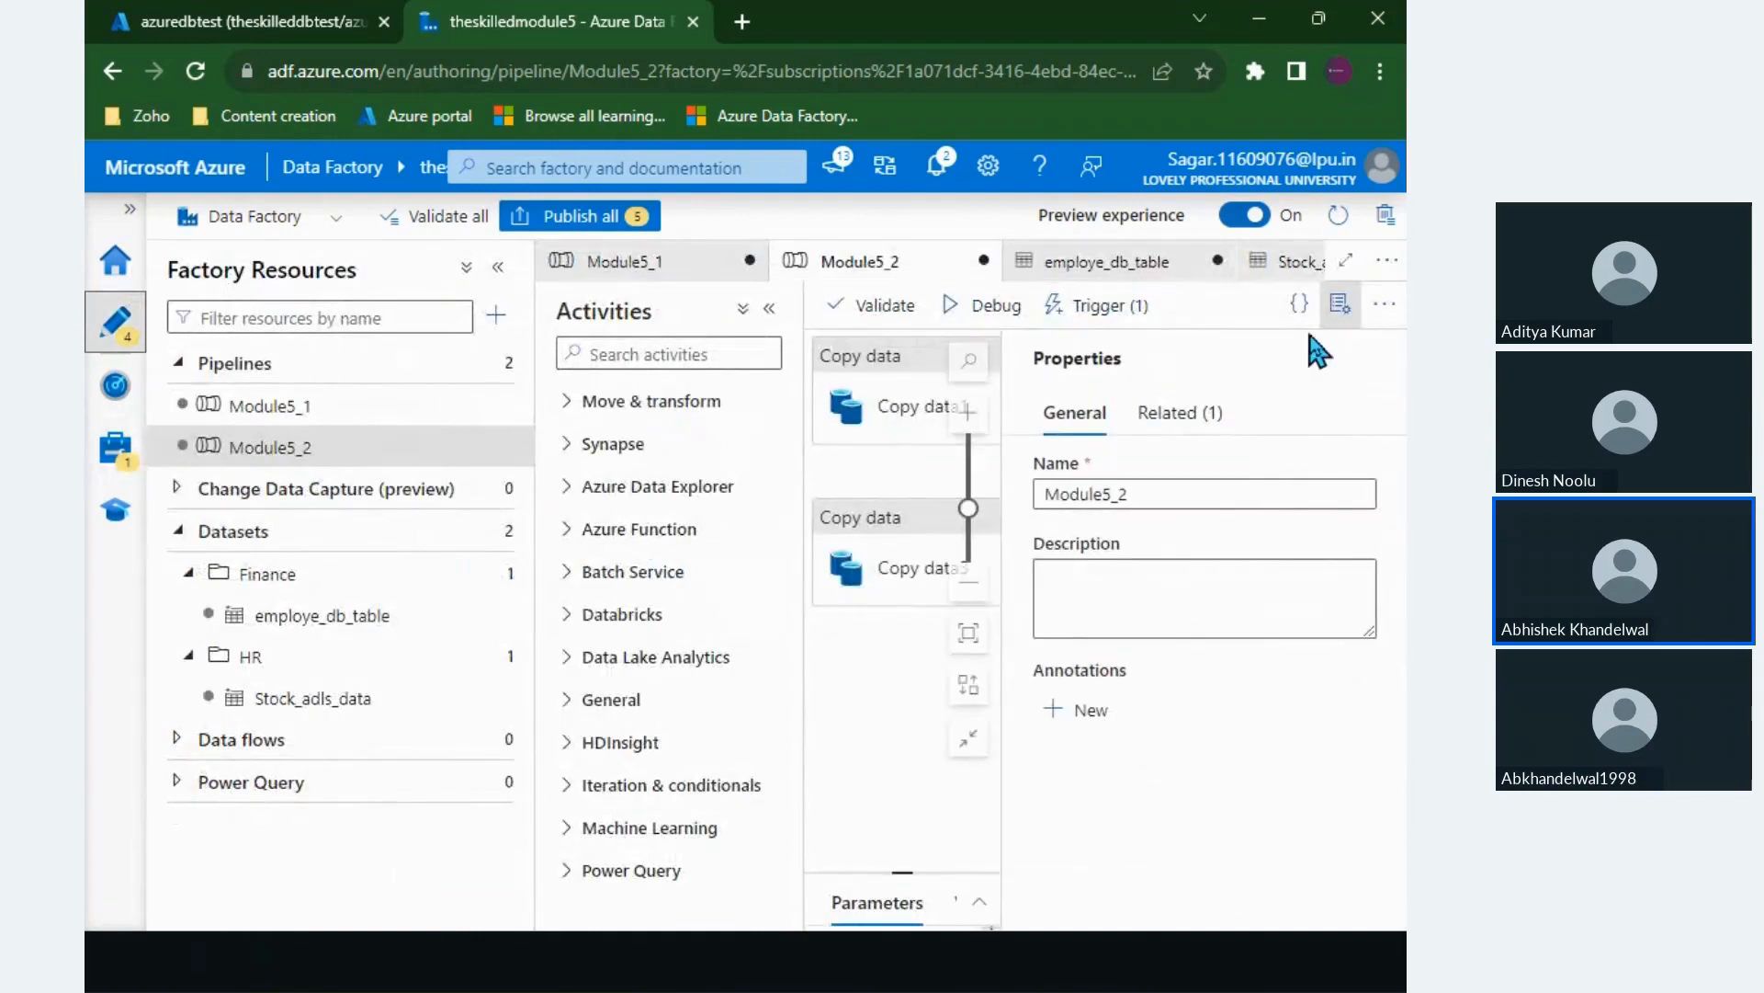
left_click(1340, 305)
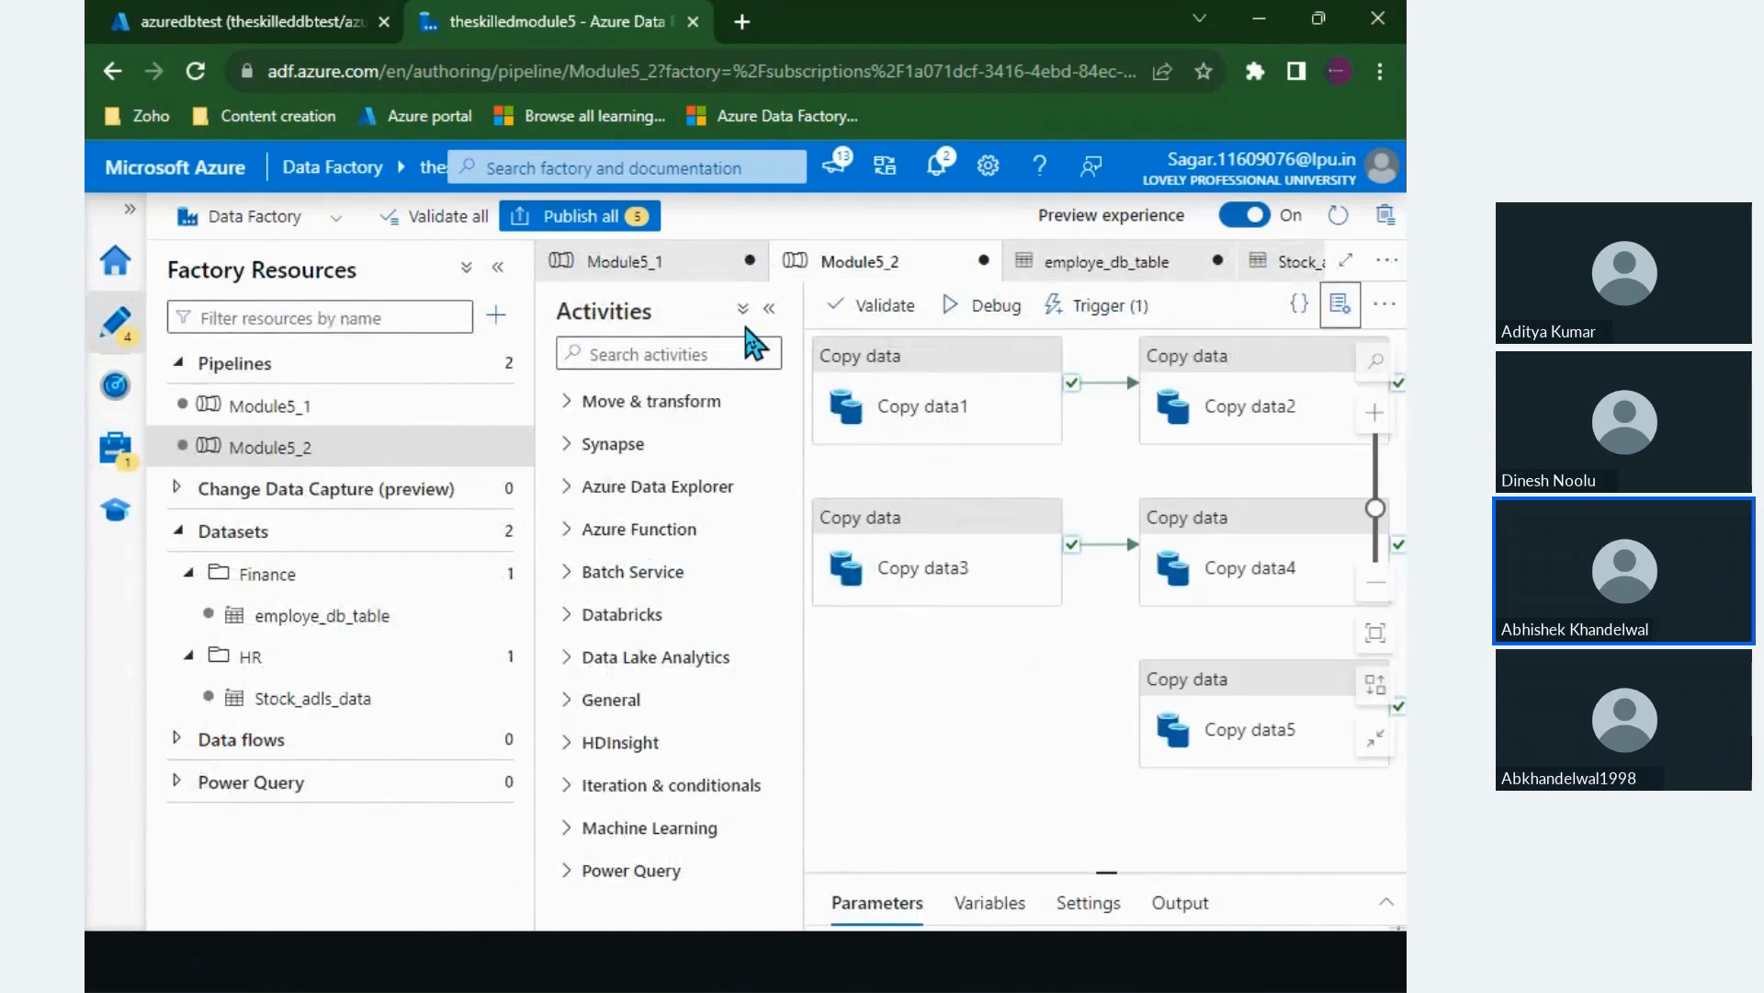
left_click(770, 309)
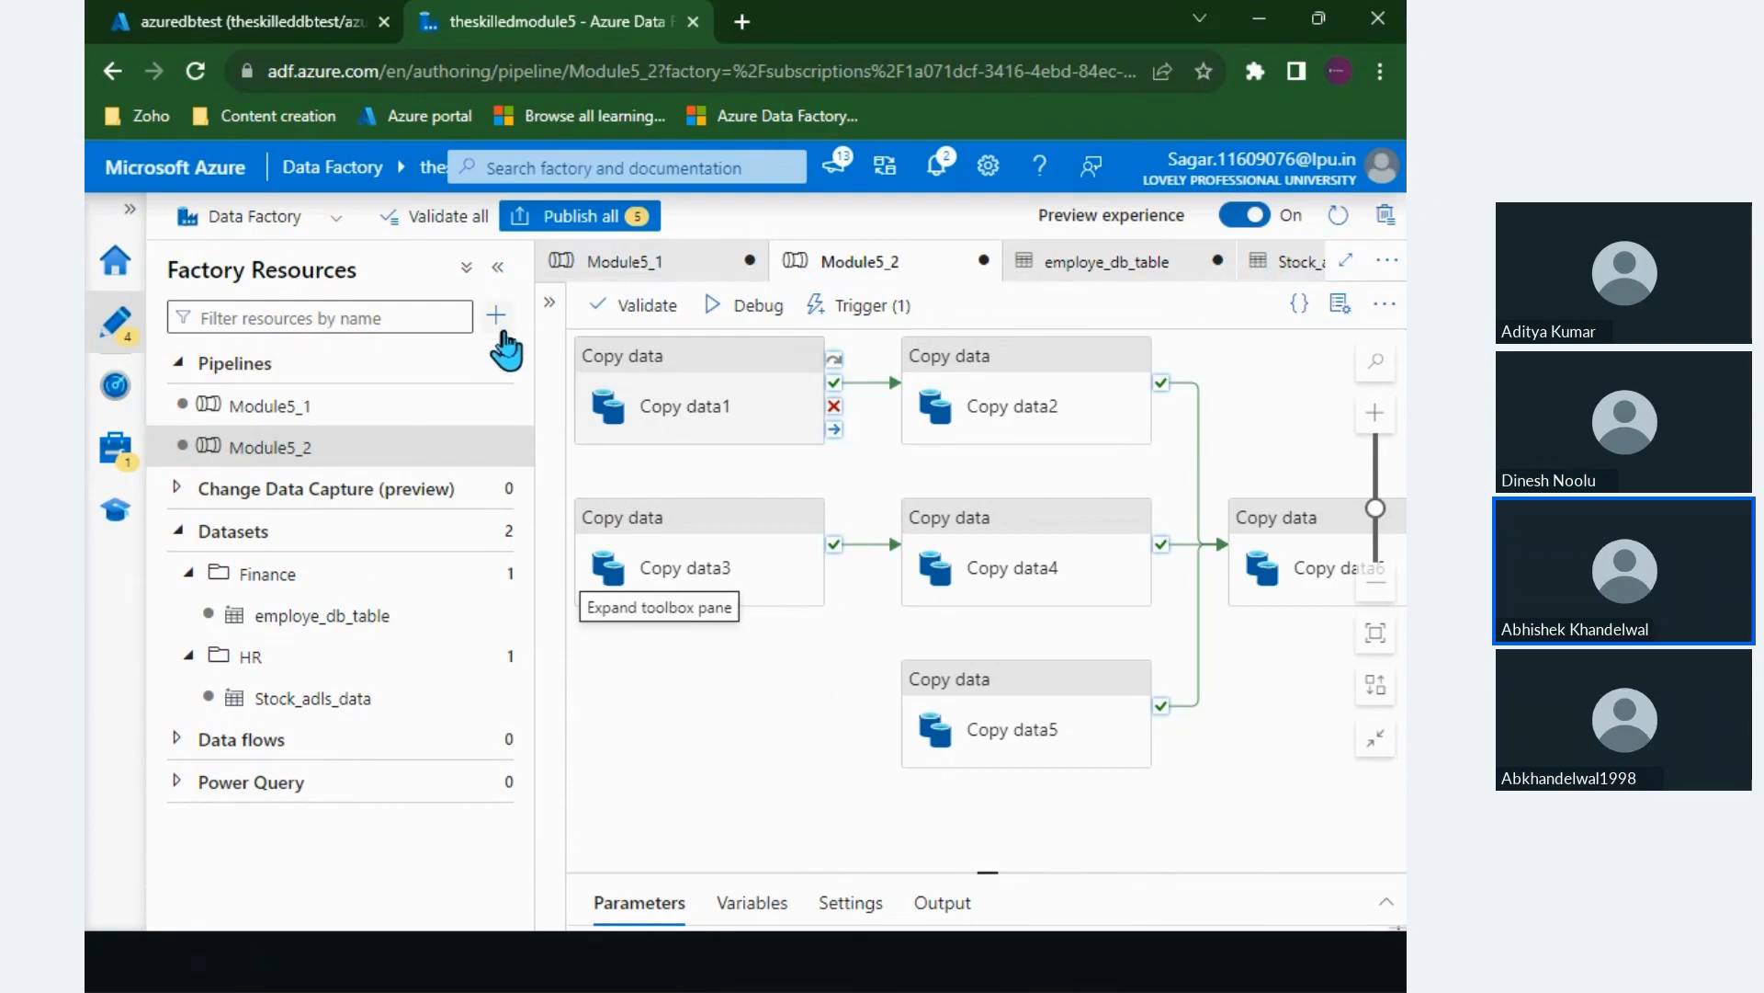
Step: Create a new pipeline named copy_adls_sqldb and hide its properties
left_click(503, 361)
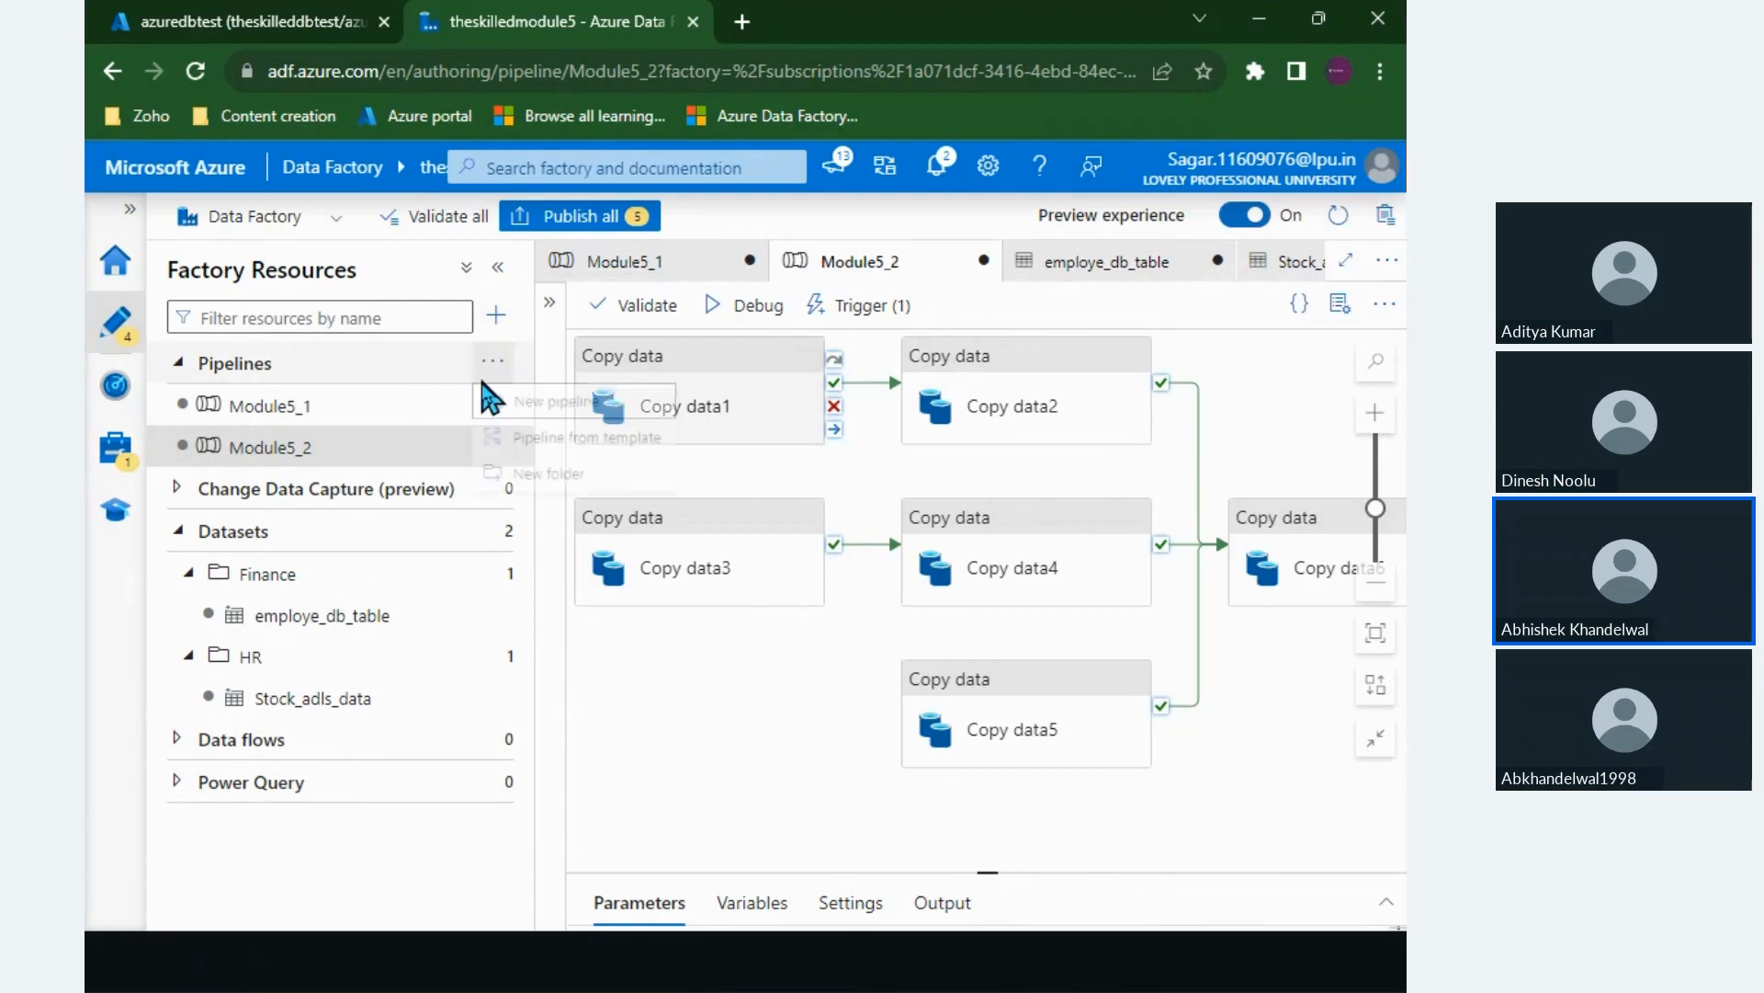
left_click(595, 415)
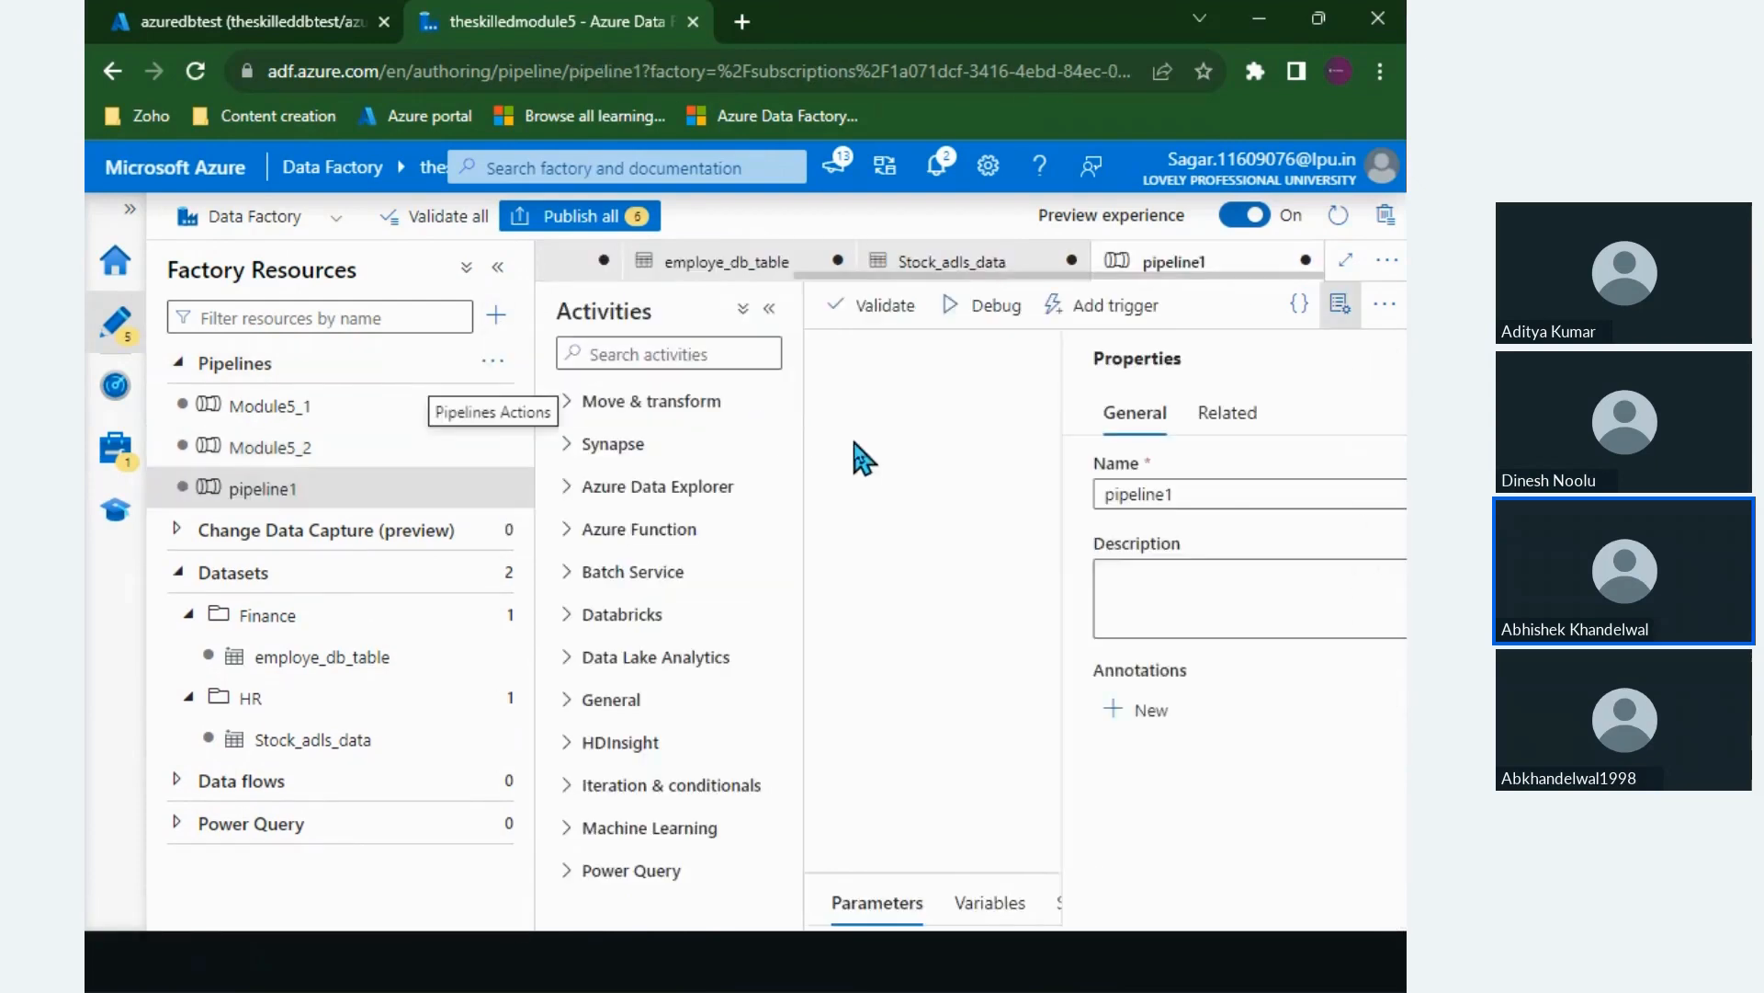
double_click(1106, 487)
type("copy_")
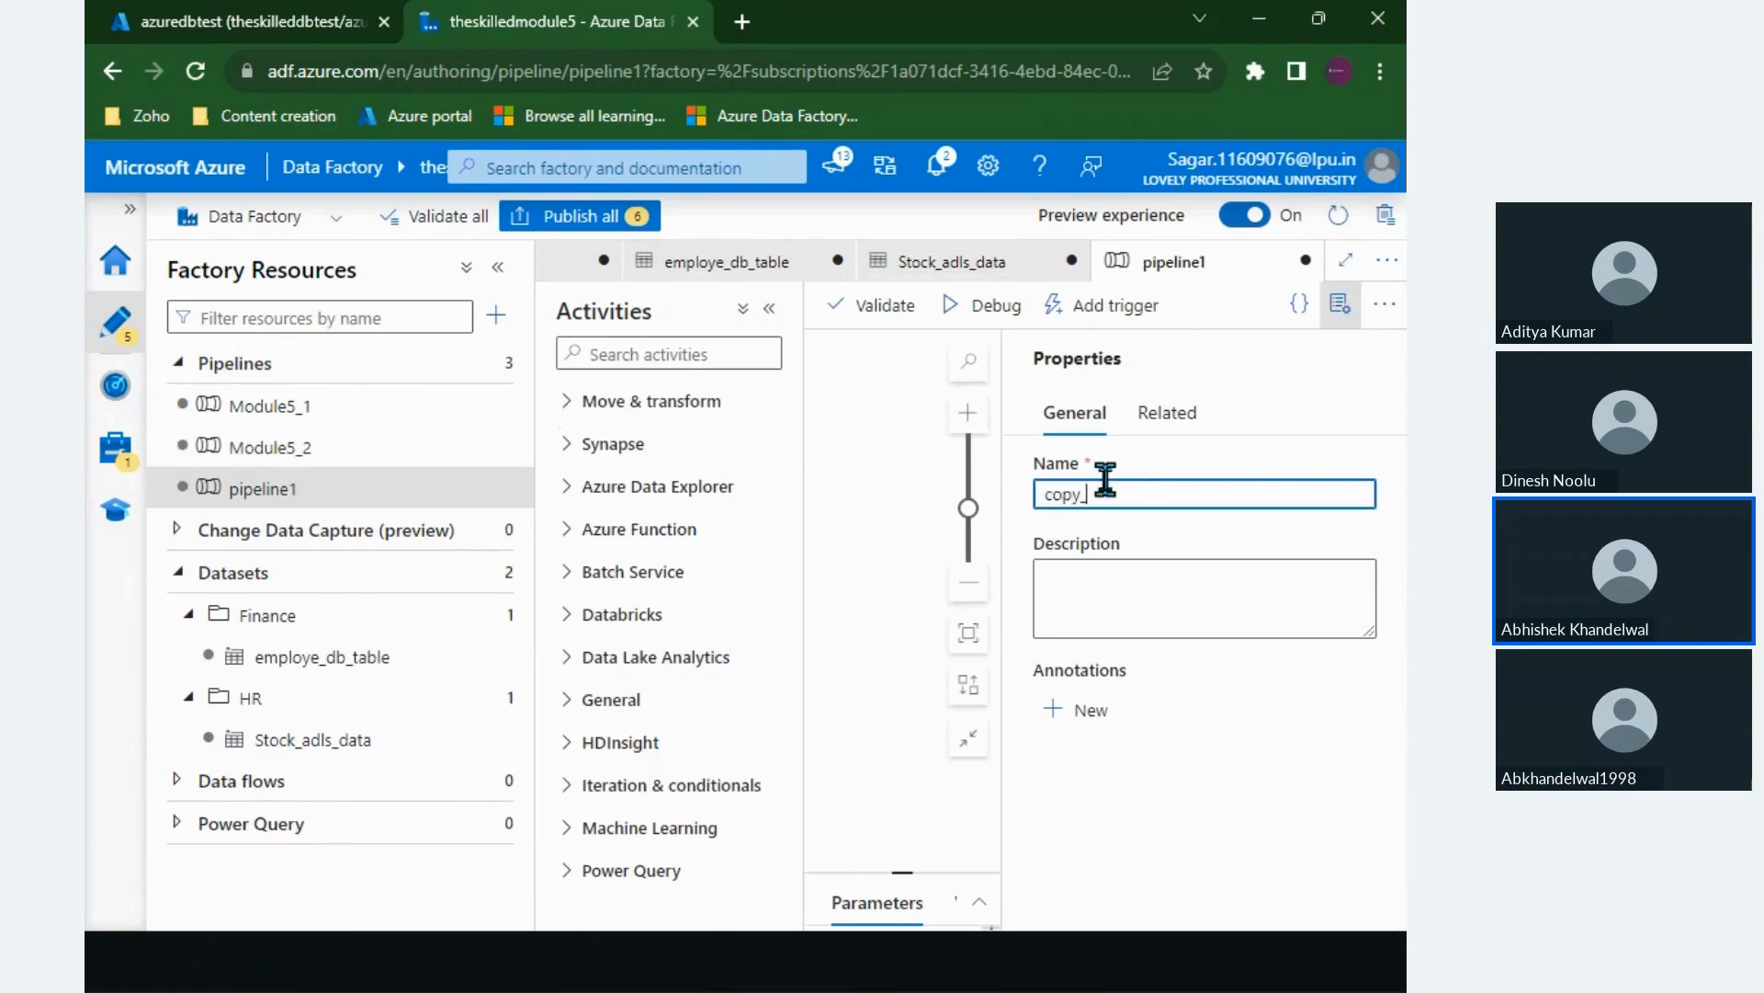
type("adls_sqldb")
left_click(1342, 304)
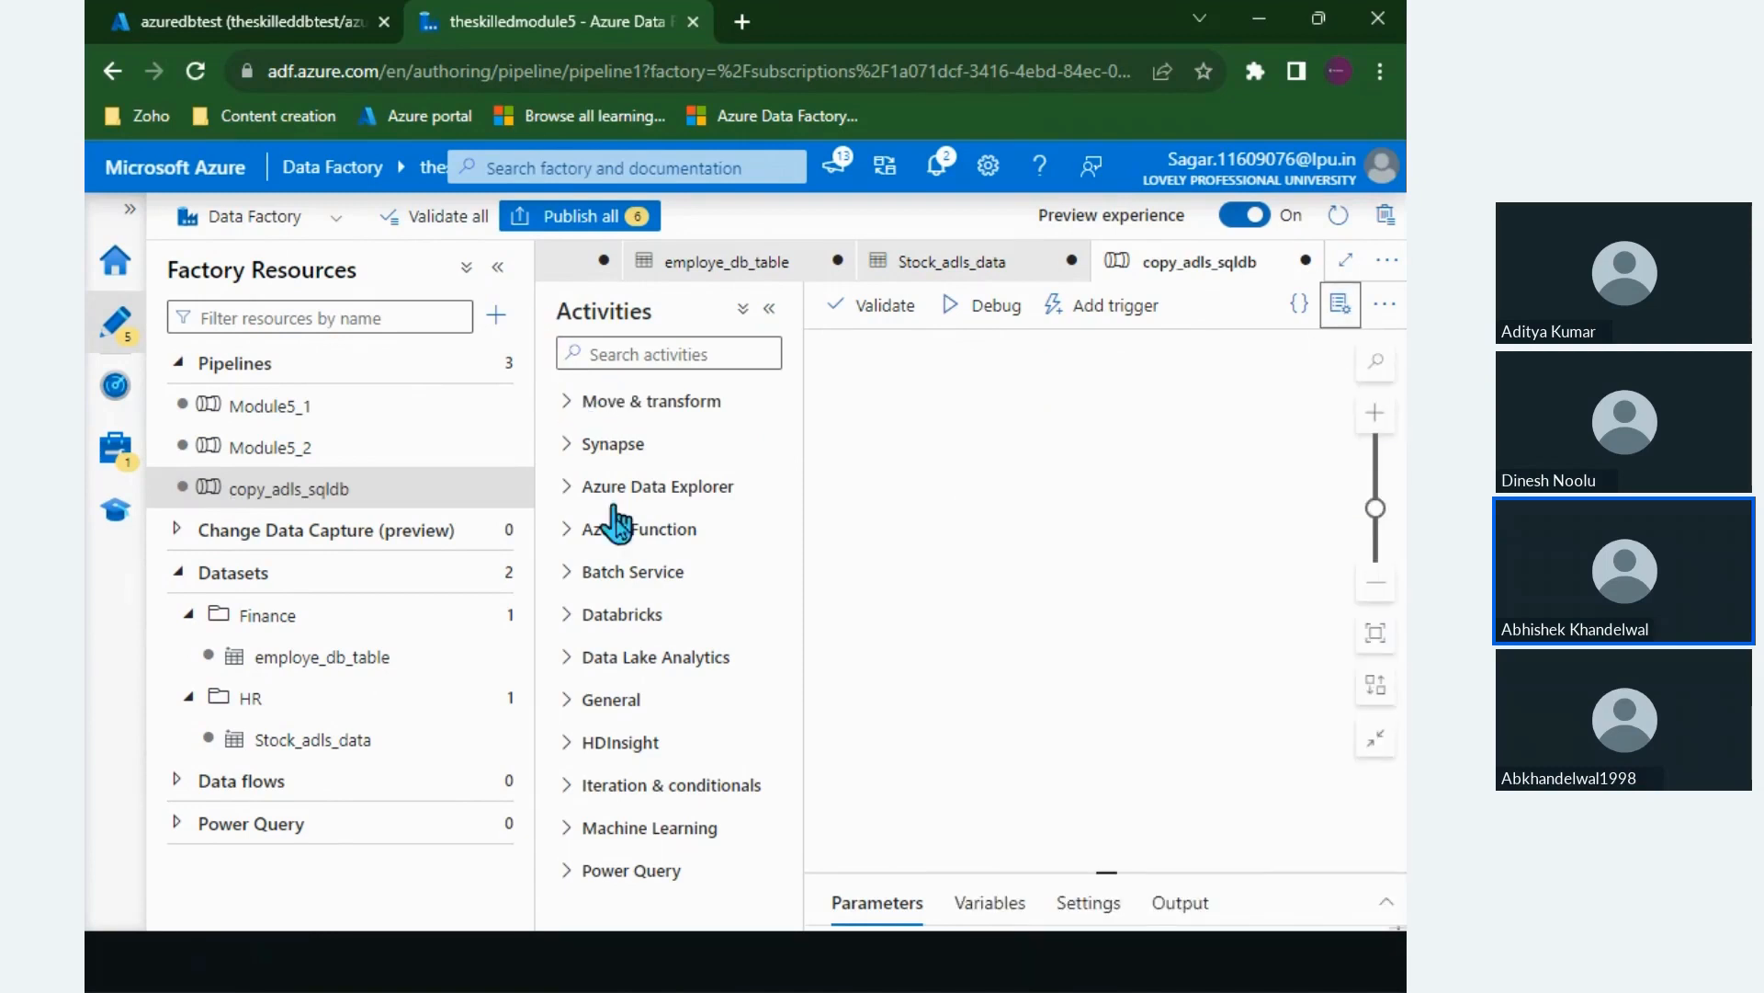
Step: Find the Copy data activity, place it on the copy_adls_sqldb canvas, and collapse the factory resources
left_click(646, 353)
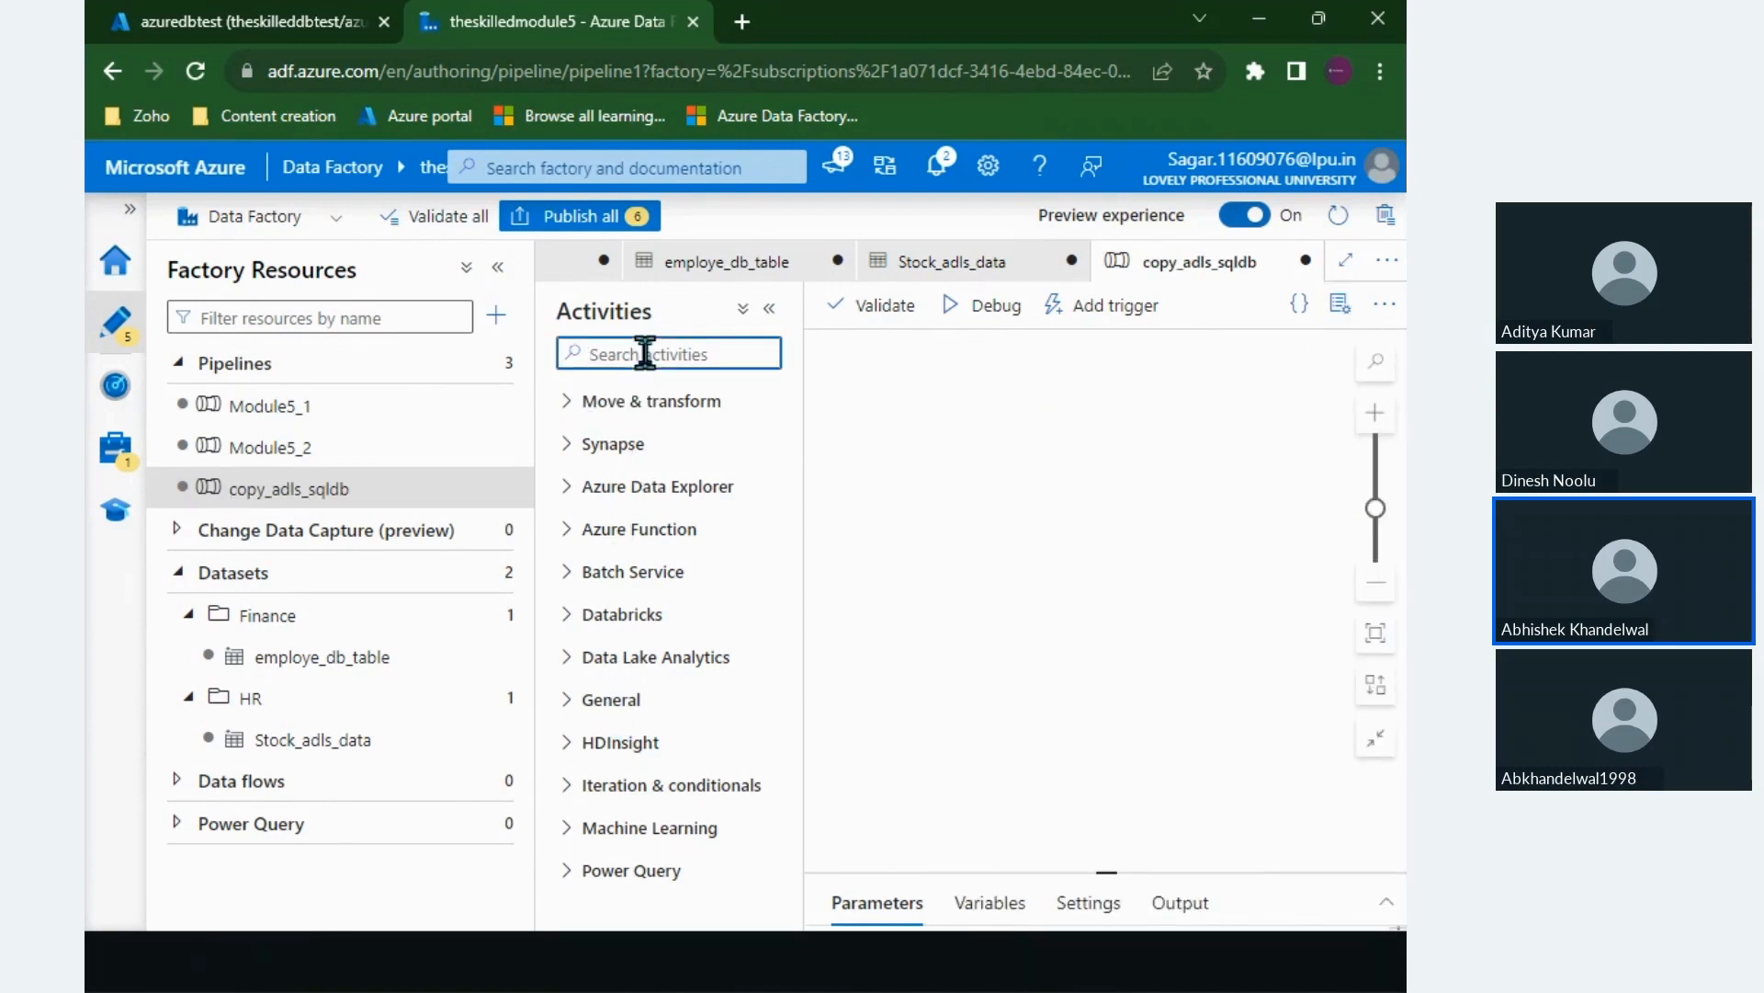
type("copy")
left_click_drag(643, 449, 1047, 450)
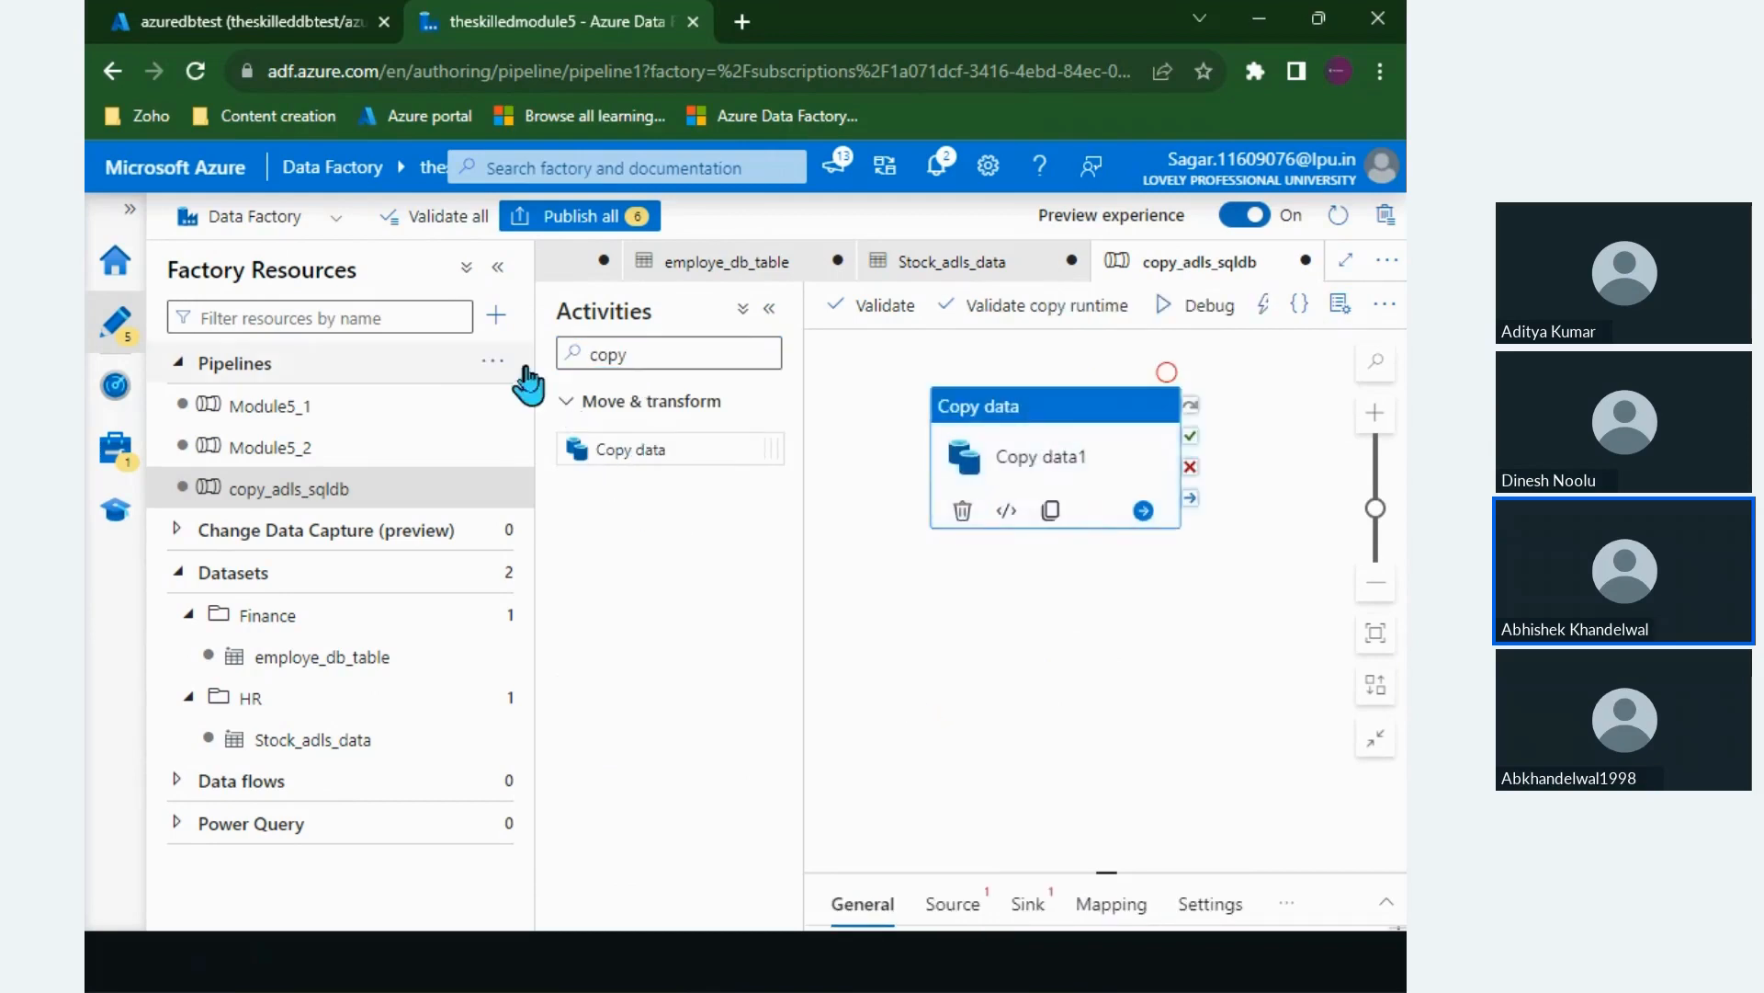
left_click(497, 268)
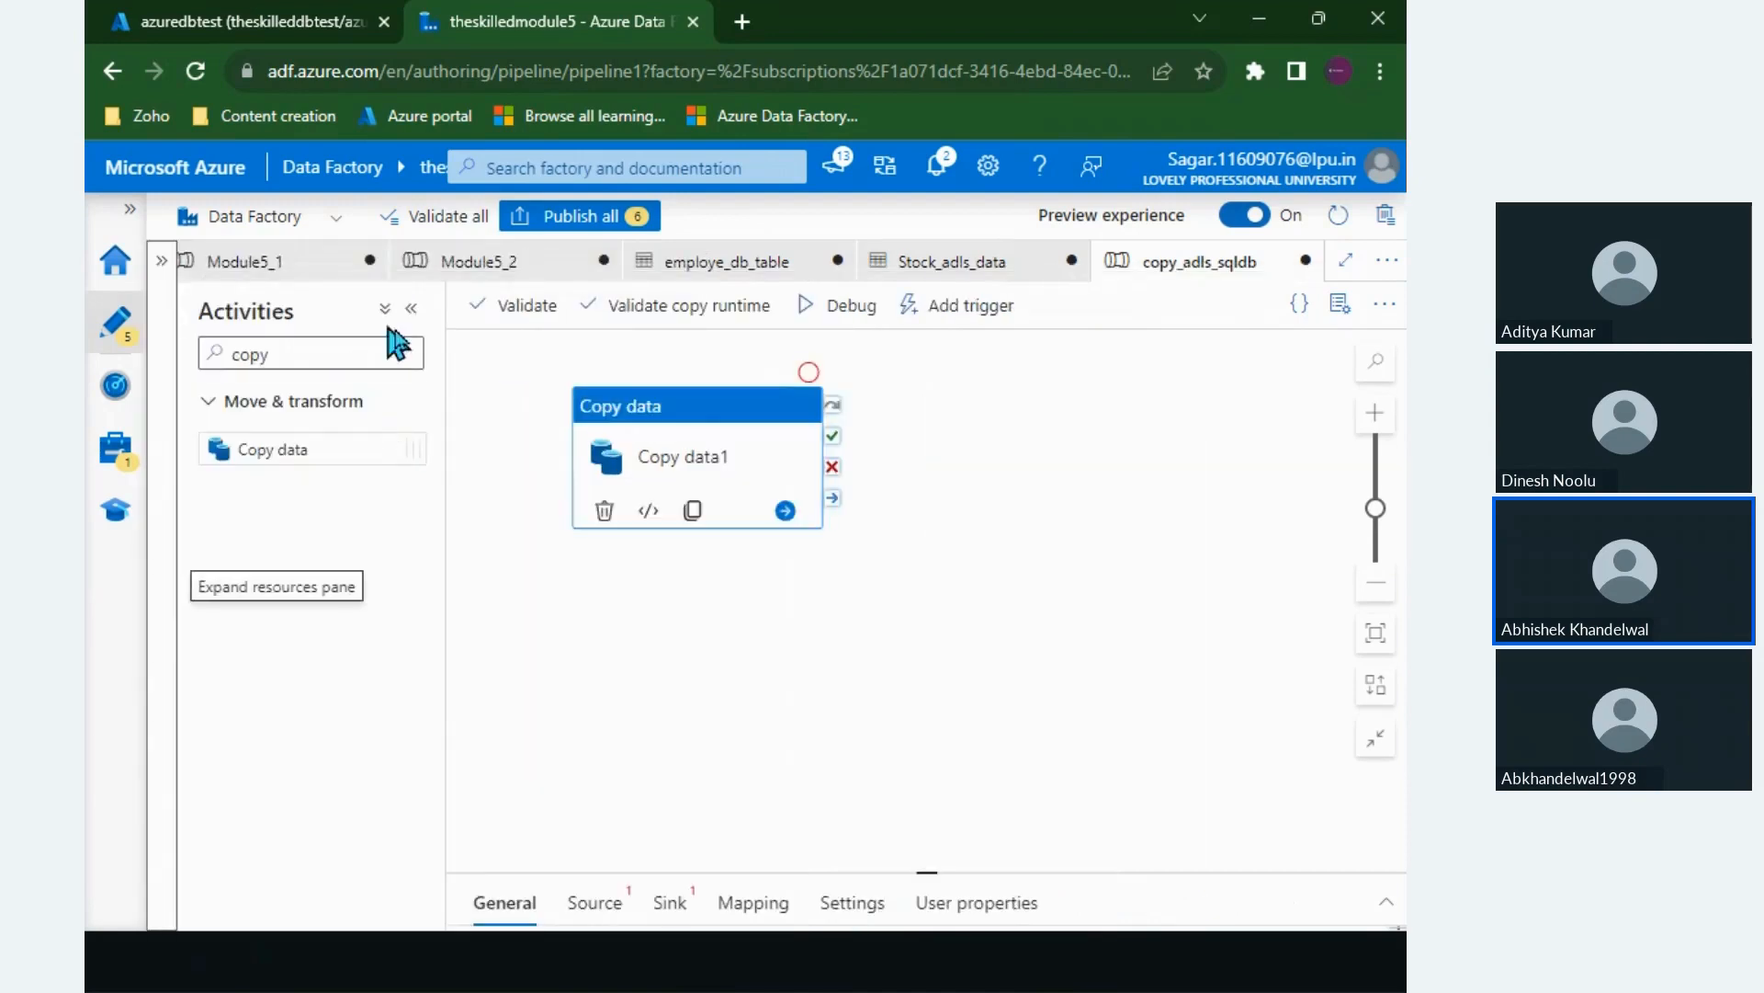
Step: Reposition the Copy data activity on the canvas and enlarge its settings pane to show the general properties
left_click_drag(689, 478, 796, 473)
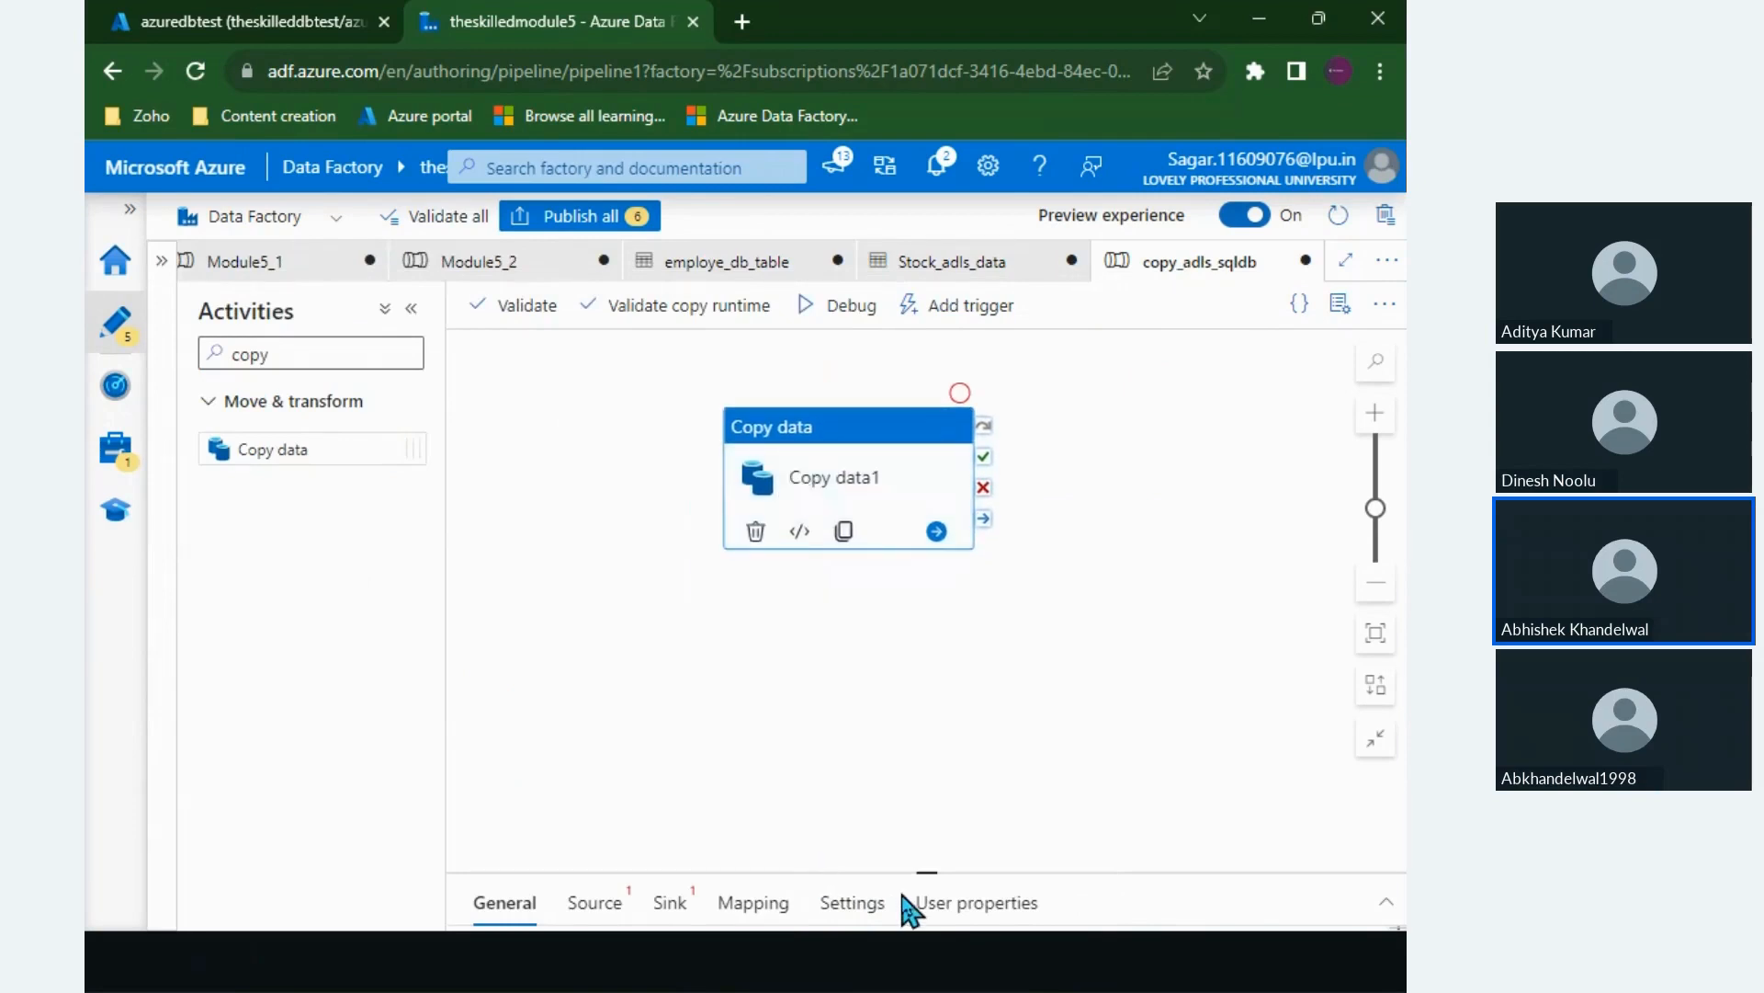
left_click_drag(927, 872, 949, 638)
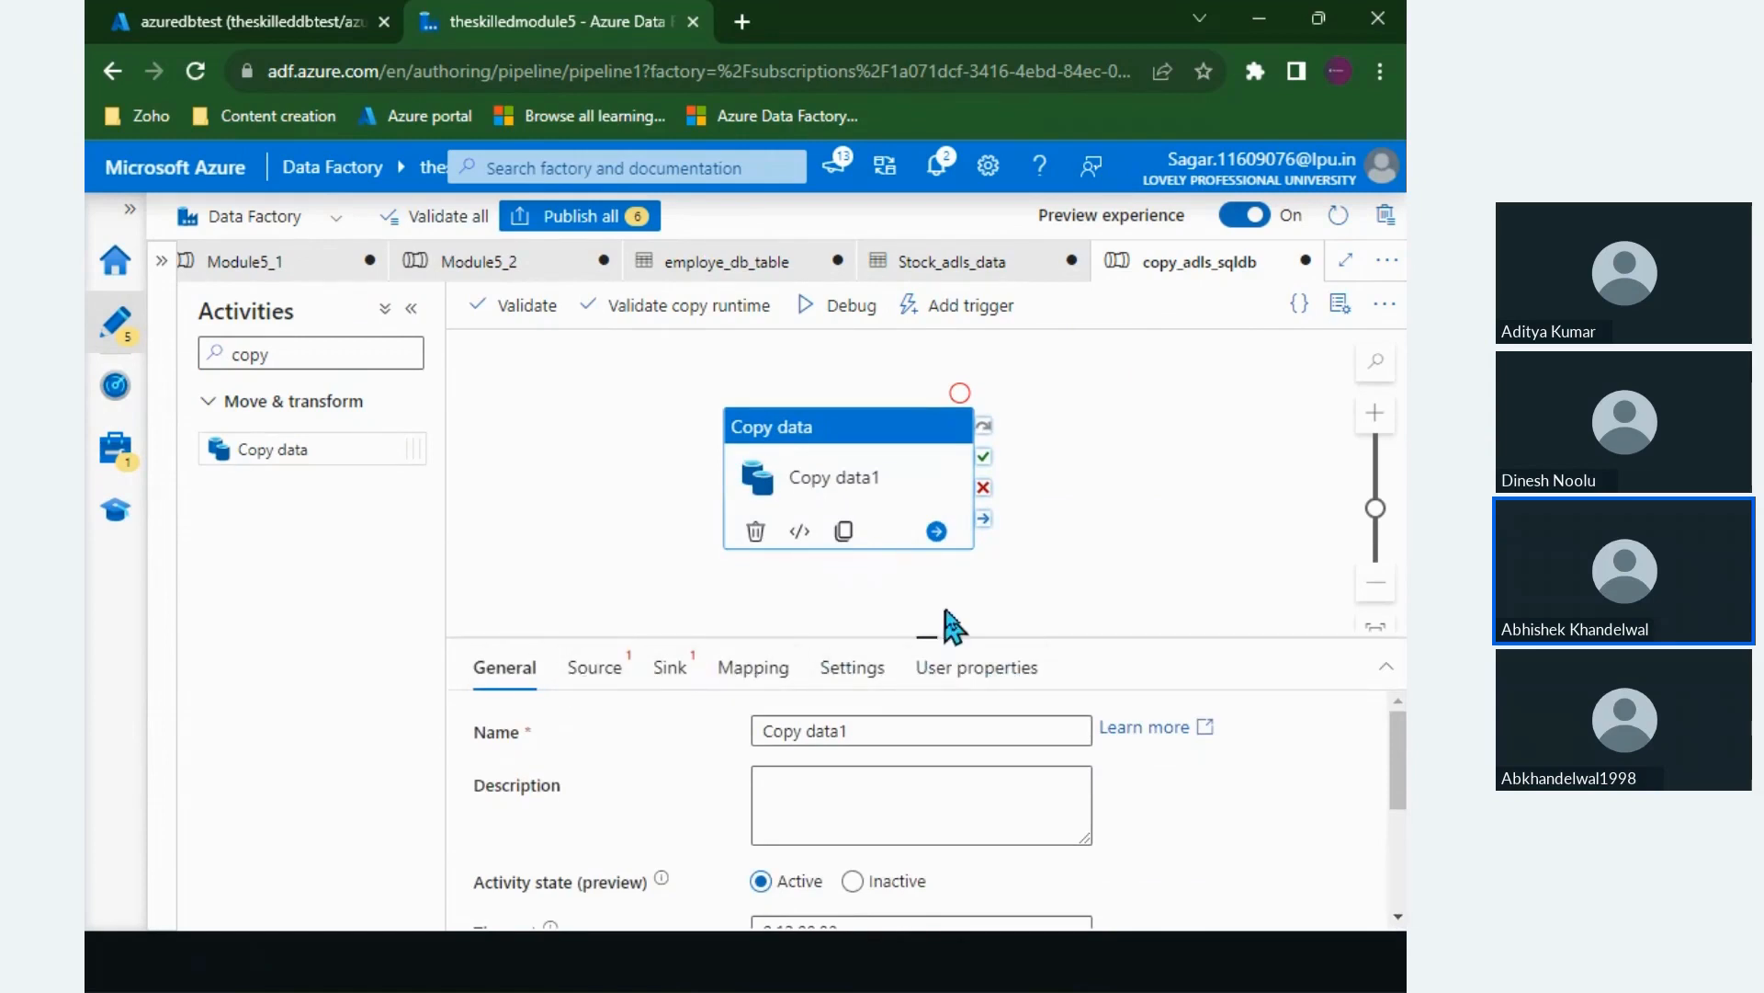
left_click_drag(946, 619, 946, 588)
scroll(788, 862, "down", 1)
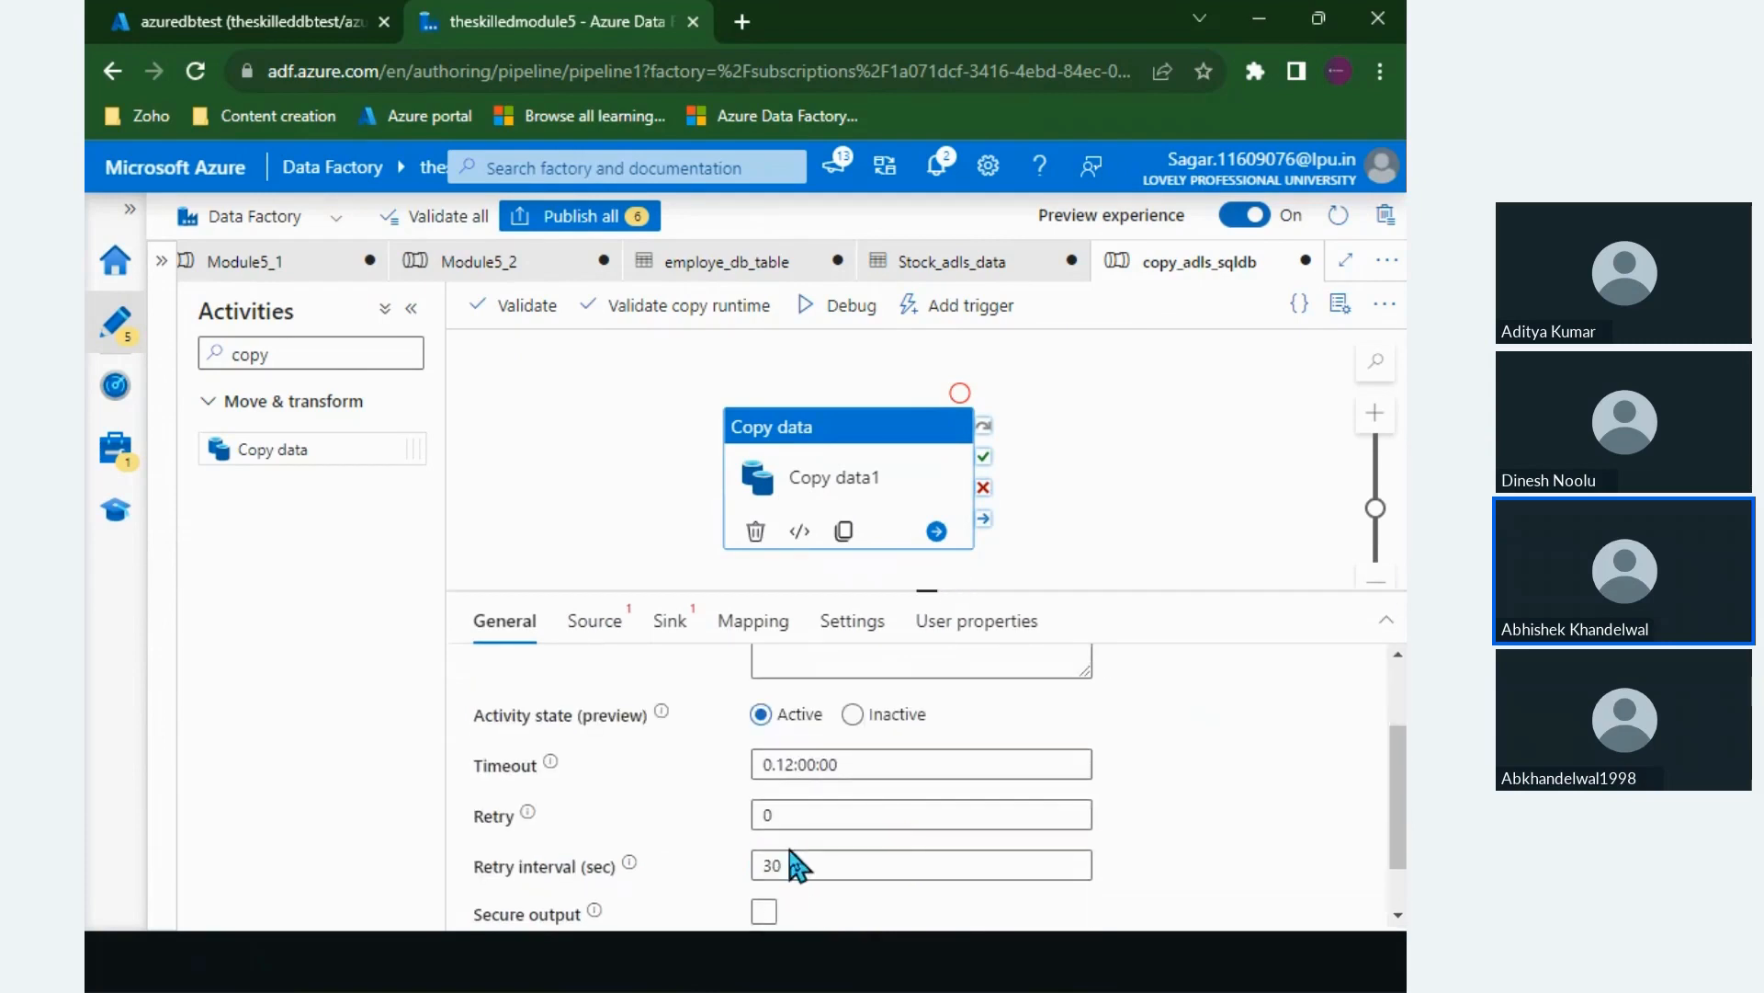
scroll(791, 855, "up", 2)
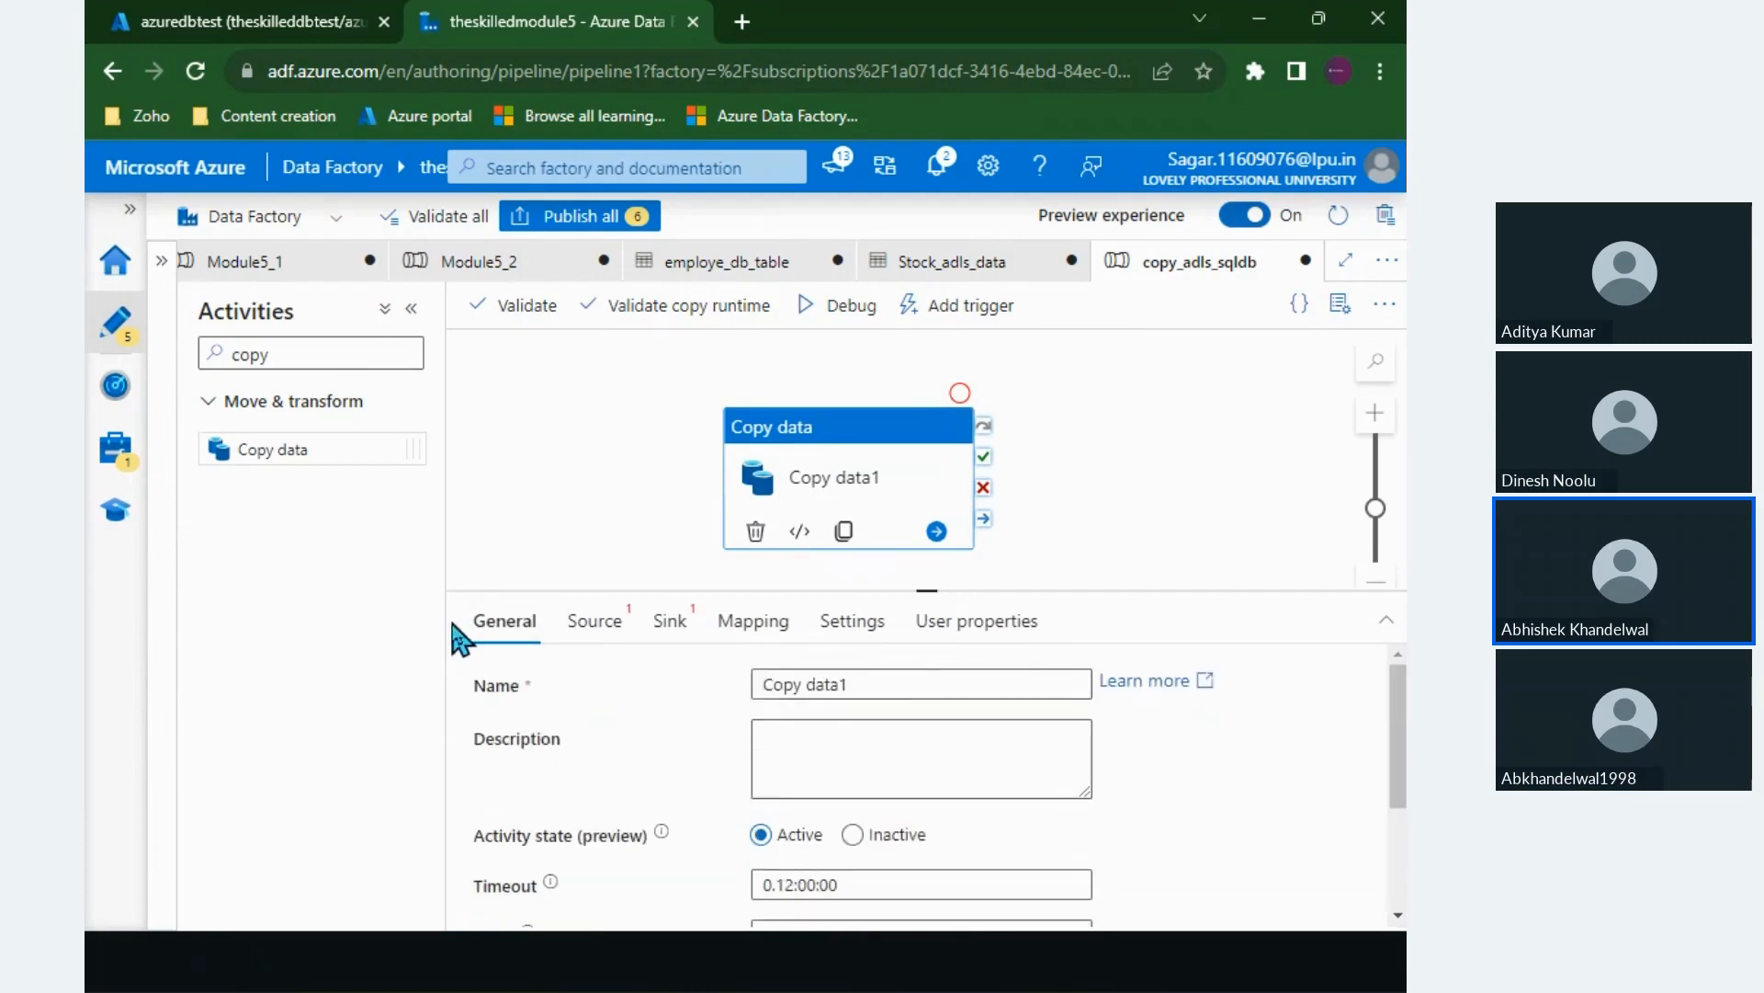
Step: Give the Copy data activity the description "Copies data from our adls to sqldb"
left_click_drag(894, 684, 708, 696)
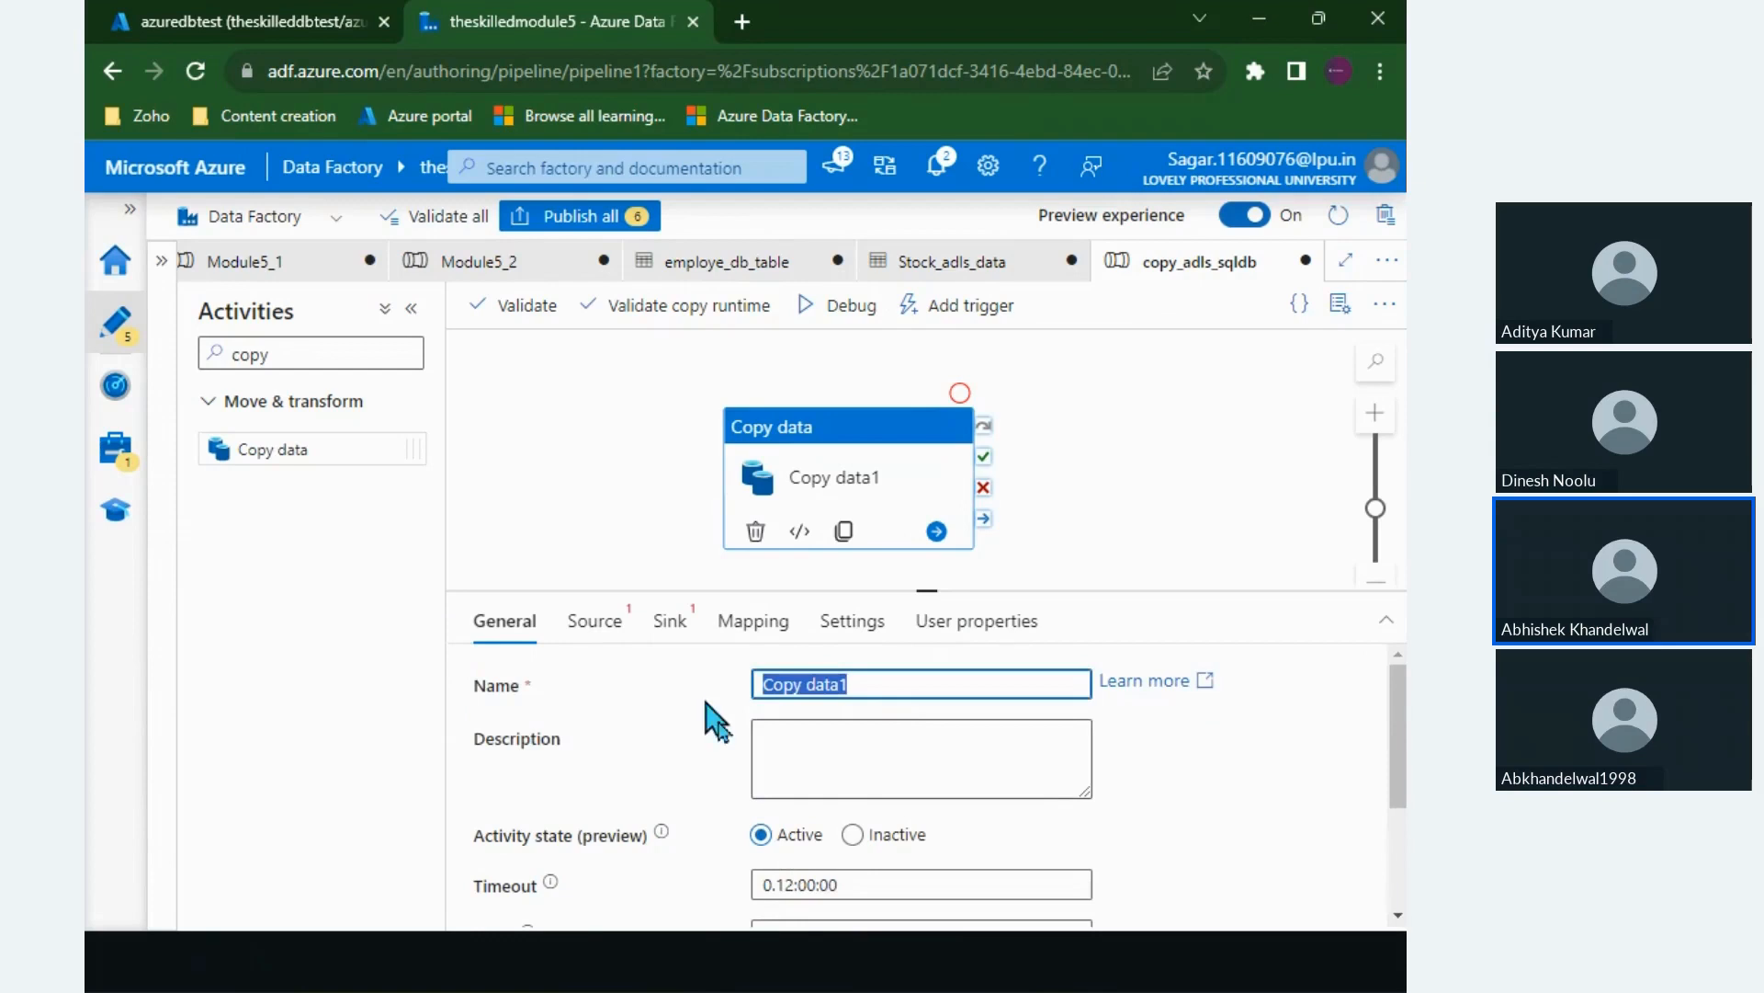
left_click(839, 759)
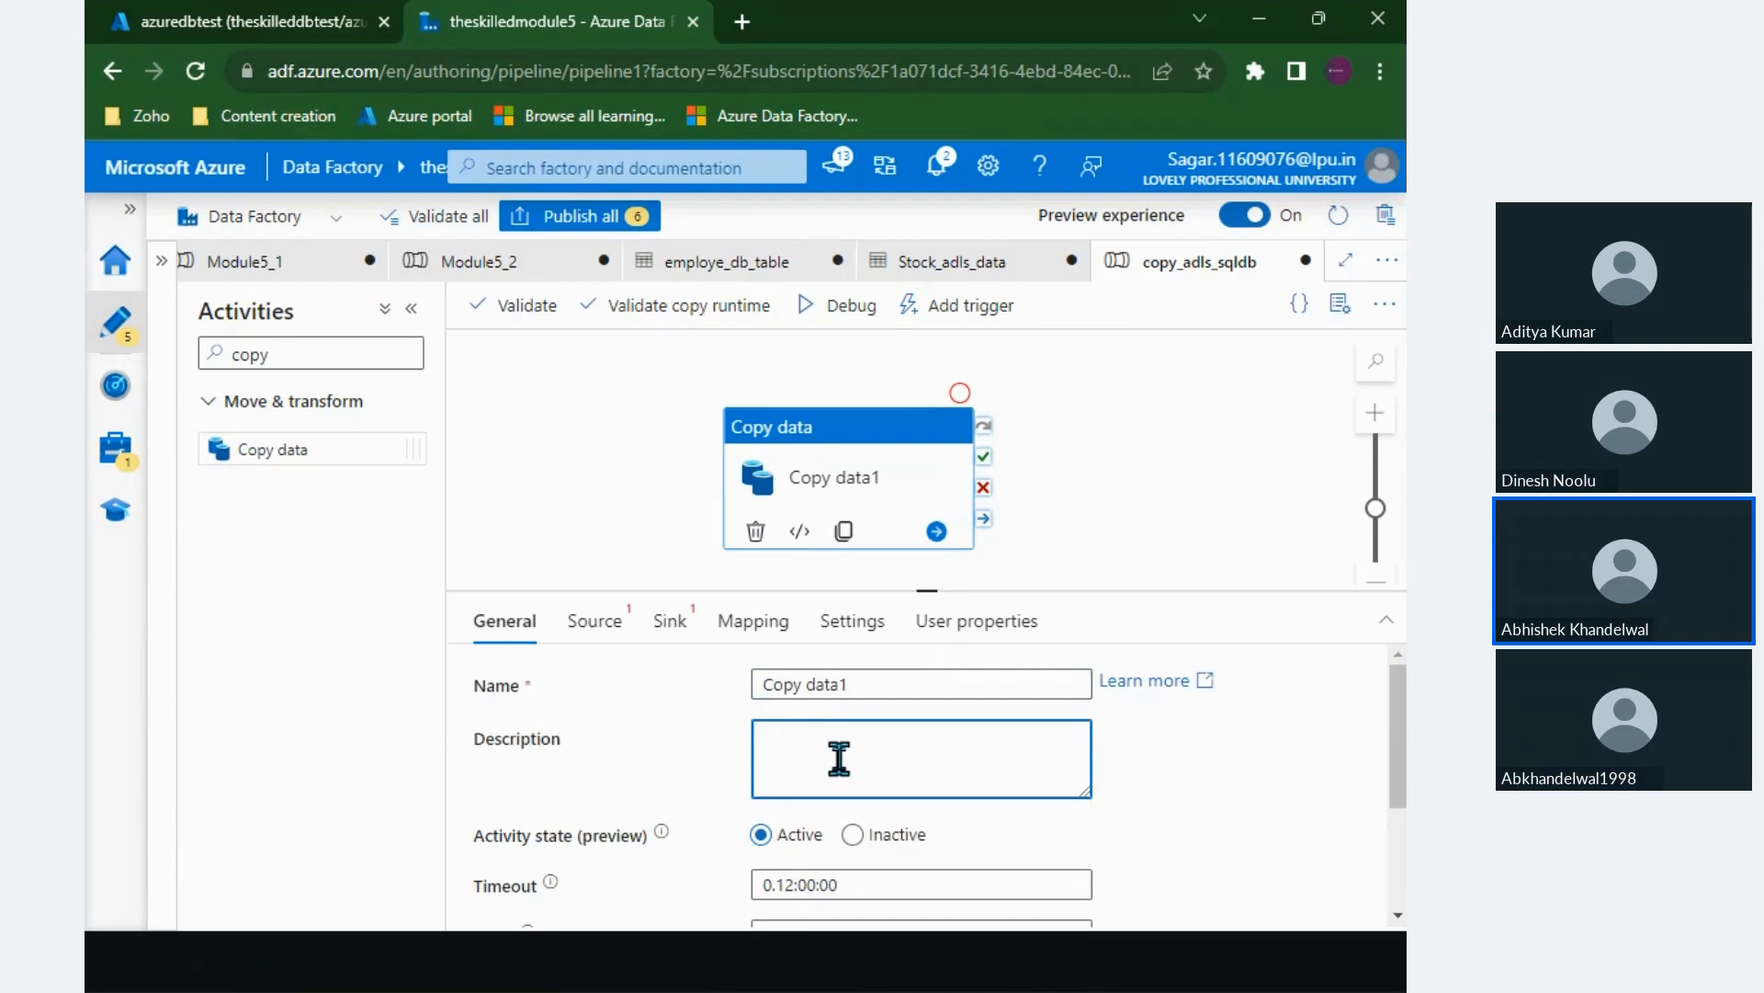
type("Copy")
key("BackSpace")
key("BackSpace")
type("ies data from our adls ")
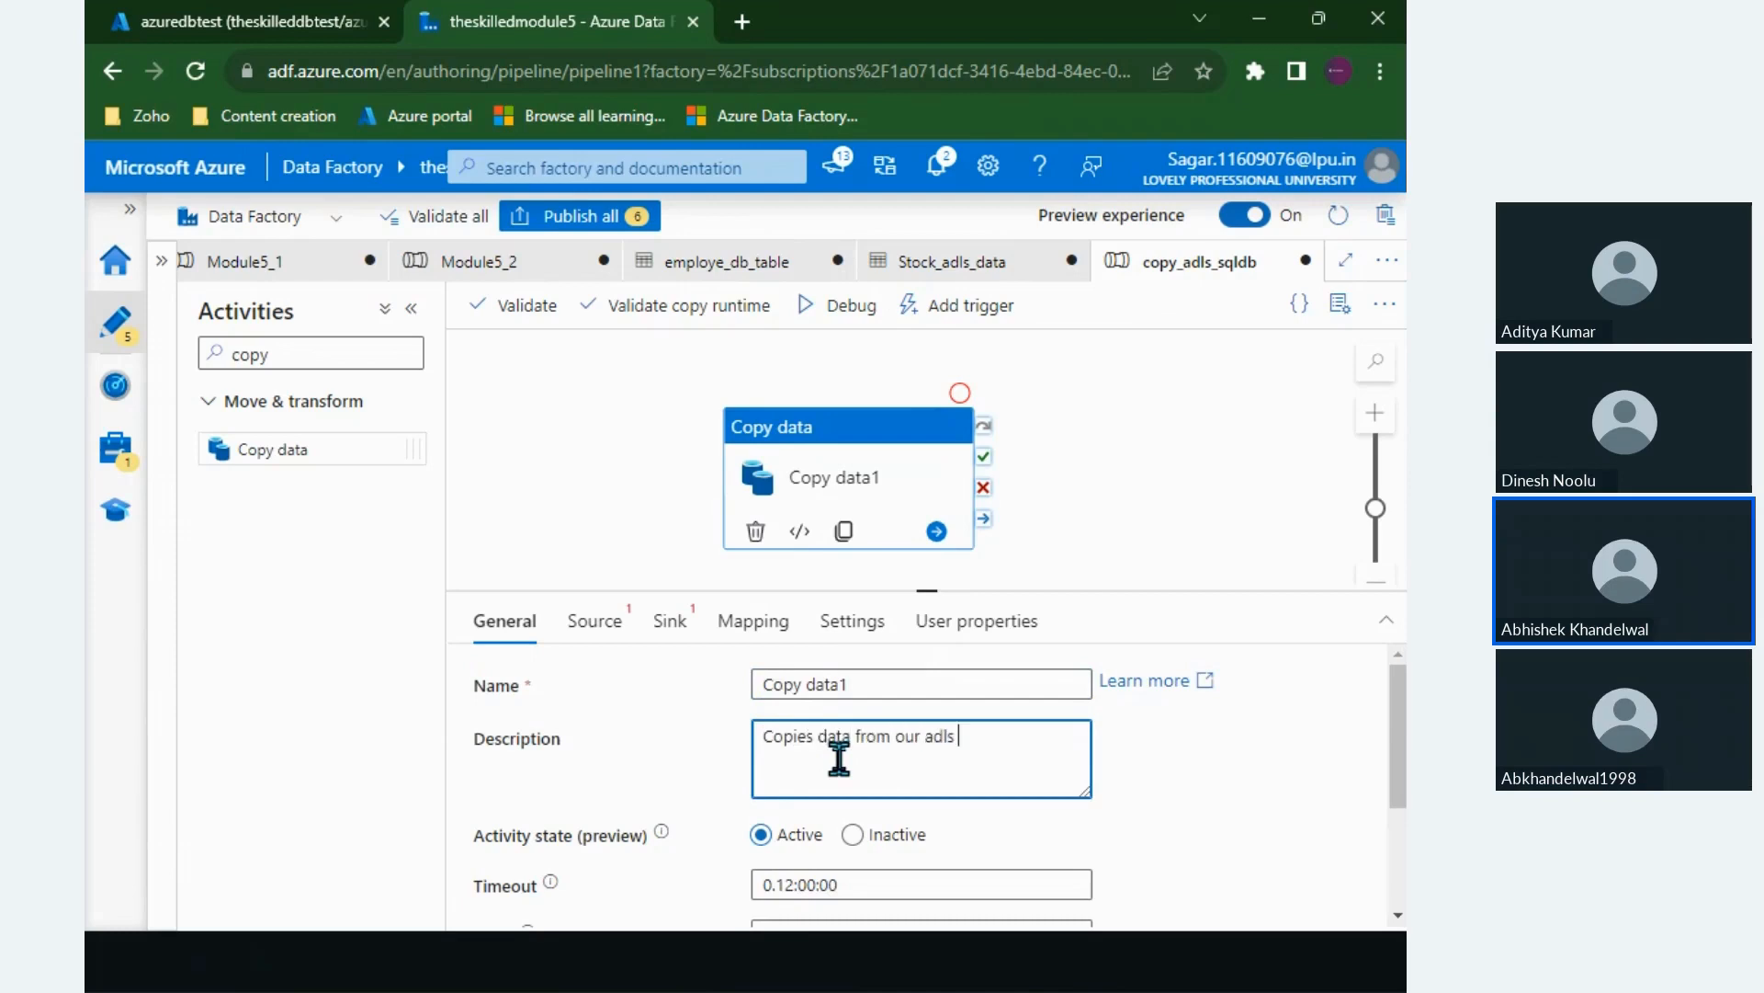
type("to sqldb")
Step: Examine the activity state, timeout and retry settings of the Copy data activity
scroll(1009, 779, "down", 1)
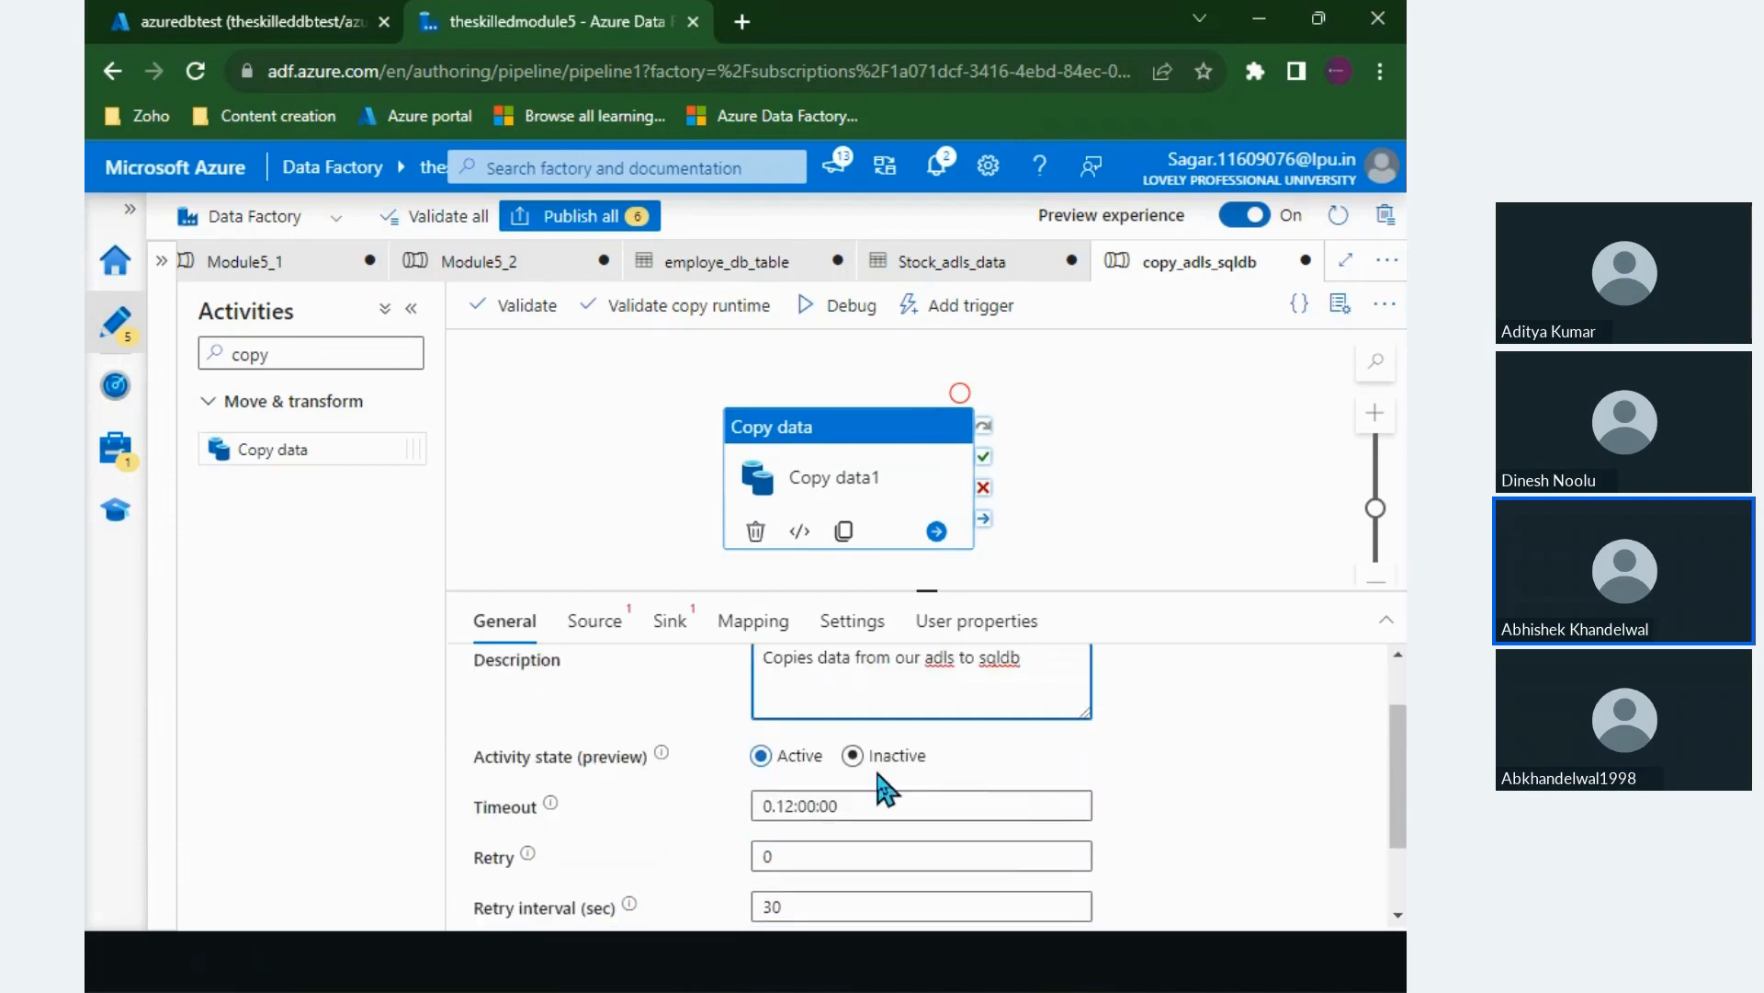
scroll(807, 777, "down", 1)
left_click(793, 780)
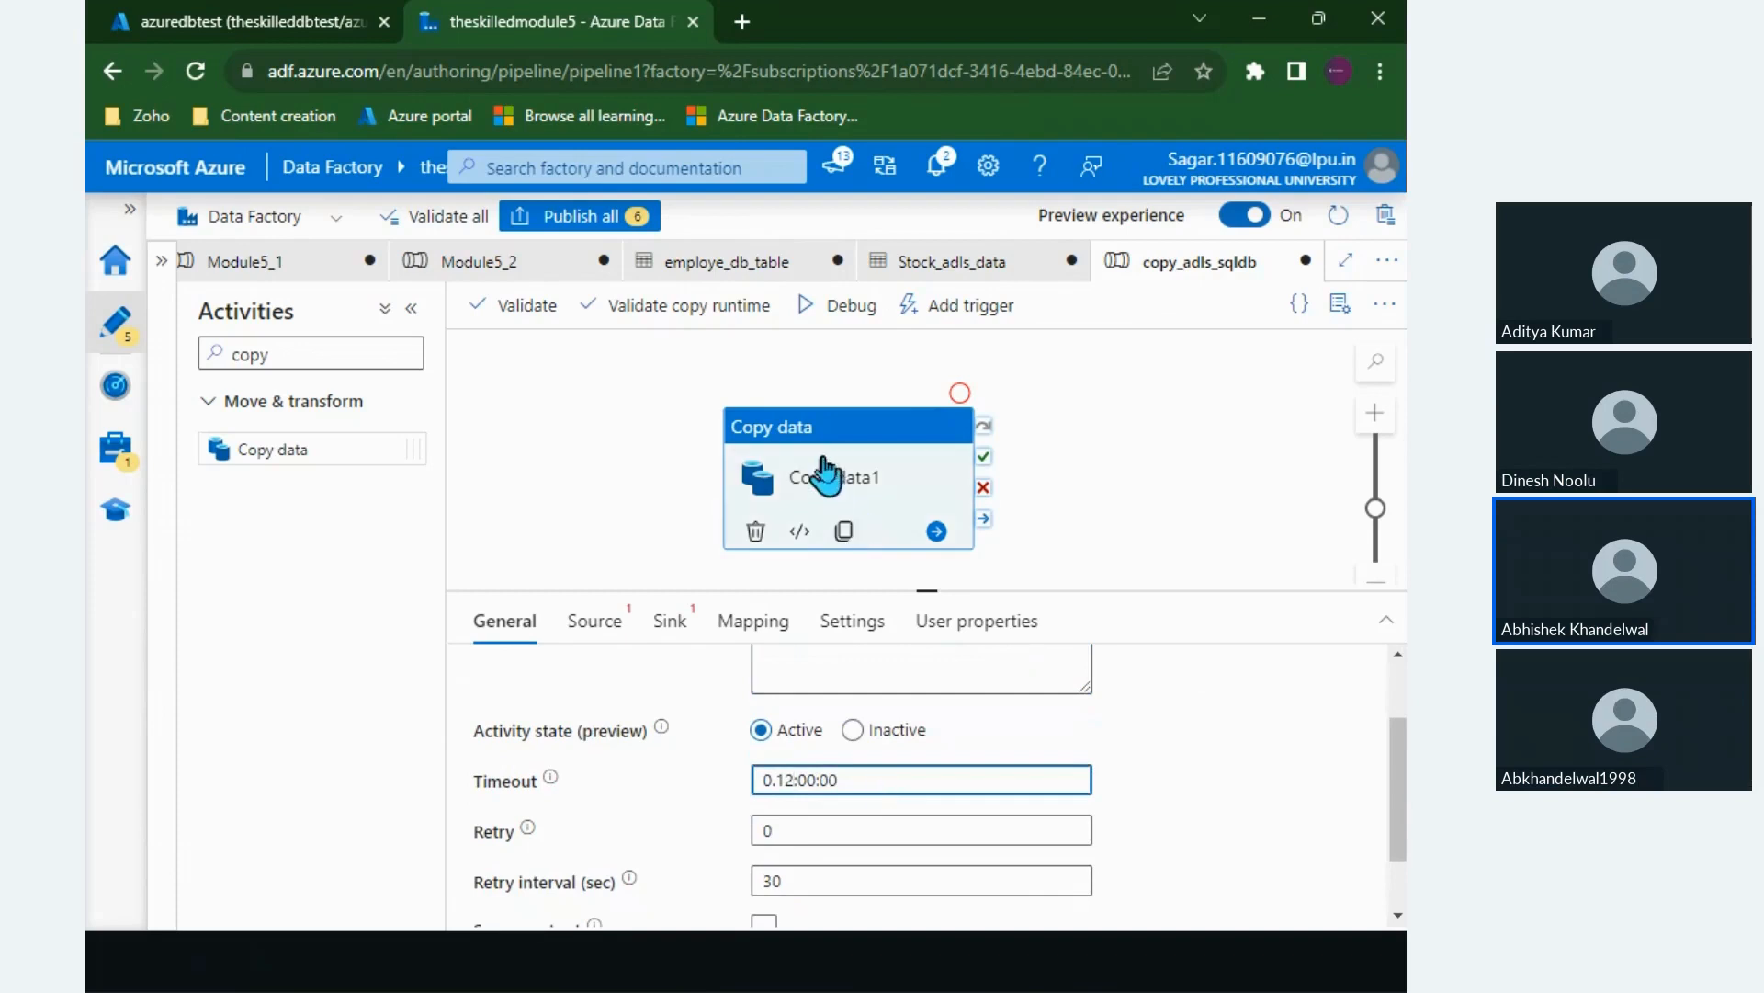
left_click(788, 455)
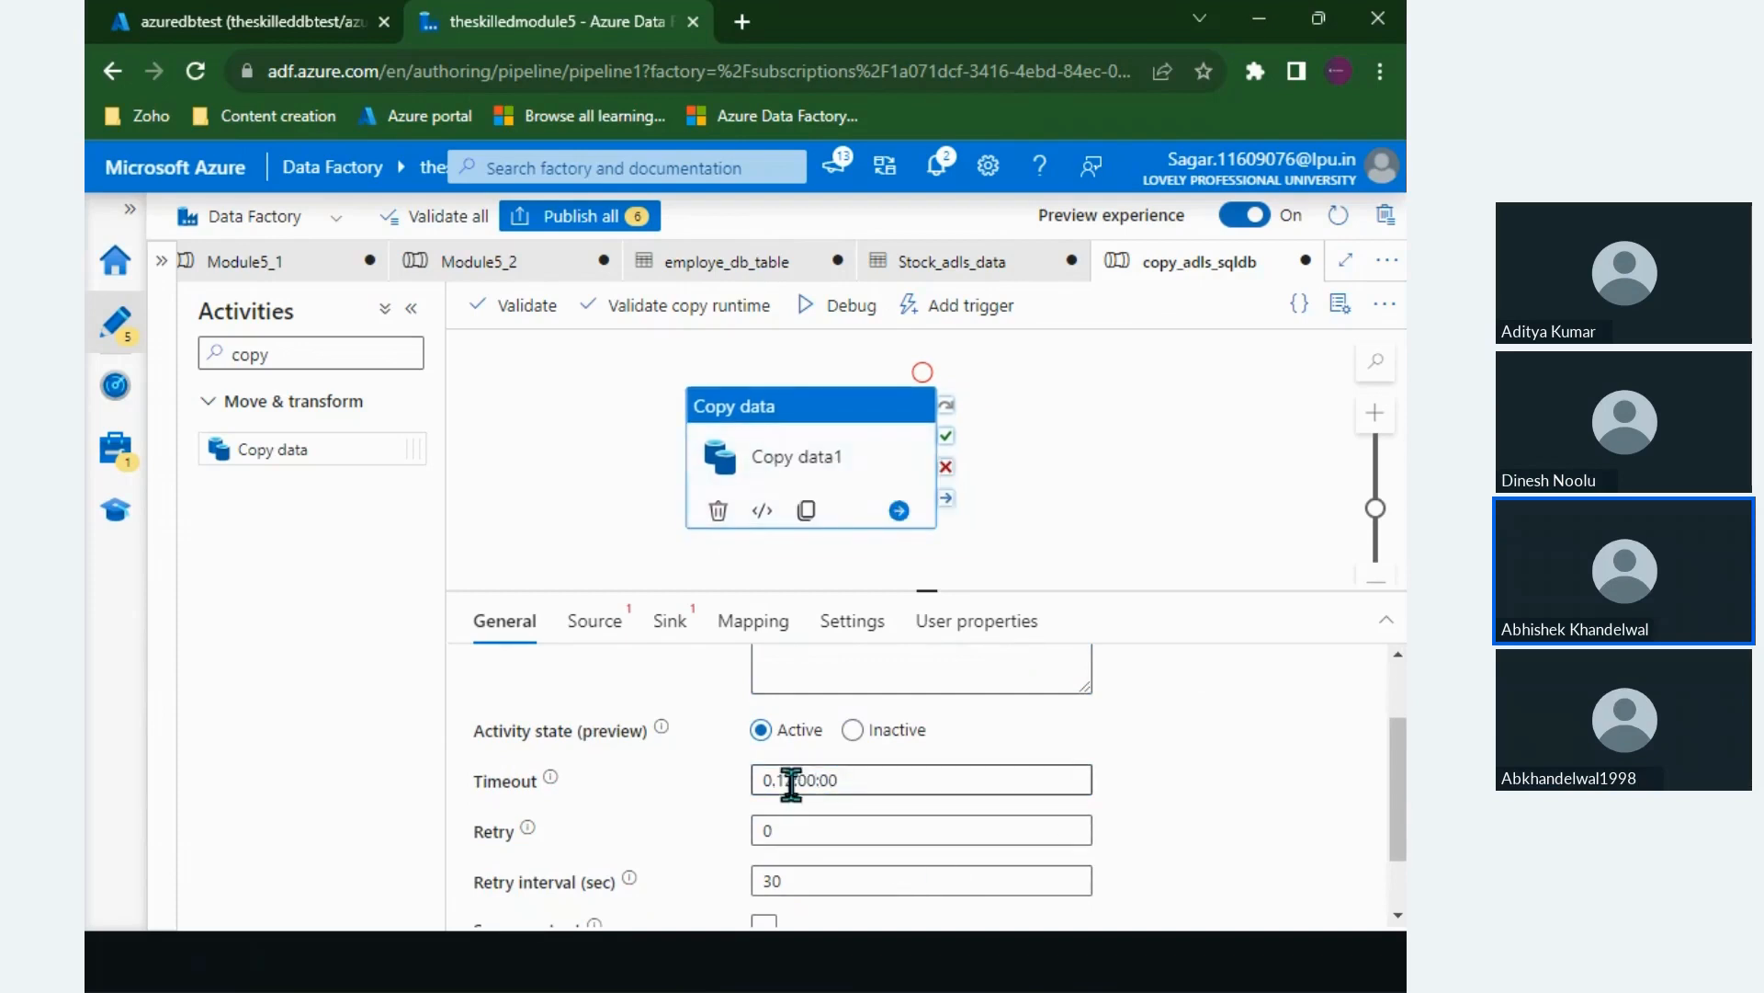
triple_click(833, 780)
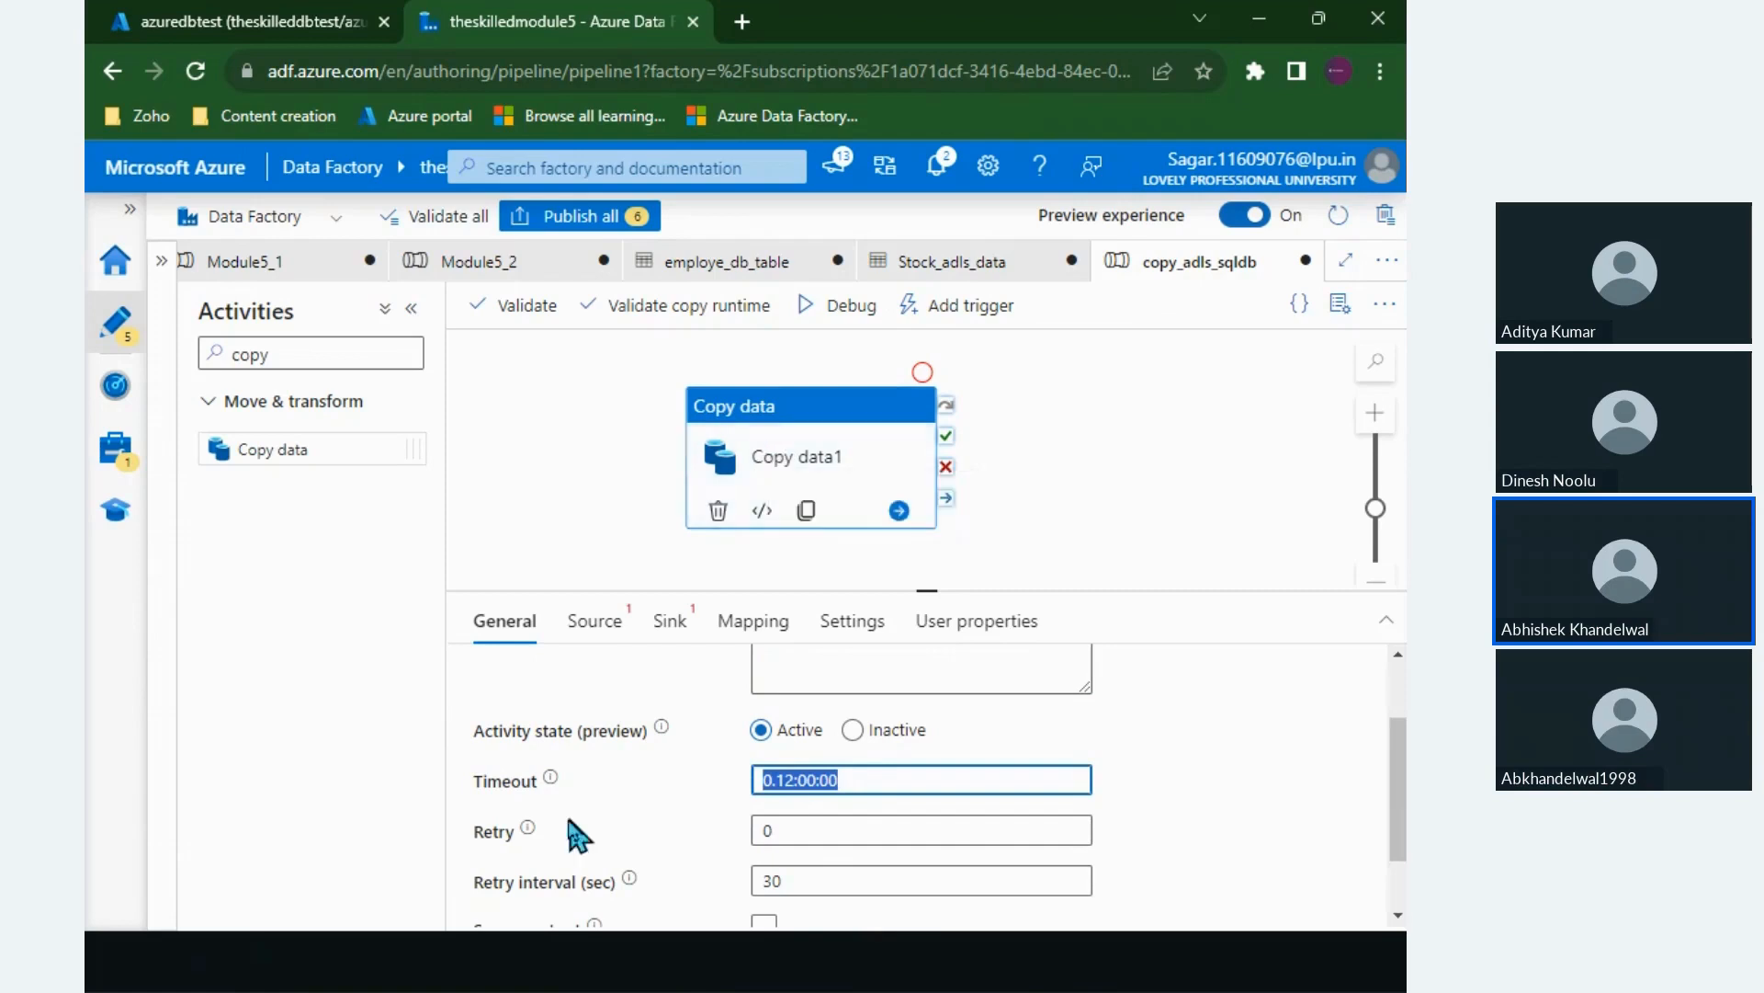
left_click(529, 828)
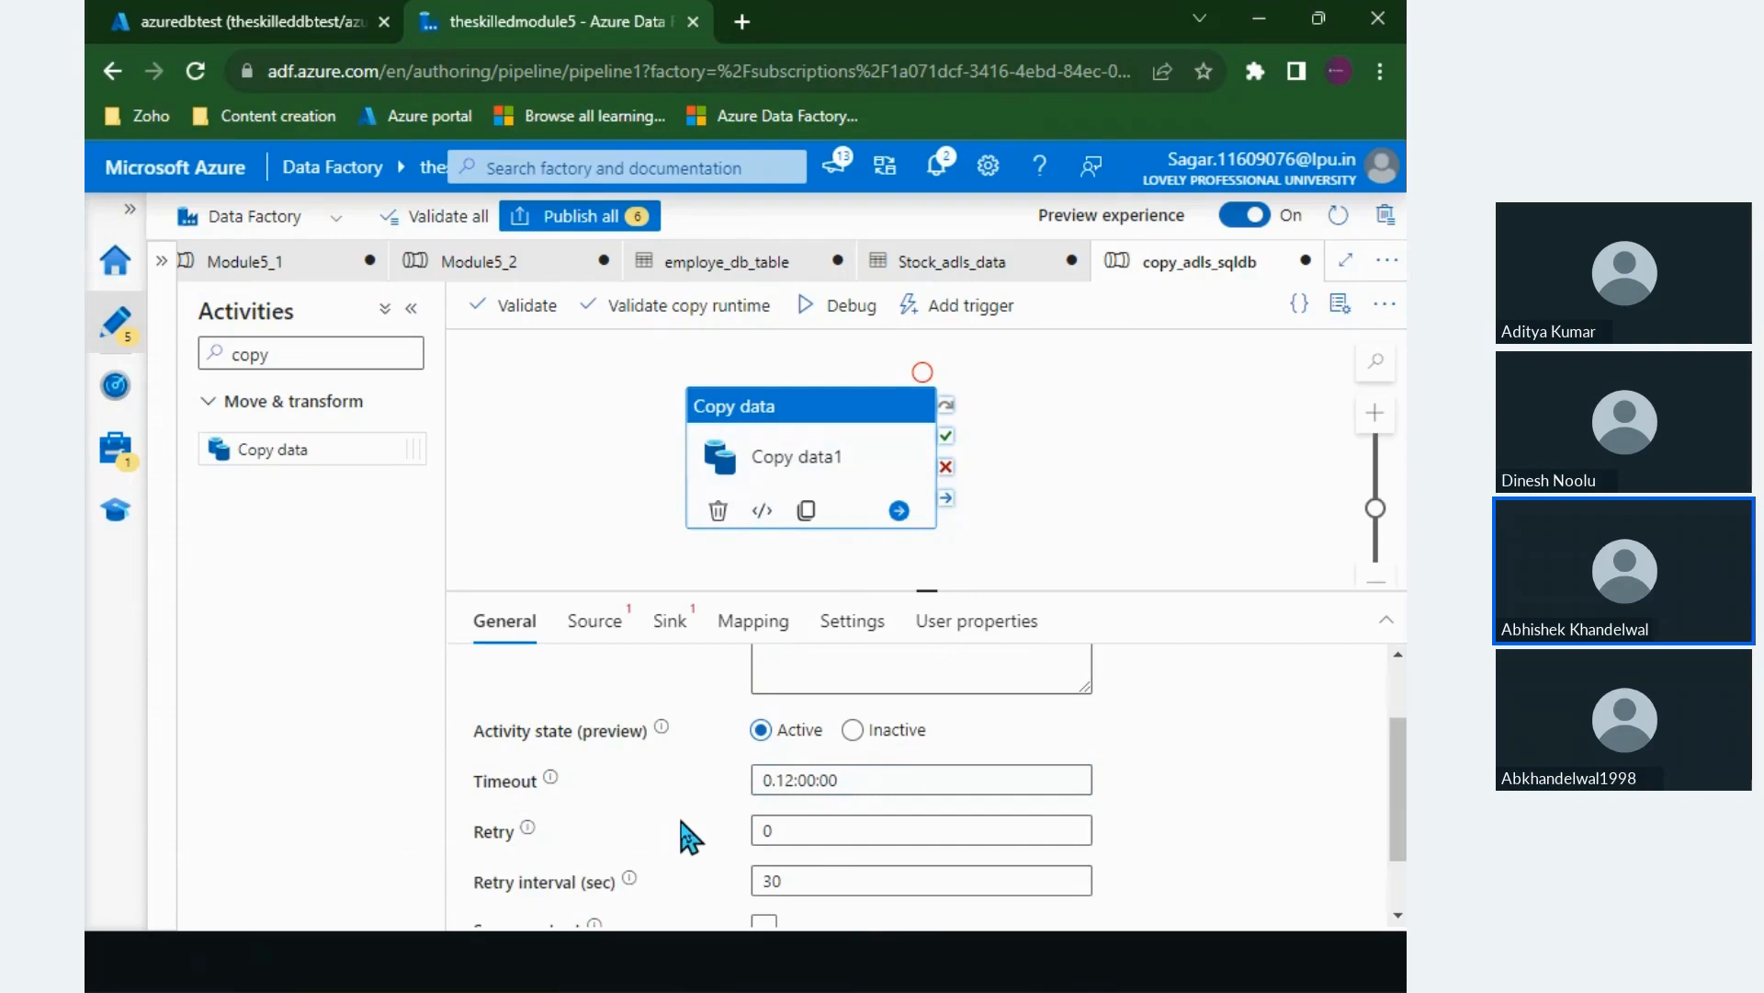
Step: Set the Copy data1 activity's retry count to 2
left_click(814, 821)
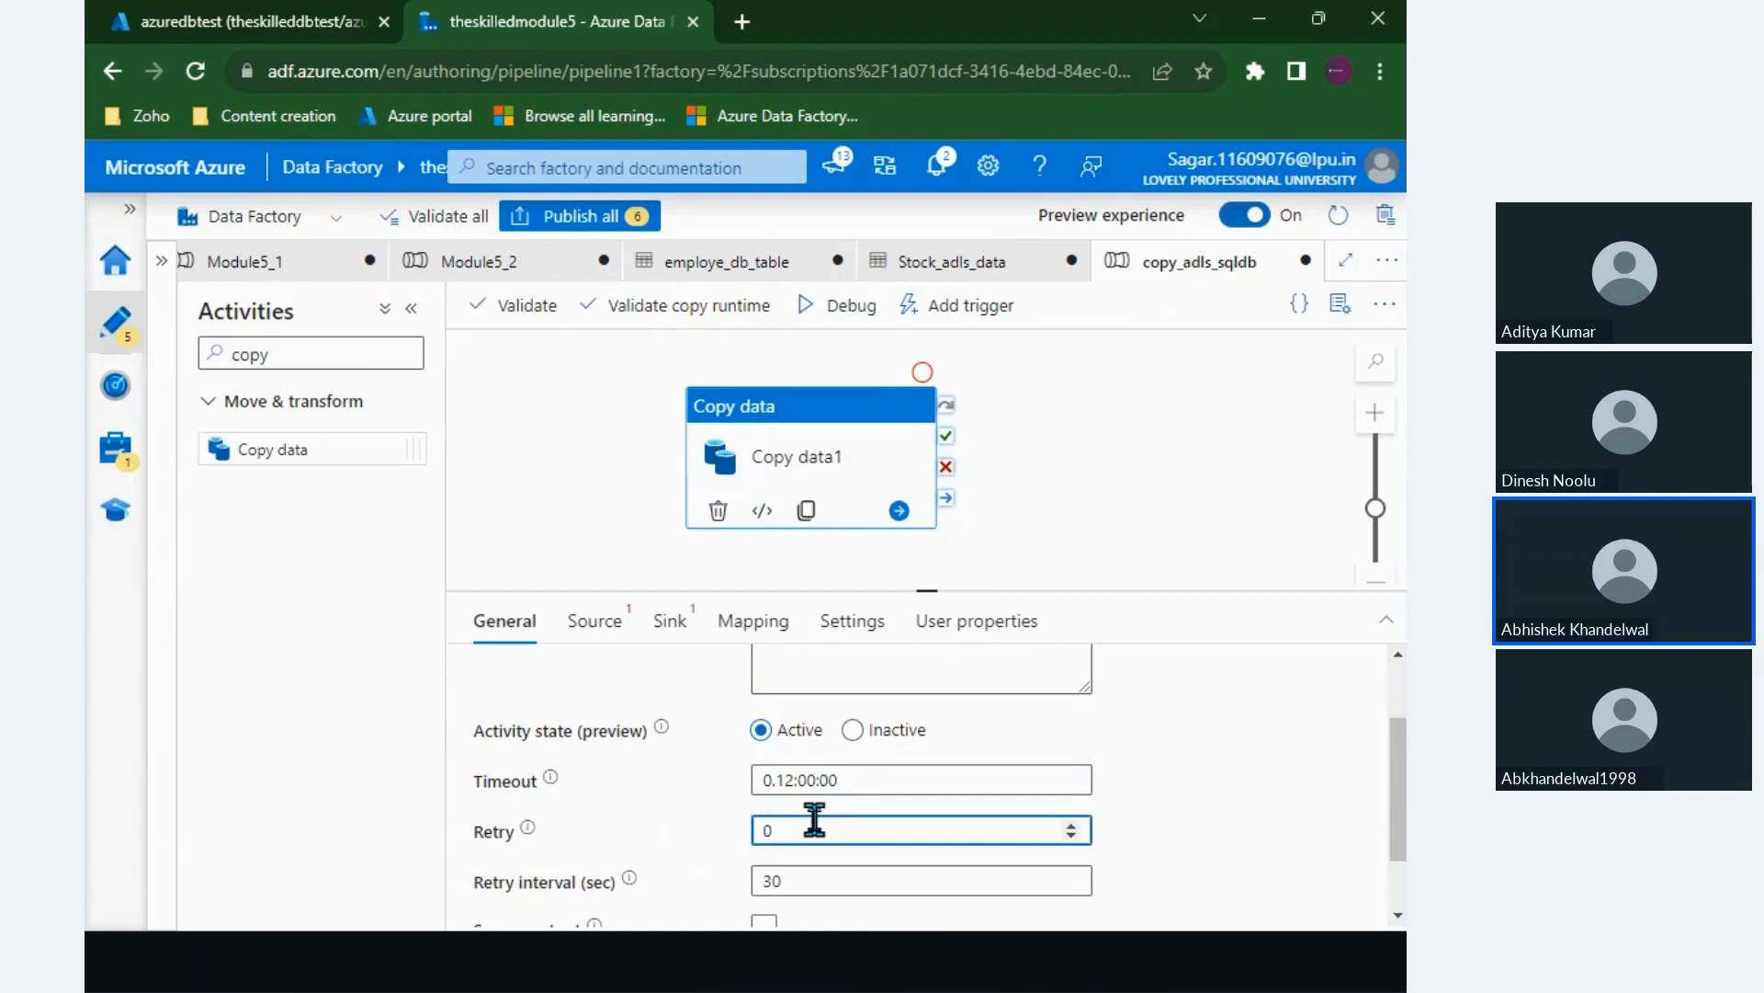
scroll(814, 821, "down", 1)
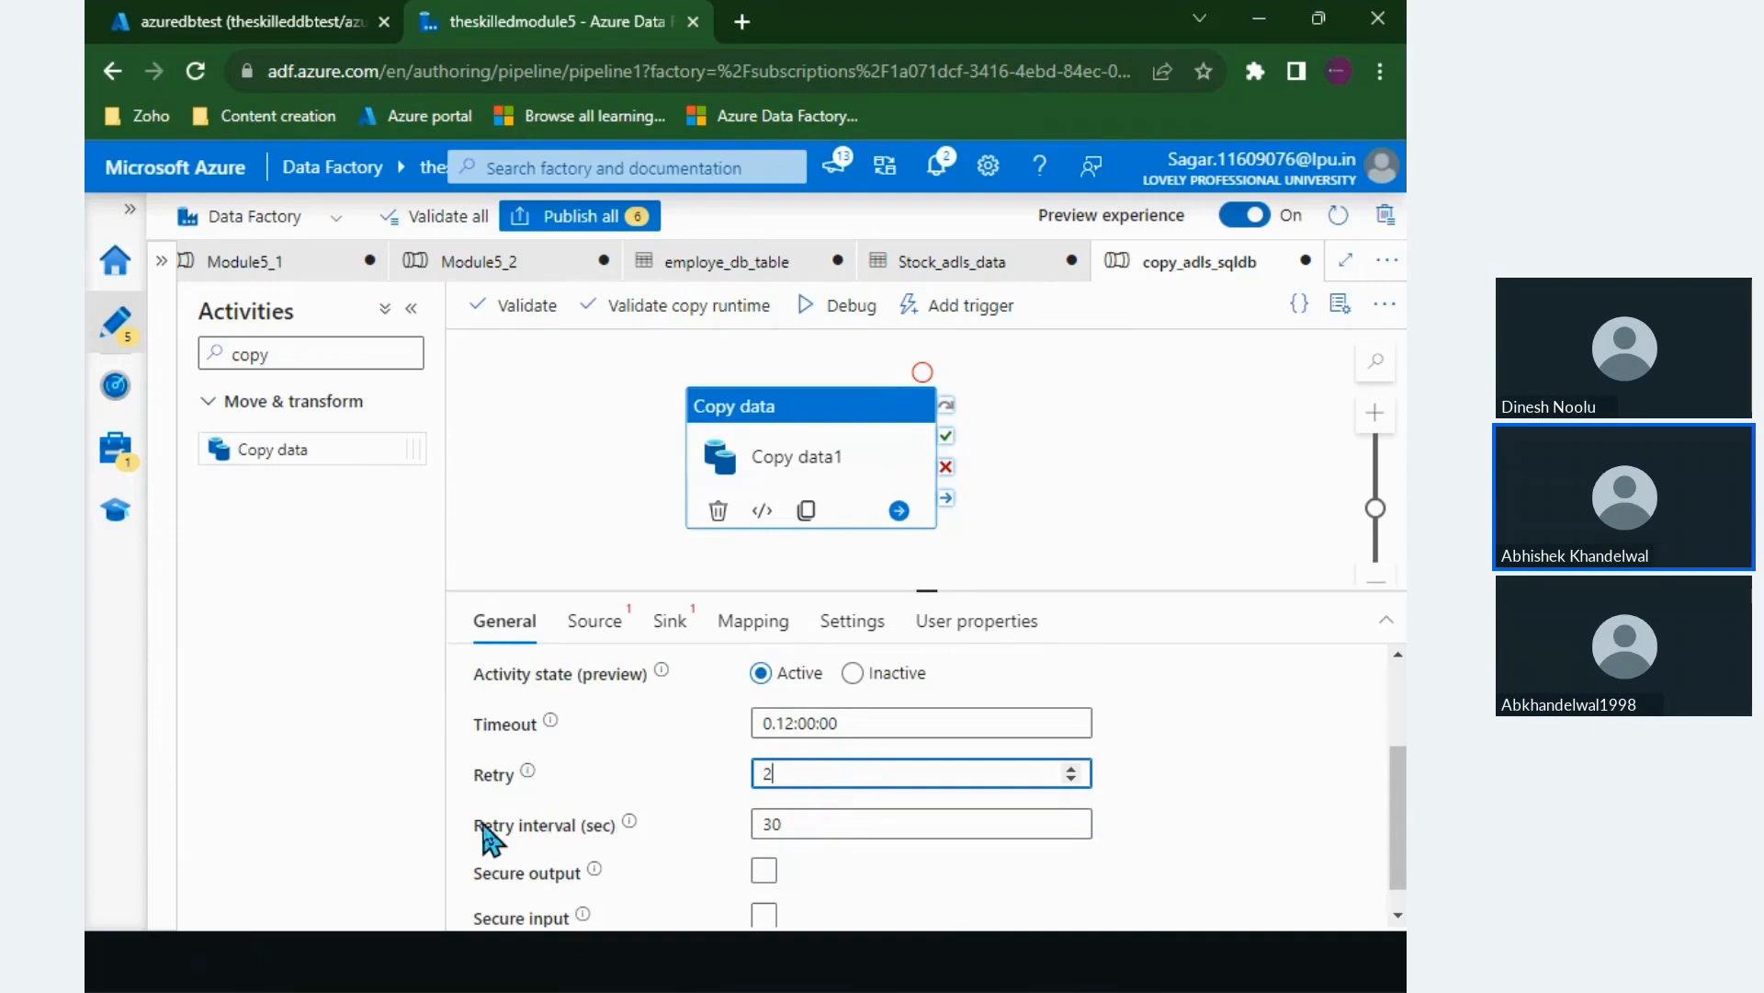
left_click_drag(483, 825, 556, 822)
double_click(555, 821)
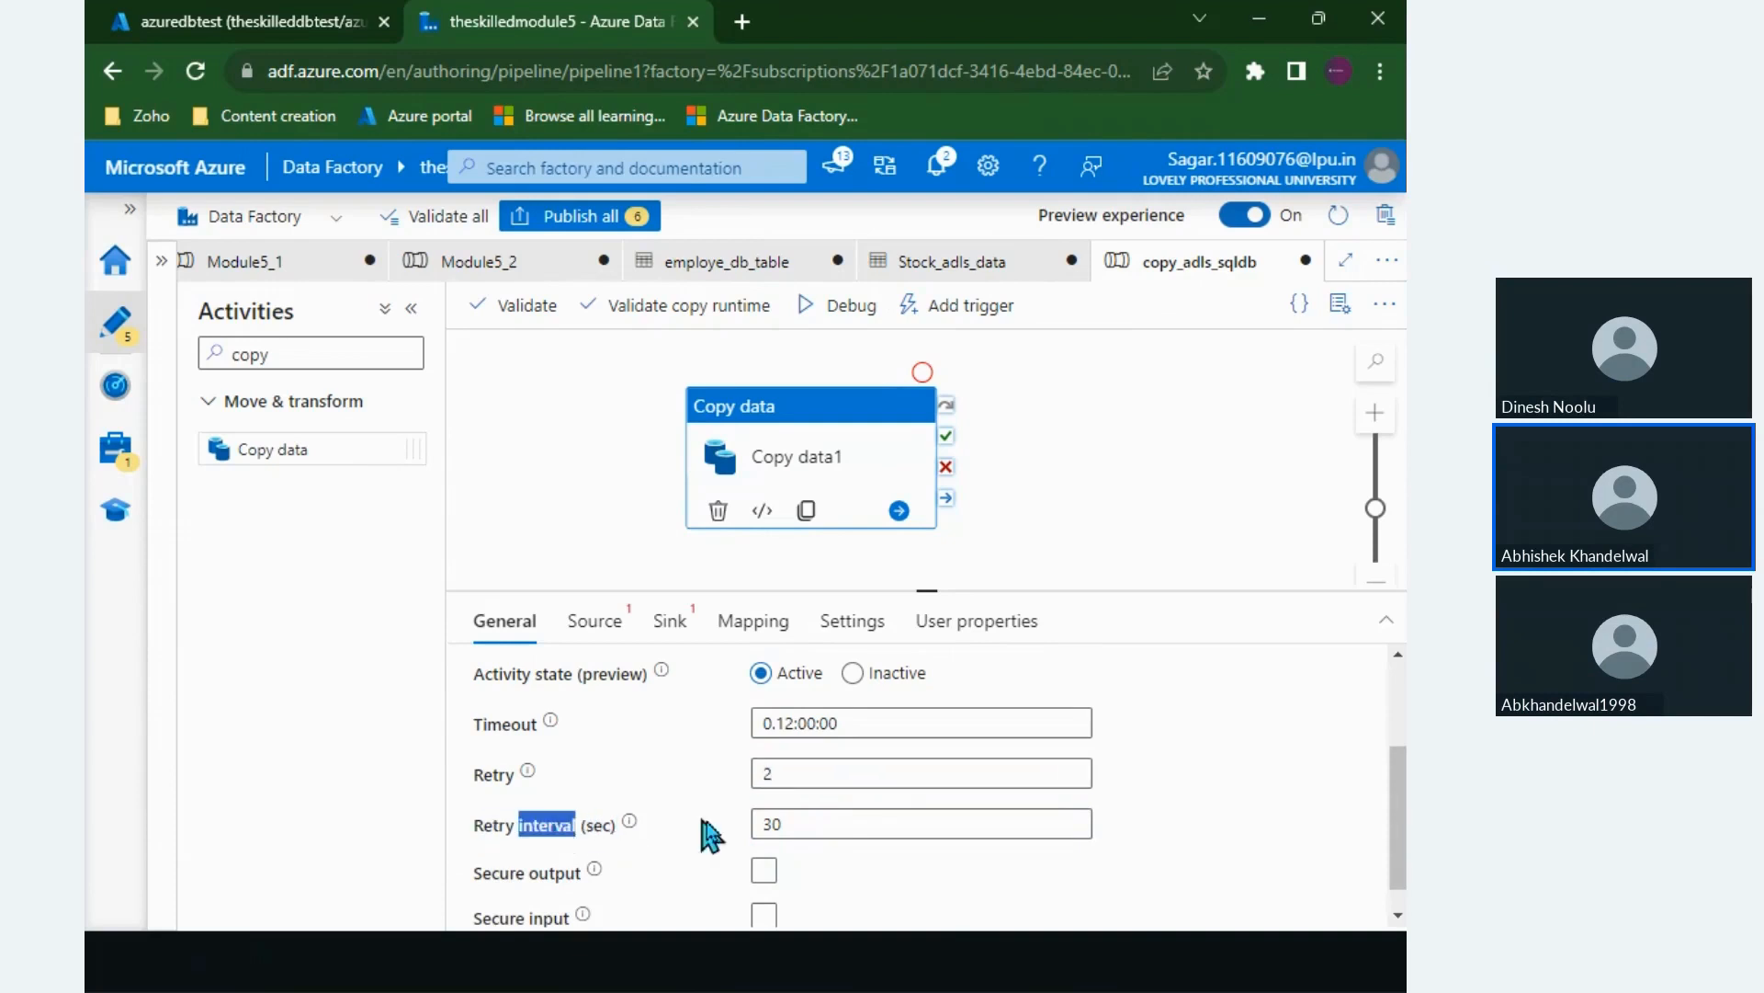
left_click_drag(790, 824, 729, 819)
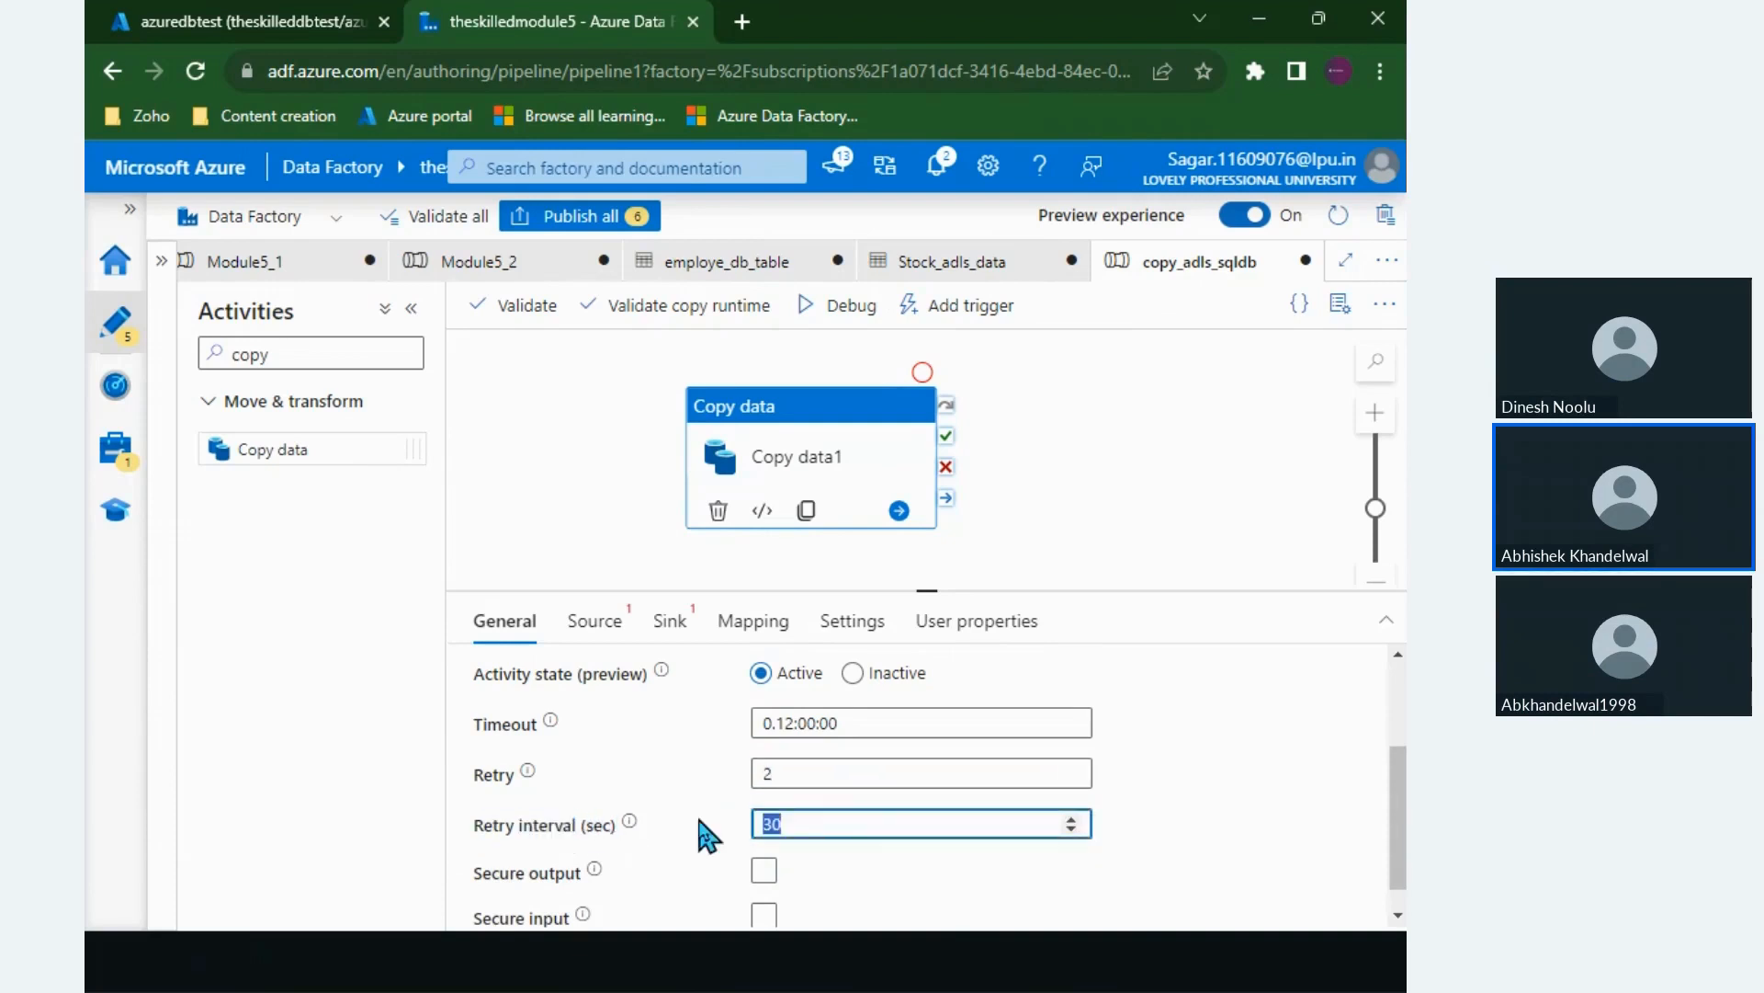
left_click(862, 827)
scroll(827, 846, "up", 3)
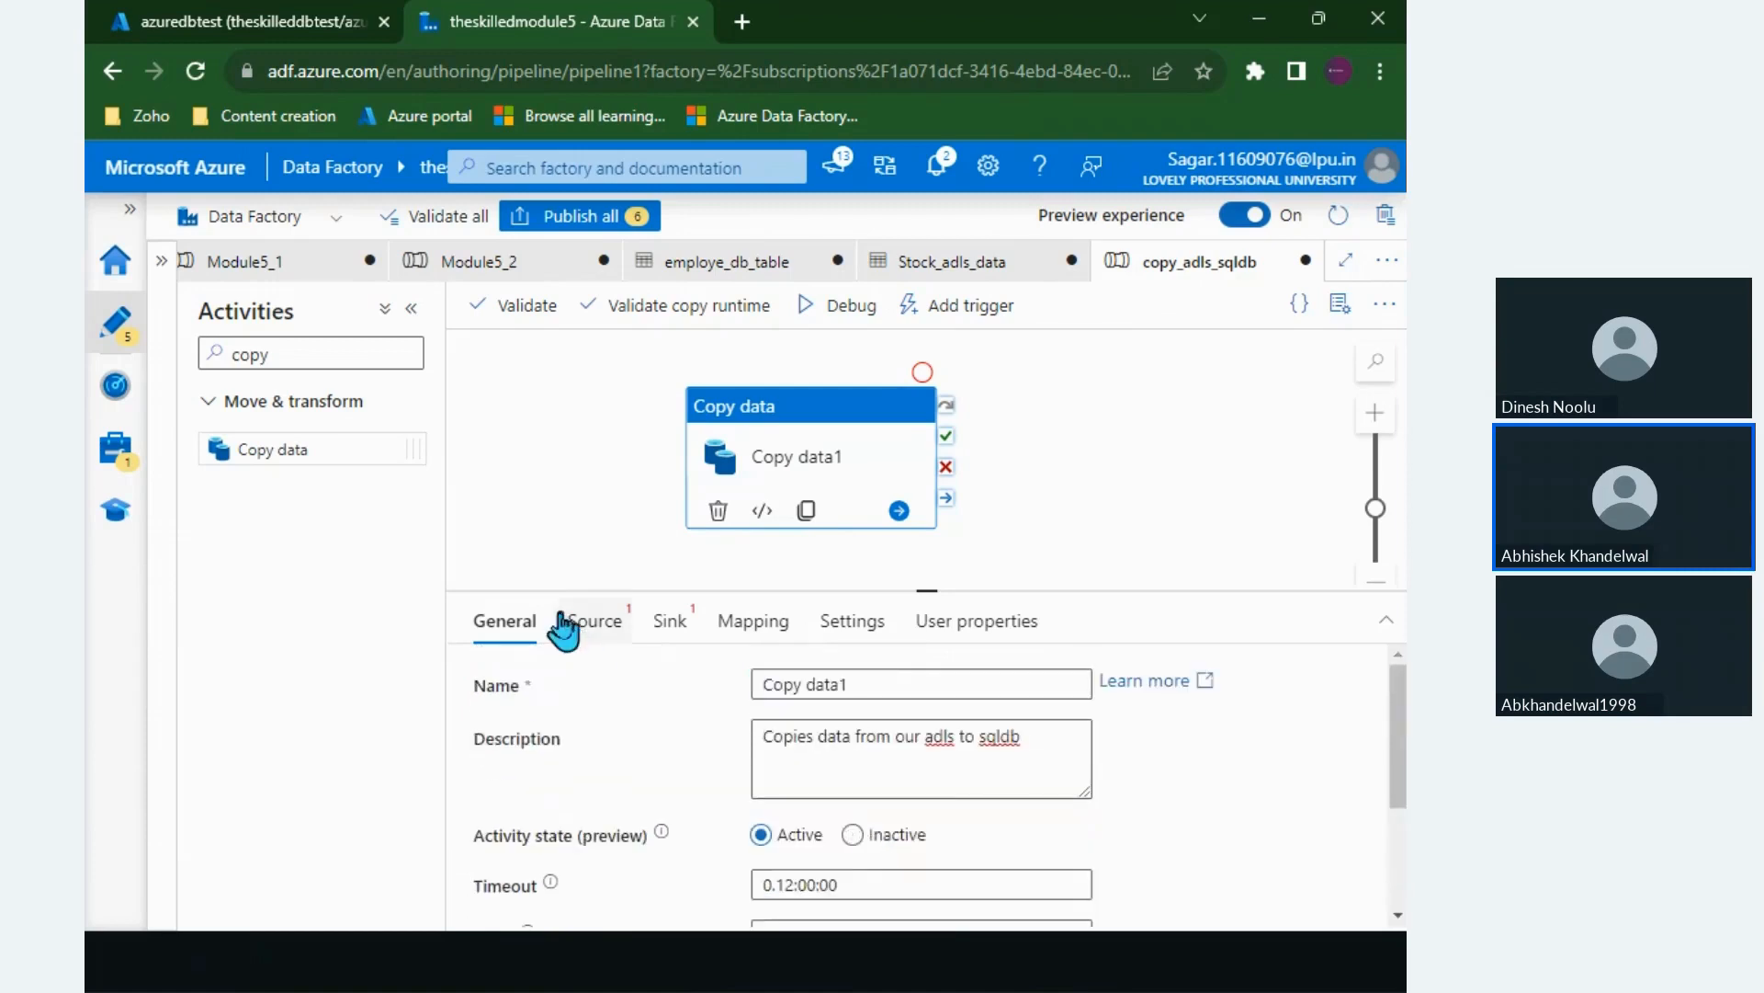
Step: Choose Stock_adls_data as the source dataset of the Copy data1 activity
left_click(597, 625)
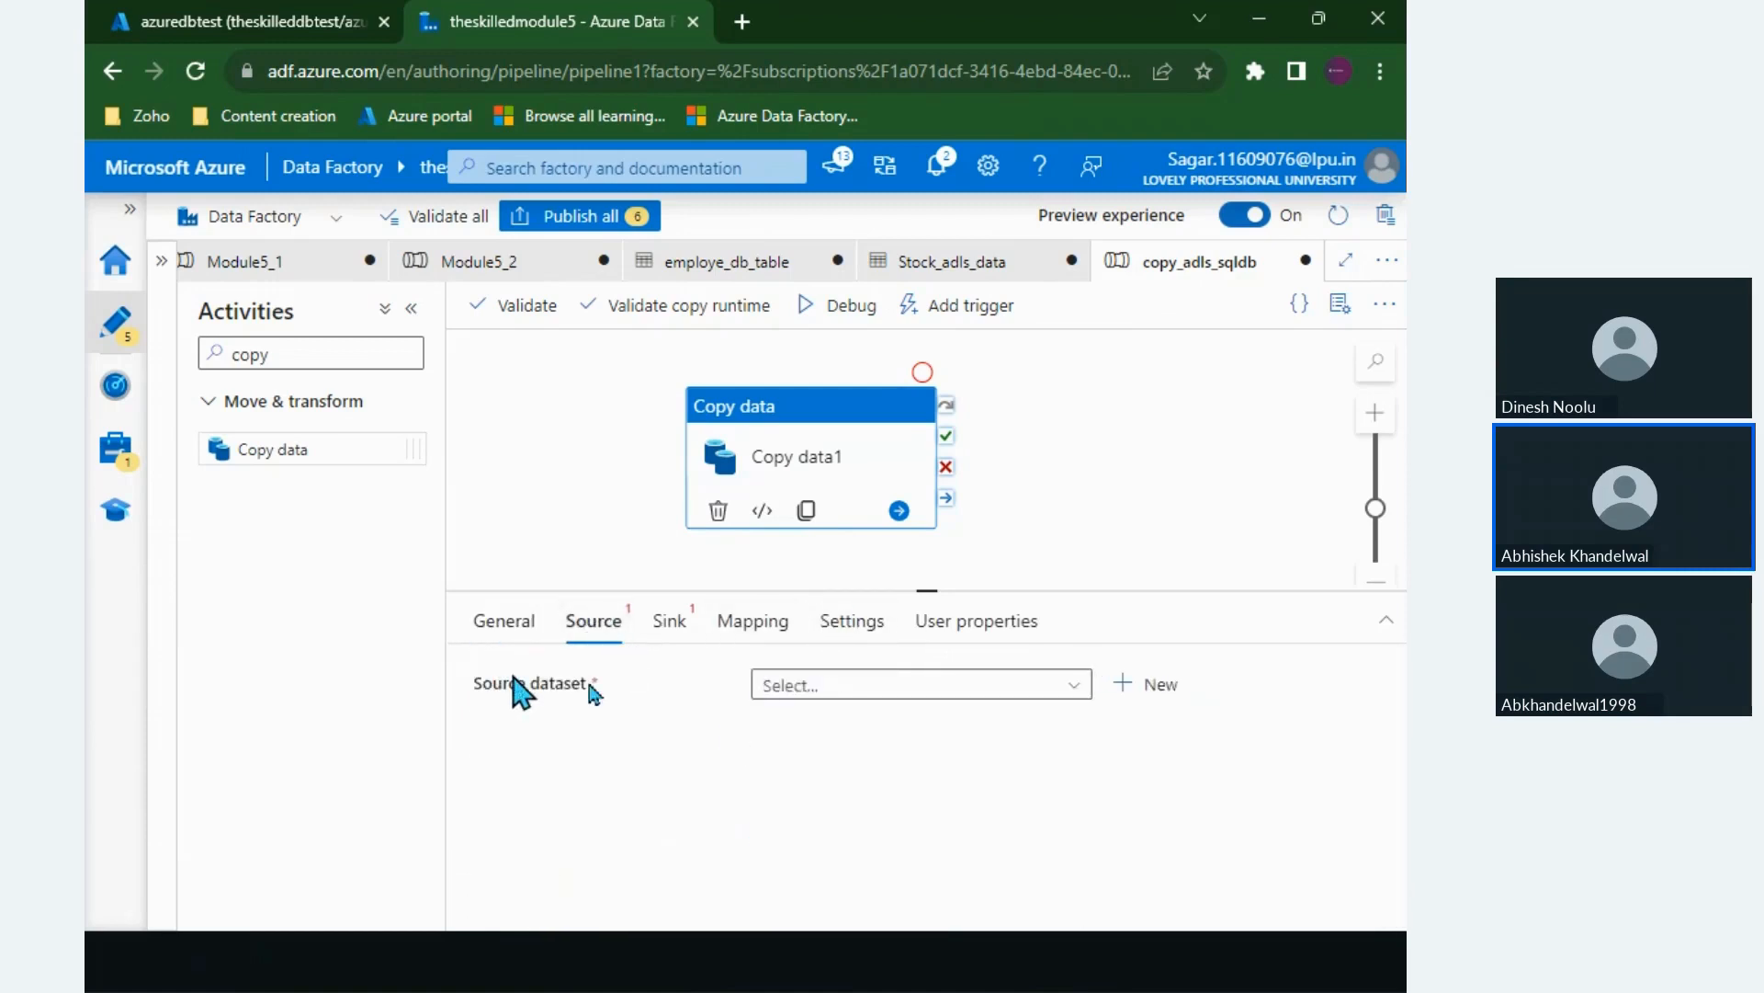
left_click(968, 700)
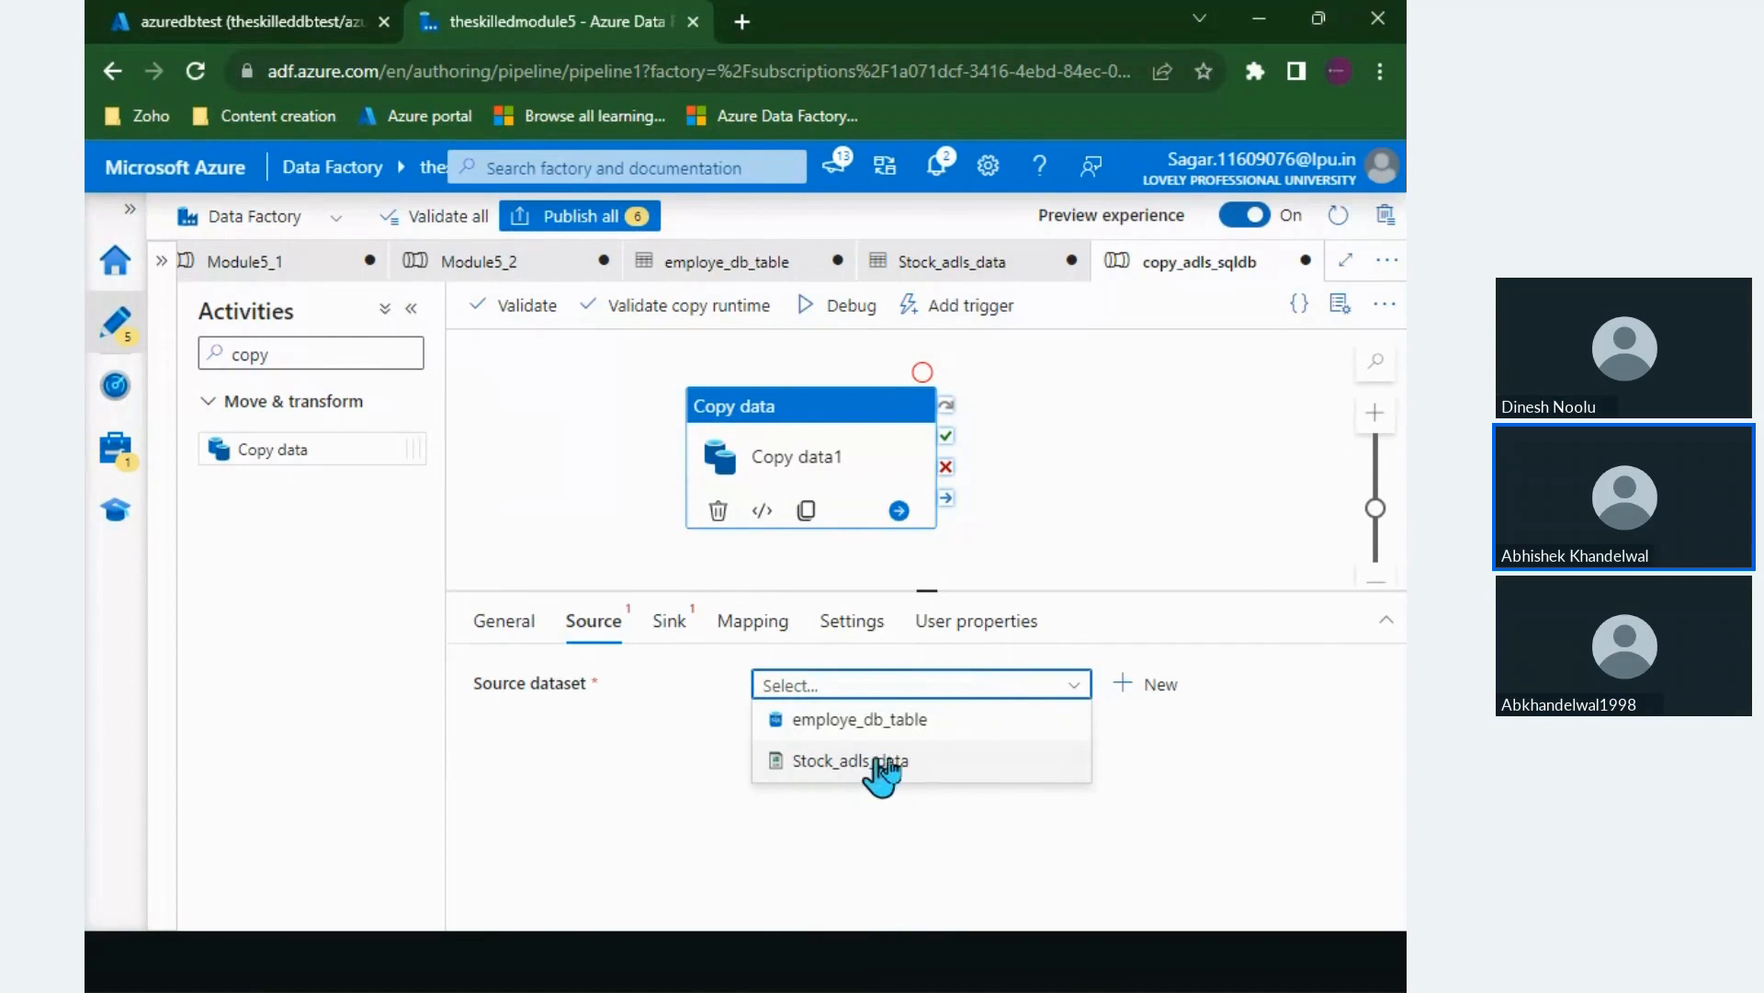
left_click(846, 763)
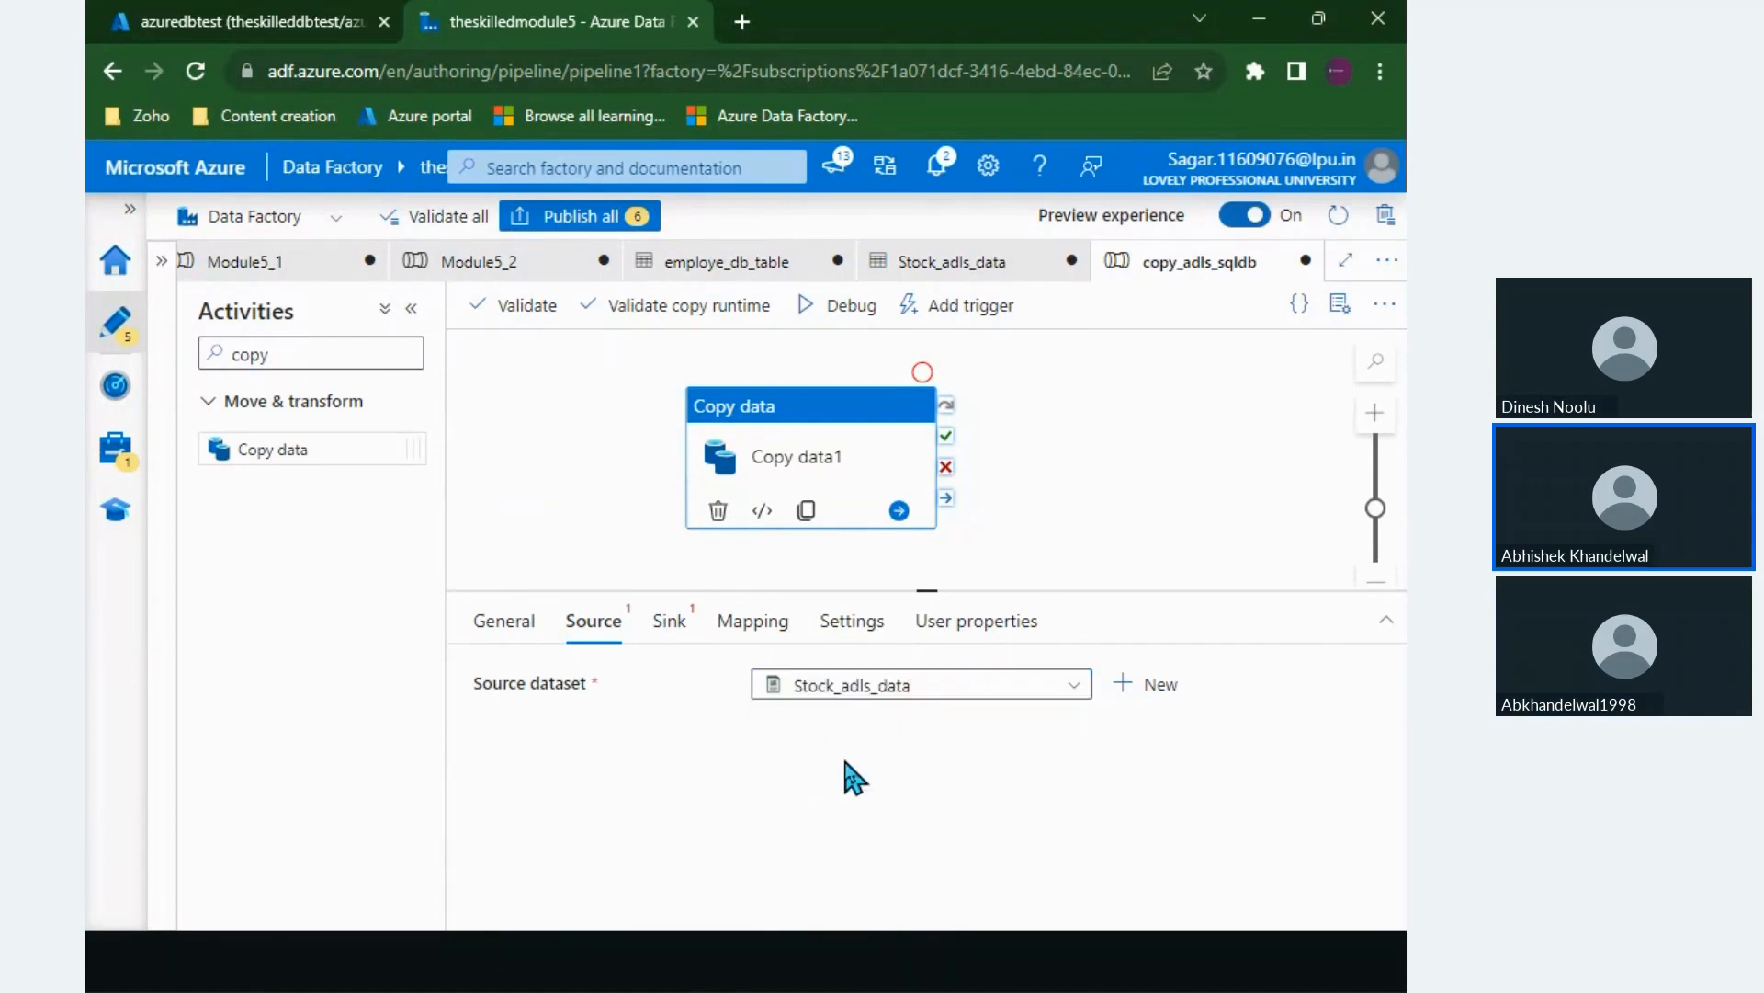
scroll(845, 777, "down", 1)
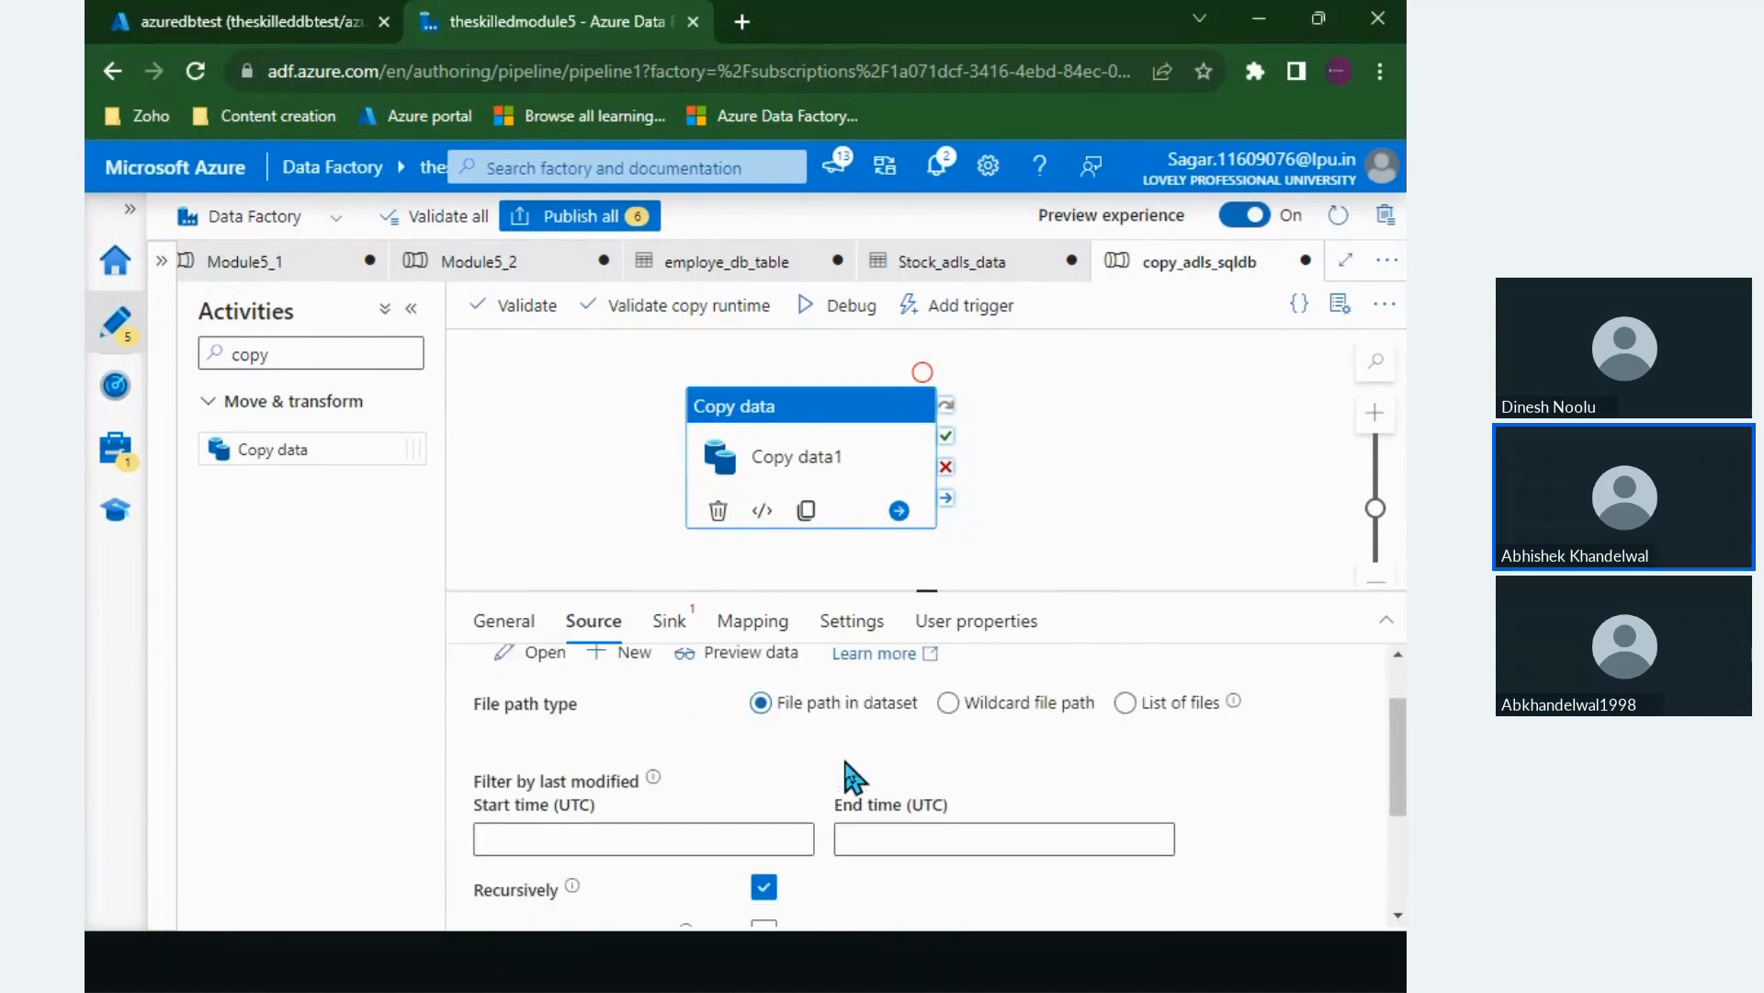
scroll(846, 776, "up", 1)
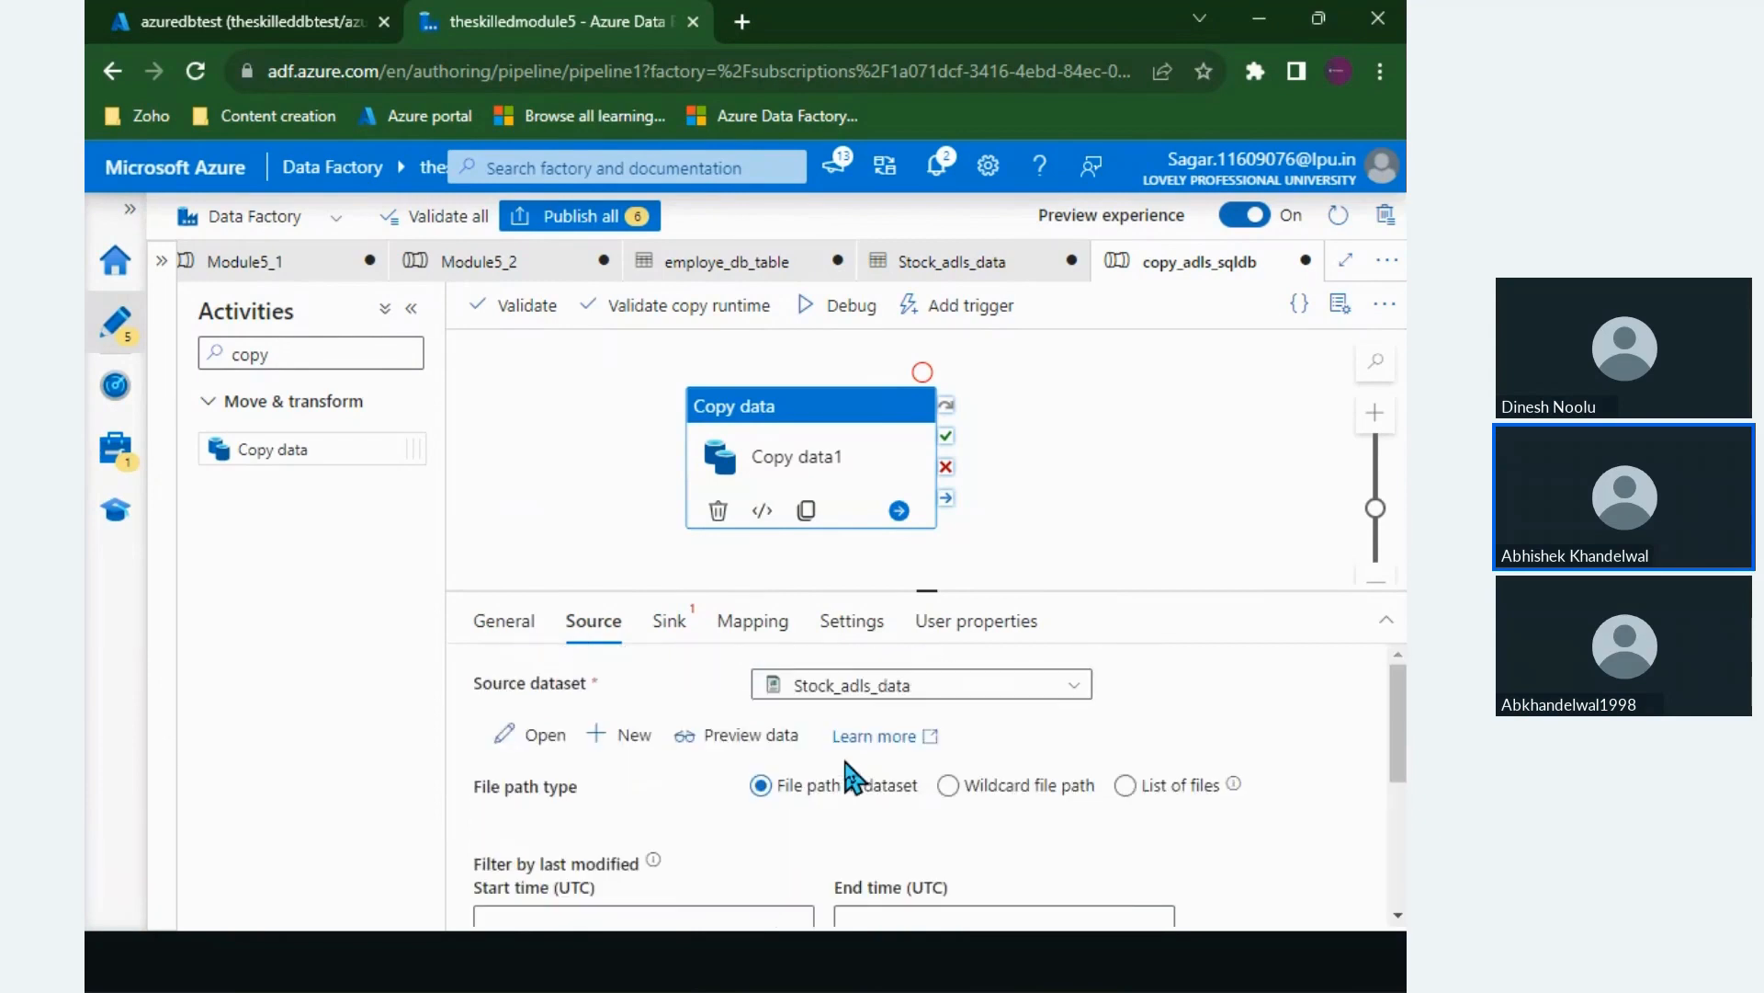
Step: Choose employe_db_table as the sink dataset of the Copy data1 activity
left_click(680, 634)
left_click(827, 690)
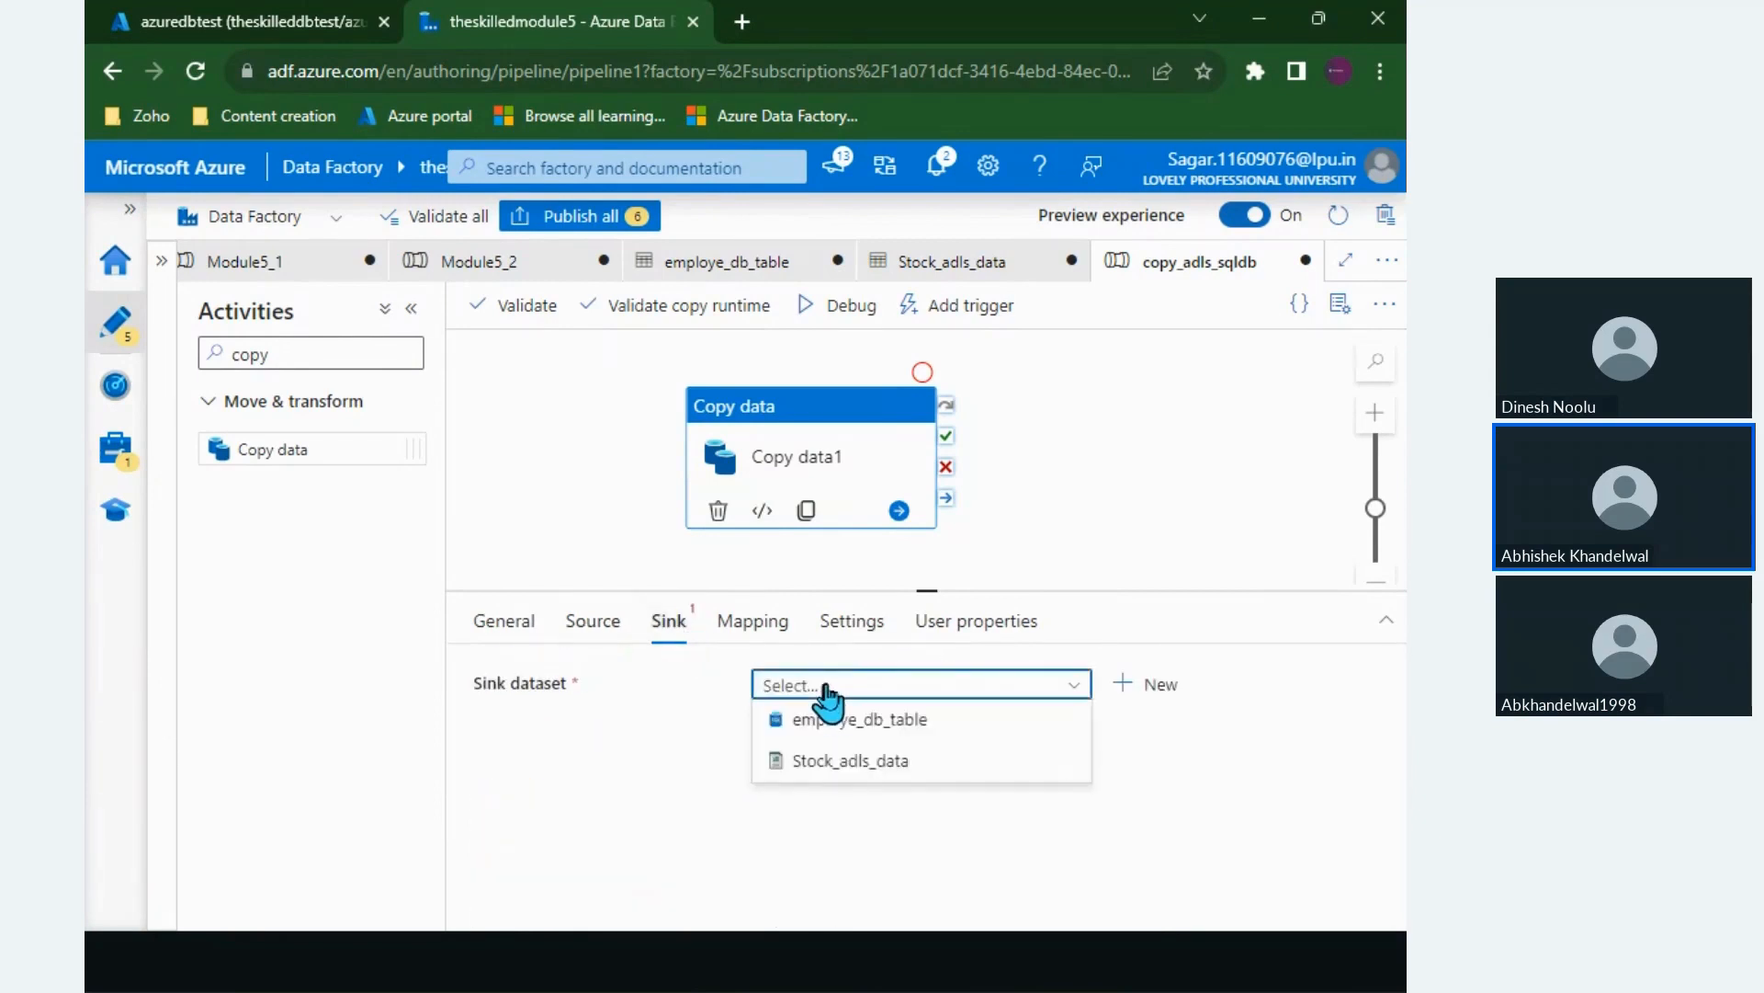
left_click(859, 722)
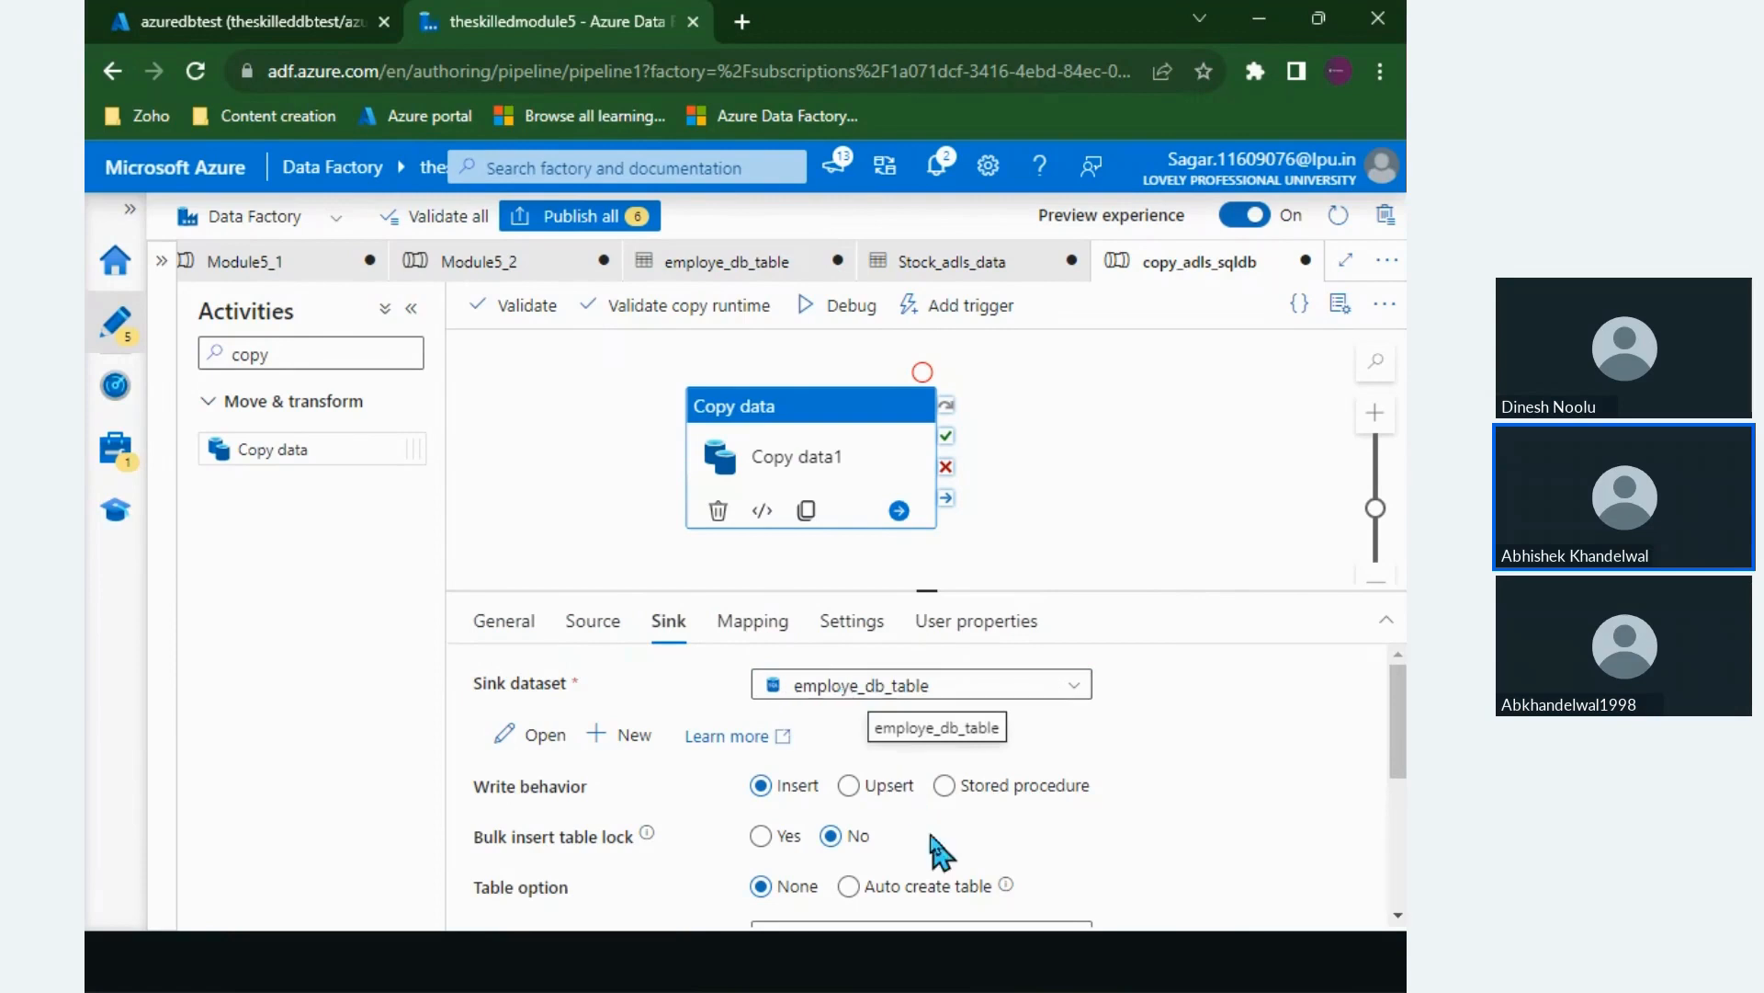
scroll(906, 770, "down", 1)
scroll(905, 770, "up", 1)
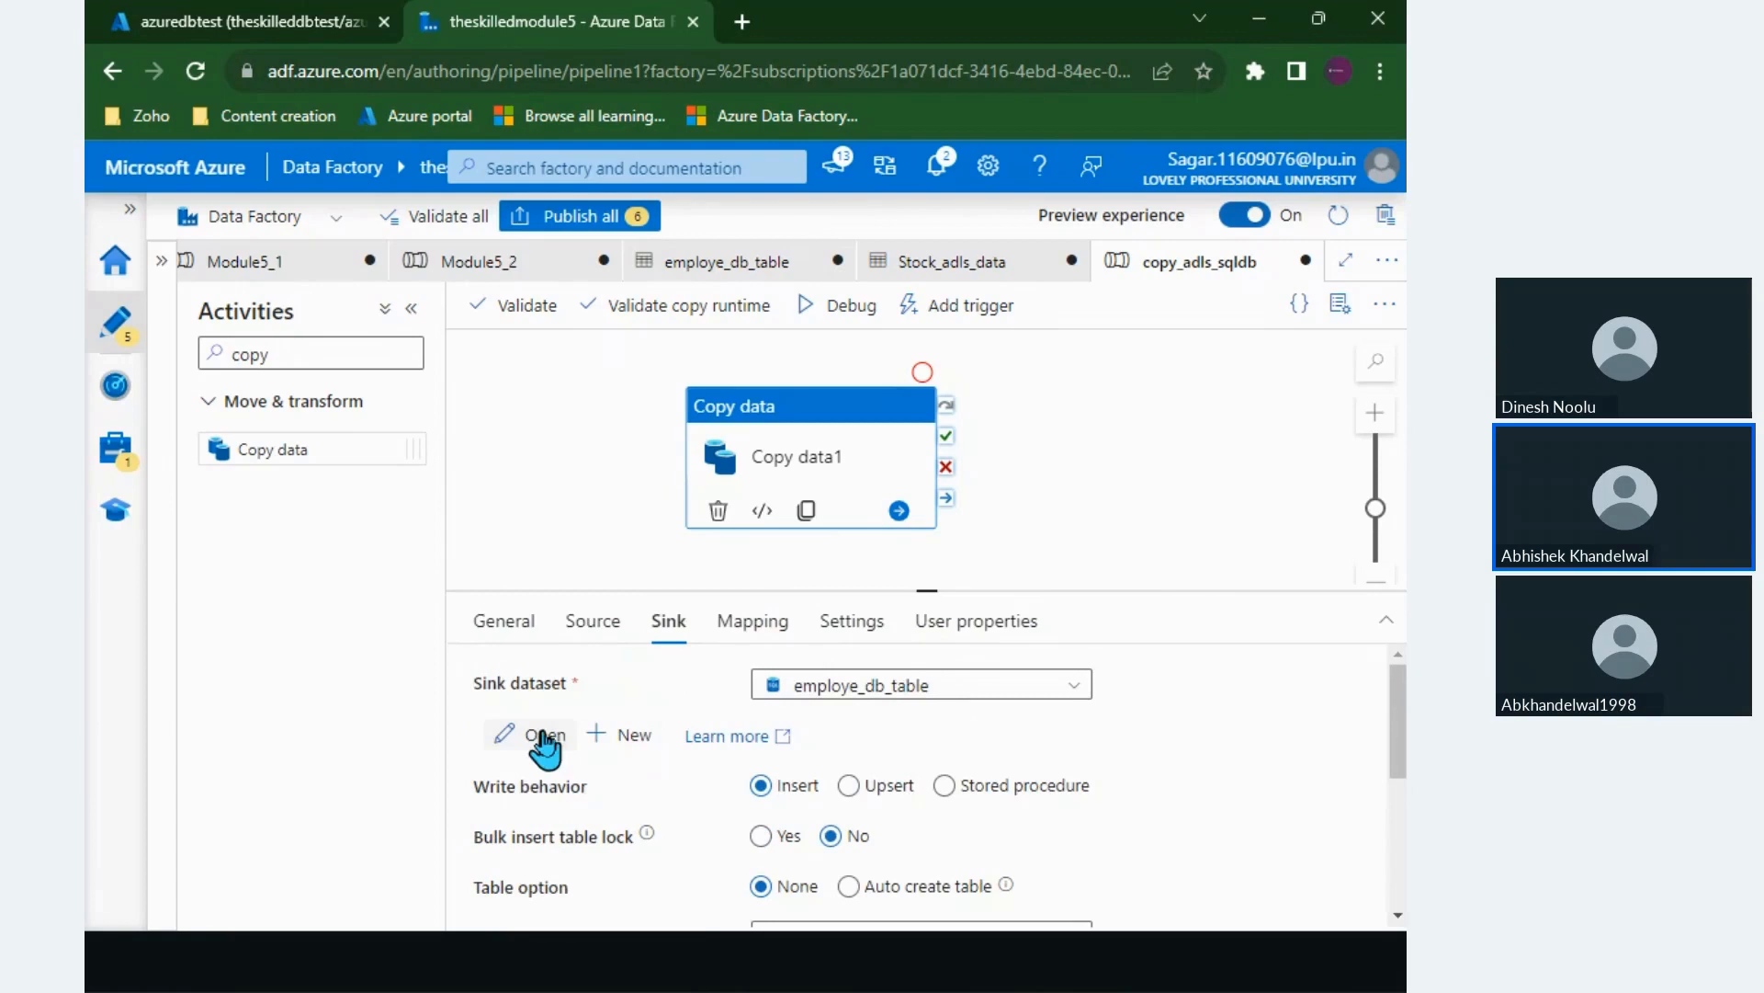
left_click(602, 624)
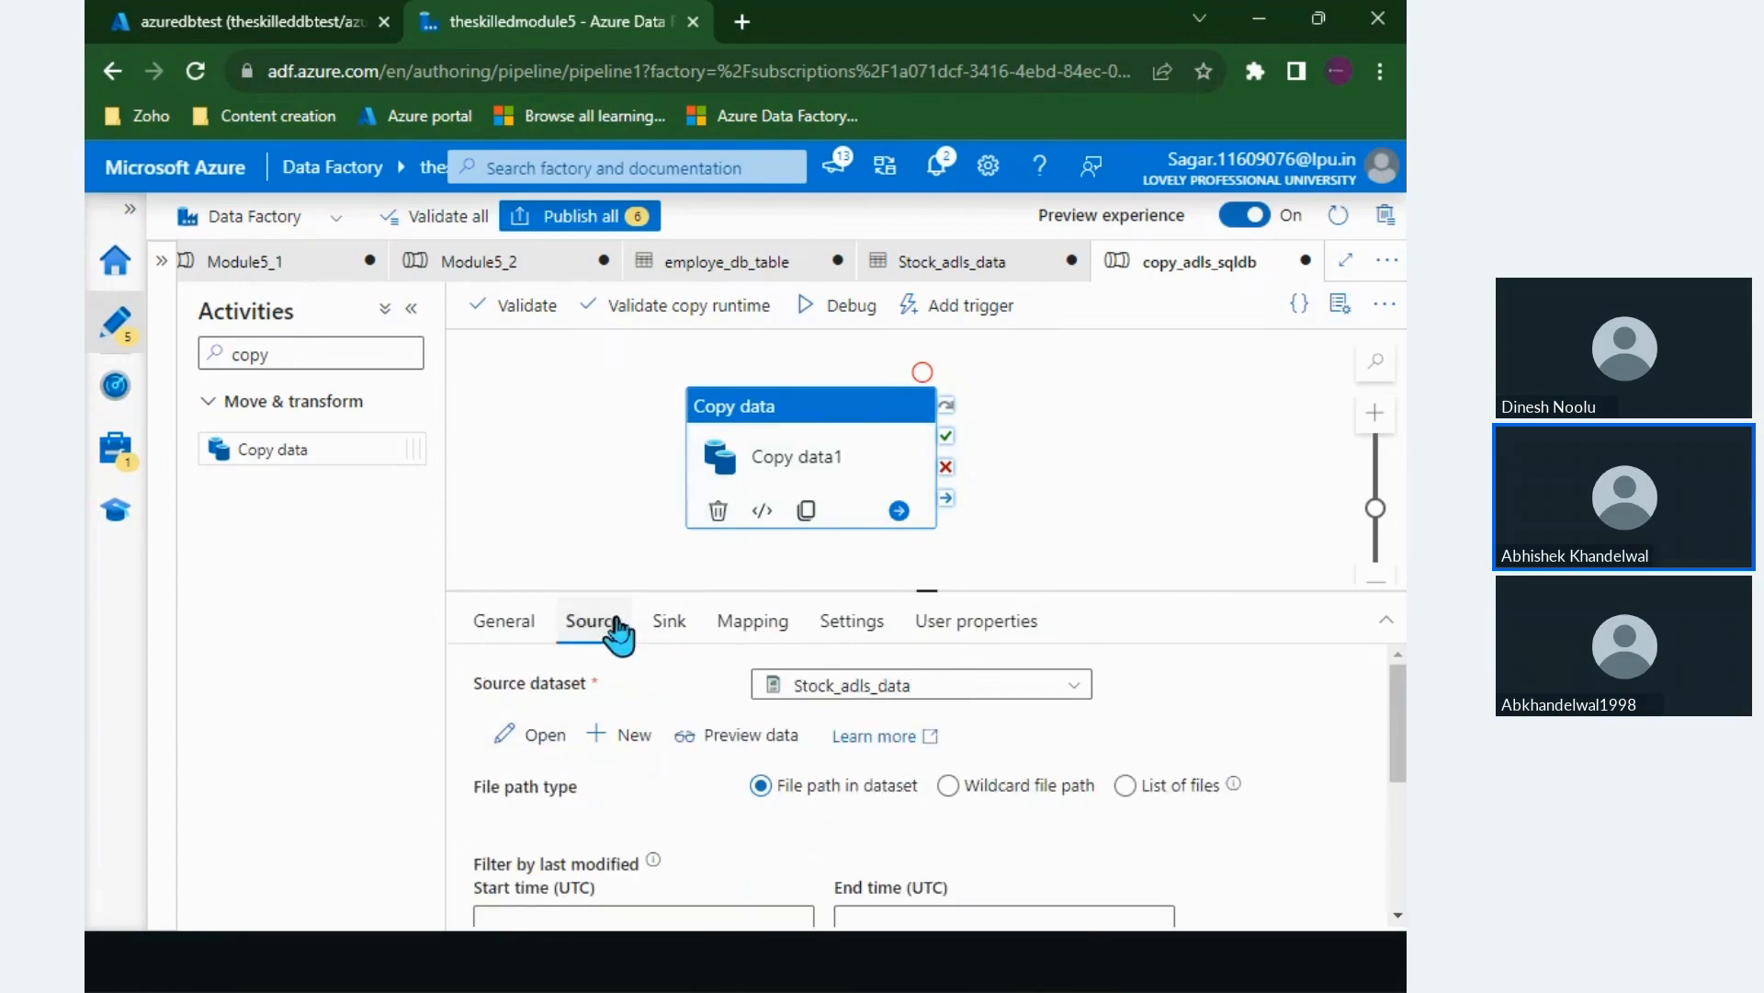
left_click(669, 622)
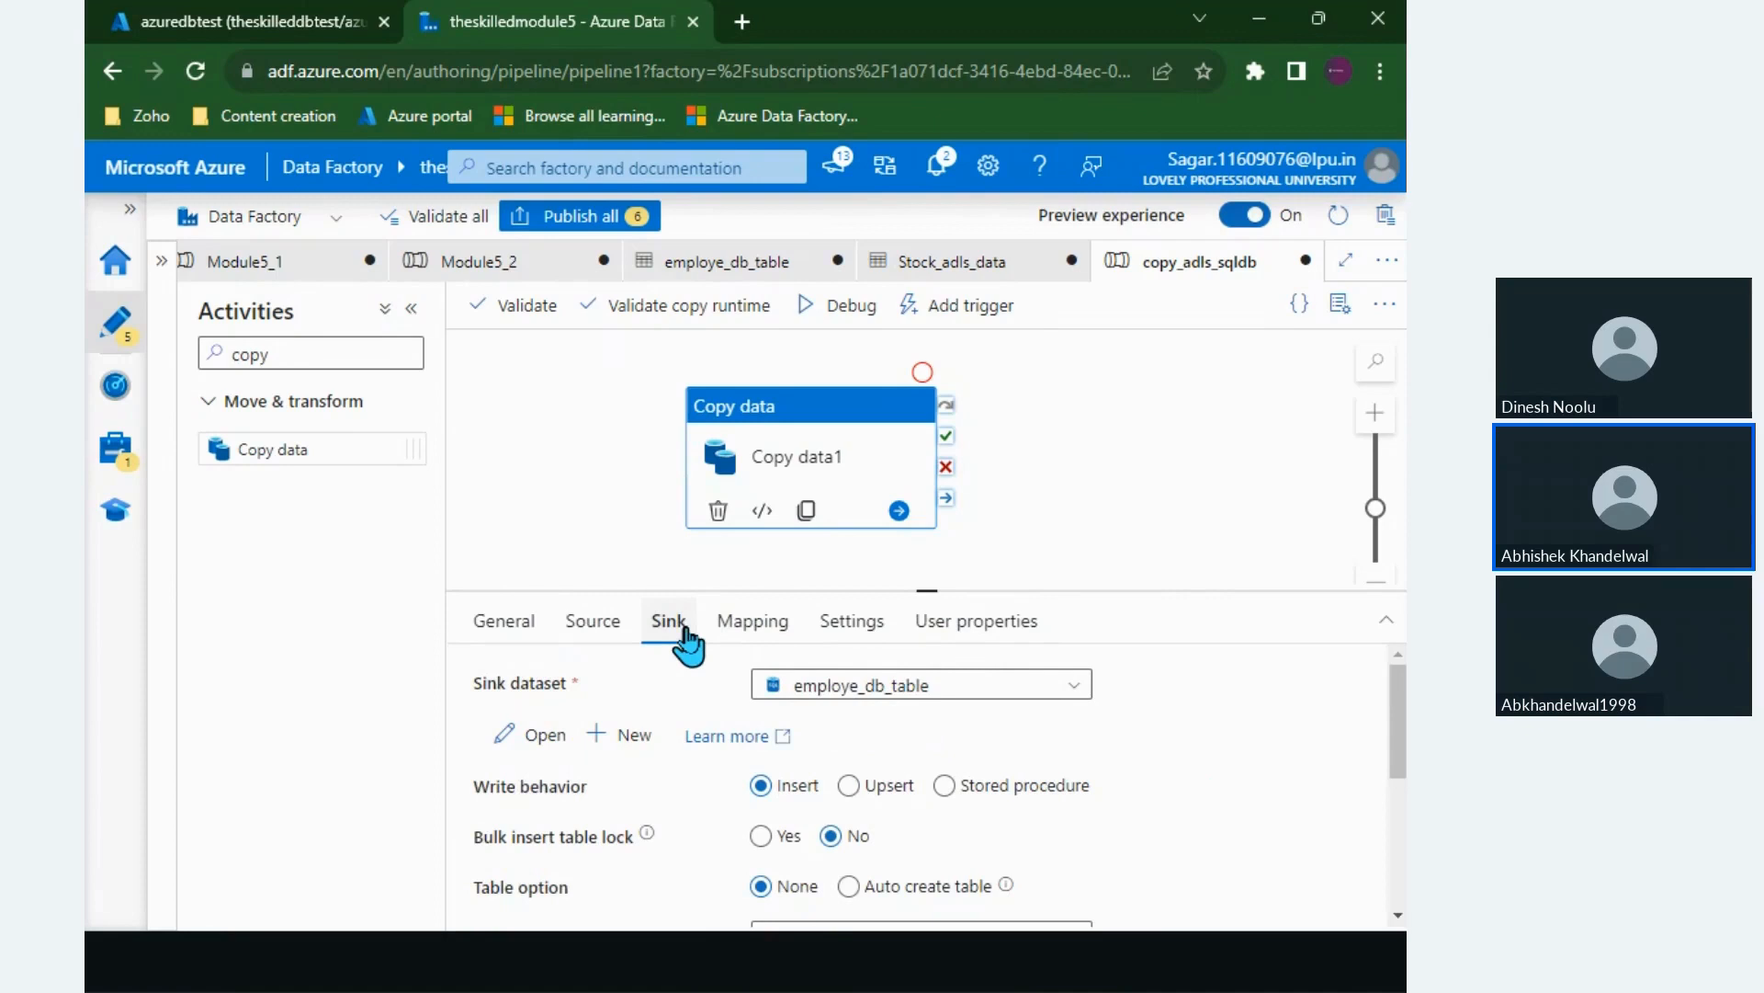
Step: Open the sink dataset employe_db_table and manually set its table to dbo.stock_data
left_click(506, 735)
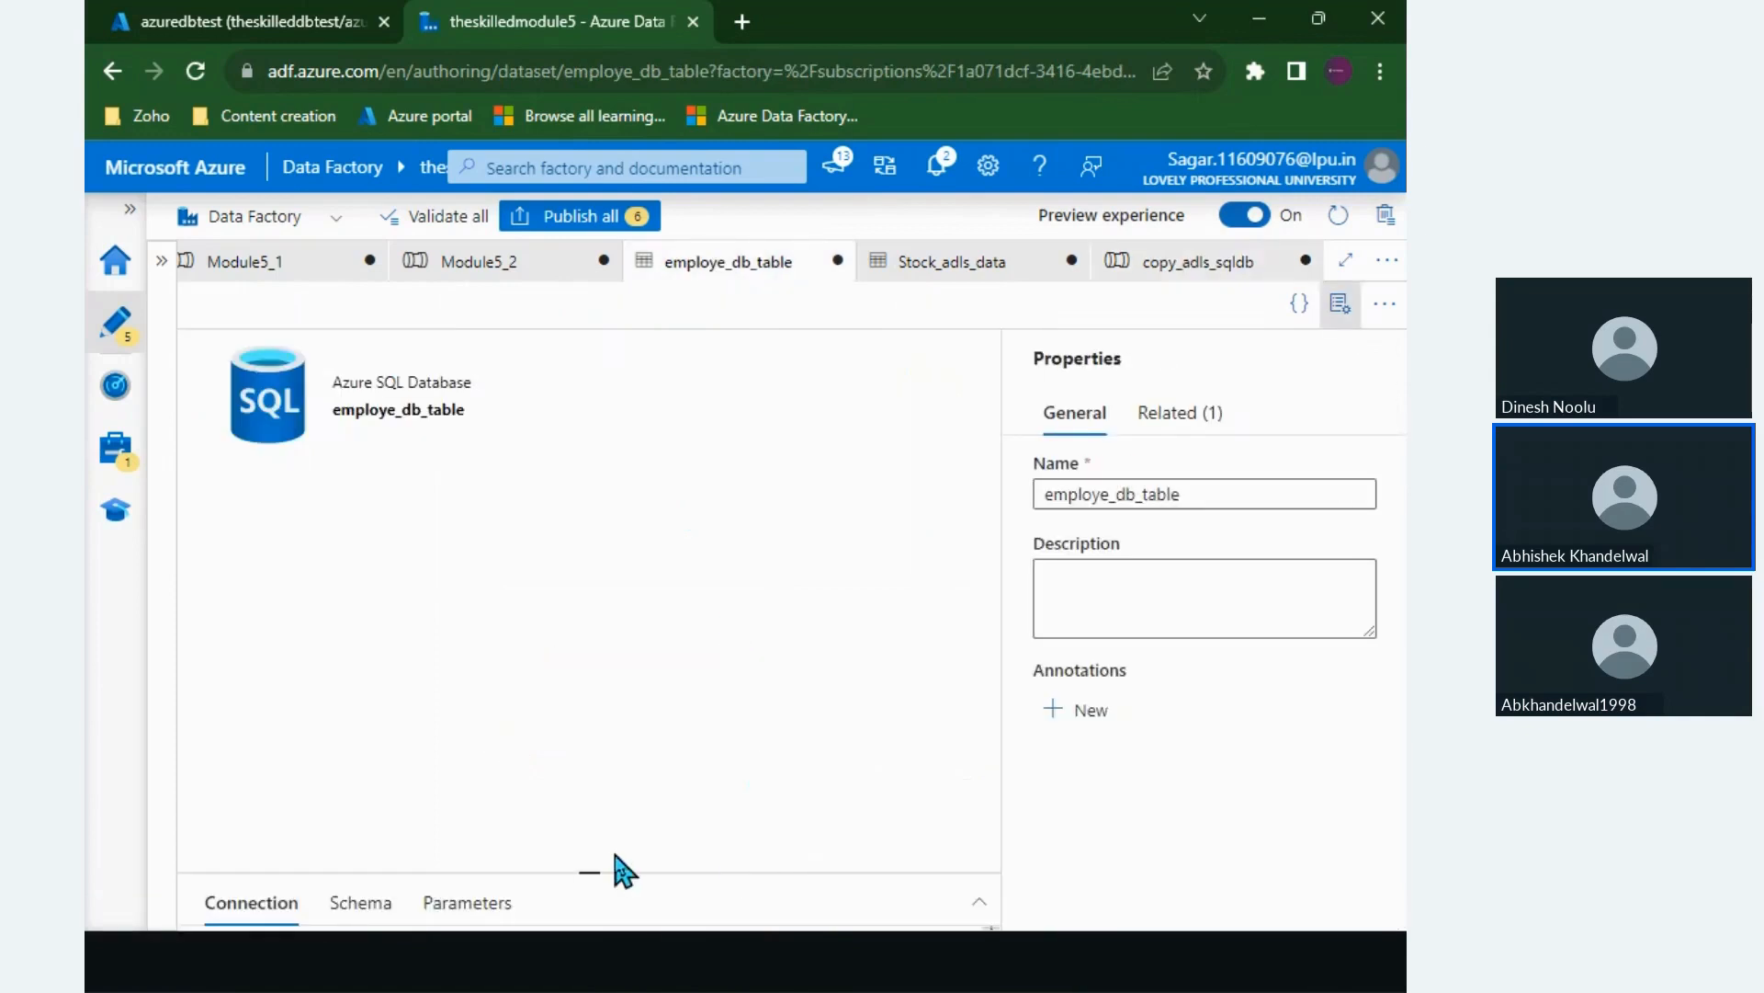
left_click_drag(594, 867, 704, 535)
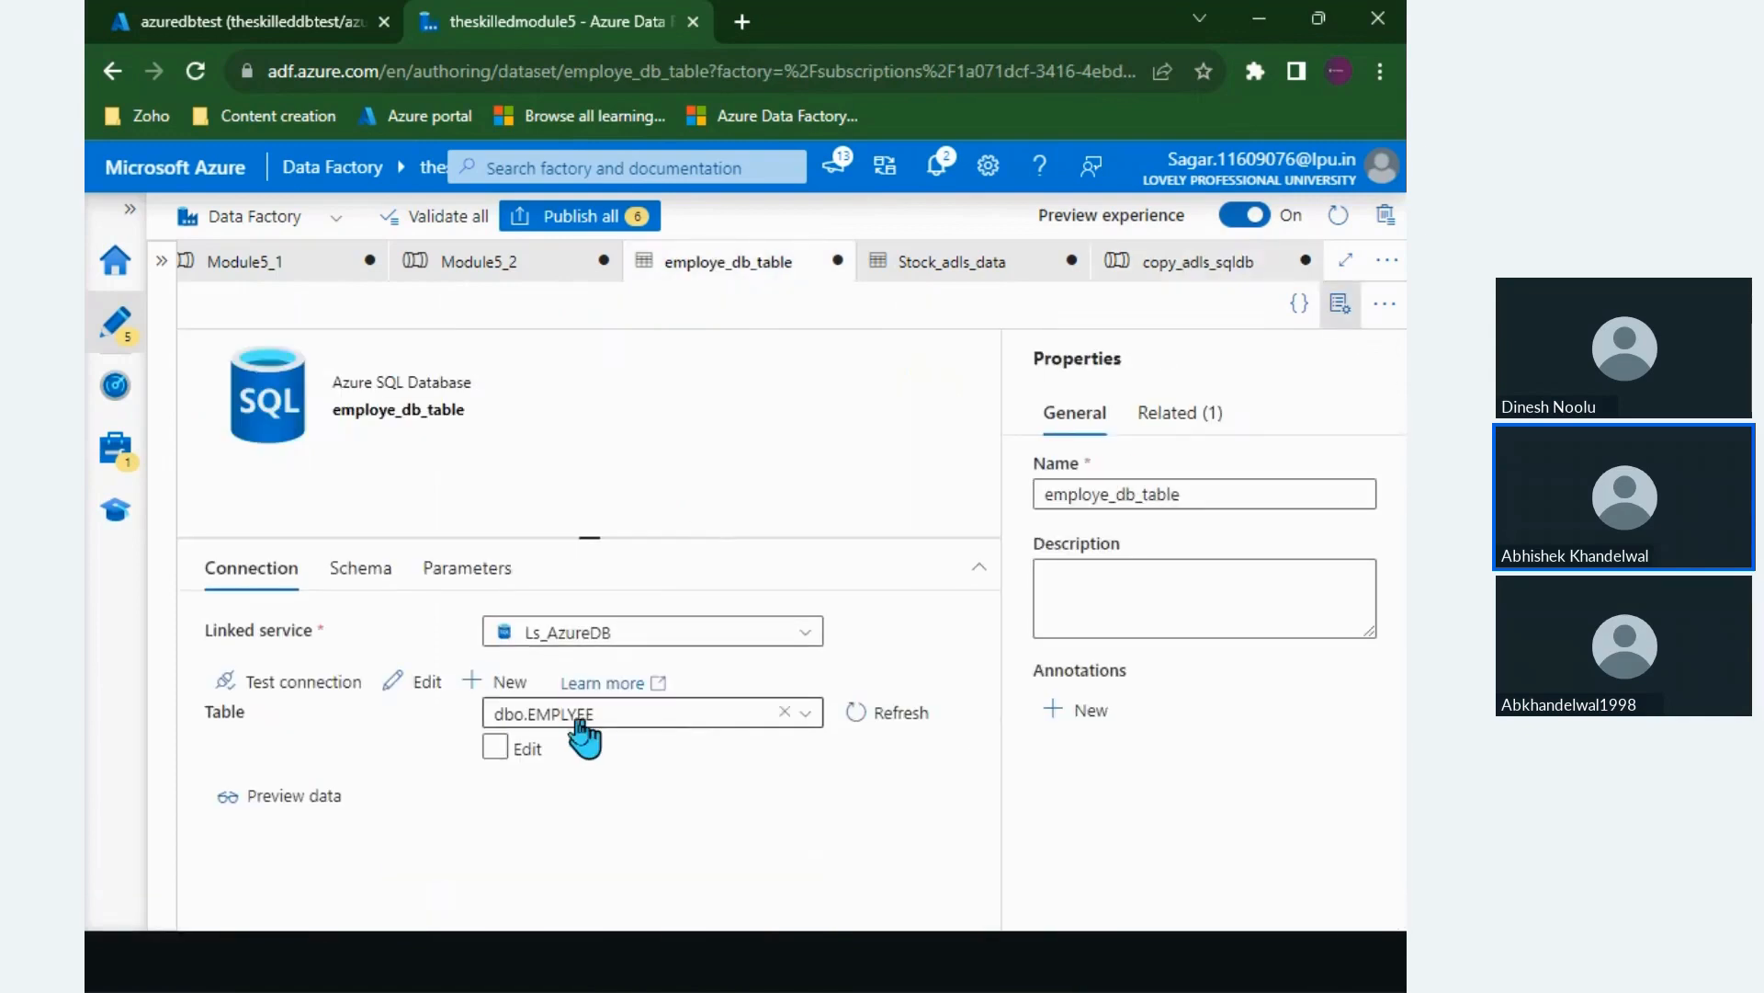
left_click(497, 746)
double_click(627, 715)
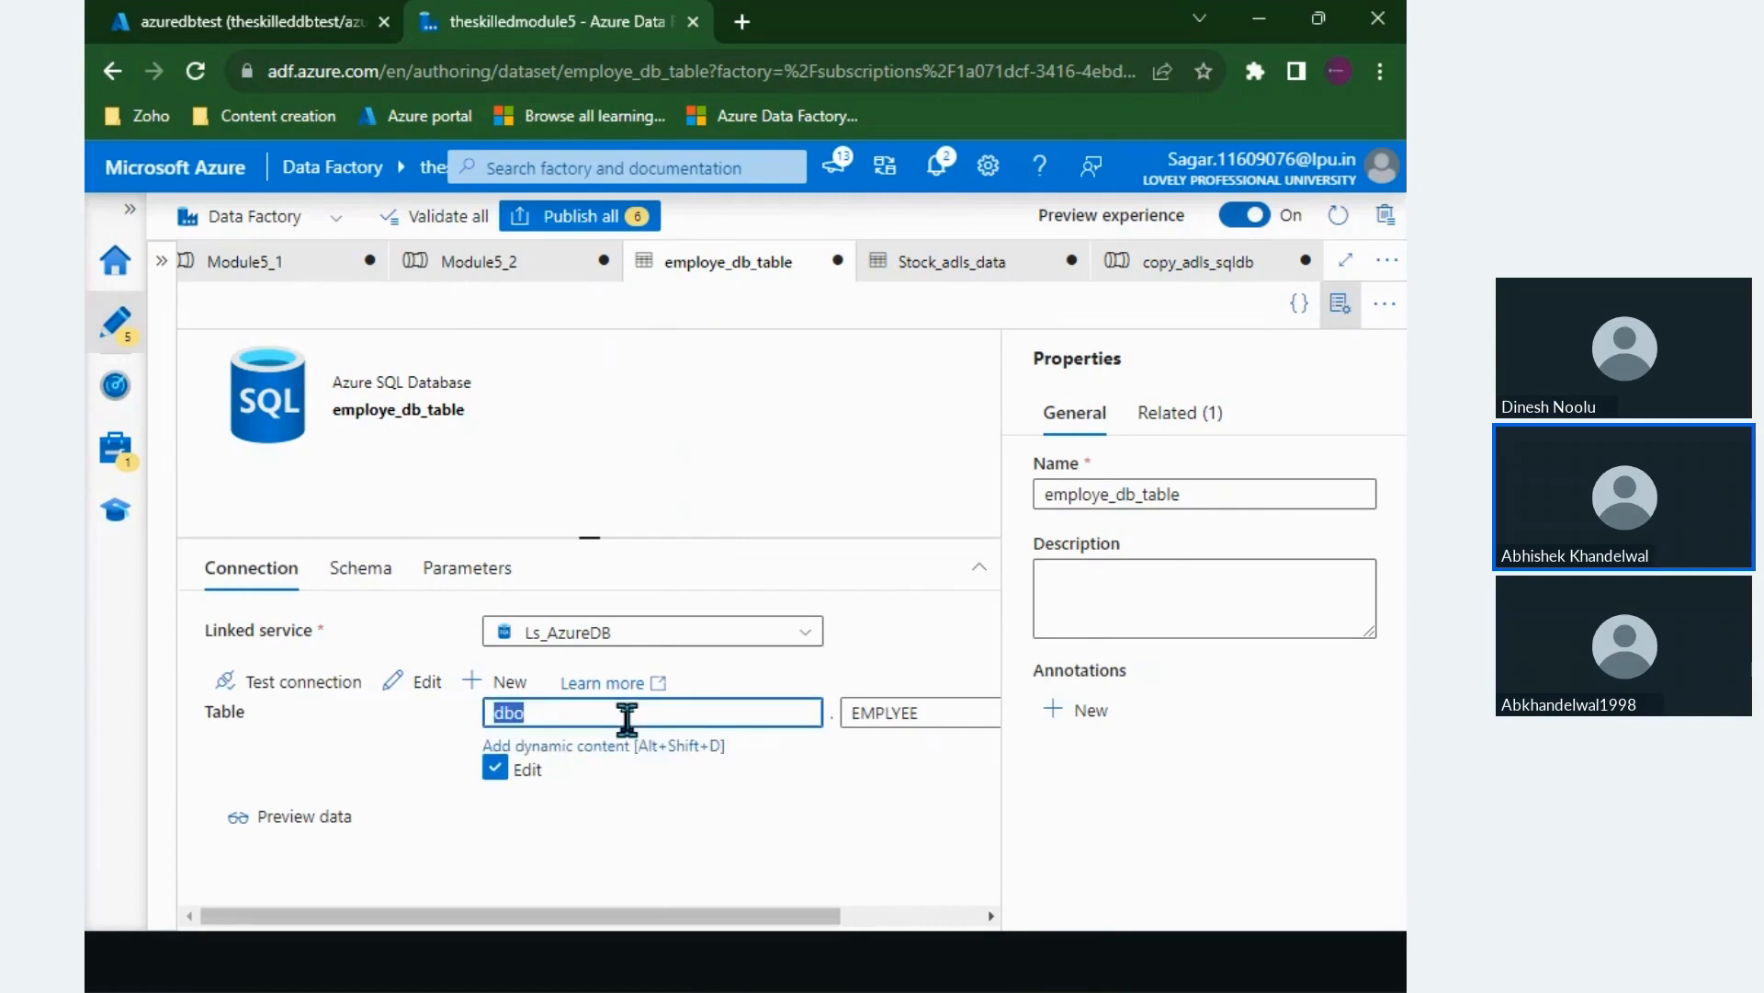
key("BackSpace")
type("s")
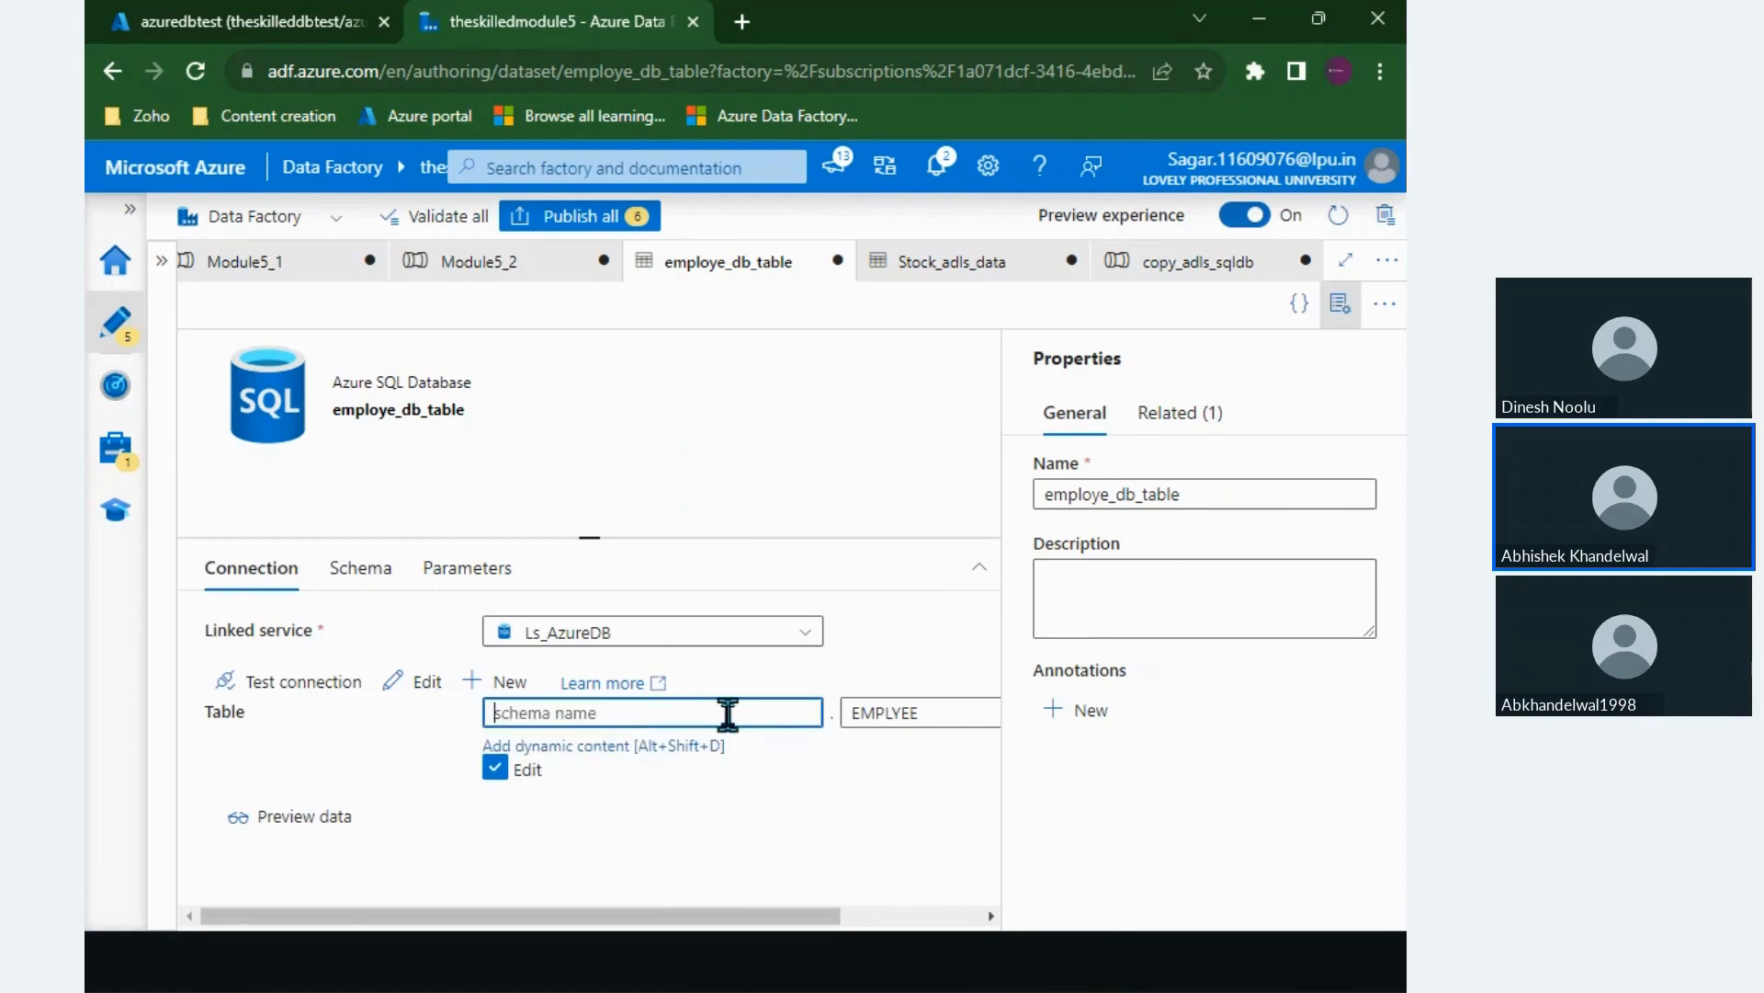
scroll(728, 715, "right", 2)
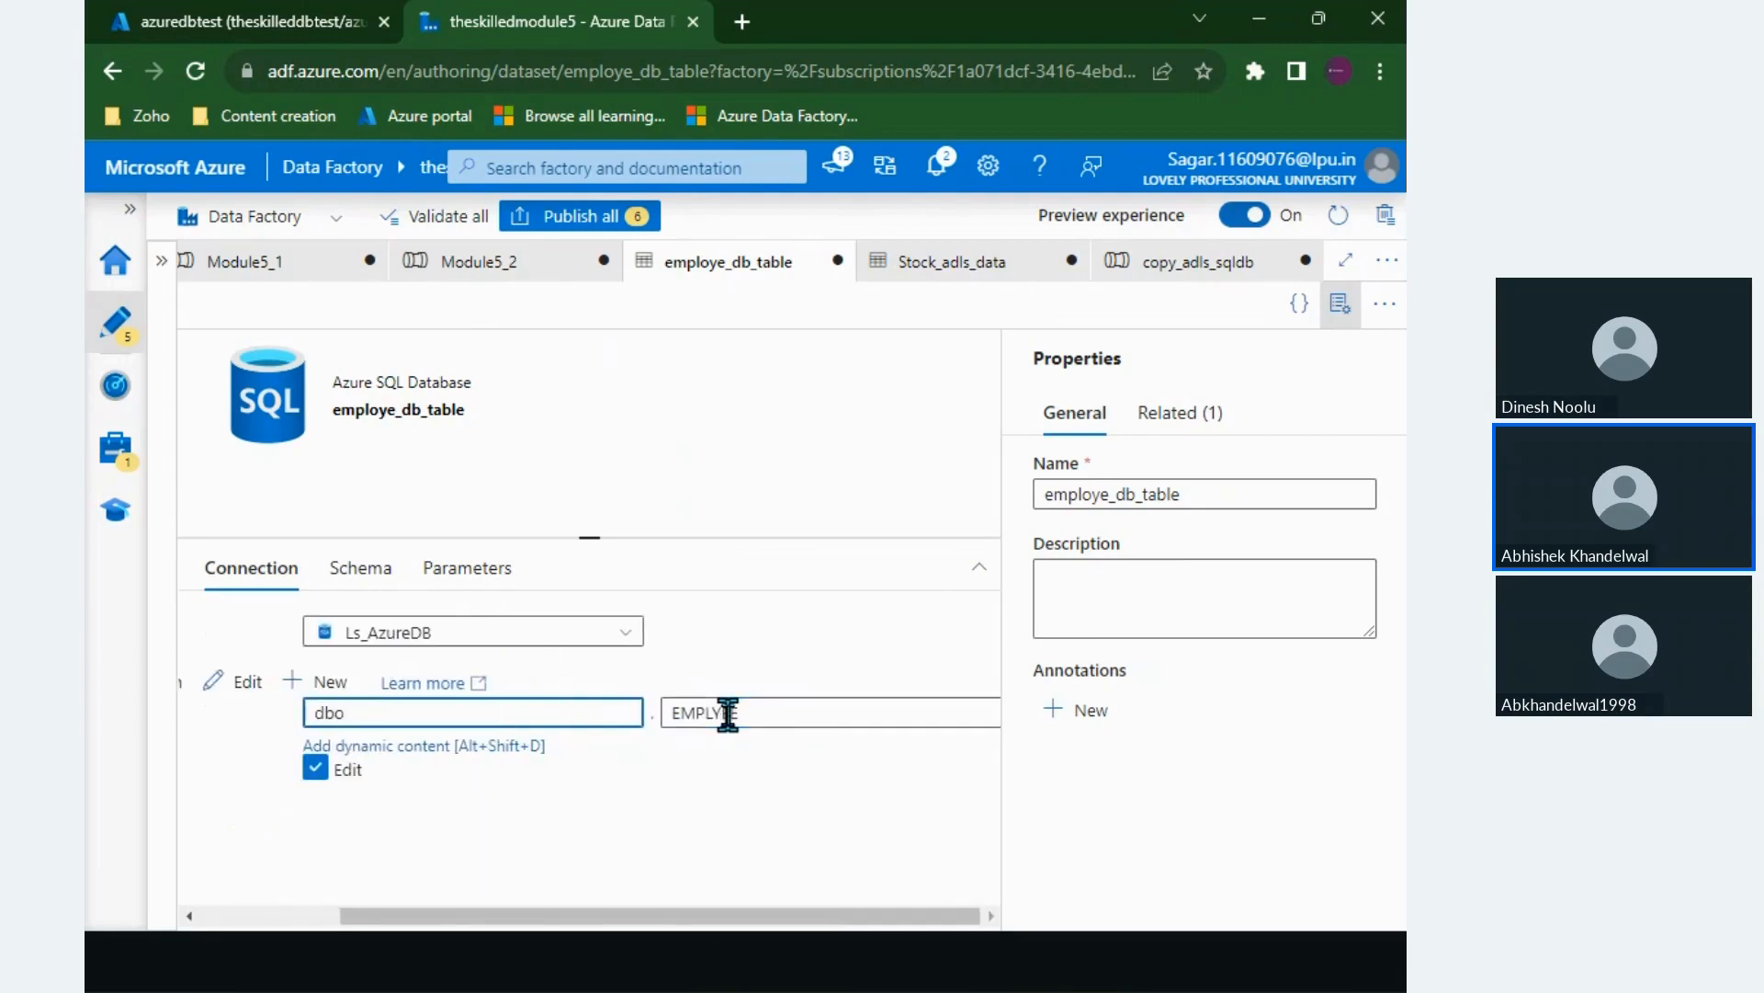
double_click(822, 714)
type("stock")
scroll(823, 725, "left", 2)
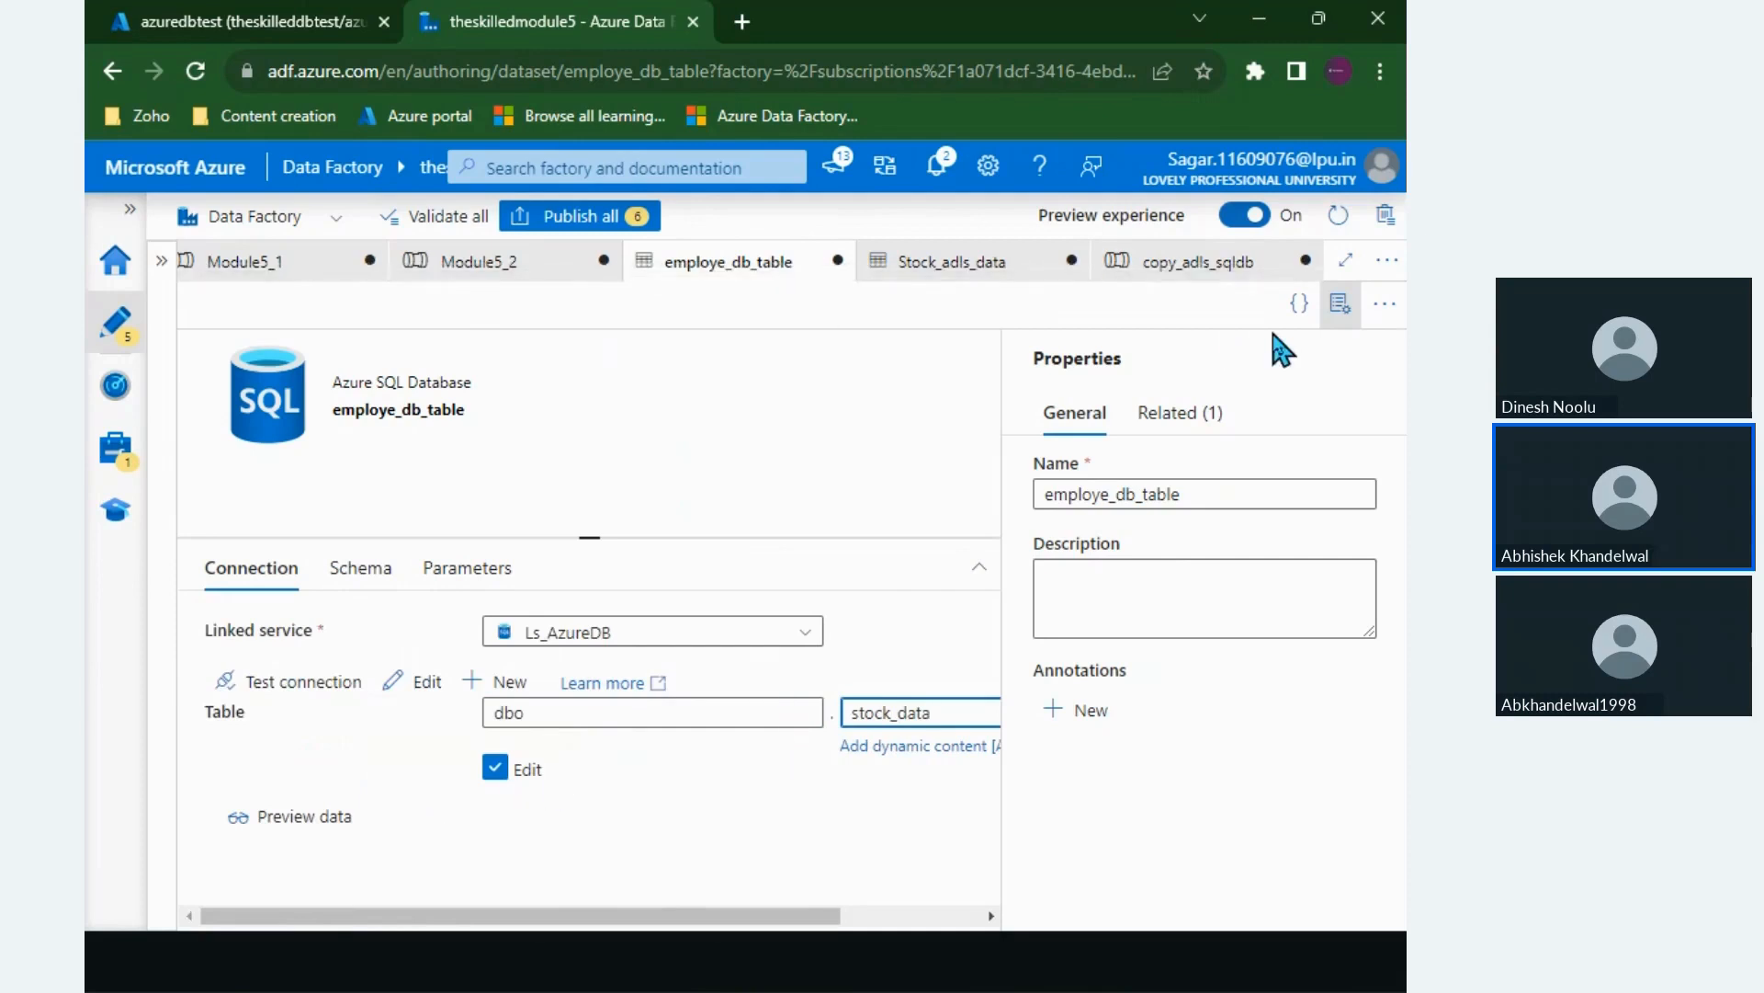
Step: Hide the dataset's properties and return to the copy_adls_sqldb pipeline
left_click(1341, 303)
left_click_drag(335, 379, 459, 413)
left_click(460, 414)
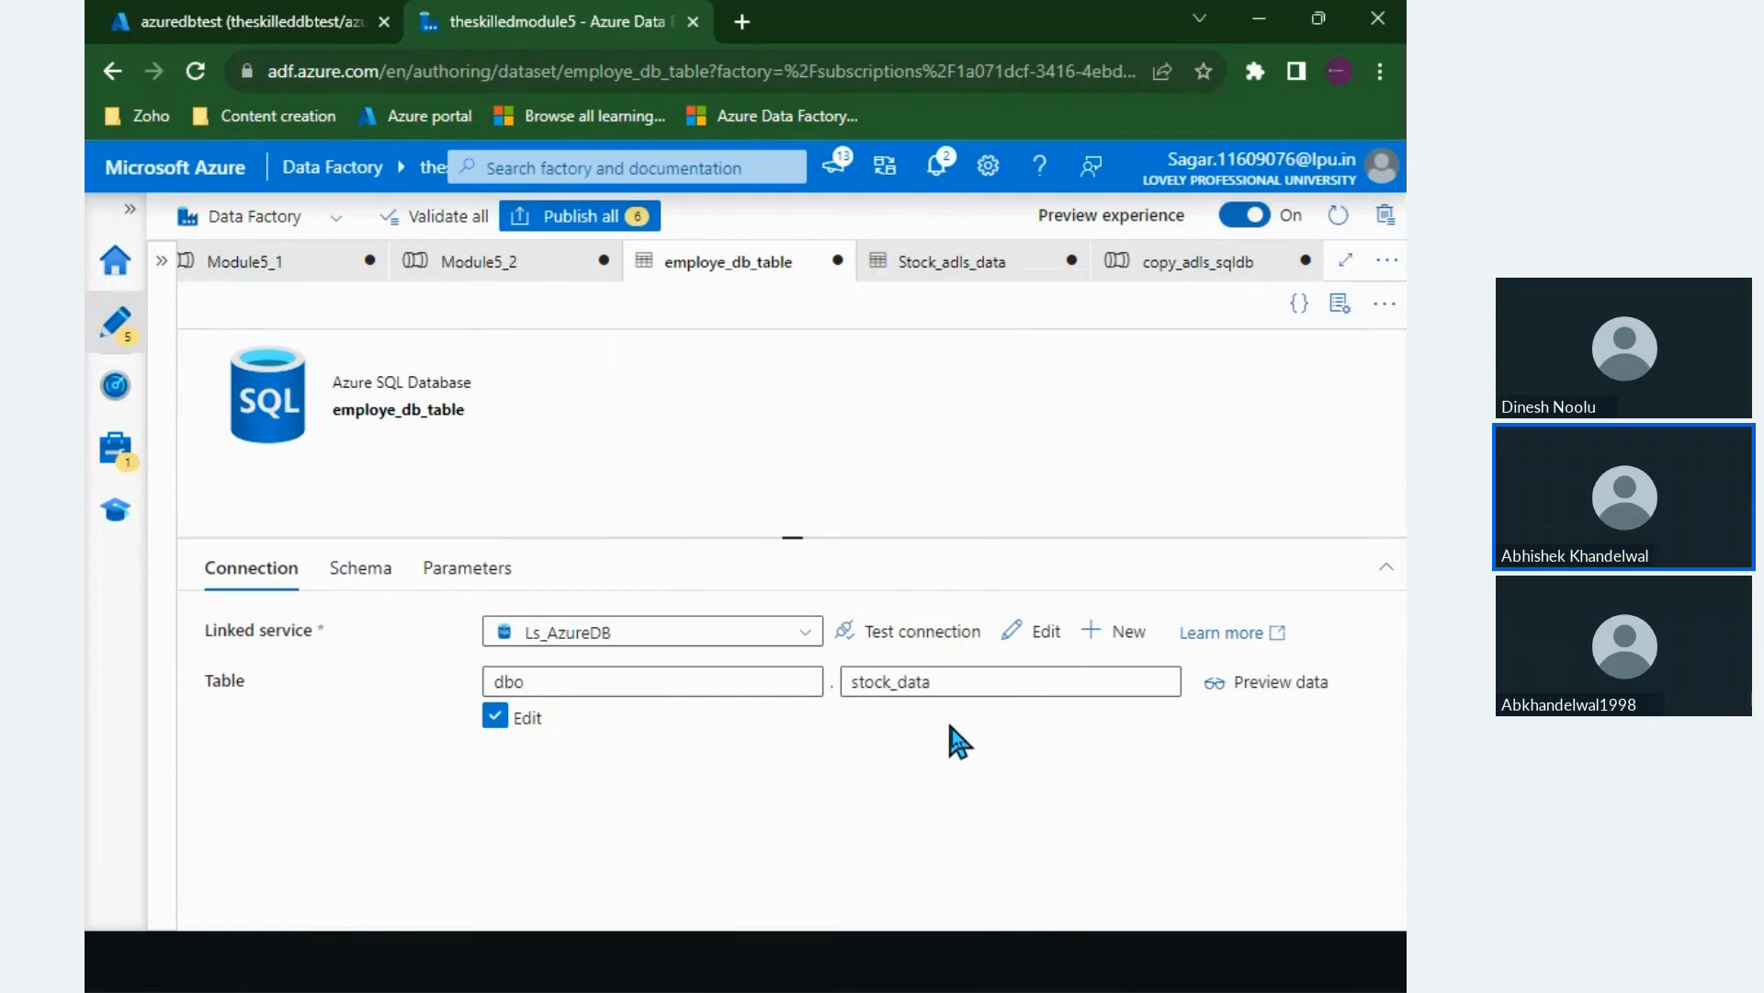
double_click(924, 682)
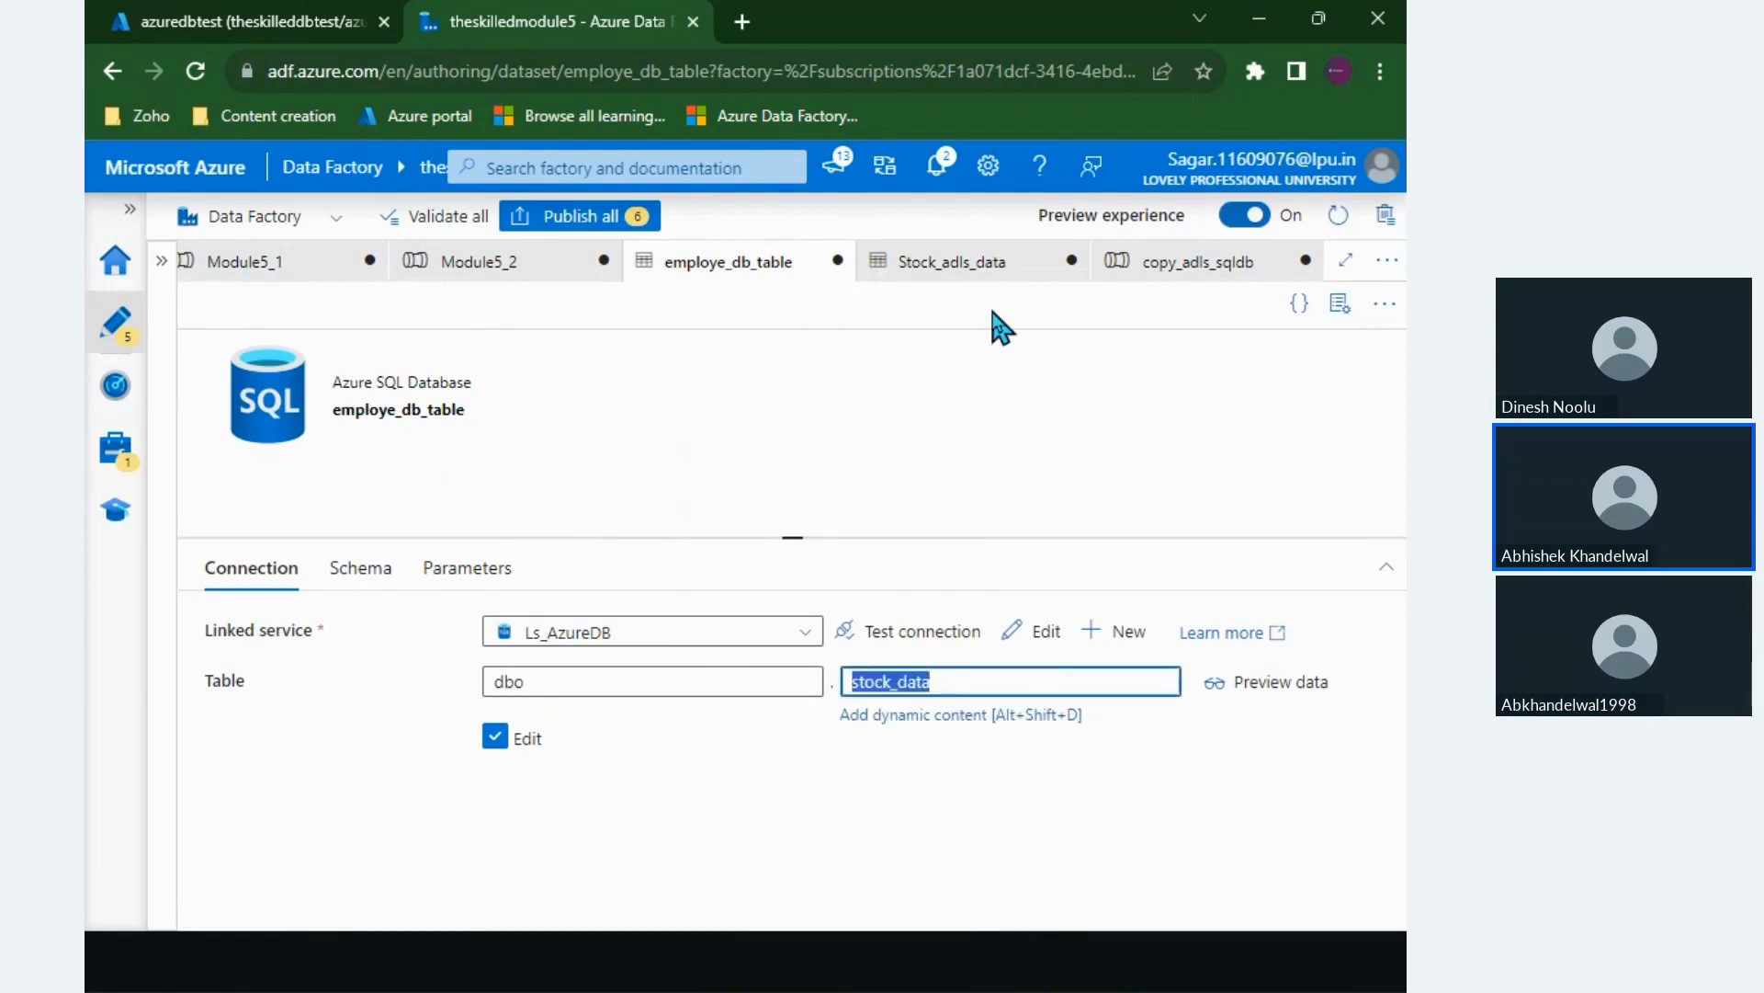
left_click(530, 266)
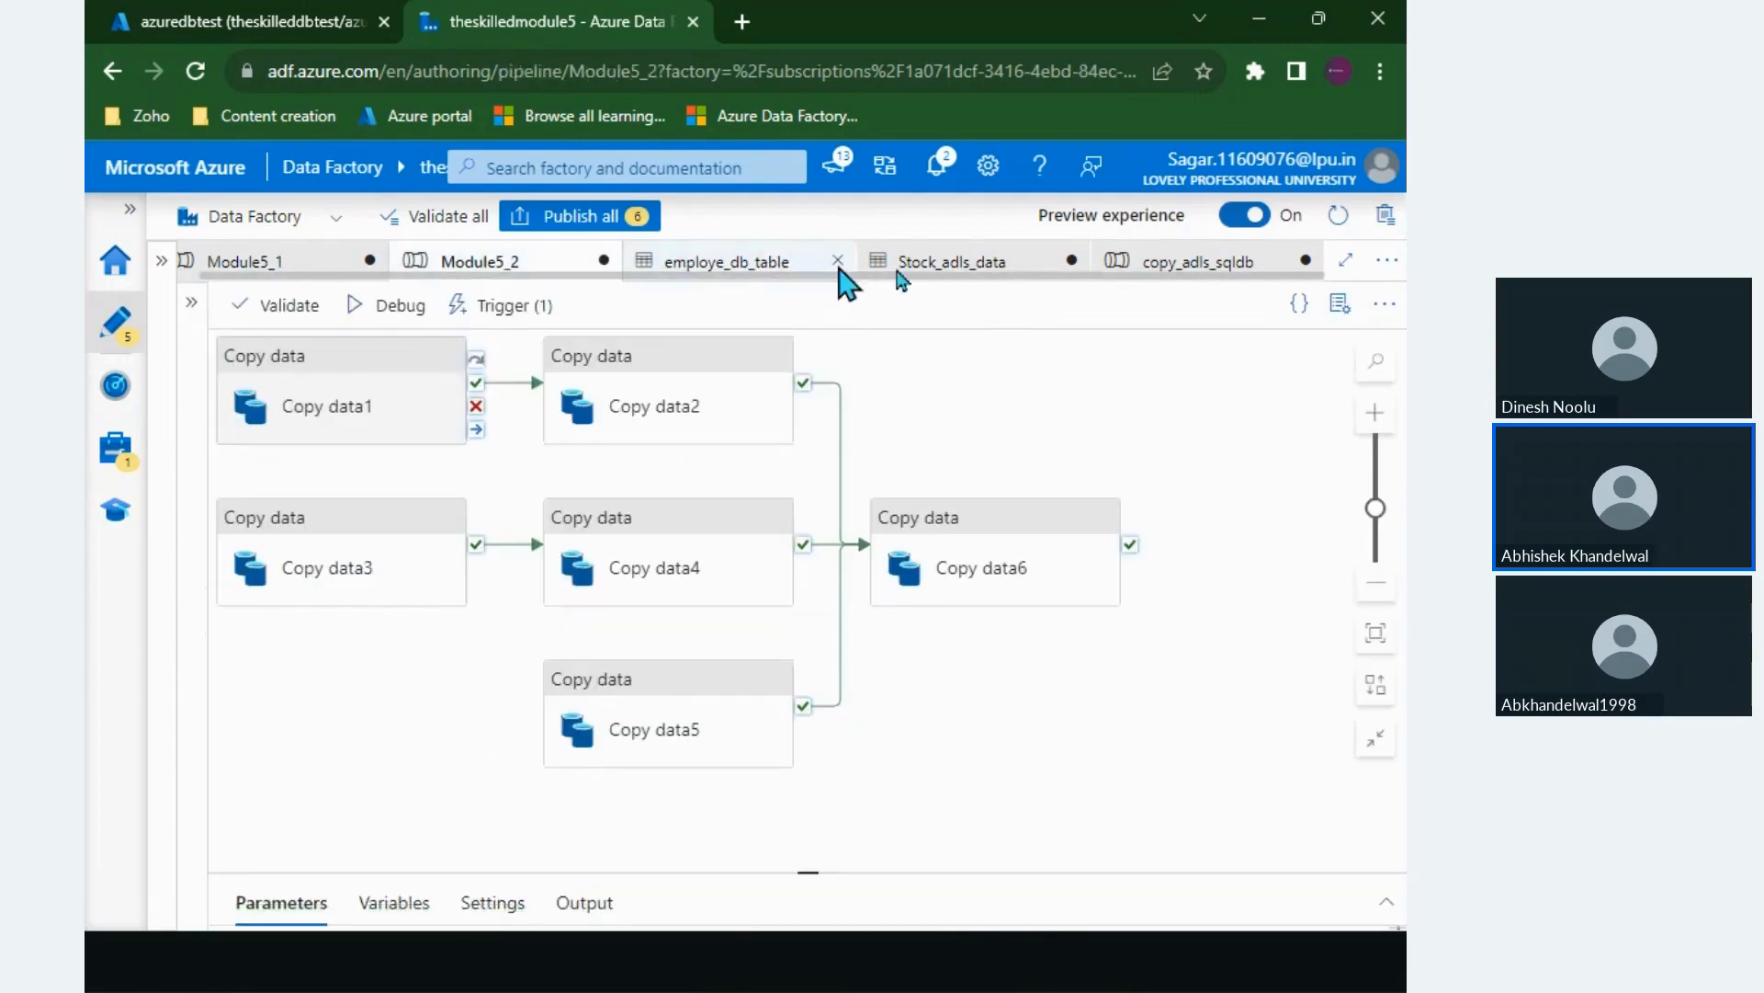
left_click(1118, 268)
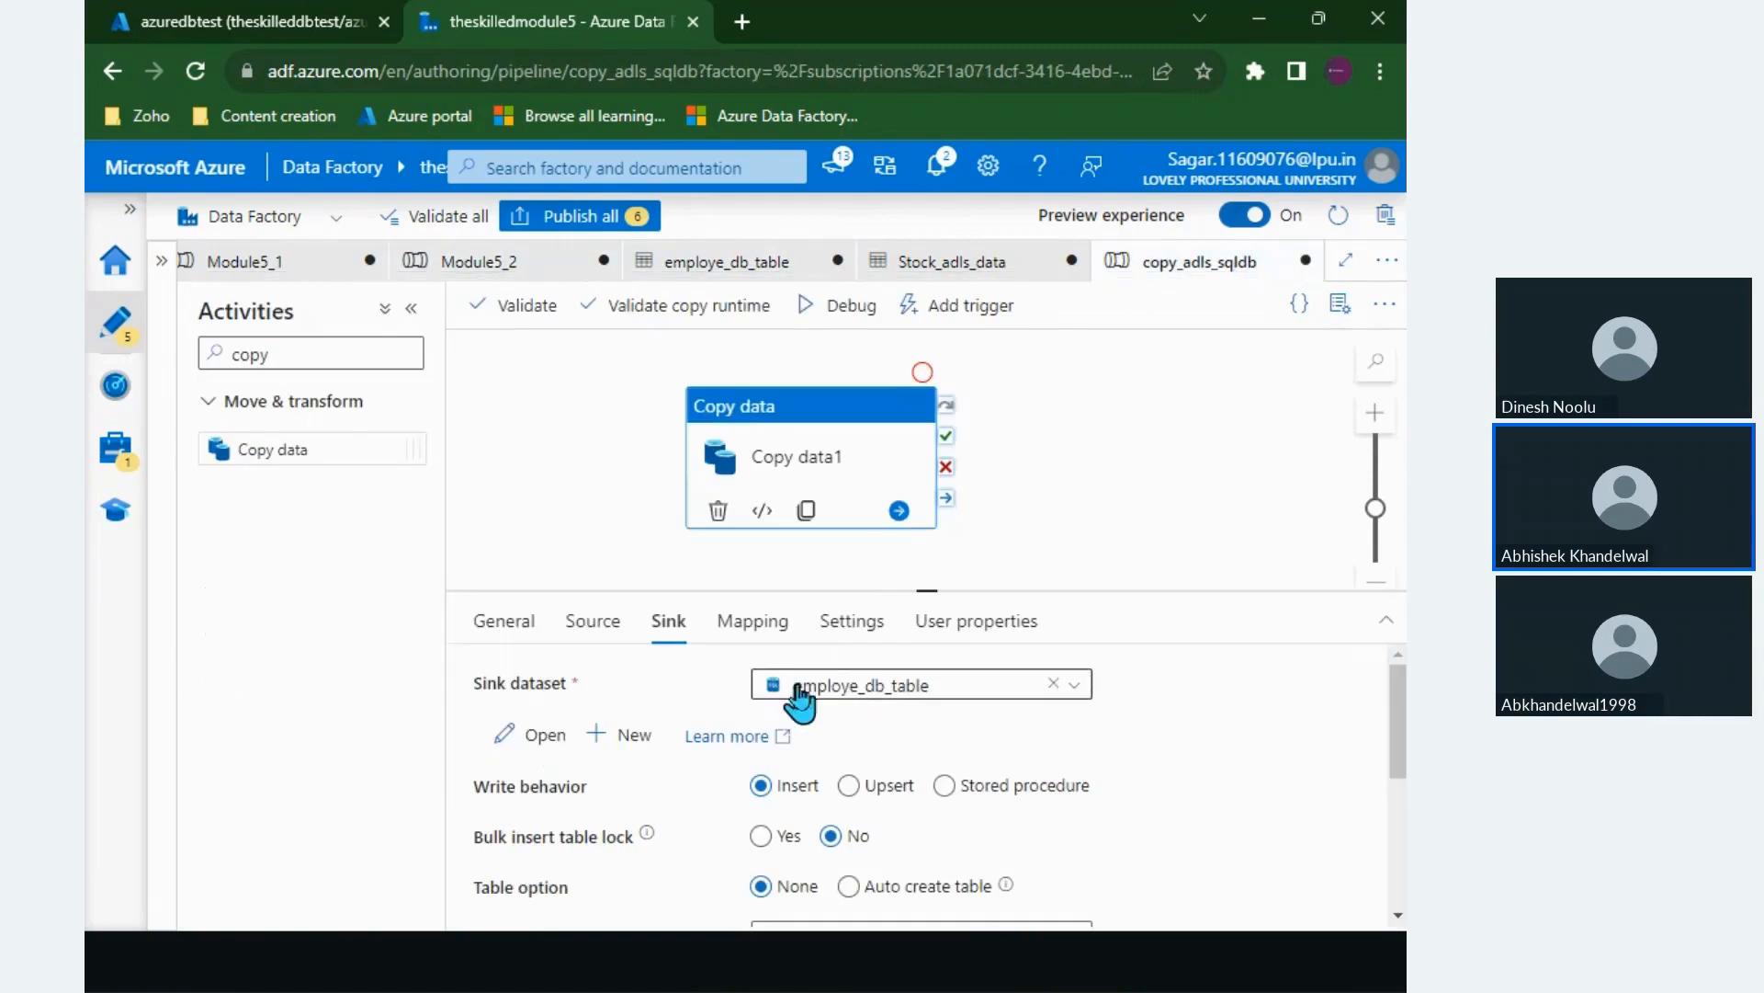
Step: Set the sink's table option to Auto create table, keeping Insert as the write behavior
scroll(910, 703, "down", 1)
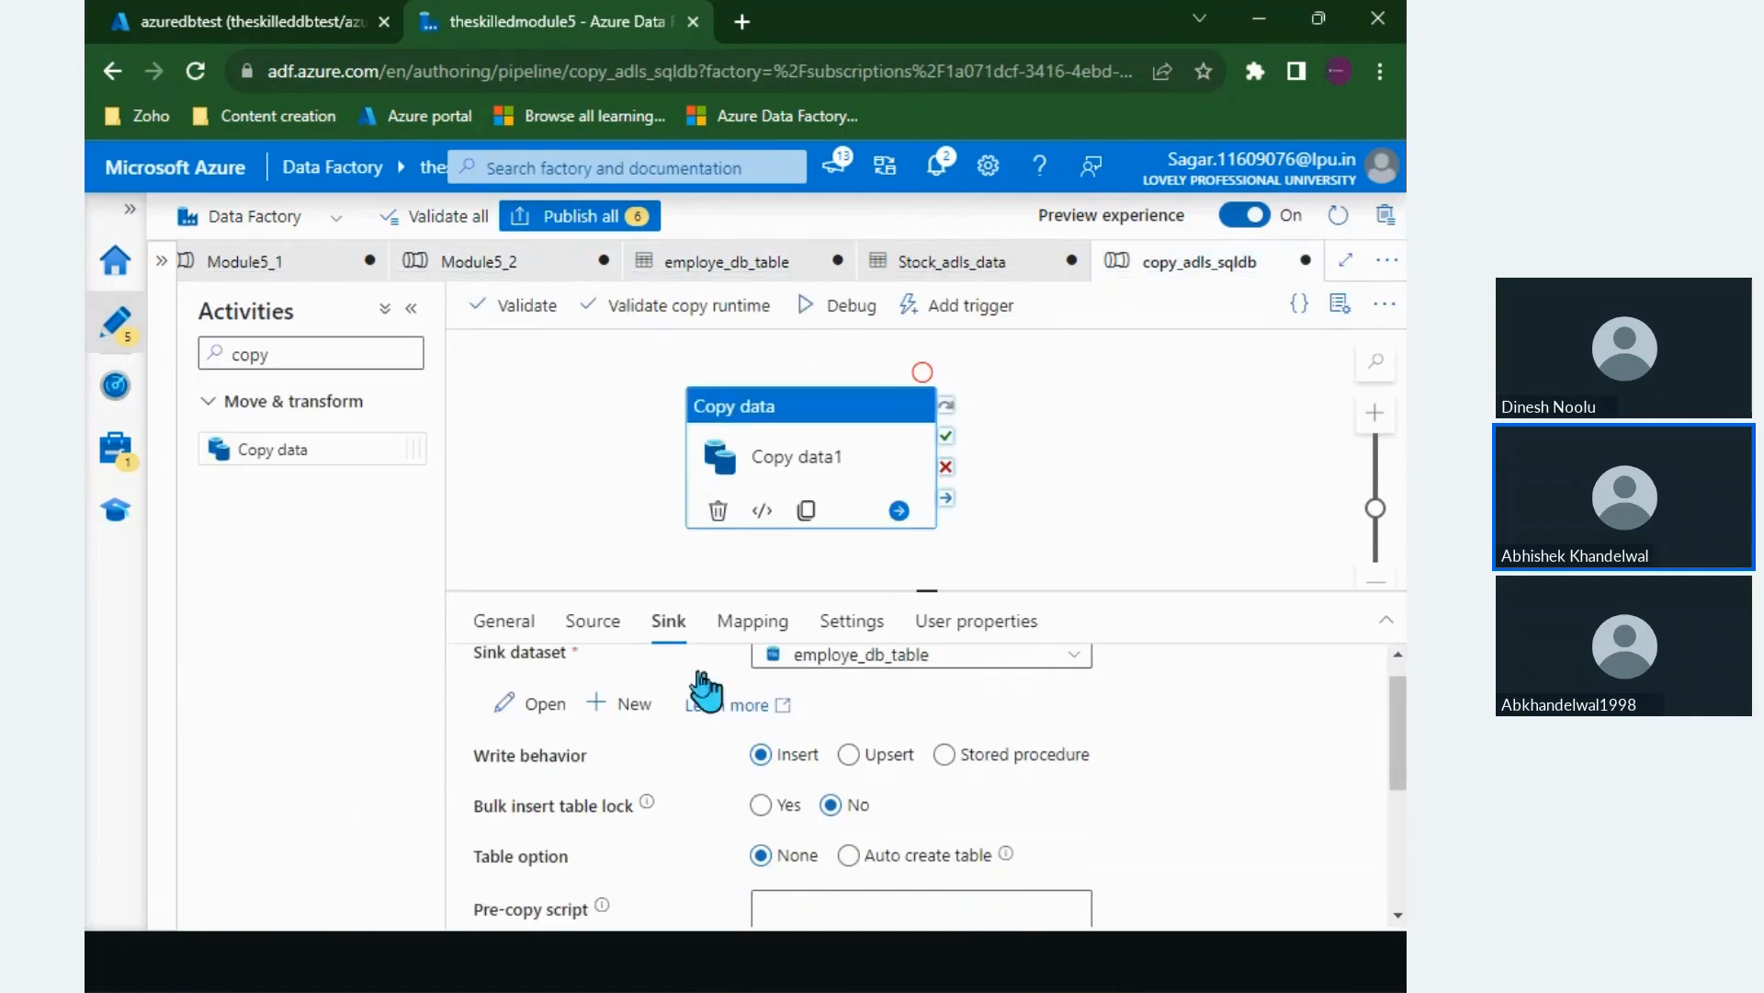
left_click(811, 749)
left_click(544, 761)
scroll(550, 763, "down", 1)
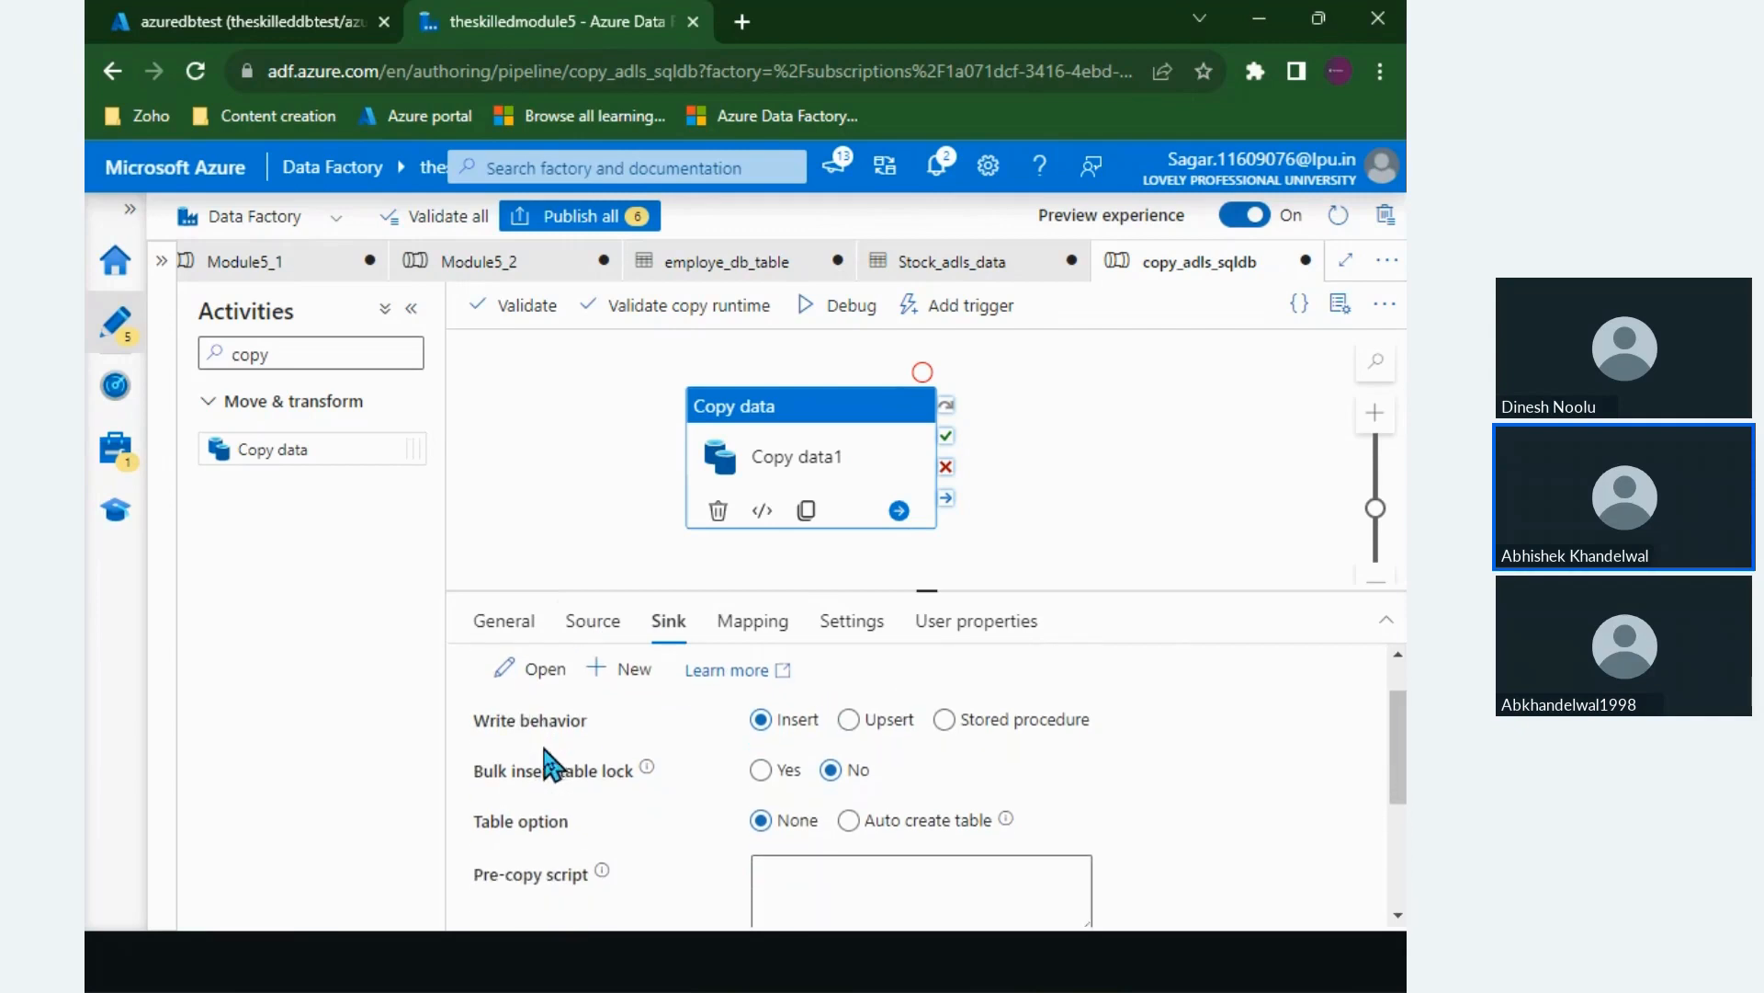
left_click(749, 823)
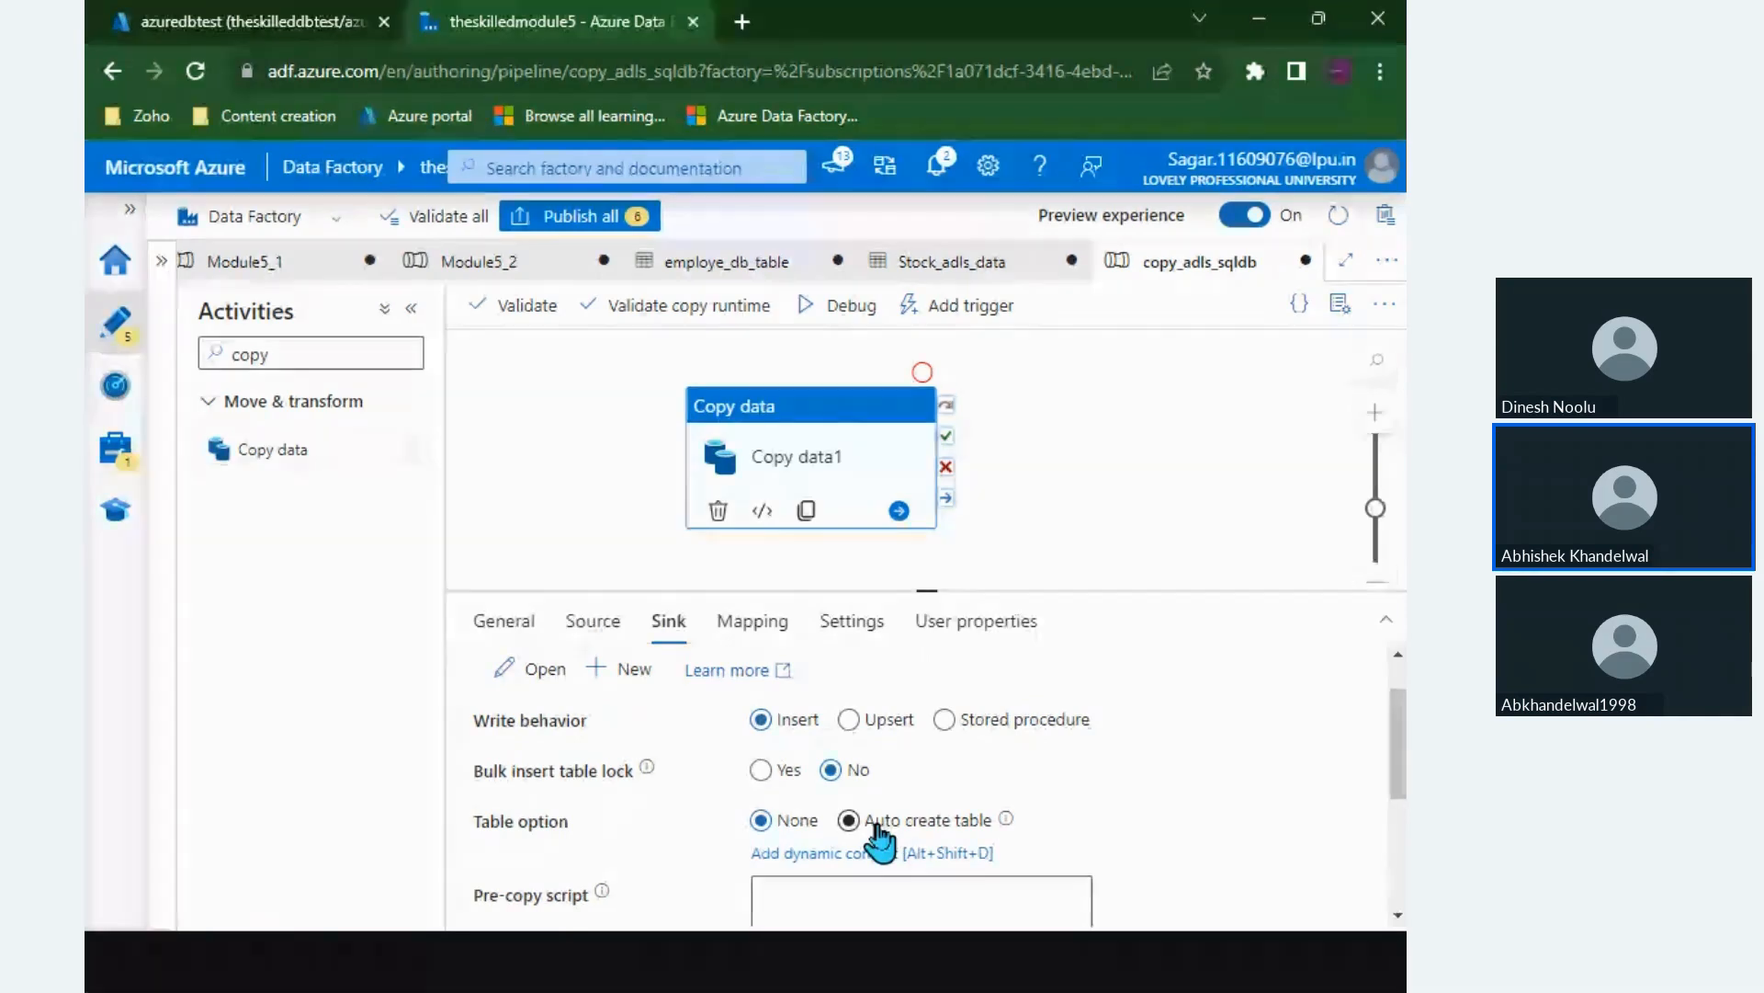
scroll(880, 836, "down", 5)
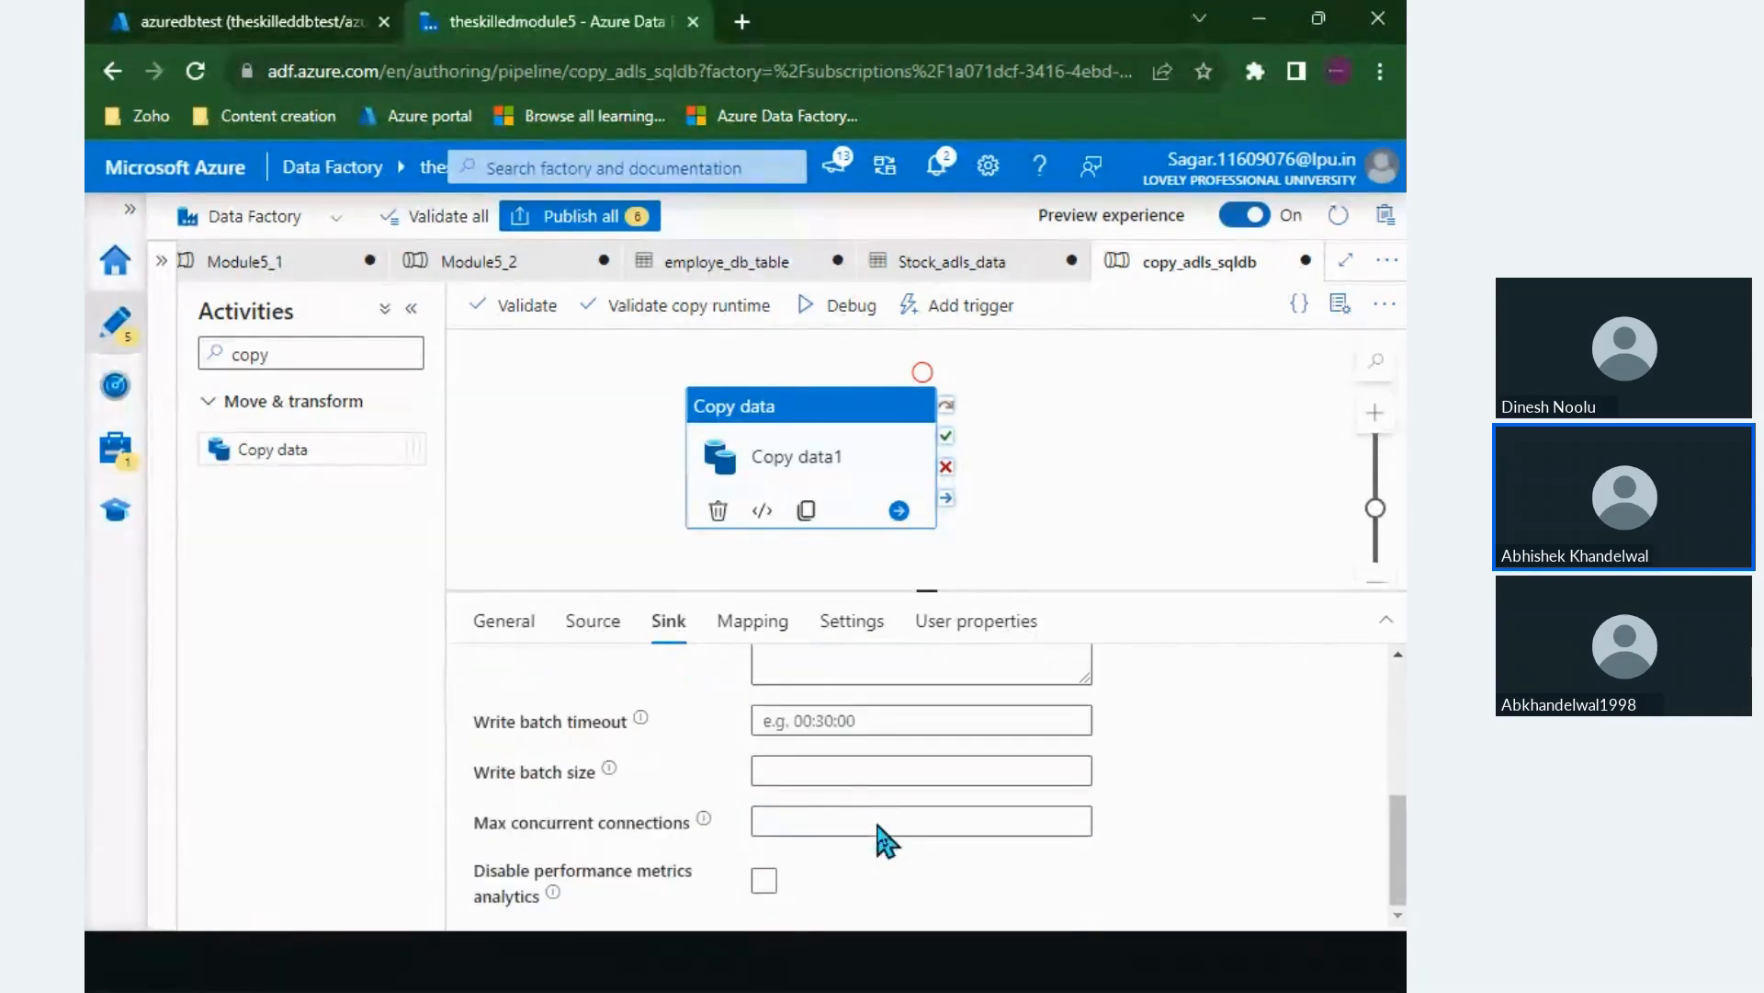
scroll(884, 836, "up", 7)
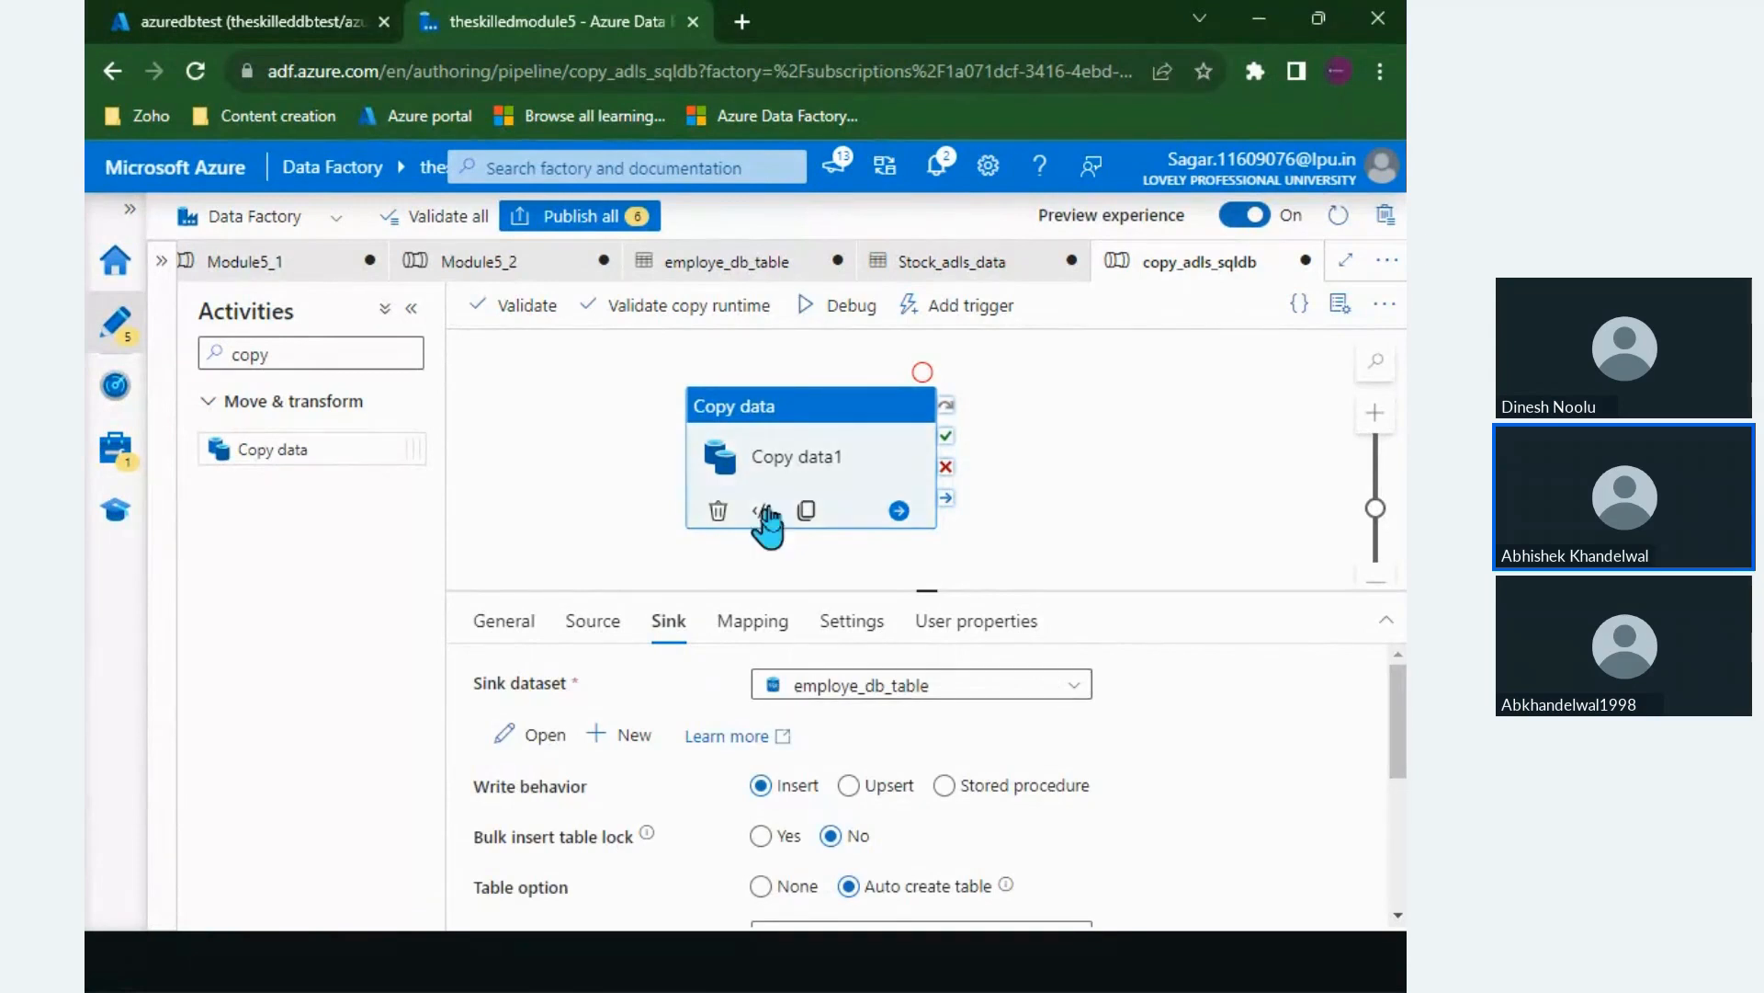
Step: Start a debug run of the copy_adls_sqldb pipeline and show its run output
left_click_drag(788, 454, 737, 459)
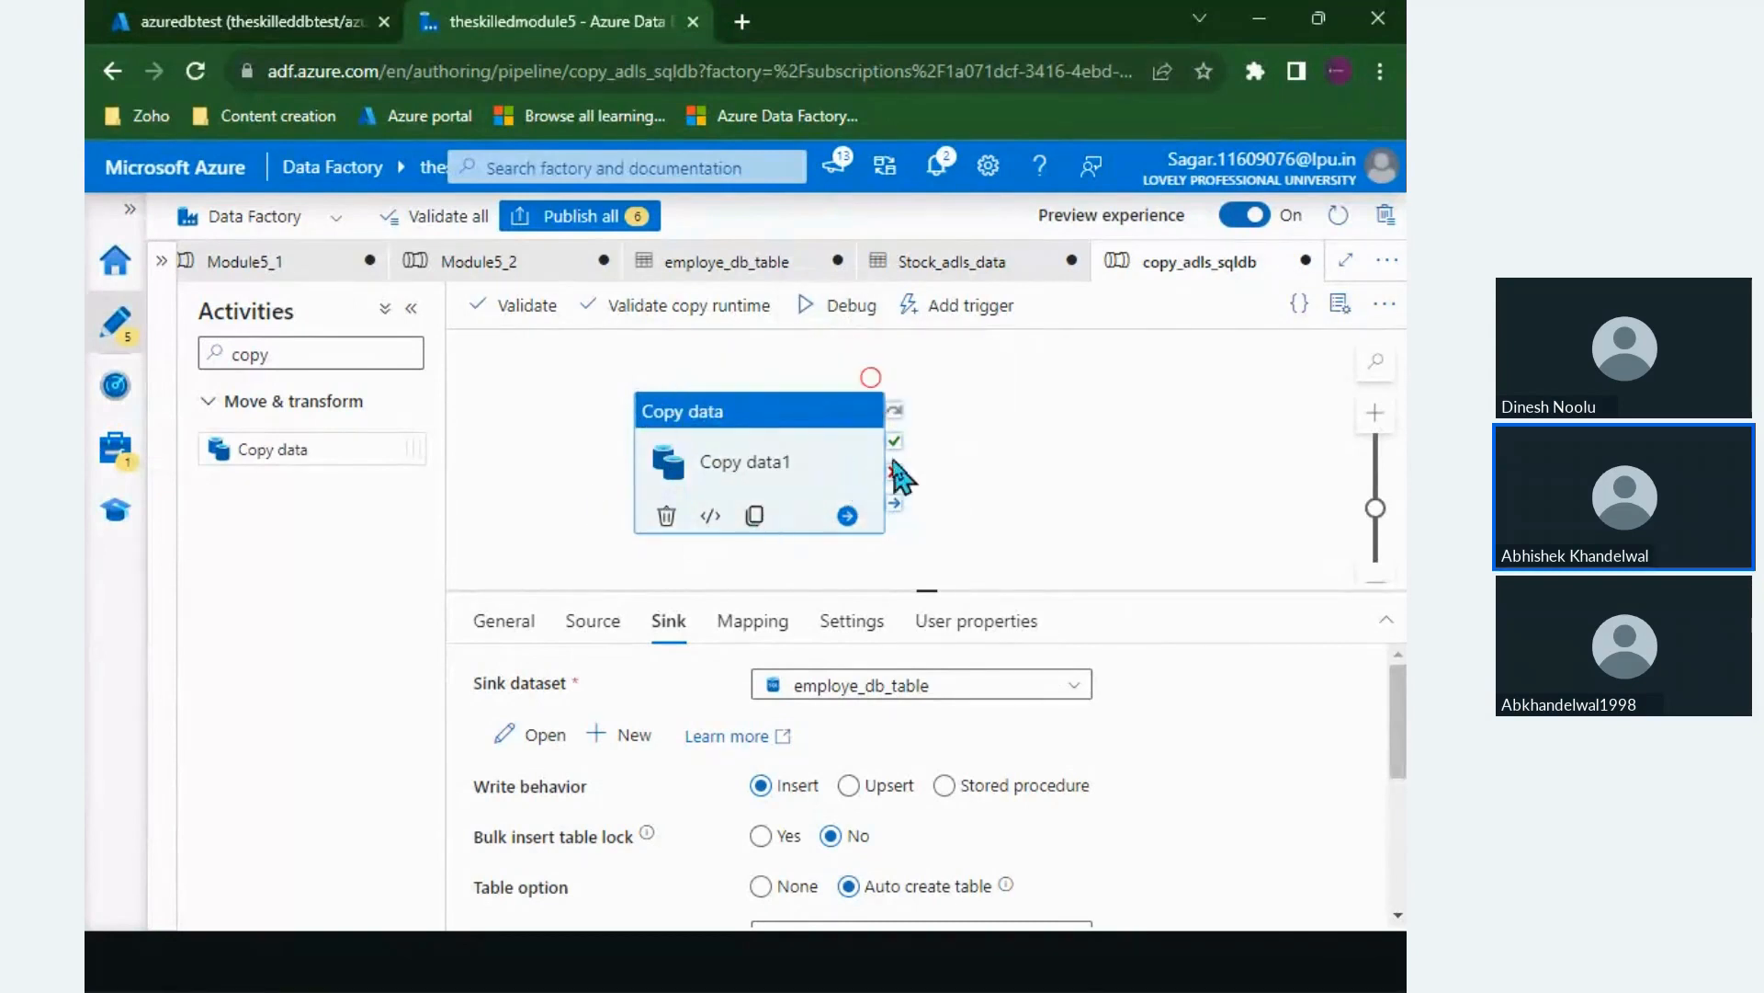
left_click(805, 311)
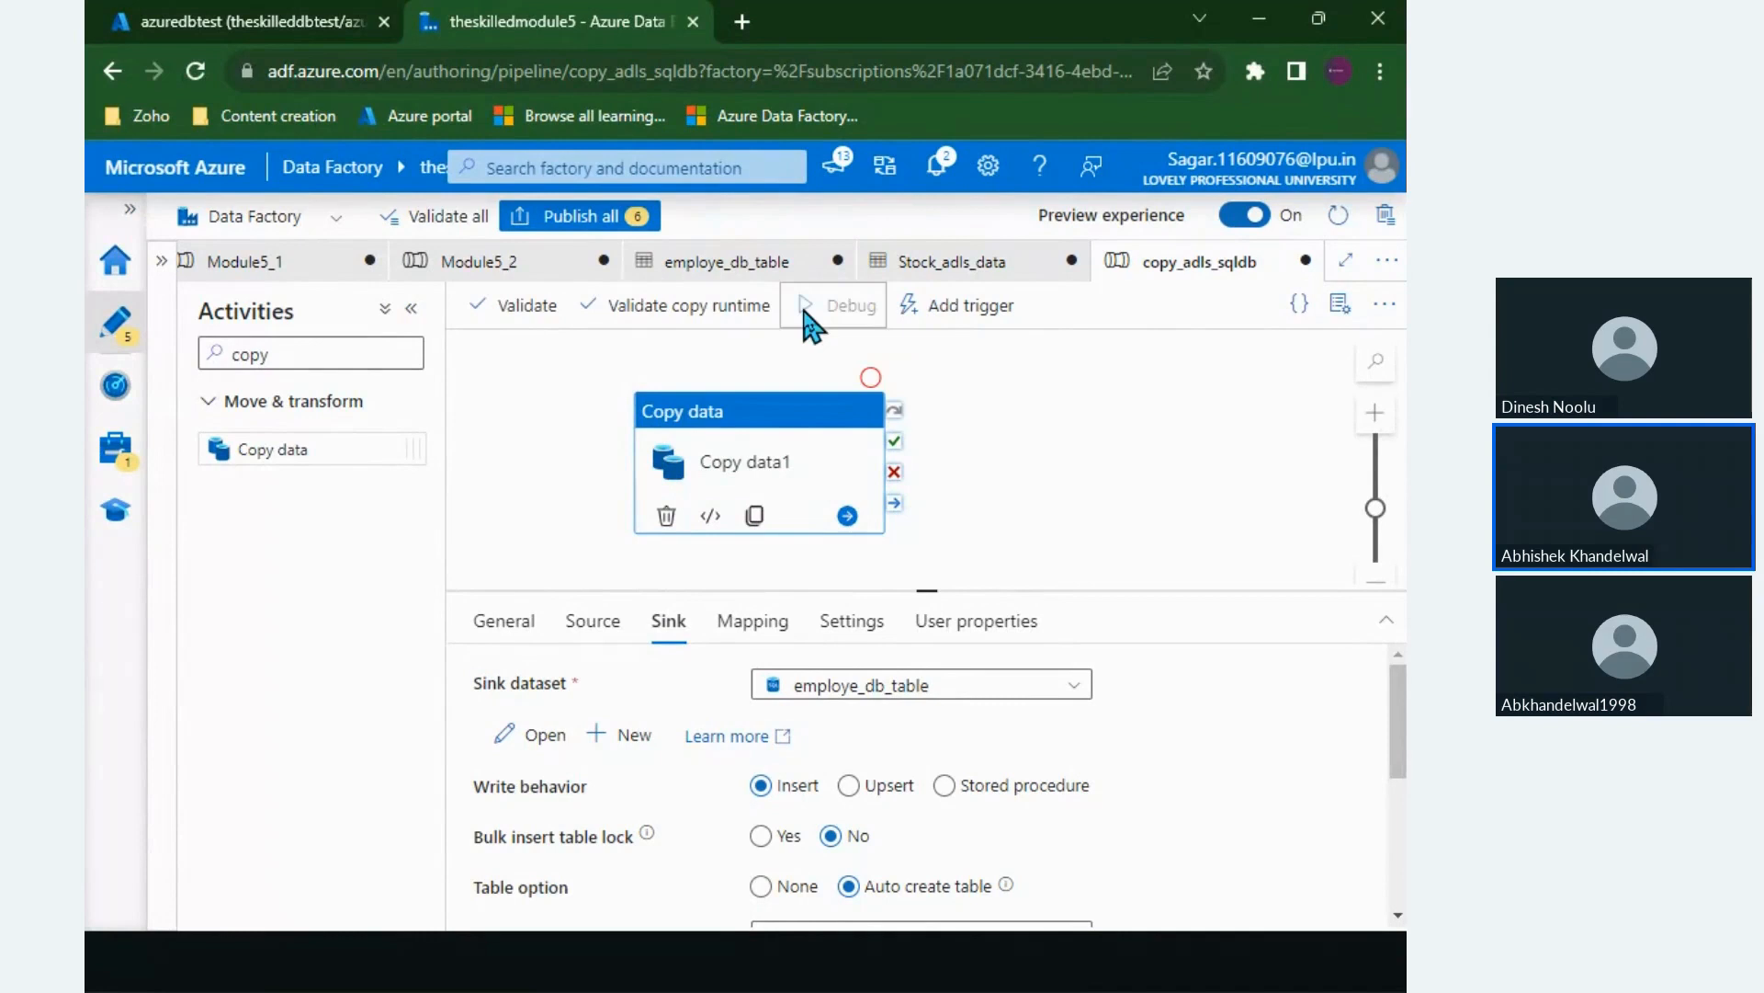
left_click(763, 457)
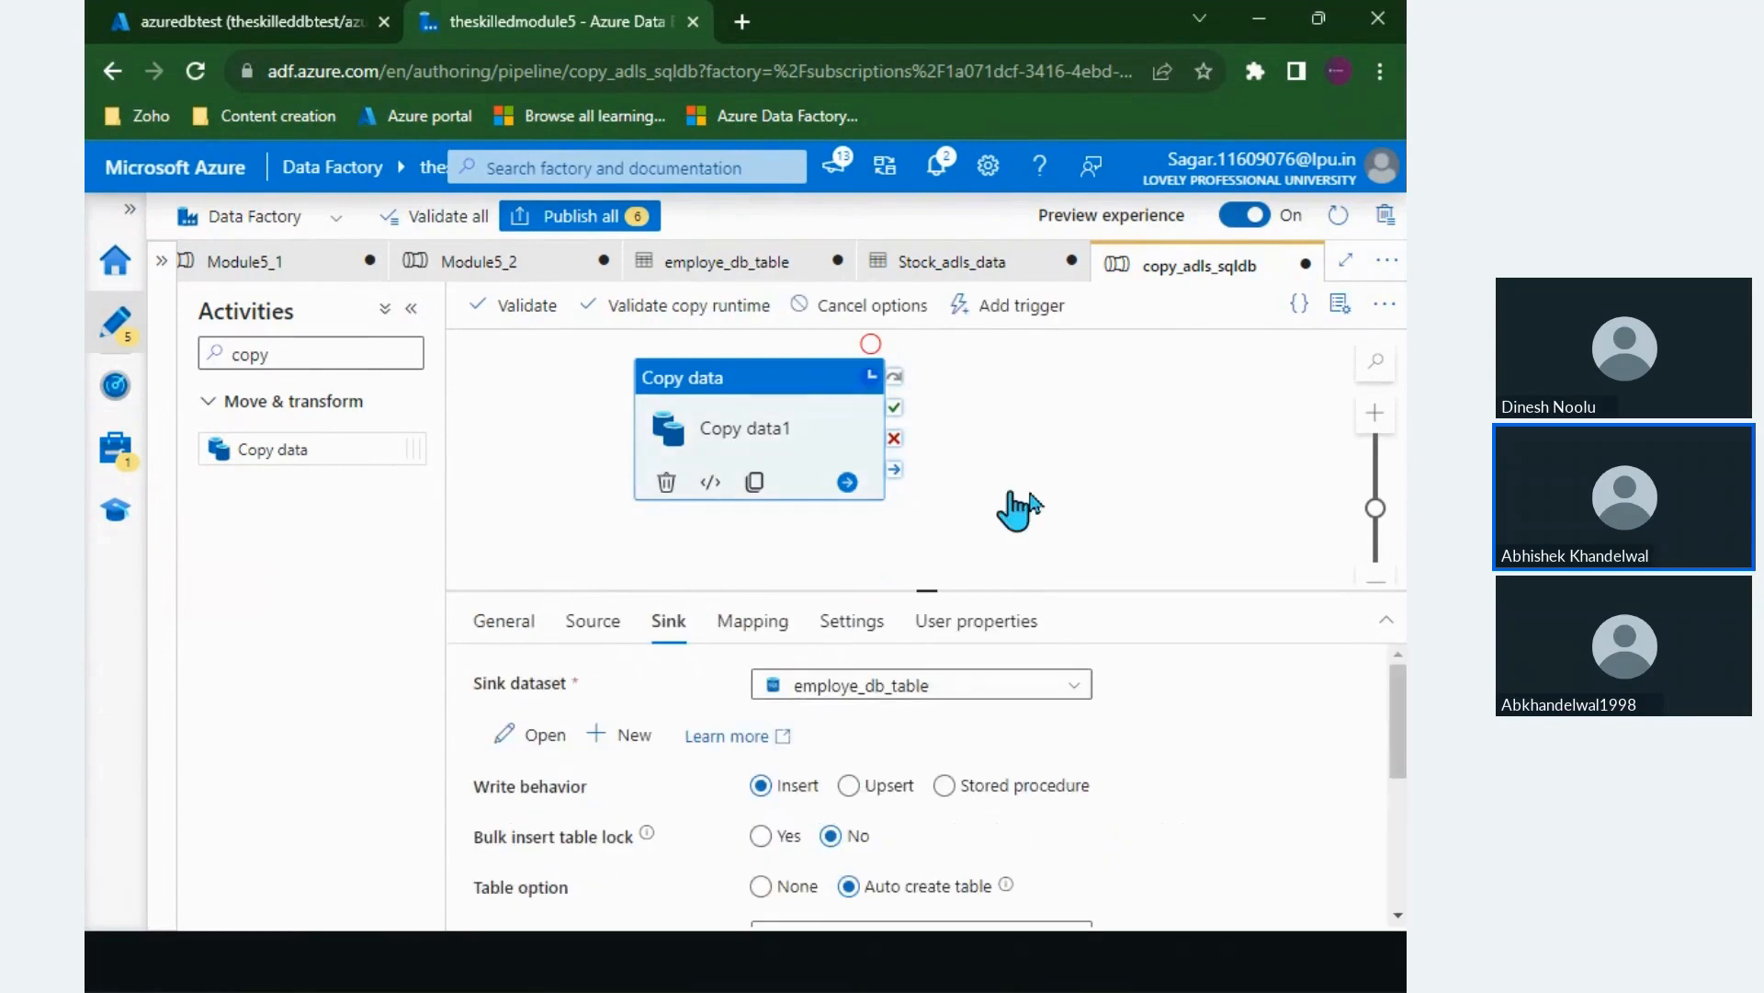
left_click(1082, 514)
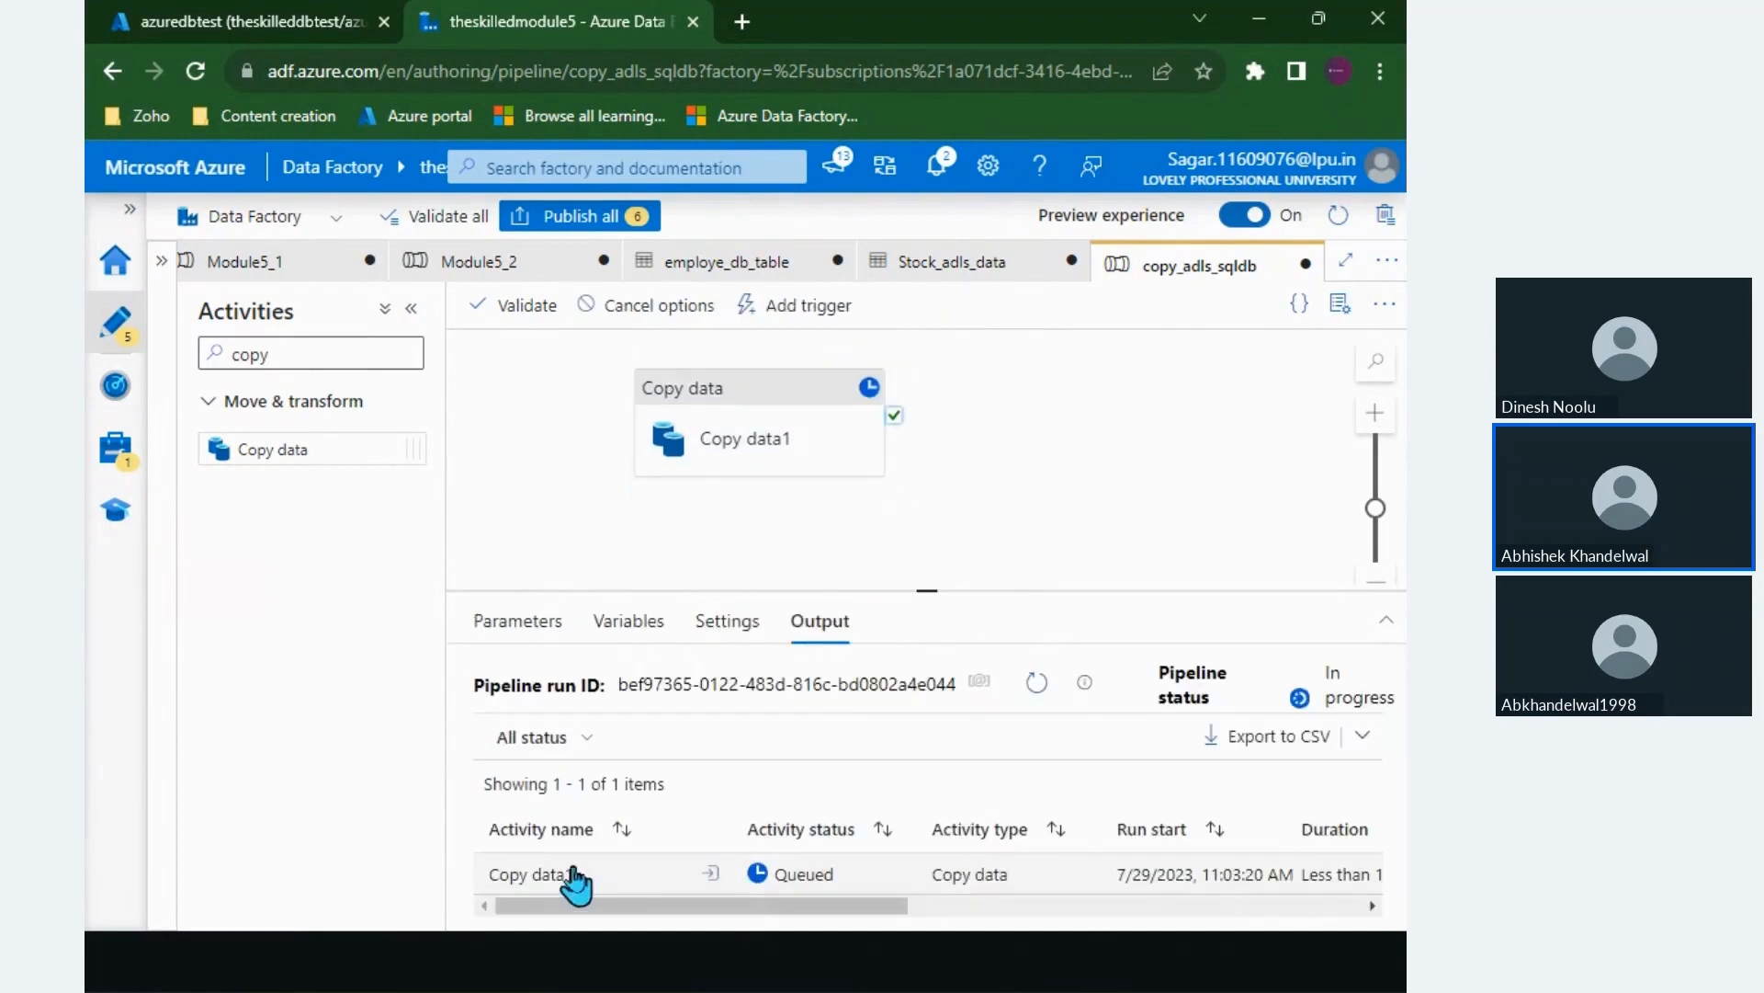
scroll(846, 882, "right", 2)
scroll(844, 873, "left", 2)
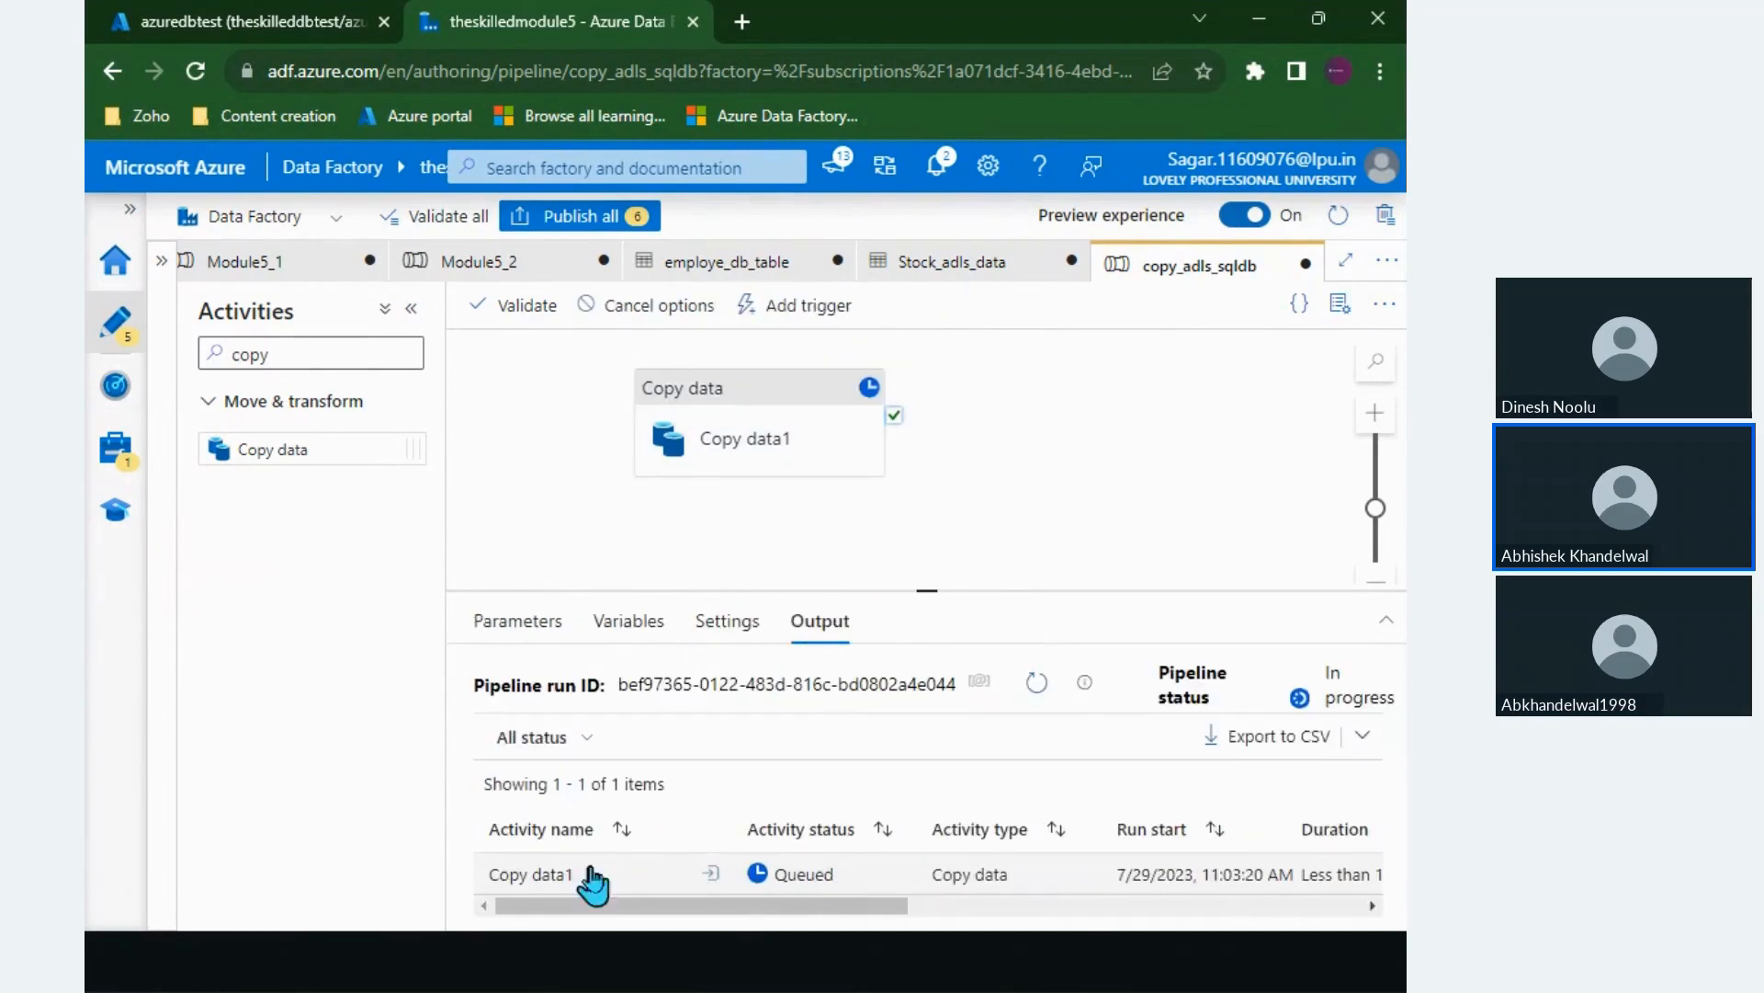
Step: Refresh the debug run's output and check the status of the Copy data1 activity
scroll(804, 884, "right", 1)
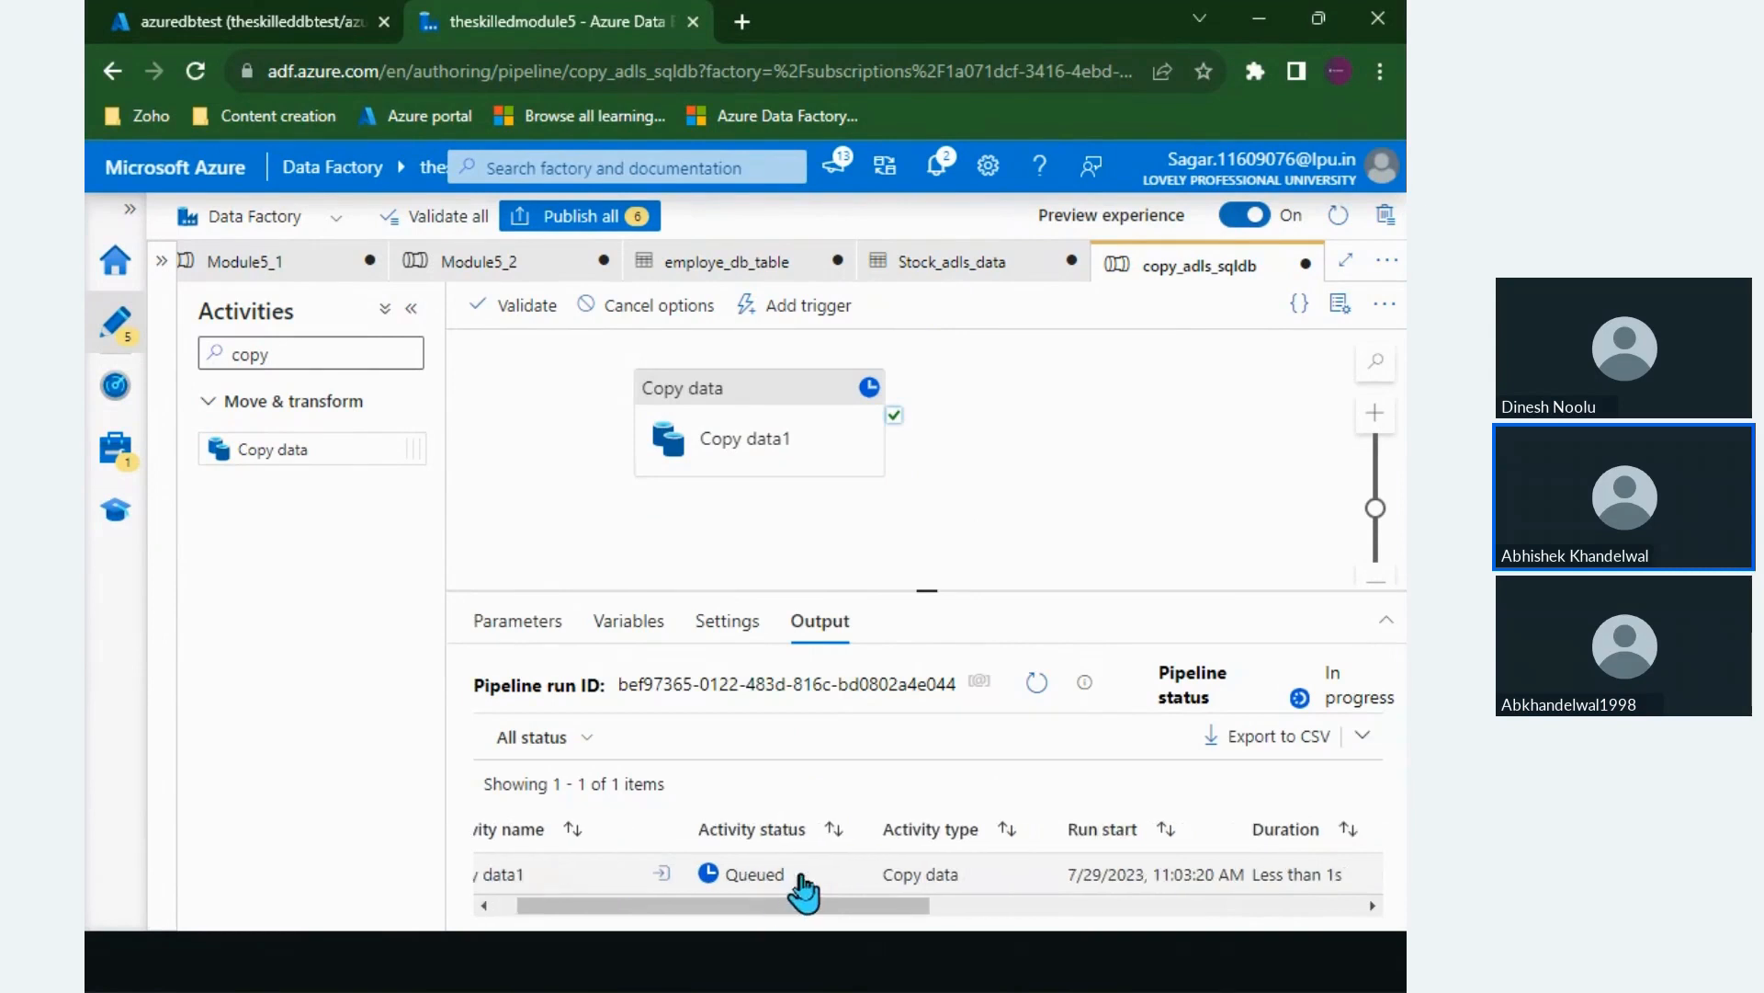
scroll(910, 887, "right", 6)
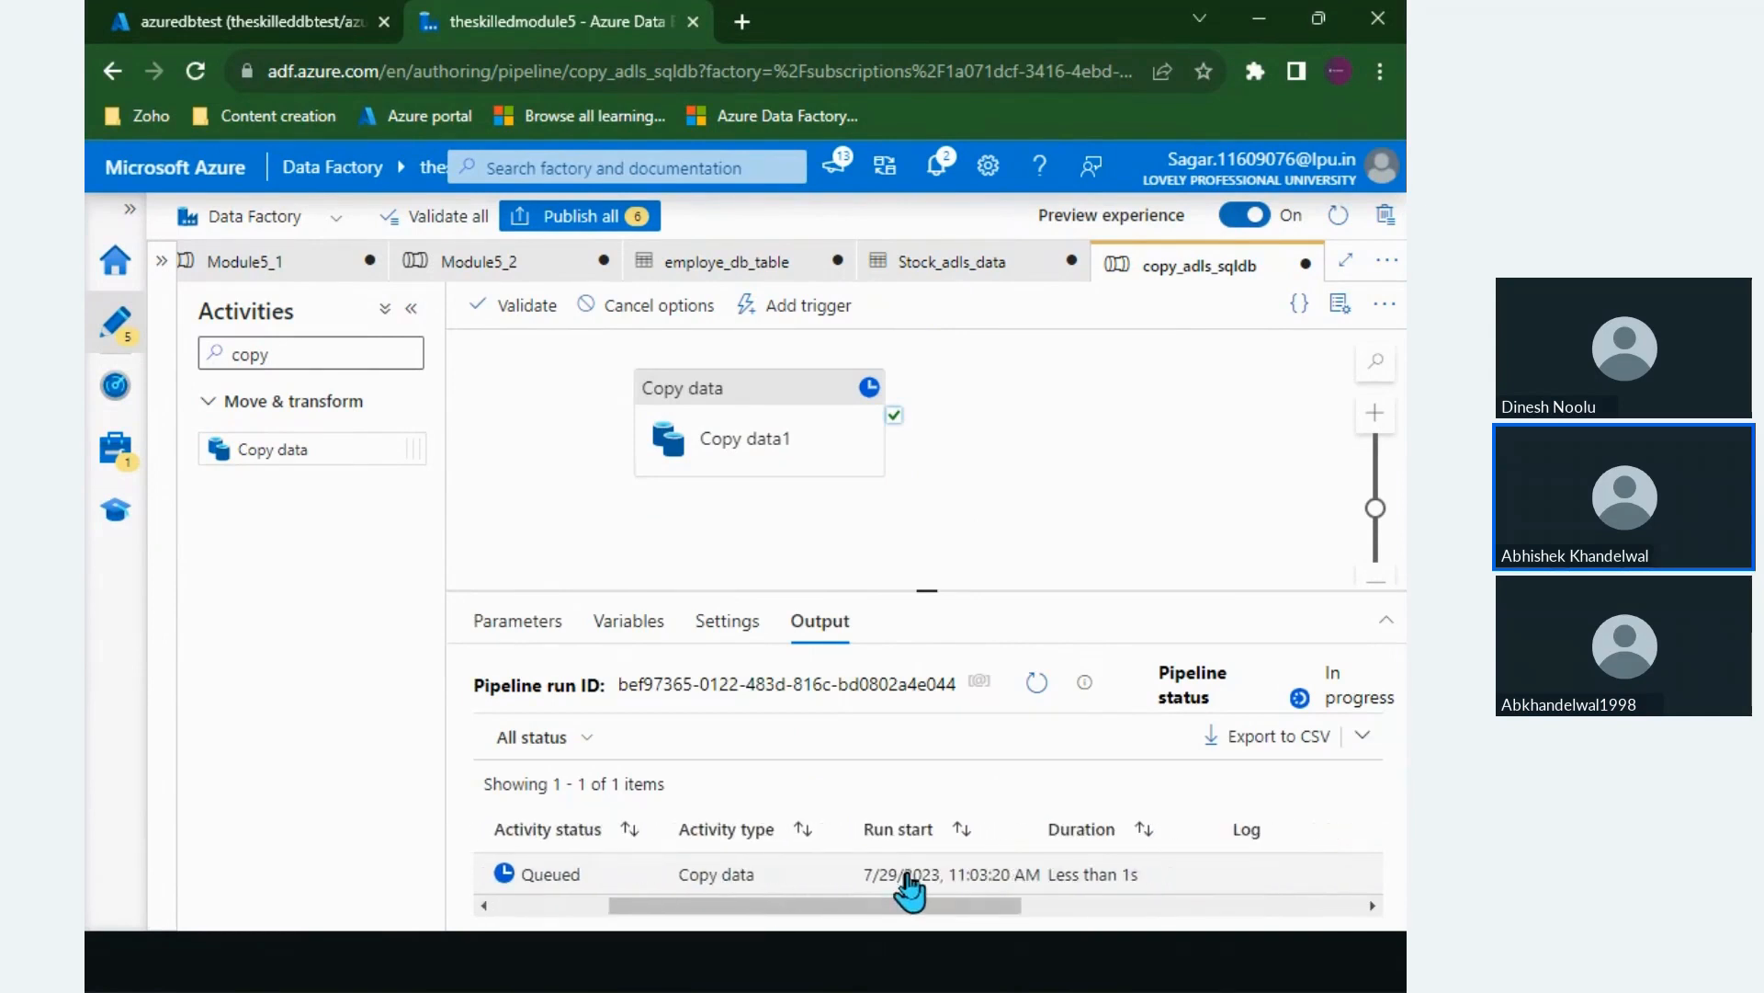
scroll(910, 886, "right", 3)
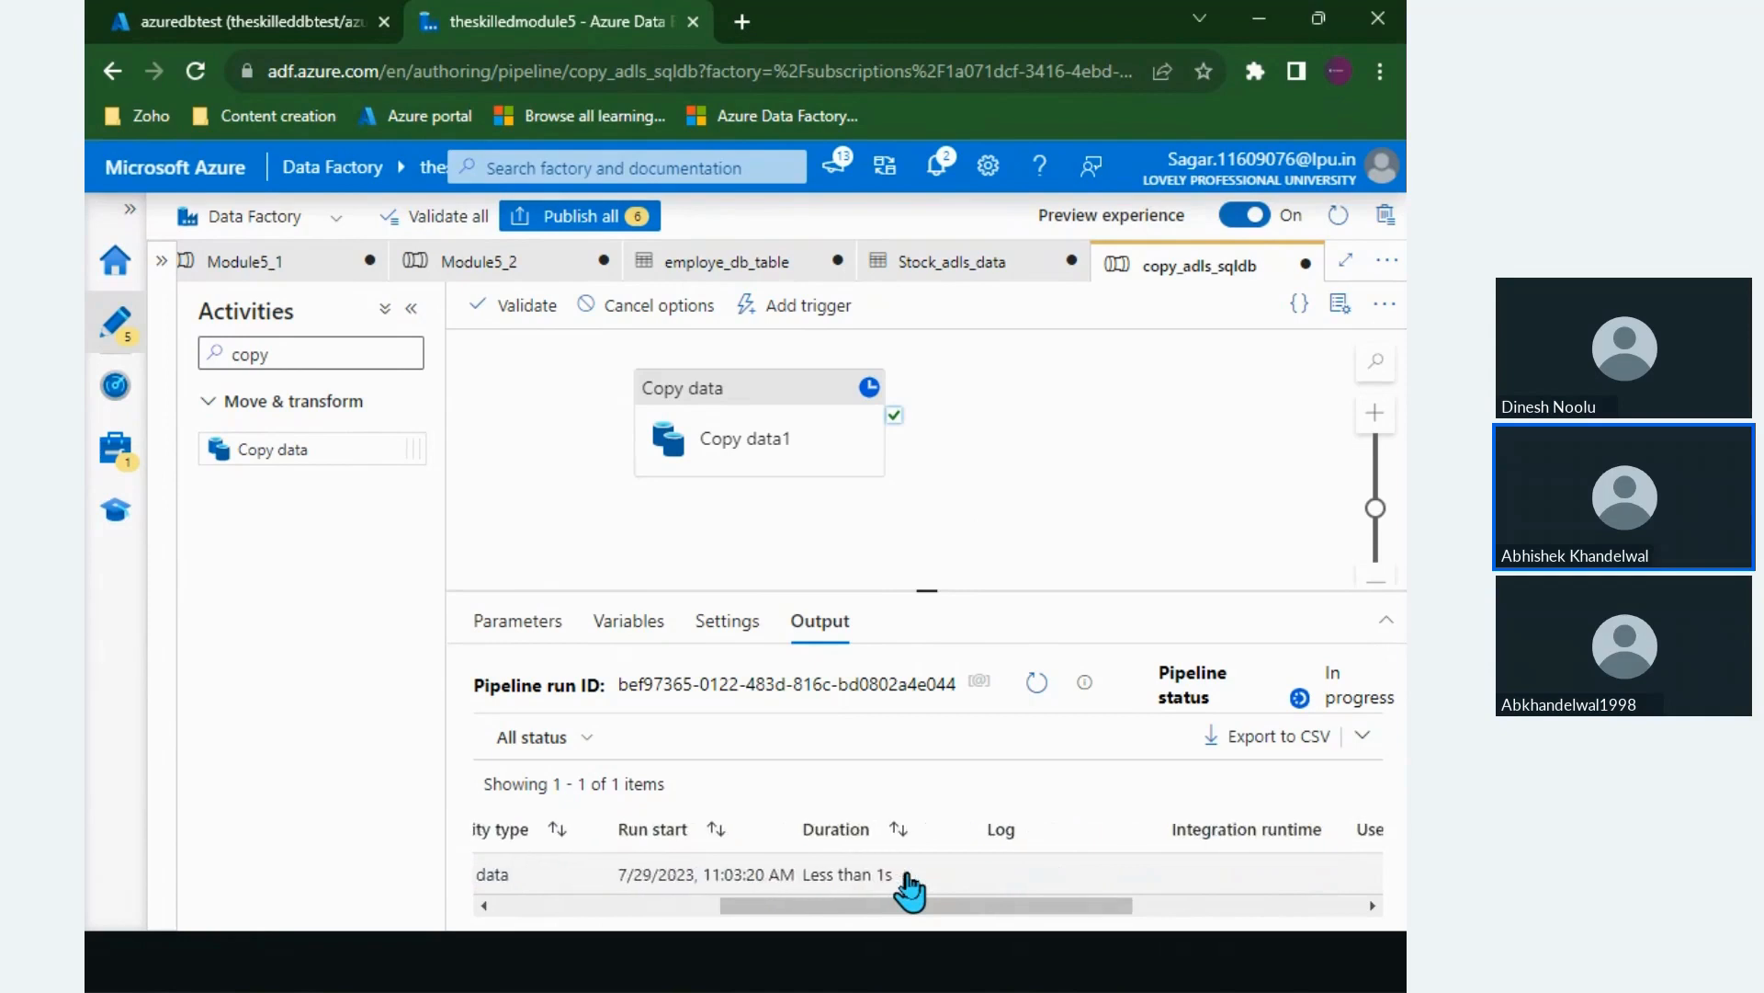
scroll(910, 887, "left", 10)
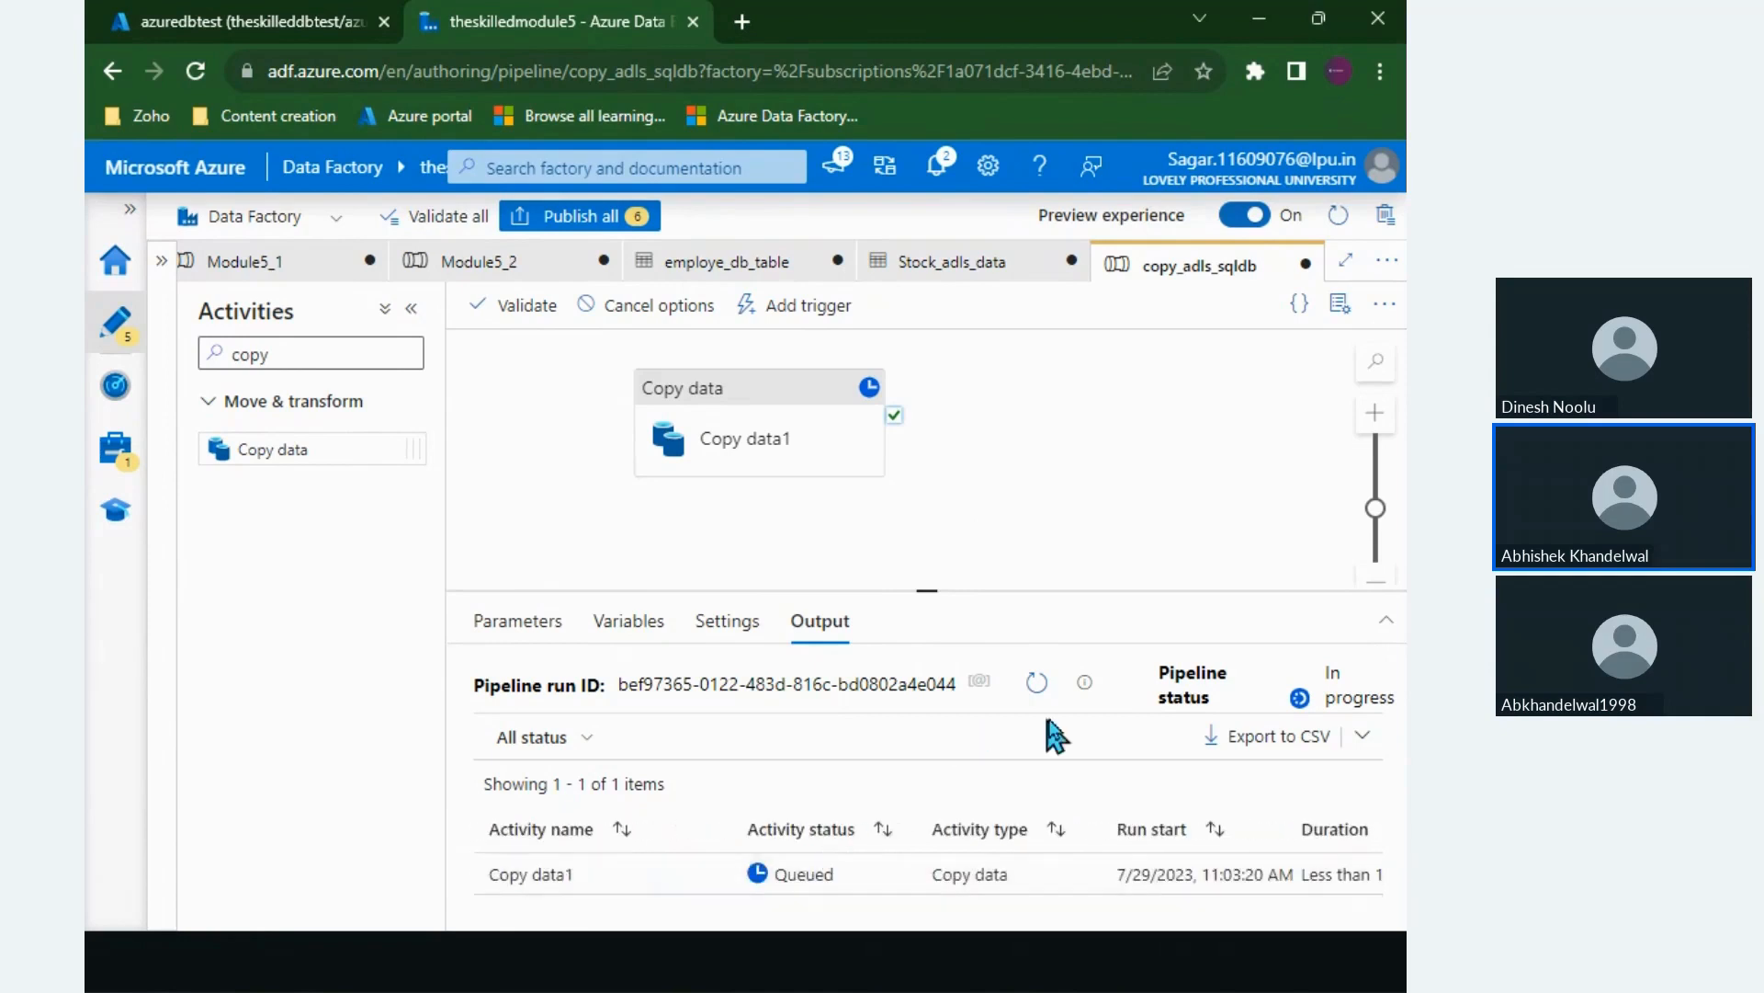
left_click(1037, 682)
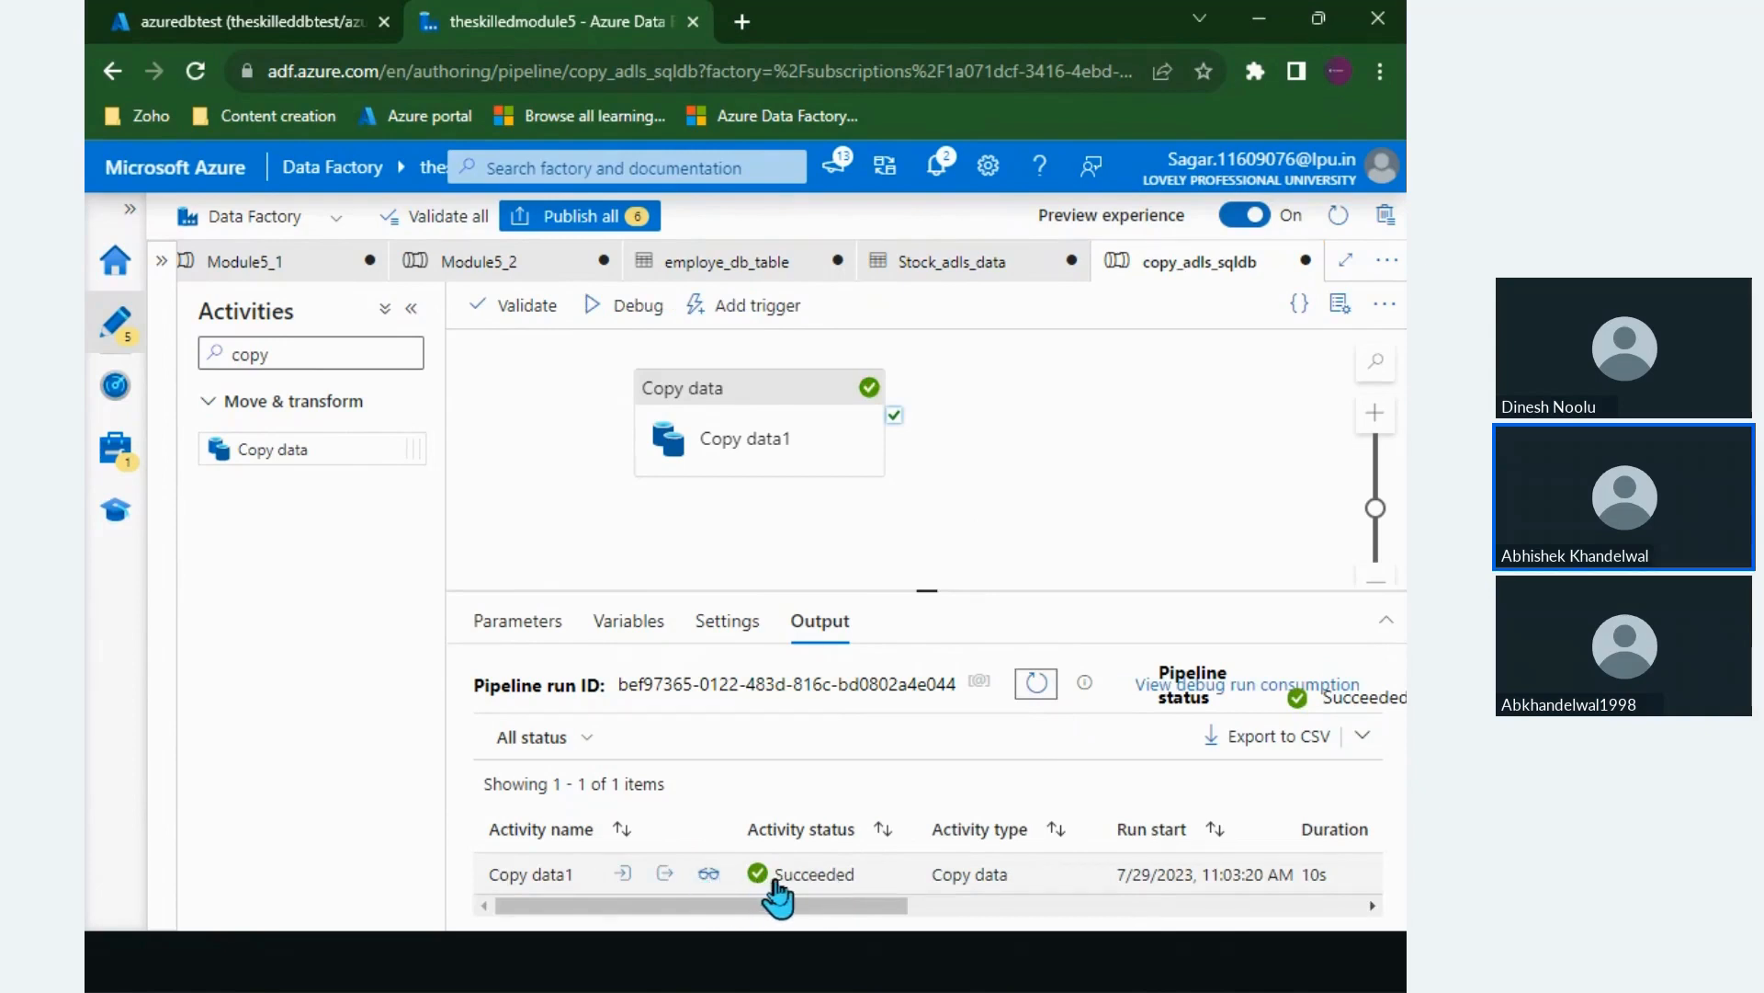
left_click_drag(843, 875, 770, 881)
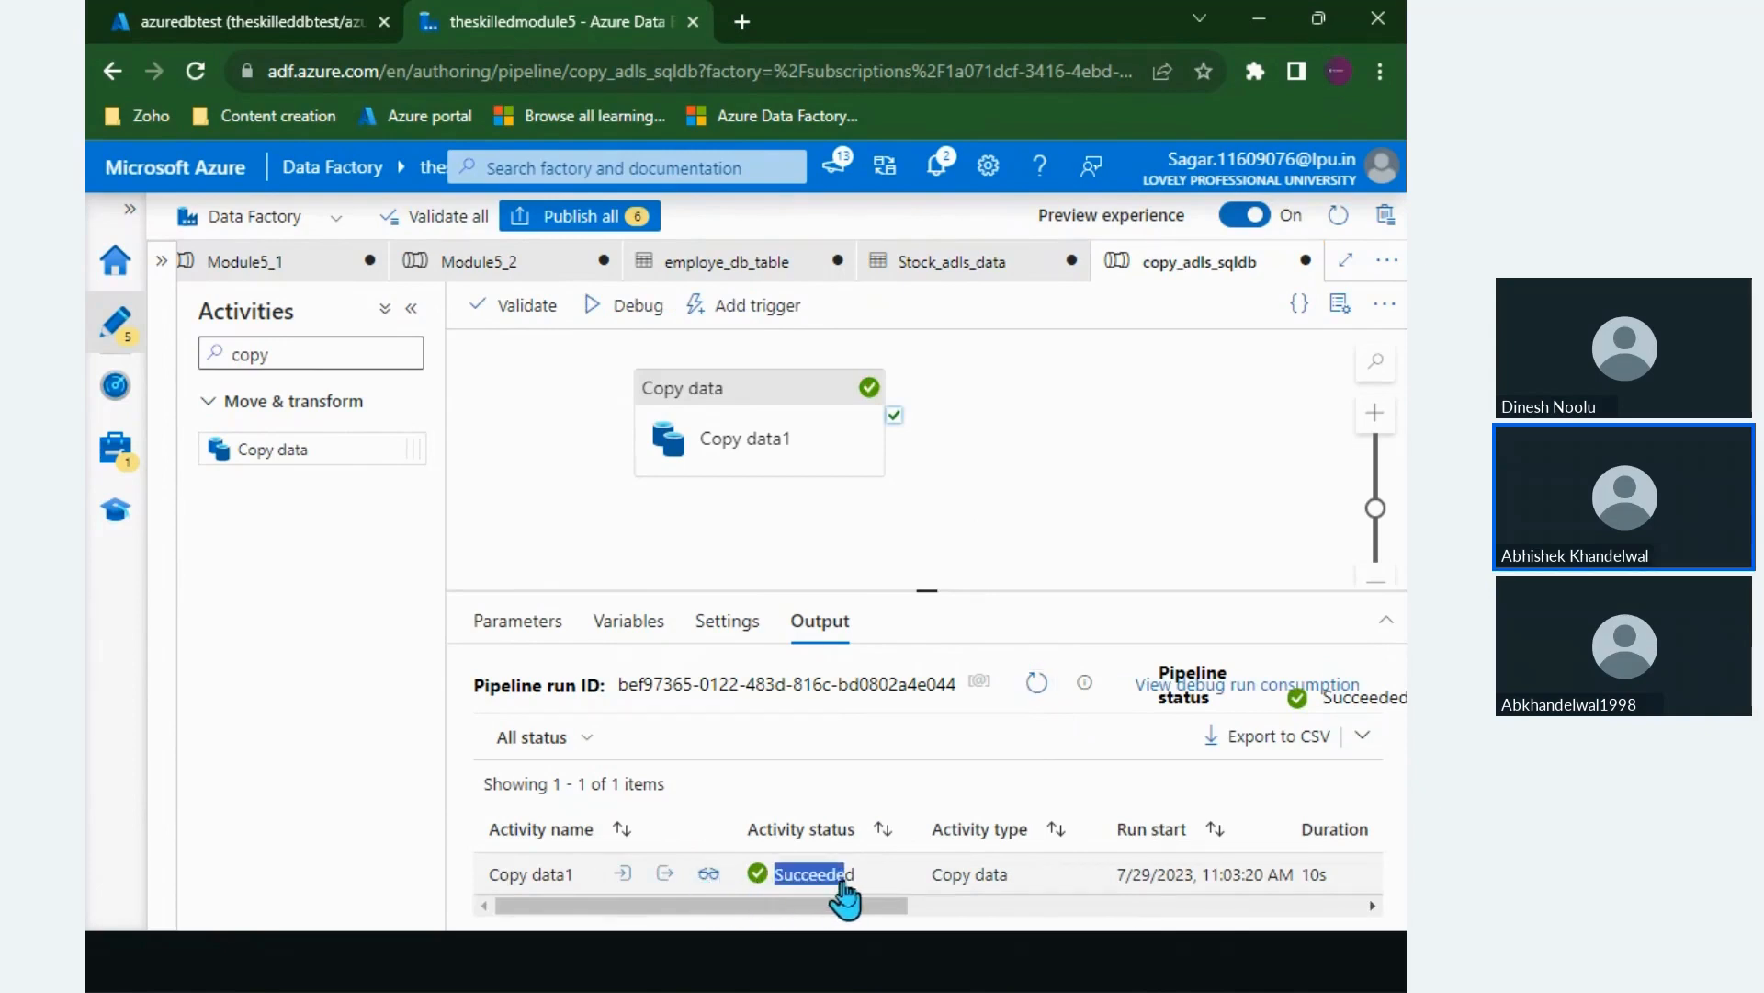
Step: Review the Copy data1 run details, comparing source and sink, rows read and written, and durations, and close them
left_click(708, 878)
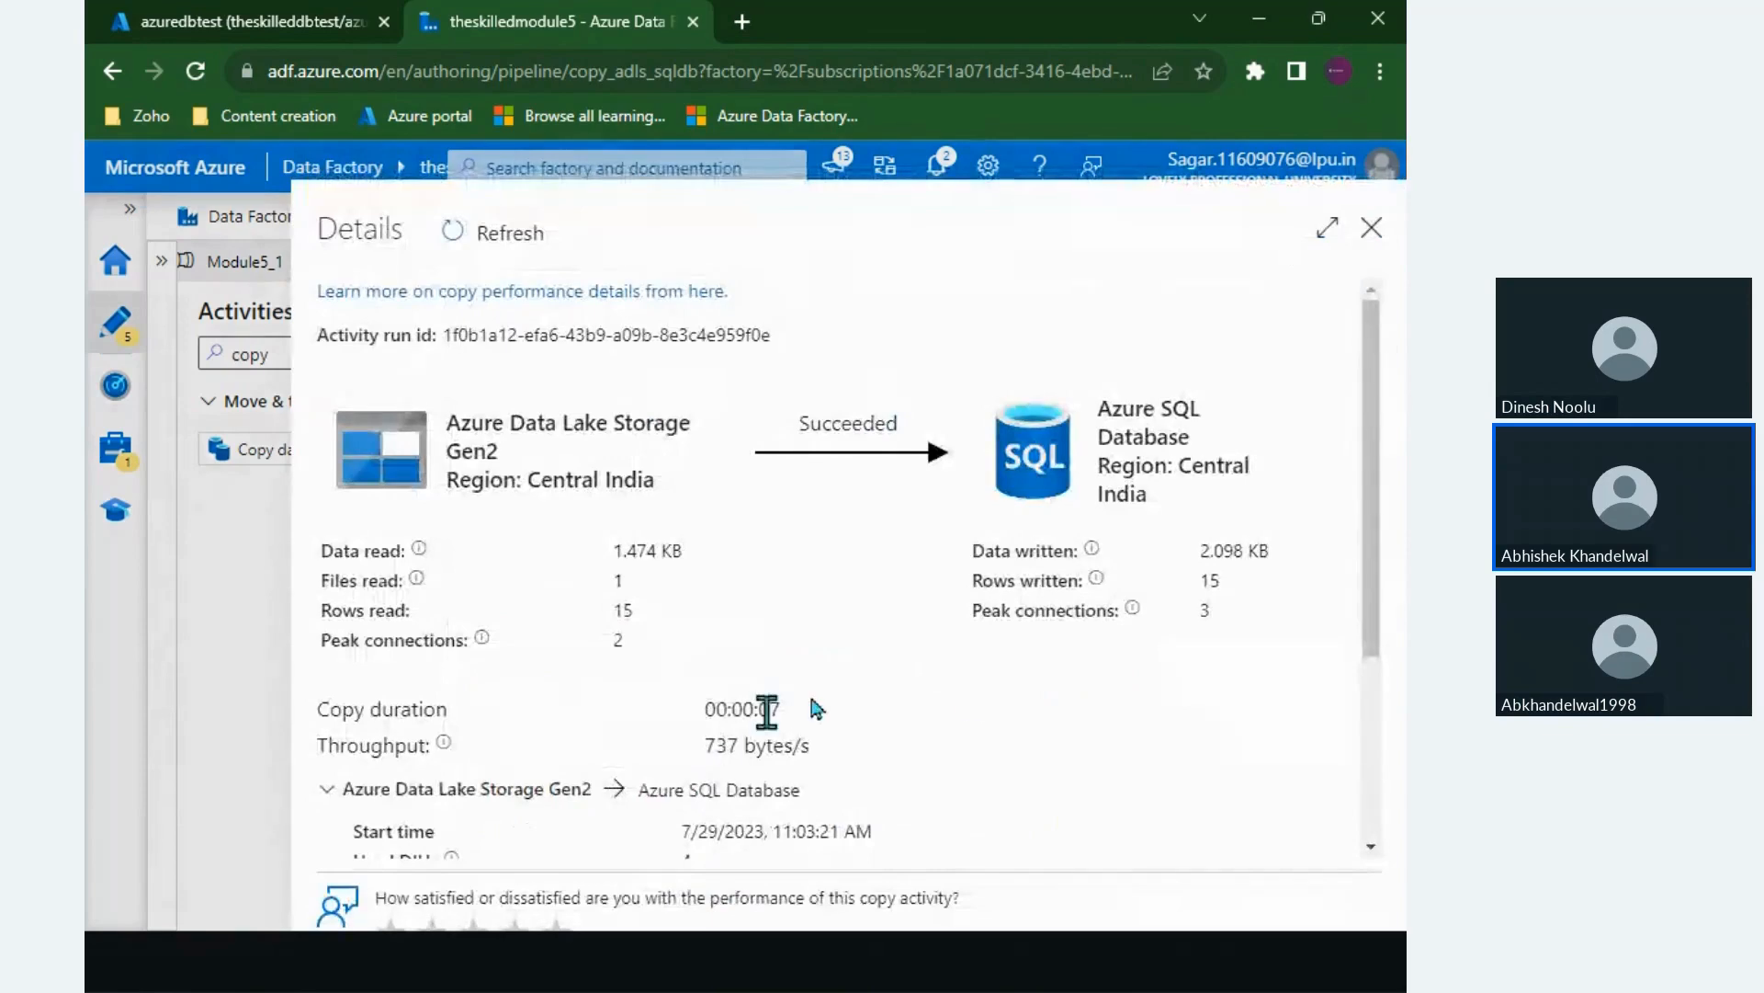
left_click_drag(991, 267, 917, 181)
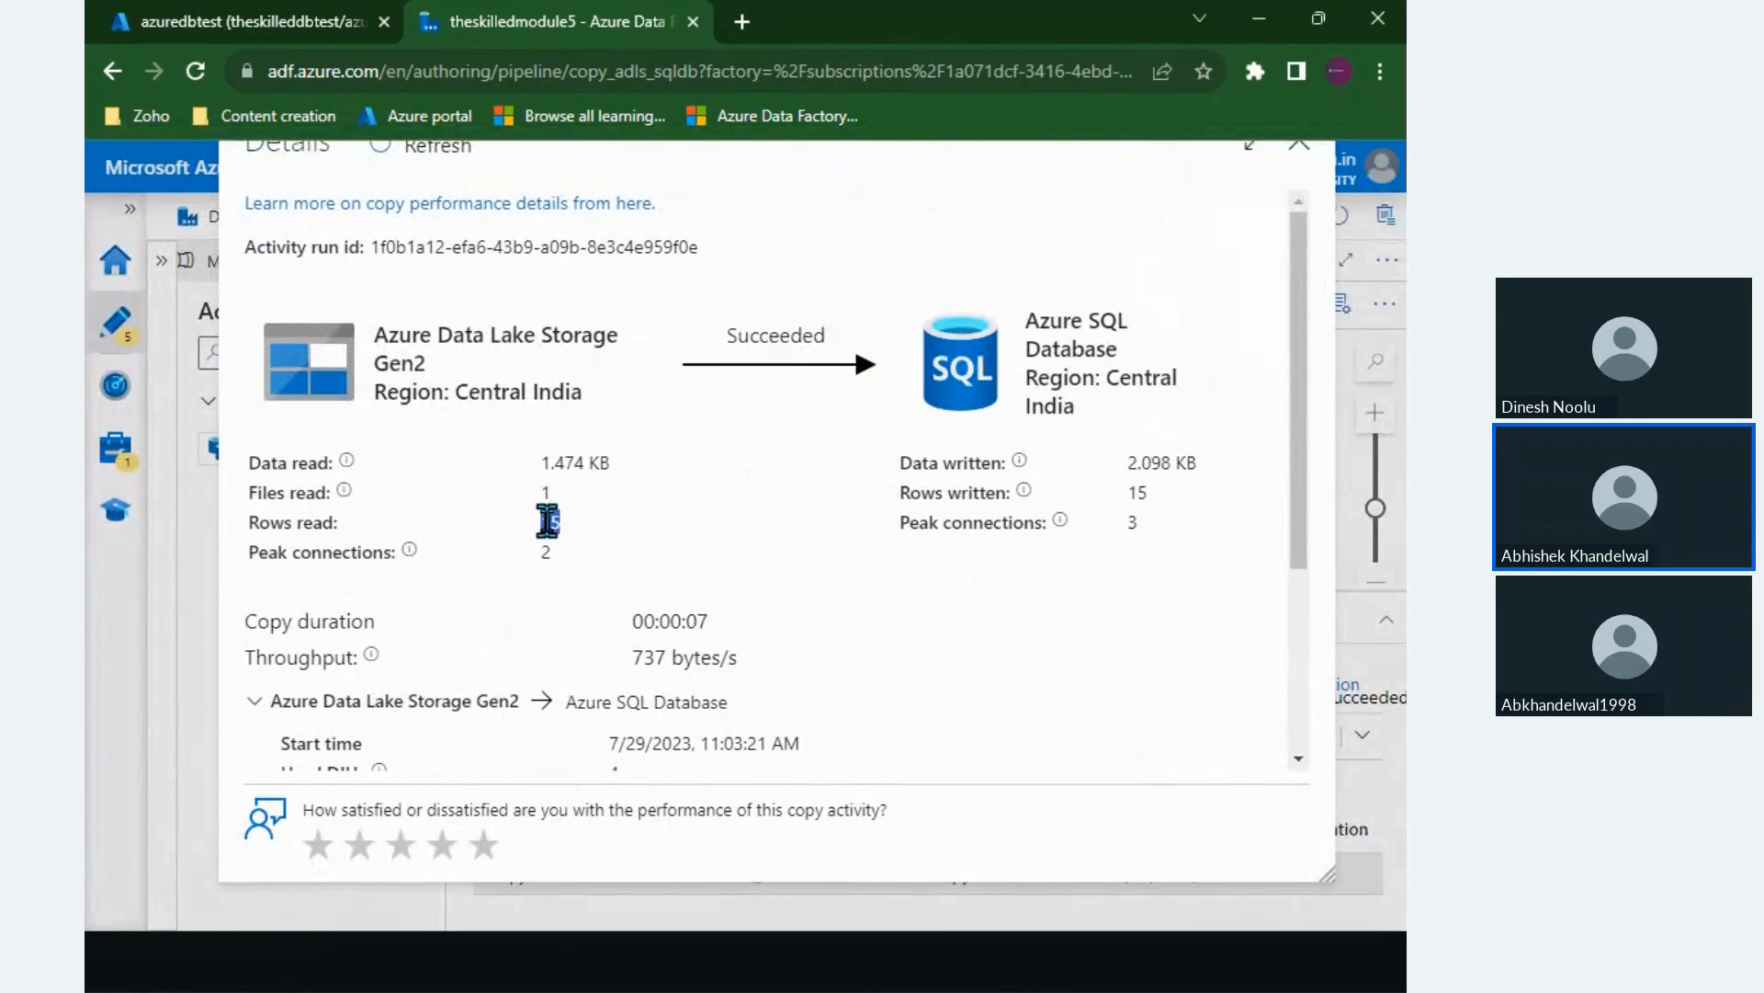
double_click(1133, 493)
left_click(380, 334)
left_click_drag(379, 334, 522, 386)
left_click(522, 386)
left_click_drag(1027, 320, 1119, 373)
scroll(1119, 377, "down", 3)
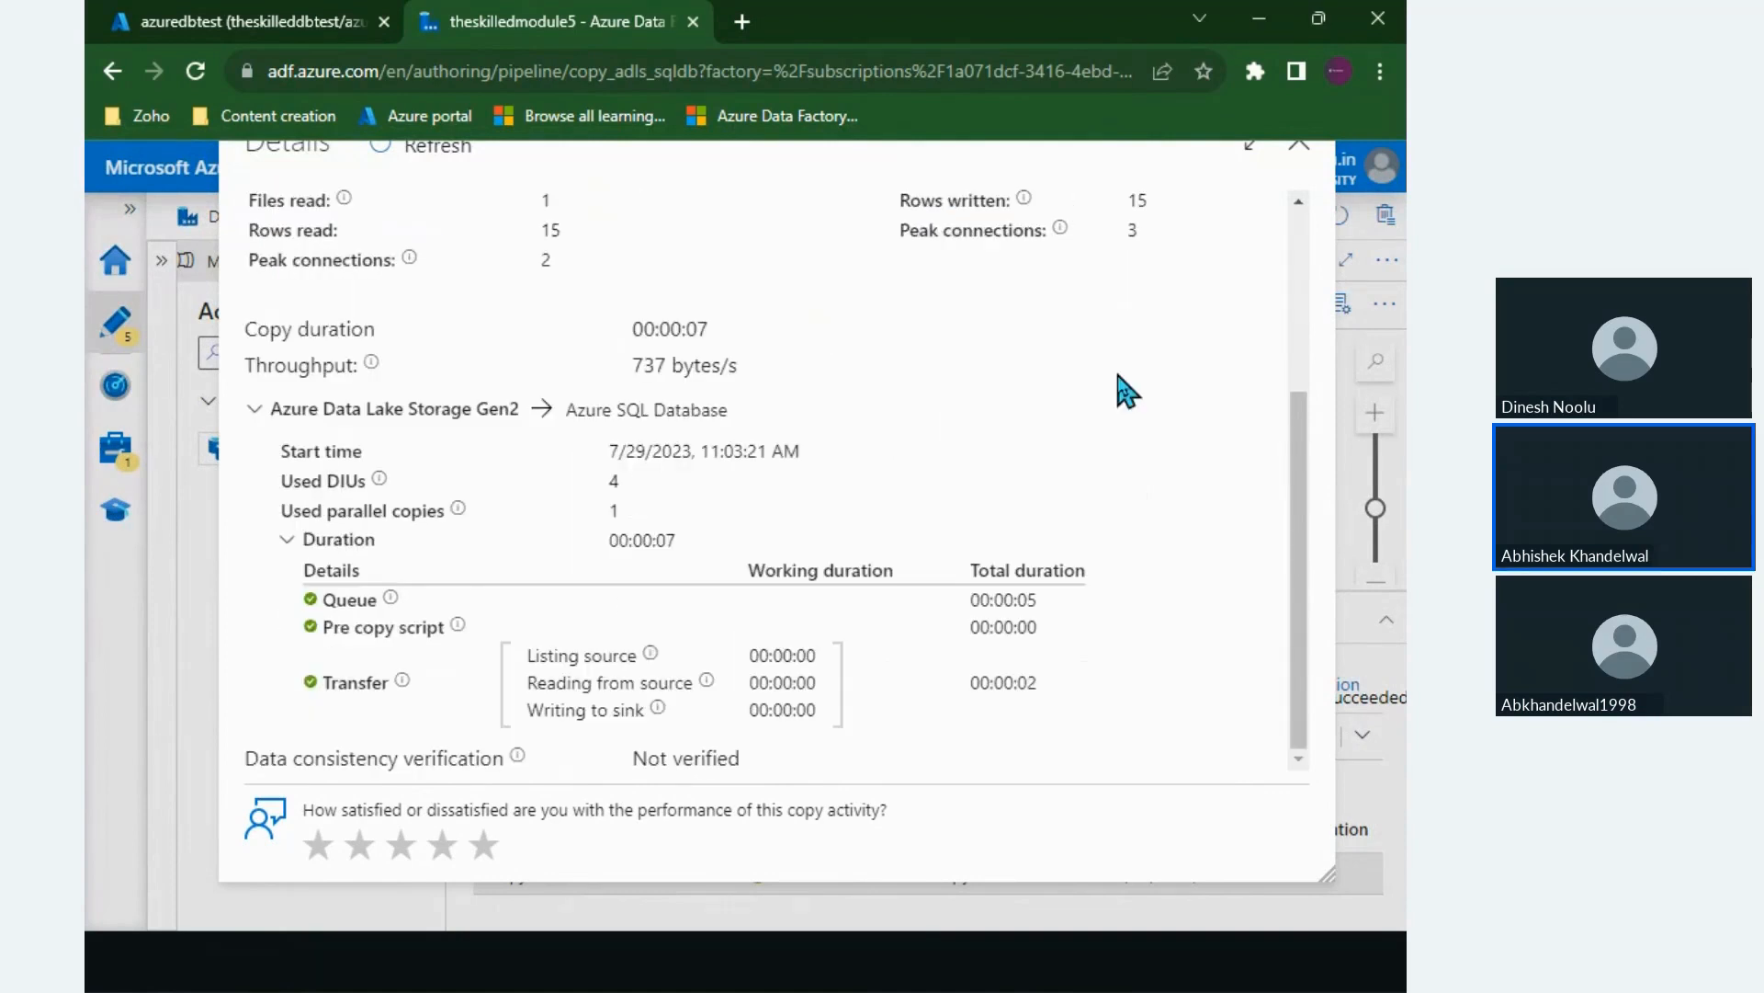
scroll(1121, 382, "up", 3)
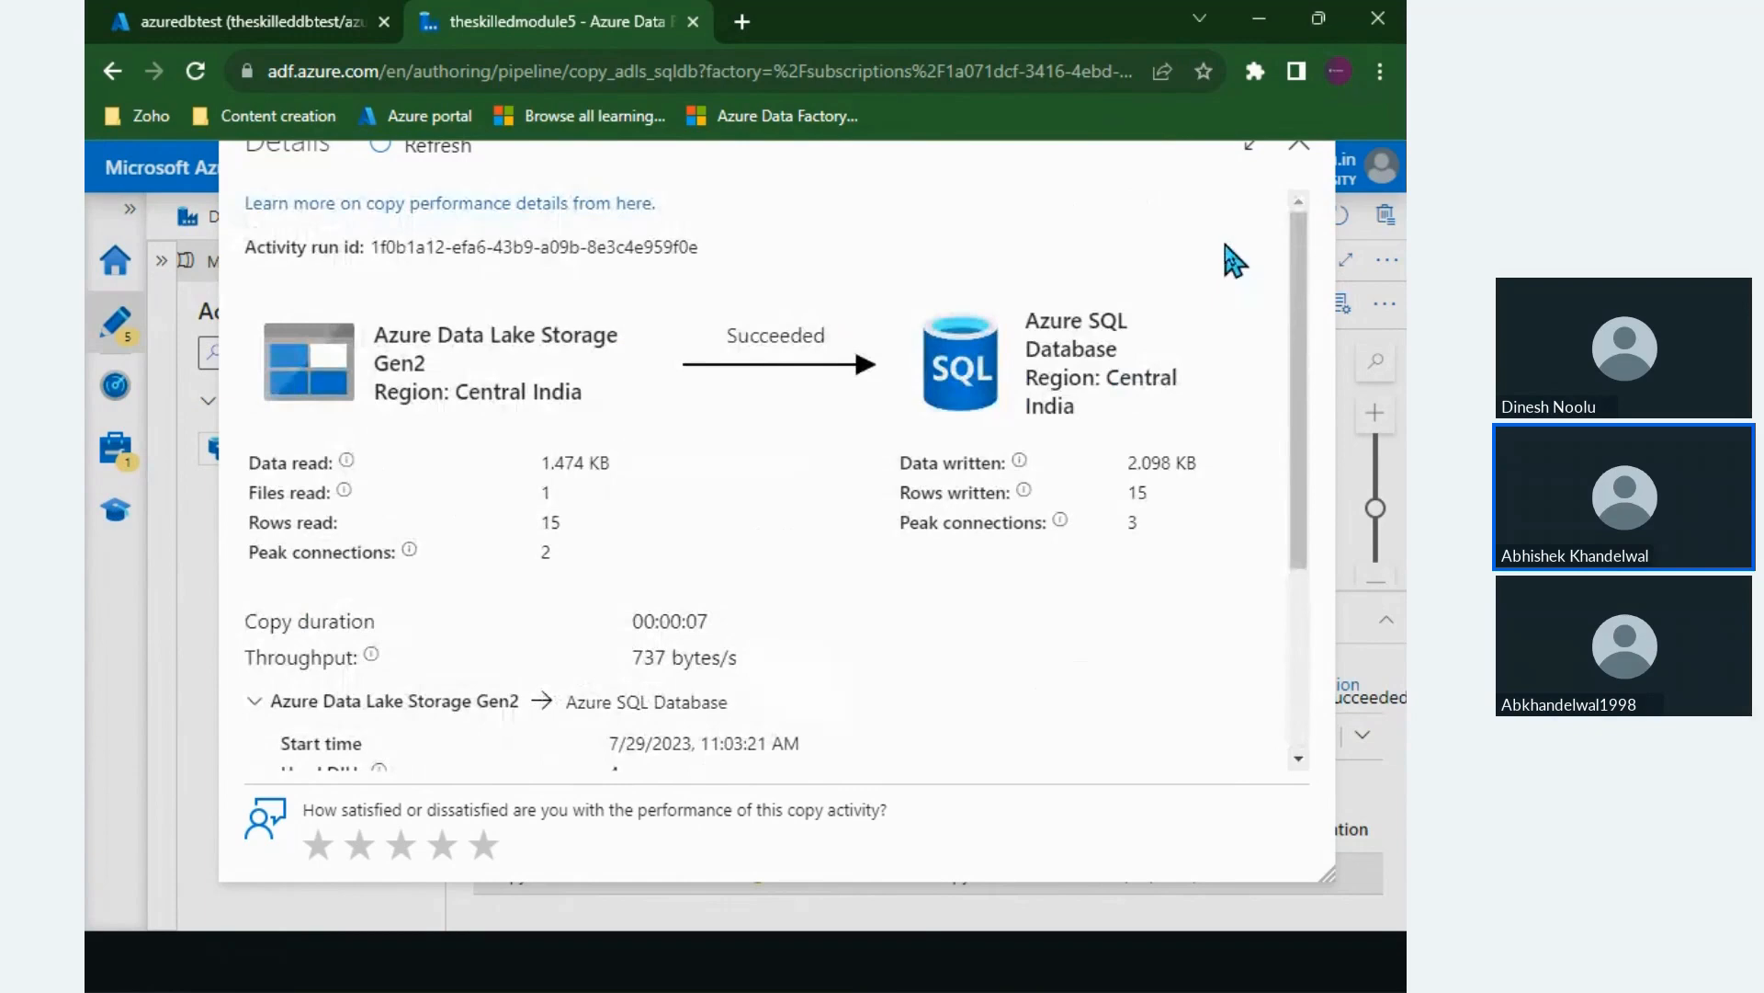
left_click(1298, 145)
Step: Switch to the Azure portal, try to log in to azuredbtest's query editor with the SQL admin password, and read the response
left_click(196, 24)
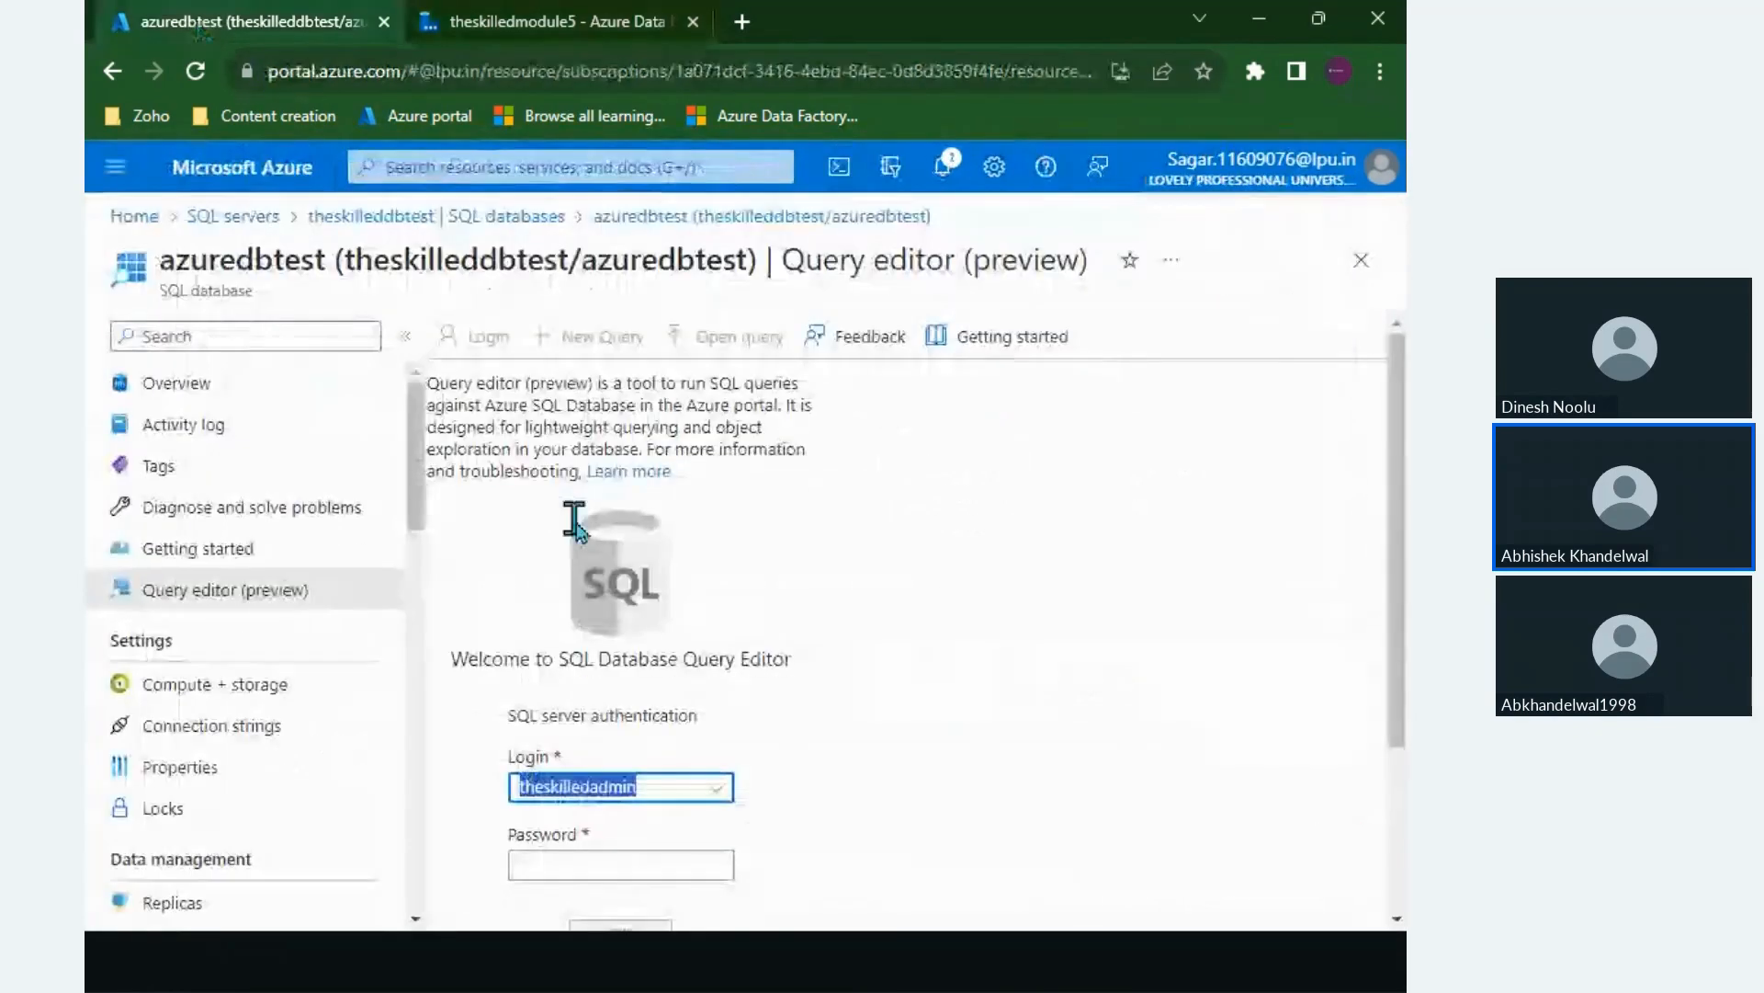
left_click(598, 864)
type("••")
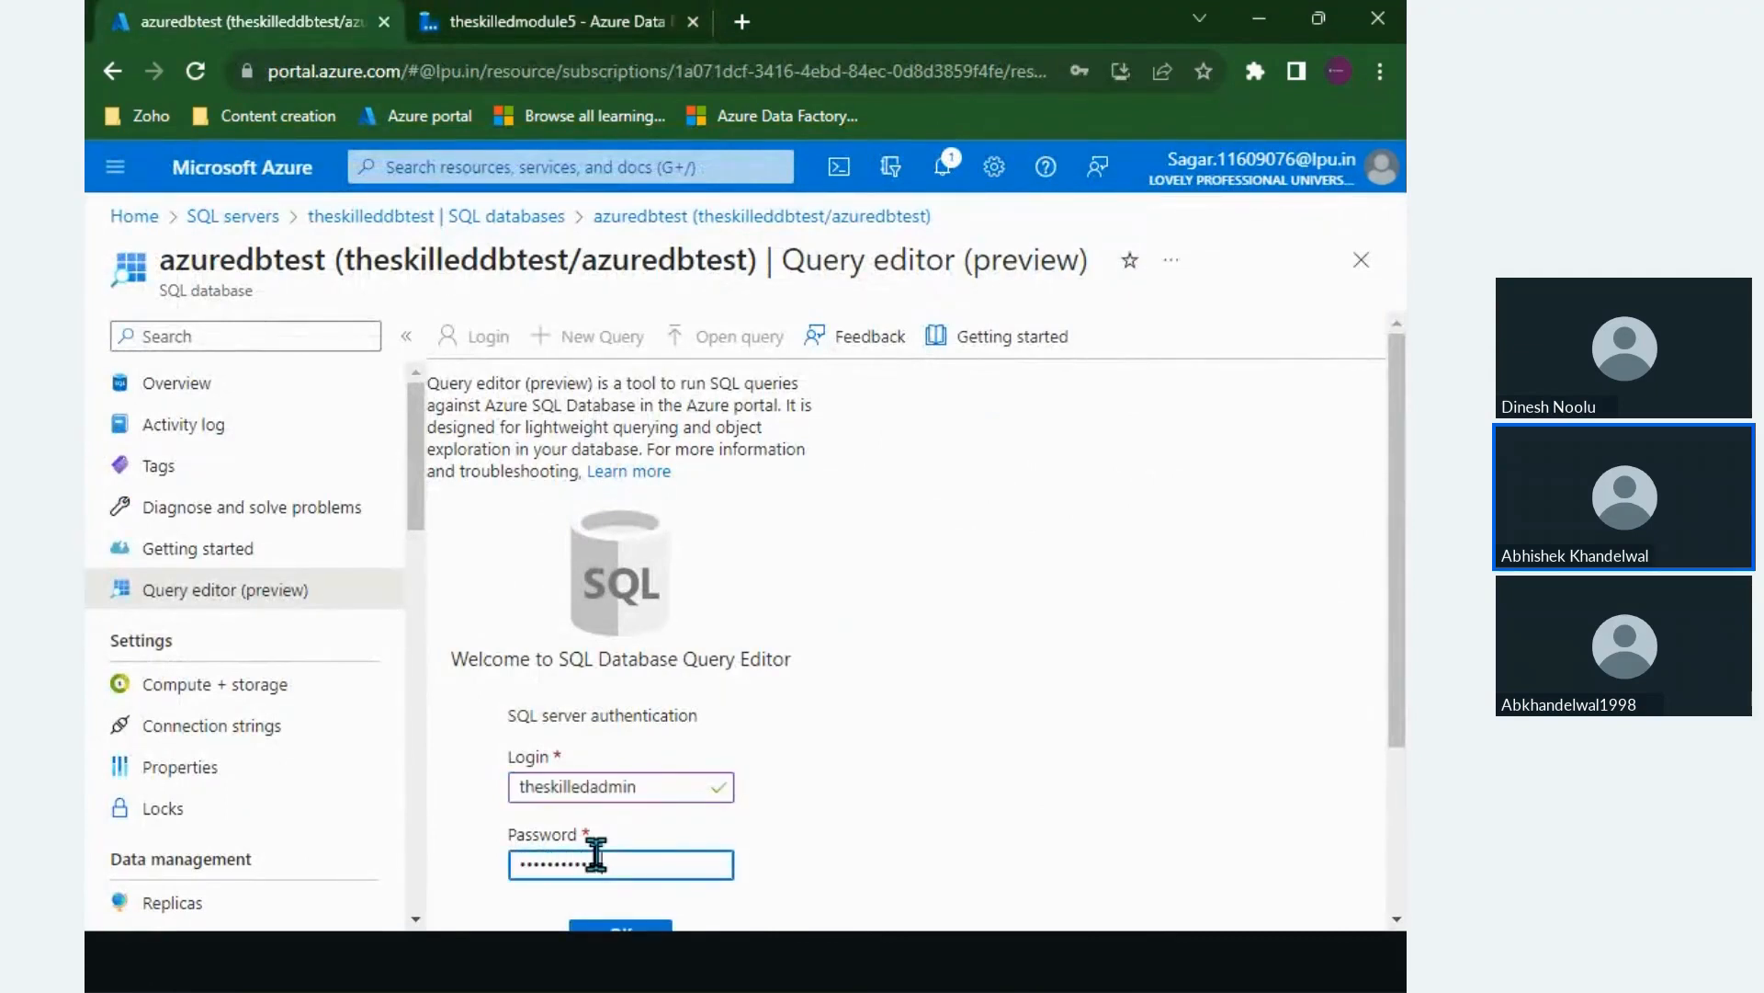
left_click(621, 924)
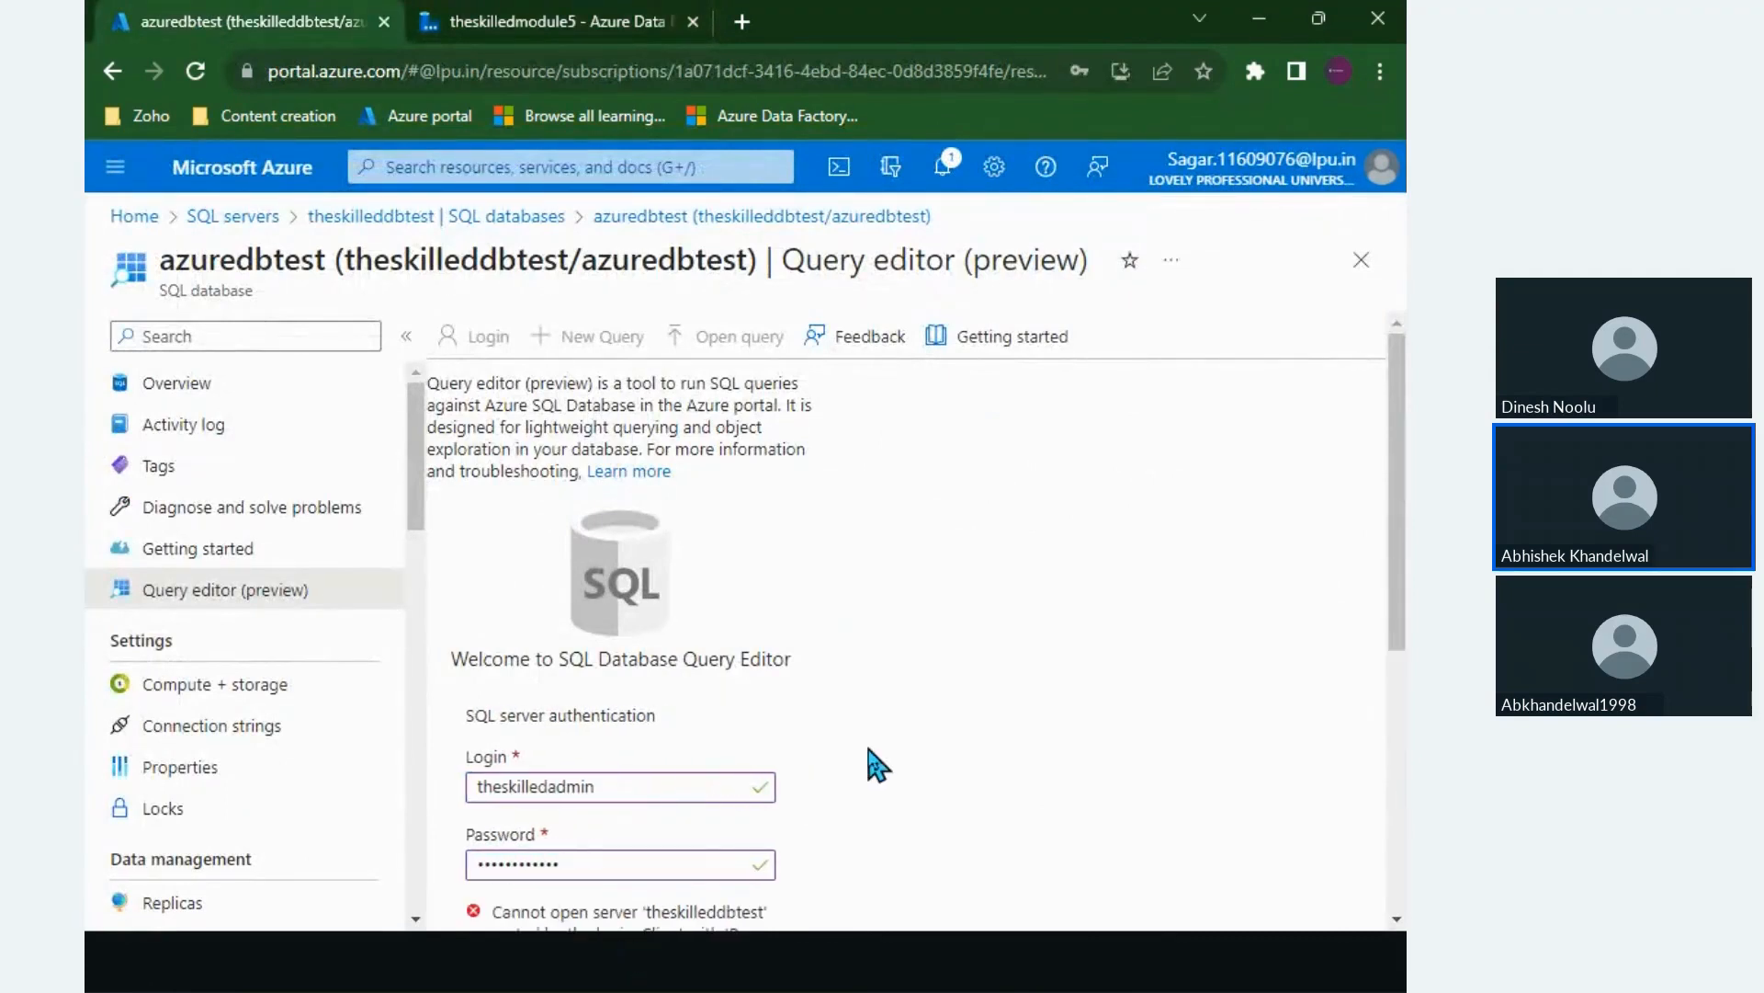
scroll(582, 781, "down", 2)
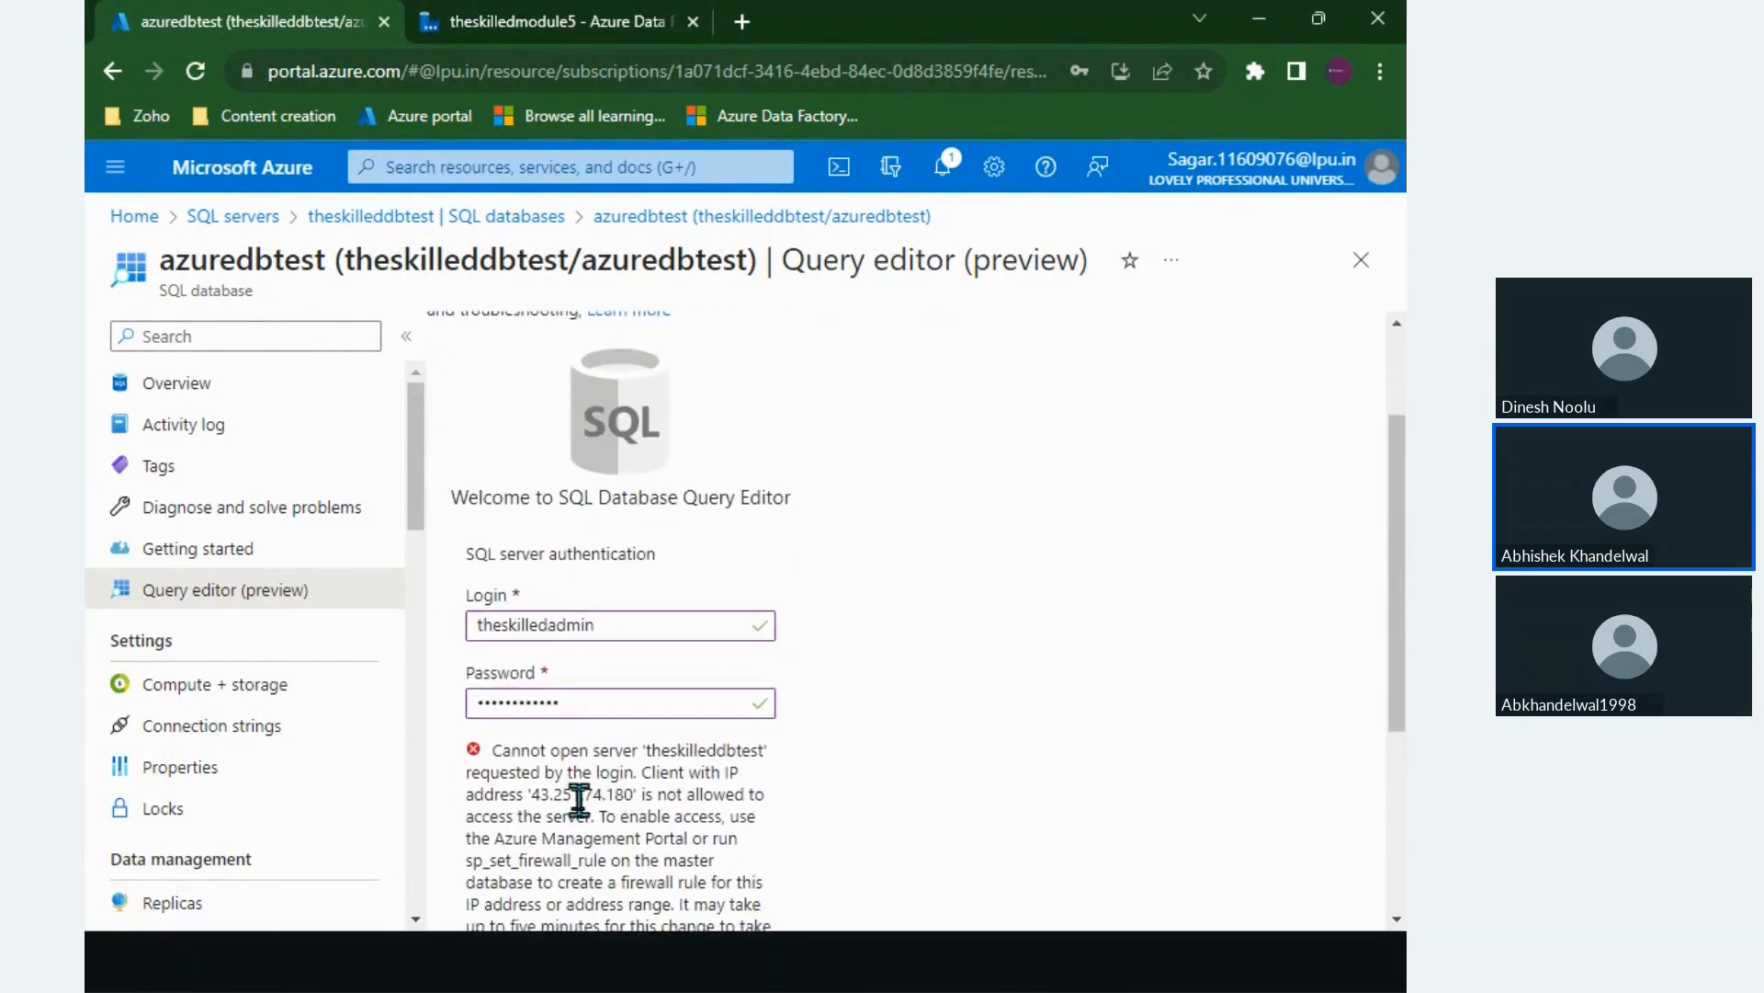
left_click_drag(533, 795, 564, 794)
left_click(593, 794)
scroll(114, 775, "down", 3)
scroll(114, 775, "up", 4)
Step: Leave the query editor, discarding unsaved edits, and open the firewall rules in the theskilleddbtest server's networking settings
left_click(202, 384)
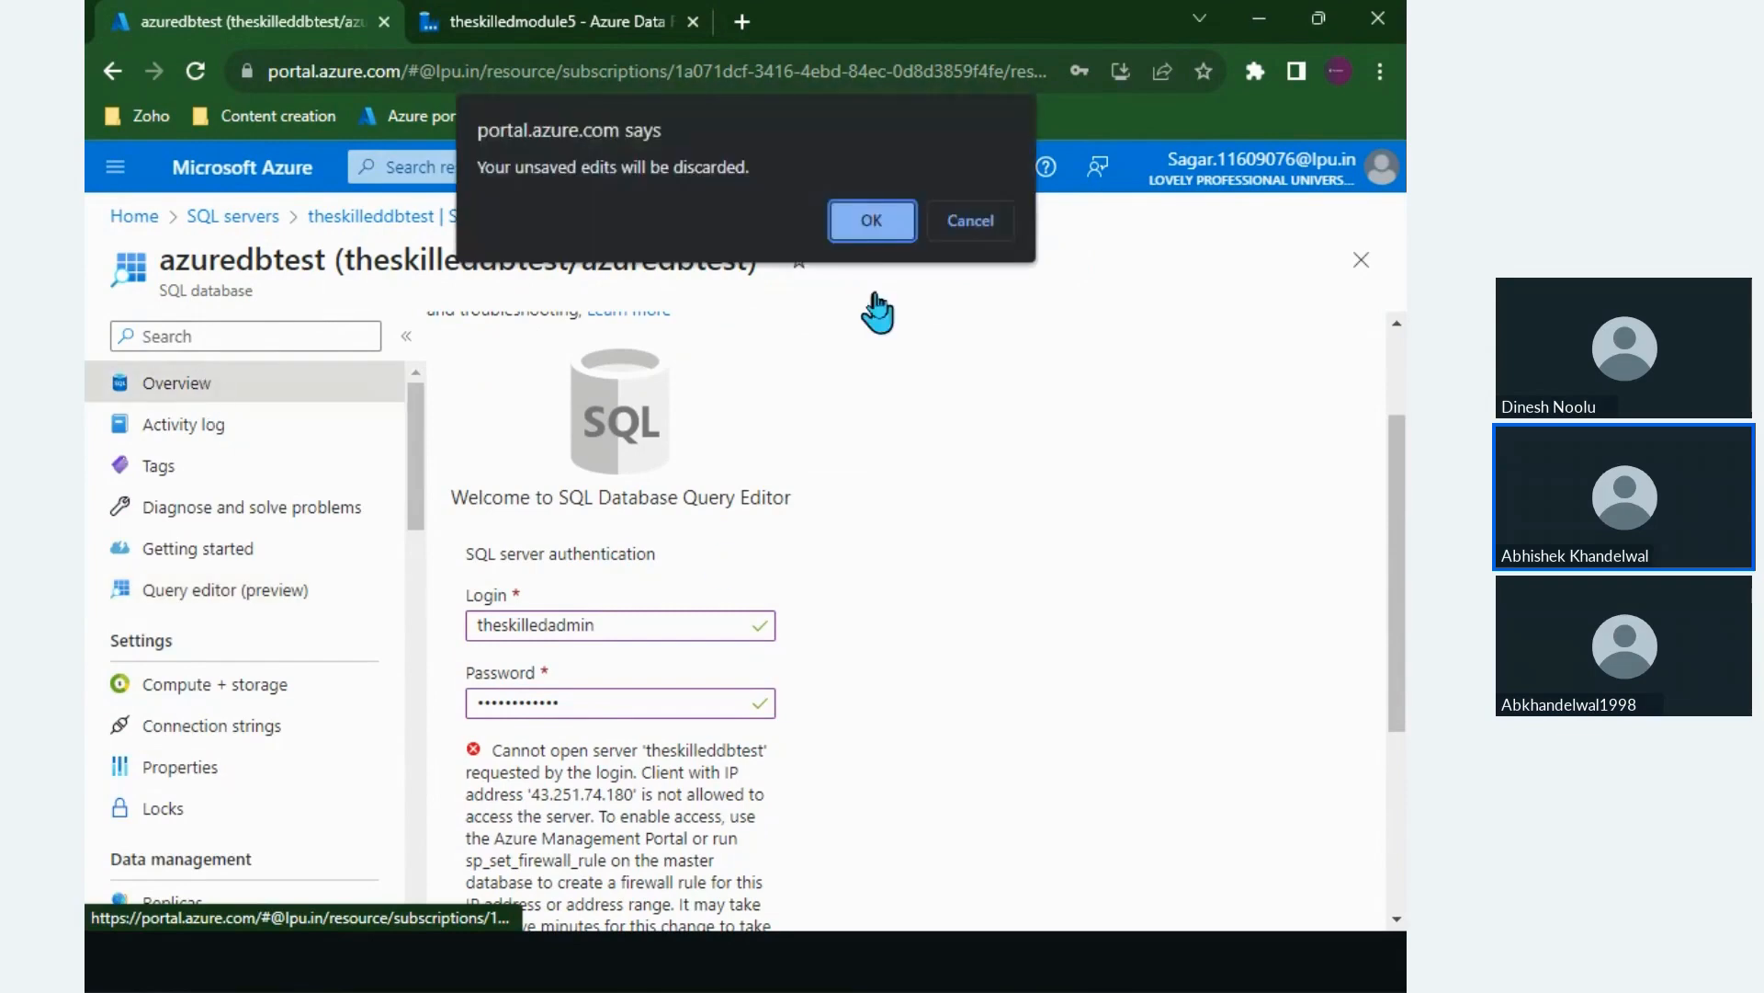
left_click(884, 221)
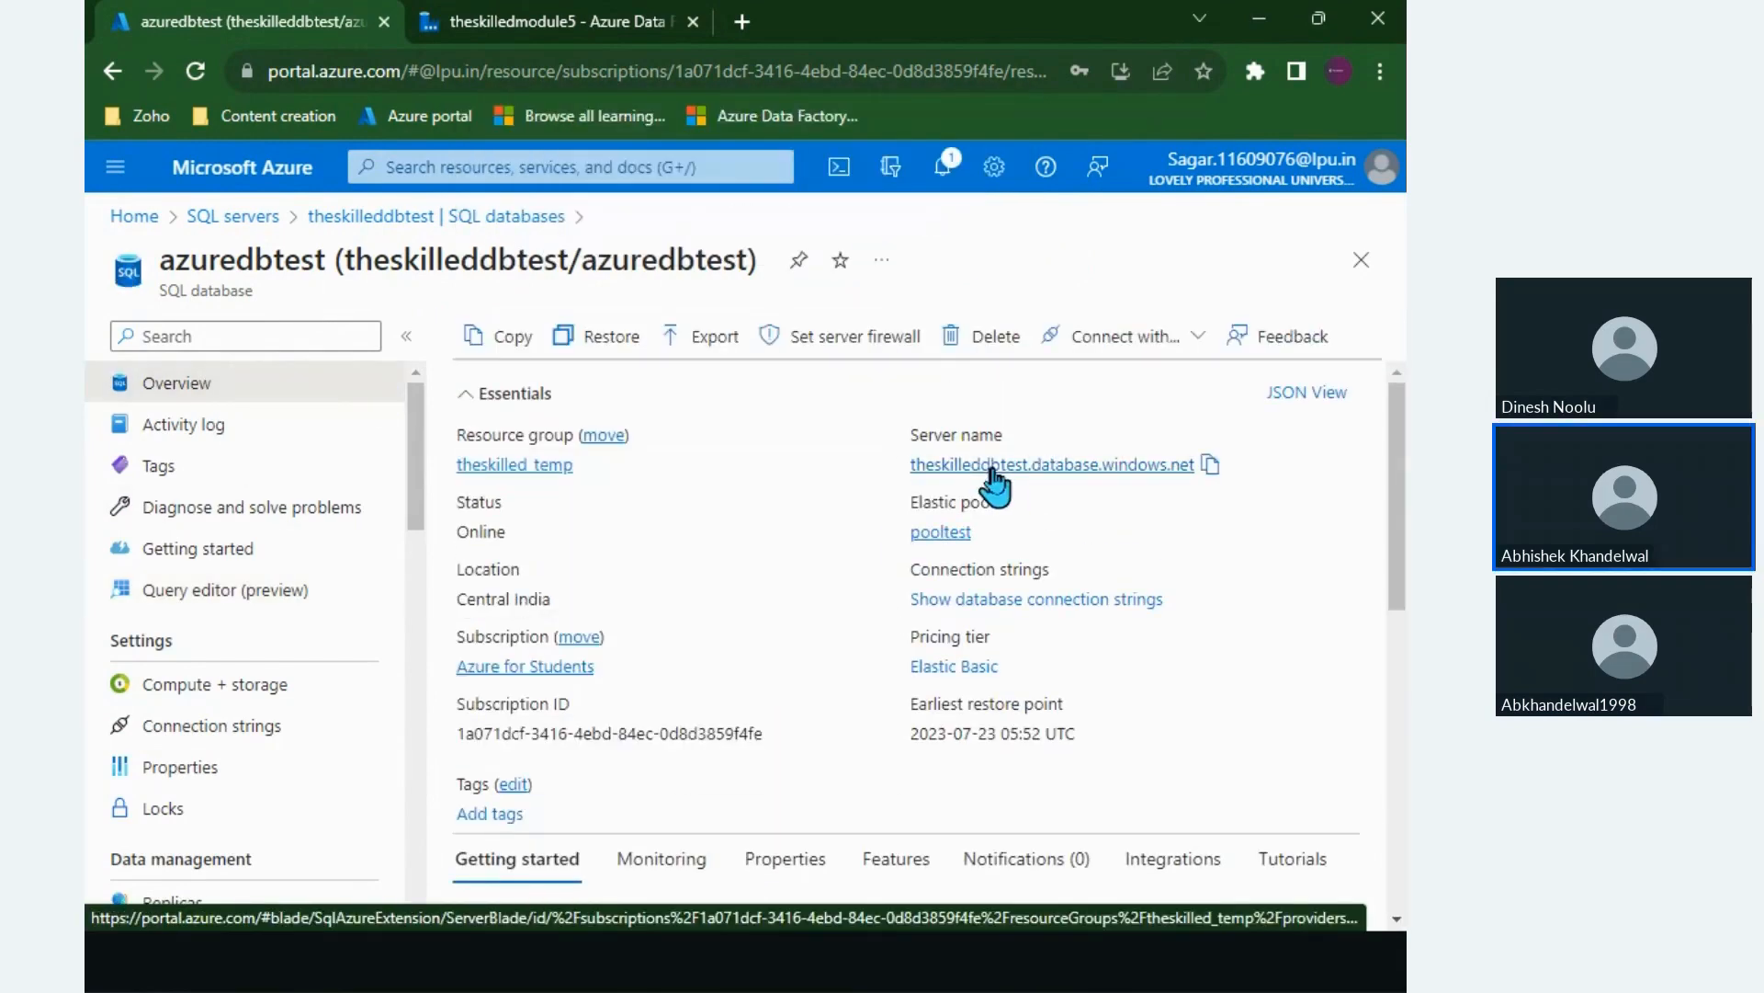
left_click(993, 468)
scroll(189, 728, "down", 5)
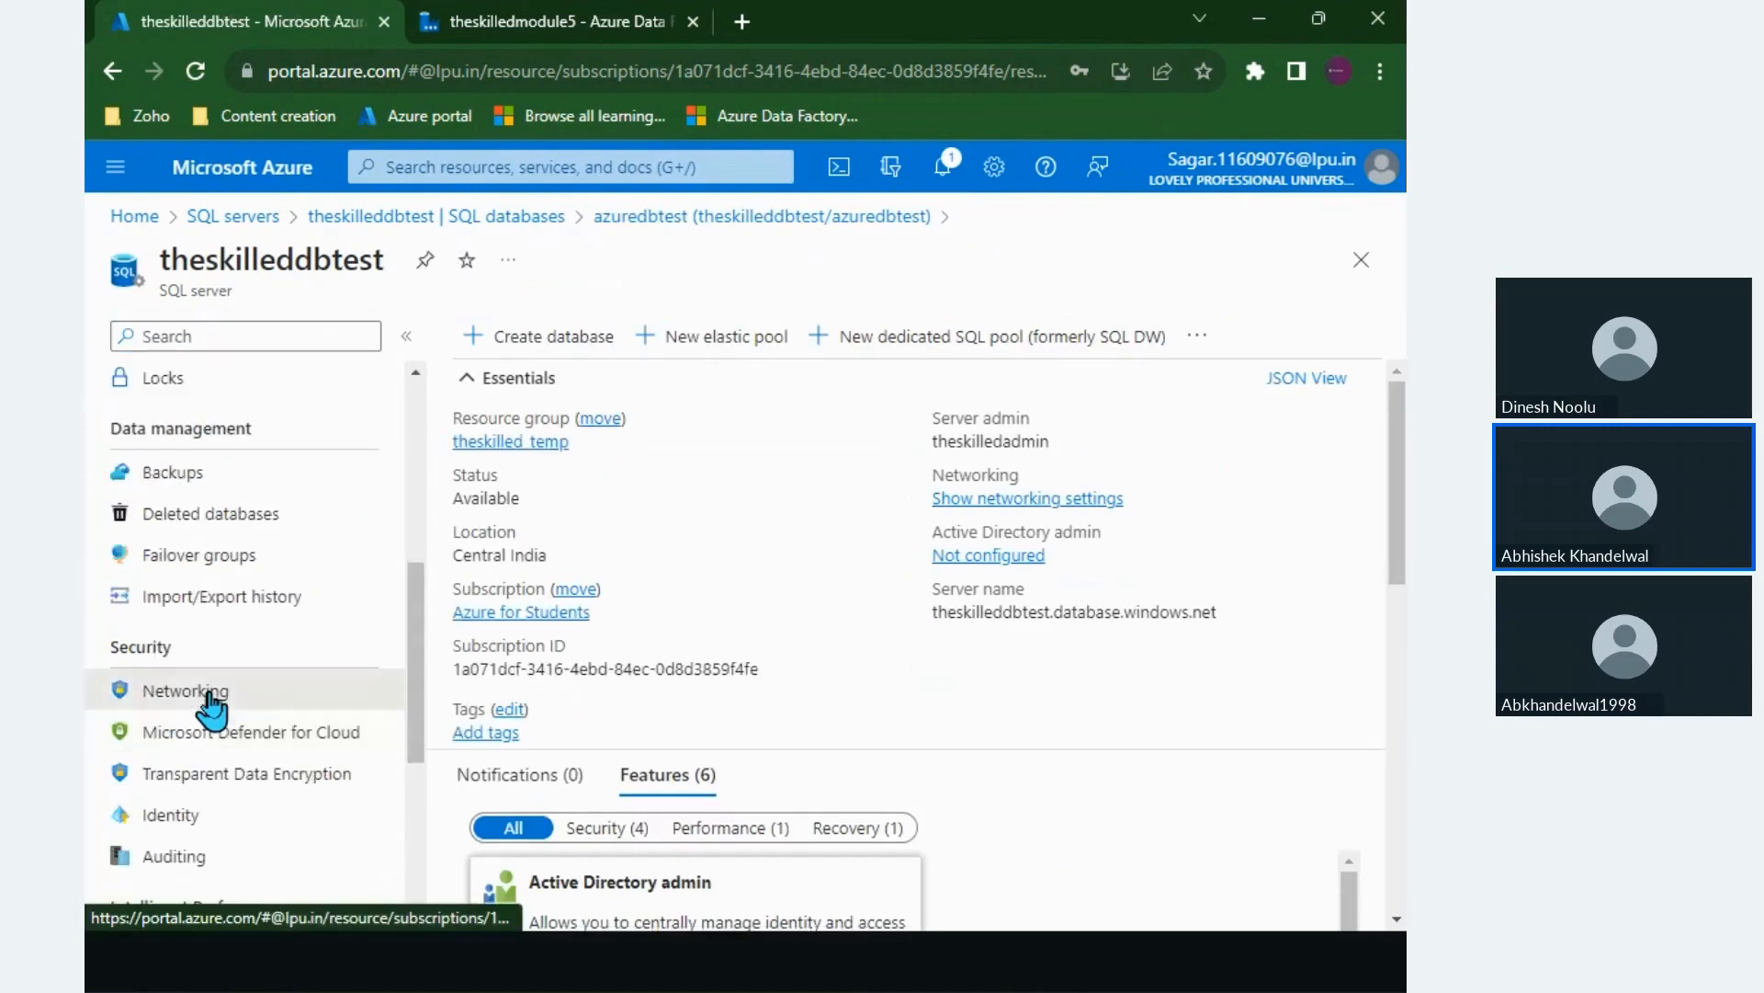
left_click(185, 691)
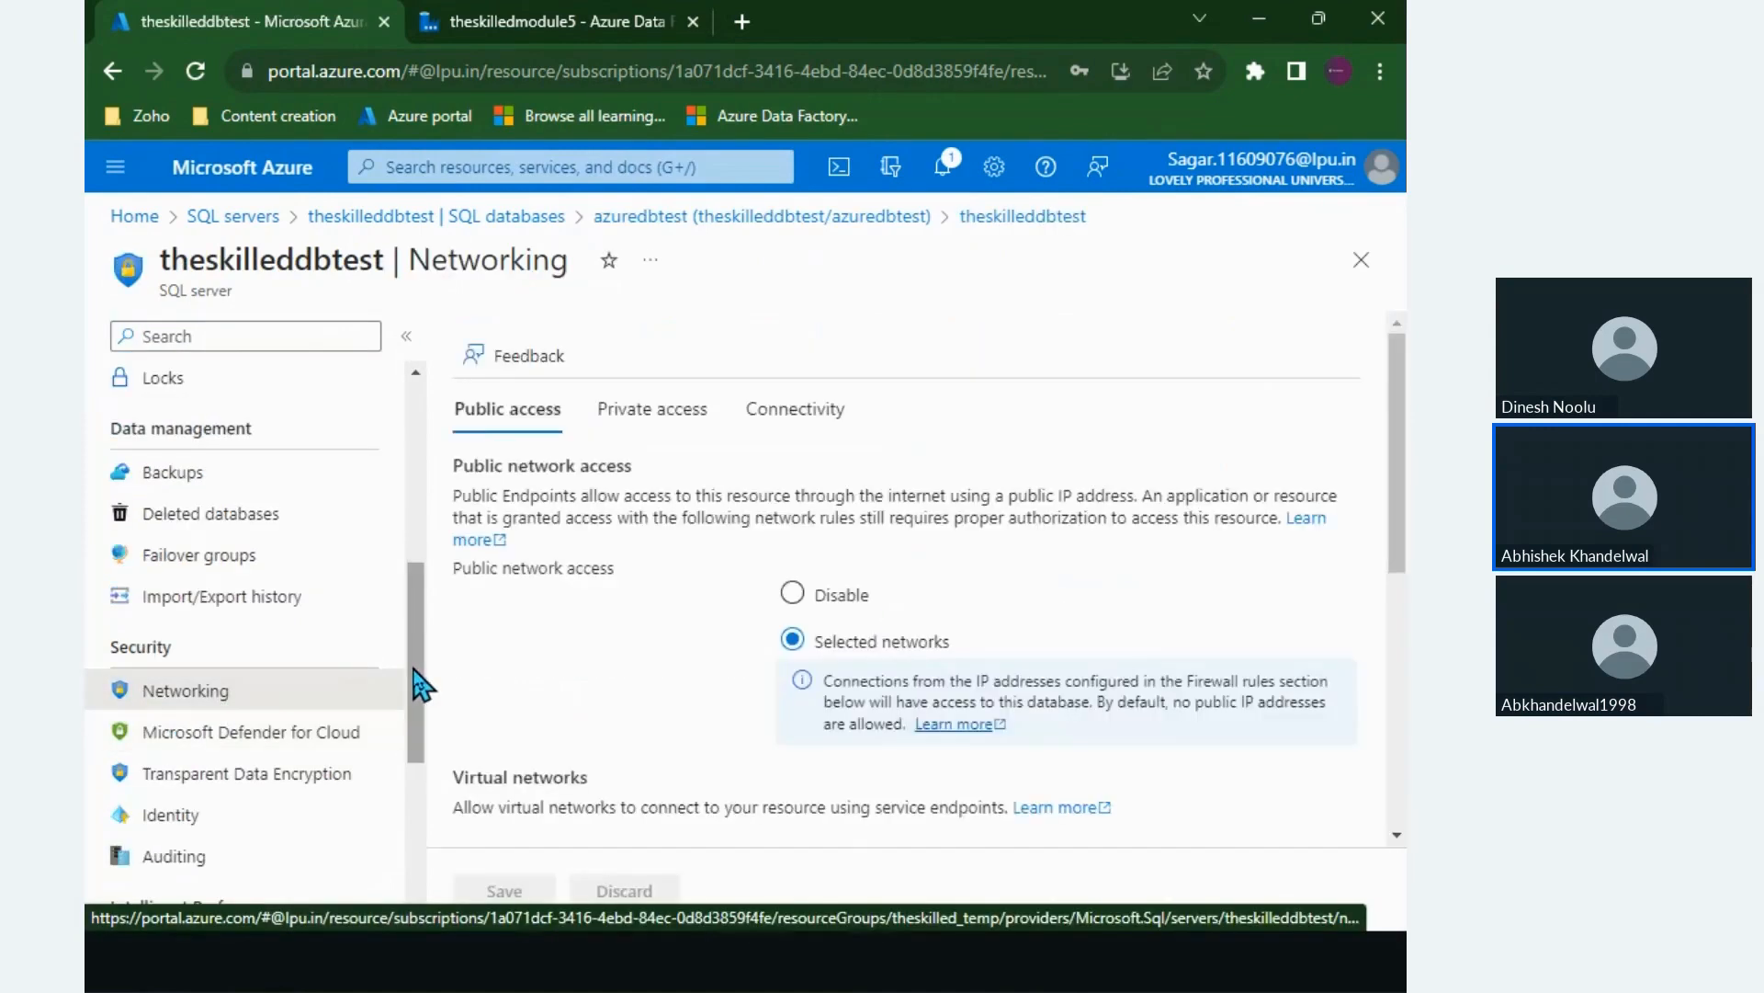
scroll(500, 691, "down", 5)
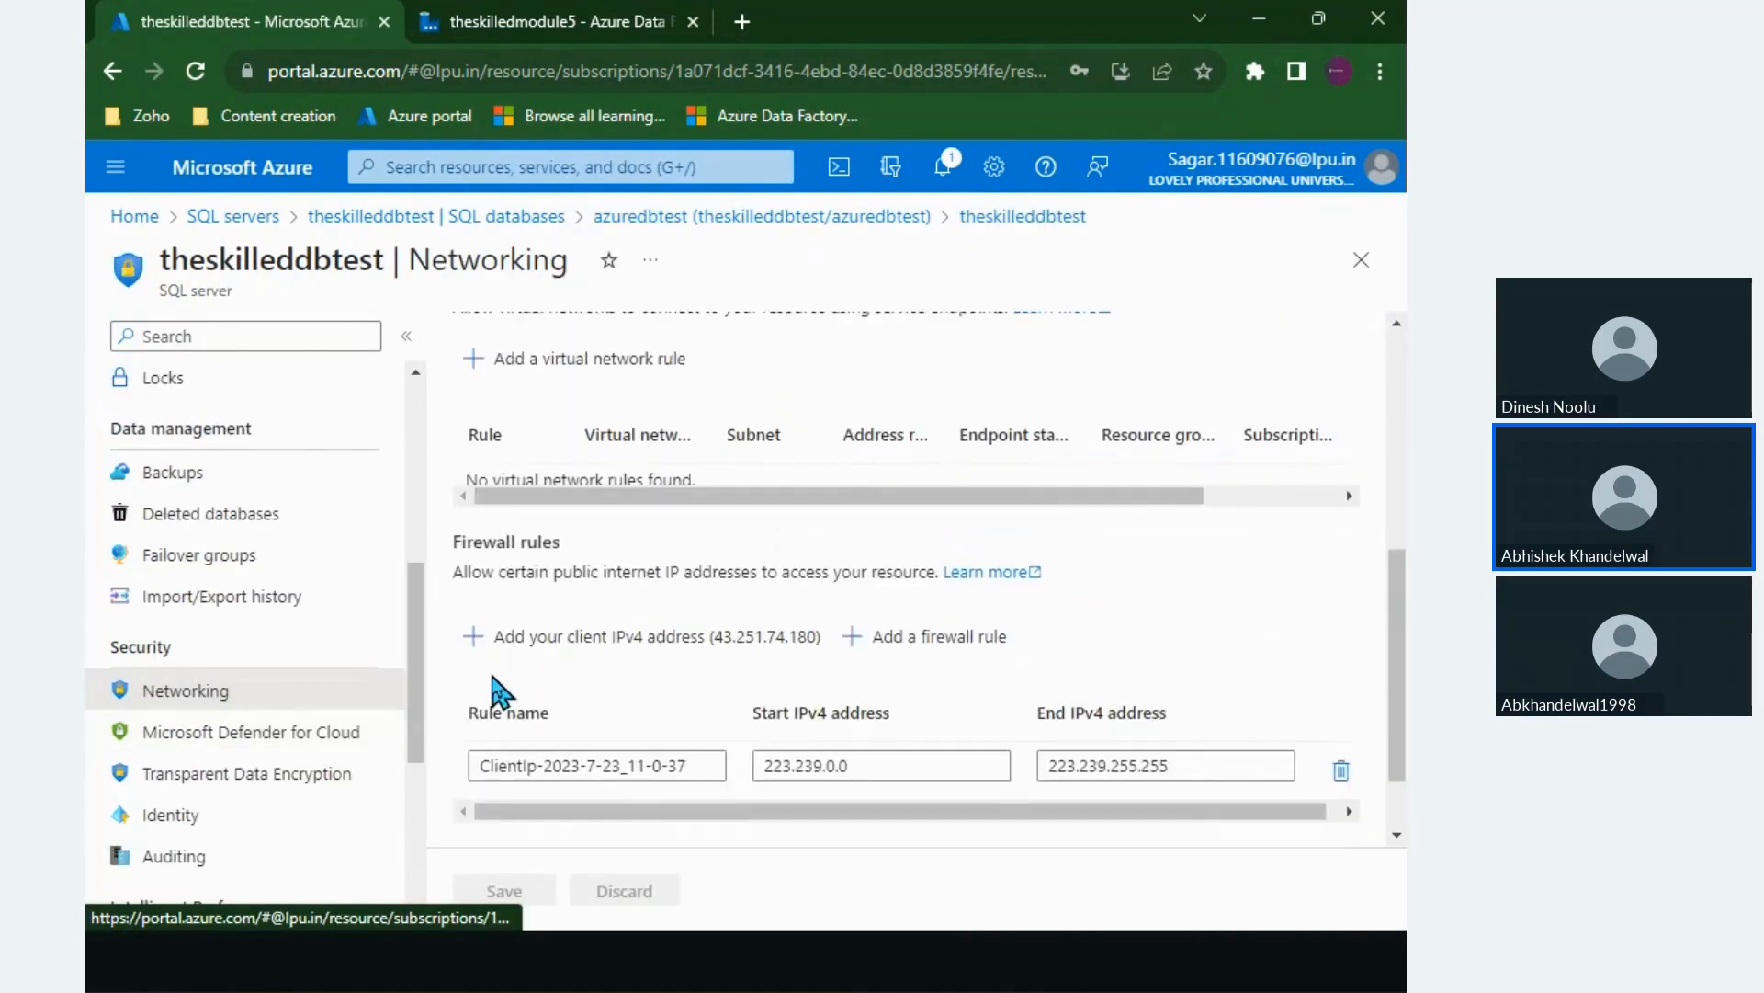
Step: Set the existing client firewall rule's IPv4 range to 42.251.0.0 through 42.251.255.255 and save it
double_click(874, 765)
type("42.251")
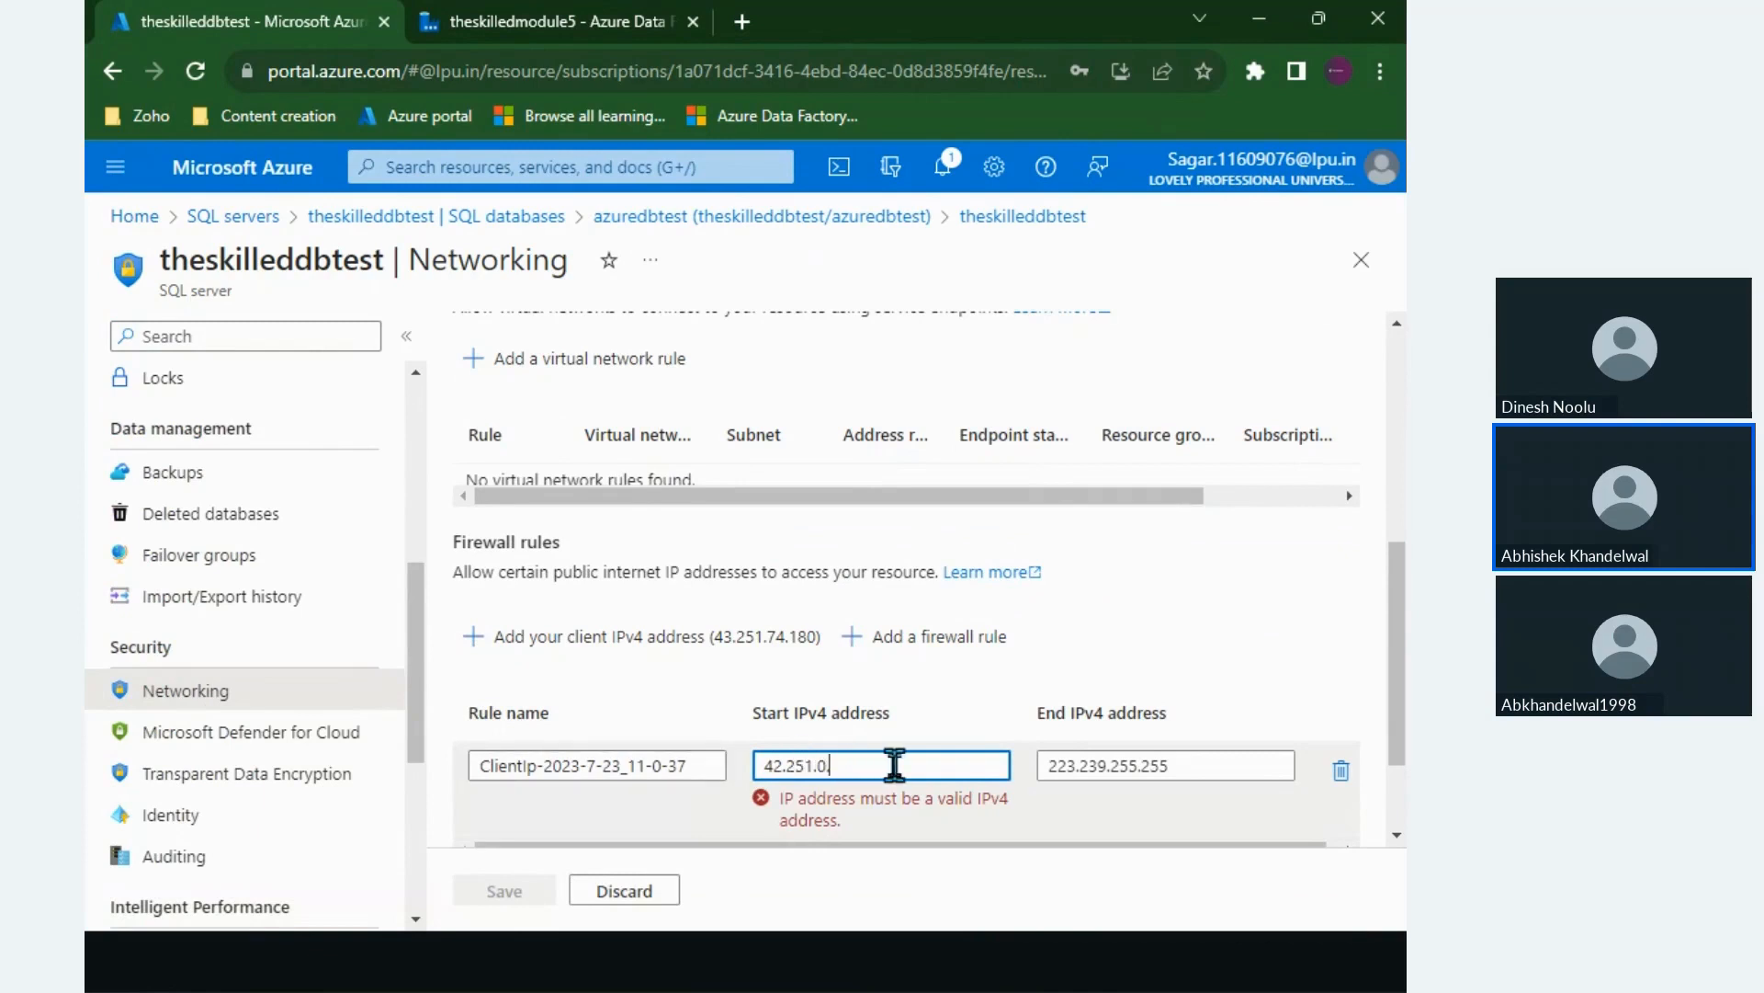
type(".0")
key("ctrl+a")
key("ctrl+c")
left_click(1195, 763)
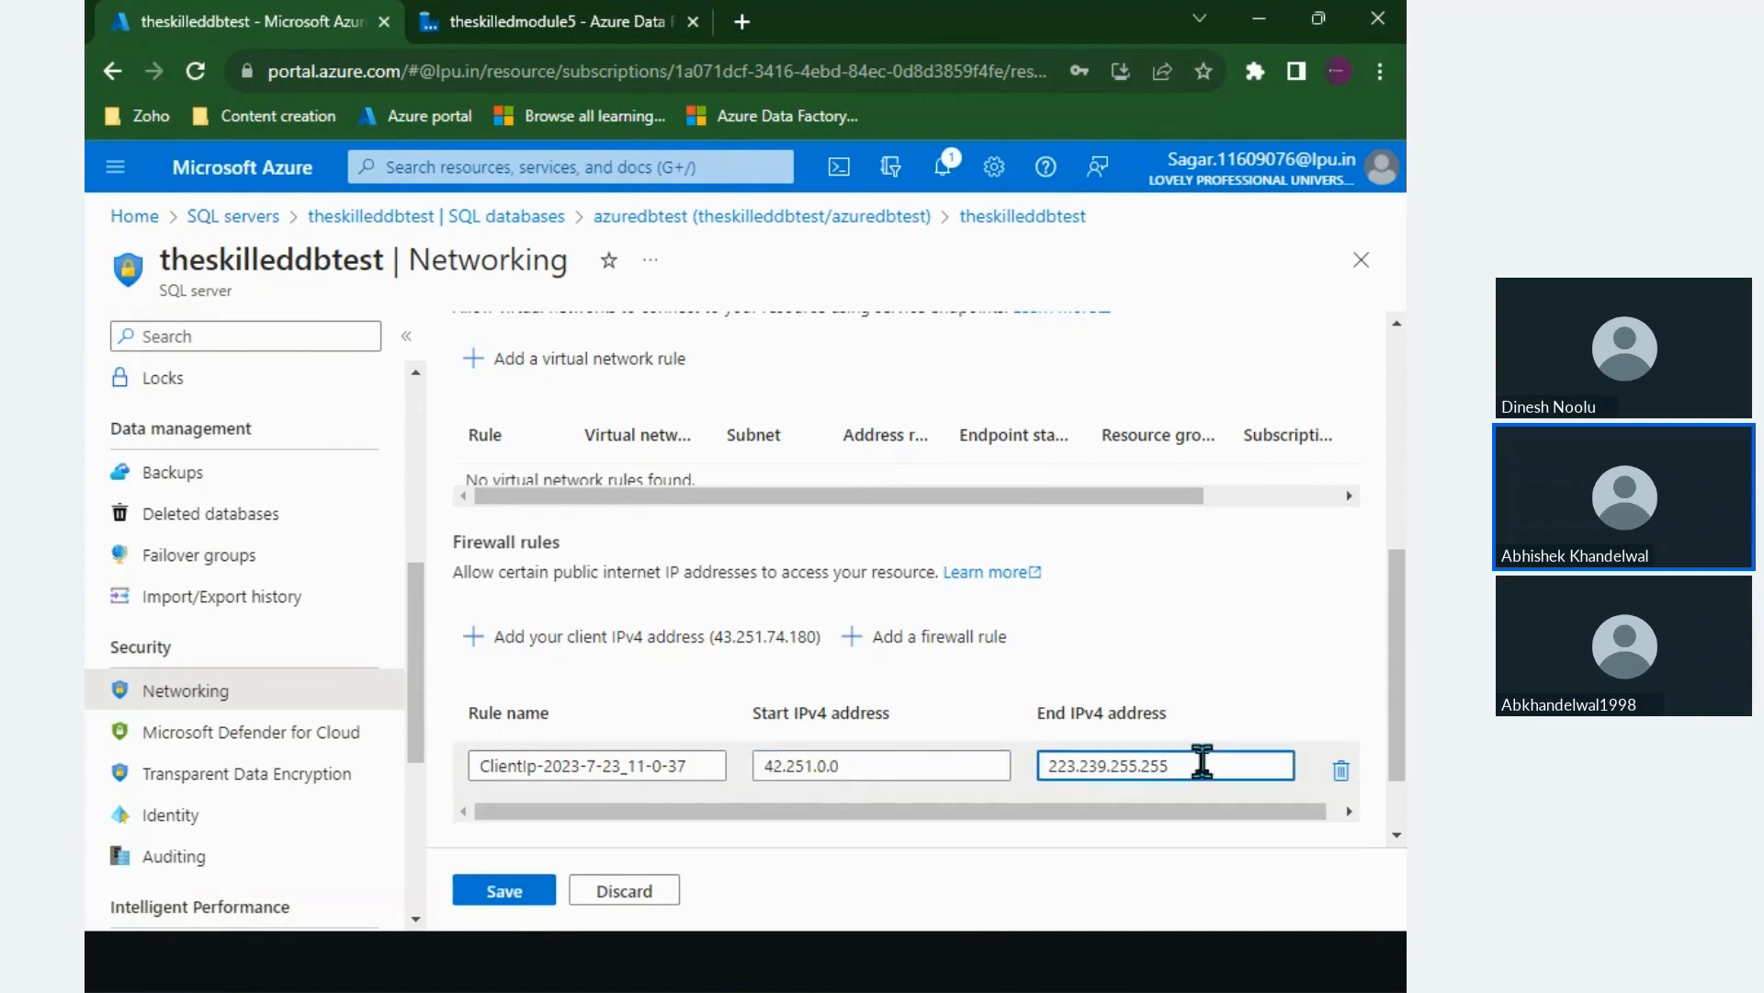
key("ctrl+a")
key("ctrl+v")
key("BackSpace")
key("BackSpace")
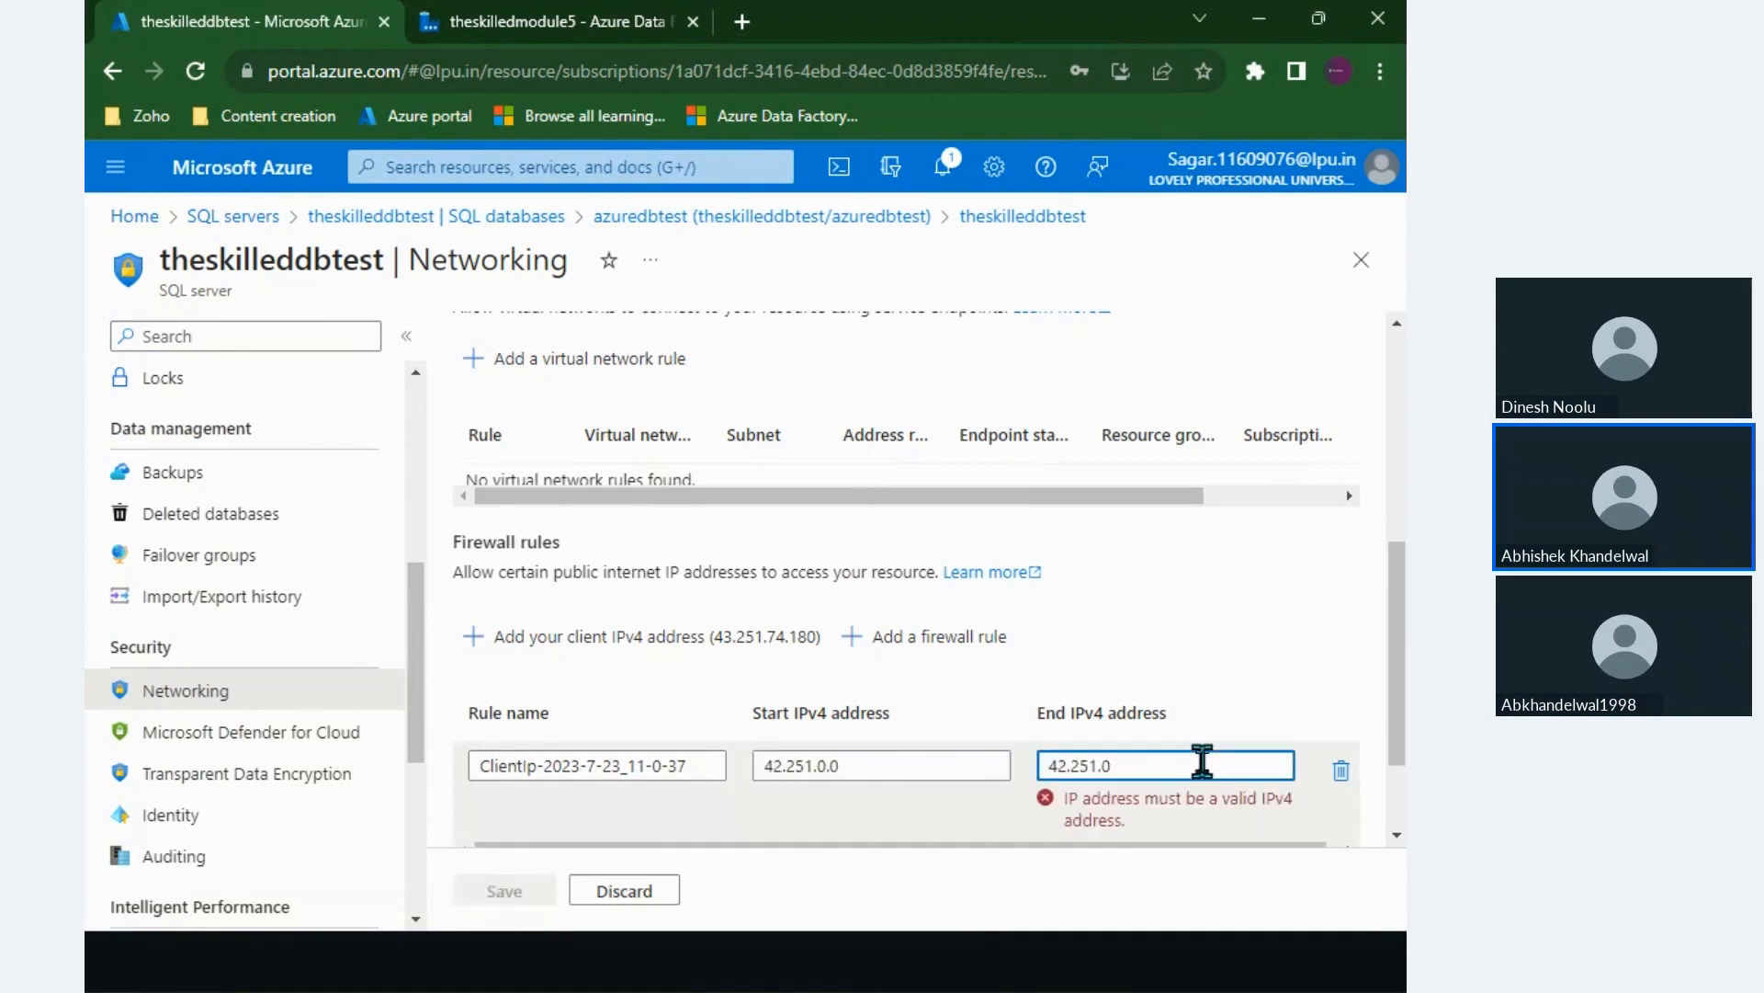
type("255.255")
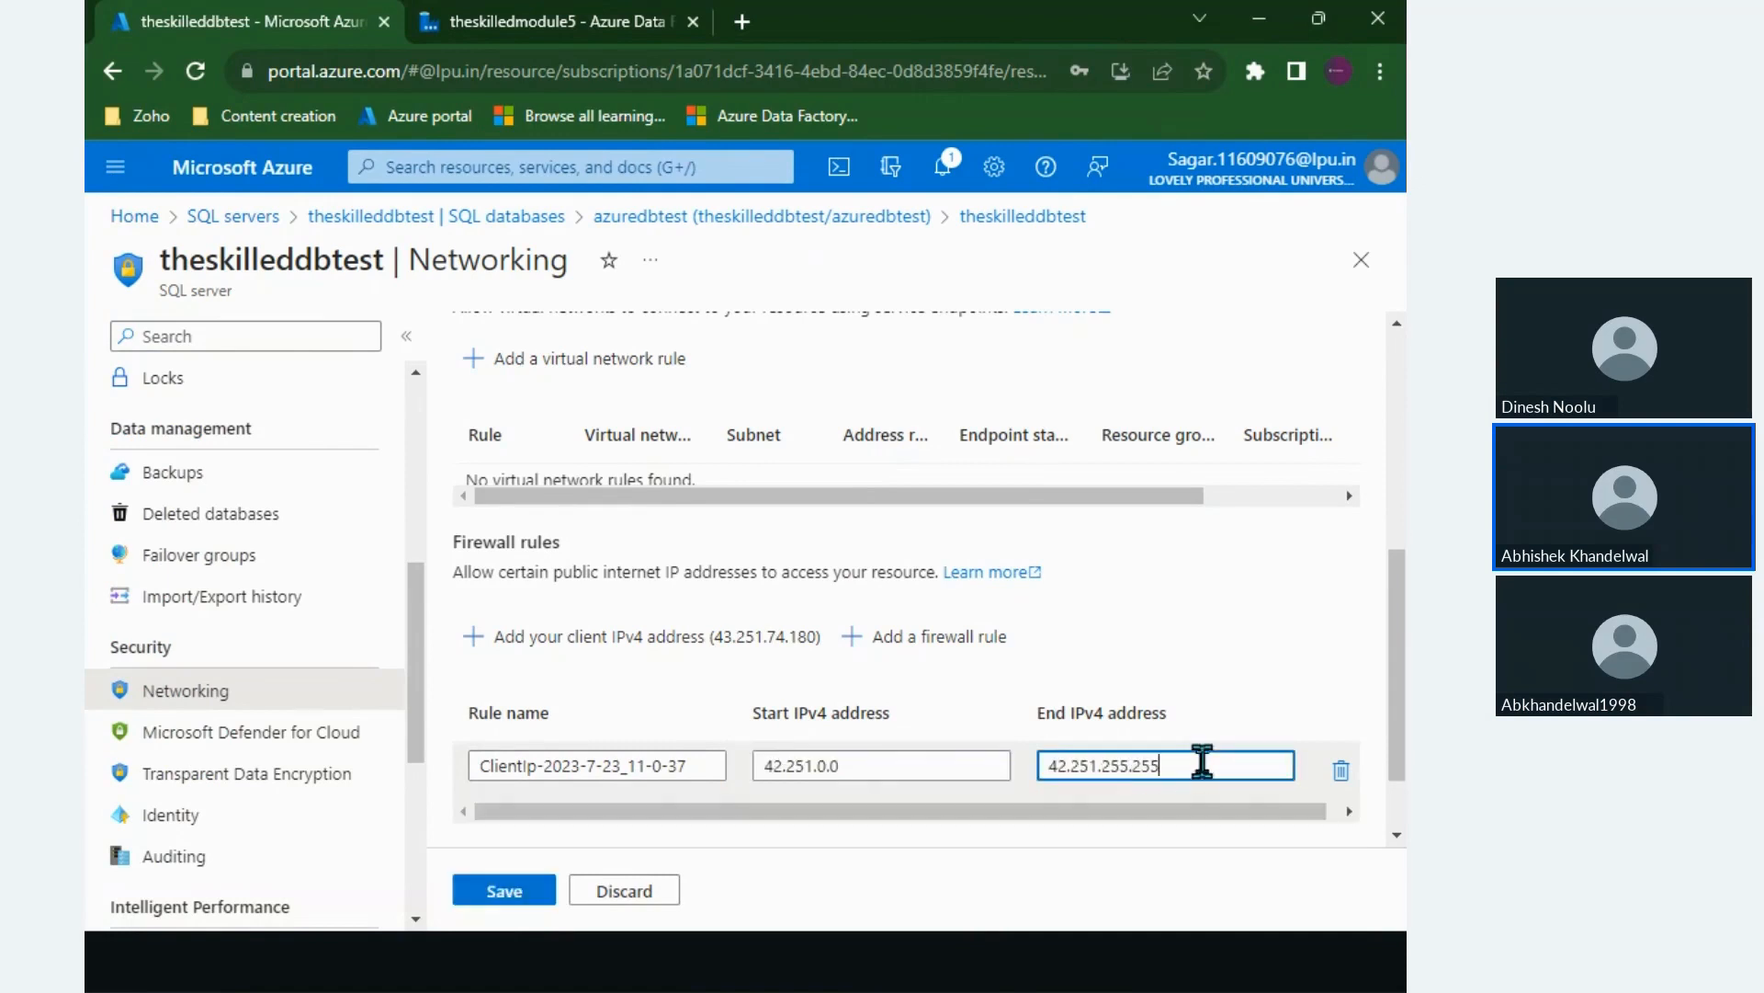
left_click(503, 893)
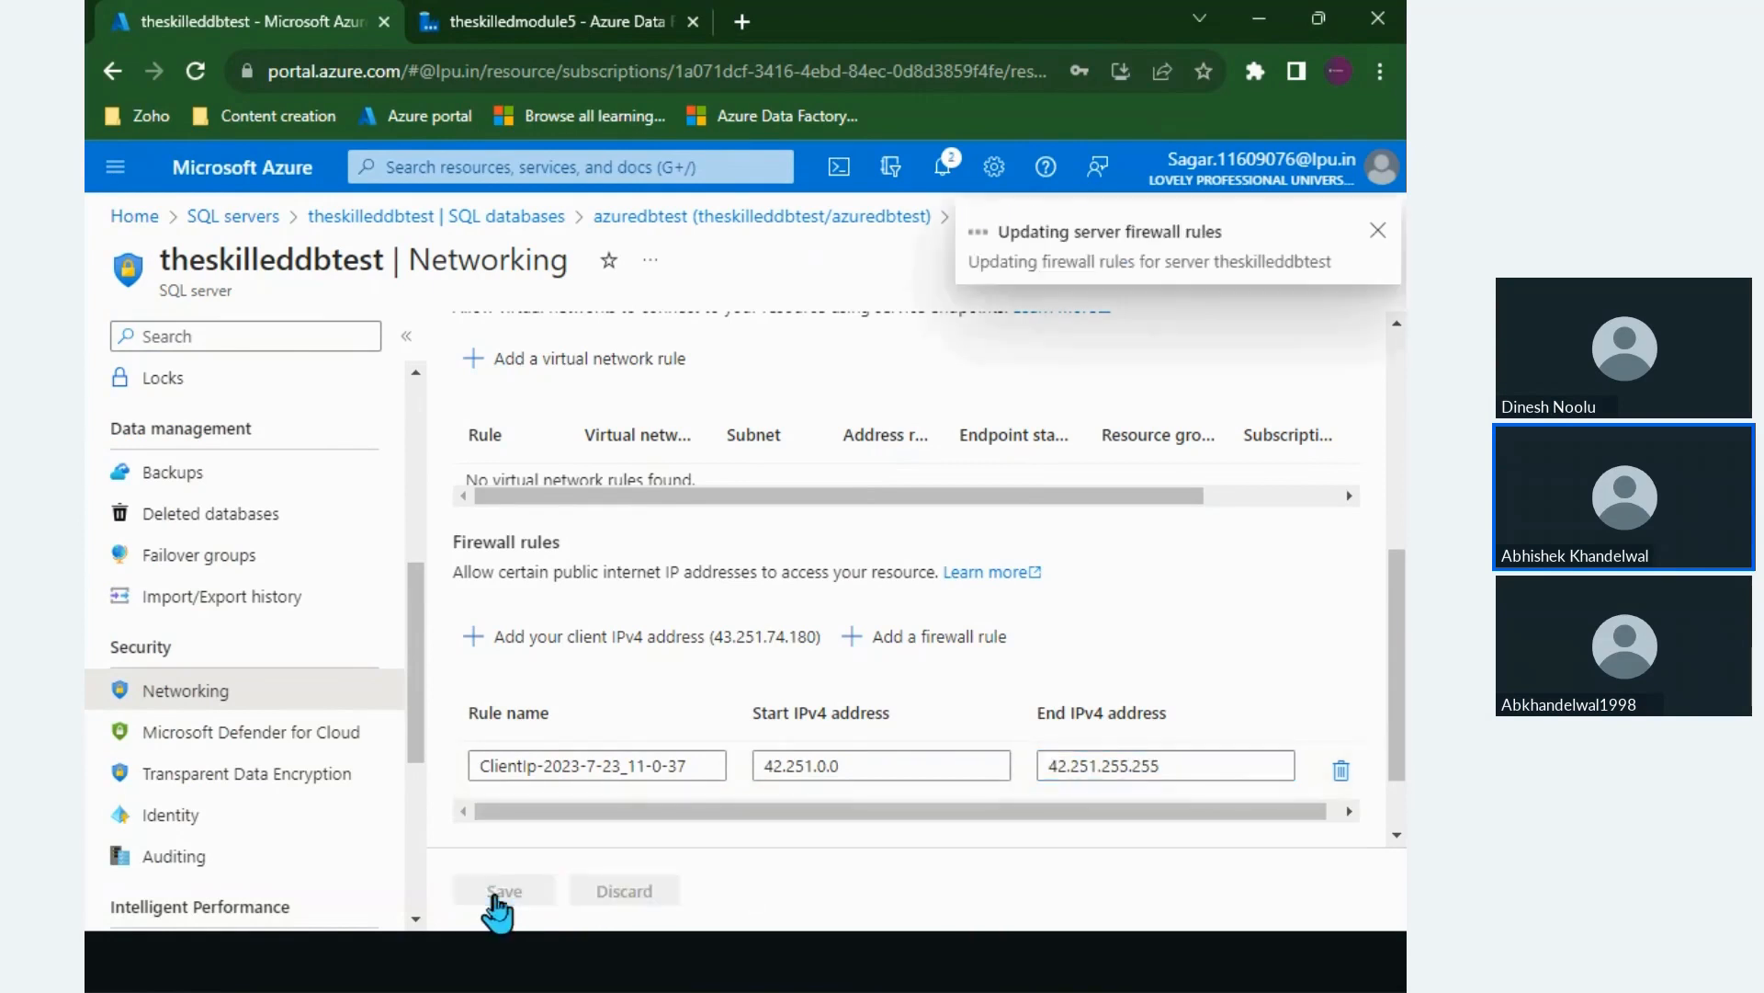
Step: Return to the azuredbtest database and retry the query editor login with the SQL admin password, checking the client IP address
scroll(303, 625, "up", 5)
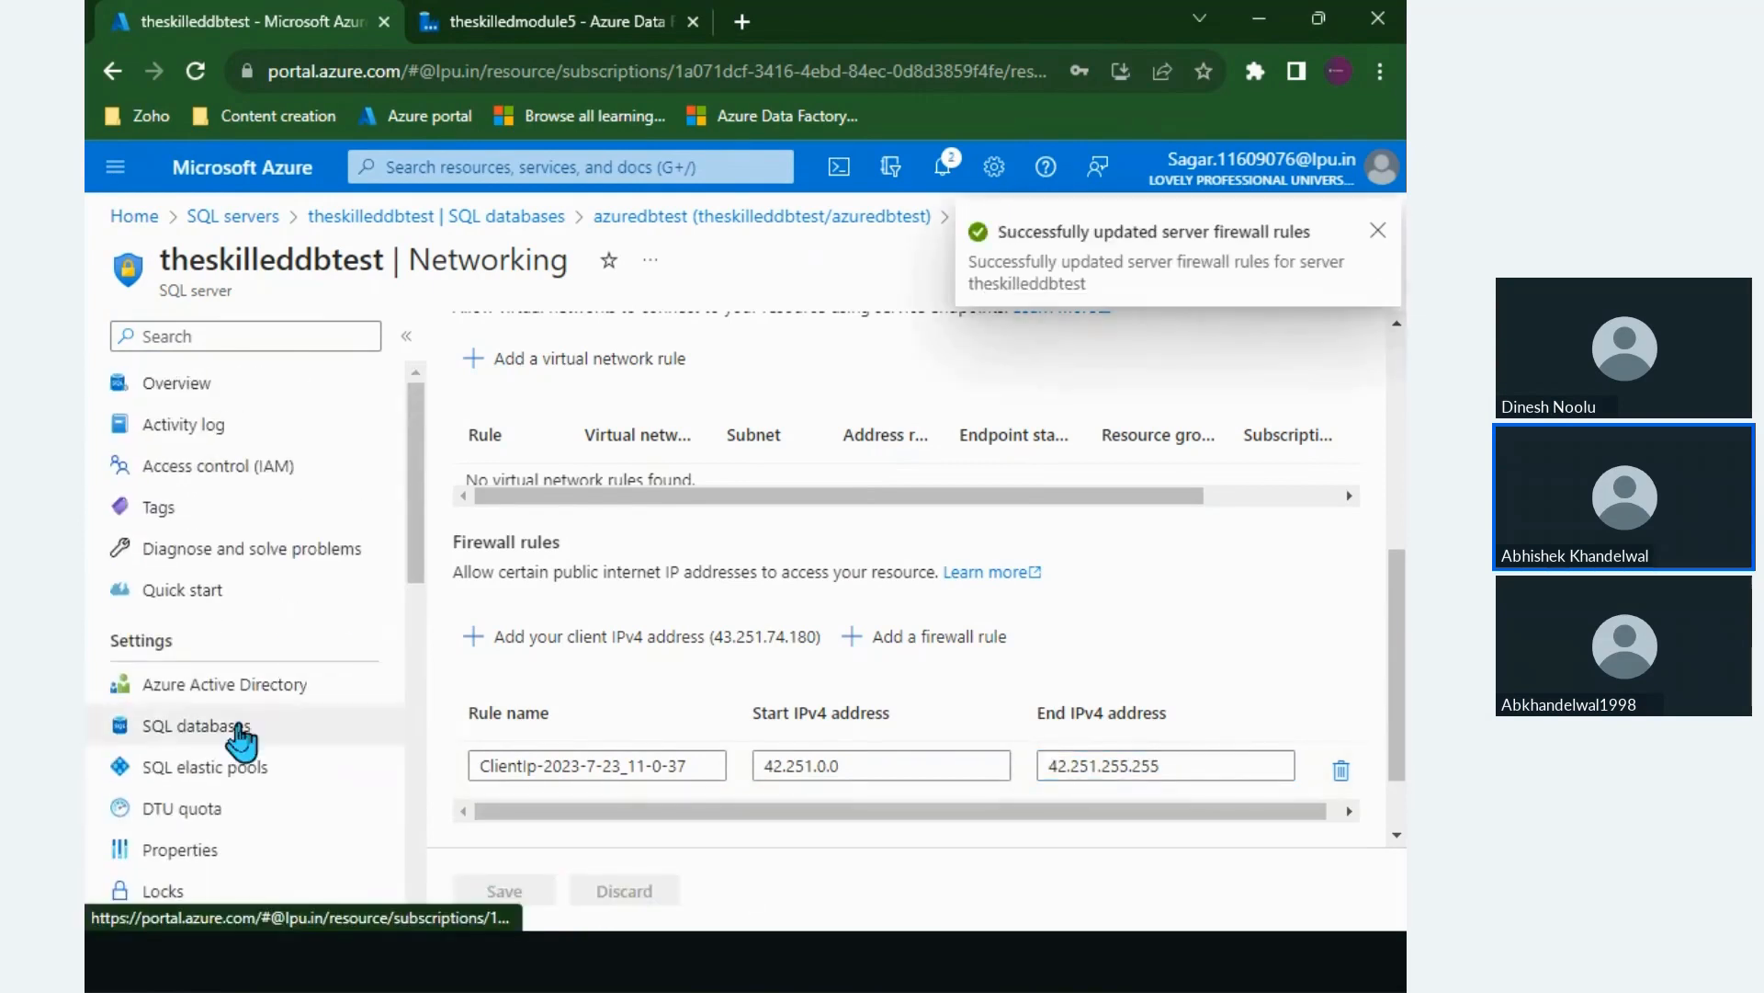
left_click(196, 726)
left_click(531, 429)
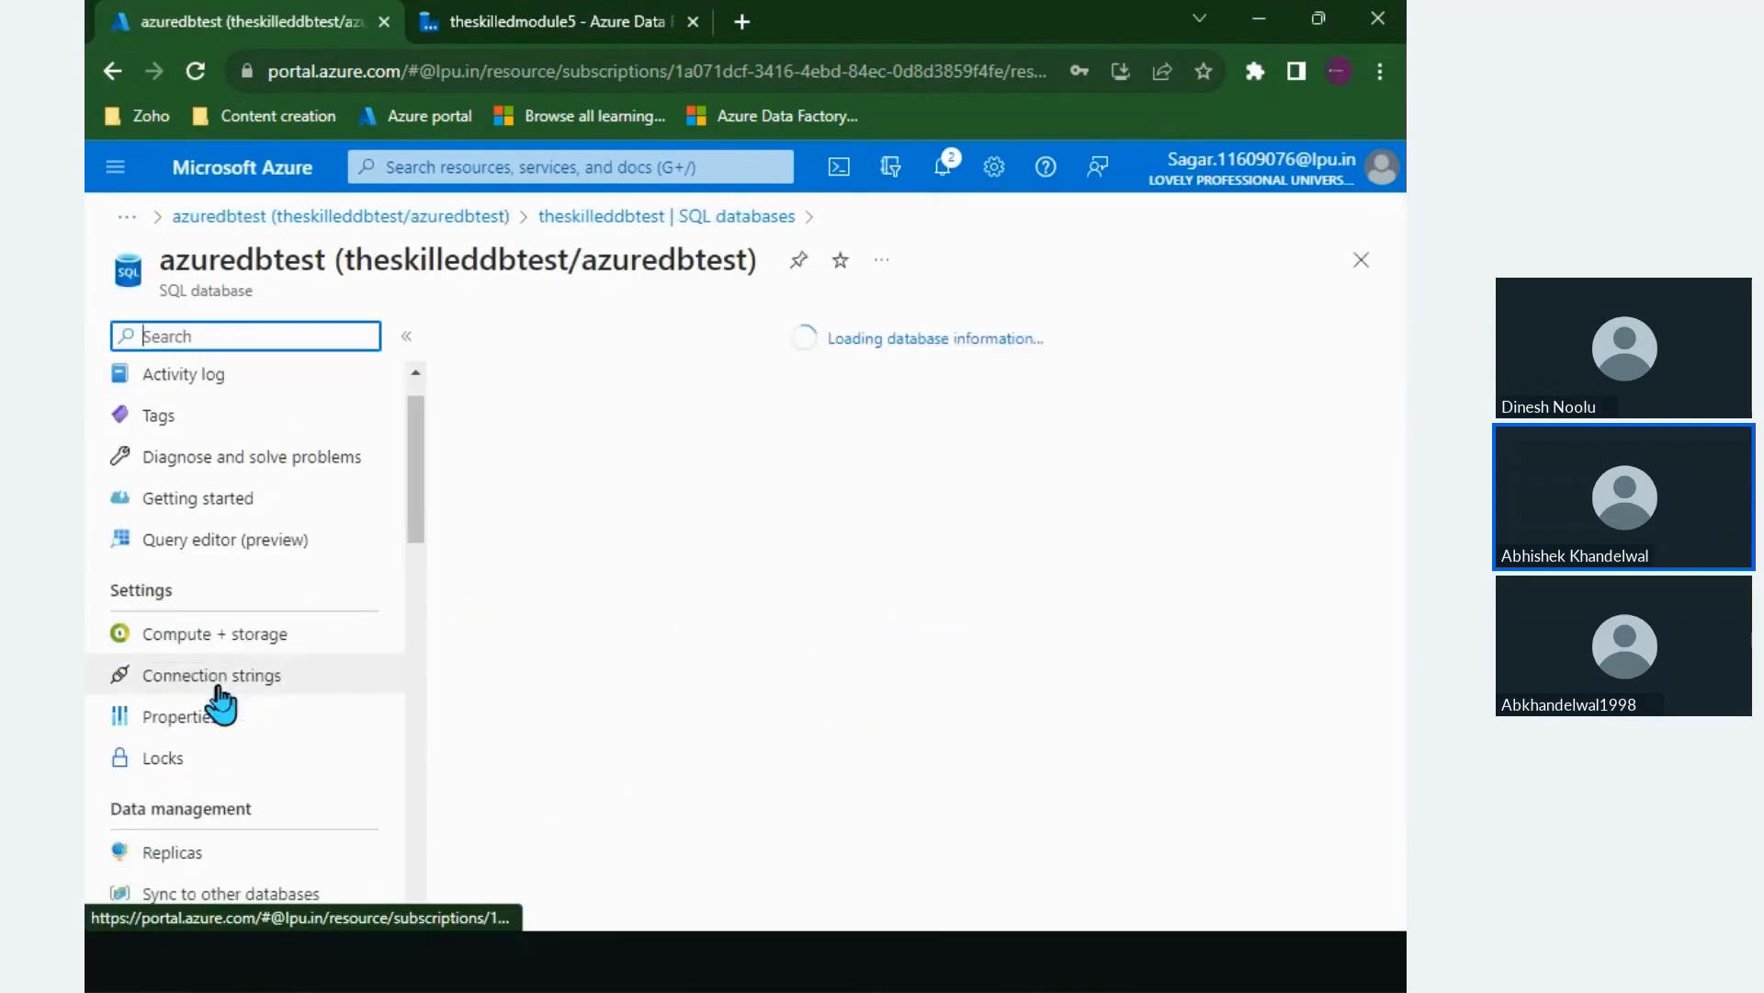
left_click(276, 544)
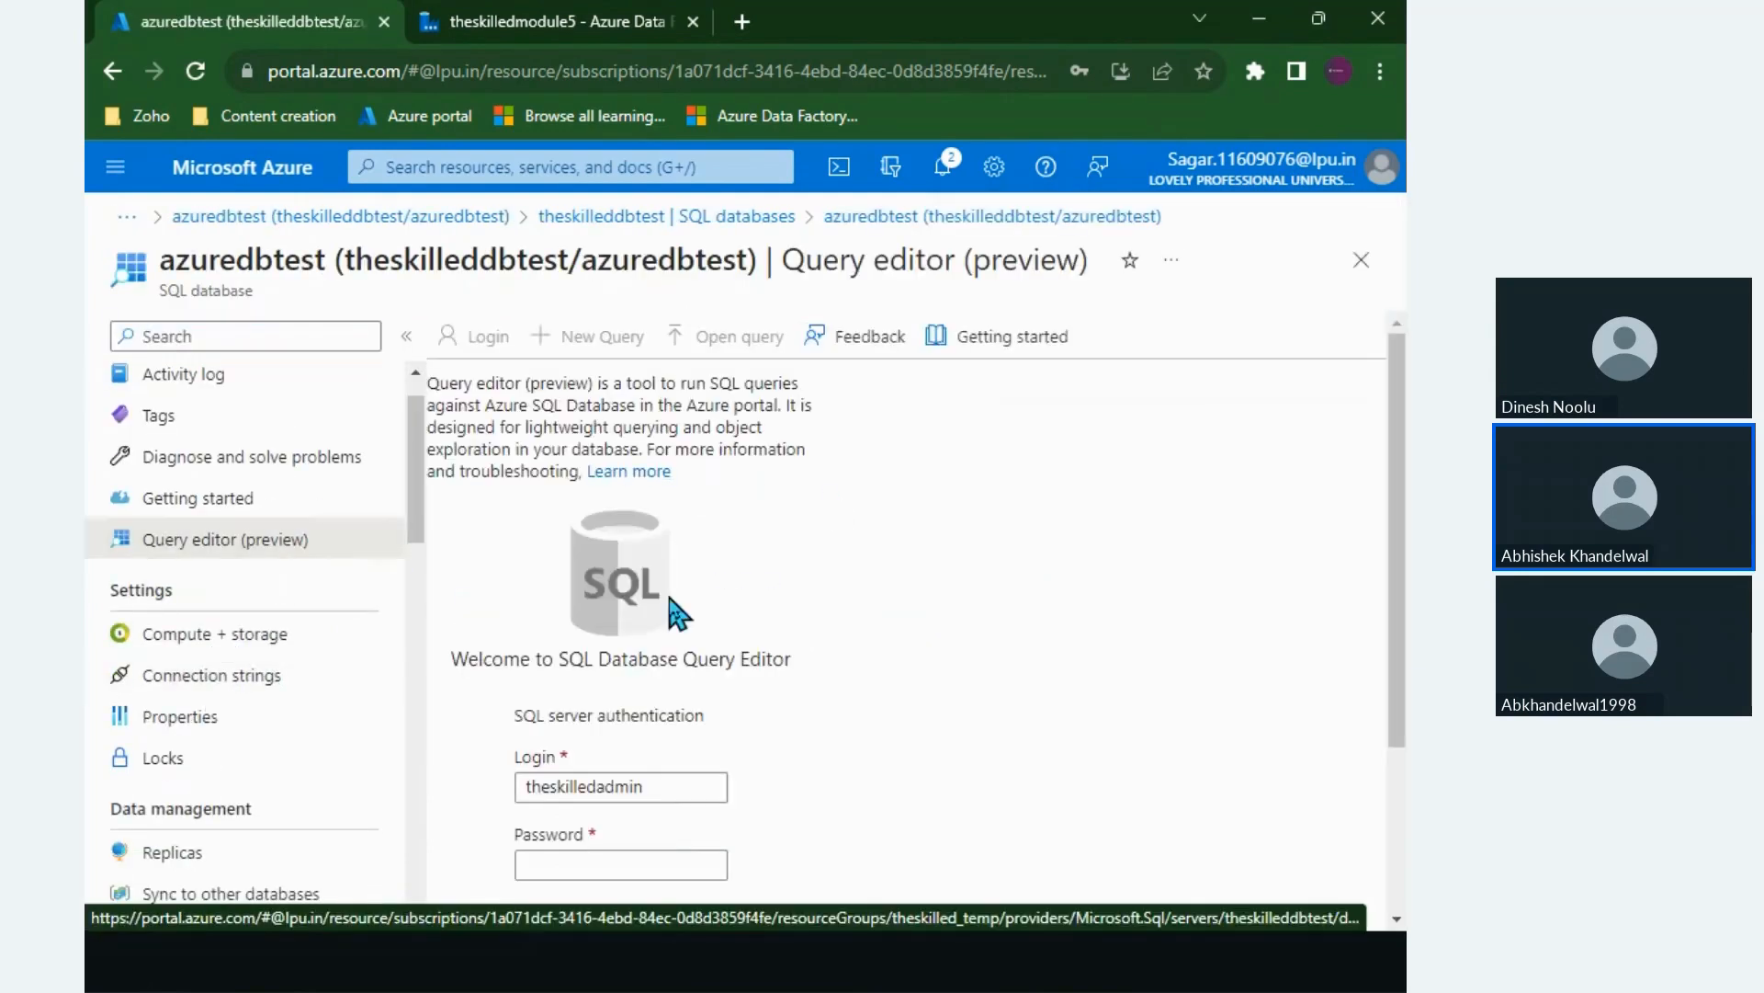
left_click(588, 858)
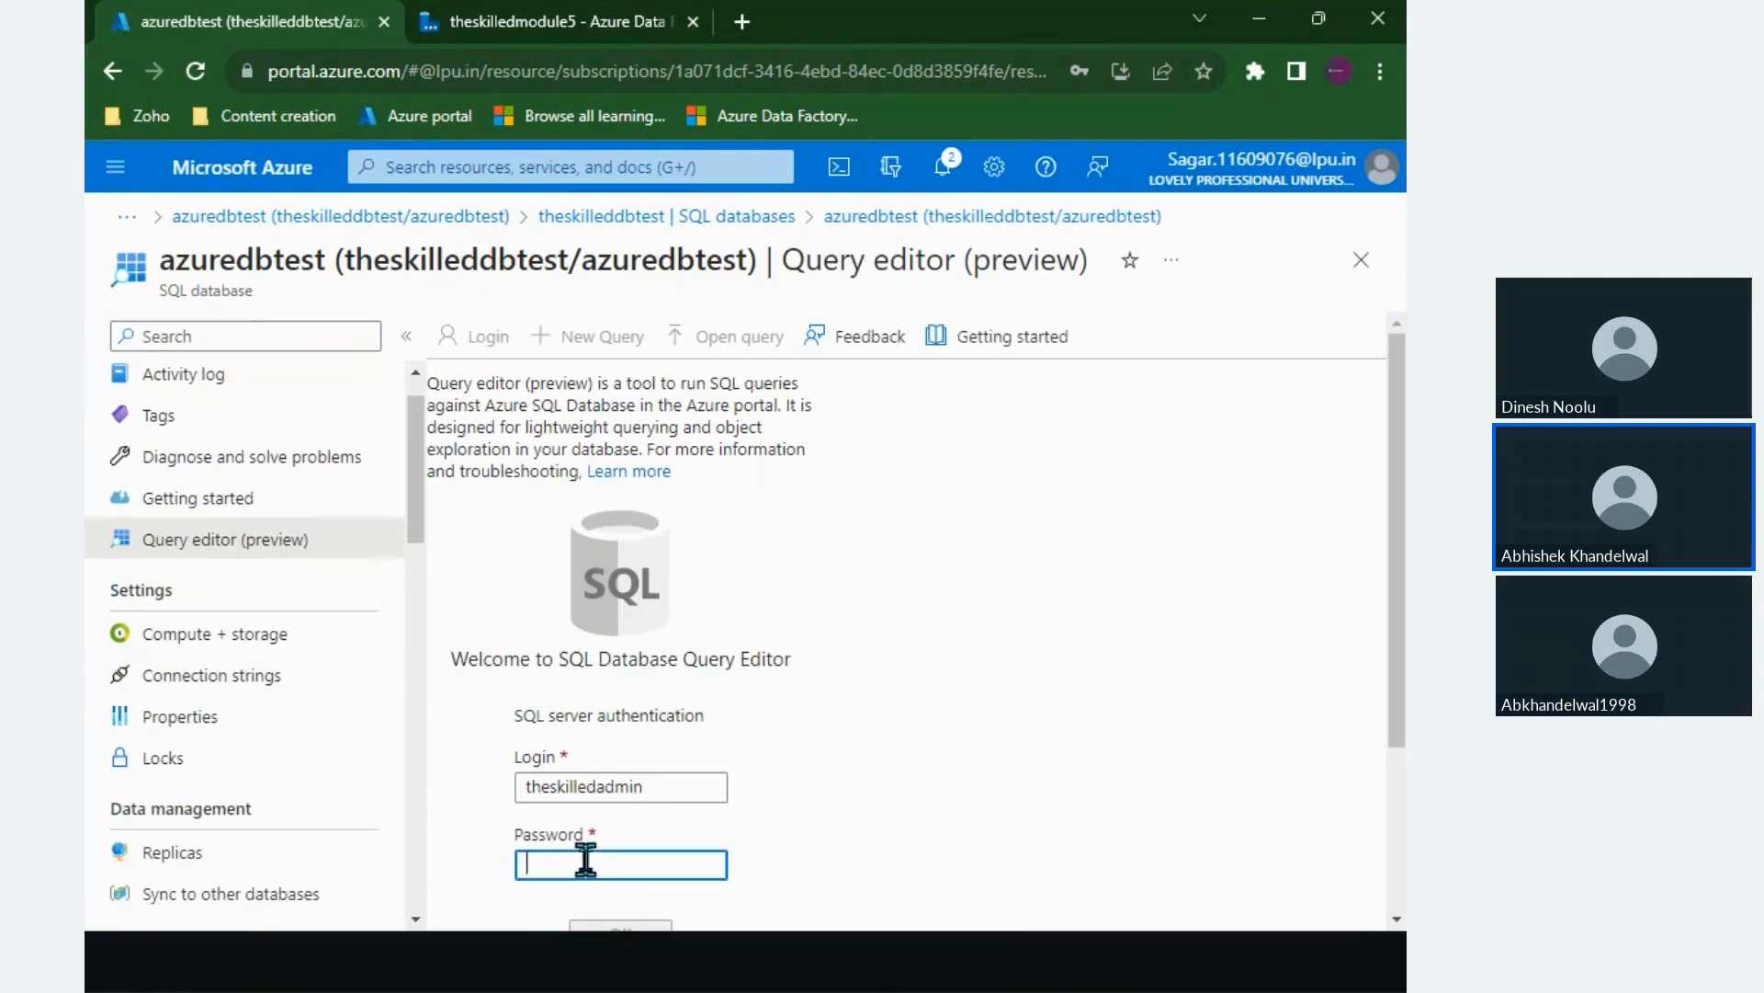
type("••••••••••")
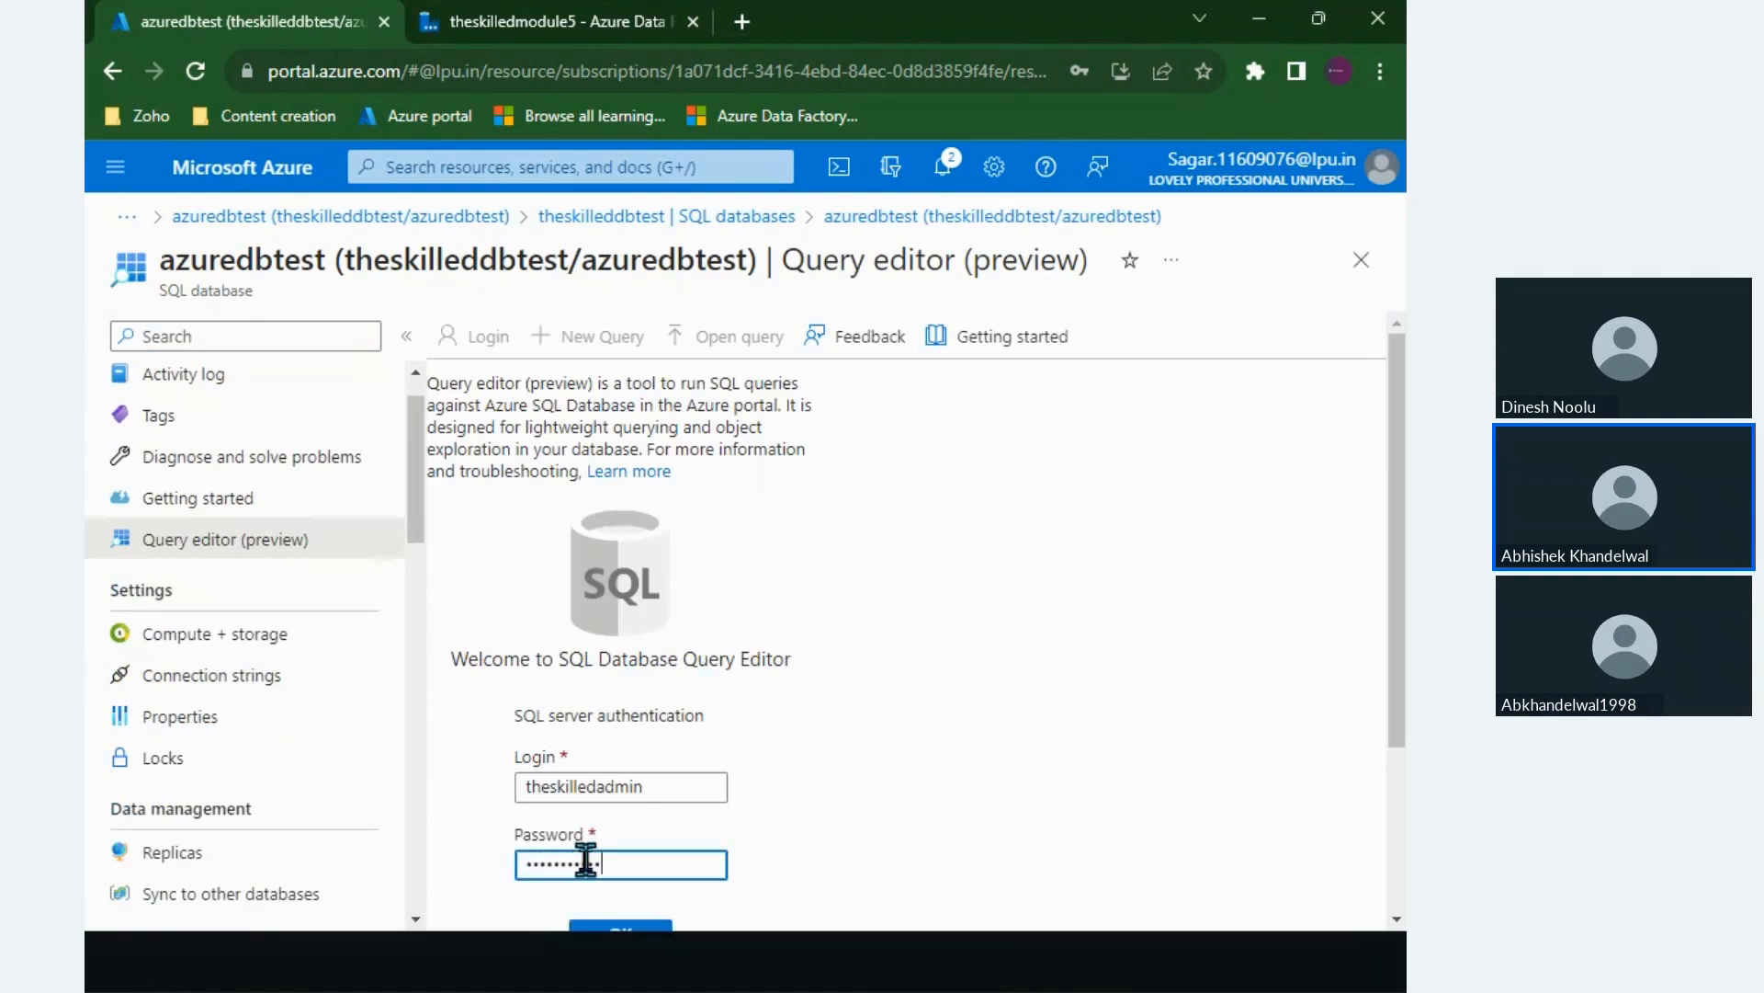
scroll(585, 859, "down", 2)
left_click(623, 736)
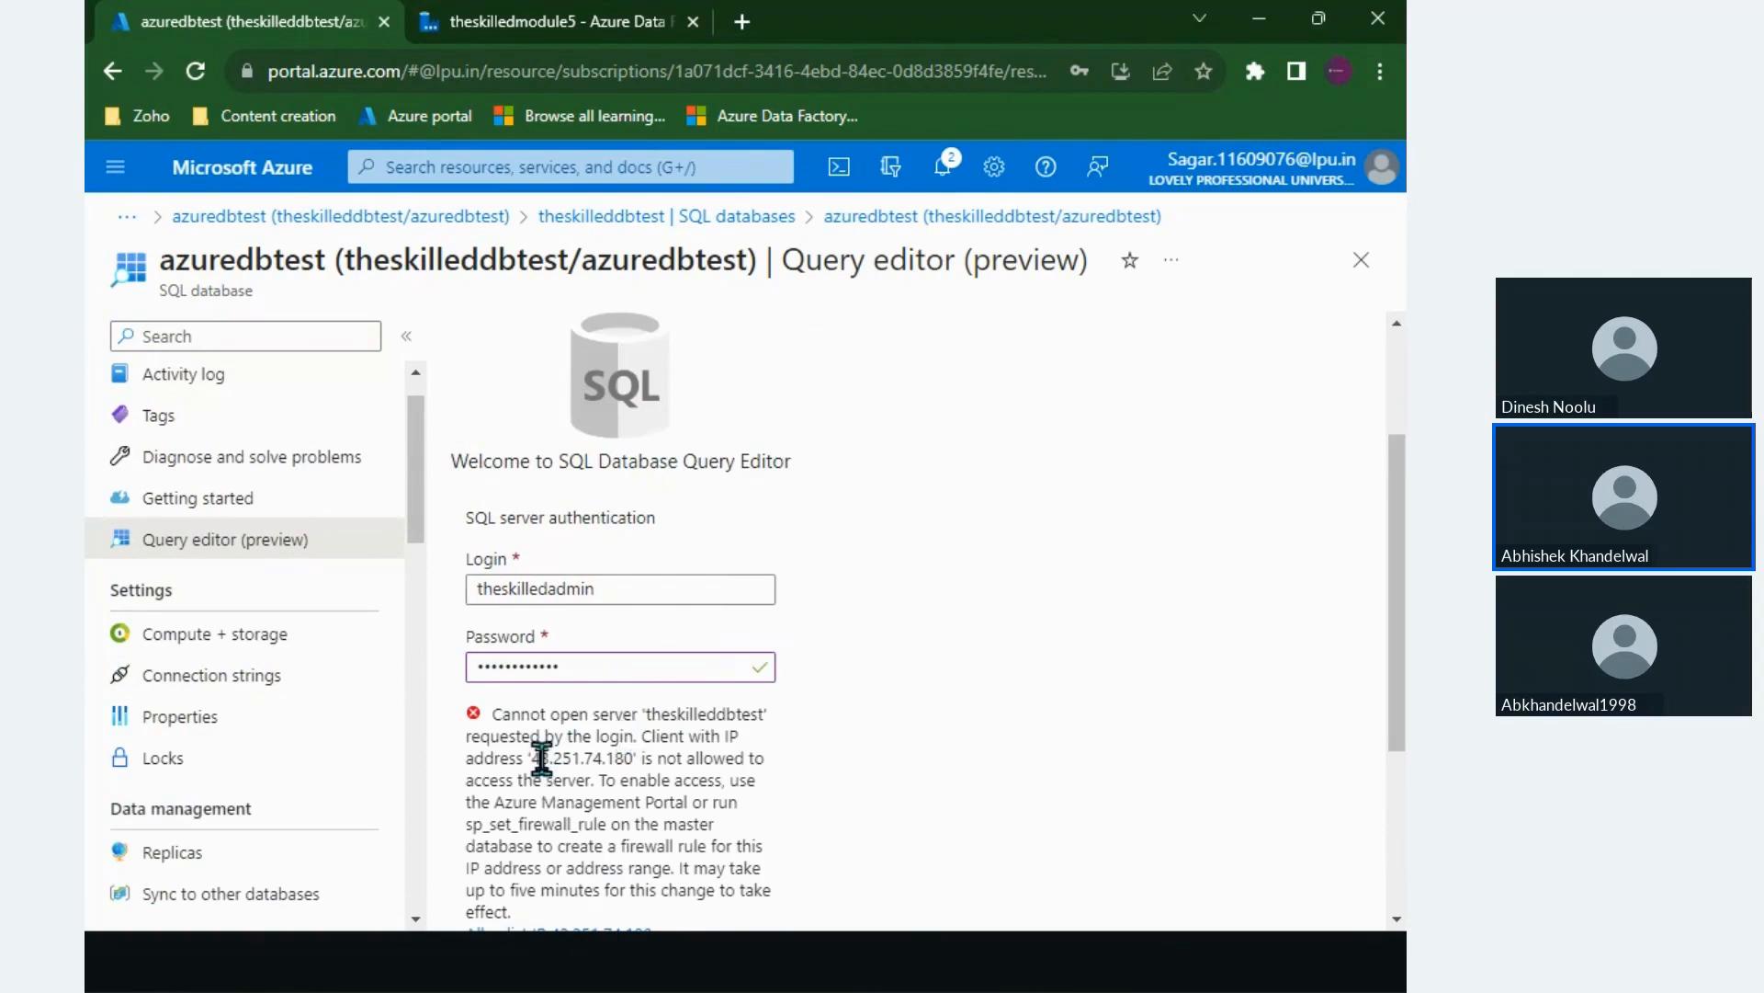
left_click_drag(532, 759, 628, 759)
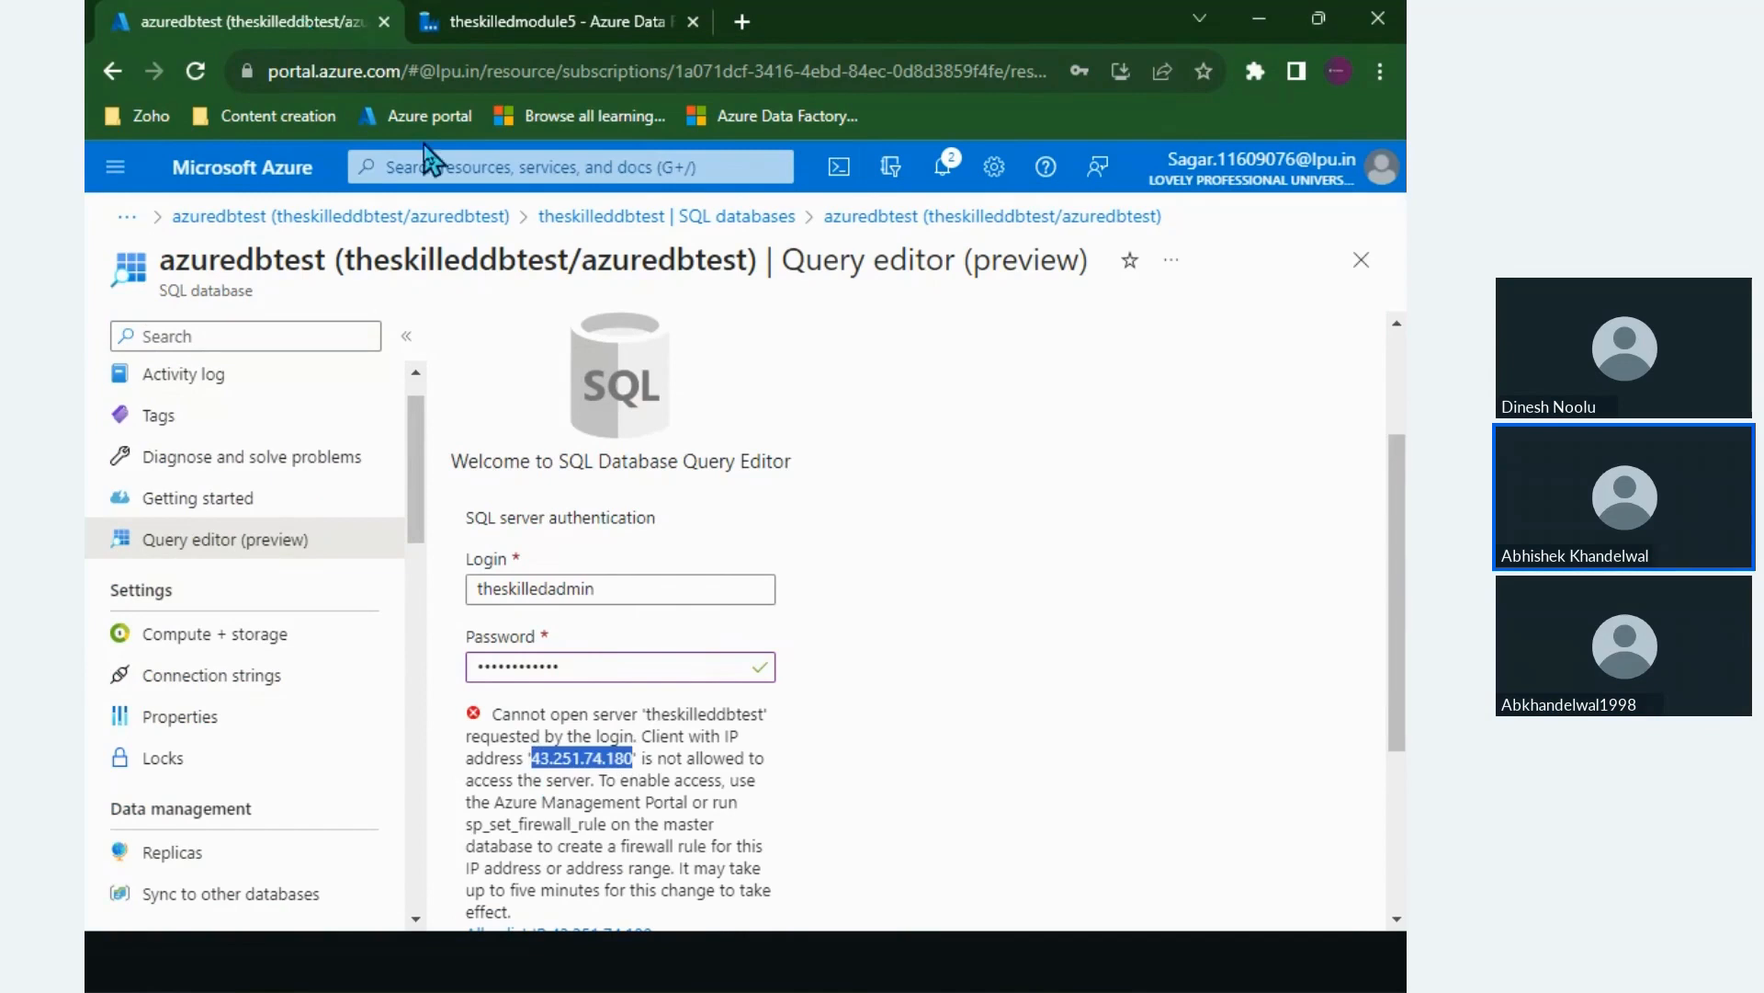
Step: Duplicate the azuredbtest browser tab, choose the account to sign in with, and open the database's overview there
right_click(285, 25)
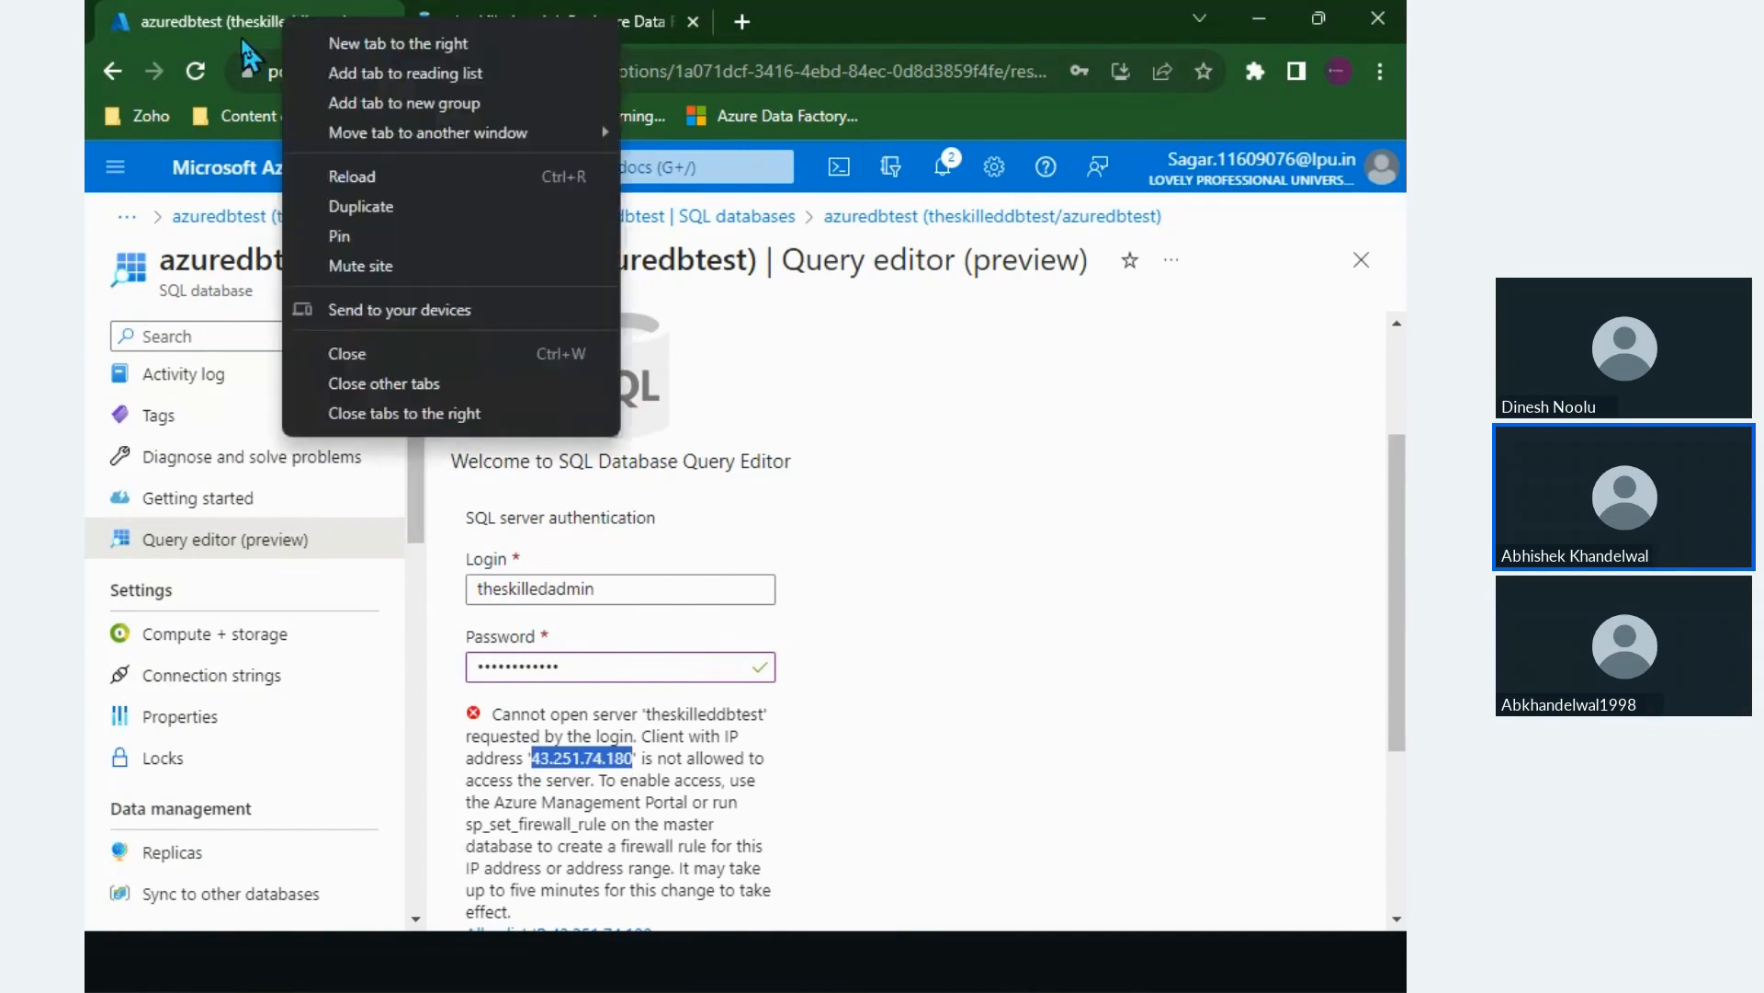
left_click(394, 209)
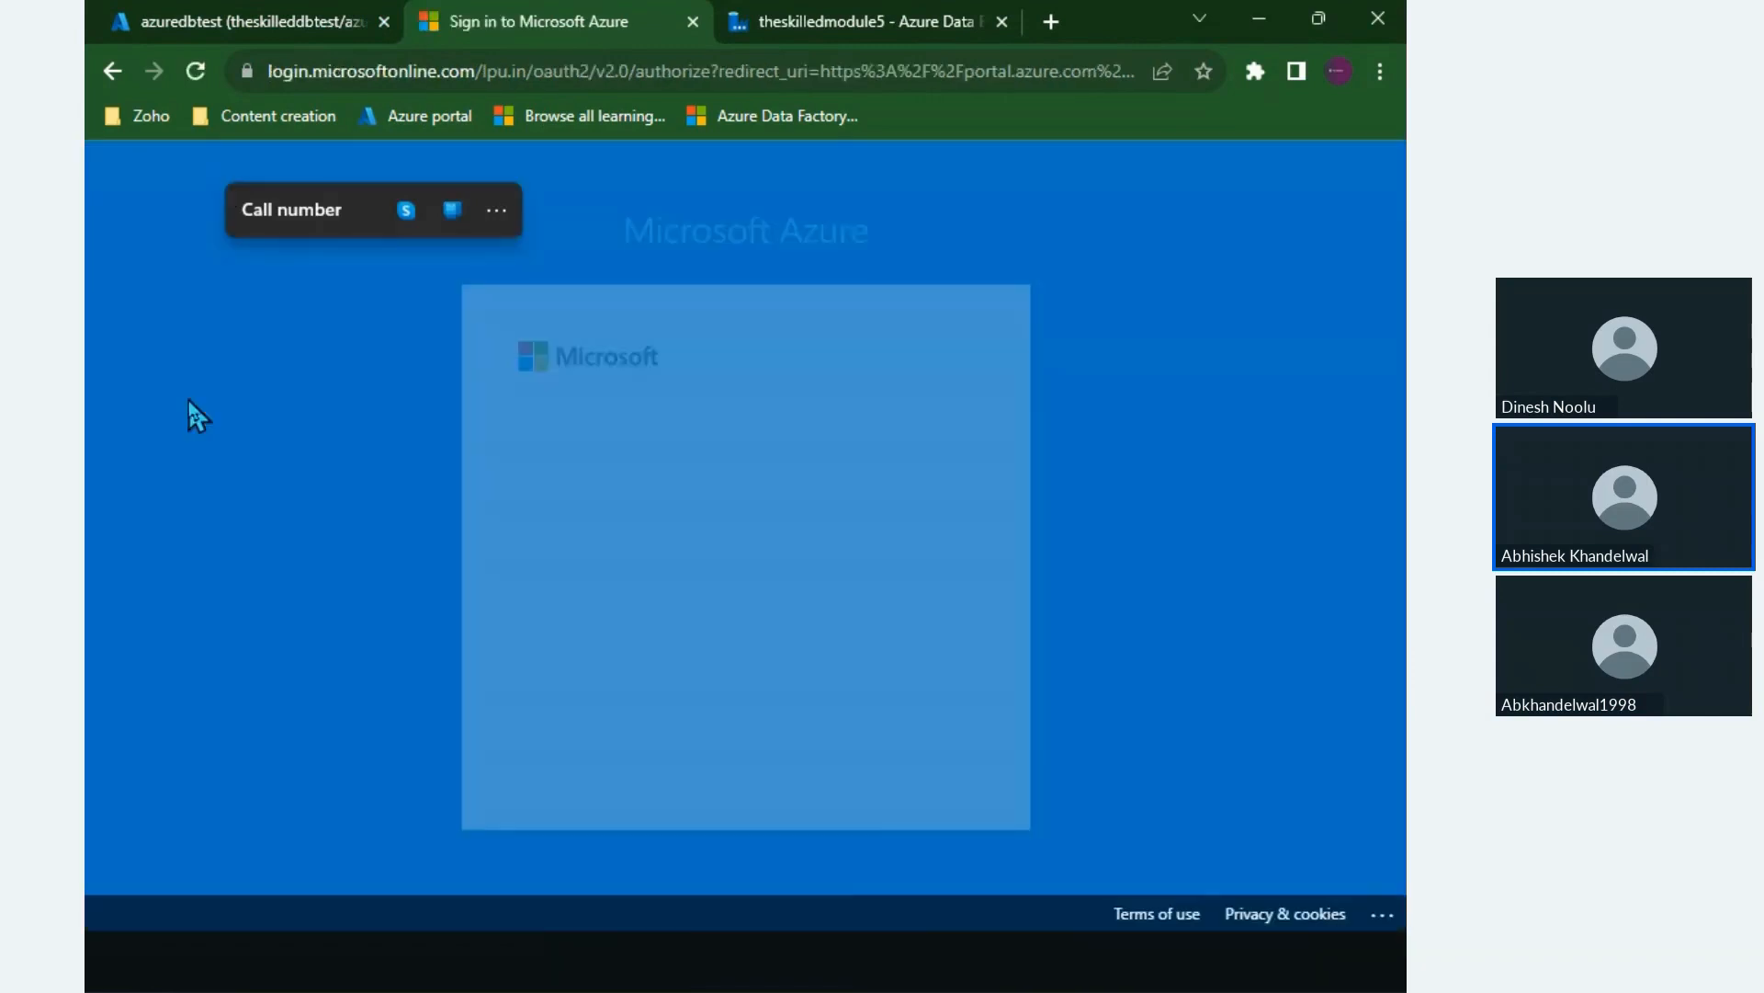
left_click(671, 520)
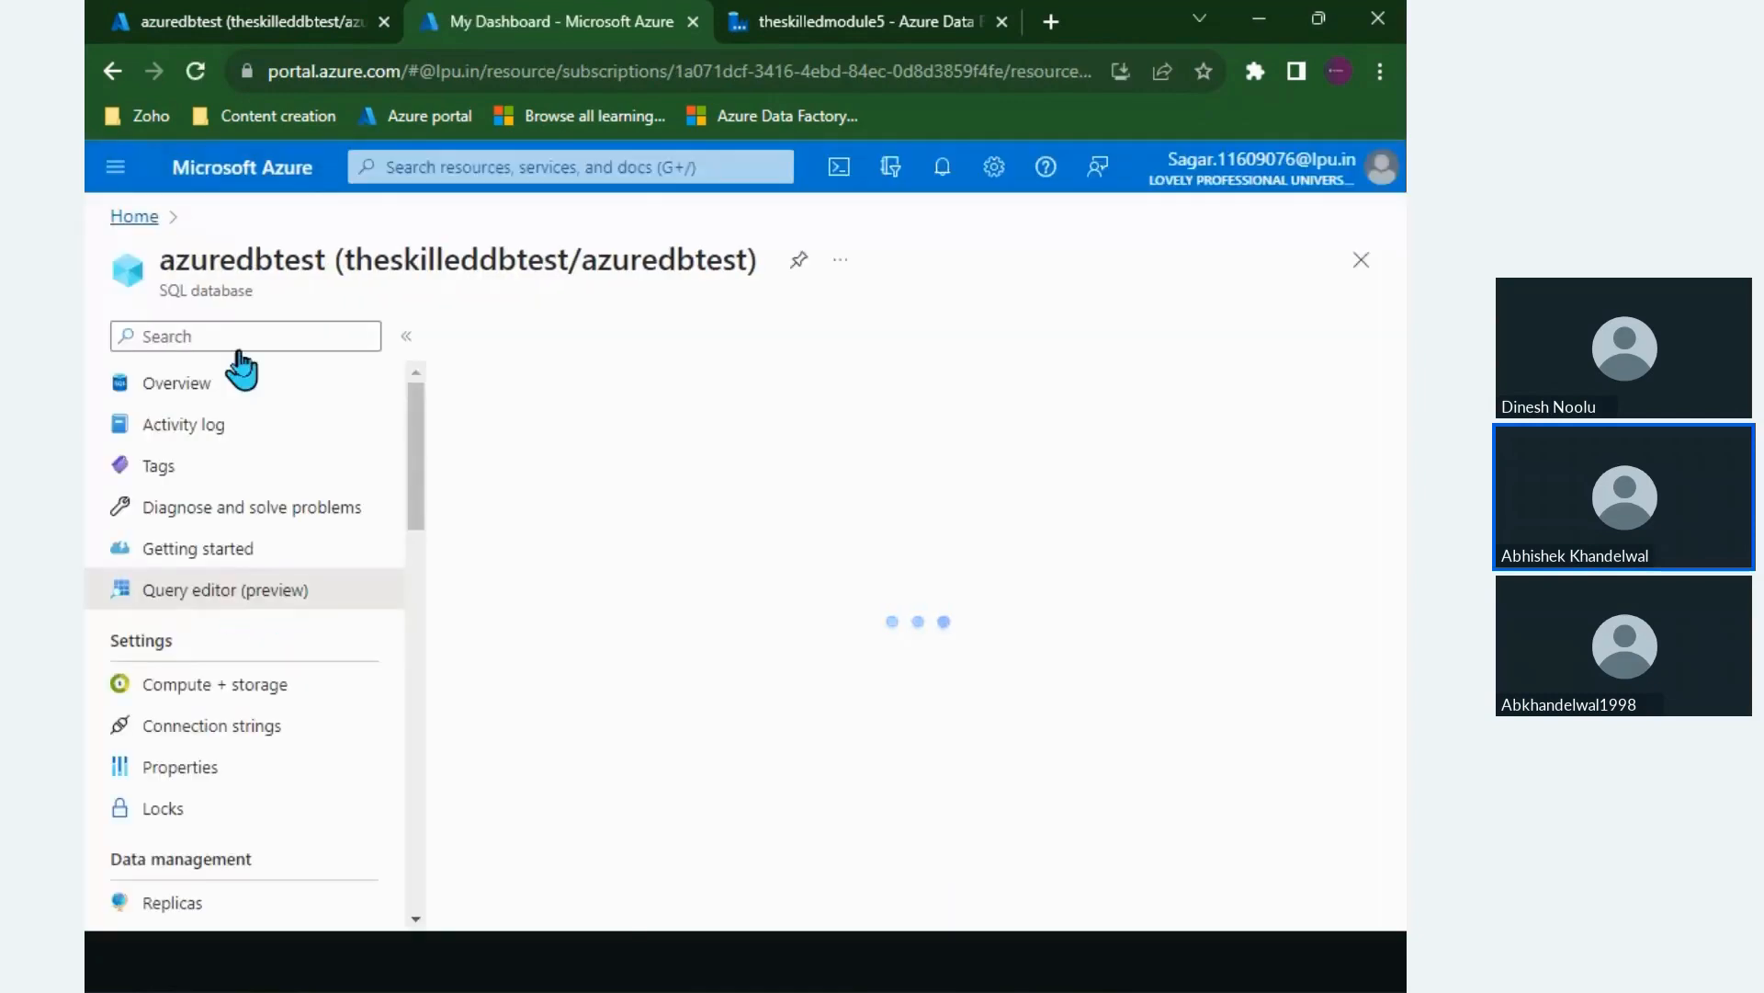
left_click(168, 386)
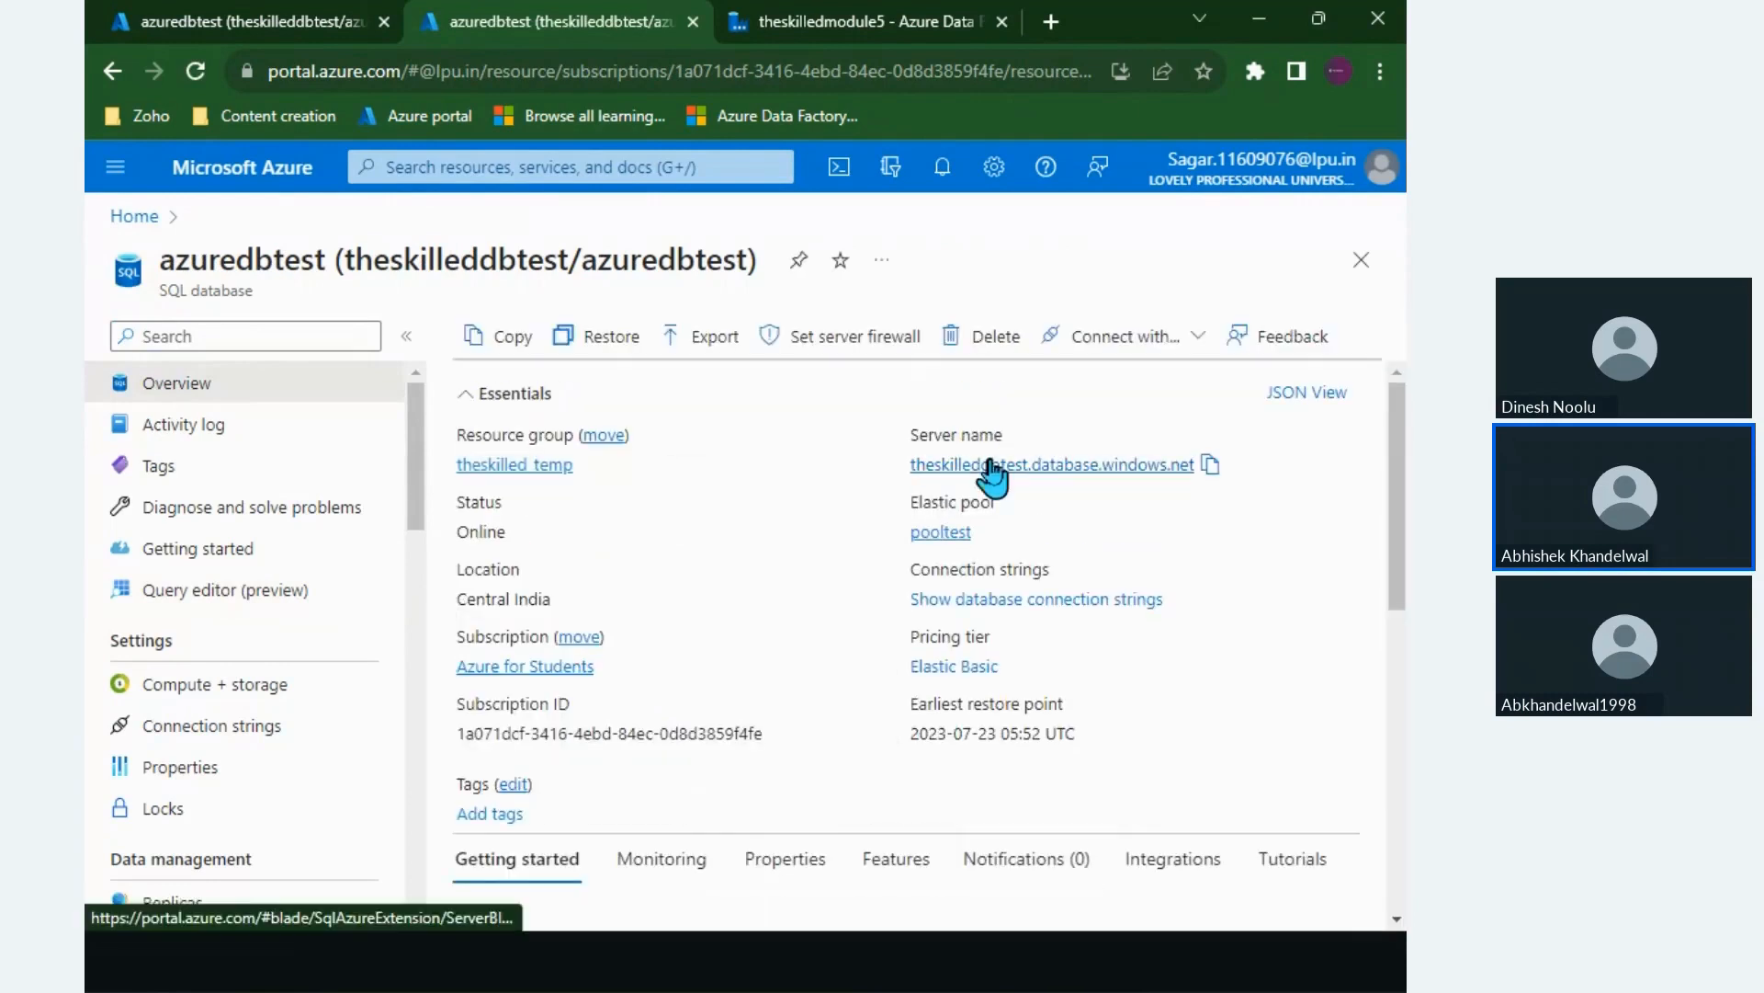
Step: Open the firewall rules in the networking settings of the theskilleddbtest SQL server
left_click(990, 465)
scroll(169, 622, "down", 5)
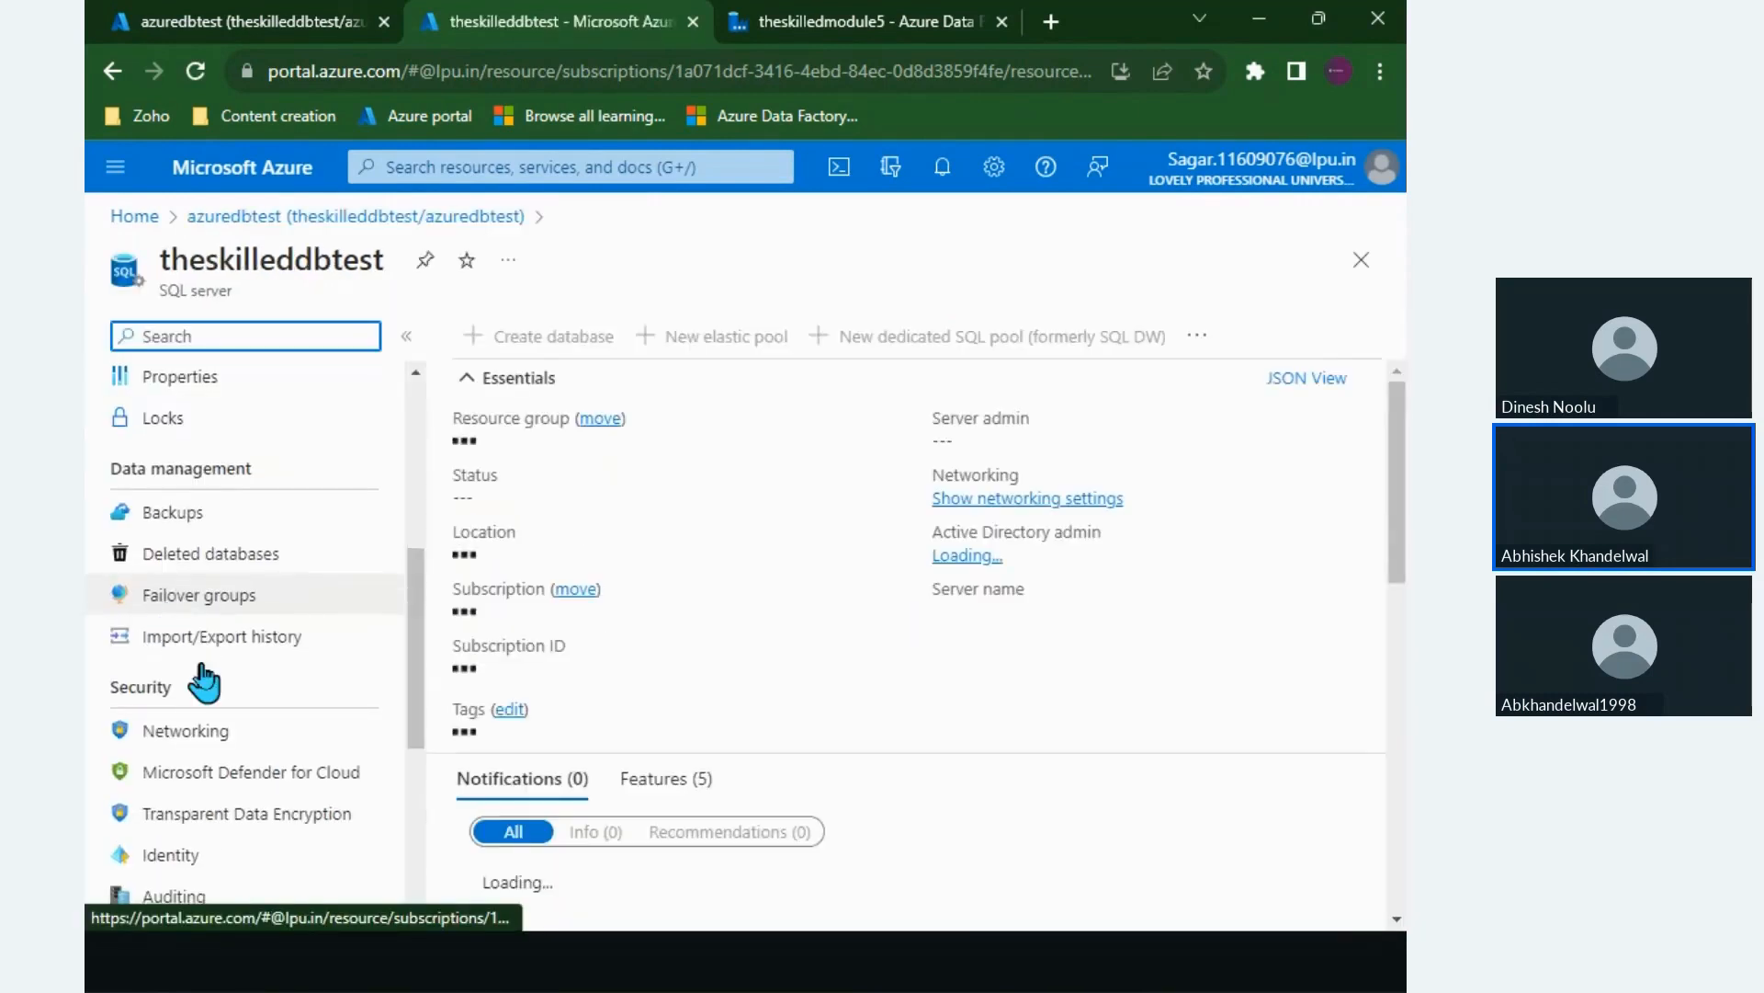
left_click(115, 735)
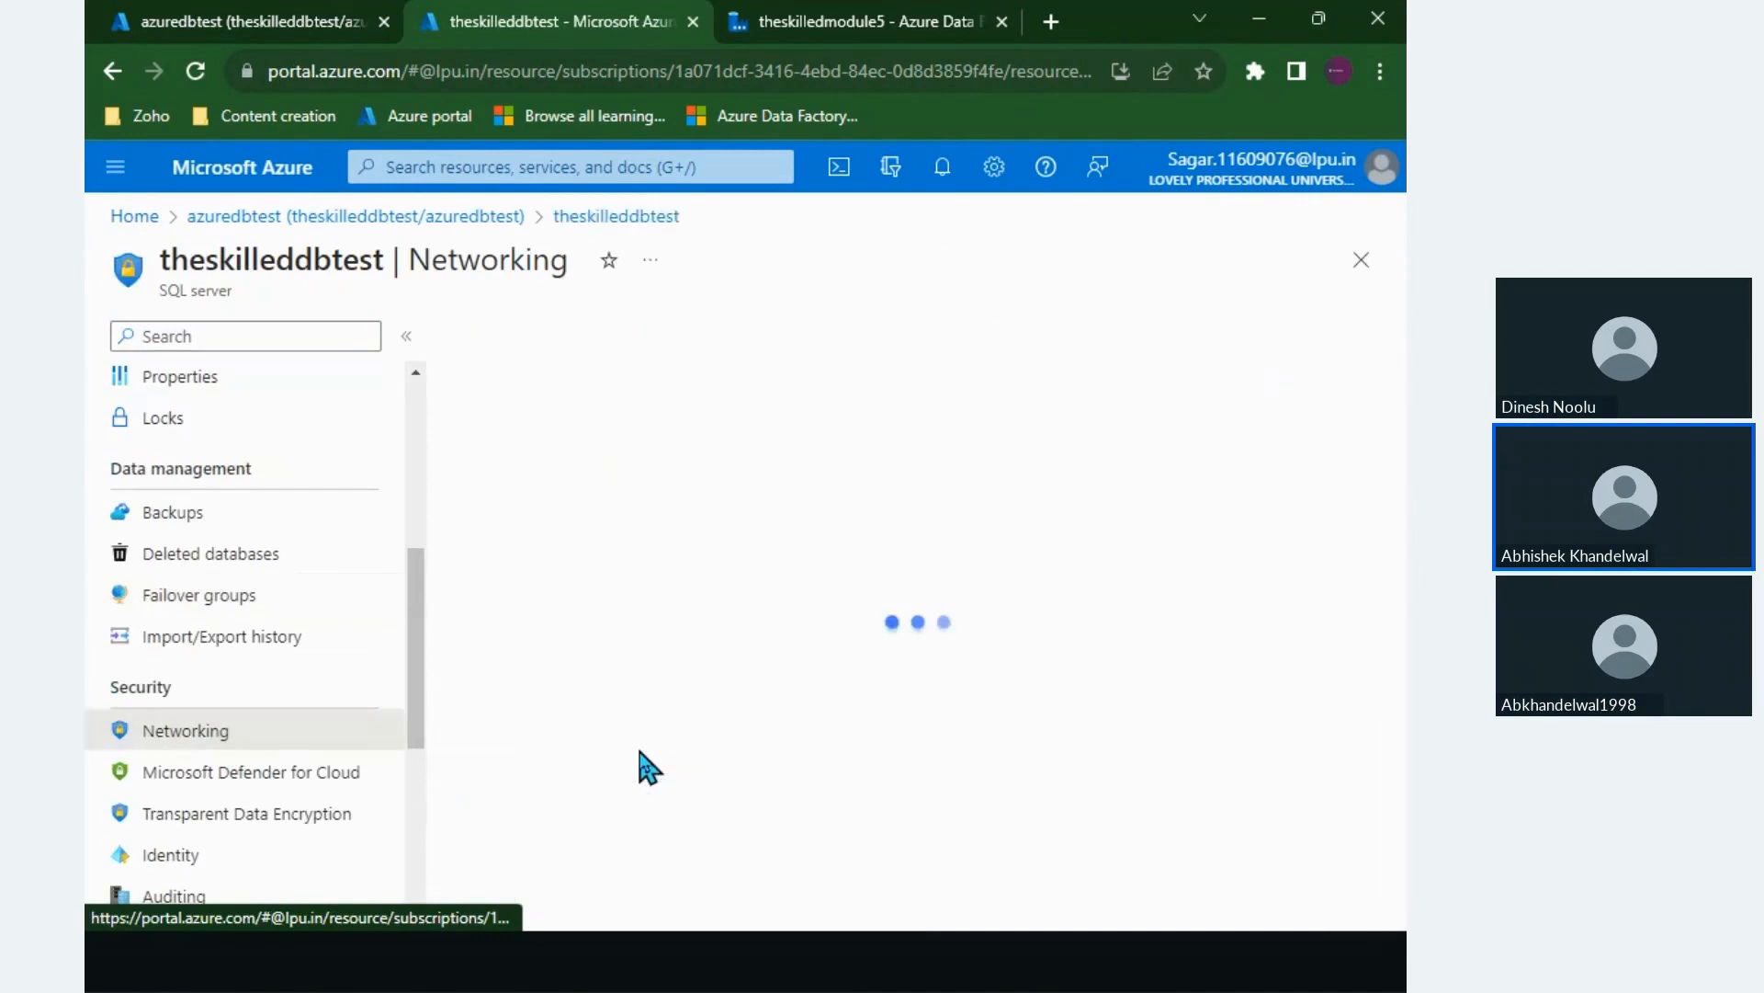
scroll(642, 755, "down", 7)
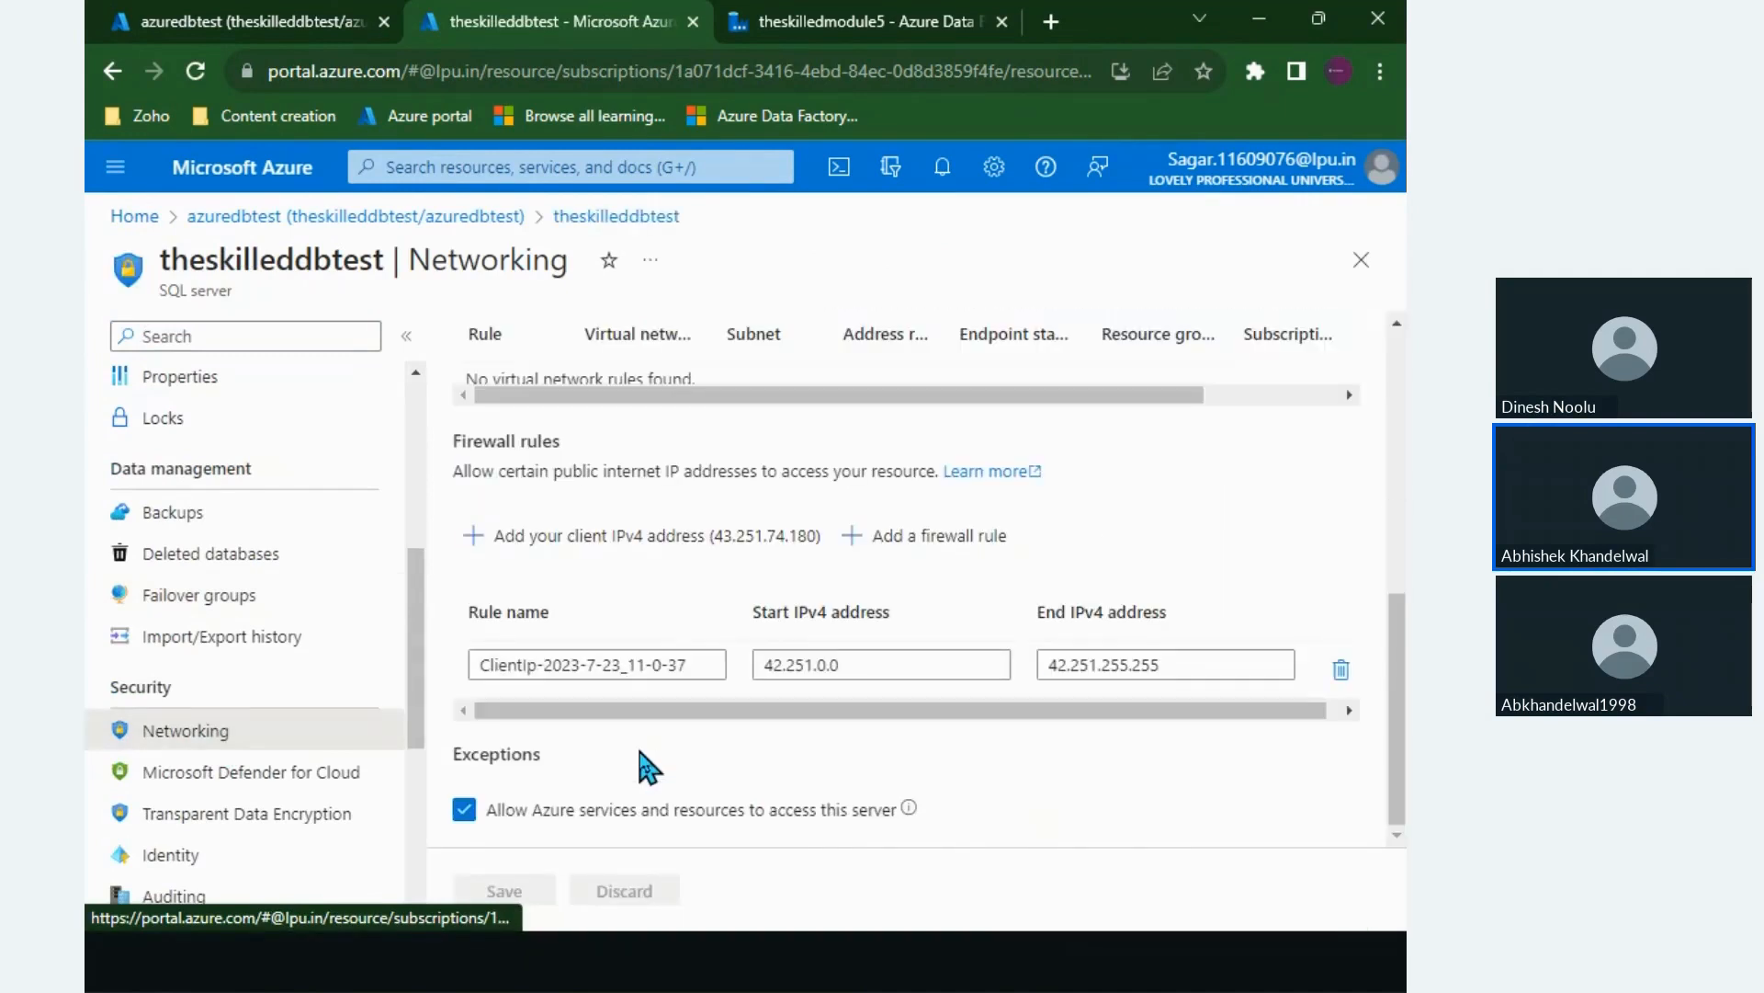
Step: Set the existing client firewall rule's IPv4 range to 43.251.0.0 through 43.251.255.255 and save it
left_click(779, 663)
key("BackSpace")
type("3")
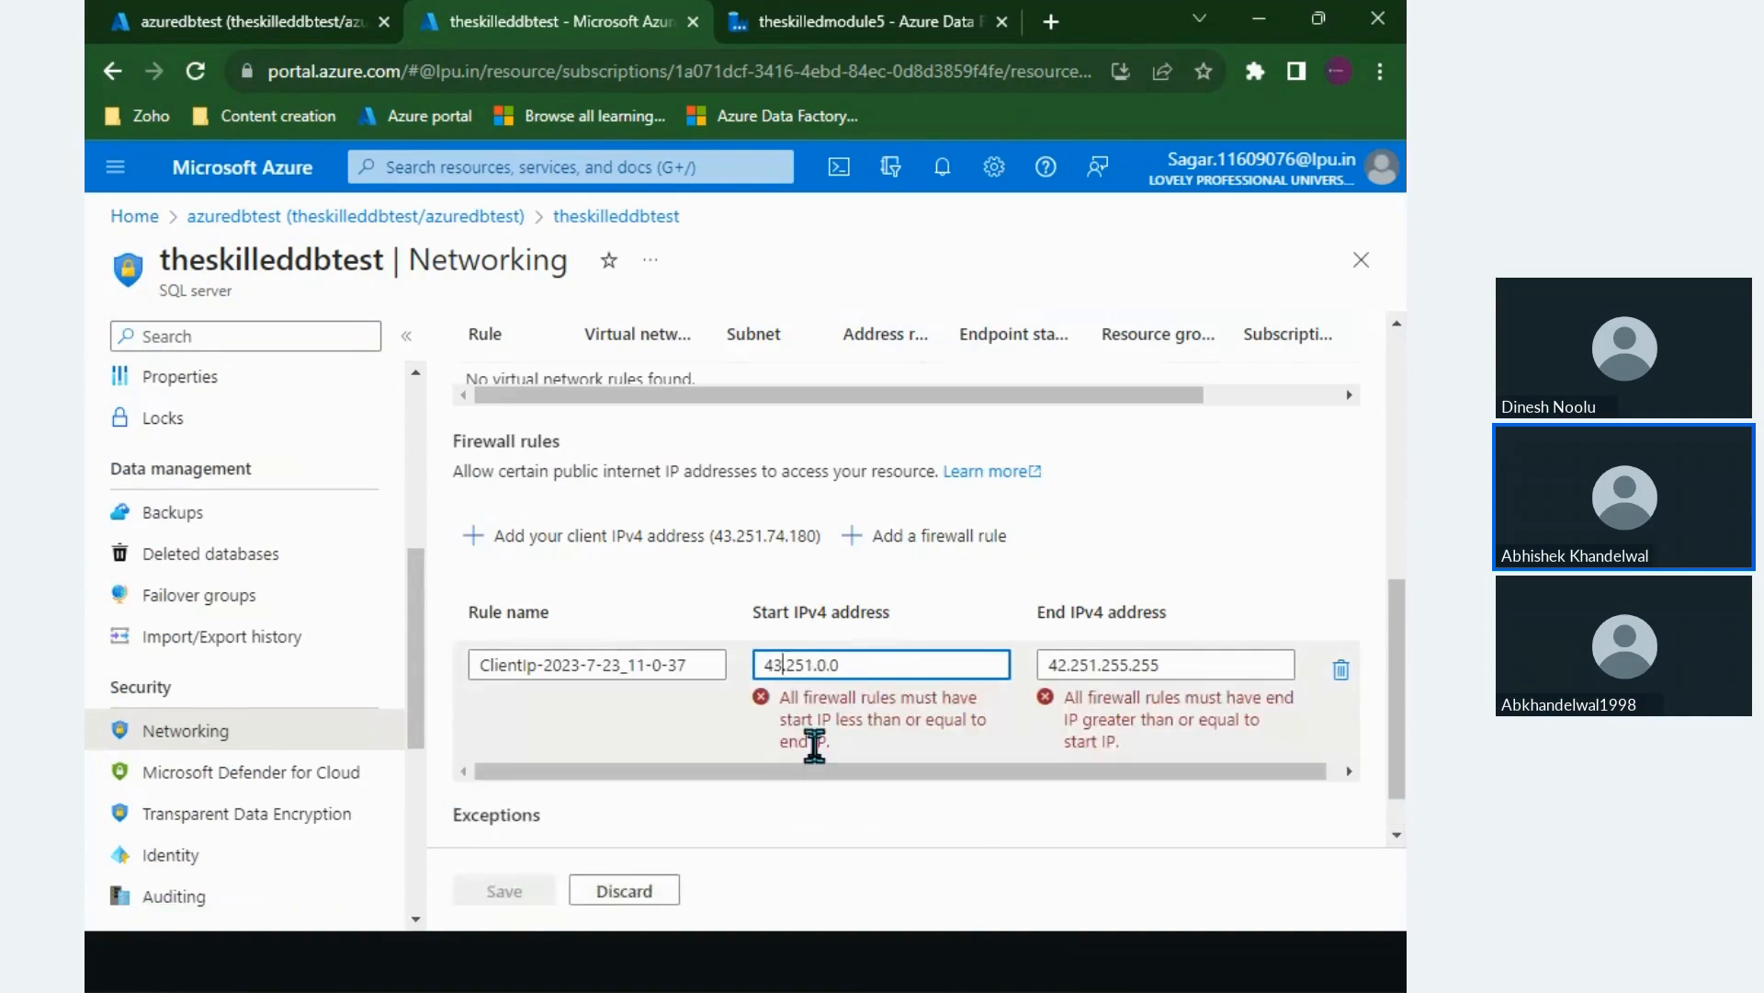
left_click(1066, 663)
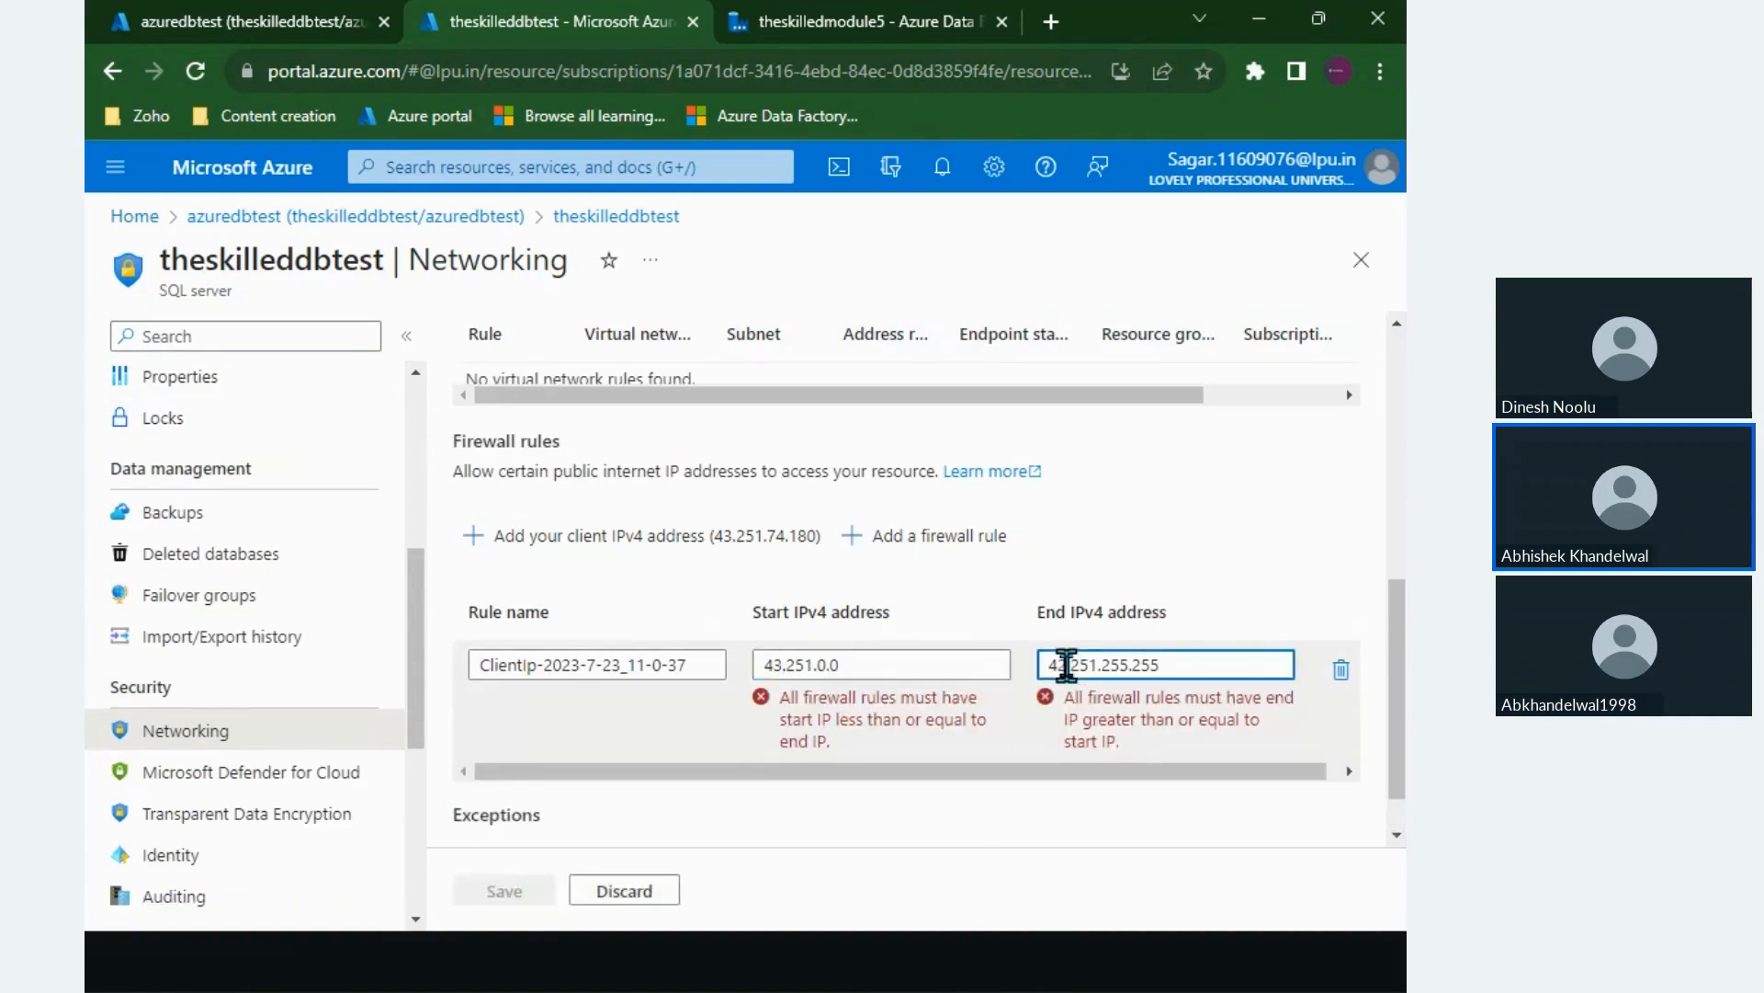
key("BackSpace")
type("3")
left_click(519, 890)
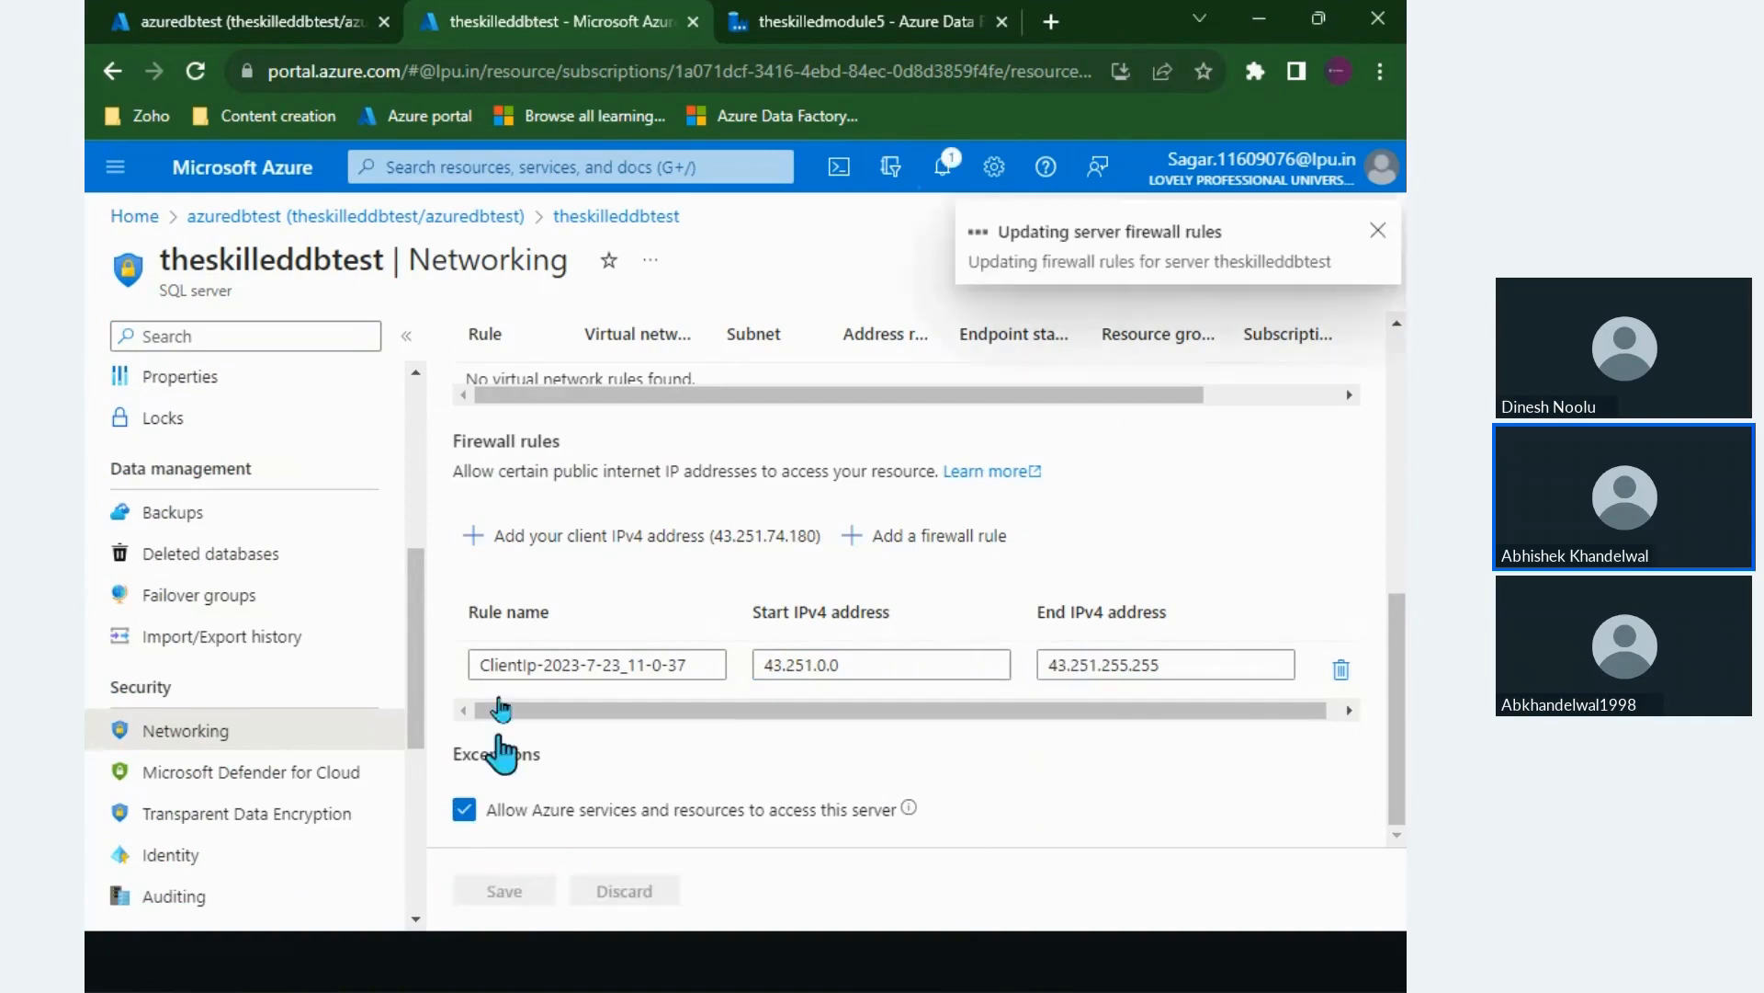
Step: Return to the azuredbtest query editor and log in with the SQL admin password, re-entering it when the first attempt is rejected
left_click(206, 27)
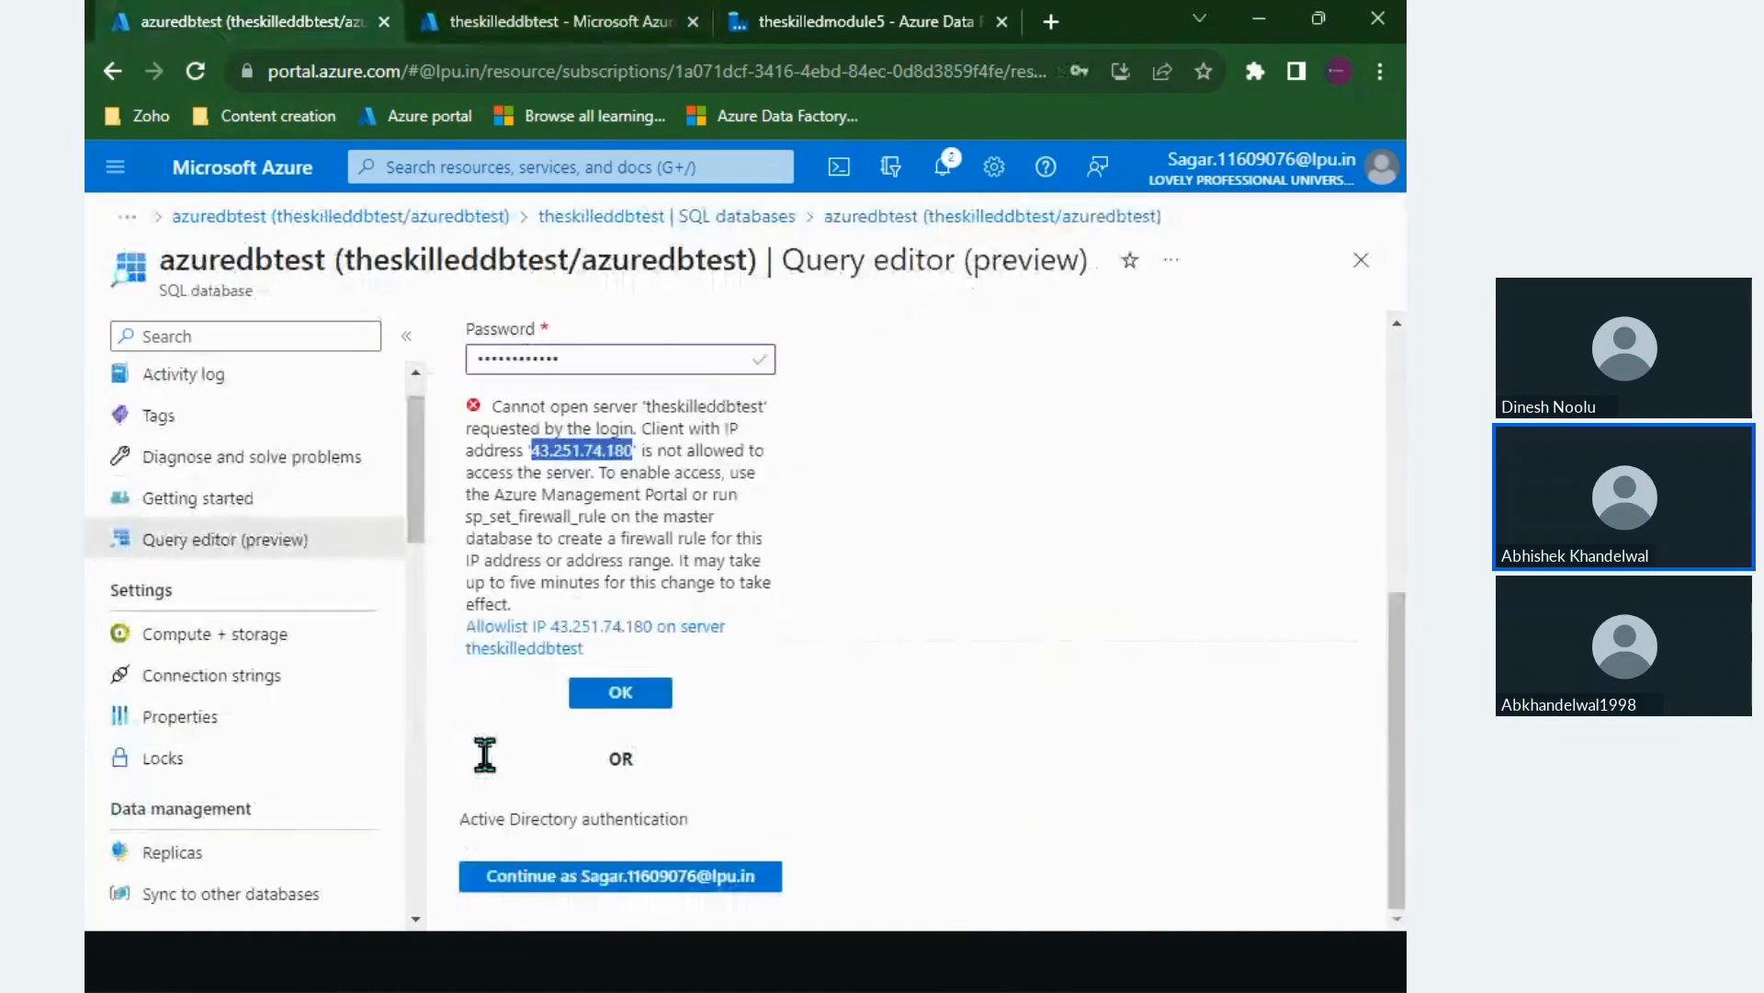
left_click(623, 694)
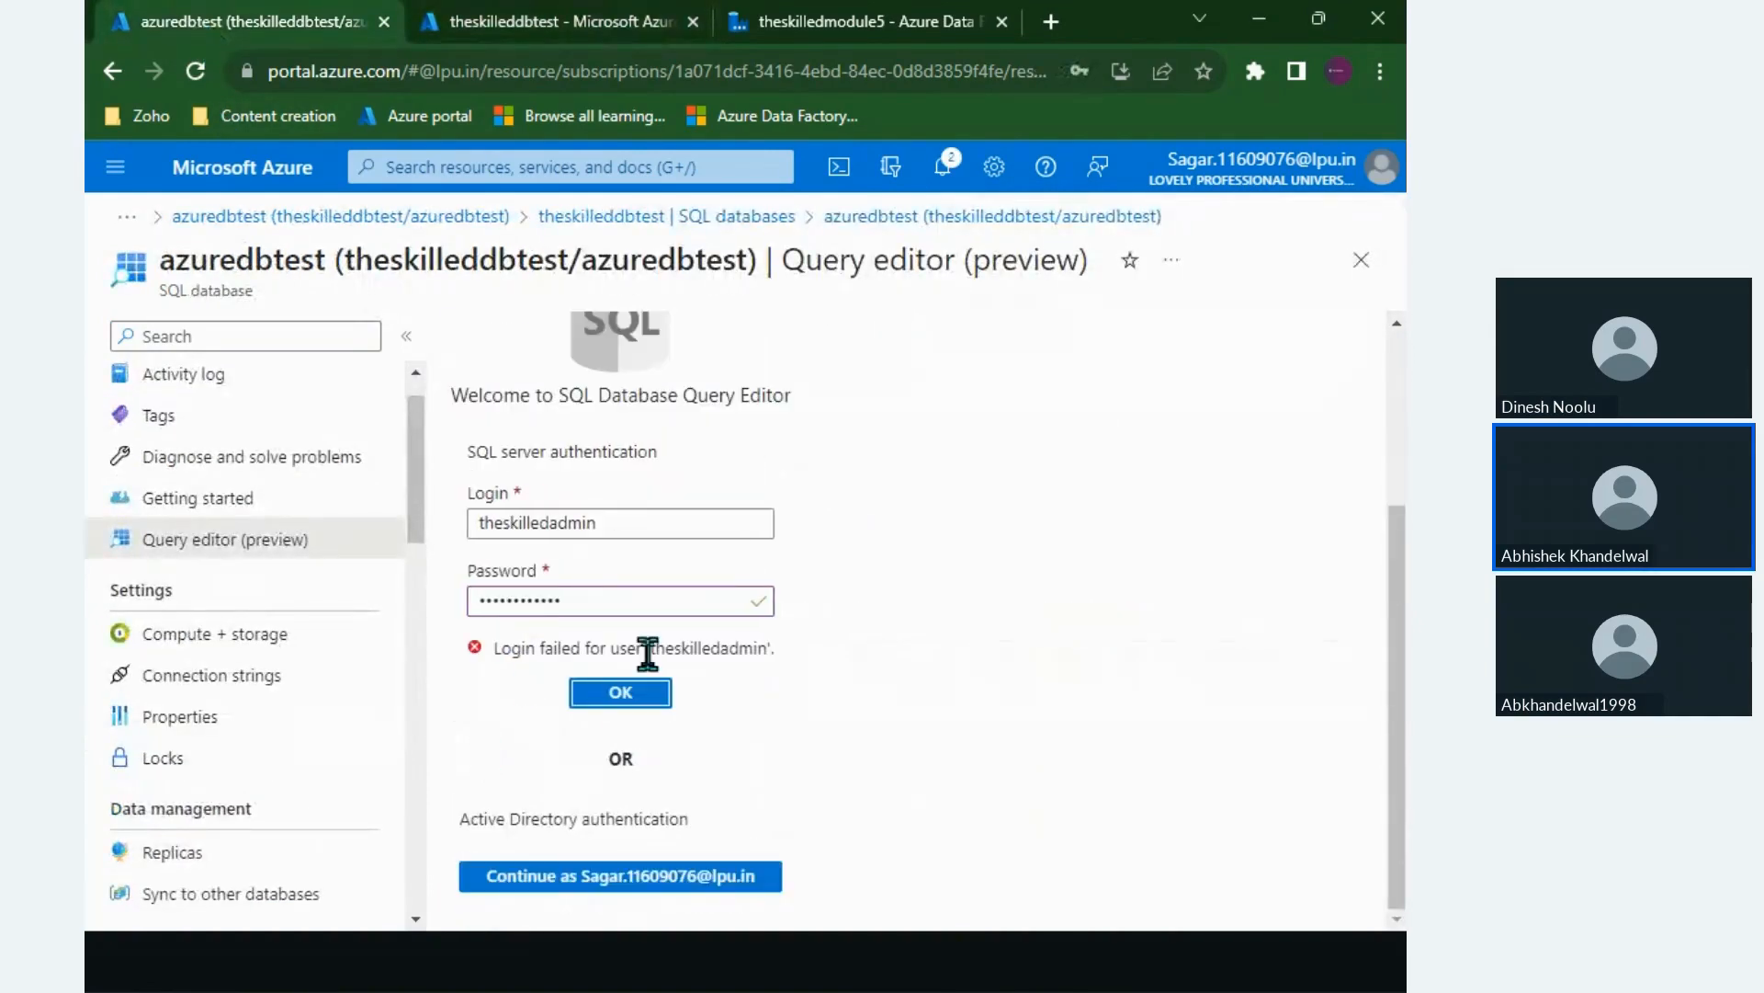
double_click(616, 602)
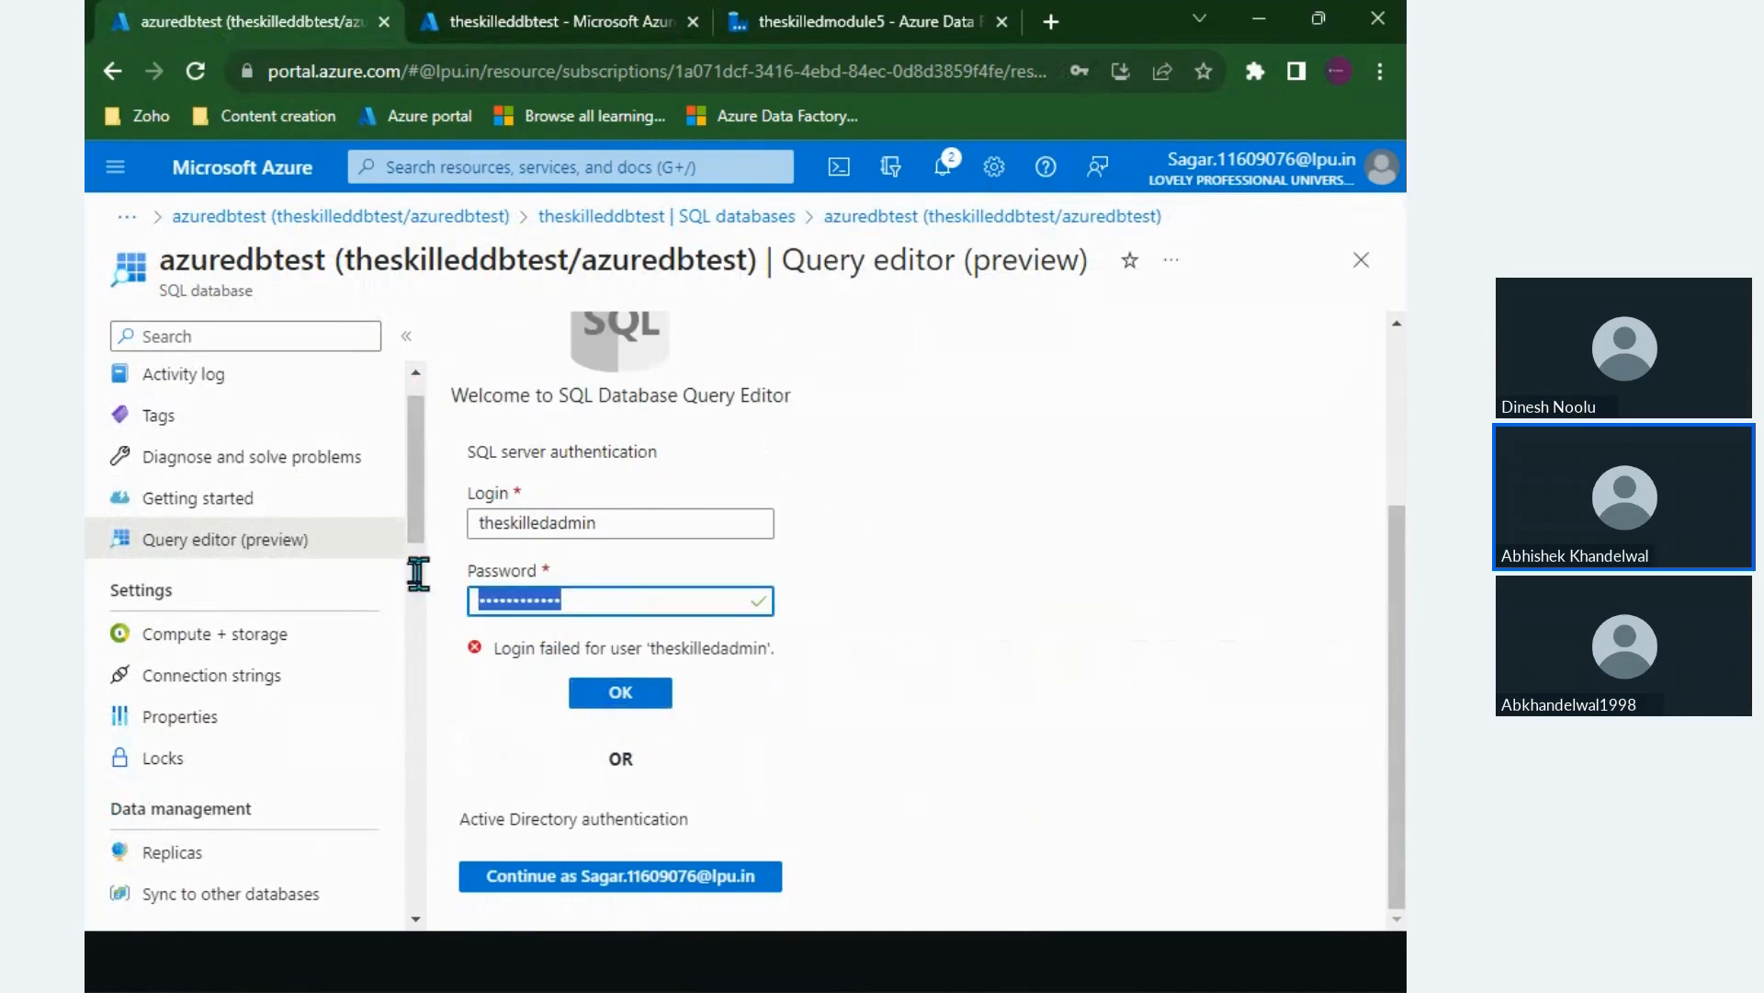
type("****")
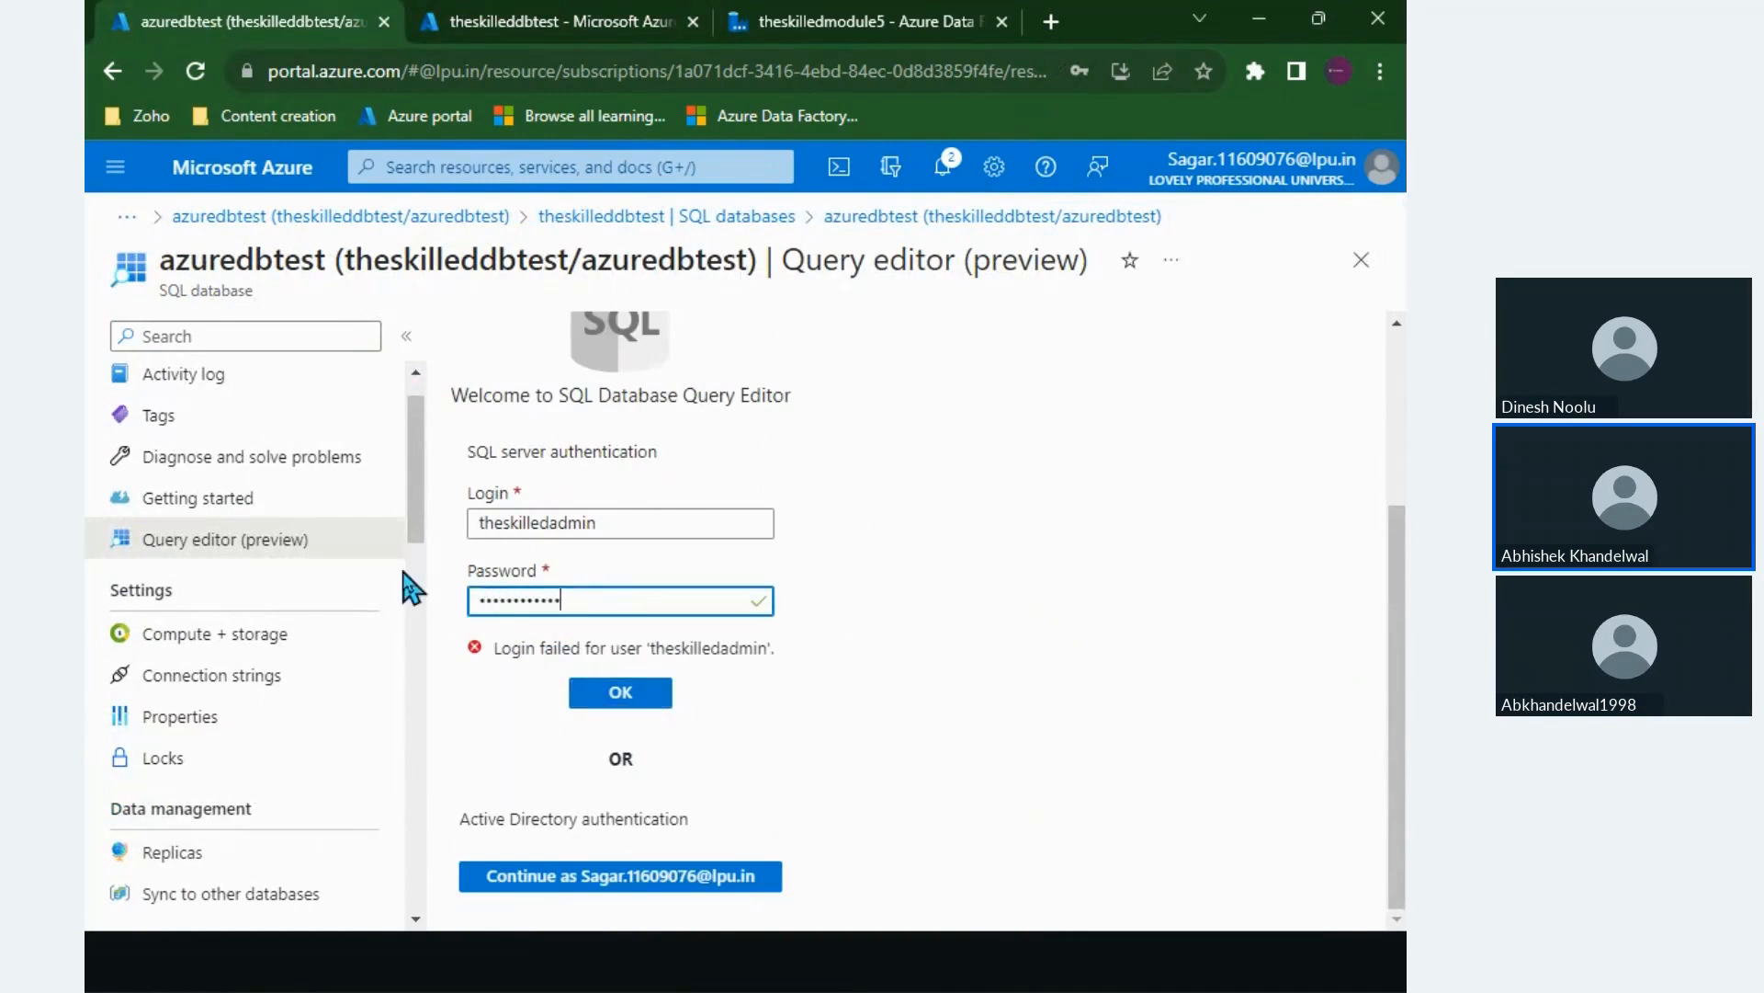
left_click(650, 691)
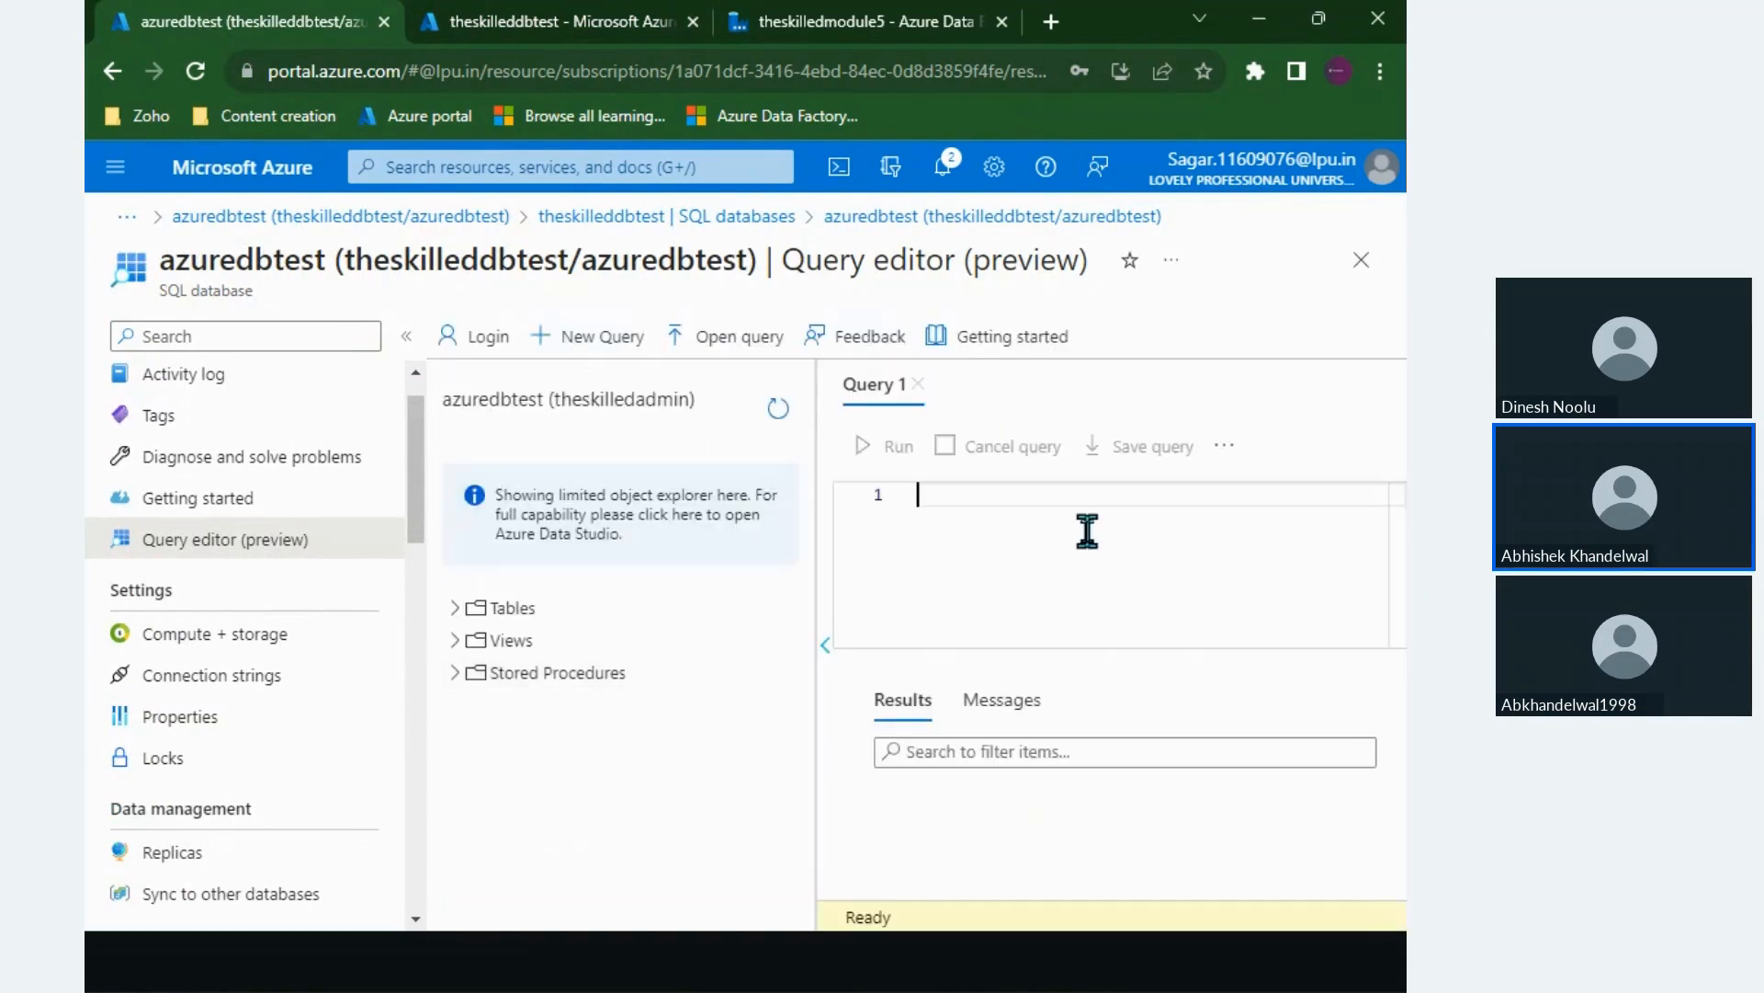
Step: Expand the database's tables and run the query select * from [dbo].[stock_data]
left_click(452, 616)
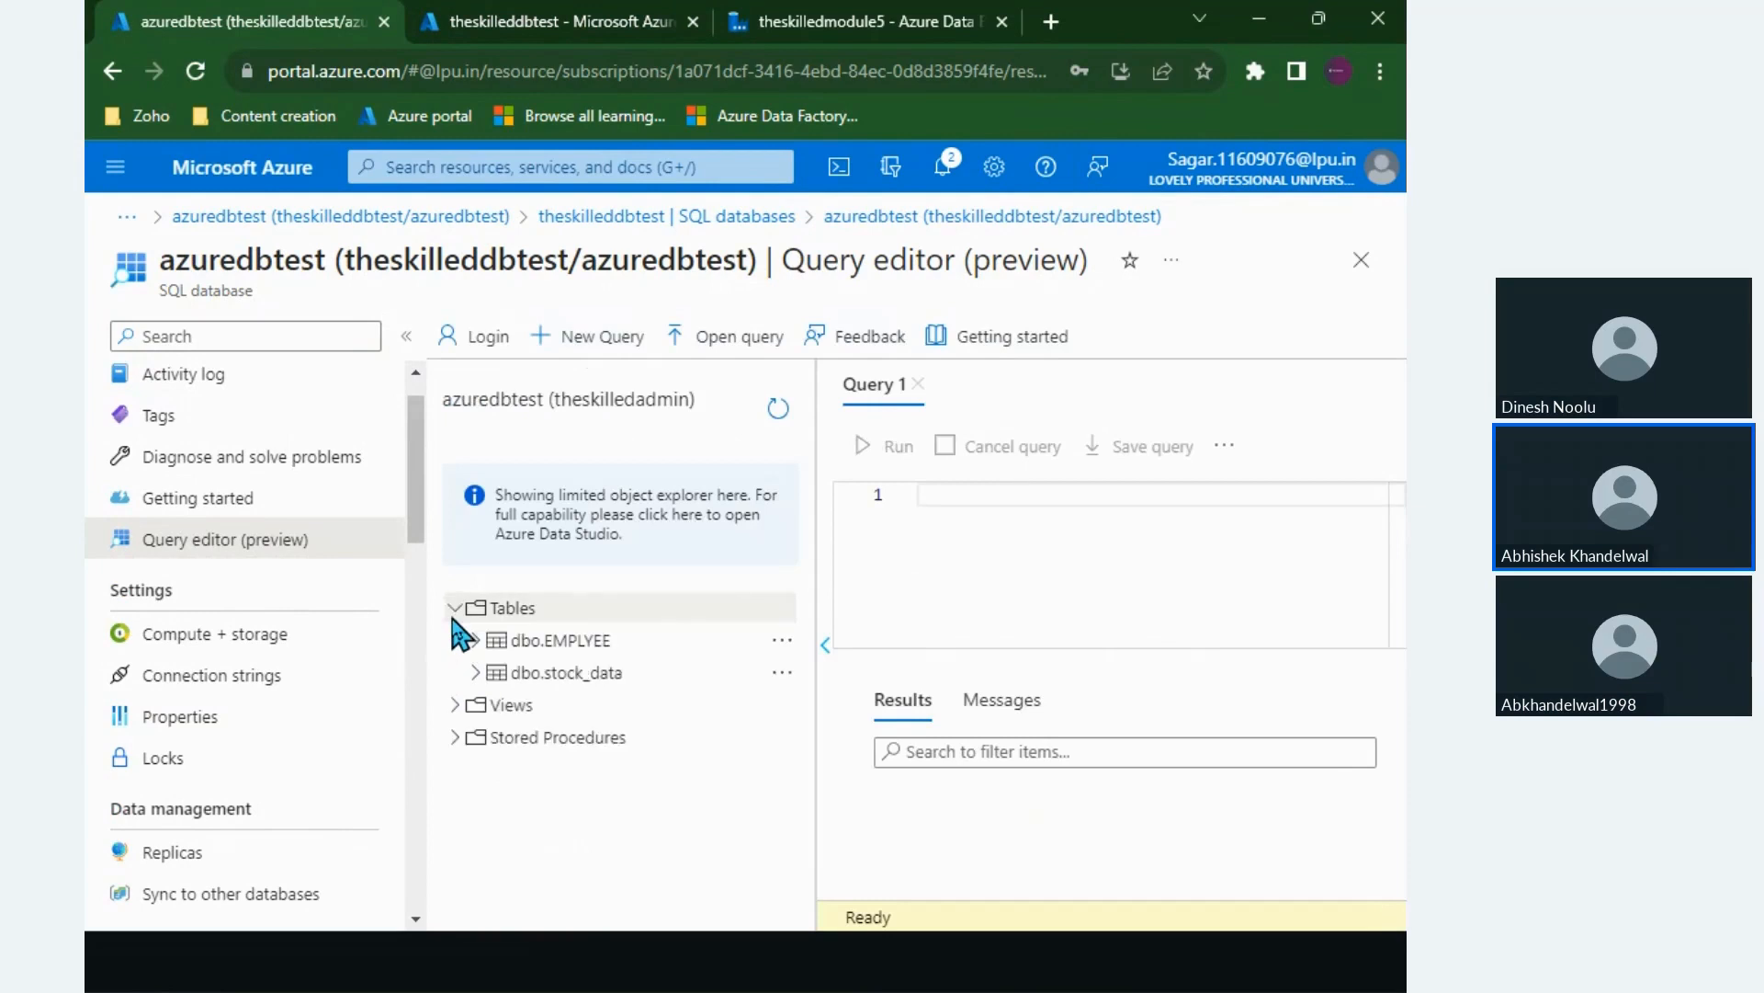
left_click(1030, 576)
type("select ")
type("* fro")
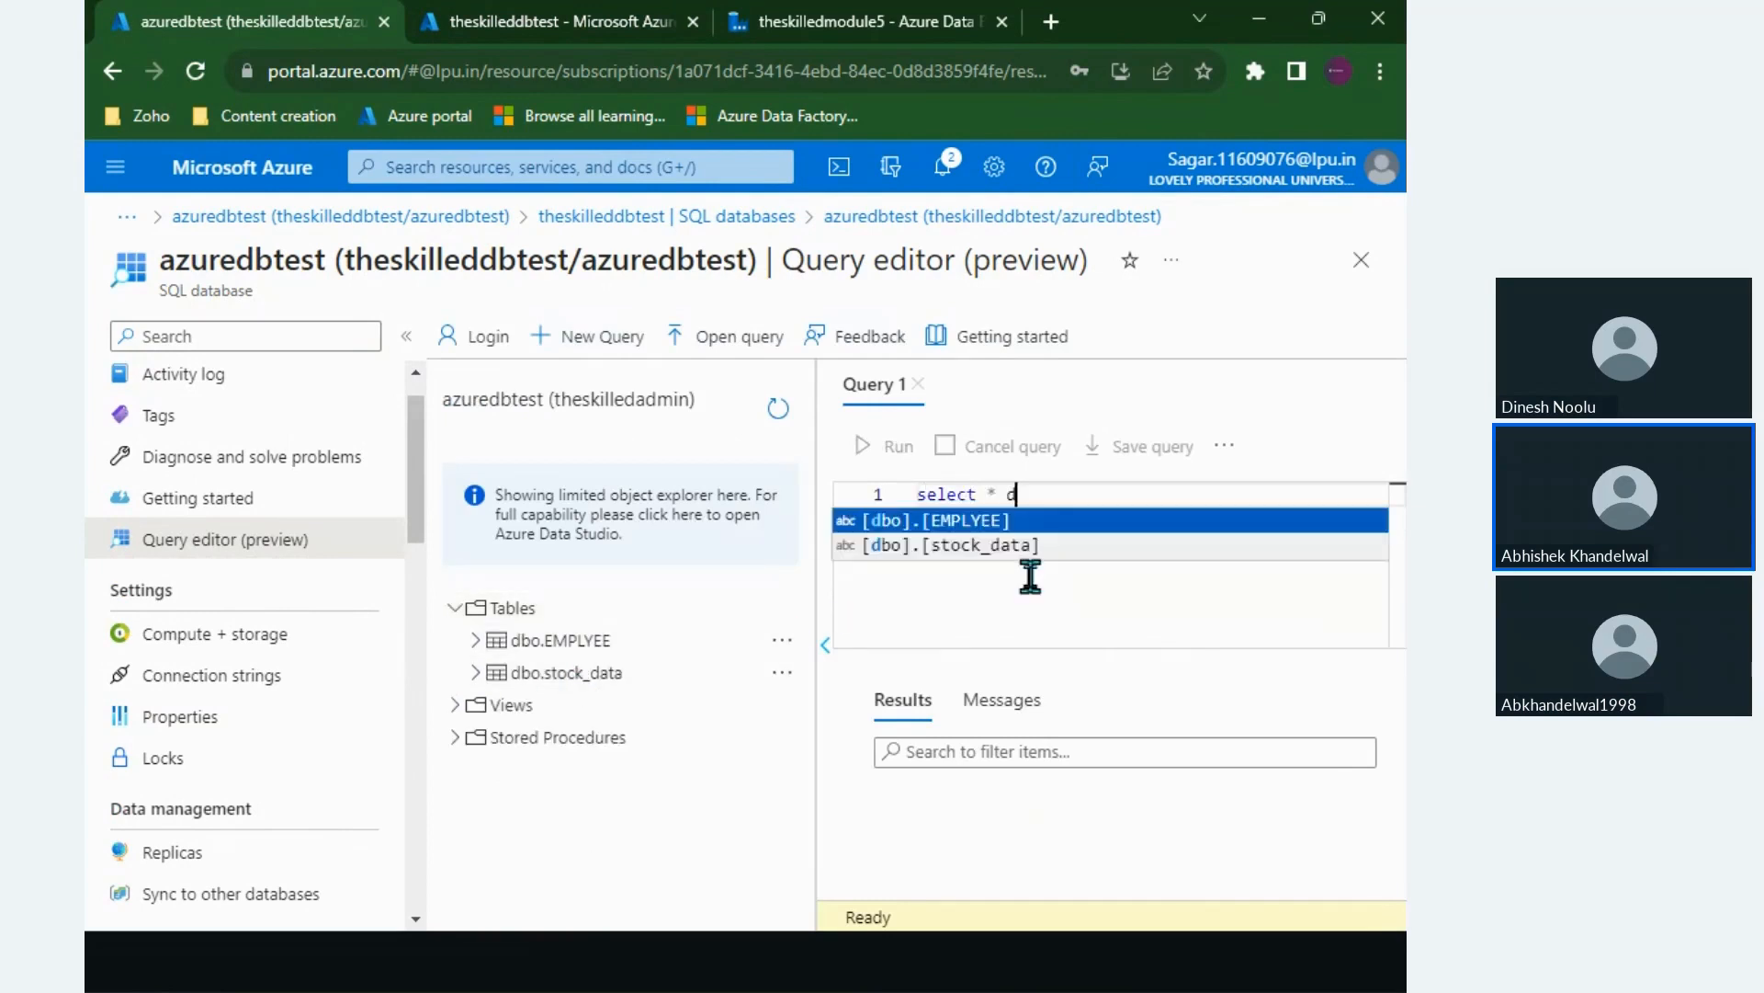
type(" [dbo].[stock_data]")
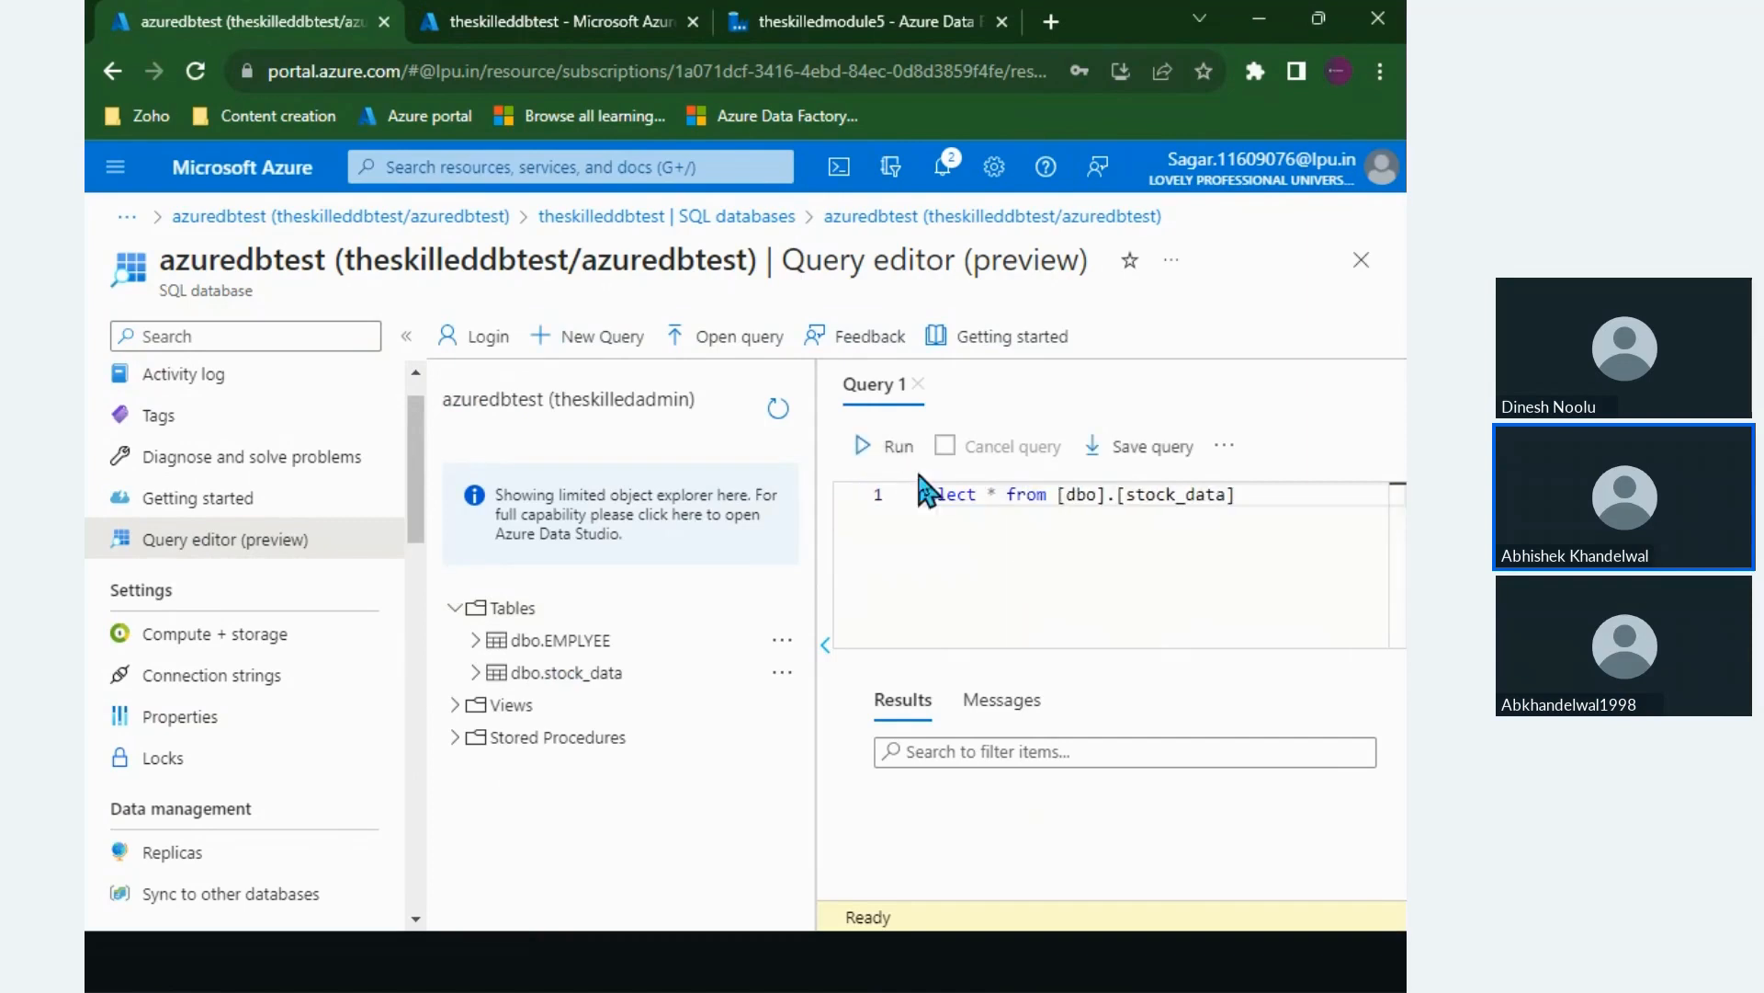
left_click(896, 448)
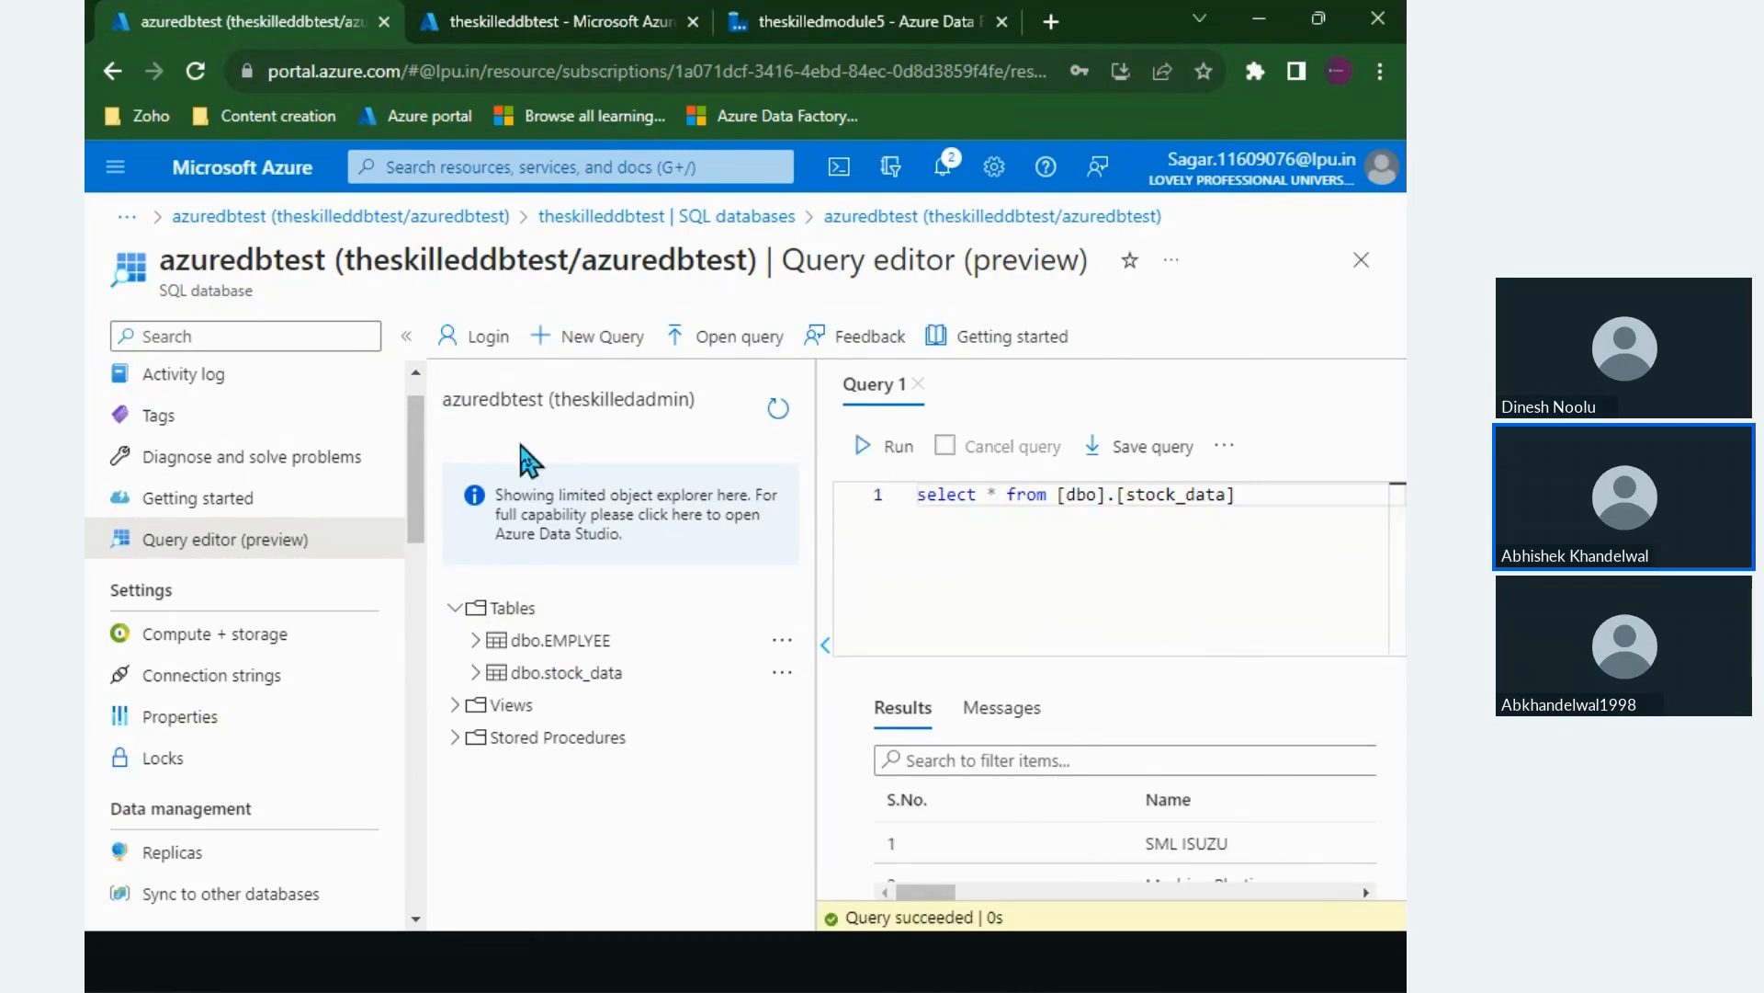
Step: Collapse the object explorer and examine the returned stock_data rows
left_click(823, 649)
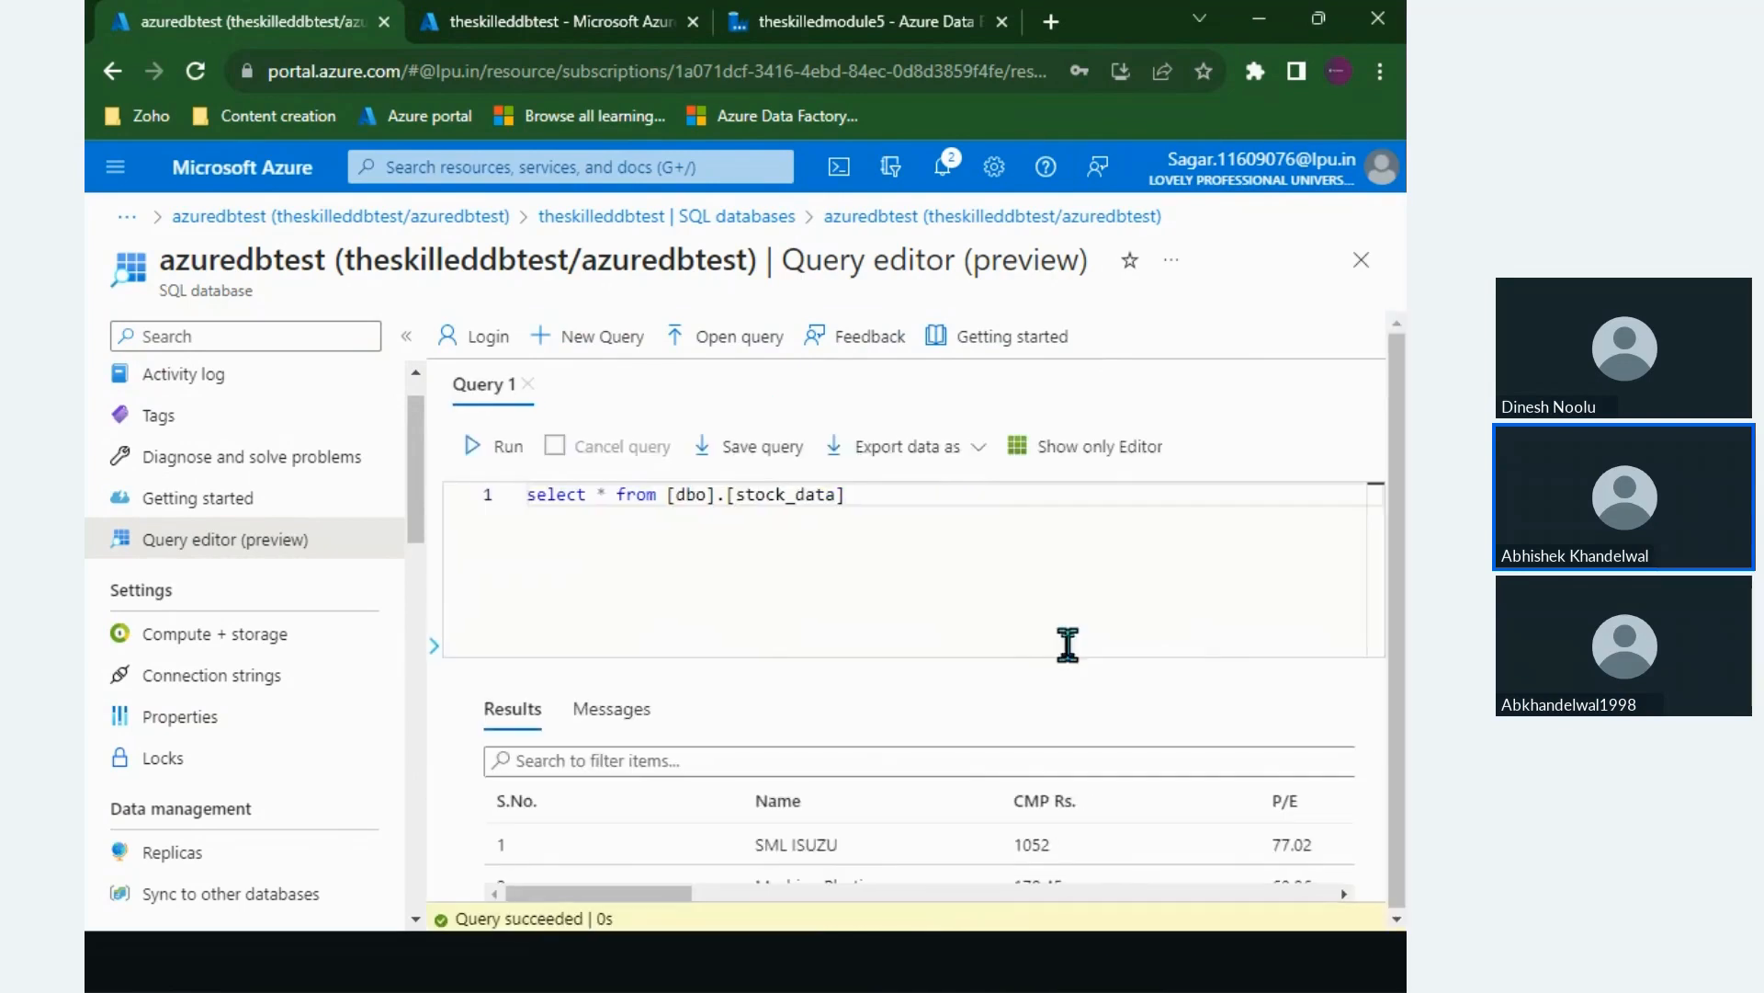
scroll(999, 870, "down", 3)
scroll(999, 870, "down", 5)
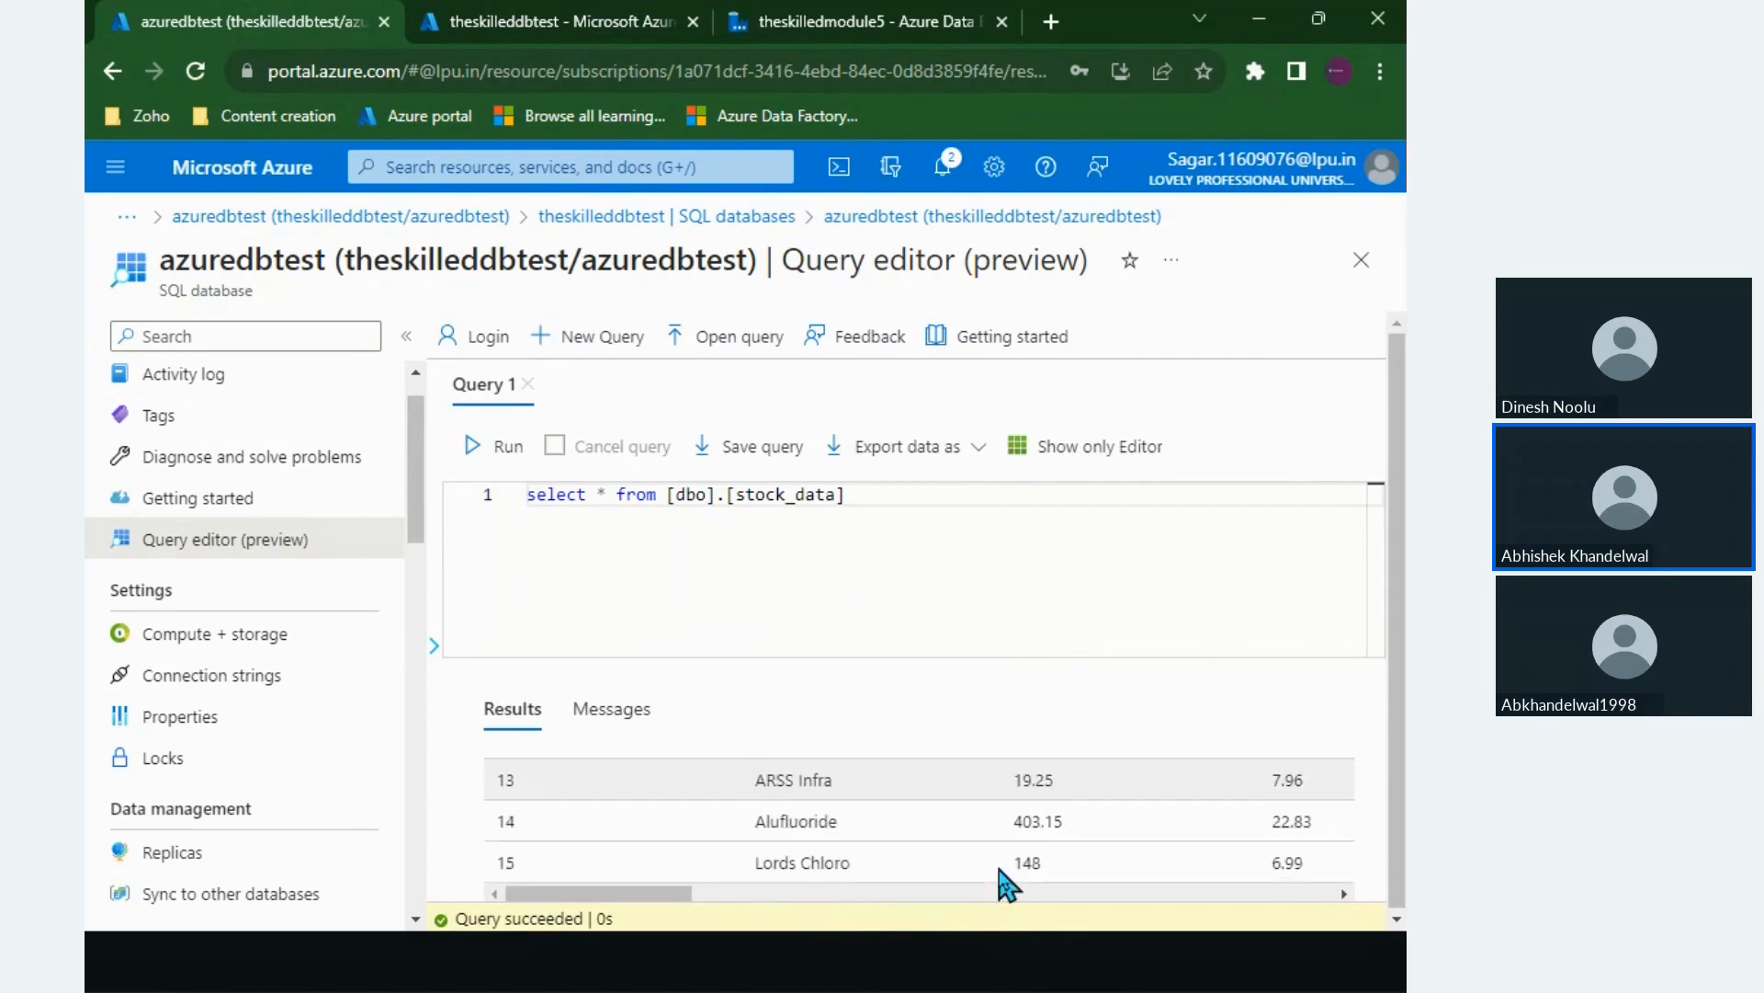
scroll(1000, 869, "up", 7)
left_click_drag(618, 846, 1248, 870)
left_click(965, 846)
scroll(965, 850, "up", 7)
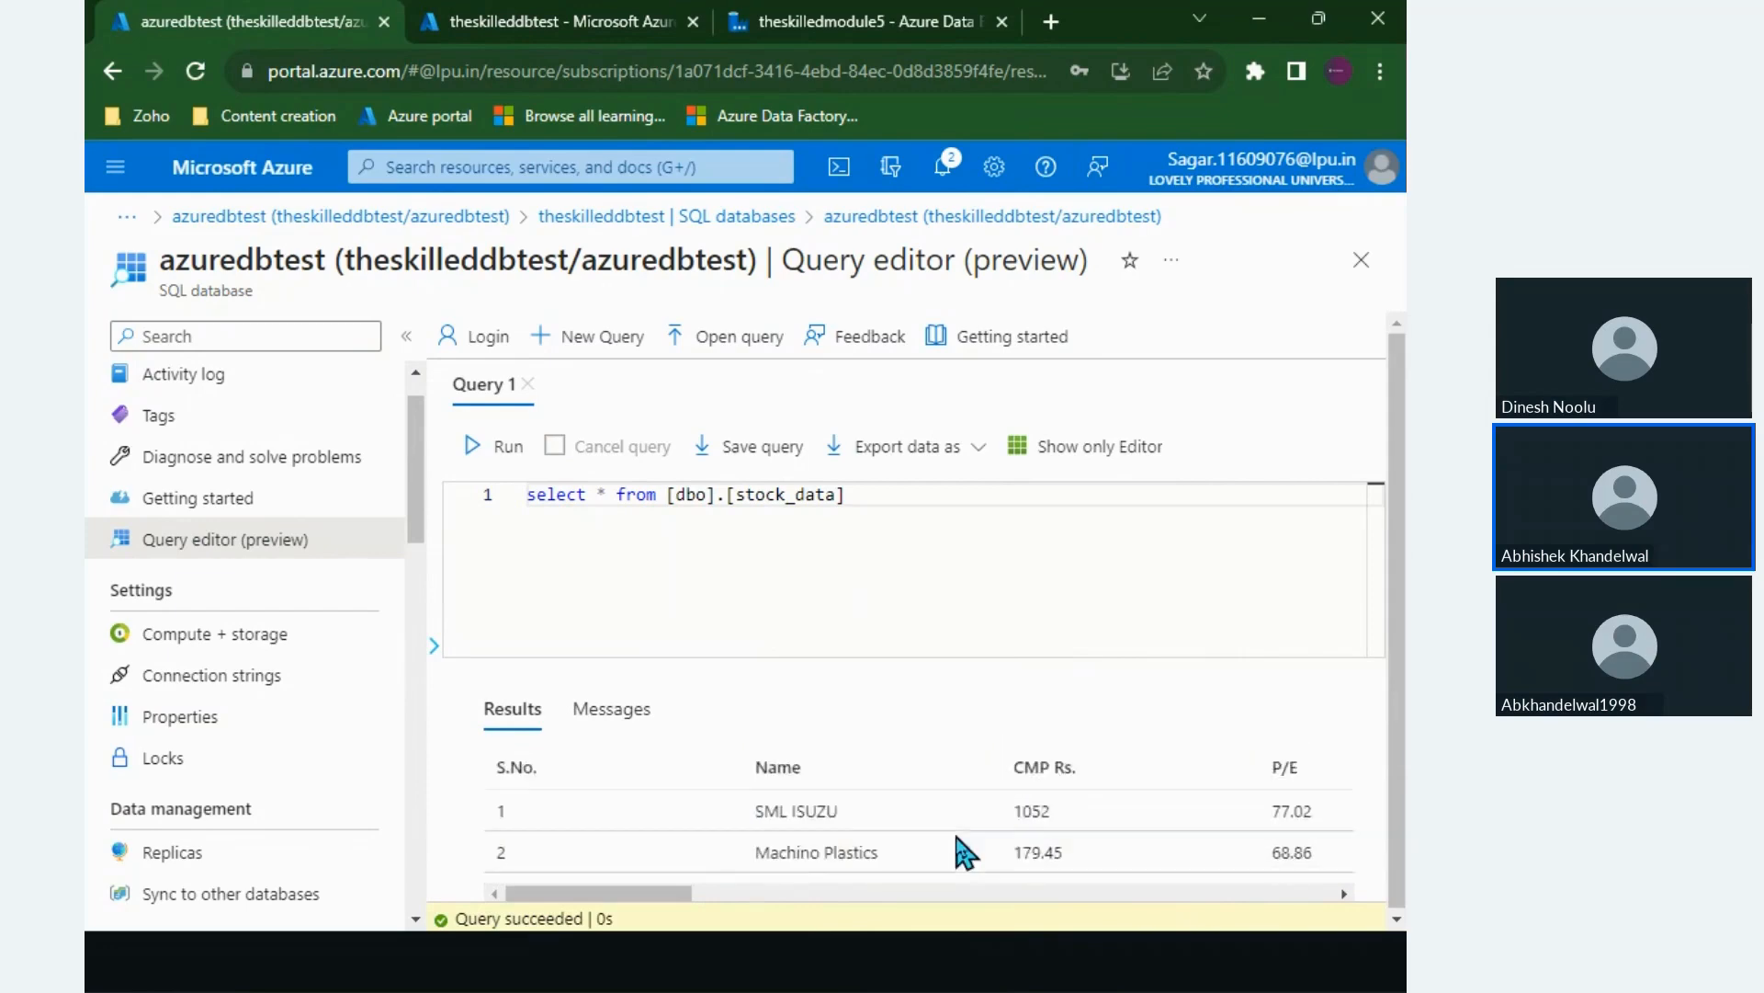
Step: Switch to the copy_adls_sqldb pipeline in Azure Data Factory and set the Copy data1 sink's table option to None
left_click(544, 26)
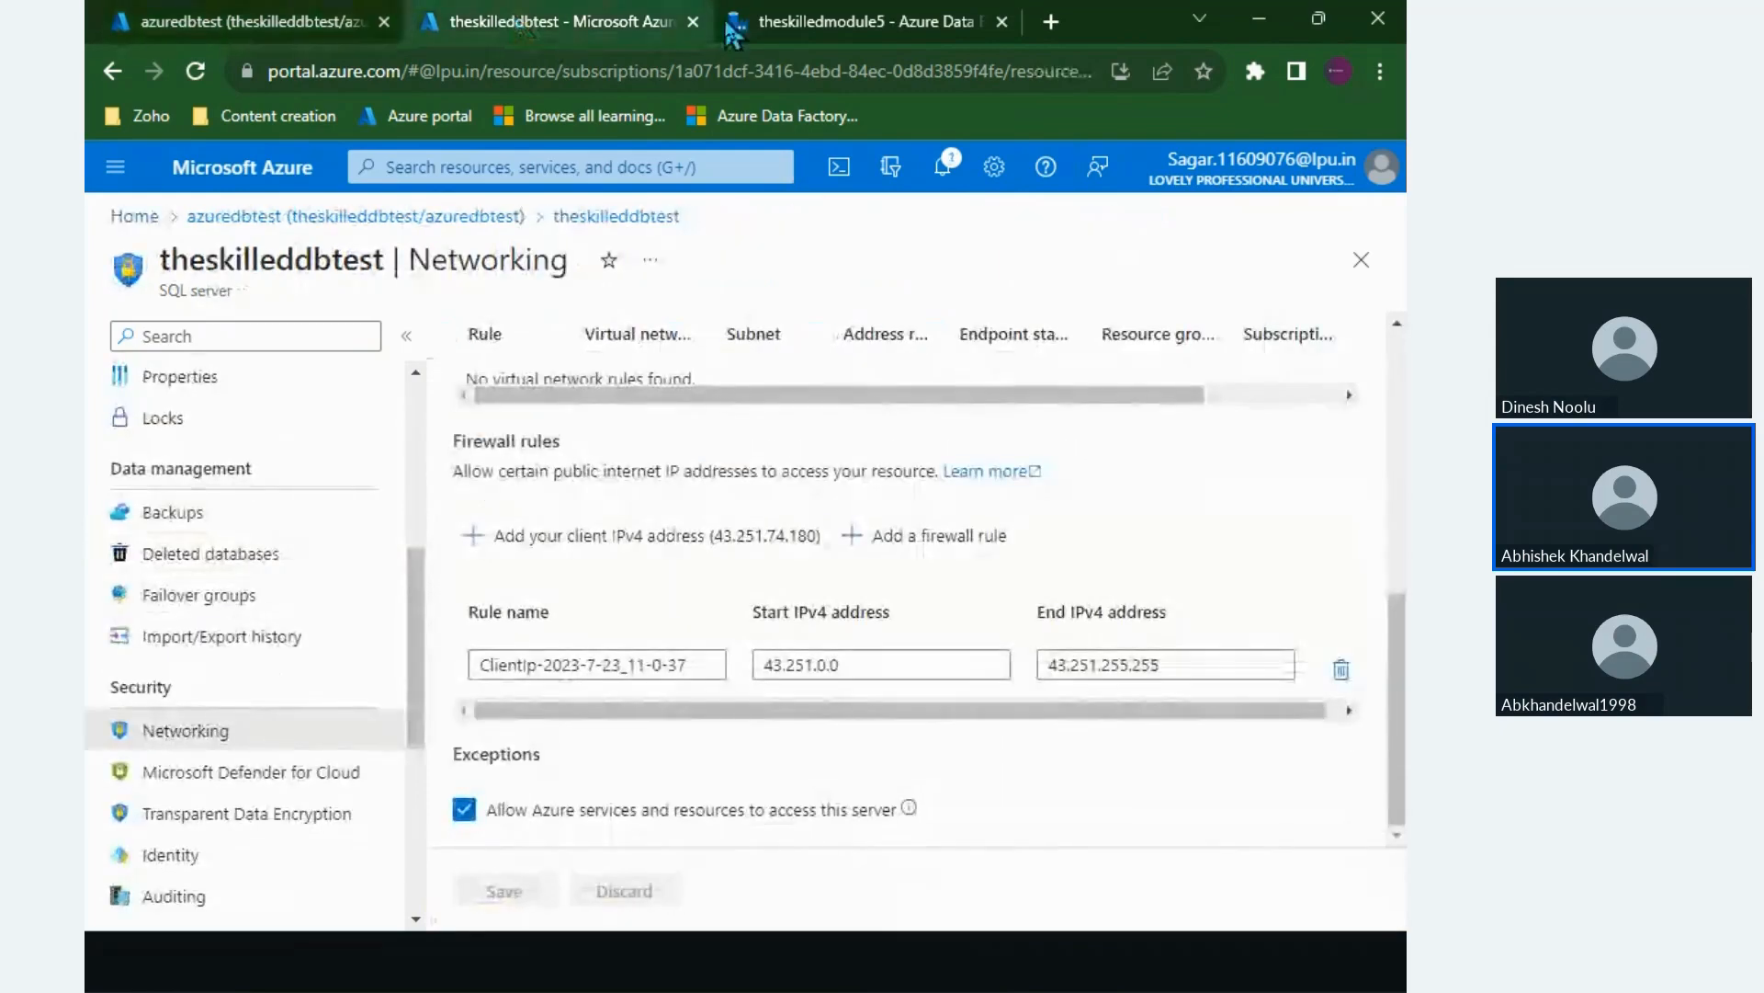
left_click(772, 27)
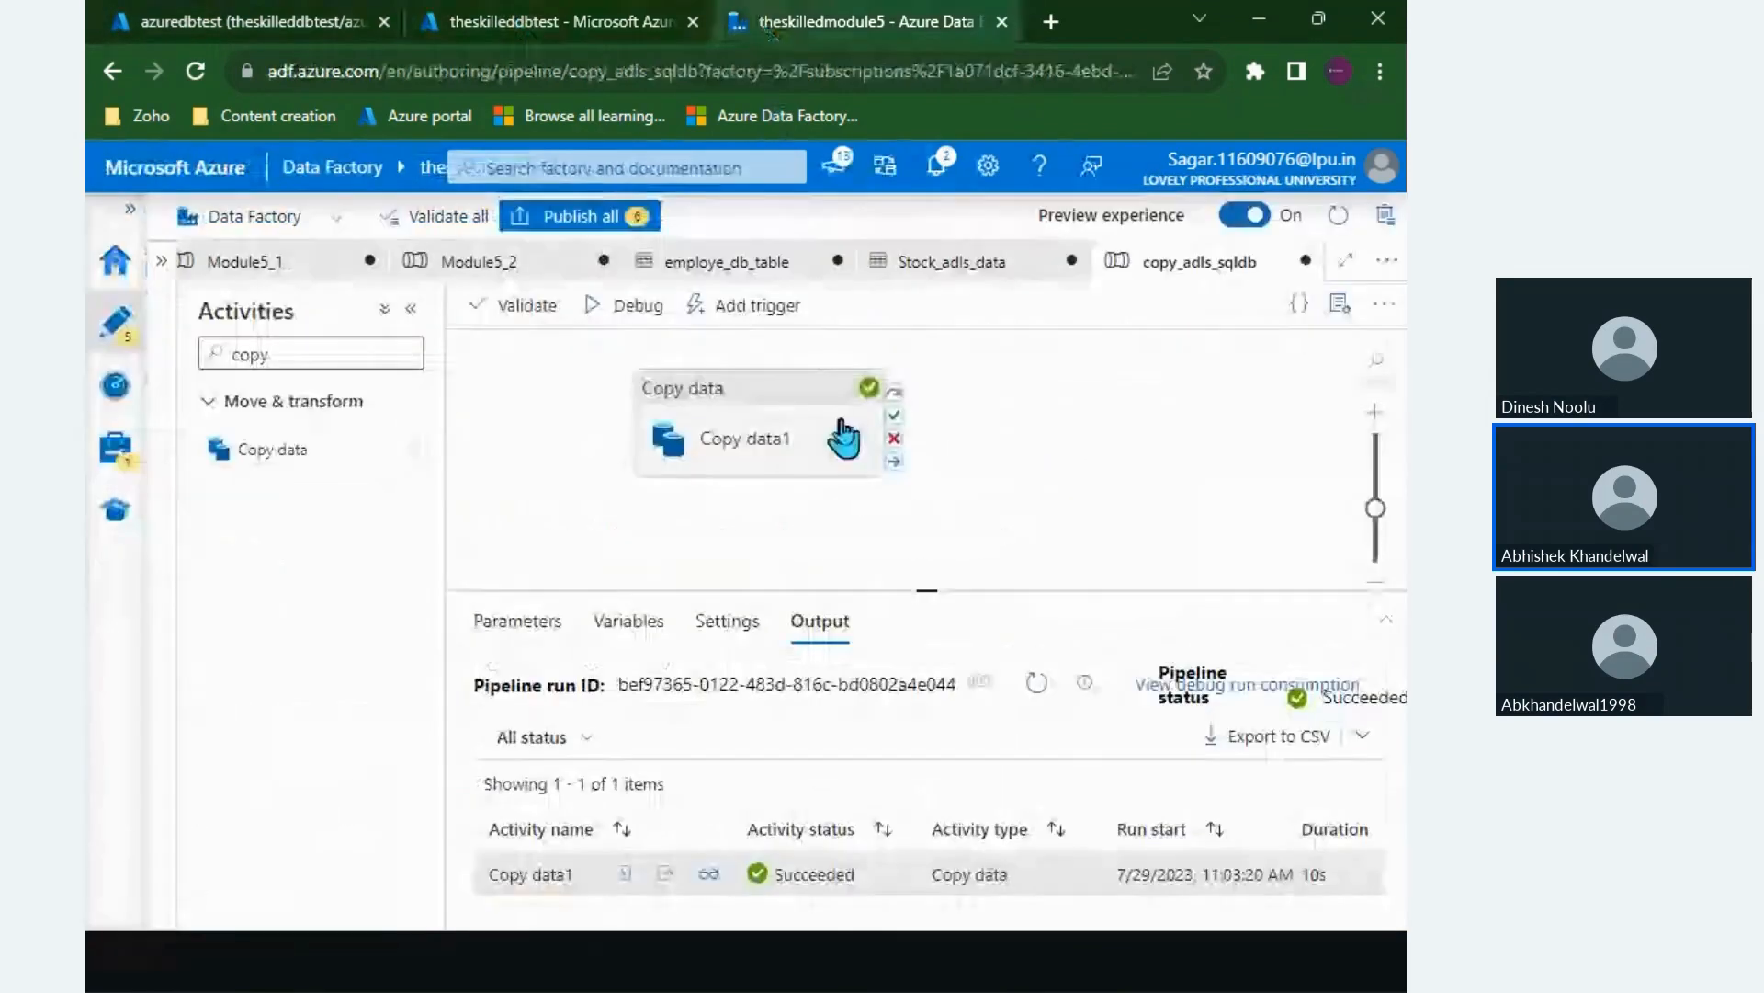
left_click(795, 445)
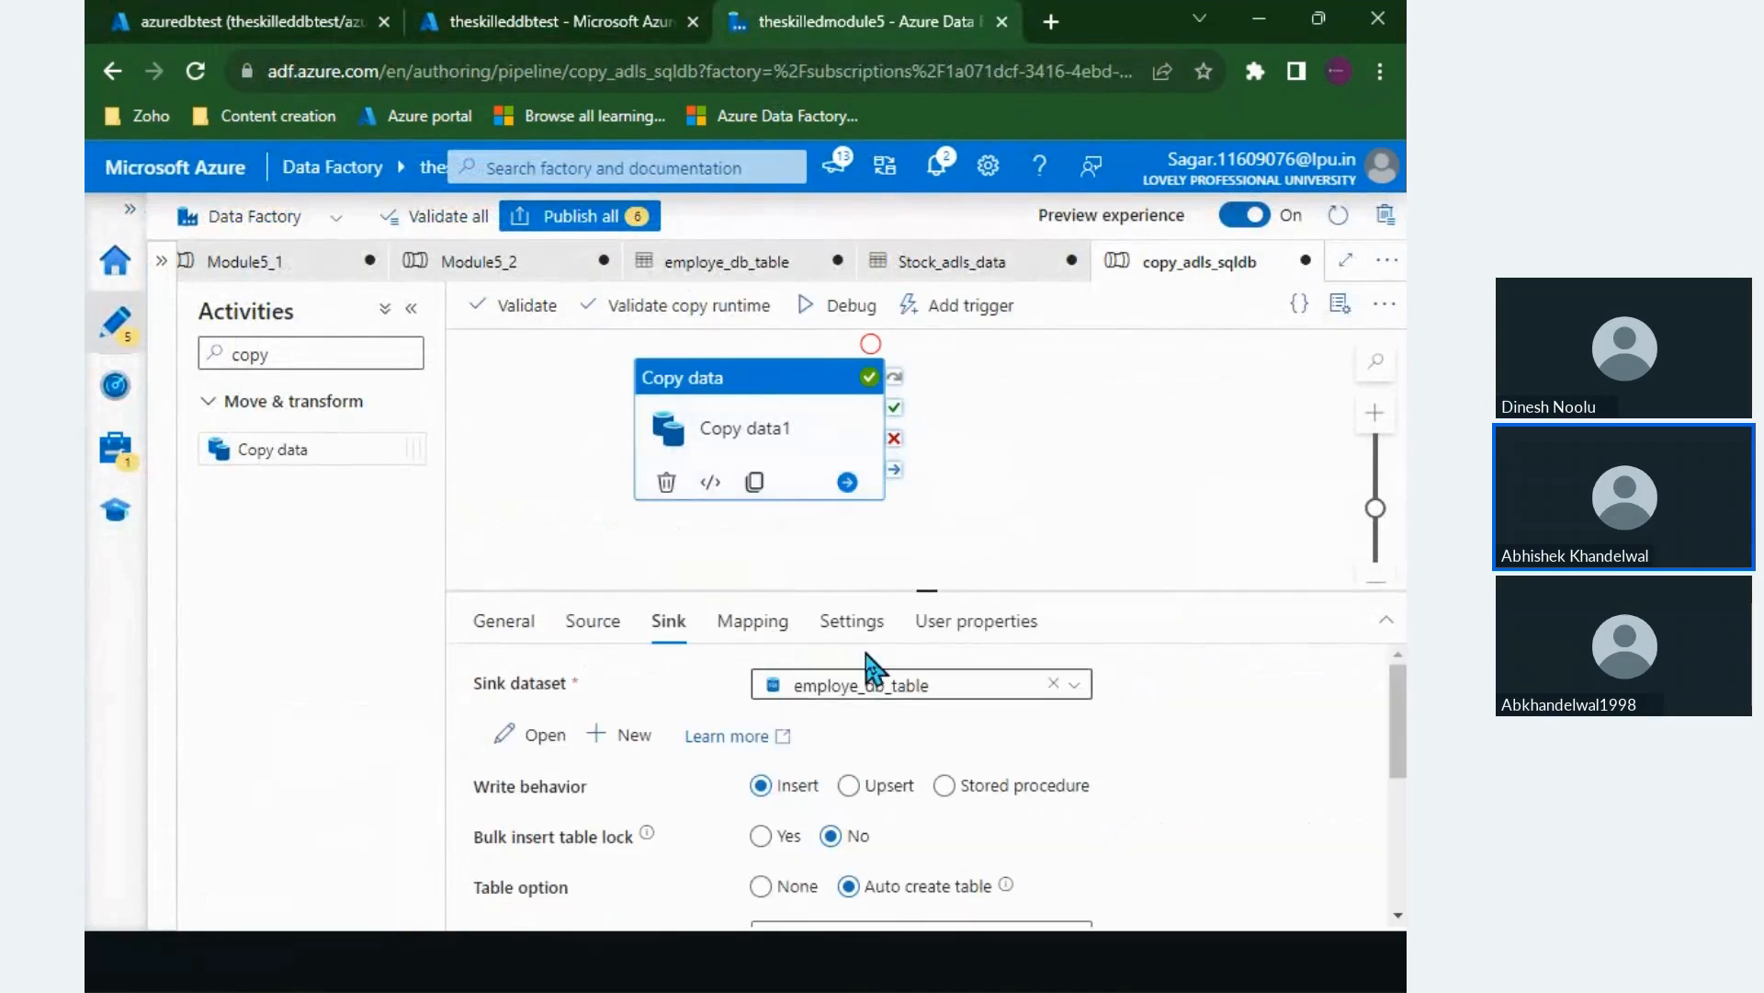
scroll(965, 828, "down", 1)
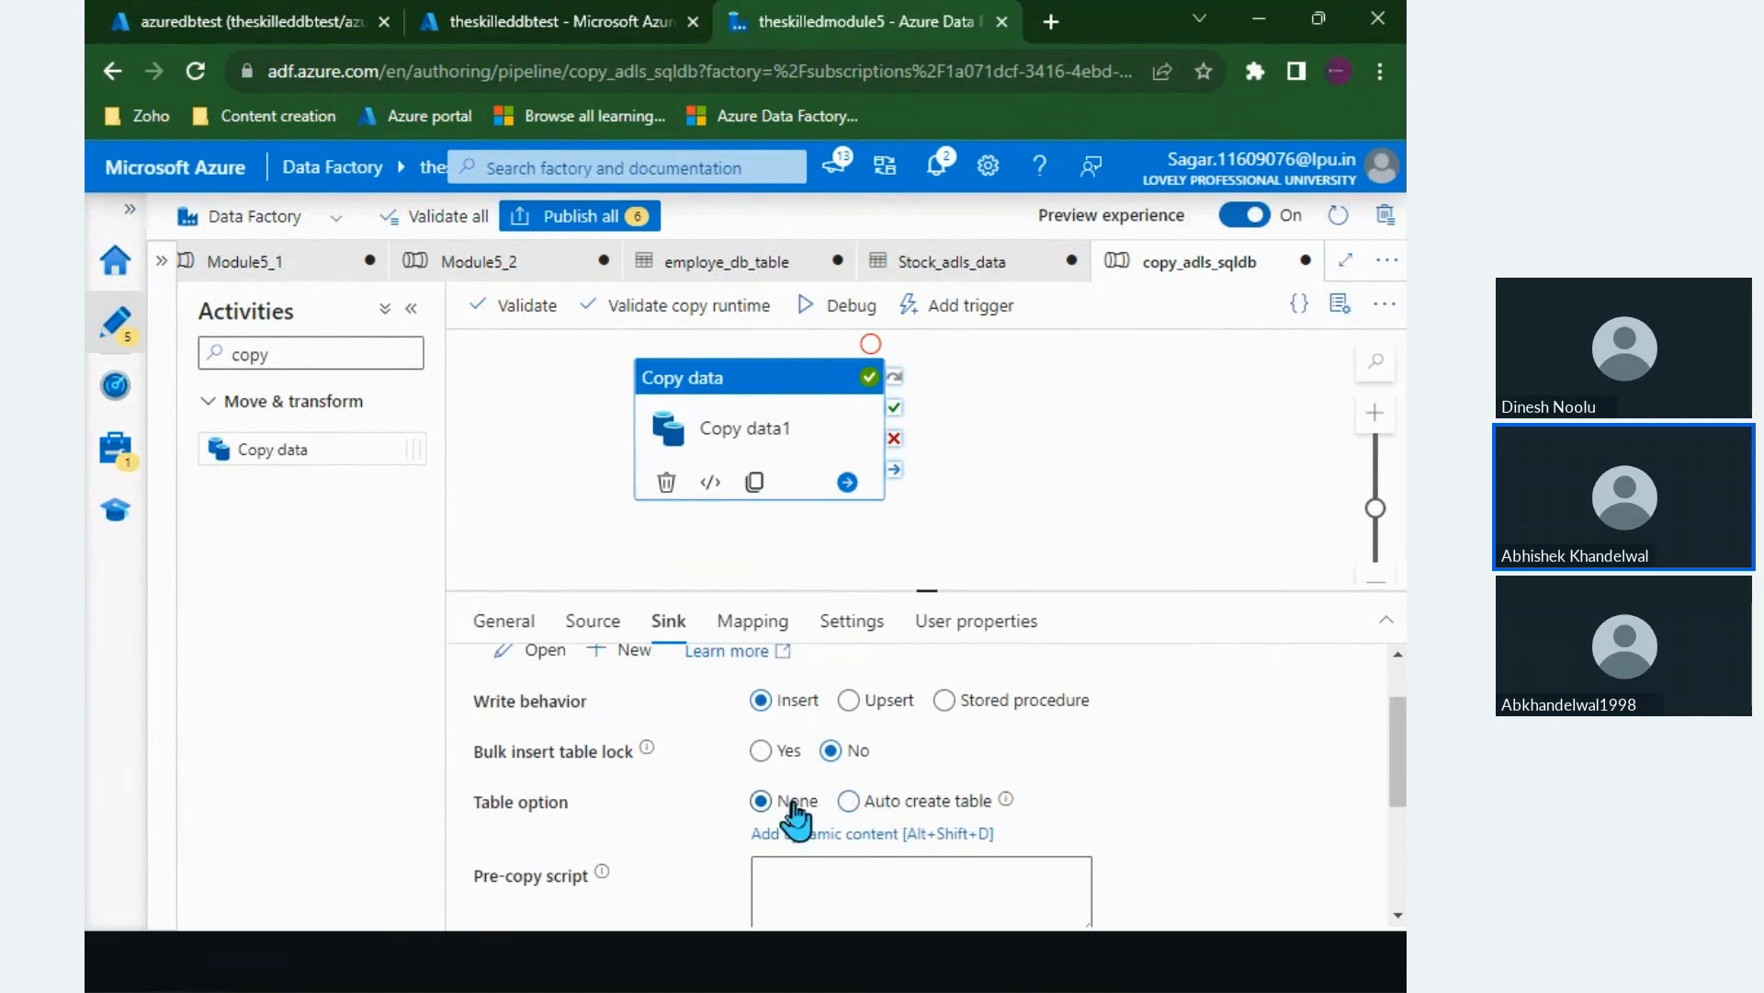
scroll(865, 797, "down", 1)
Step: Draft the pre-copy script CREATE TABLE STOCK_DATA (ID, INT, NAME) for the sink and clear it again
left_click(865, 798)
scroll(864, 800, "up", 1)
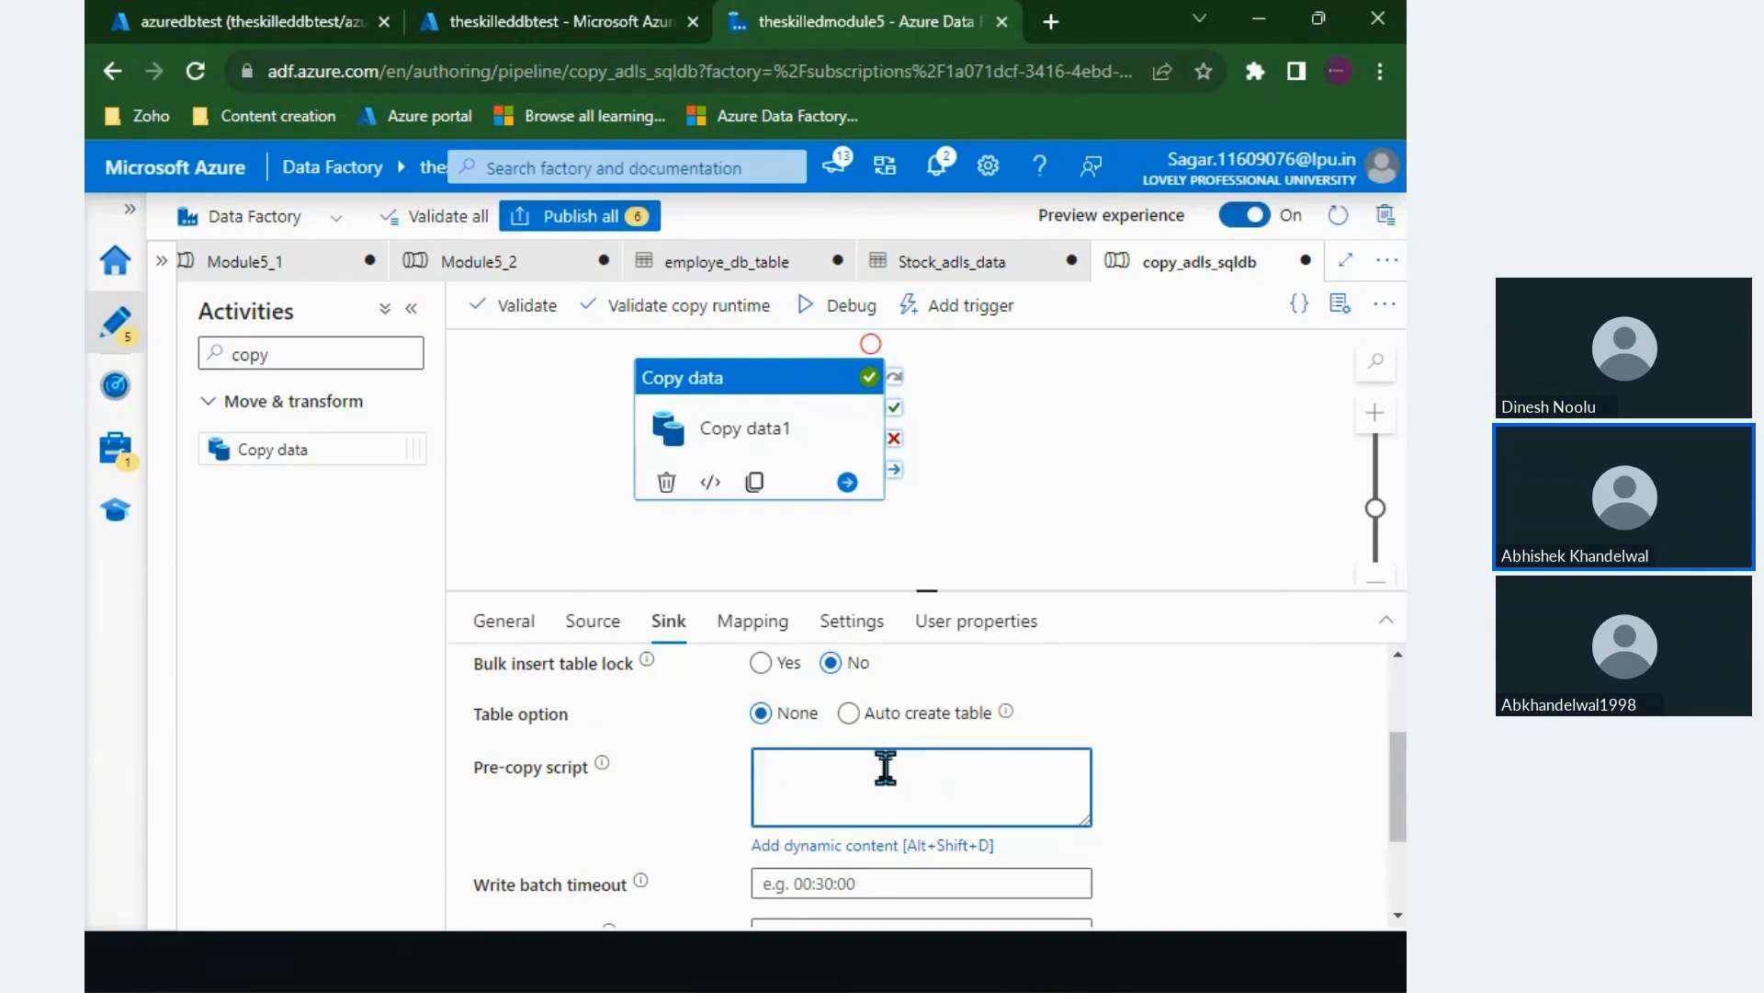
type("REATE TABLE STOCK")
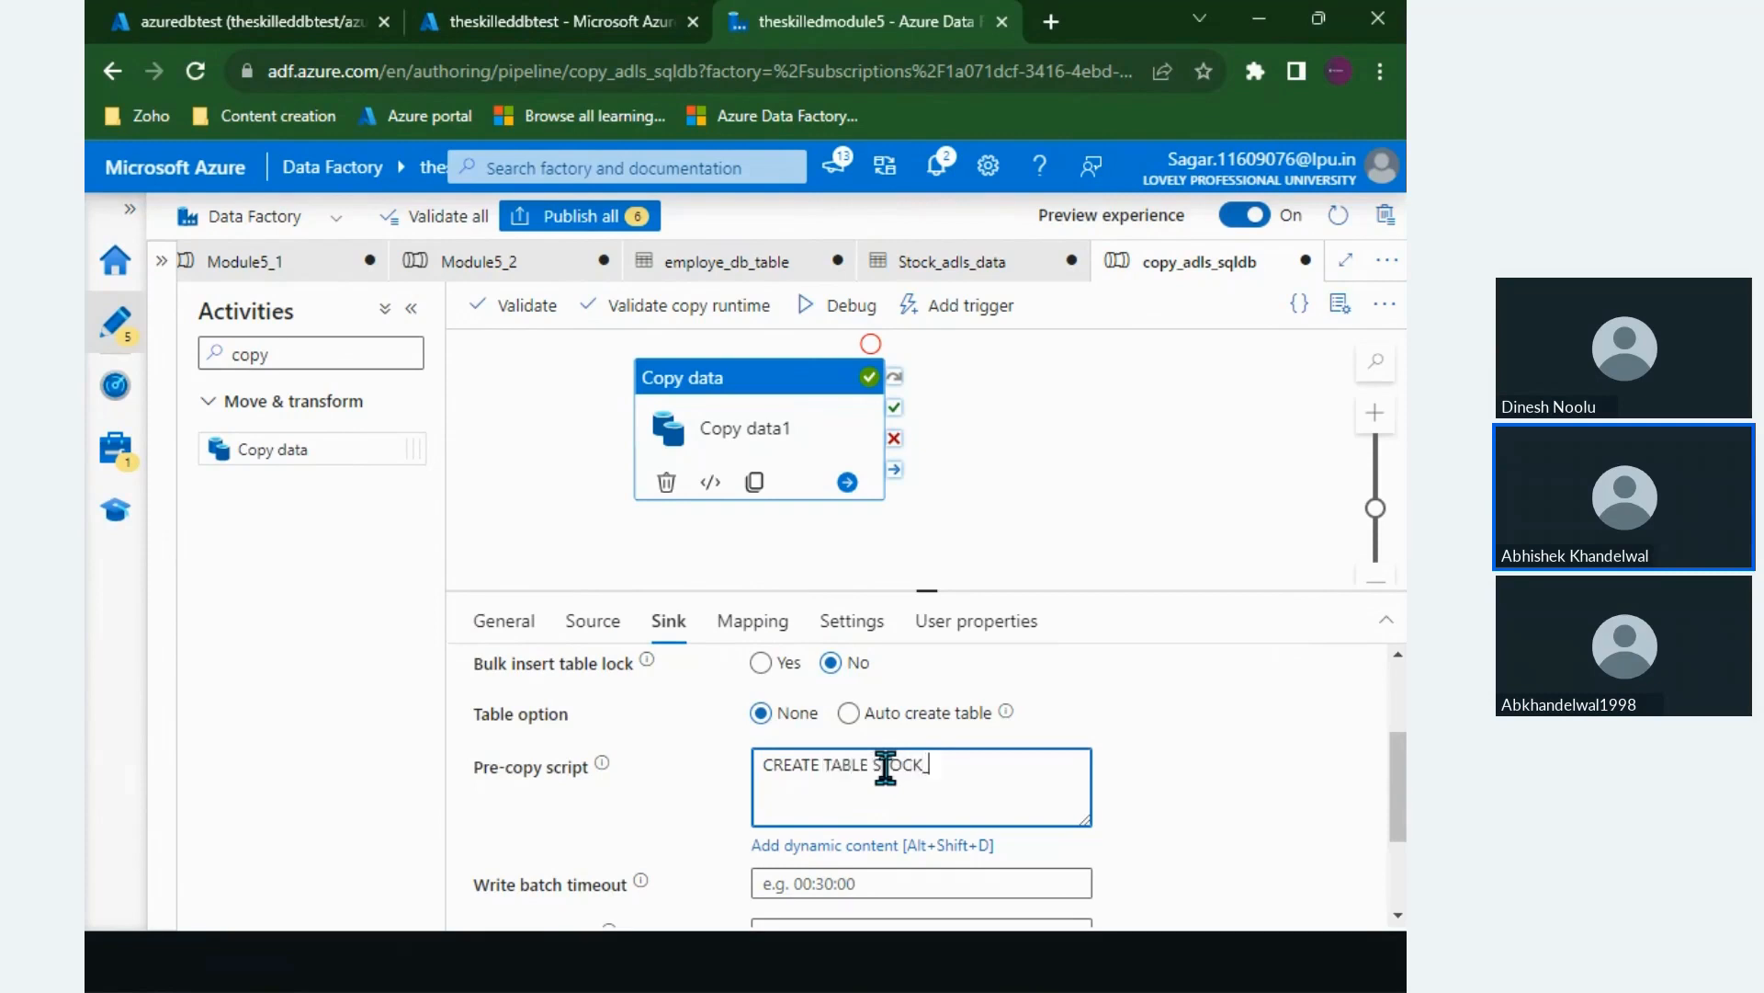
type("_DATA")
key("Return")
type("(ID, I")
key("BackSpace")
type("INT, NAME)")
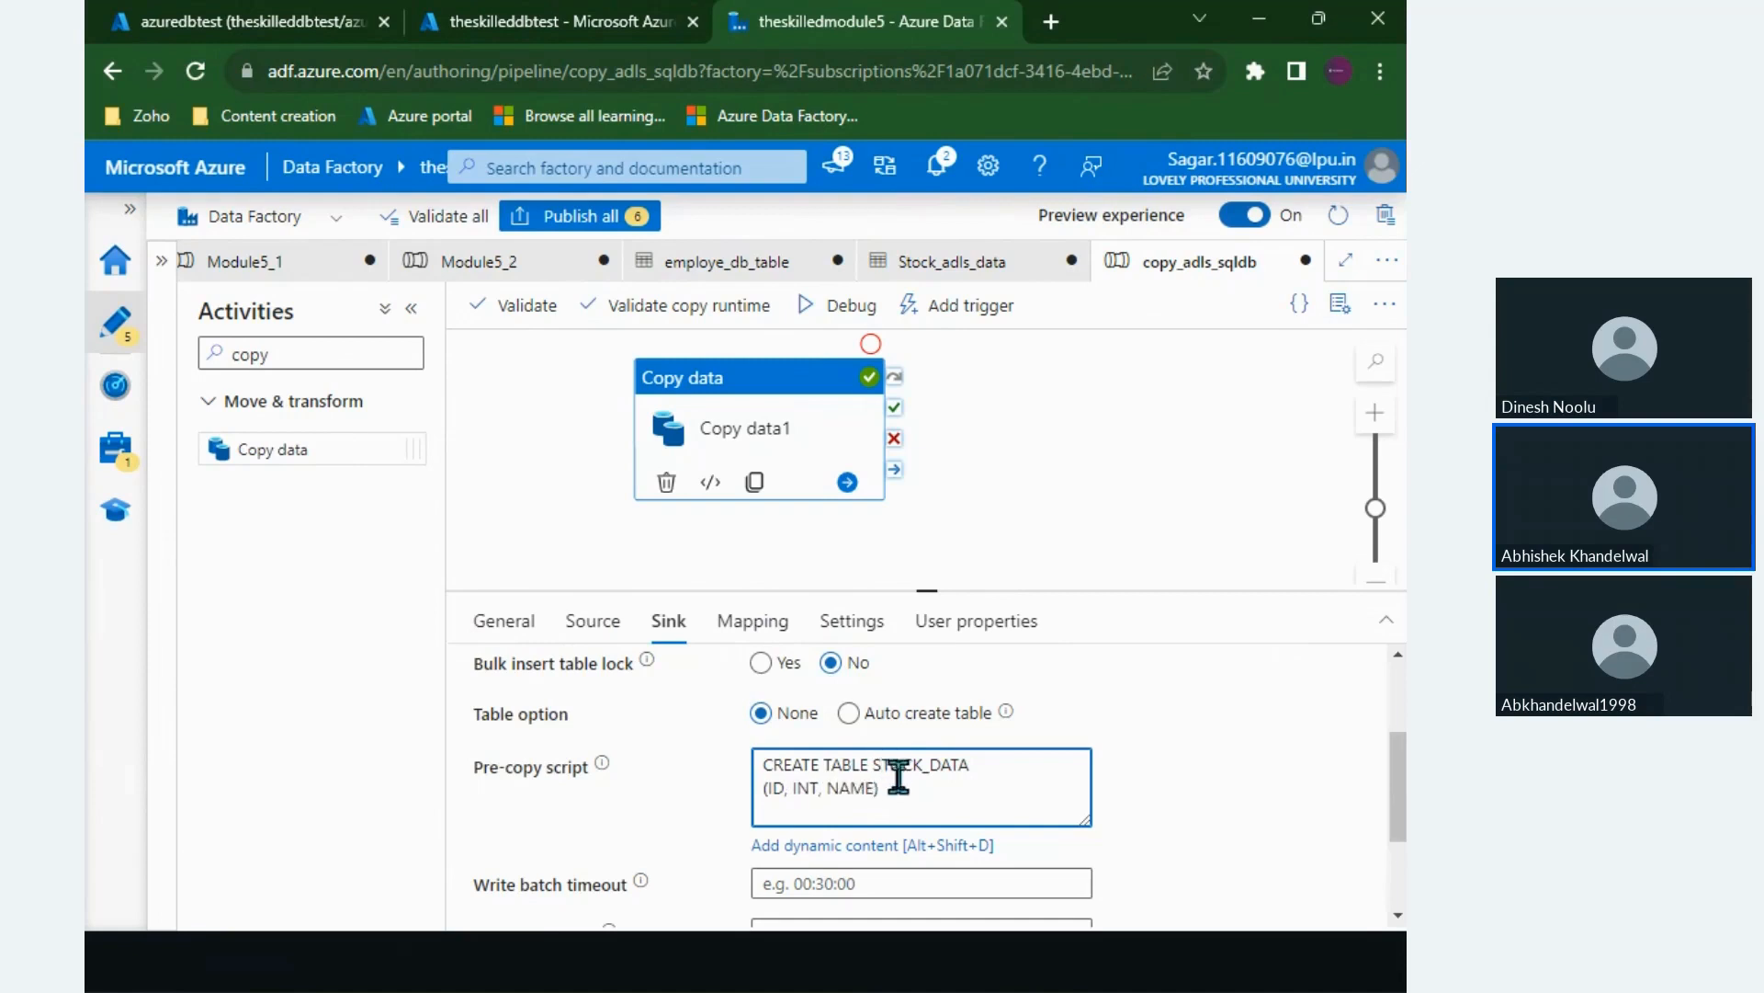
key("ctrl+a")
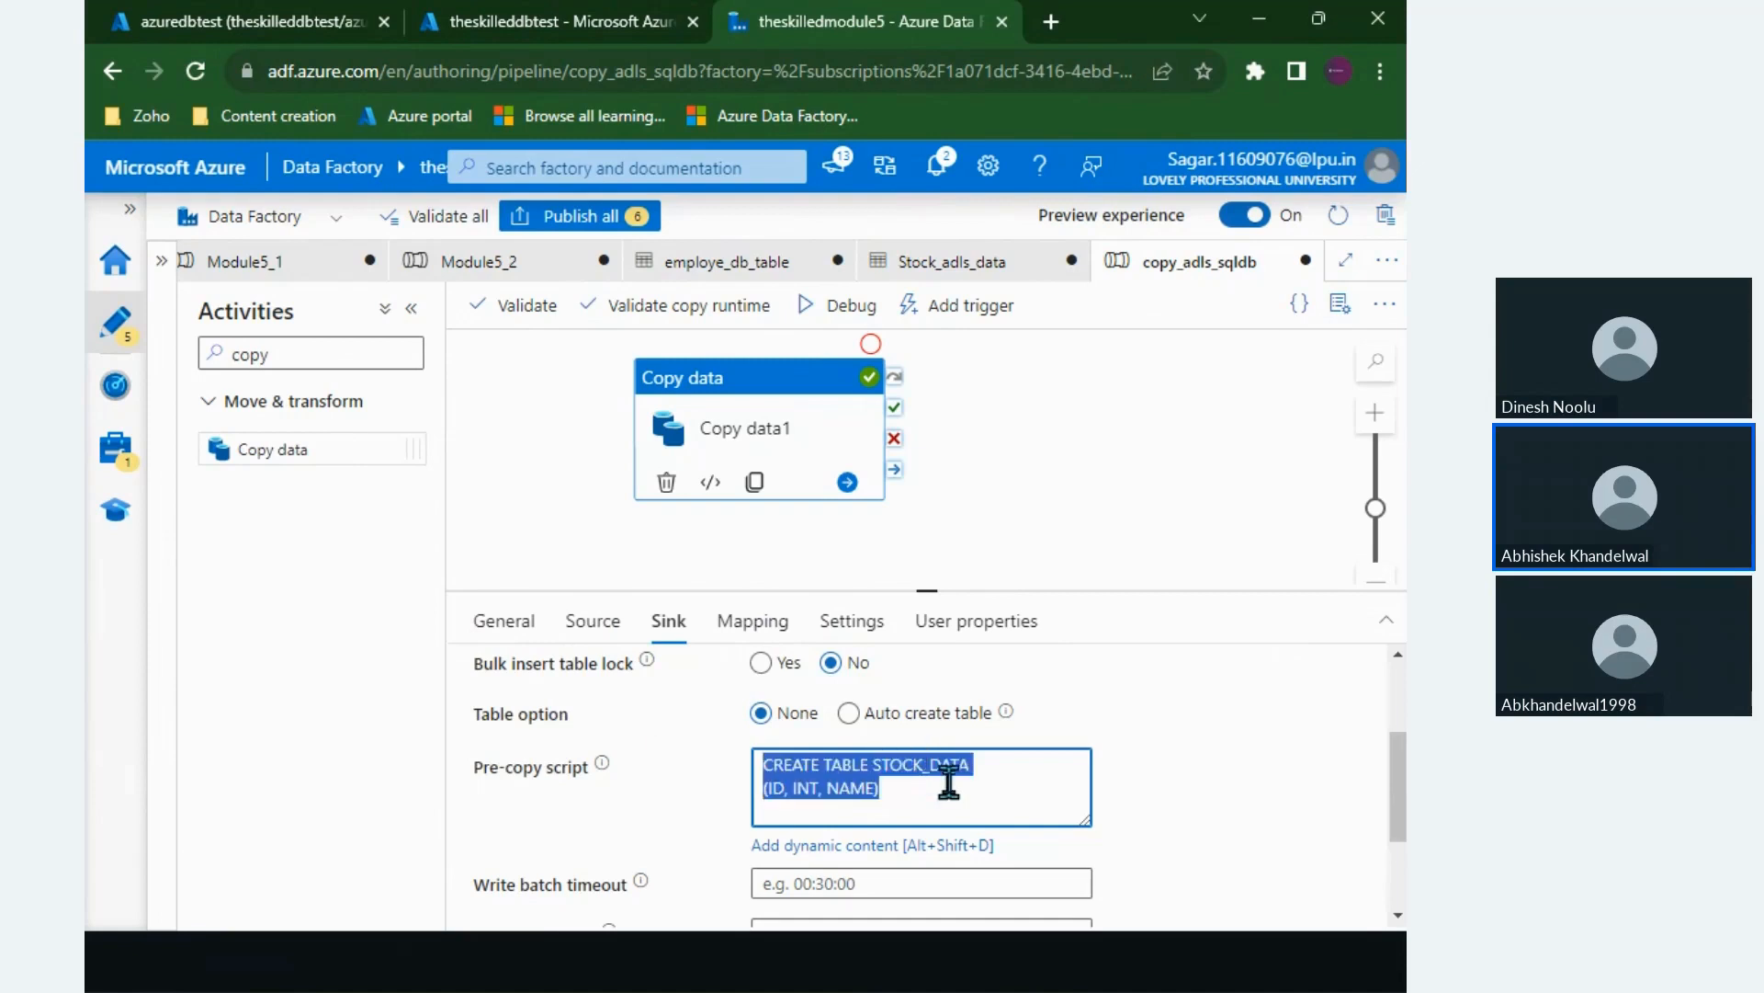
key("BackSpace")
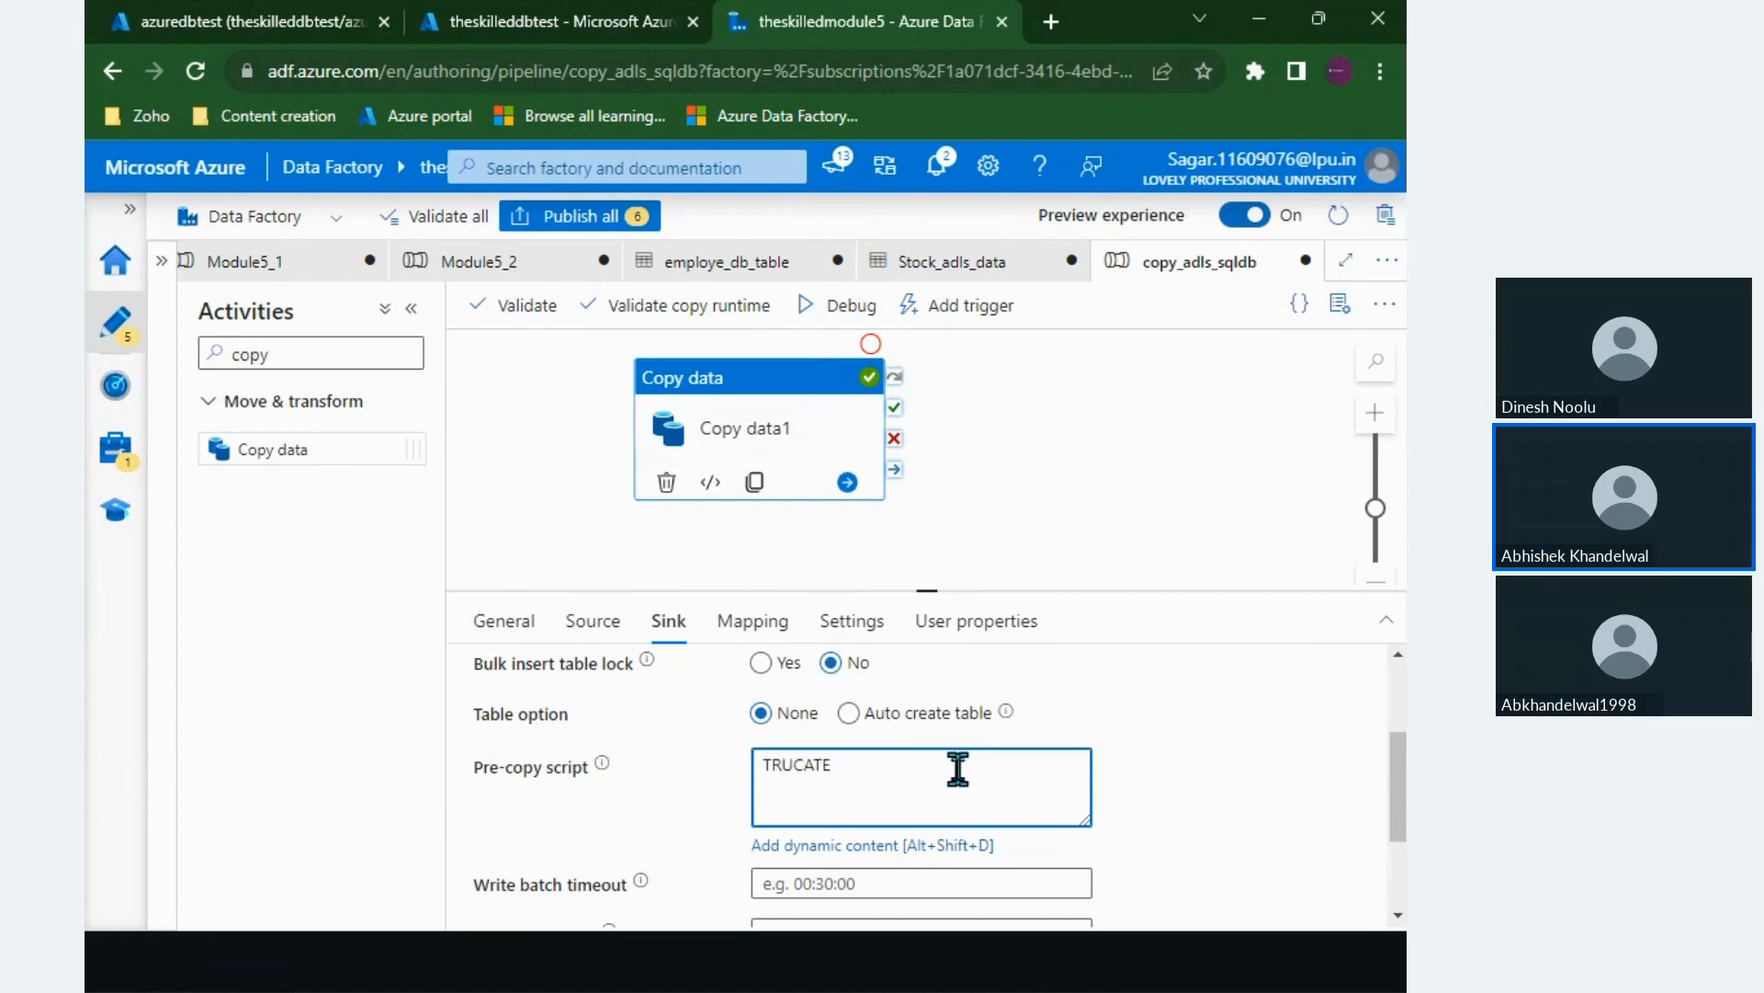
Step: Enter TRUCATE TABLE stock_data; as the sink's pre-copy script, taking the table name from the query editor, and start a debug run
type("TABLE")
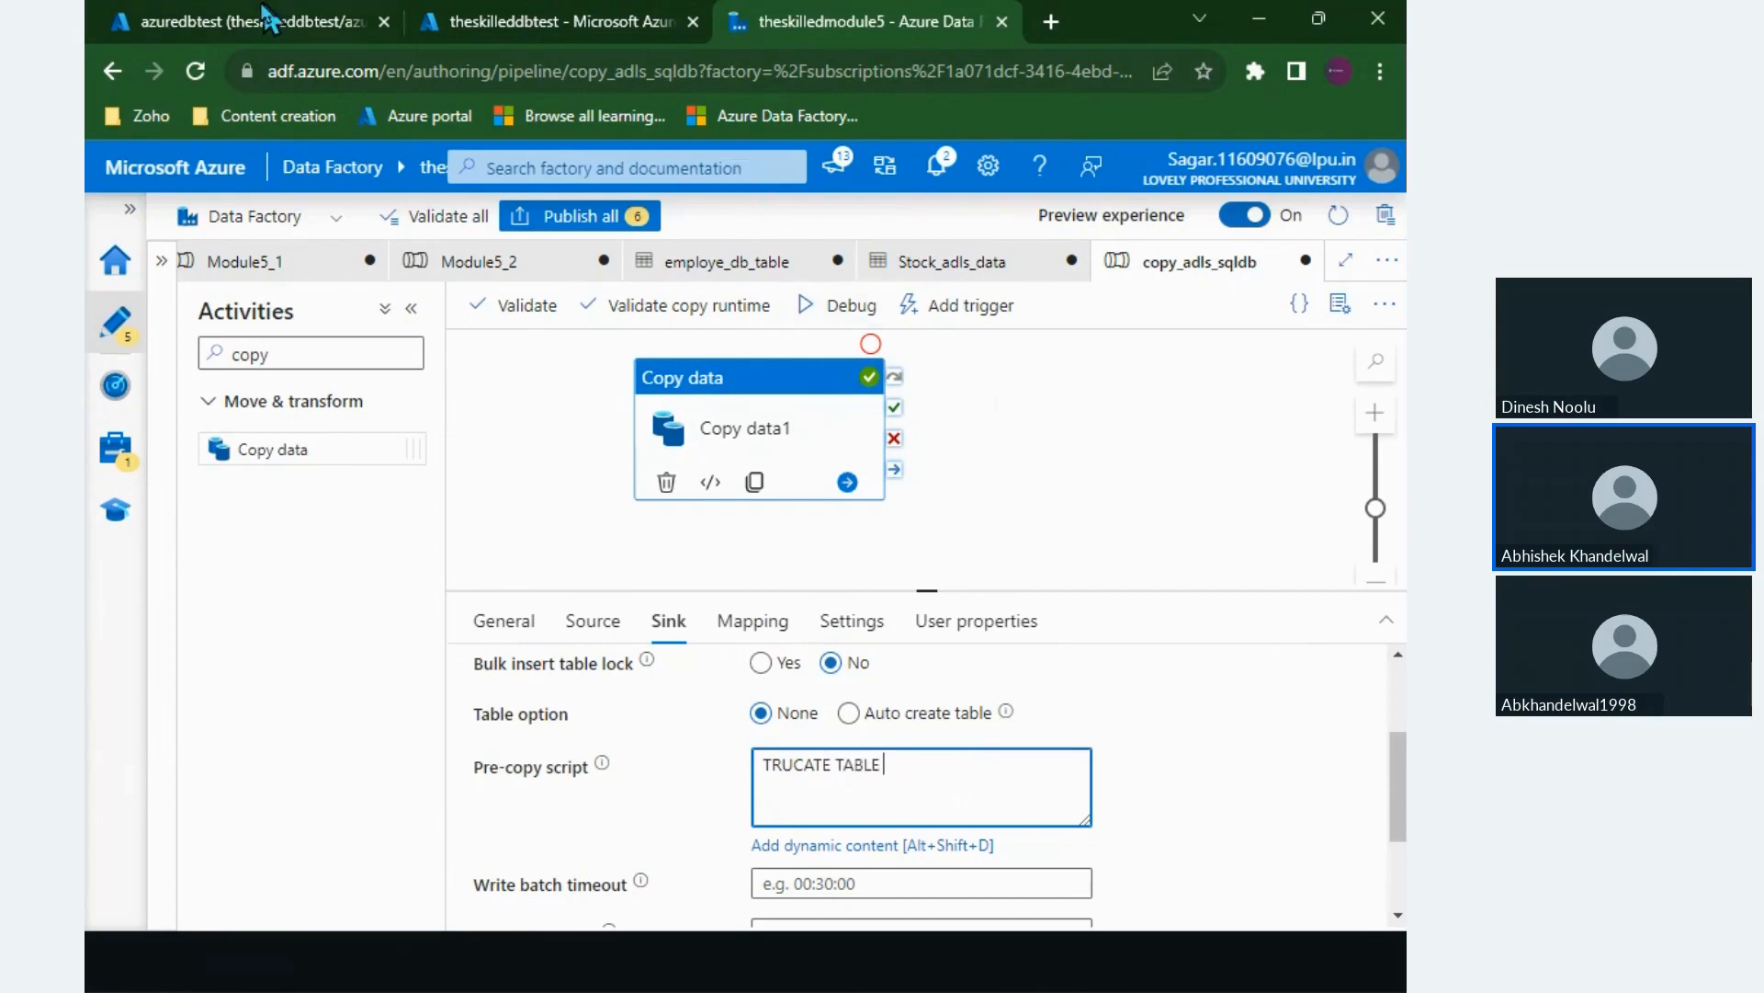
left_click(219, 21)
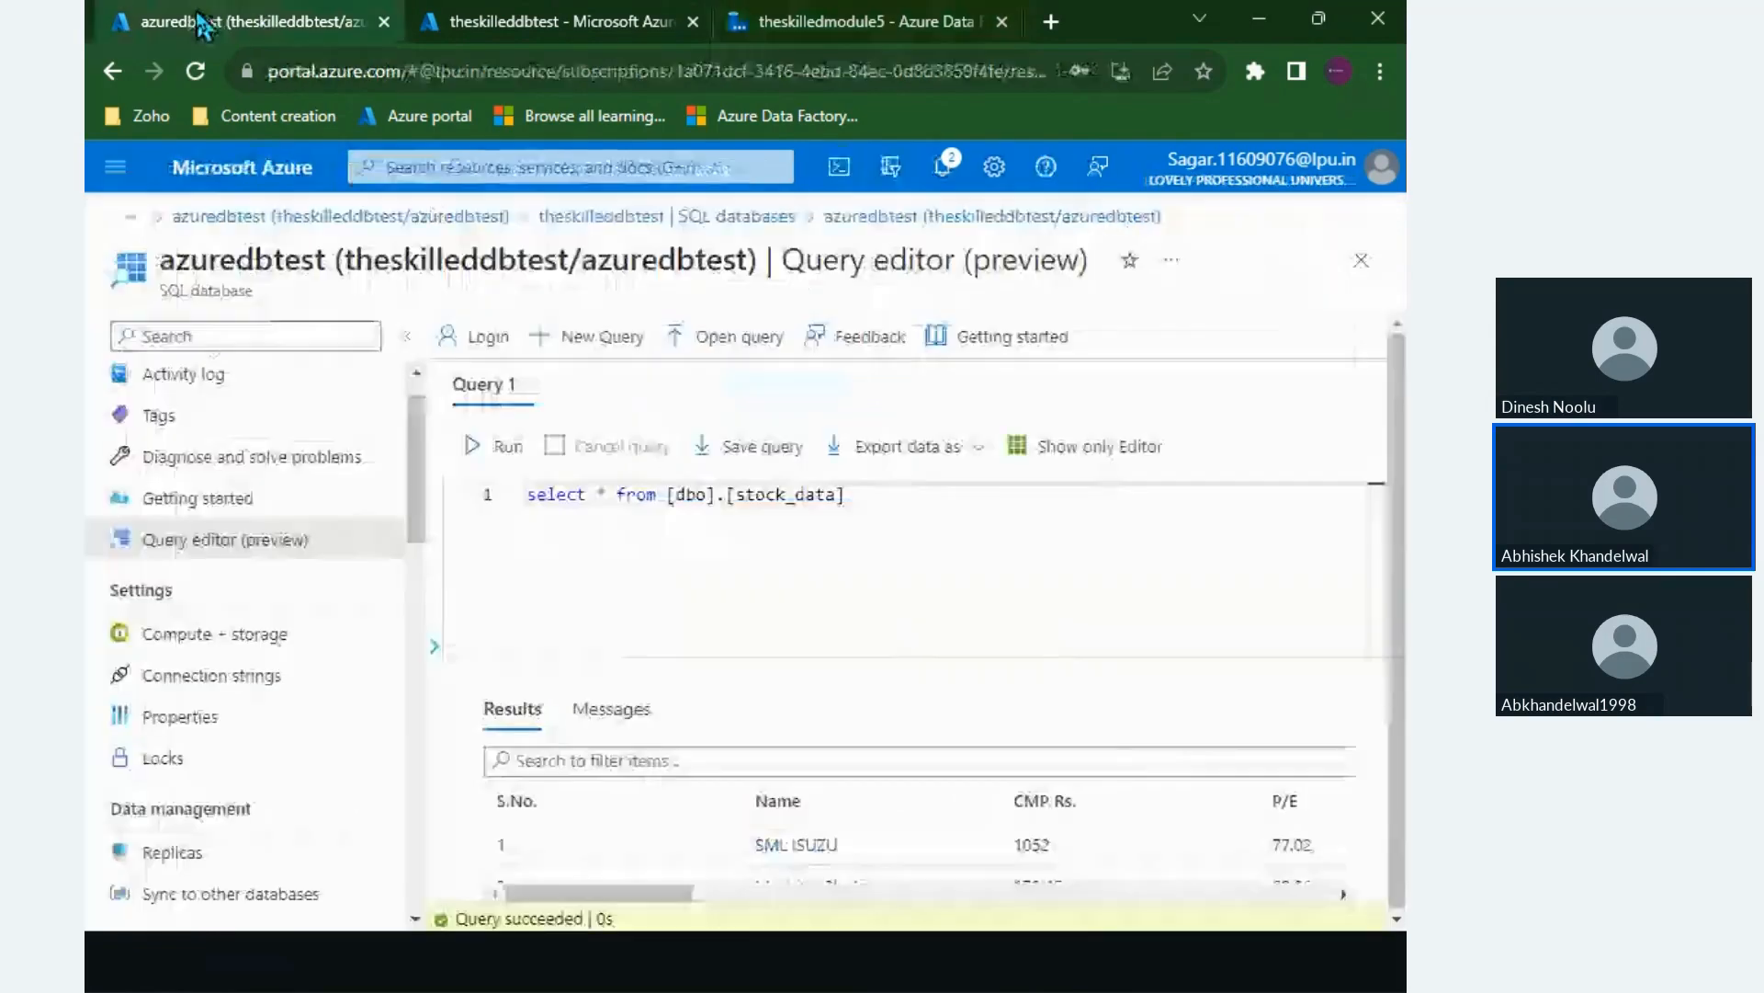
double_click(786, 494)
left_click(809, 20)
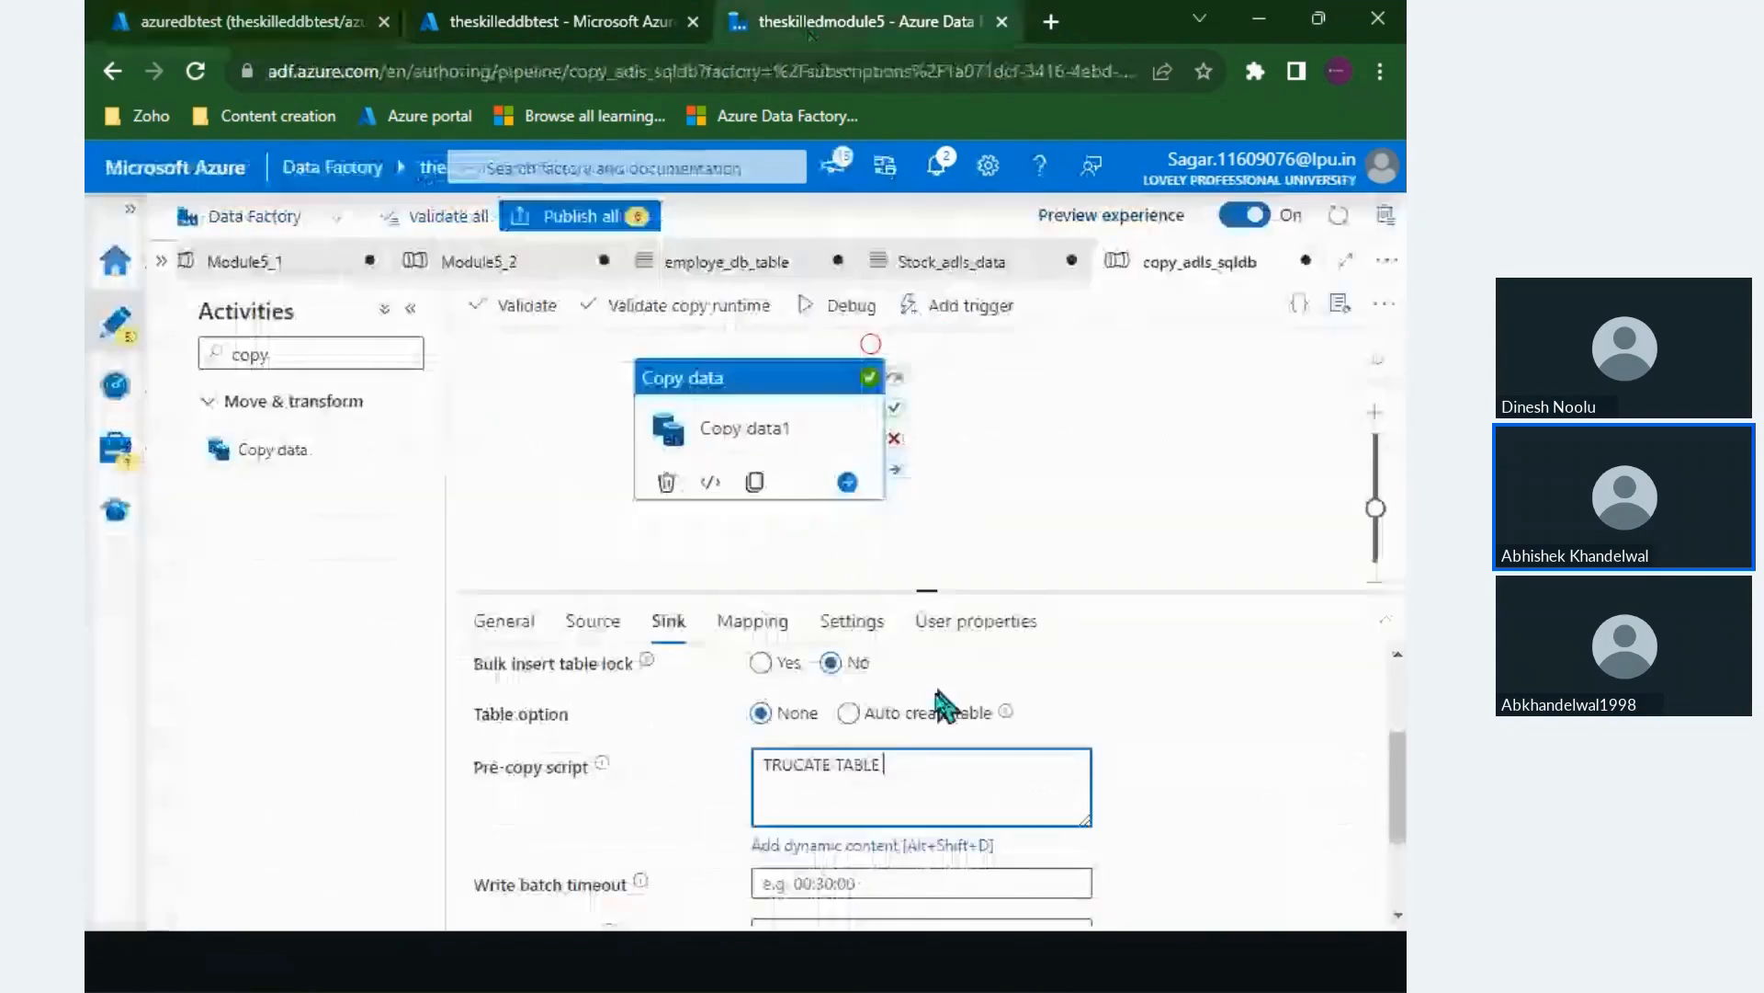
key("ctrl+v")
type(";")
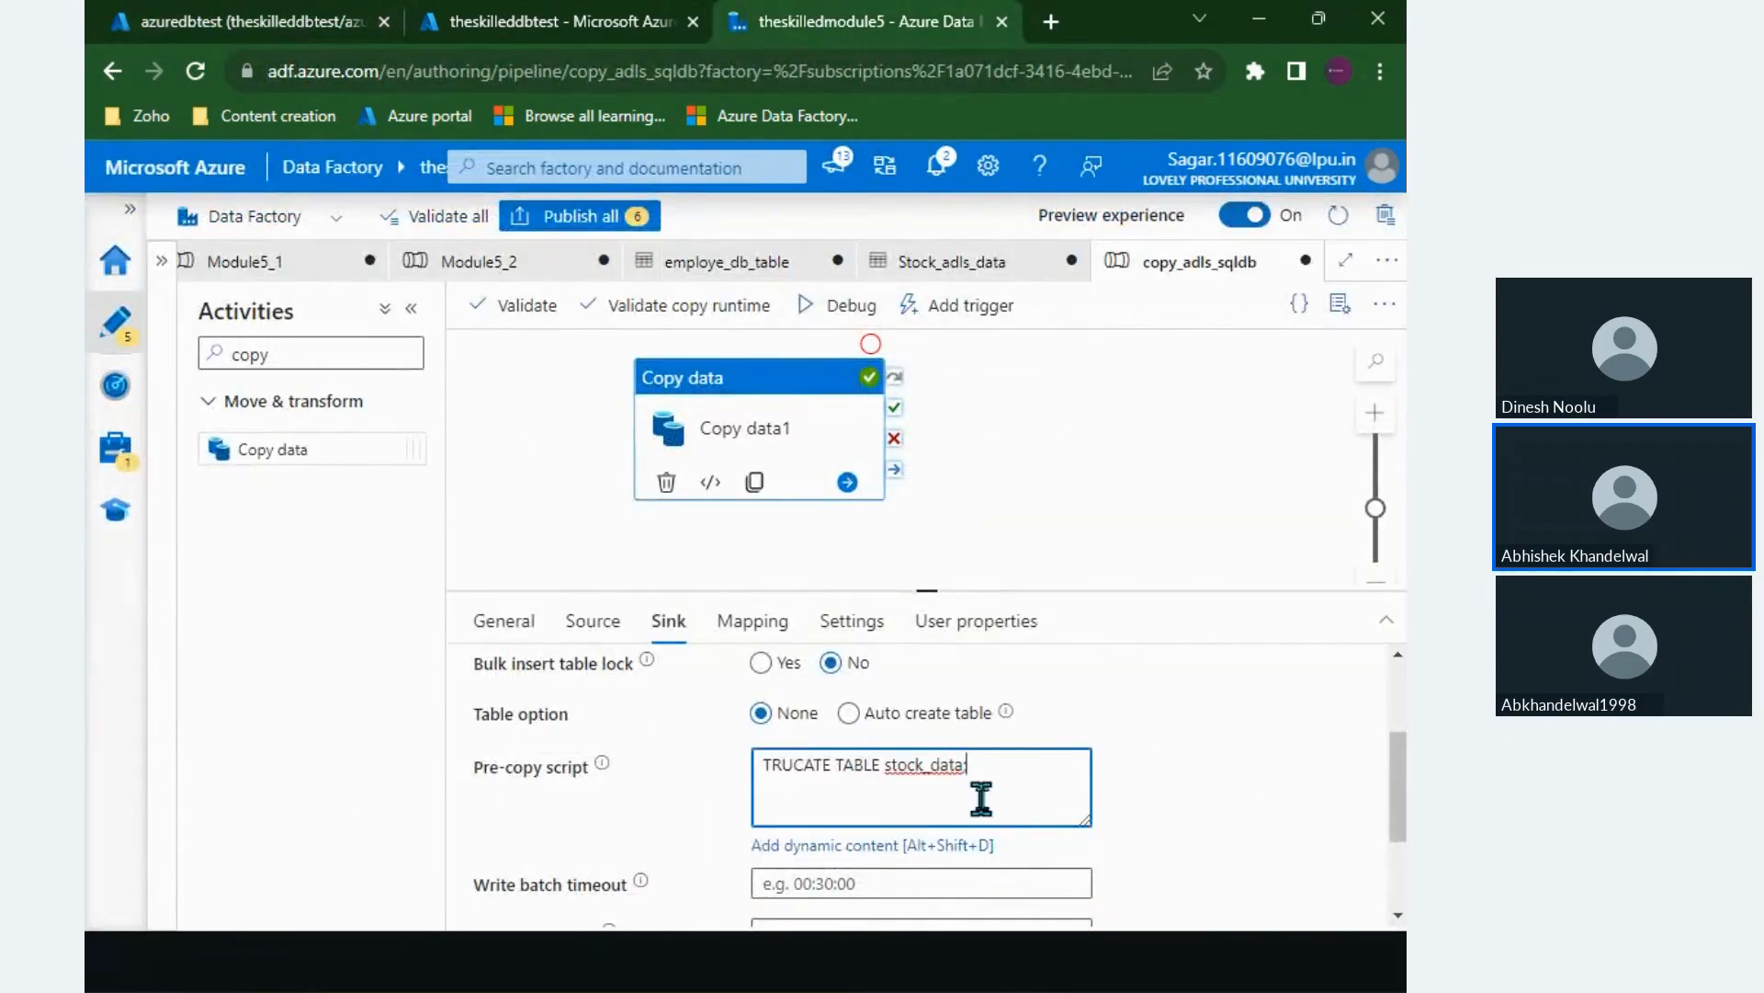
left_click(817, 303)
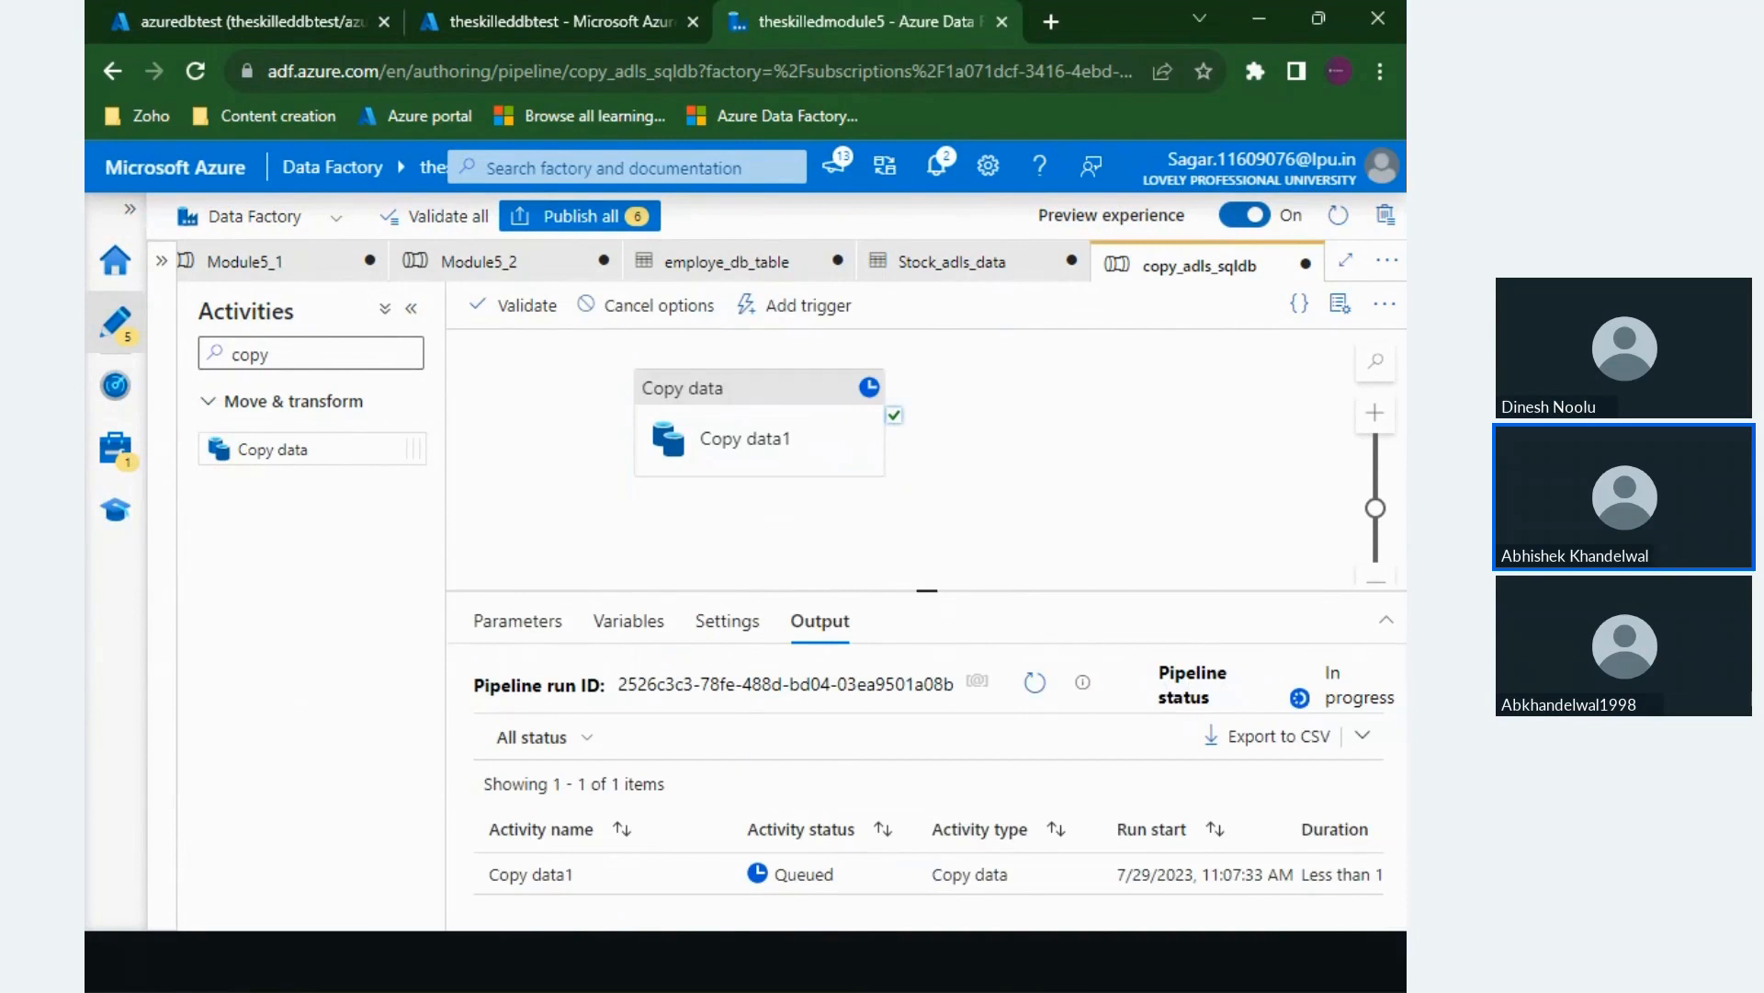
left_click_drag(257, 514, 256, 638)
left_click_drag(242, 494, 262, 549)
left_click_drag(408, 490, 409, 572)
left_click_drag(506, 462, 418, 558)
left_click_drag(668, 537, 889, 506)
left_click_drag(782, 472, 809, 589)
mouse_move(1041, 462)
left_mouse_down()
mouse_move(1130, 539)
mouse_move(1250, 487)
left_mouse_up()
left_click(1176, 435)
left_click_drag(1179, 487, 1296, 466)
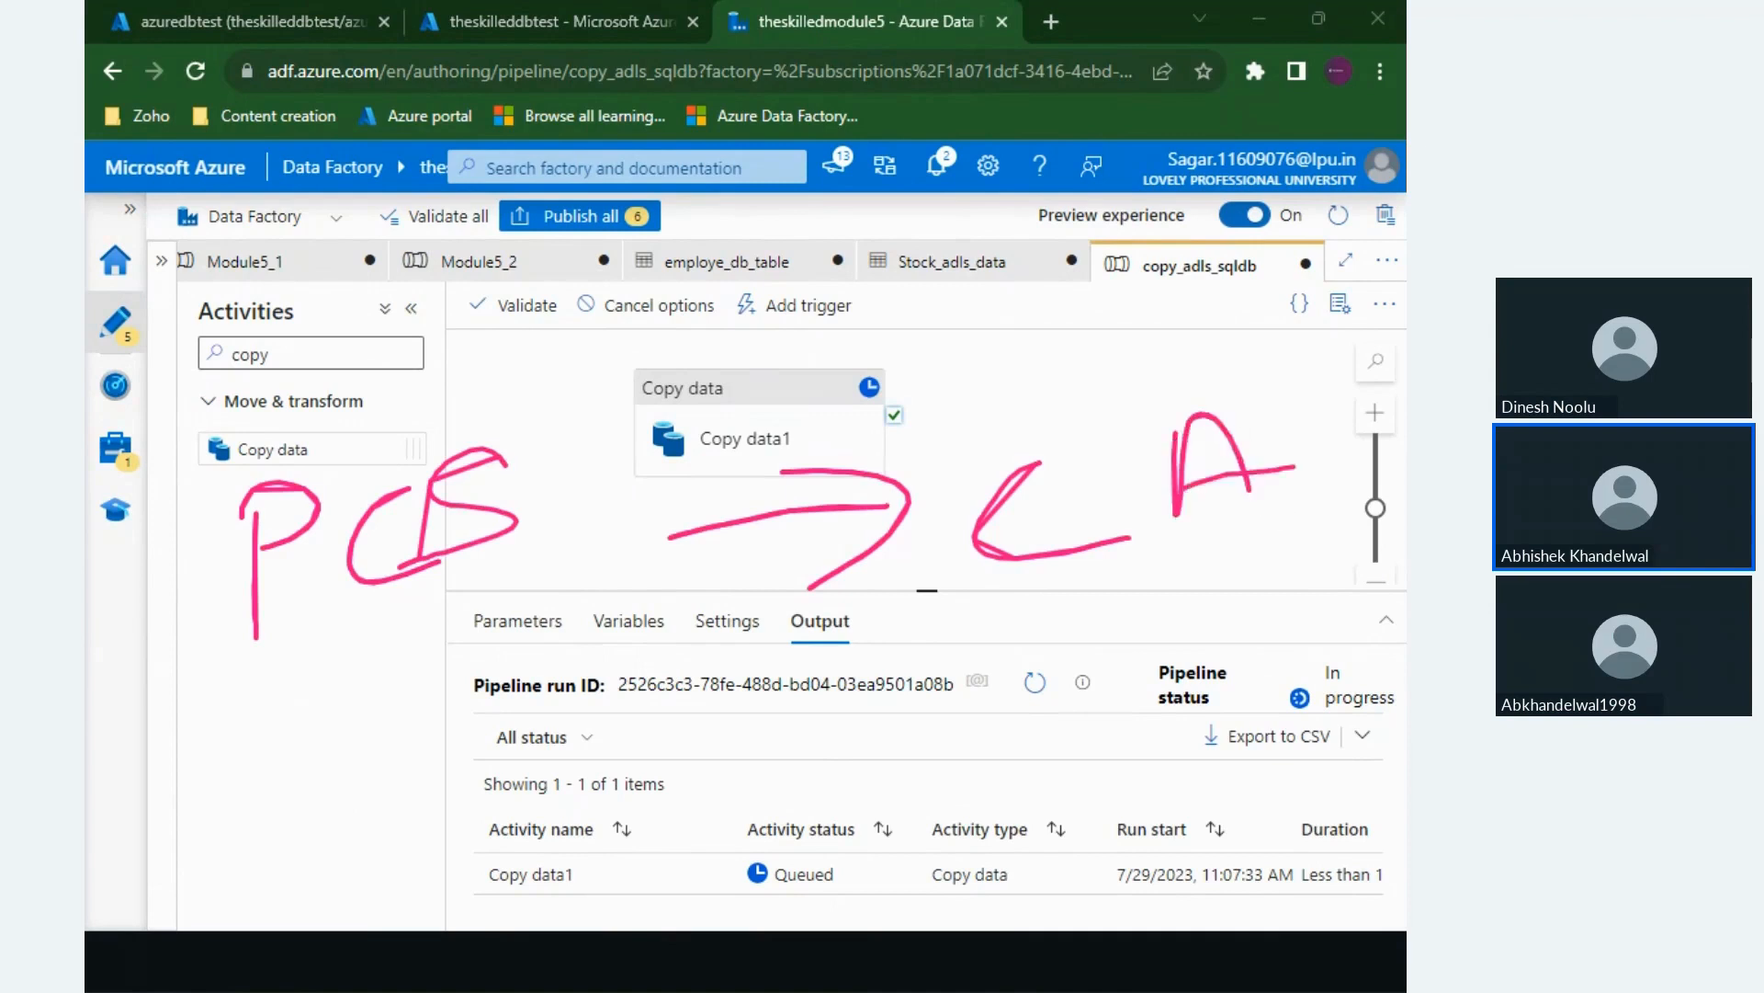
left_click_drag(360, 735, 1191, 584)
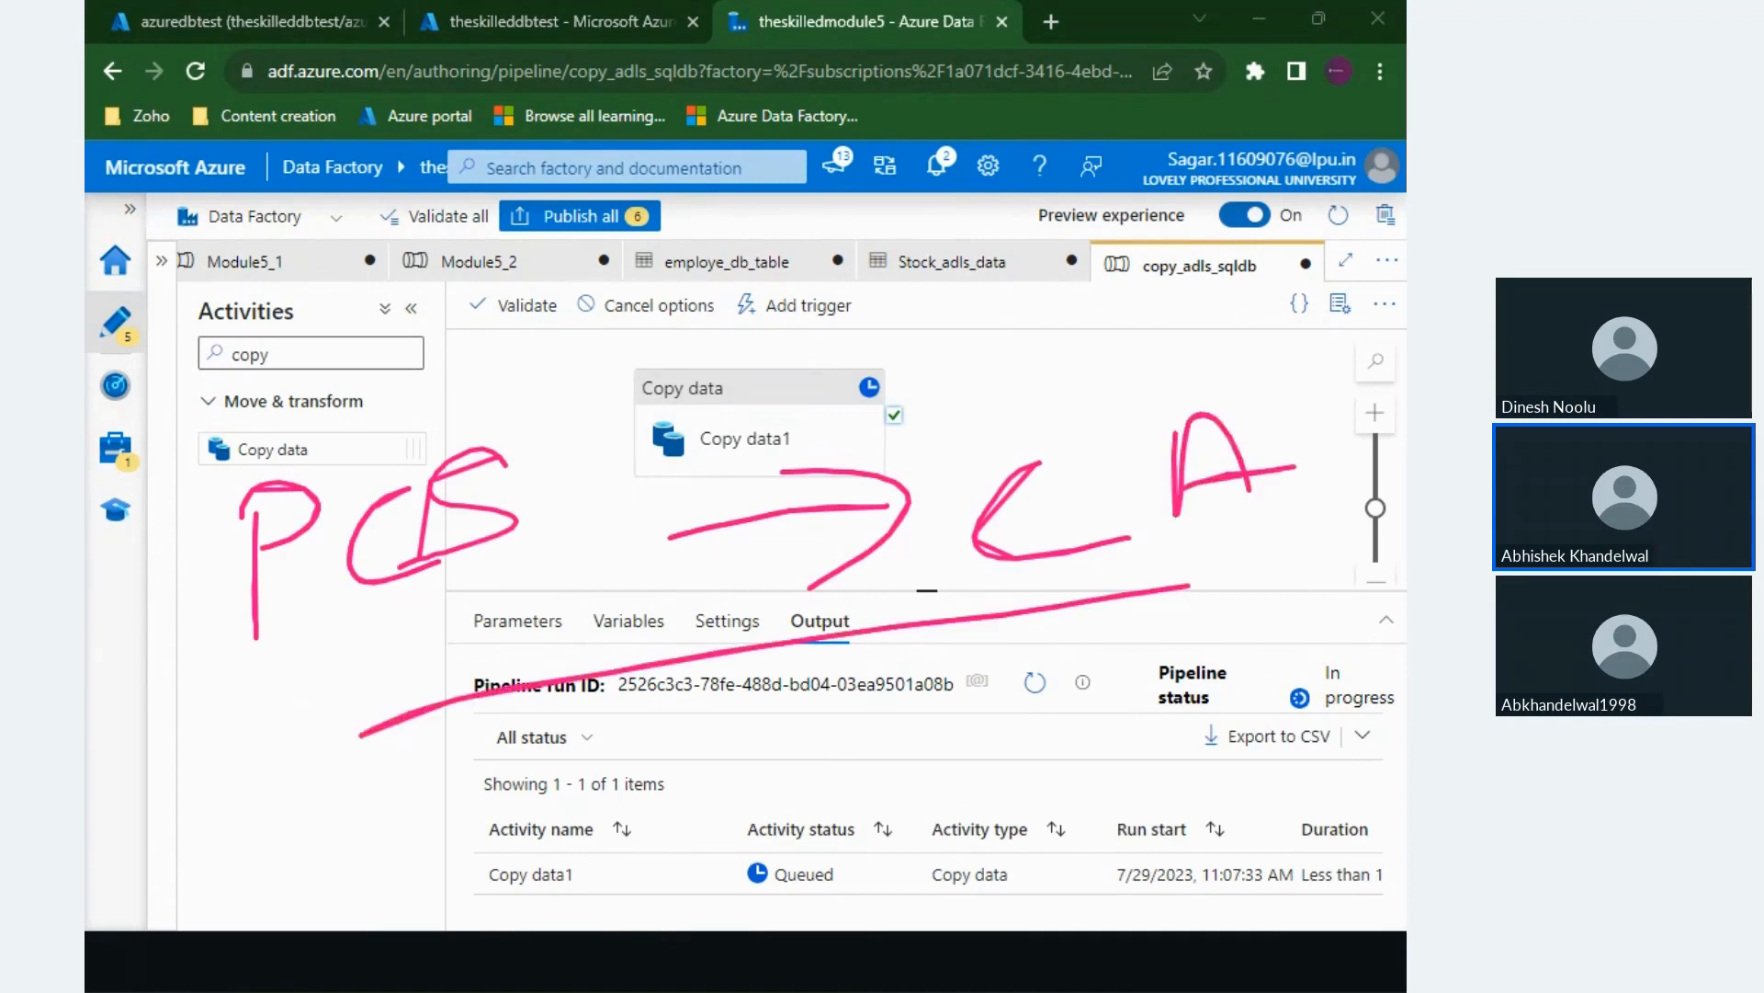
key("e")
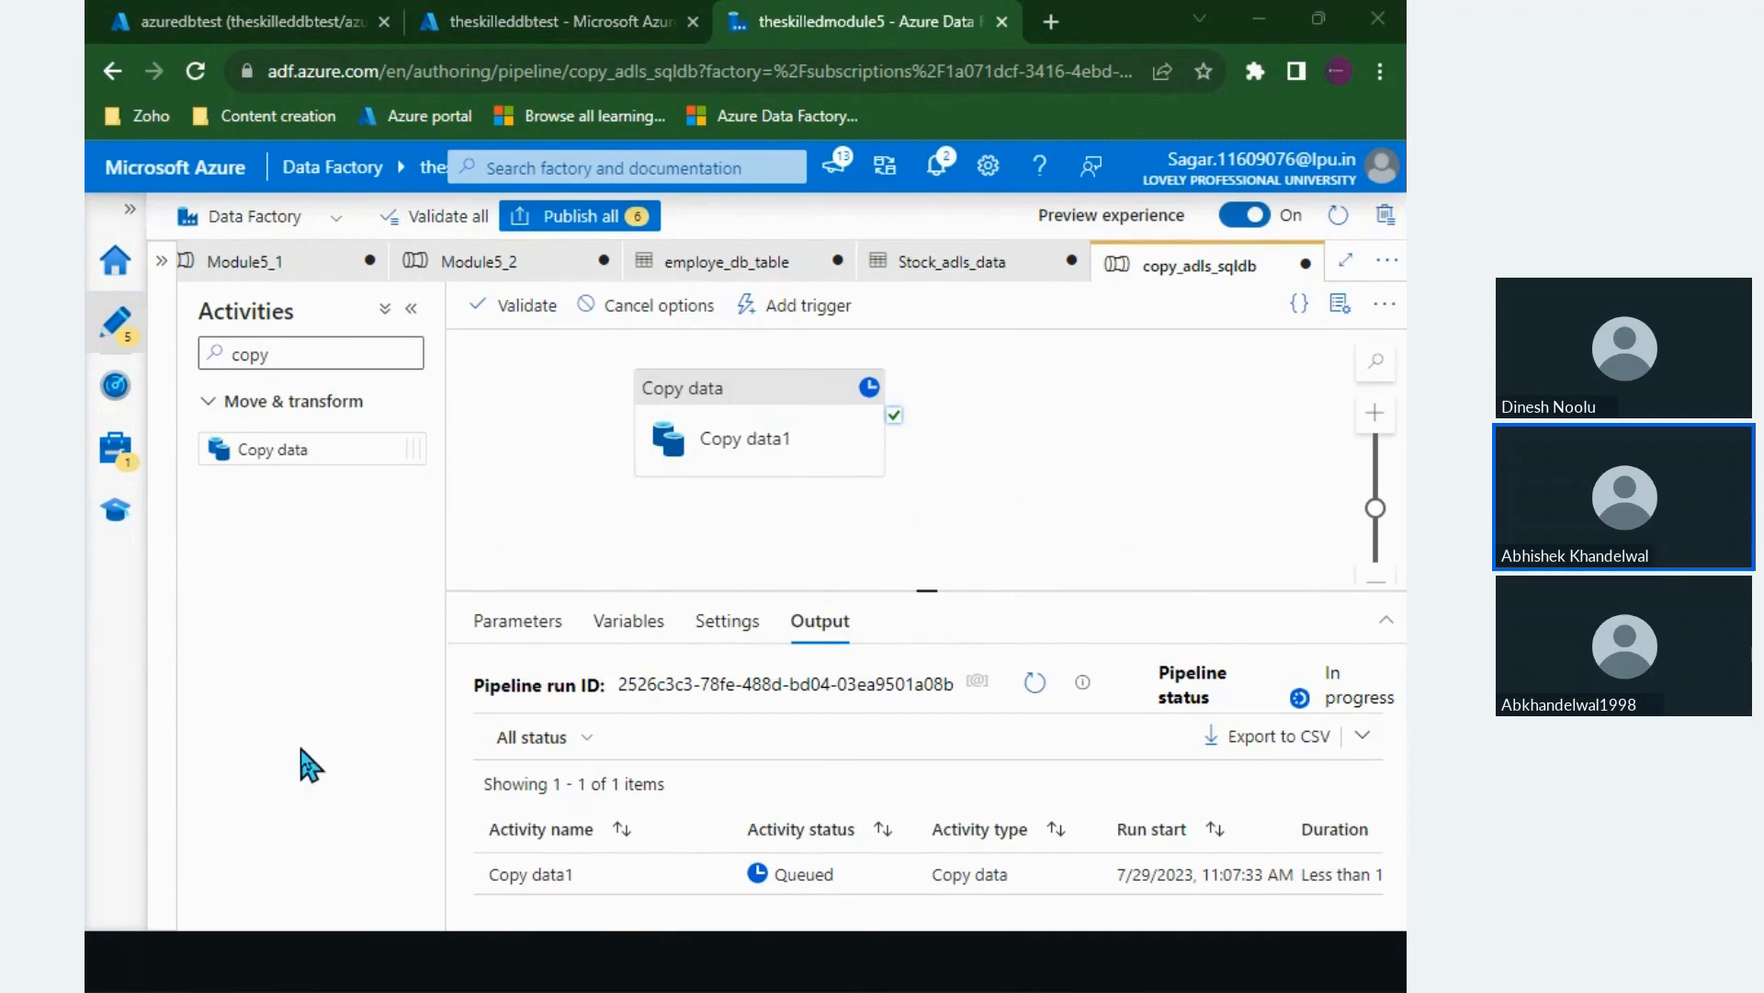
Step: Refresh the debug run's status and read the error details of the Copy data1 activity
left_click(1029, 683)
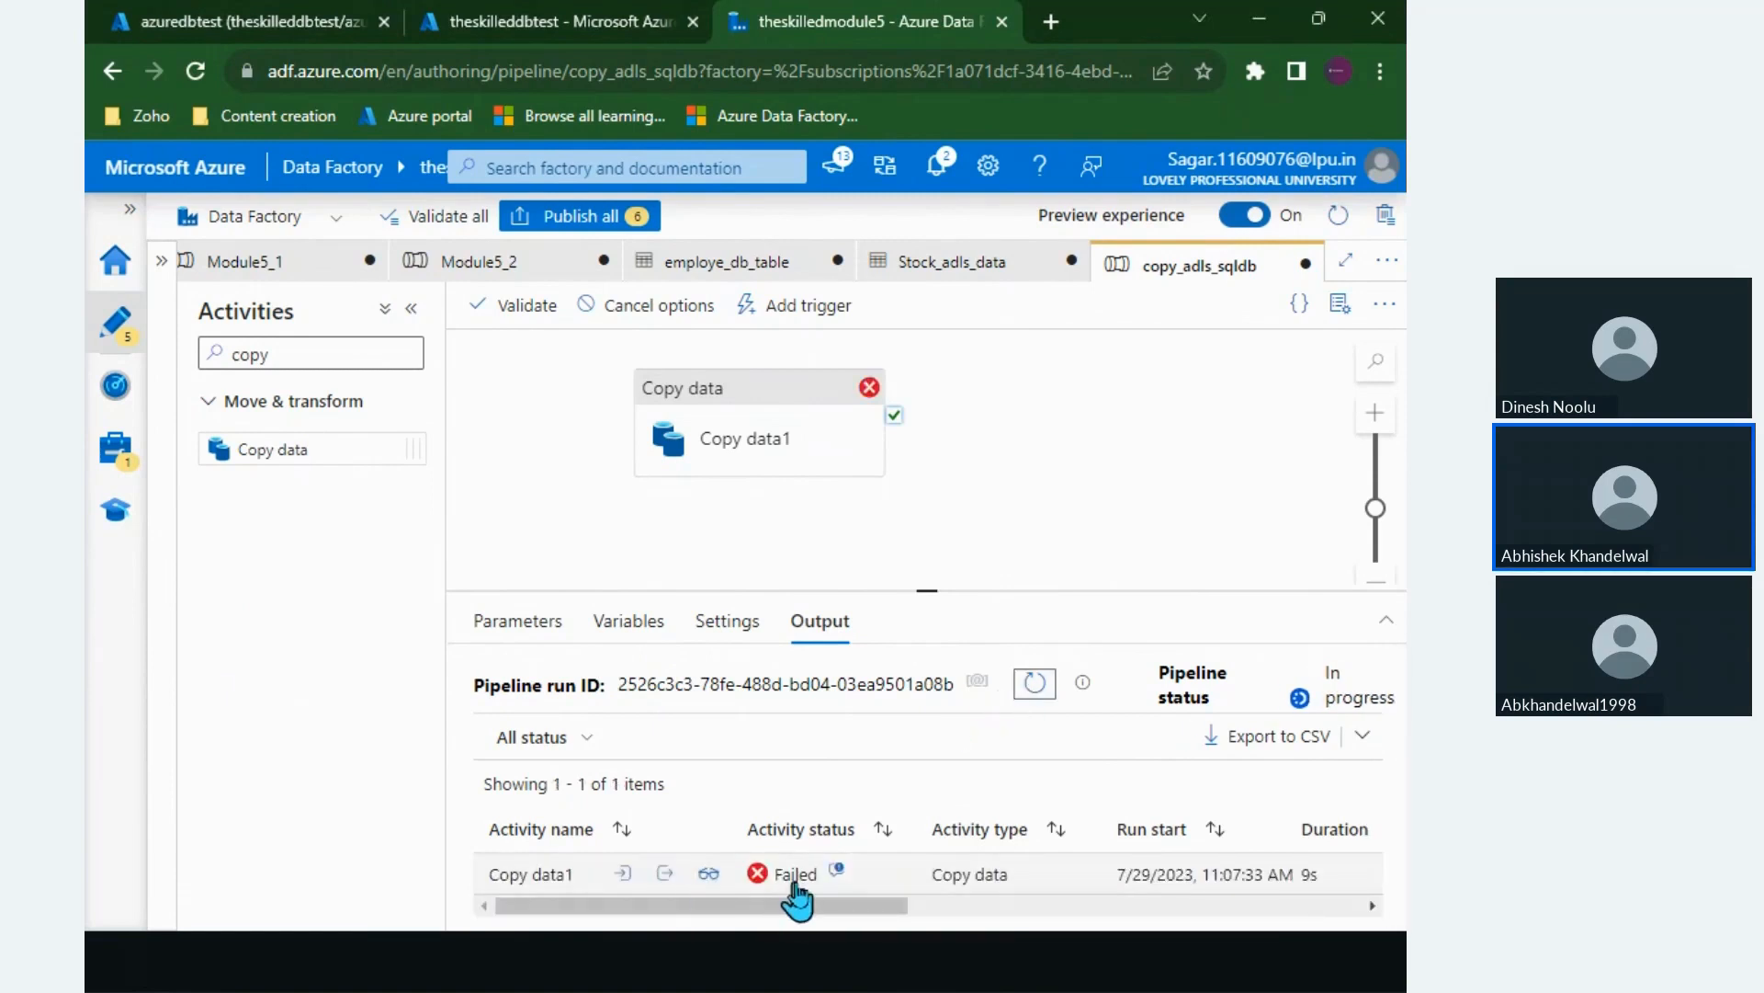
left_click(838, 871)
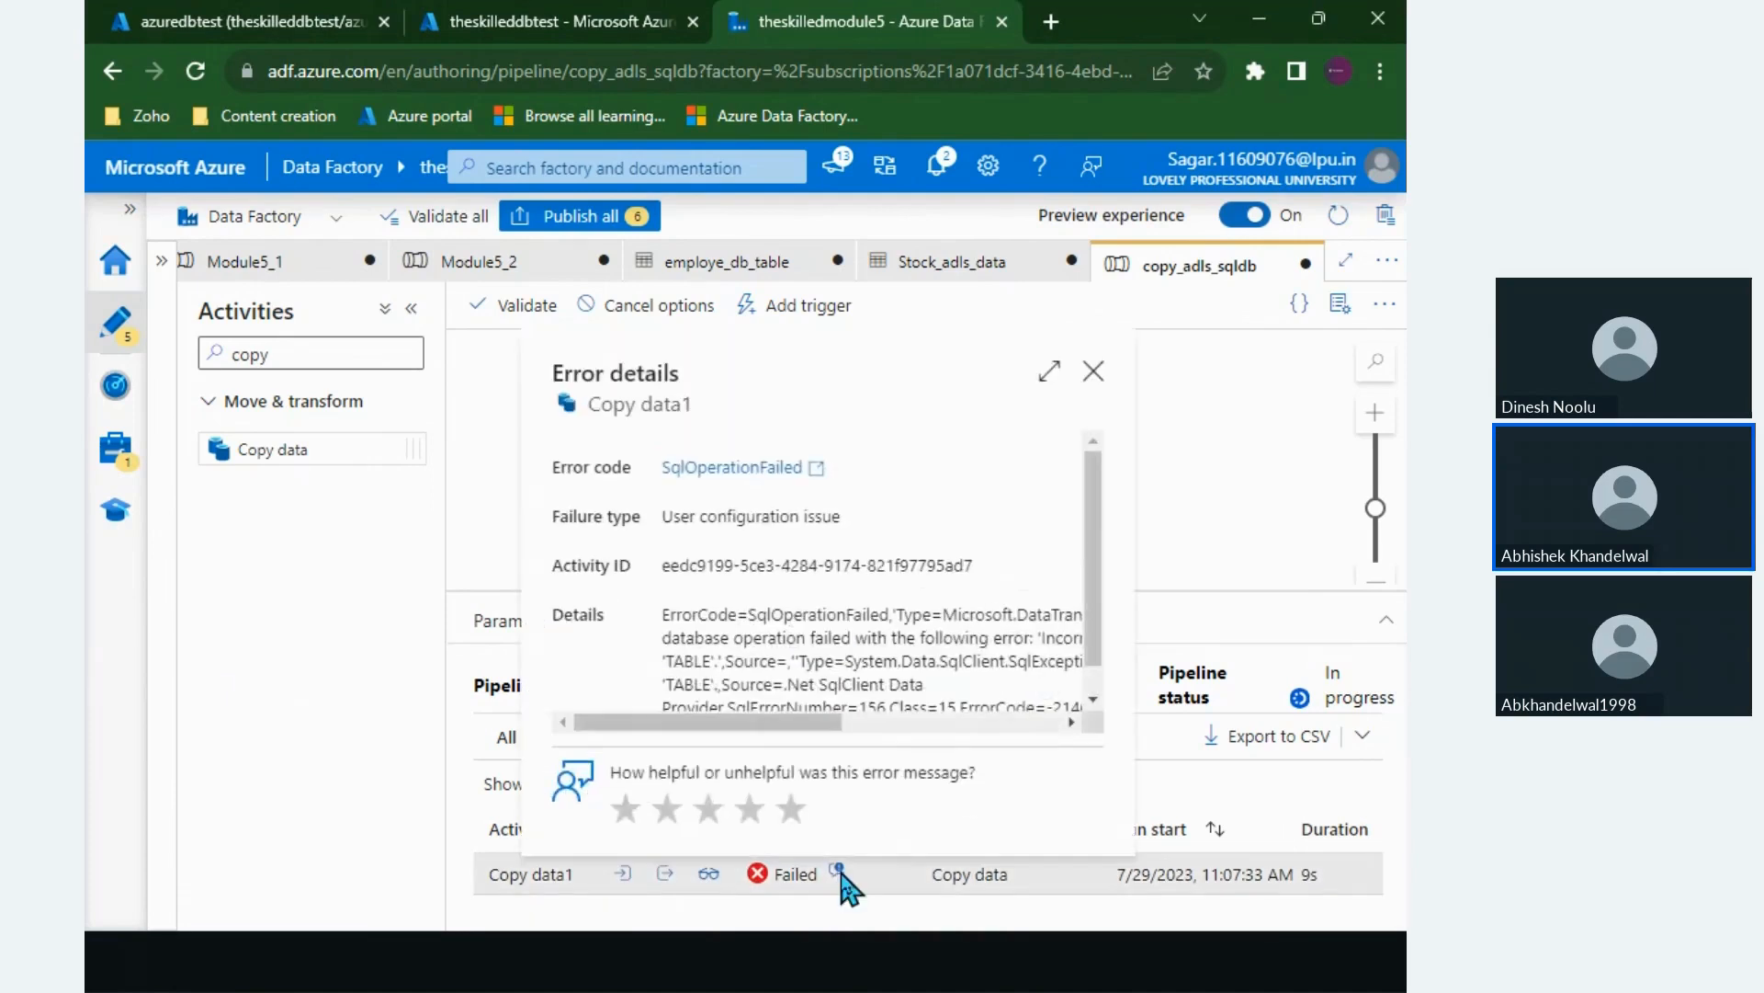
scroll(839, 680, "right", 5)
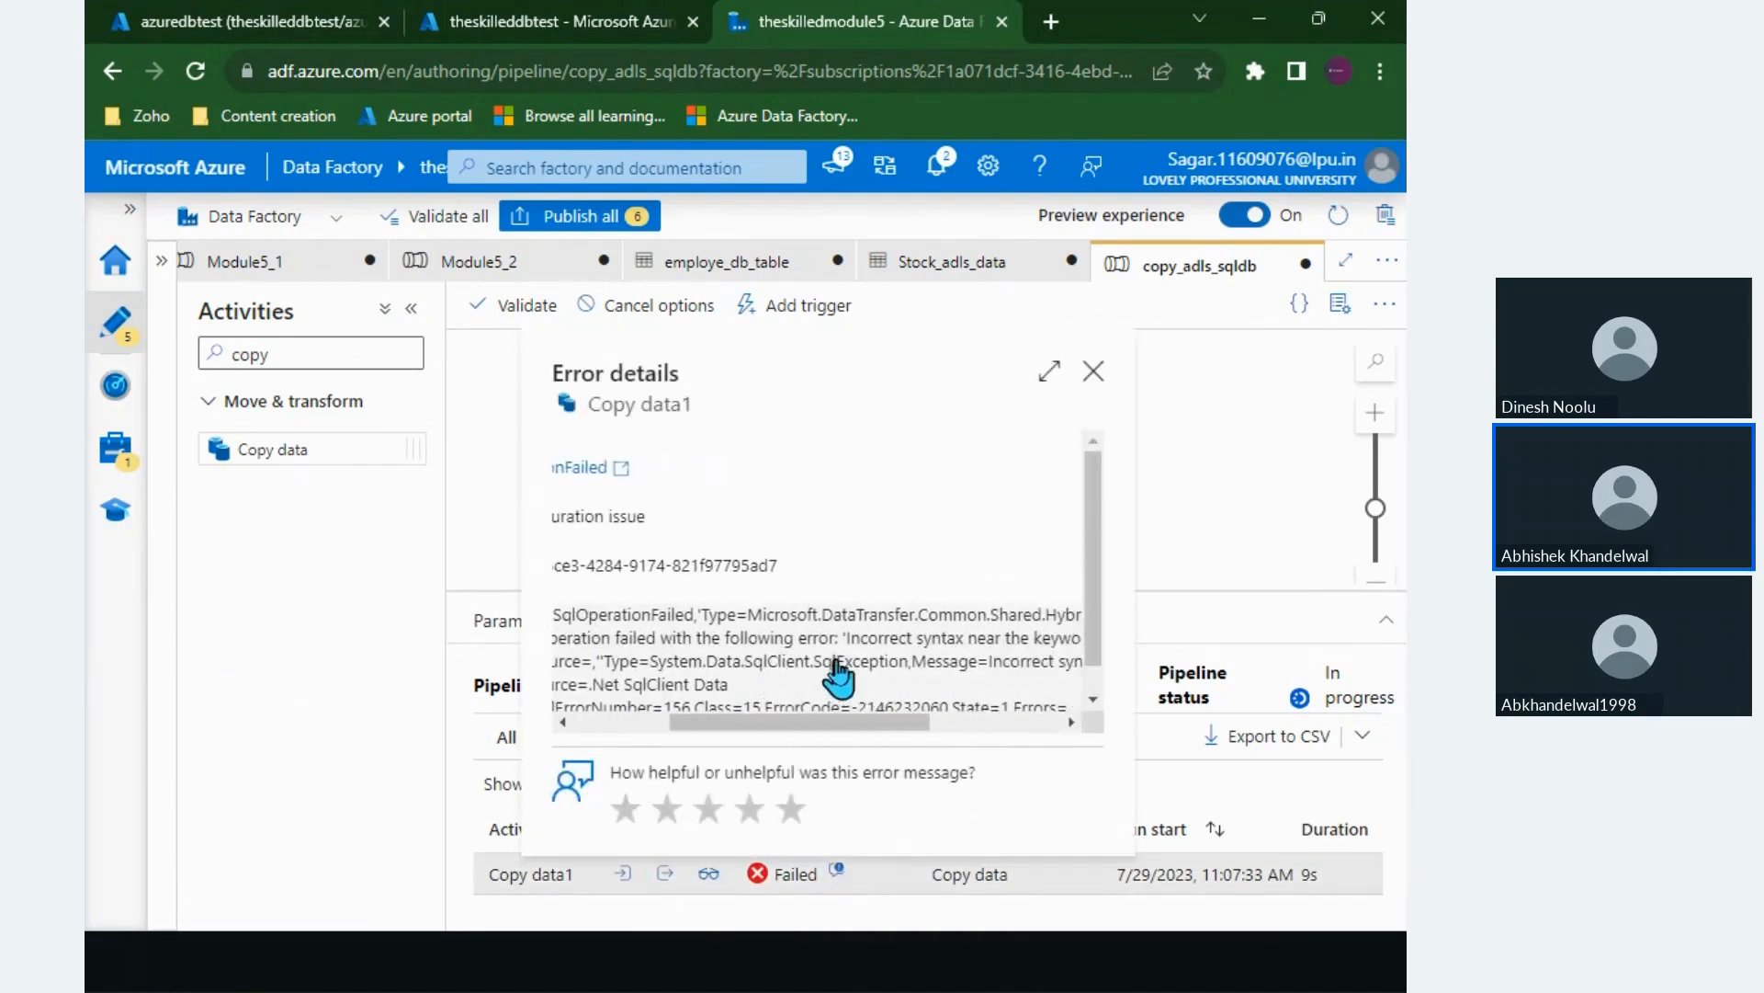
scroll(919, 661, "right", 3)
scroll(839, 661, "left", 10)
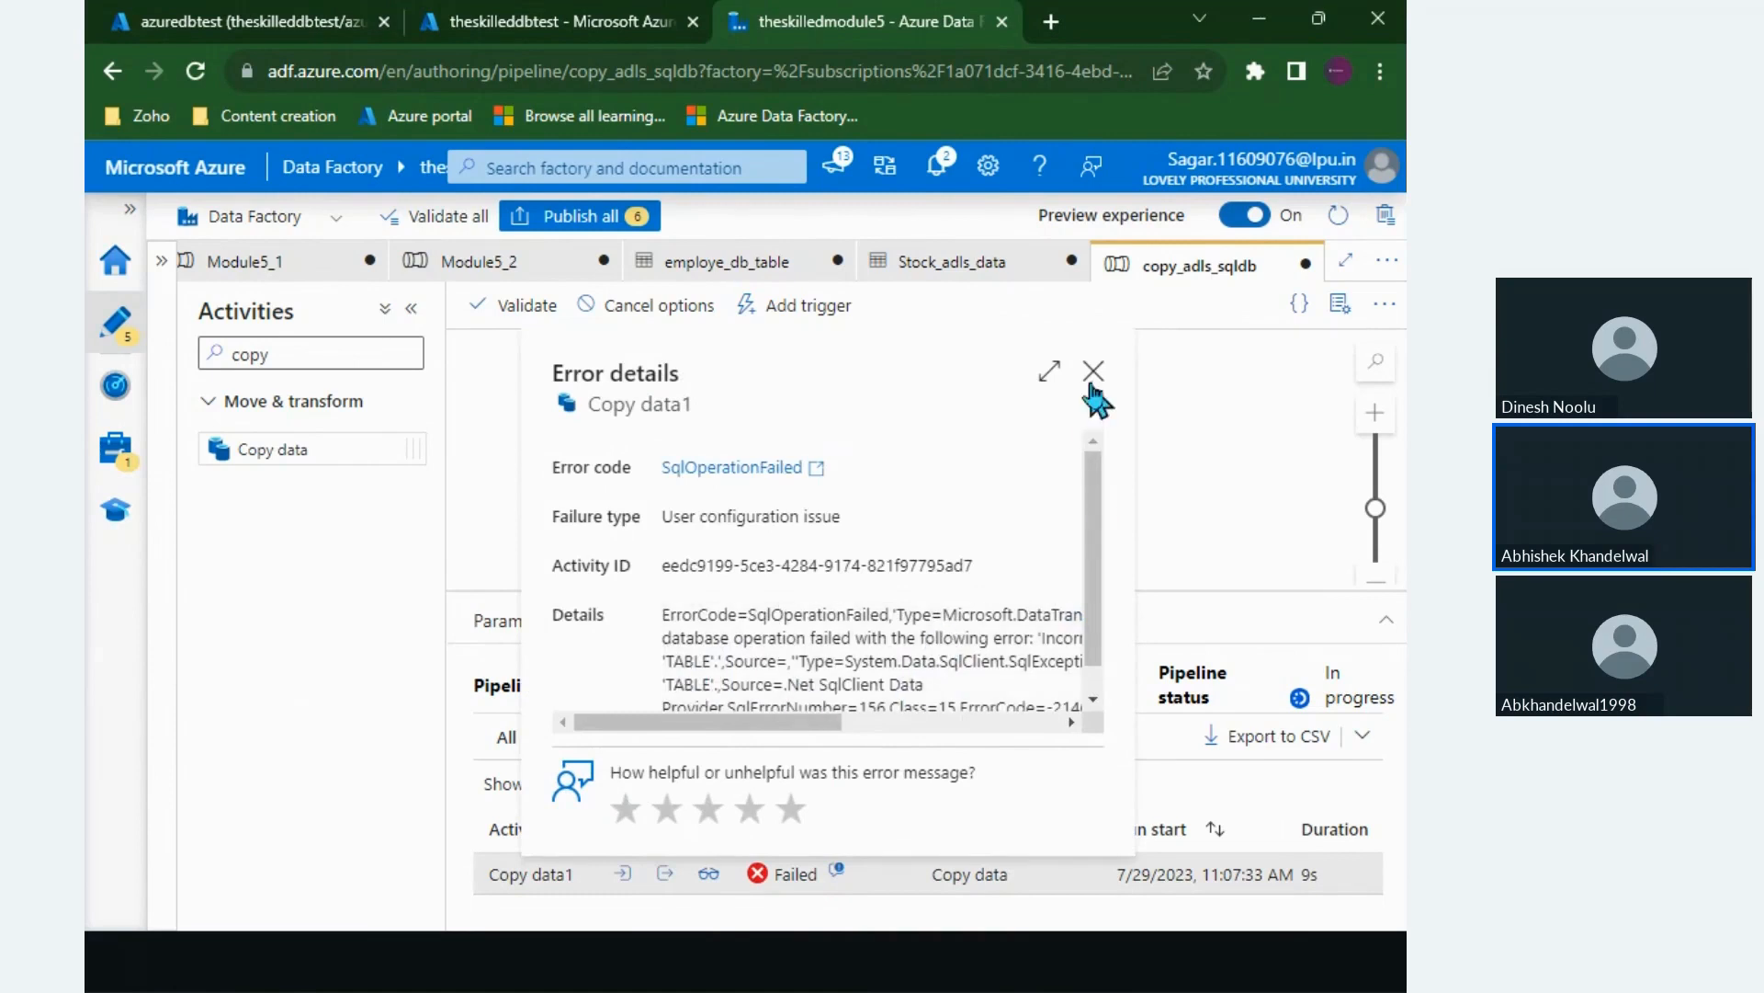
left_click(1092, 375)
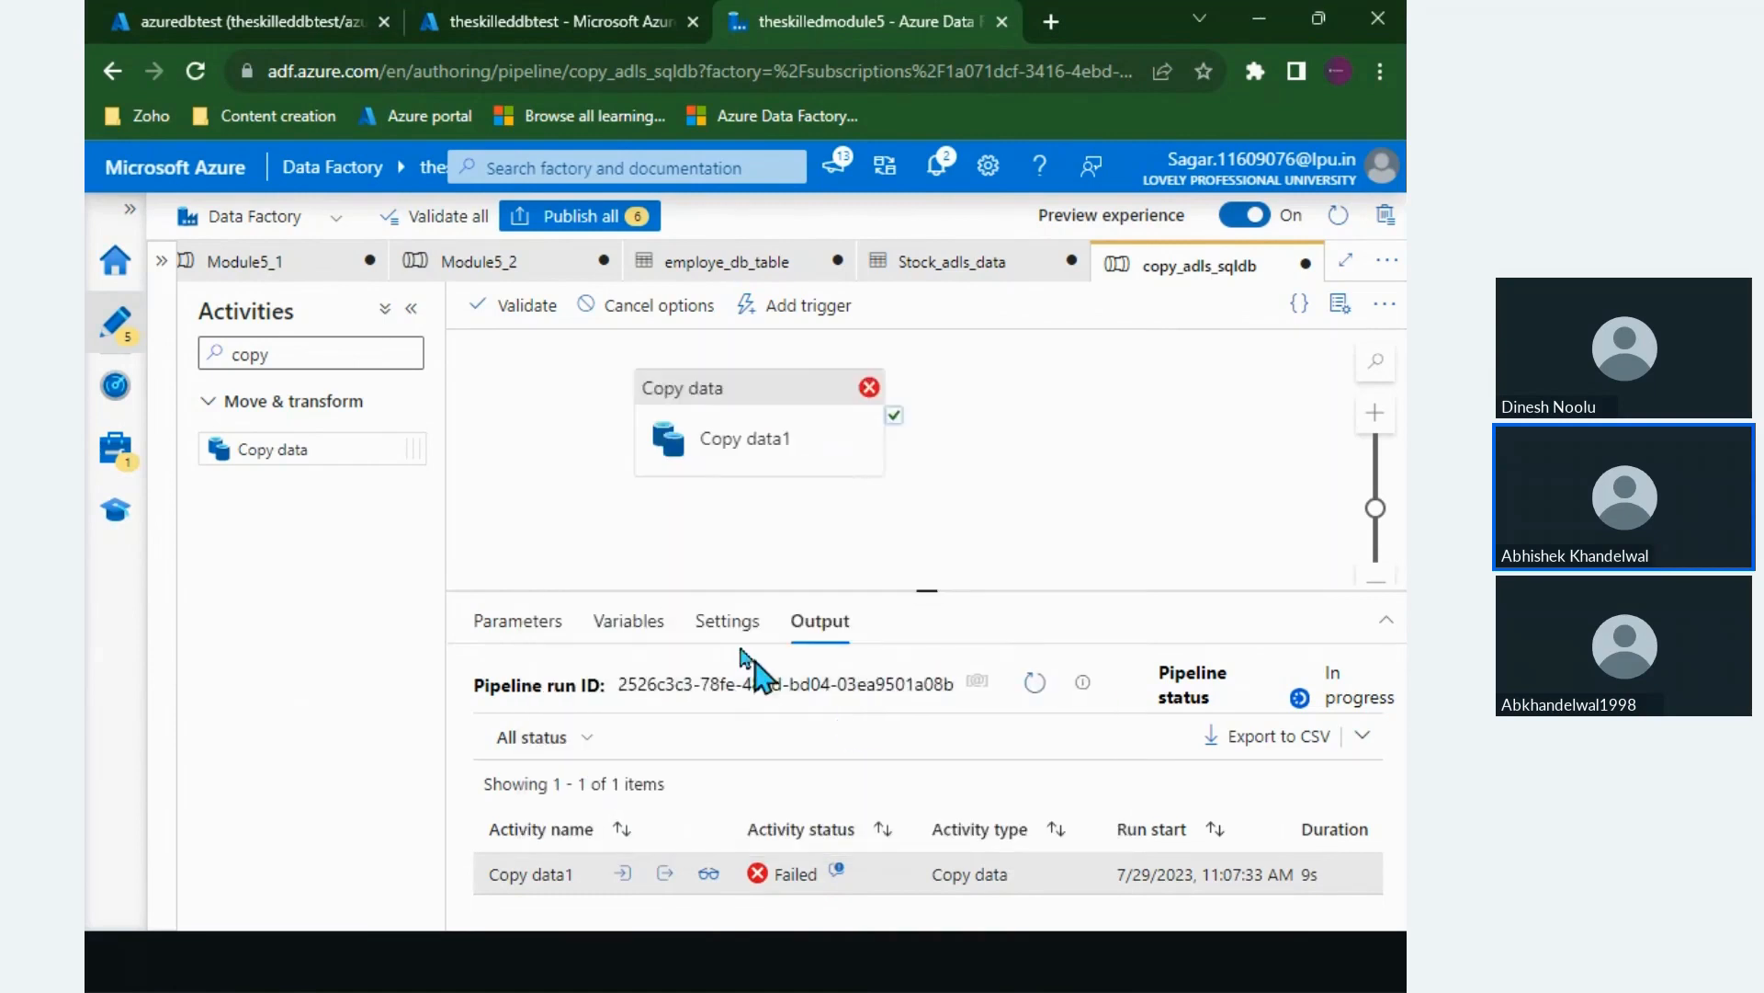
Step: Correct the pre-copy script in the Copy data1 sink to TRUNCATE TABLE stock_data;
left_click(748, 453)
scroll(951, 799, "down", 3)
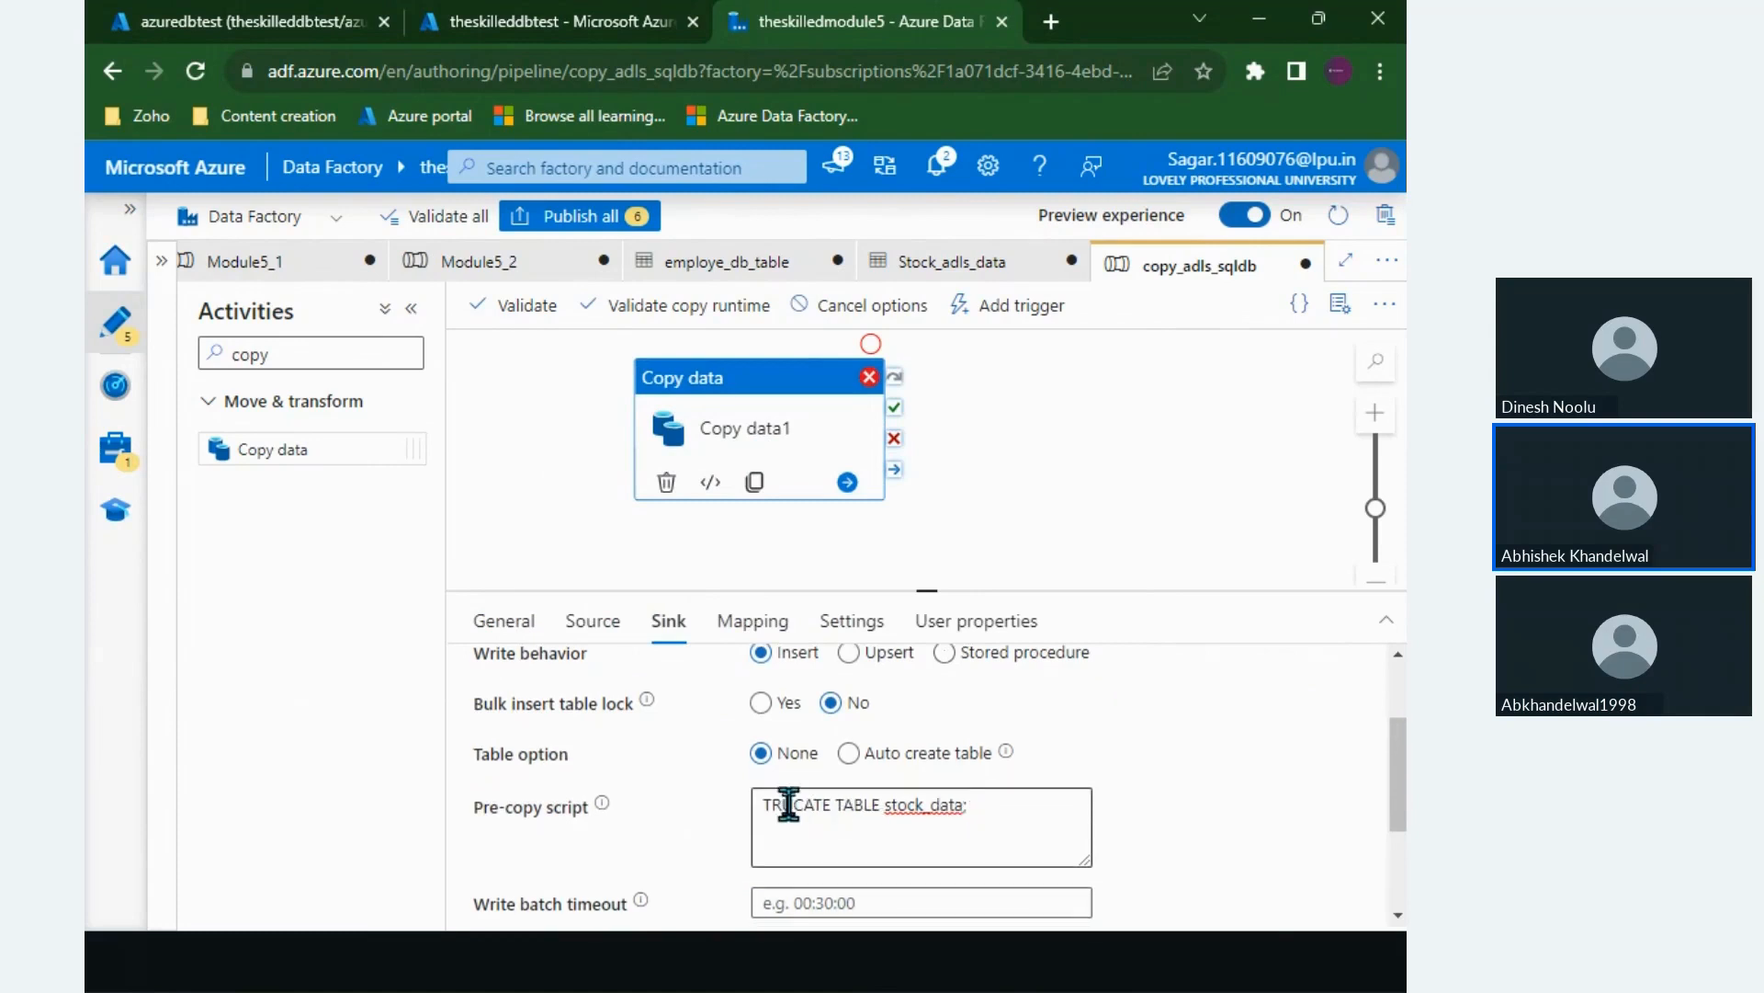
left_click(869, 836)
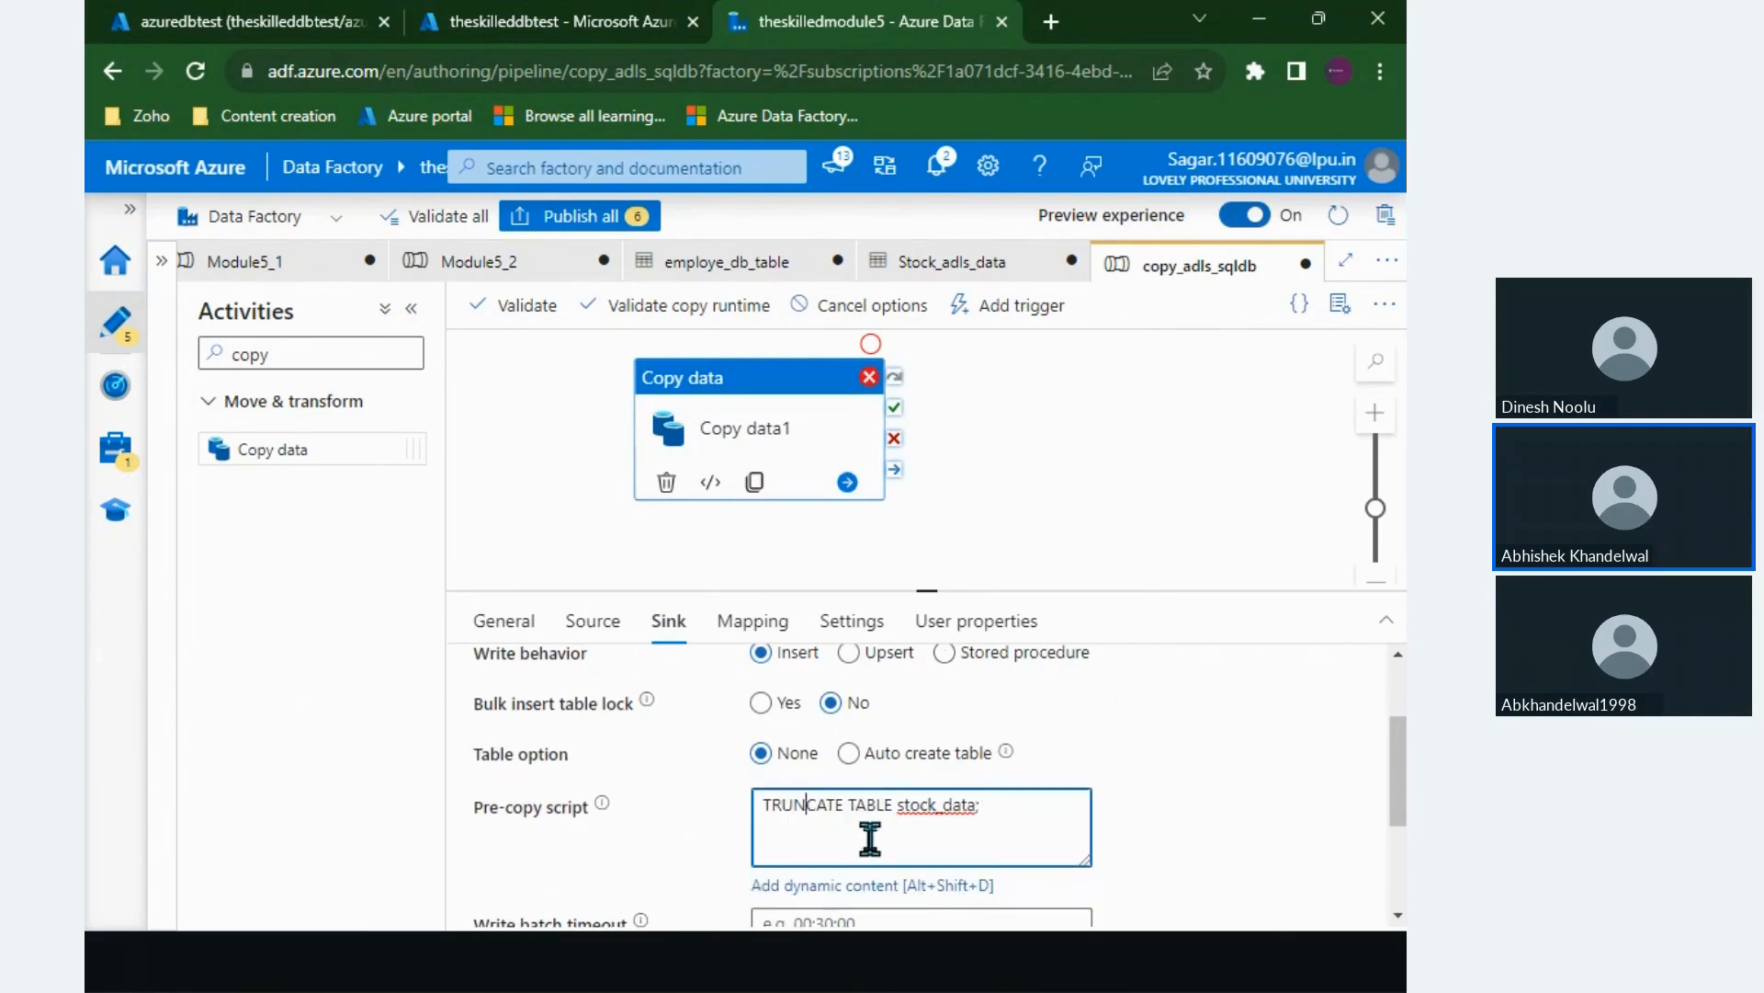
left_click(795, 806)
type("N")
left_click(1044, 827)
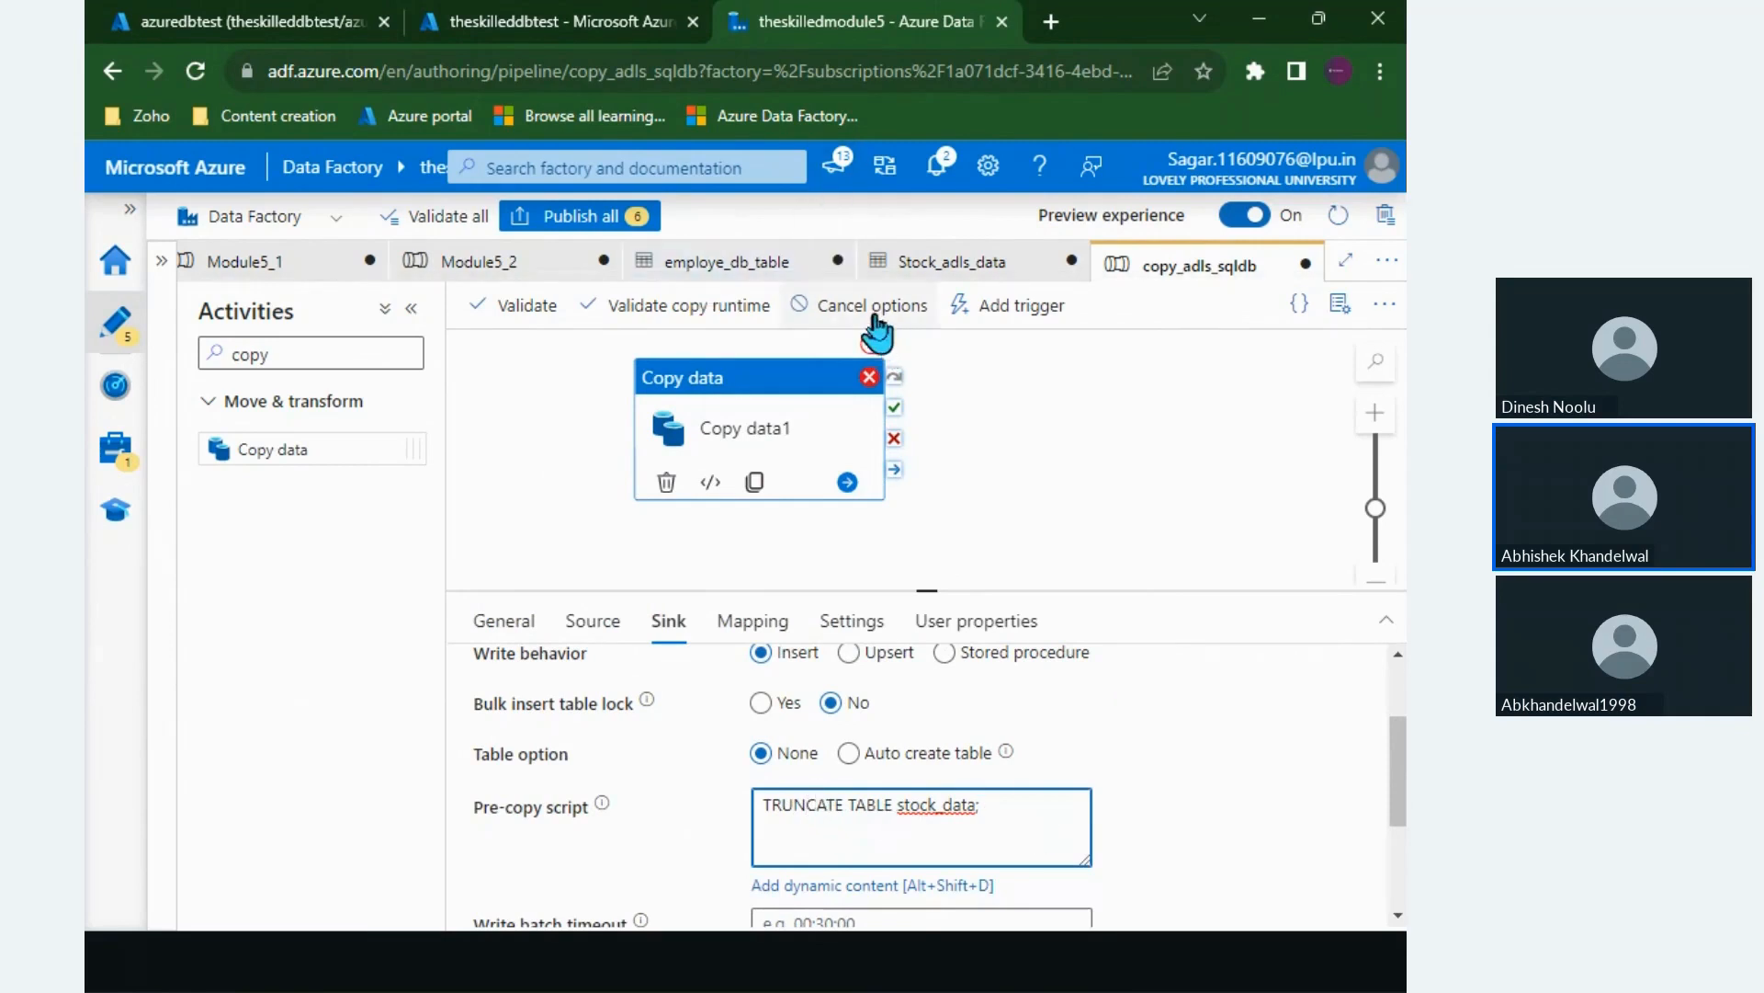
left_click(1056, 450)
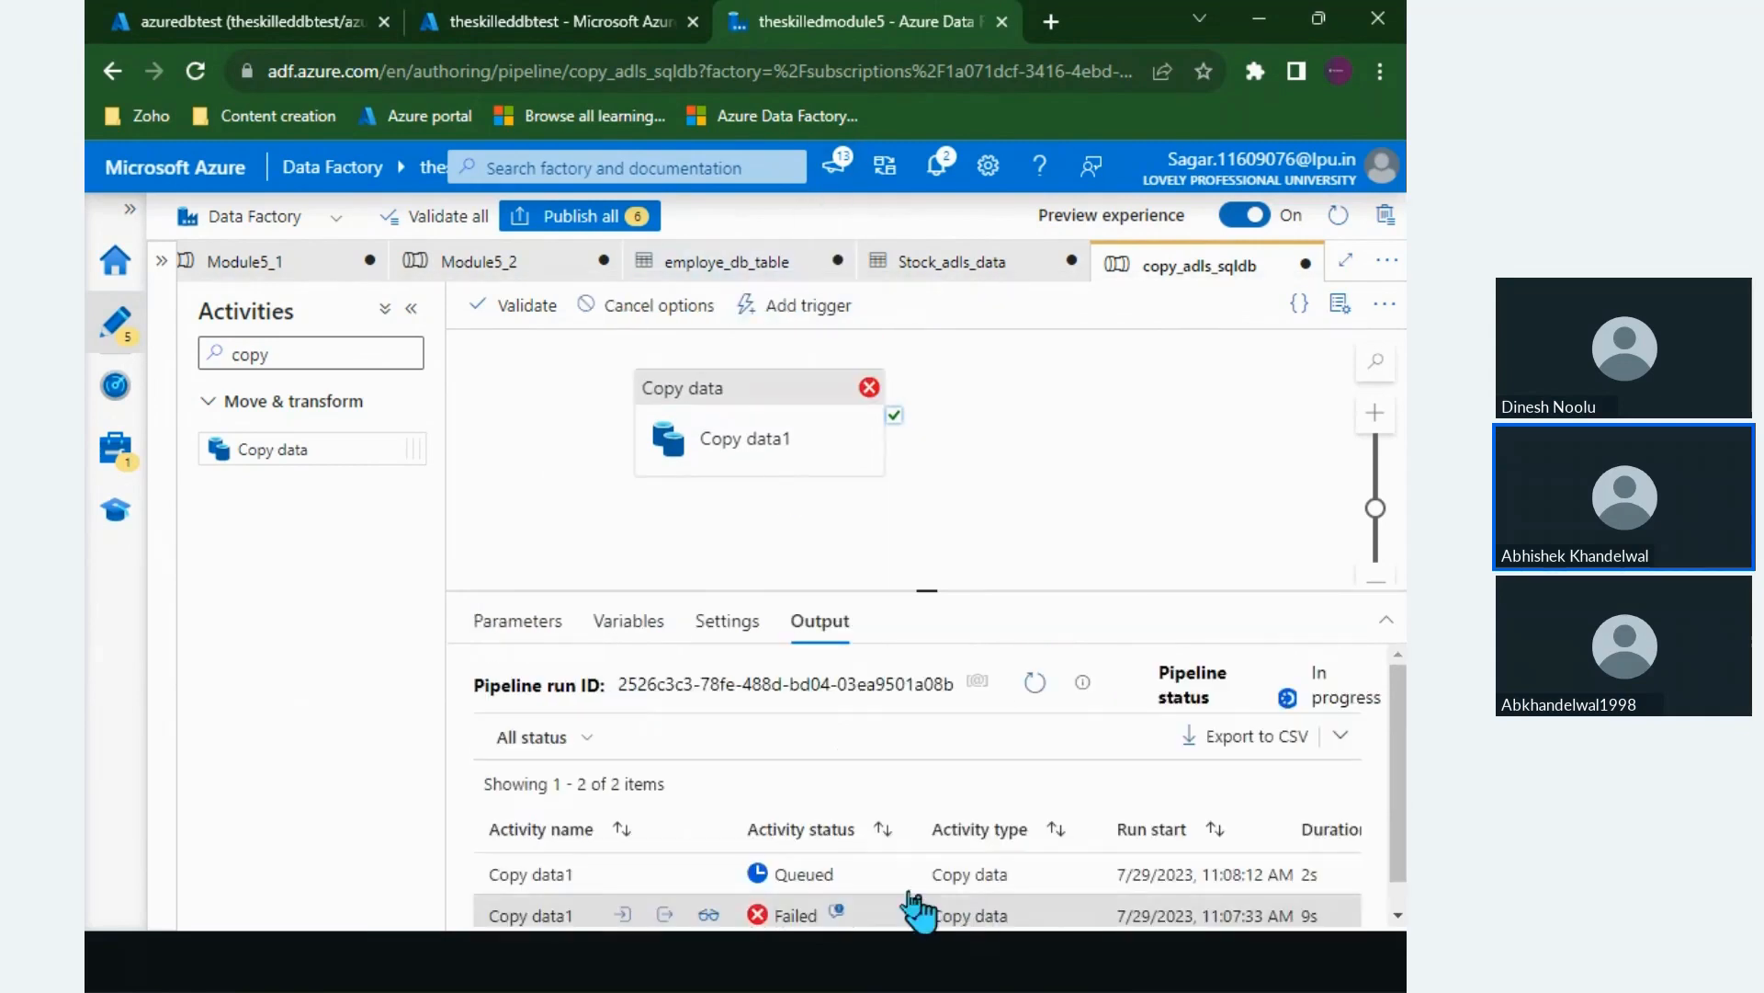
Step: Enlarge the run output area, check Copy data1's retry settings, and refresh the activity runs to follow the retry
left_click(1030, 684)
left_click_drag(929, 591, 927, 514)
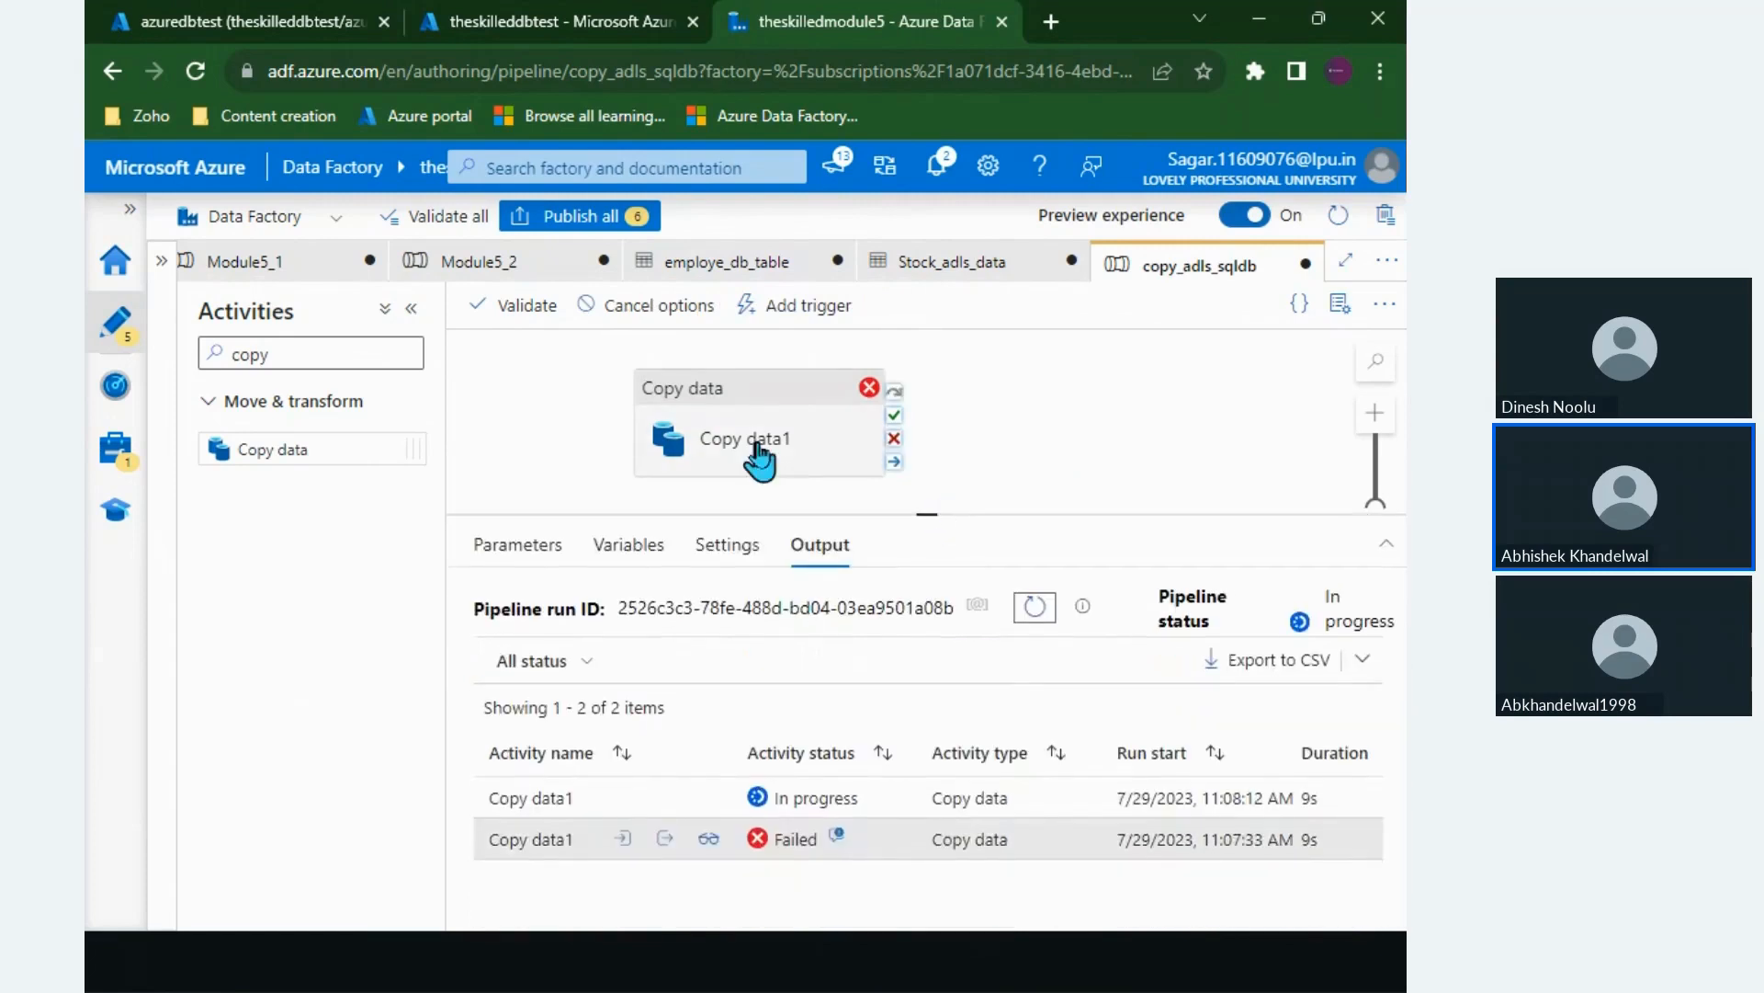
left_click(760, 457)
left_click(505, 547)
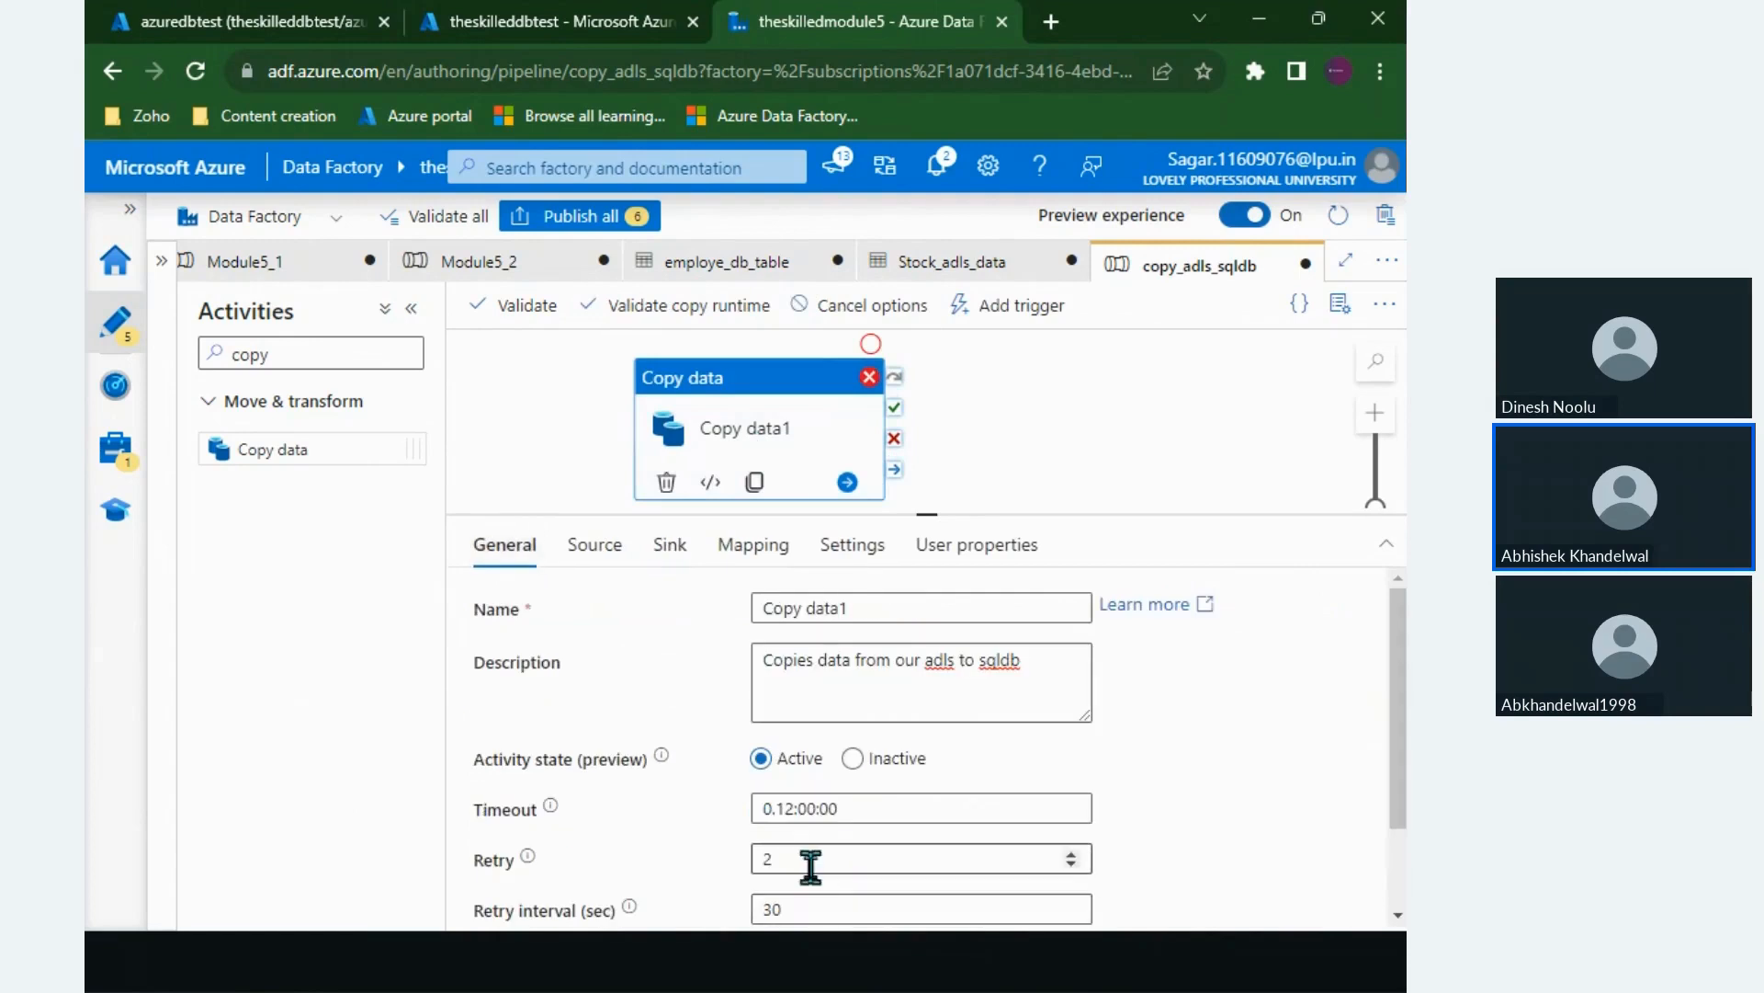
left_click(841, 861)
left_click(1139, 460)
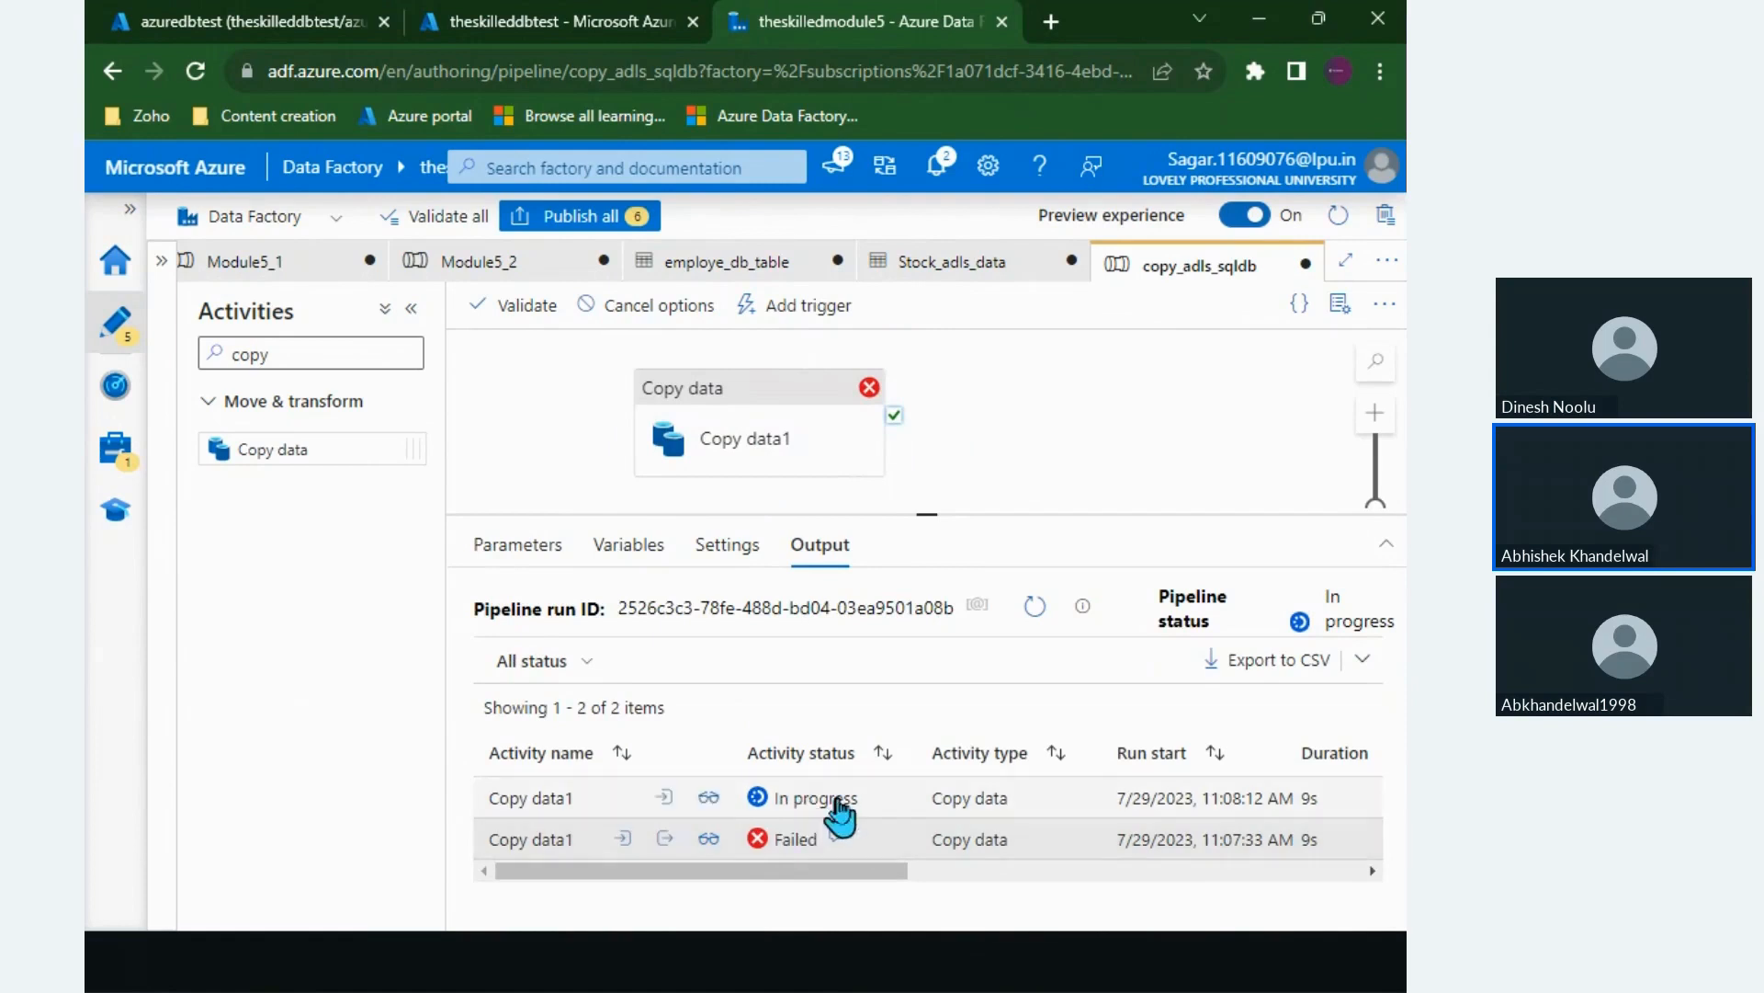
left_click(1035, 607)
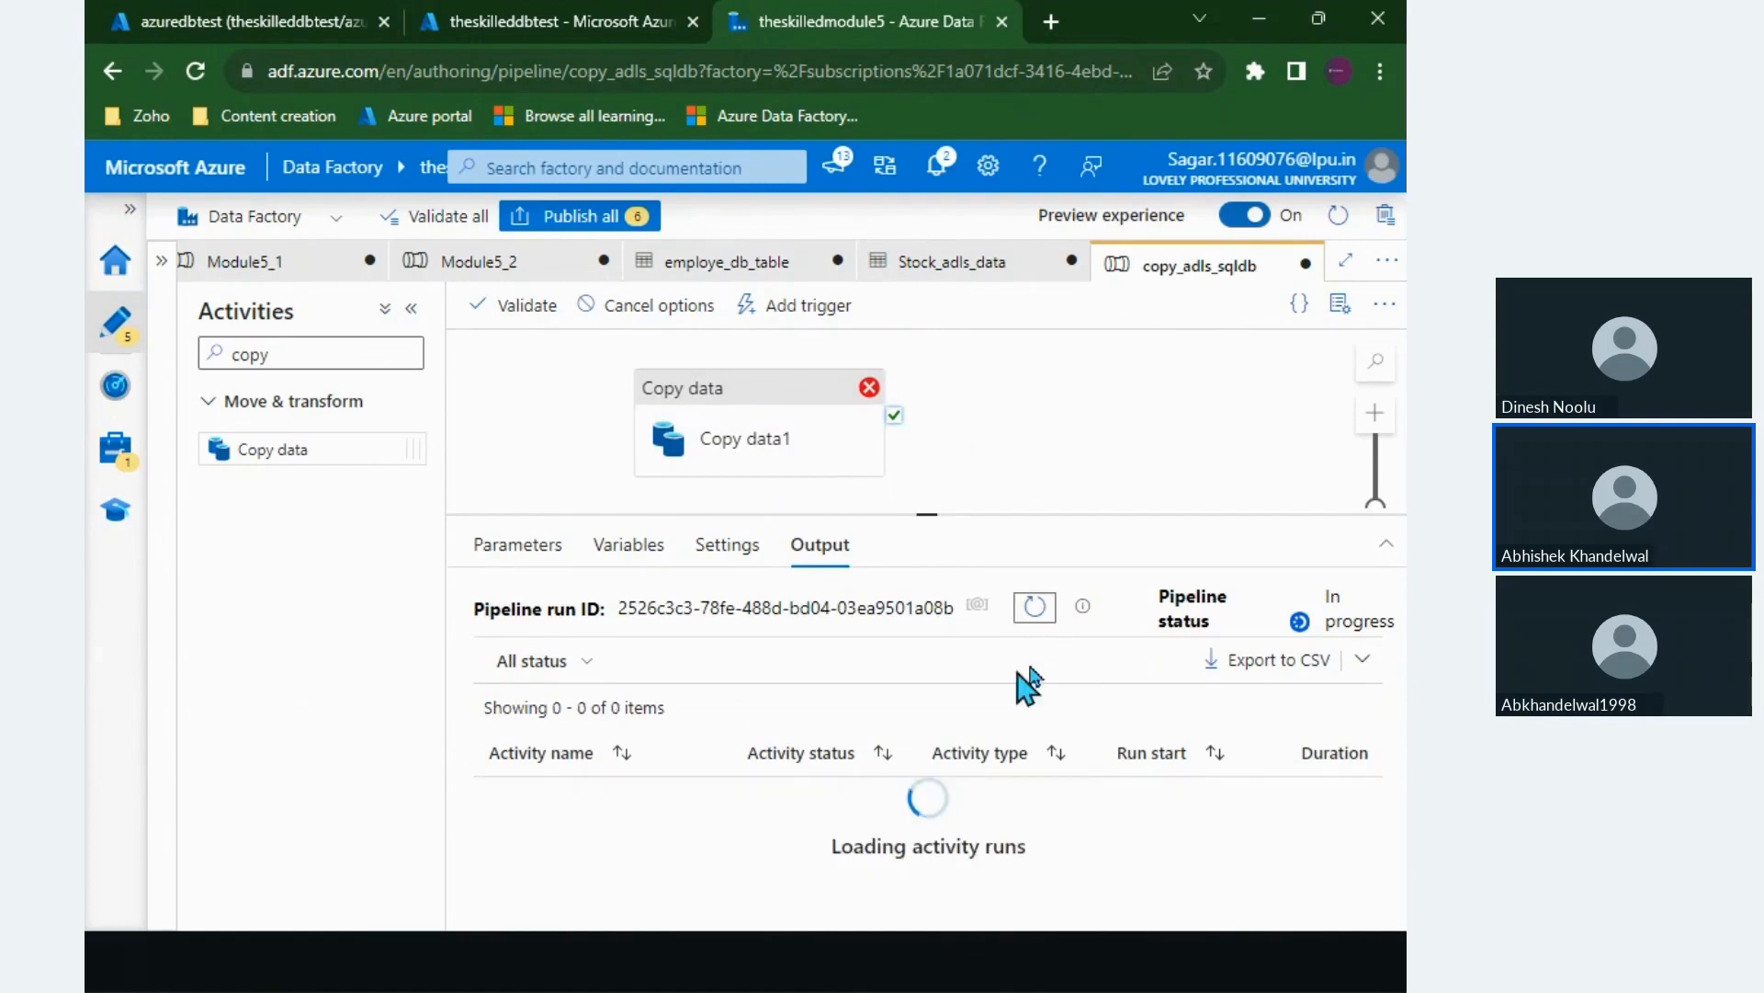
left_click(1034, 608)
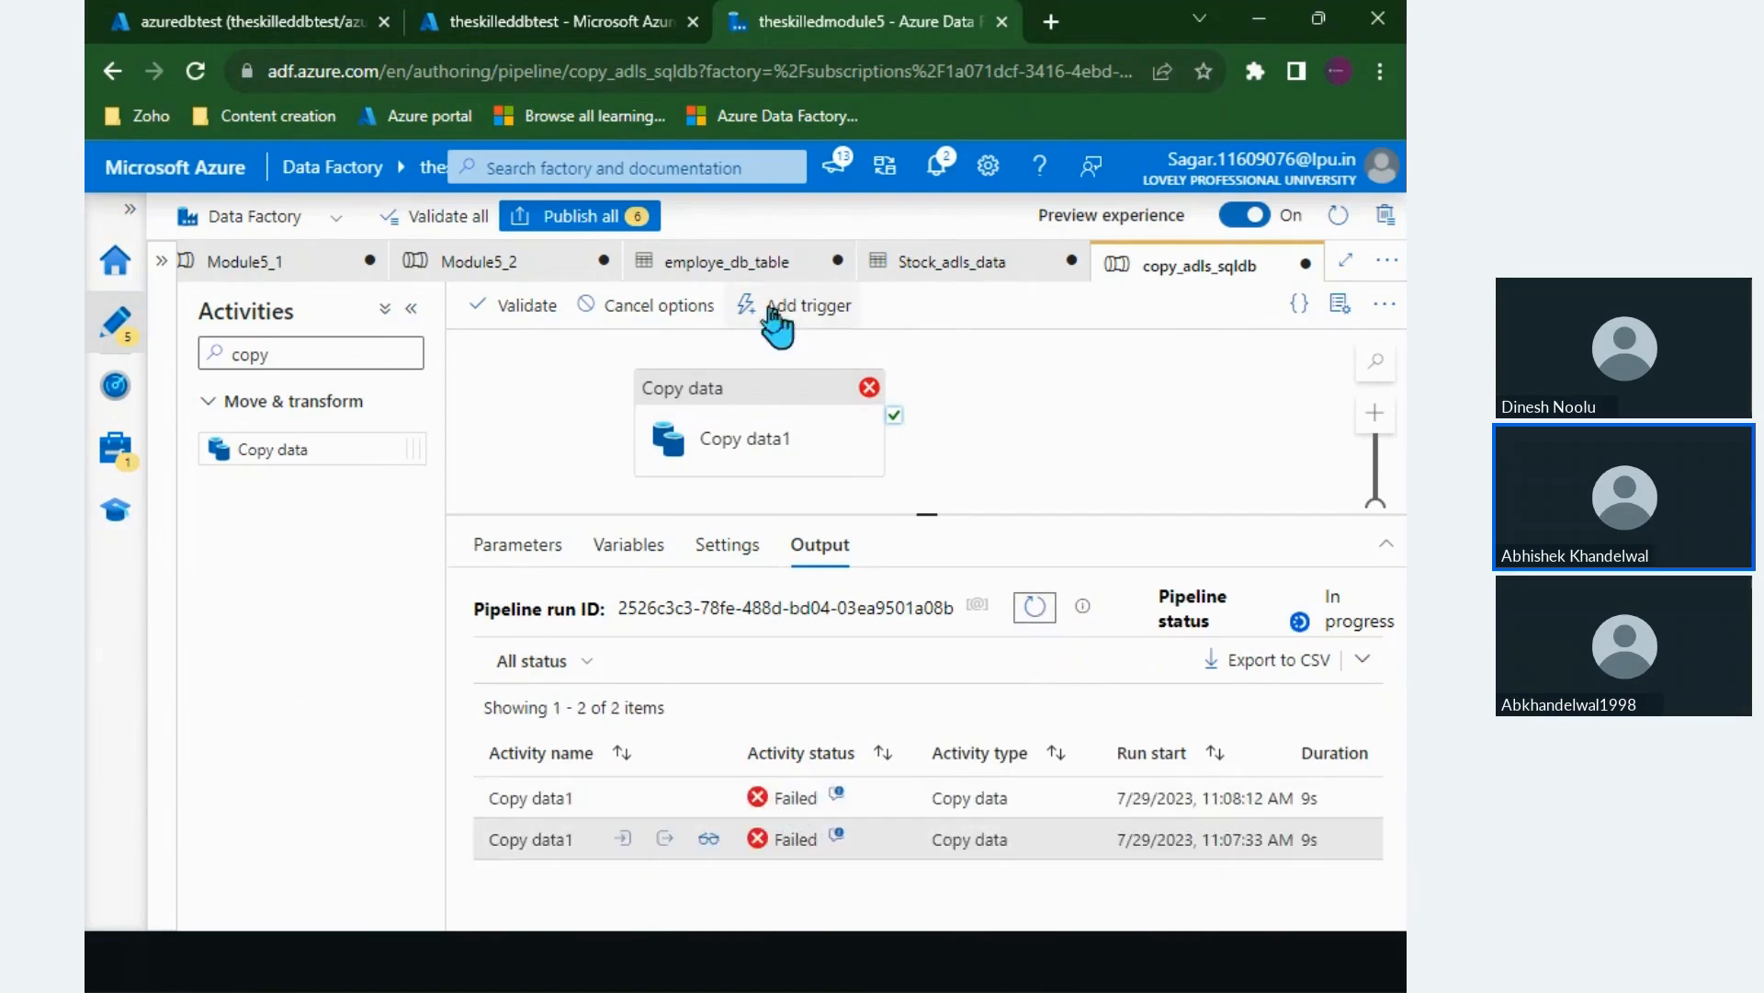
Step: Cancel the current debug run with the Cancel recursive option and refresh the activity runs
left_click(597, 310)
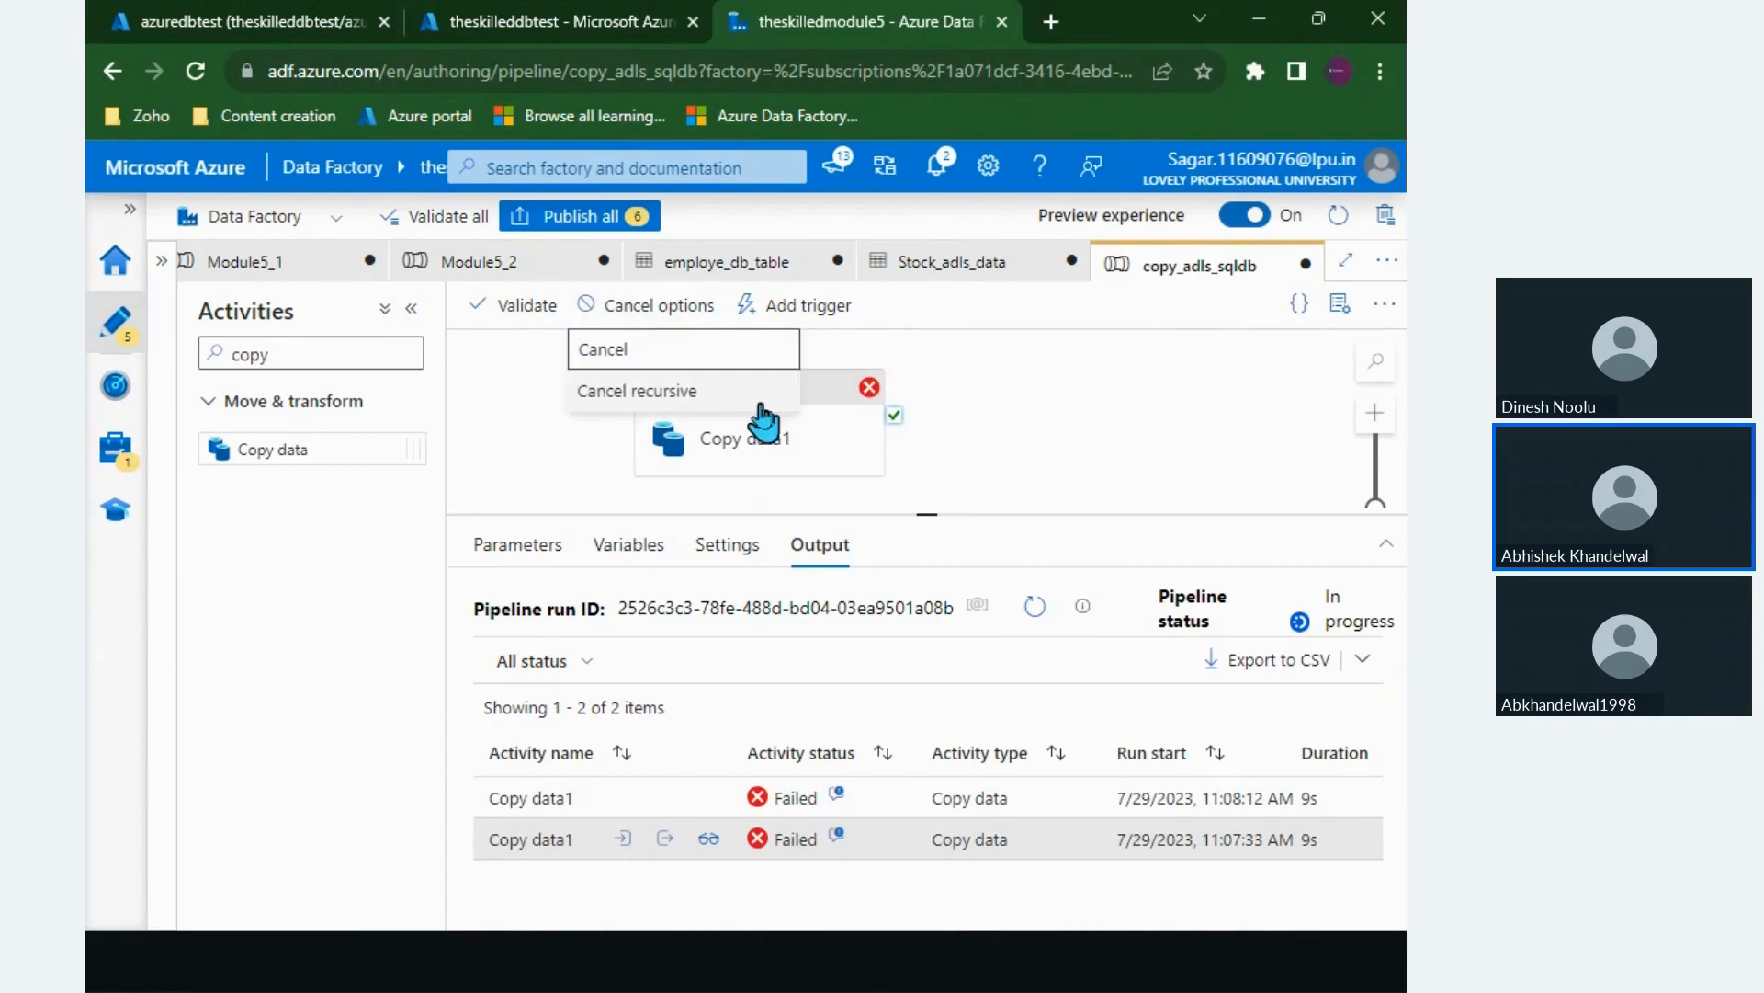
left_click(657, 391)
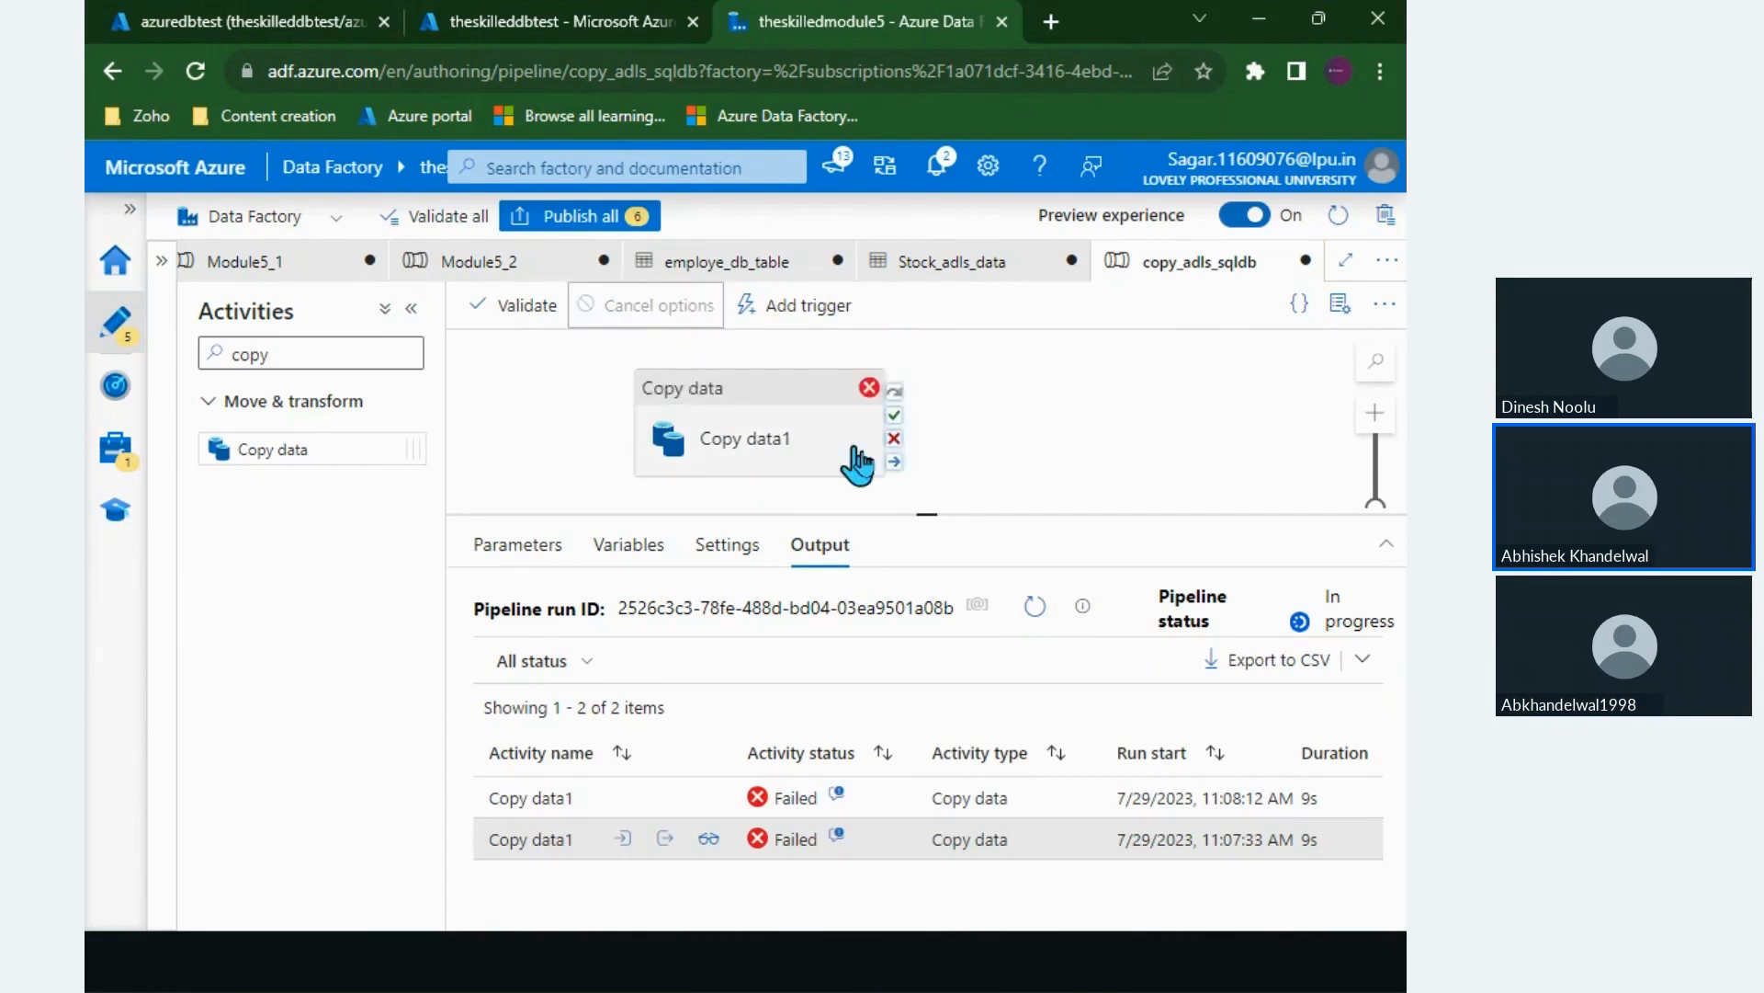
left_click(1112, 480)
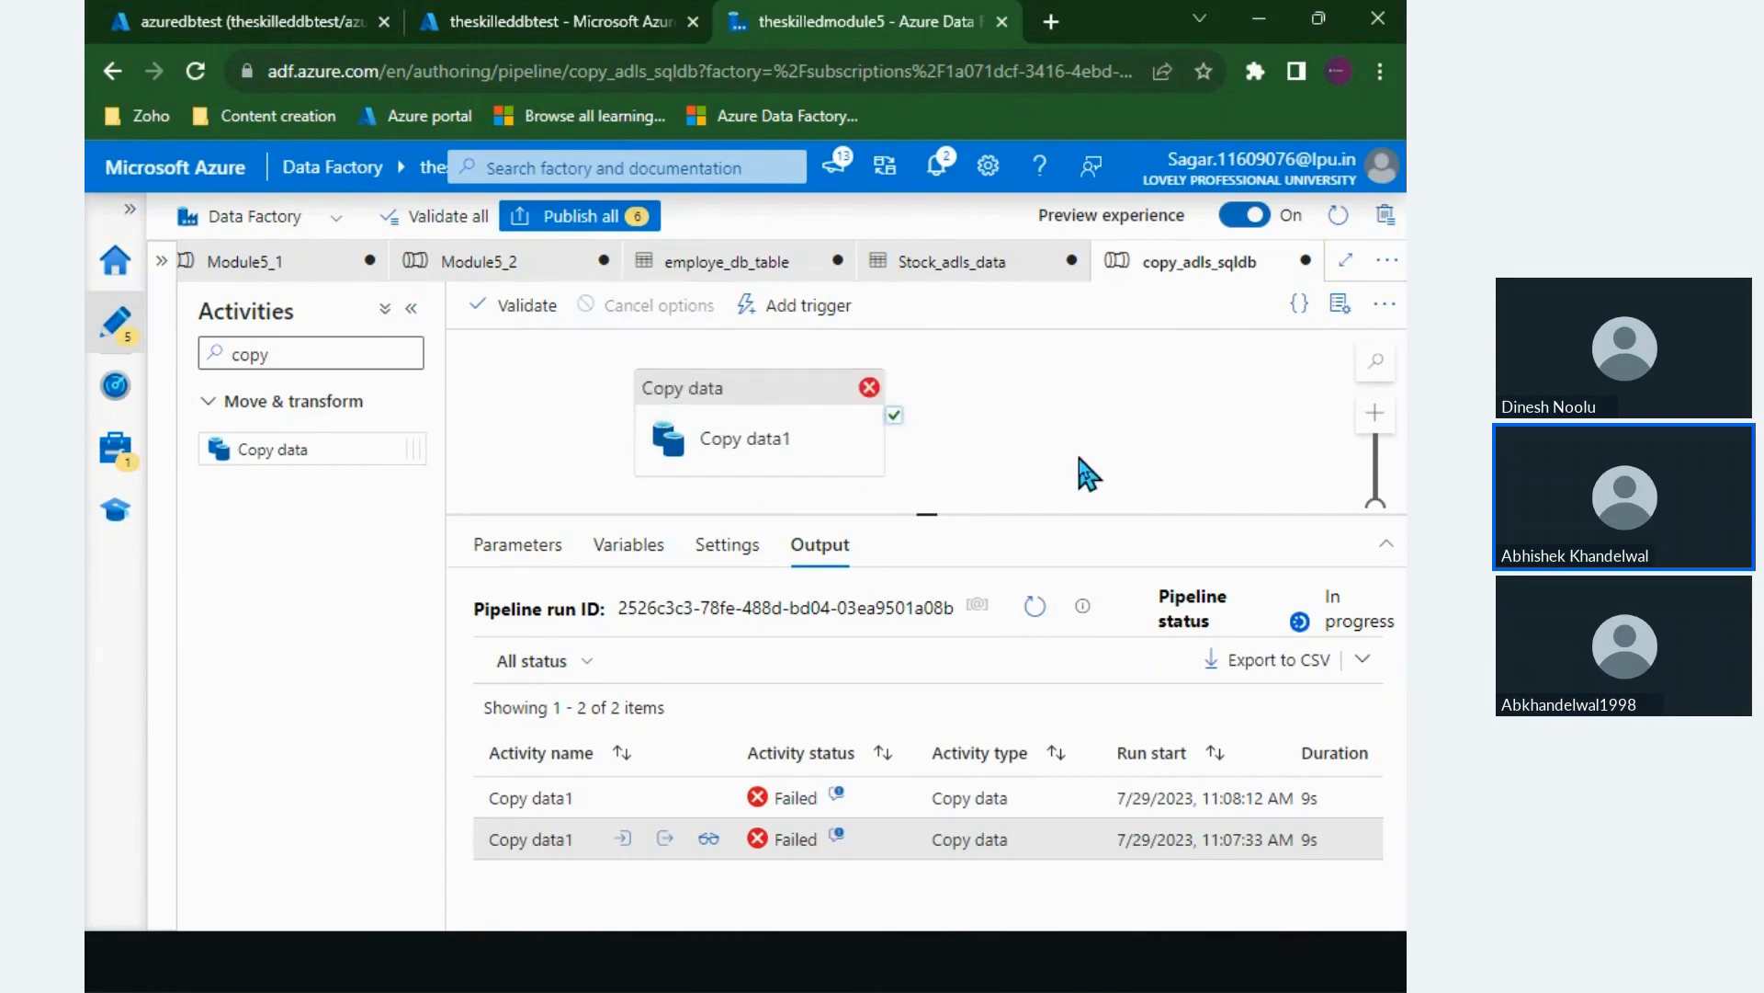
left_click(1034, 608)
left_click(1034, 608)
Step: Review the Copy data1 sink's pre-copy script, start a new debug run, and refresh its status until it finishes
left_click(807, 393)
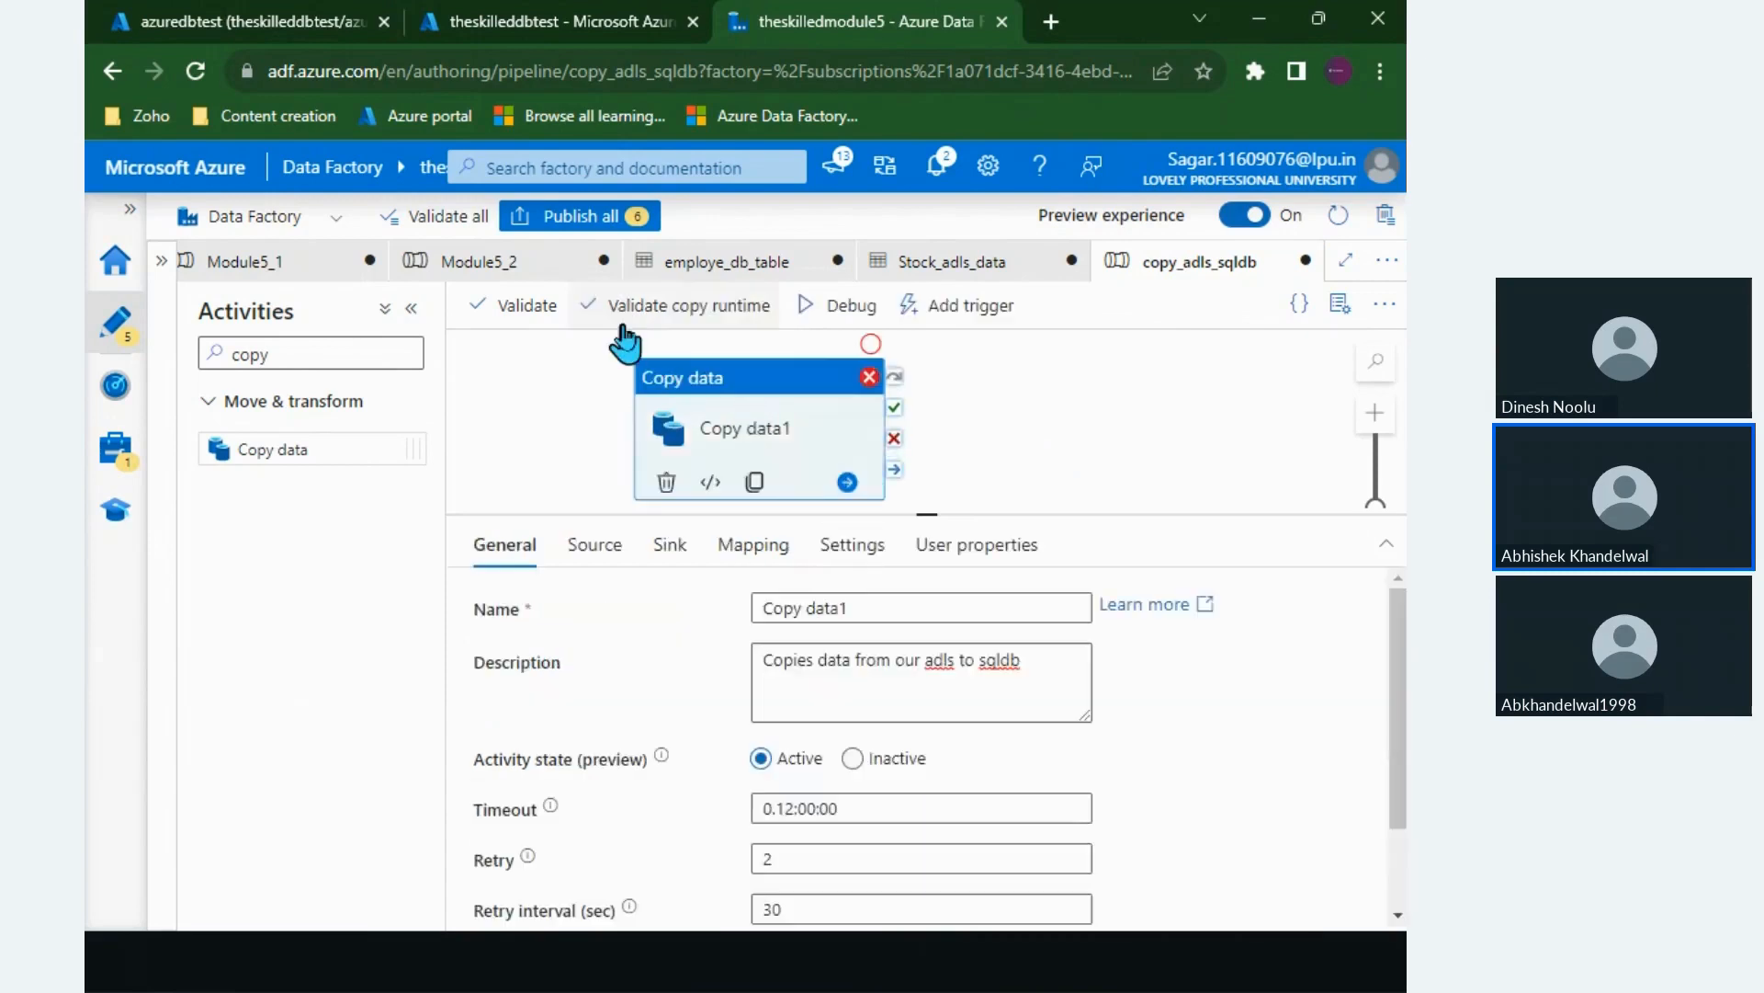
left_click(660, 549)
left_click_drag(794, 862, 922, 861)
left_click(900, 861)
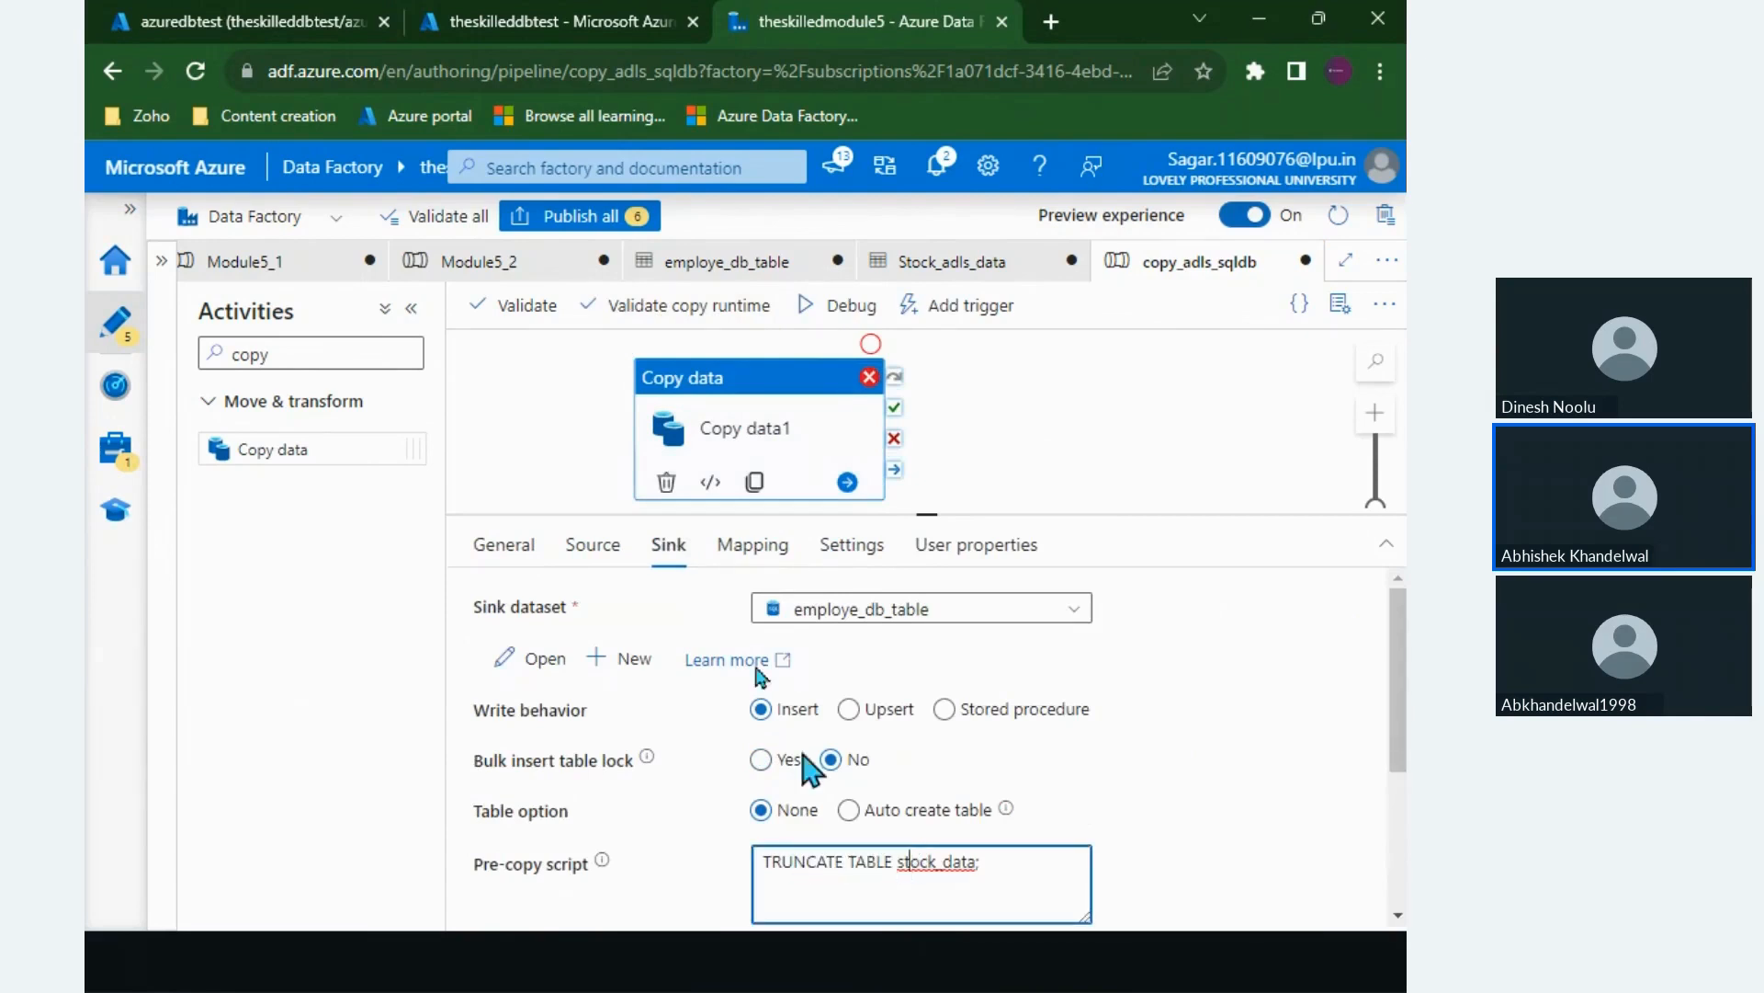
left_click(824, 305)
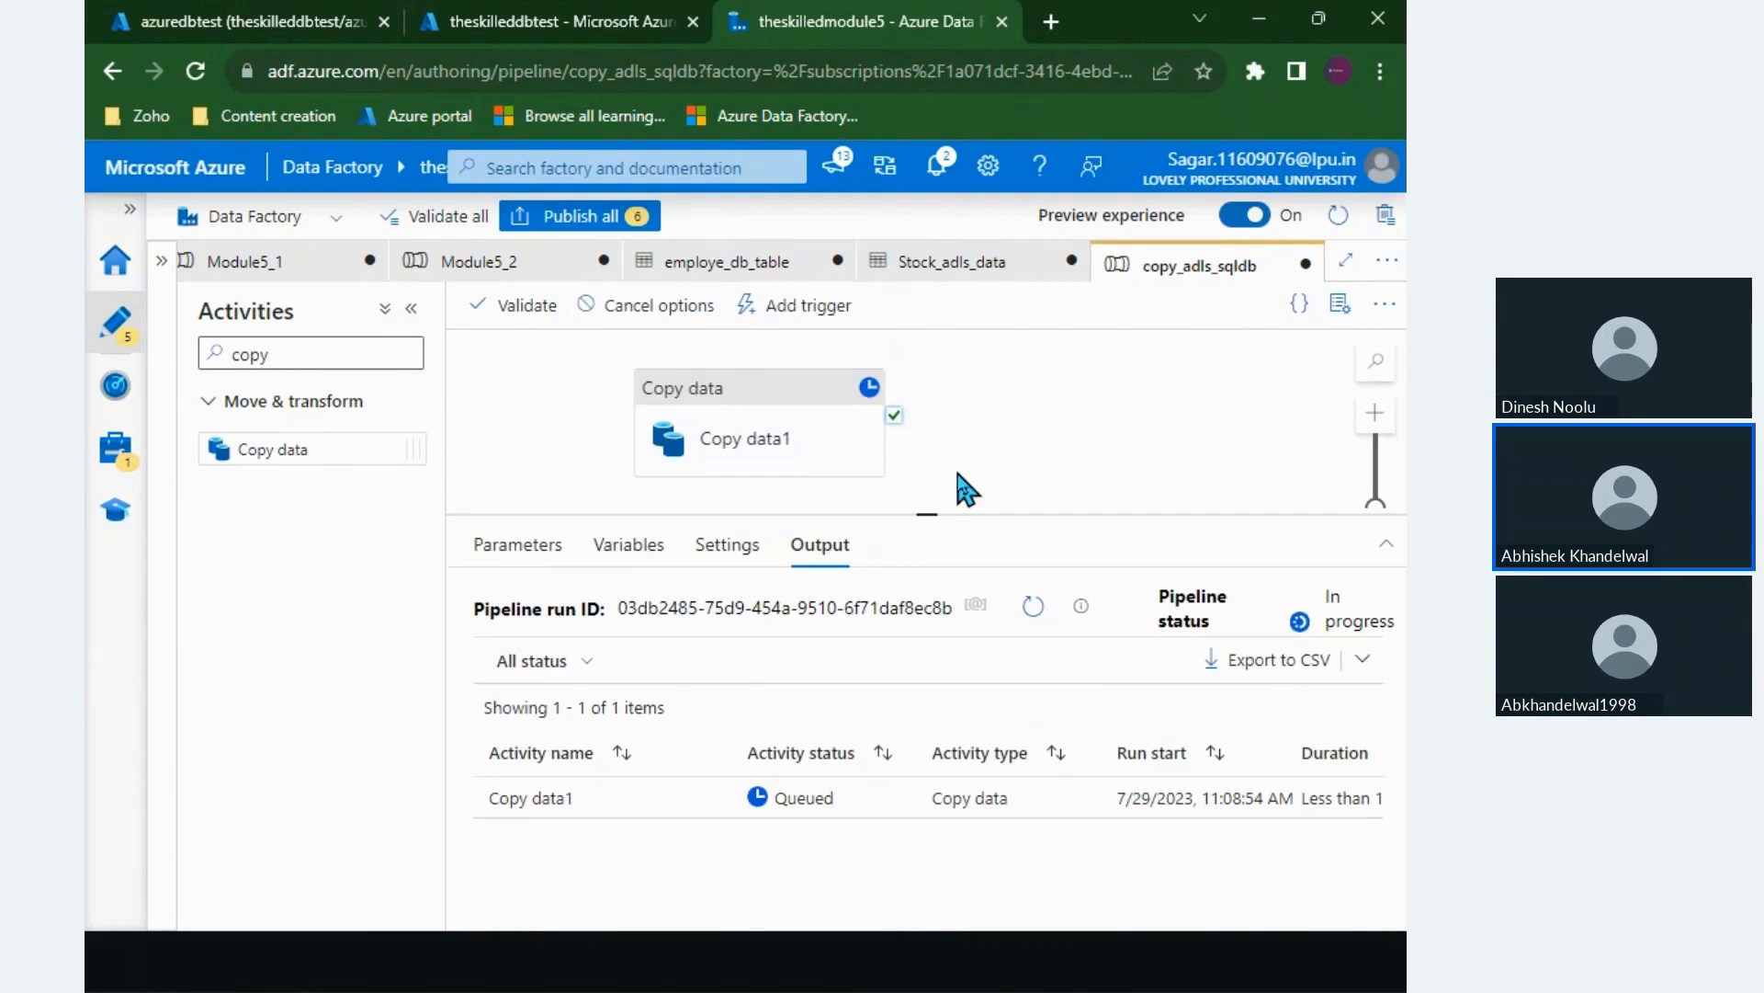
left_click(1025, 606)
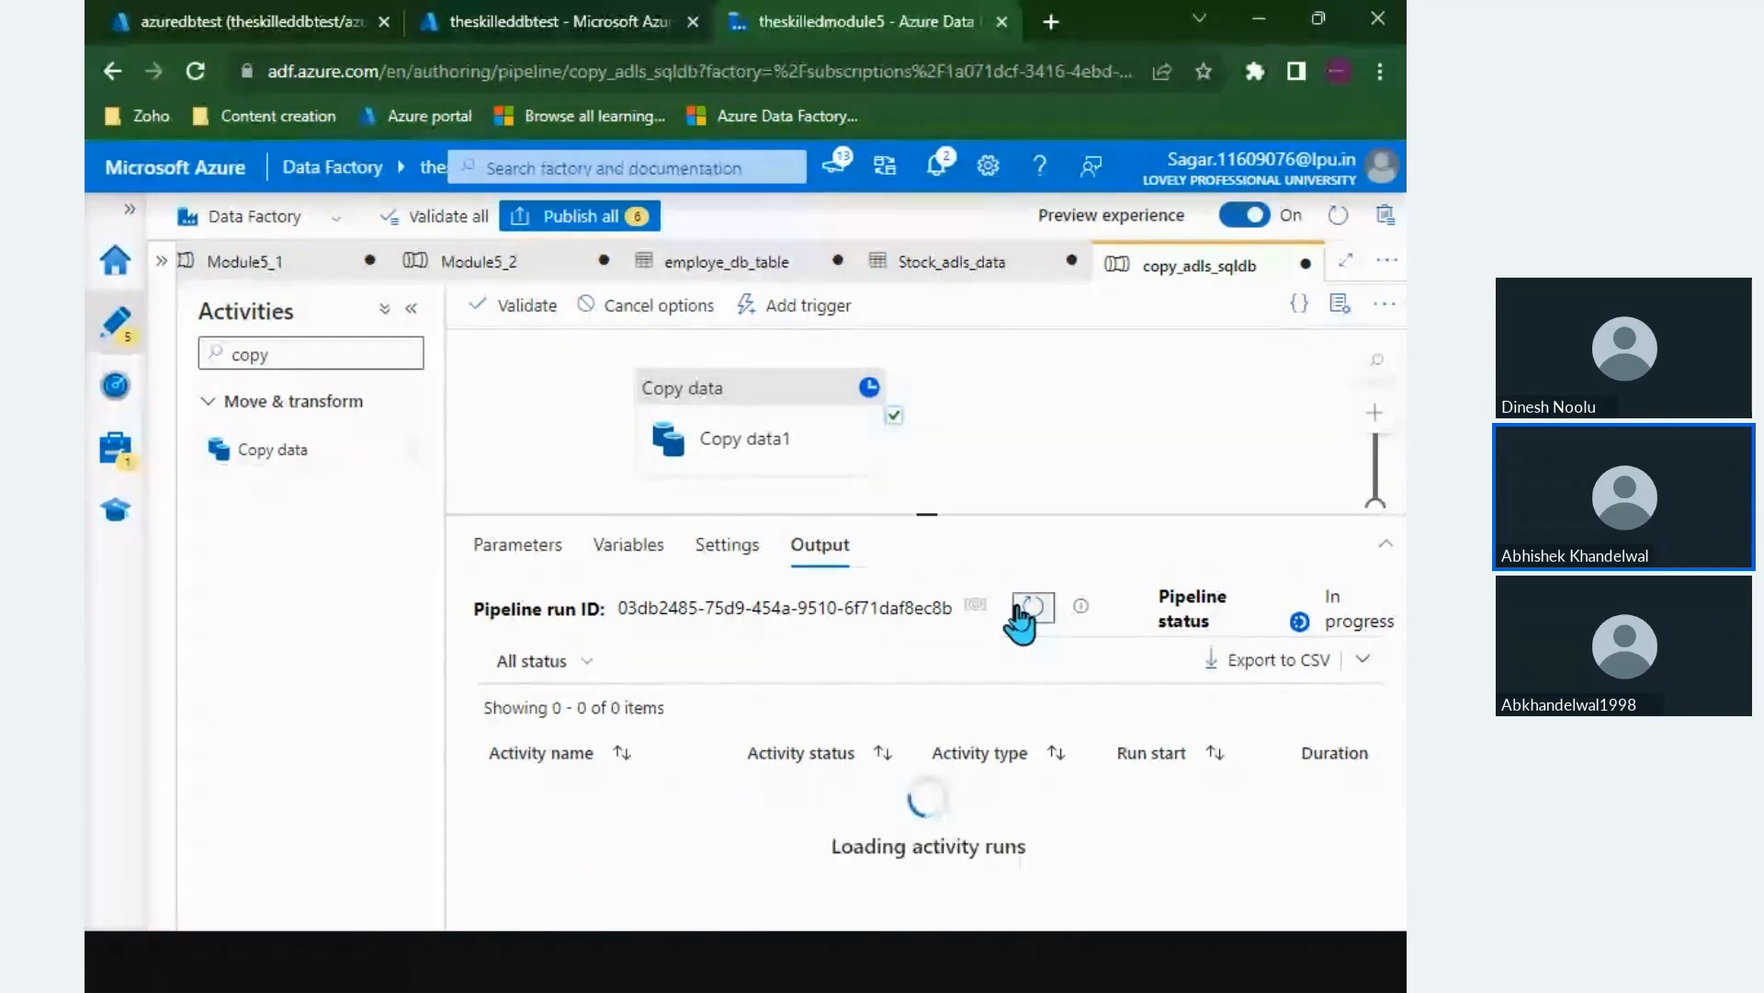
left_click(1024, 606)
left_click(1025, 607)
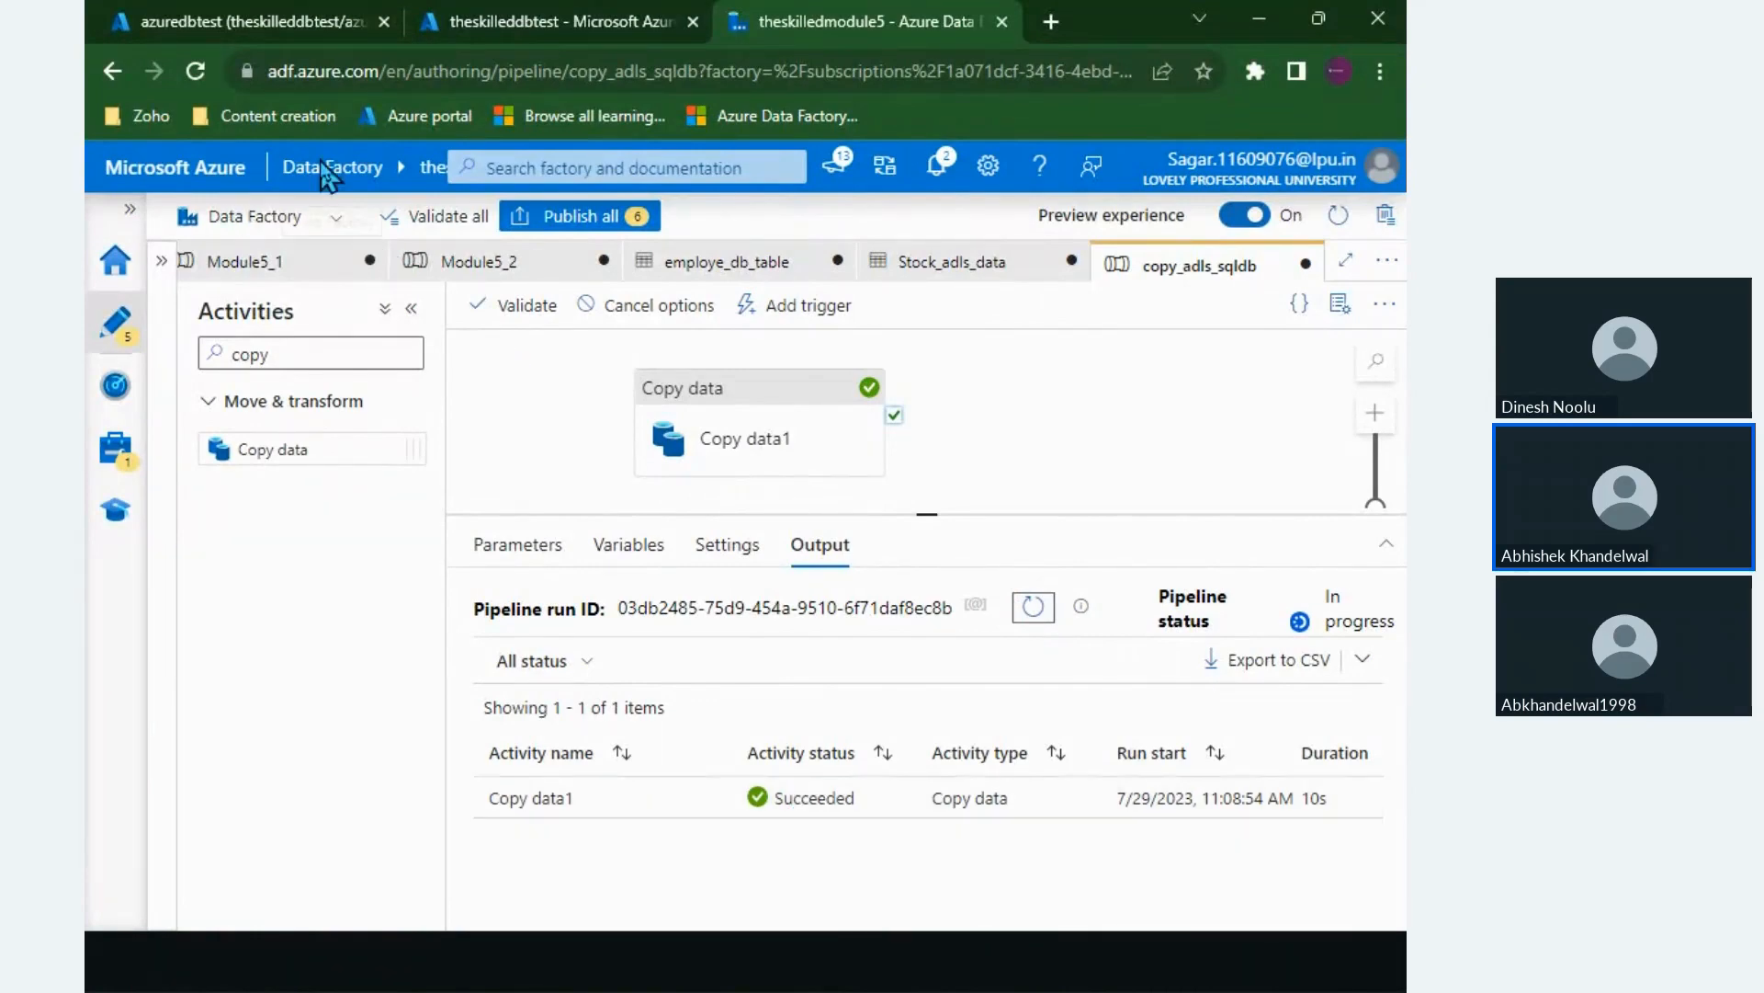
Step: Switch to the azuredbtest query editor, replace * with COUNT(1) in the stock_data query, and run it
left_click(248, 22)
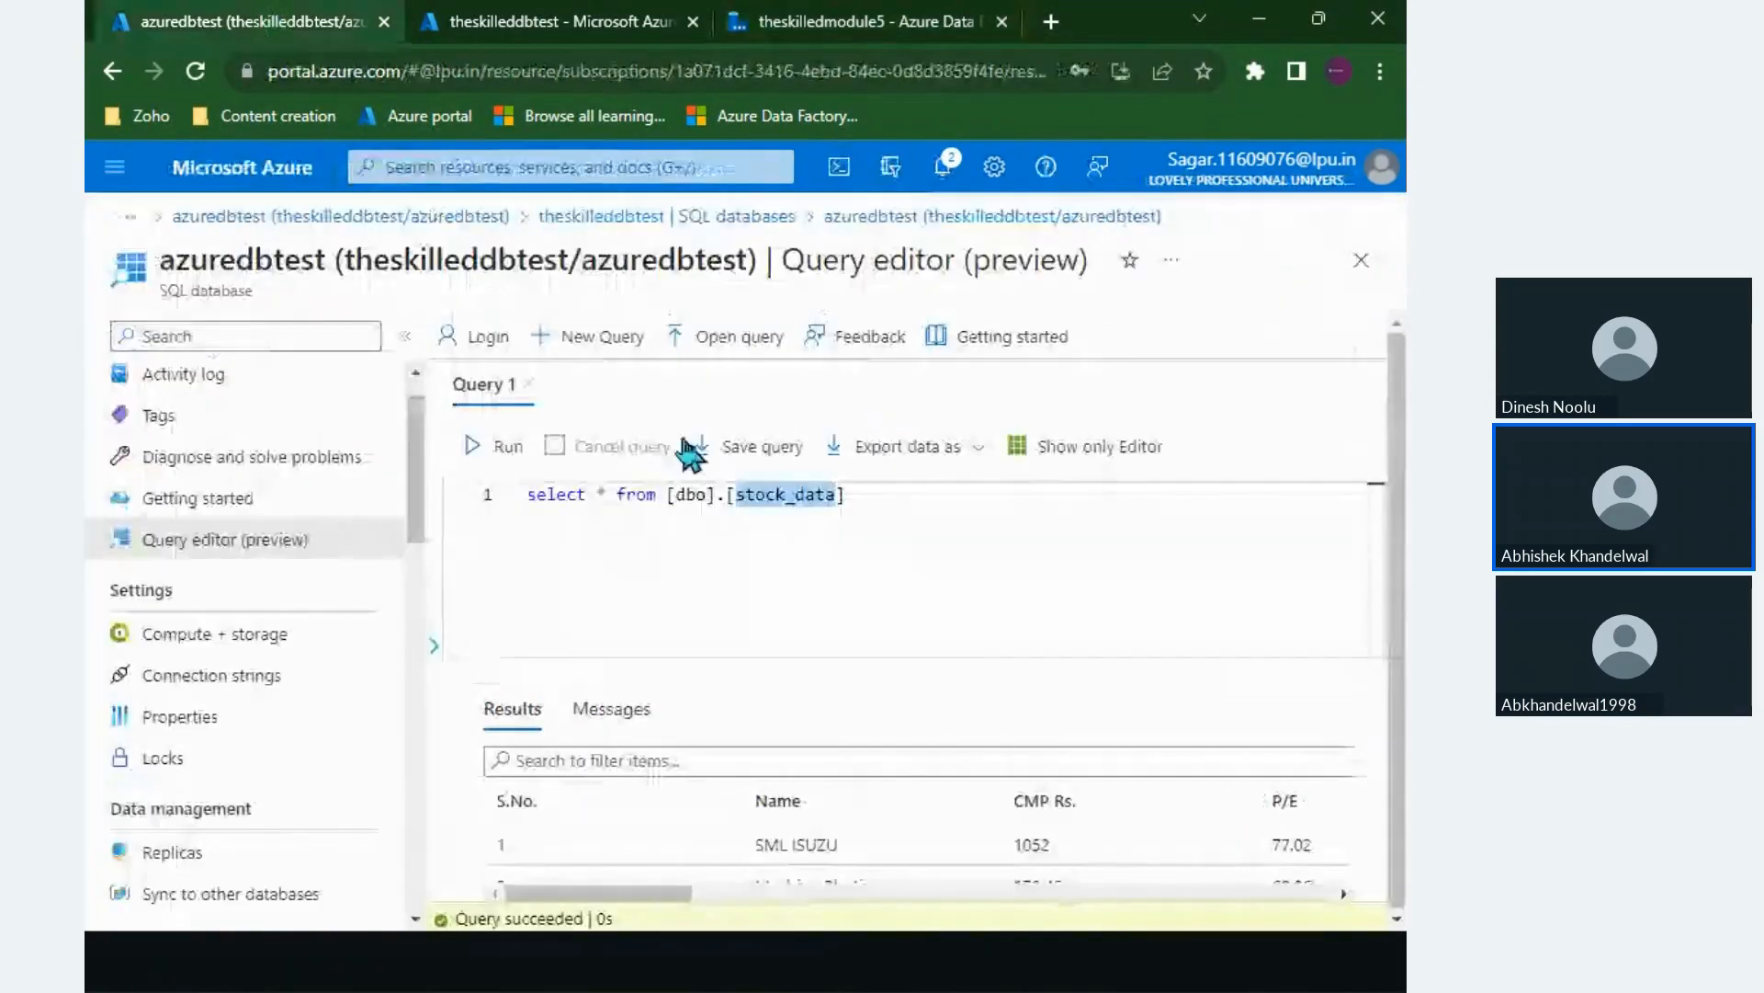
left_click(670, 496)
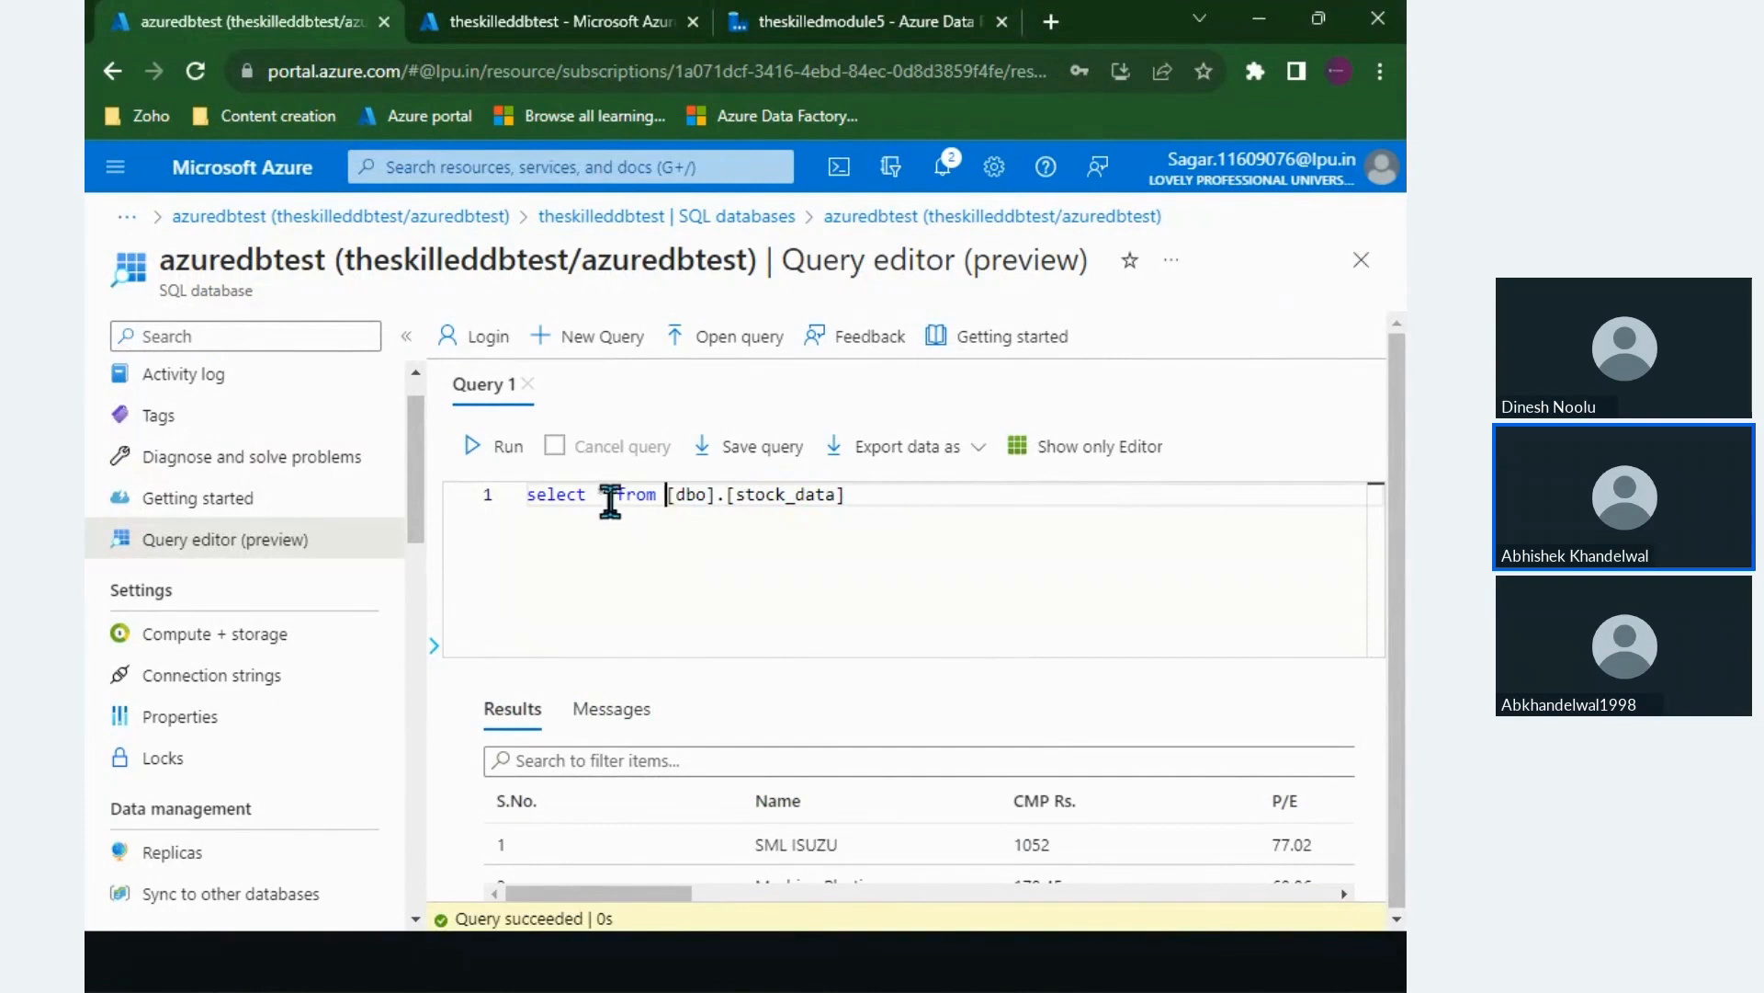
double_click(610, 496)
type("COUNT(1)")
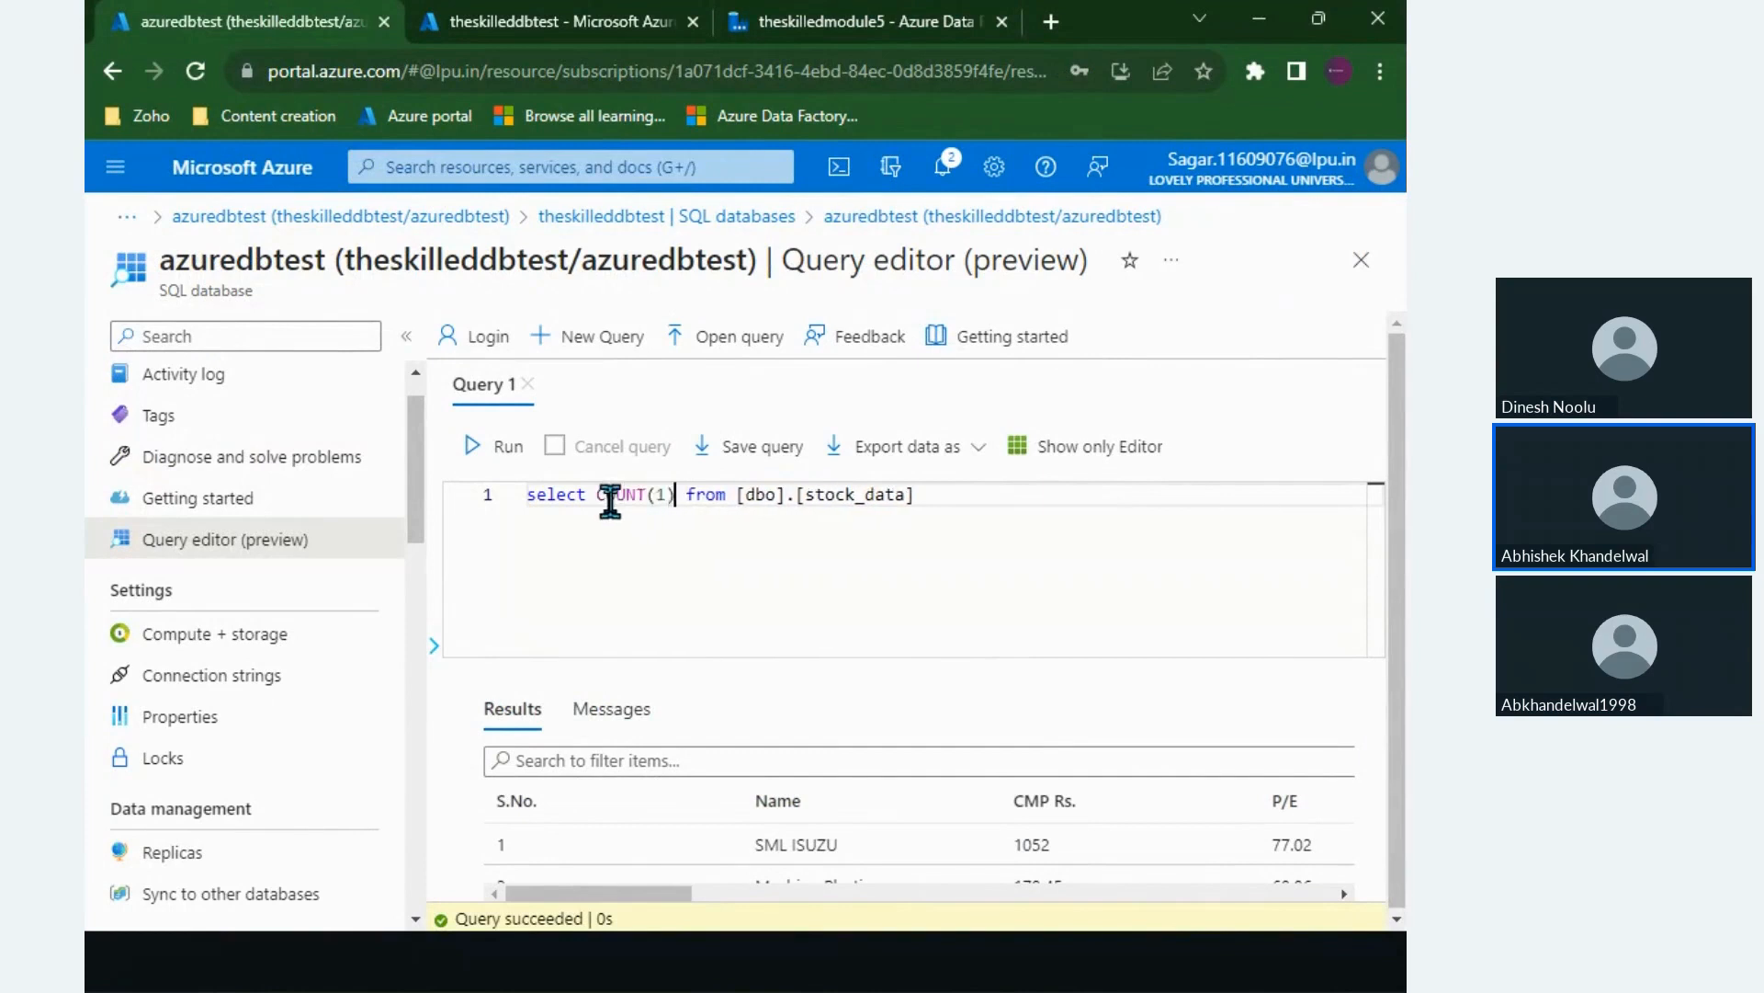
left_click(471, 447)
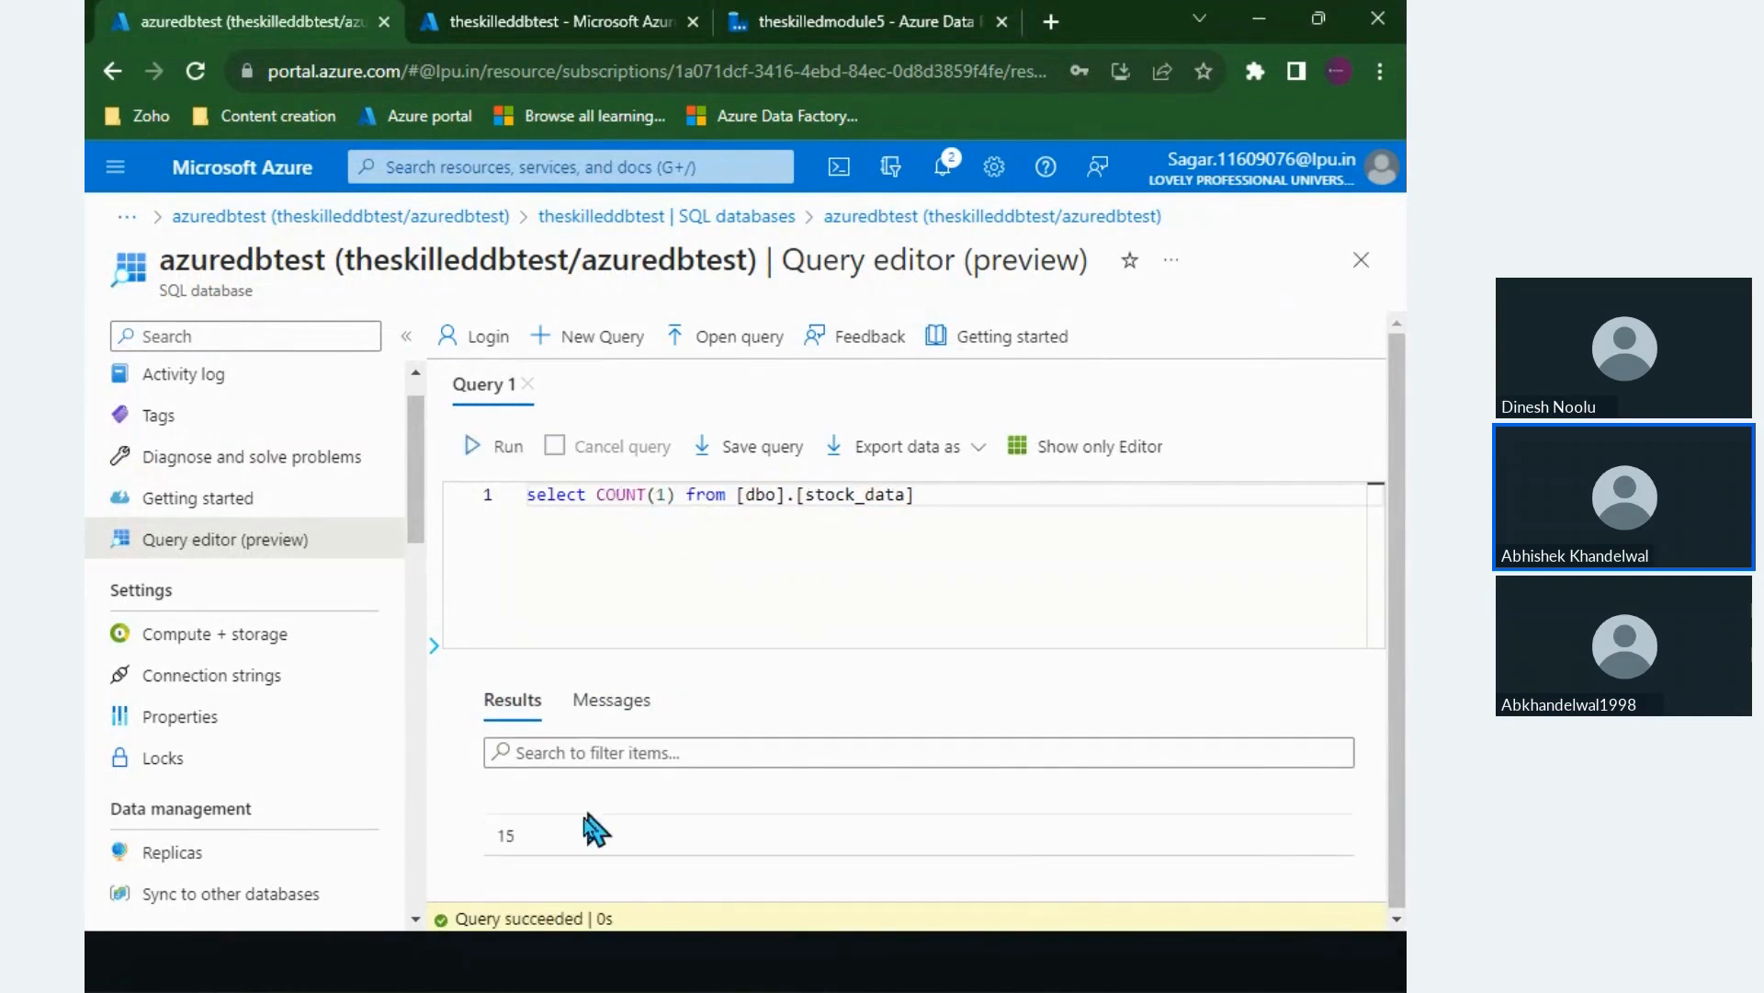
left_click(503, 838)
double_click(503, 834)
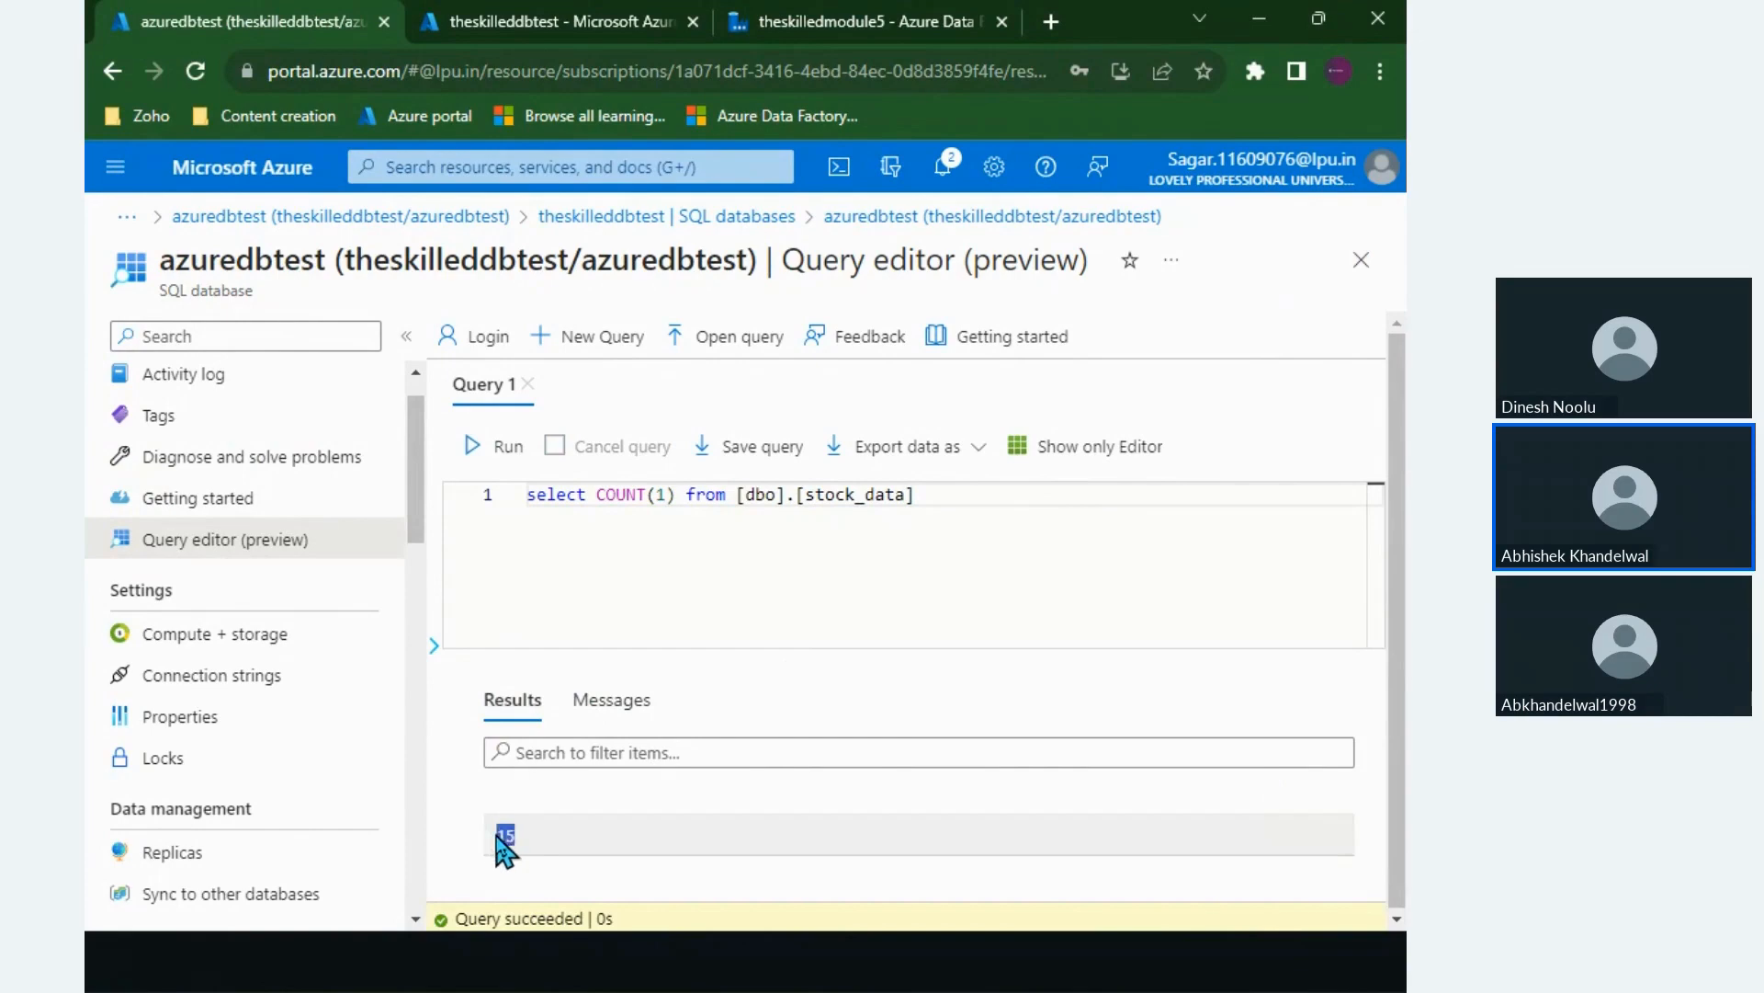
Step: Return to the copy_adls_sqldb pipeline in Azure Data Factory and clear the pre-copy script in the Copy data1 sink
left_click(800, 24)
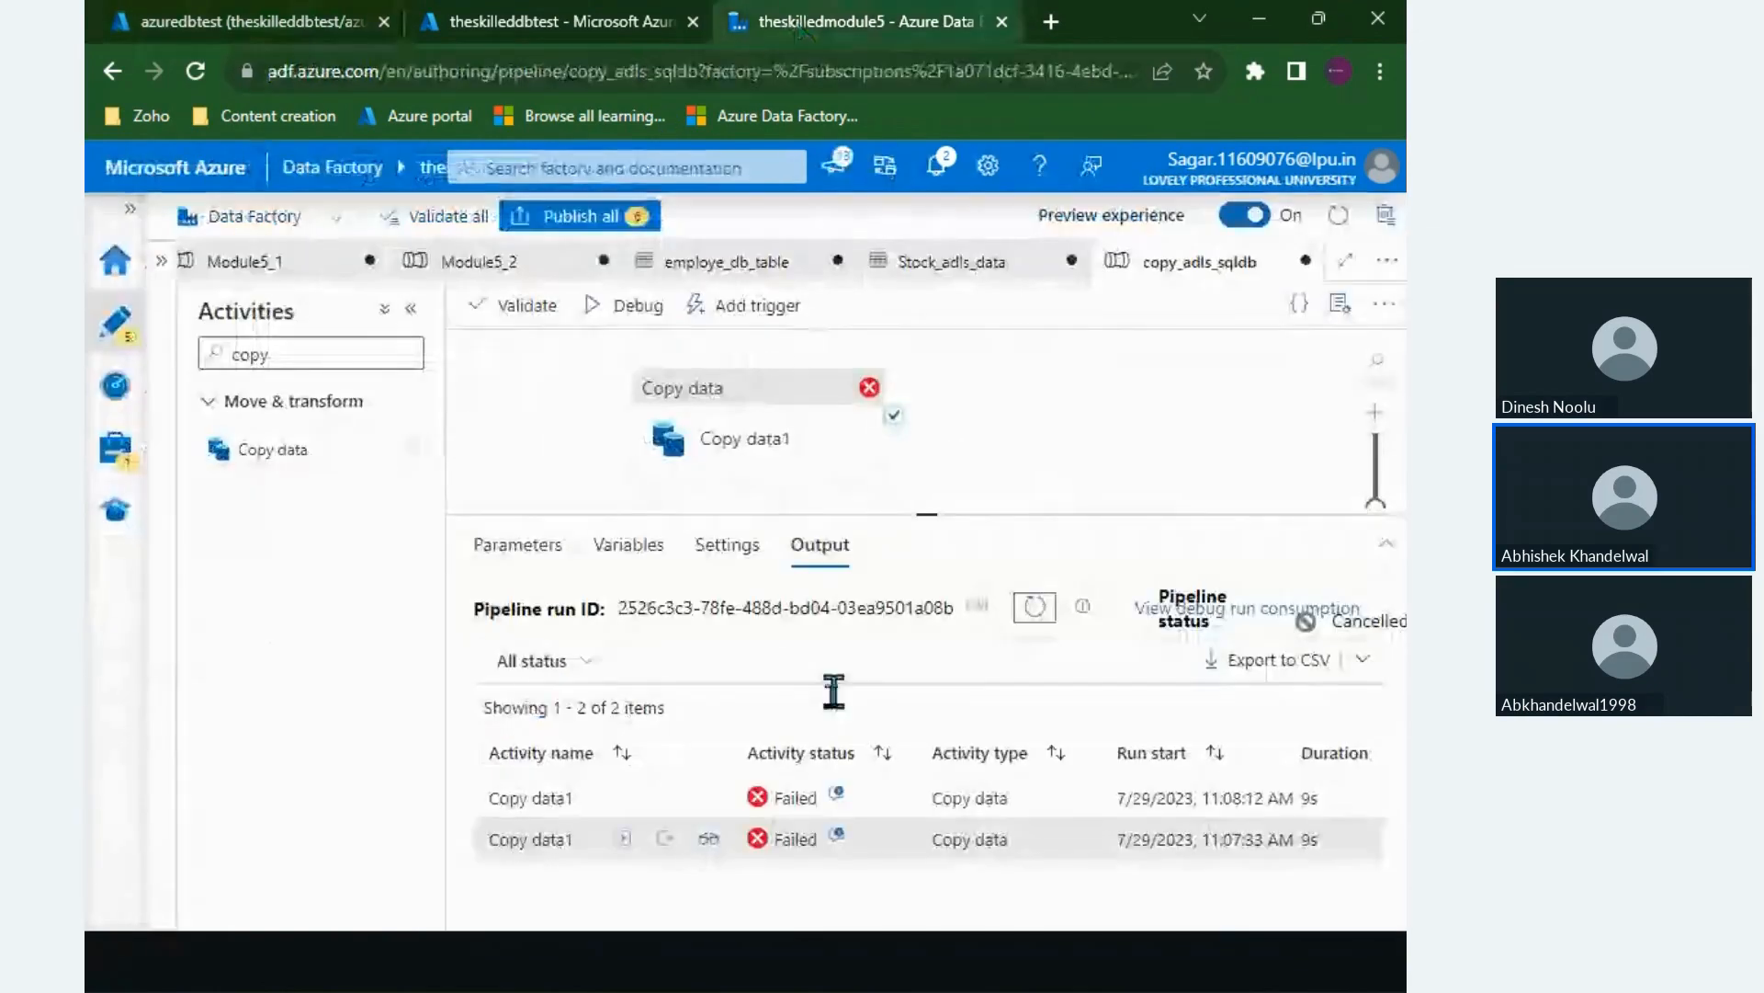
left_click(808, 427)
left_click(981, 444)
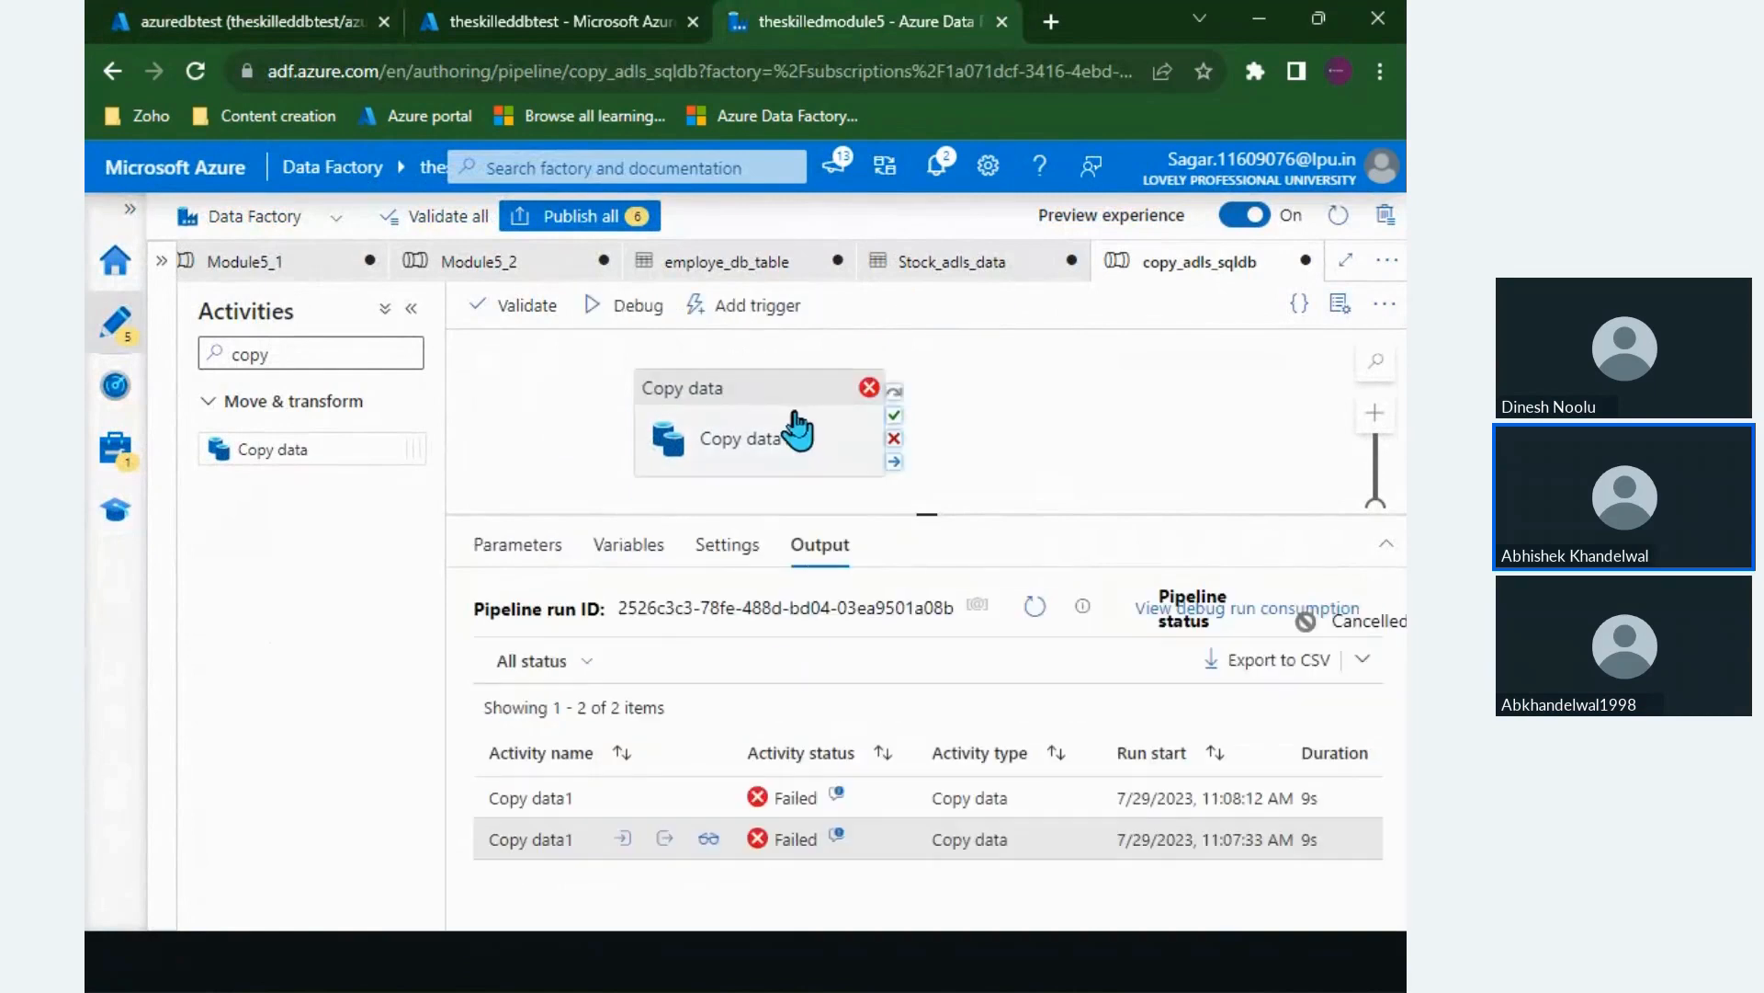
left_click(798, 427)
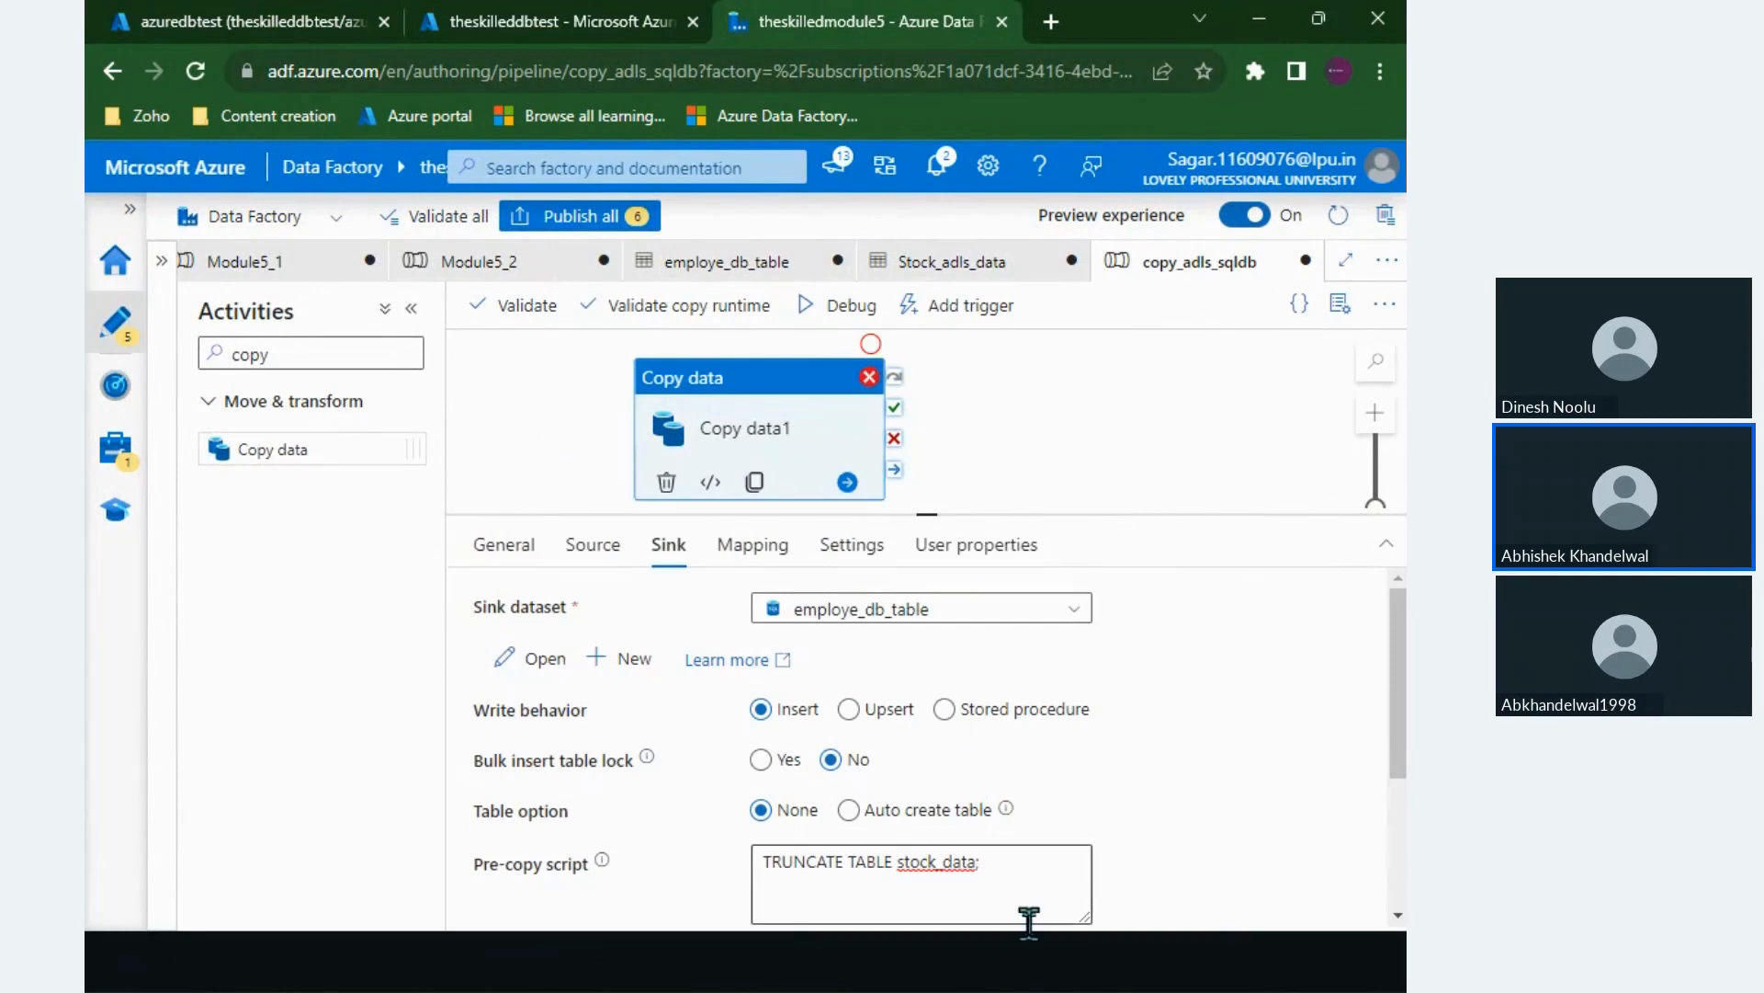
left_click(1015, 870)
left_click_drag(1015, 871, 757, 865)
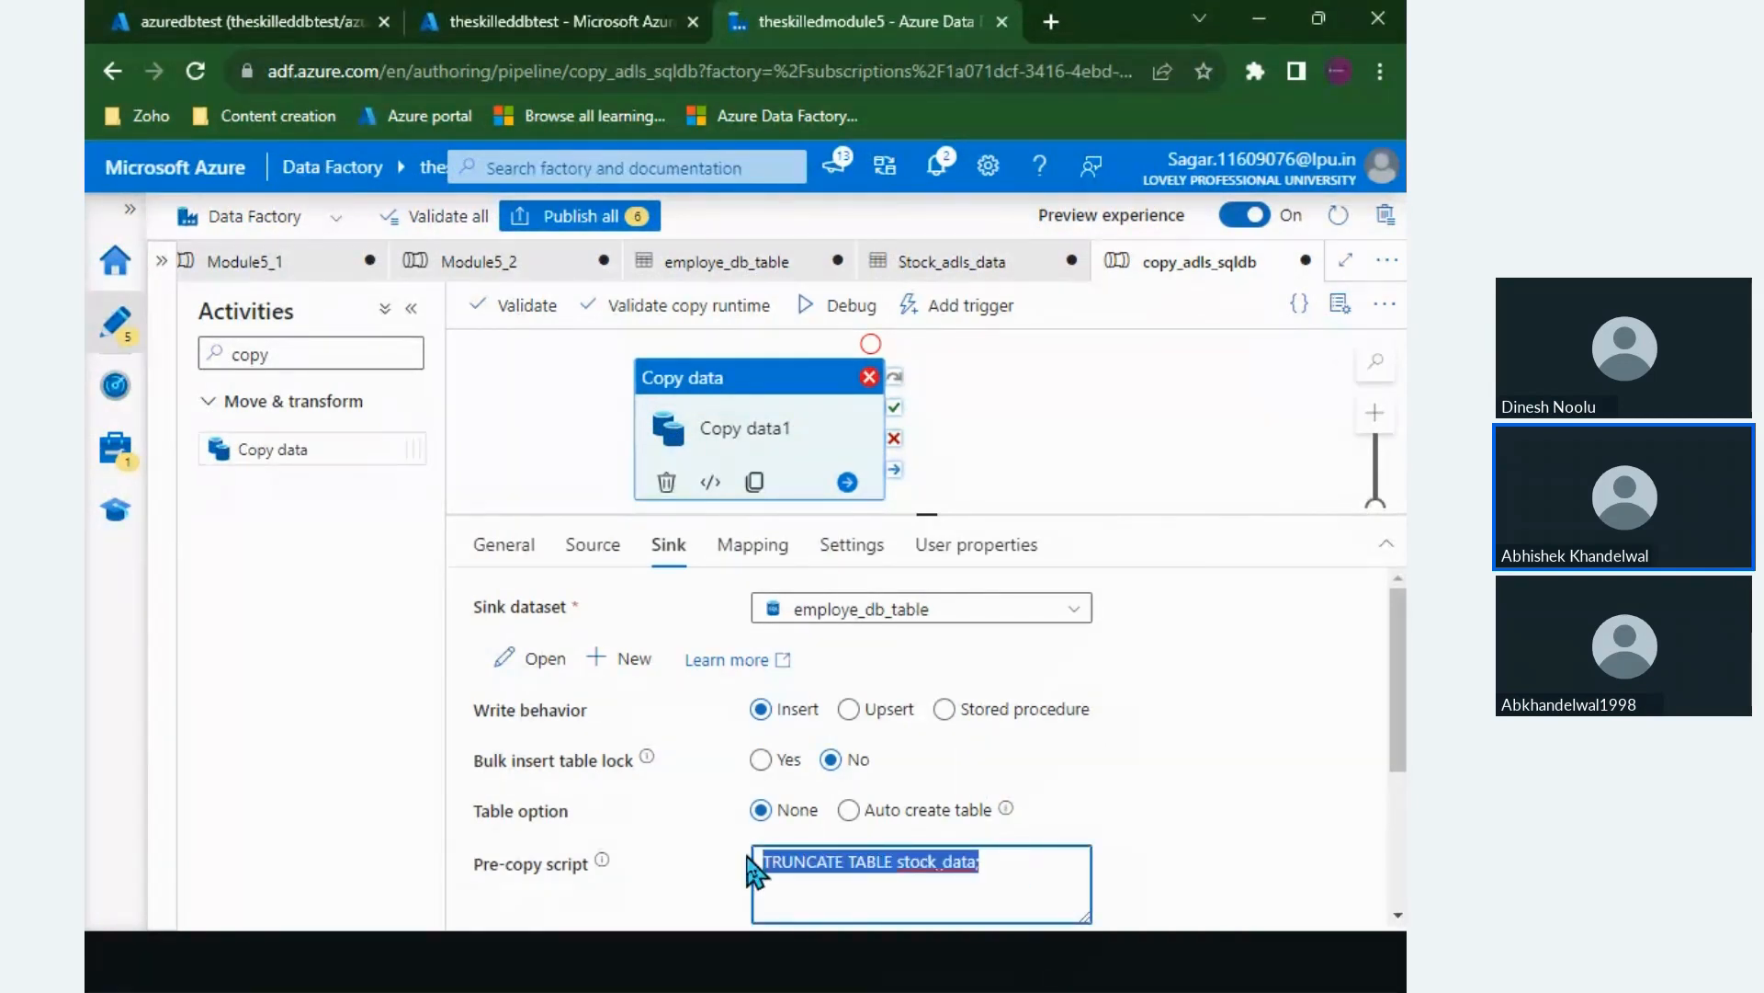
key("BackSpace")
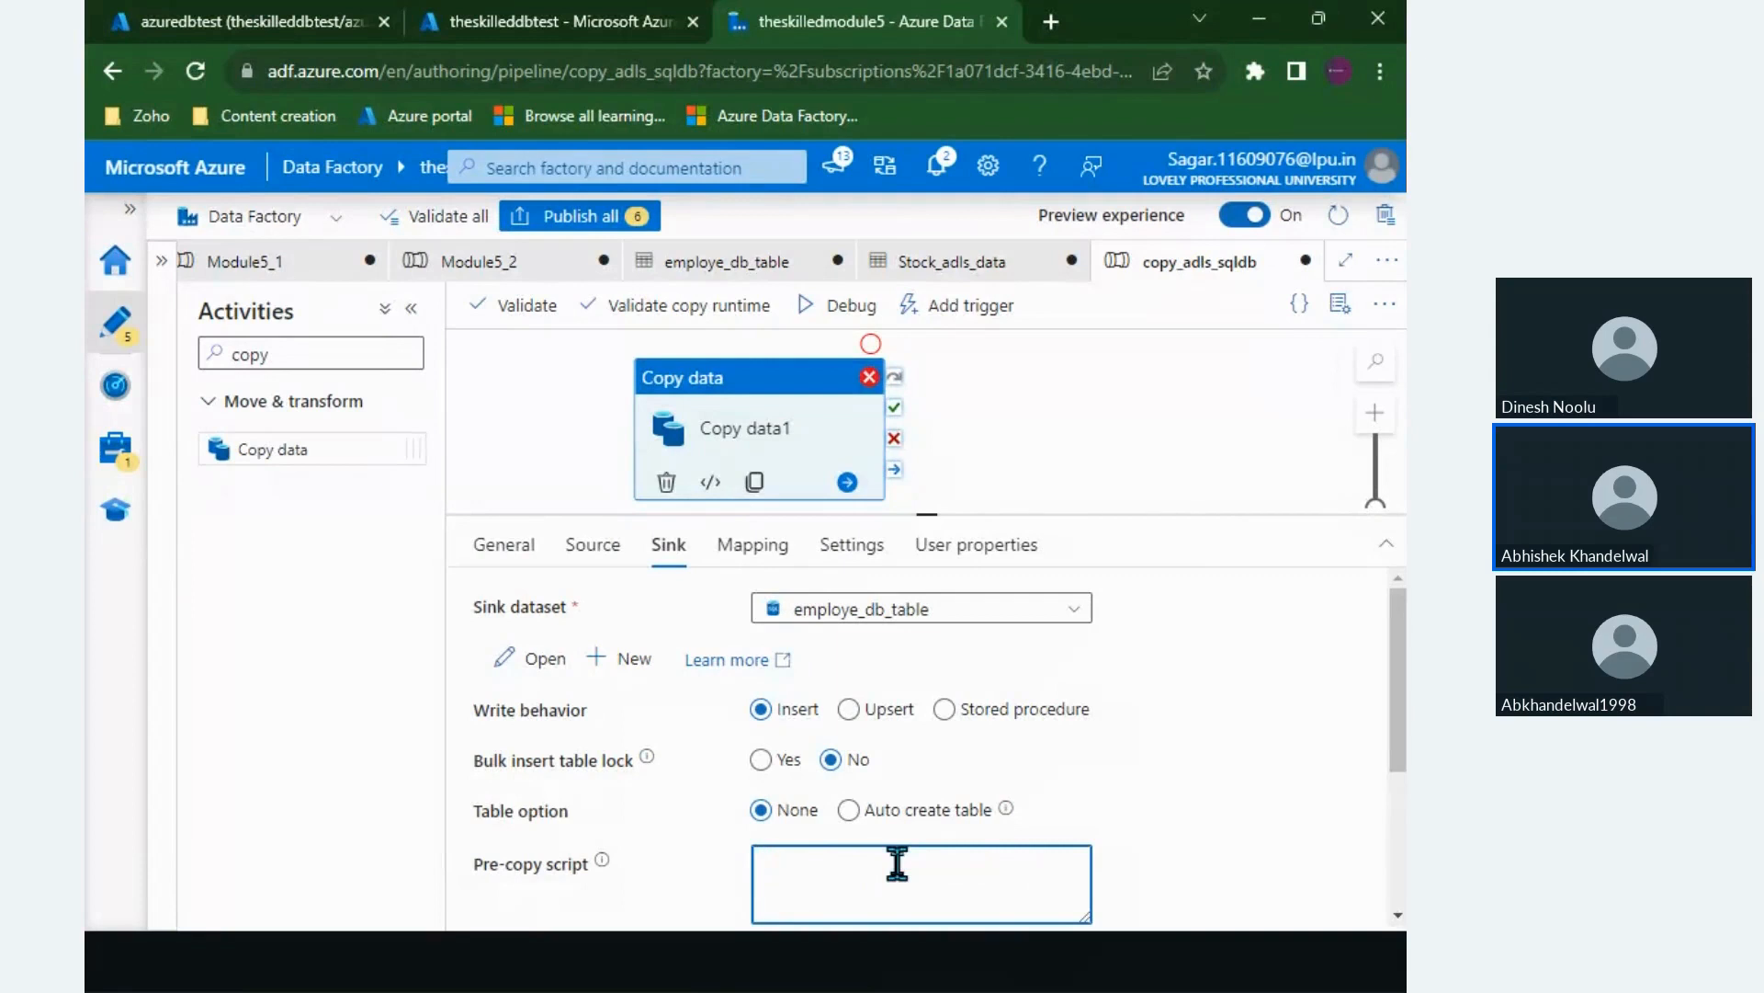
left_click(1107, 386)
Step: Start a debug run of the copy_adls_sqldb pipeline with the empty pre-copy script and refresh its status until it finishes
left_click(638, 305)
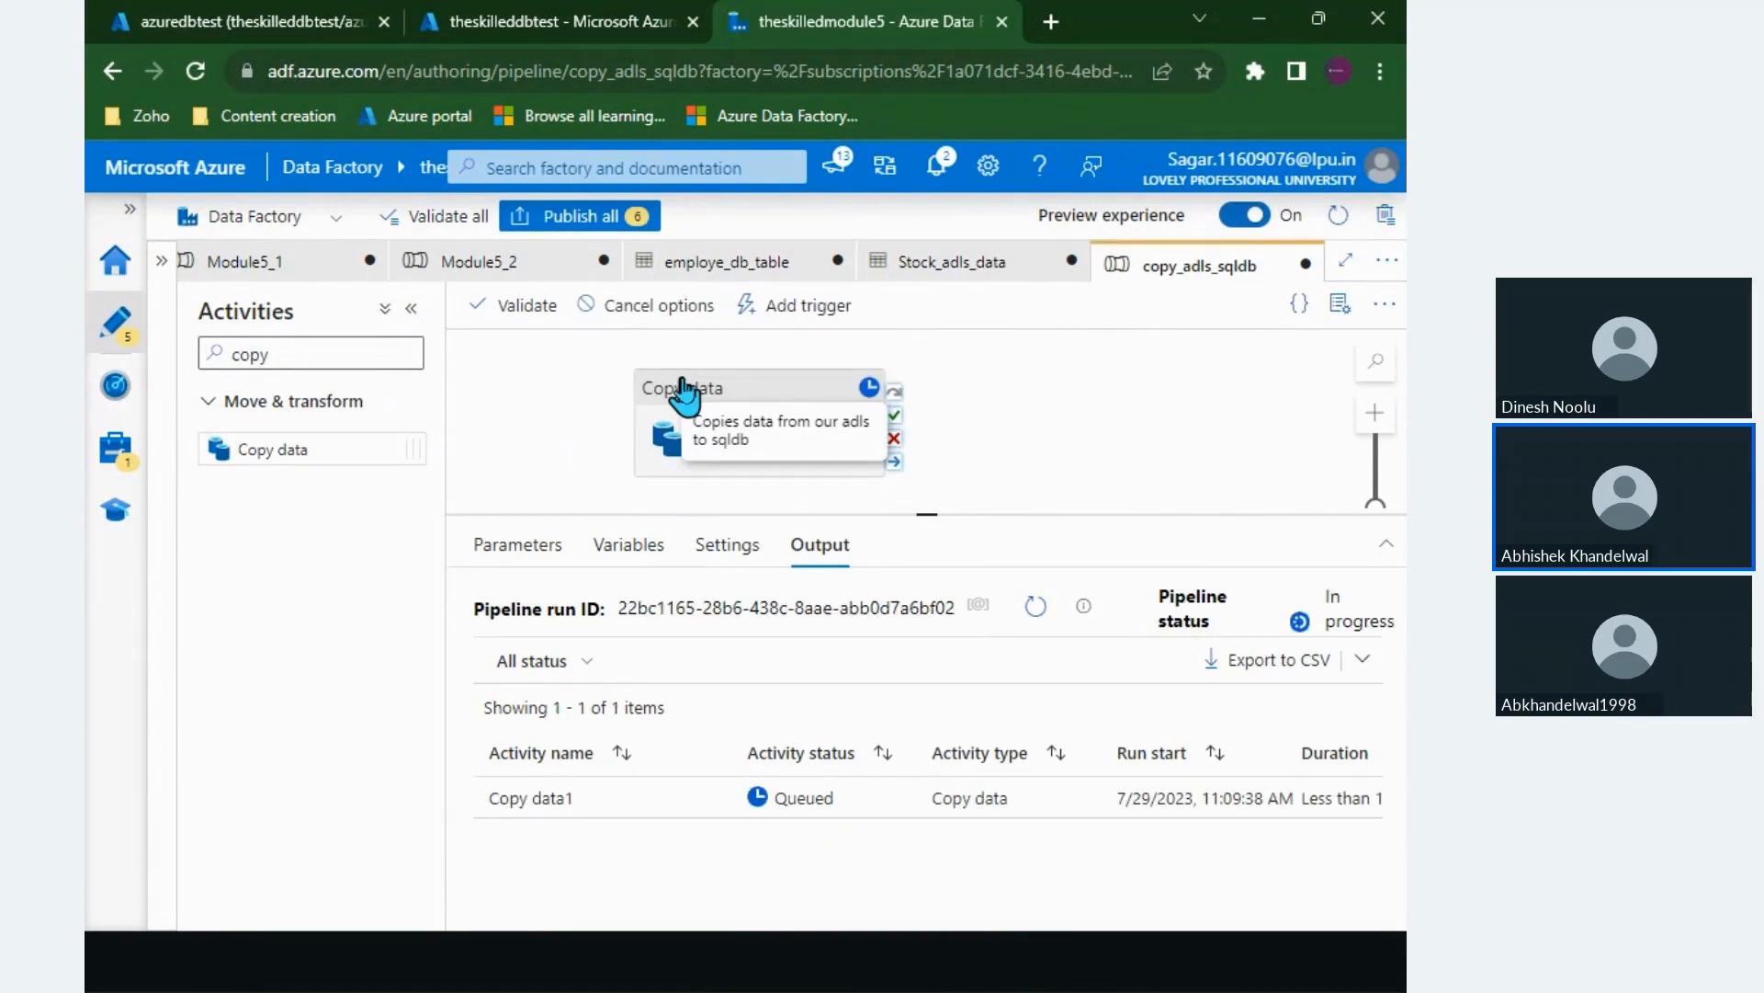
left_click(1022, 607)
left_click(1022, 606)
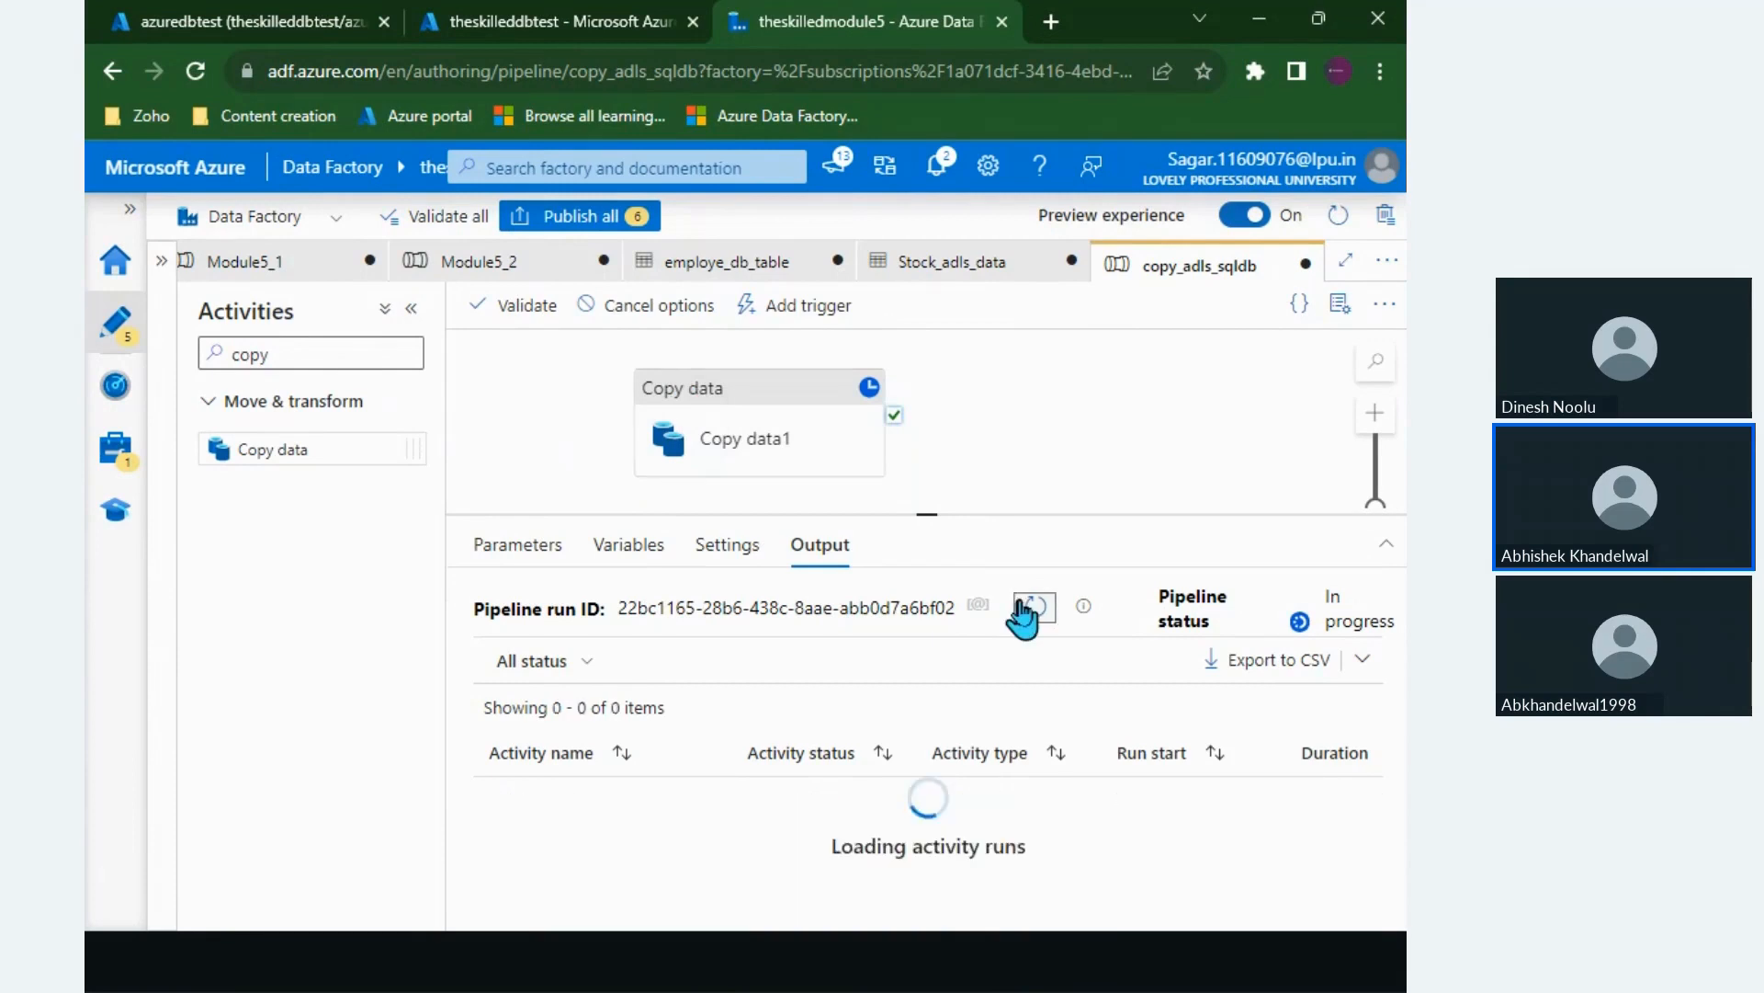
left_click(1022, 607)
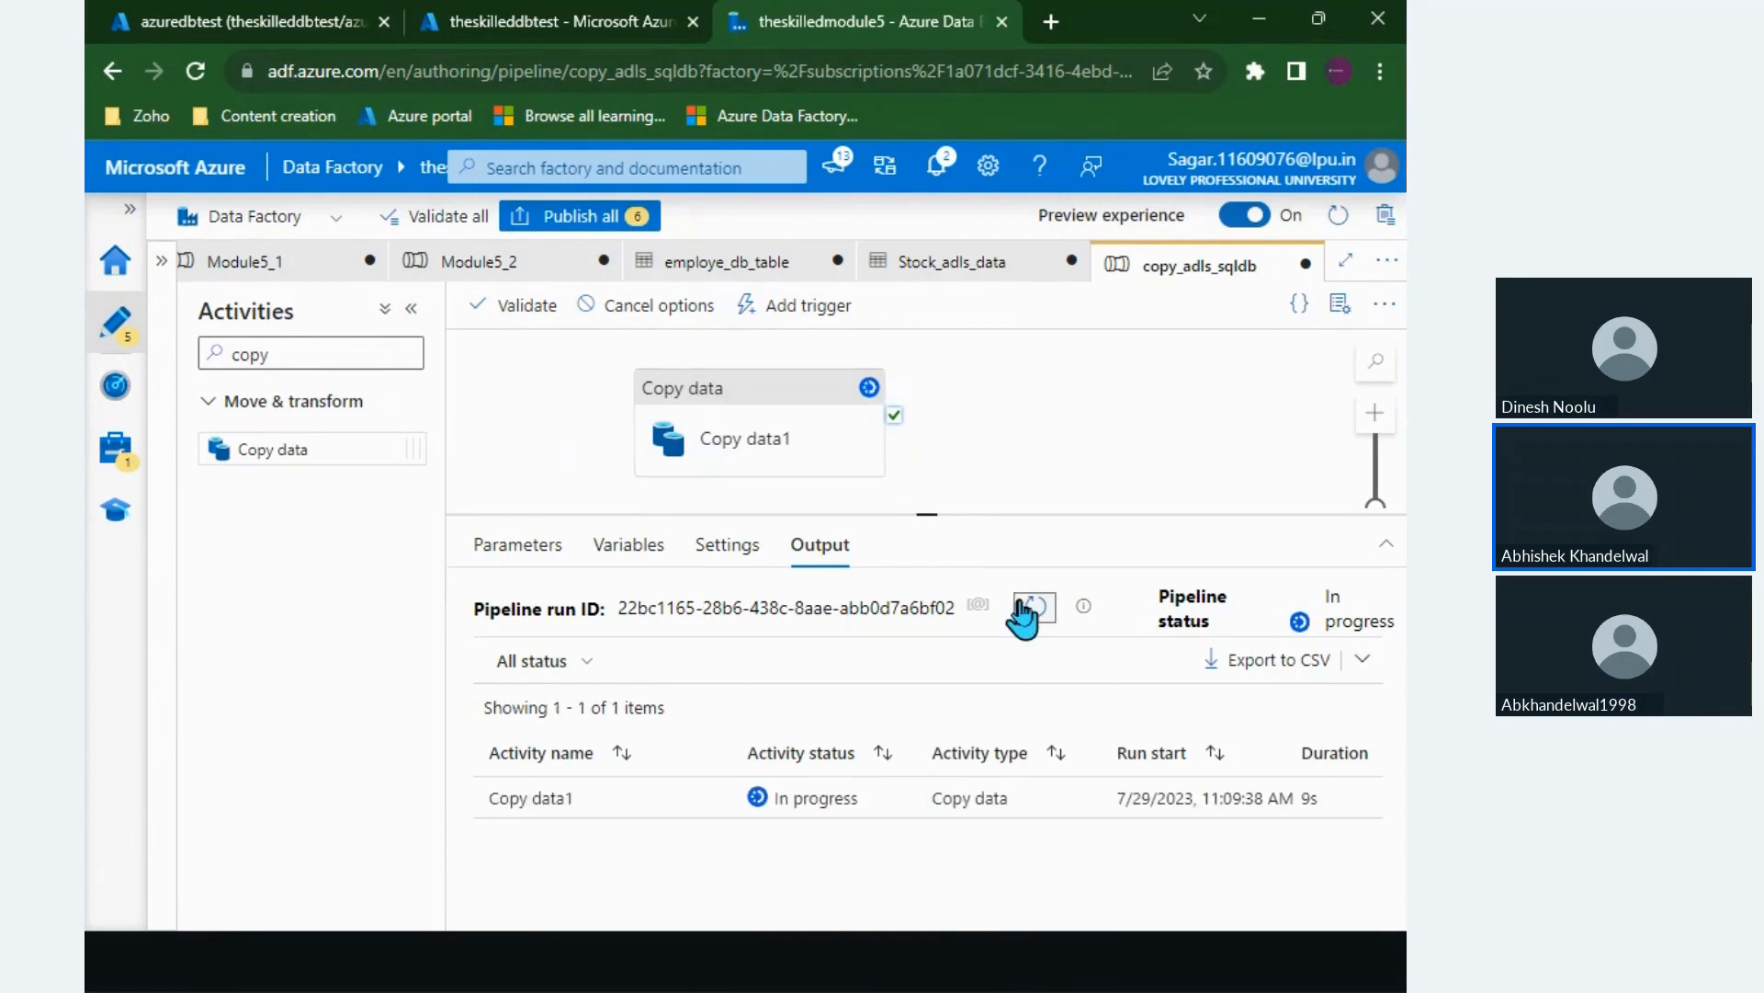
left_click(1022, 606)
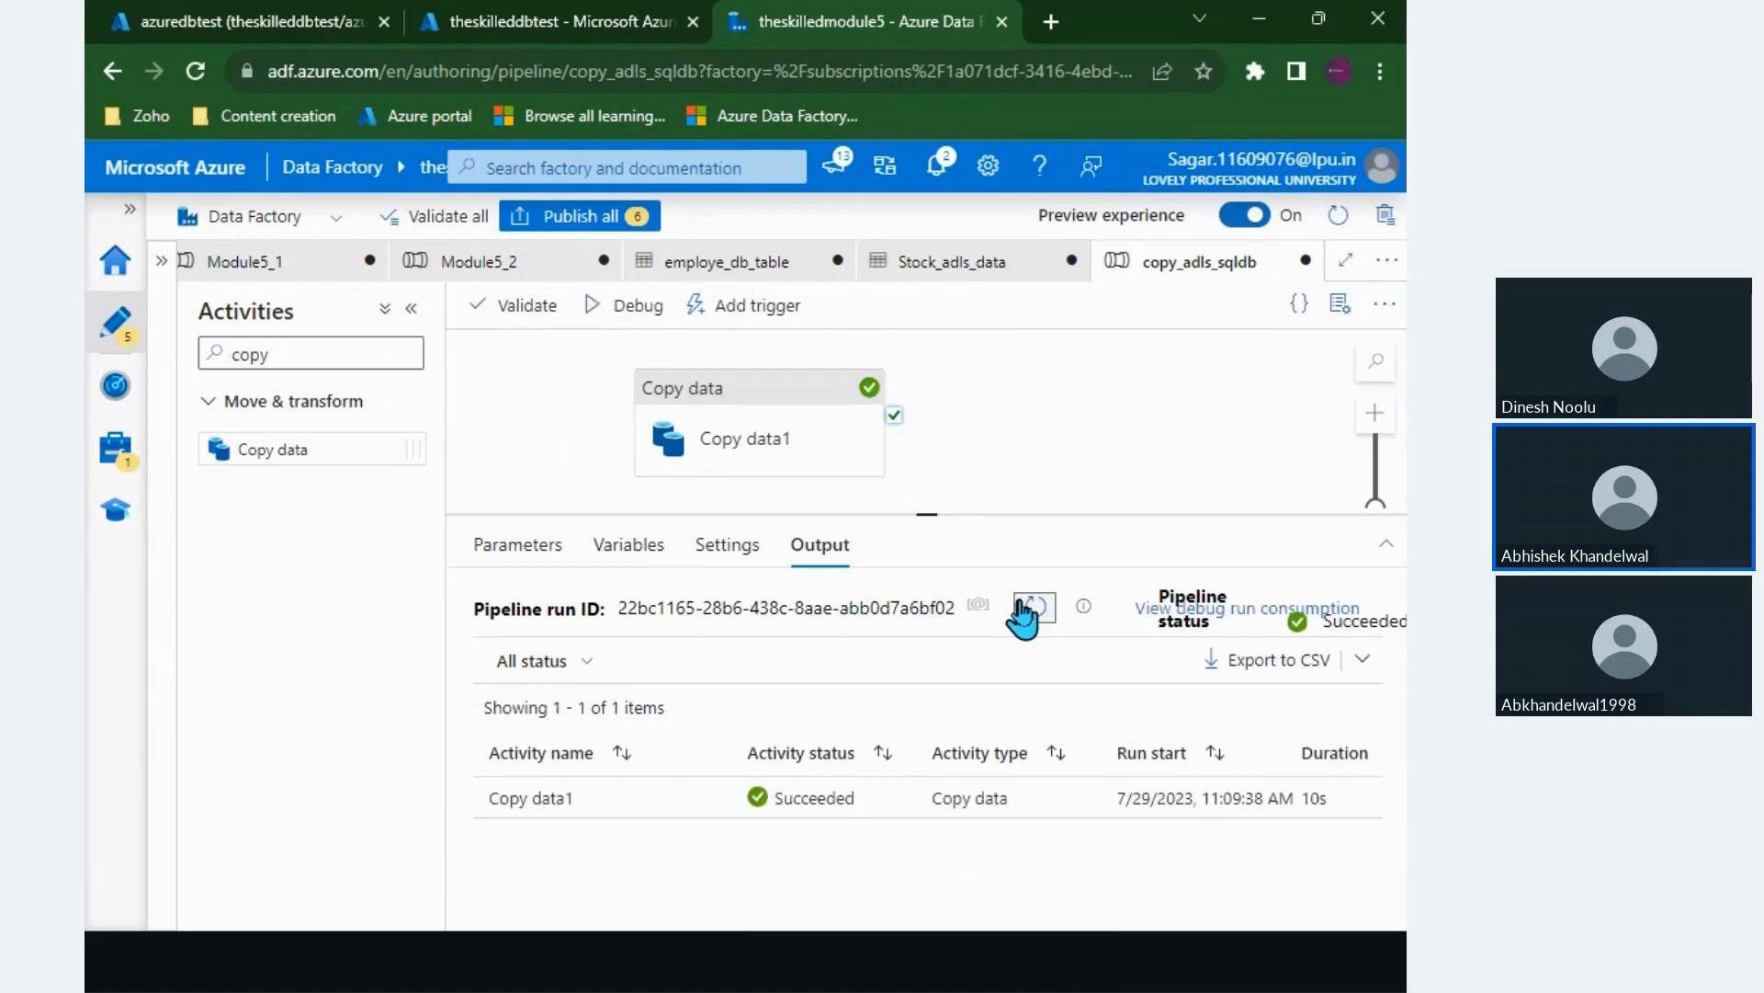
Step: Switch to the azuredbtest query editor and rerun the COUNT(1) query on stock_data
left_click(234, 21)
left_click(487, 447)
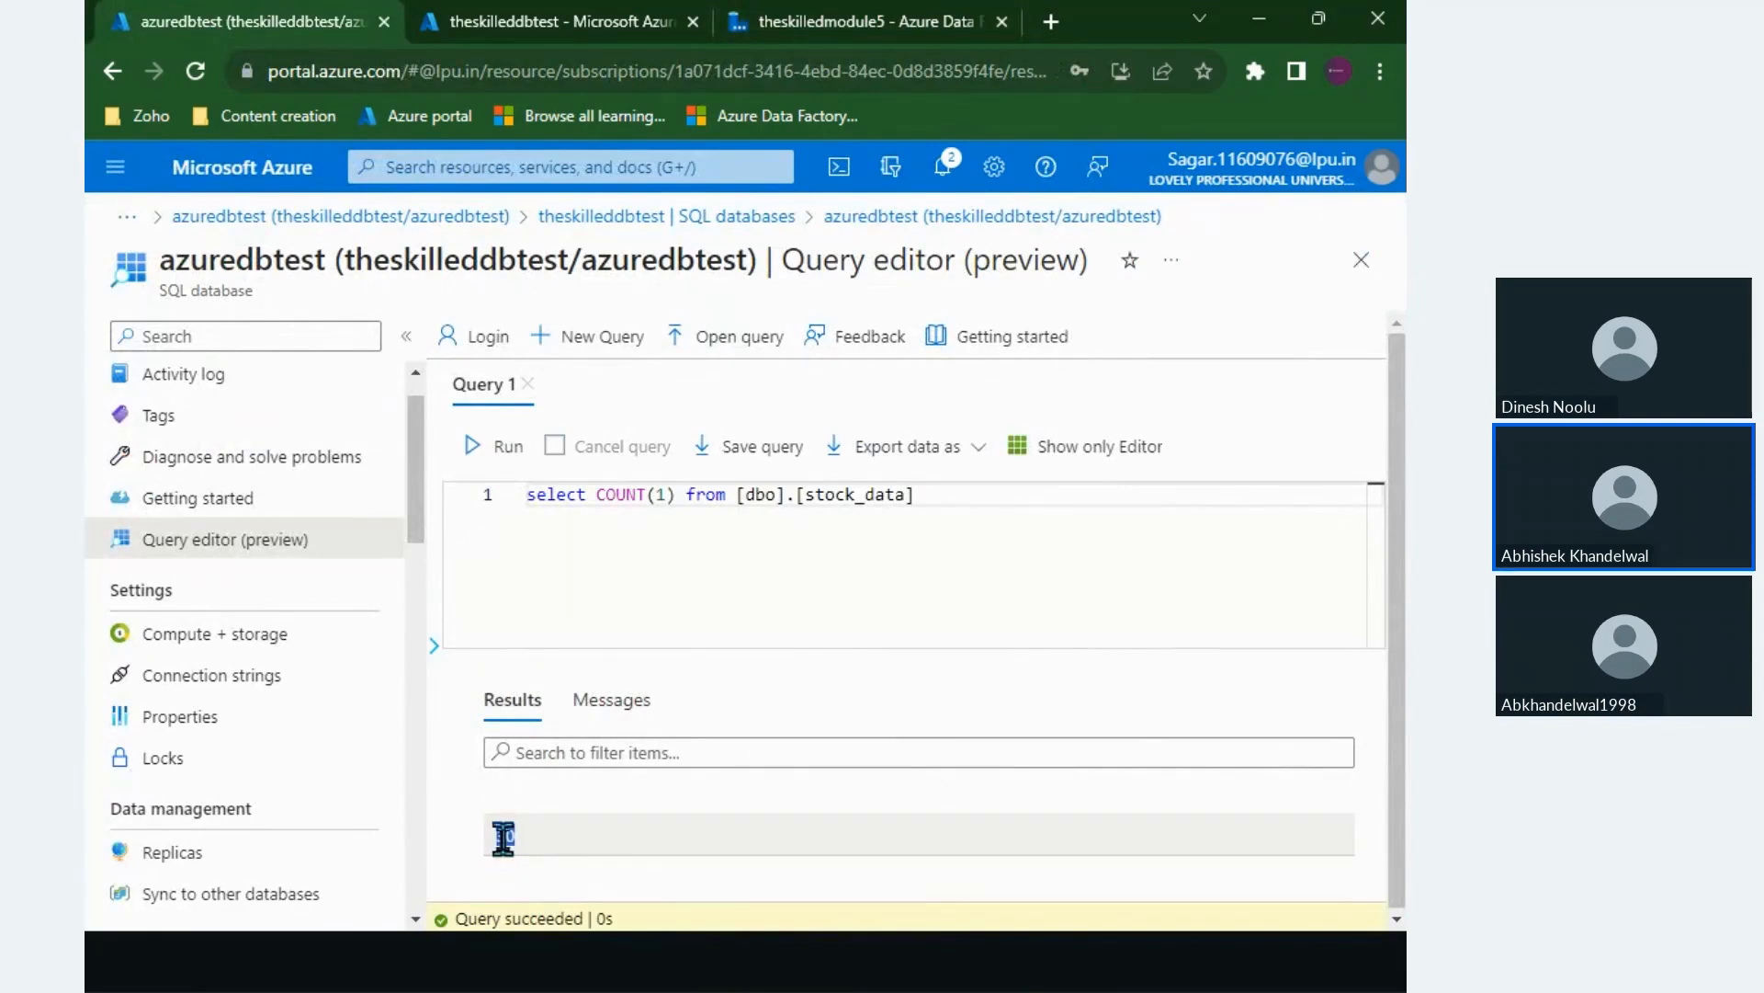
Step: Return to the copy_adls_sqldb pipeline in Azure Data Factory and import the schemas into the Copy data1 mapping
left_click(778, 25)
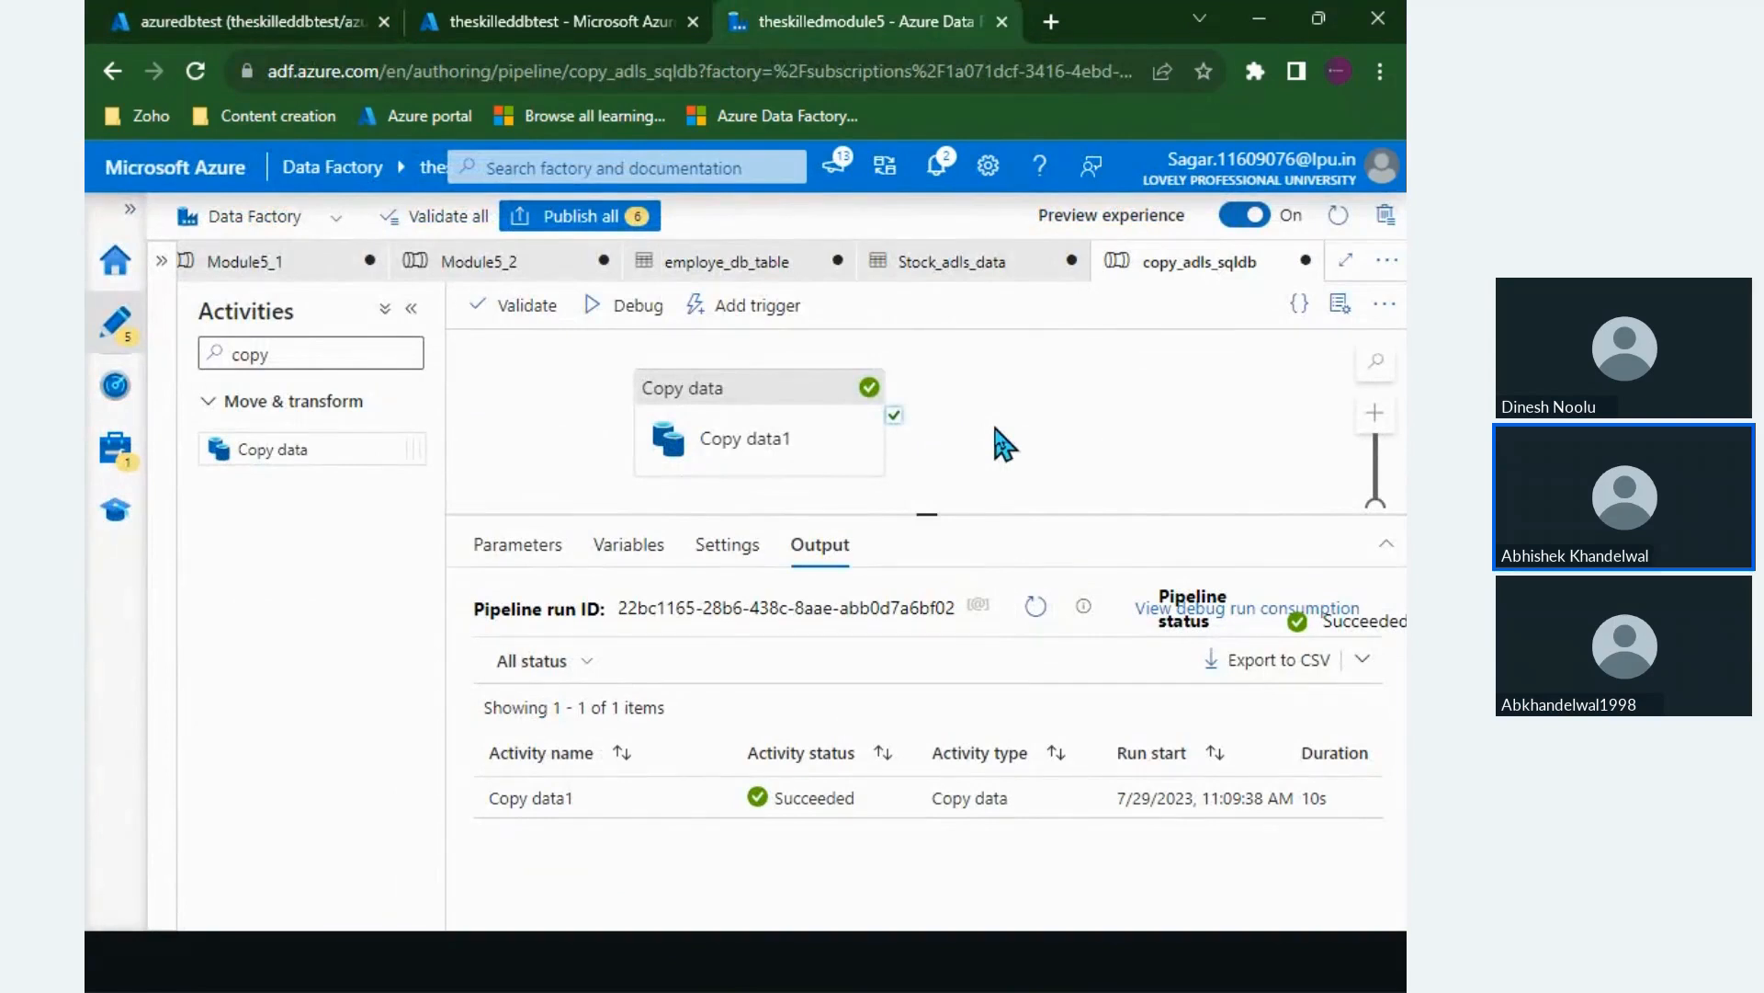
left_click(770, 416)
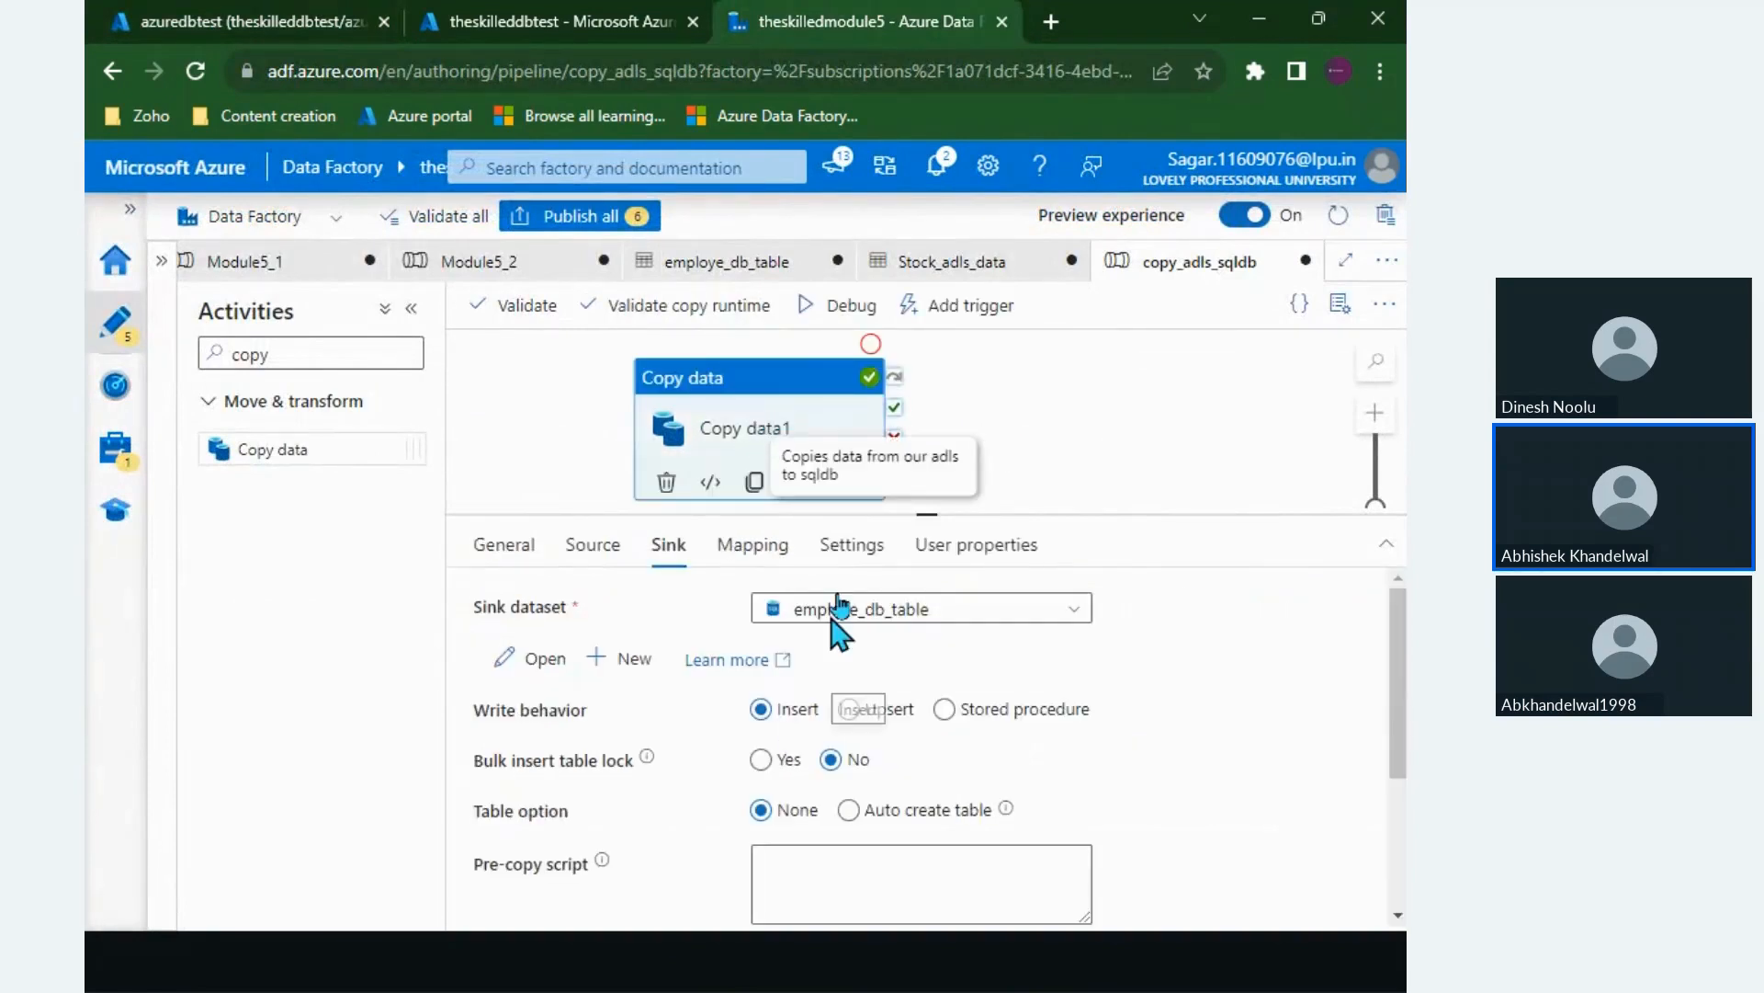
left_click(767, 550)
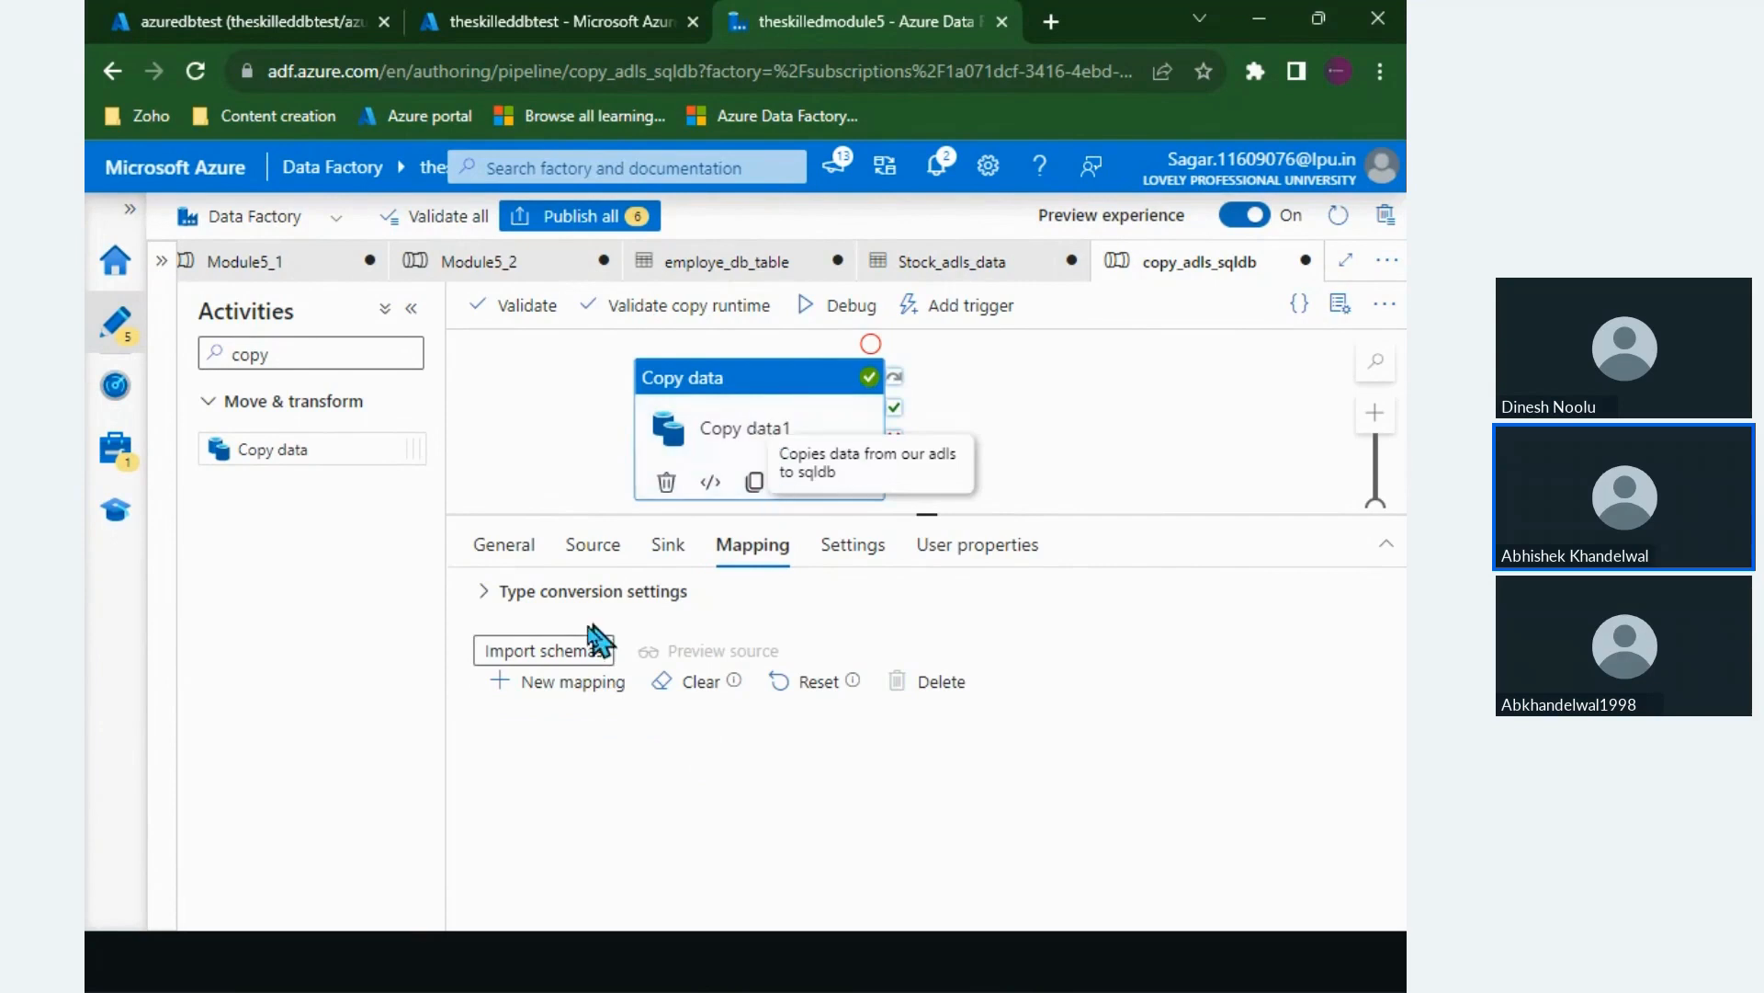
left_click(554, 652)
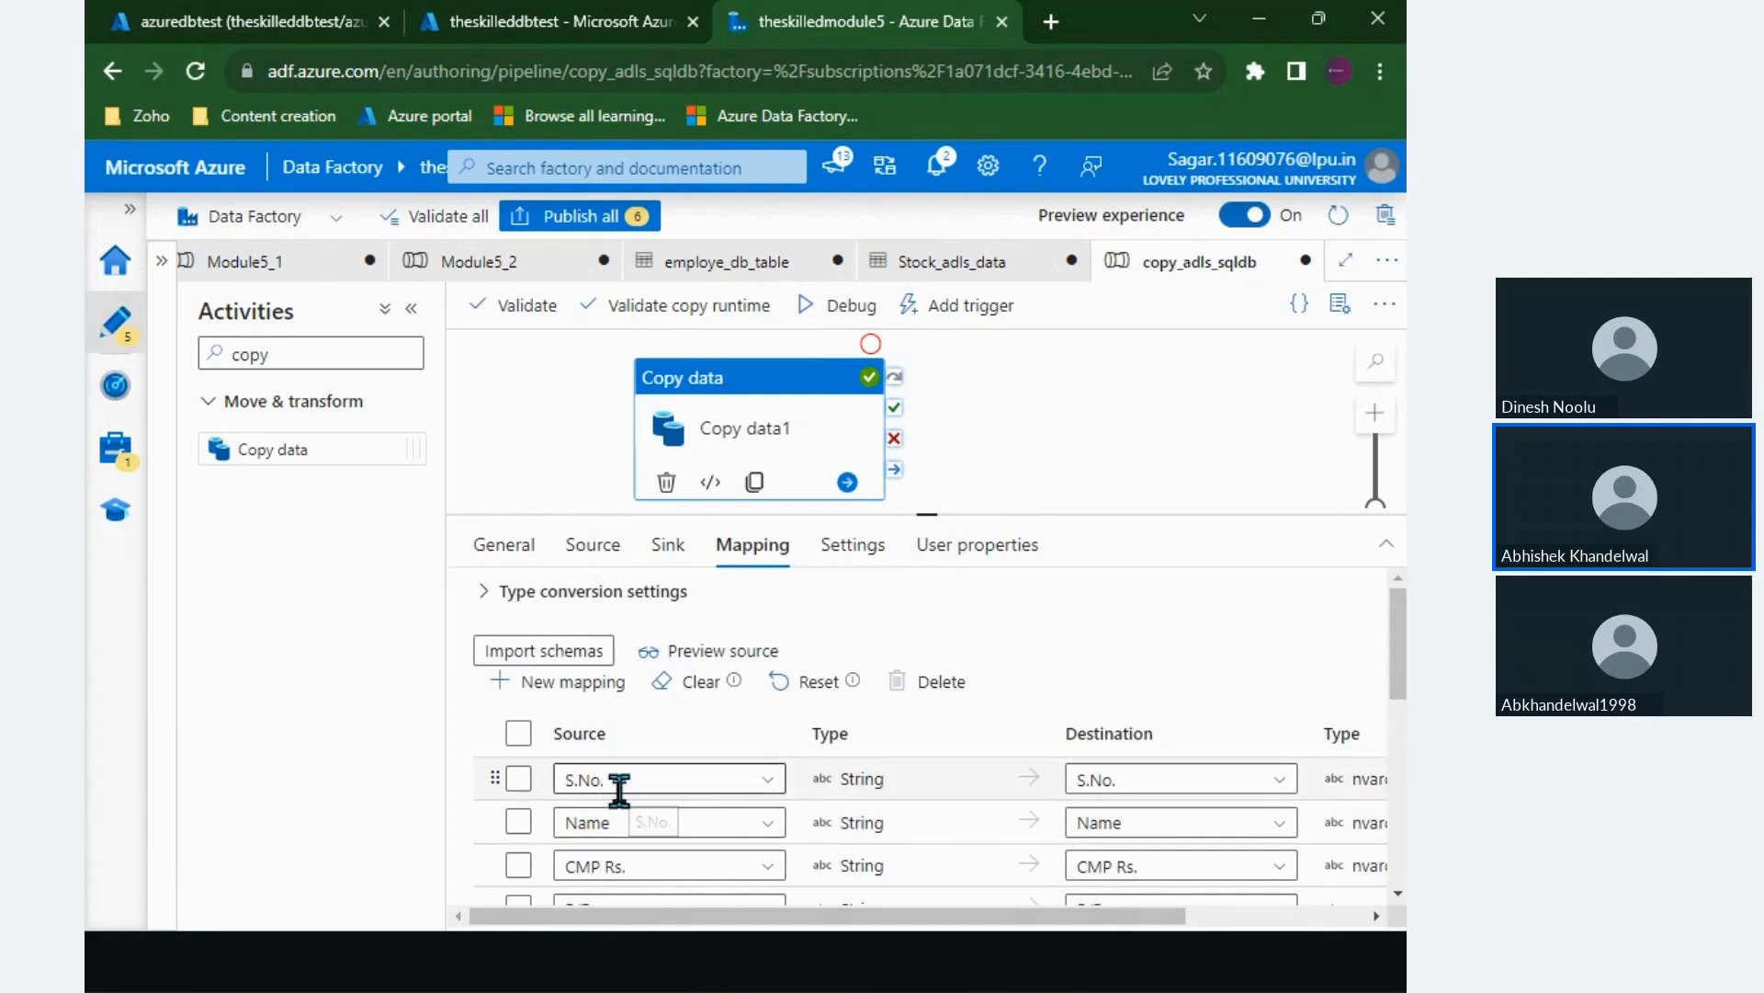
left_click(1077, 733)
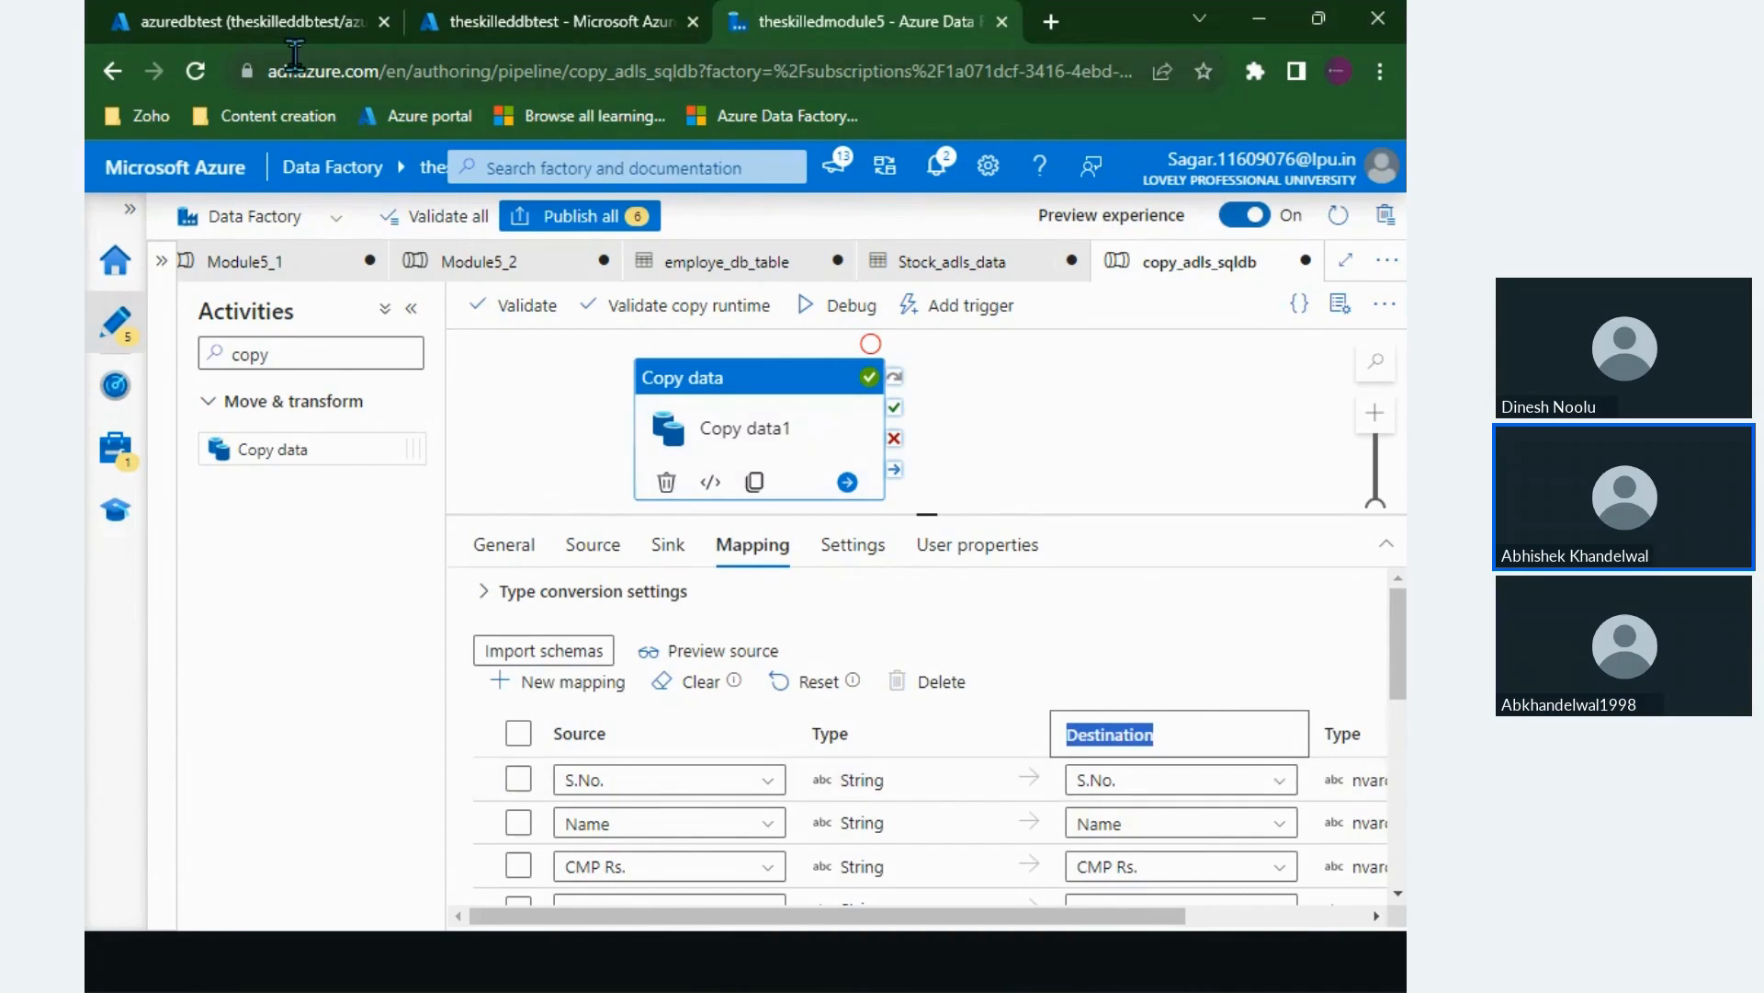
Step: Switch to Azure Data Studio, connect to the theskilleddbtest server, and expand the tables of the azuredbtest database
left_click(230, 35)
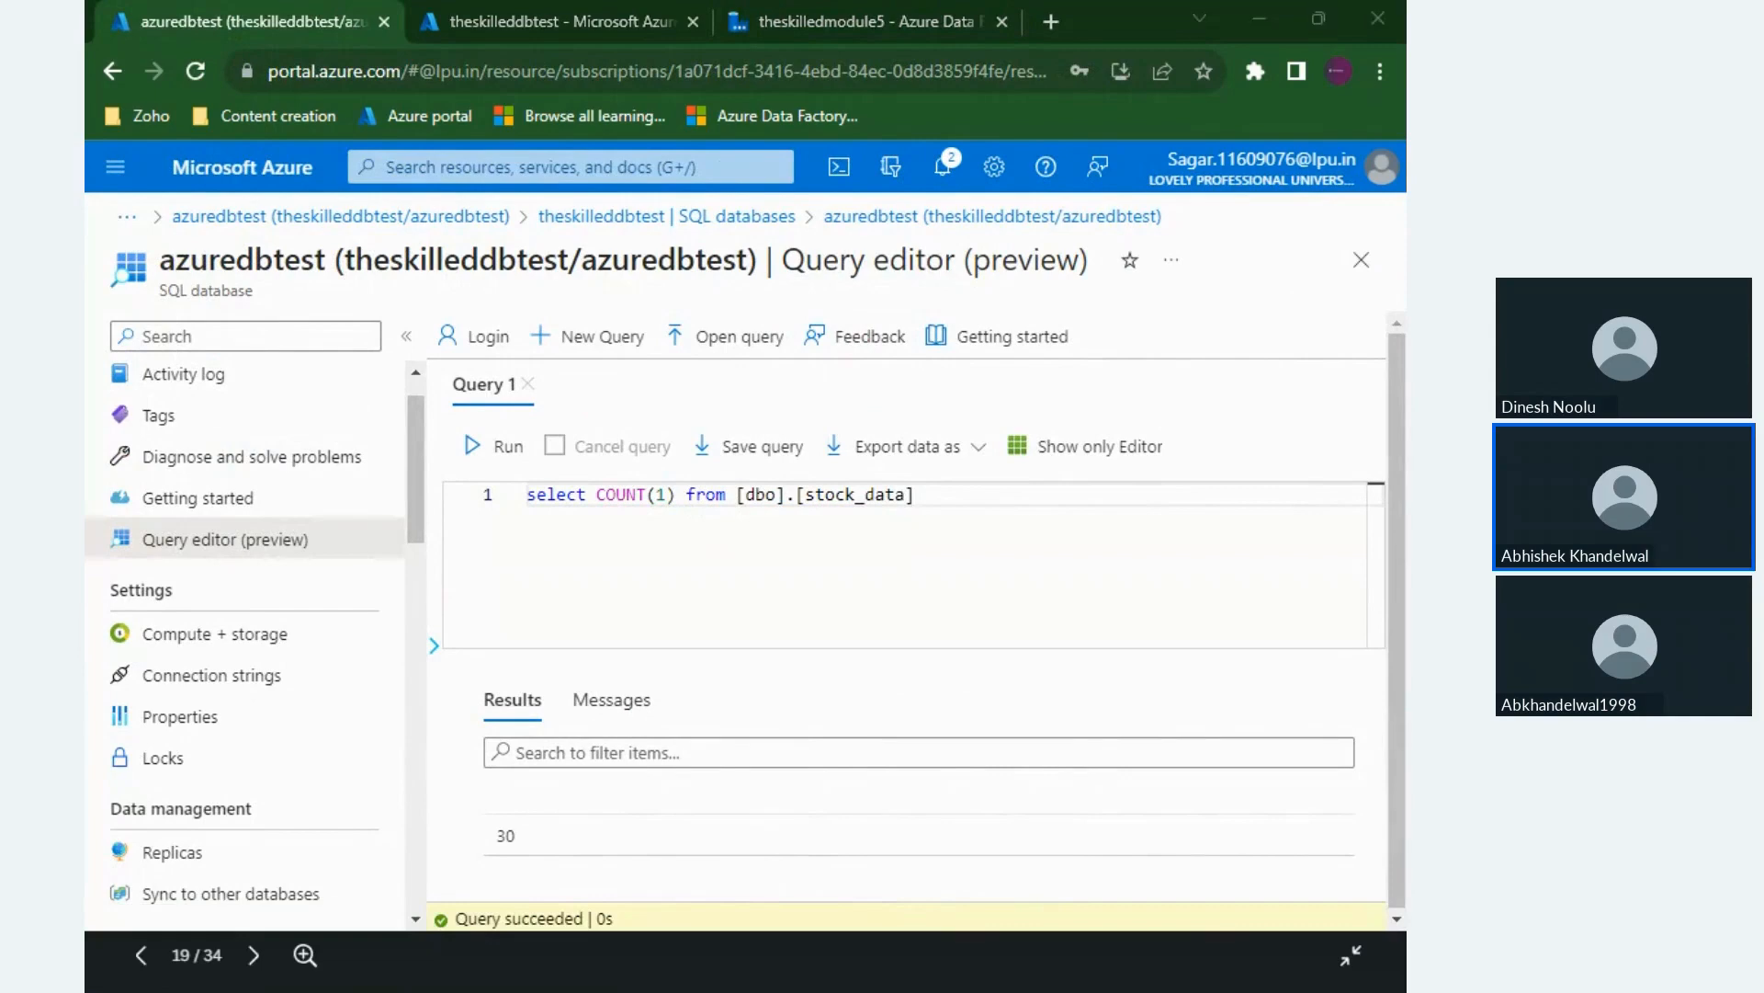
left_click_drag(88, 28, 906, 8)
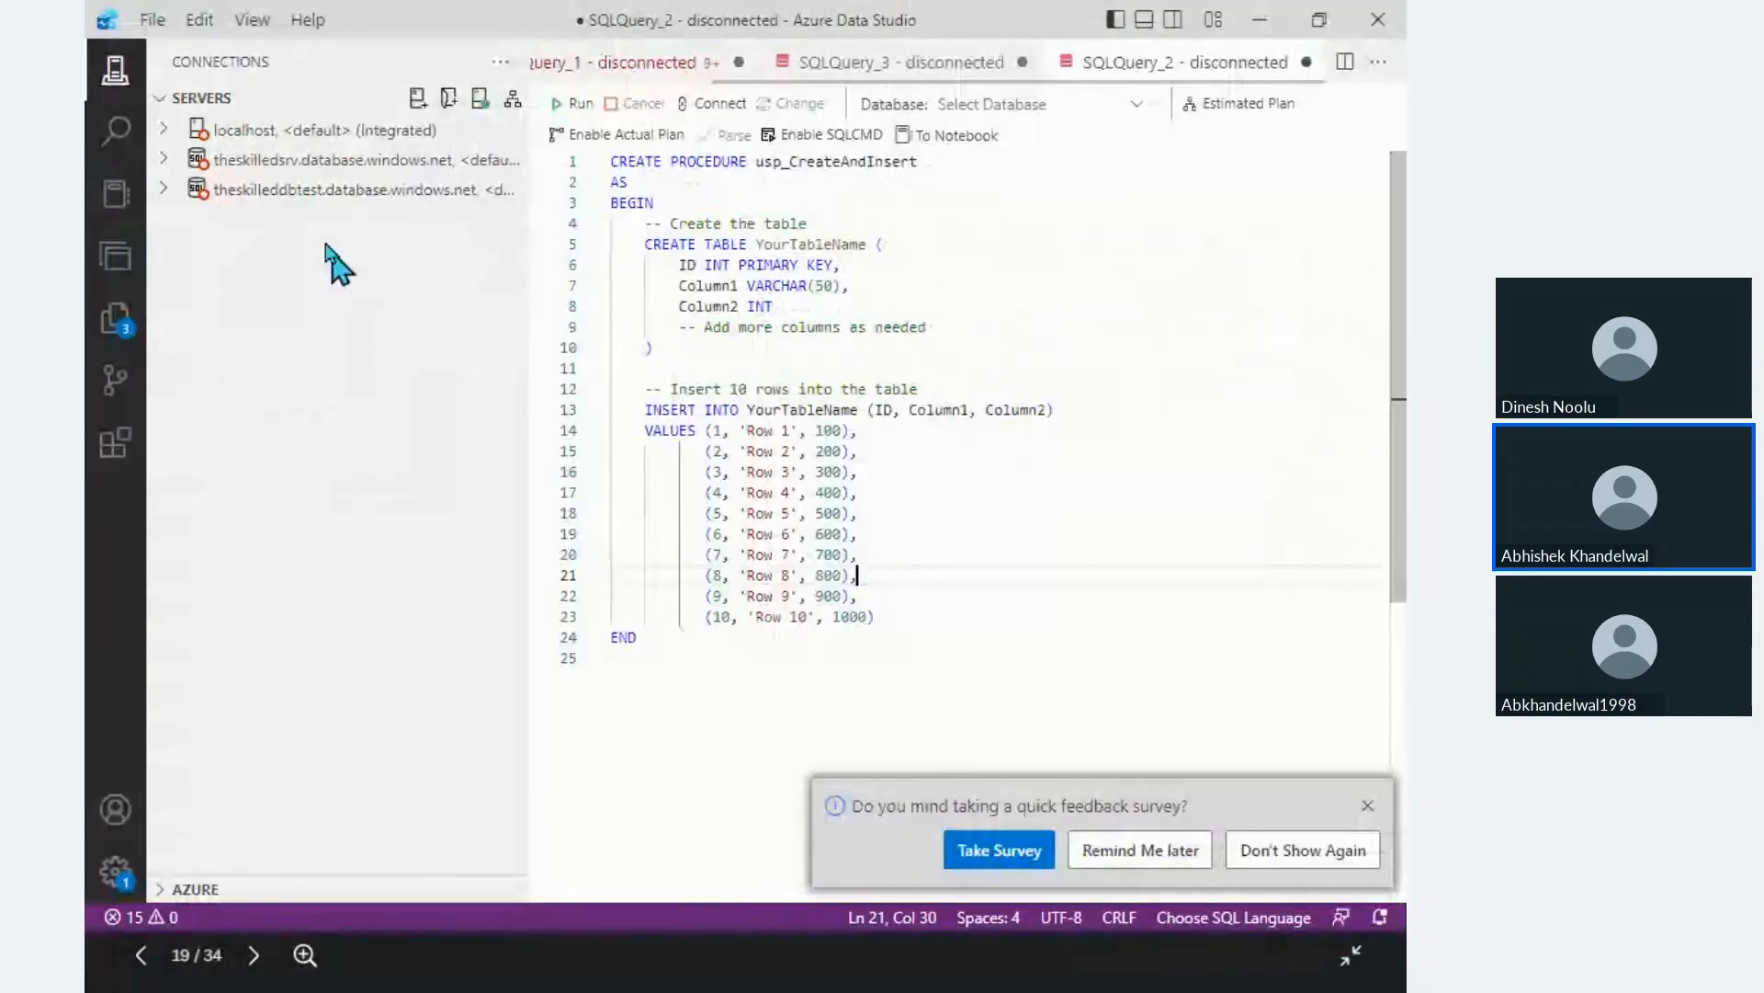
left_click(159, 190)
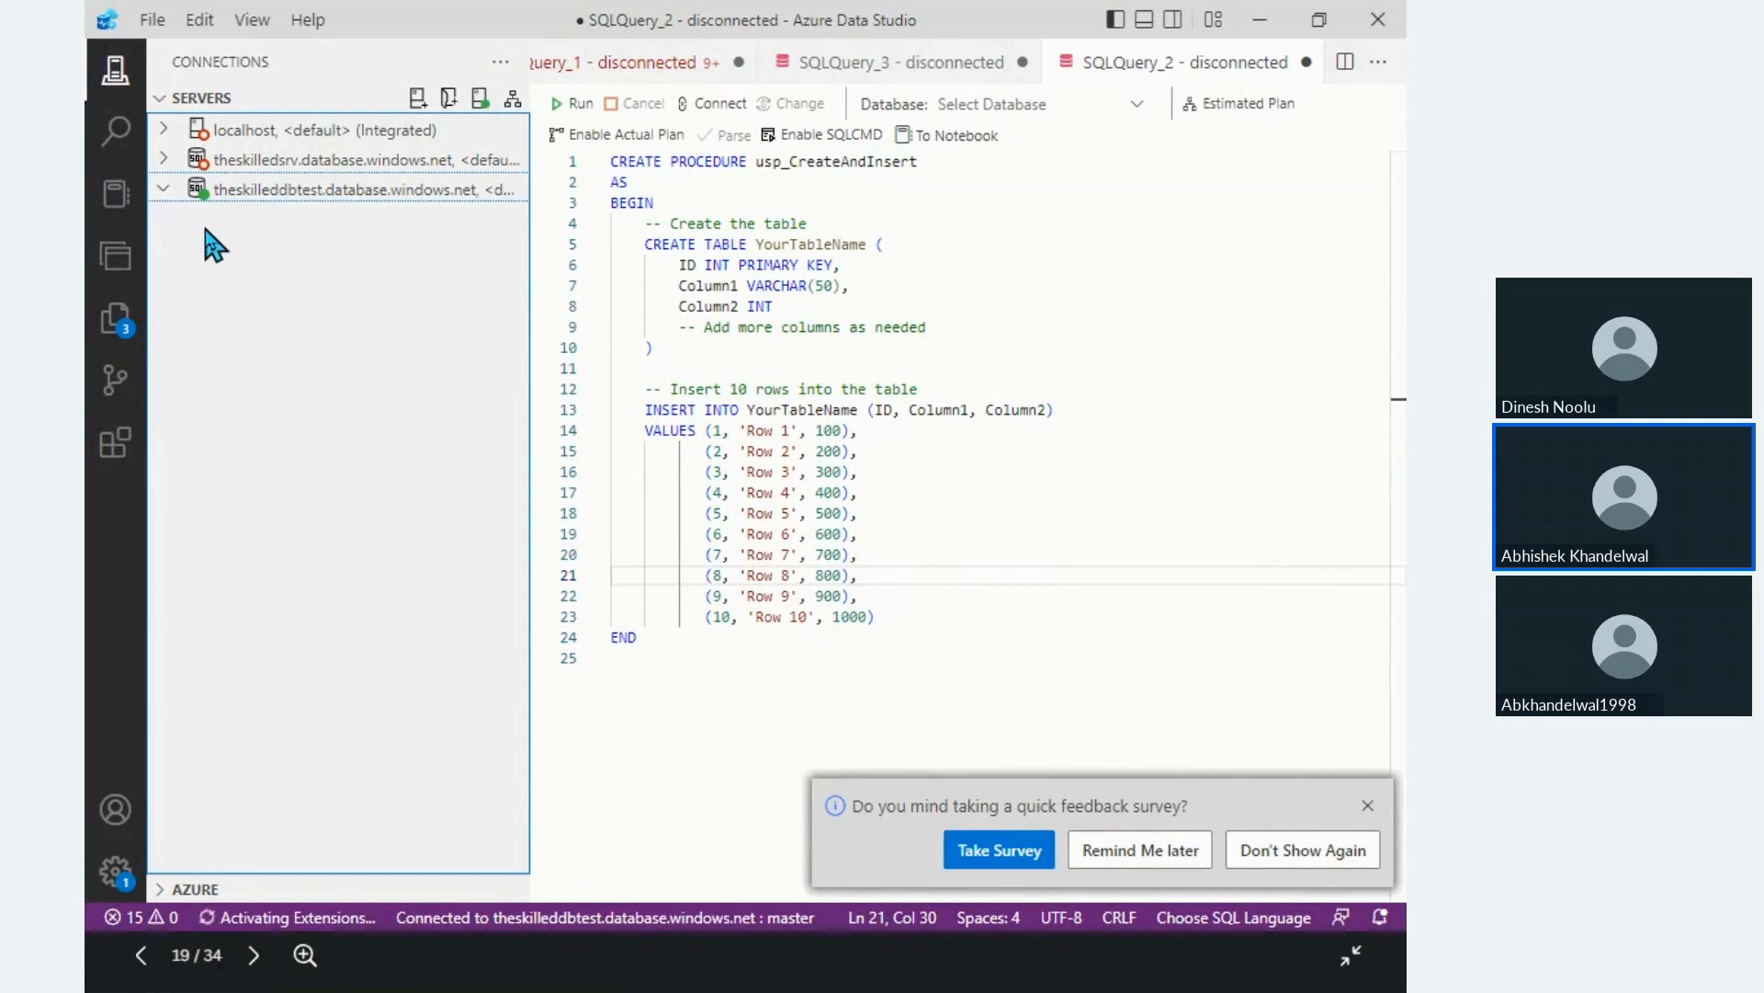
left_click(165, 190)
left_click(394, 198)
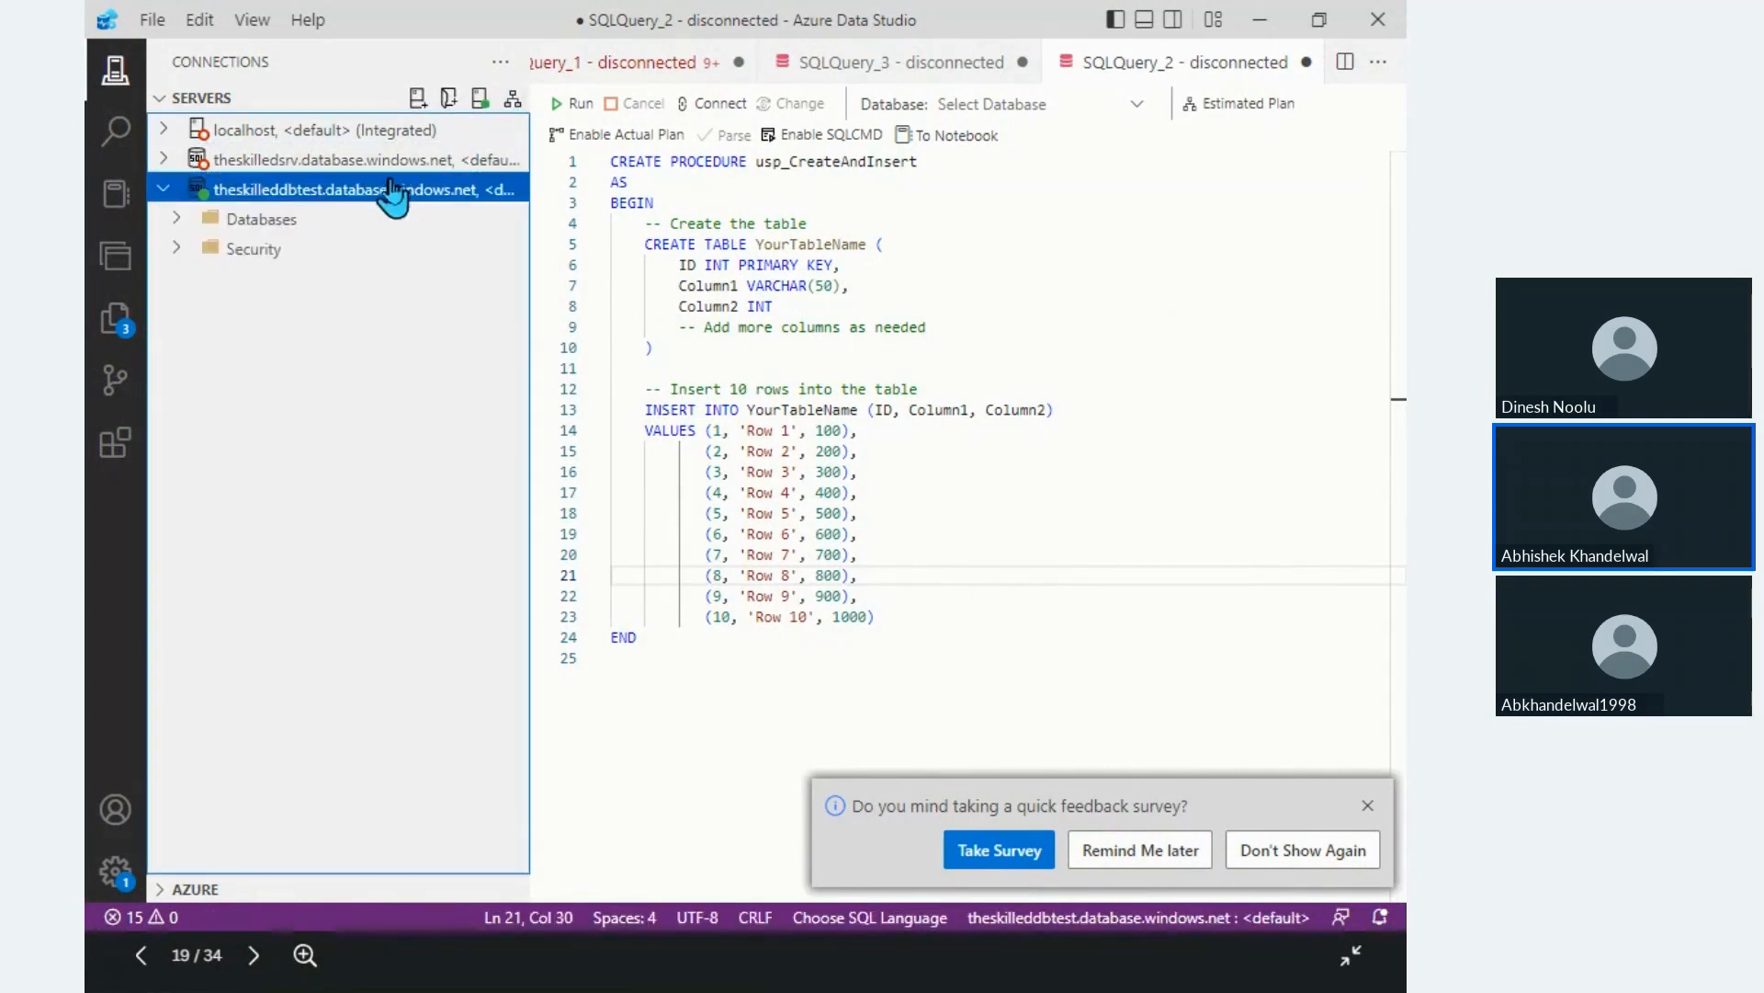
left_click(176, 220)
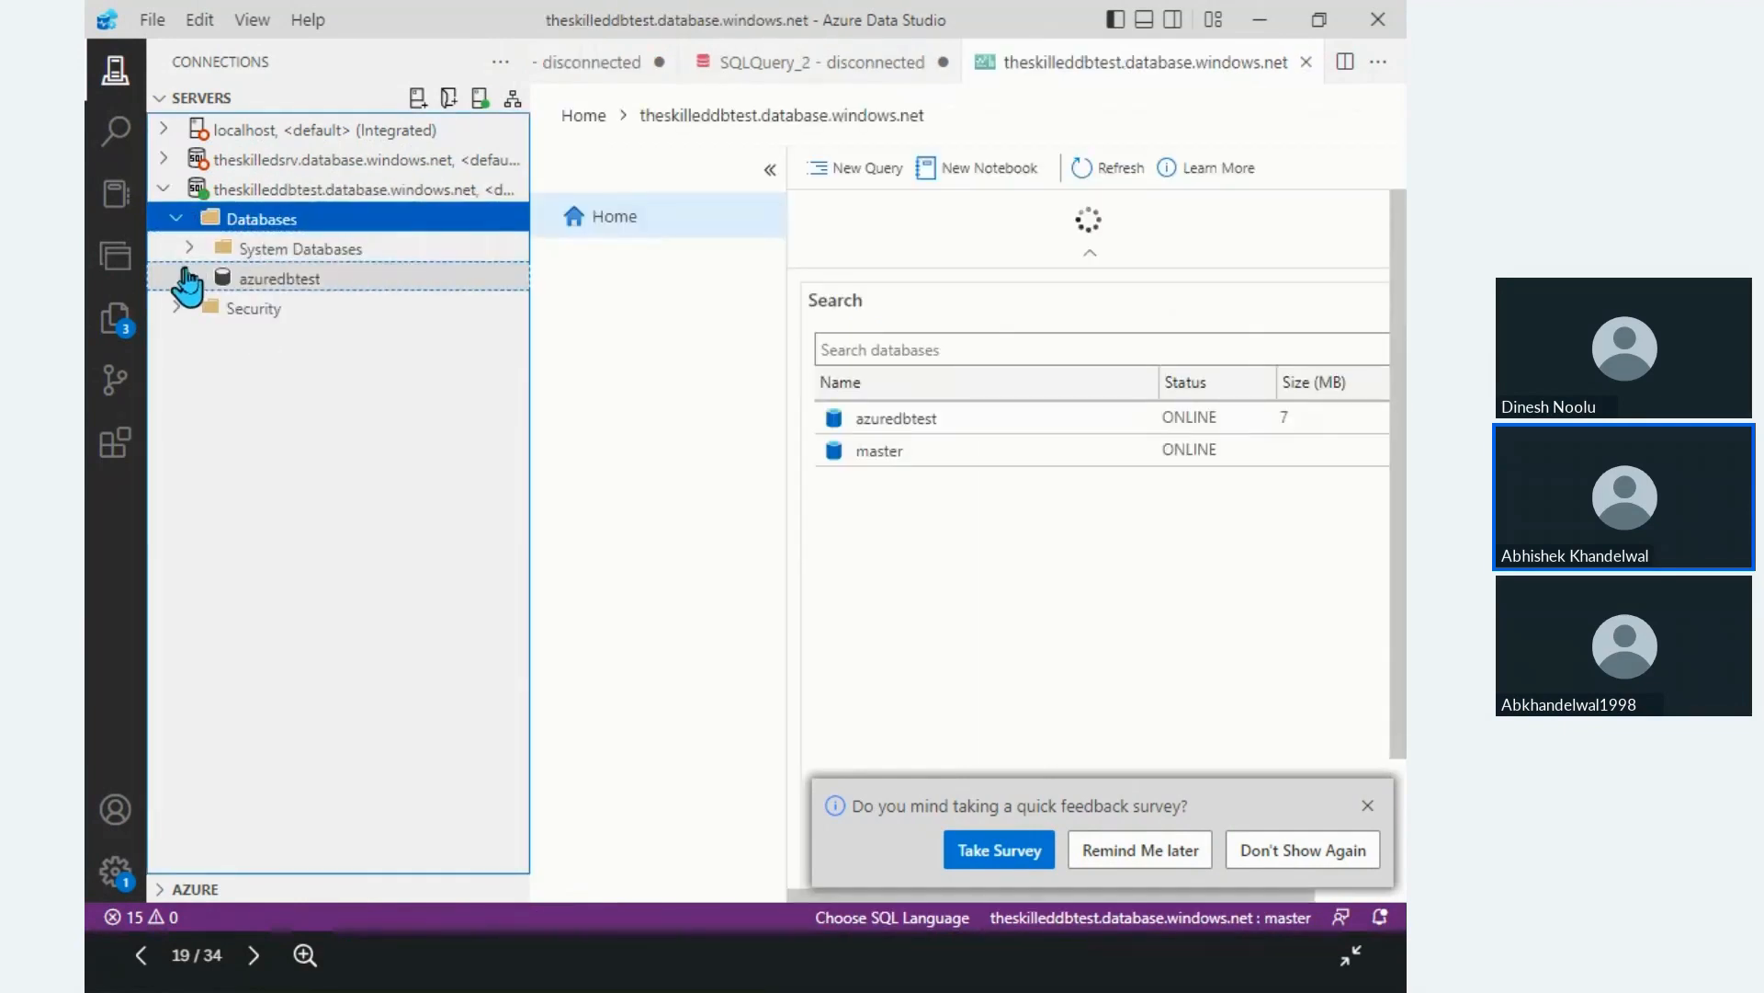
left_click(192, 280)
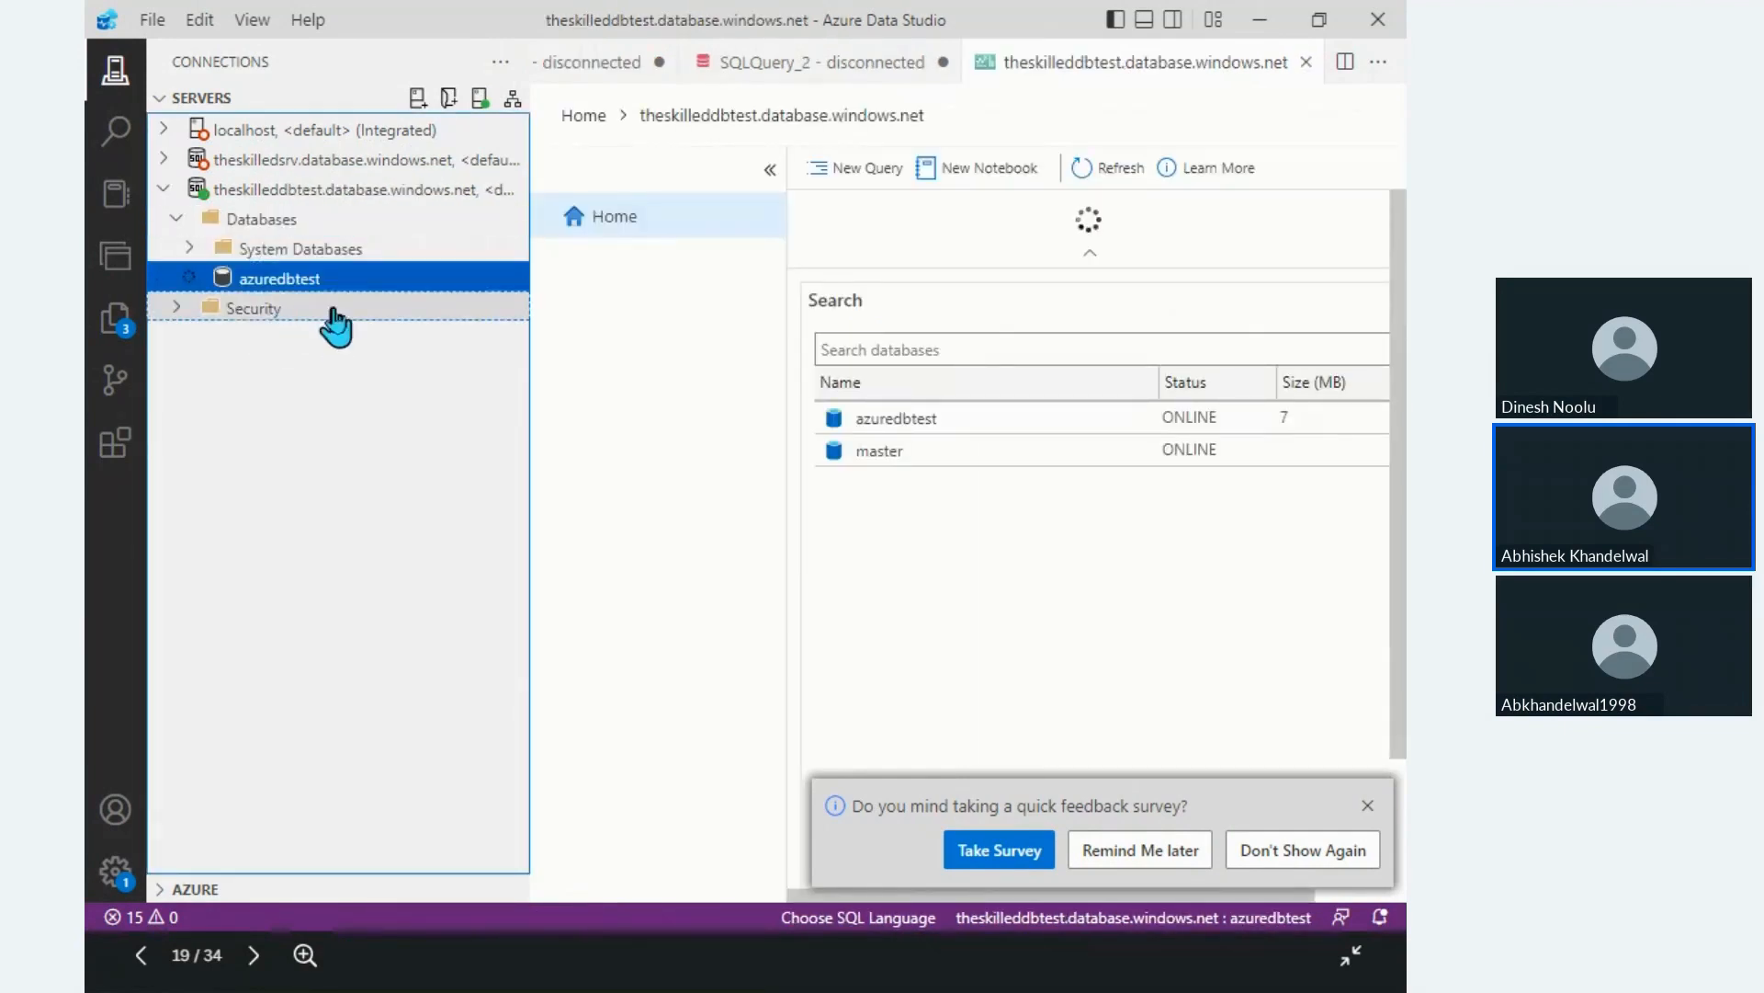
left_click(204, 311)
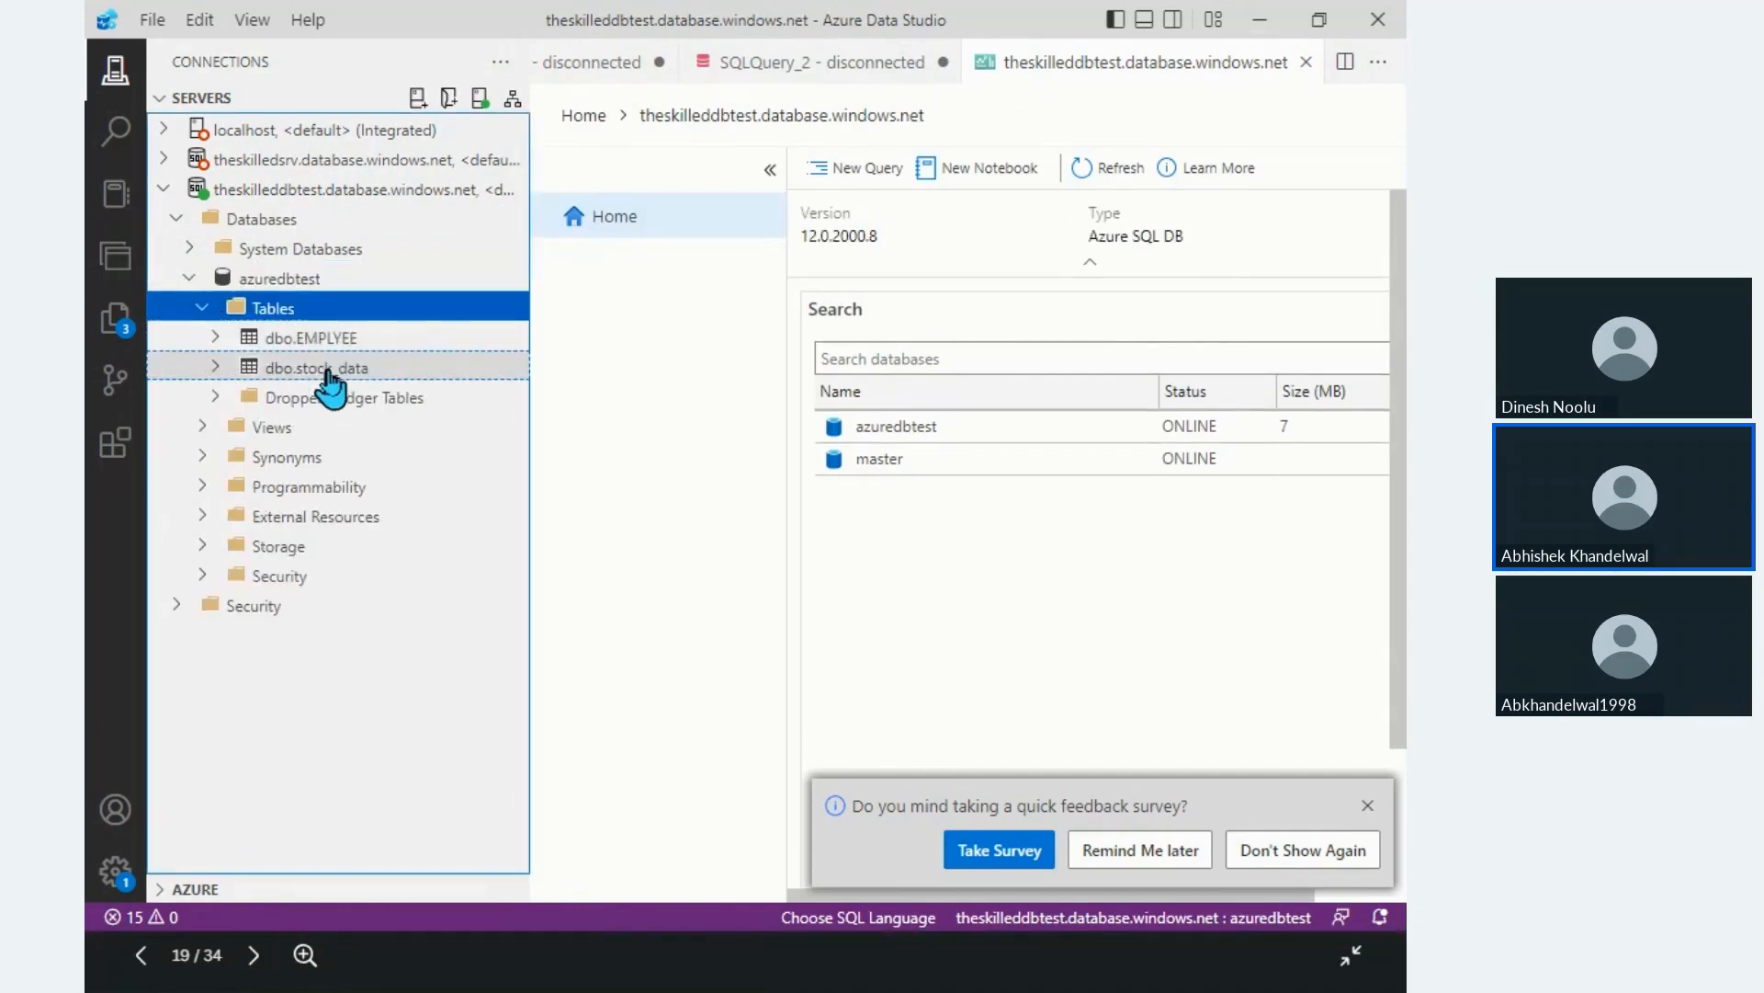
Step: Script the dbo.stock_data table as Create and close the server dashboard
right_click(340, 377)
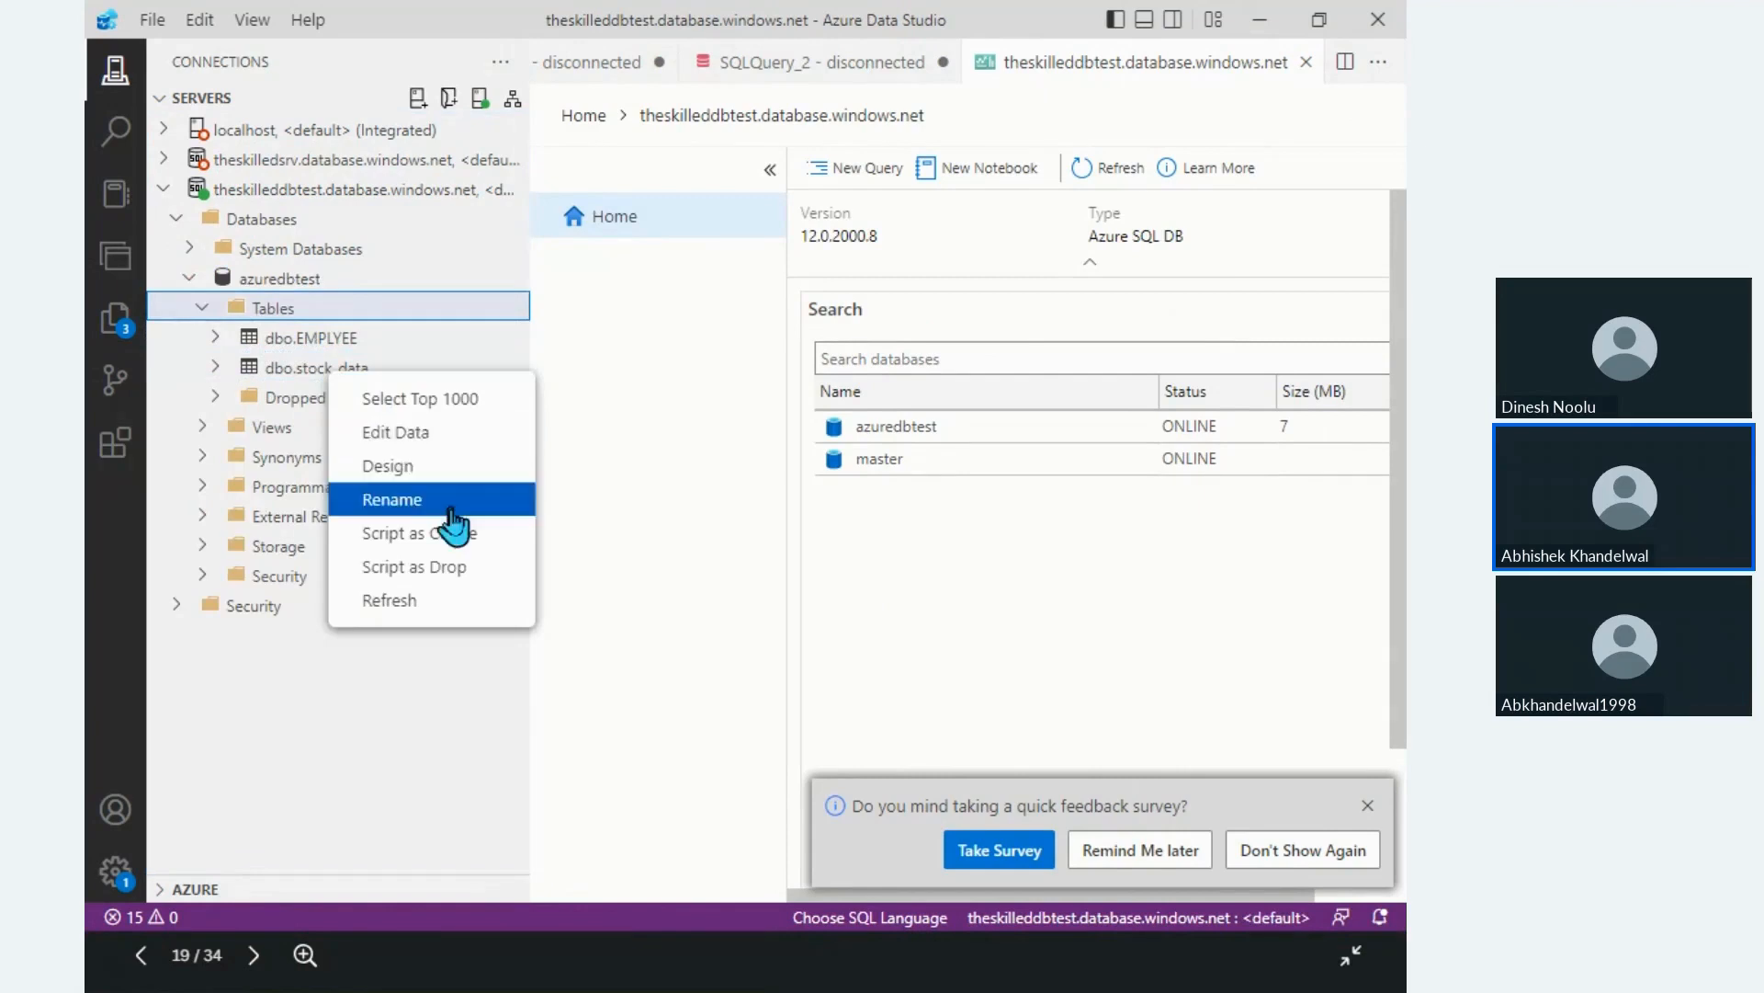
left_click(838, 317)
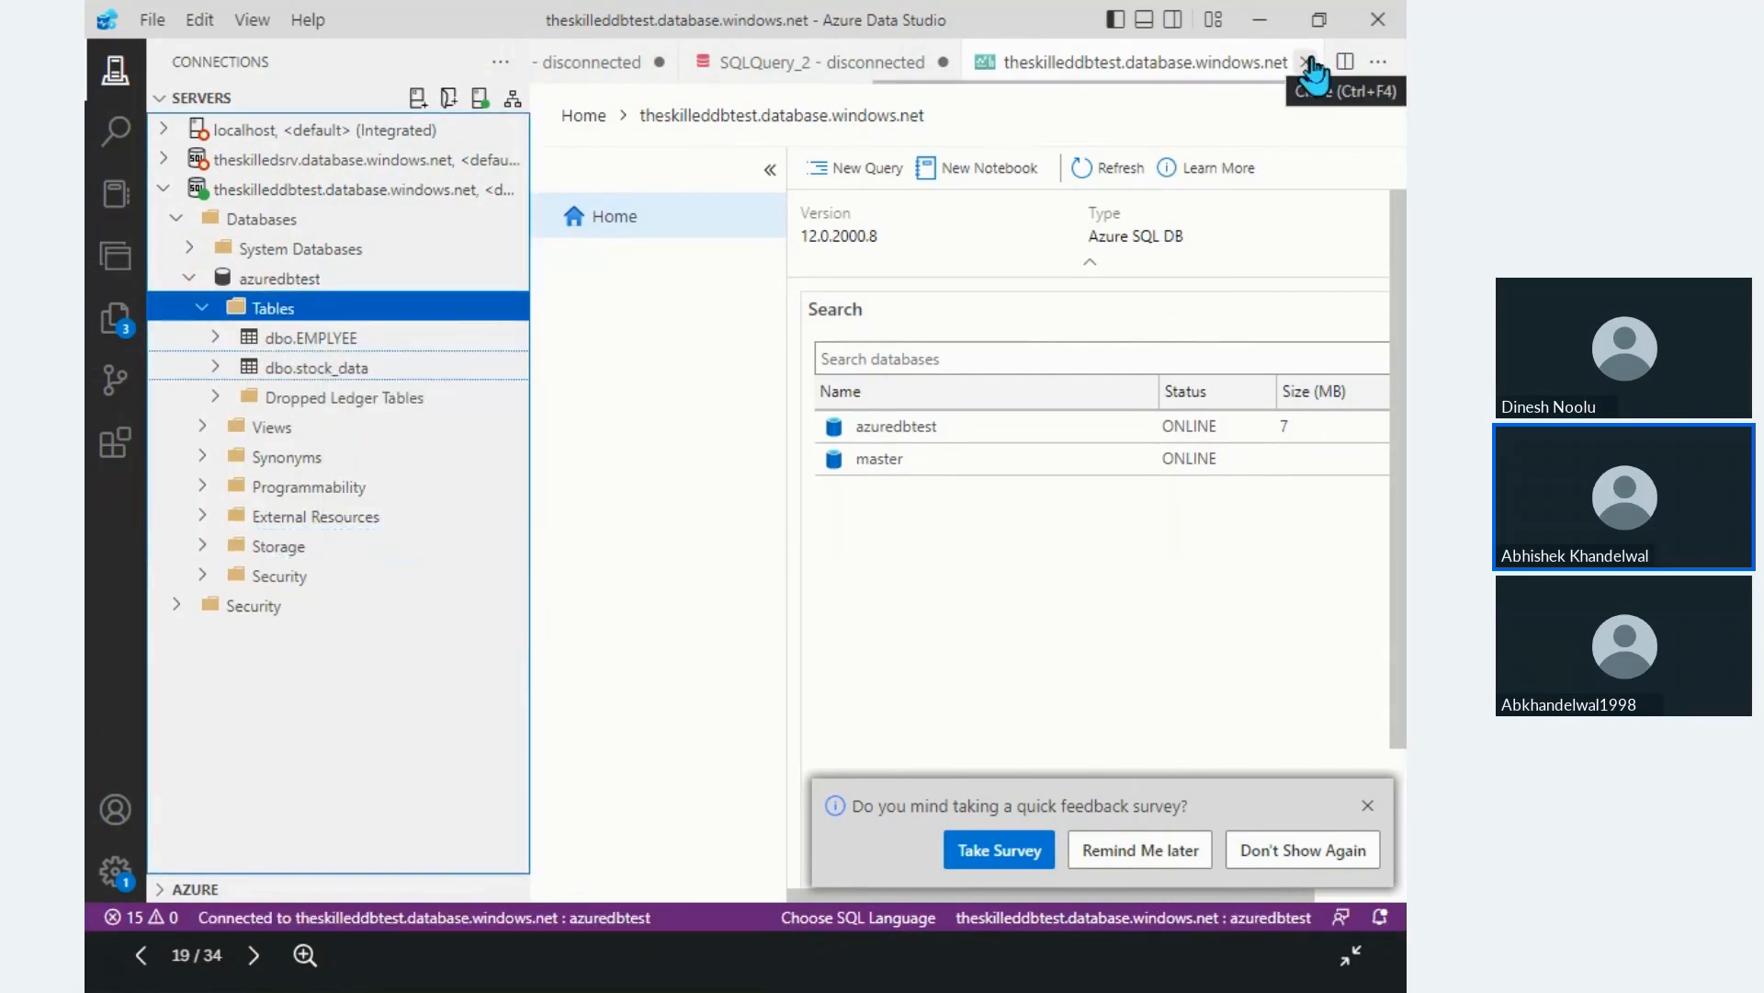
right_click(324, 365)
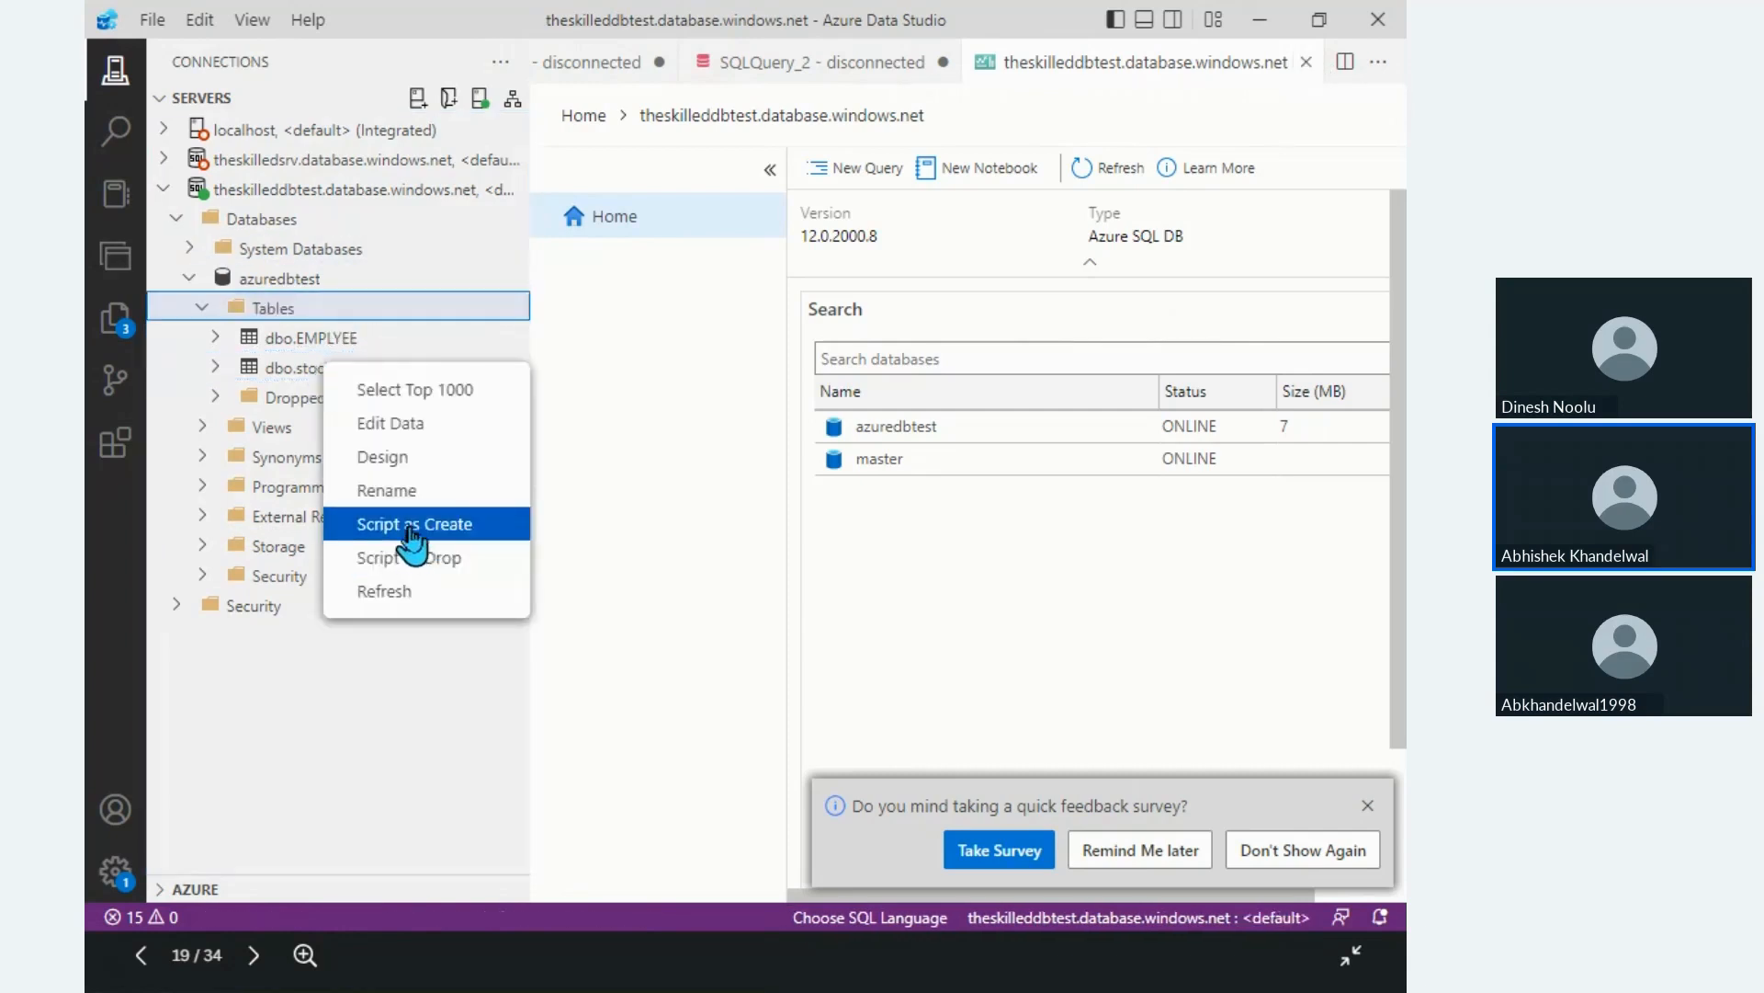
left_click(412, 526)
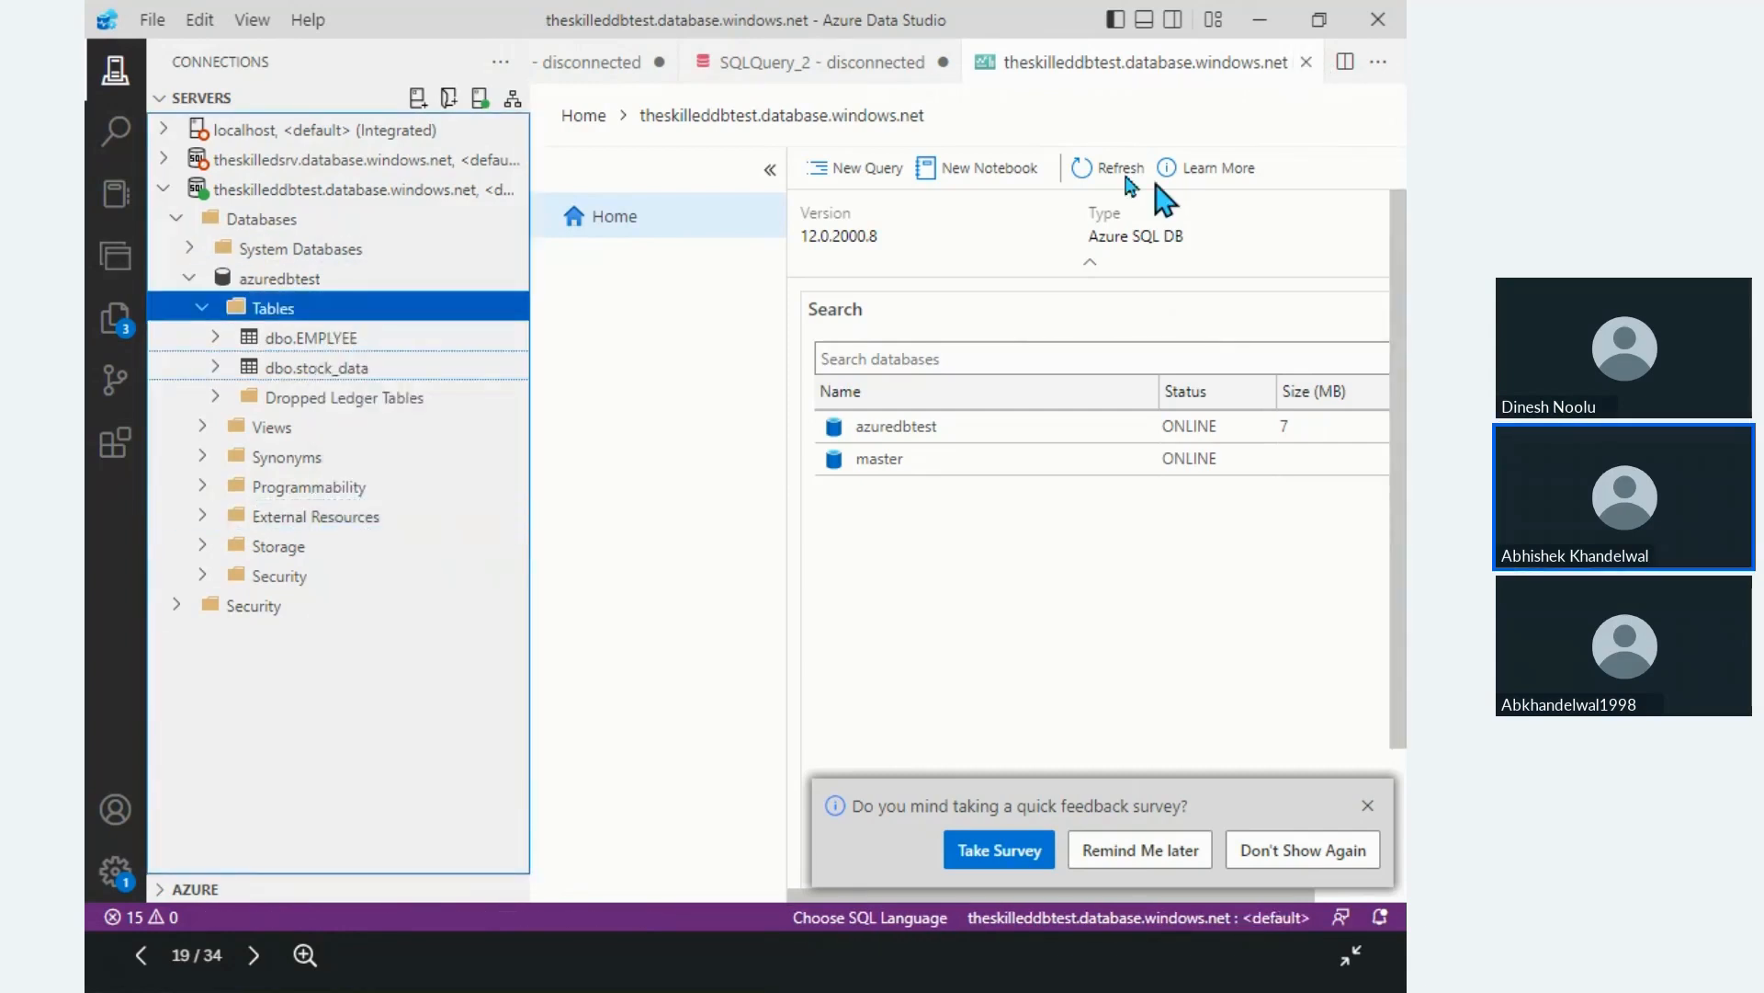
right_click(307, 368)
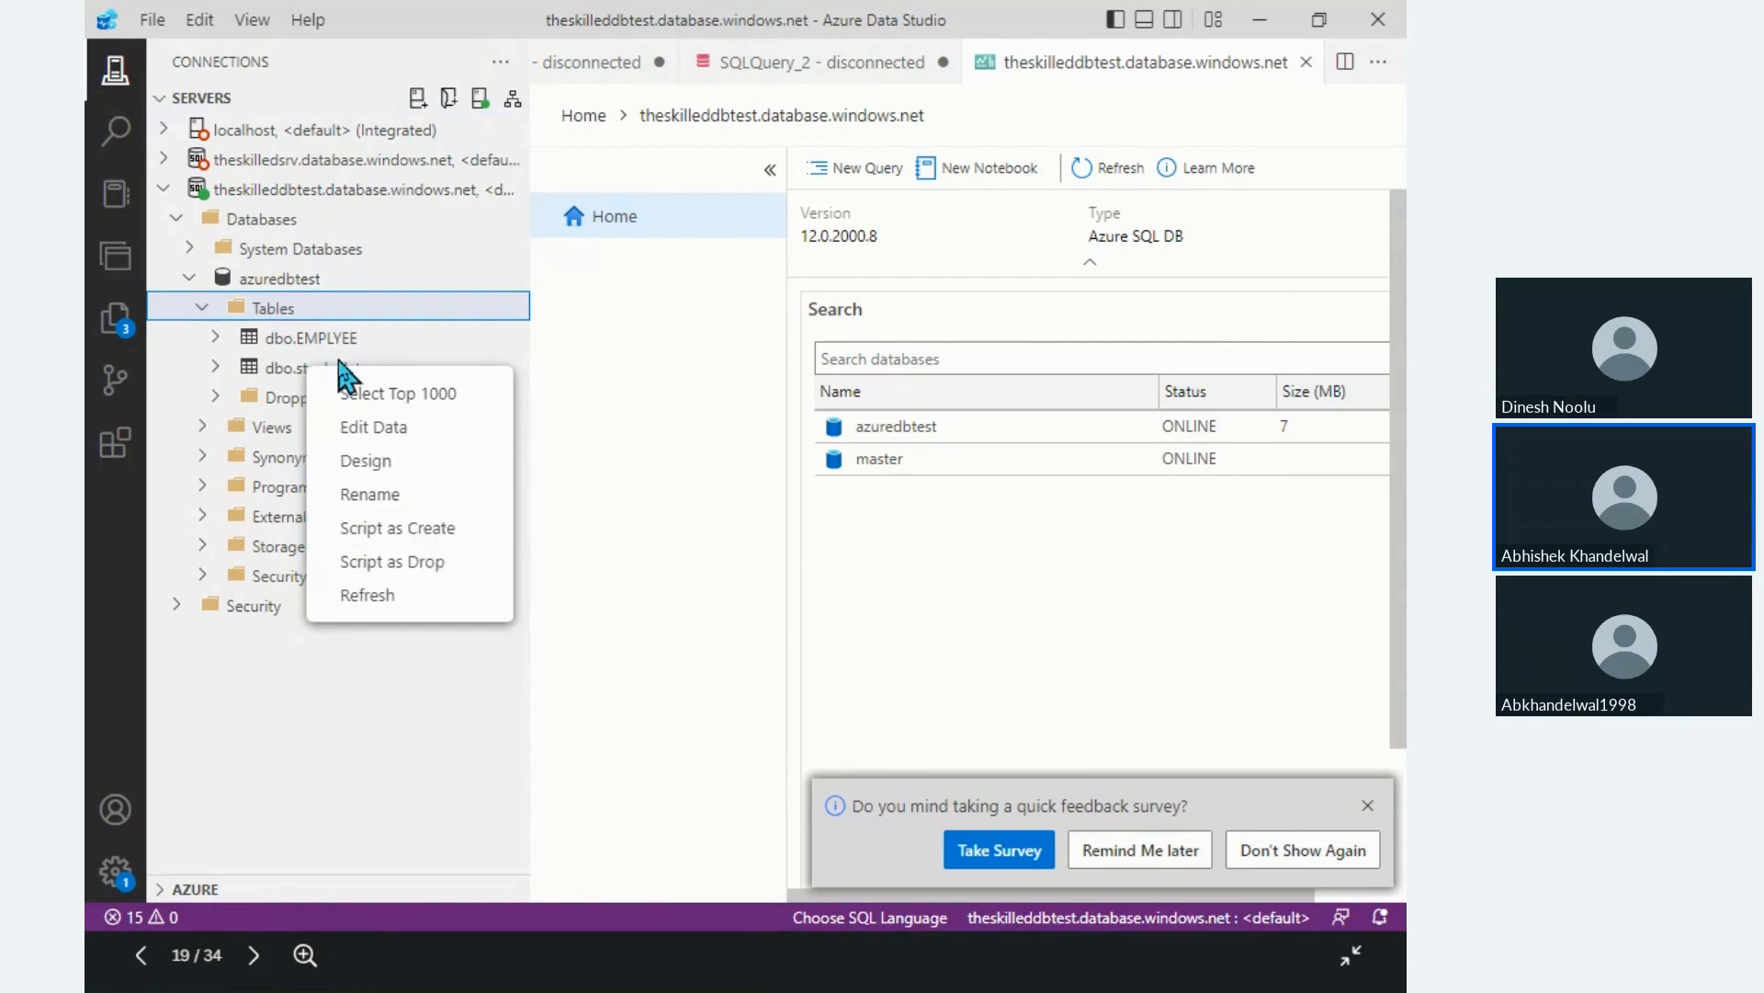
key("Escape")
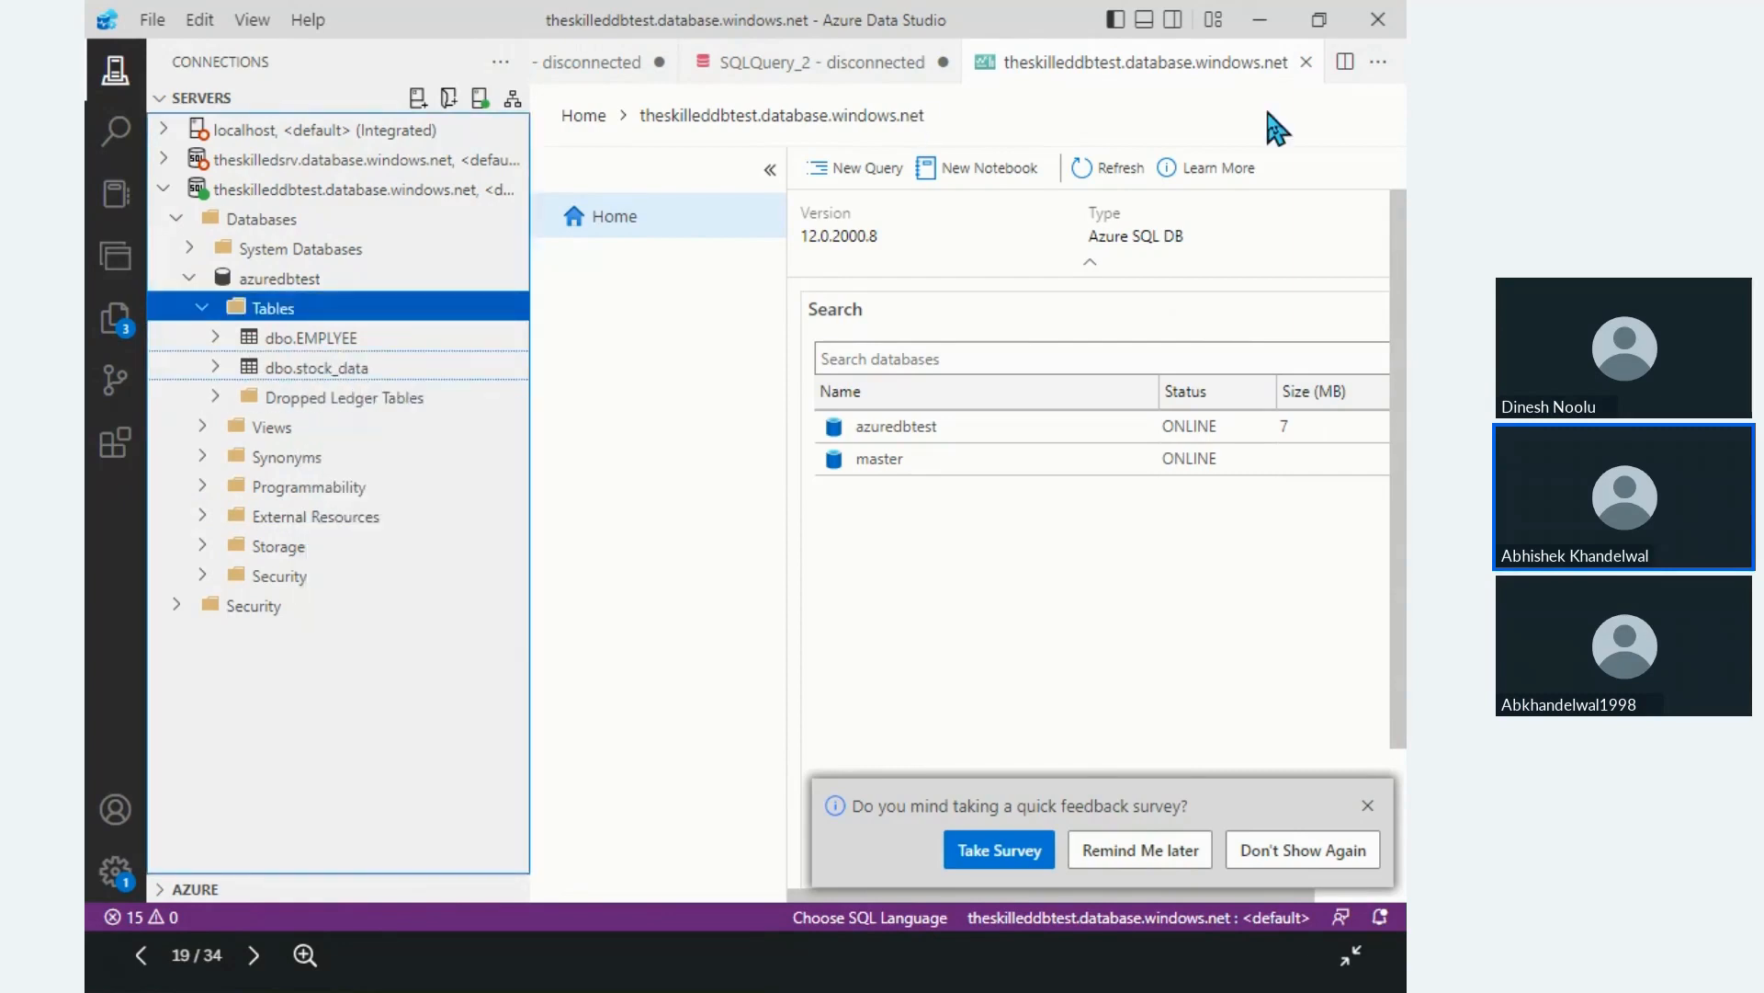
left_click(1306, 62)
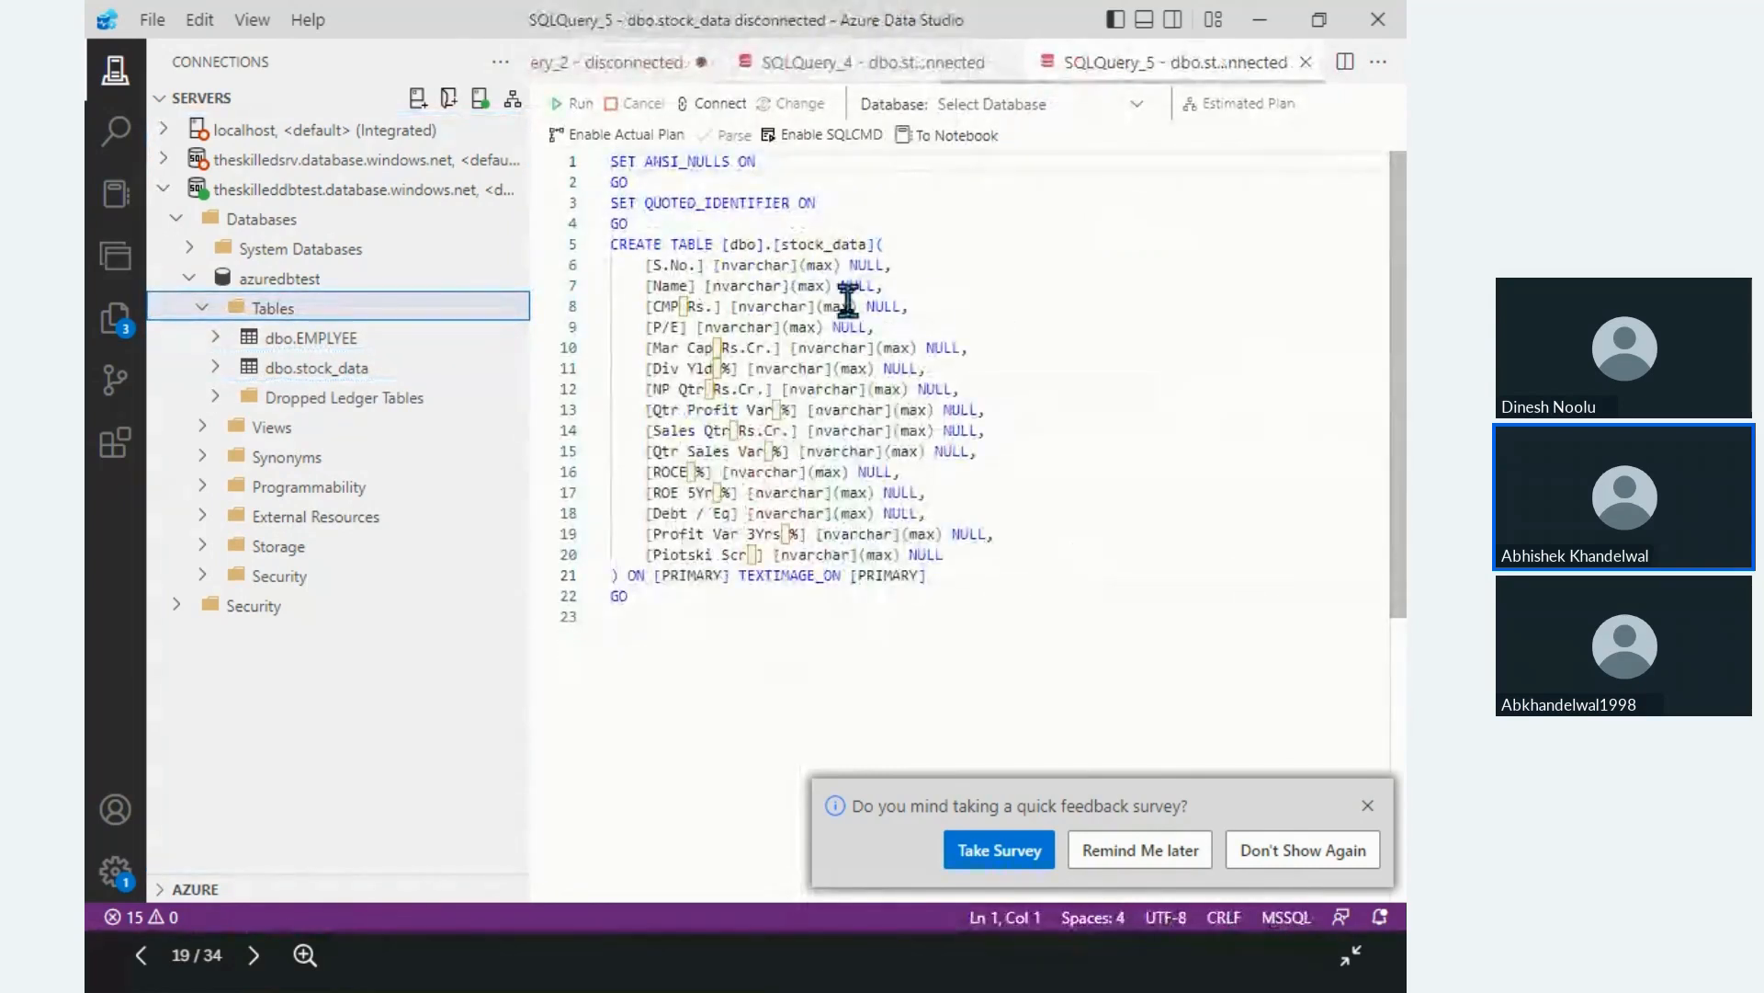
Step: Replace CREATE with DROP in the table script and run only the DROP TABLE [dbo].[stock_data] statement
left_click_drag(629, 202, 1018, 607)
left_click(947, 493)
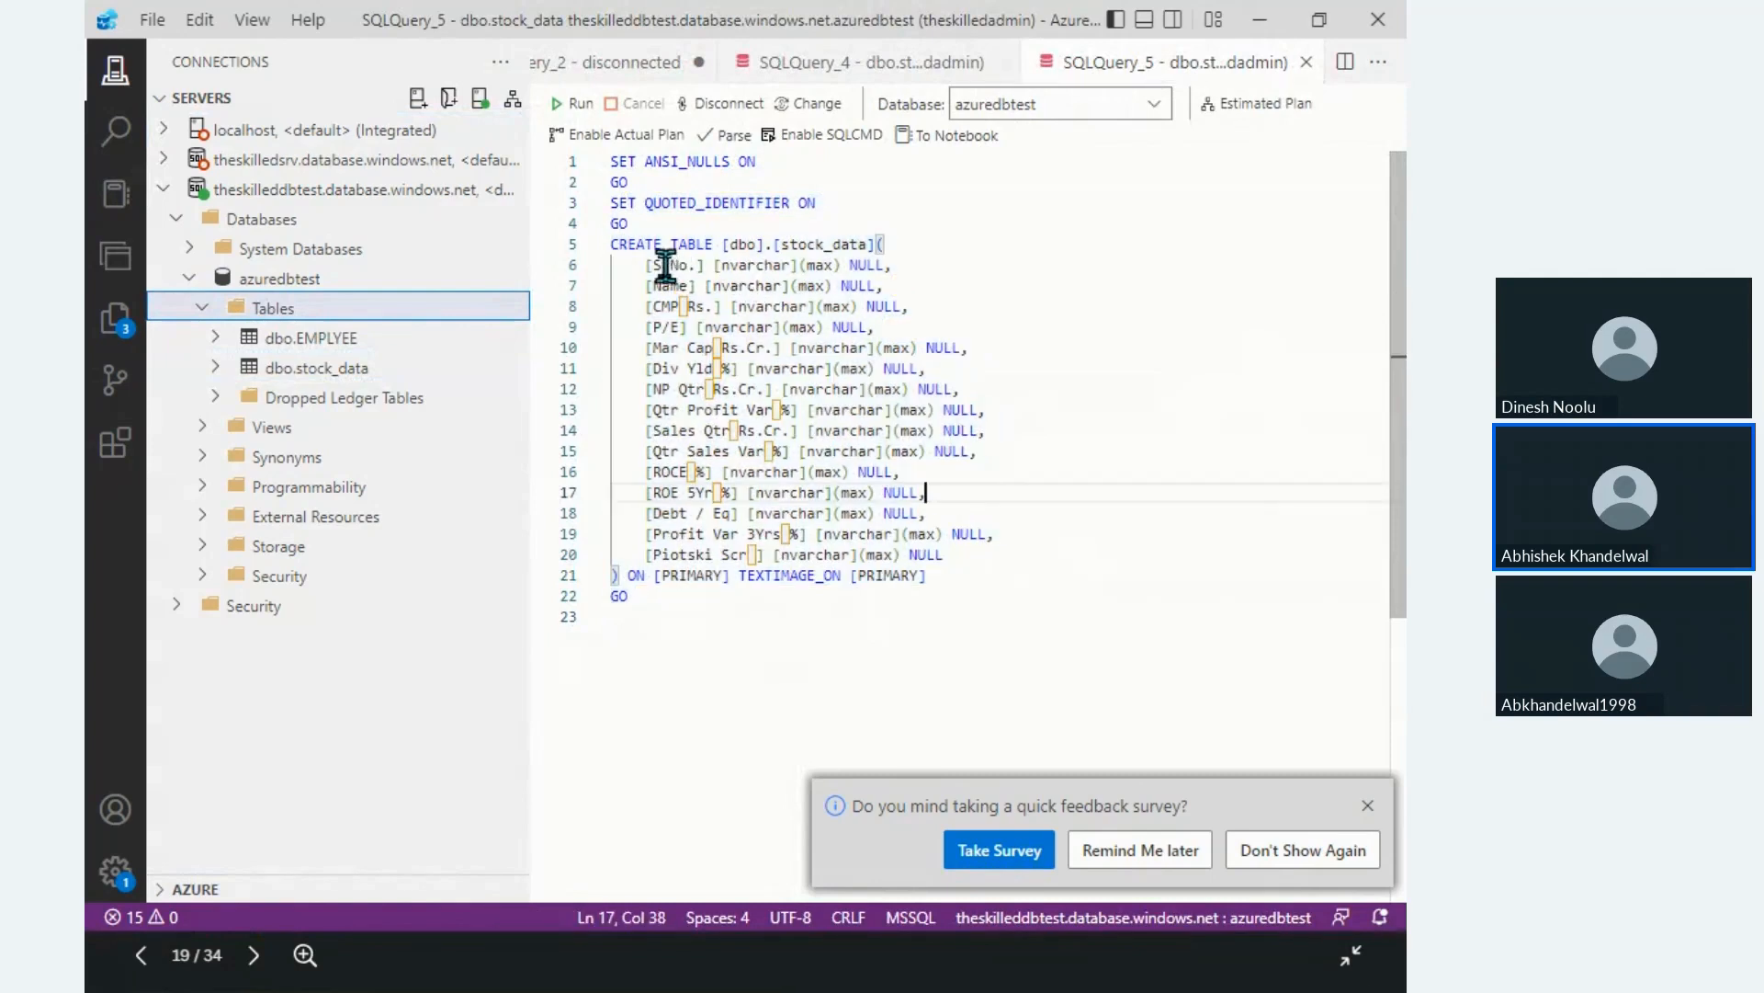
double_click(632, 244)
type("DROP")
left_click_drag(859, 244, 586, 243)
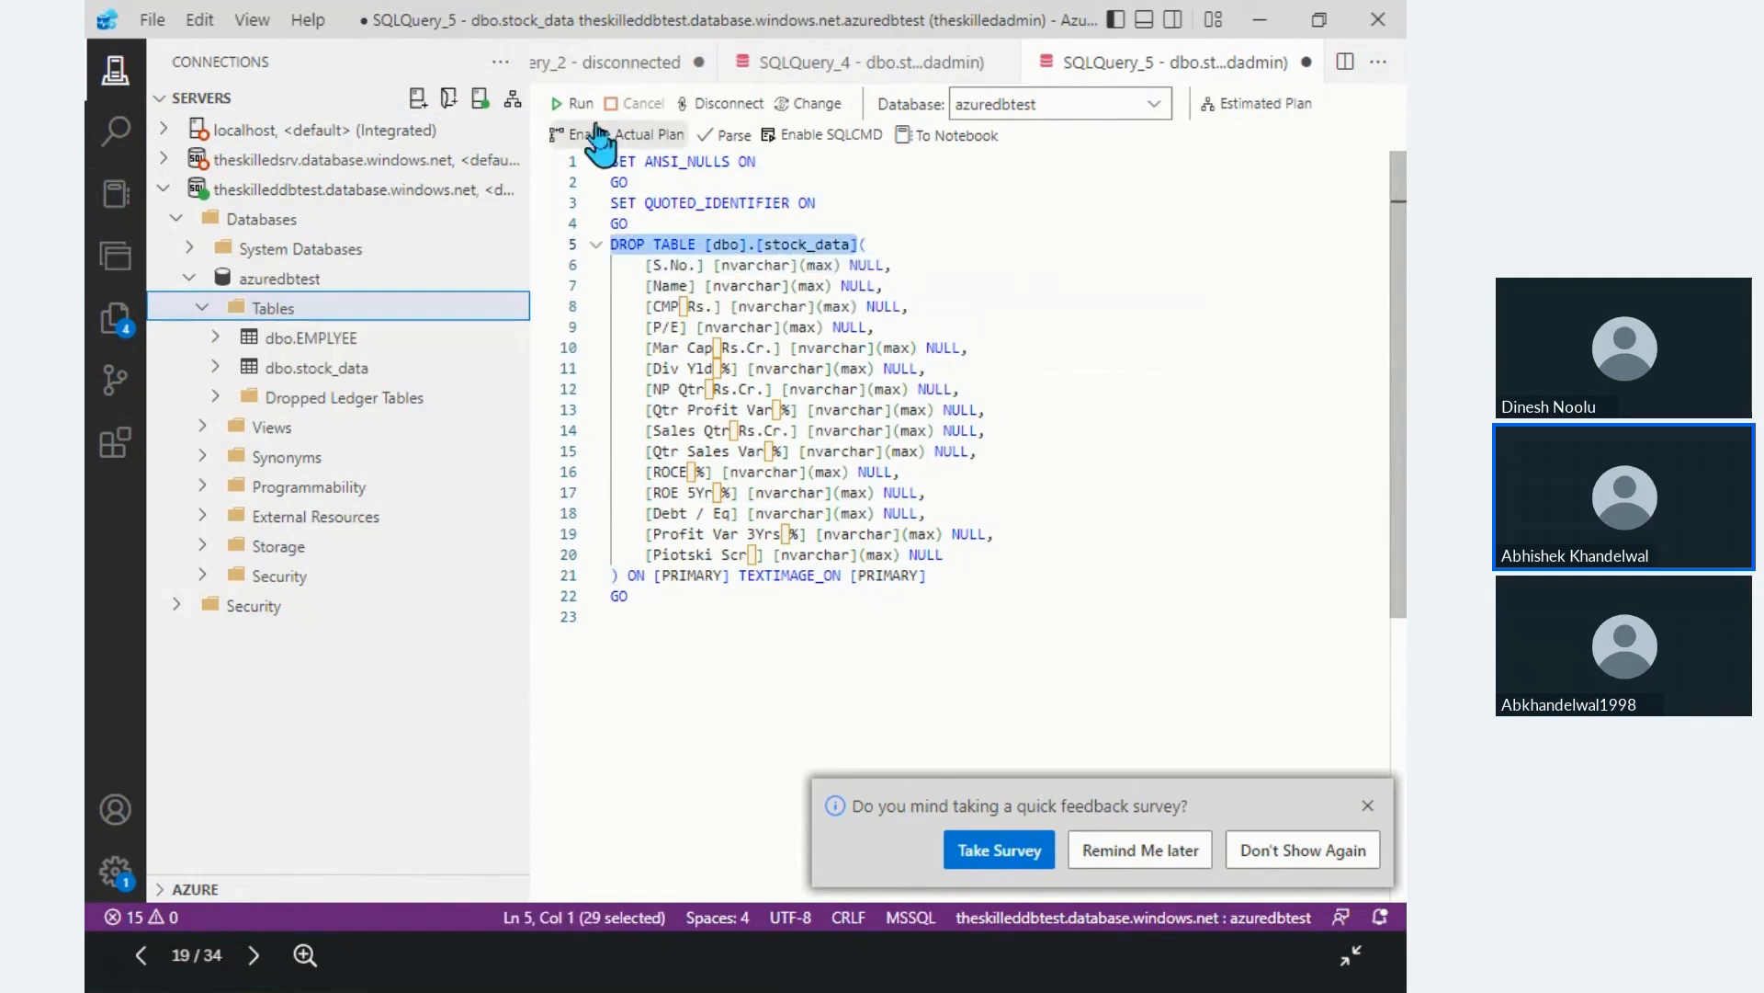
left_click(577, 103)
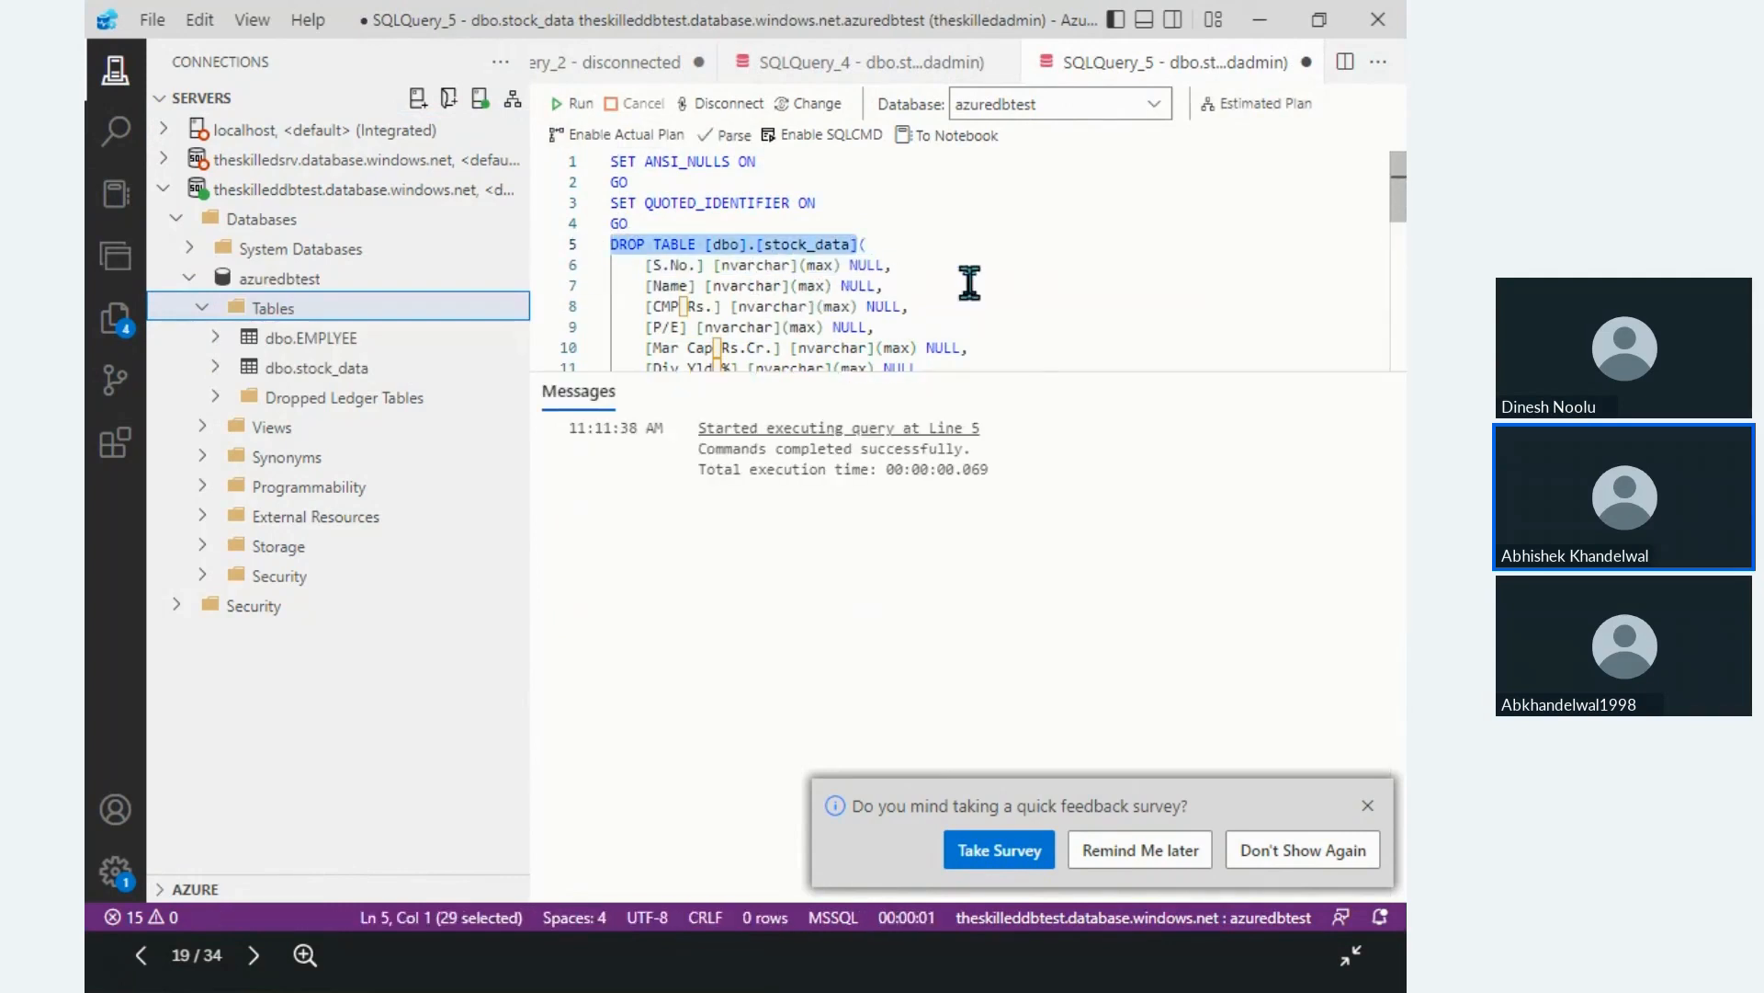
Step: Undo the change to DROP, rename the Name column to STOKC_Name, and run the entire CREATE TABLE script
key("ctrl+z")
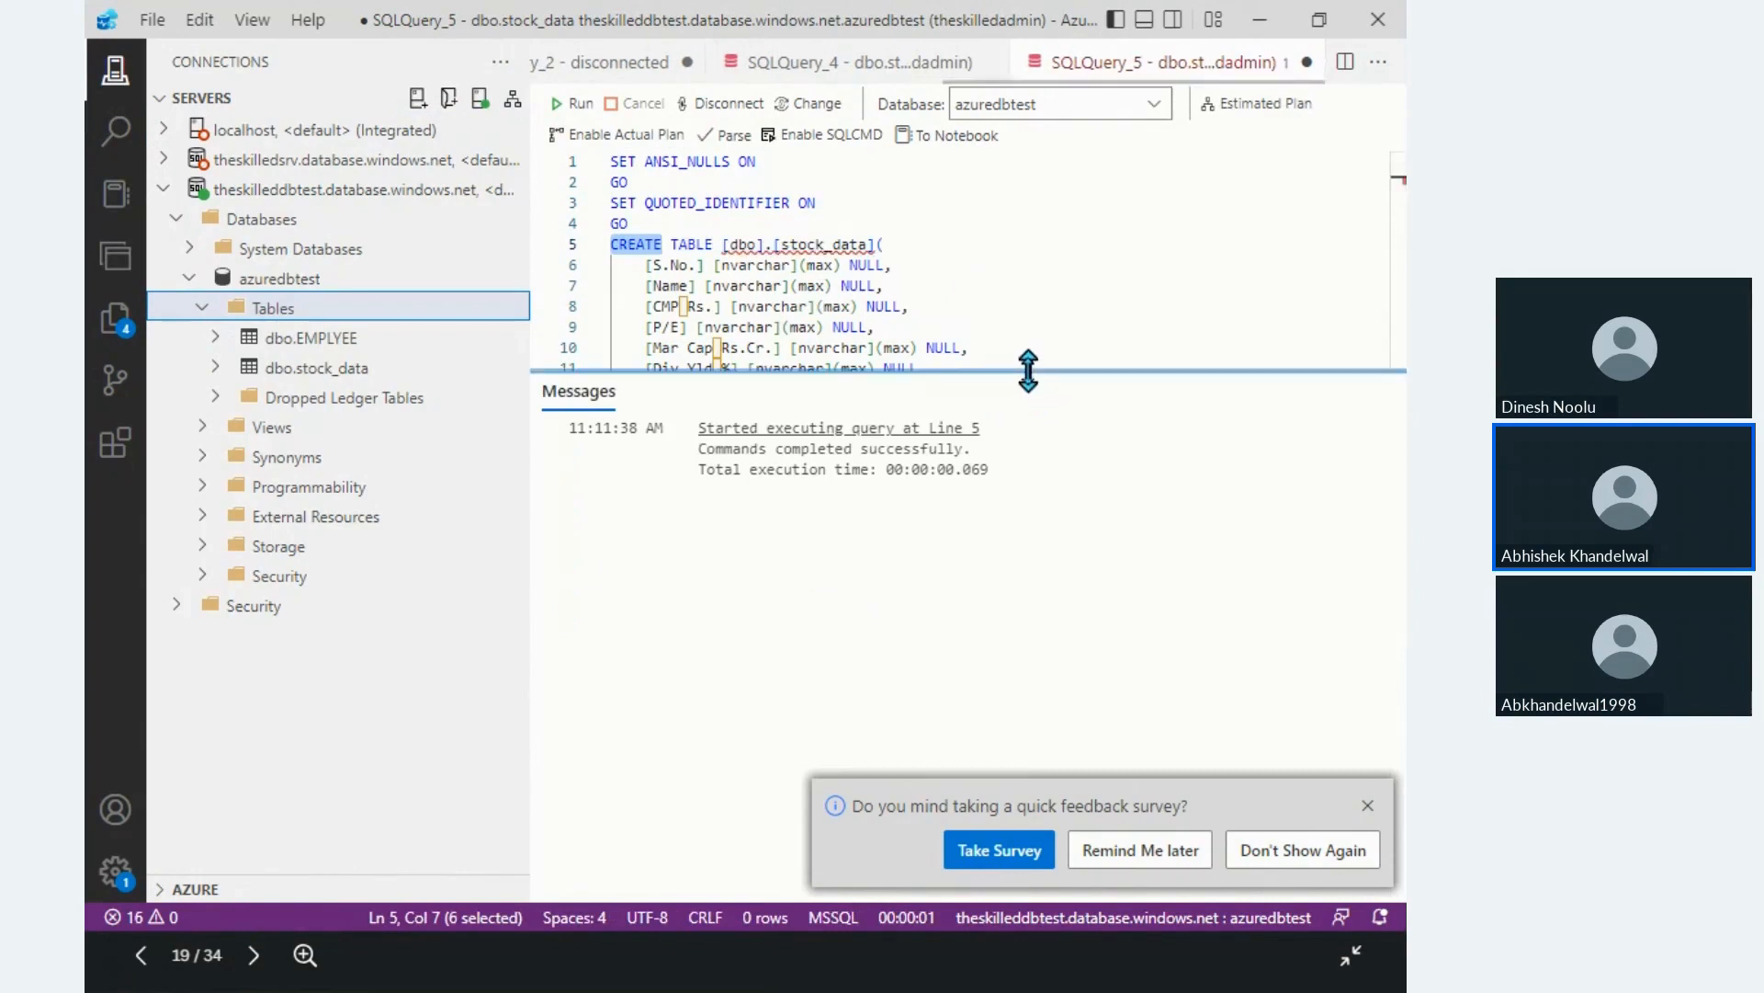
left_click_drag(1035, 470, 1035, 606)
scroll(926, 481, "down", 1)
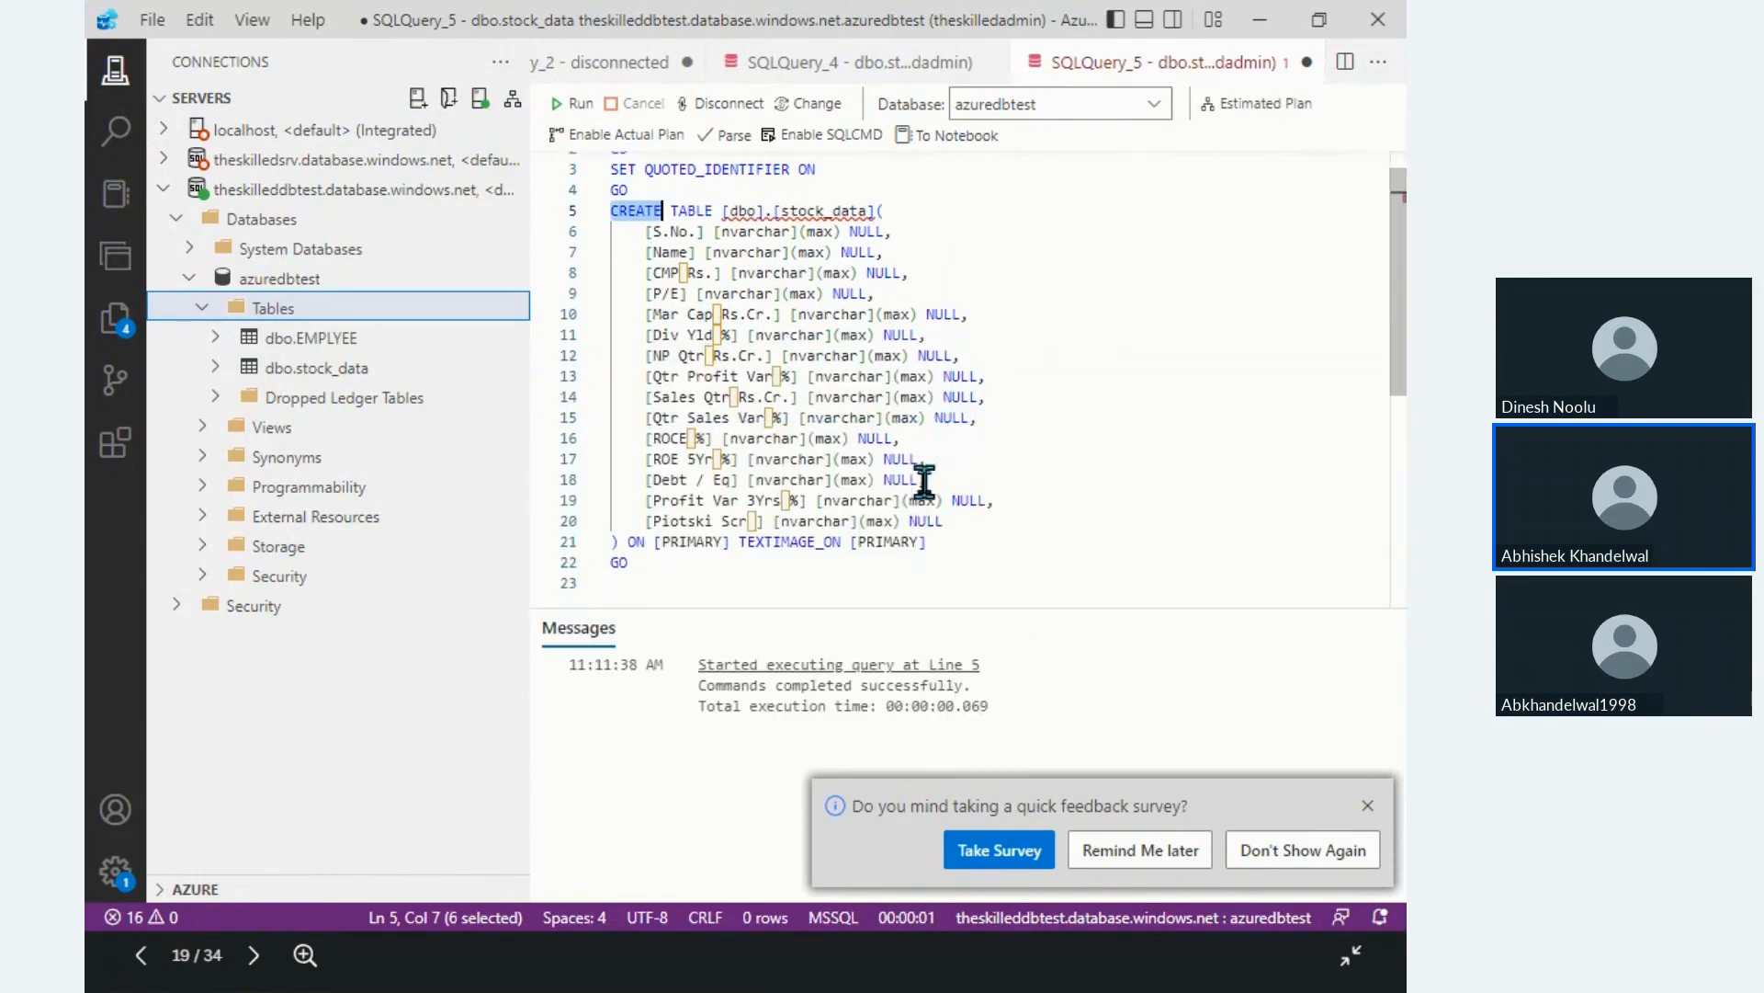
left_click(670, 252)
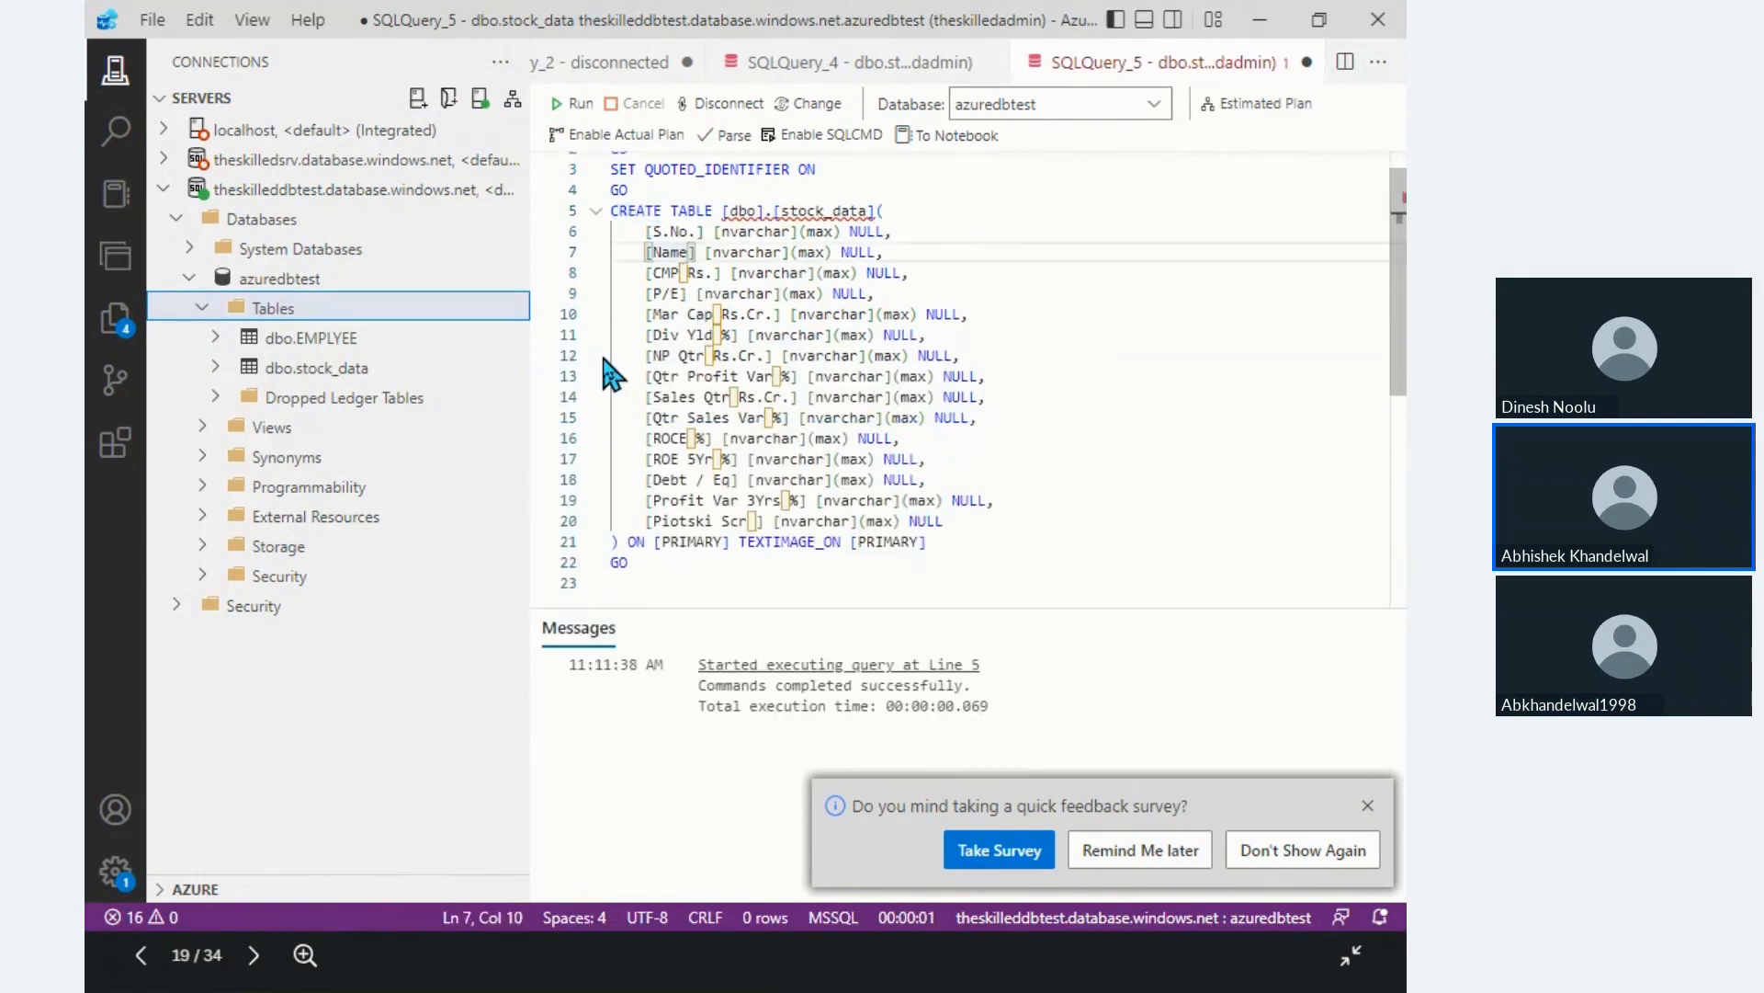
type("STOKC_")
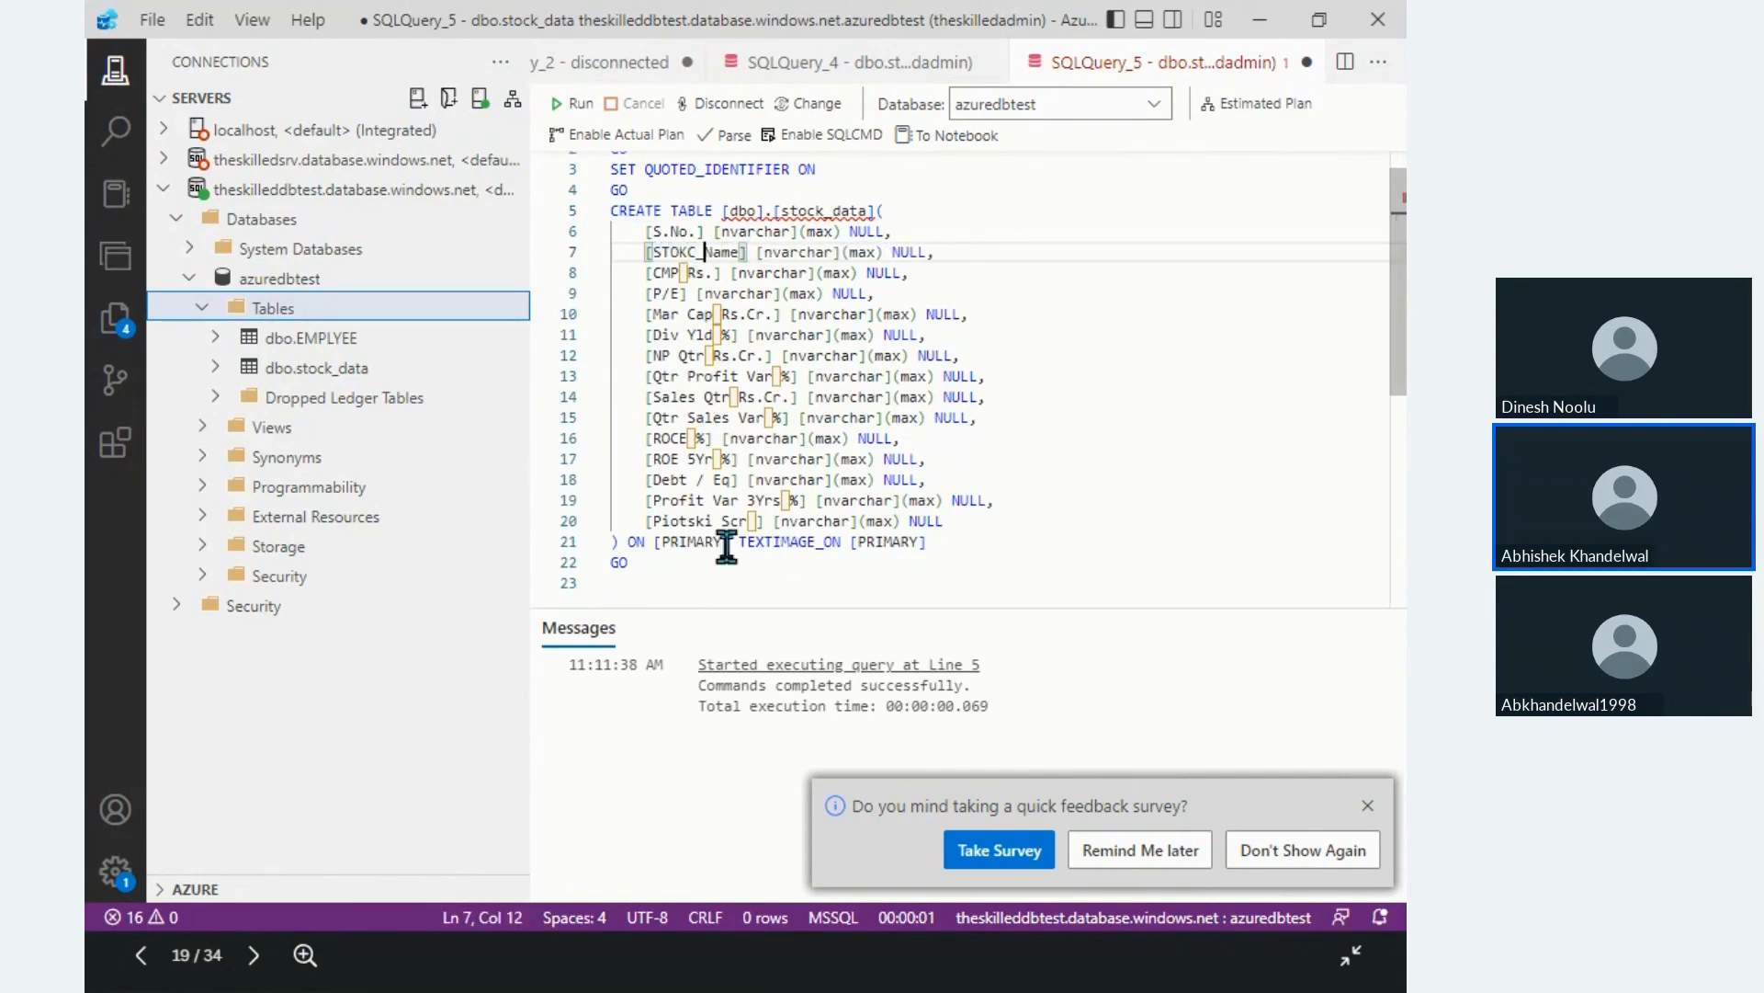
key("ctrl+a")
left_click(563, 104)
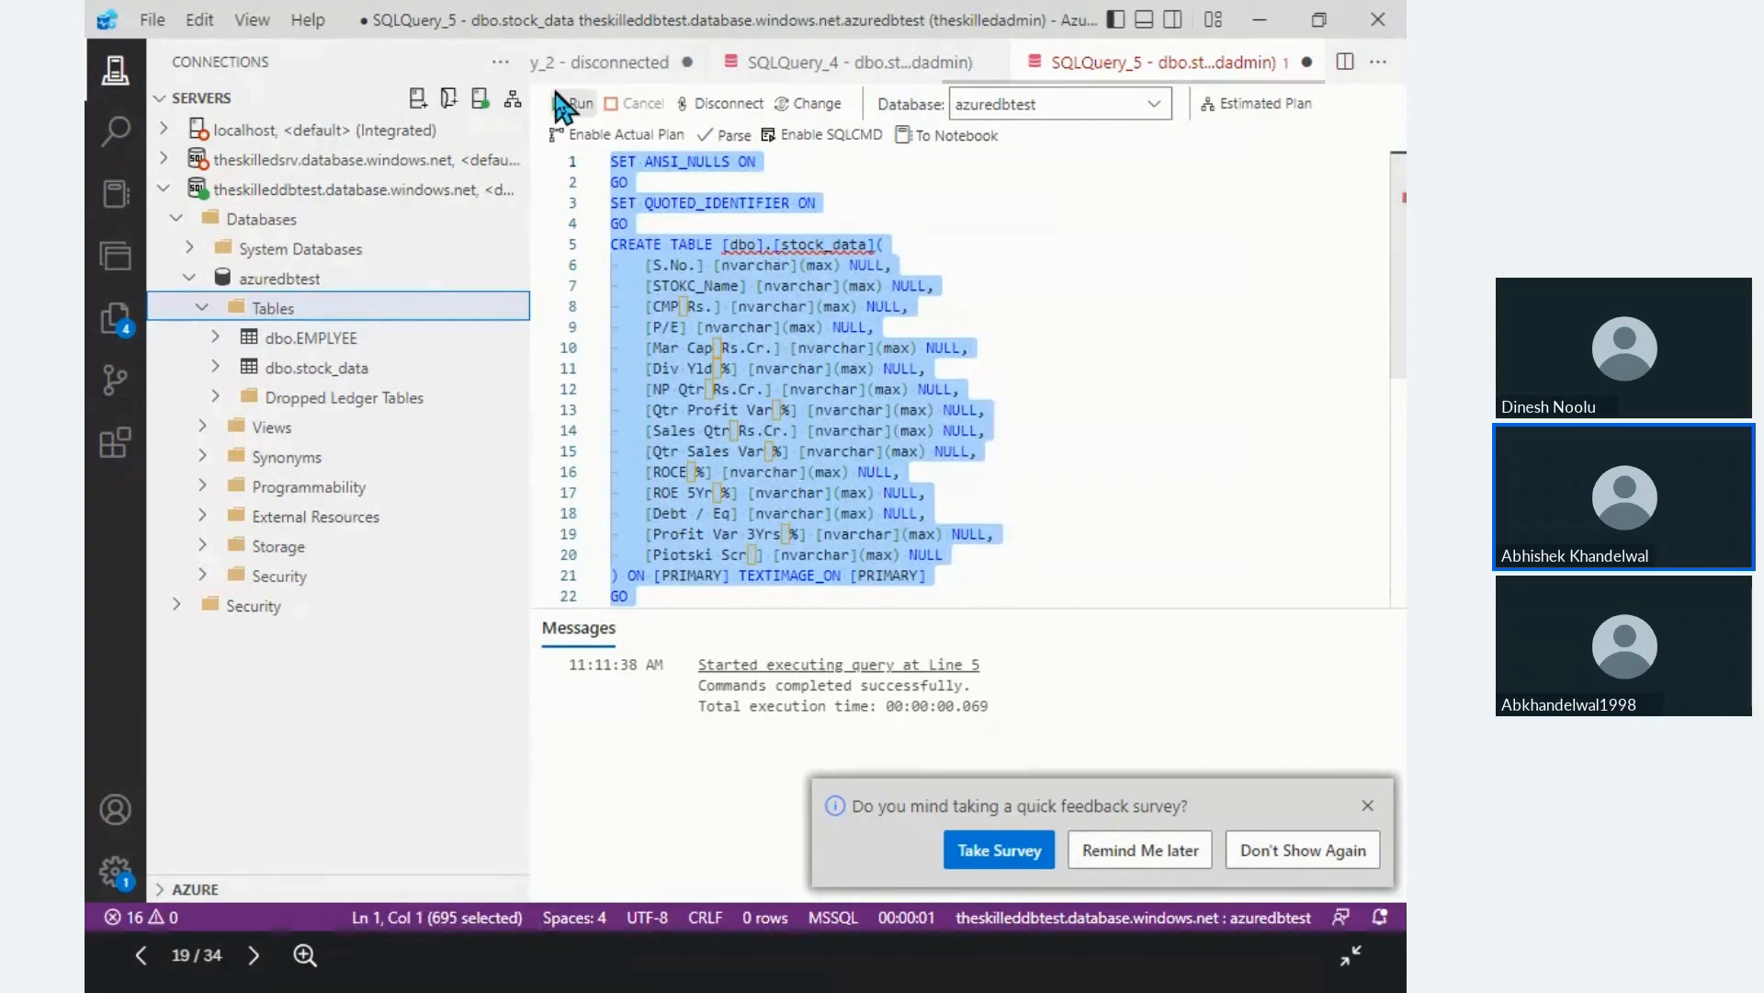
left_click(909, 393)
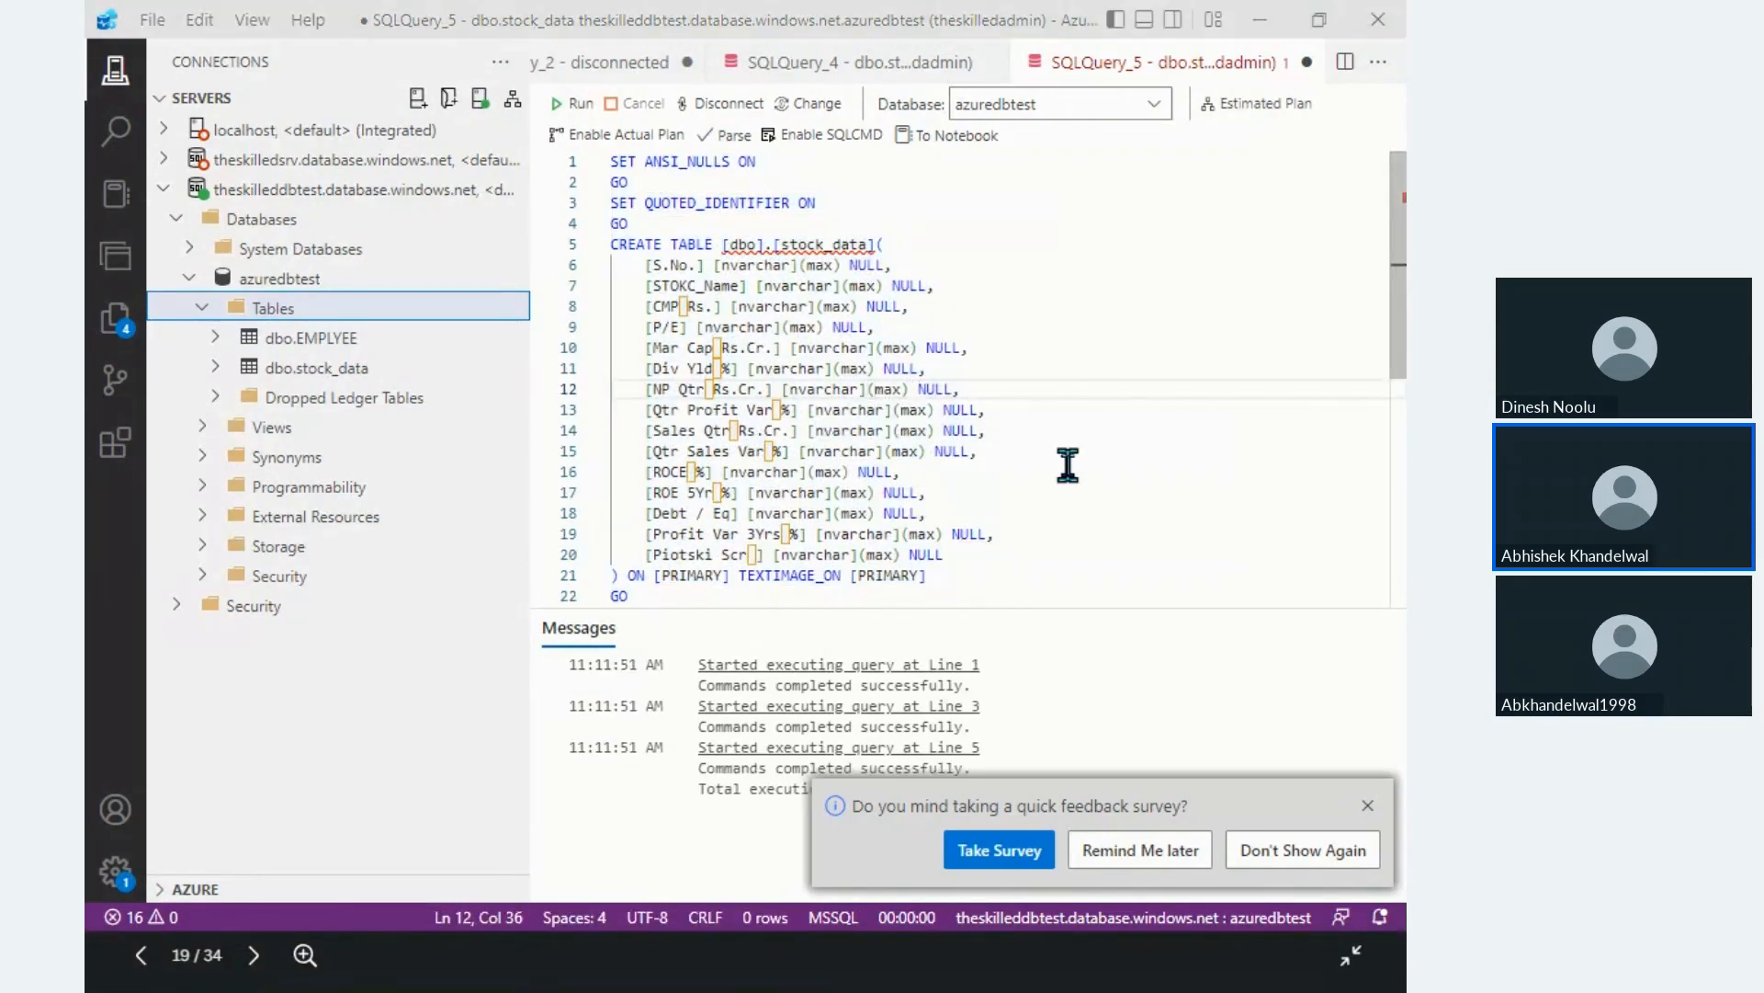
Step: Switch to the copy_adls_sqldb pipeline in Azure Data Factory, re-import the schemas for Copy data1's mapping, and check its sink settings
key("alt+Tab")
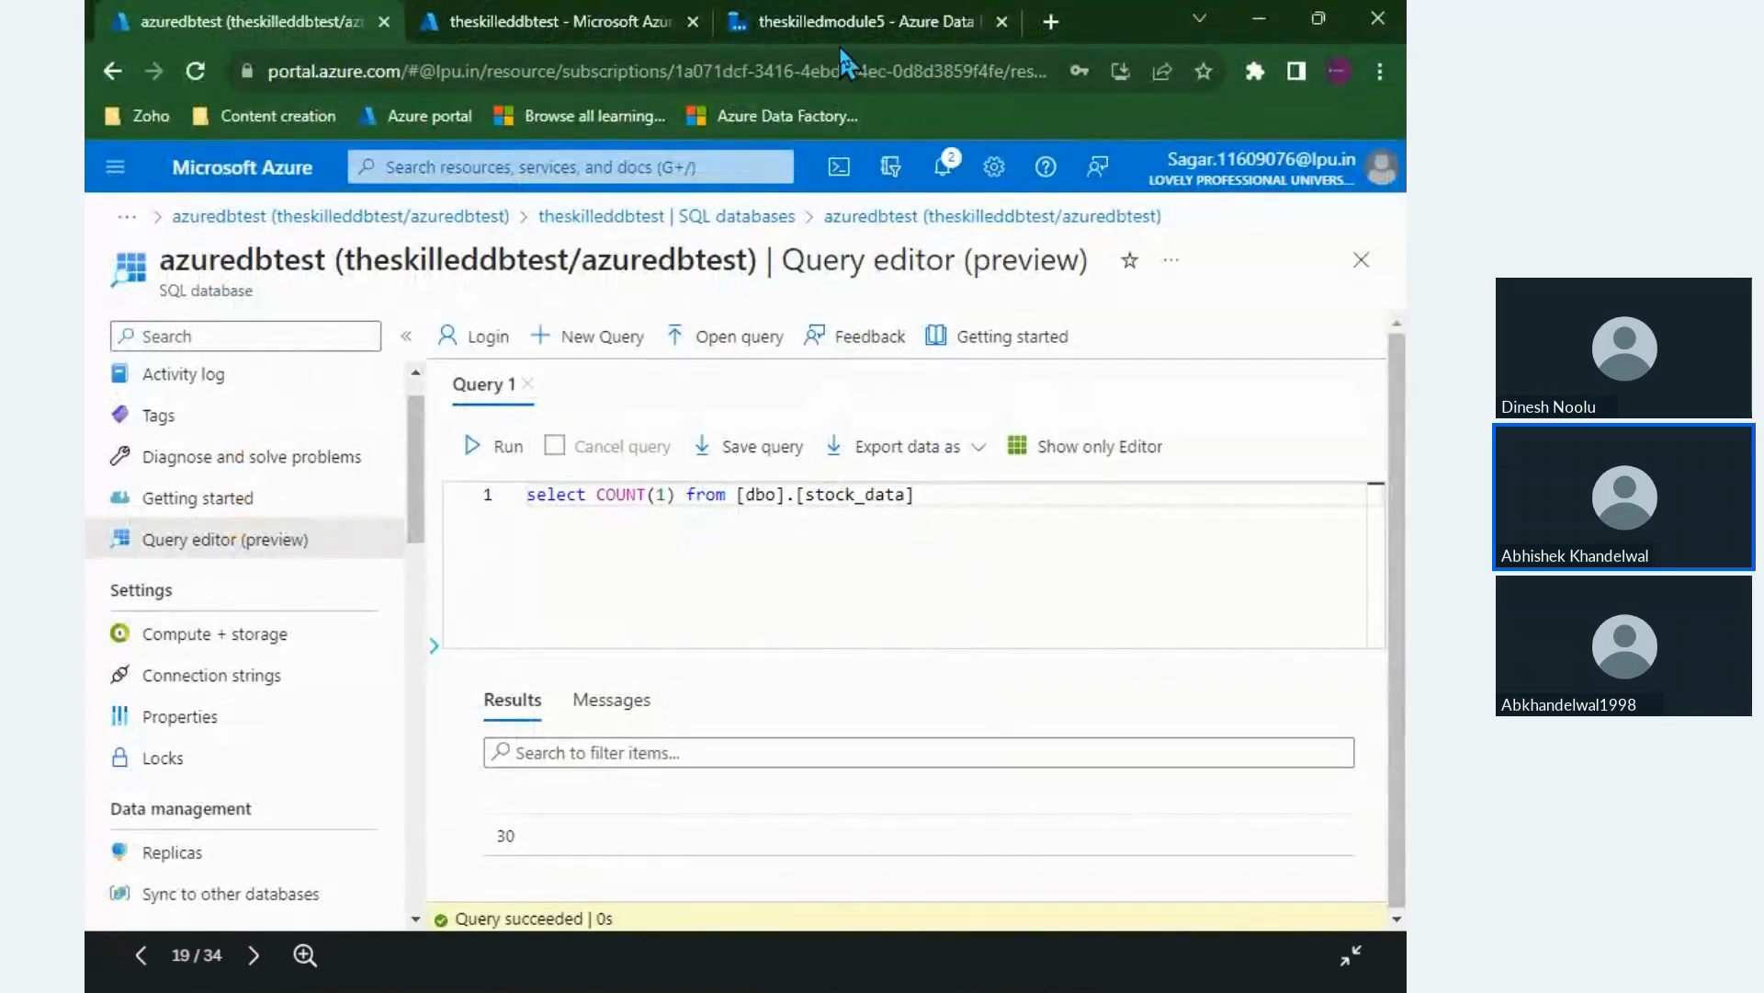
left_click(821, 26)
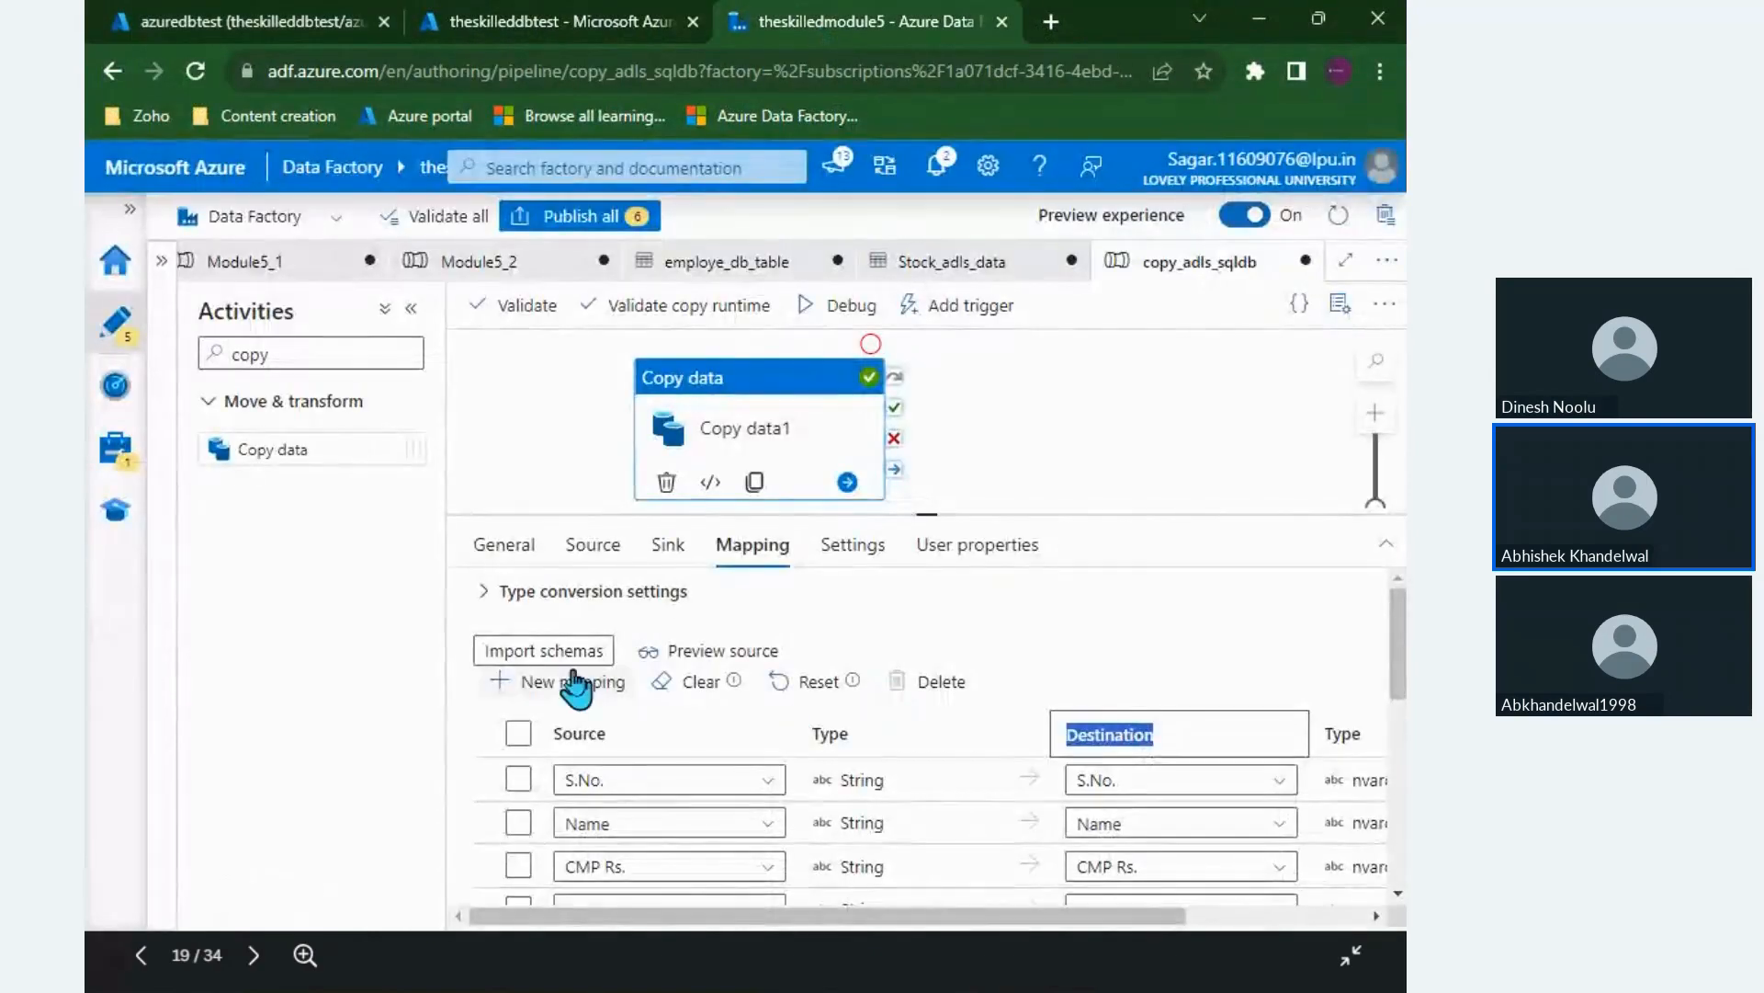
left_click(551, 655)
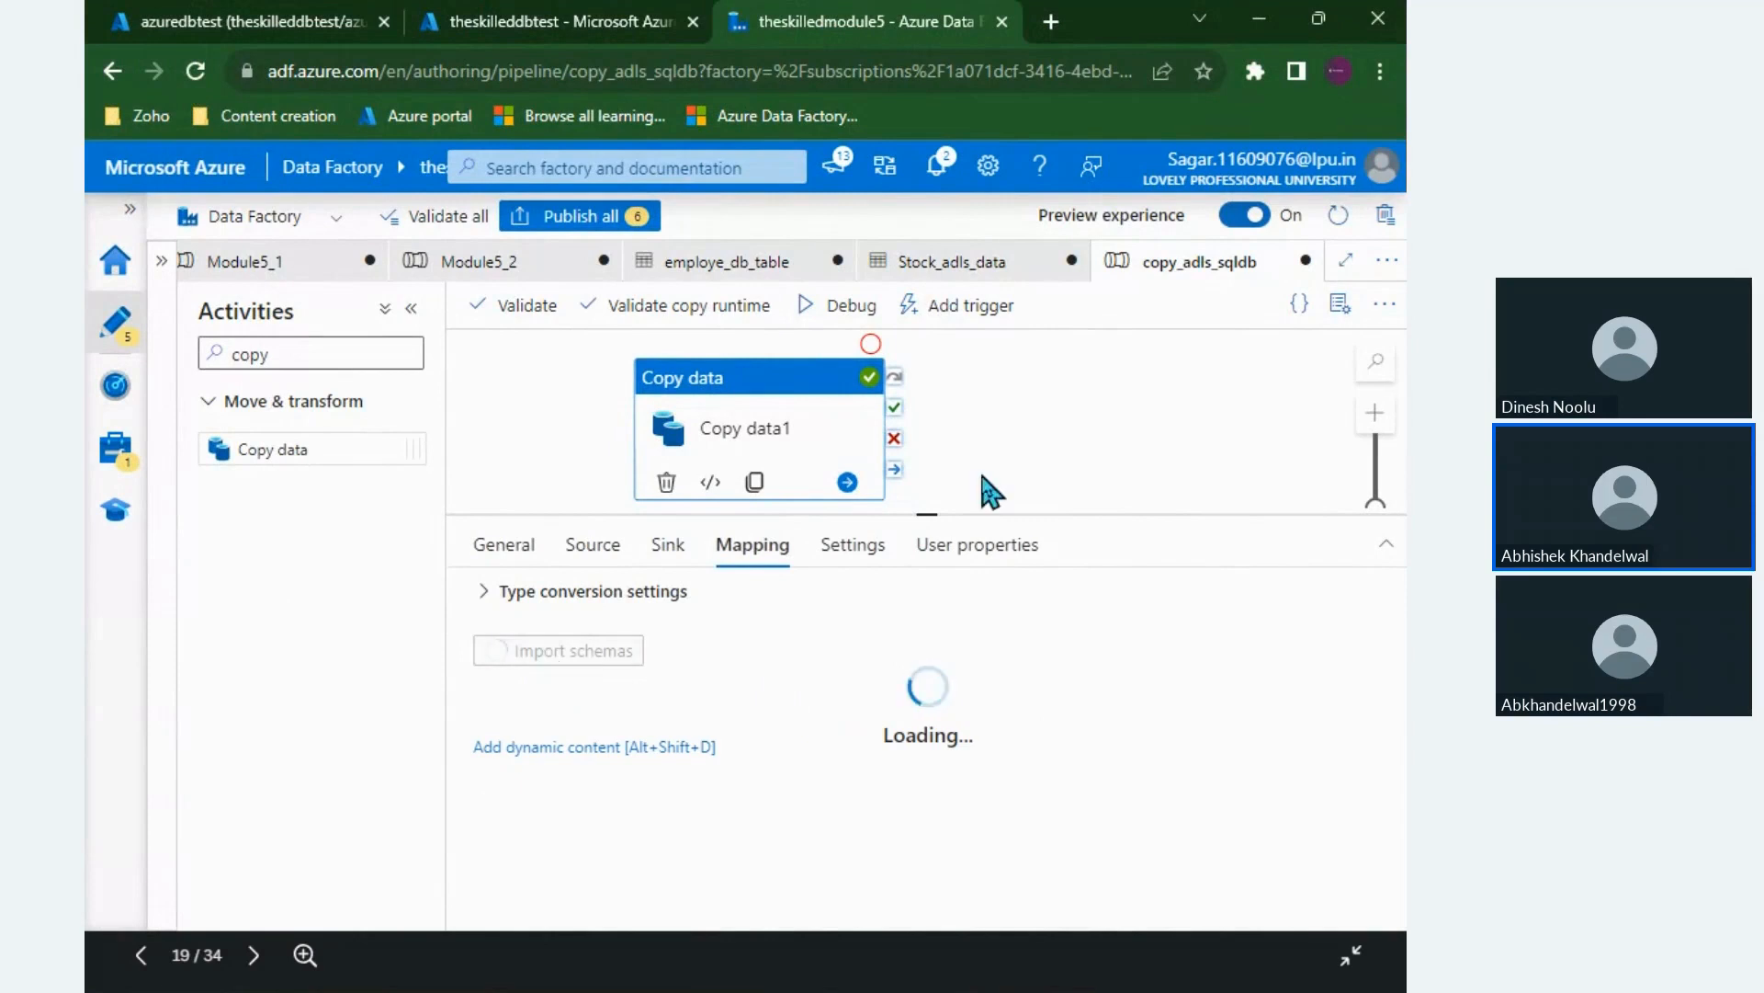
left_click_drag(934, 512, 949, 427)
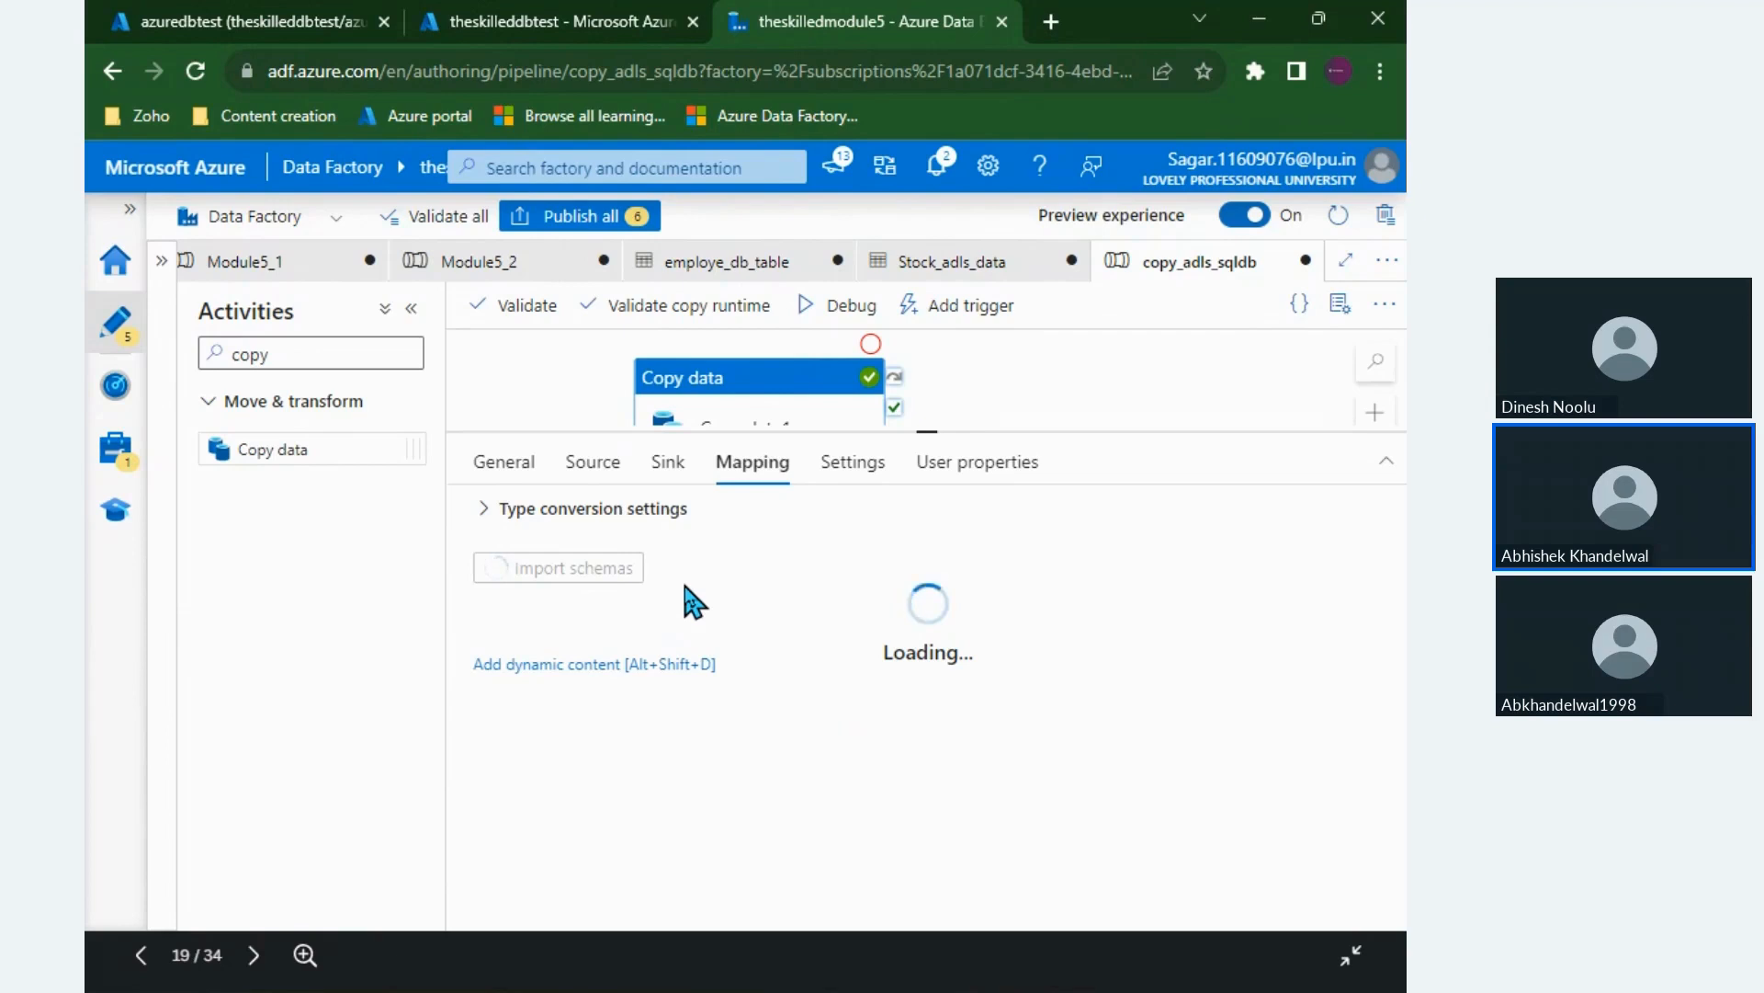
left_click(680, 464)
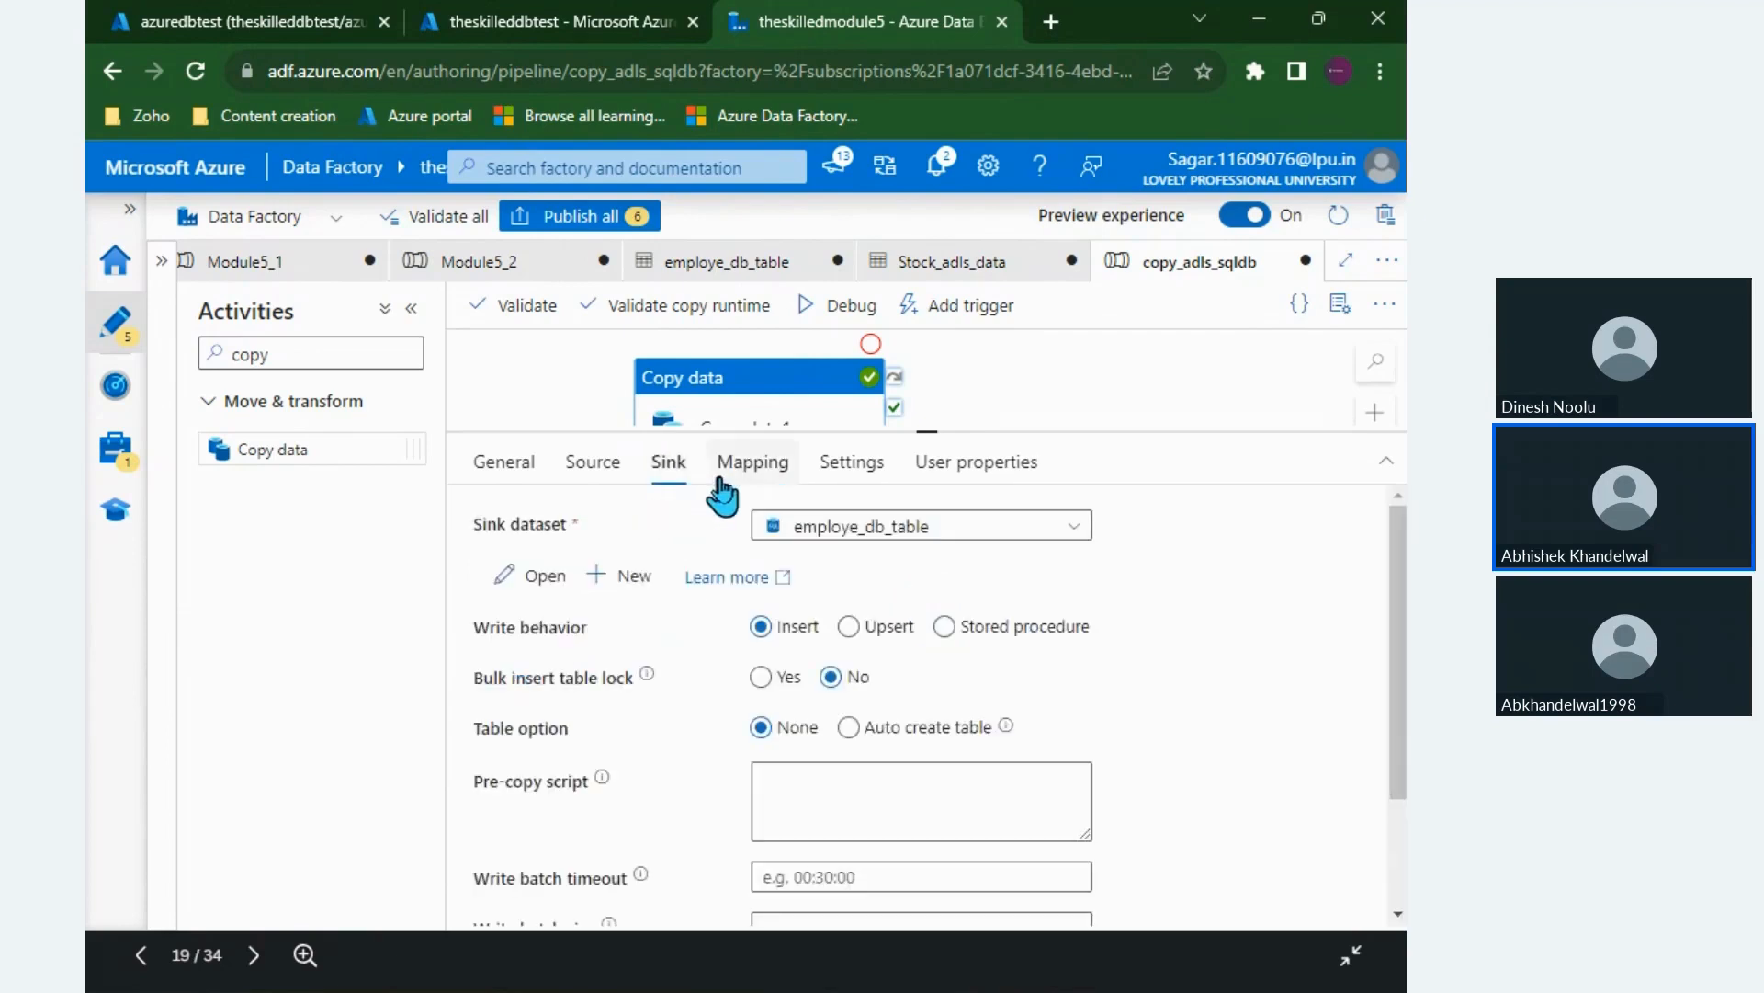
left_click(735, 464)
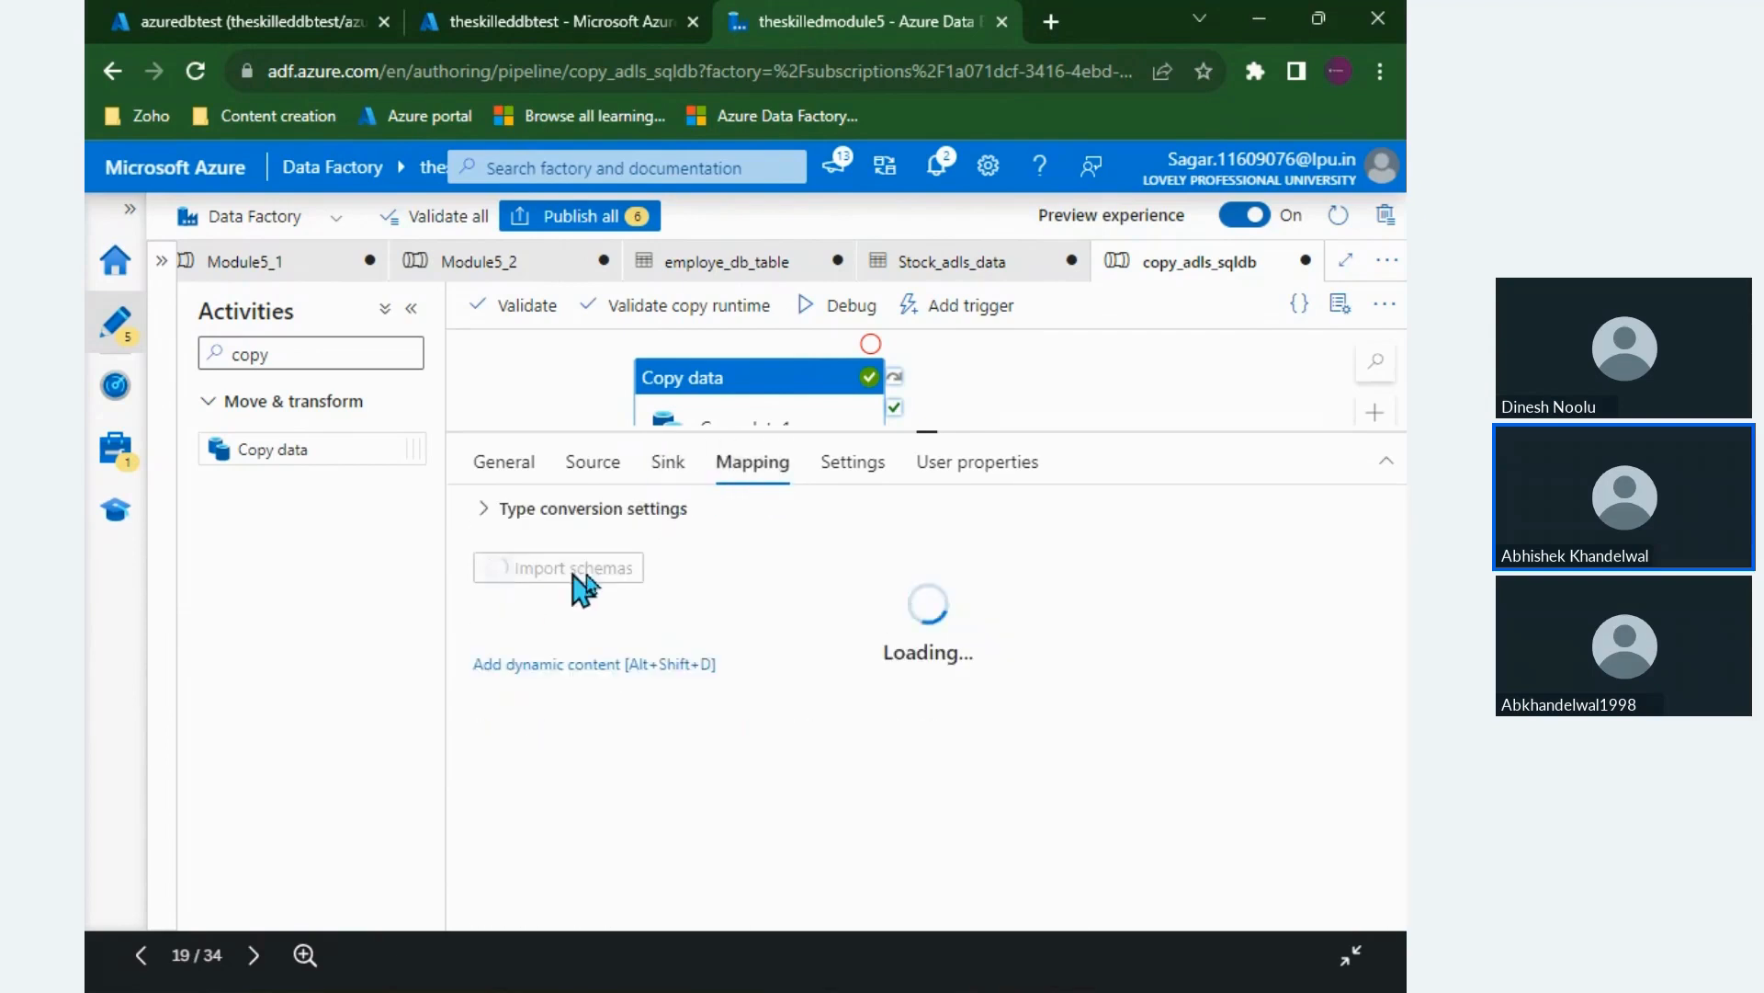
Step: Switch to Azure Data Studio, add SELECT * FROM [dbo].[stock_data]; below the table script, and run only that statement
key("alt+Tab")
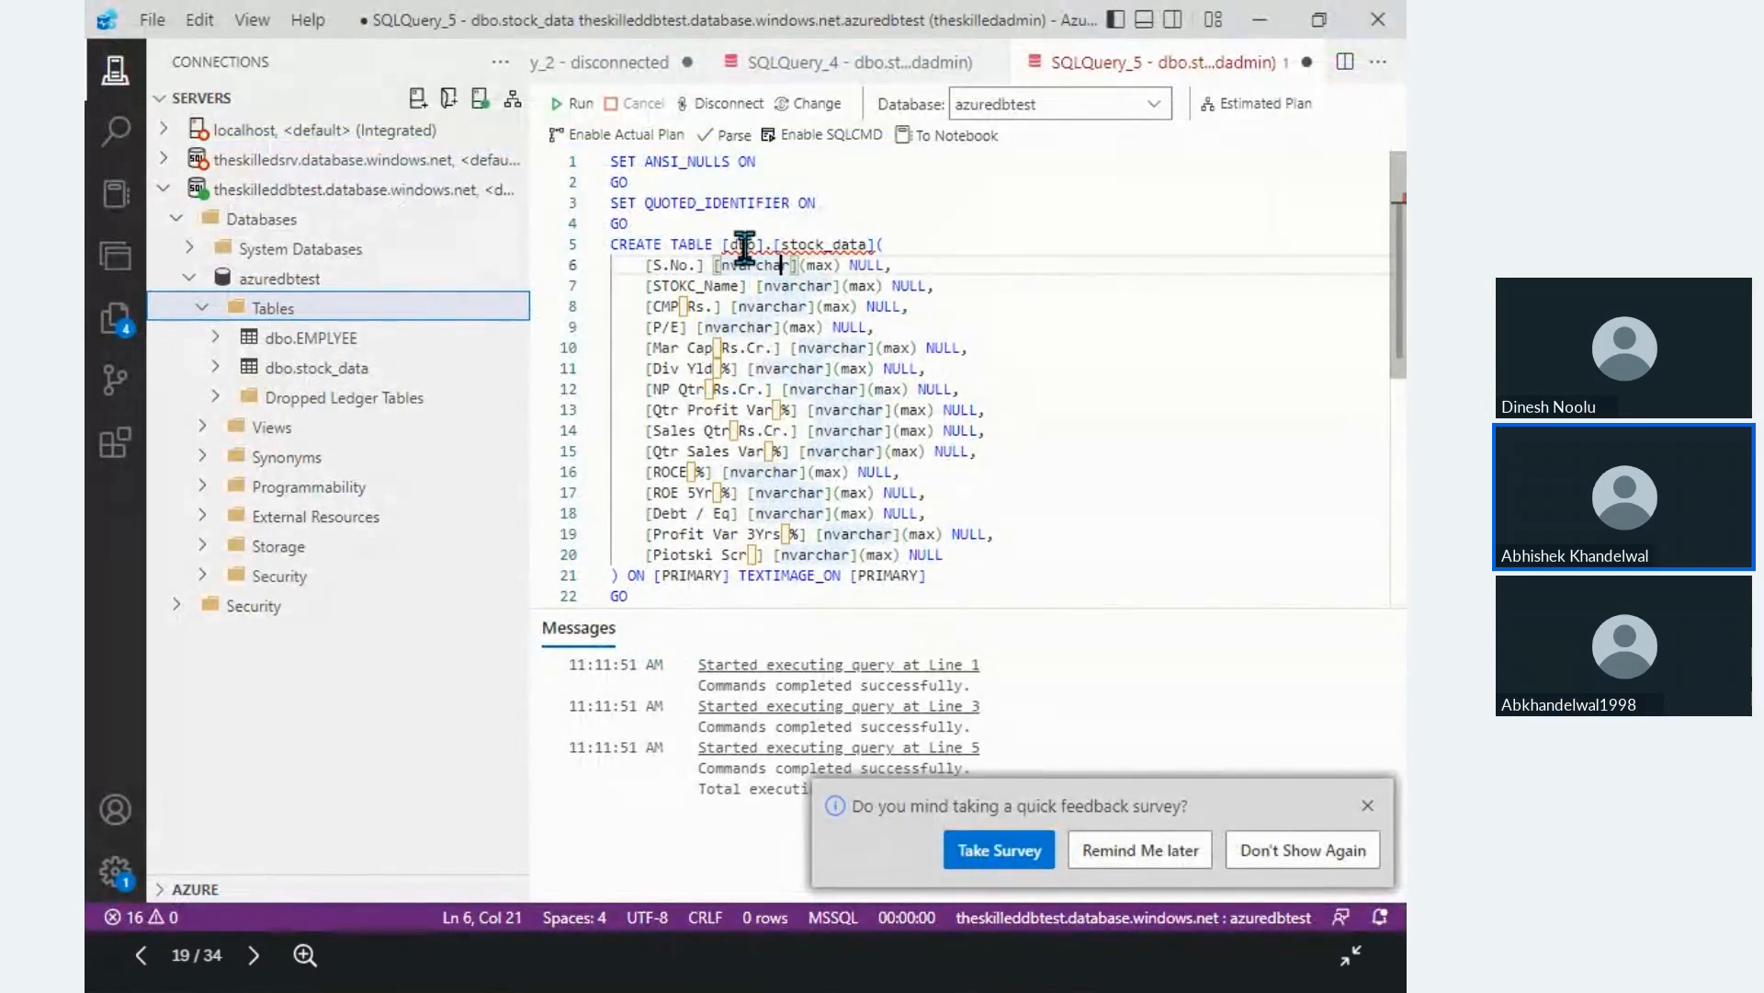
mouse_move(865, 237)
left_click_drag(882, 243, 723, 243)
key("ctrl+c")
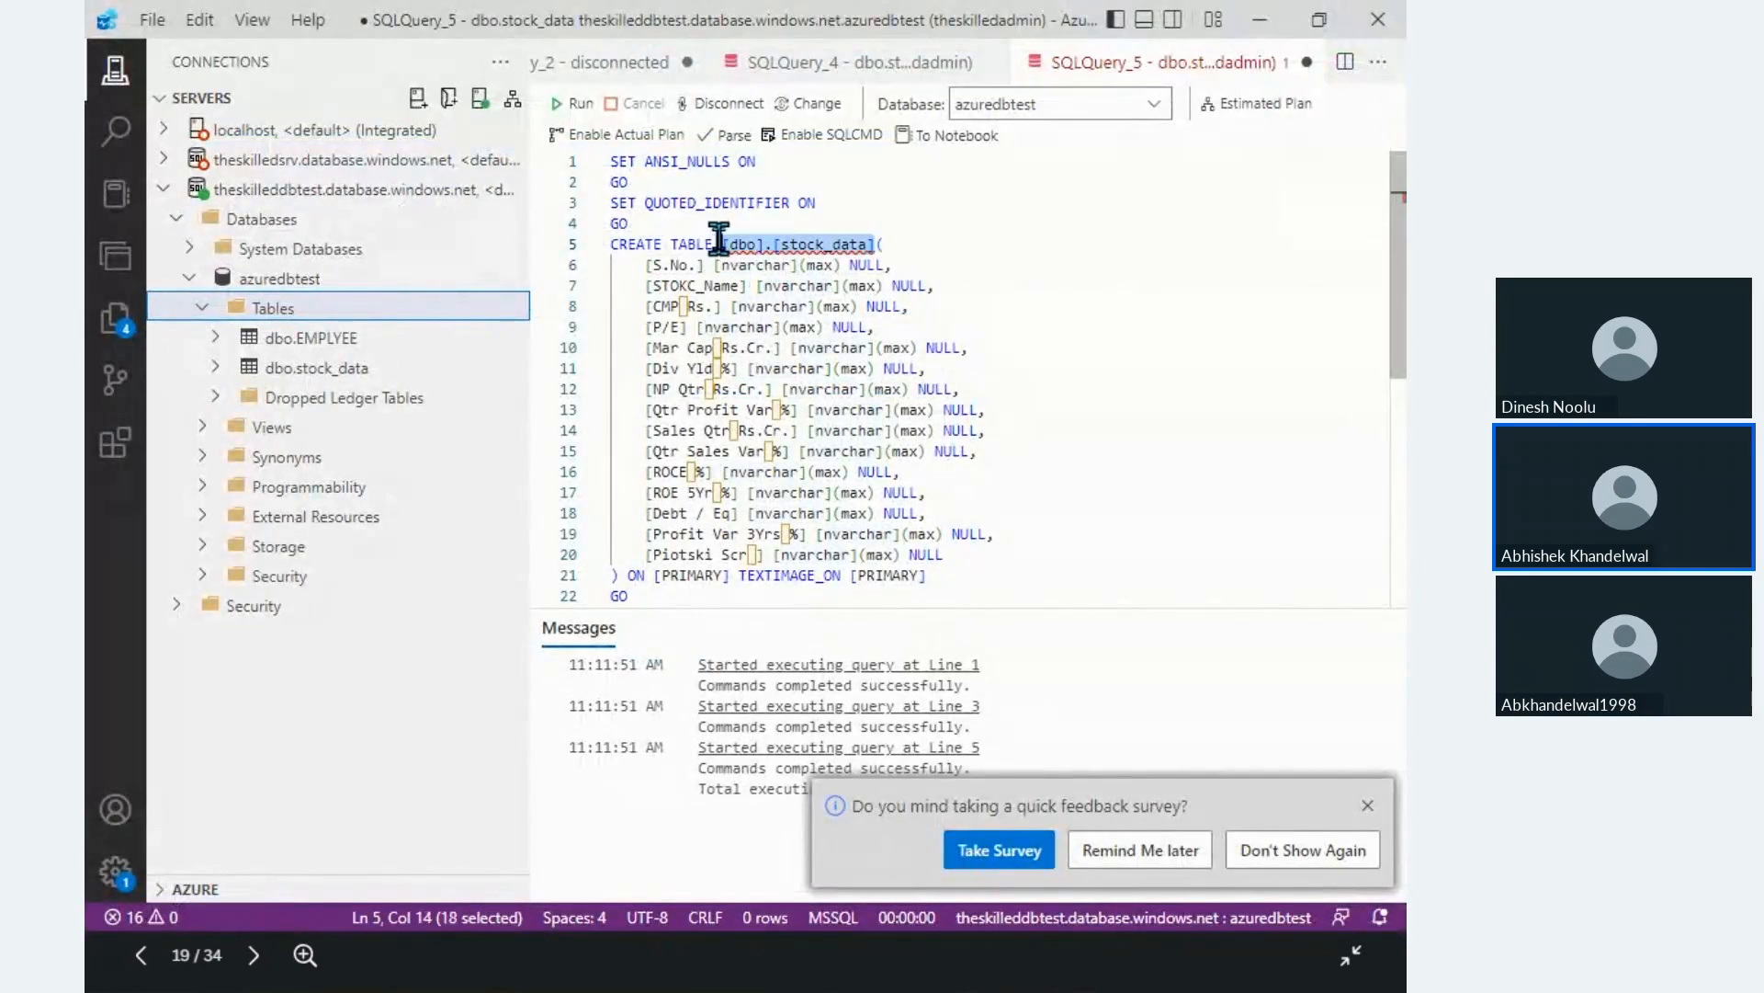
scroll(731, 322, "down", 5)
left_click(751, 384)
key("Return")
key("Return")
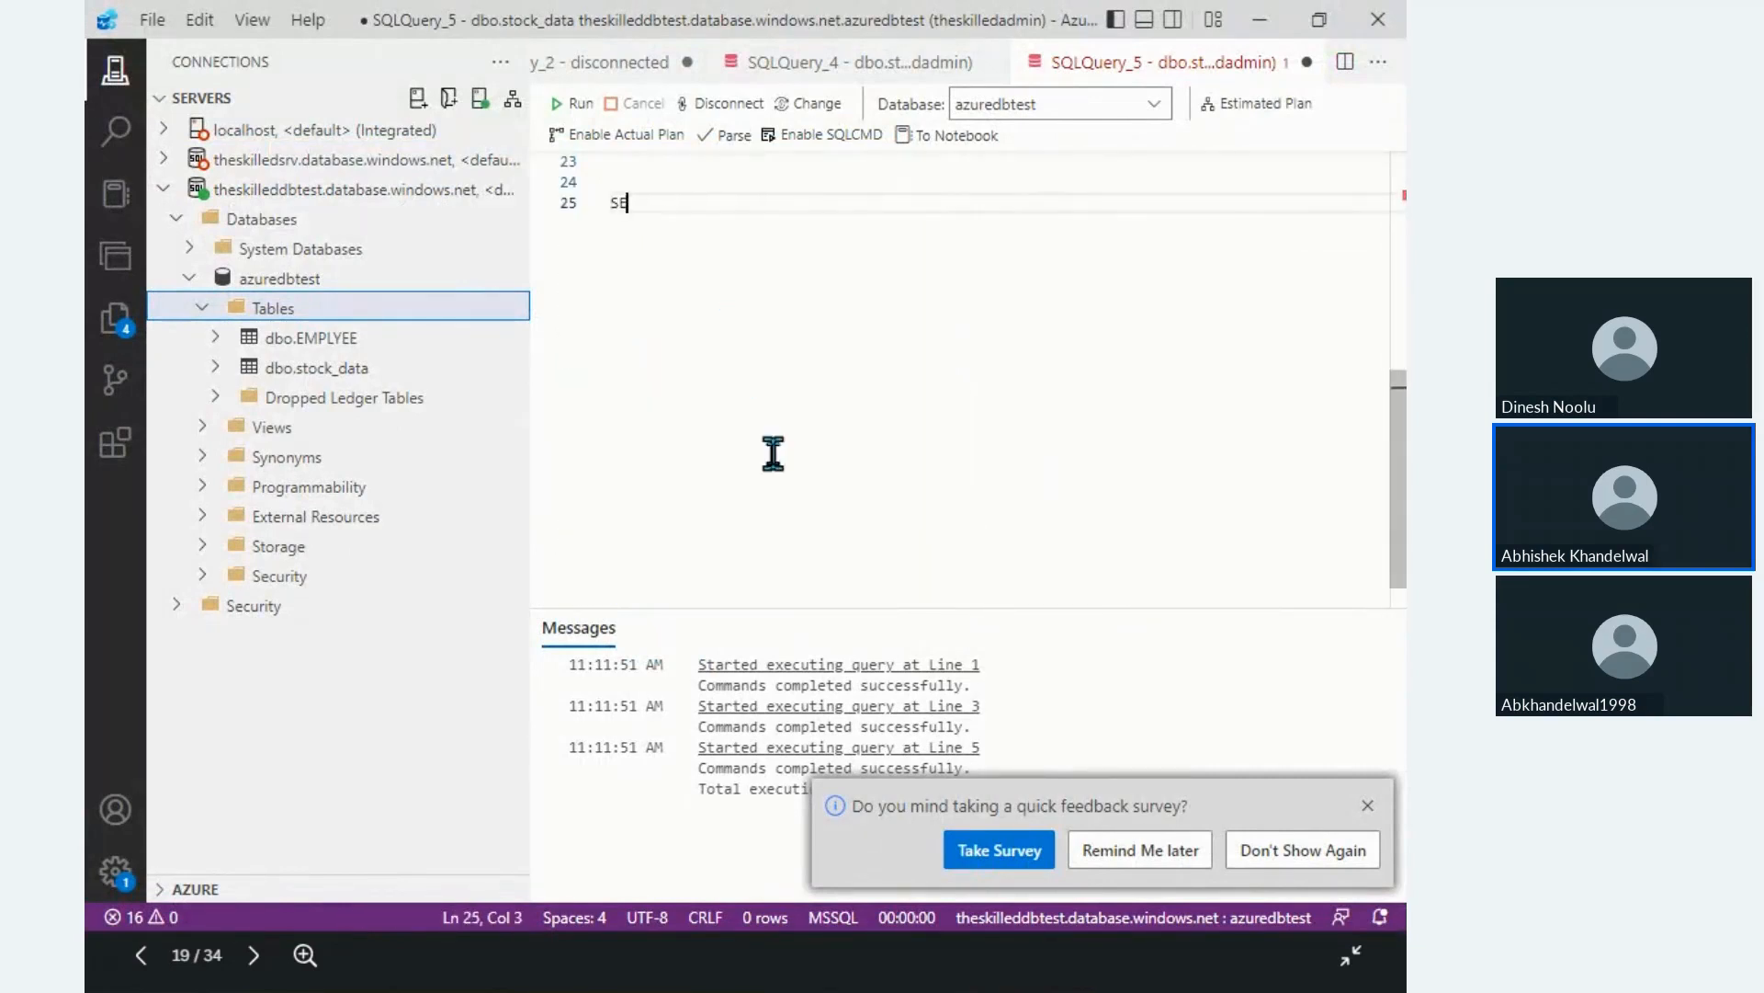
type("SELECT * D")
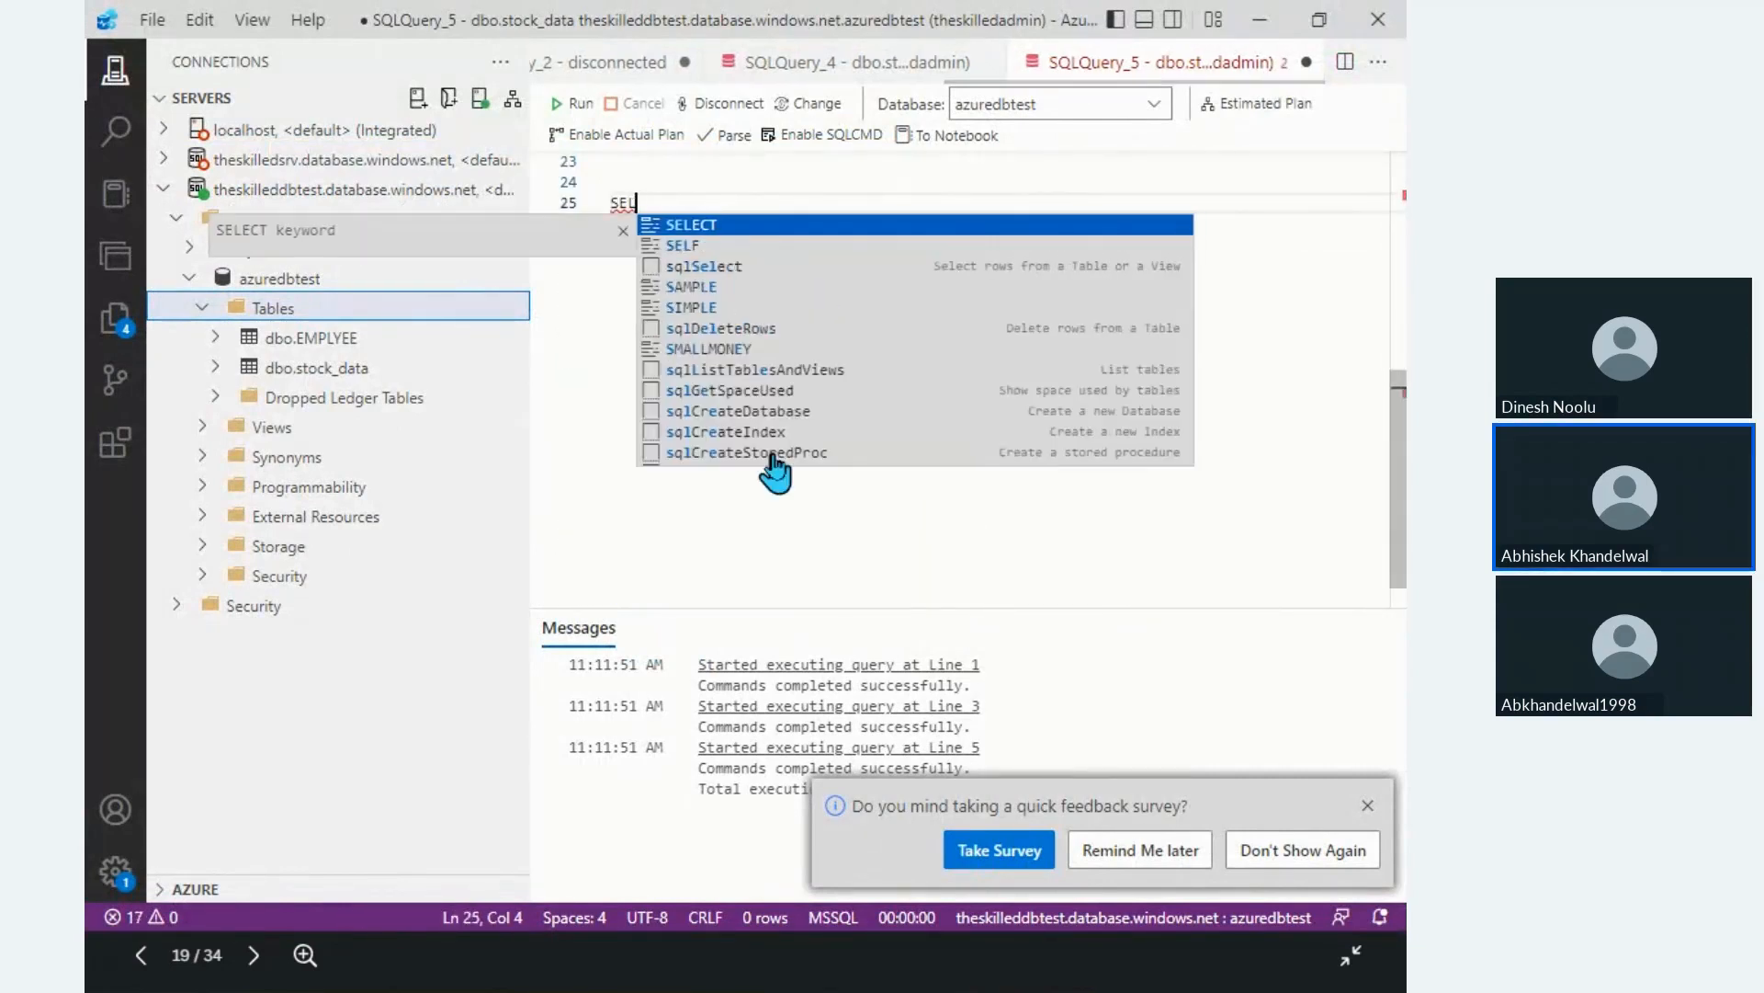
type("FROMN")
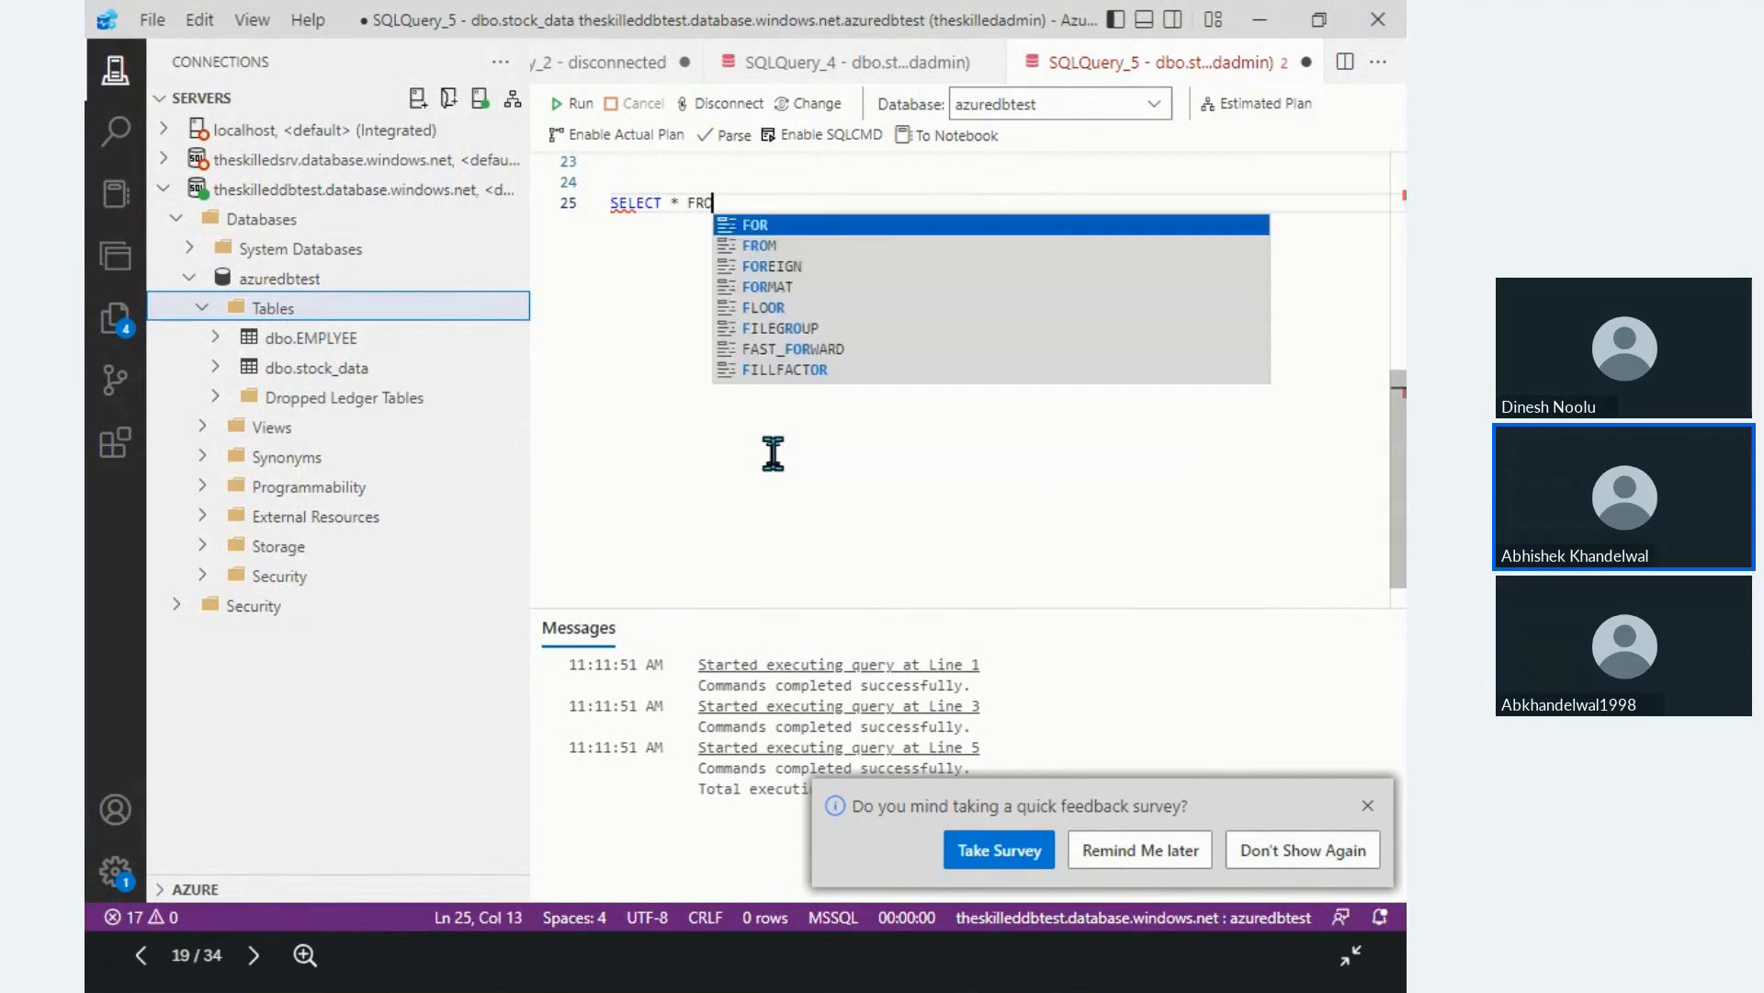
key("ctrl+v")
type(";")
key("shift+Home")
left_click(570, 104)
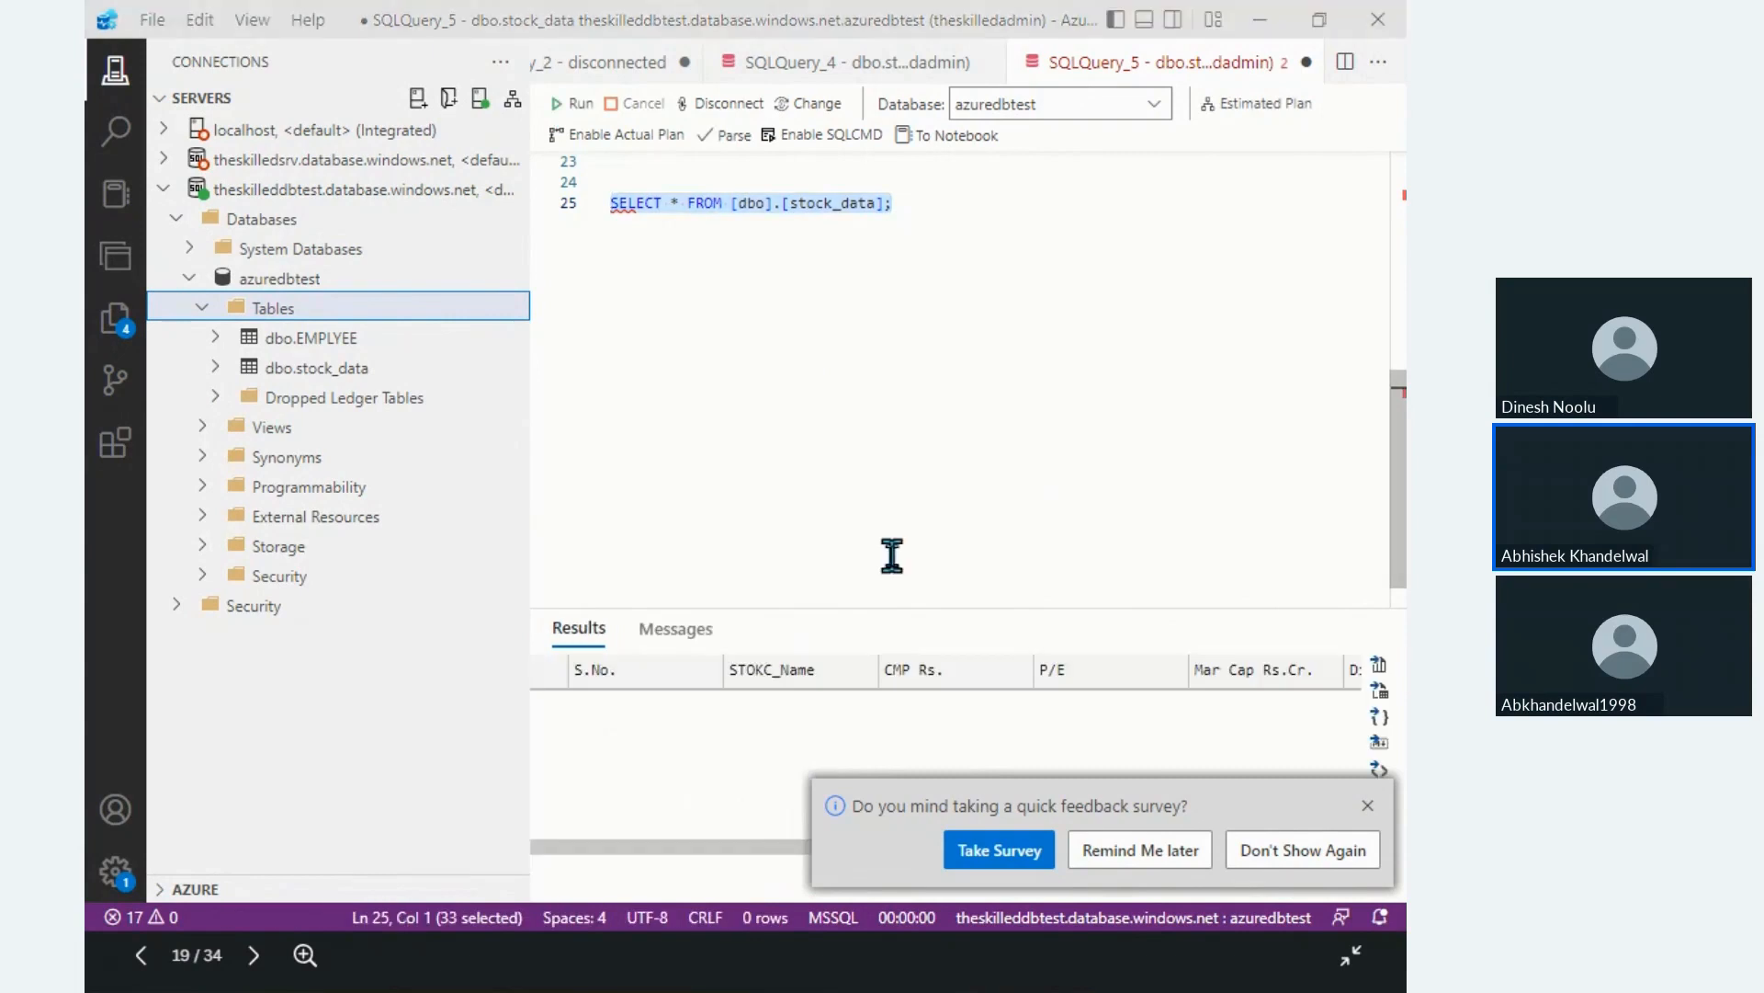
Step: Switch back to Azure Data Factory and add a second Copy data activity beside Copy data1 on the pipeline canvas
key("alt+Tab")
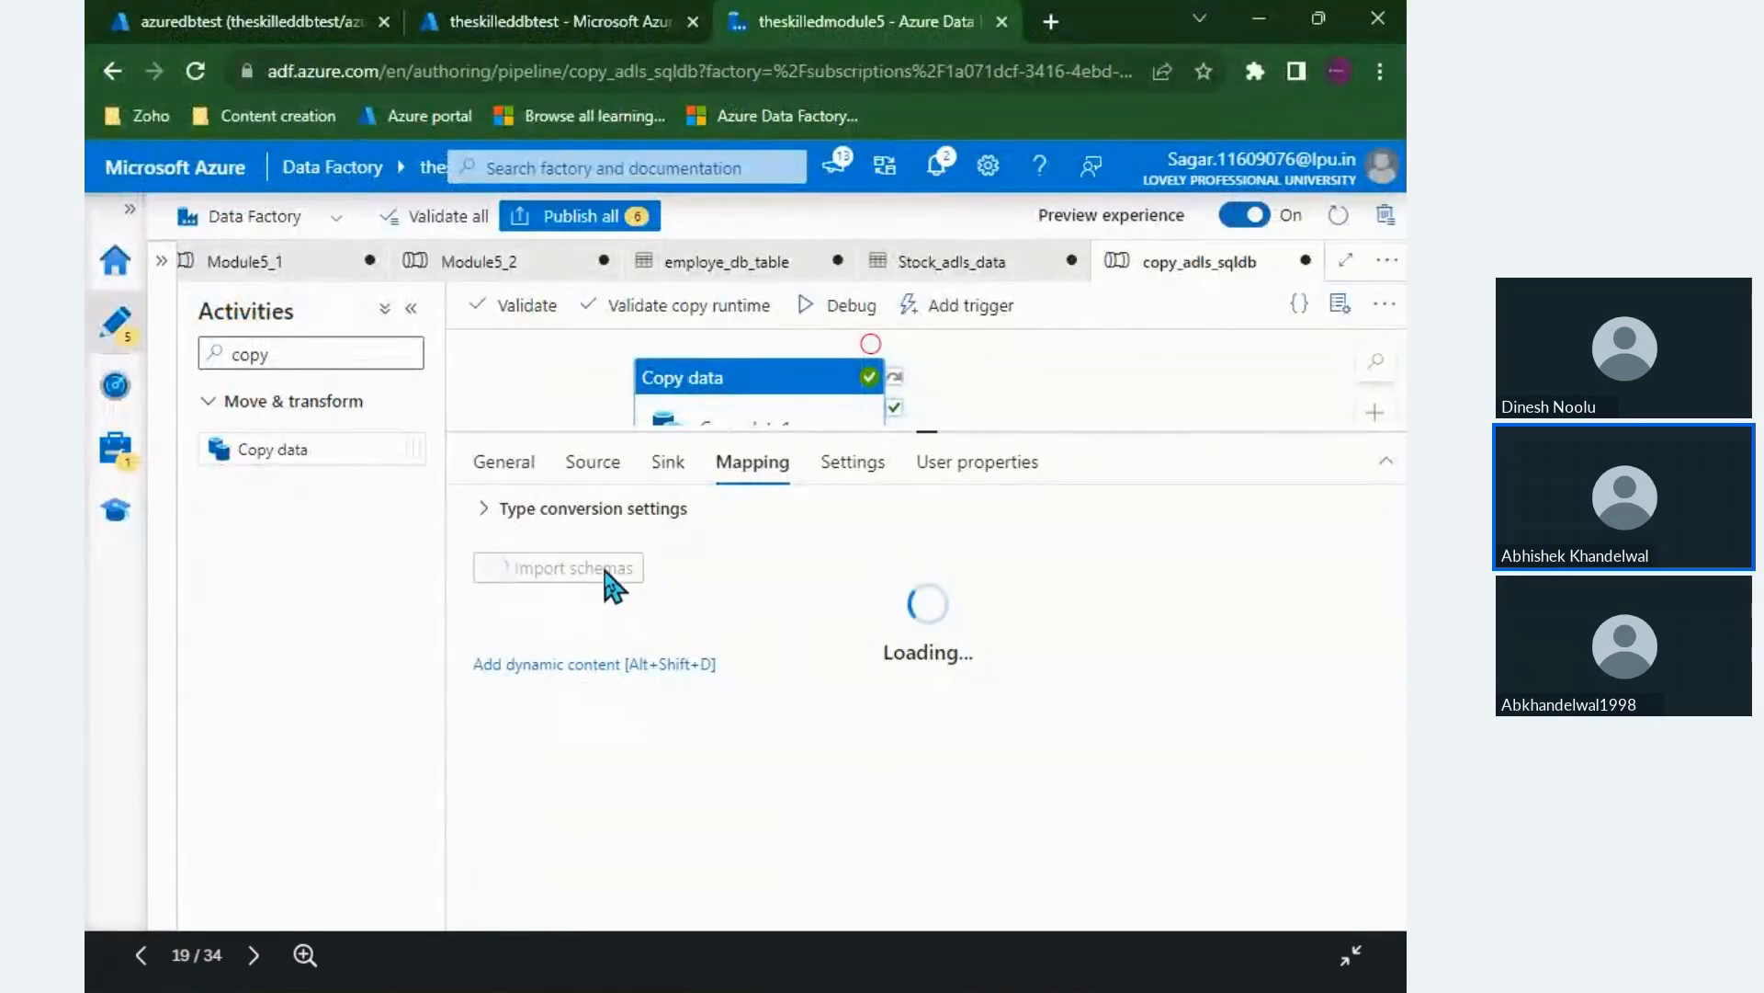
left_click_drag(933, 426, 960, 551)
left_click(610, 355)
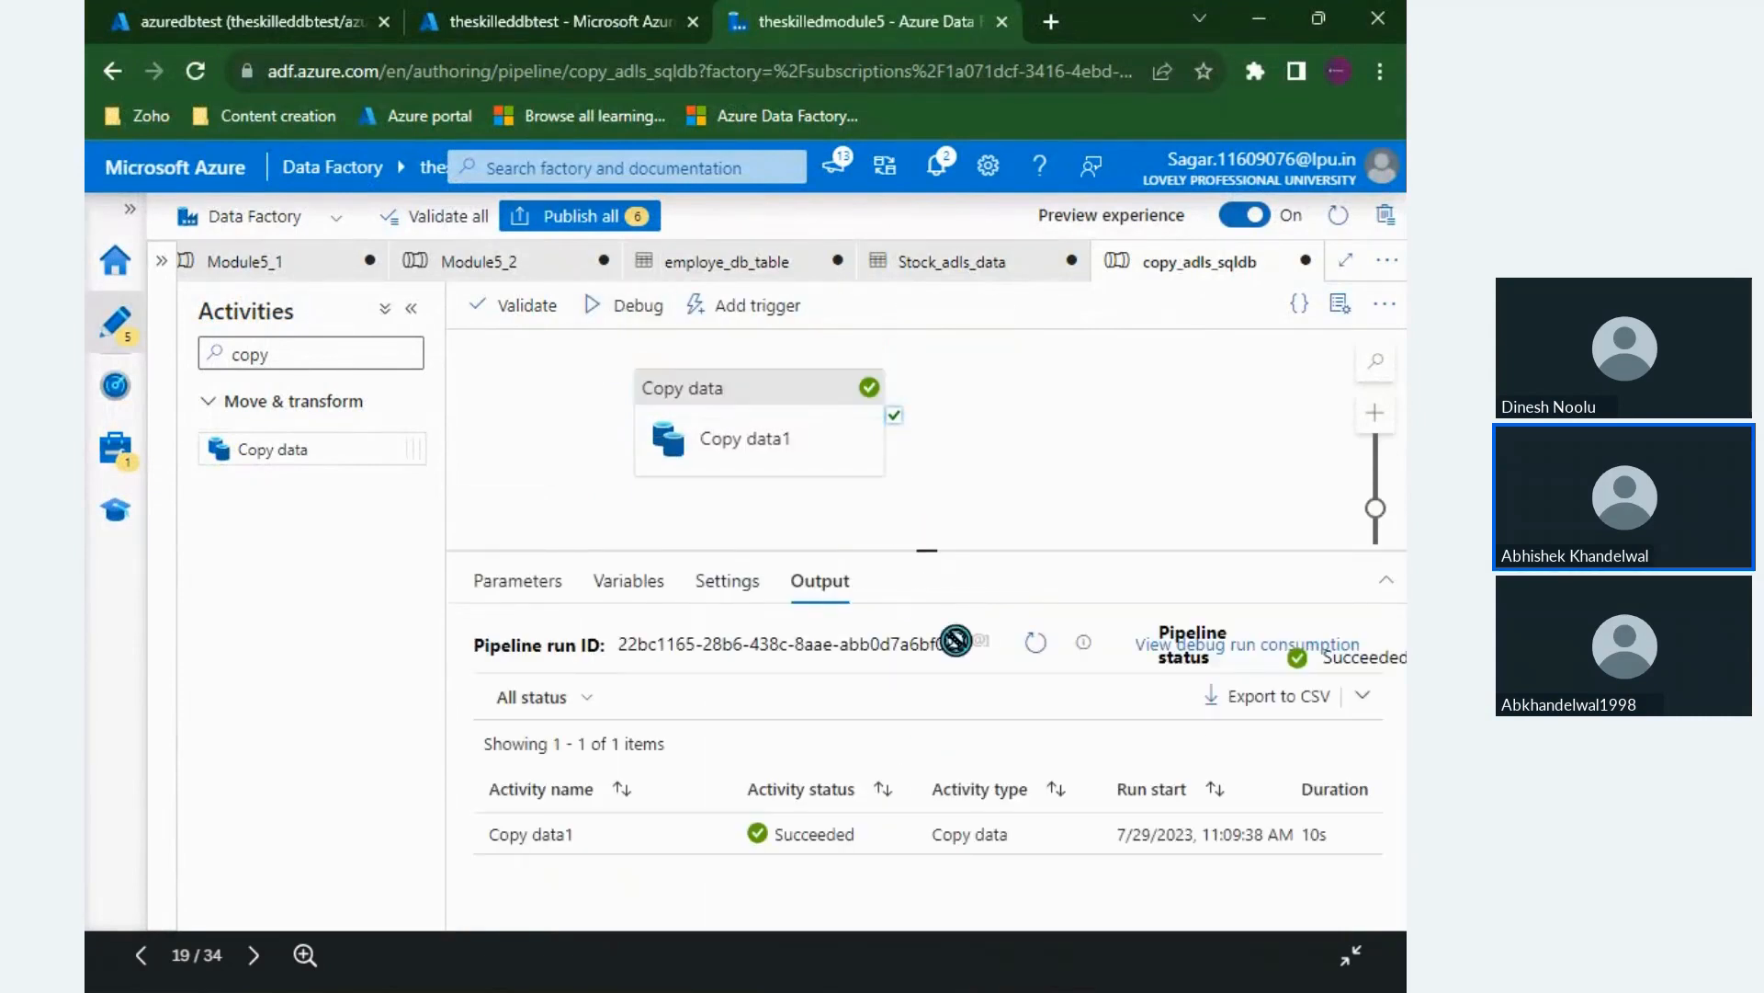
left_click(774, 459)
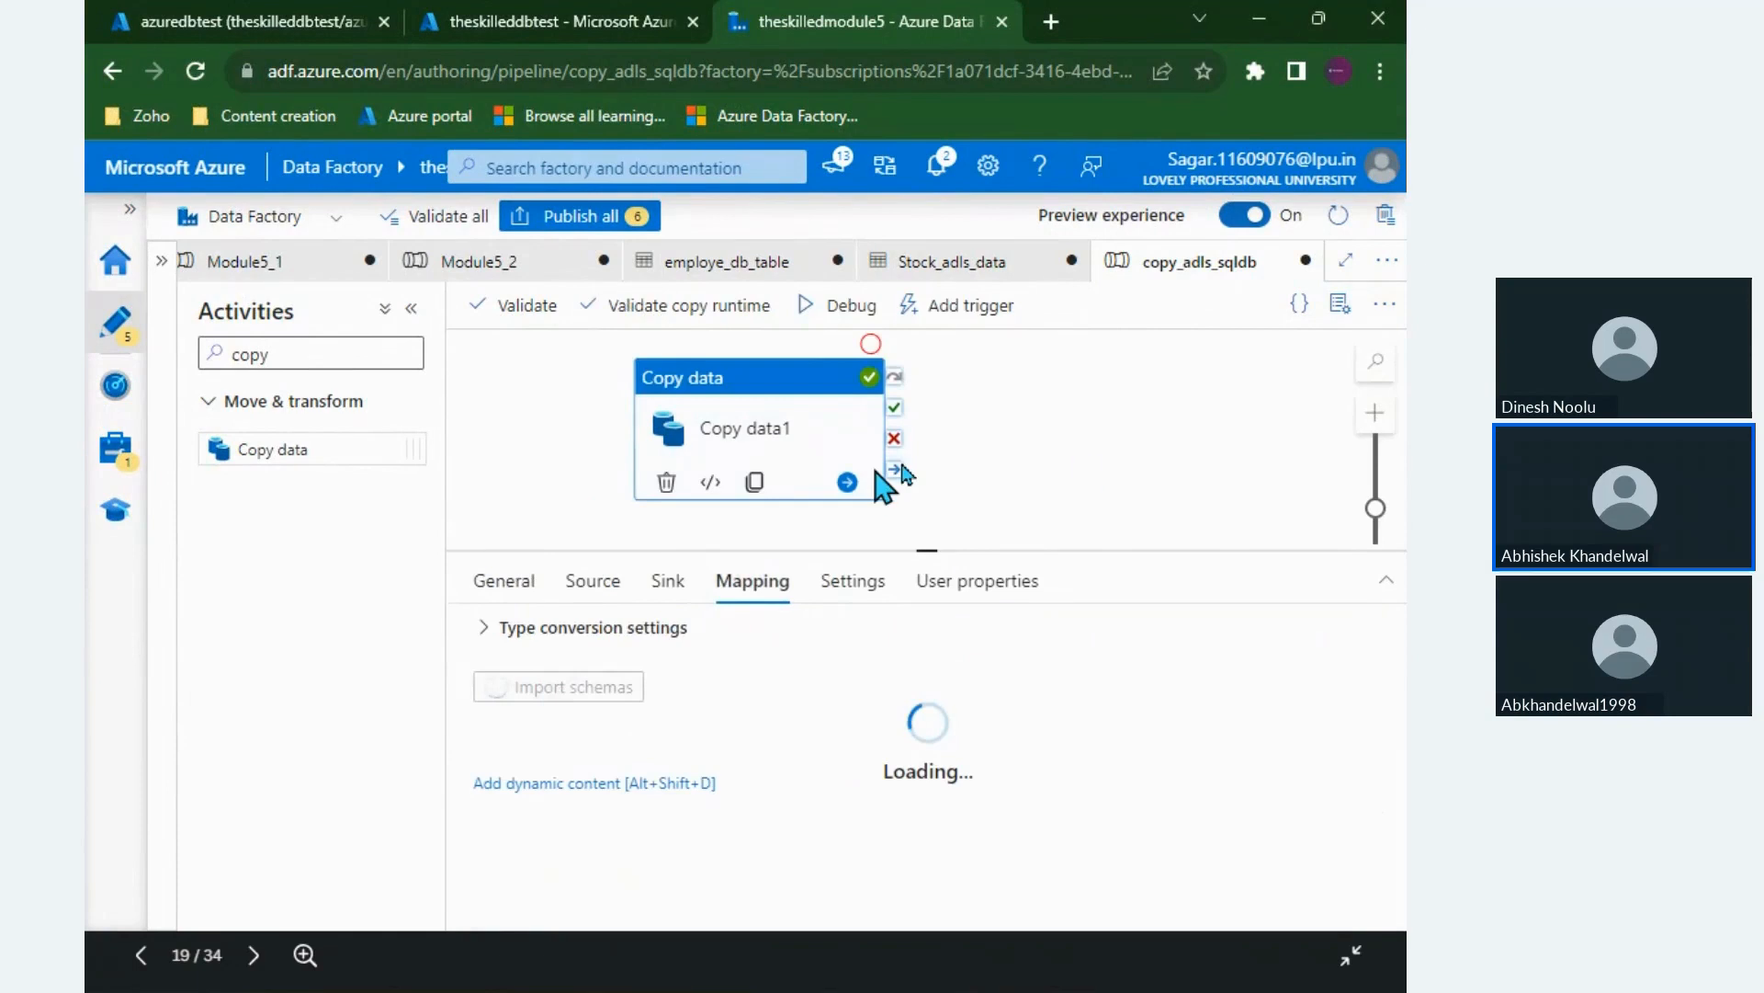
left_click(880, 504)
left_click_drag(317, 447, 1162, 443)
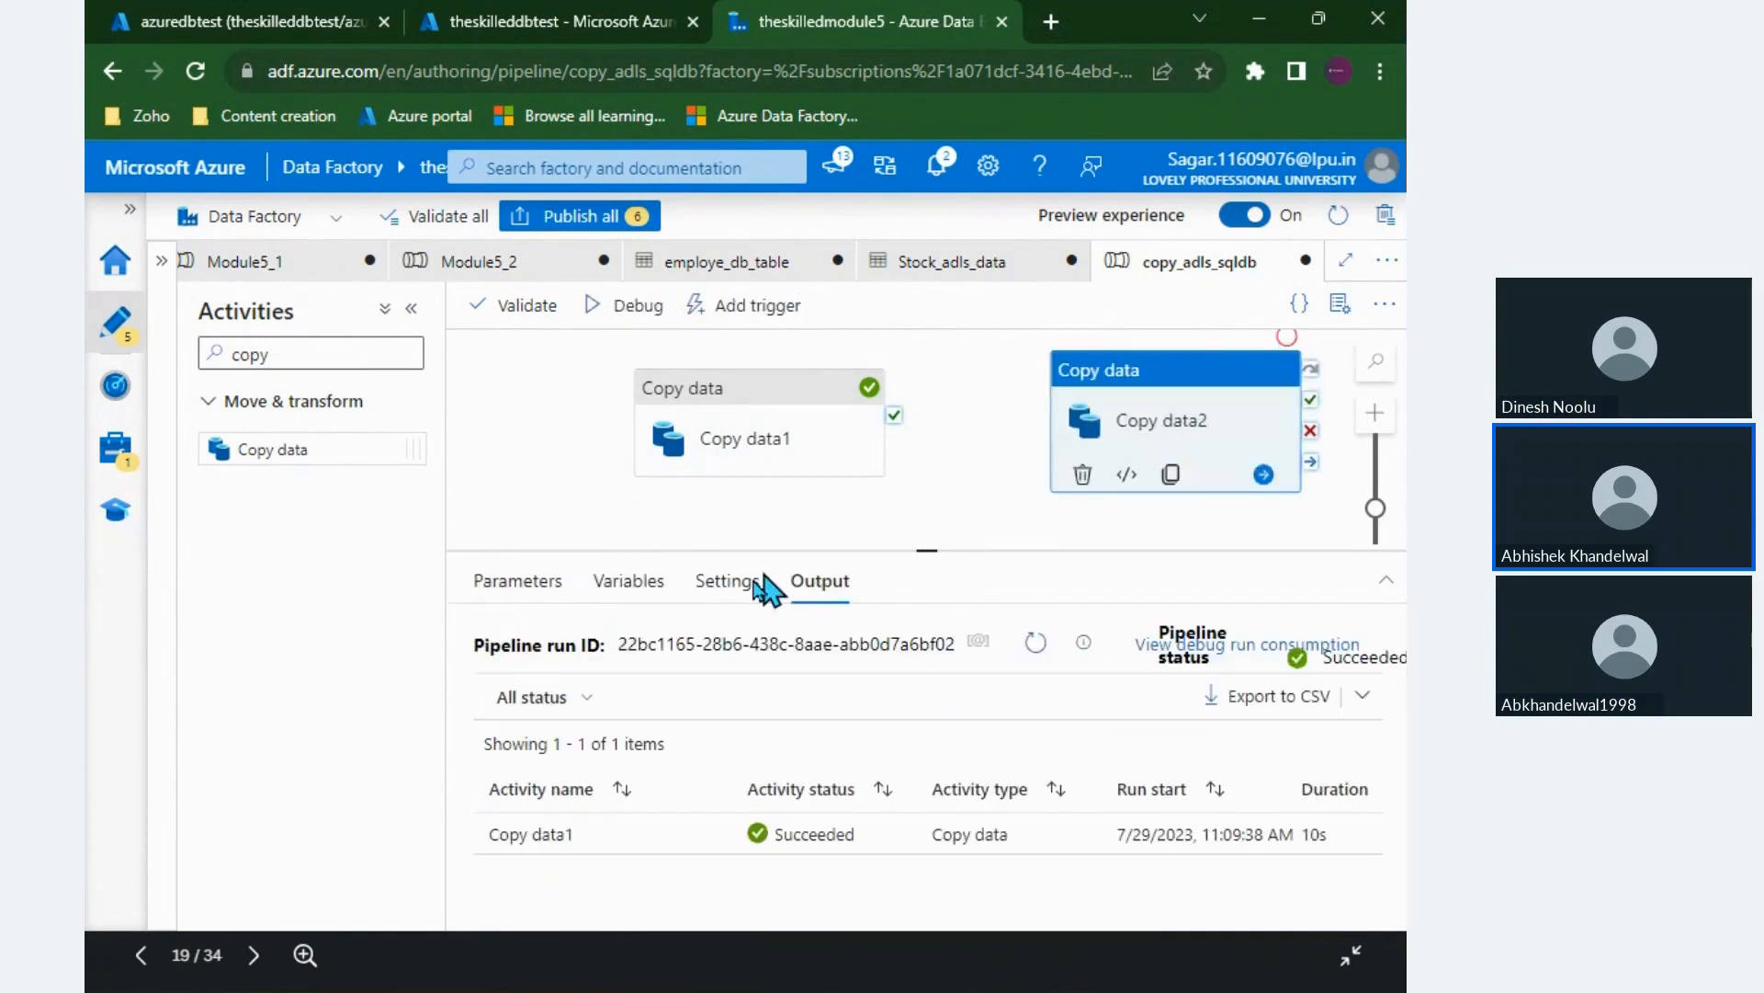
Step: Set the new copy activity's source dataset to Stock_adls_data and its sink dataset to employe_db_table
left_click(594, 582)
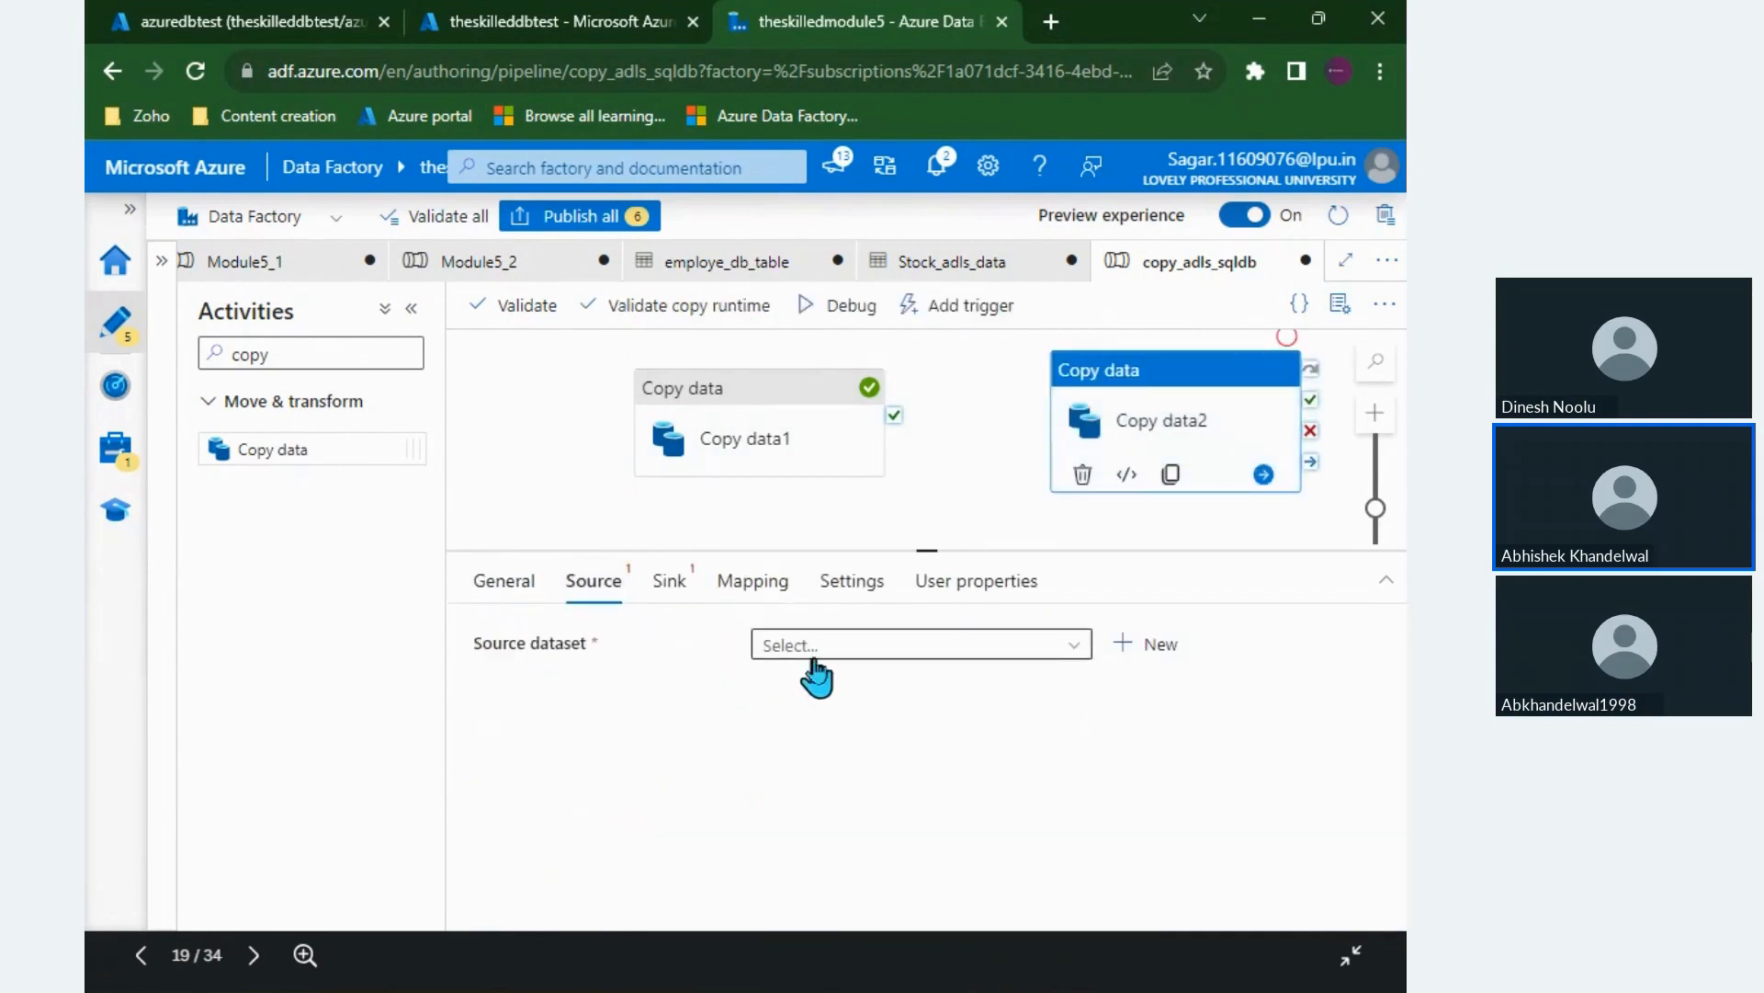
left_click(816, 652)
left_click(896, 726)
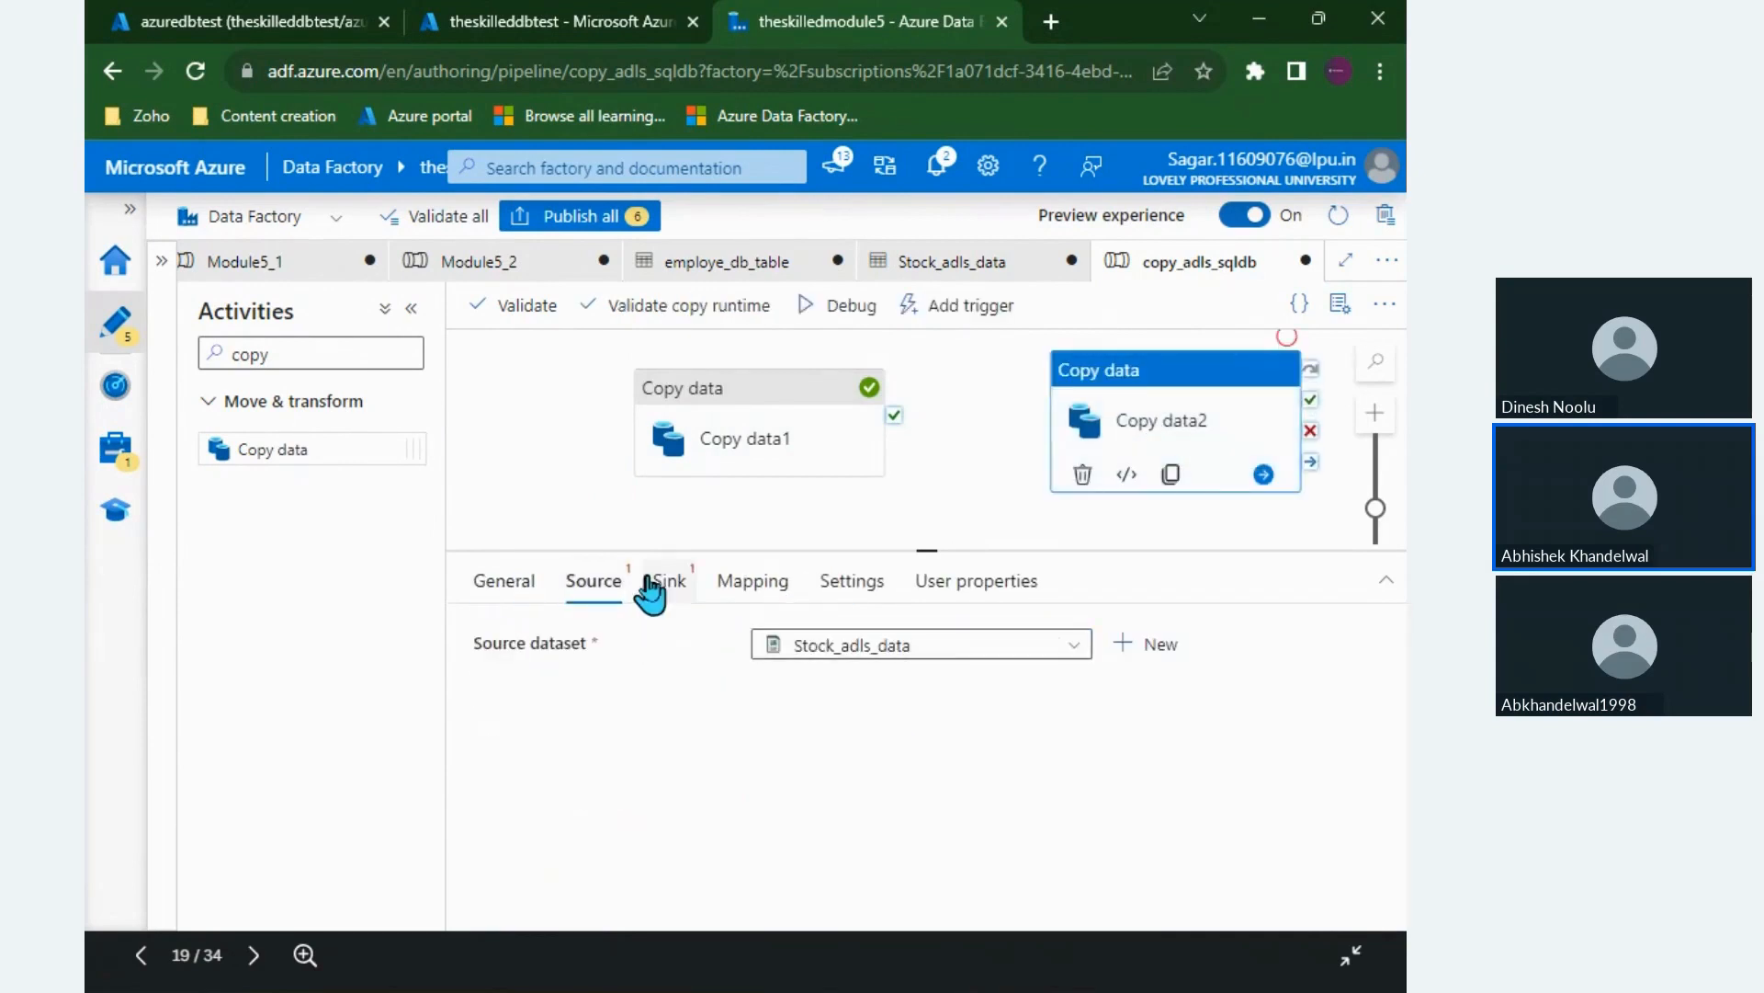
left_click(856, 649)
left_click(673, 592)
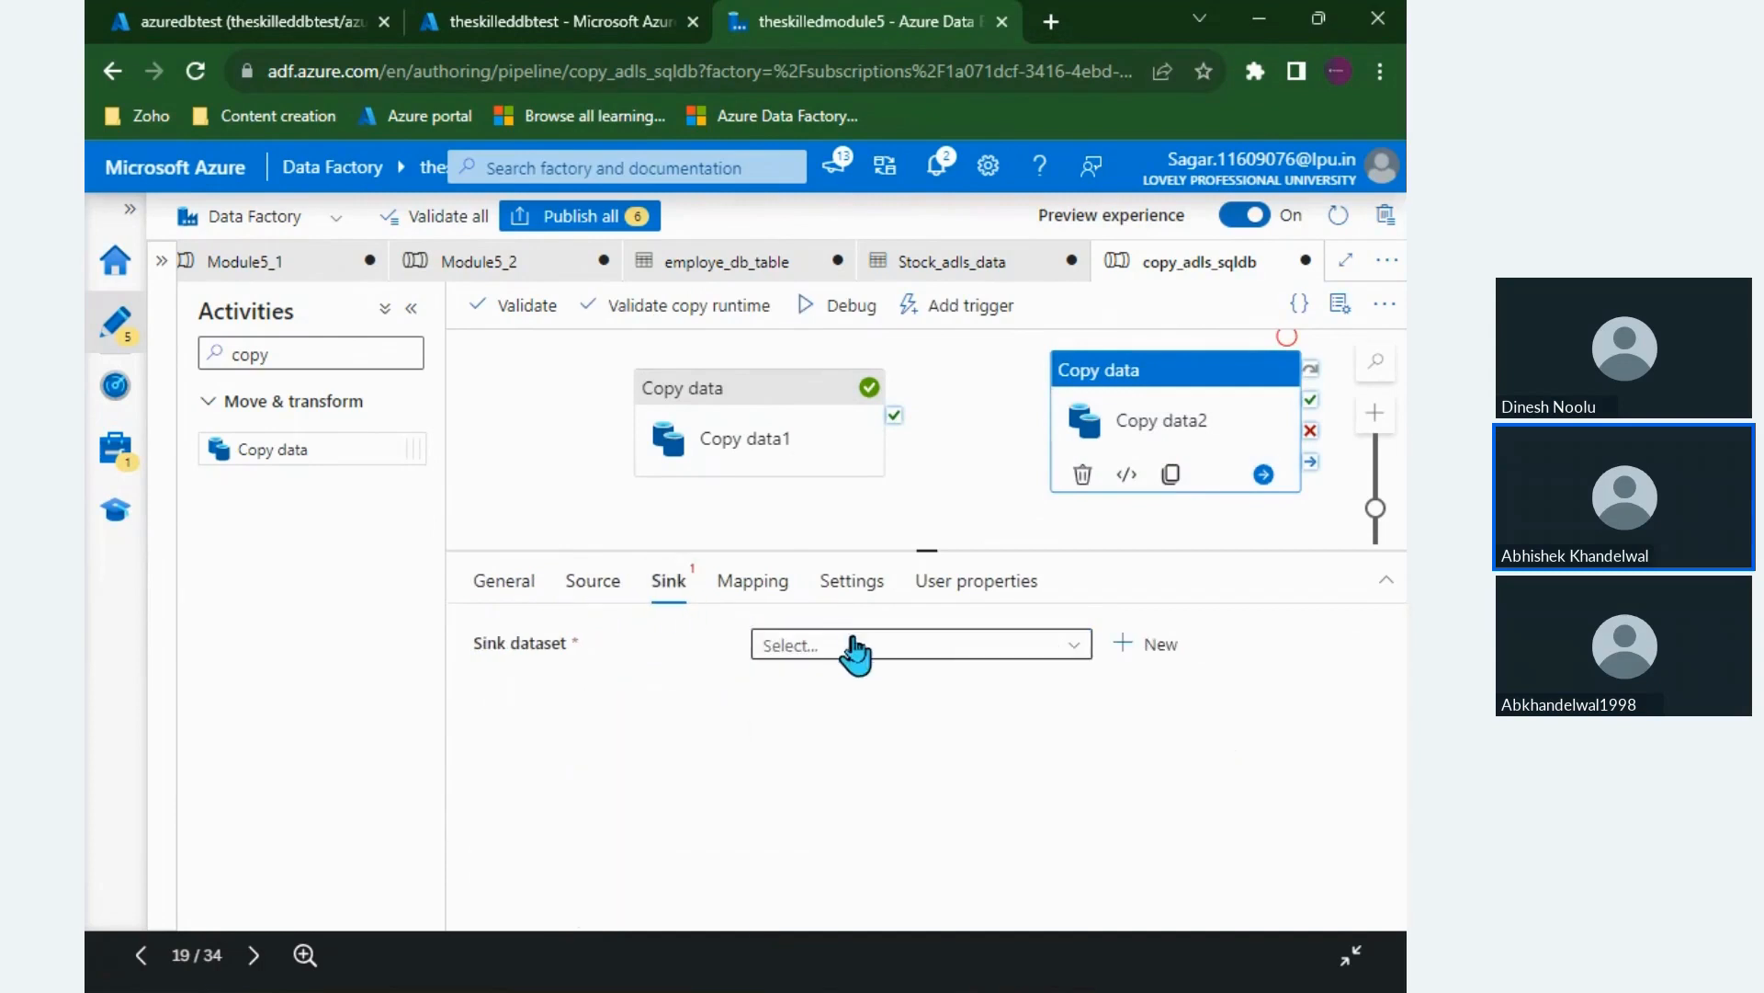
left_click(856, 649)
left_click(866, 684)
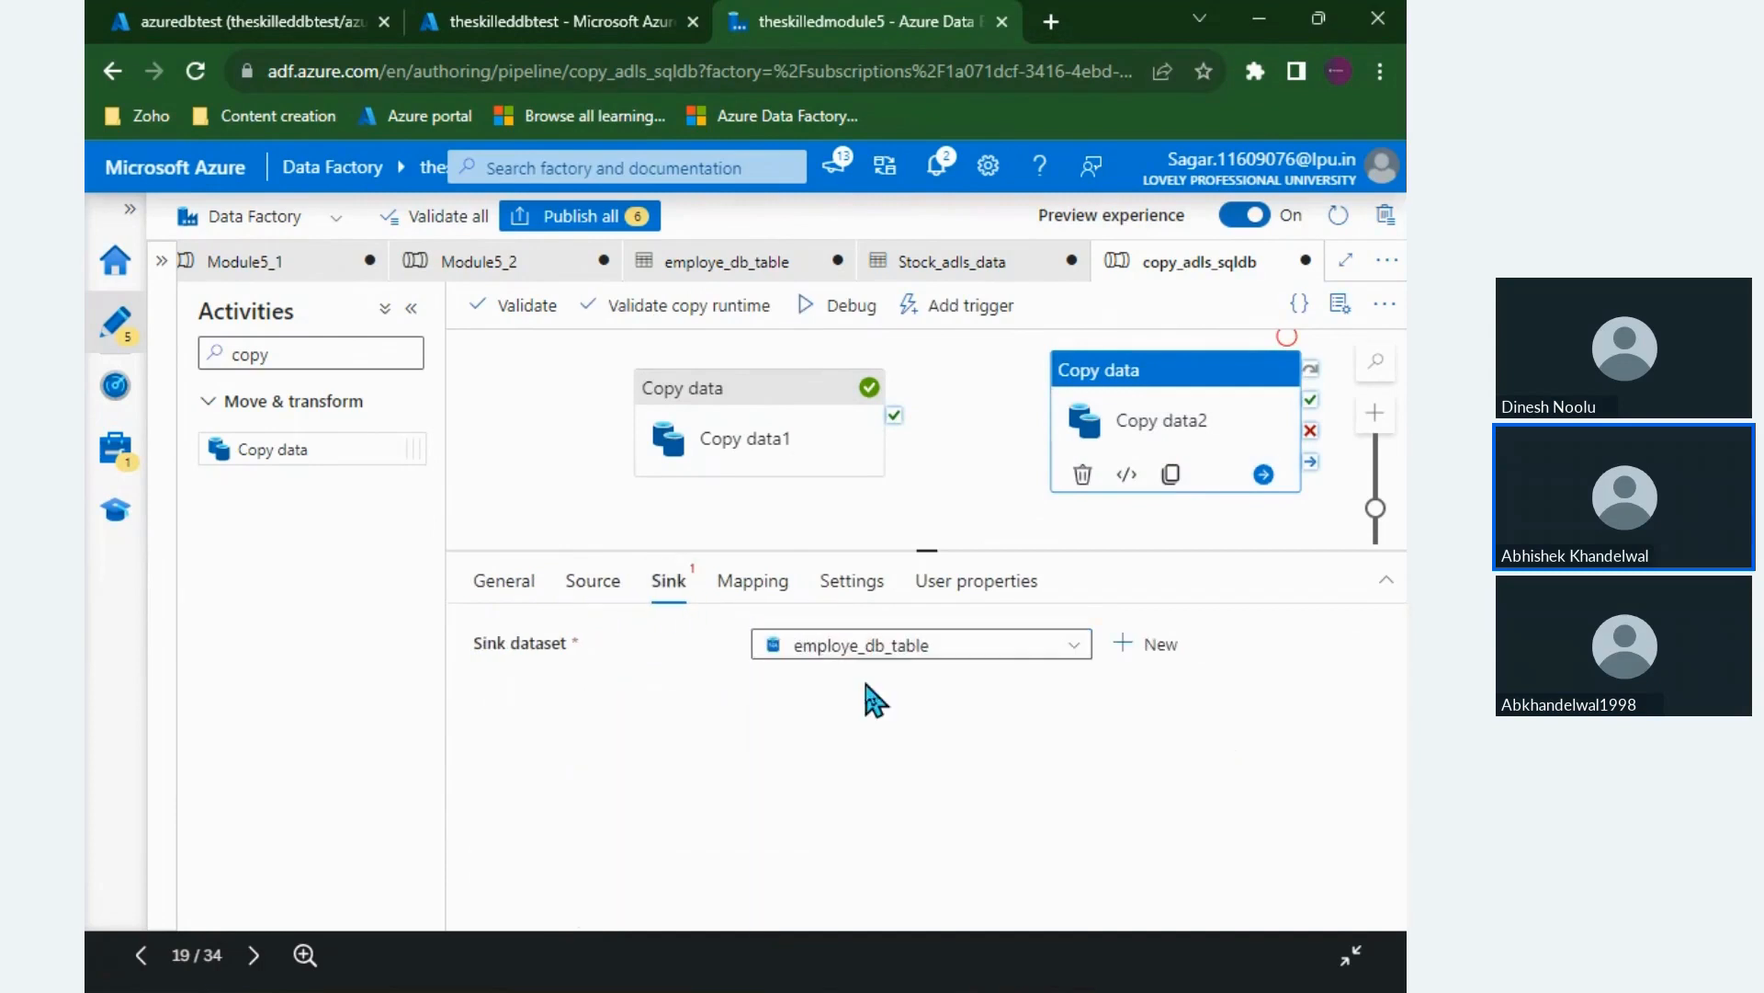
Step: Import the source and destination schemas into the column mapping of Copy data2
left_click(752, 588)
left_click(562, 699)
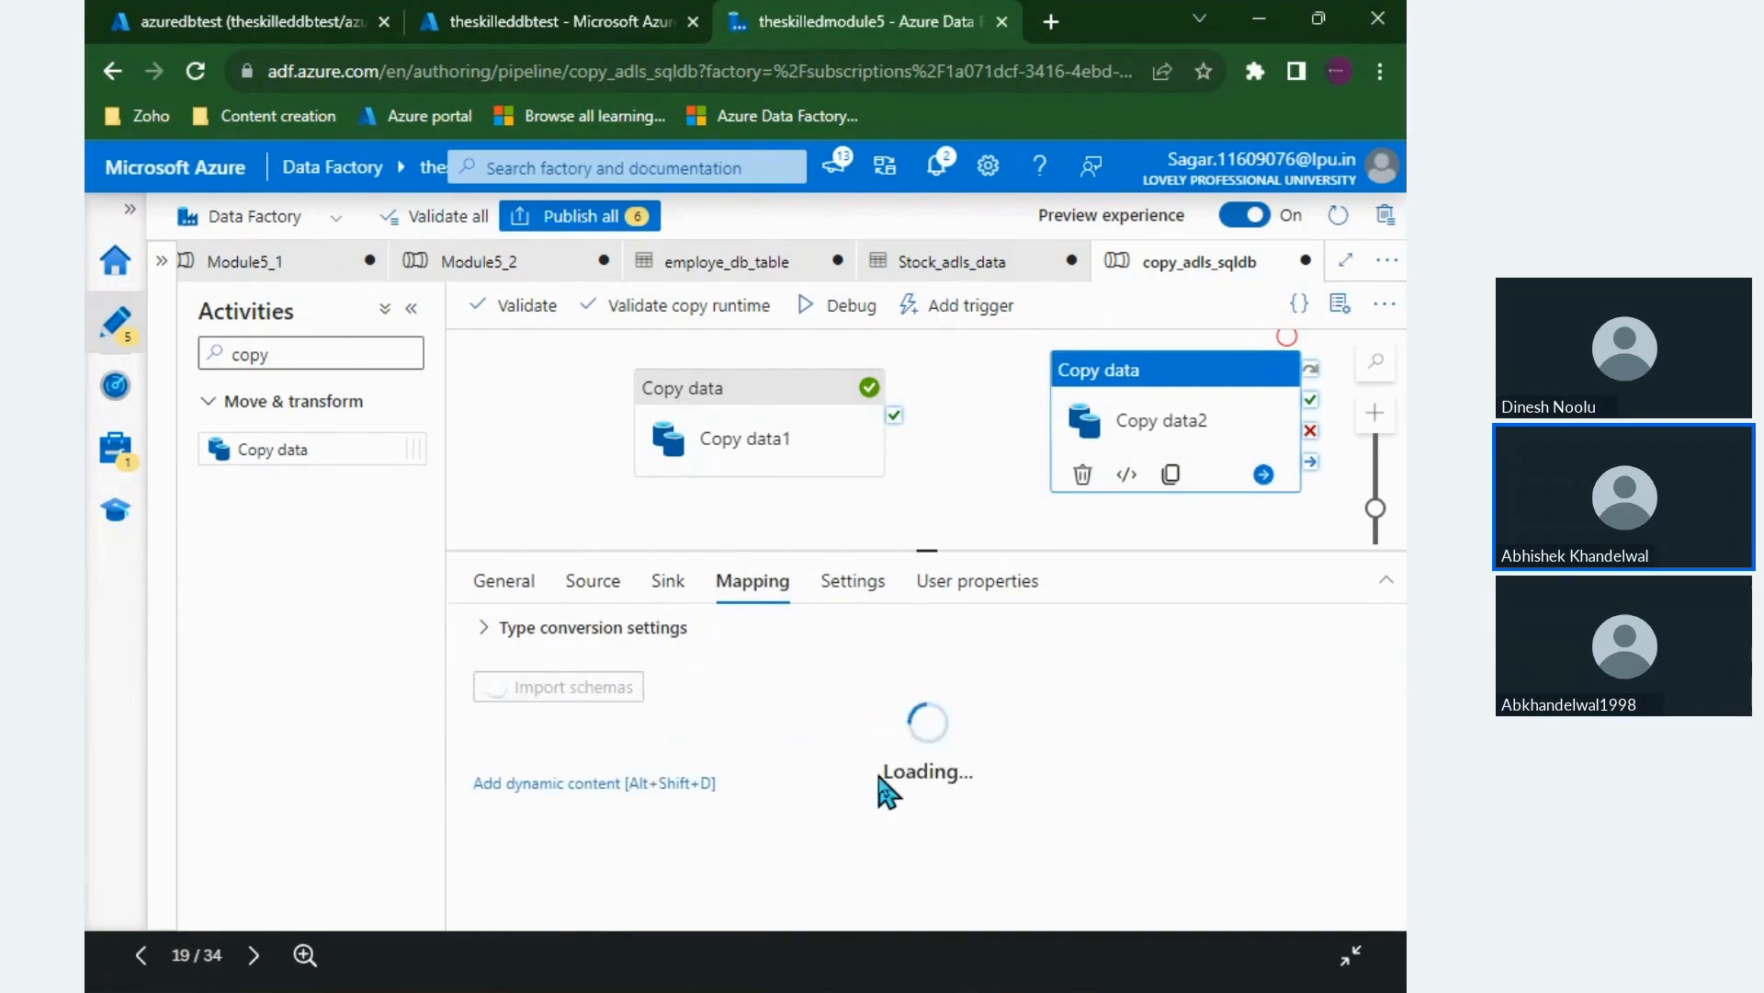
double_click(894, 770)
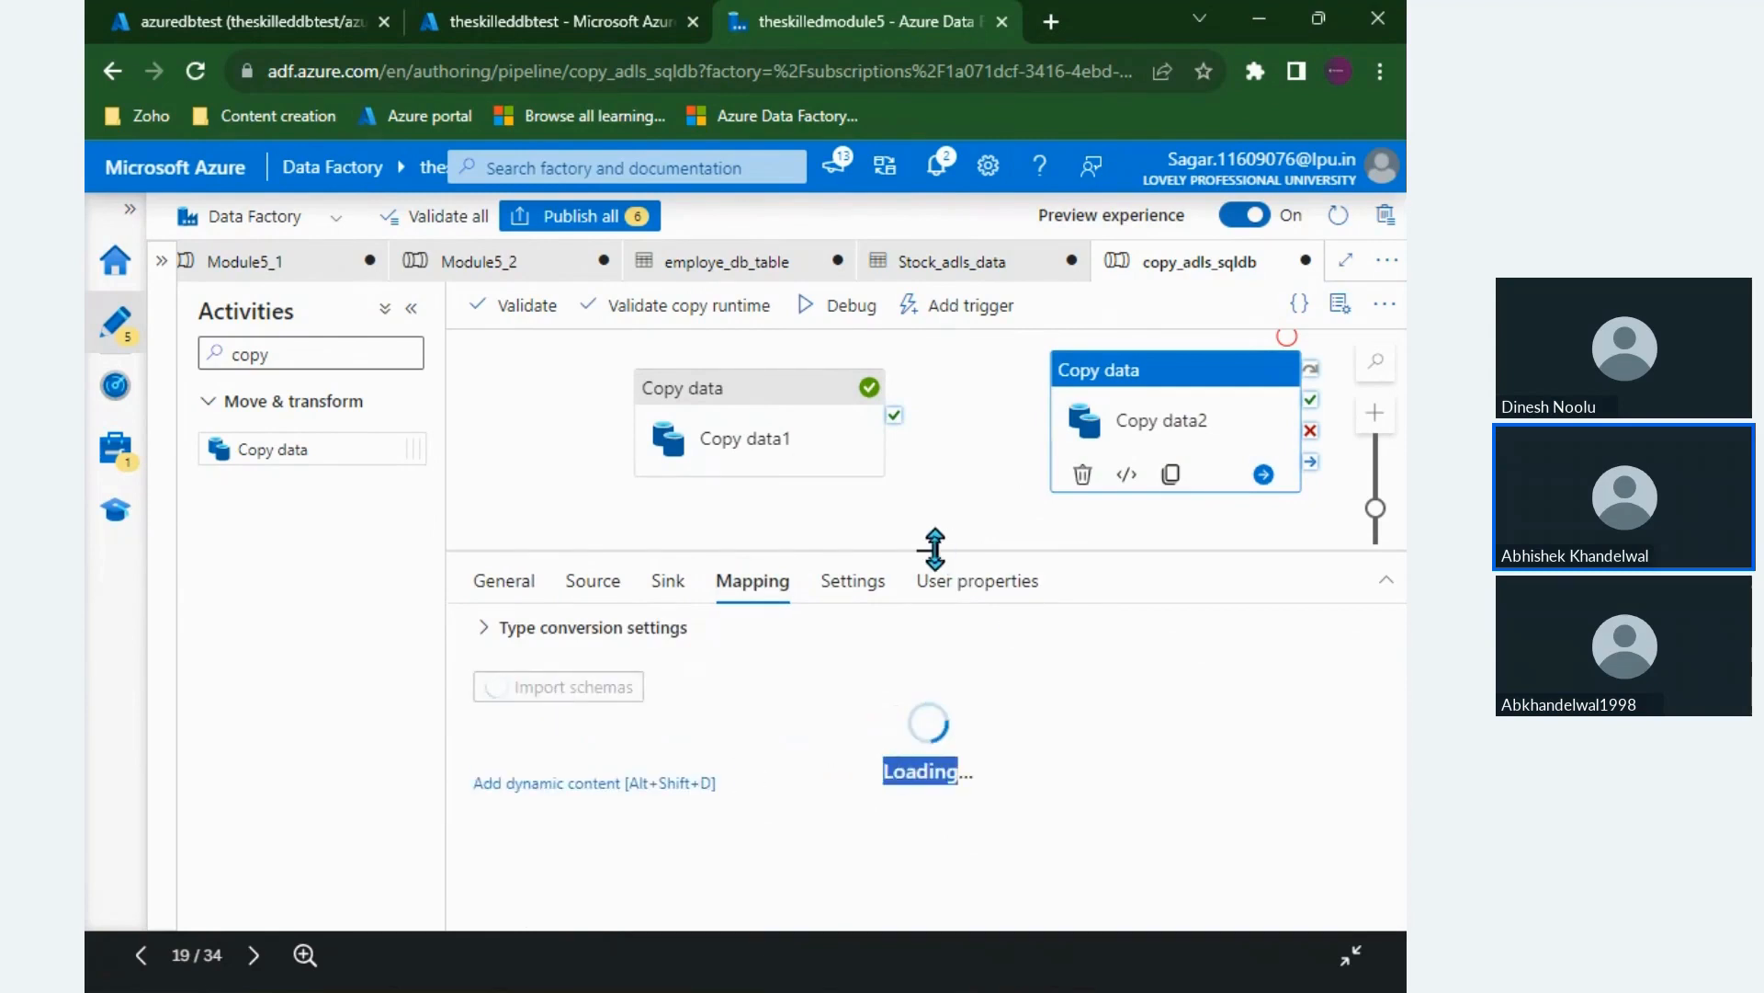
left_click_drag(934, 543, 933, 352)
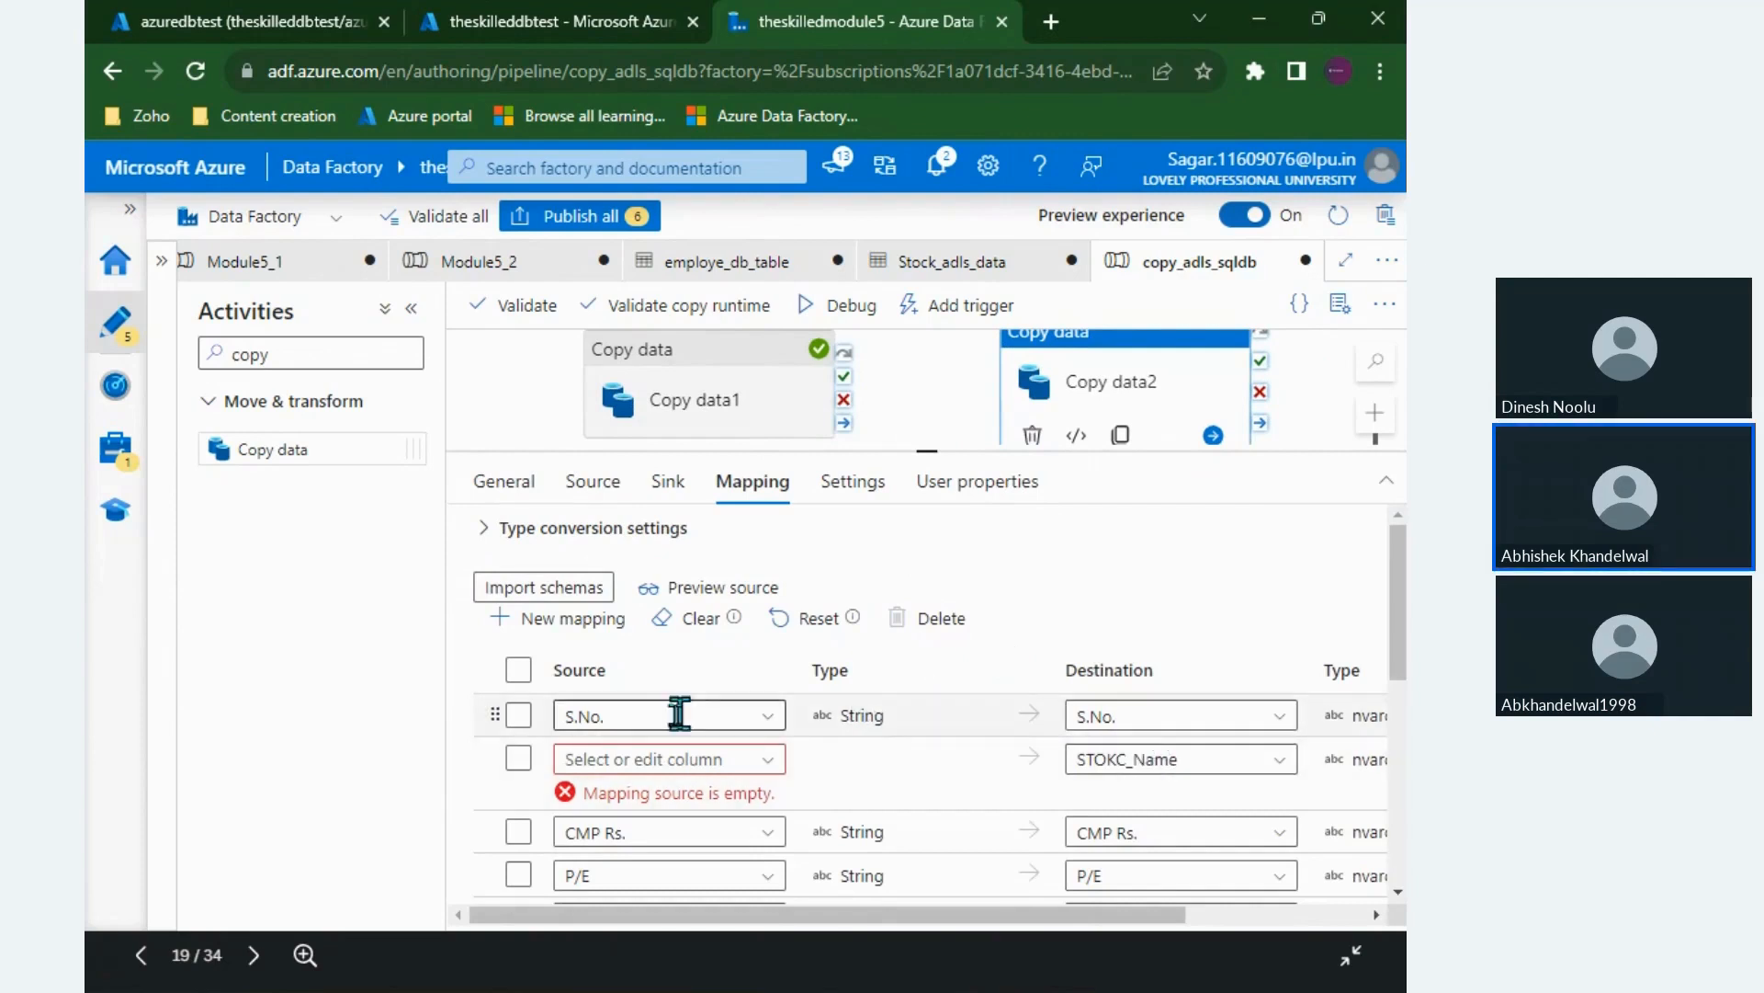
Step: Map the source column Name to the destination column STOKC_Name in Copy data2's mapping
scroll(685, 745, "down", 3)
scroll(691, 767, "down", 5)
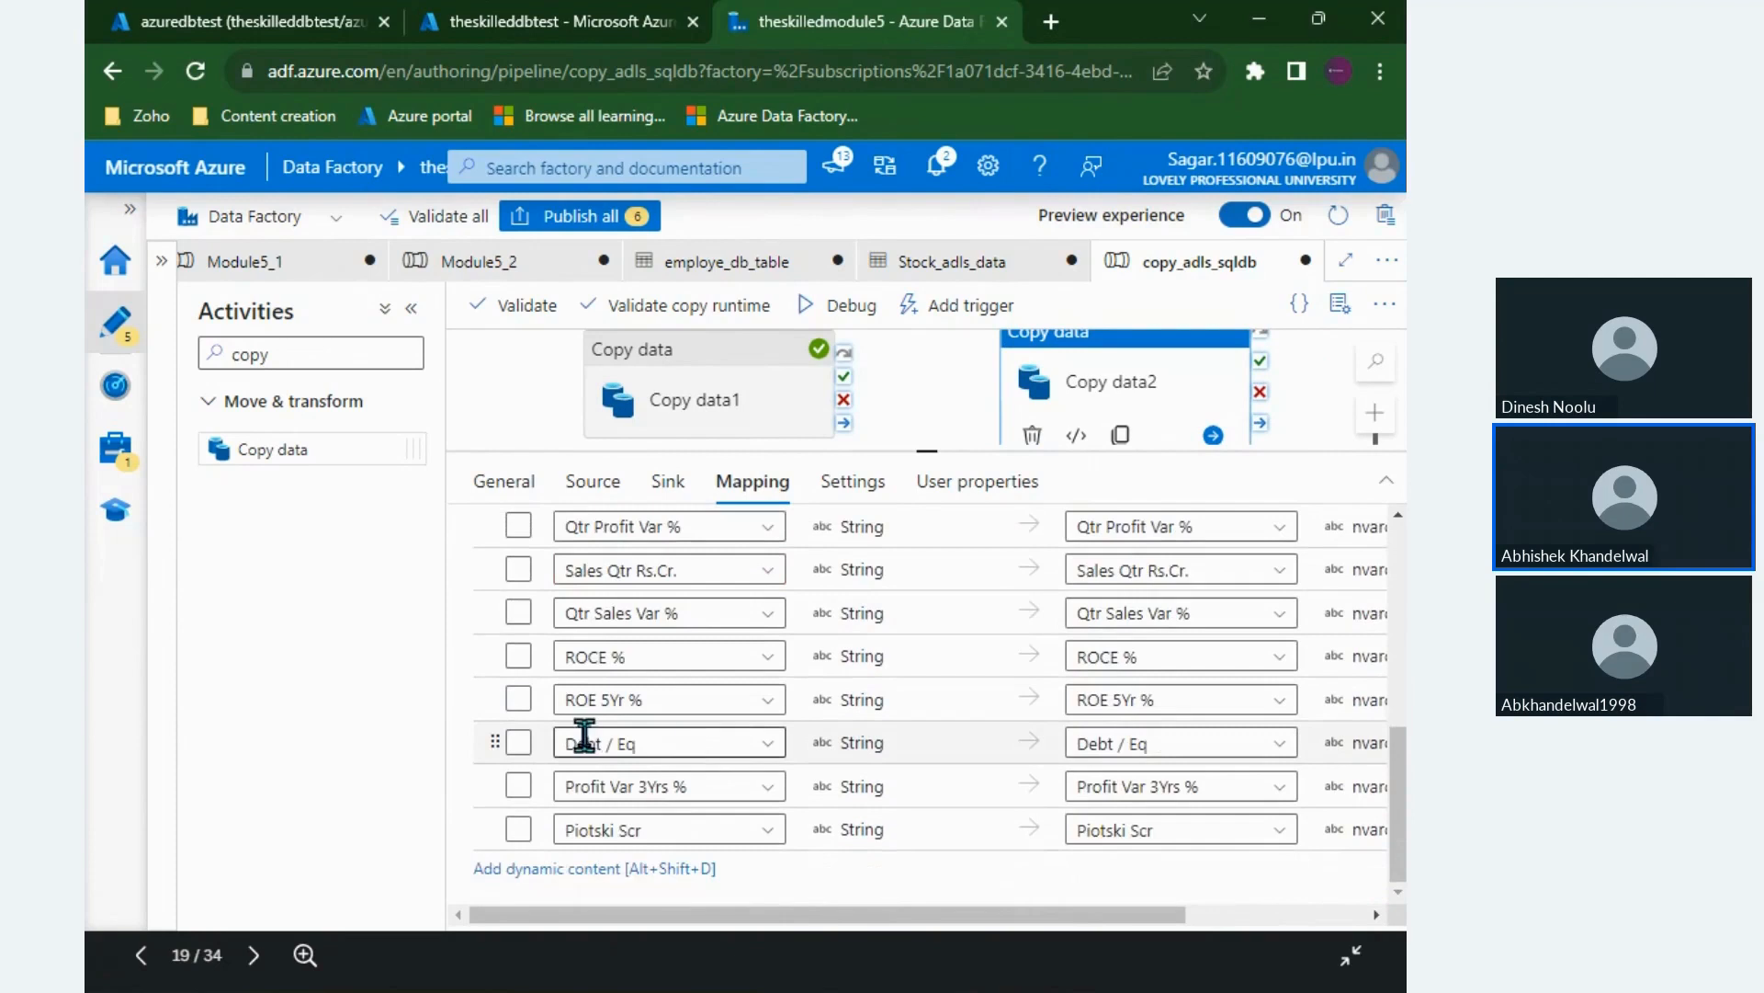
scroll(1154, 736, "up", 10)
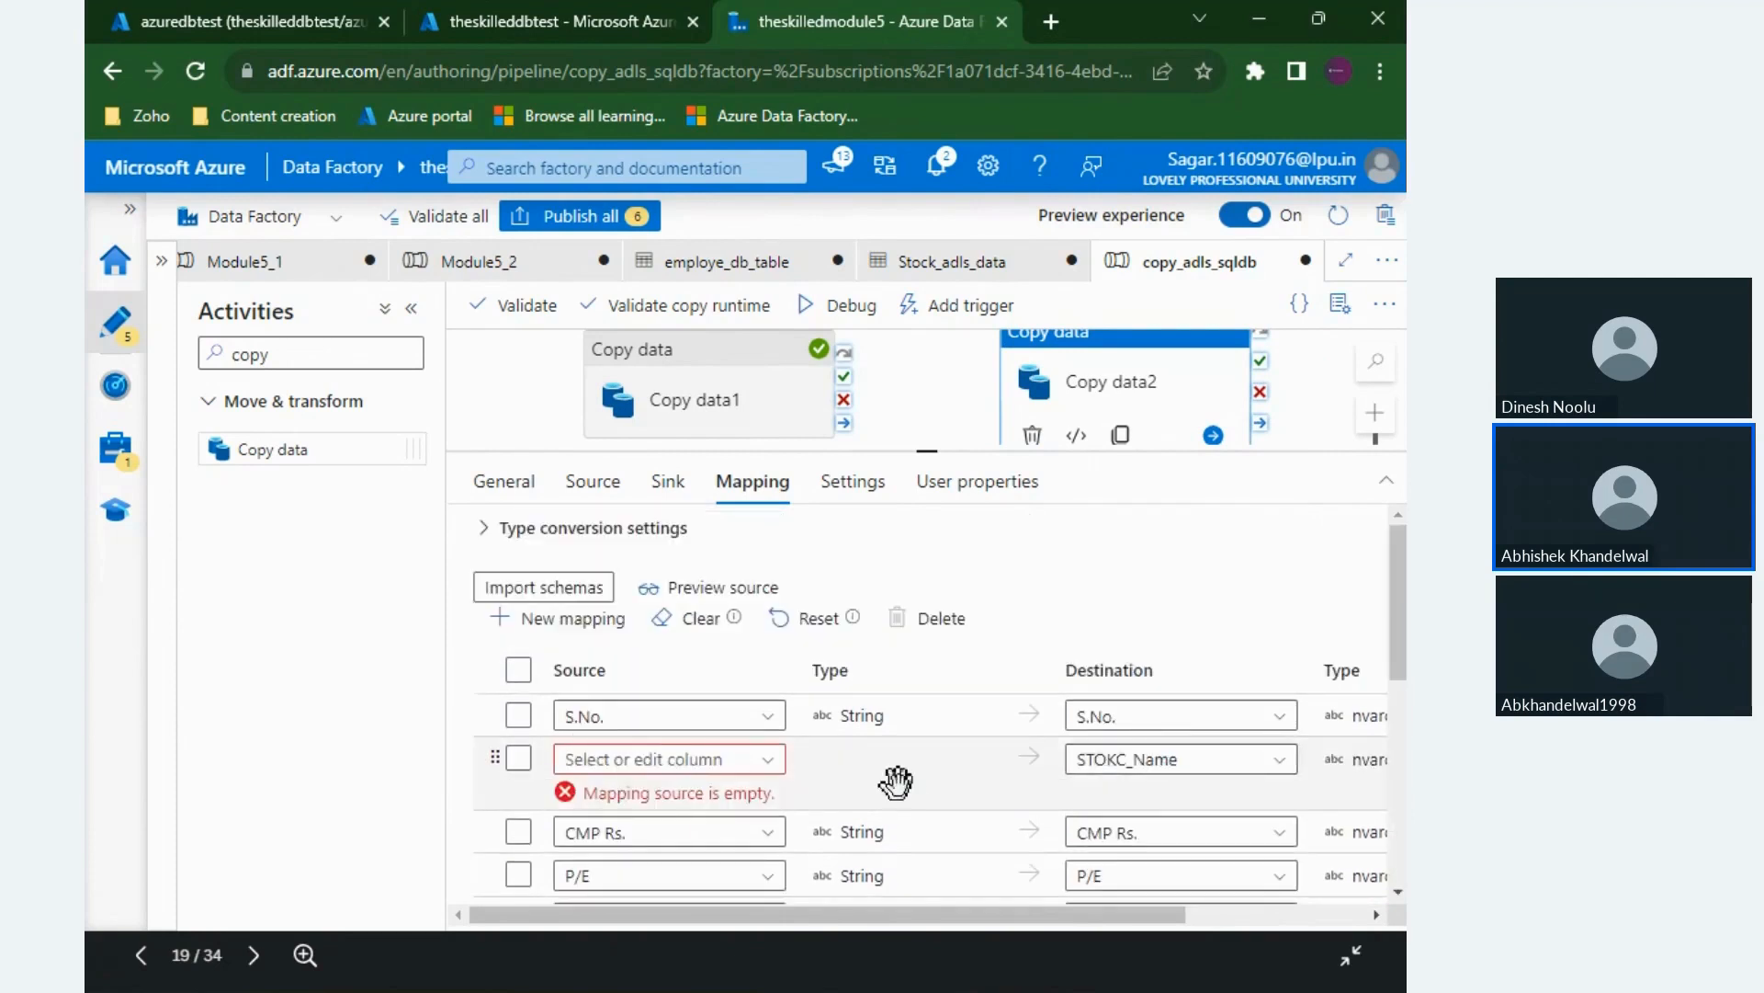
left_click_drag(607, 792, 730, 796)
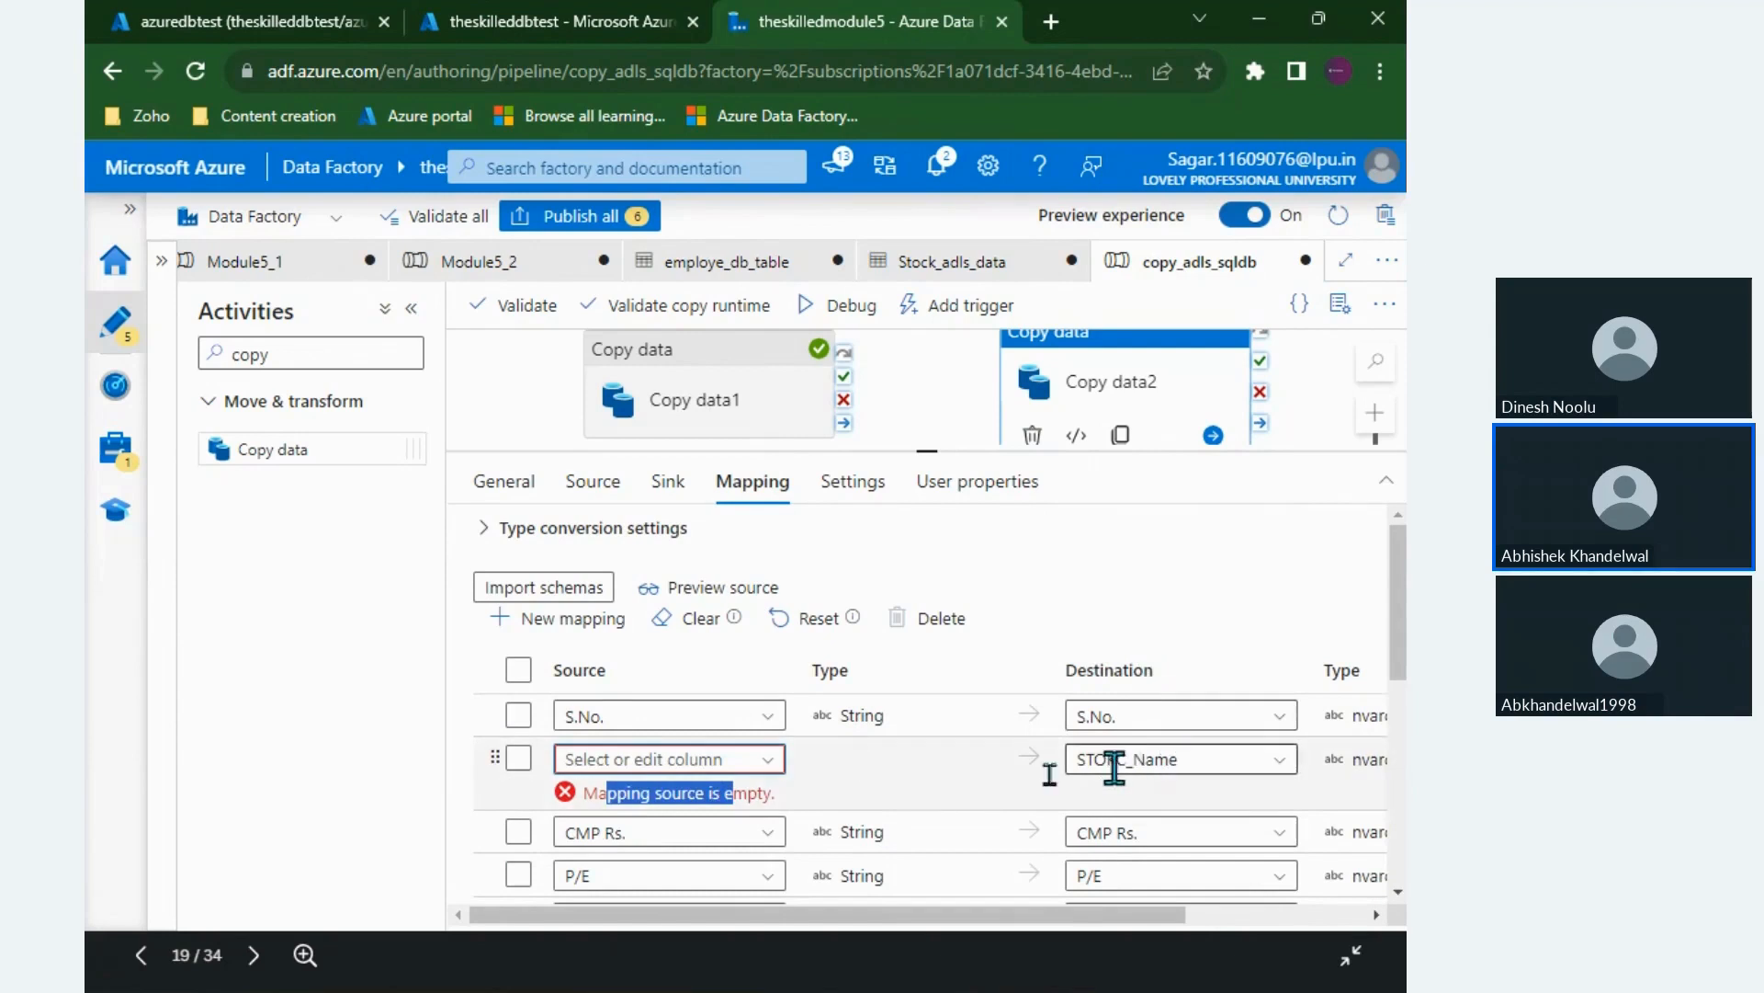
left_click(724, 759)
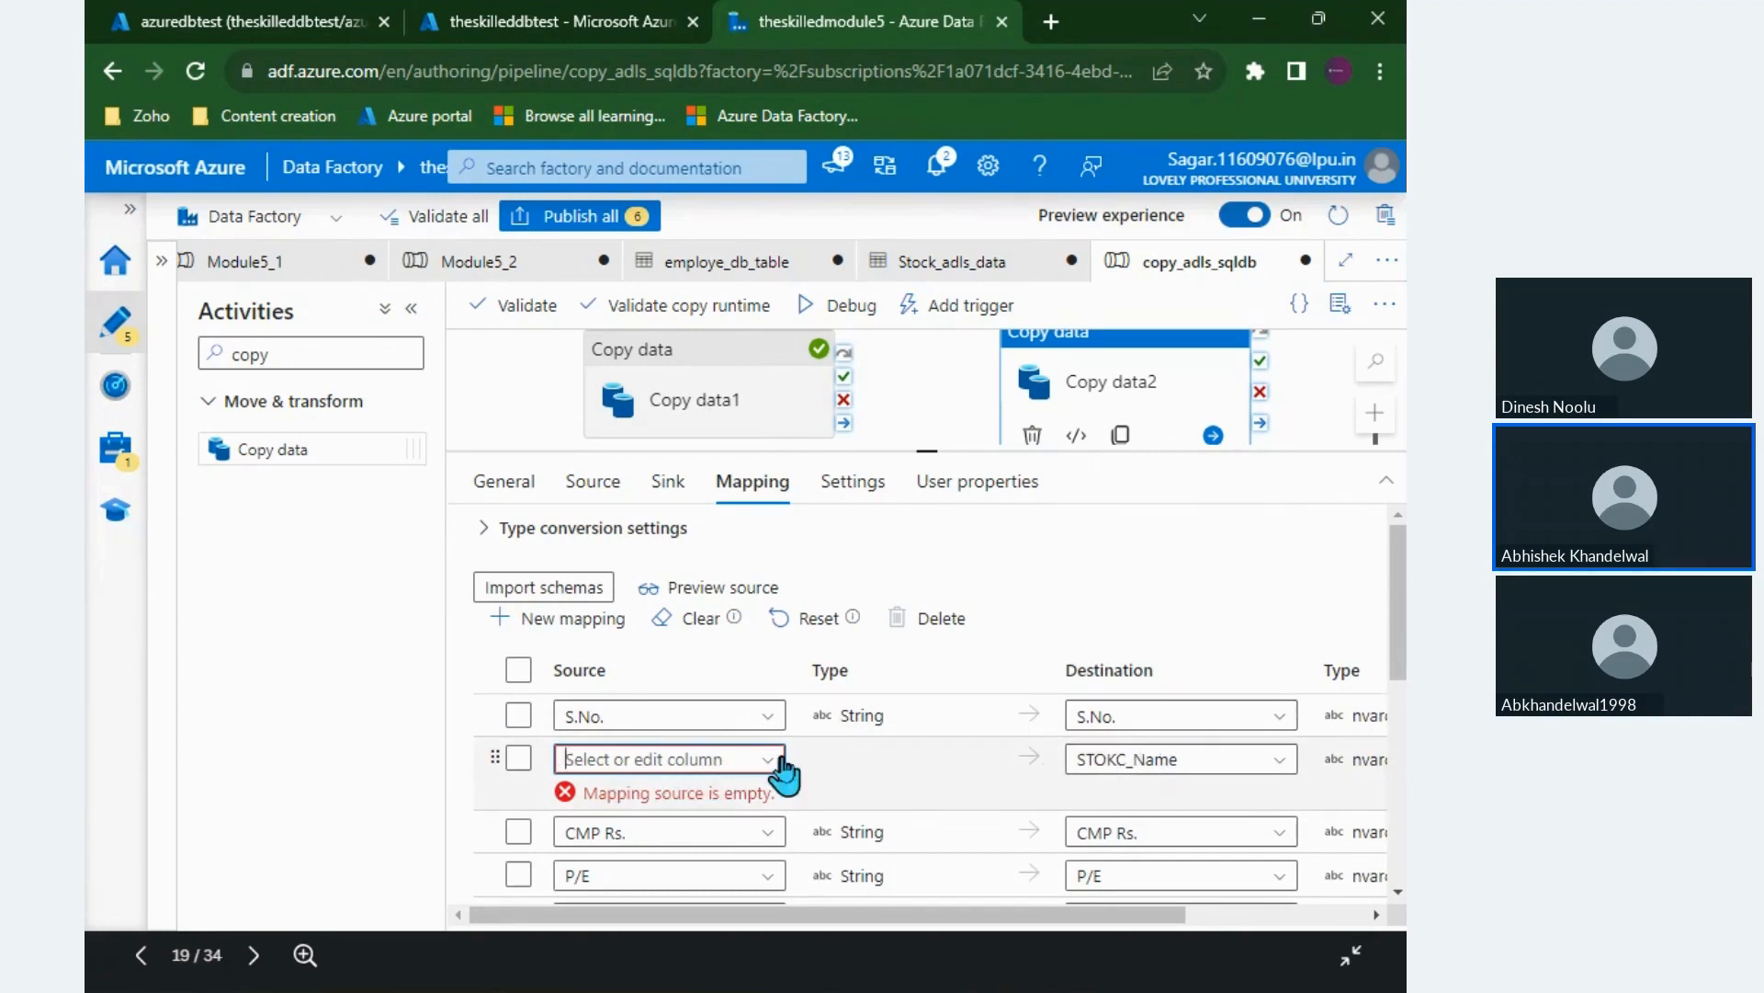
left_click(770, 761)
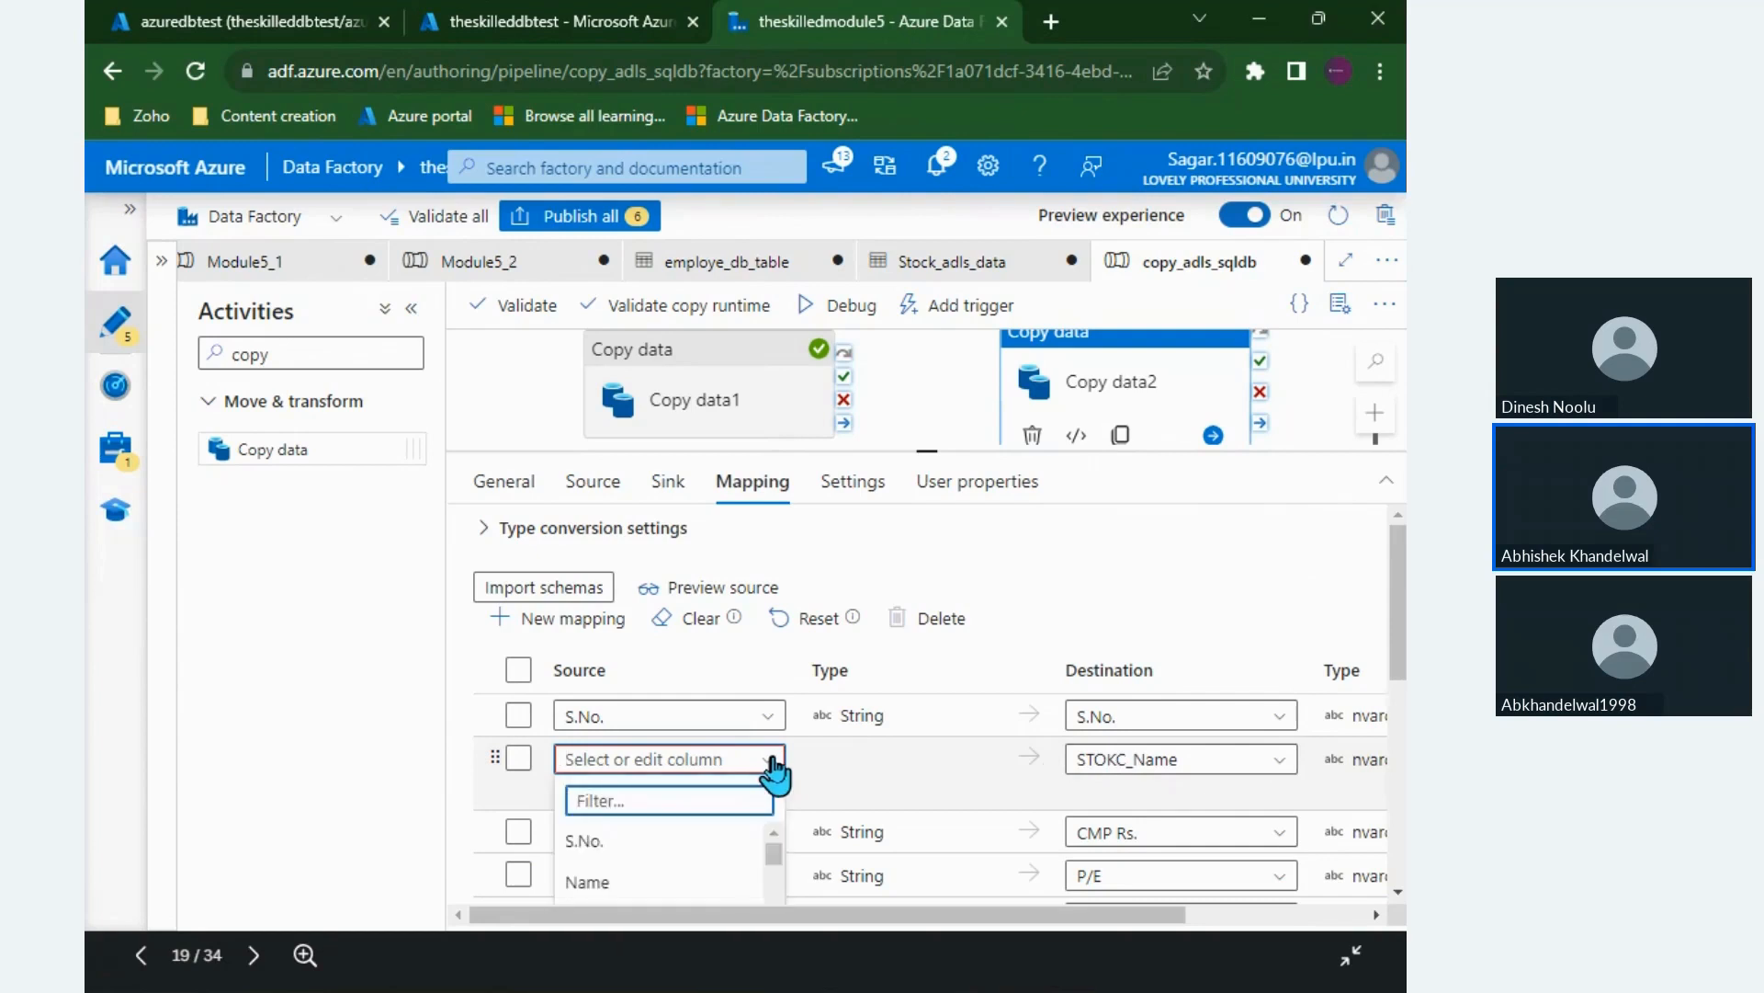
left_click(597, 881)
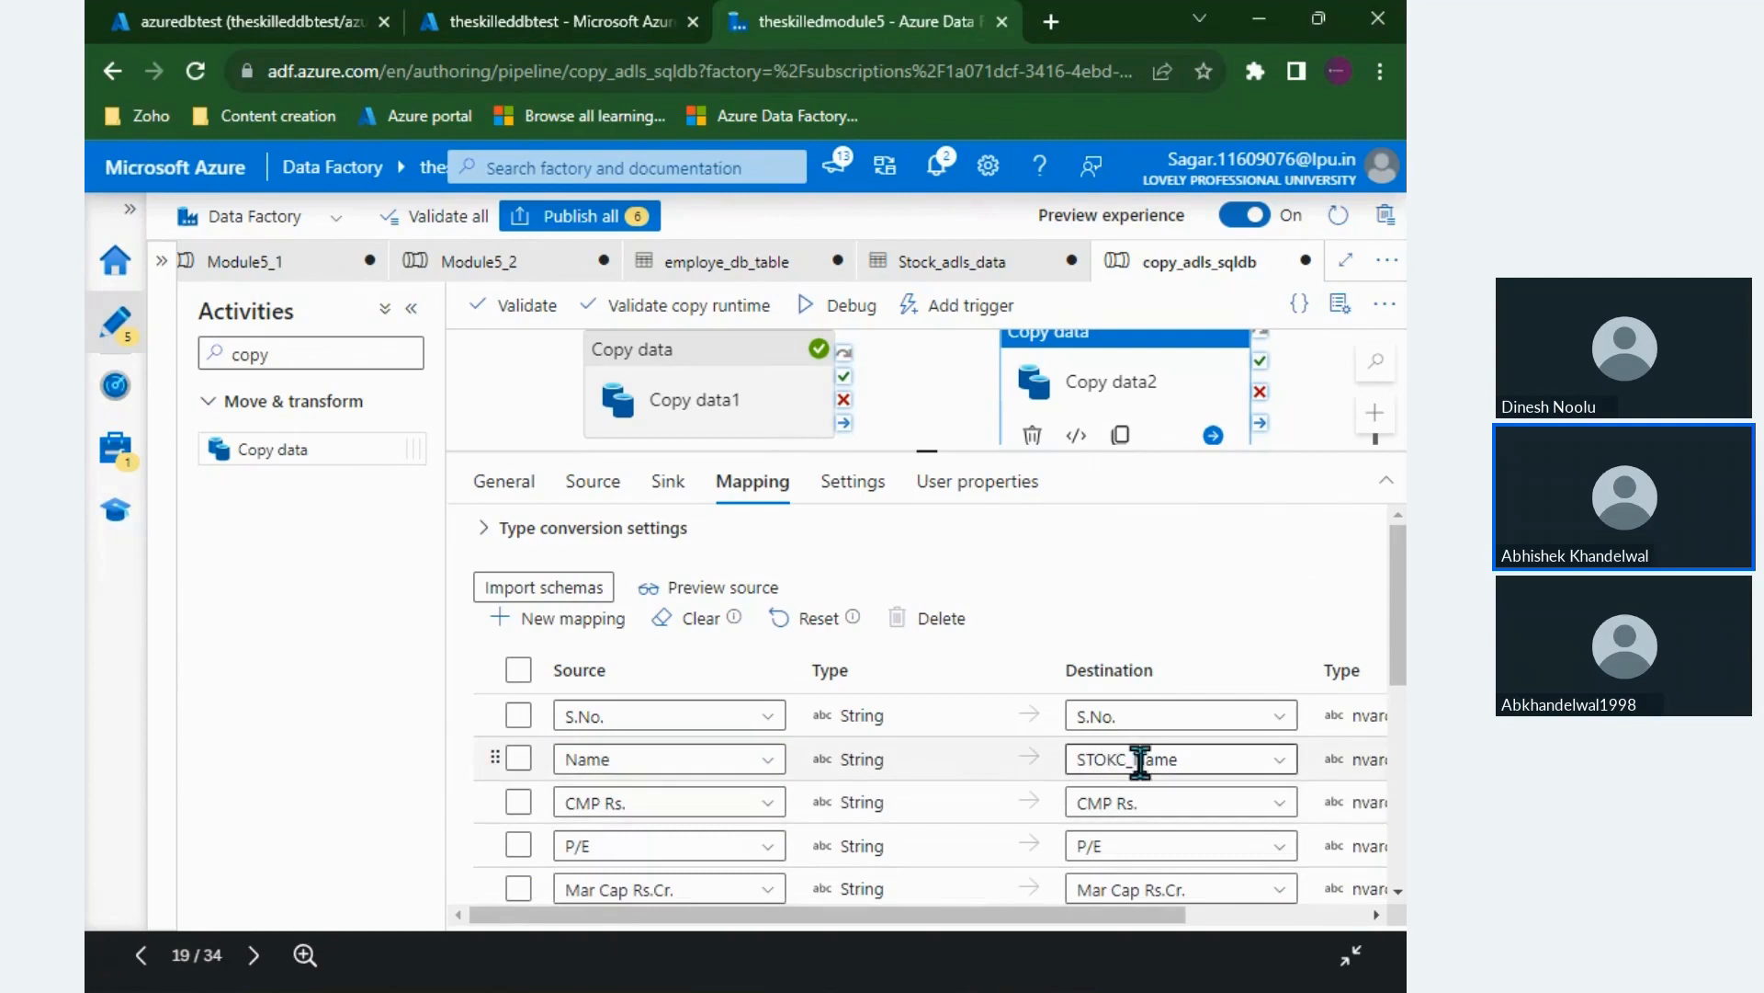
Step: Review the source-to-destination column pairs throughout Copy data2's mapping
scroll(1103, 593, "down", 1)
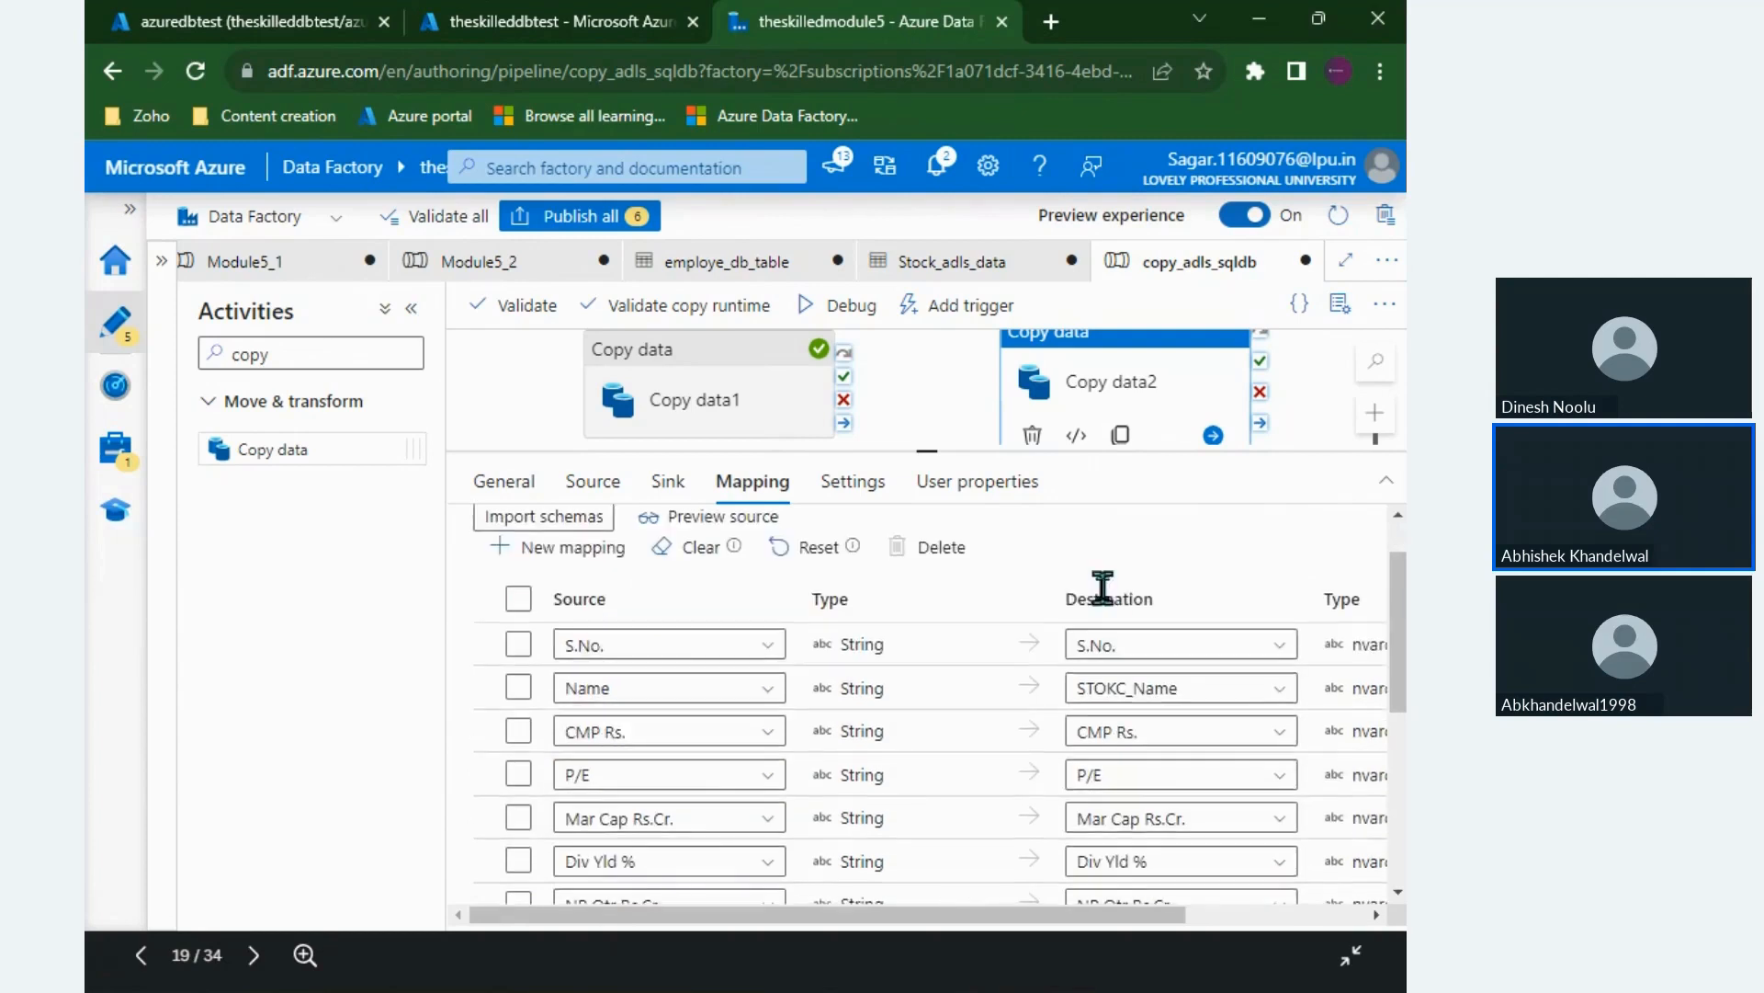
left_click_drag(925, 460, 953, 640)
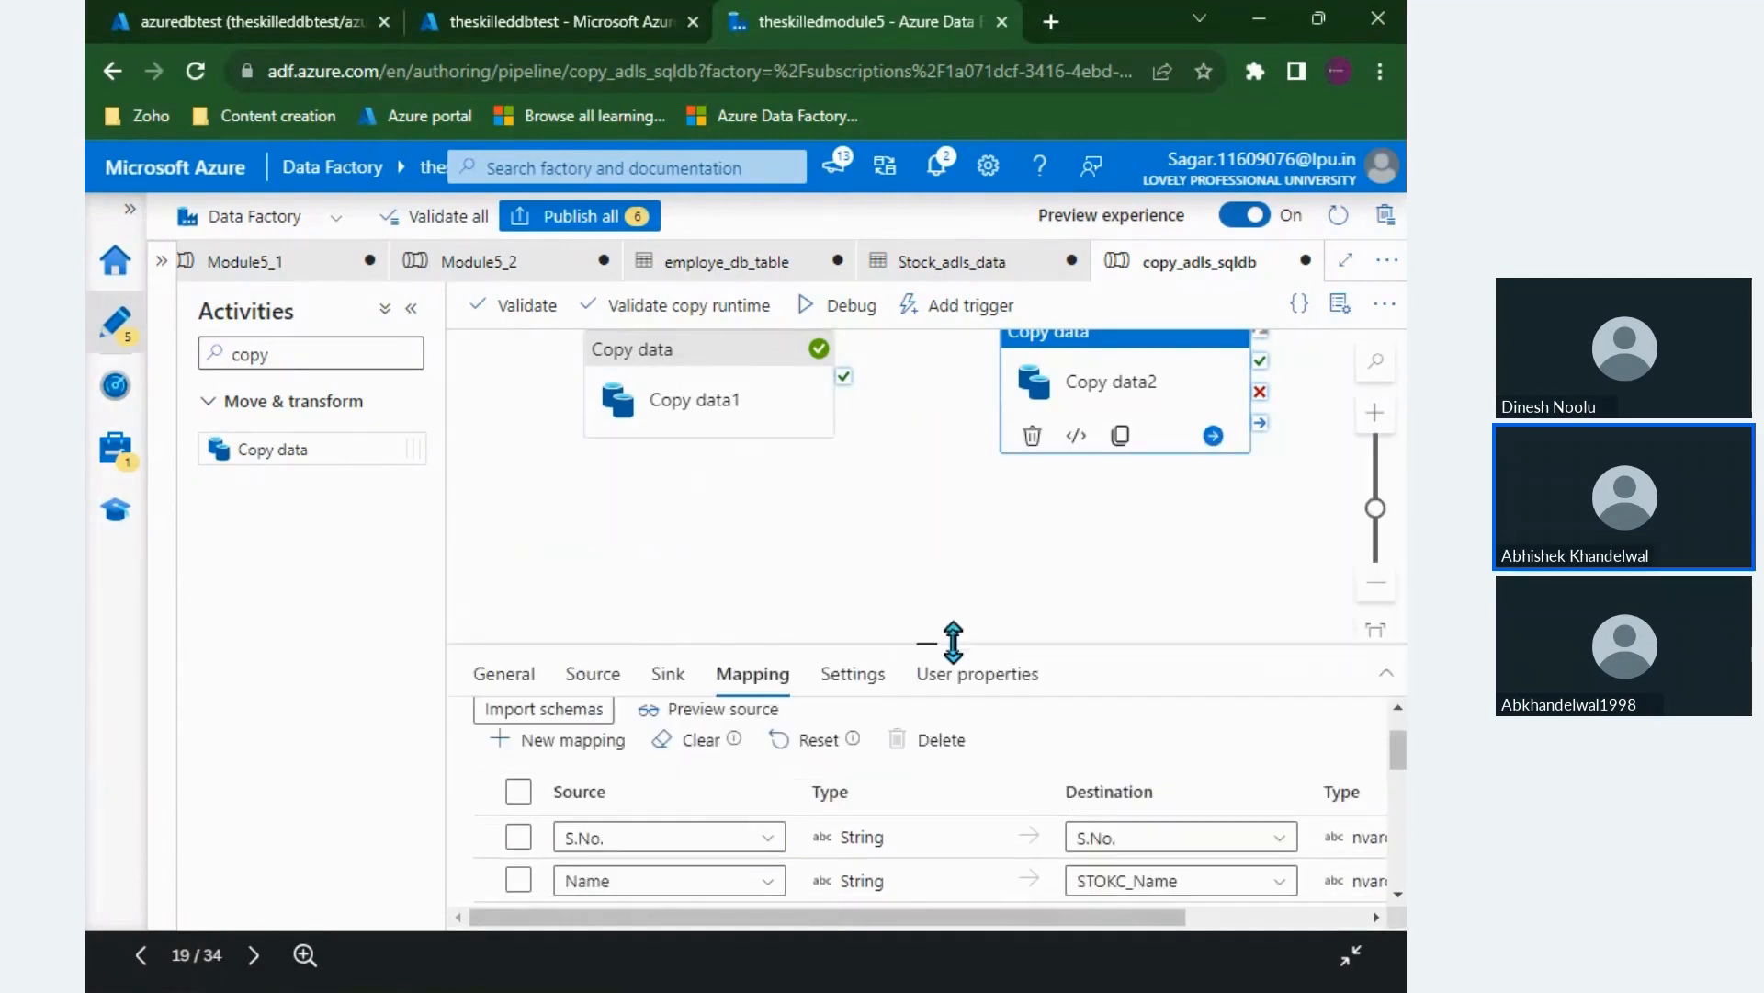
left_click(974, 573)
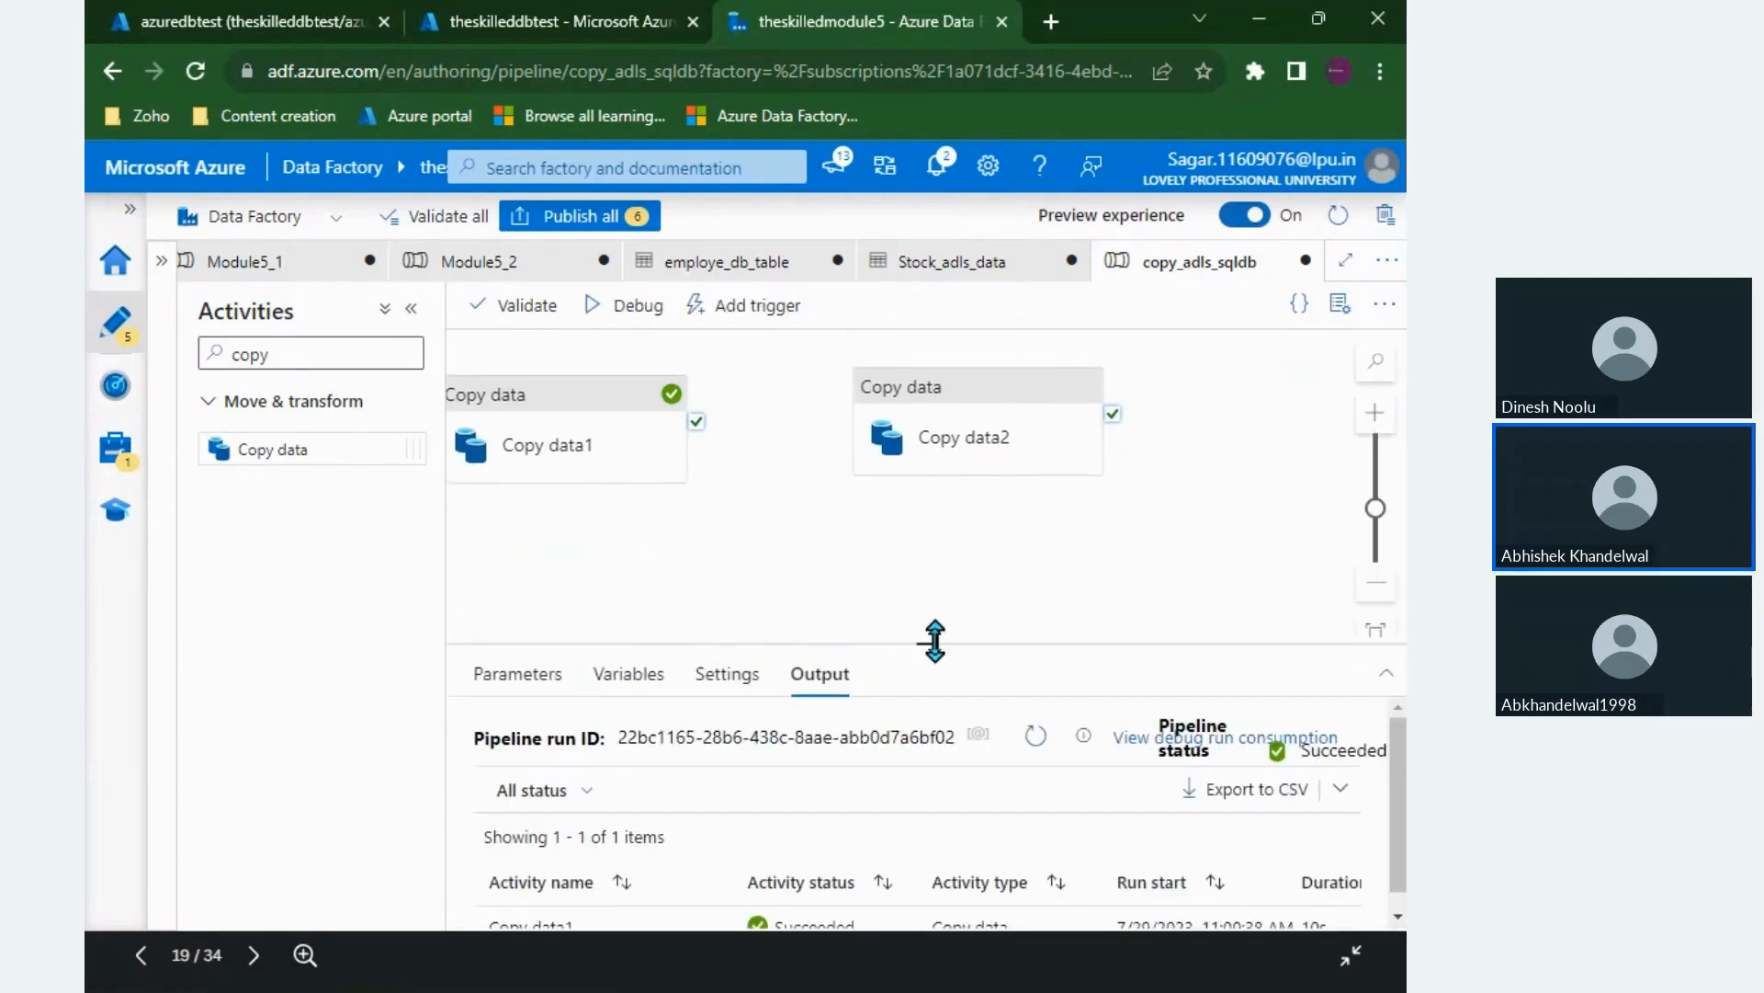
left_click_drag(929, 643, 929, 394)
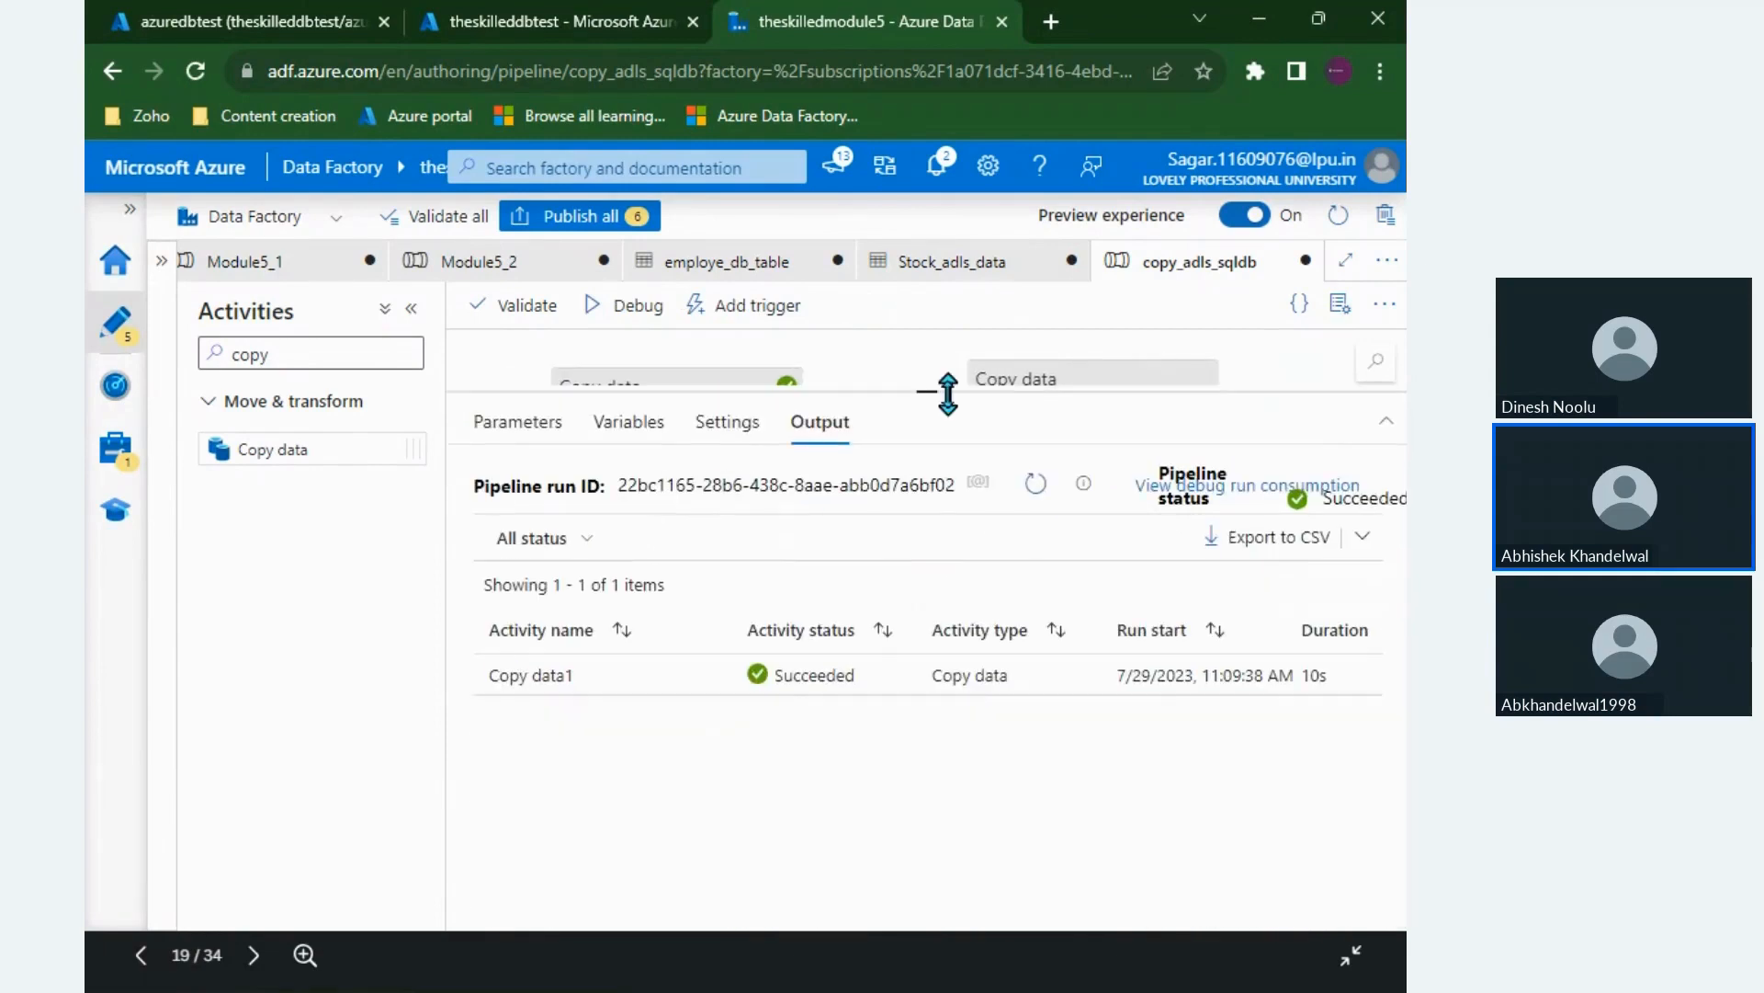
left_click(1029, 384)
scroll(788, 681, "down", 5)
scroll(790, 685, "up", 5)
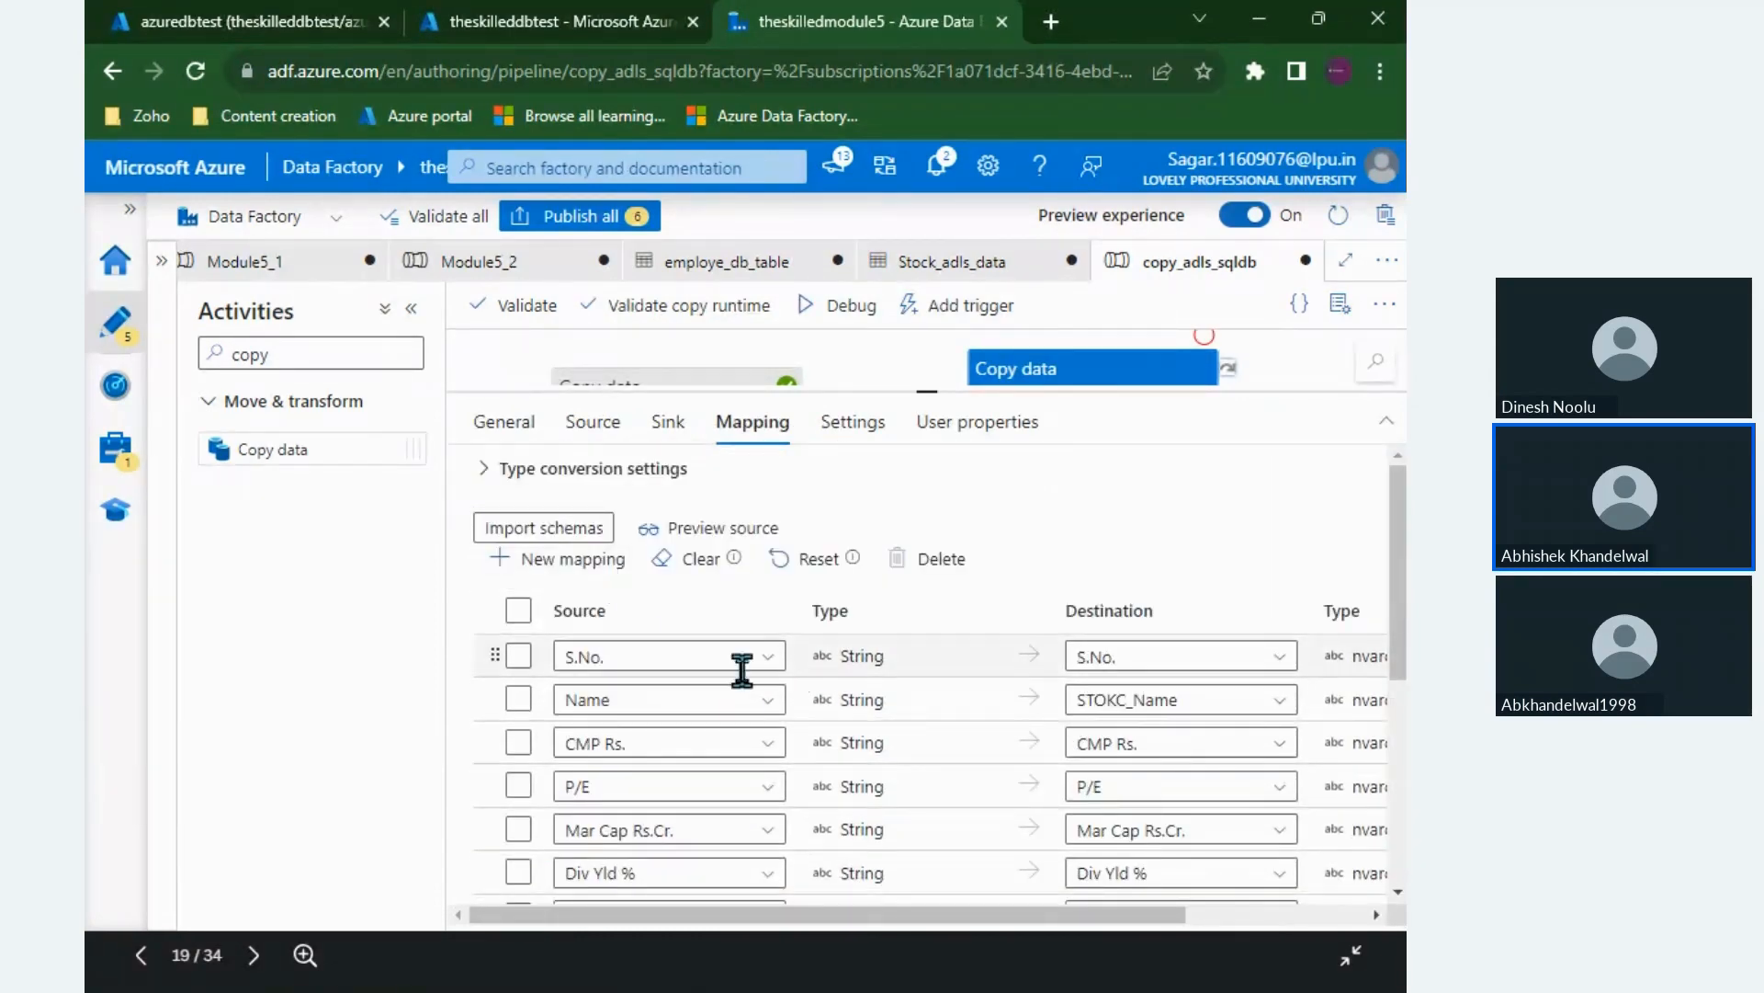
scroll(741, 681, "down", 4)
scroll(708, 795, "down", 1)
scroll(709, 789, "up", 5)
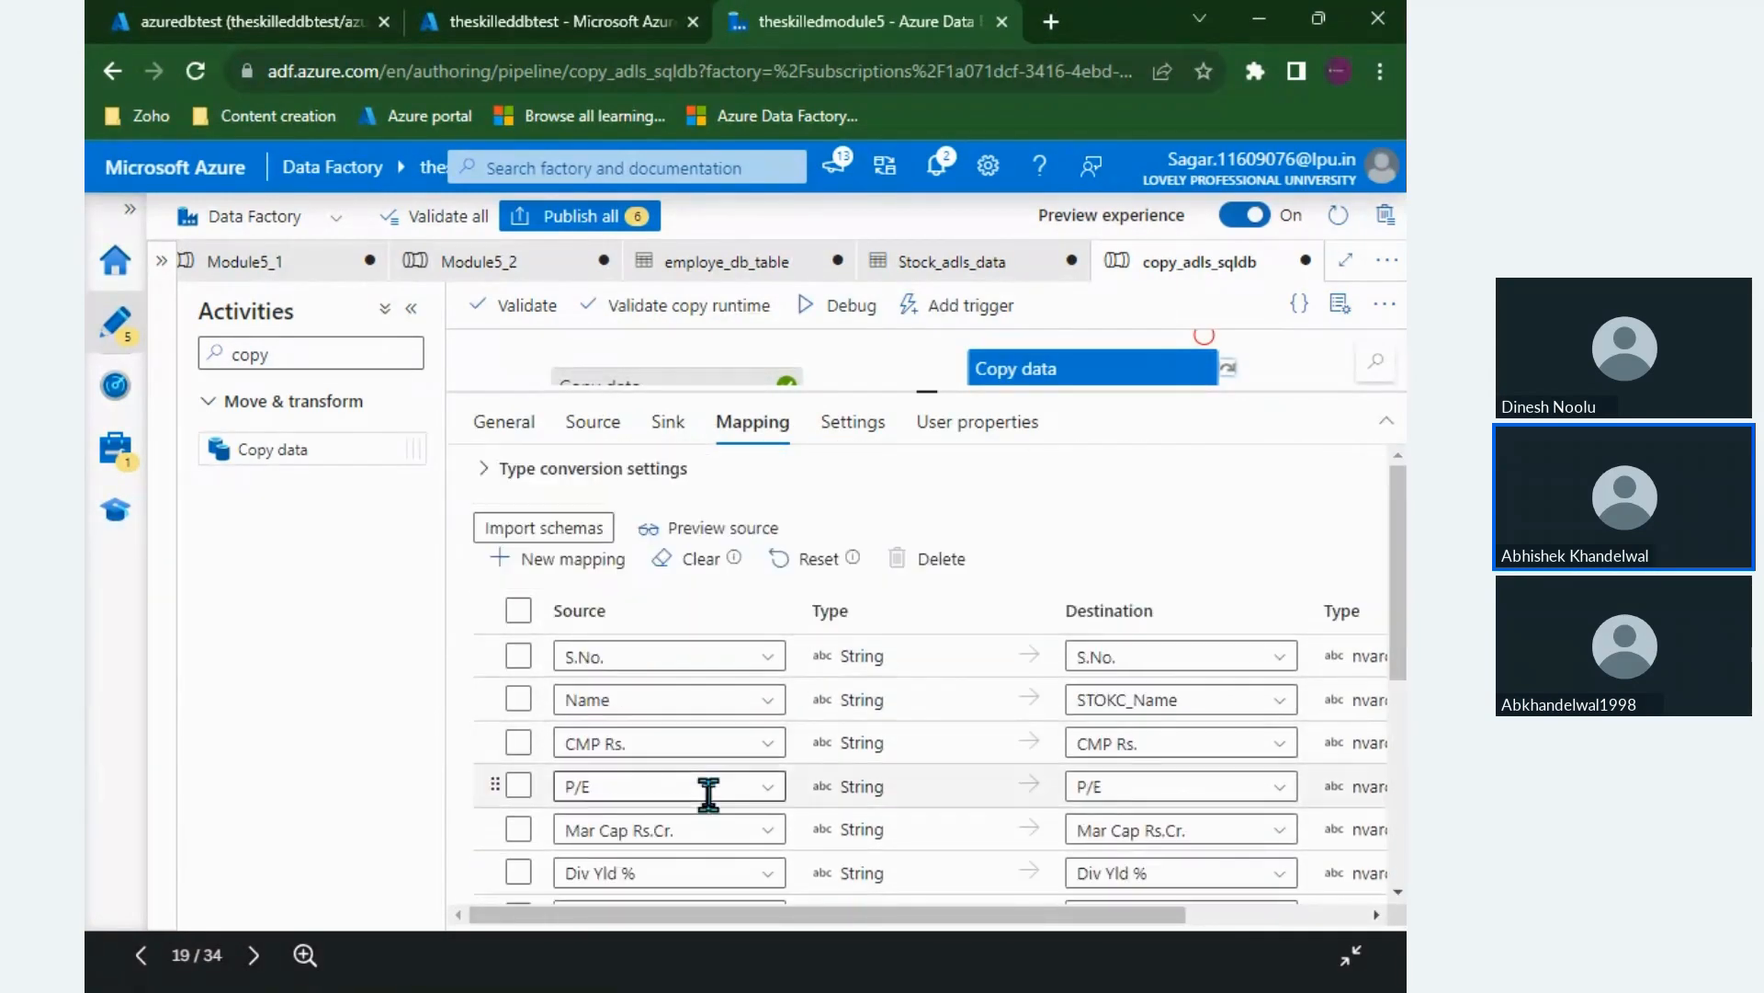
Step: Add an additional column named Test_Name with a Custom value to Copy data2's source
left_click(590, 425)
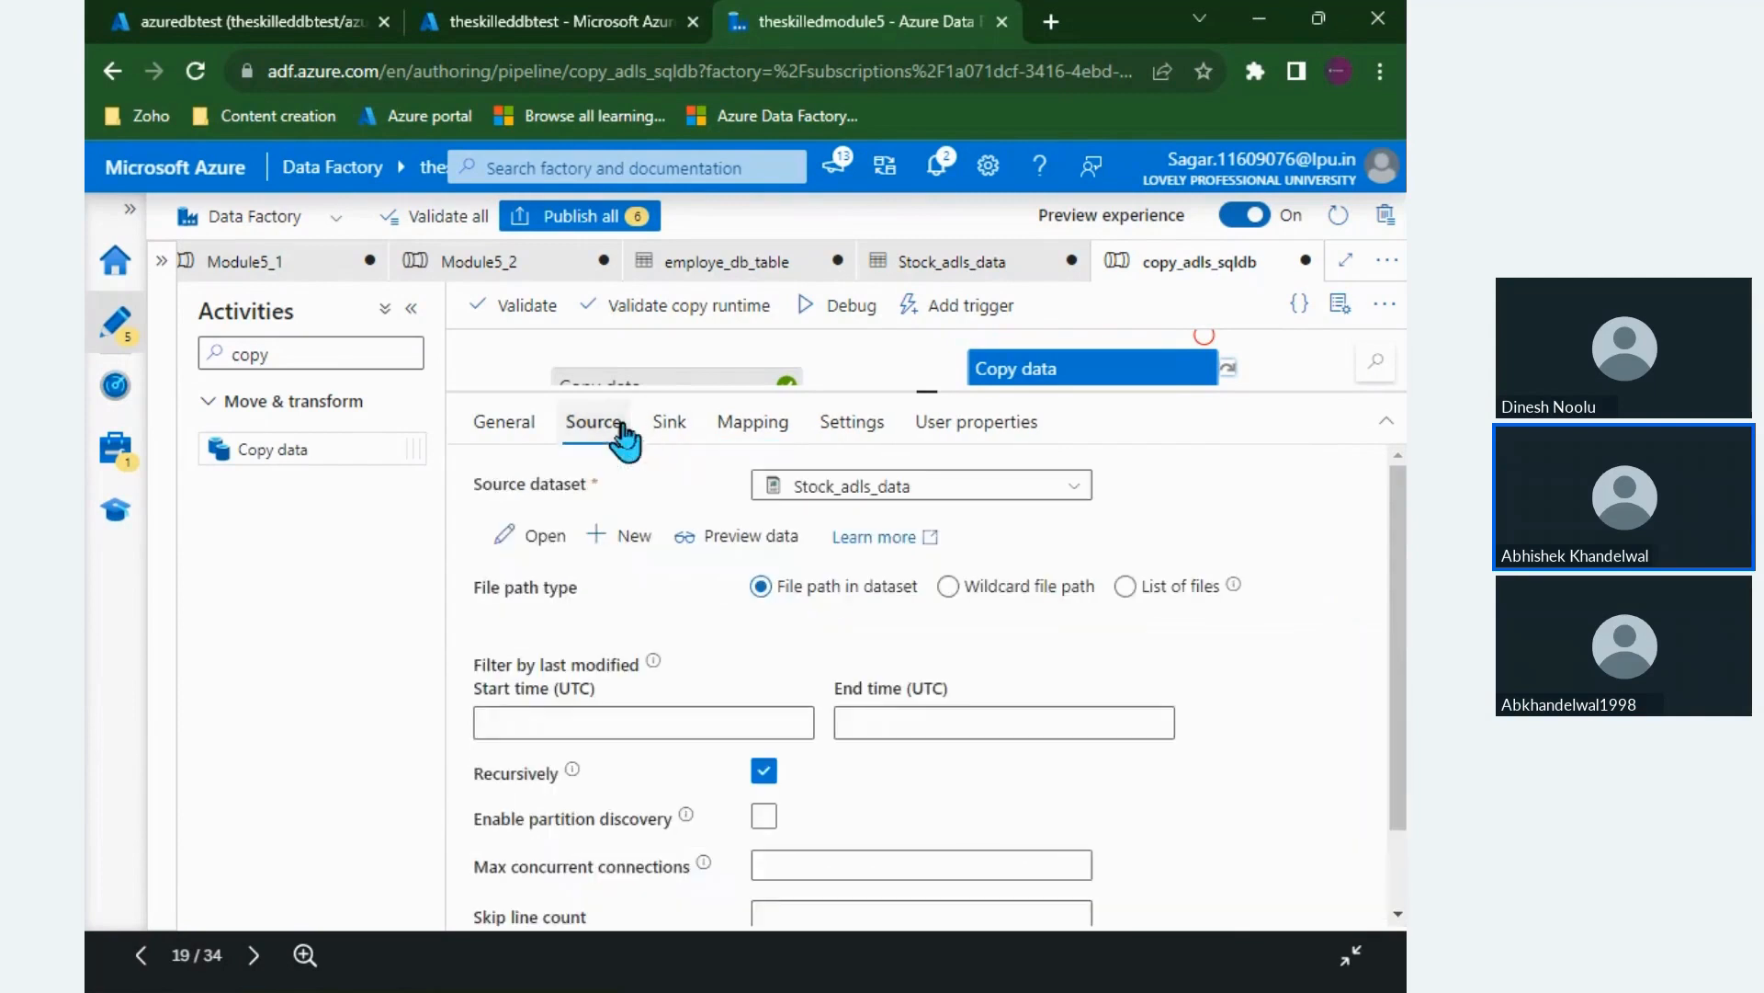
scroll(868, 685, "down", 1)
scroll(871, 691, "up", 1)
scroll(709, 662, "down", 1)
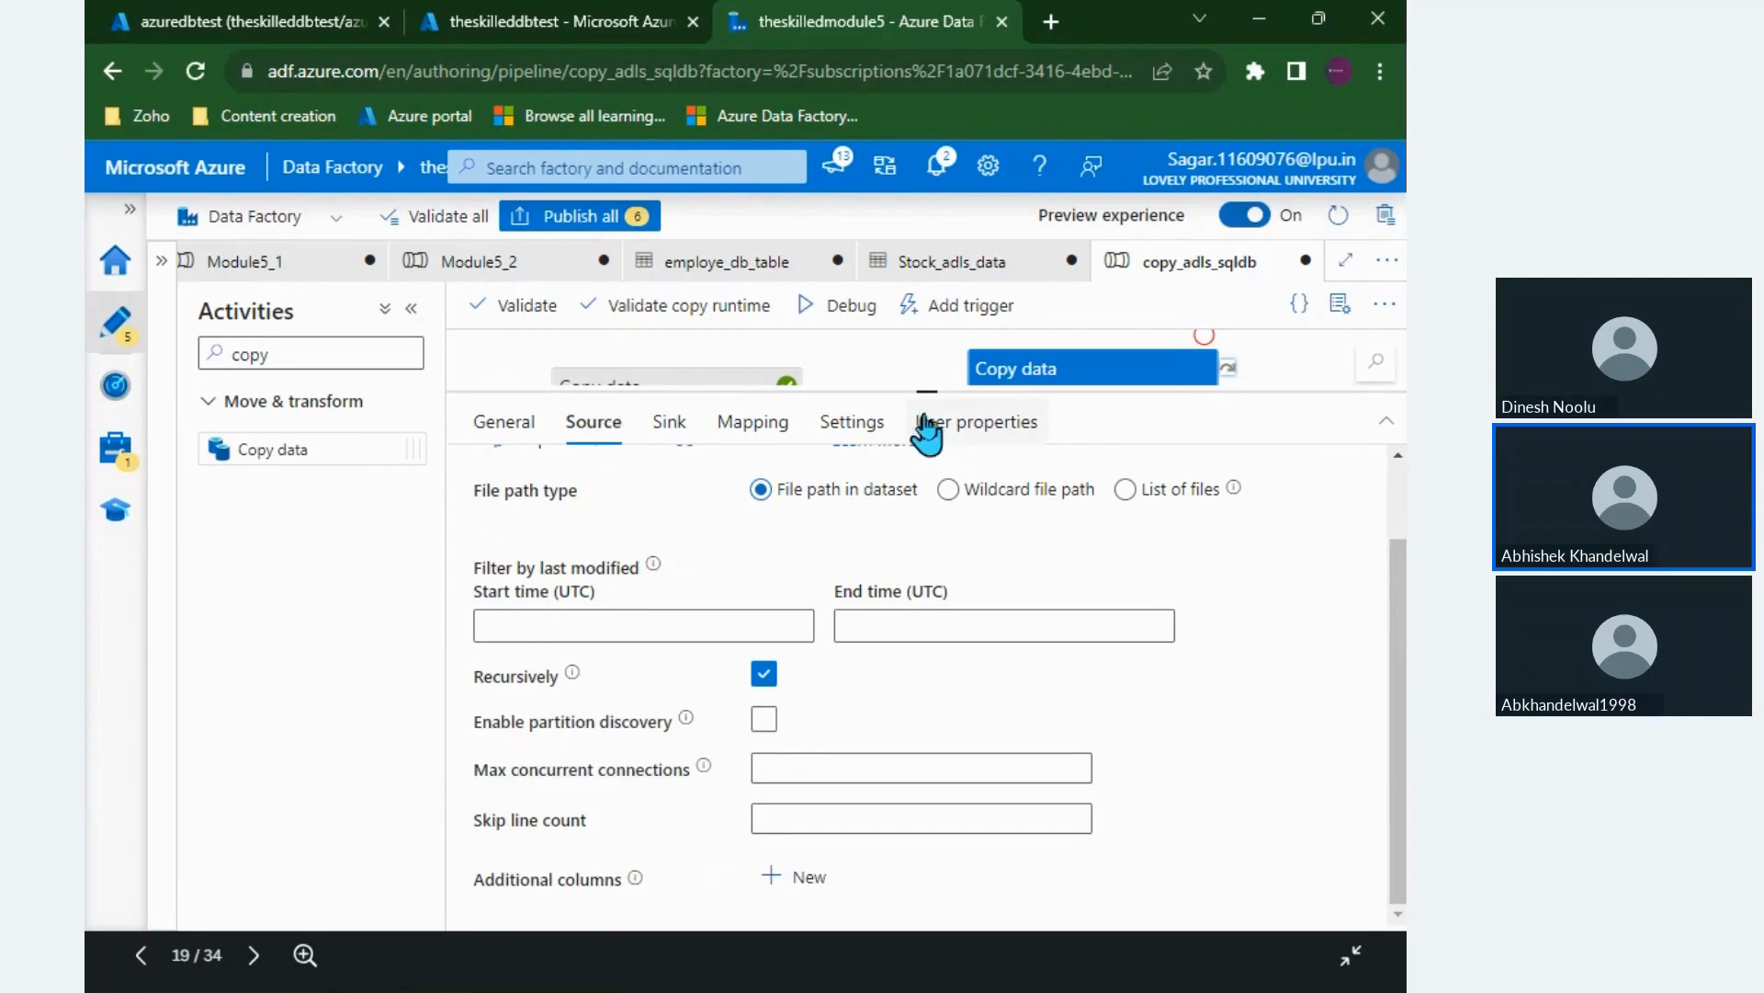
left_click_drag(924, 402, 934, 519)
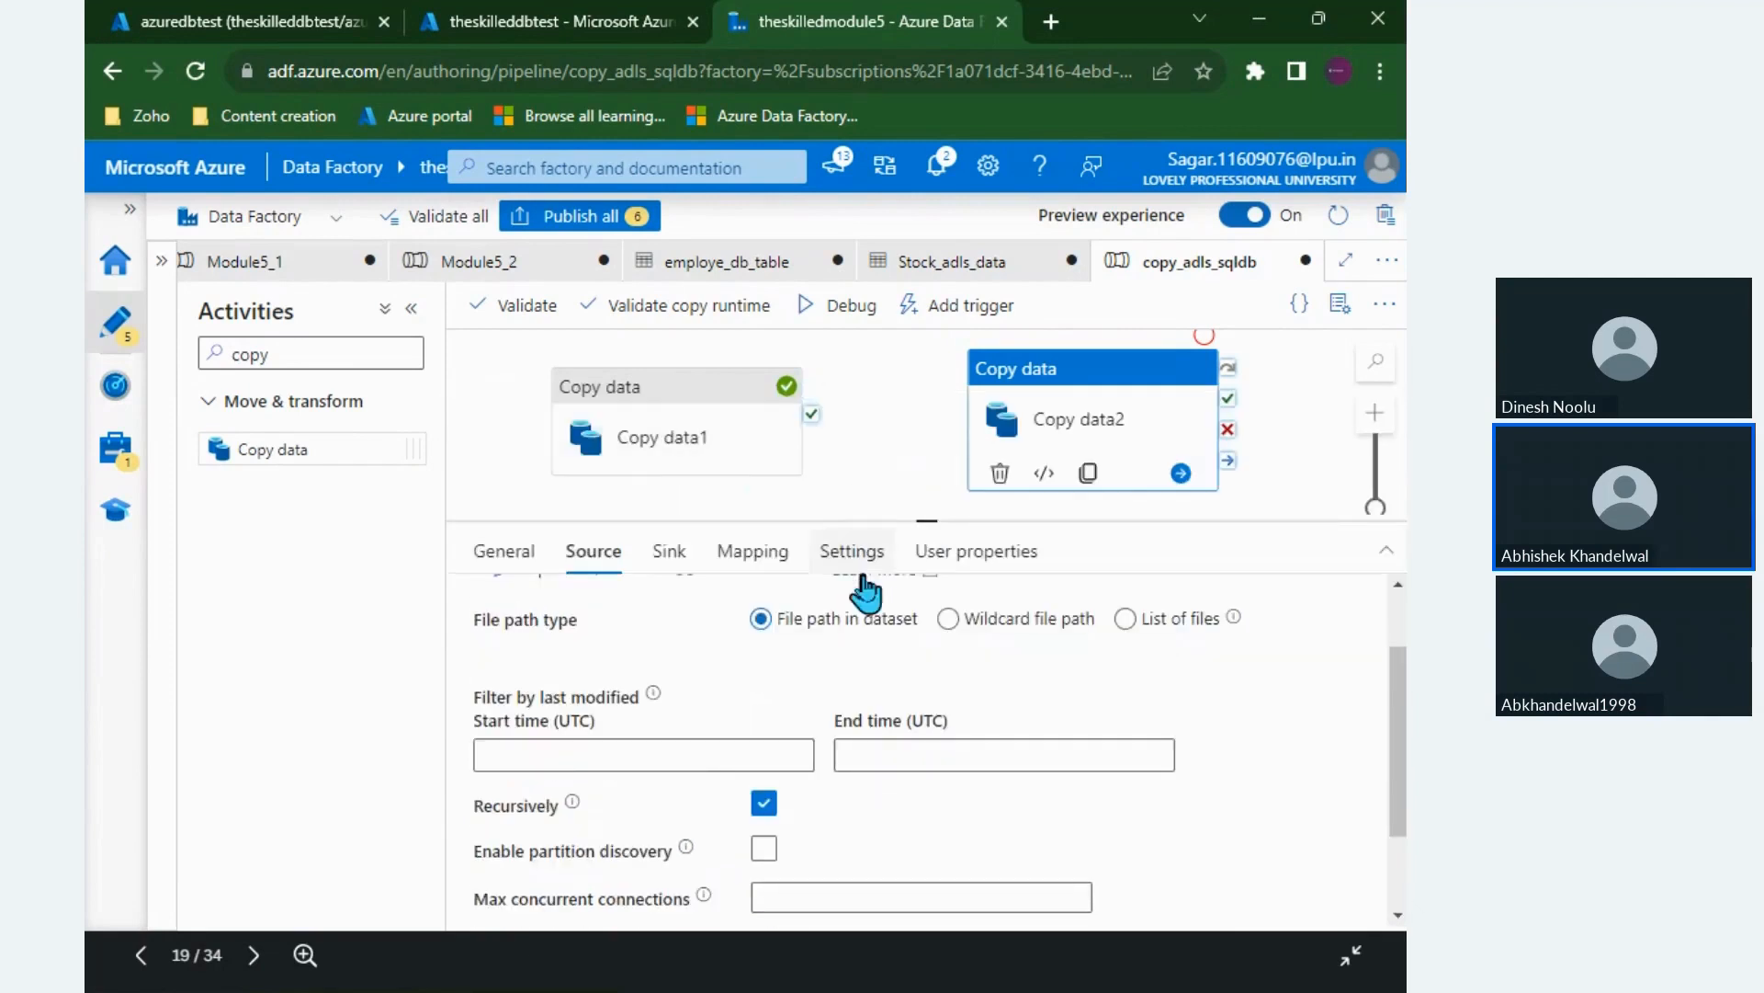
left_click_drag(925, 519, 926, 402)
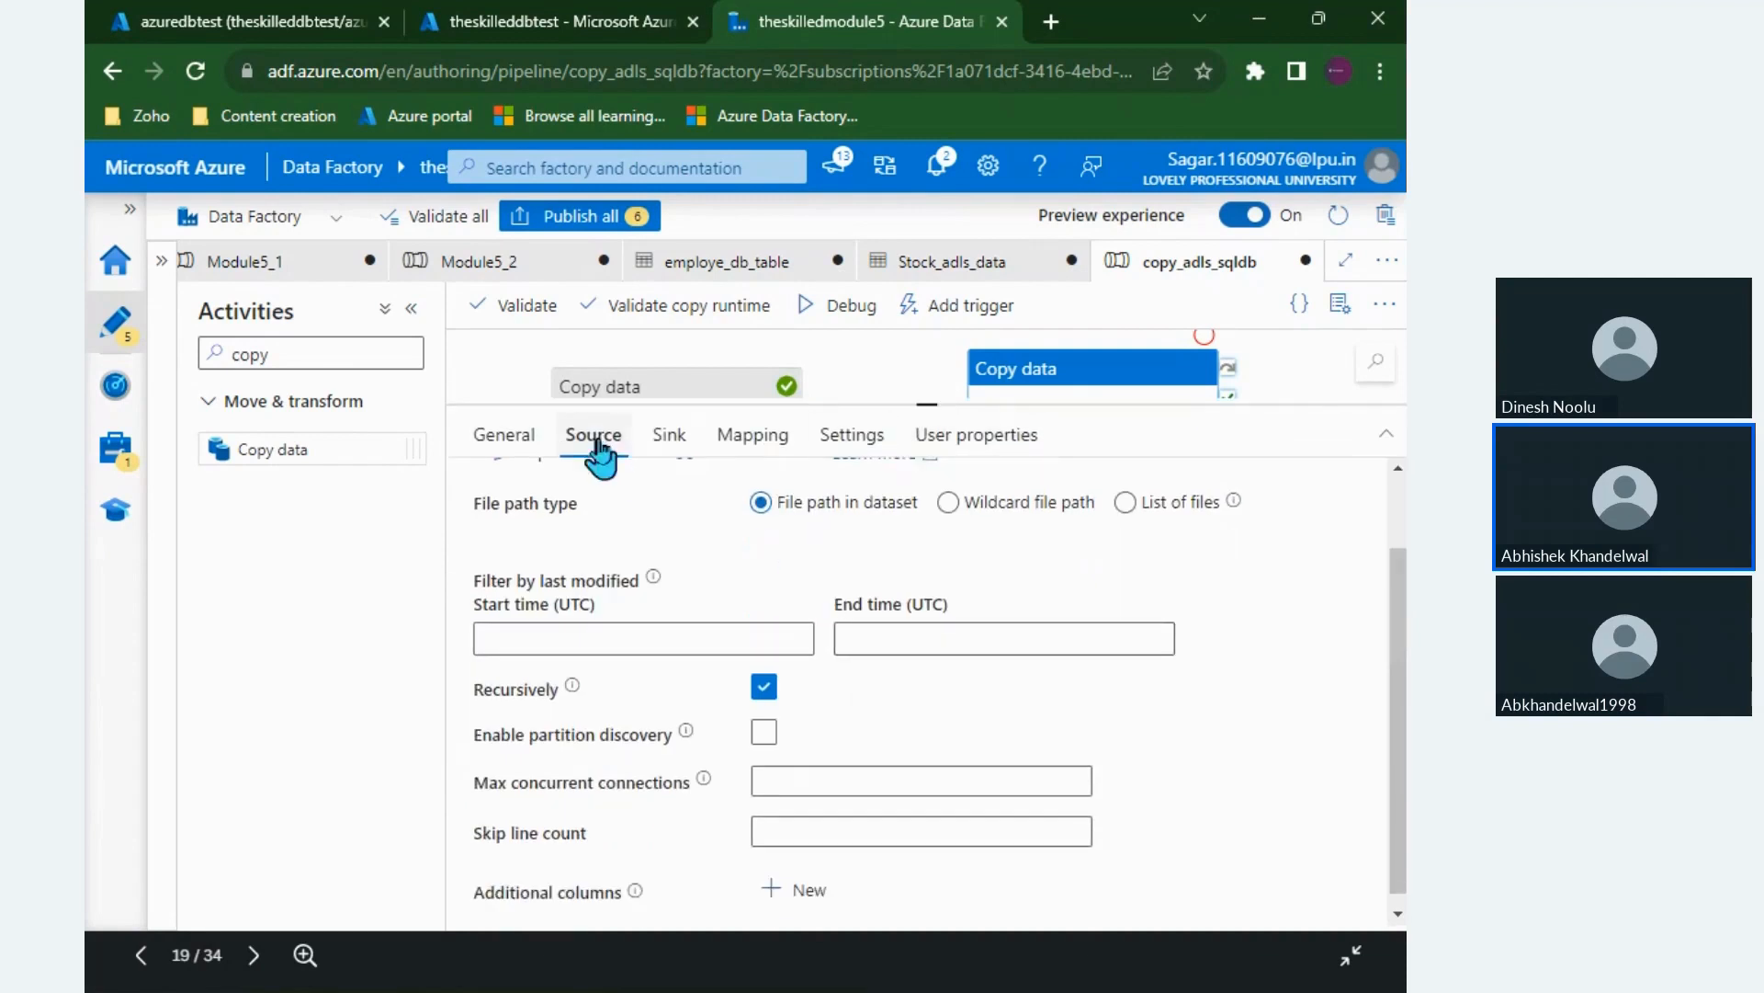
scroll(721, 714, "down", 1)
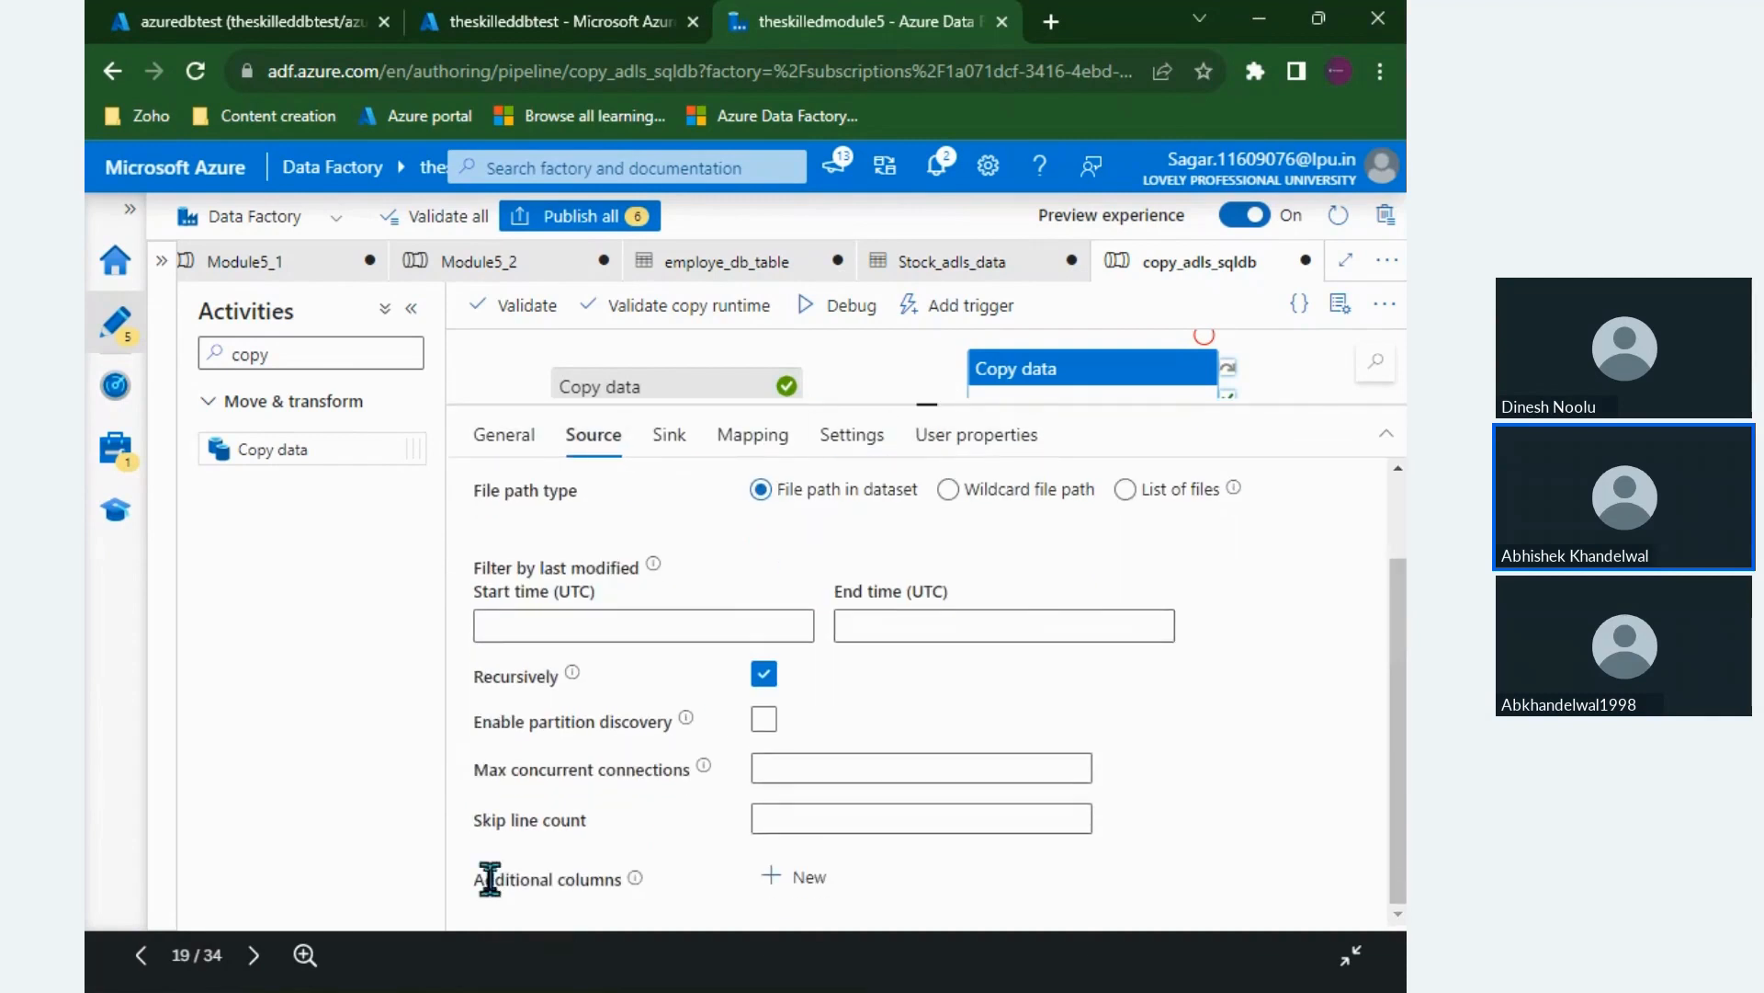
left_click(799, 881)
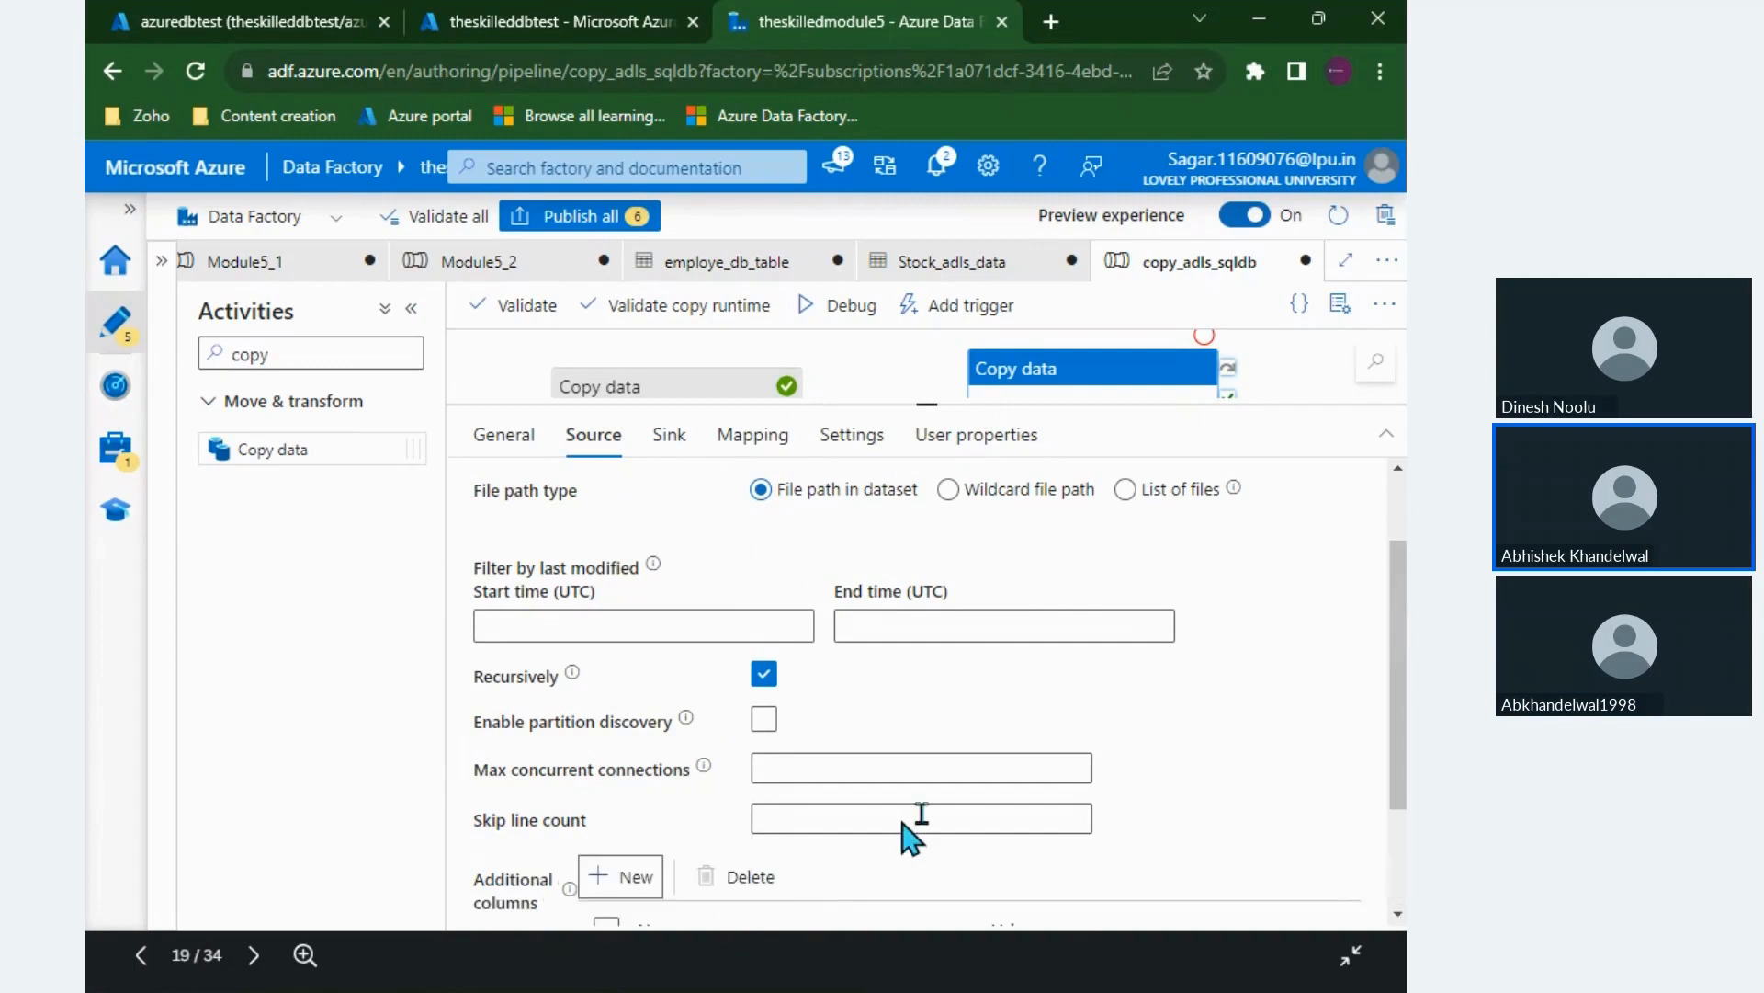
scroll(909, 823, "down", 2)
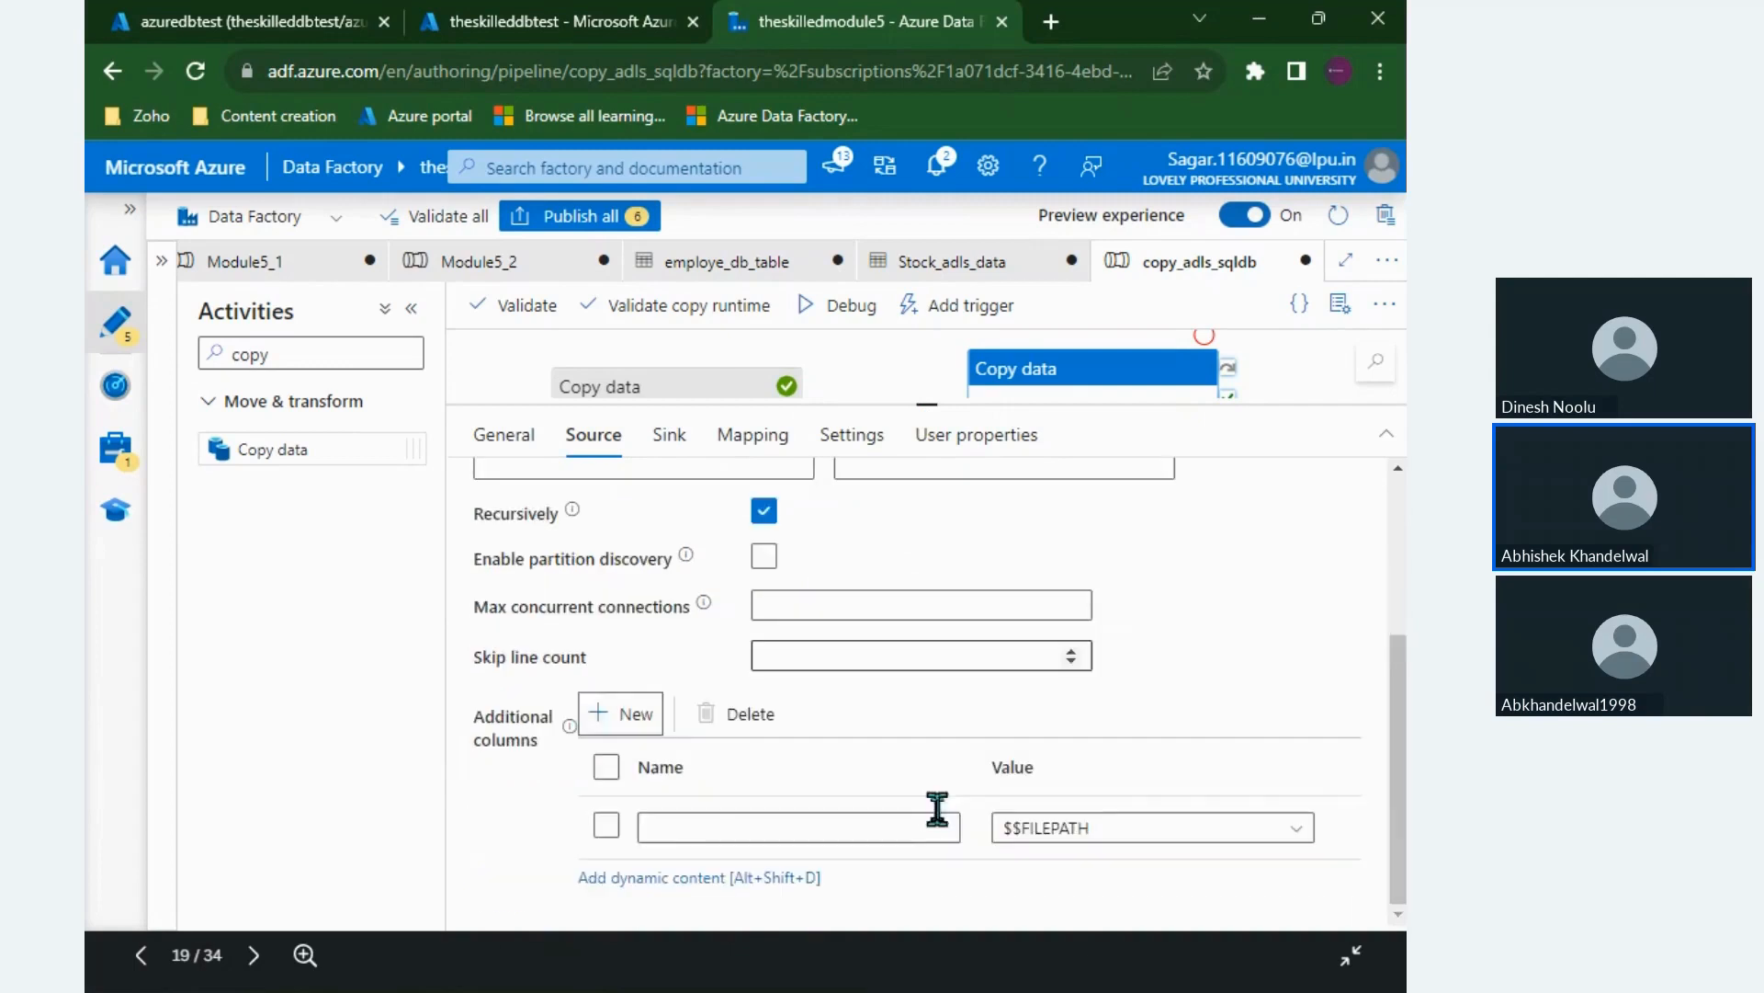
left_click(1055, 850)
left_click(1057, 864)
left_click(819, 829)
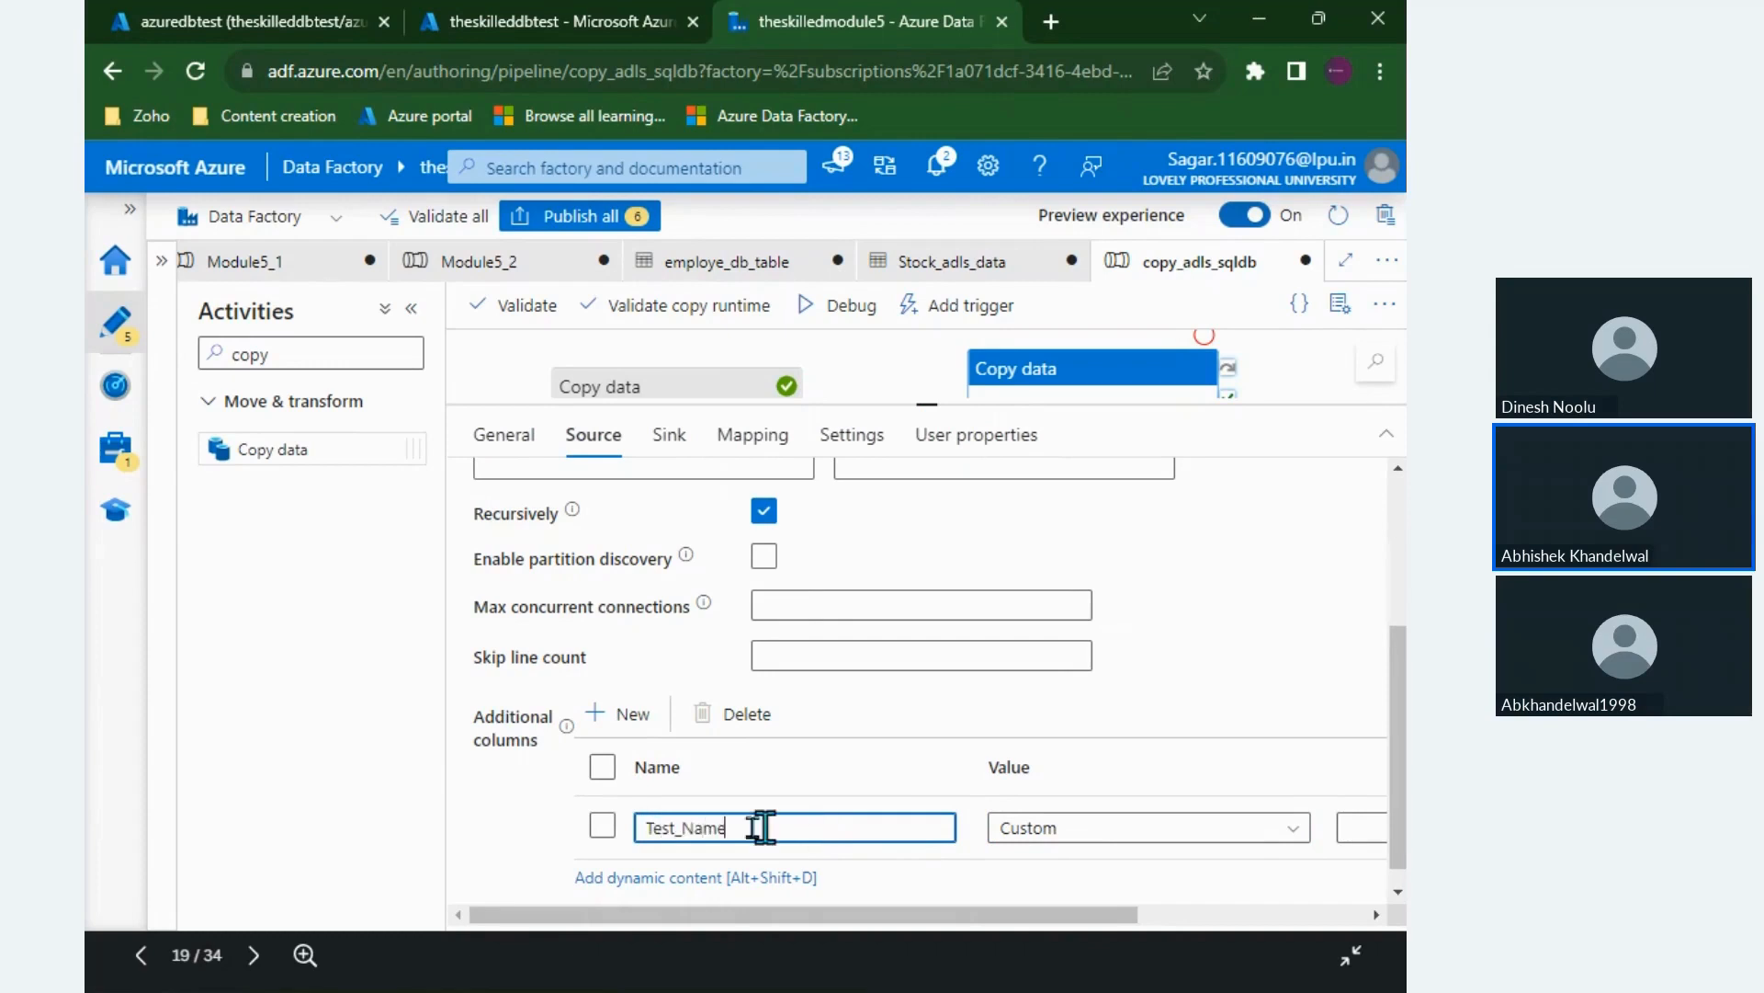
Step: Rename the additional source column to Test_col and set its custom value to test_val
left_click_drag(761, 827, 606, 832)
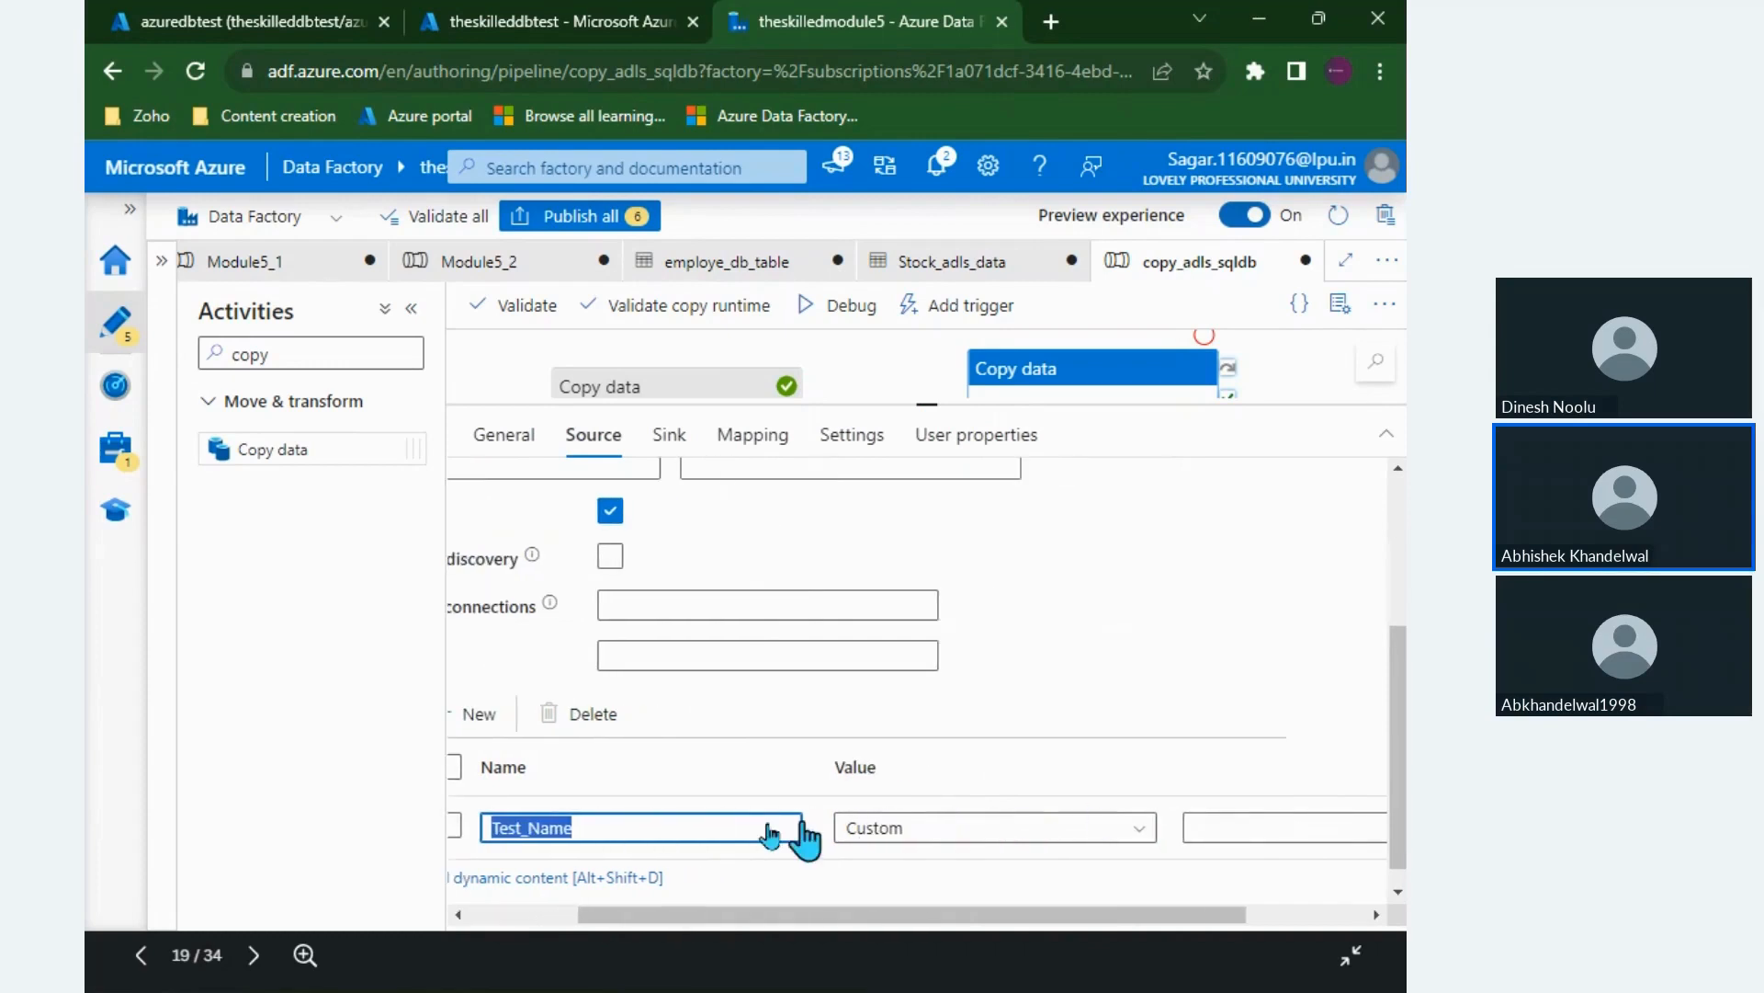
left_click(597, 830)
double_click(597, 834)
left_click(597, 833)
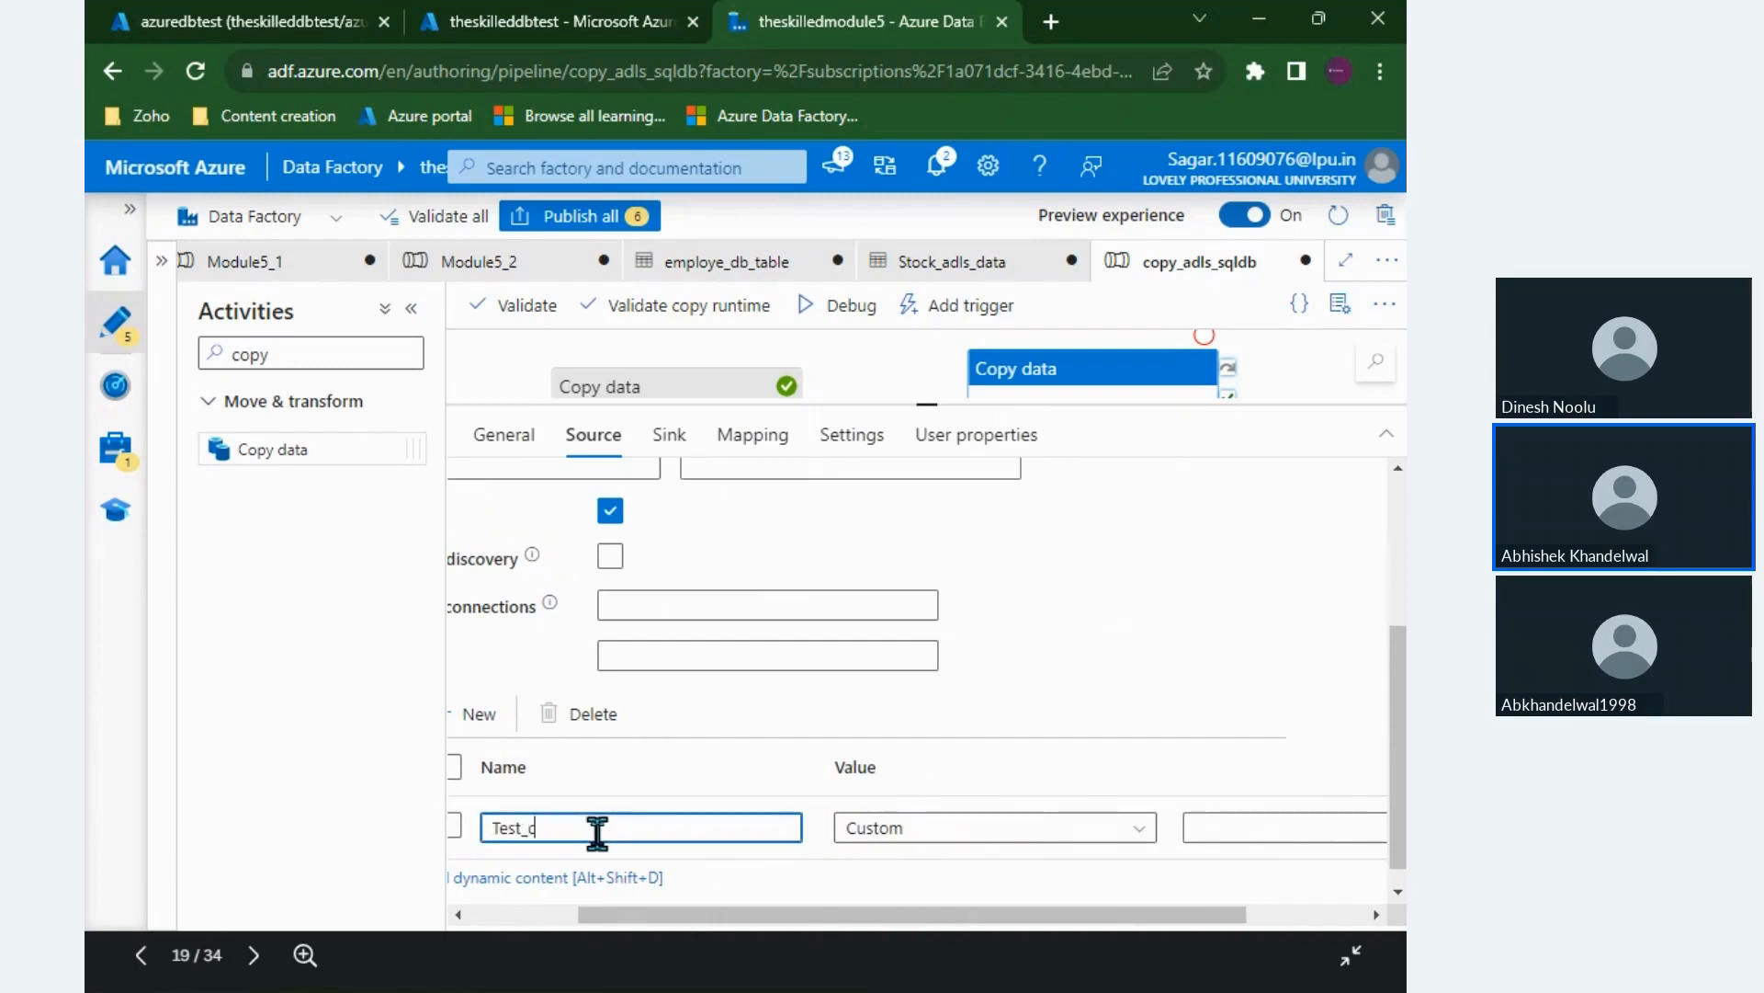
scroll(598, 833, "right", 2)
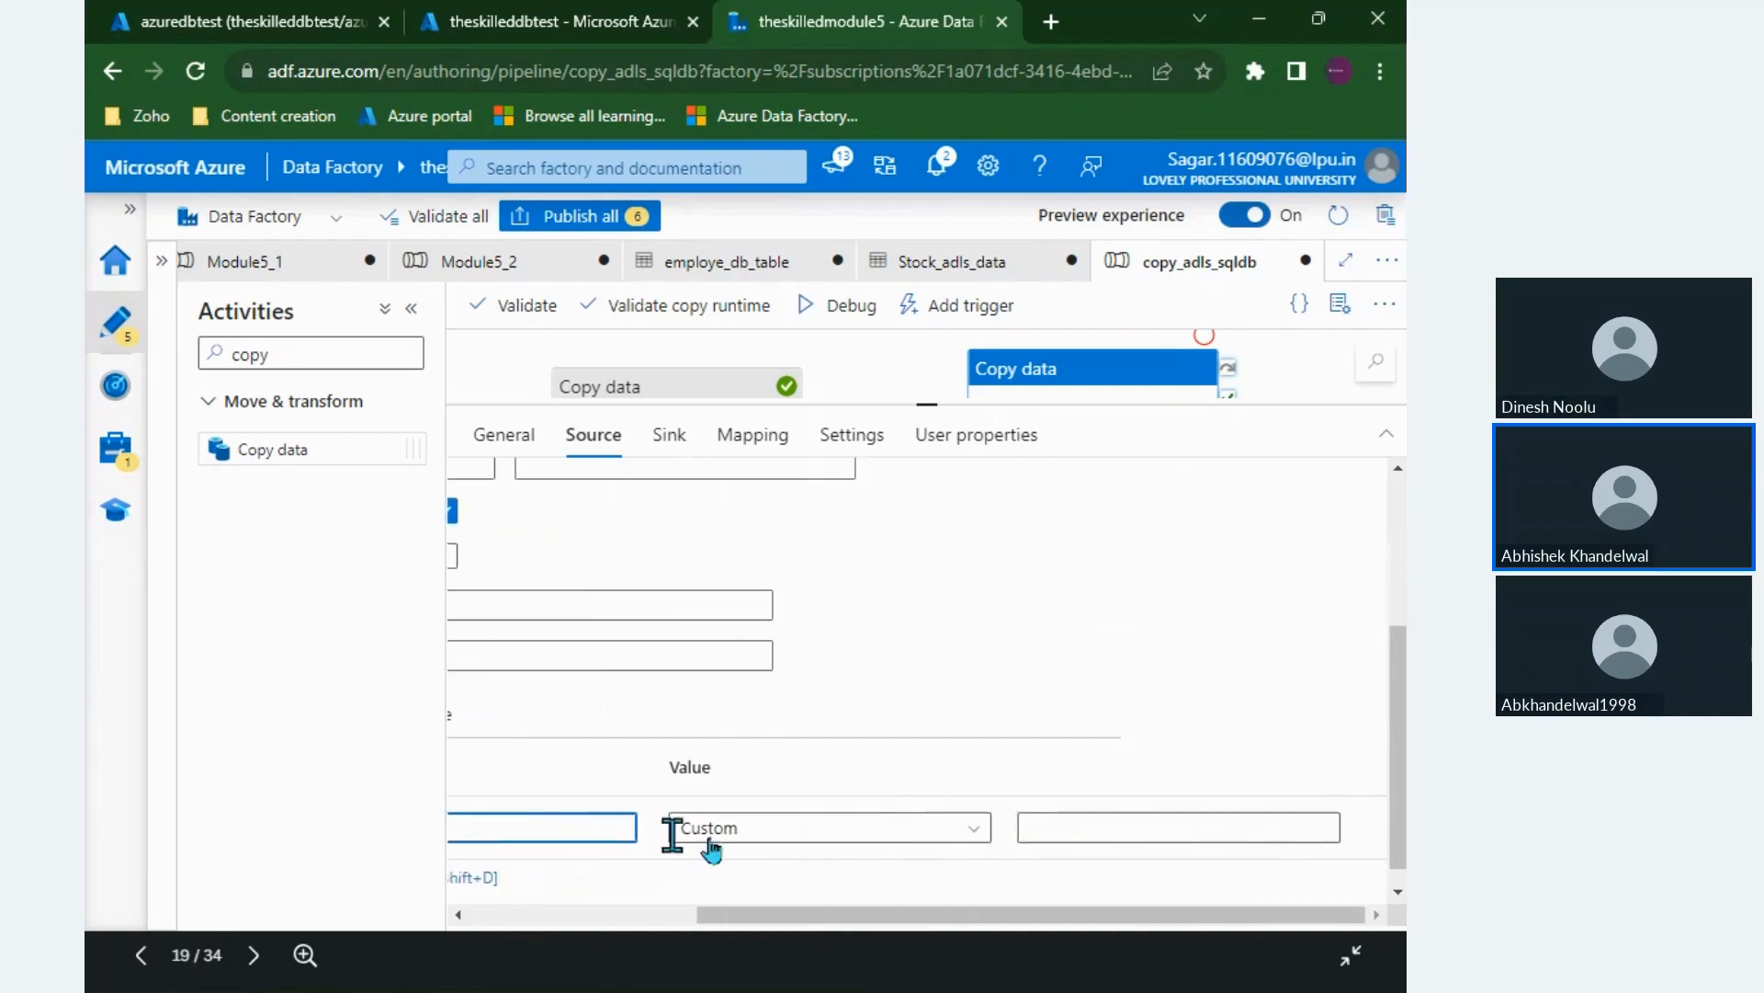
left_click(1108, 818)
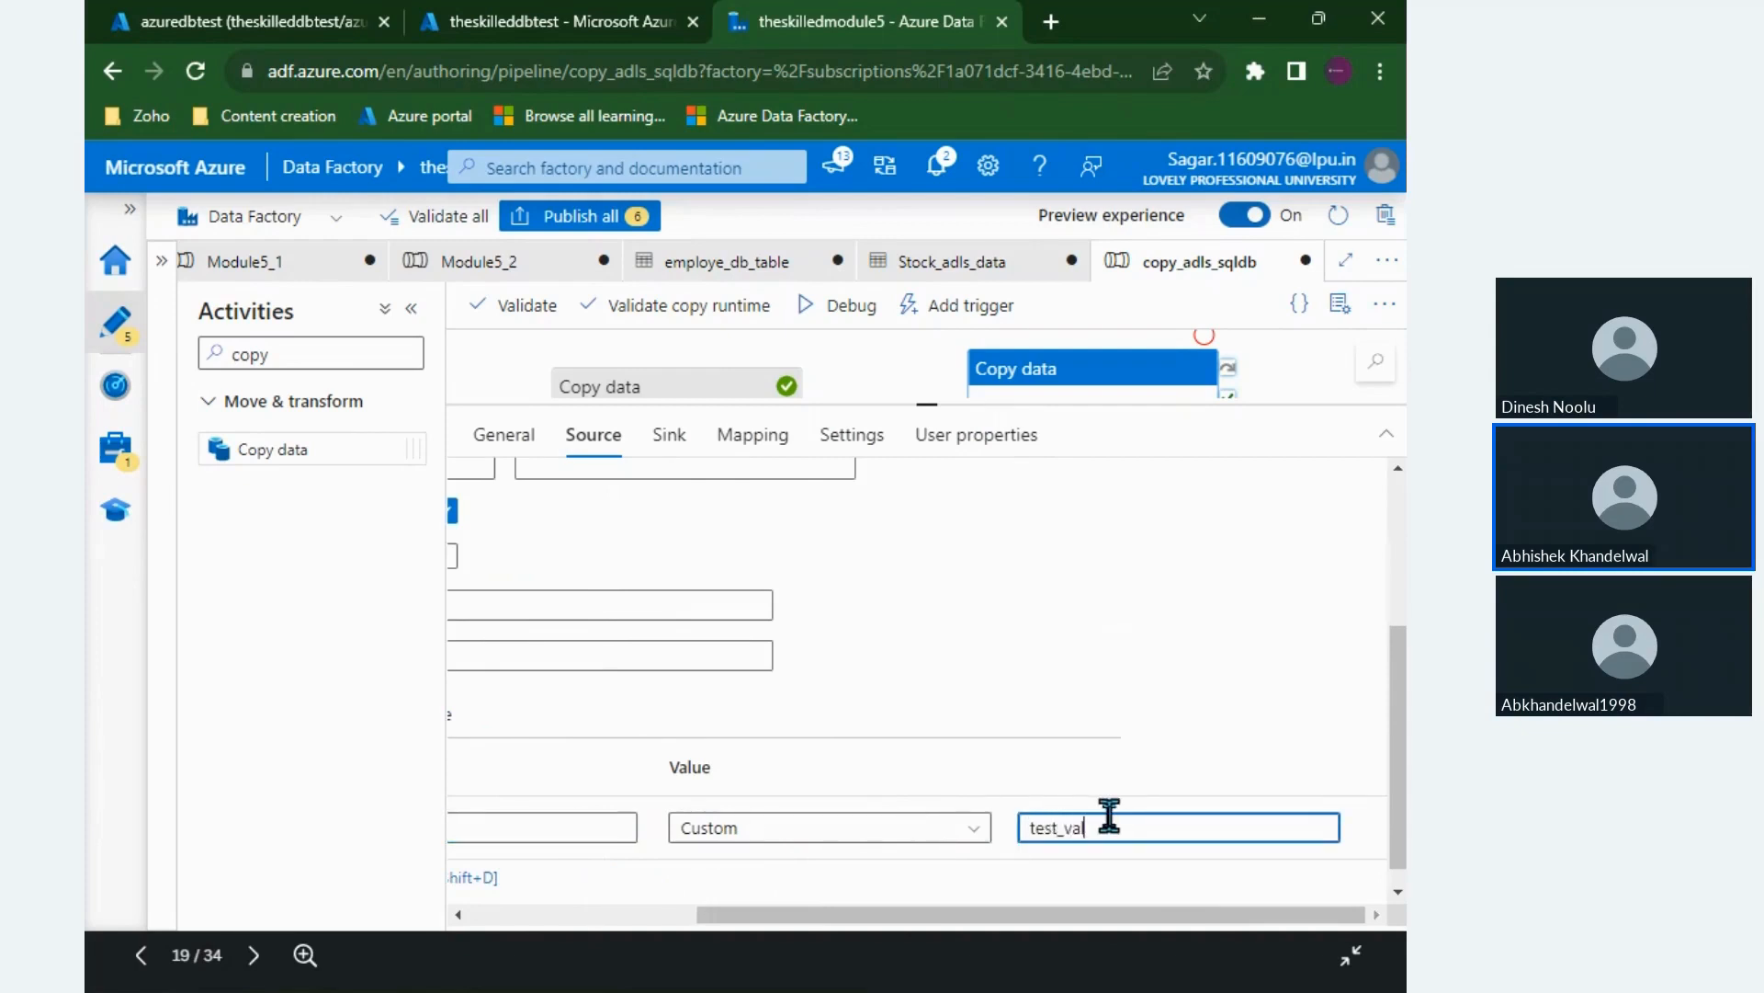
Step: Copy the additional column's name and switch to SQLQuery_5 in Azure Data Studio
scroll(1004, 813, "left", 3)
left_click_drag(783, 827, 584, 811)
key("alt+Tab")
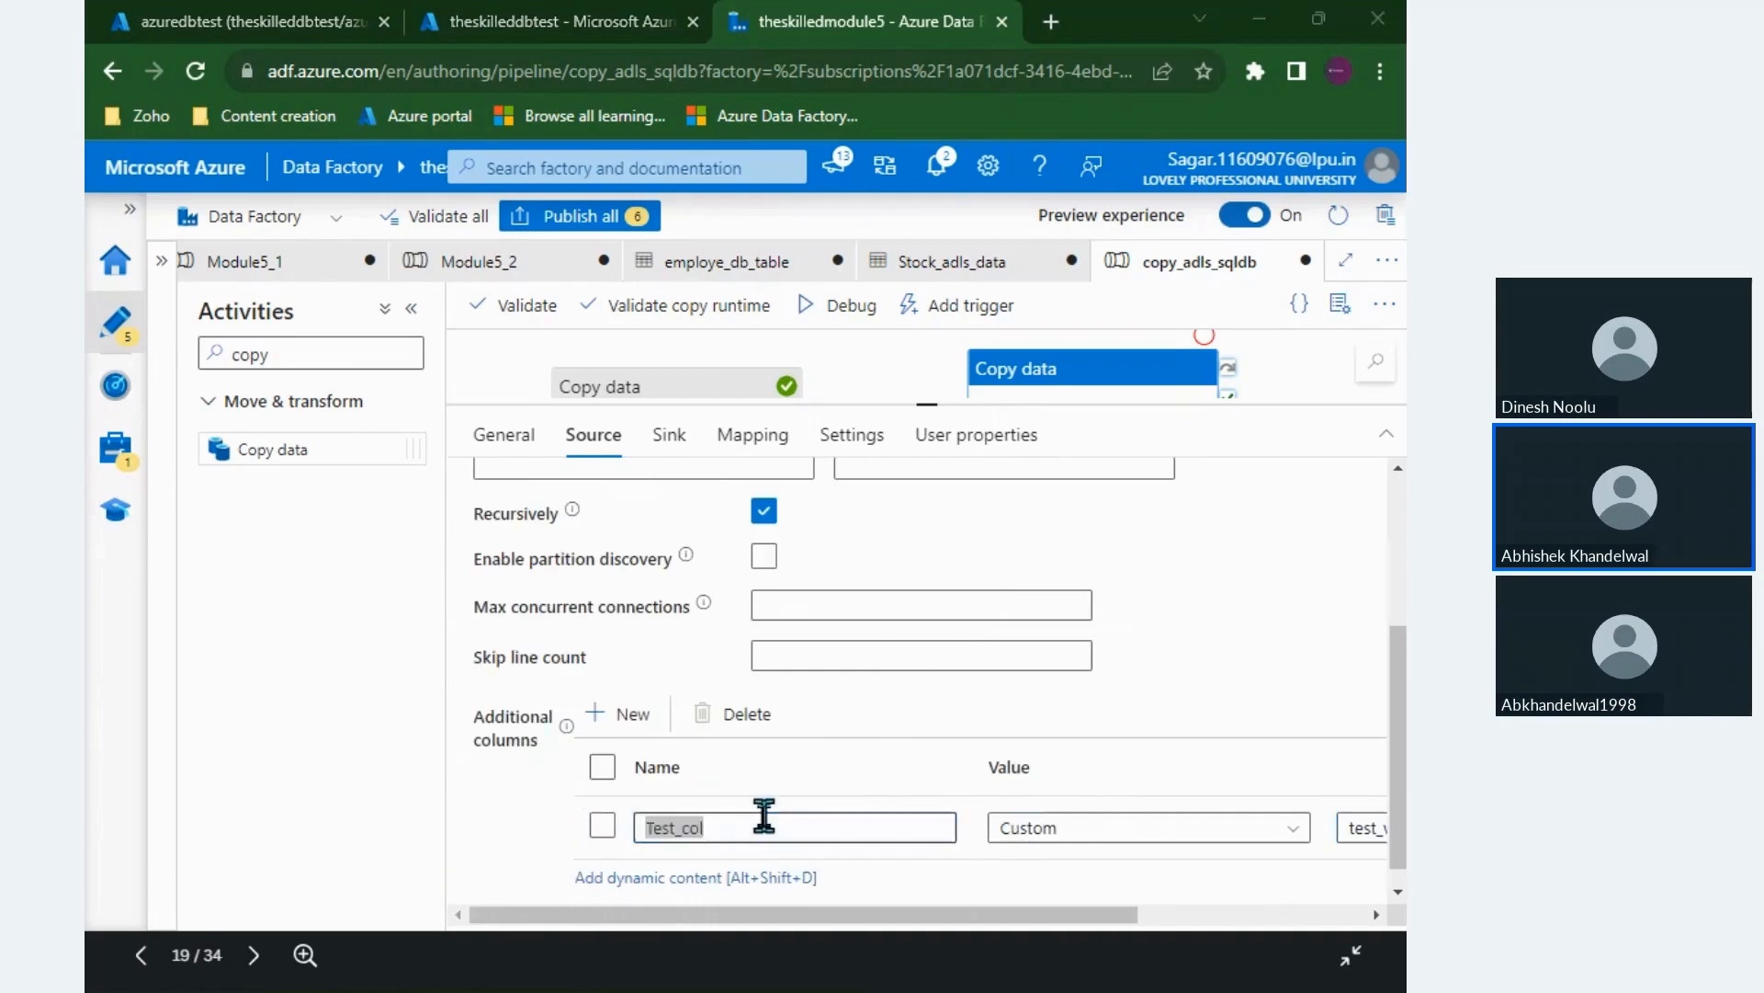
Step: Change the script's table statement to drop TABLE [dbo].[stock_data] and run only that part
scroll(1056, 433, "up", 7)
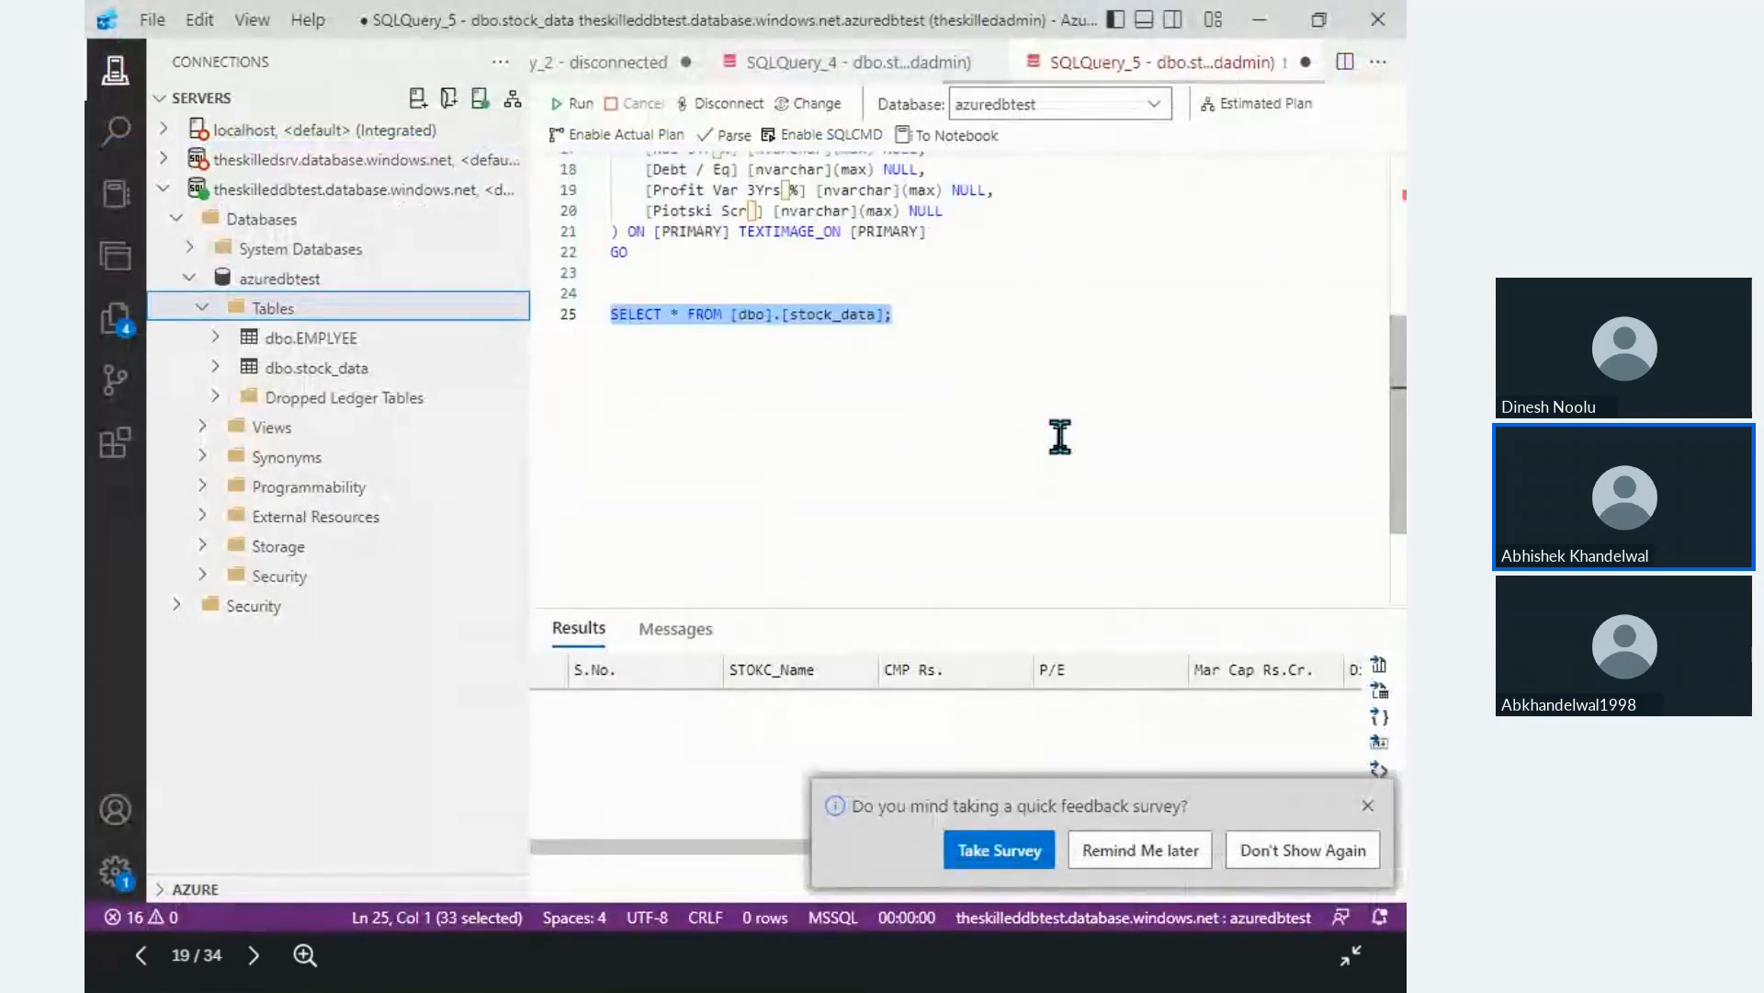
scroll(759, 287, "up", 1)
double_click(632, 225)
type("dr")
type("op")
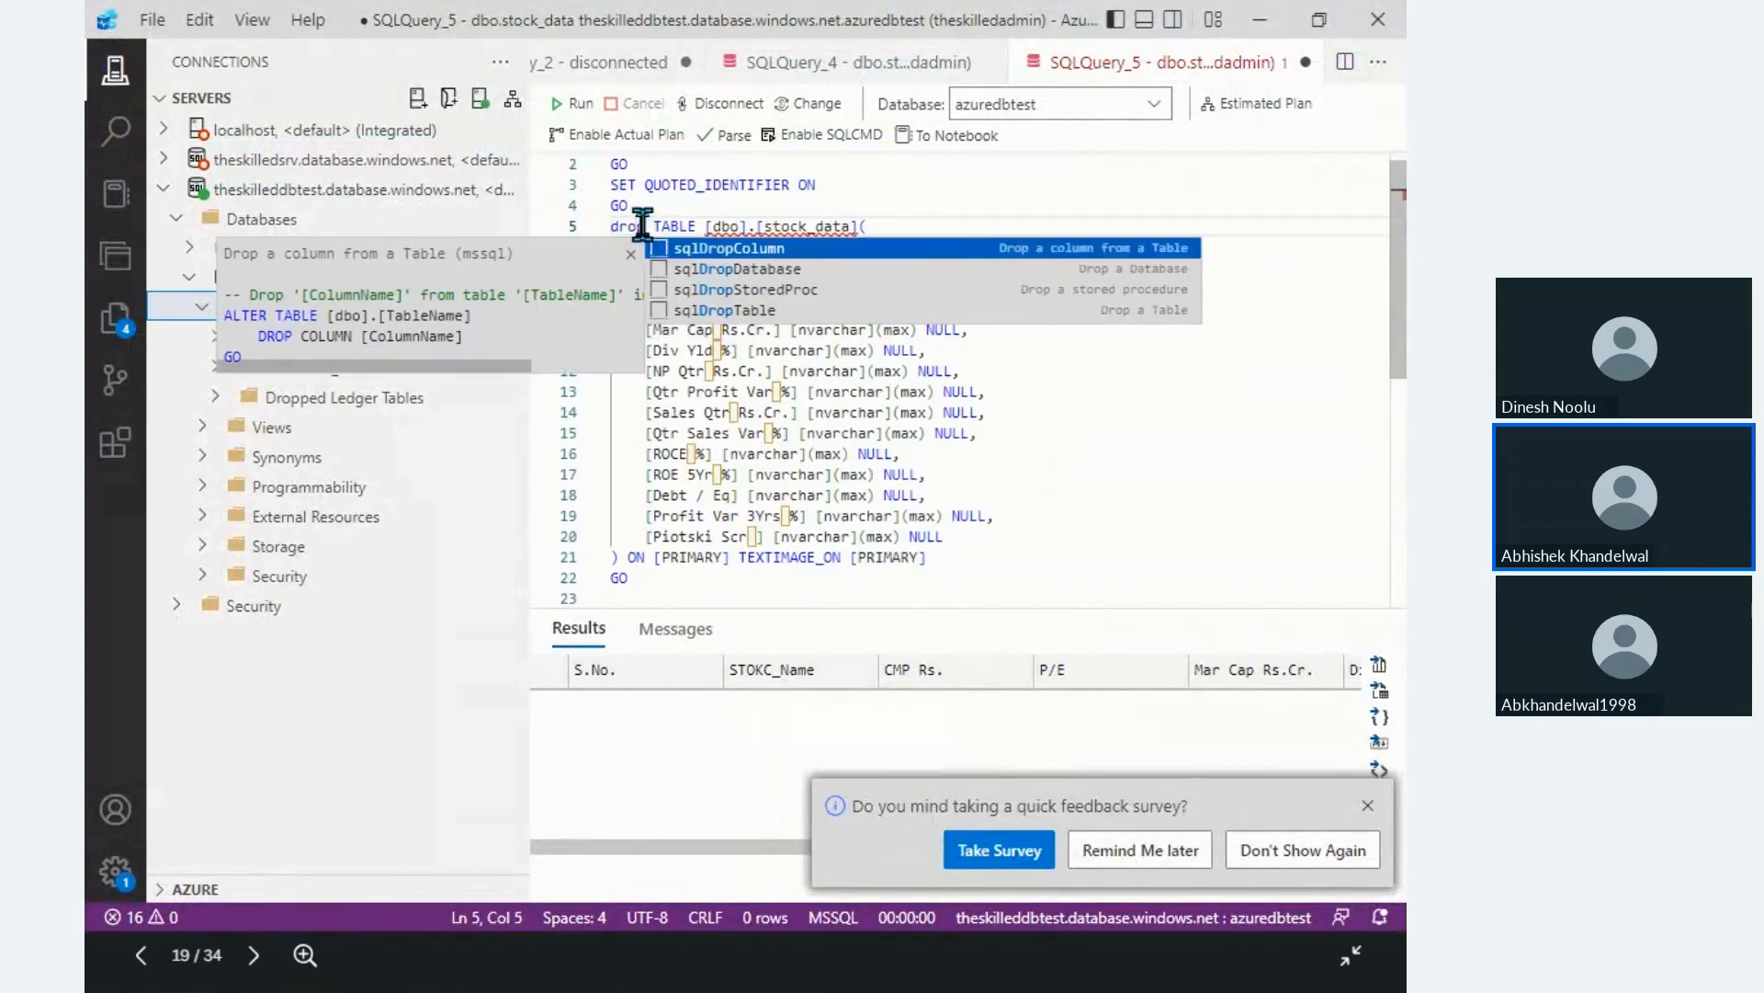
left_click_drag(861, 219, 610, 226)
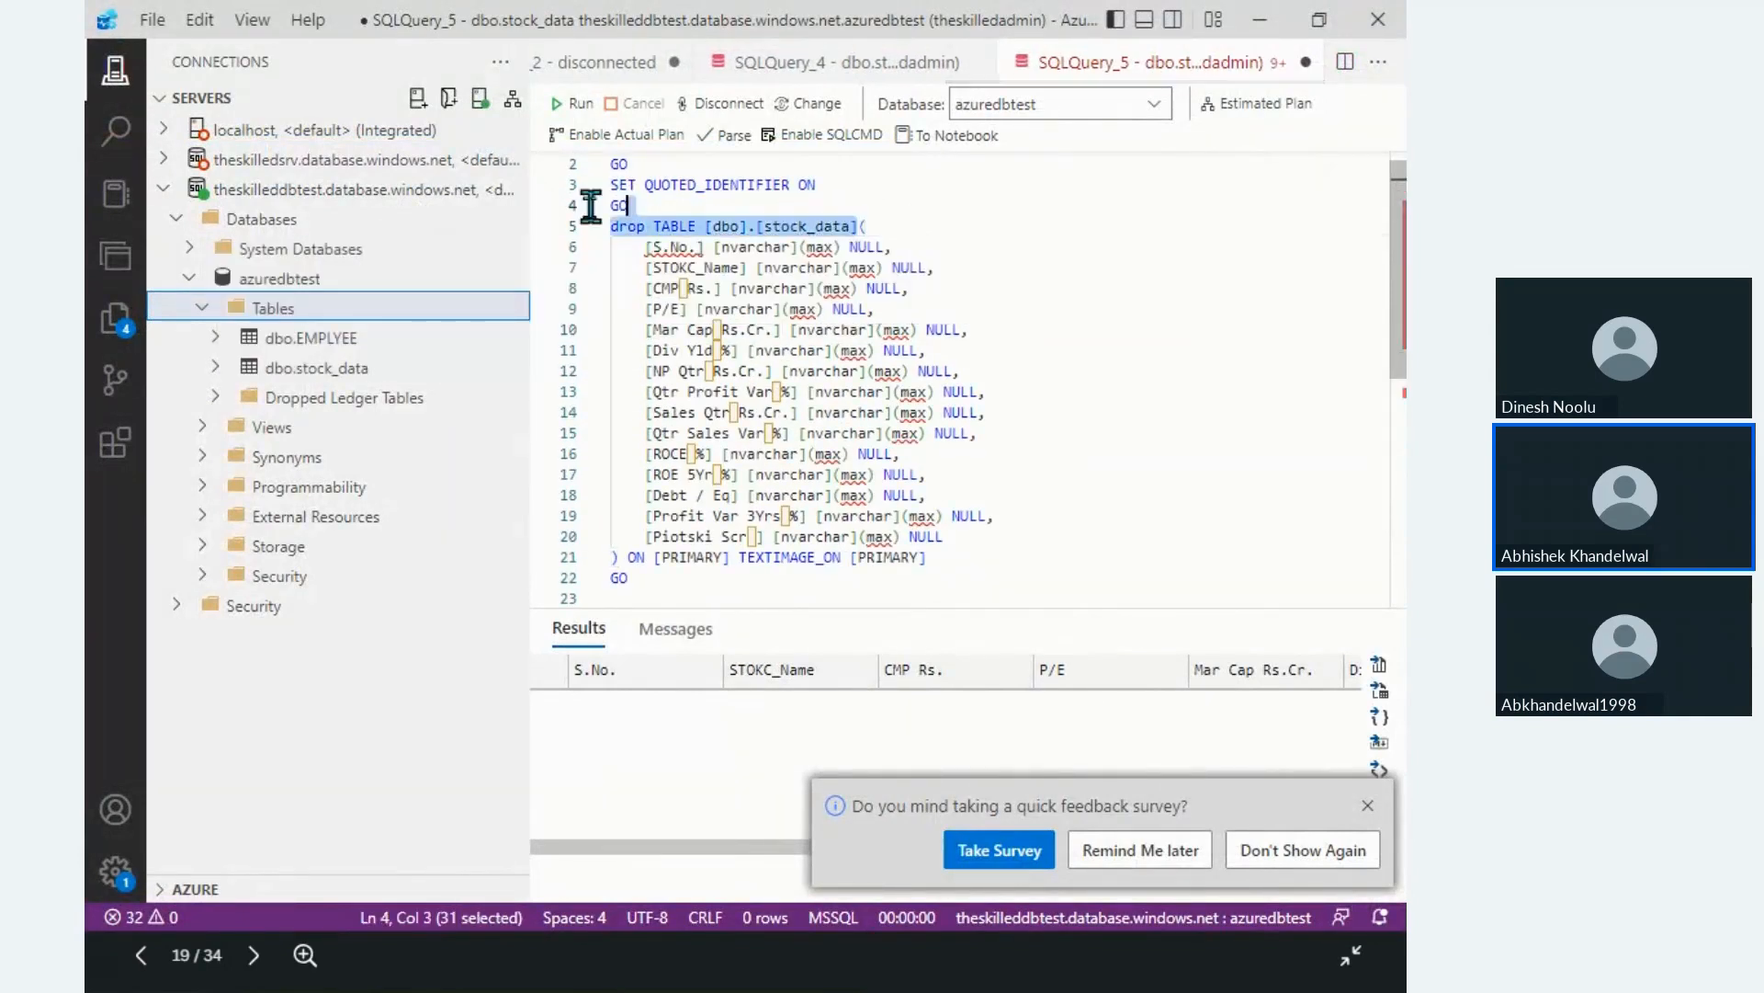
left_click(581, 106)
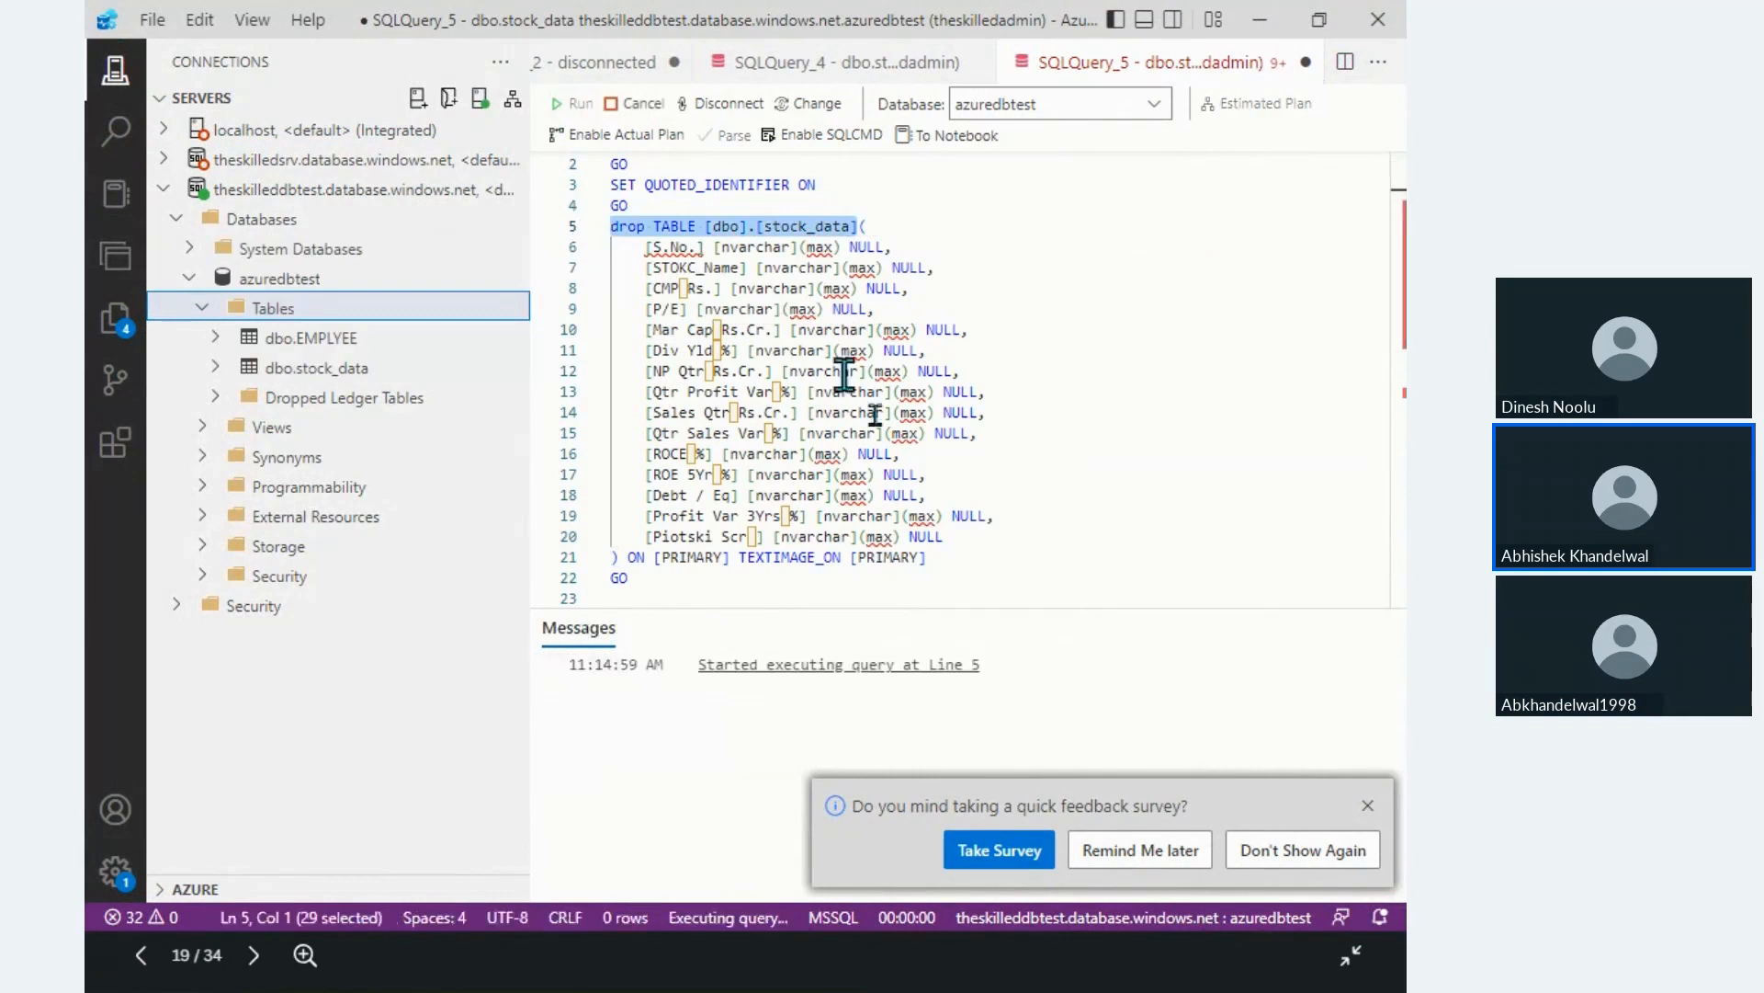
Step: Add a Test_col varchar(20) column after Piotski Scr in the stock_data table definition
left_click(957, 533)
key("Return")
type("Test_col")
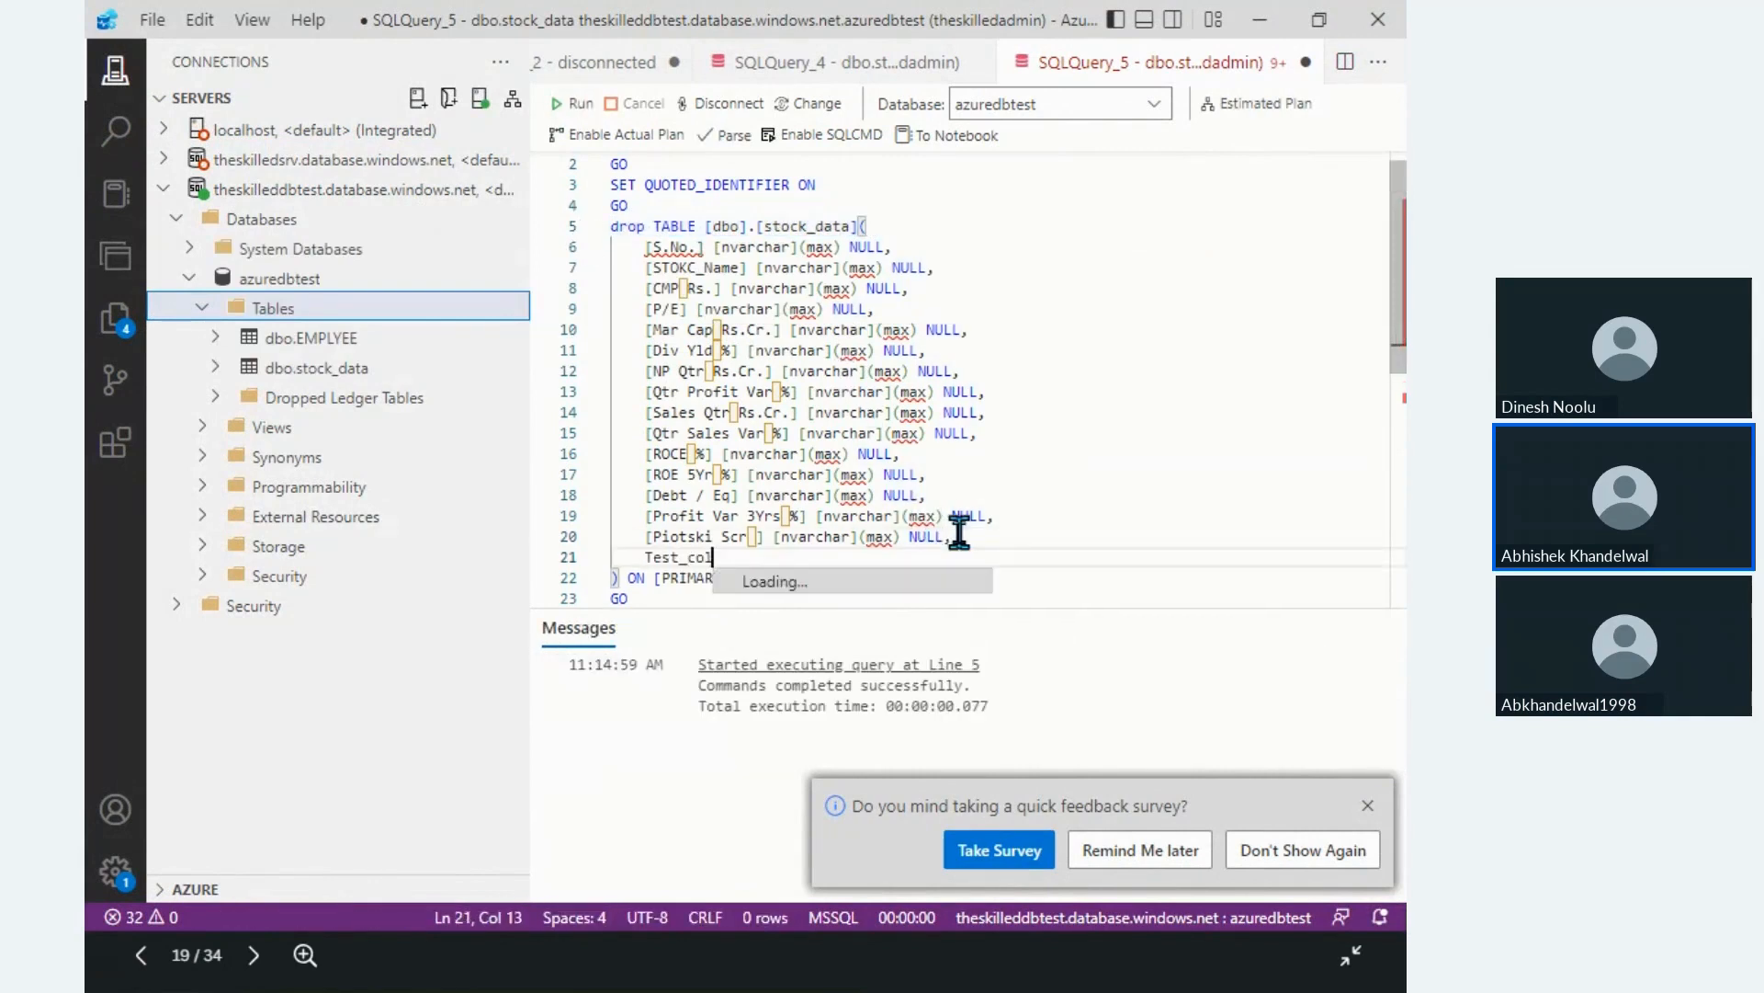
type("varchar(20)")
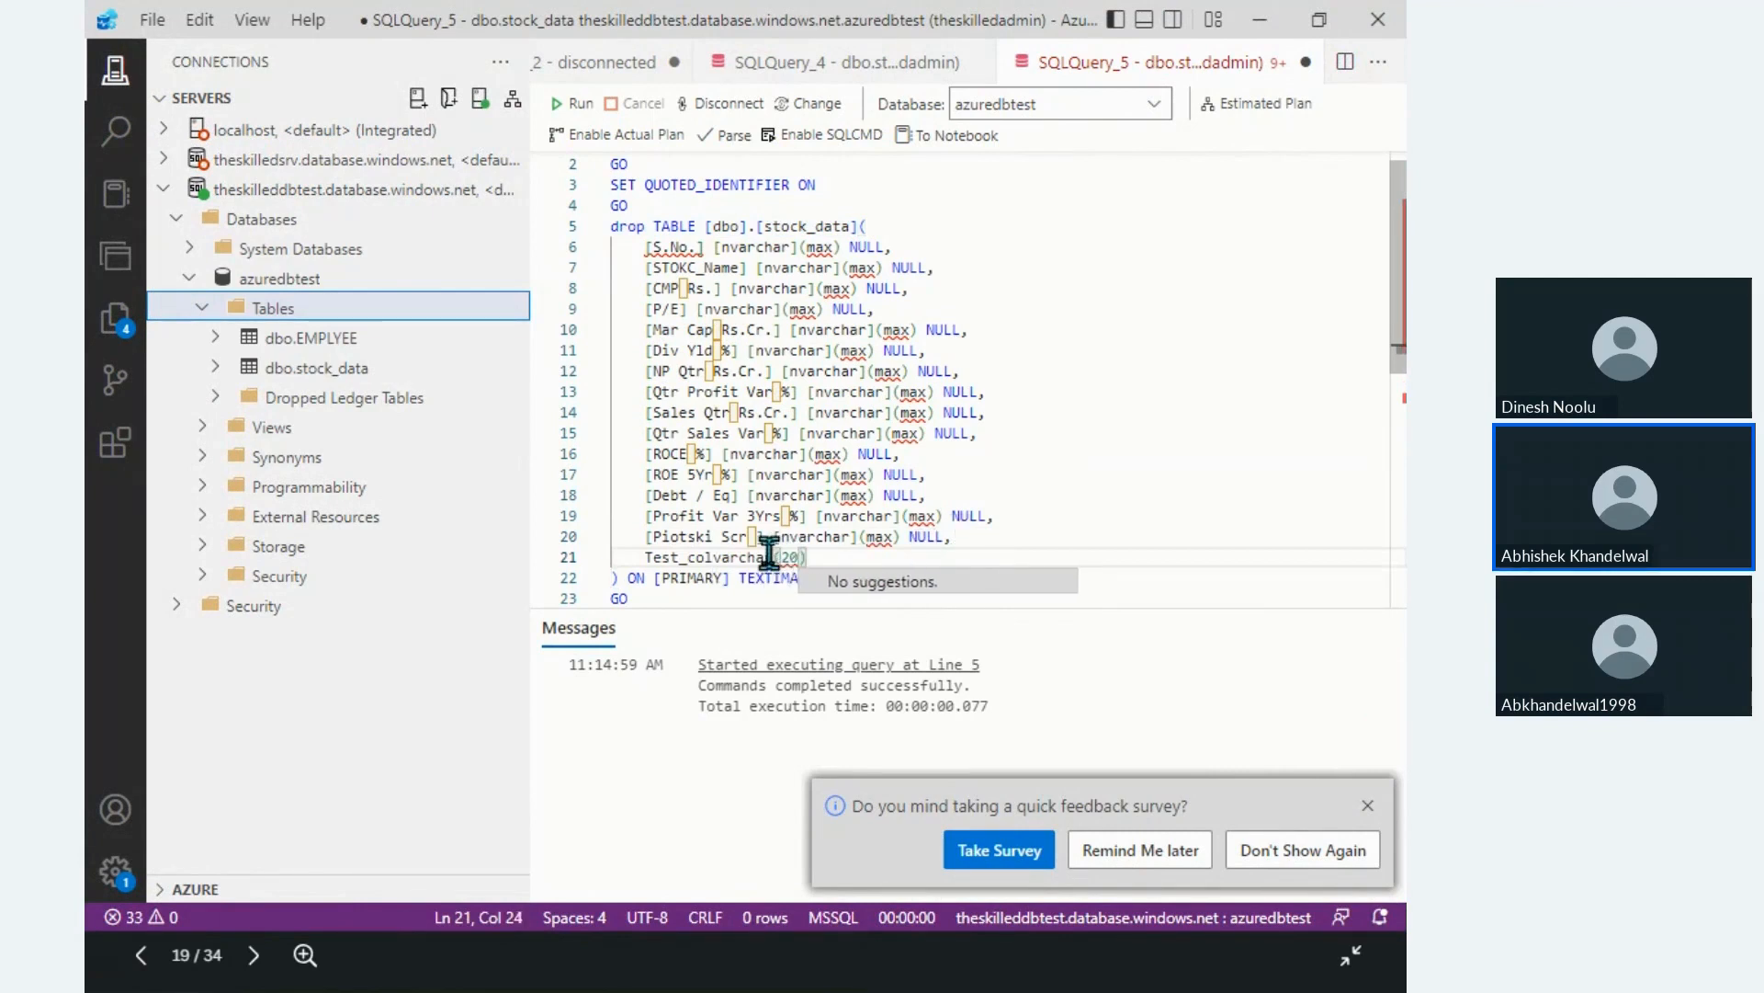
left_click(714, 557)
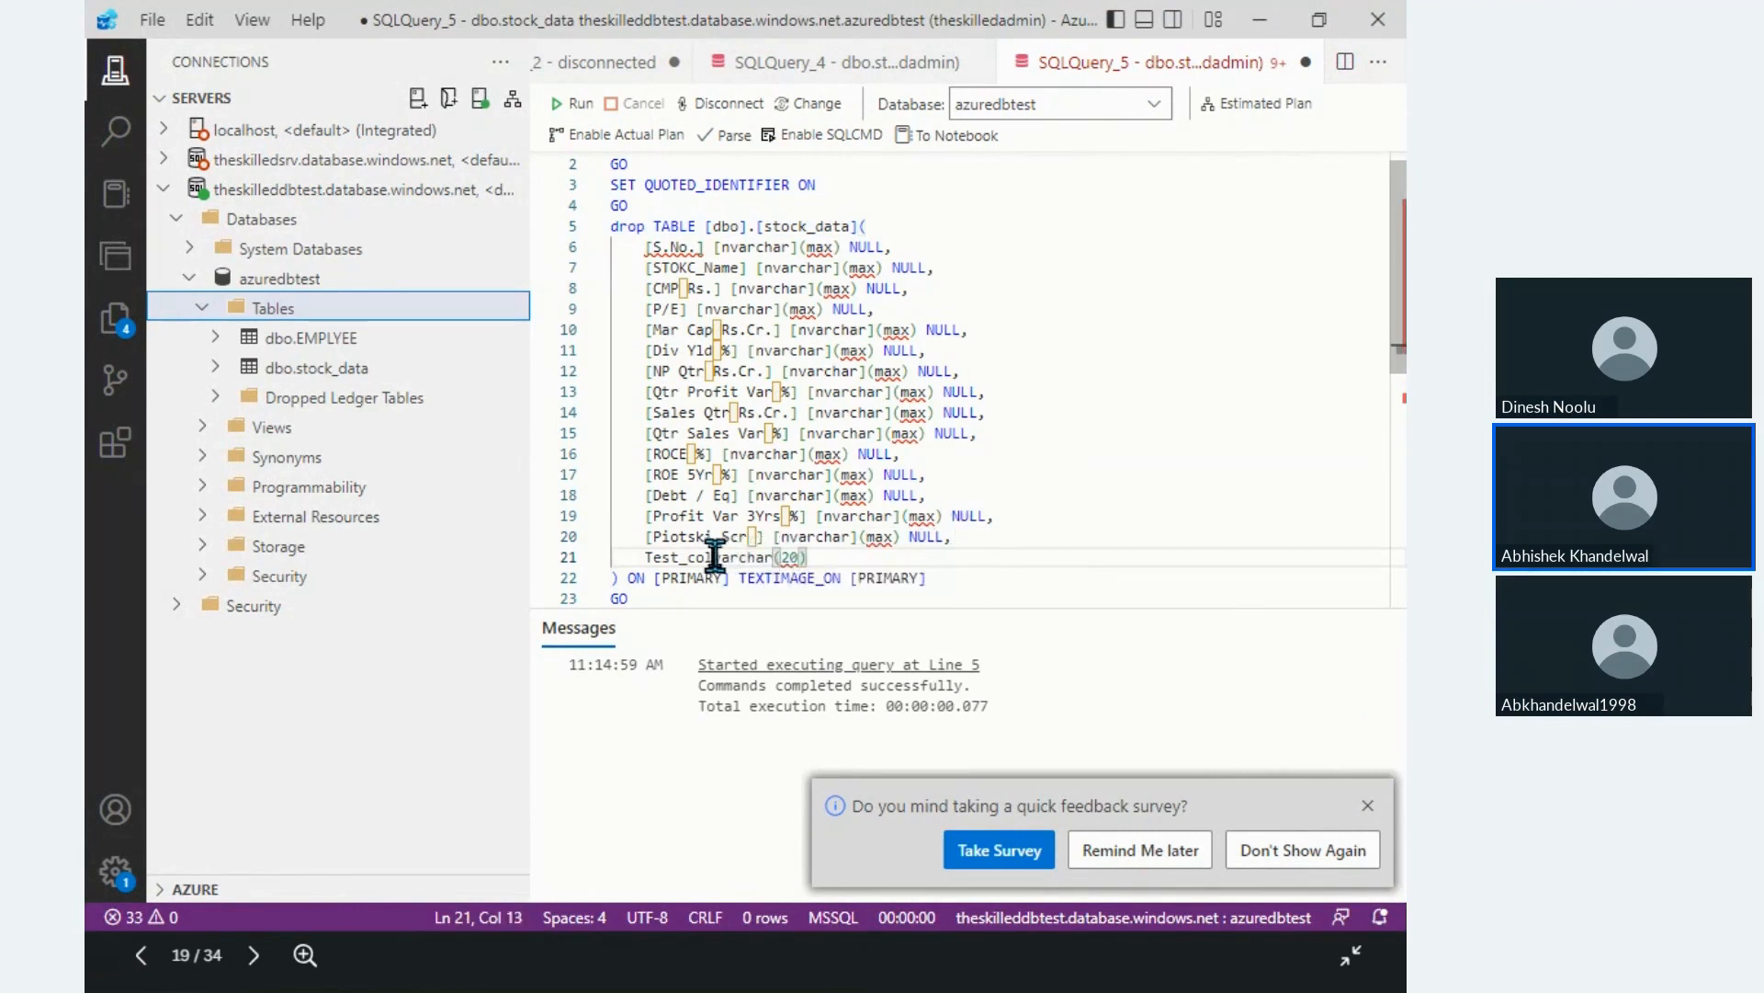
Step: Try to run the stock_data table script from SET ANSI_NULLS ON through the final GO
left_click(711, 595)
scroll(710, 597, "down", 1)
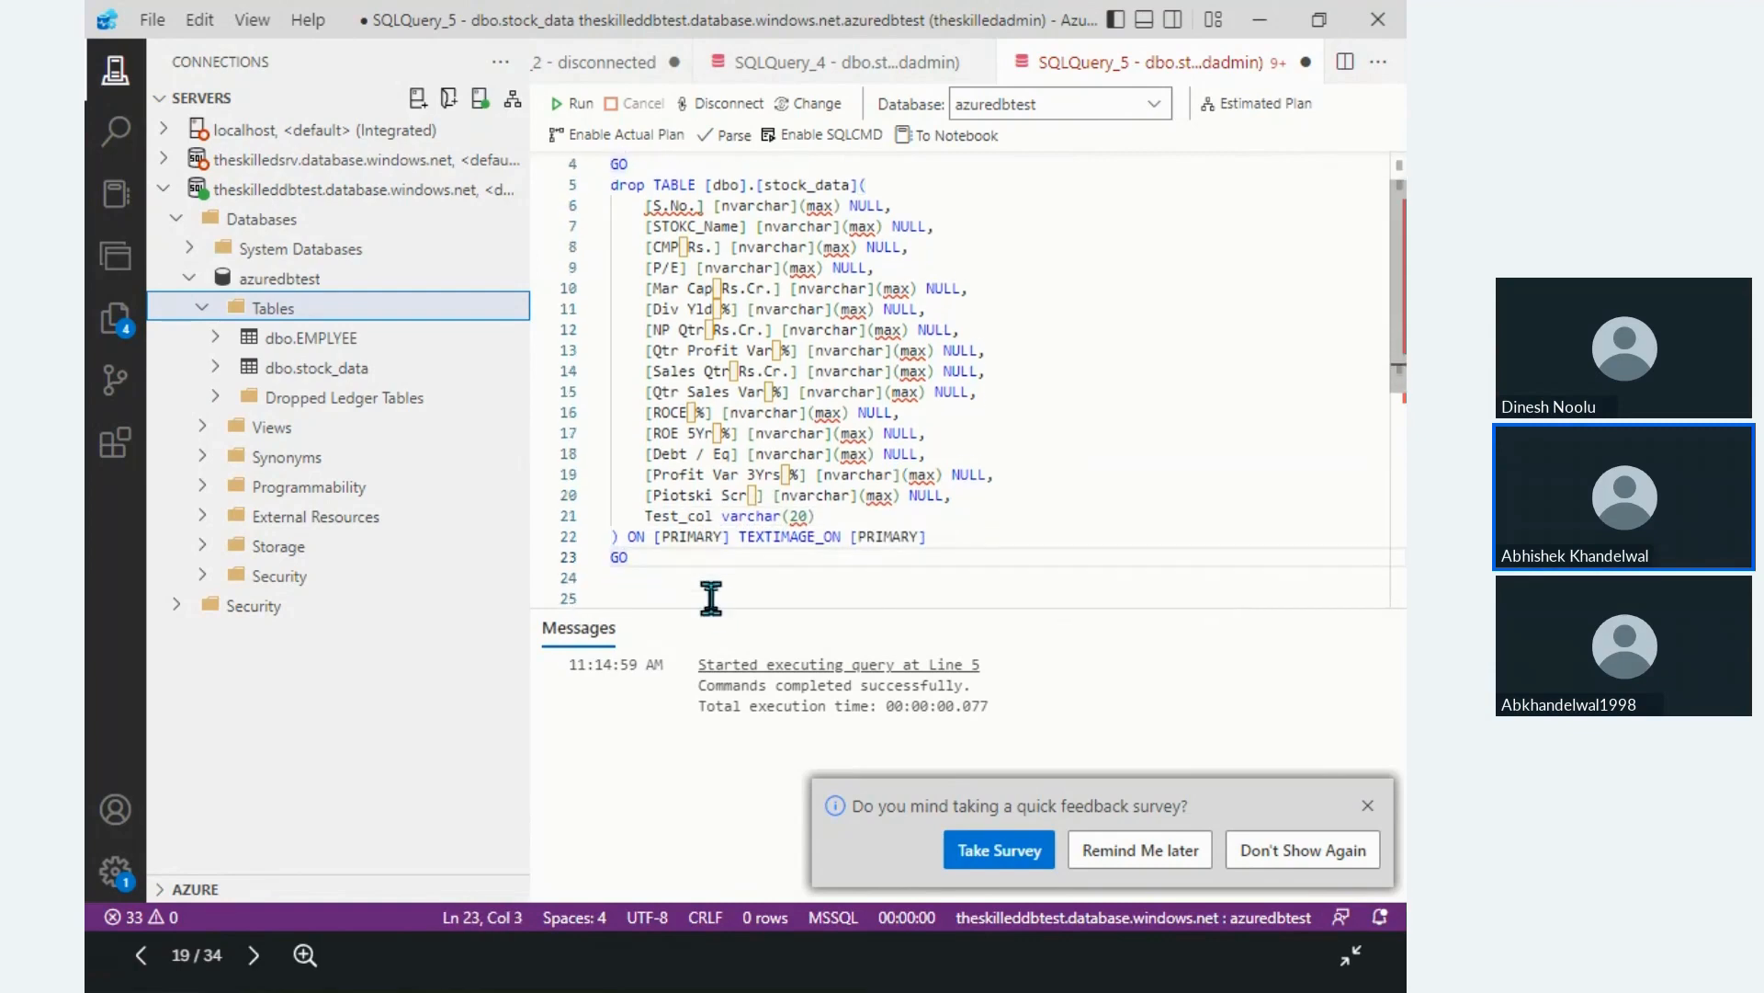
scroll(905, 497, "up", 2)
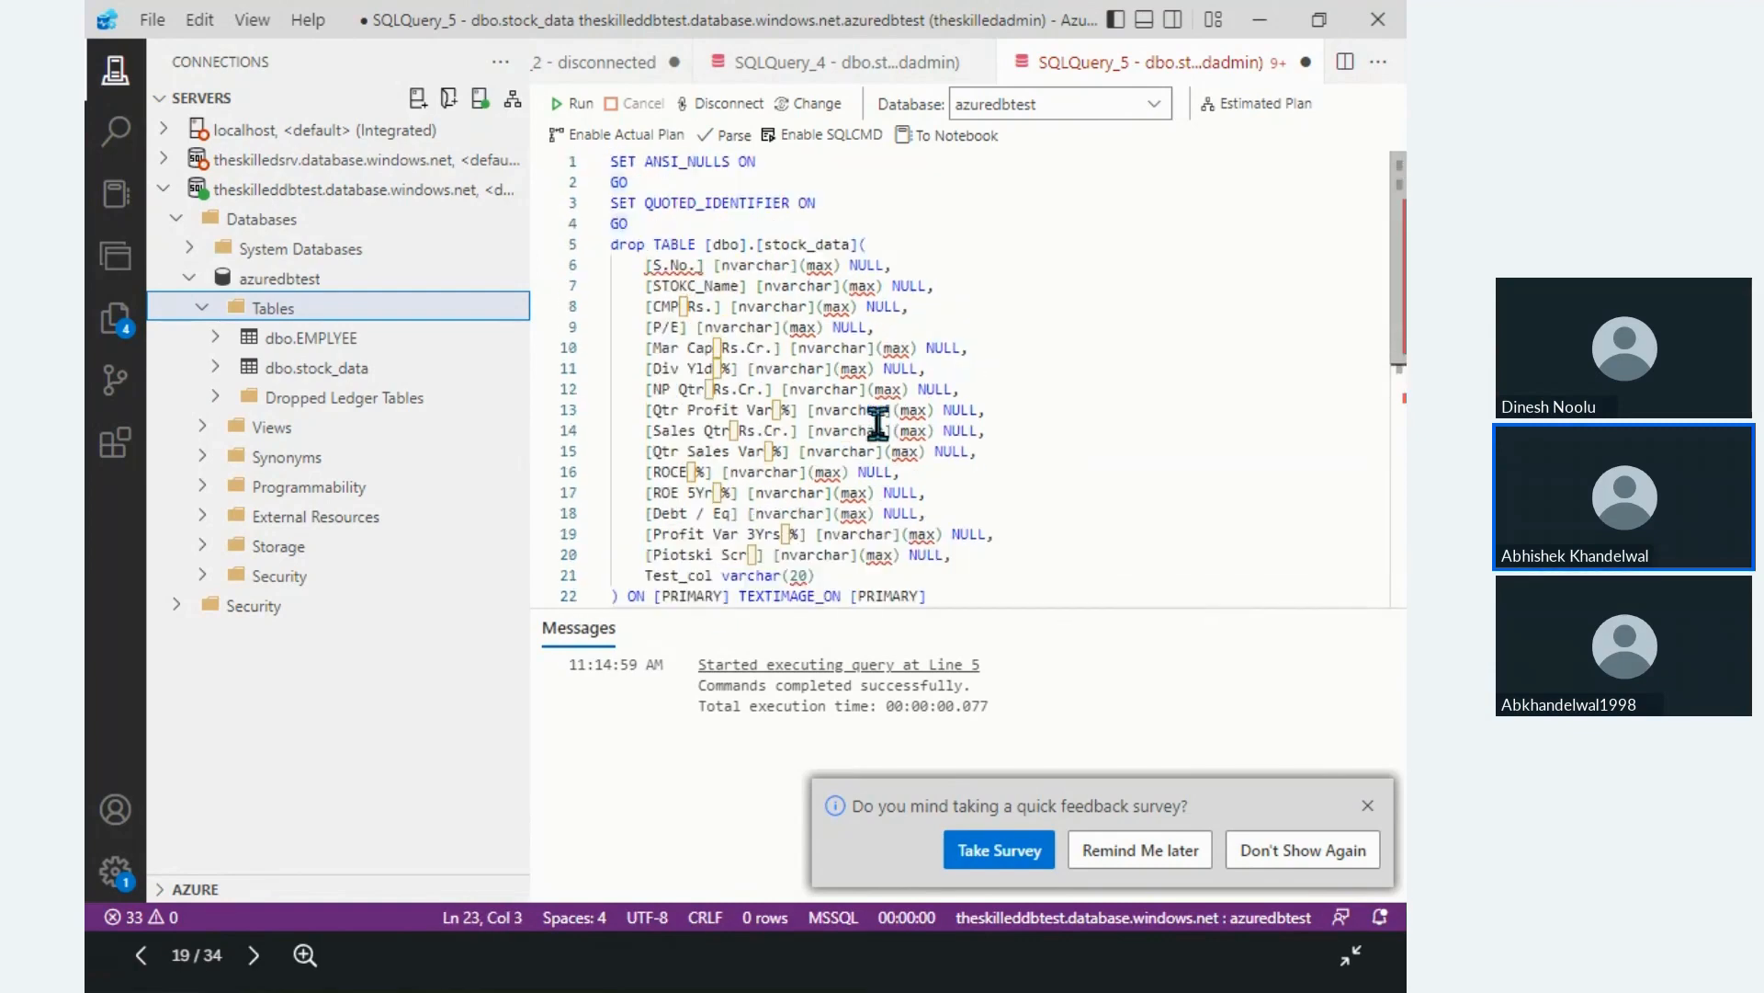
left_click(605, 161, "shift")
left_click(572, 103)
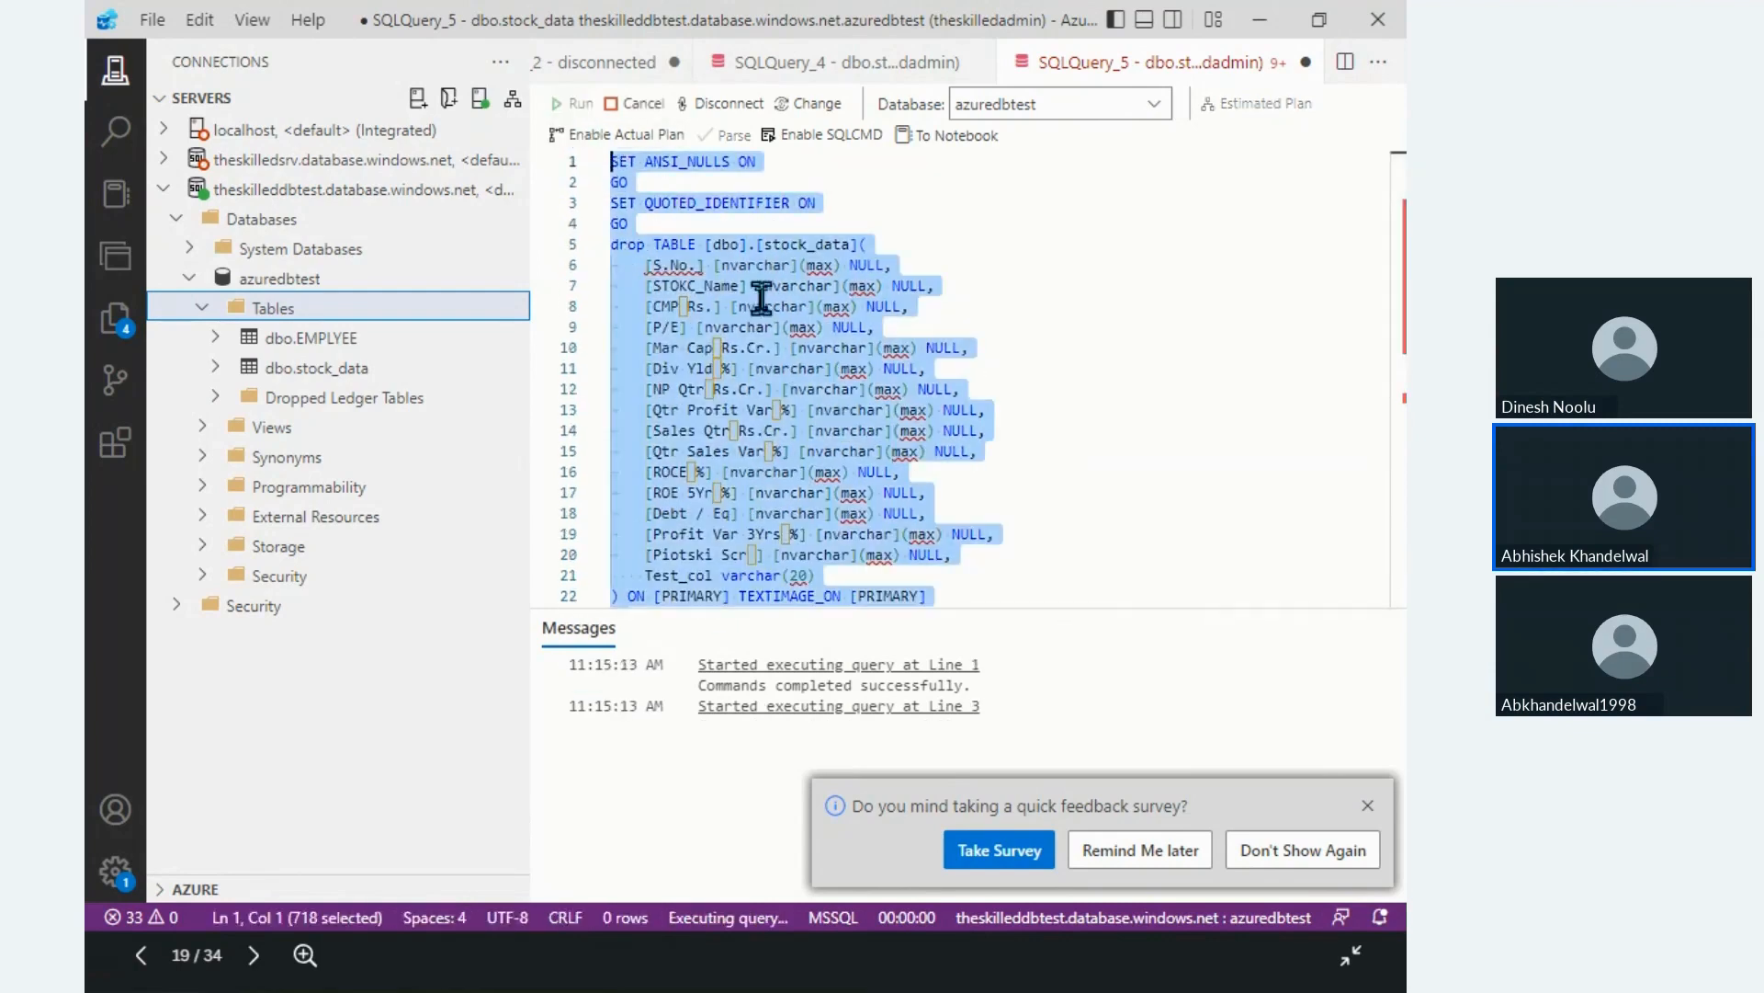
Step: Dismiss the feedback survey and examine the query messages against the stock_data table script
scroll(753, 294, "down", 2)
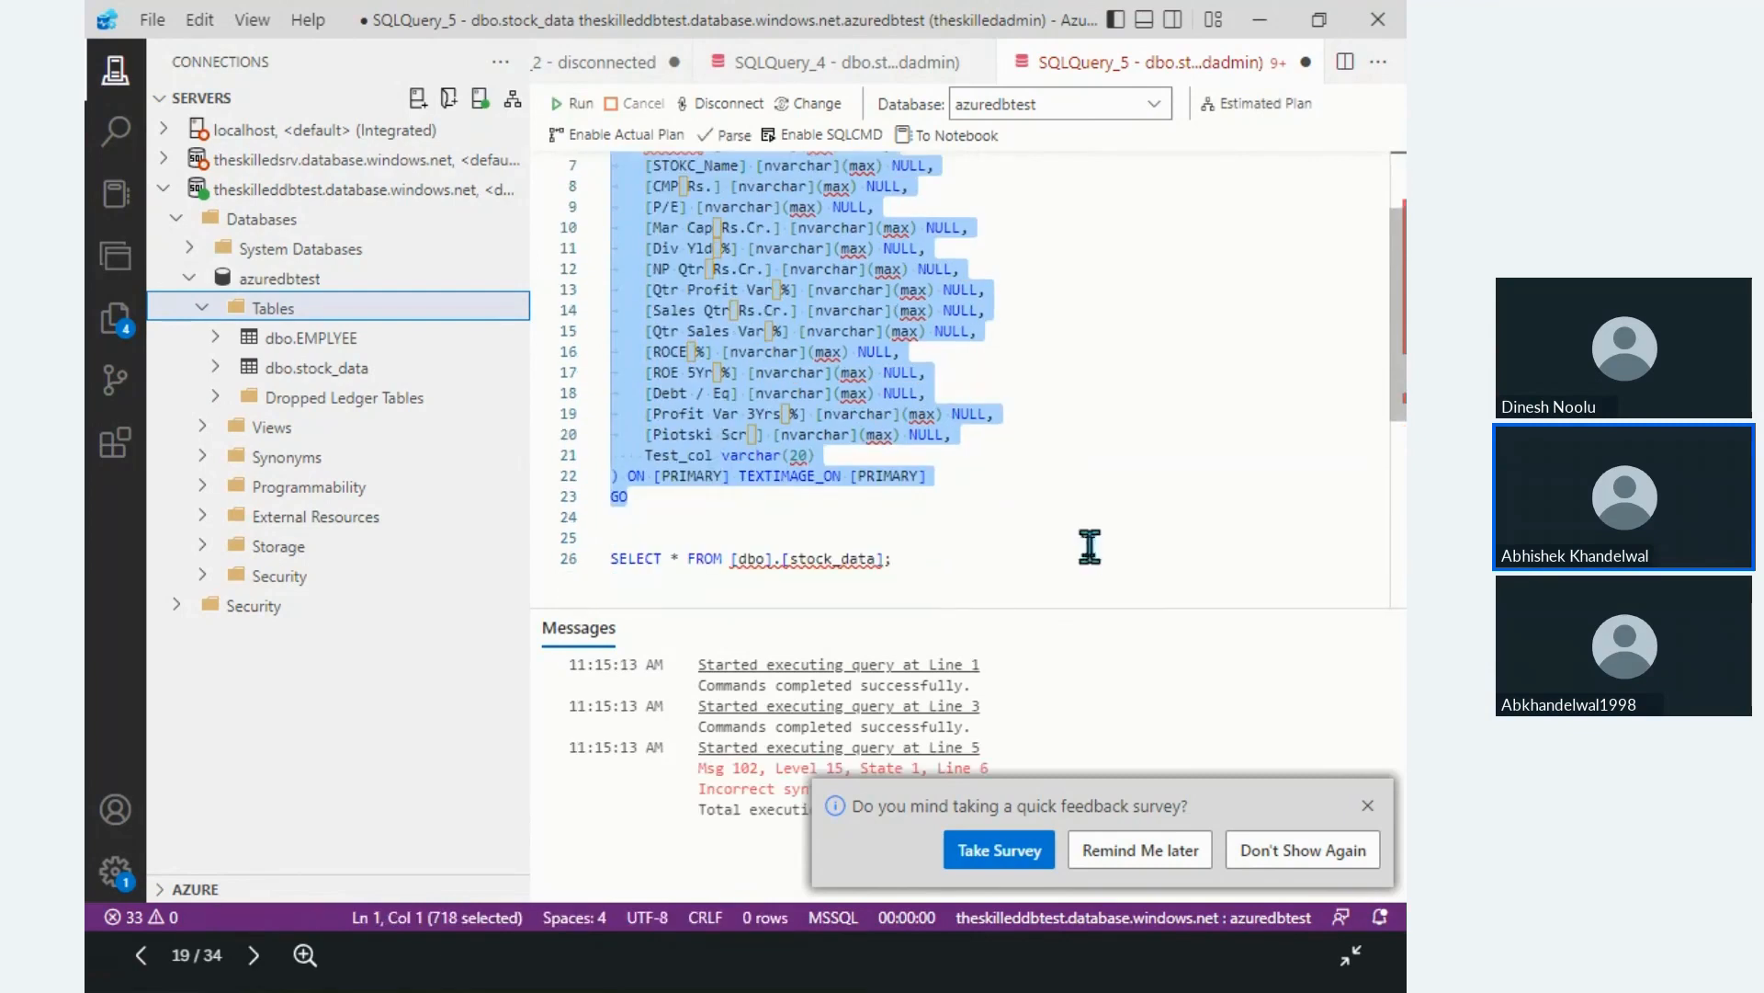
left_click(1009, 552)
left_click(919, 455)
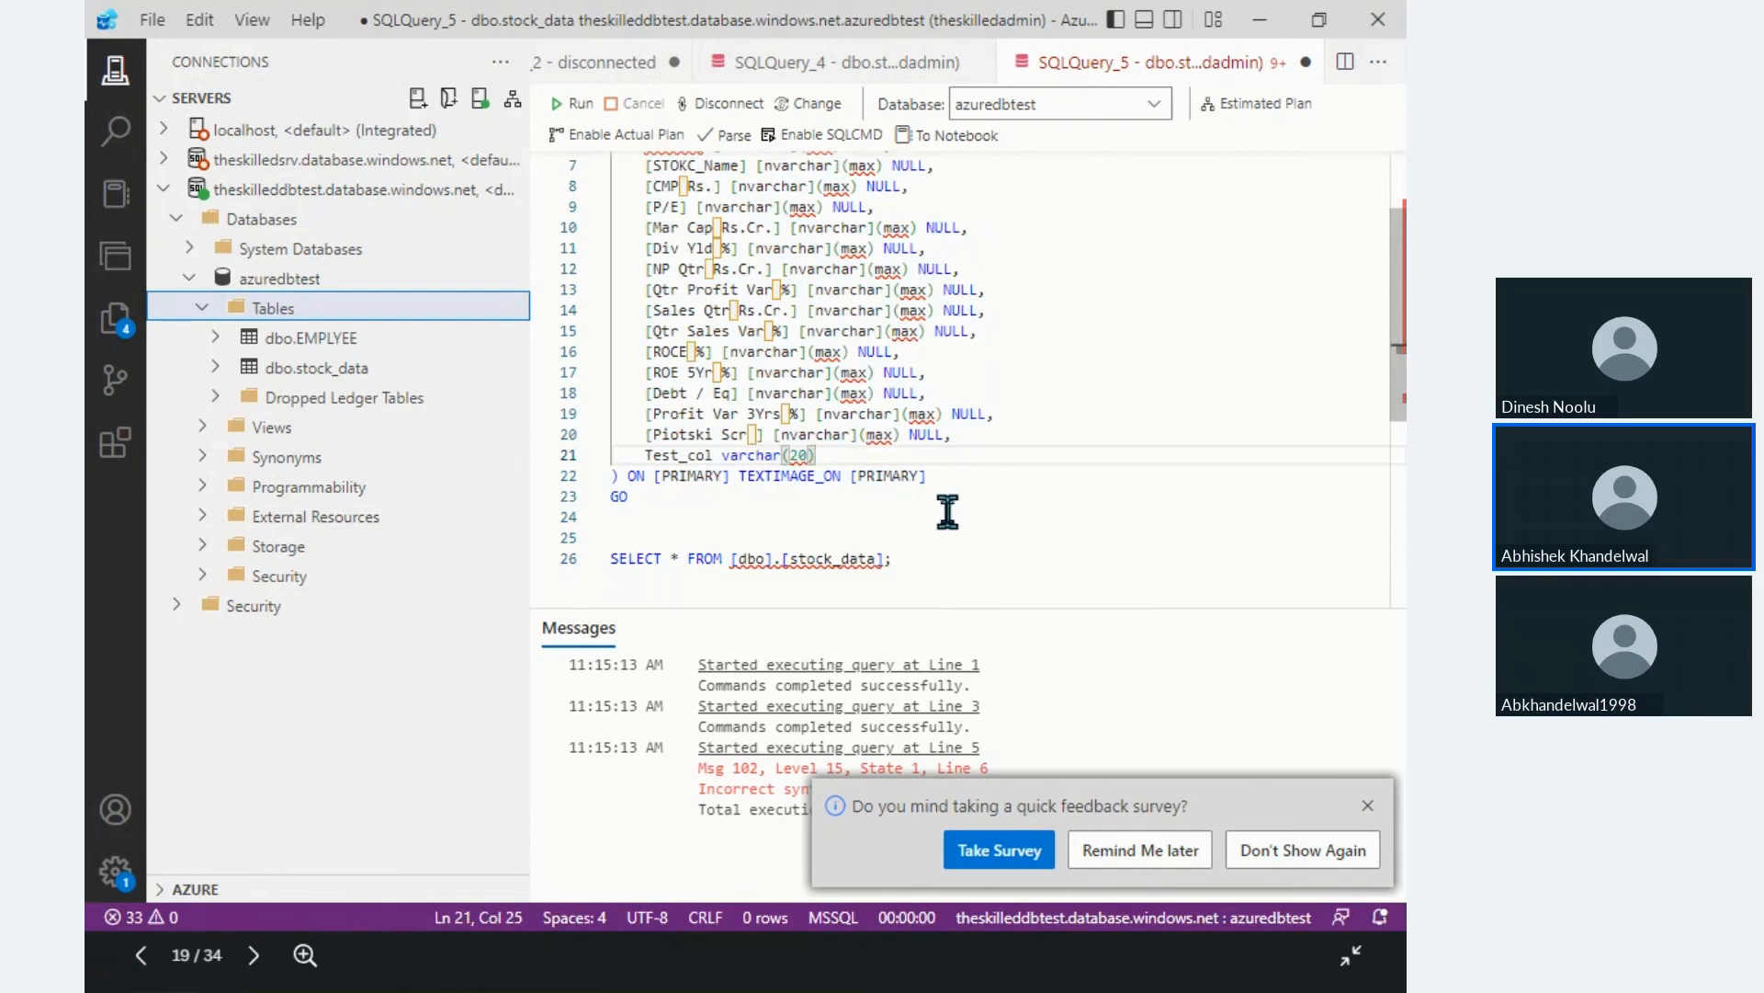
left_click_drag(953, 759, 588, 664)
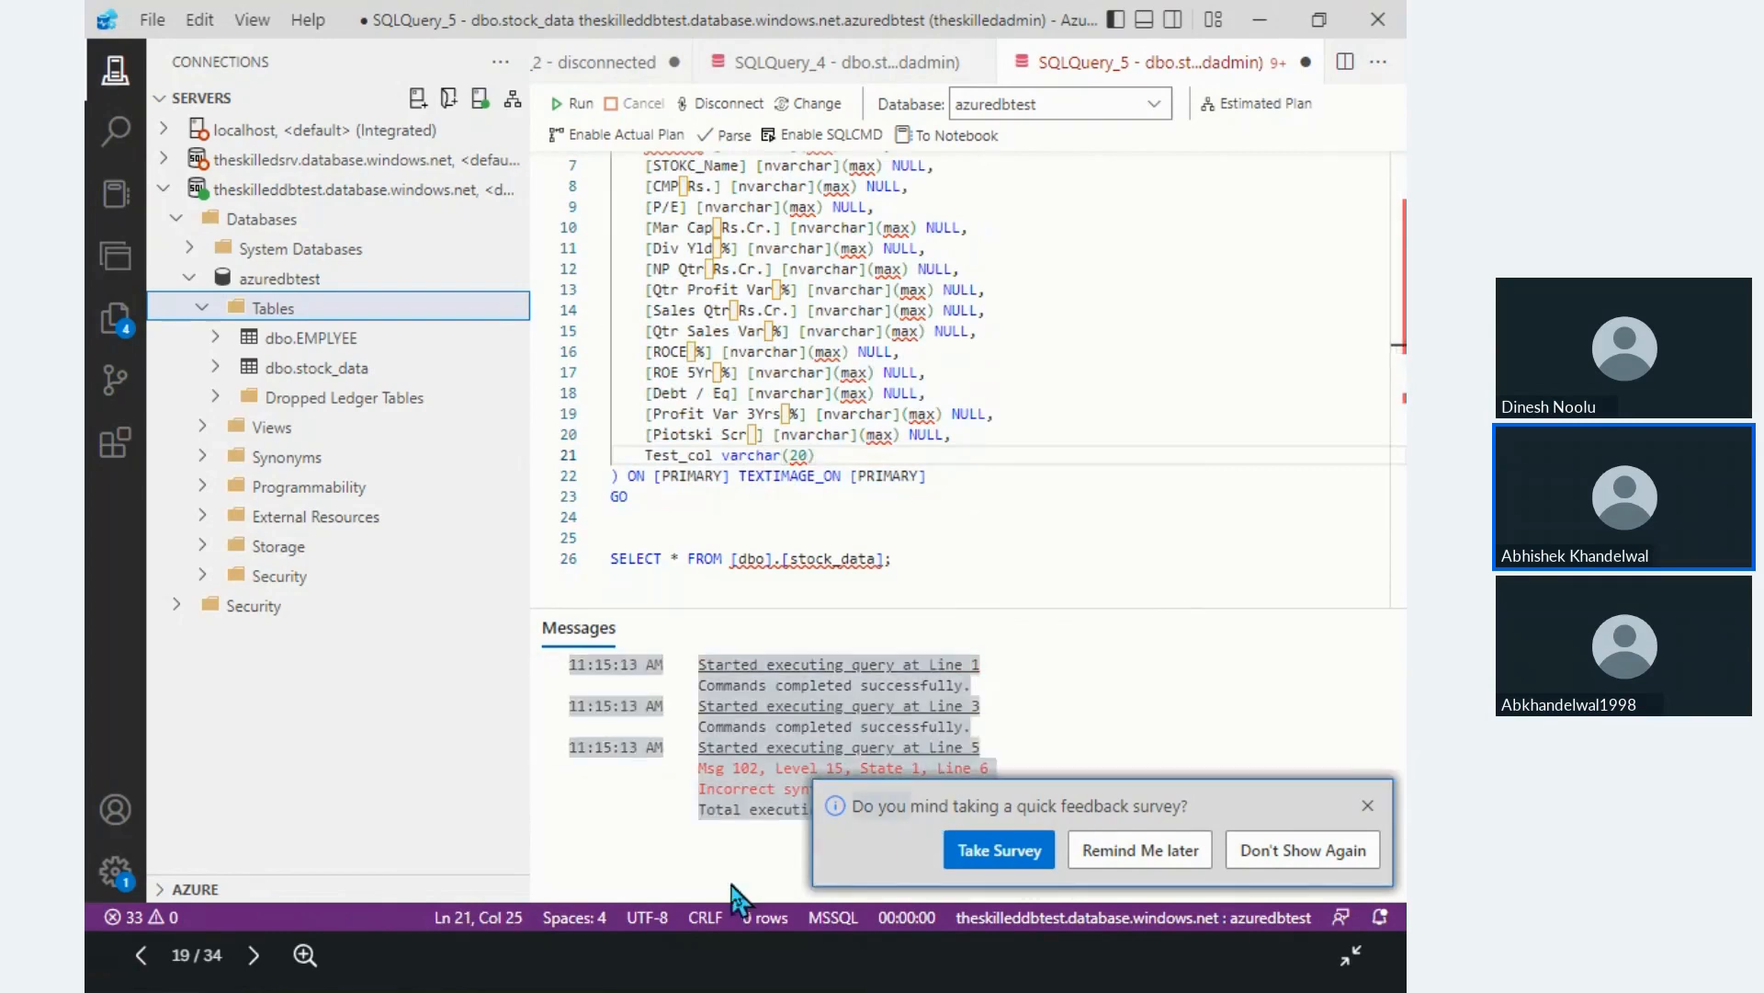
left_click(709, 796)
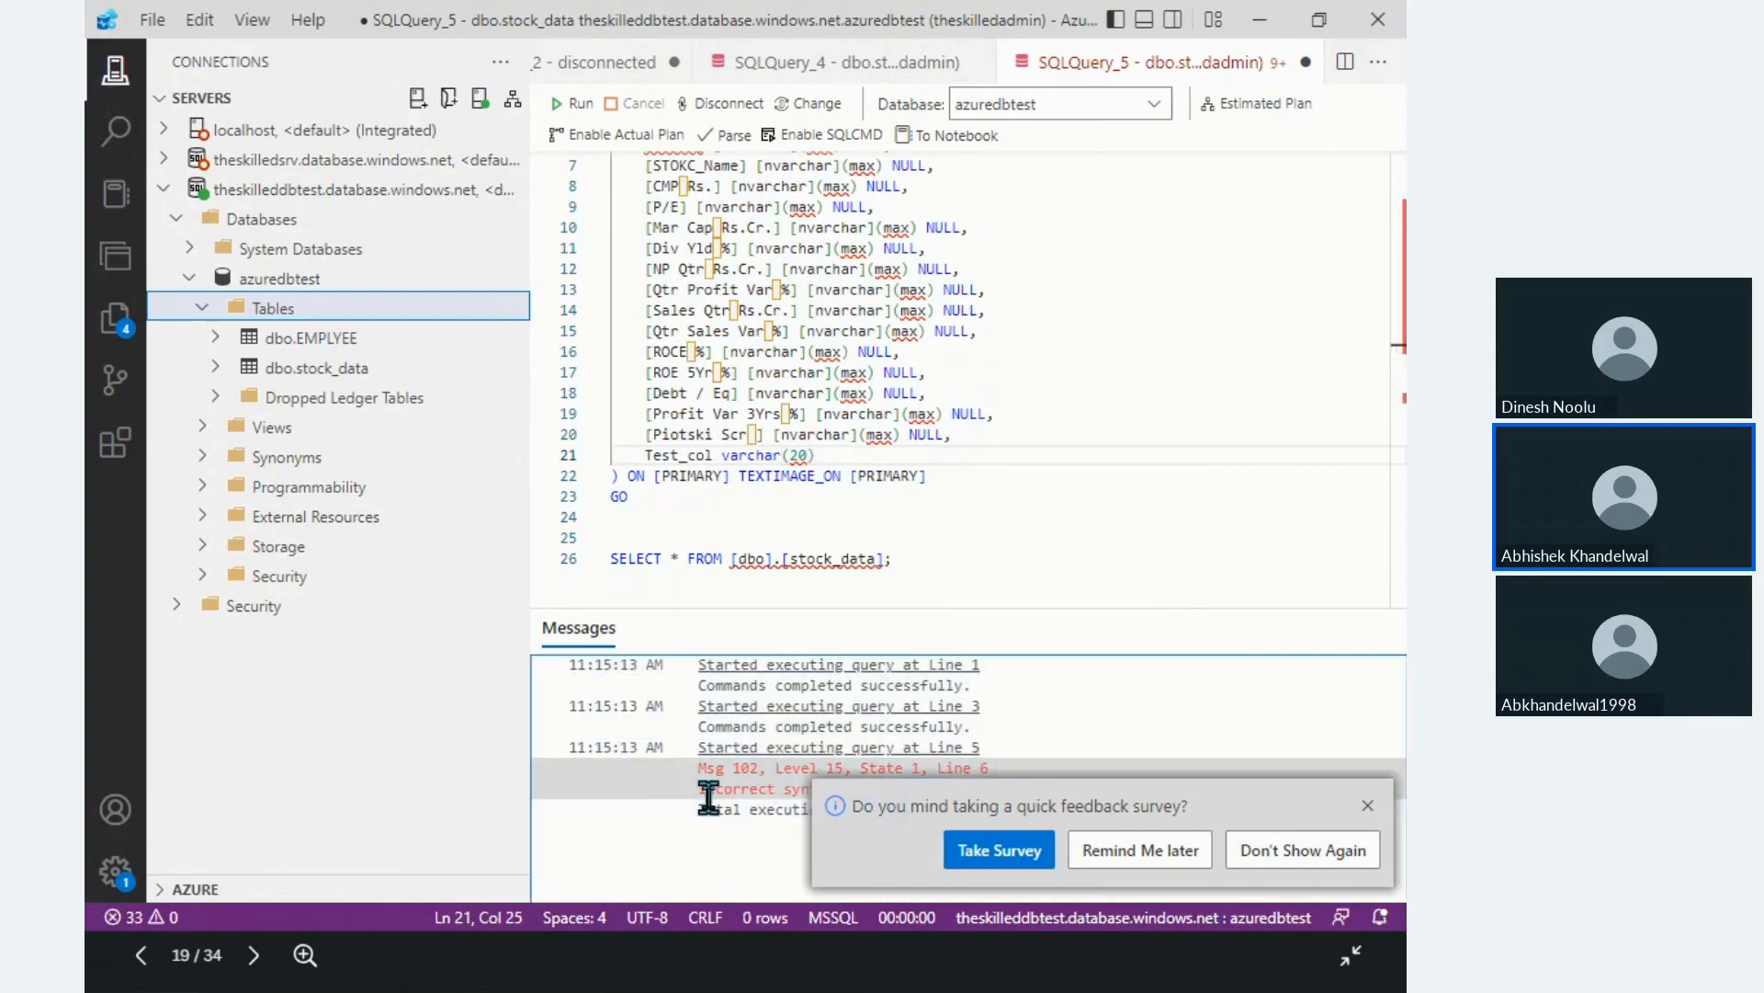
left_click(1367, 805)
left_click(948, 434)
scroll(950, 438, "up", 2)
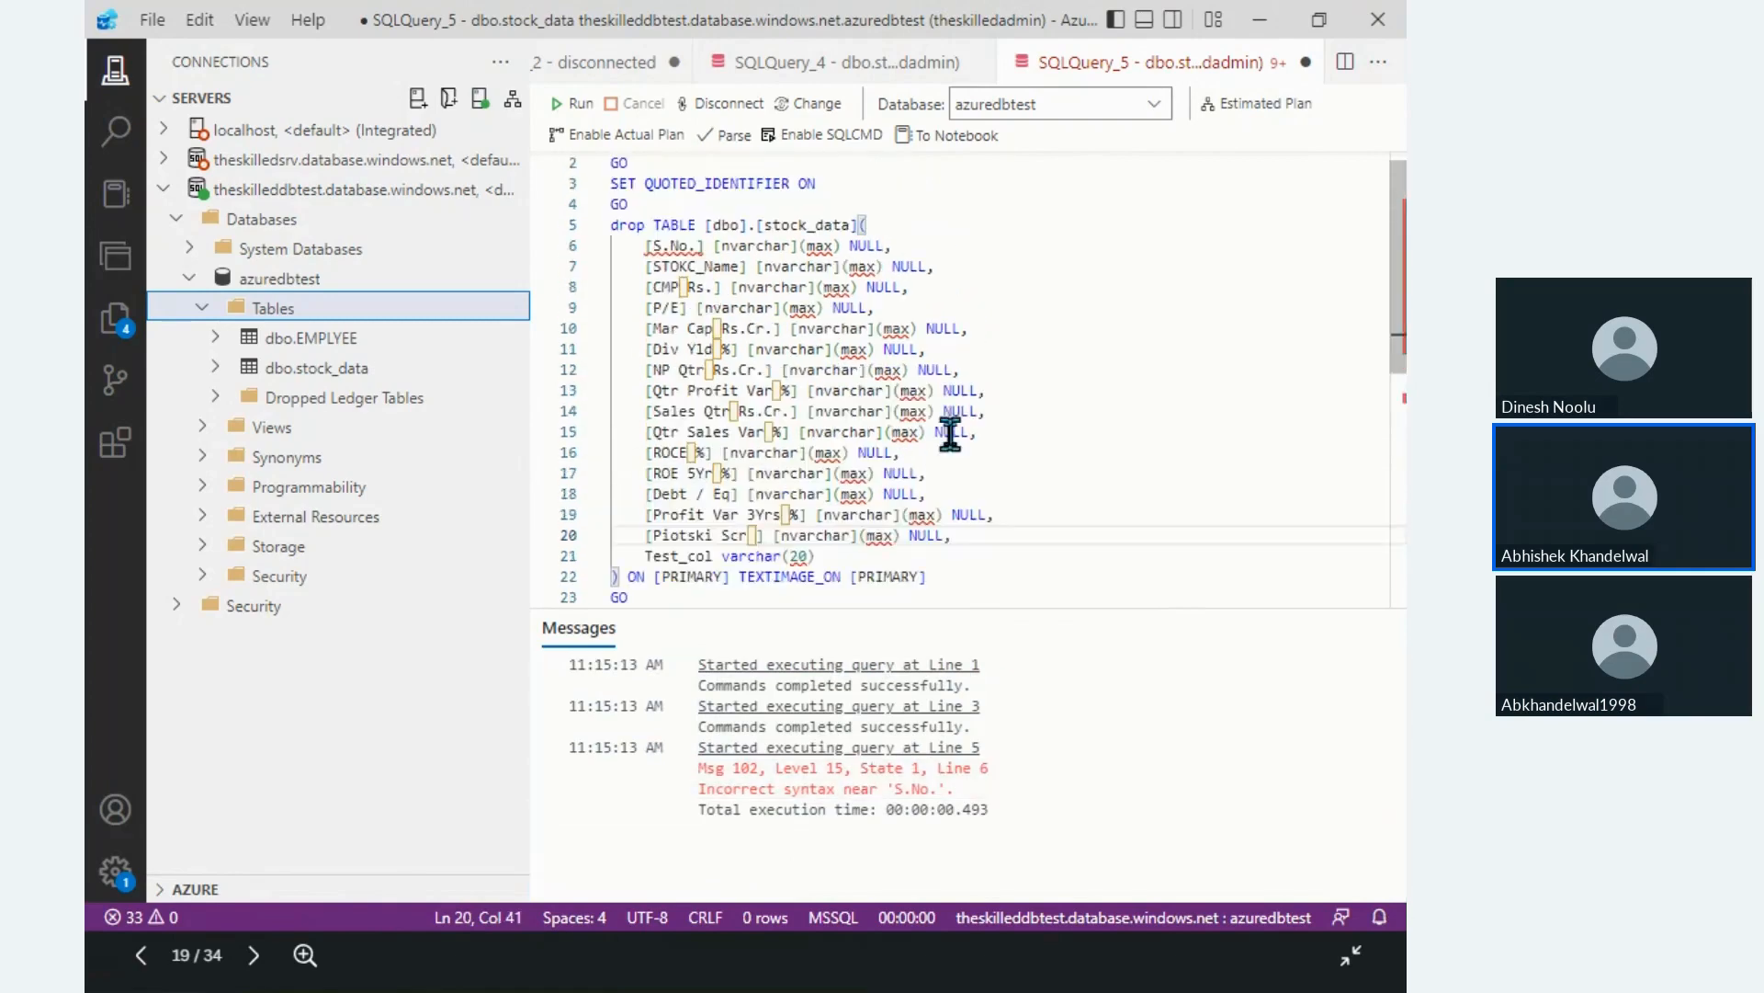
scroll(754, 572, "down", 1)
scroll(739, 565, "down", 2)
scroll(689, 303, "up", 4)
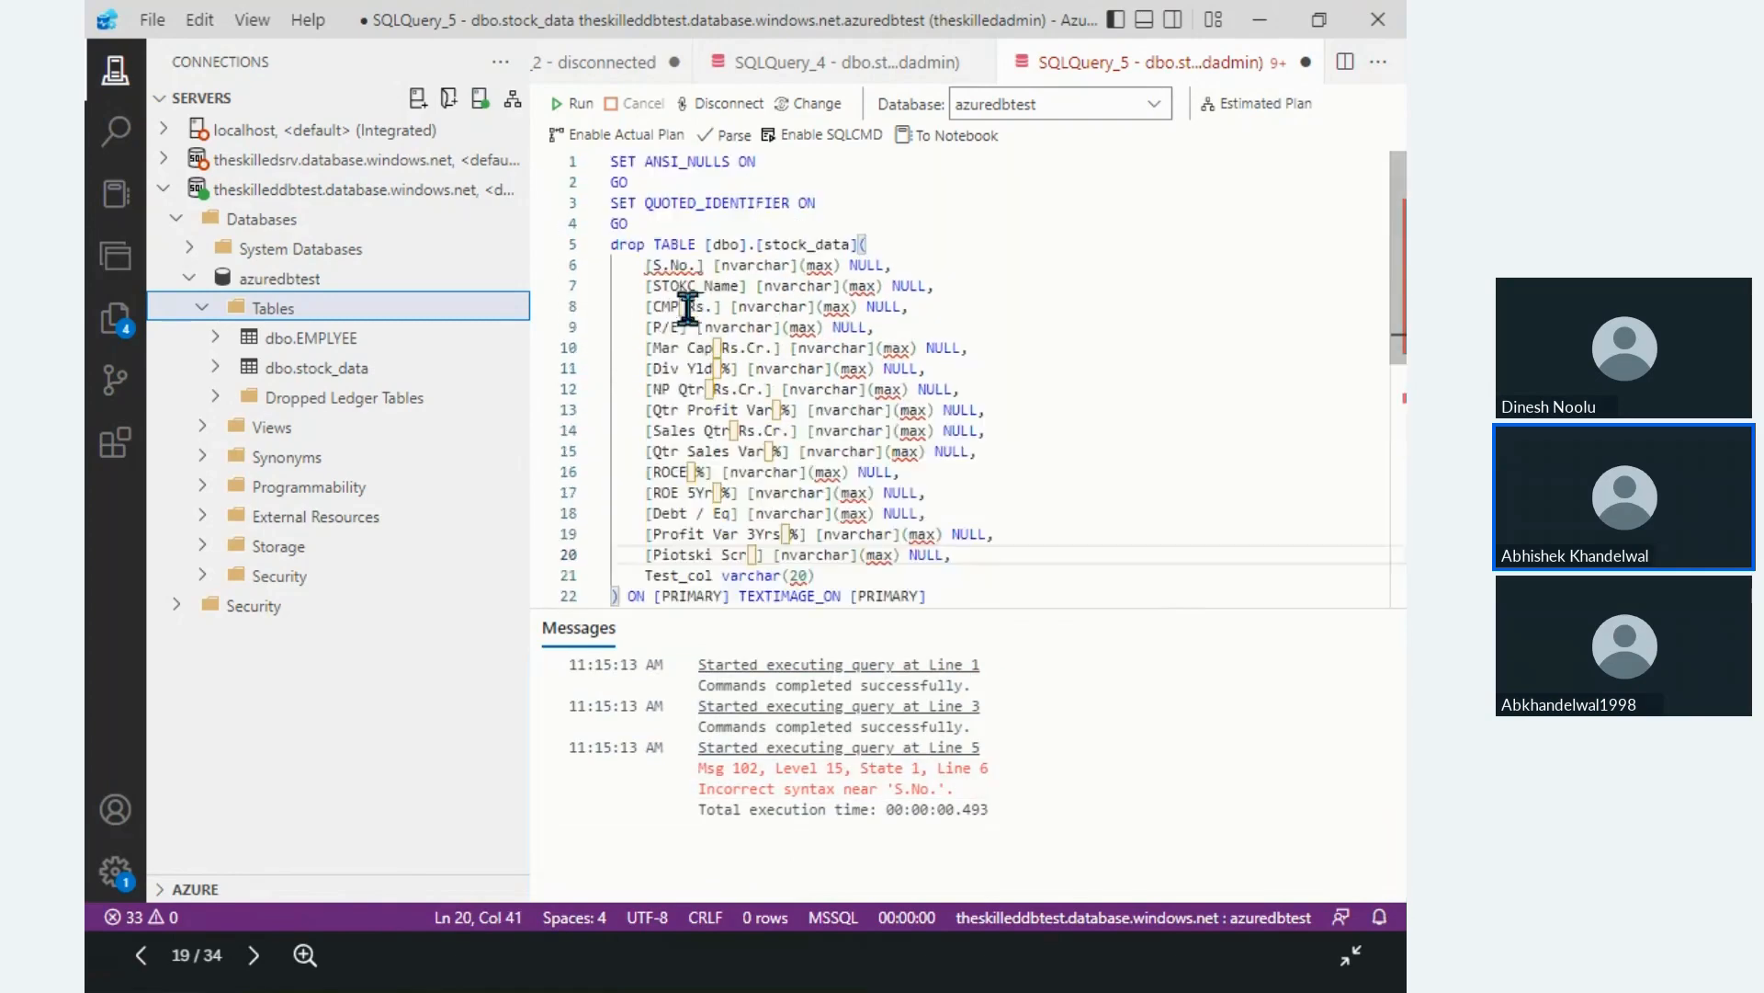
Step: Change drop to create in the stock_data table statement and run the script through the final GO
left_click(628, 242)
double_click(628, 241)
type("create")
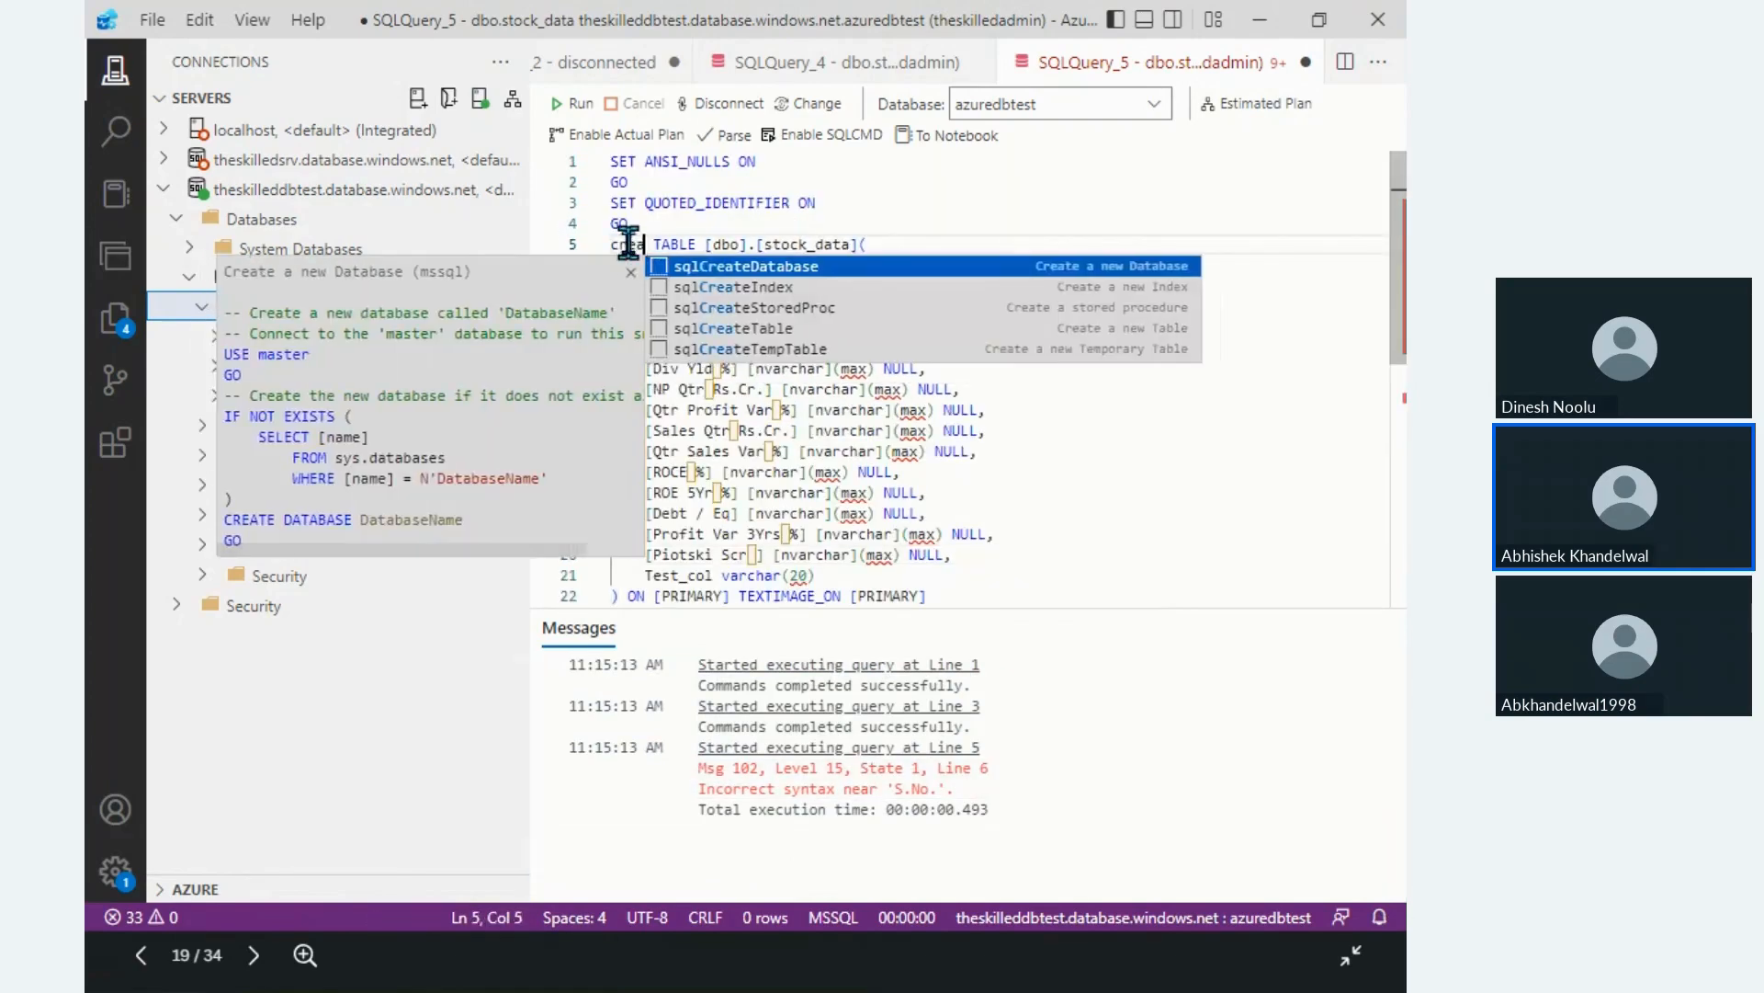
key("Escape")
scroll(713, 394, "down", 3)
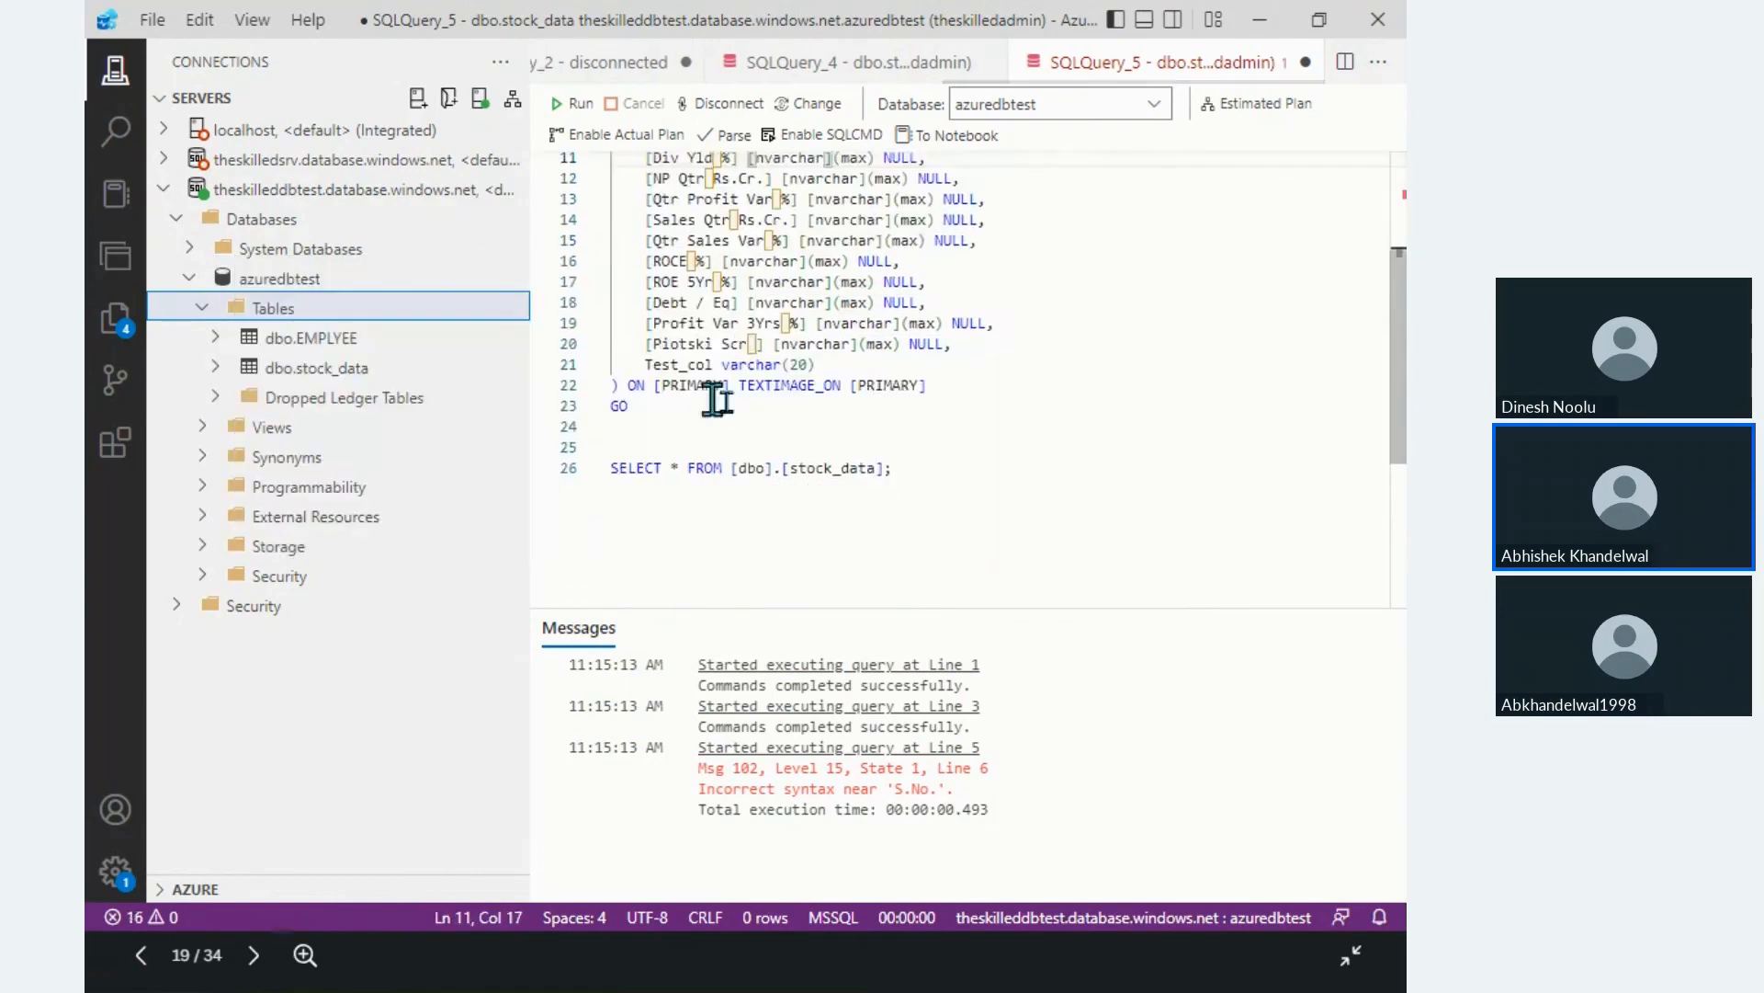
left_click_drag(678, 418, 457, 9)
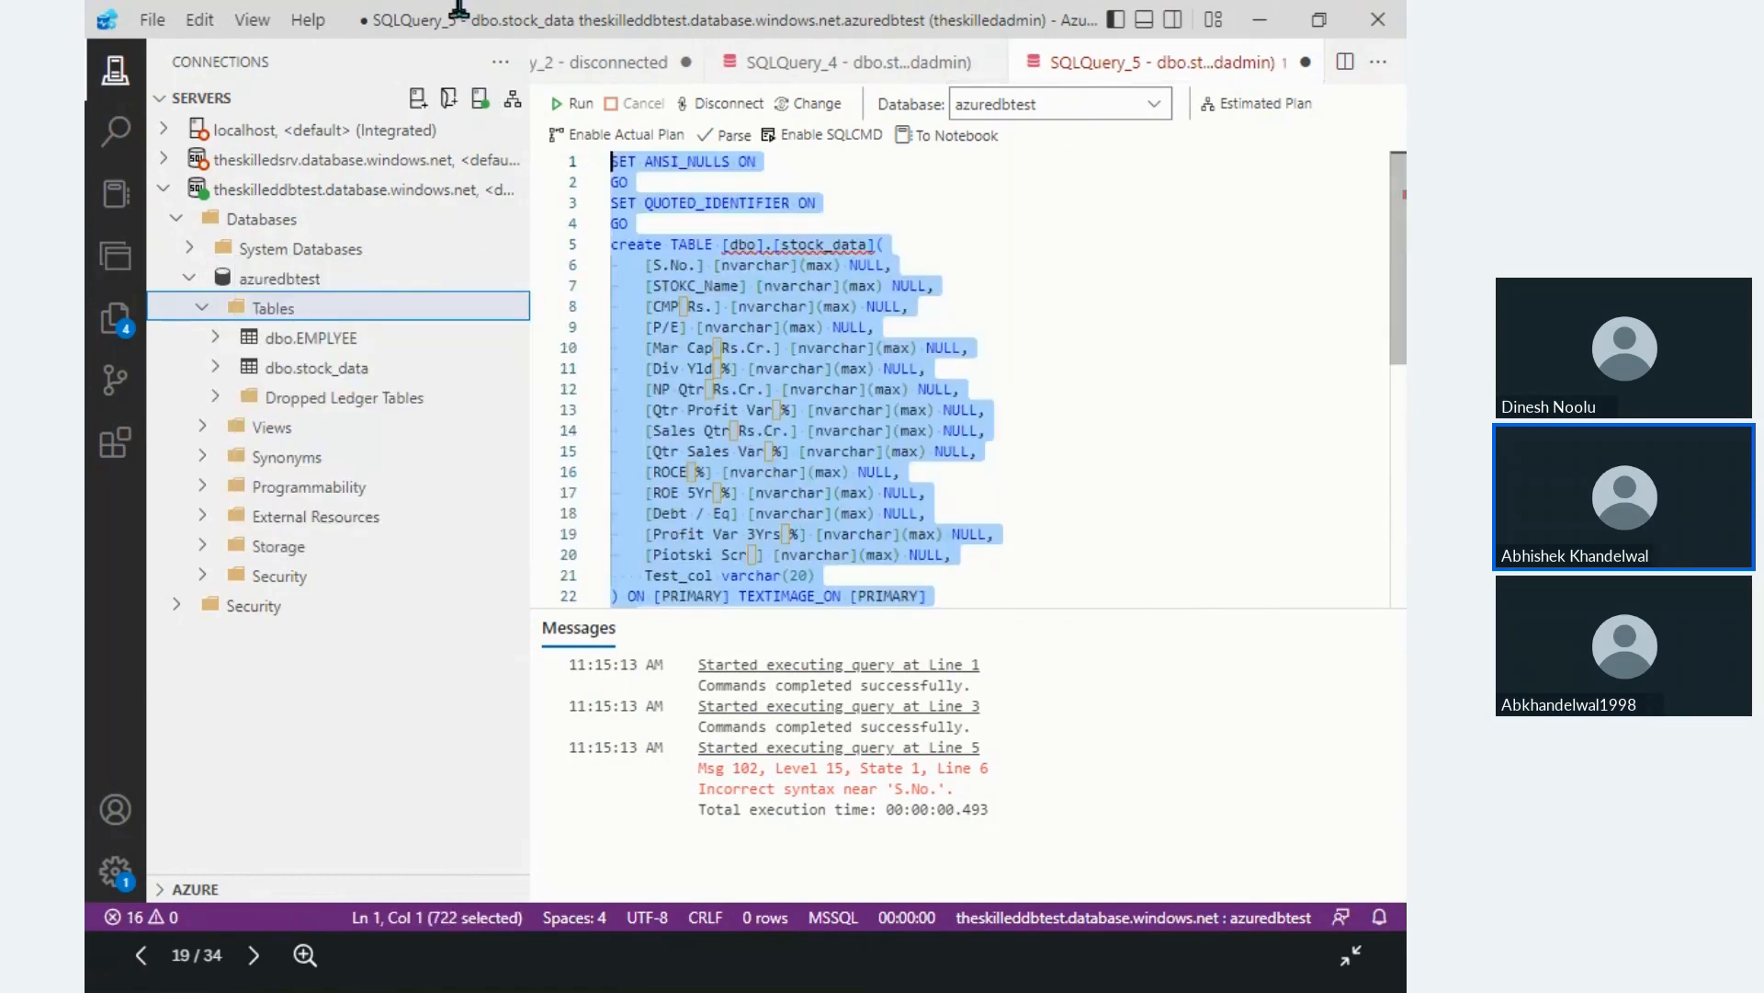
left_click(581, 105)
Step: Compare the Test_col name in the table script with Copy data2's additional column name in Azure Data Factory
scroll(850, 542, "down", 3)
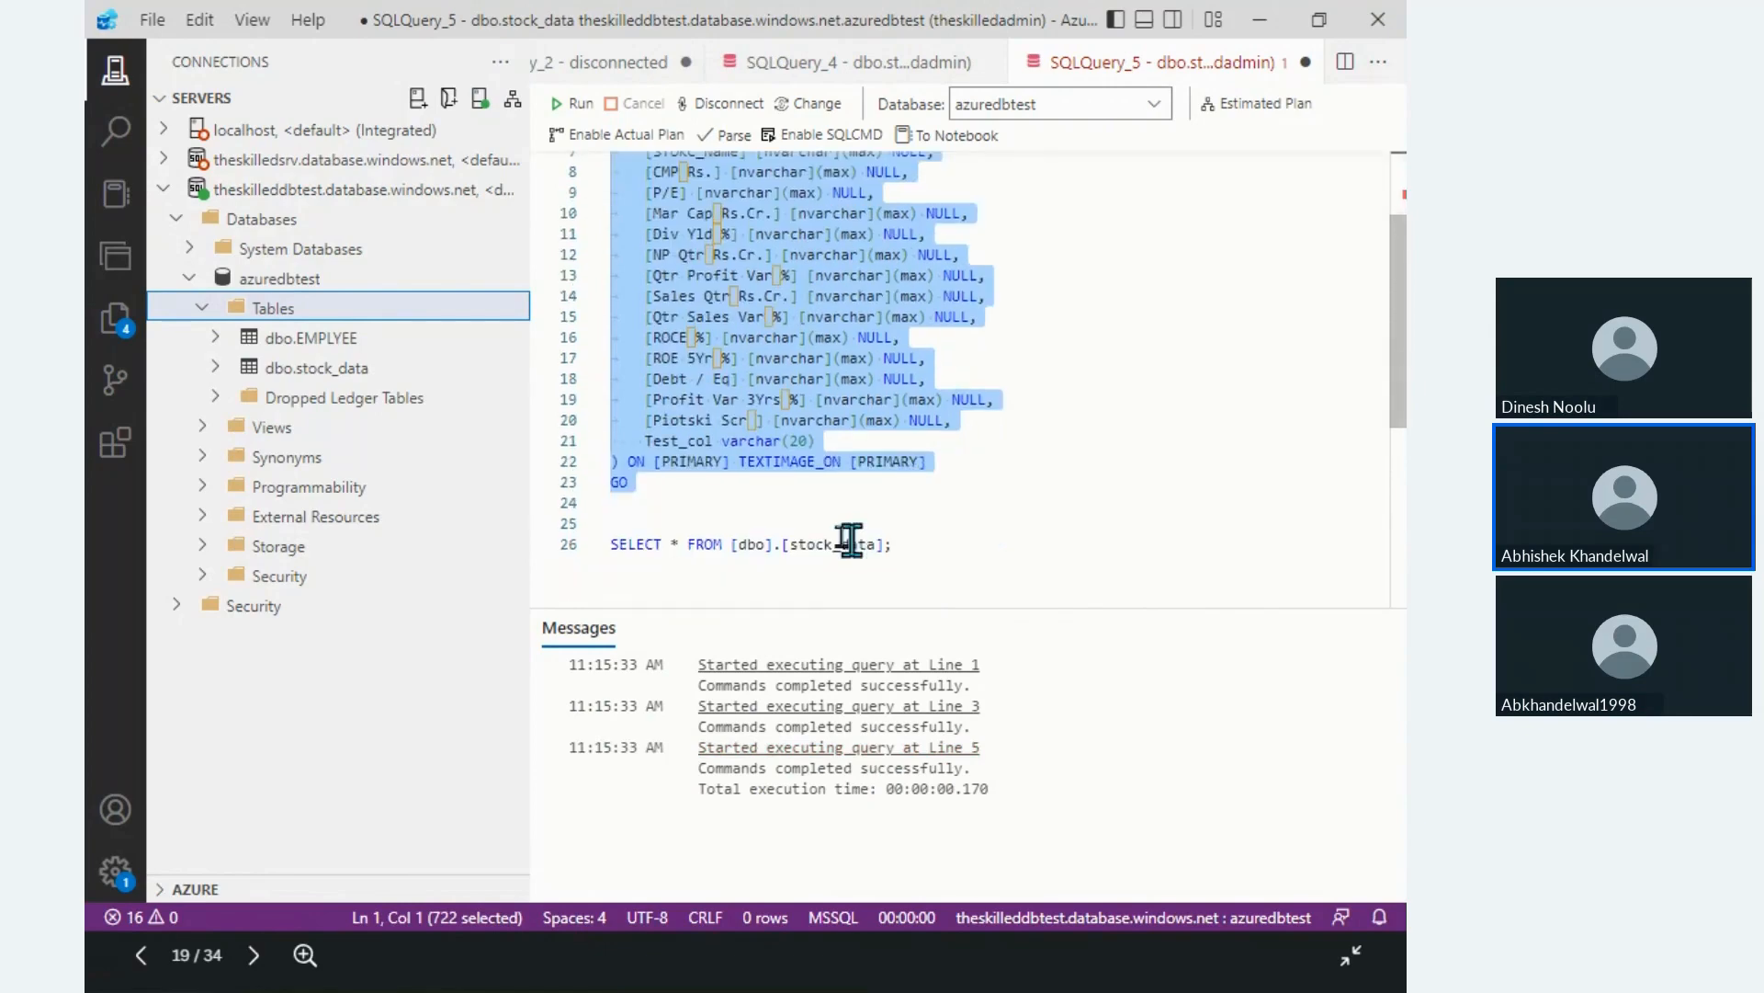
double_click(667, 440)
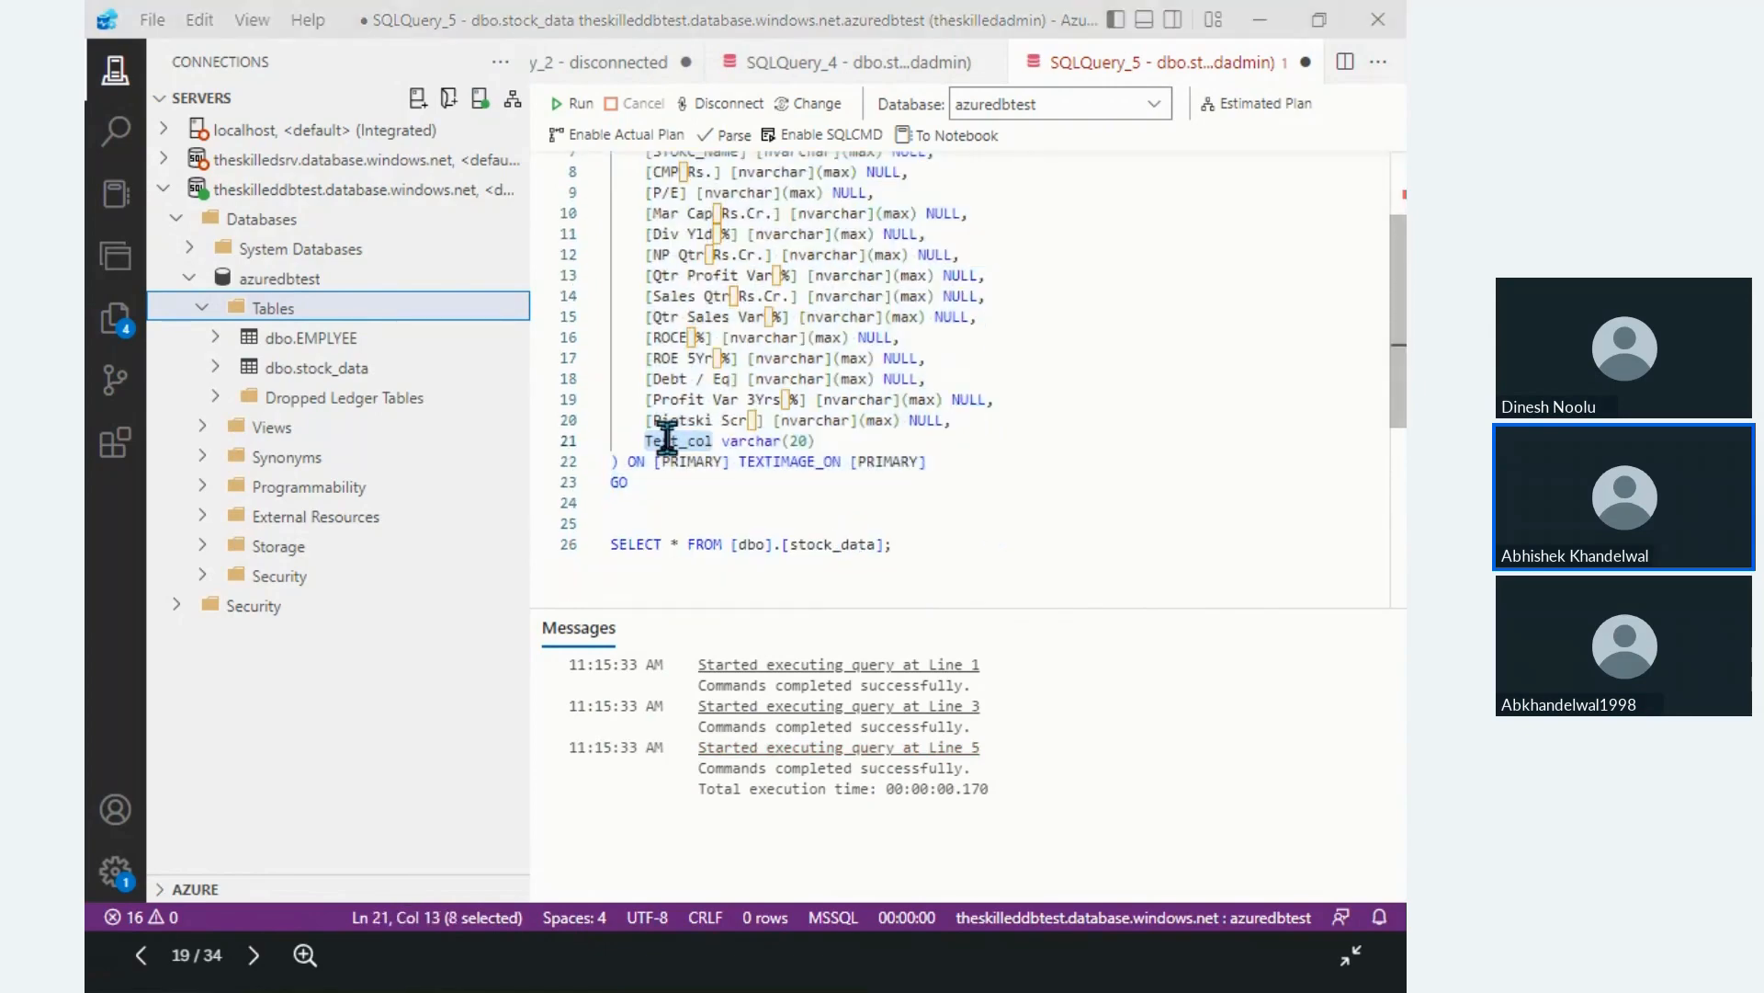
key("alt+Tab")
double_click(765, 835)
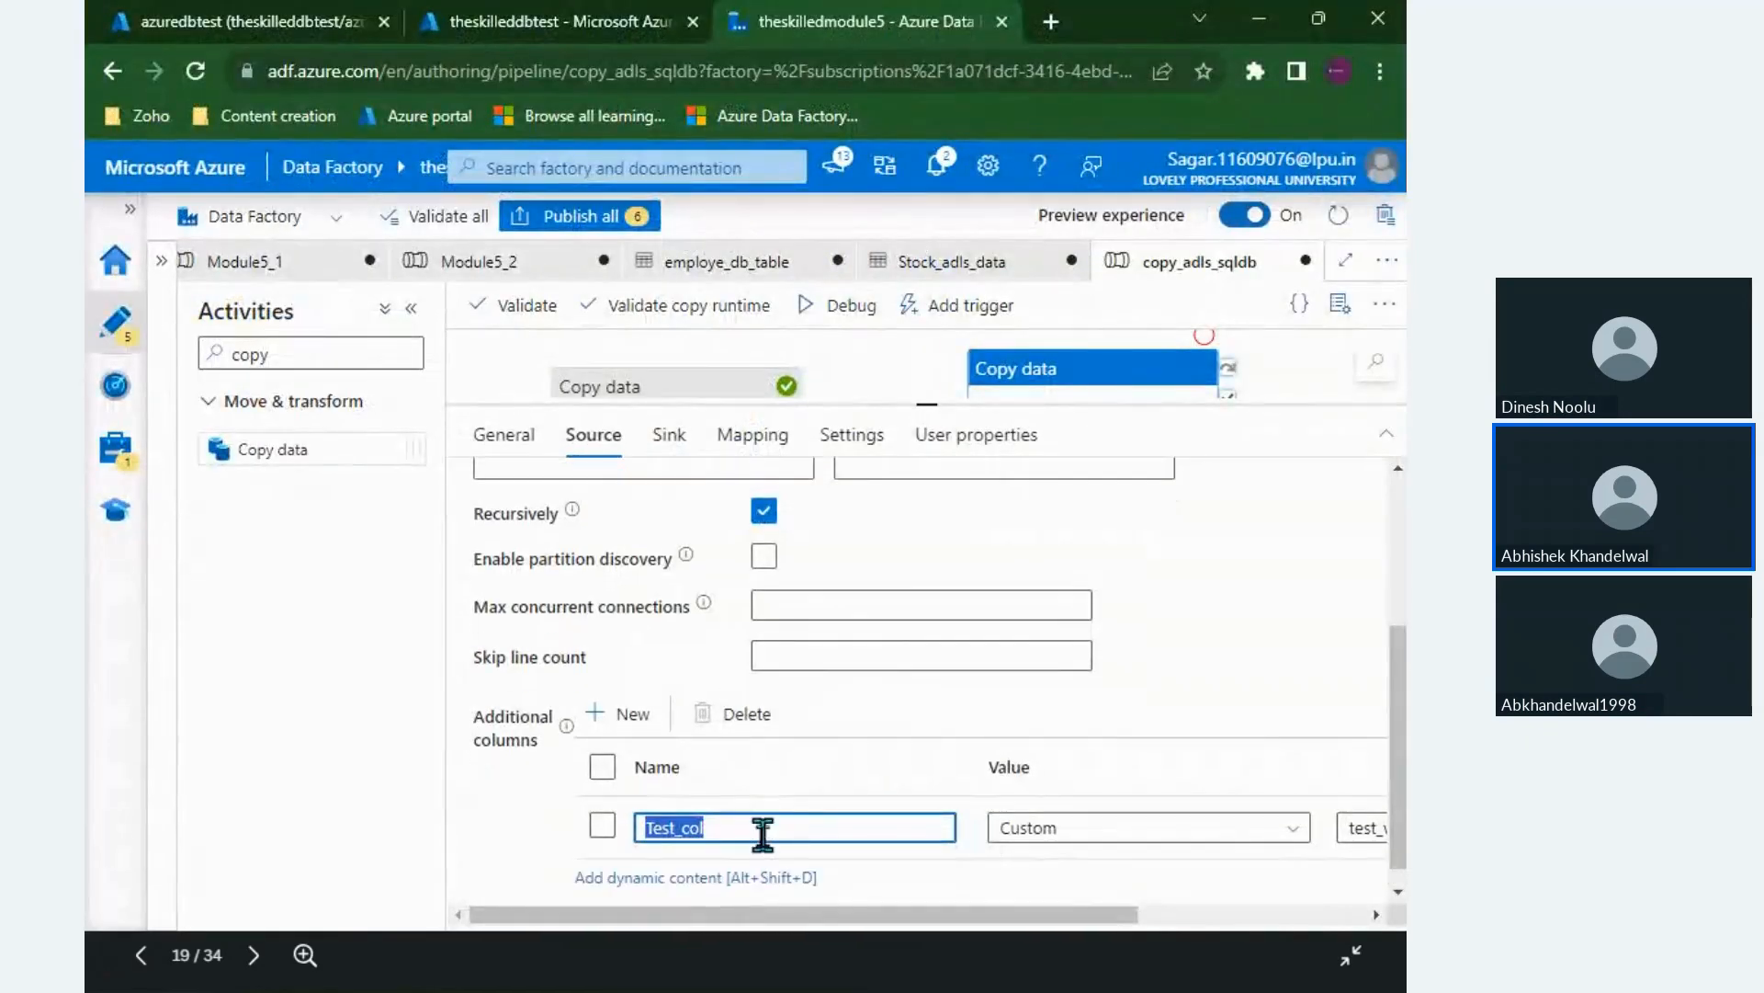
Step: Check the value of Copy data2's additional column and delete the Copy data1 activity from the pipeline
scroll(762, 836, "right", 3)
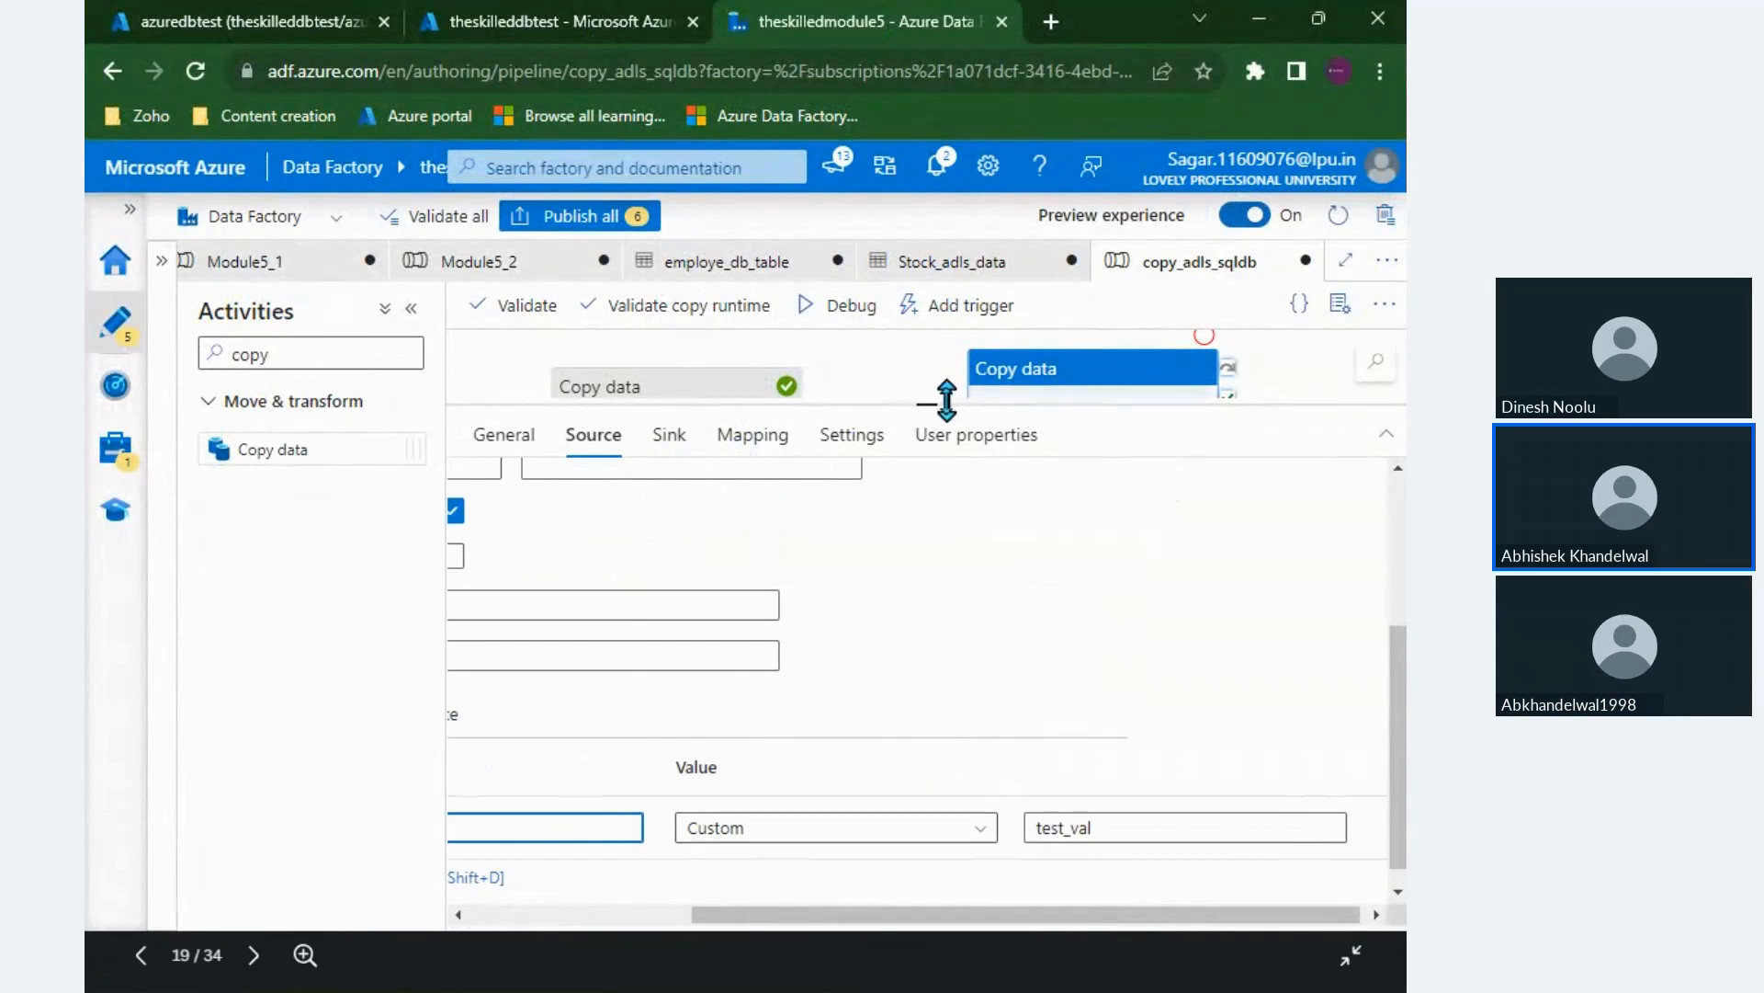
left_click_drag(946, 400, 946, 635)
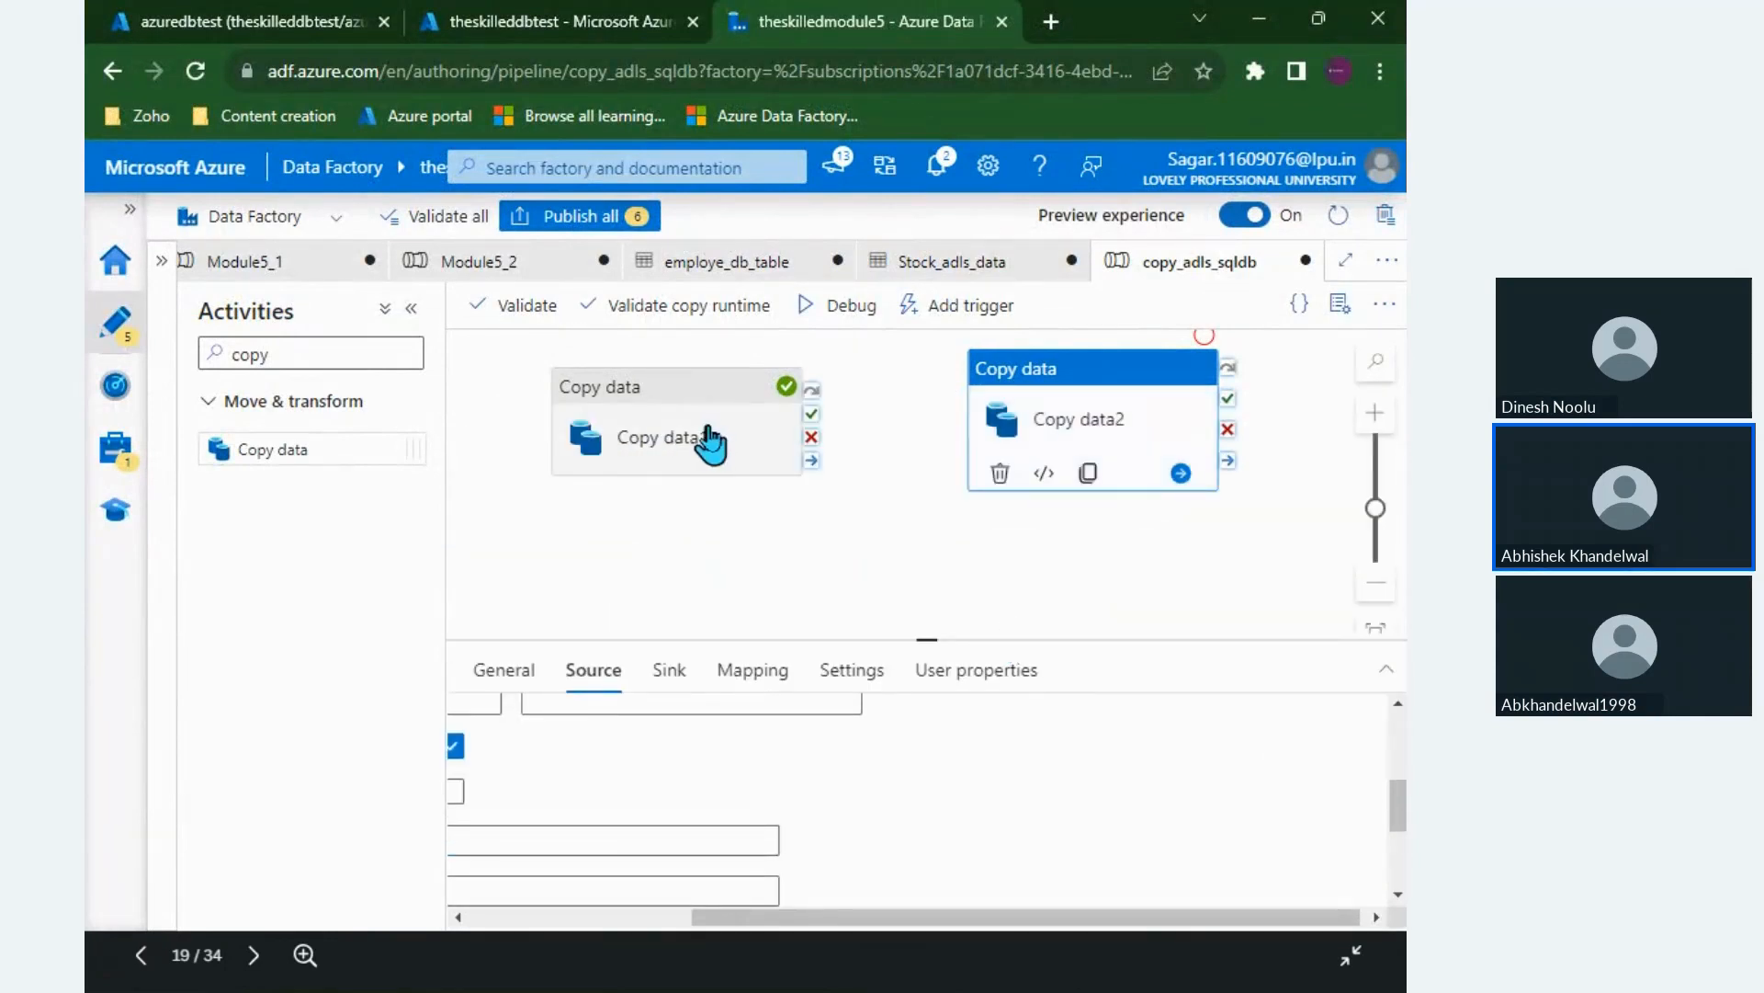
left_click(708, 445)
key("Delete")
Step: Import the schemas again in Copy data2's mapping and map the source column Name to the destination STOKC_Name
left_click(1020, 450)
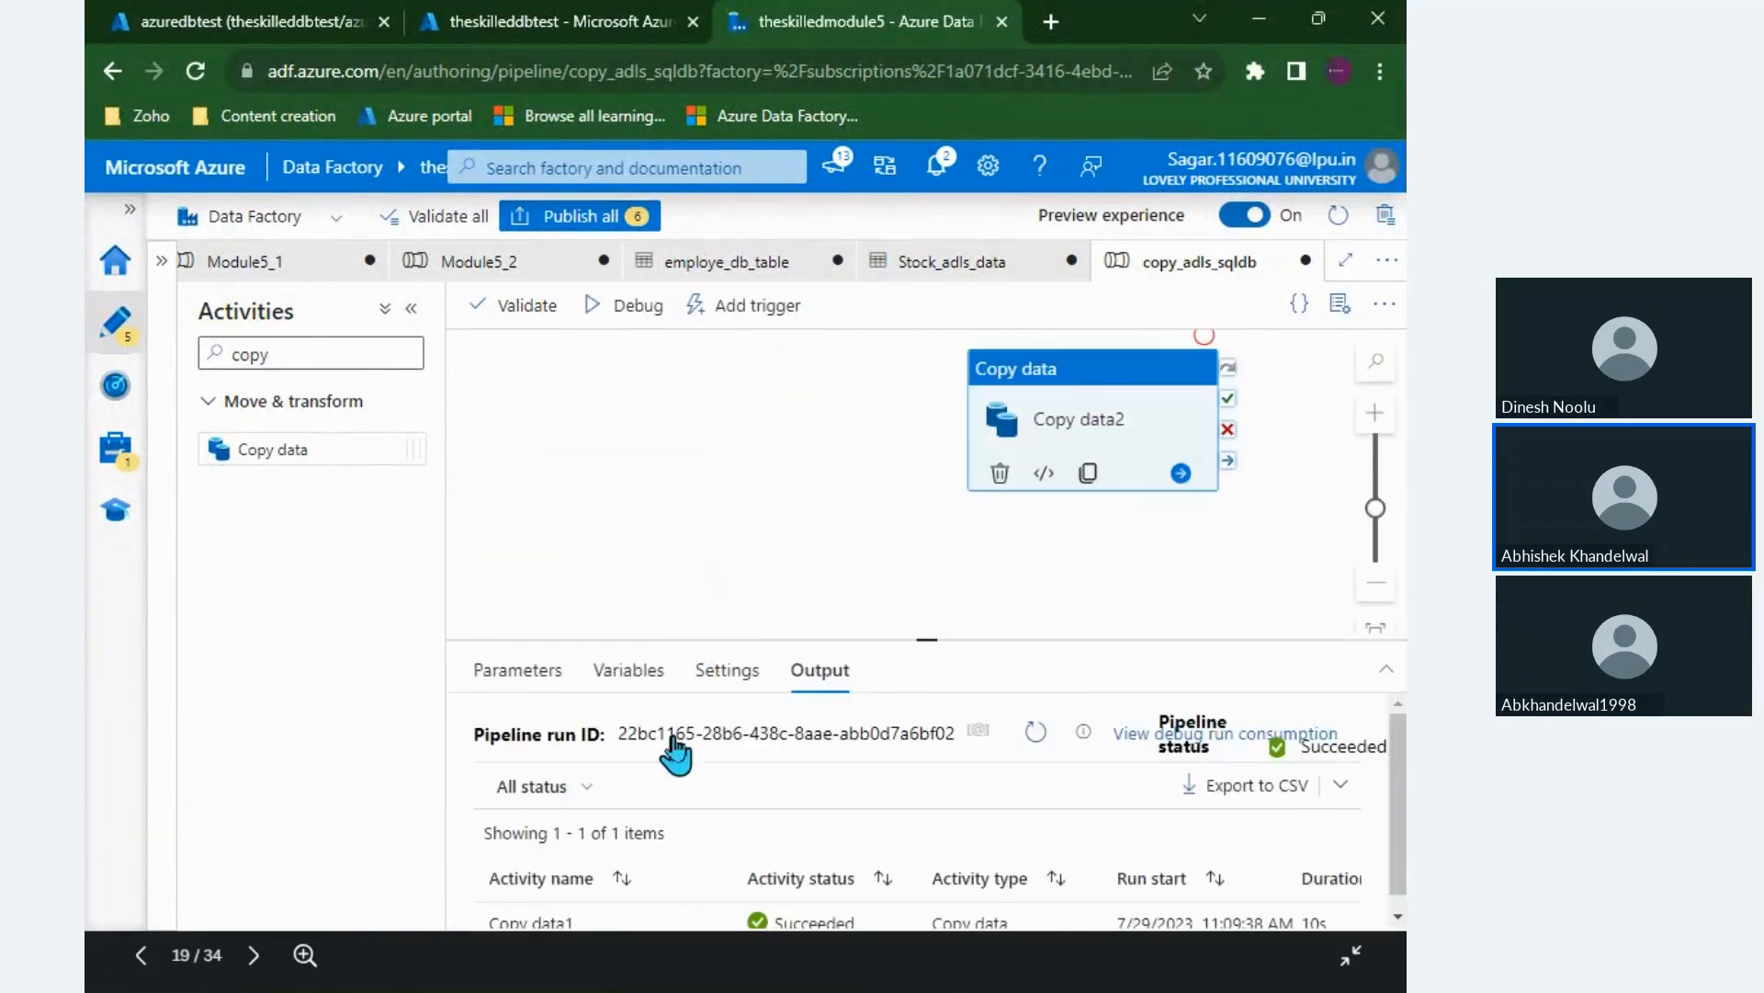
left_click(797, 671)
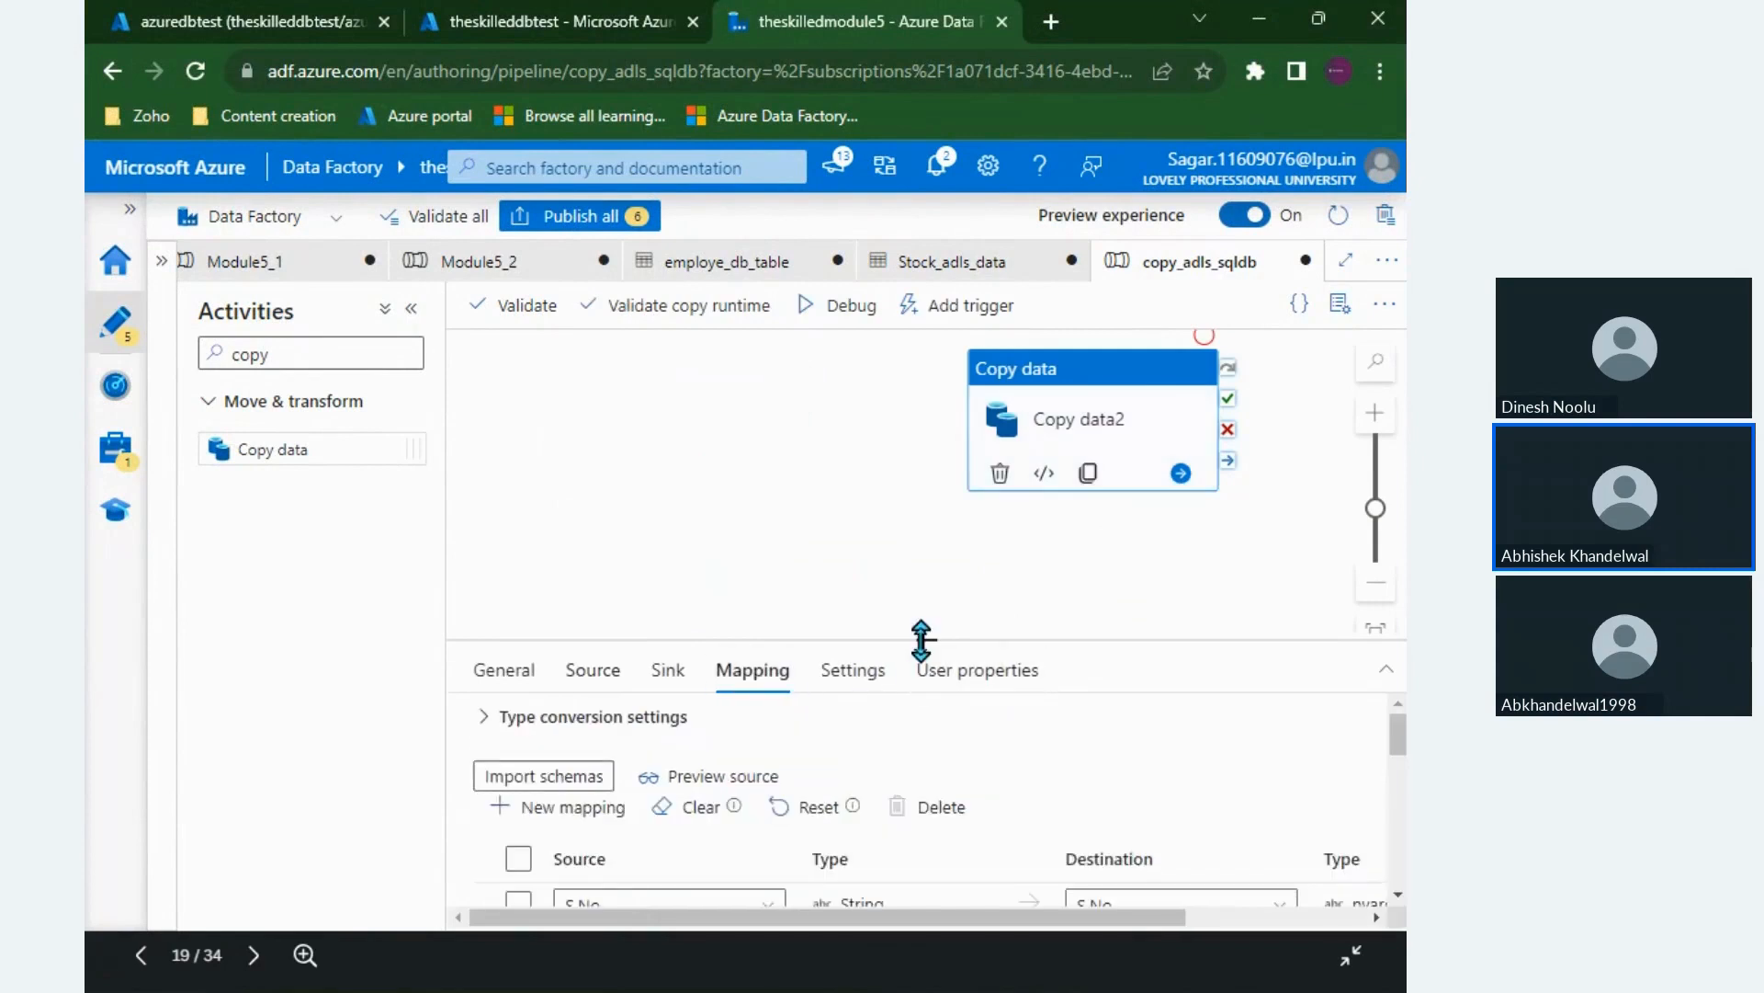
left_click_drag(924, 636, 924, 434)
left_click(568, 571)
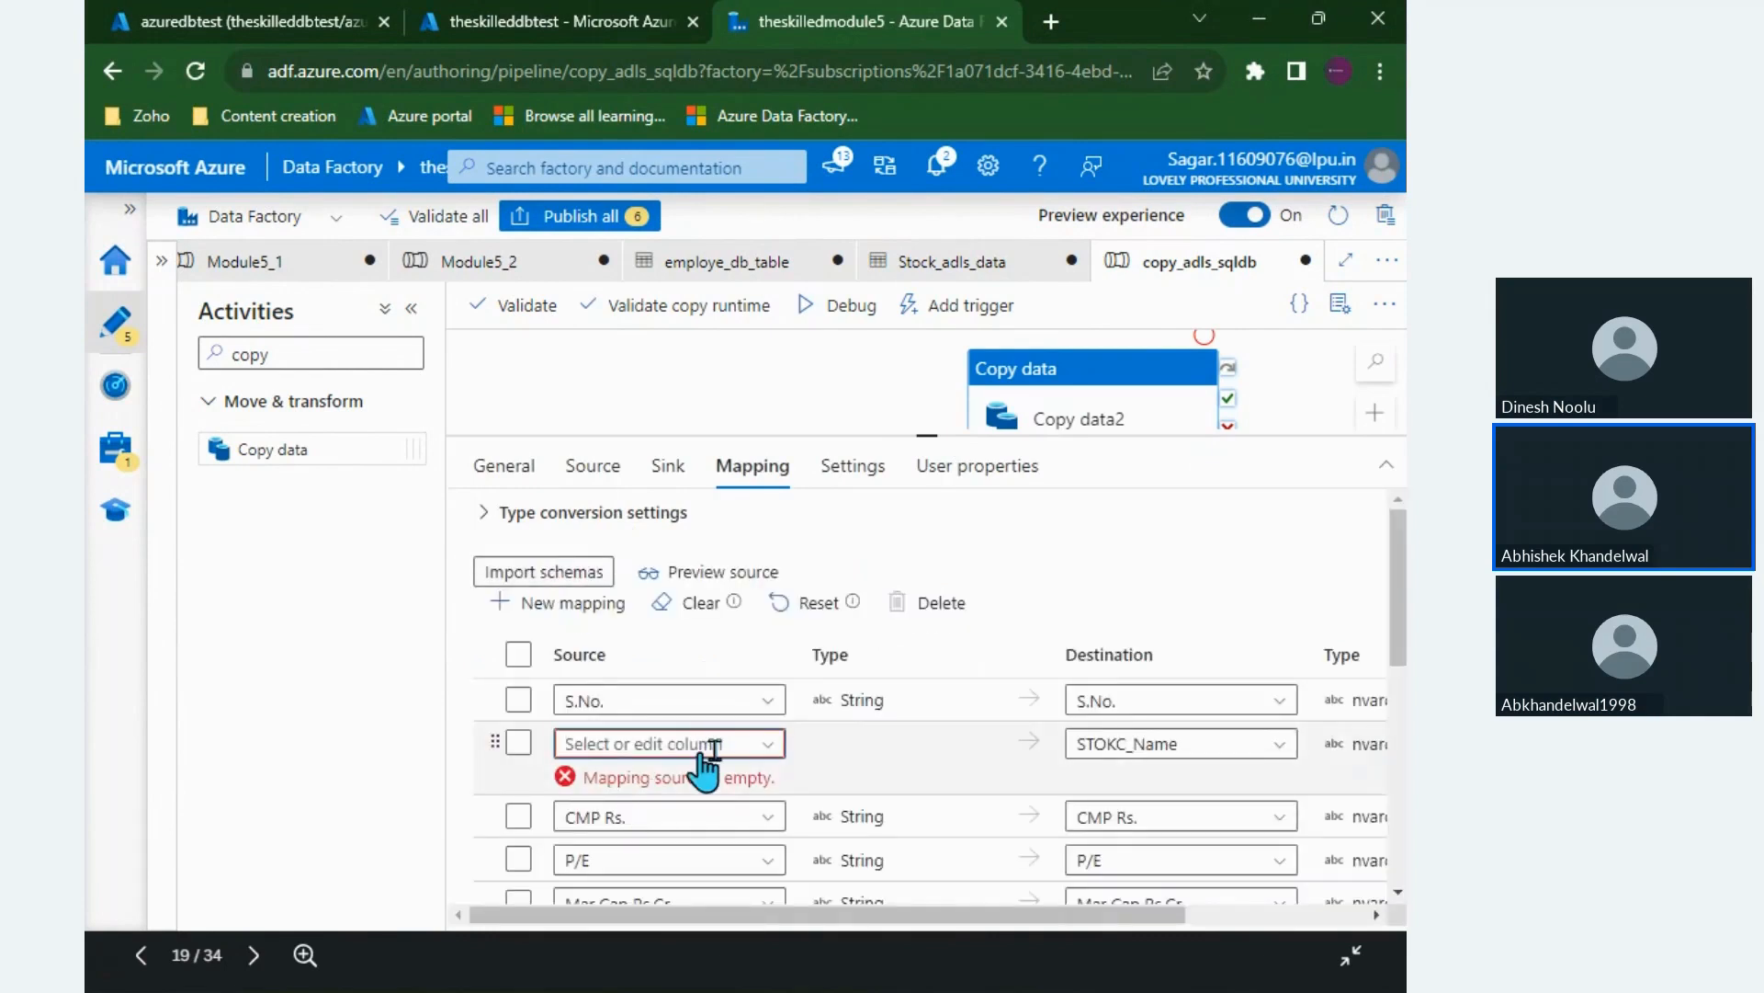
left_click(767, 747)
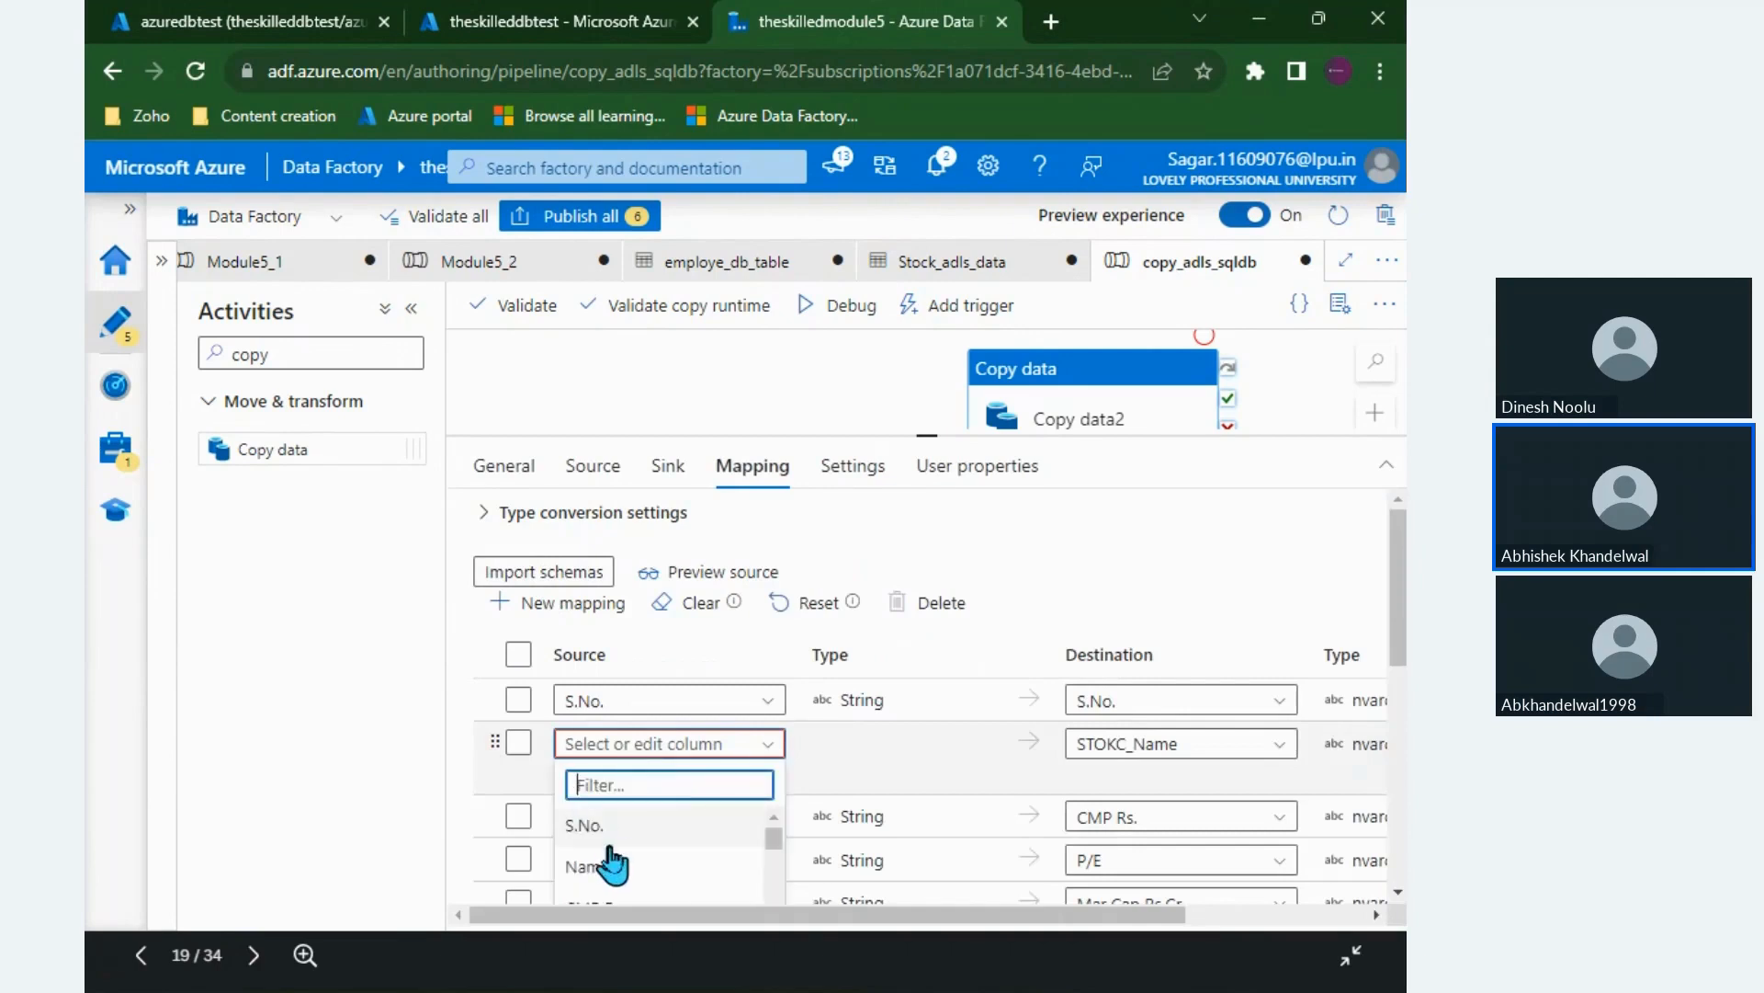
left_click(644, 824)
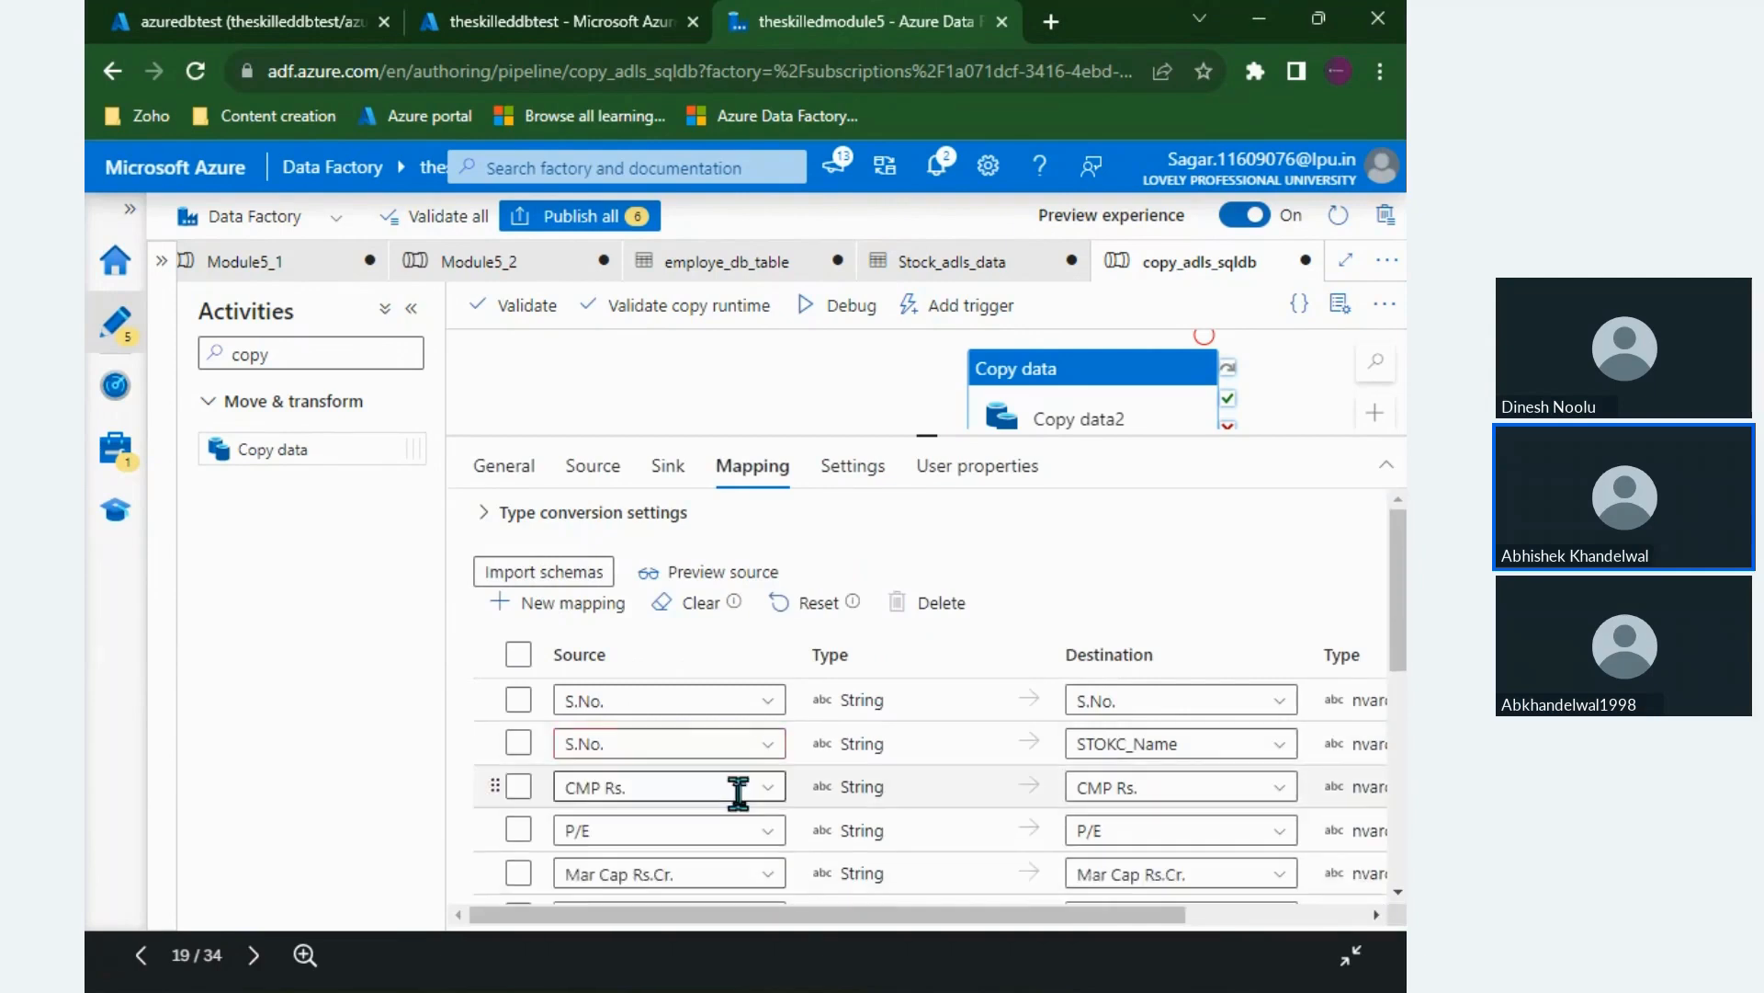
left_click(768, 744)
left_click(618, 871)
Step: Check the Test_col mapping, then debug the copy_adls_sqldb pipeline and refresh its run status
scroll(883, 809, "down", 5)
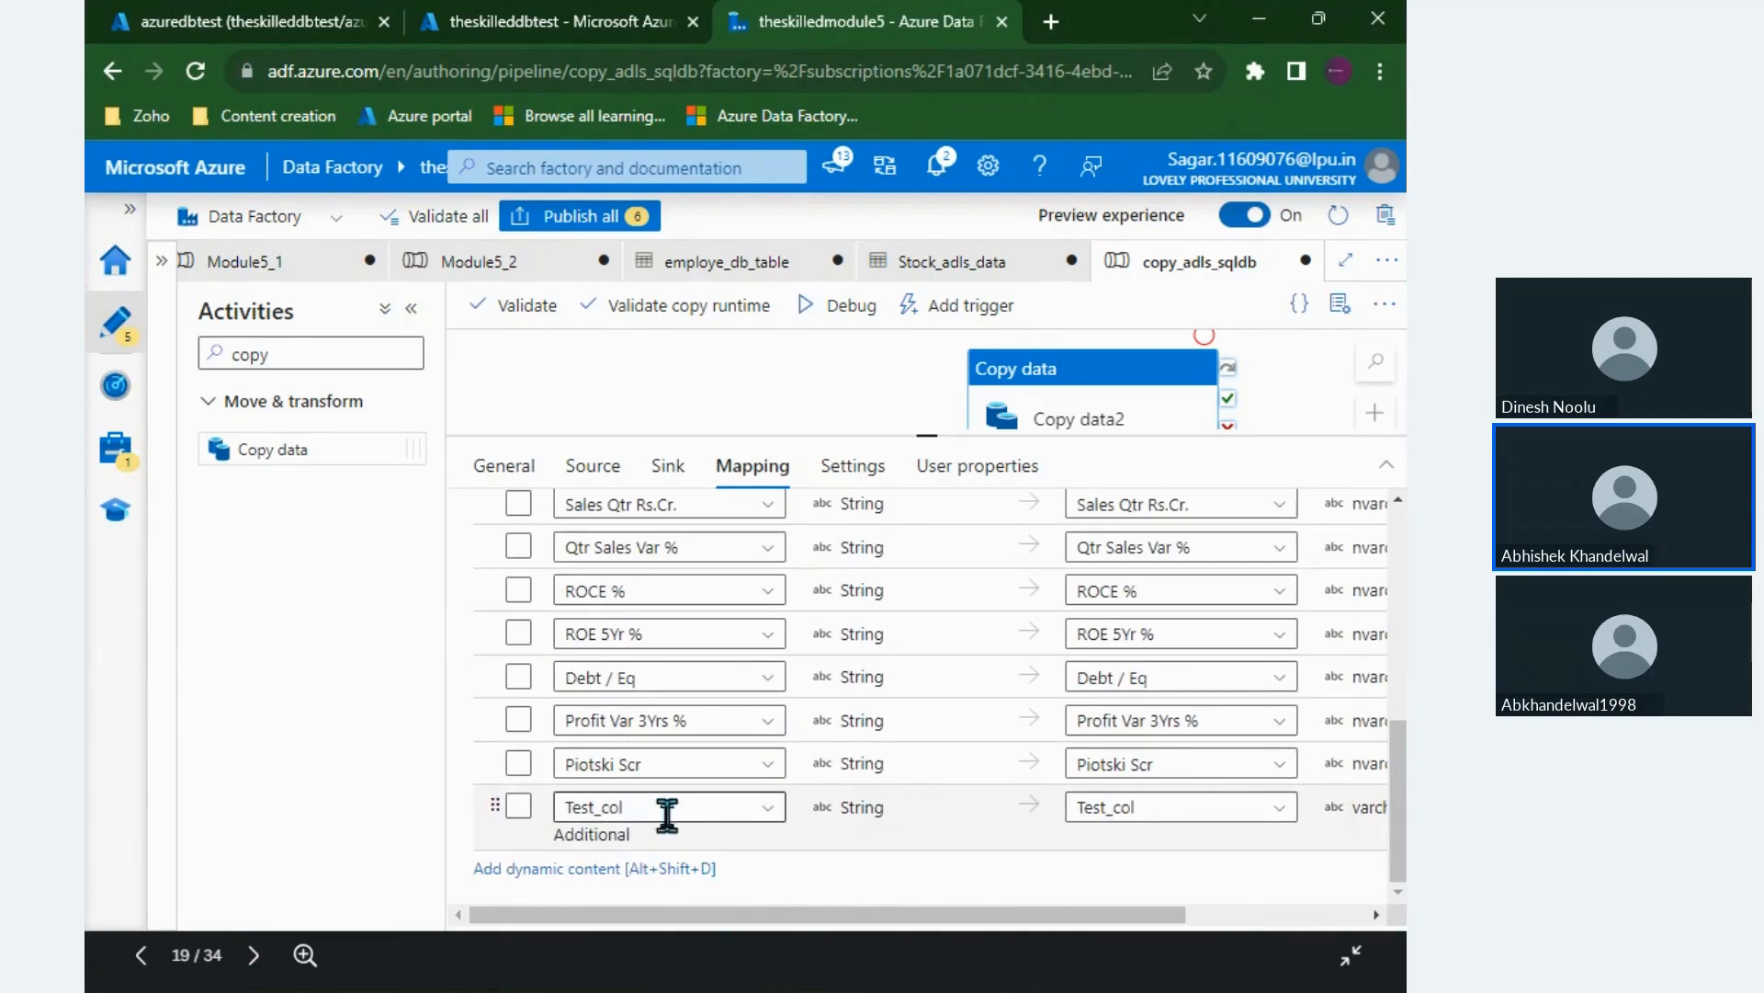
left_click(805, 322)
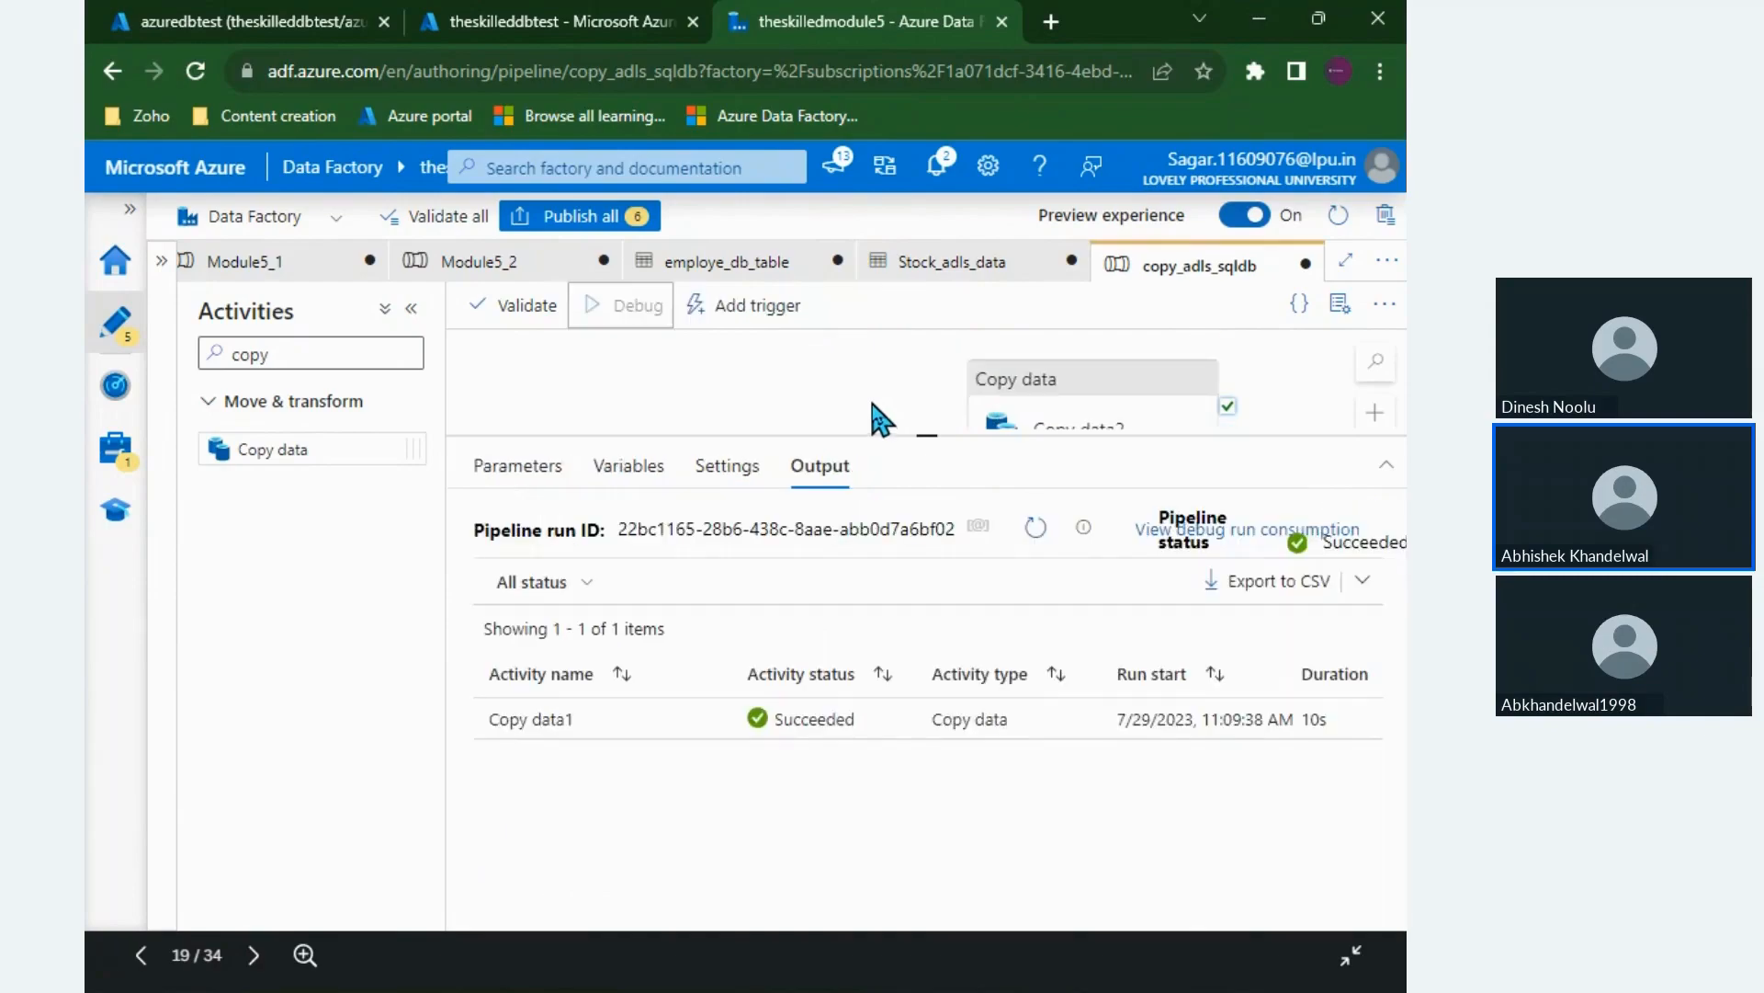
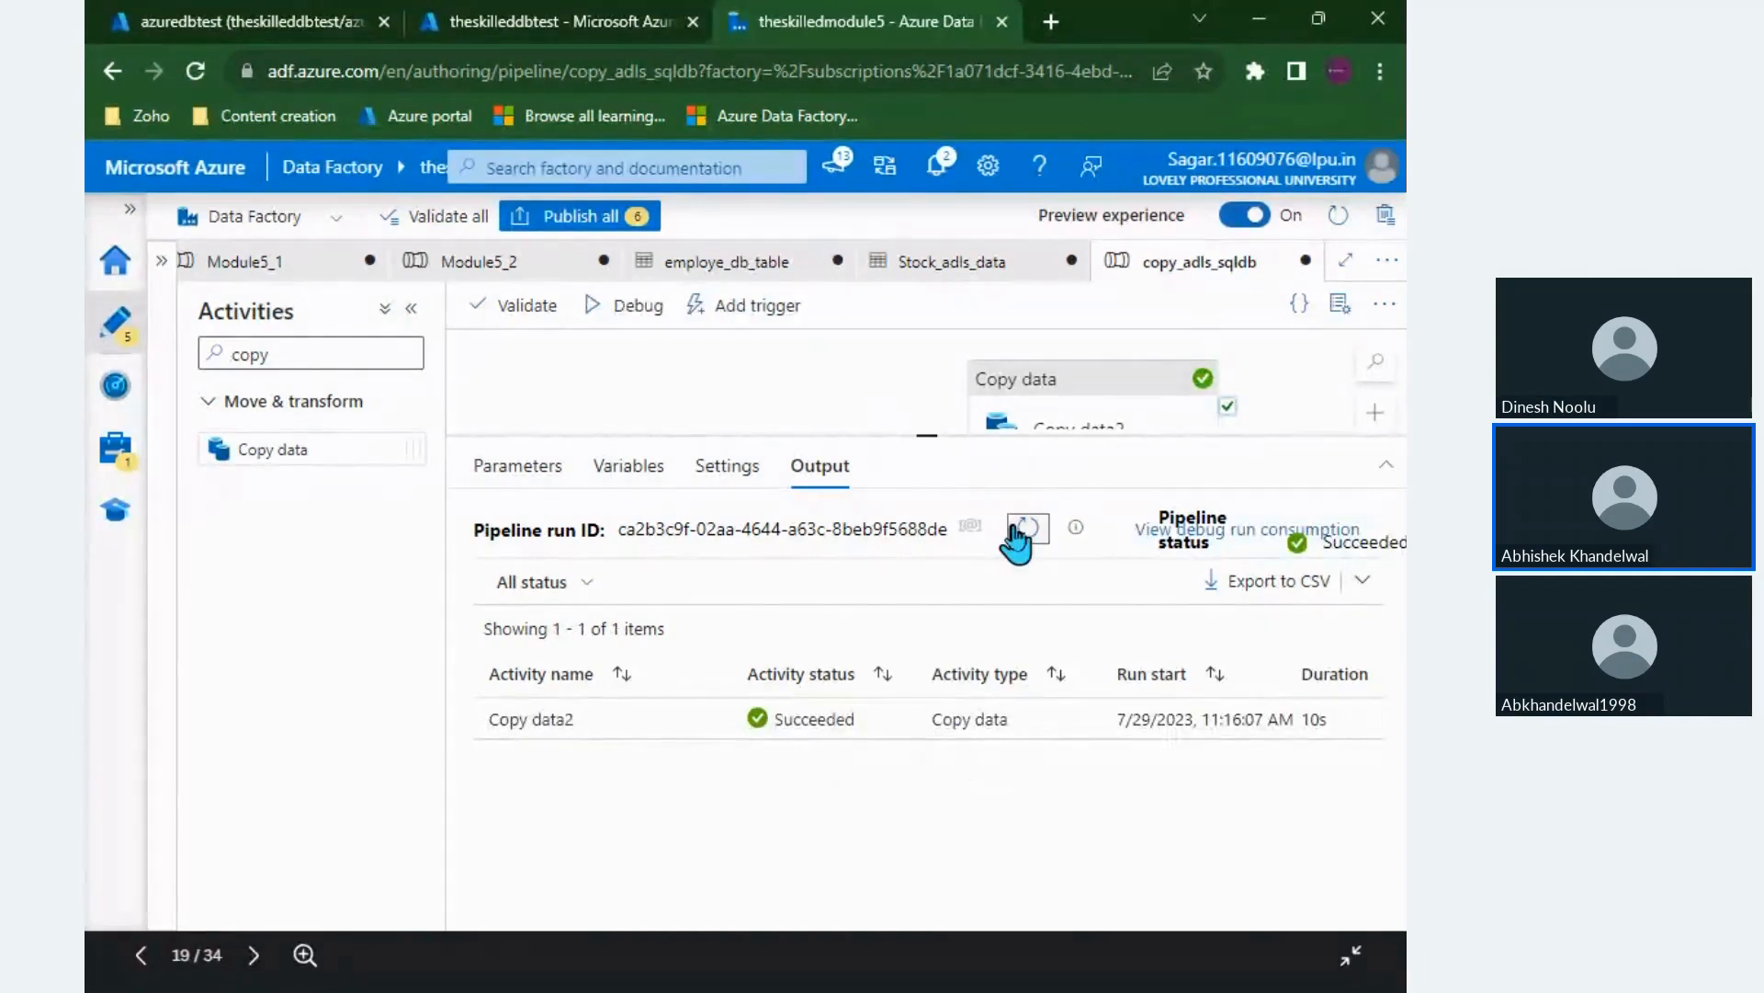
left_click(1017, 529)
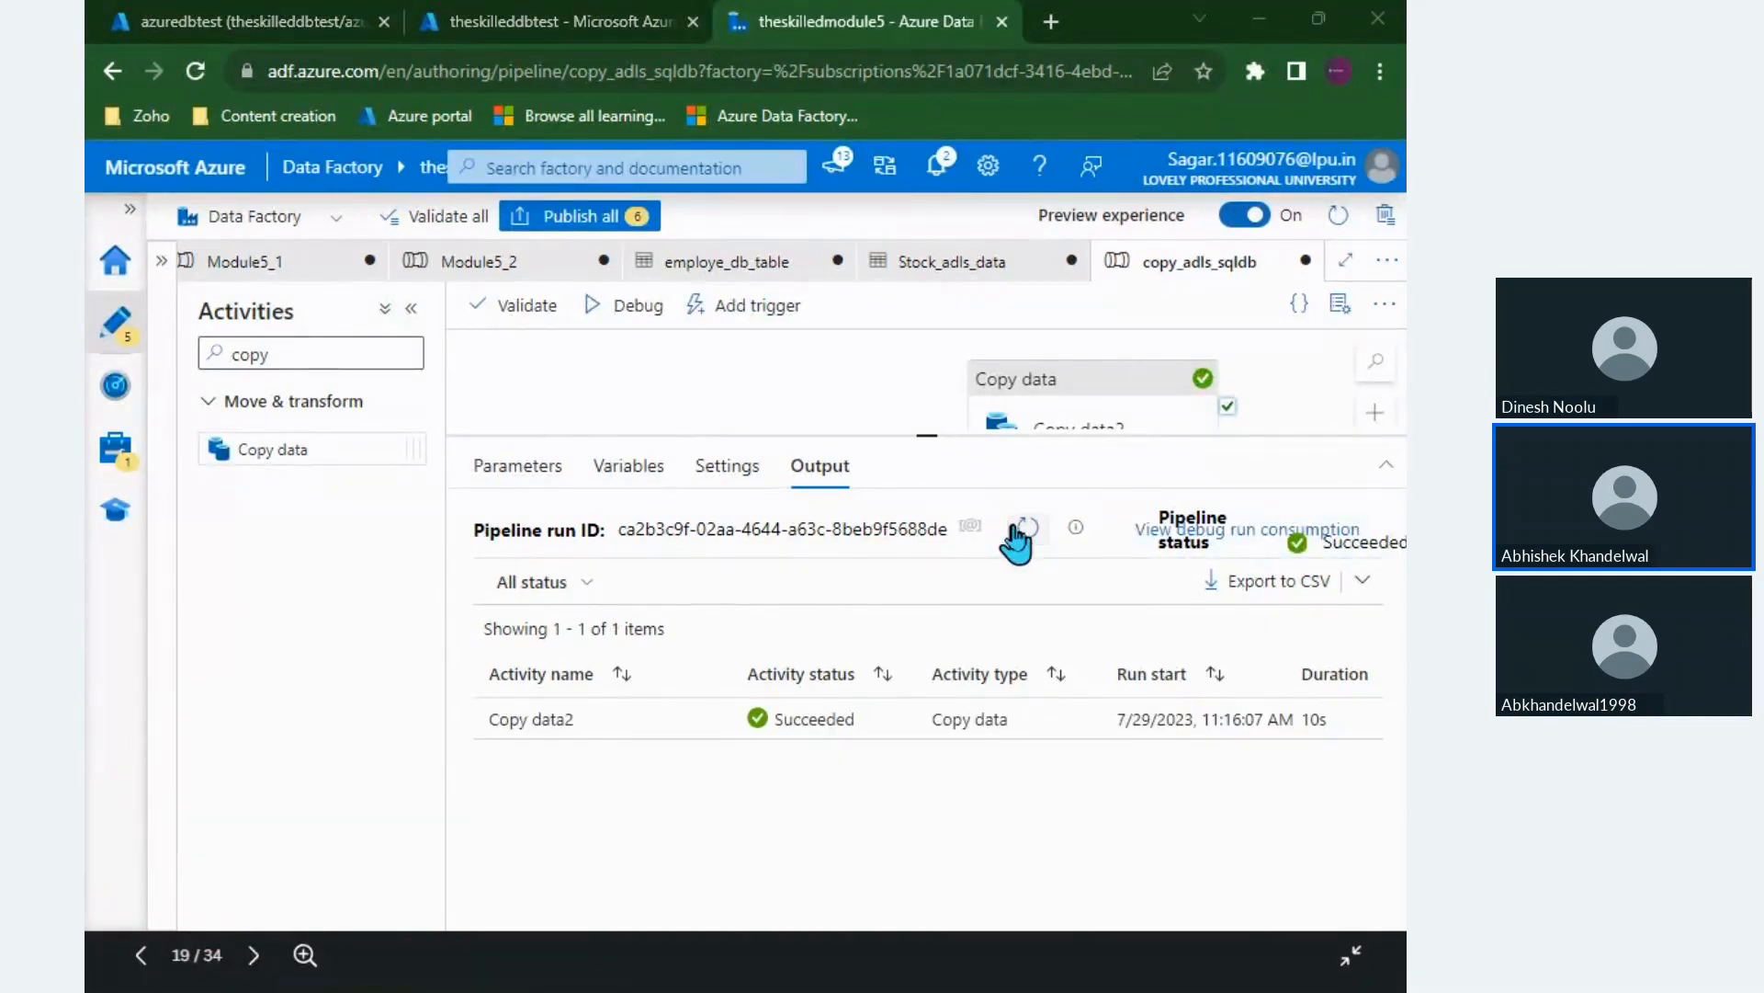
Step: Switch to Azure Data Studio and run SELECT * FROM [dbo].[stock_data];
key("alt+Tab")
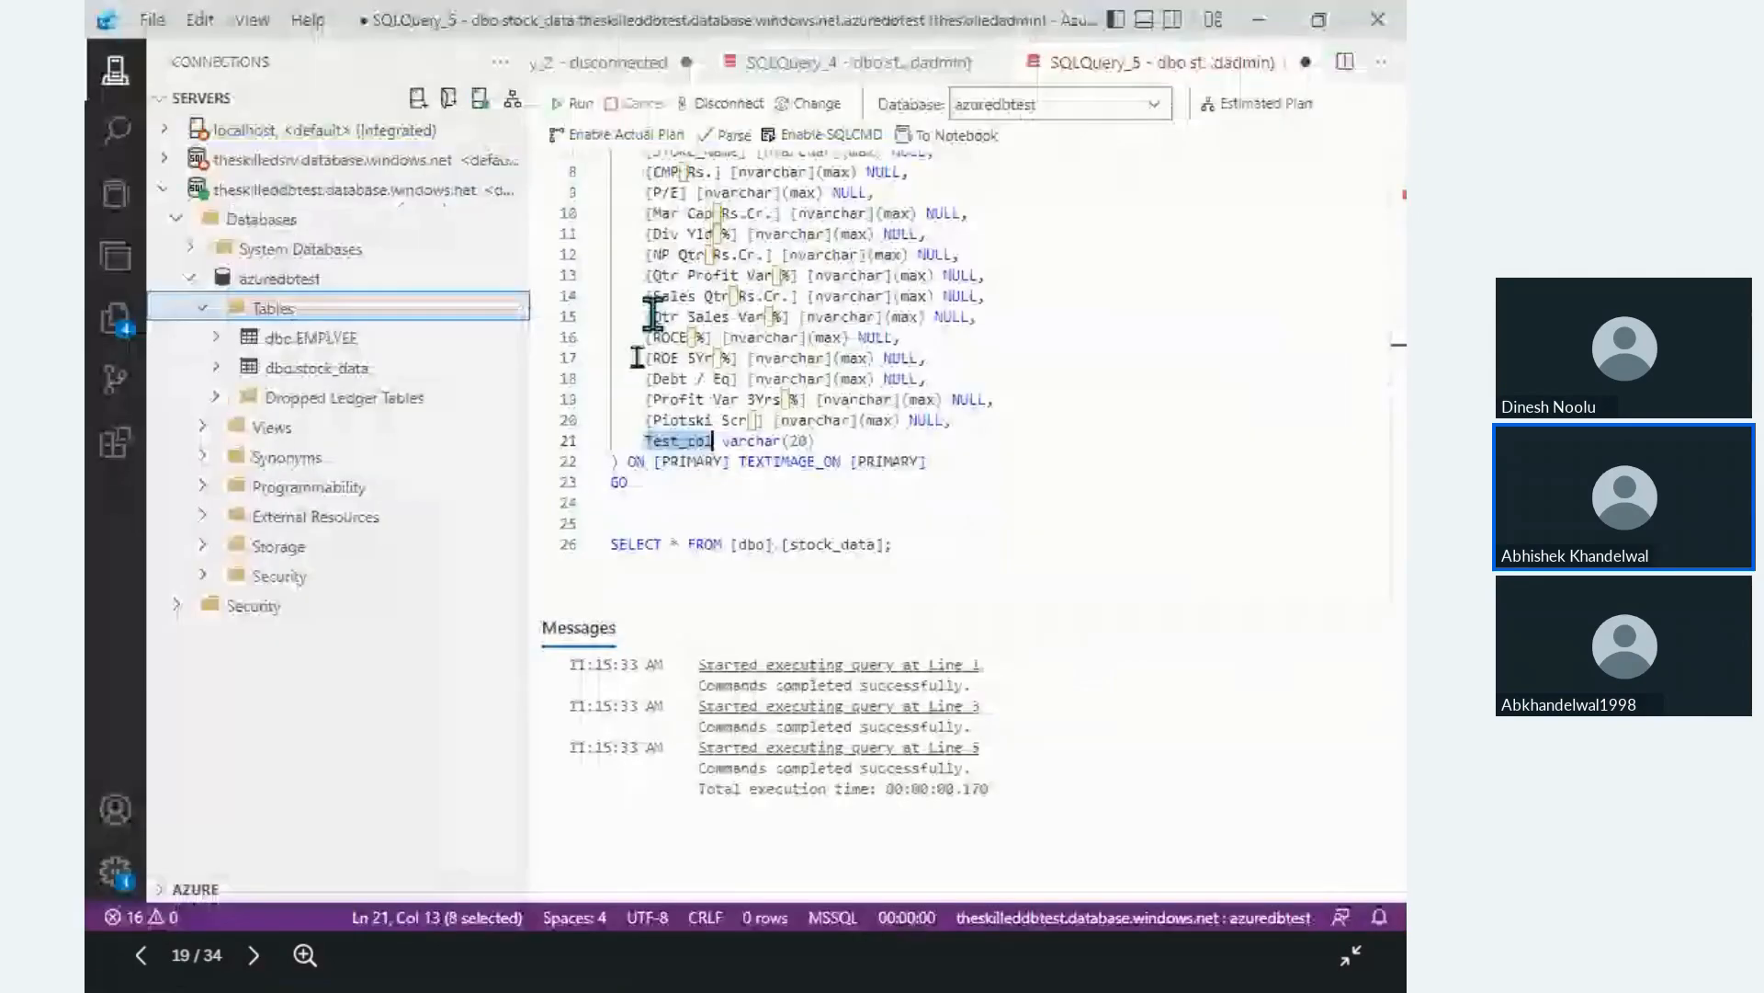
triple_click(737, 538)
left_click(574, 103)
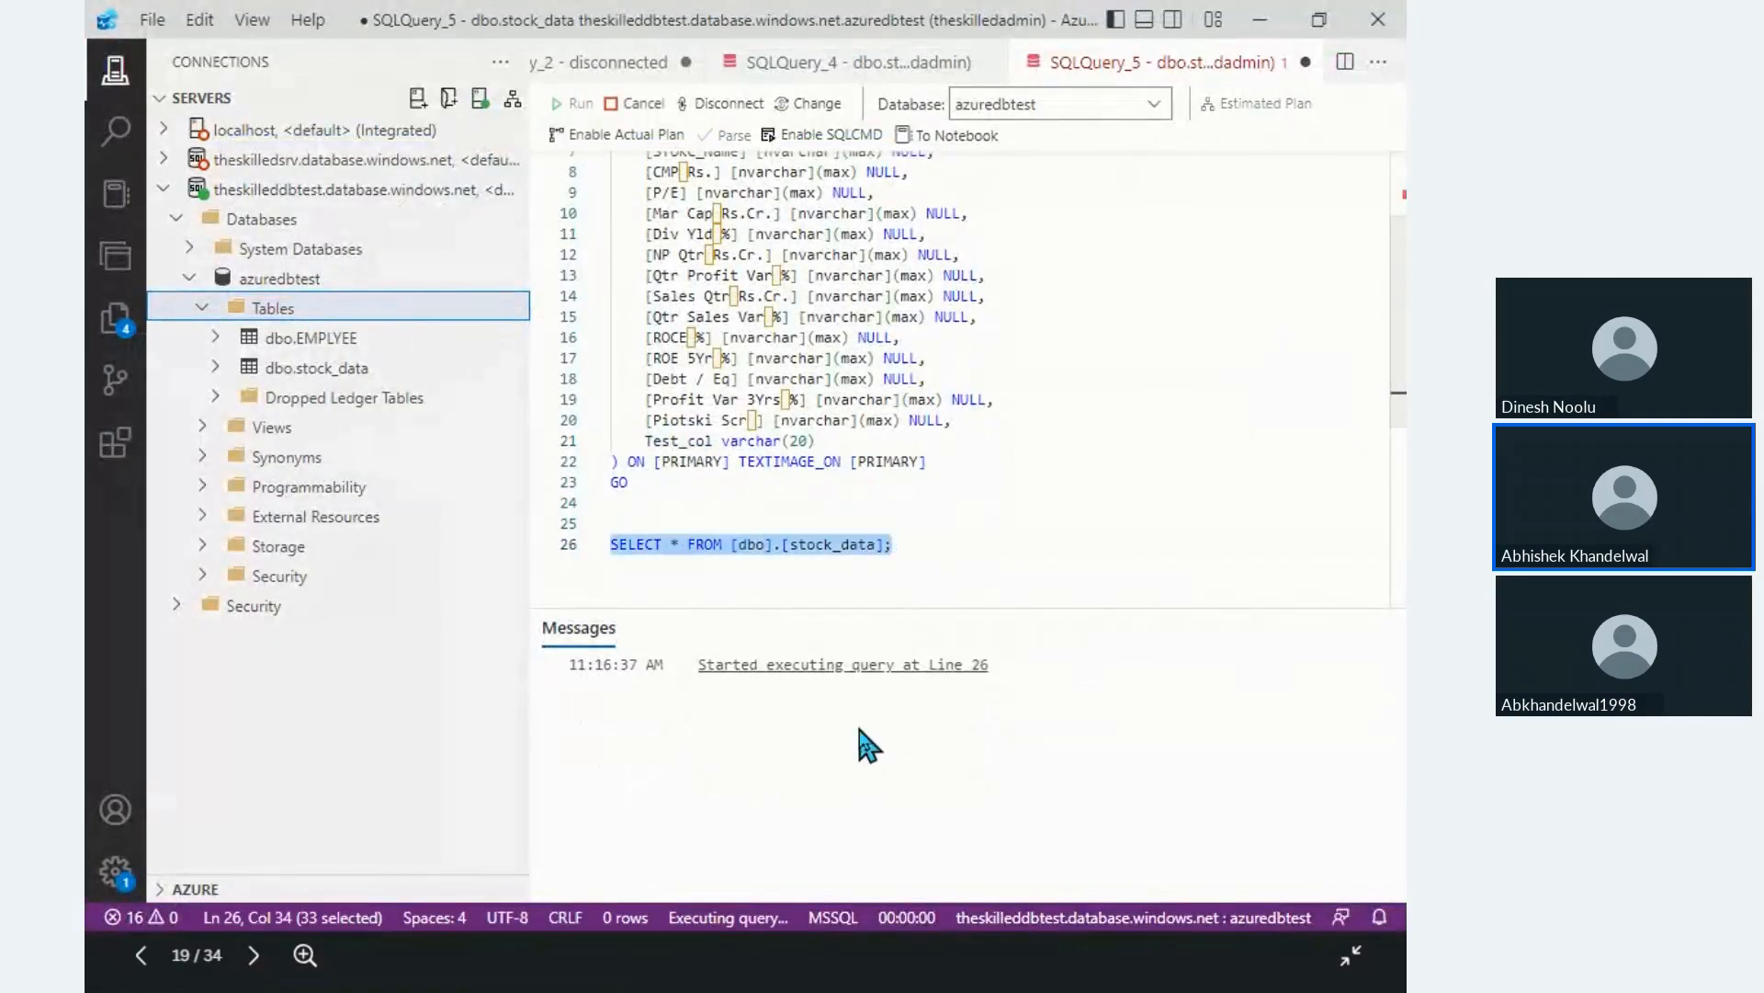
Step: Examine the Test_col and STOKC_Name columns in the stock_data query results
scroll(1070, 792, "right", 10)
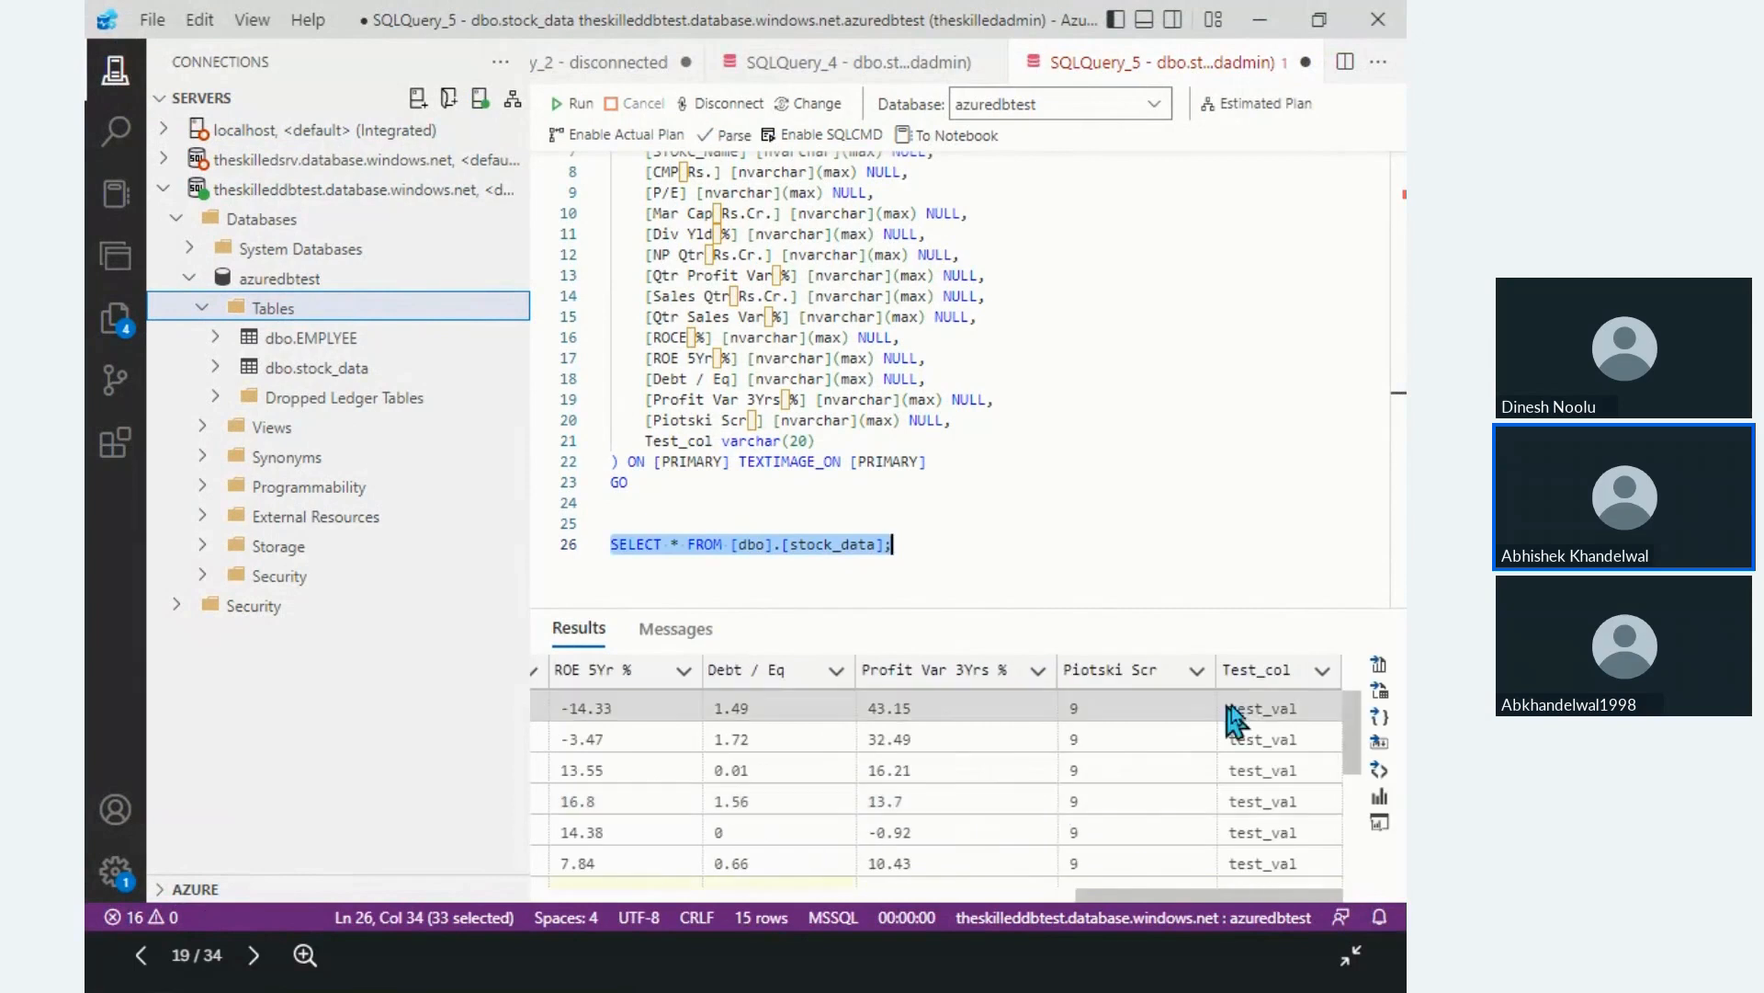
left_click_drag(1247, 709, 1296, 930)
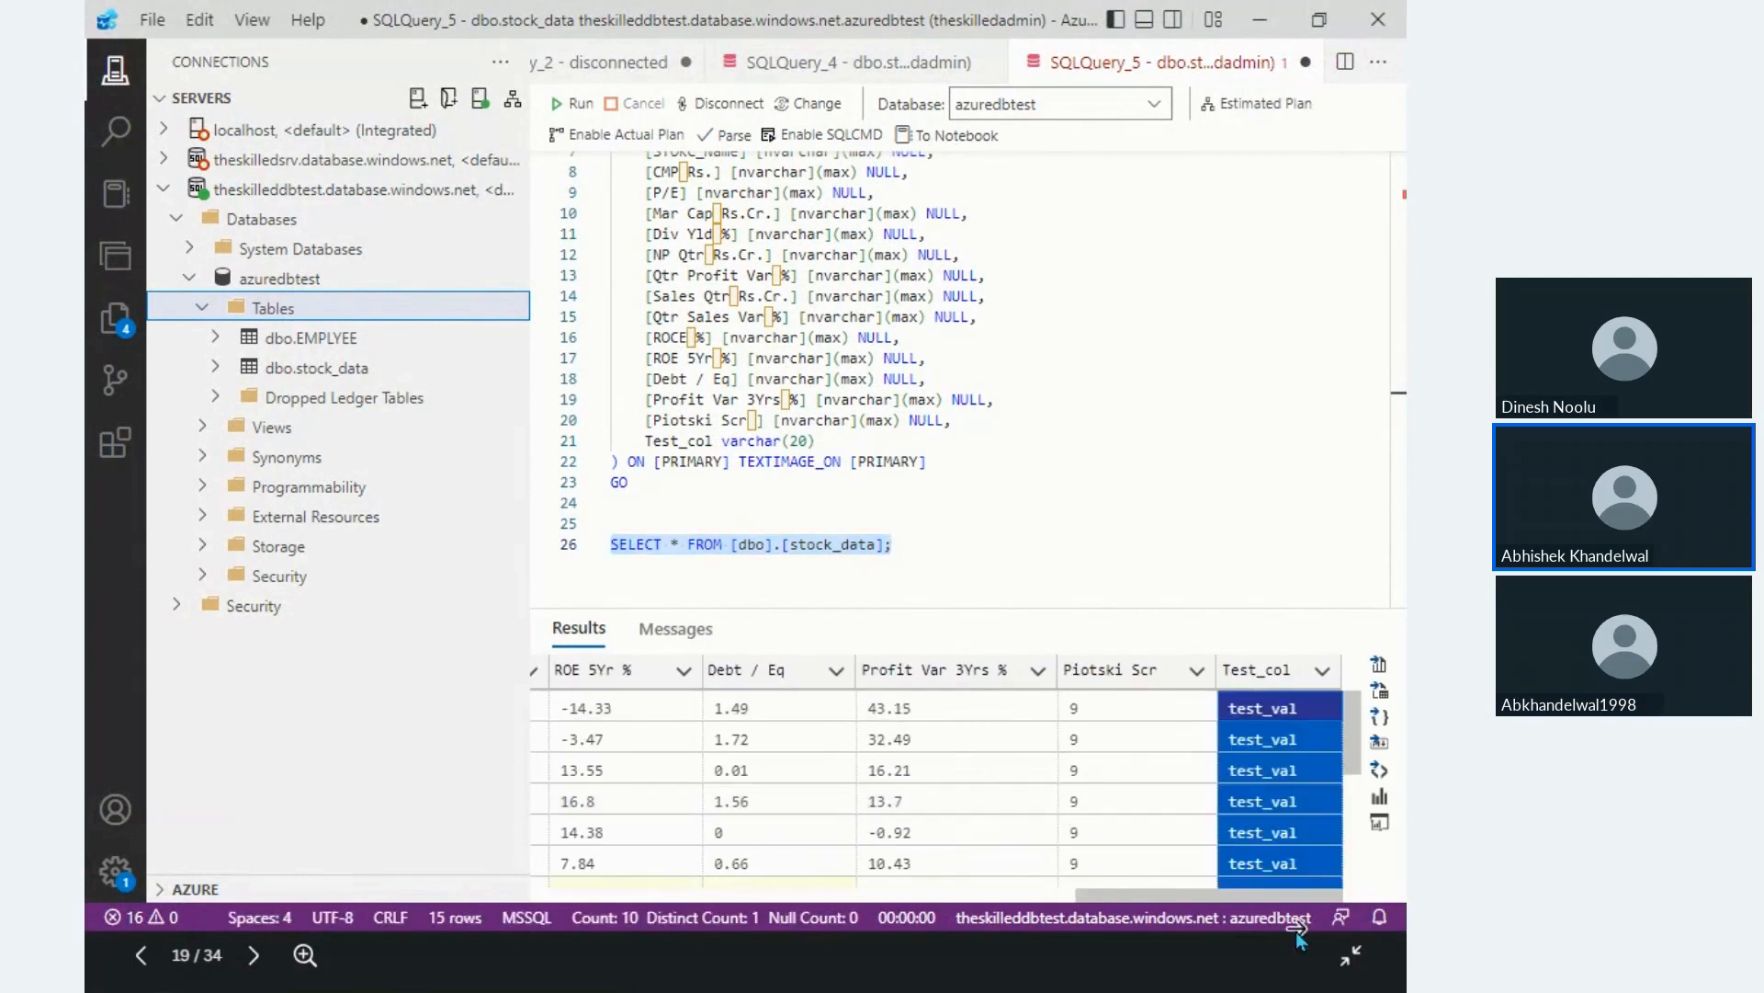
left_click(1292, 855)
left_click(1244, 741)
left_click_drag(1264, 822, 1265, 717)
left_click(1272, 746)
left_click_drag(1277, 801, 1270, 677)
scroll(1149, 840, "left", 8)
scroll(1155, 855, "left", 5)
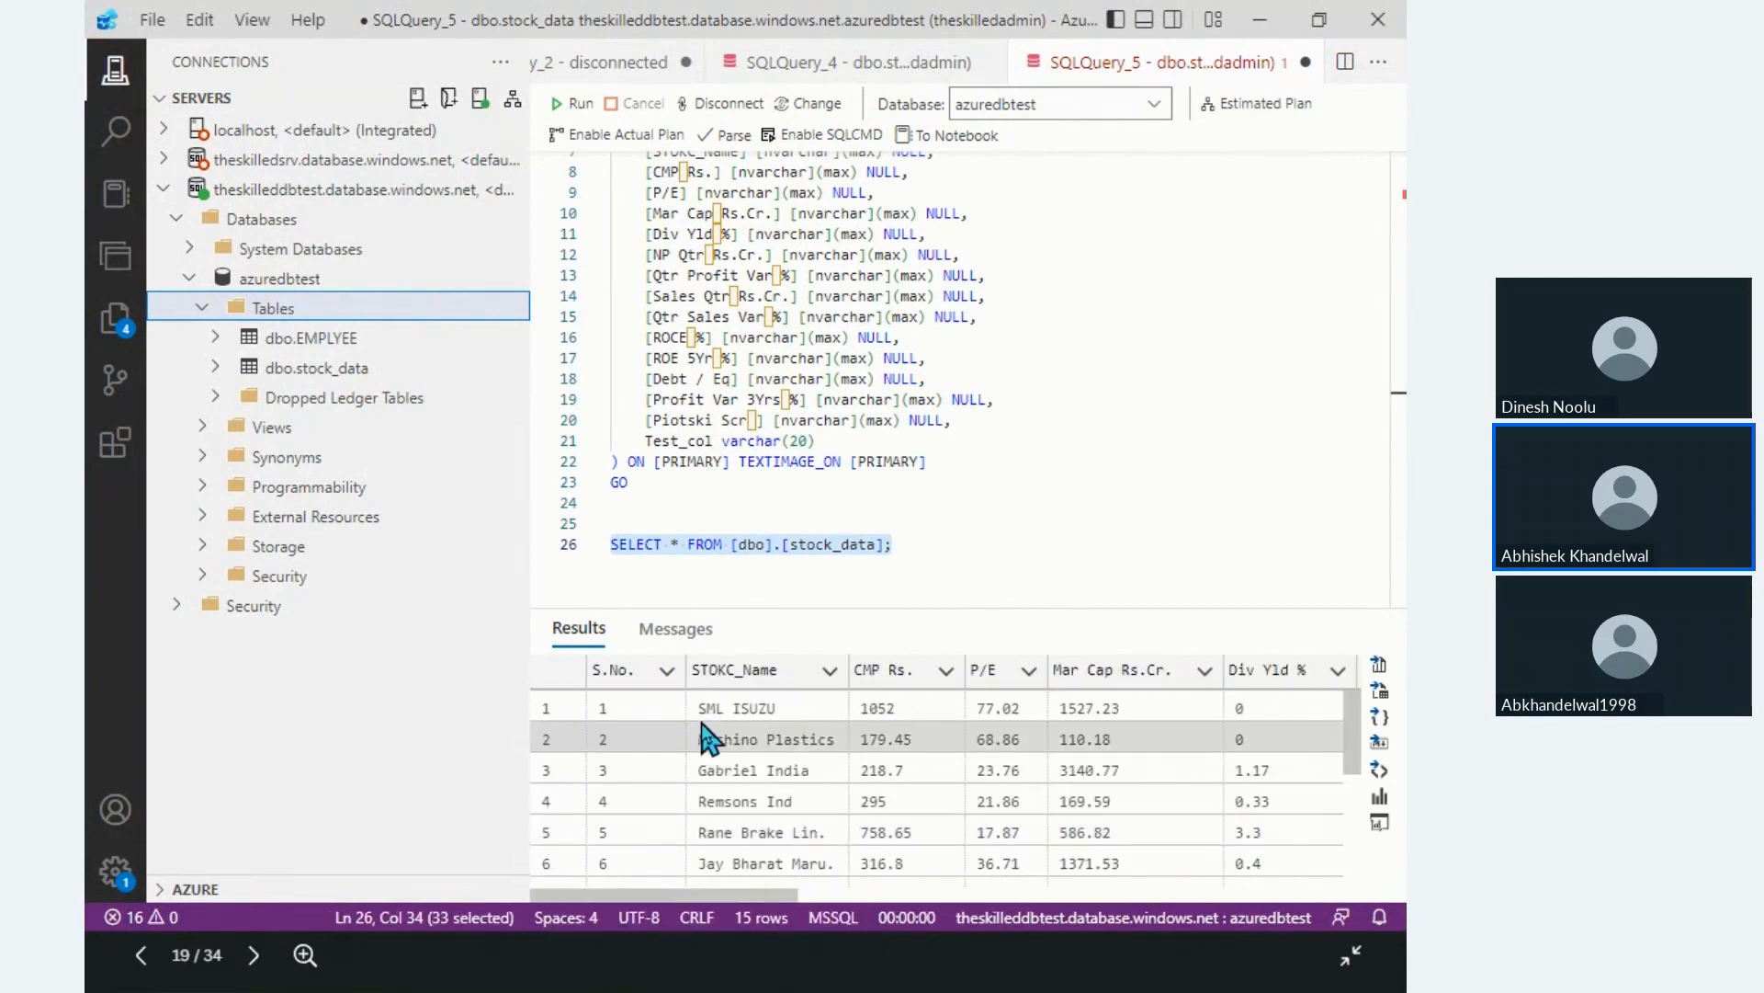
left_click_drag(722, 708, 763, 712)
left_click(761, 829)
scroll(758, 781, "down", 2)
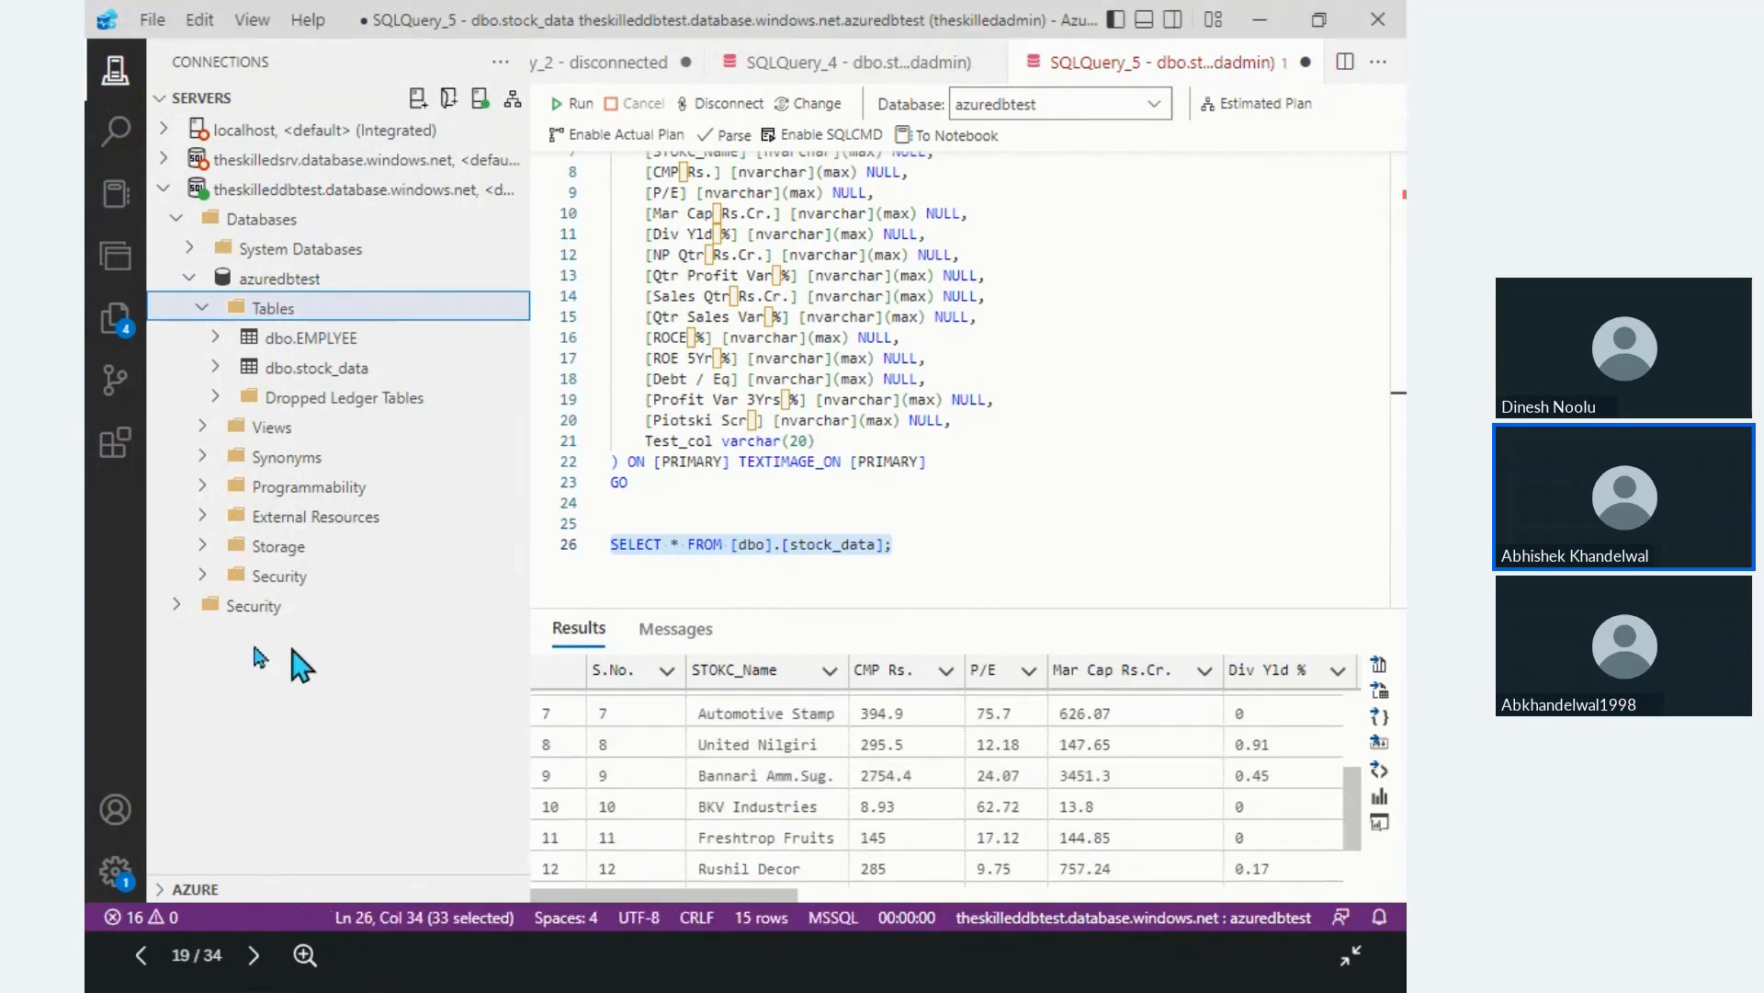
left_click(856, 516)
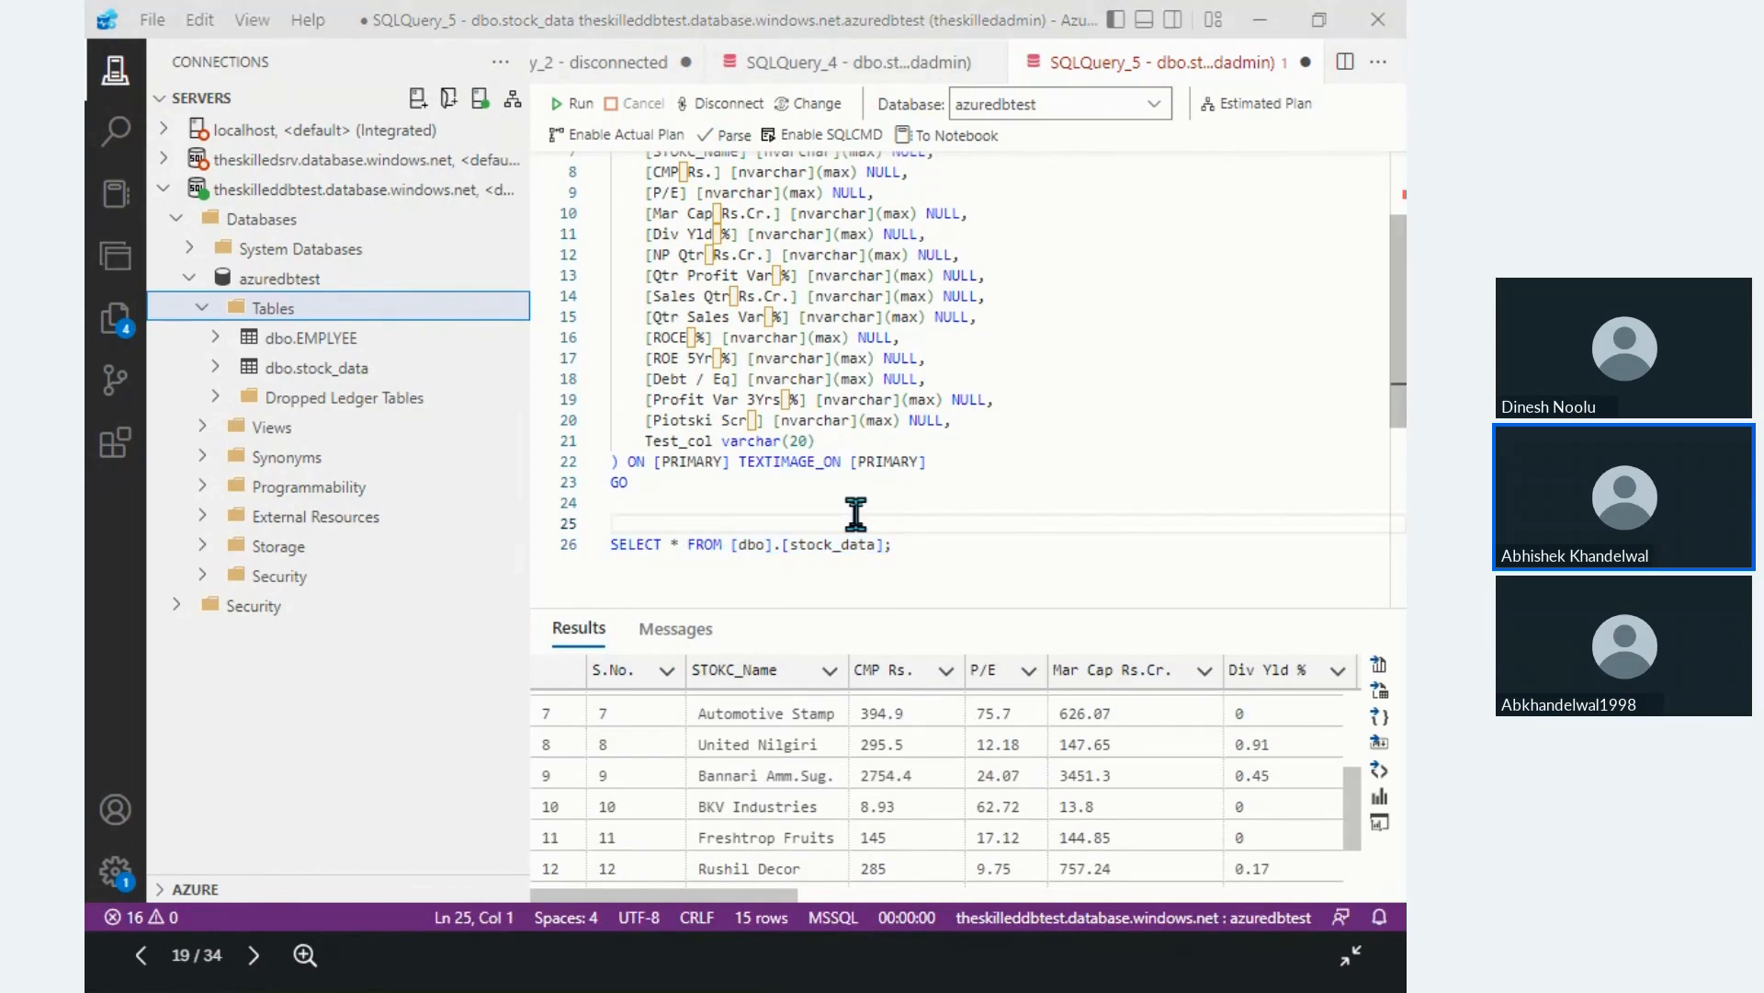
Step: Return to Azure Data Factory and delete the Copy data2 activity from the copy_adls_sqldb pipeline
key("alt+Tab")
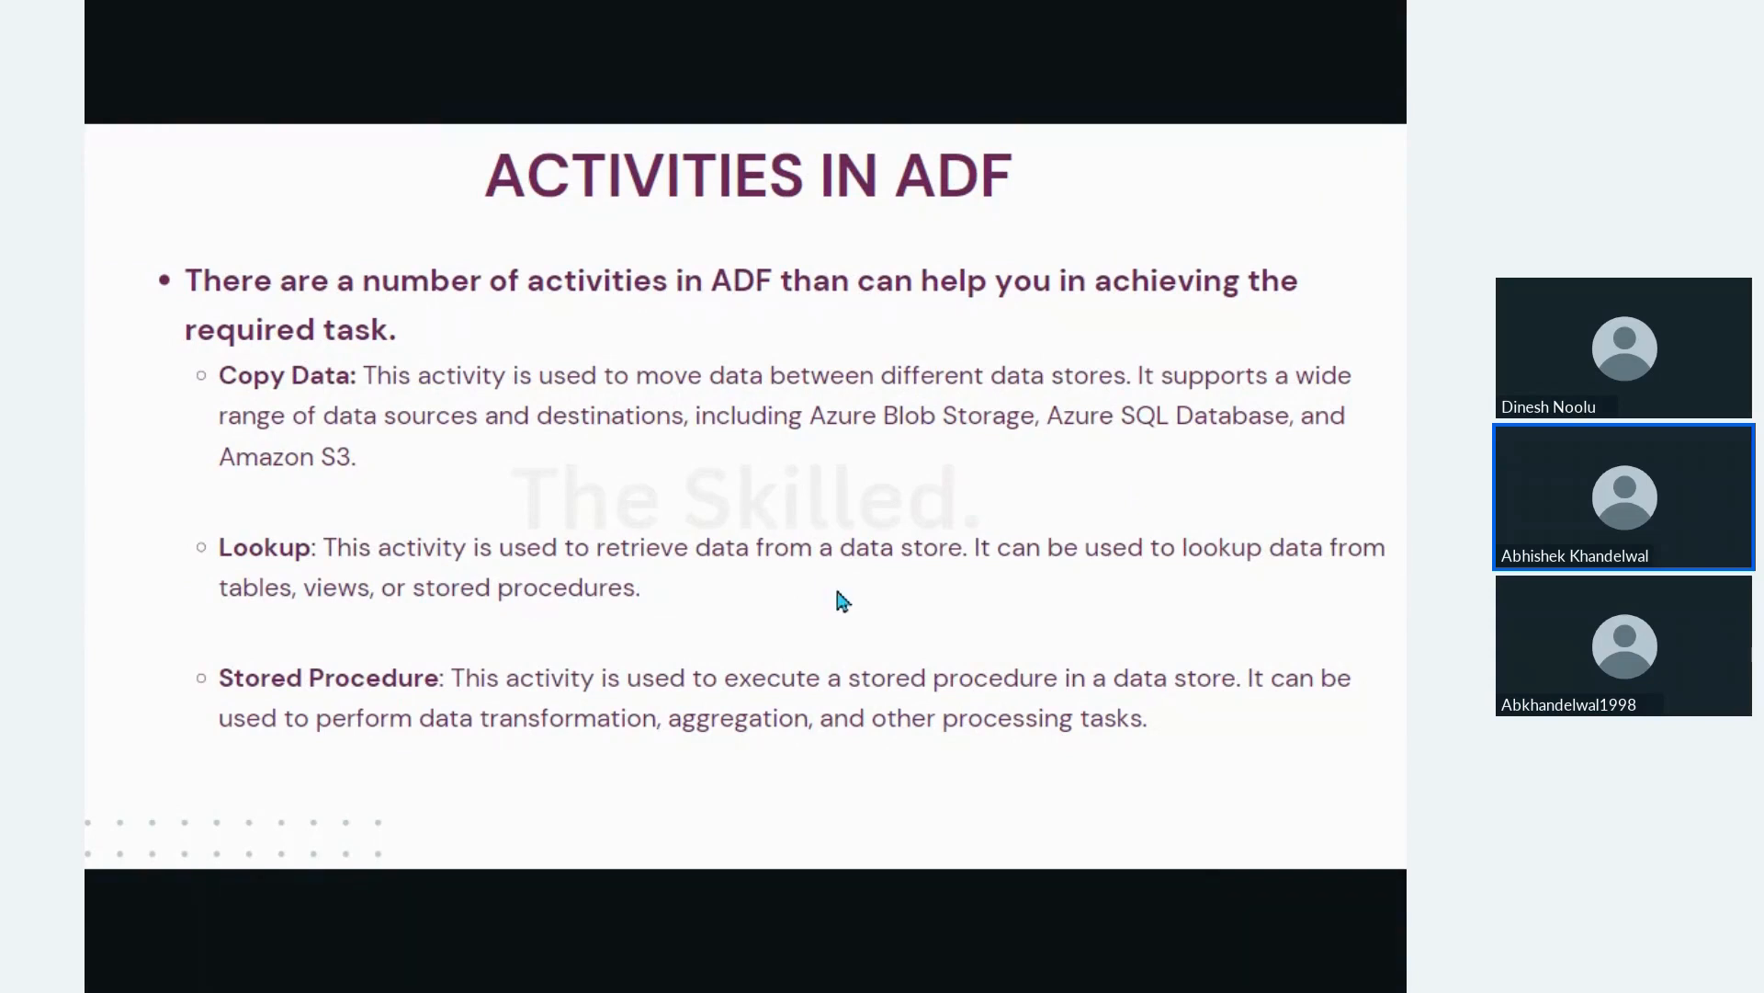
key("alt+Tab")
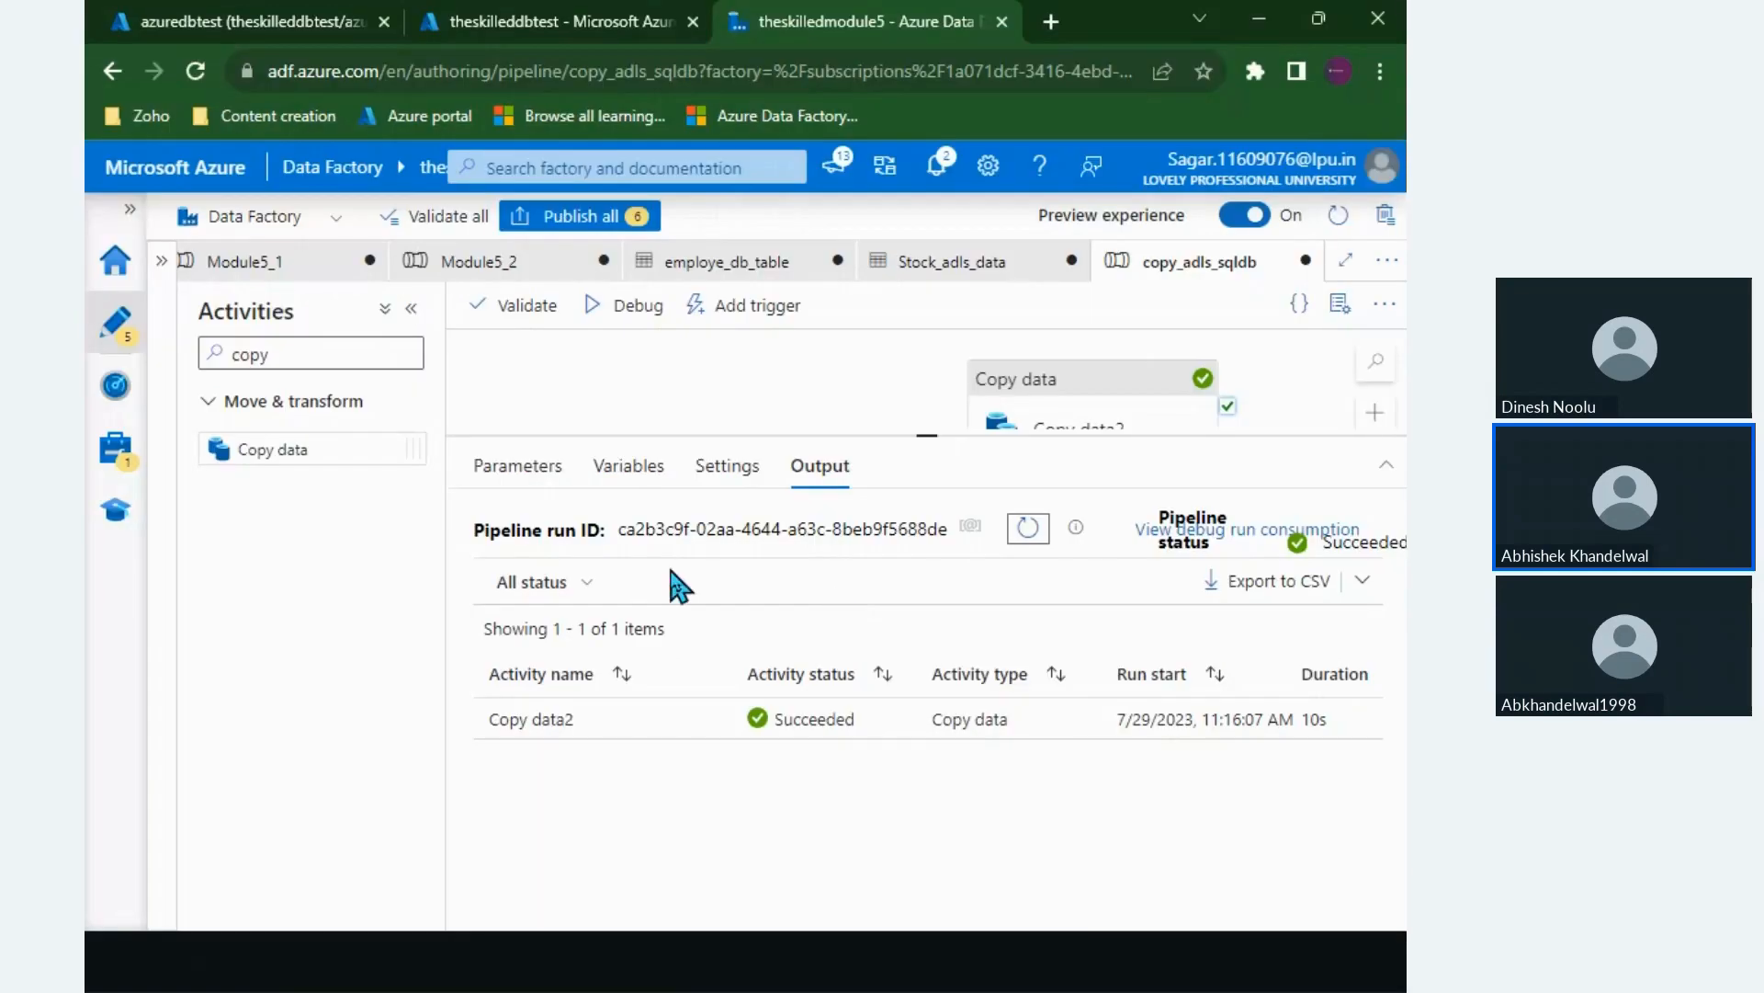
left_click_drag(923, 439, 927, 643)
left_click(1102, 415)
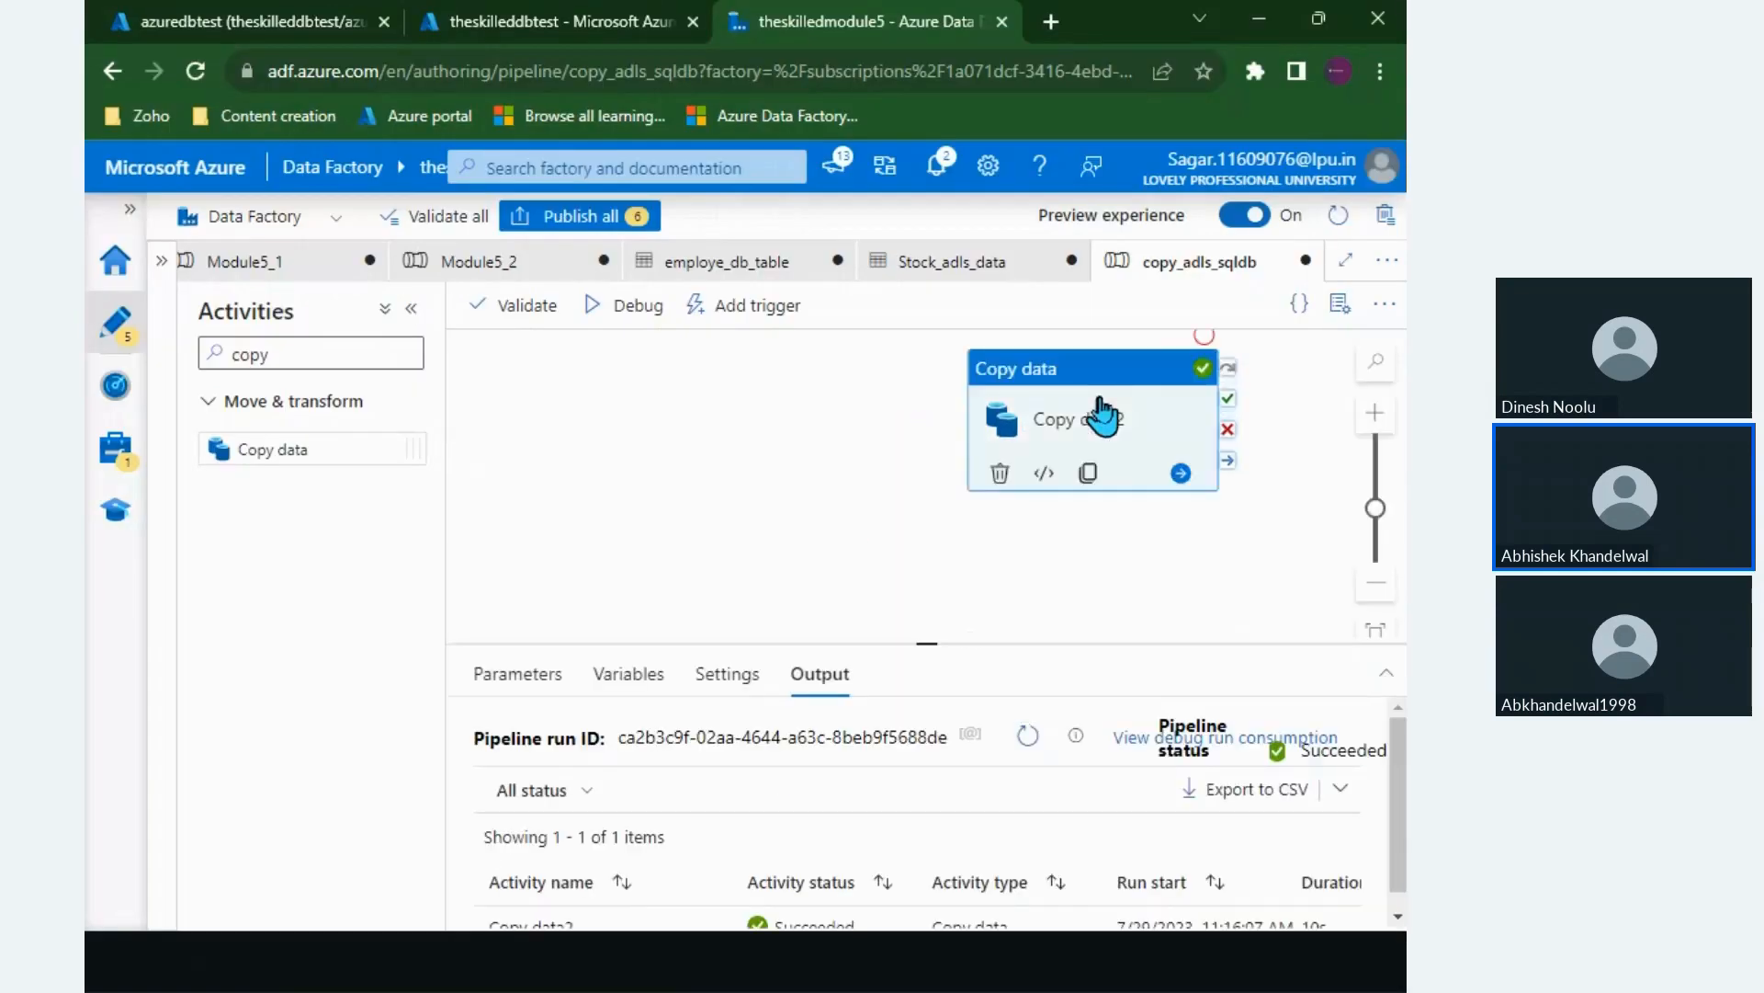
key("Delete")
Step: Search the activities for "loo" and add a Lookup activity to the empty pipeline canvas
double_click(250, 354)
key("alt+Tab")
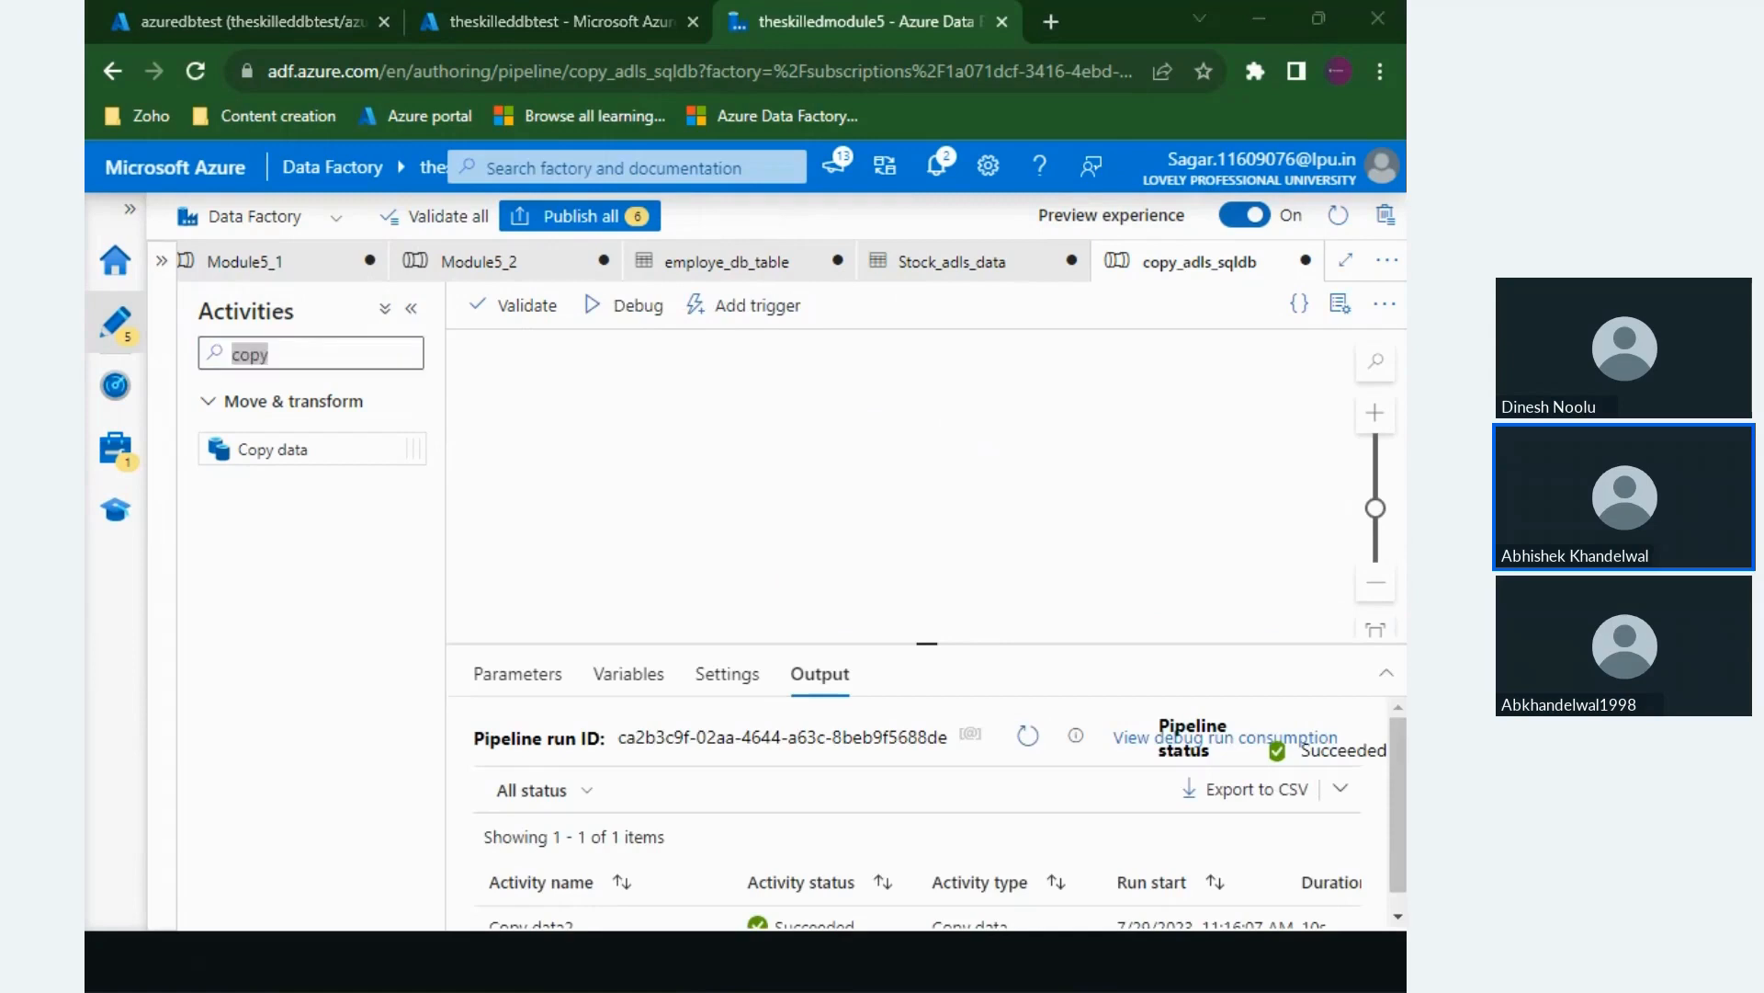
double_click(296, 354)
type("co")
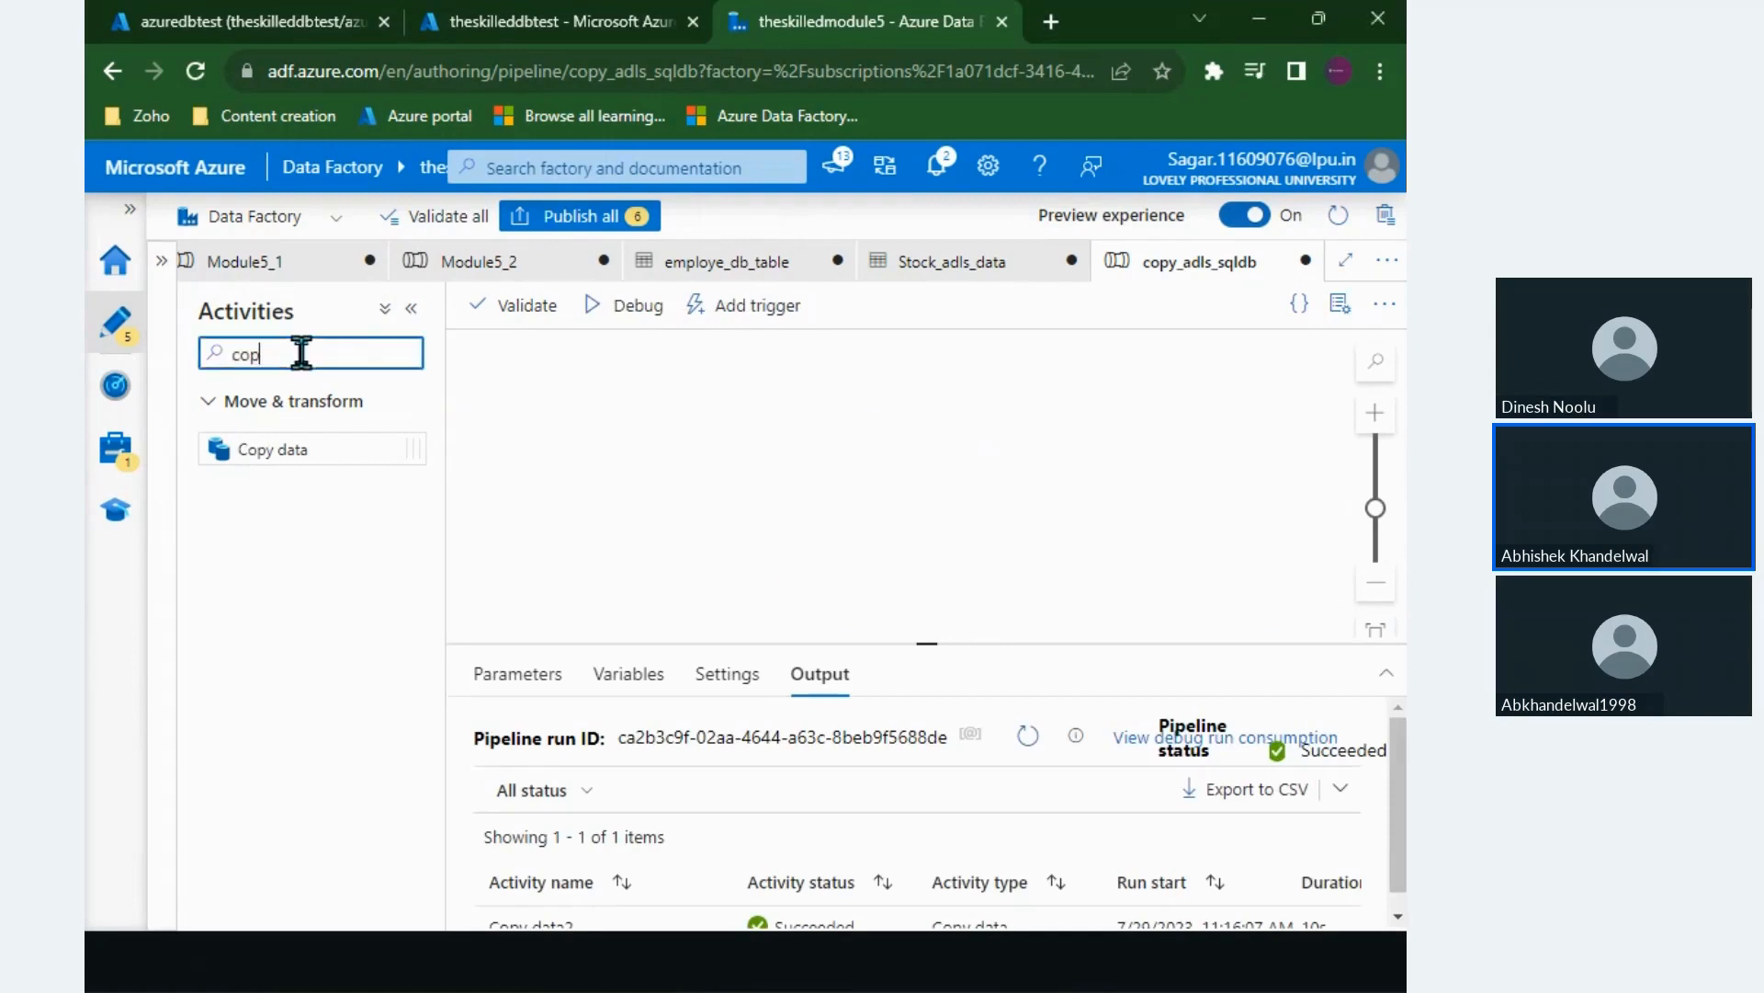
key("BackSpace")
key("BackSpace")
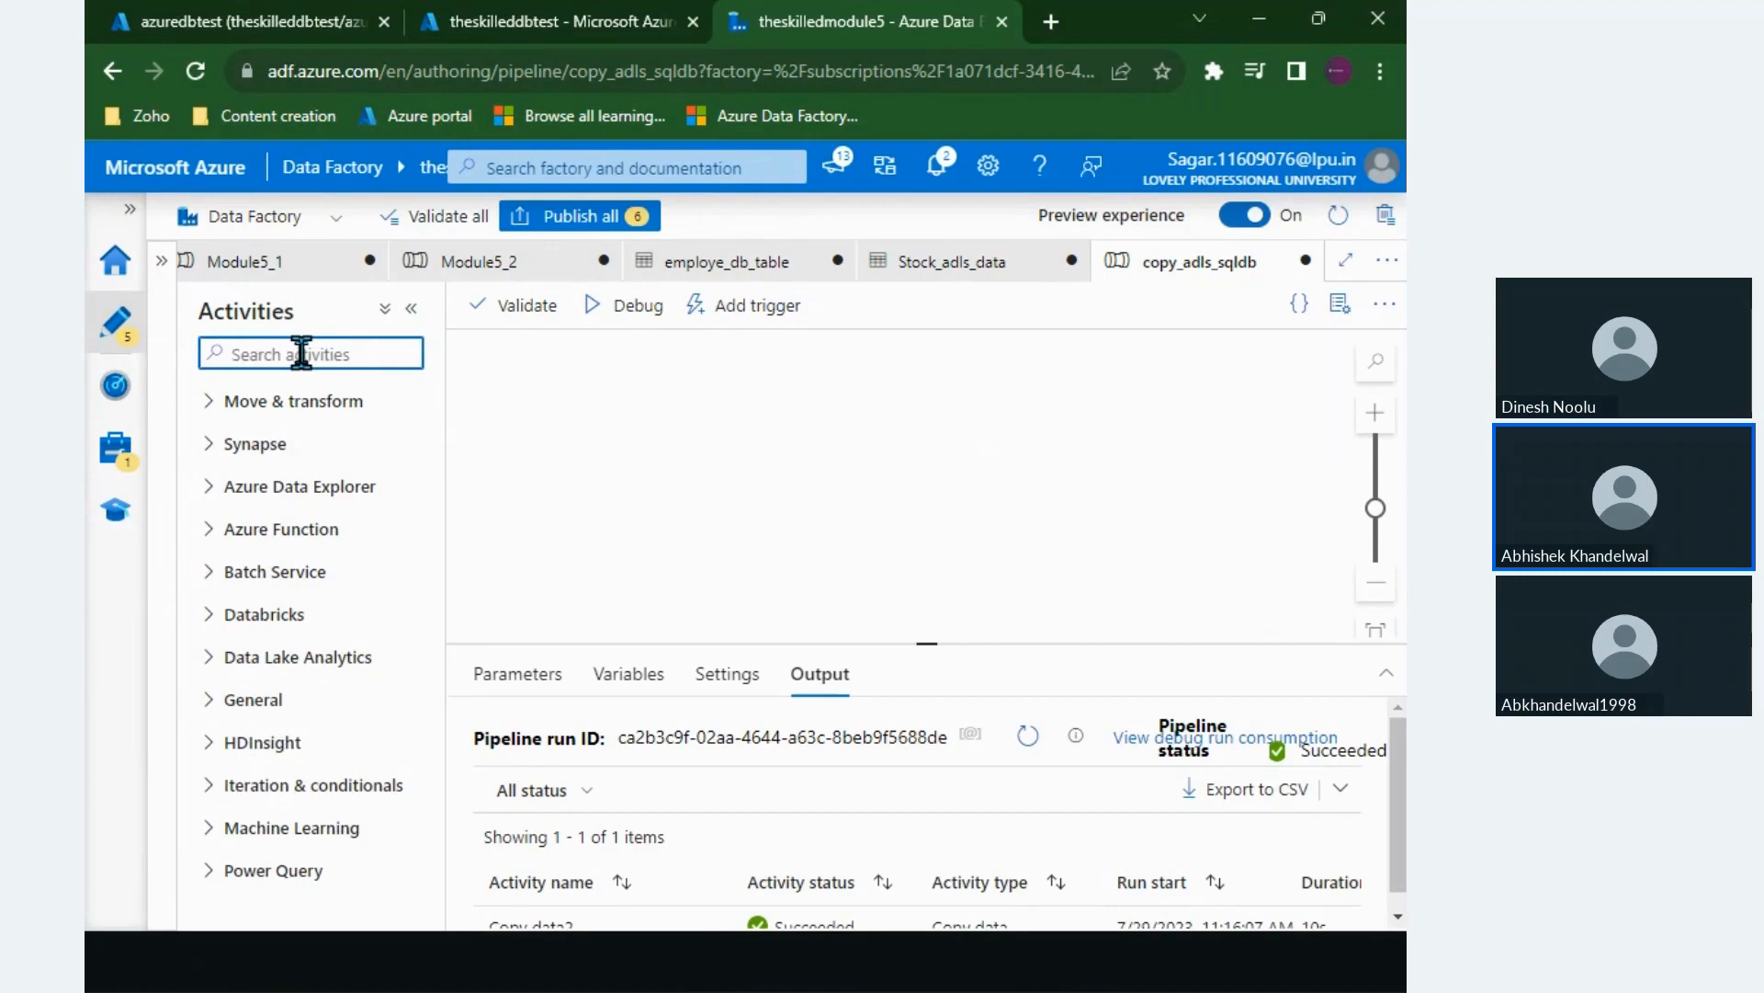
type("loo")
left_click_drag(335, 448, 988, 407)
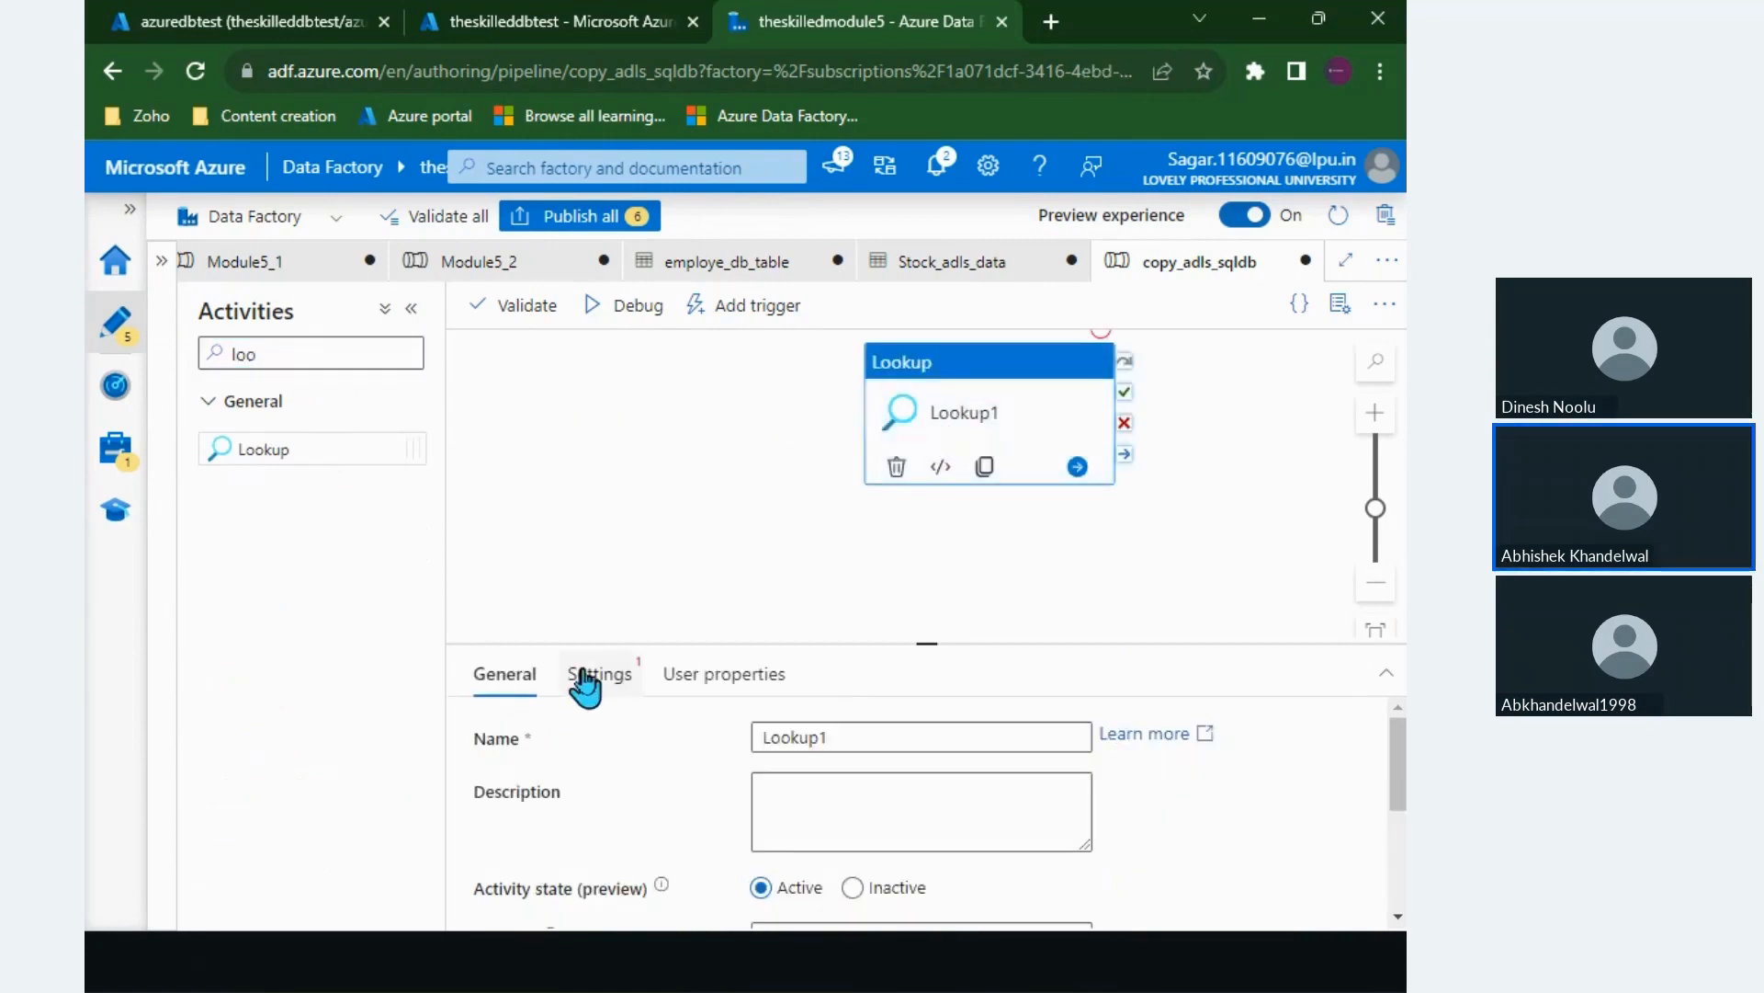
Step: Set the Lookup activity's source dataset to employe_db_table
left_click(586, 680)
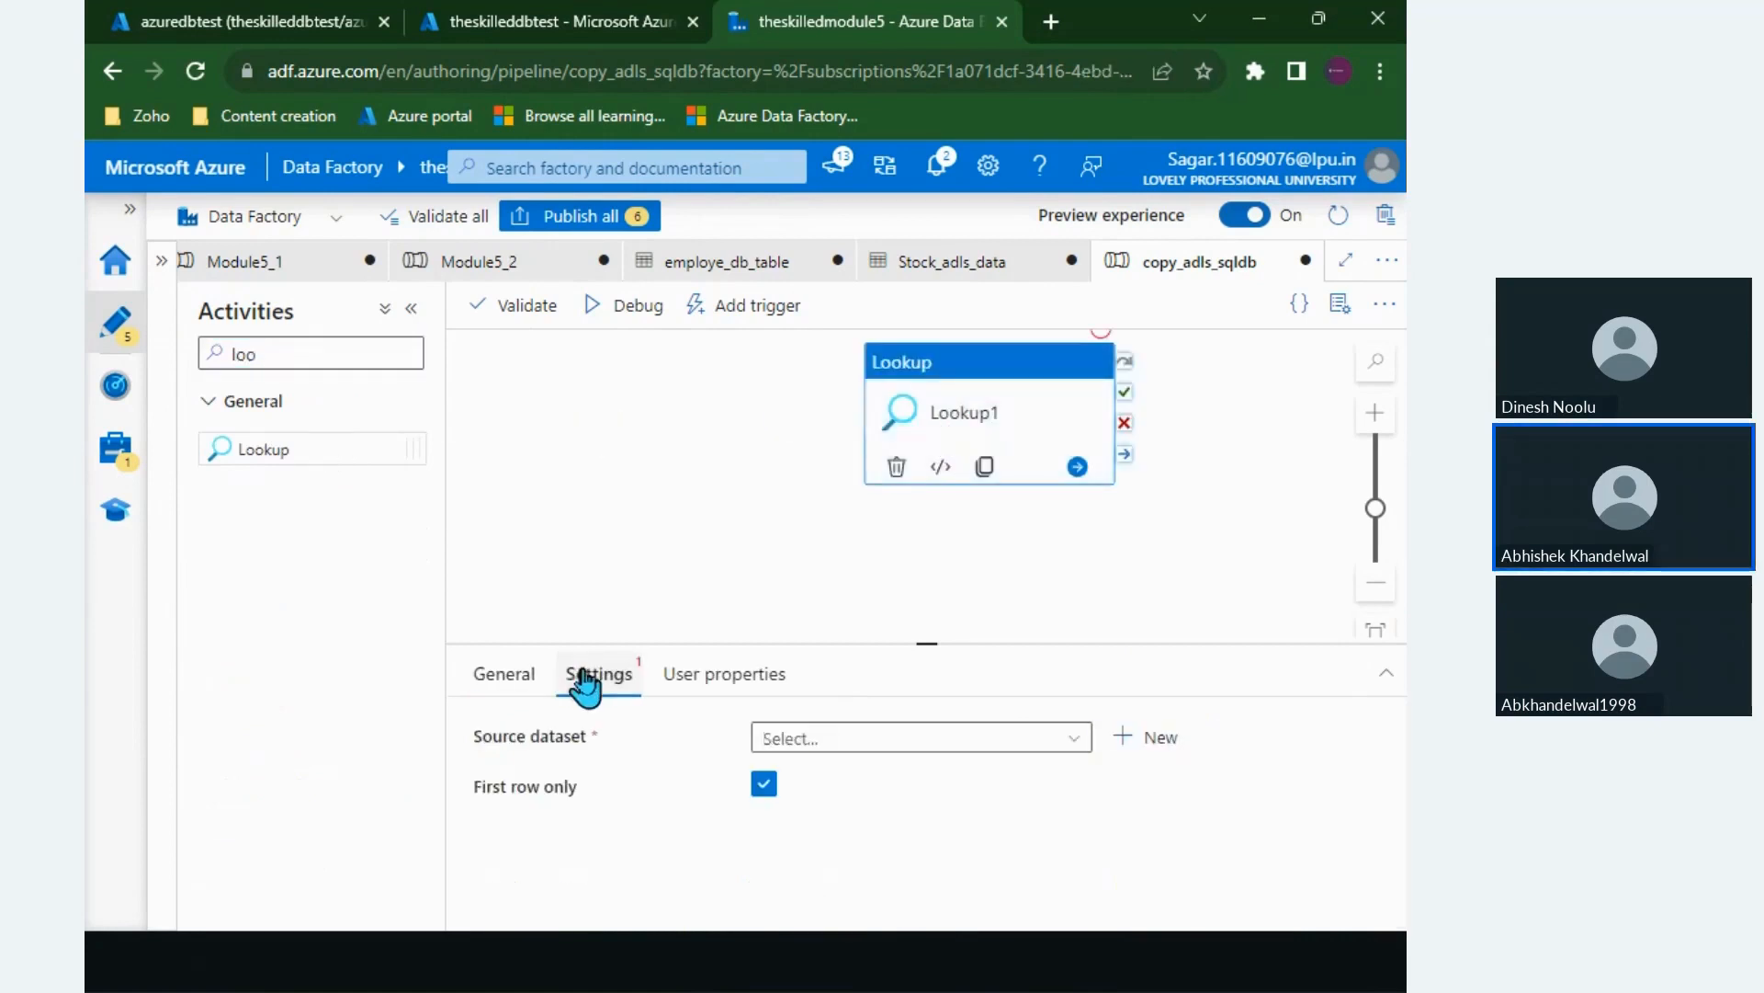
left_click(827, 738)
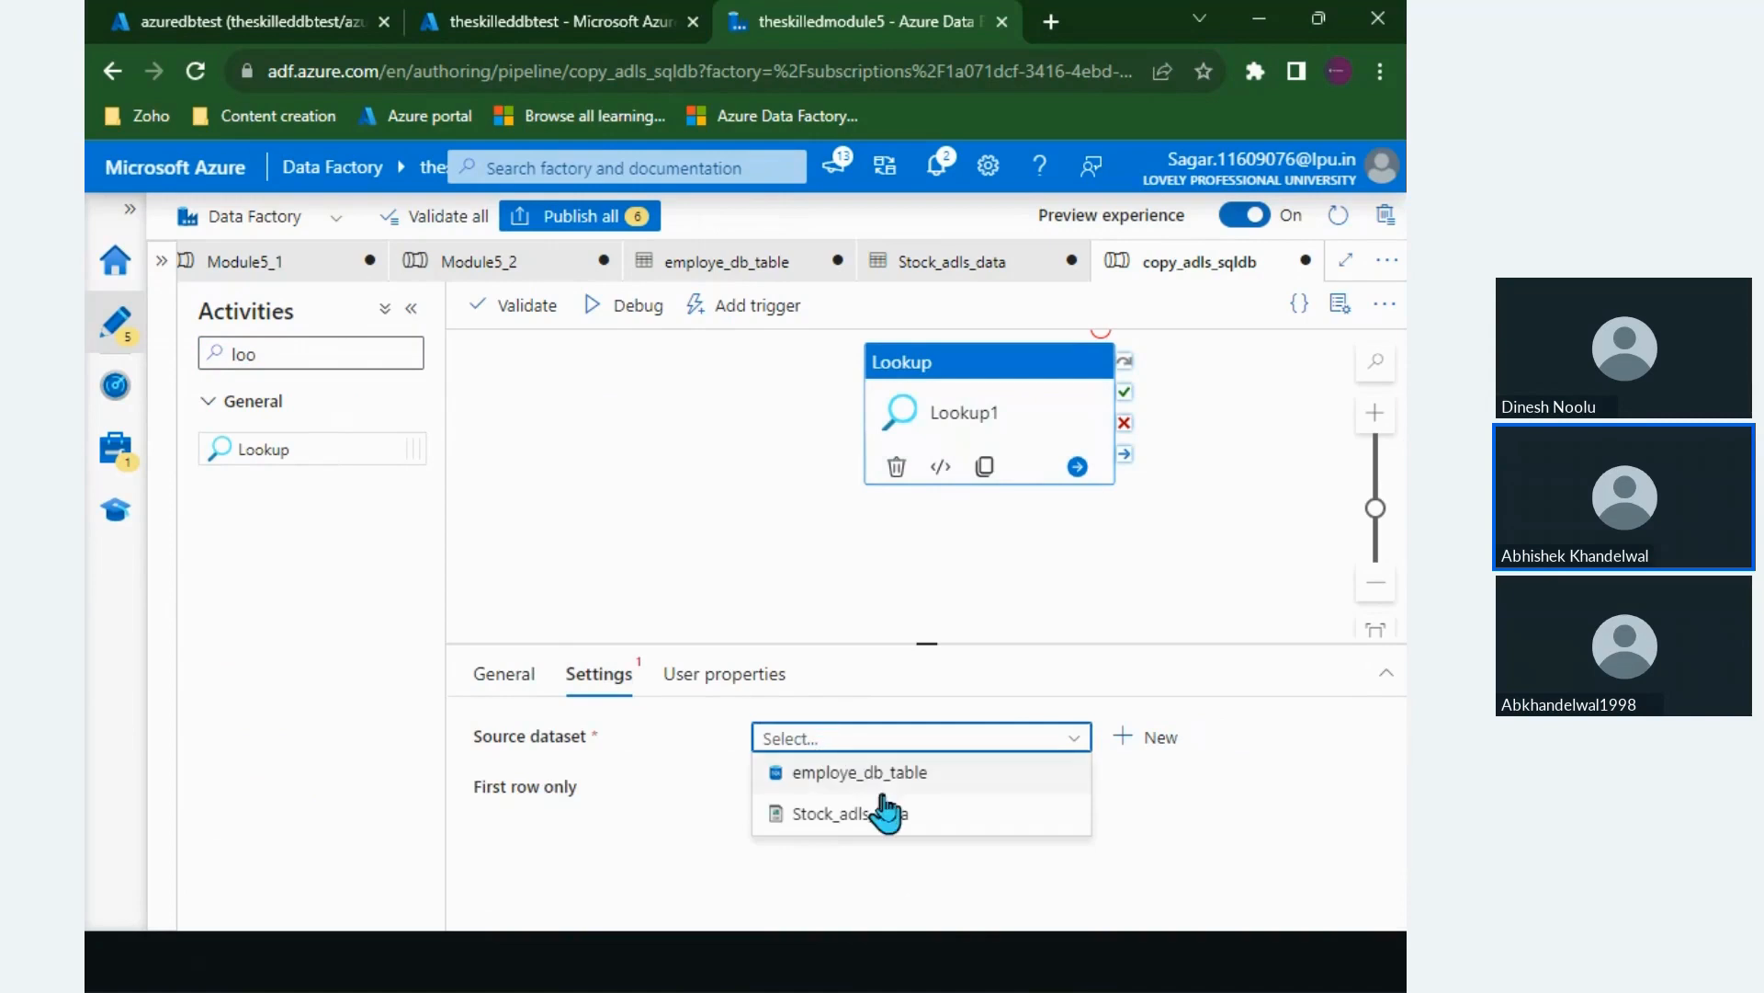
left_click(846, 773)
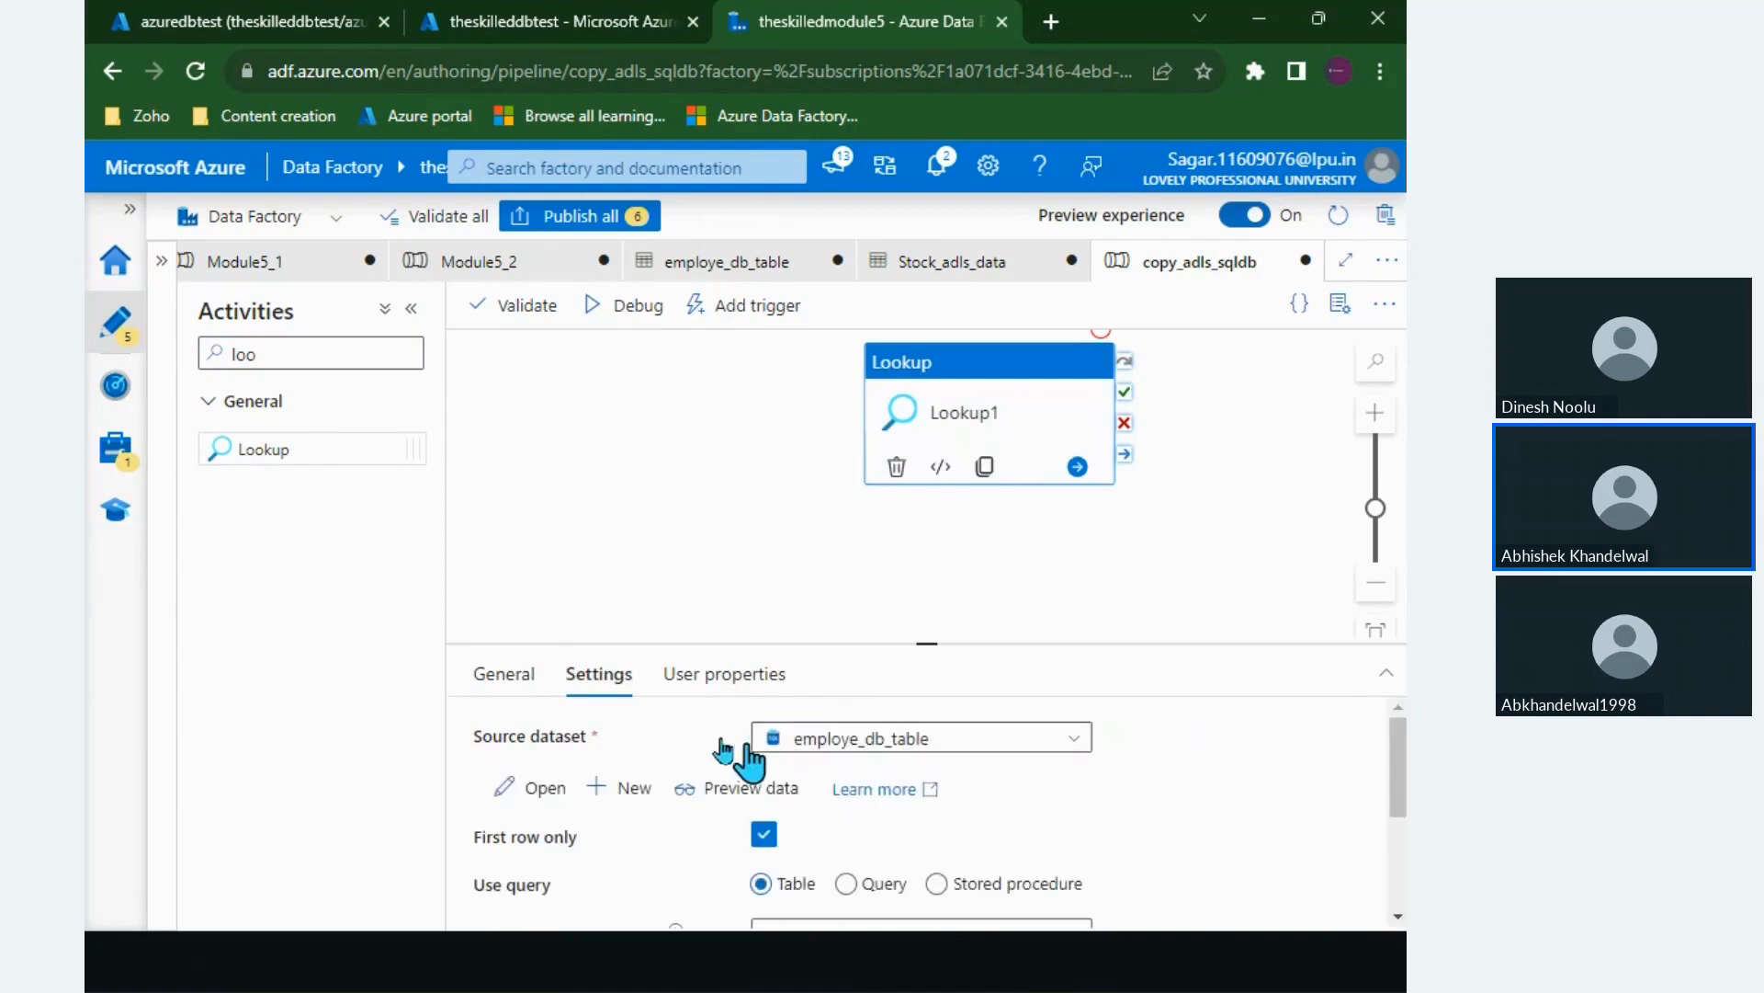
Step: Examine the Lookup activity's source dataset, First row only and Use query options
left_click_drag(500, 741, 592, 749)
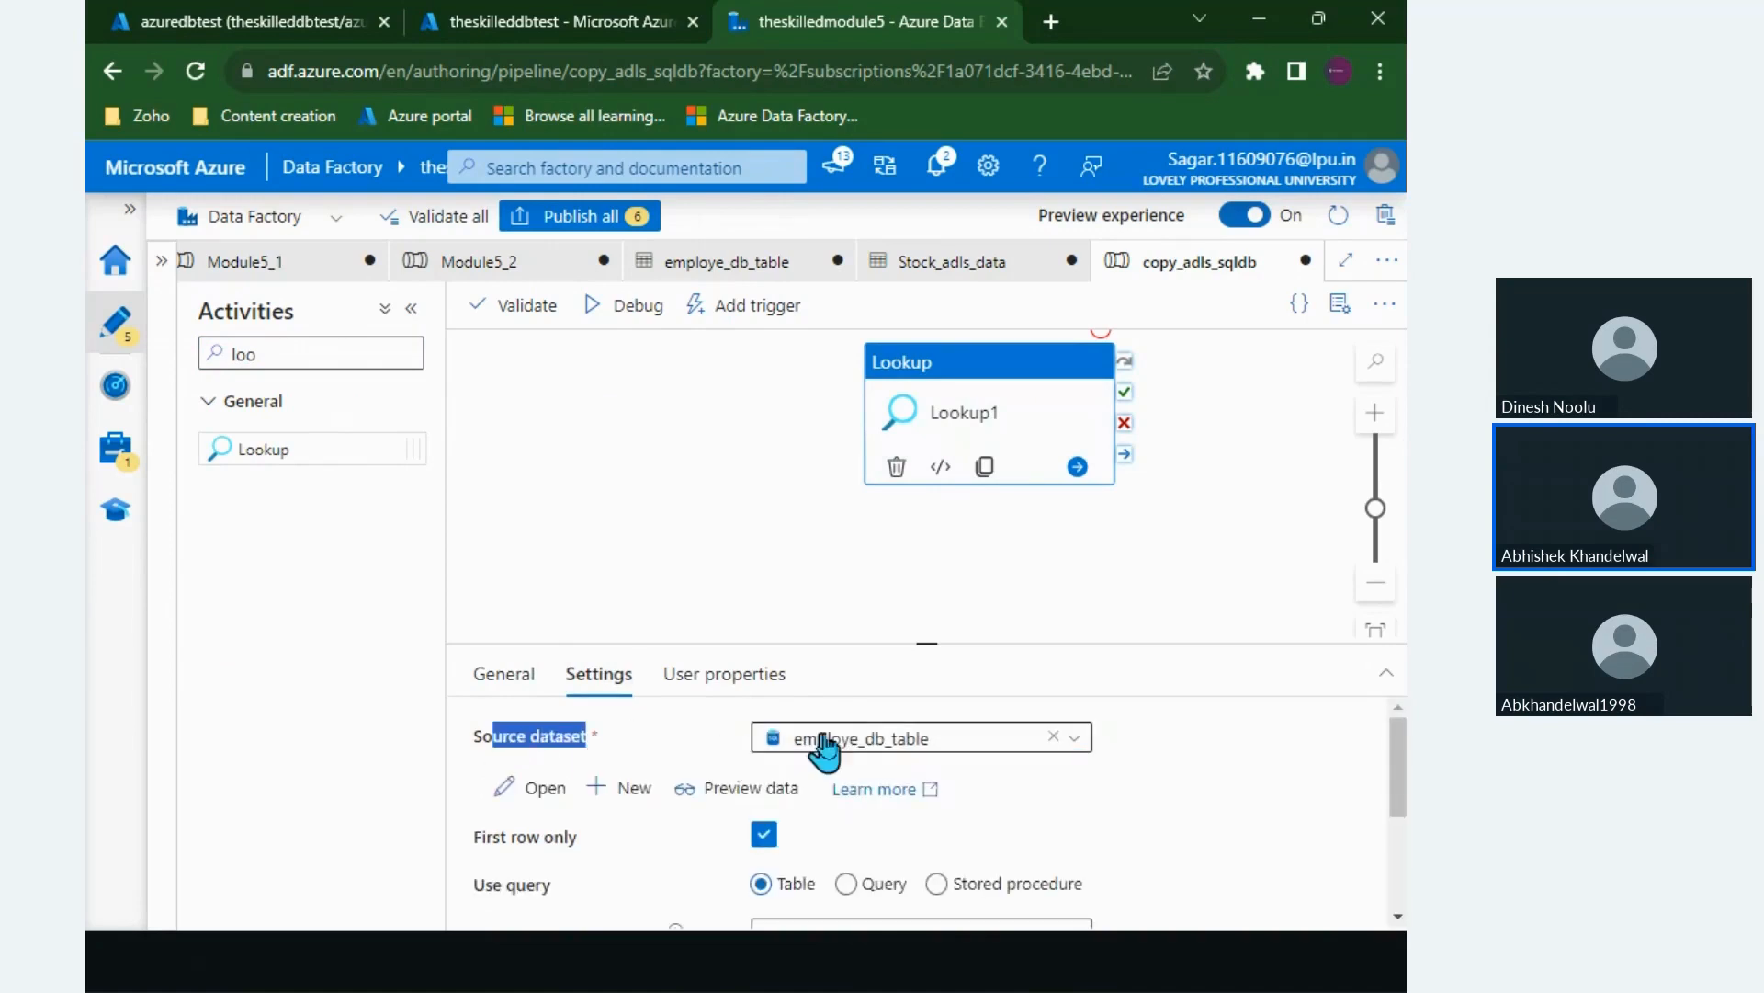
scroll(1005, 733, "down", 1)
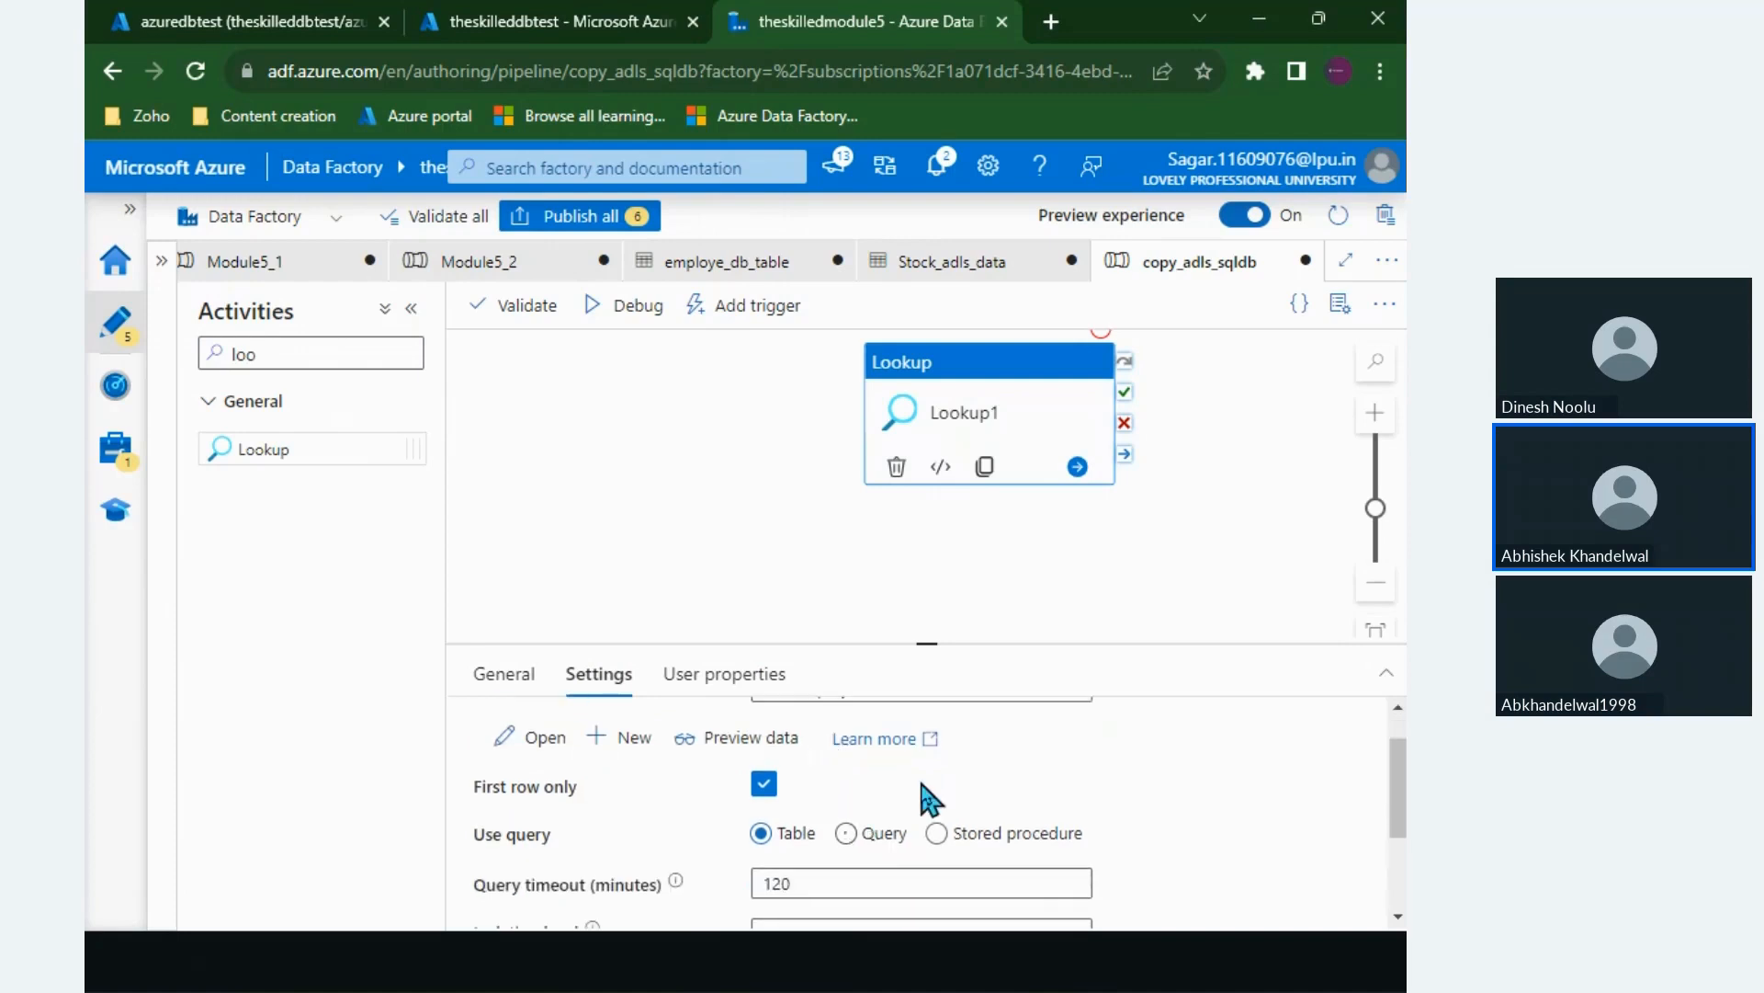
scroll(929, 796, "up", 1)
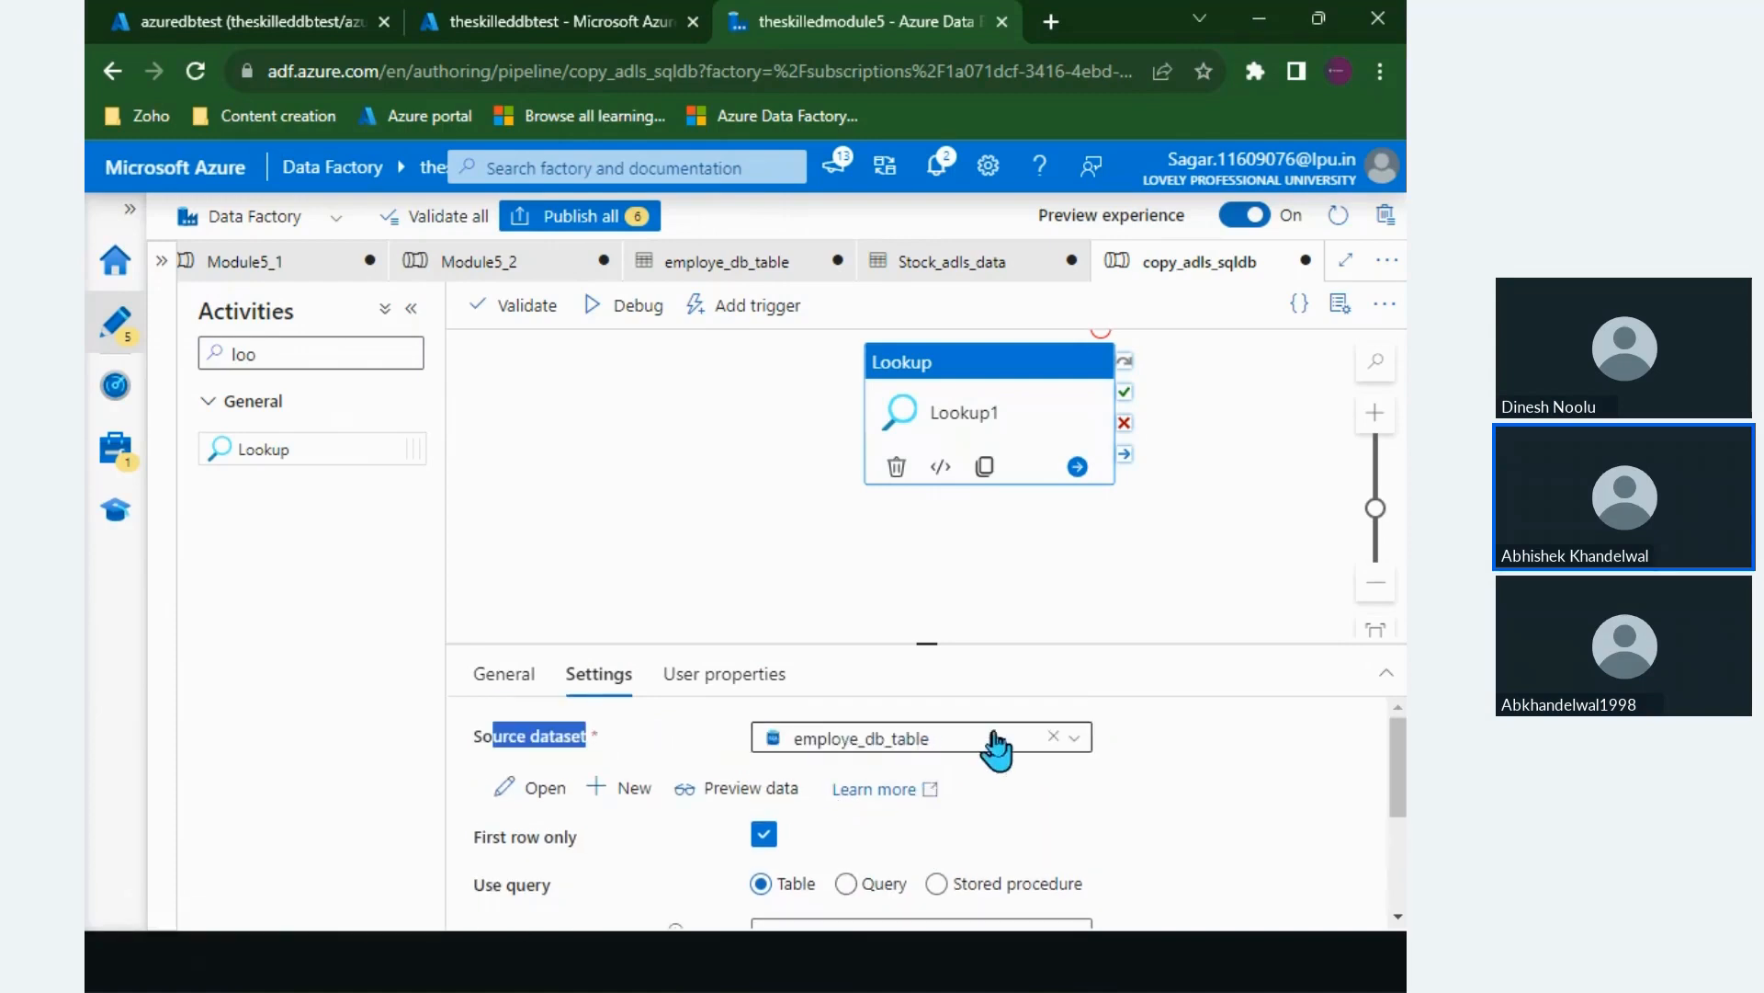
scroll(993, 733, "down", 2)
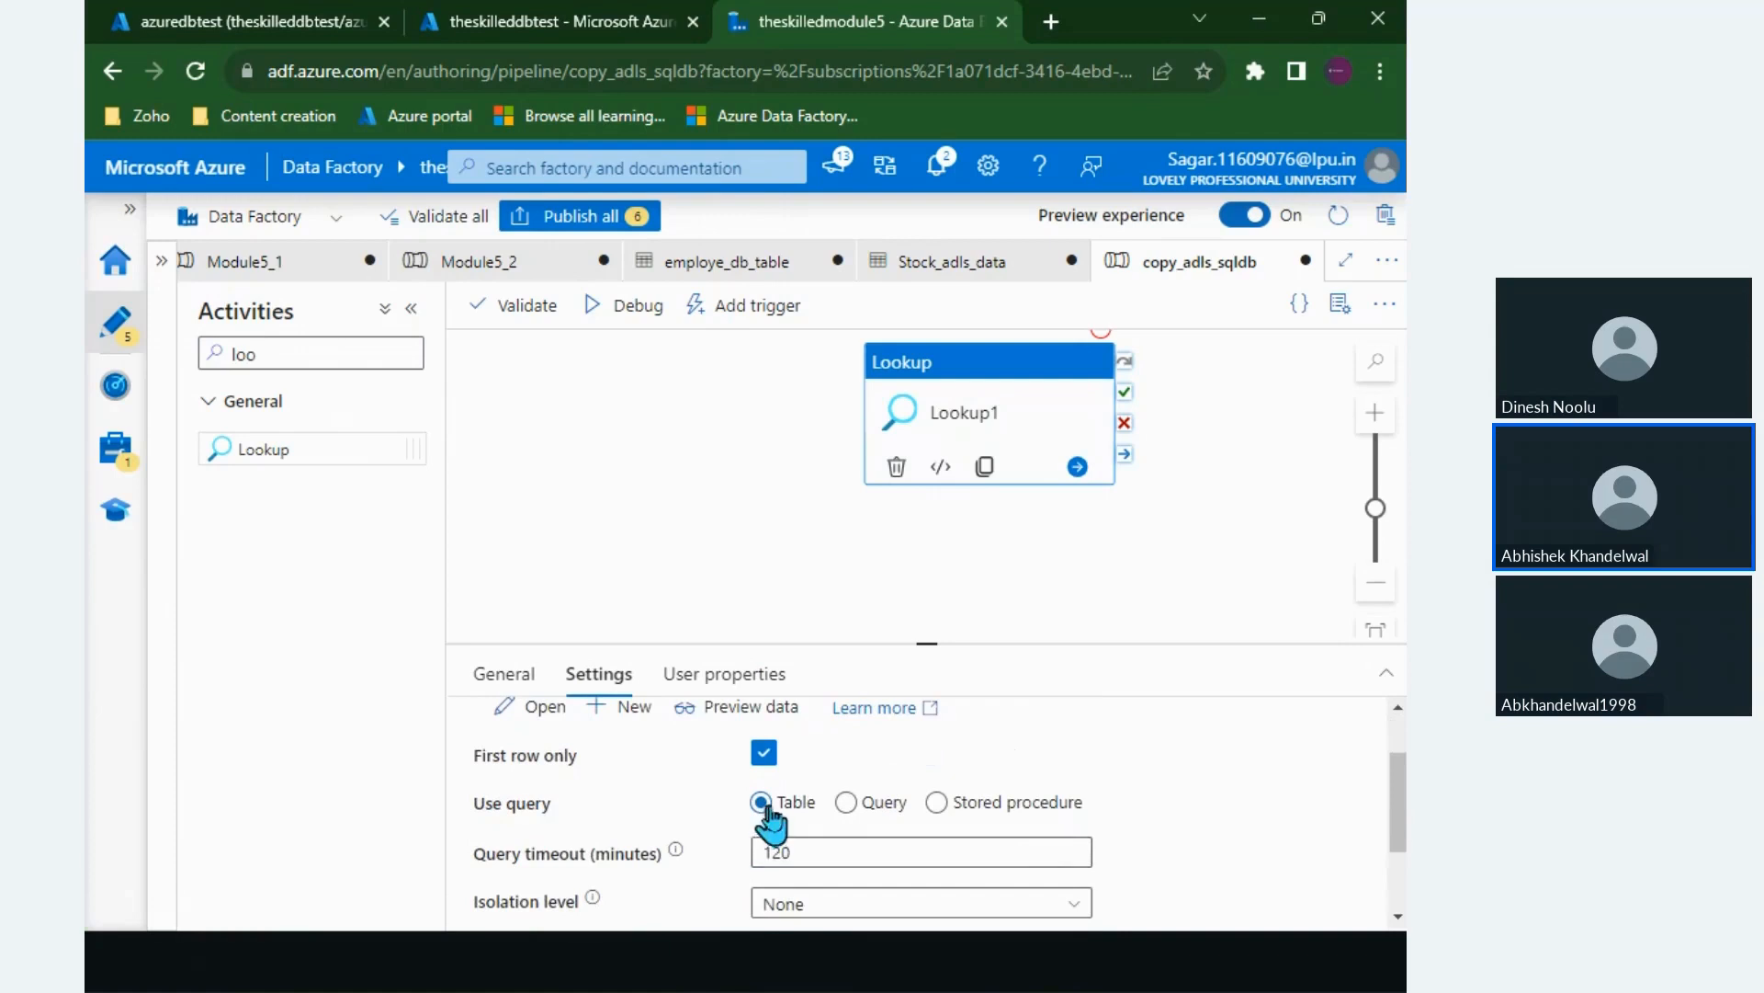
triple_click(511, 805)
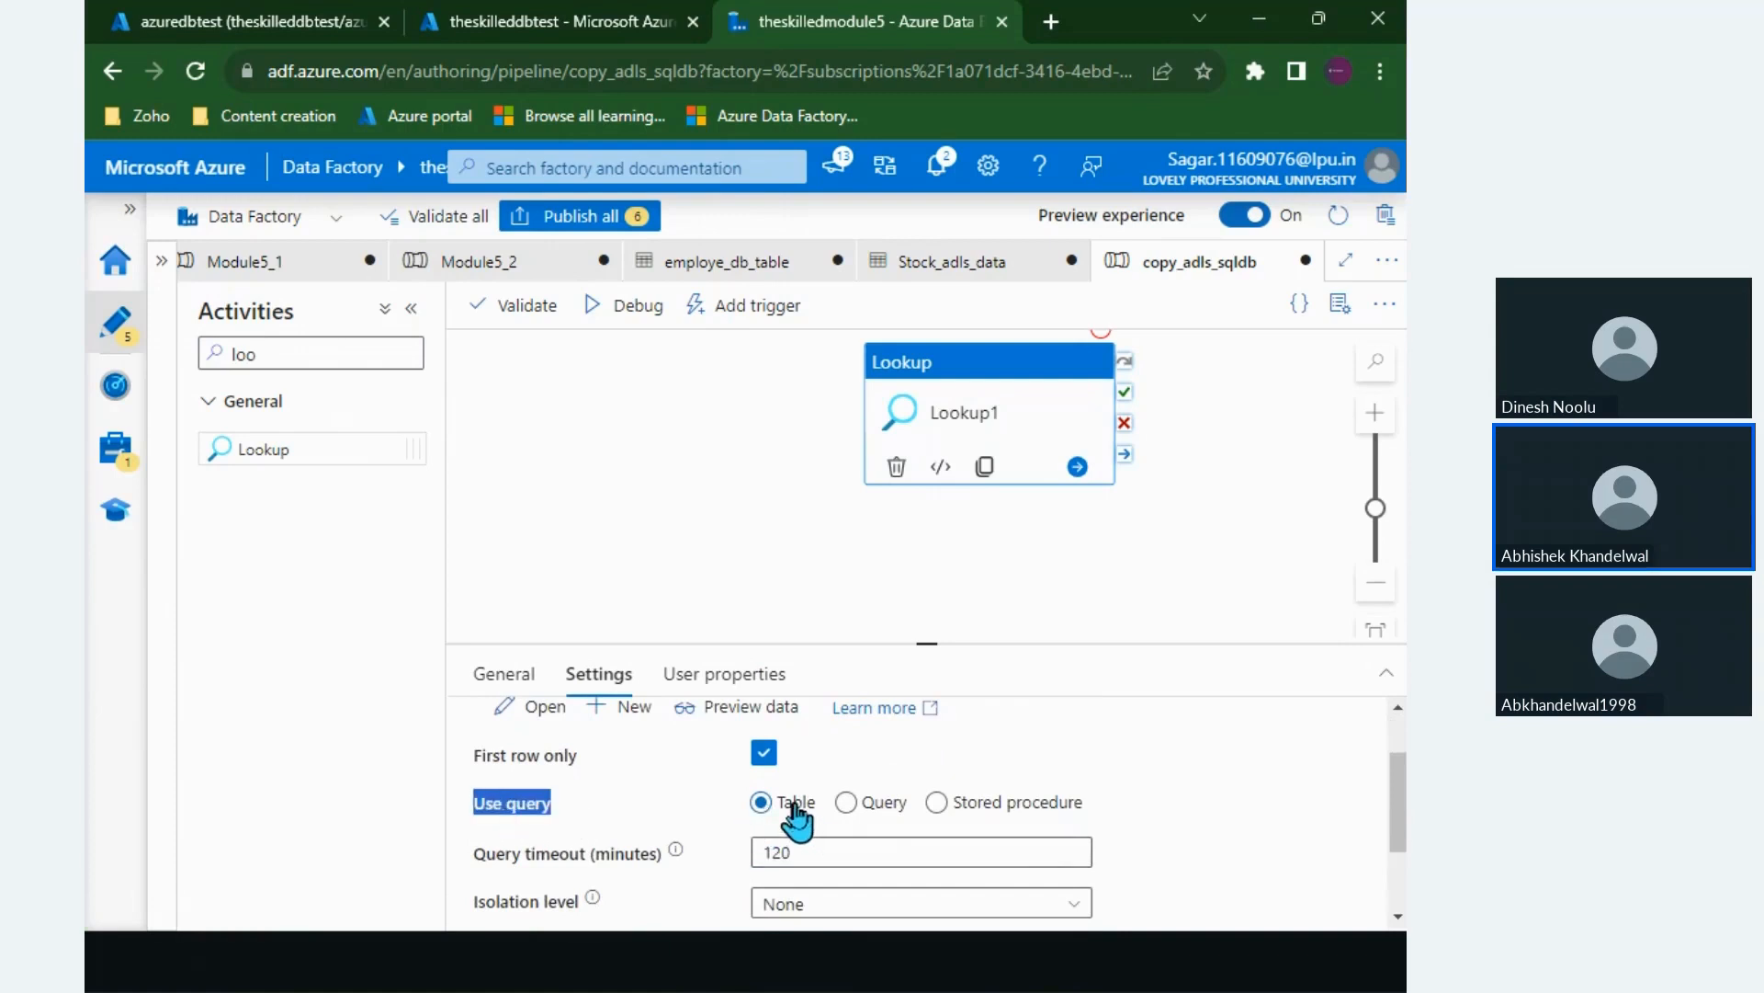
left_click(890, 805)
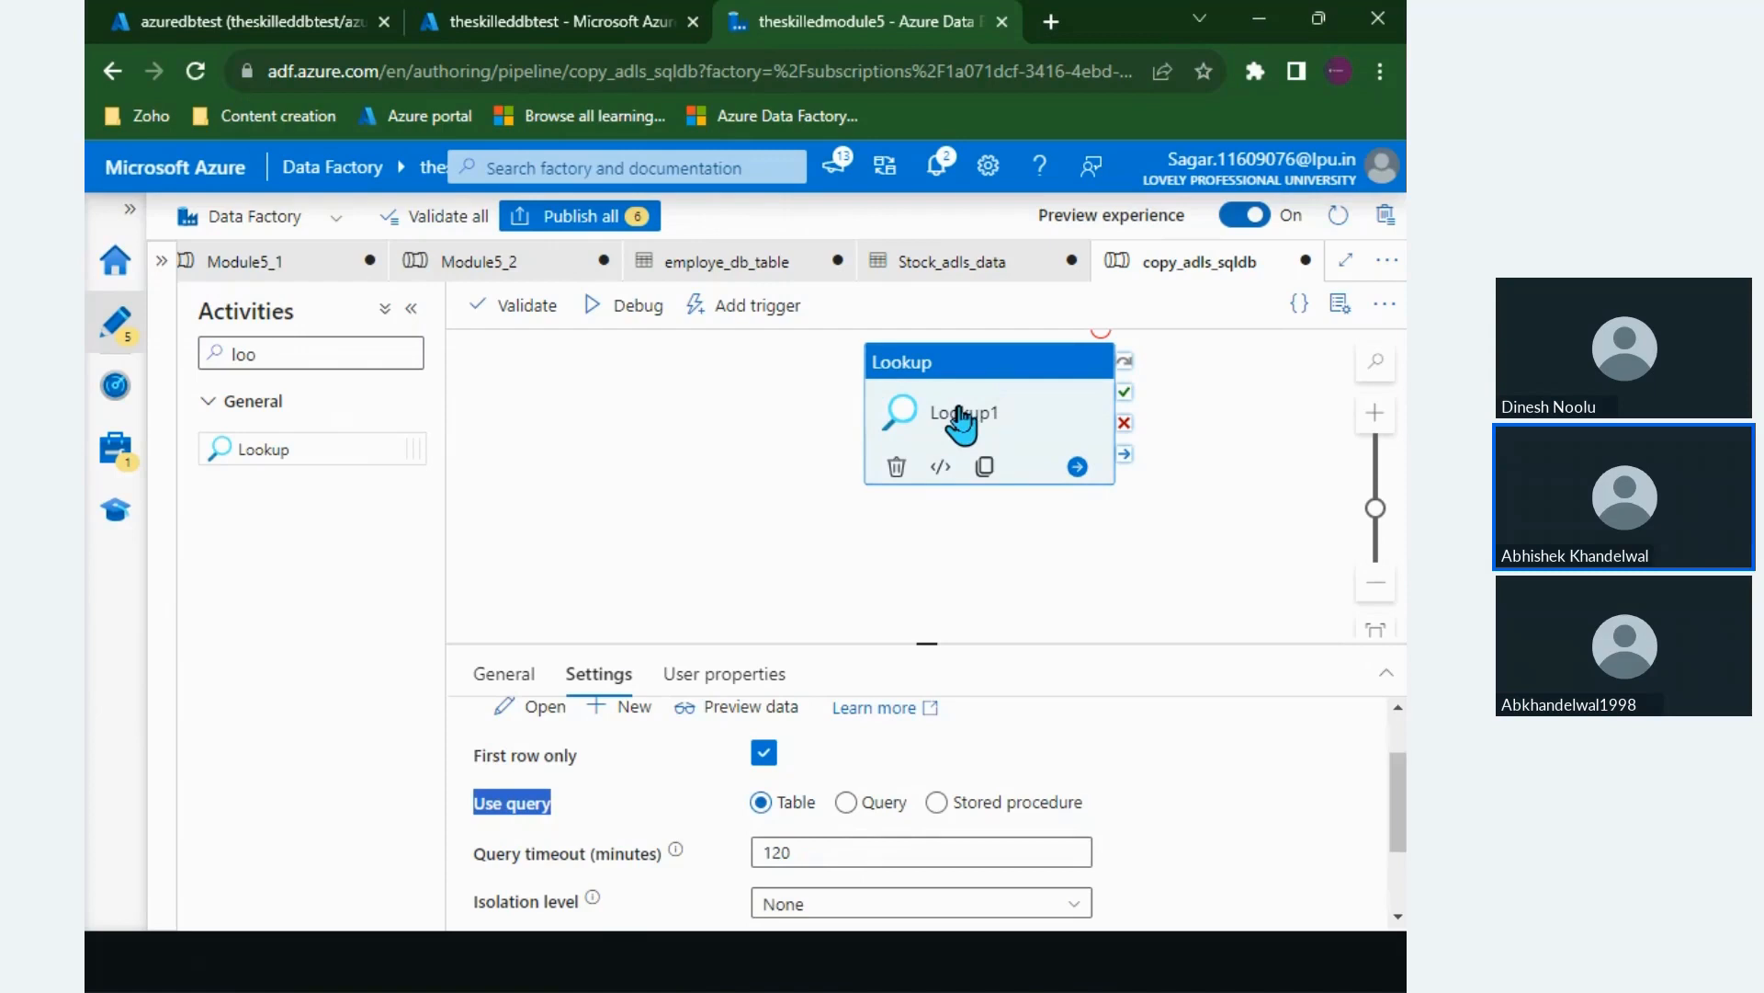
scroll(776, 855, "down", 3)
scroll(782, 873, "up", 5)
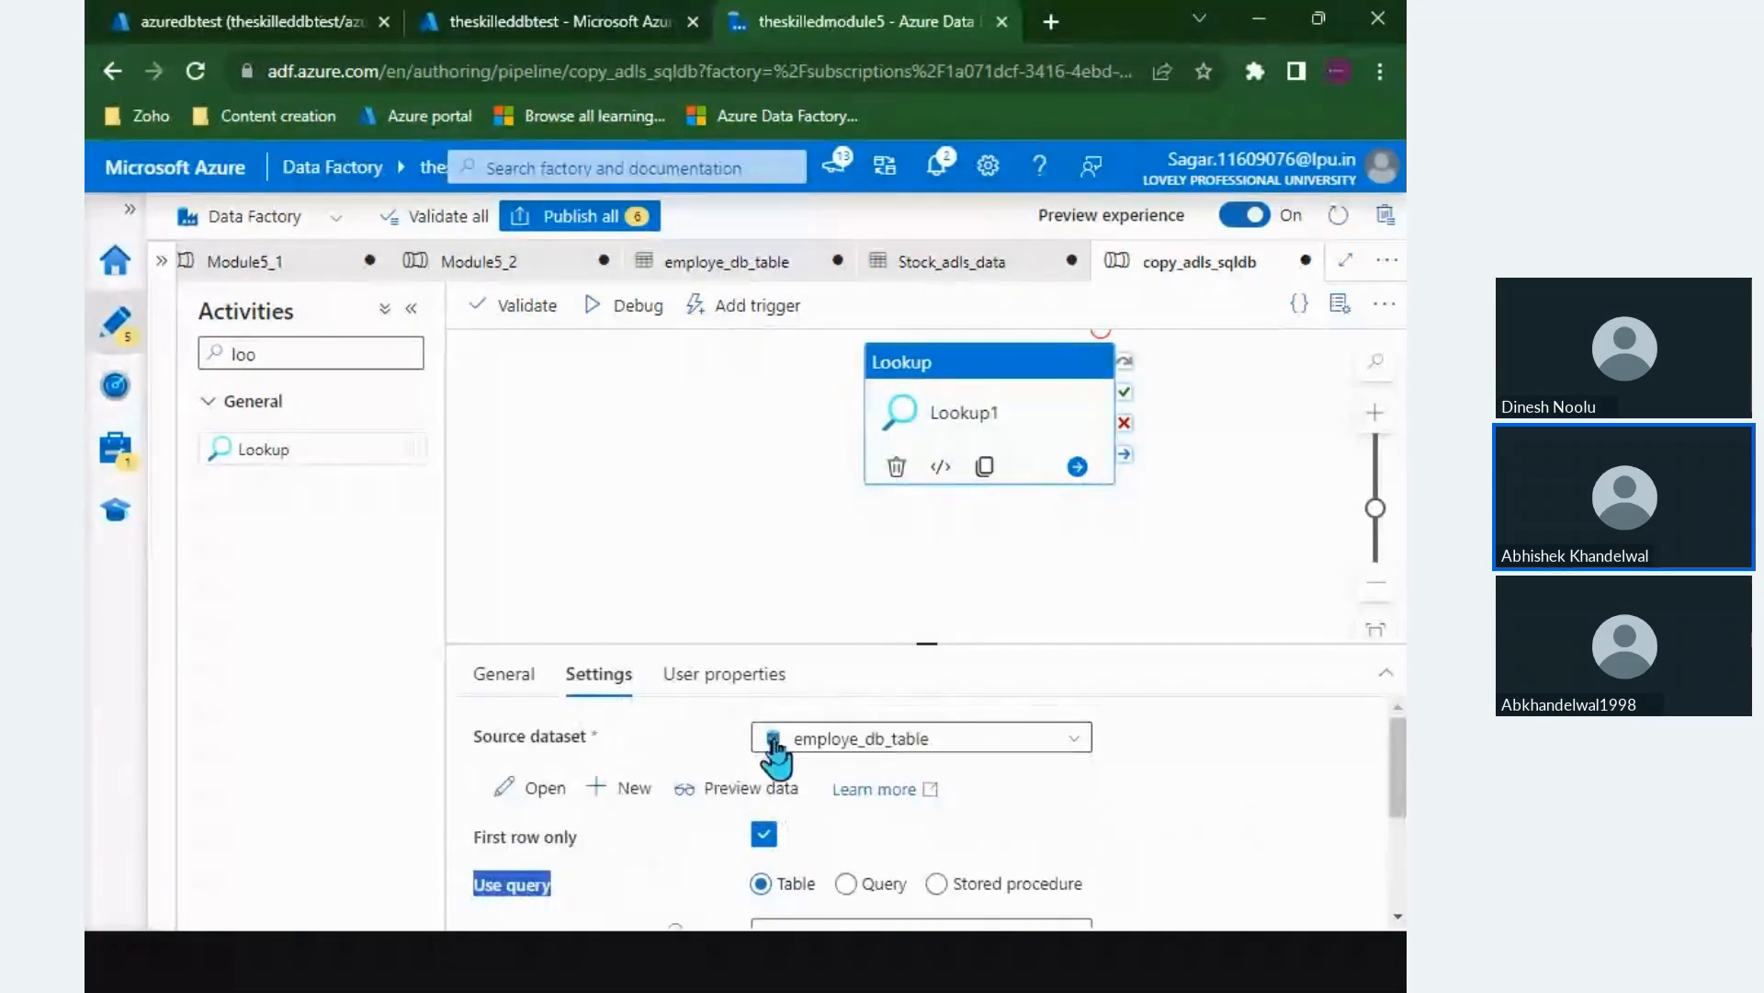
Step: Debug the copy_adls_sqldb pipeline with First row only enabled for Lookup1 and refresh the run status
left_click(540, 840)
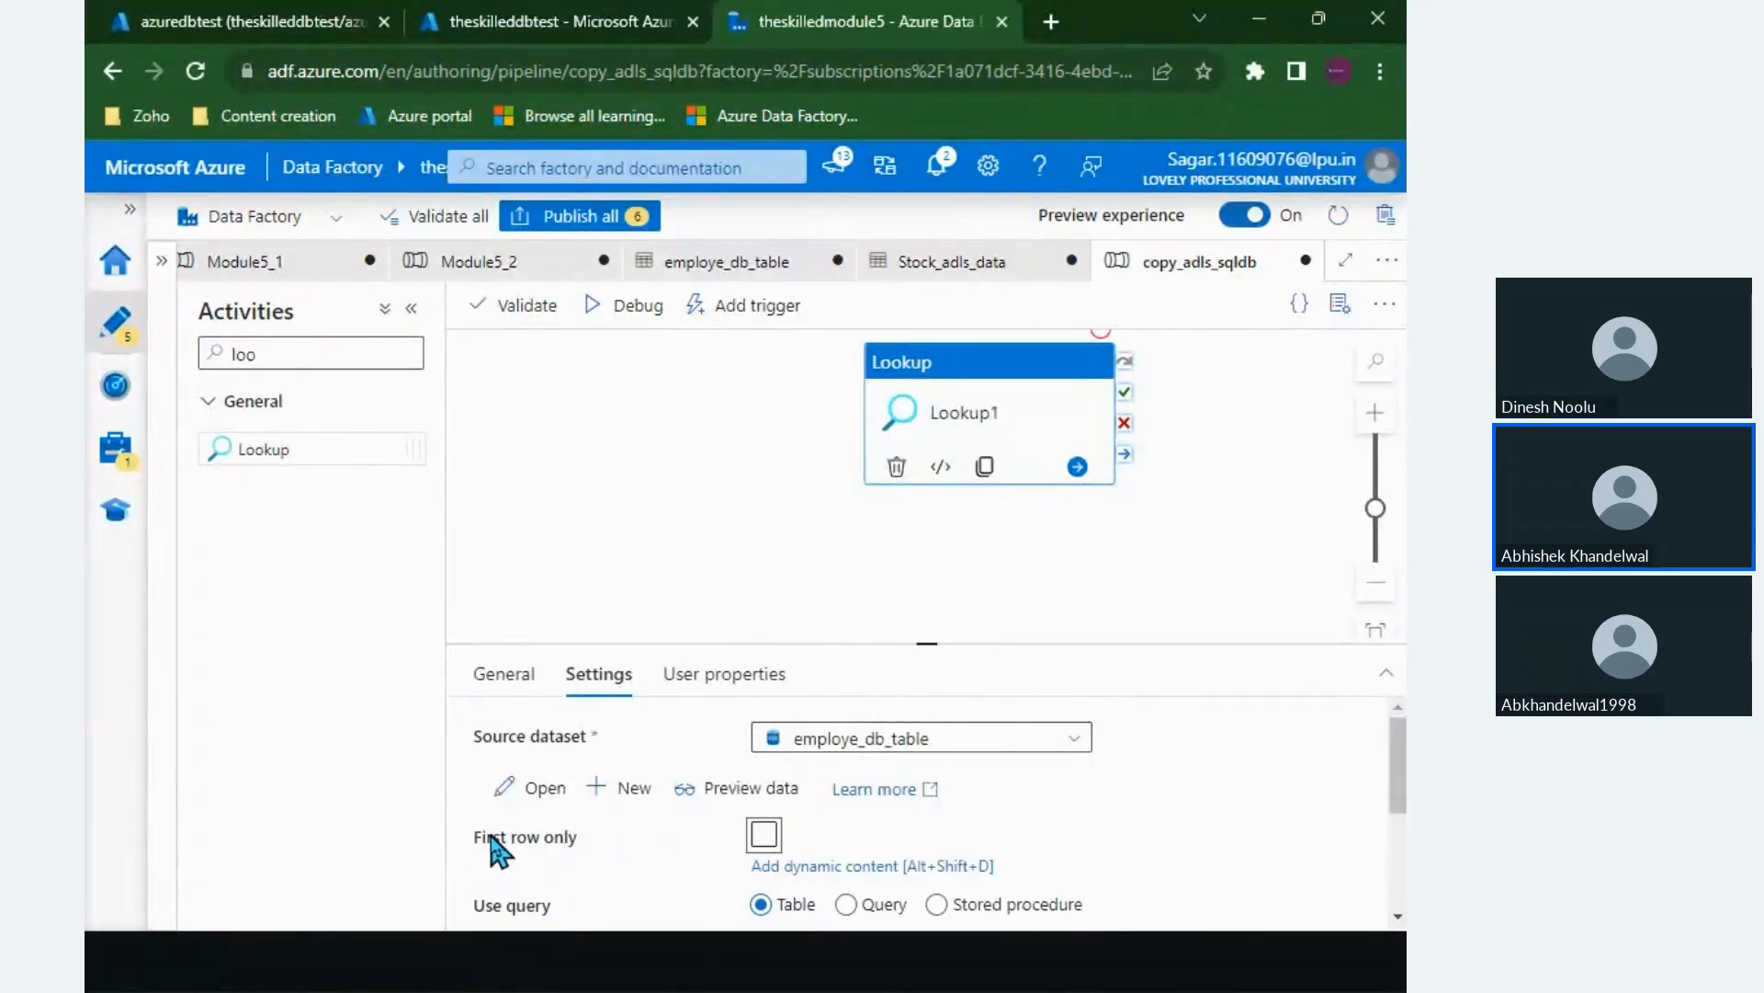
left_click(541, 845)
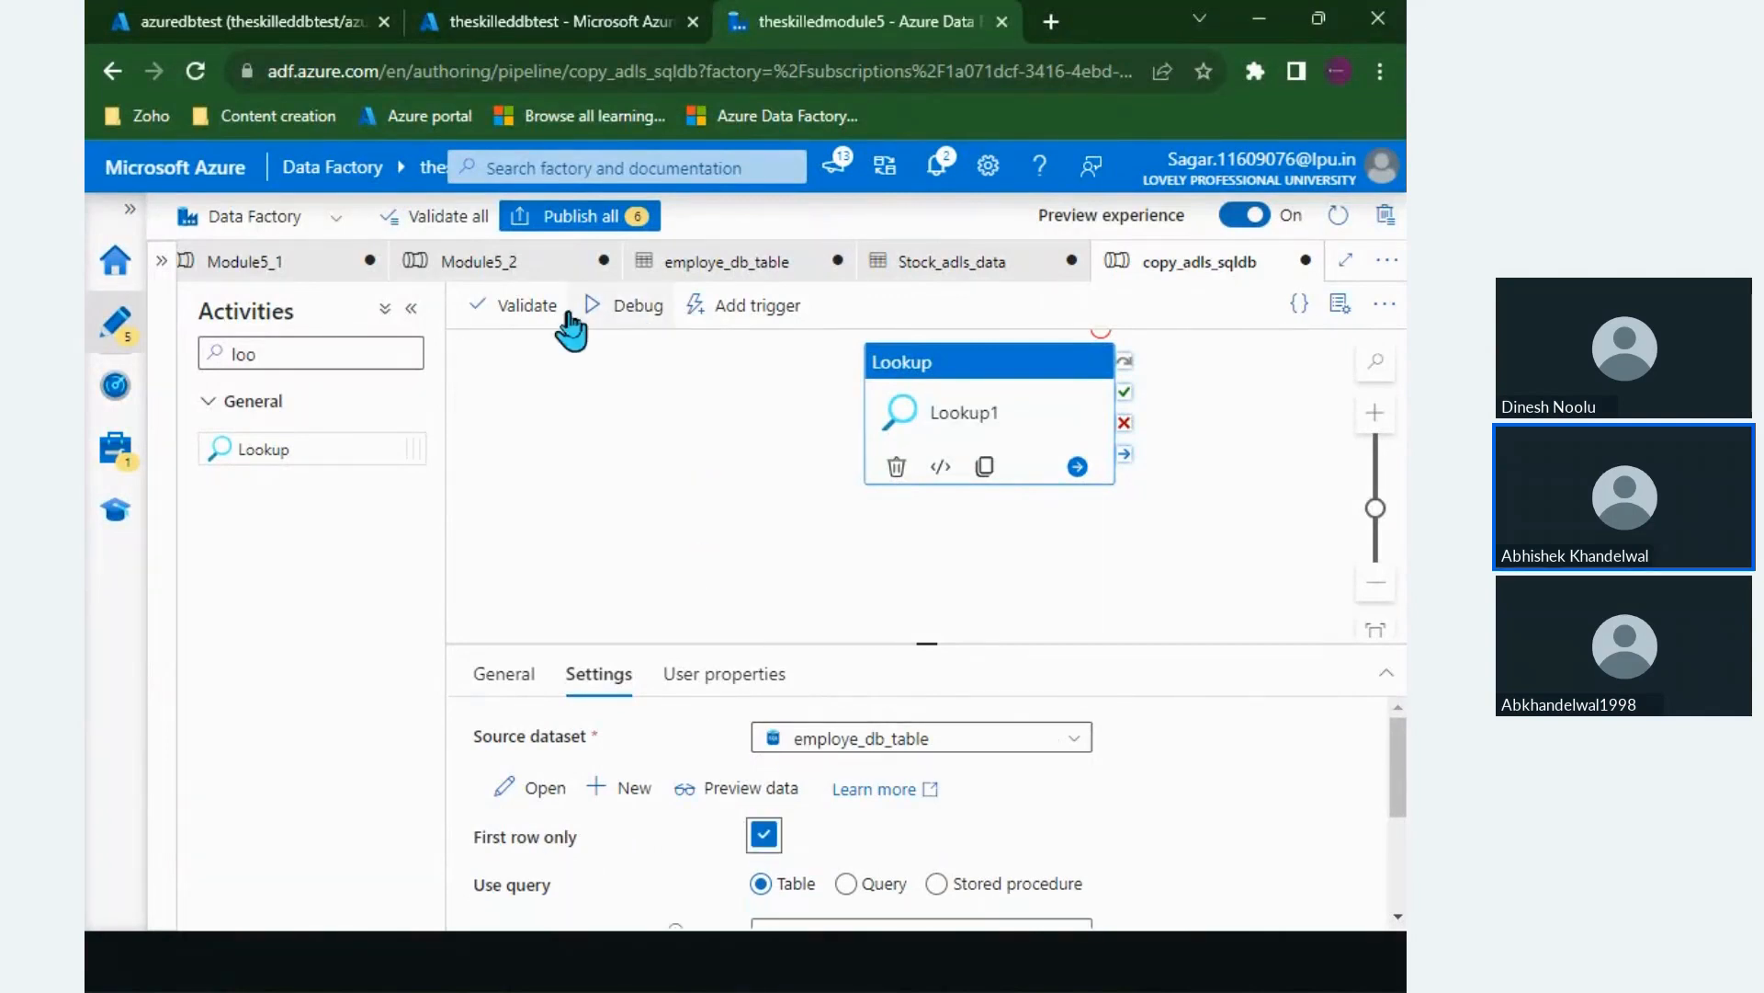
left_click(612, 309)
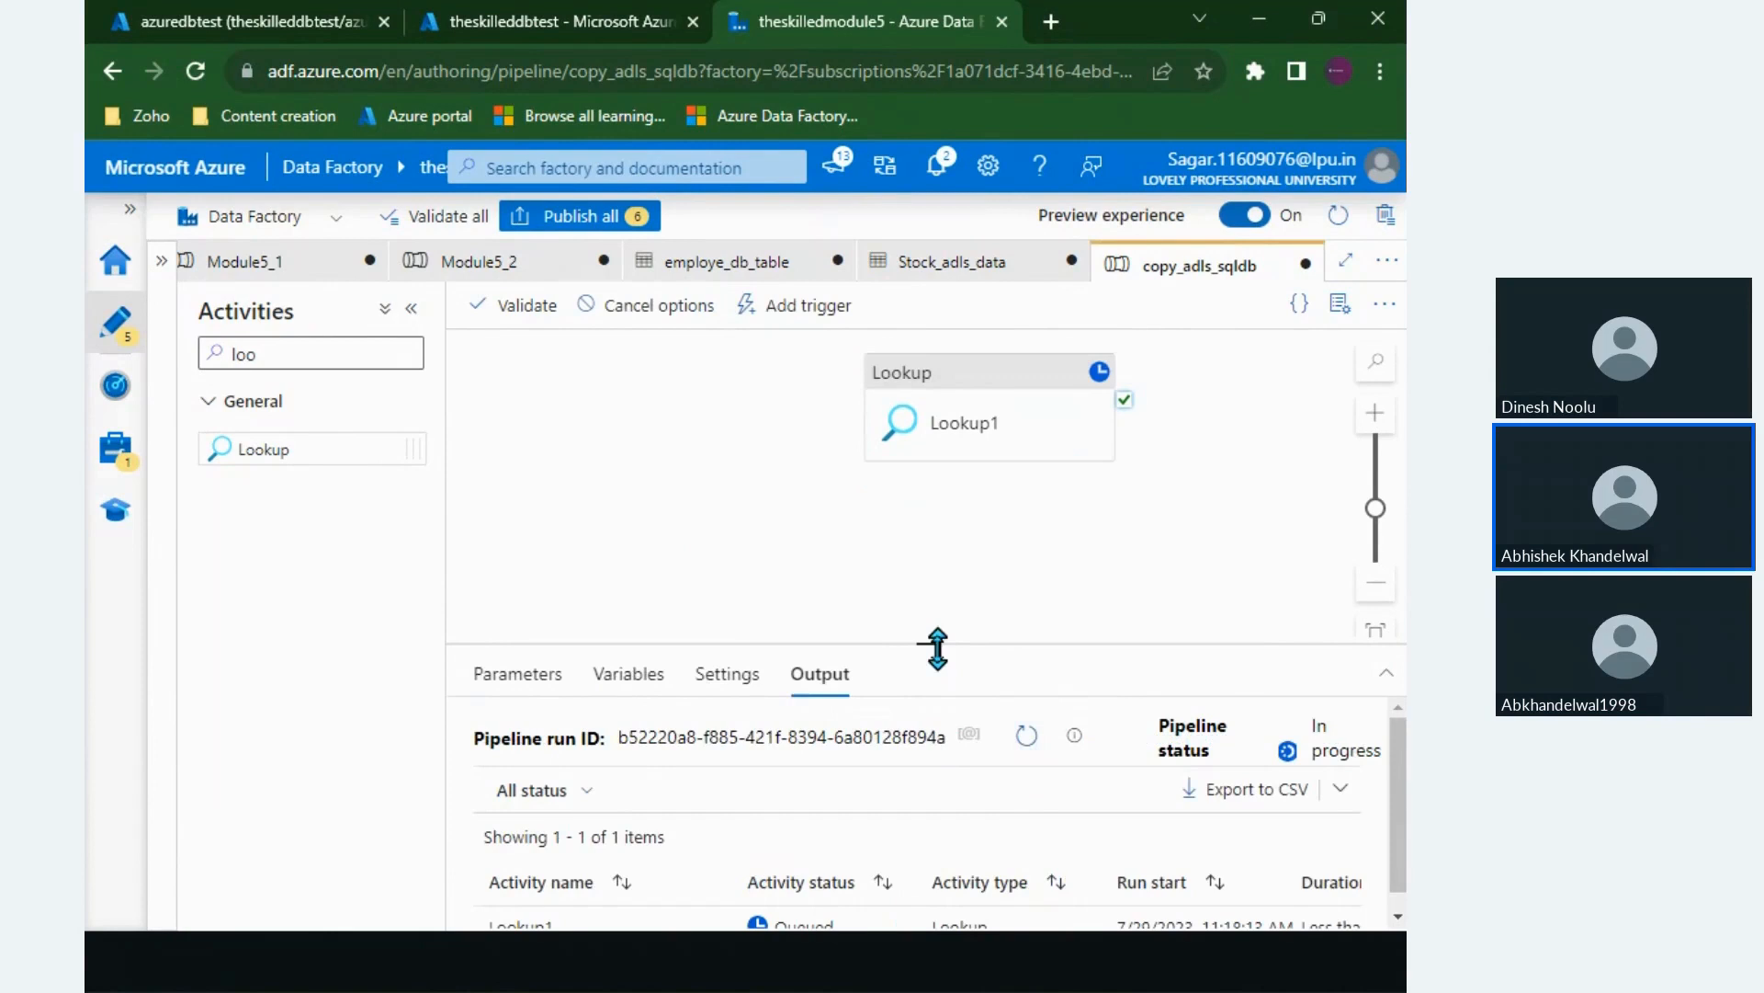
left_click_drag(929, 643, 928, 496)
left_click(1039, 589)
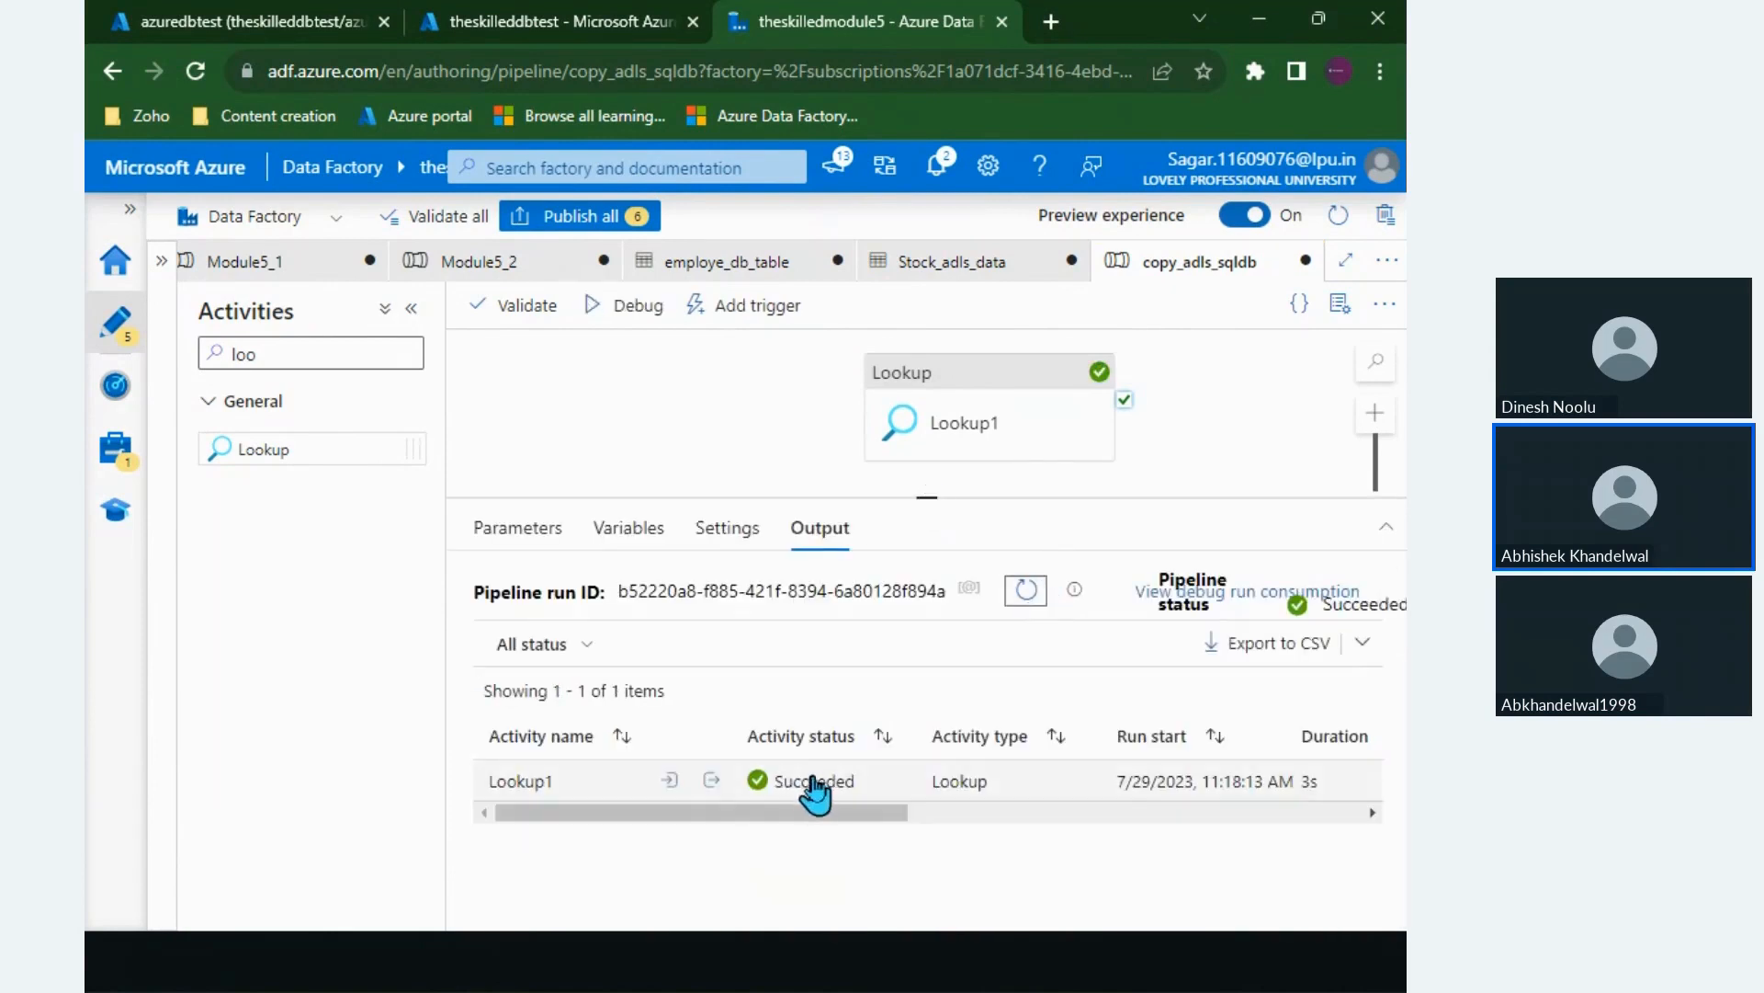
Step: Examine the firstRow fields in the output of the Lookup1 run
left_click(713, 780)
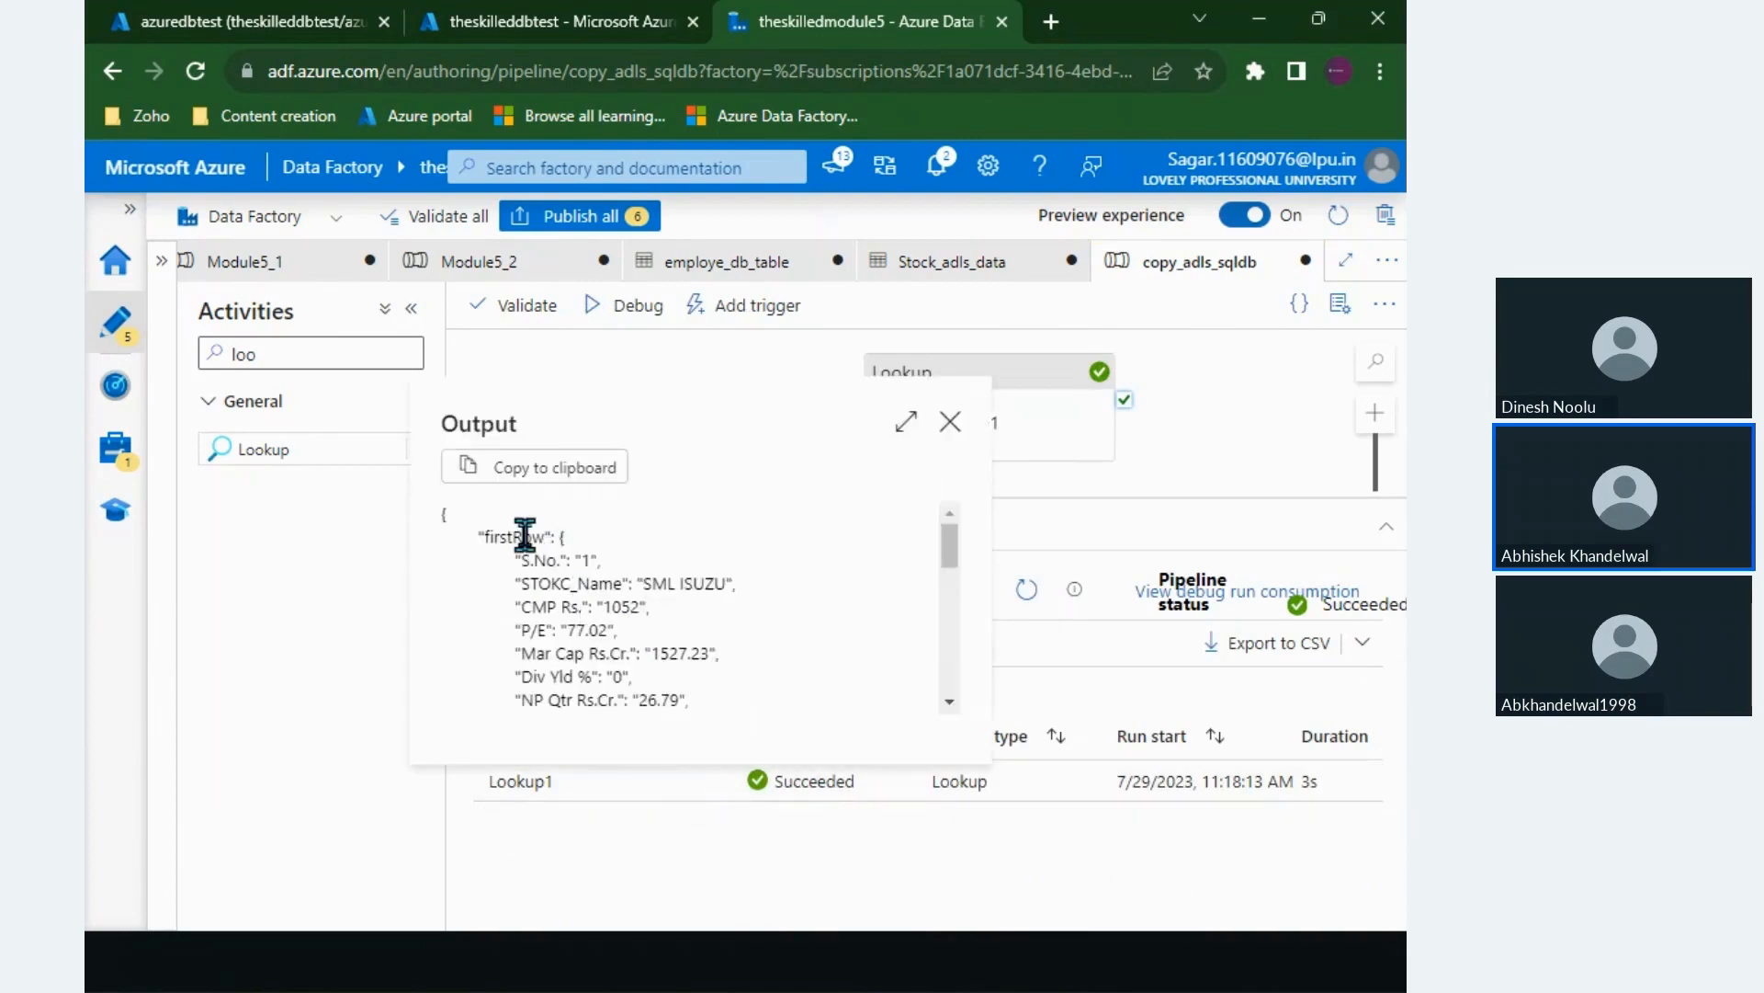
left_click_drag(524, 536, 681, 643)
left_click(681, 643)
left_click_drag(520, 553, 665, 616)
left_click(680, 644)
scroll(682, 643, "down", 10)
scroll(684, 648, "up", 5)
scroll(684, 647, "up", 4)
left_click_drag(528, 544, 686, 673)
left_click(685, 673)
left_click(950, 422)
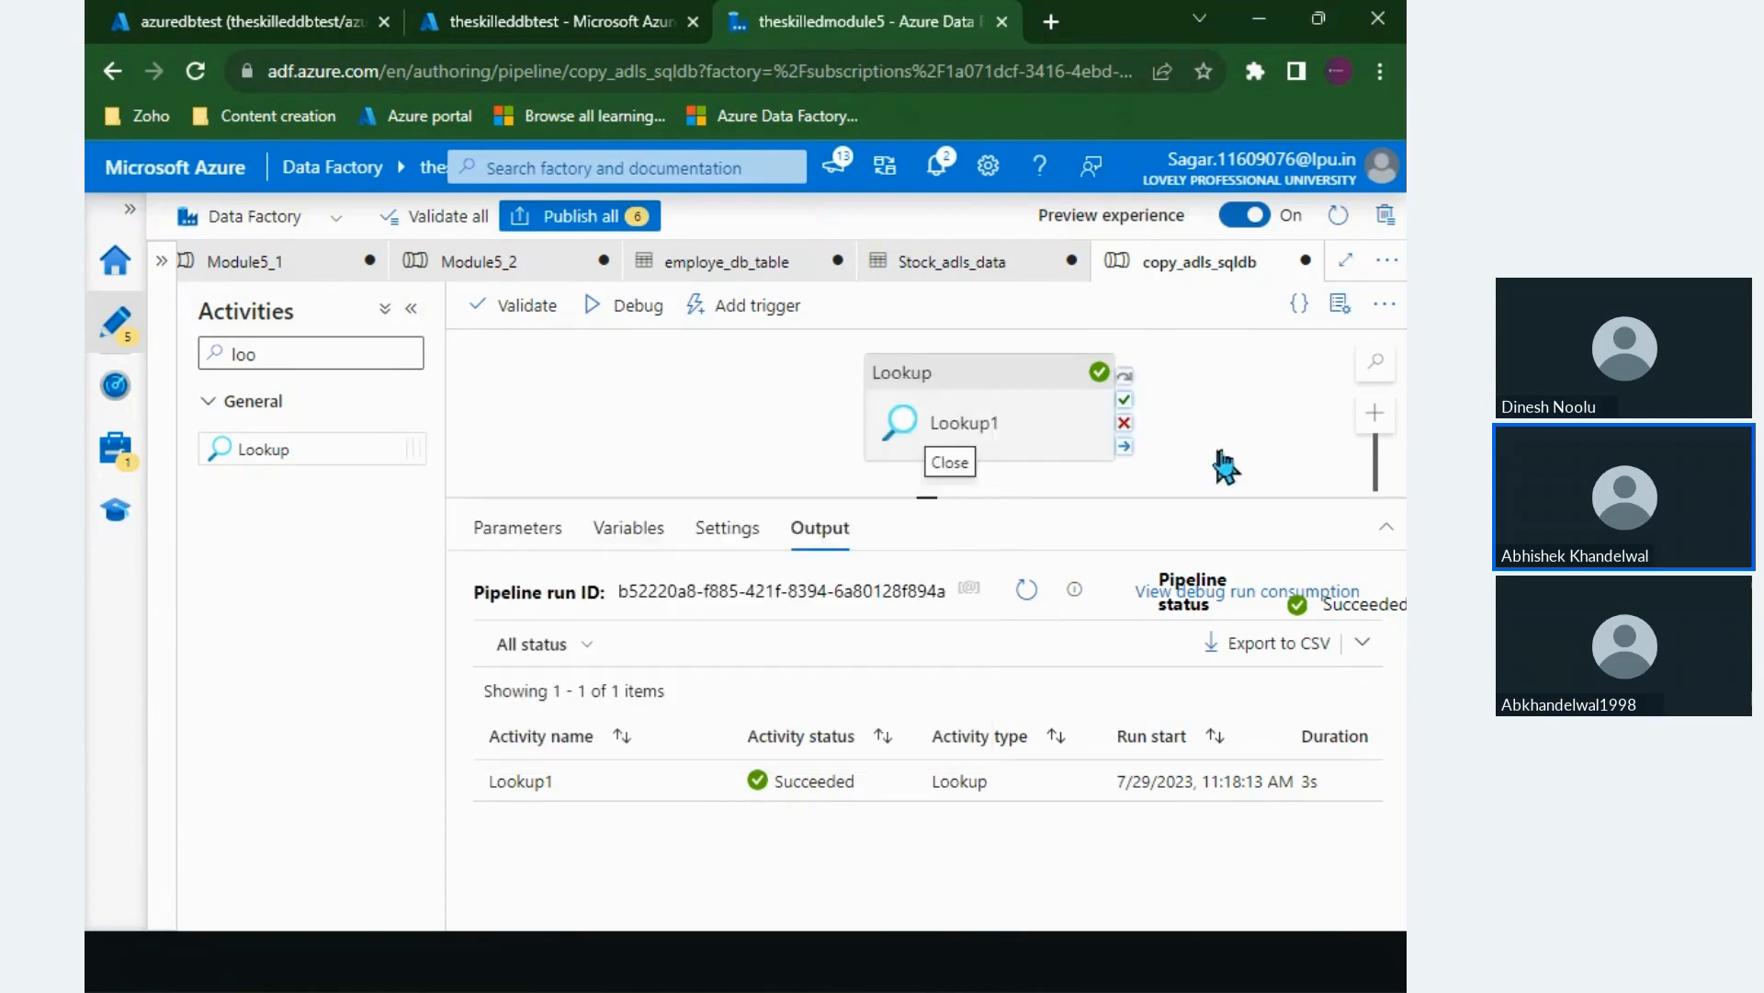
Step: Switch Lookup1's Use query option to Query and begin the query with SELECT * FROM
left_click_drag(1226, 450, 1088, 440)
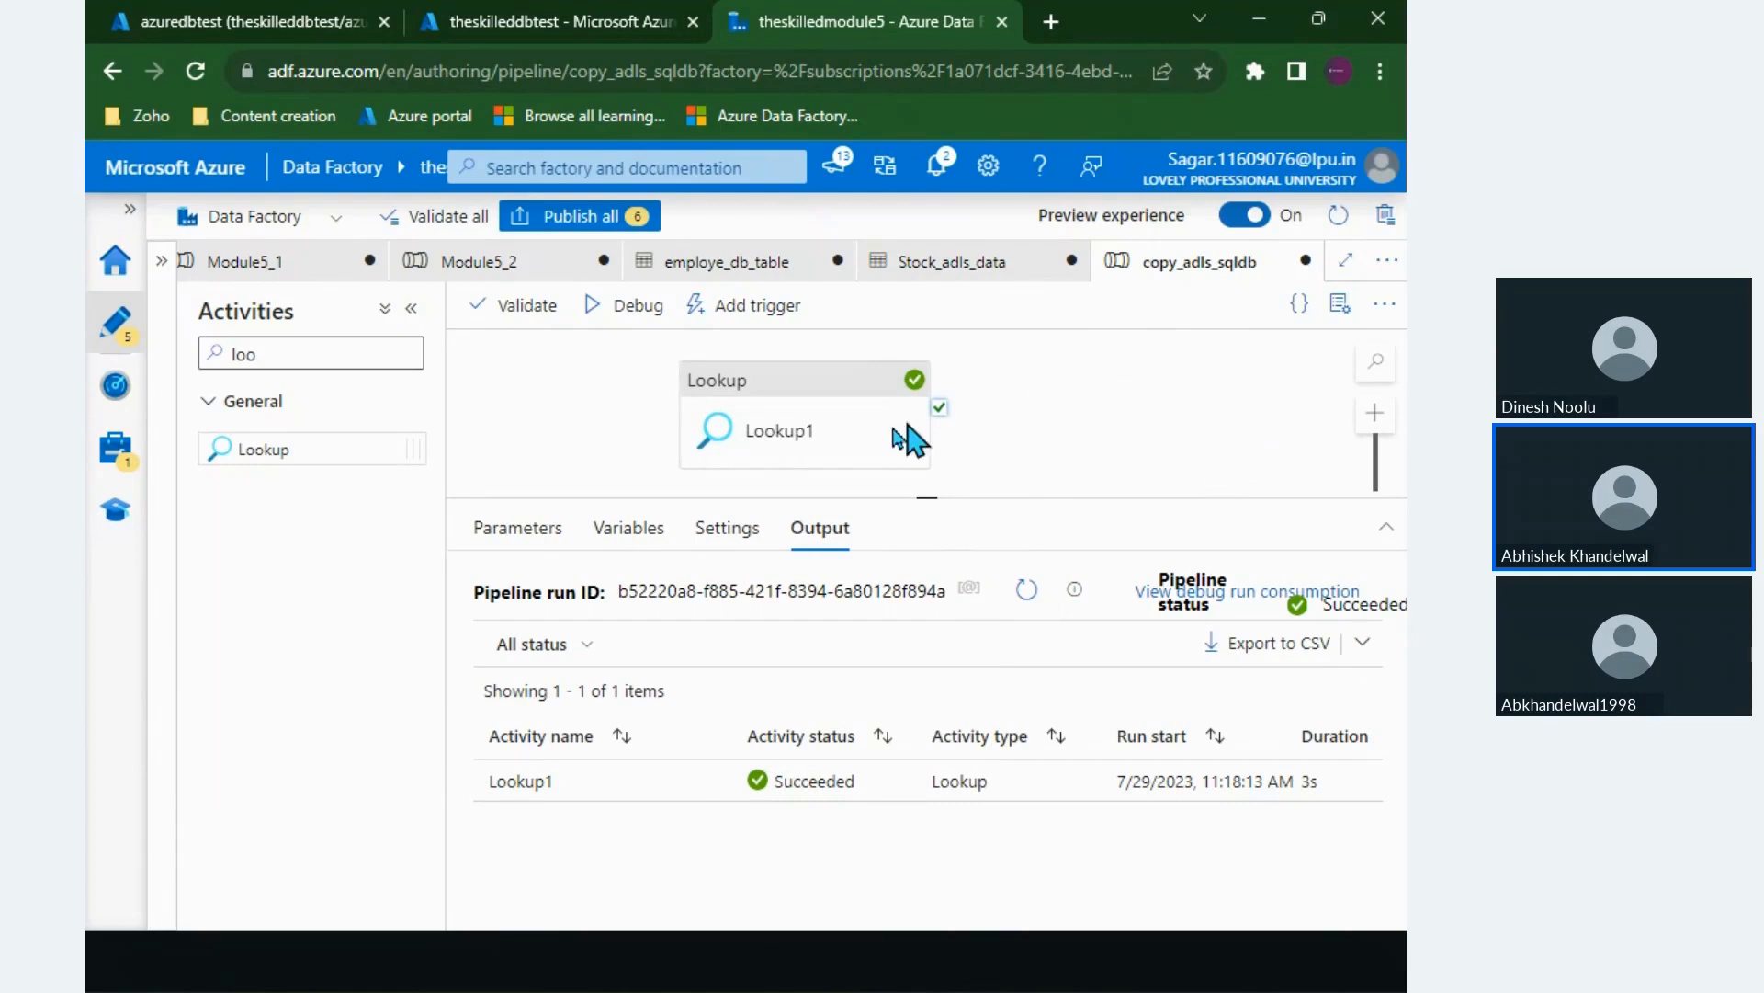
left_click(816, 436)
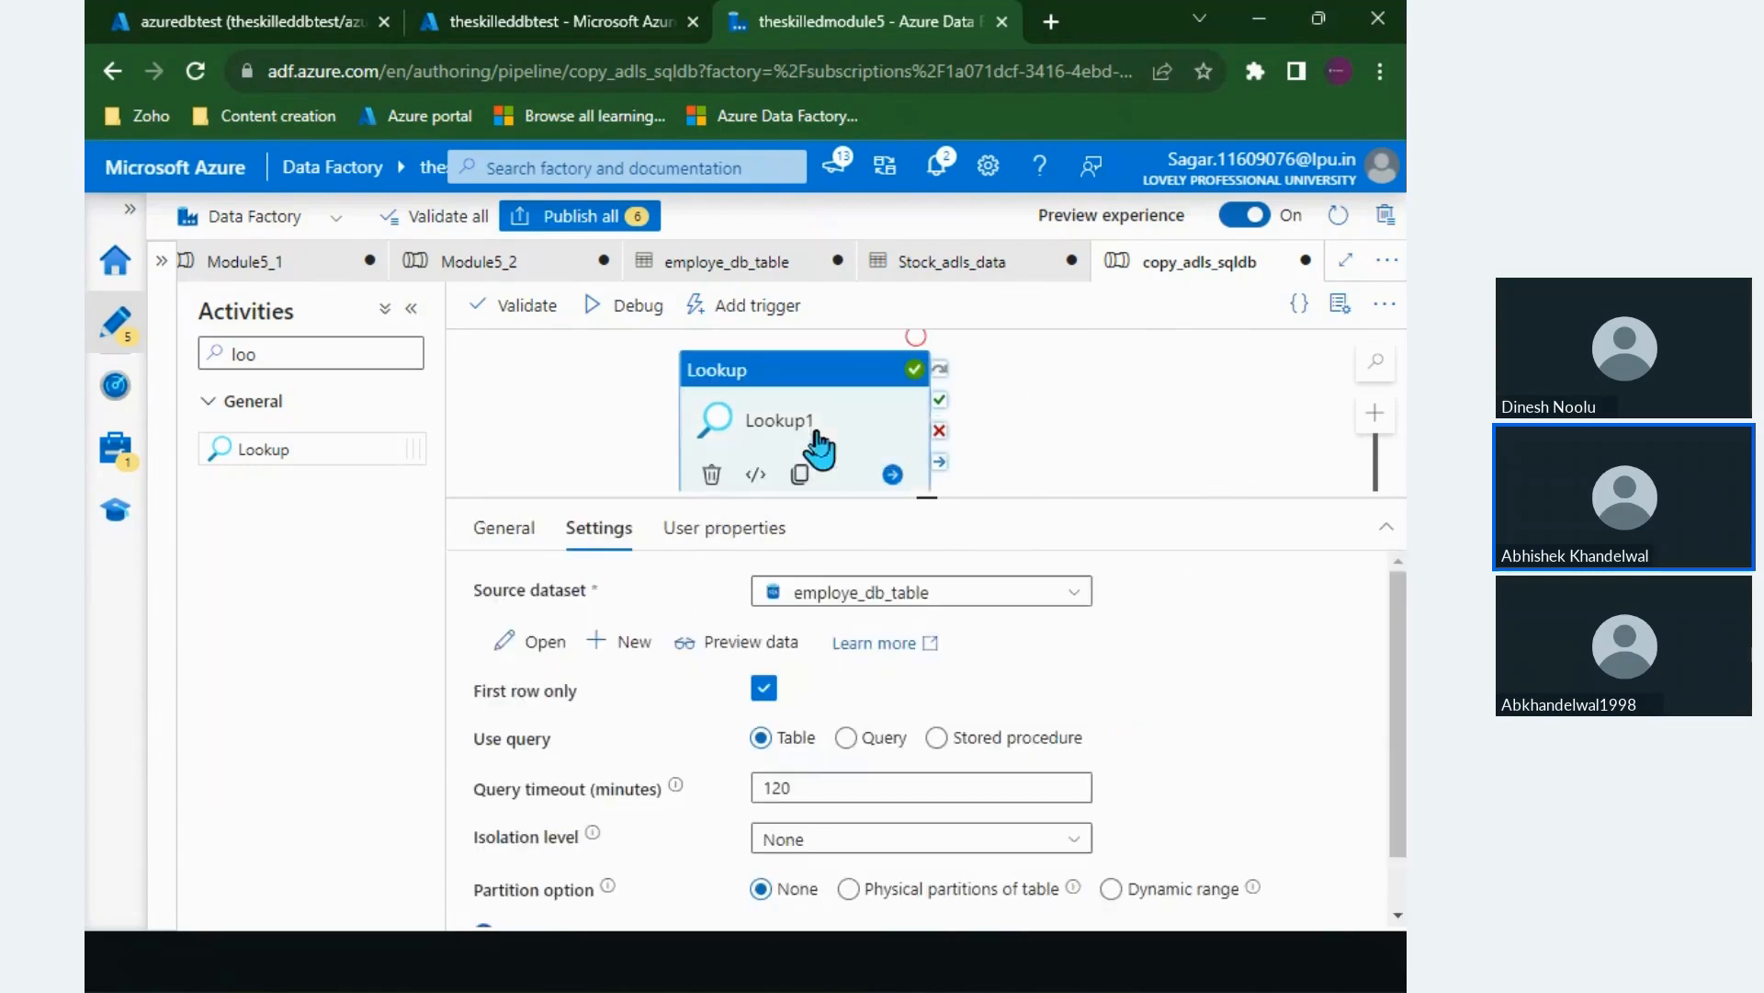
left_click(1103, 428)
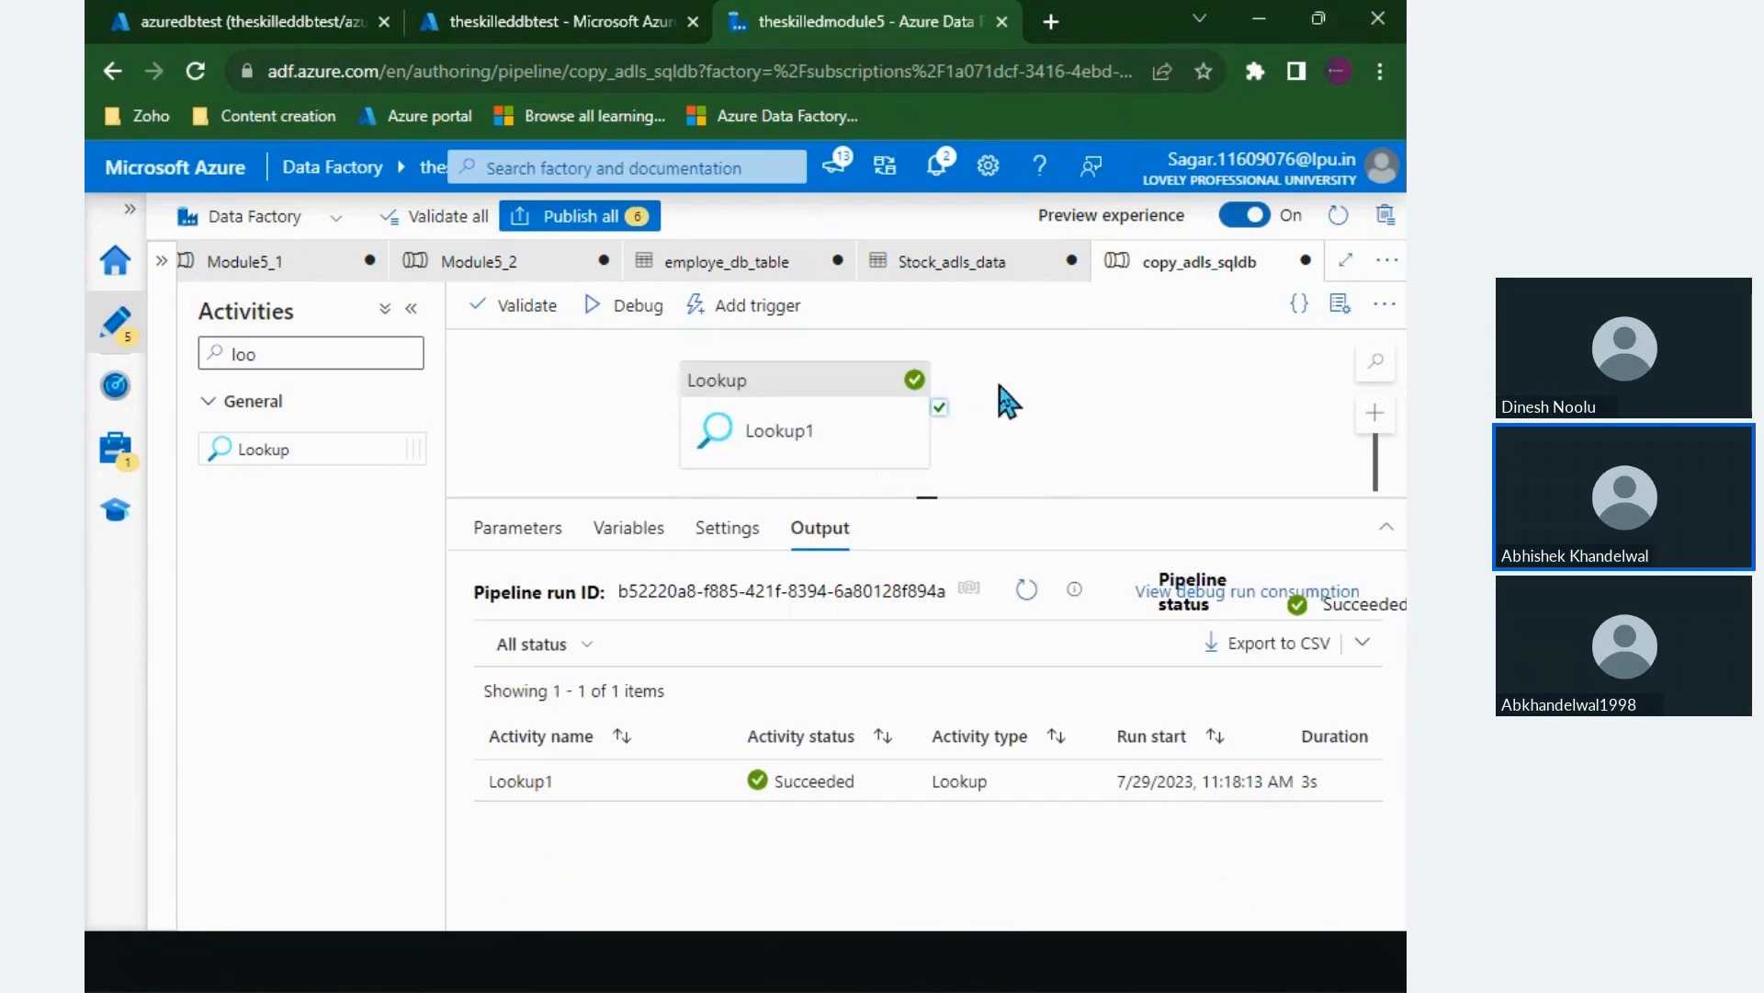
left_click(815, 433)
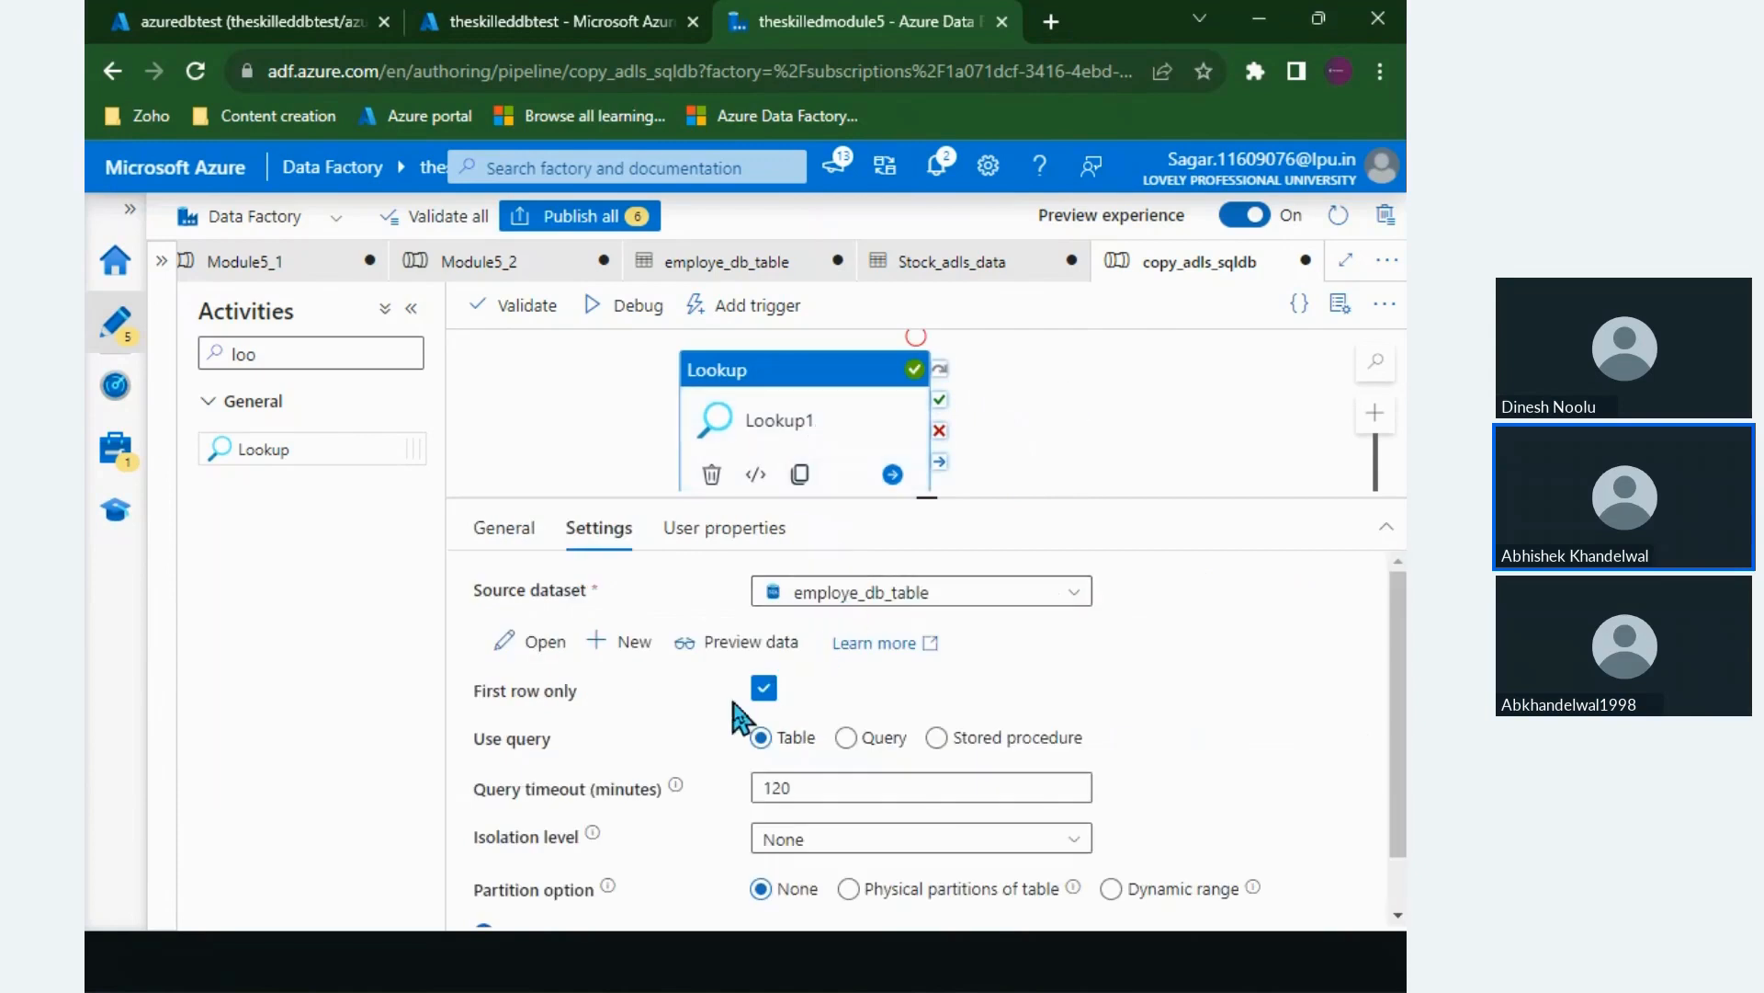
left_click(864, 761)
left_click(831, 809)
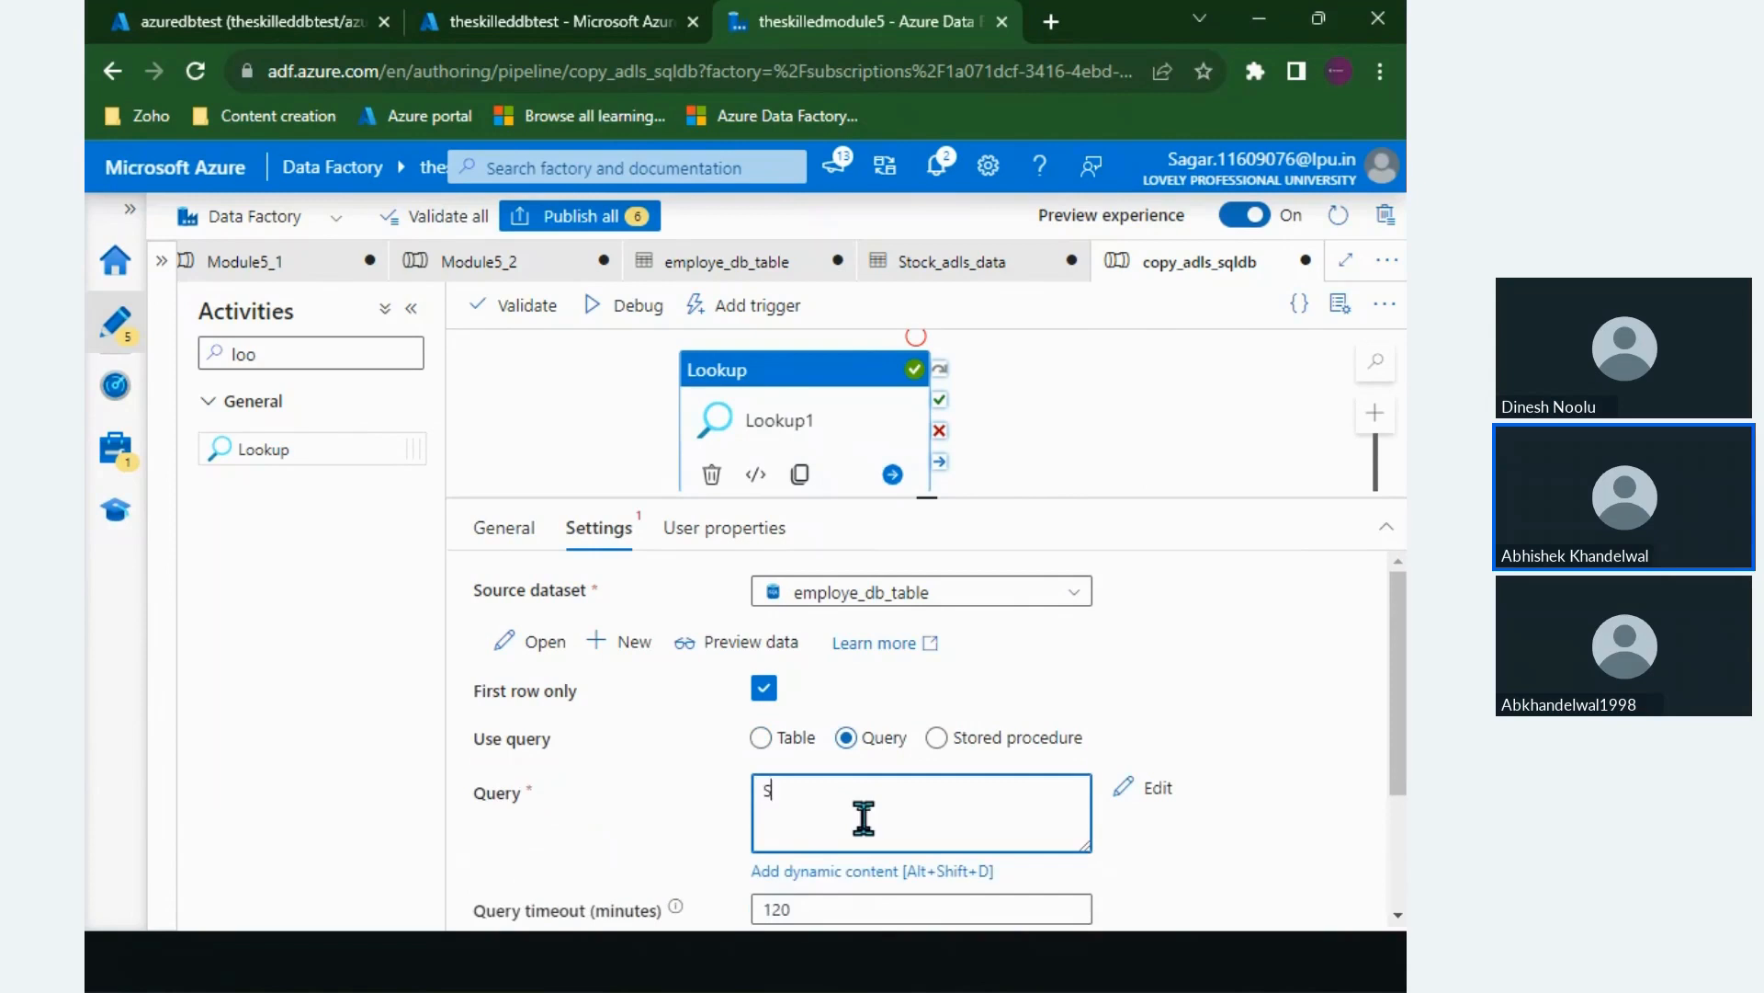
type("SELECT * FROM")
Step: Copy the table name stock_data from Azure Data Studio into the Lookup query and continue it with WHERE [
key("alt+Tab")
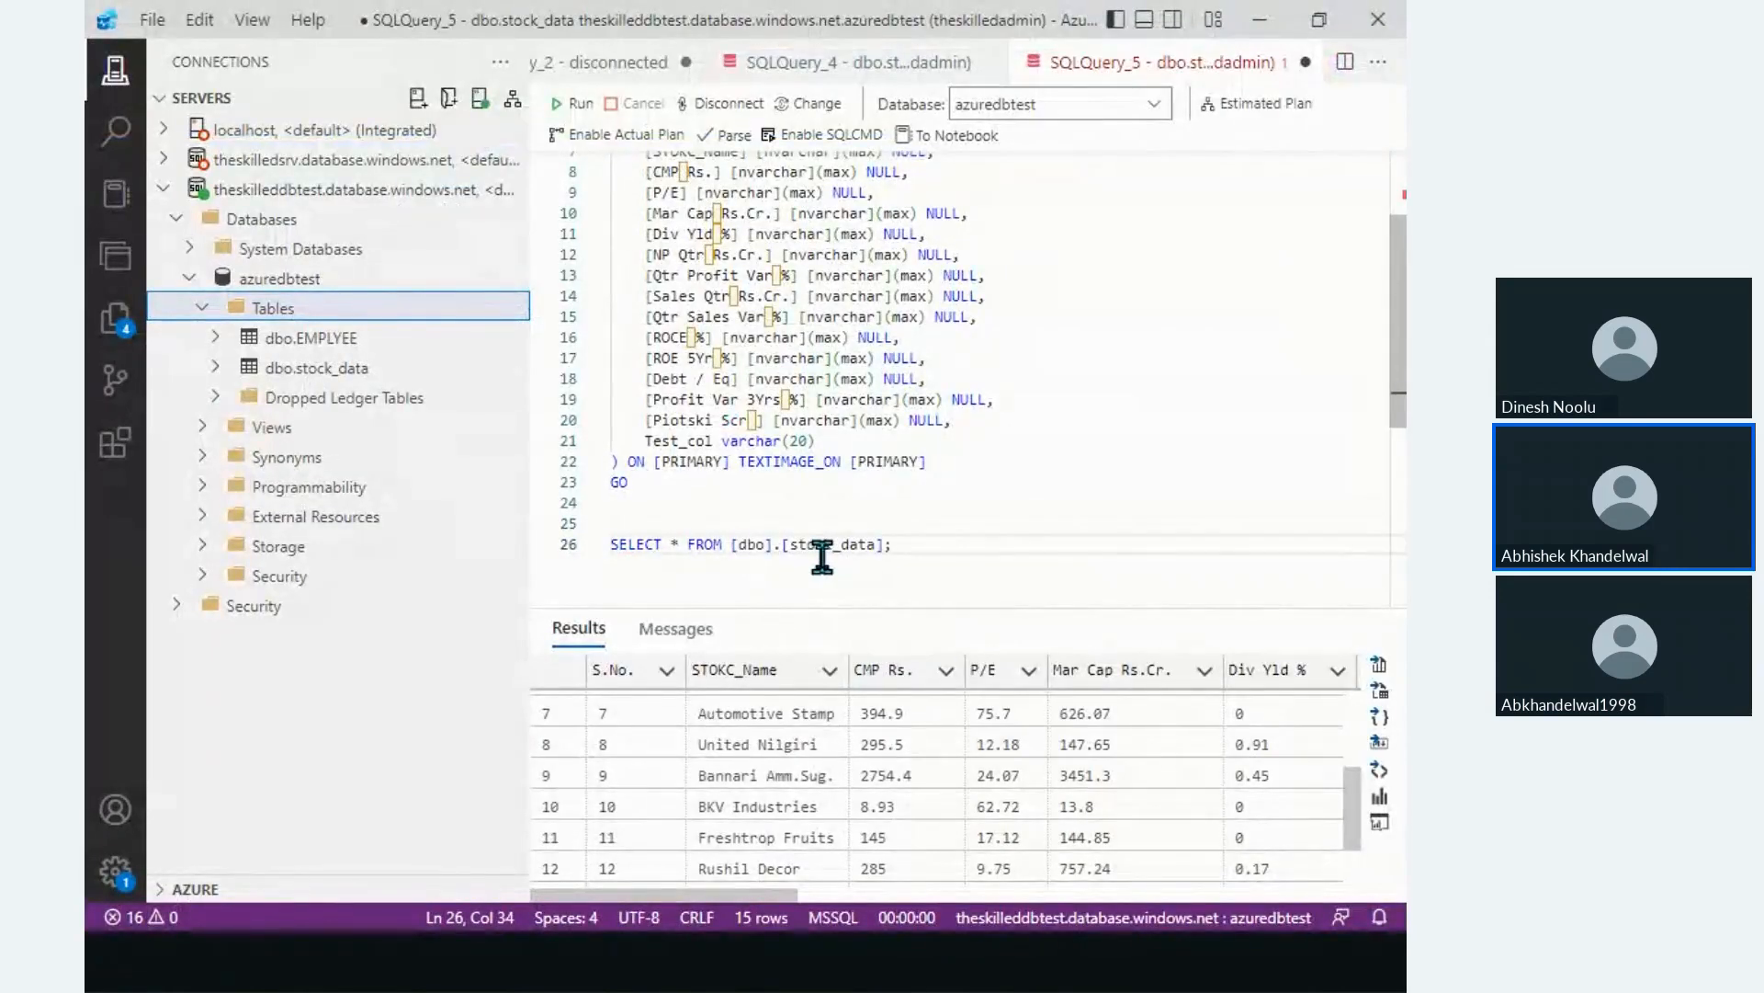
double_click(813, 544)
key("ctrl+c")
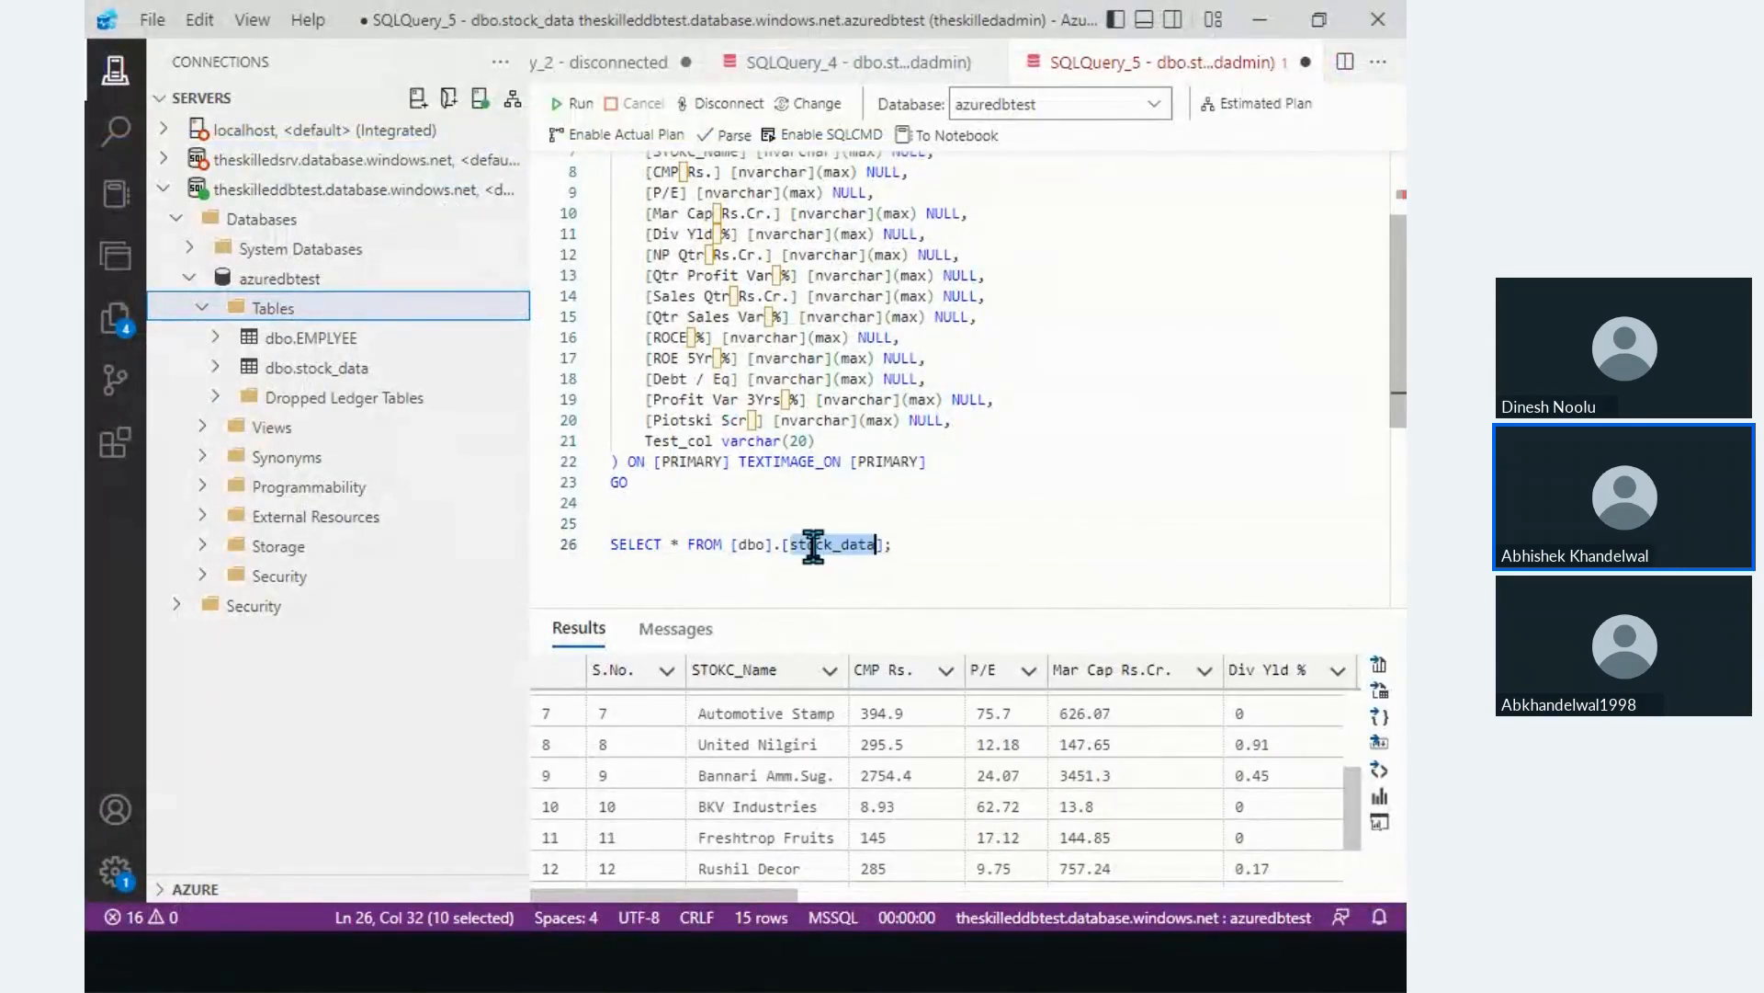
key("alt+Tab")
key("ctrl+v")
type("WHER")
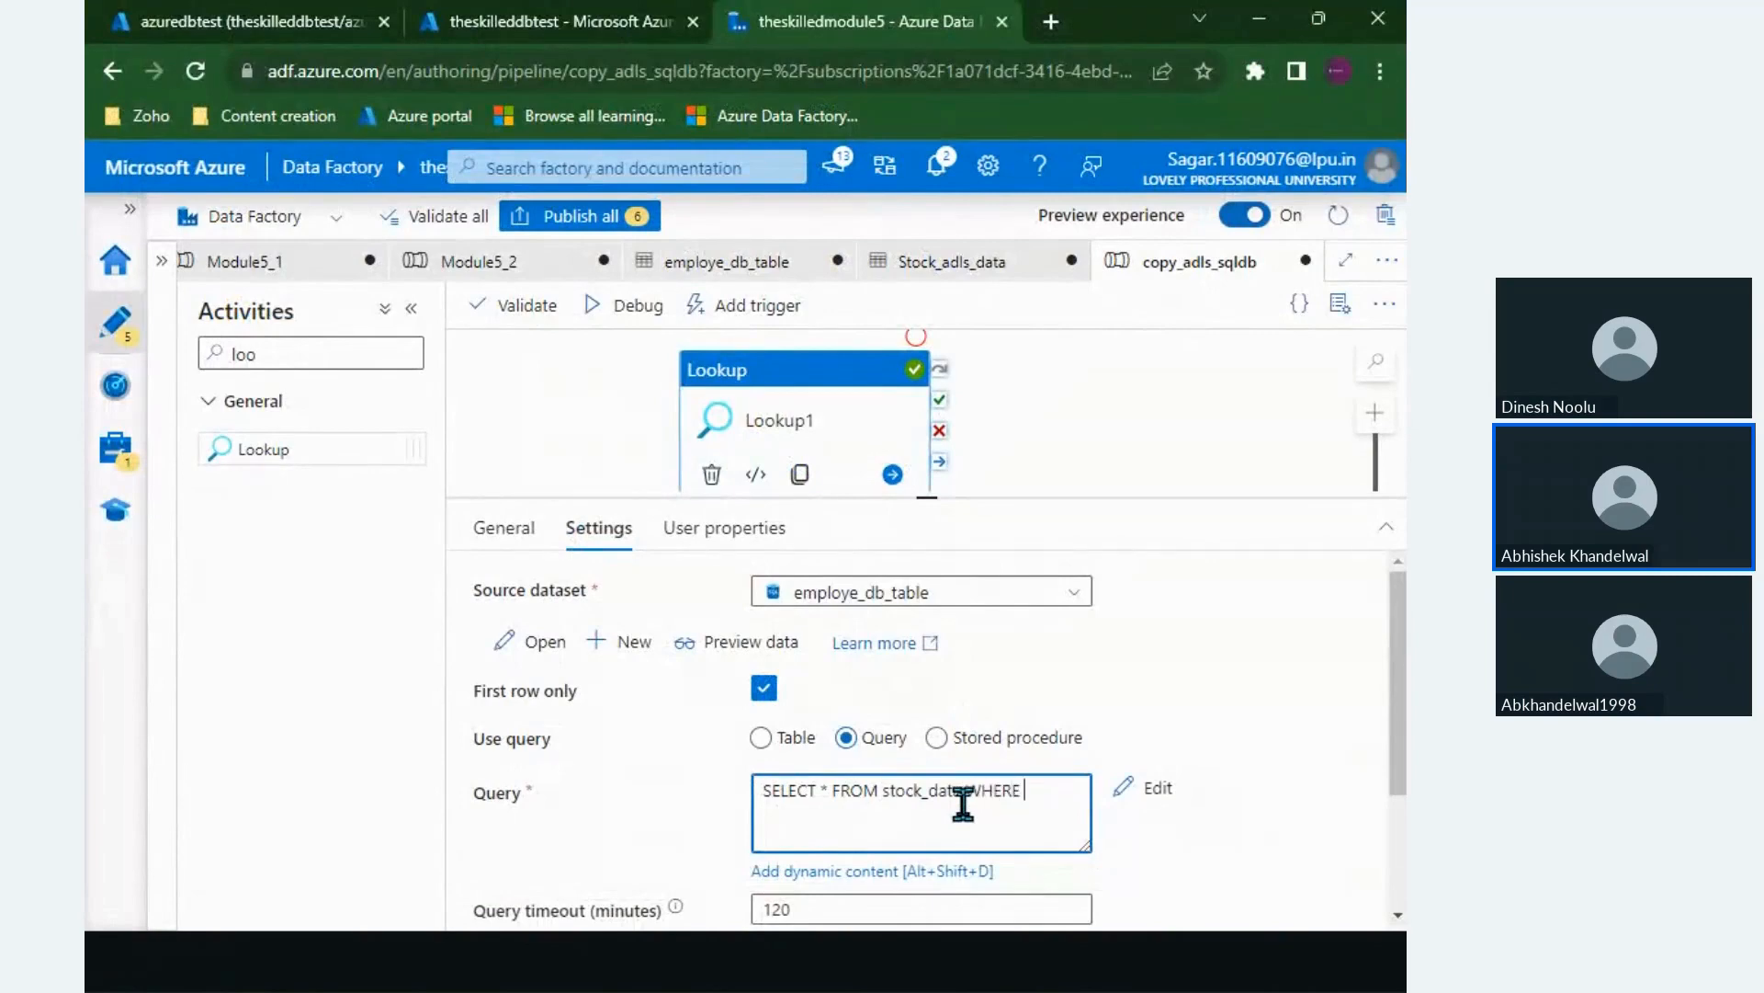
type("E [")
Step: Take the S.No. column name from the table script in Azure Data Studio and complete the Lookup condition as [S.No.] = 7;
key("alt+Tab")
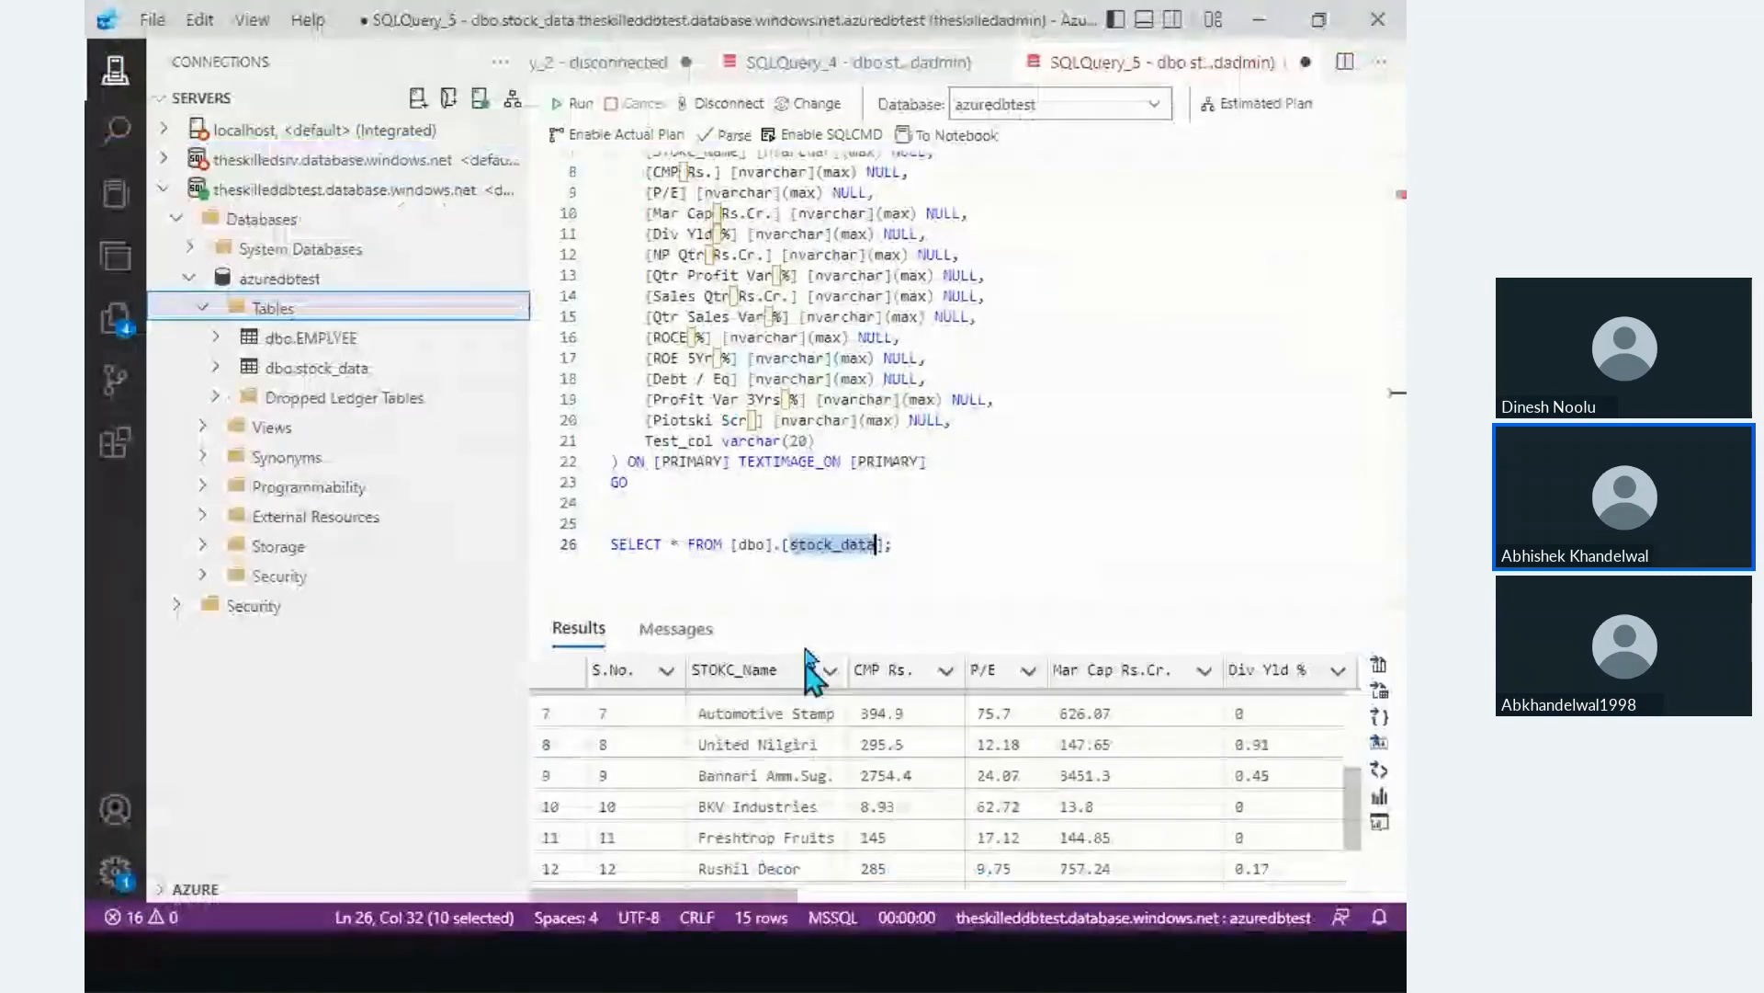
scroll(699, 267, "up", 1)
left_click_drag(652, 235, 698, 237)
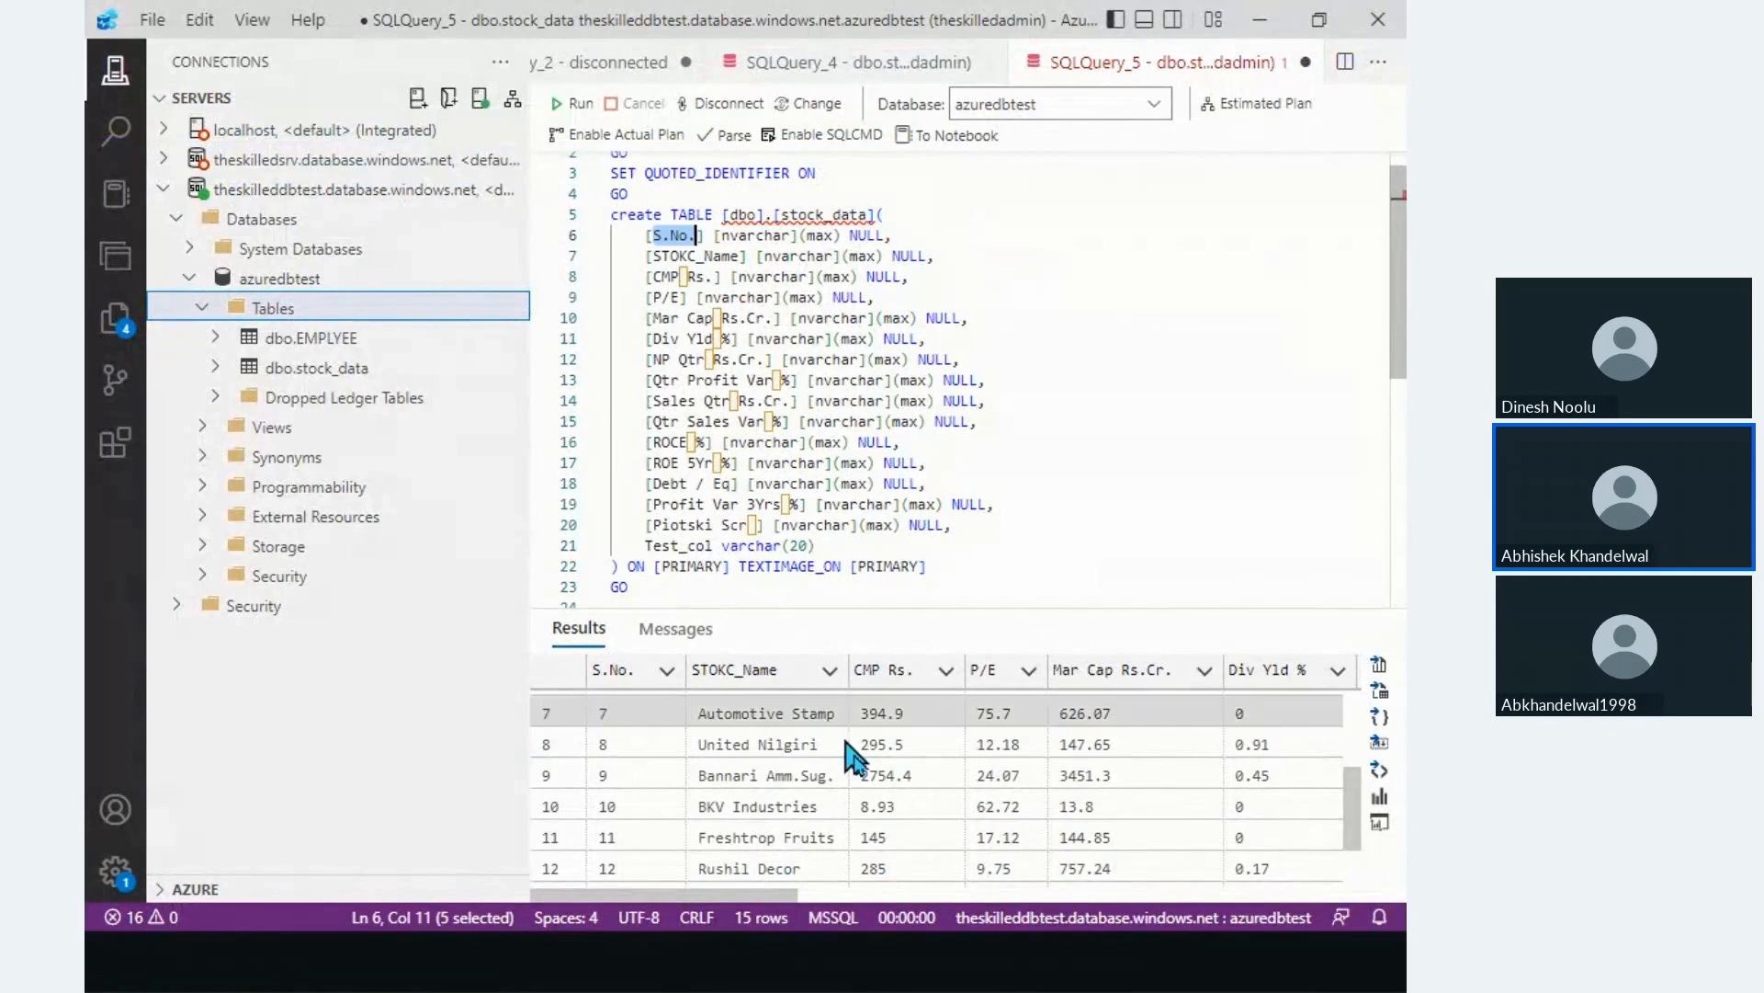
key("alt+Tab")
type("] = 7")
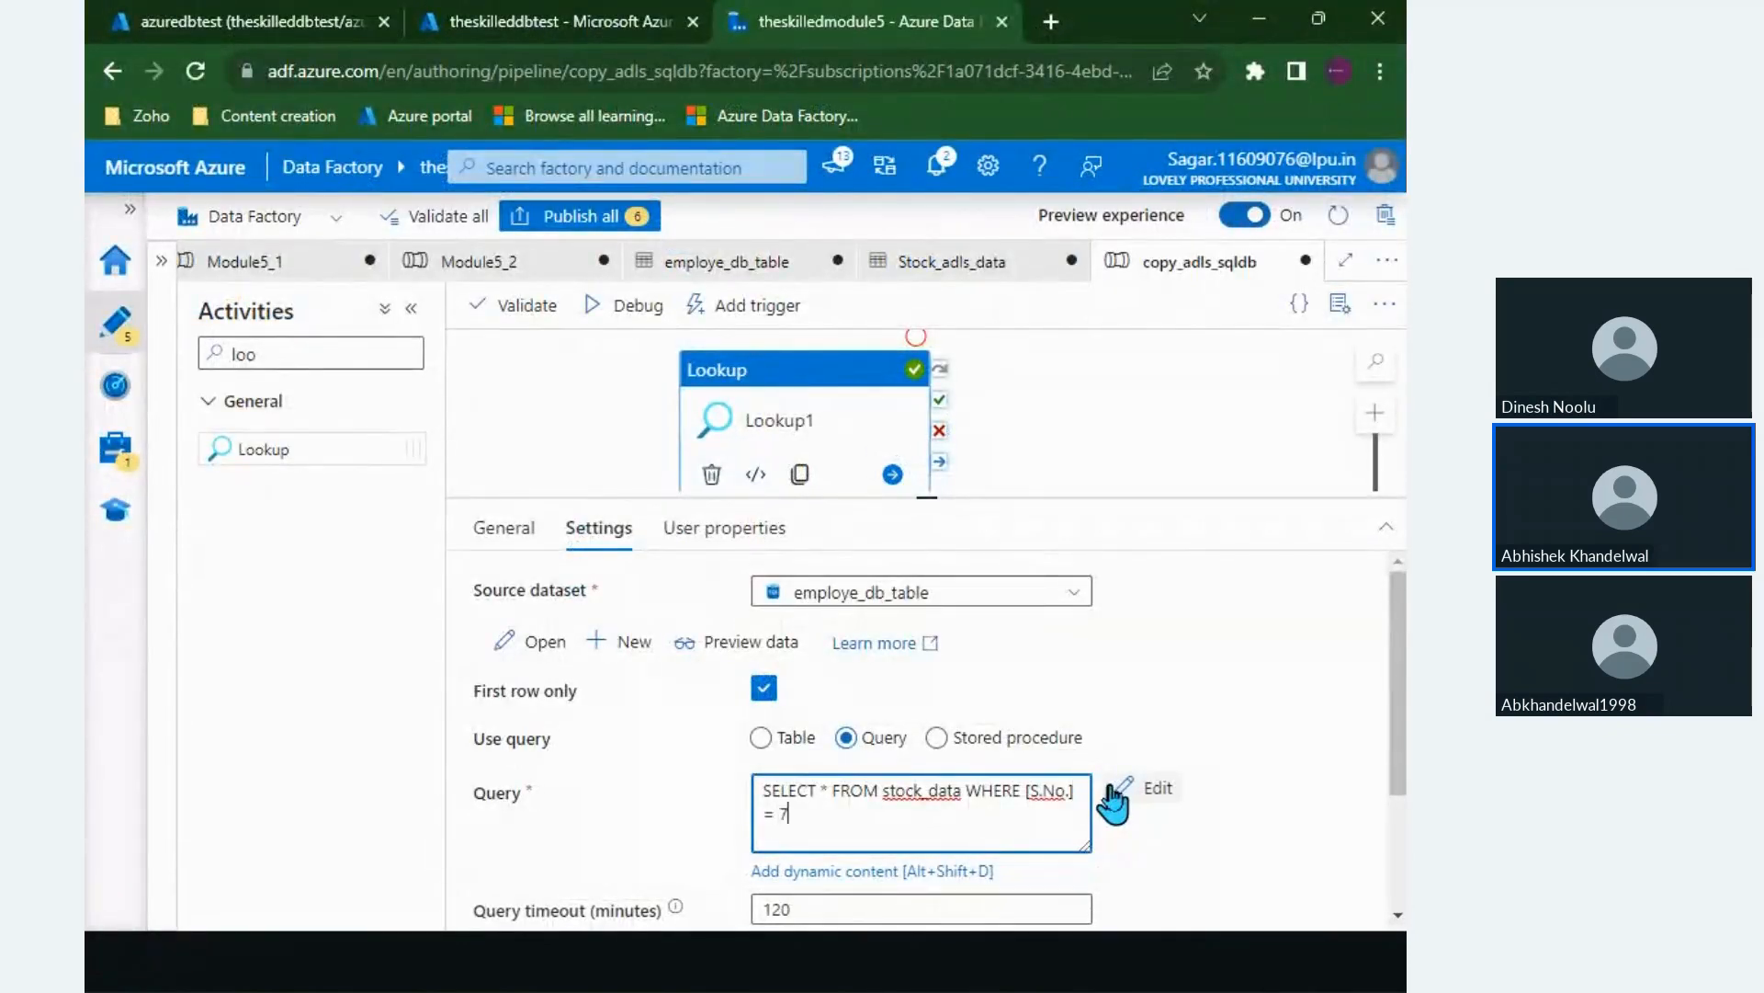
type(";")
Step: Debug the pipeline with the new Lookup query and refresh the activity run status
left_click(600, 306)
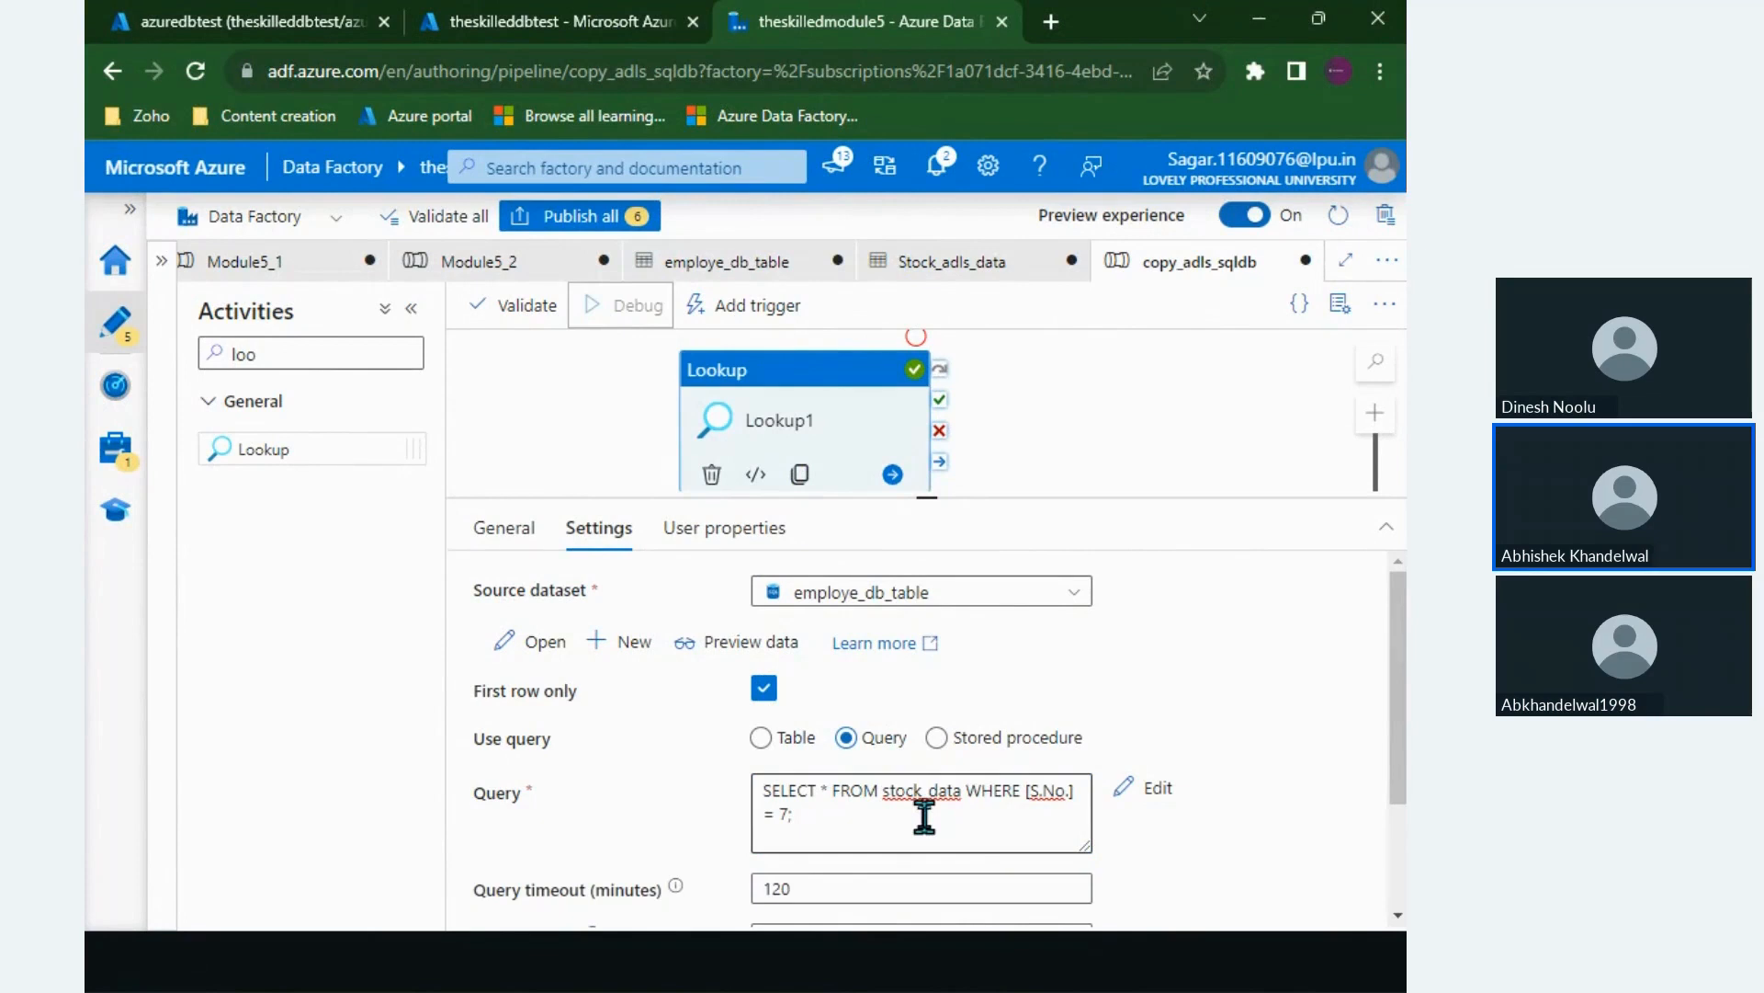
left_click_drag(924, 816, 766, 778)
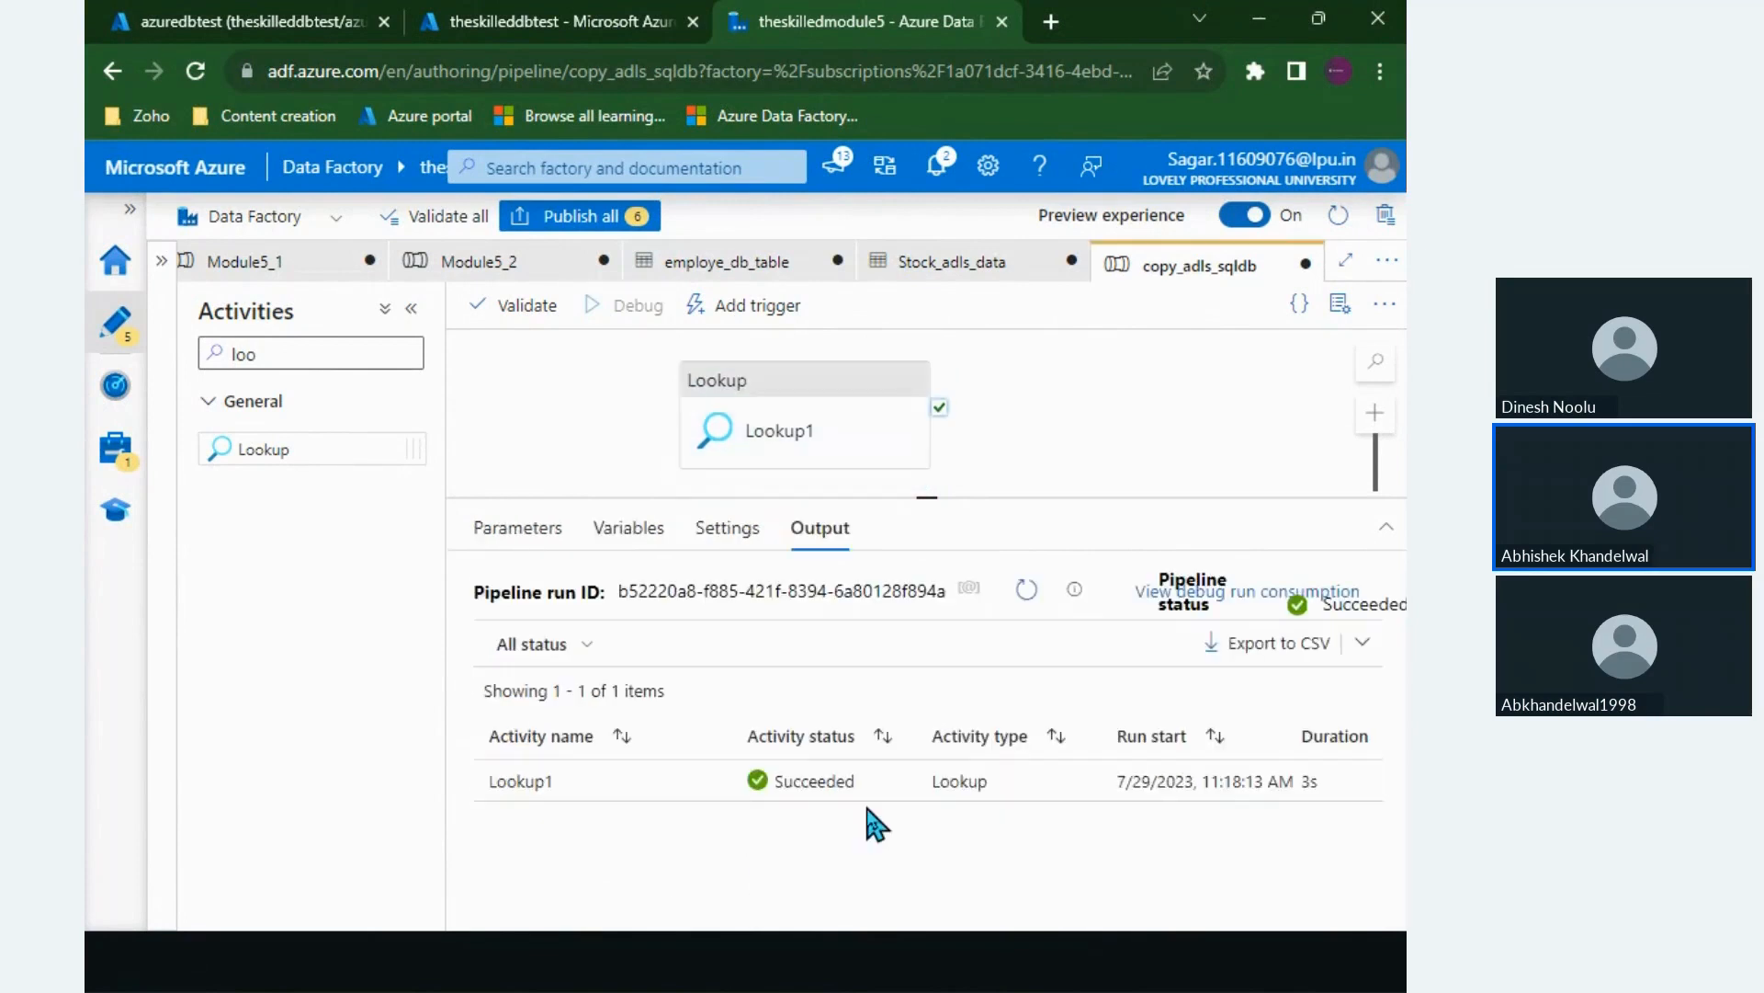
left_click(1039, 590)
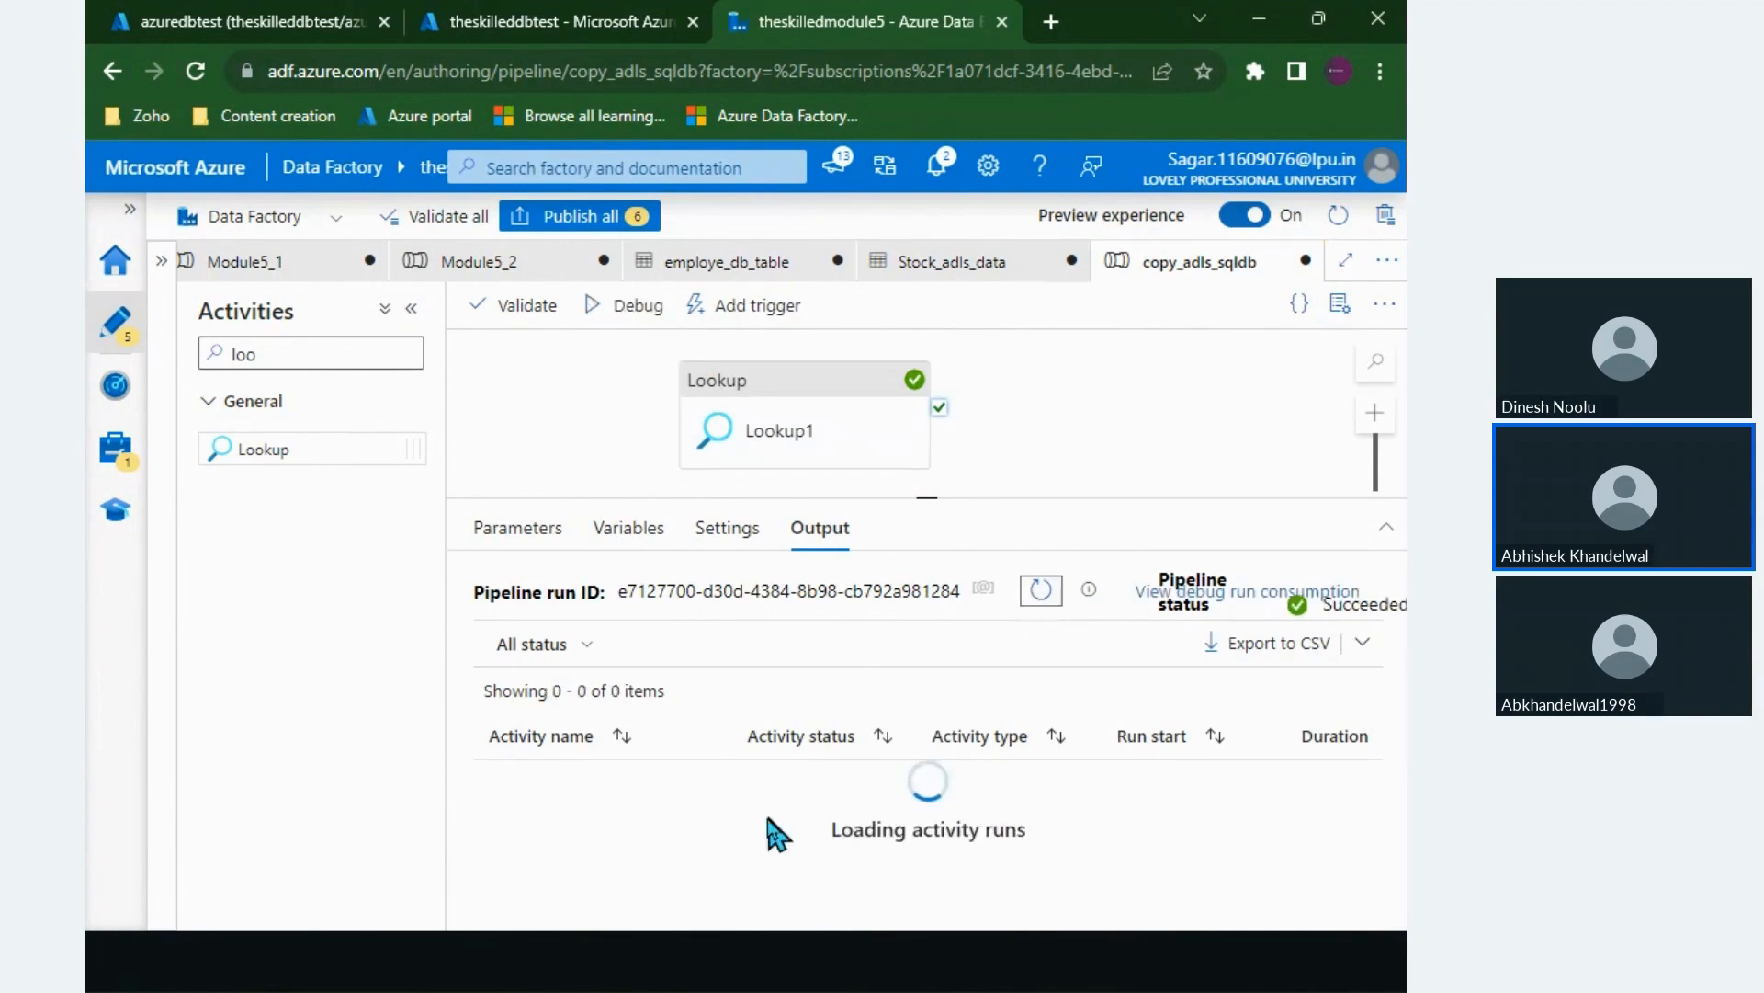
Step: Examine the row that the filtered query delivers in the Lookup1 run output
left_click(711, 780)
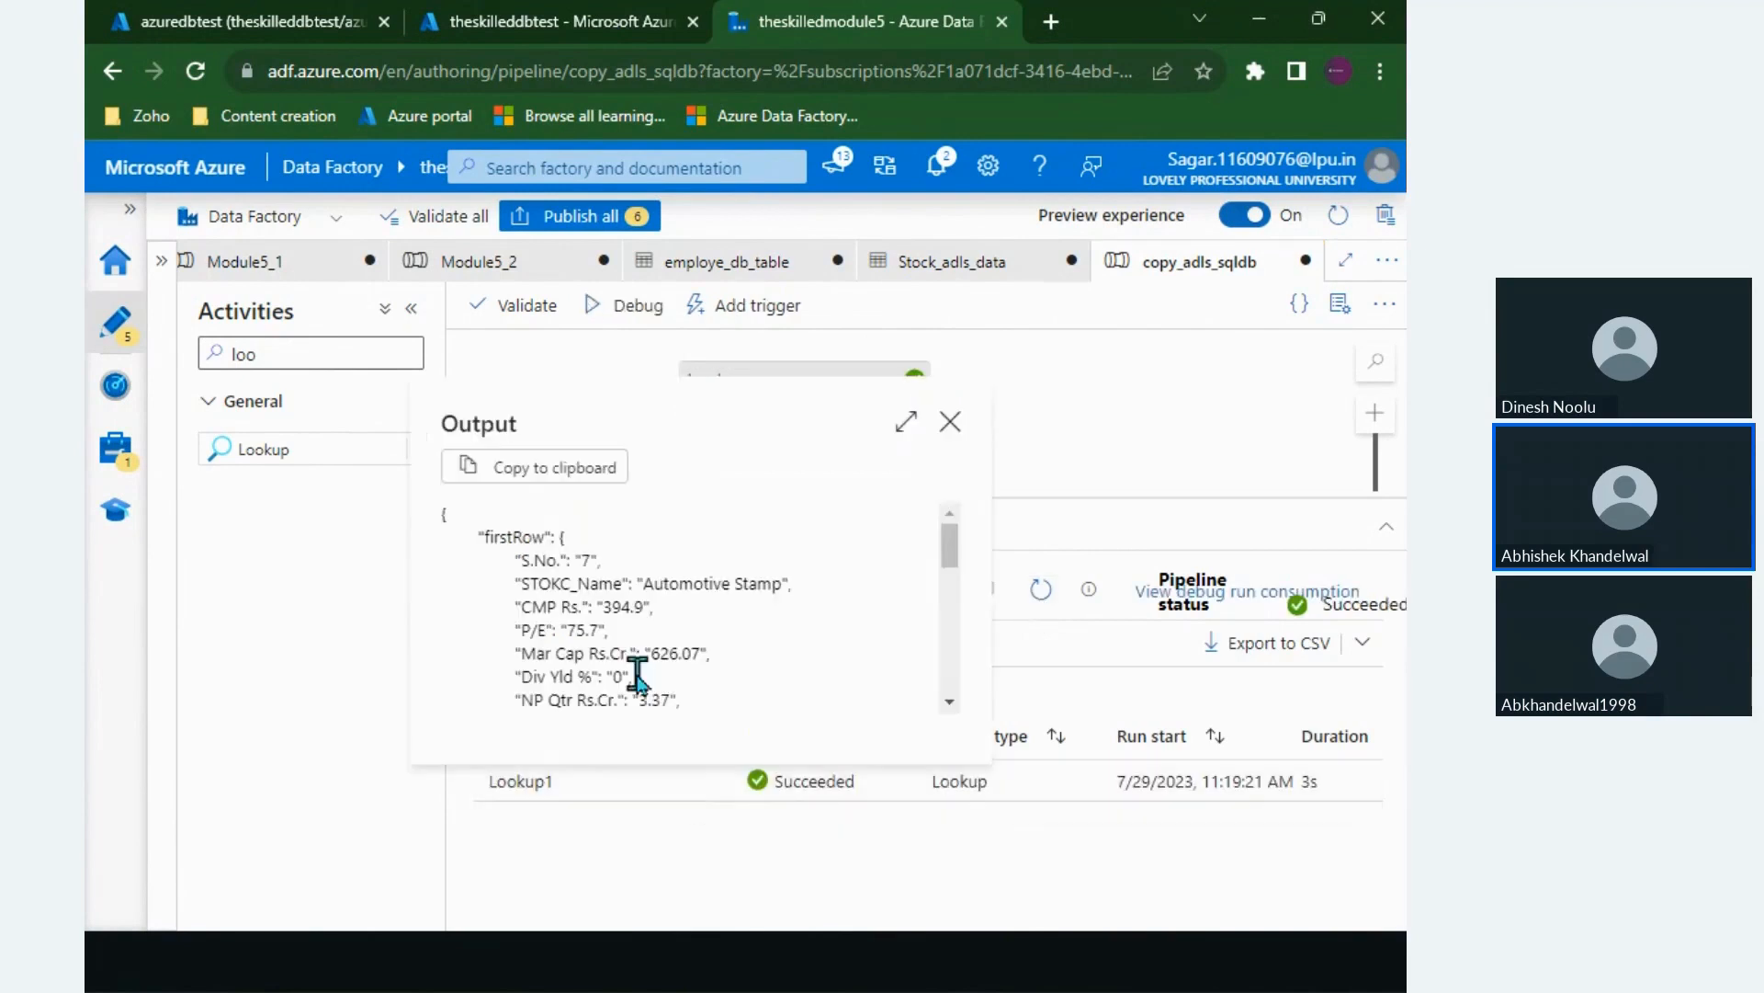
left_click_drag(518, 558, 720, 658)
left_click(719, 658)
scroll(720, 658, "down", 1)
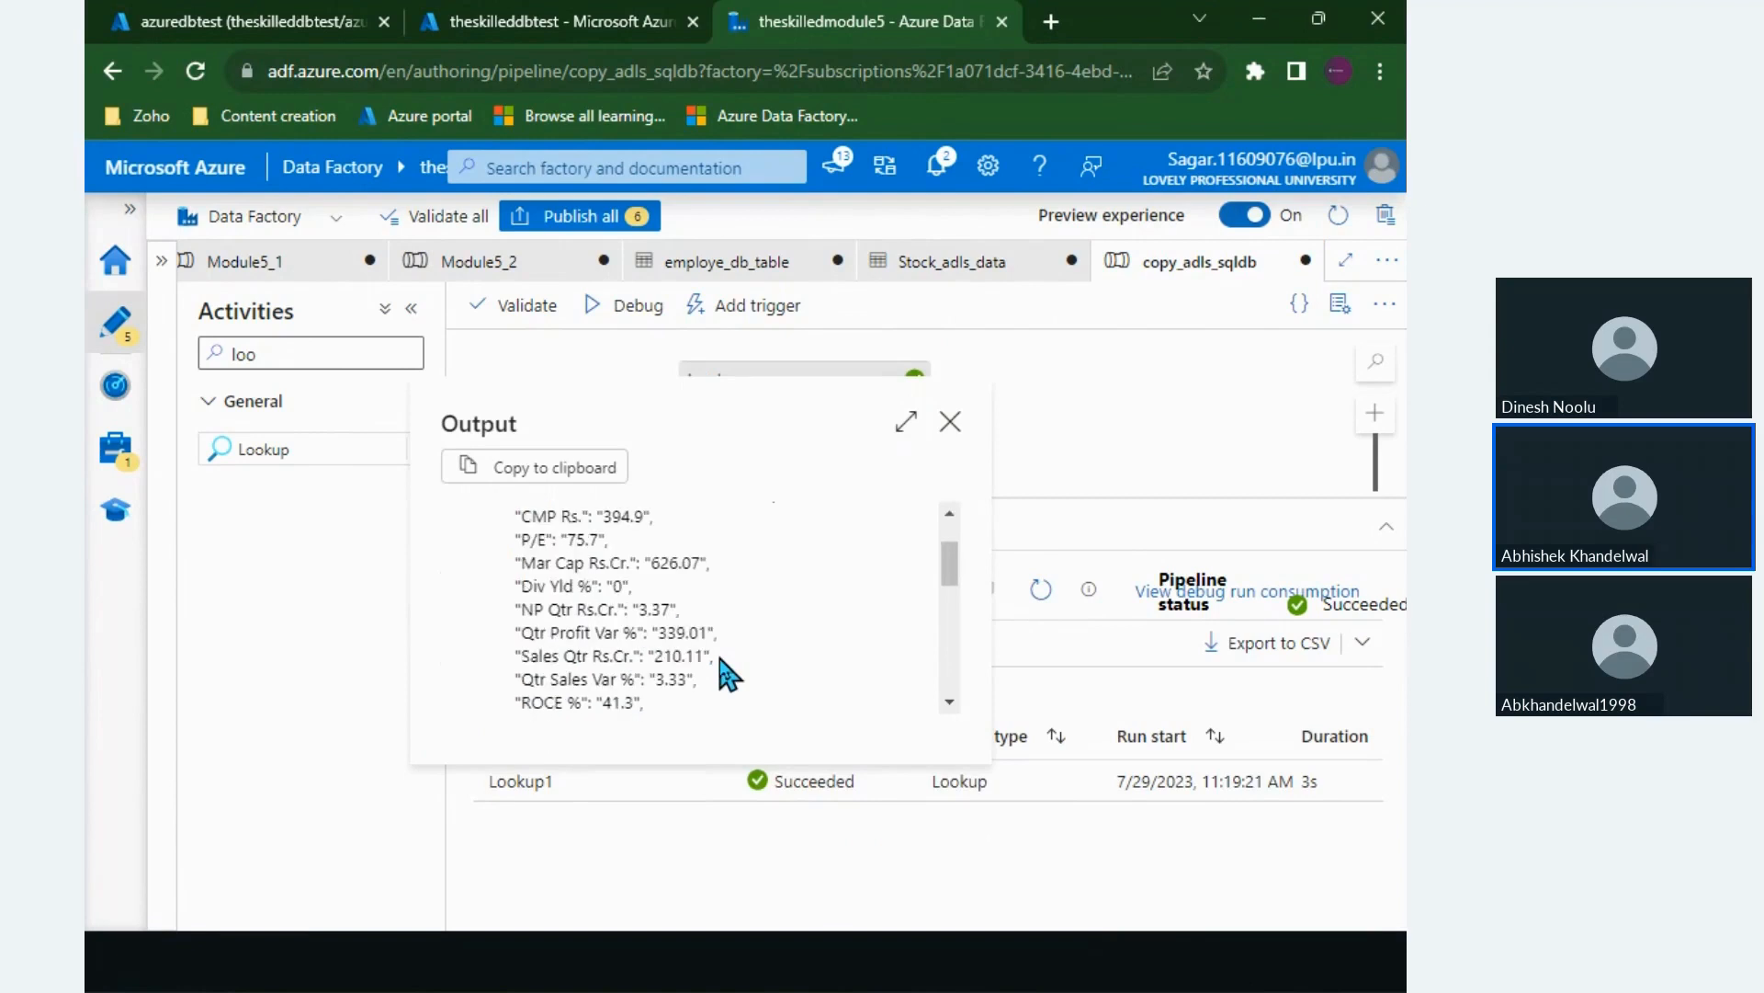
left_click(950, 421)
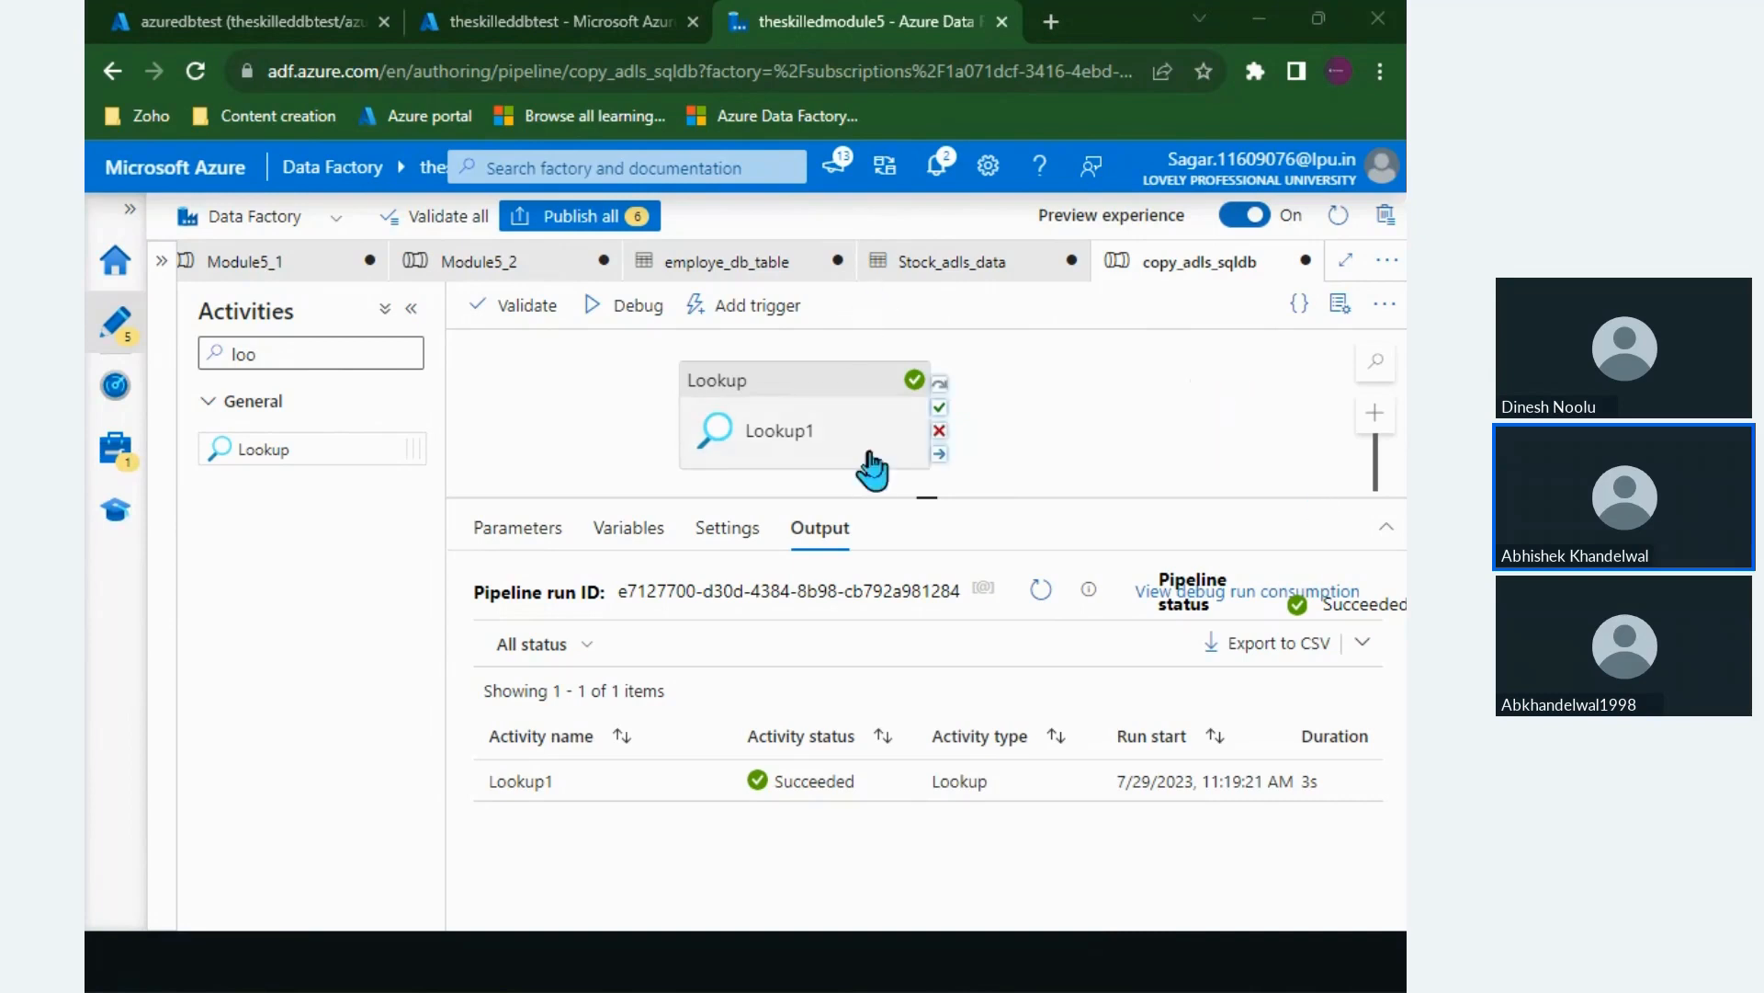
Step: Check the Activities in ADF slide, return to Azure Data Factory and delete Lookup1 from the pipeline
key("alt+Tab")
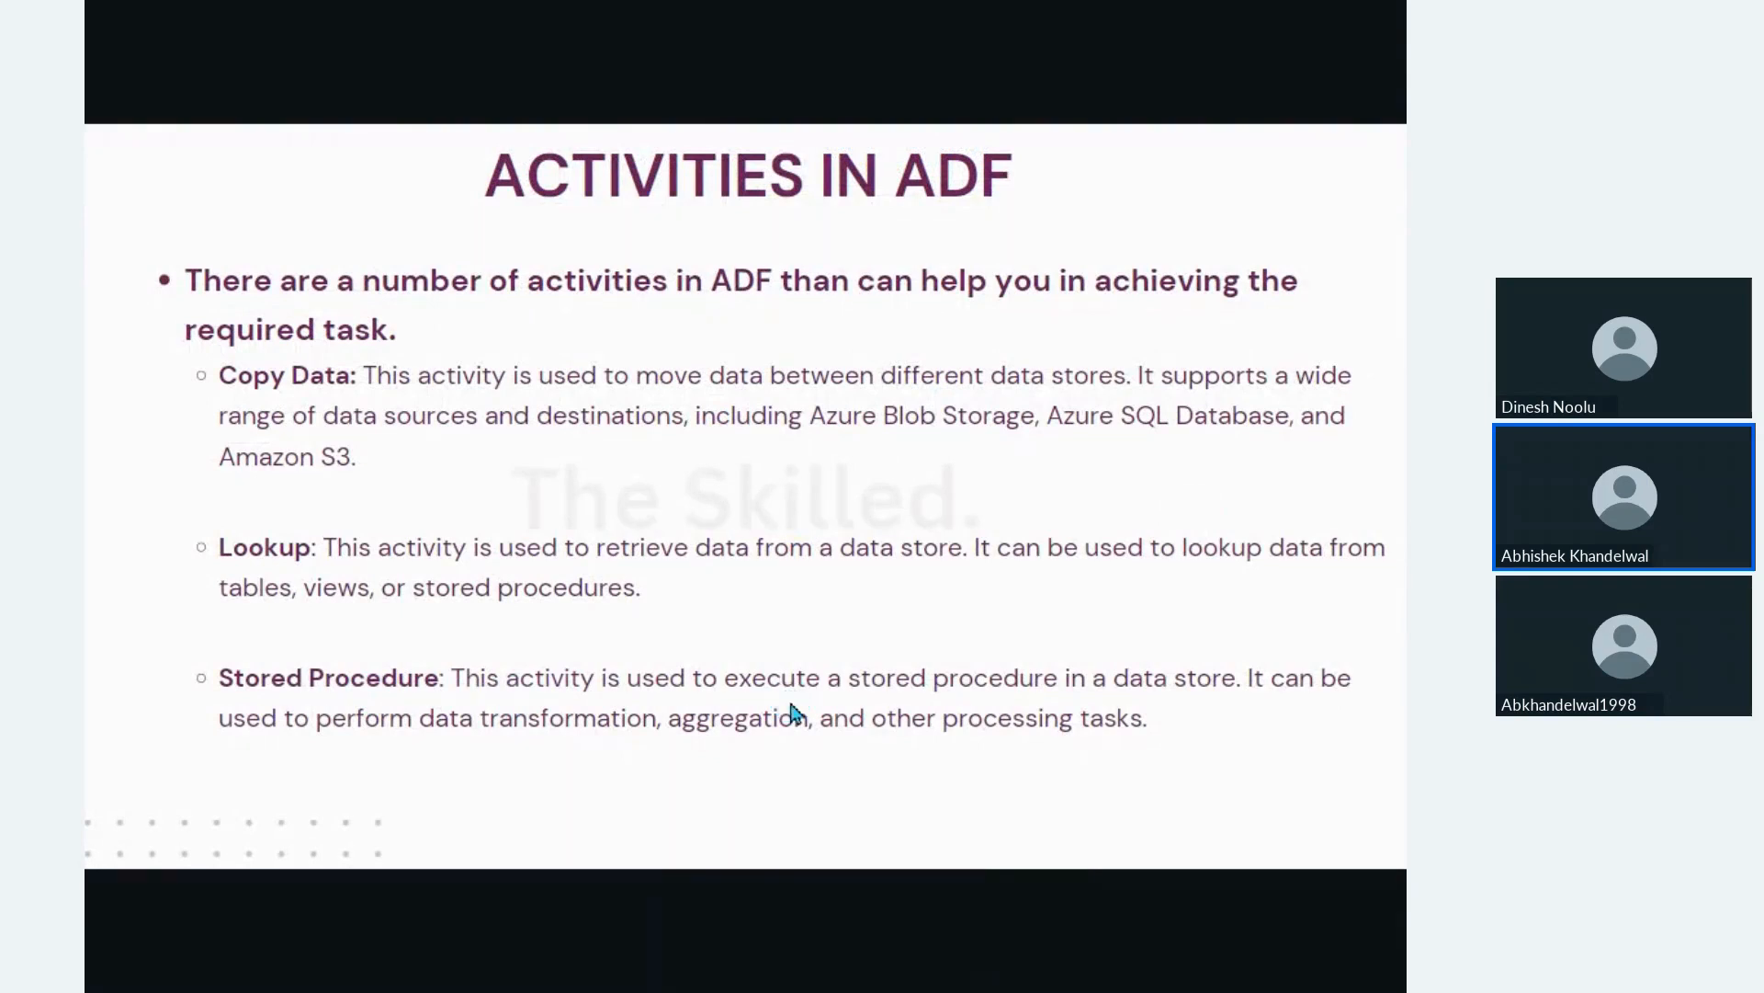
key("alt+Tab")
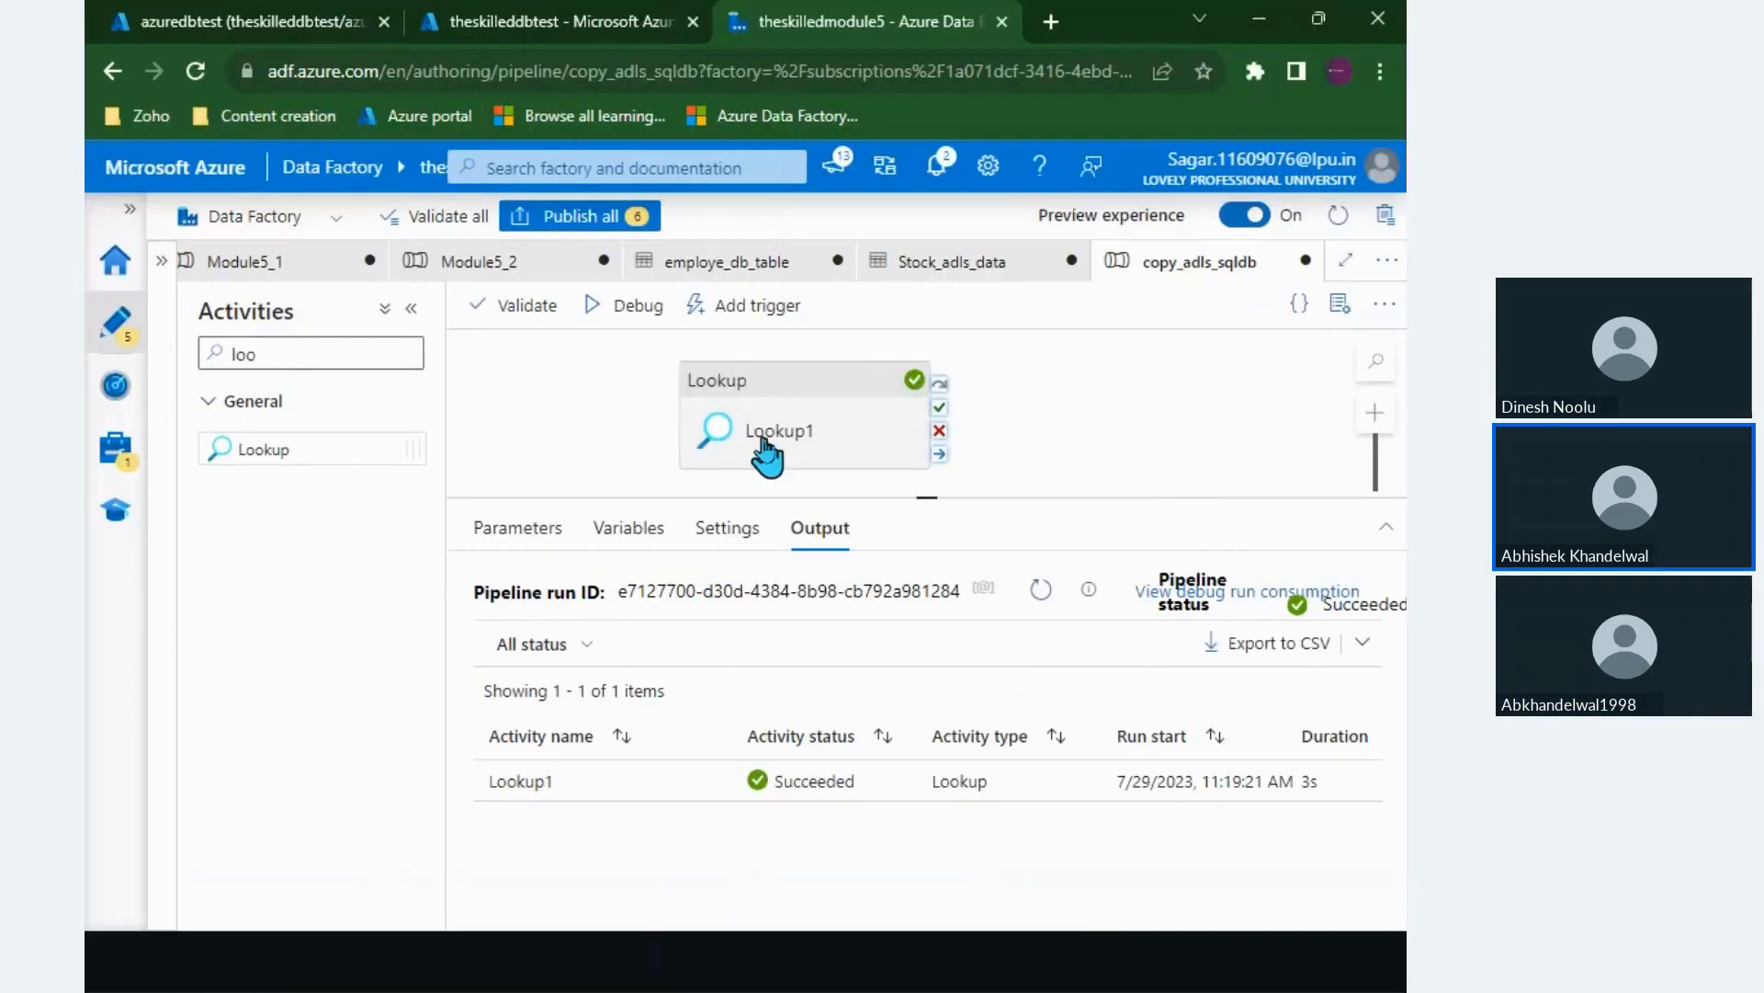
left_click(751, 430)
key("Delete")
Step: Search the activities for "STO" and add a Stored procedure activity to the empty pipeline canvas
left_click(271, 349)
type("\\")
key("BackSpace")
type("\\")
key("BackSpace")
key("BackSpace")
key("BackSpace")
type("STO")
key("BackSpace")
key("BackSpace")
key("BackSpace")
key("BackSpace")
type("STO")
left_click_drag(247, 545, 868, 427)
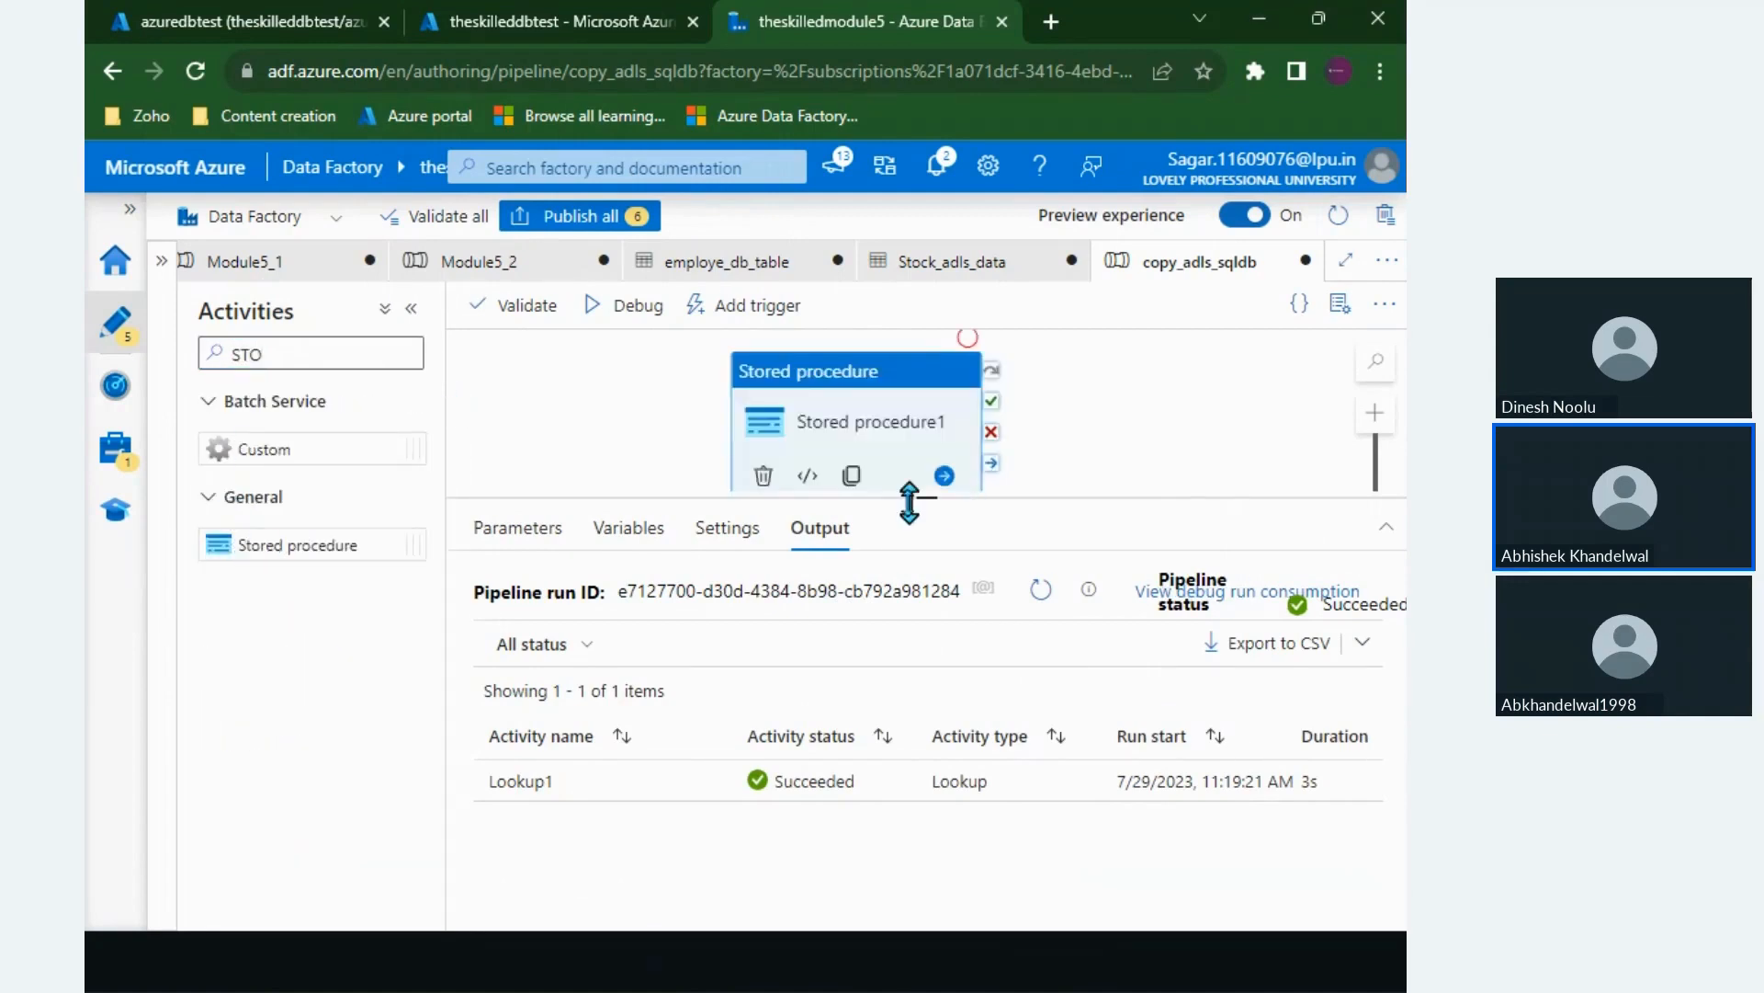
left_click_drag(909, 499, 937, 621)
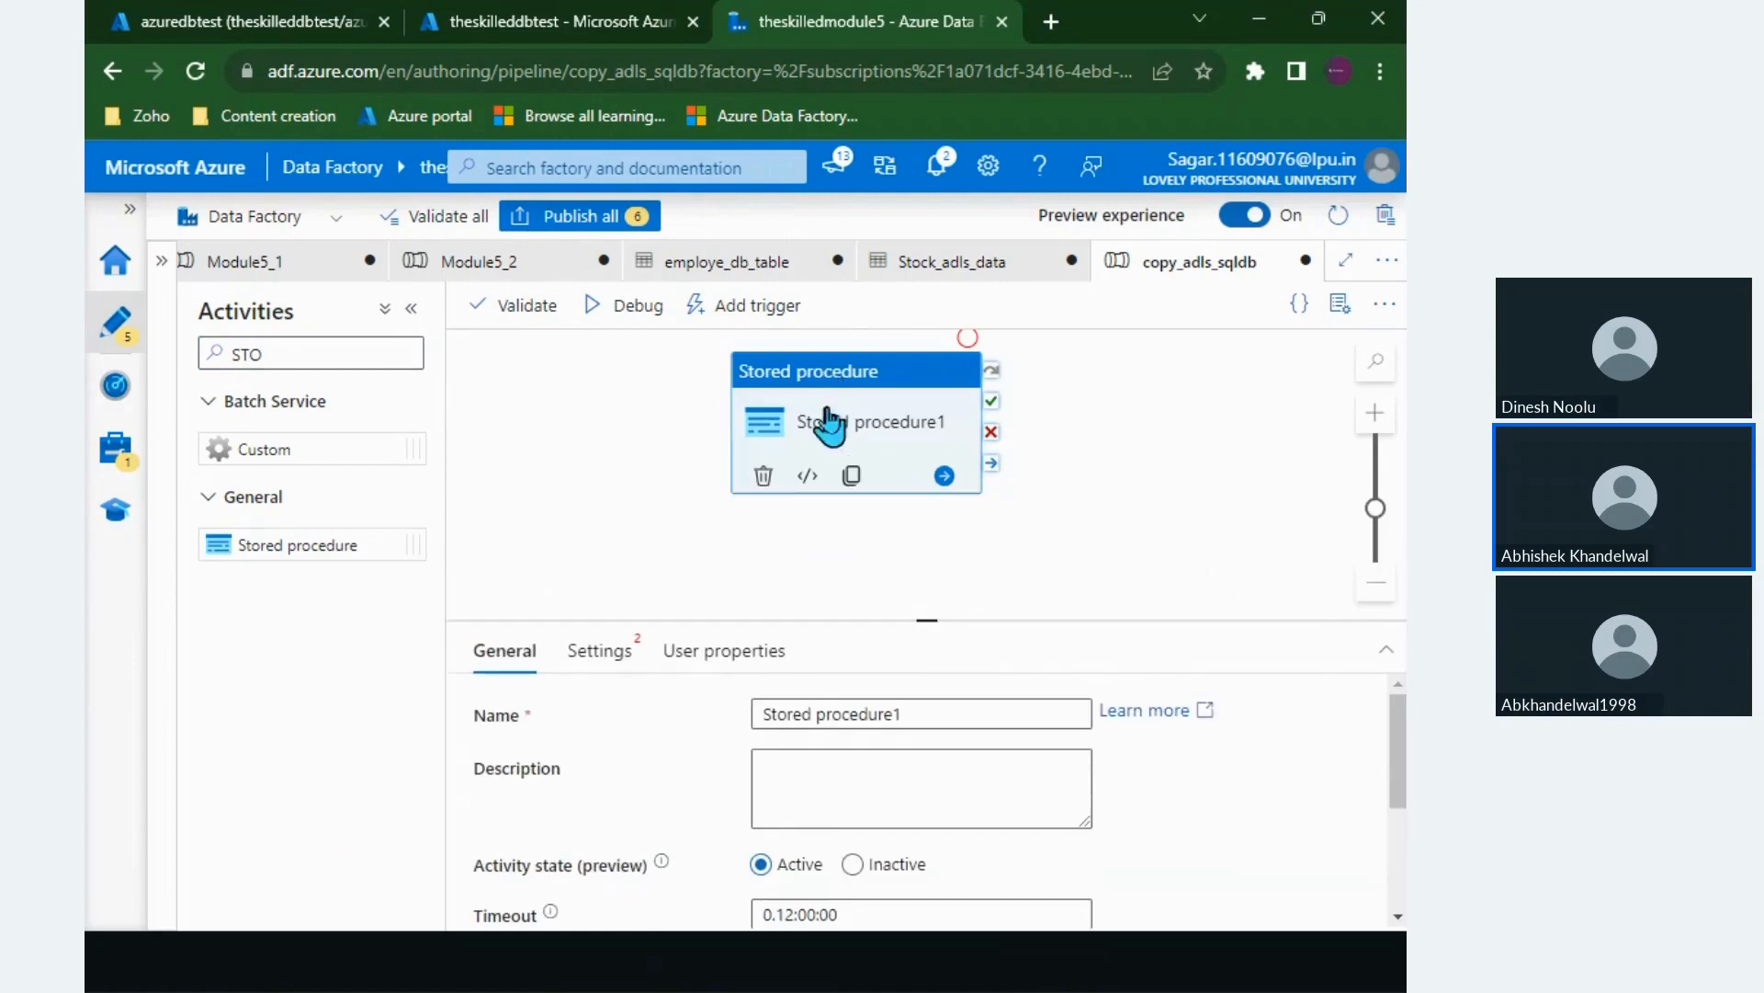
Step: Set the Stored procedure activity's linked service to Ls_AzureDB and its stored procedure to [dbo].[usp_CreateAndInsert]
left_click(600, 649)
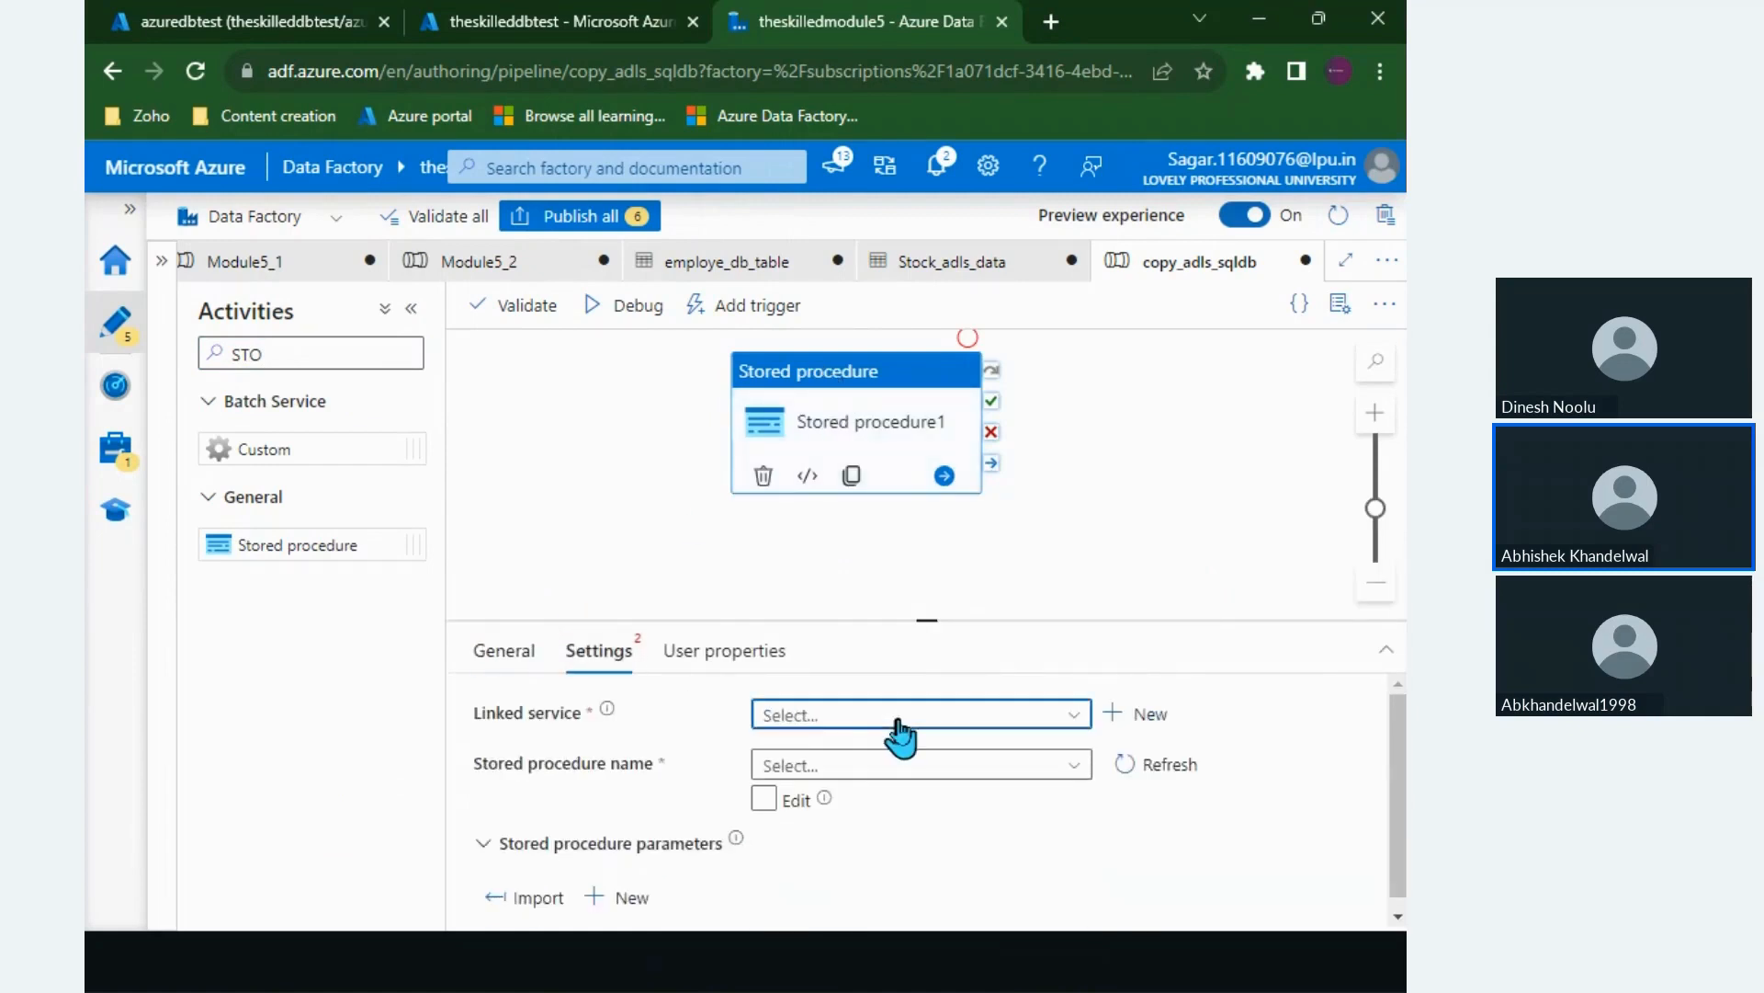
left_click(900, 726)
left_click(873, 796)
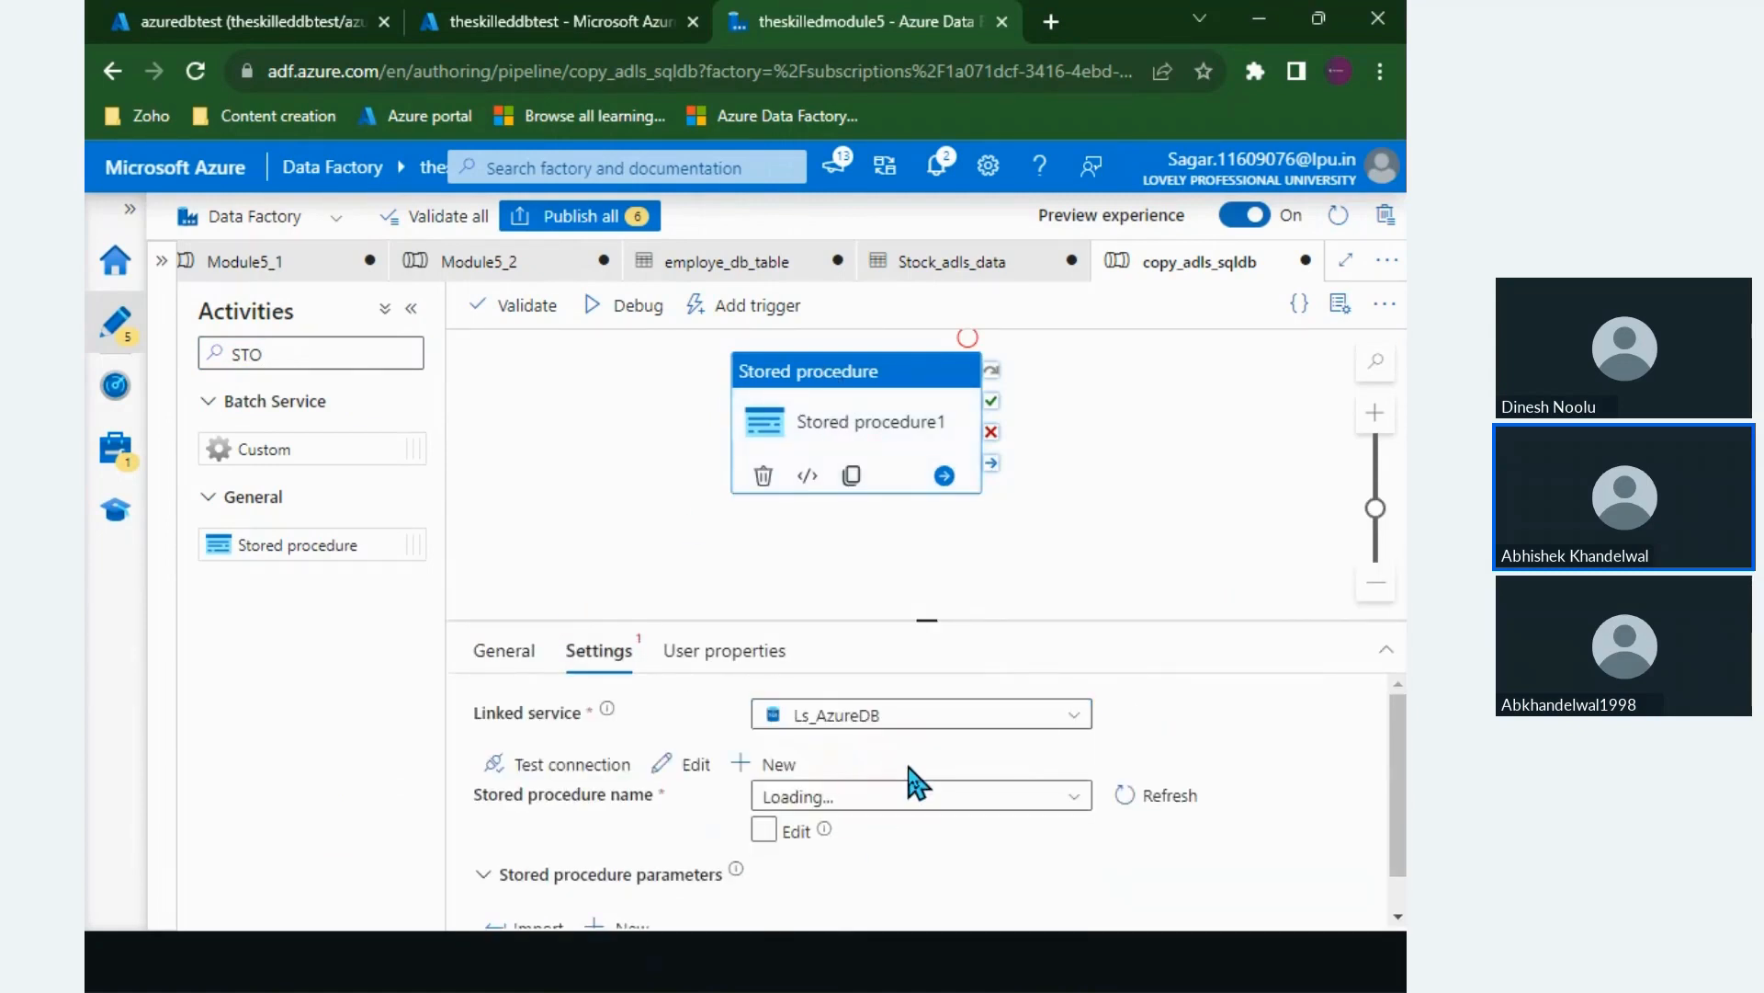
left_click(886, 798)
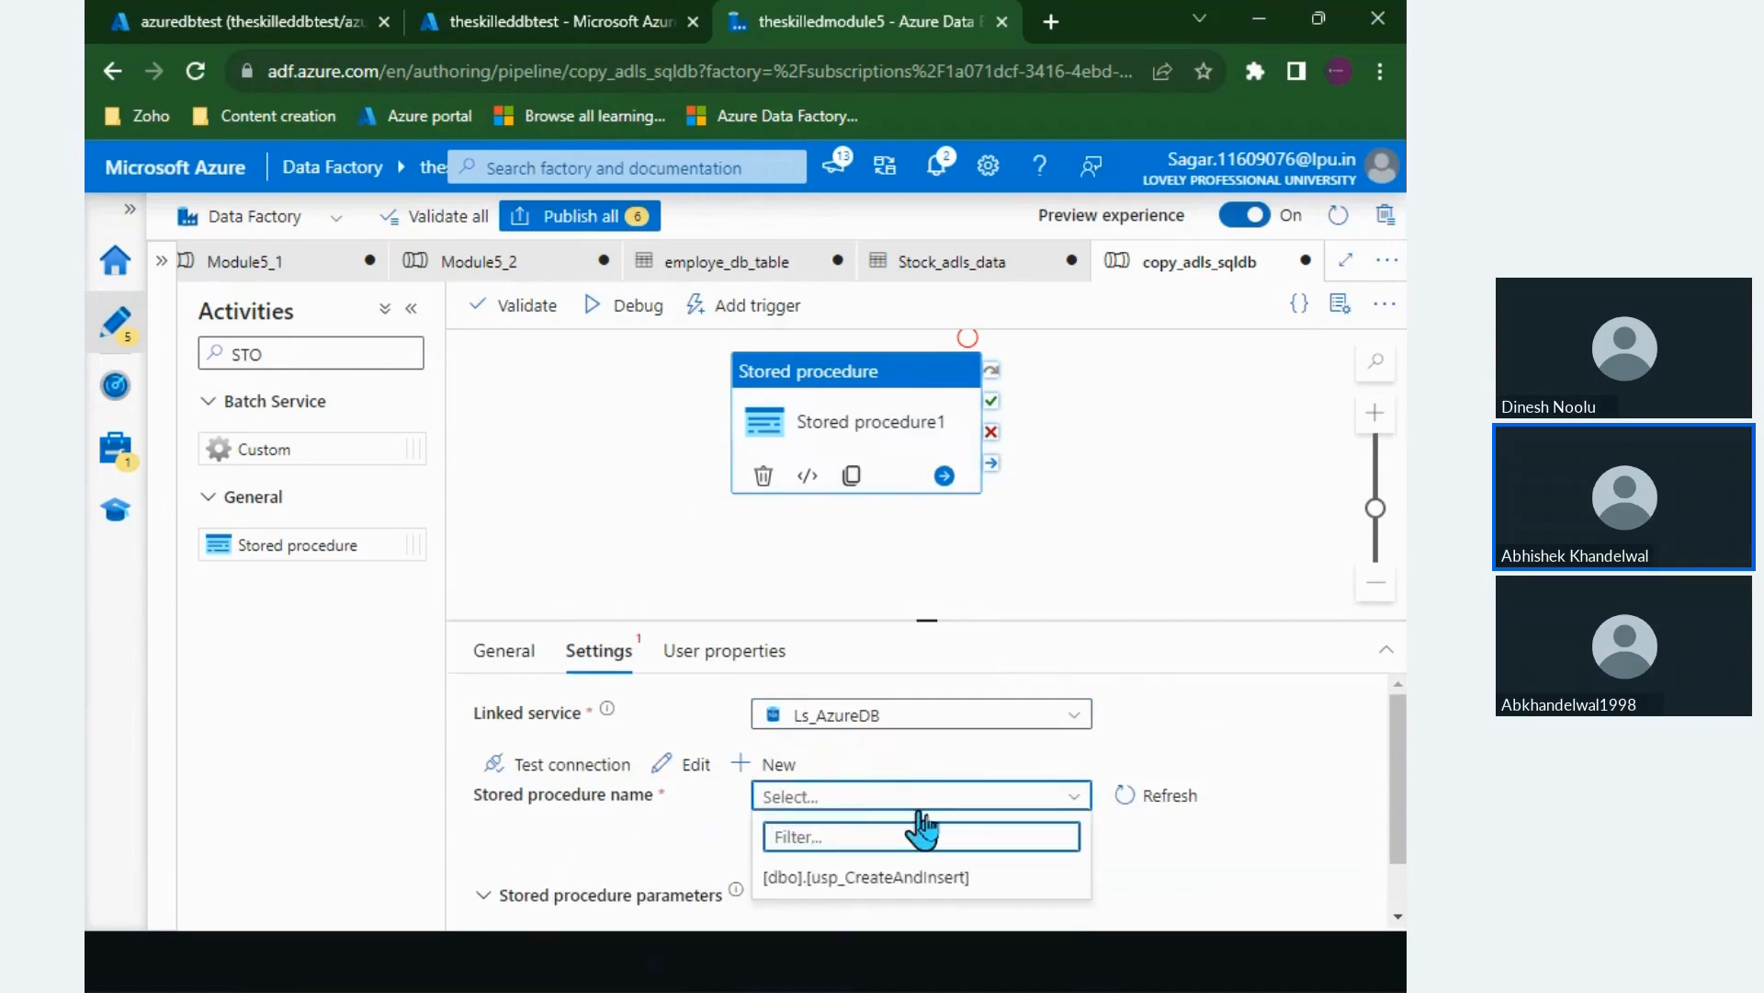
left_click(922, 877)
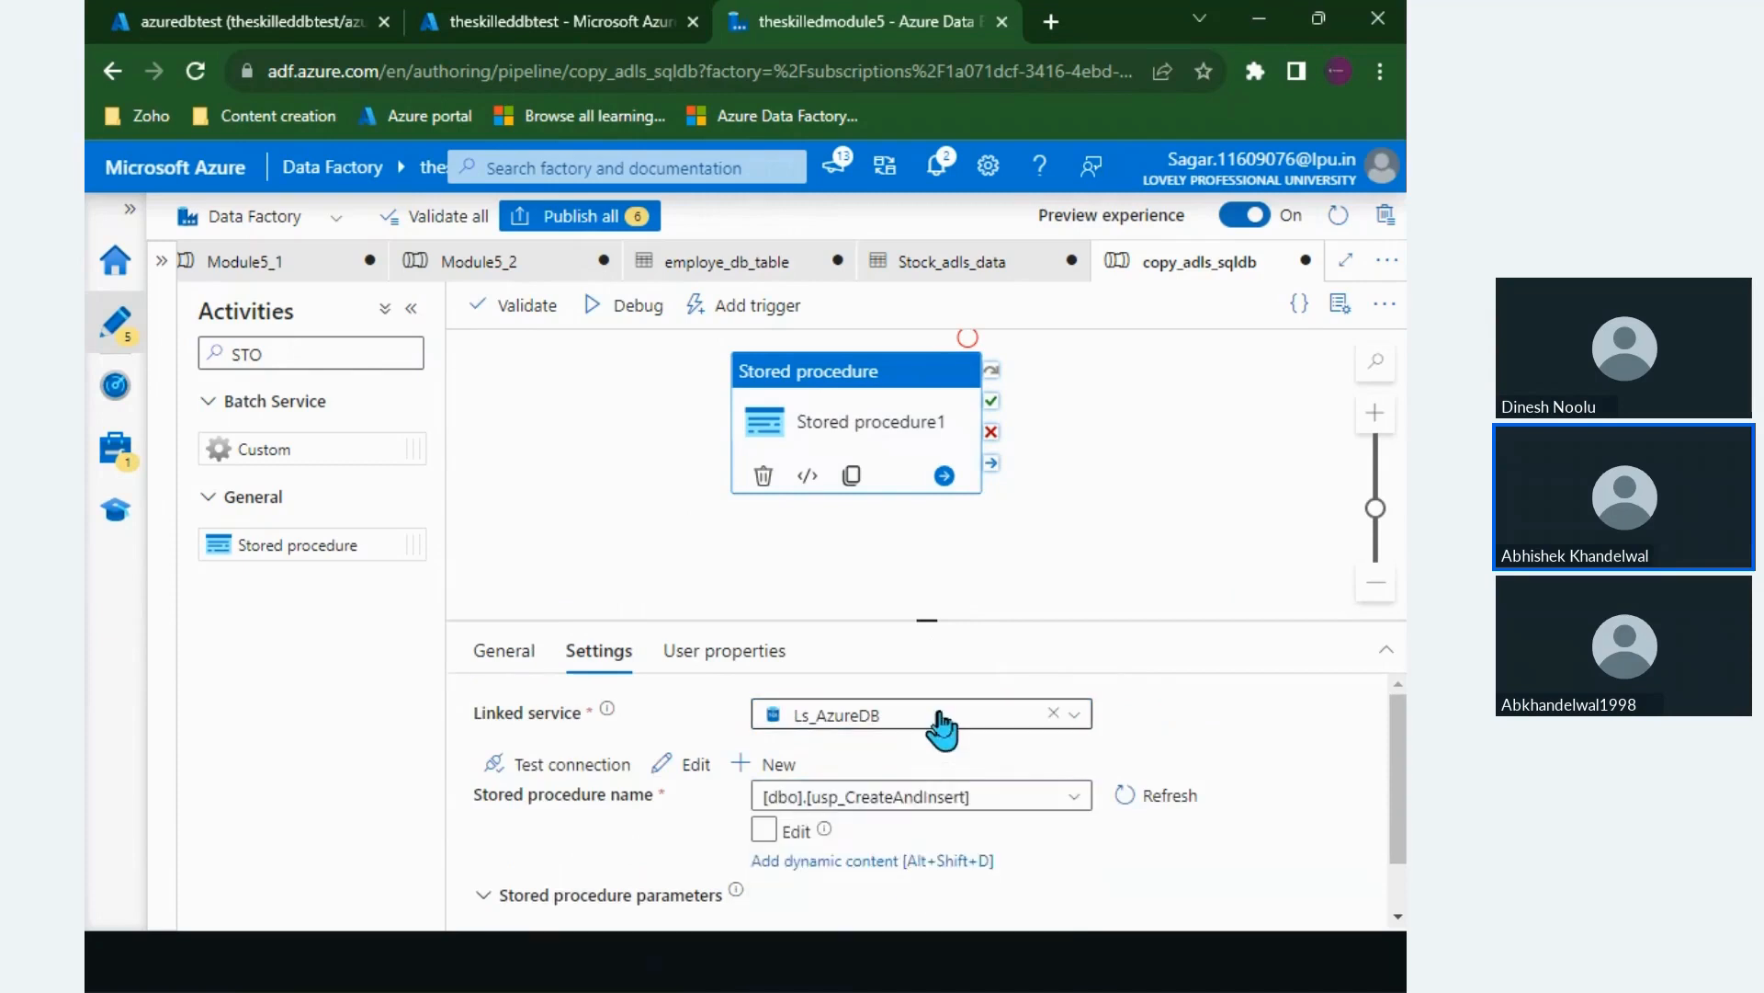
Step: Switch to Azure Data Studio, expand azuredbtest's stored procedures and view the usp_CreateAndInsert script in SQLQuery_2
key("alt+Tab")
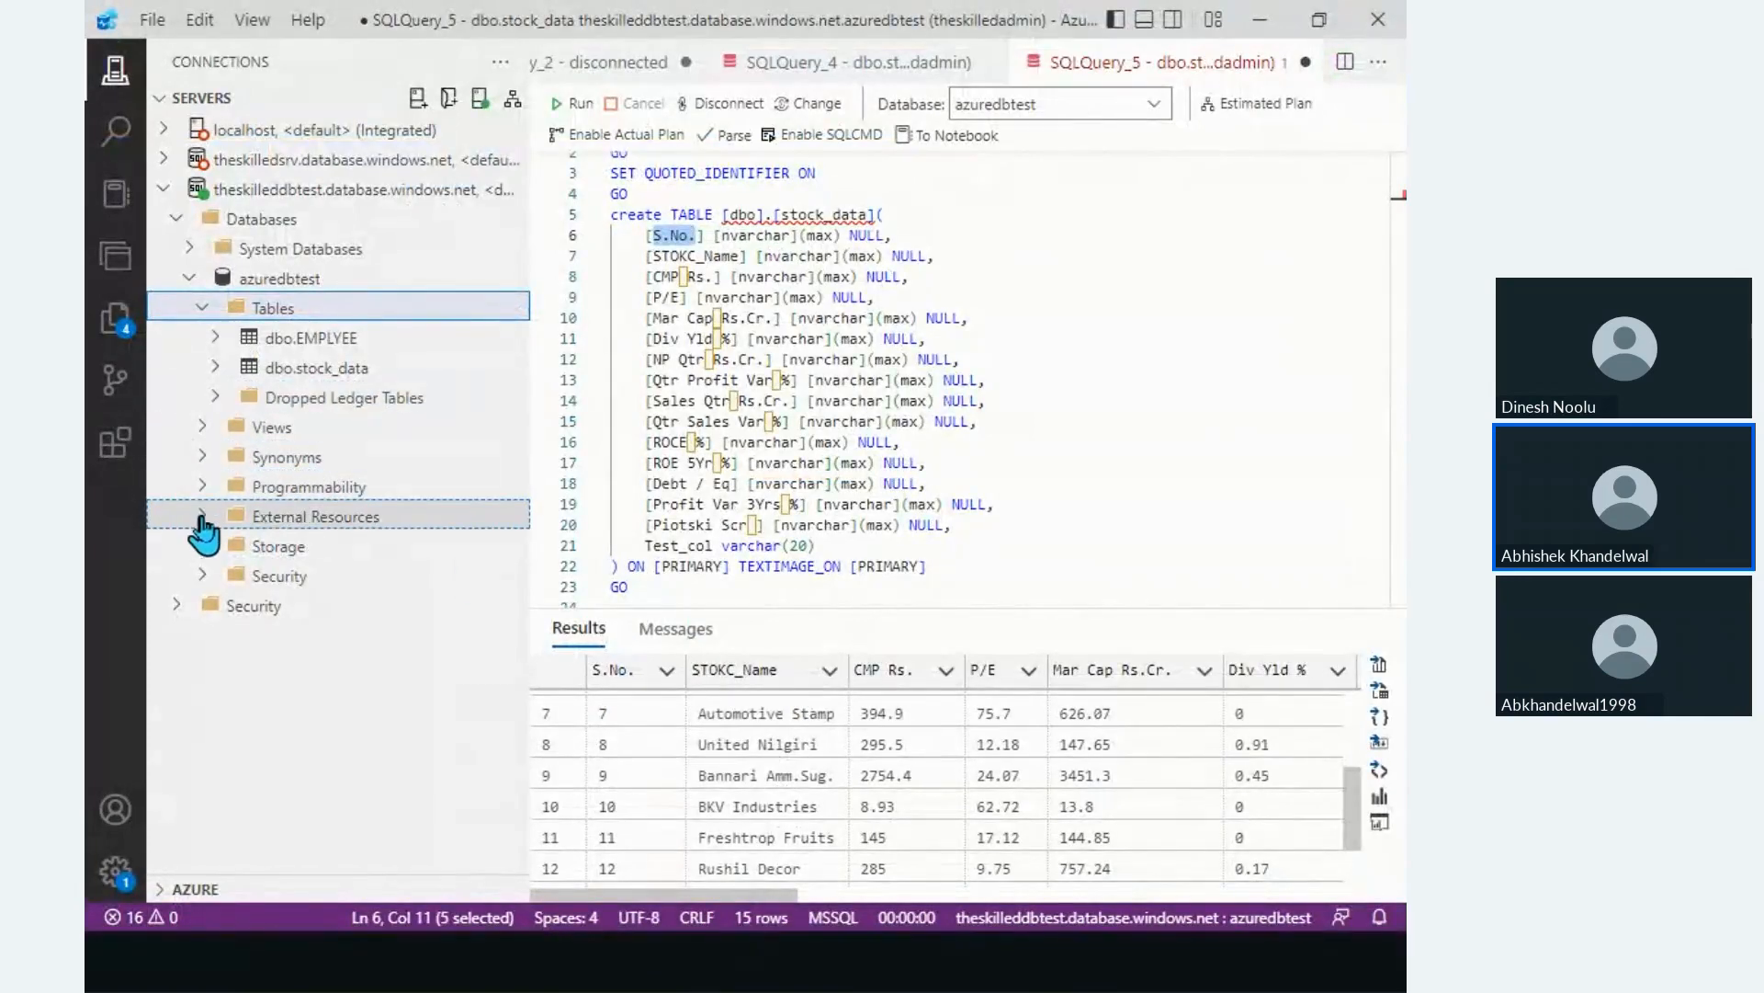
left_click(204, 486)
left_click(225, 519)
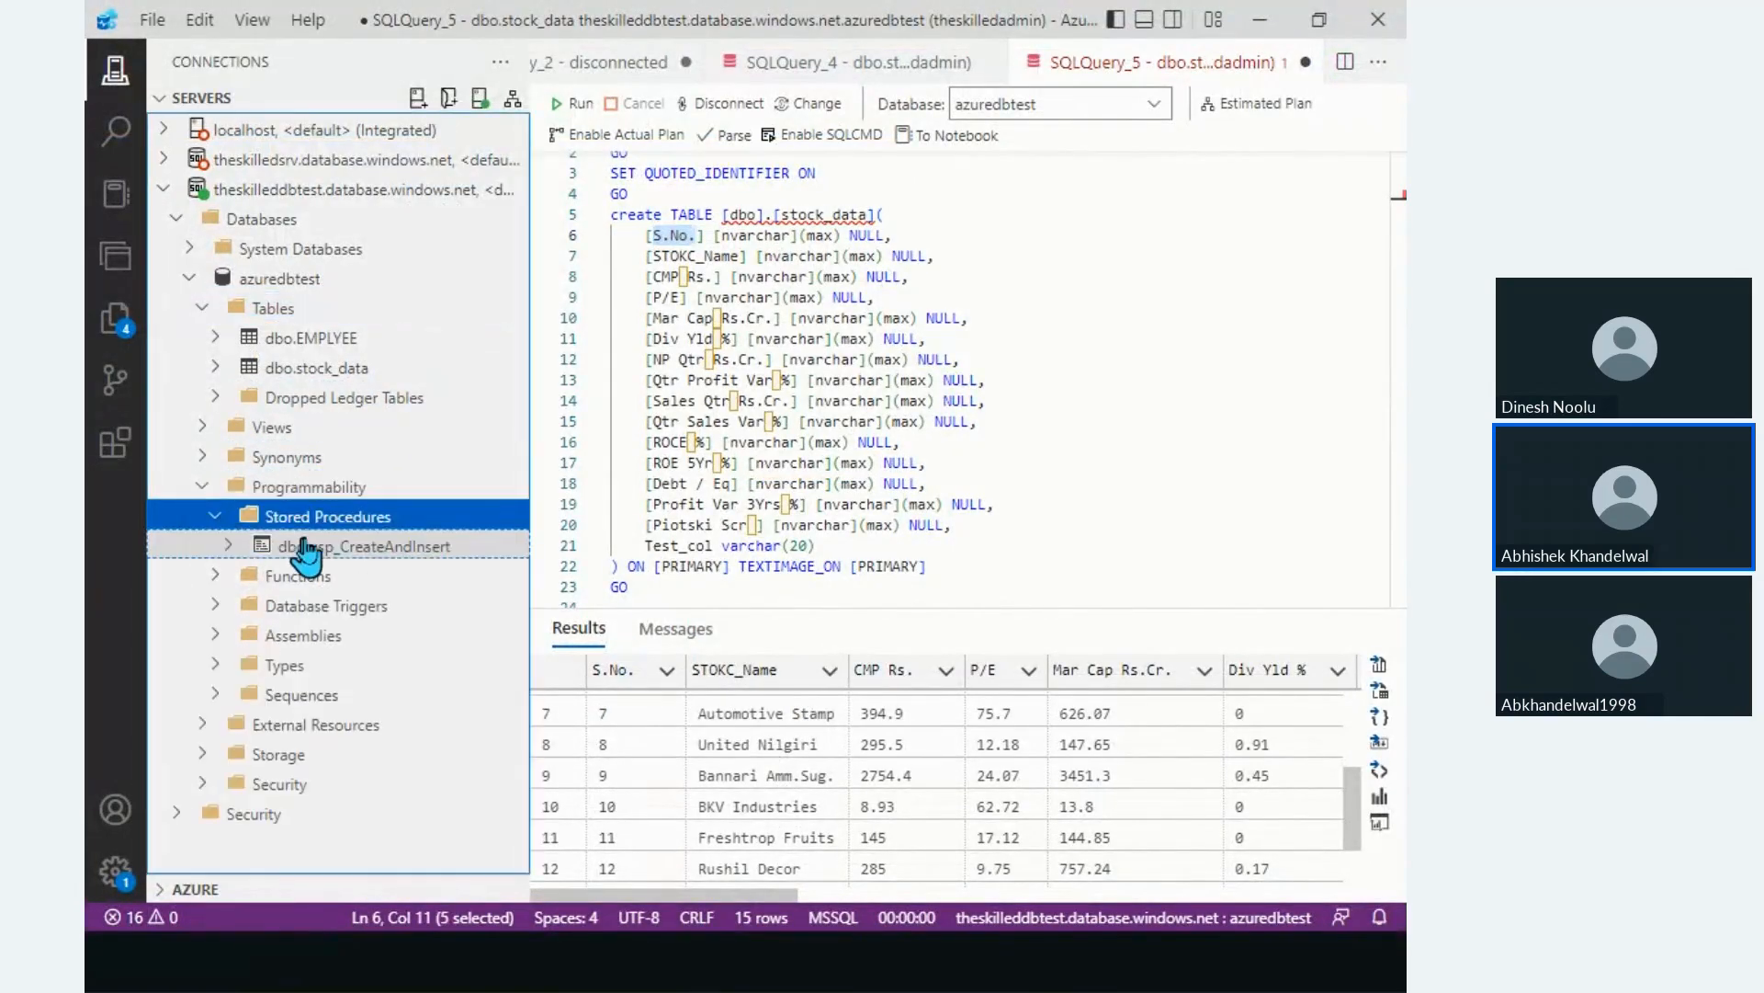
left_click(873, 63)
scroll(726, 64, "left", 2)
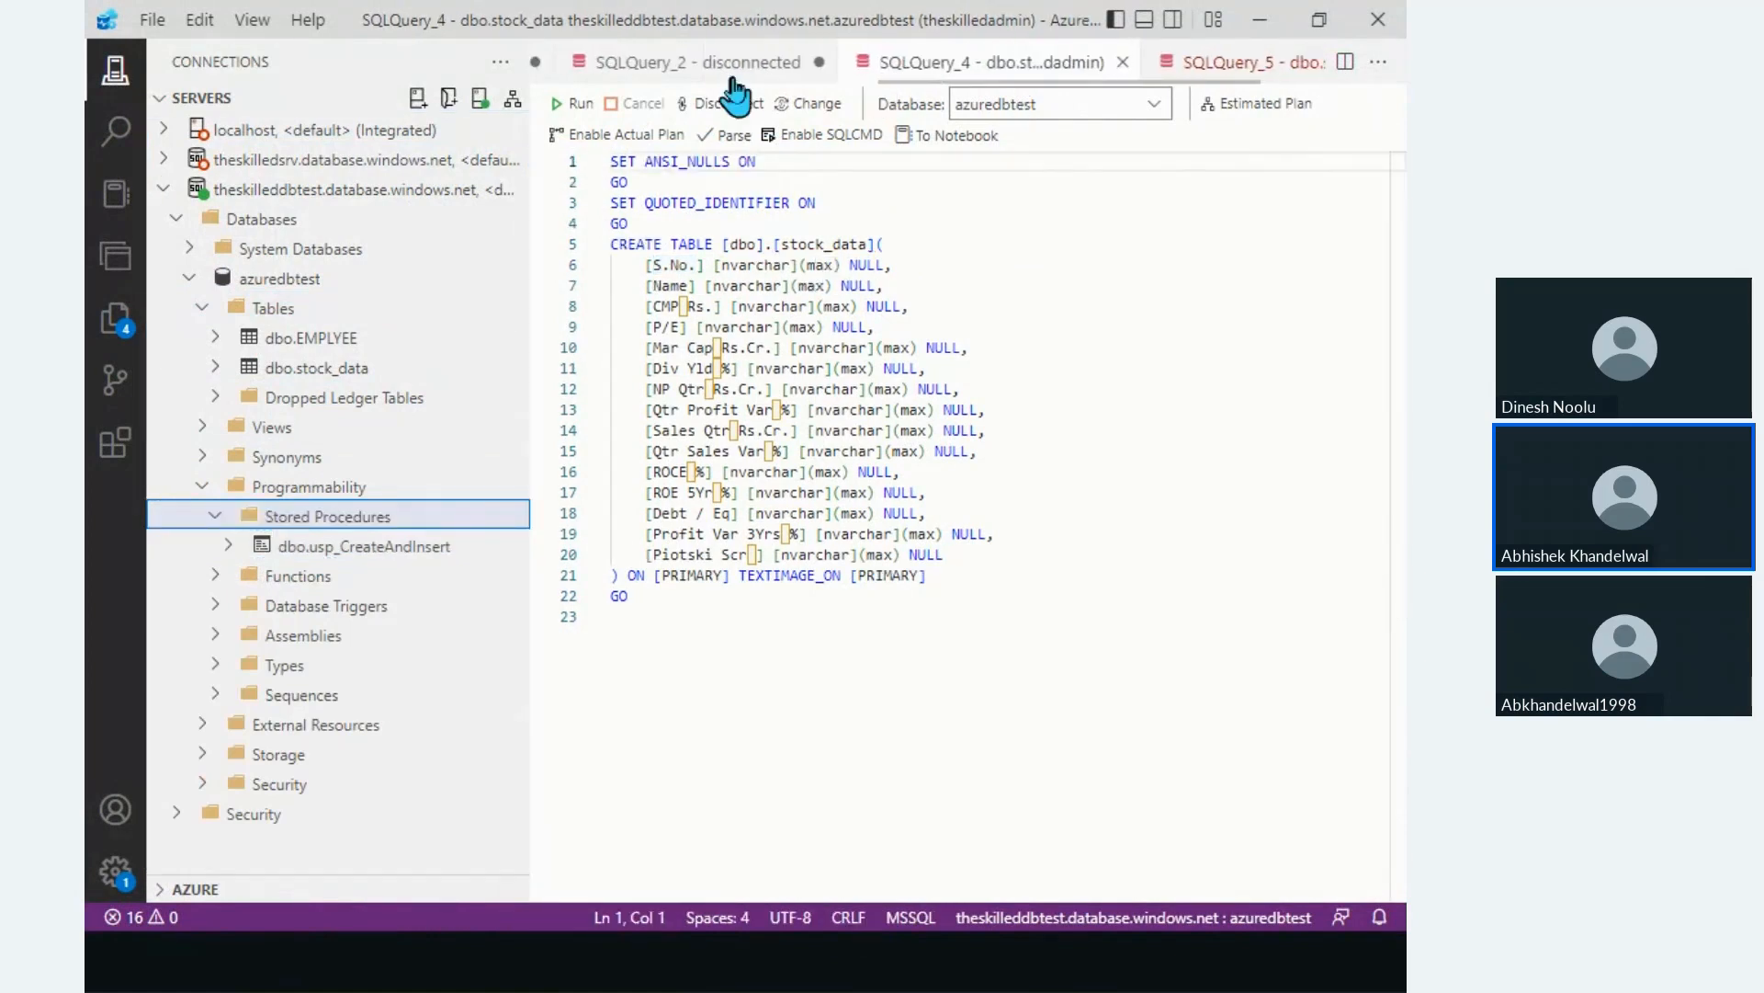
left_click(726, 64)
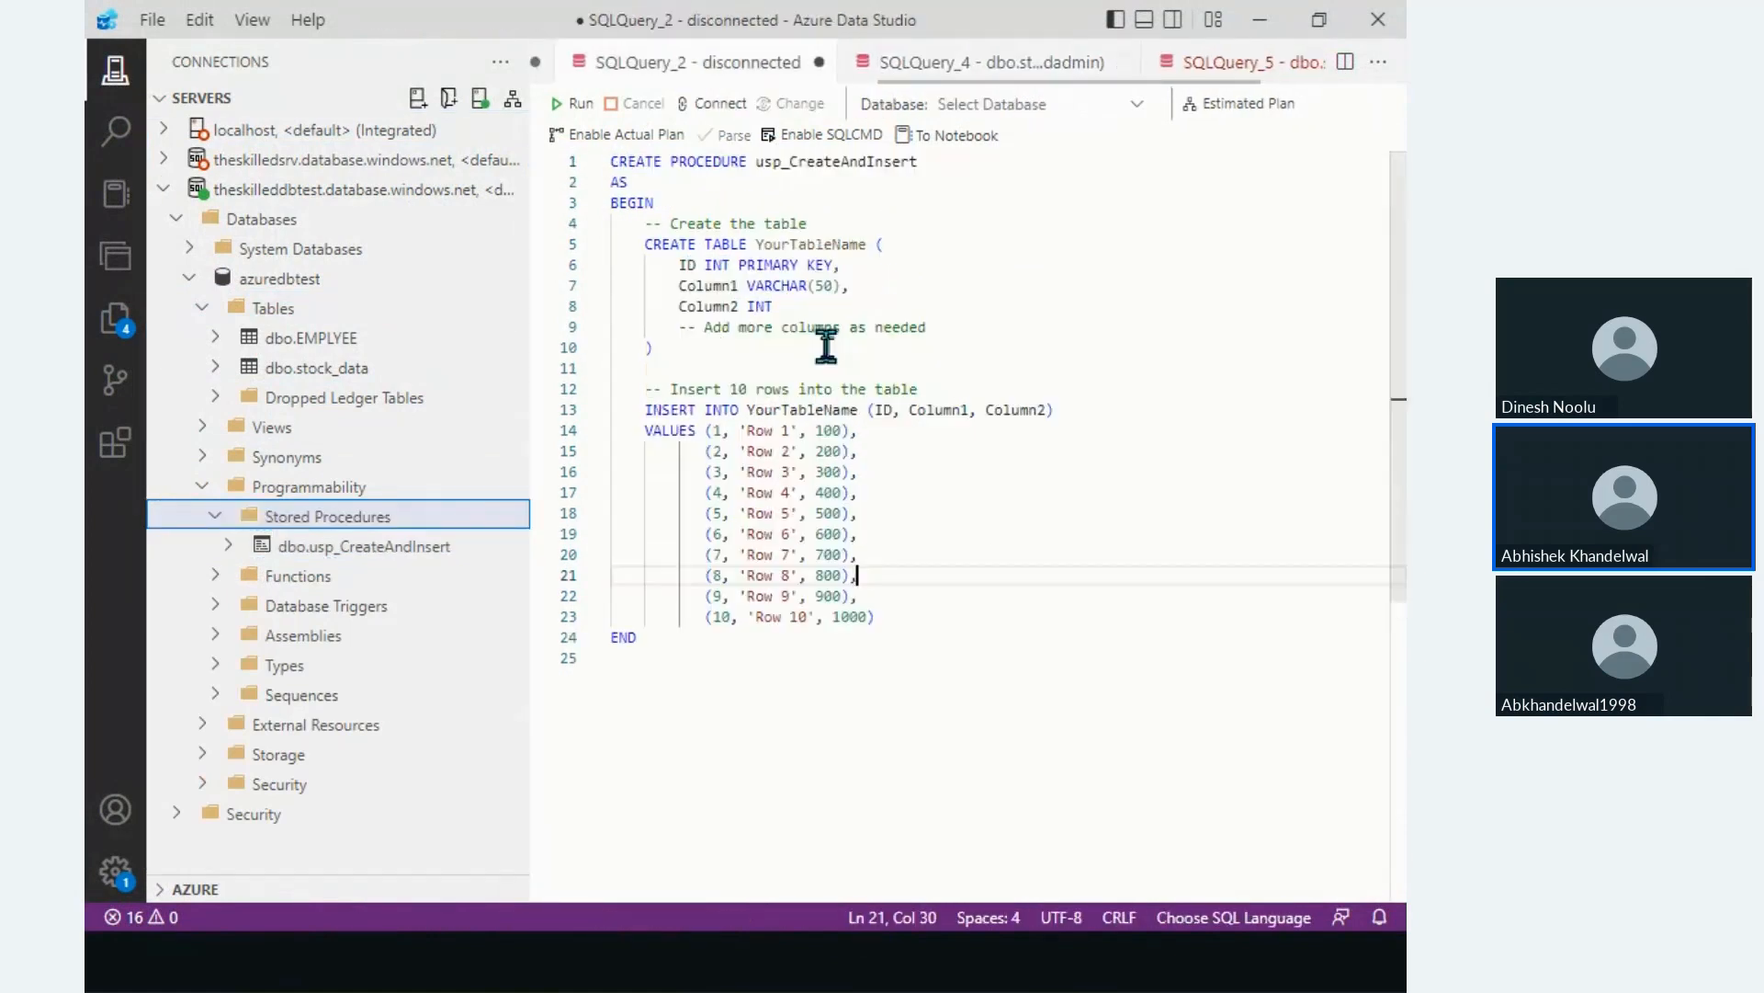
Step: Review the name, CREATE TABLE block and INSERT statement of the usp_CreateAndInsert script and add three blank lines below END
double_click(809, 163)
left_click(906, 170)
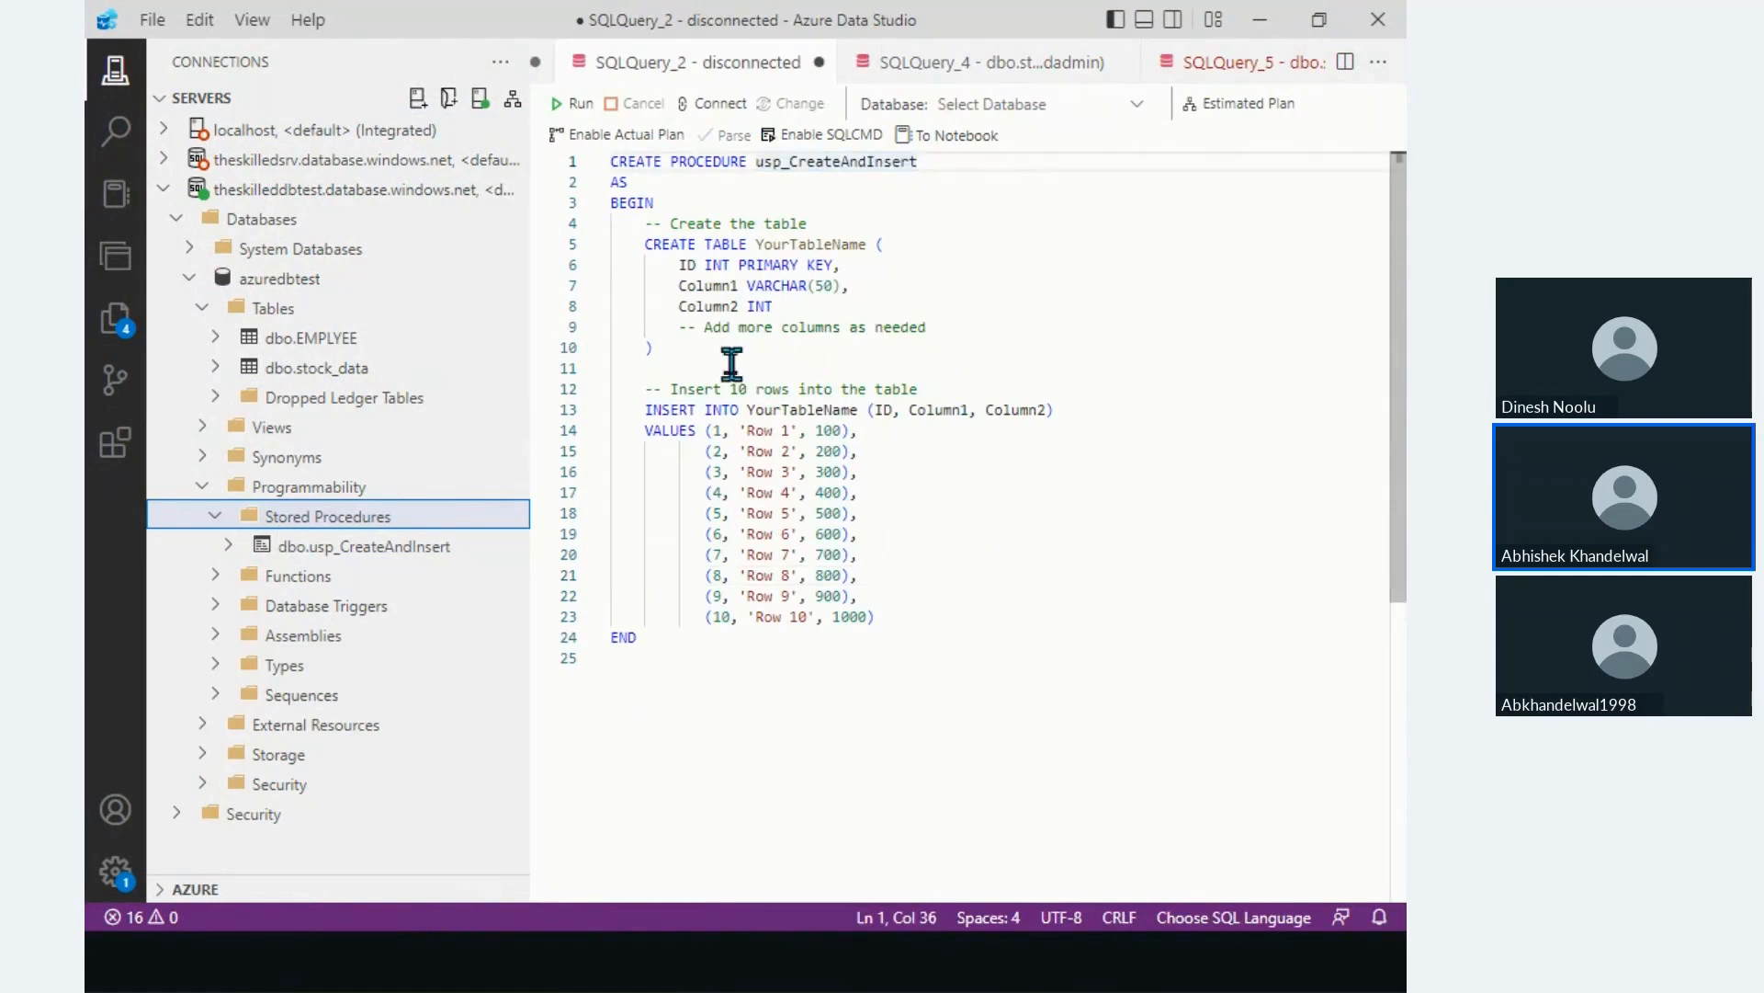
left_click_drag(731, 356, 602, 245)
double_click(806, 244)
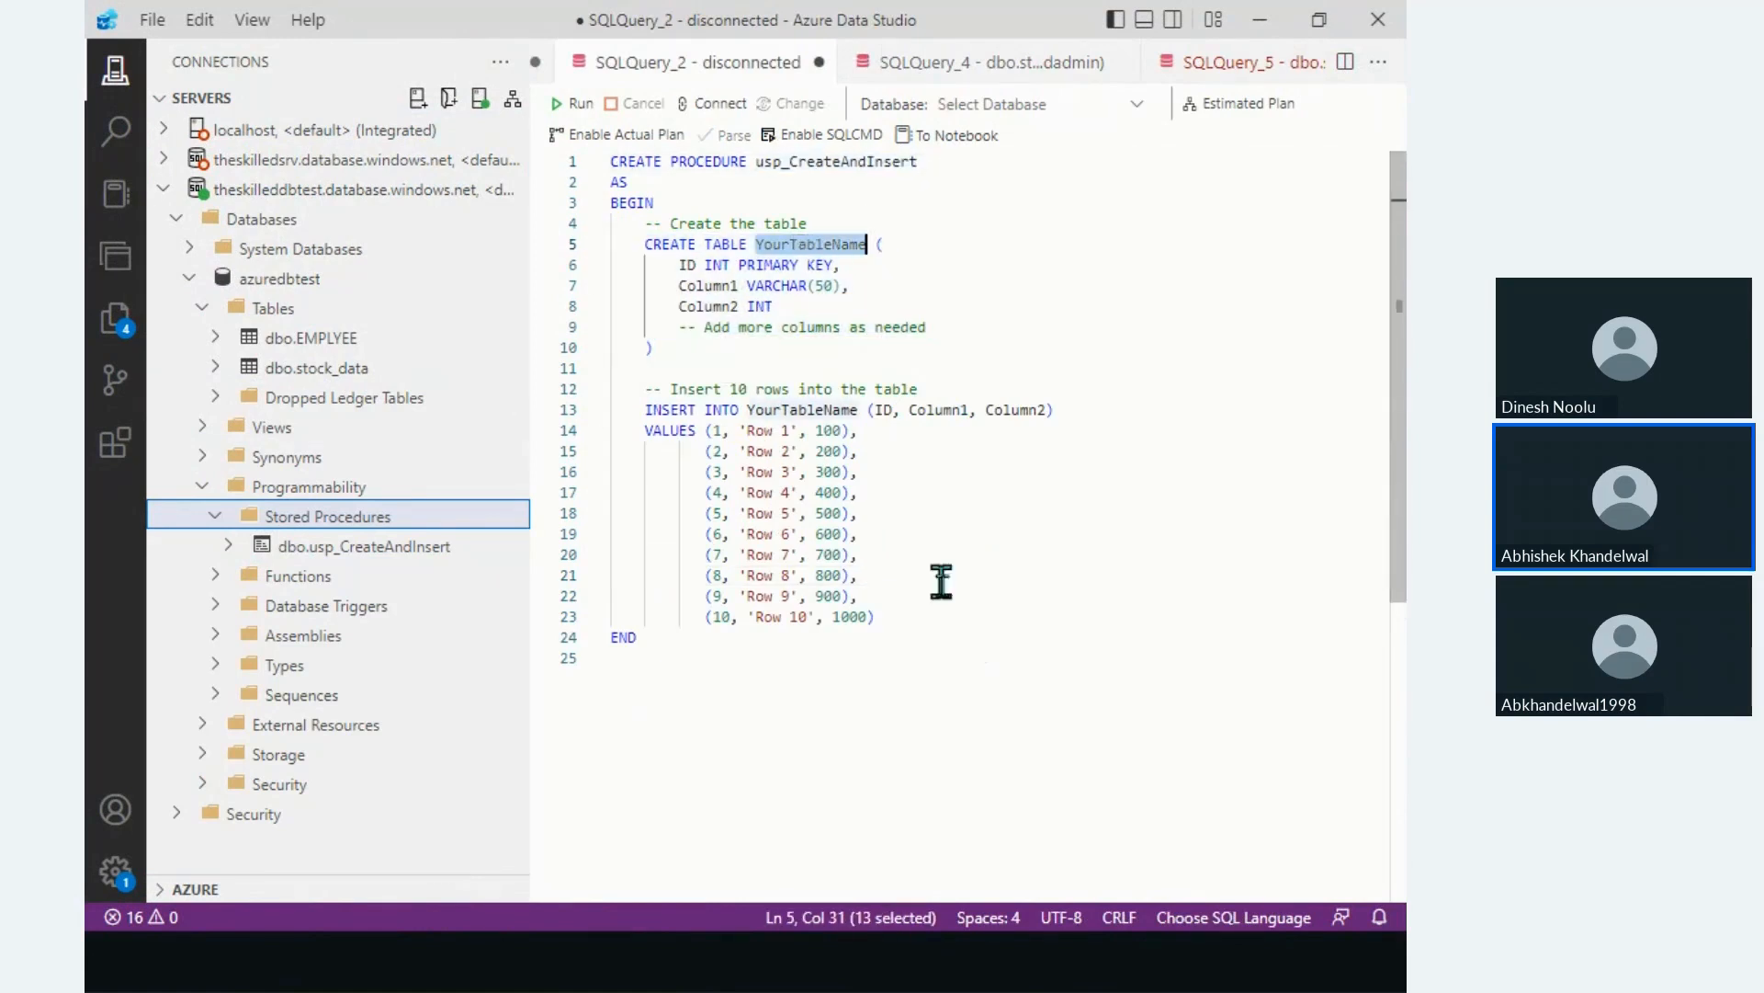
left_click_drag(945, 609, 607, 410)
left_click(886, 641)
key("Return")
key("Return")
key("Return")
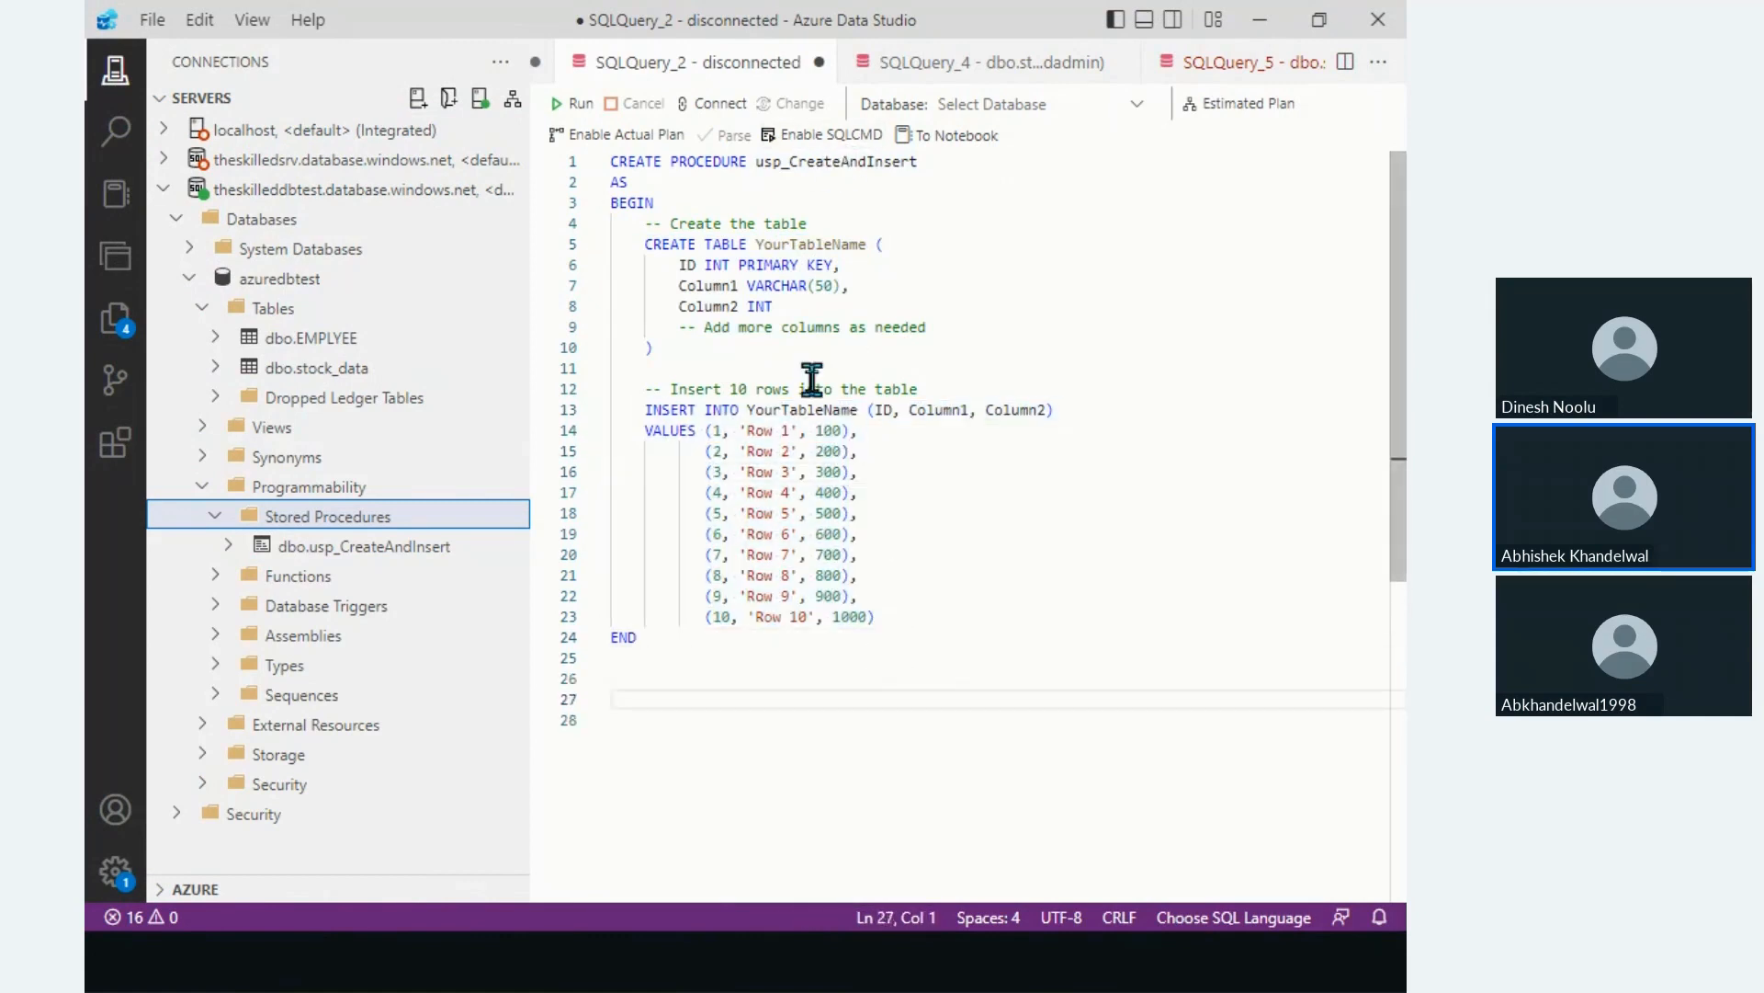
Step: Copy the table name from the INSERT statement and write SELECT * FROM YourTableName; below the existing query in SQLQuery_5
double_click(783, 413)
key("ctrl+c")
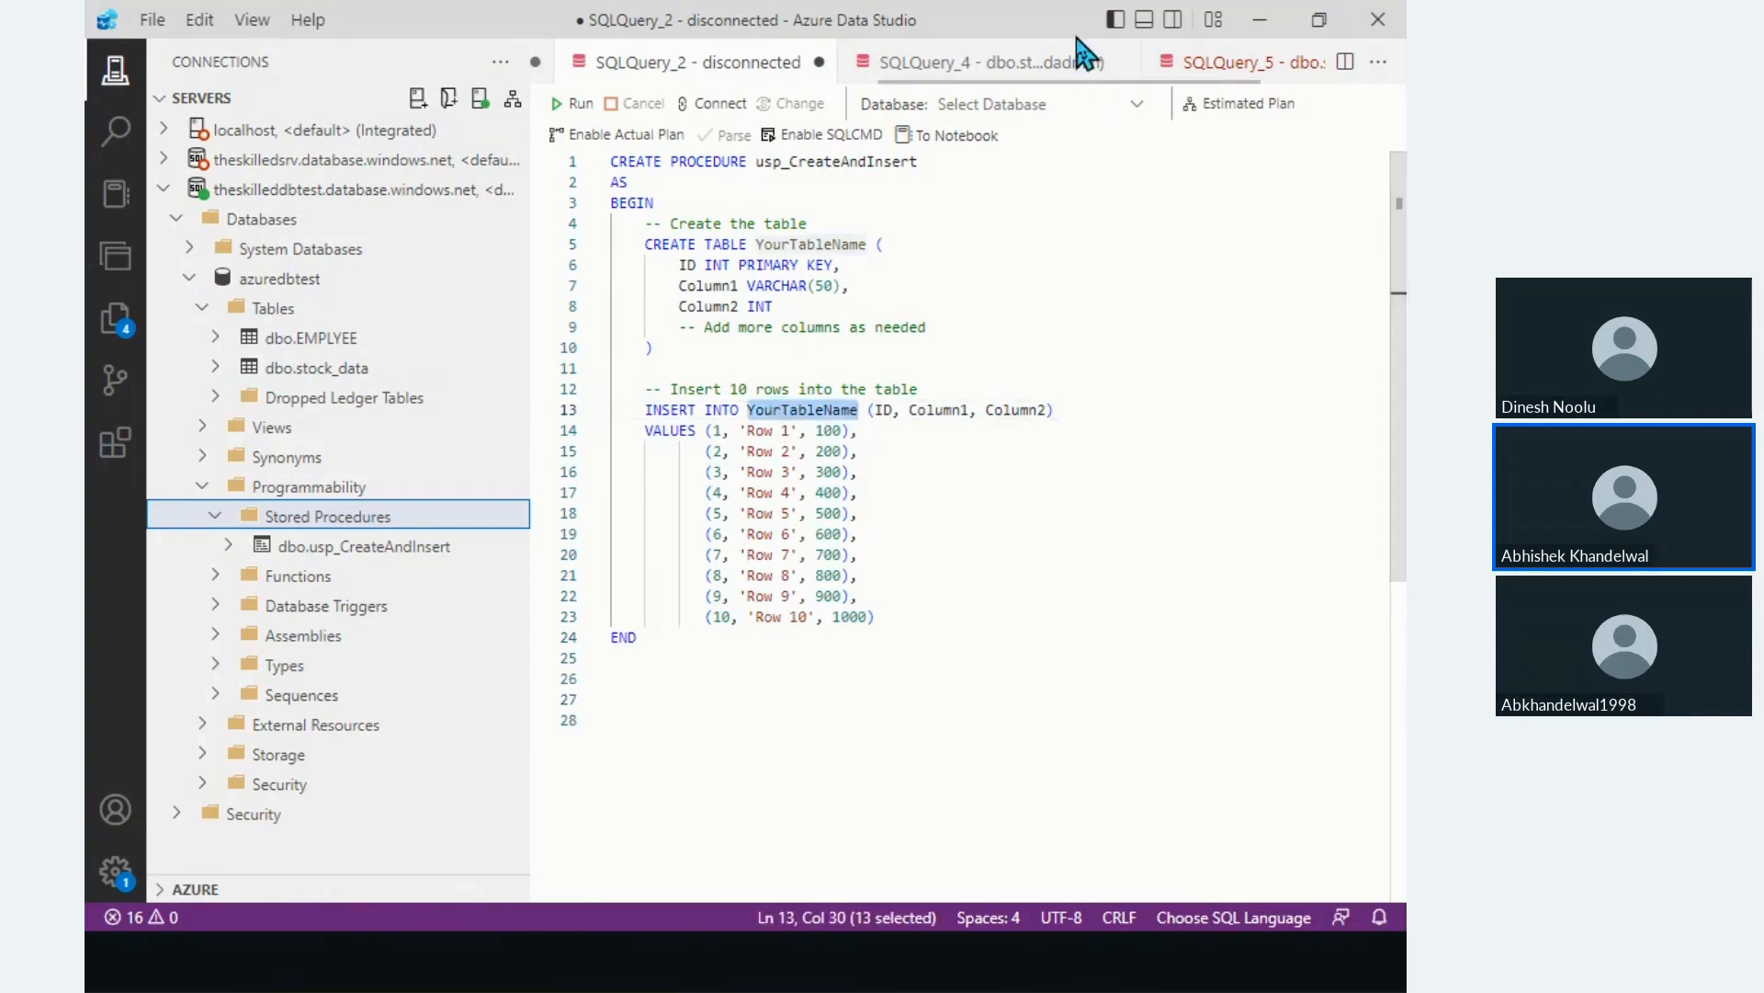
left_click(1167, 64)
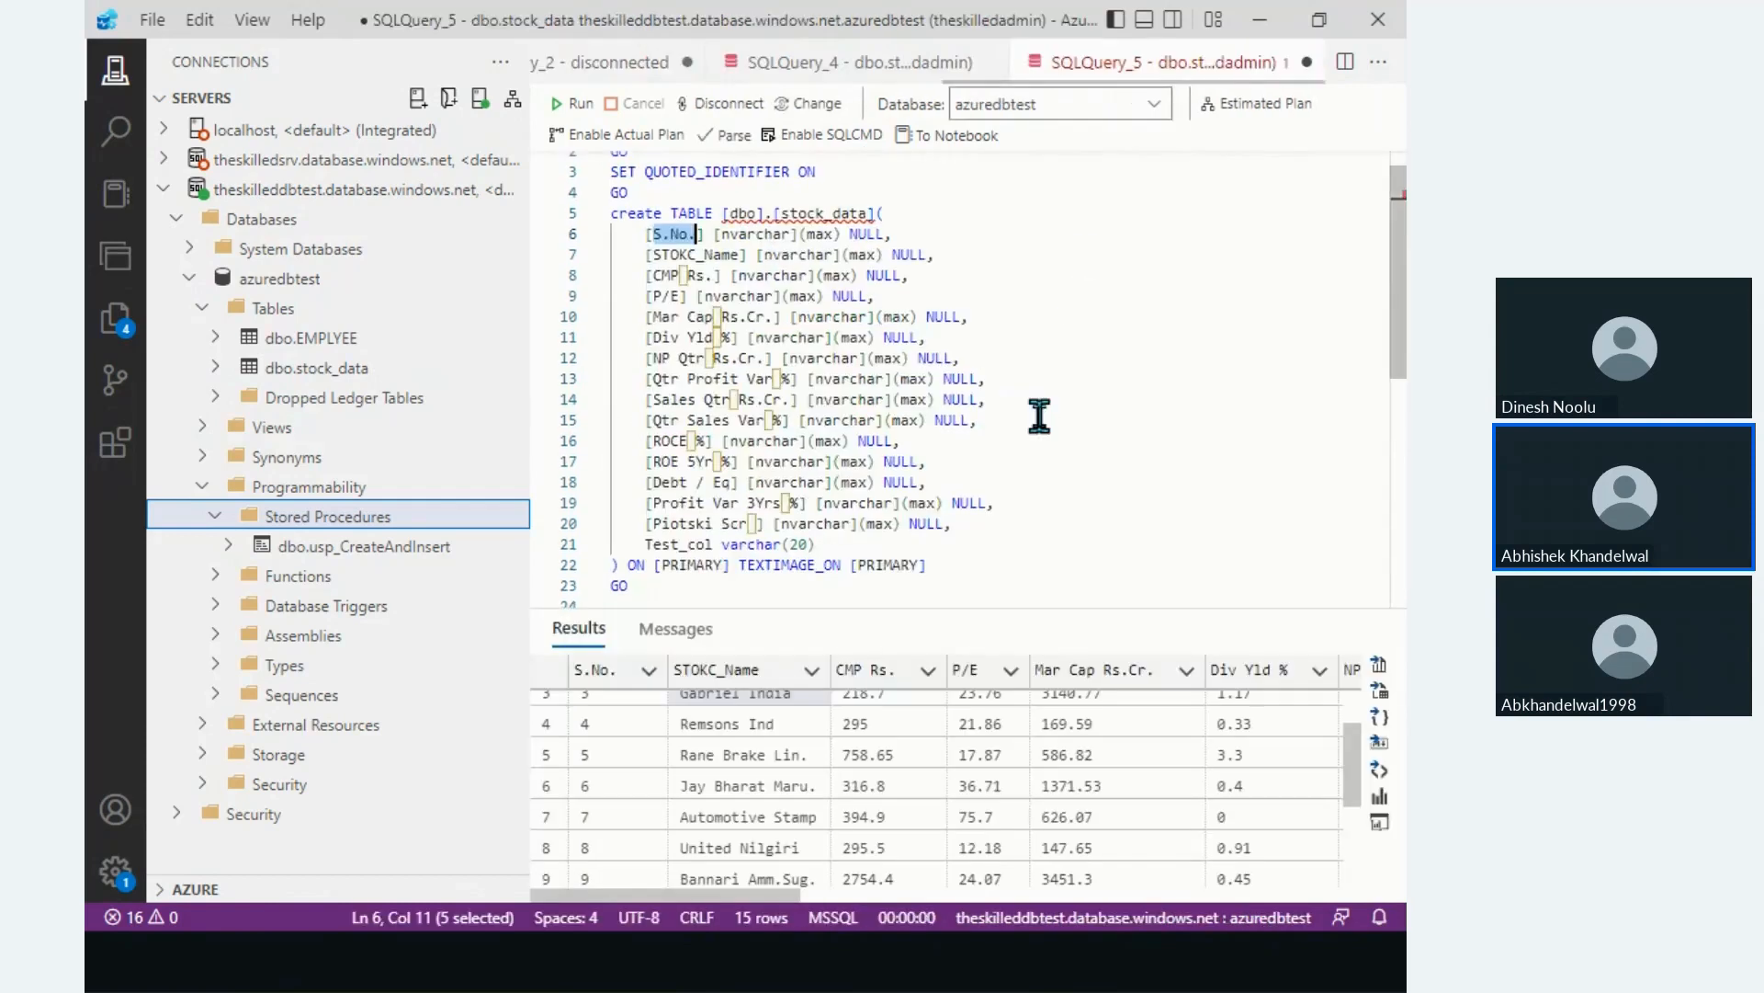
scroll(1033, 460, "down", 5)
key("Return")
key("Return")
type("SELECT ")
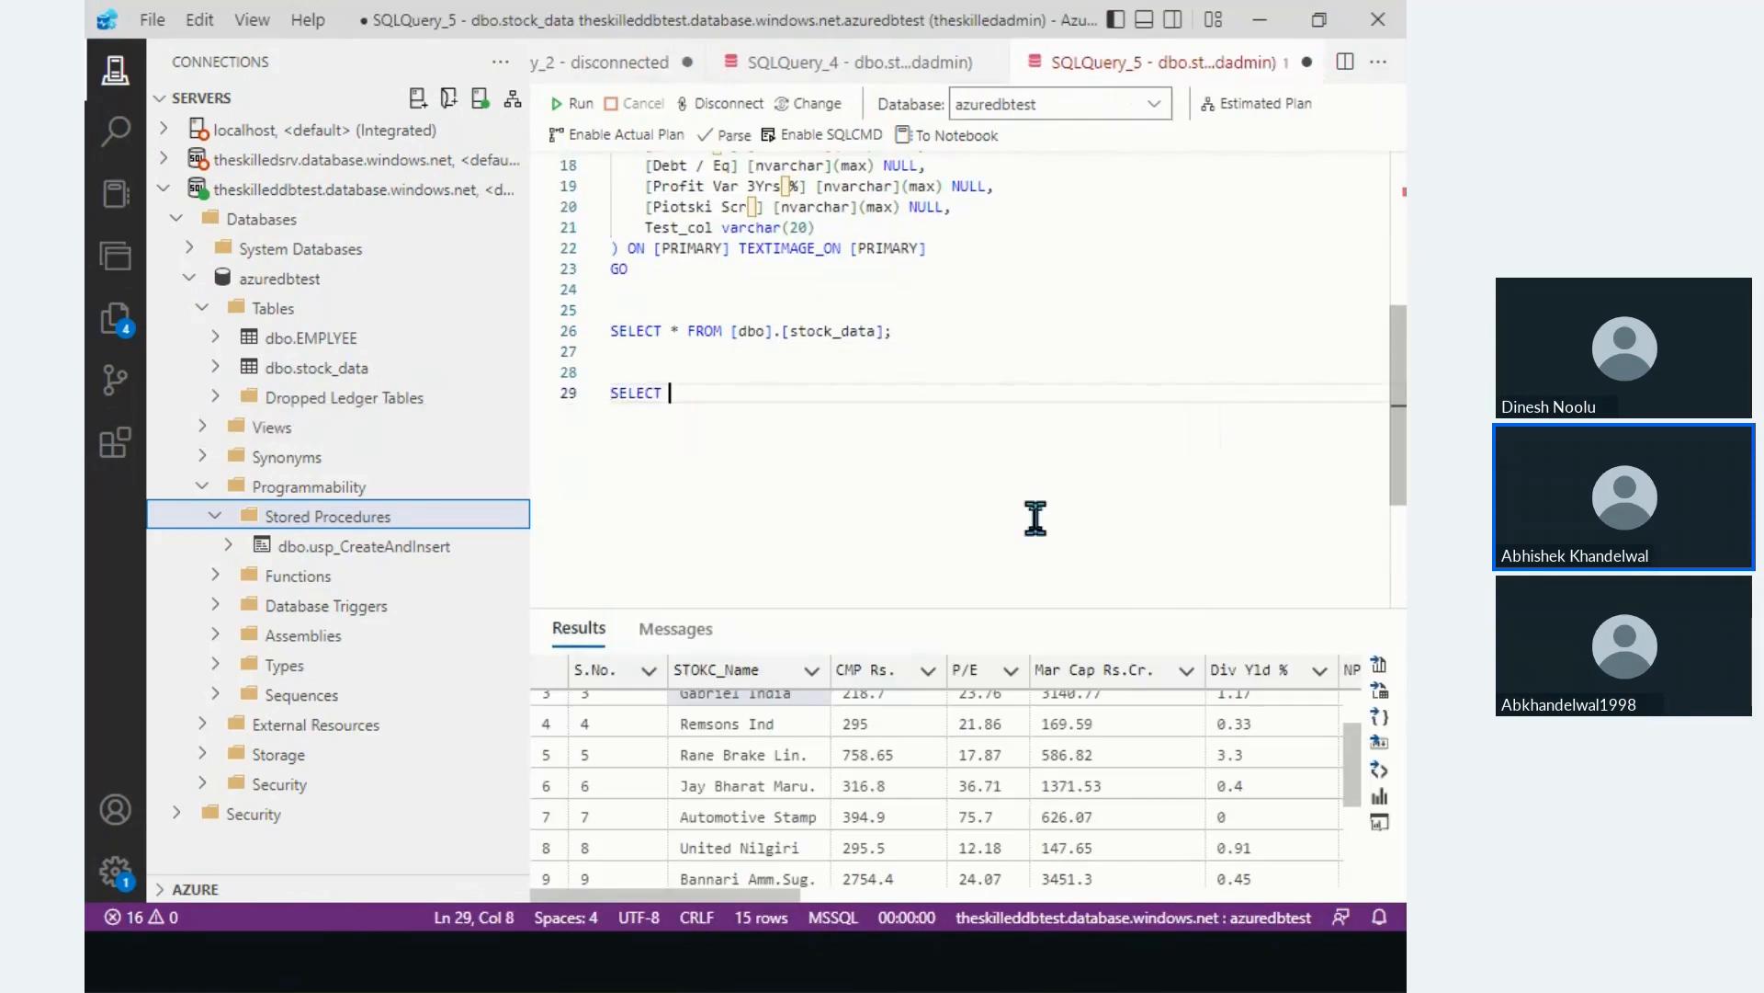
type("* FROM")
key("ctrl+v")
type(";")
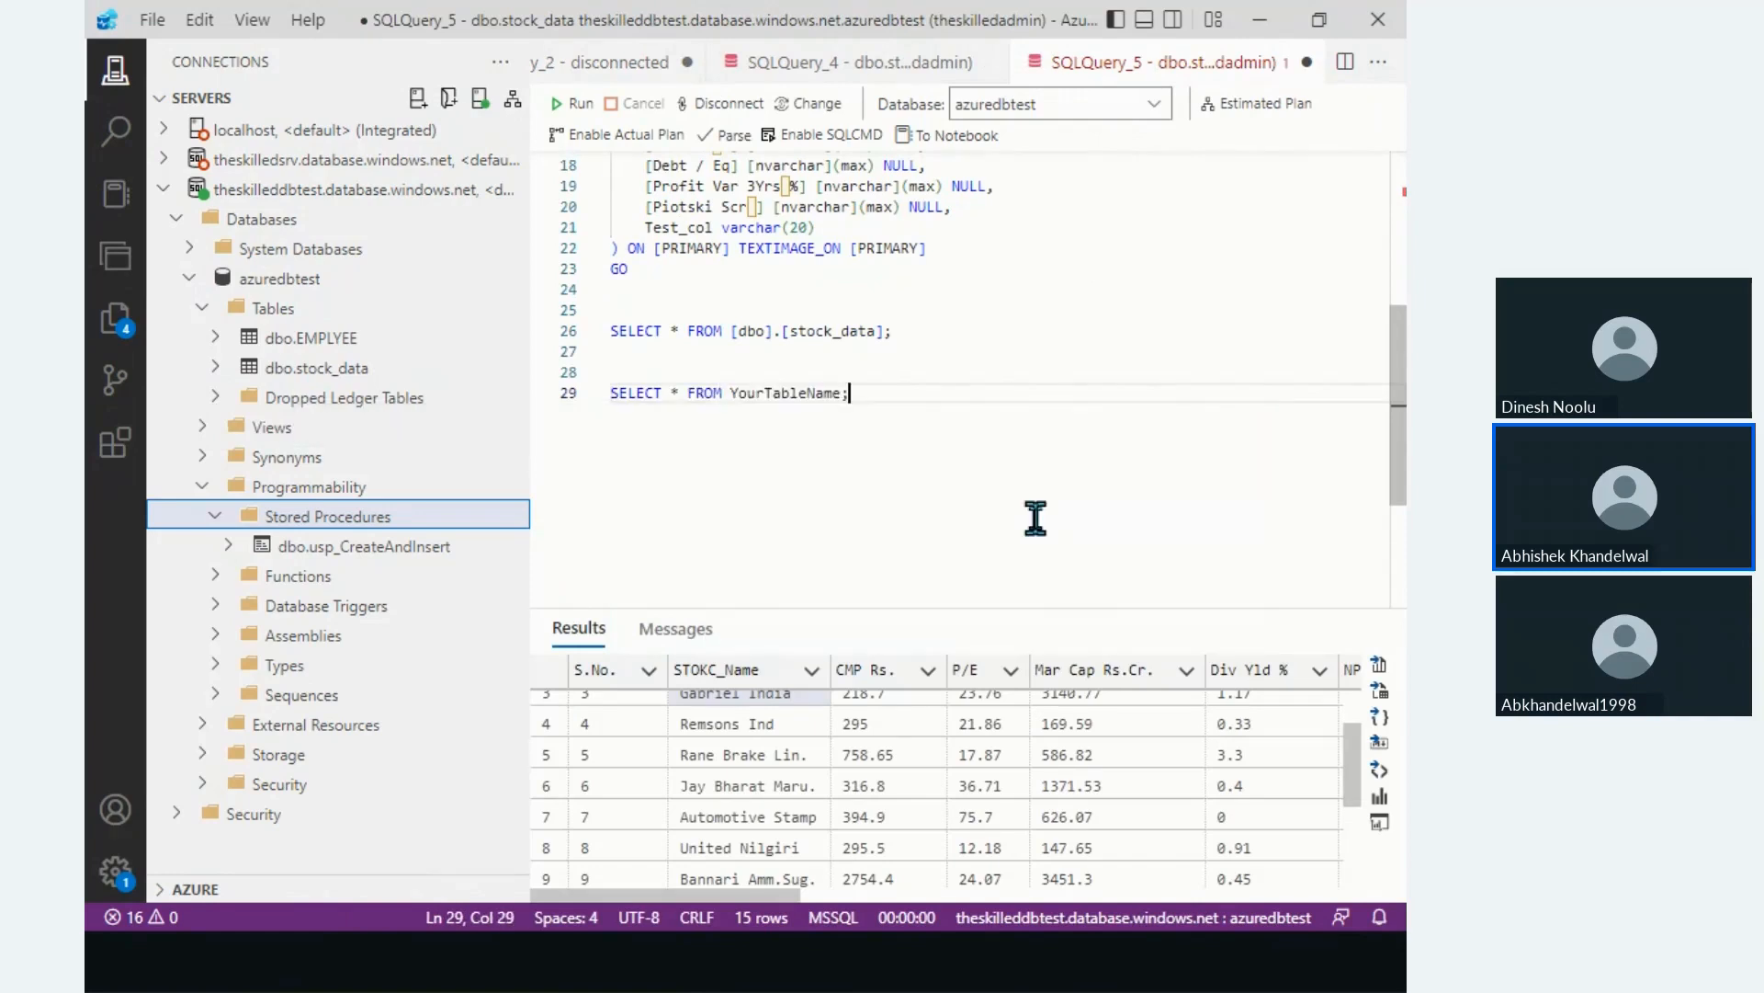
Step: Run only the SELECT * FROM YourTableName; statement and check its output before the pipeline run
key("shift+Home")
left_click(575, 103)
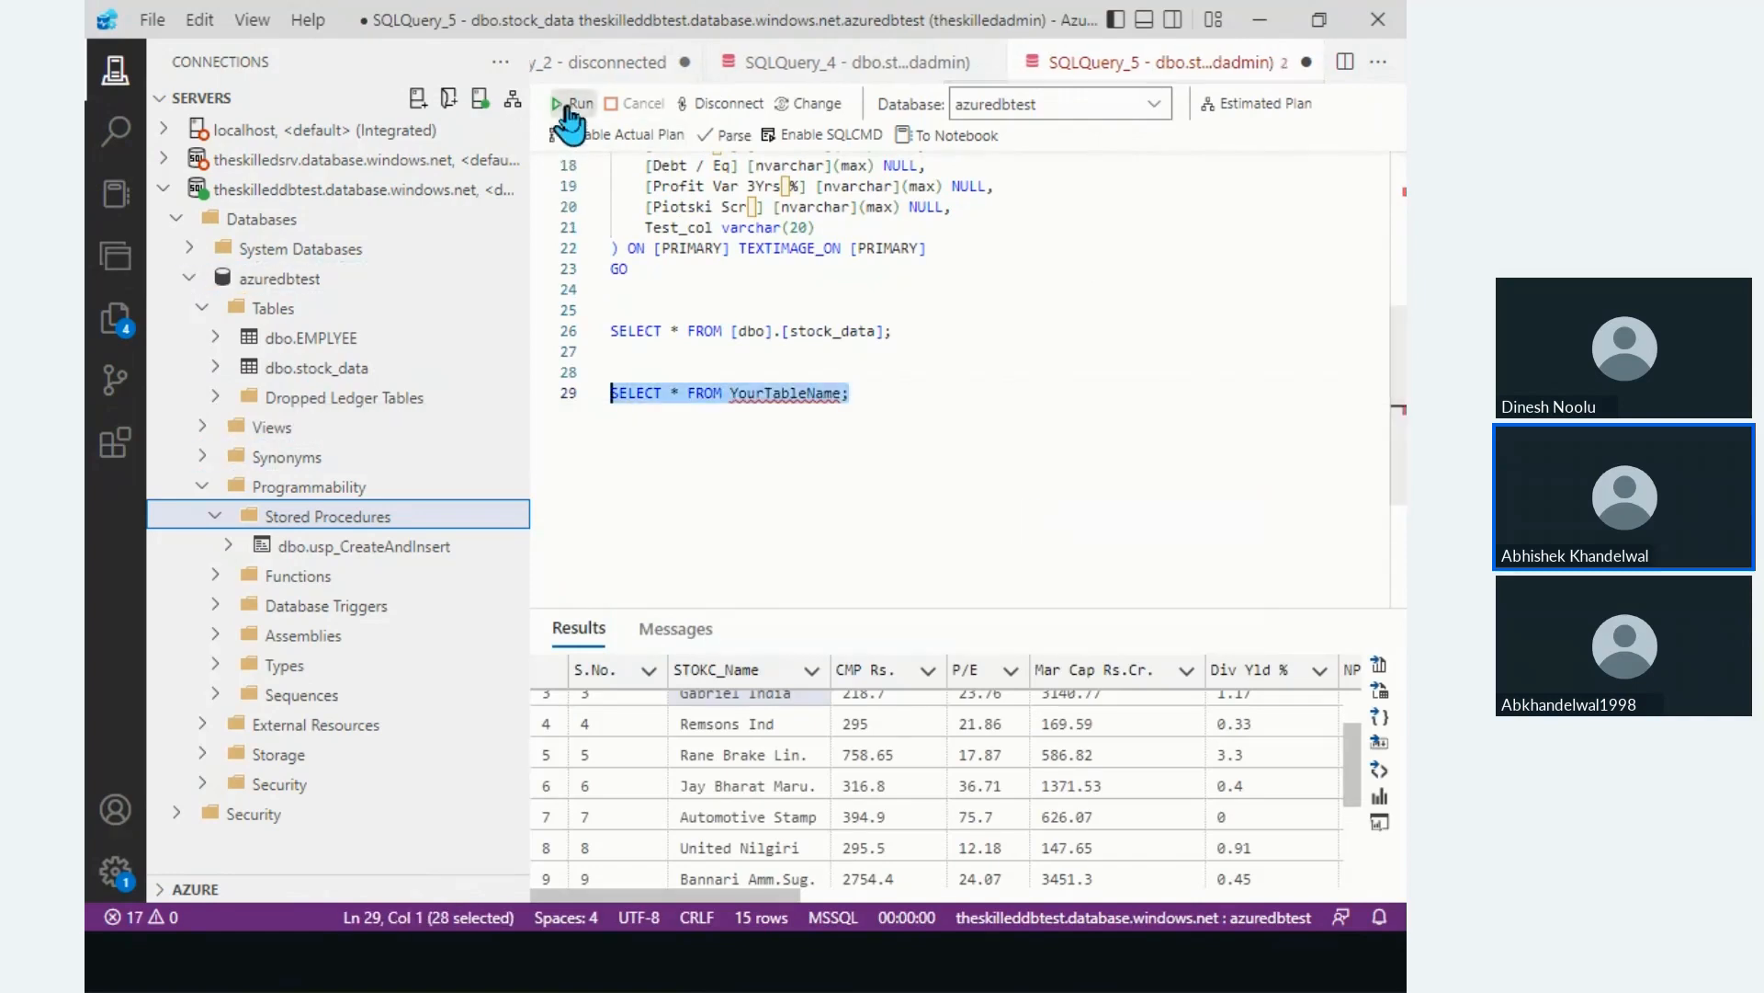
left_click(934, 715)
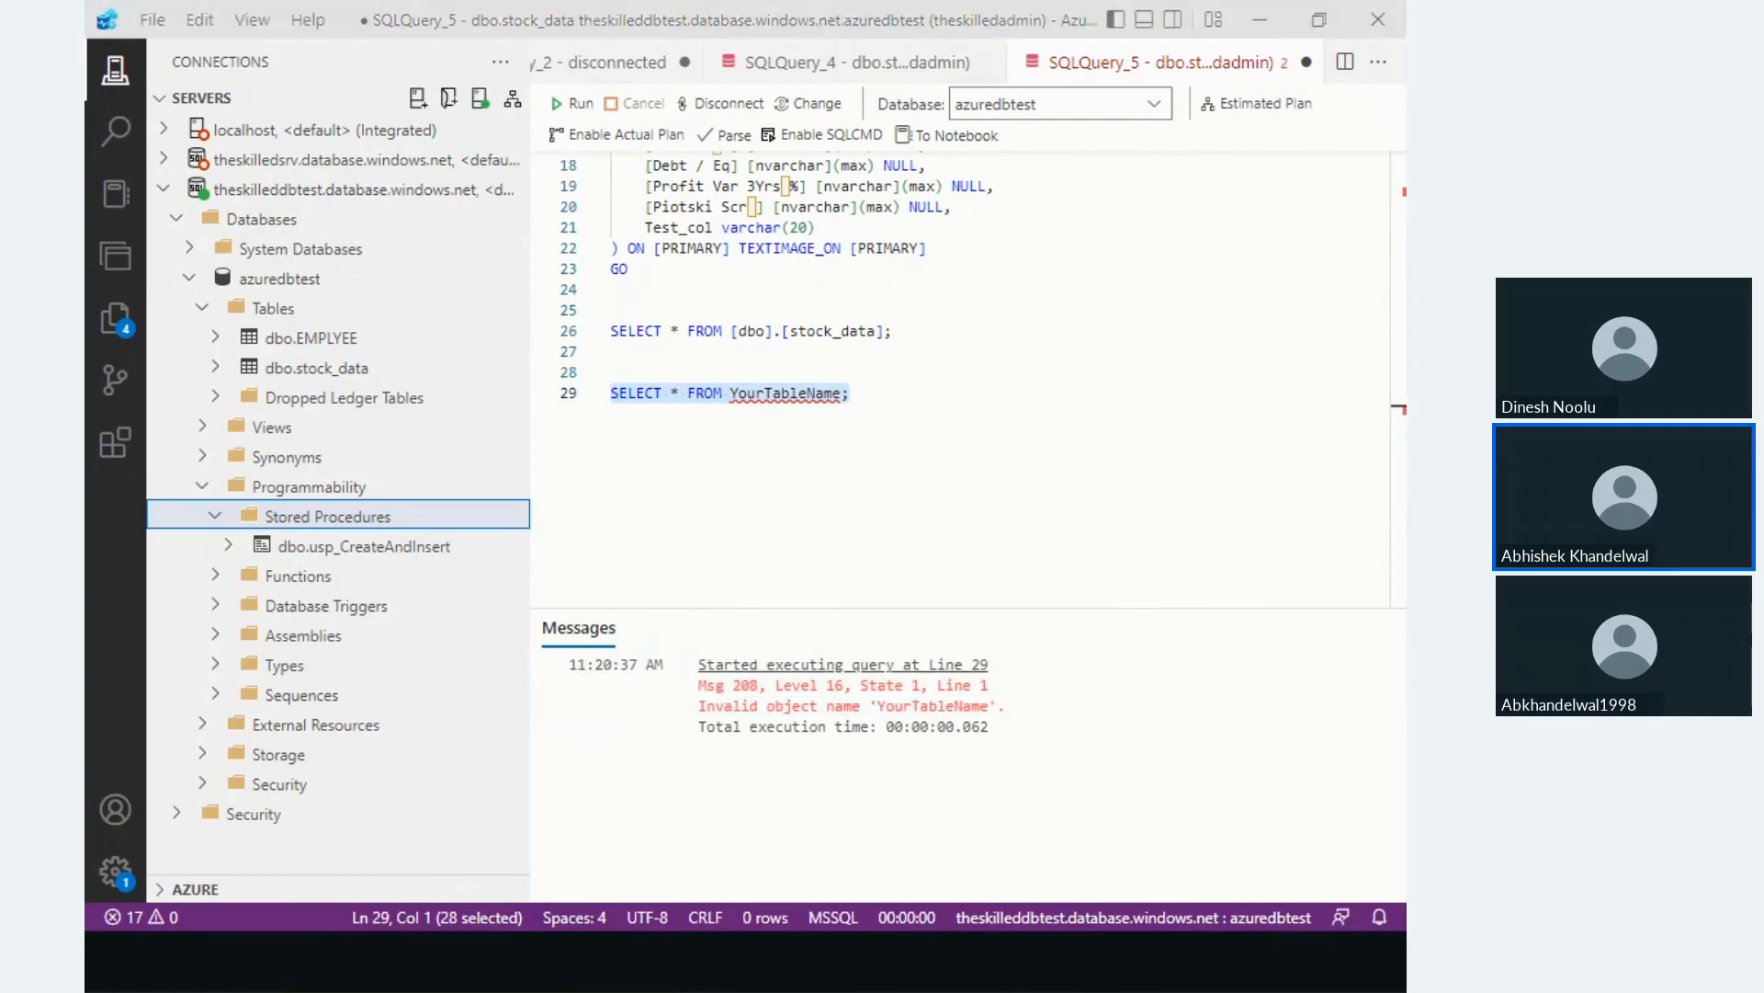
Step: Switch to Azure Data Factory, debug the copy_adls_sqldb pipeline and refresh the run status
key("alt+Tab")
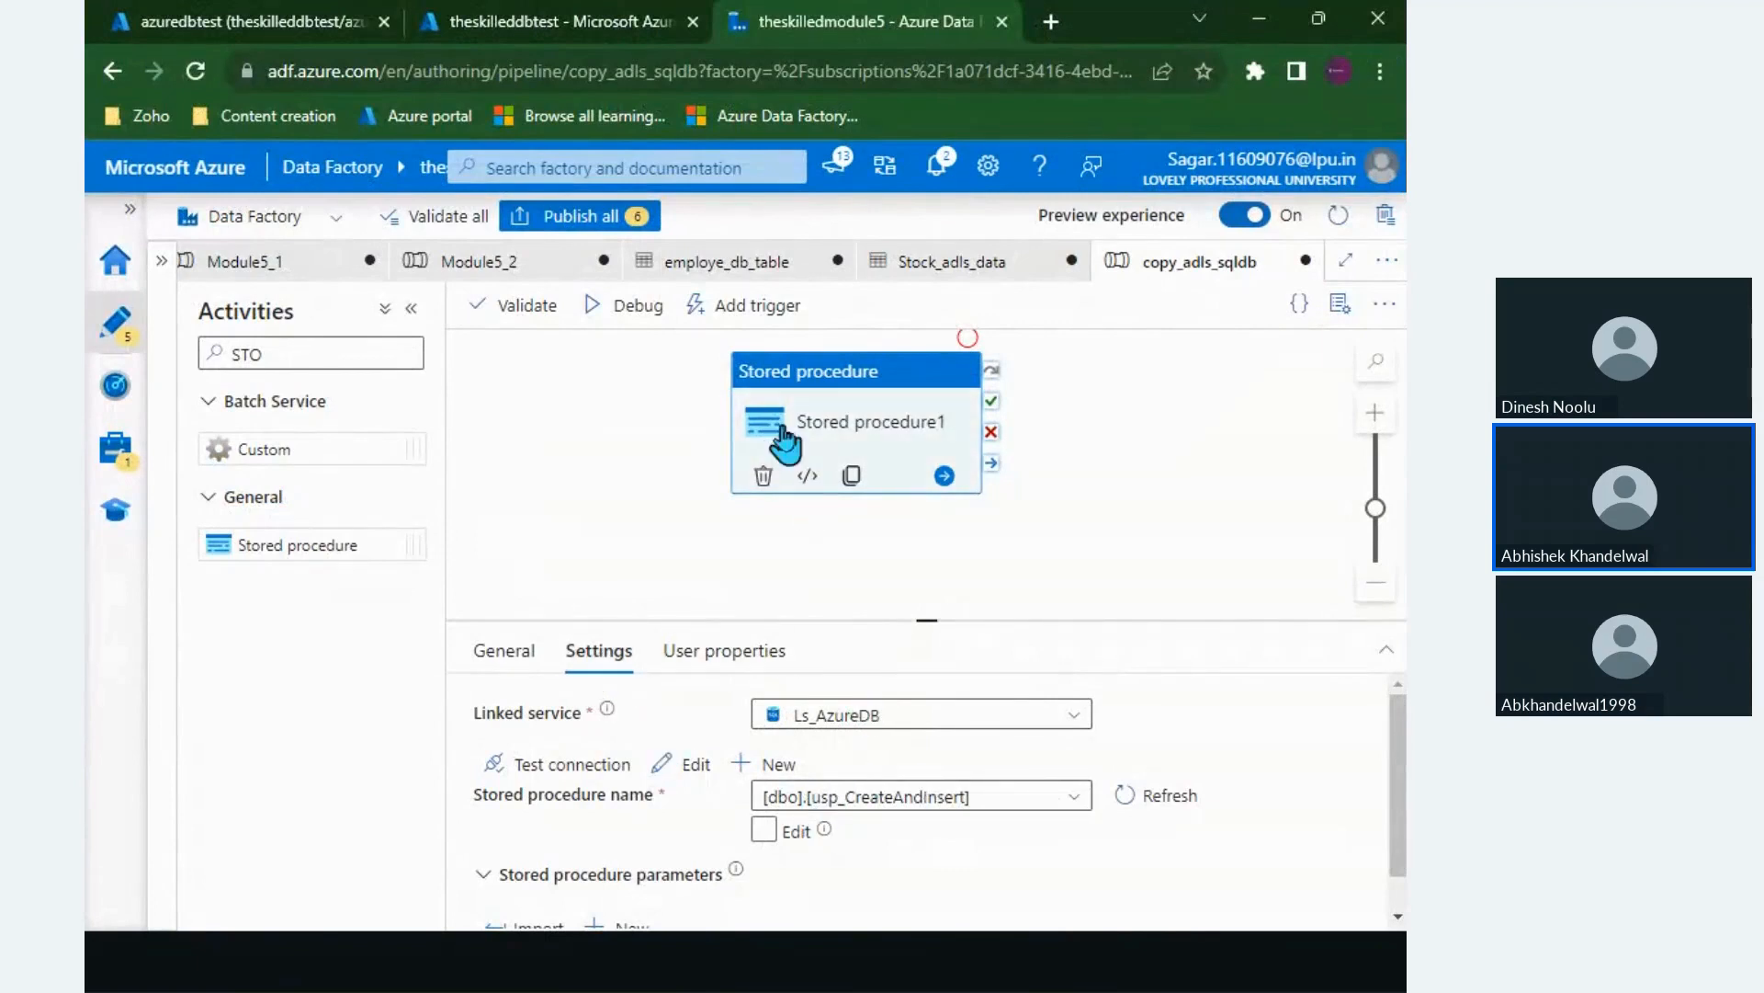
left_click(616, 308)
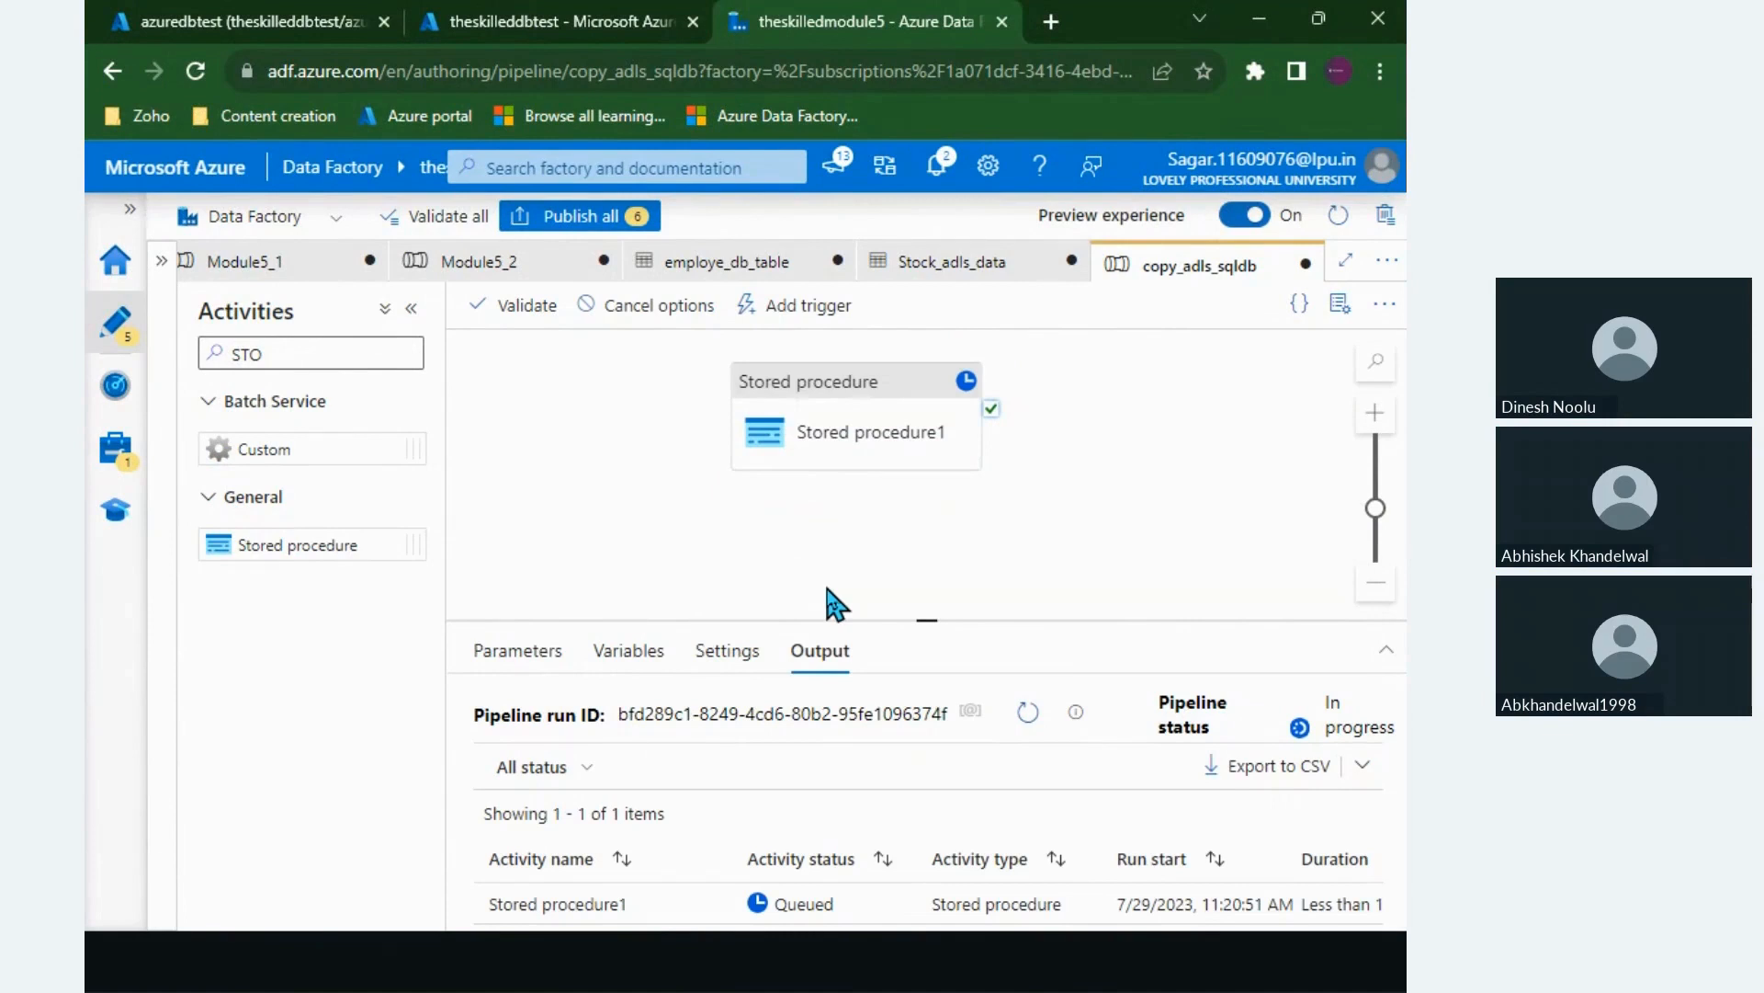
left_click(1016, 724)
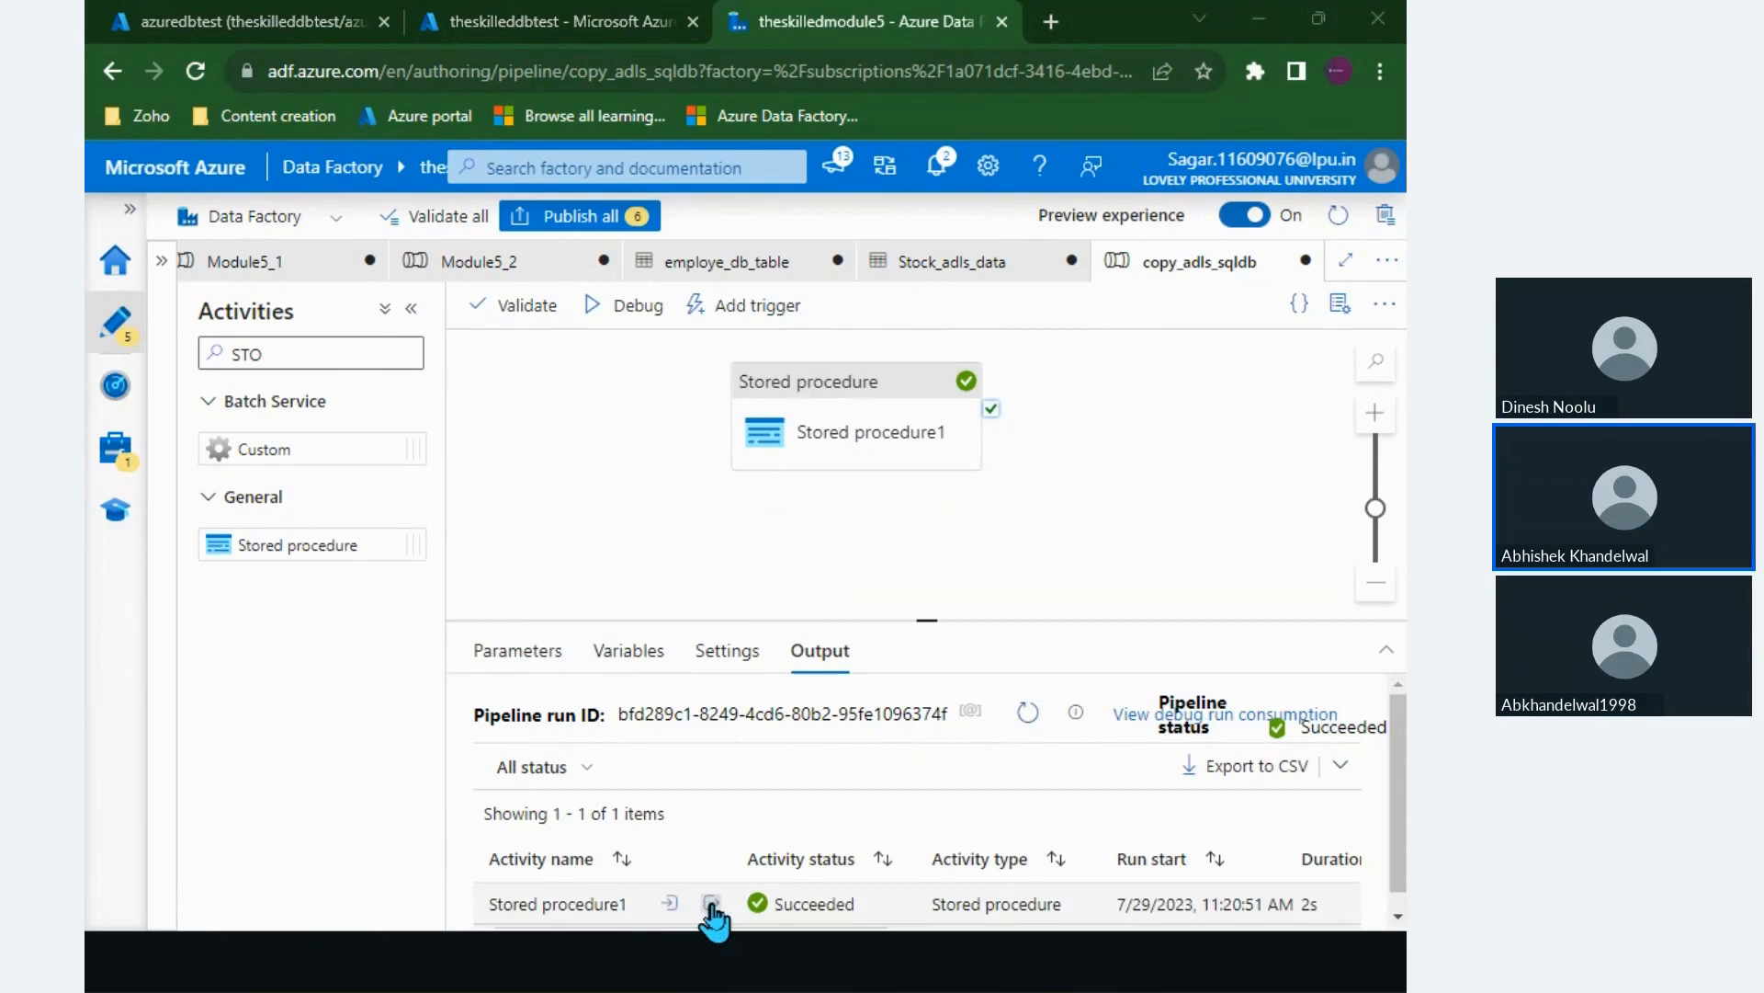
Step: Switch to Azure Data Studio, rerun SELECT * FROM YourTableName; and inspect the returned rows
key("alt+Tab")
triple_click(784, 391)
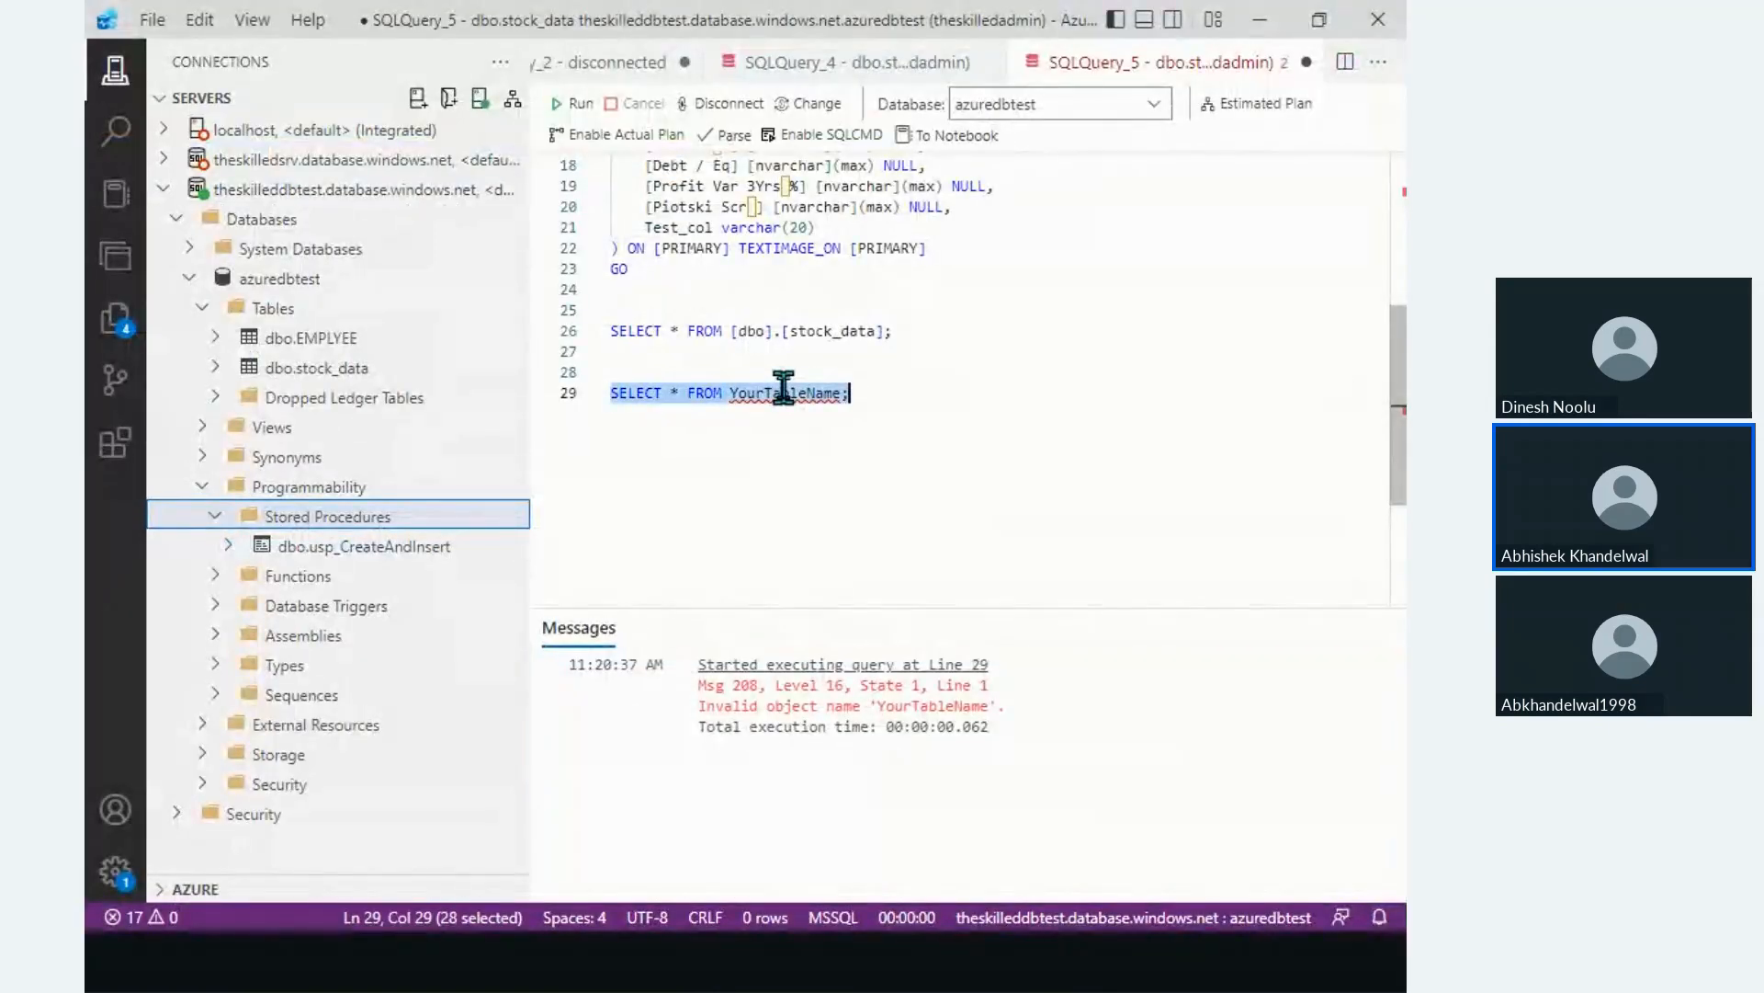
left_click(575, 104)
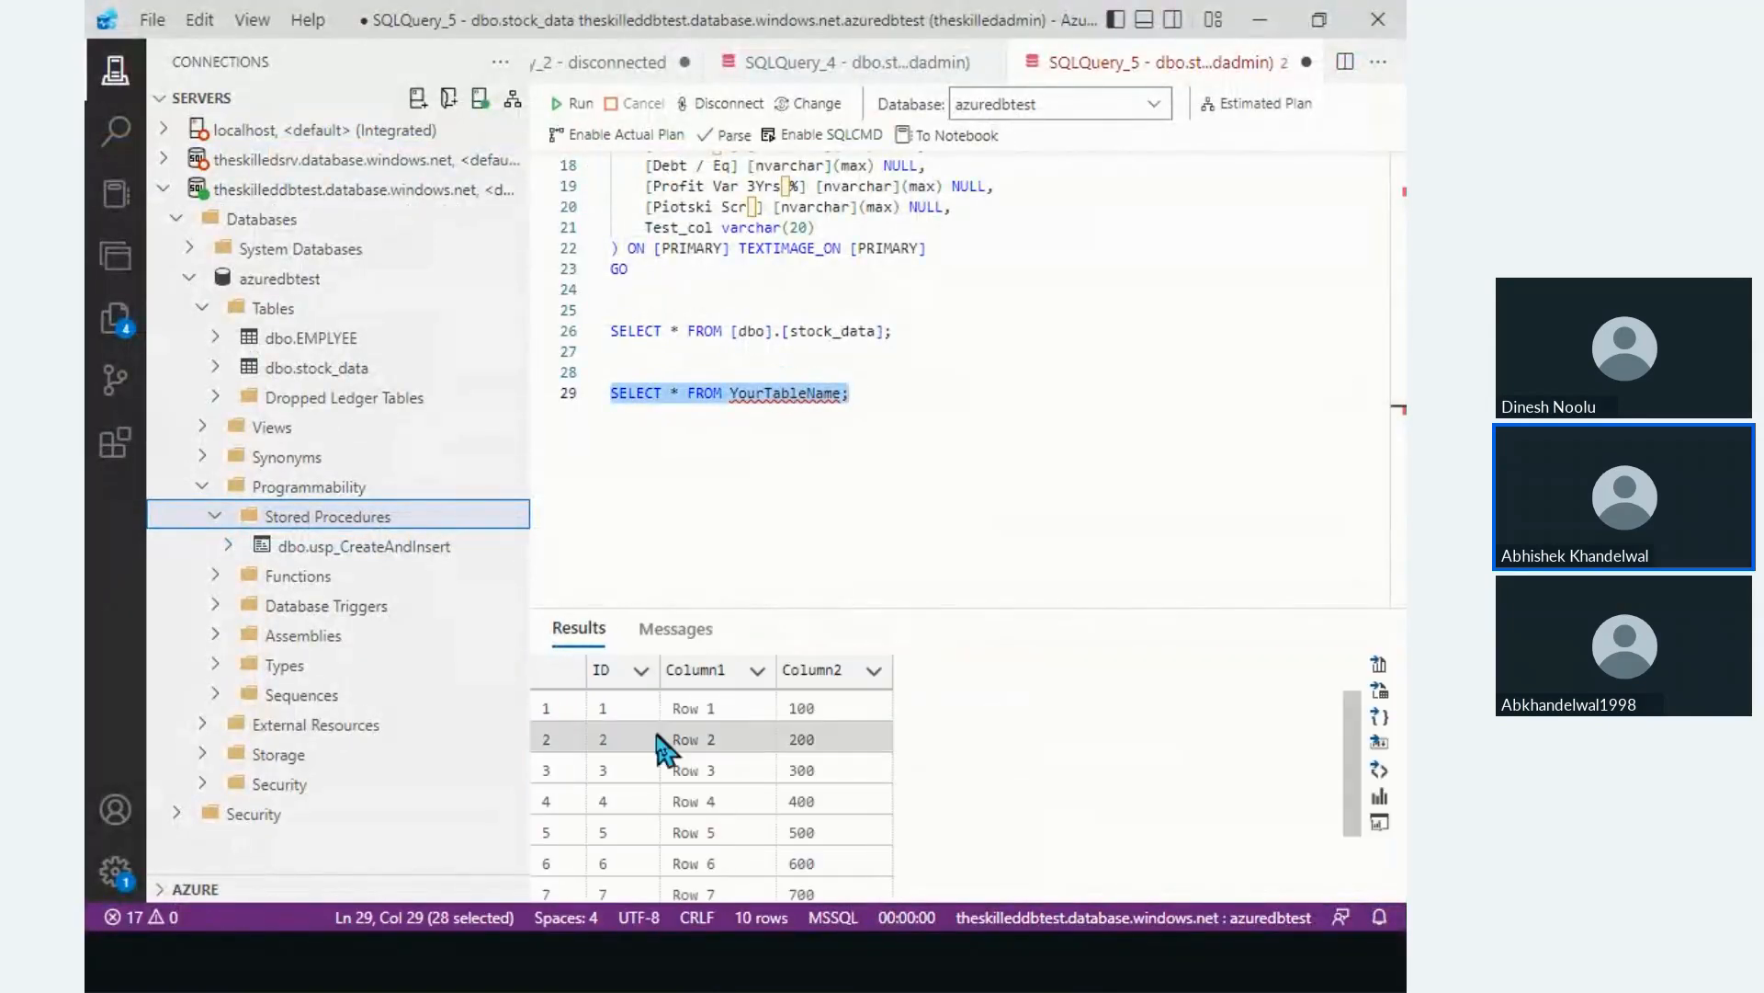
left_click(807, 864)
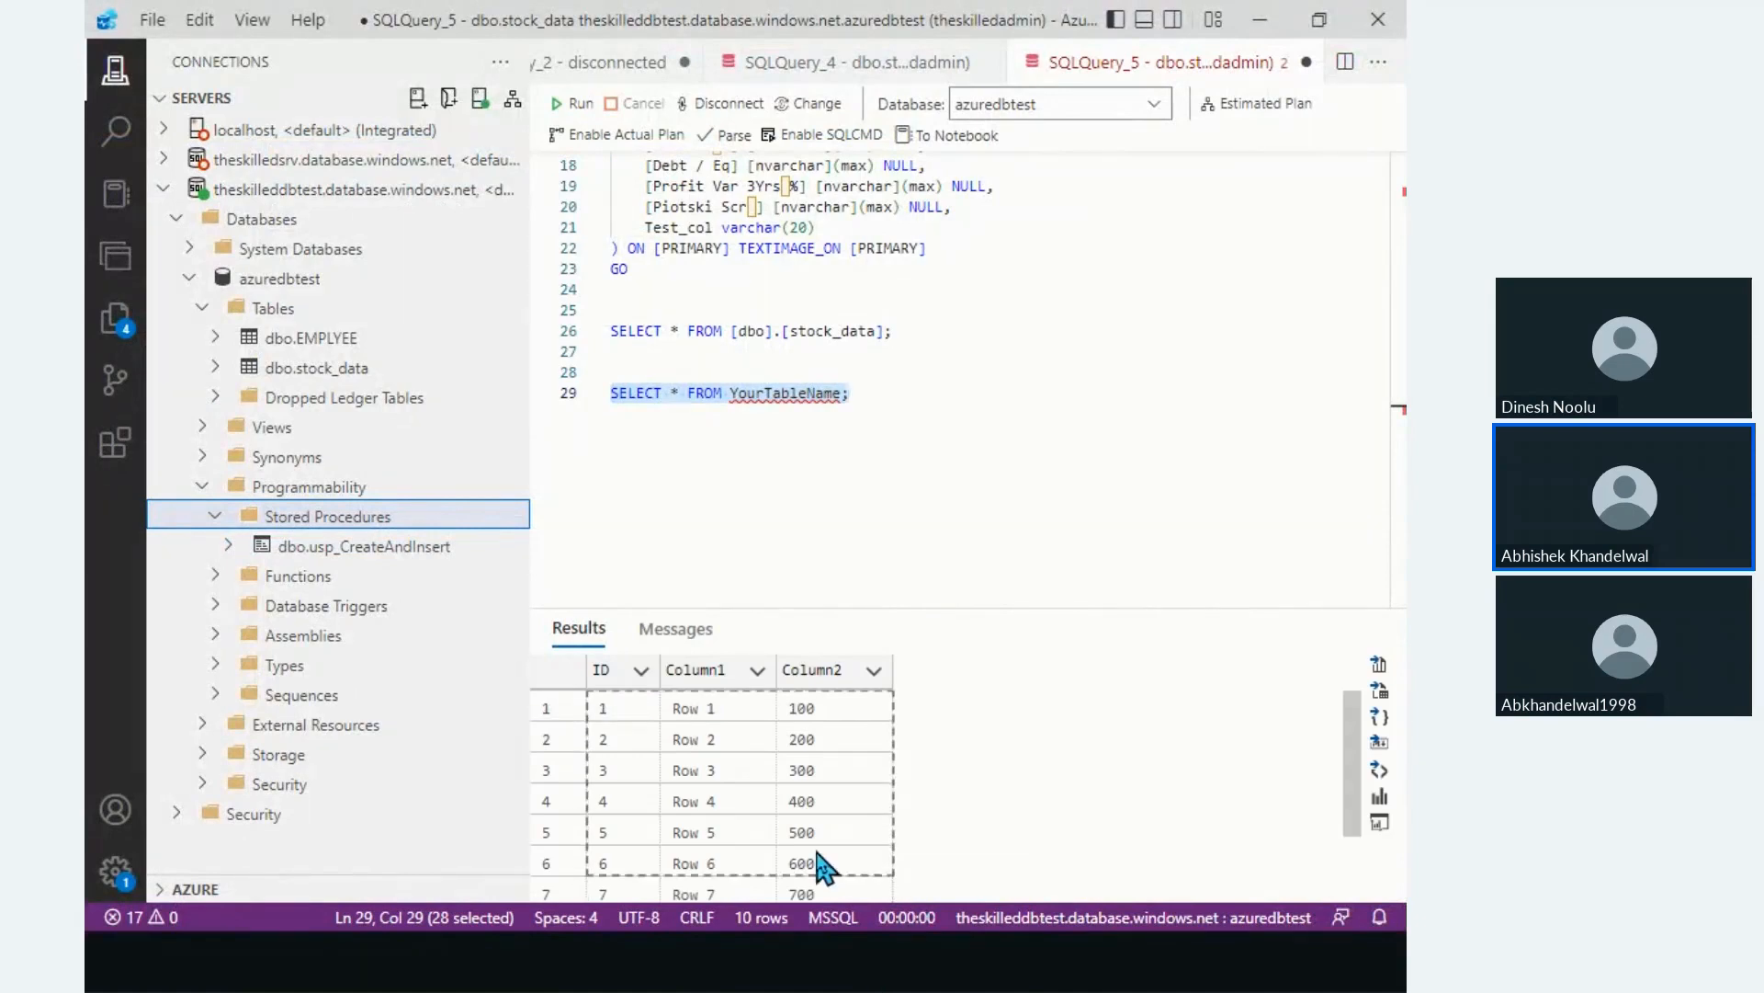
left_click(800, 832)
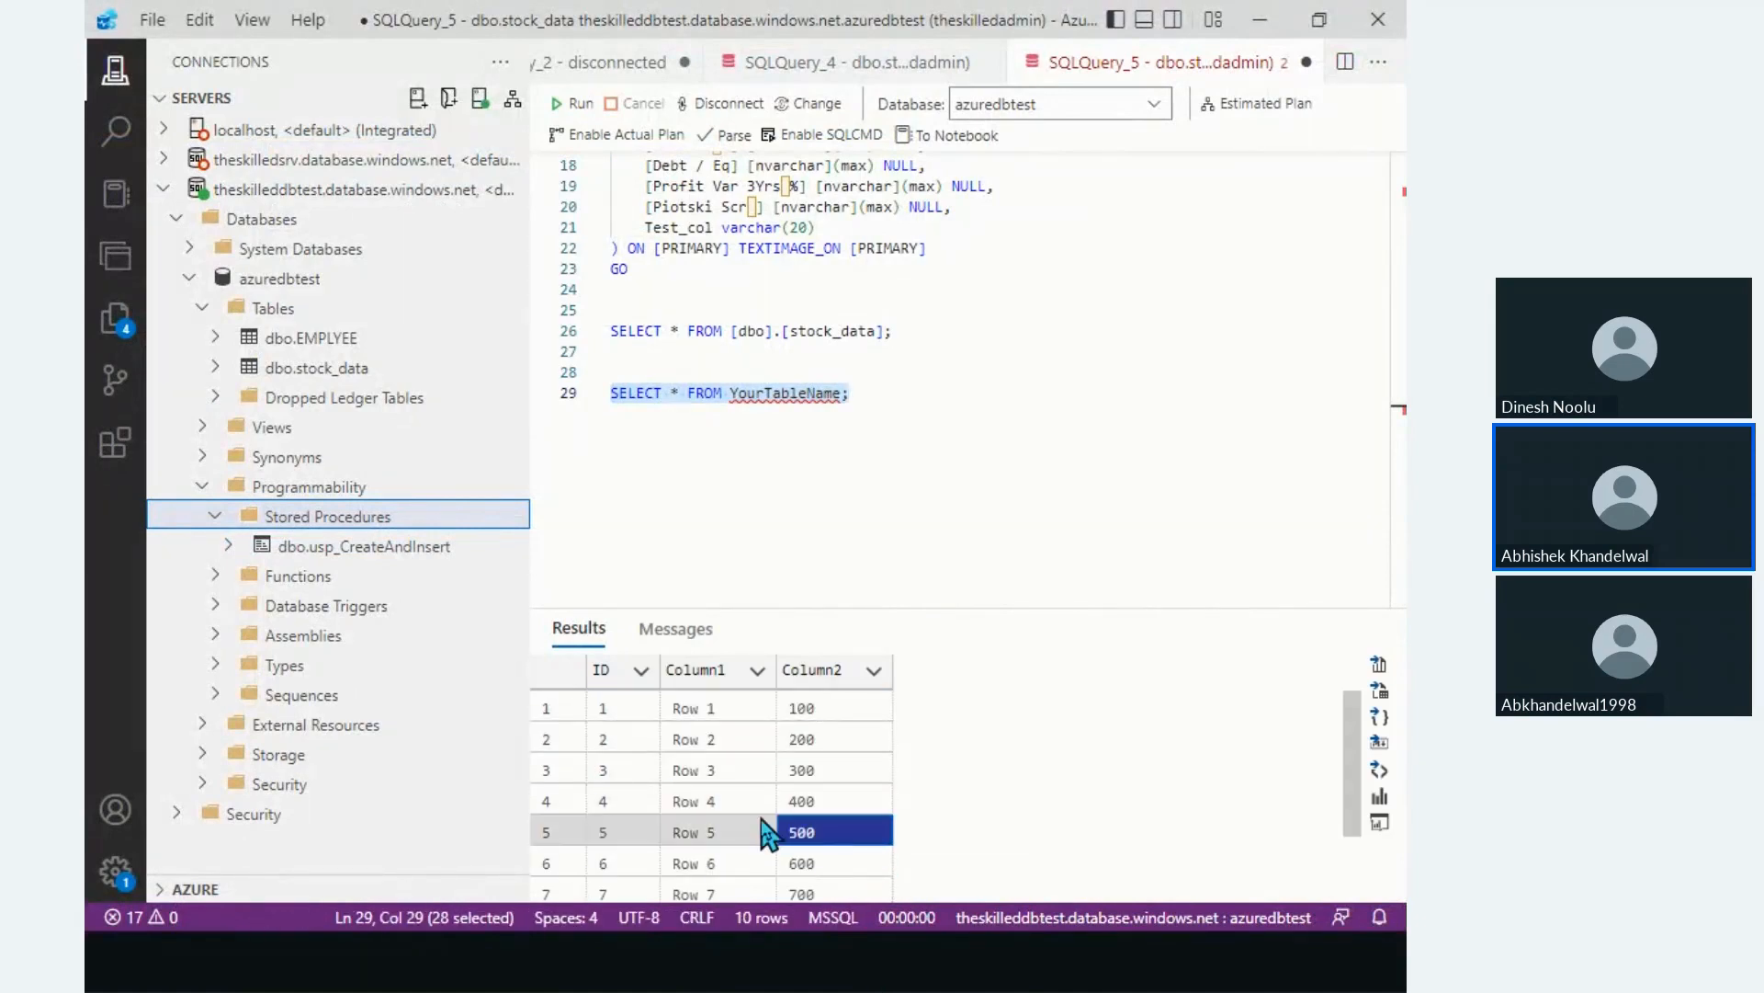
Step: Return to Azure Data Factory and examine the Stored procedure1 settings, including the manual name option and the stored procedure parameters
key("alt+Tab")
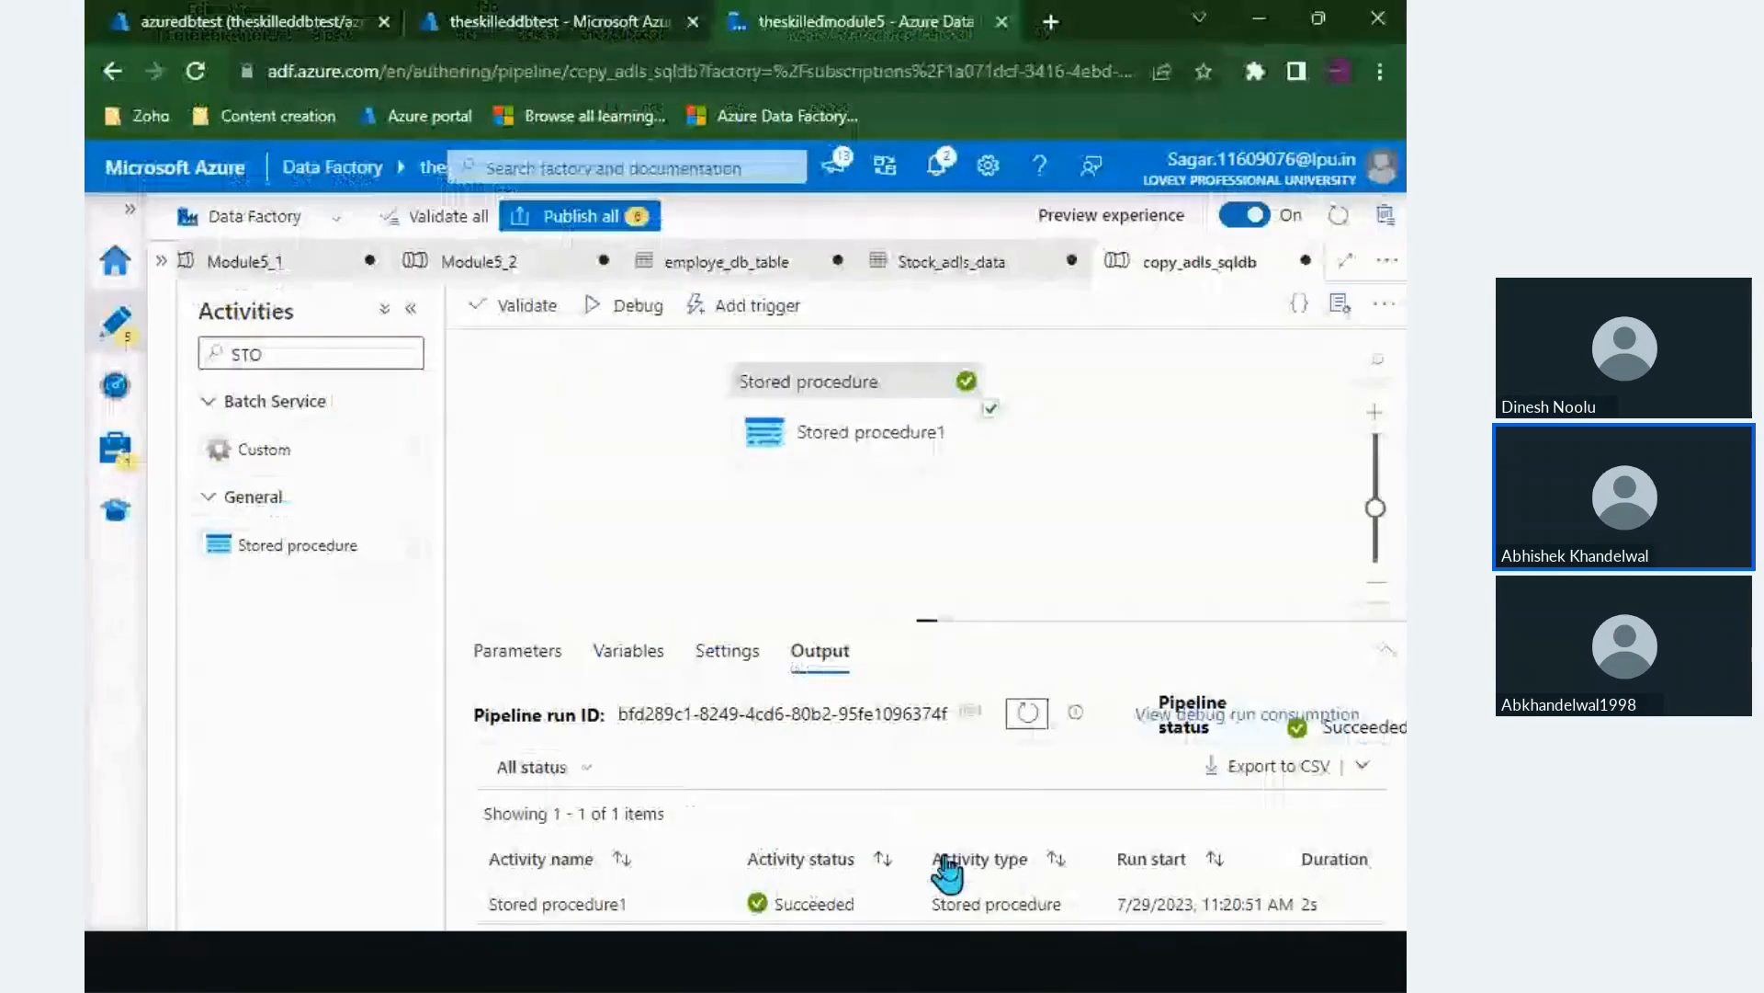
left_click(896, 425)
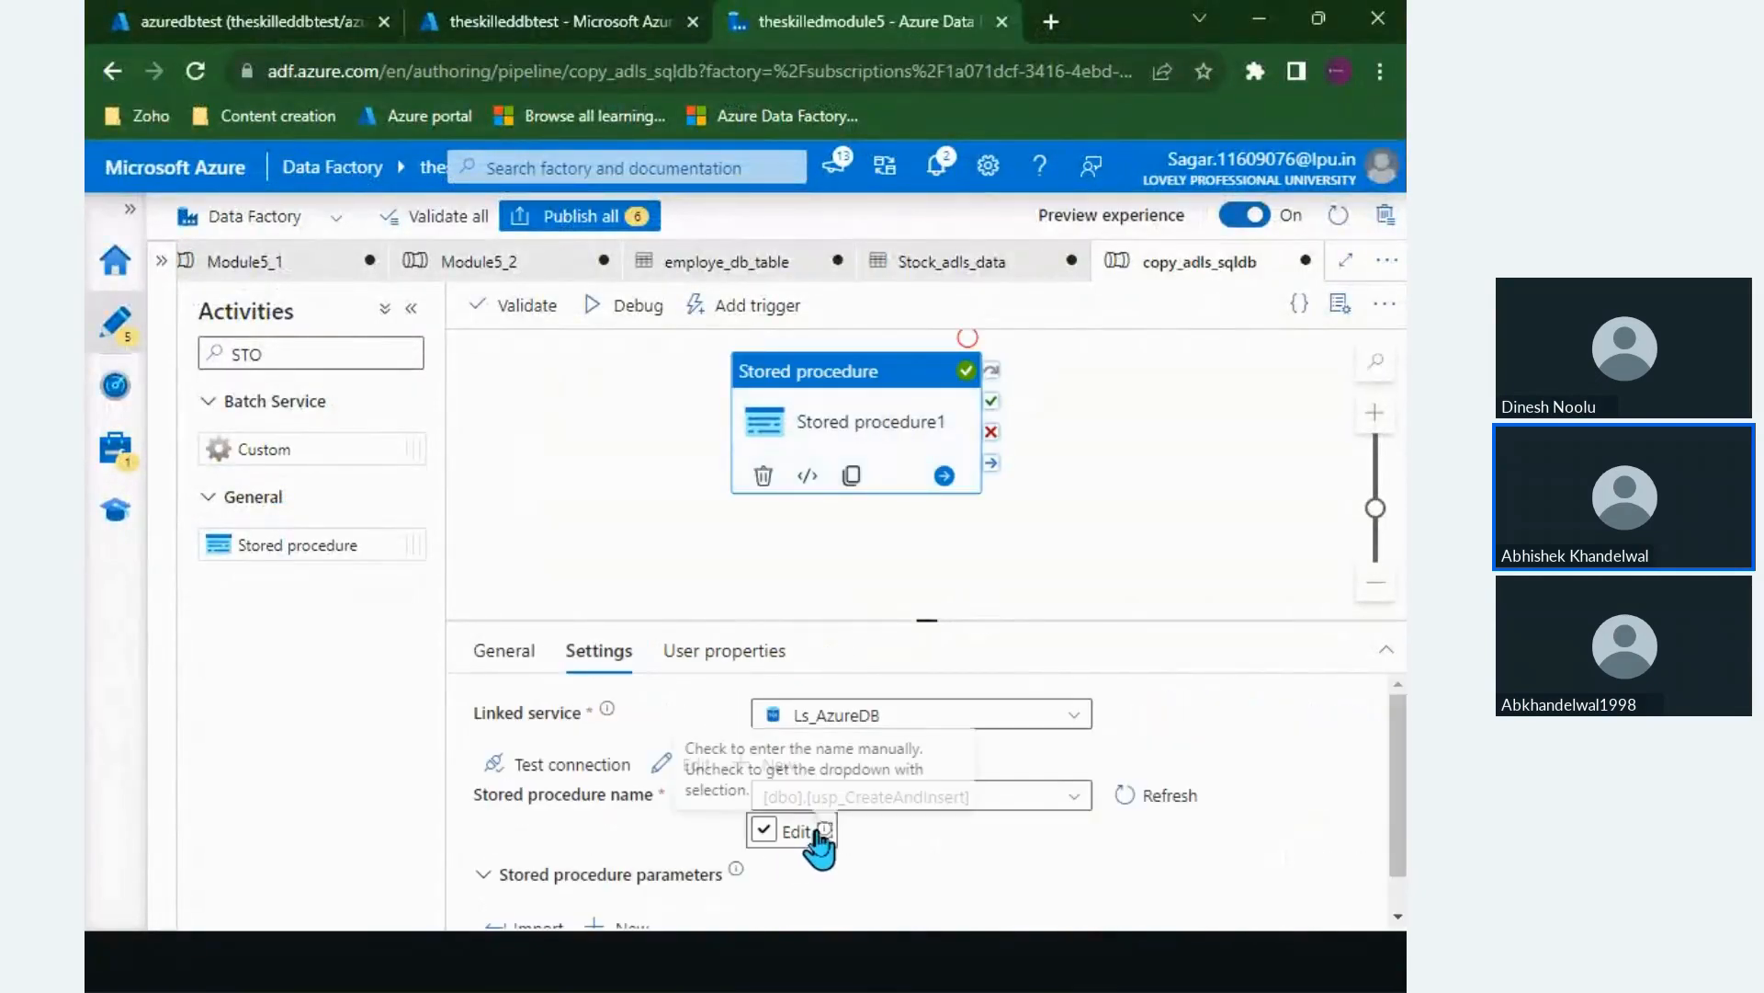
scroll(815, 839, "down", 1)
left_click_drag(507, 831, 696, 836)
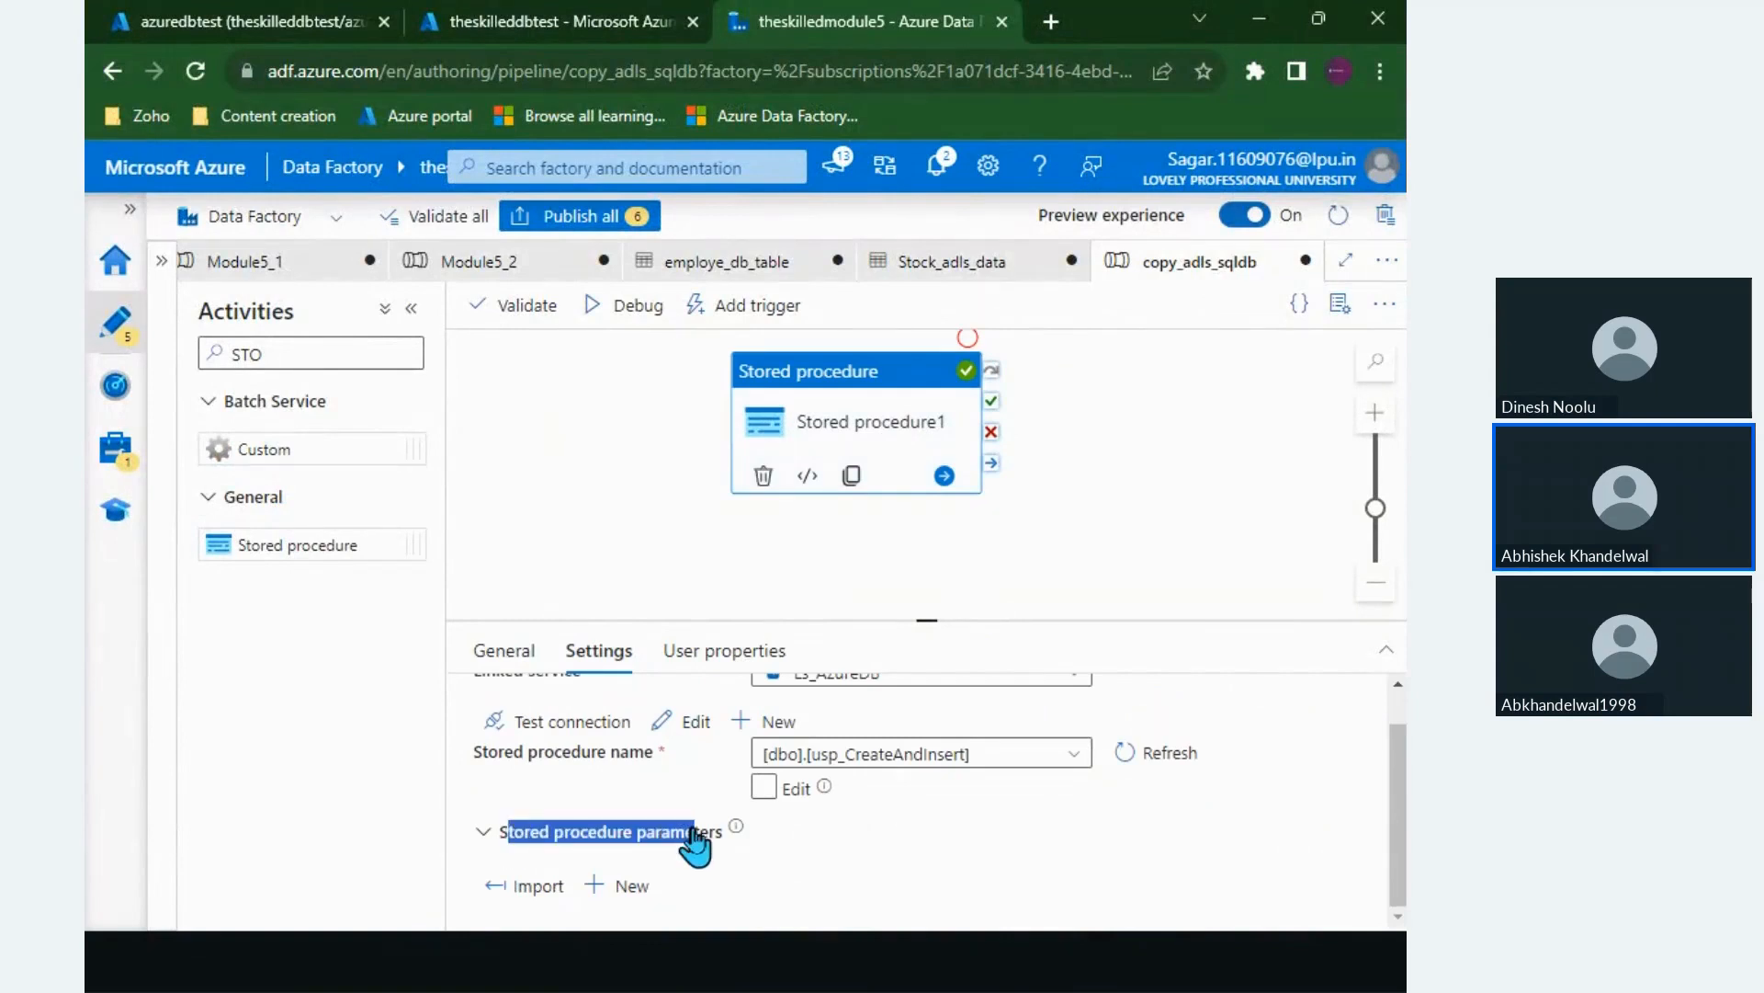
key("alt+Tab")
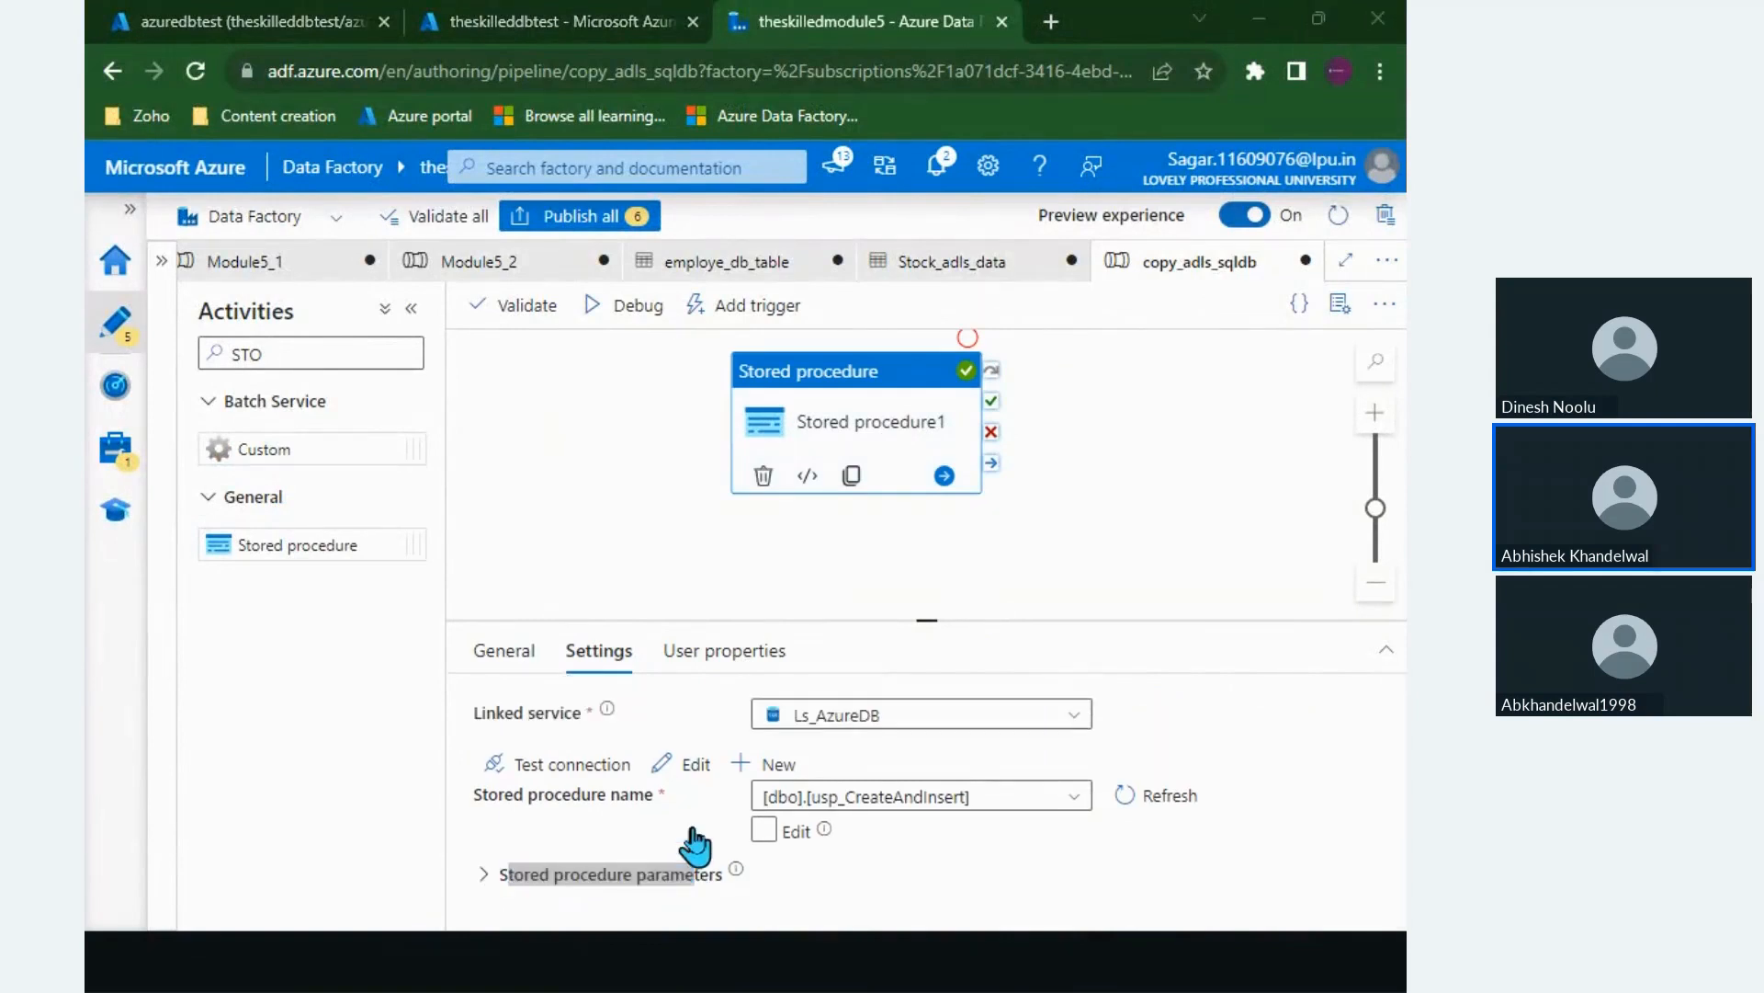
key("alt+Tab")
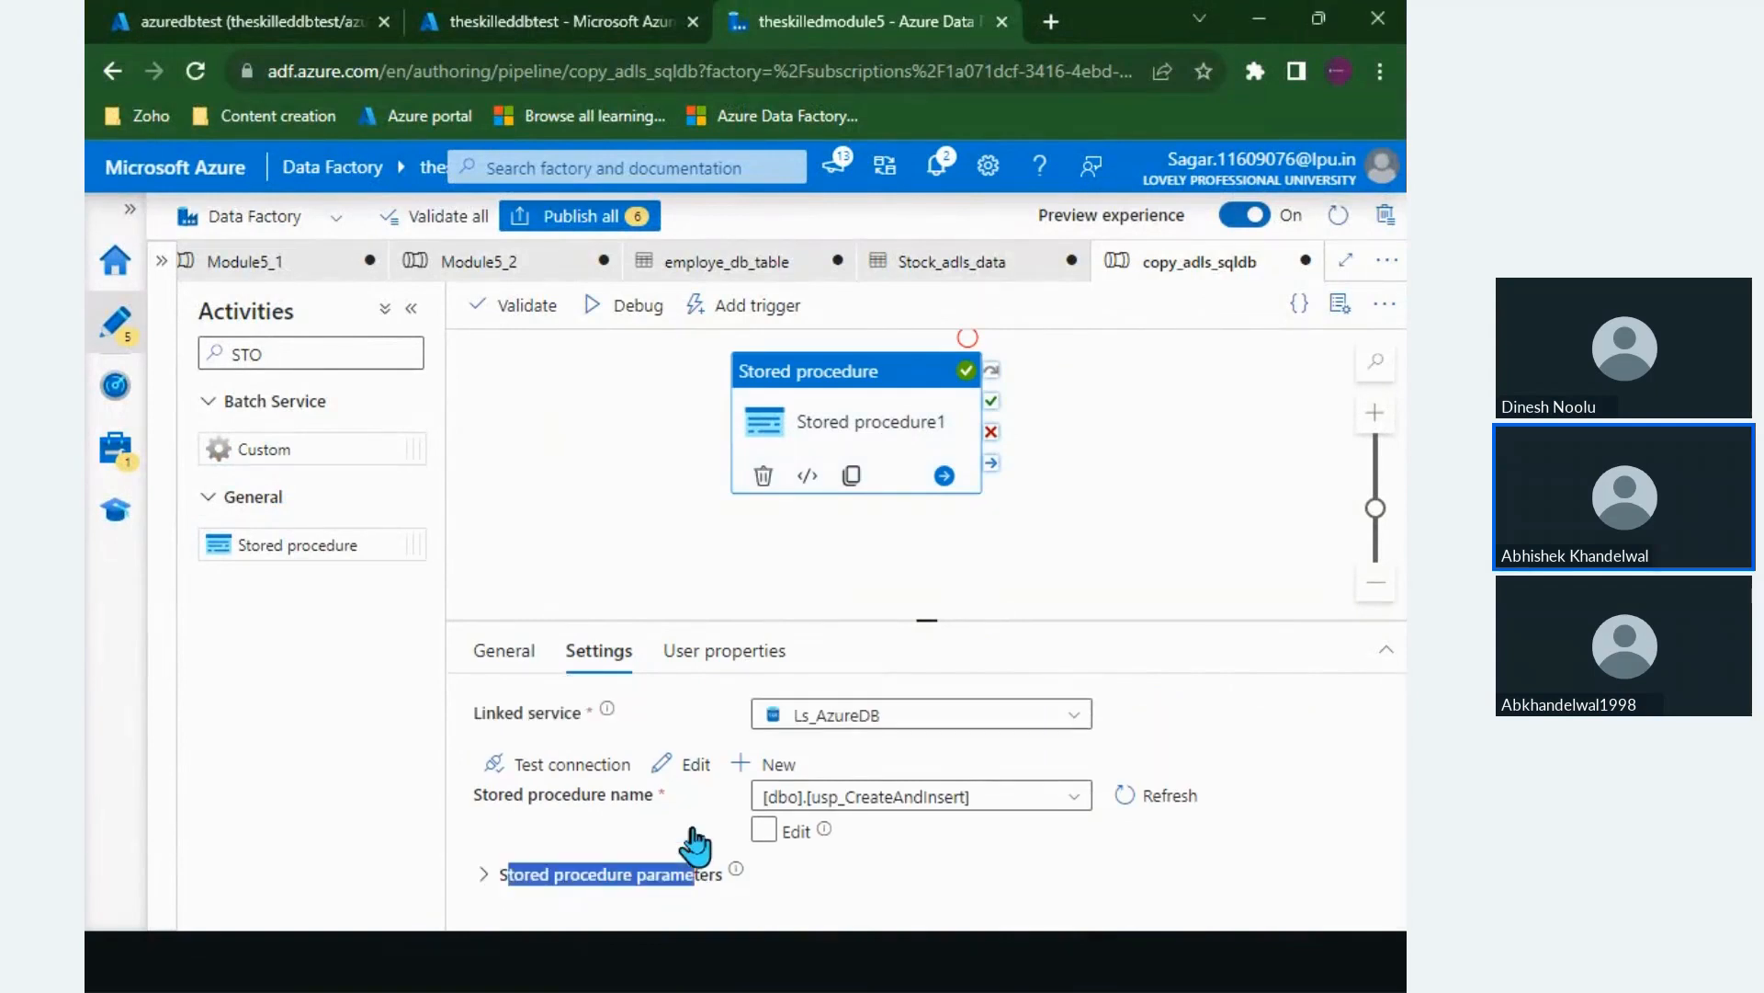
left_click(877, 919)
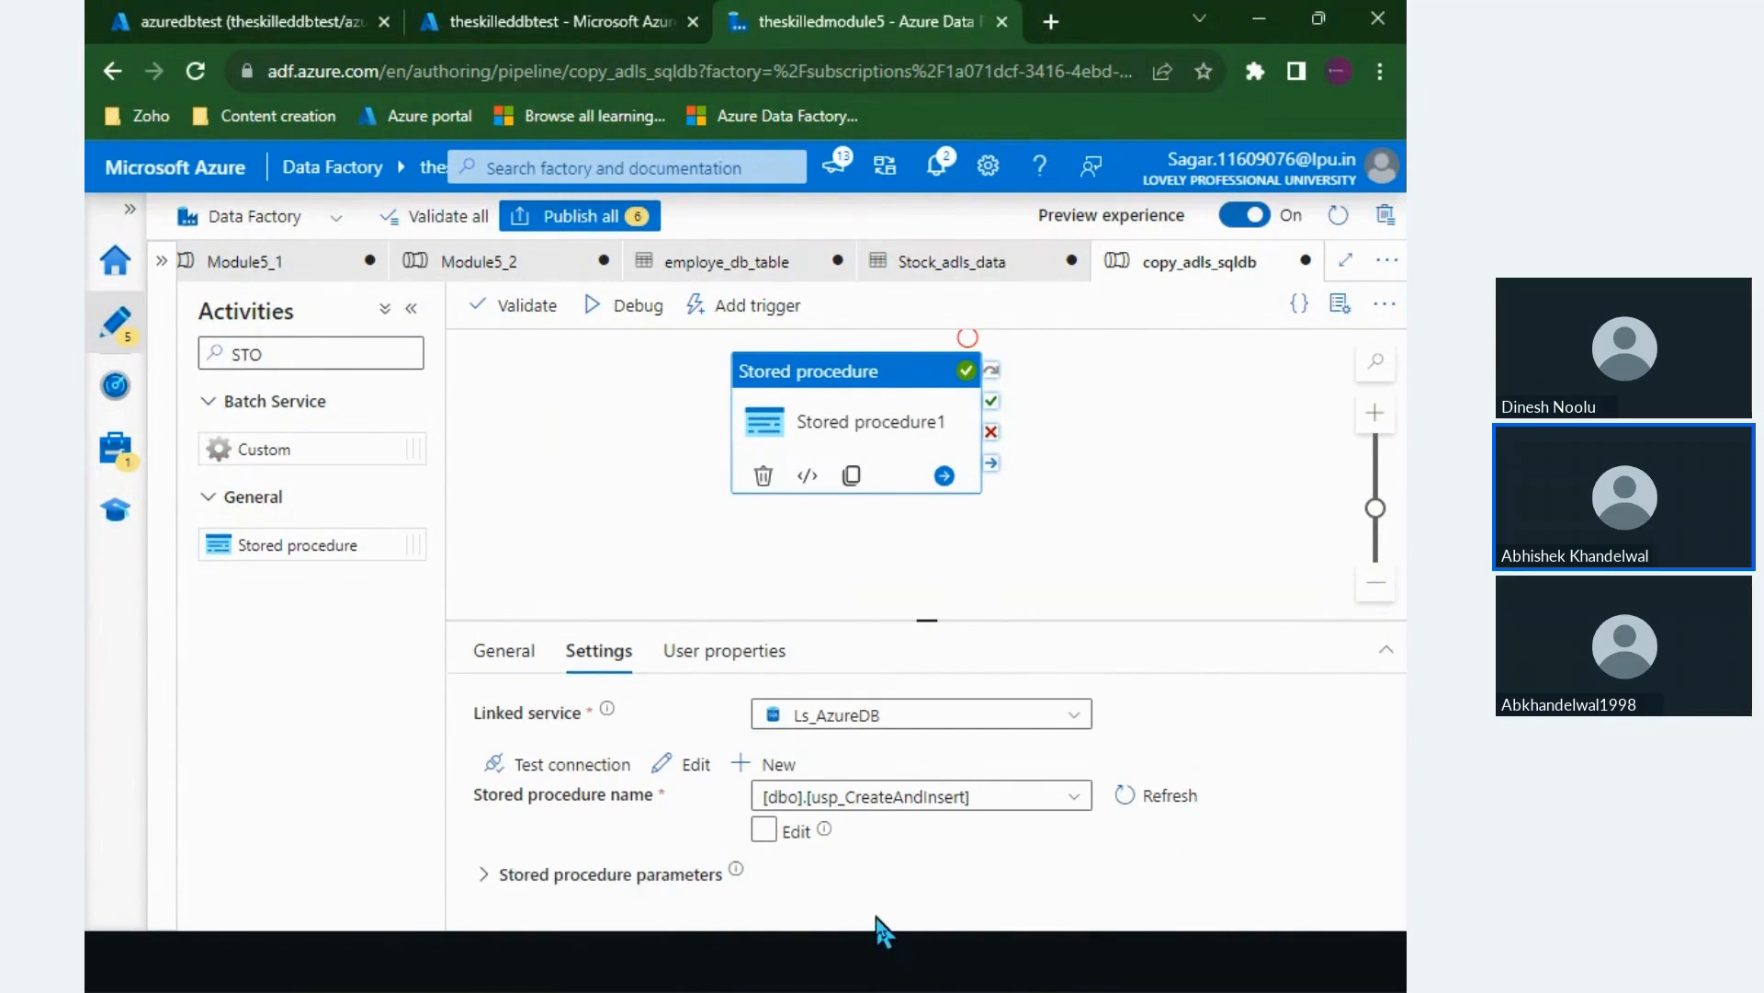
left_click(516, 878)
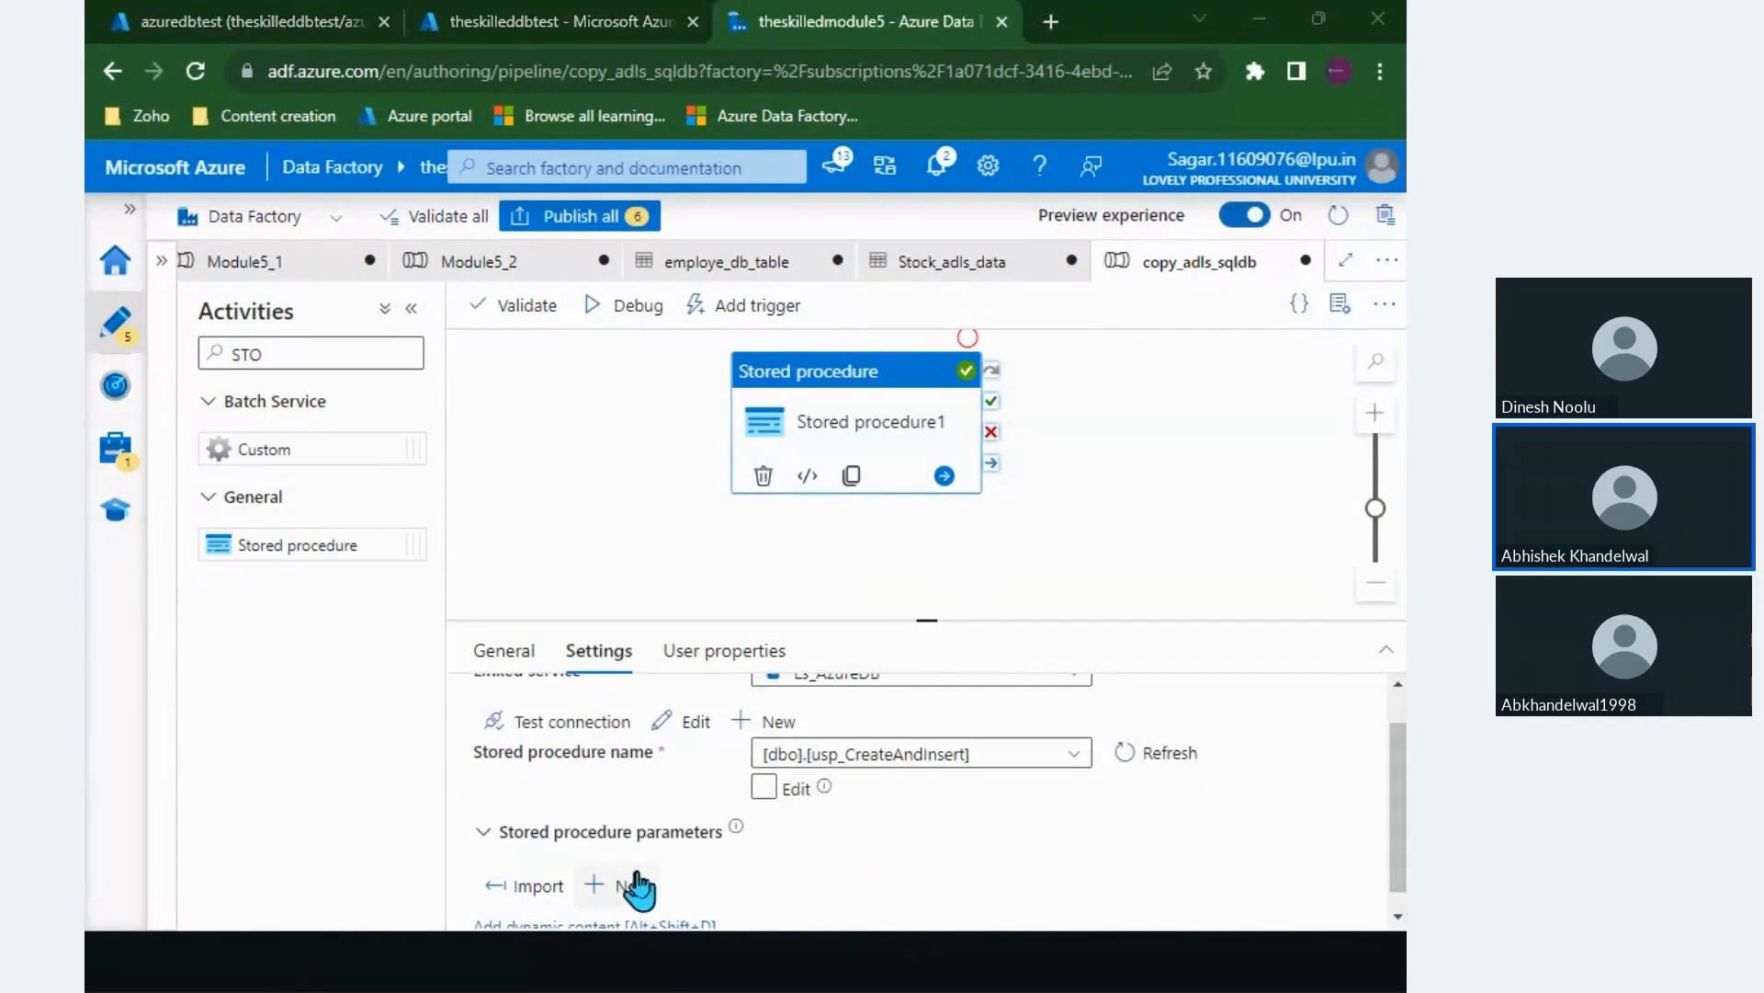
Step: Check the Activities in ADF slide on If Condition, return to Azure Data Factory and delete Stored procedure1 from the pipeline
key("alt+Tab")
left_click(1235, 538)
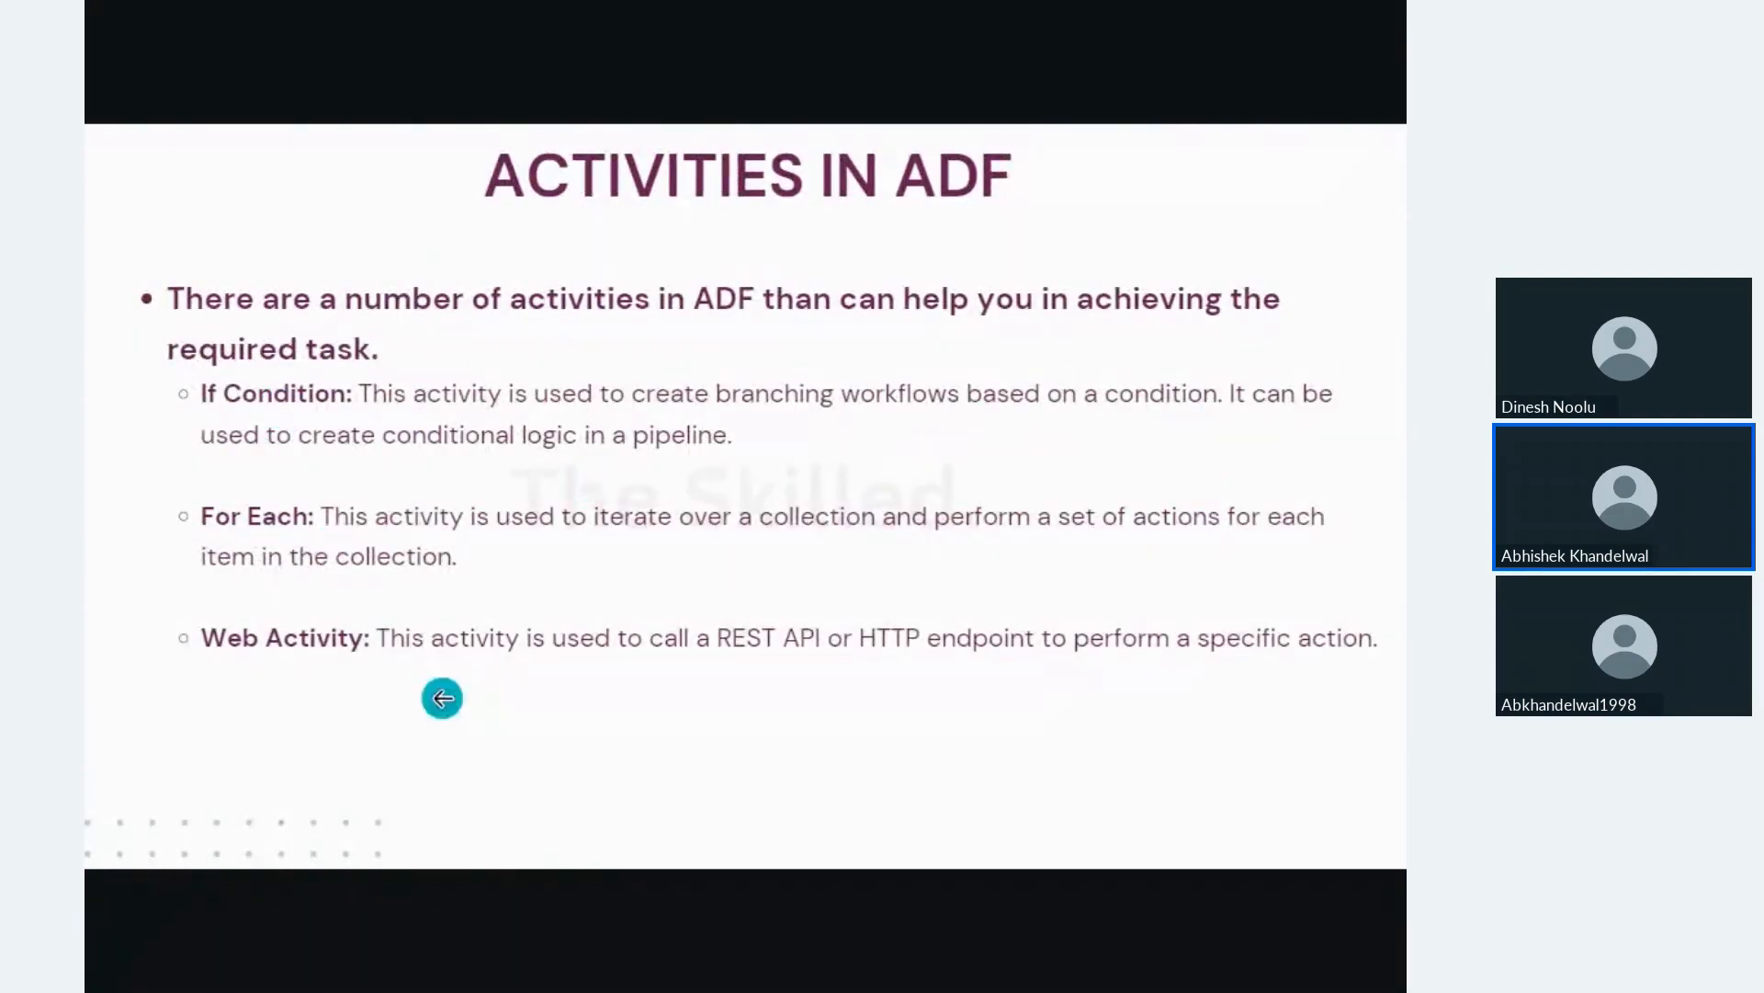
key("alt+Tab")
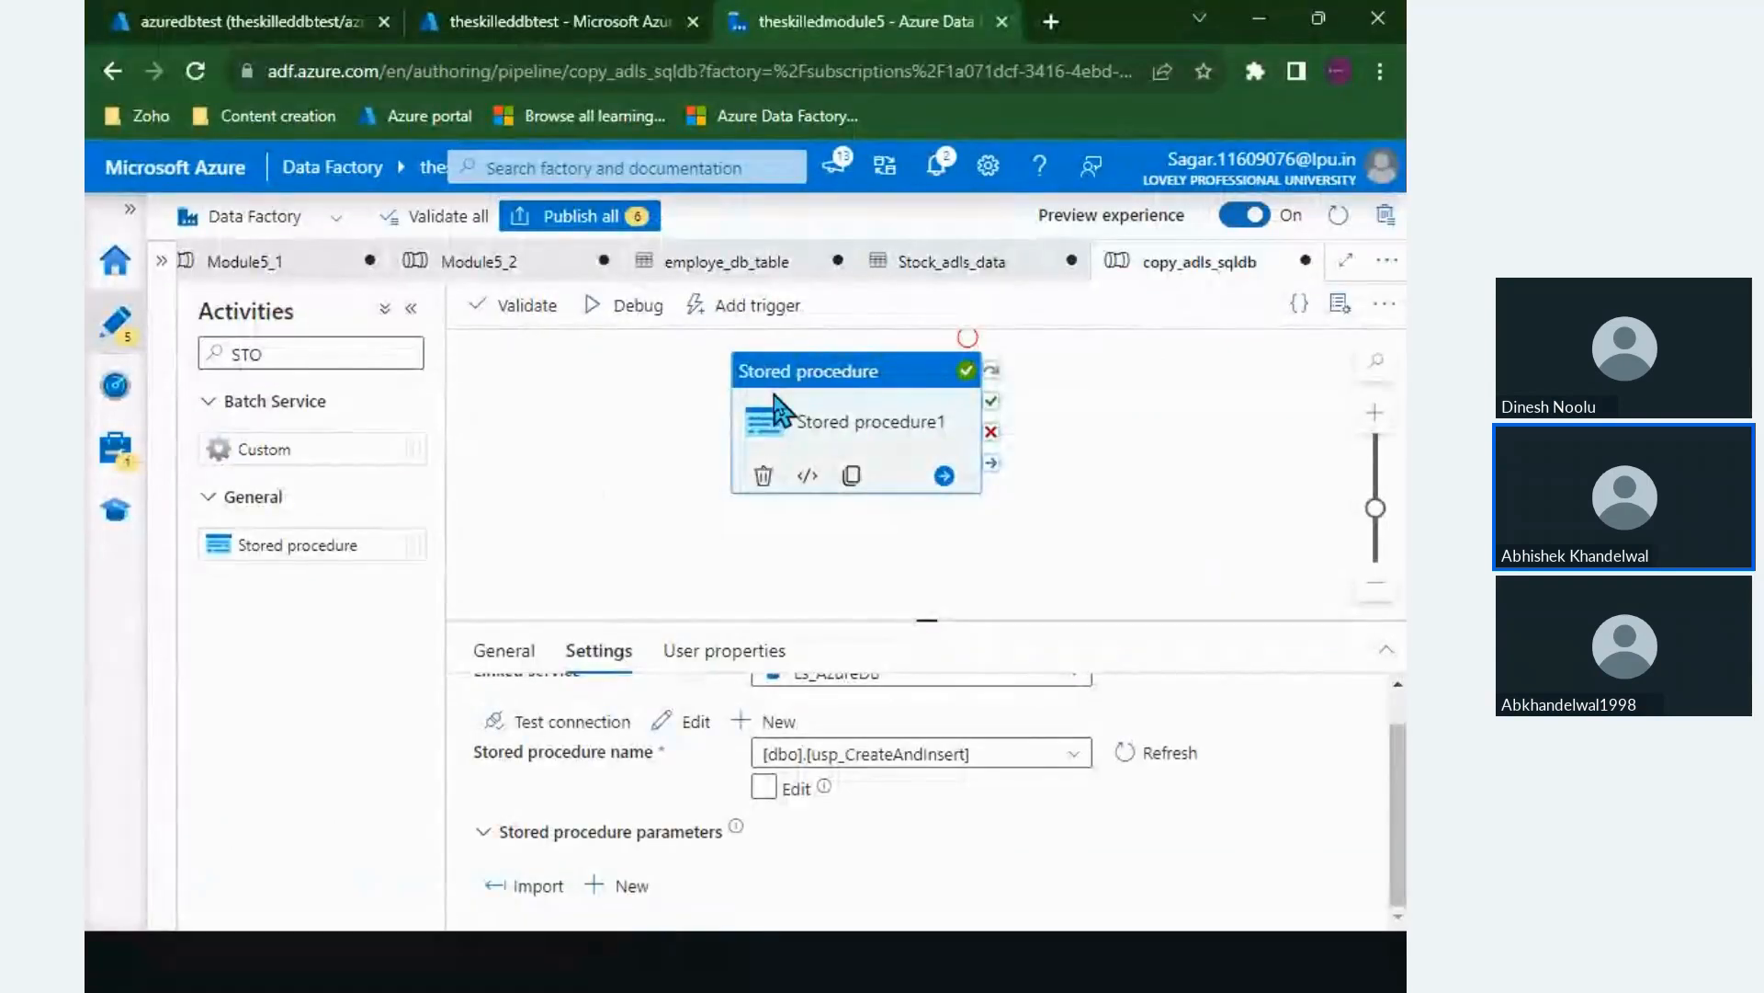
key("Delete")
Step: Search the activities for "IF" and add an If Condition activity to the empty pipeline canvas
left_click(324, 354)
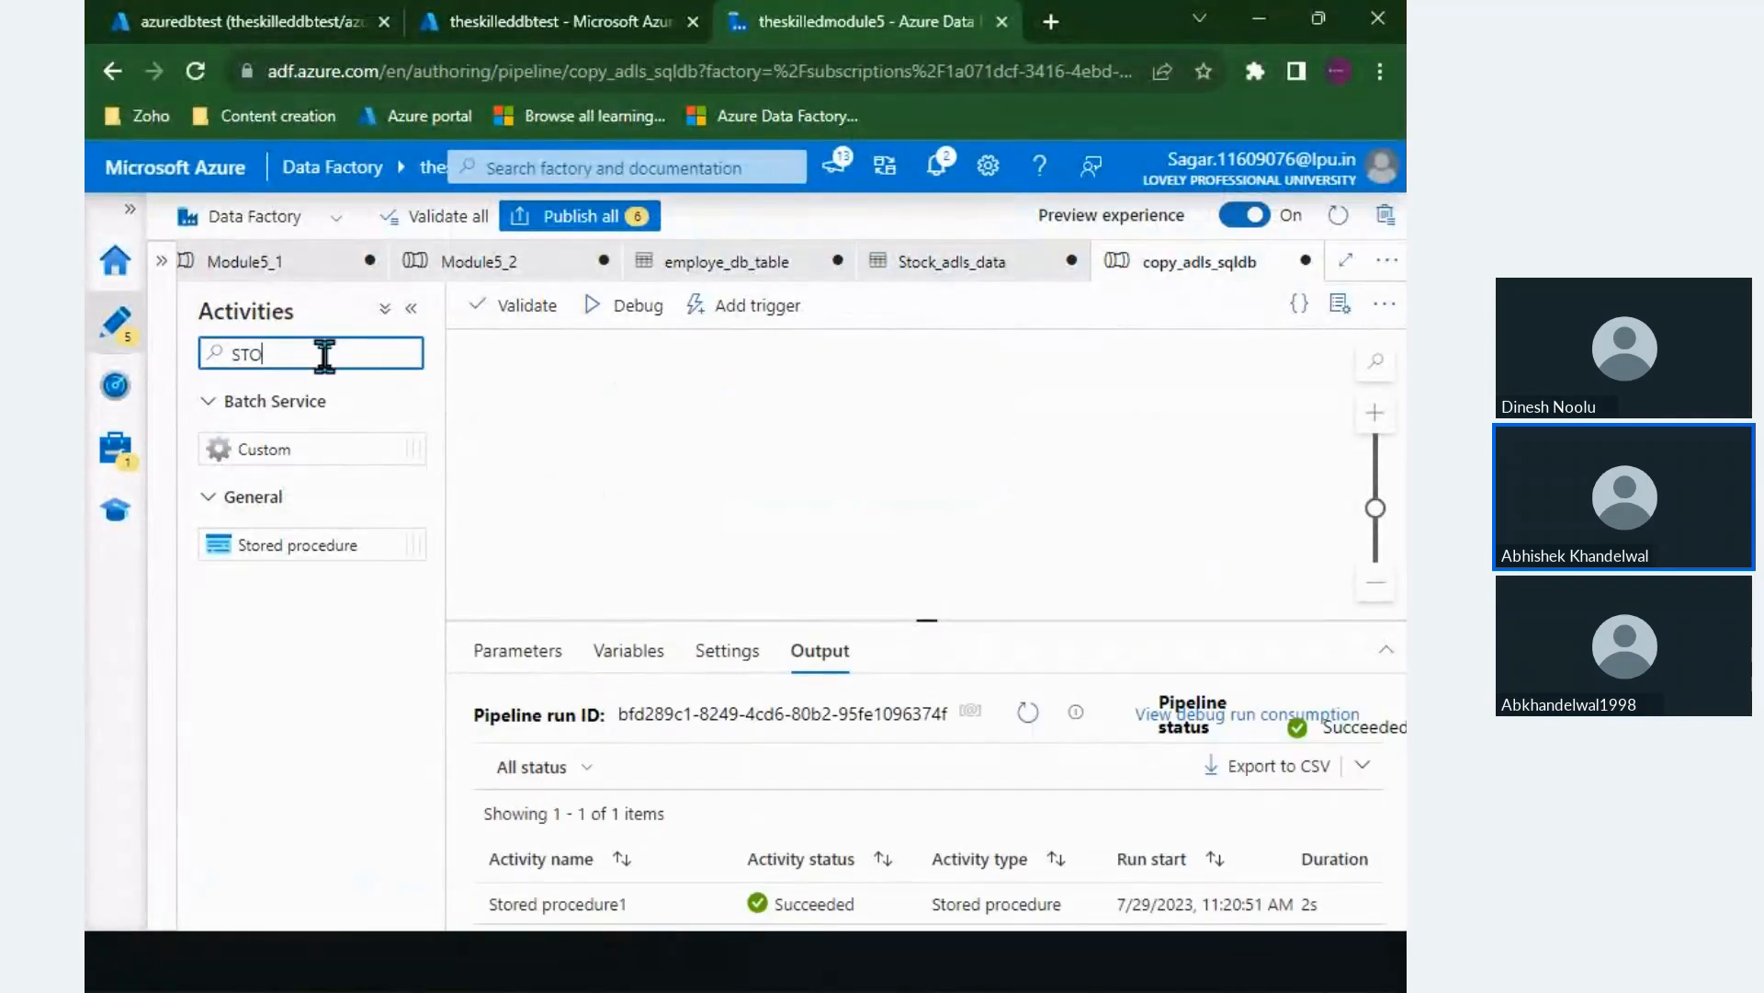
key("BackSpace")
key("BackSpace")
key("BackSpace")
type("IF")
left_click_drag(268, 447, 830, 455)
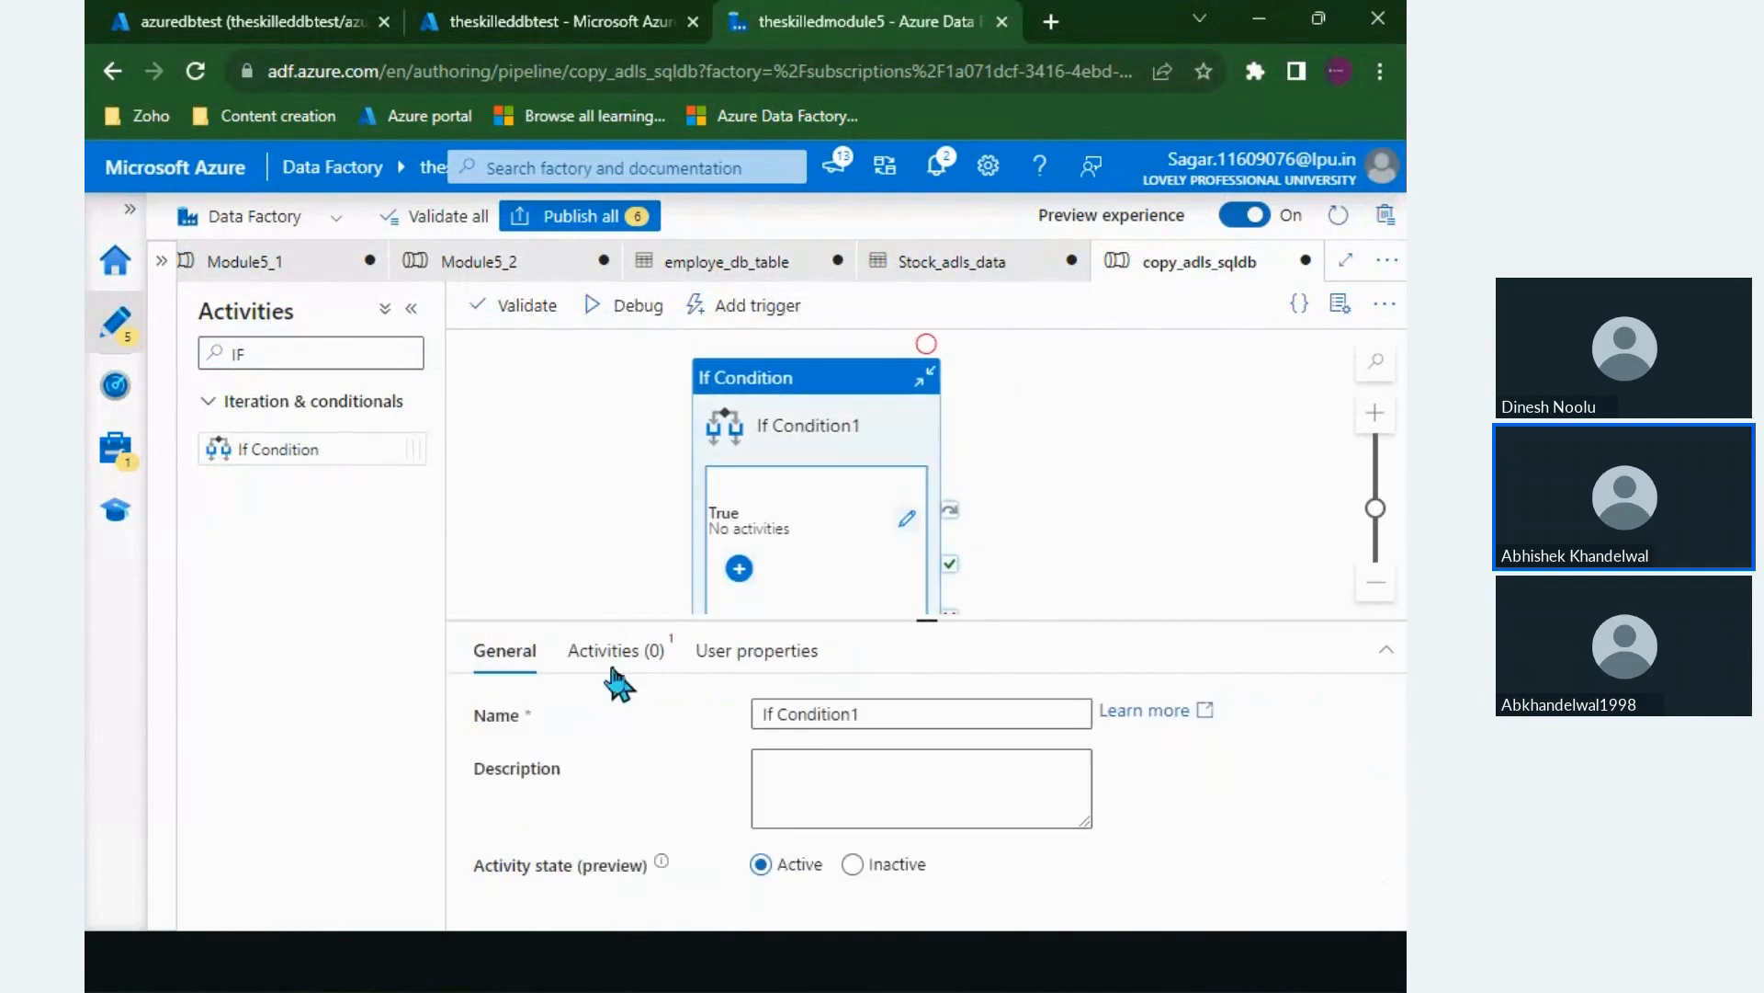
Step: Open the If Condition's activities settings and examine the Expression field and the True and False cases
left_click(585, 652)
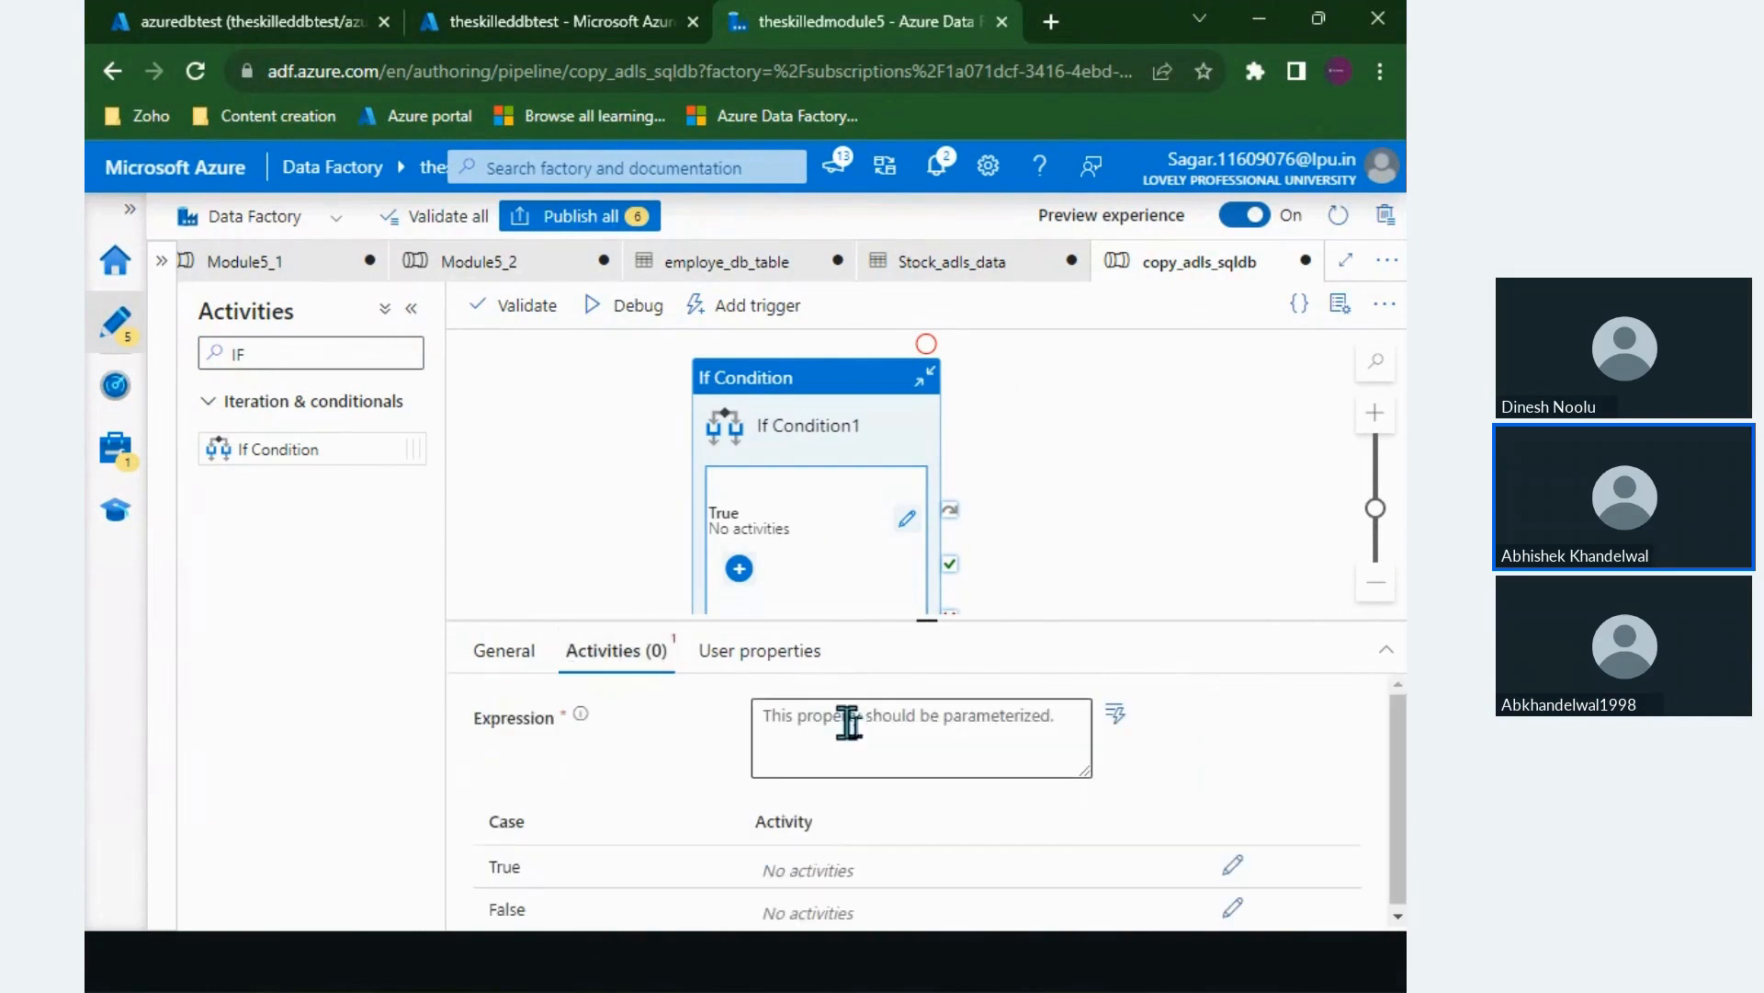
left_click(892, 731)
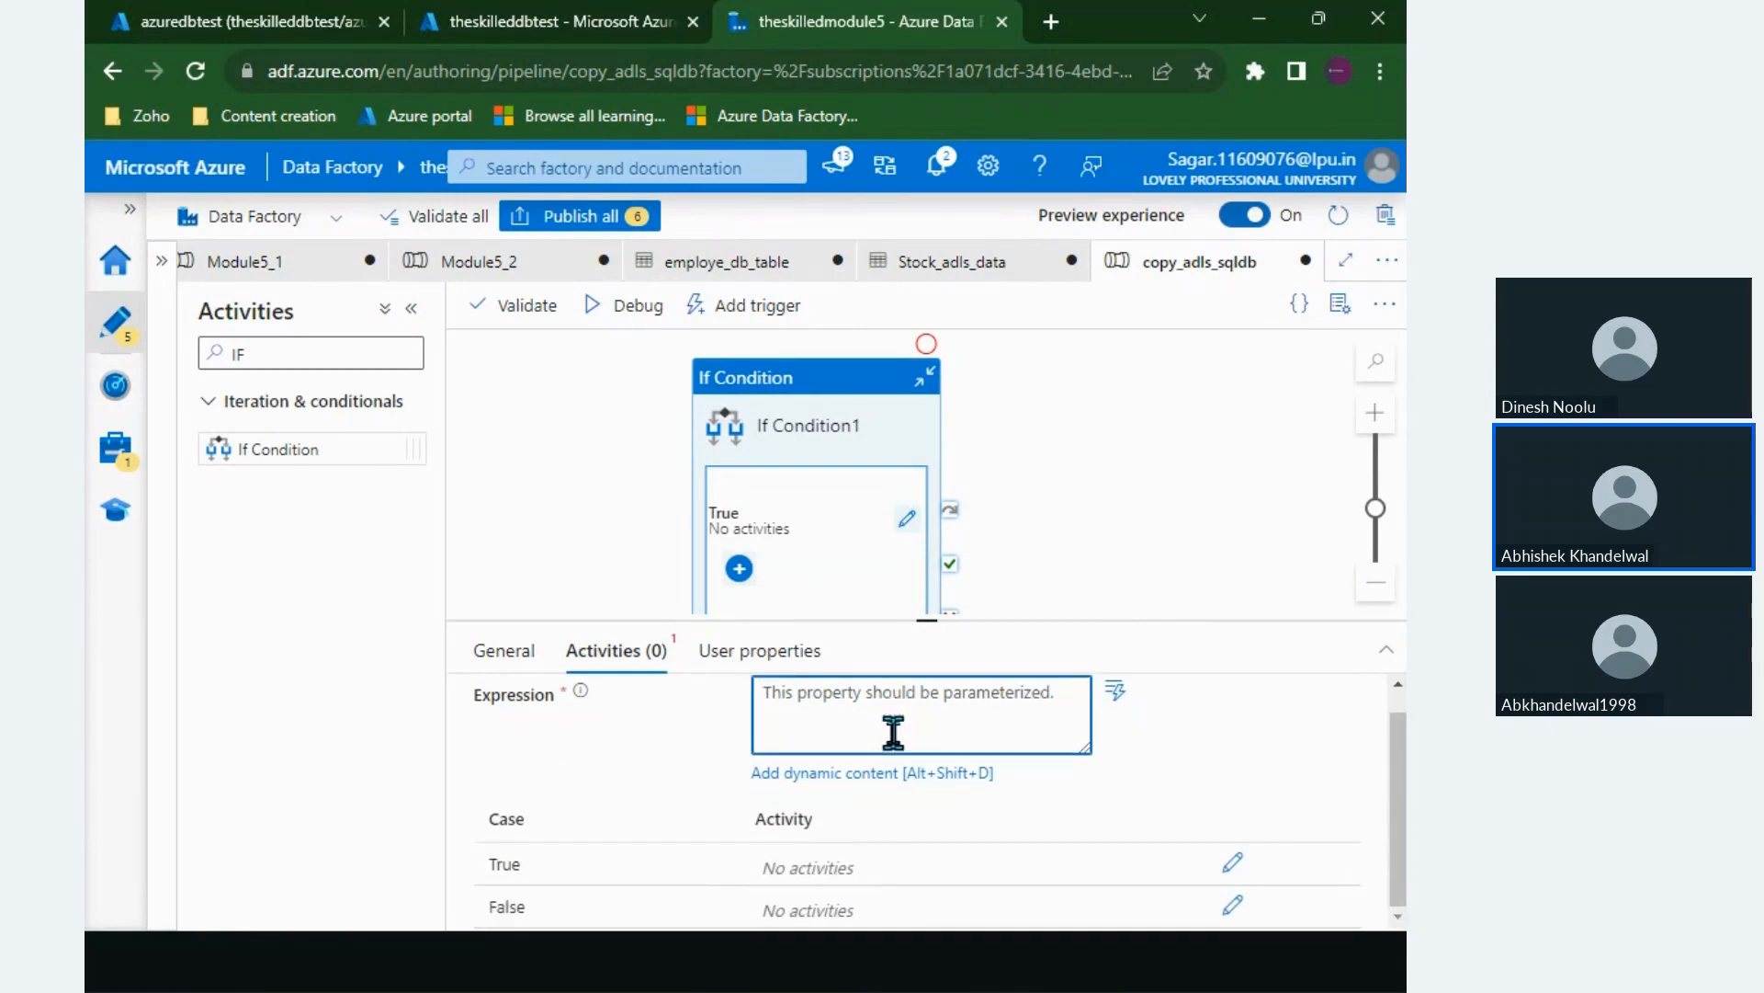
left_click(832, 719)
left_click(829, 719)
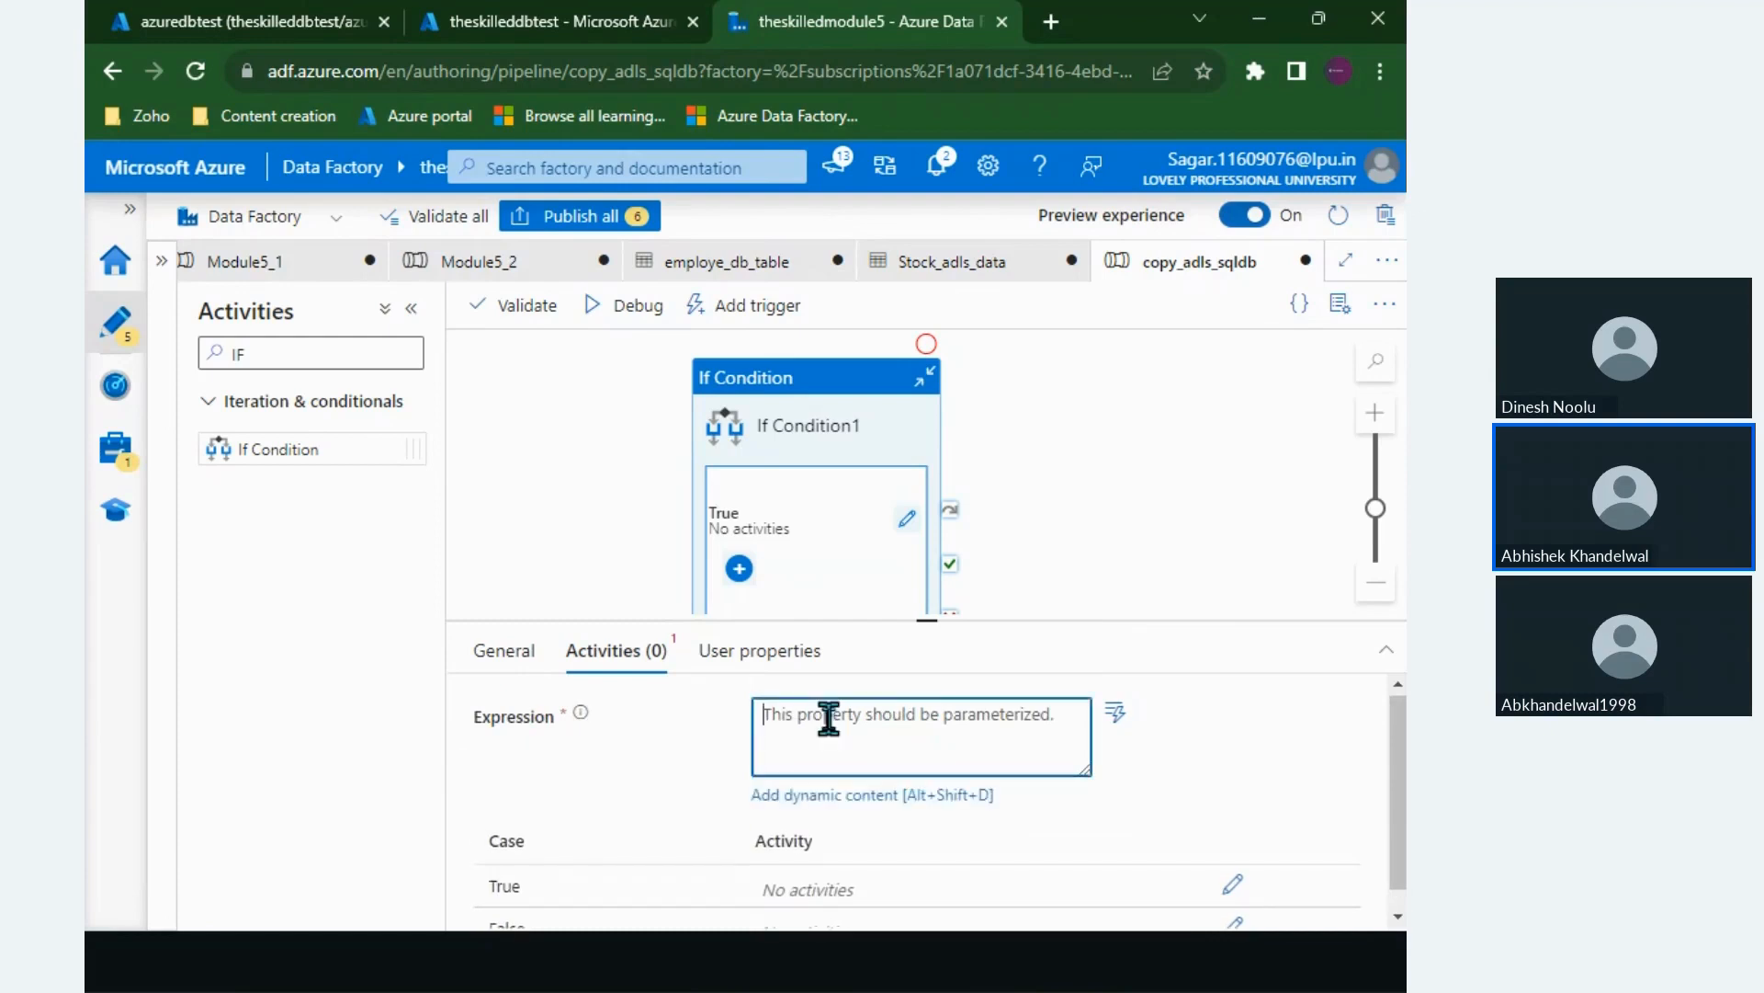
double_click(487, 718)
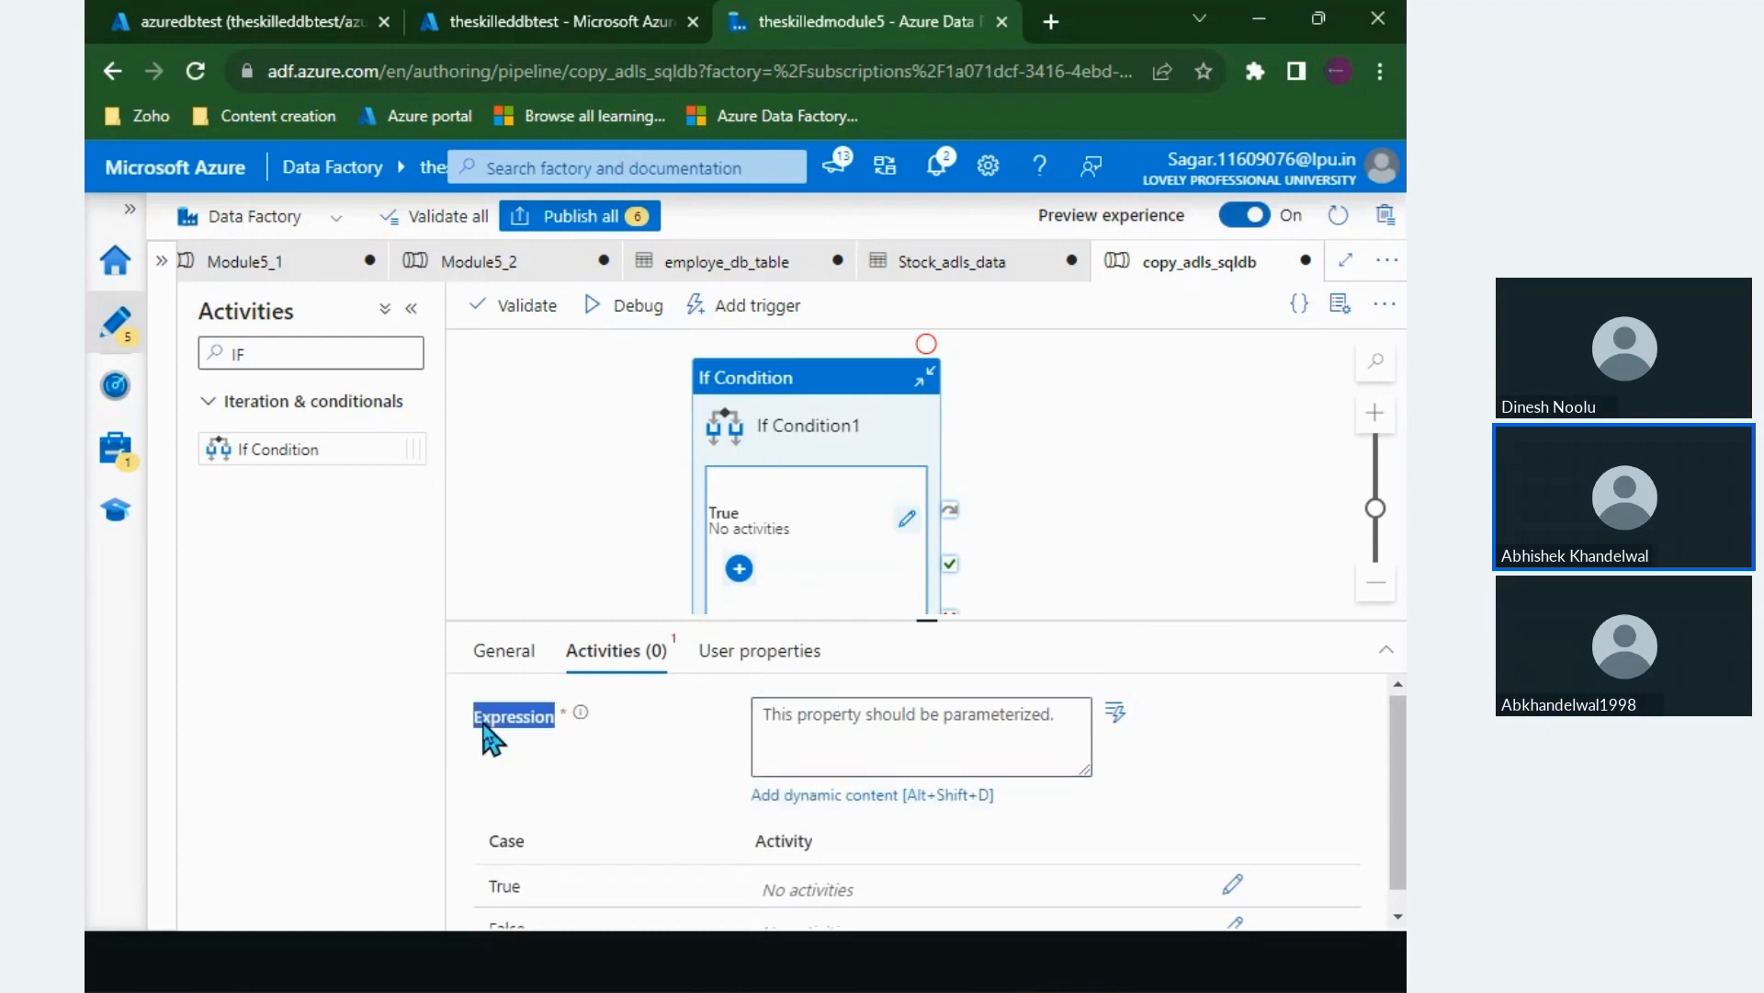
left_click(933, 714)
scroll(562, 896, "down", 1)
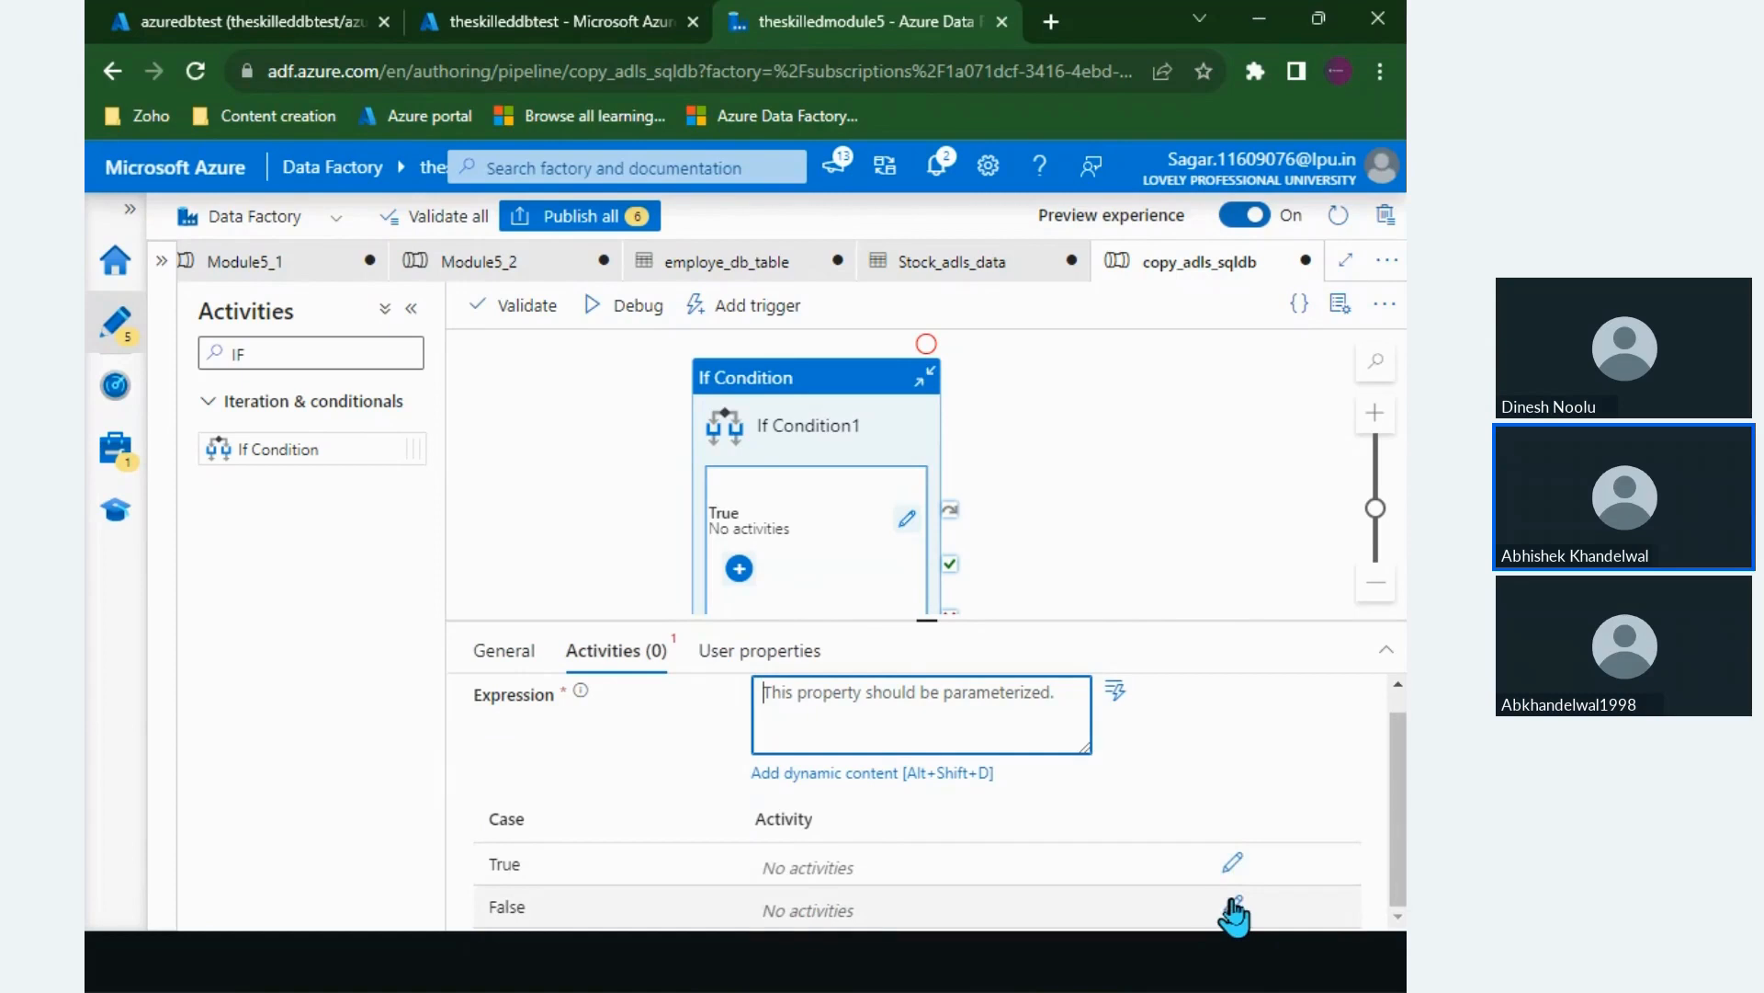
Step: Examine the If Condition's True and False branches on the canvas and the list of activities that can be added to True
left_click(1174, 554)
left_click_drag(796, 400, 770, 400)
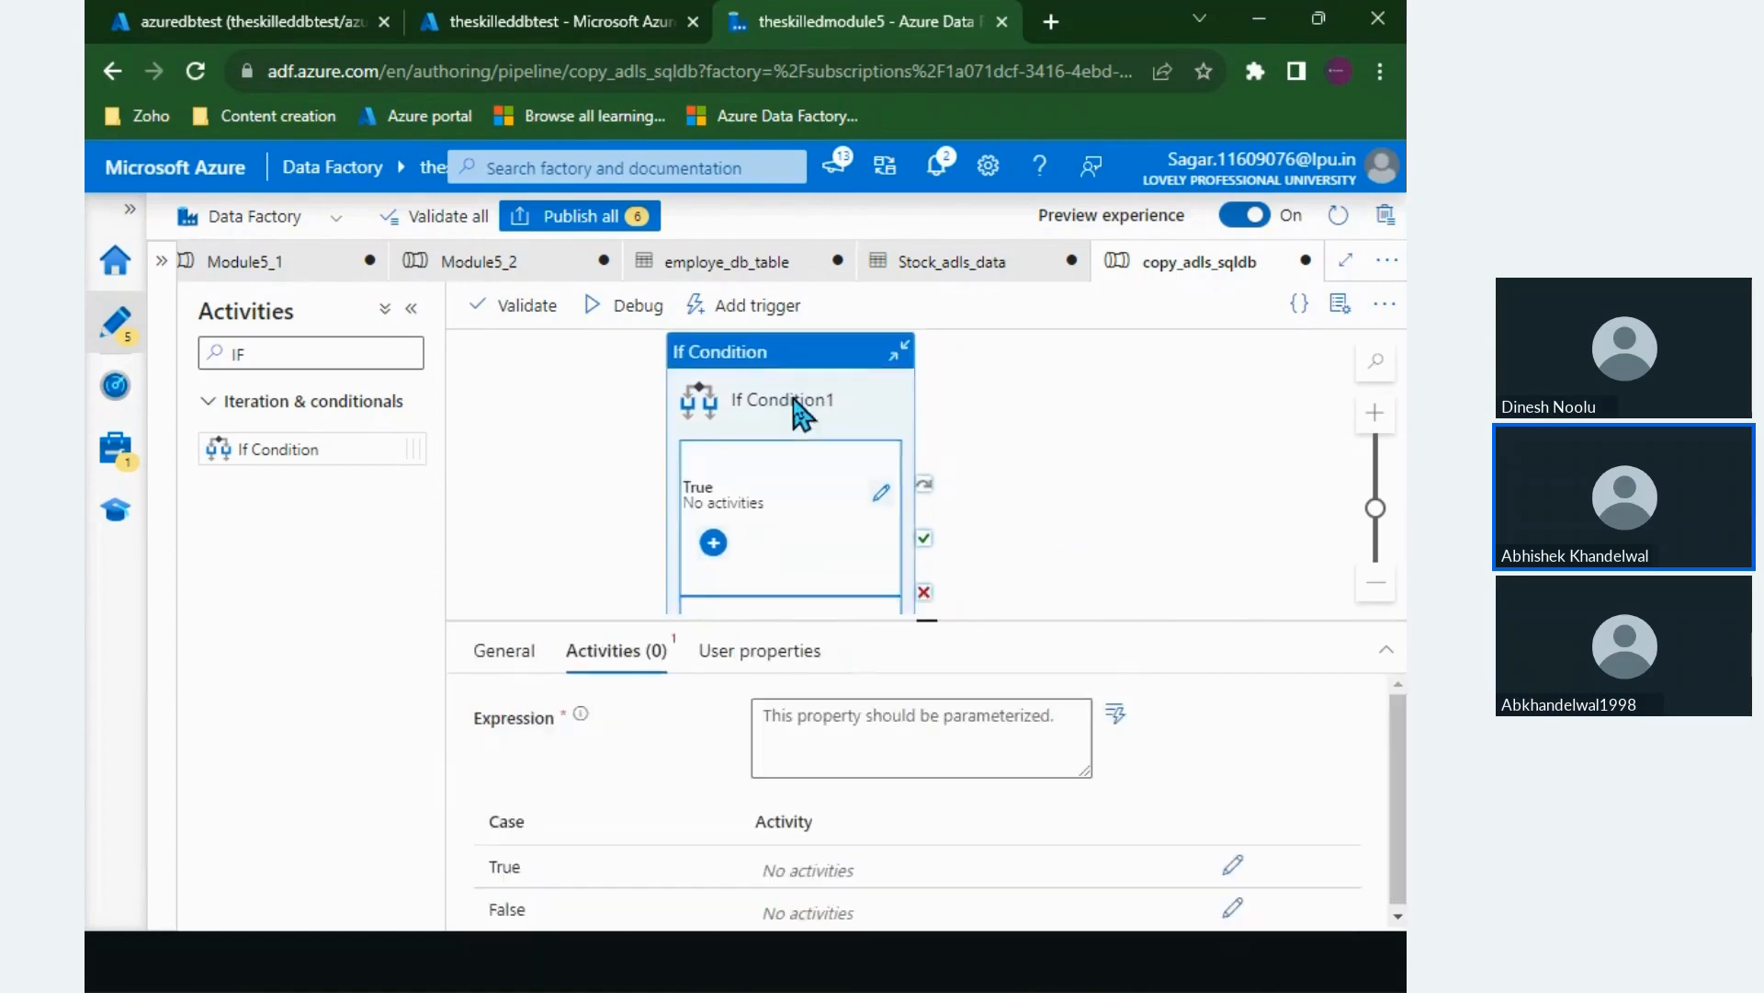
left_click(724, 565)
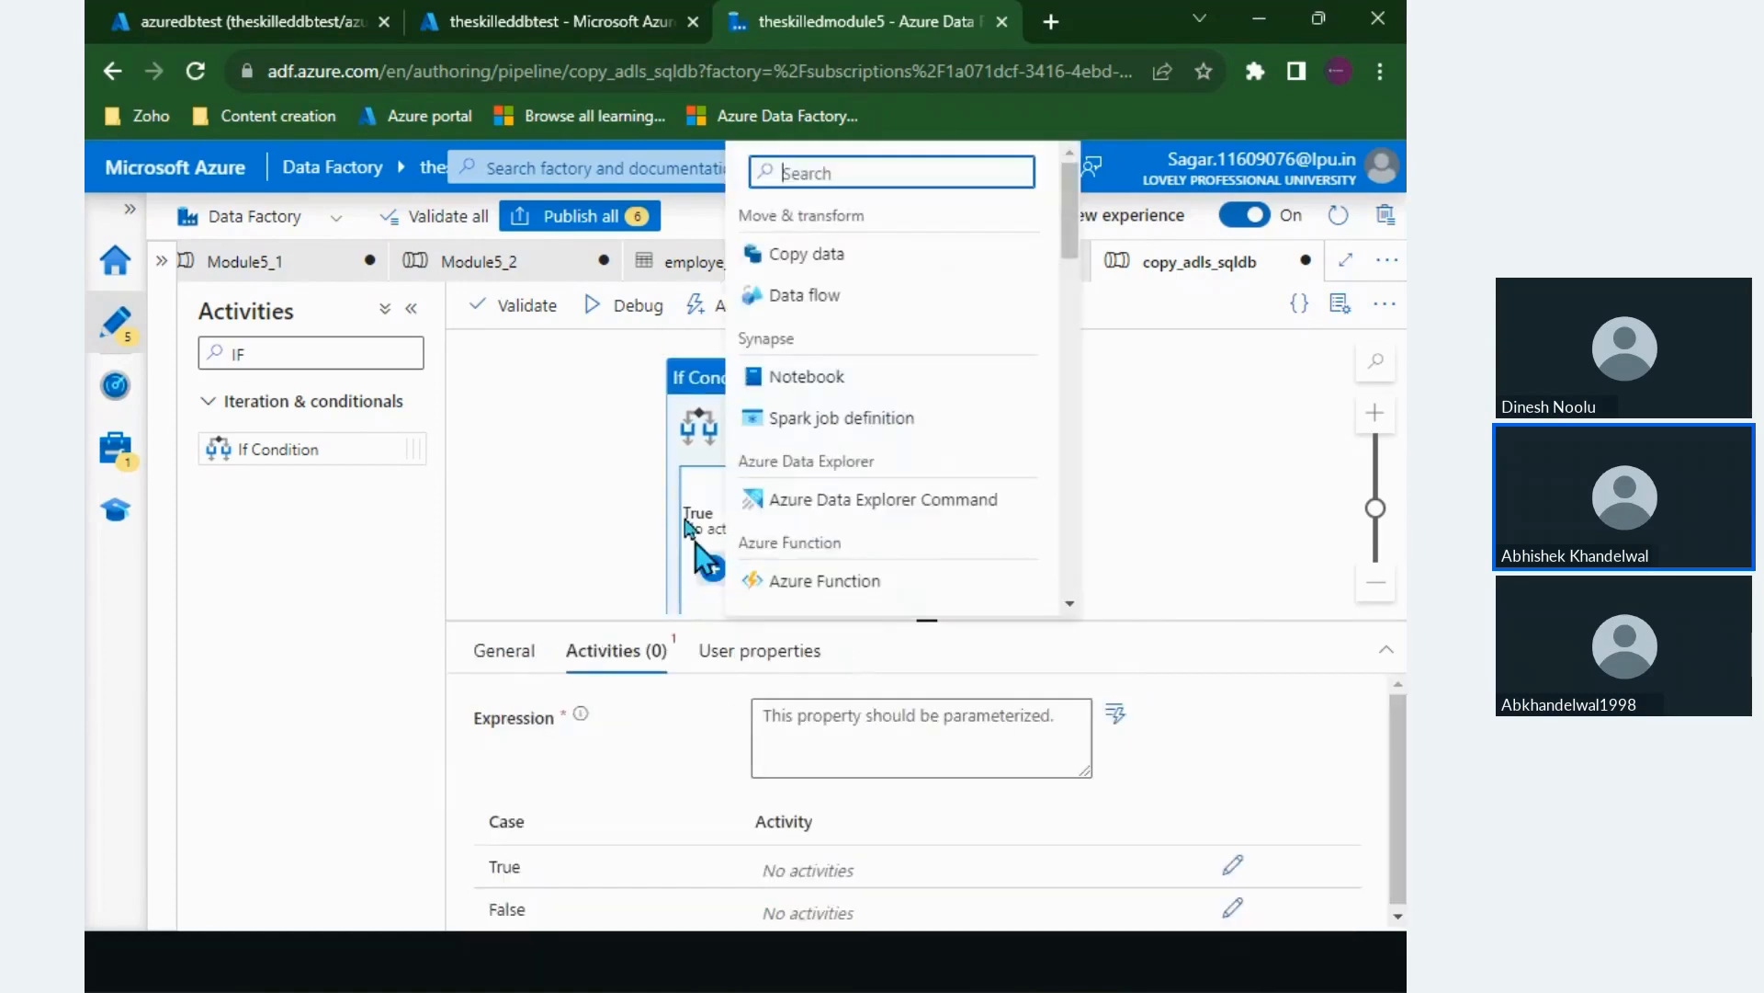
left_click(612, 551)
scroll(634, 563, "down", 2)
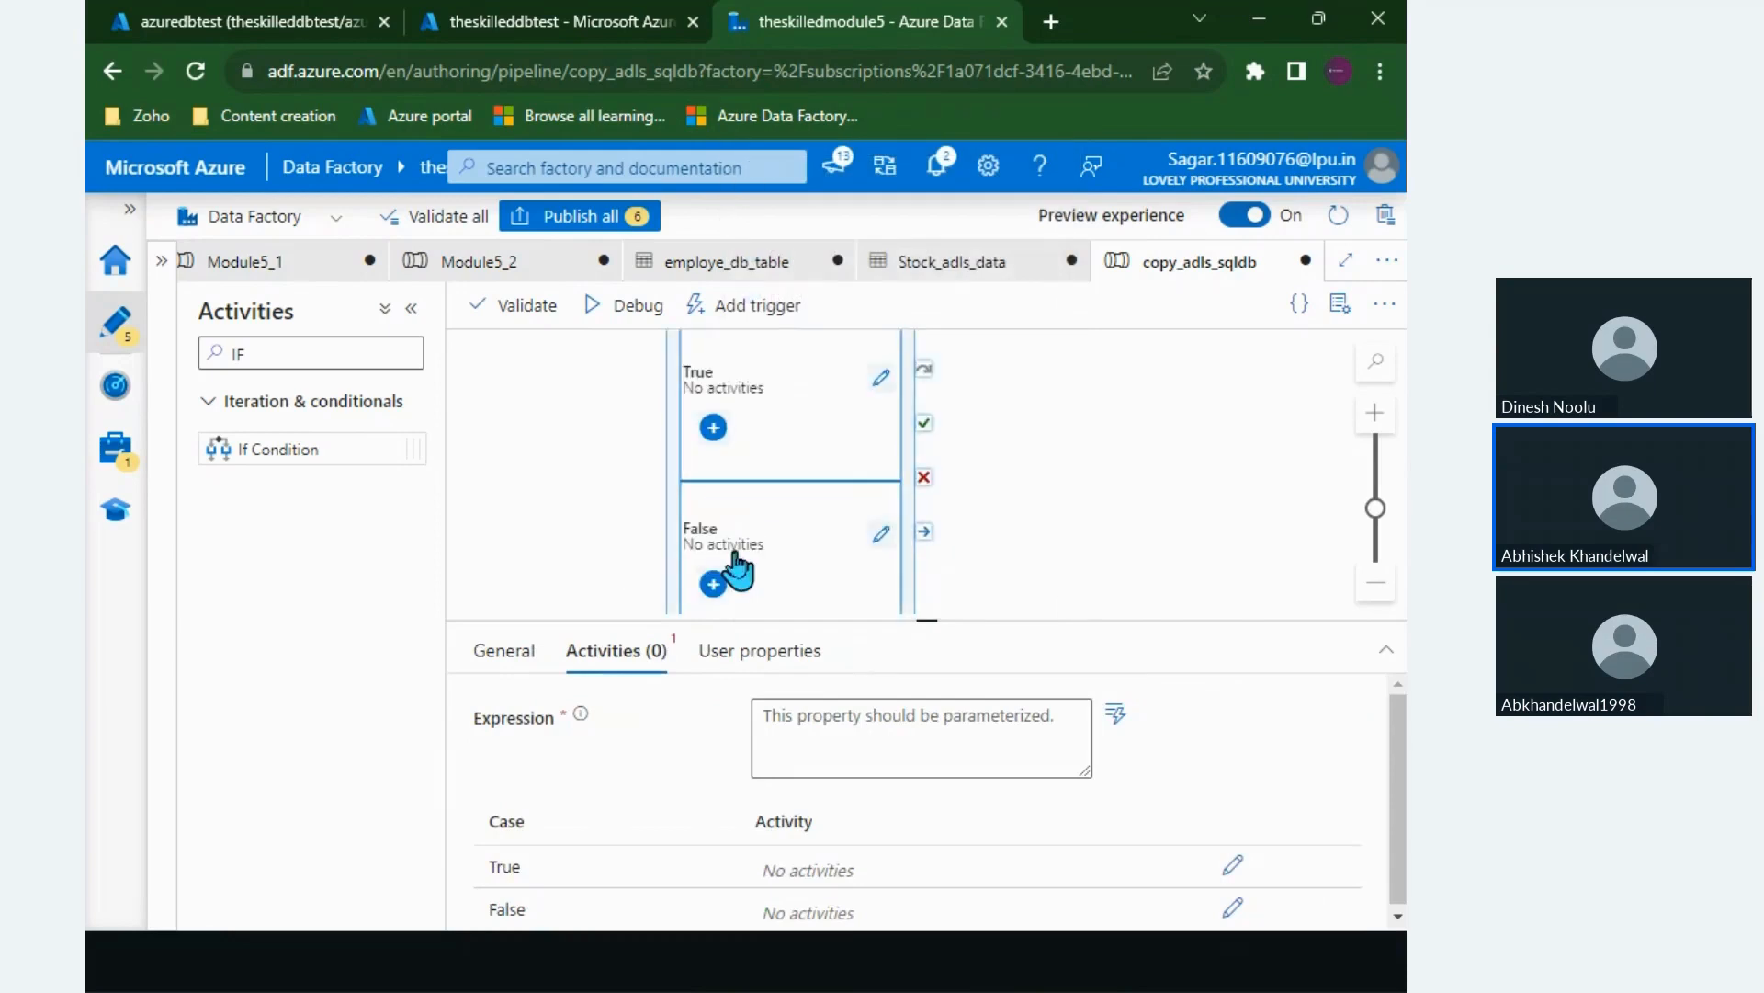
Step: Search the activities for "FOR", add a ForEach activity to the canvas and remove If Condition1, leaving only ForEach1
scroll(1018, 478, "up", 2)
left_click(1019, 478)
left_click(781, 423)
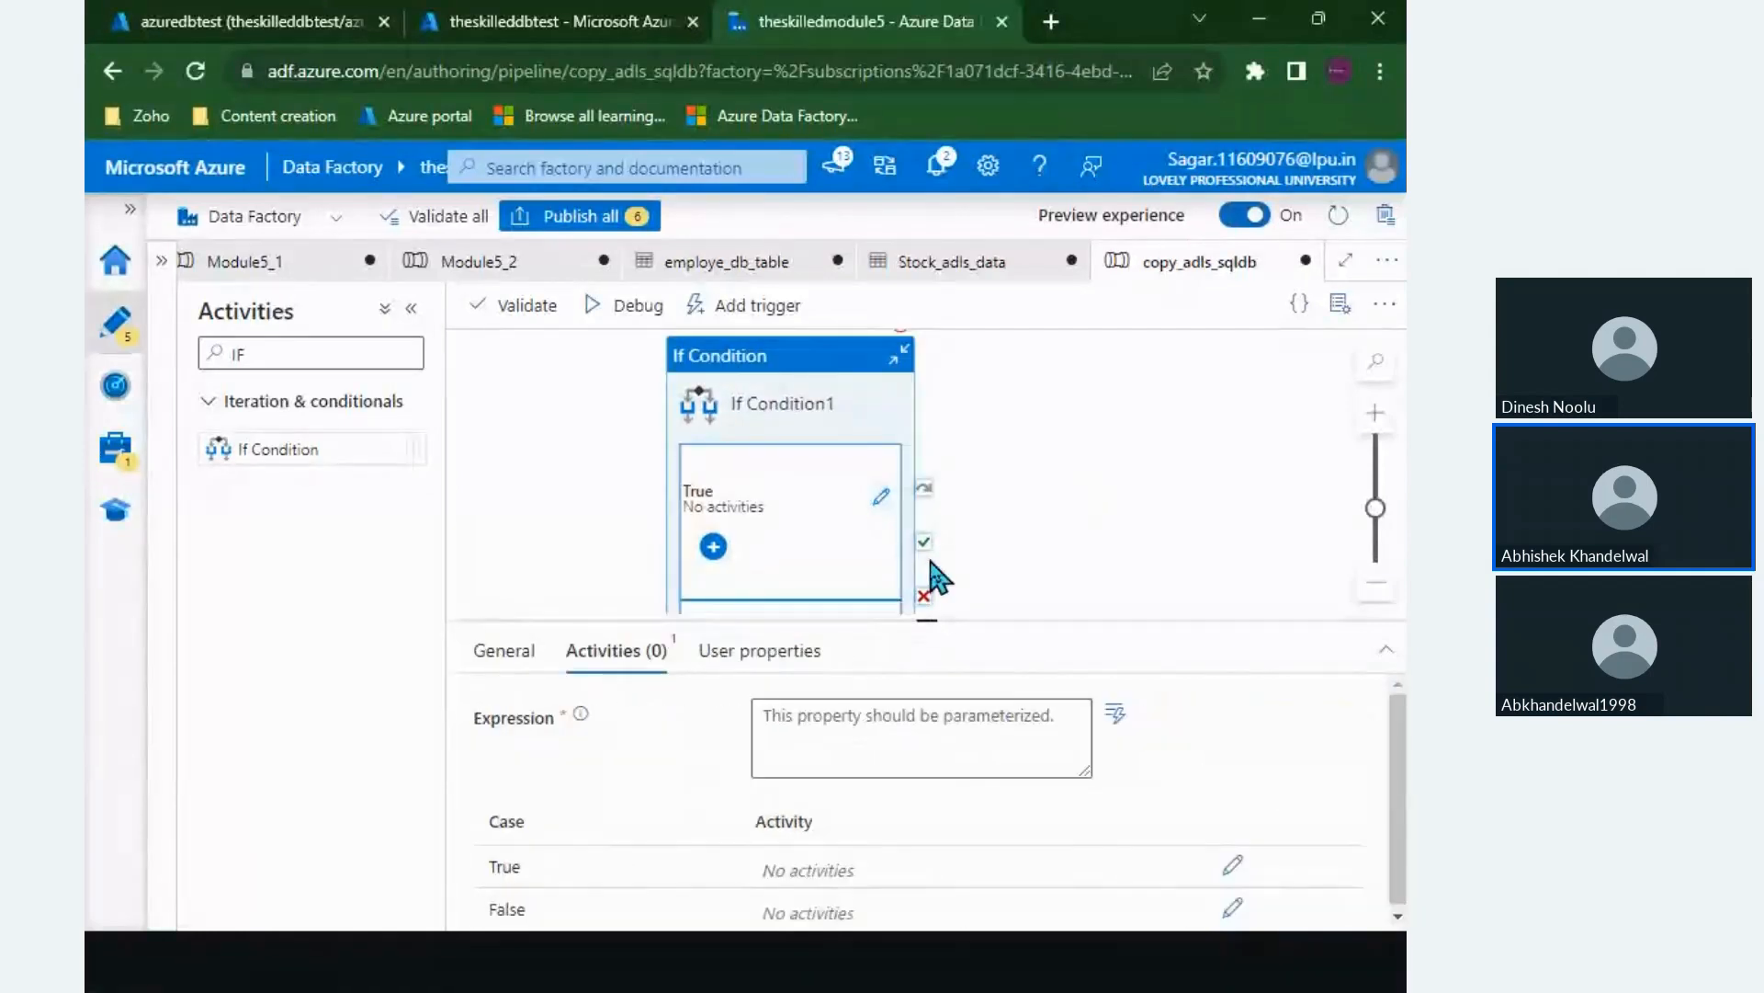
left_click(315, 352)
key("BackSpace")
key("BackSpace")
type("FOR")
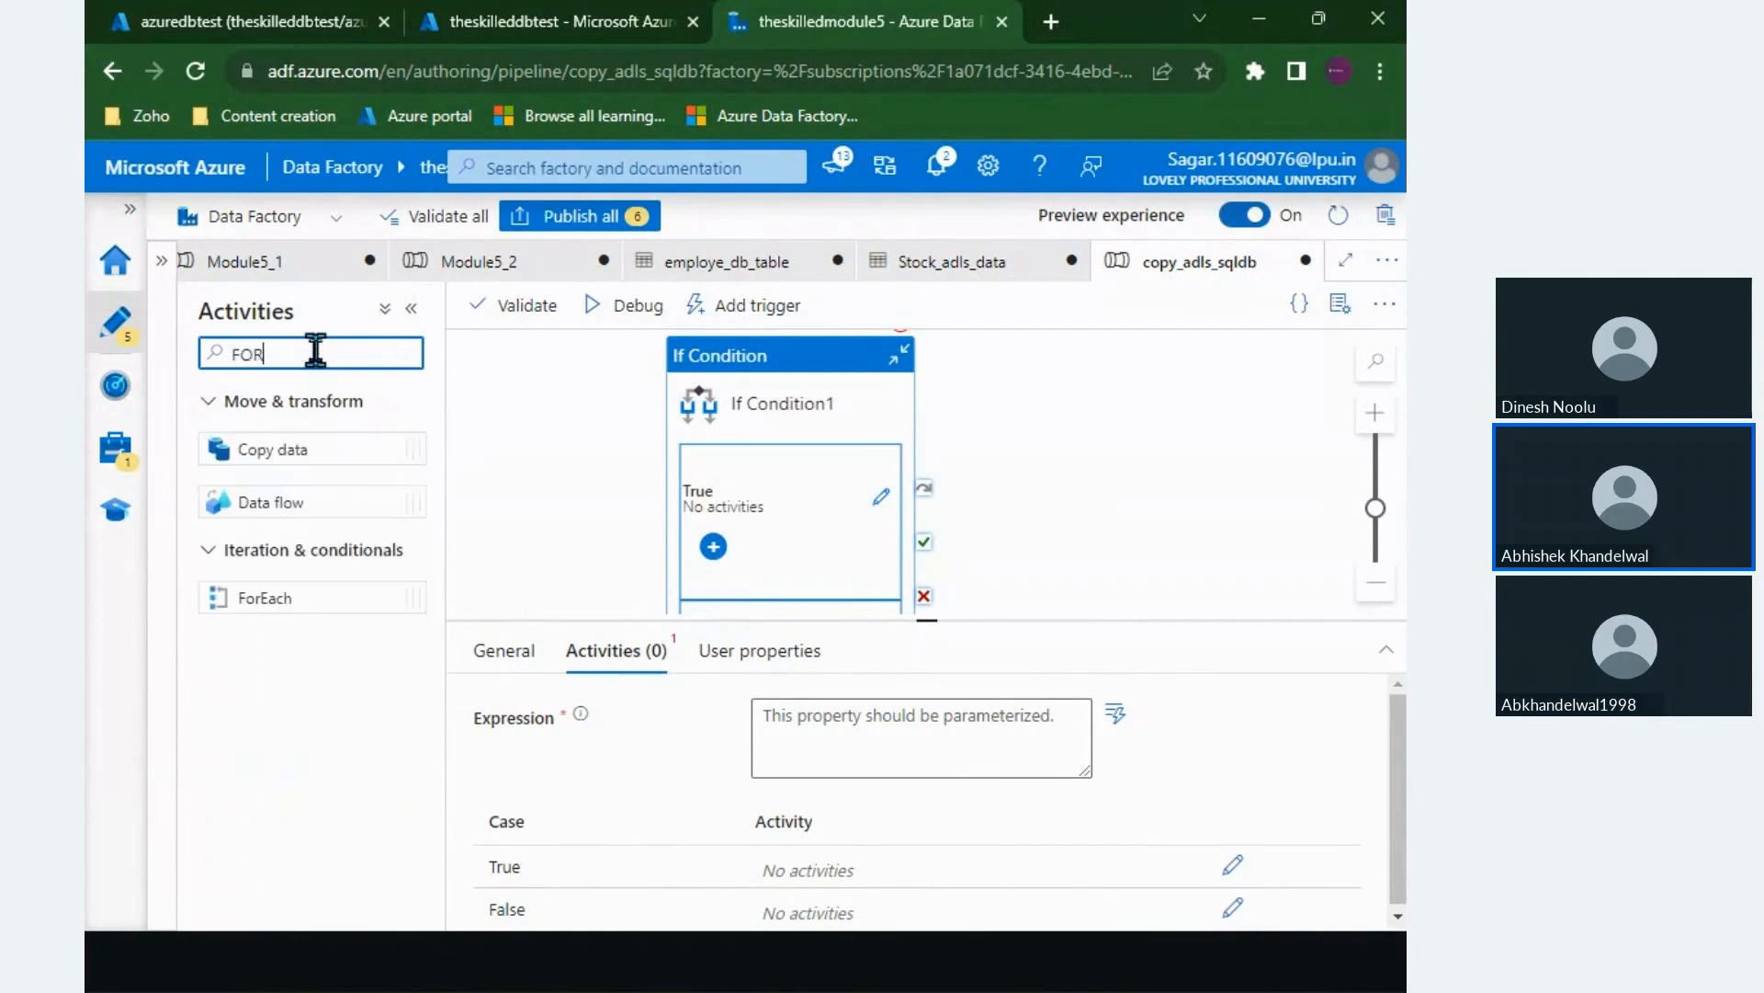
left_click_drag(281, 599, 788, 410)
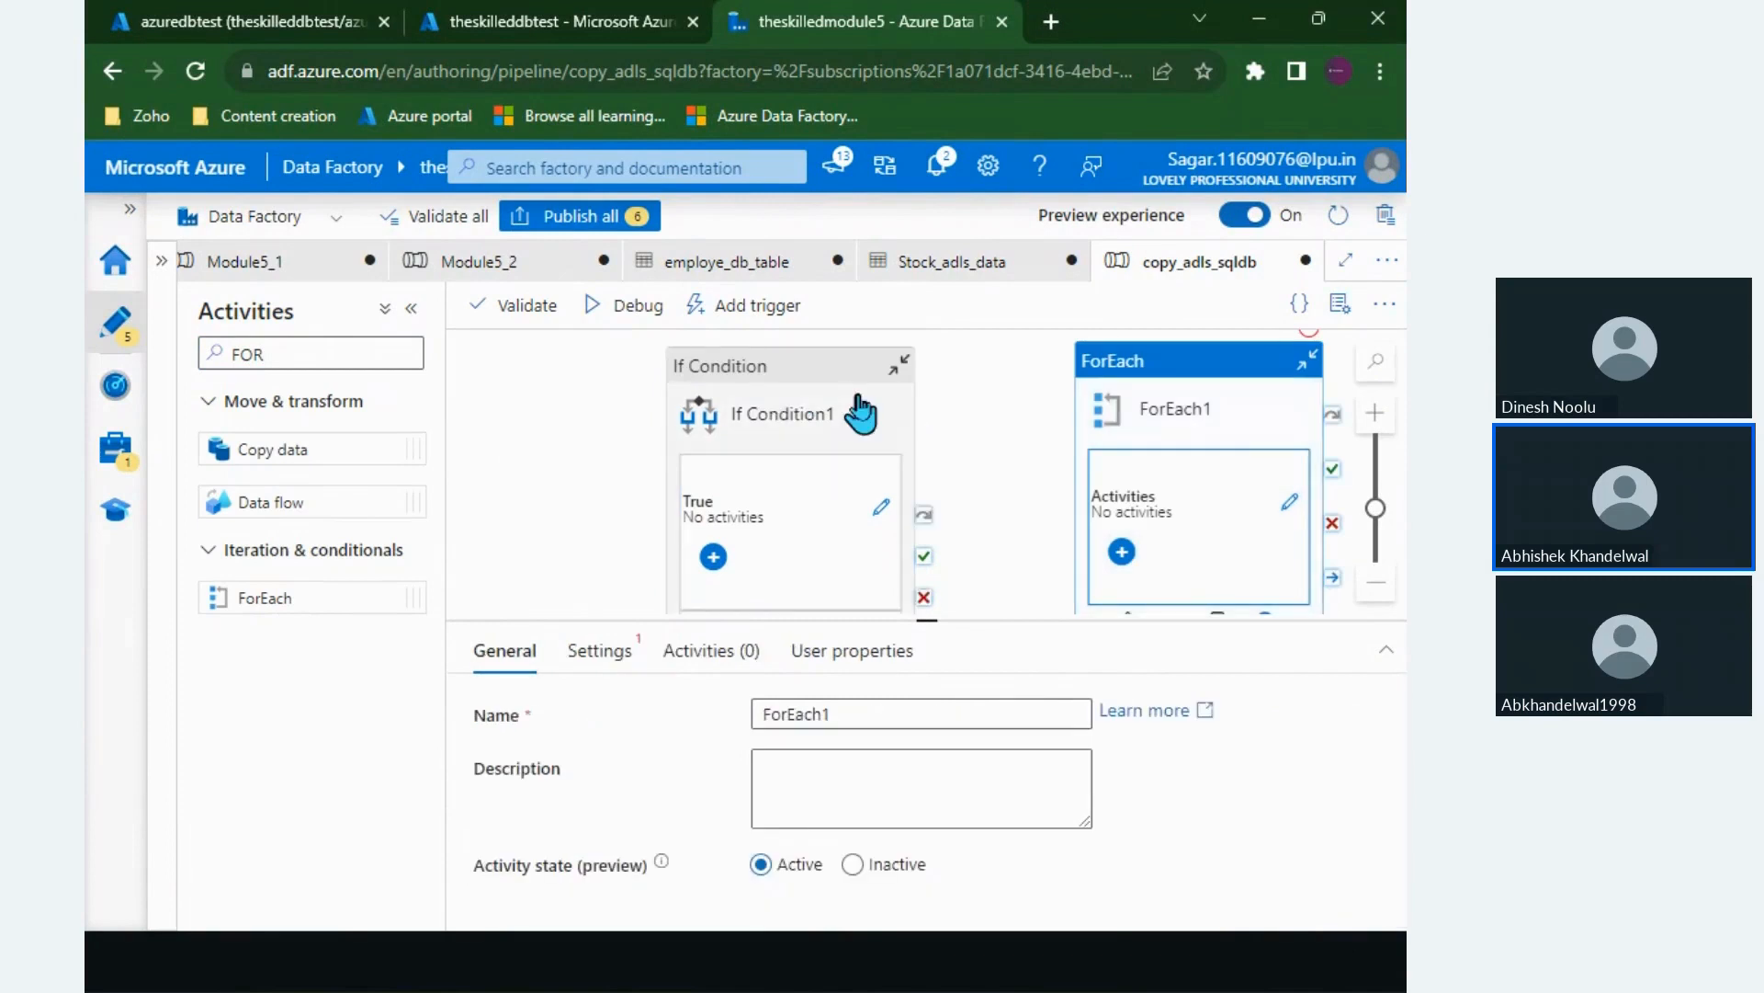
left_click_drag(1201, 422, 955, 428)
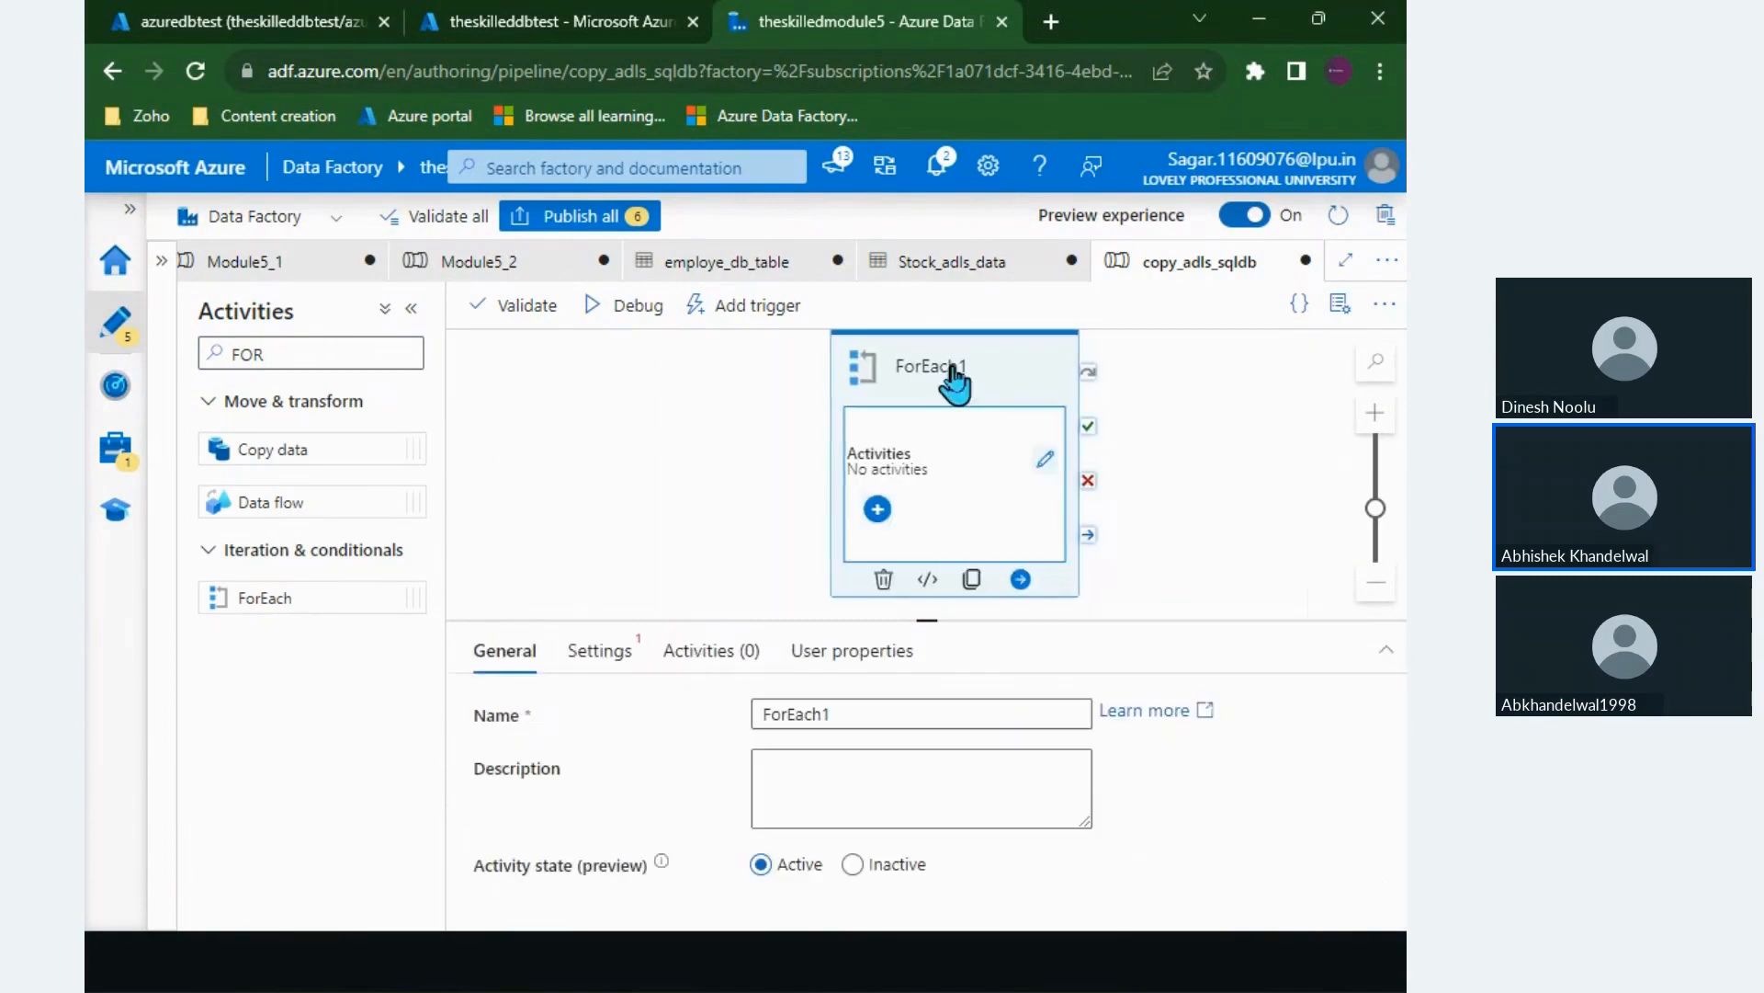
Step: Add a Copy data activity inside ForEach1 and open the Items field in the ForEach settings
left_click(877, 568)
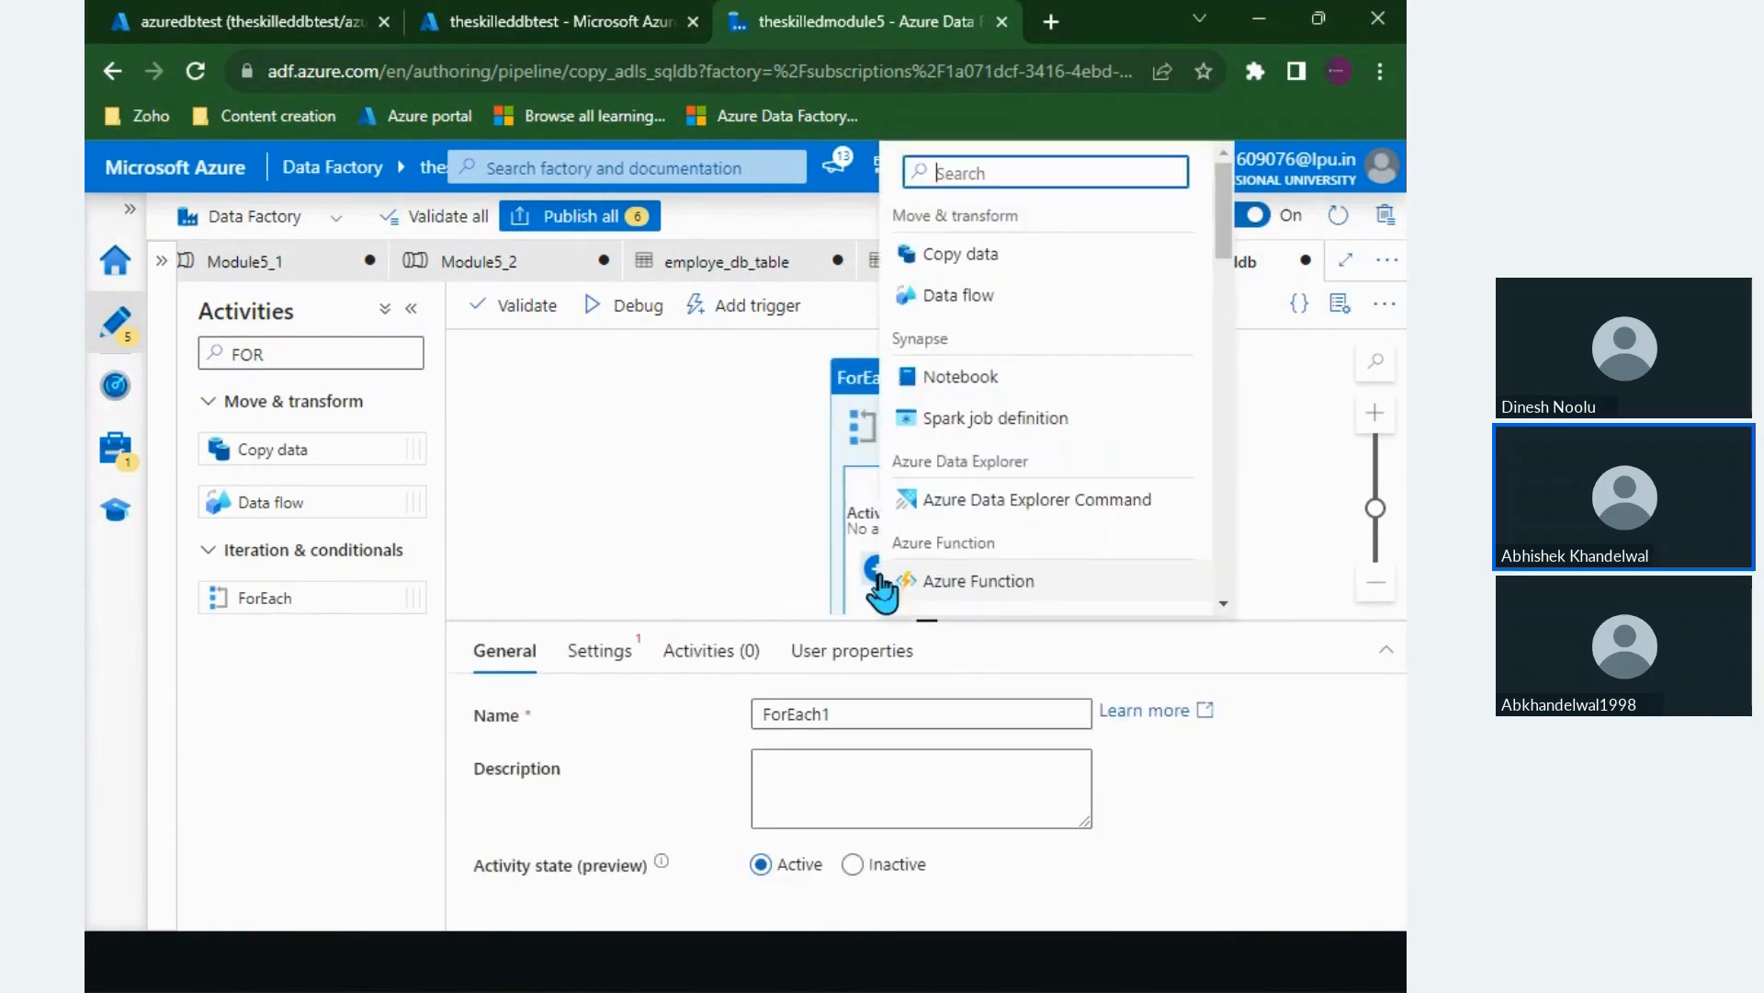
left_click(1012, 240)
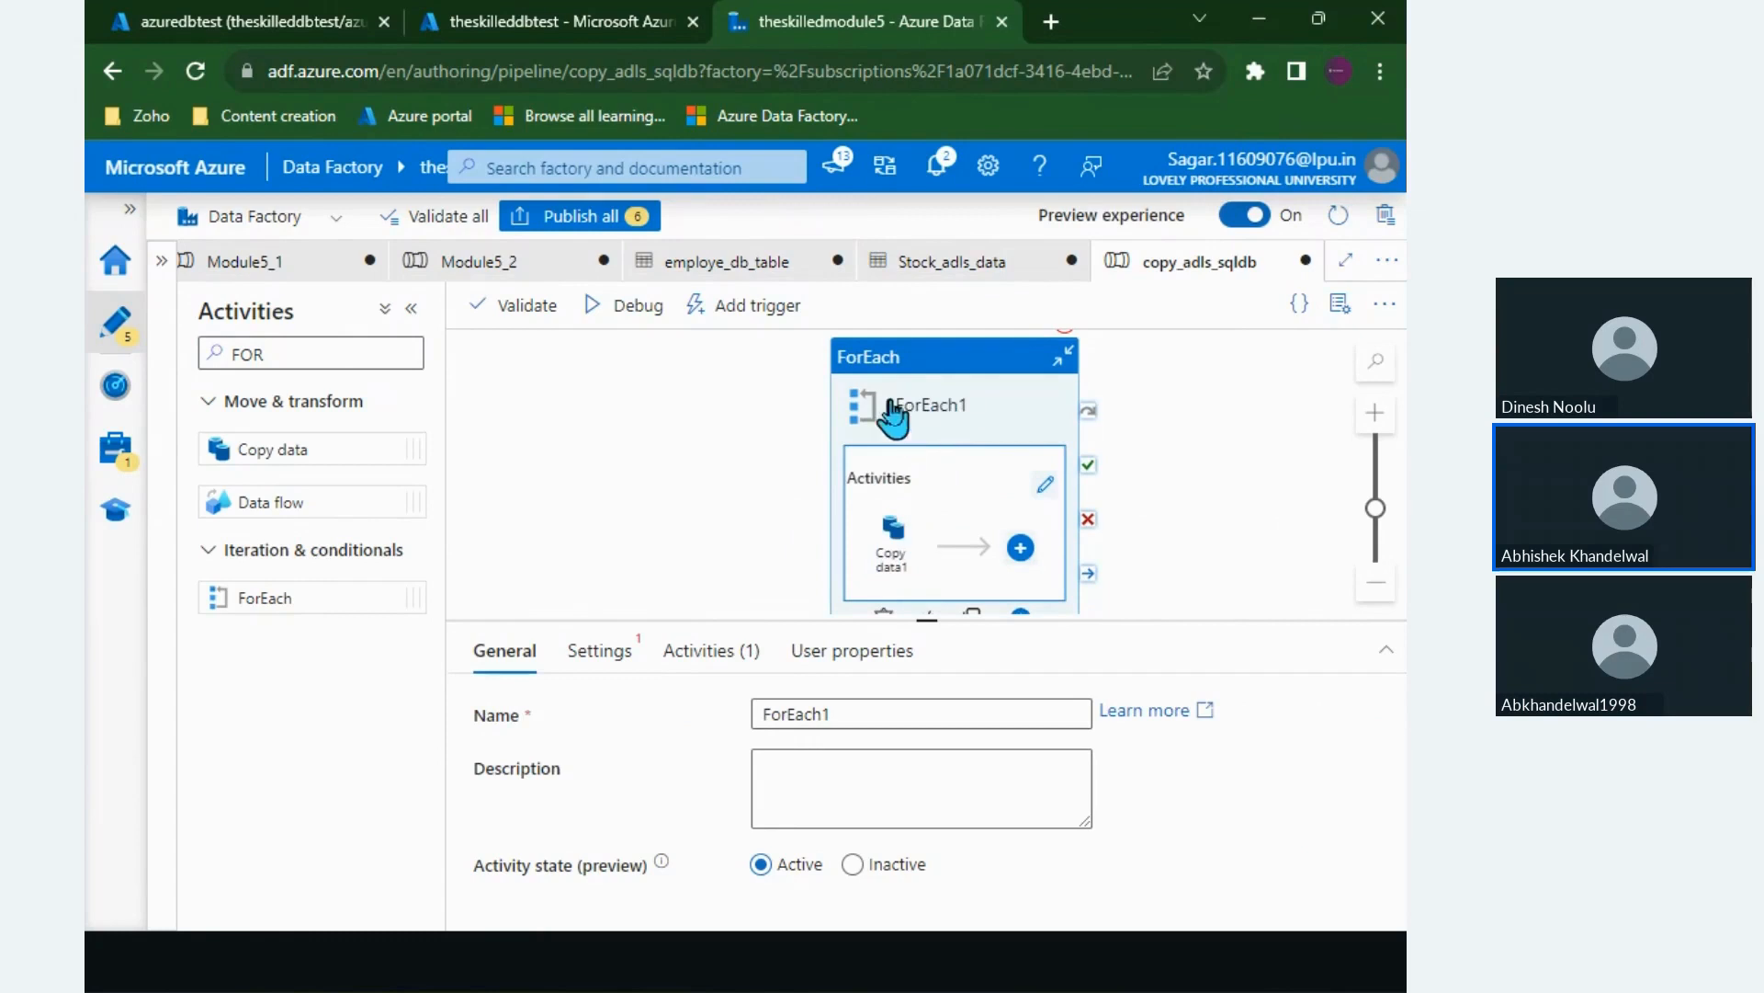
left_click(631, 671)
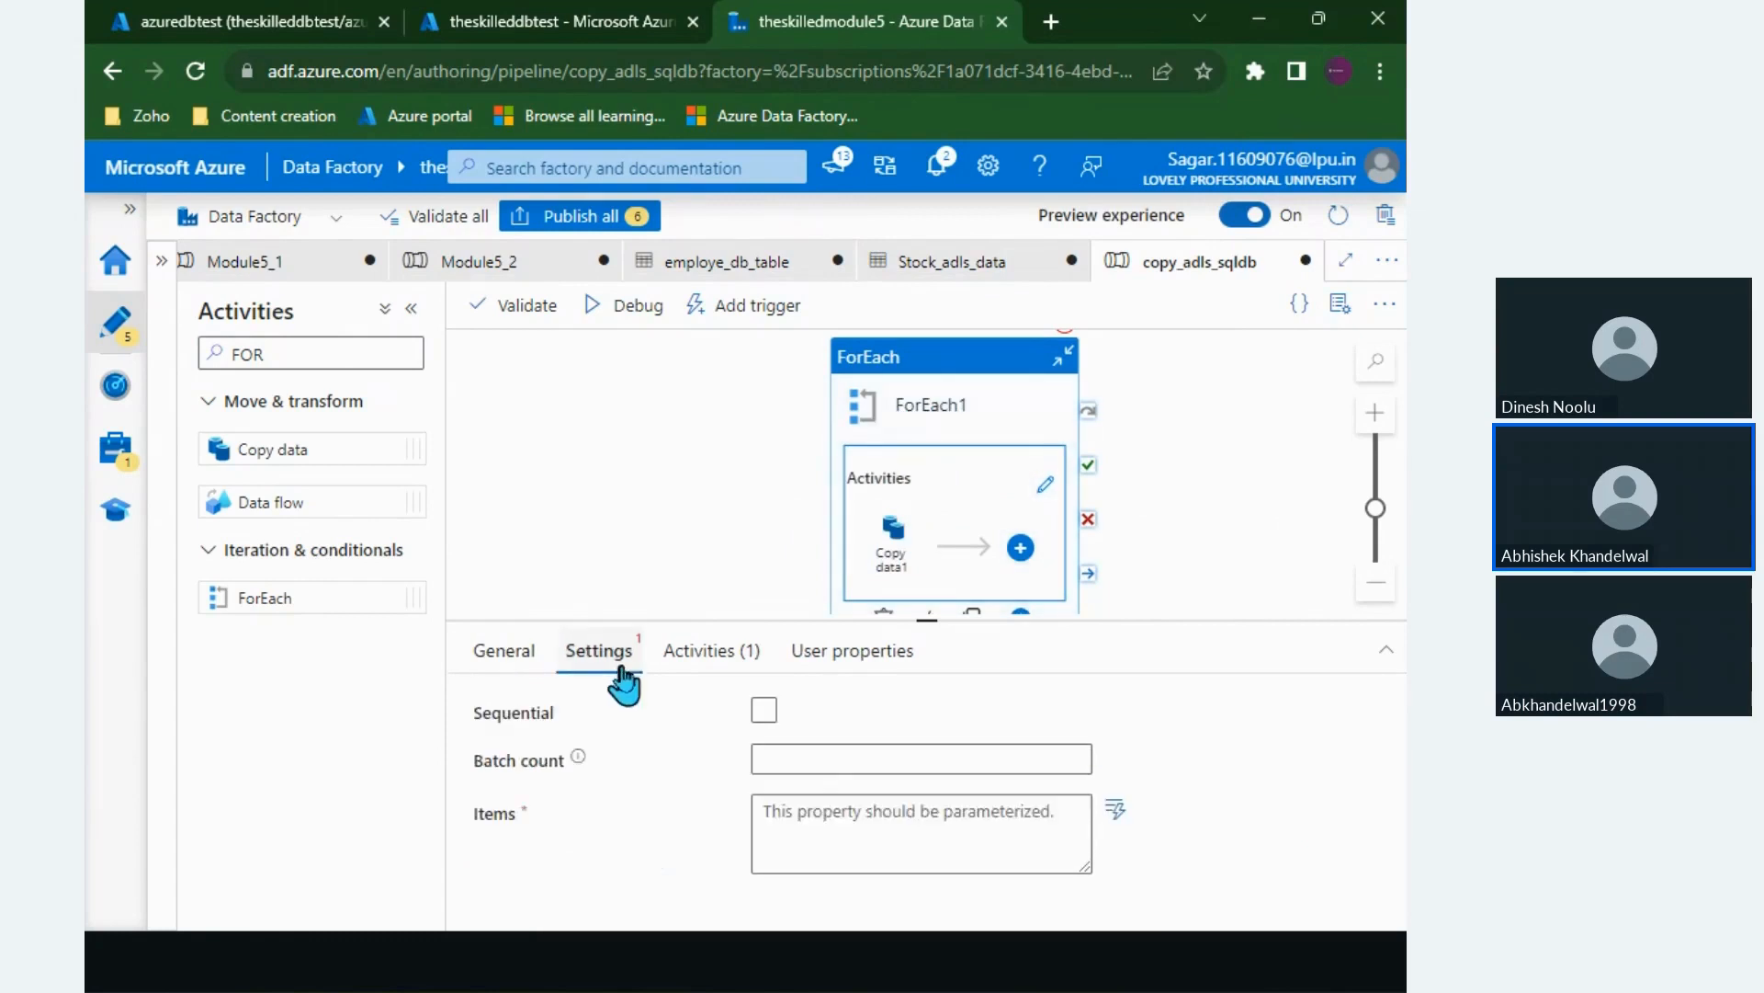
left_click(794, 832)
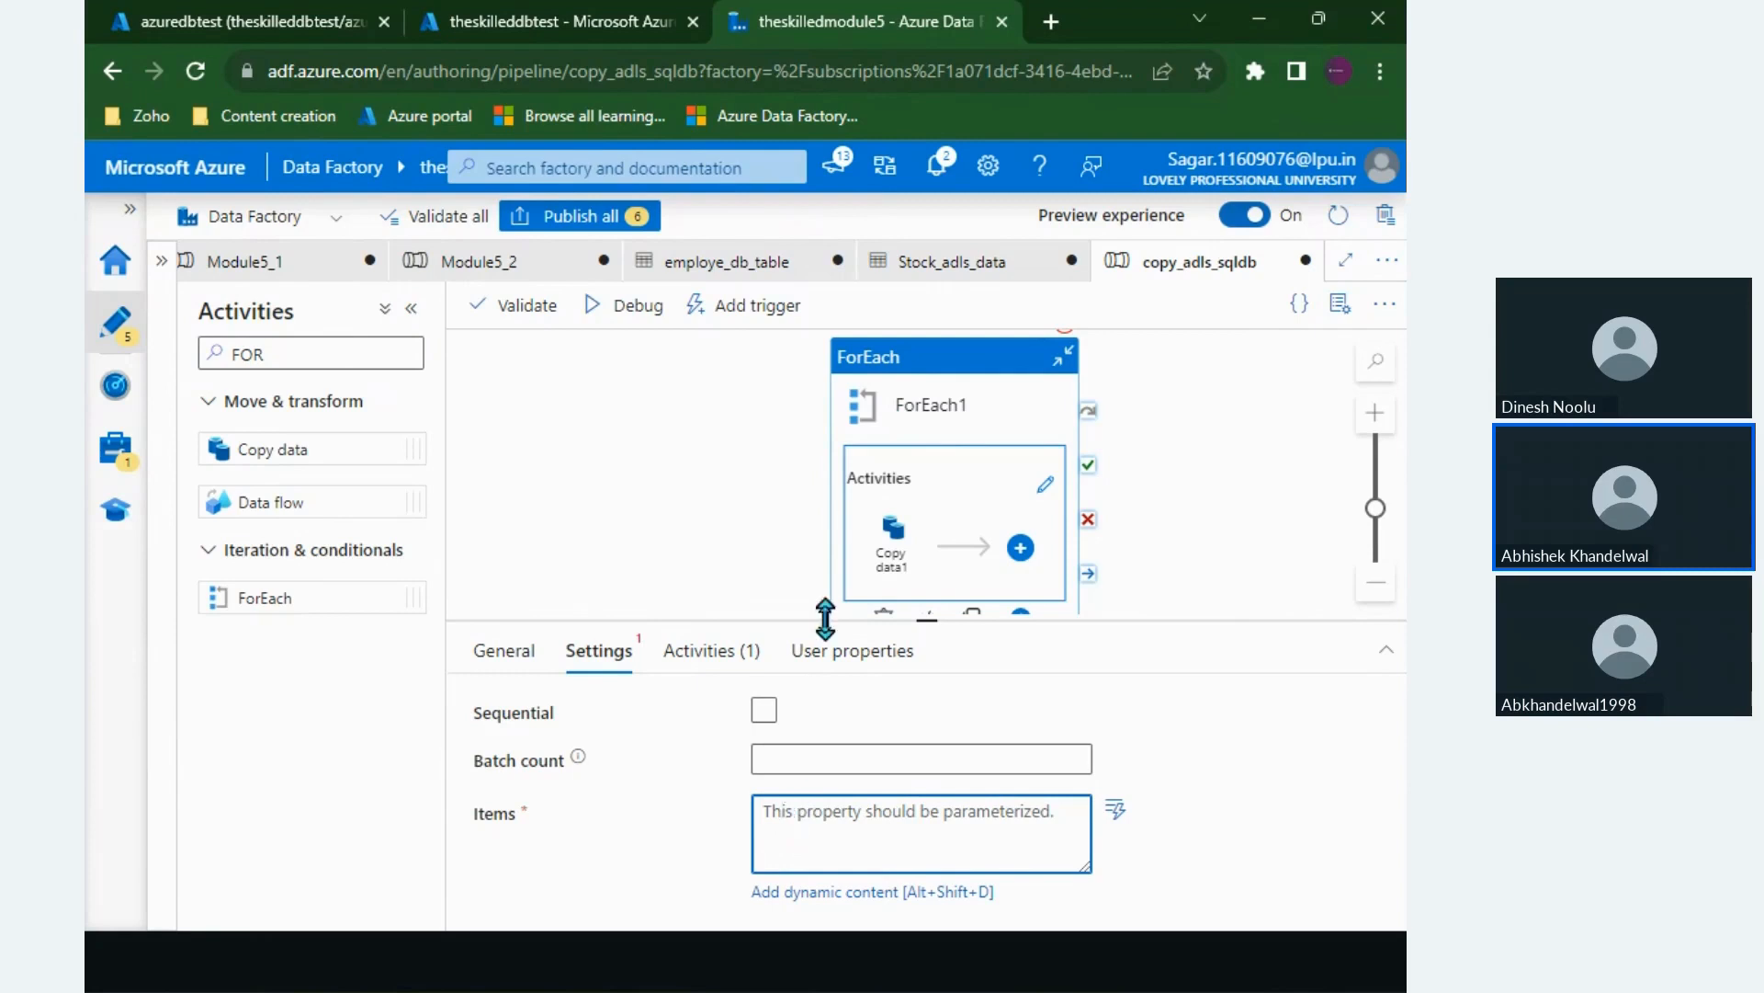
Step: Delete ForEach1, search the activities for "WEB" and add a Web activity to the canvas
left_click(894, 412)
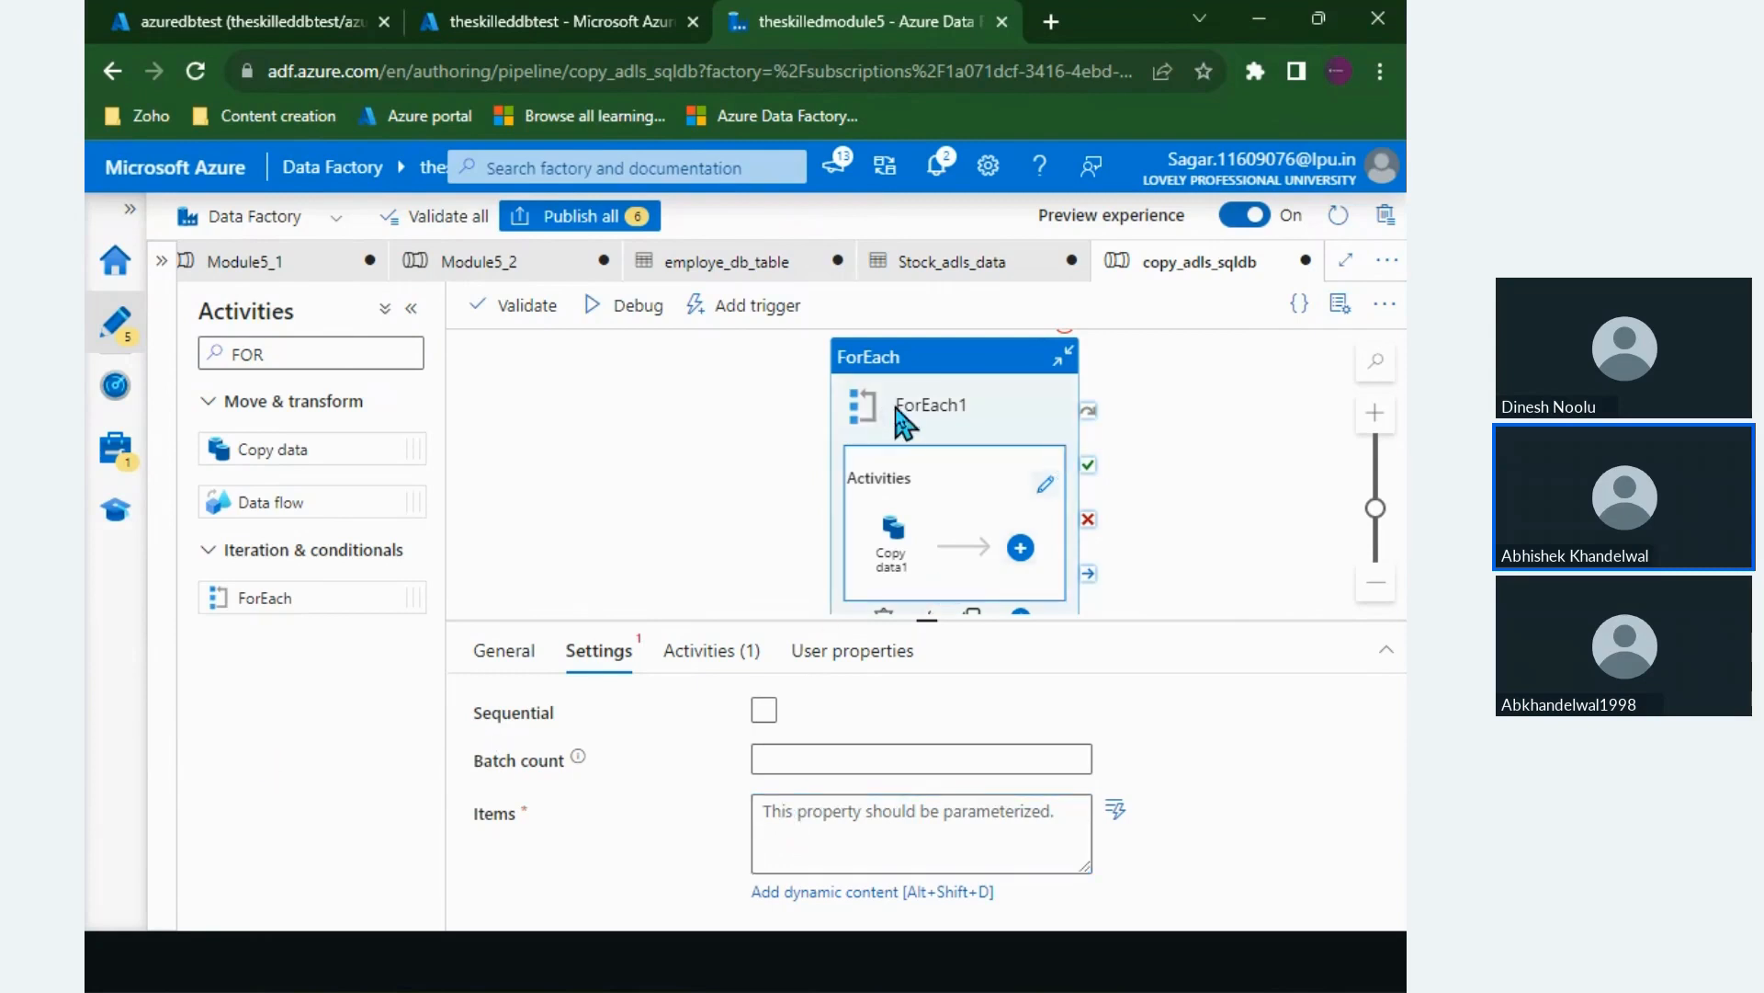
key("Delete")
key("BackSpace")
key("BackSpace")
key("BackSpace")
type("WEB")
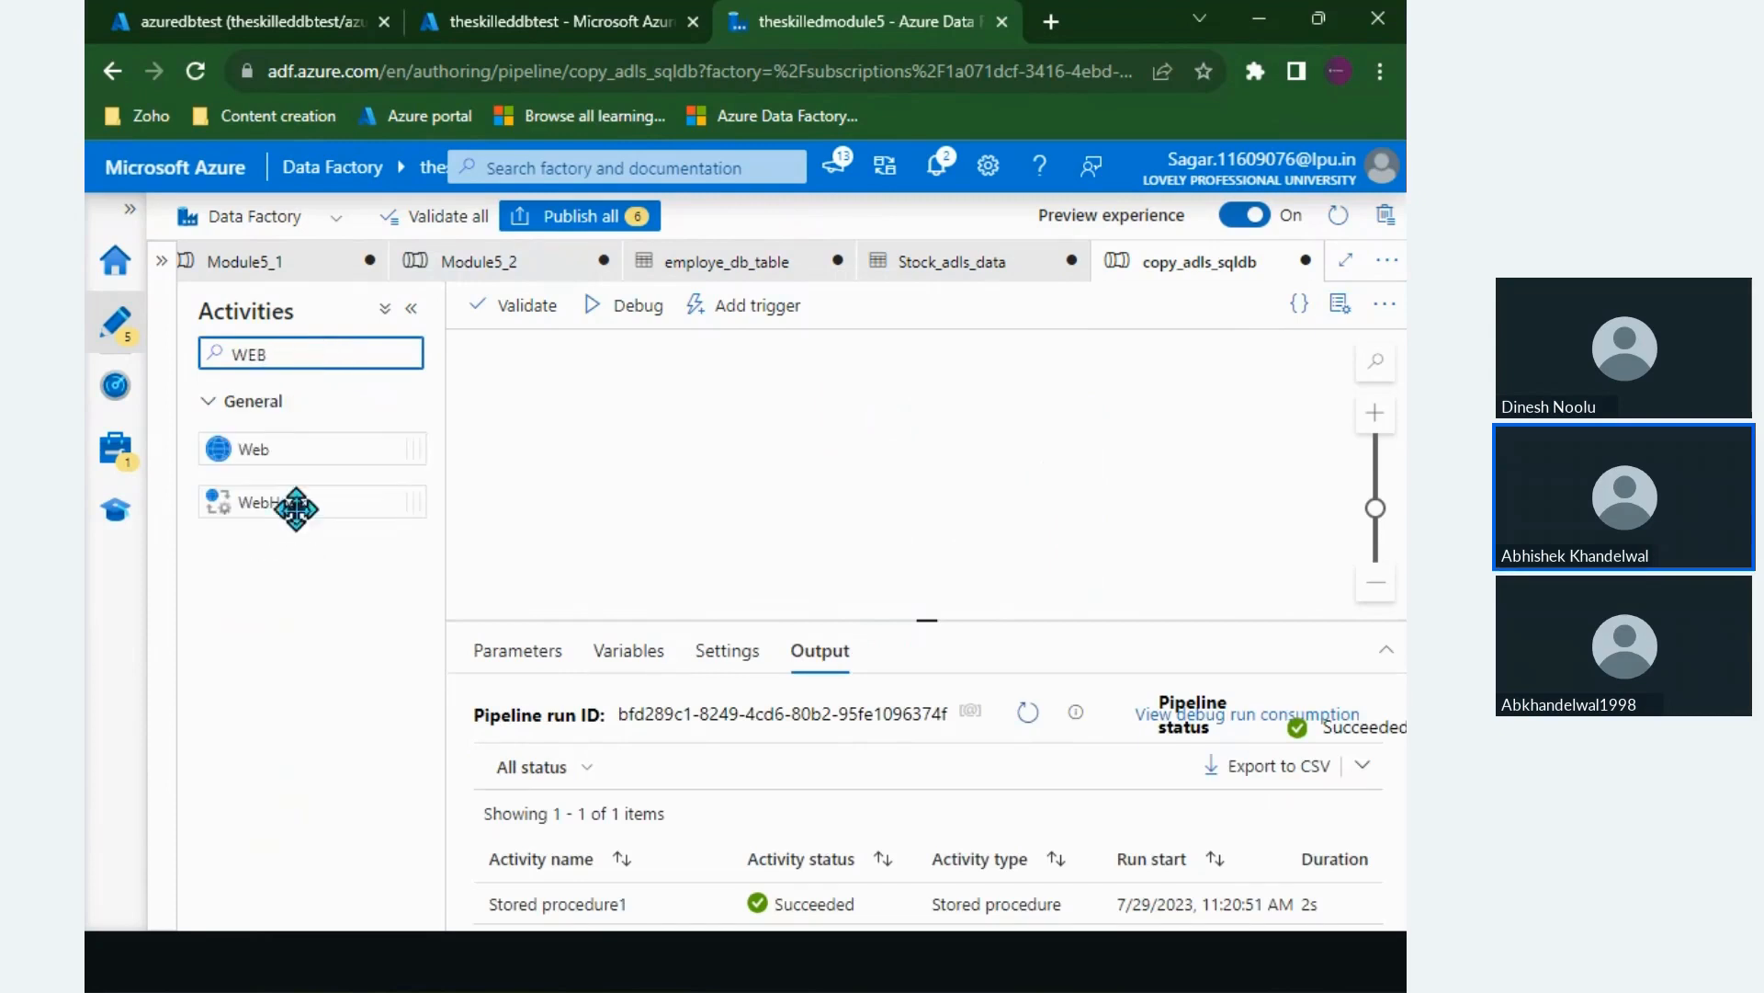
left_click_drag(236, 448, 726, 445)
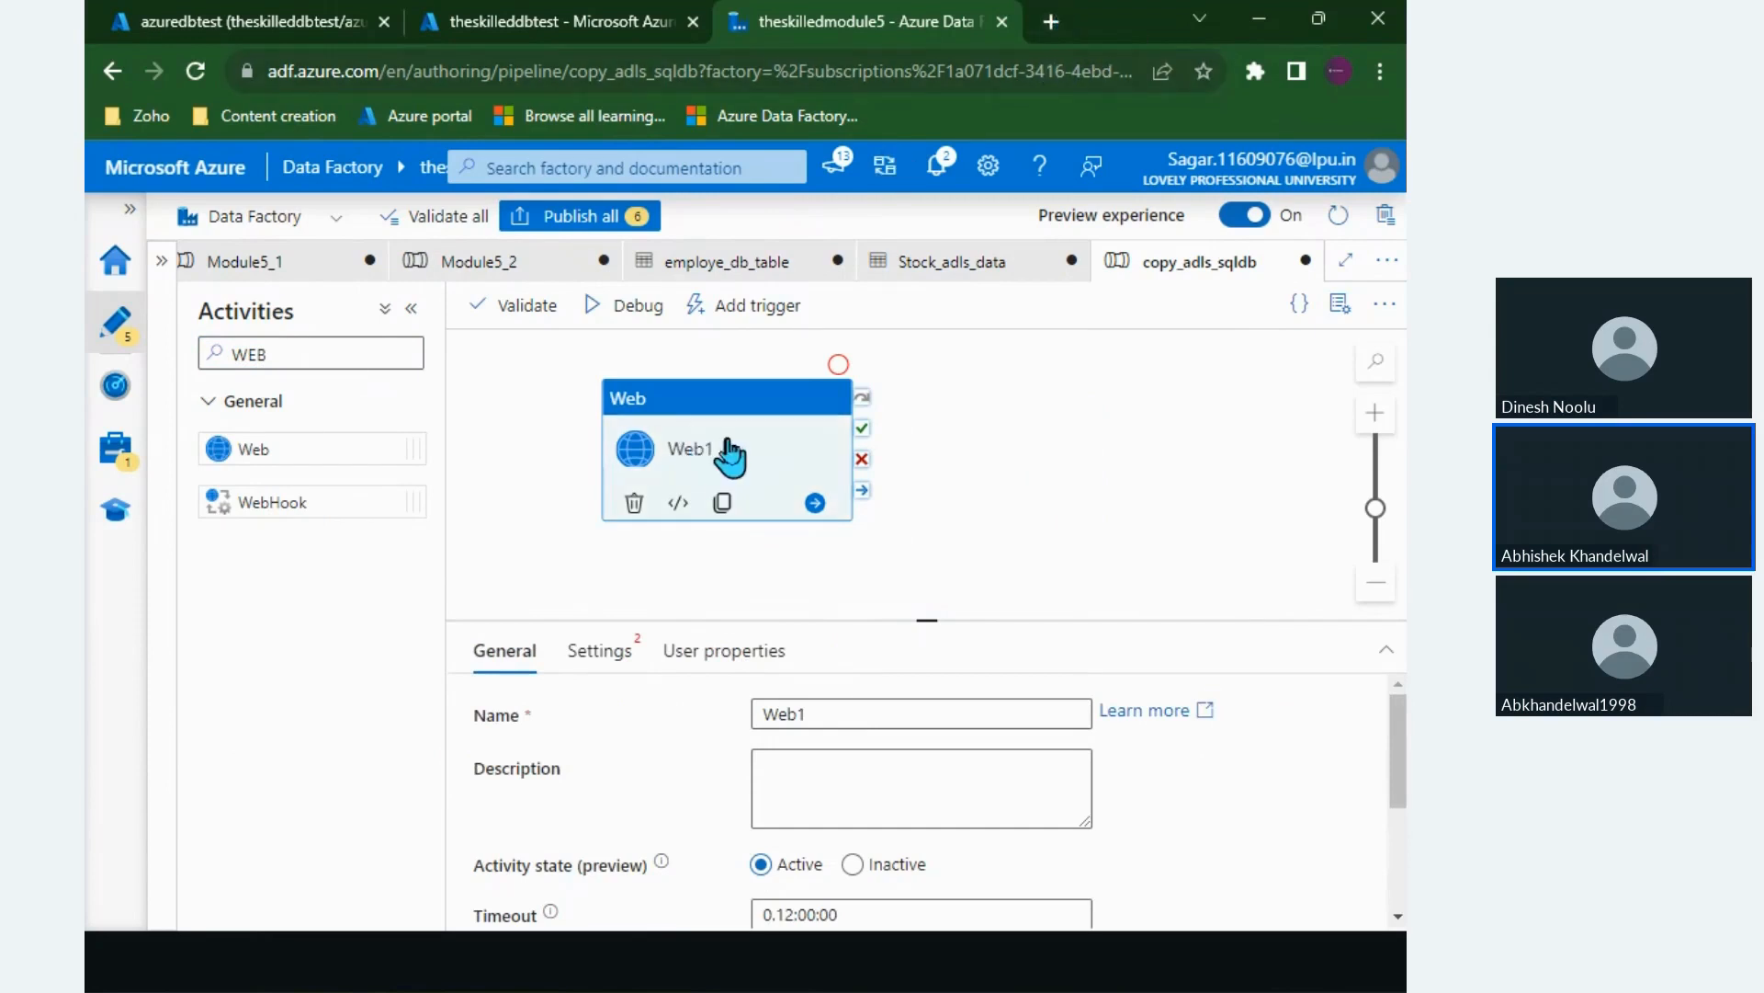
Step: Delete Web1 from the canvas, check the Activities in ADF slide on Wait and Execute Pipeline, and return to Azure Data Factory
key("Delete")
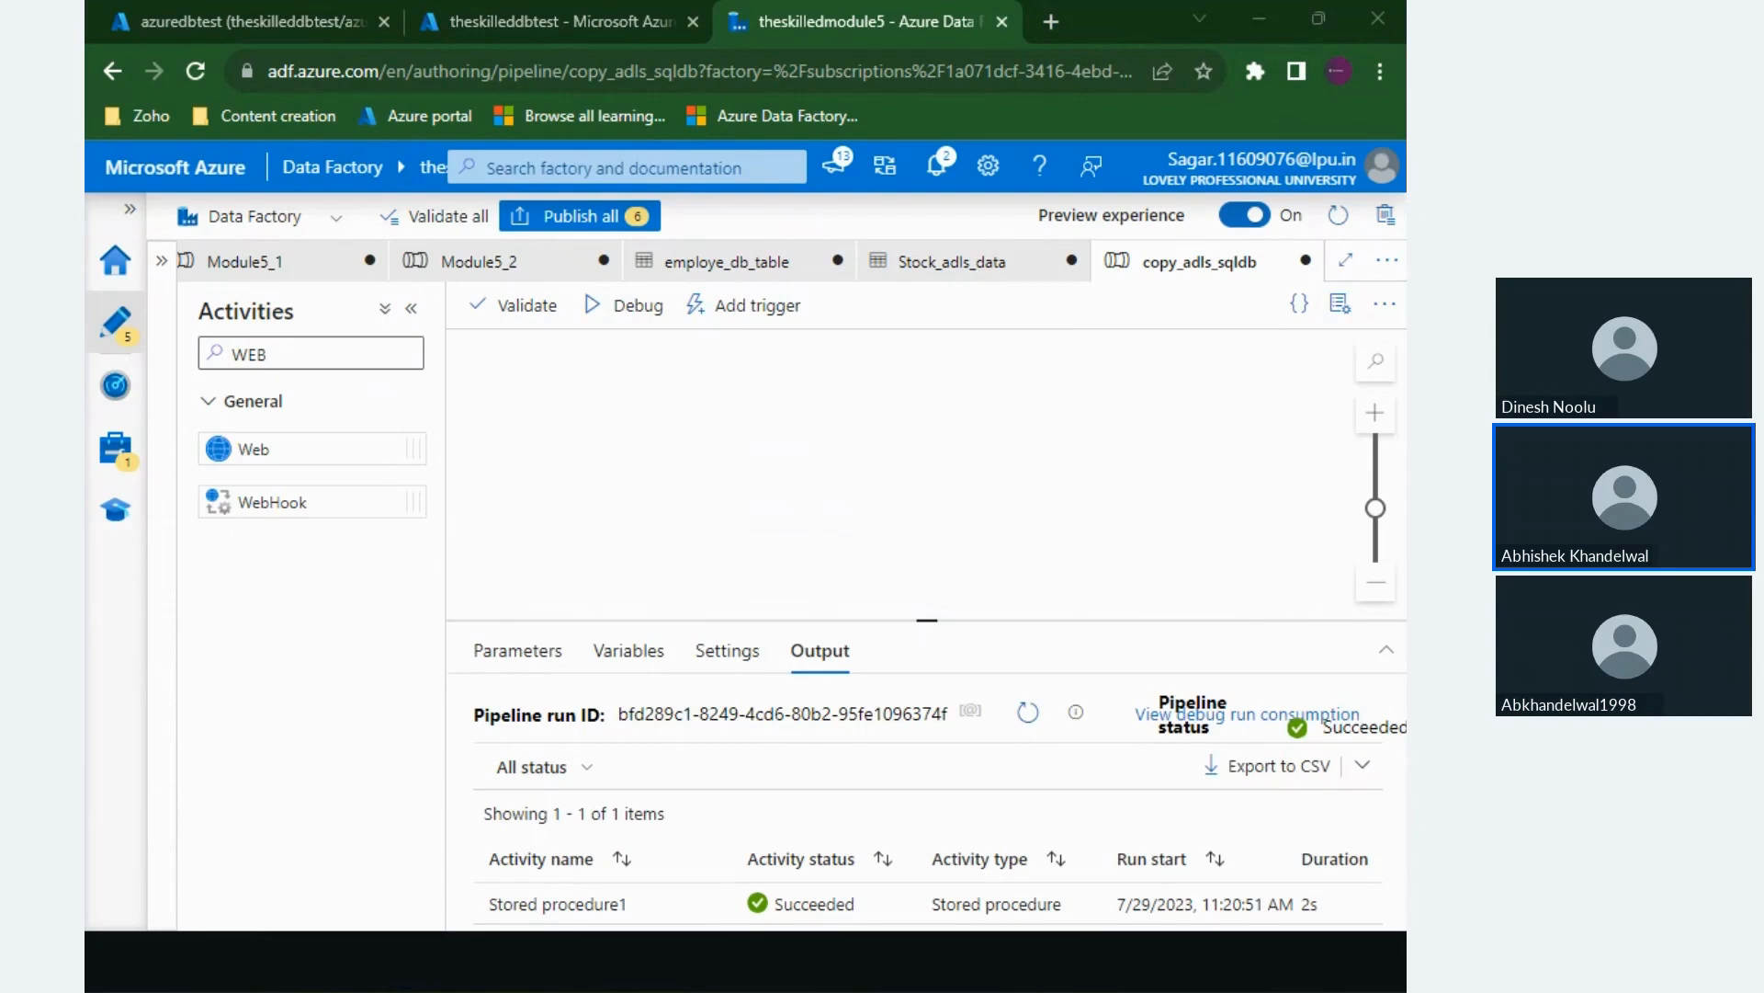
key("alt+Tab")
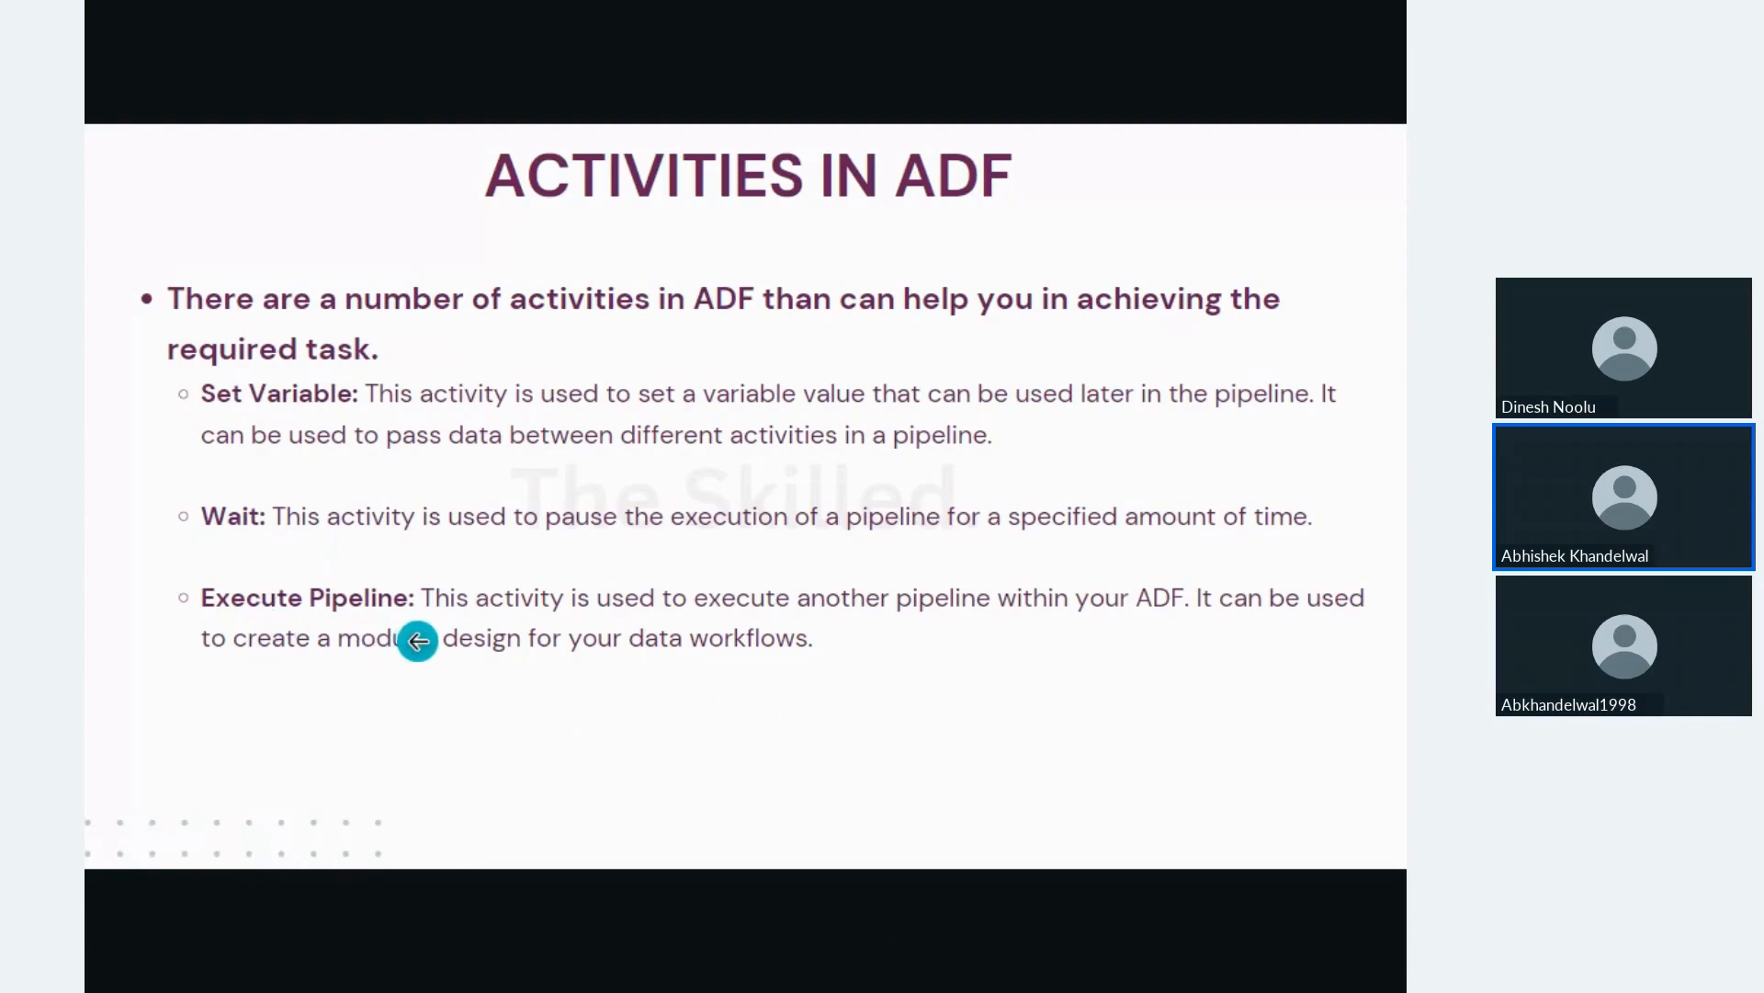
key("alt+Tab")
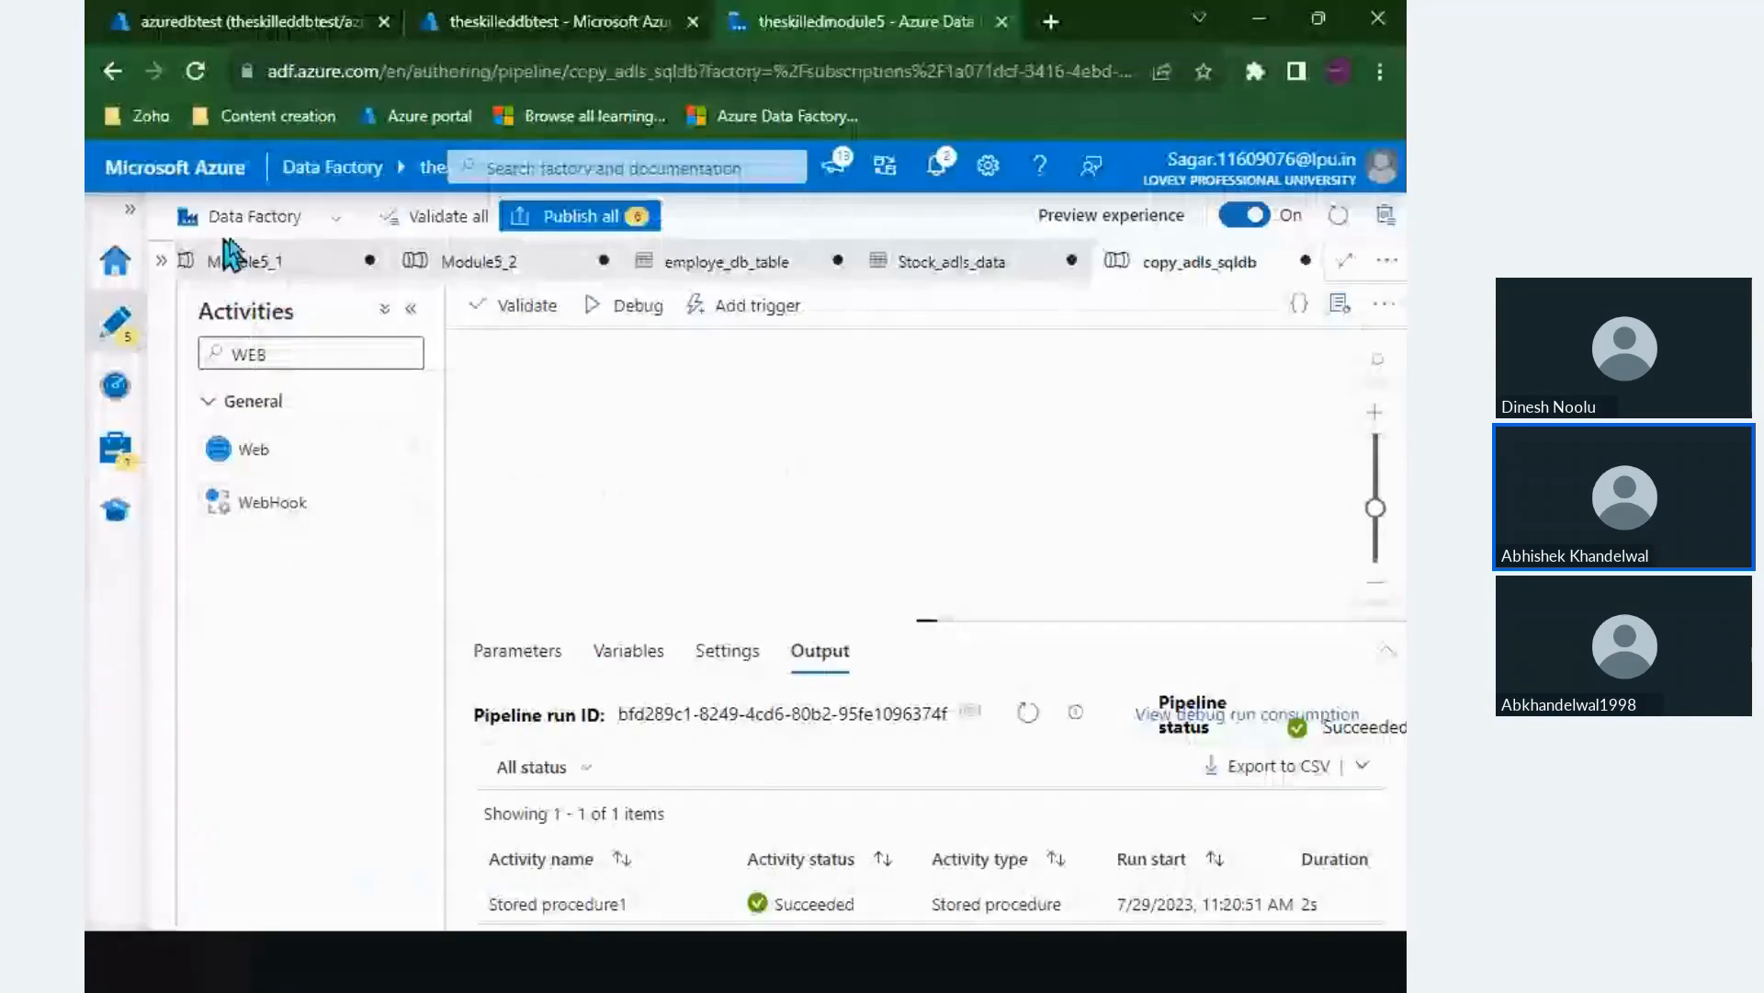
Step: Search the activities for "COP" and add a Copy data activity to the empty pipeline canvas
left_click(337, 355)
key("BackSpace")
key("BackSpace")
key("BackSpace")
type("COP")
left_click_drag(296, 480, 663, 437)
Step: Search the activities for "STOR" and add a Stored procedure activity beyond Copy data1, leaving space between them
double_click(312, 355)
key("BackSpace")
type("W")
key("BackSpace")
type("STOR")
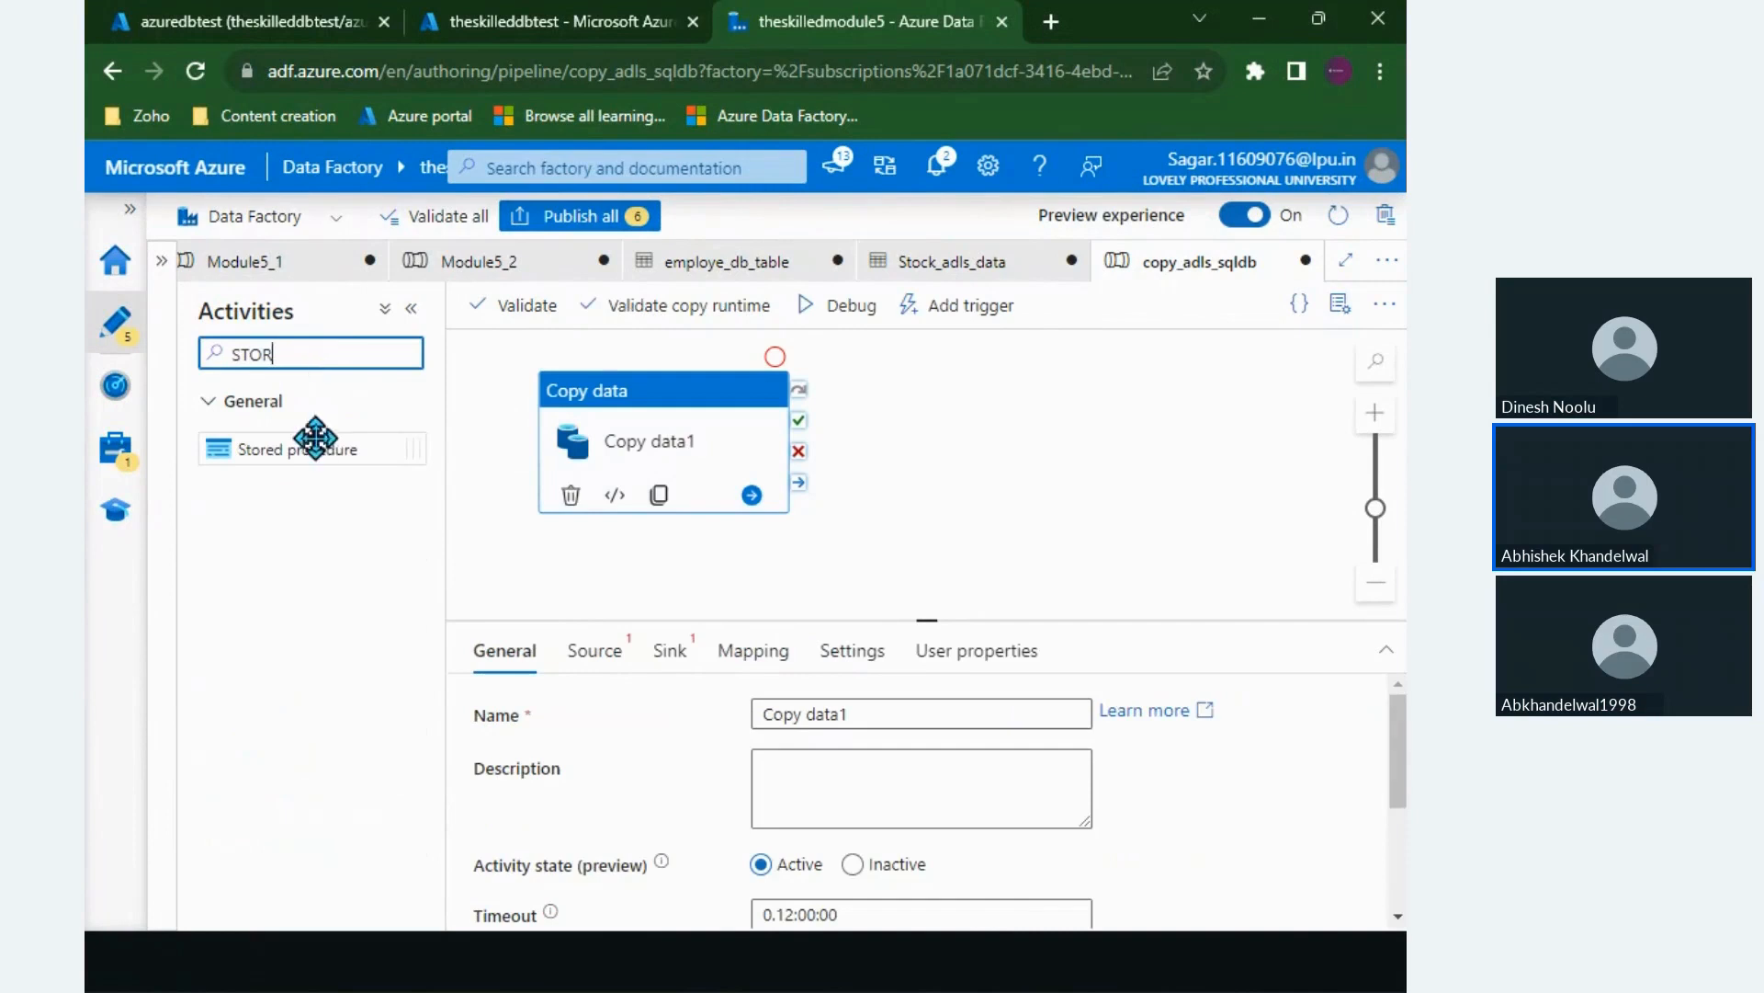
left_click_drag(315, 438, 1000, 436)
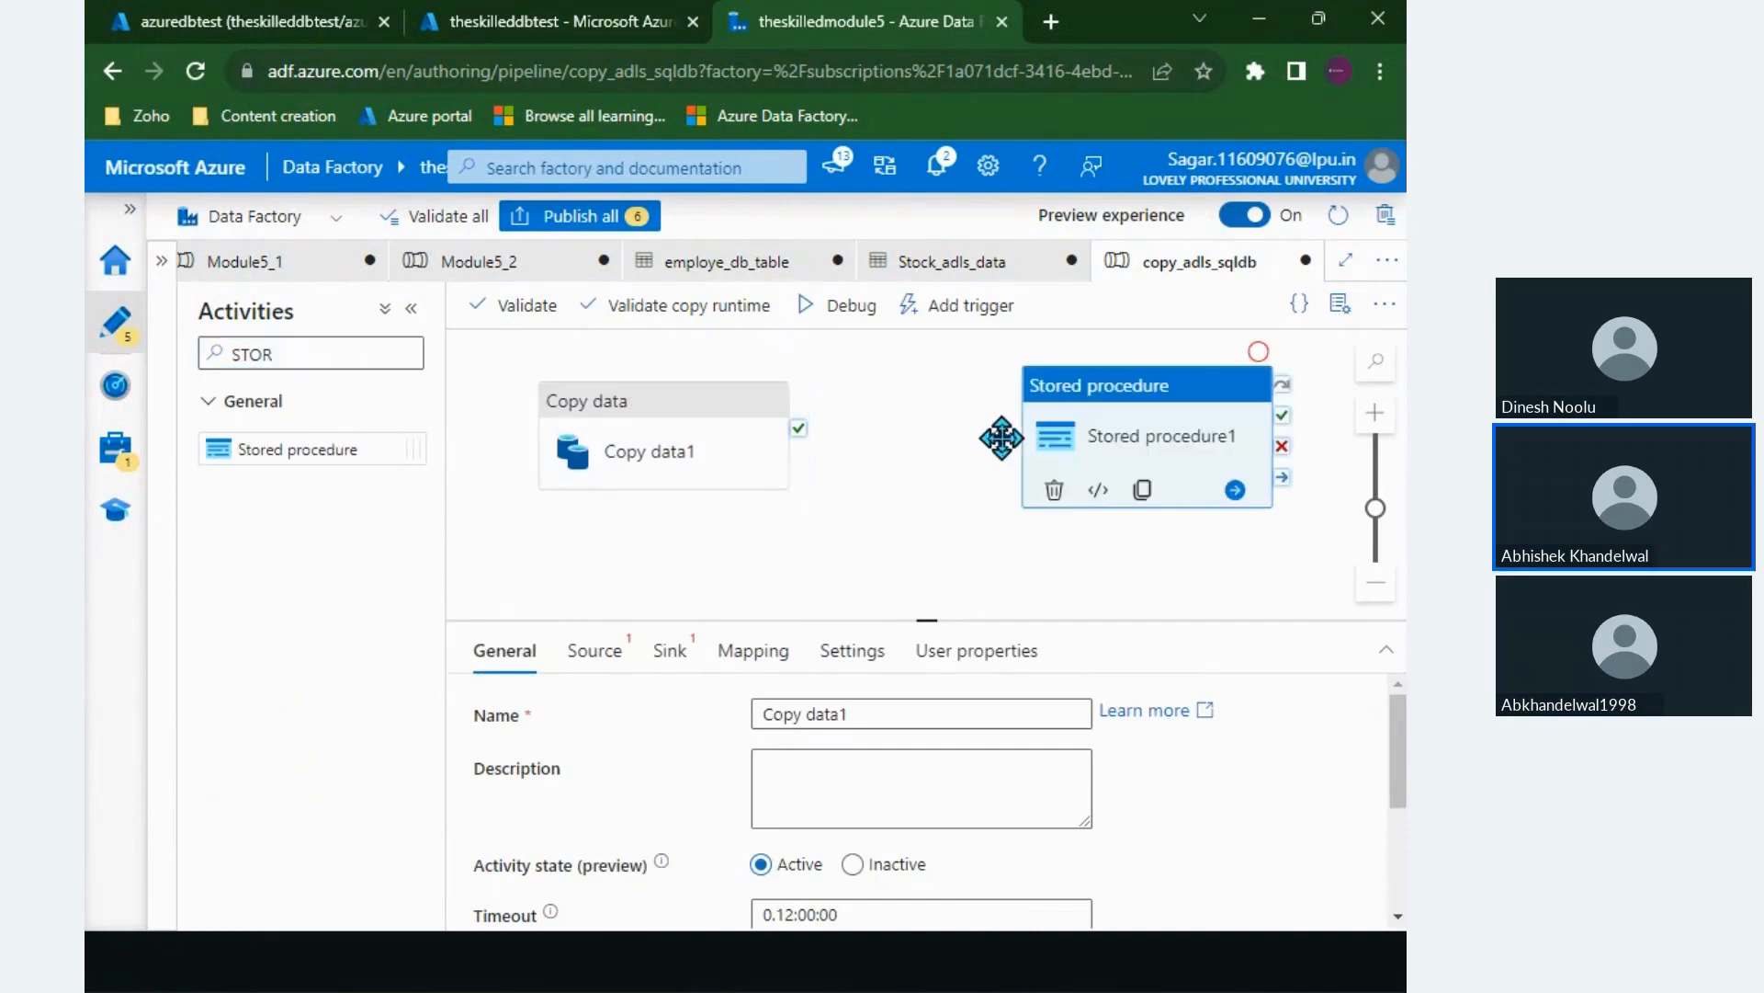
Step: Search the activities for "WAI" and add a Wait activity between Copy data1 and Stored procedure1
left_click(408, 349)
key("BackSpace")
key("BackSpace")
key("BackSpace")
key("BackSpace")
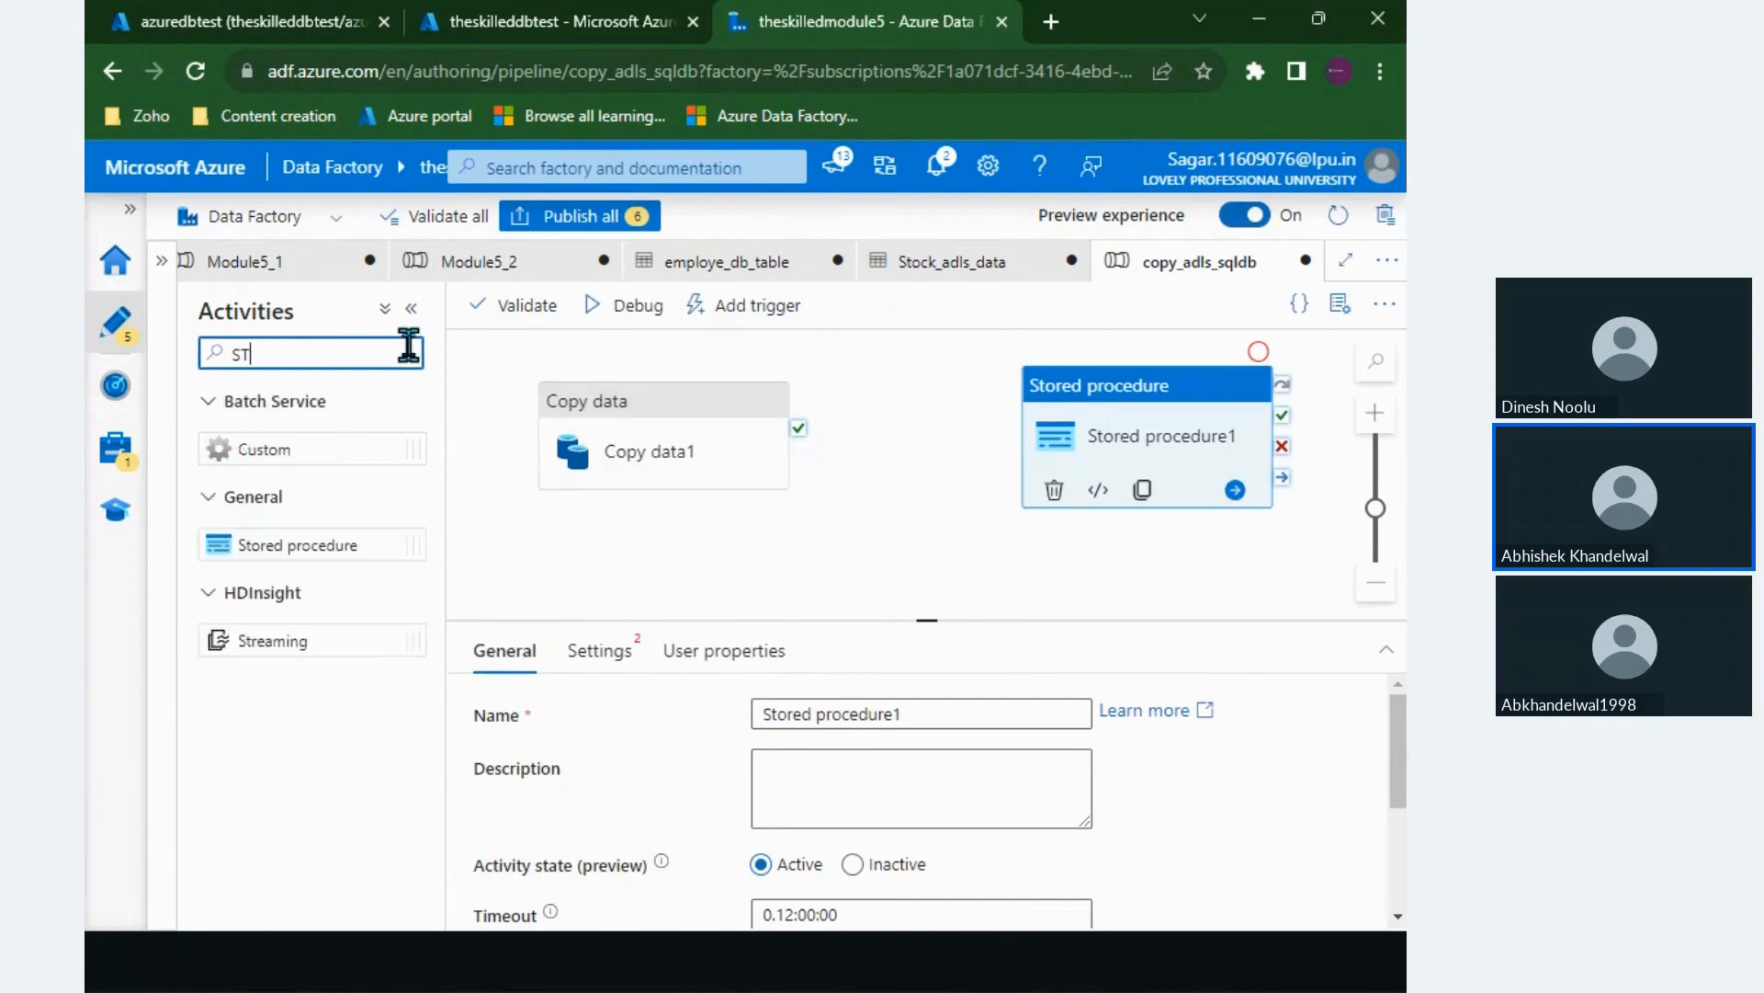
type("WA")
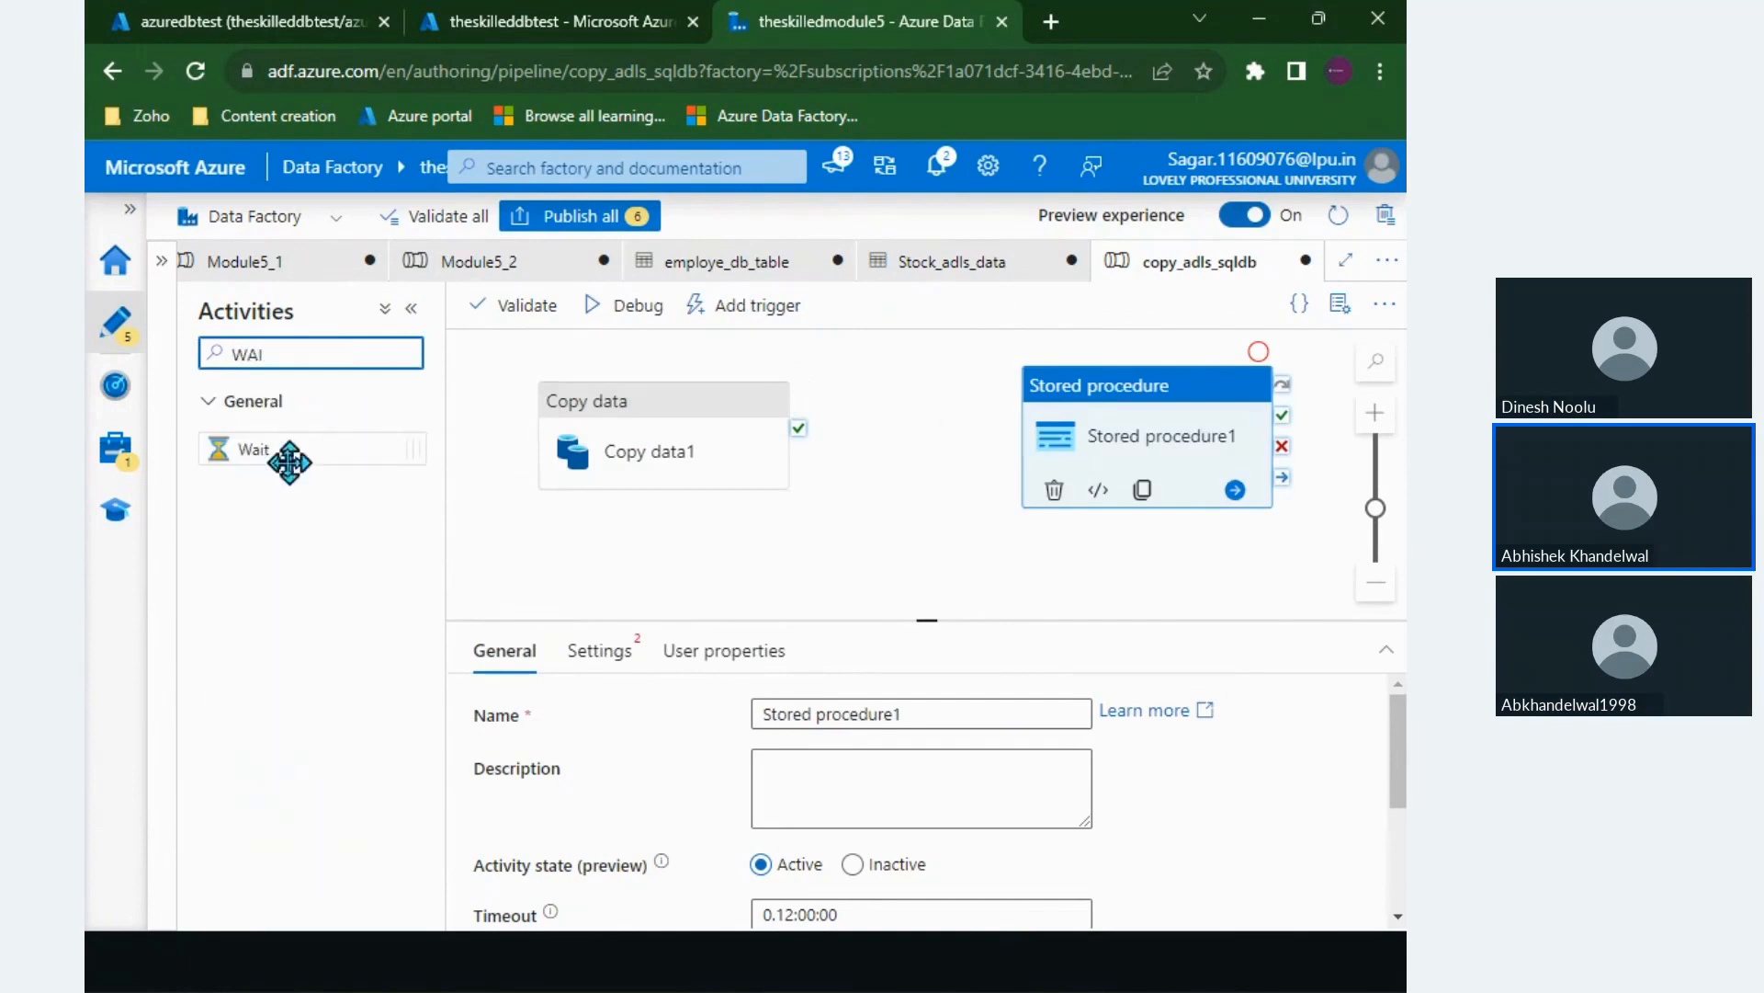
type("I")
left_click_drag(905, 467, 689, 461)
Step: Connect Copy data1 to Wait1 and Wait1 to Stored procedure1 with on-success dependencies
left_click(615, 429)
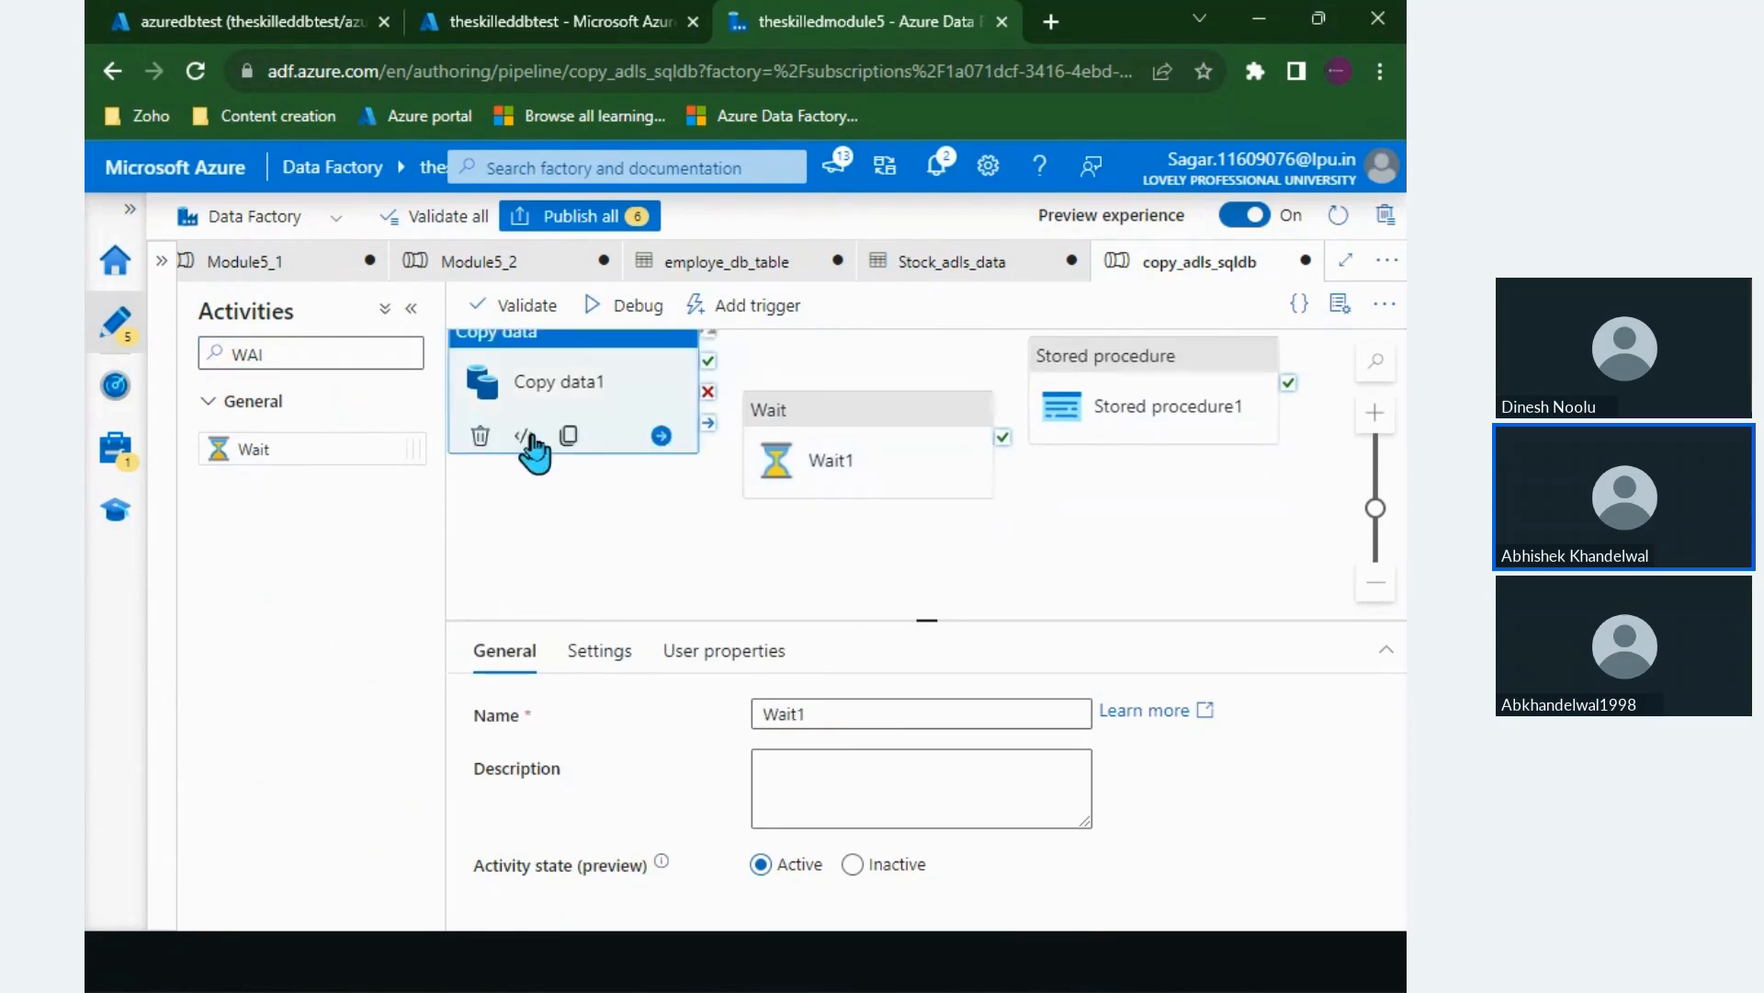
left_click_drag(707, 411, 882, 469)
left_click(979, 479)
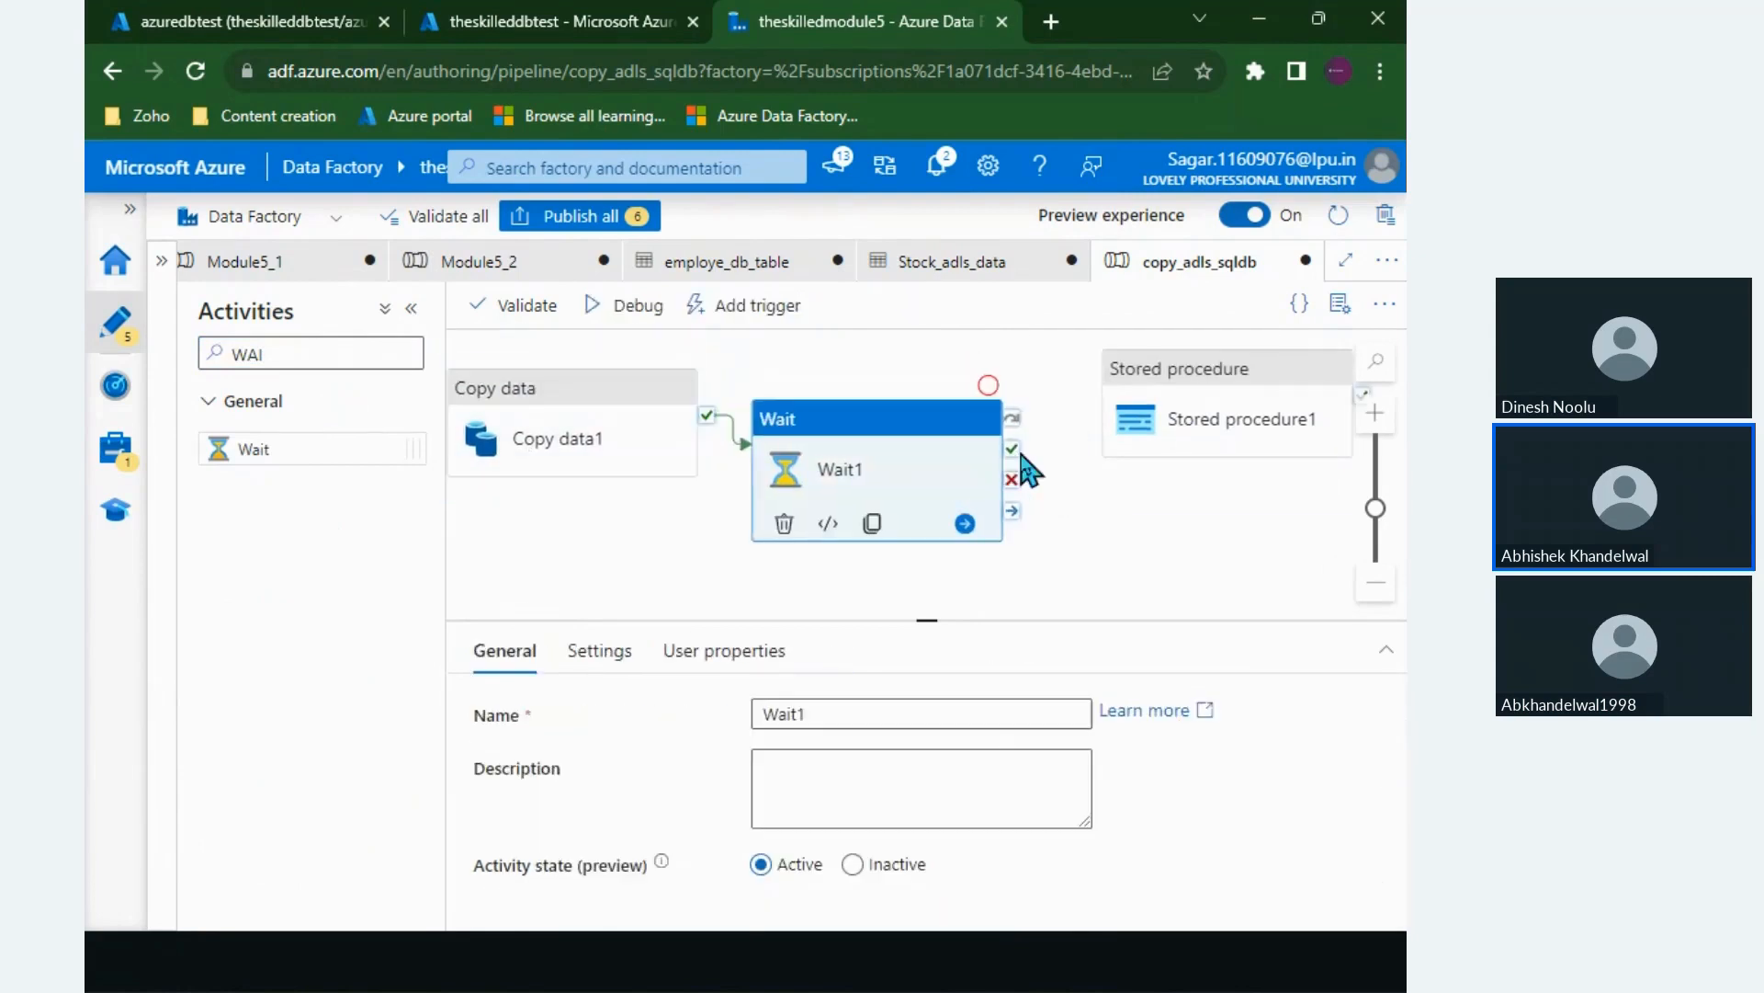
left_click_drag(1013, 458, 1187, 424)
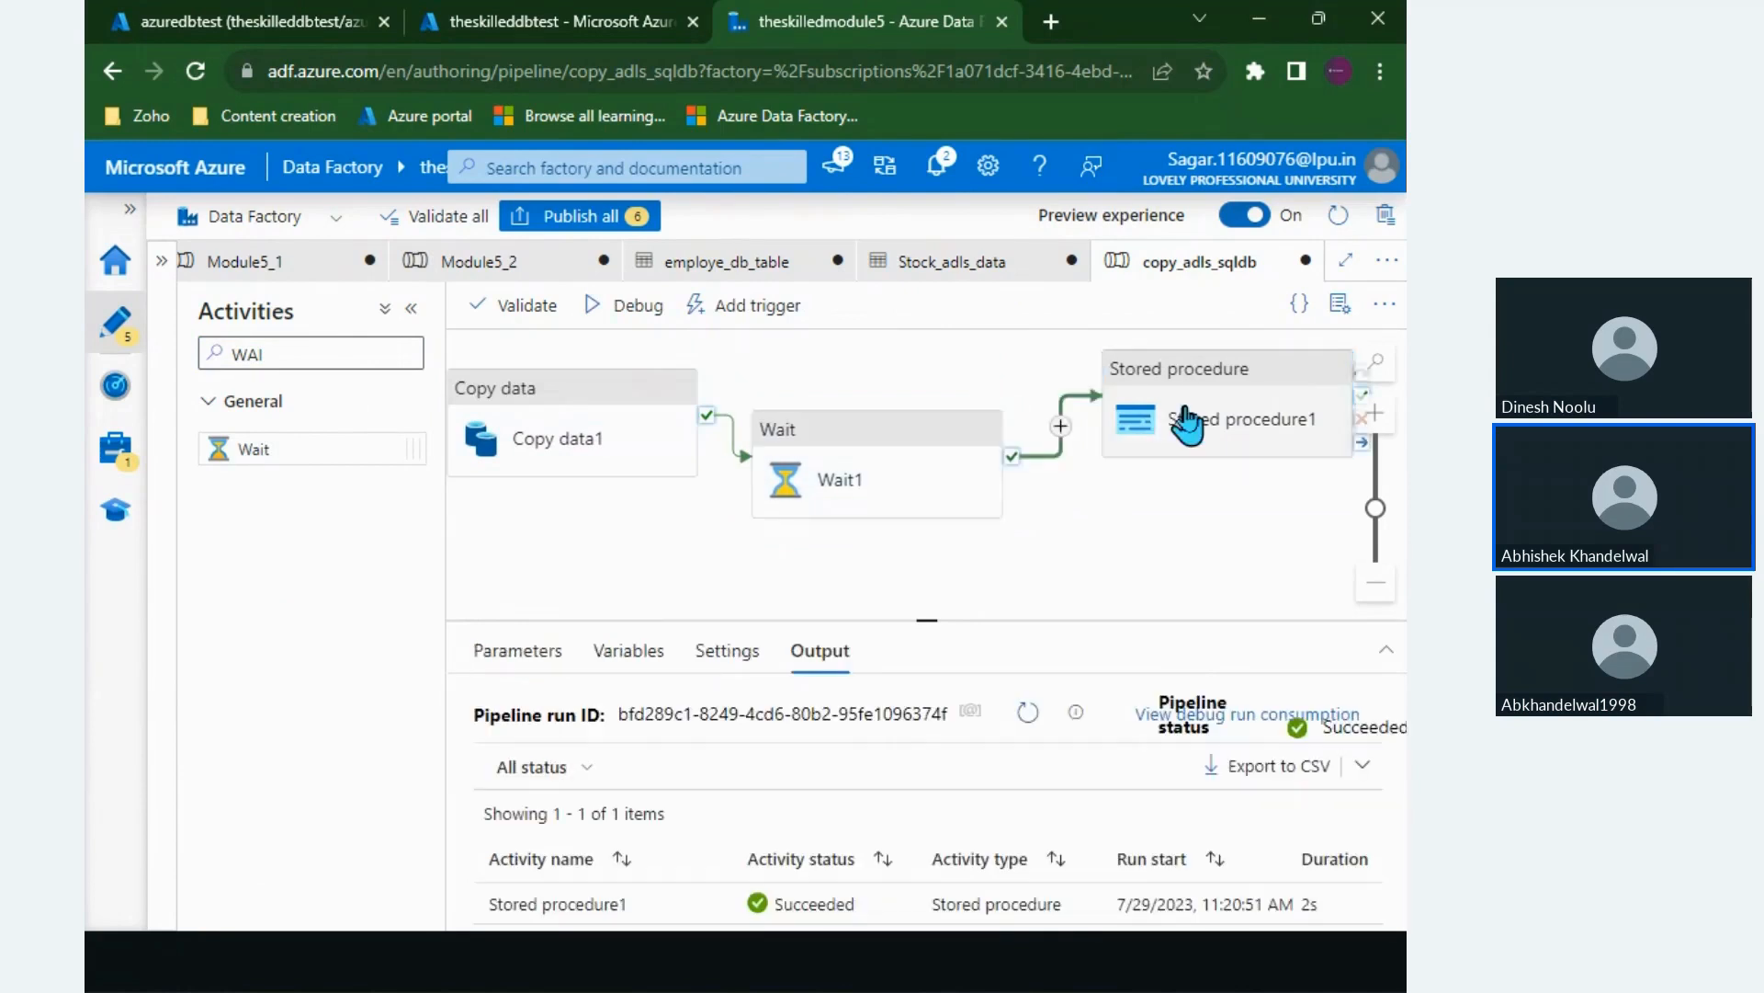
Step: Set Wait1's wait time to 5 seconds
left_click(832, 476)
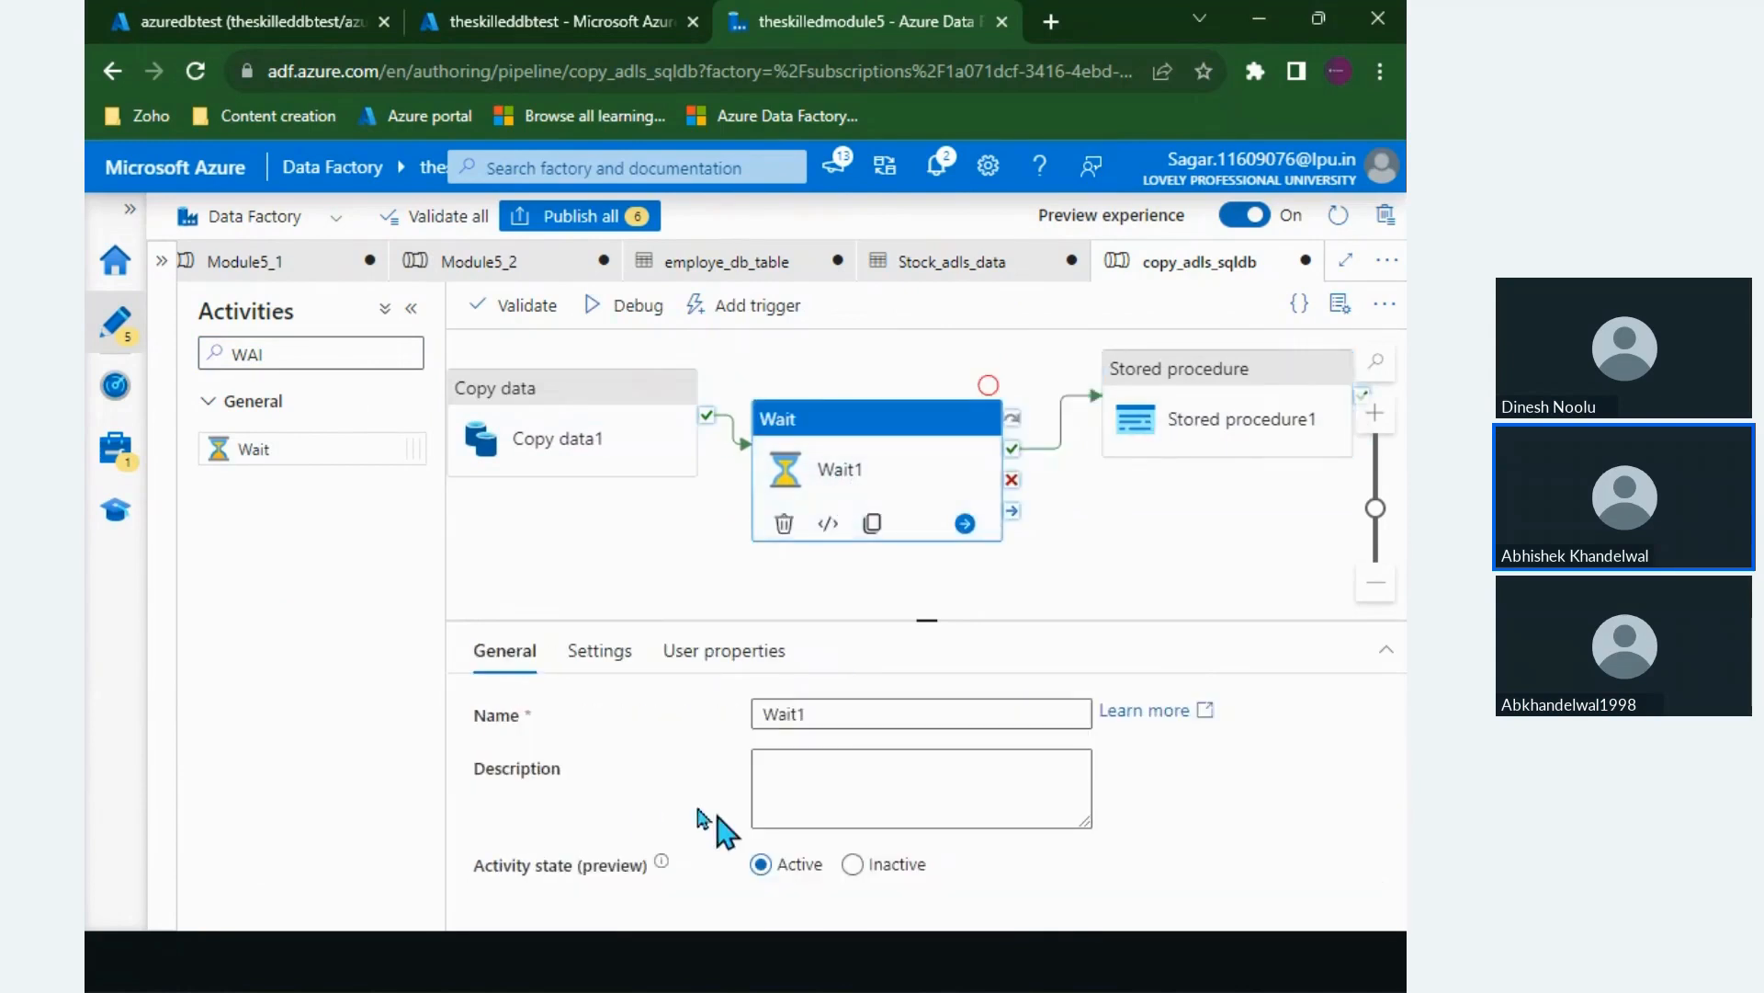
left_click(607, 656)
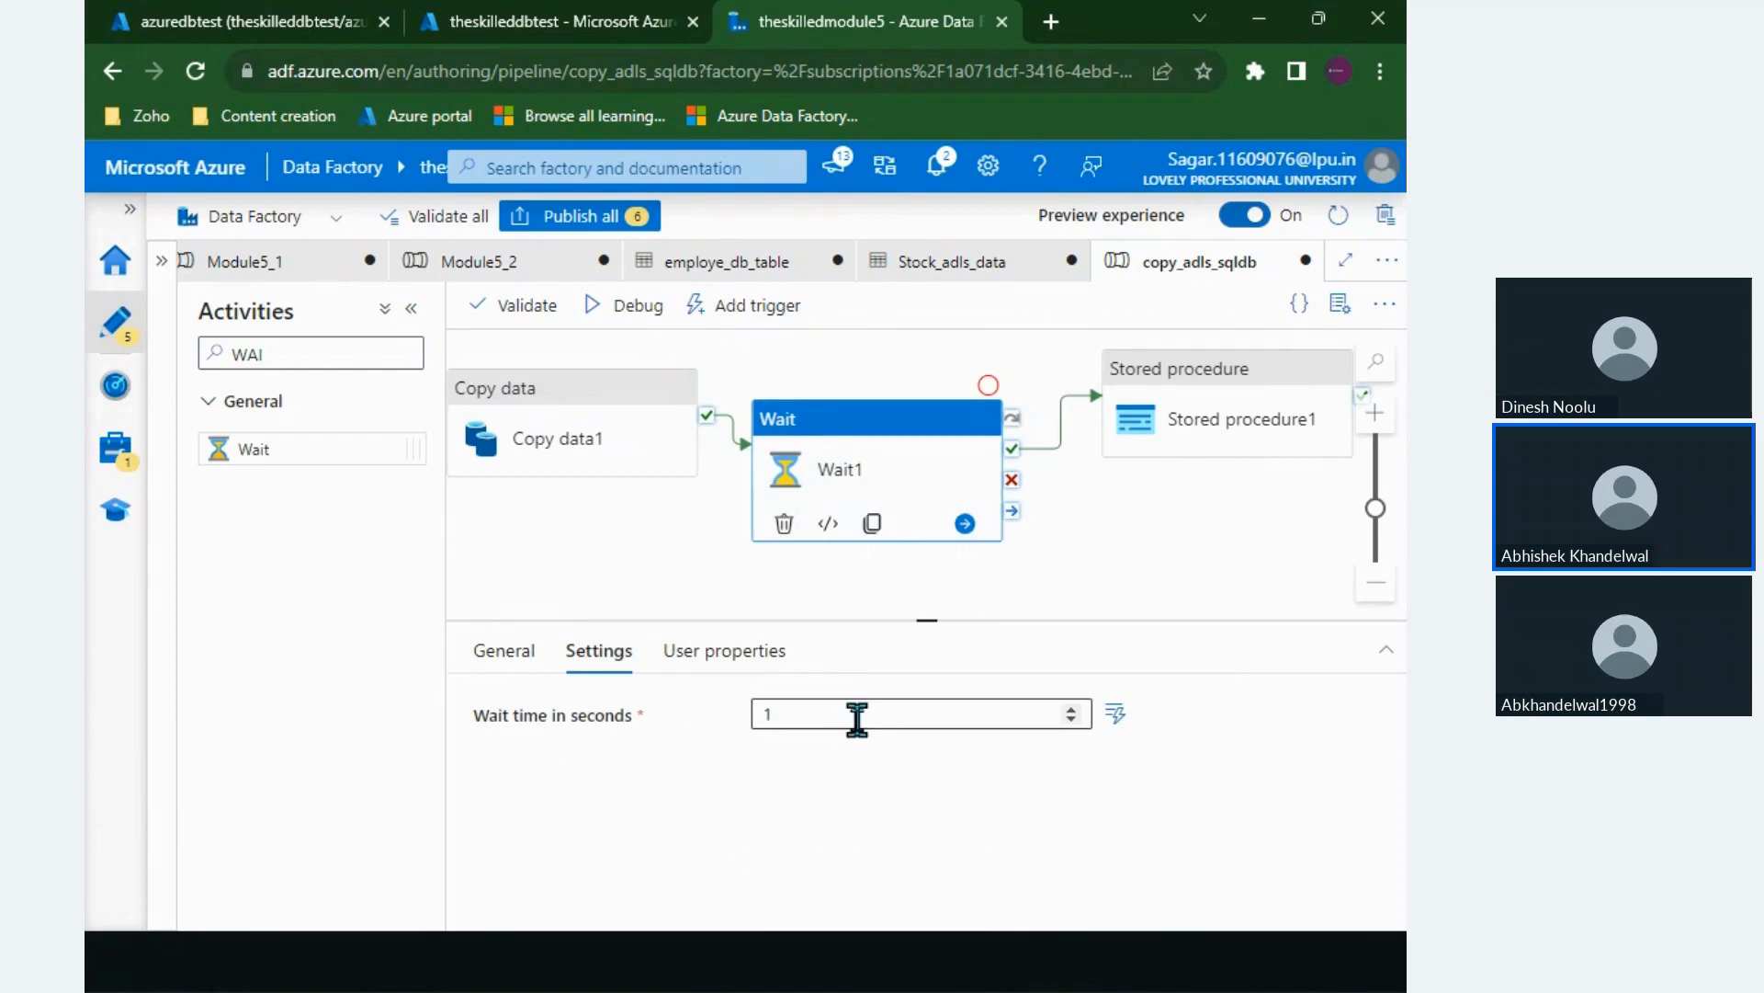
left_click(857, 717)
key("BackSpace")
type("5")
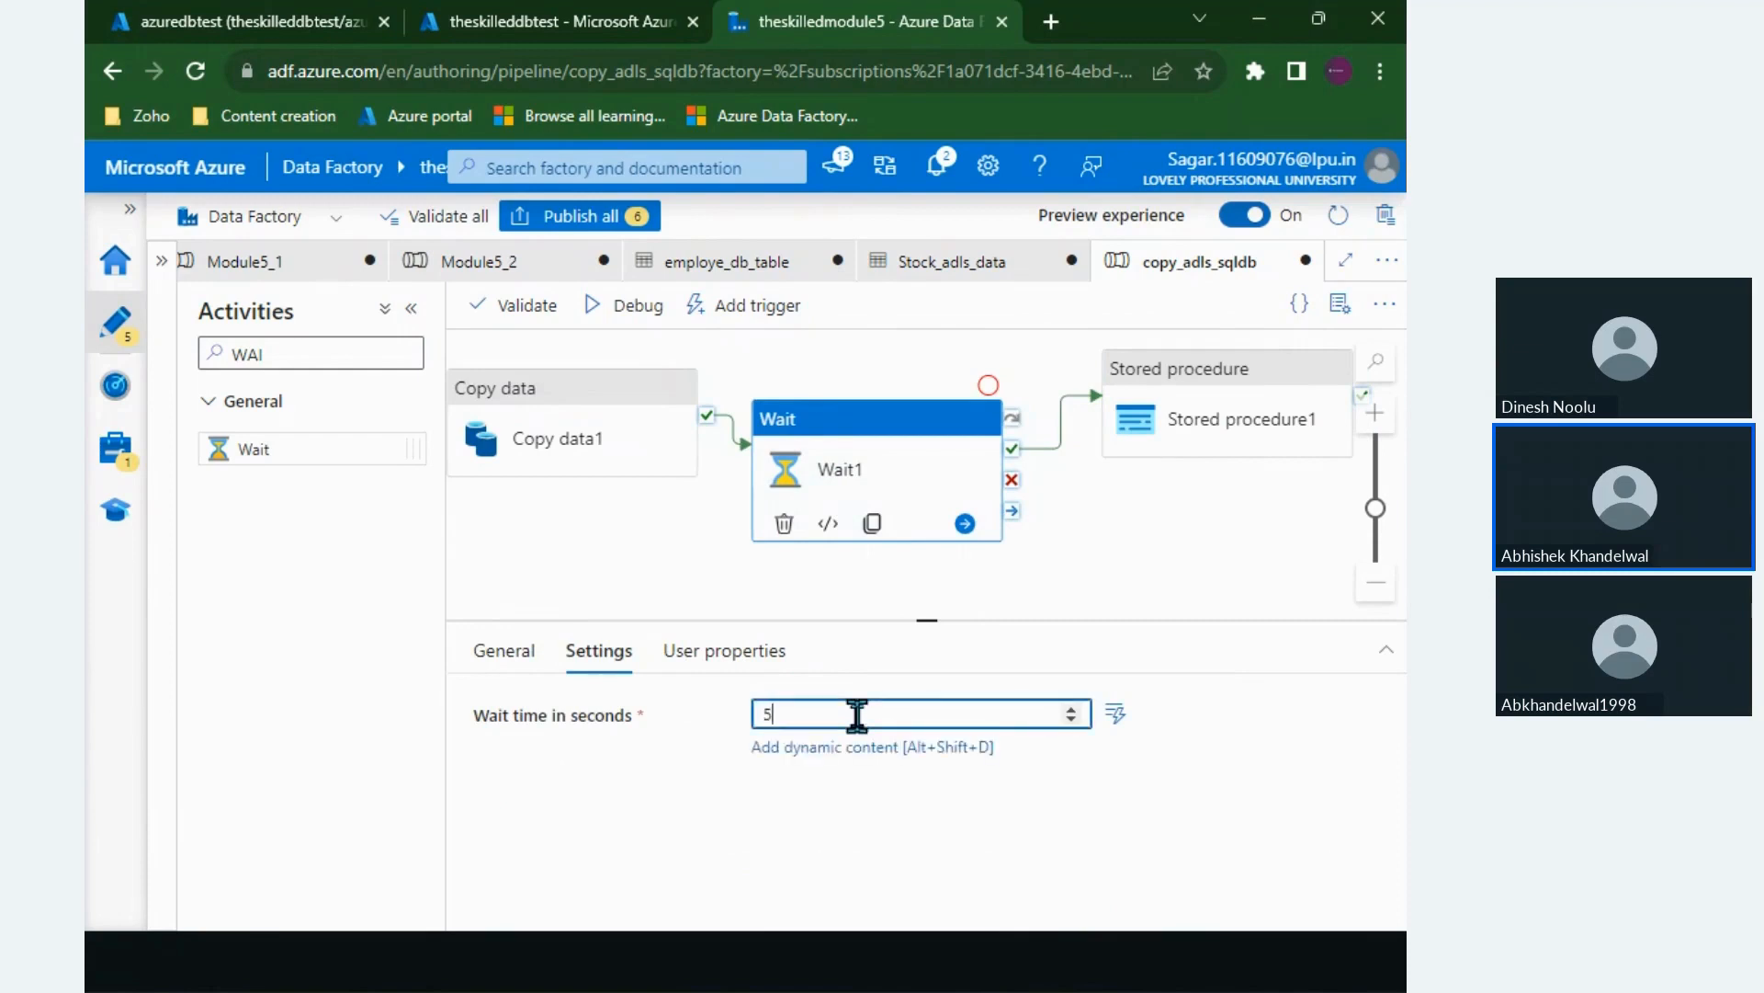
left_click(675, 549)
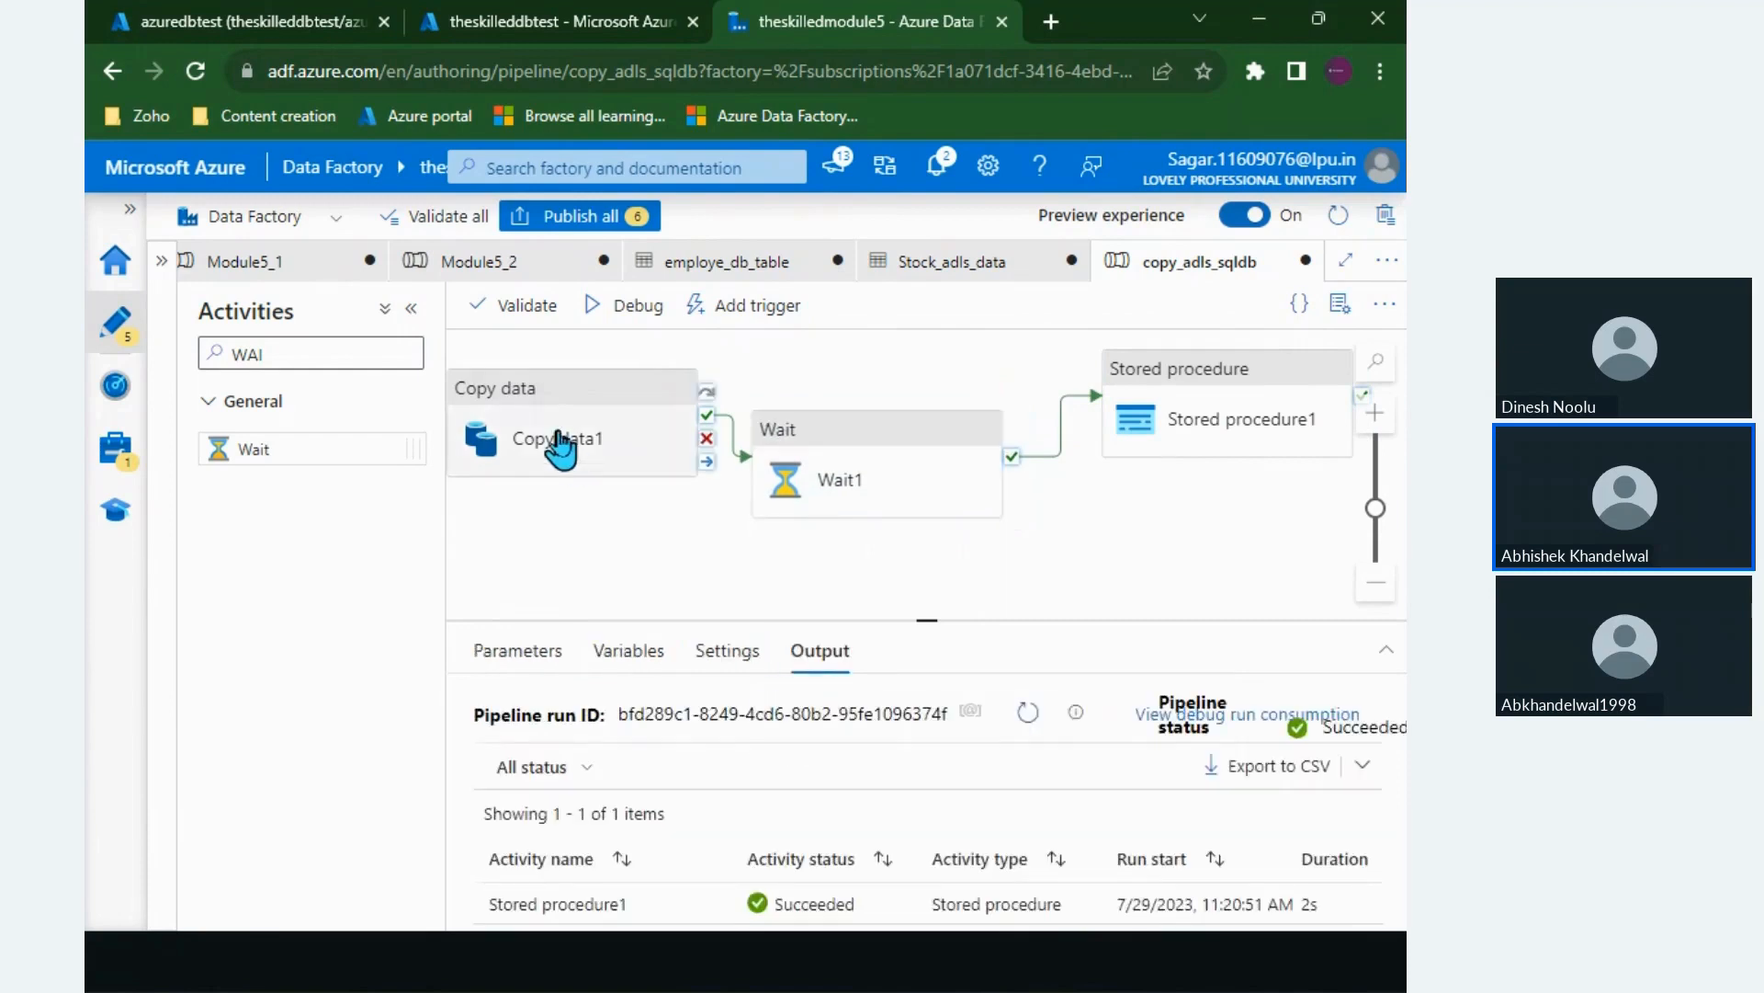
Step: Review the execution sequence from Copy data1 through Wait1 to Stored procedure1, including the Wait activity's settings
left_click(559, 447)
left_click(705, 519)
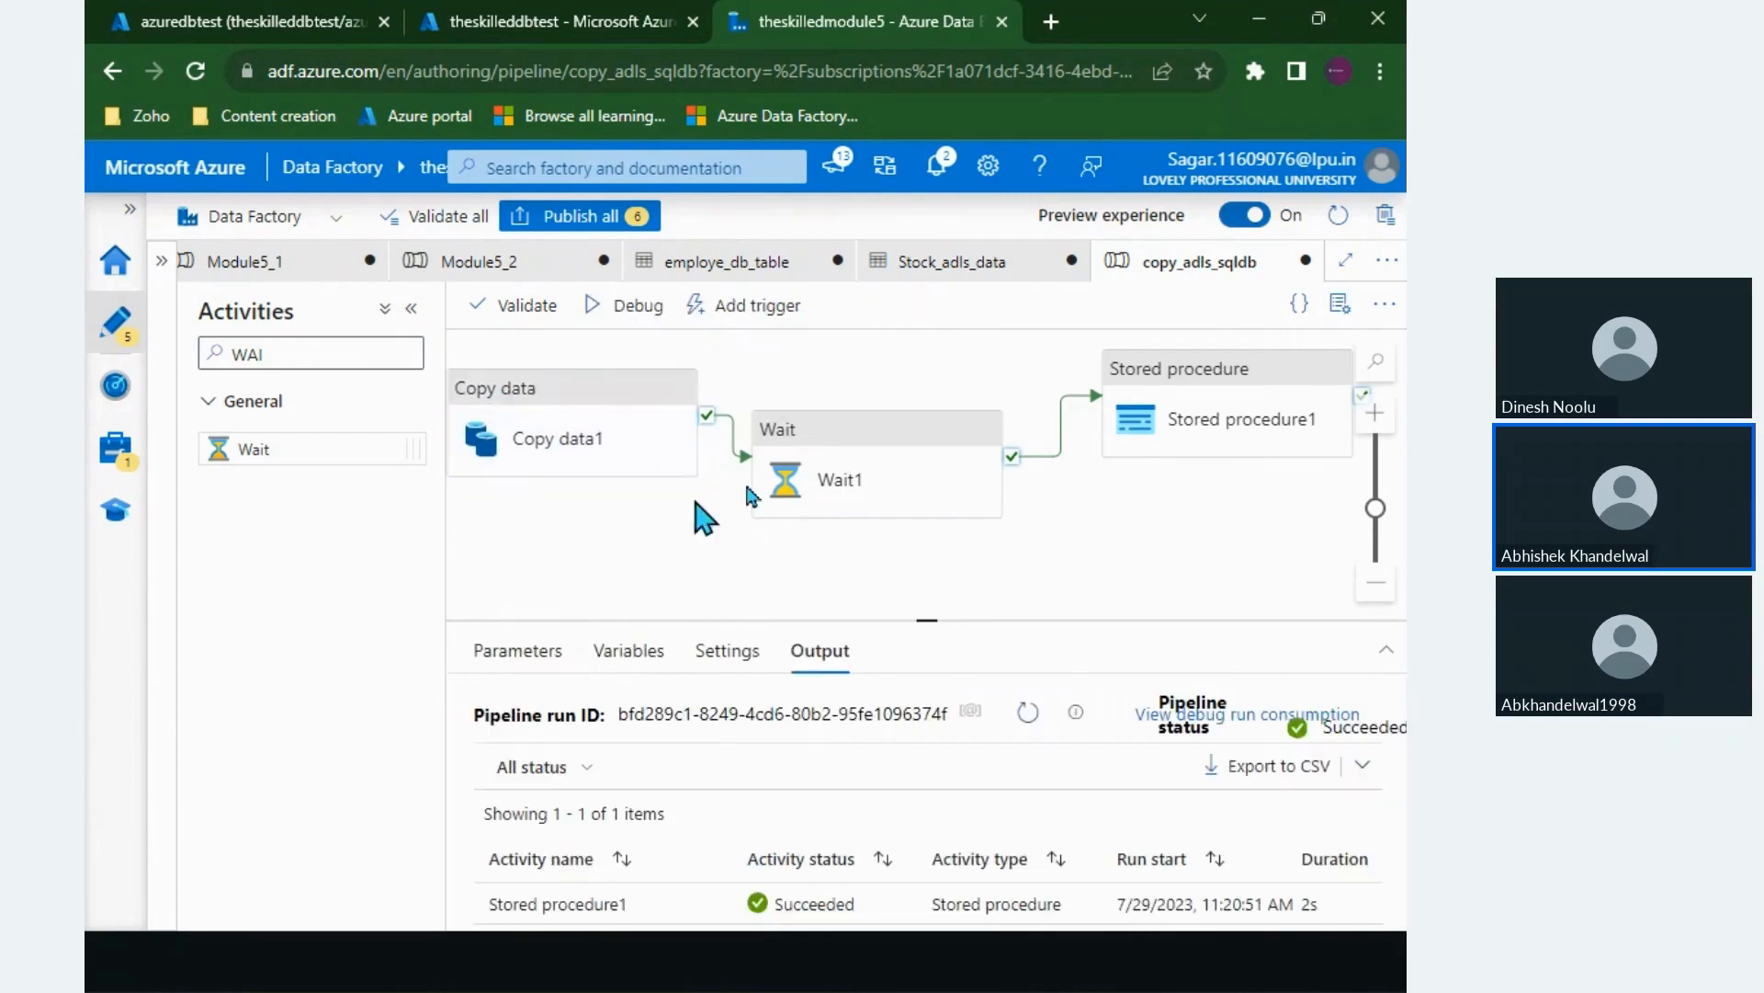
left_click(832, 484)
left_click(1185, 415)
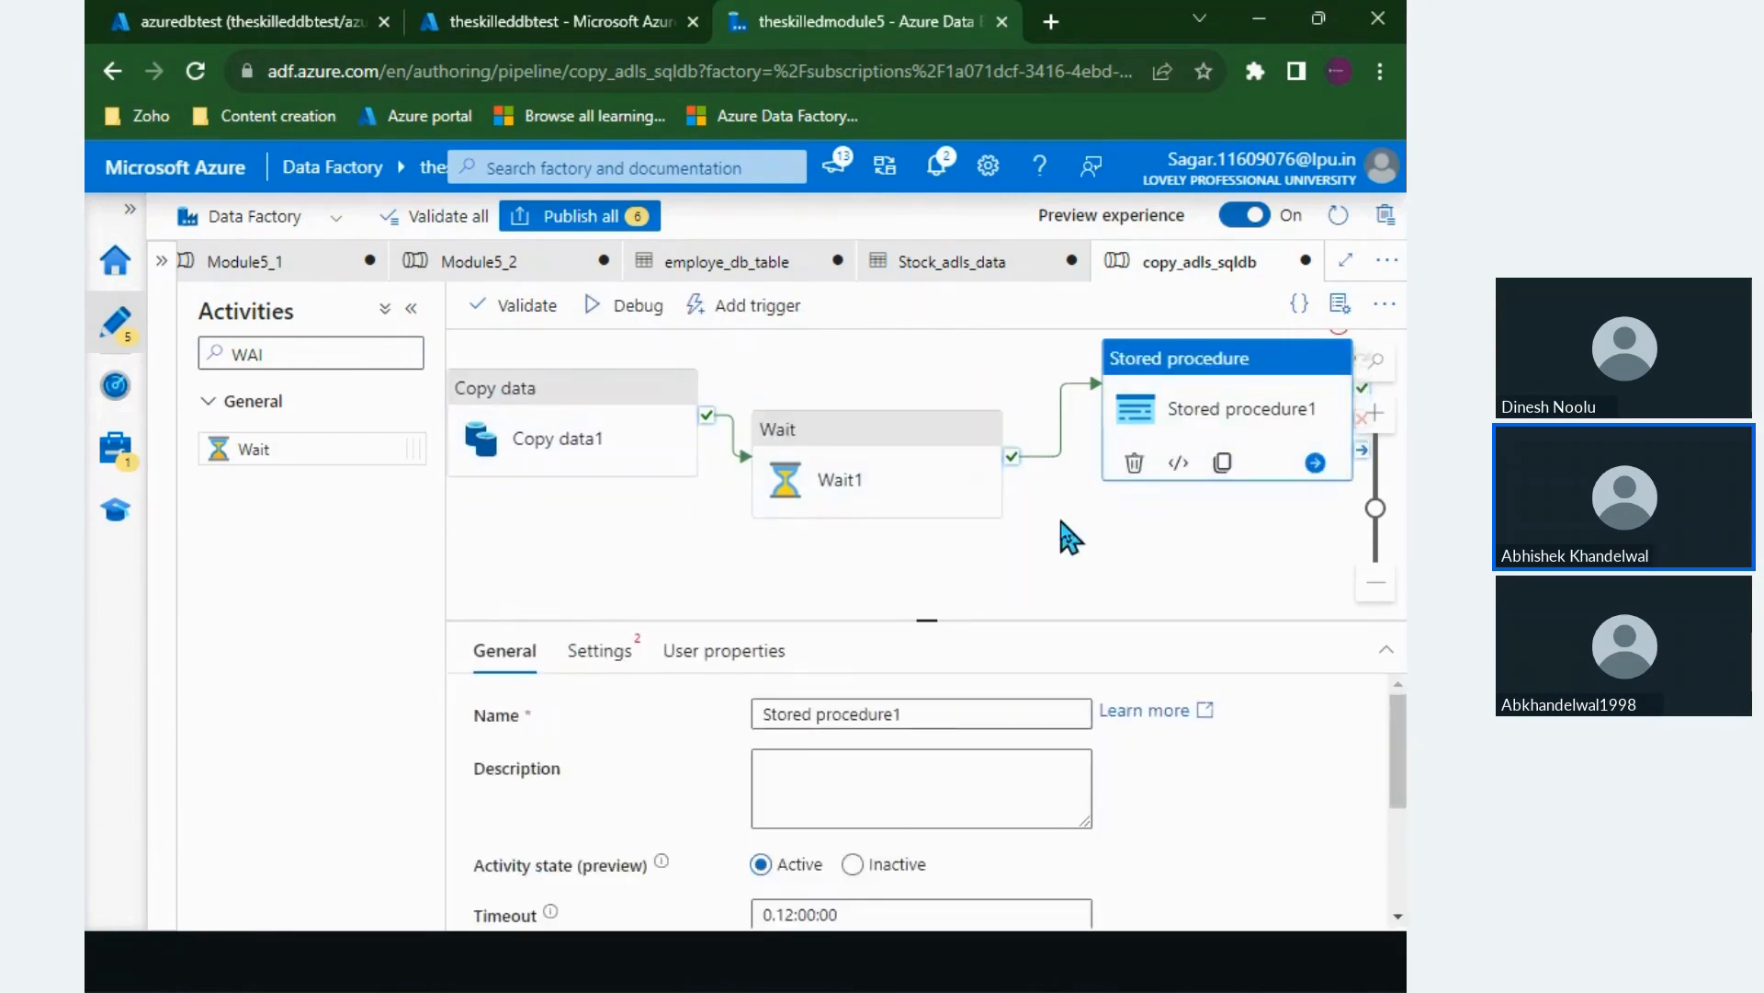
left_click(1129, 546)
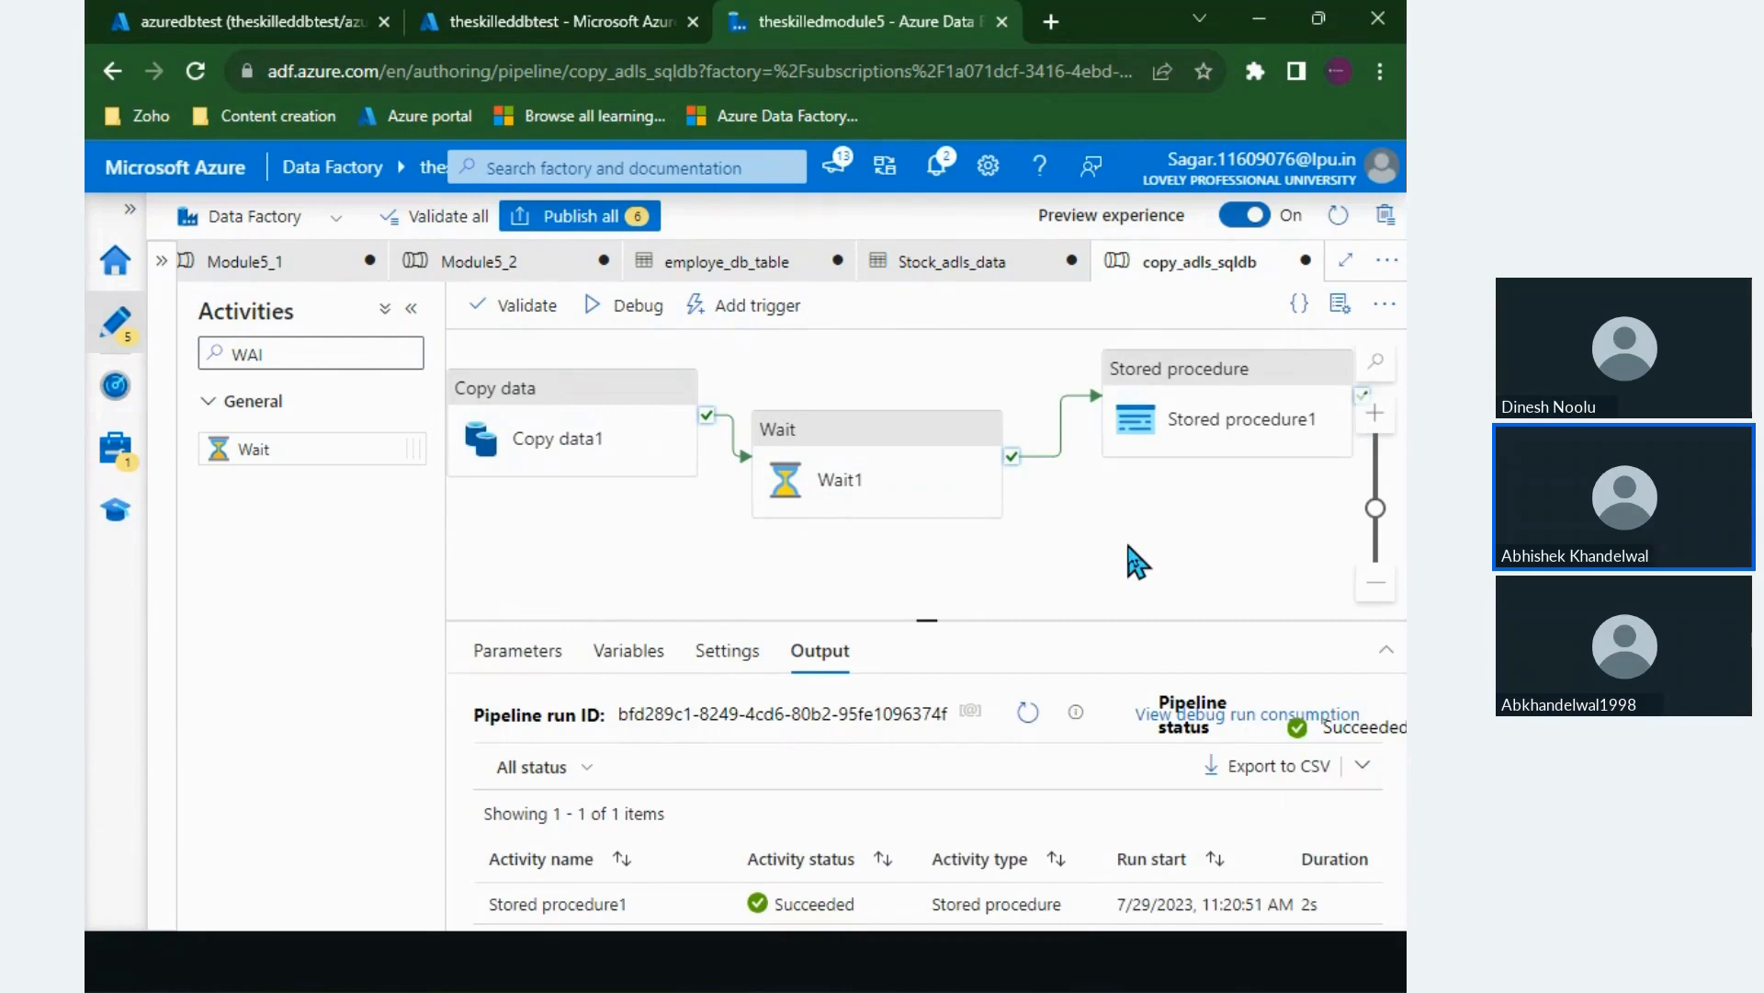
left_click(914, 497)
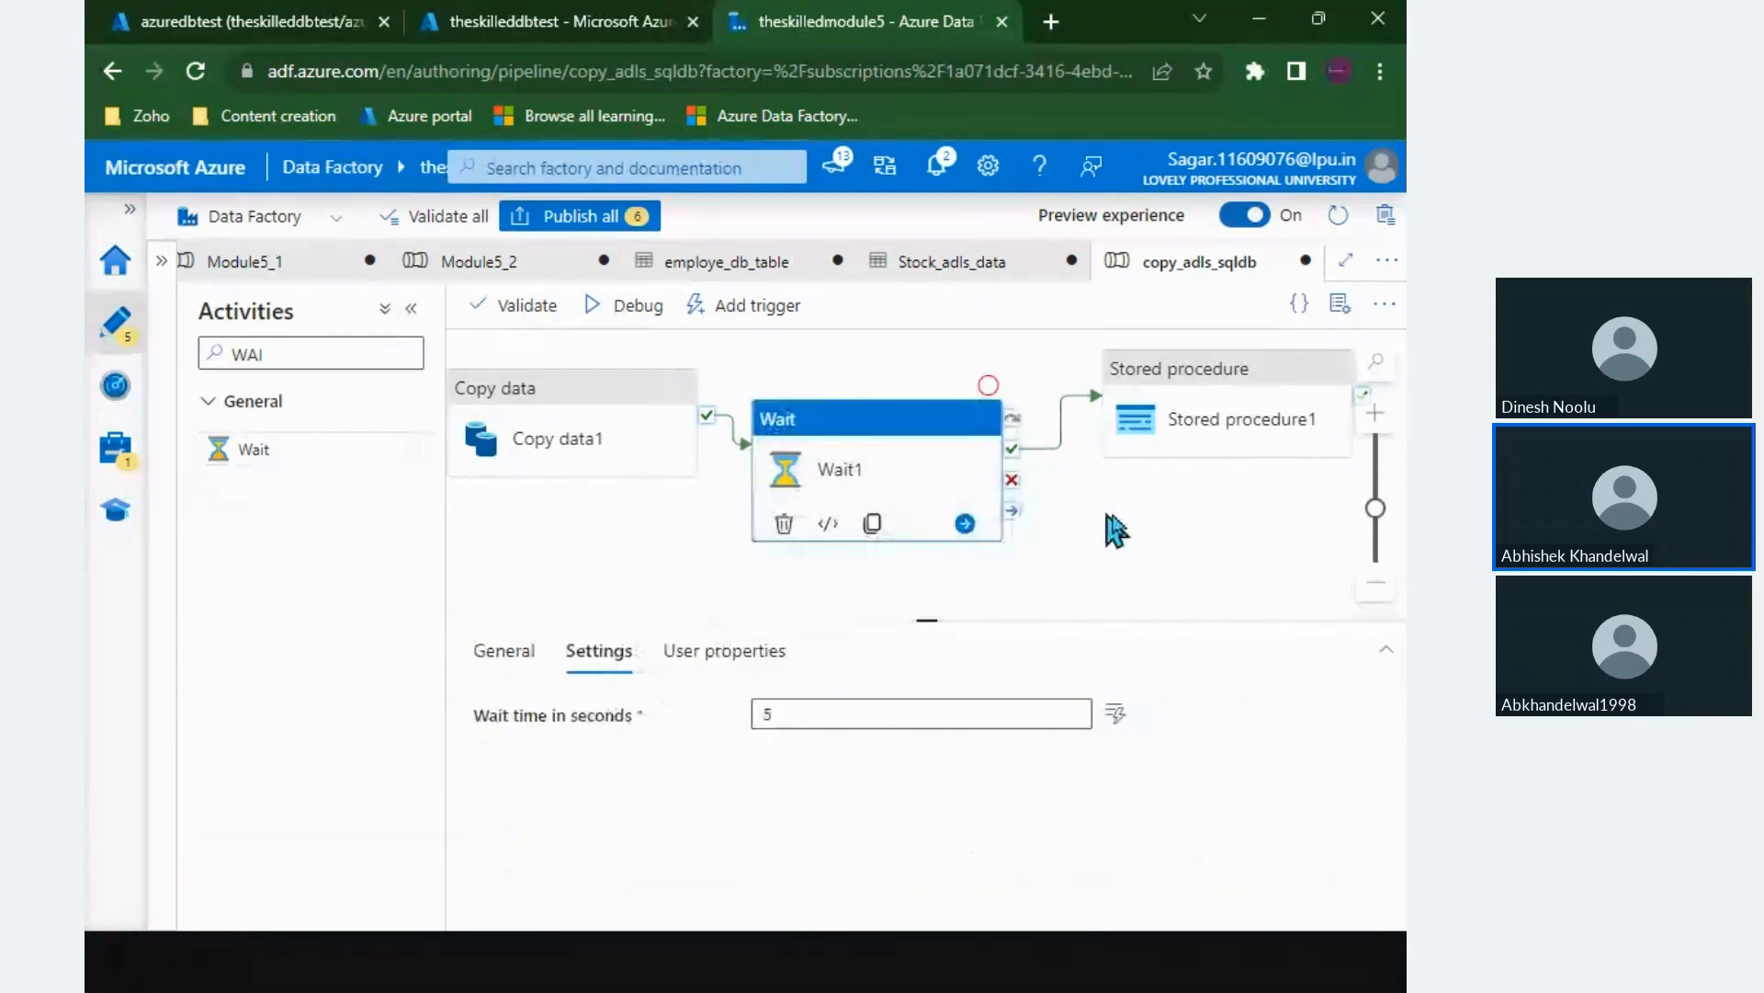
left_click(1138, 531)
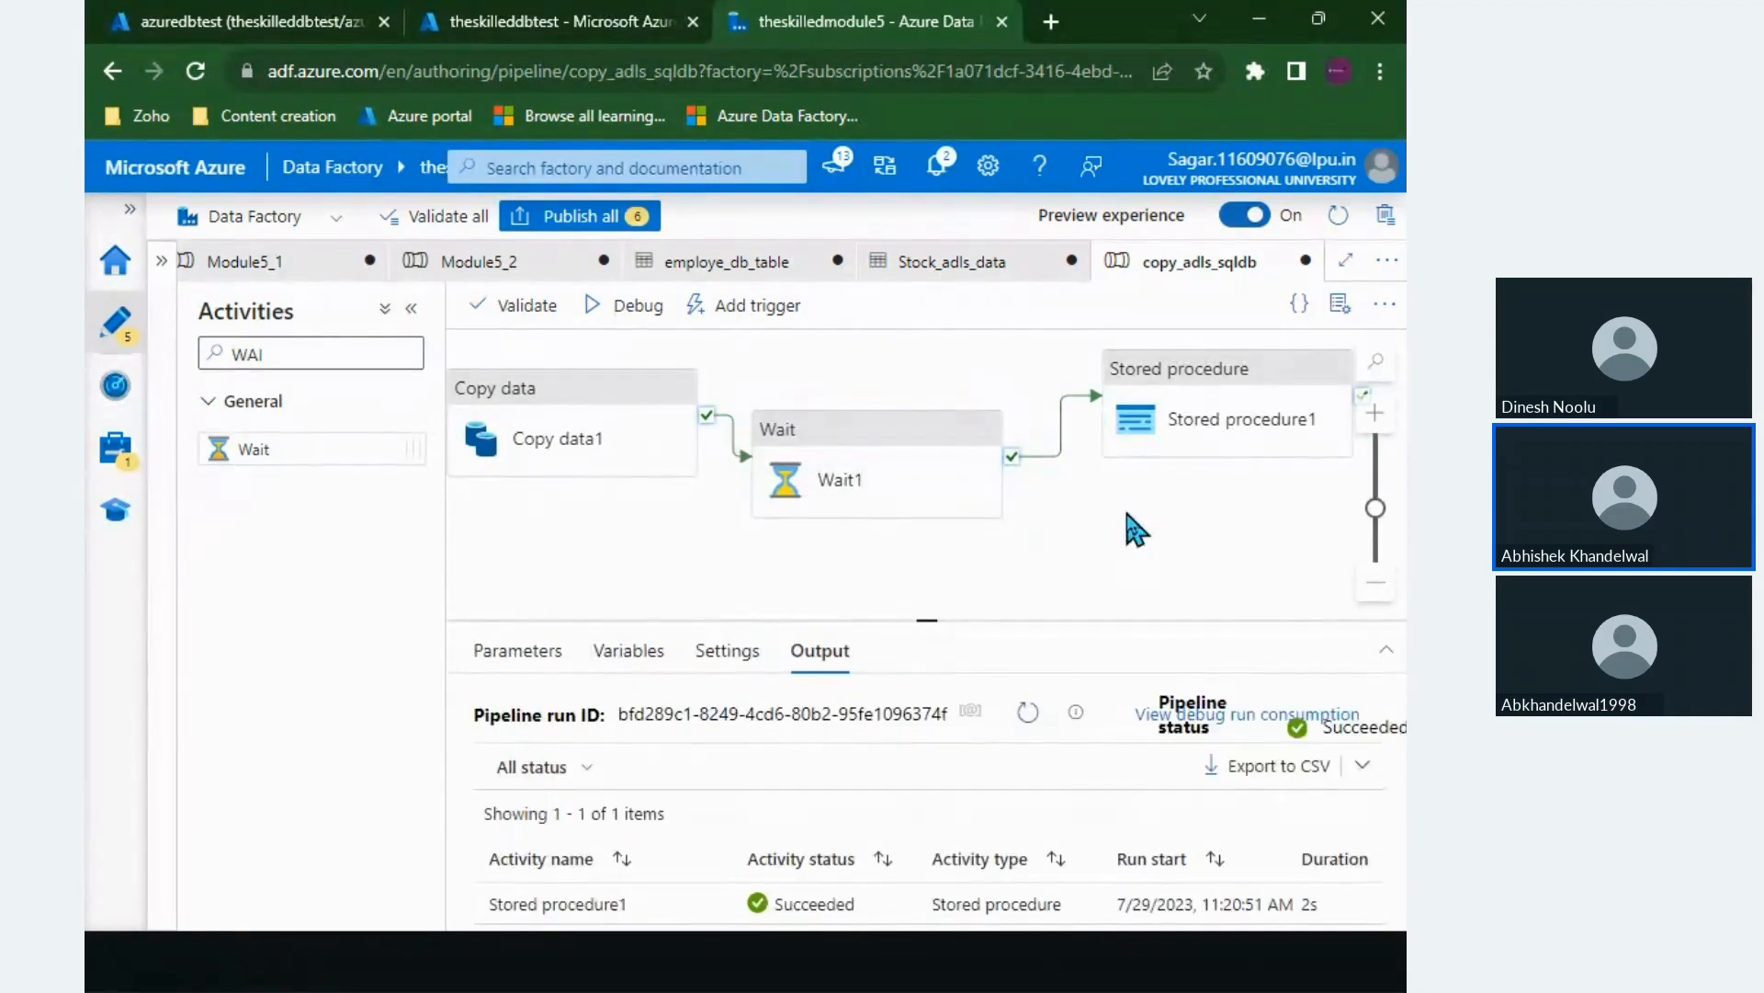
Step: Delete all activities from the canvas, search for "EXE" and place an Execute Pipeline activity near the middle of the canvas
key("ctrl+a")
key("Delete")
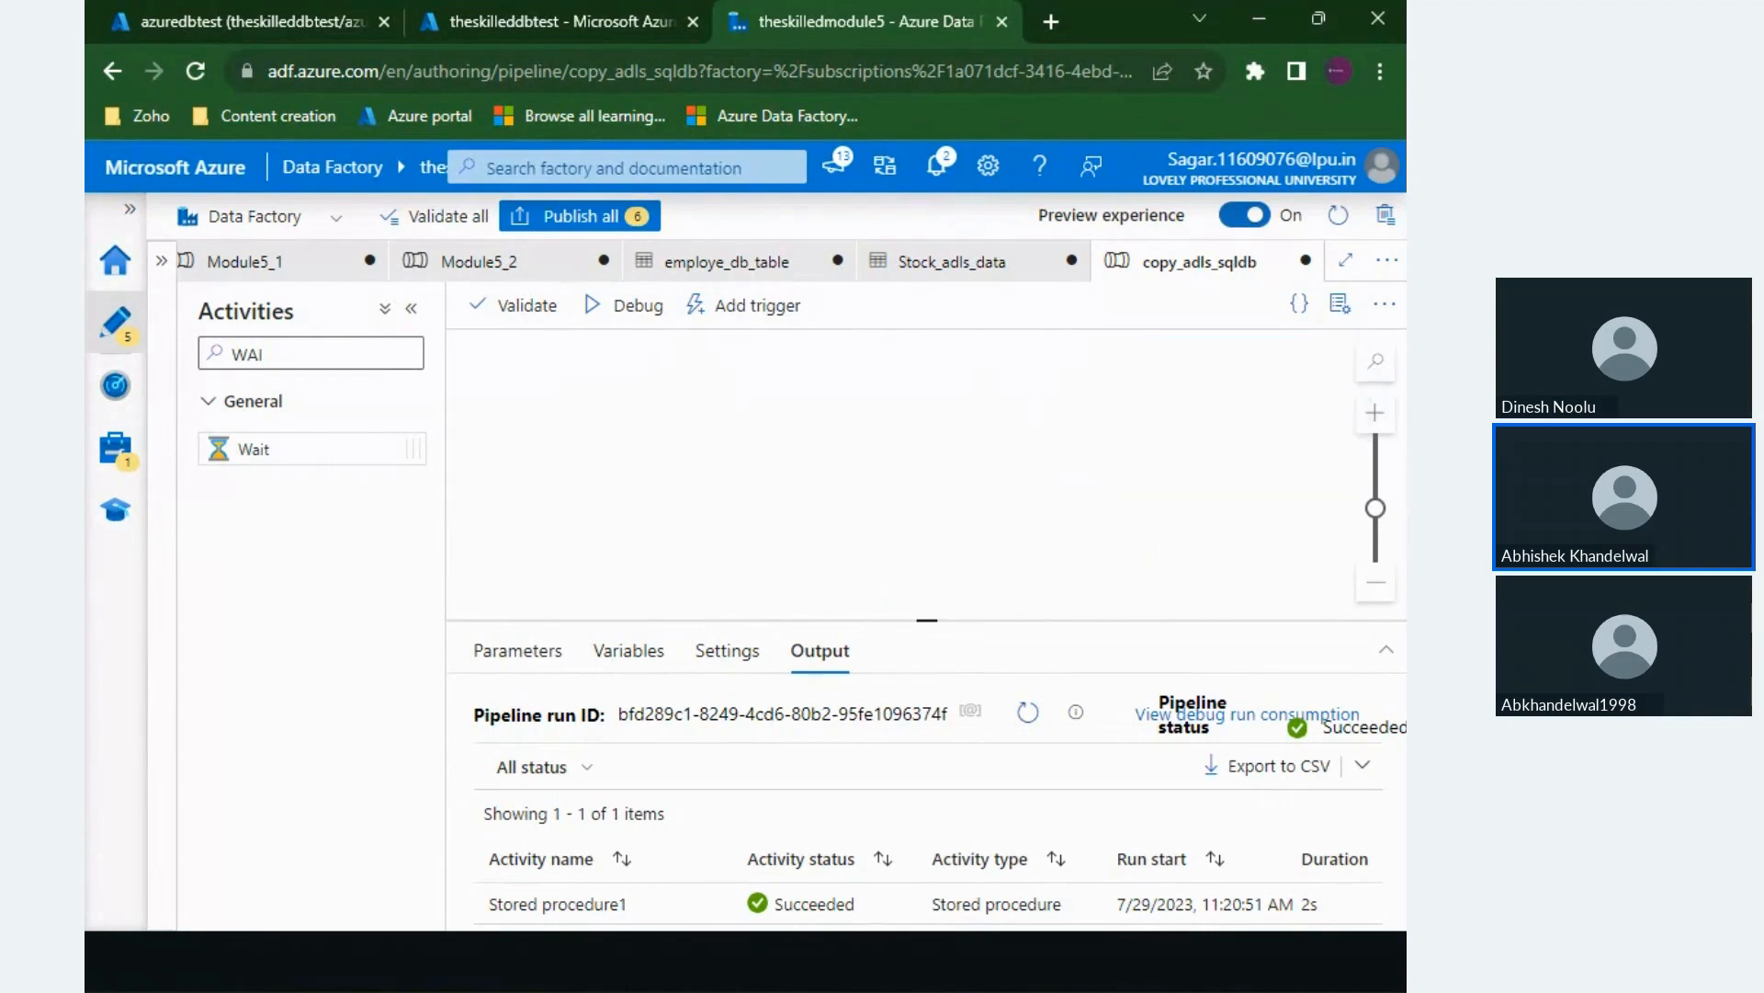
left_click(316, 353)
key("BackSpace")
key("BackSpace")
key("BackSpace")
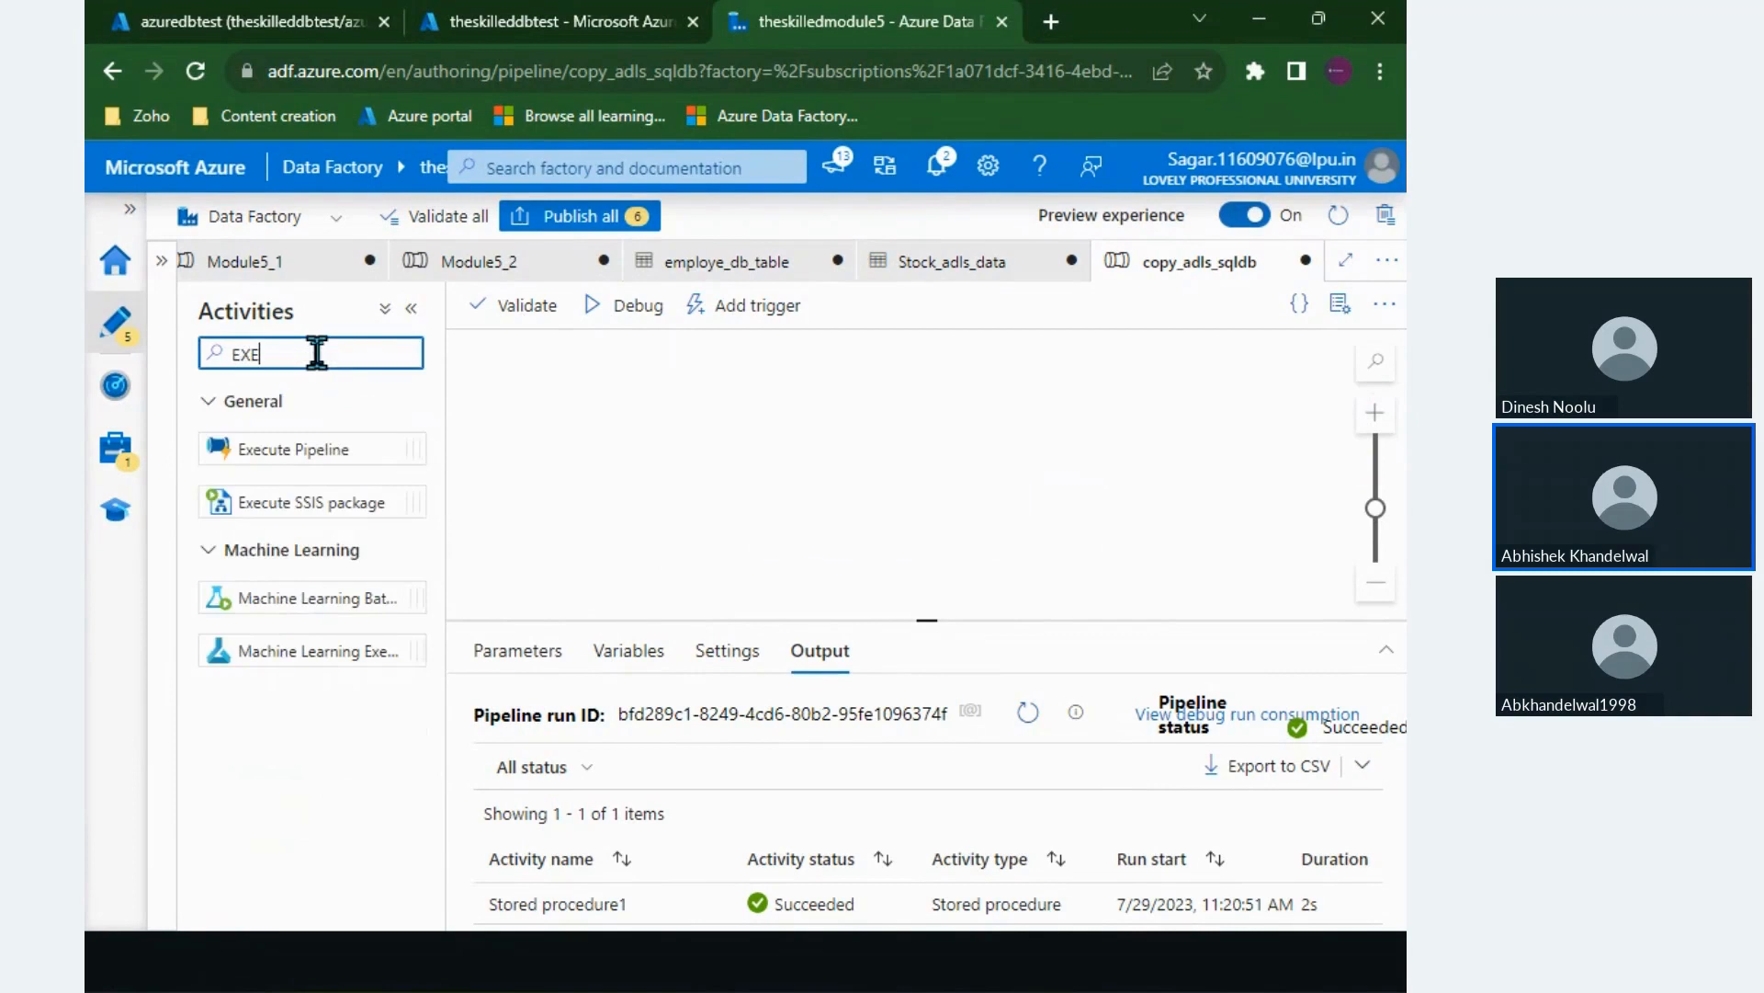
left_click_drag(294, 448, 942, 486)
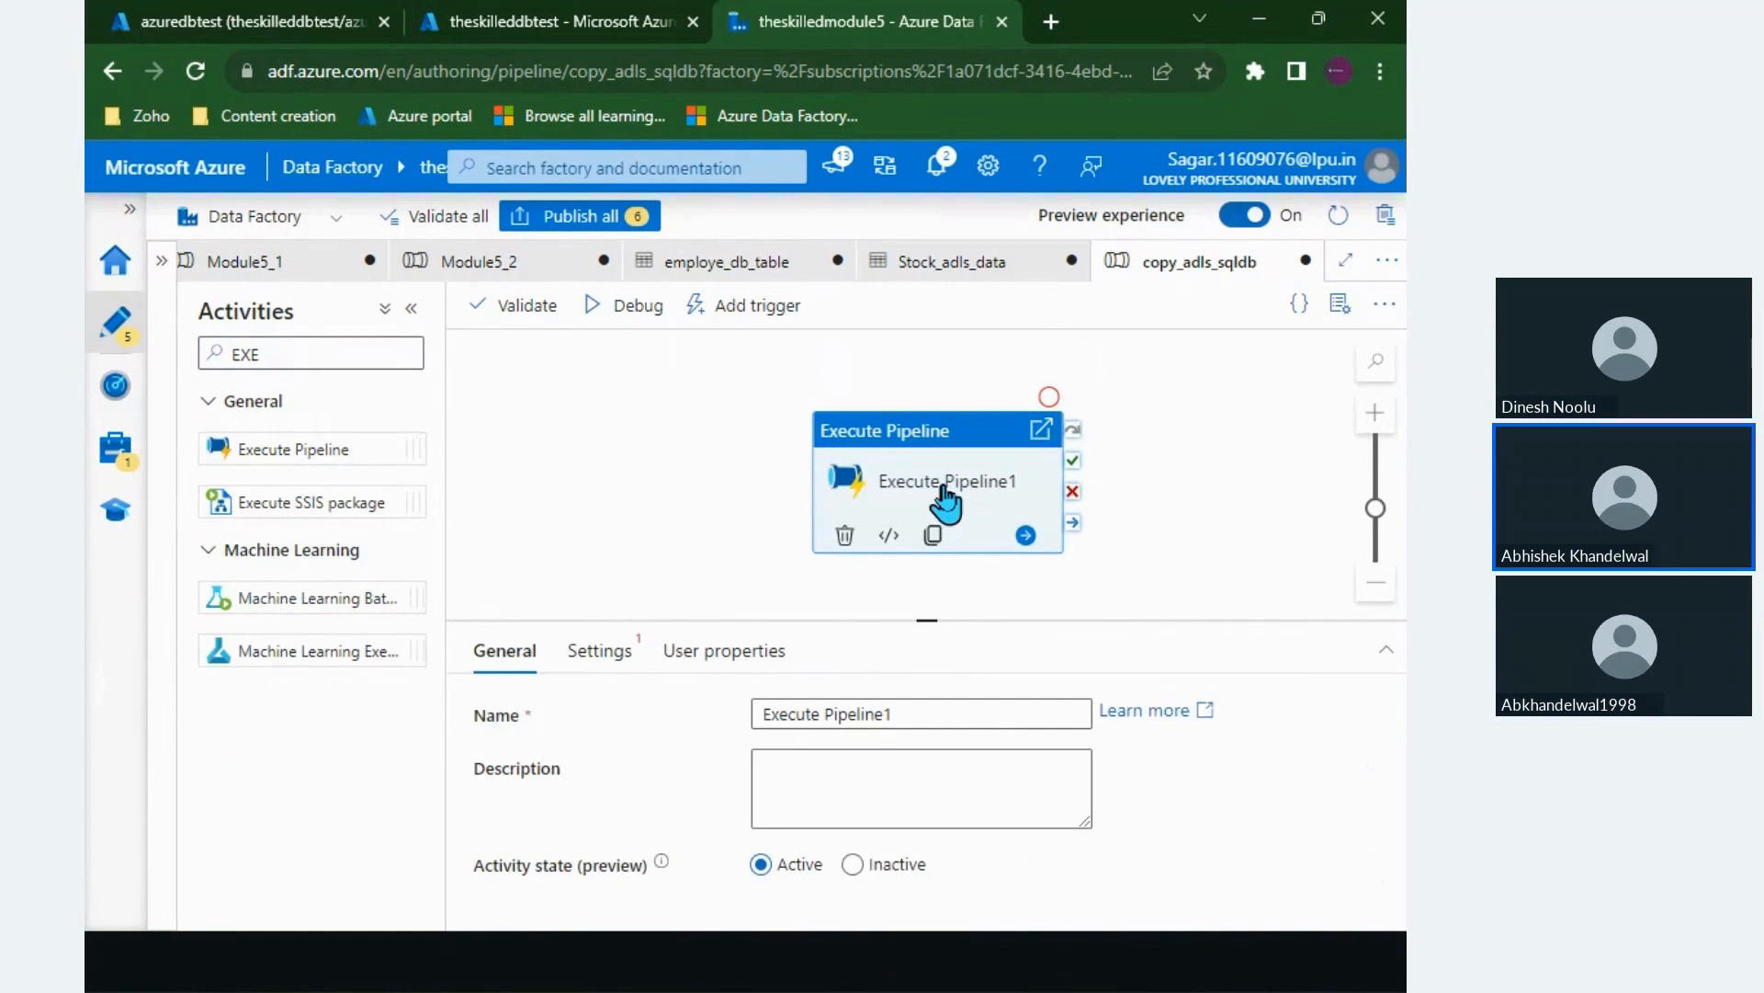
left_click_drag(944, 501, 732, 472)
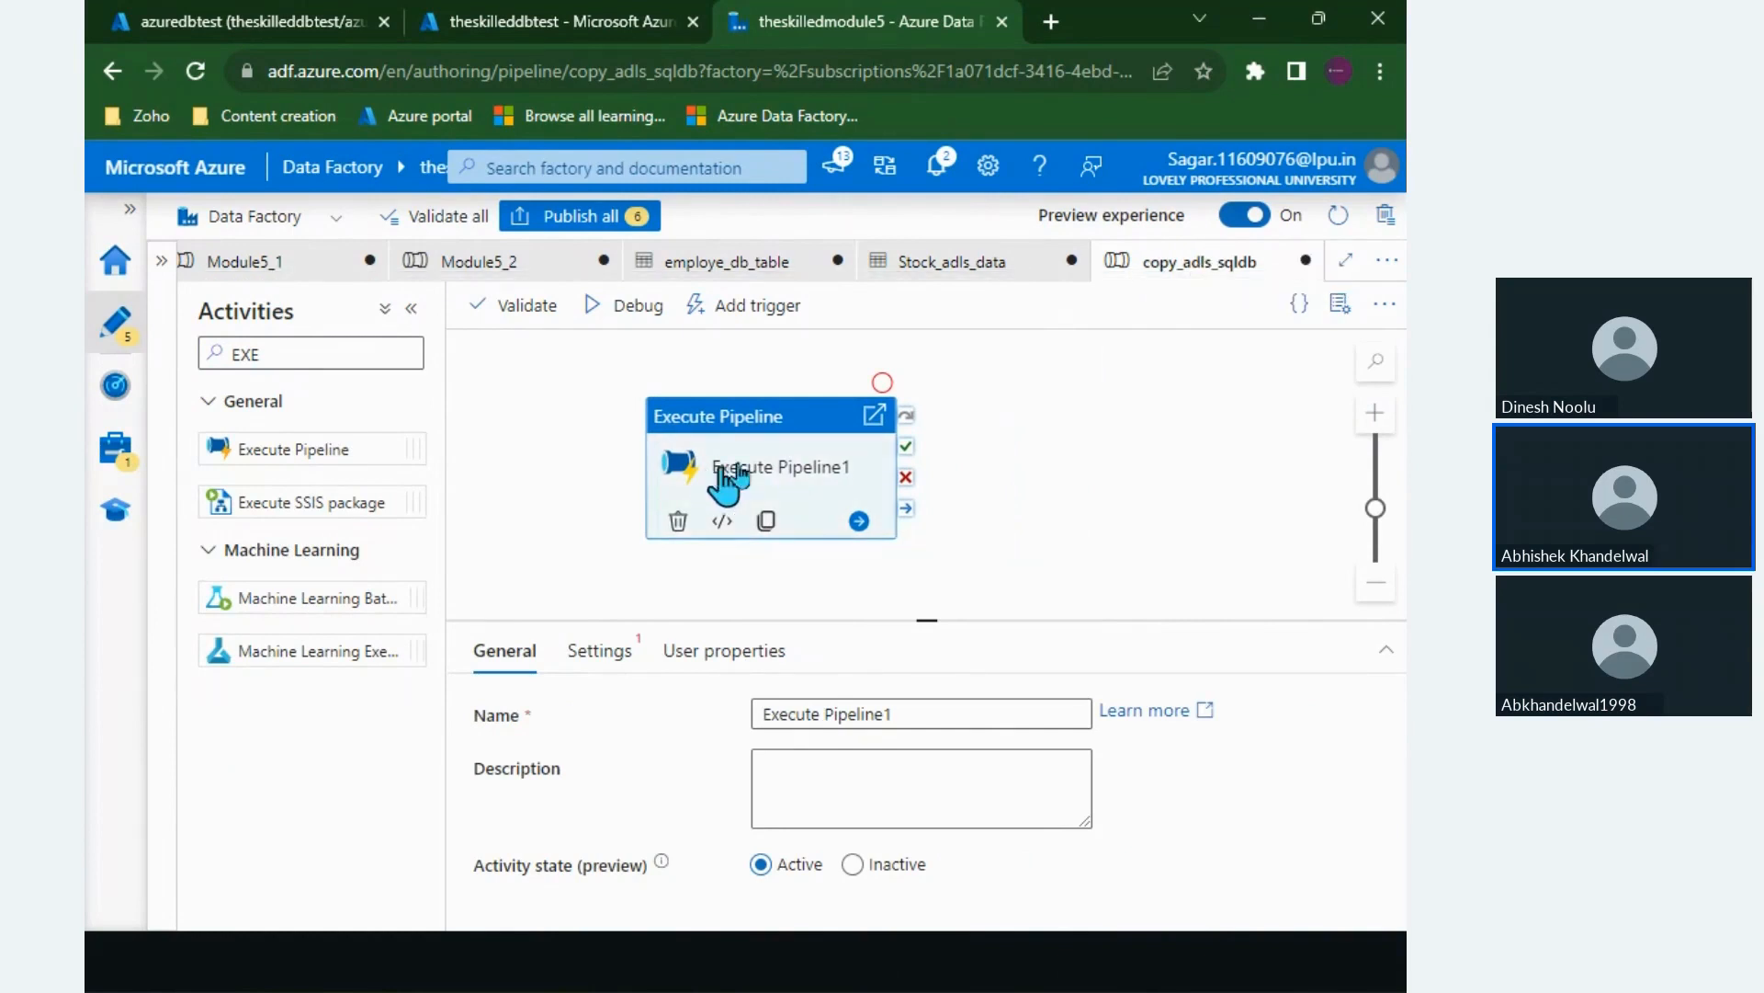
left_click_drag(710, 479, 792, 473)
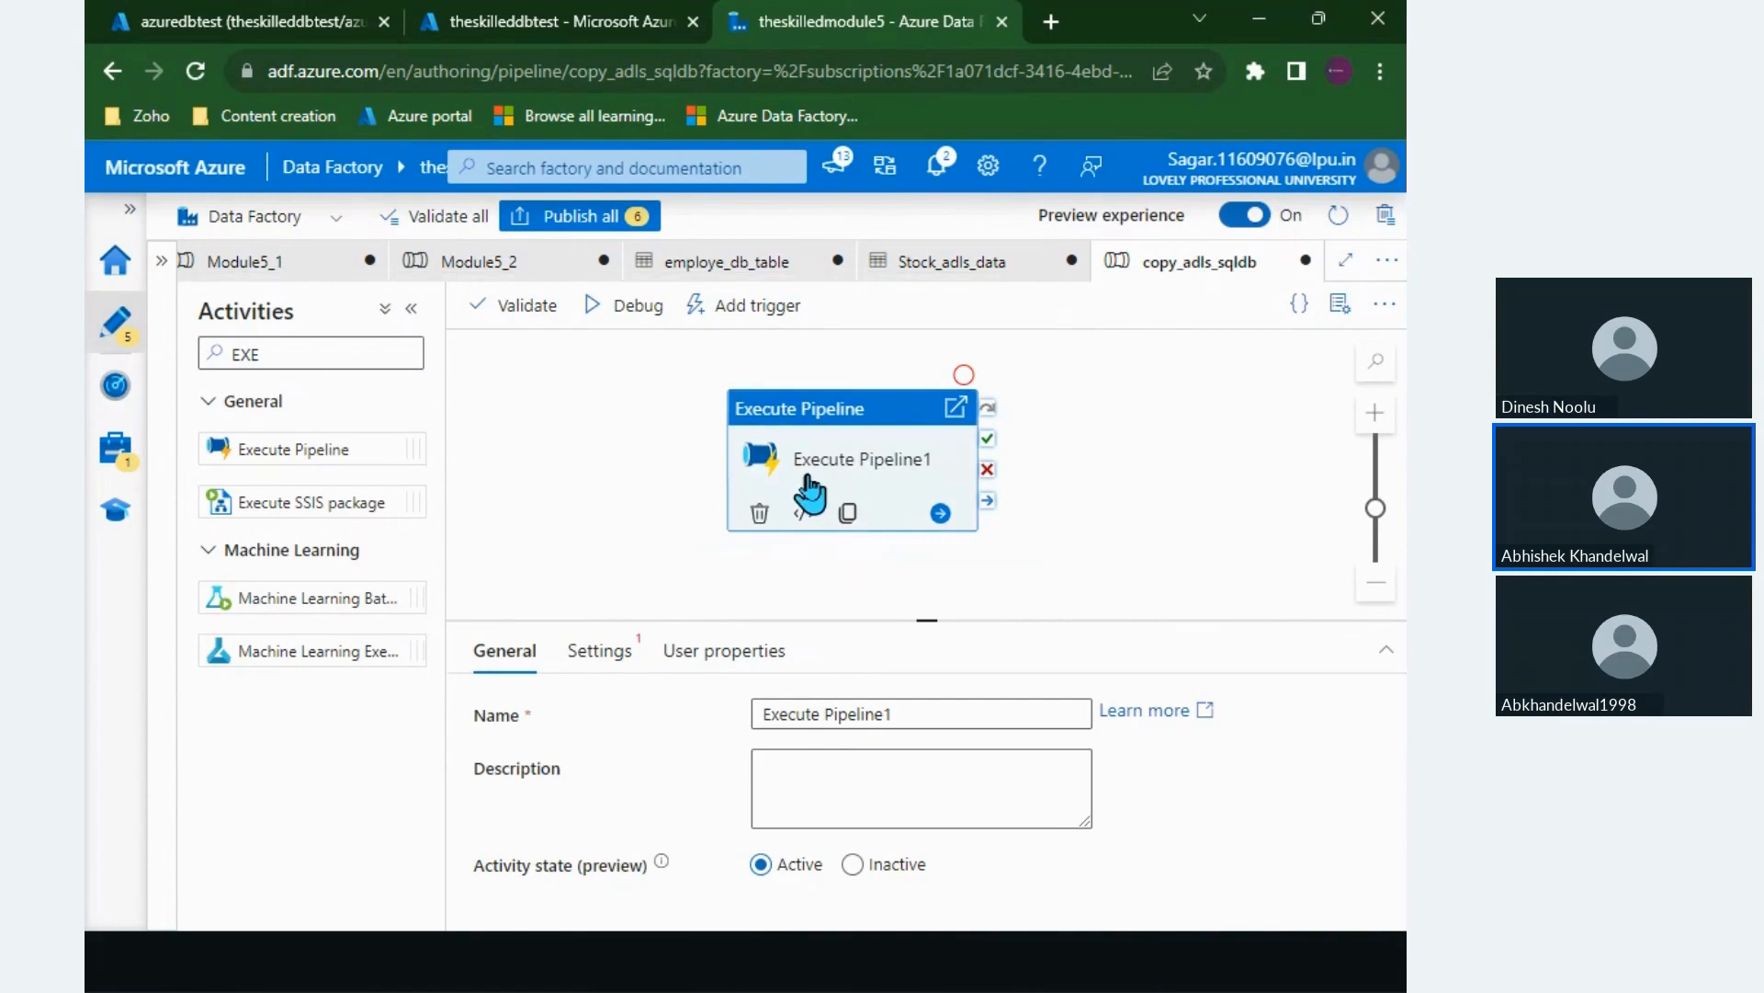
Step: Set Module5_2 as the invoked pipeline in the Execute Pipeline1 activity's settings
left_click(616, 653)
left_click(833, 718)
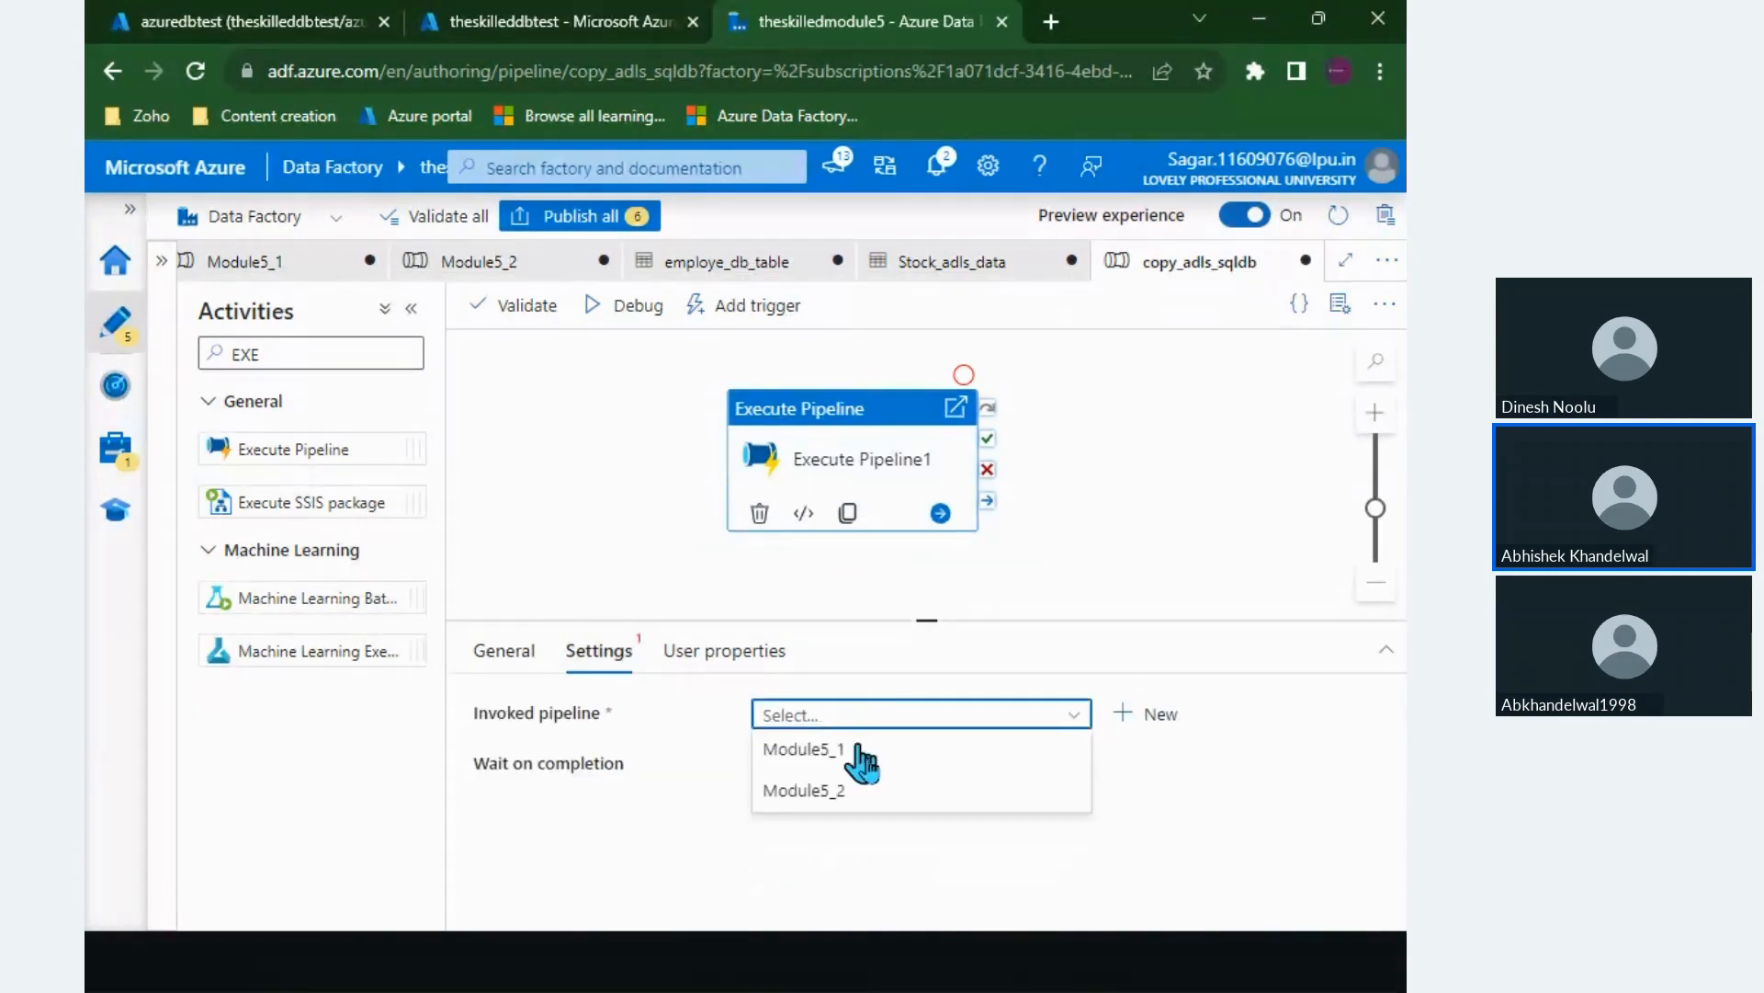
left_click(881, 787)
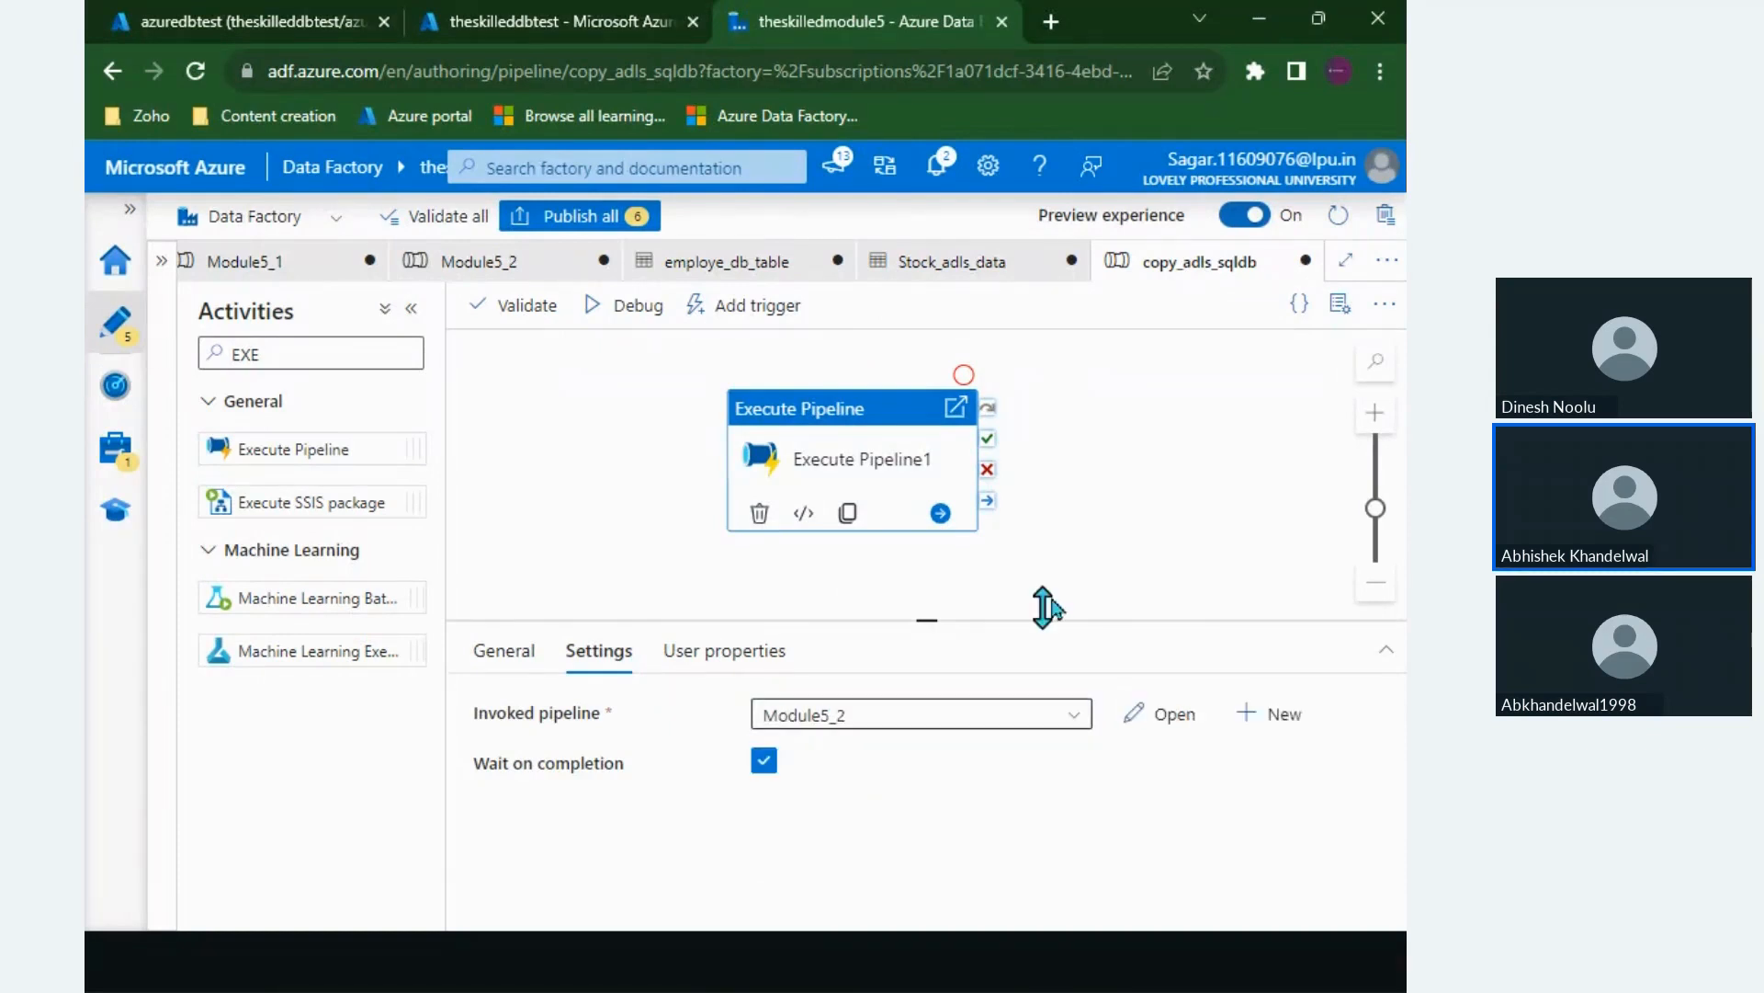
left_click(1041, 576)
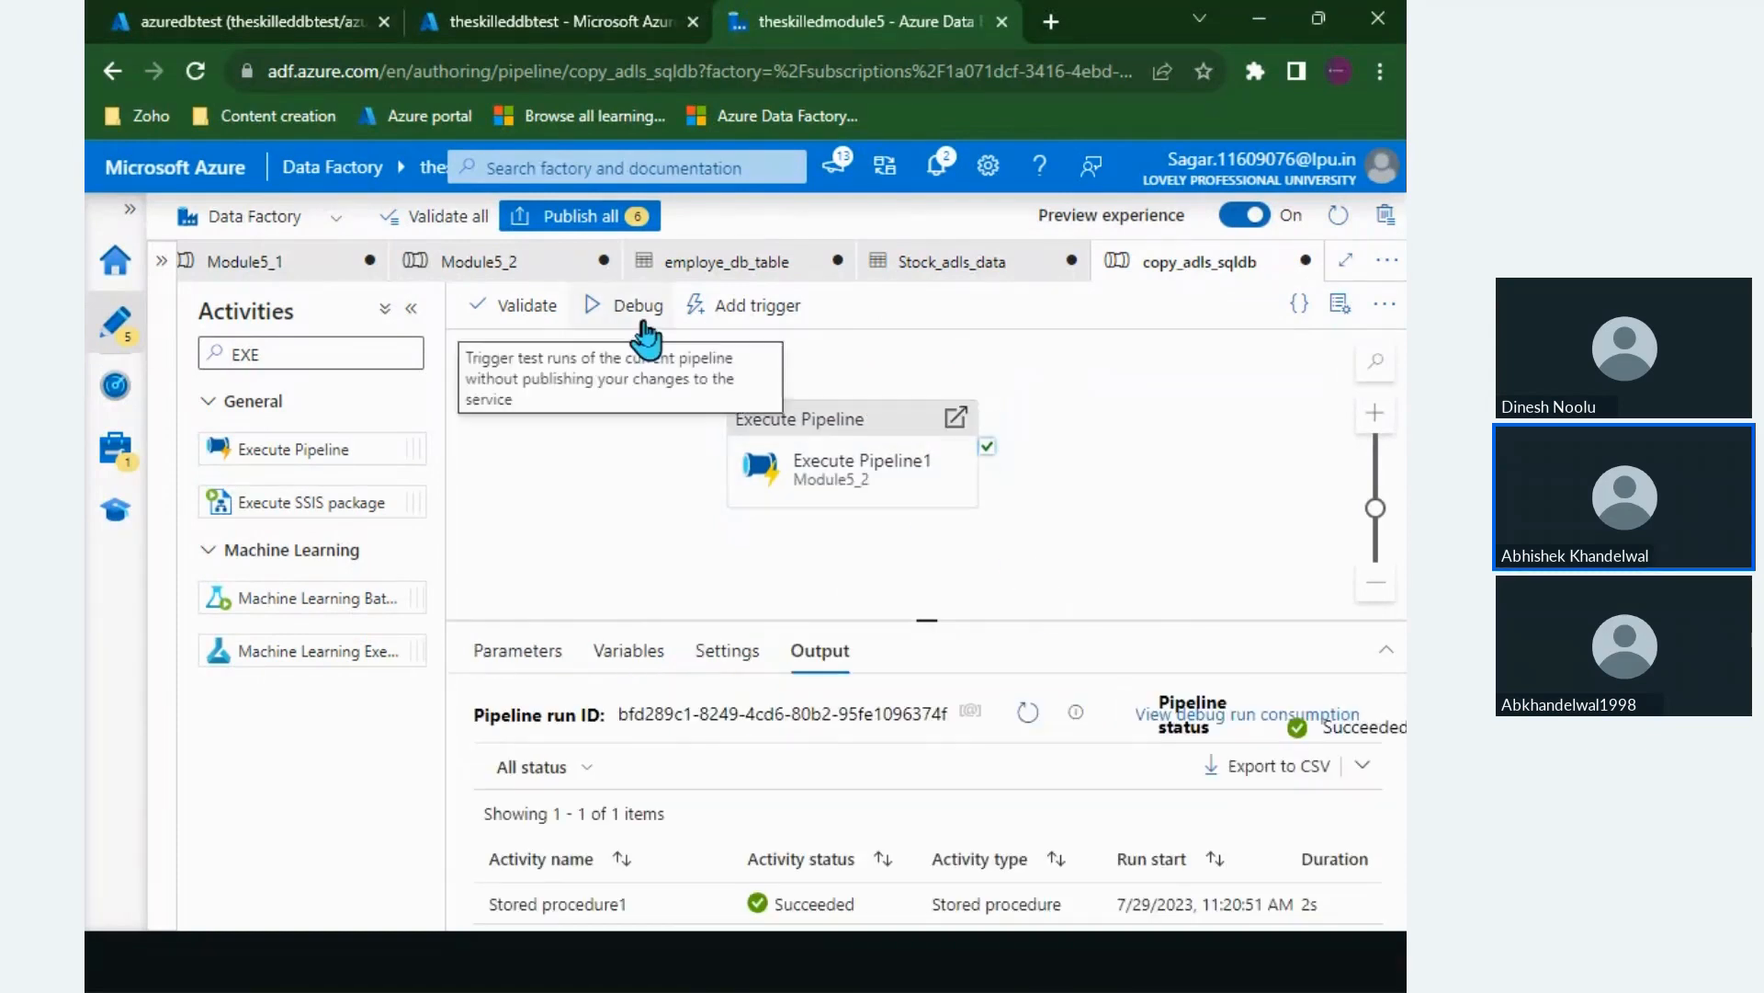
mouse_move(599, 347)
left_mouse_down()
mouse_move(610, 536)
mouse_move(576, 329)
left_mouse_up()
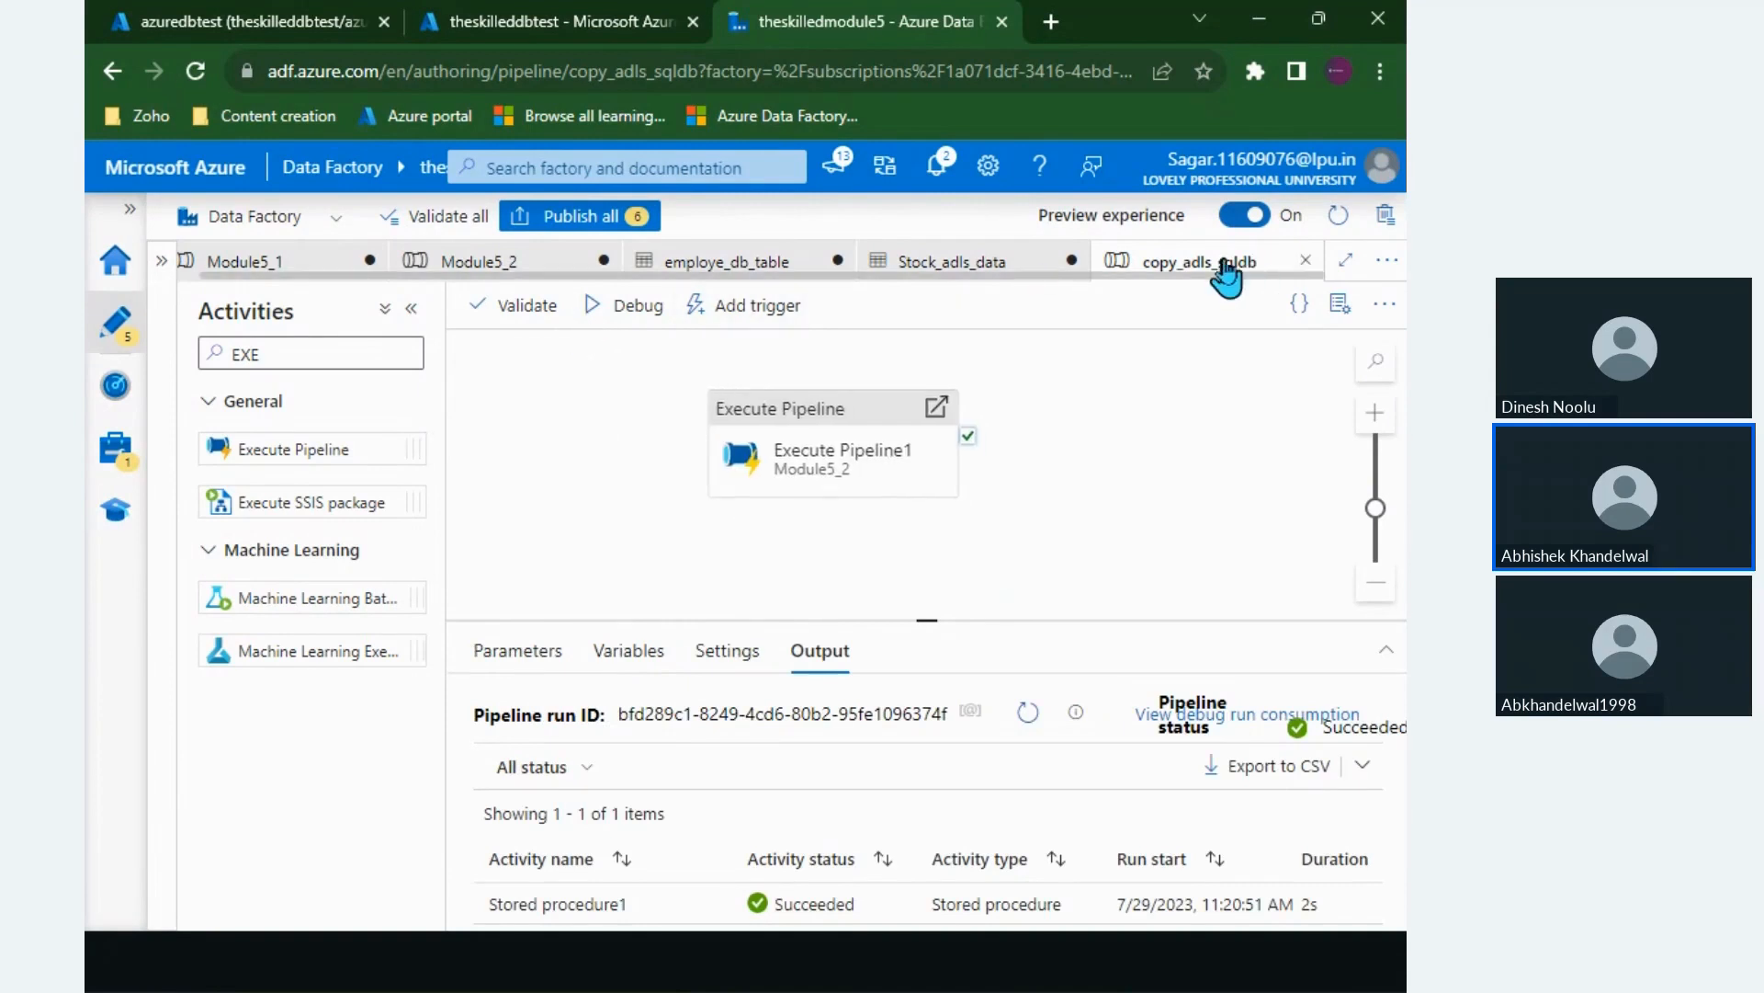
left_click_drag(1123, 450, 1014, 466)
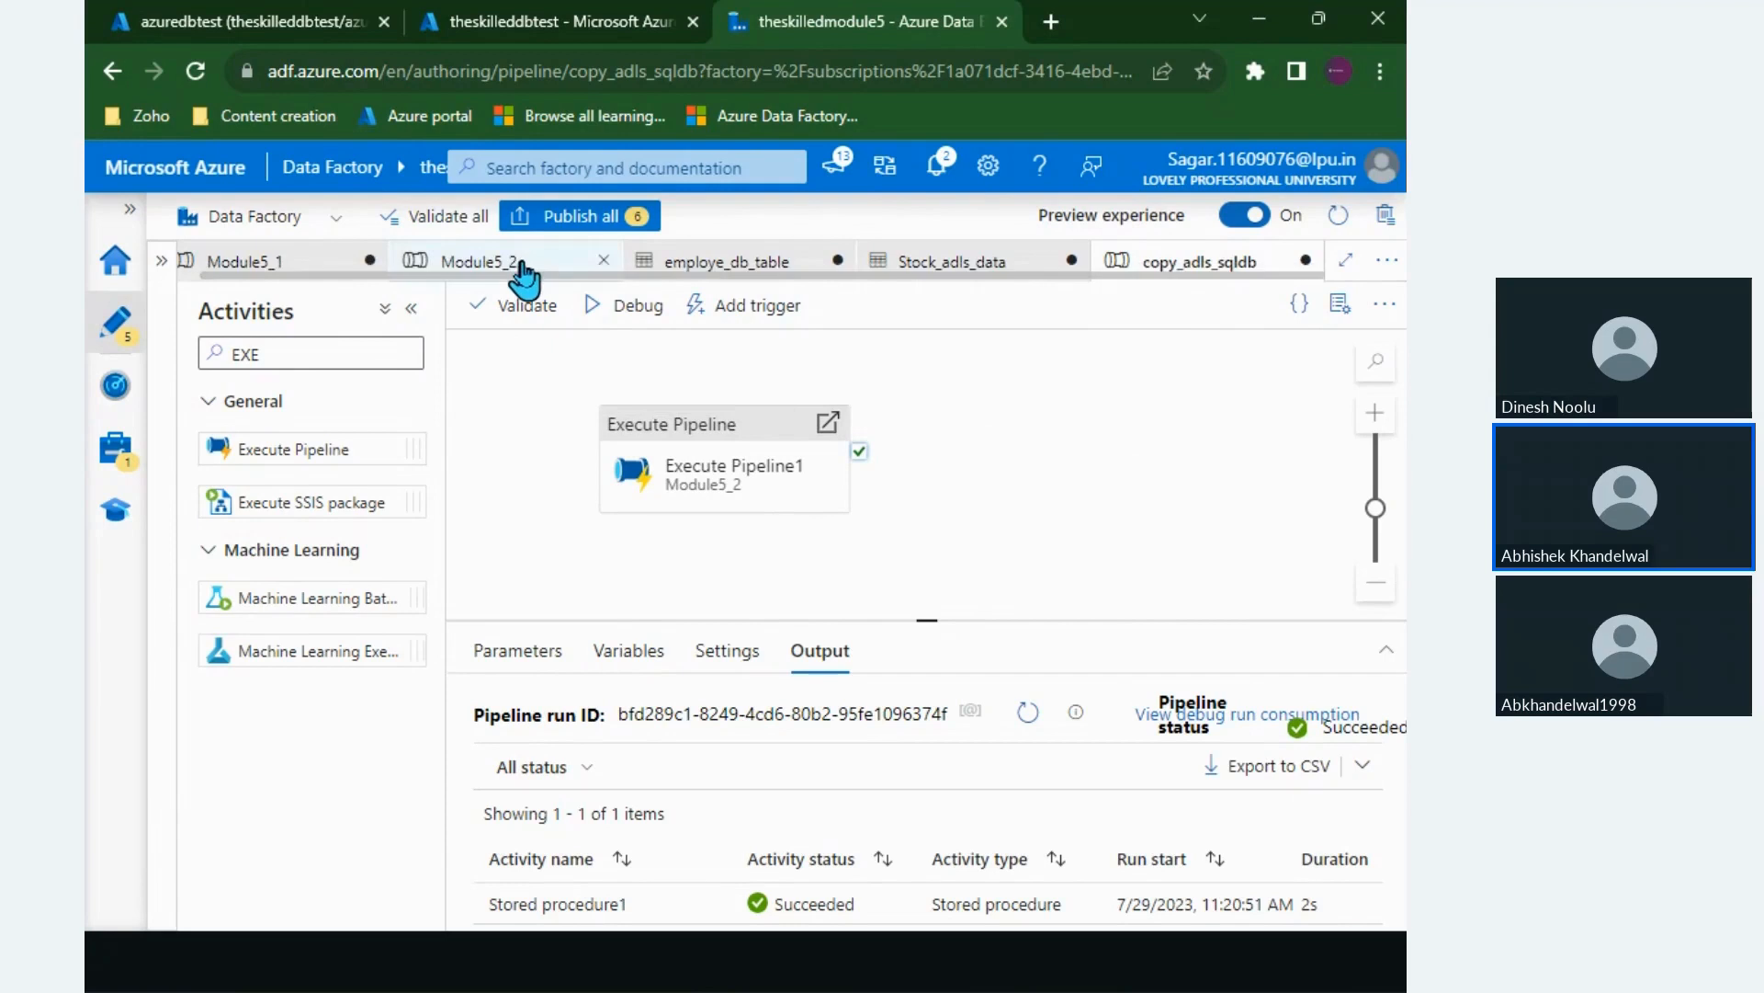
left_click_drag(698, 464, 768, 439)
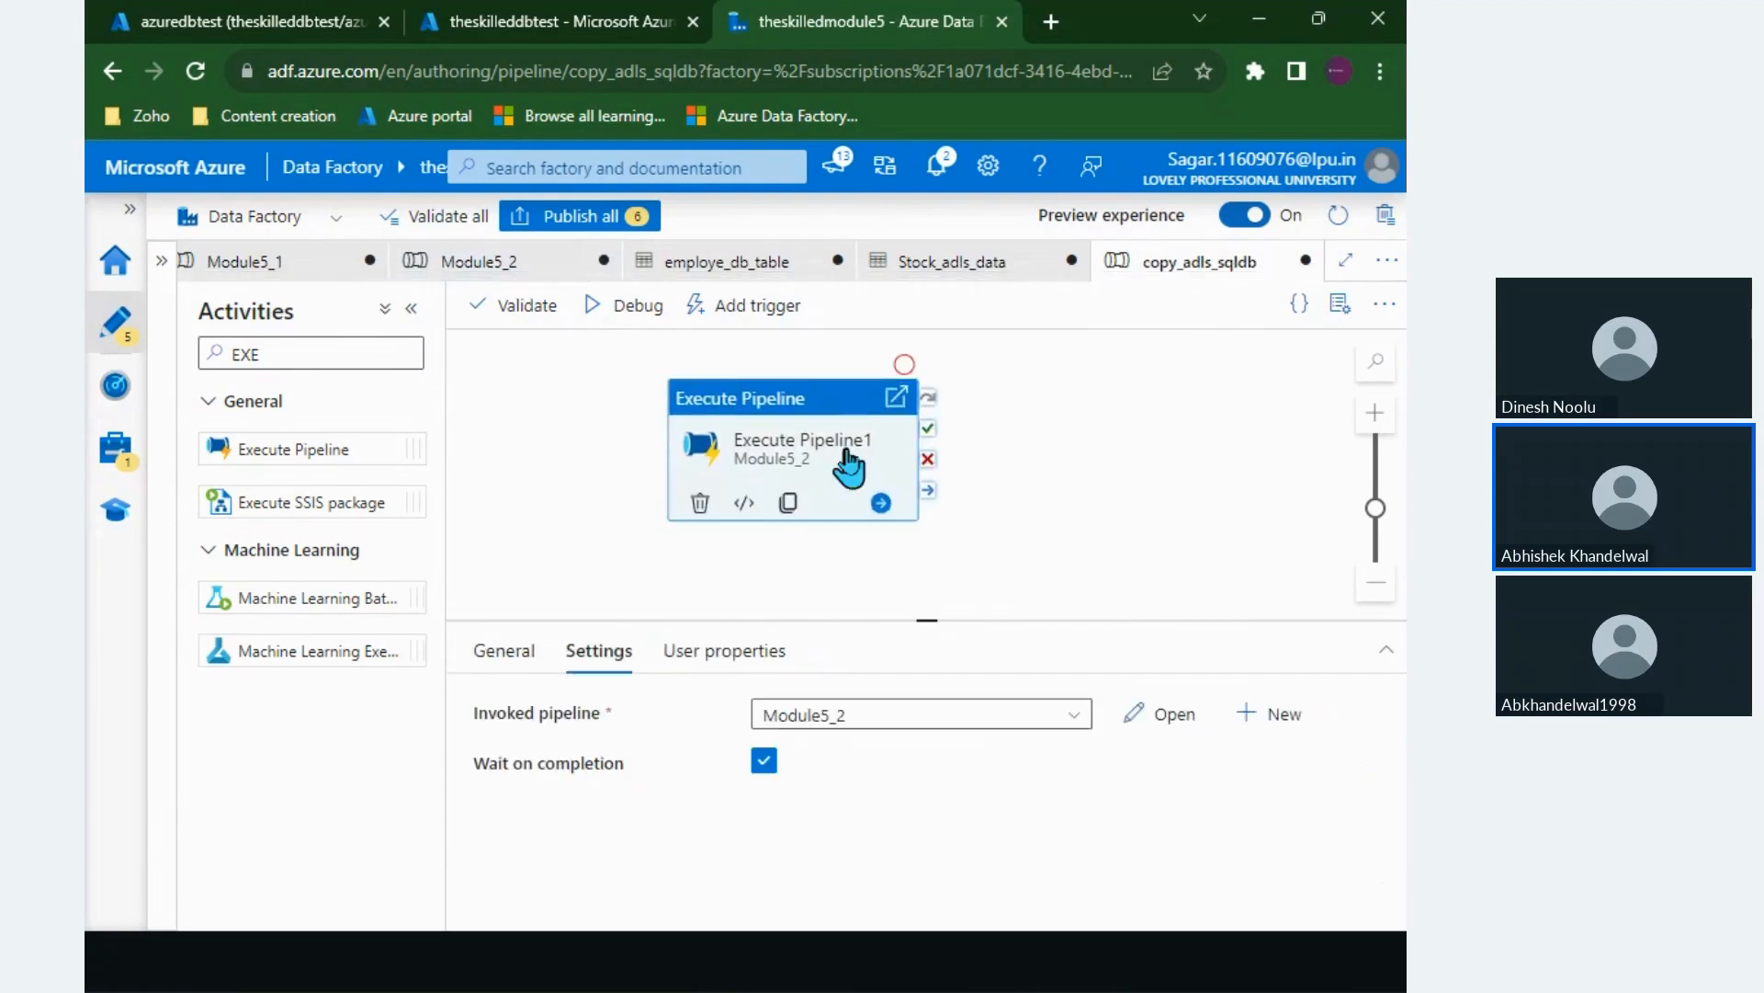
Step: Delete the Execute Pipeline1 activity from the canvas and clear the activity search to list all activity categories
left_click(551, 438)
left_click(709, 440)
key("Delete")
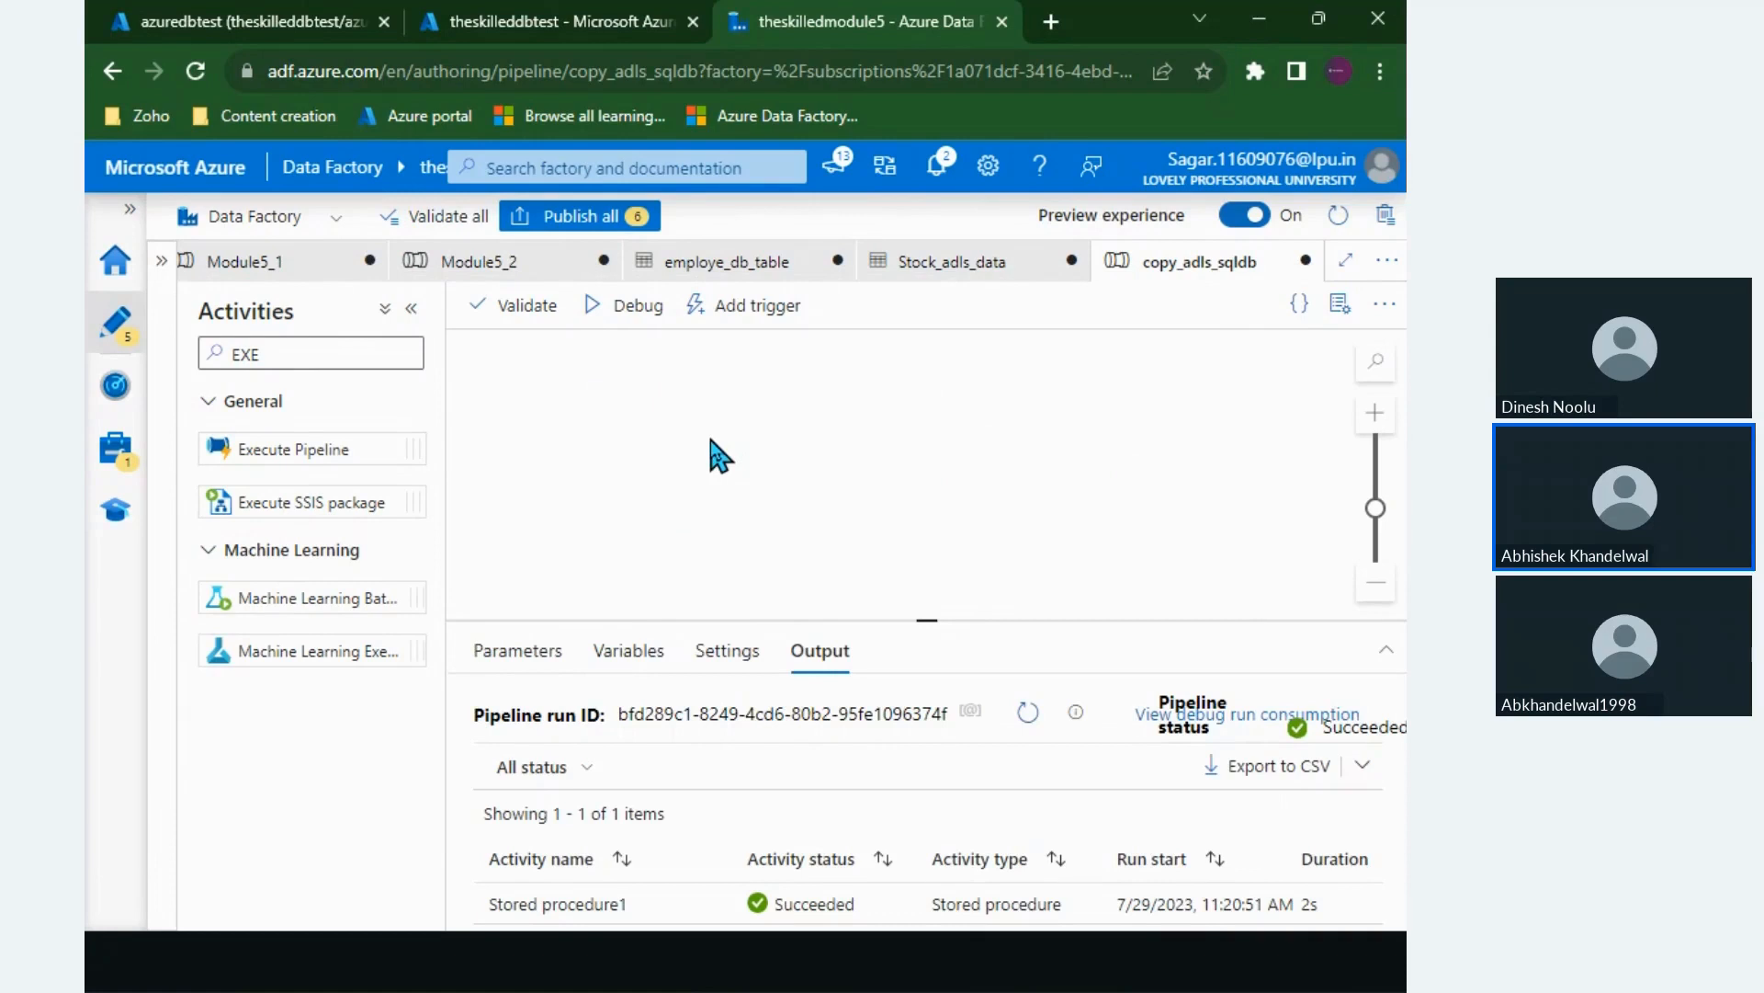
left_click(318, 353)
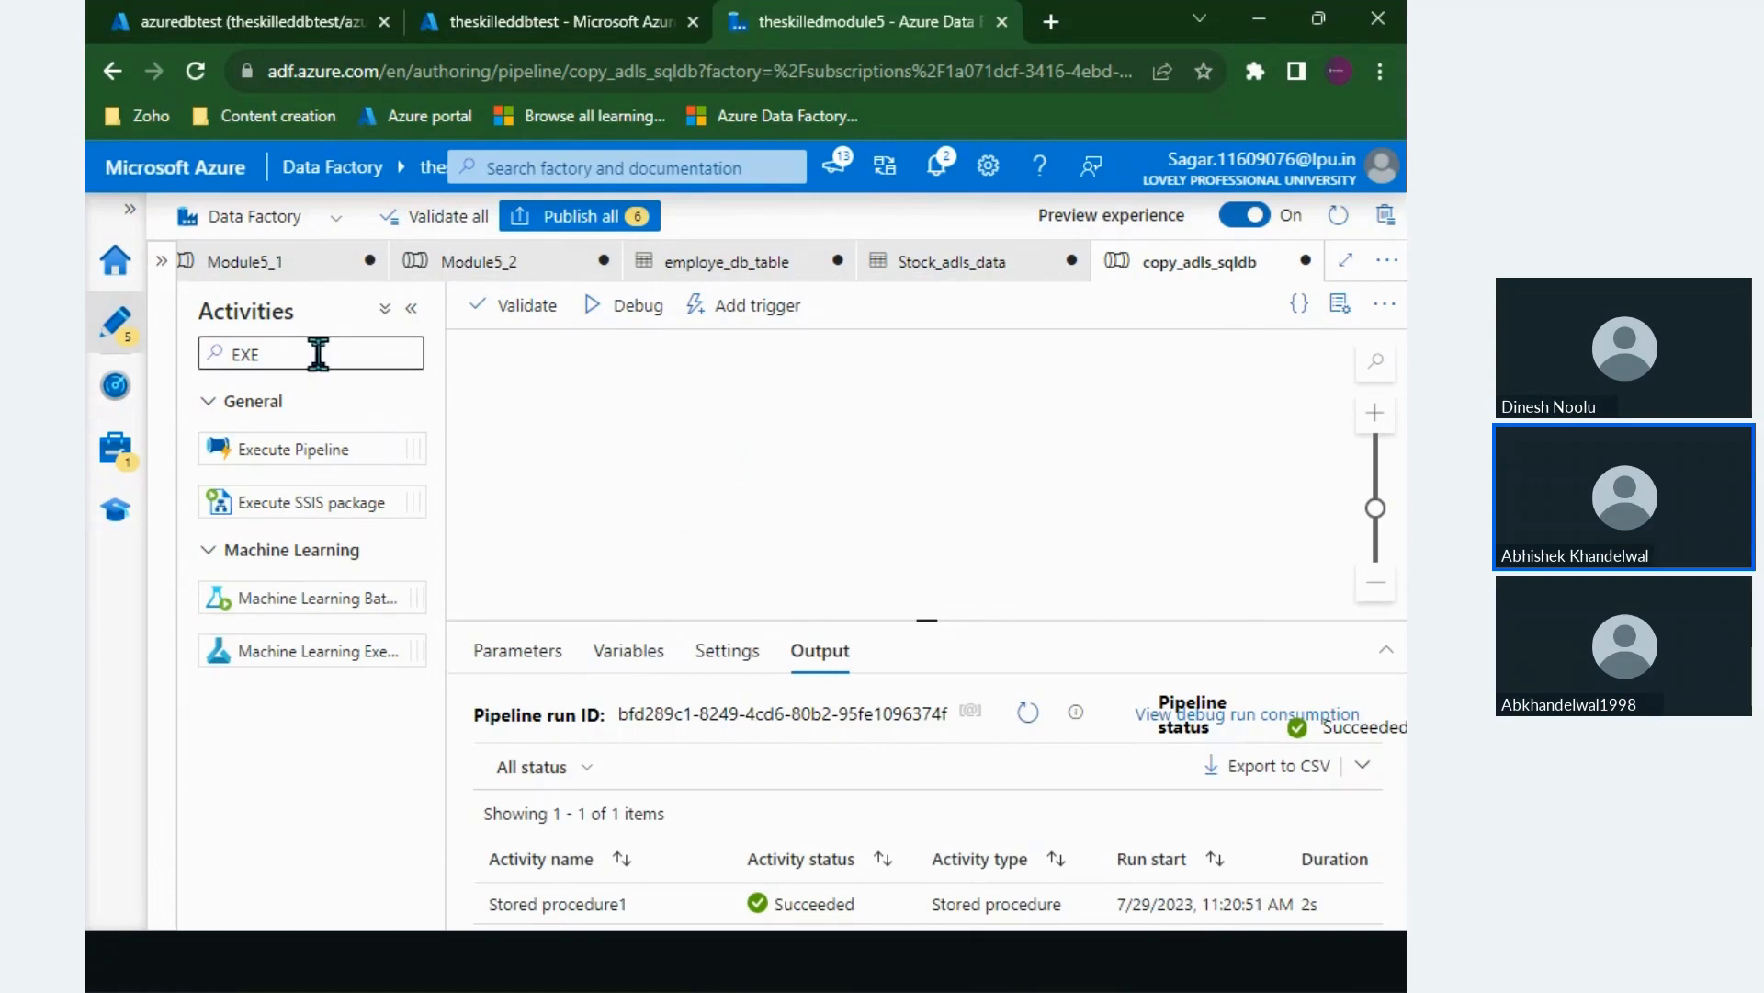
key("BackSpace")
key("BackSpace")
key("BackSpace")
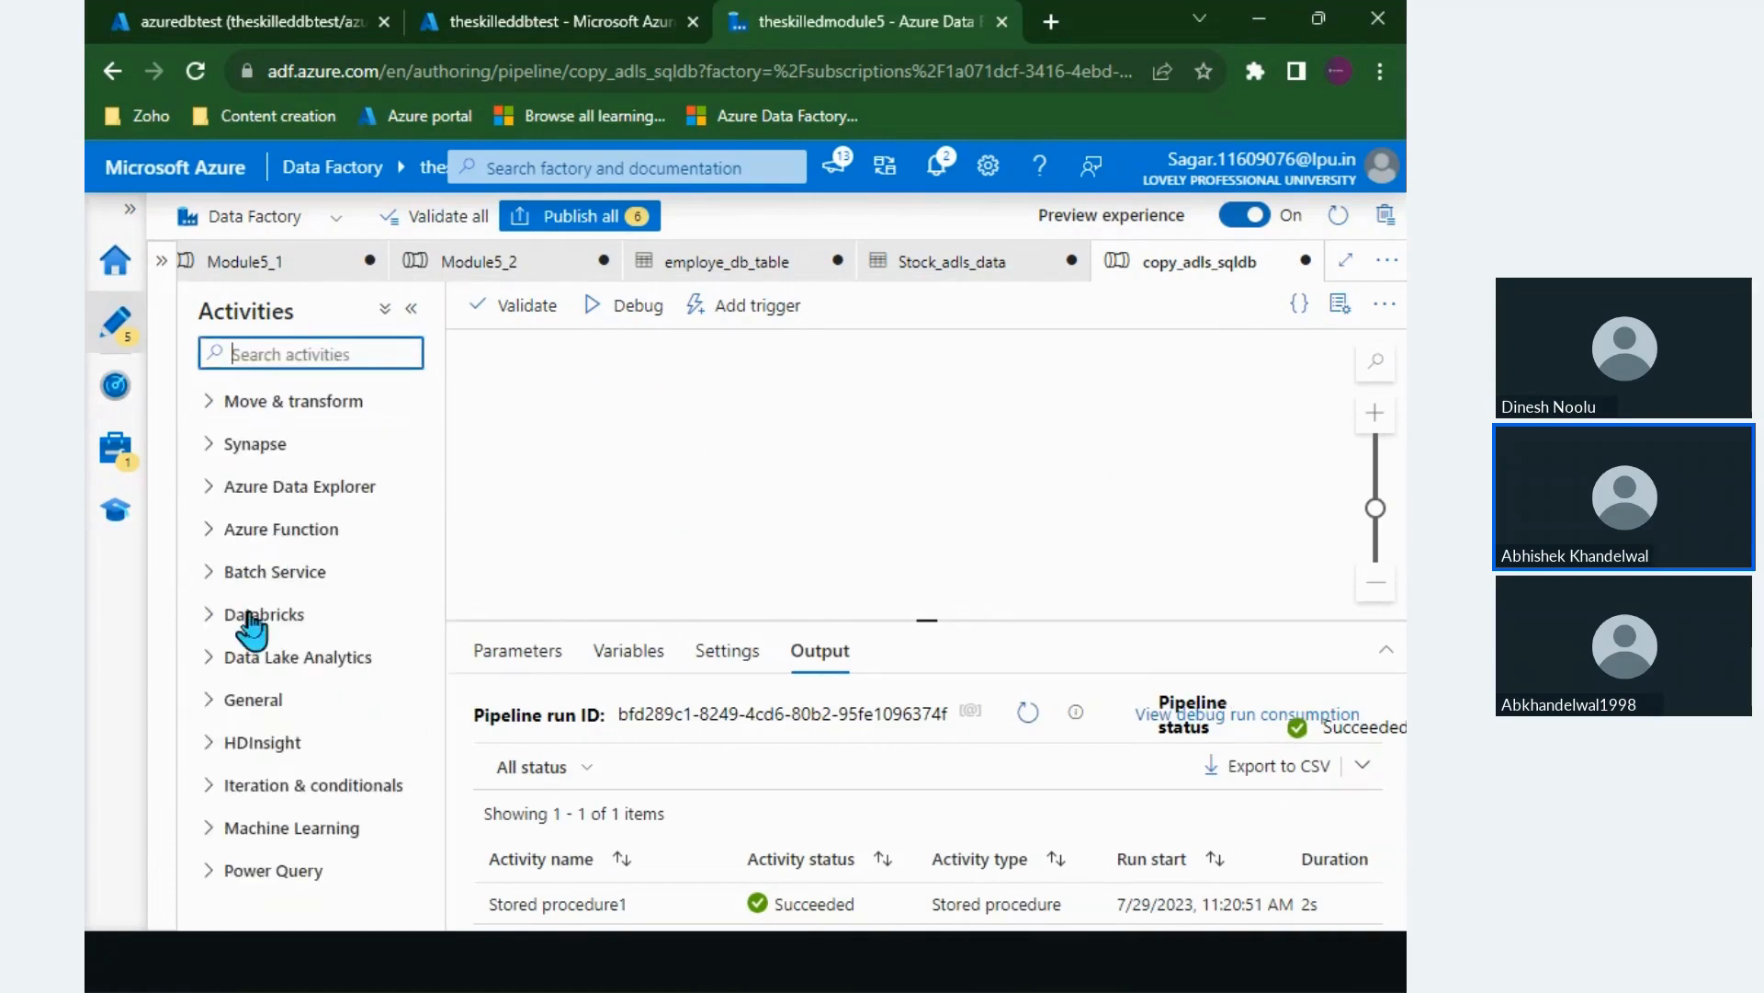